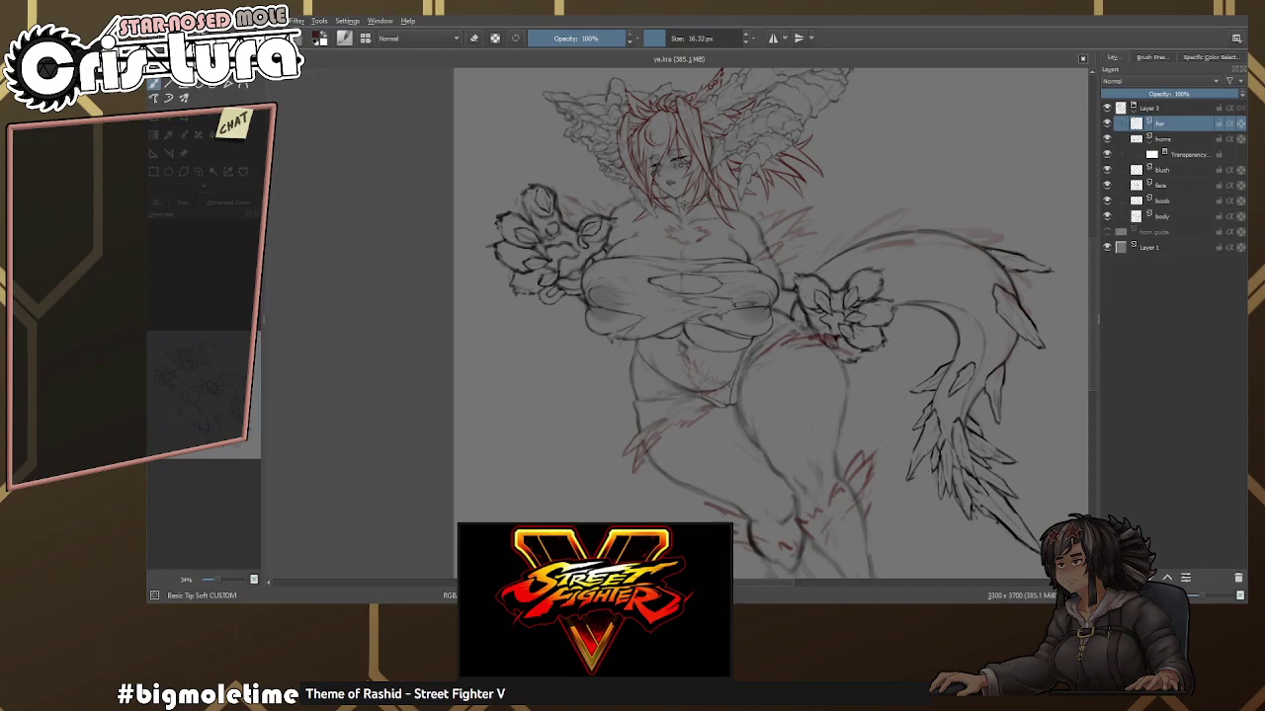
Change the brush colour from the line colour in use to black for drawing on the tail.
{"action": "scroll", "coordinate": [707, 280], "scroll_direction": "up", "scroll_amount": 2}
{"action": "scroll", "coordinate": [707, 280], "scroll_direction": "up", "scroll_amount": 2}
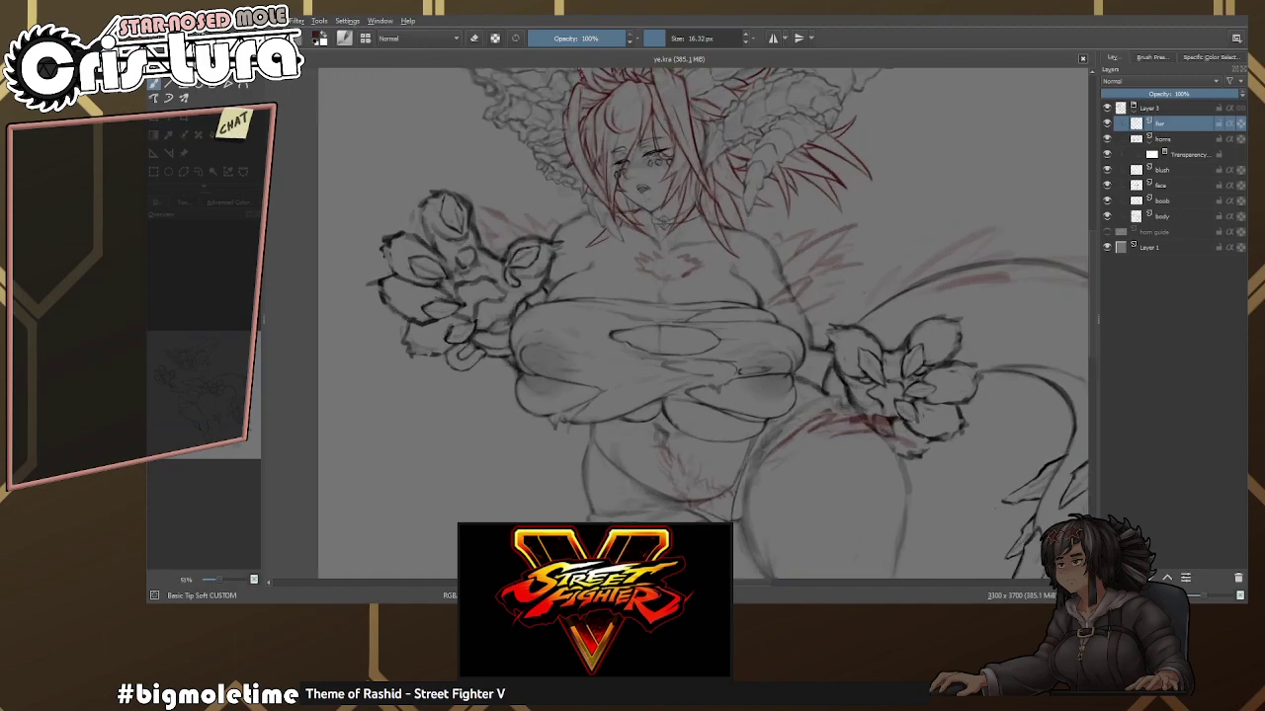
{"action": "right_click", "coordinate": [708, 280]}
{"action": "scroll", "coordinate": [813, 283], "scroll_direction": "up", "scroll_amount": 3}
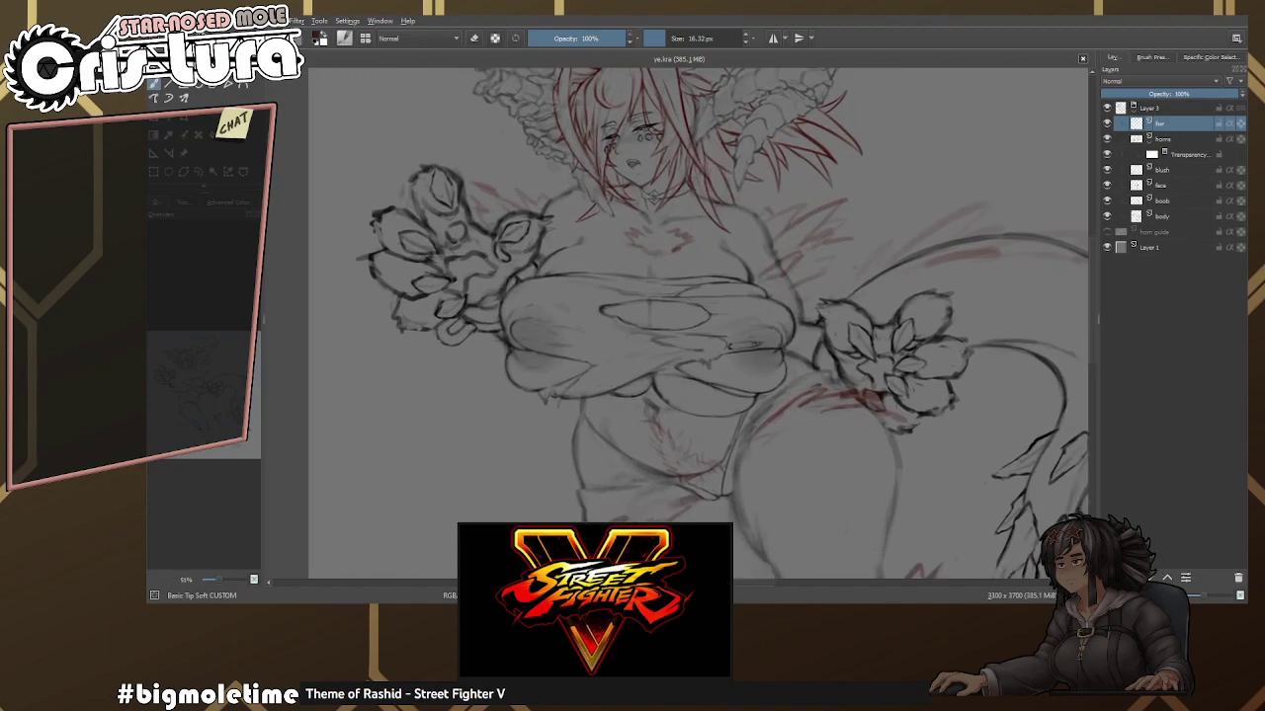
{"action": "right_click", "coordinate": [780, 282]}
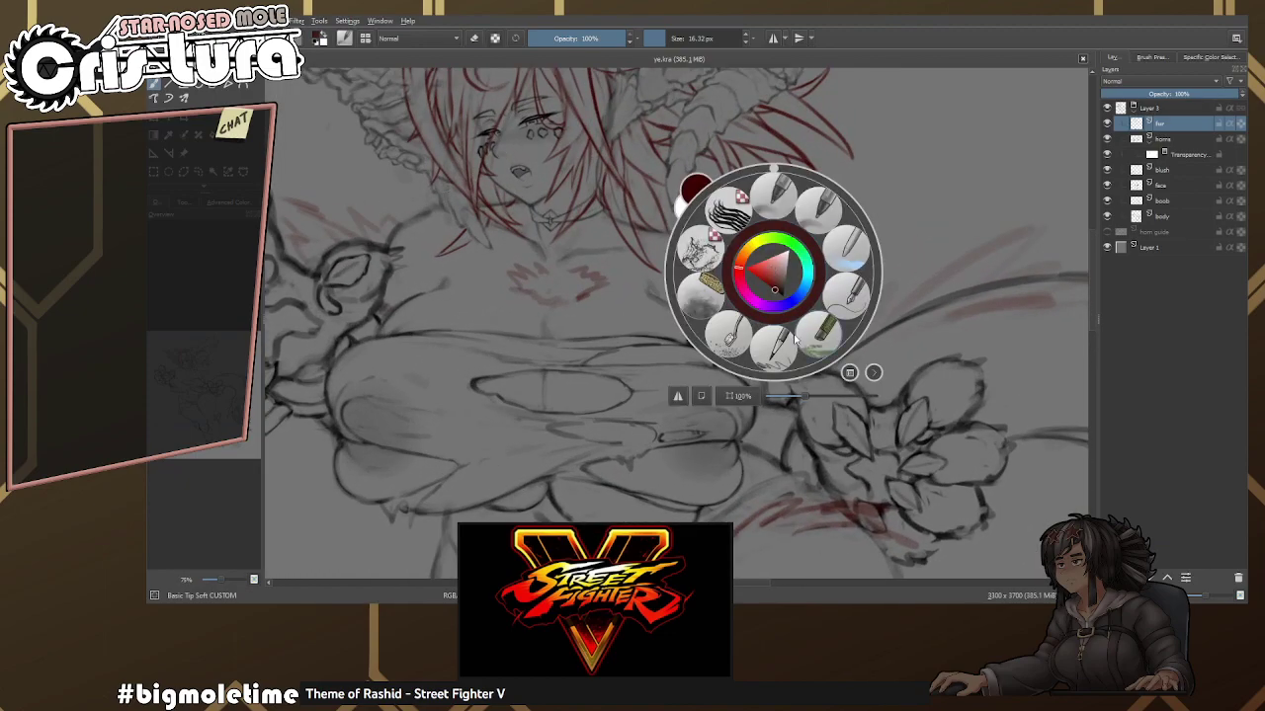
{"action": "left_click", "coordinate": [780, 287]}
{"action": "scroll", "coordinate": [895, 248], "scroll_direction": "down", "scroll_amount": 1}
{"action": "scroll", "coordinate": [894, 248], "scroll_direction": "down", "scroll_amount": 3}
{"action": "scroll", "coordinate": [692, 296], "scroll_direction": "up", "scroll_amount": 2}
{"action": "left_click_drag", "start_coordinate": [593, 297], "coordinate": [820, 316]}
{"action": "scroll", "coordinate": [682, 316], "scroll_direction": "up", "scroll_amount": 4}
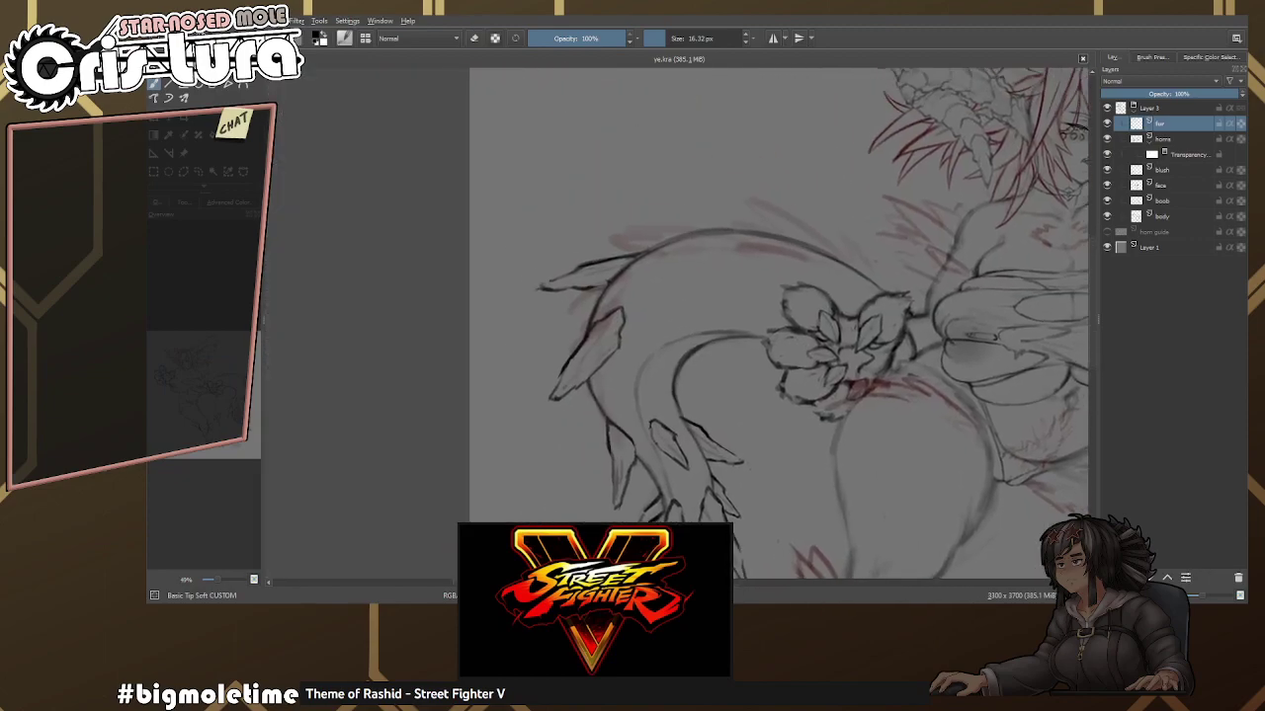
{"action": "mouse_move", "coordinate": [660, 337]}
{"action": "left_mouse_down"}
{"action": "mouse_move", "coordinate": [689, 293]}
{"action": "mouse_move", "coordinate": [631, 384]}
{"action": "left_mouse_up"}
{"action": "key", "text": "e"}
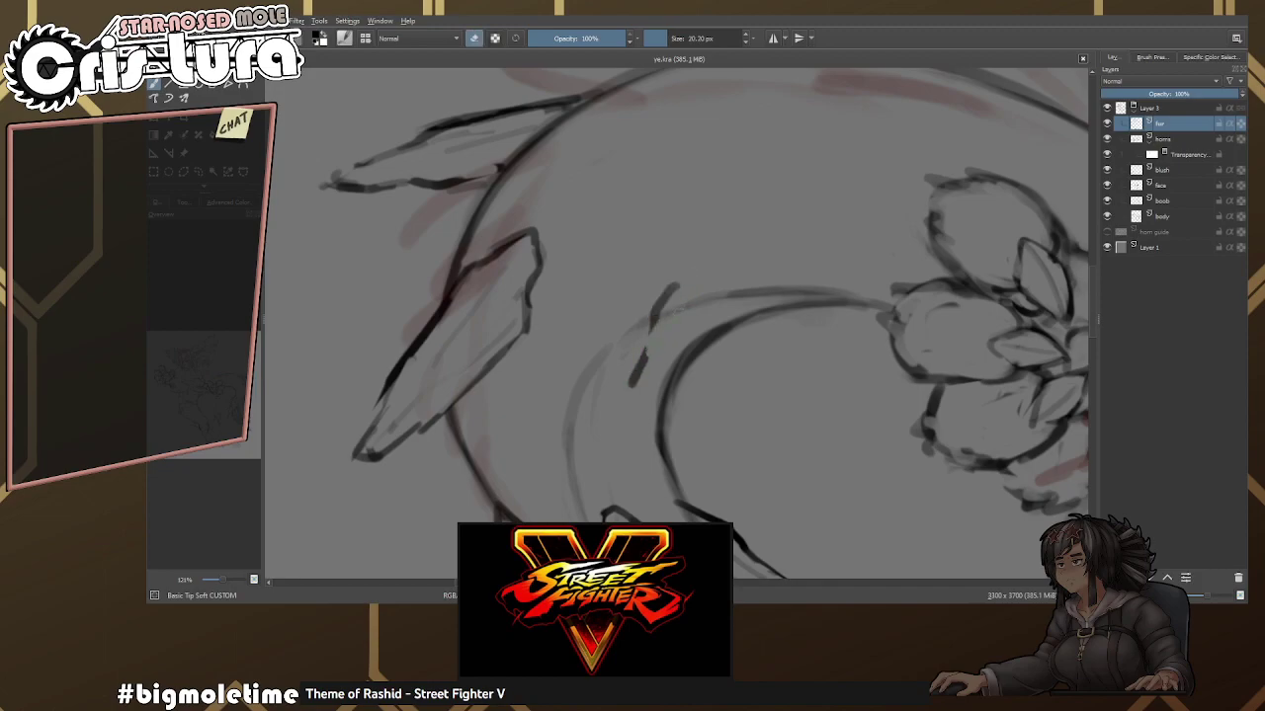
{"action": "scroll", "coordinate": [728, 282], "scroll_direction": "up", "scroll_amount": 1}
{"action": "scroll", "coordinate": [718, 286], "scroll_direction": "down", "scroll_amount": 1}
{"action": "key", "text": "e"}
On the body layer, start outlining a pointed crystal spike on the inner curve of the tail.
{"action": "left_click", "coordinate": [1178, 215]}
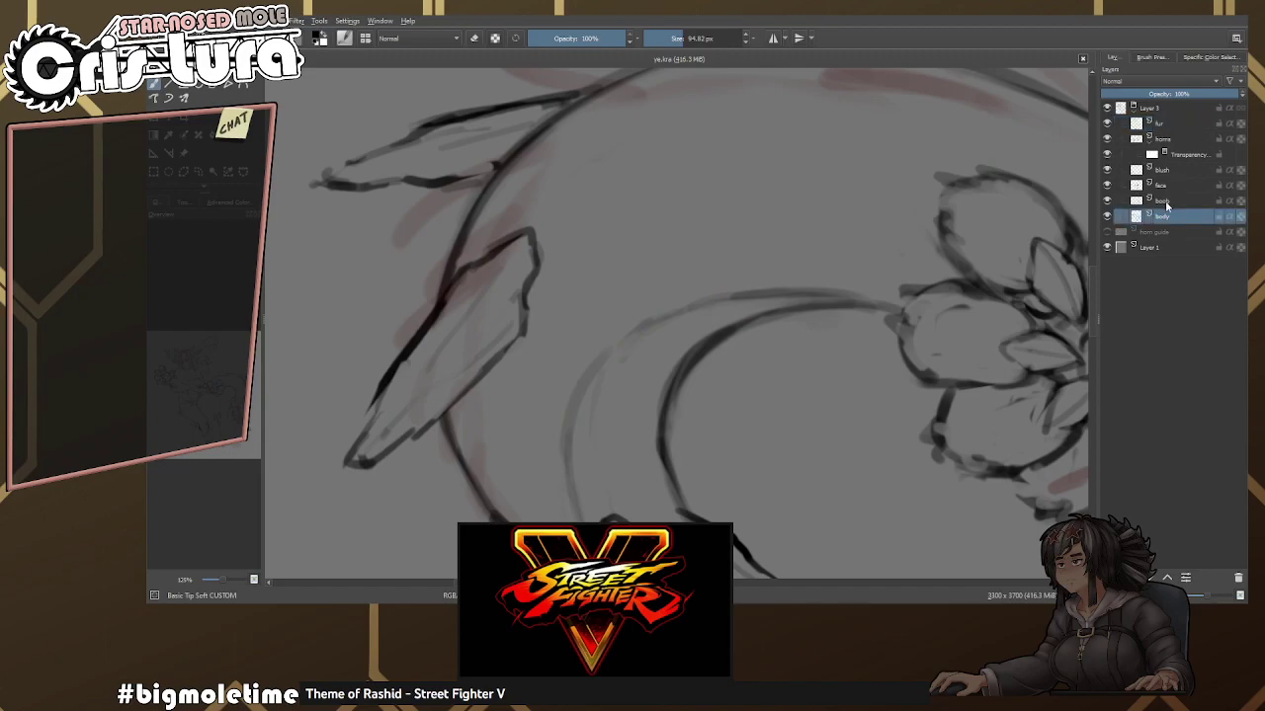
{"action": "key", "text": "e"}
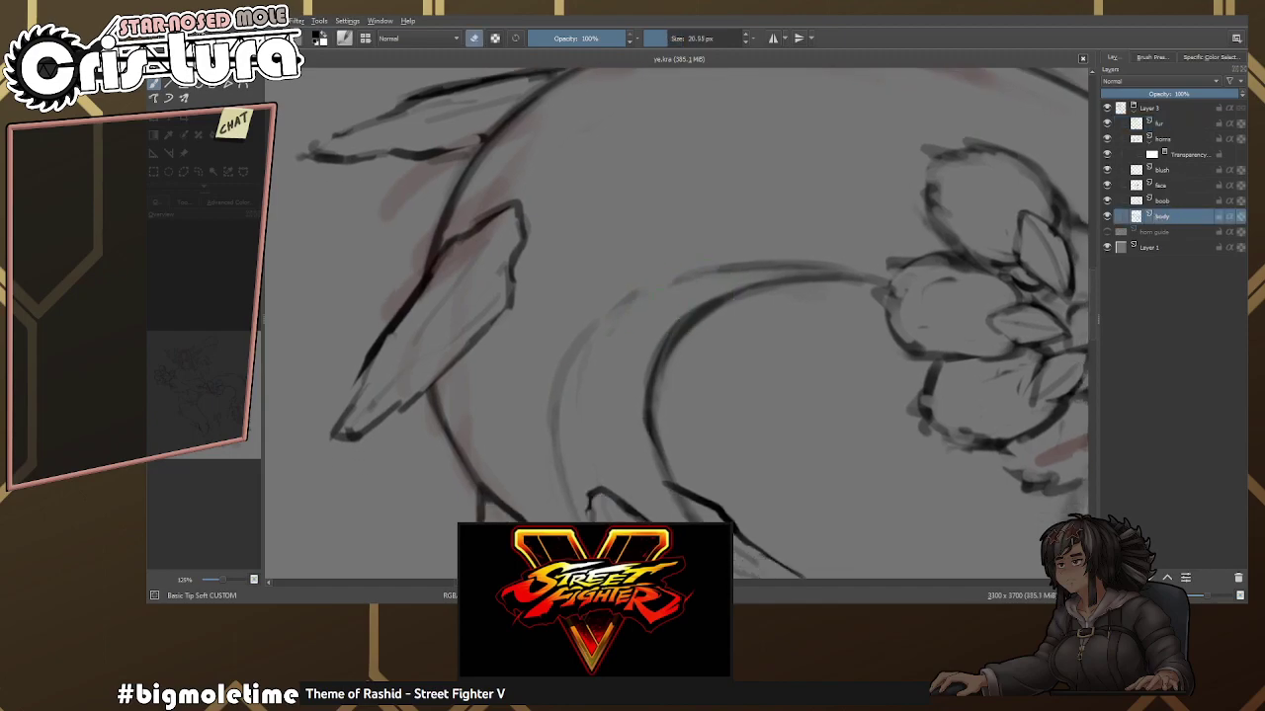
{"action": "left_click_drag", "start_coordinate": [654, 265], "coordinate": [627, 348]}
{"action": "key", "text": "e"}
{"action": "mouse_move", "coordinate": [684, 275]}
{"action": "left_mouse_down"}
{"action": "mouse_move", "coordinate": [648, 291]}
{"action": "mouse_move", "coordinate": [741, 243]}
{"action": "mouse_move", "coordinate": [755, 255]}
{"action": "mouse_move", "coordinate": [717, 326]}
{"action": "mouse_move", "coordinate": [628, 427]}
{"action": "mouse_move", "coordinate": [635, 410]}
{"action": "left_mouse_up"}
{"action": "scroll", "coordinate": [672, 277], "scroll_direction": "up", "scroll_amount": 2}
{"action": "key", "text": "e"}
{"action": "key", "text": "e"}
{"action": "key", "text": "e"}
{"action": "key", "text": "e"}
{"action": "key", "text": "e"}
{"action": "key", "text": "e"}
Complete the inner tail spike's outline down to its lower tip and thin its edges with the eraser.
{"action": "left_click_drag", "start_coordinate": [682, 358], "coordinate": [672, 389]}
{"action": "key", "text": "e"}
{"action": "left_click_drag", "start_coordinate": [652, 353], "coordinate": [632, 426]}
{"action": "mouse_move", "coordinate": [723, 309]}
{"action": "left_mouse_down"}
{"action": "mouse_move", "coordinate": [683, 355]}
{"action": "mouse_move", "coordinate": [656, 423]}
{"action": "left_mouse_up"}
{"action": "key", "text": "e"}
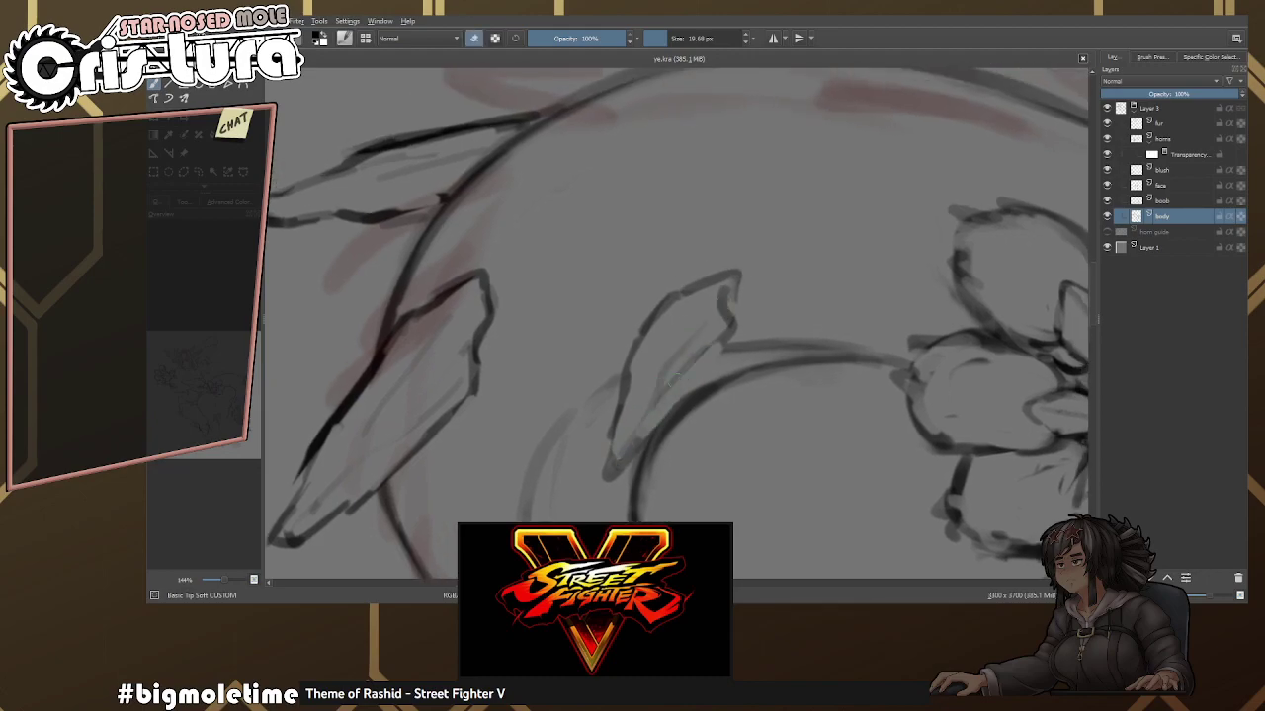
{"action": "key", "text": "e"}
{"action": "mouse_move", "coordinate": [725, 324]}
{"action": "left_mouse_down"}
{"action": "mouse_move", "coordinate": [610, 473]}
{"action": "mouse_move", "coordinate": [719, 344]}
{"action": "left_mouse_up"}
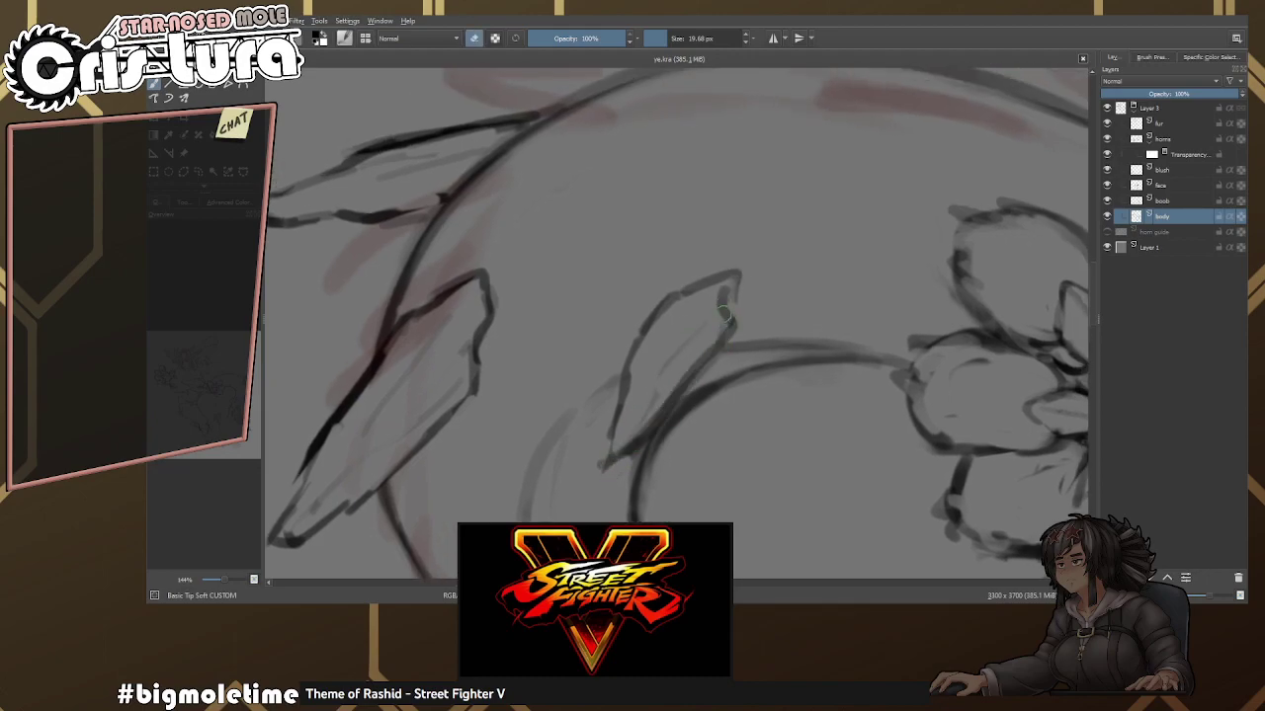
Redraw the inner tail spike's outer edge and blunt end with darker, more angular lines and trim them.
{"action": "scroll", "coordinate": [668, 299], "scroll_direction": "up", "scroll_amount": 3}
{"action": "key", "text": "e"}
{"action": "left_click_drag", "start_coordinate": [689, 267], "coordinate": [613, 379]}
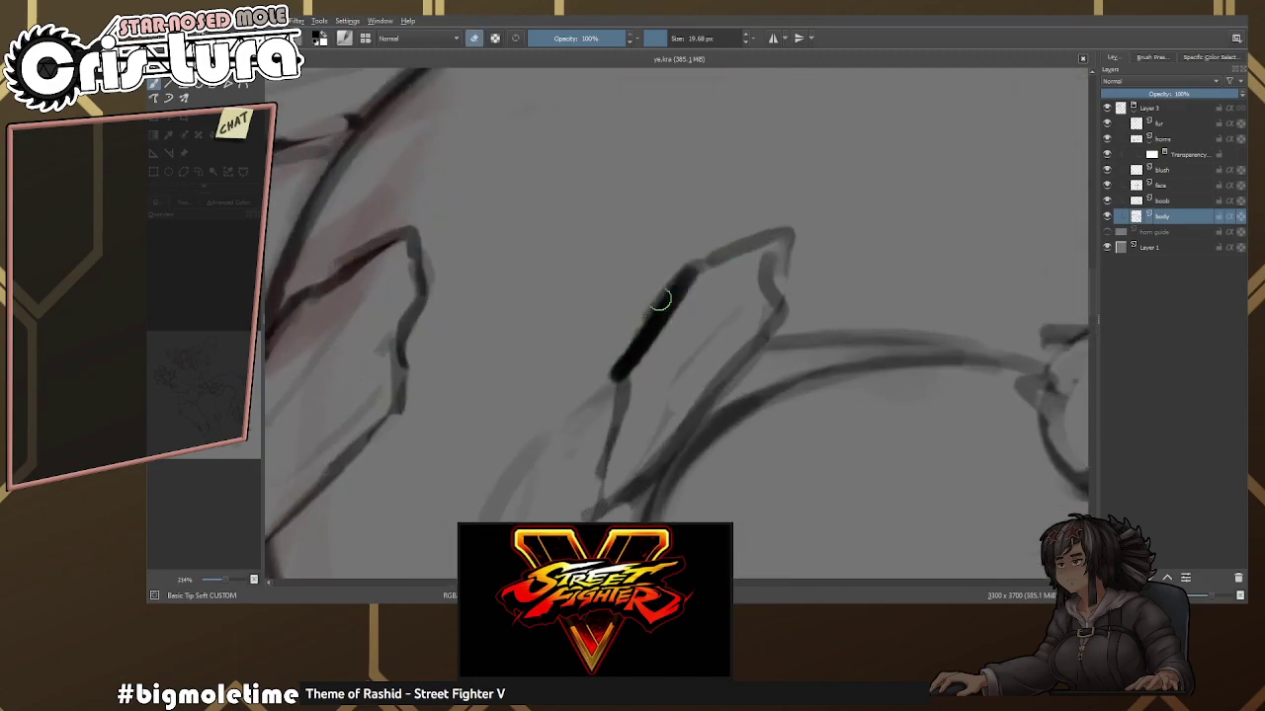
{"action": "left_click_drag", "start_coordinate": [688, 267], "coordinate": [791, 230]}
{"action": "key", "text": "e"}
{"action": "left_click_drag", "start_coordinate": [751, 252], "coordinate": [778, 297]}
{"action": "key", "text": "e"}
{"action": "left_click_drag", "start_coordinate": [791, 233], "coordinate": [778, 309]}
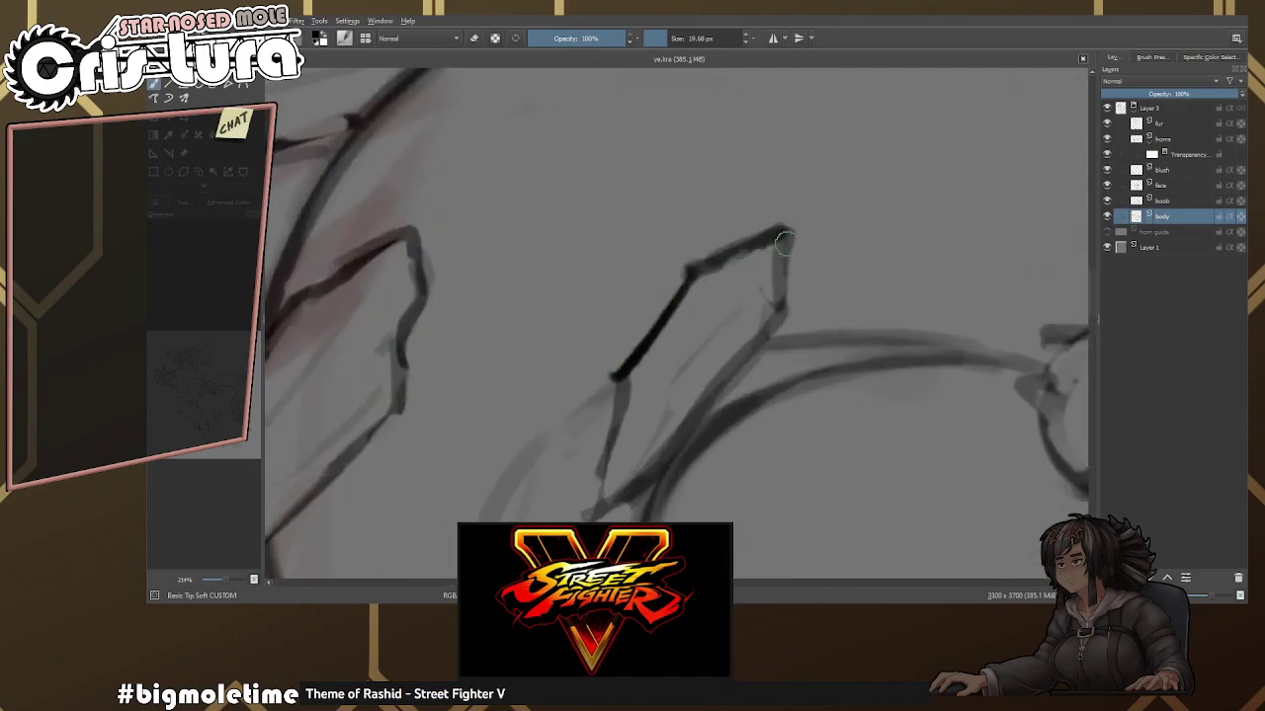
Mirror the canvas view and reshape the blunt end of the inner tail spike with brush and eraser.
{"action": "scroll", "coordinate": [677, 326], "scroll_direction": "down", "scroll_amount": 4}
{"action": "key", "text": "m"}
{"action": "scroll", "coordinate": [677, 326], "scroll_direction": "up", "scroll_amount": 4}
{"action": "key", "text": "e"}
{"action": "mouse_move", "coordinate": [606, 233]}
{"action": "left_mouse_down"}
{"action": "mouse_move", "coordinate": [559, 237]}
{"action": "mouse_move", "coordinate": [578, 306]}
{"action": "mouse_move", "coordinate": [650, 265]}
{"action": "left_mouse_up"}
{"action": "key", "text": "e"}
{"action": "key", "text": "e"}
{"action": "key", "text": "e"}
{"action": "key", "text": "e"}
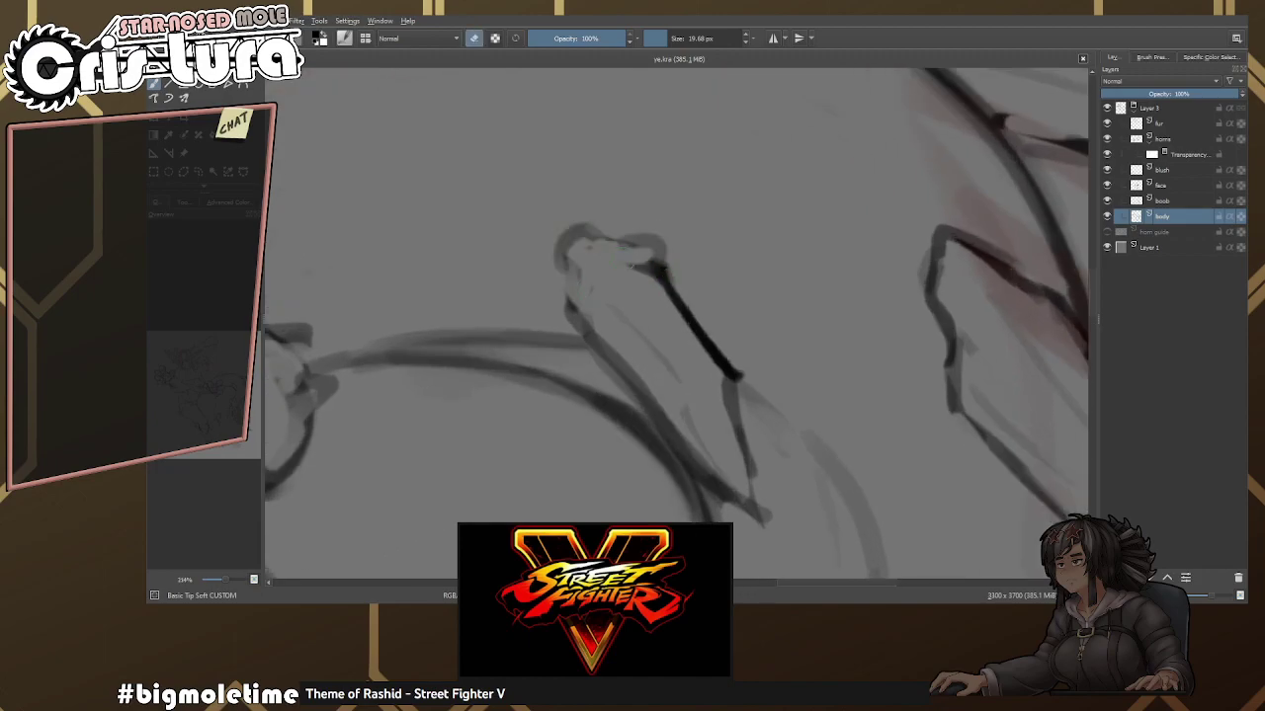
Widen the docker area that holds the canvas overview.
{"action": "scroll", "coordinate": [654, 237], "scroll_direction": "down", "scroll_amount": 3}
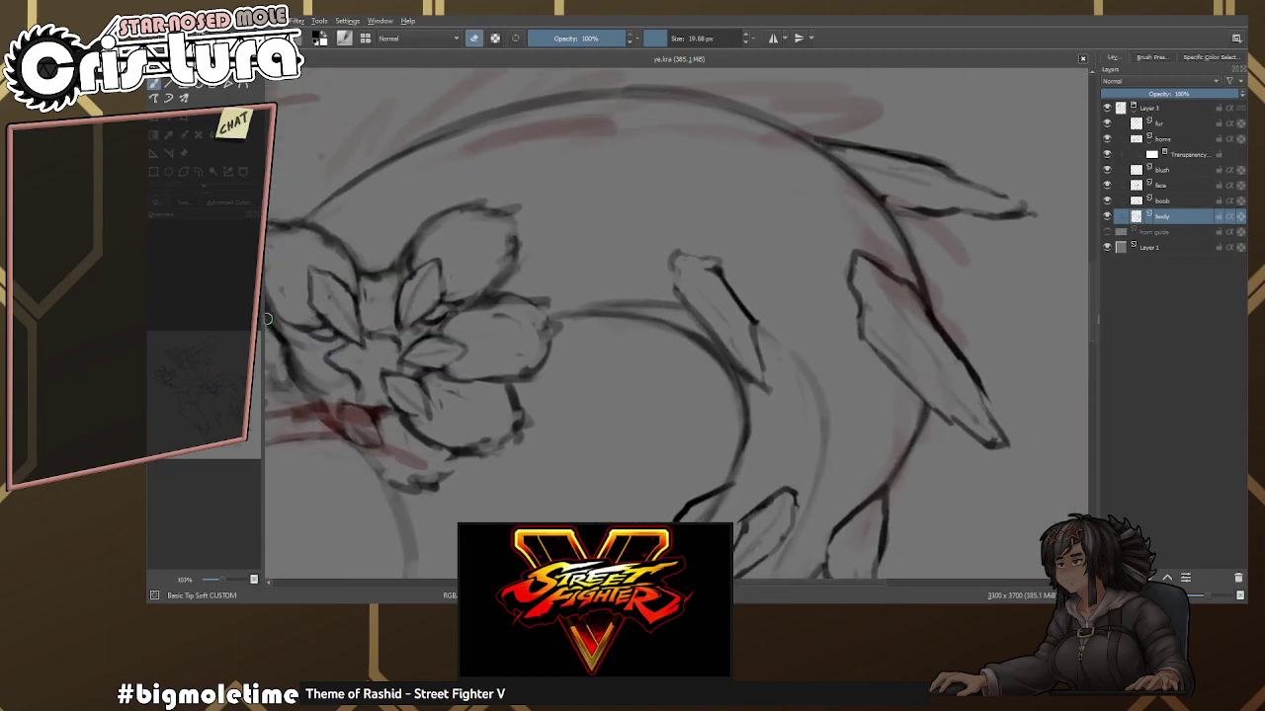
{"action": "left_click_drag", "start_coordinate": [262, 318], "coordinate": [390, 331]}
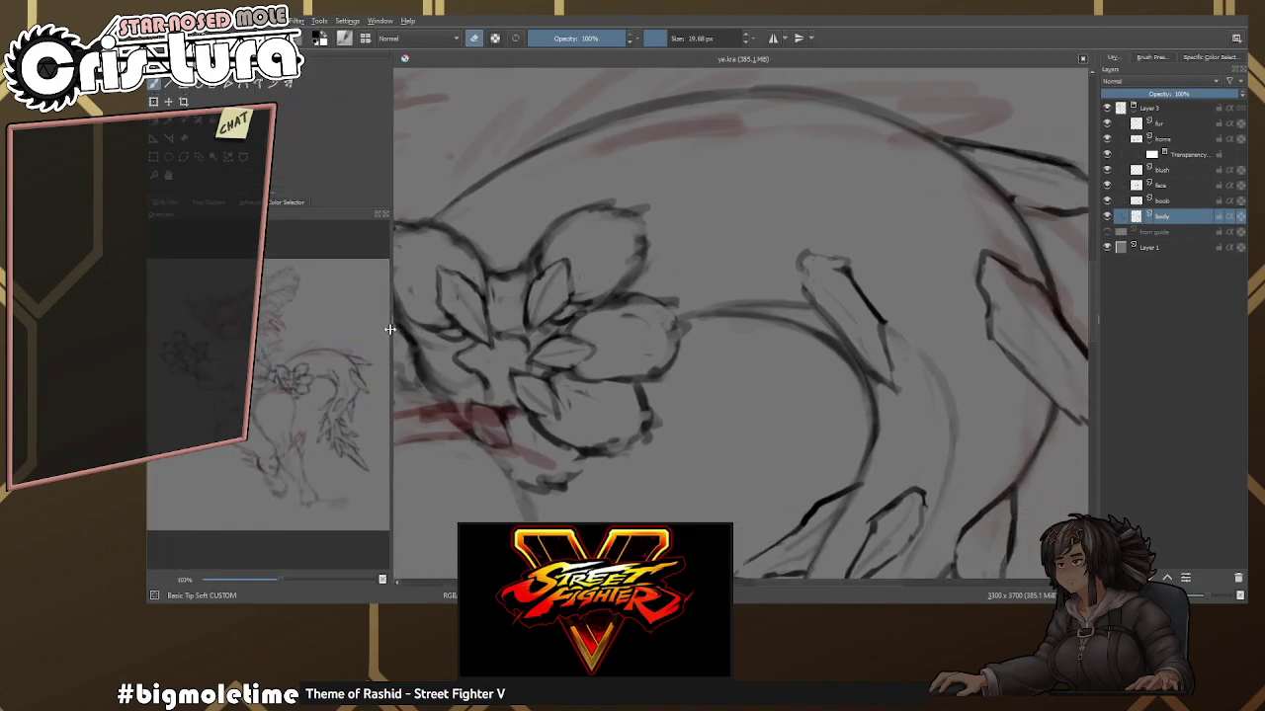
{"action": "scroll", "coordinate": [817, 296], "scroll_direction": "down", "scroll_amount": 2}
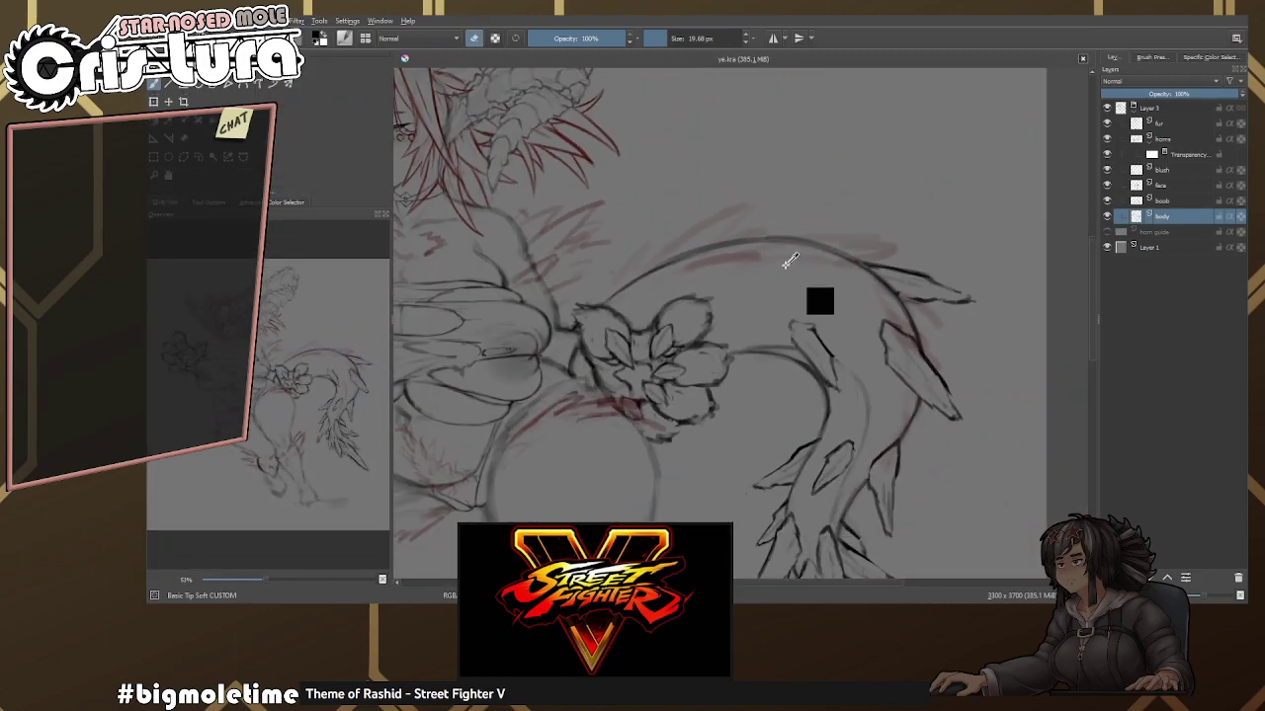
Erase a section at the crest of the tail's upper outline to make room for a spike.
{"action": "scroll", "coordinate": [669, 259], "scroll_direction": "up", "scroll_amount": 3}
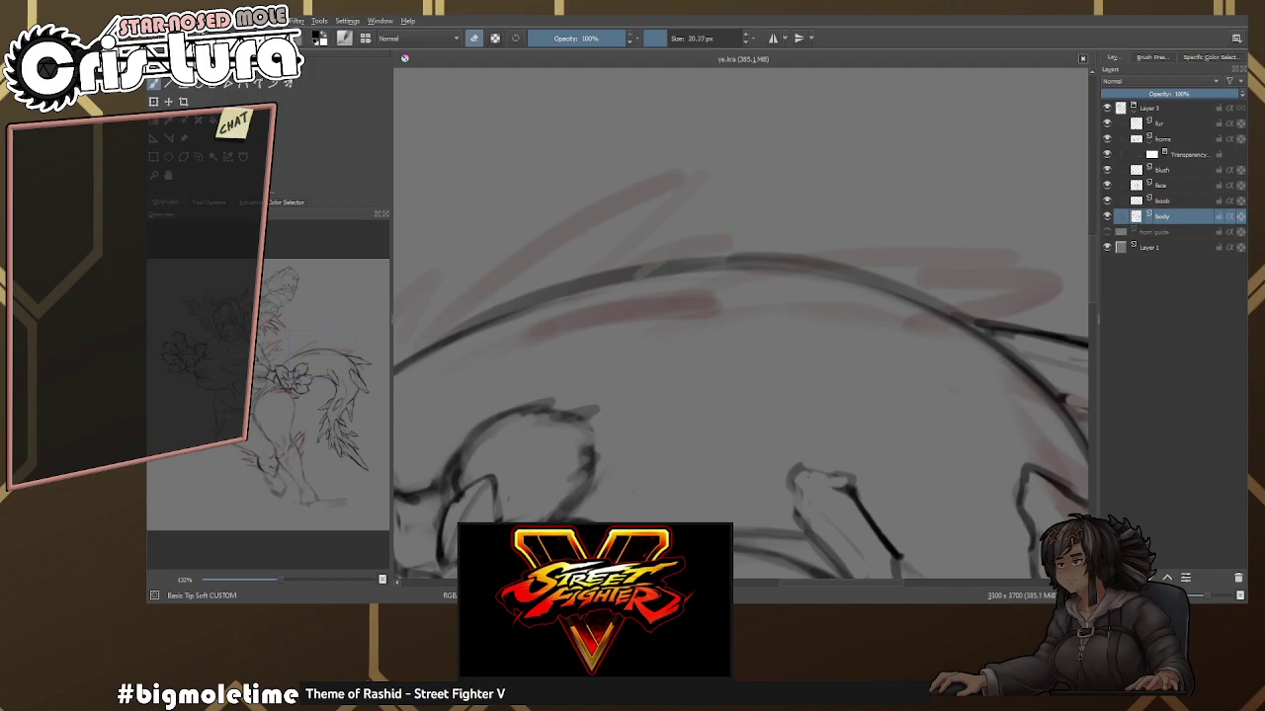
{"action": "left_click_drag", "start_coordinate": [662, 269], "coordinate": [790, 261]}
{"action": "key", "text": "e"}
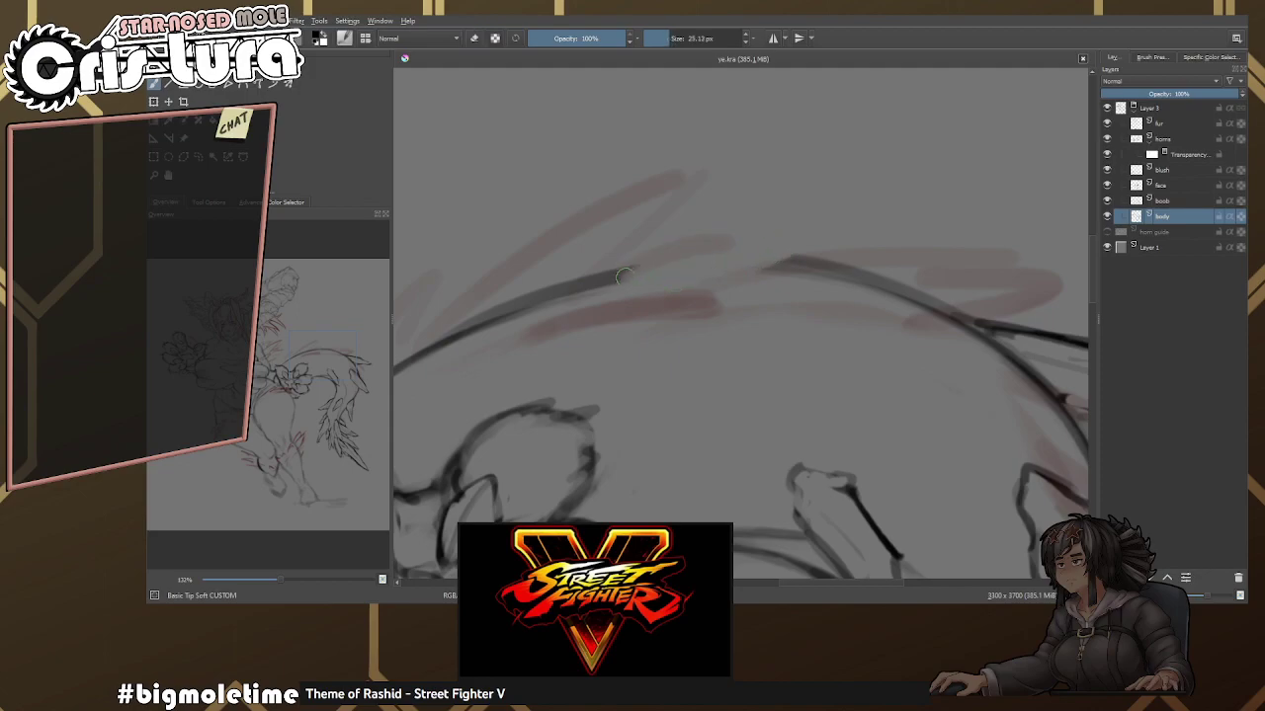
Draw the upper edge of a large spike rising outward from the crest of the tail and clean it up.
{"action": "left_click_drag", "start_coordinate": [593, 296], "coordinate": [751, 203]}
{"action": "key", "text": "e"}
{"action": "mouse_move", "coordinate": [818, 166]}
{"action": "left_mouse_down"}
{"action": "mouse_move", "coordinate": [707, 225]}
{"action": "mouse_move", "coordinate": [649, 277]}
{"action": "mouse_move", "coordinate": [810, 202]}
{"action": "left_mouse_up"}
{"action": "key", "text": "e"}
{"action": "mouse_move", "coordinate": [718, 248]}
{"action": "left_mouse_down"}
{"action": "mouse_move", "coordinate": [796, 210]}
{"action": "mouse_move", "coordinate": [781, 244]}
{"action": "mouse_move", "coordinate": [789, 233]}
{"action": "mouse_move", "coordinate": [679, 343]}
{"action": "mouse_move", "coordinate": [761, 224]}
{"action": "left_mouse_up"}
{"action": "key", "text": "e"}
{"action": "key", "text": "e"}
{"action": "mouse_move", "coordinate": [672, 287]}
{"action": "left_mouse_down"}
{"action": "mouse_move", "coordinate": [721, 251]}
{"action": "mouse_move", "coordinate": [785, 219]}
{"action": "left_mouse_up"}
{"action": "key", "text": "e"}
Close the crest spike with its underside and jagged base, then refine its tip and edges with brush and eraser.
{"action": "left_click_drag", "start_coordinate": [781, 227], "coordinate": [665, 367]}
{"action": "key", "text": "e"}
{"action": "left_click_drag", "start_coordinate": [665, 367], "coordinate": [769, 336]}
{"action": "mouse_move", "coordinate": [605, 350]}
{"action": "left_mouse_down"}
{"action": "mouse_move", "coordinate": [657, 358]}
{"action": "mouse_move", "coordinate": [630, 356]}
{"action": "mouse_move", "coordinate": [736, 358]}
{"action": "left_mouse_up"}
{"action": "key", "text": "e"}
{"action": "key", "text": "e"}
{"action": "key", "text": "e"}
{"action": "key", "text": "e"}
{"action": "mouse_move", "coordinate": [682, 344]}
{"action": "left_mouse_down"}
{"action": "mouse_move", "coordinate": [733, 351]}
{"action": "mouse_move", "coordinate": [796, 321]}
{"action": "mouse_move", "coordinate": [787, 290]}
{"action": "mouse_move", "coordinate": [700, 362]}
{"action": "left_mouse_up"}
{"action": "key", "text": "e"}
{"action": "key", "text": "e"}
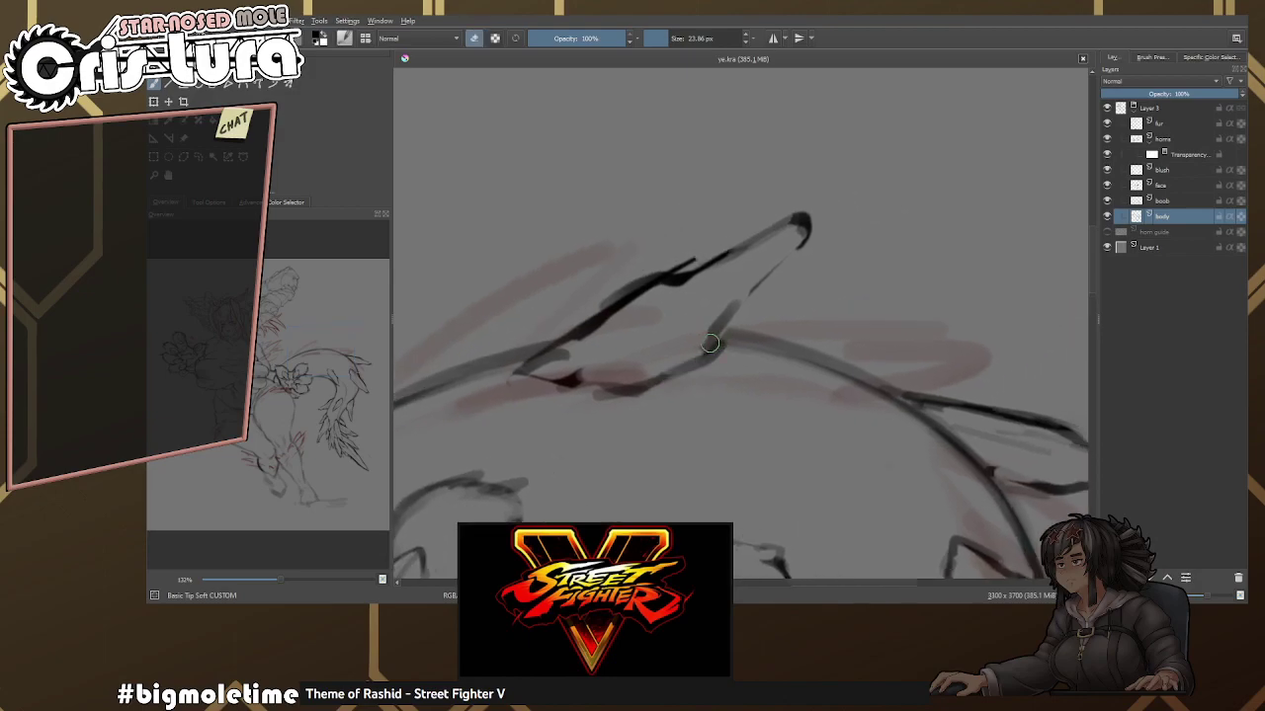
{"action": "key", "text": "e"}
{"action": "mouse_move", "coordinate": [800, 230]}
{"action": "left_mouse_down"}
{"action": "mouse_move", "coordinate": [756, 289]}
{"action": "mouse_move", "coordinate": [578, 373]}
{"action": "left_mouse_up"}
Select the crest spike freehand, then rotate it clockwise and shift it along the tail with the Transform tool.
{"action": "scroll", "coordinate": [757, 291], "scroll_direction": "down", "scroll_amount": 4}
{"action": "scroll", "coordinate": [780, 345], "scroll_direction": "down", "scroll_amount": 3}
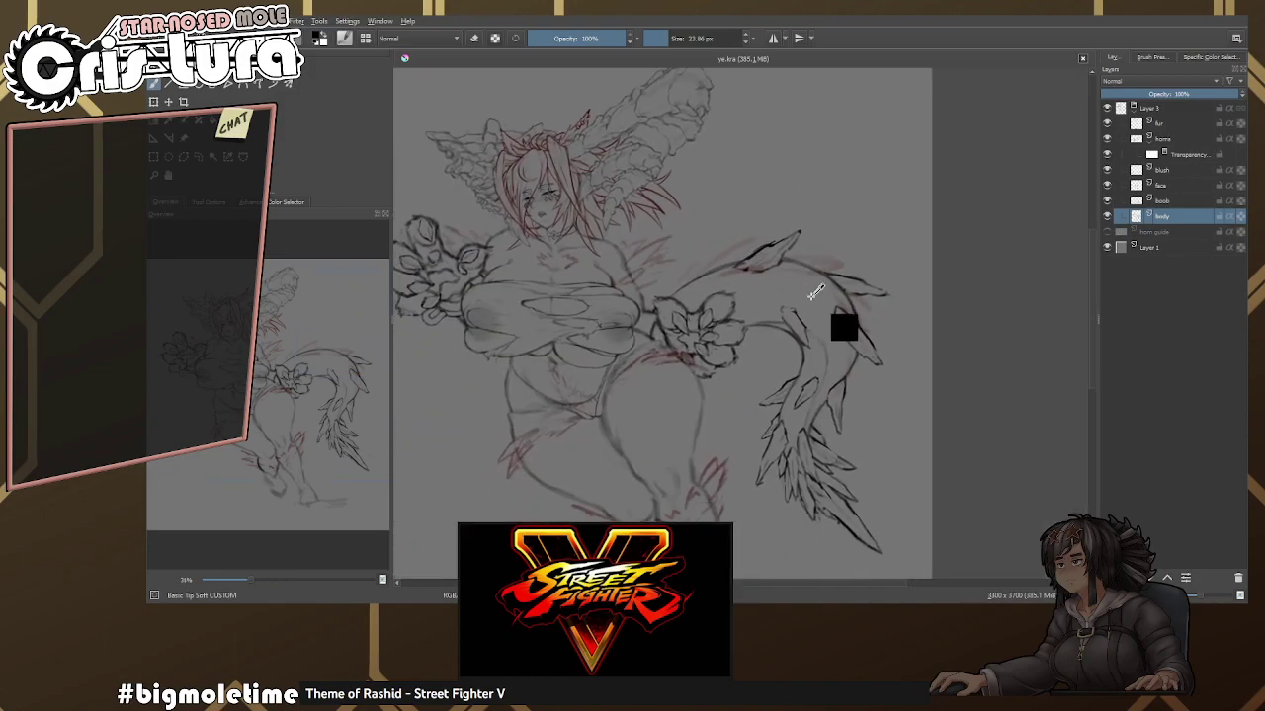
{"action": "scroll", "coordinate": [790, 254], "scroll_direction": "up", "scroll_amount": 6}
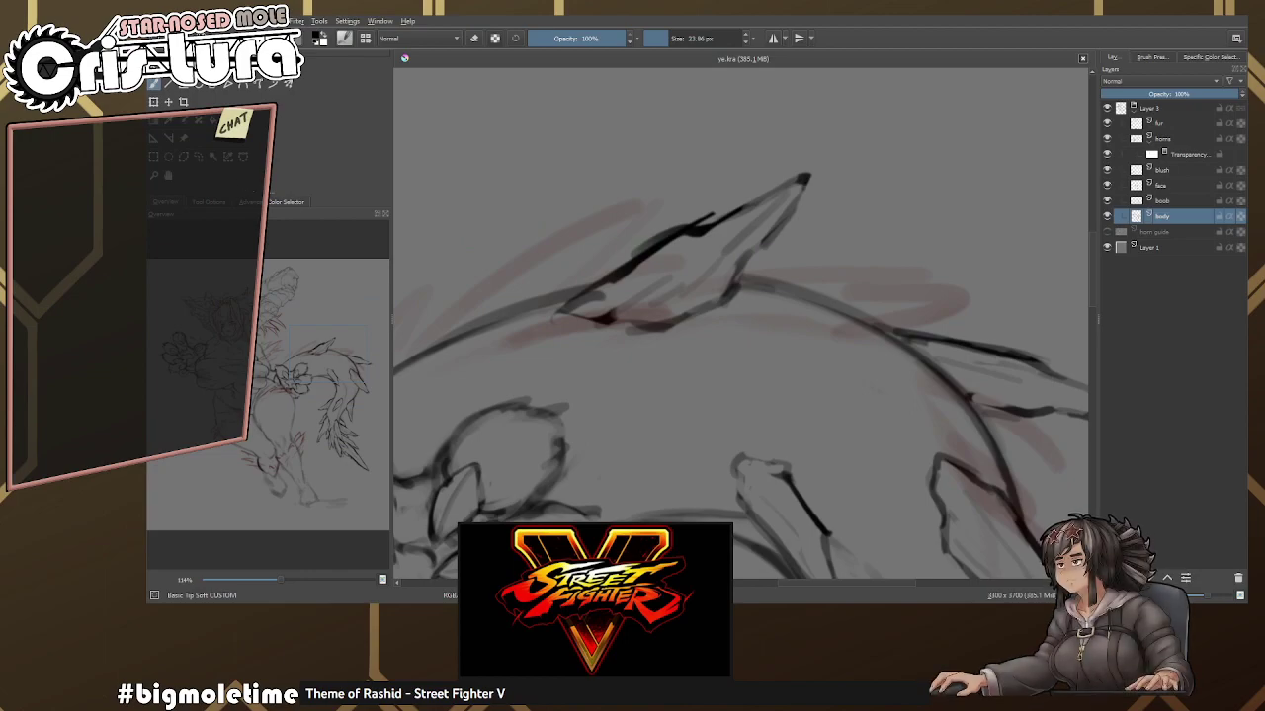
{"action": "scroll", "coordinate": [650, 245], "scroll_direction": "down", "scroll_amount": 1}
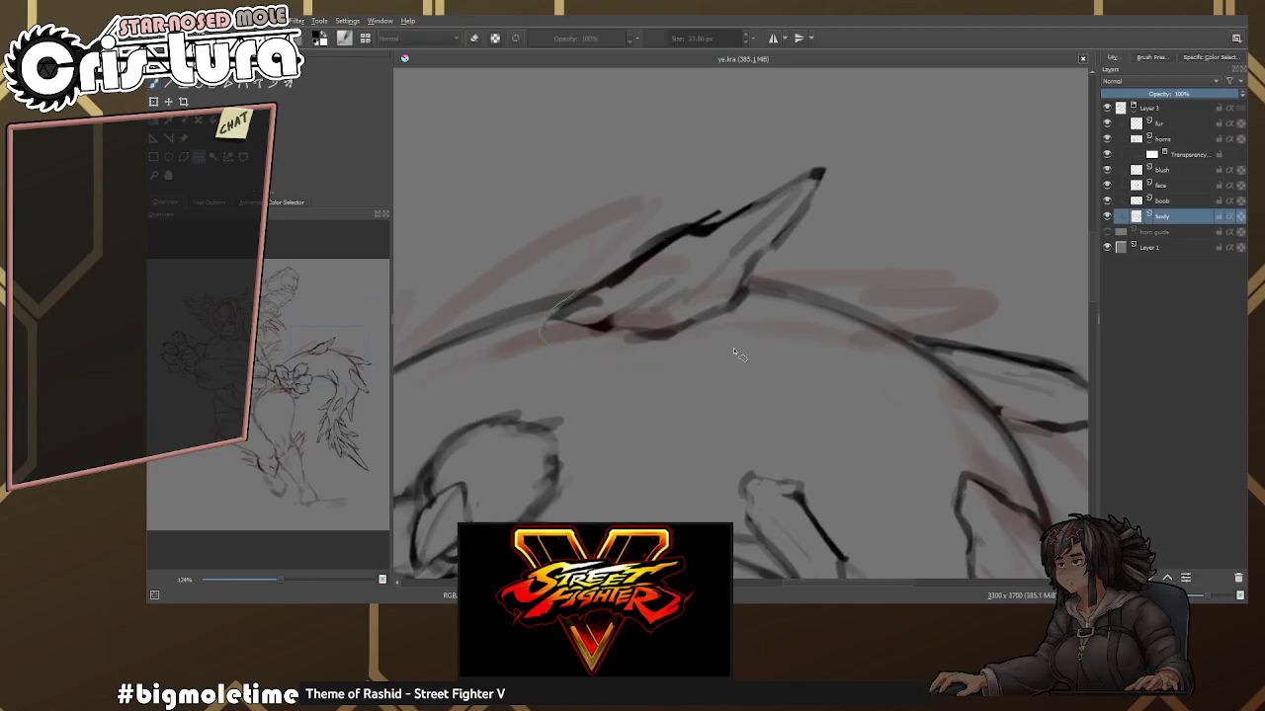
{"action": "scroll", "coordinate": [591, 197], "scroll_direction": "down", "scroll_amount": 1}
{"action": "key", "text": "ctrl+t"}
{"action": "scroll", "coordinate": [736, 182], "scroll_direction": "down", "scroll_amount": 2}
{"action": "left_click_drag", "start_coordinate": [825, 153], "coordinate": [857, 188]}
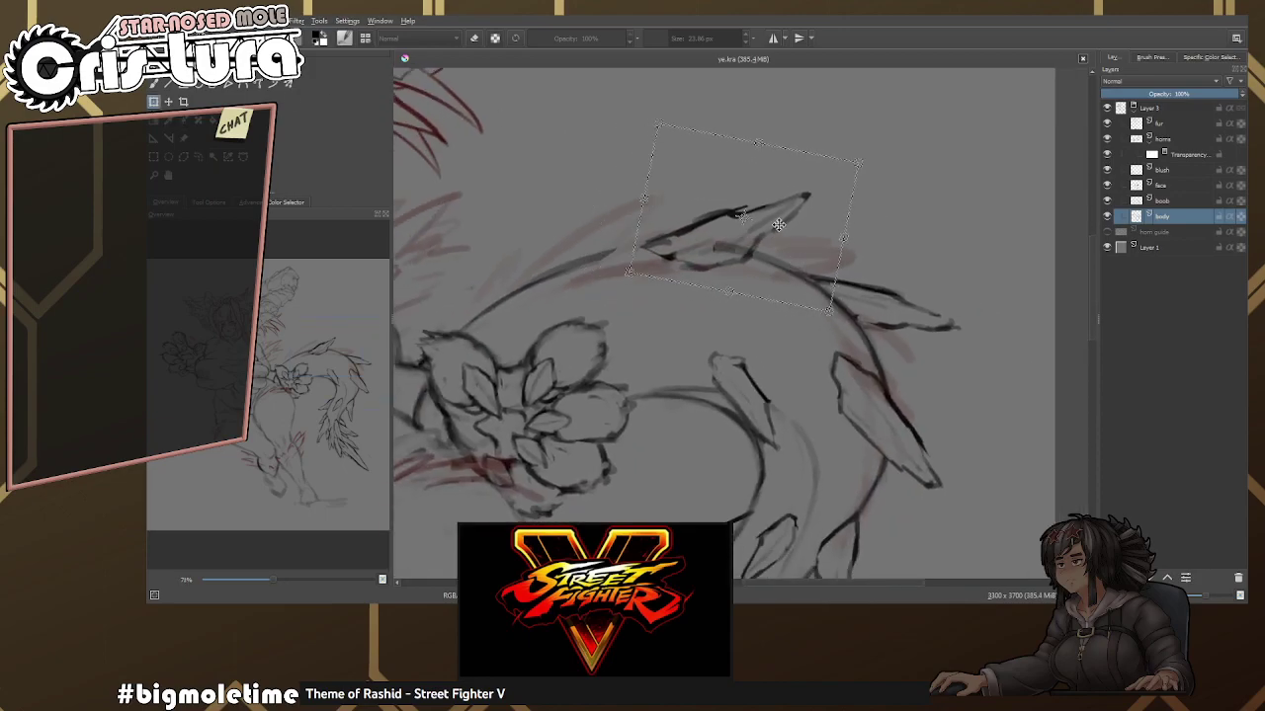
{"action": "scroll", "coordinate": [858, 188], "scroll_direction": "down", "scroll_amount": 2}
{"action": "left_click_drag", "start_coordinate": [773, 225], "coordinate": [784, 229]}
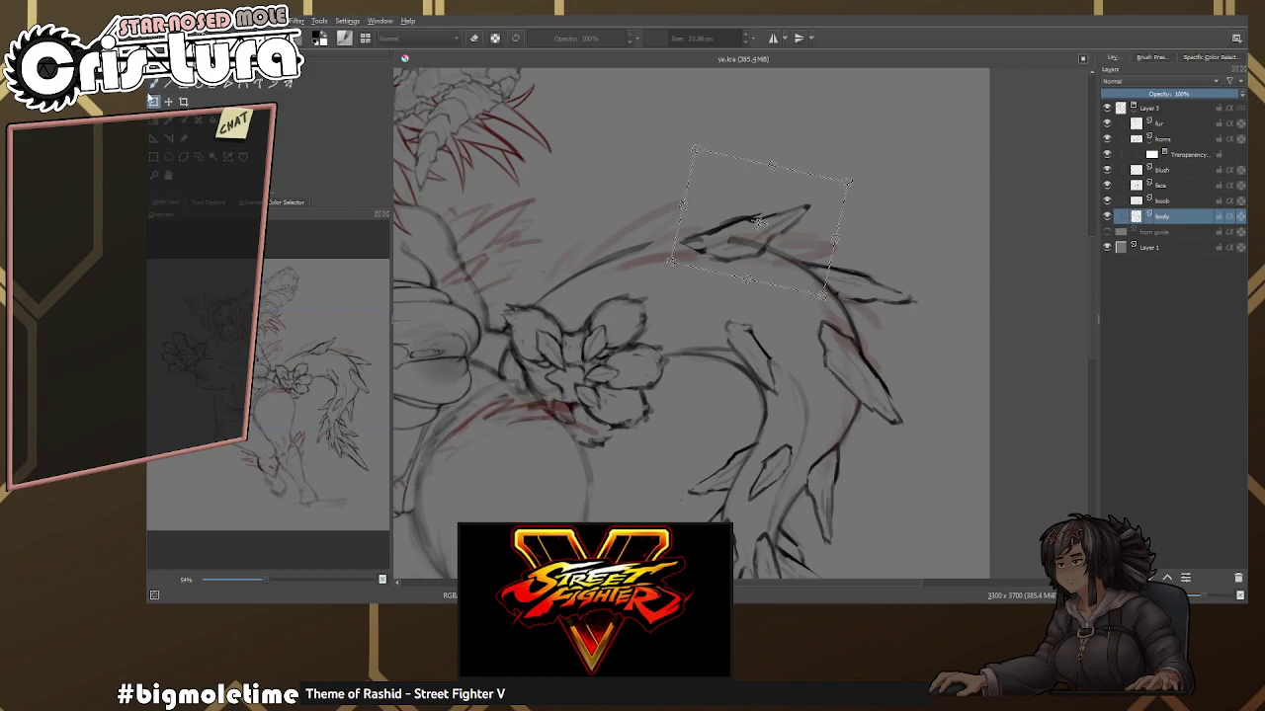
{"action": "key", "text": "b"}
Extend the tail's outline to the moved crest spike and erase the old tail line crossing inside it.
{"action": "scroll", "coordinate": [692, 247], "scroll_direction": "up", "scroll_amount": 2}
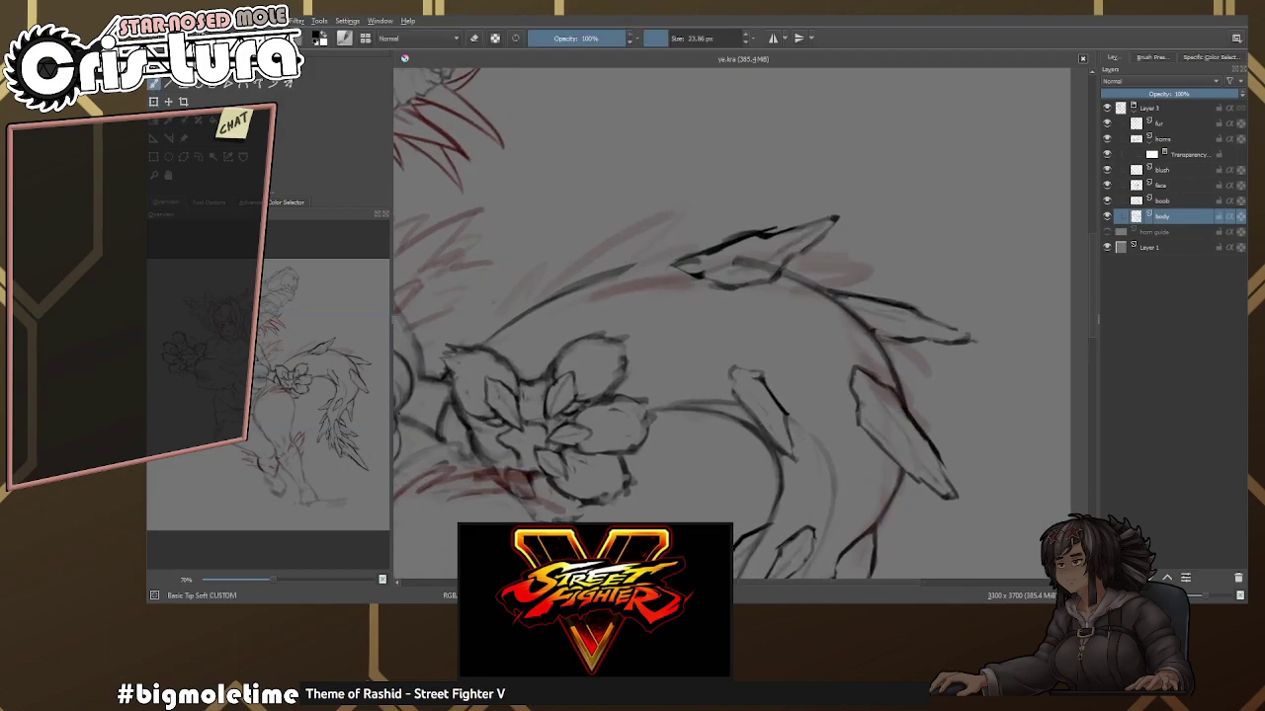
{"action": "scroll", "coordinate": [691, 247], "scroll_direction": "up", "scroll_amount": 4}
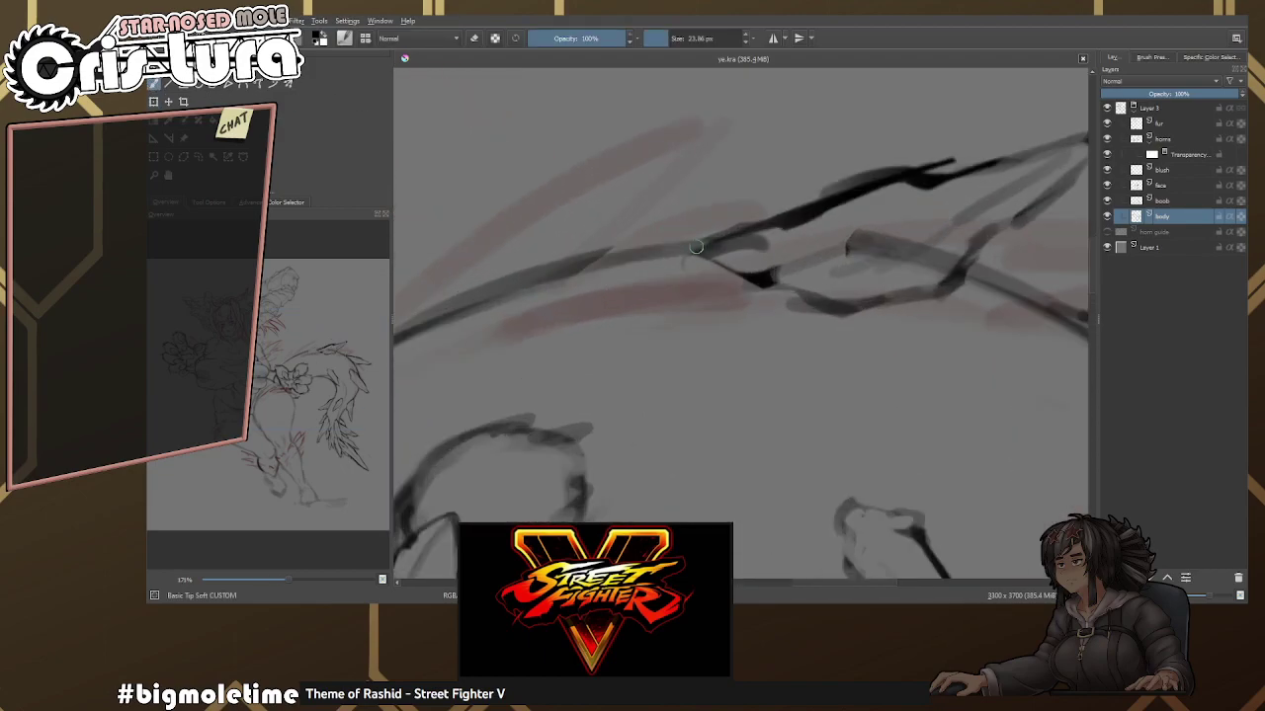
{"action": "mouse_move", "coordinate": [938, 222]}
{"action": "left_mouse_down"}
{"action": "mouse_move", "coordinate": [707, 239]}
{"action": "mouse_move", "coordinate": [744, 259]}
{"action": "left_mouse_up"}
{"action": "key", "text": "e"}
{"action": "scroll", "coordinate": [770, 225], "scroll_direction": "down", "scroll_amount": 2}
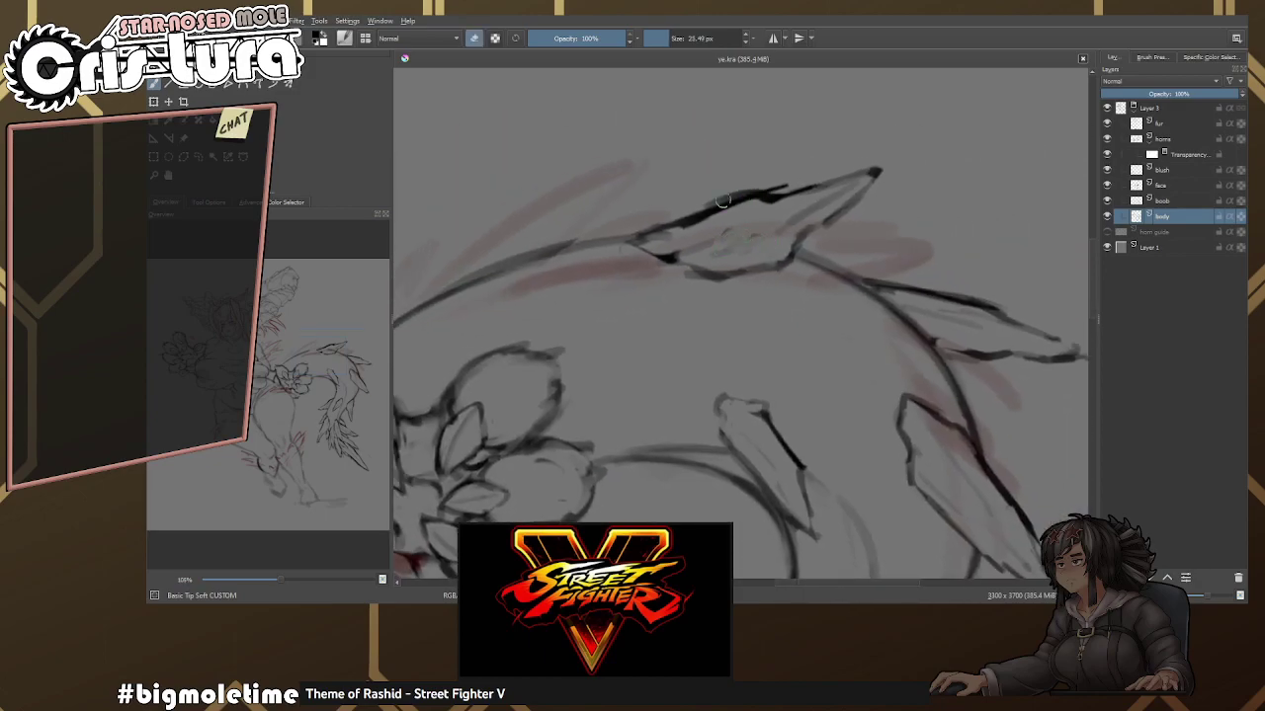
{"action": "scroll", "coordinate": [741, 345], "scroll_direction": "up", "scroll_amount": 3}
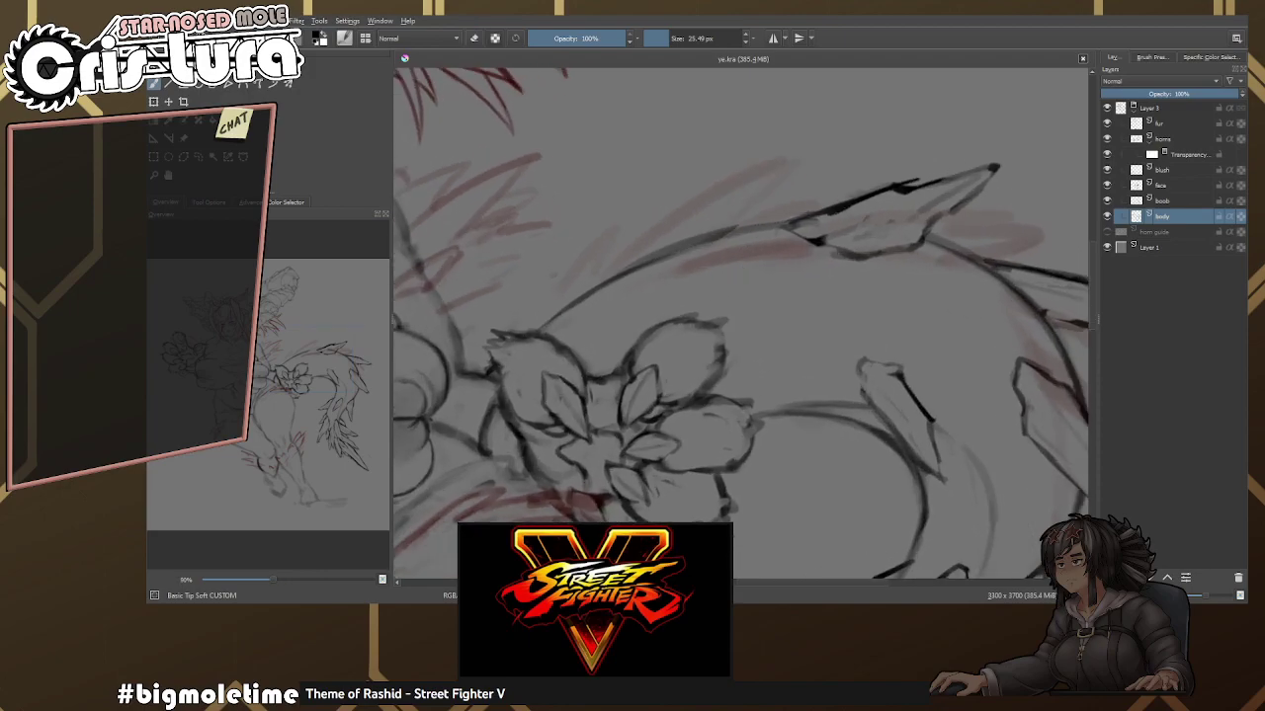
Draw a spike on the tail emerging from behind the paw's upper toe, with its facet line, and clean its edges.
{"action": "mouse_move", "coordinate": [665, 321]}
{"action": "left_mouse_down"}
{"action": "mouse_move", "coordinate": [729, 287]}
{"action": "mouse_move", "coordinate": [818, 291]}
{"action": "mouse_move", "coordinate": [847, 314]}
{"action": "mouse_move", "coordinate": [835, 307]}
{"action": "mouse_move", "coordinate": [795, 339]}
{"action": "mouse_move", "coordinate": [828, 309]}
{"action": "mouse_move", "coordinate": [751, 368]}
{"action": "mouse_move", "coordinate": [821, 326]}
{"action": "mouse_move", "coordinate": [672, 307]}
{"action": "mouse_move", "coordinate": [772, 287]}
{"action": "mouse_move", "coordinate": [731, 277]}
{"action": "mouse_move", "coordinate": [695, 301]}
{"action": "left_mouse_up"}
{"action": "key", "text": "e"}
{"action": "key", "text": "e"}
{"action": "key", "text": "e"}
{"action": "key", "text": "e"}
{"action": "key", "text": "e"}
{"action": "key", "text": "e"}
{"action": "key", "text": "e"}
{"action": "key", "text": "e"}
{"action": "key", "text": "e"}
{"action": "key", "text": "e"}
{"action": "key", "text": "e"}
{"action": "key", "text": "e"}
{"action": "key", "text": "e"}
{"action": "key", "text": "e"}
{"action": "key", "text": "e"}
{"action": "key", "text": "e"}
{"action": "left_click_drag", "start_coordinate": [868, 275], "coordinate": [812, 269]}
{"action": "key", "text": "e"}
{"action": "scroll", "coordinate": [731, 296], "scroll_direction": "down", "scroll_amount": 4}
Open a gap in the tail's upper outline near the paw and draw the jagged lower edge of another spike there.
{"action": "scroll", "coordinate": [655, 246], "scroll_direction": "up", "scroll_amount": 5}
{"action": "key", "text": "e"}
{"action": "left_click_drag", "start_coordinate": [573, 338], "coordinate": [717, 259]}
{"action": "left_click_drag", "start_coordinate": [716, 258], "coordinate": [677, 337]}
{"action": "key", "text": "e"}
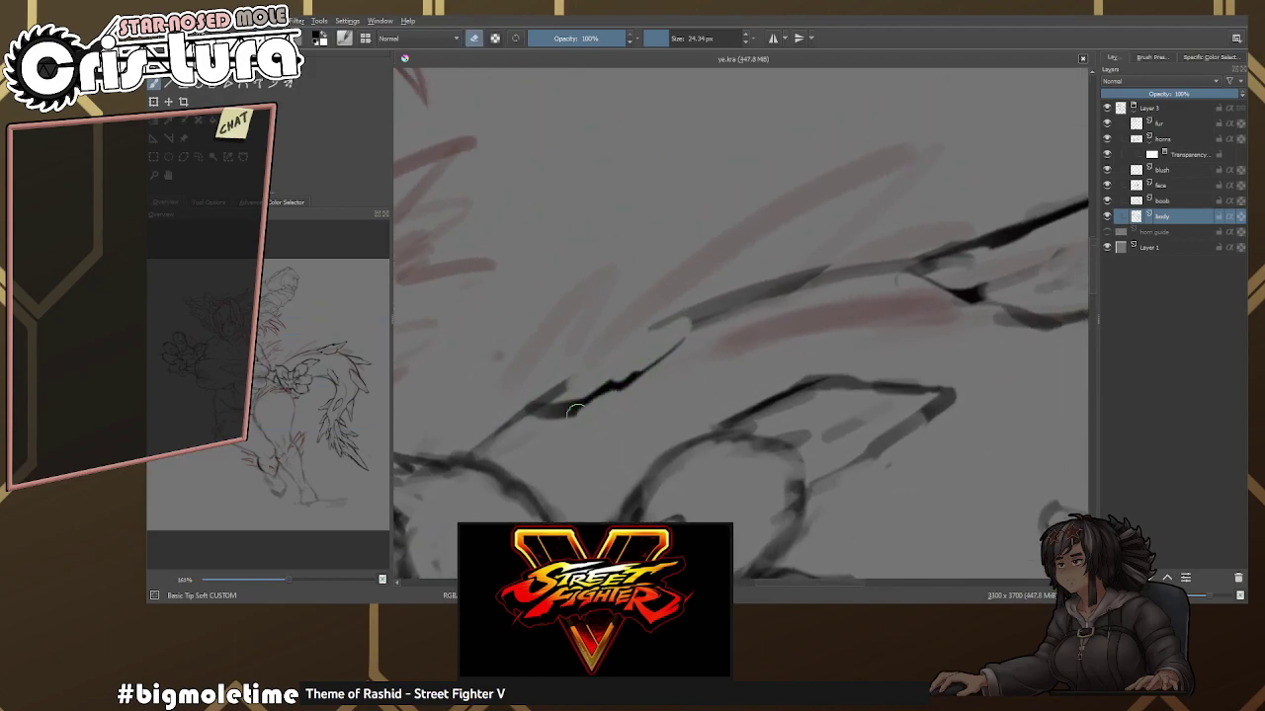
{"action": "scroll", "coordinate": [605, 396], "scroll_direction": "up", "scroll_amount": 1}
Draw the upper edge of the spike at the tail's base and refine it with the eraser.
{"action": "key", "text": "e"}
{"action": "mouse_move", "coordinate": [541, 427]}
{"action": "left_mouse_down"}
{"action": "mouse_move", "coordinate": [597, 352]}
{"action": "mouse_move", "coordinate": [709, 255]}
{"action": "mouse_move", "coordinate": [699, 289]}
{"action": "mouse_move", "coordinate": [635, 314]}
{"action": "left_mouse_up"}
{"action": "key", "text": "e"}
{"action": "key", "text": "e"}
{"action": "key", "text": "e"}
{"action": "key", "text": "e"}
{"action": "key", "text": "e"}
{"action": "key", "text": "e"}
Add facet shading lines inside the tail-base spike and sharpen its tip.
{"action": "mouse_move", "coordinate": [692, 259]}
{"action": "left_mouse_down"}
{"action": "mouse_move", "coordinate": [710, 267]}
{"action": "mouse_move", "coordinate": [681, 340]}
{"action": "mouse_move", "coordinate": [575, 405]}
{"action": "left_mouse_up"}
{"action": "key", "text": "e"}
{"action": "key", "text": "e"}
{"action": "key", "text": "e"}
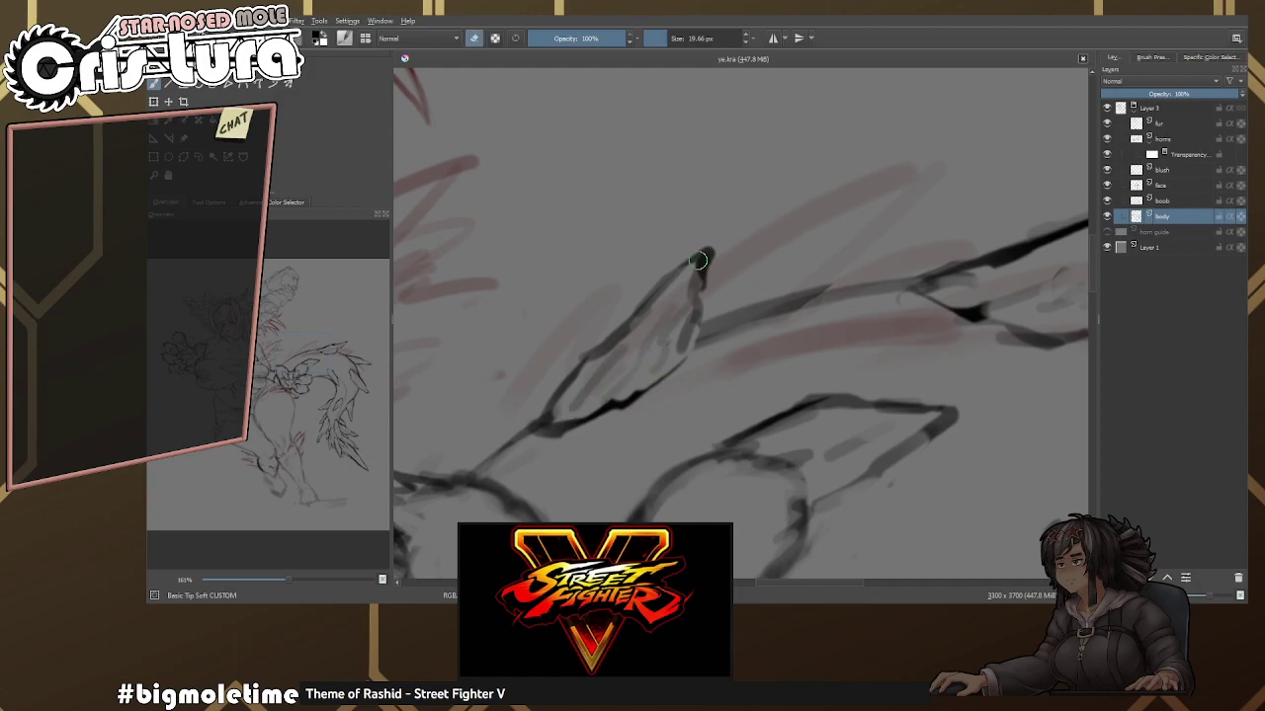
{"action": "left_click_drag", "start_coordinate": [704, 267], "coordinate": [672, 341]}
{"action": "key", "text": "e"}
Draw a small spike on the tail's upper outline between the tail-base spike and the crest spike.
{"action": "scroll", "coordinate": [739, 279], "scroll_direction": "down", "scroll_amount": 6}
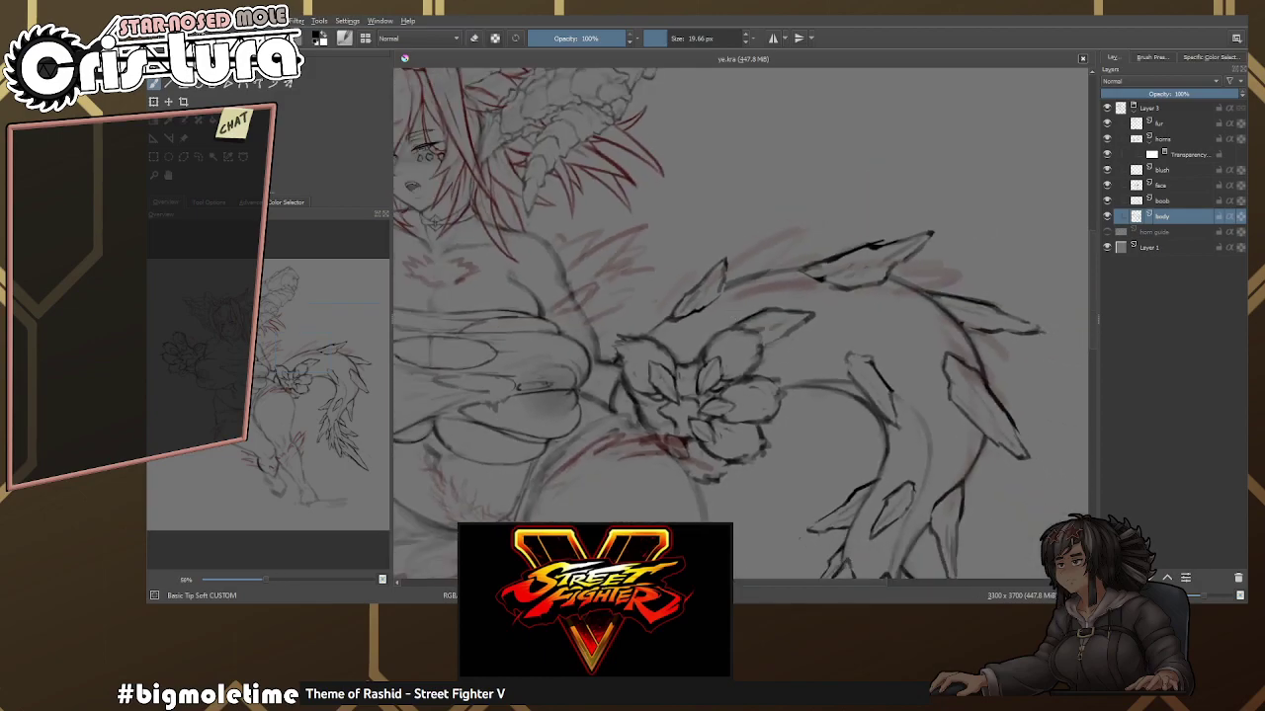
{"action": "scroll", "coordinate": [739, 279], "scroll_direction": "up", "scroll_amount": 5}
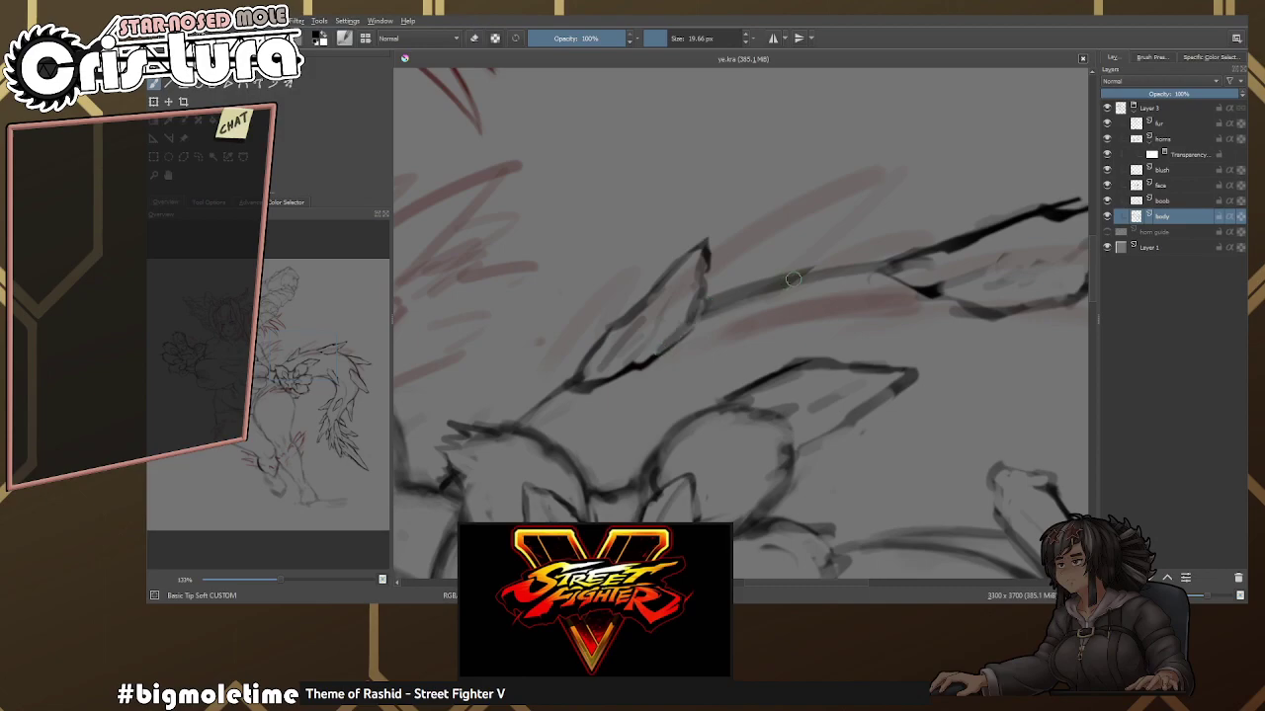
{"action": "mouse_move", "coordinate": [762, 285]}
{"action": "left_mouse_down"}
{"action": "mouse_move", "coordinate": [825, 238]}
{"action": "mouse_move", "coordinate": [790, 265]}
{"action": "left_mouse_up"}
{"action": "key", "text": "e"}
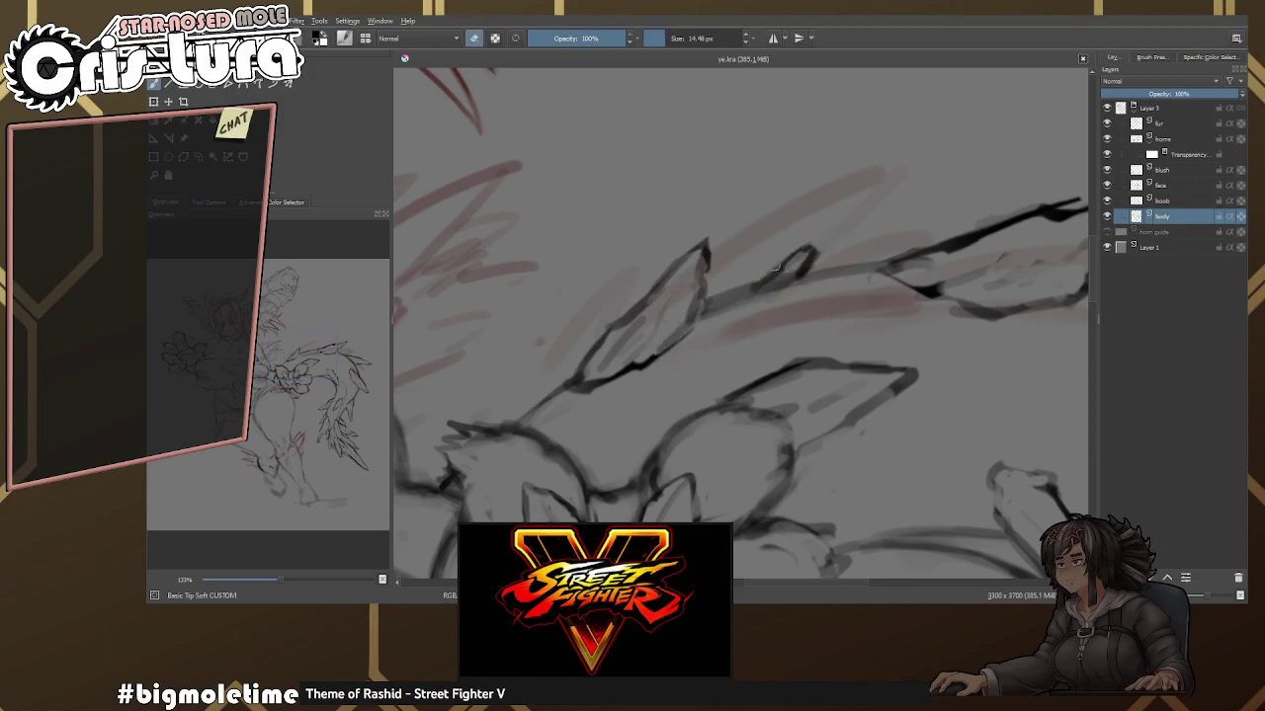
{"action": "scroll", "coordinate": [741, 326], "scroll_direction": "down", "scroll_amount": 5}
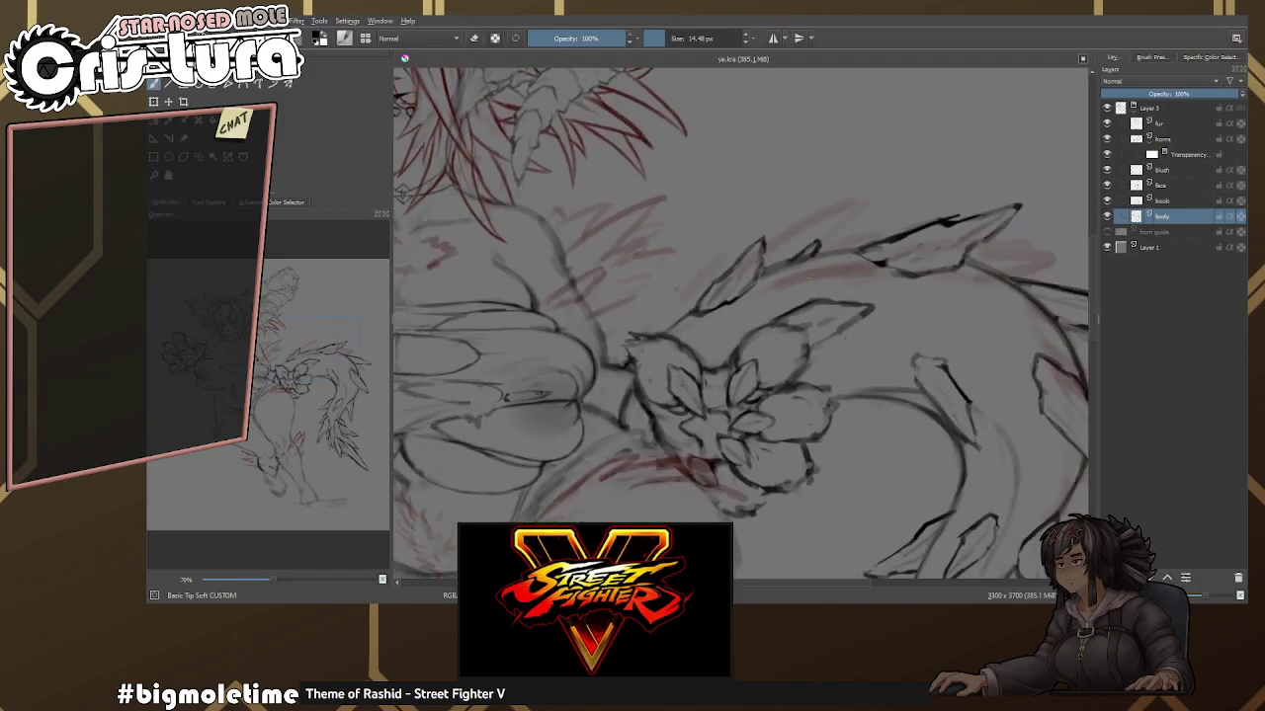
{"action": "scroll", "coordinate": [731, 296], "scroll_direction": "up", "scroll_amount": 3}
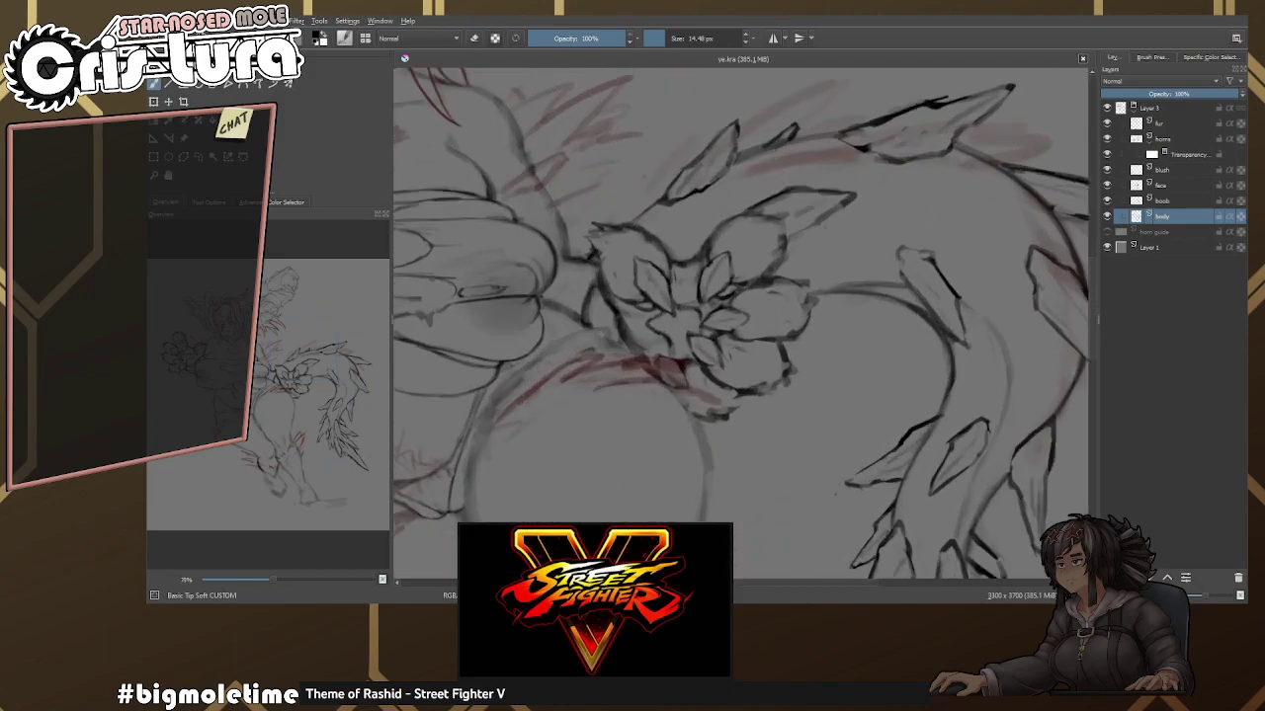
{"action": "scroll", "coordinate": [777, 289], "scroll_direction": "up", "scroll_amount": 5}
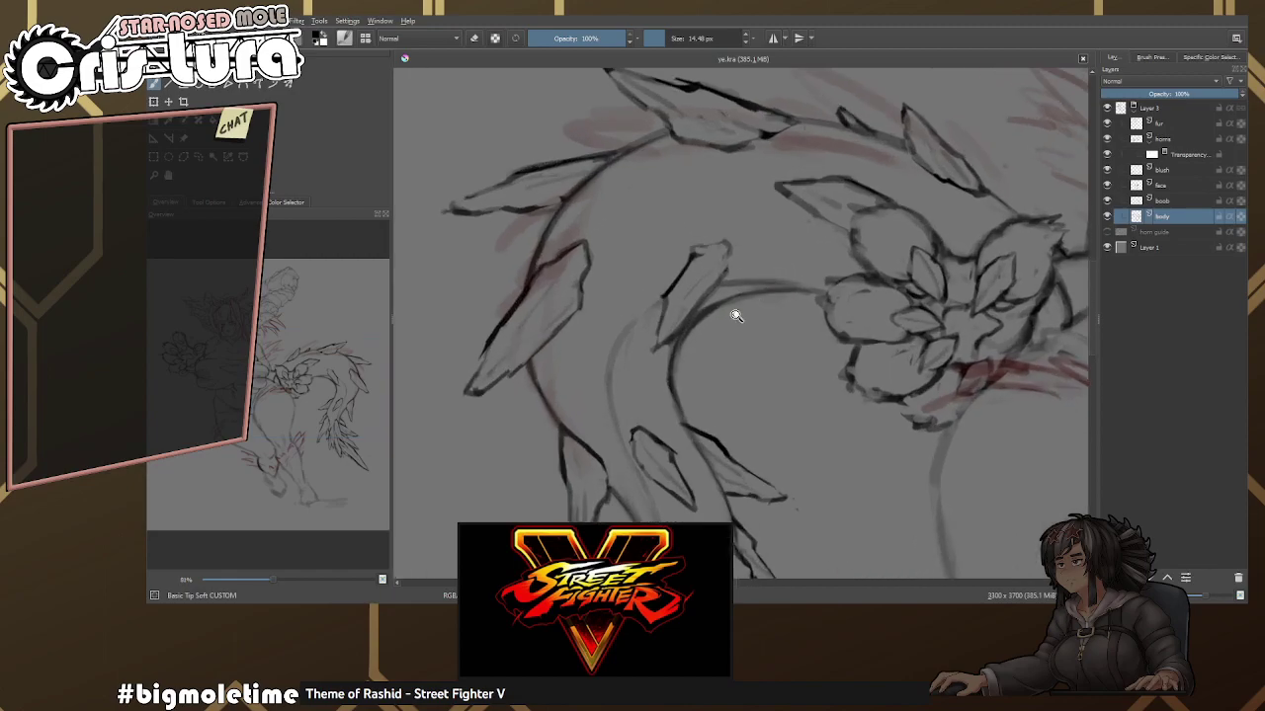
Open a gap in the tail's inner outline near the inner crystal spike and rough in a small spike there.
{"action": "key", "text": "e"}
{"action": "mouse_move", "coordinate": [689, 249]}
{"action": "left_mouse_down"}
{"action": "mouse_move", "coordinate": [681, 301]}
{"action": "mouse_move", "coordinate": [695, 255]}
{"action": "mouse_move", "coordinate": [674, 321]}
{"action": "mouse_move", "coordinate": [678, 293]}
{"action": "mouse_move", "coordinate": [693, 353]}
{"action": "mouse_move", "coordinate": [735, 290]}
{"action": "left_mouse_up"}
{"action": "key", "text": "bracketleft"}
{"action": "key", "text": "e"}
{"action": "key", "text": "e"}
{"action": "key", "text": "e"}
{"action": "key", "text": "e"}
{"action": "key", "text": "e"}
{"action": "key", "text": "e"}
{"action": "mouse_move", "coordinate": [697, 347]}
{"action": "left_mouse_down"}
{"action": "mouse_move", "coordinate": [761, 216]}
{"action": "mouse_move", "coordinate": [755, 255]}
{"action": "mouse_move", "coordinate": [756, 215]}
{"action": "left_mouse_up"}
{"action": "key", "text": "e"}
{"action": "key", "text": "e"}
{"action": "key", "text": "e"}
Refine the small inner-outline spike by redrawing both edges and cleaning up its pointed tip with the eraser.
{"action": "left_click_drag", "start_coordinate": [676, 278], "coordinate": [689, 354]}
{"action": "left_click_drag", "start_coordinate": [739, 270], "coordinate": [715, 328]}
{"action": "key", "text": "e"}
{"action": "left_click_drag", "start_coordinate": [684, 277], "coordinate": [691, 354]}
{"action": "key", "text": "e"}
{"action": "left_click_drag", "start_coordinate": [713, 318], "coordinate": [697, 345]}
{"action": "left_click_drag", "start_coordinate": [727, 295], "coordinate": [696, 346]}
{"action": "left_click_drag", "start_coordinate": [745, 275], "coordinate": [735, 317]}
{"action": "key", "text": "e"}
{"action": "key", "text": "e"}
{"action": "key", "text": "e"}
{"action": "left_click_drag", "start_coordinate": [747, 259], "coordinate": [713, 326]}
{"action": "key", "text": "e"}
{"action": "key", "text": "e"}
{"action": "scroll", "coordinate": [692, 369], "scroll_direction": "down", "scroll_amount": 8}
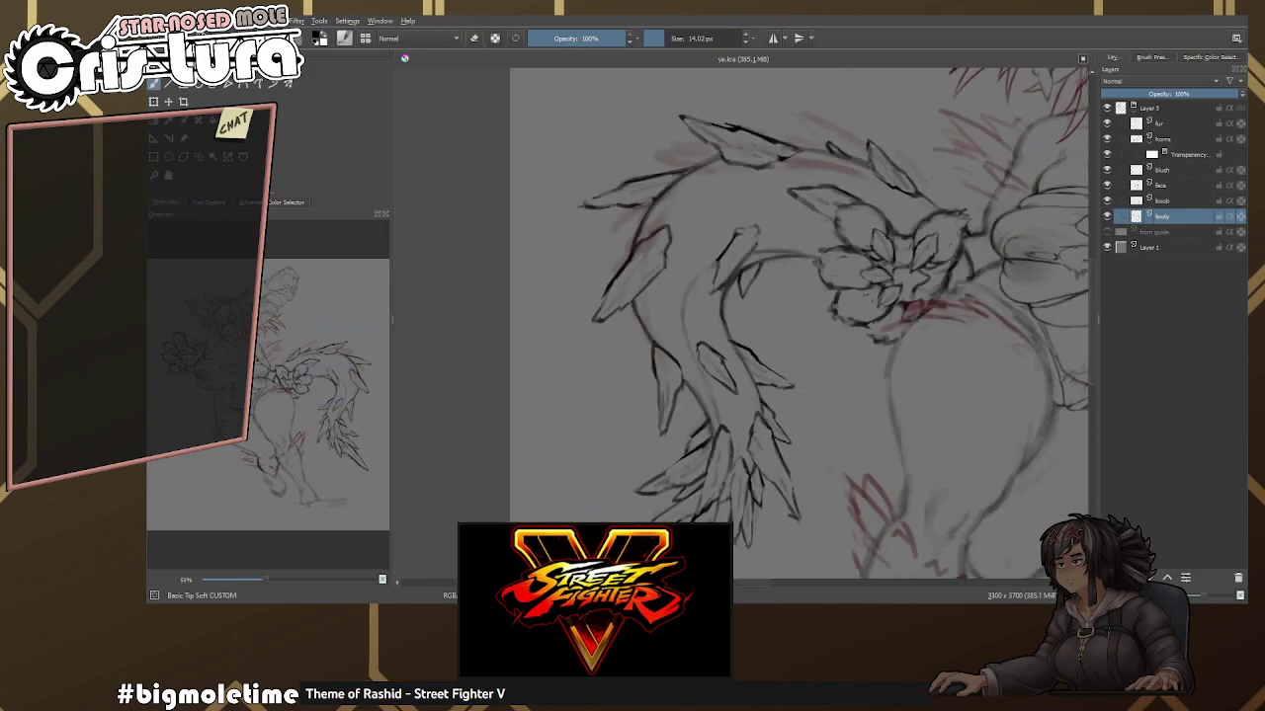
Draw the edges of a small upright spike at the tail's start, just above the wrist of the paw resting on the hip.
{"action": "scroll", "coordinate": [779, 303], "scroll_direction": "up", "scroll_amount": 6}
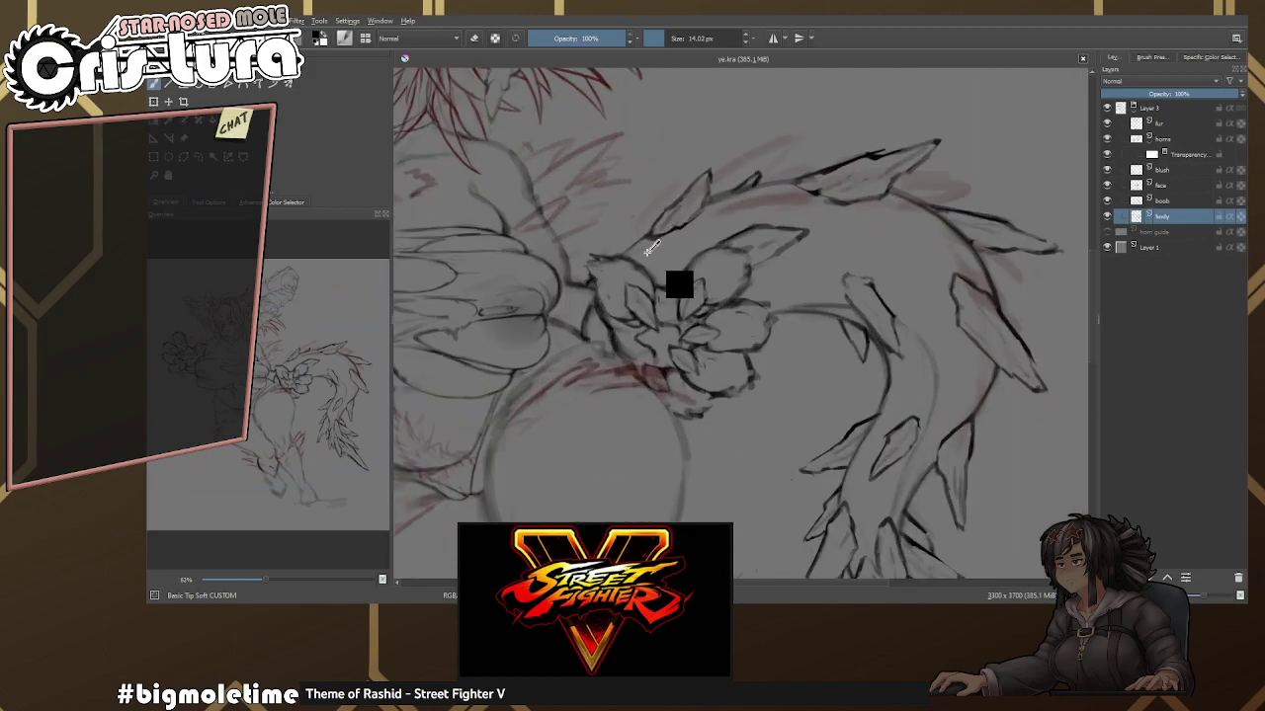
{"action": "scroll", "coordinate": [701, 275], "scroll_direction": "up", "scroll_amount": 4}
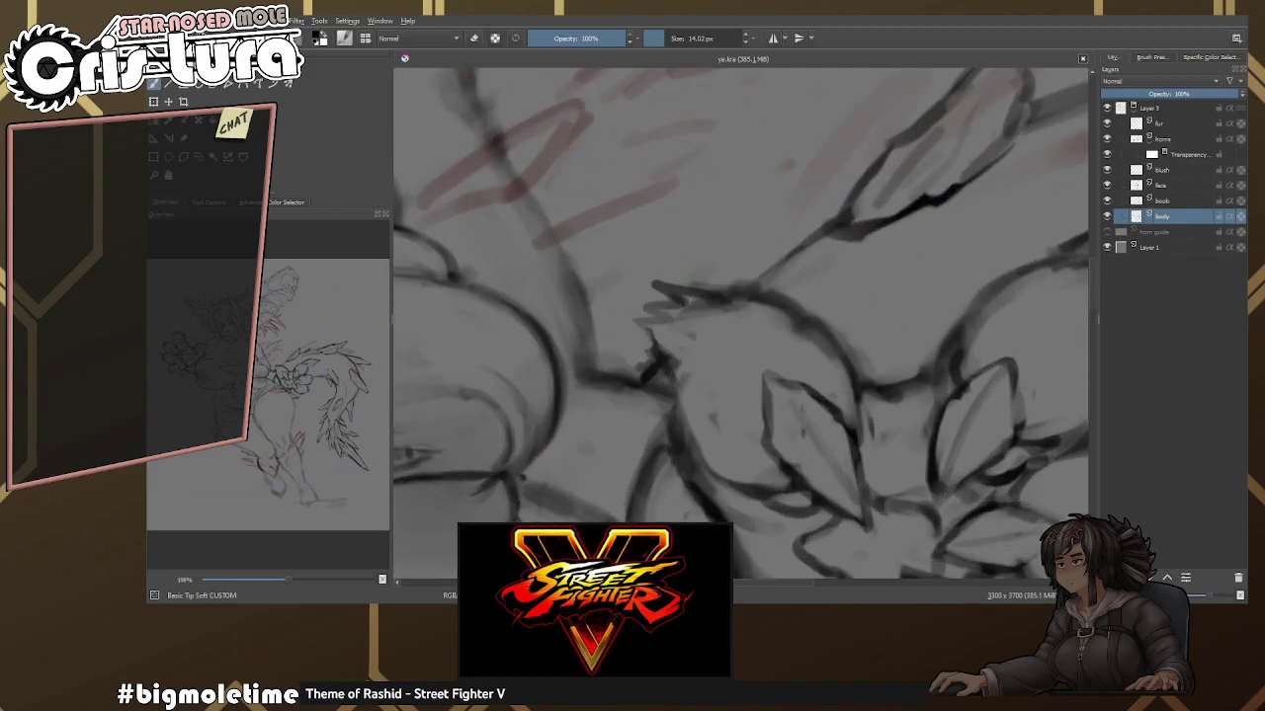
{"action": "left_click_drag", "start_coordinate": [715, 278], "coordinate": [692, 267]}
{"action": "mouse_move", "coordinate": [661, 356]}
{"action": "left_mouse_down"}
{"action": "mouse_move", "coordinate": [658, 212]}
{"action": "mouse_move", "coordinate": [649, 306]}
{"action": "mouse_move", "coordinate": [729, 190]}
{"action": "mouse_move", "coordinate": [739, 261]}
{"action": "mouse_move", "coordinate": [735, 233]}
{"action": "left_mouse_up"}
{"action": "key", "text": "ctrl+z"}
{"action": "key", "text": "e"}
{"action": "key", "text": "e"}
{"action": "left_click_drag", "start_coordinate": [721, 190], "coordinate": [773, 337]}
{"action": "key", "text": "e"}
{"action": "key", "text": "e"}
{"action": "key", "text": "e"}
{"action": "left_click_drag", "start_coordinate": [652, 284], "coordinate": [654, 351]}
{"action": "key", "text": "e"}
{"action": "left_click_drag", "start_coordinate": [668, 255], "coordinate": [650, 368]}
{"action": "key", "text": "e"}
{"action": "key", "text": "e"}
{"action": "left_click_drag", "start_coordinate": [771, 321], "coordinate": [748, 290]}
Sharpen the upright spike above the paw's wrist, add its inner facet line and clean up its edges.
{"action": "left_click_drag", "start_coordinate": [680, 255], "coordinate": [656, 354]}
{"action": "key", "text": "e"}
{"action": "key", "text": "e"}
{"action": "key", "text": "e"}
{"action": "key", "text": "e"}
{"action": "key", "text": "e"}
{"action": "mouse_move", "coordinate": [672, 292]}
{"action": "left_mouse_down"}
{"action": "mouse_move", "coordinate": [662, 306]}
{"action": "mouse_move", "coordinate": [712, 225]}
{"action": "mouse_move", "coordinate": [735, 241]}
{"action": "left_mouse_up"}
{"action": "key", "text": "e"}
{"action": "key", "text": "e"}
{"action": "left_click_drag", "start_coordinate": [713, 197], "coordinate": [761, 330]}
{"action": "key", "text": "e"}
{"action": "key", "text": "e"}
{"action": "key", "text": "e"}
{"action": "key", "text": "e"}
{"action": "key", "text": "e"}
{"action": "scroll", "coordinate": [783, 304], "scroll_direction": "down", "scroll_amount": 2}
{"action": "scroll", "coordinate": [783, 304], "scroll_direction": "down", "scroll_amount": 6}
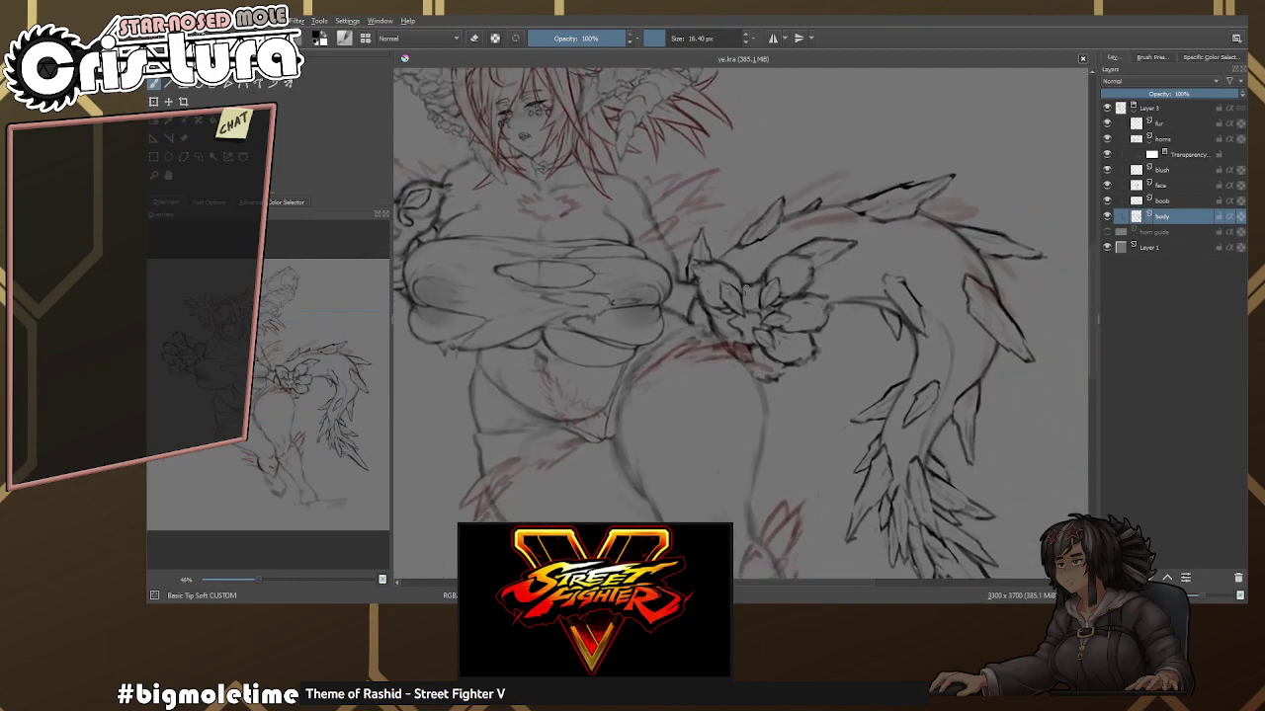
{"action": "scroll", "coordinate": [737, 260], "scroll_direction": "up", "scroll_amount": 3}
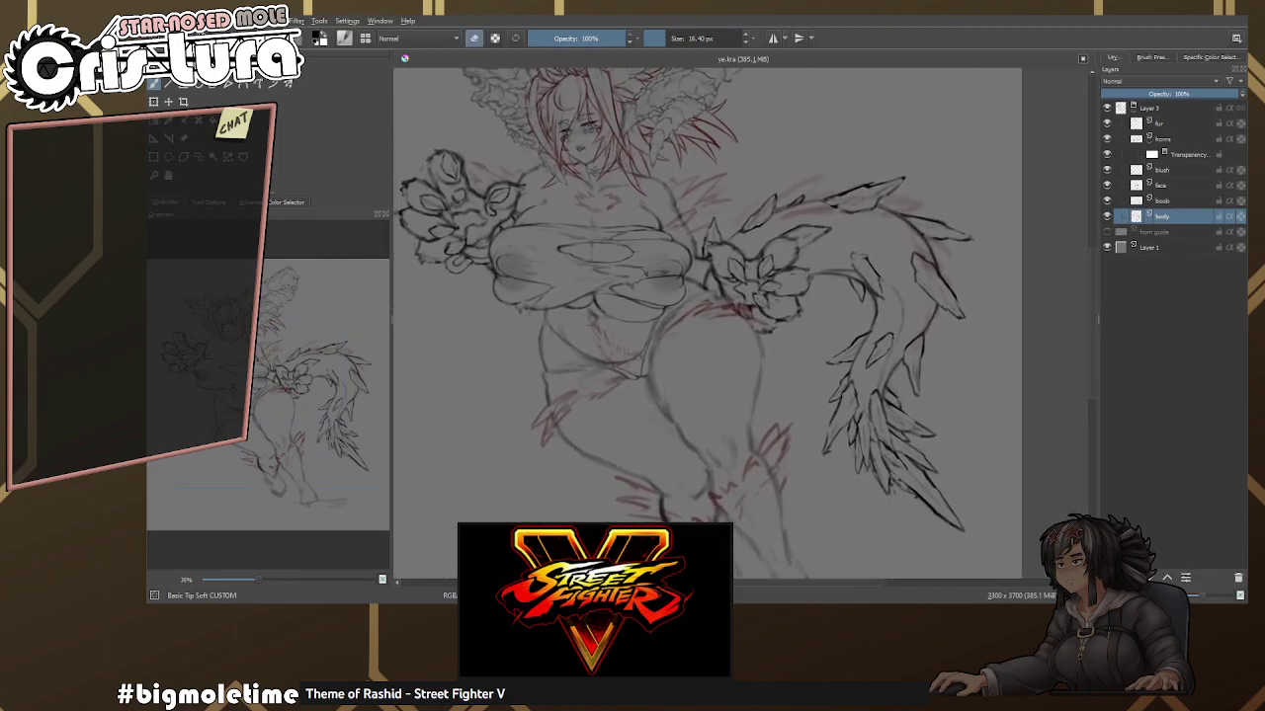
{"action": "left_click_drag", "start_coordinate": [739, 315], "coordinate": [733, 306]}
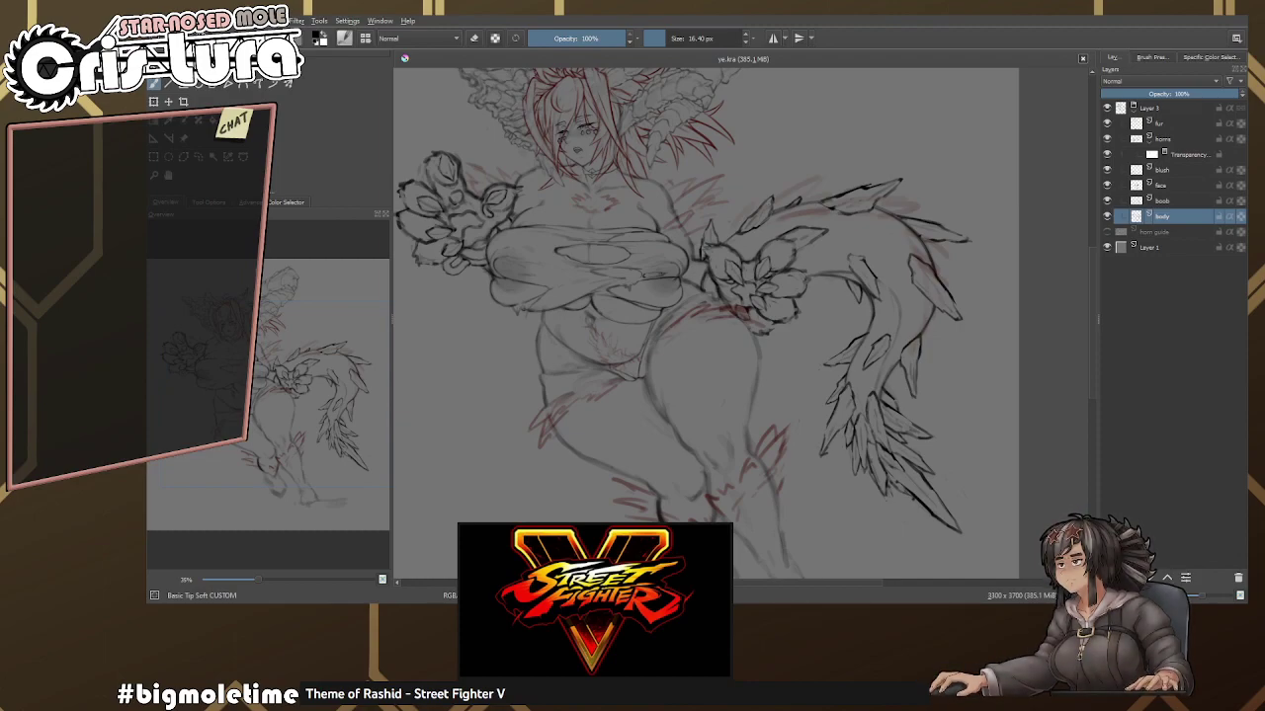
{"action": "scroll", "coordinate": [721, 287], "scroll_direction": "up", "scroll_amount": 3}
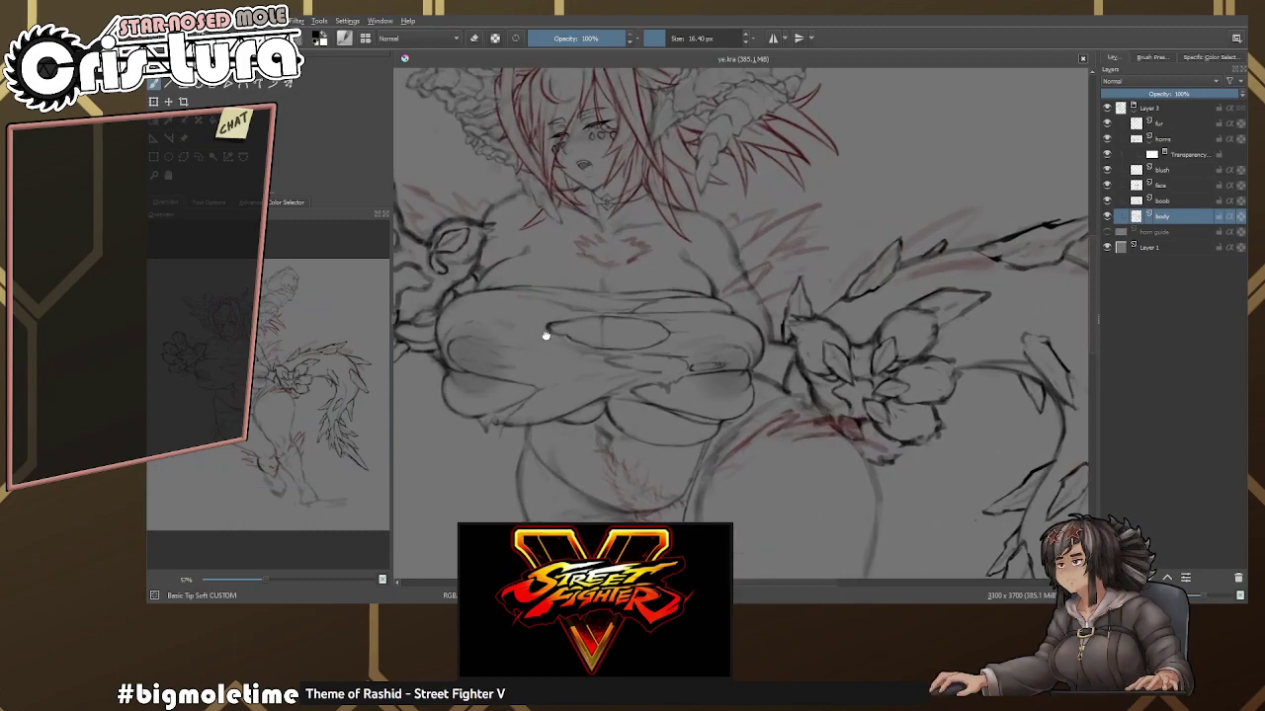
{"action": "scroll", "coordinate": [741, 321], "scroll_direction": "down", "scroll_amount": 4}
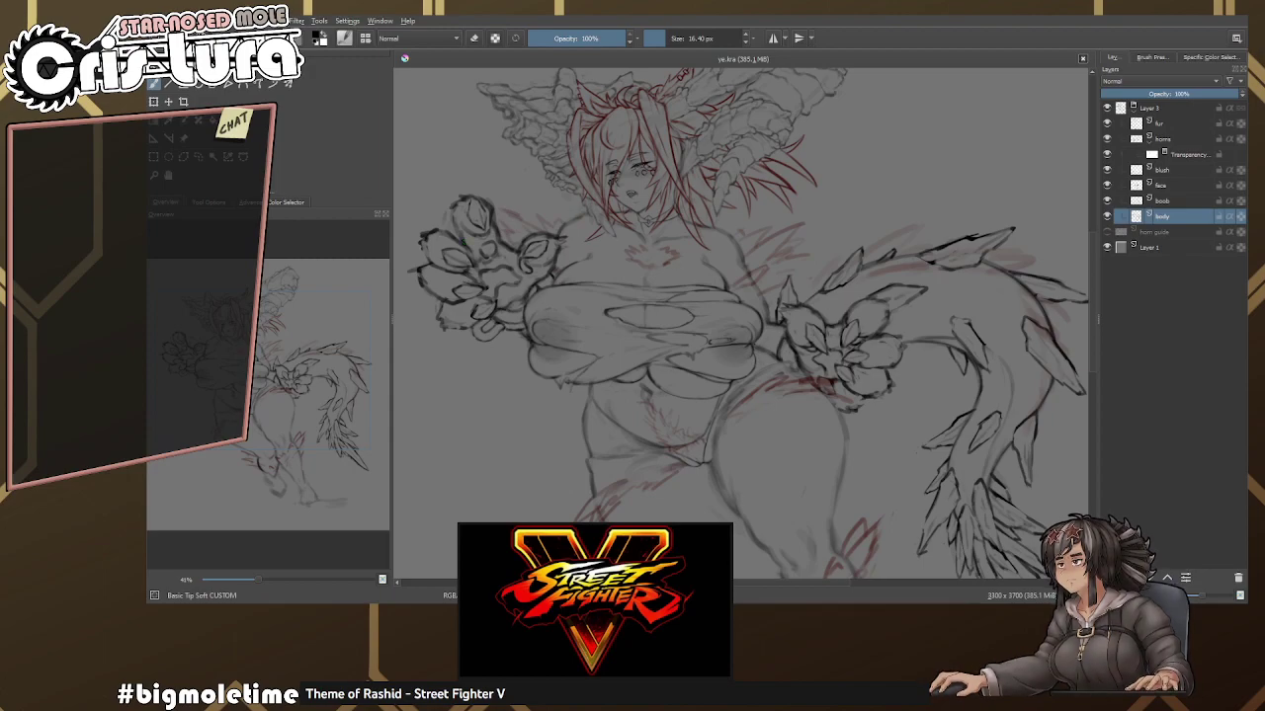
{"action": "left_click_drag", "start_coordinate": [691, 346], "coordinate": [733, 256]}
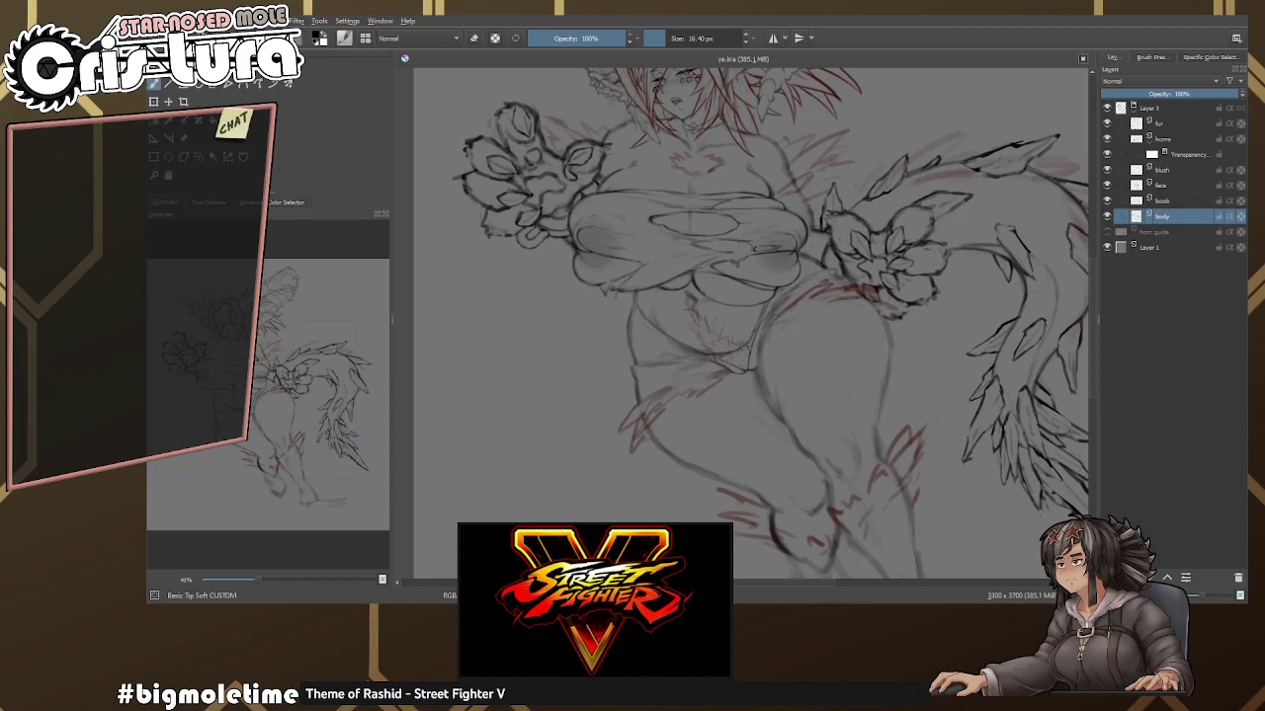
{"action": "mouse_move", "coordinate": [692, 346]}
{"action": "left_mouse_down"}
{"action": "mouse_move", "coordinate": [672, 381]}
{"action": "mouse_move", "coordinate": [709, 430]}
{"action": "left_mouse_up"}
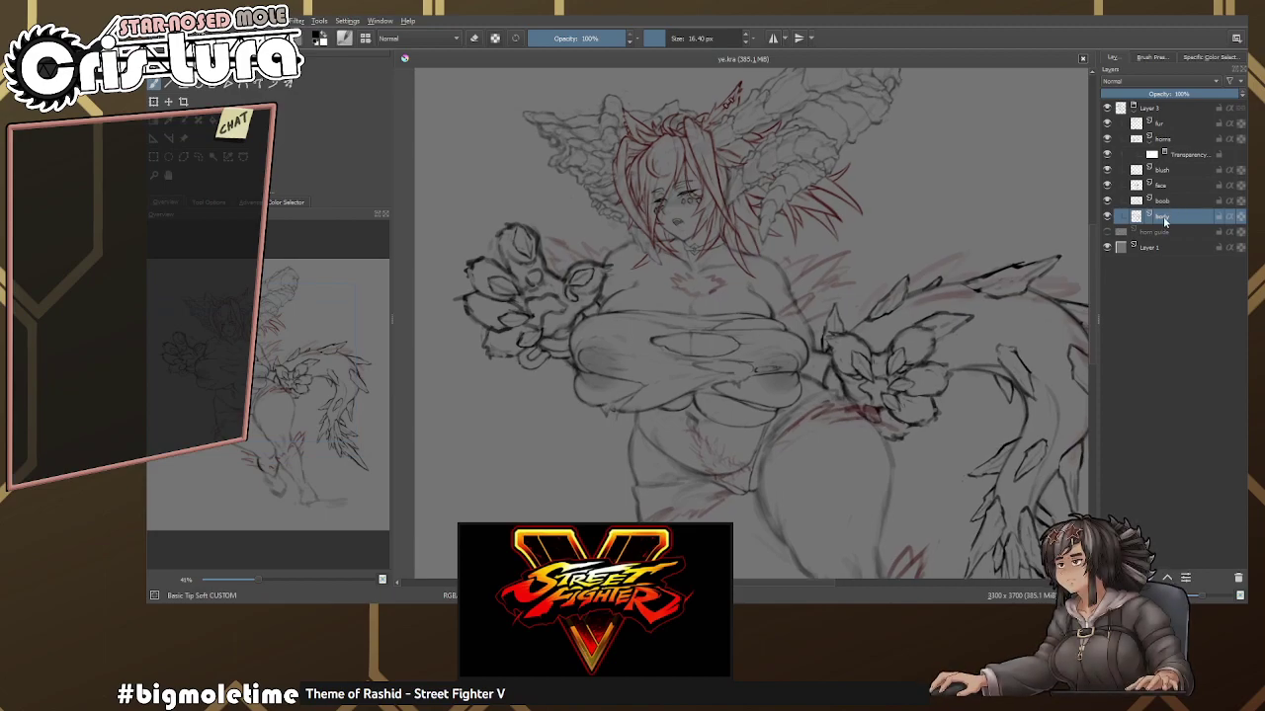
Make the fur layer active and choose a dark red brush colour.
{"action": "left_click", "coordinate": [1161, 122]}
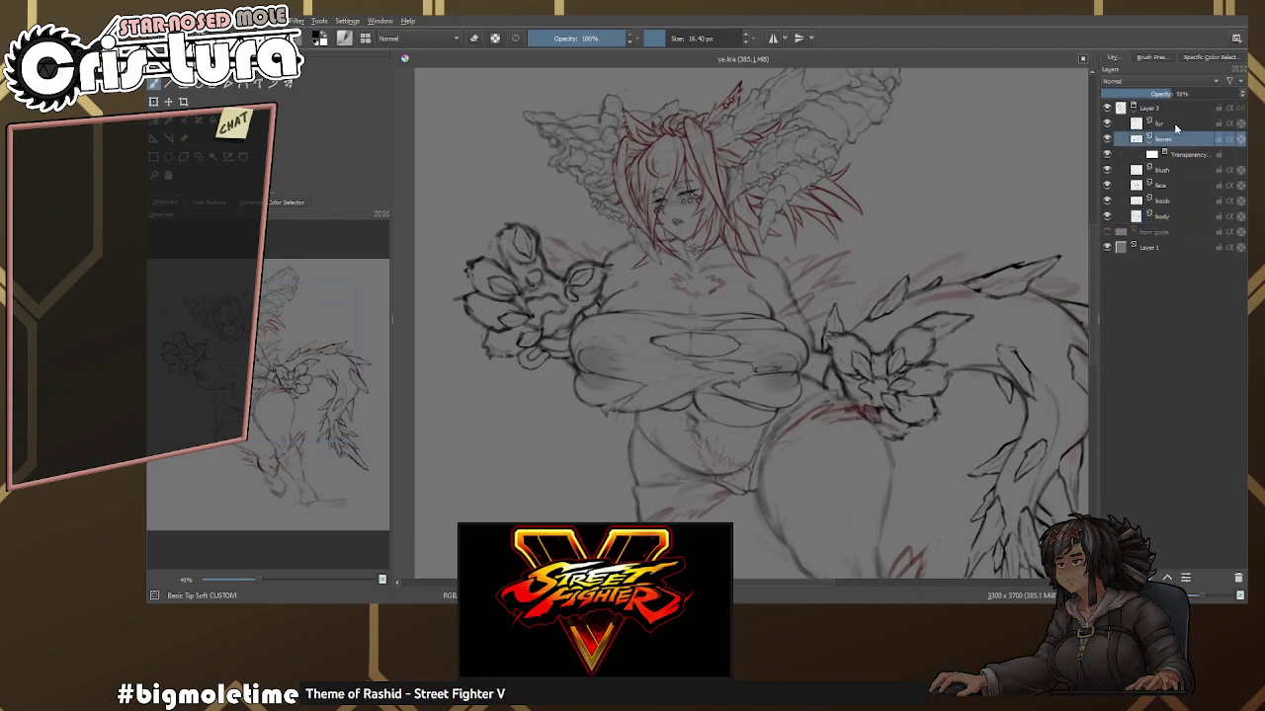
{"action": "scroll", "coordinate": [748, 265], "scroll_direction": "up", "scroll_amount": 4}
{"action": "right_click", "coordinate": [748, 265]}
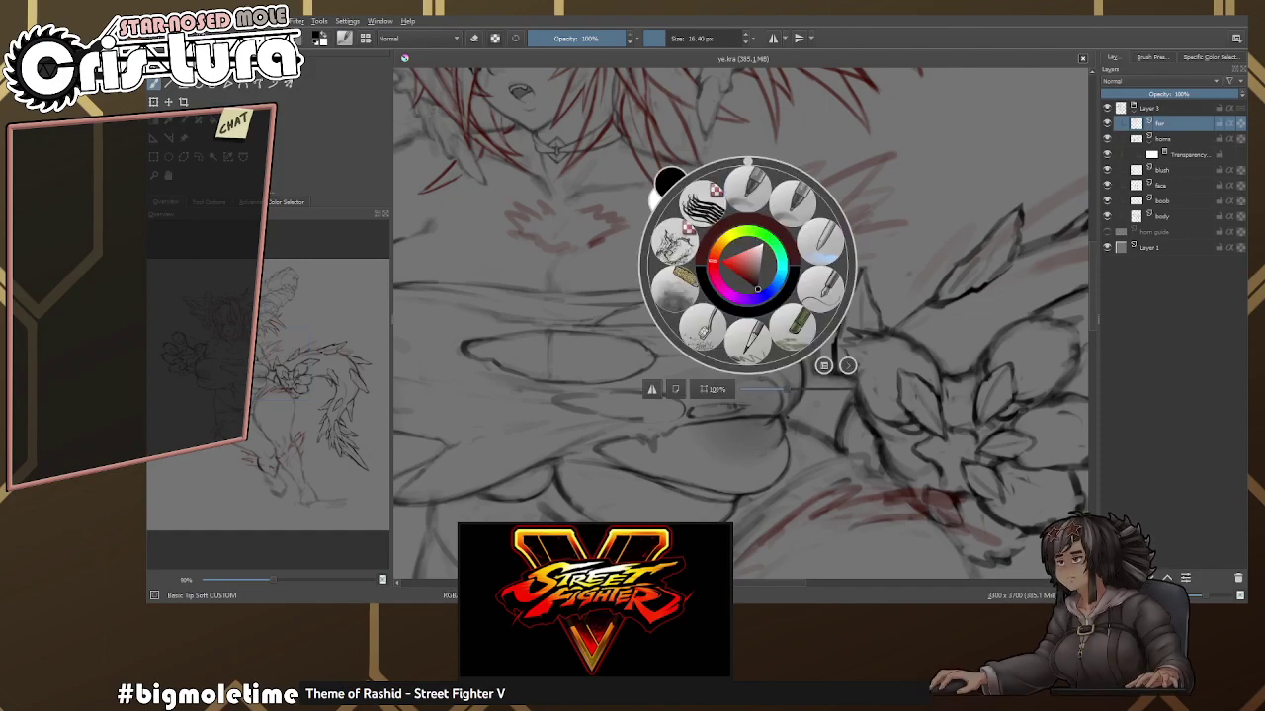
{"action": "left_click", "coordinate": [710, 253]}
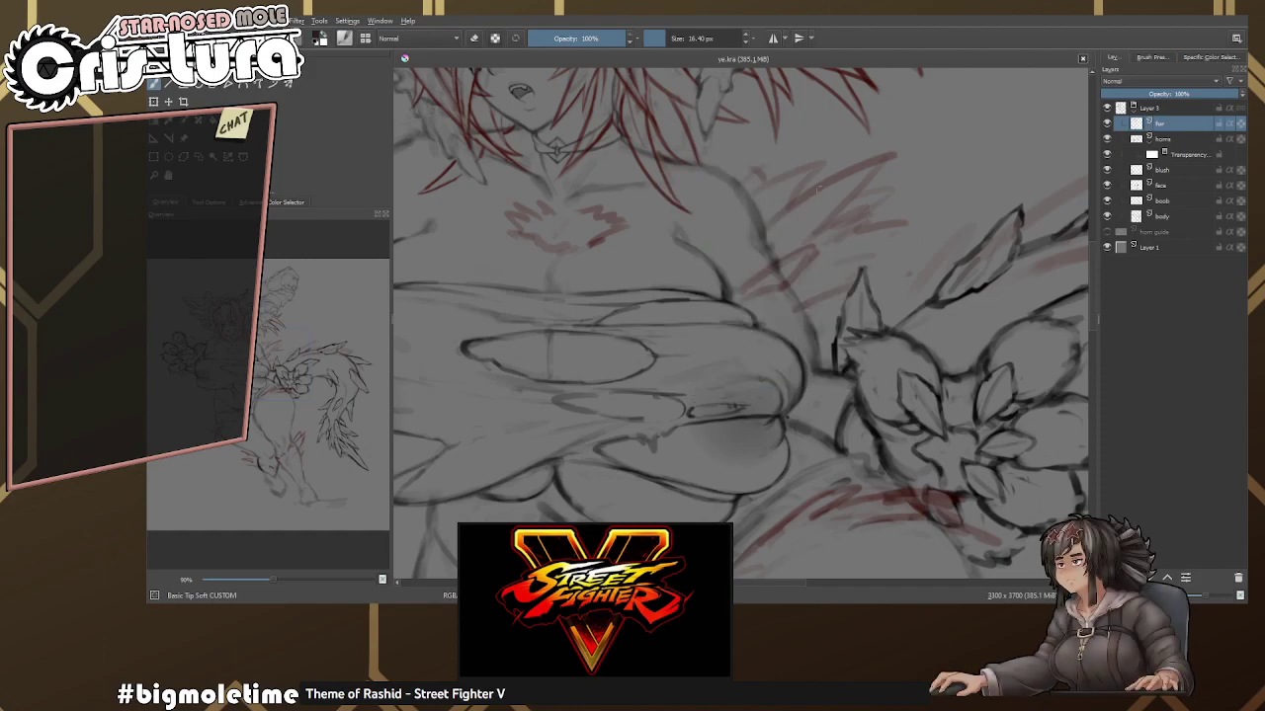
{"action": "left_click_drag", "start_coordinate": [709, 253], "coordinate": [626, 322]}
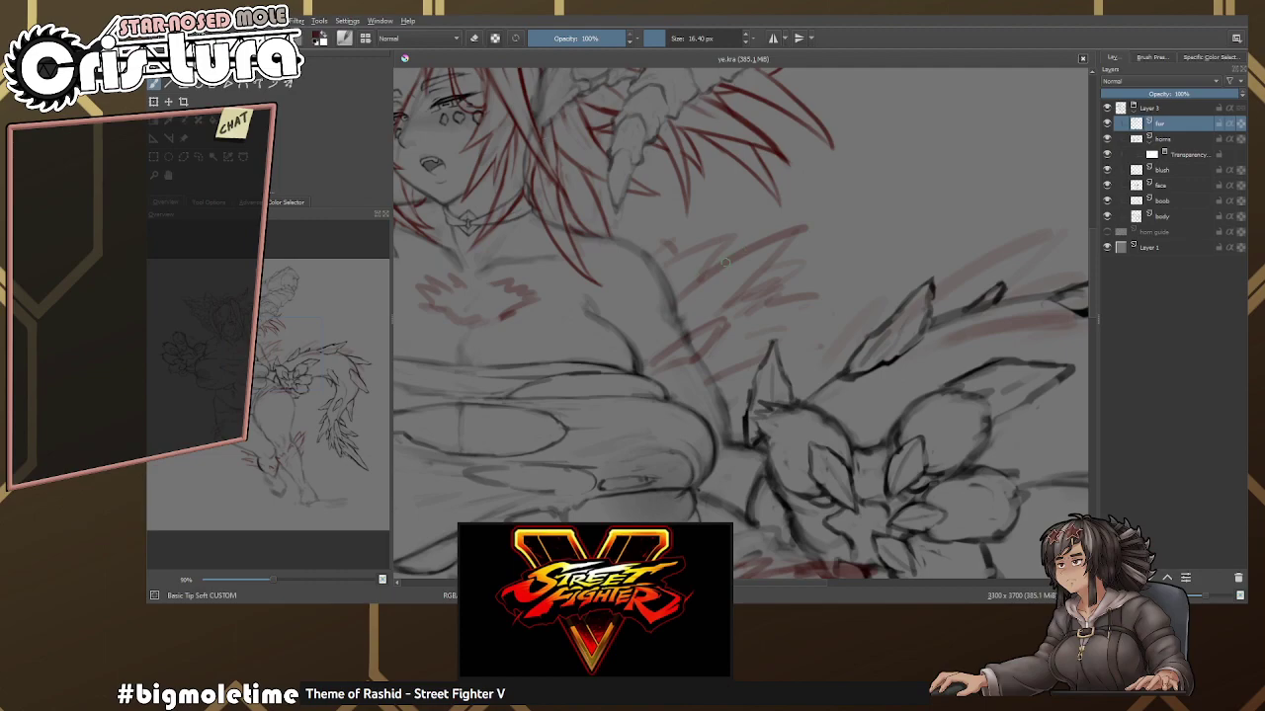
Draw a long curved dark red fur strand sweeping outward from the upper arm and extend its base across the arm outline.
{"action": "scroll", "coordinate": [692, 267], "scroll_direction": "up", "scroll_amount": 5}
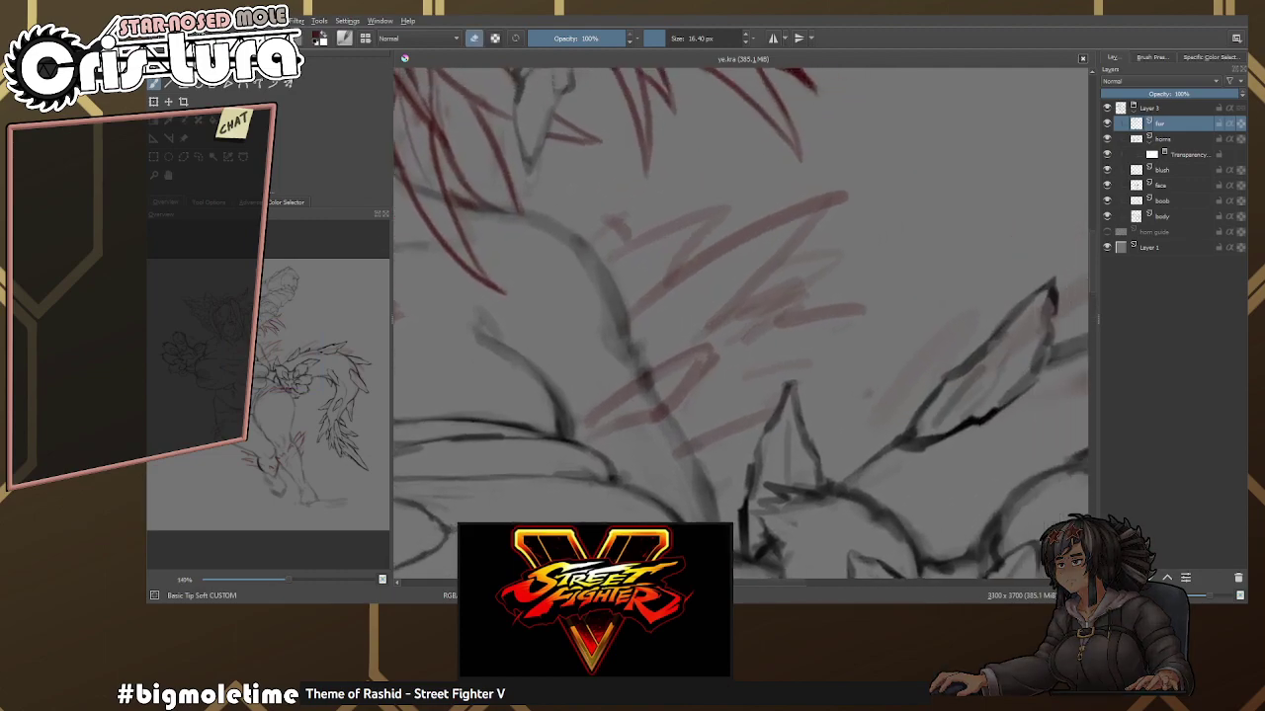
{"action": "mouse_move", "coordinate": [593, 358]}
{"action": "left_mouse_down"}
{"action": "mouse_move", "coordinate": [801, 198]}
{"action": "mouse_move", "coordinate": [919, 150]}
{"action": "left_mouse_up"}
{"action": "key", "text": "e"}
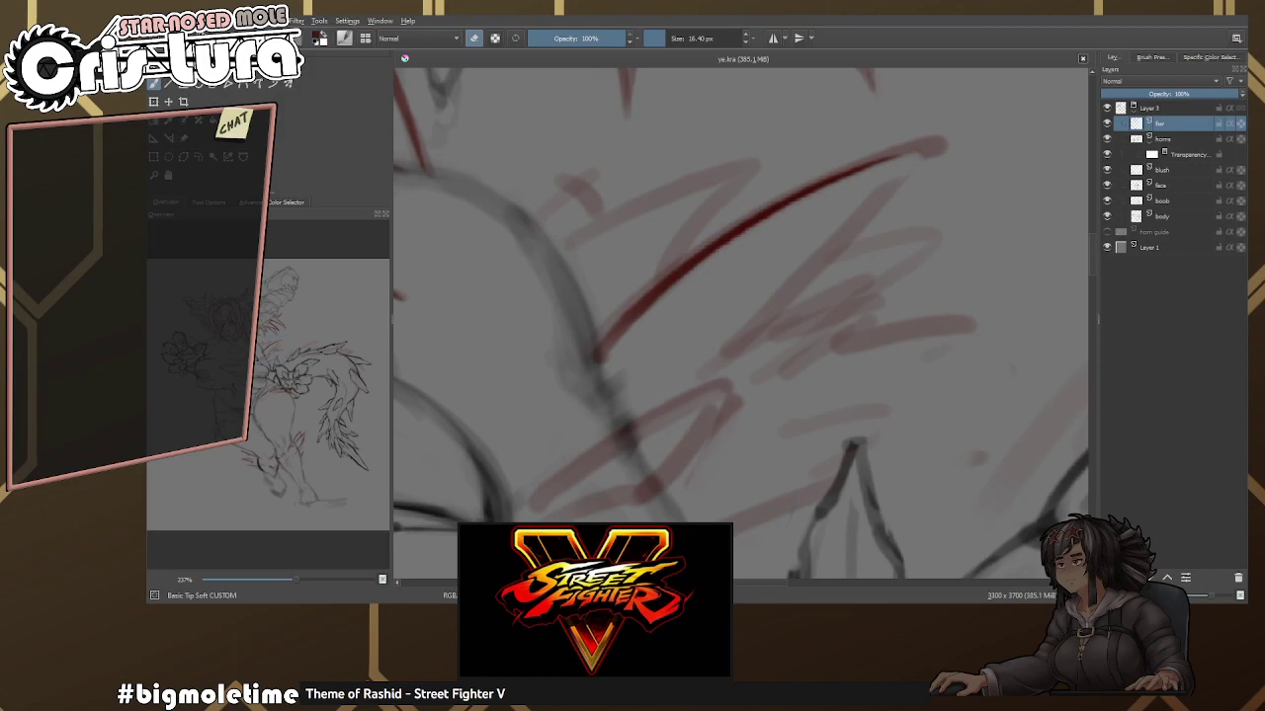
{"action": "scroll", "coordinate": [757, 311], "scroll_direction": "down", "scroll_amount": 5}
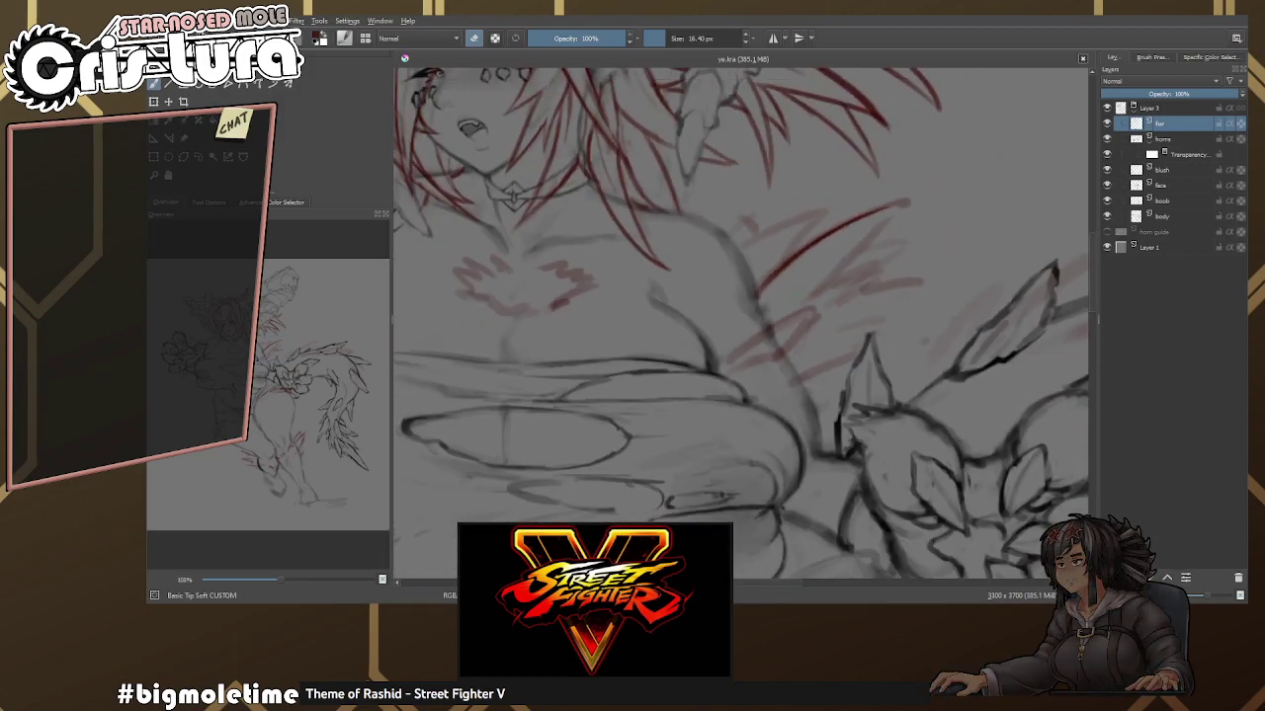
{"action": "scroll", "coordinate": [813, 225], "scroll_direction": "up", "scroll_amount": 5}
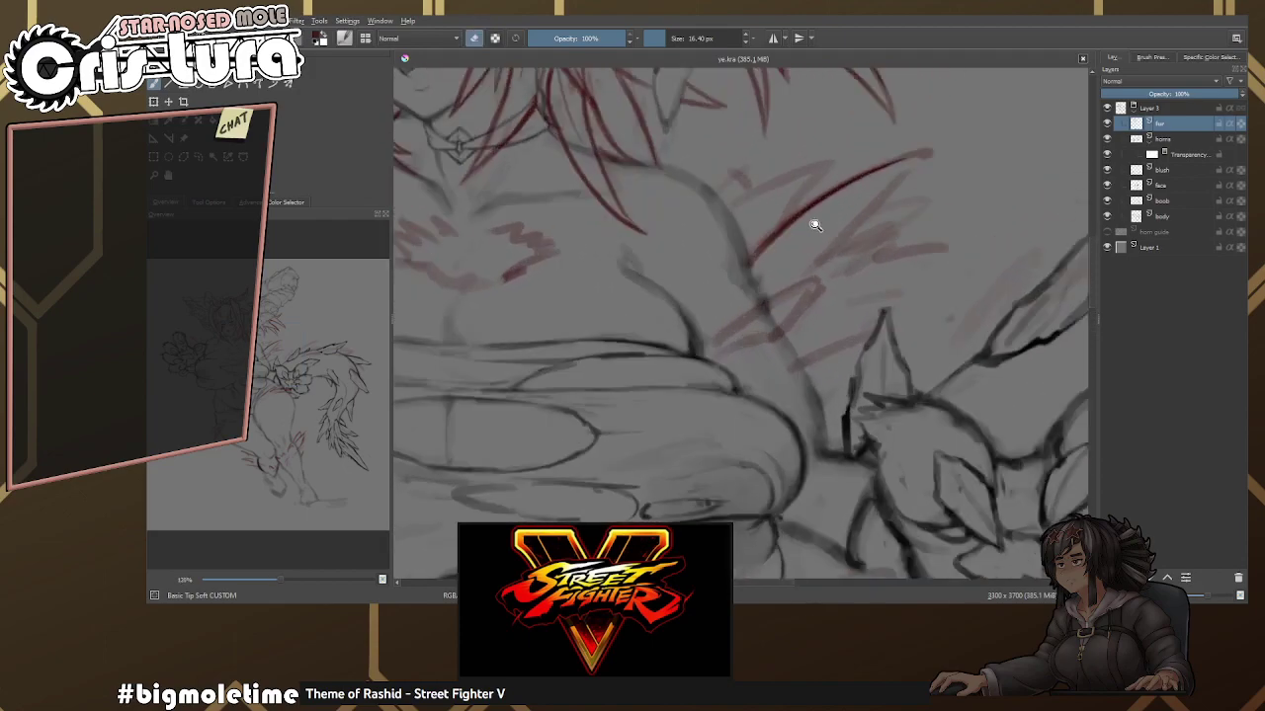
{"action": "left_click_drag", "start_coordinate": [695, 259], "coordinate": [675, 330]}
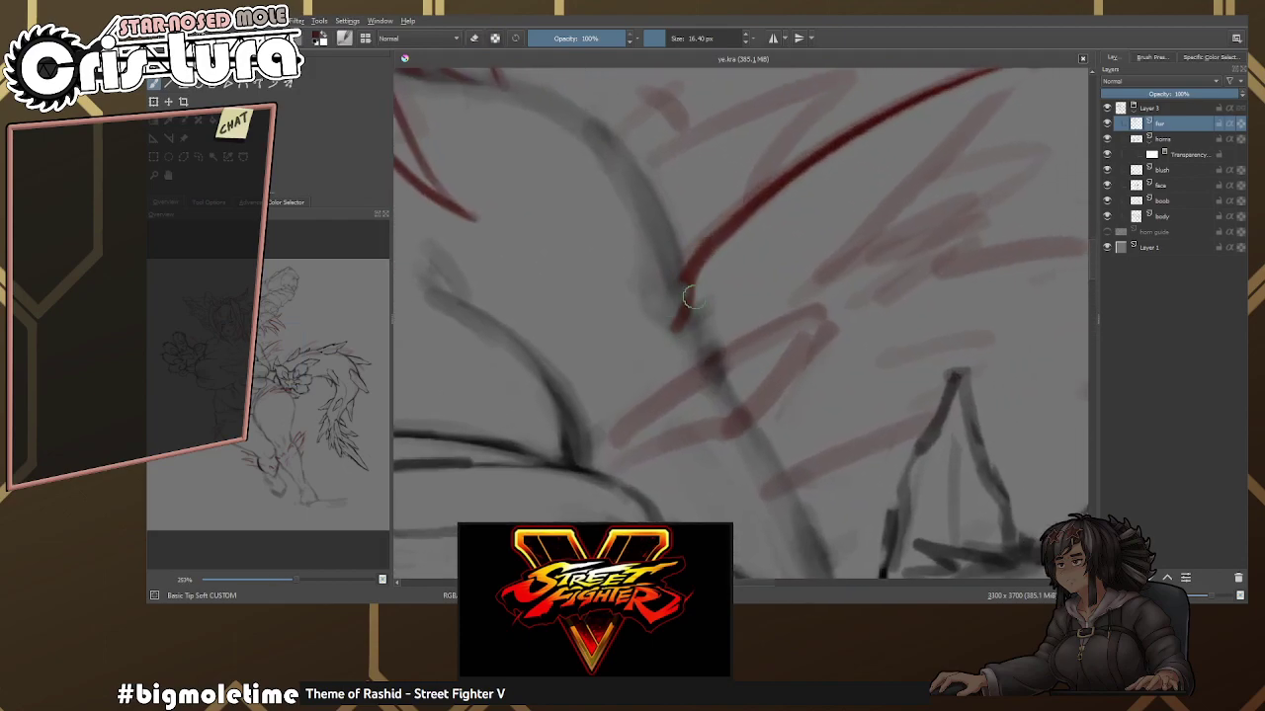
Draw a short pointed fur tuft beneath the long strand and the upper edge of another tuft below it.
{"action": "left_click_drag", "start_coordinate": [767, 215], "coordinate": [637, 378]}
{"action": "mouse_move", "coordinate": [690, 288]}
{"action": "left_mouse_down"}
{"action": "mouse_move", "coordinate": [788, 199]}
{"action": "mouse_move", "coordinate": [790, 296]}
{"action": "left_mouse_up"}
{"action": "key", "text": "ctrl+z"}
{"action": "left_click_drag", "start_coordinate": [808, 206], "coordinate": [763, 324]}
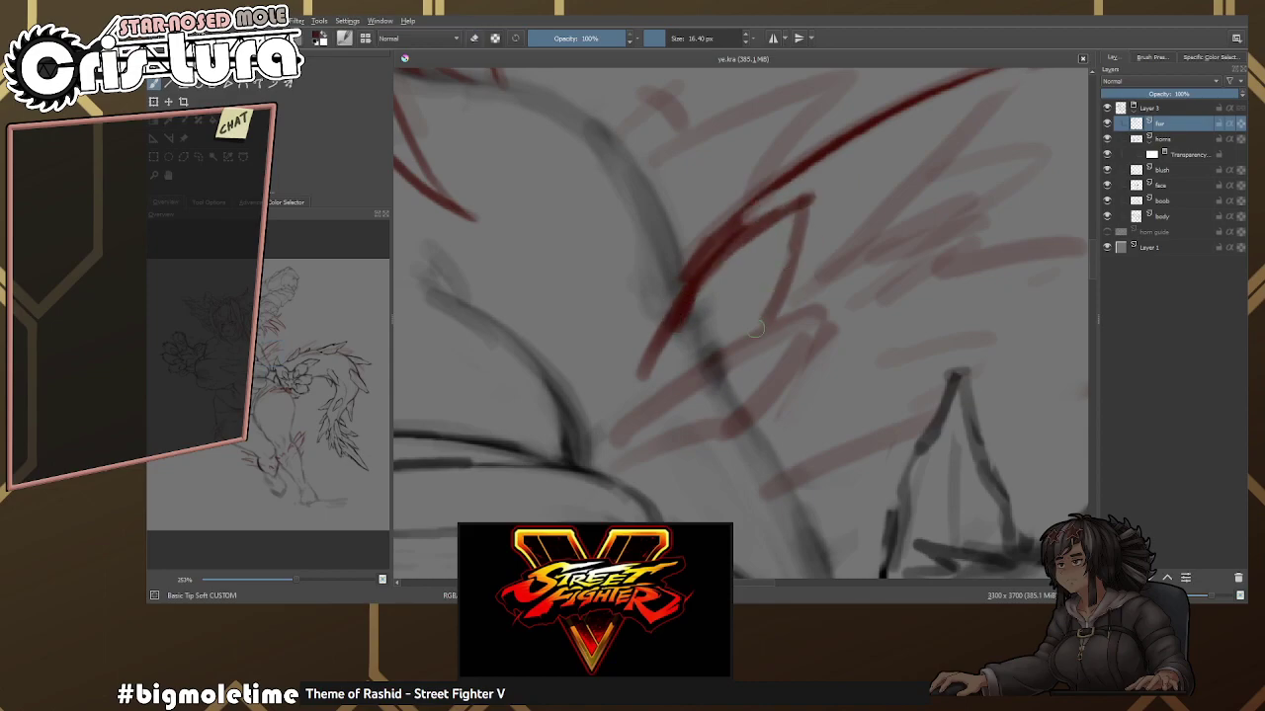
{"action": "left_click_drag", "start_coordinate": [677, 336], "coordinate": [734, 279]}
{"action": "left_click_drag", "start_coordinate": [647, 390], "coordinate": [887, 259]}
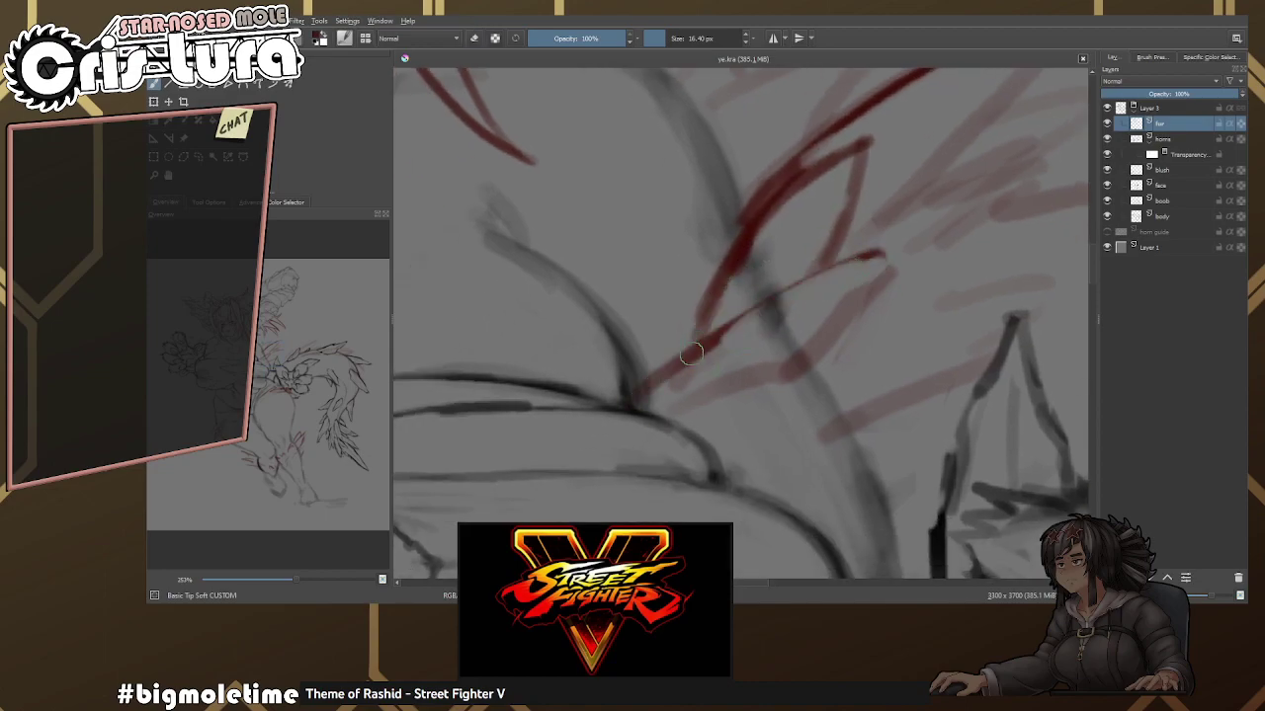
Complete the lowest tuft's pointed tip and add a small inner fur point where the tufts overlap the arm.
{"action": "left_click_drag", "start_coordinate": [700, 339], "coordinate": [704, 342]}
{"action": "left_click_drag", "start_coordinate": [664, 387], "coordinate": [782, 274]}
{"action": "left_click_drag", "start_coordinate": [710, 336], "coordinate": [812, 265]}
{"action": "key", "text": "bracketleft"}
{"action": "key", "text": "bracketleft"}
{"action": "mouse_move", "coordinate": [719, 319]}
{"action": "left_mouse_down"}
{"action": "mouse_move", "coordinate": [820, 257]}
{"action": "mouse_move", "coordinate": [774, 255]}
{"action": "left_mouse_up"}
{"action": "left_click_drag", "start_coordinate": [603, 356], "coordinate": [805, 255]}
{"action": "key", "text": "bracketright"}
{"action": "key", "text": "bracketright"}
{"action": "key", "text": "e"}
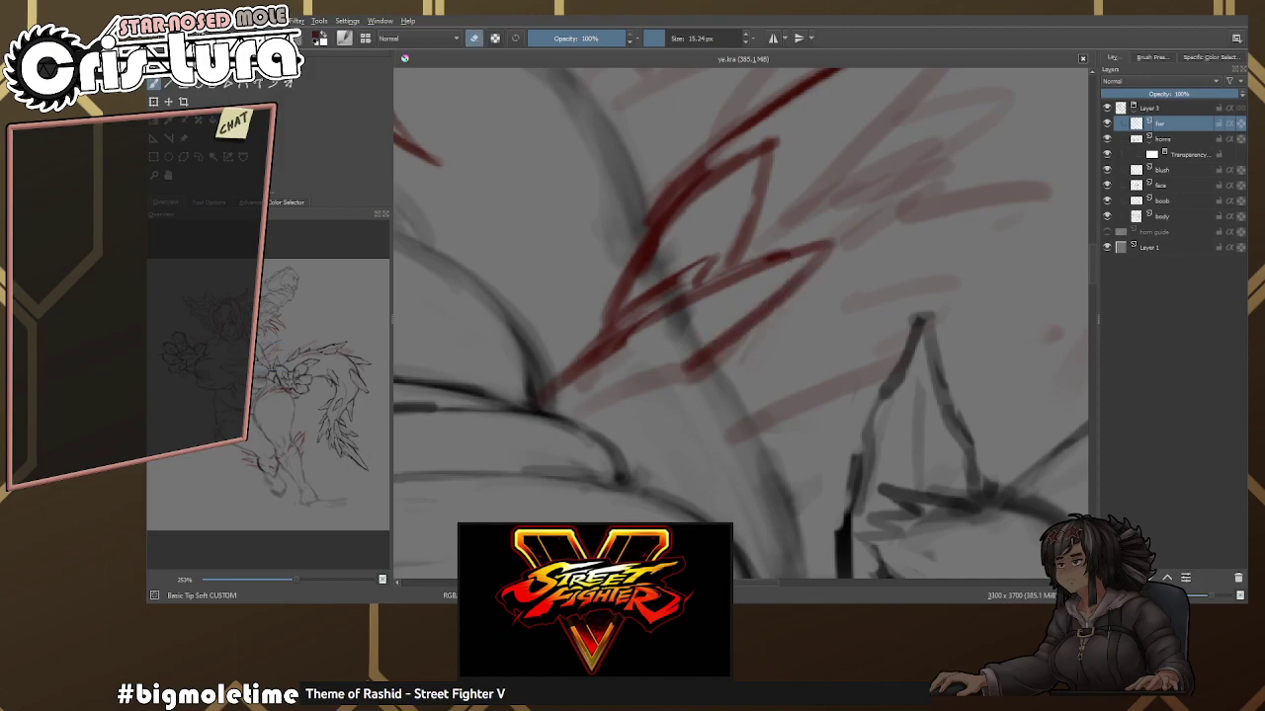
Draw a pointed fur tuft above the long strand with a thinner brush and trim its edges with the eraser.
{"action": "scroll", "coordinate": [759, 296], "scroll_direction": "down", "scroll_amount": 2}
{"action": "scroll", "coordinate": [760, 299], "scroll_direction": "up", "scroll_amount": 5}
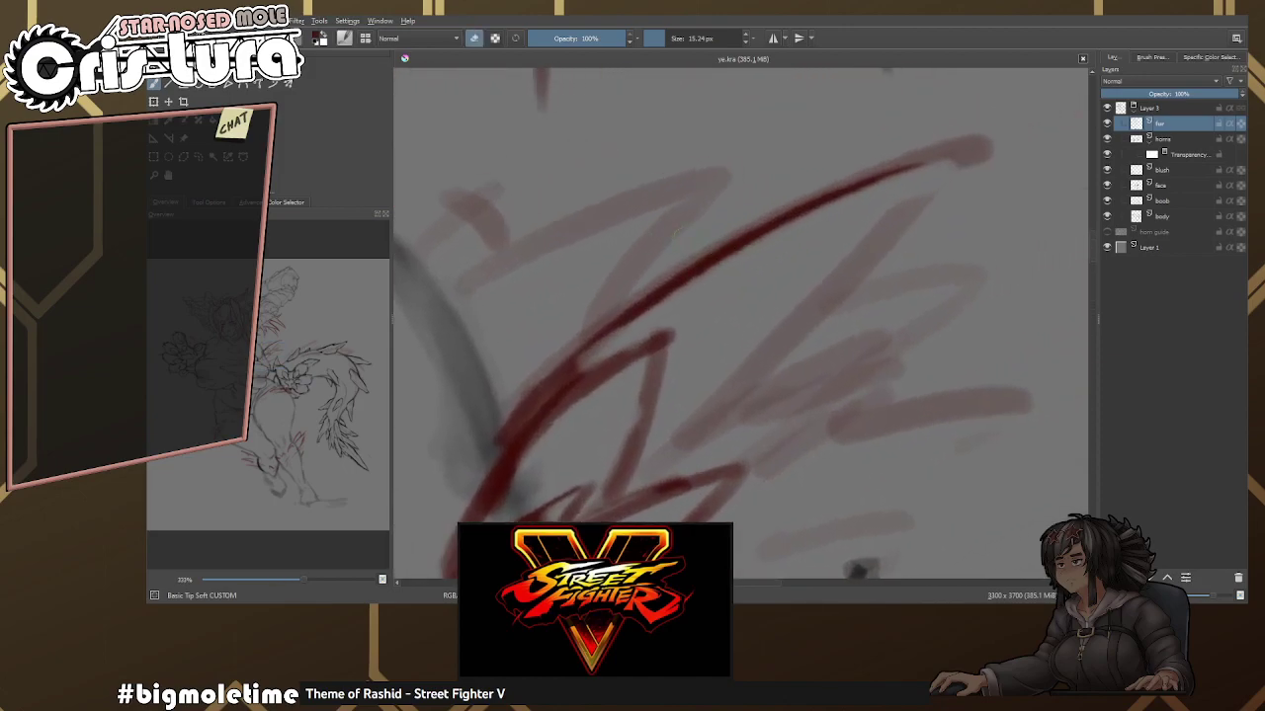
{"action": "left_click_drag", "start_coordinate": [627, 326], "coordinate": [903, 198]}
{"action": "key", "text": "bracketleft"}
{"action": "key", "text": "bracketleft"}
{"action": "key", "text": "bracketleft"}
{"action": "key", "text": "bracketleft"}
{"action": "key", "text": "bracketleft"}
{"action": "key", "text": "e"}
{"action": "mouse_move", "coordinate": [736, 251]}
{"action": "left_mouse_down"}
{"action": "mouse_move", "coordinate": [918, 191]}
{"action": "mouse_move", "coordinate": [802, 218]}
{"action": "mouse_move", "coordinate": [853, 217]}
{"action": "left_mouse_up"}
{"action": "key", "text": "e"}
{"action": "key", "text": "e"}
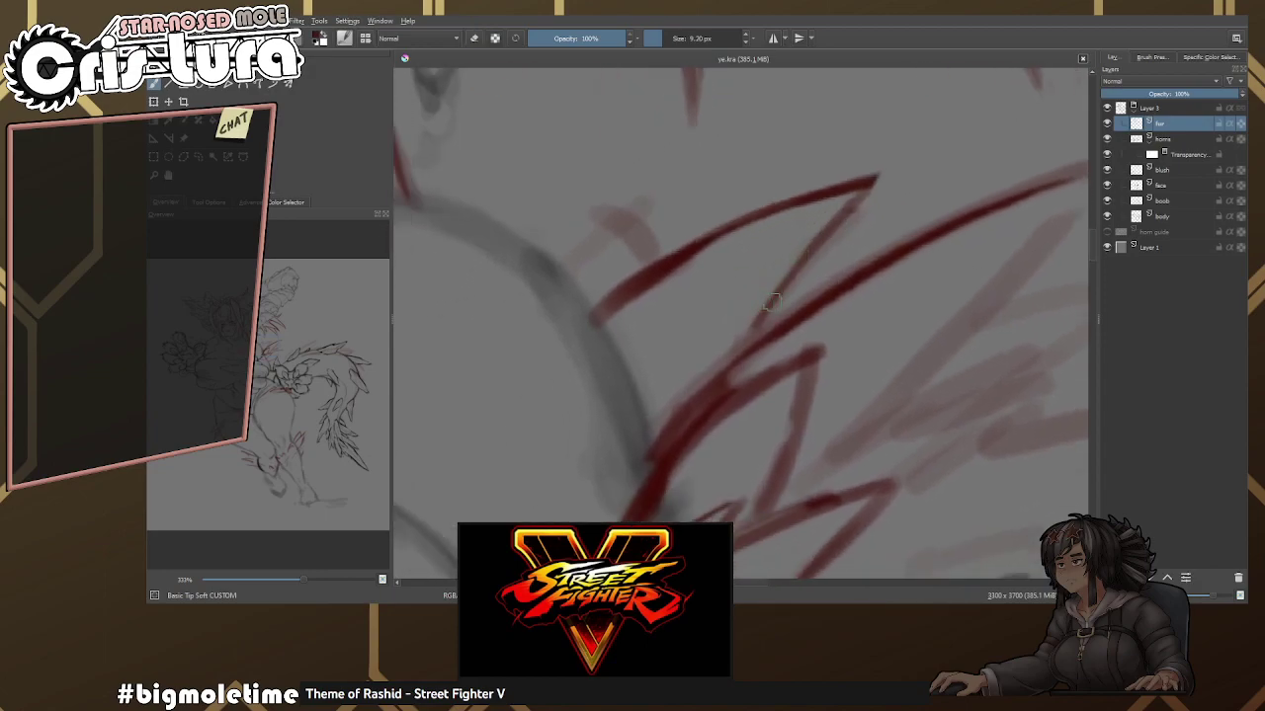
Add small fur points between the upper strands and near the shoulder, and extend the long strand's tip.
{"action": "left_click_drag", "start_coordinate": [782, 288], "coordinate": [934, 234]}
{"action": "left_click_drag", "start_coordinate": [819, 260], "coordinate": [949, 213]}
{"action": "mouse_move", "coordinate": [616, 232]}
{"action": "left_mouse_down"}
{"action": "mouse_move", "coordinate": [685, 262]}
{"action": "mouse_move", "coordinate": [632, 306]}
{"action": "left_mouse_up"}
{"action": "key", "text": "e"}
{"action": "key", "text": "e"}
{"action": "mouse_move", "coordinate": [696, 245]}
{"action": "left_mouse_down"}
{"action": "mouse_move", "coordinate": [716, 255]}
{"action": "mouse_move", "coordinate": [723, 306]}
{"action": "left_mouse_up"}
{"action": "key", "text": "e"}
{"action": "mouse_move", "coordinate": [662, 255]}
{"action": "left_mouse_down"}
{"action": "mouse_move", "coordinate": [760, 274]}
{"action": "mouse_move", "coordinate": [830, 326]}
{"action": "mouse_move", "coordinate": [840, 283]}
{"action": "mouse_move", "coordinate": [832, 183]}
{"action": "mouse_move", "coordinate": [921, 124]}
{"action": "left_mouse_up"}
{"action": "key", "text": "e"}
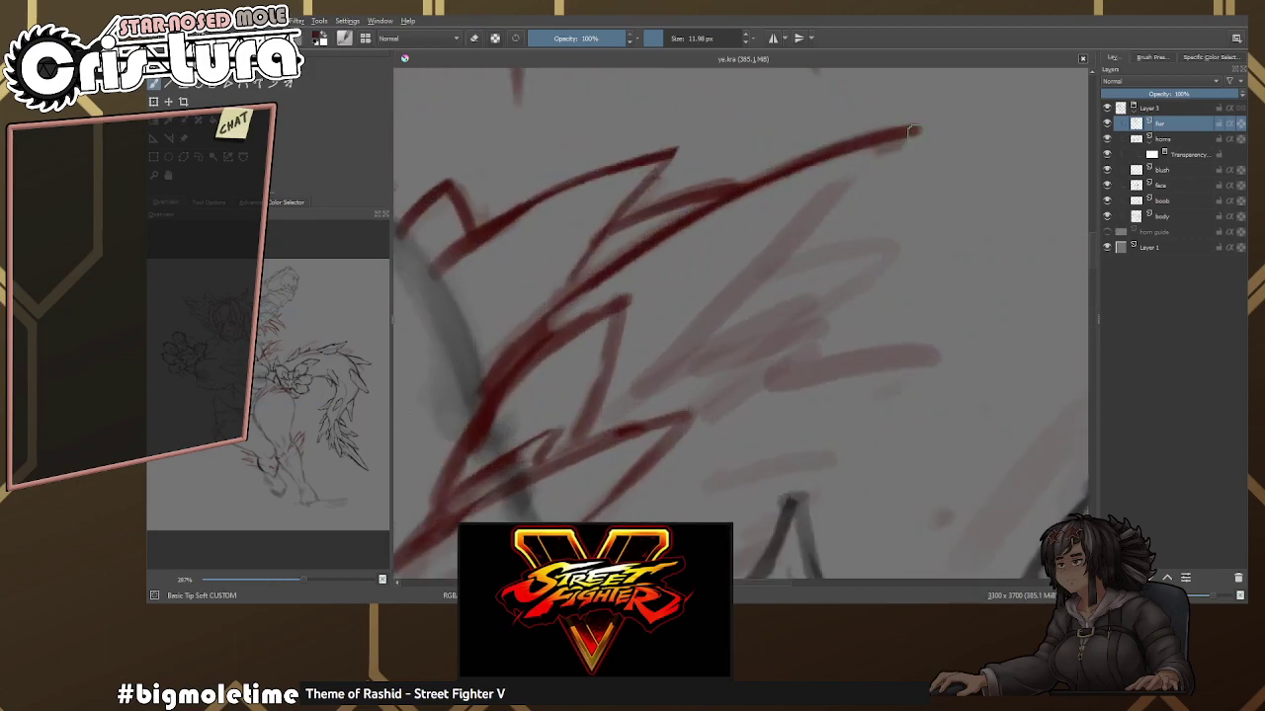
Draw the long tuft's lower edge down from its tip and a long near-horizontal strand branching from its base.
{"action": "left_click_drag", "start_coordinate": [778, 249], "coordinate": [927, 125]}
{"action": "mouse_move", "coordinate": [806, 217]}
{"action": "left_mouse_down"}
{"action": "mouse_move", "coordinate": [636, 400]}
{"action": "mouse_move", "coordinate": [657, 346]}
{"action": "mouse_move", "coordinate": [815, 289]}
{"action": "left_mouse_up"}
{"action": "key", "text": "ctrl+z"}
{"action": "left_click_drag", "start_coordinate": [633, 356], "coordinate": [969, 296]}
{"action": "left_click_drag", "start_coordinate": [790, 297], "coordinate": [741, 217]}
{"action": "key", "text": "e"}
{"action": "mouse_move", "coordinate": [899, 225]}
{"action": "left_mouse_down"}
{"action": "mouse_move", "coordinate": [640, 247]}
{"action": "mouse_move", "coordinate": [716, 234]}
{"action": "left_mouse_up"}
{"action": "key", "text": "e"}
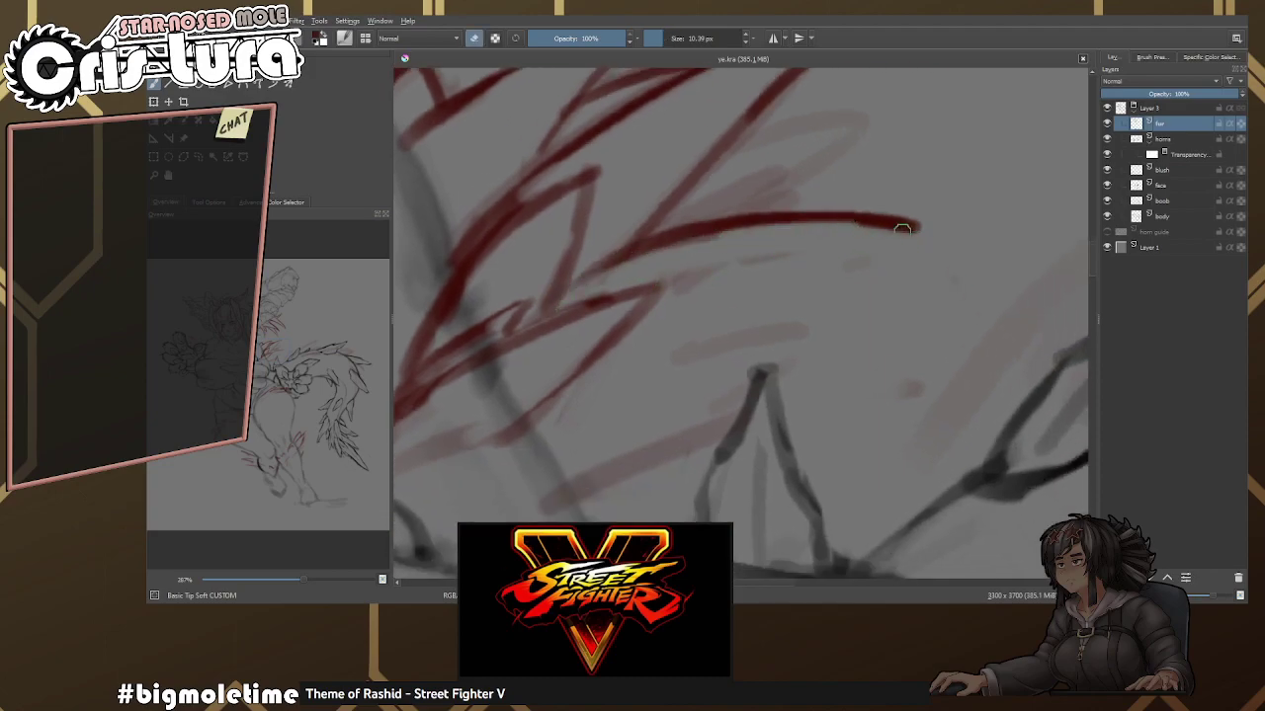
Close off the outer fur tufts on the upper arm with curved upper and lower strands meeting at their tips.
{"action": "left_click_drag", "start_coordinate": [622, 365], "coordinate": [919, 233]}
{"action": "left_click_drag", "start_coordinate": [539, 415], "coordinate": [854, 239]}
{"action": "scroll", "coordinate": [736, 316], "scroll_direction": "down", "scroll_amount": 3}
{"action": "scroll", "coordinate": [742, 344], "scroll_direction": "up", "scroll_amount": 3}
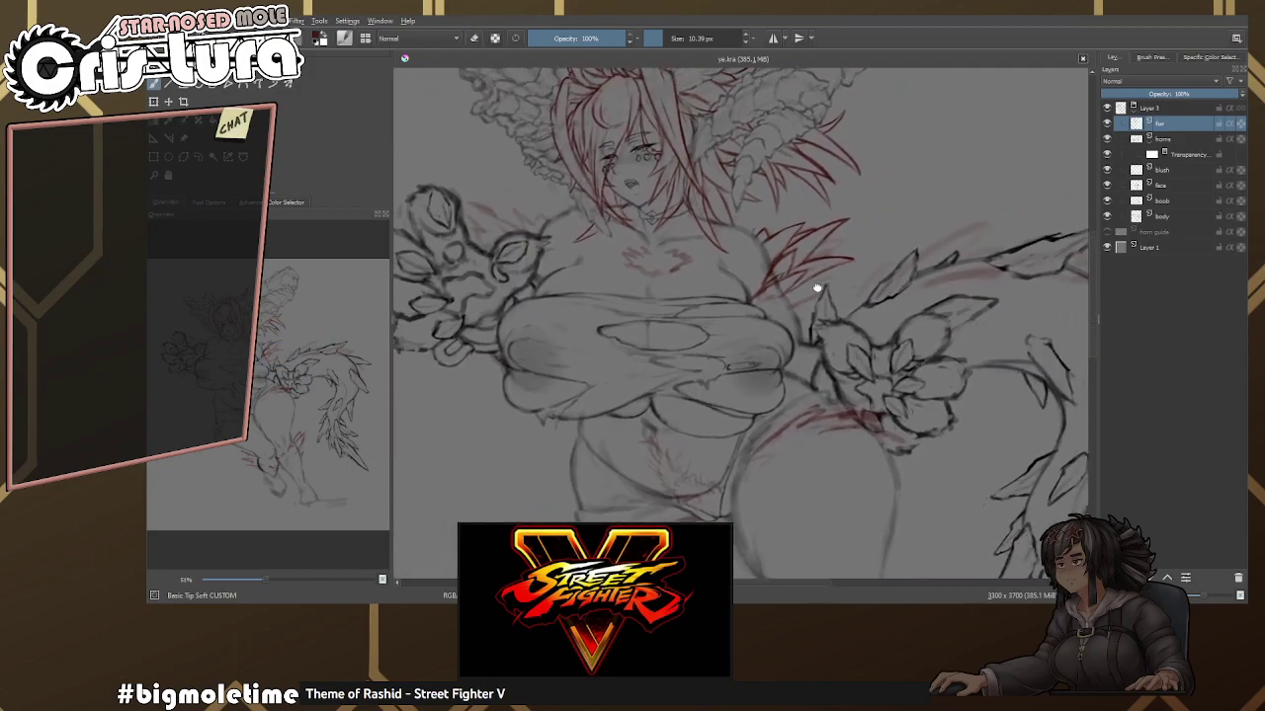
{"action": "mouse_move", "coordinate": [732, 253]}
{"action": "left_mouse_down"}
{"action": "mouse_move", "coordinate": [835, 258]}
{"action": "mouse_move", "coordinate": [888, 307]}
{"action": "left_mouse_up"}
{"action": "key", "text": "e"}
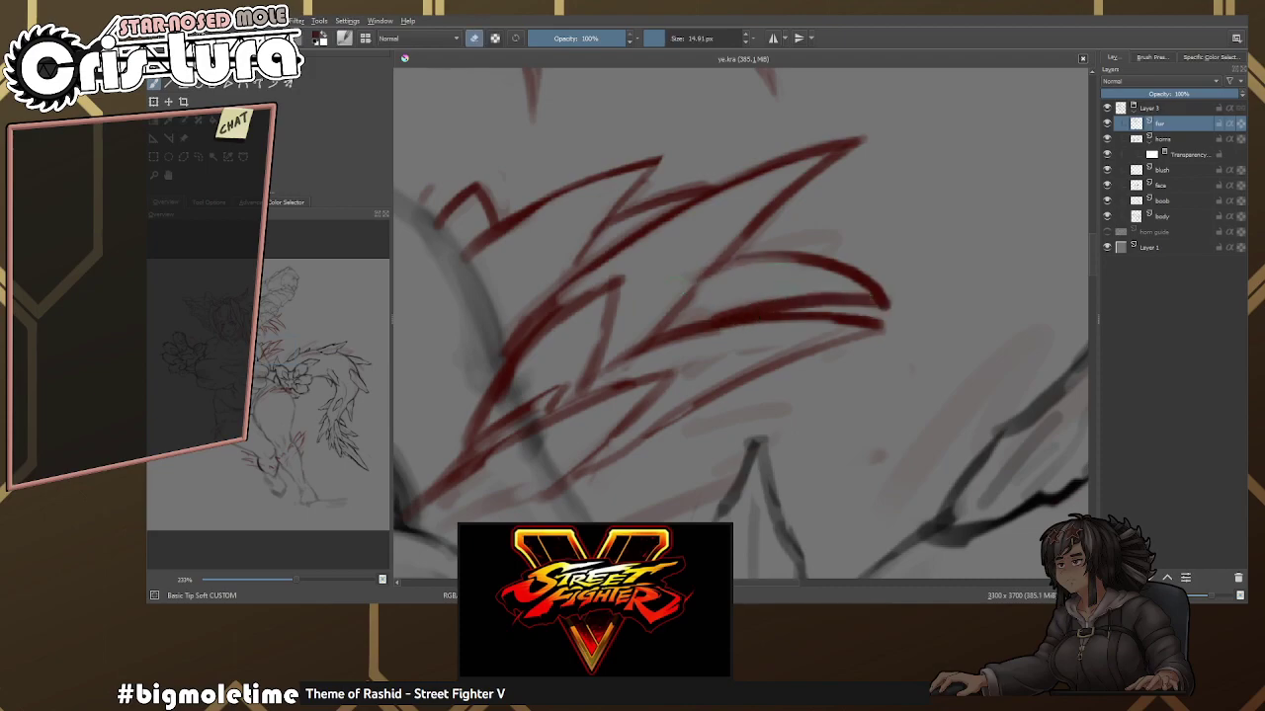
{"action": "key", "text": "e"}
{"action": "scroll", "coordinate": [813, 280], "scroll_direction": "down", "scroll_amount": 3}
{"action": "scroll", "coordinate": [813, 280], "scroll_direction": "up", "scroll_amount": 3}
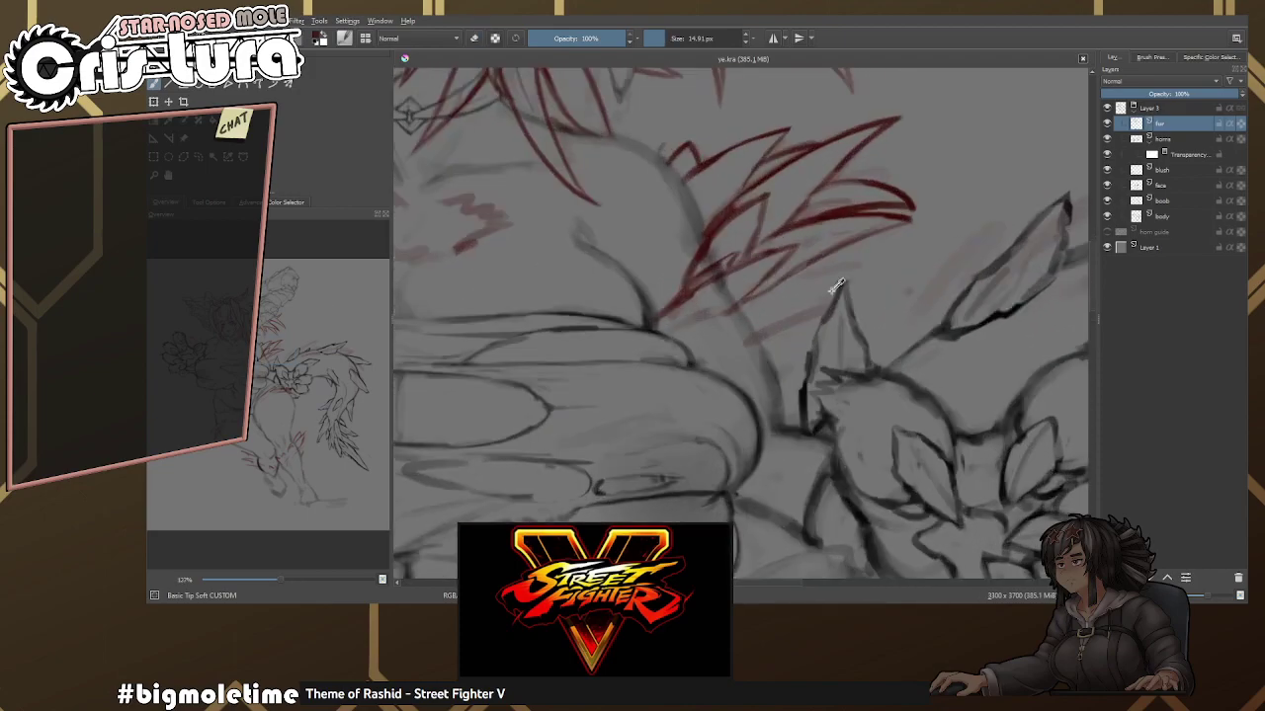
{"action": "key", "text": "e"}
{"action": "scroll", "coordinate": [806, 301], "scroll_direction": "down", "scroll_amount": 1}
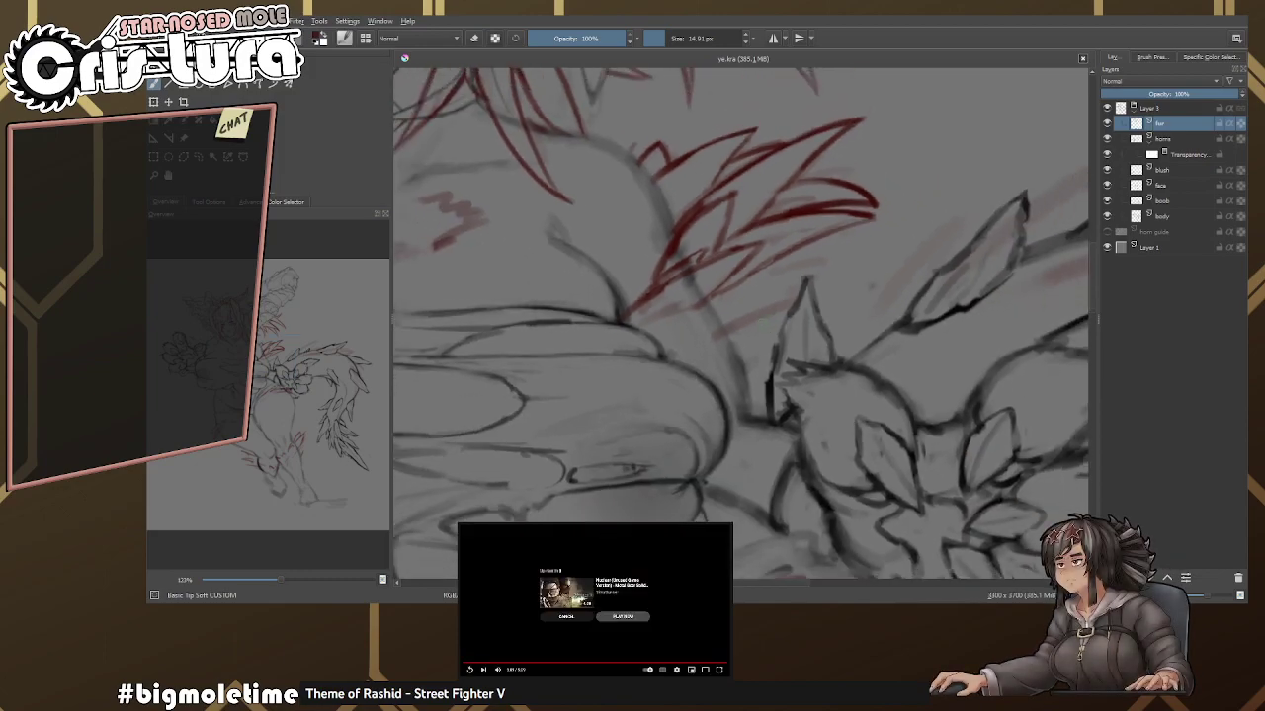
Draw a short dark red fur stroke between the raised paw's wrist and the chest.
{"action": "scroll", "coordinate": [807, 301], "scroll_direction": "down", "scroll_amount": 4}
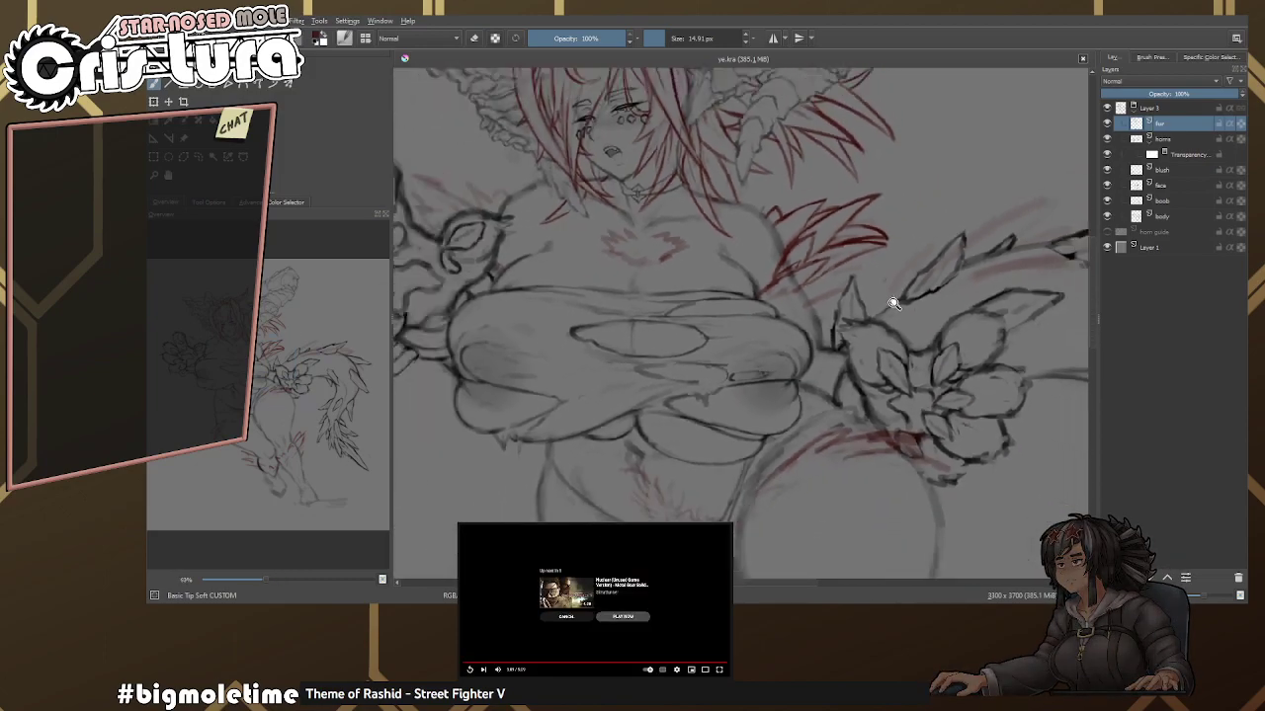
{"action": "left_click_drag", "start_coordinate": [791, 286], "coordinate": [728, 312]}
{"action": "scroll", "coordinate": [728, 312], "scroll_direction": "up", "scroll_amount": 5}
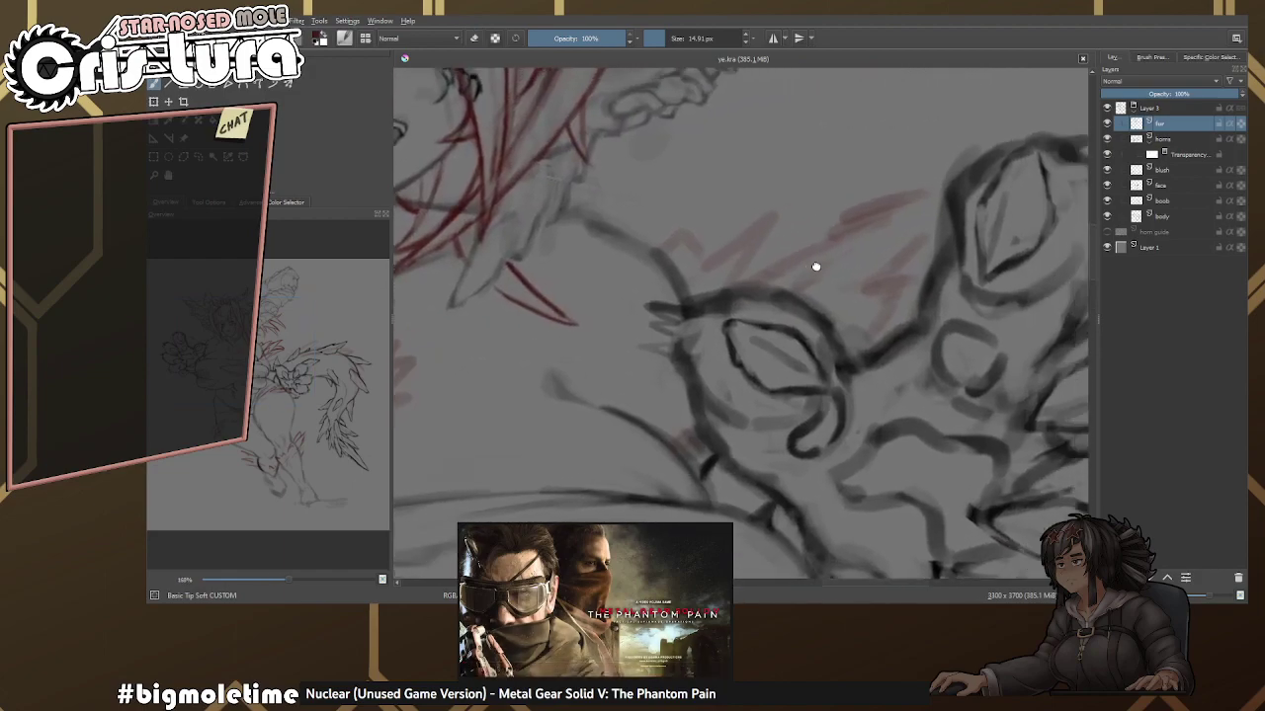
{"action": "scroll", "coordinate": [744, 257], "scroll_direction": "down", "scroll_amount": 4}
{"action": "scroll", "coordinate": [838, 282], "scroll_direction": "up", "scroll_amount": 6}
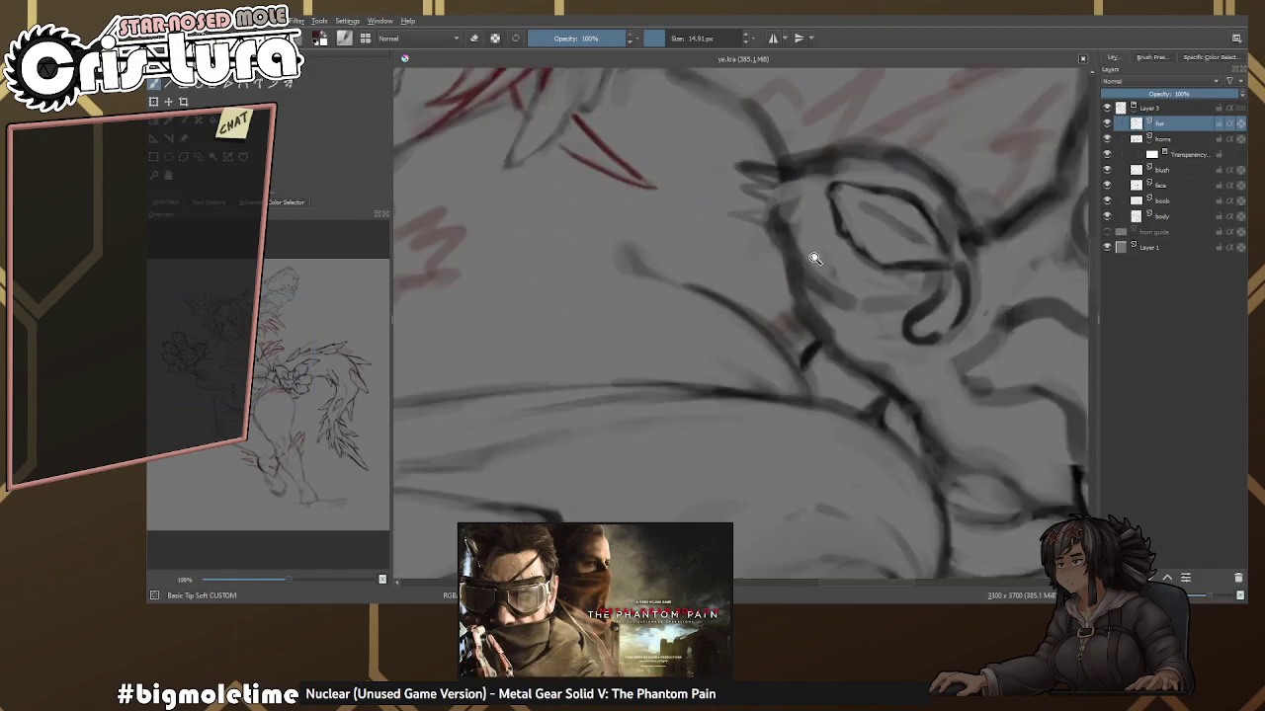
{"action": "left_click_drag", "start_coordinate": [787, 283], "coordinate": [768, 338]}
{"action": "key", "text": "e"}
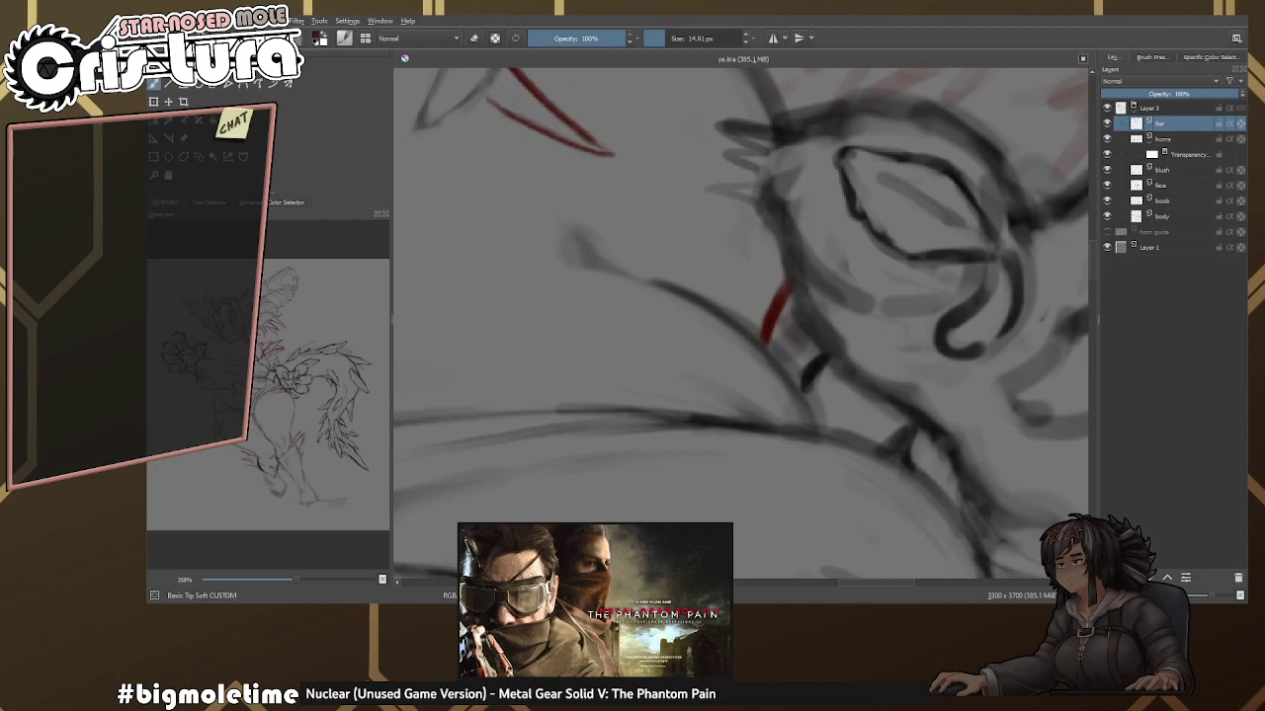
{"action": "scroll", "coordinate": [792, 276], "scroll_direction": "down", "scroll_amount": 7}
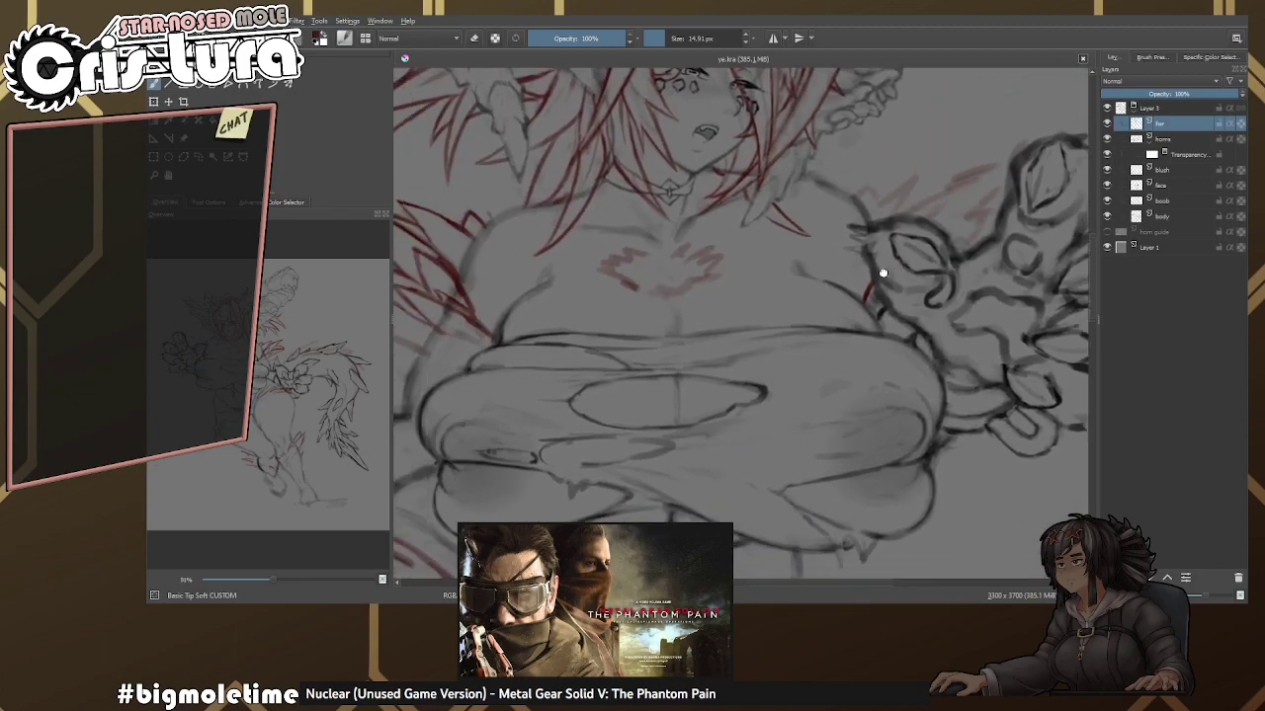
{"action": "scroll", "coordinate": [793, 276], "scroll_direction": "up", "scroll_amount": 7}
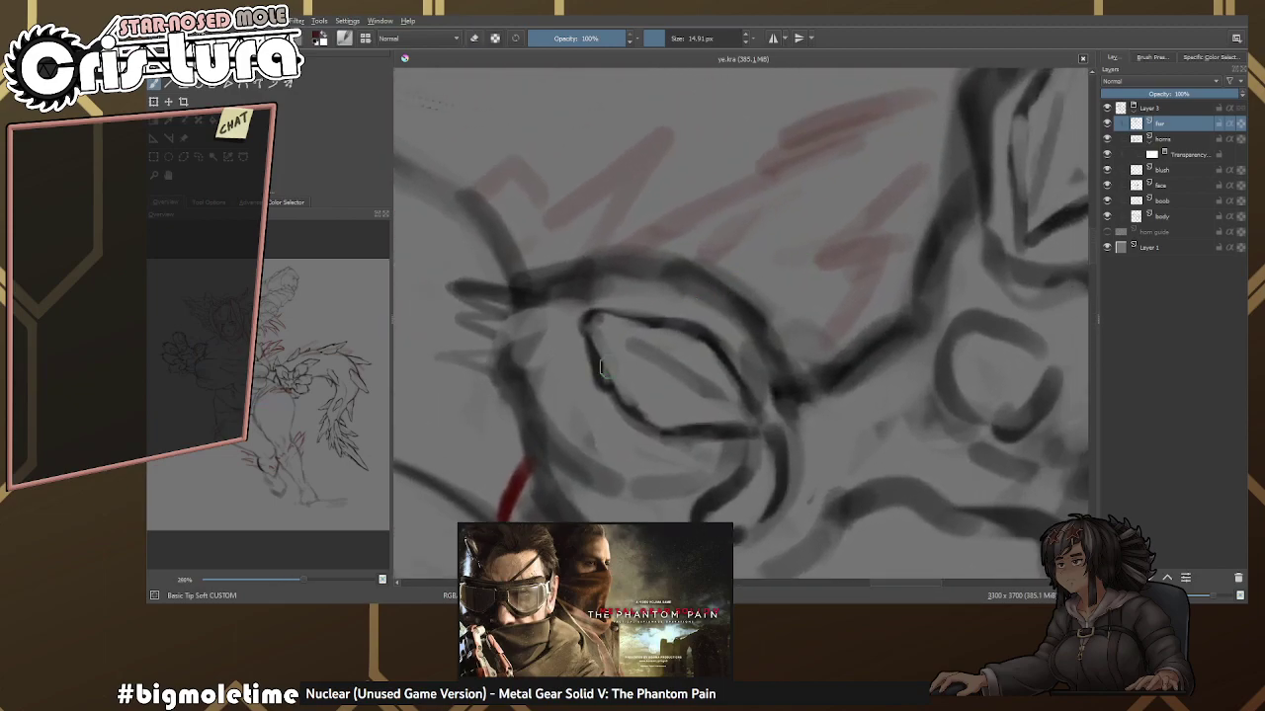
Draw a pointed fur tuft above the raised paw's thumb with two strands meeting at the tip.
{"action": "left_click_drag", "start_coordinate": [667, 280], "coordinate": [881, 164]}
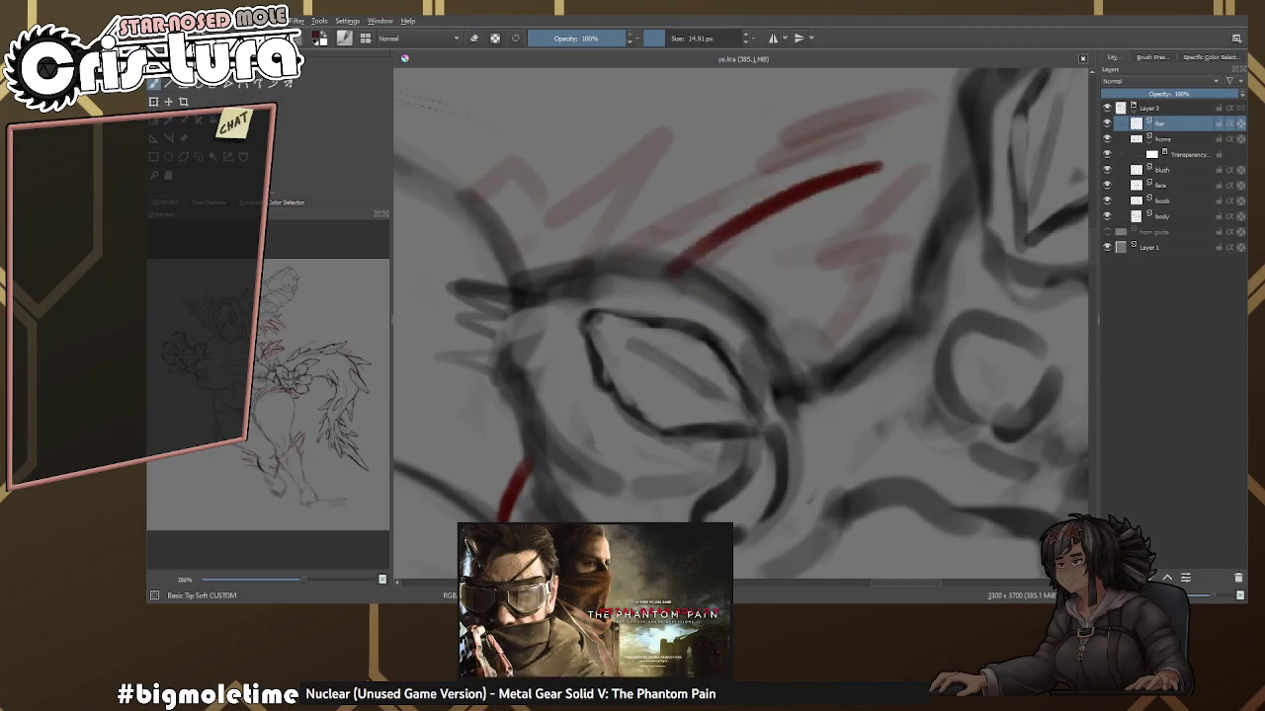
{"action": "left_click_drag", "start_coordinate": [741, 297], "coordinate": [721, 317]}
{"action": "key", "text": "e"}
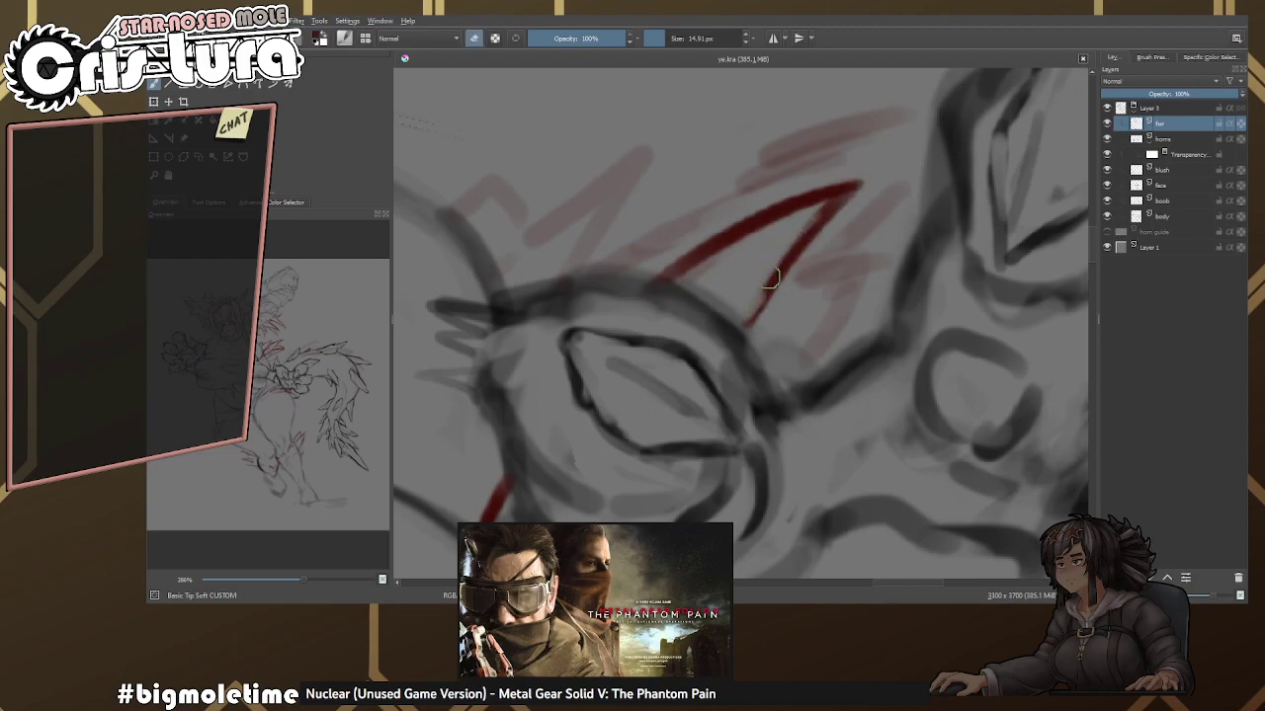
{"action": "scroll", "coordinate": [780, 277], "scroll_direction": "down", "scroll_amount": 7}
{"action": "scroll", "coordinate": [869, 247], "scroll_direction": "up", "scroll_amount": 7}
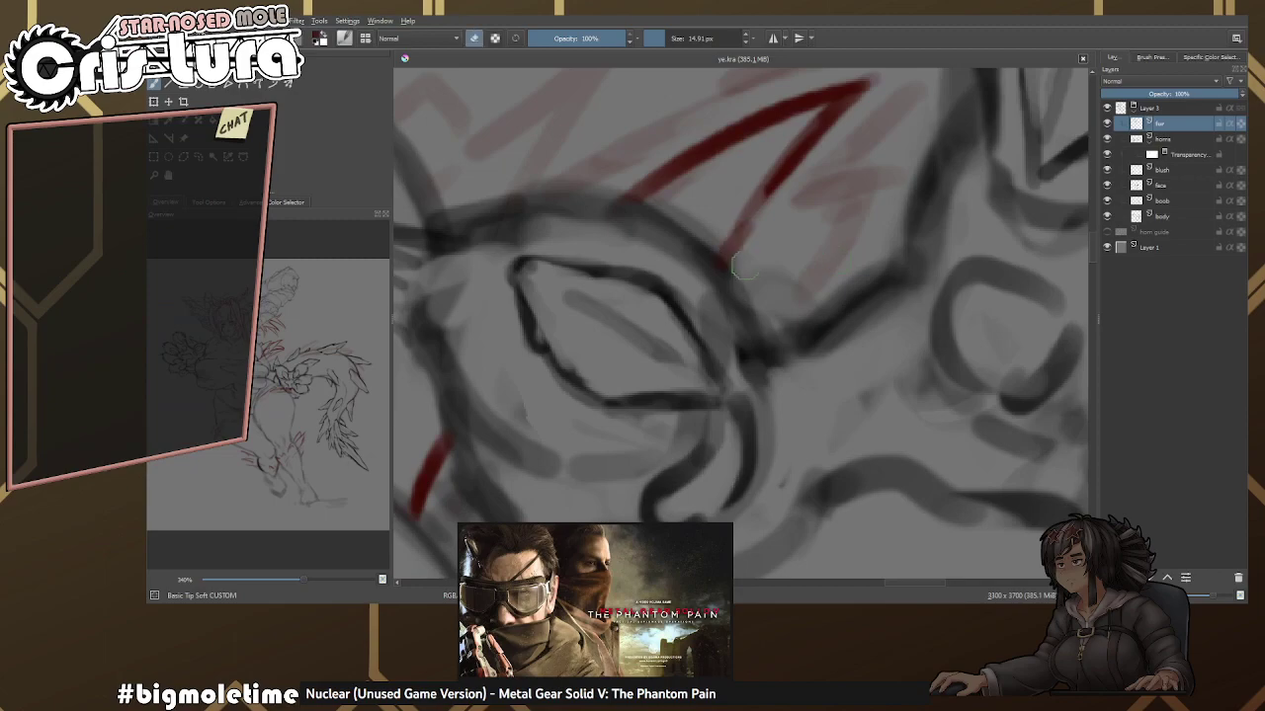
Close the small fur tuft beside the chest with a second short stroke and trim its tip with the eraser.
{"action": "left_click_drag", "start_coordinate": [452, 469], "coordinate": [564, 387]}
{"action": "left_click_drag", "start_coordinate": [502, 441], "coordinate": [566, 408]}
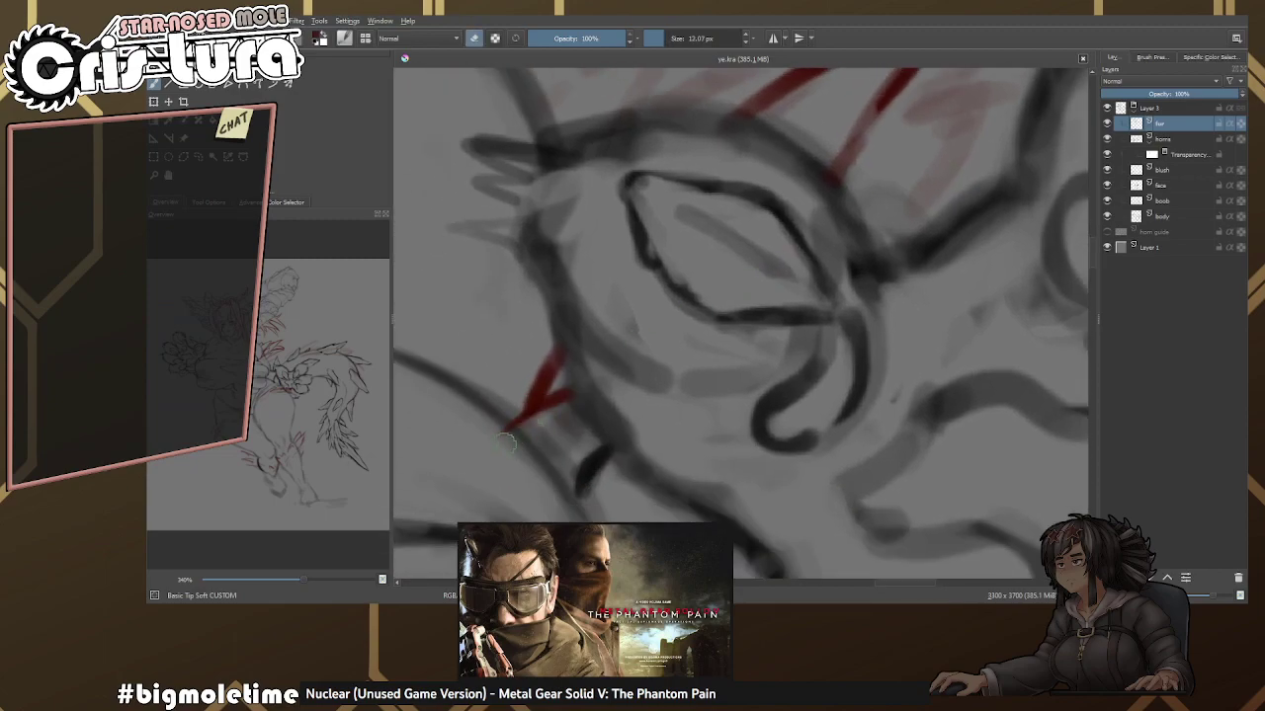
{"action": "scroll", "coordinate": [580, 386], "scroll_direction": "down", "scroll_amount": 2}
{"action": "scroll", "coordinate": [826, 249], "scroll_direction": "up", "scroll_amount": 1}
Add a long, near-horizontal fur strand below the pointed tuft above the thumb, running toward the raised palm.
{"action": "left_click_drag", "start_coordinate": [826, 249], "coordinate": [786, 313]}
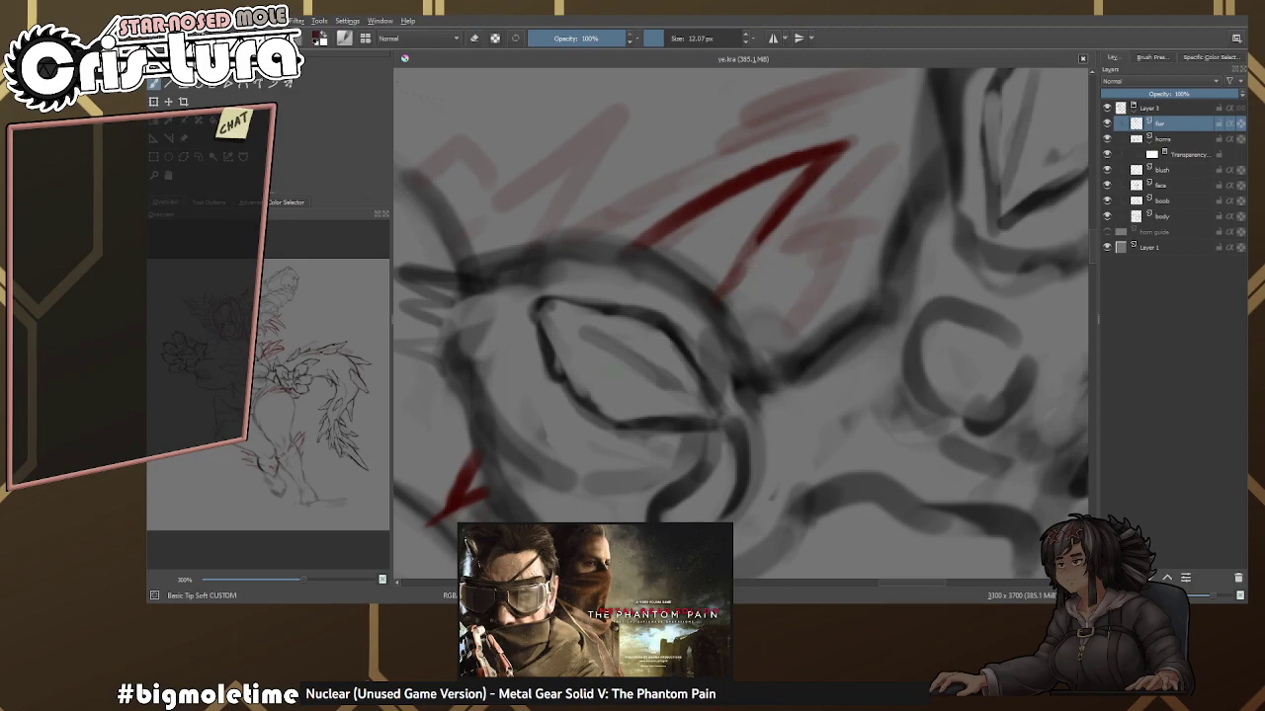
{"action": "key", "text": "e"}
{"action": "mouse_move", "coordinate": [689, 295]}
{"action": "left_mouse_down"}
{"action": "mouse_move", "coordinate": [872, 225]}
{"action": "mouse_move", "coordinate": [682, 297]}
{"action": "left_mouse_up"}
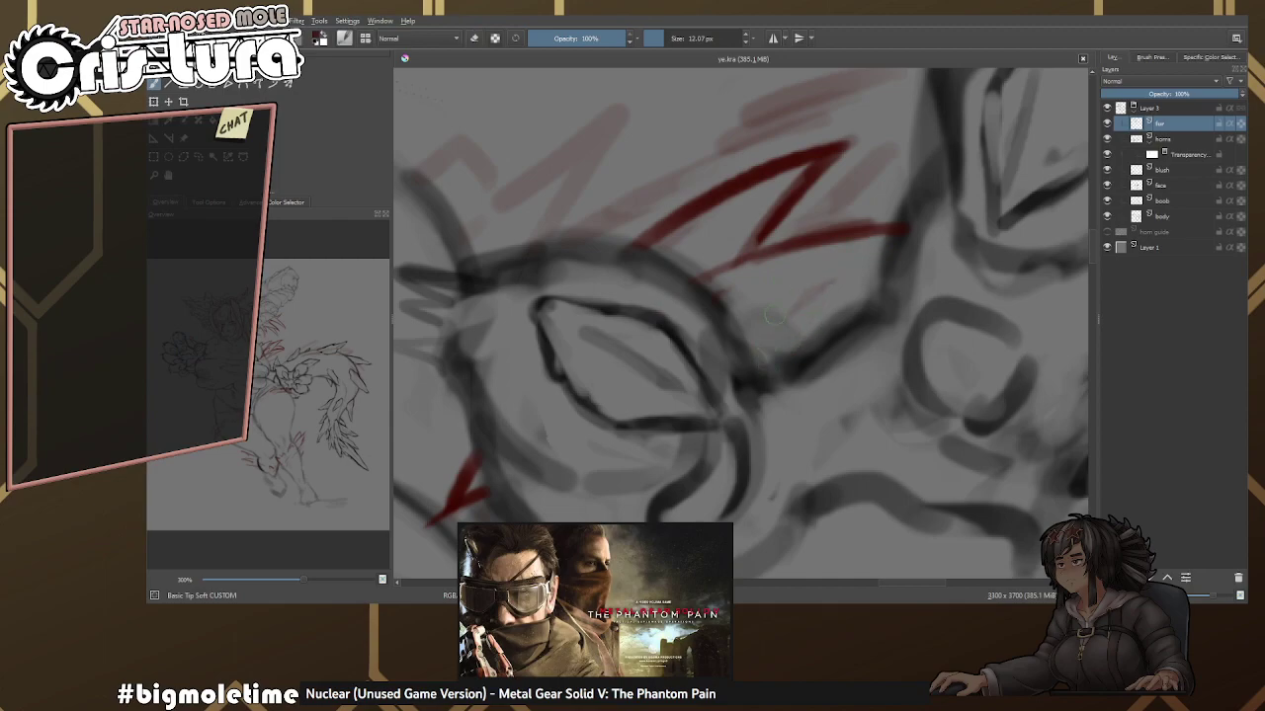
{"action": "scroll", "coordinate": [834, 296], "scroll_direction": "down", "scroll_amount": 5}
{"action": "scroll", "coordinate": [845, 314], "scroll_direction": "up", "scroll_amount": 5}
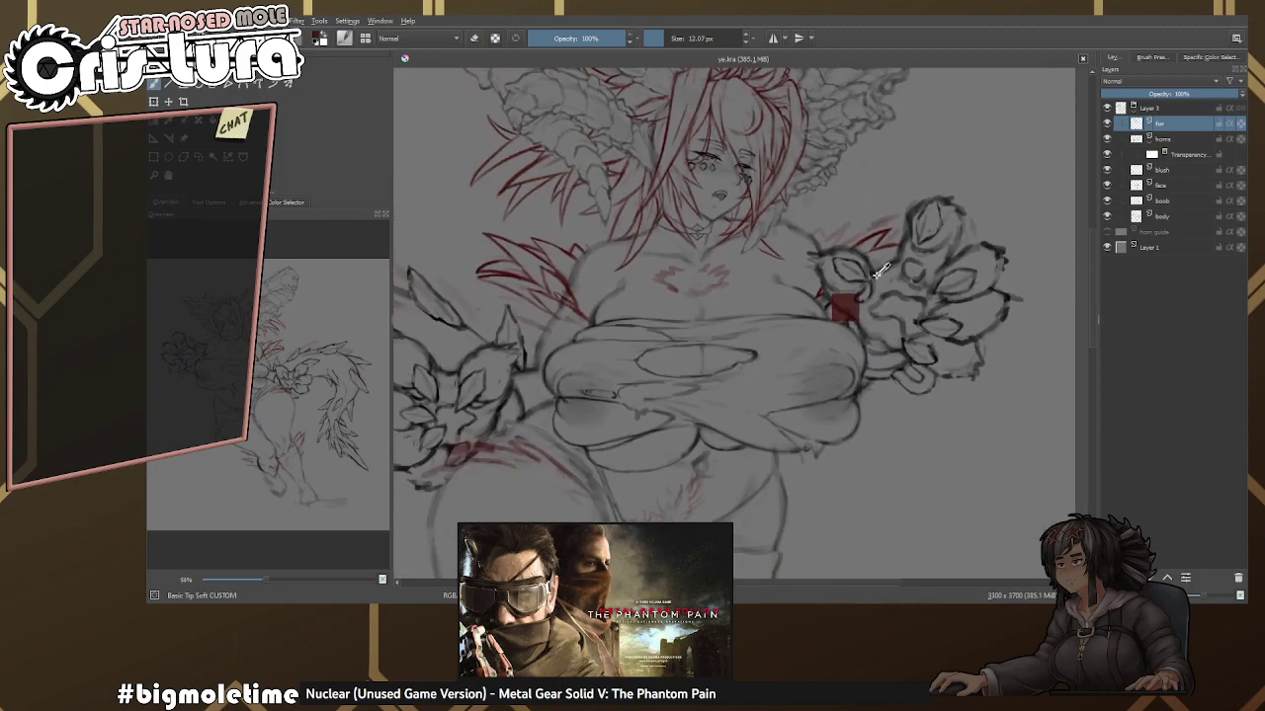
Fill the gap between thumb and palm with further fur strands at 12.07 px brush size and clean their ends.
{"action": "key", "text": "e"}
{"action": "scroll", "coordinate": [863, 244], "scroll_direction": "up", "scroll_amount": 3}
{"action": "left_click_drag", "start_coordinate": [858, 242], "coordinate": [670, 385]}
{"action": "mouse_move", "coordinate": [758, 314]}
{"action": "left_mouse_down"}
{"action": "mouse_move", "coordinate": [830, 312]}
{"action": "mouse_move", "coordinate": [734, 396]}
{"action": "left_mouse_up"}
{"action": "key", "text": "e"}
{"action": "left_click_drag", "start_coordinate": [743, 251], "coordinate": [868, 240]}
{"action": "key", "text": "e"}
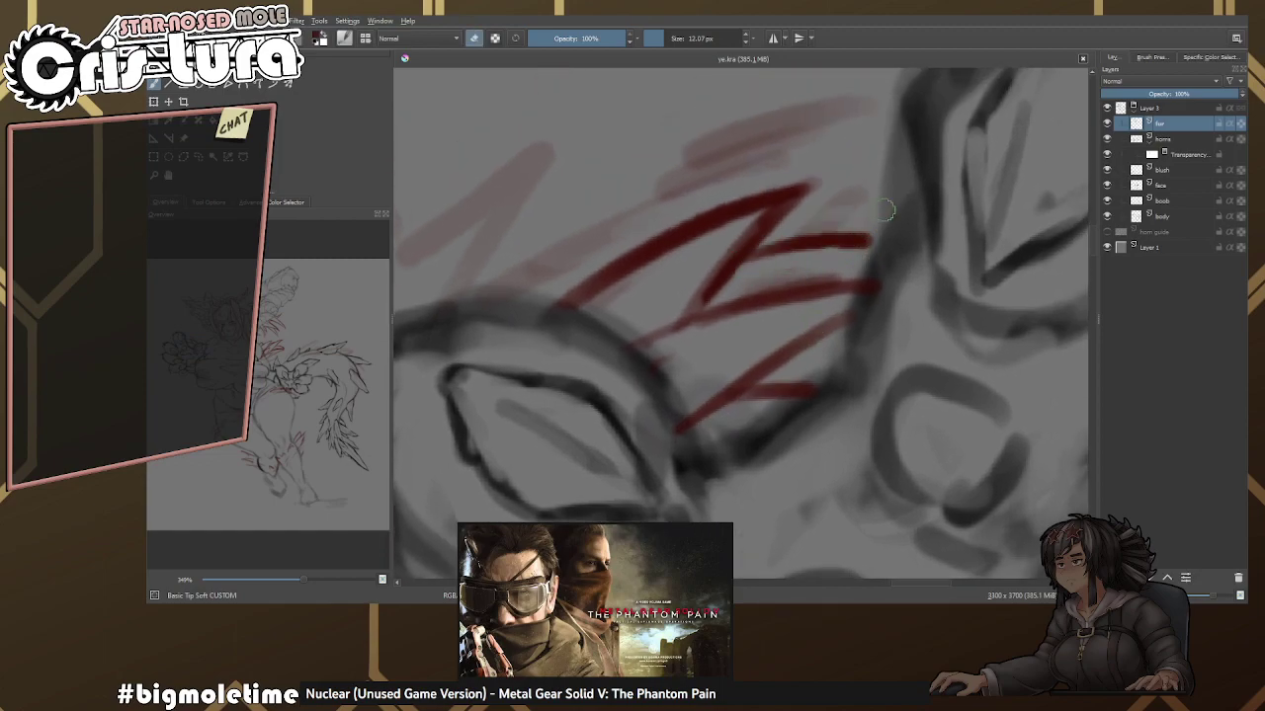
{"action": "scroll", "coordinate": [882, 210], "scroll_direction": "down", "scroll_amount": 8}
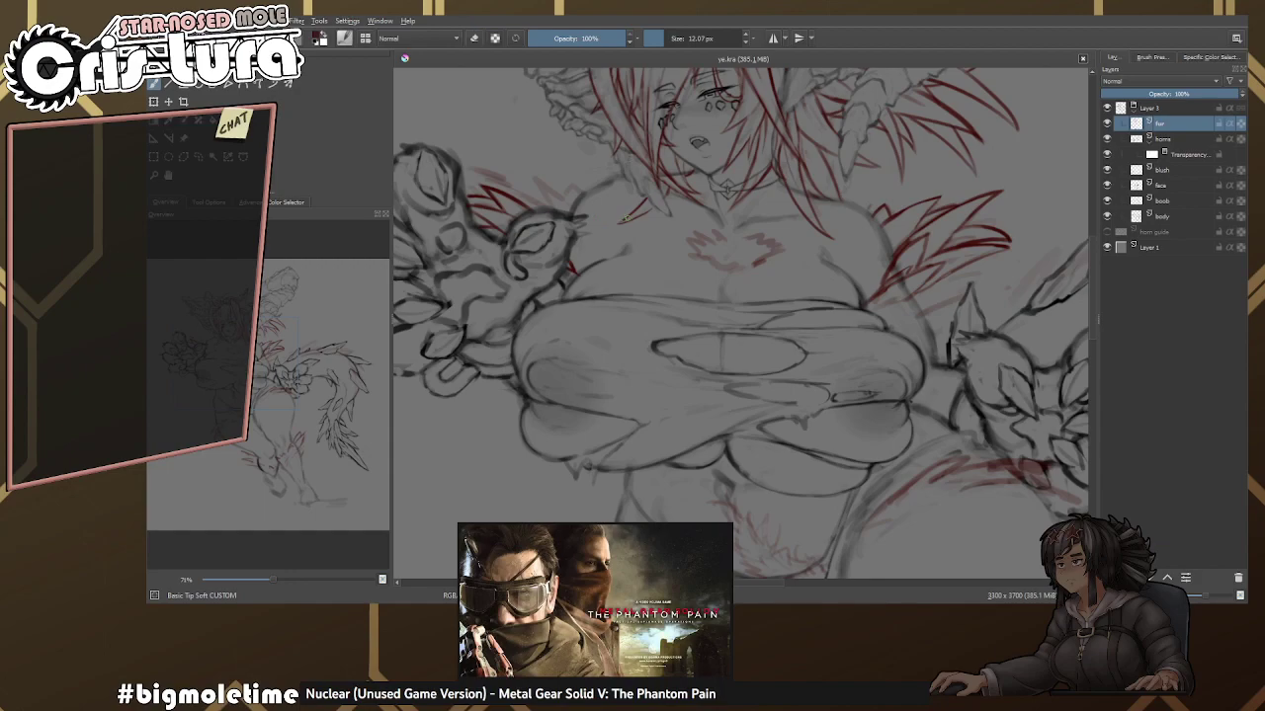
Draw another pointed fur tuft above the thumb, closer to the shoulder, with a curved outer edge and a steep inner edge.
{"action": "scroll", "coordinate": [531, 302], "scroll_direction": "up", "scroll_amount": 8}
{"action": "mouse_move", "coordinate": [756, 385]}
{"action": "left_mouse_down"}
{"action": "mouse_move", "coordinate": [637, 396]}
{"action": "mouse_move", "coordinate": [840, 213]}
{"action": "mouse_move", "coordinate": [768, 368]}
{"action": "mouse_move", "coordinate": [669, 381]}
{"action": "left_mouse_up"}
{"action": "key", "text": "e"}
{"action": "key", "text": "e"}
{"action": "left_click_drag", "start_coordinate": [731, 232], "coordinate": [664, 385]}
{"action": "key", "text": "e"}
{"action": "left_click_drag", "start_coordinate": [681, 341], "coordinate": [660, 393]}
{"action": "left_click_drag", "start_coordinate": [660, 393], "coordinate": [615, 343]}
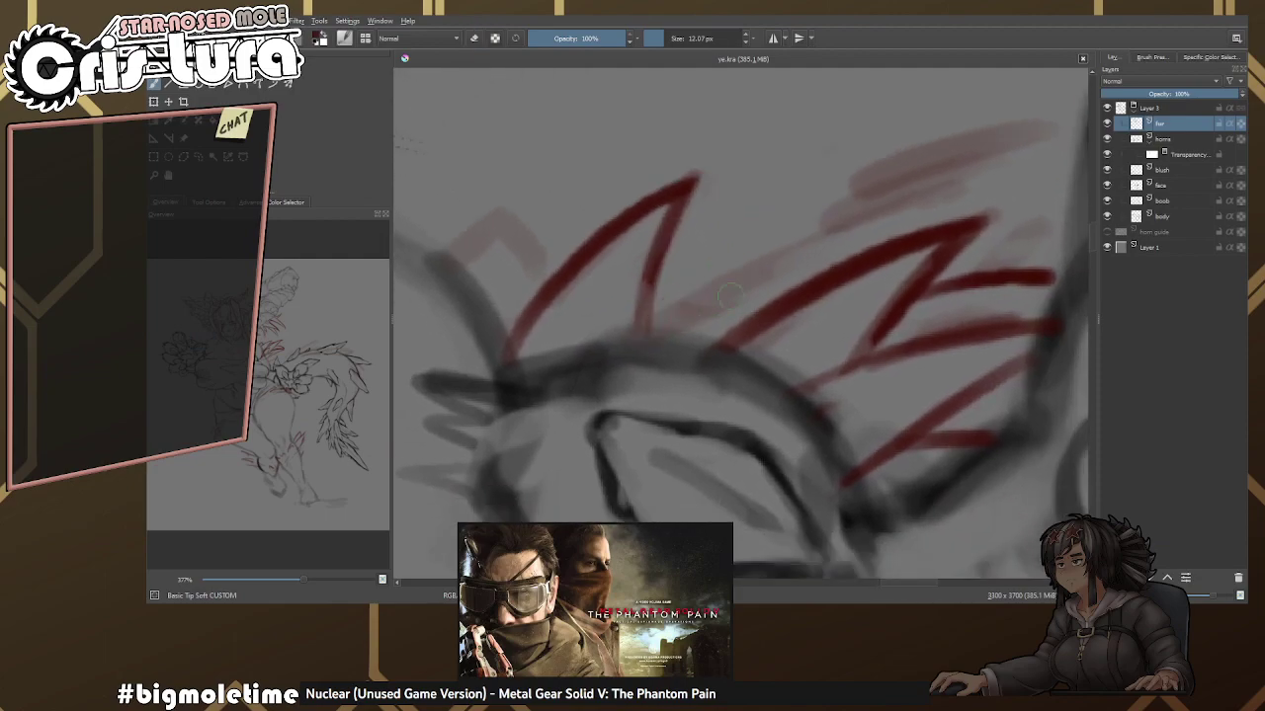
Draw a curved strand linking the two tufts above the thumb and a small pointed tuft against the shoulder.
{"action": "key", "text": "e"}
{"action": "left_click_drag", "start_coordinate": [751, 288], "coordinate": [664, 318]}
{"action": "mouse_move", "coordinate": [847, 237]}
{"action": "left_mouse_down"}
{"action": "mouse_move", "coordinate": [767, 252]}
{"action": "mouse_move", "coordinate": [894, 180]}
{"action": "left_mouse_up"}
{"action": "mouse_move", "coordinate": [791, 227]}
{"action": "left_mouse_down"}
{"action": "mouse_move", "coordinate": [751, 296]}
{"action": "mouse_move", "coordinate": [754, 254]}
{"action": "mouse_move", "coordinate": [759, 336]}
{"action": "left_mouse_up"}
{"action": "key", "text": "e"}
{"action": "key", "text": "e"}
{"action": "key", "text": "e"}
{"action": "key", "text": "e"}
Add a short background strand between the small shoulder tuft and its neighbour with a thinner 10.21 px brush.
{"action": "mouse_move", "coordinate": [729, 294]}
{"action": "left_mouse_down"}
{"action": "mouse_move", "coordinate": [766, 249]}
{"action": "mouse_move", "coordinate": [720, 309]}
{"action": "left_mouse_up"}
{"action": "scroll", "coordinate": [764, 288], "scroll_direction": "down", "scroll_amount": 10}
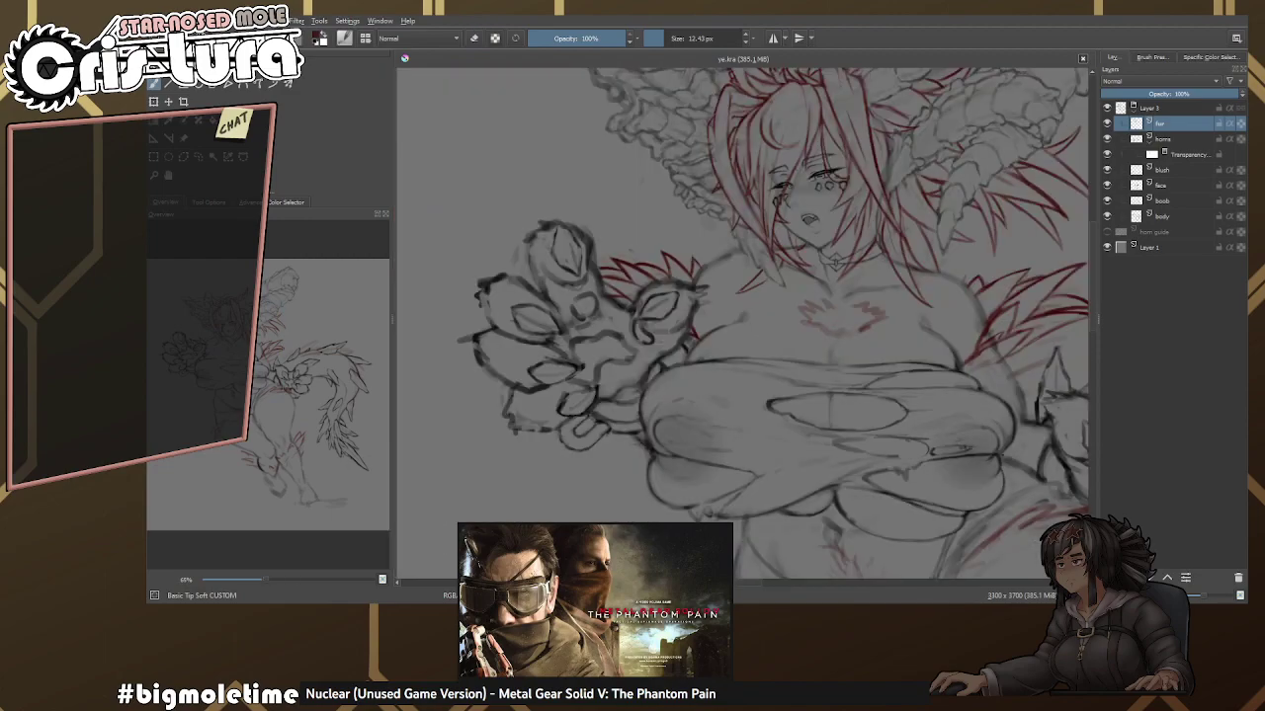
{"action": "scroll", "coordinate": [652, 265], "scroll_direction": "up", "scroll_amount": 10}
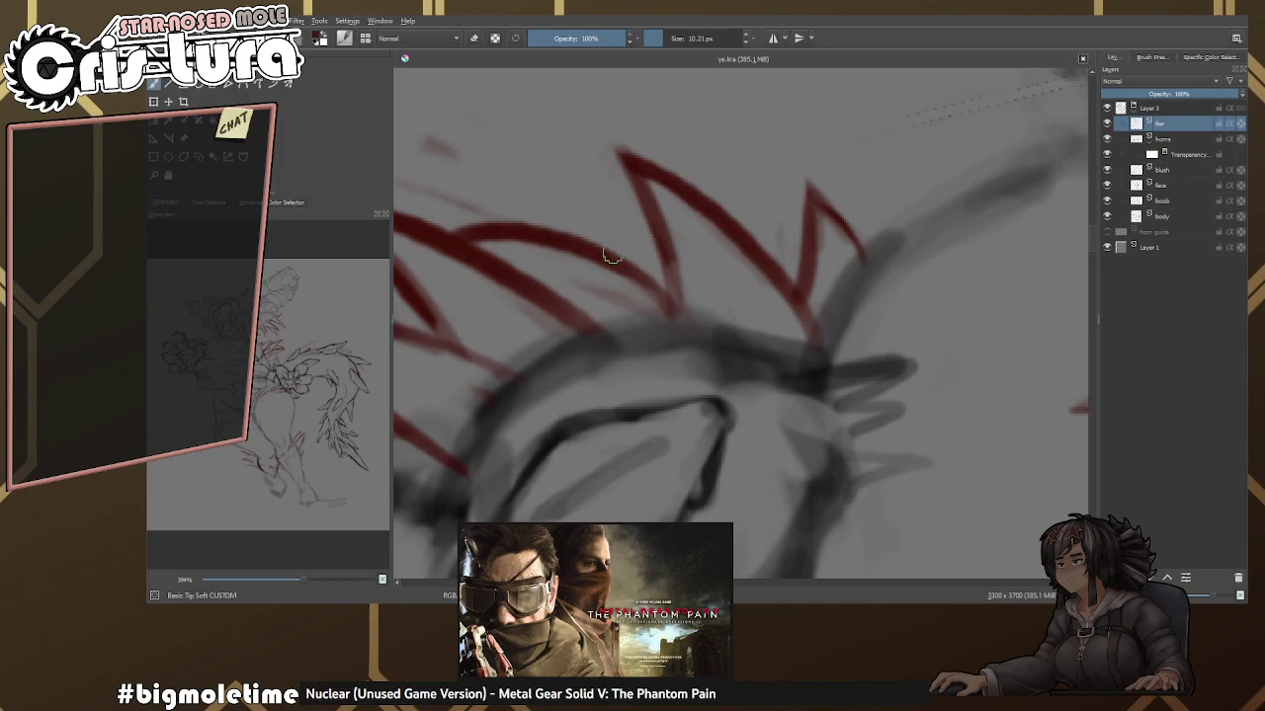
{"action": "left_click_drag", "start_coordinate": [808, 265], "coordinate": [694, 270]}
{"action": "key", "text": "e"}
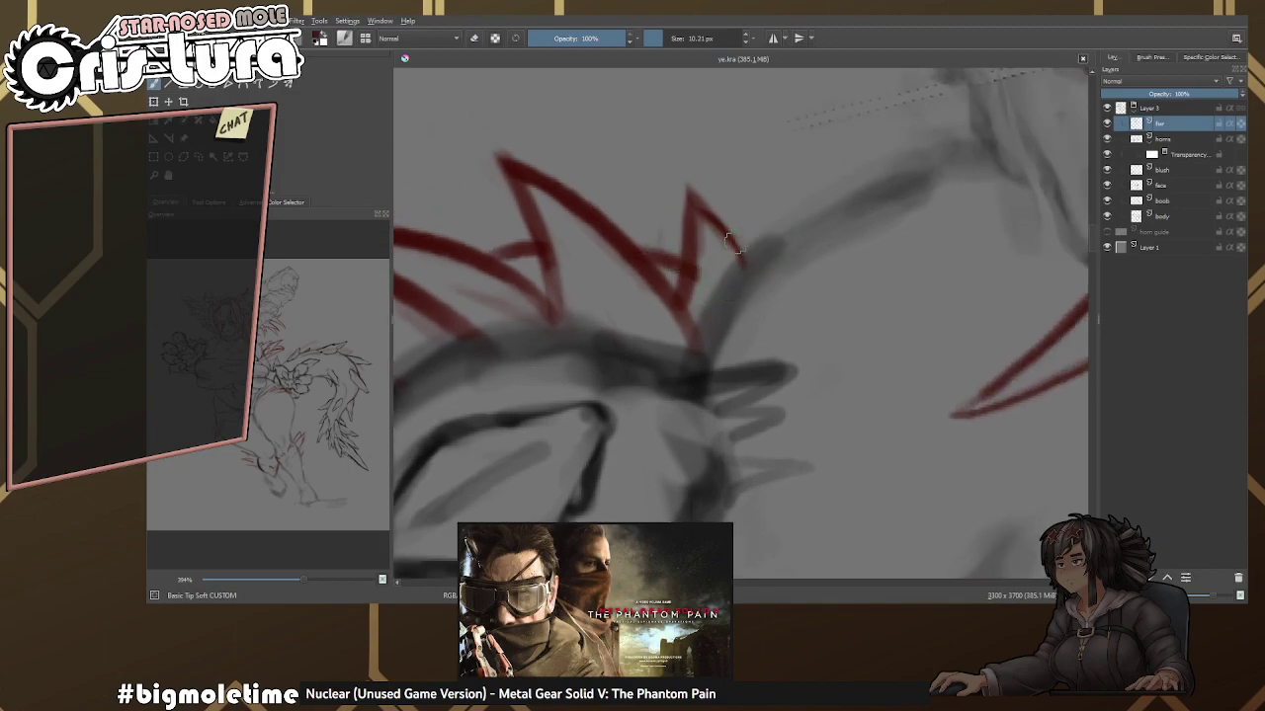
Add short strands on both sides of the lowered arm's small shoulder tuft at 9.38 px brush size.
{"action": "scroll", "coordinate": [741, 242], "scroll_direction": "down", "scroll_amount": 8}
{"action": "scroll", "coordinate": [805, 235], "scroll_direction": "up", "scroll_amount": 8}
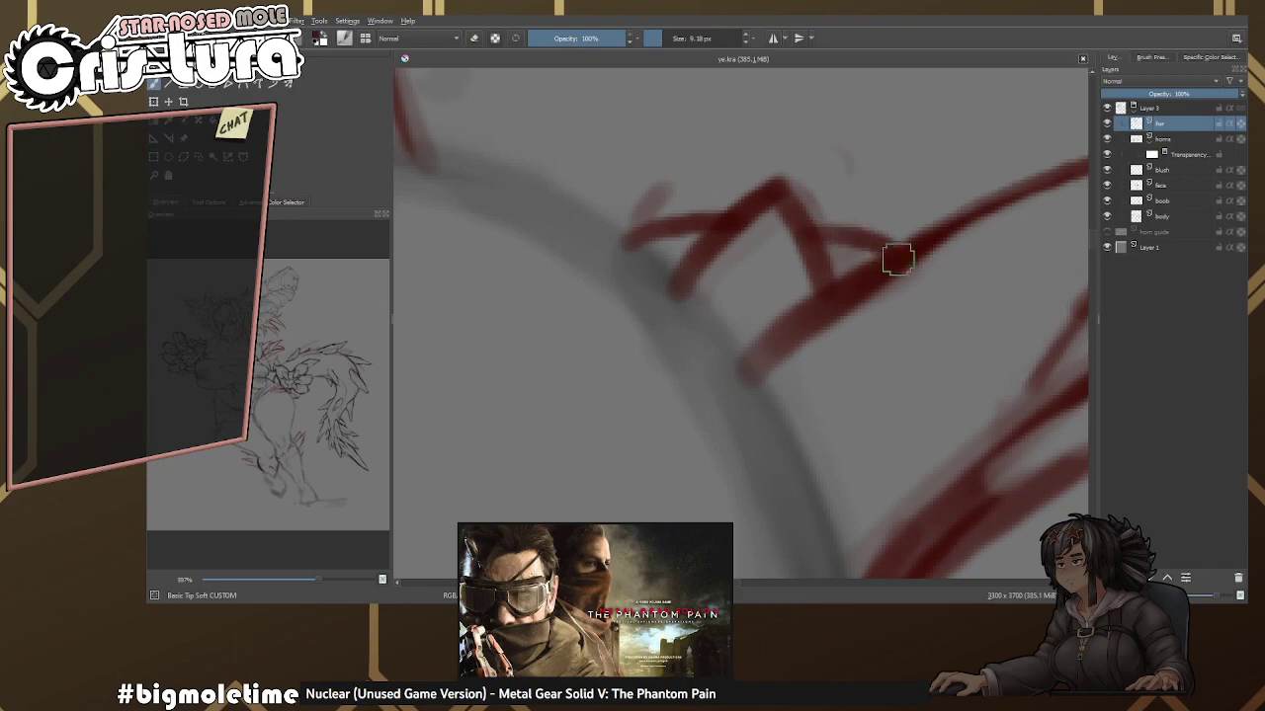
{"action": "scroll", "coordinate": [890, 287], "scroll_direction": "down", "scroll_amount": 8}
{"action": "scroll", "coordinate": [886, 301], "scroll_direction": "up", "scroll_amount": 8}
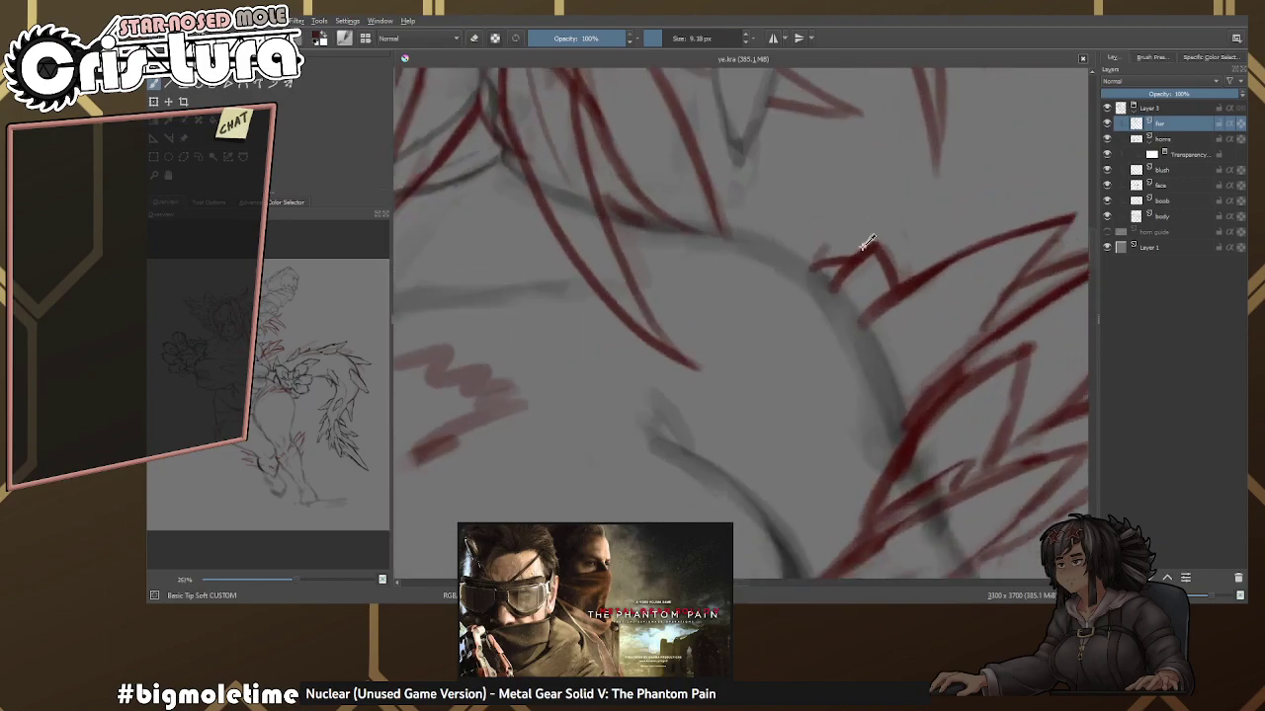
{"action": "left_click_drag", "start_coordinate": [729, 263], "coordinate": [801, 270]}
{"action": "scroll", "coordinate": [840, 284], "scroll_direction": "down", "scroll_amount": 8}
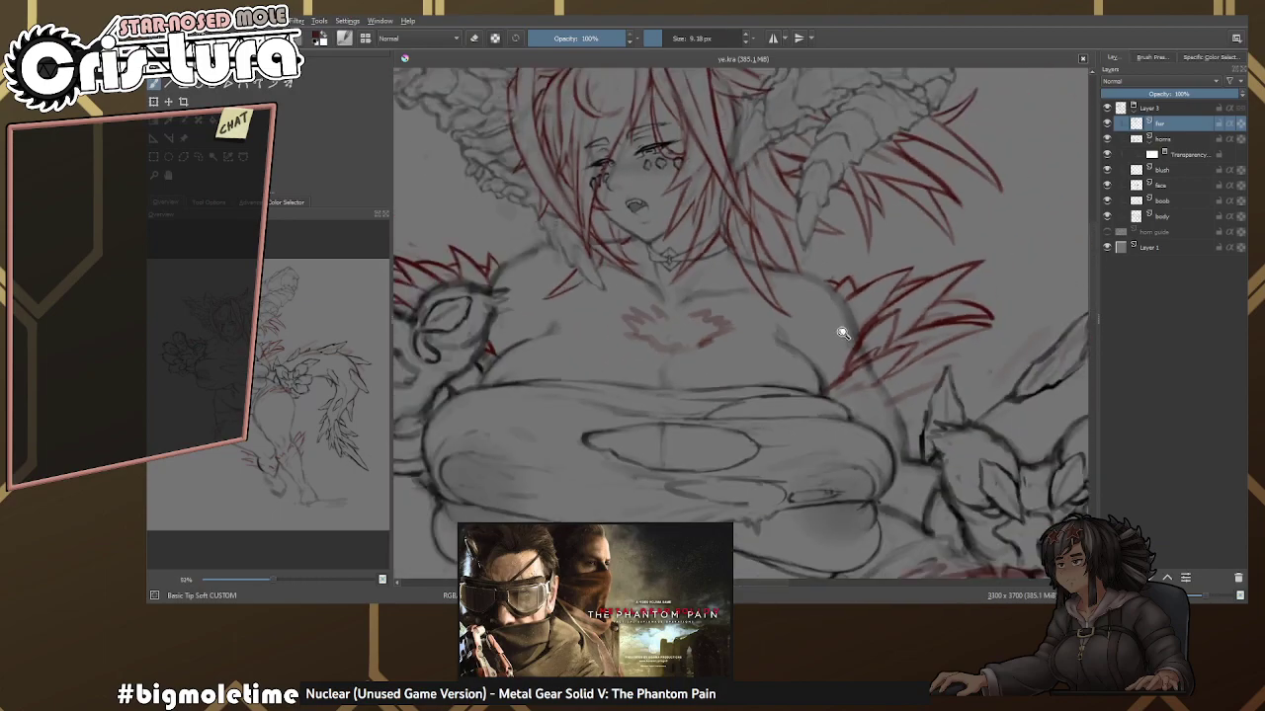
Select the body layer and add a transparency mask to it.
{"action": "scroll", "coordinate": [842, 286], "scroll_direction": "down", "scroll_amount": 3}
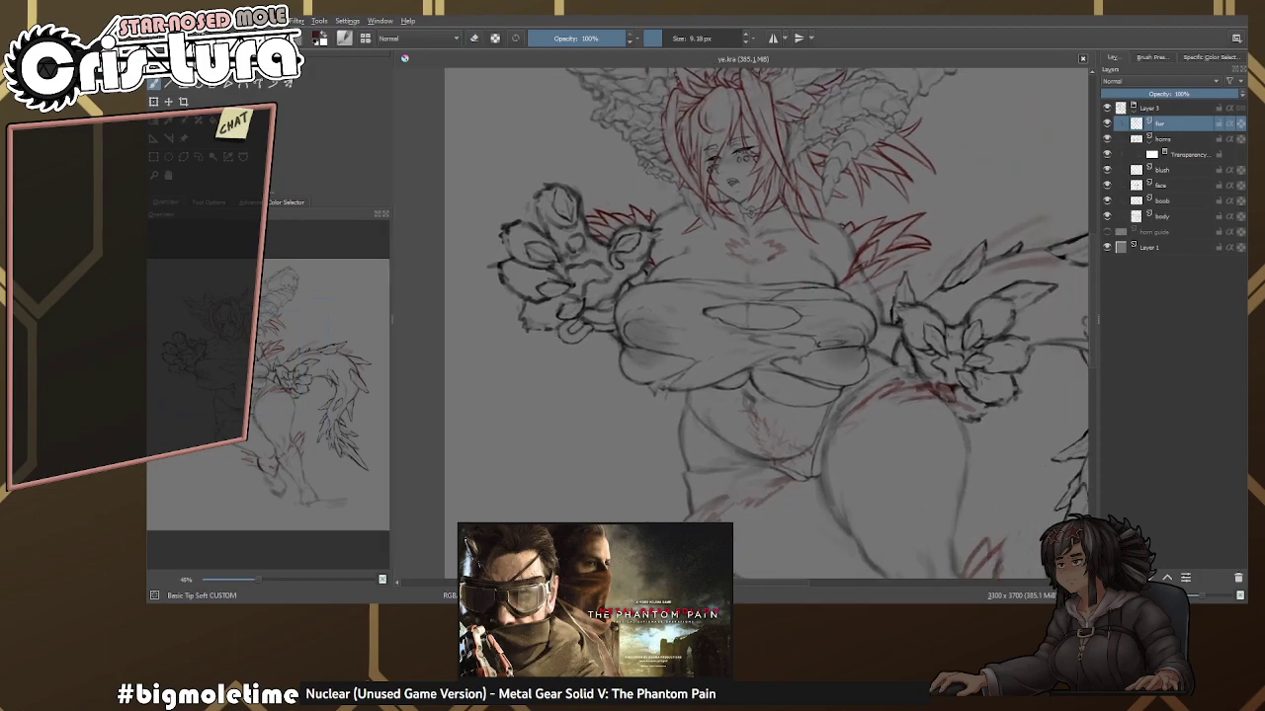
{"action": "scroll", "coordinate": [842, 286], "scroll_direction": "down", "scroll_amount": 1}
{"action": "scroll", "coordinate": [842, 285], "scroll_direction": "down", "scroll_amount": 1}
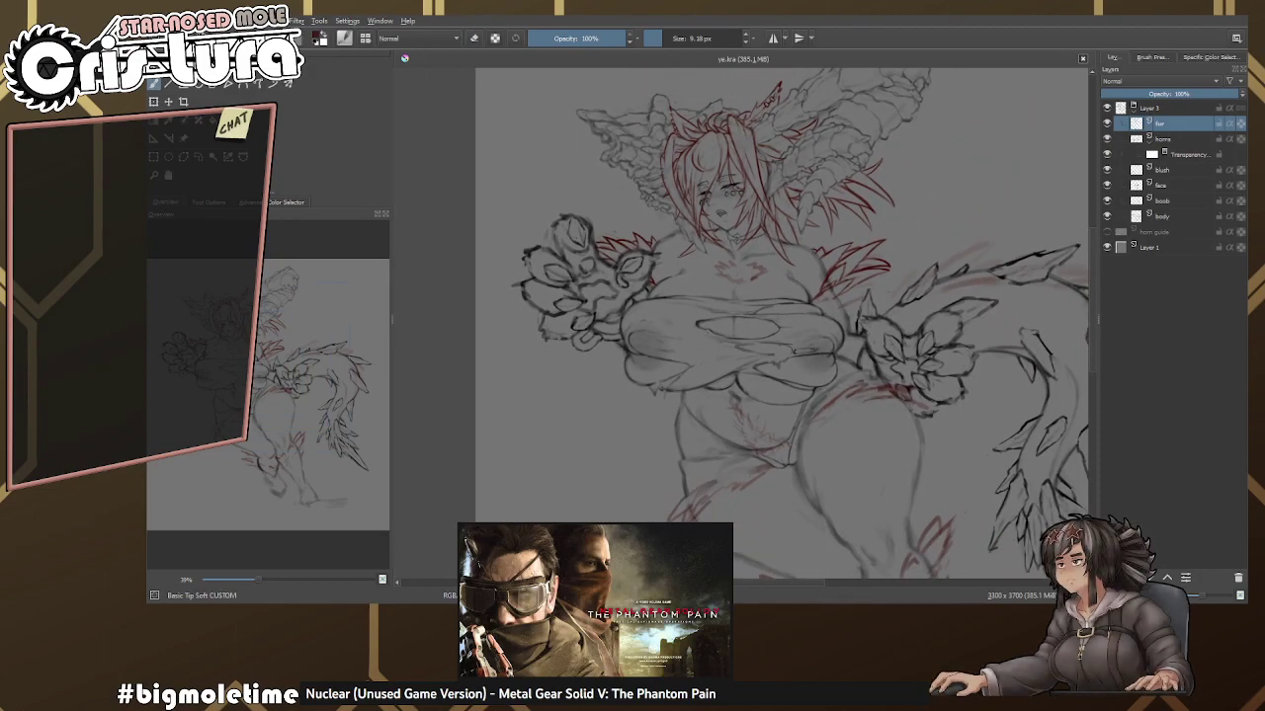
{"action": "scroll", "coordinate": [741, 296], "scroll_direction": "up", "scroll_amount": 5}
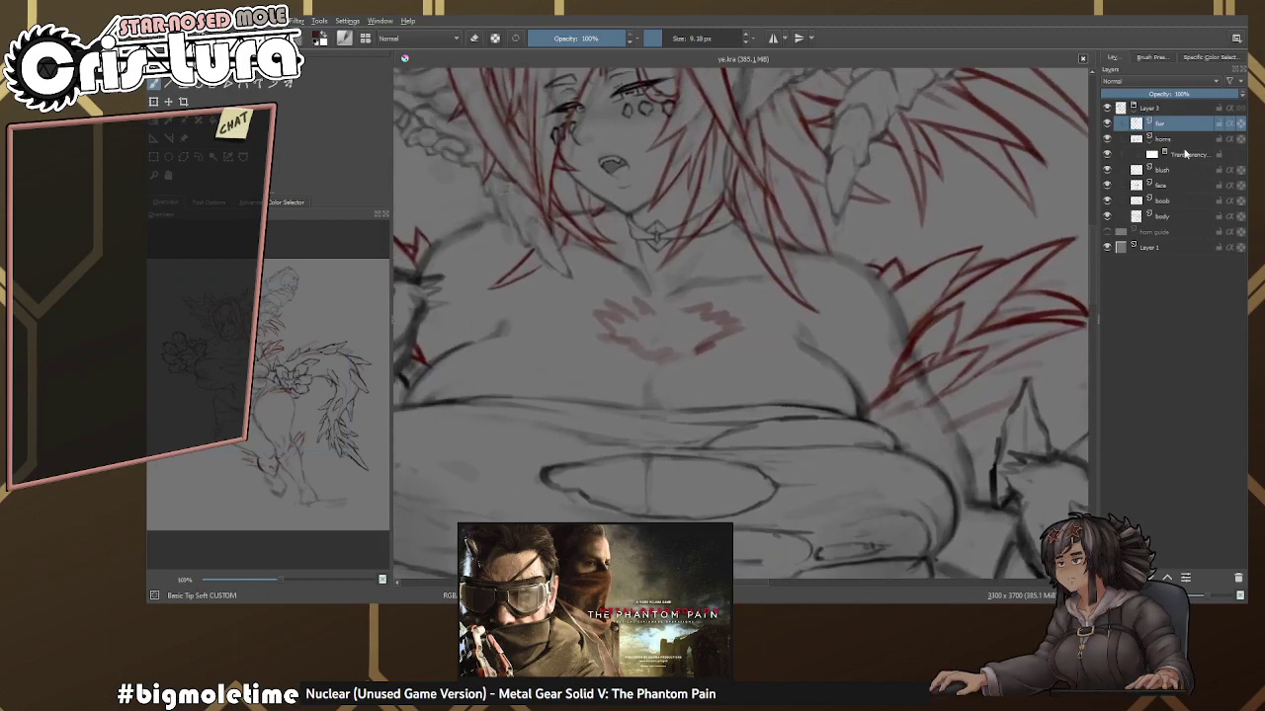
{"action": "left_click", "coordinate": [1186, 154]}
{"action": "left_click_drag", "start_coordinate": [741, 297], "coordinate": [759, 347]}
{"action": "left_click", "coordinate": [1172, 215]}
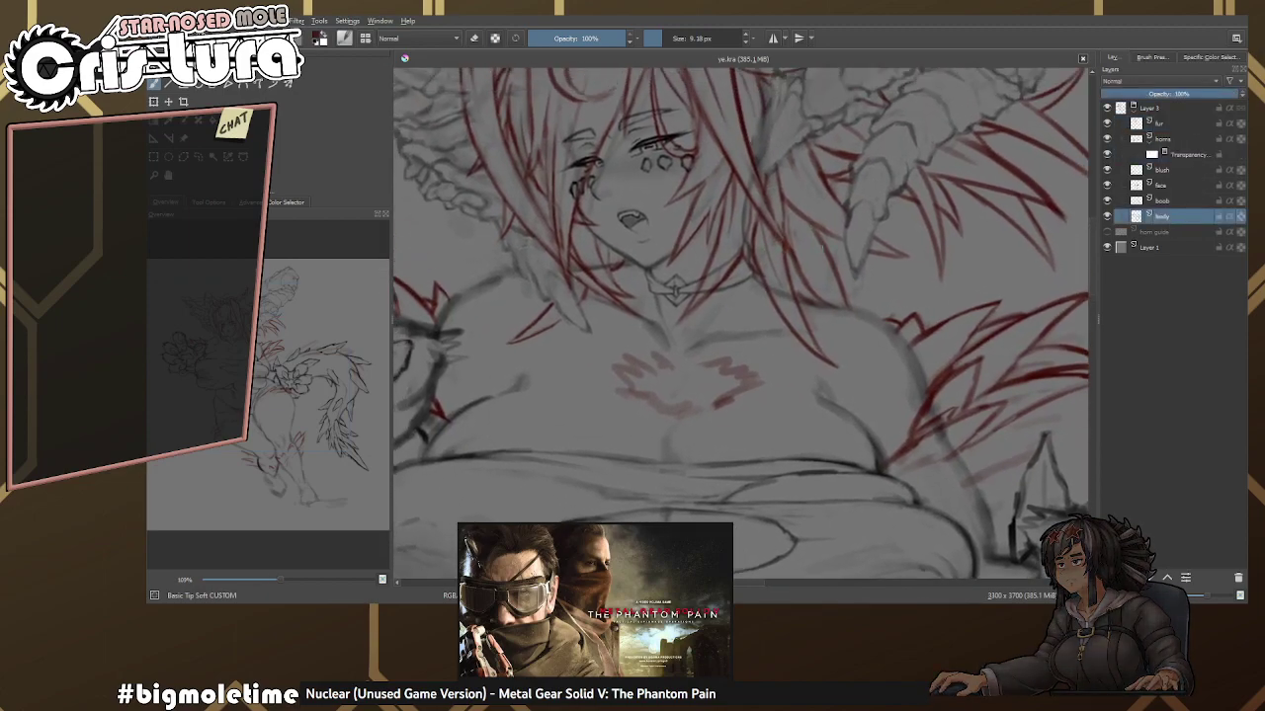
{"action": "scroll", "coordinate": [825, 247], "scroll_direction": "up", "scroll_amount": 3}
{"action": "key", "text": "e"}
{"action": "scroll", "coordinate": [721, 259], "scroll_direction": "down", "scroll_amount": 3}
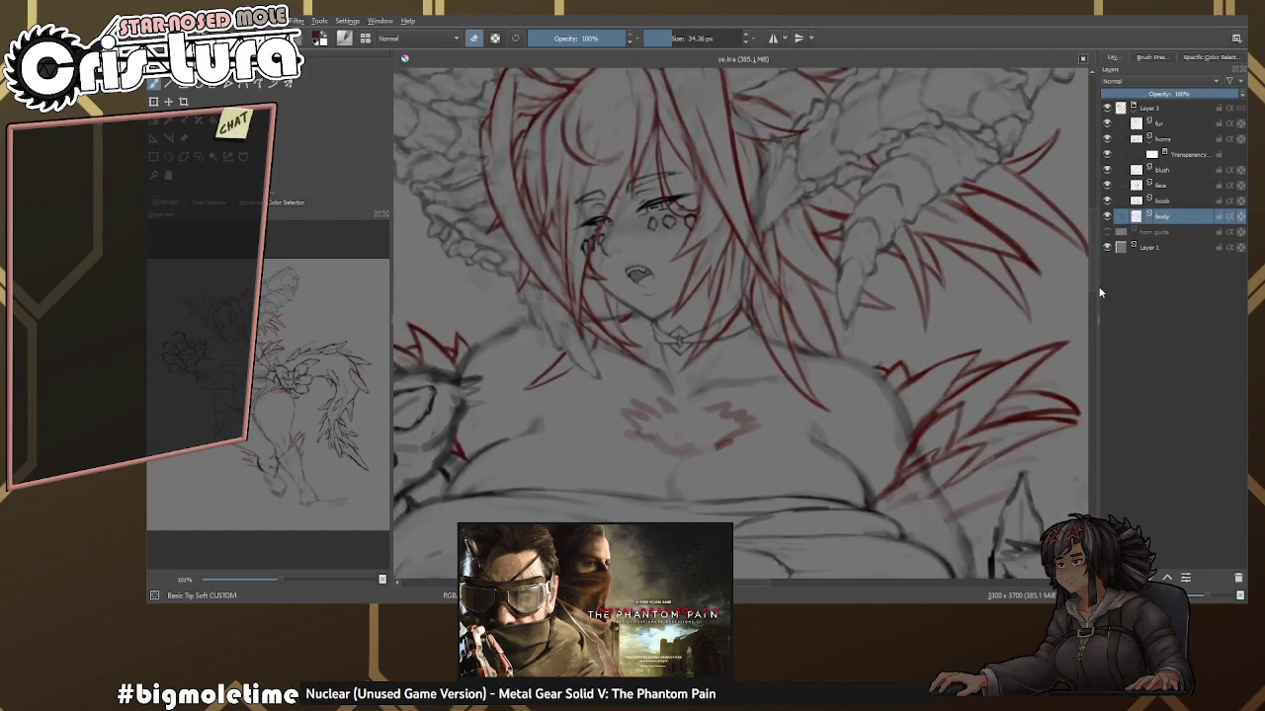
{"action": "key", "text": "ctrl+shift+t"}
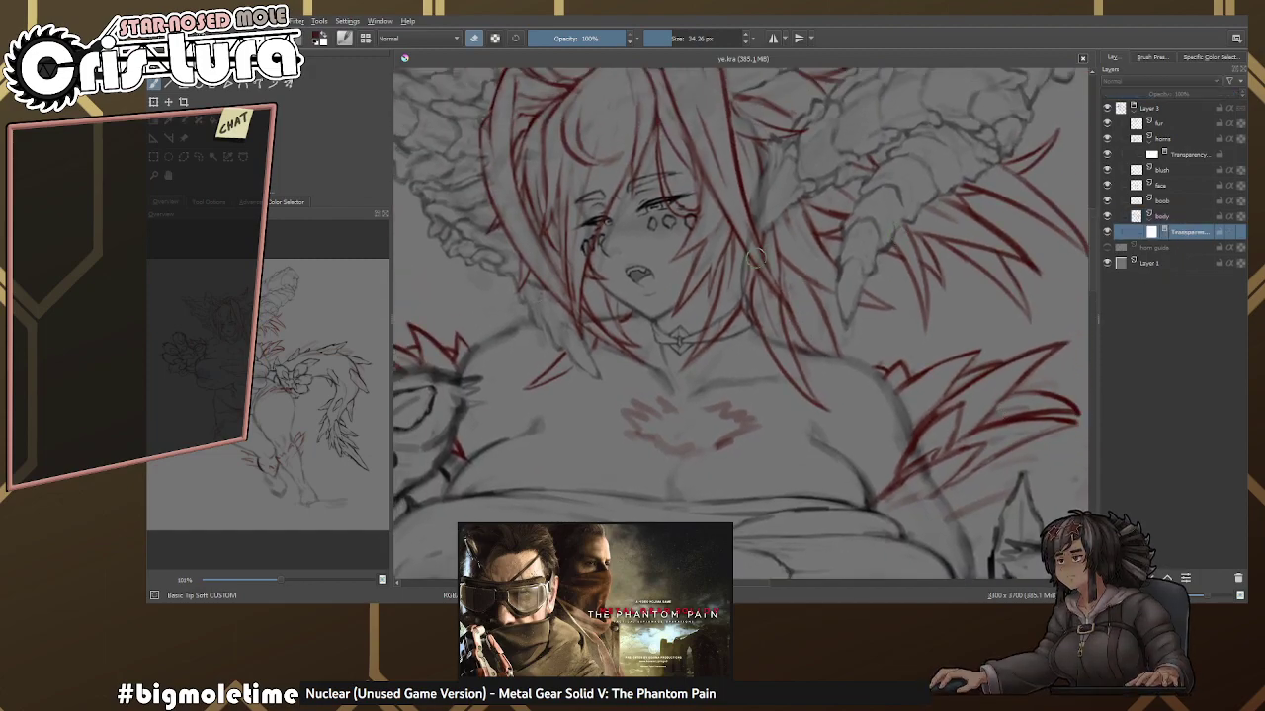
Erase the neck line where it runs behind the hair, painting on the body layer's transparency mask.
{"action": "scroll", "coordinate": [753, 260], "scroll_direction": "up", "scroll_amount": 4}
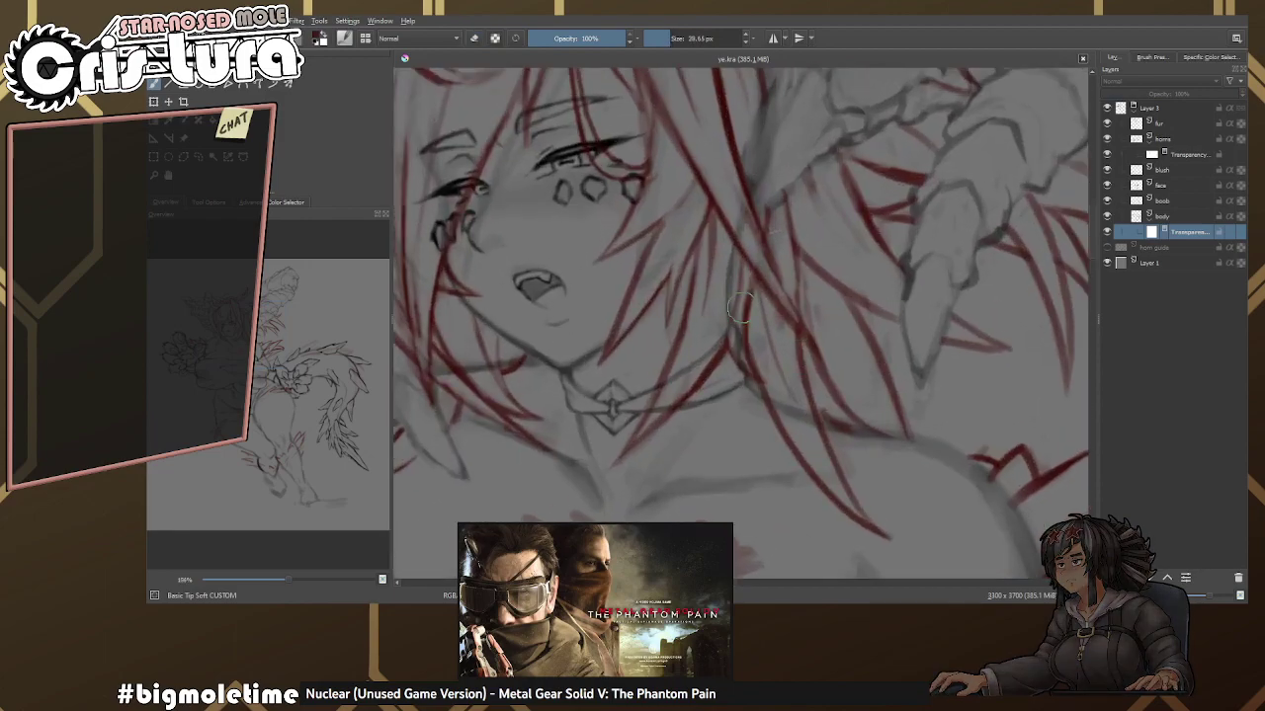
{"action": "scroll", "coordinate": [753, 289], "scroll_direction": "up", "scroll_amount": 1}
{"action": "key", "text": "bracketright"}
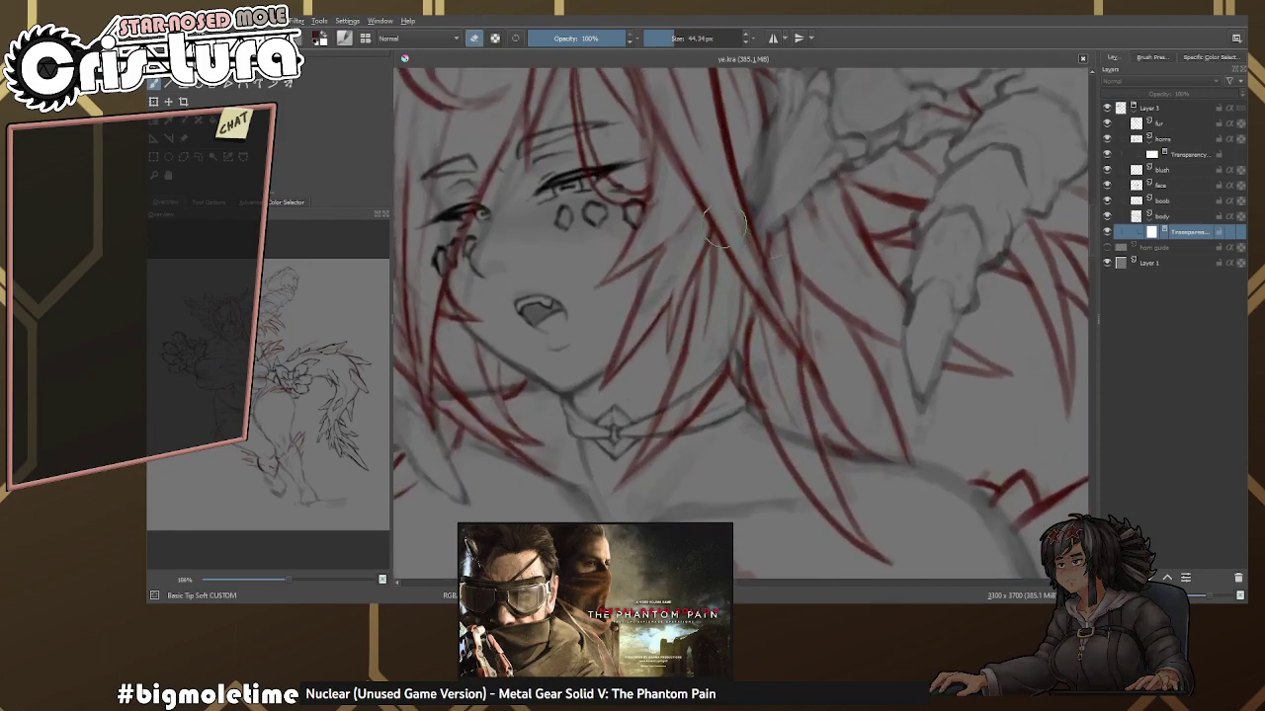
{"action": "scroll", "coordinate": [743, 312], "scroll_direction": "down", "scroll_amount": 2}
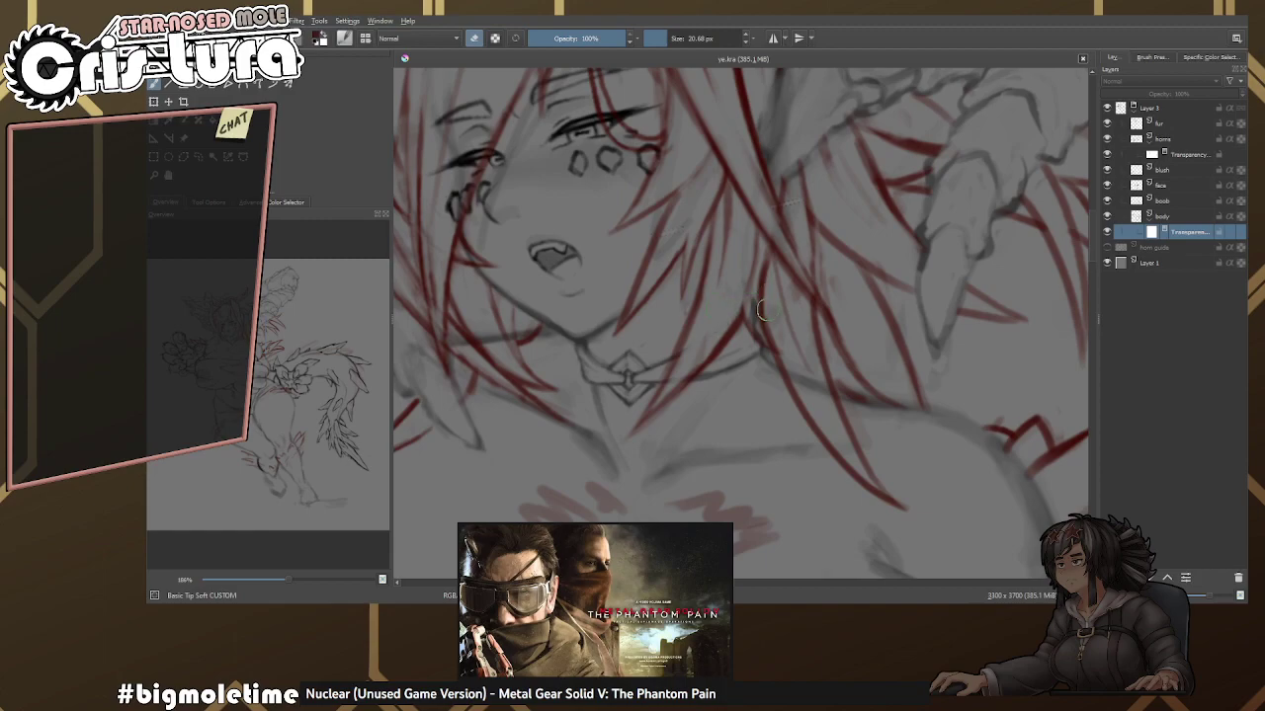
Erase the remaining grey body sketch marks behind the hair beside the horns, painting on the body layer's transparency mask with a larger brush.
{"action": "mouse_move", "coordinate": [489, 334]}
{"action": "left_mouse_down"}
{"action": "mouse_move", "coordinate": [662, 364]}
{"action": "mouse_move", "coordinate": [696, 405]}
{"action": "left_mouse_up"}
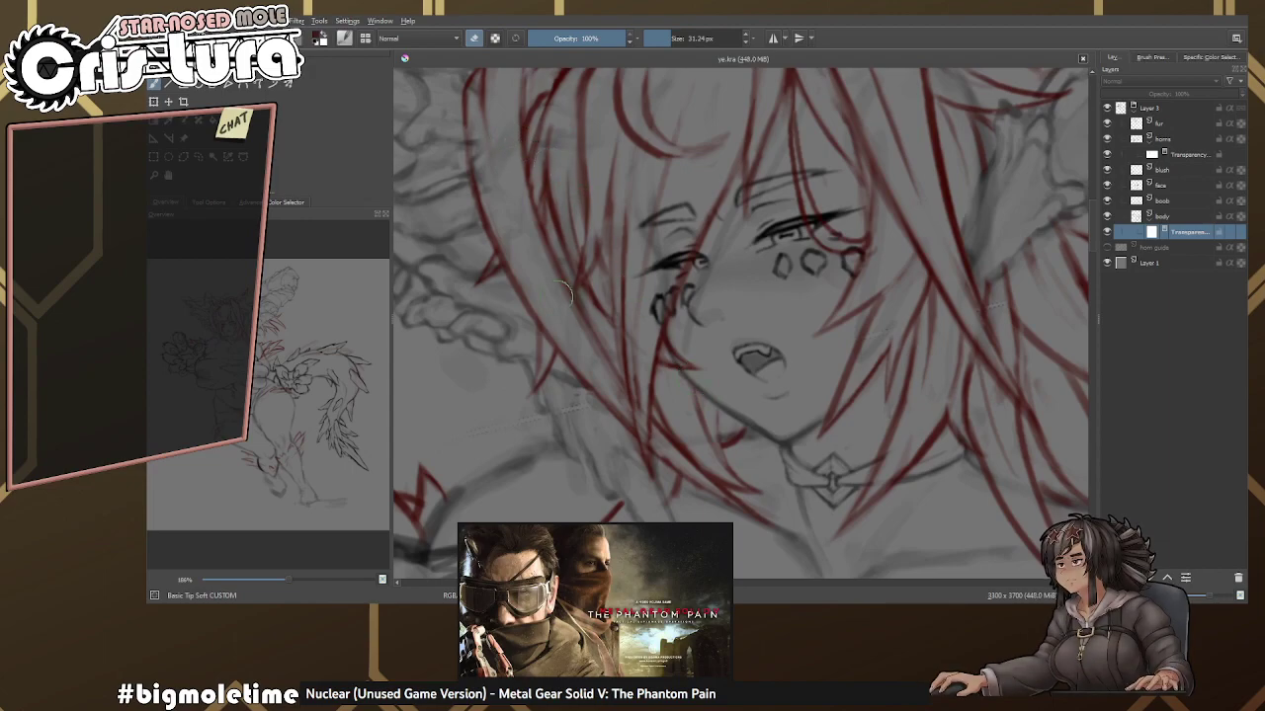
{"action": "scroll", "coordinate": [593, 301], "scroll_direction": "down", "scroll_amount": 2}
{"action": "key", "text": "e"}
{"action": "scroll", "coordinate": [699, 248], "scroll_direction": "up", "scroll_amount": 2}
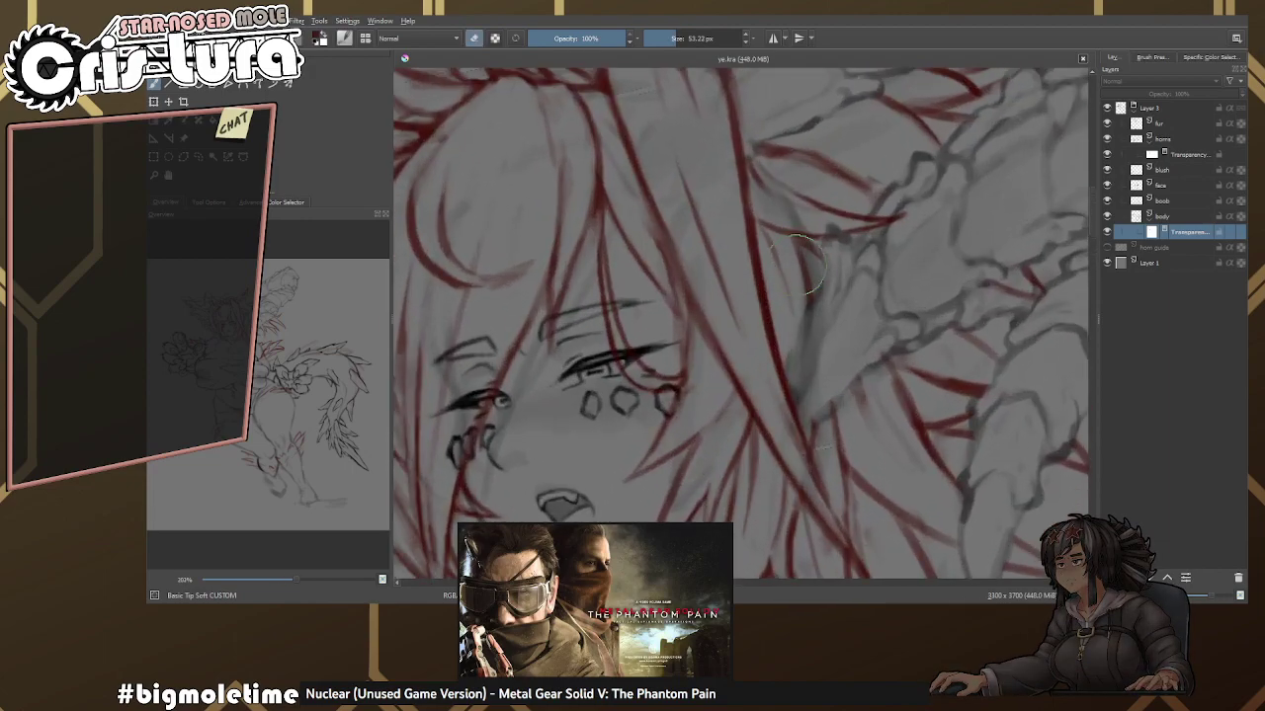
{"action": "scroll", "coordinate": [789, 195], "scroll_direction": "down", "scroll_amount": 2}
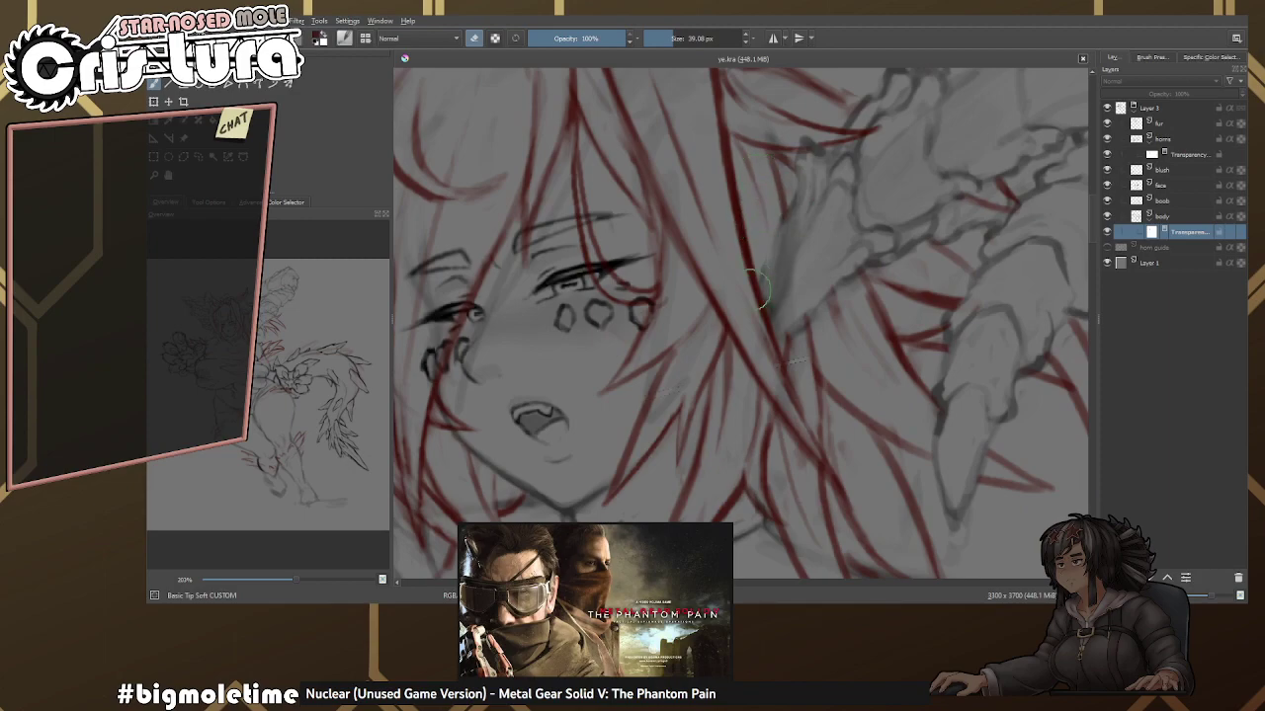
{"action": "scroll", "coordinate": [772, 296], "scroll_direction": "down", "scroll_amount": 2}
{"action": "left_click_drag", "start_coordinate": [788, 248], "coordinate": [841, 179]}
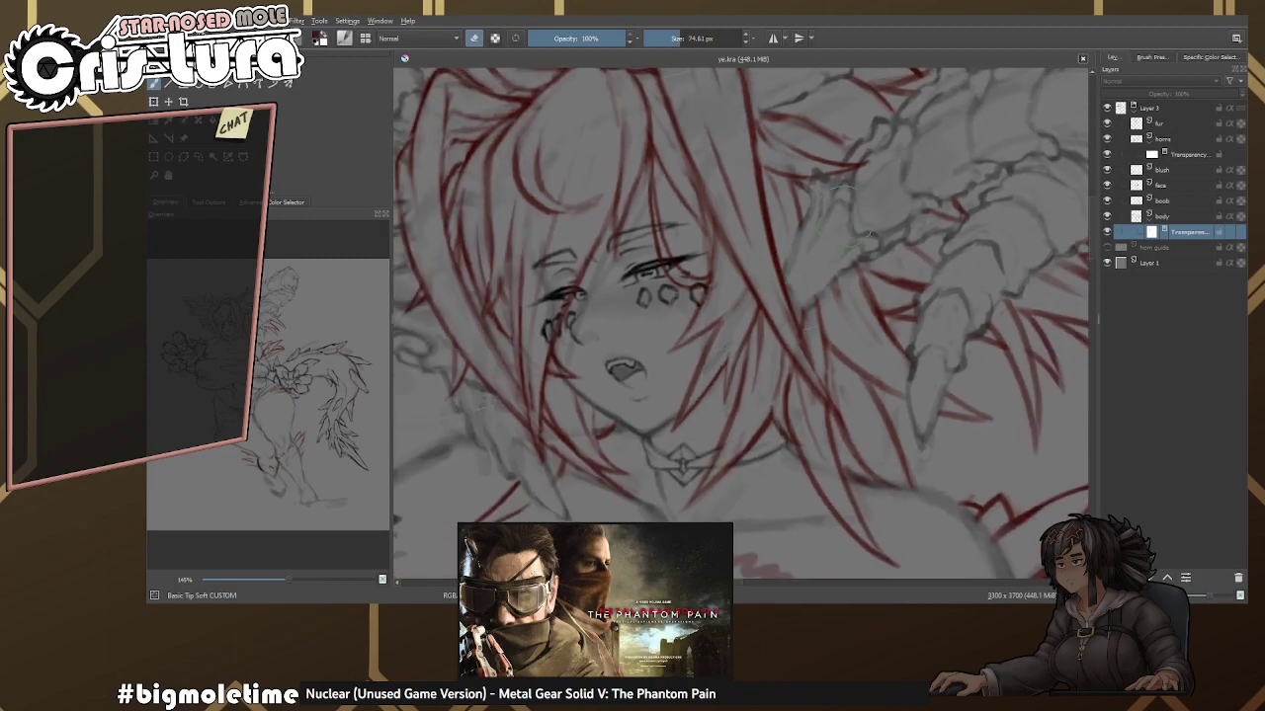
{"action": "left_click_drag", "start_coordinate": [751, 258], "coordinate": [820, 237]}
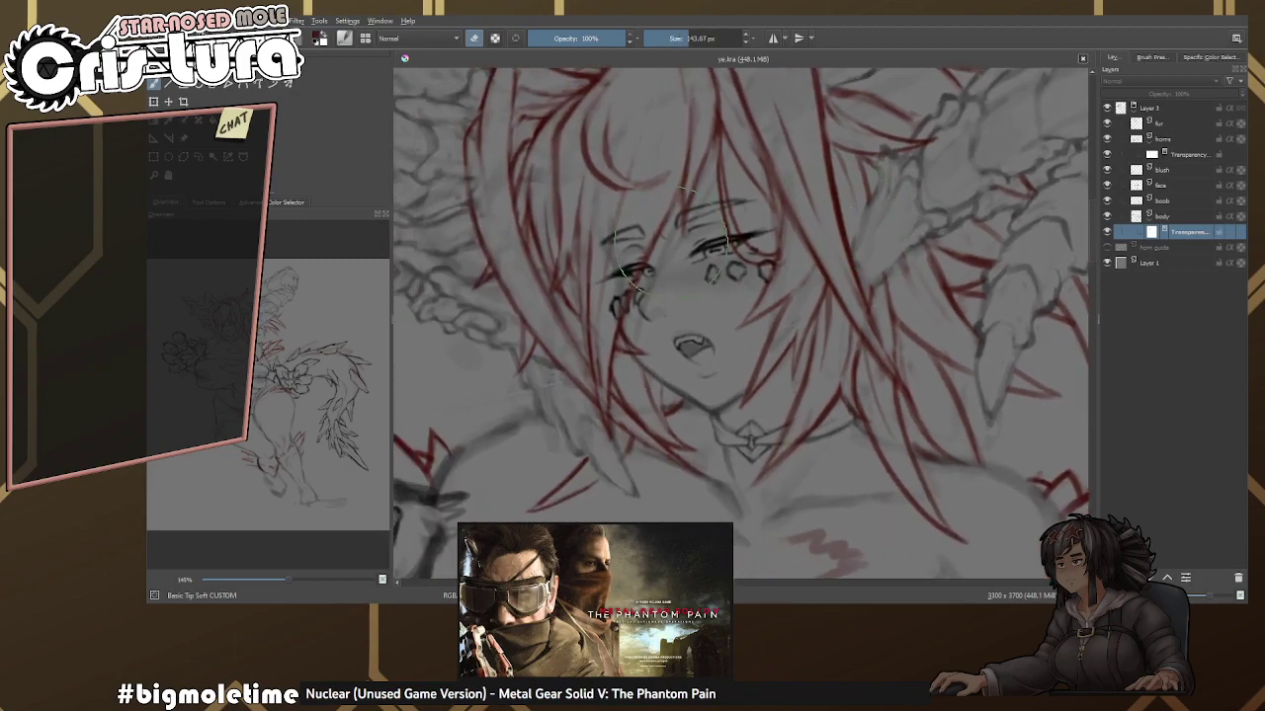
Select the fur layer and set a smaller eraser of about 30 px at the lowered arm's shoulder tuft.
{"action": "scroll", "coordinate": [682, 124], "scroll_direction": "down", "scroll_amount": 3}
{"action": "mouse_move", "coordinate": [751, 326]}
{"action": "left_mouse_down"}
{"action": "mouse_move", "coordinate": [780, 210]}
{"action": "mouse_move", "coordinate": [706, 189]}
{"action": "left_mouse_up"}
{"action": "key", "text": "e"}
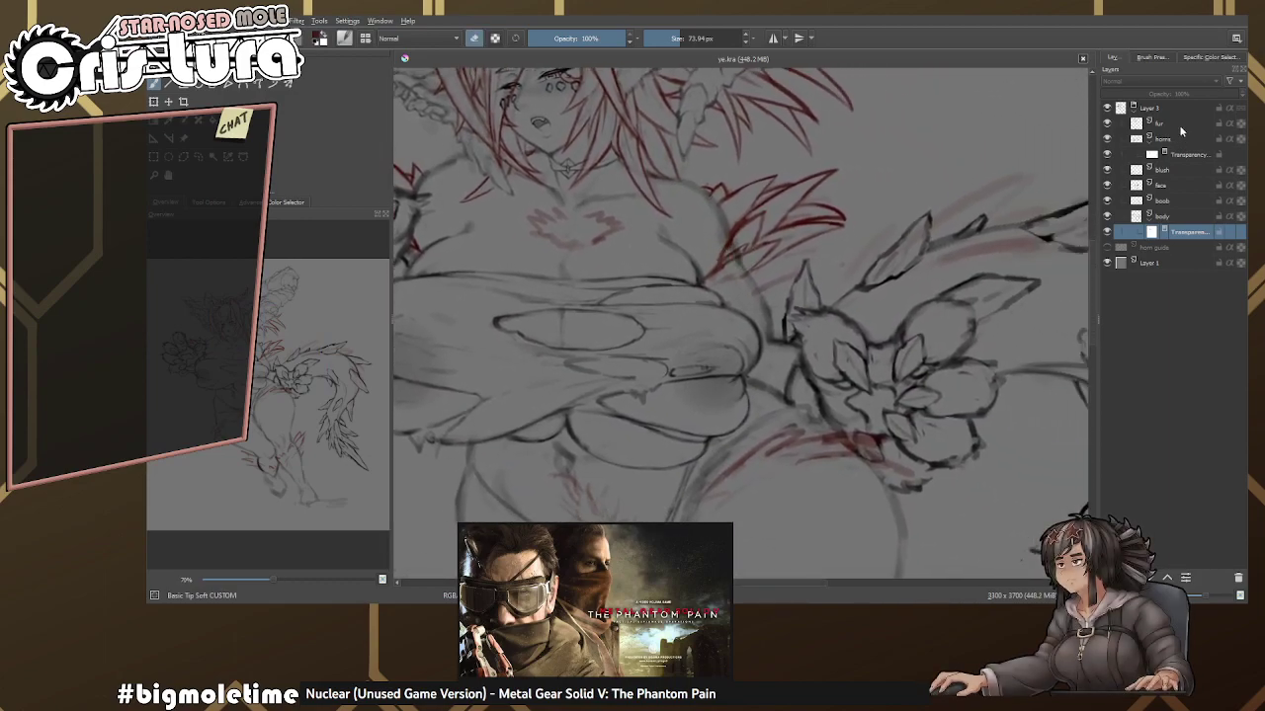
{"action": "left_click", "coordinate": [1178, 125]}
{"action": "left_click_drag", "start_coordinate": [828, 208], "coordinate": [786, 227]}
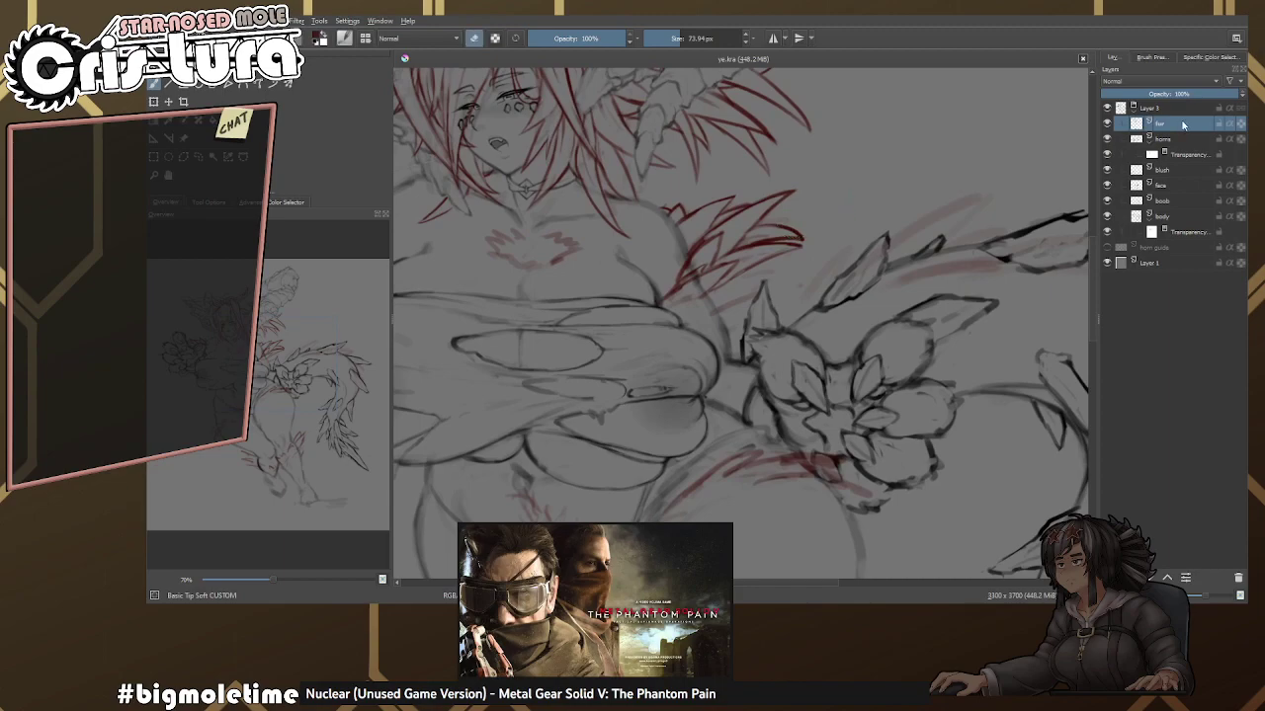
{"action": "scroll", "coordinate": [702, 252], "scroll_direction": "up", "scroll_amount": 5}
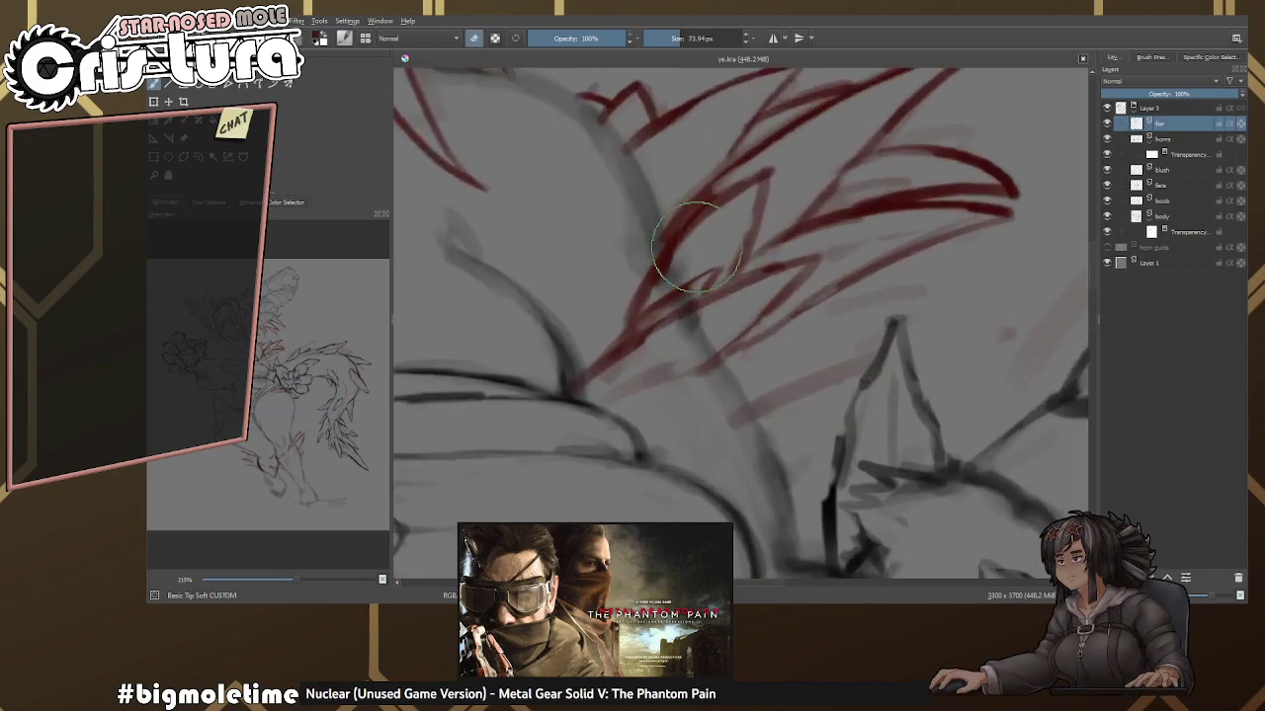
{"action": "right_click", "coordinate": [672, 308]}
{"action": "right_click", "coordinate": [707, 288]}
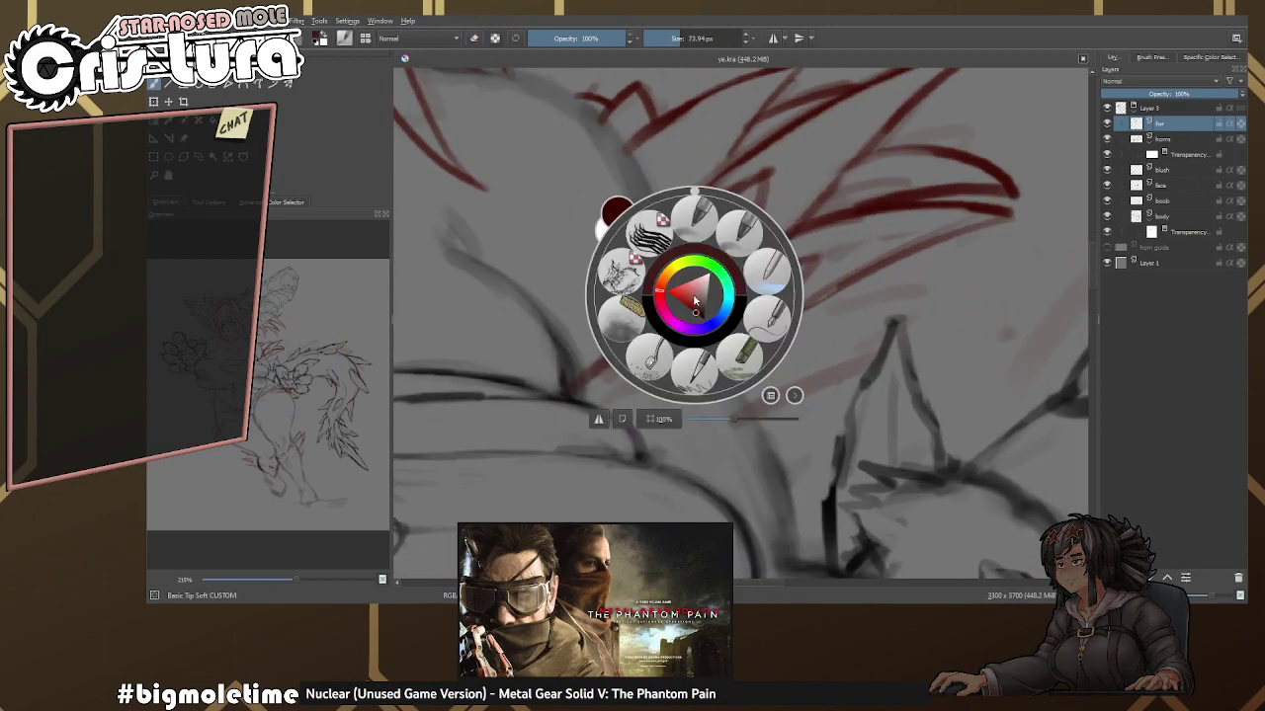
{"action": "right_click", "coordinate": [693, 293]}
{"action": "right_click", "coordinate": [697, 289]}
{"action": "key", "text": "e"}
{"action": "scroll", "coordinate": [711, 282], "scroll_direction": "up", "scroll_amount": 3}
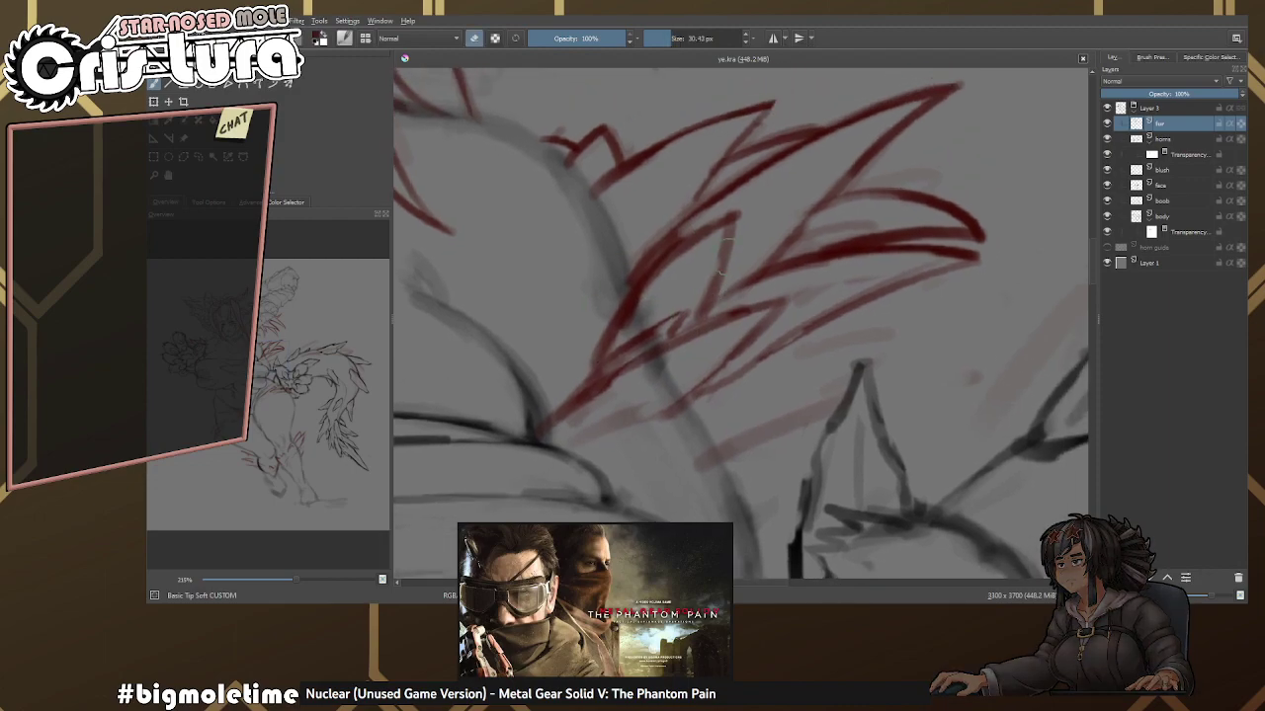
Erase the overlapping inner lines at the base of the shoulder tuft's upper spikes at 15.68 px.
{"action": "key", "text": "e"}
{"action": "scroll", "coordinate": [815, 264], "scroll_direction": "up", "scroll_amount": 1}
{"action": "scroll", "coordinate": [815, 265], "scroll_direction": "up", "scroll_amount": 2}
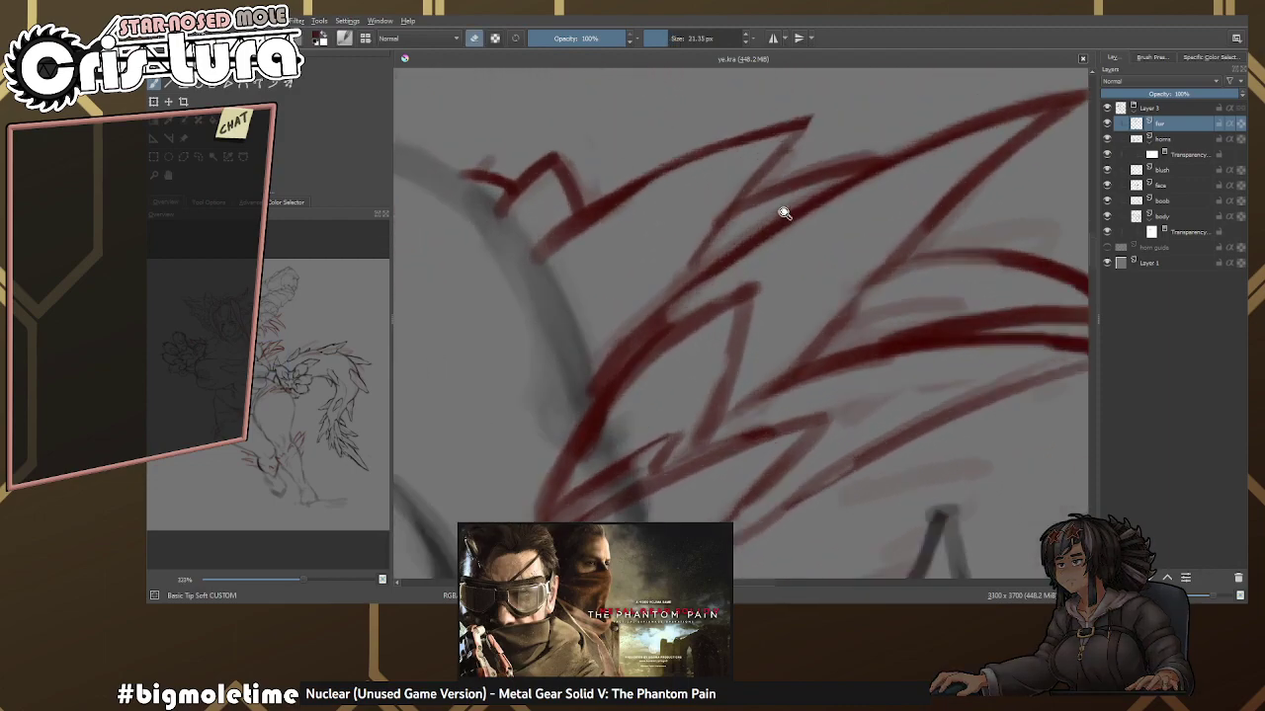
{"action": "scroll", "coordinate": [739, 272], "scroll_direction": "down", "scroll_amount": 2}
{"action": "scroll", "coordinate": [739, 271], "scroll_direction": "down", "scroll_amount": 1}
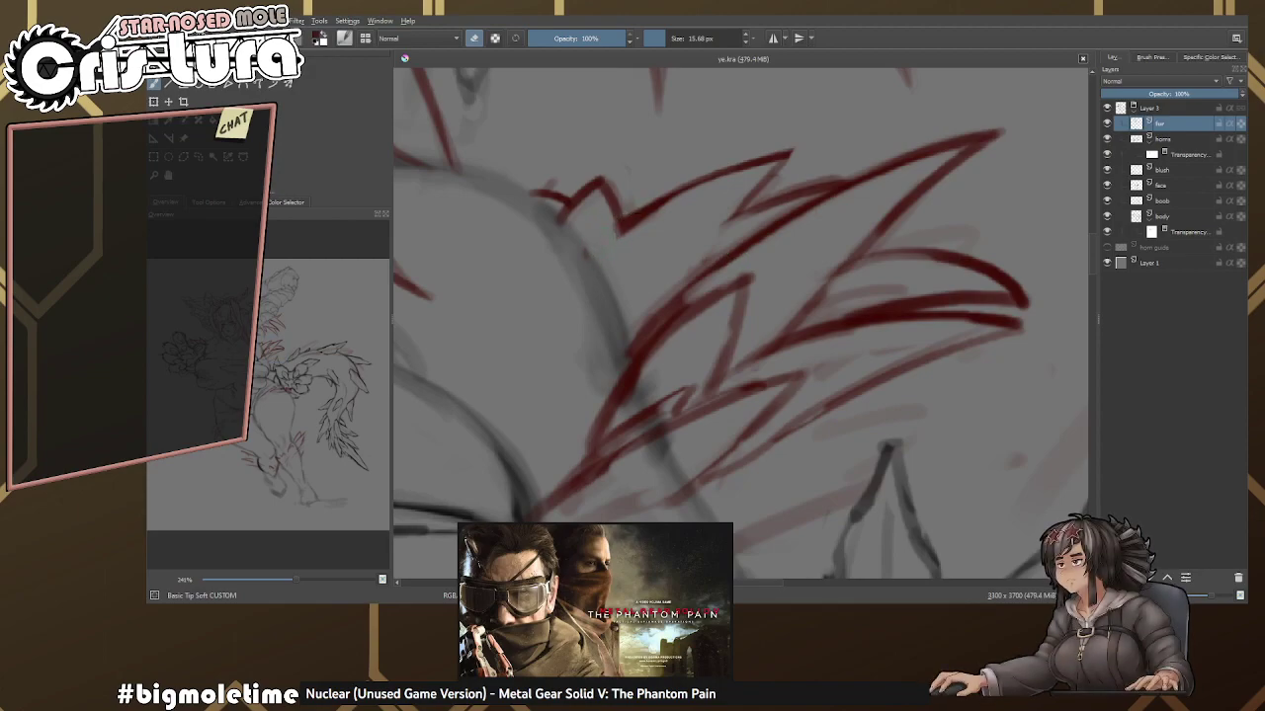
{"action": "left_click_drag", "start_coordinate": [842, 260], "coordinate": [800, 308]}
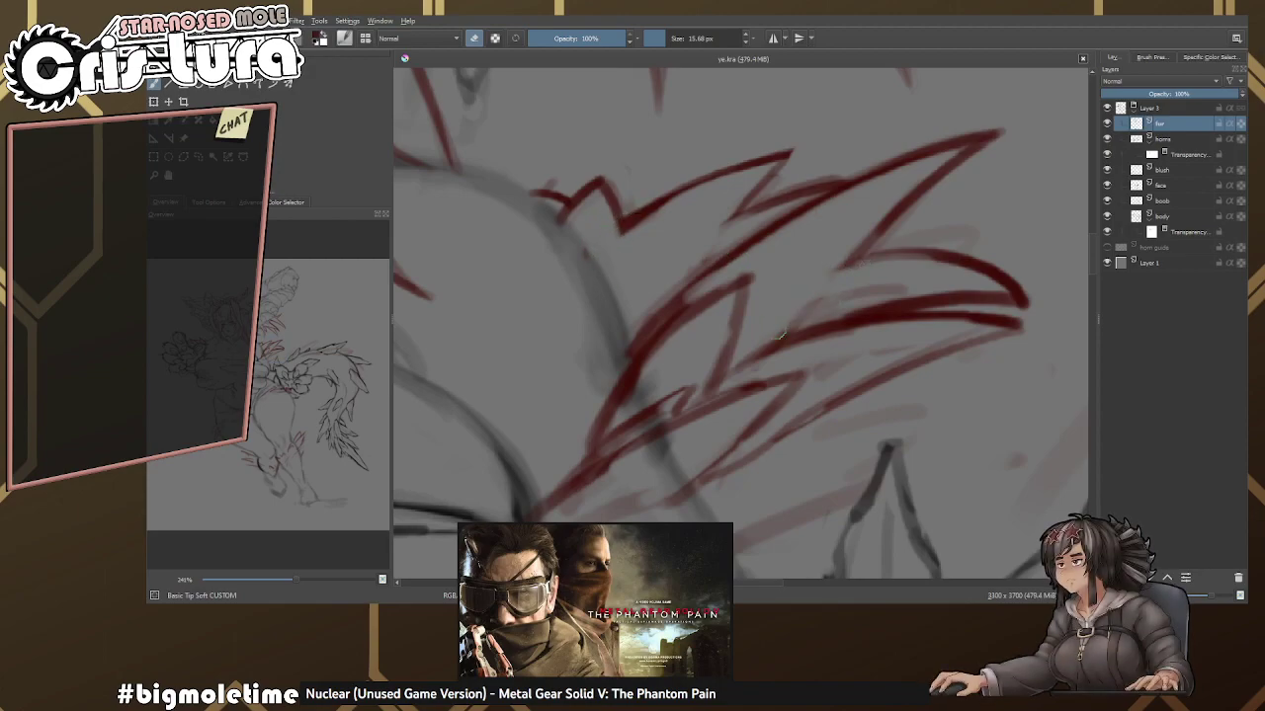
Redraw the base of the shoulder tuft's middle strand and clear the small zigzag lines beneath it at about 16 px.
{"action": "left_click_drag", "start_coordinate": [745, 288], "coordinate": [746, 248]}
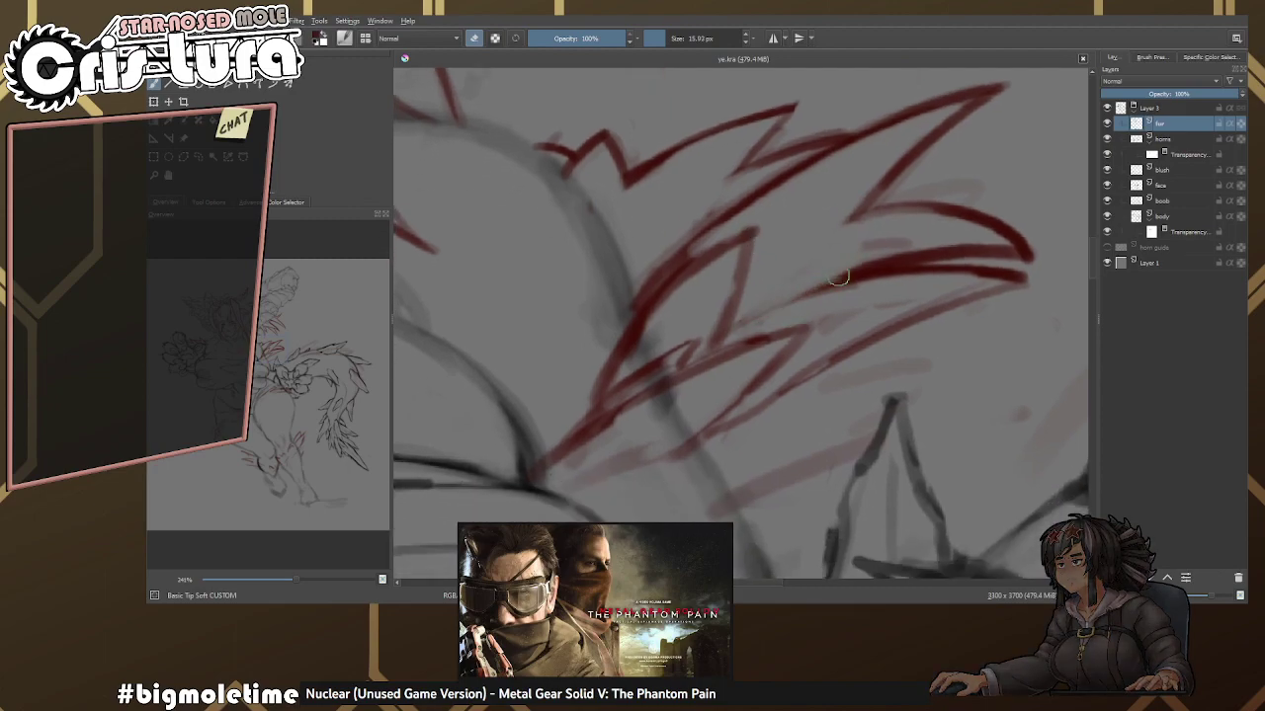
{"action": "key", "text": "e"}
{"action": "left_click_drag", "start_coordinate": [818, 287], "coordinate": [709, 336]}
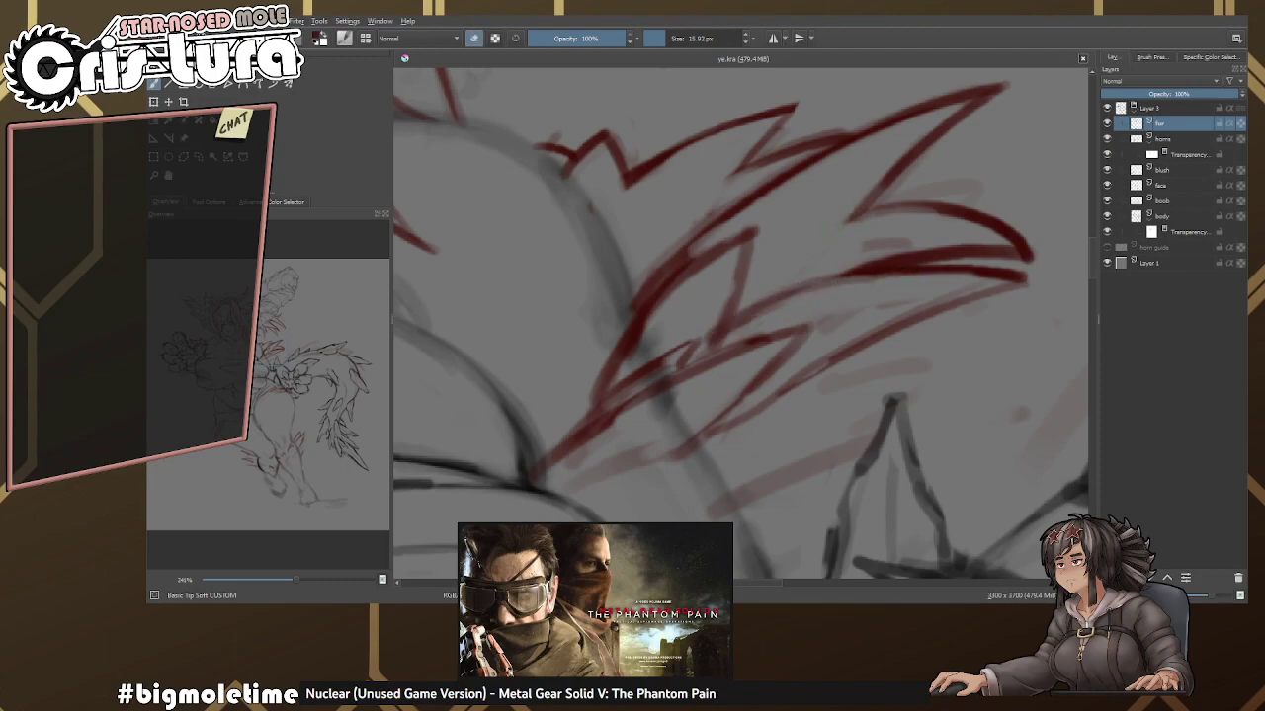
{"action": "left_click_drag", "start_coordinate": [868, 219], "coordinate": [820, 233]}
{"action": "left_click_drag", "start_coordinate": [758, 333], "coordinate": [798, 239]}
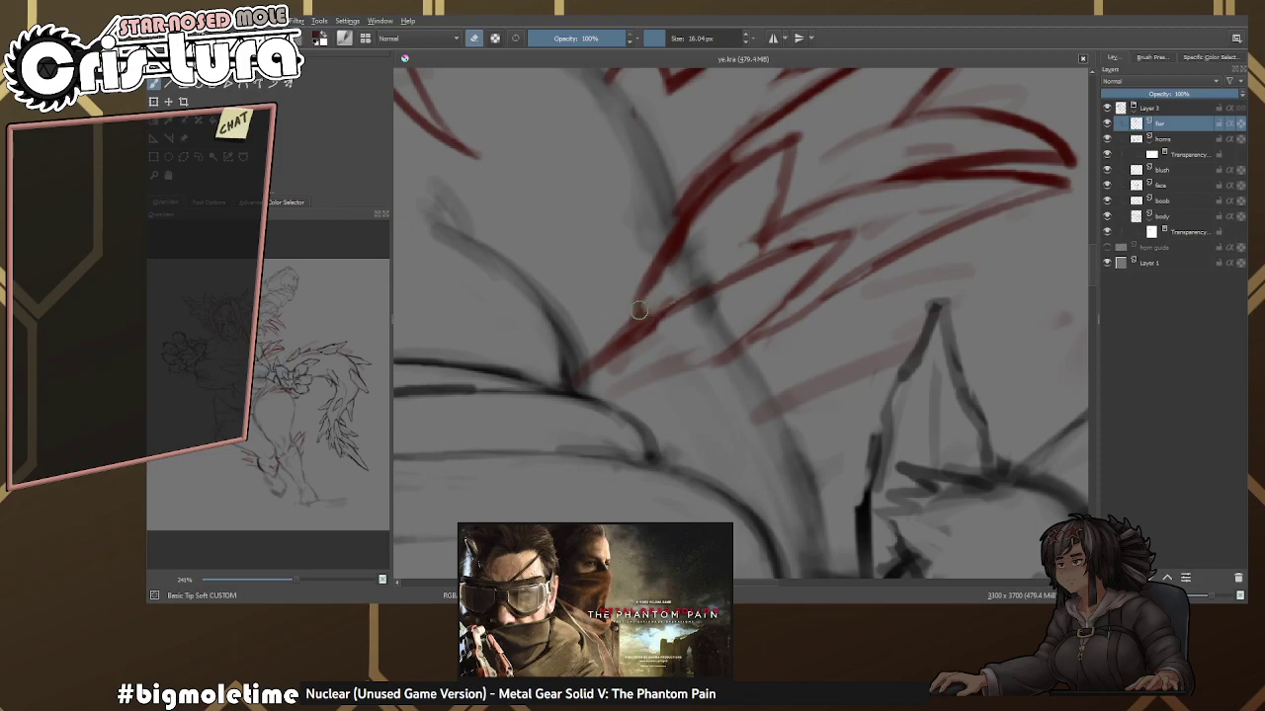
Clean the lines at the root of the shoulder tuft and rework its lower strand, undoing the last stroke.
{"action": "mouse_move", "coordinate": [640, 310]}
{"action": "left_mouse_down"}
{"action": "mouse_move", "coordinate": [777, 297]}
{"action": "mouse_move", "coordinate": [819, 220]}
{"action": "left_mouse_up"}
{"action": "scroll", "coordinate": [819, 220], "scroll_direction": "up", "scroll_amount": 2}
{"action": "key", "text": "e"}
{"action": "left_click_drag", "start_coordinate": [779, 281], "coordinate": [695, 344]}
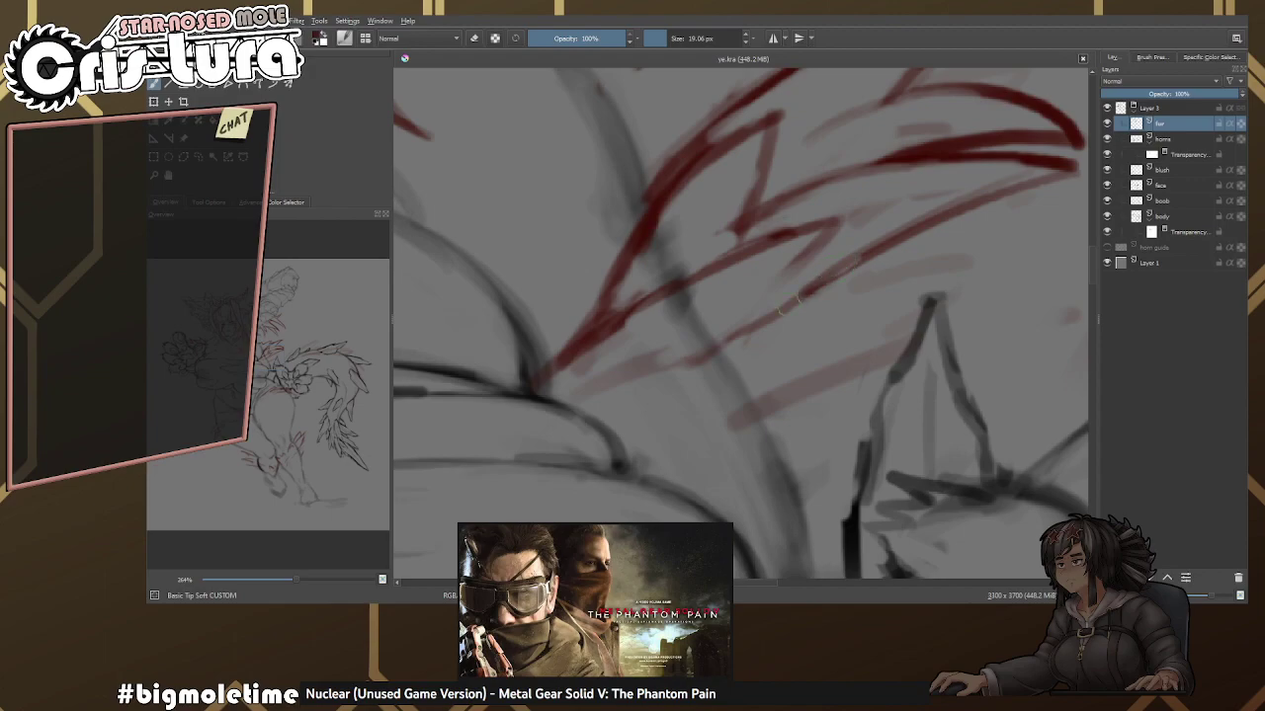
{"action": "key", "text": "ctrl+z"}
Trim the overlapping lines inside the shoulder tuft's lower spikes with an 11.54 px eraser.
{"action": "key", "text": "e"}
{"action": "key", "text": "["}
{"action": "key", "text": "["}
{"action": "key", "text": "["}
{"action": "scroll", "coordinate": [816, 178], "scroll_direction": "down", "scroll_amount": 2}
{"action": "scroll", "coordinate": [816, 178], "scroll_direction": "up", "scroll_amount": 3}
{"action": "key", "text": "bracketright"}
{"action": "left_click_drag", "start_coordinate": [743, 269], "coordinate": [644, 356]}
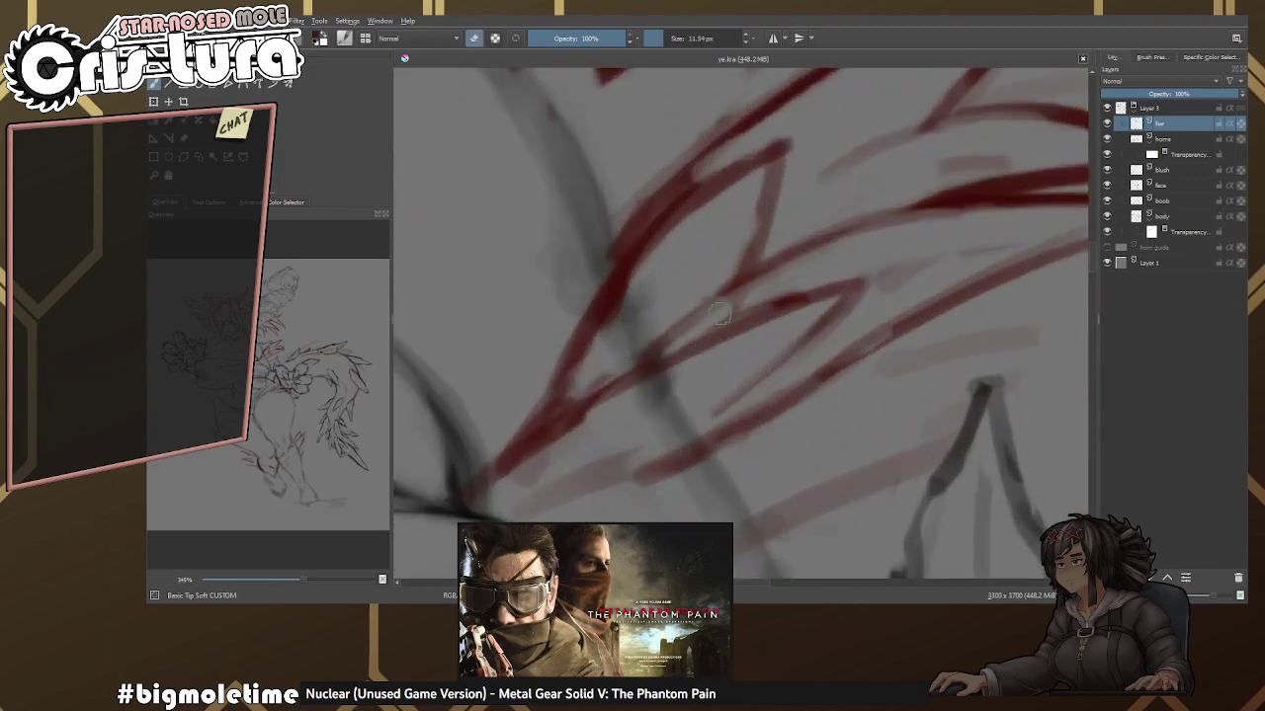
{"action": "mouse_move", "coordinate": [864, 242]}
{"action": "left_mouse_down"}
{"action": "mouse_move", "coordinate": [905, 223]}
{"action": "mouse_move", "coordinate": [757, 299]}
{"action": "mouse_move", "coordinate": [736, 336]}
{"action": "left_mouse_up"}
Clean the overlapping strands at the base of the raised arm's fur tuft with an eraser of about 11 to 16 px.
{"action": "key", "text": "e"}
{"action": "scroll", "coordinate": [621, 324], "scroll_direction": "down", "scroll_amount": 8}
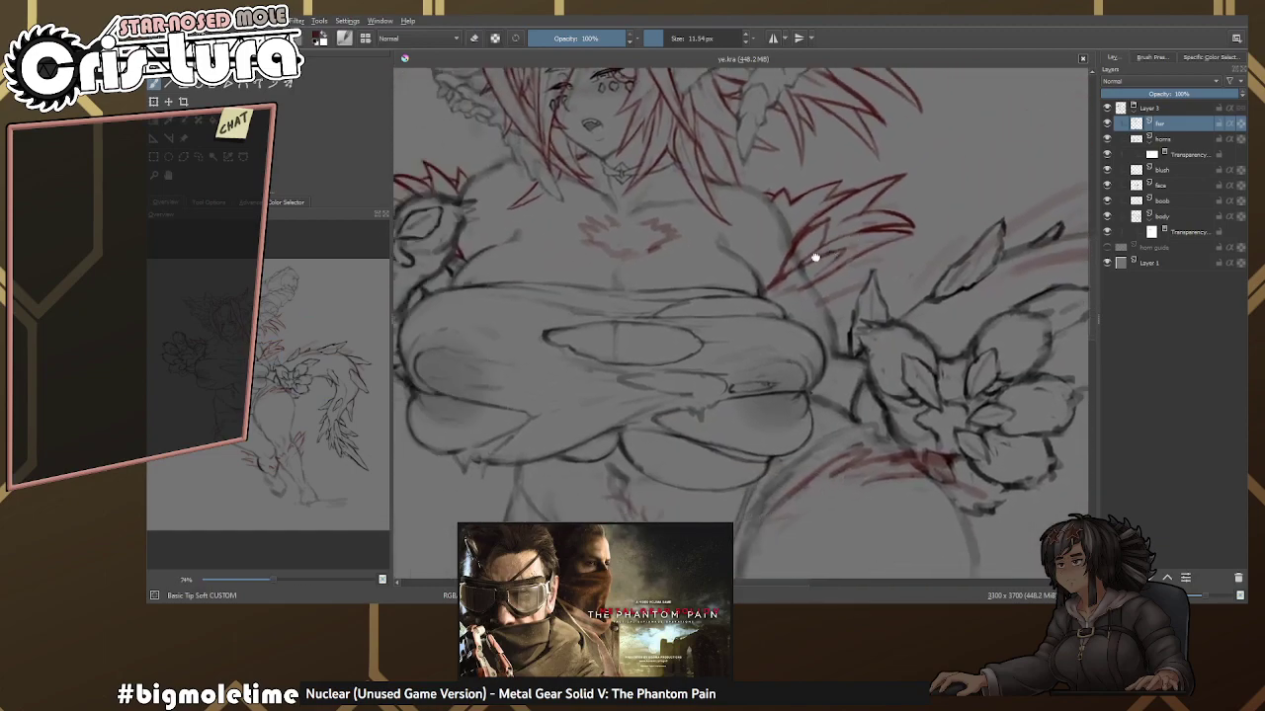
{"action": "left_click_drag", "start_coordinate": [804, 263], "coordinate": [786, 326]}
{"action": "scroll", "coordinate": [786, 285], "scroll_direction": "up", "scroll_amount": 8}
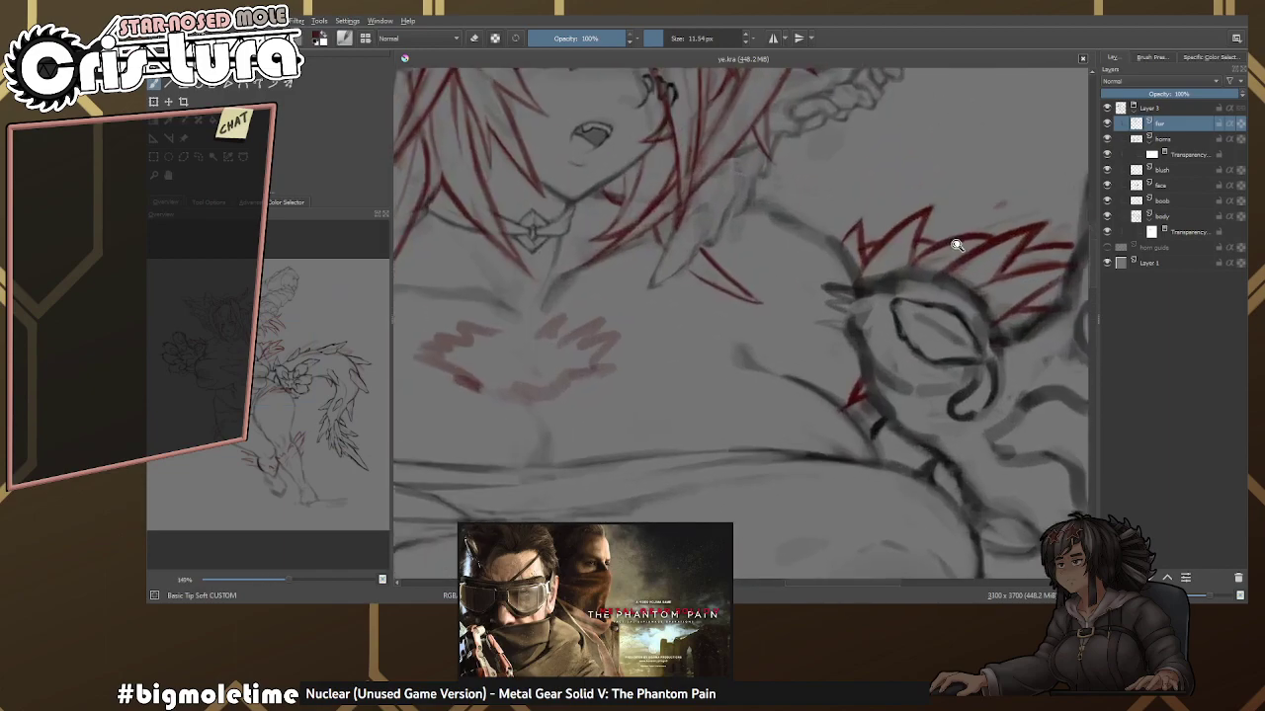
{"action": "key", "text": "e"}
{"action": "left_click_drag", "start_coordinate": [664, 247], "coordinate": [634, 229]}
{"action": "key", "text": "["}
{"action": "left_click_drag", "start_coordinate": [779, 232], "coordinate": [710, 226]}
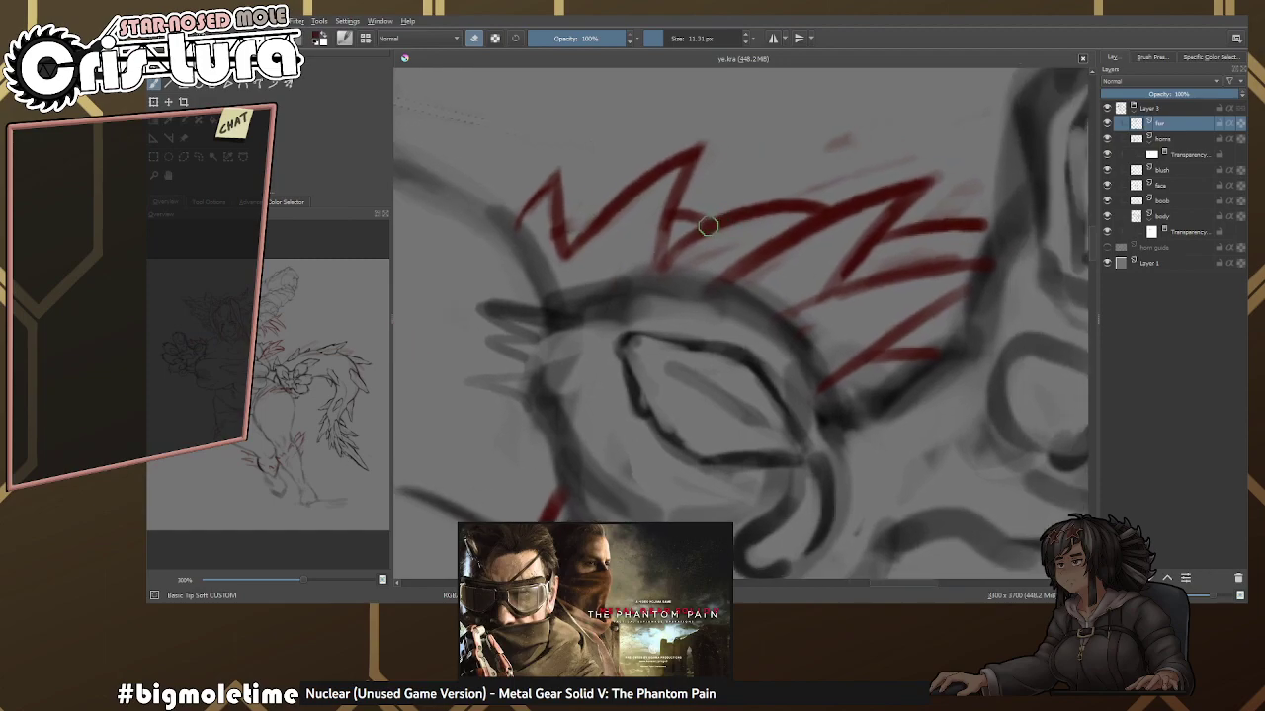
{"action": "left_click_drag", "start_coordinate": [574, 238], "coordinate": [671, 214]}
{"action": "left_click_drag", "start_coordinate": [790, 247], "coordinate": [826, 246]}
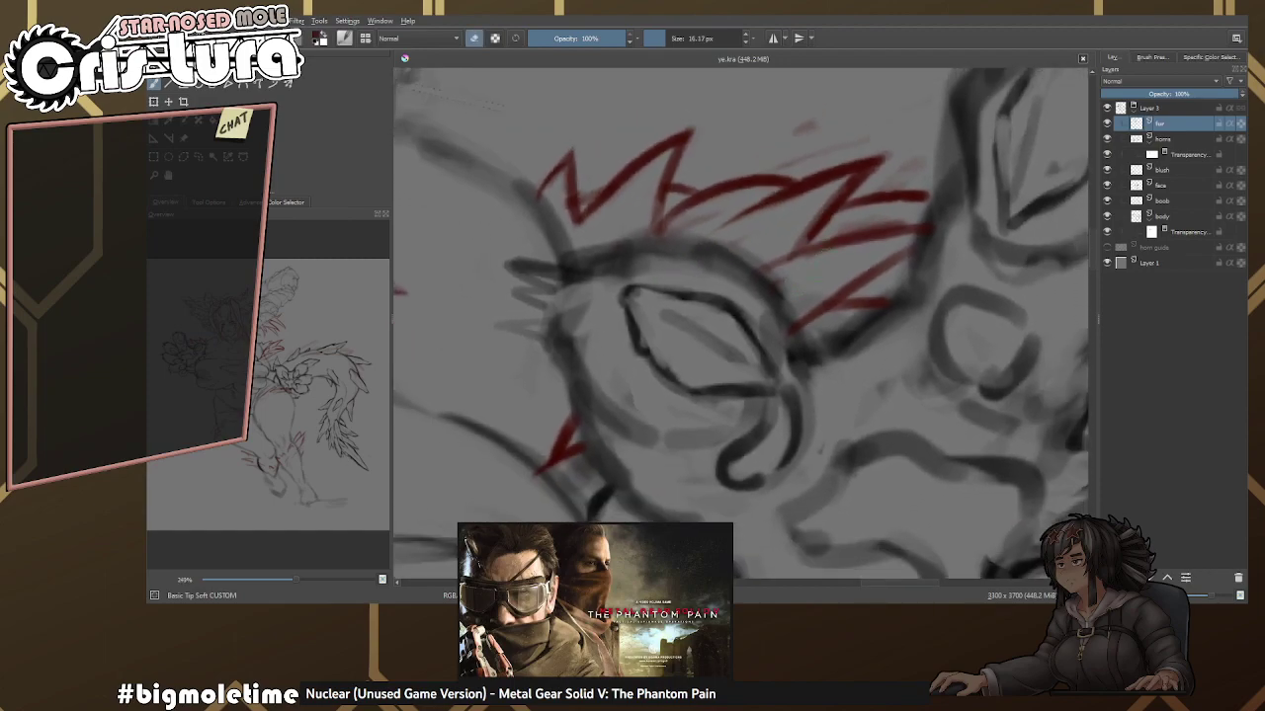
{"action": "left_click_drag", "start_coordinate": [753, 274], "coordinate": [816, 285]}
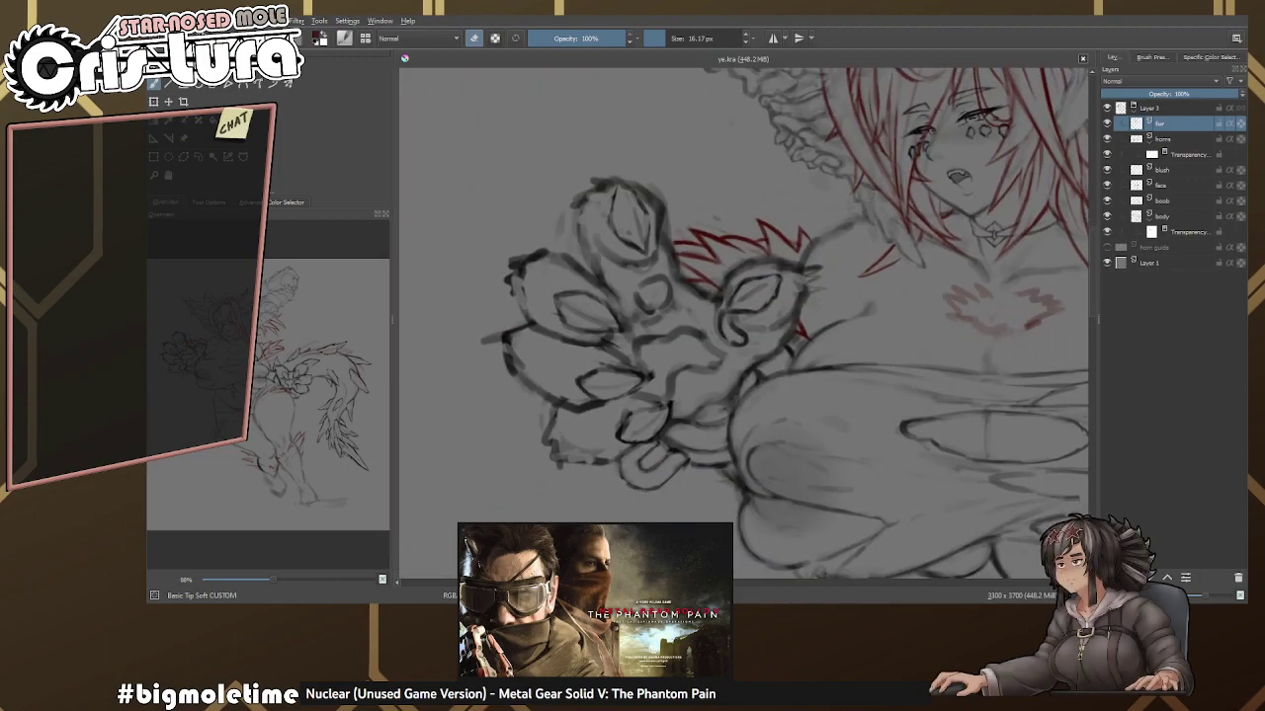
Pick the dark red fur colour and draw a fur line down the lowered arm below the shoulder tuft.
{"action": "left_click_drag", "start_coordinate": [633, 247], "coordinate": [639, 249]}
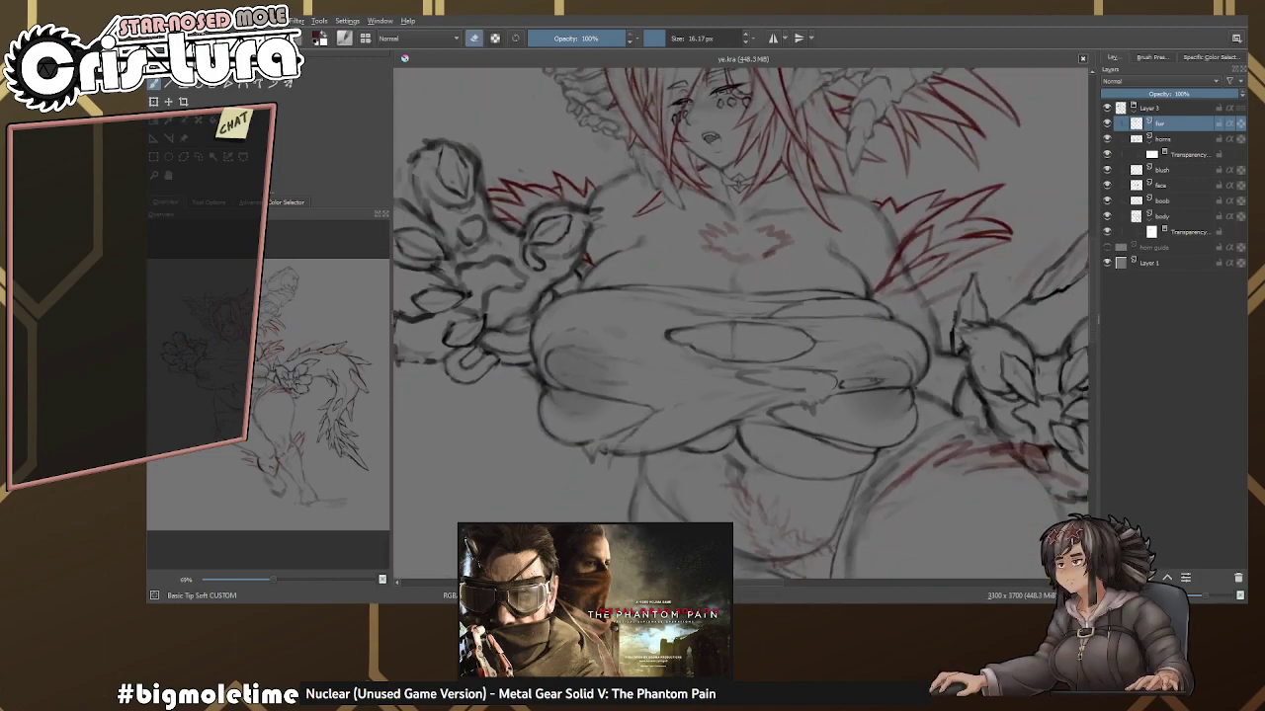
{"action": "left_click_drag", "start_coordinate": [850, 238], "coordinate": [838, 272]}
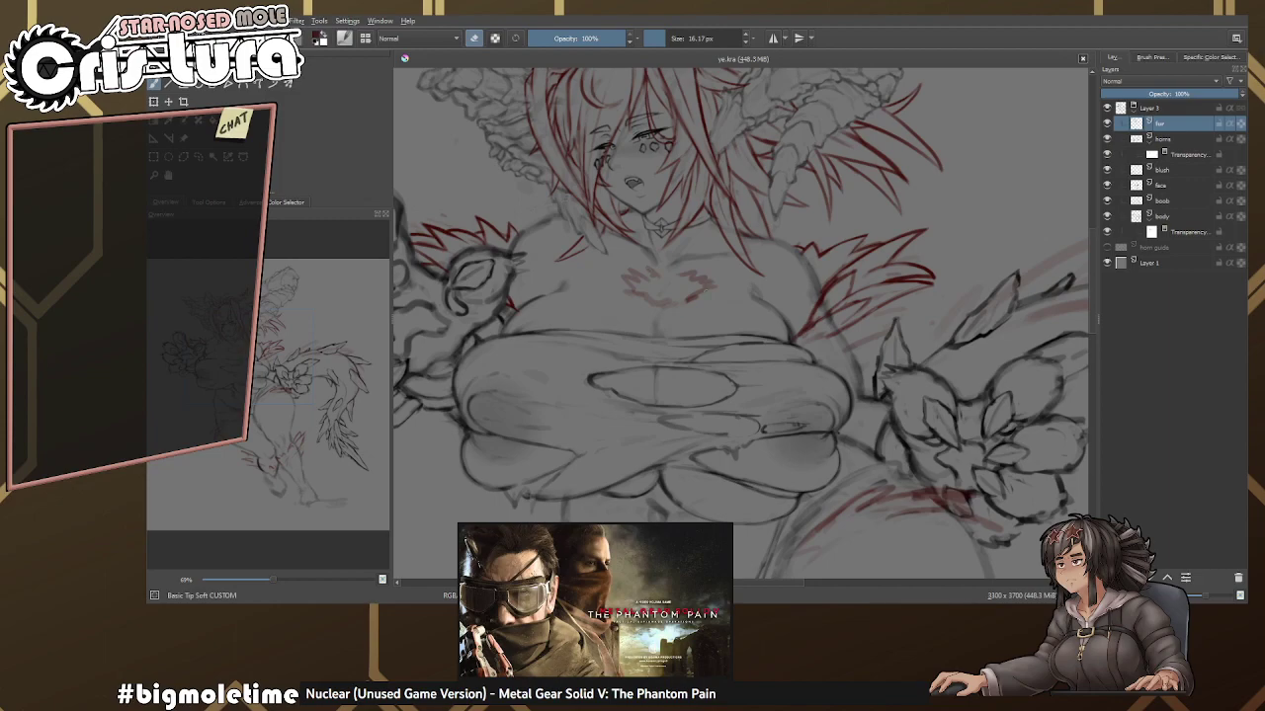
{"action": "scroll", "coordinate": [711, 345], "scroll_direction": "up", "scroll_amount": 6}
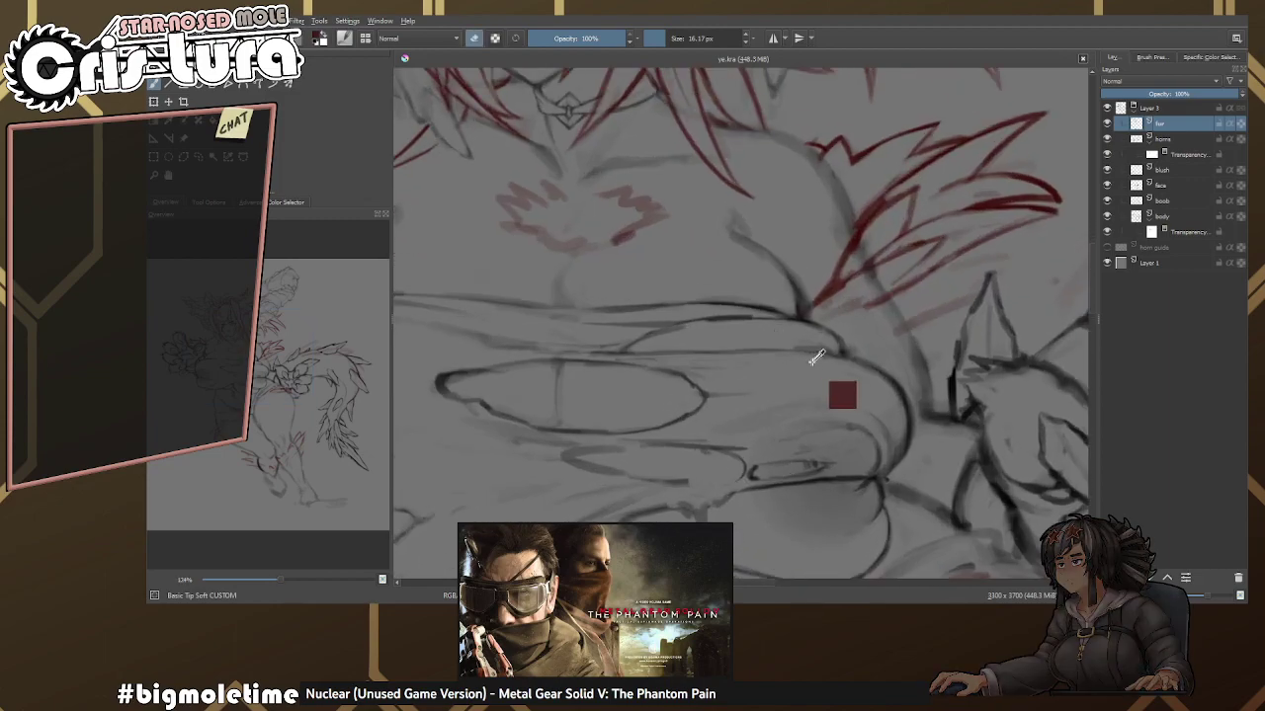
{"action": "scroll", "coordinate": [830, 307], "scroll_direction": "down", "scroll_amount": 3}
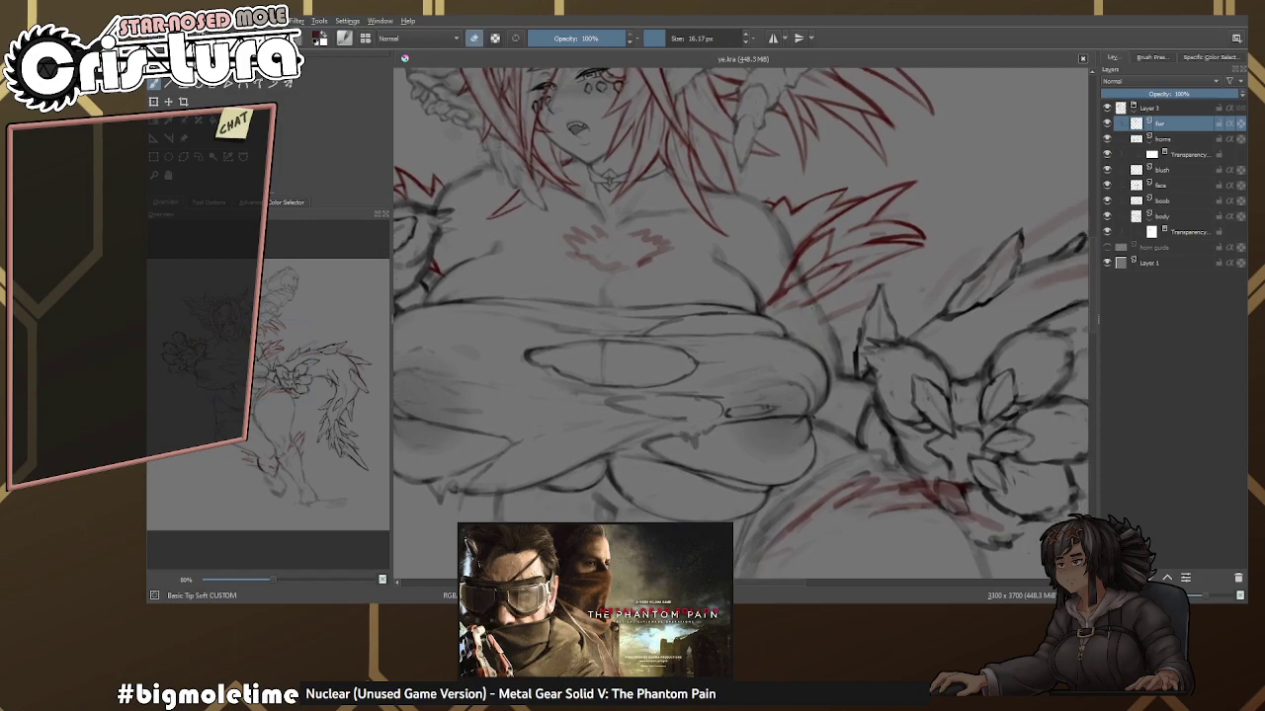
{"action": "scroll", "coordinate": [827, 287], "scroll_direction": "up", "scroll_amount": 5}
{"action": "mouse_move", "coordinate": [740, 331]}
{"action": "left_mouse_down"}
{"action": "mouse_move", "coordinate": [700, 242]}
{"action": "mouse_move", "coordinate": [805, 341]}
{"action": "mouse_move", "coordinate": [788, 385]}
{"action": "left_mouse_up"}
{"action": "scroll", "coordinate": [647, 265], "scroll_direction": "down", "scroll_amount": 1}
{"action": "scroll", "coordinate": [762, 345], "scroll_direction": "down", "scroll_amount": 2}
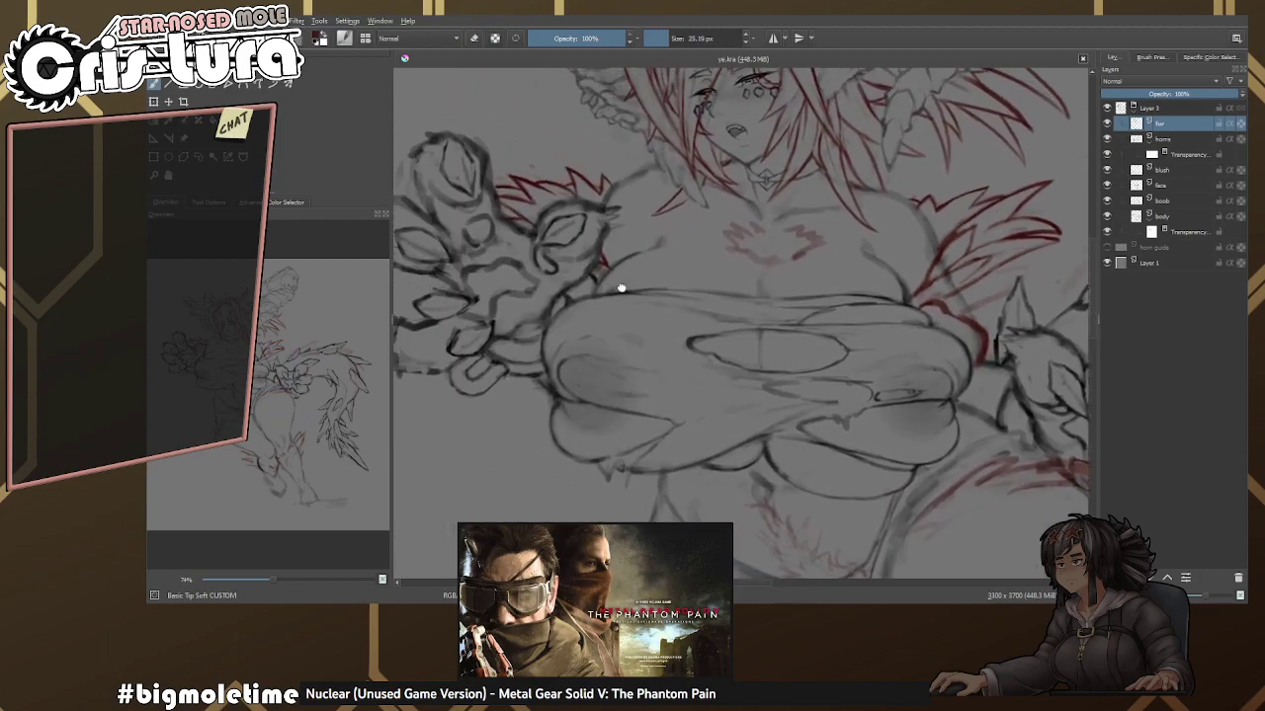
Add short dark red strokes to the small tuft between the raised arm and the chest at 17.09 px.
{"action": "scroll", "coordinate": [644, 283], "scroll_direction": "up", "scroll_amount": 2}
{"action": "scroll", "coordinate": [642, 245], "scroll_direction": "up", "scroll_amount": 1}
{"action": "scroll", "coordinate": [640, 245], "scroll_direction": "down", "scroll_amount": 1}
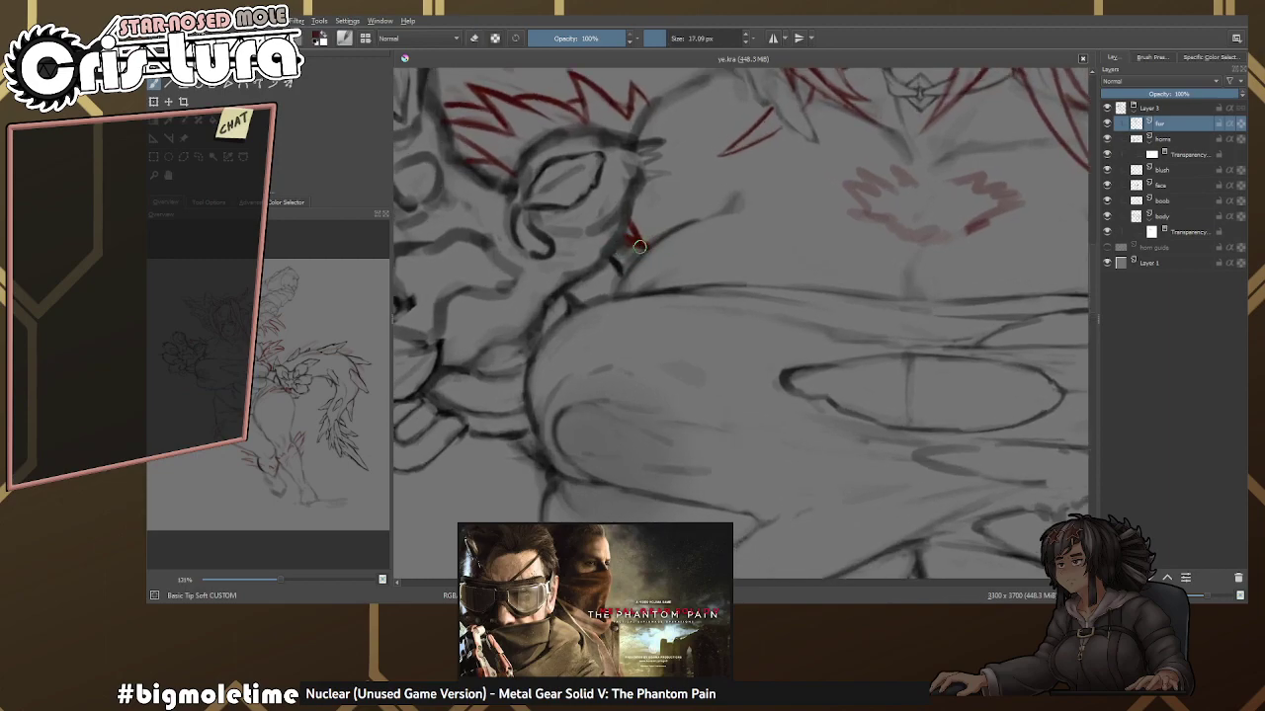
{"action": "scroll", "coordinate": [639, 250], "scroll_direction": "down", "scroll_amount": 2}
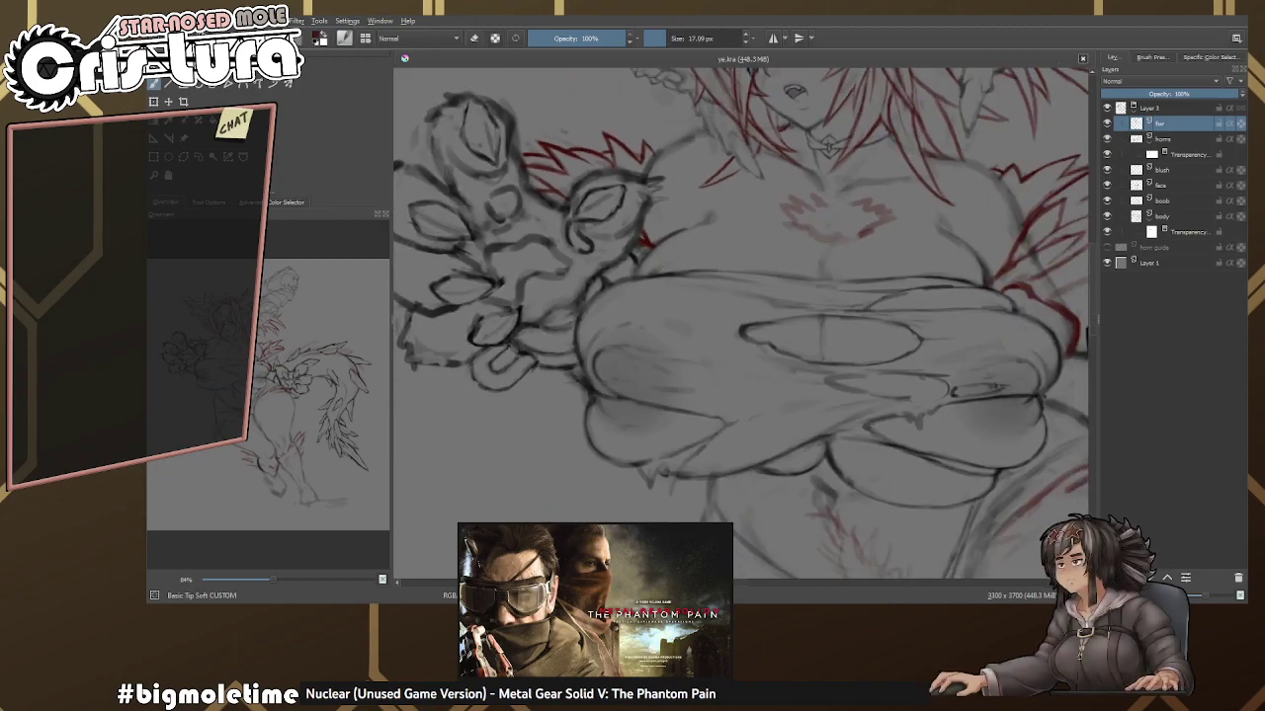
Draw two short dark red fur strokes beneath the raised hand's curled finger at 19.72 px.
{"action": "scroll", "coordinate": [730, 302], "scroll_direction": "up", "scroll_amount": 2}
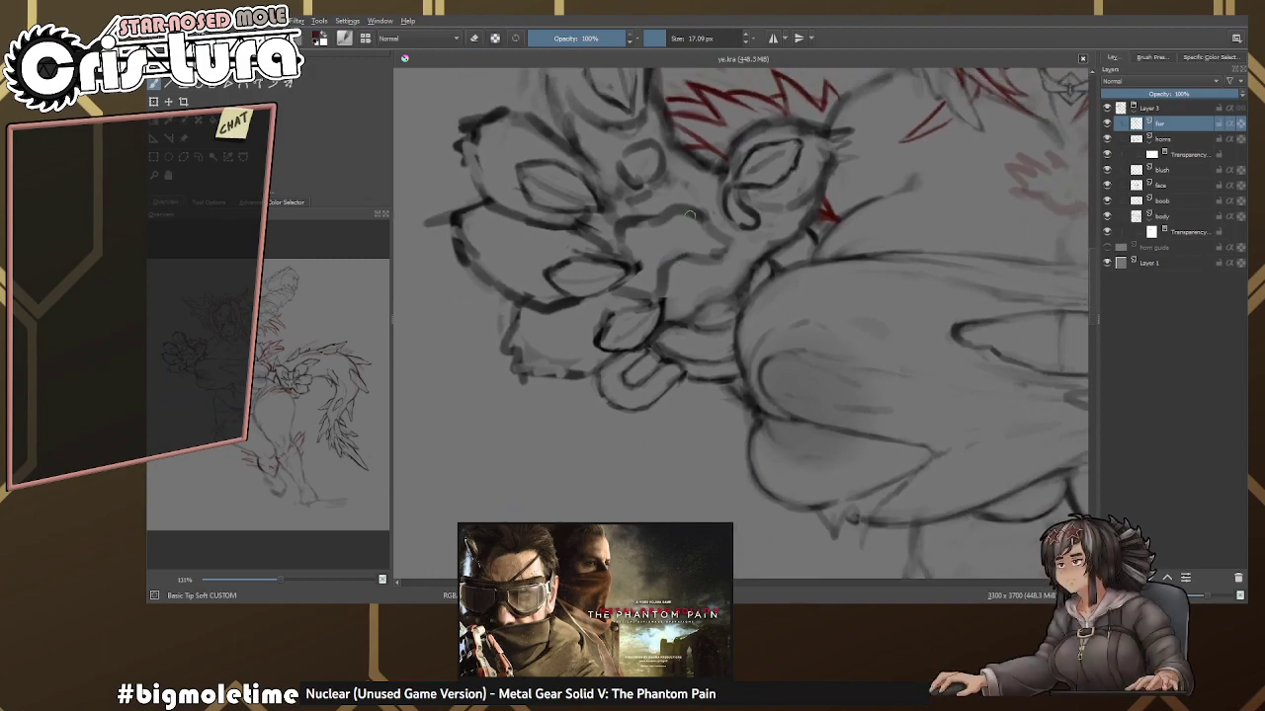
{"action": "scroll", "coordinate": [691, 253], "scroll_direction": "up", "scroll_amount": 1}
{"action": "scroll", "coordinate": [671, 288], "scroll_direction": "down", "scroll_amount": 1}
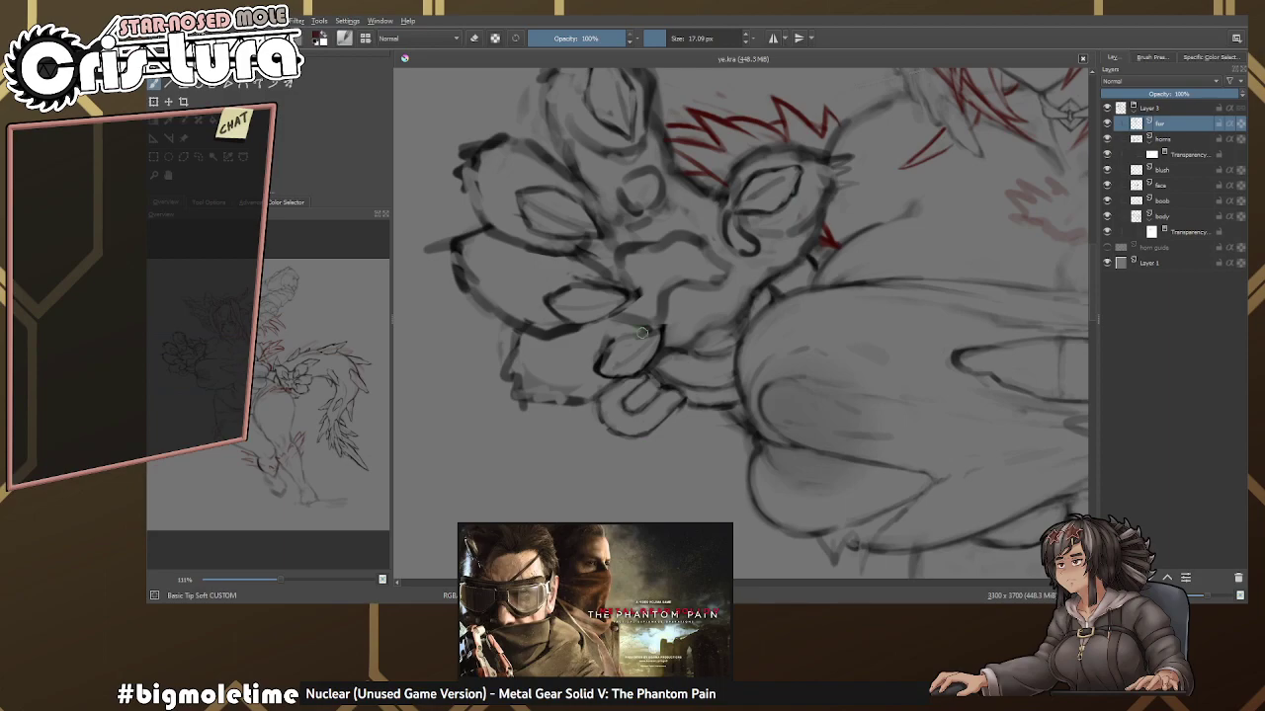
{"action": "scroll", "coordinate": [481, 379], "scroll_direction": "down", "scroll_amount": 1}
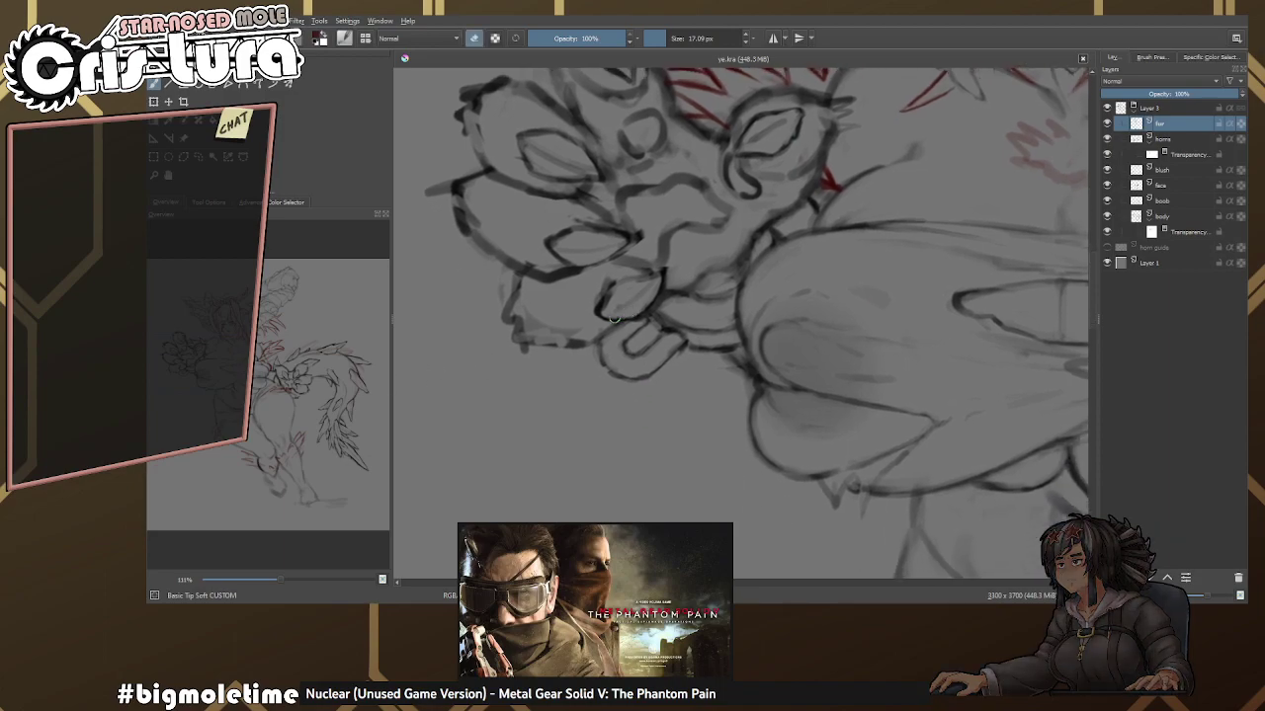
{"action": "key", "text": "e"}
{"action": "scroll", "coordinate": [593, 371], "scroll_direction": "up", "scroll_amount": 2}
{"action": "left_click_drag", "start_coordinate": [561, 318], "coordinate": [571, 350]}
{"action": "left_click_drag", "start_coordinate": [603, 389], "coordinate": [653, 441]}
{"action": "key", "text": "e"}
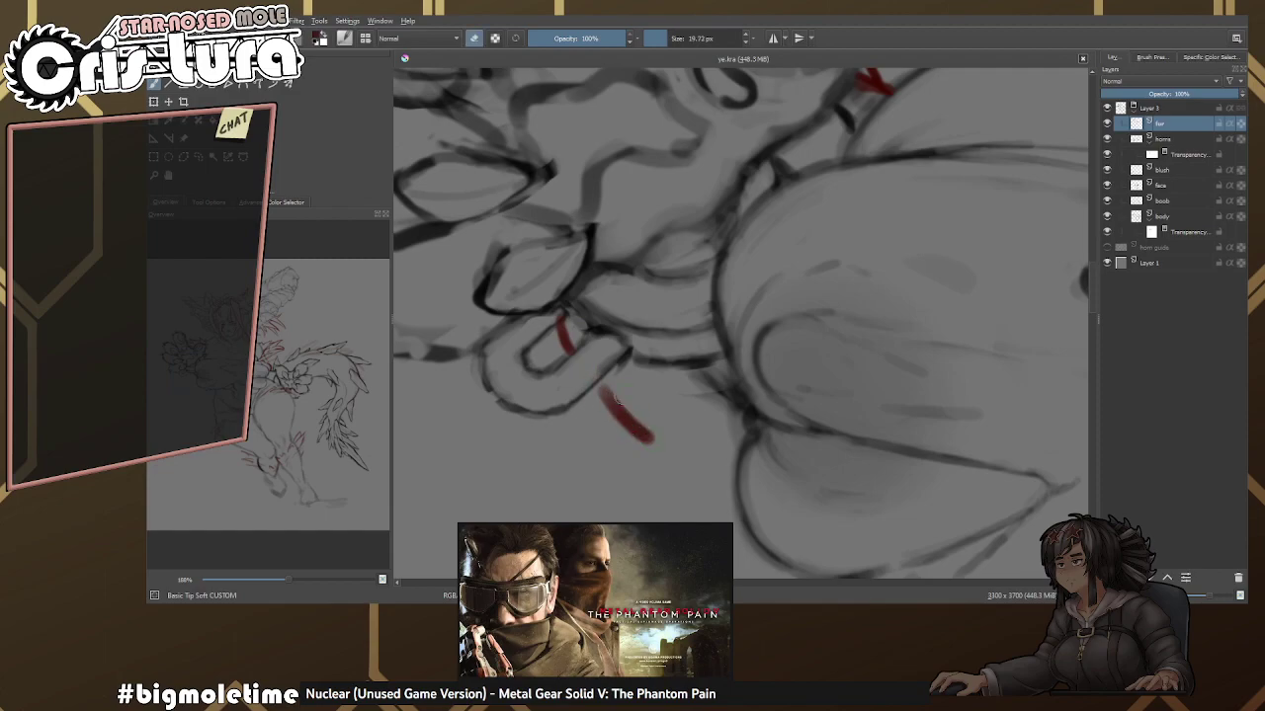
Extend the lower fur stroke in a curve to the chest outline, sketch a strand above it, and undo the last stroke.
{"action": "key", "text": "e"}
{"action": "mouse_move", "coordinate": [603, 394]}
{"action": "left_mouse_down"}
{"action": "mouse_move", "coordinate": [677, 452]}
{"action": "mouse_move", "coordinate": [634, 420]}
{"action": "mouse_move", "coordinate": [663, 448]}
{"action": "mouse_move", "coordinate": [742, 438]}
{"action": "left_mouse_up"}
{"action": "mouse_move", "coordinate": [652, 405]}
{"action": "left_mouse_down"}
{"action": "mouse_move", "coordinate": [735, 441]}
{"action": "mouse_move", "coordinate": [650, 399]}
{"action": "left_mouse_up"}
{"action": "key", "text": "ctrl+z"}
{"action": "key", "text": "e"}
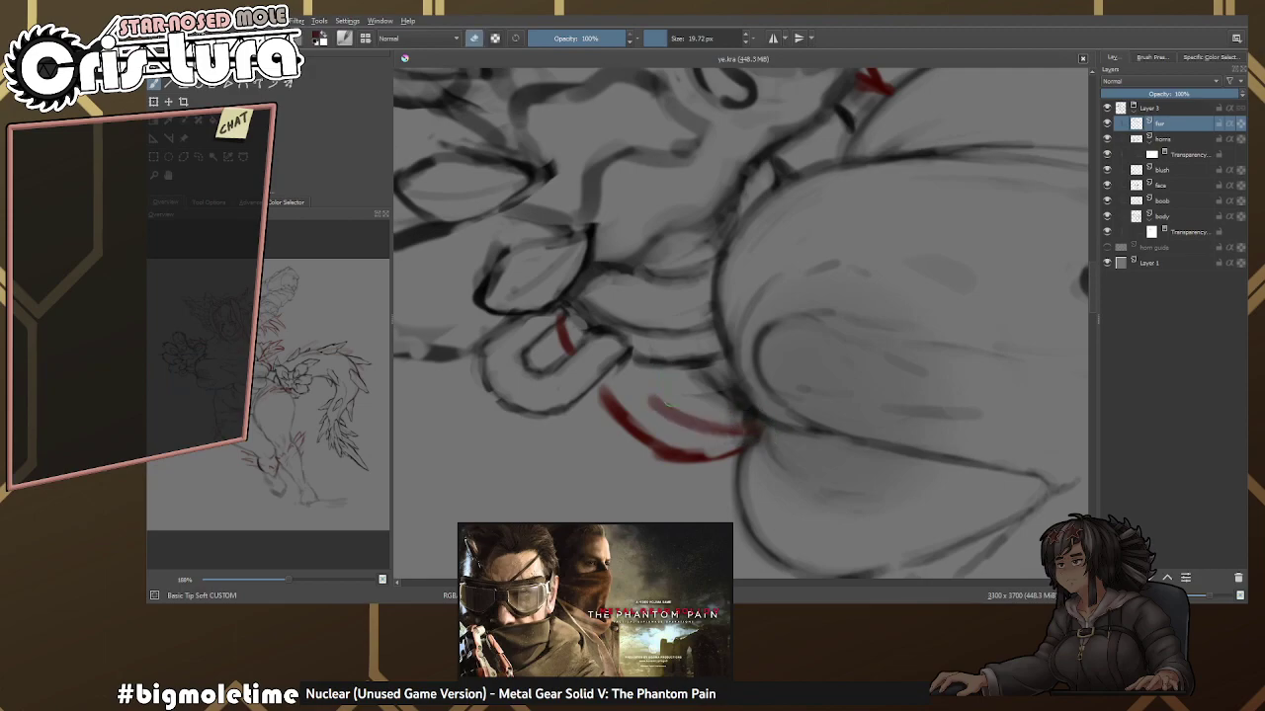
Erase the grey body shading beside the chest outline above the fur strokes on the body layer's transparency mask at 35.83 px.
{"action": "left_click", "coordinate": [1174, 232]}
{"action": "scroll", "coordinate": [742, 370], "scroll_direction": "up", "scroll_amount": 2}
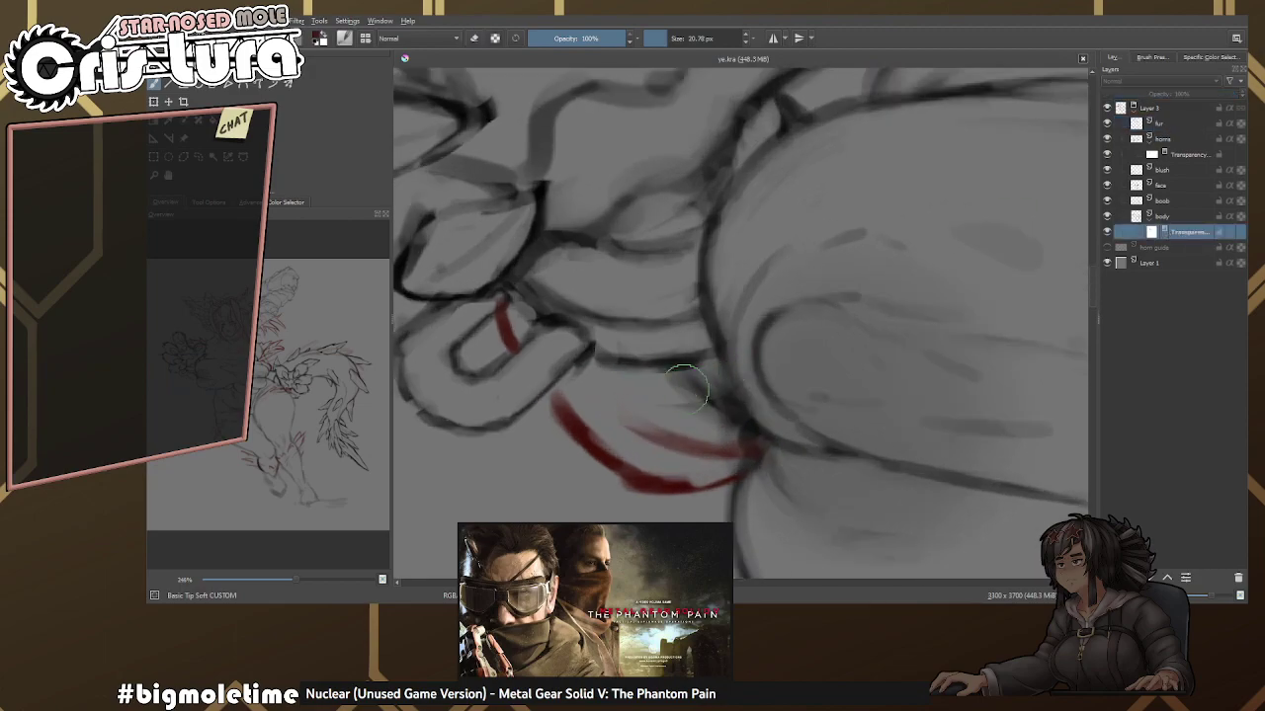
{"action": "key", "text": "e"}
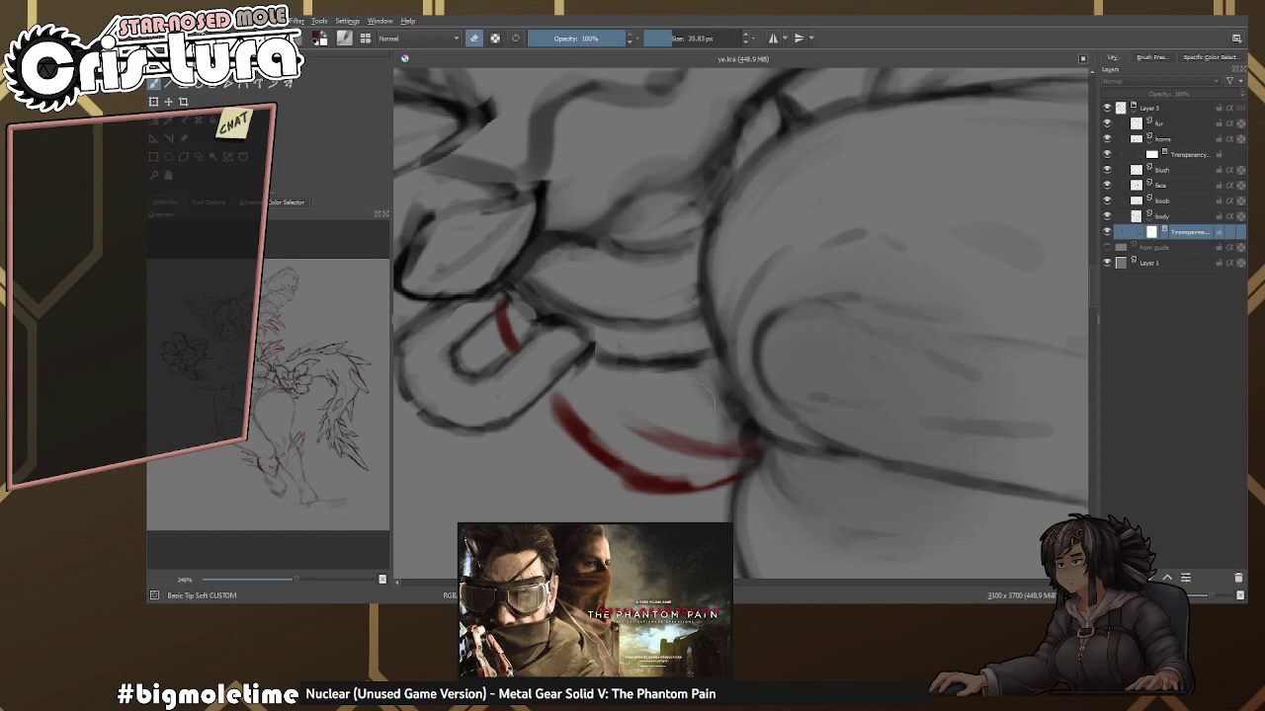
{"action": "scroll", "coordinate": [522, 382], "scroll_direction": "down", "scroll_amount": 4}
{"action": "scroll", "coordinate": [751, 395], "scroll_direction": "up", "scroll_amount": 2}
Rename the fur layer as "fur AND clothes".
{"action": "left_click", "coordinate": [1176, 122]}
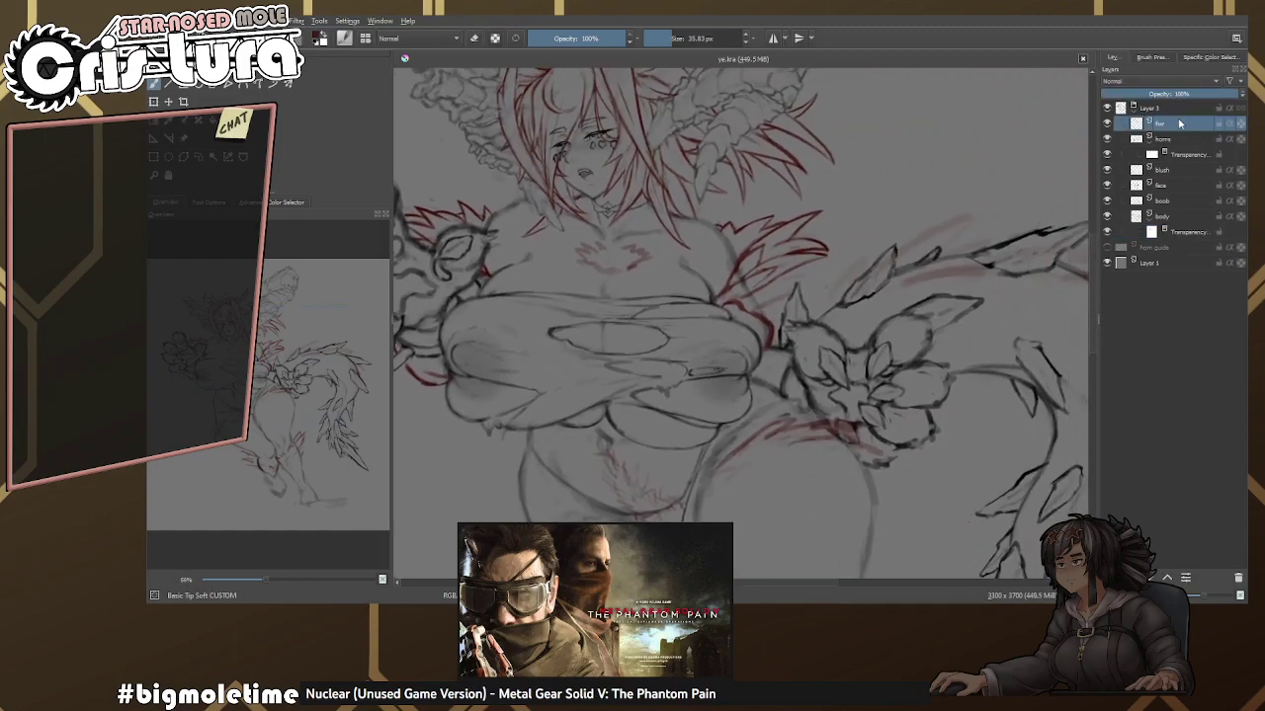
{"action": "scroll", "coordinate": [751, 395], "scroll_direction": "up", "scroll_amount": 3}
{"action": "left_click_drag", "start_coordinate": [692, 395], "coordinate": [751, 350]}
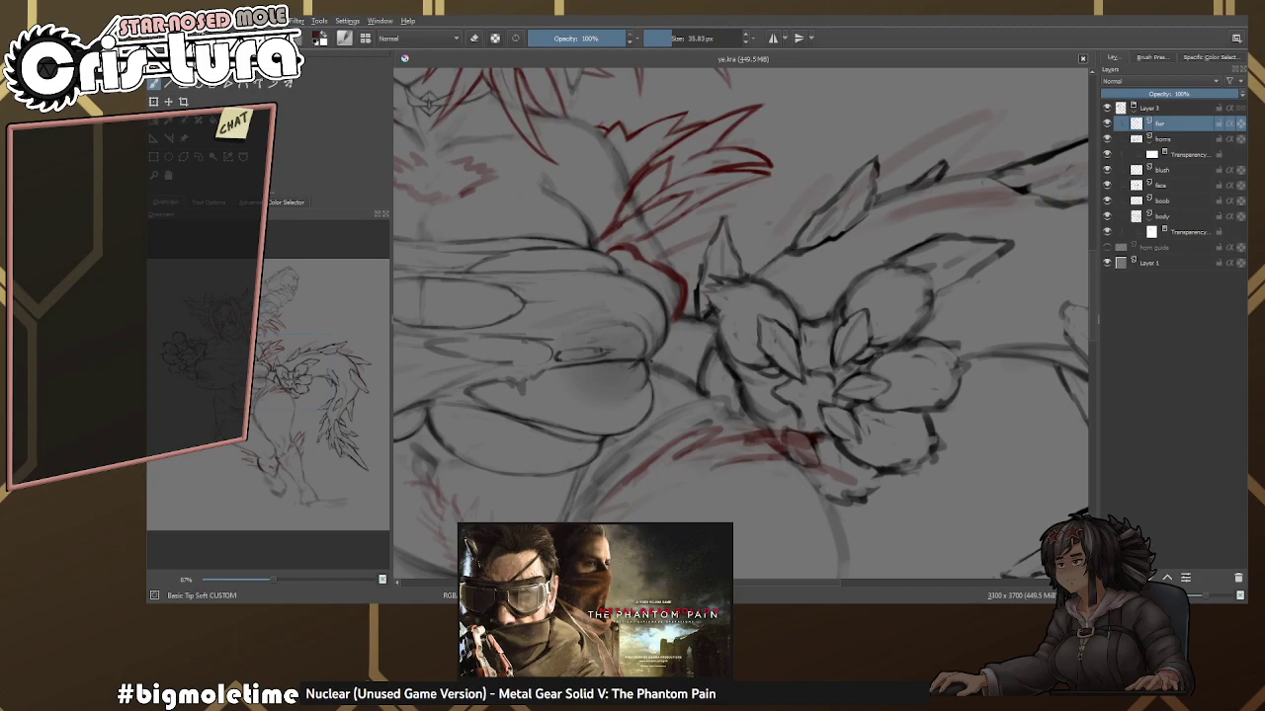
{"action": "double_click", "coordinate": [1173, 125]}
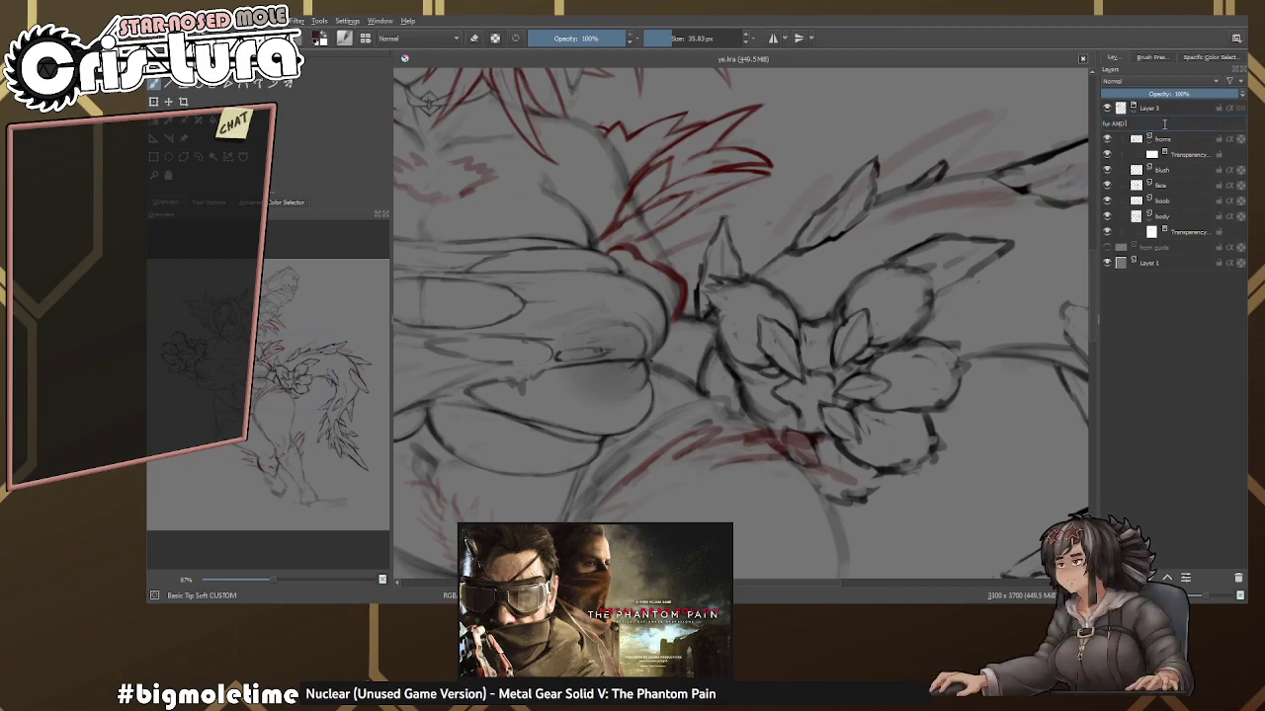
{"action": "type", "text": "AND clothes"}
{"action": "key", "text": "Return"}
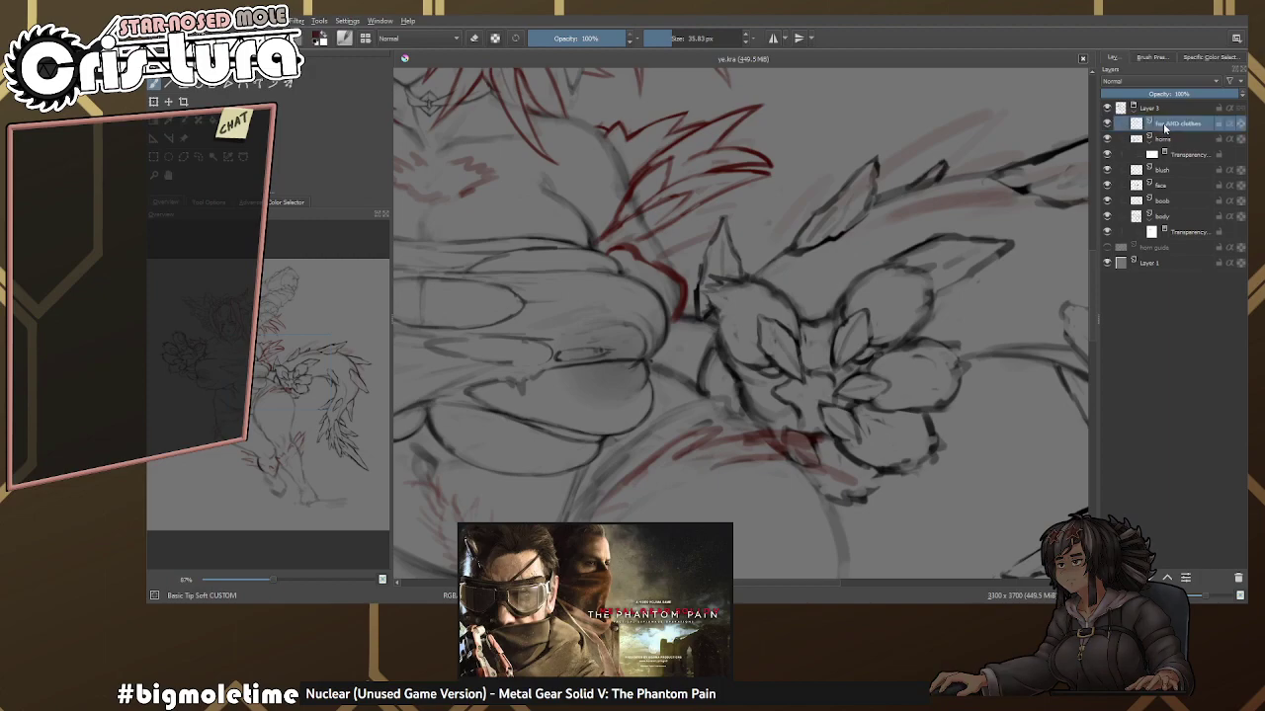
Clean up the lower end of the dark red line between the chest and the lowered hand at 20.99 px.
{"action": "scroll", "coordinate": [782, 239], "scroll_direction": "up", "scroll_amount": 2}
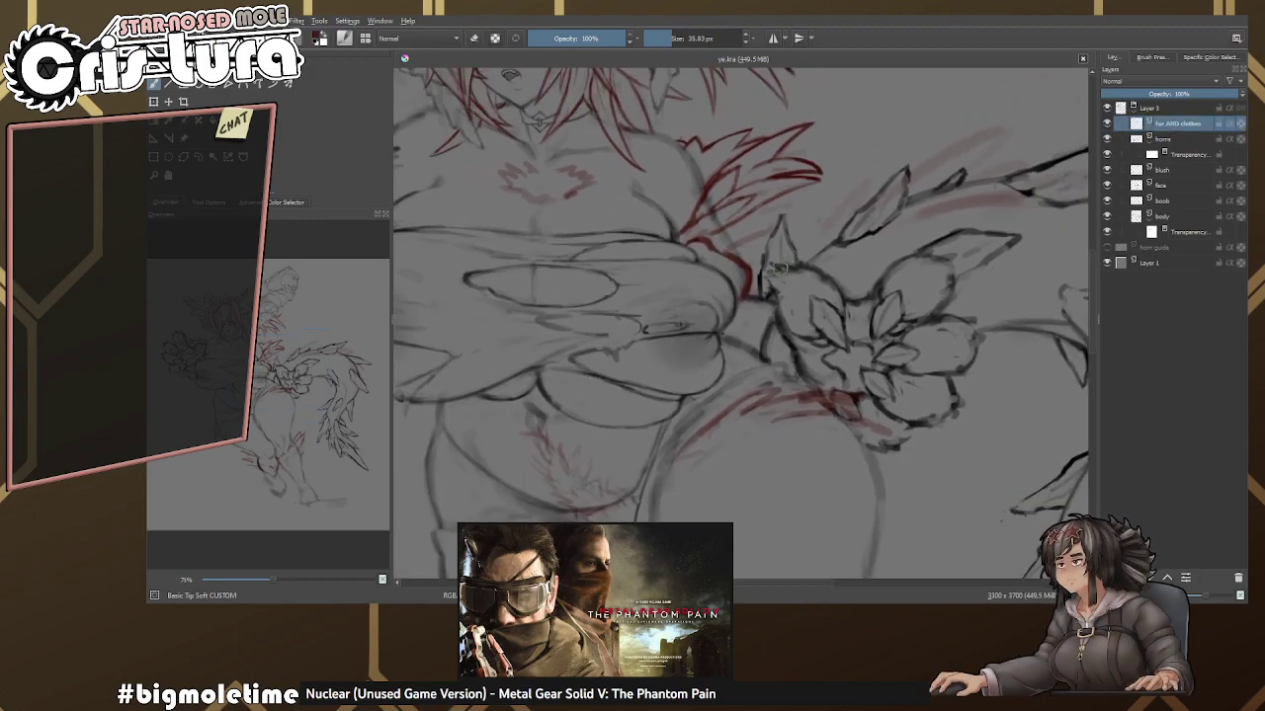
{"action": "scroll", "coordinate": [782, 239], "scroll_direction": "up", "scroll_amount": 5}
{"action": "key", "text": "e"}
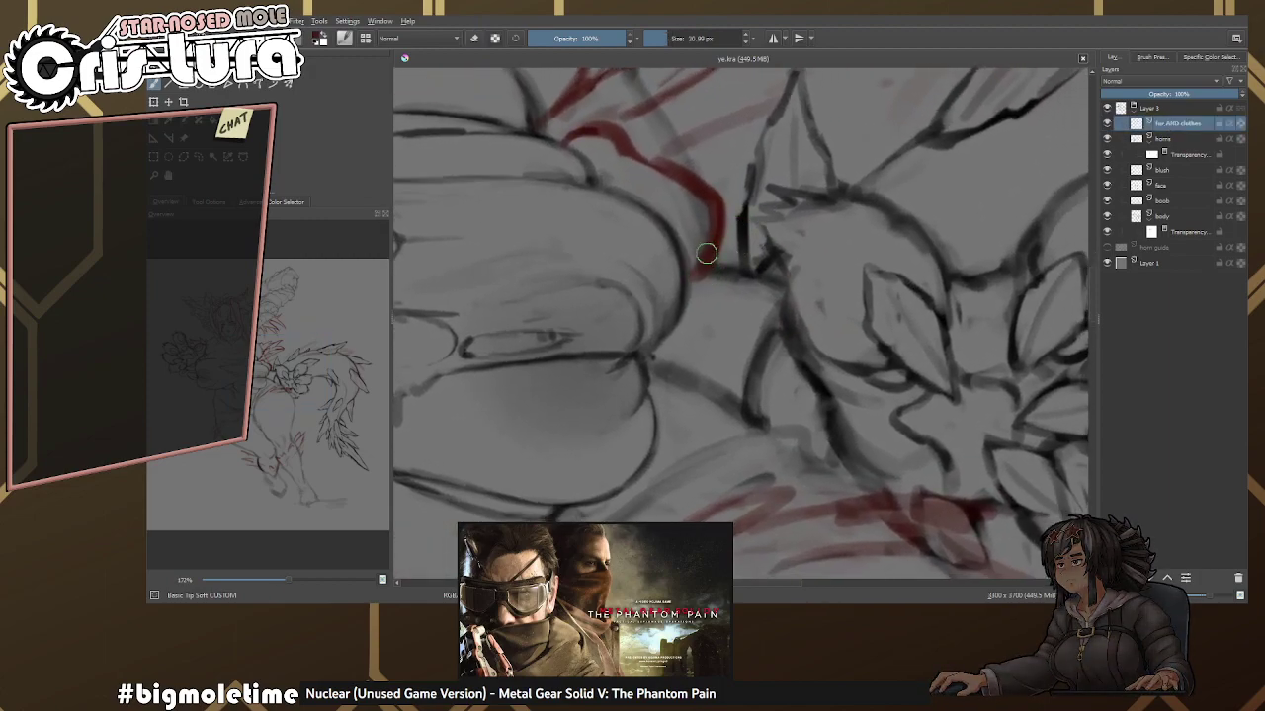
{"action": "key", "text": "e"}
{"action": "scroll", "coordinate": [707, 279], "scroll_direction": "down", "scroll_amount": 3}
{"action": "scroll", "coordinate": [703, 297], "scroll_direction": "up", "scroll_amount": 2}
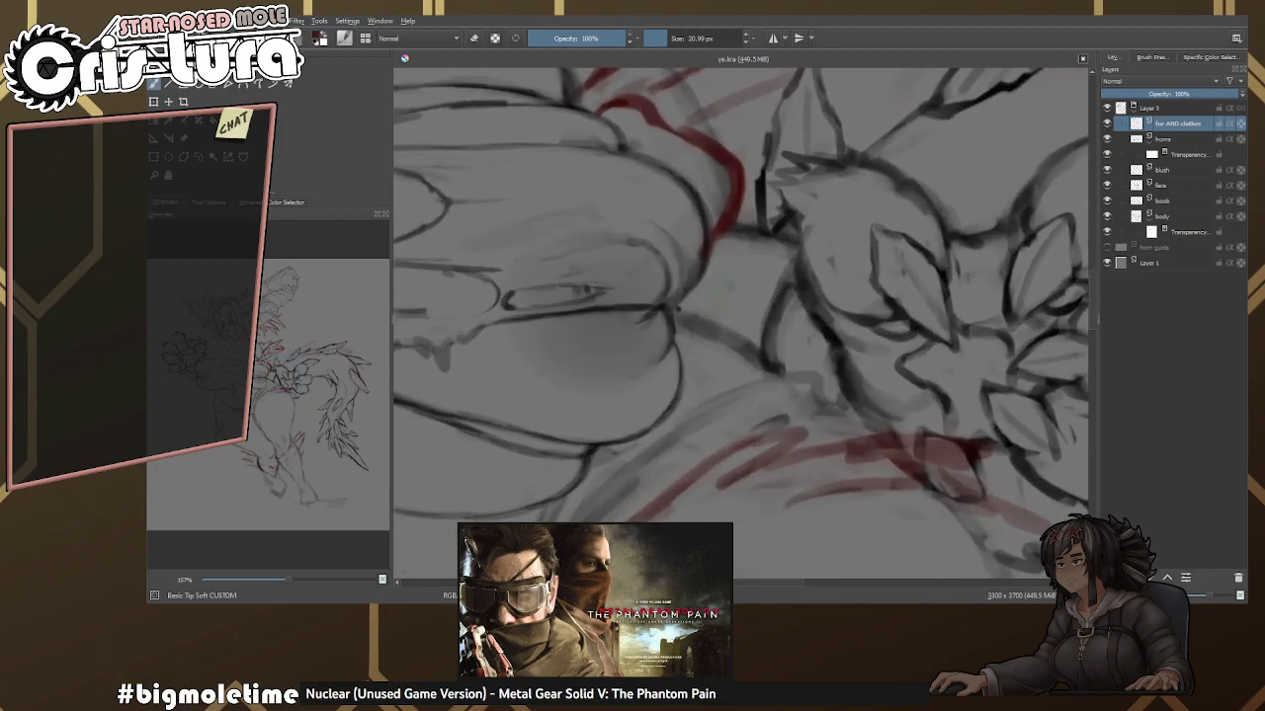
{"action": "scroll", "coordinate": [702, 315], "scroll_direction": "down", "scroll_amount": 5}
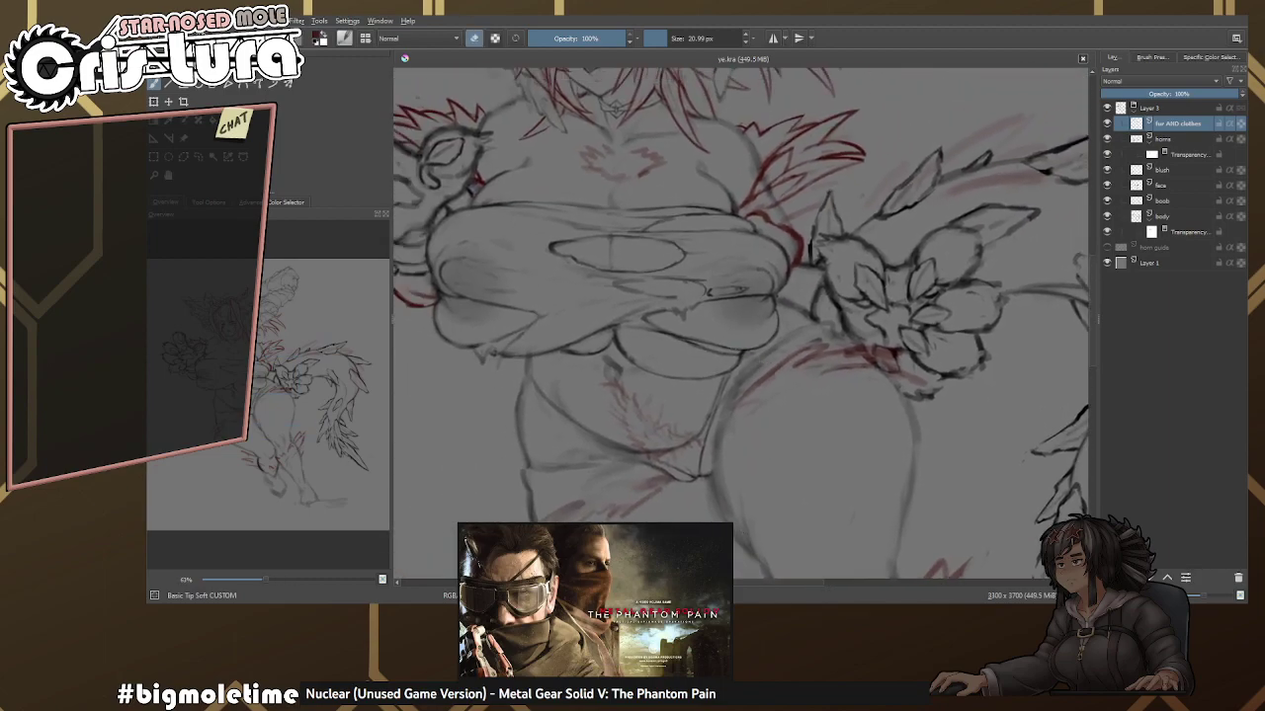
Erase the middle section of the dark red line beside the chest on the lowered arm at 31.91 px.
{"action": "scroll", "coordinate": [734, 358], "scroll_direction": "up", "scroll_amount": 5}
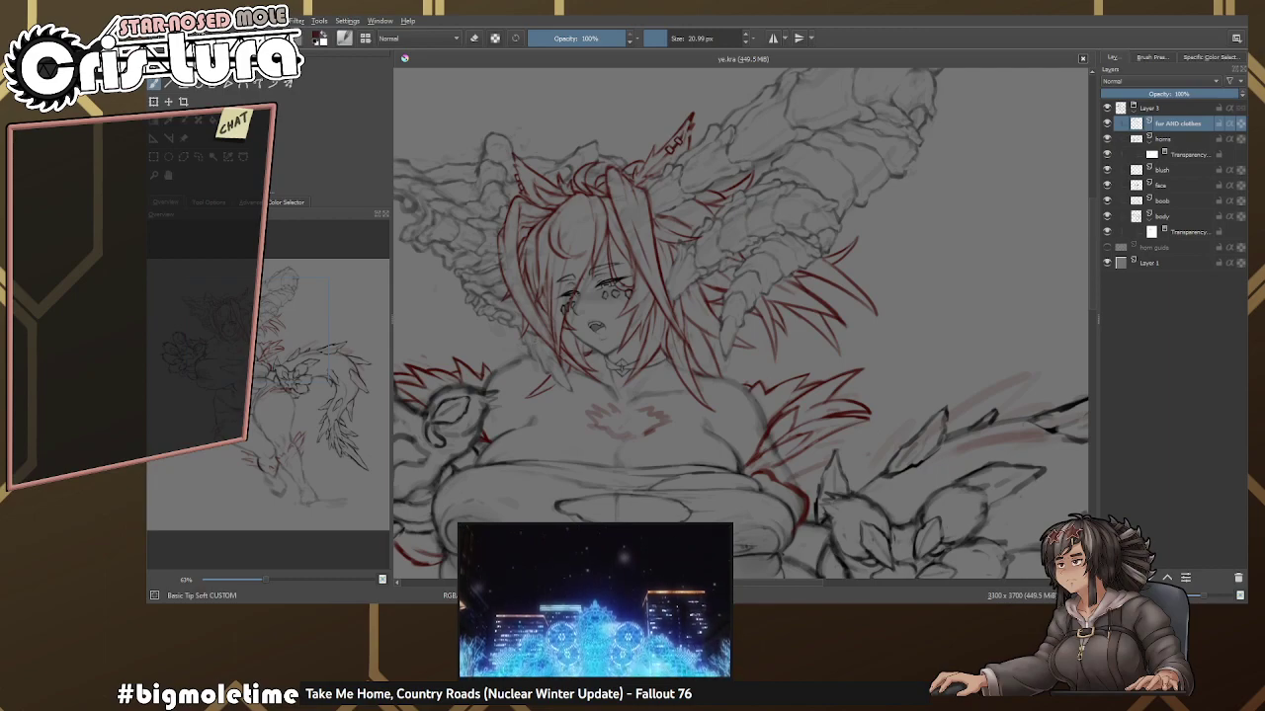
{"action": "left_click_drag", "start_coordinate": [634, 373], "coordinate": [595, 296]}
{"action": "scroll", "coordinate": [595, 296], "scroll_direction": "up", "scroll_amount": 2}
{"action": "scroll", "coordinate": [757, 304], "scroll_direction": "up", "scroll_amount": 3}
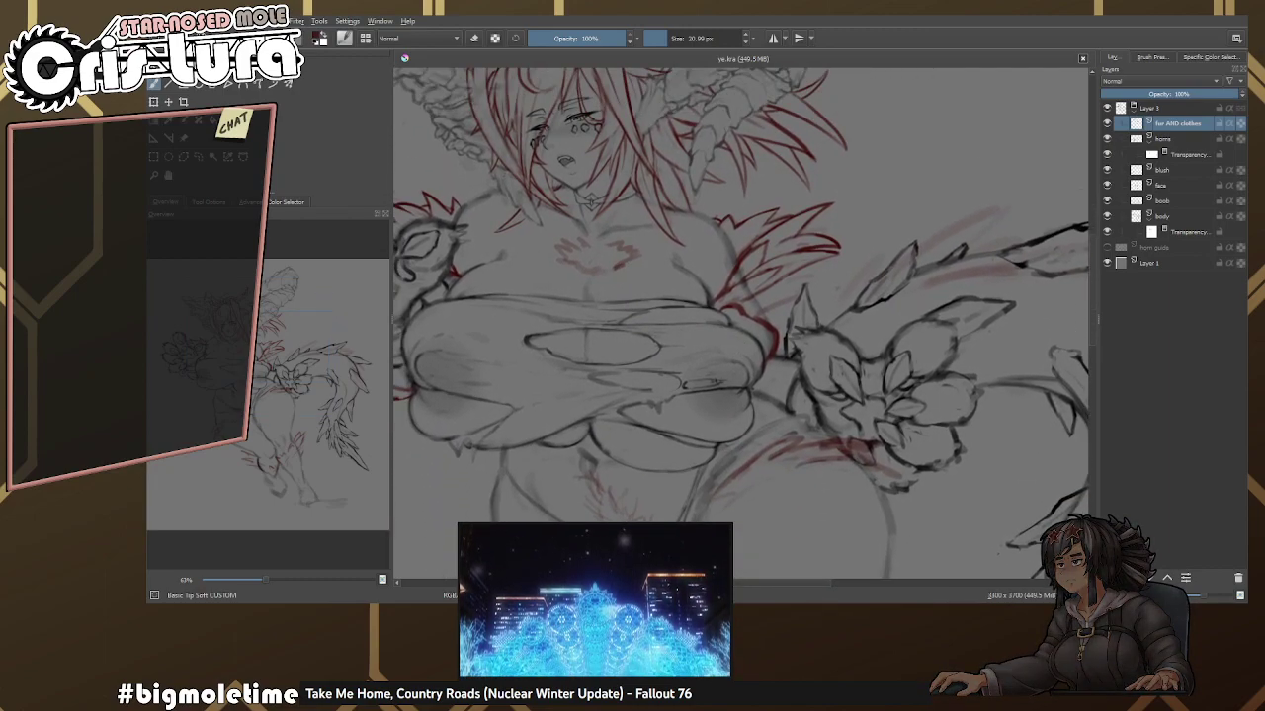
{"action": "scroll", "coordinate": [758, 304], "scroll_direction": "up", "scroll_amount": 3}
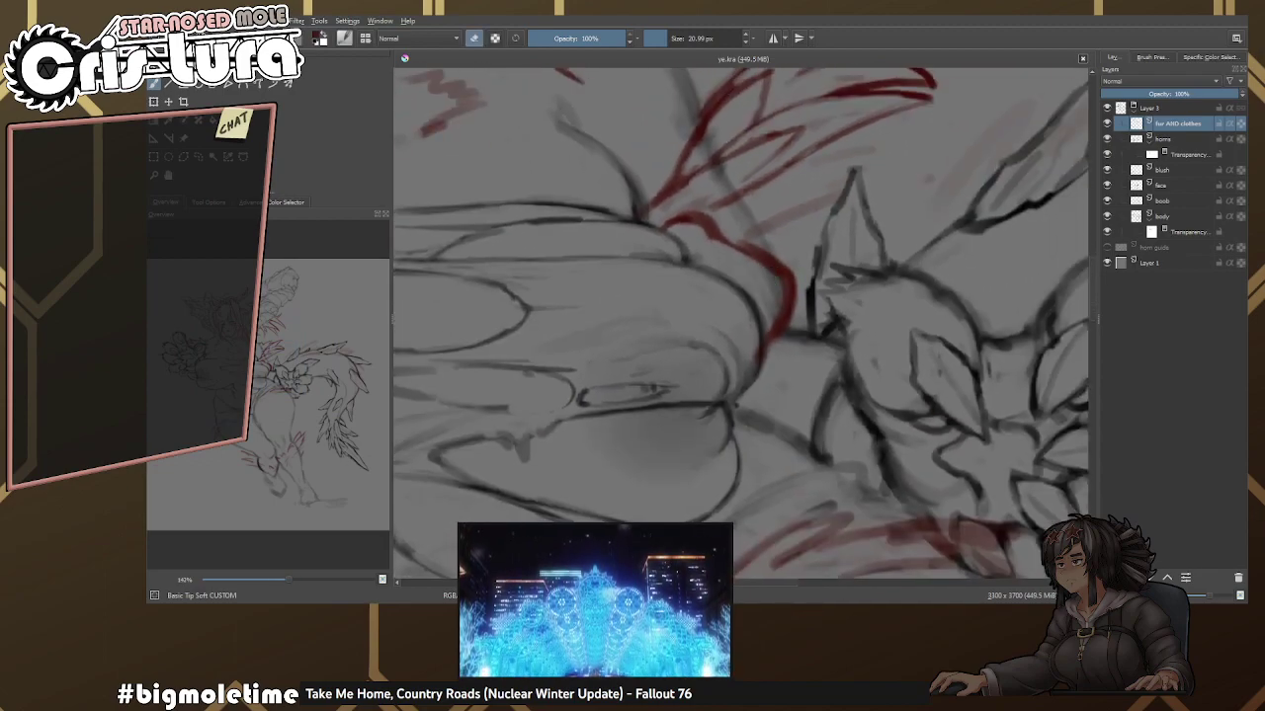
{"action": "scroll", "coordinate": [741, 240], "scroll_direction": "down", "scroll_amount": 3}
{"action": "scroll", "coordinate": [741, 240], "scroll_direction": "down", "scroll_amount": 2}
{"action": "key", "text": "bracketright"}
{"action": "key", "text": "bracketright"}
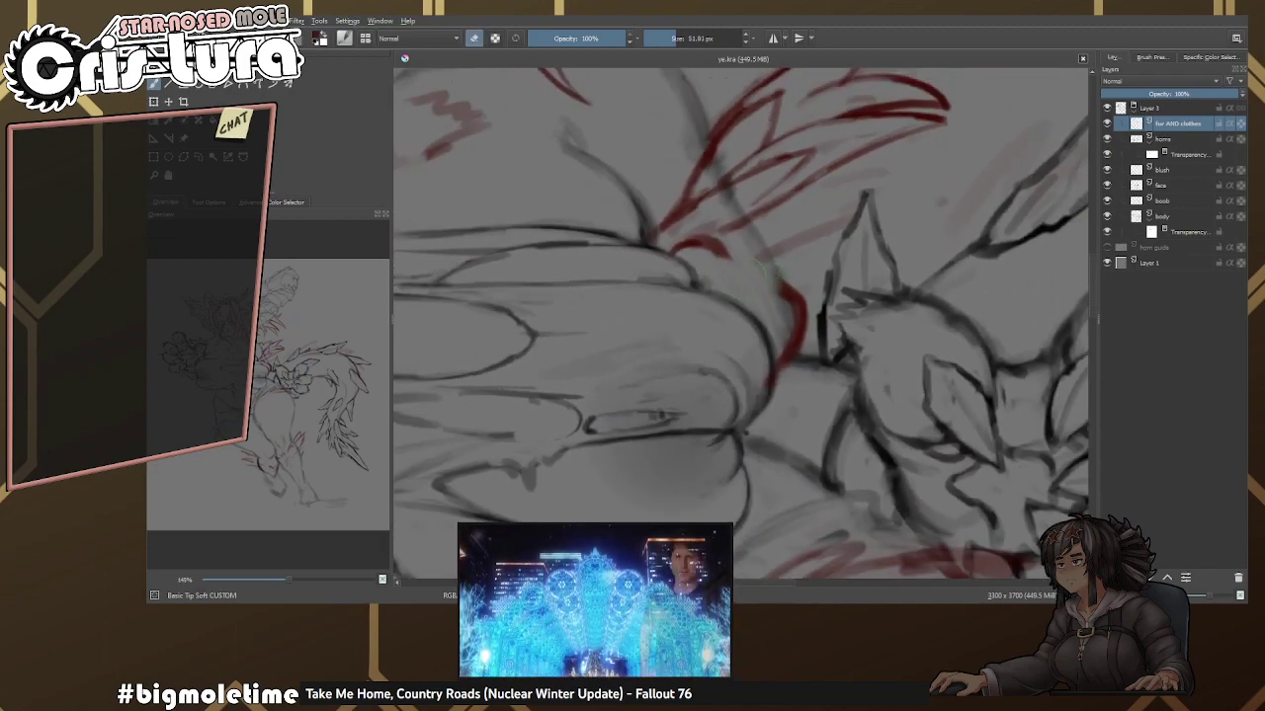
Reshape the downward part of the dark red line next to the lowered hand with a 12.12 px brush.
{"action": "key", "text": "bracketleft"}
{"action": "key", "text": "bracketleft"}
{"action": "key", "text": "bracketleft"}
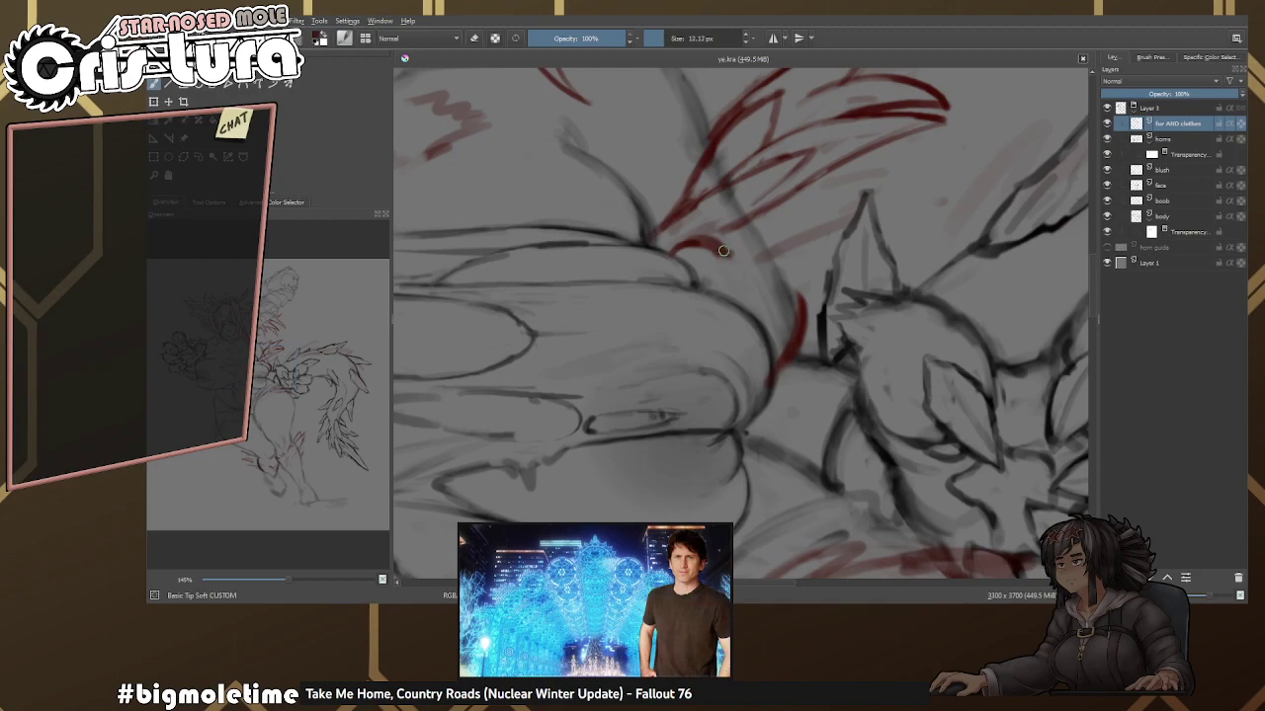
{"action": "key", "text": "e"}
{"action": "left_click_drag", "start_coordinate": [798, 292], "coordinate": [771, 350]}
{"action": "key", "text": "e"}
{"action": "left_click_drag", "start_coordinate": [795, 259], "coordinate": [798, 331]}
{"action": "key", "text": "e"}
{"action": "key", "text": "e"}
{"action": "key", "text": "e"}
Bridge the gap below the shoulder tuft with a dark red line that turns down at an angular corner.
{"action": "mouse_move", "coordinate": [711, 252]}
{"action": "left_mouse_down"}
{"action": "mouse_move", "coordinate": [802, 265]}
{"action": "mouse_move", "coordinate": [756, 397]}
{"action": "mouse_move", "coordinate": [803, 324]}
{"action": "mouse_move", "coordinate": [785, 369]}
{"action": "mouse_move", "coordinate": [819, 330]}
{"action": "mouse_move", "coordinate": [819, 270]}
{"action": "left_mouse_up"}
{"action": "key", "text": "e"}
{"action": "key", "text": "e"}
{"action": "scroll", "coordinate": [836, 304], "scroll_direction": "up", "scroll_amount": 1}
{"action": "key", "text": "bracketright"}
{"action": "key", "text": "e"}
{"action": "key", "text": "e"}
{"action": "key", "text": "e"}
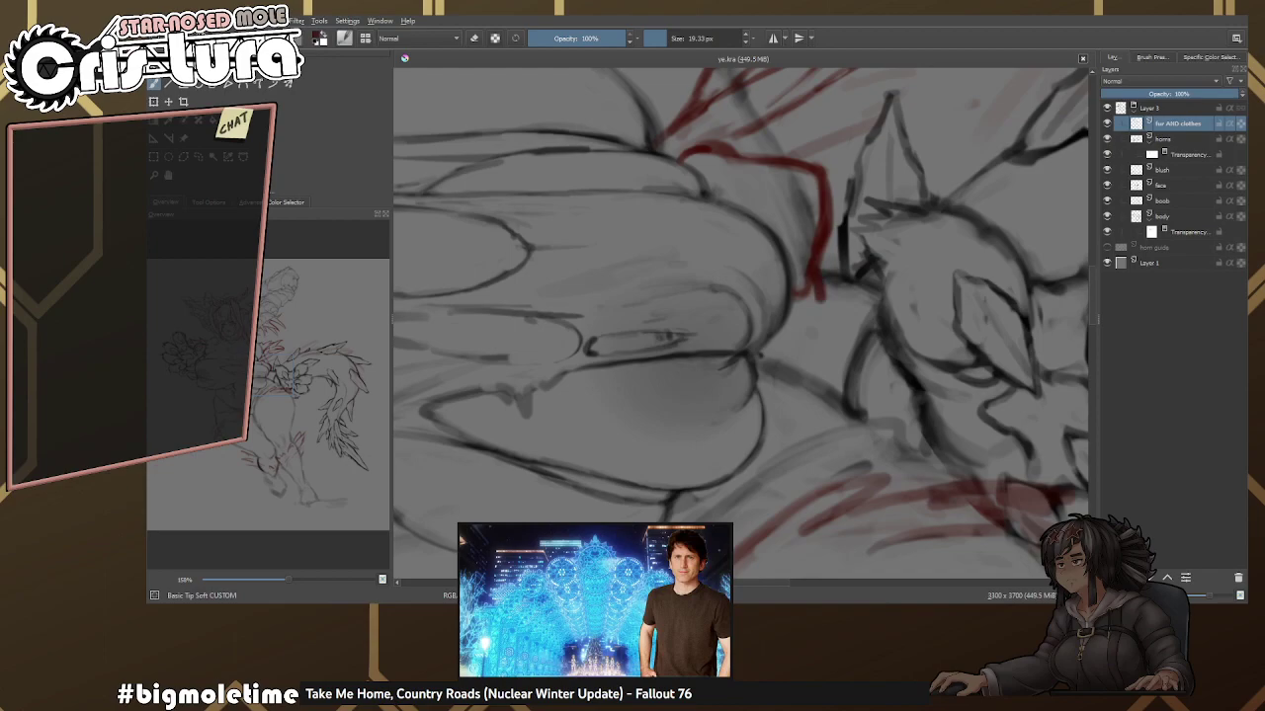
Add small pointed dark red fur tips between the shoulder tuft and the angular arm line.
{"action": "mouse_move", "coordinate": [796, 385]}
{"action": "left_mouse_down"}
{"action": "mouse_move", "coordinate": [872, 255]}
{"action": "mouse_move", "coordinate": [840, 336]}
{"action": "mouse_move", "coordinate": [746, 266]}
{"action": "mouse_move", "coordinate": [706, 254]}
{"action": "mouse_move", "coordinate": [672, 267]}
{"action": "mouse_move", "coordinate": [685, 307]}
{"action": "left_mouse_up"}
{"action": "mouse_move", "coordinate": [583, 323]}
{"action": "left_mouse_down"}
{"action": "mouse_move", "coordinate": [682, 307]}
{"action": "mouse_move", "coordinate": [745, 312]}
{"action": "mouse_move", "coordinate": [718, 290]}
{"action": "mouse_move", "coordinate": [761, 255]}
{"action": "mouse_move", "coordinate": [761, 282]}
{"action": "mouse_move", "coordinate": [725, 314]}
{"action": "left_mouse_up"}
{"action": "key", "text": "e"}
{"action": "key", "text": "e"}
{"action": "key", "text": "e"}
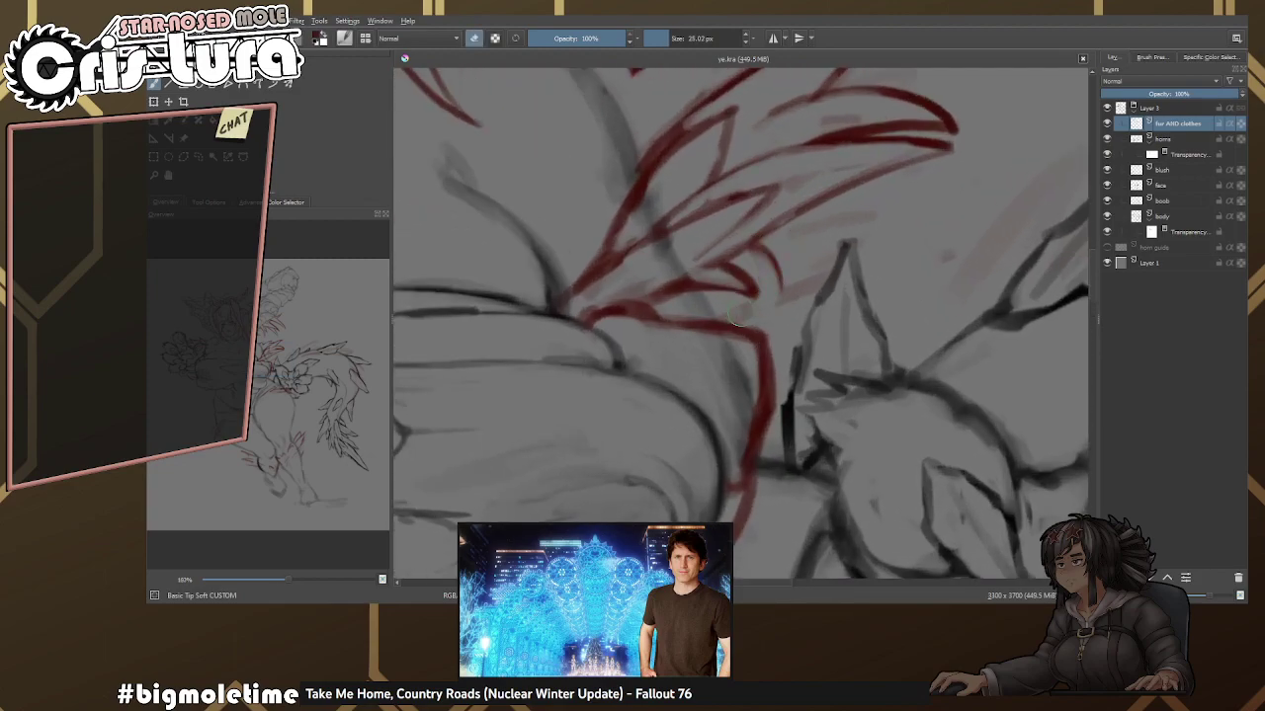
Extend the outer dark red fur strand from the small tips down to the lowered hand's pointed leaf.
{"action": "key", "text": "e"}
{"action": "mouse_move", "coordinate": [777, 267]}
{"action": "left_mouse_down"}
{"action": "mouse_move", "coordinate": [769, 295]}
{"action": "mouse_move", "coordinate": [787, 332]}
{"action": "left_mouse_up"}
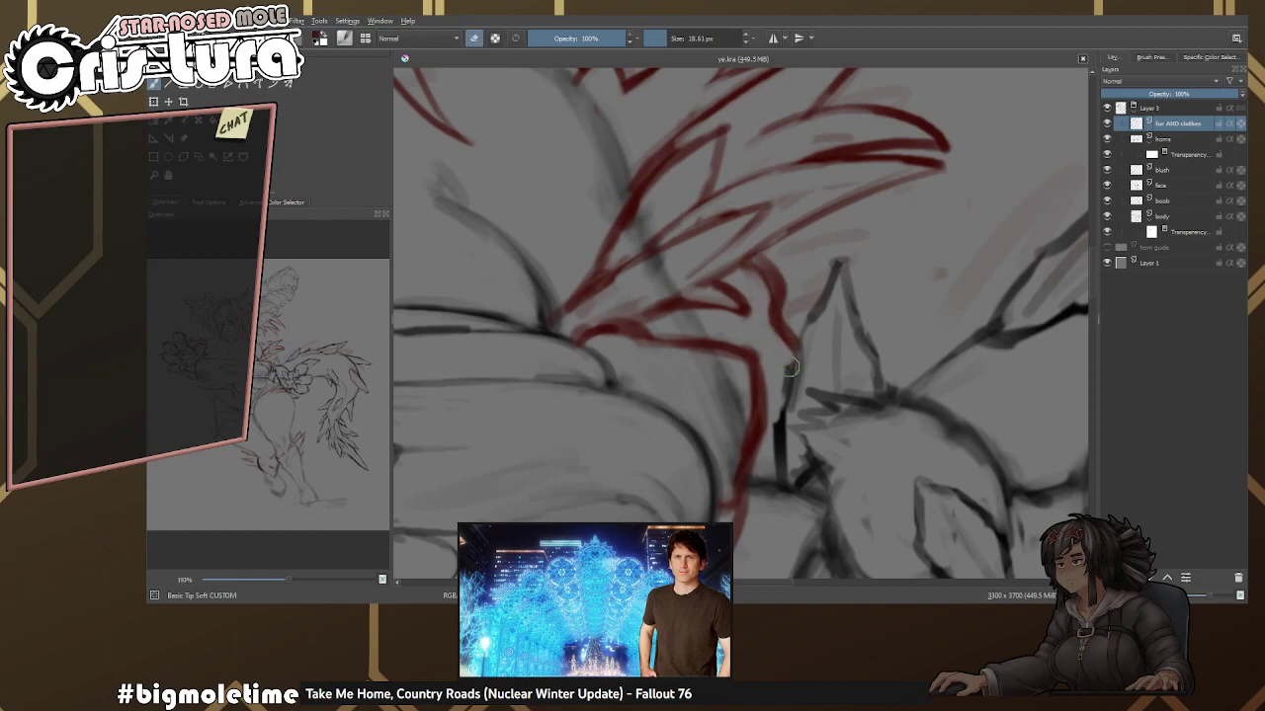
{"action": "scroll", "coordinate": [795, 346], "scroll_direction": "down", "scroll_amount": 3}
{"action": "scroll", "coordinate": [773, 261], "scroll_direction": "up", "scroll_amount": 3}
{"action": "left_click_drag", "start_coordinate": [771, 255], "coordinate": [814, 296]}
{"action": "key", "text": "e"}
Mask the arm and leaf lines between the red fur and the lowered hand on the body's transparency mask at about 49 px.
{"action": "left_click", "coordinate": [1191, 230]}
{"action": "mouse_move", "coordinate": [742, 326]}
{"action": "left_mouse_down"}
{"action": "mouse_move", "coordinate": [682, 312]}
{"action": "mouse_move", "coordinate": [704, 364]}
{"action": "left_mouse_up"}
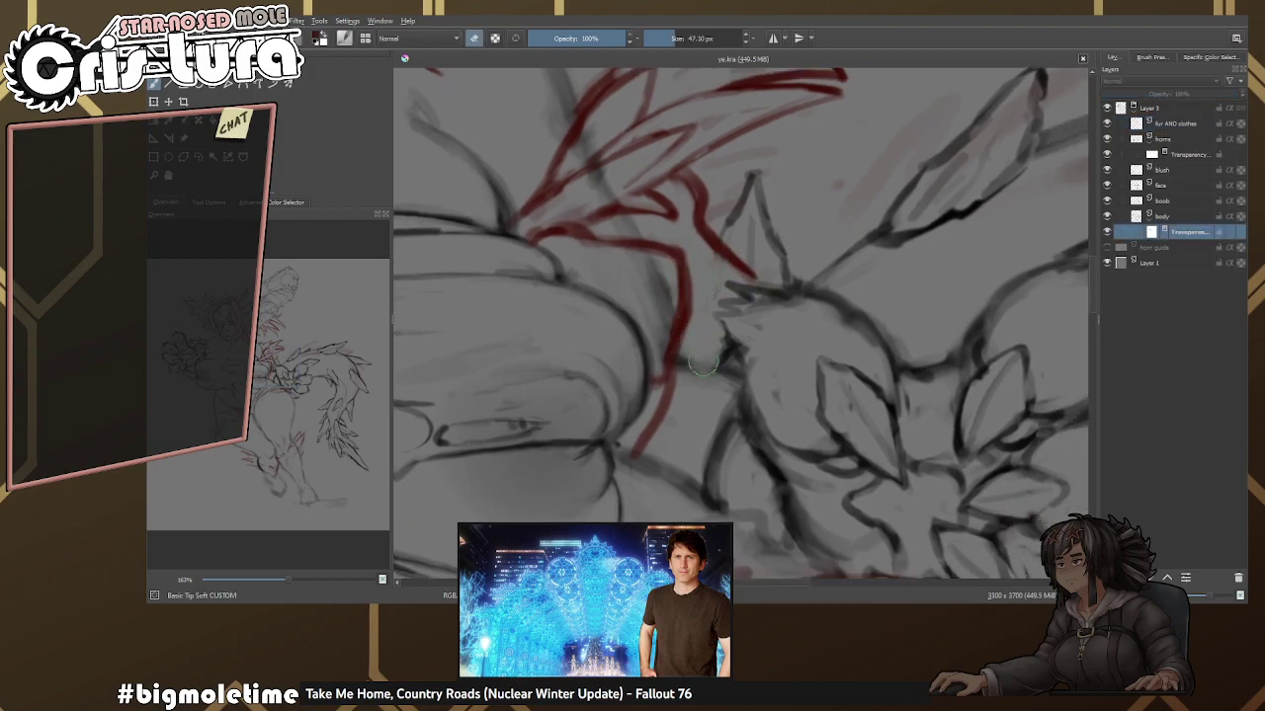
{"action": "mouse_move", "coordinate": [742, 291]}
{"action": "left_mouse_down"}
{"action": "mouse_move", "coordinate": [687, 354]}
{"action": "mouse_move", "coordinate": [623, 198]}
{"action": "mouse_move", "coordinate": [689, 296]}
{"action": "left_mouse_up"}
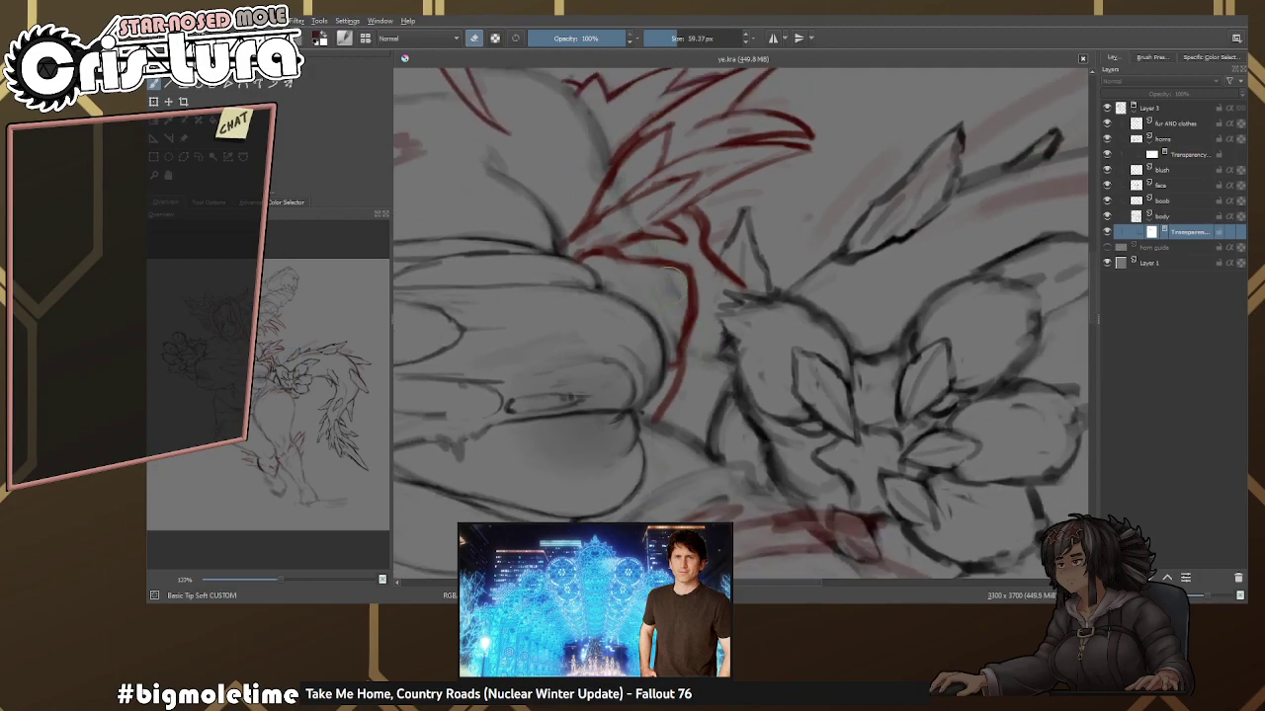
{"action": "left_click_drag", "start_coordinate": [726, 395], "coordinate": [751, 365]}
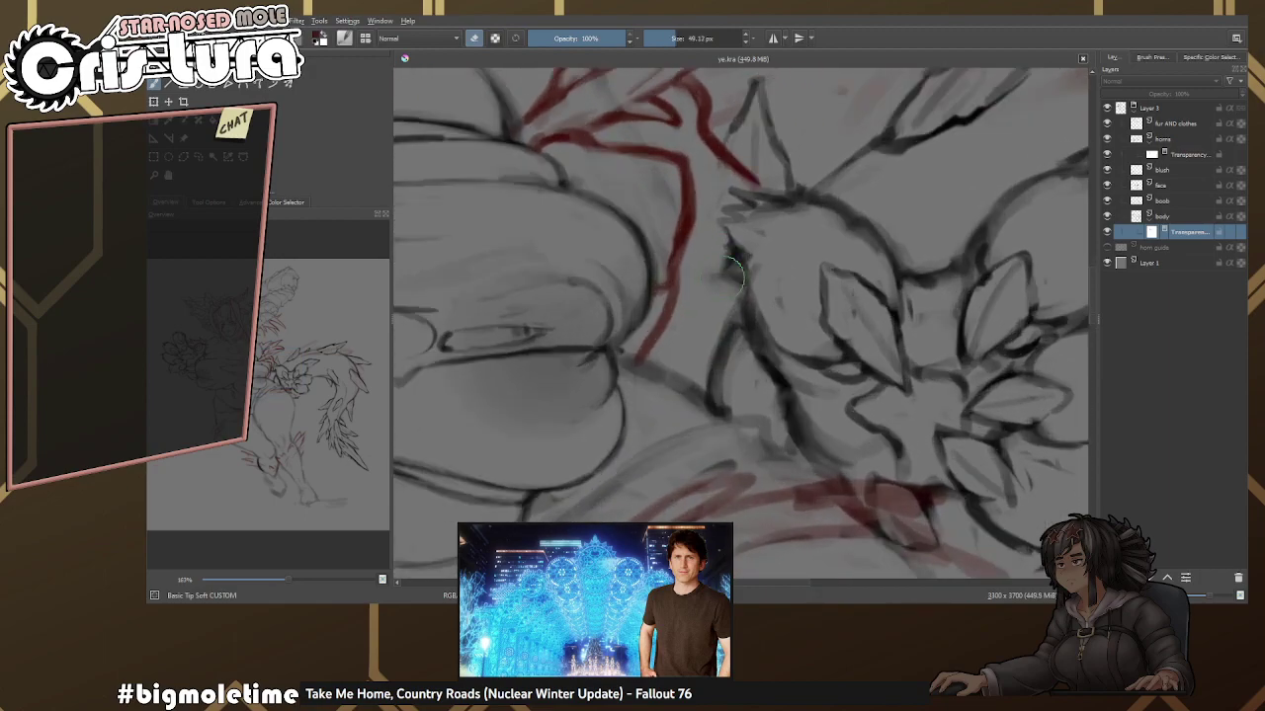
{"action": "scroll", "coordinate": [731, 286], "scroll_direction": "up", "scroll_amount": 2}
Return to the fur AND clothes layer, pick dark red, and draw a strand between the two arm fur lines at about 20 px.
{"action": "left_click", "coordinate": [1175, 213]}
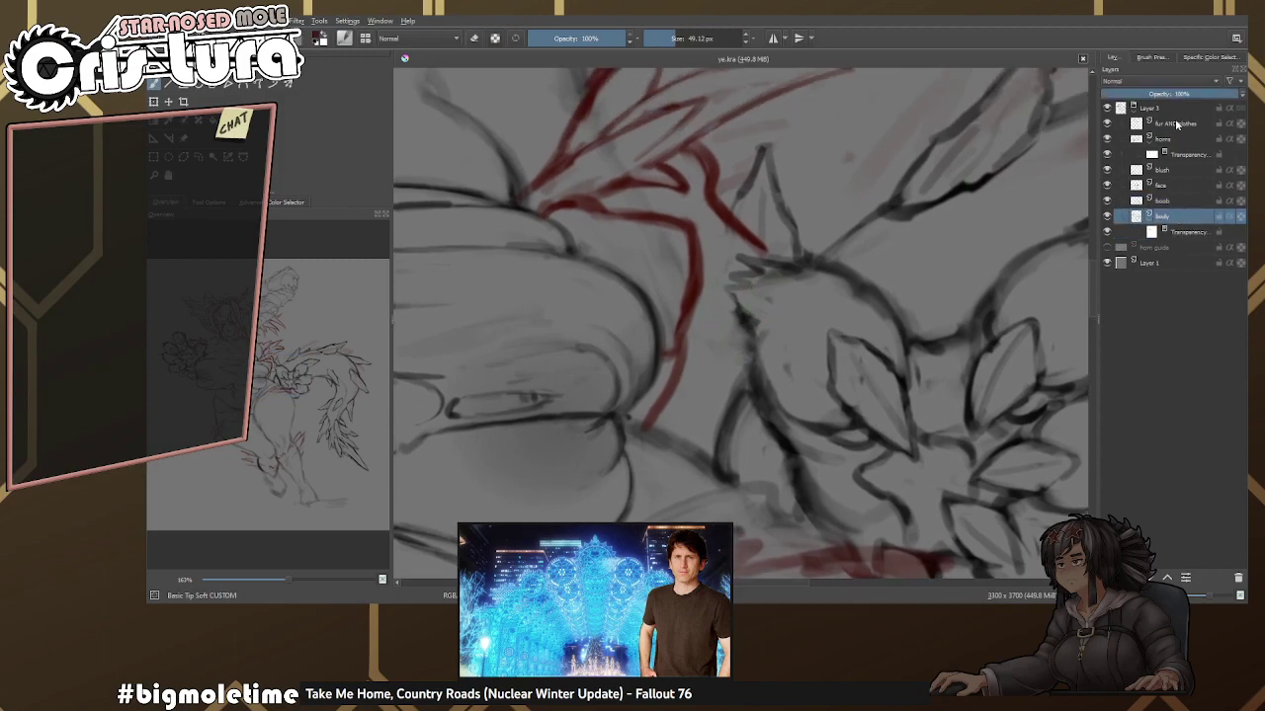
{"action": "left_click", "coordinate": [1179, 122]}
{"action": "right_click", "coordinate": [743, 261]}
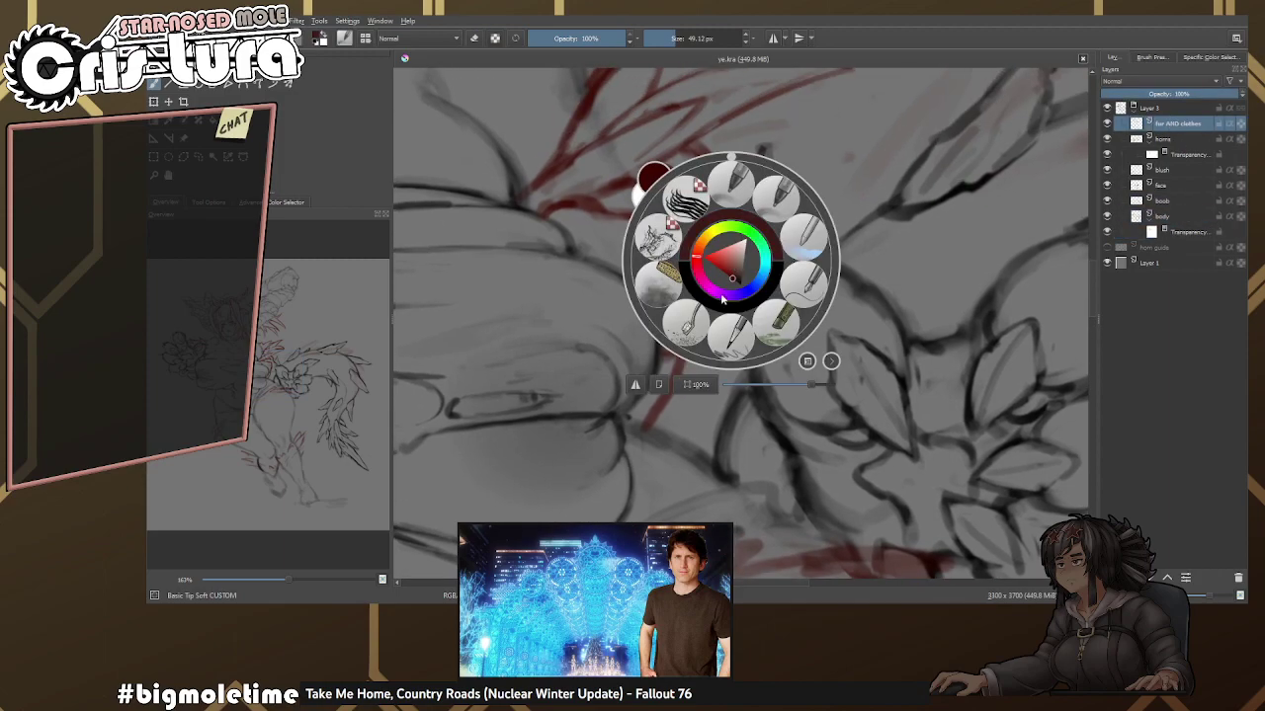
{"action": "left_click", "coordinate": [690, 257]}
{"action": "scroll", "coordinate": [705, 272], "scroll_direction": "up", "scroll_amount": 4}
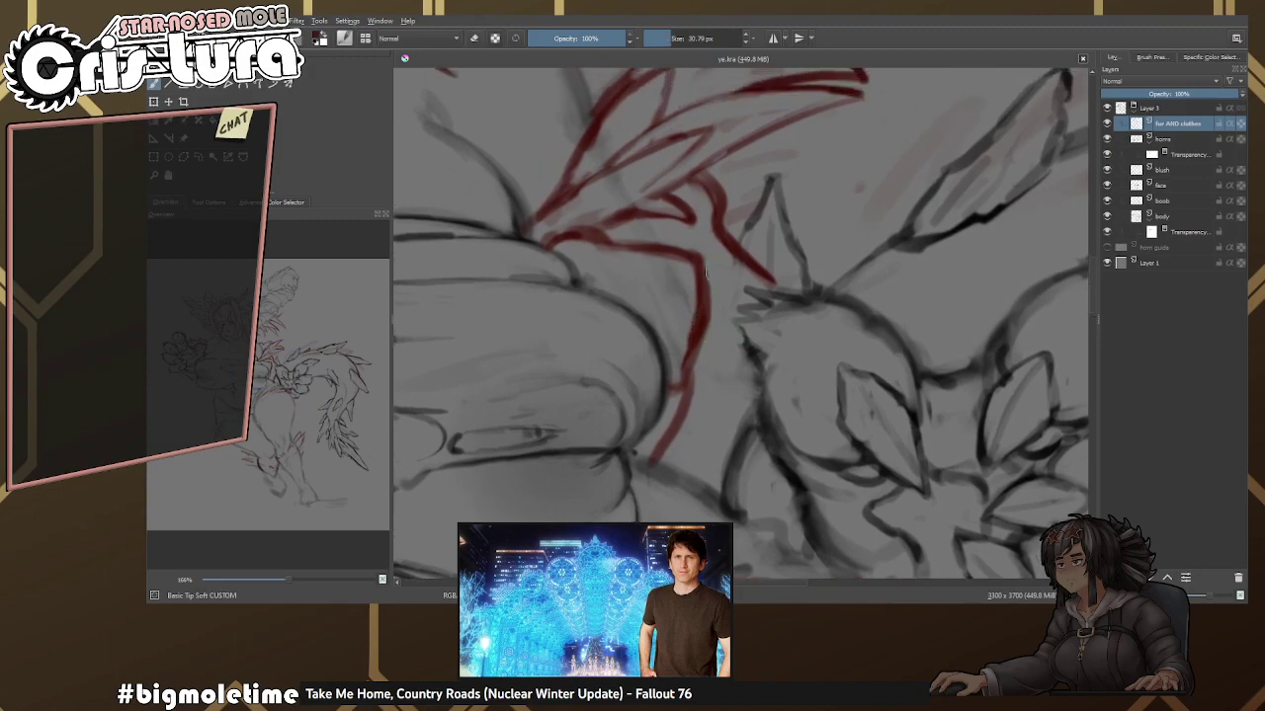
{"action": "scroll", "coordinate": [697, 259], "scroll_direction": "up", "scroll_amount": 1}
{"action": "key", "text": "e"}
{"action": "mouse_move", "coordinate": [705, 286]}
{"action": "left_mouse_down"}
{"action": "mouse_move", "coordinate": [707, 211]}
{"action": "mouse_move", "coordinate": [780, 276]}
{"action": "mouse_move", "coordinate": [719, 375]}
{"action": "left_mouse_up"}
{"action": "key", "text": "e"}
Draw dark red strands branching from the arm fur line toward the lowered hand's thumb edge.
{"action": "key", "text": "e"}
{"action": "key", "text": "e"}
{"action": "key", "text": "e"}
{"action": "key", "text": "e"}
{"action": "key", "text": "e"}
{"action": "left_click_drag", "start_coordinate": [736, 298], "coordinate": [703, 377]}
{"action": "key", "text": "e"}
{"action": "mouse_move", "coordinate": [730, 334]}
{"action": "left_mouse_down"}
{"action": "mouse_move", "coordinate": [691, 405]}
{"action": "mouse_move", "coordinate": [729, 397]}
{"action": "mouse_move", "coordinate": [707, 376]}
{"action": "mouse_move", "coordinate": [721, 328]}
{"action": "mouse_move", "coordinate": [682, 370]}
{"action": "left_mouse_up"}
{"action": "key", "text": "e"}
Thicken the lower end of the arm fur line near the hip and tidy the strands joining it.
{"action": "mouse_move", "coordinate": [634, 437]}
{"action": "left_mouse_down"}
{"action": "mouse_move", "coordinate": [663, 352]}
{"action": "mouse_move", "coordinate": [712, 305]}
{"action": "mouse_move", "coordinate": [664, 405]}
{"action": "left_mouse_up"}
{"action": "key", "text": "e"}
{"action": "mouse_move", "coordinate": [715, 306]}
{"action": "left_mouse_down"}
{"action": "mouse_move", "coordinate": [714, 351]}
{"action": "mouse_move", "coordinate": [665, 416]}
{"action": "mouse_move", "coordinate": [708, 381]}
{"action": "mouse_move", "coordinate": [679, 425]}
{"action": "mouse_move", "coordinate": [757, 328]}
{"action": "mouse_move", "coordinate": [665, 276]}
{"action": "left_mouse_up"}
{"action": "key", "text": "e"}
{"action": "key", "text": "e"}
{"action": "key", "text": "e"}
{"action": "key", "text": "e"}
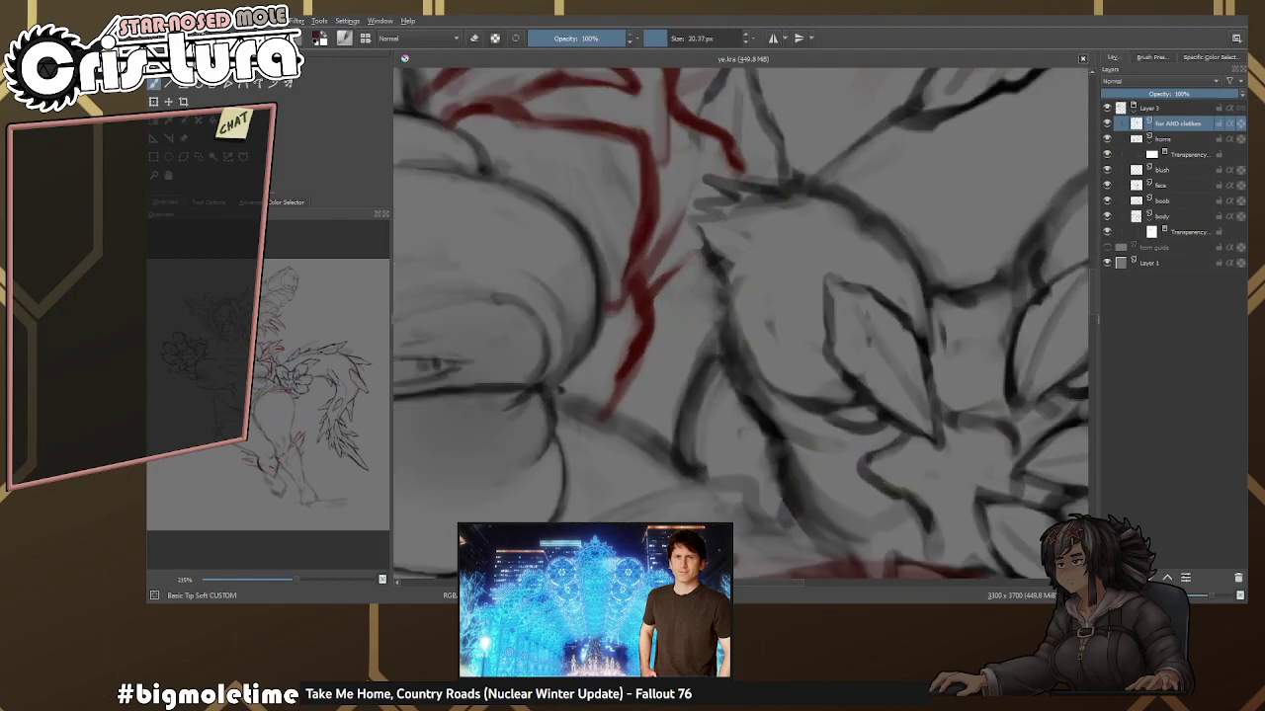
Trim the edge of the short dark red stroke inside the raised hand's curled finger at 11.21 px.
{"action": "scroll", "coordinate": [739, 316], "scroll_direction": "down", "scroll_amount": 5}
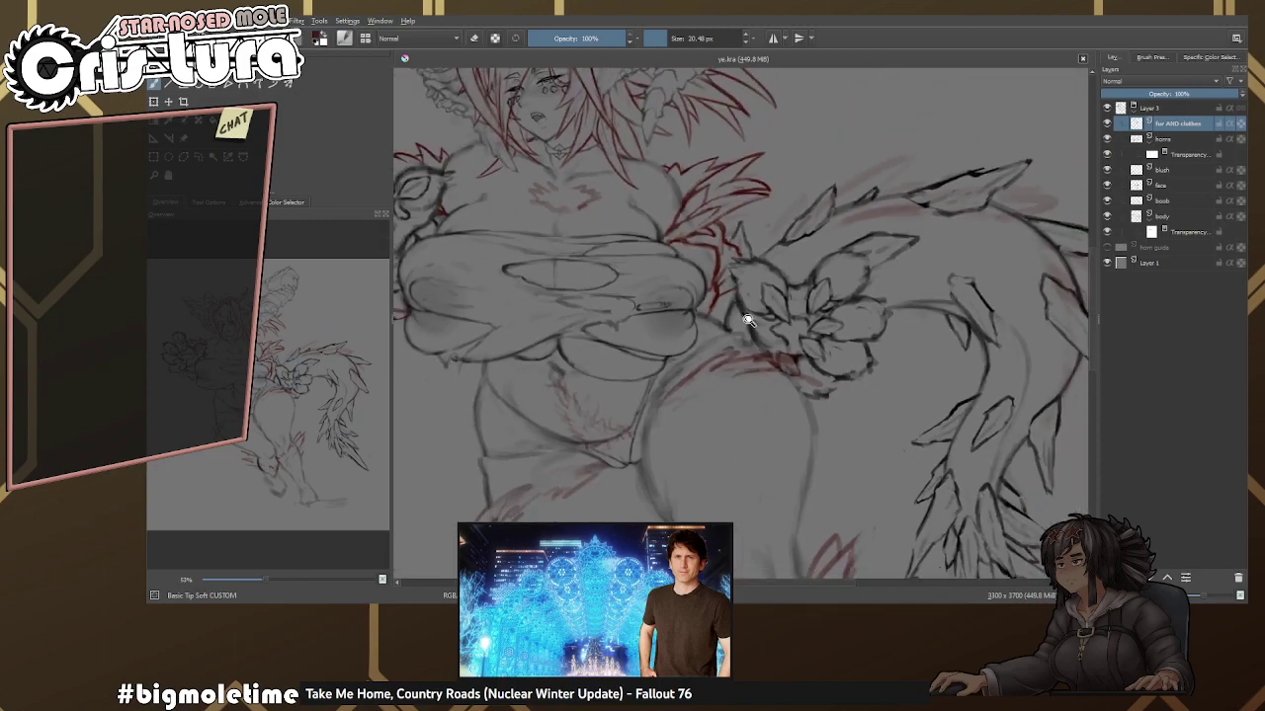
{"action": "scroll", "coordinate": [697, 316], "scroll_direction": "up", "scroll_amount": 4}
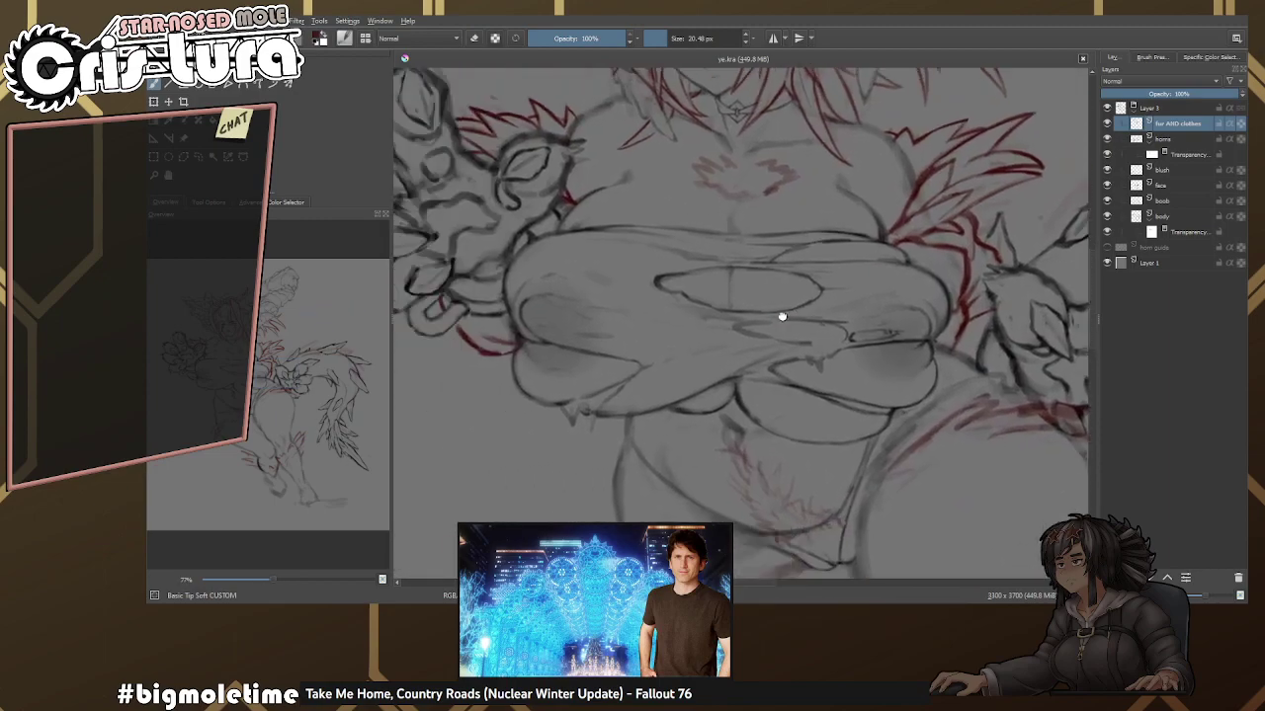
{"action": "left_click_drag", "start_coordinate": [695, 317], "coordinate": [633, 305]}
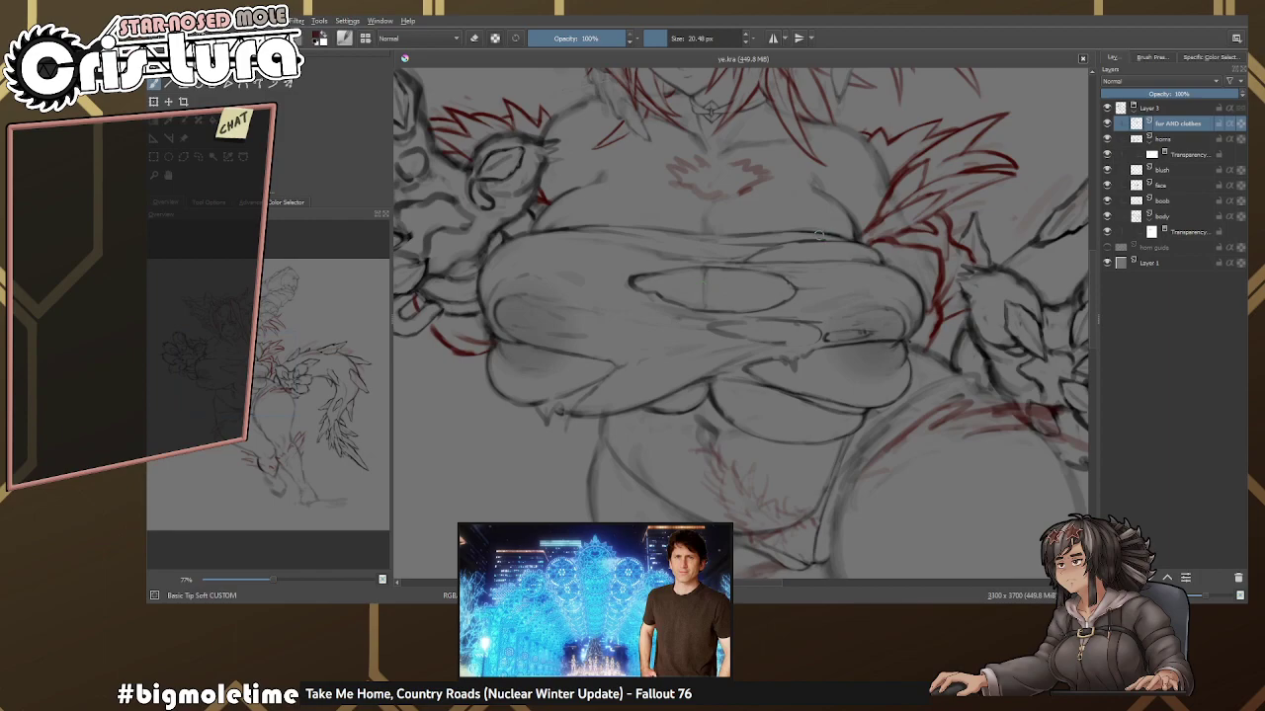
{"action": "left_click_drag", "start_coordinate": [788, 231], "coordinate": [806, 271]}
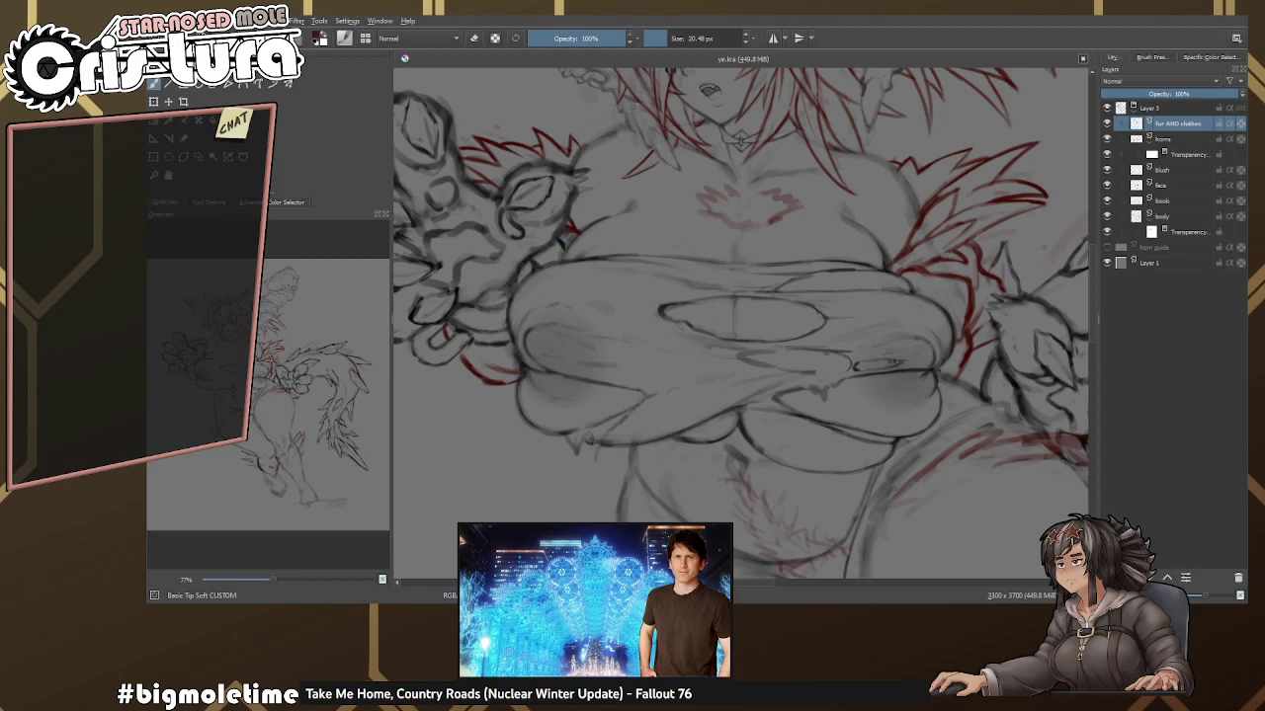
{"action": "scroll", "coordinate": [703, 307], "scroll_direction": "up", "scroll_amount": 5}
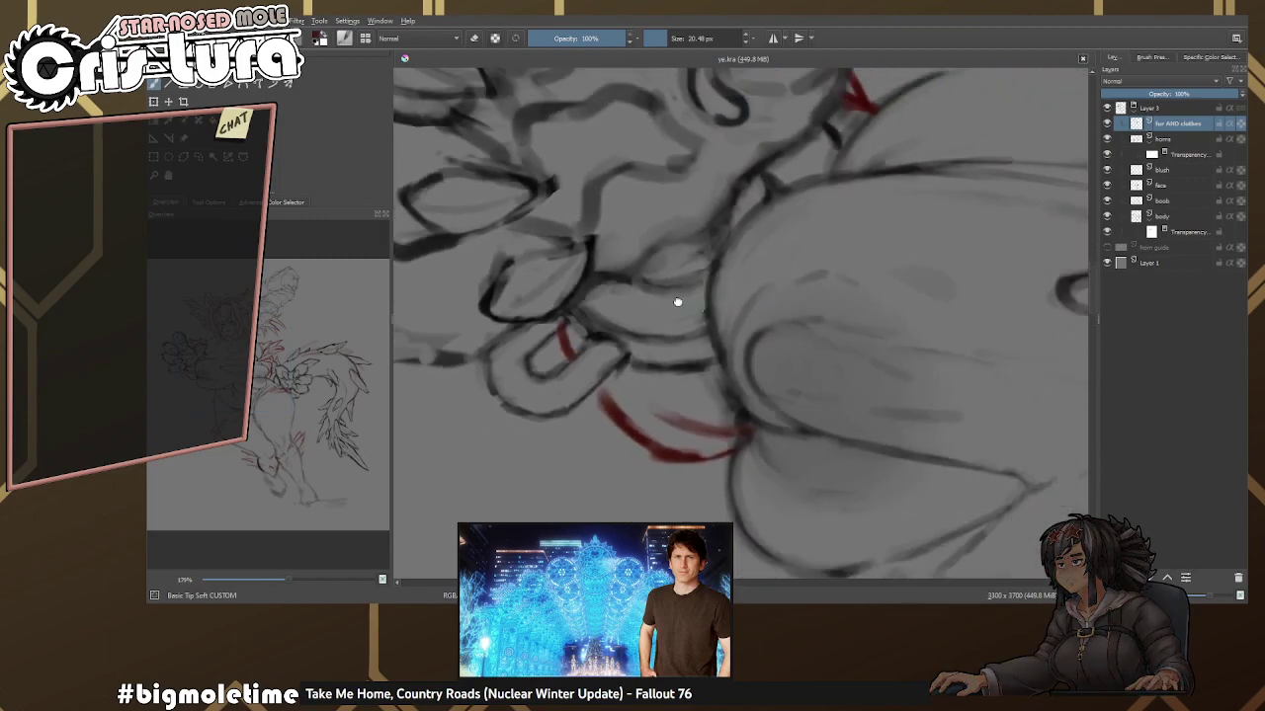
{"action": "left_click_drag", "start_coordinate": [703, 307], "coordinate": [679, 283]}
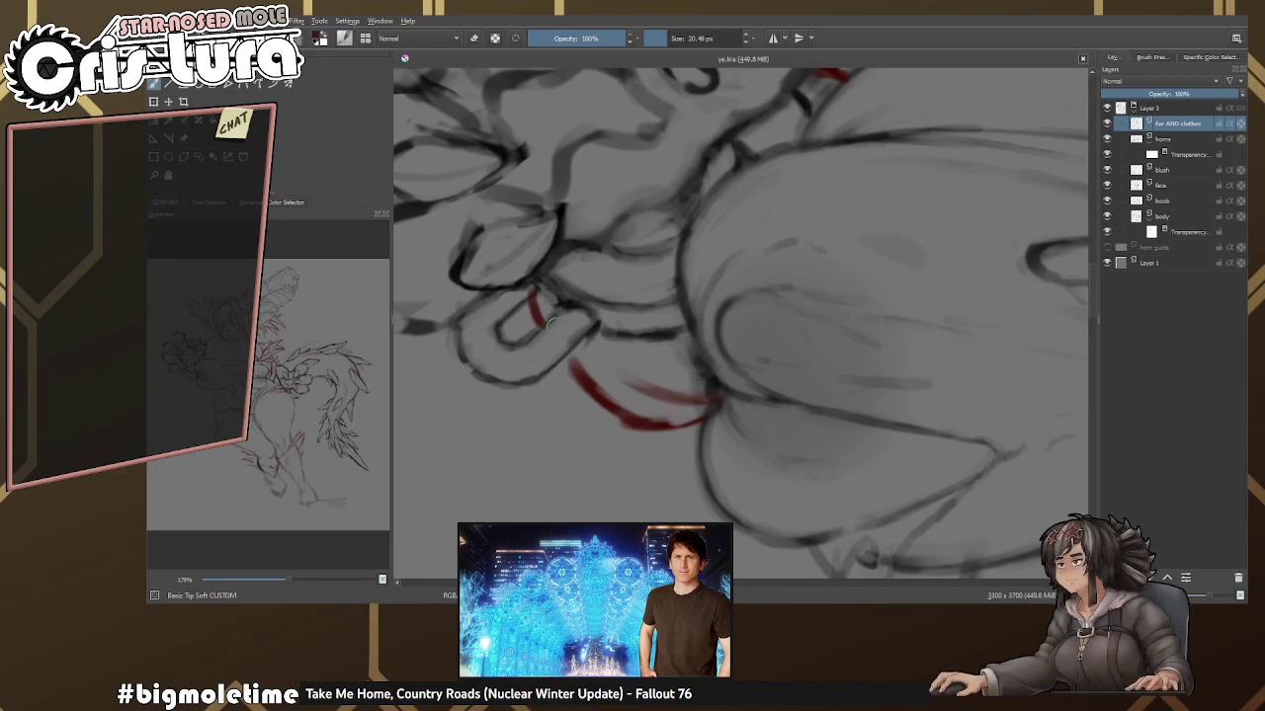
{"action": "key", "text": "e"}
{"action": "scroll", "coordinate": [534, 301], "scroll_direction": "up", "scroll_amount": 3}
{"action": "left_click_drag", "start_coordinate": [538, 312], "coordinate": [551, 330]}
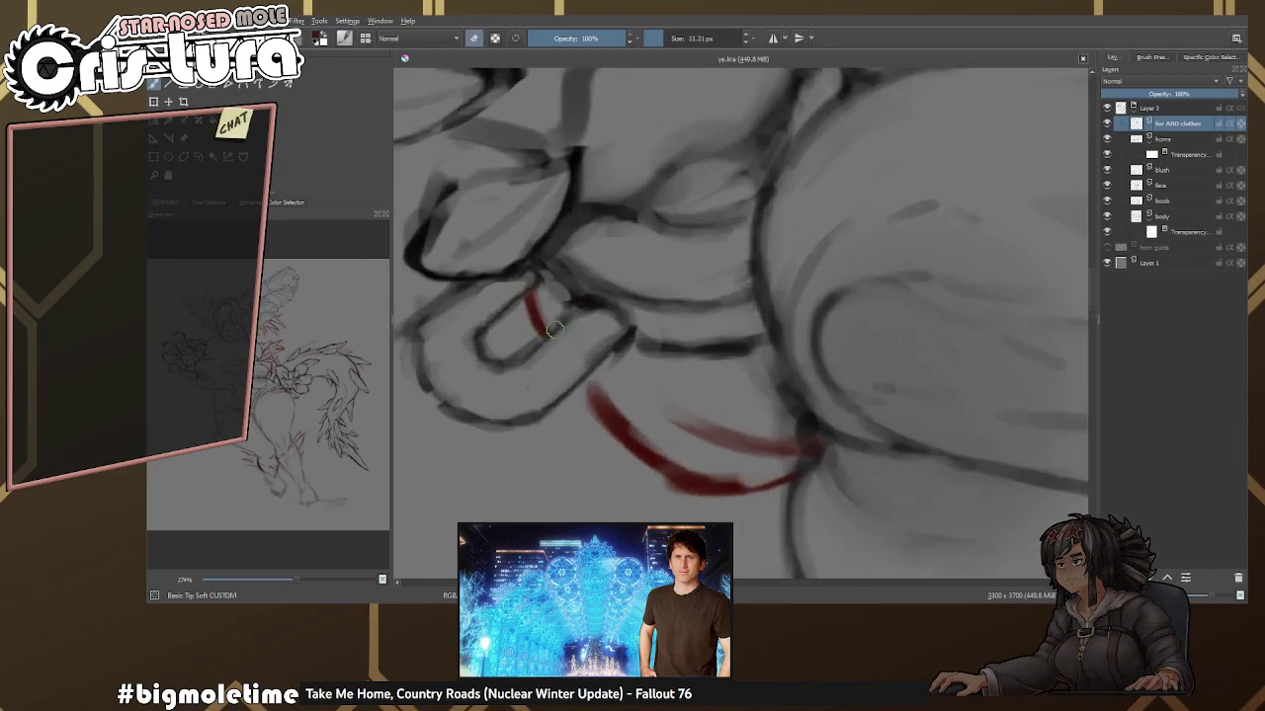
Extend the lower dark red fur curve up to the curled finger and thin its edges down to the chest outline.
{"action": "key", "text": "e"}
{"action": "mouse_move", "coordinate": [597, 389]}
{"action": "left_mouse_down"}
{"action": "mouse_move", "coordinate": [579, 377]}
{"action": "mouse_move", "coordinate": [692, 472]}
{"action": "left_mouse_up"}
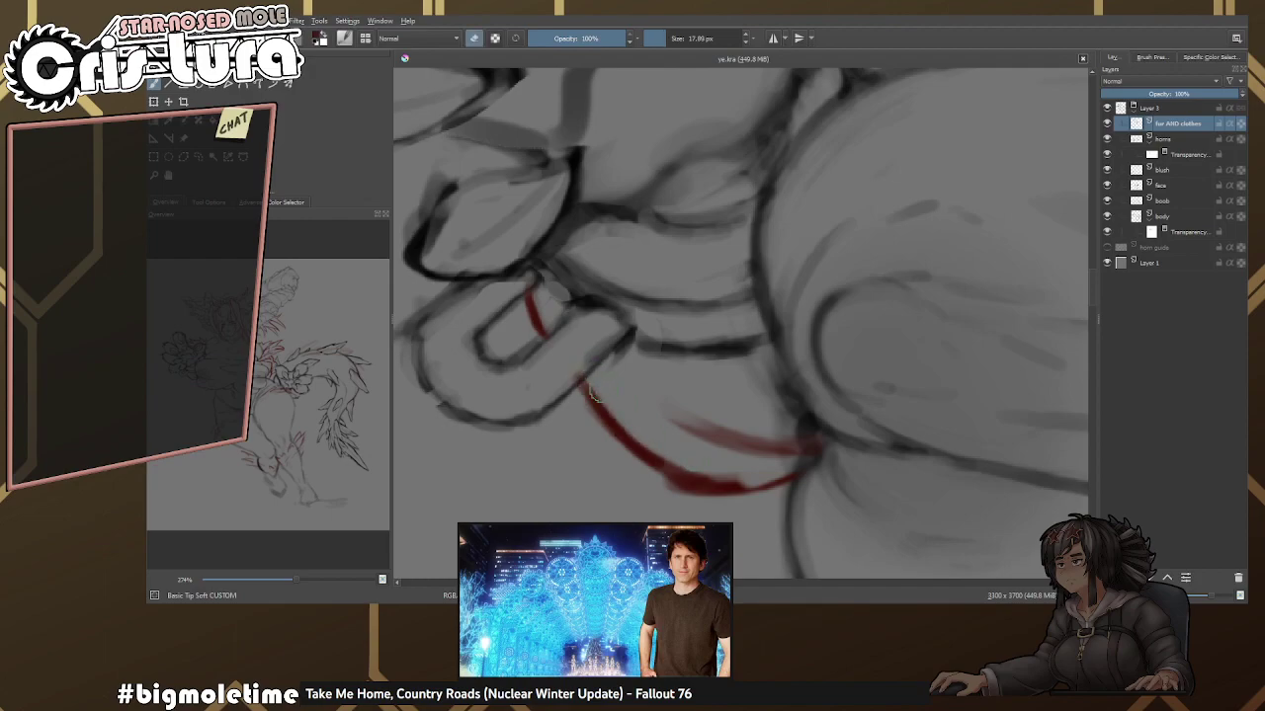
{"action": "key", "text": "e"}
{"action": "mouse_move", "coordinate": [581, 382]}
{"action": "left_mouse_down"}
{"action": "mouse_move", "coordinate": [690, 475]}
{"action": "mouse_move", "coordinate": [752, 456]}
{"action": "mouse_move", "coordinate": [680, 489]}
{"action": "mouse_move", "coordinate": [671, 476]}
{"action": "mouse_move", "coordinate": [791, 488]}
{"action": "left_mouse_up"}
{"action": "key", "text": "e"}
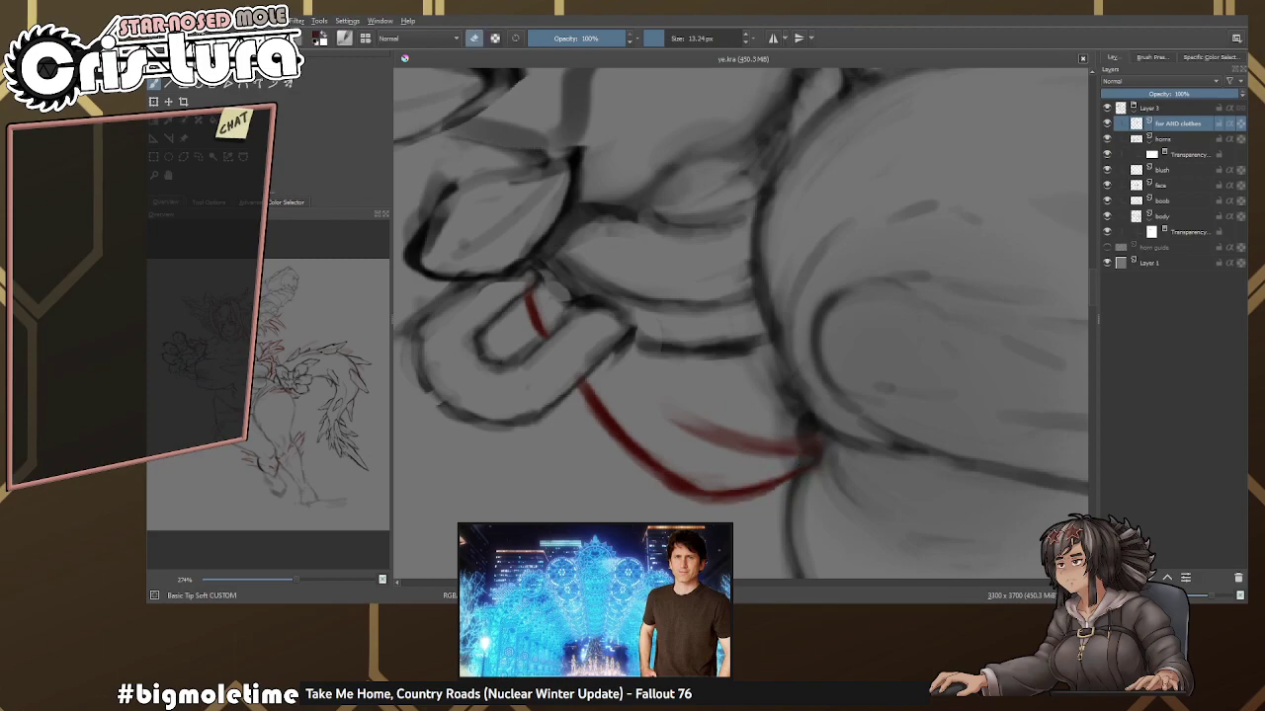
Thin the short inner stroke of the lower dark red fur curve beside the chest outline with an 11.28 px eraser.
{"action": "mouse_move", "coordinate": [750, 438]}
{"action": "left_mouse_down"}
{"action": "mouse_move", "coordinate": [667, 419]}
{"action": "mouse_move", "coordinate": [704, 366]}
{"action": "left_mouse_up"}
{"action": "key", "text": "e"}
{"action": "key", "text": "bracketleft"}
{"action": "key", "text": "e"}
{"action": "key", "text": "e"}
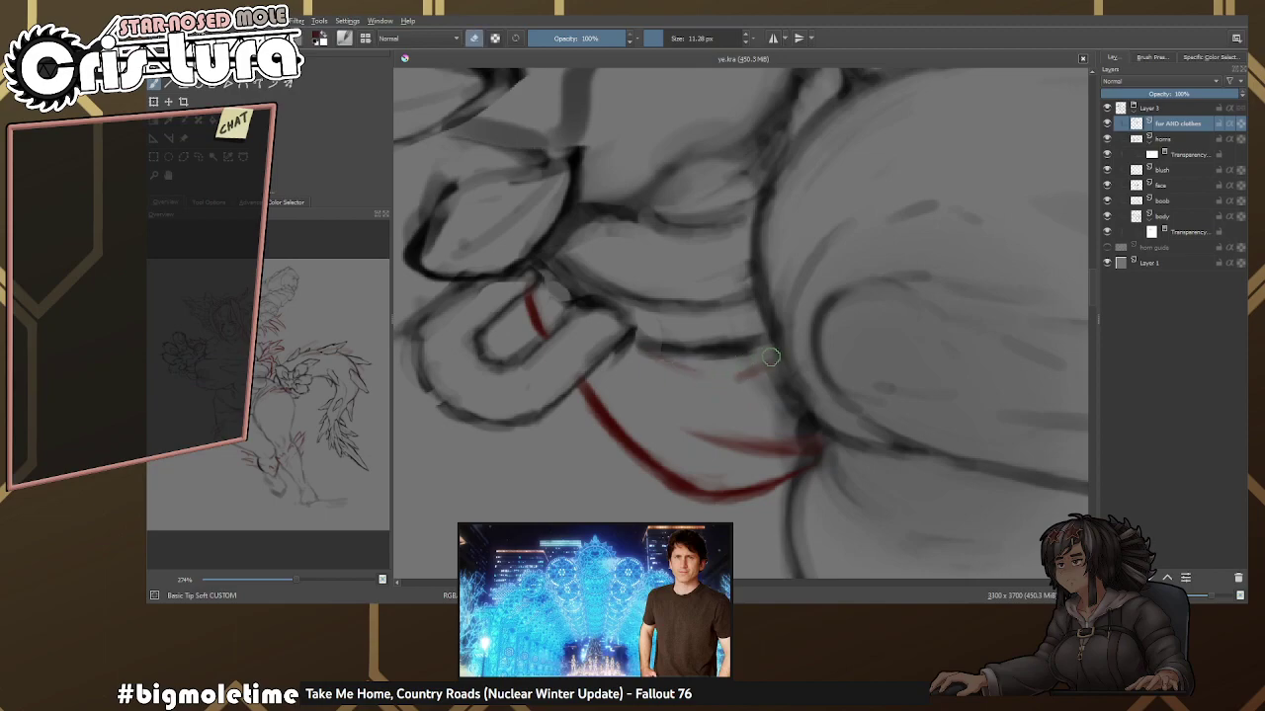
Draw short dark red strands under the dark line between the raised hand's curled finger and the chest outline.
{"action": "key", "text": "e"}
{"action": "key", "text": "bracketright"}
{"action": "key", "text": "bracketright"}
{"action": "key", "text": "bracketright"}
{"action": "key", "text": "bracketright"}
{"action": "key", "text": "bracketright"}
{"action": "key", "text": "bracketright"}
{"action": "key", "text": "e"}
{"action": "key", "text": "e"}
{"action": "key", "text": "bracketleft"}
{"action": "left_click_drag", "start_coordinate": [644, 348], "coordinate": [650, 395]}
{"action": "key", "text": "e"}
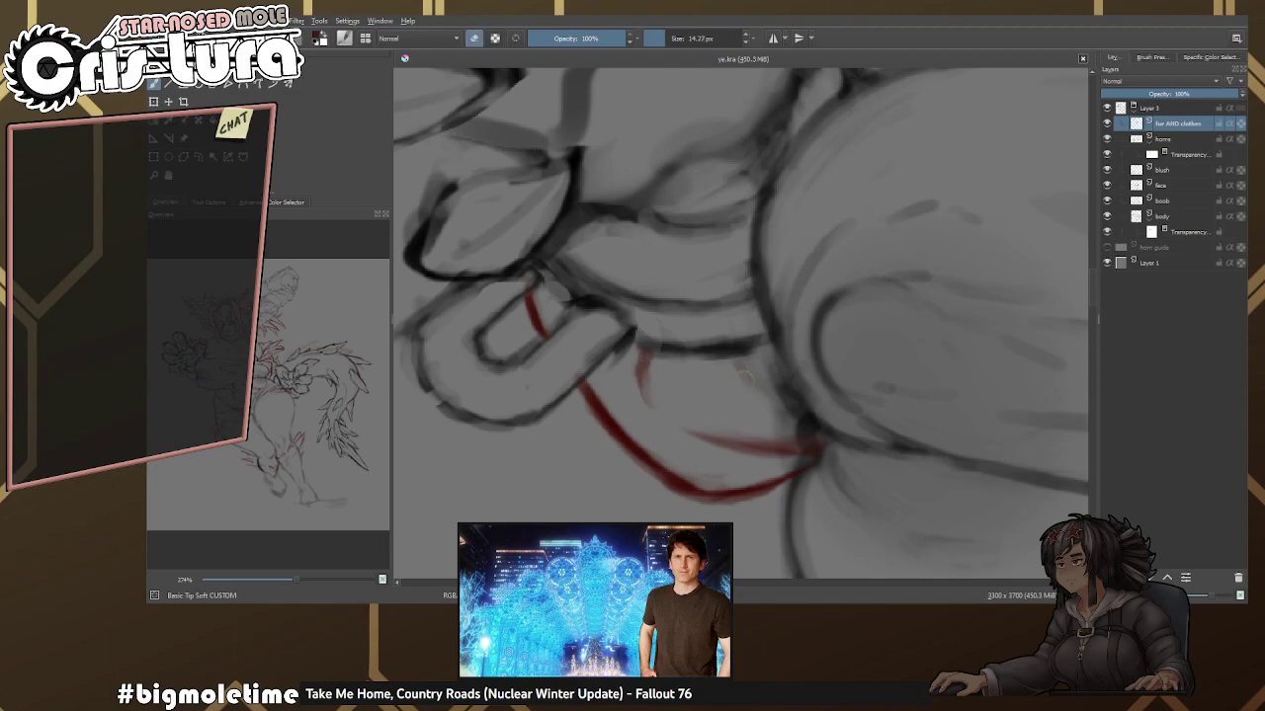
Try to bend the lower end of the arm fur line toward the chest outline and open a gap above the bend.
{"action": "scroll", "coordinate": [820, 326], "scroll_direction": "down", "scroll_amount": 6}
{"action": "key", "text": "e"}
{"action": "scroll", "coordinate": [728, 329], "scroll_direction": "up", "scroll_amount": 6}
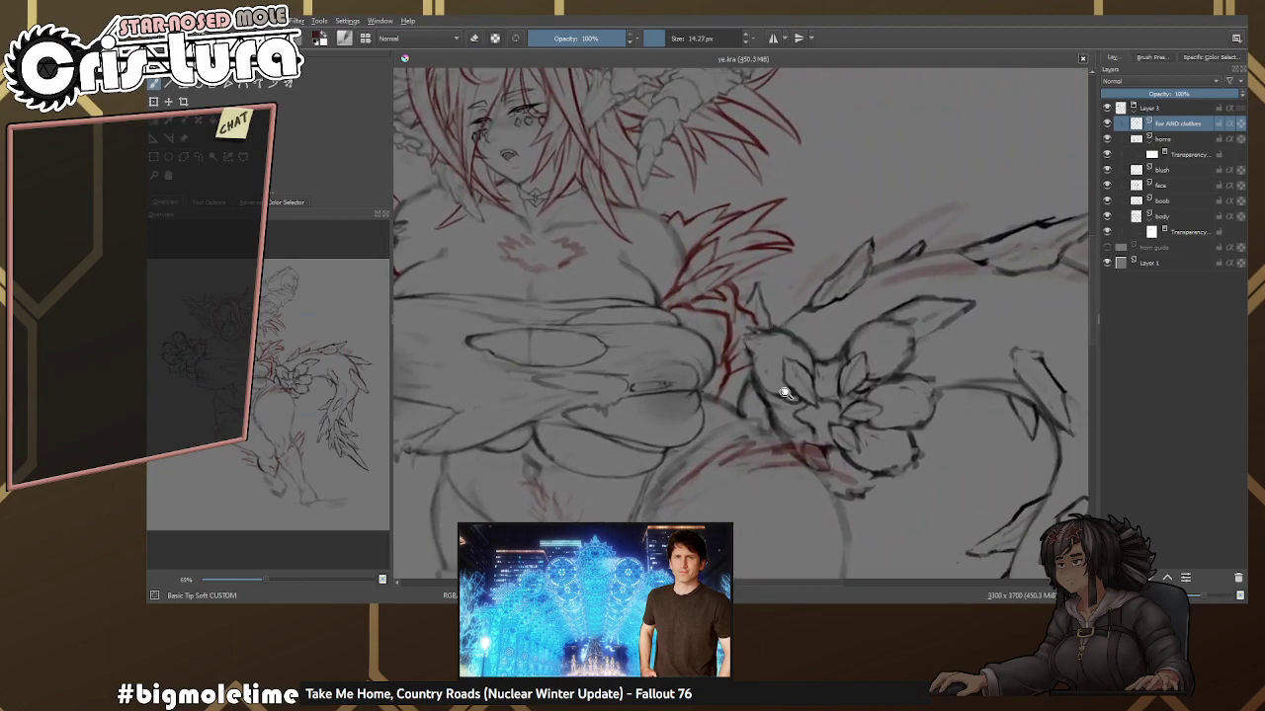
{"action": "scroll", "coordinate": [731, 321], "scroll_direction": "up", "scroll_amount": 1}
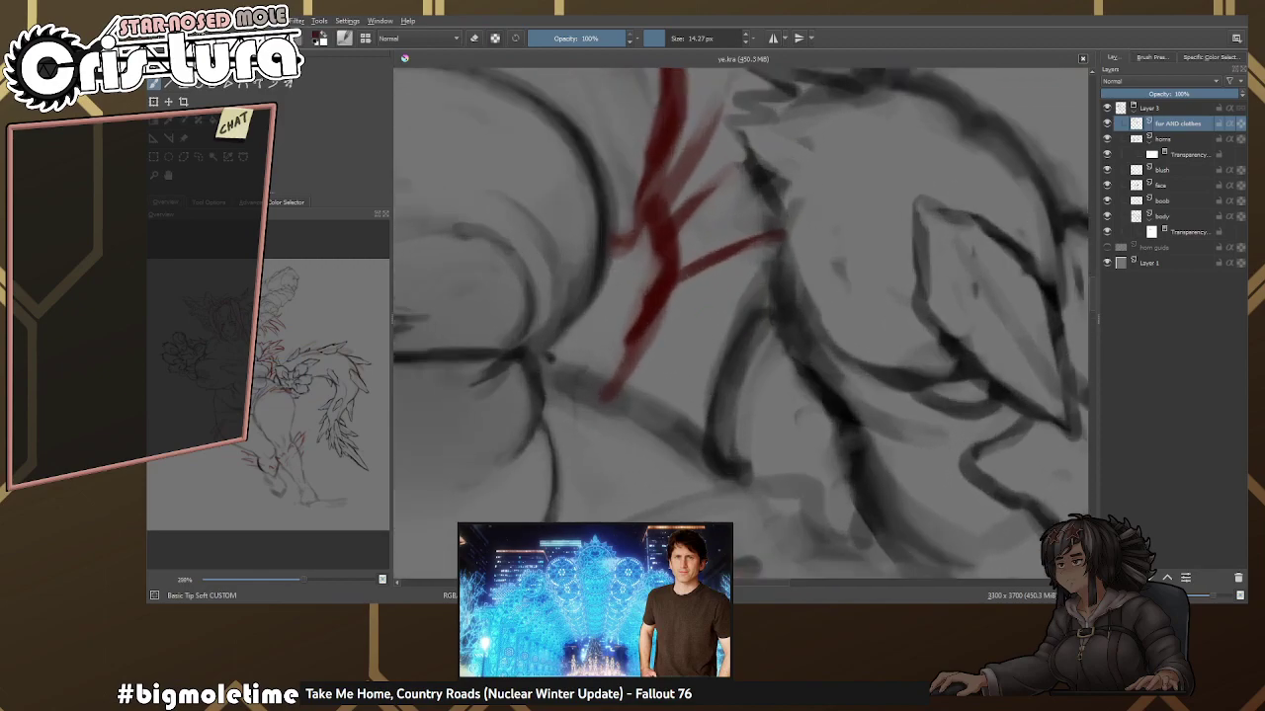
{"action": "left_click_drag", "start_coordinate": [659, 316], "coordinate": [608, 390]}
{"action": "key", "text": "e"}
{"action": "left_click_drag", "start_coordinate": [676, 276], "coordinate": [583, 364]}
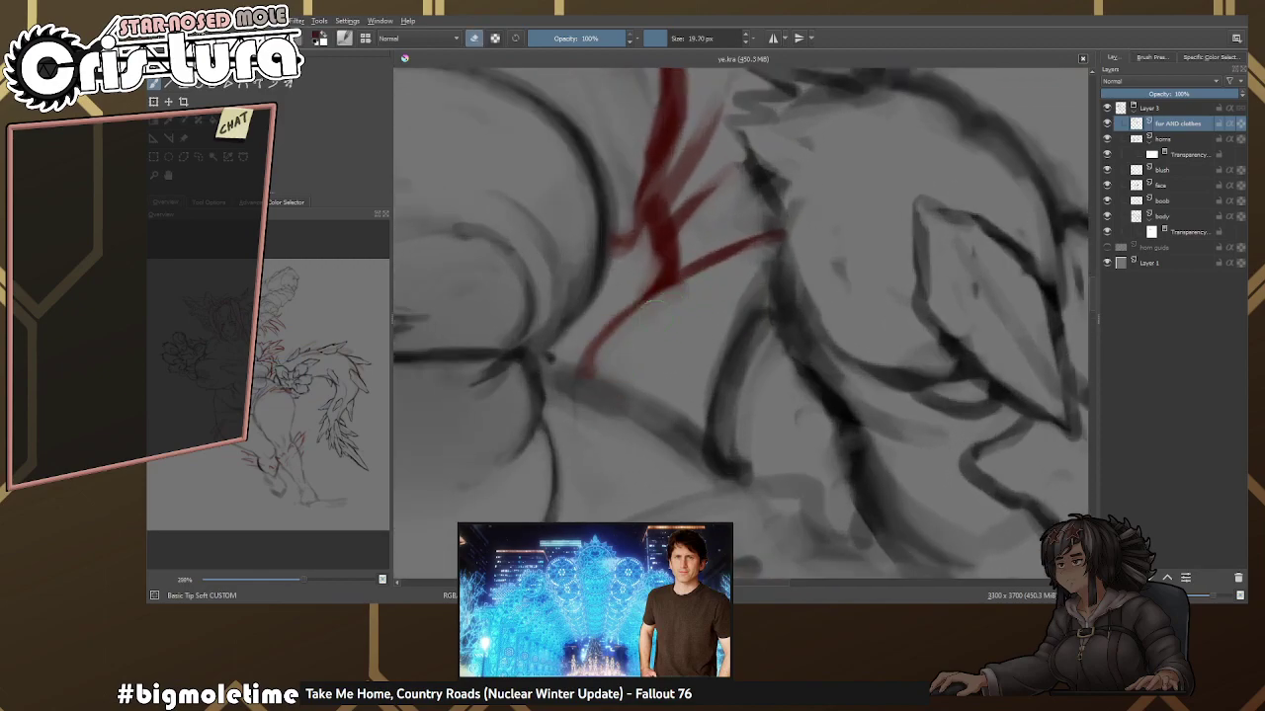
{"action": "left_click_drag", "start_coordinate": [660, 272], "coordinate": [573, 381]}
{"action": "key", "text": "e"}
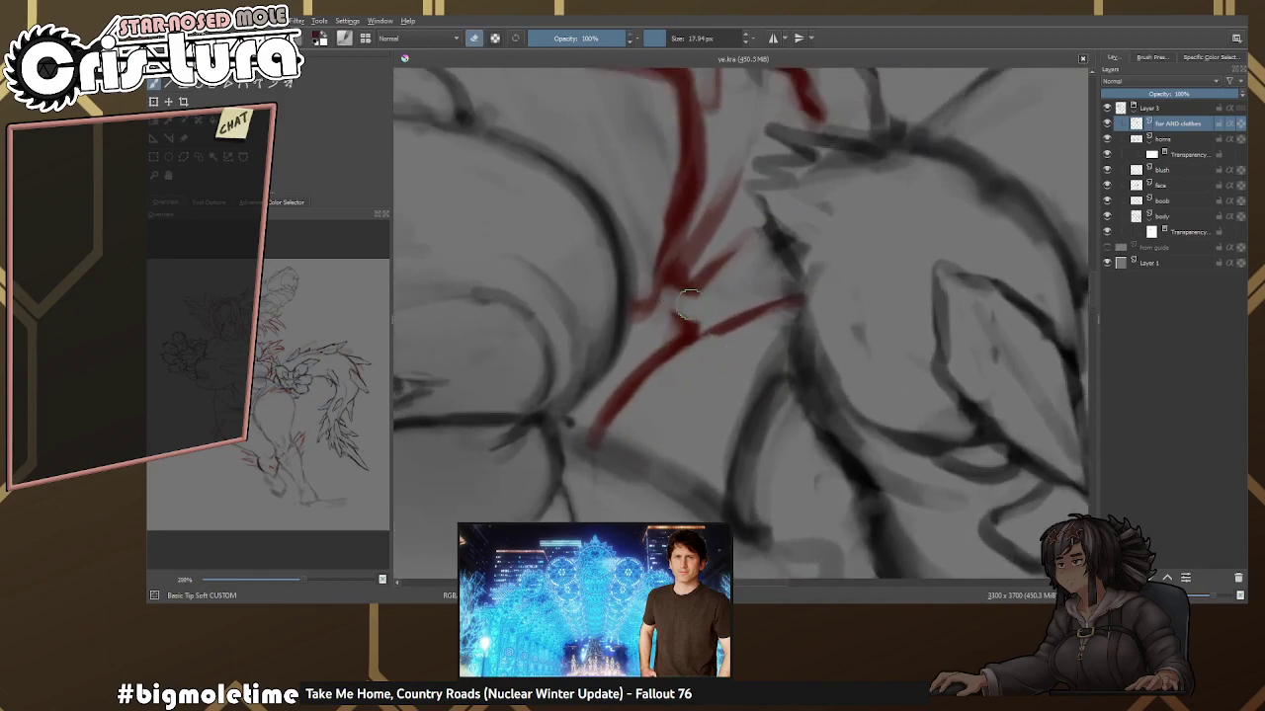
{"action": "scroll", "coordinate": [687, 293], "scroll_direction": "down", "scroll_amount": 2}
{"action": "left_click_drag", "start_coordinate": [707, 287], "coordinate": [686, 301]}
{"action": "key", "text": "e"}
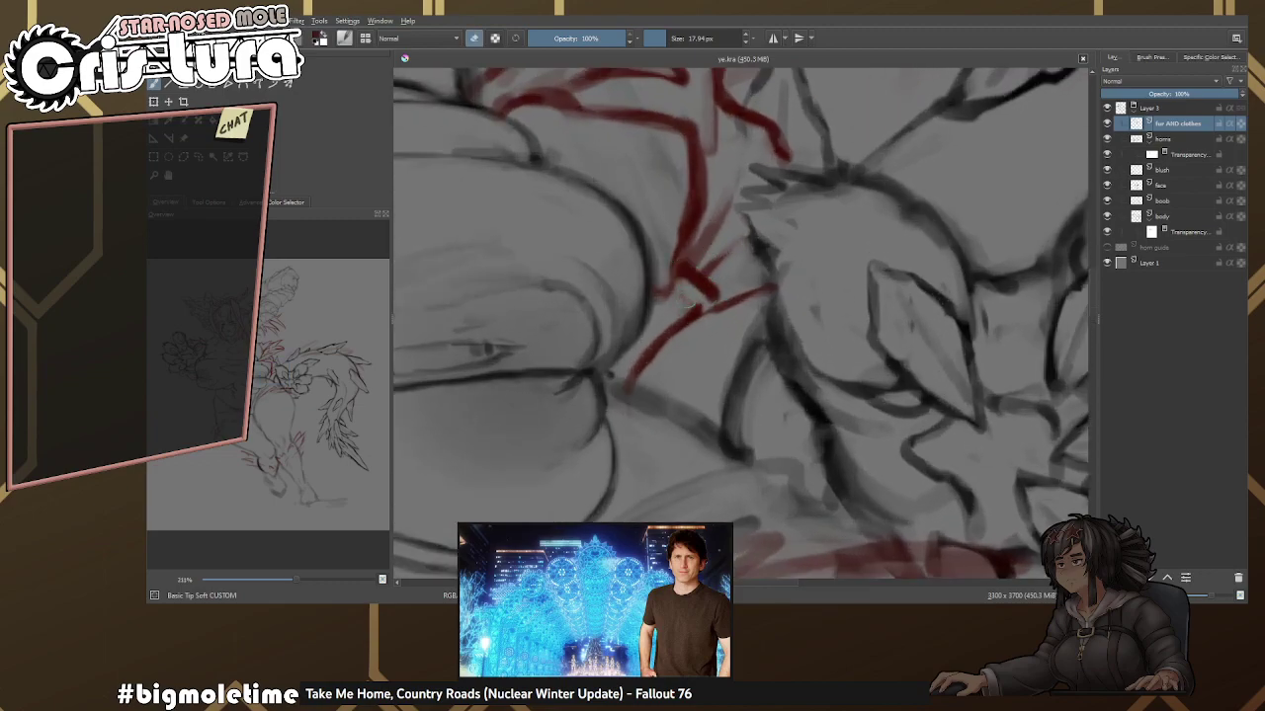
{"action": "scroll", "coordinate": [684, 262], "scroll_direction": "down", "scroll_amount": 1}
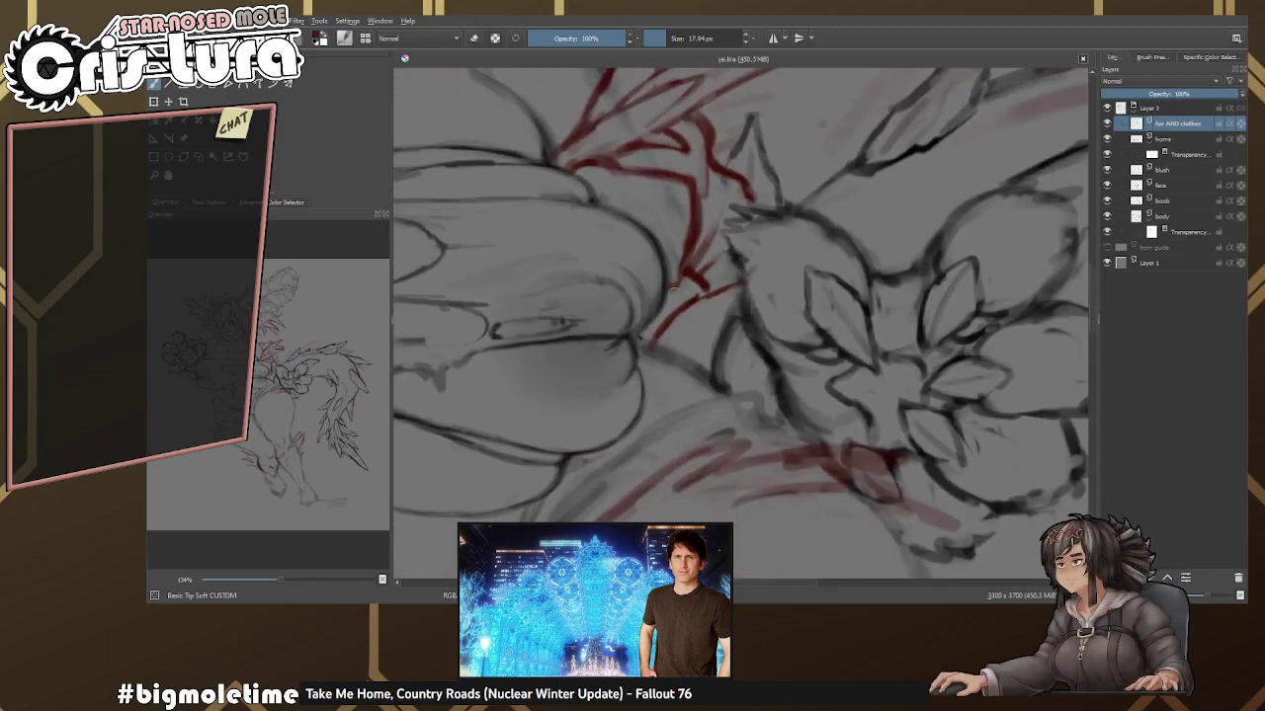
Extend the arm fur line's lower end down to the hip line at 17.94 px and add a short strand beside it.
{"action": "scroll", "coordinate": [673, 288], "scroll_direction": "up", "scroll_amount": 2}
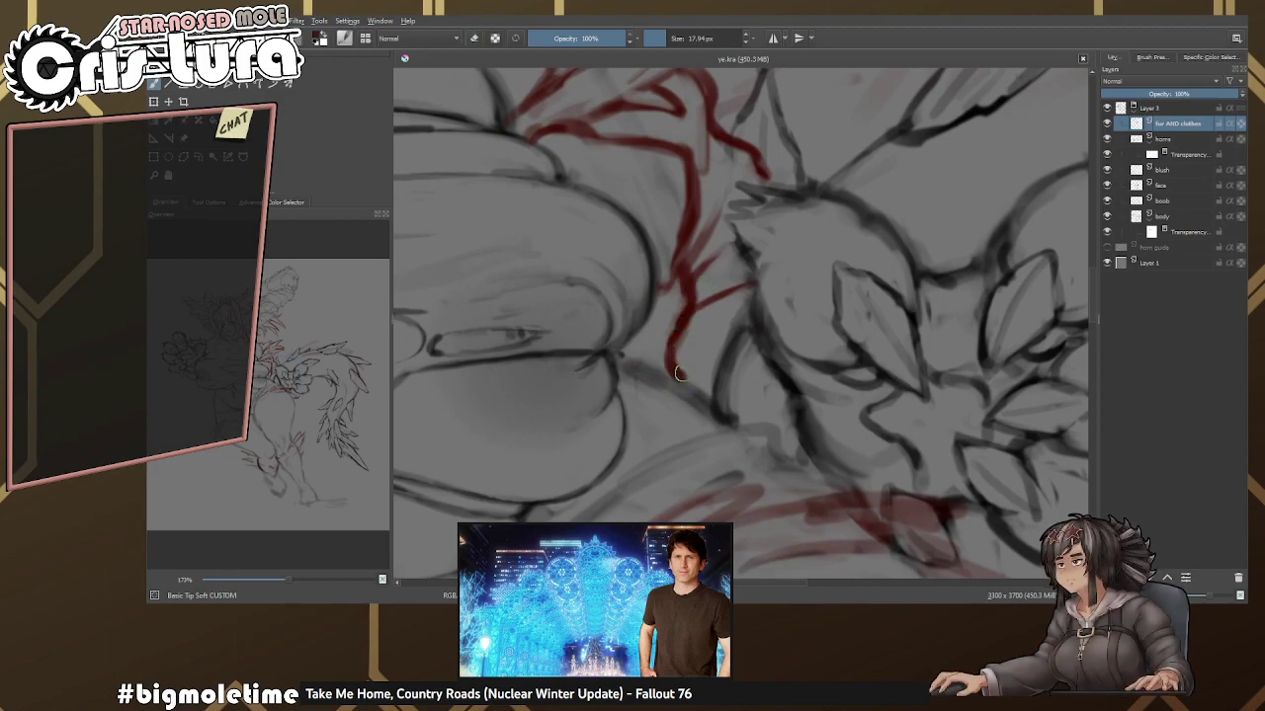
{"action": "scroll", "coordinate": [706, 296], "scroll_direction": "up", "scroll_amount": 2}
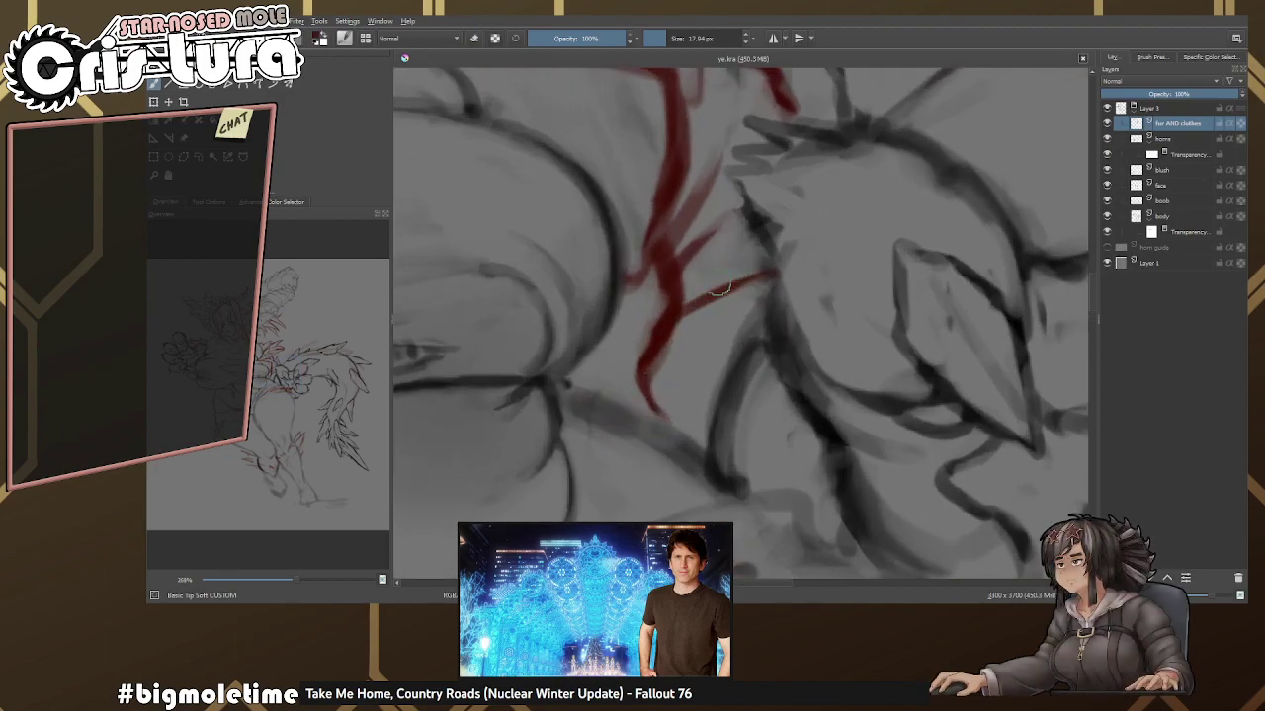
{"action": "left_click_drag", "start_coordinate": [647, 370], "coordinate": [674, 435]}
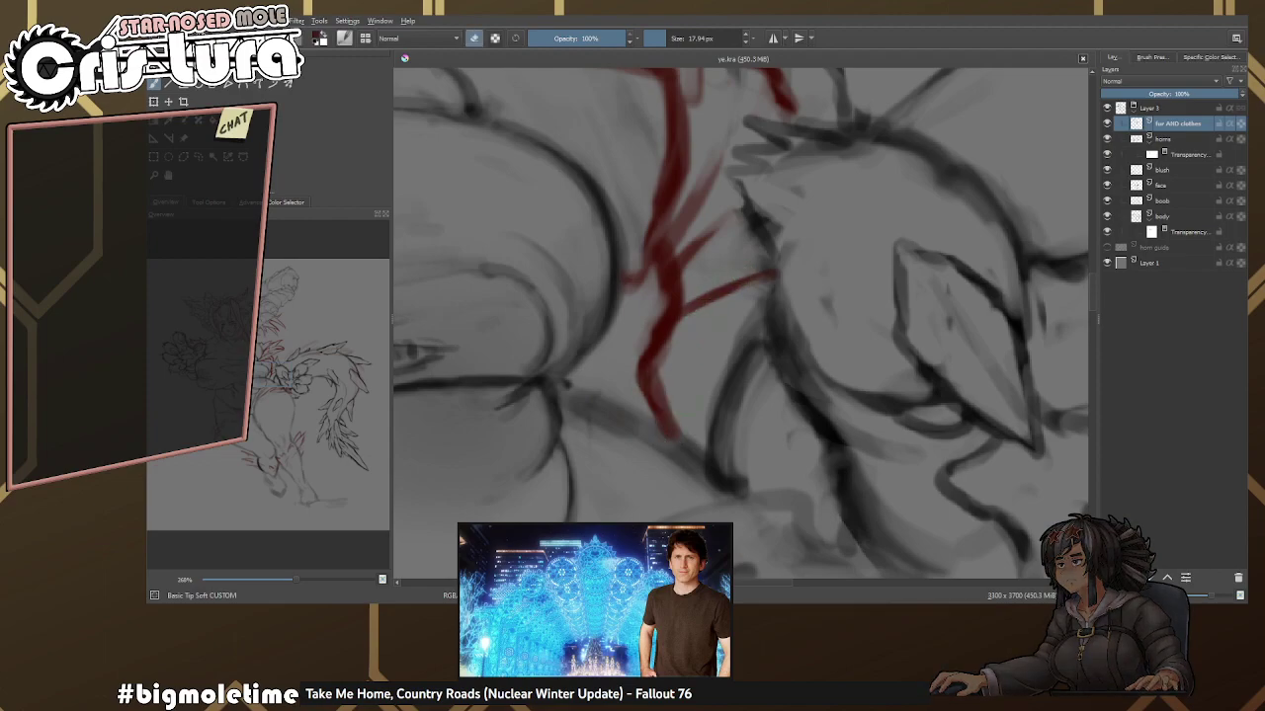
{"action": "left_click_drag", "start_coordinate": [695, 351], "coordinate": [684, 443]}
{"action": "key", "text": "e"}
{"action": "scroll", "coordinate": [747, 340], "scroll_direction": "down", "scroll_amount": 6}
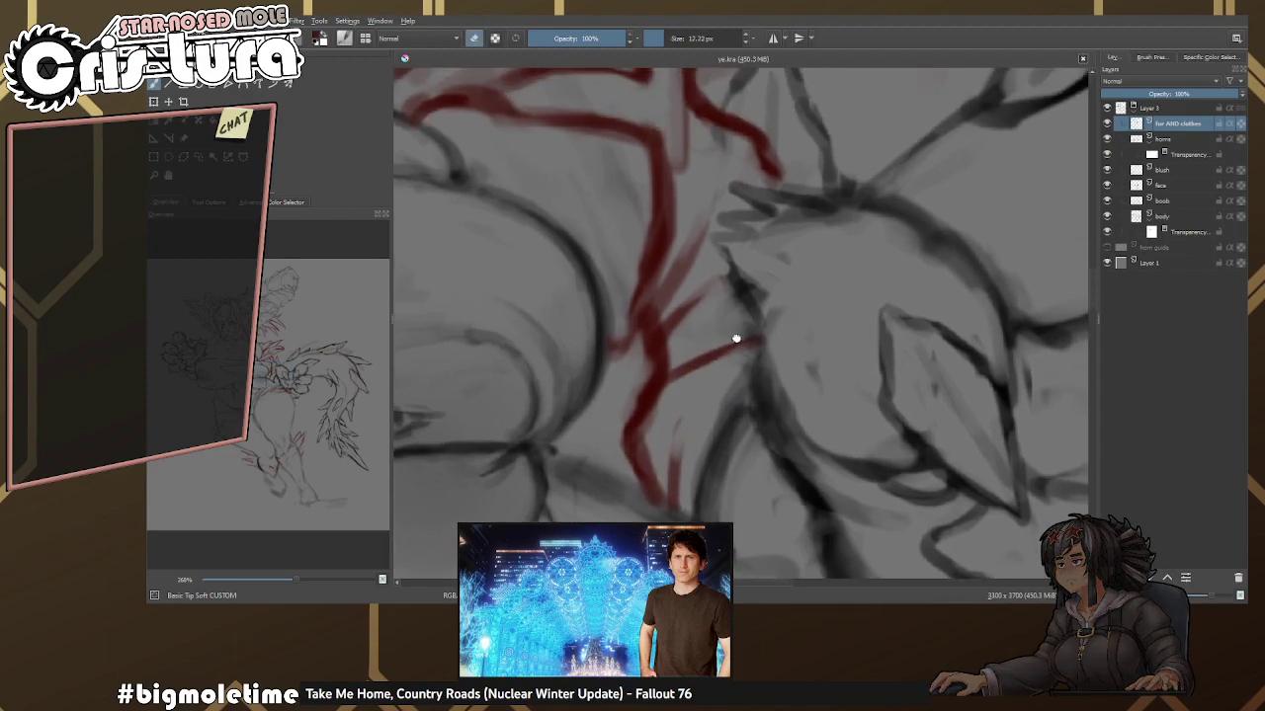
Erase along the lower section of the arm fur line above the hip with a 24.07 px eraser.
{"action": "key", "text": "e"}
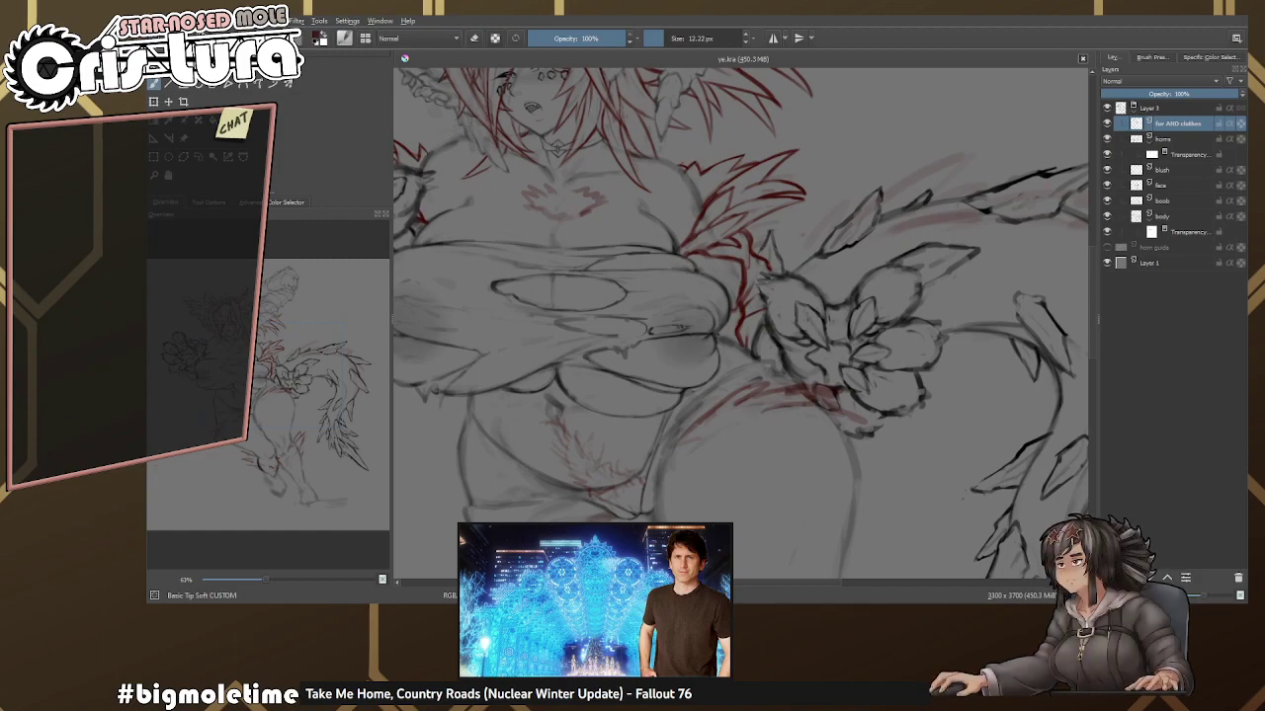
{"action": "scroll", "coordinate": [843, 340], "scroll_direction": "up", "scroll_amount": 6}
{"action": "key", "text": "e"}
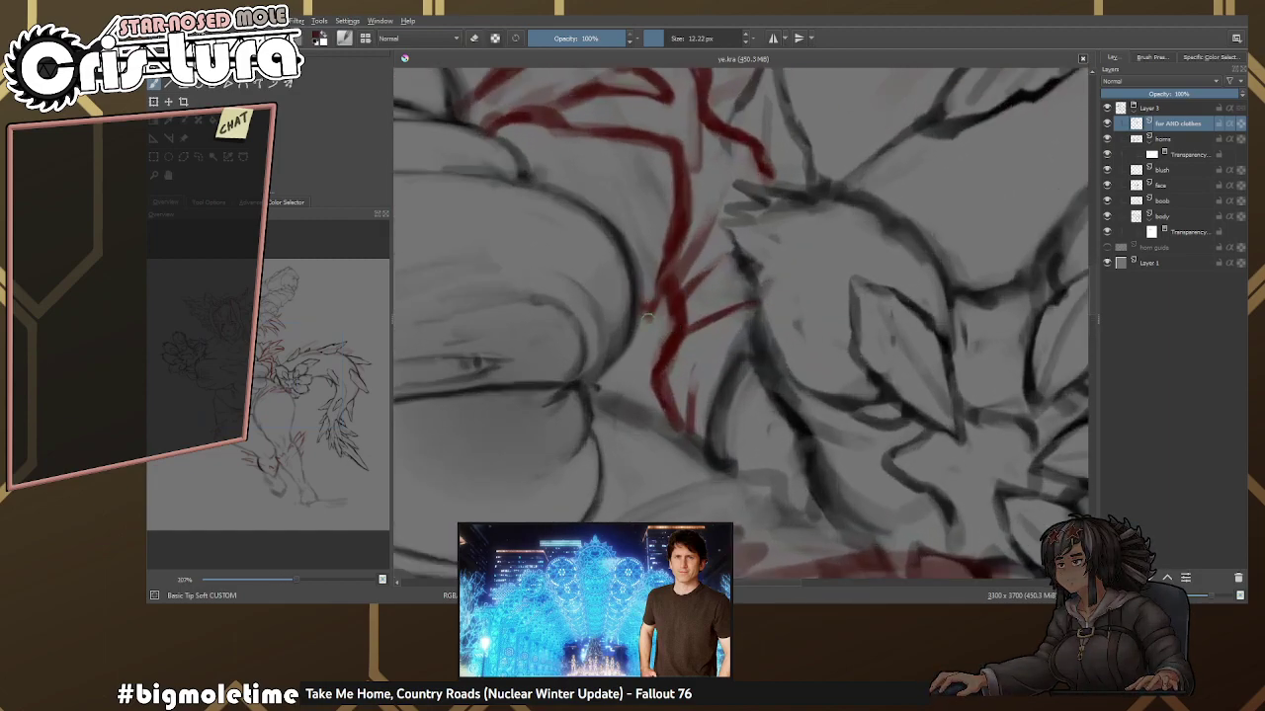
{"action": "left_click_drag", "start_coordinate": [677, 321], "coordinate": [729, 302]}
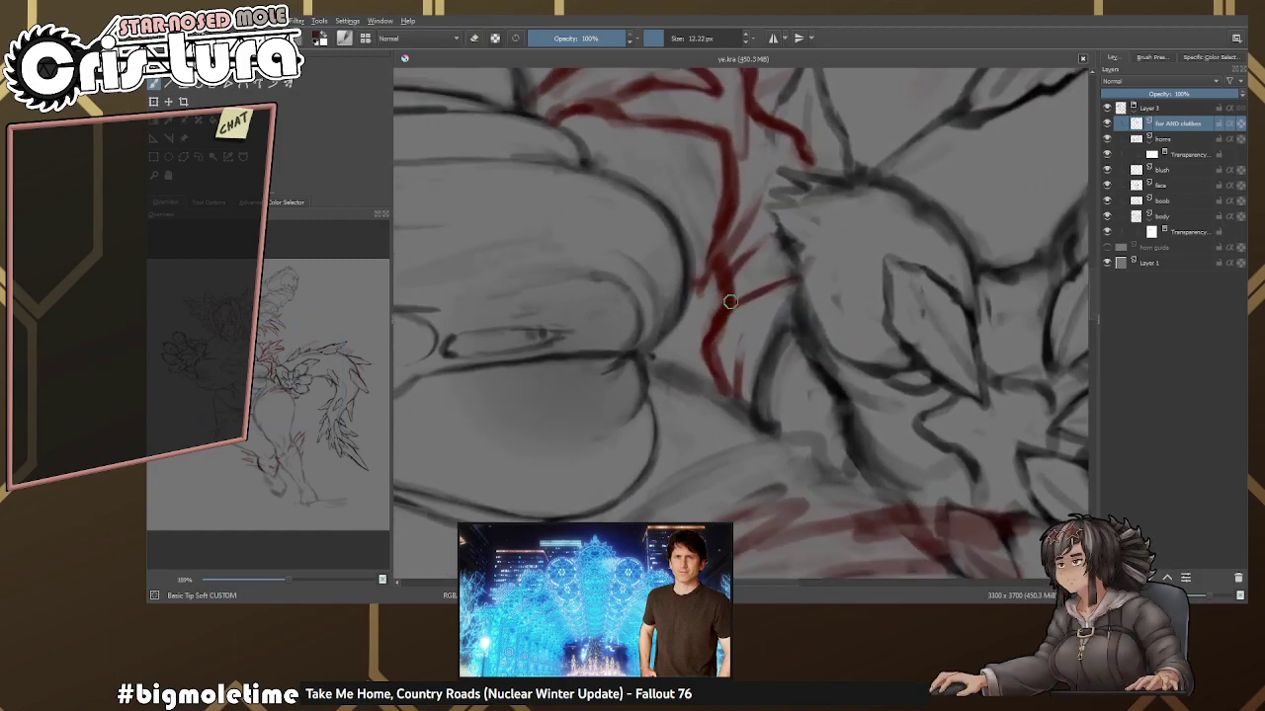
{"action": "scroll", "coordinate": [729, 301], "scroll_direction": "up", "scroll_amount": 2}
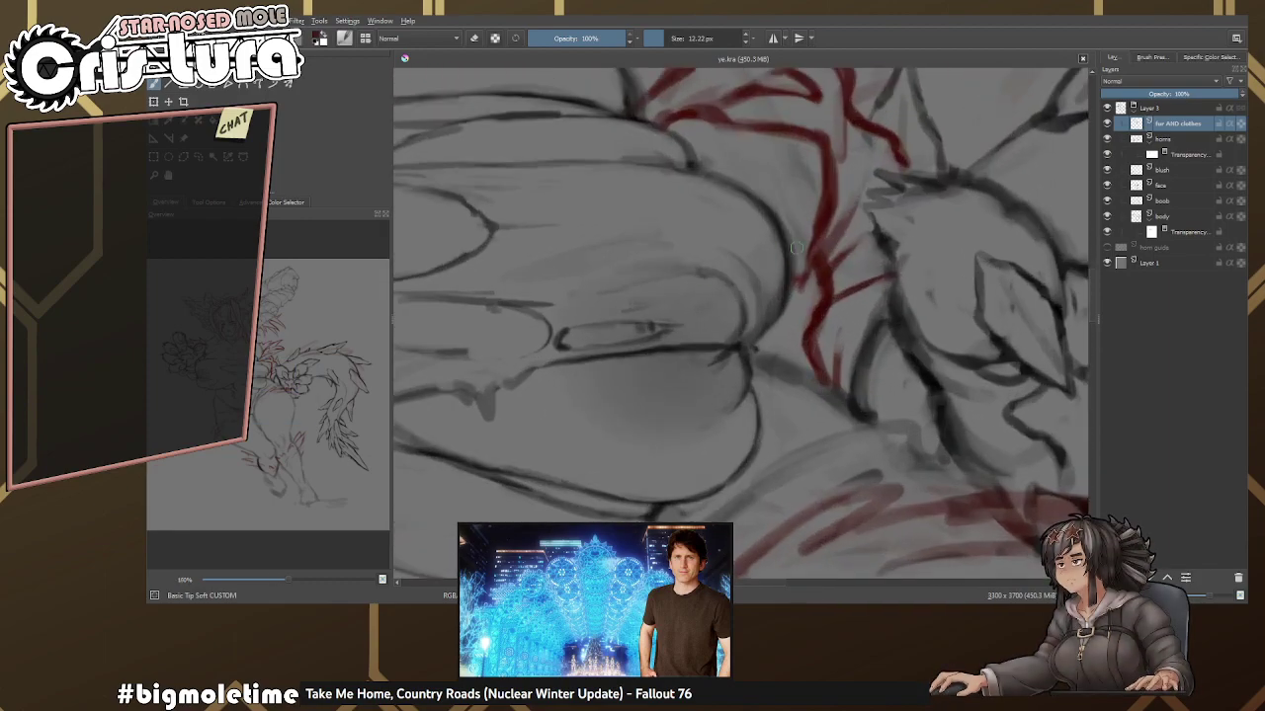
{"action": "scroll", "coordinate": [728, 282], "scroll_direction": "up", "scroll_amount": 3}
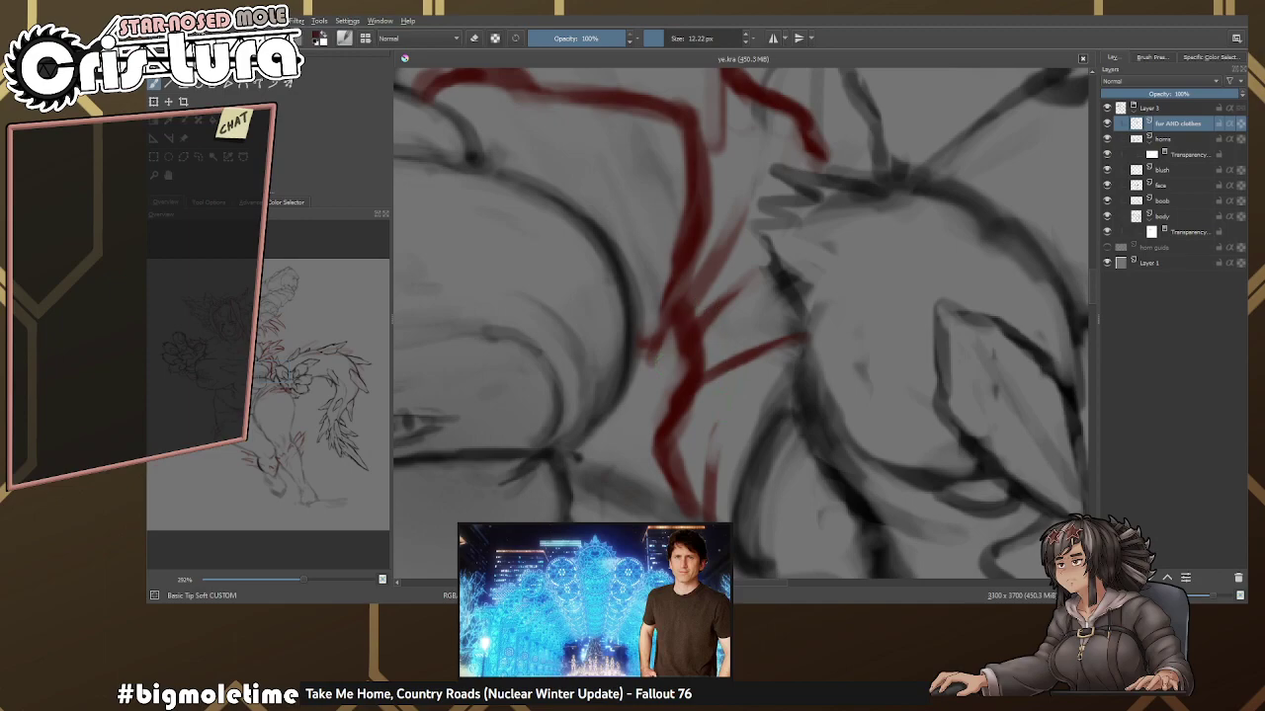
{"action": "scroll", "coordinate": [688, 409], "scroll_direction": "down", "scroll_amount": 2}
{"action": "key", "text": "bracketright"}
{"action": "key", "text": "bracketright"}
{"action": "key", "text": "bracketright"}
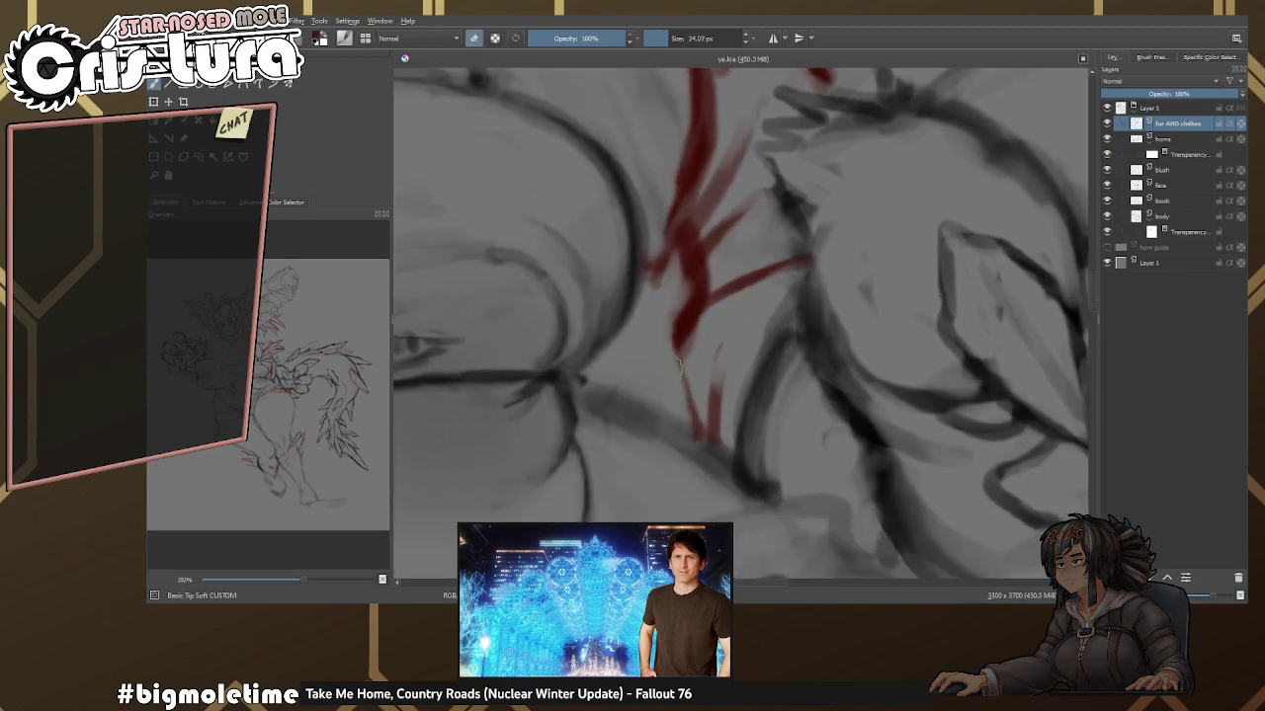
{"action": "mouse_move", "coordinate": [688, 340]}
{"action": "left_mouse_down"}
{"action": "mouse_move", "coordinate": [732, 420]}
{"action": "mouse_move", "coordinate": [722, 435]}
{"action": "mouse_move", "coordinate": [713, 348]}
{"action": "mouse_move", "coordinate": [726, 367]}
{"action": "mouse_move", "coordinate": [684, 387]}
{"action": "left_mouse_up"}
Redraw the arm fur line's lower end slanting toward the lowered hand and join it to the short strand at the hip.
{"action": "key", "text": "bracketleft"}
{"action": "key", "text": "bracketleft"}
{"action": "key", "text": "bracketleft"}
{"action": "scroll", "coordinate": [711, 398], "scroll_direction": "down", "scroll_amount": 3}
{"action": "key", "text": "e"}
{"action": "scroll", "coordinate": [698, 340], "scroll_direction": "up", "scroll_amount": 3}
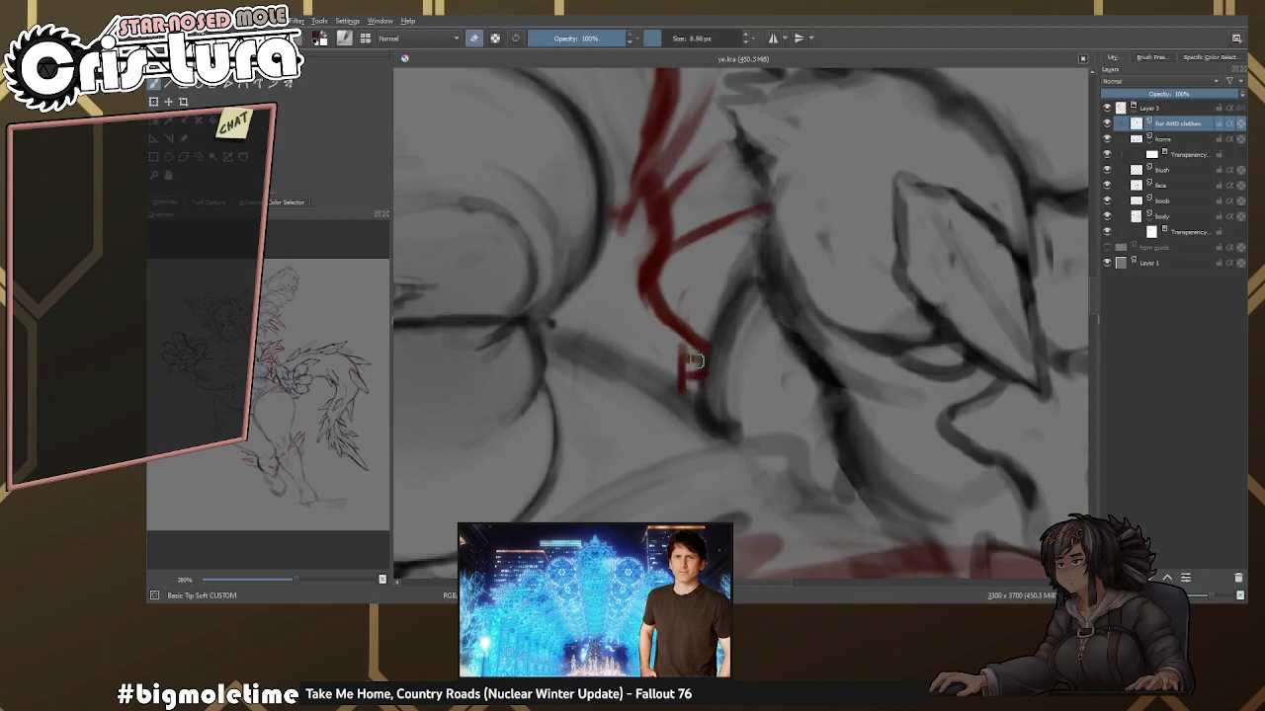
{"action": "key", "text": "e"}
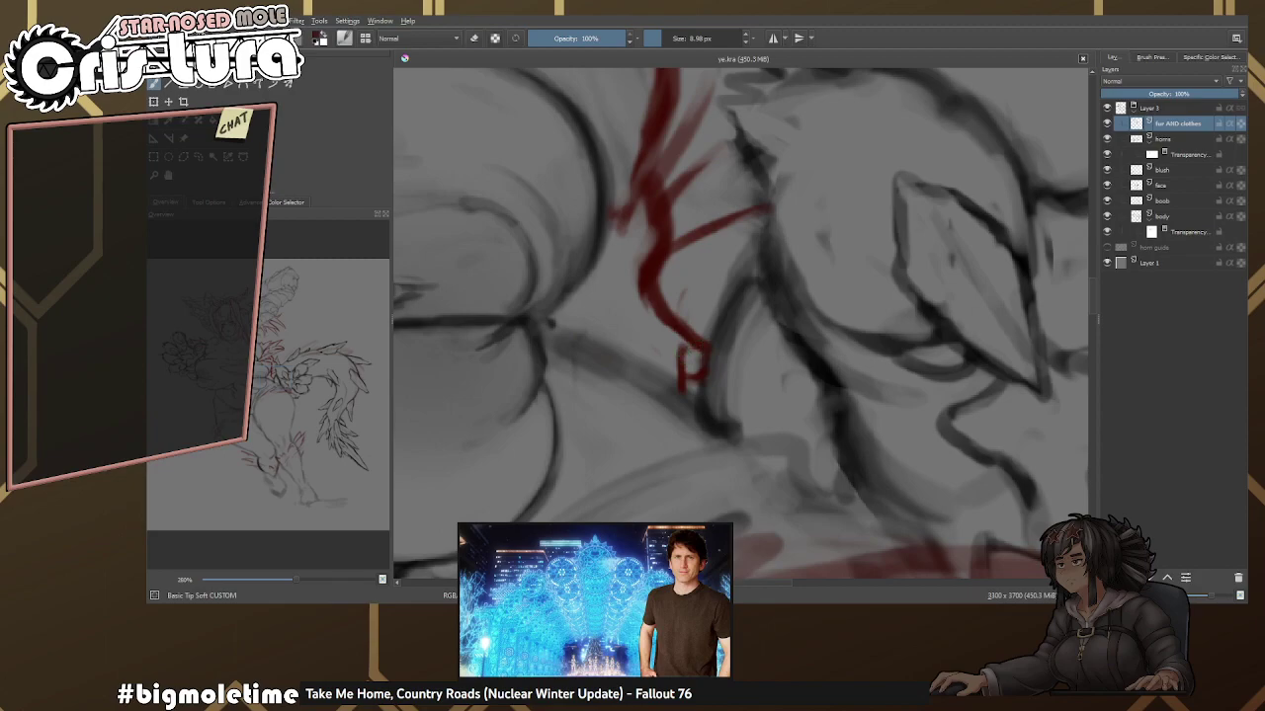
{"action": "scroll", "coordinate": [666, 333], "scroll_direction": "down", "scroll_amount": 5}
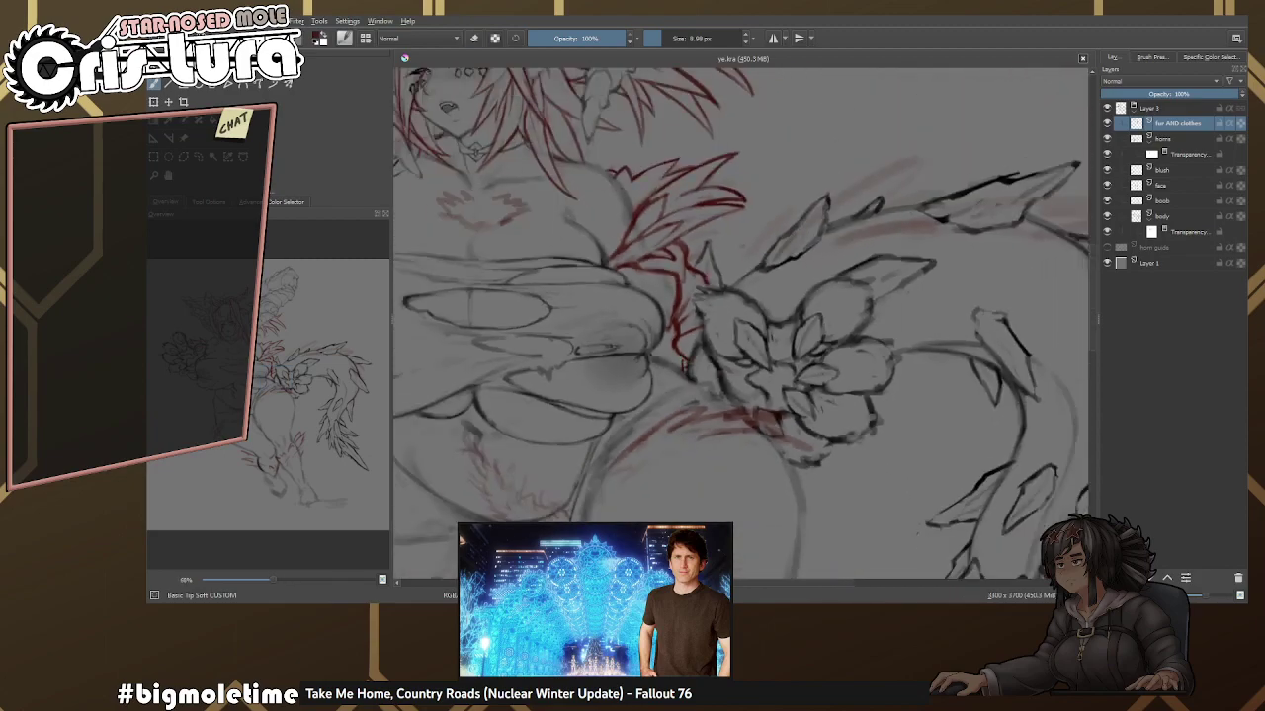
Add a short dark red stroke where the hip line meets the chest outline and trim its end at 15.42 px.
{"action": "scroll", "coordinate": [682, 361], "scroll_direction": "up", "scroll_amount": 5}
{"action": "scroll", "coordinate": [680, 332], "scroll_direction": "up", "scroll_amount": 1}
{"action": "left_click_drag", "start_coordinate": [571, 407], "coordinate": [612, 395]}
{"action": "key", "text": "e"}
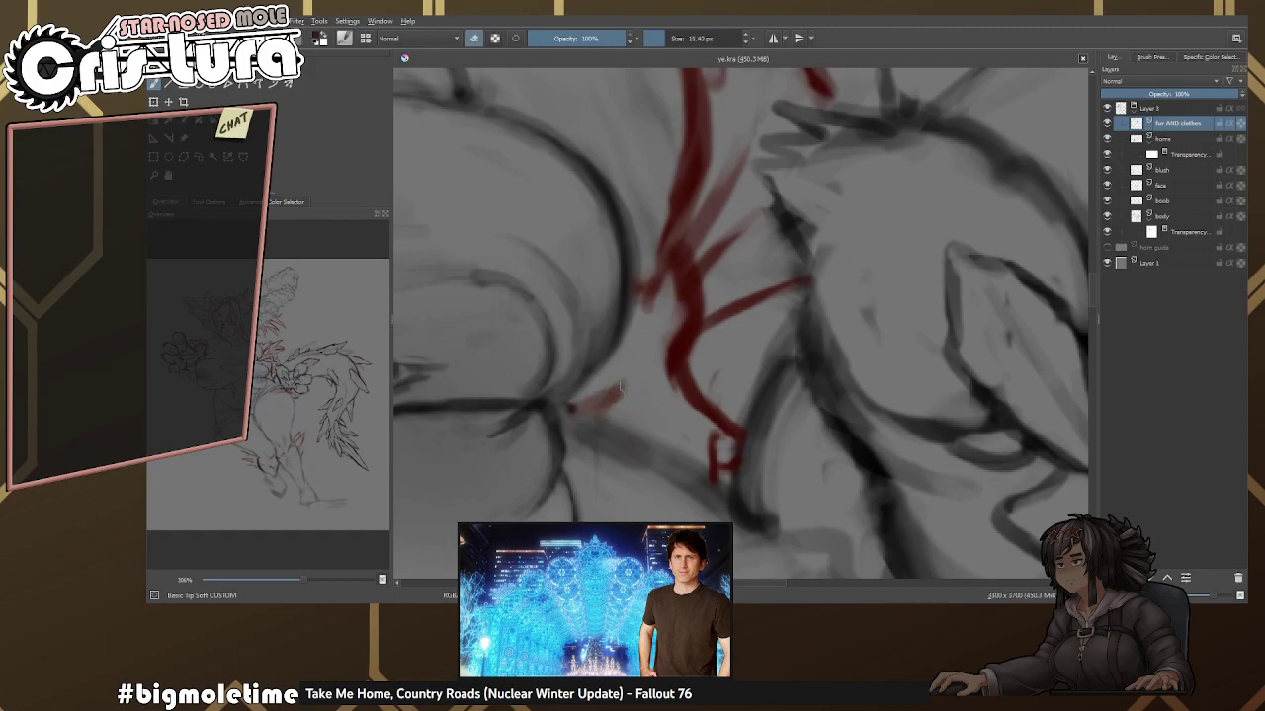
{"action": "scroll", "coordinate": [691, 375], "scroll_direction": "down", "scroll_amount": 8}
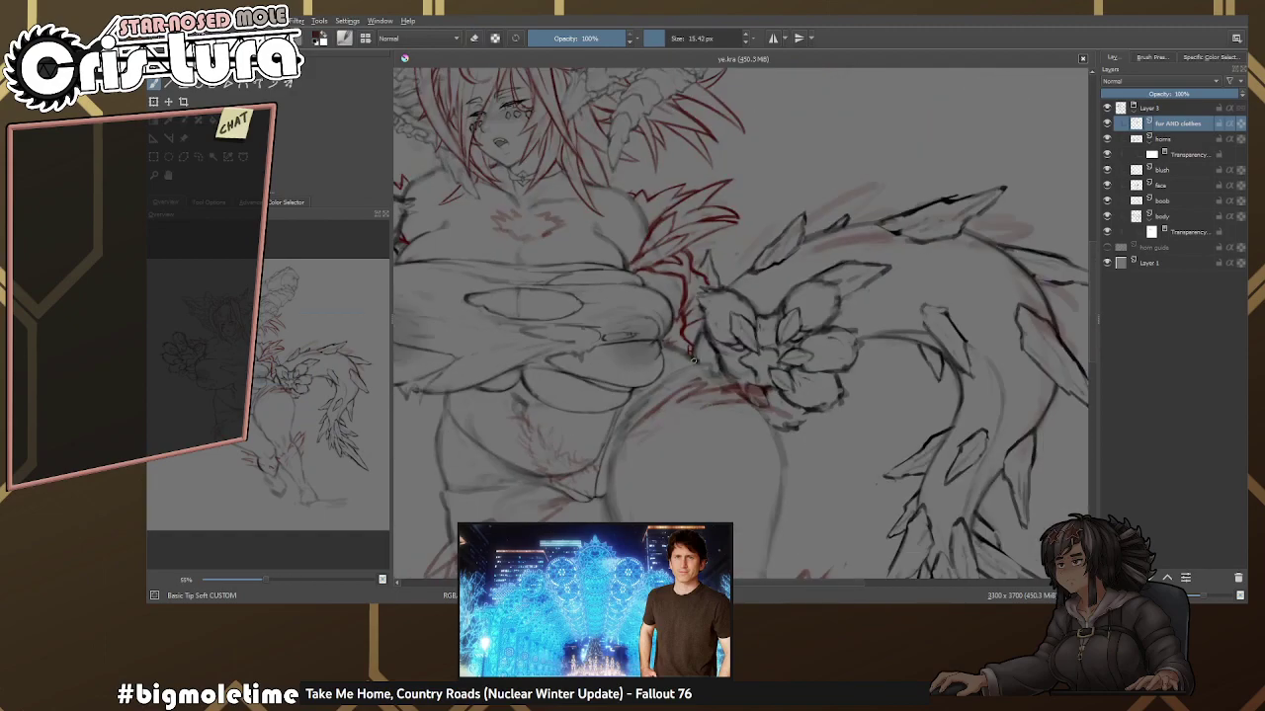
{"action": "key", "text": "e"}
Examine the raised hand, its wrist lines and the surrounding dark red fur against the chest outline.
{"action": "left_click_drag", "start_coordinate": [752, 315], "coordinate": [778, 321]}
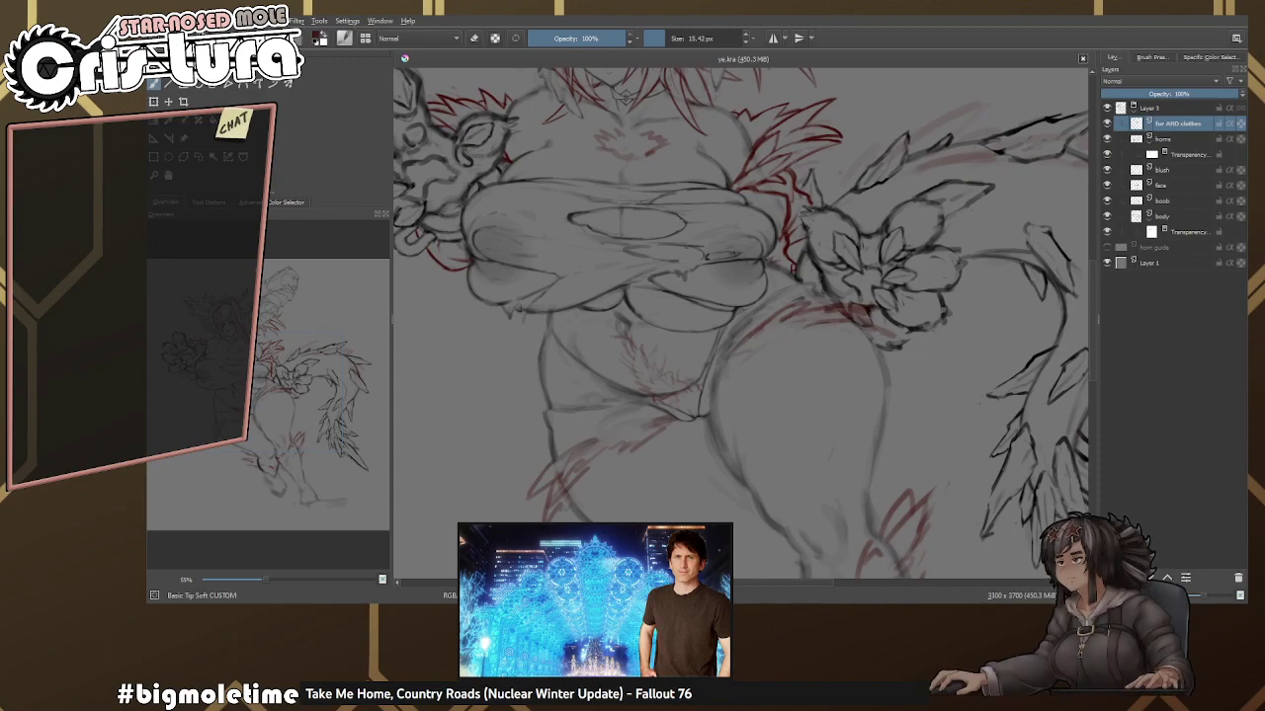
{"action": "scroll", "coordinate": [525, 203], "scroll_direction": "up", "scroll_amount": 6}
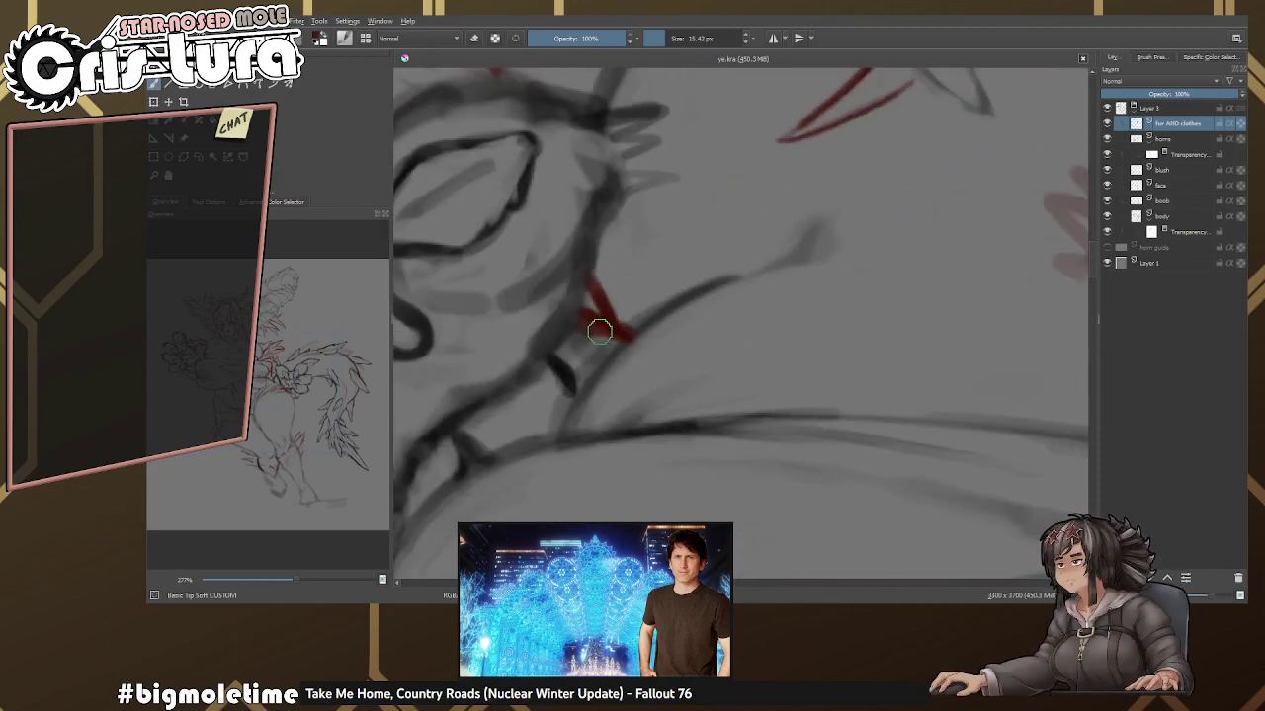
{"action": "scroll", "coordinate": [598, 330], "scroll_direction": "down", "scroll_amount": 3}
{"action": "scroll", "coordinate": [665, 317], "scroll_direction": "up", "scroll_amount": 3}
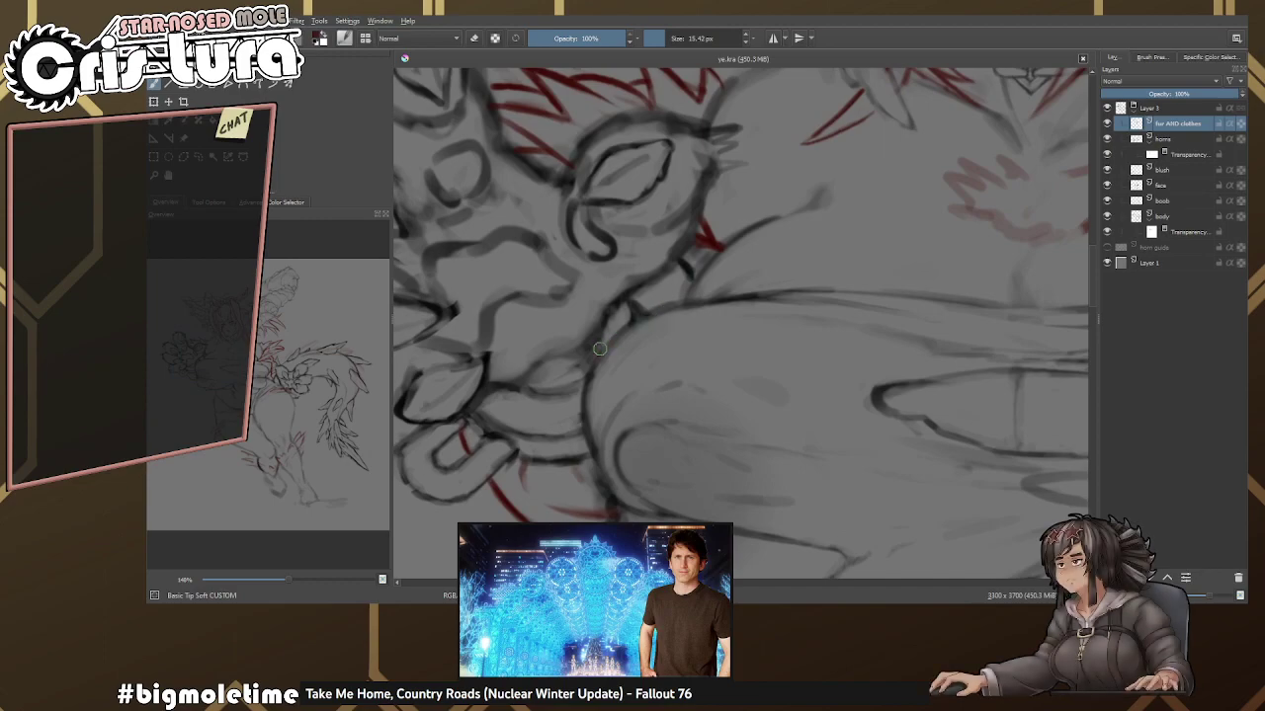
{"action": "scroll", "coordinate": [637, 294], "scroll_direction": "down", "scroll_amount": 3}
{"action": "scroll", "coordinate": [652, 301], "scroll_direction": "up", "scroll_amount": 3}
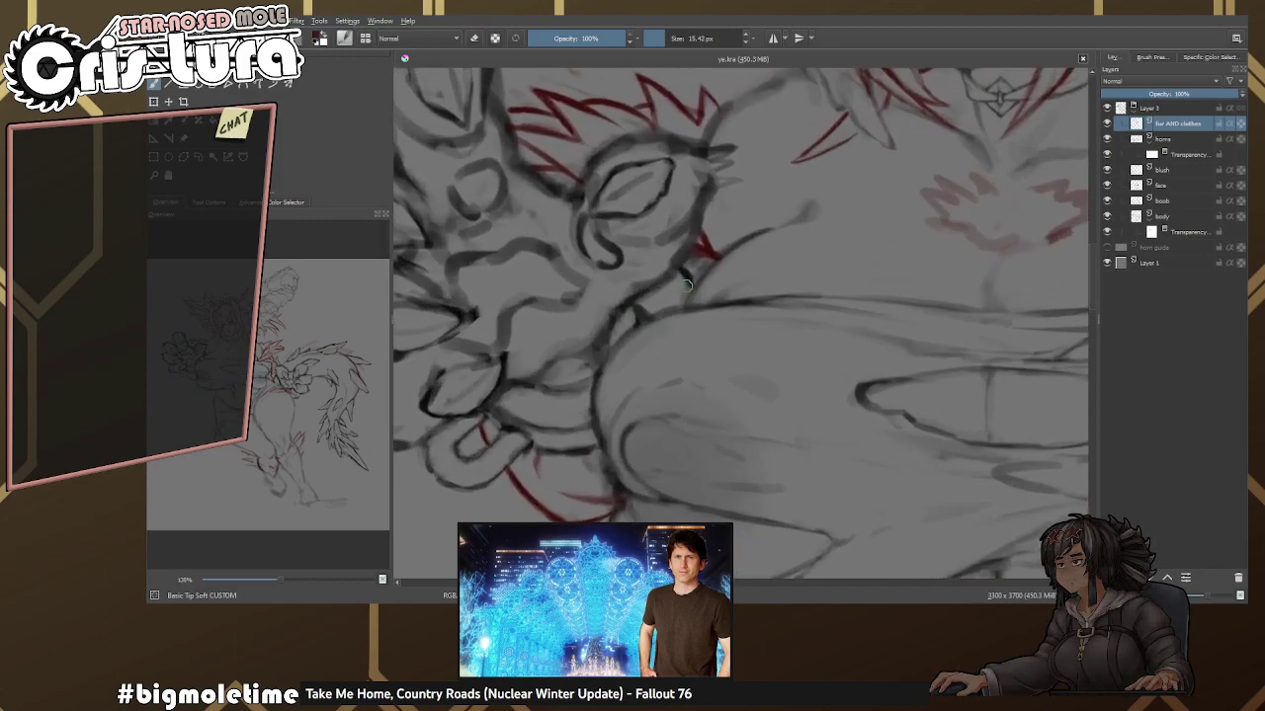
{"action": "scroll", "coordinate": [692, 306], "scroll_direction": "down", "scroll_amount": 3}
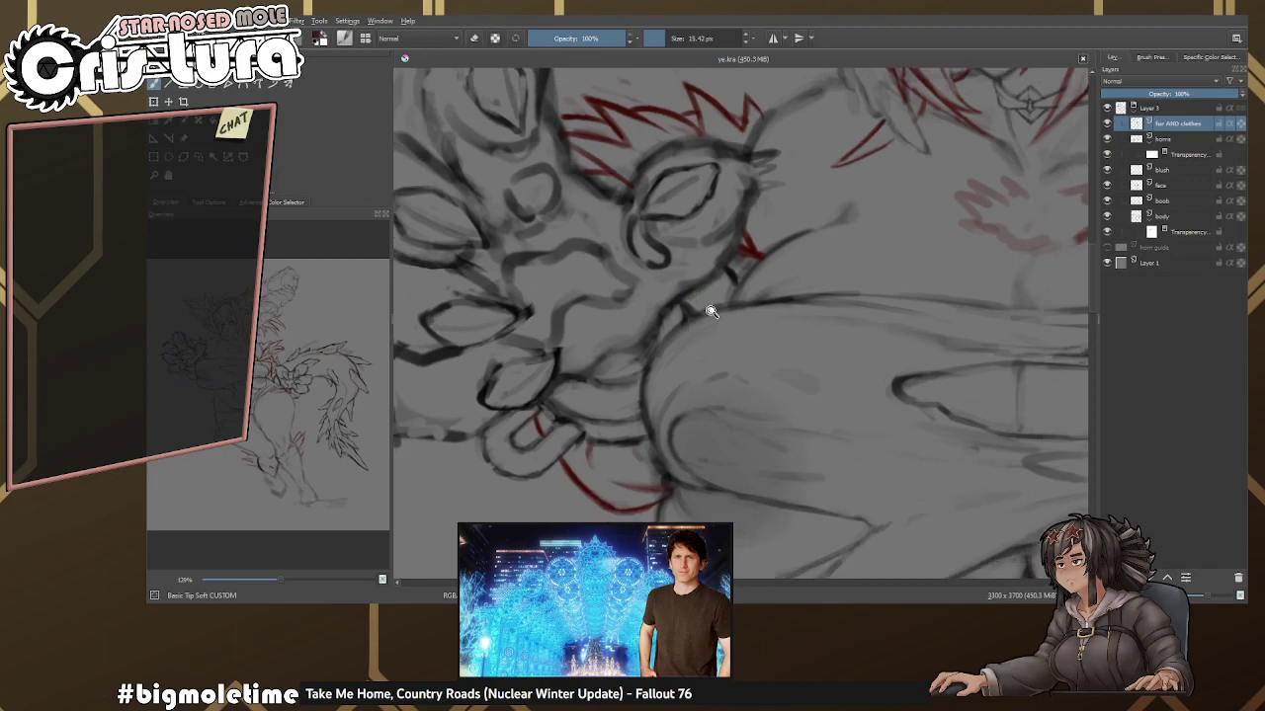
{"action": "scroll", "coordinate": [701, 297], "scroll_direction": "up", "scroll_amount": 3}
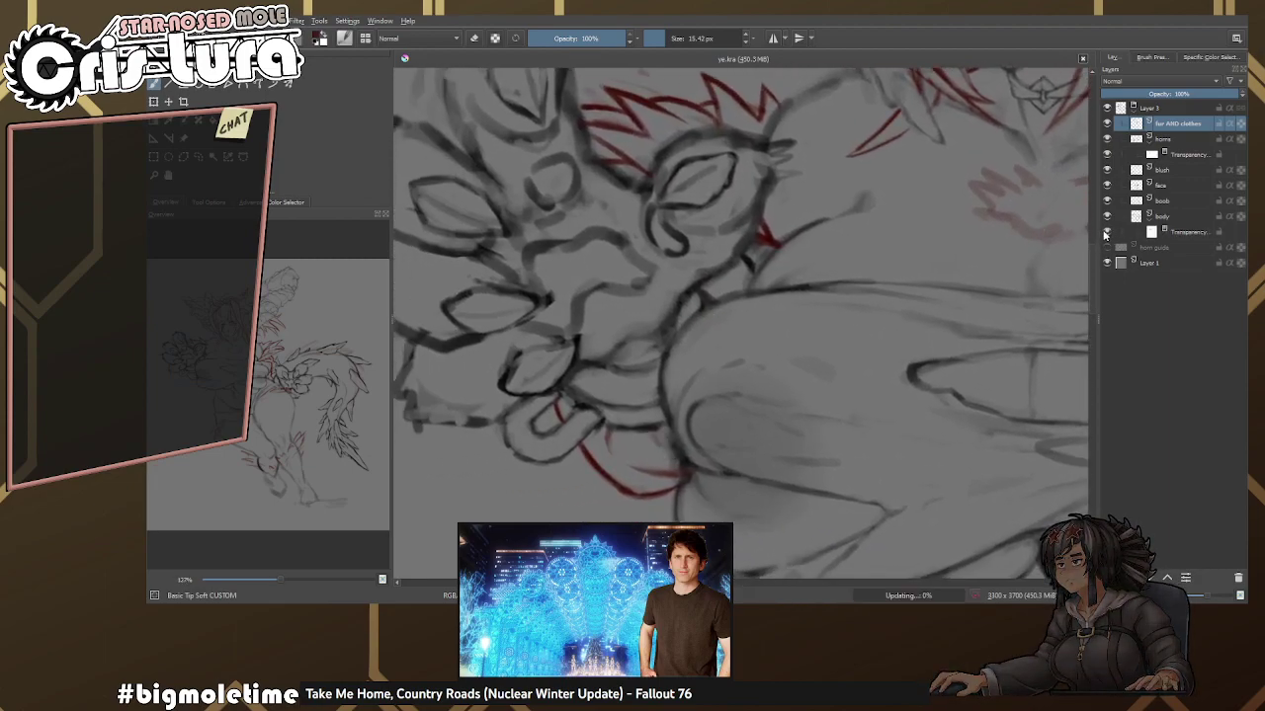
{"action": "scroll", "coordinate": [873, 271], "scroll_direction": "down", "scroll_amount": 1}
{"action": "scroll", "coordinate": [873, 272], "scroll_direction": "down", "scroll_amount": 3}
{"action": "scroll", "coordinate": [690, 292], "scroll_direction": "up", "scroll_amount": 4}
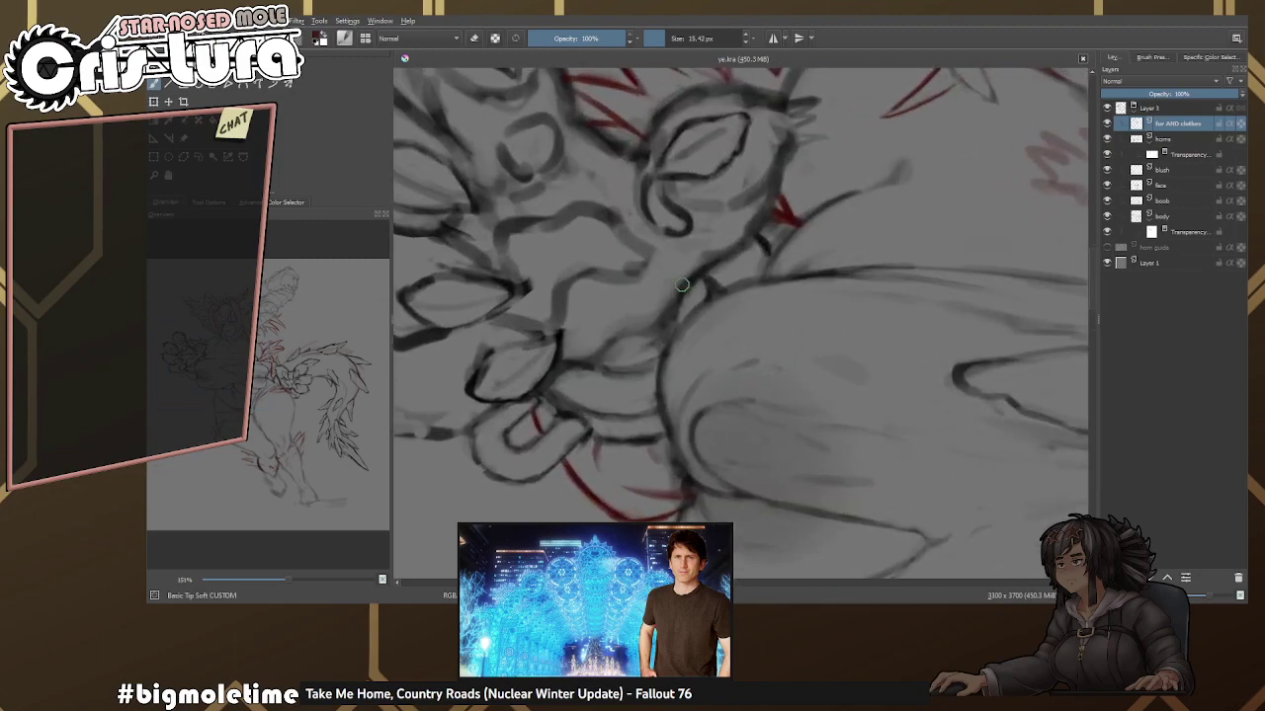
{"action": "scroll", "coordinate": [689, 293], "scroll_direction": "up", "scroll_amount": 2}
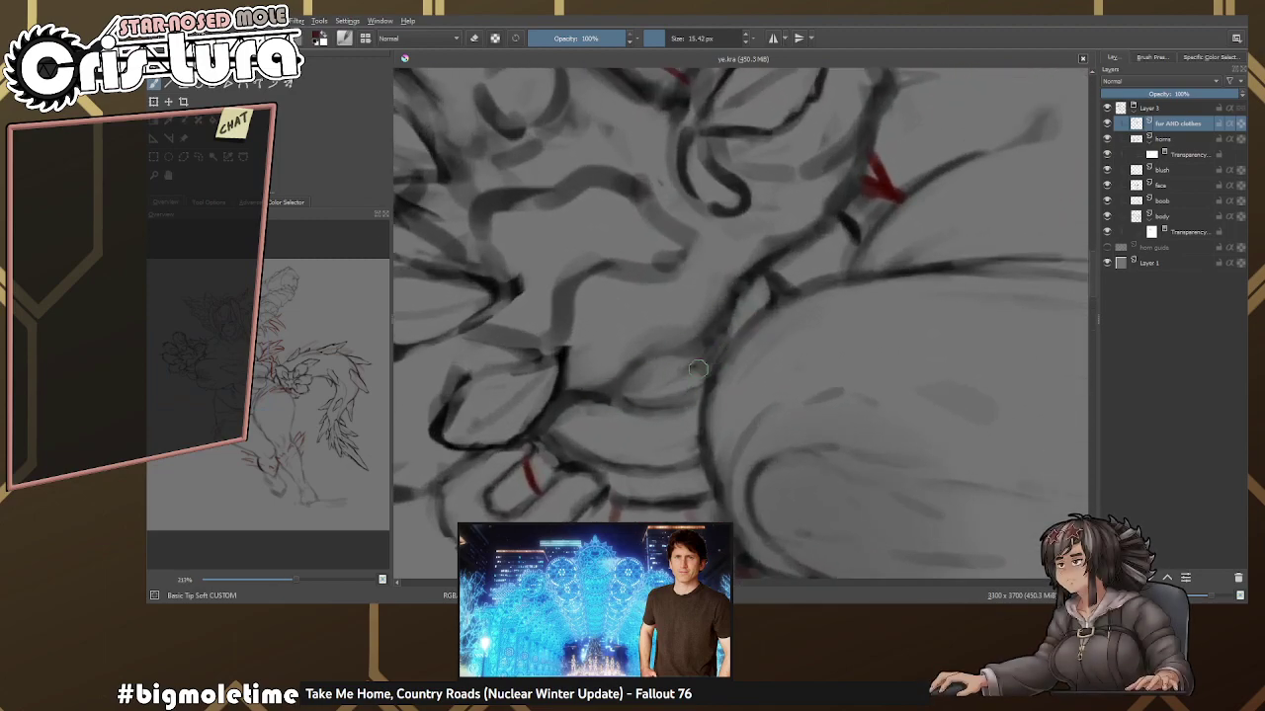
{"action": "left_click_drag", "start_coordinate": [776, 284], "coordinate": [741, 299]}
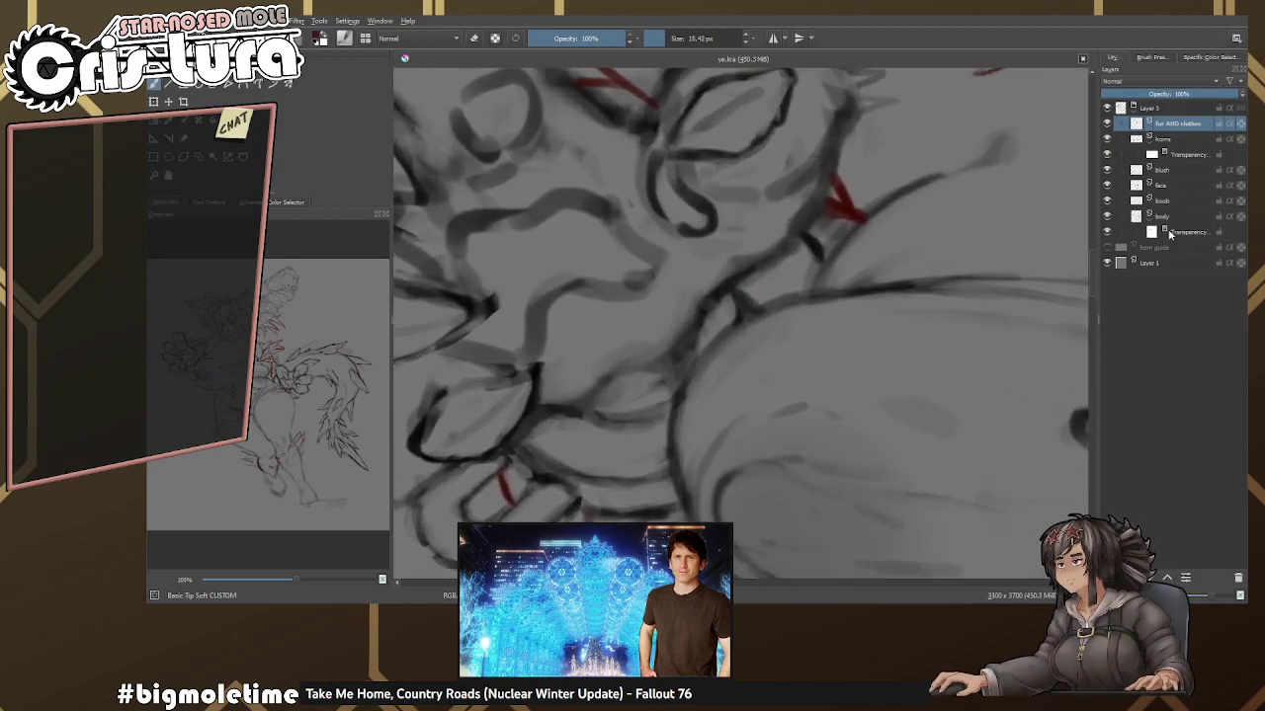
On the body layer, erase around the short line joining the raised hand to the chest outline at 12.79 px.
{"action": "left_click", "coordinate": [1164, 216]}
{"action": "scroll", "coordinate": [672, 352], "scroll_direction": "up", "scroll_amount": 1}
{"action": "right_click", "coordinate": [672, 352]}
{"action": "scroll", "coordinate": [769, 293], "scroll_direction": "up", "scroll_amount": 1}
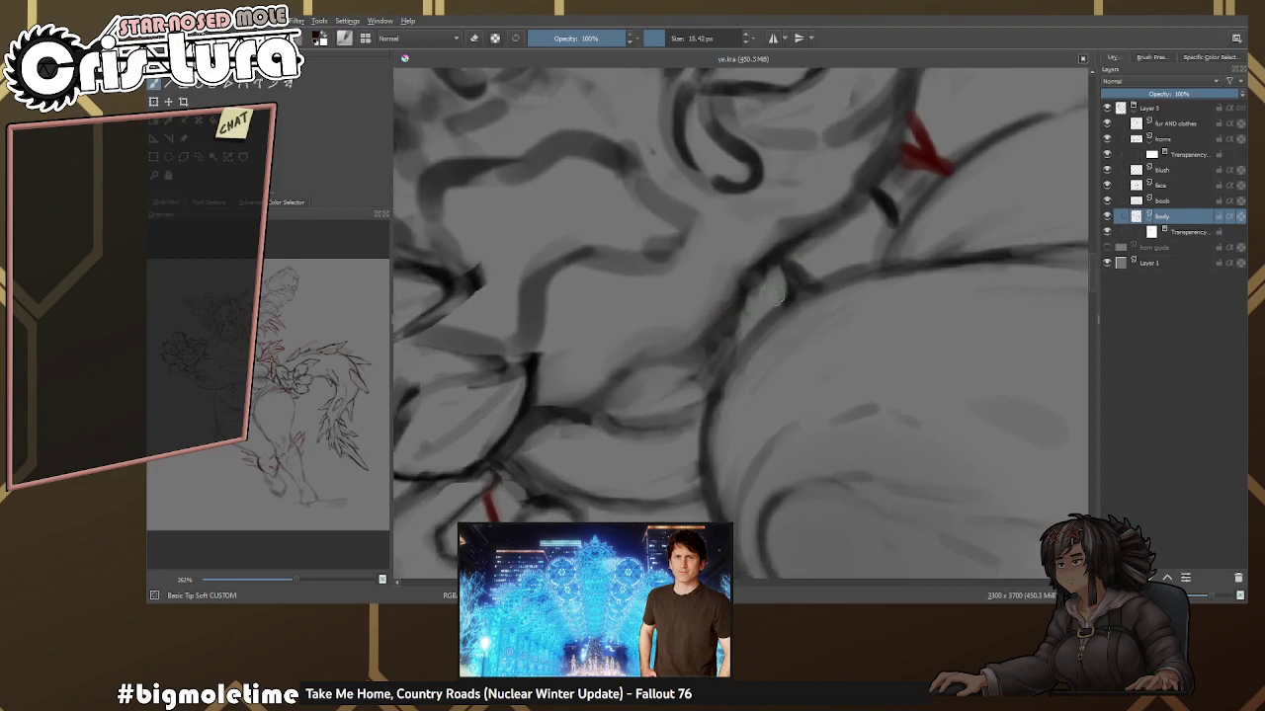
{"action": "key", "text": "e"}
{"action": "left_click_drag", "start_coordinate": [786, 254], "coordinate": [811, 285]}
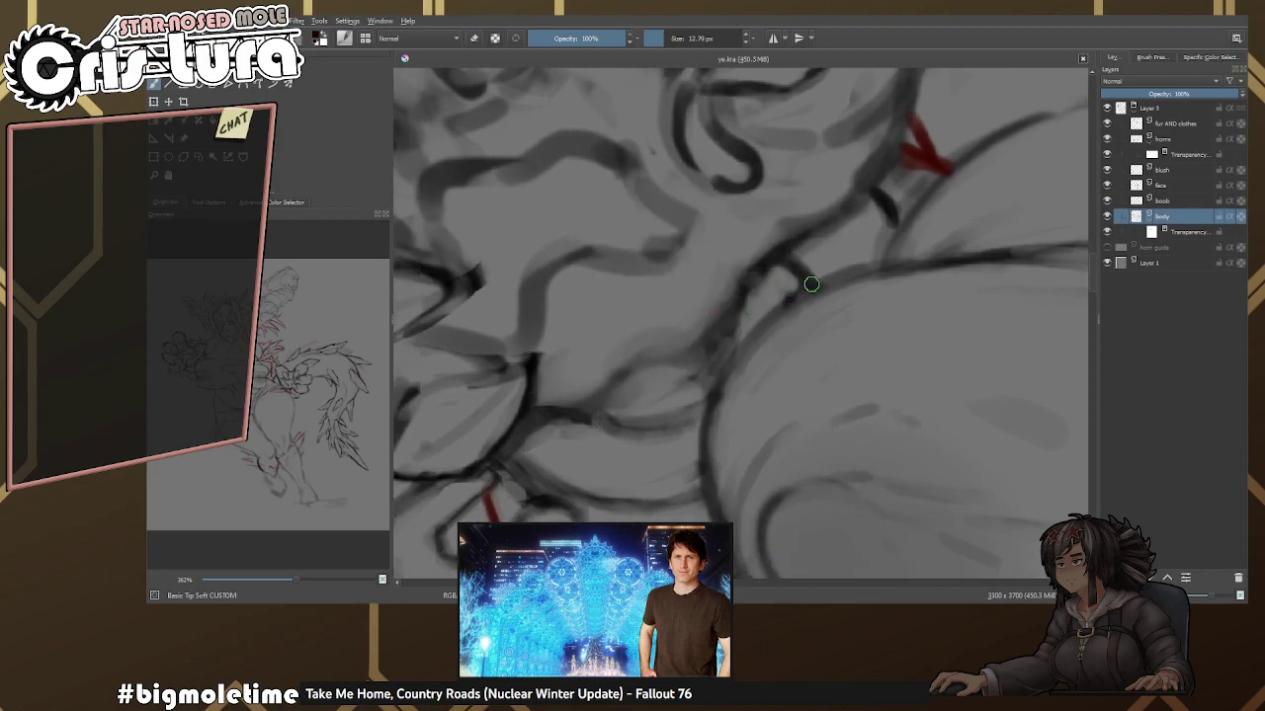
{"action": "key", "text": "e"}
{"action": "scroll", "coordinate": [799, 297], "scroll_direction": "down", "scroll_amount": 5}
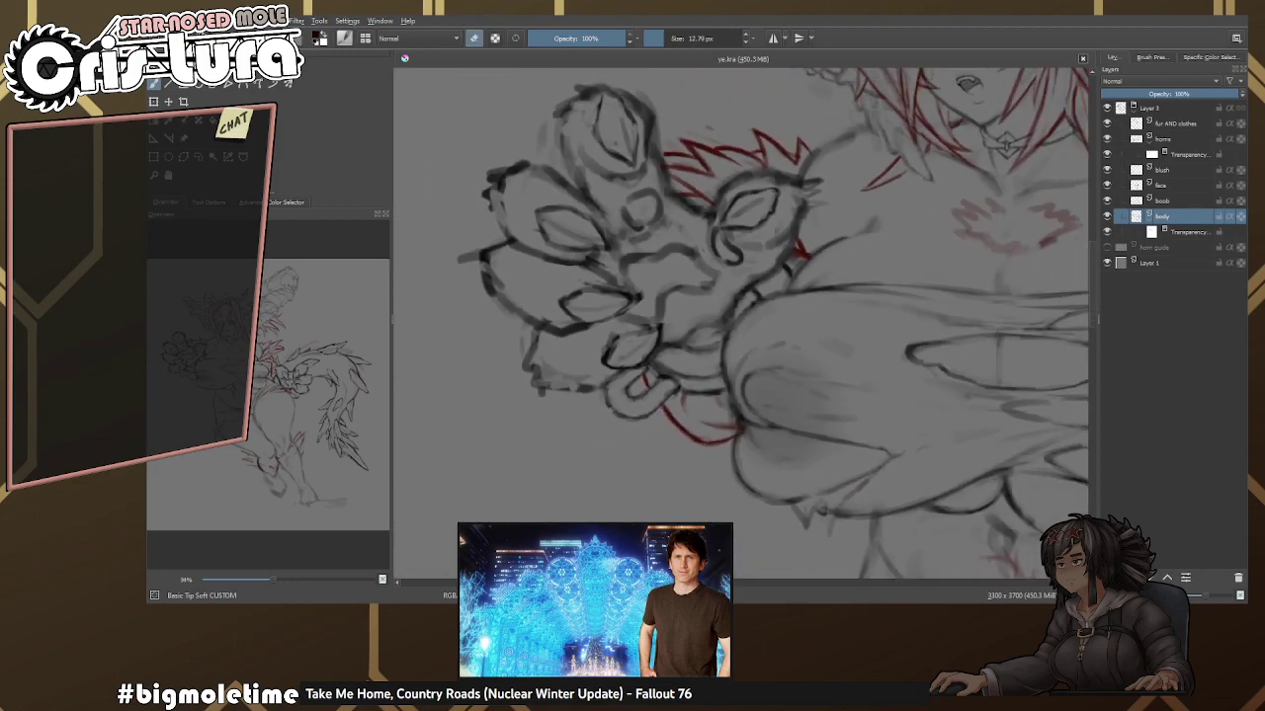
Examine the junction between the raised hand's wrist lines and the chest outline, close up and against the whole torso.
{"action": "scroll", "coordinate": [750, 295], "scroll_direction": "up", "scroll_amount": 1}
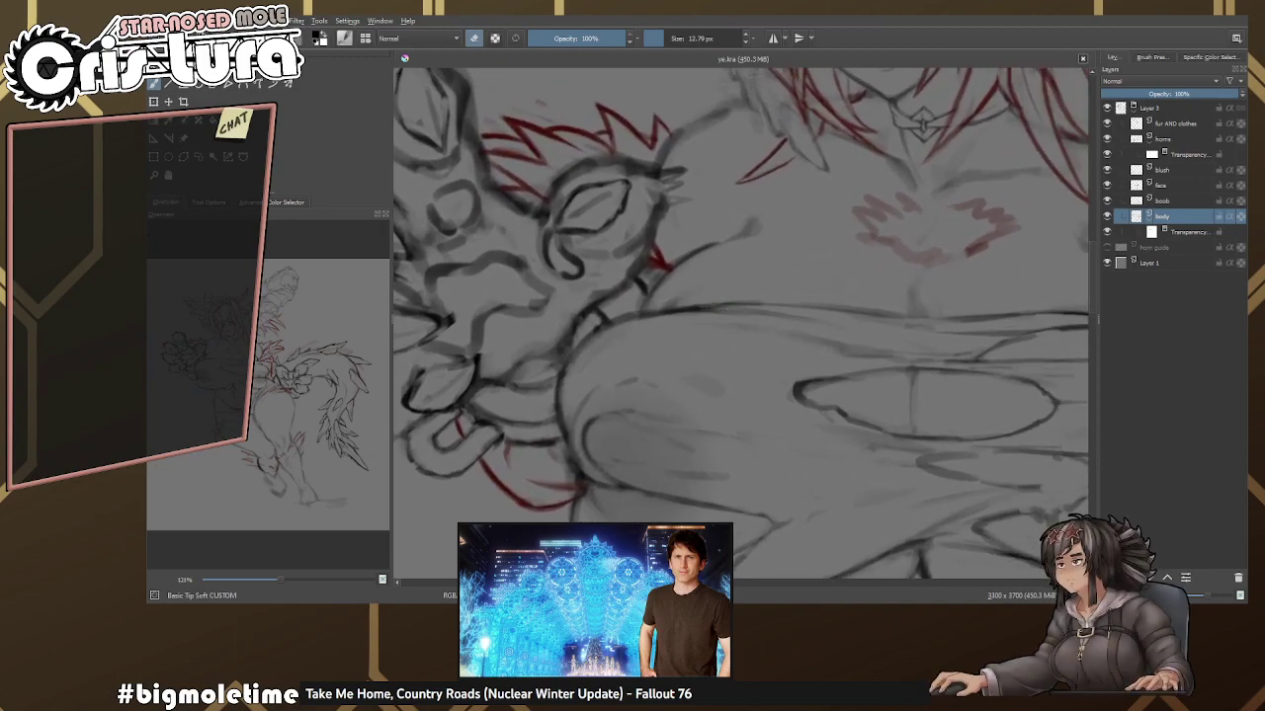
{"action": "scroll", "coordinate": [724, 344], "scroll_direction": "down", "scroll_amount": 1}
{"action": "scroll", "coordinate": [724, 344], "scroll_direction": "down", "scroll_amount": 2}
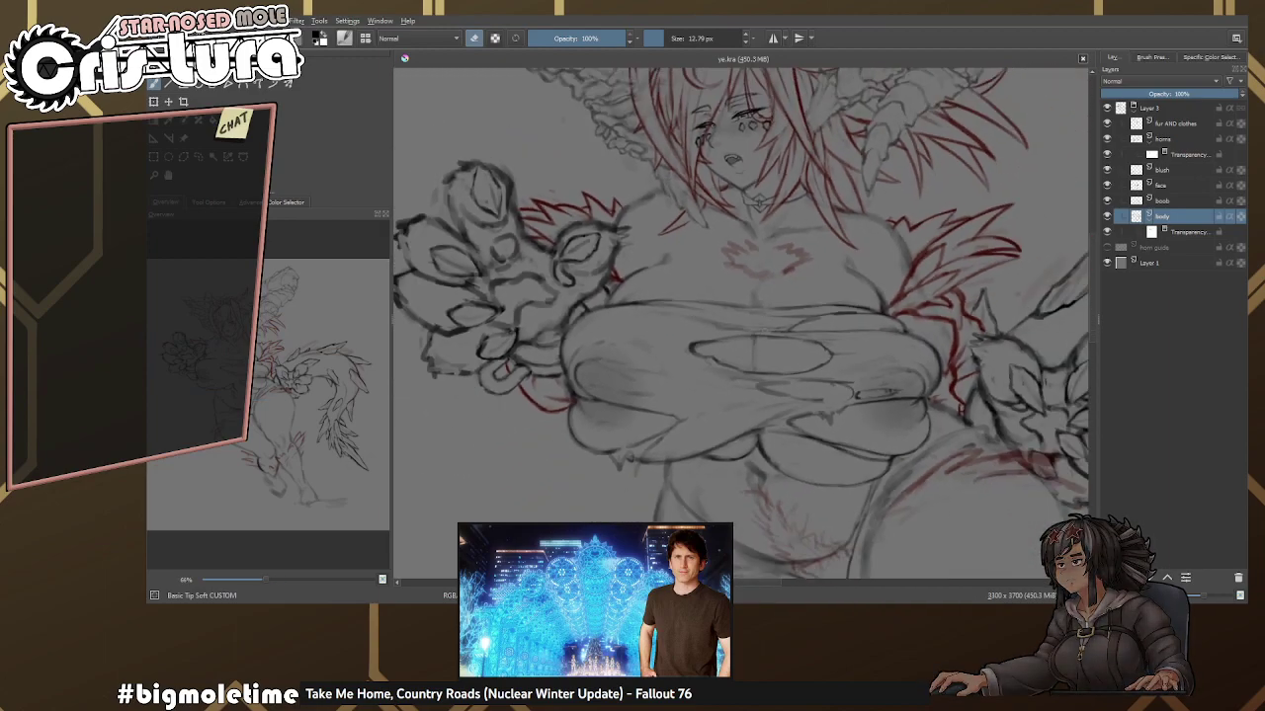
{"action": "scroll", "coordinate": [695, 314], "scroll_direction": "up", "scroll_amount": 3}
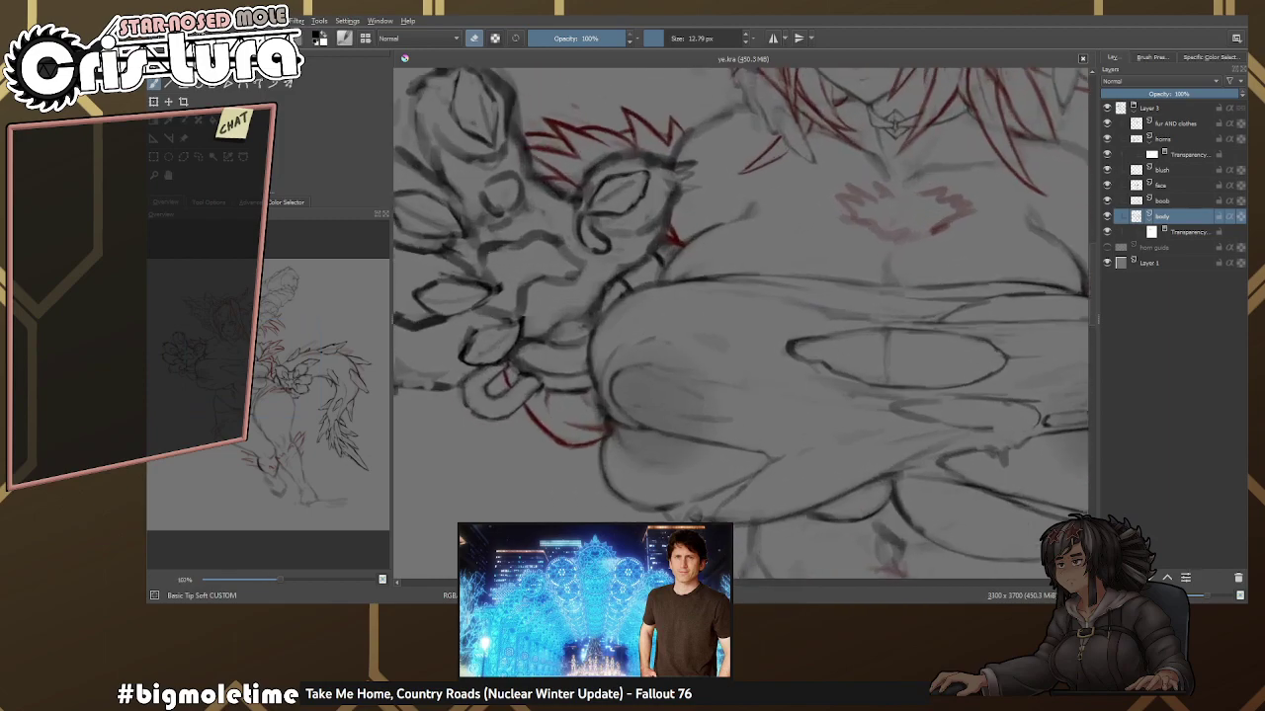
{"action": "scroll", "coordinate": [704, 314], "scroll_direction": "up", "scroll_amount": 4}
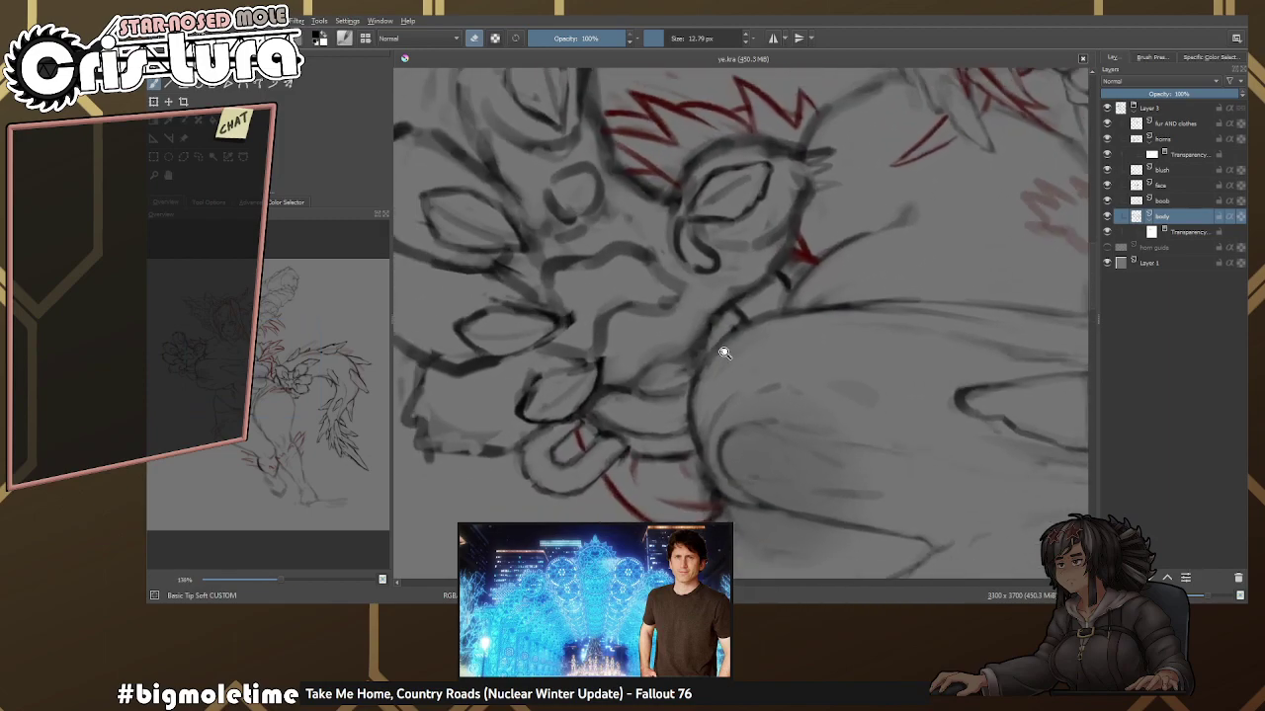
{"action": "scroll", "coordinate": [744, 313], "scroll_direction": "up", "scroll_amount": 1}
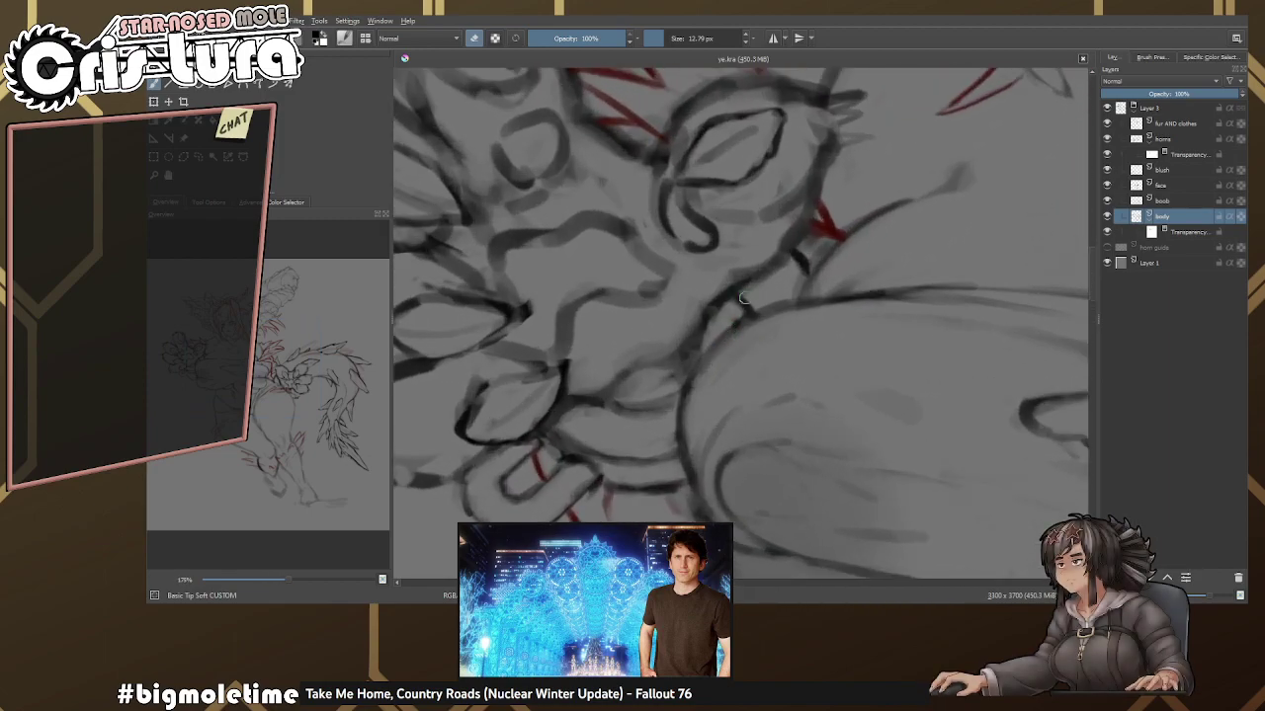
{"action": "scroll", "coordinate": [728, 337], "scroll_direction": "down", "scroll_amount": 1}
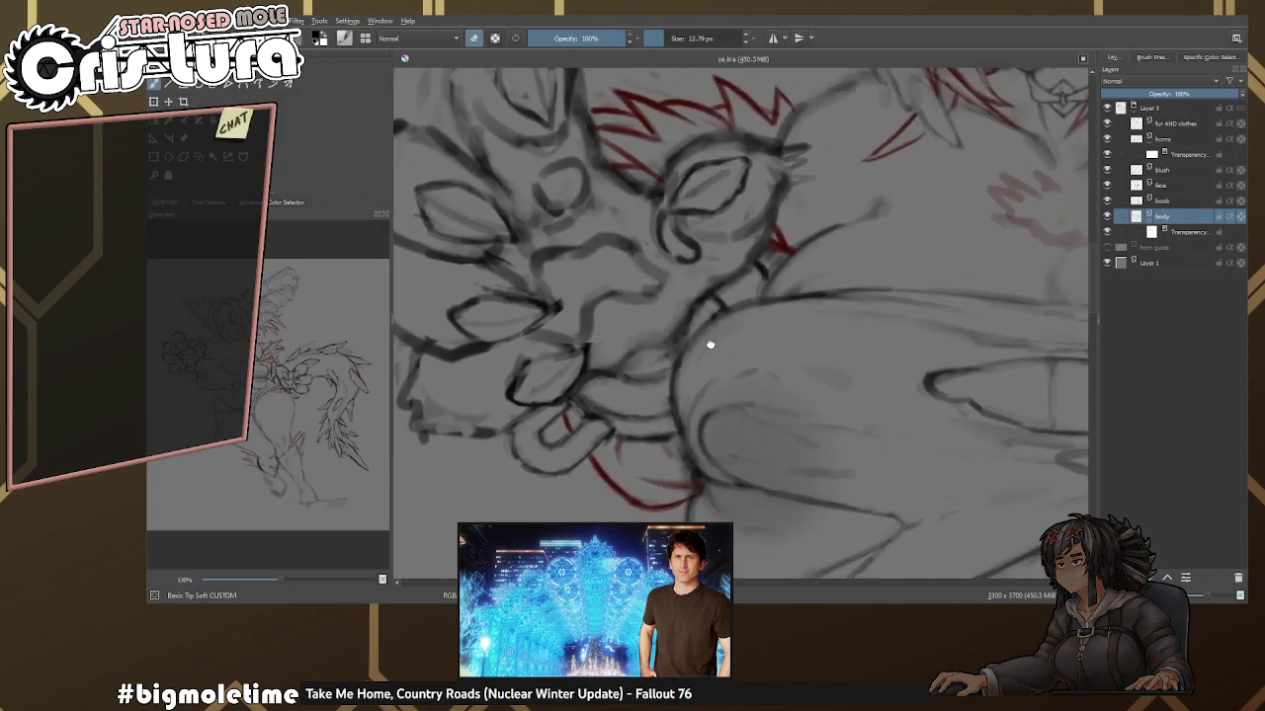
{"action": "key", "text": "e"}
{"action": "scroll", "coordinate": [688, 359], "scroll_direction": "down", "scroll_amount": 3}
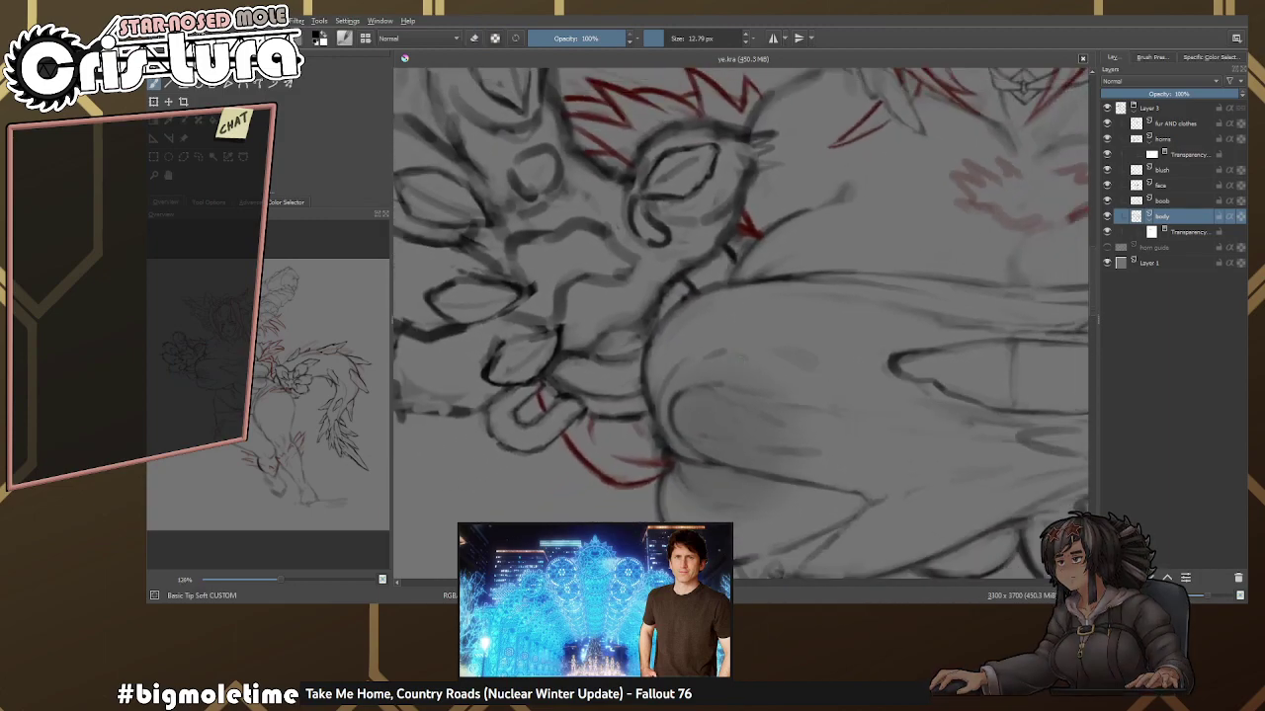
{"action": "scroll", "coordinate": [687, 358], "scroll_direction": "down", "scroll_amount": 3}
{"action": "left_click_drag", "start_coordinate": [687, 359], "coordinate": [672, 353]}
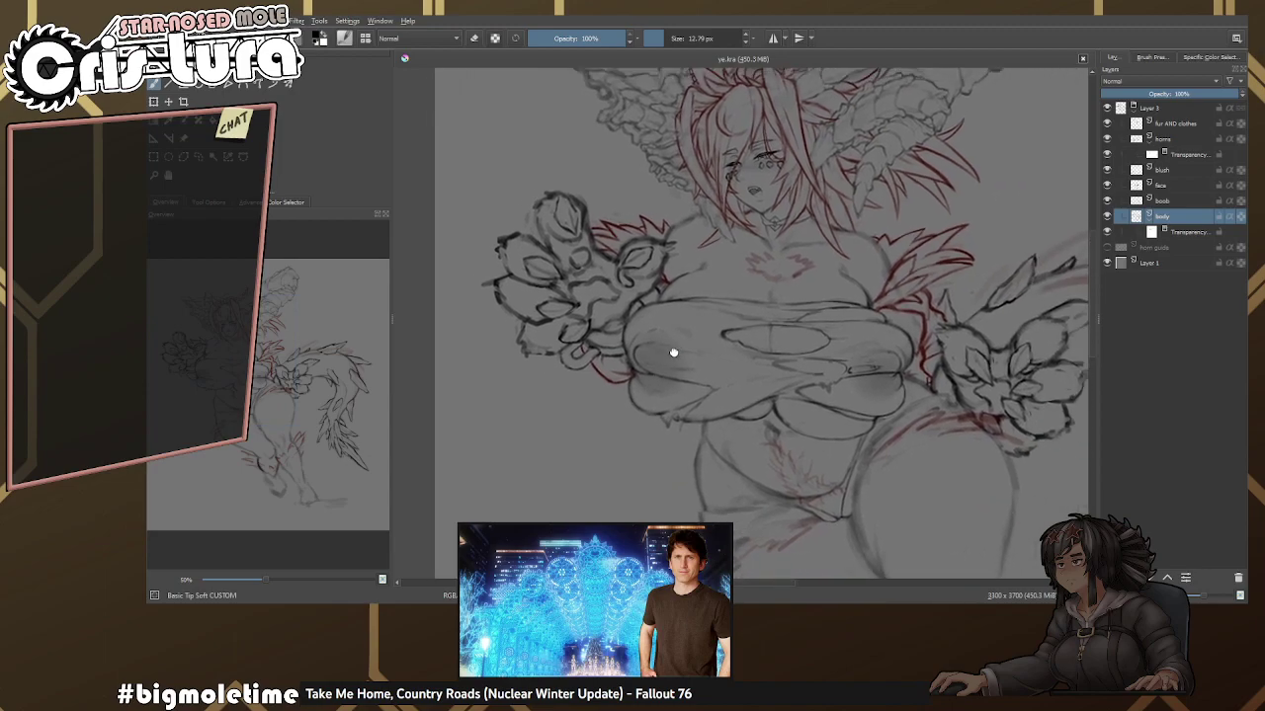
{"action": "scroll", "coordinate": [678, 360], "scroll_direction": "up", "scroll_amount": 2}
{"action": "scroll", "coordinate": [661, 280], "scroll_direction": "up", "scroll_amount": 5}
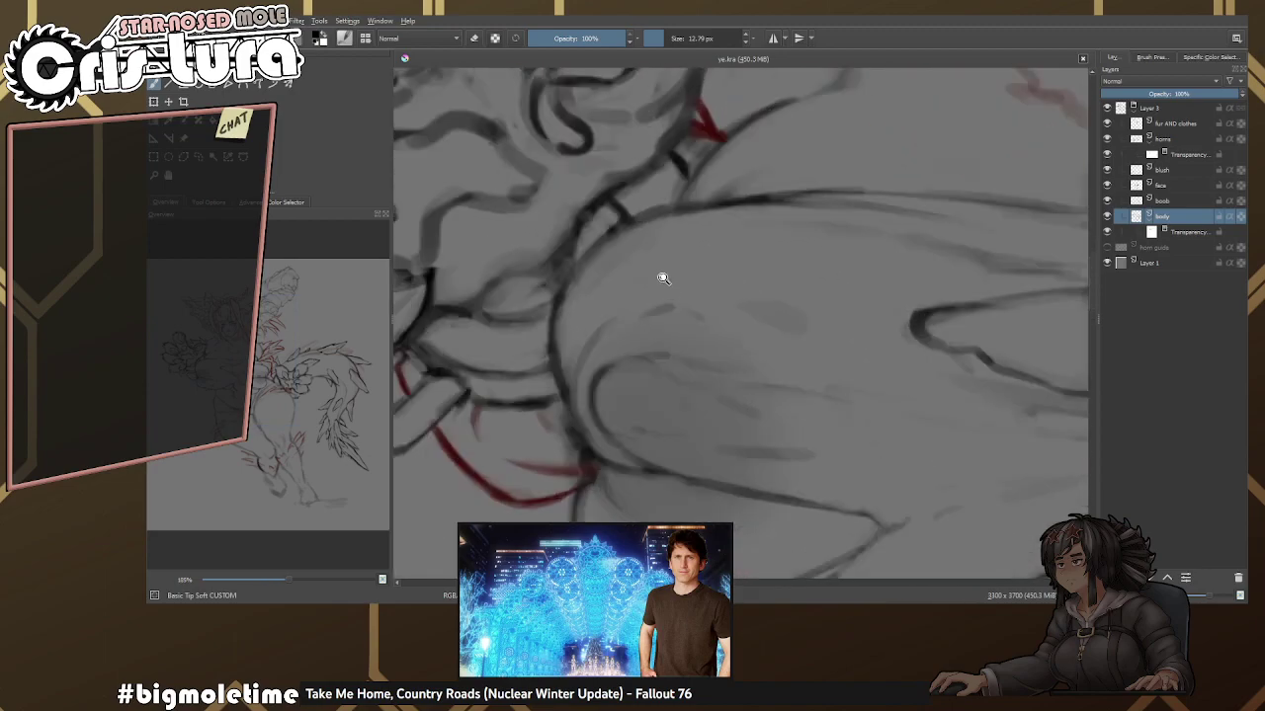
Redraw the short wrist lines between the raised hand and the chest outline, alternating brush and eraser at 24.34 px.
{"action": "scroll", "coordinate": [707, 290], "scroll_direction": "up", "scroll_amount": 2}
{"action": "key", "text": "e"}
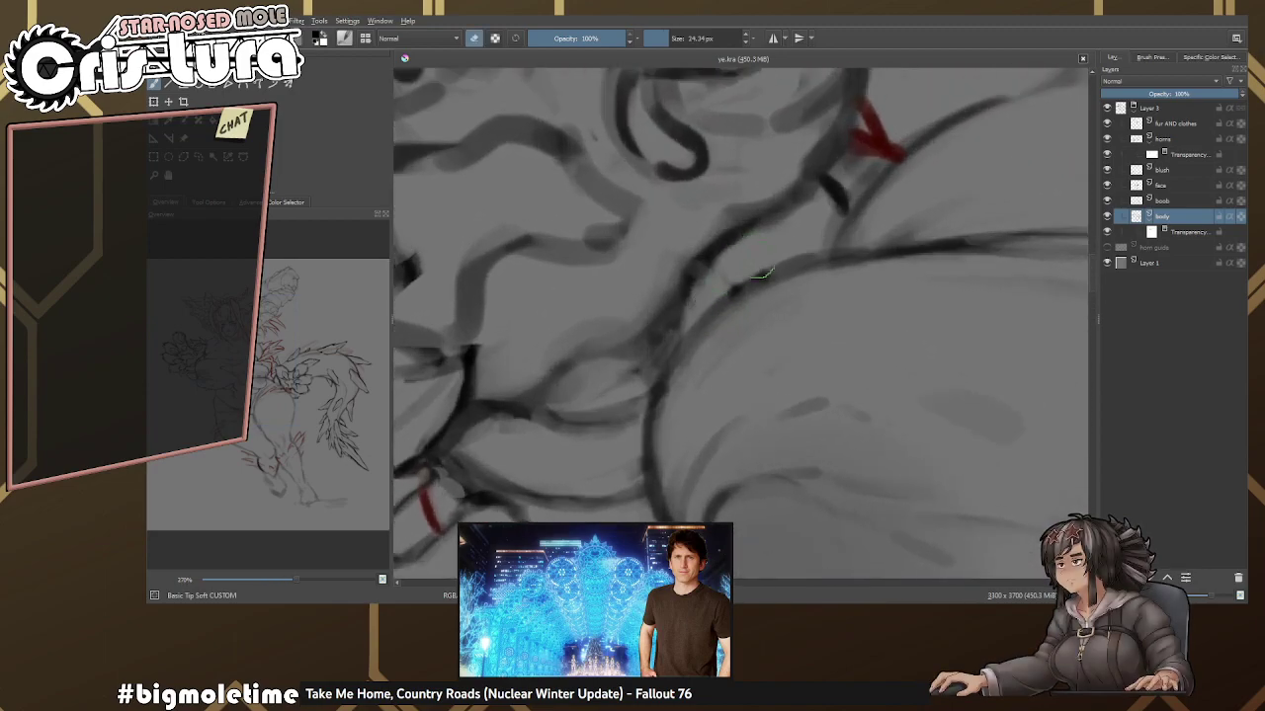
{"action": "mouse_move", "coordinate": [822, 225]}
{"action": "left_mouse_down"}
{"action": "mouse_move", "coordinate": [827, 240]}
{"action": "mouse_move", "coordinate": [820, 222]}
{"action": "left_mouse_up"}
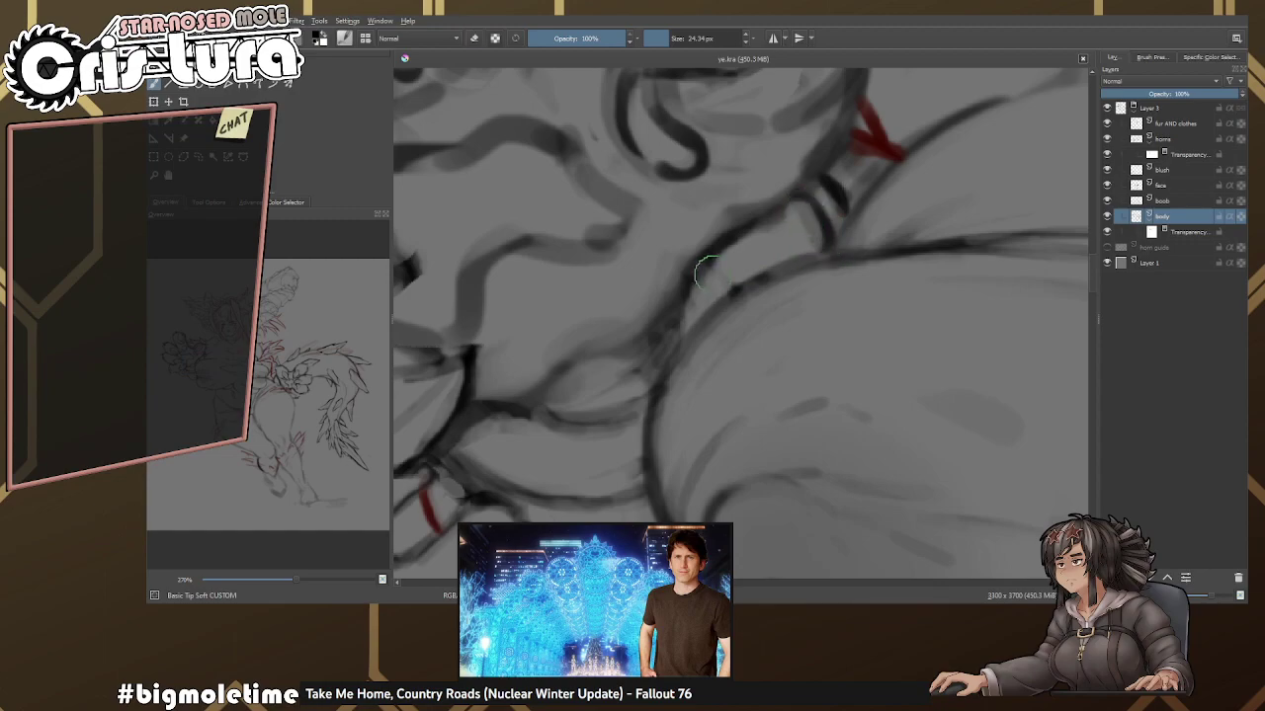
{"action": "key", "text": "e"}
{"action": "key", "text": "e"}
{"action": "left_click_drag", "start_coordinate": [553, 385], "coordinate": [697, 326]}
{"action": "key", "text": "e"}
{"action": "left_click_drag", "start_coordinate": [669, 282], "coordinate": [682, 252]}
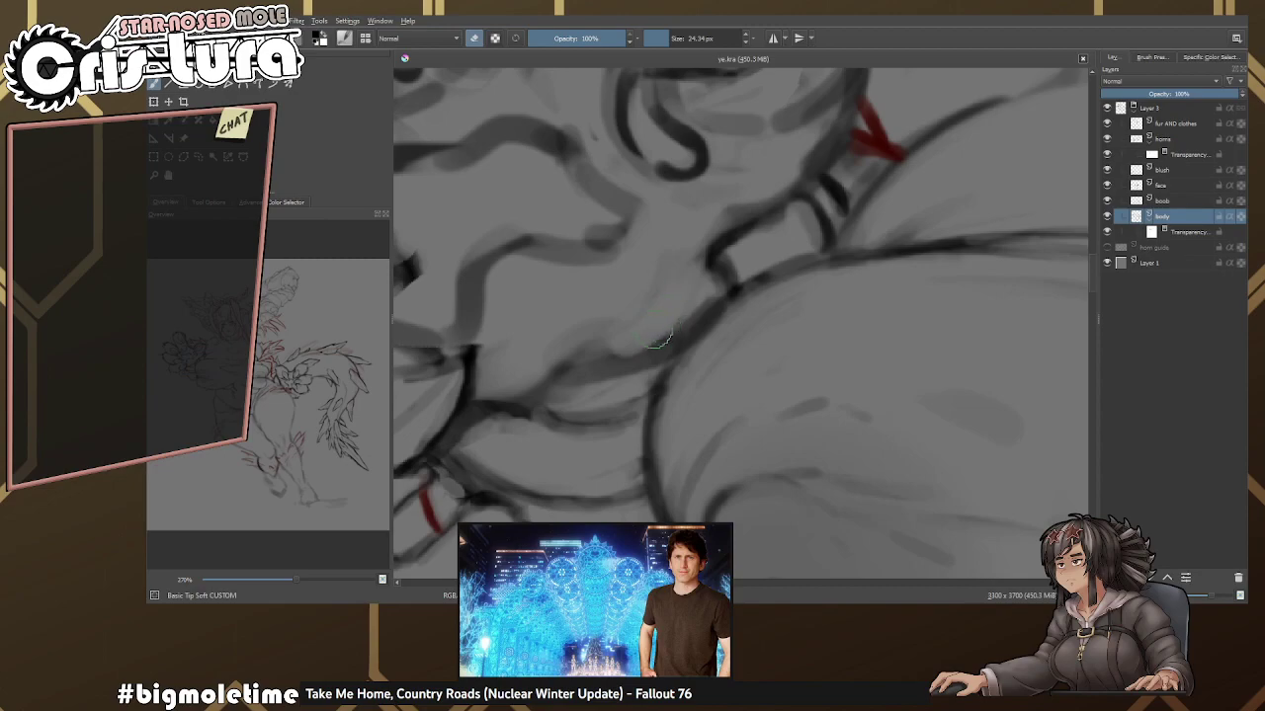
Darken the raised palm's lower edge where it meets the chest outline and erase the smudges along it at 24.34 px.
{"action": "key", "text": "e"}
{"action": "left_click_drag", "start_coordinate": [664, 336], "coordinate": [712, 304]}
{"action": "key", "text": "e"}
{"action": "mouse_move", "coordinate": [598, 346]}
{"action": "left_mouse_down"}
{"action": "mouse_move", "coordinate": [521, 388]}
{"action": "mouse_move", "coordinate": [635, 354]}
{"action": "left_mouse_up"}
{"action": "key", "text": "e"}
{"action": "key", "text": "e"}
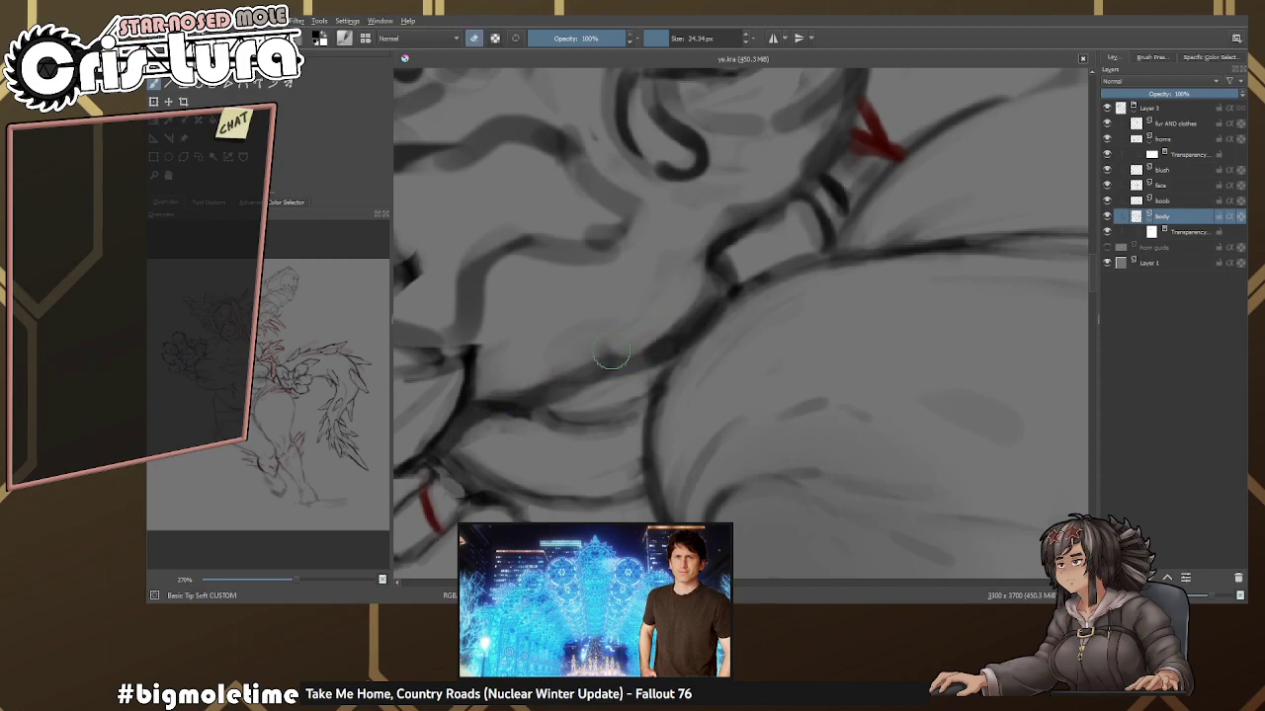
{"action": "mouse_move", "coordinate": [682, 311]}
{"action": "left_mouse_down"}
{"action": "mouse_move", "coordinate": [716, 262]}
{"action": "mouse_move", "coordinate": [702, 303]}
{"action": "mouse_move", "coordinate": [717, 267]}
{"action": "mouse_move", "coordinate": [743, 281]}
{"action": "mouse_move", "coordinate": [736, 296]}
{"action": "mouse_move", "coordinate": [728, 281]}
{"action": "mouse_move", "coordinate": [793, 311]}
{"action": "mouse_move", "coordinate": [777, 277]}
{"action": "mouse_move", "coordinate": [724, 289]}
{"action": "mouse_move", "coordinate": [732, 307]}
{"action": "mouse_move", "coordinate": [773, 274]}
{"action": "left_mouse_up"}
Clean up the short line linking the raised hand's wrist to the chest outline below the red fur at 15.19 px.
{"action": "key", "text": "e"}
{"action": "key", "text": "e"}
{"action": "key", "text": "e"}
{"action": "key", "text": "e"}
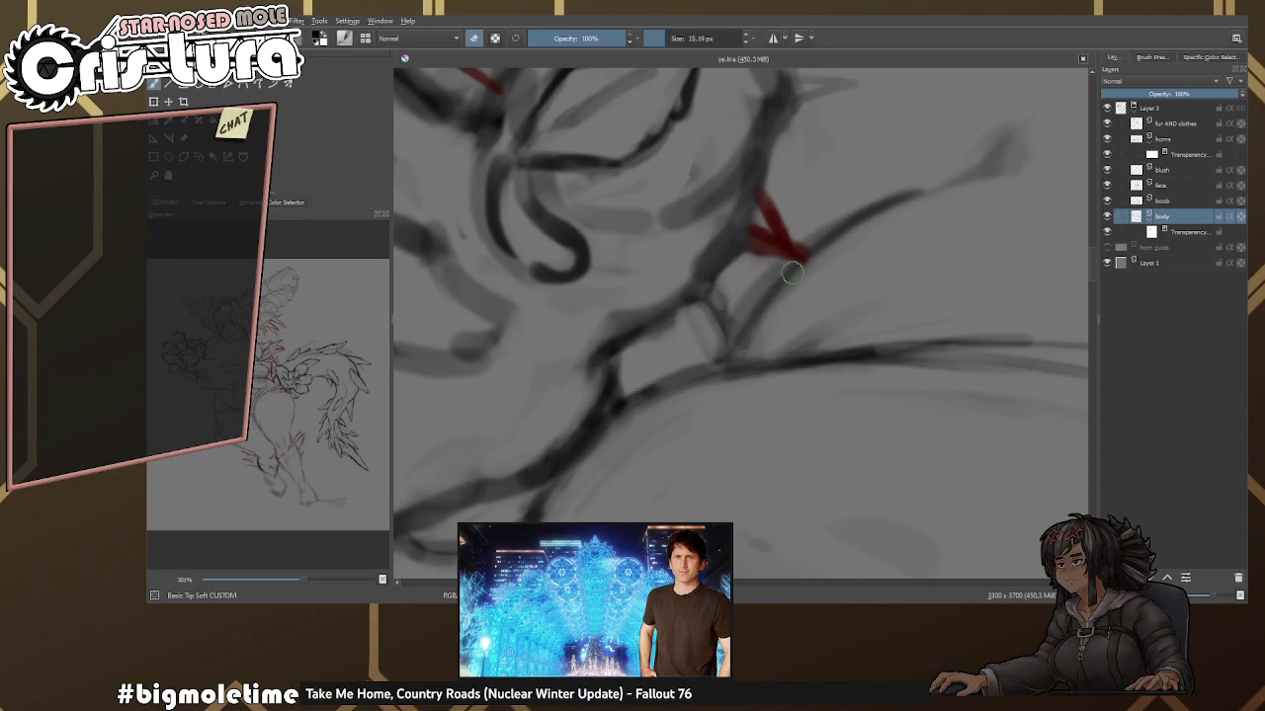
{"action": "mouse_move", "coordinate": [767, 275]}
{"action": "left_mouse_down"}
{"action": "mouse_move", "coordinate": [678, 254]}
{"action": "mouse_move", "coordinate": [593, 281]}
{"action": "mouse_move", "coordinate": [712, 285]}
{"action": "mouse_move", "coordinate": [576, 295]}
{"action": "left_mouse_up"}
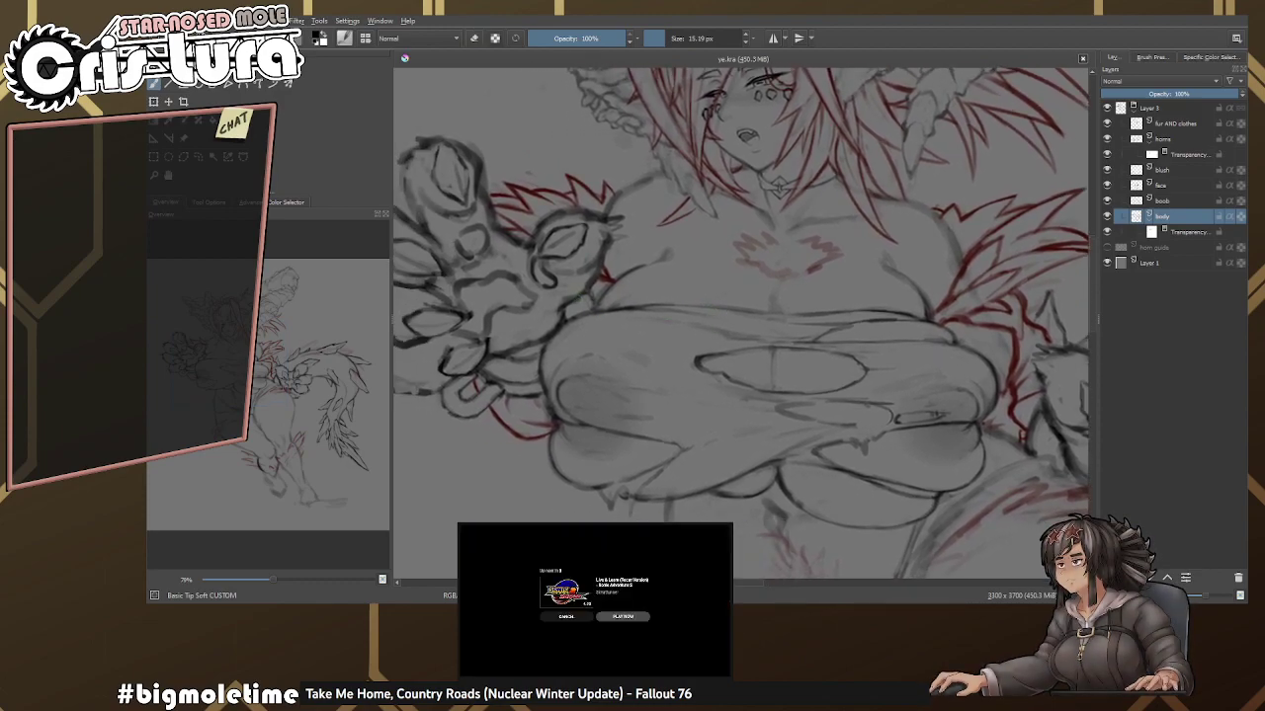
Switch to the fur AND clothes layer and pick up the dark red from the fur beside the lowered hand.
{"action": "left_click", "coordinate": [1178, 124]}
{"action": "scroll", "coordinate": [774, 398], "scroll_direction": "up", "scroll_amount": 5}
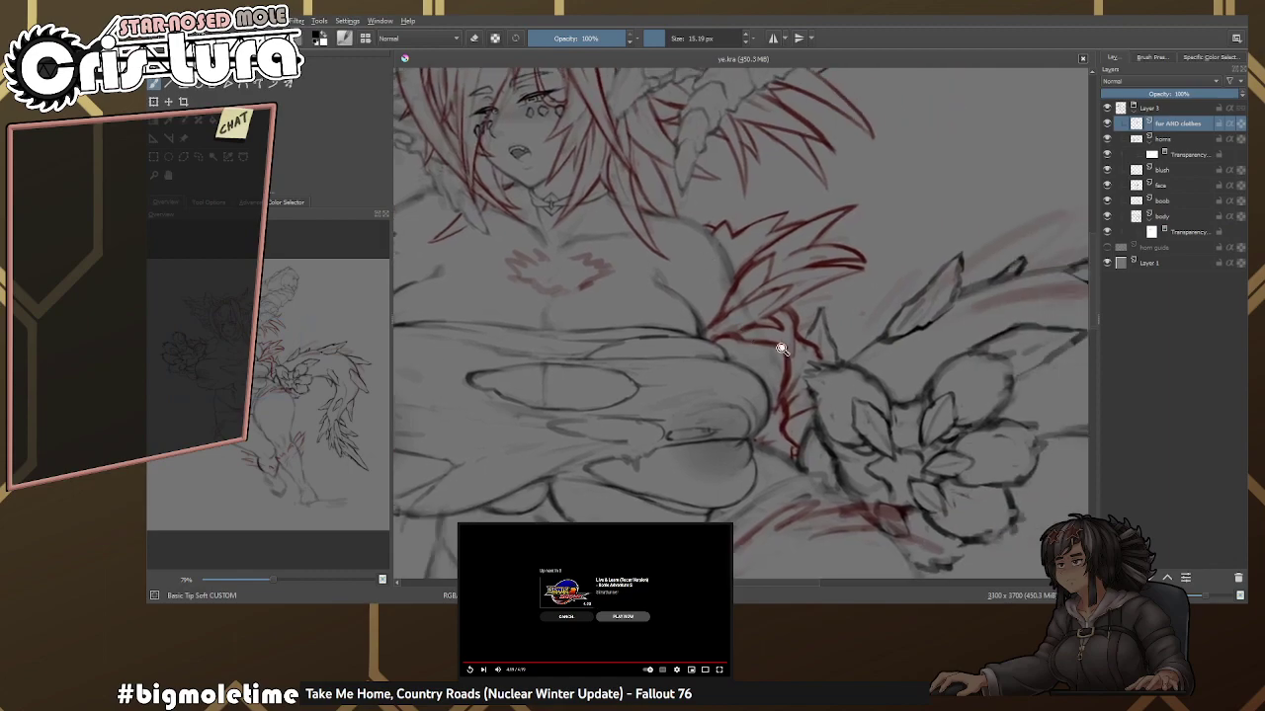
{"action": "right_click", "coordinate": [751, 230]}
{"action": "scroll", "coordinate": [728, 333], "scroll_direction": "up", "scroll_amount": 6}
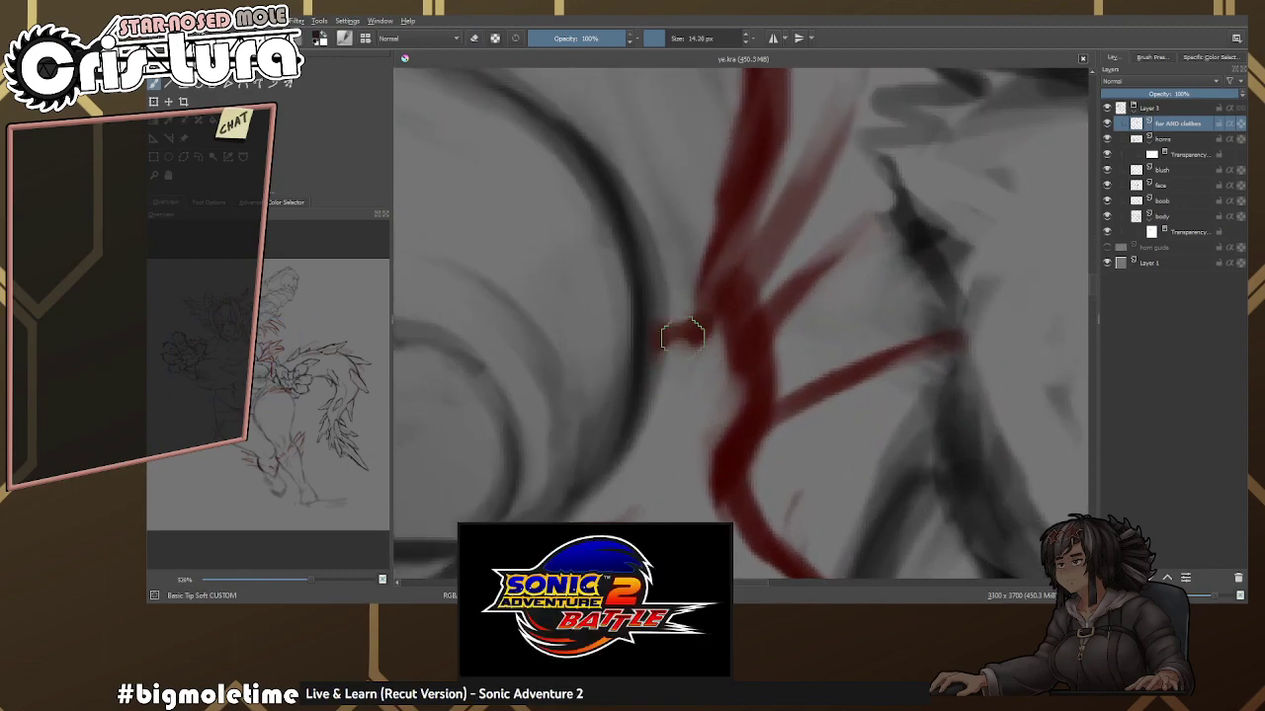
{"action": "scroll", "coordinate": [714, 361], "scroll_direction": "down", "scroll_amount": 7}
{"action": "scroll", "coordinate": [768, 248], "scroll_direction": "down", "scroll_amount": 5}
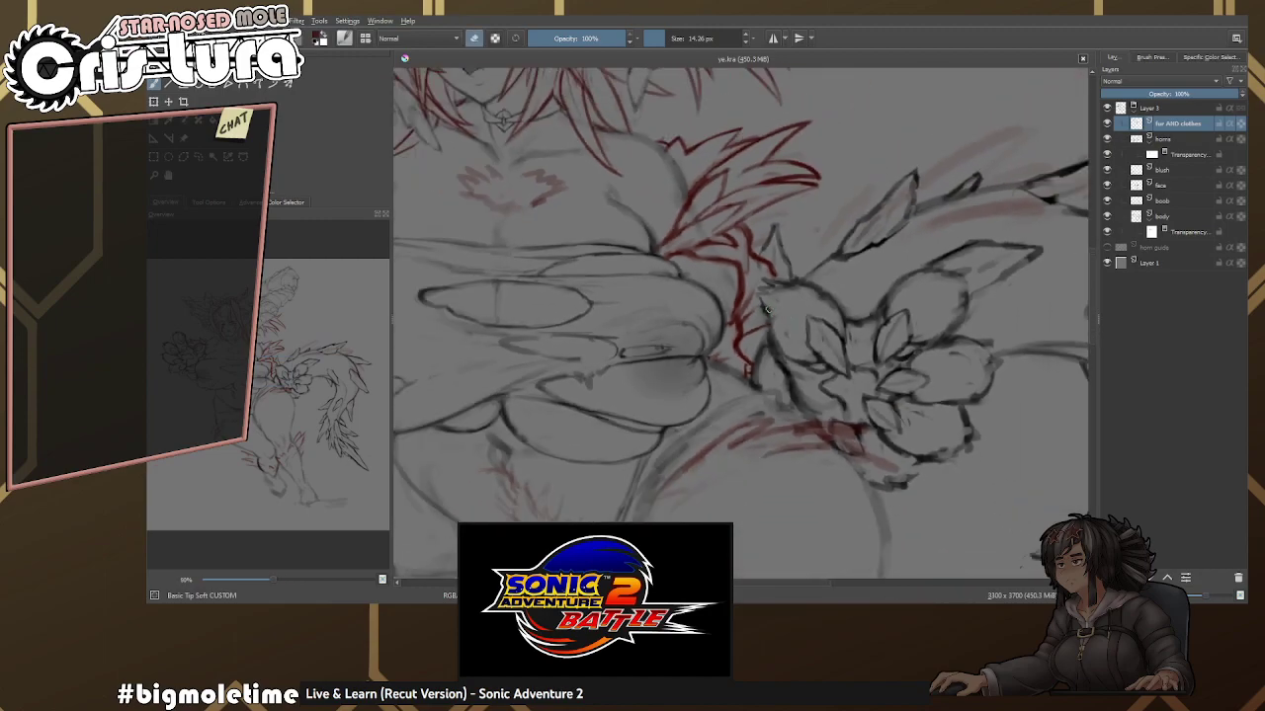
Add a short curved dark red strand under the first shoulder fur spike, running down to the arm outline.
{"action": "scroll", "coordinate": [820, 277], "scroll_direction": "up", "scroll_amount": 2}
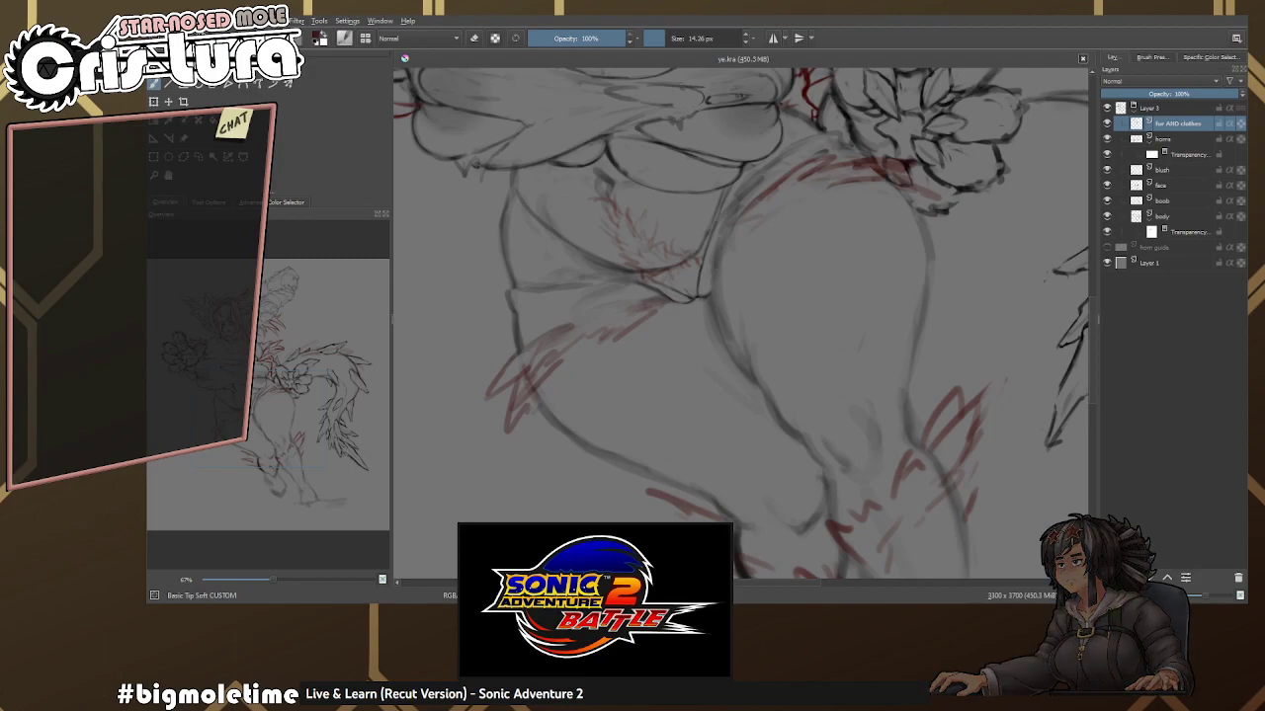
{"action": "scroll", "coordinate": [741, 323], "scroll_direction": "up", "scroll_amount": 1}
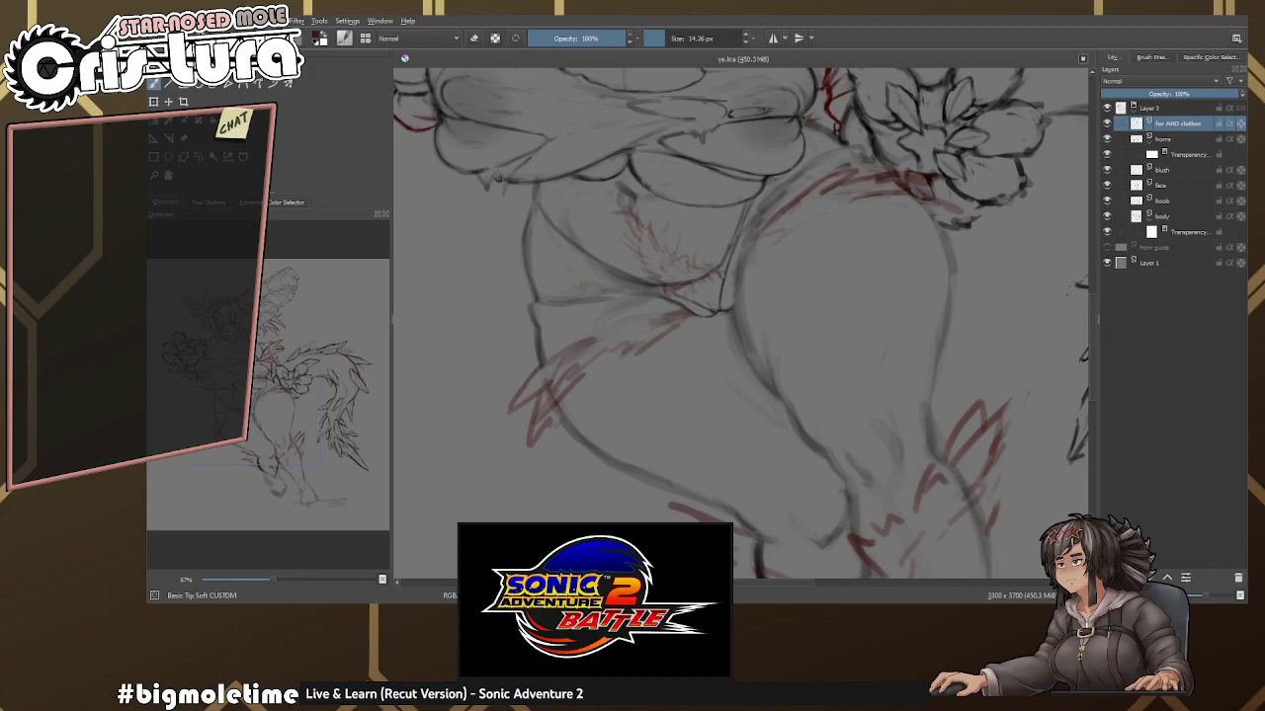
{"action": "scroll", "coordinate": [612, 321], "scroll_direction": "up", "scroll_amount": 3}
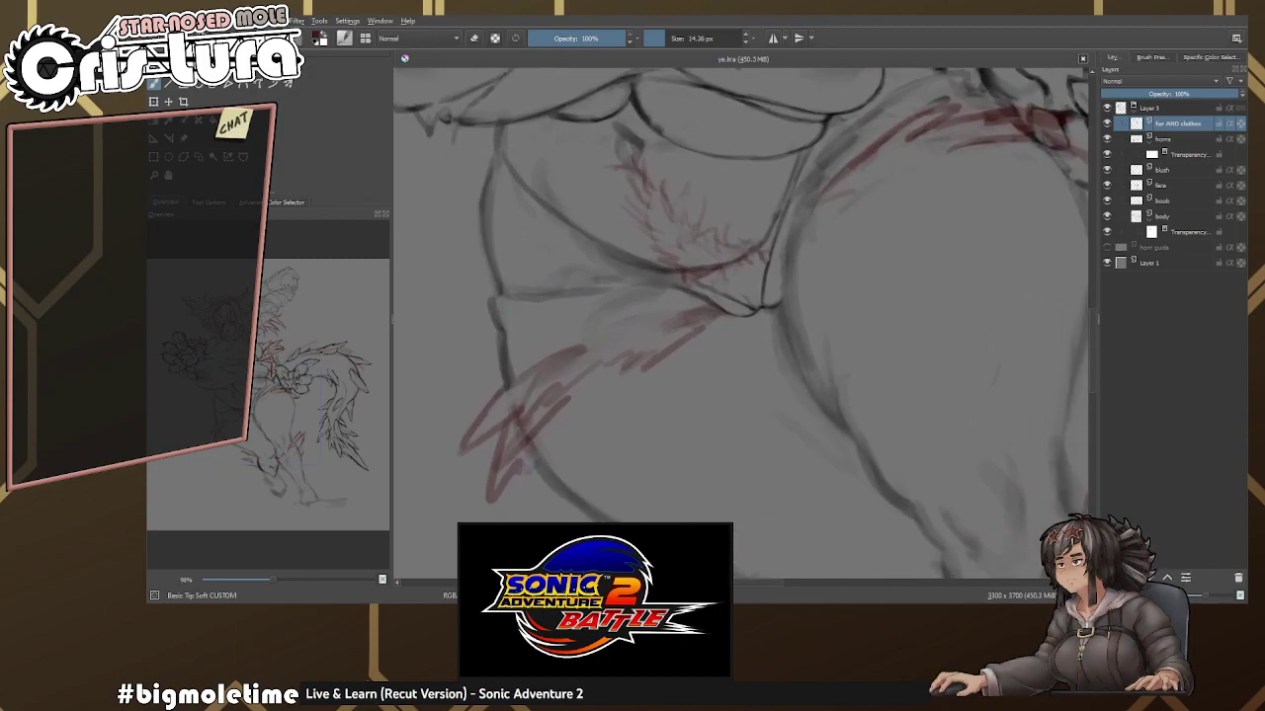
{"action": "scroll", "coordinate": [706, 294], "scroll_direction": "down", "scroll_amount": 3}
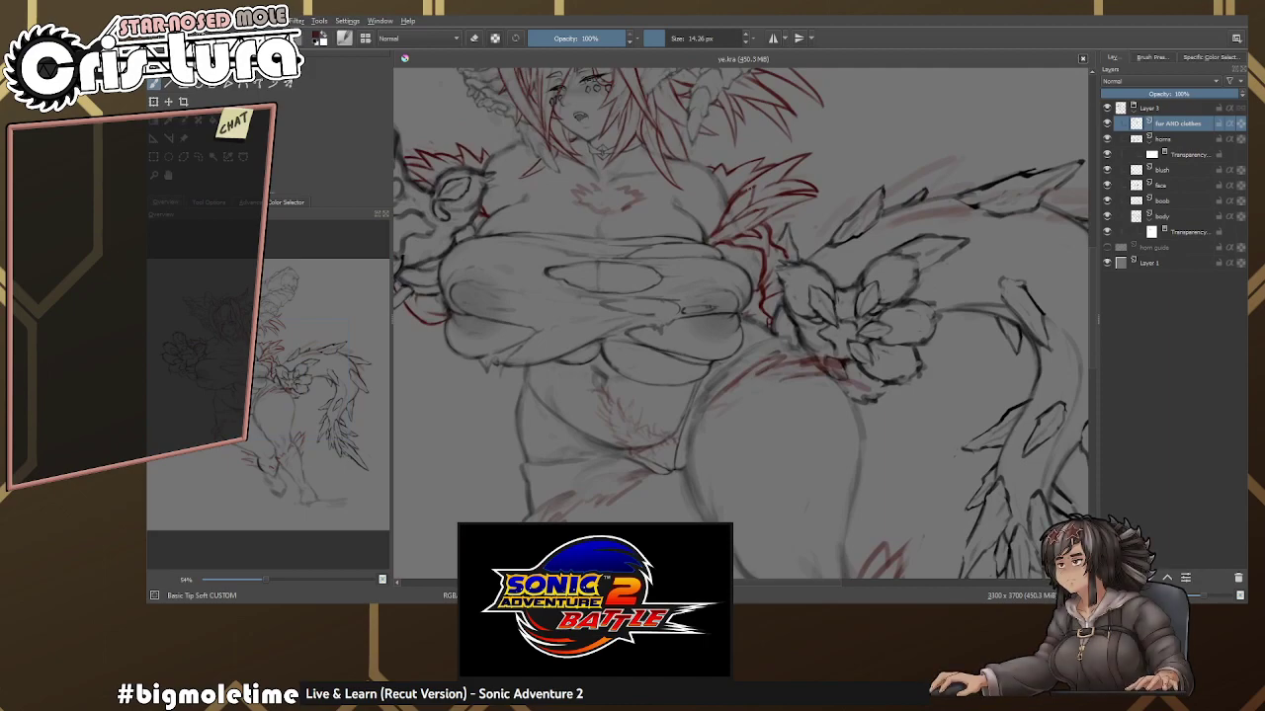
{"action": "scroll", "coordinate": [751, 197], "scroll_direction": "up", "scroll_amount": 8}
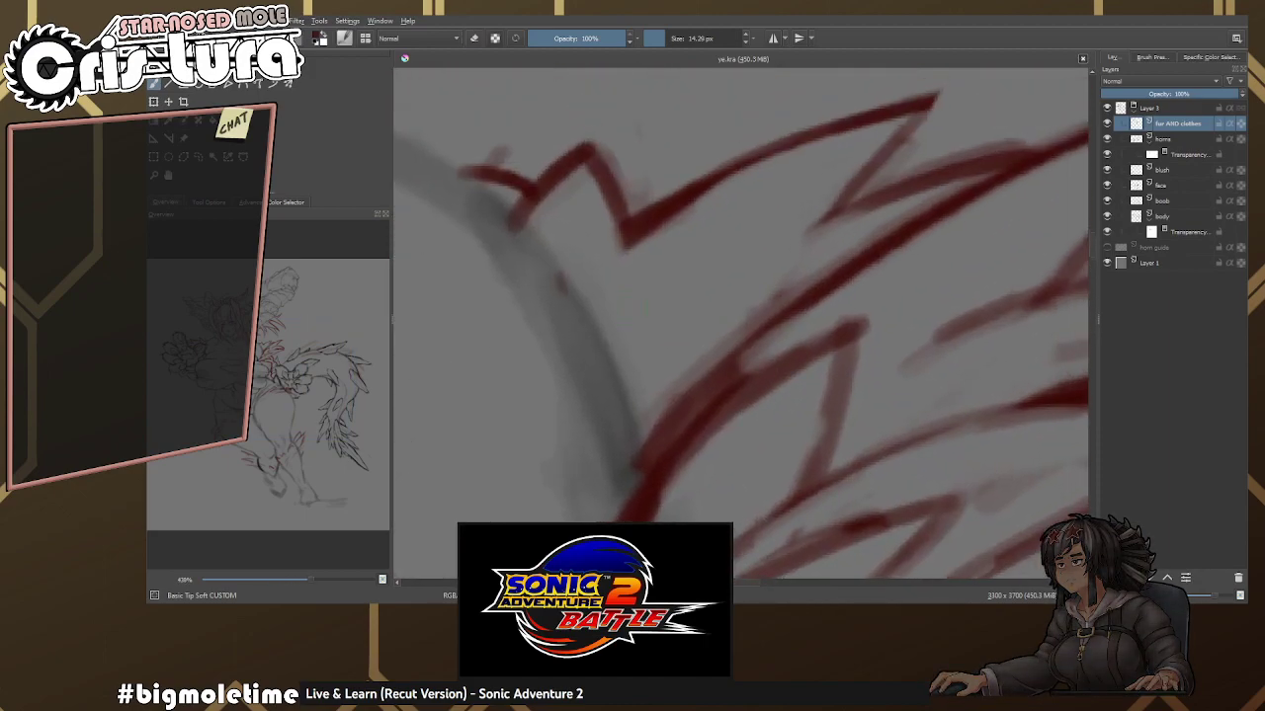
{"action": "left_click_drag", "start_coordinate": [593, 331], "coordinate": [608, 294]}
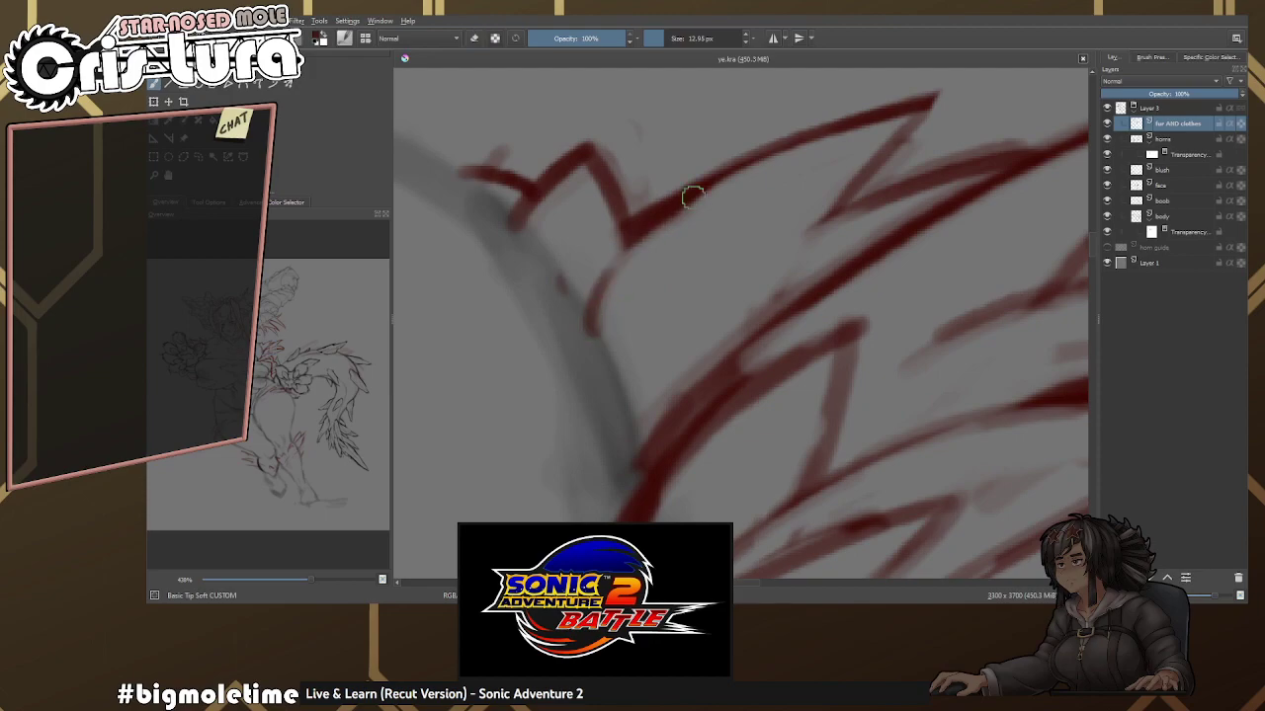
Tidy the inner spike of the shoulder fur, erasing around its tip and reworking its edges in dark red.
{"action": "scroll", "coordinate": [643, 231], "scroll_direction": "down", "scroll_amount": 8}
{"action": "scroll", "coordinate": [622, 296], "scroll_direction": "up", "scroll_amount": 7}
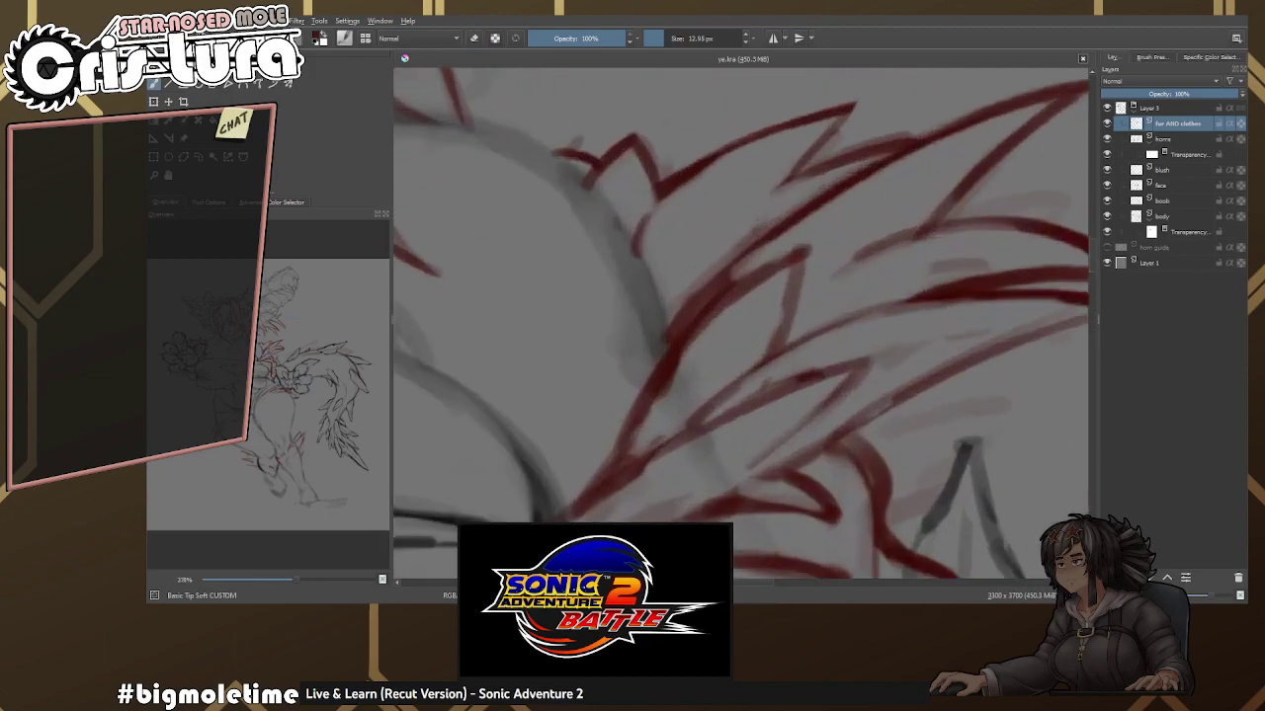
{"action": "key", "text": "bracketright"}
{"action": "key", "text": "e"}
{"action": "mouse_move", "coordinate": [621, 339]}
{"action": "left_mouse_down"}
{"action": "mouse_move", "coordinate": [762, 226]}
{"action": "mouse_move", "coordinate": [816, 210]}
{"action": "mouse_move", "coordinate": [743, 338]}
{"action": "left_mouse_up"}
{"action": "key", "text": "e"}
{"action": "key", "text": "e"}
{"action": "key", "text": "bracketleft"}
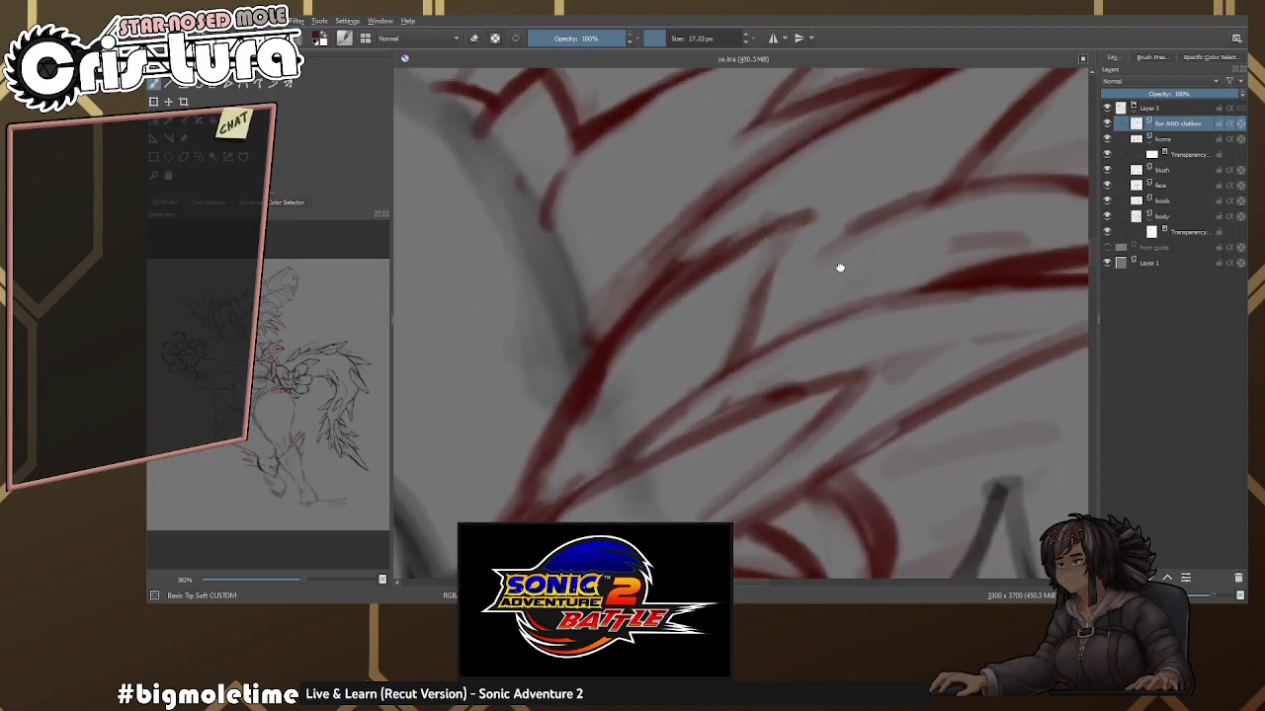
Strengthen the middle strands of the shoulder fur in dark red and erase the stray marks between them.
{"action": "left_click_drag", "start_coordinate": [849, 263], "coordinate": [716, 288]}
{"action": "key", "text": "e"}
{"action": "key", "text": "e"}
{"action": "mouse_move", "coordinate": [633, 355]}
{"action": "left_mouse_down"}
{"action": "mouse_move", "coordinate": [734, 248]}
{"action": "mouse_move", "coordinate": [632, 373]}
{"action": "mouse_move", "coordinate": [778, 281]}
{"action": "left_mouse_up"}
{"action": "key", "text": "e"}
{"action": "scroll", "coordinate": [631, 373], "scroll_direction": "down", "scroll_amount": 3}
{"action": "key", "text": "e"}
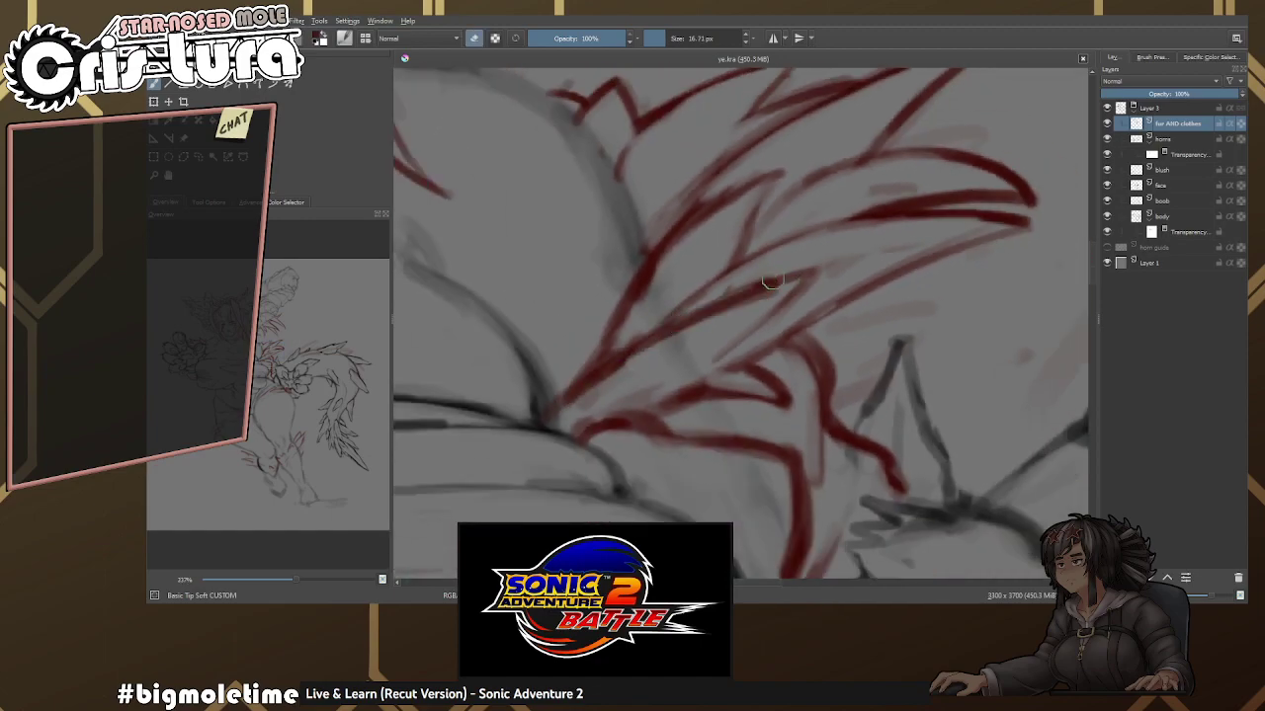
Rework the shoulder fur's base with a short curved dark red stroke meeting the chest outline and erase the overlapping lines.
{"action": "key", "text": "e"}
{"action": "key", "text": "e"}
{"action": "mouse_move", "coordinate": [571, 415]}
{"action": "left_mouse_down"}
{"action": "mouse_move", "coordinate": [675, 346]}
{"action": "mouse_move", "coordinate": [697, 307]}
{"action": "mouse_move", "coordinate": [722, 314]}
{"action": "left_mouse_up"}
{"action": "key", "text": "e"}
{"action": "key", "text": "e"}
{"action": "key", "text": "e"}
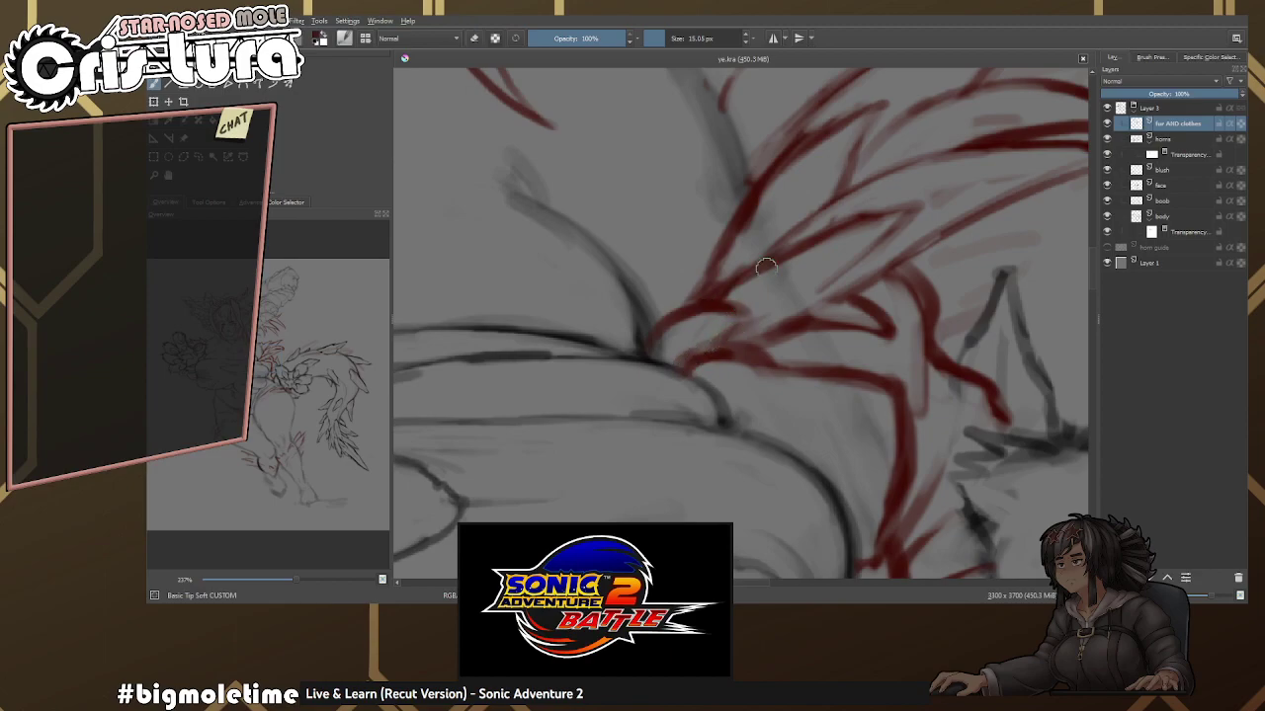
Draw a dark red hem line across the upper part of the thigh away from the clawed hand, from the hip outline towards the groin.
{"action": "scroll", "coordinate": [812, 300], "scroll_direction": "down", "scroll_amount": 4}
{"action": "scroll", "coordinate": [812, 300], "scroll_direction": "up", "scroll_amount": 6}
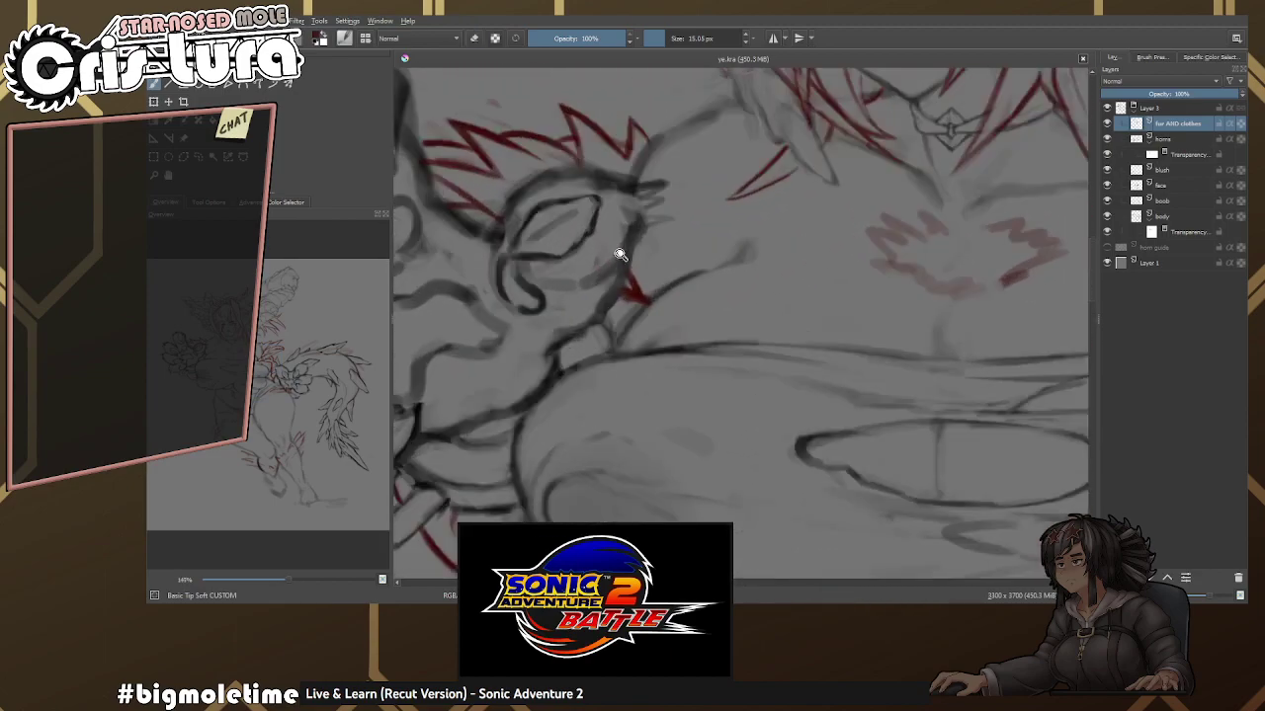
{"action": "scroll", "coordinate": [660, 316], "scroll_direction": "down", "scroll_amount": 5}
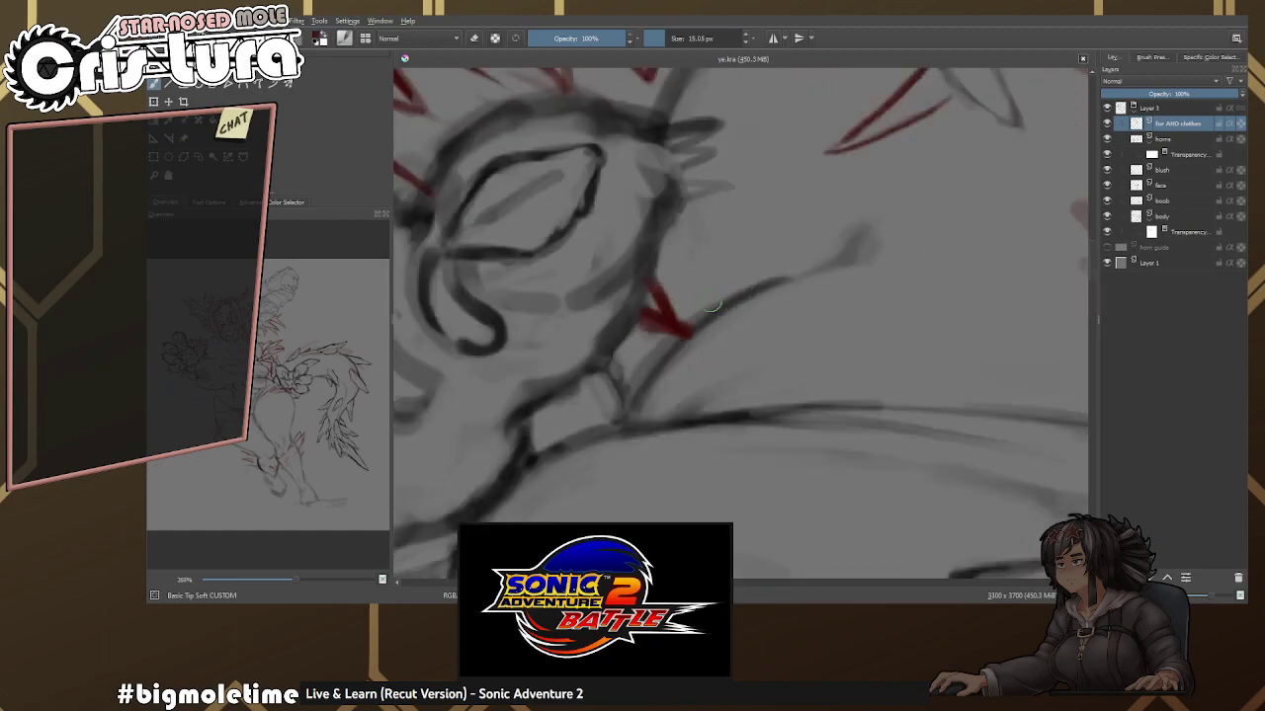
{"action": "scroll", "coordinate": [641, 256], "scroll_direction": "down", "scroll_amount": 3}
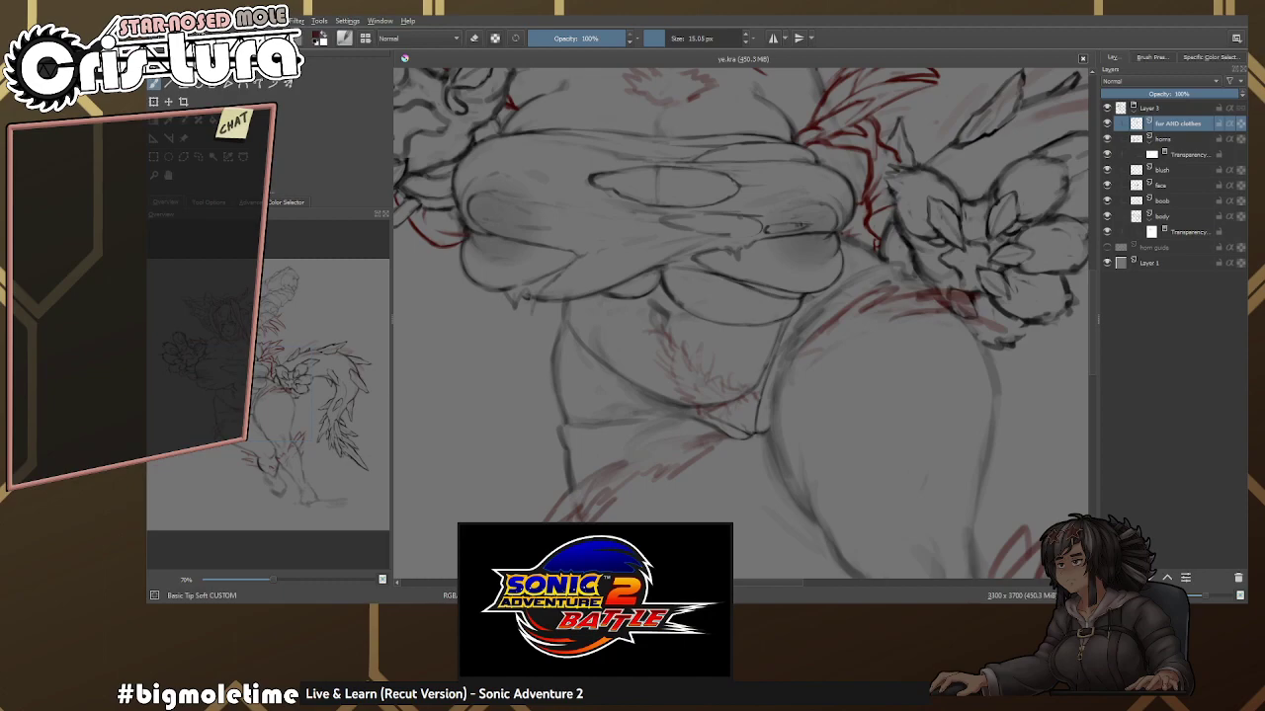
{"action": "scroll", "coordinate": [672, 299], "scroll_direction": "down", "scroll_amount": 5}
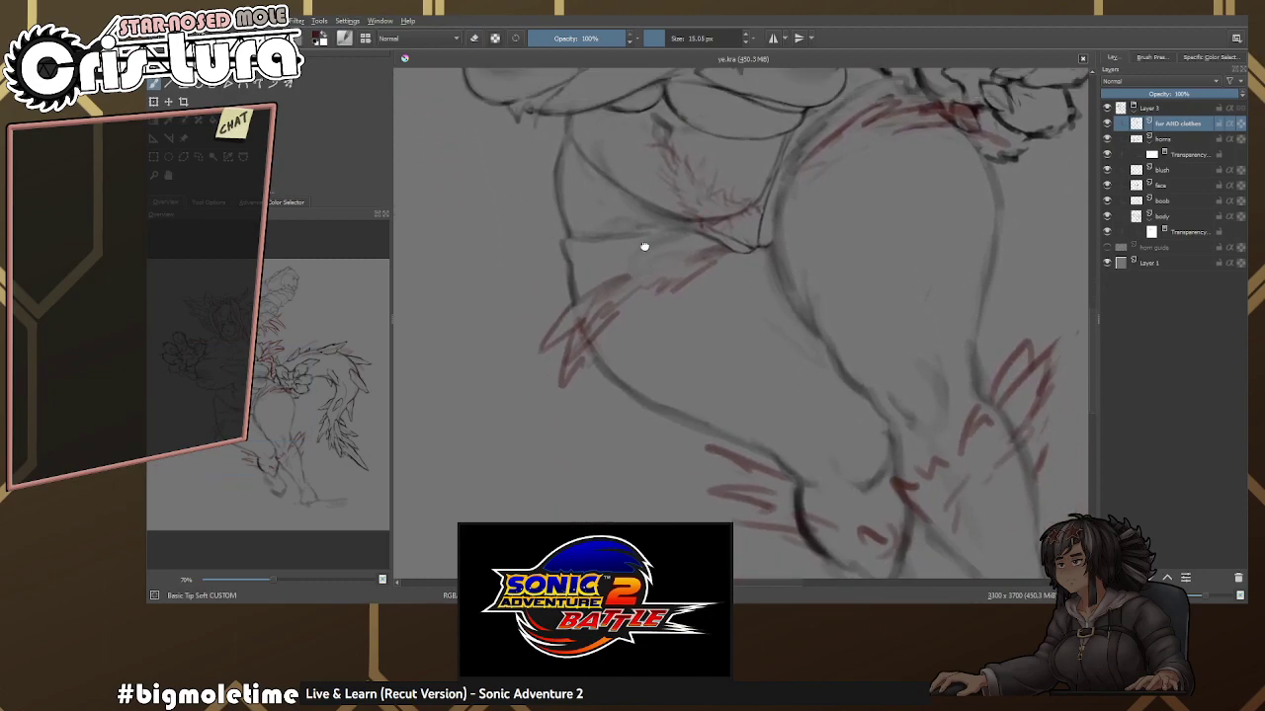
{"action": "scroll", "coordinate": [658, 274], "scroll_direction": "up", "scroll_amount": 3}
{"action": "key", "text": "e"}
{"action": "scroll", "coordinate": [638, 285], "scroll_direction": "up", "scroll_amount": 2}
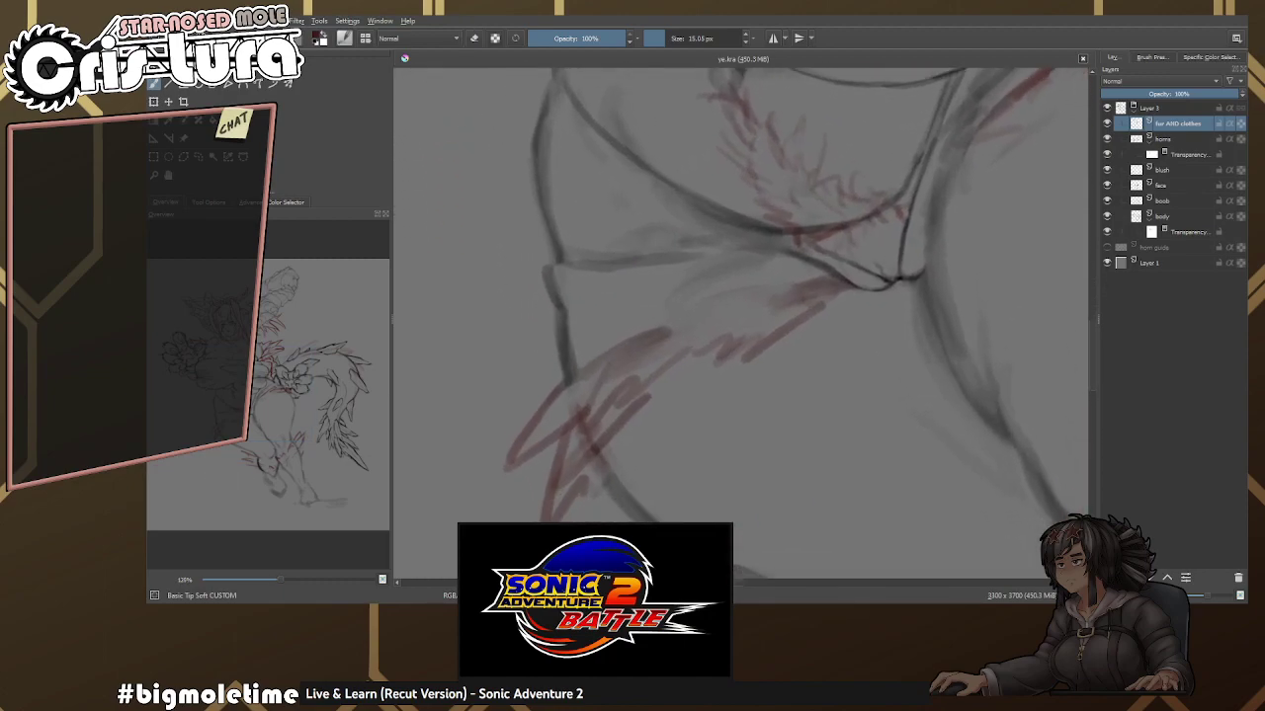
{"action": "scroll", "coordinate": [643, 300], "scroll_direction": "down", "scroll_amount": 2}
{"action": "scroll", "coordinate": [607, 288], "scroll_direction": "up", "scroll_amount": 2}
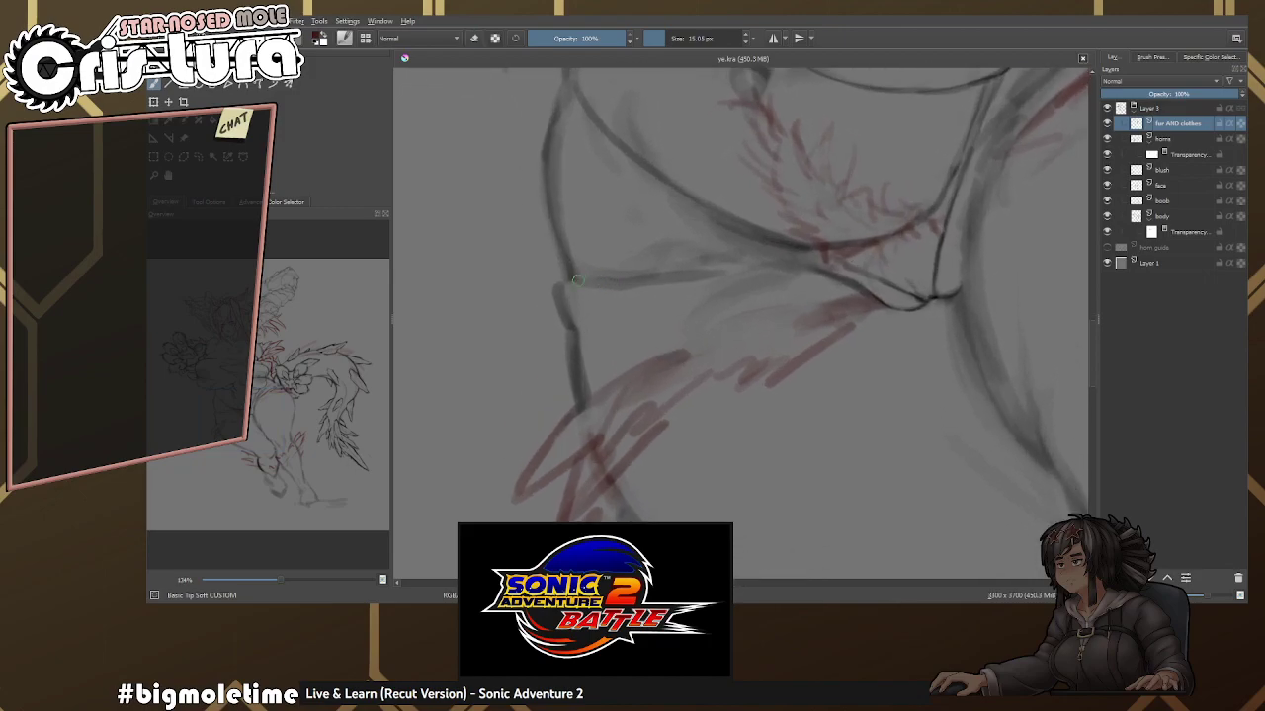
{"action": "scroll", "coordinate": [673, 281], "scroll_direction": "up", "scroll_amount": 2}
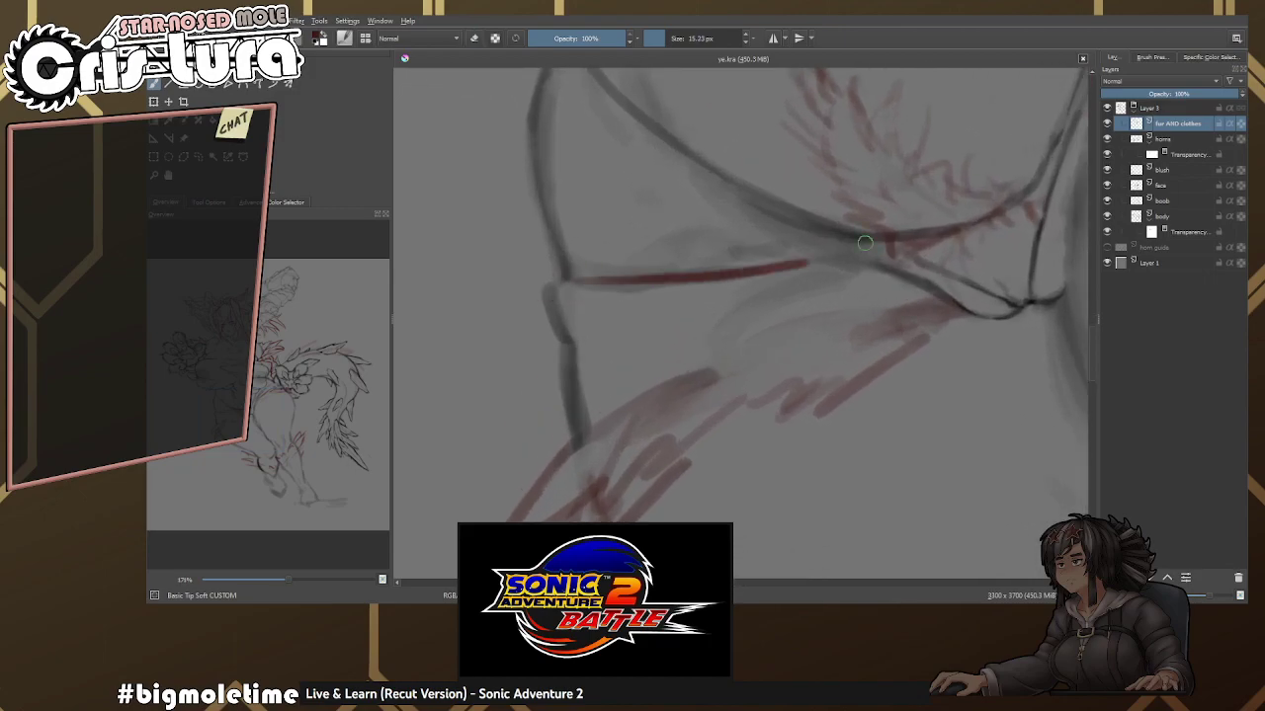
{"action": "key", "text": "e"}
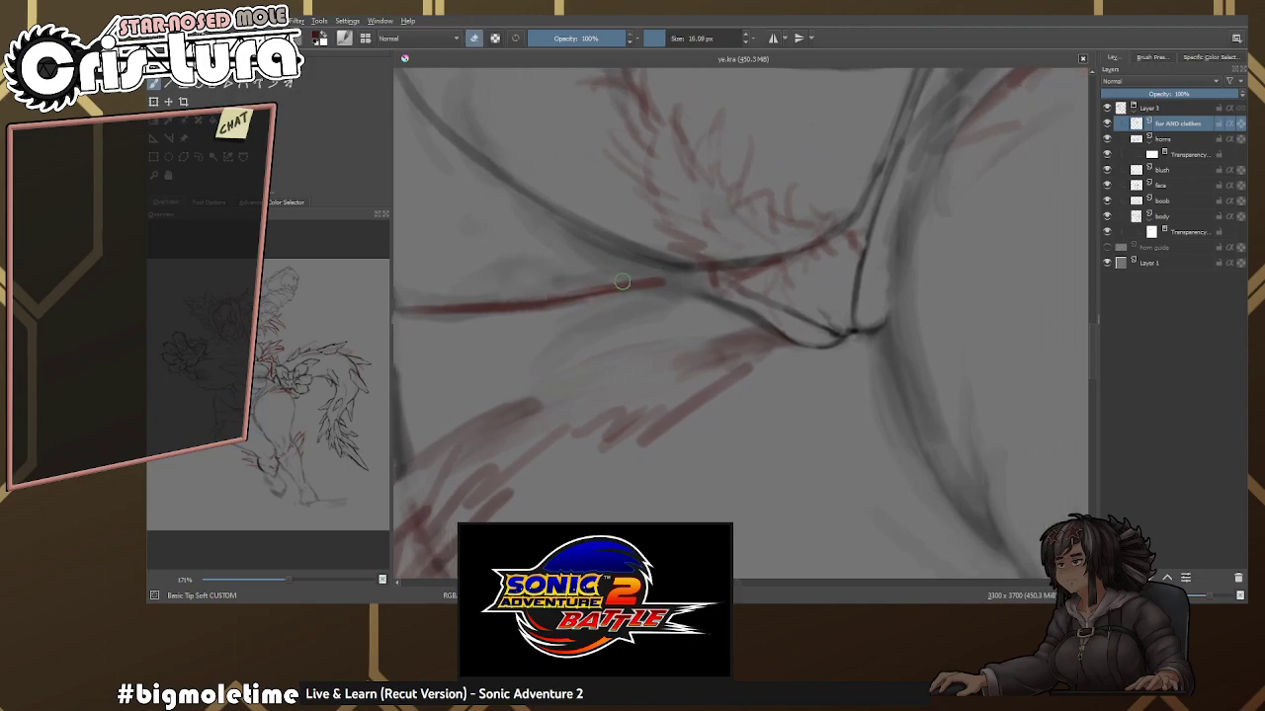
{"action": "scroll", "coordinate": [682, 286], "scroll_direction": "down", "scroll_amount": 2}
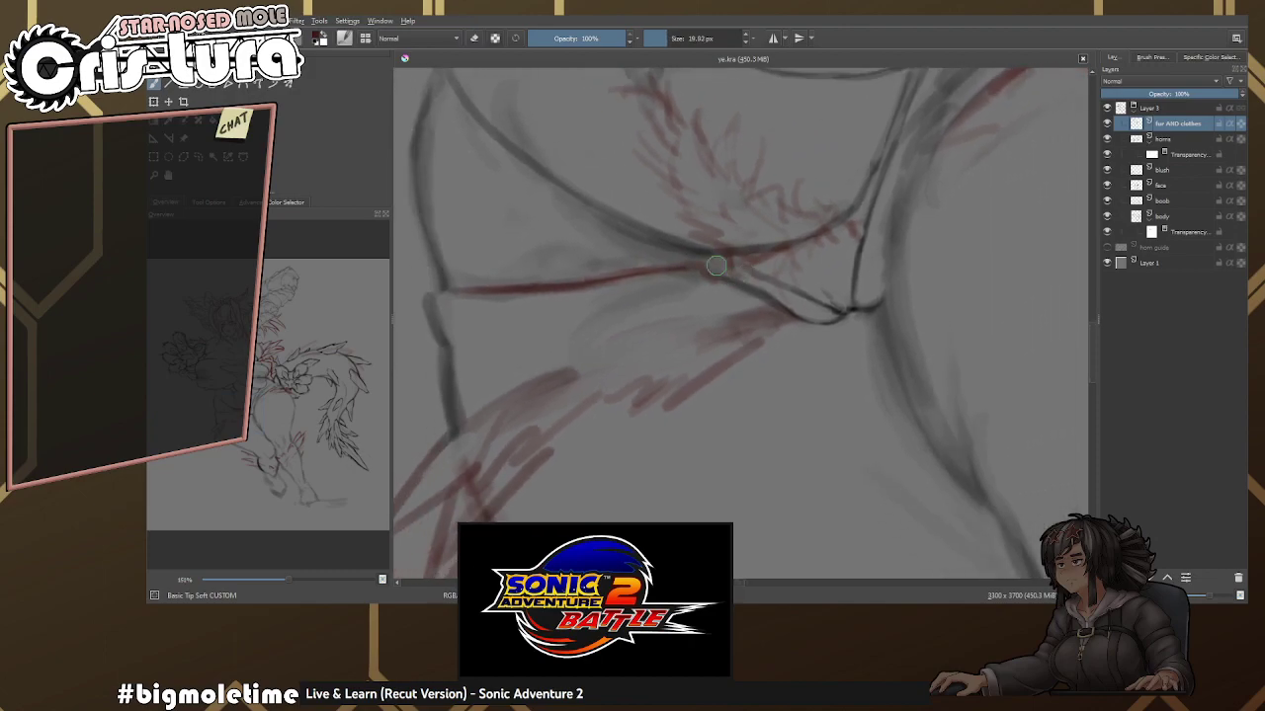
Extend the dark red hem line over a small peak and down along the underwear's lower edge, tidying it with the eraser.
{"action": "key", "text": "e"}
{"action": "key", "text": "e"}
{"action": "left_click_drag", "start_coordinate": [705, 259], "coordinate": [790, 307]}
{"action": "key", "text": "e"}
{"action": "scroll", "coordinate": [764, 286], "scroll_direction": "up", "scroll_amount": 1}
{"action": "key", "text": "e"}
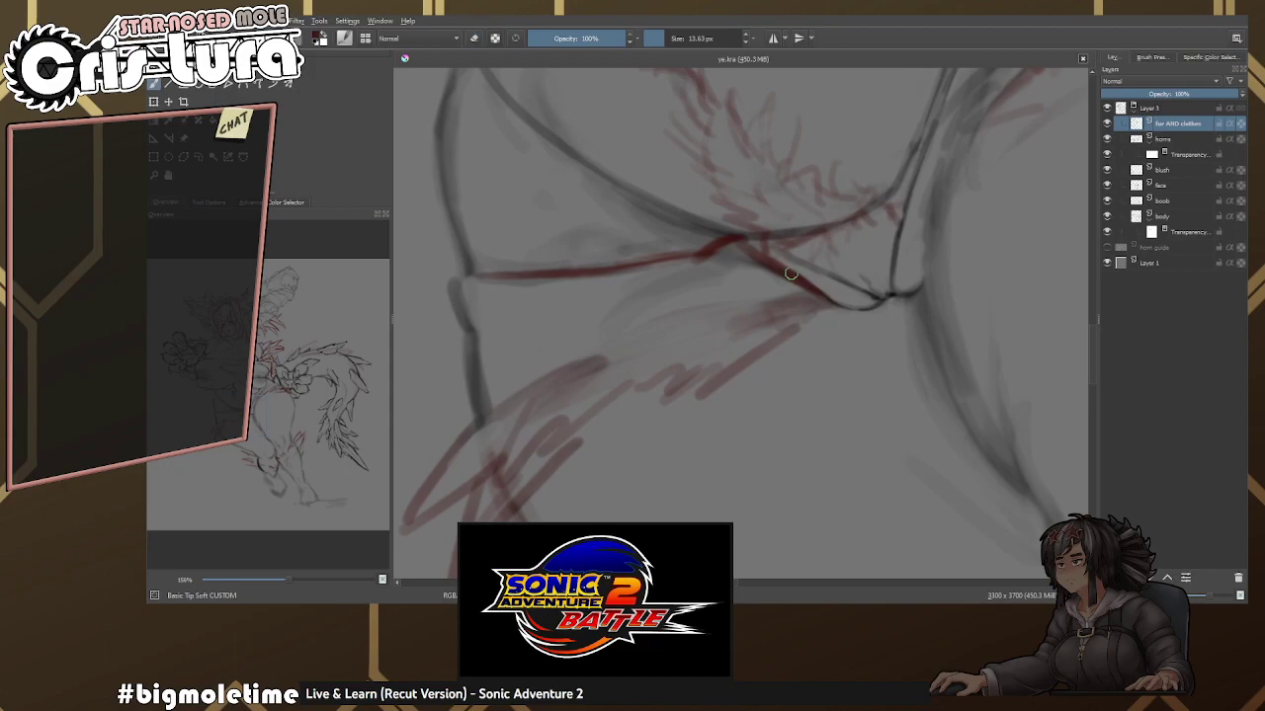
{"action": "key", "text": "e"}
{"action": "mouse_move", "coordinate": [793, 282]}
{"action": "left_mouse_down"}
{"action": "mouse_move", "coordinate": [839, 281]}
{"action": "mouse_move", "coordinate": [771, 293]}
{"action": "left_mouse_up"}
{"action": "key", "text": "e"}
{"action": "scroll", "coordinate": [751, 287], "scroll_direction": "down", "scroll_amount": 2}
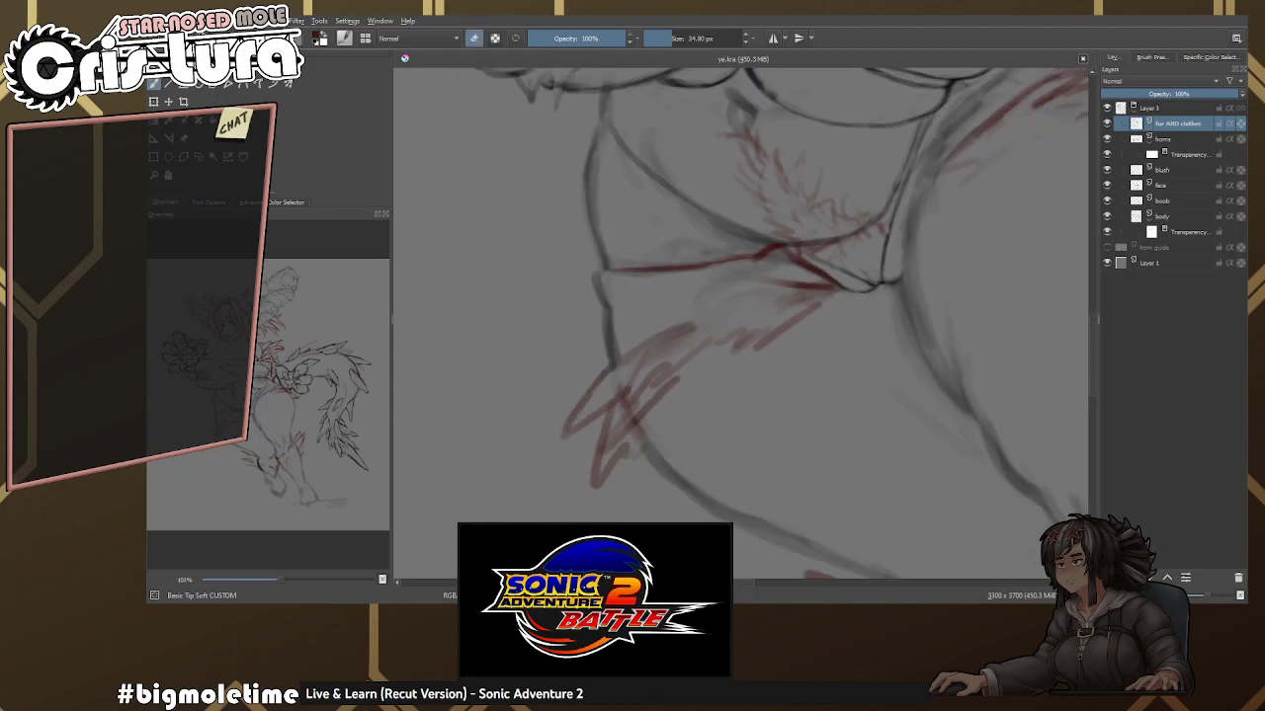
Draw an angular dark red clothing edge with a notch along the inner side of the thigh beside the clawed hand.
{"action": "scroll", "coordinate": [785, 306], "scroll_direction": "up", "scroll_amount": 2}
{"action": "mouse_move", "coordinate": [786, 306]}
{"action": "left_mouse_down"}
{"action": "mouse_move", "coordinate": [752, 300]}
{"action": "mouse_move", "coordinate": [773, 240]}
{"action": "mouse_move", "coordinate": [678, 301]}
{"action": "left_mouse_up"}
{"action": "key", "text": "e"}
{"action": "key", "text": "e"}
{"action": "key", "text": "ctrl+z"}
{"action": "key", "text": "e"}
{"action": "key", "text": "e"}
{"action": "key", "text": "e"}
{"action": "mouse_move", "coordinate": [689, 229]}
{"action": "left_mouse_down"}
{"action": "mouse_move", "coordinate": [654, 271]}
{"action": "mouse_move", "coordinate": [729, 261]}
{"action": "mouse_move", "coordinate": [867, 186]}
{"action": "mouse_move", "coordinate": [809, 229]}
{"action": "mouse_move", "coordinate": [725, 240]}
{"action": "left_mouse_up"}
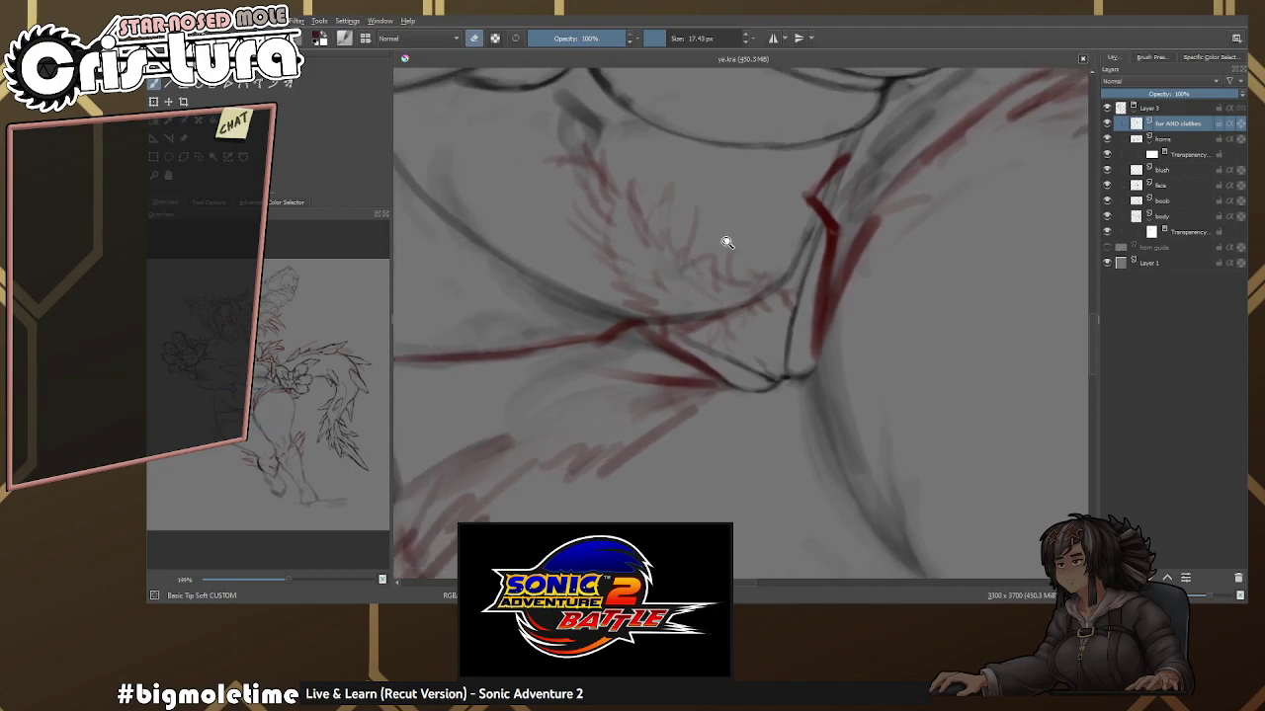
Rework the first thigh's hem line near its peak with a smoother dark red slope and cleaned edges.
{"action": "scroll", "coordinate": [725, 240], "scroll_direction": "down", "scroll_amount": 1}
{"action": "scroll", "coordinate": [745, 265], "scroll_direction": "up", "scroll_amount": 3}
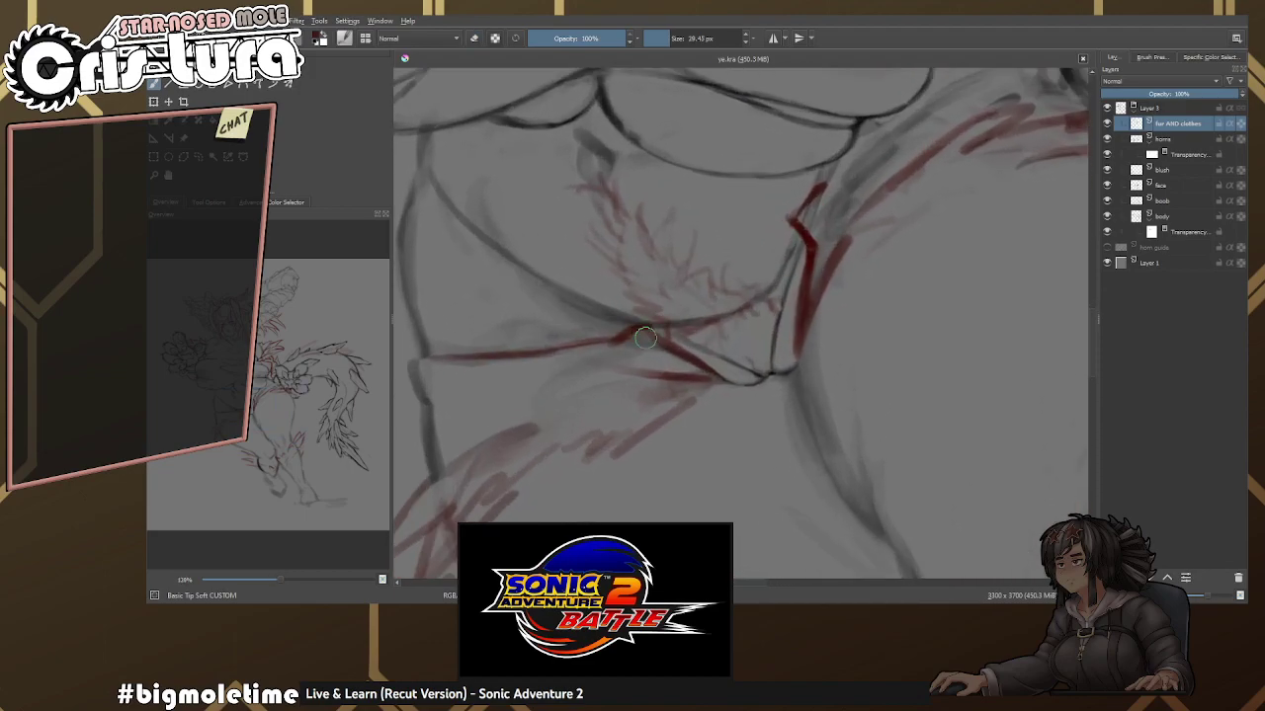
{"action": "scroll", "coordinate": [615, 348], "scroll_direction": "up", "scroll_amount": 2}
{"action": "mouse_move", "coordinate": [537, 357]}
{"action": "left_mouse_down"}
{"action": "mouse_move", "coordinate": [627, 328]}
{"action": "mouse_move", "coordinate": [591, 348]}
{"action": "mouse_move", "coordinate": [638, 304]}
{"action": "mouse_move", "coordinate": [664, 306]}
{"action": "mouse_move", "coordinate": [692, 346]}
{"action": "left_mouse_up"}
{"action": "key", "text": "e"}
{"action": "key", "text": "e"}
{"action": "key", "text": "e"}
Draw a long curved dark red hem line from the notch over the top of the thigh beside the clawed hand.
{"action": "left_click_drag", "start_coordinate": [955, 189], "coordinate": [679, 296]}
{"action": "left_click_drag", "start_coordinate": [682, 210], "coordinate": [731, 203]}
{"action": "key", "text": "e"}
{"action": "left_click_drag", "start_coordinate": [691, 243], "coordinate": [749, 196]}
{"action": "mouse_move", "coordinate": [720, 237]}
{"action": "left_mouse_down"}
{"action": "mouse_move", "coordinate": [656, 342]}
{"action": "mouse_move", "coordinate": [777, 211]}
{"action": "mouse_move", "coordinate": [691, 277]}
{"action": "left_mouse_up"}
{"action": "key", "text": "e"}
{"action": "left_click_drag", "start_coordinate": [553, 380], "coordinate": [797, 214]}
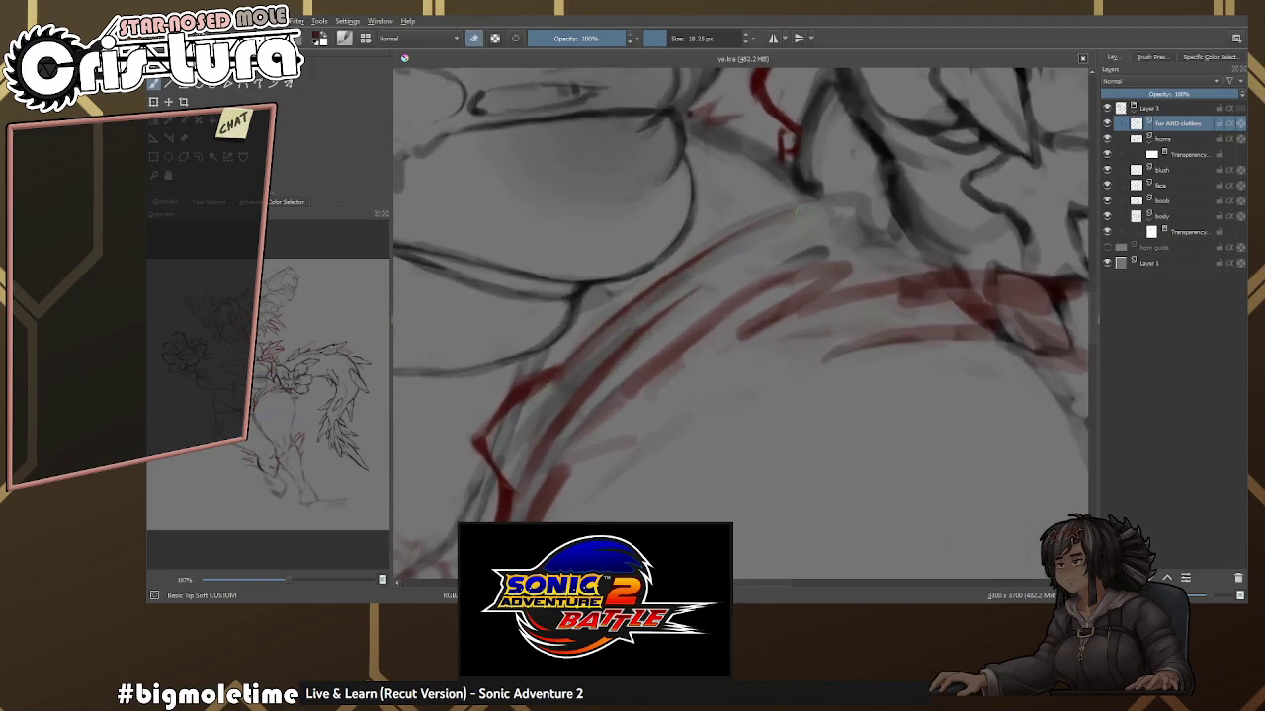
{"action": "mouse_move", "coordinate": [669, 280]}
{"action": "left_mouse_down"}
{"action": "mouse_move", "coordinate": [787, 250]}
{"action": "mouse_move", "coordinate": [958, 176]}
{"action": "left_mouse_up"}
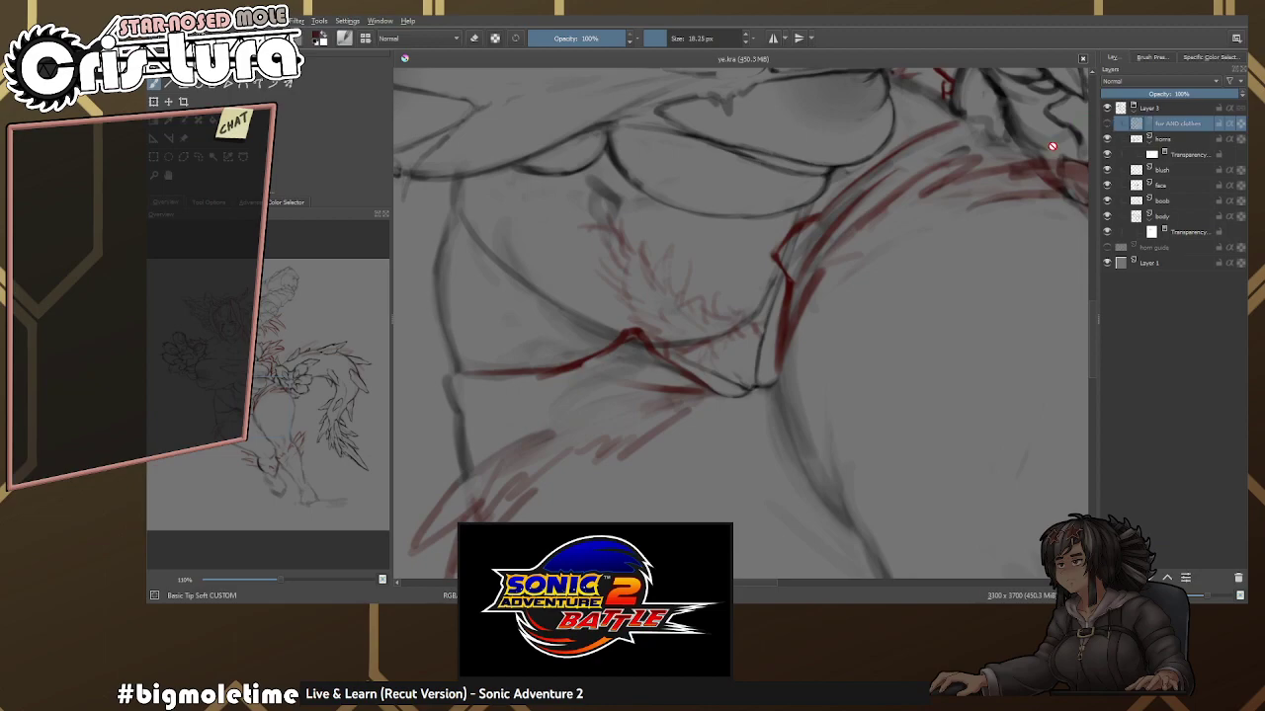
With the fur and clothes layer hidden, join the broken hip outline in black on the body layer and erase around it.
{"action": "left_click", "coordinate": [1162, 216]}
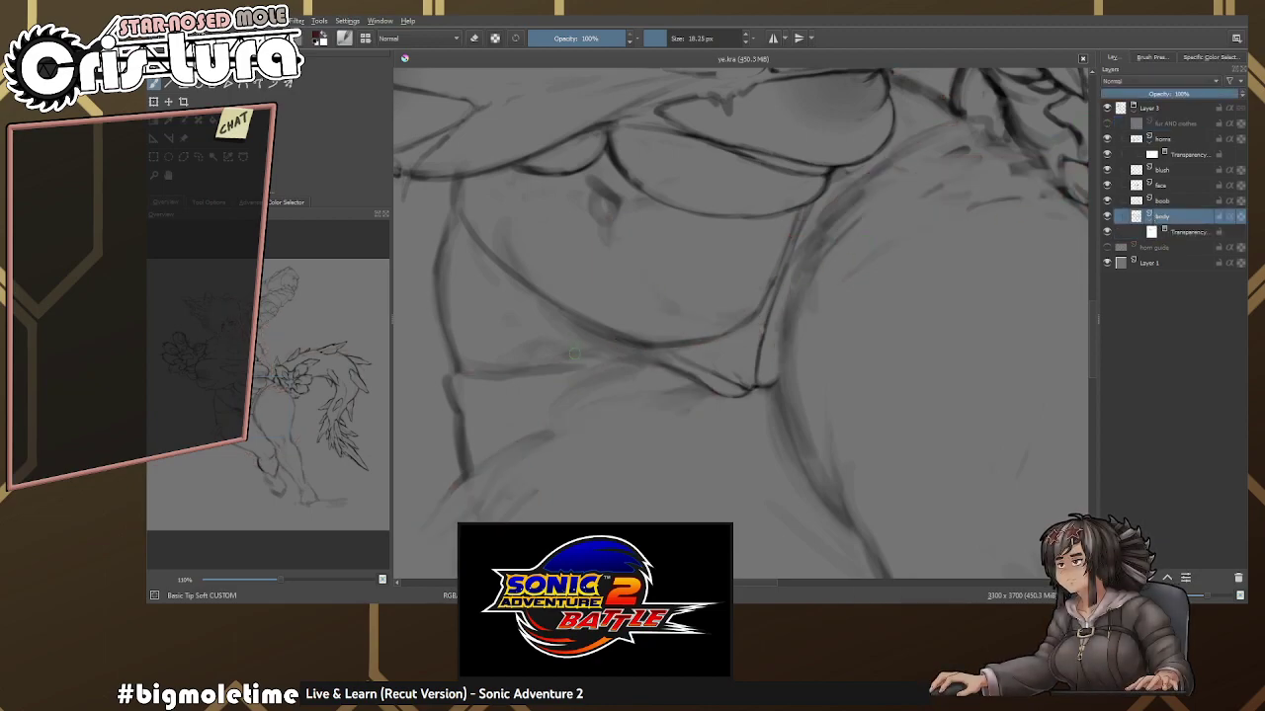
{"action": "scroll", "coordinate": [741, 323], "scroll_direction": "up", "scroll_amount": 2}
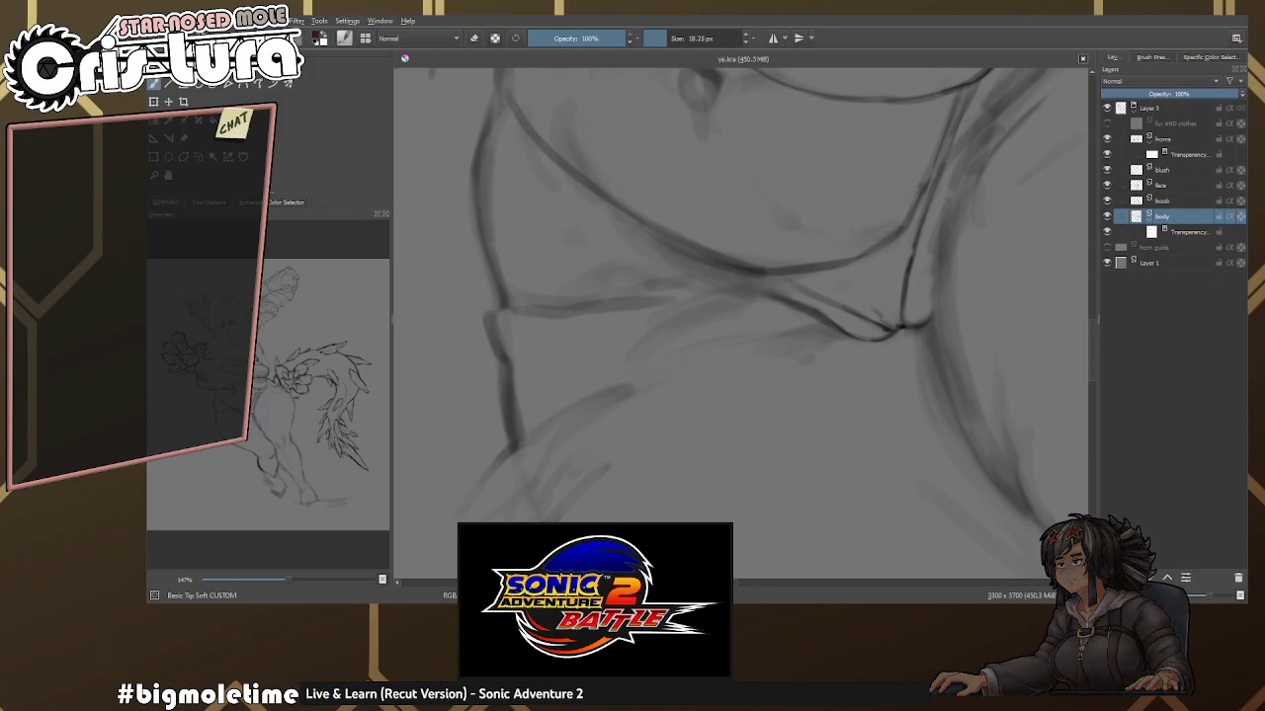
{"action": "scroll", "coordinate": [647, 286], "scroll_direction": "up", "scroll_amount": 1}
{"action": "right_click", "coordinate": [647, 287]}
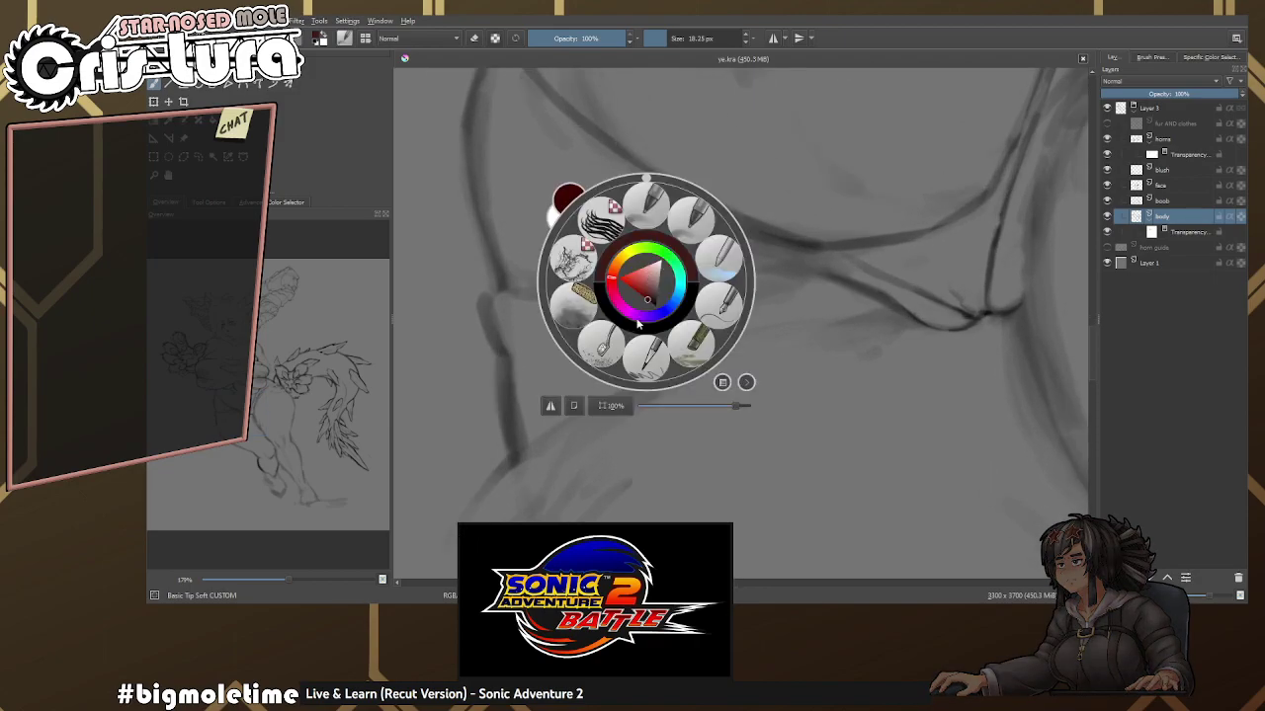
{"action": "scroll", "coordinate": [599, 289], "scroll_direction": "up", "scroll_amount": 1}
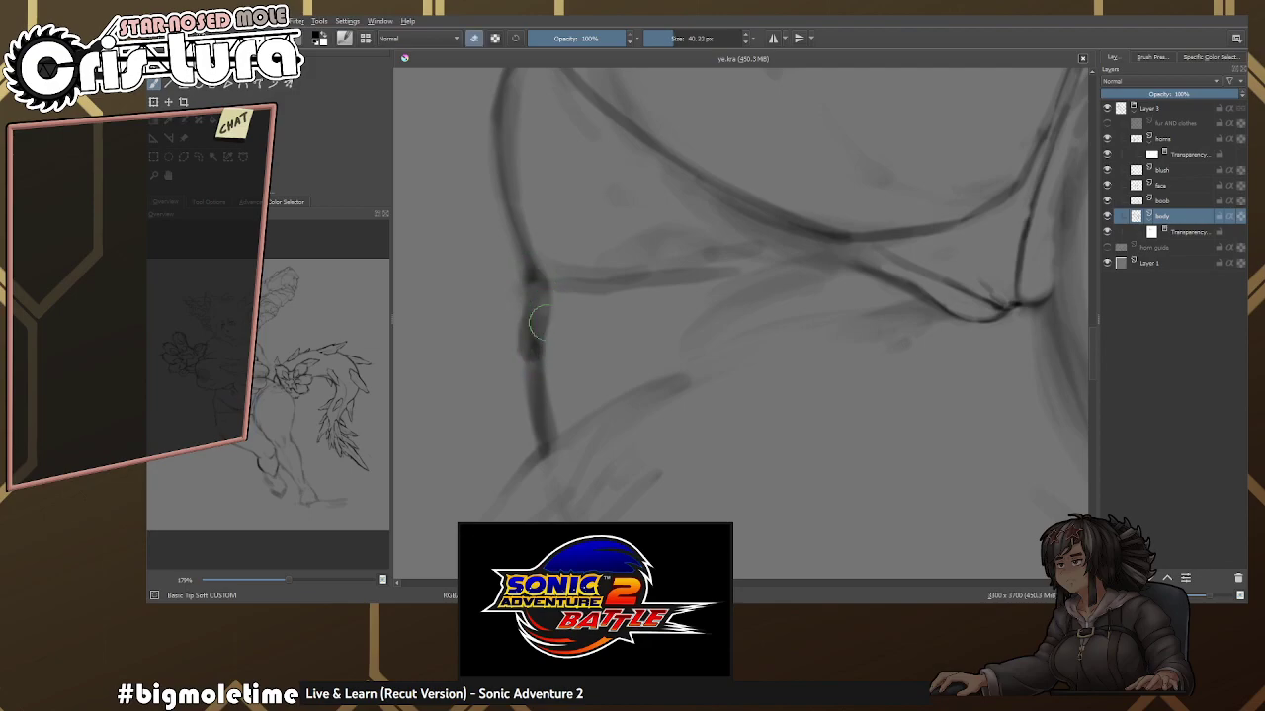
{"action": "scroll", "coordinate": [585, 290], "scroll_direction": "down", "scroll_amount": 1}
{"action": "key", "text": "e"}
{"action": "scroll", "coordinate": [603, 293], "scroll_direction": "down", "scroll_amount": 1}
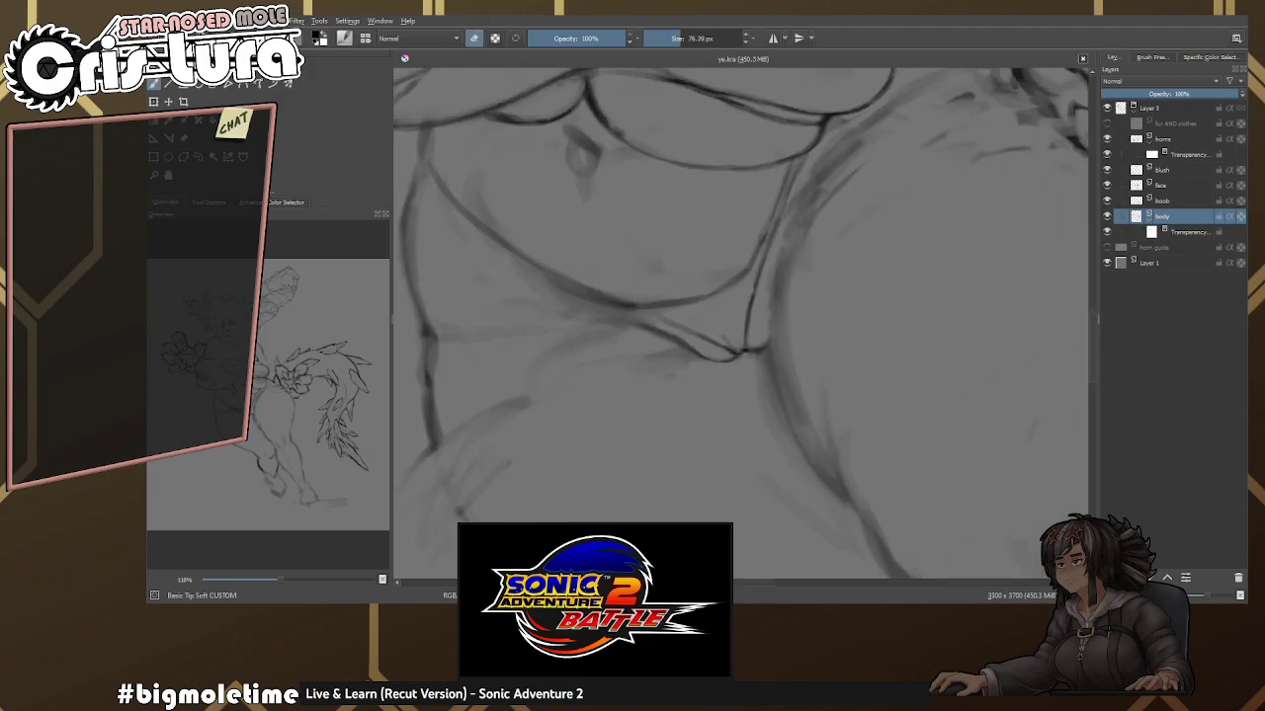
{"action": "scroll", "coordinate": [808, 211], "scroll_direction": "up", "scroll_amount": 1}
{"action": "scroll", "coordinate": [808, 211], "scroll_direction": "up", "scroll_amount": 1}
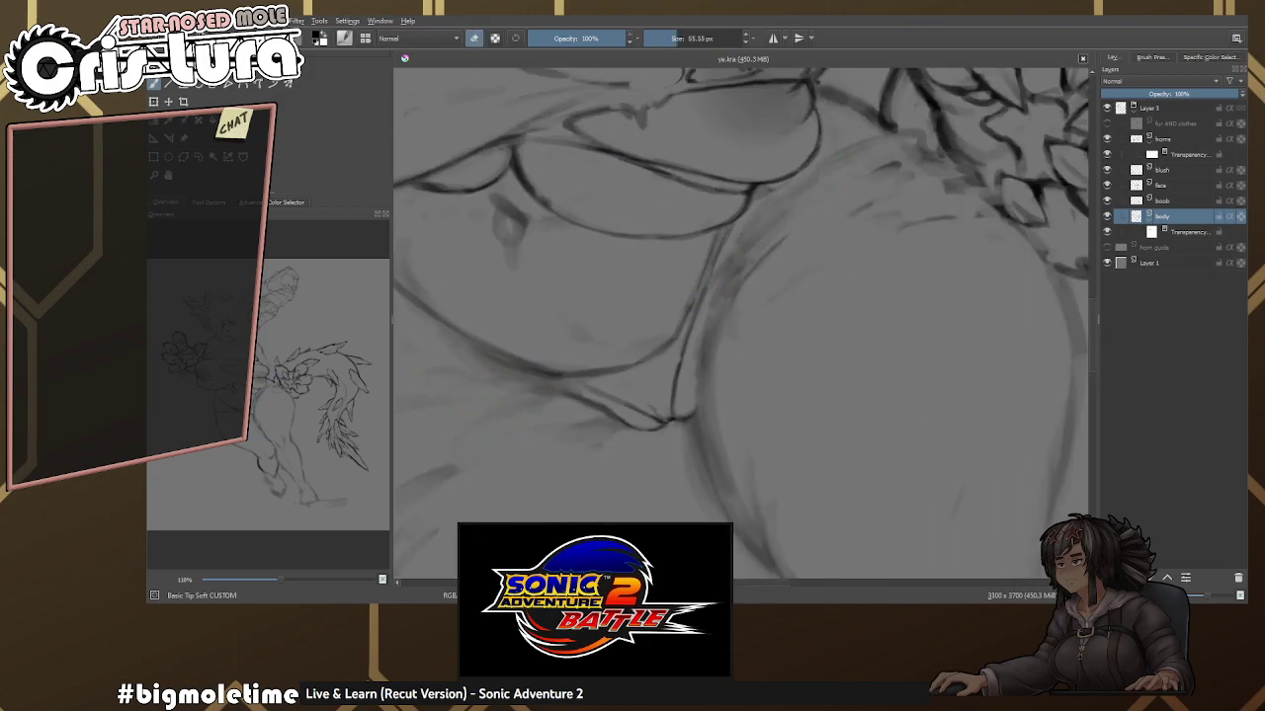
Erase the leftover rough fur marks around both thighs on the body layer with a large eraser and undo the last stroke.
{"action": "scroll", "coordinate": [808, 211], "scroll_direction": "down", "scroll_amount": 3}
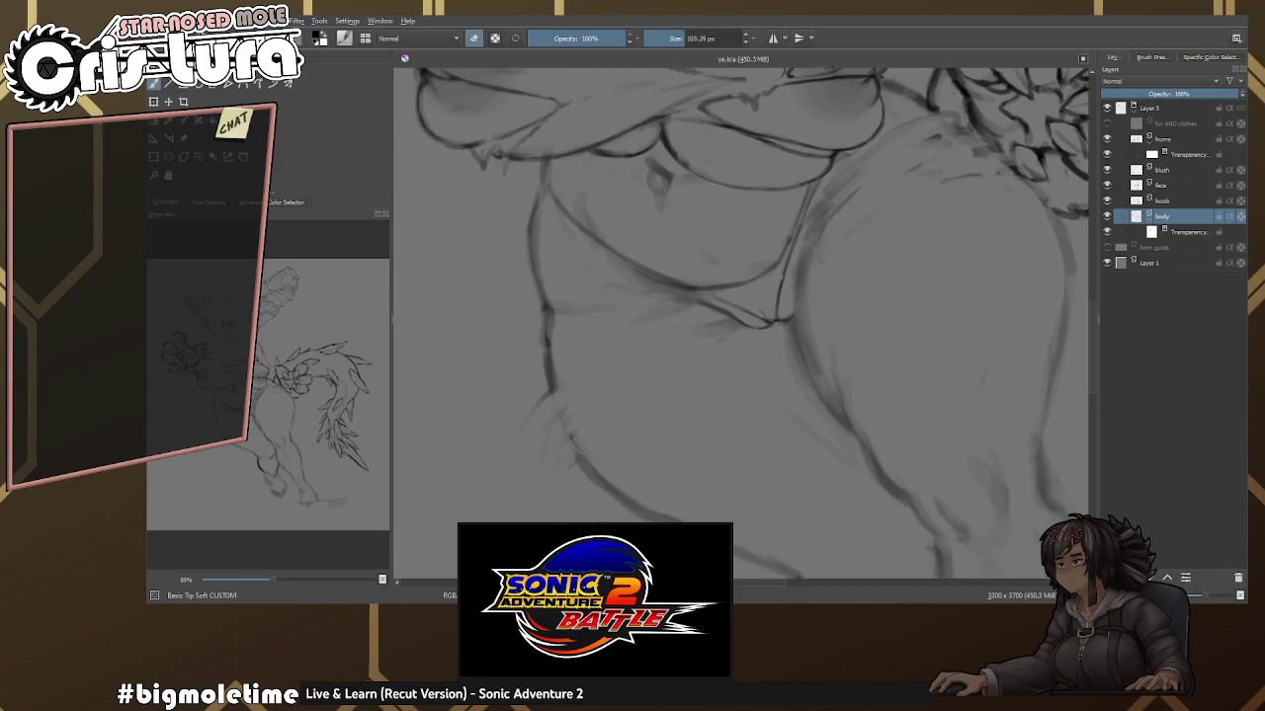
{"action": "left_click_drag", "start_coordinate": [964, 168], "coordinate": [840, 237]}
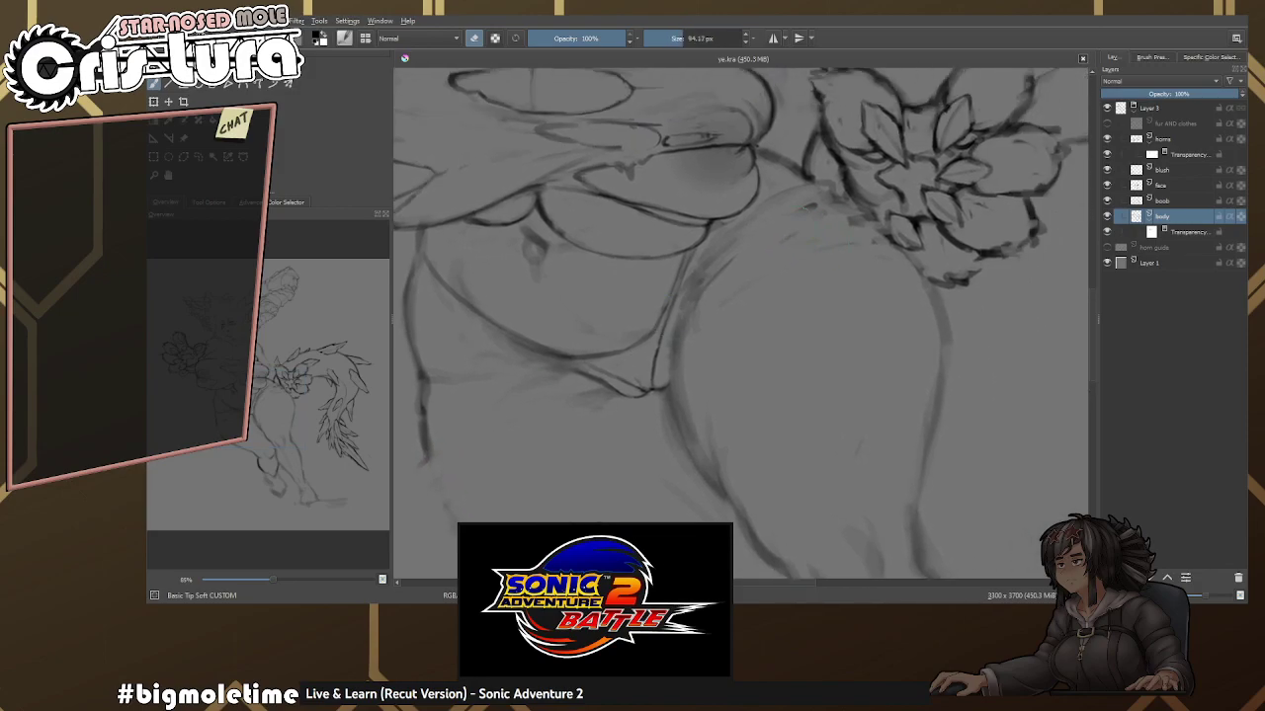
{"action": "key", "text": "e"}
{"action": "left_click_drag", "start_coordinate": [798, 176], "coordinate": [844, 216]}
{"action": "key", "text": "e"}
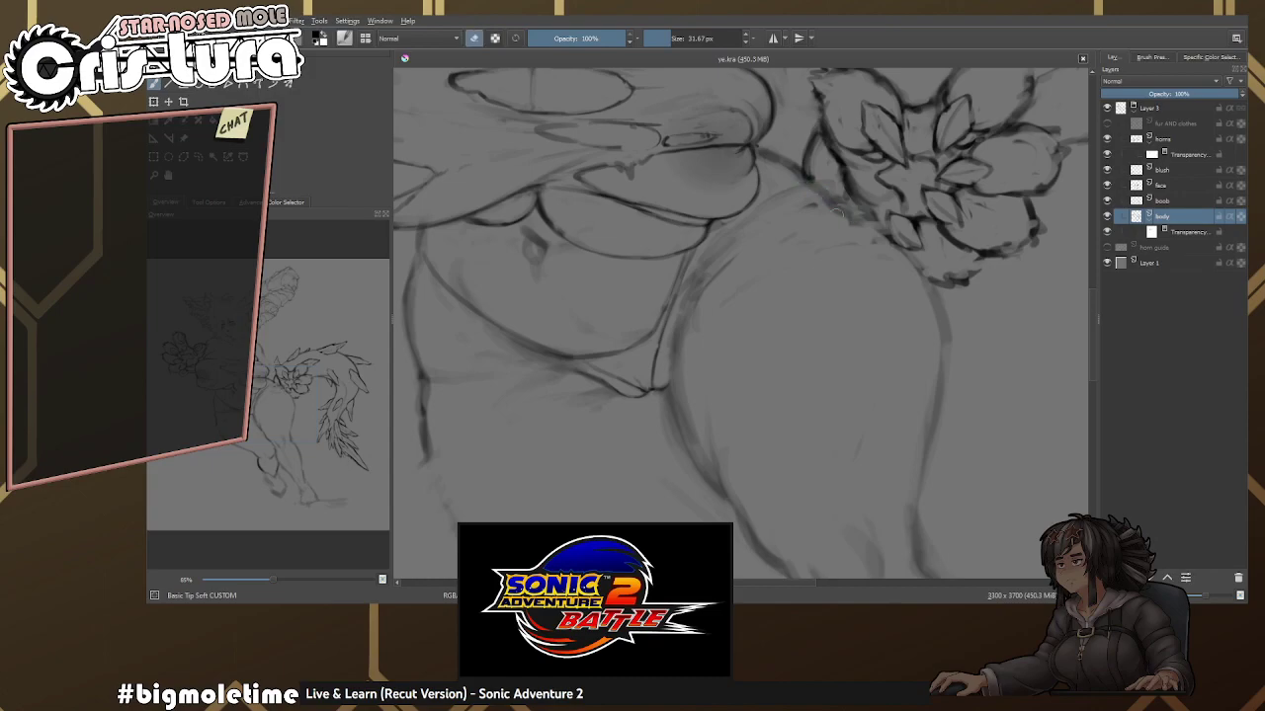
{"action": "key", "text": "ctrl+z"}
Clean the upper outline of the thigh beside the clawed hand and close the gap in the other thigh's outer outline.
{"action": "mouse_move", "coordinate": [739, 237]}
{"action": "left_mouse_down"}
{"action": "mouse_move", "coordinate": [690, 324]}
{"action": "mouse_move", "coordinate": [773, 223]}
{"action": "left_mouse_up"}
{"action": "key", "text": "e"}
{"action": "mouse_move", "coordinate": [741, 244]}
{"action": "left_mouse_down"}
{"action": "mouse_move", "coordinate": [812, 219]}
{"action": "mouse_move", "coordinate": [834, 135]}
{"action": "left_mouse_up"}
{"action": "key", "text": "e"}
{"action": "key", "text": "e"}
{"action": "left_click_drag", "start_coordinate": [514, 362], "coordinate": [546, 431]}
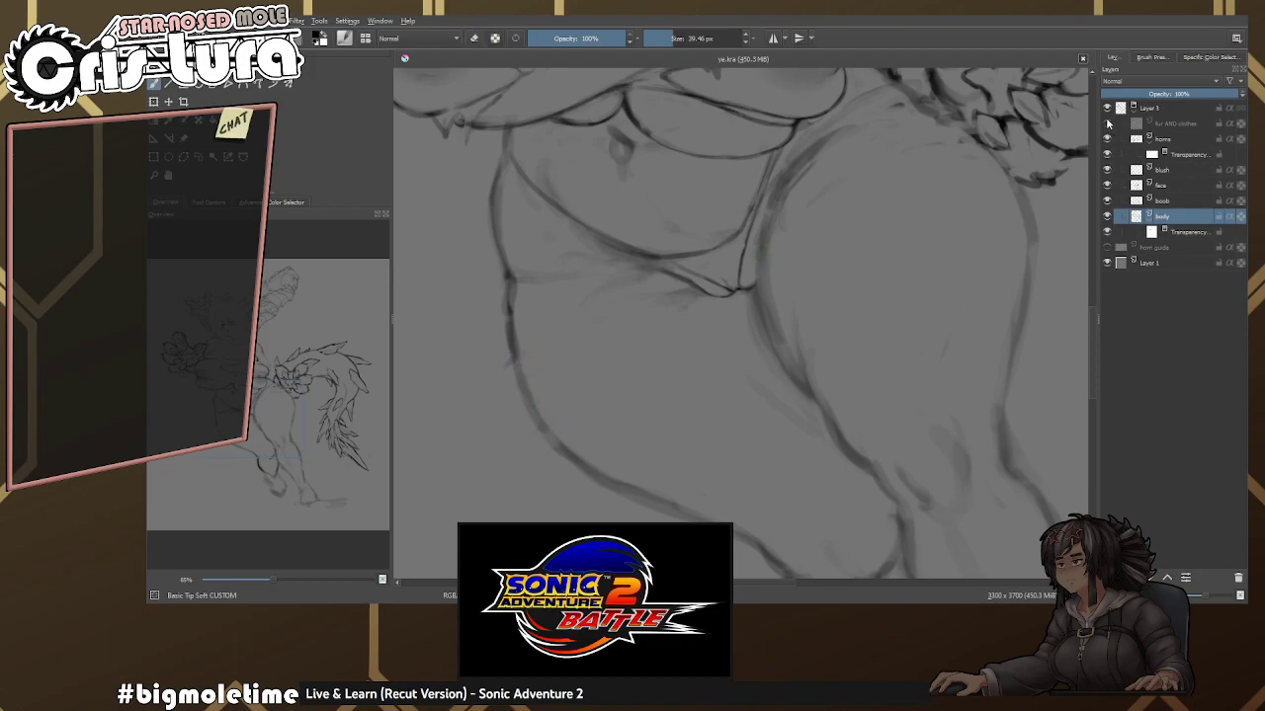
Show and select the fur and clothes layer again, then thicken the hem line in dark red and wrap it around the hip.
{"action": "left_click", "coordinate": [1106, 123]}
{"action": "left_click", "coordinate": [1175, 123]}
{"action": "scroll", "coordinate": [581, 294], "scroll_direction": "up", "scroll_amount": 3}
{"action": "right_click", "coordinate": [581, 294]}
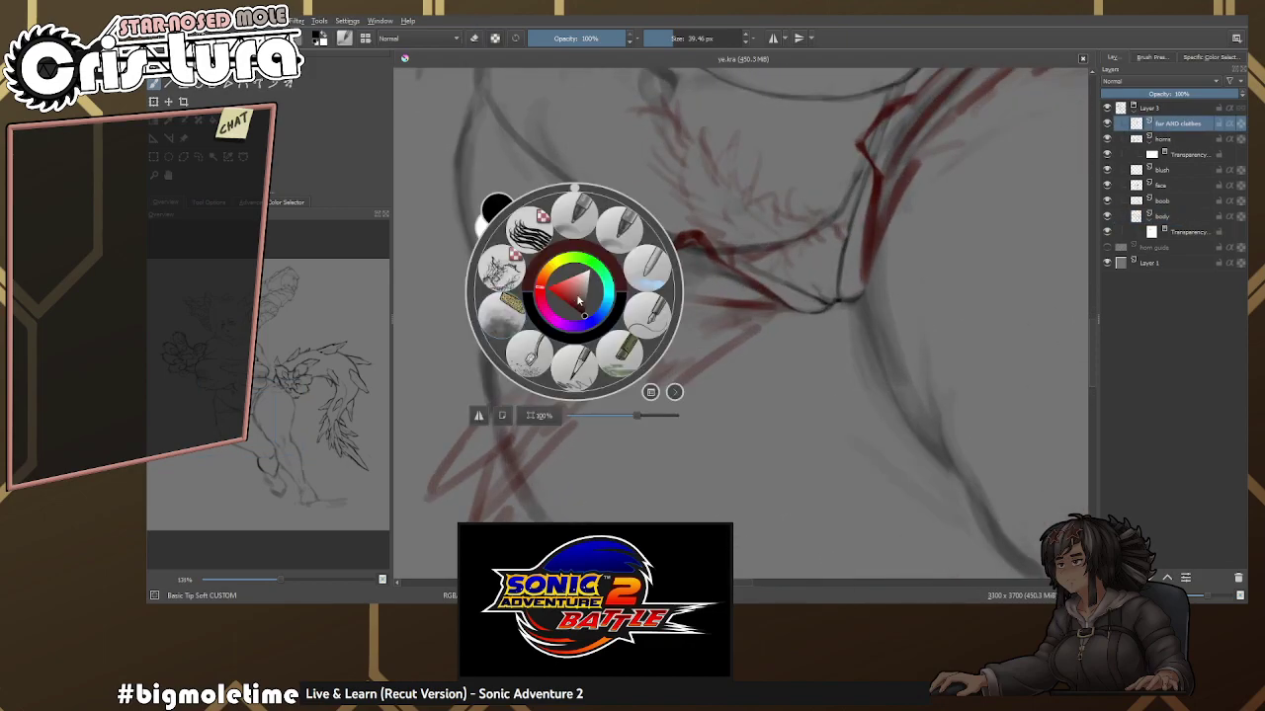
{"action": "scroll", "coordinate": [741, 326], "scroll_direction": "up", "scroll_amount": 3}
{"action": "mouse_move", "coordinate": [484, 326]}
{"action": "left_mouse_down"}
{"action": "mouse_move", "coordinate": [538, 301]}
{"action": "mouse_move", "coordinate": [648, 297]}
{"action": "left_mouse_up"}
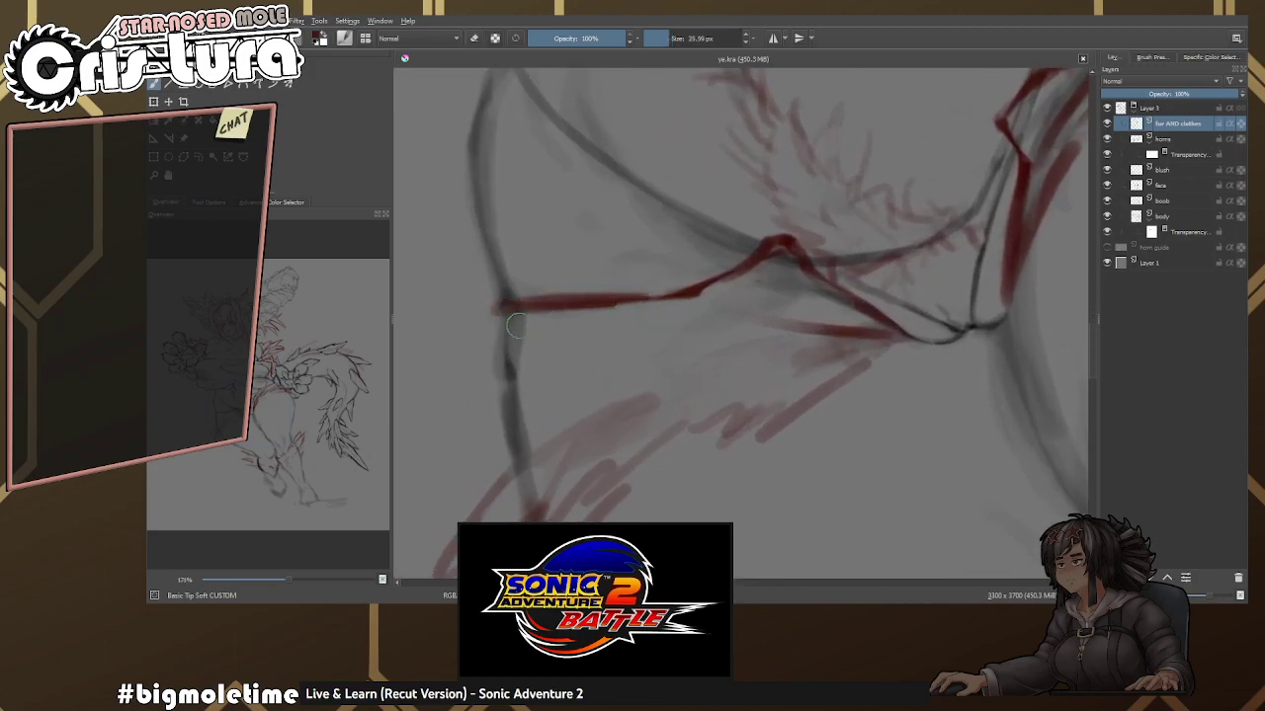
{"action": "left_click_drag", "start_coordinate": [504, 308], "coordinate": [510, 341]}
{"action": "scroll", "coordinate": [514, 326], "scroll_direction": "down", "scroll_amount": 1}
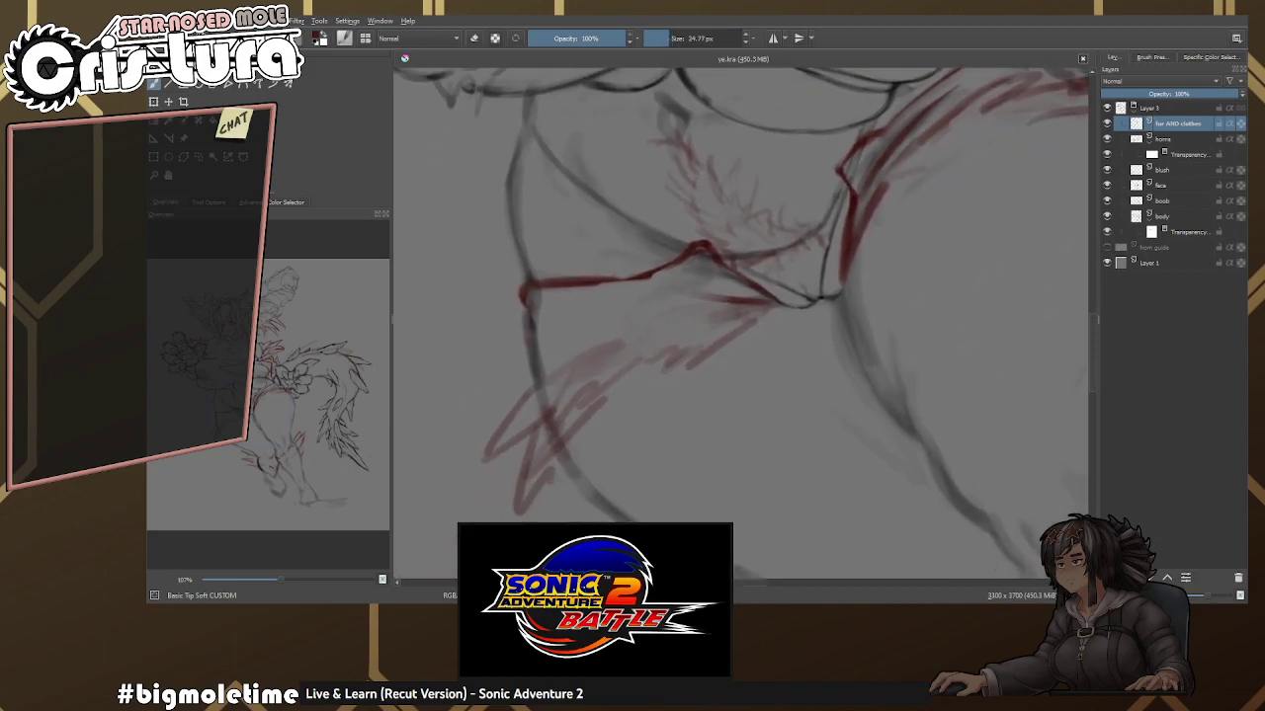
Continue the dark red clothing edge down the outer hip outline with a smaller brush.
{"action": "scroll", "coordinate": [538, 336], "scroll_direction": "up", "scroll_amount": 1}
{"action": "key", "text": "bracketleft"}
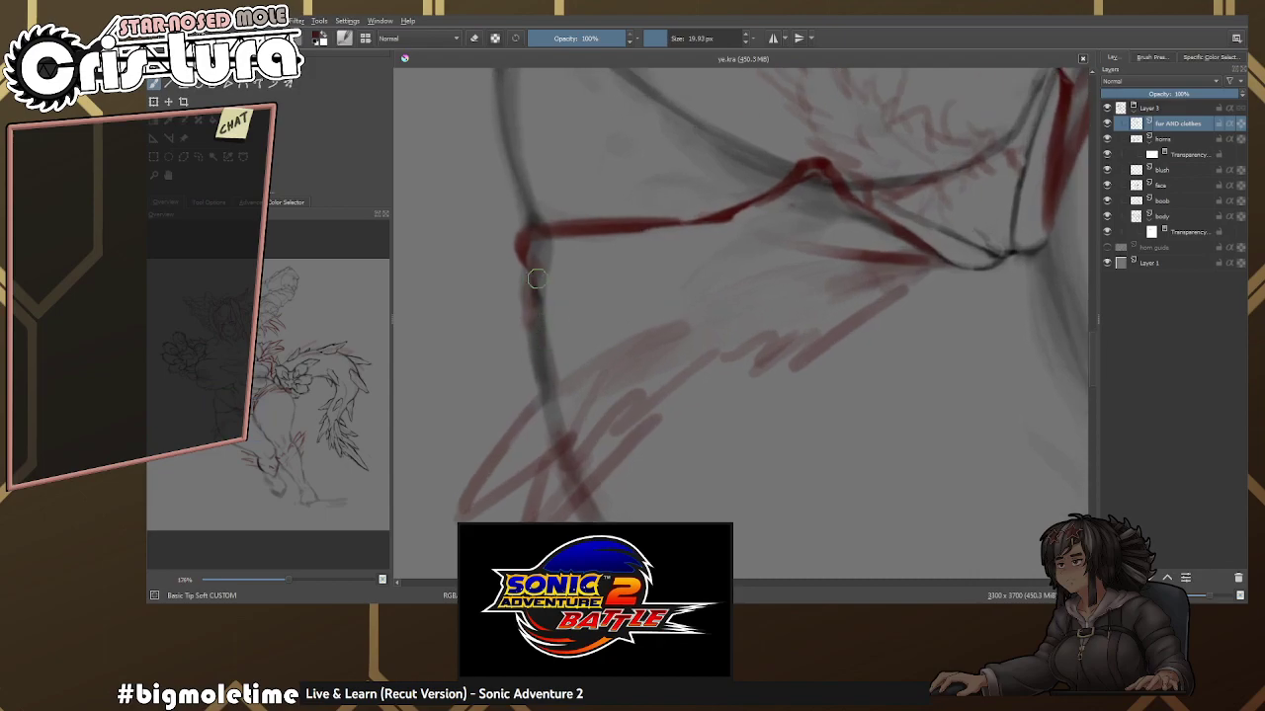
{"action": "scroll", "coordinate": [611, 372], "scroll_direction": "down", "scroll_amount": 2}
{"action": "scroll", "coordinate": [611, 371], "scroll_direction": "up", "scroll_amount": 2}
{"action": "key", "text": "e"}
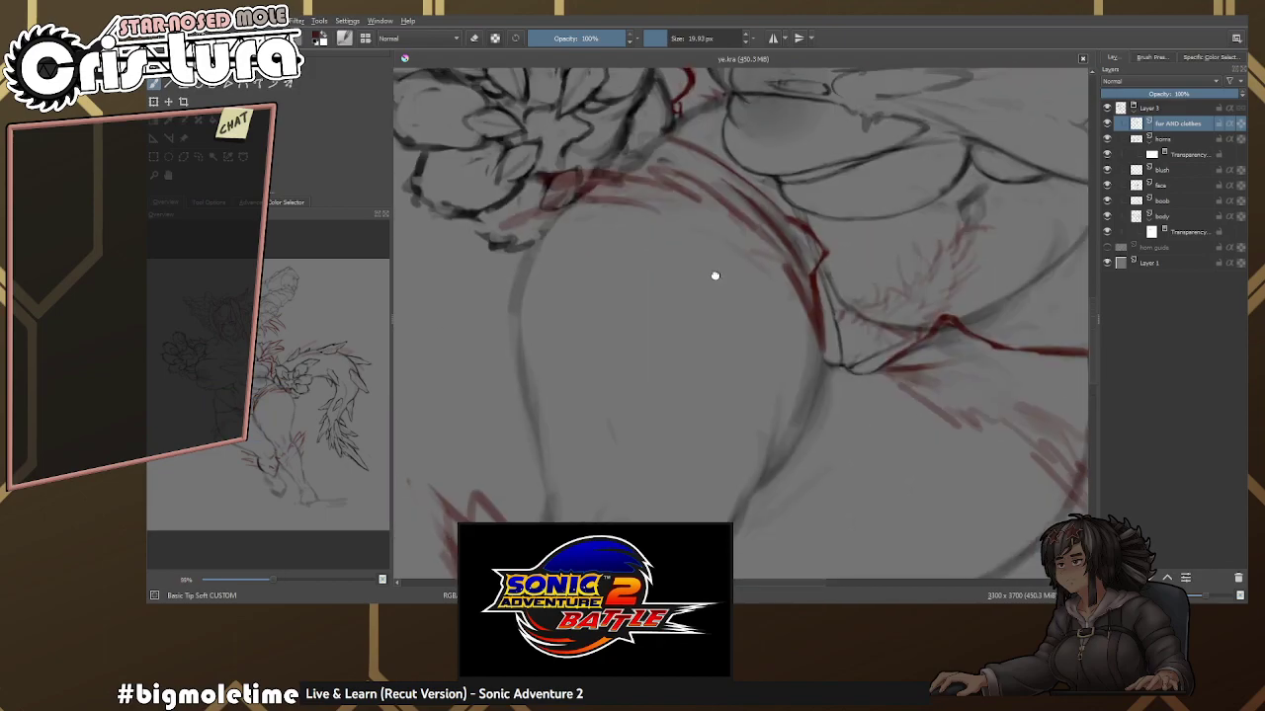
Draw a dark red clothing edge from the outer end of the thigh's hem line down behind the clawed hand.
{"action": "scroll", "coordinate": [709, 263], "scroll_direction": "up", "scroll_amount": 5}
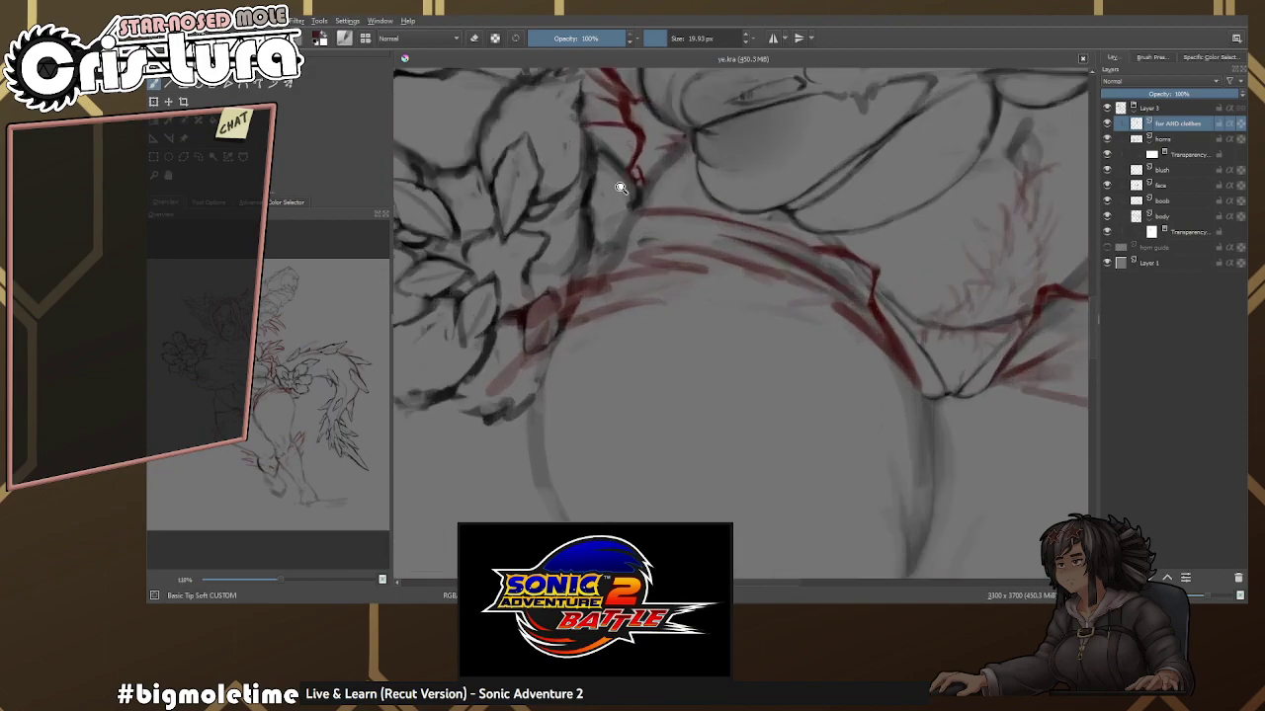
{"action": "mouse_move", "coordinate": [660, 212]}
{"action": "left_mouse_down"}
{"action": "mouse_move", "coordinate": [626, 257]}
{"action": "mouse_move", "coordinate": [559, 359]}
{"action": "left_mouse_up"}
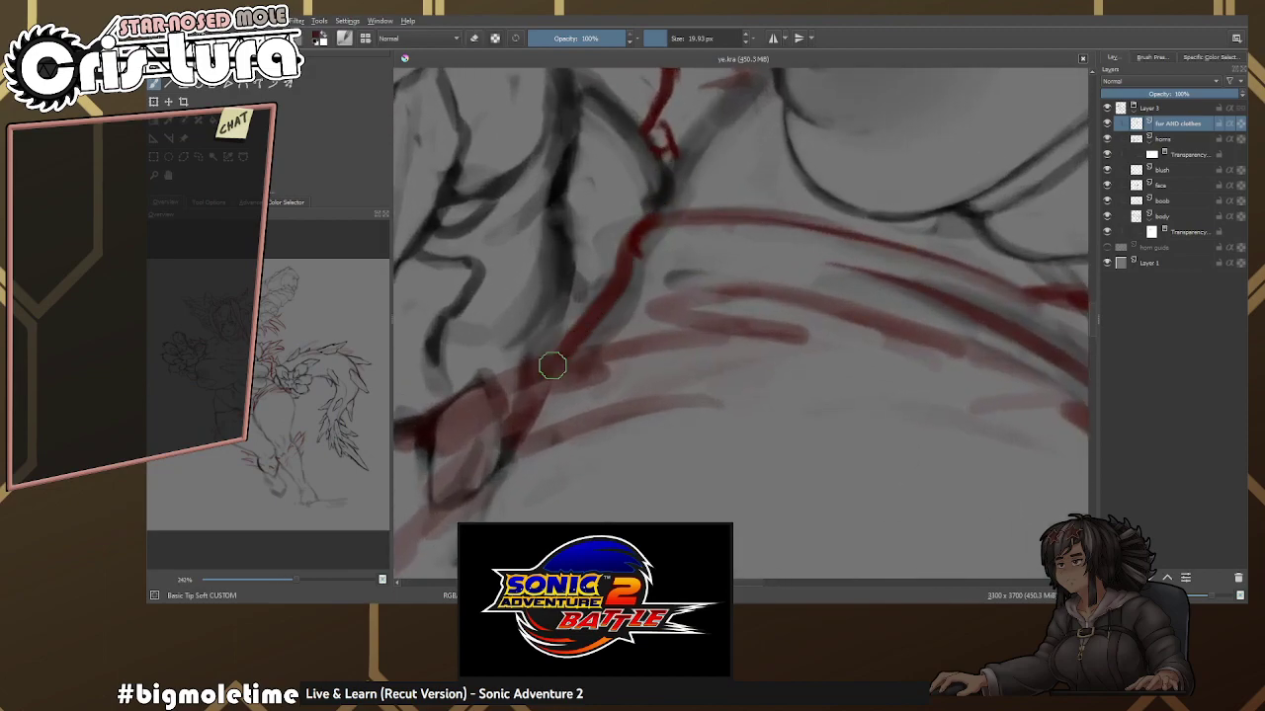
{"action": "left_click_drag", "start_coordinate": [604, 313], "coordinate": [556, 347]}
{"action": "key", "text": "ctrl+z"}
{"action": "key", "text": "e"}
{"action": "scroll", "coordinate": [666, 313], "scroll_direction": "down", "scroll_amount": 6}
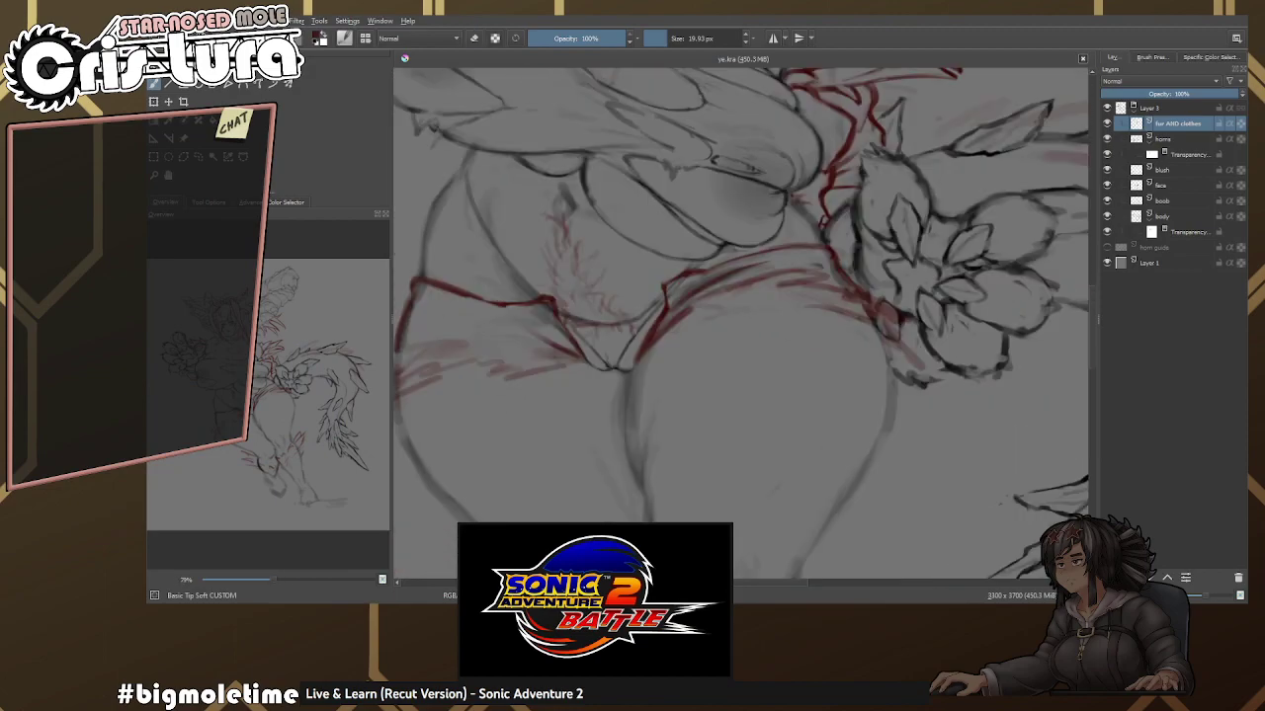
On the body layer's transparency mask, erase the body outlines showing beneath the dark red clothing hem at both hips.
{"action": "scroll", "coordinate": [650, 313], "scroll_direction": "up", "scroll_amount": 5}
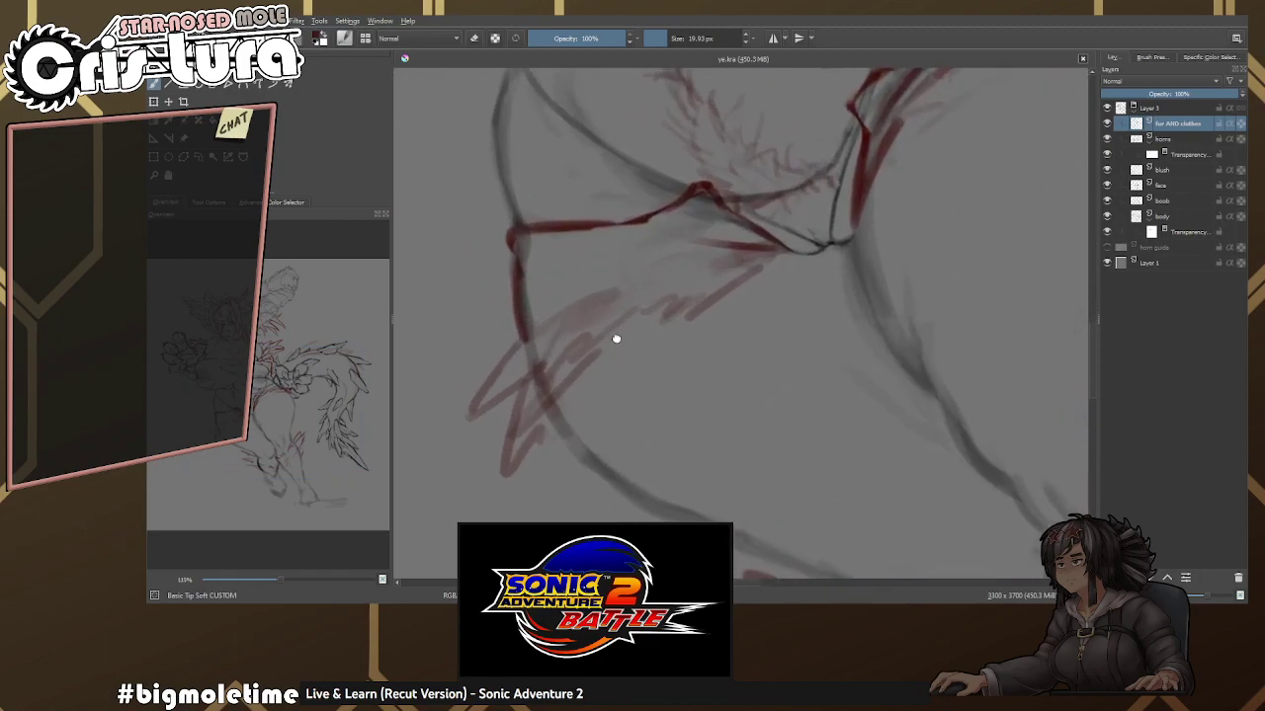
{"action": "left_click", "coordinate": [1150, 233]}
{"action": "key", "text": "e"}
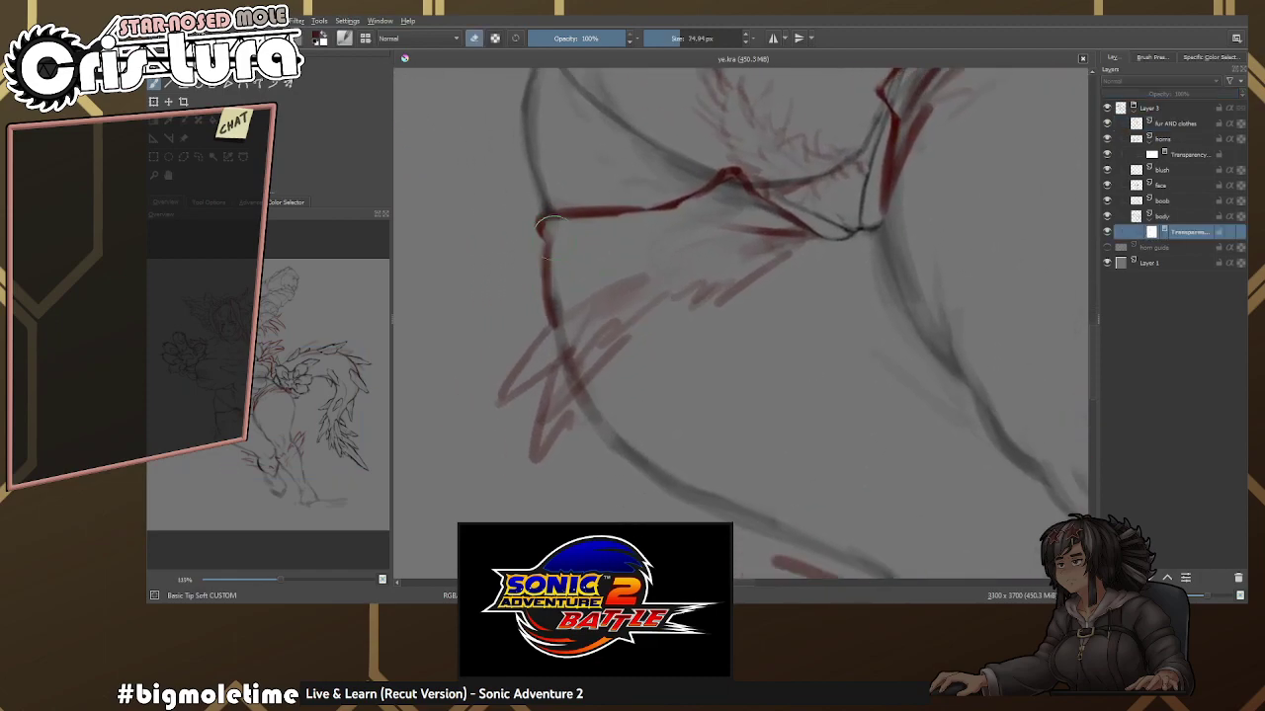
{"action": "mouse_move", "coordinate": [707, 228]}
{"action": "left_mouse_down"}
{"action": "mouse_move", "coordinate": [609, 290]}
{"action": "mouse_move", "coordinate": [662, 286]}
{"action": "left_mouse_up"}
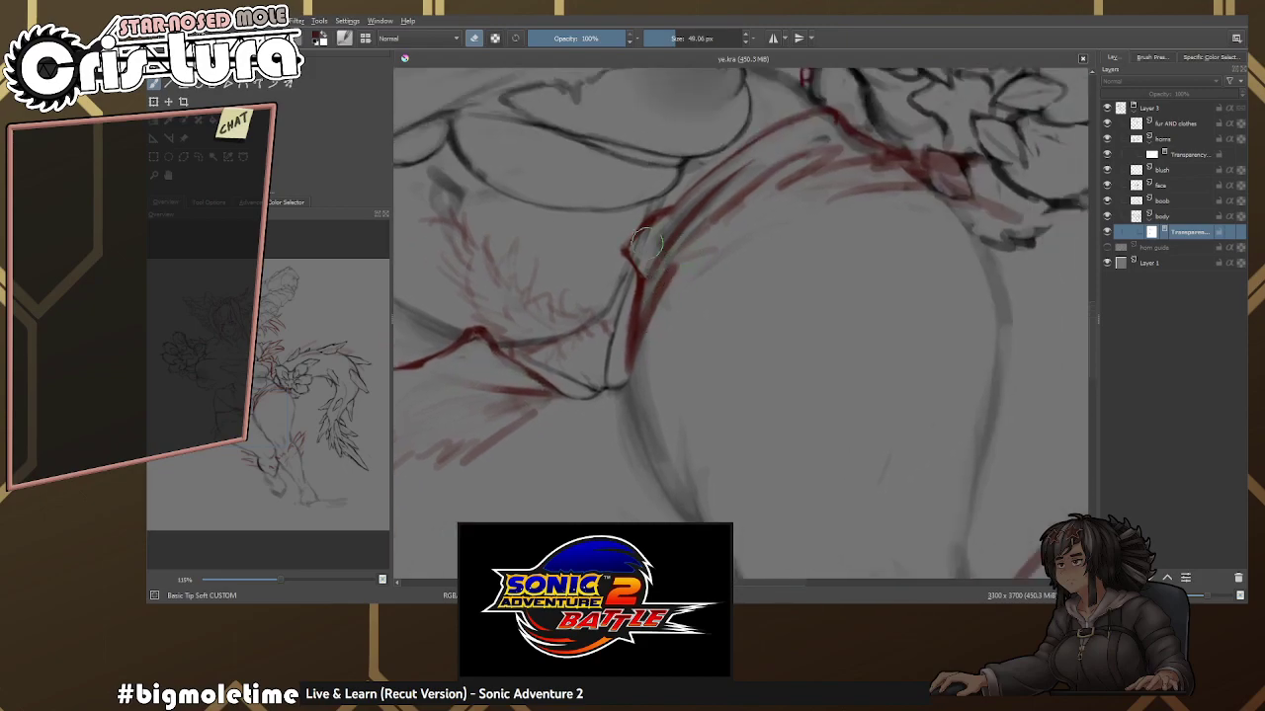
{"action": "left_click_drag", "start_coordinate": [729, 181], "coordinate": [741, 187]}
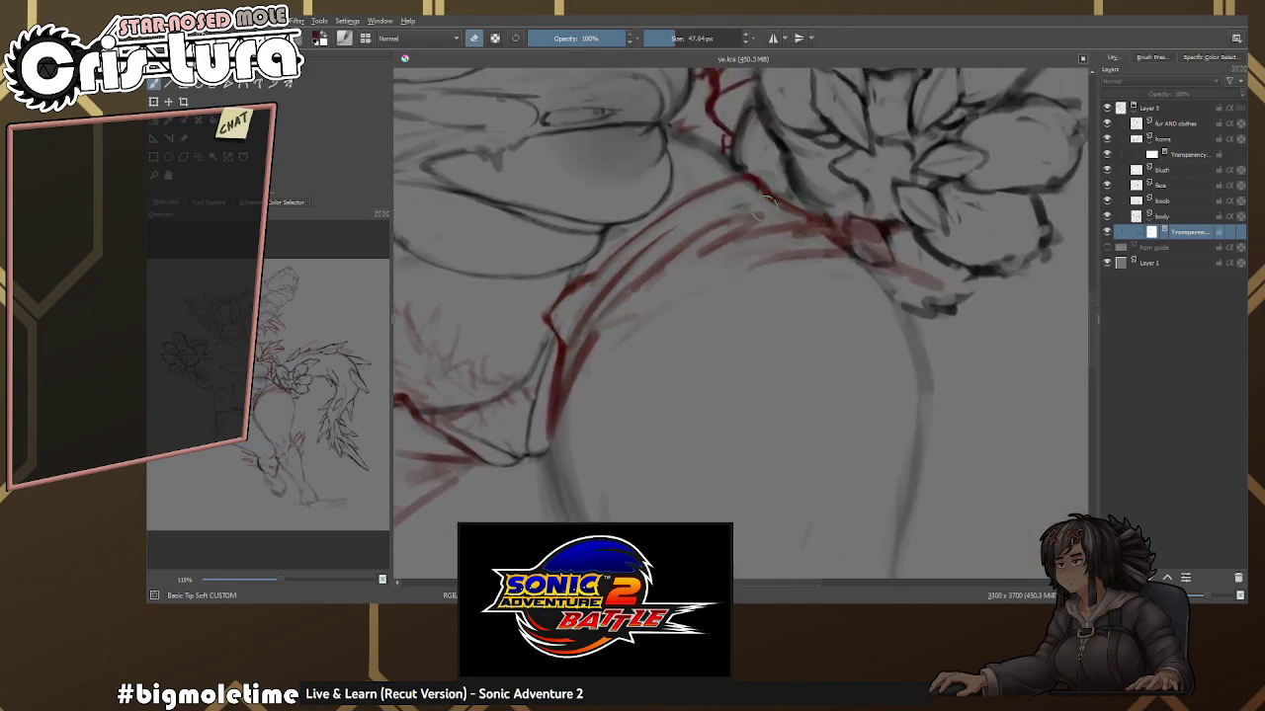
{"action": "scroll", "coordinate": [801, 232], "scroll_direction": "down", "scroll_amount": 5}
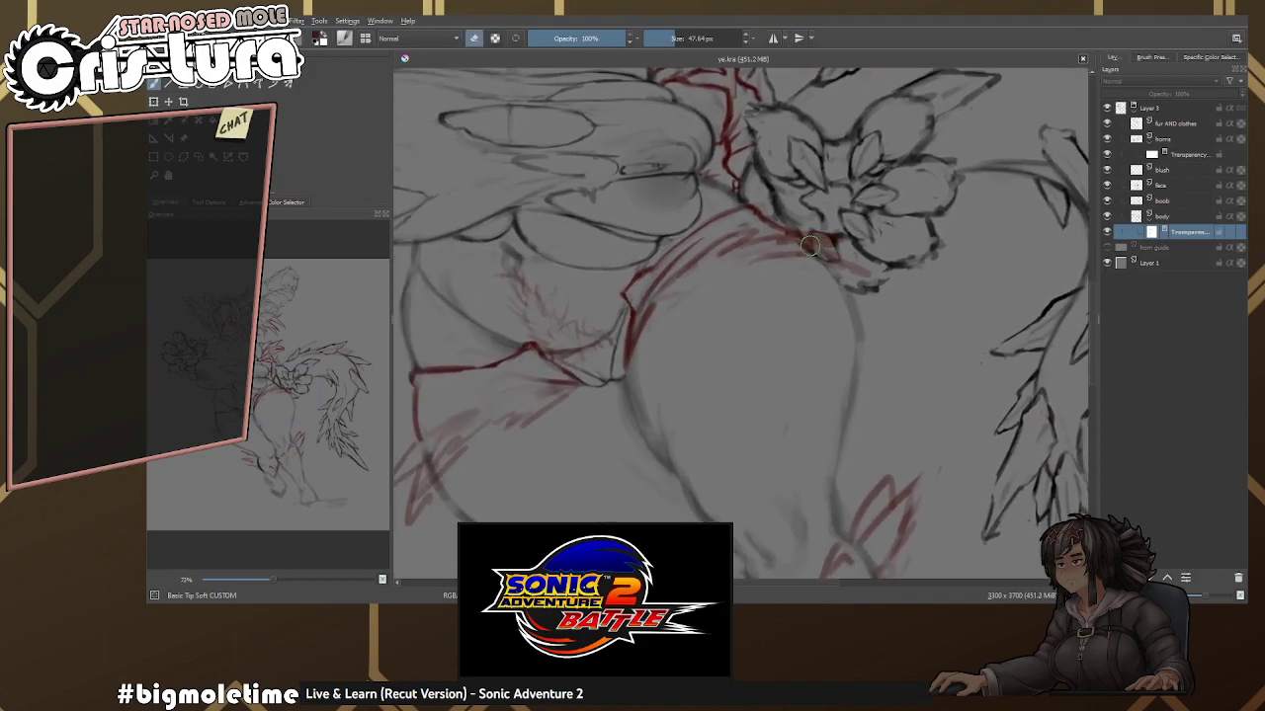
{"action": "left_click_drag", "start_coordinate": [893, 213], "coordinate": [839, 261]}
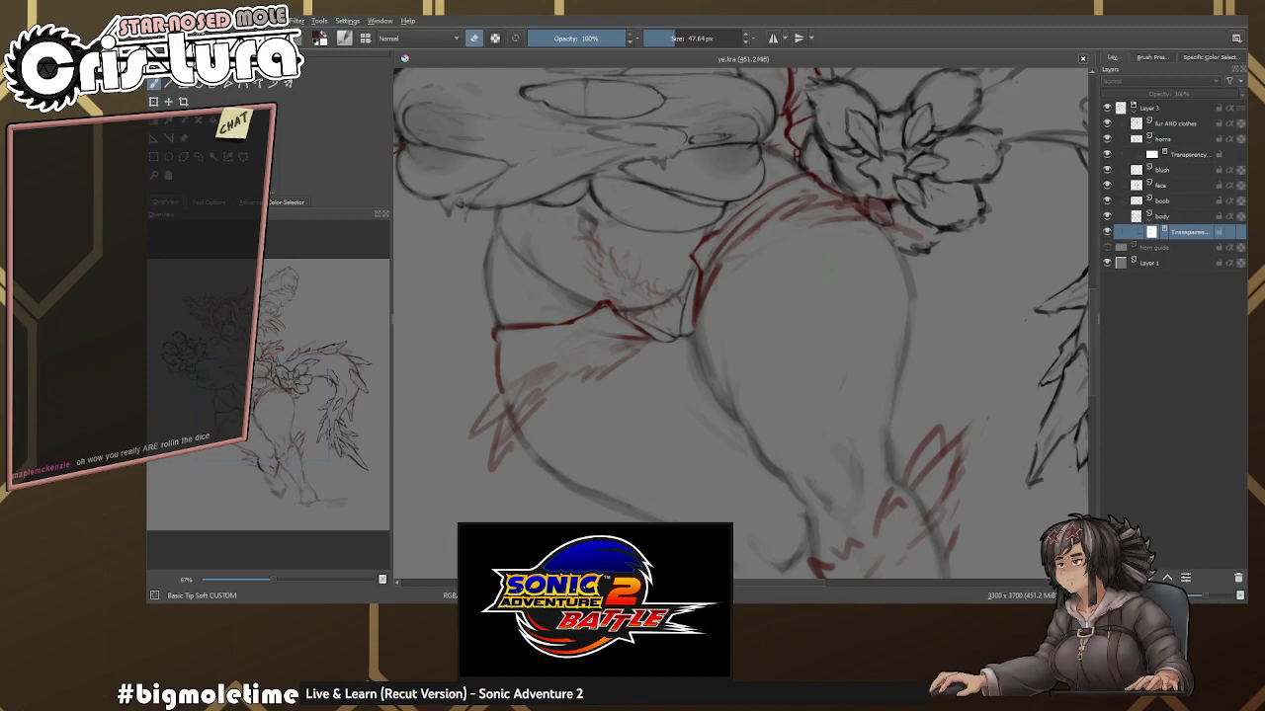
Return to the fur AND clothes layer and clean up the peak of the hem on the plain hip with a smaller brush.
{"action": "left_click", "coordinate": [1179, 185]}
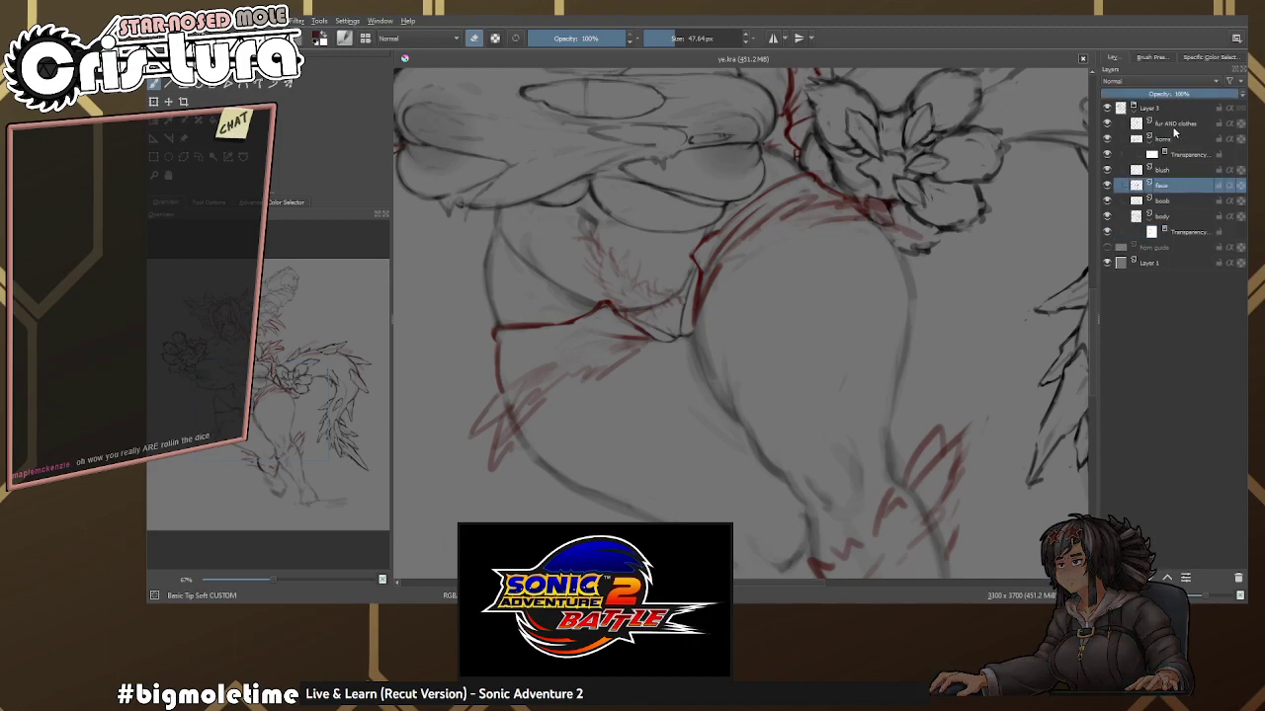
{"action": "left_click", "coordinate": [1174, 124]}
{"action": "scroll", "coordinate": [546, 259], "scroll_direction": "up", "scroll_amount": 3}
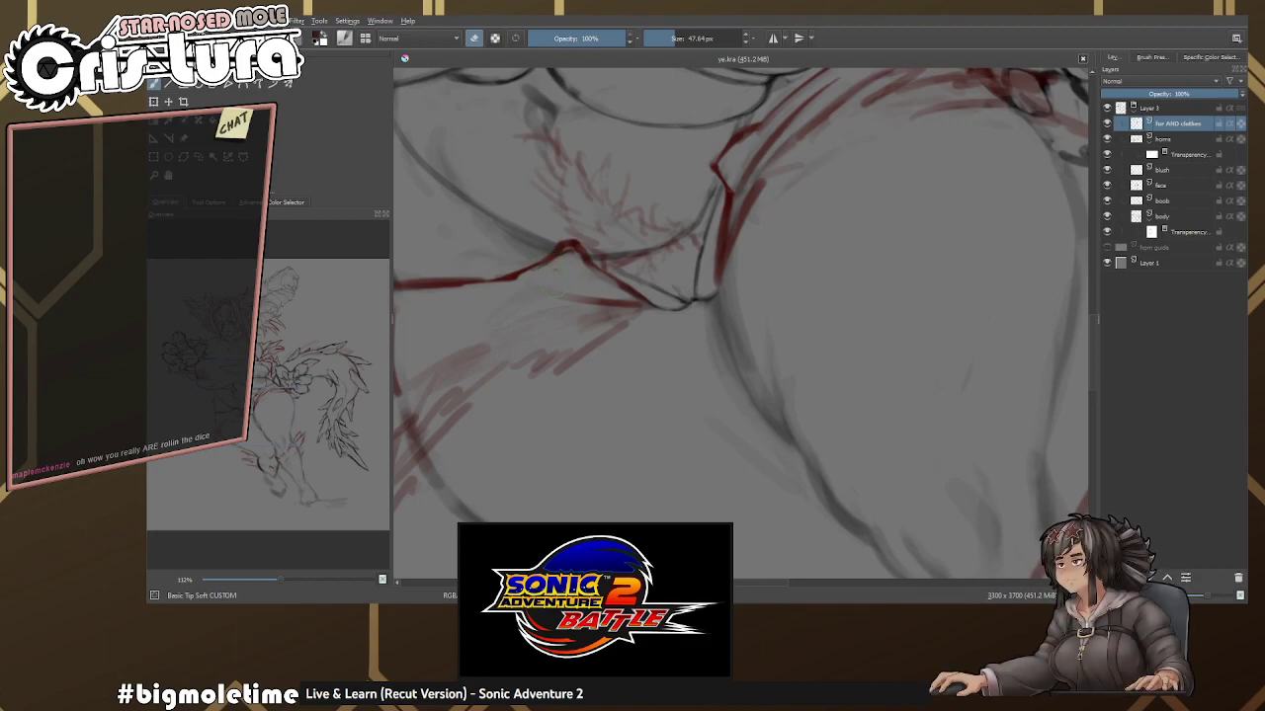
{"action": "scroll", "coordinate": [583, 282], "scroll_direction": "down", "scroll_amount": 2}
{"action": "right_click", "coordinate": [577, 281]}
{"action": "scroll", "coordinate": [529, 281], "scroll_direction": "up", "scroll_amount": 2}
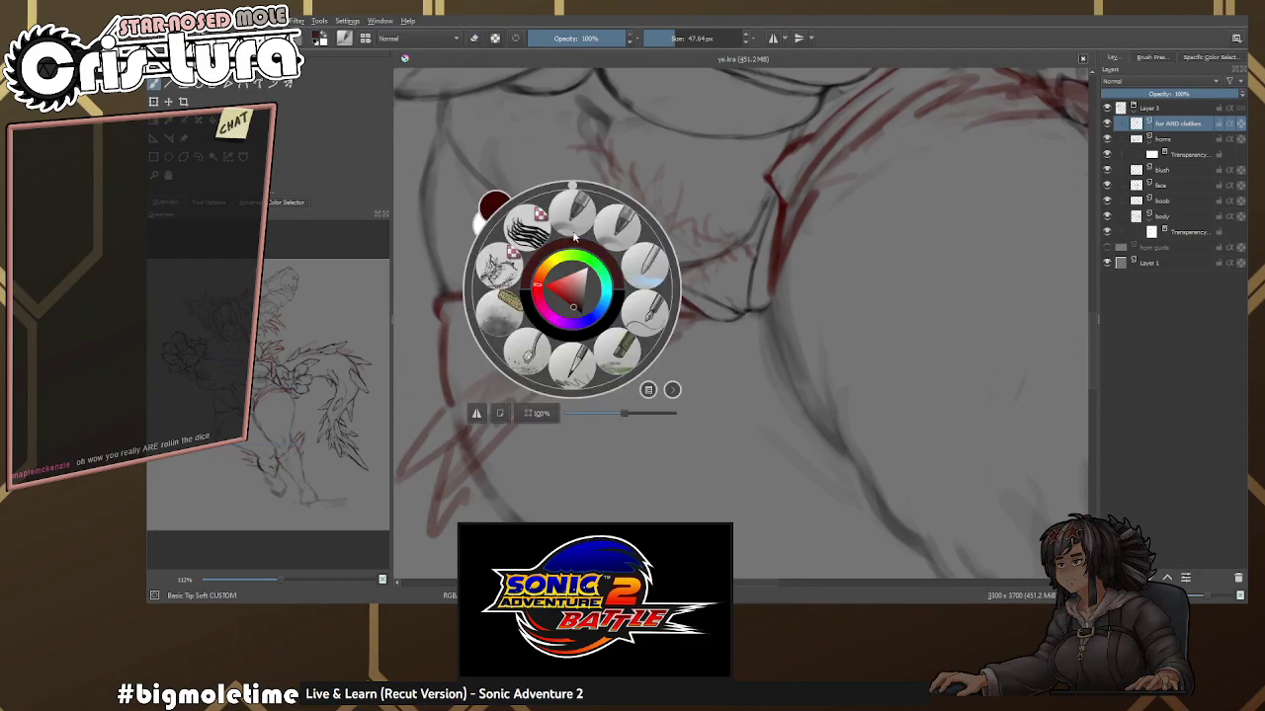
{"action": "left_click", "coordinate": [633, 257]}
{"action": "key", "text": "bracketleft"}
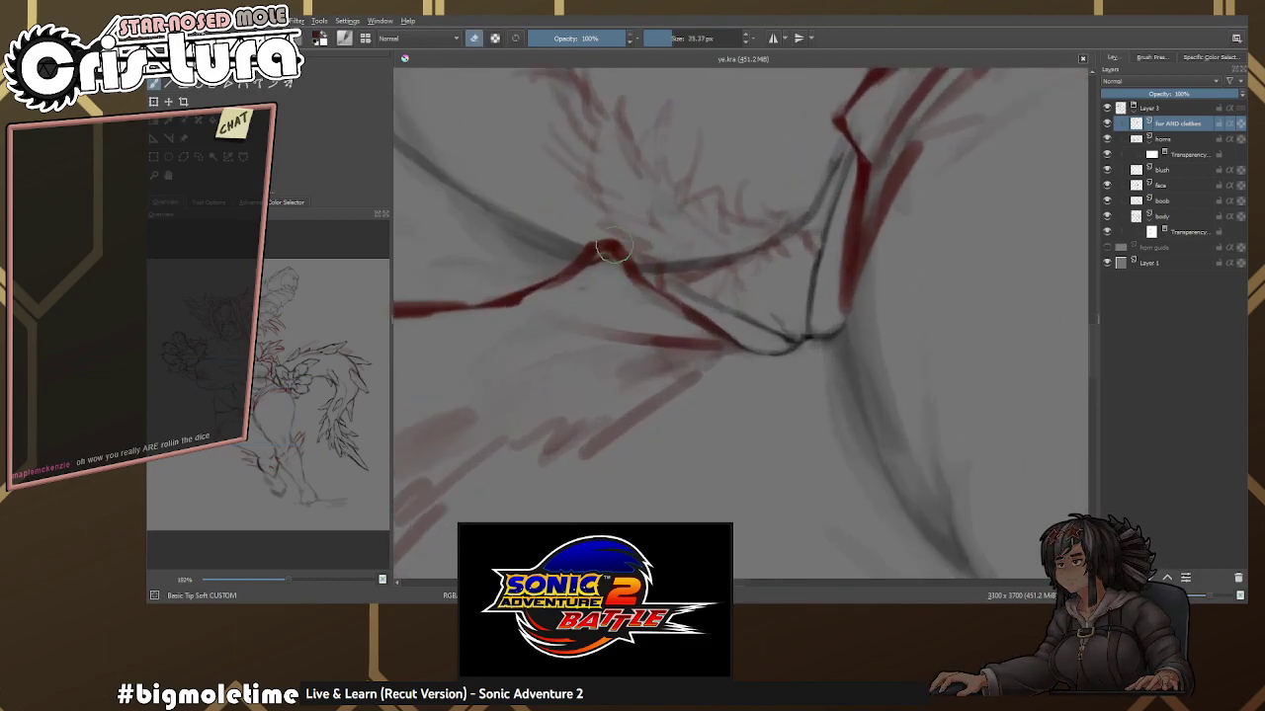
{"action": "scroll", "coordinate": [624, 262], "scroll_direction": "up", "scroll_amount": 1}
{"action": "key", "text": "e"}
{"action": "mouse_move", "coordinate": [588, 248]}
{"action": "left_mouse_down"}
{"action": "mouse_move", "coordinate": [573, 248]}
{"action": "mouse_move", "coordinate": [623, 261]}
{"action": "mouse_move", "coordinate": [681, 227]}
{"action": "mouse_move", "coordinate": [635, 260]}
{"action": "mouse_move", "coordinate": [676, 253]}
{"action": "mouse_move", "coordinate": [631, 281]}
{"action": "left_mouse_up"}
Draw a small round dark red button with an inner dot just beneath the hem's peak.
{"action": "key", "text": "e"}
{"action": "key", "text": "e"}
{"action": "key", "text": "e"}
{"action": "key", "text": "ctrl+z"}
{"action": "key", "text": "e"}
{"action": "mouse_move", "coordinate": [638, 247]}
{"action": "left_mouse_down"}
{"action": "mouse_move", "coordinate": [668, 253]}
{"action": "mouse_move", "coordinate": [652, 264]}
{"action": "left_mouse_up"}
{"action": "key", "text": "e"}
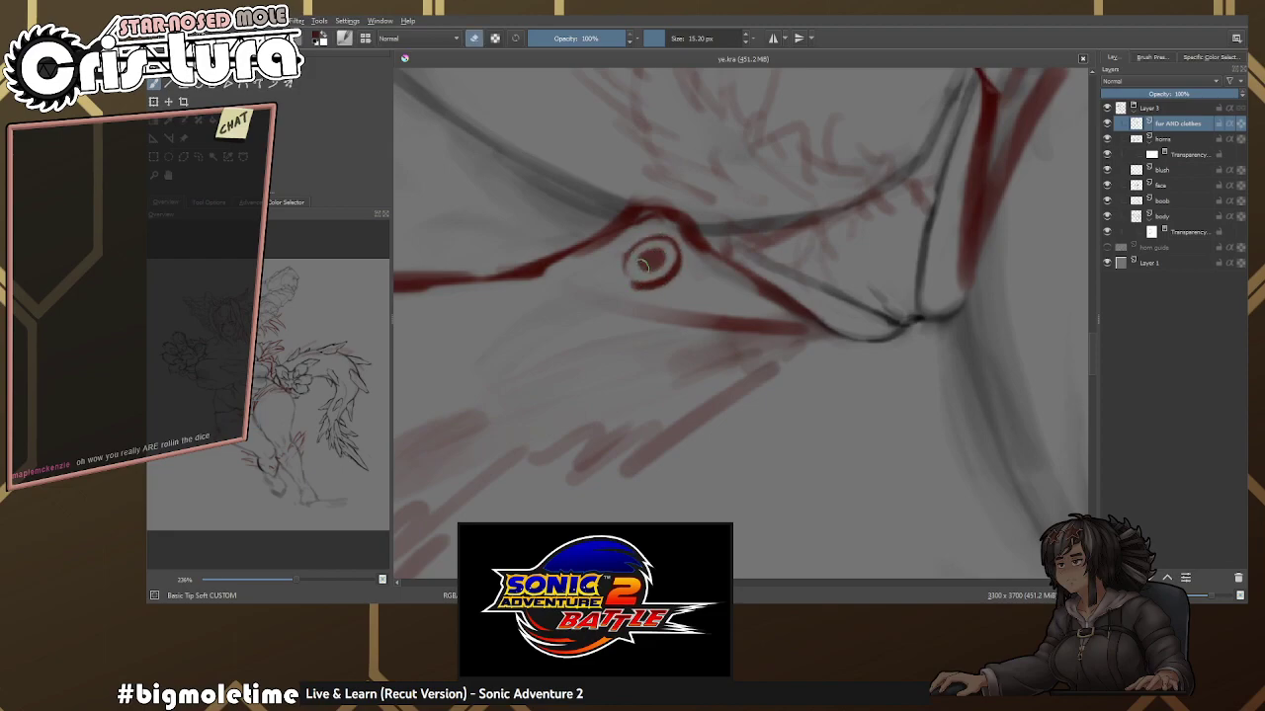
{"action": "key", "text": "e"}
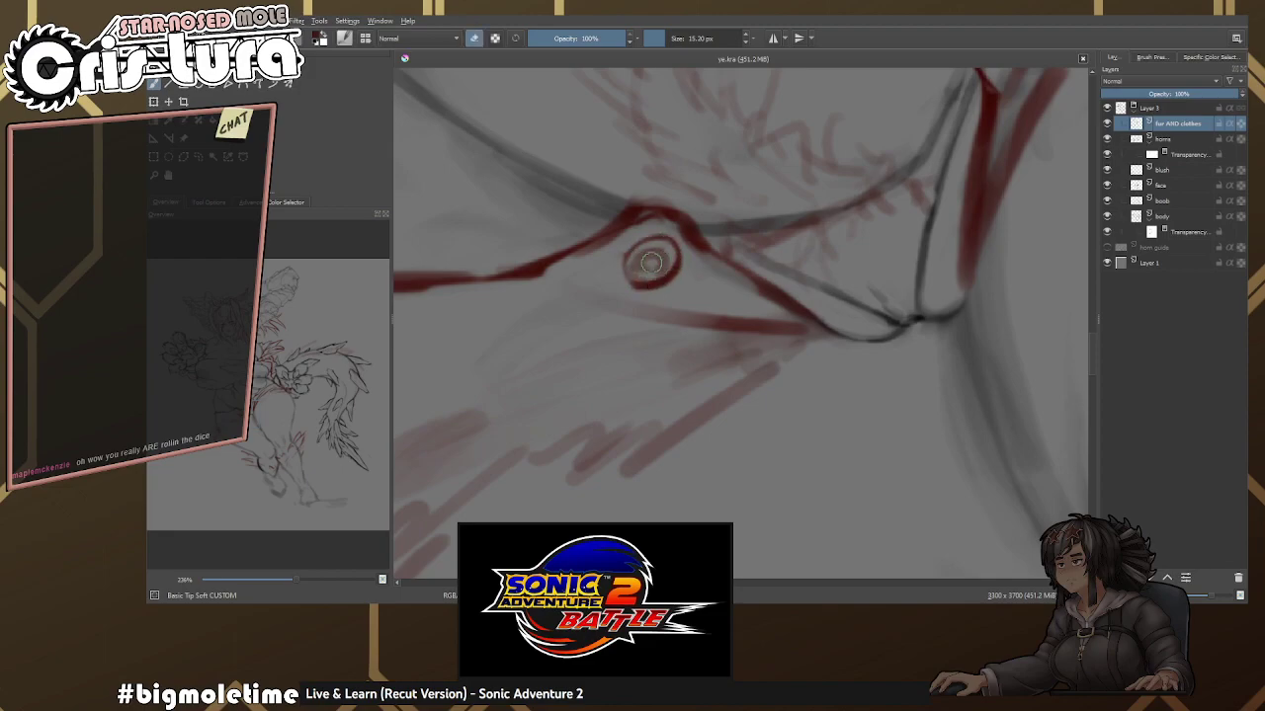
{"action": "key", "text": "e"}
{"action": "scroll", "coordinate": [716, 249], "scroll_direction": "down", "scroll_amount": 1}
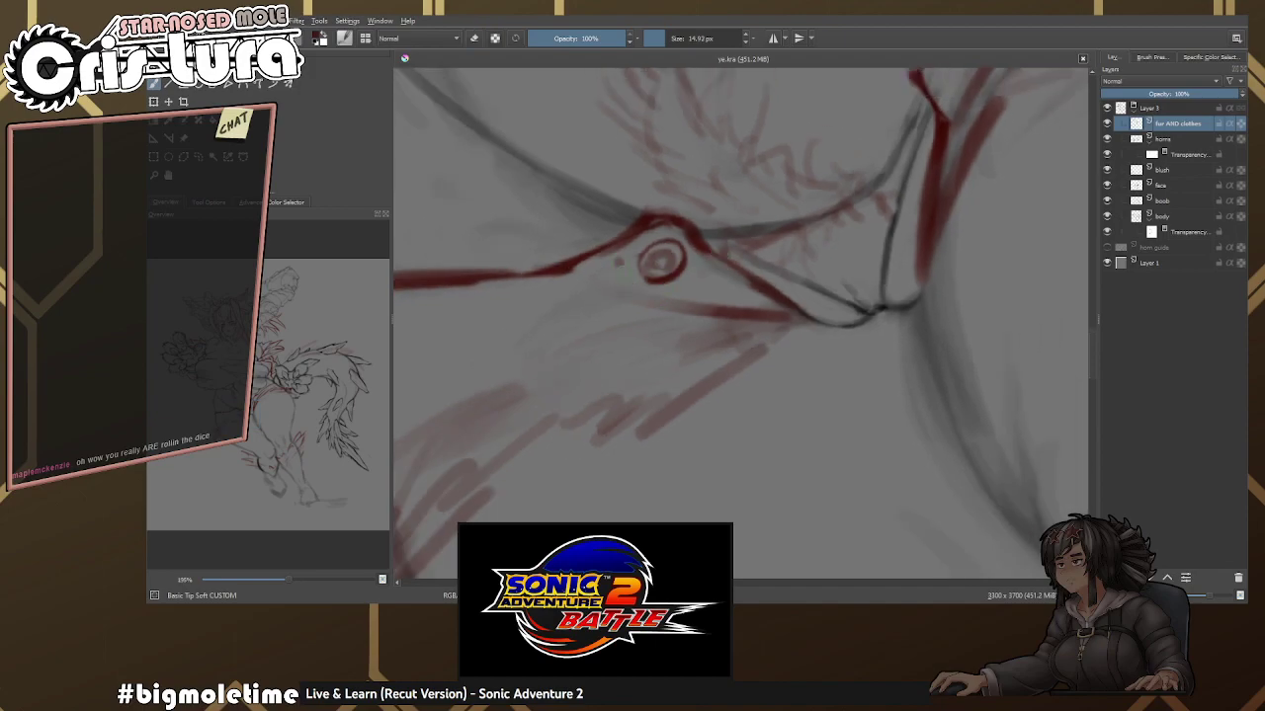
Outline the open flap around the button, curving from the hem down to the crotch point.
{"action": "left_click_drag", "start_coordinate": [628, 259], "coordinate": [635, 284]}
{"action": "key", "text": "e"}
{"action": "scroll", "coordinate": [624, 233], "scroll_direction": "up", "scroll_amount": 2}
{"action": "key", "text": "e"}
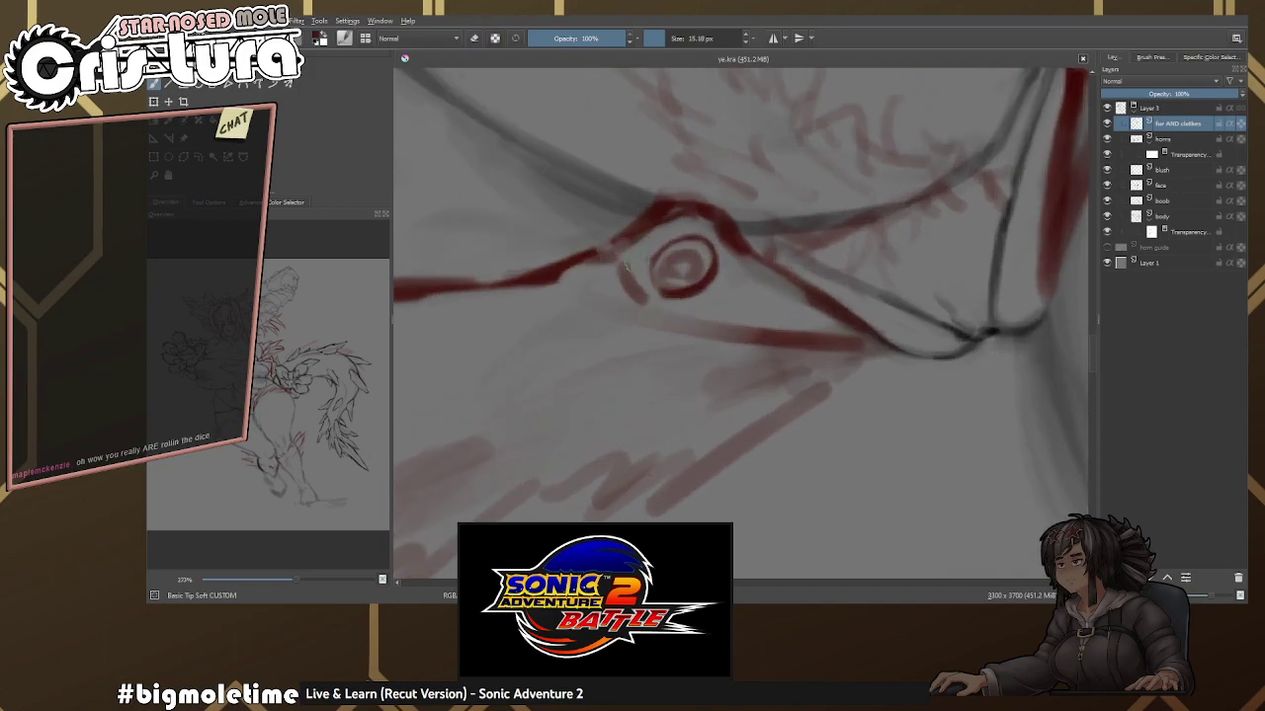
{"action": "scroll", "coordinate": [657, 291], "scroll_direction": "down", "scroll_amount": 1}
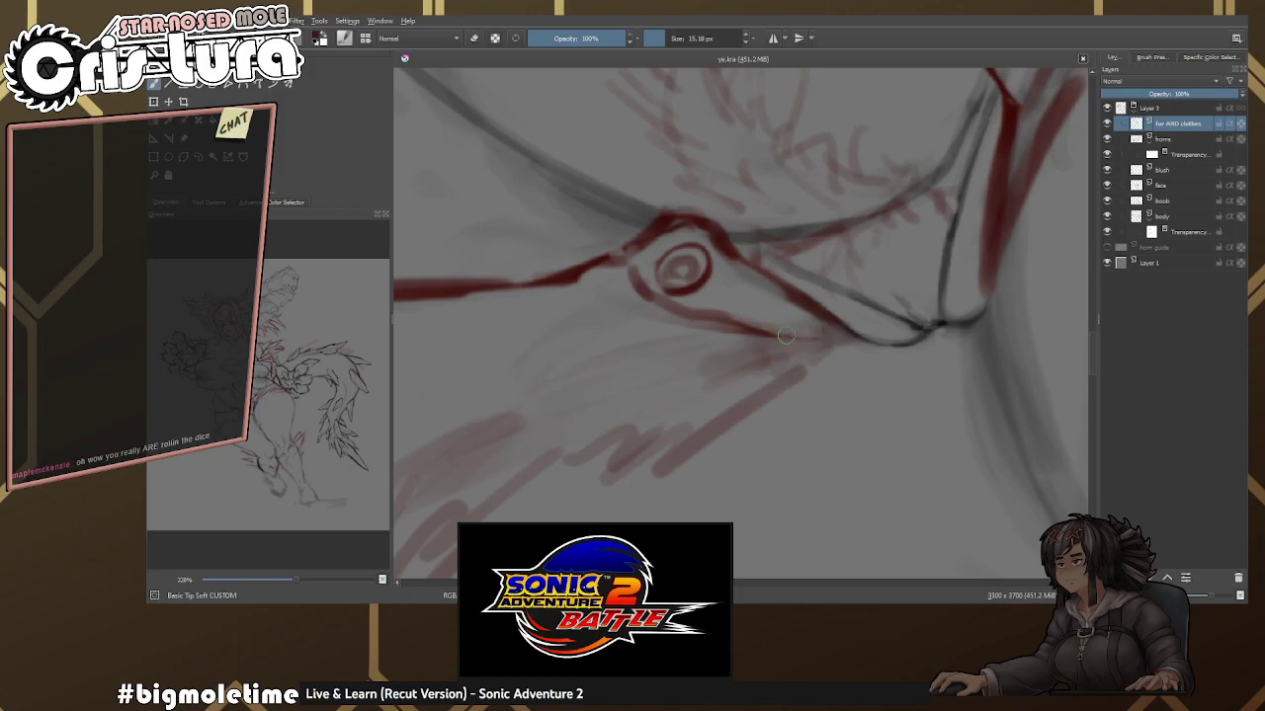
{"action": "left_click_drag", "start_coordinate": [897, 299], "coordinate": [755, 297]}
{"action": "scroll", "coordinate": [755, 298], "scroll_direction": "down", "scroll_amount": 1}
{"action": "mouse_move", "coordinate": [681, 316]}
{"action": "left_mouse_down"}
{"action": "mouse_move", "coordinate": [769, 328]}
{"action": "mouse_move", "coordinate": [676, 313]}
{"action": "mouse_move", "coordinate": [760, 319]}
{"action": "mouse_move", "coordinate": [684, 320]}
{"action": "mouse_move", "coordinate": [741, 351]}
{"action": "mouse_move", "coordinate": [784, 241]}
{"action": "mouse_move", "coordinate": [742, 286]}
{"action": "left_mouse_up"}
Thin and redraw the inner edge of the opposite flap, erasing the heavy red strokes beside it.
{"action": "key", "text": "e"}
{"action": "key", "text": "bracketright"}
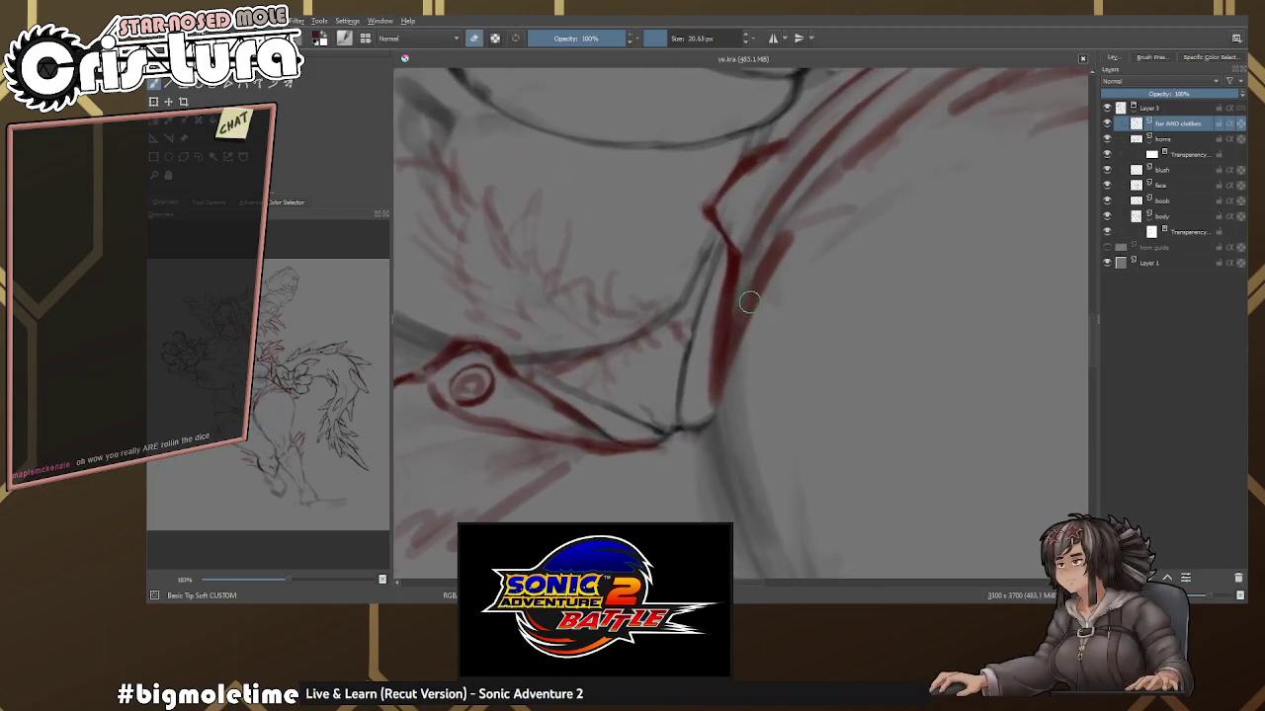
{"action": "key", "text": "ctrl+z"}
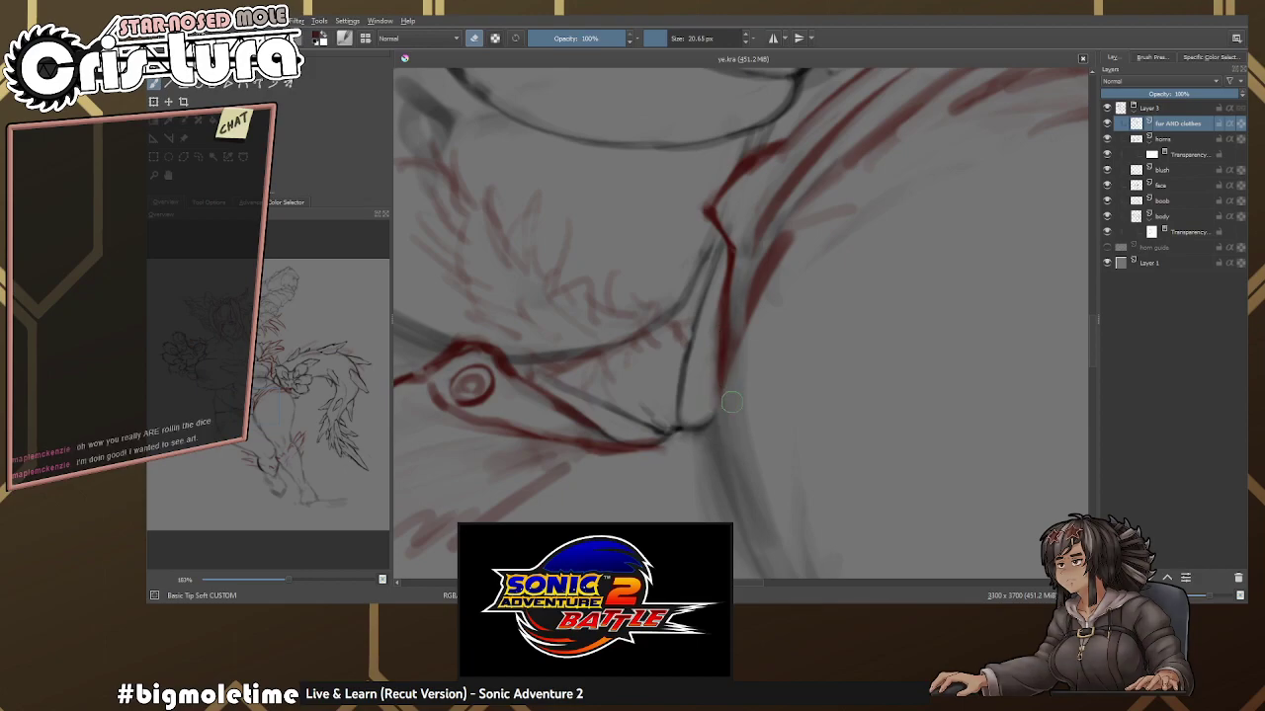
{"action": "key", "text": "bracketleft"}
{"action": "mouse_move", "coordinate": [727, 405]}
{"action": "left_mouse_down"}
{"action": "mouse_move", "coordinate": [726, 278]}
{"action": "mouse_move", "coordinate": [706, 304]}
{"action": "mouse_move", "coordinate": [753, 322]}
{"action": "left_mouse_up"}
{"action": "key", "text": "bracketright"}
{"action": "key", "text": "bracketright"}
{"action": "mouse_move", "coordinate": [743, 249]}
{"action": "left_mouse_down"}
{"action": "mouse_move", "coordinate": [727, 230]}
{"action": "mouse_move", "coordinate": [743, 314]}
{"action": "mouse_move", "coordinate": [731, 408]}
{"action": "left_mouse_up"}
Draw the outer edge of the opposite flap, rounding it off at its upper end, and erase the loose sketch strokes.
{"action": "key", "text": "e"}
{"action": "key", "text": "e"}
{"action": "left_click_drag", "start_coordinate": [760, 337], "coordinate": [726, 417]}
{"action": "left_click_drag", "start_coordinate": [770, 294], "coordinate": [731, 405]}
{"action": "key", "text": "ctrl+z"}
{"action": "key", "text": "bracketright"}
{"action": "key", "text": "bracketright"}
{"action": "key", "text": "bracketright"}
{"action": "mouse_move", "coordinate": [747, 352]}
{"action": "left_mouse_down"}
{"action": "mouse_move", "coordinate": [722, 396]}
{"action": "mouse_move", "coordinate": [751, 352]}
{"action": "left_mouse_up"}
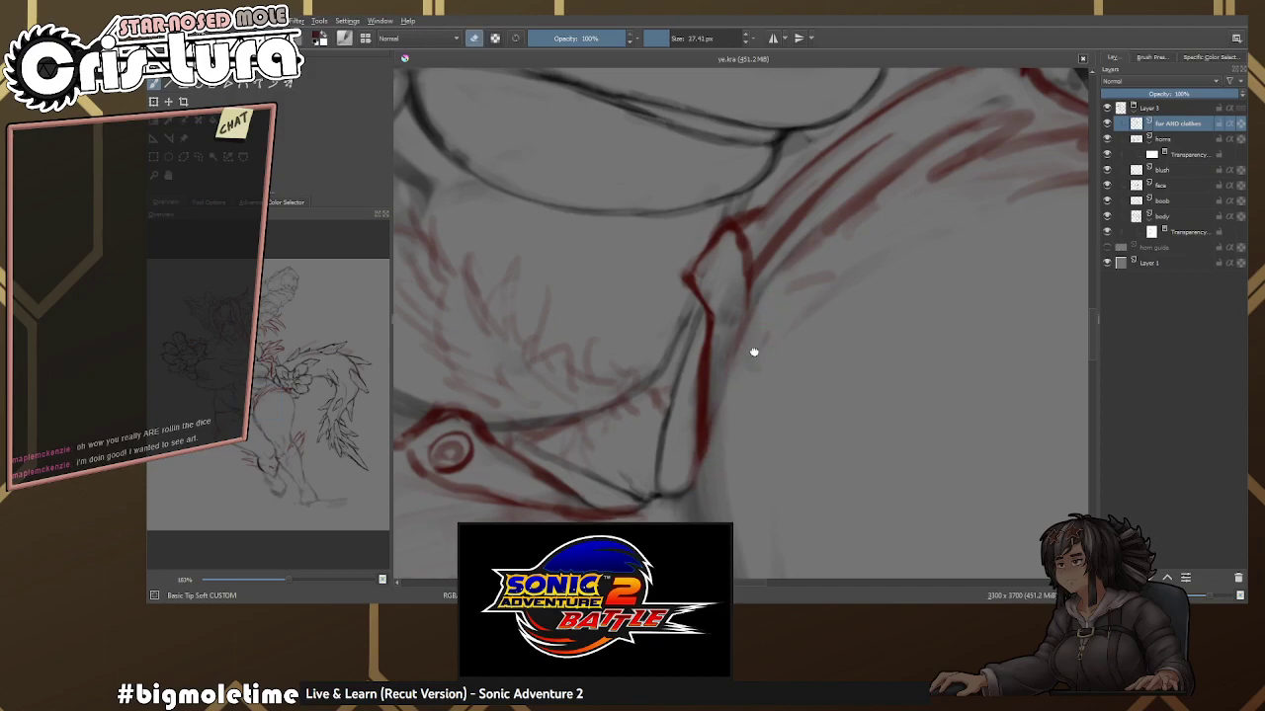
Redraw the opposite flap's outer edge with a smaller brush so it meets the inner edge at the crotch.
{"action": "key", "text": "bracketleft"}
{"action": "key", "text": "bracketleft"}
{"action": "key", "text": "bracketleft"}
{"action": "key", "text": "ctrl+z"}
{"action": "left_click_drag", "start_coordinate": [713, 405], "coordinate": [706, 481]}
{"action": "scroll", "coordinate": [736, 336], "scroll_direction": "up", "scroll_amount": 3}
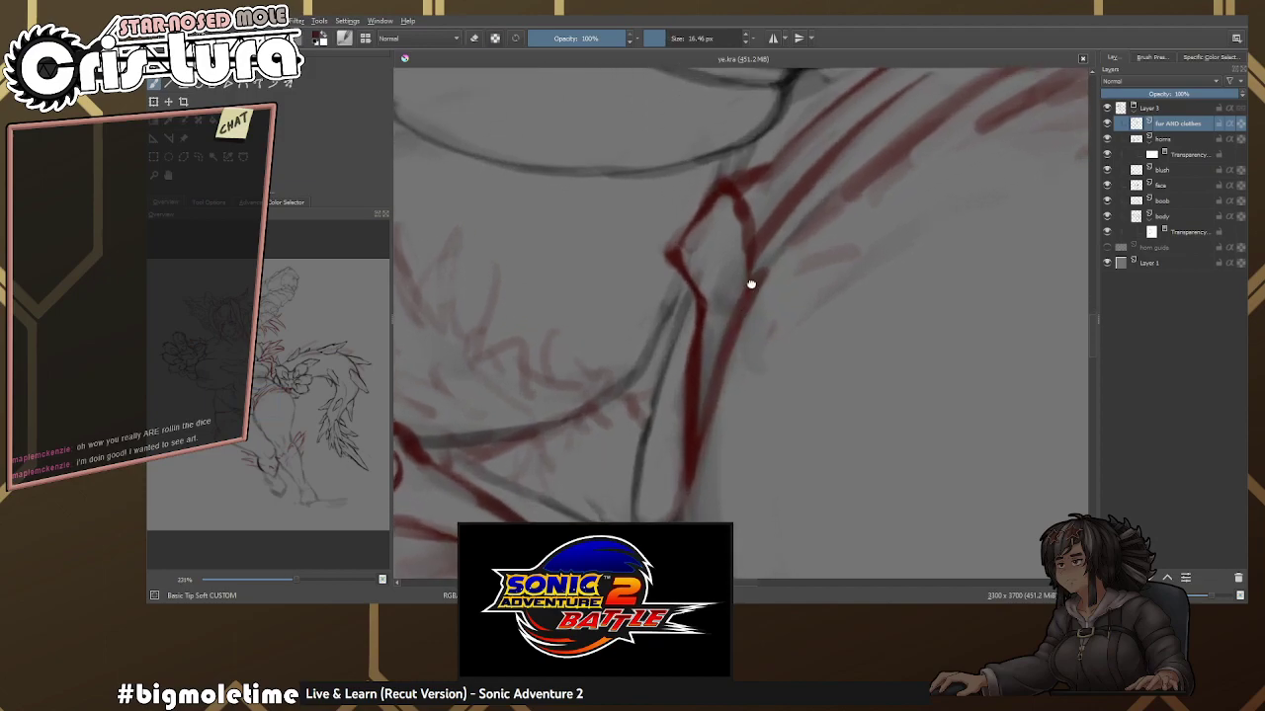
Draw a round dark red buttonhole ring inside the upper end of the opposite flap and erase the stray strokes around it.
{"action": "mouse_move", "coordinate": [746, 247]}
{"action": "left_mouse_down"}
{"action": "mouse_move", "coordinate": [864, 225]}
{"action": "mouse_move", "coordinate": [842, 196]}
{"action": "mouse_move", "coordinate": [831, 222]}
{"action": "mouse_move", "coordinate": [837, 202]}
{"action": "left_mouse_up"}
{"action": "key", "text": "e"}
{"action": "key", "text": "e"}
{"action": "key", "text": "e"}
{"action": "key", "text": "e"}
{"action": "key", "text": "e"}
{"action": "mouse_move", "coordinate": [838, 203]}
{"action": "left_mouse_down"}
{"action": "mouse_move", "coordinate": [821, 209]}
{"action": "mouse_move", "coordinate": [858, 156]}
{"action": "mouse_move", "coordinate": [864, 184]}
{"action": "mouse_move", "coordinate": [842, 190]}
{"action": "left_mouse_up"}
{"action": "key", "text": "e"}
{"action": "key", "text": "e"}
{"action": "key", "text": "e"}
{"action": "key", "text": "e"}
{"action": "key", "text": "e"}
{"action": "key", "text": "e"}
{"action": "key", "text": "e"}
{"action": "mouse_move", "coordinate": [846, 187]}
{"action": "left_mouse_down"}
{"action": "mouse_move", "coordinate": [862, 188]}
{"action": "mouse_move", "coordinate": [820, 227]}
{"action": "mouse_move", "coordinate": [722, 253]}
{"action": "left_mouse_up"}
{"action": "key", "text": "e"}
{"action": "key", "text": "e"}
{"action": "key", "text": "e"}
{"action": "left_click_drag", "start_coordinate": [877, 180], "coordinate": [720, 253]}
{"action": "key", "text": "e"}
{"action": "left_click_drag", "start_coordinate": [692, 296], "coordinate": [759, 229]}
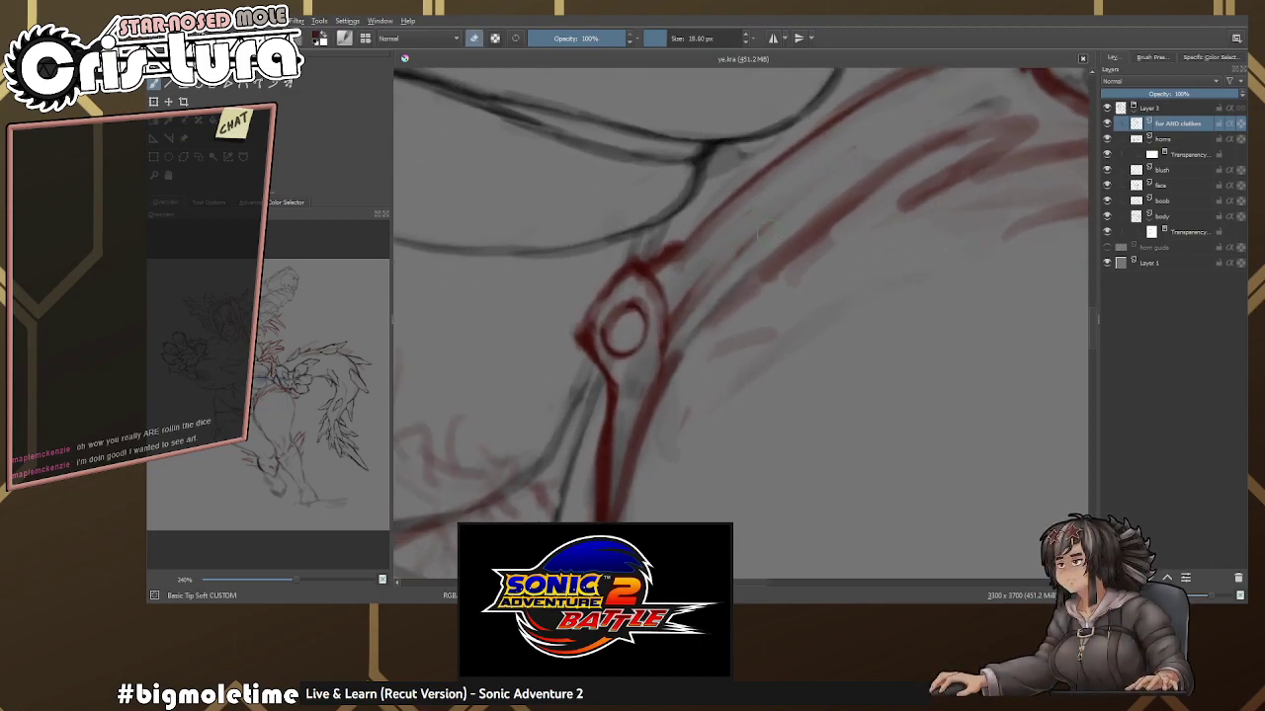
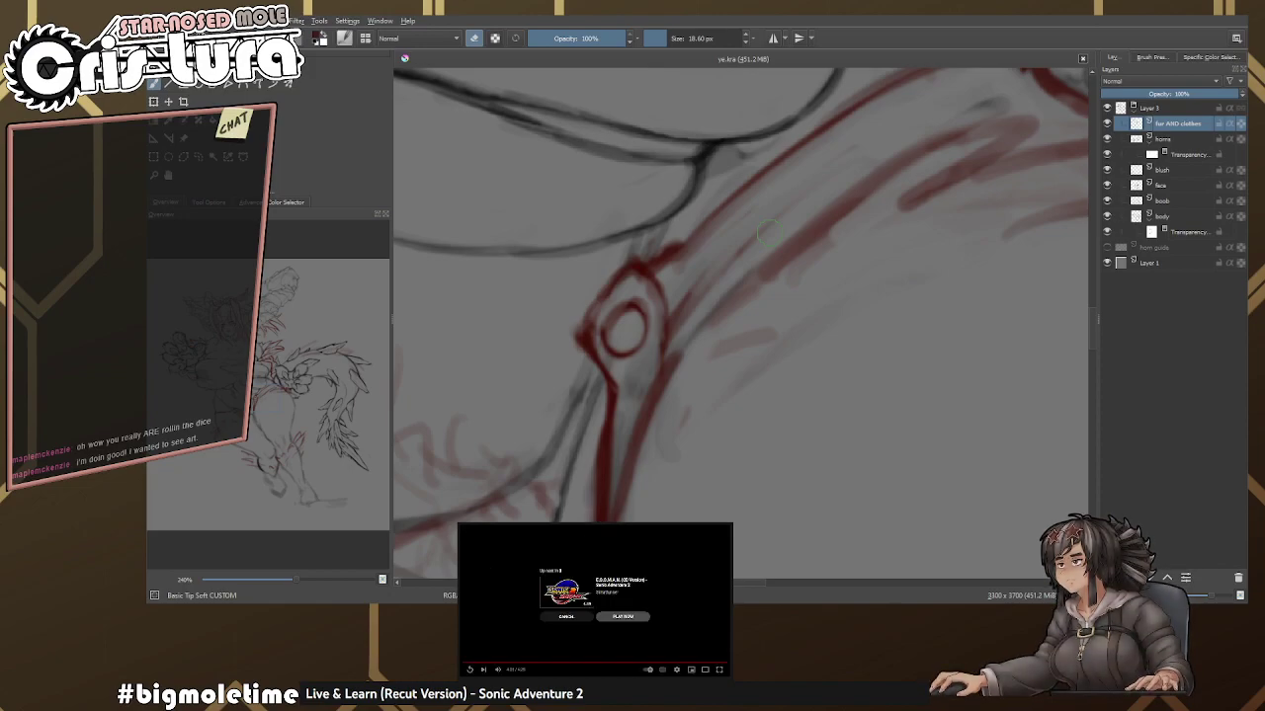
Reshape the narrow lower part of the opposite flap, alternating drawing and erasing to separate its two edges.
{"action": "mouse_move", "coordinate": [766, 233]}
{"action": "left_mouse_down"}
{"action": "mouse_move", "coordinate": [702, 306]}
{"action": "mouse_move", "coordinate": [717, 282]}
{"action": "mouse_move", "coordinate": [695, 285]}
{"action": "mouse_move", "coordinate": [679, 474]}
{"action": "left_mouse_up"}
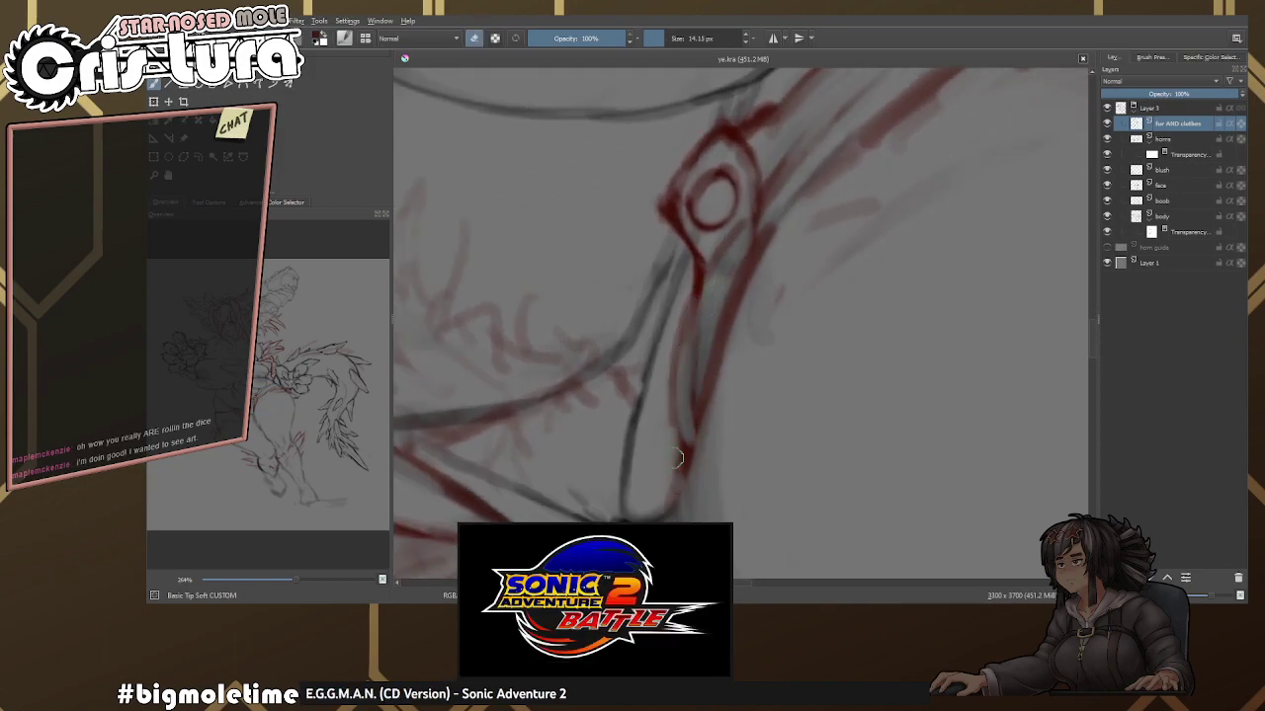
{"action": "key", "text": "e"}
{"action": "mouse_move", "coordinate": [701, 410]}
{"action": "left_mouse_down"}
{"action": "mouse_move", "coordinate": [695, 279]}
{"action": "mouse_move", "coordinate": [682, 336]}
{"action": "left_mouse_up"}
{"action": "key", "text": "e"}
{"action": "left_click_drag", "start_coordinate": [691, 277], "coordinate": [671, 409]}
{"action": "key", "text": "e"}
{"action": "key", "text": "e"}
{"action": "mouse_move", "coordinate": [670, 340]}
{"action": "left_mouse_down"}
{"action": "mouse_move", "coordinate": [679, 475]}
{"action": "mouse_move", "coordinate": [702, 439]}
{"action": "left_mouse_up"}
{"action": "key", "text": "e"}
{"action": "key", "text": "e"}
{"action": "key", "text": "e"}
{"action": "left_click_drag", "start_coordinate": [711, 348], "coordinate": [721, 440]}
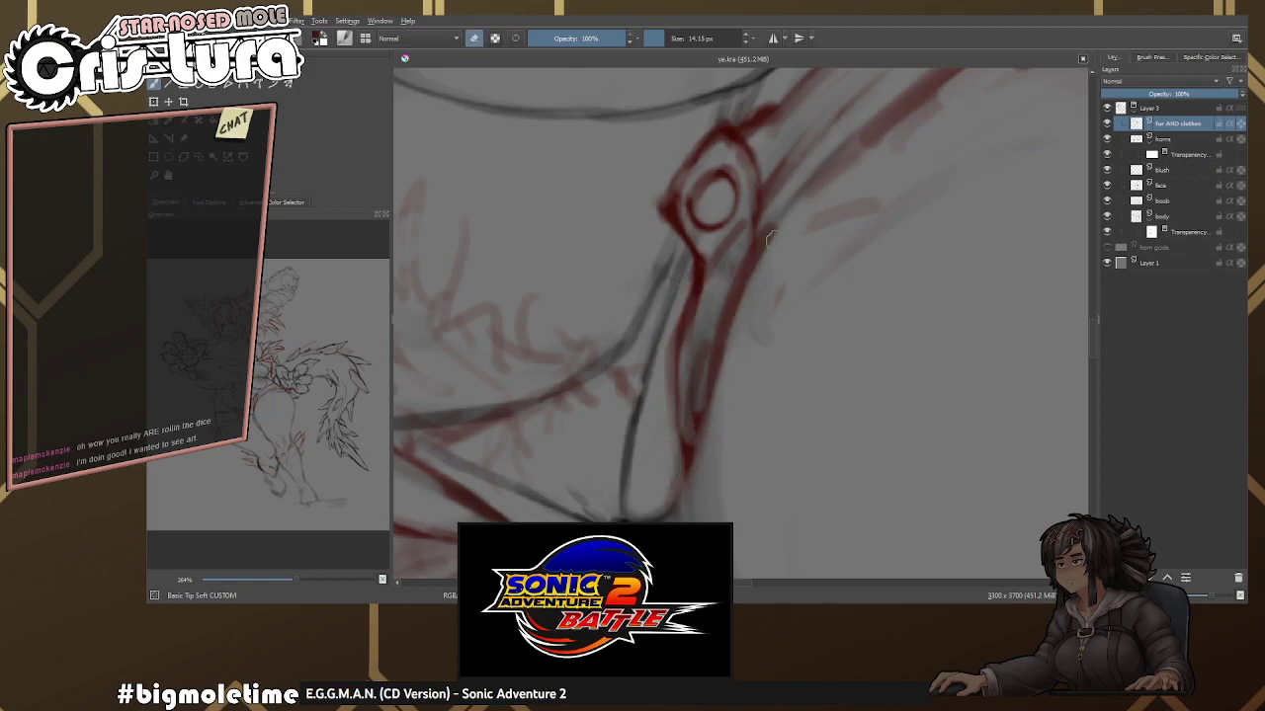
Darken the waistband line from the buttonhole flap up over the hip and give it a squared corner beside the clawed hand.
{"action": "scroll", "coordinate": [754, 324], "scroll_direction": "down", "scroll_amount": 2}
{"action": "scroll", "coordinate": [754, 324], "scroll_direction": "up", "scroll_amount": 3}
{"action": "key", "text": "e"}
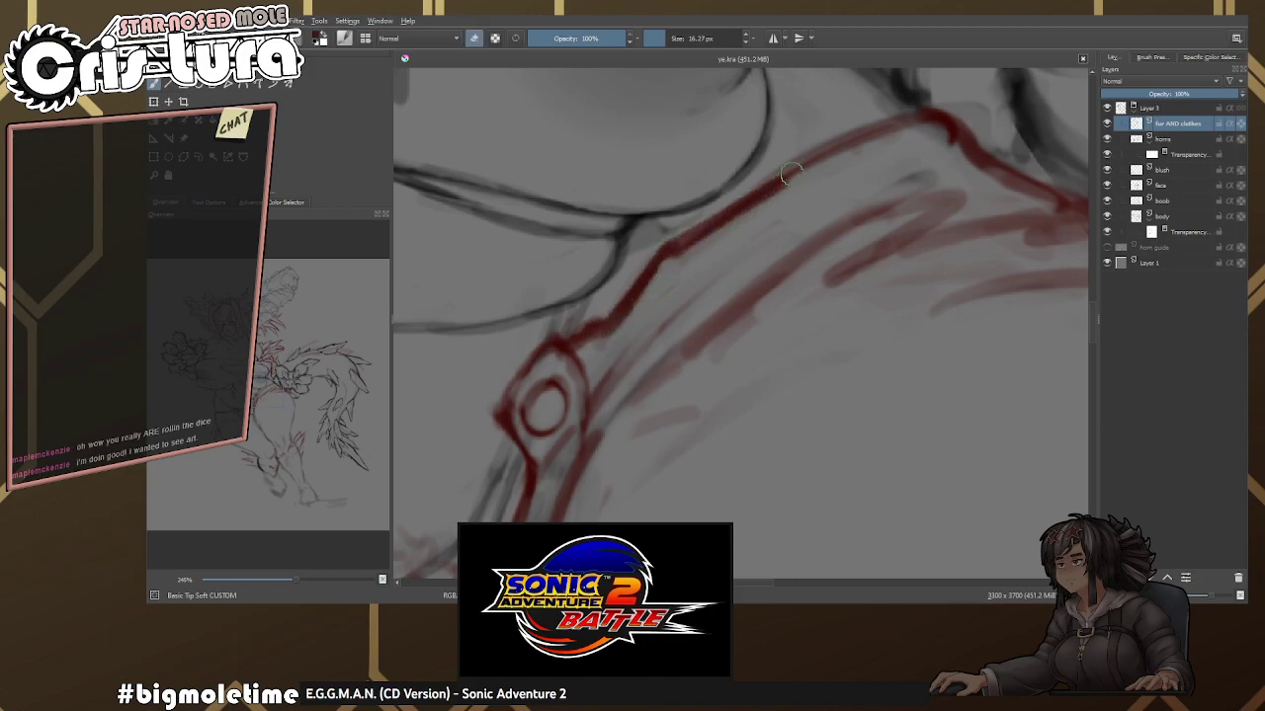
{"action": "scroll", "coordinate": [798, 198], "scroll_direction": "down", "scroll_amount": 3}
{"action": "scroll", "coordinate": [801, 239], "scroll_direction": "up", "scroll_amount": 3}
{"action": "key", "text": "e"}
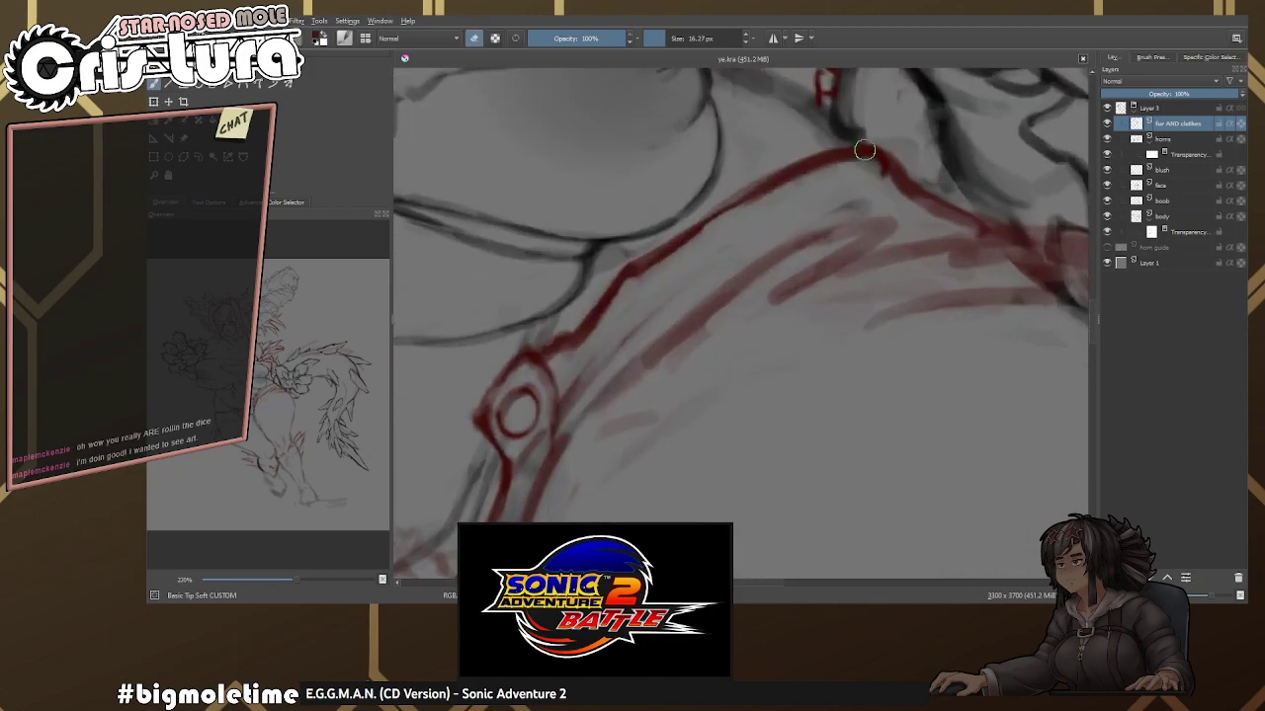
{"action": "mouse_move", "coordinate": [881, 158]}
{"action": "left_mouse_down"}
{"action": "mouse_move", "coordinate": [771, 184]}
{"action": "mouse_move", "coordinate": [812, 176]}
{"action": "left_mouse_up"}
{"action": "key", "text": "e"}
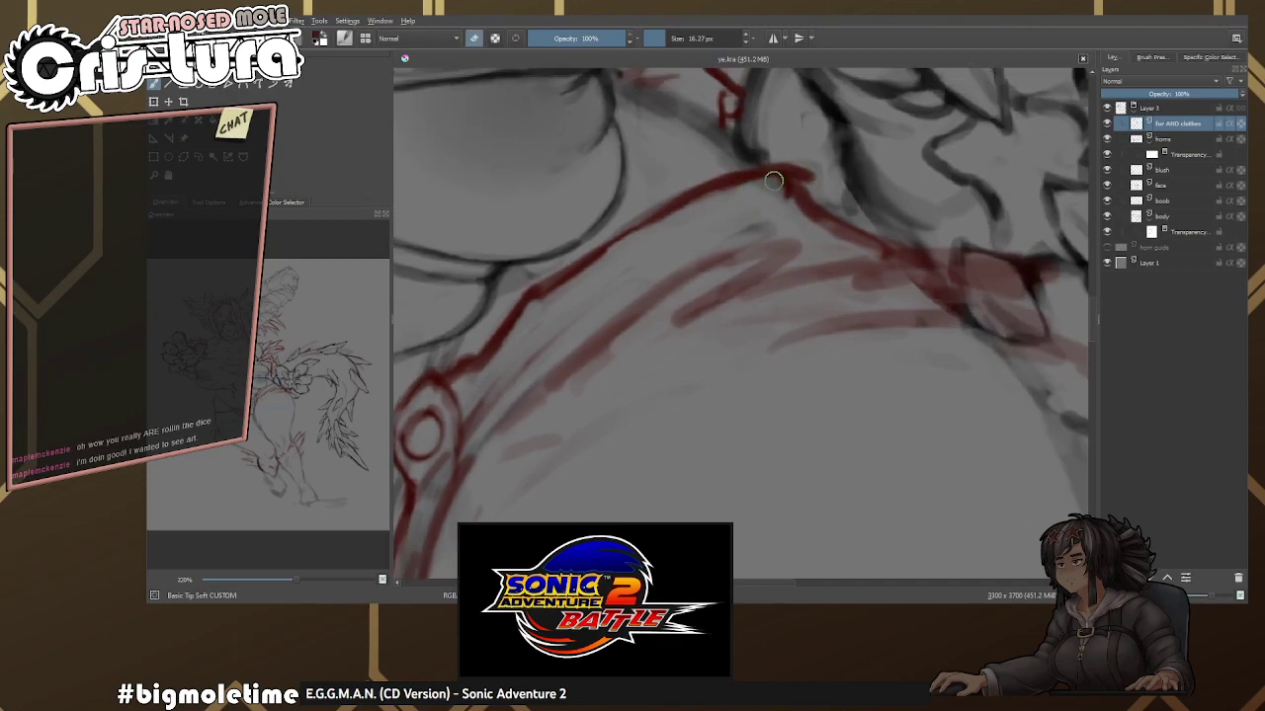
{"action": "key", "text": "e"}
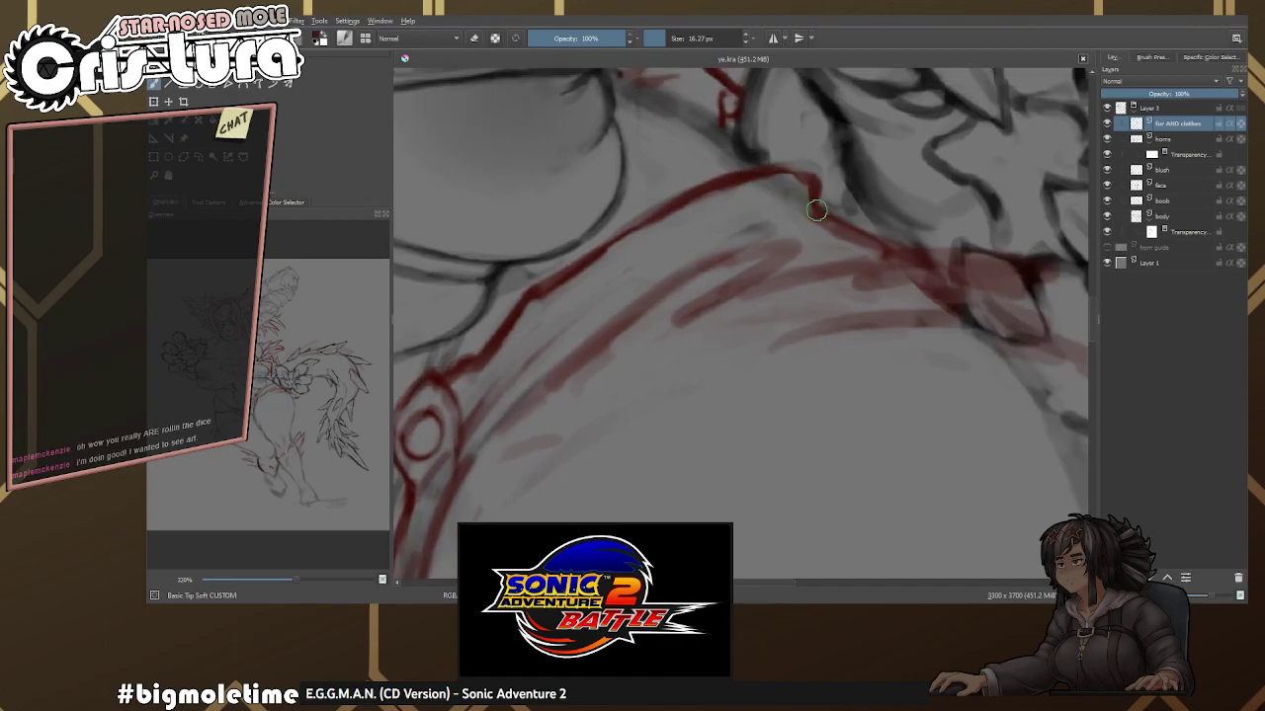
Add a short dark red line running parallel beneath the waistband edge near the clawed hand.
{"action": "key", "text": "e"}
{"action": "left_click_drag", "start_coordinate": [763, 226], "coordinate": [657, 247]}
{"action": "key", "text": "e"}
{"action": "scroll", "coordinate": [738, 219], "scroll_direction": "down", "scroll_amount": 5}
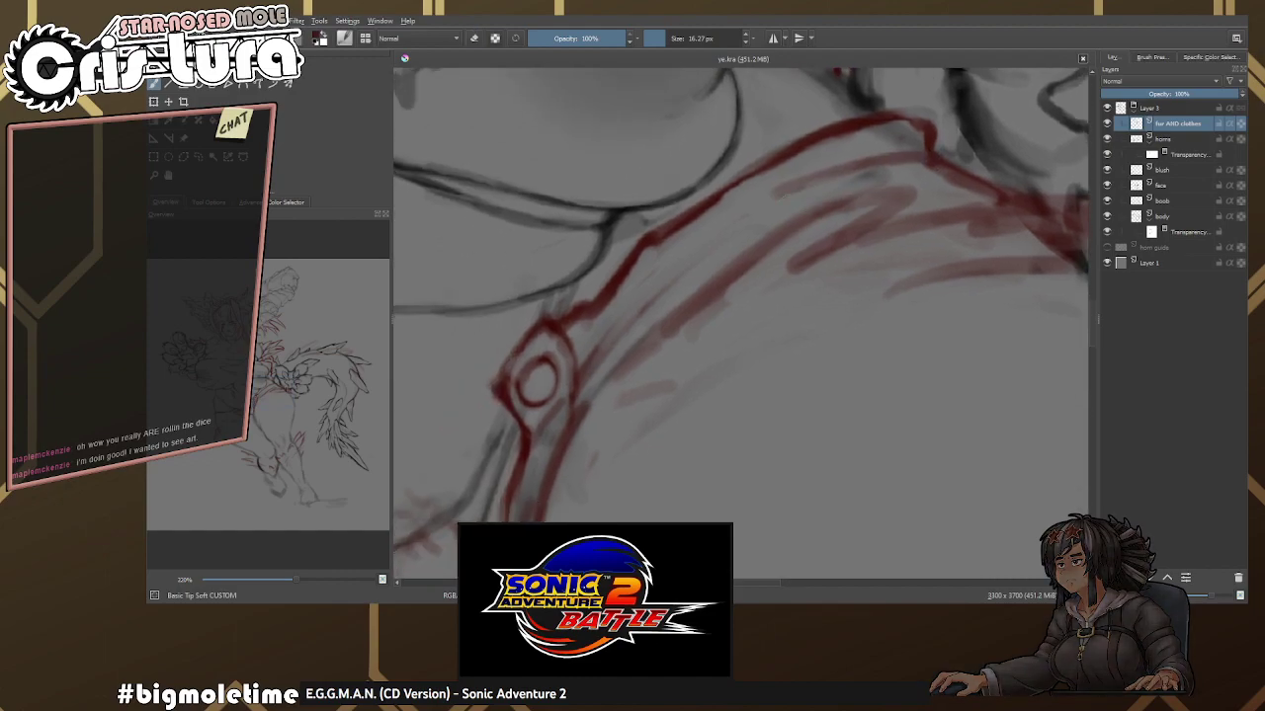
{"action": "scroll", "coordinate": [850, 258], "scroll_direction": "down", "scroll_amount": 3}
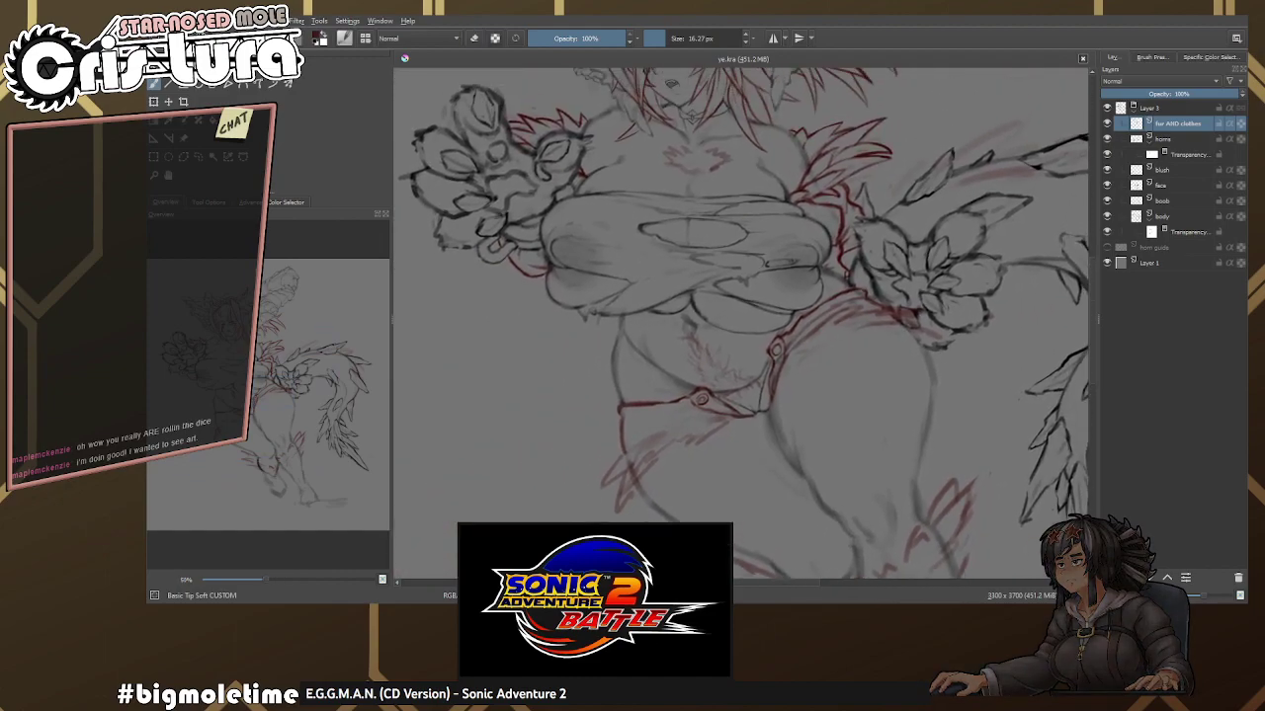
{"action": "left_click_drag", "start_coordinate": [848, 262], "coordinate": [844, 341]}
{"action": "left_click_drag", "start_coordinate": [790, 296], "coordinate": [800, 229]}
Lasso-select the button end and inner edge of the shorts' open flap on the far hip side.
{"action": "scroll", "coordinate": [774, 319], "scroll_direction": "up", "scroll_amount": 5}
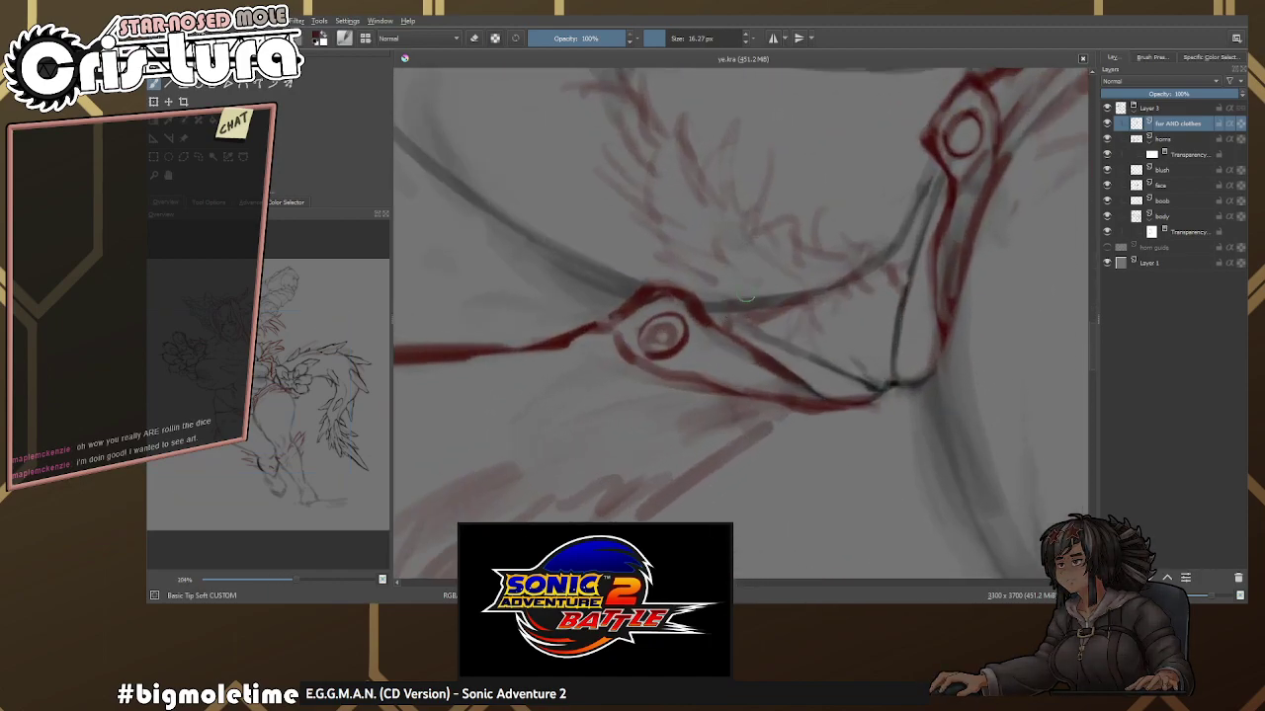
{"action": "key", "text": "6"}
{"action": "key", "text": "6"}
{"action": "scroll", "coordinate": [774, 296], "scroll_direction": "down", "scroll_amount": 3}
{"action": "key", "text": "4"}
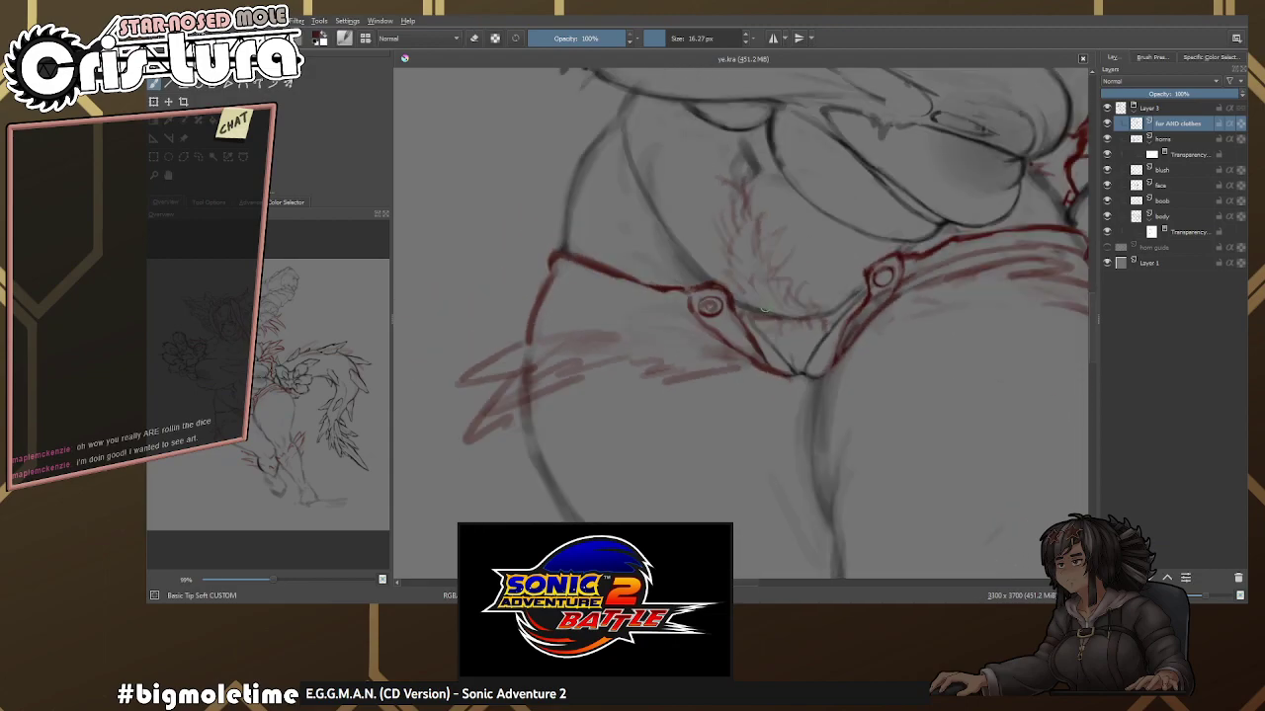
{"action": "left_click_drag", "start_coordinate": [773, 296], "coordinate": [776, 386]}
{"action": "scroll", "coordinate": [751, 302], "scroll_direction": "up", "scroll_amount": 5}
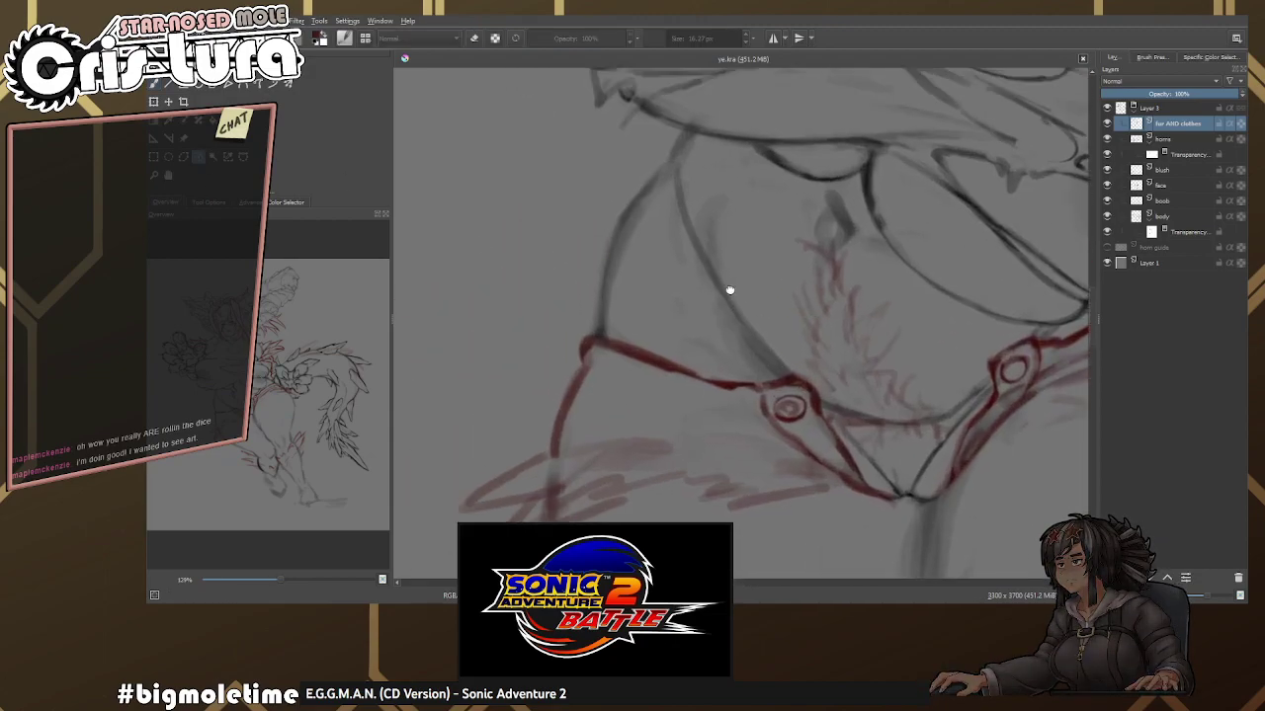
{"action": "left_click_drag", "start_coordinate": [787, 298], "coordinate": [638, 271]}
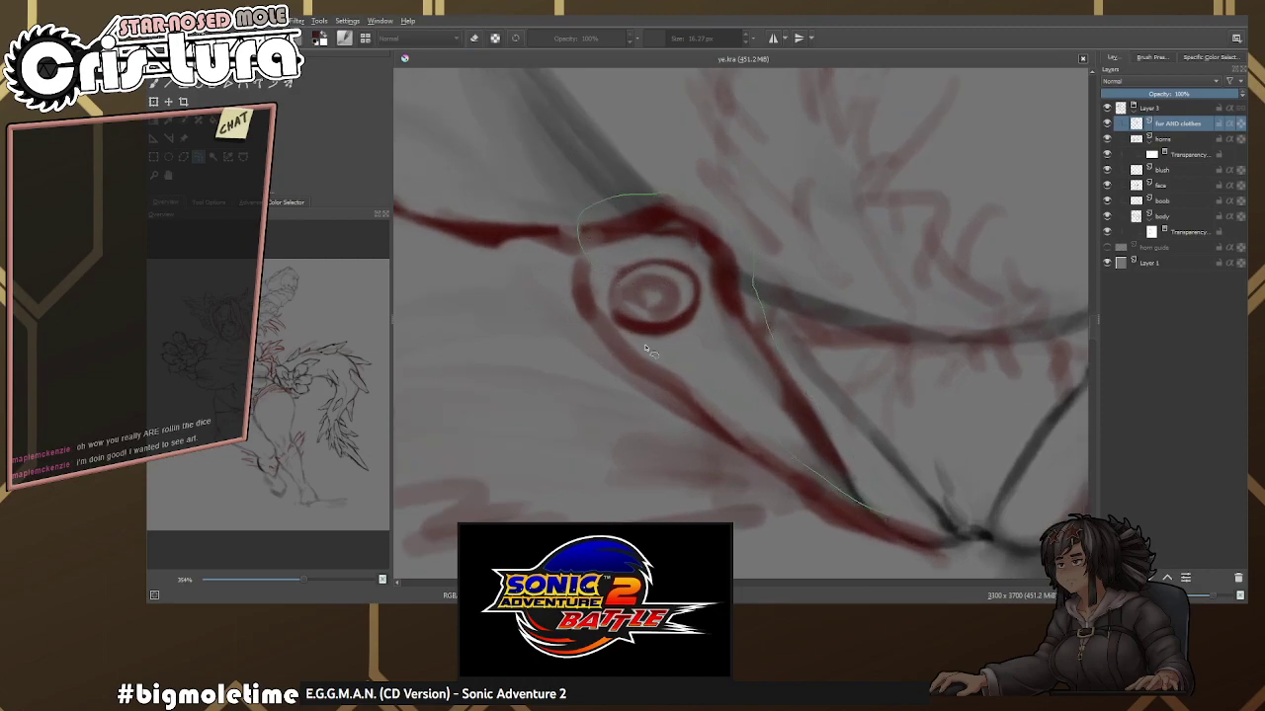
{"action": "left_click_drag", "start_coordinate": [596, 288], "coordinate": [589, 259]}
Try to narrow and rotate the selected flap with a transform.
{"action": "key", "text": "ctrl+t"}
{"action": "scroll", "coordinate": [673, 215], "scroll_direction": "down", "scroll_amount": 2}
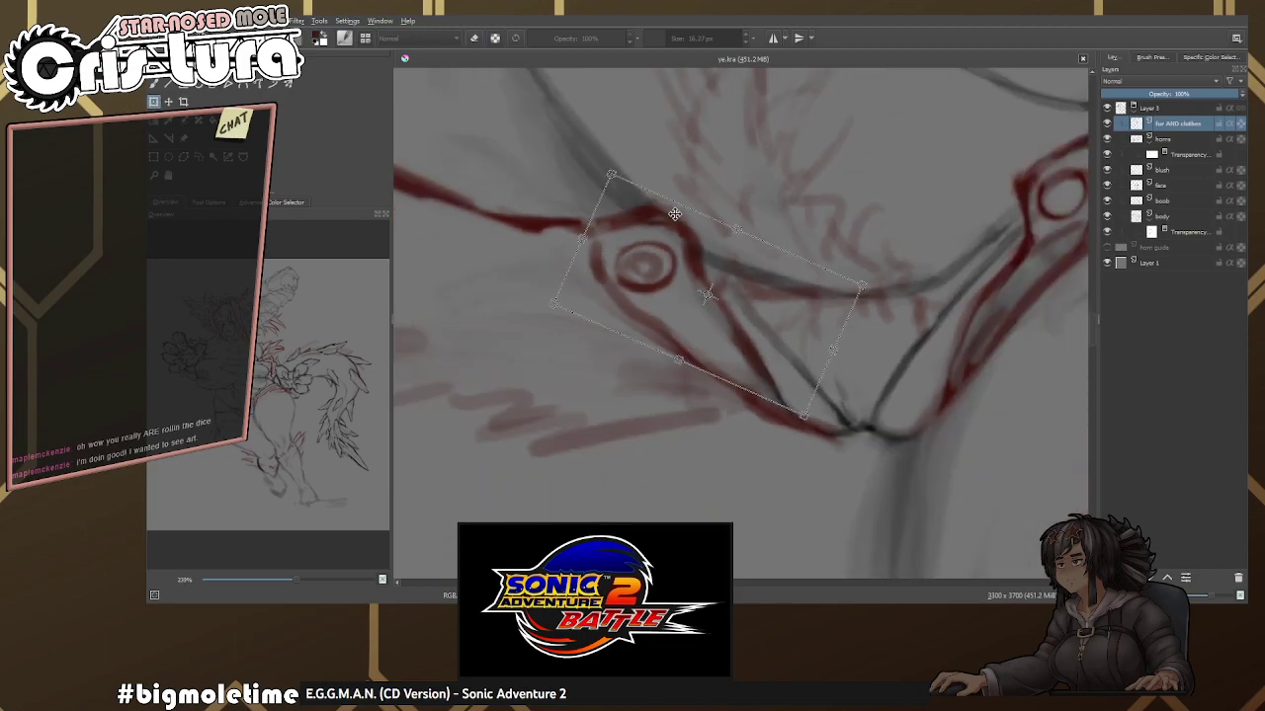
{"action": "left_click_drag", "start_coordinate": [771, 259], "coordinate": [713, 268]}
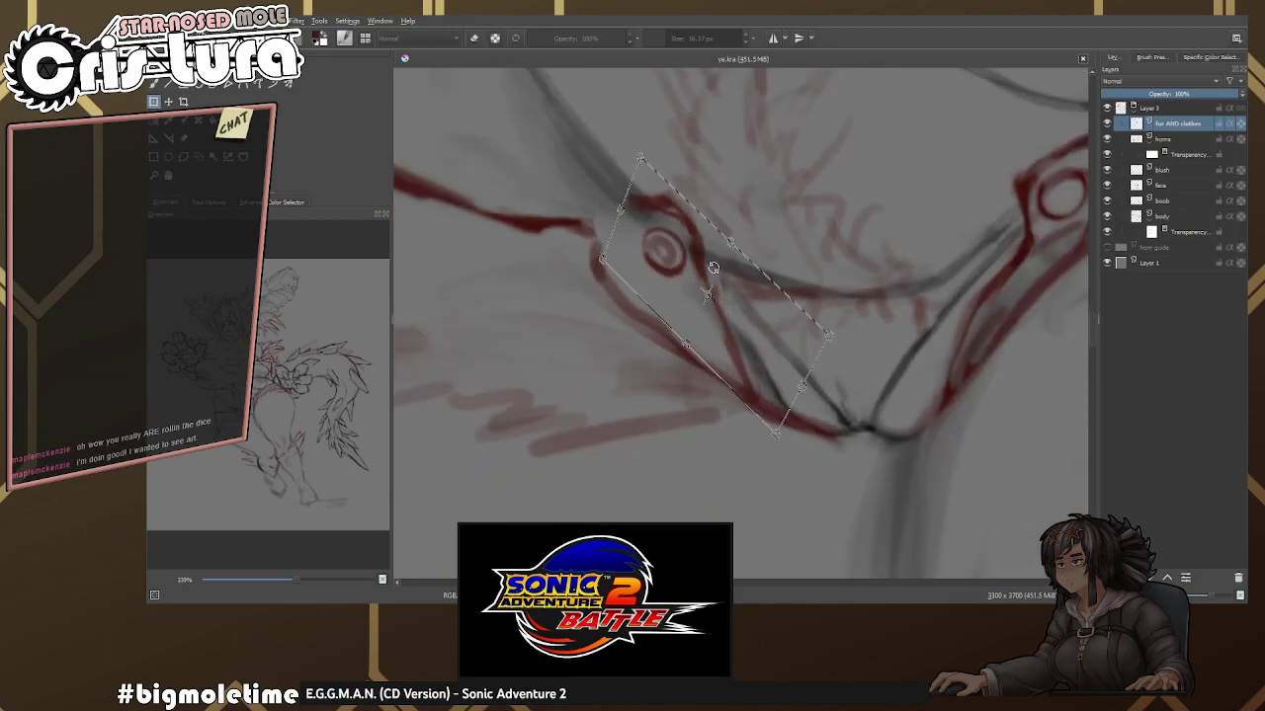
{"action": "left_click_drag", "start_coordinate": [749, 194], "coordinate": [708, 267]}
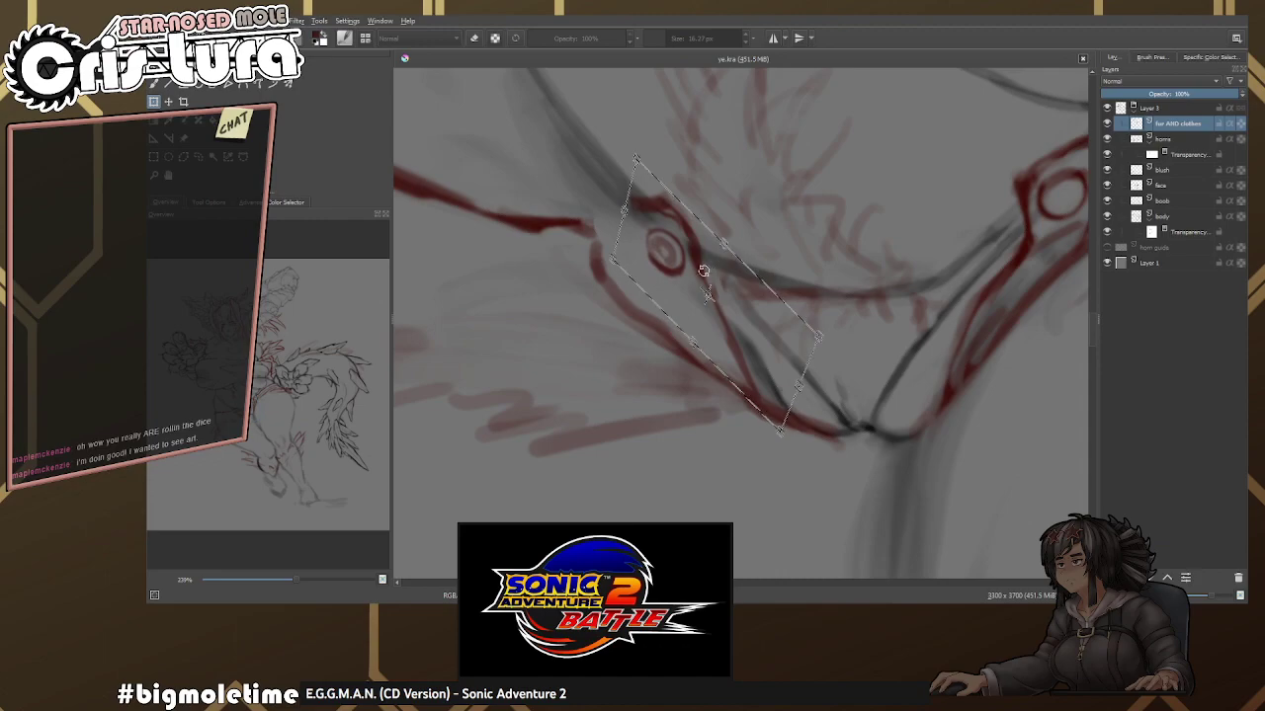
{"action": "left_click_drag", "start_coordinate": [637, 157], "coordinate": [602, 198]}
{"action": "scroll", "coordinate": [728, 152], "scroll_direction": "down", "scroll_amount": 1}
{"action": "scroll", "coordinate": [728, 152], "scroll_direction": "down", "scroll_amount": 1}
{"action": "scroll", "coordinate": [687, 221], "scroll_direction": "down", "scroll_amount": 1}
{"action": "scroll", "coordinate": [687, 222], "scroll_direction": "down", "scroll_amount": 1}
{"action": "key", "text": "b"}
{"action": "scroll", "coordinate": [686, 221], "scroll_direction": "up", "scroll_amount": 1}
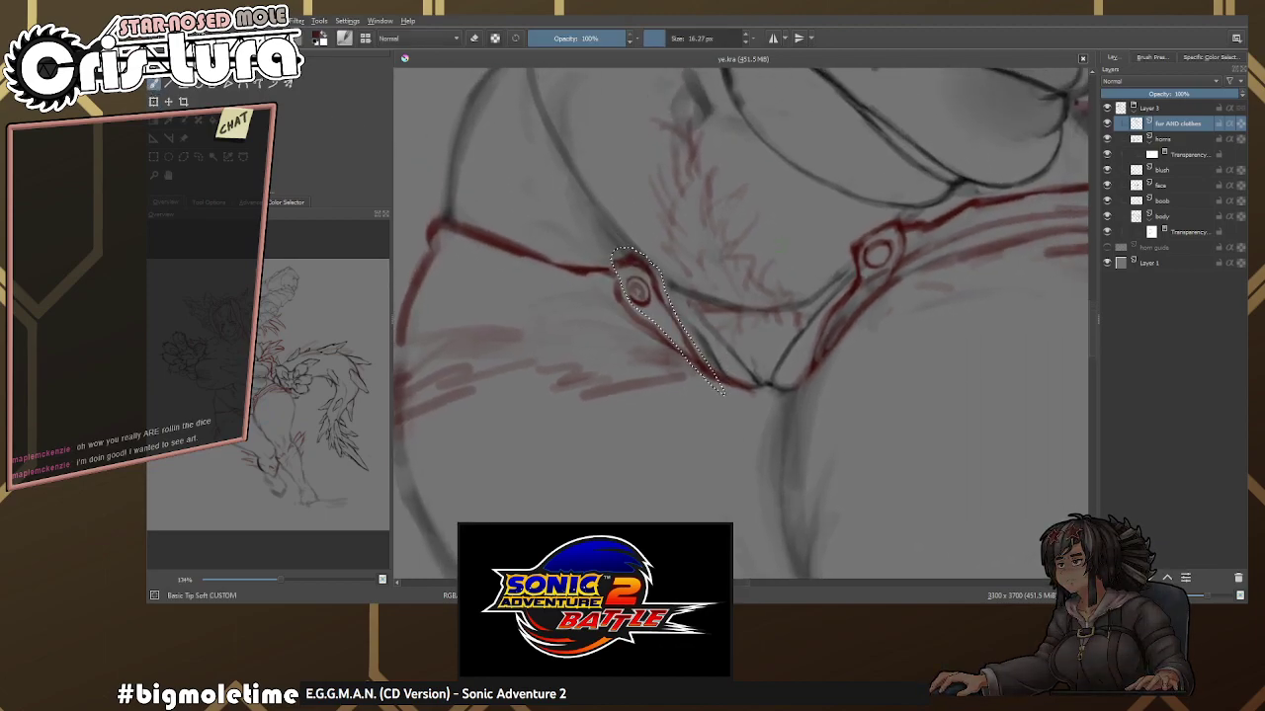
Transform the selected flap into a narrower, steeper shape with a smaller buttonhole and apply it.
{"action": "scroll", "coordinate": [754, 219], "scroll_direction": "up", "scroll_amount": 1}
{"action": "key", "text": "ctrl+t"}
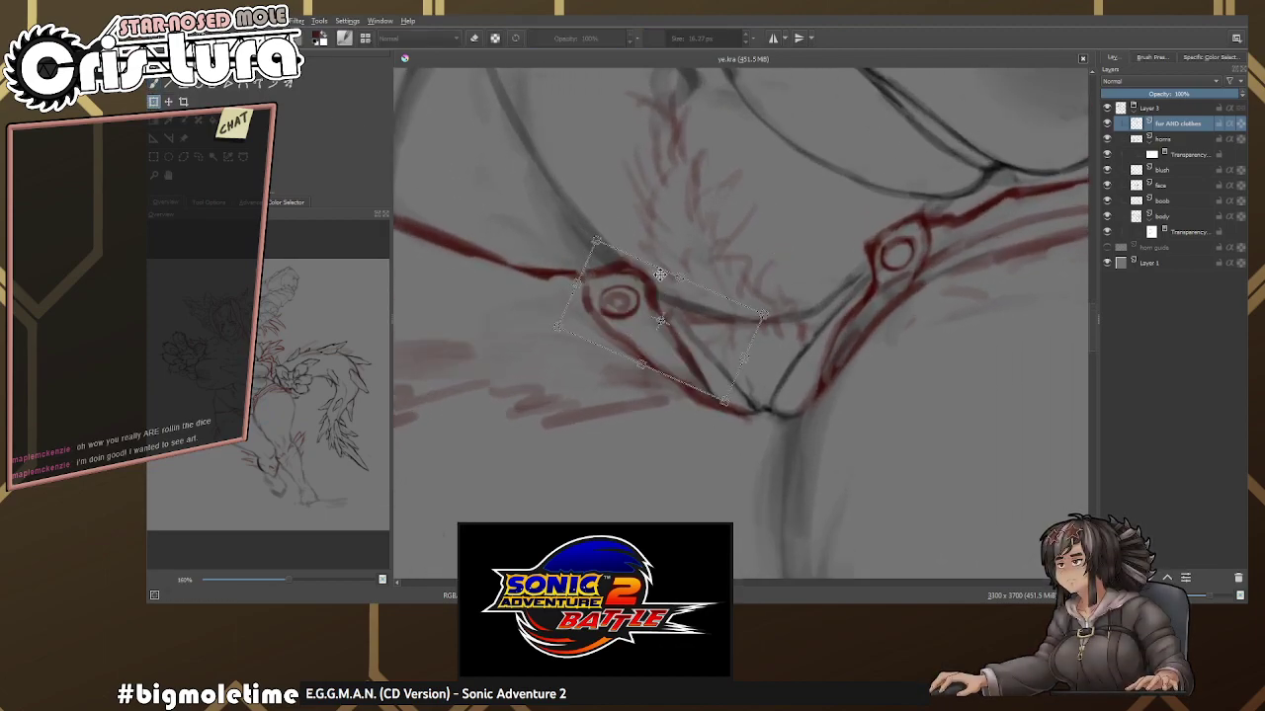
{"action": "scroll", "coordinate": [740, 281], "scroll_direction": "up", "scroll_amount": 1}
{"action": "left_click_drag", "start_coordinate": [718, 328], "coordinate": [710, 359]}
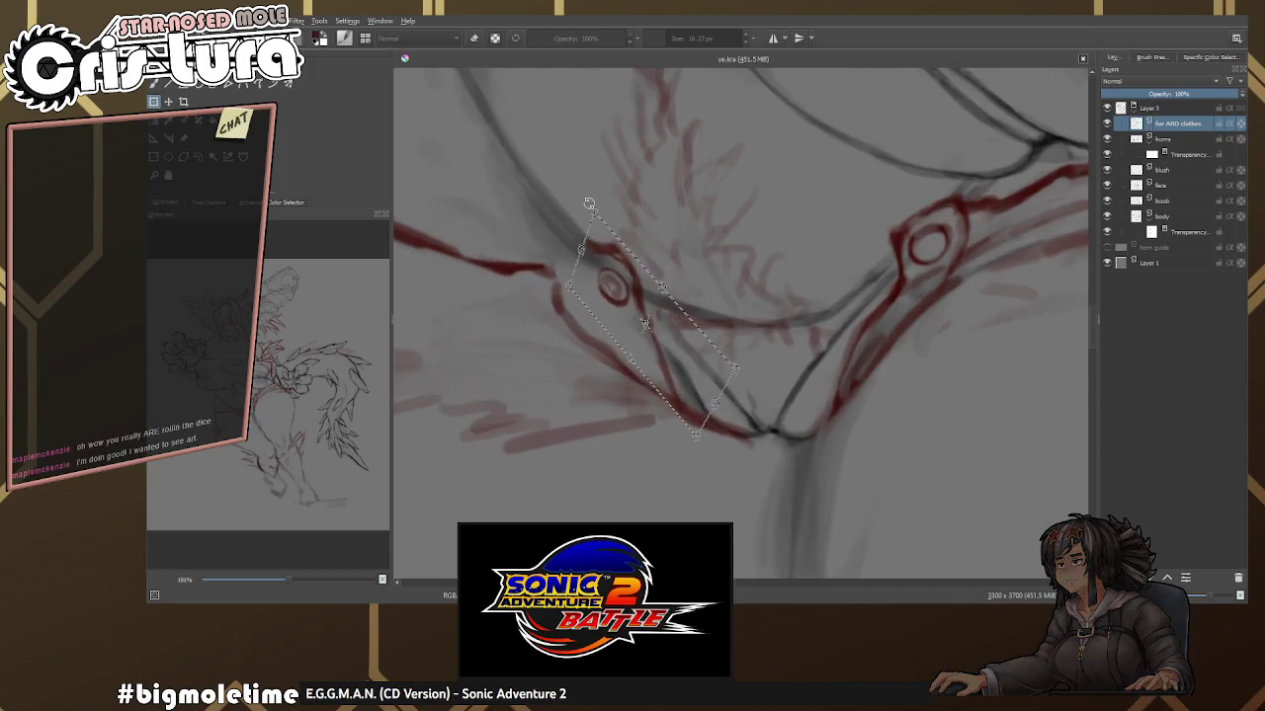
{"action": "left_click_drag", "start_coordinate": [593, 218], "coordinate": [594, 210]}
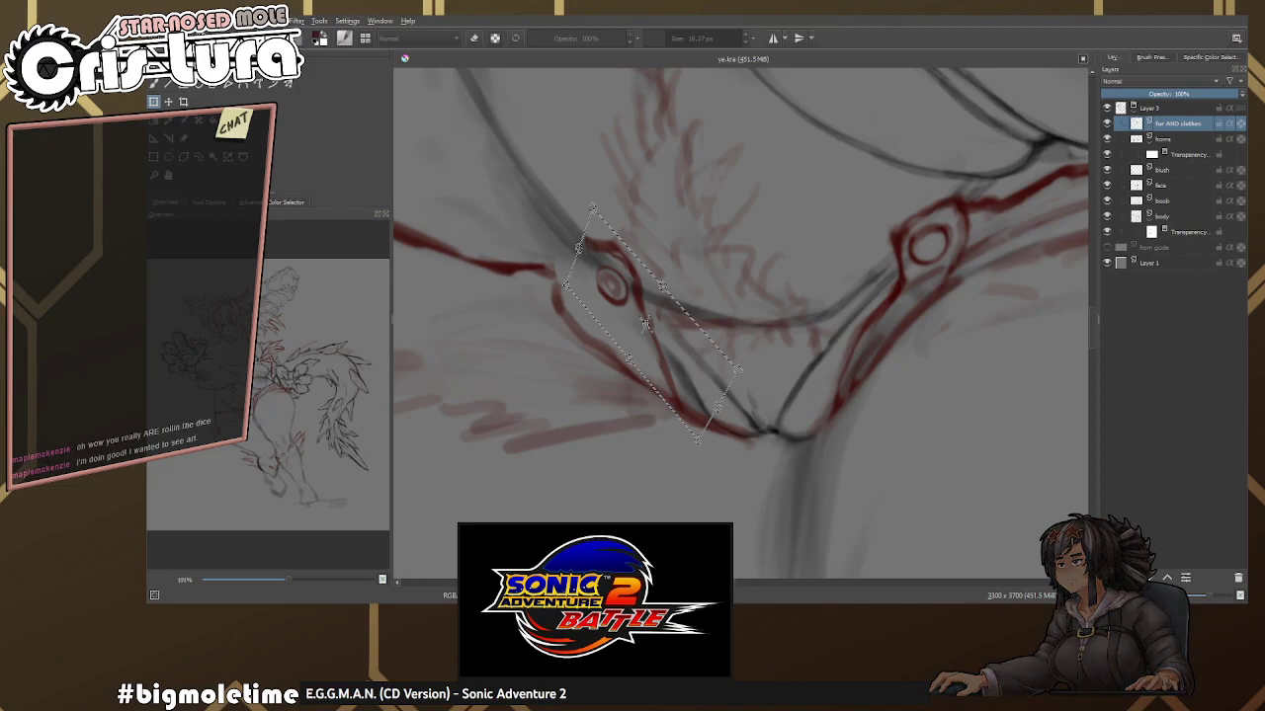
{"action": "mouse_move", "coordinate": [731, 314]}
{"action": "left_mouse_down"}
{"action": "mouse_move", "coordinate": [650, 267]}
{"action": "mouse_move", "coordinate": [660, 214]}
{"action": "mouse_move", "coordinate": [643, 225]}
{"action": "left_mouse_up"}
{"action": "left_click_drag", "start_coordinate": [613, 285], "coordinate": [620, 281]}
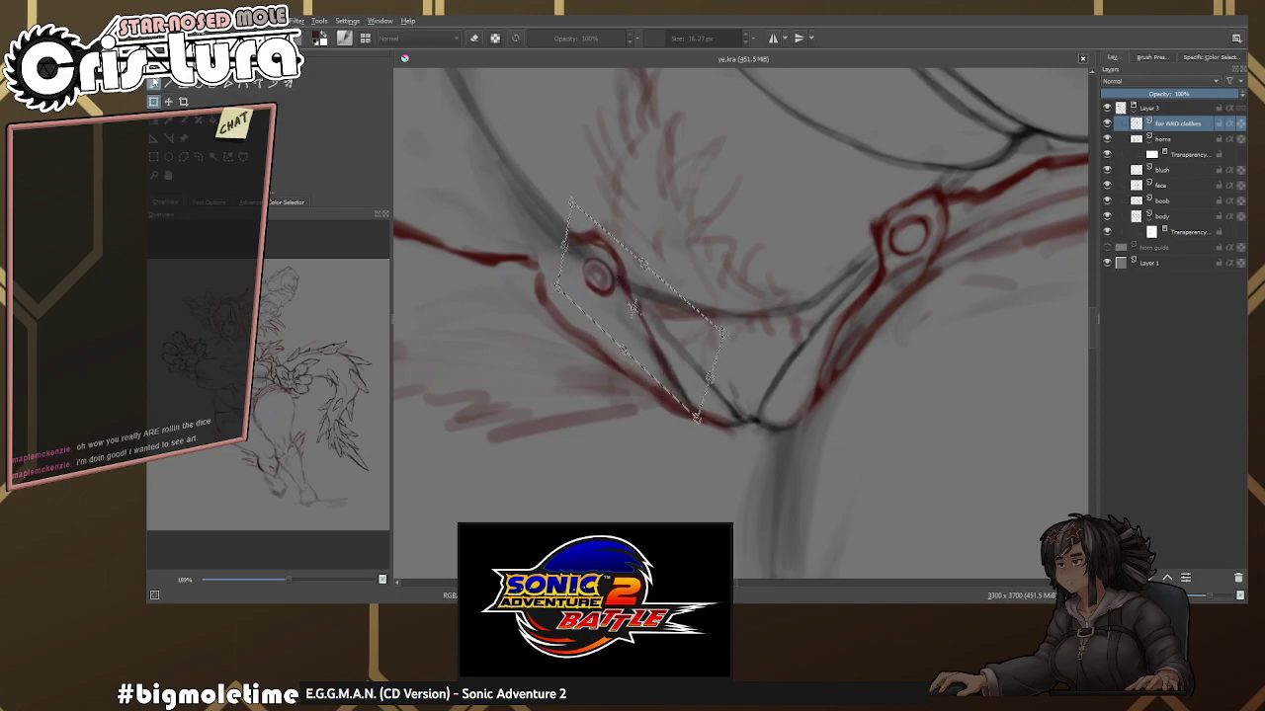
{"action": "key", "text": "Return"}
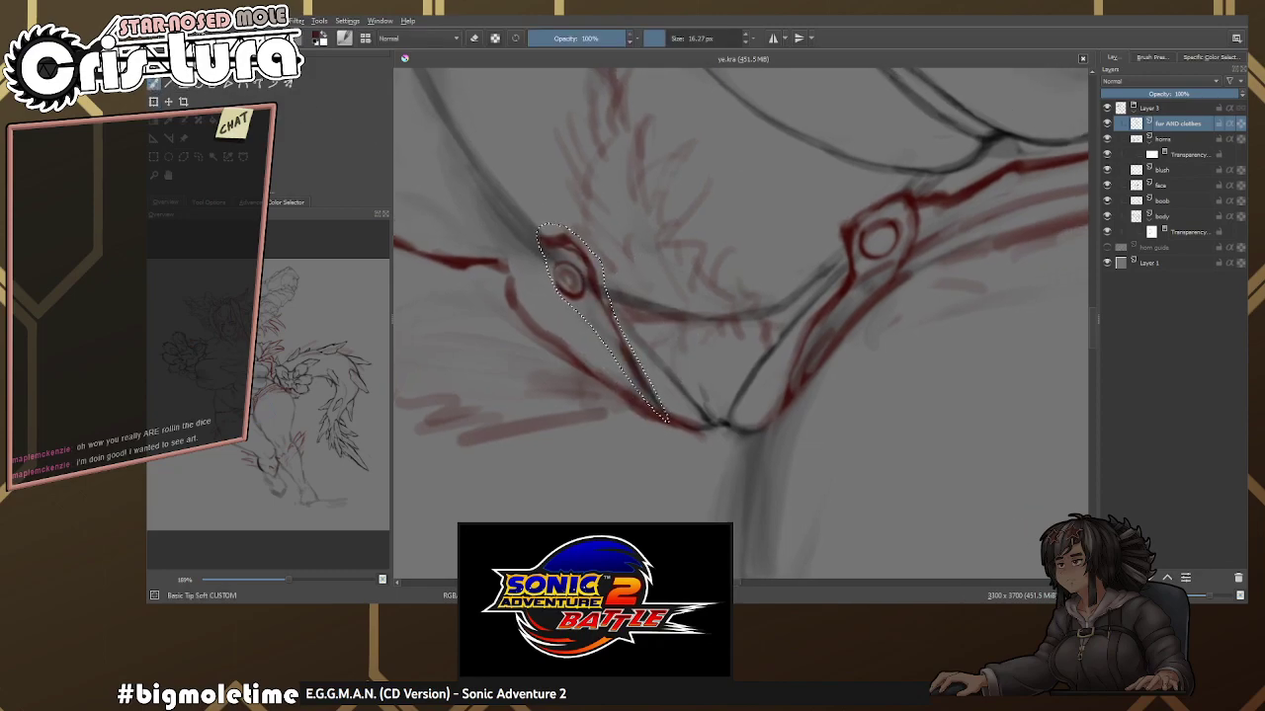
Deselect the flap and paint in white on the body layer's transparency mask around it.
{"action": "left_click", "coordinate": [1176, 223]}
{"action": "left_click", "coordinate": [1178, 230]}
{"action": "right_click", "coordinate": [600, 259]}
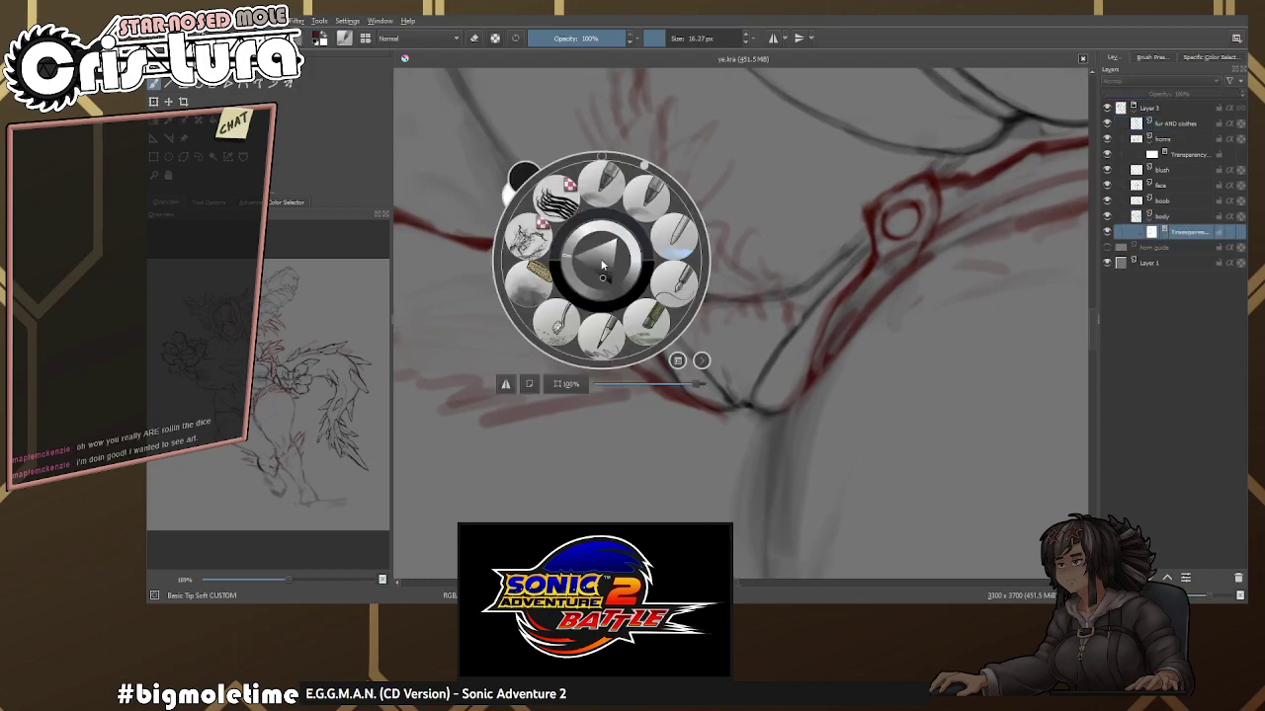
{"action": "left_click", "coordinate": [698, 161]}
{"action": "key", "text": "e"}
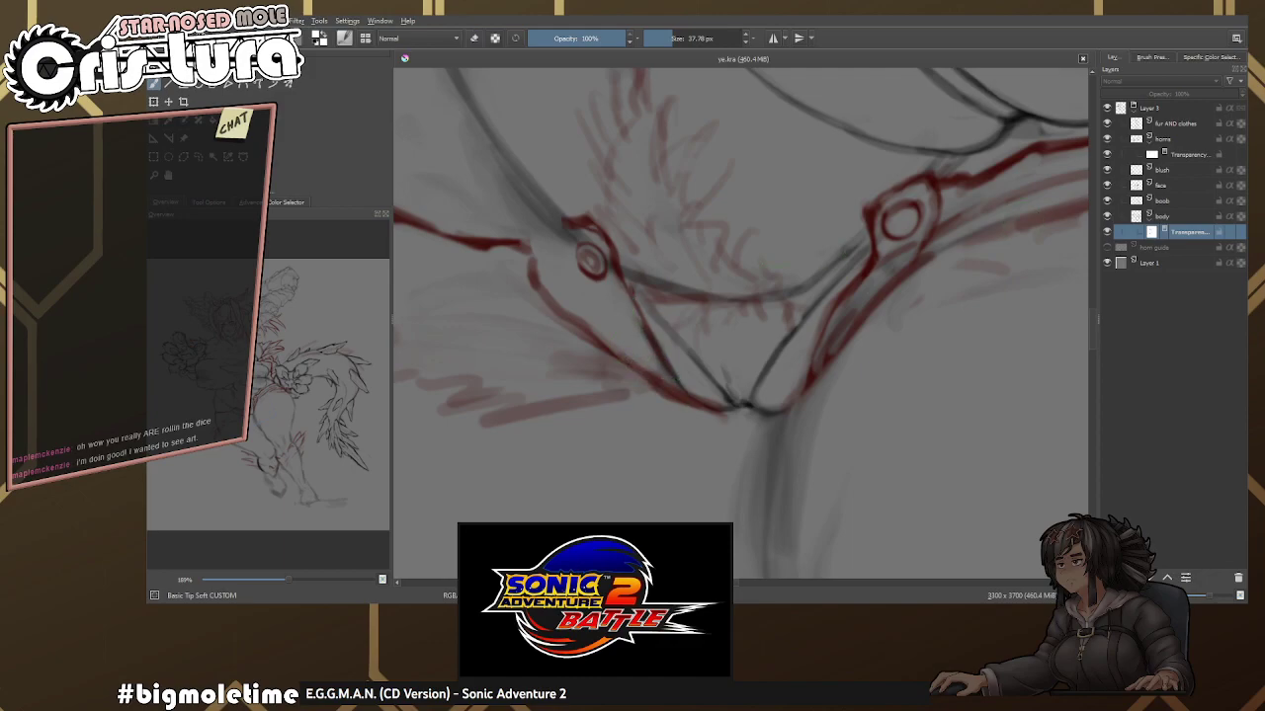
On the fur AND clothes layer, lasso the flap's old outer edge and remove it.
{"action": "left_click", "coordinate": [1178, 123]}
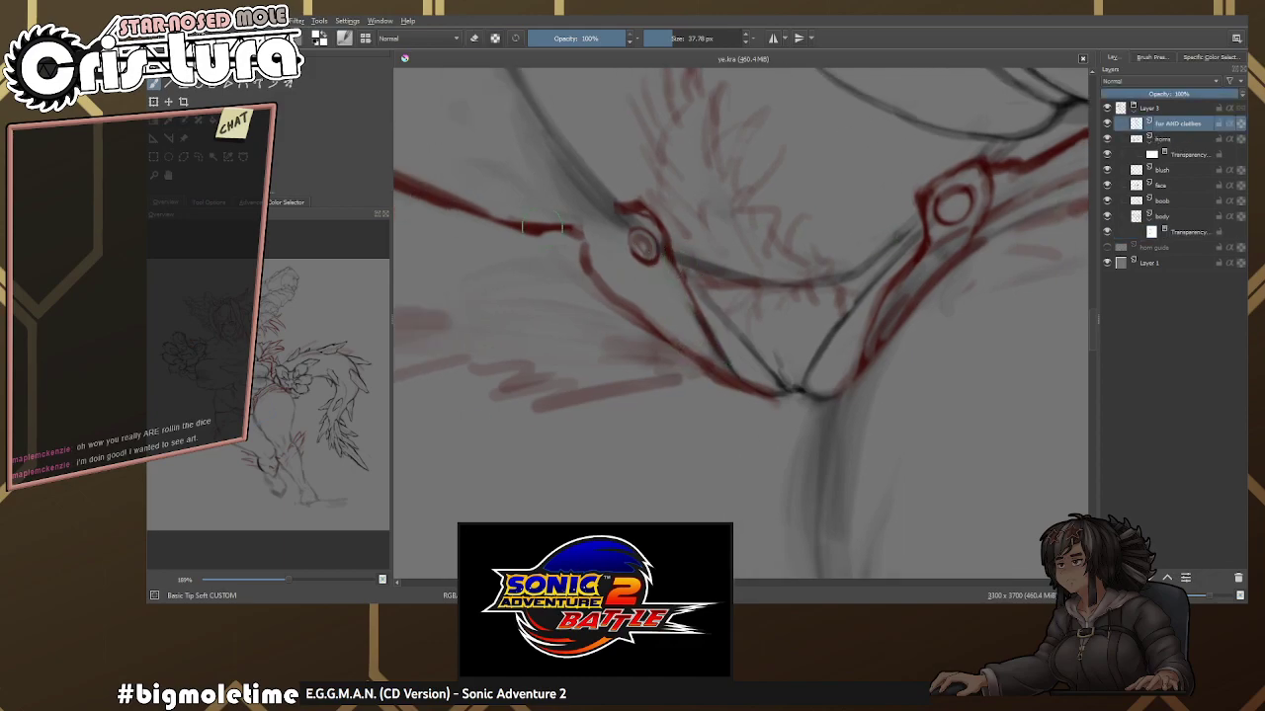
{"action": "scroll", "coordinate": [573, 268], "scroll_direction": "up", "scroll_amount": 1}
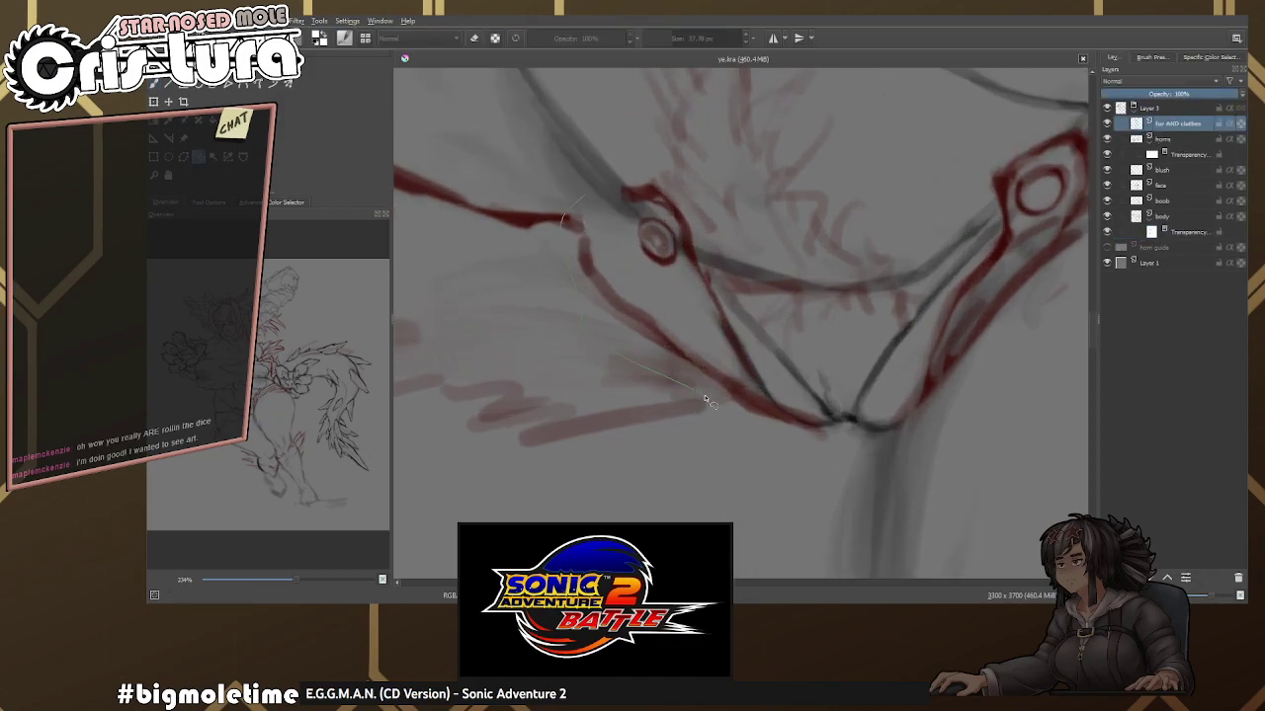
{"action": "left_click_drag", "start_coordinate": [621, 246], "coordinate": [732, 376]}
{"action": "key", "text": "ctrl+t"}
{"action": "left_click_drag", "start_coordinate": [769, 311], "coordinate": [758, 276]}
{"action": "key", "text": "b"}
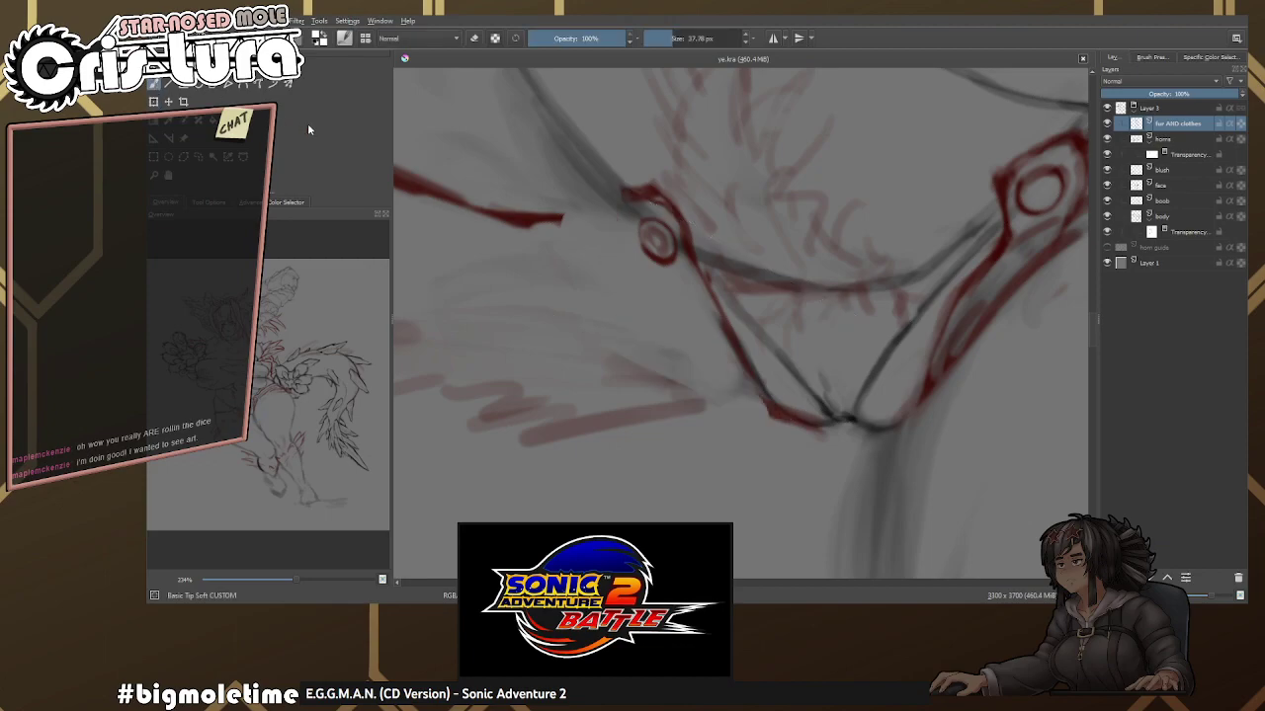
Redraw the flap's outer edge in dark red around the buttonhole and rejoin it to the waistband.
{"action": "right_click", "coordinate": [670, 255]}
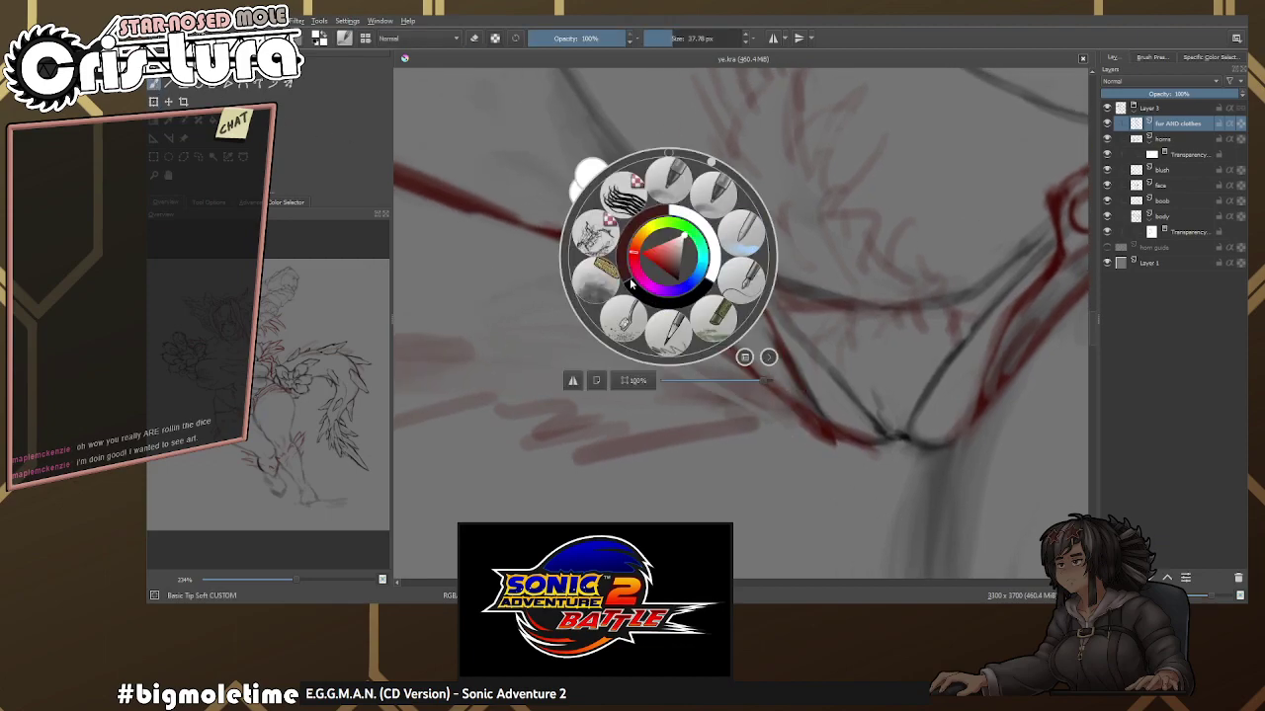
{"action": "right_click", "coordinate": [670, 293]}
{"action": "scroll", "coordinate": [684, 210], "scroll_direction": "up", "scroll_amount": 2}
{"action": "left_click_drag", "start_coordinate": [685, 210], "coordinate": [556, 211]}
{"action": "key", "text": "e"}
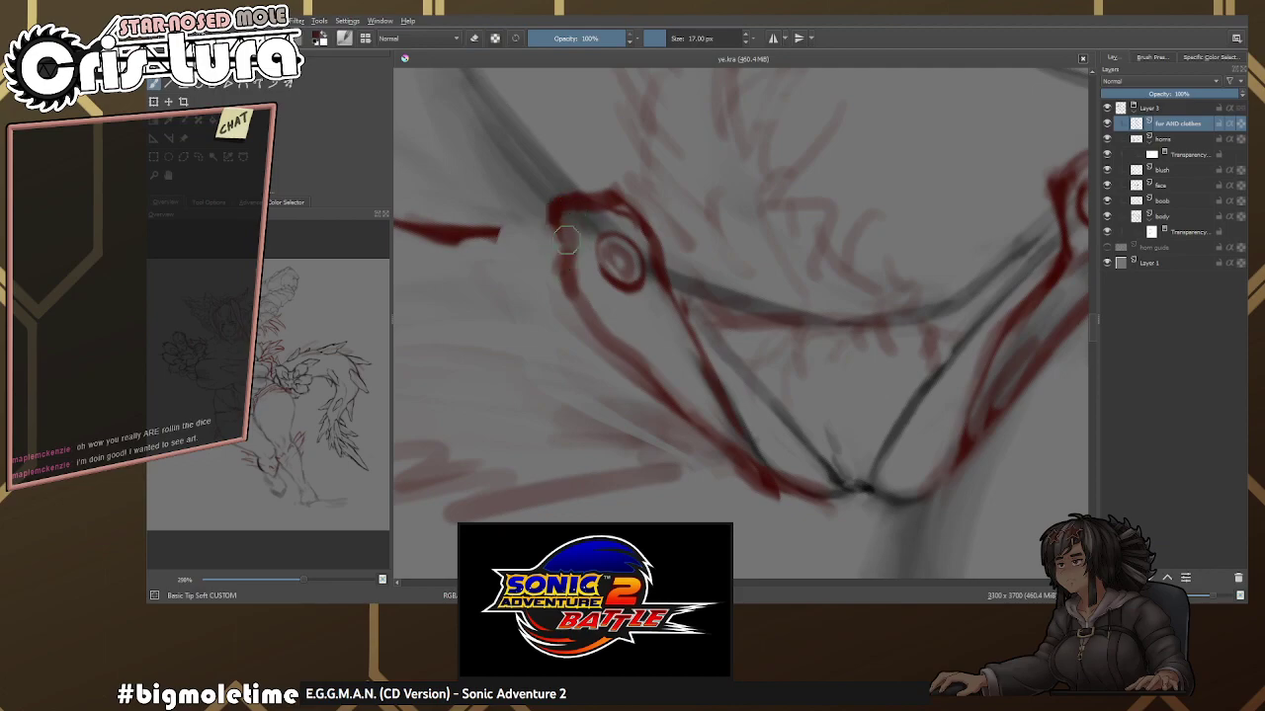
{"action": "scroll", "coordinate": [569, 232], "scroll_direction": "down", "scroll_amount": 2}
{"action": "left_click_drag", "start_coordinate": [507, 231], "coordinate": [566, 241]}
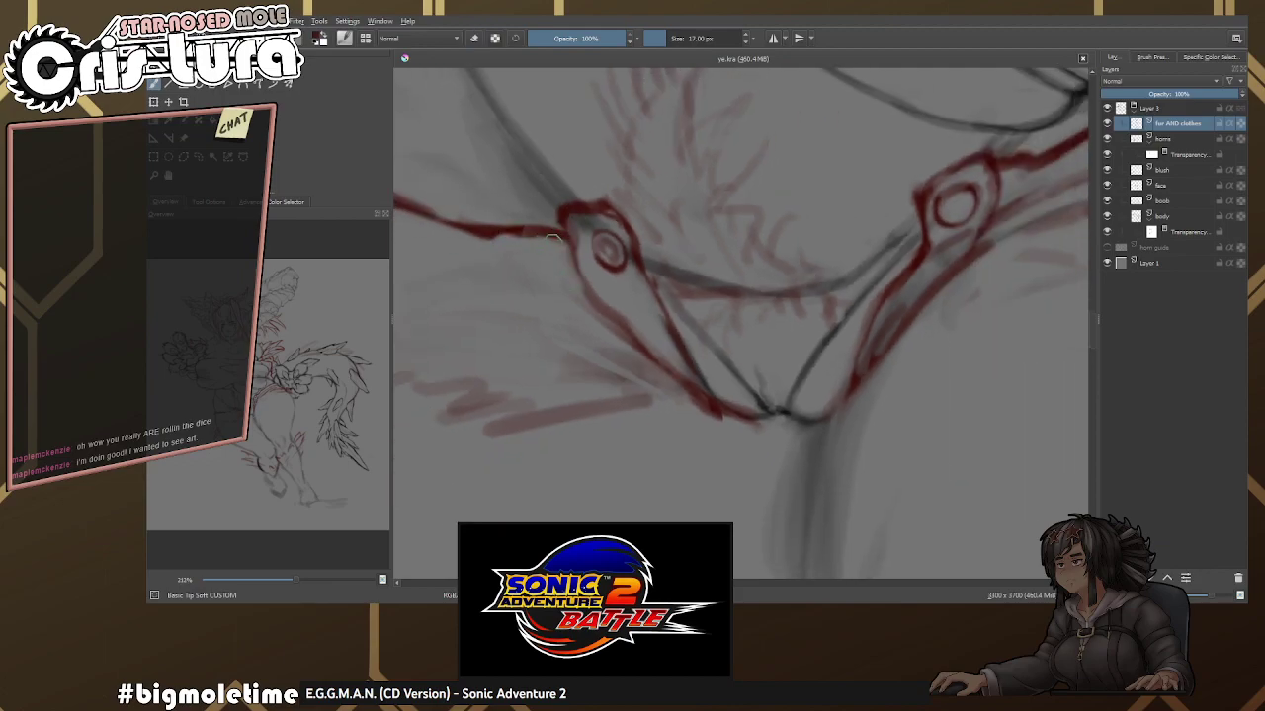
Add a short fold line beside the flap and dark fringe strokes below it, erasing the rough marks around them.
{"action": "key", "text": "e"}
{"action": "scroll", "coordinate": [552, 237], "scroll_direction": "down", "scroll_amount": 1}
{"action": "mouse_move", "coordinate": [572, 254]}
{"action": "left_mouse_down"}
{"action": "mouse_move", "coordinate": [646, 274]}
{"action": "mouse_move", "coordinate": [671, 330]}
{"action": "left_mouse_up"}
{"action": "scroll", "coordinate": [647, 274], "scroll_direction": "up", "scroll_amount": 1}
{"action": "key", "text": "e"}
{"action": "key", "text": "e"}
{"action": "mouse_move", "coordinate": [625, 280]}
{"action": "left_mouse_down"}
{"action": "mouse_move", "coordinate": [668, 332]}
{"action": "mouse_move", "coordinate": [840, 356]}
{"action": "mouse_move", "coordinate": [681, 314]}
{"action": "left_mouse_up"}
{"action": "key", "text": "e"}
{"action": "scroll", "coordinate": [672, 336], "scroll_direction": "up", "scroll_amount": 1}
{"action": "key", "text": "e"}
{"action": "left_click_drag", "start_coordinate": [761, 319], "coordinate": [672, 314]}
{"action": "key", "text": "e"}
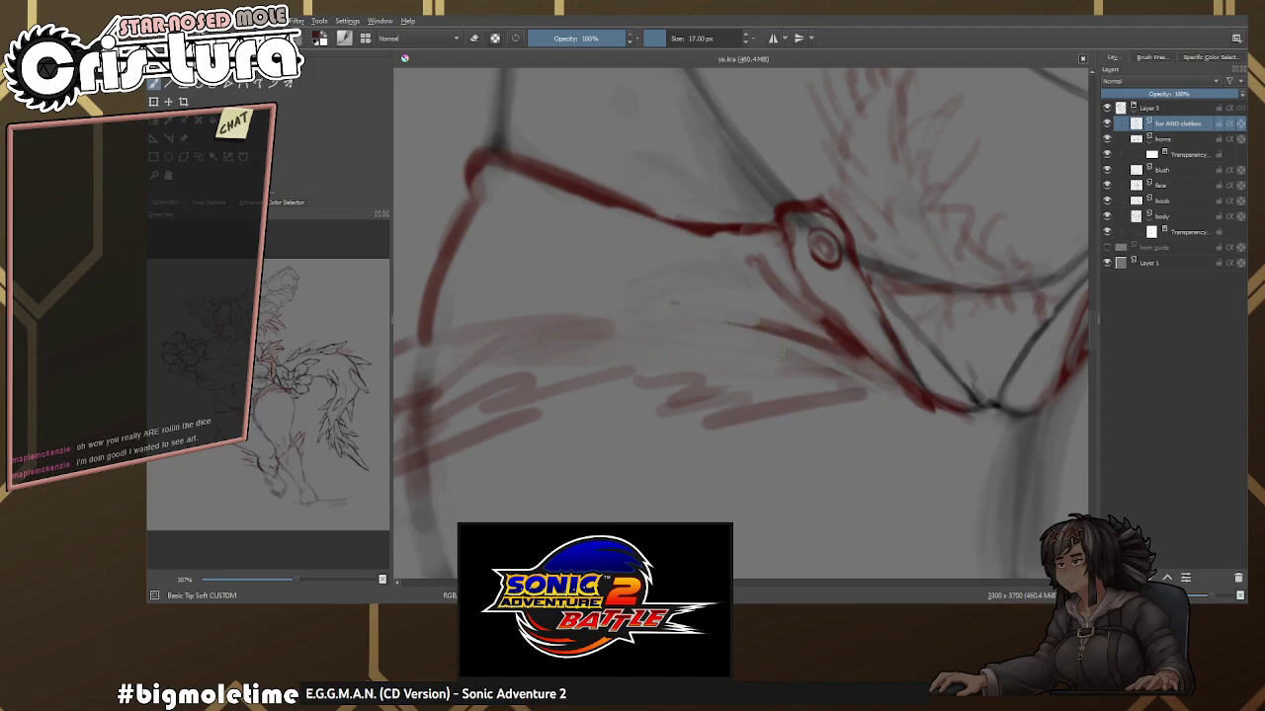
{"action": "left_click_drag", "start_coordinate": [771, 355], "coordinate": [847, 352]}
{"action": "key", "text": "e"}
Redraw the shorts' outer side edge below the waistband corner with a slight crease in the dark red line.
{"action": "scroll", "coordinate": [819, 297], "scroll_direction": "up", "scroll_amount": 1}
{"action": "scroll", "coordinate": [637, 255], "scroll_direction": "up", "scroll_amount": 1}
{"action": "left_click_drag", "start_coordinate": [664, 207], "coordinate": [624, 279]}
{"action": "key", "text": "e"}
{"action": "left_click_drag", "start_coordinate": [643, 247], "coordinate": [625, 279]}
{"action": "key", "text": "e"}
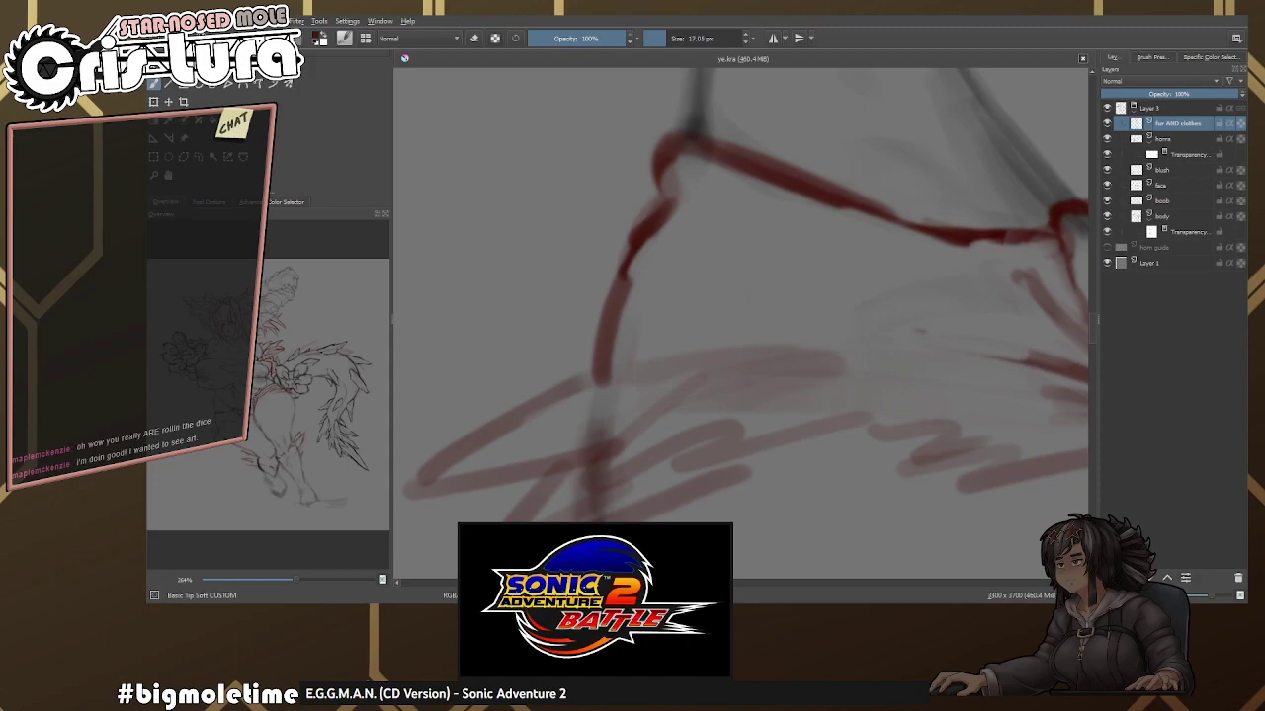
{"action": "scroll", "coordinate": [919, 330], "scroll_direction": "down", "scroll_amount": 2}
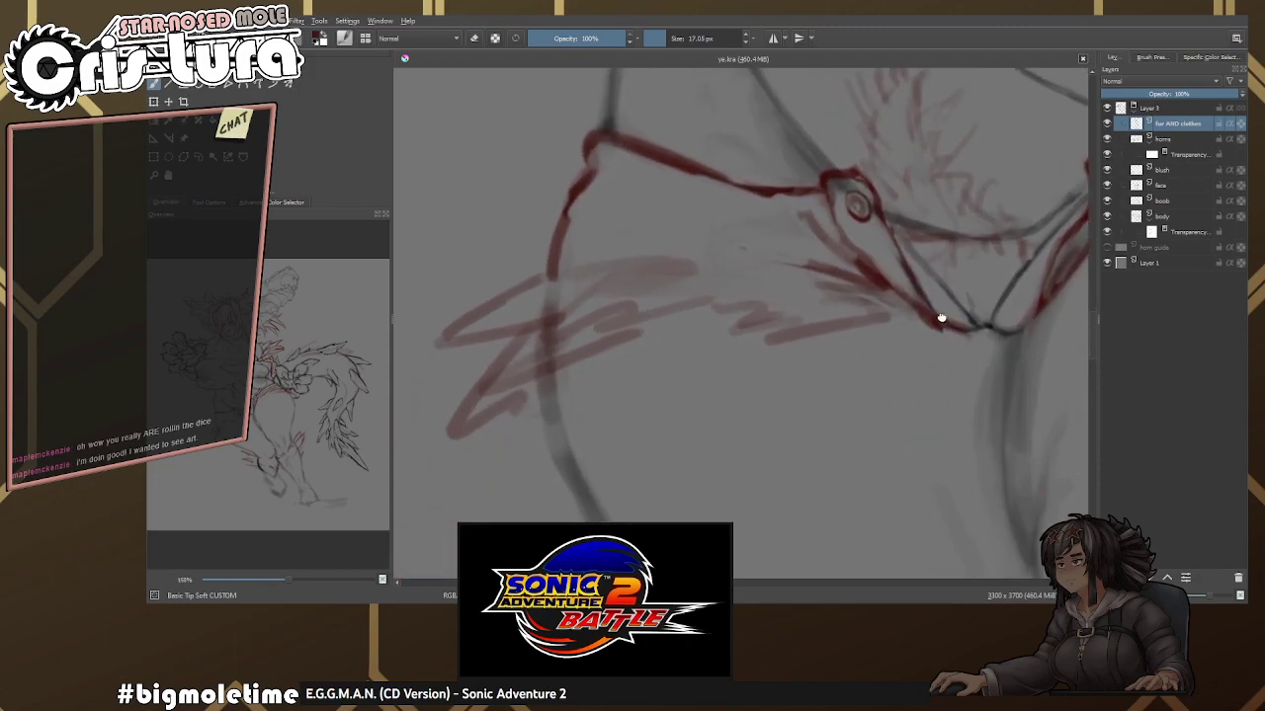
Draw pointed dark red tufts along the shorts' hem beneath the flap, alternating drawing and erasing.
{"action": "scroll", "coordinate": [946, 323], "scroll_direction": "up", "scroll_amount": 2}
{"action": "scroll", "coordinate": [754, 285], "scroll_direction": "down", "scroll_amount": 1}
{"action": "key", "text": "e"}
{"action": "mouse_move", "coordinate": [731, 296]}
{"action": "left_mouse_down"}
{"action": "mouse_move", "coordinate": [761, 326]}
{"action": "mouse_move", "coordinate": [810, 296]}
{"action": "mouse_move", "coordinate": [869, 326]}
{"action": "mouse_move", "coordinate": [954, 336]}
{"action": "left_mouse_up"}
{"action": "key", "text": "e"}
{"action": "key", "text": "e"}
{"action": "key", "text": "e"}
{"action": "mouse_move", "coordinate": [884, 252]}
{"action": "left_mouse_down"}
{"action": "mouse_move", "coordinate": [769, 339]}
{"action": "mouse_move", "coordinate": [905, 243]}
{"action": "left_mouse_up"}
{"action": "key", "text": "e"}
{"action": "left_click_drag", "start_coordinate": [800, 316], "coordinate": [914, 239]}
{"action": "key", "text": "e"}
{"action": "left_click_drag", "start_coordinate": [767, 345], "coordinate": [937, 286]}
Outline the long outermost tuft sticking out past the thigh in dark red and erase the rough sketch around it.
{"action": "mouse_move", "coordinate": [460, 314]}
{"action": "left_mouse_down"}
{"action": "mouse_move", "coordinate": [463, 290]}
{"action": "mouse_move", "coordinate": [611, 289]}
{"action": "left_mouse_up"}
{"action": "mouse_move", "coordinate": [466, 302]}
{"action": "left_mouse_down"}
{"action": "mouse_move", "coordinate": [742, 184]}
{"action": "mouse_move", "coordinate": [738, 214]}
{"action": "mouse_move", "coordinate": [848, 204]}
{"action": "mouse_move", "coordinate": [575, 313]}
{"action": "mouse_move", "coordinate": [733, 247]}
{"action": "left_mouse_up"}
{"action": "key", "text": "e"}
{"action": "key", "text": "e"}
{"action": "left_click_drag", "start_coordinate": [534, 324], "coordinate": [652, 288]}
{"action": "key", "text": "ctrl+z"}
{"action": "left_click_drag", "start_coordinate": [583, 318], "coordinate": [840, 213]}
{"action": "key", "text": "e"}
{"action": "left_click_drag", "start_coordinate": [714, 263], "coordinate": [879, 210]}
{"action": "mouse_move", "coordinate": [563, 311]}
{"action": "left_mouse_down"}
{"action": "mouse_move", "coordinate": [677, 278]}
{"action": "mouse_move", "coordinate": [549, 326]}
{"action": "mouse_move", "coordinate": [628, 278]}
{"action": "mouse_move", "coordinate": [578, 307]}
{"action": "left_mouse_up"}
{"action": "left_click_drag", "start_coordinate": [621, 253], "coordinate": [802, 237]}
{"action": "key", "text": "e"}
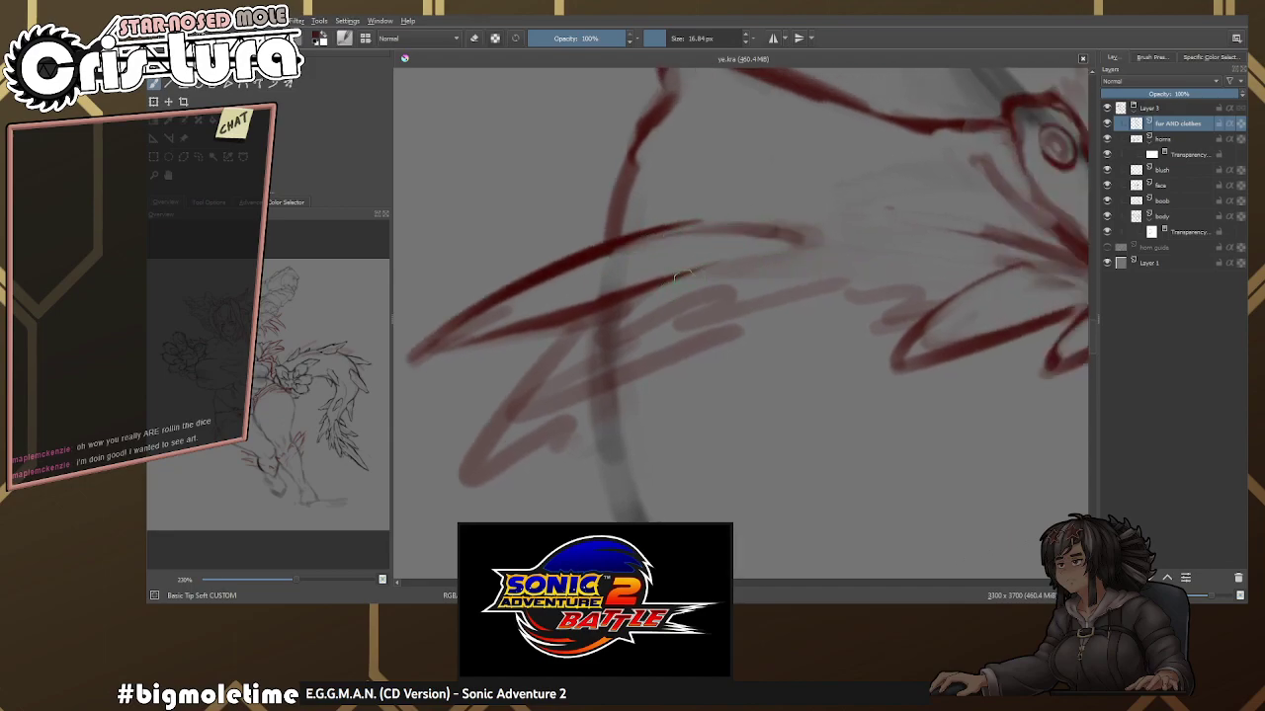
Draw the overlapping inner tuft strokes beside the outermost tuft and lighten the rough lines above them.
{"action": "key", "text": "e"}
{"action": "mouse_move", "coordinate": [615, 334]}
{"action": "left_mouse_down"}
{"action": "mouse_move", "coordinate": [779, 233]}
{"action": "mouse_move", "coordinate": [695, 274]}
{"action": "left_mouse_up"}
{"action": "left_click_drag", "start_coordinate": [804, 227], "coordinate": [727, 255]}
{"action": "key", "text": "e"}
{"action": "left_click_drag", "start_coordinate": [767, 237], "coordinate": [877, 221]}
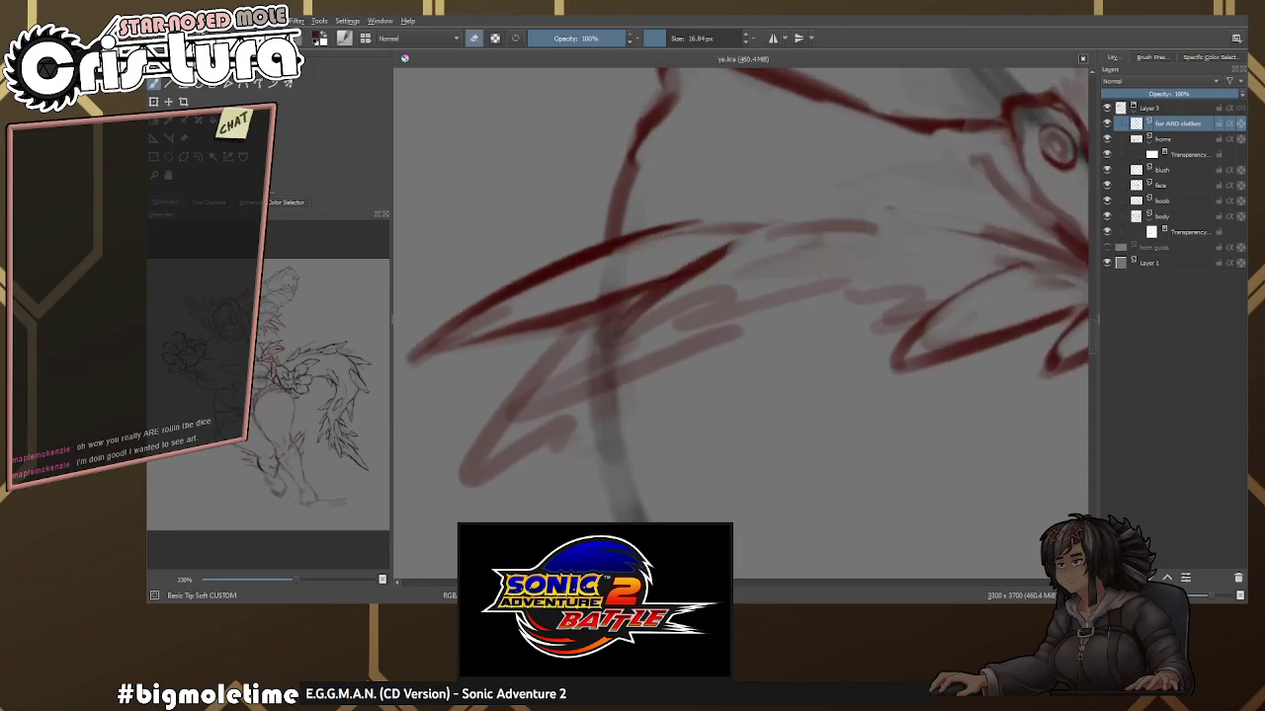
{"action": "mouse_move", "coordinate": [622, 334]}
{"action": "left_mouse_down"}
{"action": "mouse_move", "coordinate": [810, 254]}
{"action": "mouse_move", "coordinate": [692, 297]}
{"action": "left_mouse_up"}
{"action": "key", "text": "e"}
{"action": "left_click_drag", "start_coordinate": [788, 279], "coordinate": [760, 284]}
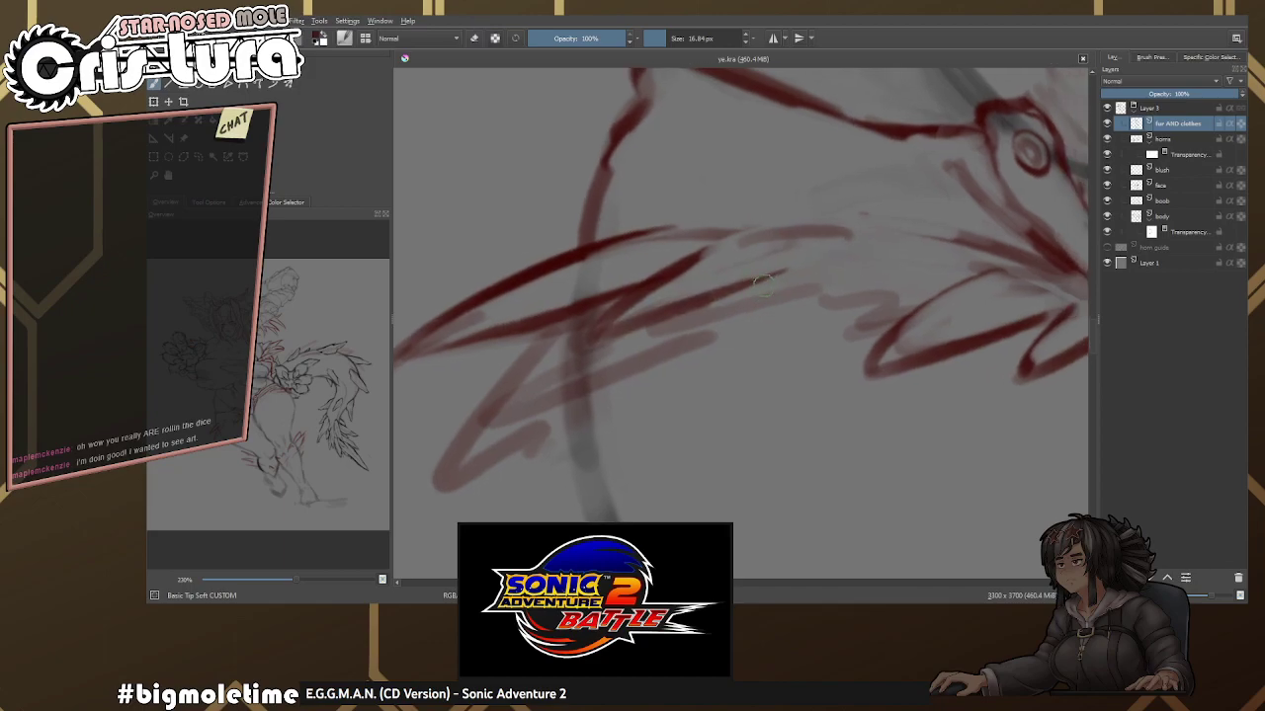
{"action": "left_click_drag", "start_coordinate": [712, 326], "coordinate": [777, 274]}
Fill the gap in the middle of the hem with short pointed tufts, erasing the leftover rough strokes.
{"action": "key", "text": "e"}
{"action": "mouse_move", "coordinate": [755, 296]}
{"action": "left_mouse_down"}
{"action": "mouse_move", "coordinate": [723, 318]}
{"action": "mouse_move", "coordinate": [836, 283]}
{"action": "mouse_move", "coordinate": [775, 295]}
{"action": "mouse_move", "coordinate": [757, 344]}
{"action": "left_mouse_up"}
{"action": "key", "text": "e"}
{"action": "key", "text": "e"}
{"action": "key", "text": "ctrl+z"}
{"action": "key", "text": "e"}
{"action": "mouse_move", "coordinate": [763, 261]}
{"action": "left_mouse_down"}
{"action": "mouse_move", "coordinate": [756, 360]}
{"action": "mouse_move", "coordinate": [753, 336]}
{"action": "mouse_move", "coordinate": [838, 273]}
{"action": "left_mouse_up"}
{"action": "key", "text": "e"}
{"action": "key", "text": "e"}
{"action": "key", "text": "e"}
{"action": "key", "text": "e"}
Draw the long lower tuft crossing the thigh outline, sharpen its tip and erase the faded sketch beneath it.
{"action": "mouse_move", "coordinate": [790, 367]}
{"action": "left_mouse_down"}
{"action": "mouse_move", "coordinate": [860, 259]}
{"action": "mouse_move", "coordinate": [634, 314]}
{"action": "mouse_move", "coordinate": [561, 409]}
{"action": "left_mouse_up"}
{"action": "key", "text": "e"}
{"action": "key", "text": "ctrl+z"}
{"action": "key", "text": "e"}
{"action": "left_click_drag", "start_coordinate": [672, 288], "coordinate": [553, 416]}
{"action": "key", "text": "e"}
{"action": "left_click_drag", "start_coordinate": [781, 284], "coordinate": [521, 440]}
{"action": "key", "text": "e"}
{"action": "mouse_move", "coordinate": [582, 391]}
{"action": "left_mouse_down"}
{"action": "mouse_move", "coordinate": [745, 306]}
{"action": "mouse_move", "coordinate": [580, 367]}
{"action": "left_mouse_up"}
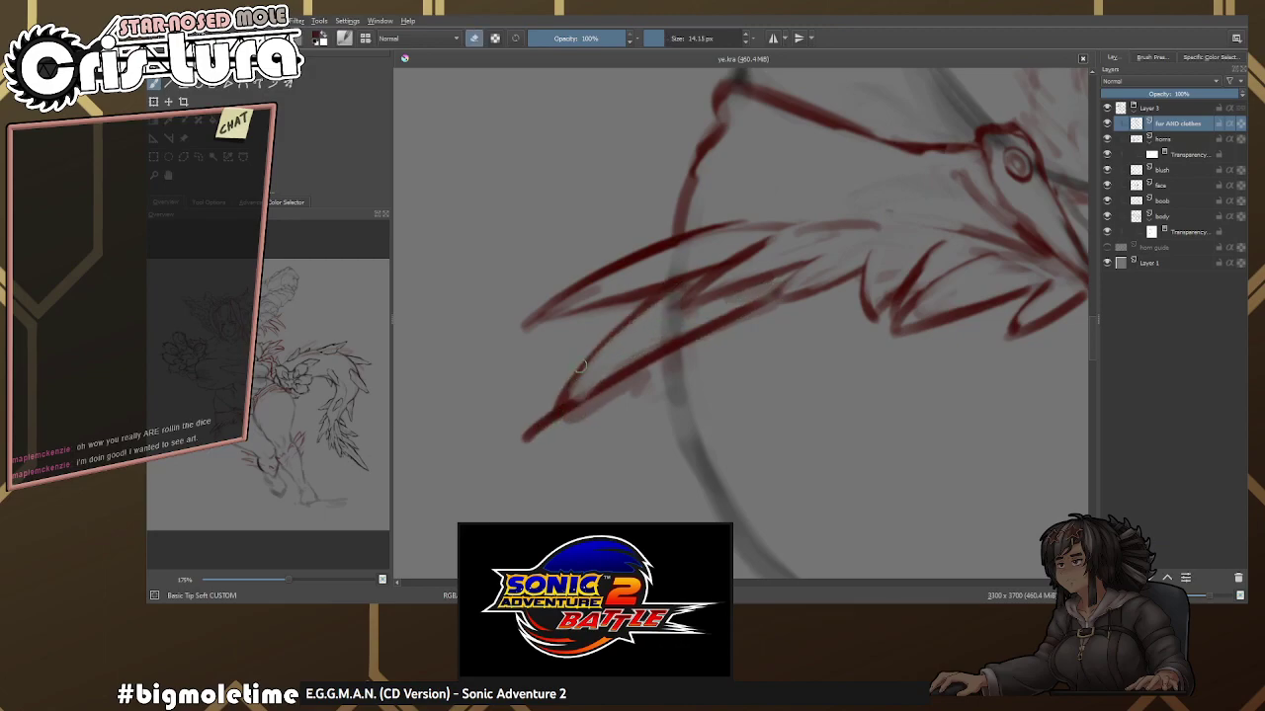
{"action": "key", "text": "e"}
{"action": "left_click_drag", "start_coordinate": [656, 303], "coordinate": [538, 427]}
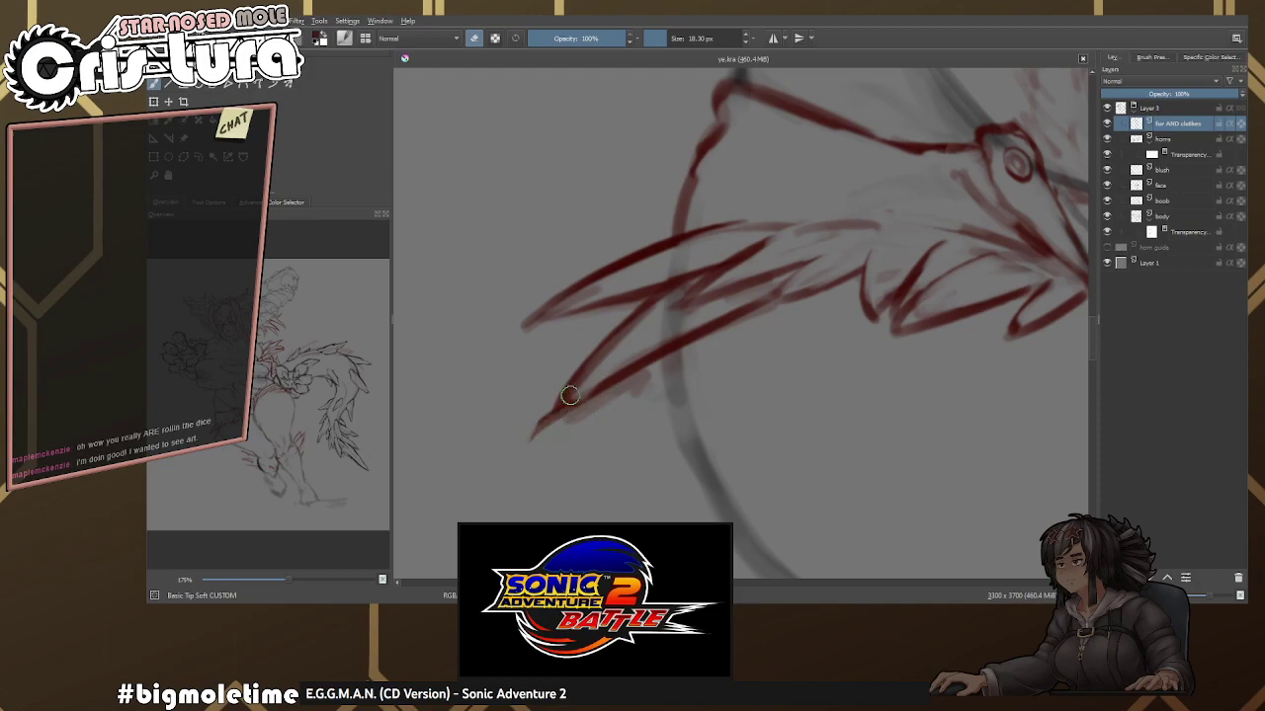
{"action": "left_click_drag", "start_coordinate": [664, 368], "coordinate": [746, 304]}
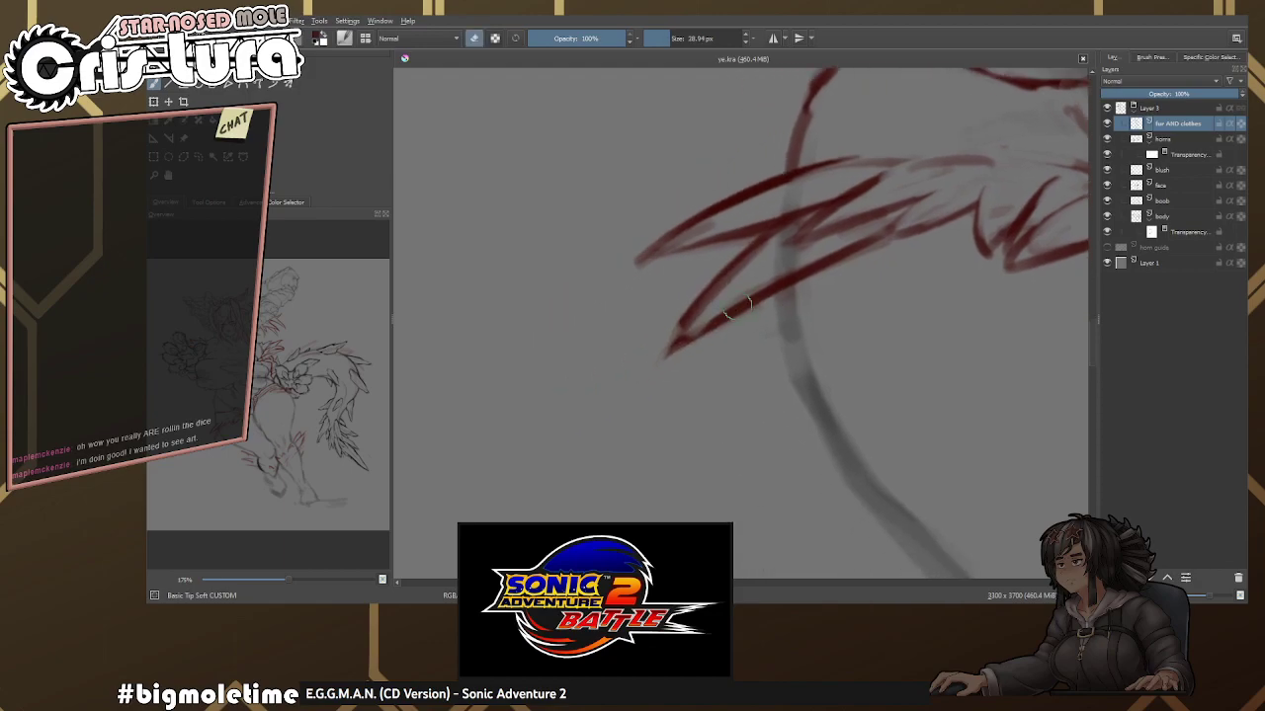
Add a small dark red tuft where the shorts' side edge meets the long outer tuft.
{"action": "scroll", "coordinate": [727, 244], "scroll_direction": "up", "scroll_amount": 2}
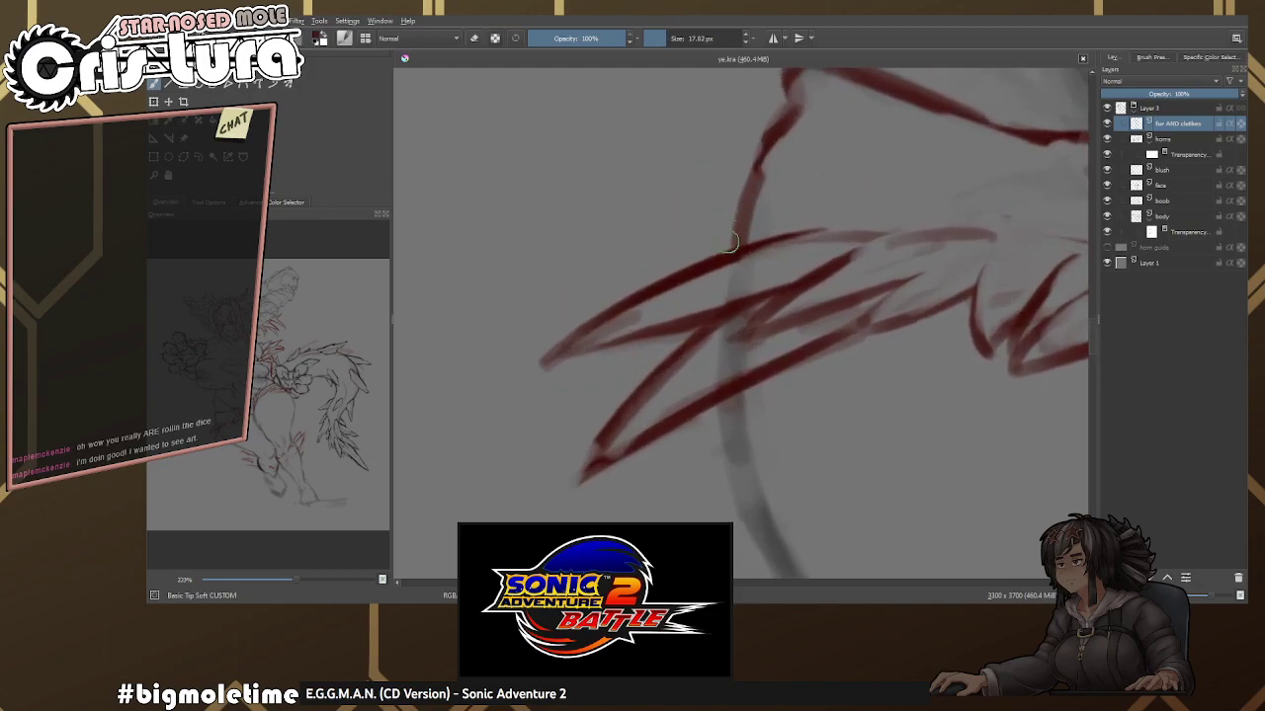
{"action": "mouse_move", "coordinate": [739, 248]}
{"action": "left_mouse_down"}
{"action": "mouse_move", "coordinate": [595, 239]}
{"action": "mouse_move", "coordinate": [671, 261]}
{"action": "left_mouse_up"}
{"action": "key", "text": "e"}
{"action": "key", "text": "e"}
{"action": "scroll", "coordinate": [757, 268], "scroll_direction": "down", "scroll_amount": 8}
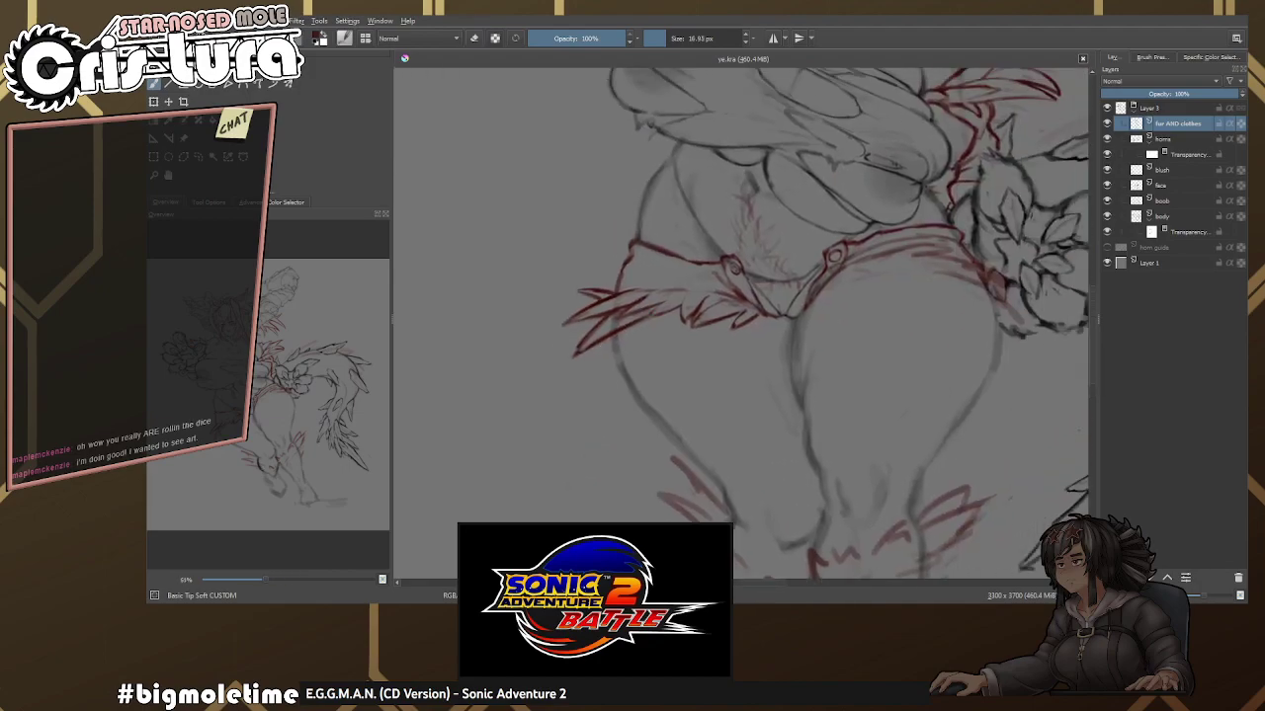
{"action": "scroll", "coordinate": [686, 343], "scroll_direction": "up", "scroll_amount": 1}
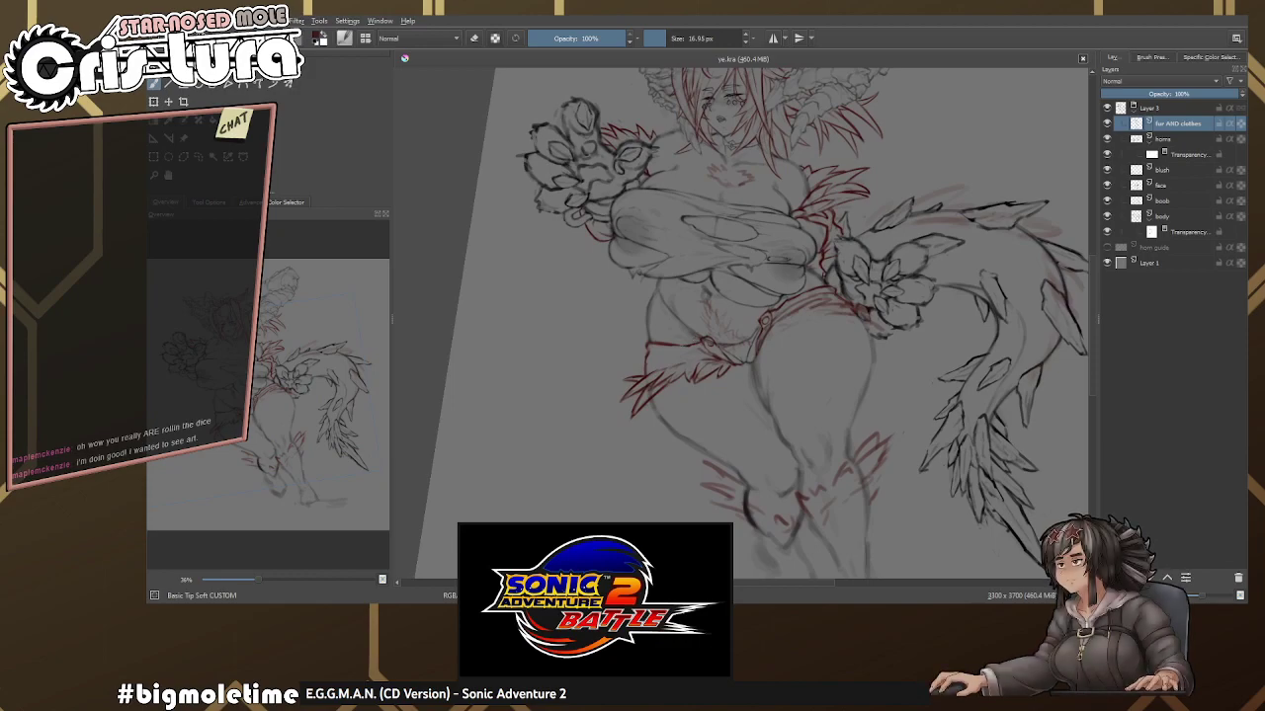
{"action": "scroll", "coordinate": [695, 334], "scroll_direction": "up", "scroll_amount": 3}
{"action": "scroll", "coordinate": [695, 334], "scroll_direction": "up", "scroll_amount": 4}
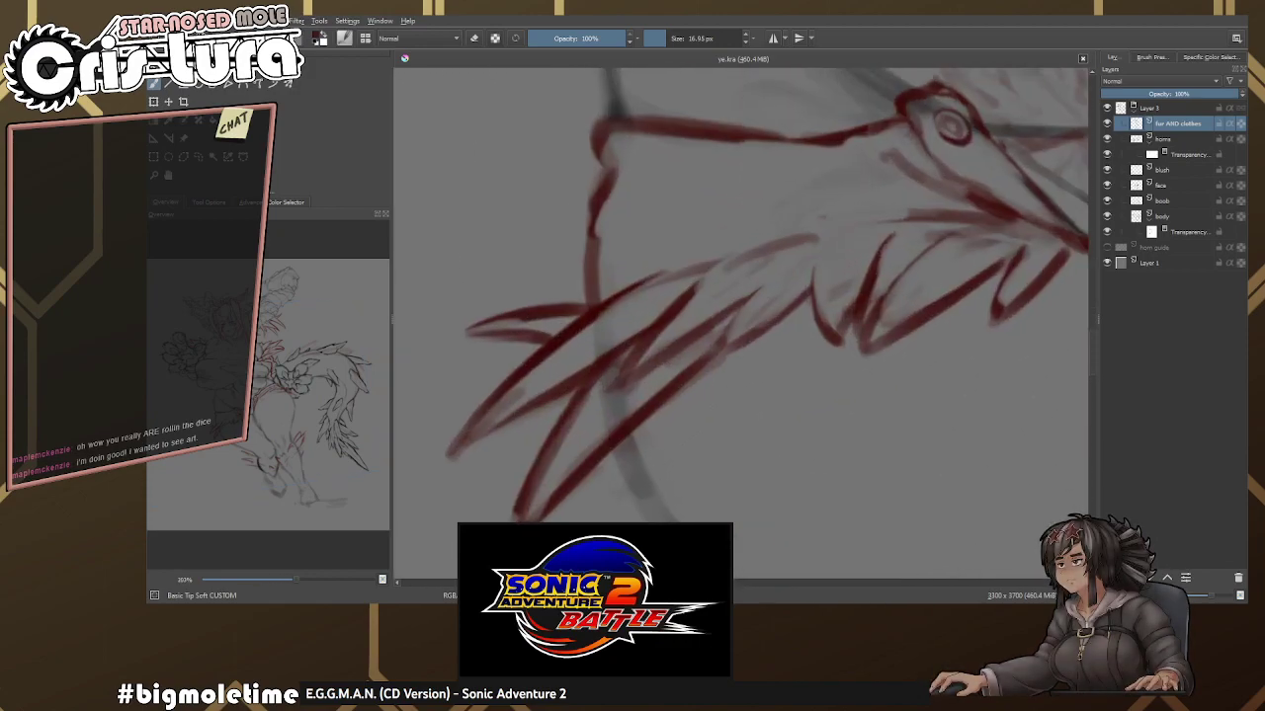
{"action": "scroll", "coordinate": [742, 271], "scroll_direction": "up", "scroll_amount": 3}
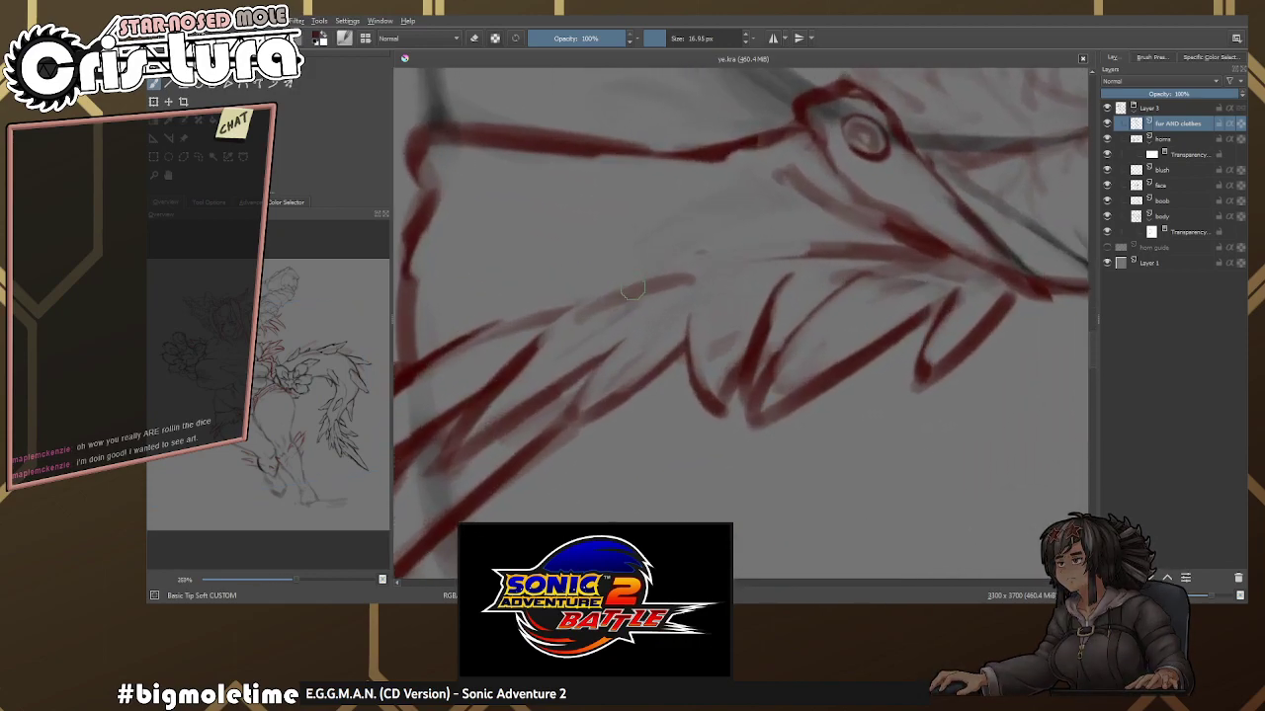
Erase the rough strokes in the middle of the hem and draw a curved upper edge for the tuft there.
{"action": "scroll", "coordinate": [694, 287], "scroll_direction": "up", "scroll_amount": 3}
{"action": "key", "text": "e"}
{"action": "left_click_drag", "start_coordinate": [704, 297], "coordinate": [780, 355]}
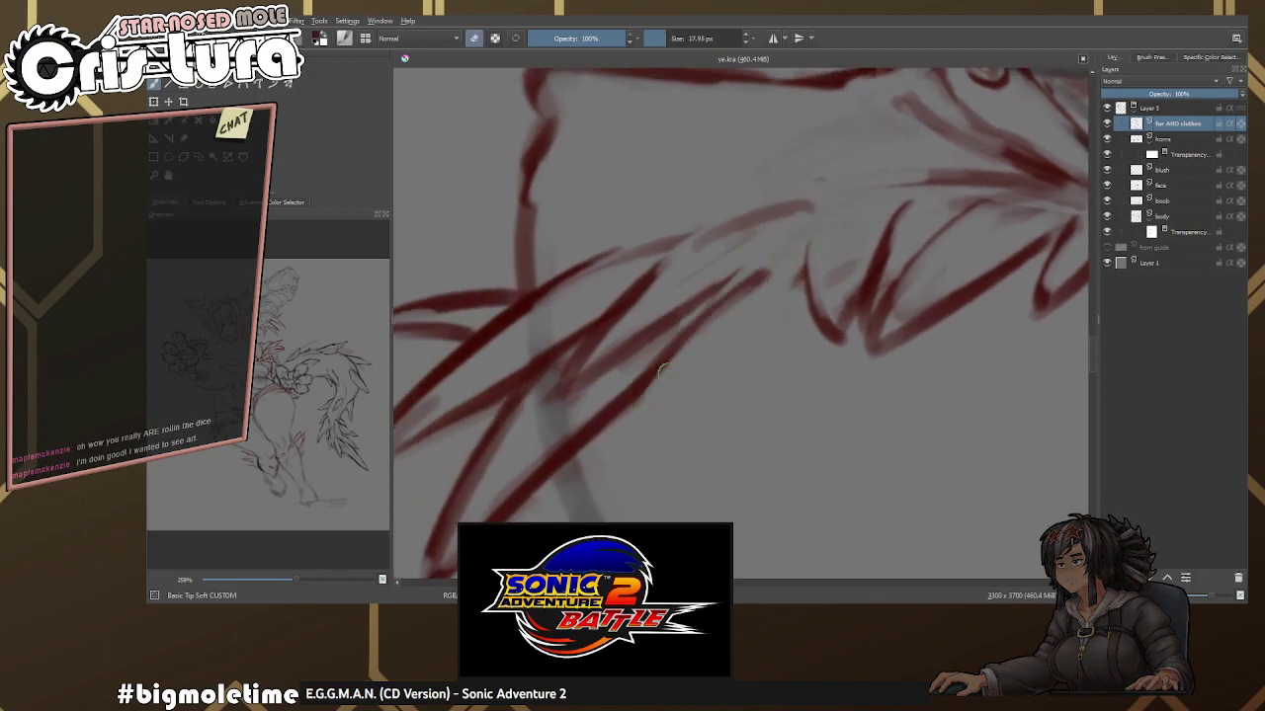
{"action": "scroll", "coordinate": [697, 257], "scroll_direction": "down", "scroll_amount": 1}
{"action": "key", "text": "e"}
{"action": "mouse_move", "coordinate": [667, 259]}
{"action": "left_mouse_down"}
{"action": "mouse_move", "coordinate": [805, 208]}
{"action": "mouse_move", "coordinate": [703, 254]}
{"action": "mouse_move", "coordinate": [778, 249]}
{"action": "mouse_move", "coordinate": [838, 205]}
{"action": "left_mouse_up"}
{"action": "key", "text": "e"}
{"action": "key", "text": "e"}
{"action": "key", "text": "e"}
{"action": "left_click_drag", "start_coordinate": [790, 249], "coordinate": [709, 311]}
{"action": "key", "text": "e"}
{"action": "mouse_move", "coordinate": [766, 275]}
{"action": "left_mouse_down"}
{"action": "mouse_move", "coordinate": [652, 366]}
{"action": "mouse_move", "coordinate": [679, 348]}
{"action": "mouse_move", "coordinate": [598, 387]}
{"action": "mouse_move", "coordinate": [660, 328]}
{"action": "mouse_move", "coordinate": [593, 375]}
{"action": "mouse_move", "coordinate": [687, 316]}
{"action": "mouse_move", "coordinate": [647, 410]}
{"action": "left_mouse_up"}
Draw a short pointed tuft beneath the curved middle edge and clean up the lines joining it to the hem.
{"action": "key", "text": "e"}
{"action": "key", "text": "e"}
{"action": "key", "text": "e"}
{"action": "key", "text": "e"}
{"action": "mouse_move", "coordinate": [691, 259]}
{"action": "left_mouse_down"}
{"action": "mouse_move", "coordinate": [660, 408]}
{"action": "mouse_move", "coordinate": [741, 274]}
{"action": "left_mouse_up"}
{"action": "key", "text": "e"}
{"action": "left_click_drag", "start_coordinate": [682, 341], "coordinate": [736, 282]}
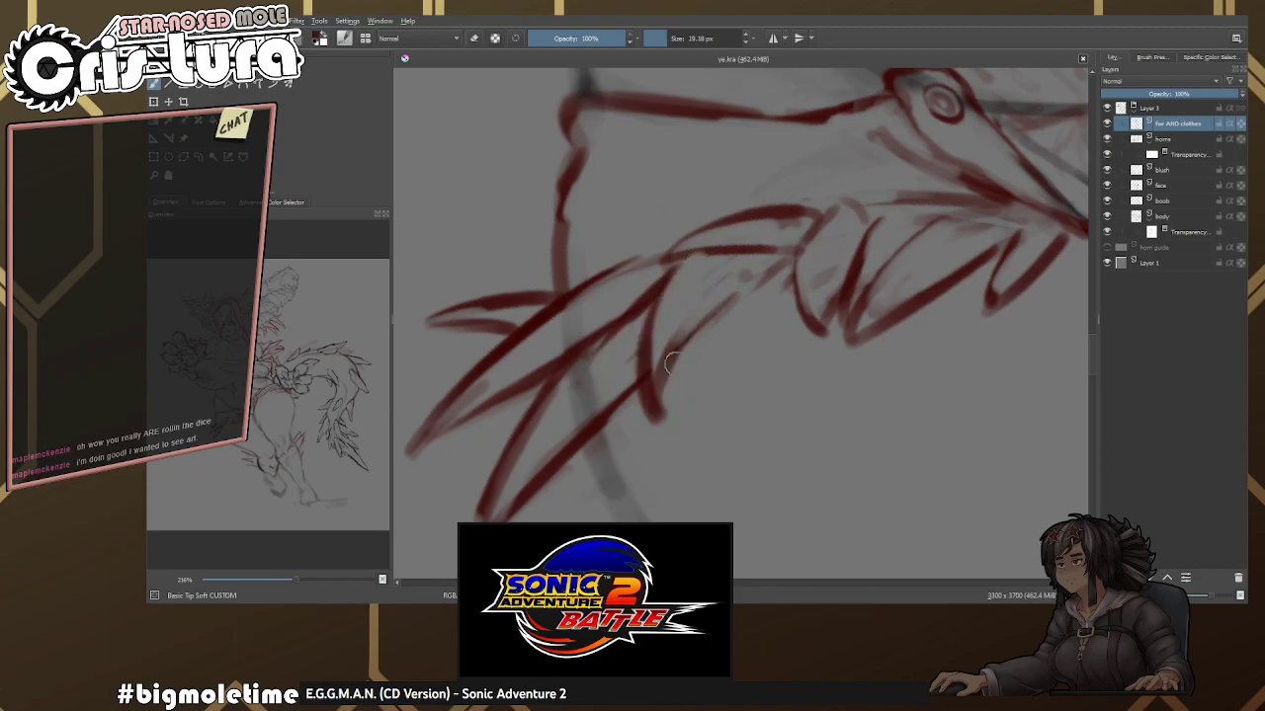
{"action": "left_click_drag", "start_coordinate": [672, 362], "coordinate": [769, 259]}
{"action": "key", "text": "e"}
{"action": "left_click_drag", "start_coordinate": [682, 351], "coordinate": [662, 383]}
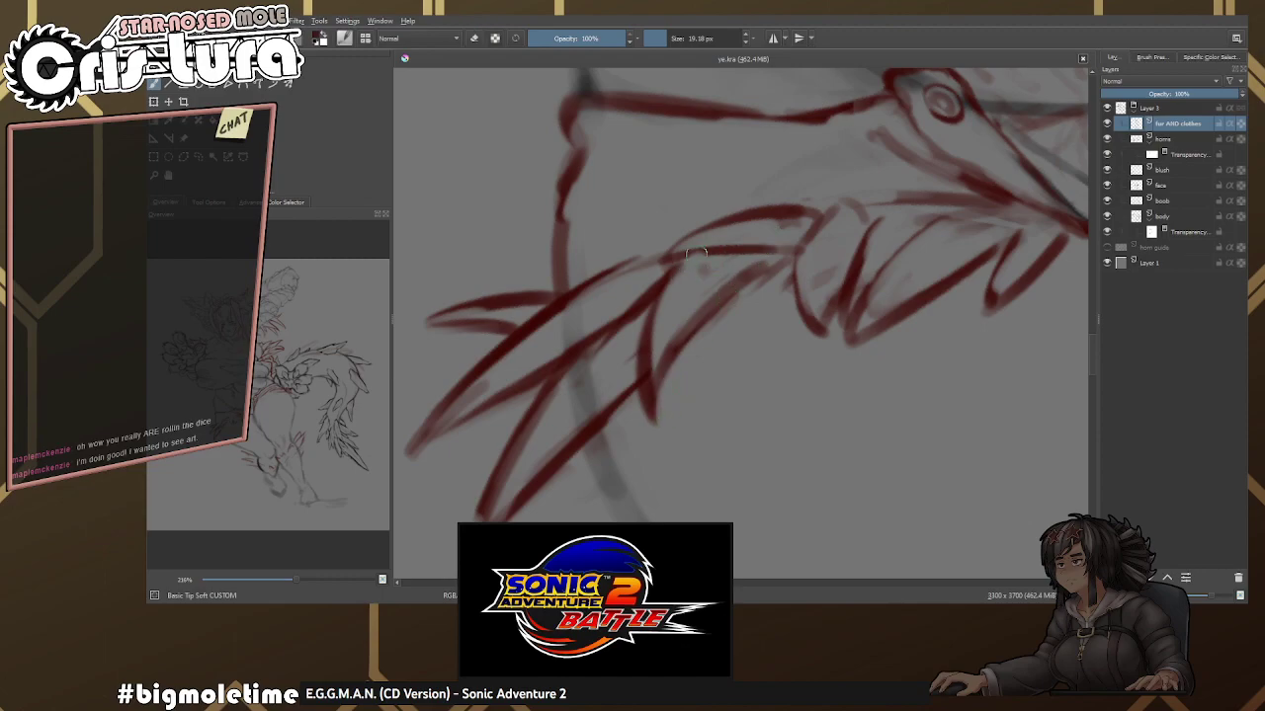
{"action": "left_click_drag", "start_coordinate": [691, 259], "coordinate": [757, 256]}
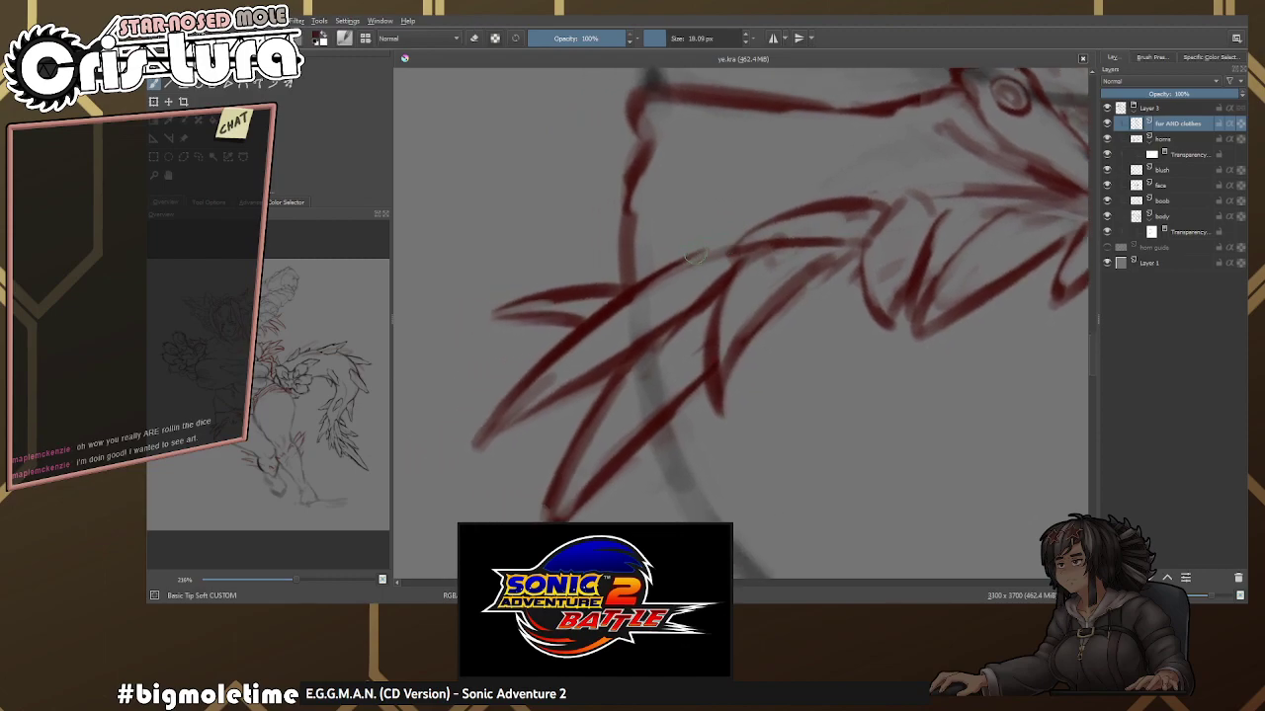
Clean up the long outer tuft where it meets the shorts' side edge and extend the small side tuft's tip.
{"action": "key", "text": "e"}
{"action": "key", "text": "e"}
{"action": "mouse_move", "coordinate": [642, 282]}
{"action": "left_mouse_down"}
{"action": "mouse_move", "coordinate": [751, 235]}
{"action": "mouse_move", "coordinate": [622, 308]}
{"action": "mouse_move", "coordinate": [699, 259]}
{"action": "left_mouse_up"}
{"action": "key", "text": "e"}
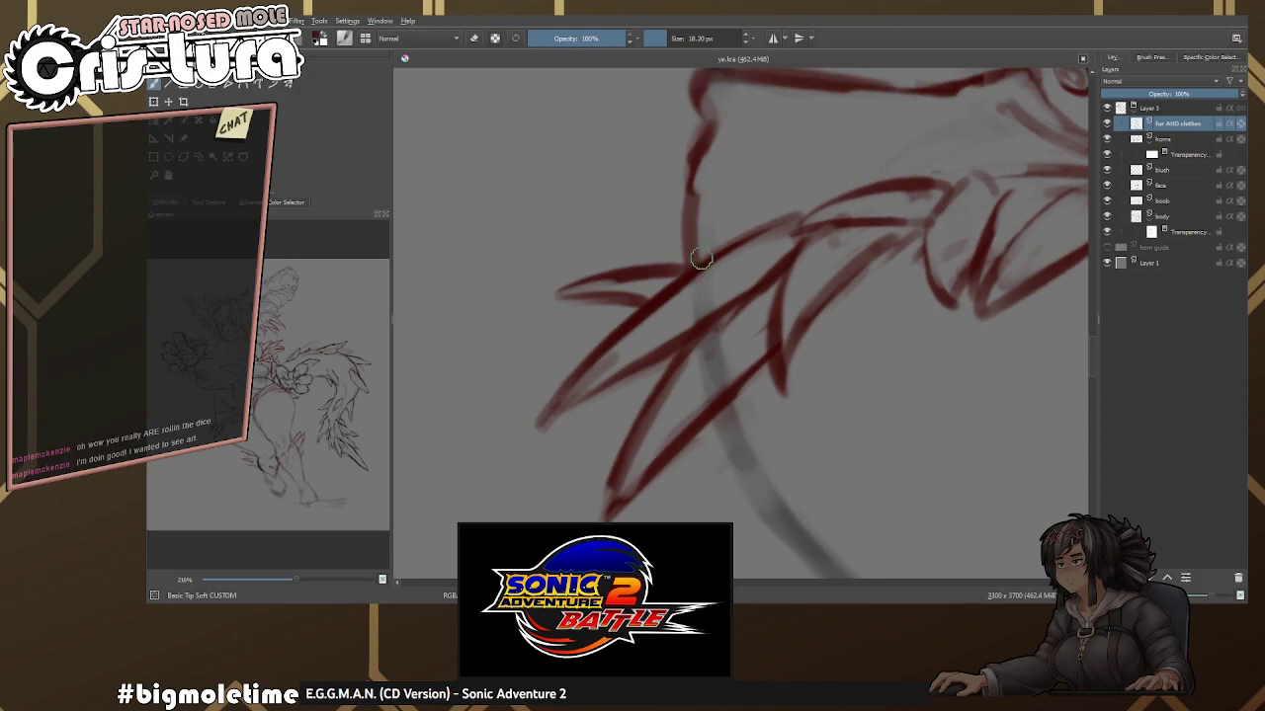
{"action": "key", "text": "e"}
{"action": "left_click_drag", "start_coordinate": [544, 307], "coordinate": [598, 292]}
{"action": "key", "text": "e"}
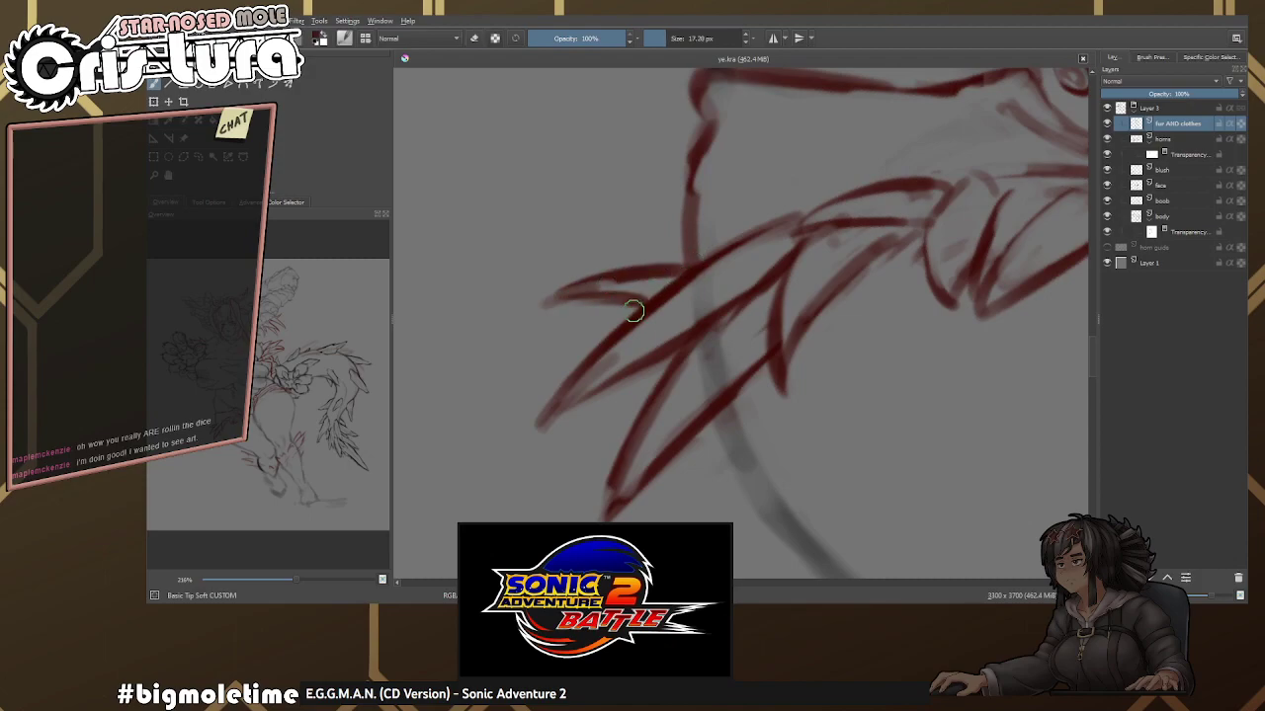
{"action": "mouse_move", "coordinate": [637, 422]}
{"action": "left_mouse_down"}
{"action": "mouse_move", "coordinate": [692, 336]}
{"action": "mouse_move", "coordinate": [682, 284]}
{"action": "mouse_move", "coordinate": [612, 385]}
{"action": "left_mouse_up"}
{"action": "key", "text": "ctrl+z"}
{"action": "mouse_move", "coordinate": [682, 281]}
{"action": "left_mouse_down"}
{"action": "mouse_move", "coordinate": [638, 397]}
{"action": "mouse_move", "coordinate": [647, 449]}
{"action": "mouse_move", "coordinate": [704, 324]}
{"action": "left_mouse_up"}
{"action": "key", "text": "ctrl+z"}
{"action": "key", "text": "e"}
{"action": "key", "text": "e"}
{"action": "left_click_drag", "start_coordinate": [642, 449], "coordinate": [692, 358]}
{"action": "key", "text": "e"}
Erase the middle and lower hem tufts, keeping the small side tuft and the upper line of the long outer tuft.
{"action": "scroll", "coordinate": [640, 448], "scroll_direction": "down", "scroll_amount": 6}
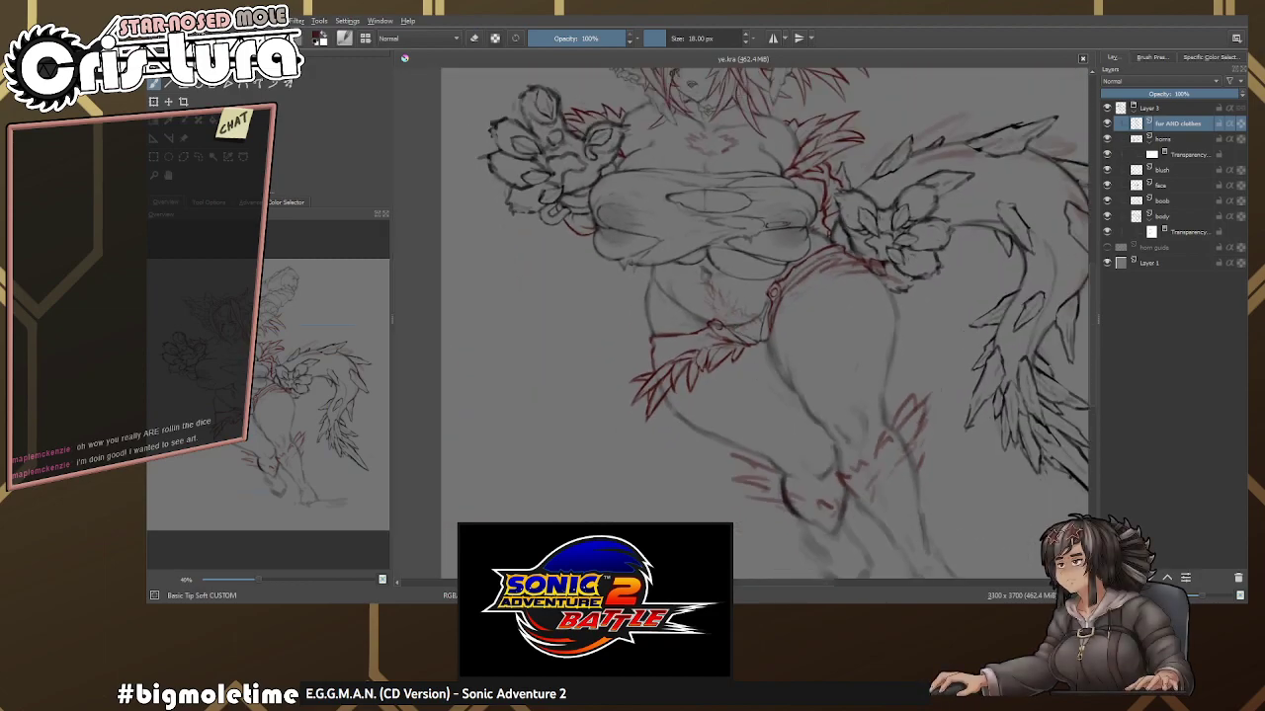
{"action": "scroll", "coordinate": [768, 323], "scroll_direction": "up", "scroll_amount": 2}
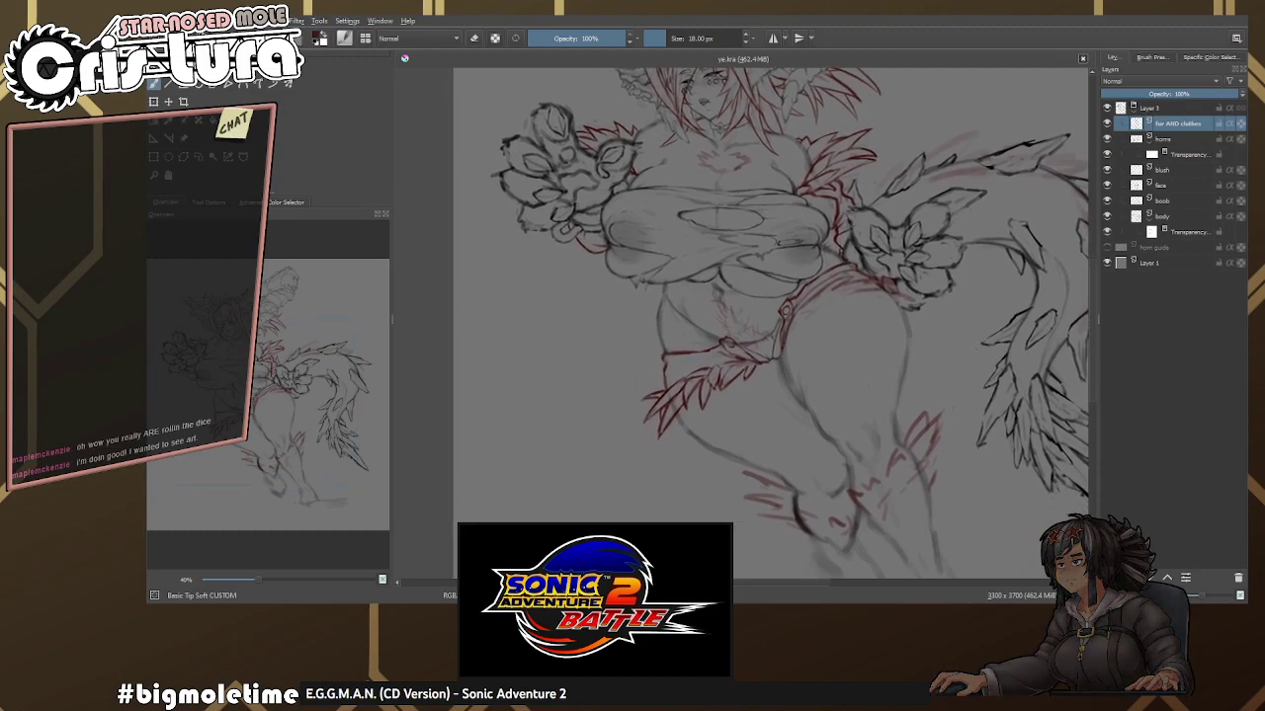
{"action": "scroll", "coordinate": [777, 240], "scroll_direction": "up", "scroll_amount": 6}
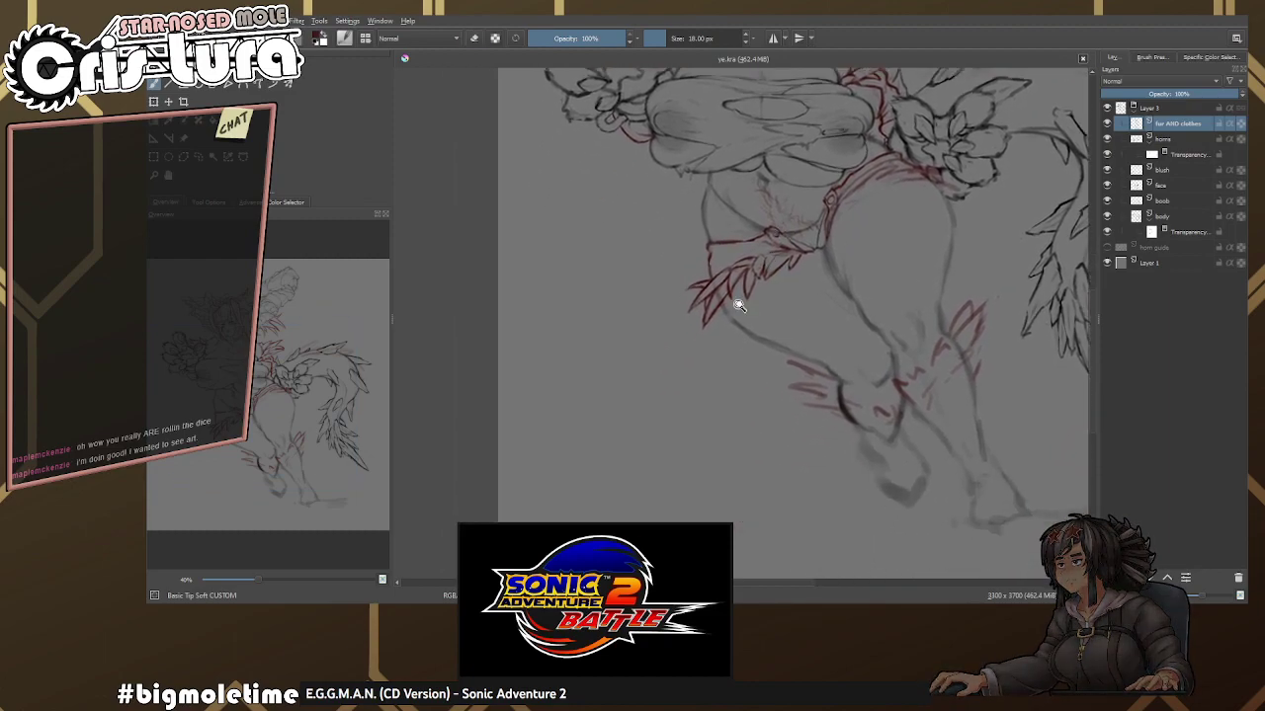
{"action": "key", "text": "e"}
{"action": "mouse_move", "coordinate": [840, 217]}
{"action": "left_mouse_down"}
{"action": "mouse_move", "coordinate": [672, 276]}
{"action": "mouse_move", "coordinate": [692, 238]}
{"action": "mouse_move", "coordinate": [842, 220]}
{"action": "left_mouse_up"}
{"action": "left_click_drag", "start_coordinate": [689, 217], "coordinate": [586, 314]}
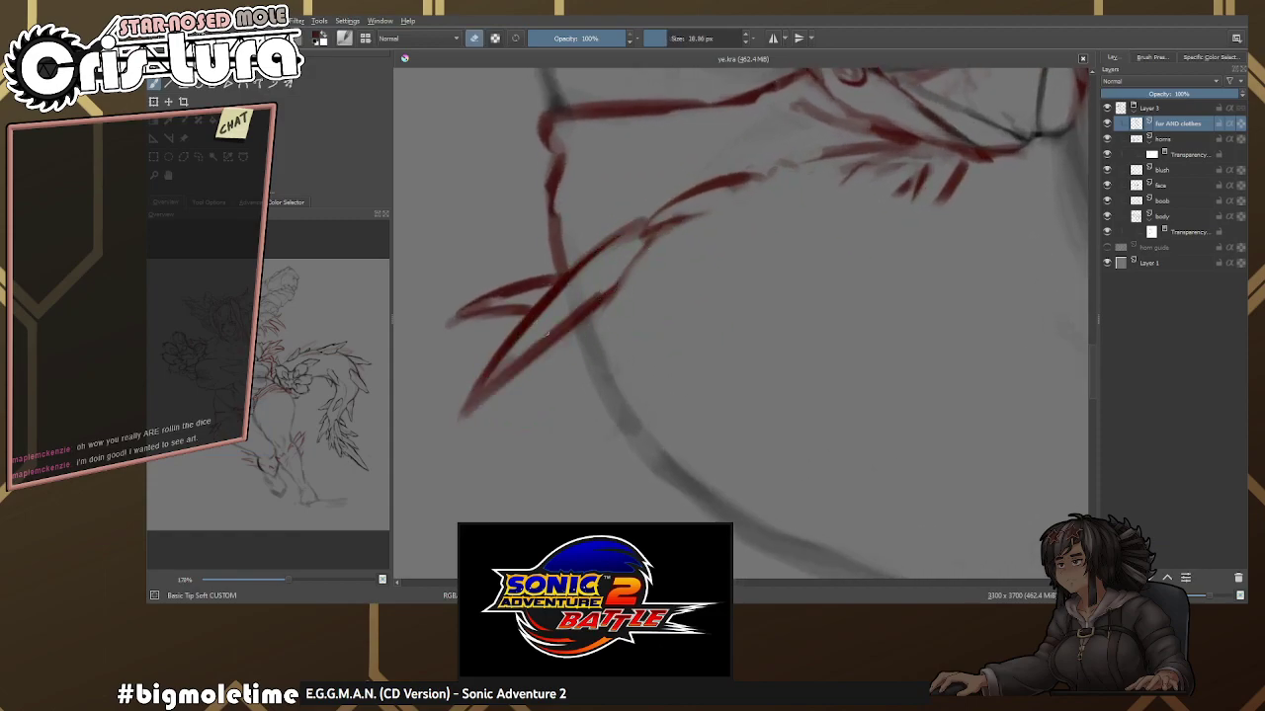
{"action": "left_click_drag", "start_coordinate": [615, 289], "coordinate": [503, 453]}
Redraw the long outer tuft's lower edge and add a second long pointed tuft crossing the thigh outline.
{"action": "key", "text": "e"}
{"action": "mouse_move", "coordinate": [583, 366]}
{"action": "left_mouse_down"}
{"action": "mouse_move", "coordinate": [504, 456]}
{"action": "mouse_move", "coordinate": [715, 211]}
{"action": "left_mouse_up"}
{"action": "key", "text": "e"}
{"action": "key", "text": "e"}
{"action": "left_click_drag", "start_coordinate": [504, 467], "coordinate": [615, 382]}
{"action": "key", "text": "e"}
{"action": "mouse_move", "coordinate": [682, 297]}
{"action": "left_mouse_down"}
{"action": "mouse_move", "coordinate": [539, 445]}
{"action": "mouse_move", "coordinate": [499, 464]}
{"action": "mouse_move", "coordinate": [634, 362]}
{"action": "left_mouse_up"}
{"action": "key", "text": "e"}
{"action": "left_click_drag", "start_coordinate": [533, 450], "coordinate": [447, 509]}
Draw a narrower pointed tuft hanging from the hem beside the second long tuft.
{"action": "mouse_move", "coordinate": [644, 249]}
{"action": "left_mouse_down"}
{"action": "mouse_move", "coordinate": [625, 374]}
{"action": "mouse_move", "coordinate": [621, 361]}
{"action": "mouse_move", "coordinate": [717, 255]}
{"action": "mouse_move", "coordinate": [782, 247]}
{"action": "mouse_move", "coordinate": [707, 300]}
{"action": "mouse_move", "coordinate": [704, 334]}
{"action": "left_mouse_up"}
{"action": "key", "text": "ctrl+z"}
{"action": "key", "text": "e"}
{"action": "key", "text": "e"}
{"action": "key", "text": "e"}
{"action": "scroll", "coordinate": [783, 246], "scroll_direction": "down", "scroll_amount": 1}
{"action": "scroll", "coordinate": [782, 246], "scroll_direction": "up", "scroll_amount": 1}
{"action": "key", "text": "e"}
{"action": "key", "text": "e"}
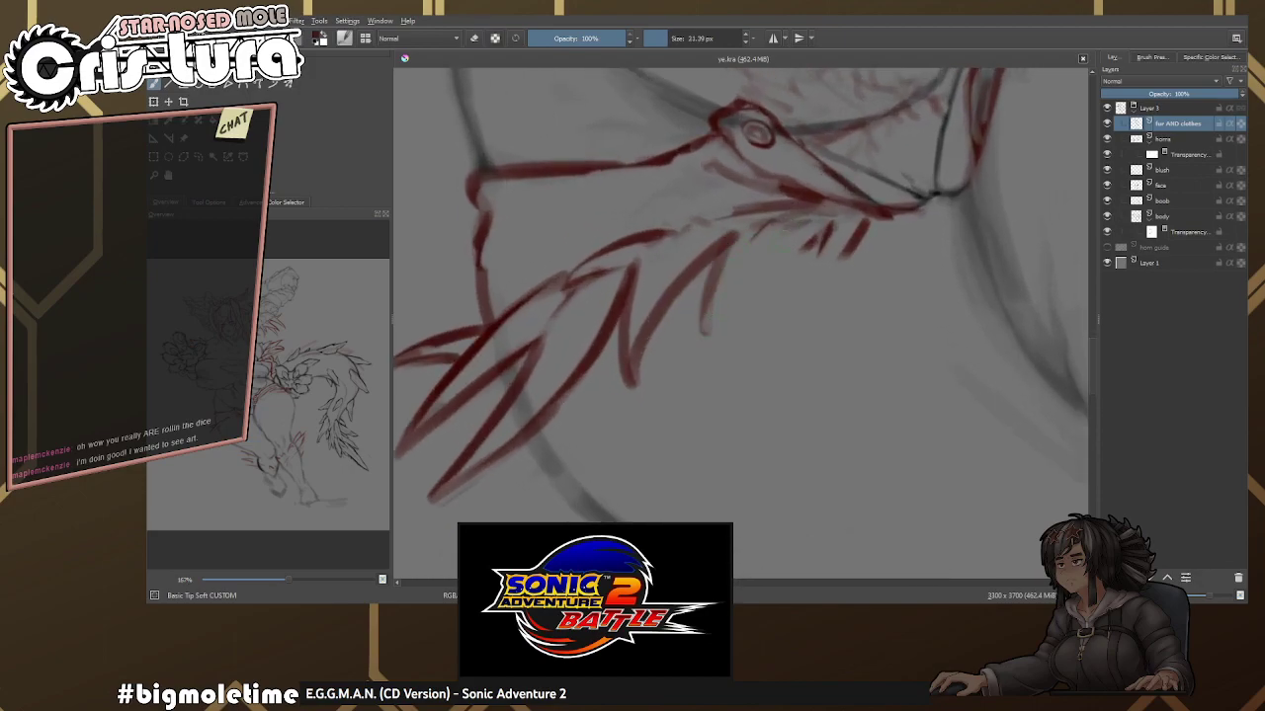
Redraw the zigzag of shorter pointed tufts along the hem up to the buttoned flap.
{"action": "key", "text": "ctrl+z"}
{"action": "left_click_drag", "start_coordinate": [786, 225], "coordinate": [707, 330]}
{"action": "key", "text": "e"}
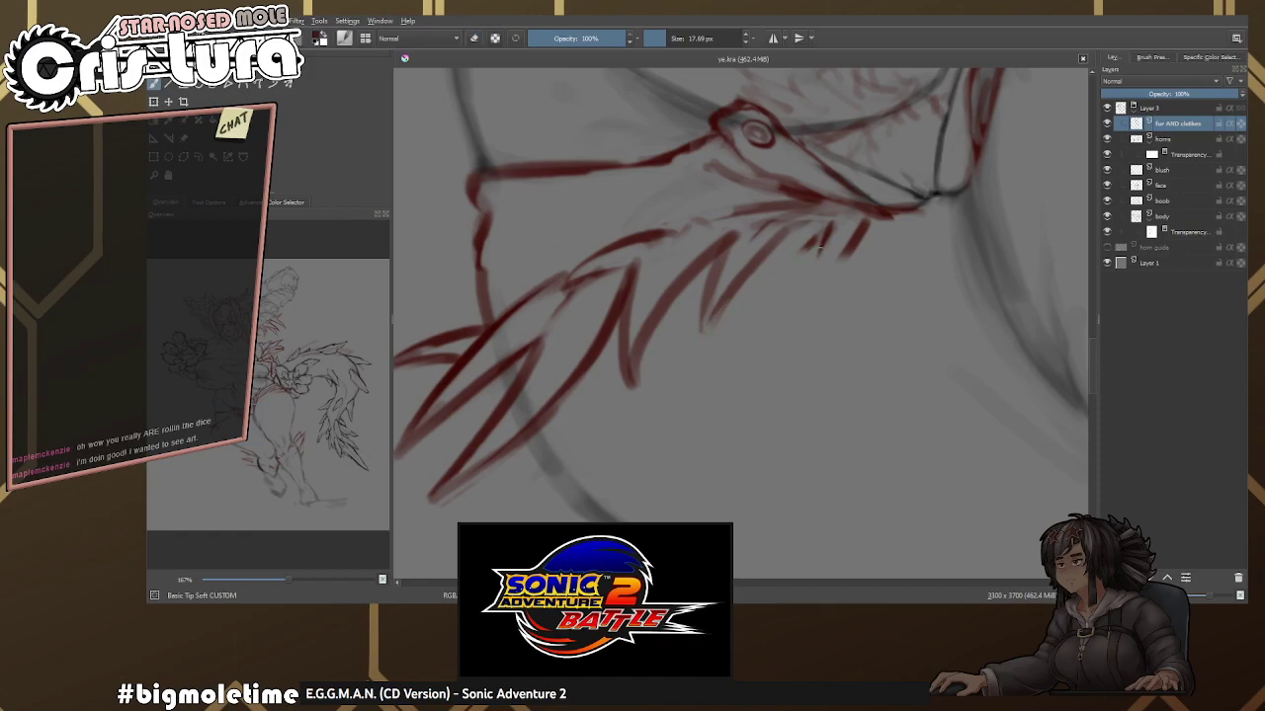
{"action": "key", "text": "e"}
{"action": "mouse_move", "coordinate": [828, 226]}
{"action": "left_mouse_down"}
{"action": "mouse_move", "coordinate": [794, 299]}
{"action": "mouse_move", "coordinate": [820, 267]}
{"action": "mouse_move", "coordinate": [795, 298]}
{"action": "mouse_move", "coordinate": [830, 227]}
{"action": "mouse_move", "coordinate": [765, 314]}
{"action": "left_mouse_up"}
{"action": "key", "text": "e"}
{"action": "key", "text": "e"}
{"action": "scroll", "coordinate": [788, 267], "scroll_direction": "up", "scroll_amount": 3}
{"action": "key", "text": "e"}
{"action": "key", "text": "e"}
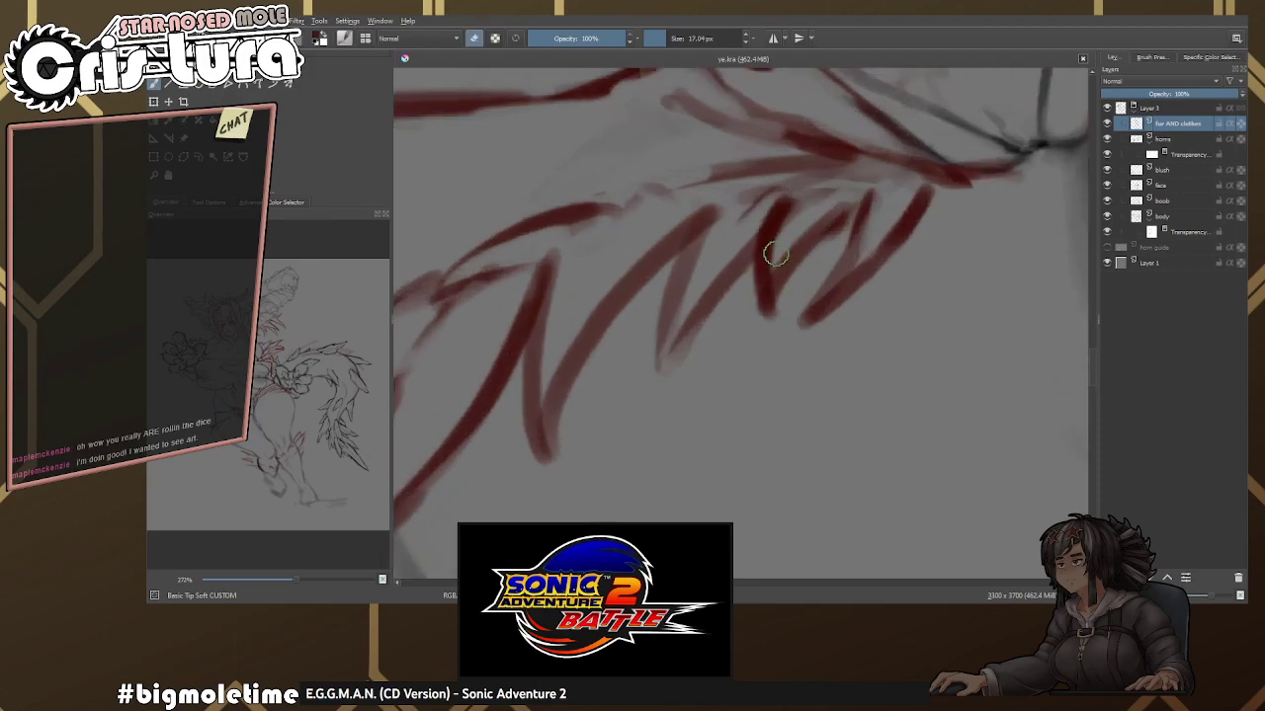
{"action": "scroll", "coordinate": [777, 247], "scroll_direction": "up", "scroll_amount": 2}
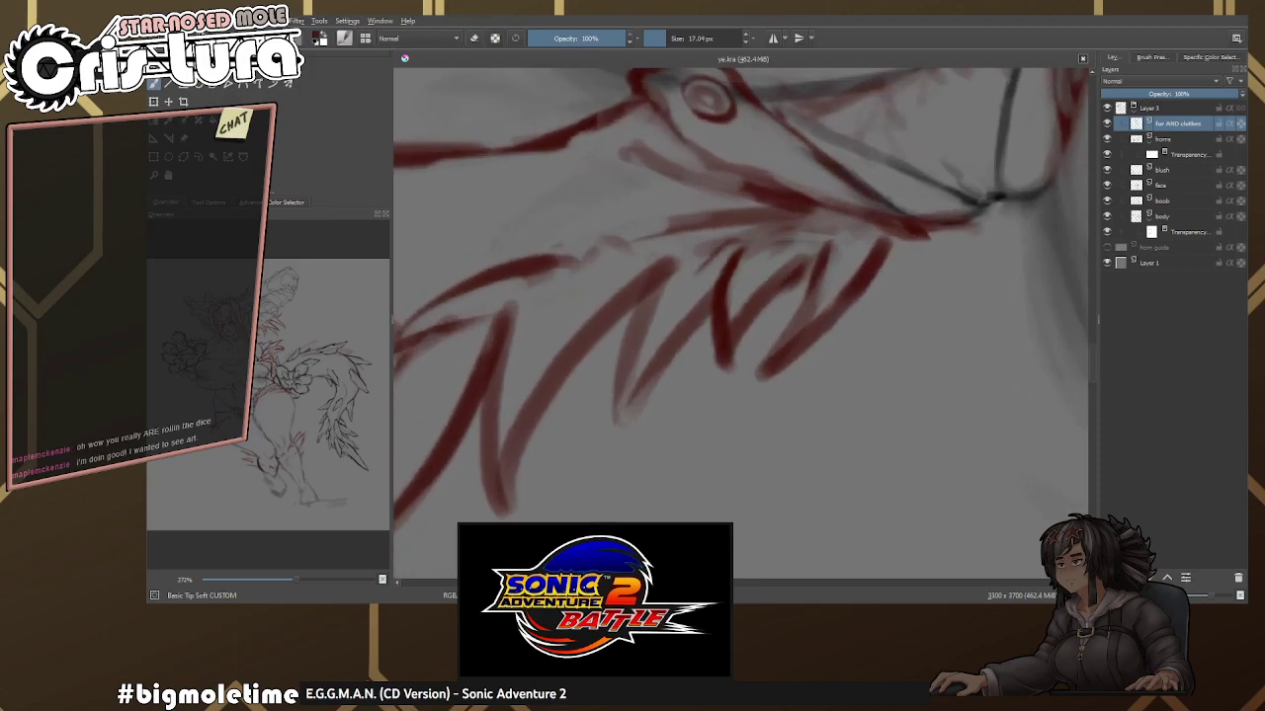
{"action": "scroll", "coordinate": [765, 256], "scroll_direction": "down", "scroll_amount": 2}
{"action": "key", "text": "e"}
{"action": "scroll", "coordinate": [724, 251], "scroll_direction": "down", "scroll_amount": 2}
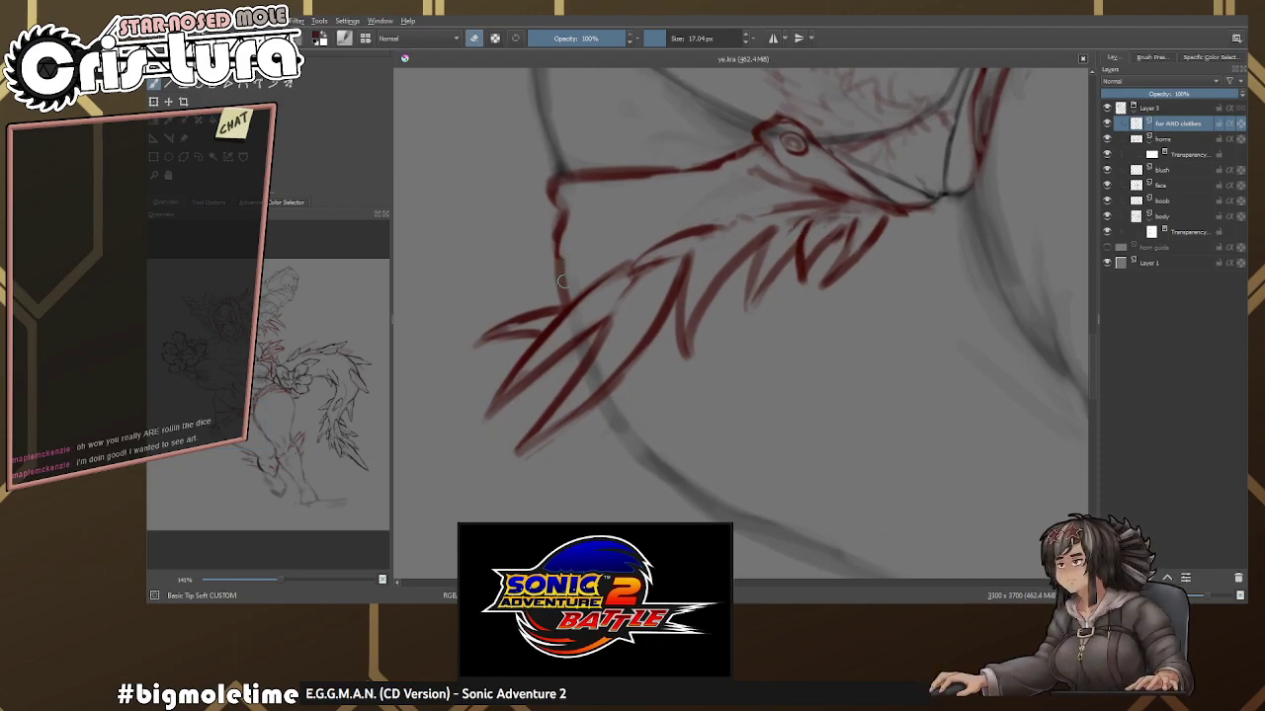
Erase the smooth upper contour of the tufts between the shorts' side edge and the middle of the hem.
{"action": "scroll", "coordinate": [560, 279], "scroll_direction": "up", "scroll_amount": 4}
{"action": "key", "text": "e"}
{"action": "scroll", "coordinate": [573, 296], "scroll_direction": "down", "scroll_amount": 1}
{"action": "key", "text": "e"}
{"action": "scroll", "coordinate": [580, 309], "scroll_direction": "up", "scroll_amount": 1}
{"action": "left_click_drag", "start_coordinate": [580, 309], "coordinate": [840, 186]}
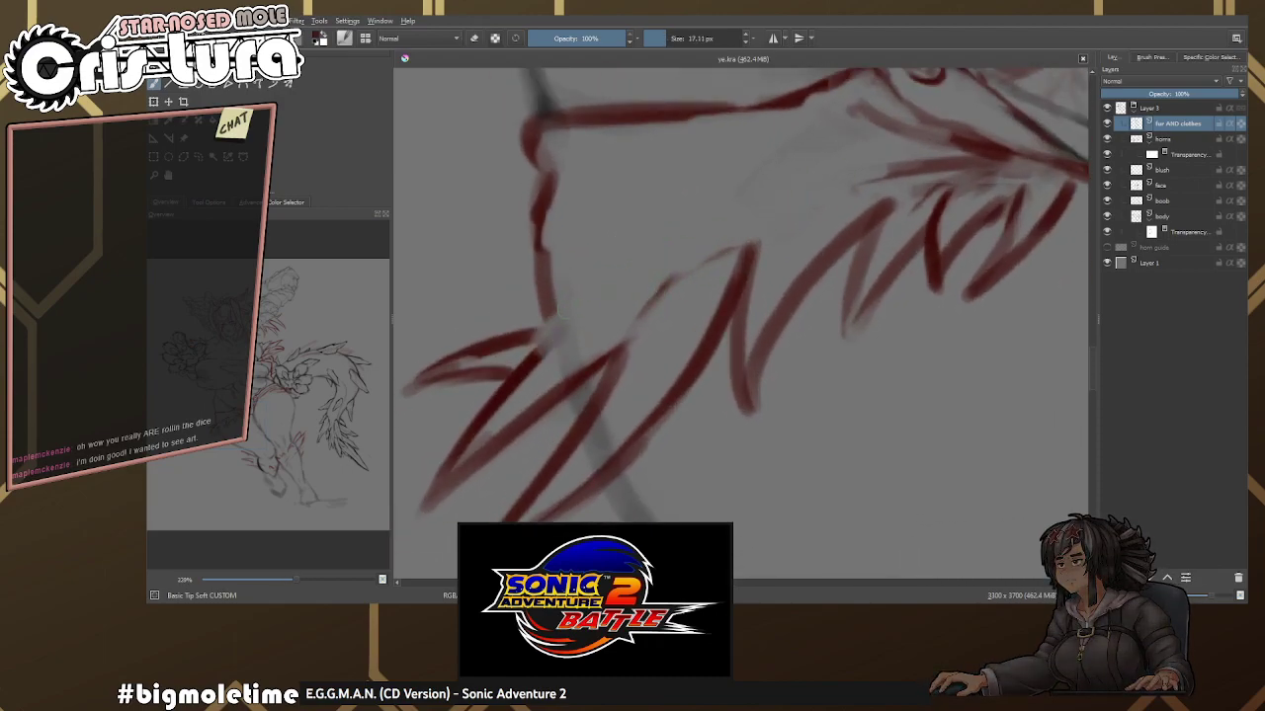
Draw a jagged torn fabric edge above the tufts, from the shorts' side edge towards the buttoned flap.
{"action": "key", "text": "e"}
{"action": "left_click_drag", "start_coordinate": [542, 326], "coordinate": [593, 286]}
{"action": "key", "text": "e"}
{"action": "left_click_drag", "start_coordinate": [741, 302], "coordinate": [729, 324]}
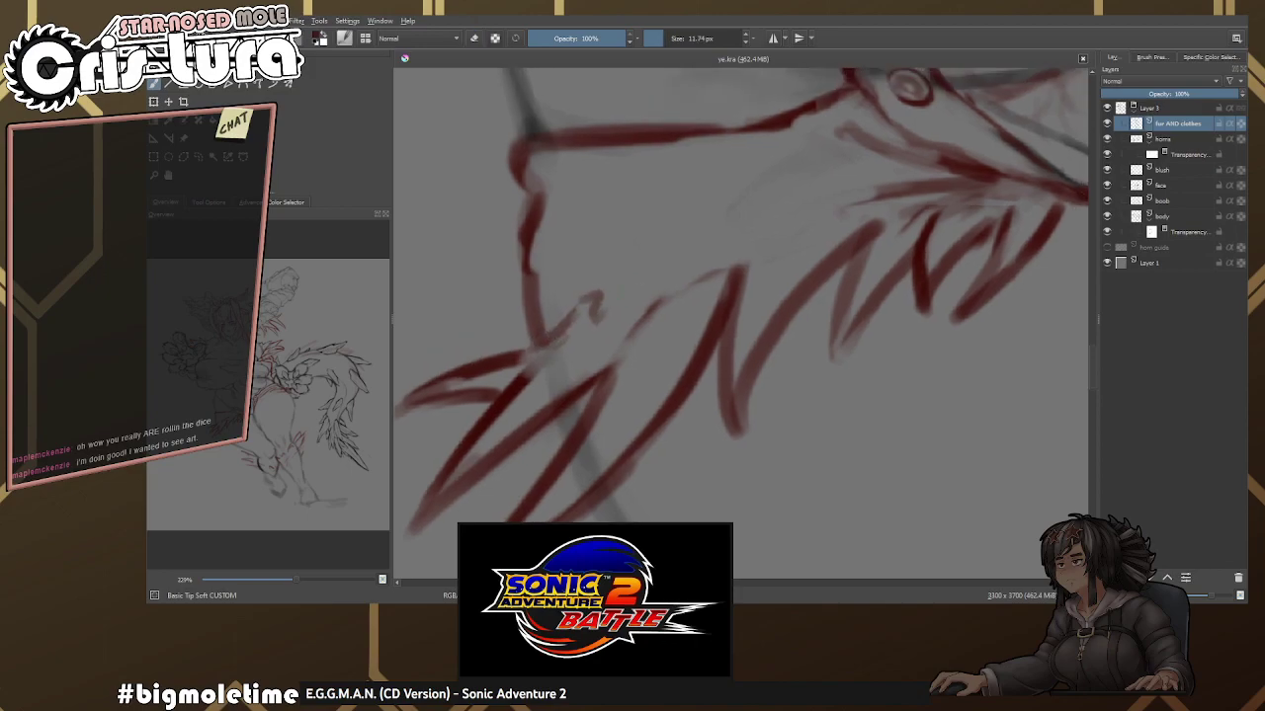
{"action": "left_click_drag", "start_coordinate": [596, 317], "coordinate": [687, 265]}
{"action": "key", "text": "e"}
{"action": "mouse_move", "coordinate": [687, 265]}
{"action": "left_mouse_down"}
{"action": "mouse_move", "coordinate": [649, 292]}
{"action": "mouse_move", "coordinate": [694, 293]}
{"action": "mouse_move", "coordinate": [697, 269]}
{"action": "left_mouse_up"}
{"action": "key", "text": "e"}
{"action": "key", "text": "e"}
{"action": "key", "text": "e"}
{"action": "key", "text": "e"}
{"action": "key", "text": "e"}
{"action": "key", "text": "e"}
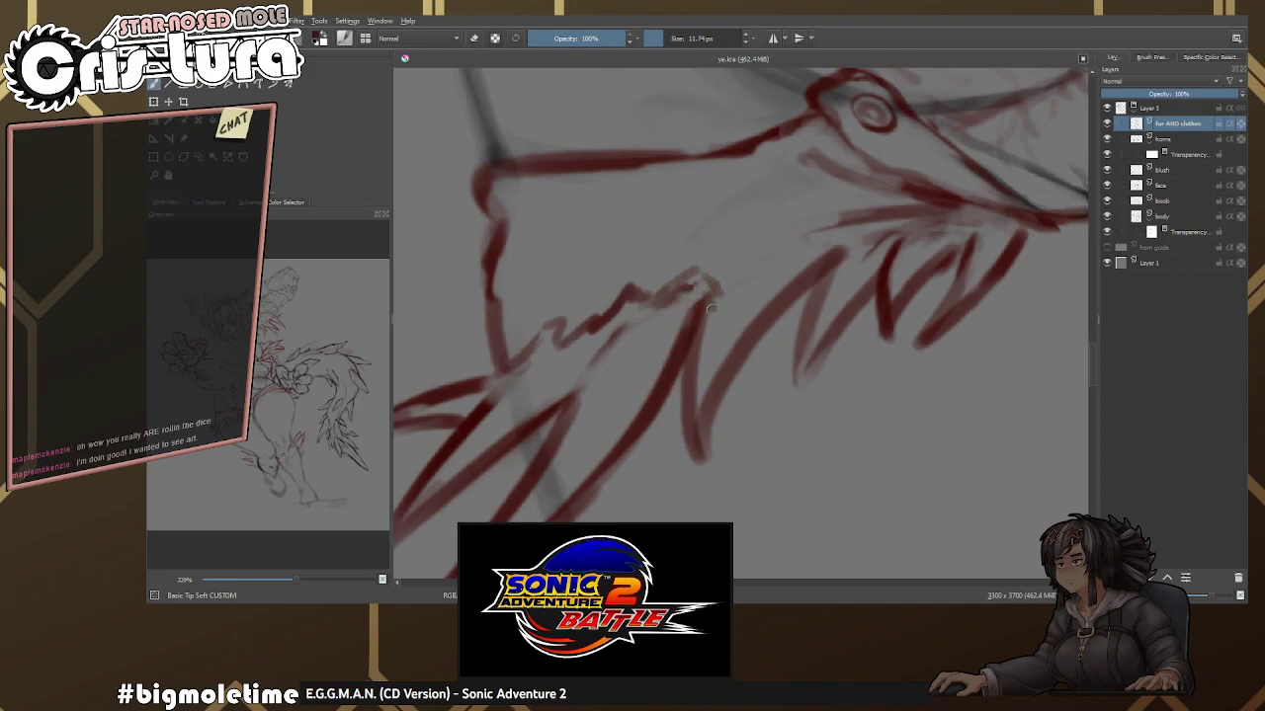
{"action": "mouse_move", "coordinate": [712, 327]}
{"action": "left_mouse_down"}
{"action": "mouse_move", "coordinate": [746, 271]}
{"action": "mouse_move", "coordinate": [810, 227]}
{"action": "mouse_move", "coordinate": [772, 253]}
{"action": "left_mouse_up"}
{"action": "key", "text": "e"}
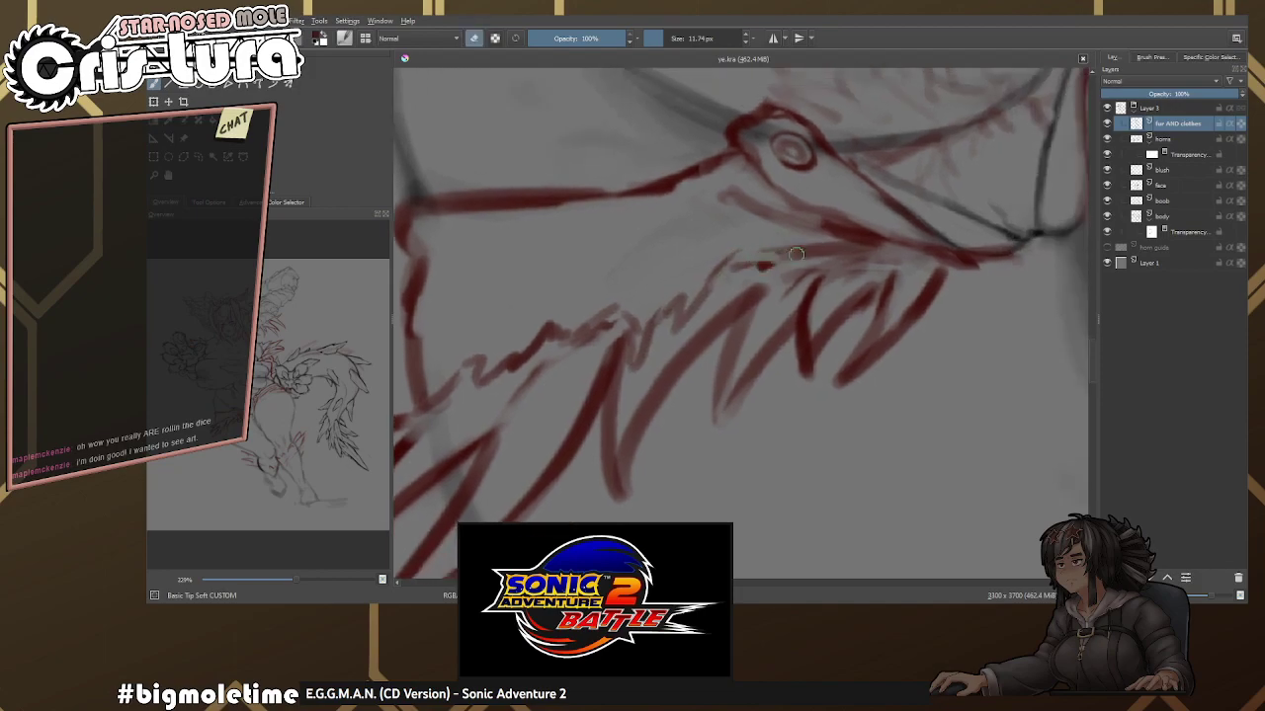
Connect the jagged fabric edge to the fold lines below the buttoned flap and clean up the overlapping strokes.
{"action": "scroll", "coordinate": [820, 243], "scroll_direction": "up", "scroll_amount": 2}
{"action": "mouse_move", "coordinate": [874, 255]}
{"action": "left_mouse_down"}
{"action": "mouse_move", "coordinate": [781, 269]}
{"action": "mouse_move", "coordinate": [921, 236]}
{"action": "left_mouse_up"}
{"action": "key", "text": "e"}
{"action": "key", "text": "e"}
{"action": "left_click_drag", "start_coordinate": [829, 245], "coordinate": [699, 261]}
{"action": "key", "text": "e"}
{"action": "key", "text": "e"}
{"action": "mouse_move", "coordinate": [808, 267]}
{"action": "left_mouse_down"}
{"action": "mouse_move", "coordinate": [890, 249]}
{"action": "mouse_move", "coordinate": [873, 255]}
{"action": "left_mouse_up"}
{"action": "key", "text": "e"}
{"action": "left_click_drag", "start_coordinate": [949, 243], "coordinate": [816, 261]}
{"action": "key", "text": "e"}
{"action": "left_click_drag", "start_coordinate": [901, 253], "coordinate": [826, 276]}
{"action": "scroll", "coordinate": [697, 316], "scroll_direction": "down", "scroll_amount": 3}
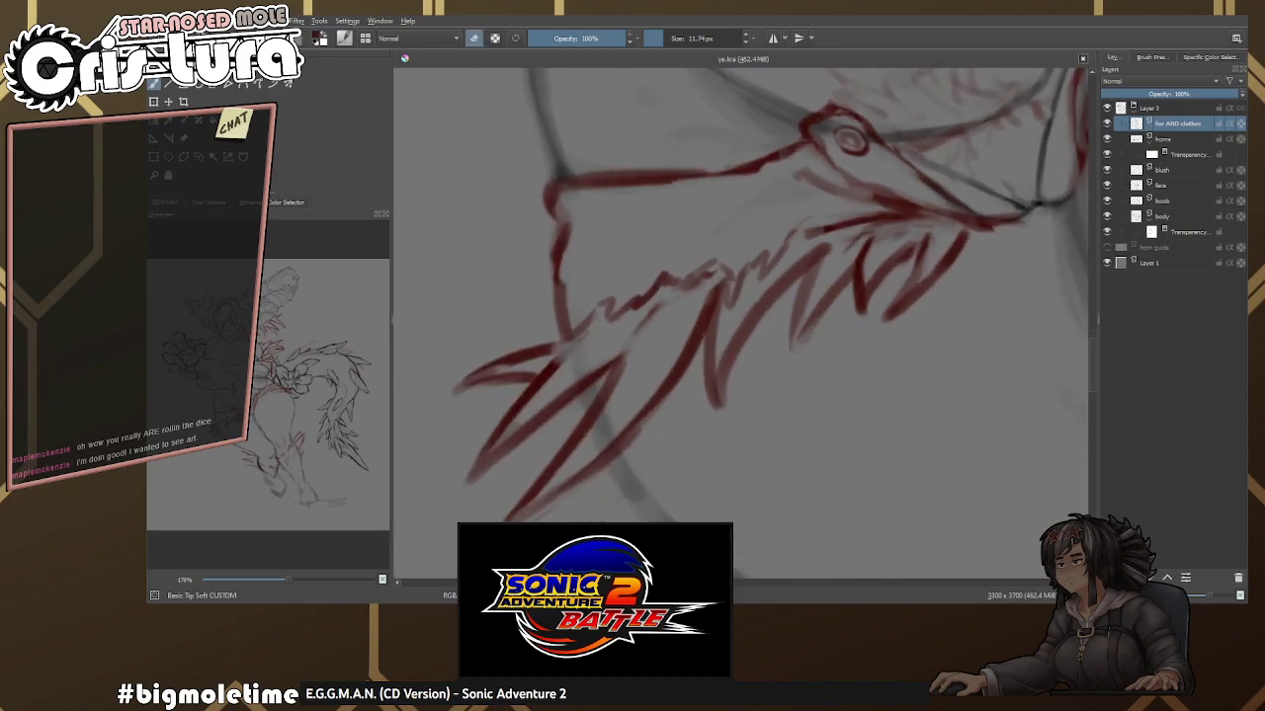
Sharpen the second long tuft by trimming its outer edge and tip with the eraser.
{"action": "scroll", "coordinate": [699, 316], "scroll_direction": "up", "scroll_amount": 2}
{"action": "key", "text": "e"}
{"action": "left_click_drag", "start_coordinate": [699, 301], "coordinate": [747, 209]}
{"action": "key", "text": "e"}
{"action": "key", "text": "e"}
{"action": "mouse_move", "coordinate": [557, 398]}
{"action": "left_mouse_down"}
{"action": "mouse_move", "coordinate": [619, 330]}
{"action": "mouse_move", "coordinate": [559, 380]}
{"action": "left_mouse_up"}
{"action": "key", "text": "bracketright"}
{"action": "left_click_drag", "start_coordinate": [779, 326], "coordinate": [609, 441]}
{"action": "left_click_drag", "start_coordinate": [679, 366], "coordinate": [613, 431]}
{"action": "key", "text": "e"}
{"action": "scroll", "coordinate": [691, 333], "scroll_direction": "down", "scroll_amount": 5}
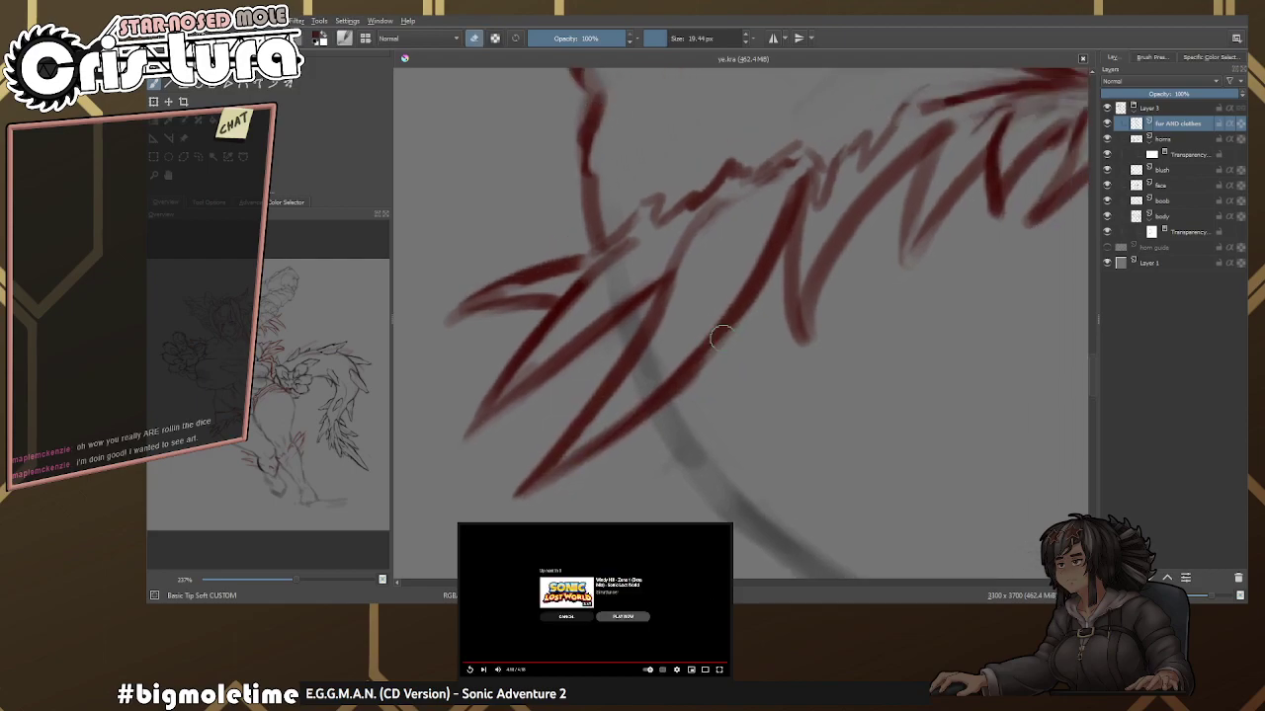
Erase the right-hand stroke of the middle tuft and thin its remaining stroke to a fine point.
{"action": "scroll", "coordinate": [768, 324], "scroll_direction": "down", "scroll_amount": 5}
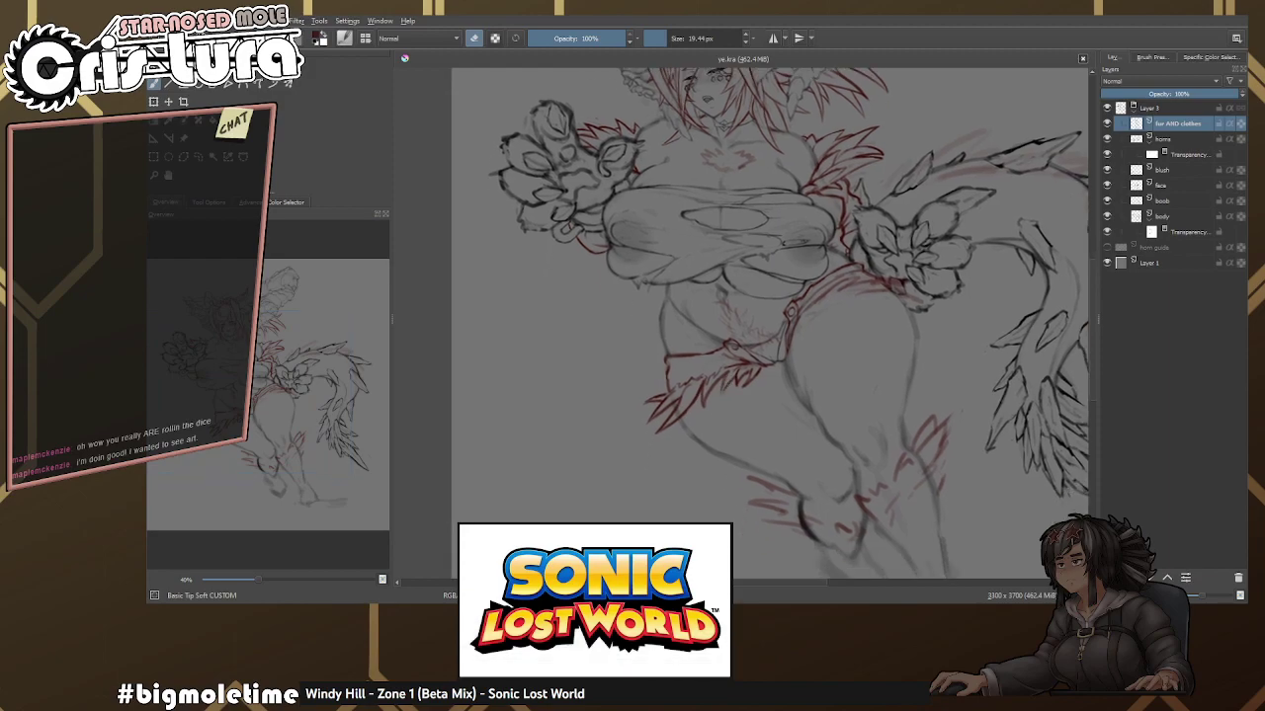
{"action": "scroll", "coordinate": [692, 425], "scroll_direction": "up", "scroll_amount": 8}
{"action": "key", "text": "]"}
{"action": "left_click_drag", "start_coordinate": [829, 208], "coordinate": [714, 367]}
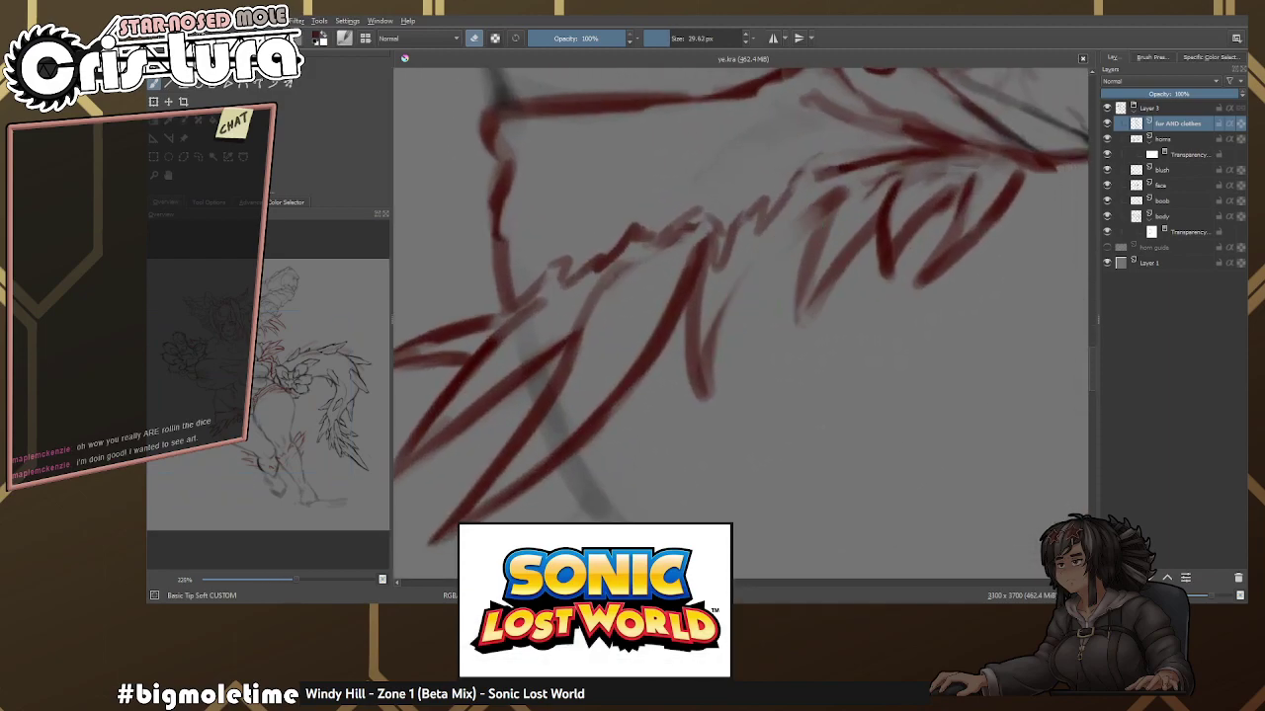
{"action": "left_click_drag", "start_coordinate": [733, 288], "coordinate": [694, 399]}
{"action": "scroll", "coordinate": [765, 204], "scroll_direction": "up", "scroll_amount": 1}
{"action": "key", "text": "["}
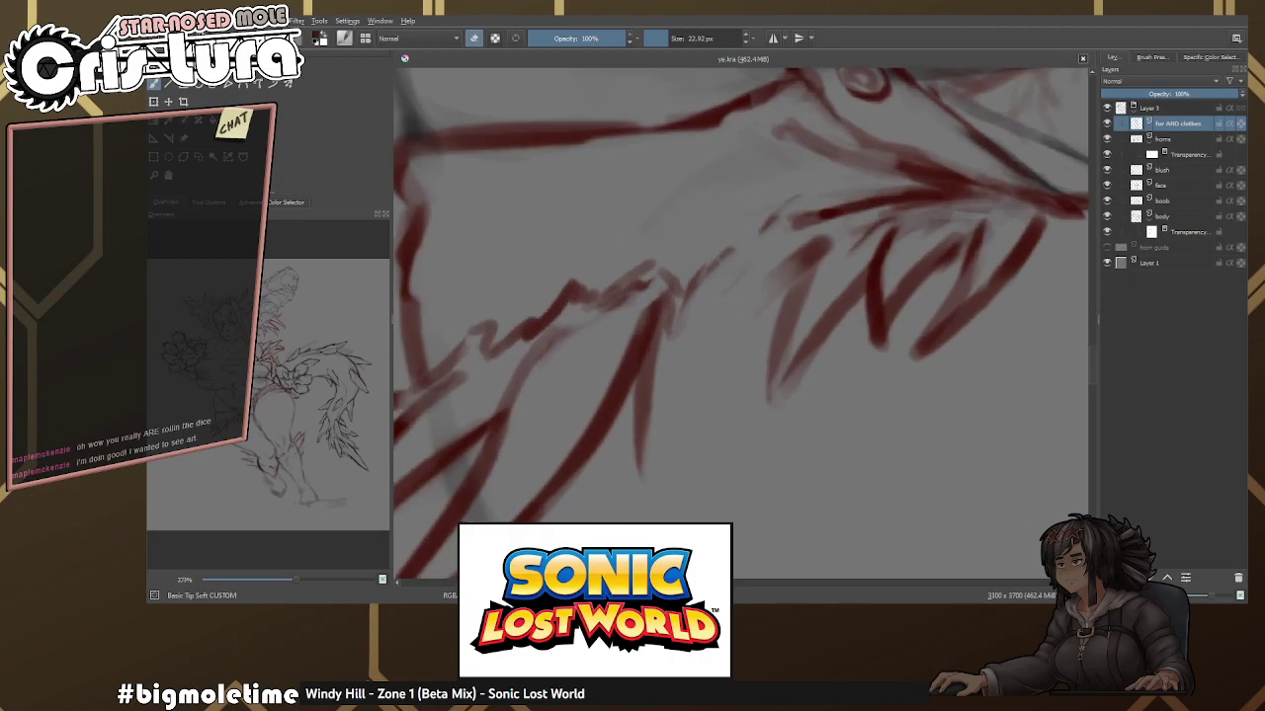
Rework the jagged fabric edge above the gap in the middle of the hem.
{"action": "key", "text": "e"}
{"action": "left_click_drag", "start_coordinate": [759, 229], "coordinate": [762, 296]}
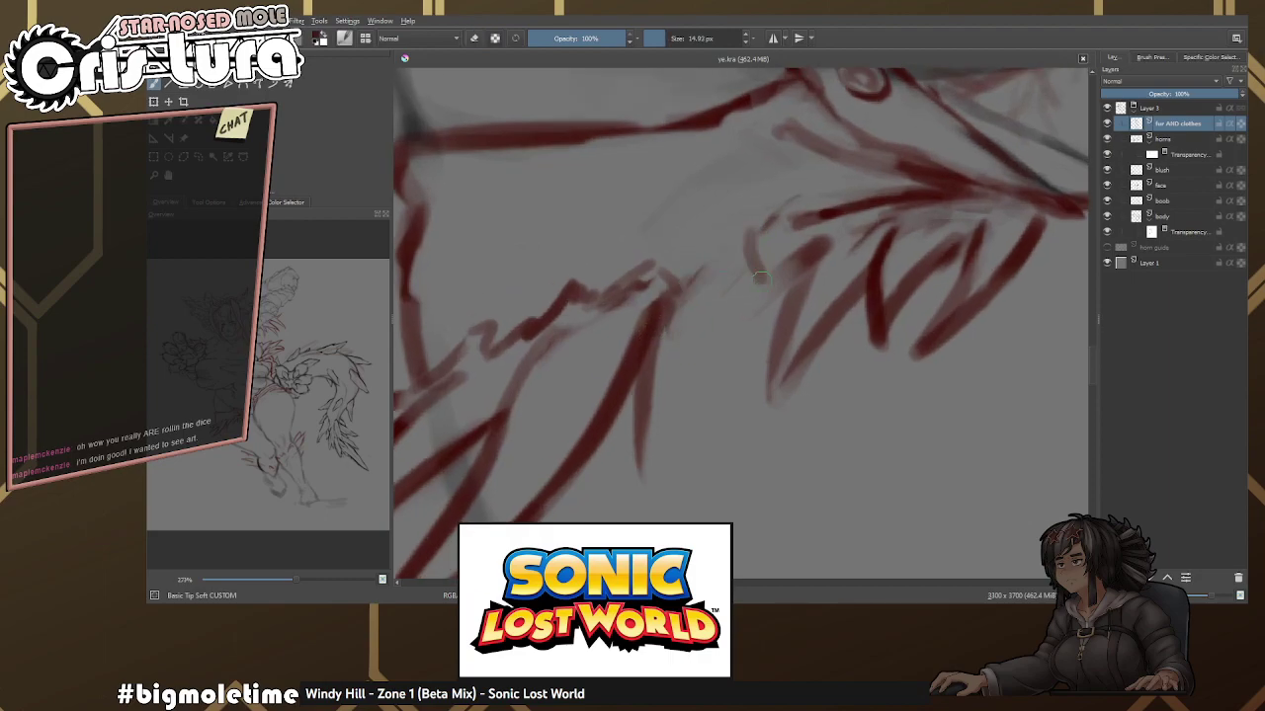
{"action": "key", "text": "e"}
{"action": "left_click_drag", "start_coordinate": [760, 237], "coordinate": [762, 293]}
{"action": "key", "text": "e"}
{"action": "key", "text": "e"}
{"action": "key", "text": "e"}
{"action": "mouse_move", "coordinate": [769, 215]}
{"action": "left_mouse_down"}
{"action": "mouse_move", "coordinate": [761, 243]}
{"action": "mouse_move", "coordinate": [679, 302]}
{"action": "left_mouse_up"}
Draw a new long pointed tuft in the gap of the torn hem, with both edges meeting at a narrow tip.
{"action": "key", "text": "e"}
{"action": "mouse_move", "coordinate": [720, 255]}
{"action": "left_mouse_down"}
{"action": "mouse_move", "coordinate": [682, 308]}
{"action": "mouse_move", "coordinate": [721, 278]}
{"action": "left_mouse_up"}
{"action": "mouse_move", "coordinate": [830, 197]}
{"action": "left_mouse_down"}
{"action": "mouse_move", "coordinate": [729, 344]}
{"action": "mouse_move", "coordinate": [704, 494]}
{"action": "left_mouse_up"}
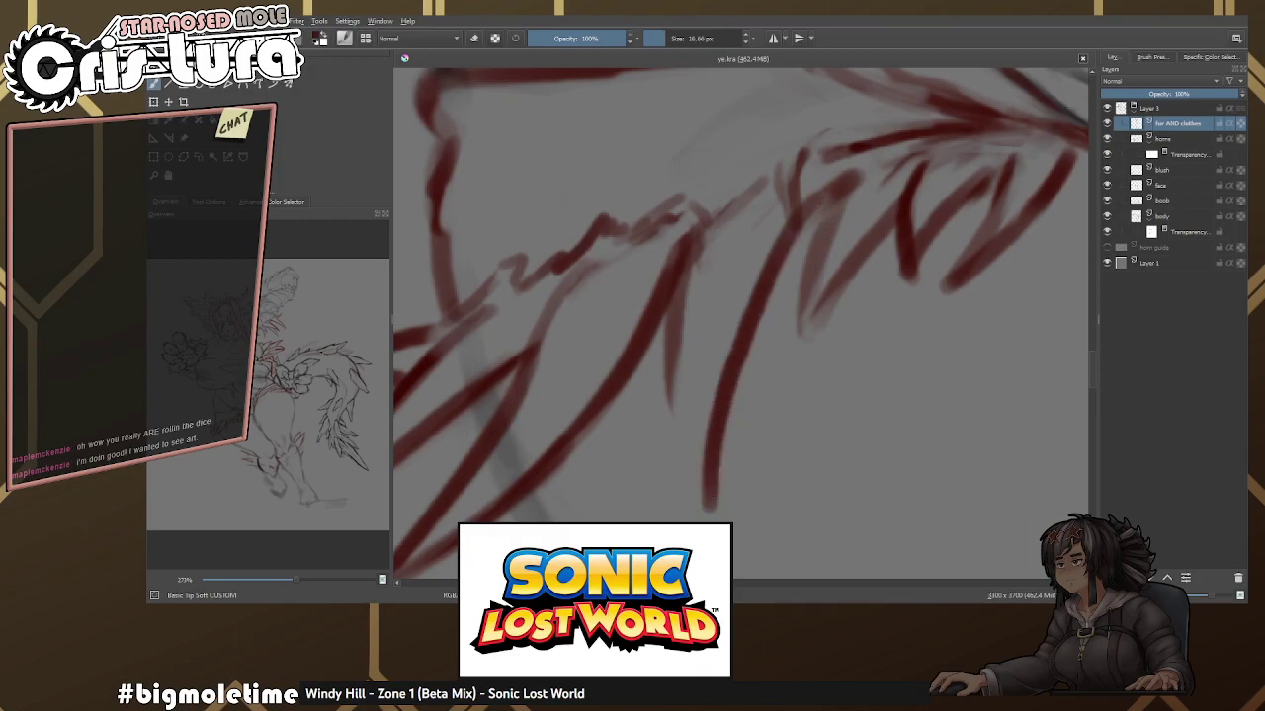
{"action": "scroll", "coordinate": [751, 297], "scroll_direction": "down", "scroll_amount": 1}
{"action": "key", "text": "e"}
{"action": "left_click_drag", "start_coordinate": [820, 187], "coordinate": [702, 449]}
{"action": "key", "text": "e"}
{"action": "key", "text": "e"}
{"action": "left_click_drag", "start_coordinate": [727, 367], "coordinate": [700, 450]}
{"action": "key", "text": "e"}
{"action": "left_click_drag", "start_coordinate": [682, 265], "coordinate": [702, 427]}
{"action": "left_click_drag", "start_coordinate": [692, 296], "coordinate": [710, 484]}
Refine the inner edge of the new long tuft, alternating brush and eraser strokes to sharpen its tip.
{"action": "key", "text": "e"}
{"action": "mouse_move", "coordinate": [708, 277]}
{"action": "left_mouse_down"}
{"action": "mouse_move", "coordinate": [704, 455]}
{"action": "mouse_move", "coordinate": [691, 377]}
{"action": "left_mouse_up"}
{"action": "key", "text": "e"}
{"action": "left_click_drag", "start_coordinate": [681, 321], "coordinate": [700, 449]}
{"action": "left_click_drag", "start_coordinate": [711, 279], "coordinate": [690, 324]}
{"action": "key", "text": "e"}
{"action": "mouse_move", "coordinate": [711, 279]}
{"action": "left_mouse_down"}
{"action": "mouse_move", "coordinate": [743, 333]}
{"action": "mouse_move", "coordinate": [712, 477]}
{"action": "left_mouse_up"}
{"action": "key", "text": "e"}
{"action": "key", "text": "e"}
{"action": "mouse_move", "coordinate": [692, 269]}
{"action": "left_mouse_down"}
{"action": "mouse_move", "coordinate": [697, 409]}
{"action": "mouse_move", "coordinate": [681, 225]}
{"action": "mouse_move", "coordinate": [680, 313]}
{"action": "left_mouse_up"}
{"action": "key", "text": "ctrl+z"}
{"action": "left_click_drag", "start_coordinate": [684, 230], "coordinate": [662, 326]}
{"action": "key", "text": "ctrl+z"}
{"action": "left_click_drag", "start_coordinate": [660, 258], "coordinate": [650, 346]}
{"action": "key", "text": "ctrl+z"}
Draw another narrow pointed tuft between the new long tuft and the older long tufts, trimming its edges.
{"action": "left_click_drag", "start_coordinate": [676, 229], "coordinate": [646, 435]}
{"action": "key", "text": "e"}
{"action": "left_click_drag", "start_coordinate": [656, 347], "coordinate": [648, 435]}
{"action": "key", "text": "e"}
{"action": "left_click_drag", "start_coordinate": [716, 241], "coordinate": [652, 453]}
{"action": "key", "text": "e"}
{"action": "left_click_drag", "start_coordinate": [667, 255], "coordinate": [649, 345]}
{"action": "key", "text": "e"}
{"action": "key", "text": "e"}
{"action": "mouse_move", "coordinate": [658, 282]}
{"action": "left_mouse_down"}
{"action": "mouse_move", "coordinate": [647, 429]}
{"action": "mouse_move", "coordinate": [652, 301]}
{"action": "mouse_move", "coordinate": [632, 386]}
{"action": "mouse_move", "coordinate": [641, 346]}
{"action": "left_mouse_up"}
{"action": "key", "text": "e"}
{"action": "key", "text": "e"}
{"action": "key", "text": "e"}
{"action": "key", "text": "e"}
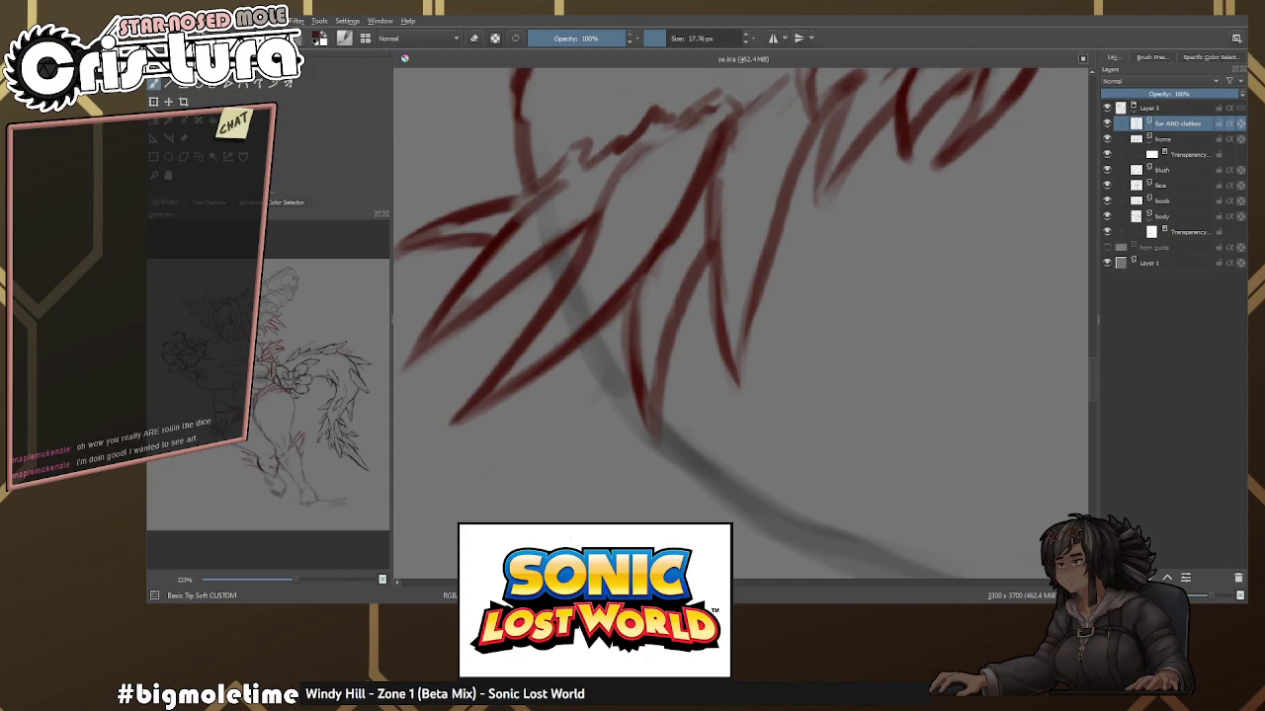
Fade the heavy diagonal line above the new tufts with an enlarged eraser and clean up around their bases.
{"action": "mouse_move", "coordinate": [691, 297]}
{"action": "left_mouse_down"}
{"action": "mouse_move", "coordinate": [748, 333]}
{"action": "mouse_move", "coordinate": [650, 287]}
{"action": "left_mouse_up"}
{"action": "key", "text": "e"}
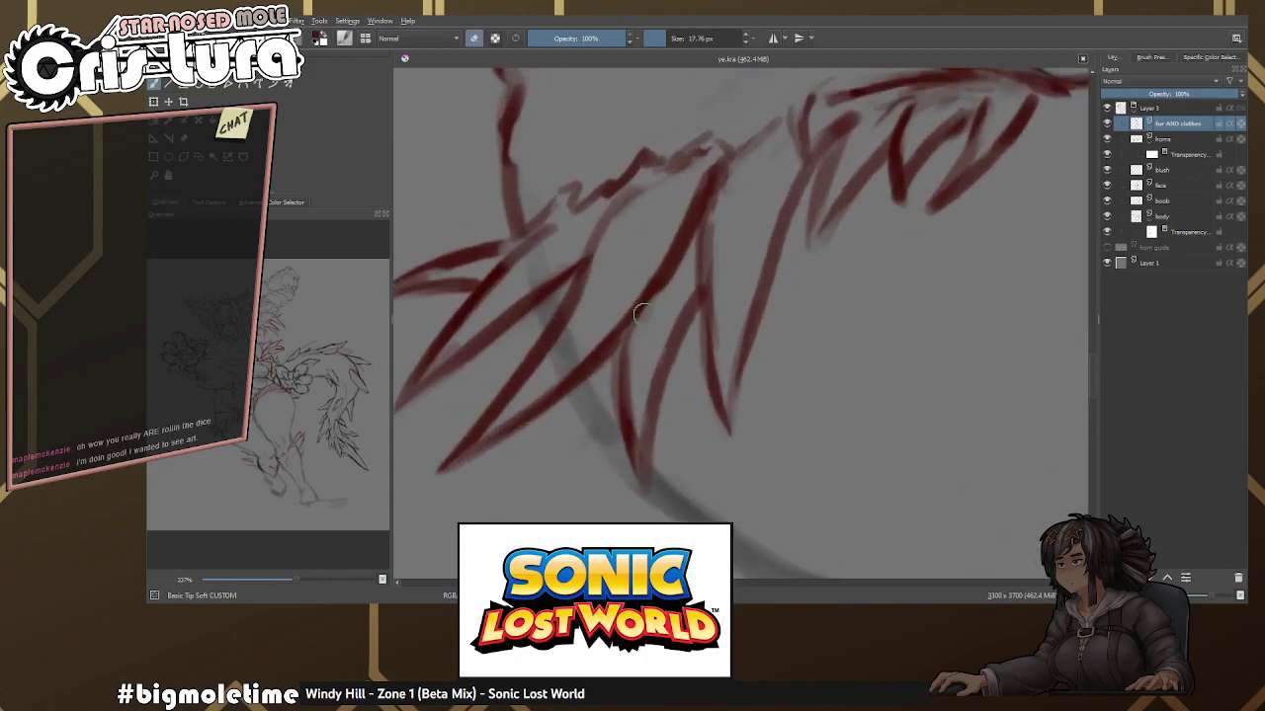
{"action": "key", "text": "bracketright"}
{"action": "mouse_move", "coordinate": [726, 163]}
{"action": "left_mouse_down"}
{"action": "mouse_move", "coordinate": [593, 350]}
{"action": "mouse_move", "coordinate": [675, 240]}
{"action": "left_mouse_up"}
{"action": "key", "text": "e"}
{"action": "mouse_move", "coordinate": [704, 314]}
{"action": "left_mouse_down"}
{"action": "mouse_move", "coordinate": [726, 186]}
{"action": "mouse_move", "coordinate": [704, 247]}
{"action": "mouse_move", "coordinate": [736, 160]}
{"action": "mouse_move", "coordinate": [699, 272]}
{"action": "mouse_move", "coordinate": [703, 306]}
{"action": "left_mouse_up"}
{"action": "key", "text": "e"}
{"action": "key", "text": "bracketleft"}
{"action": "key", "text": "e"}
{"action": "key", "text": "e"}
{"action": "key", "text": "bracketleft"}
{"action": "left_click_drag", "start_coordinate": [705, 233], "coordinate": [734, 169]}
{"action": "scroll", "coordinate": [697, 250], "scroll_direction": "up", "scroll_amount": 5}
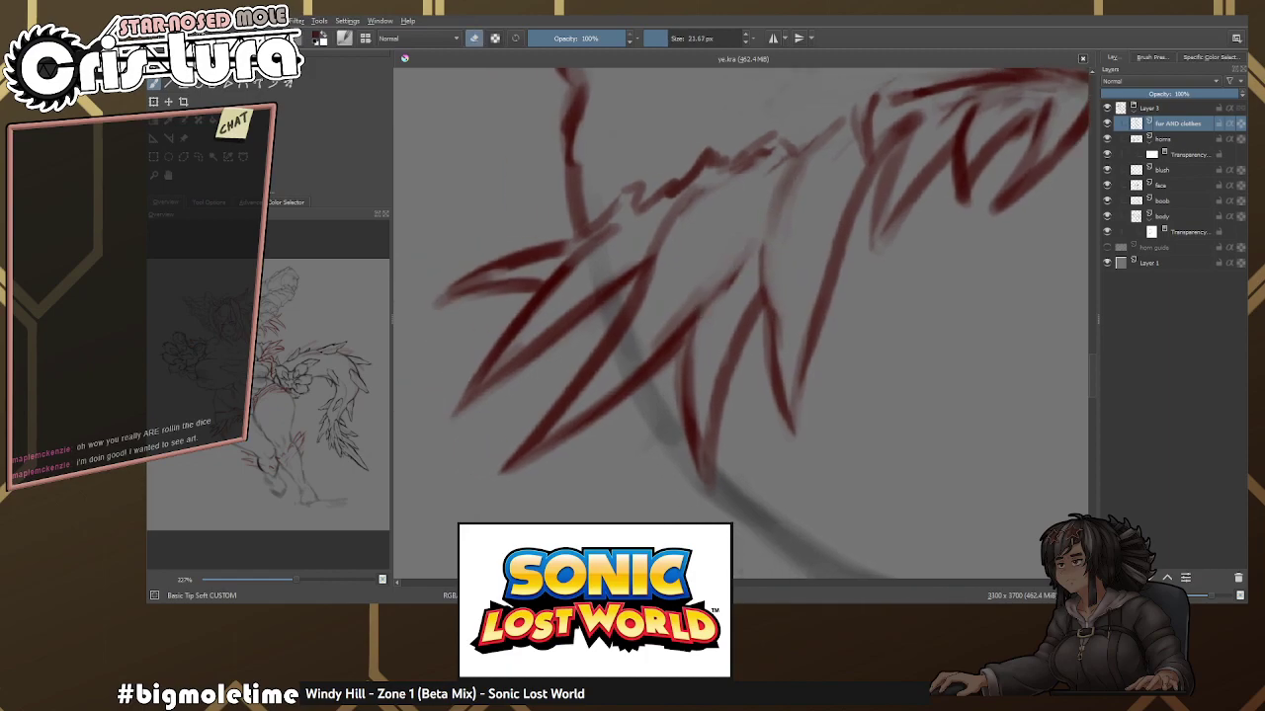
Redraw the upper edge of the long tuft with a thinner, lighter line that joins the hem fold.
{"action": "key", "text": "e"}
{"action": "key", "text": "bracketleft"}
{"action": "key", "text": "bracketleft"}
{"action": "key", "text": "bracketleft"}
{"action": "key", "text": "bracketleft"}
{"action": "key", "text": "bracketleft"}
{"action": "key", "text": "bracketleft"}
{"action": "key", "text": "bracketleft"}
{"action": "mouse_move", "coordinate": [772, 164]}
{"action": "left_mouse_down"}
{"action": "mouse_move", "coordinate": [715, 184]}
{"action": "mouse_move", "coordinate": [662, 285]}
{"action": "mouse_move", "coordinate": [670, 396]}
{"action": "mouse_move", "coordinate": [716, 258]}
{"action": "mouse_move", "coordinate": [671, 274]}
{"action": "mouse_move", "coordinate": [733, 211]}
{"action": "mouse_move", "coordinate": [765, 218]}
{"action": "left_mouse_up"}
{"action": "key", "text": "e"}
{"action": "key", "text": "bracketright"}
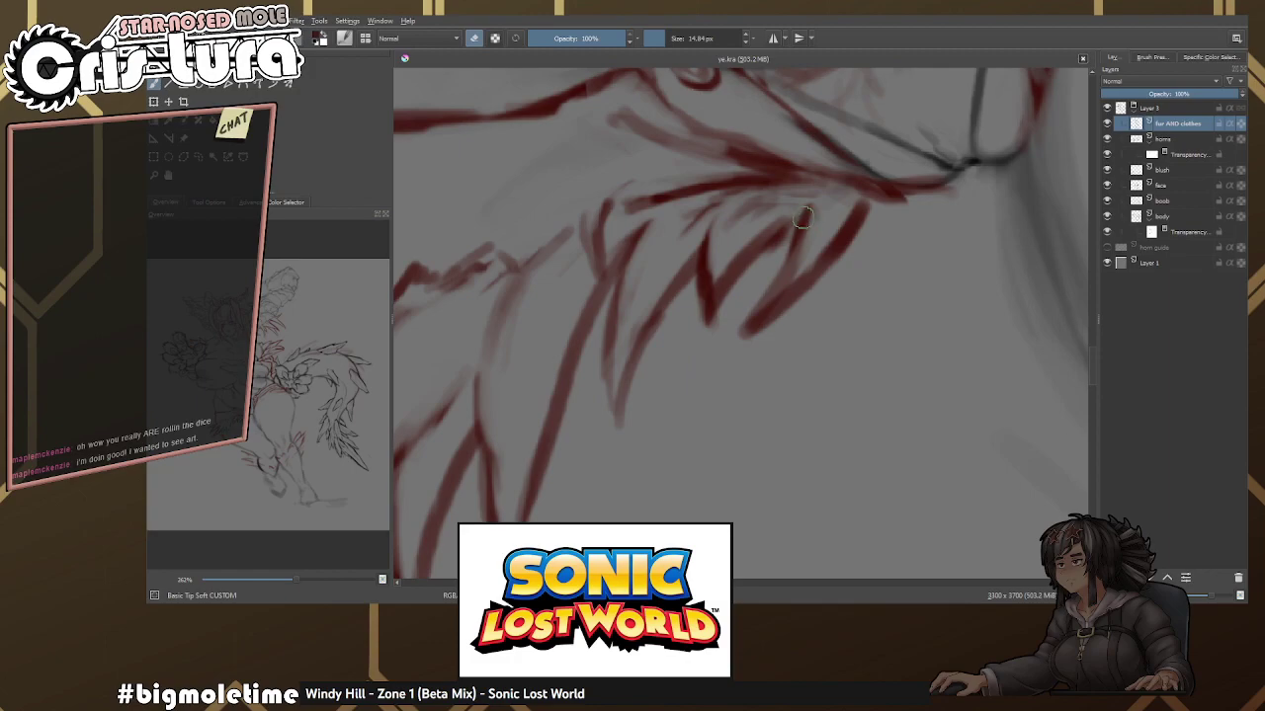
Add a small pointed tuft at the inner end of the hem, below the tip of the buttoned flap.
{"action": "key", "text": "bracketleft"}
{"action": "mouse_move", "coordinate": [869, 198]}
{"action": "left_mouse_down"}
{"action": "mouse_move", "coordinate": [761, 252]}
{"action": "mouse_move", "coordinate": [822, 247]}
{"action": "left_mouse_up"}
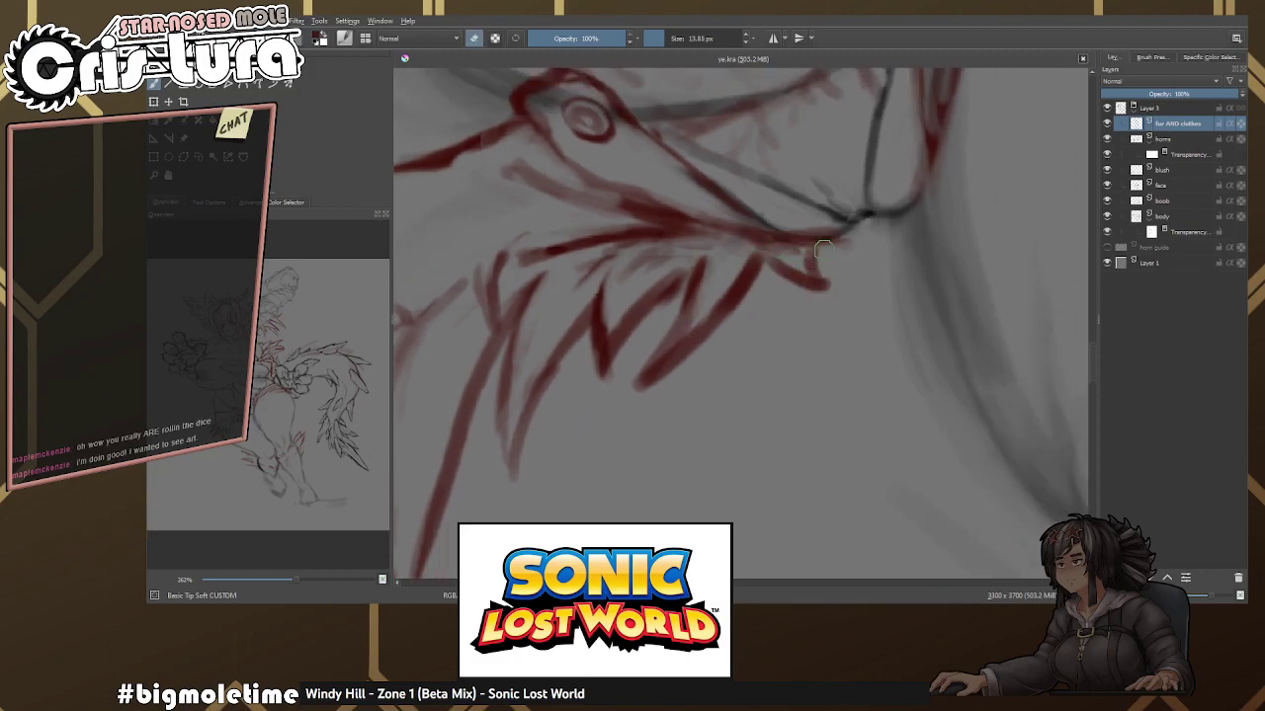
{"action": "scroll", "coordinate": [840, 242], "scroll_direction": "down", "scroll_amount": 10}
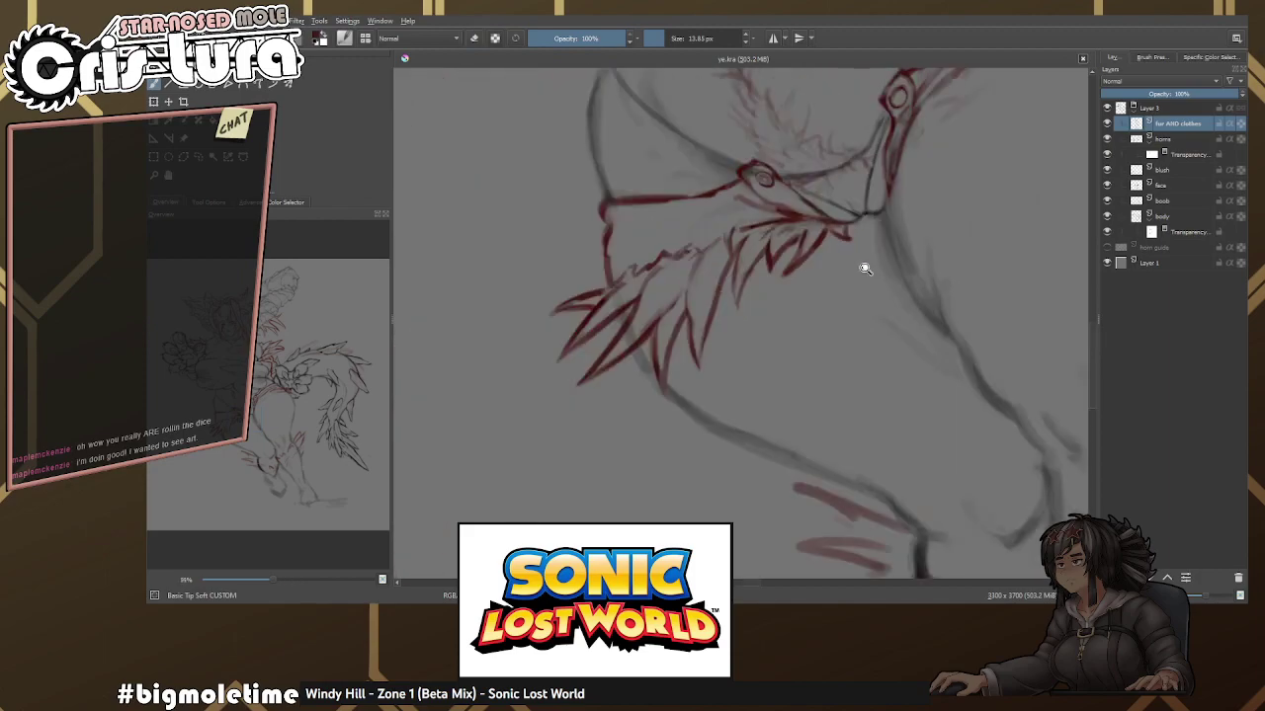
{"action": "scroll", "coordinate": [771, 323], "scroll_direction": "up", "scroll_amount": 1}
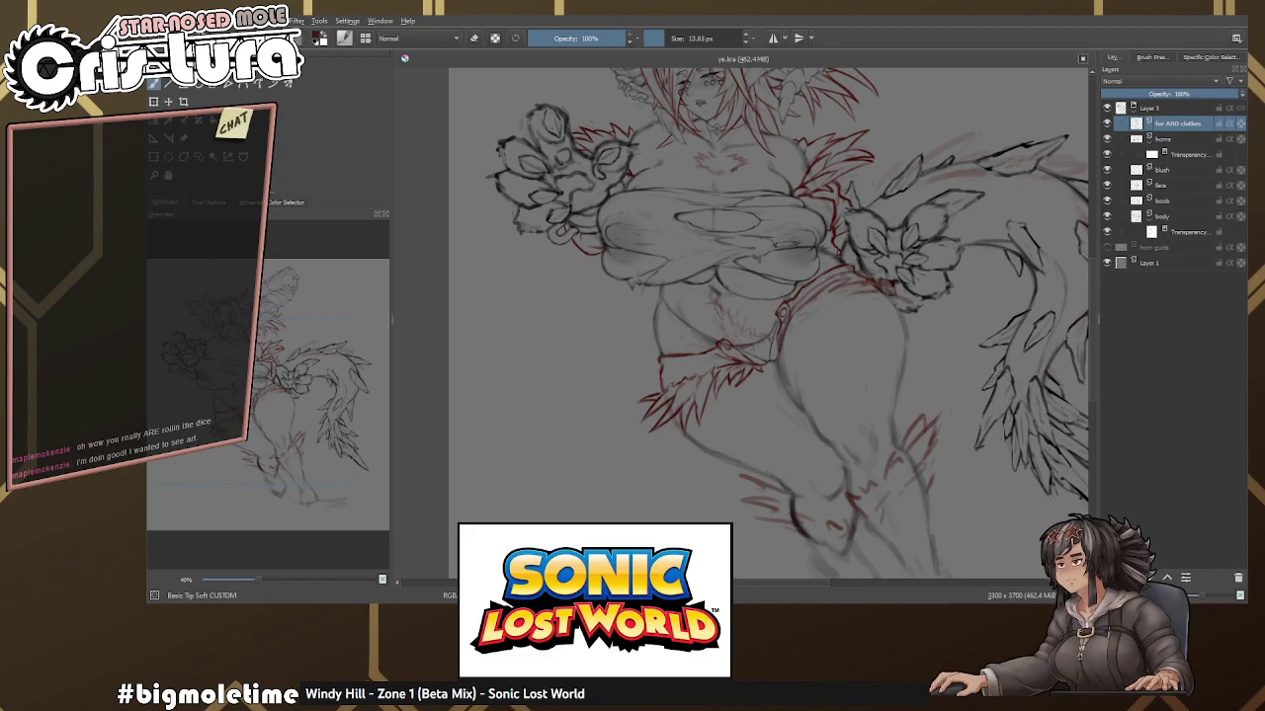
{"action": "scroll", "coordinate": [778, 377], "scroll_direction": "up", "scroll_amount": 5}
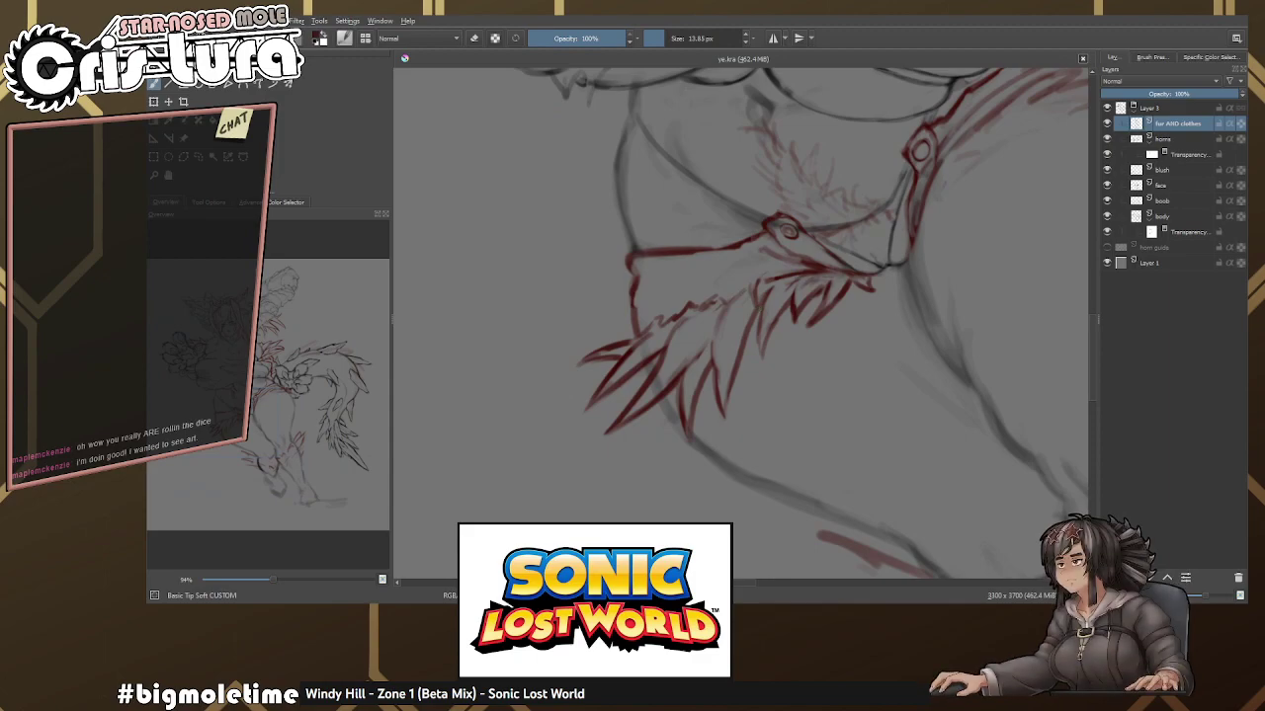
{"action": "scroll", "coordinate": [808, 259], "scroll_direction": "down", "scroll_amount": 3}
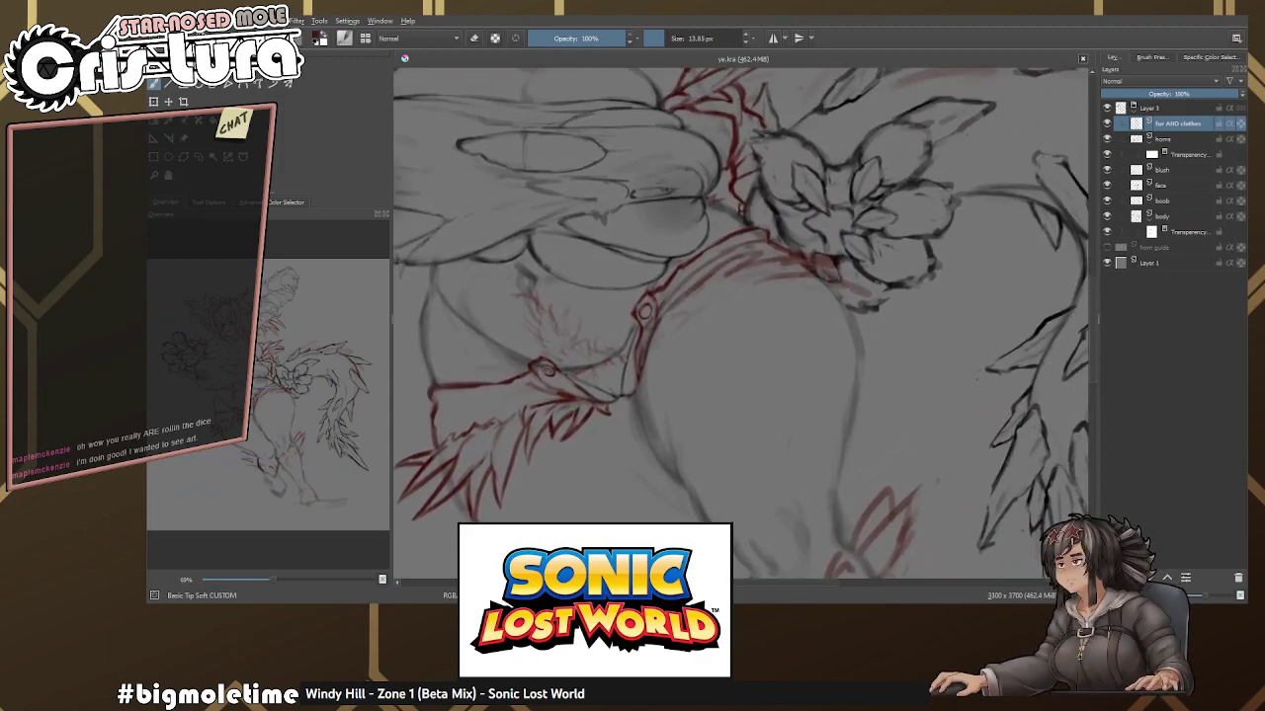
Draw a curved pointed fur tuft on the other thigh, branching from the lower edge of the second buttoned flap.
{"action": "left_click_drag", "start_coordinate": [634, 332], "coordinate": [664, 302]}
{"action": "scroll", "coordinate": [630, 408], "scroll_direction": "up", "scroll_amount": 6}
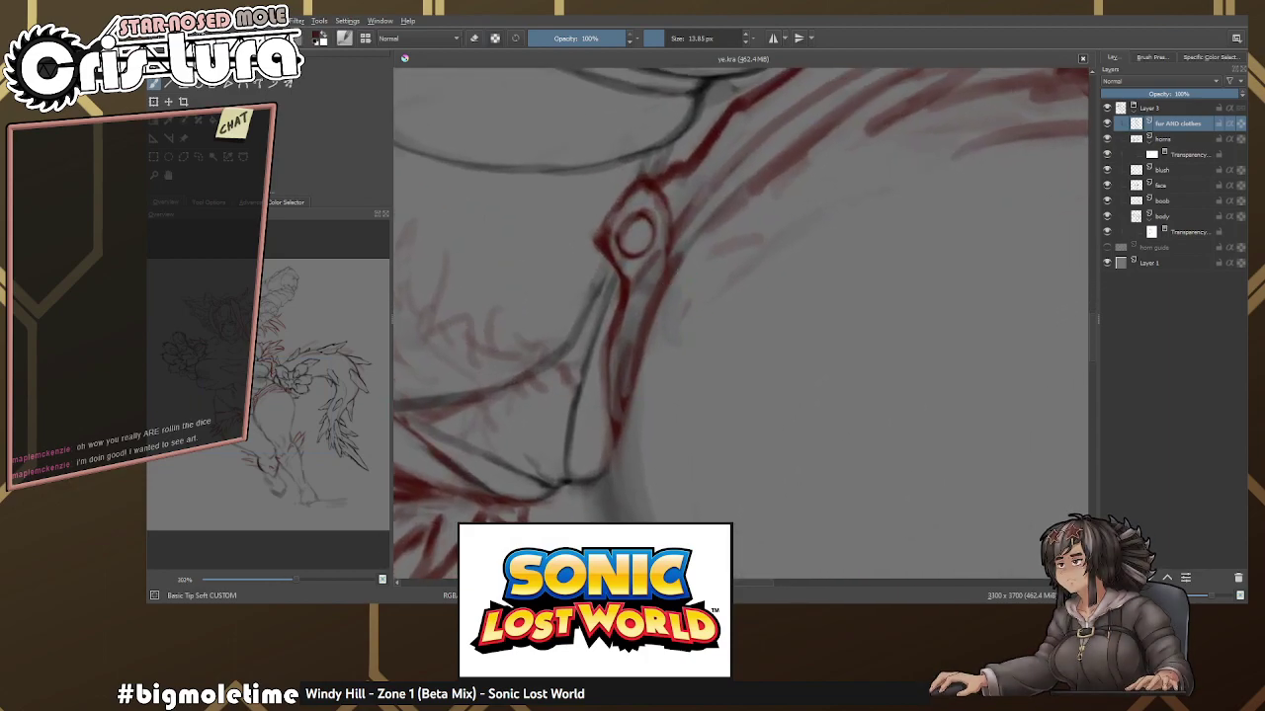
{"action": "left_click_drag", "start_coordinate": [649, 396], "coordinate": [665, 328]}
{"action": "left_click_drag", "start_coordinate": [716, 259], "coordinate": [660, 348]}
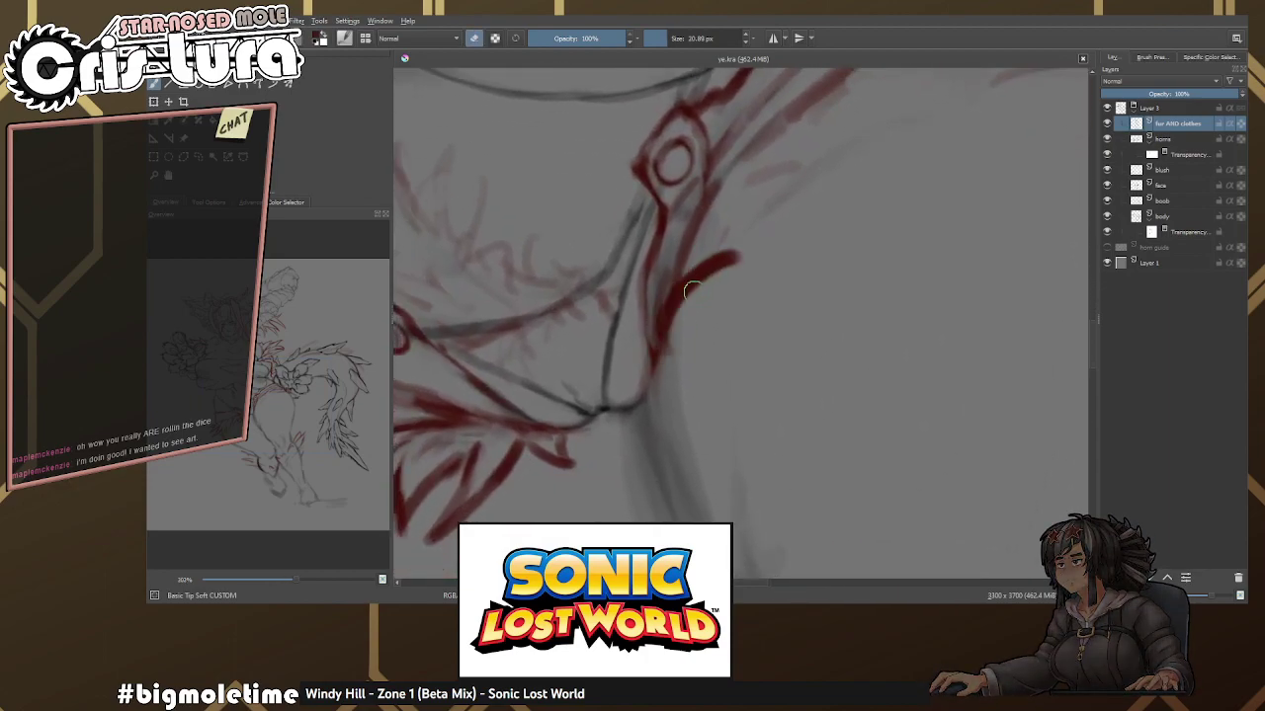
{"action": "scroll", "coordinate": [691, 296], "scroll_direction": "down", "scroll_amount": 2}
{"action": "left_click_drag", "start_coordinate": [733, 294], "coordinate": [696, 334]}
{"action": "key", "text": "ctrl+z"}
{"action": "left_click_drag", "start_coordinate": [699, 280], "coordinate": [775, 251]}
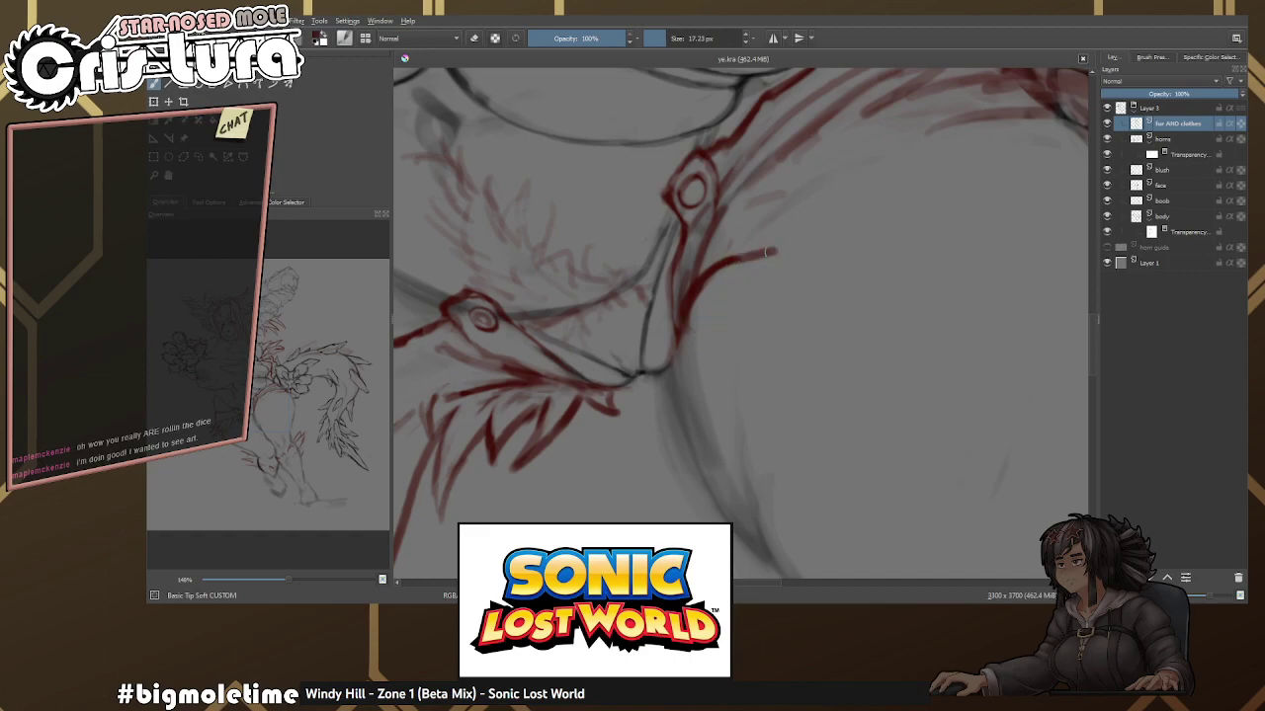
{"action": "left_click_drag", "start_coordinate": [705, 322], "coordinate": [757, 268]}
{"action": "key", "text": "e"}
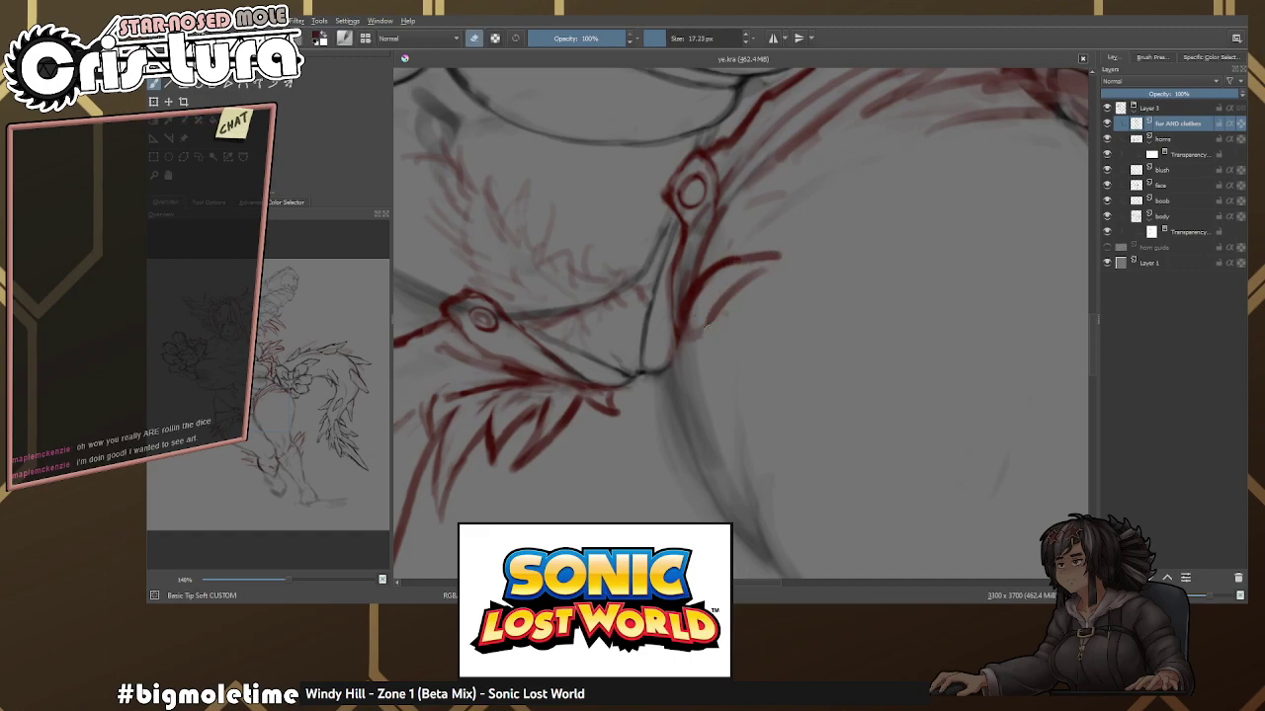
Add a short tuft at the base of the second flap and darken the line running up from its button.
{"action": "scroll", "coordinate": [702, 331], "scroll_direction": "up", "scroll_amount": 1}
{"action": "key", "text": "e"}
{"action": "mouse_move", "coordinate": [685, 327]}
{"action": "left_mouse_down"}
{"action": "mouse_move", "coordinate": [737, 363]}
{"action": "mouse_move", "coordinate": [668, 371]}
{"action": "mouse_move", "coordinate": [740, 223]}
{"action": "left_mouse_up"}
{"action": "scroll", "coordinate": [737, 262], "scroll_direction": "down", "scroll_amount": 1}
{"action": "key", "text": "e"}
{"action": "key", "text": "e"}
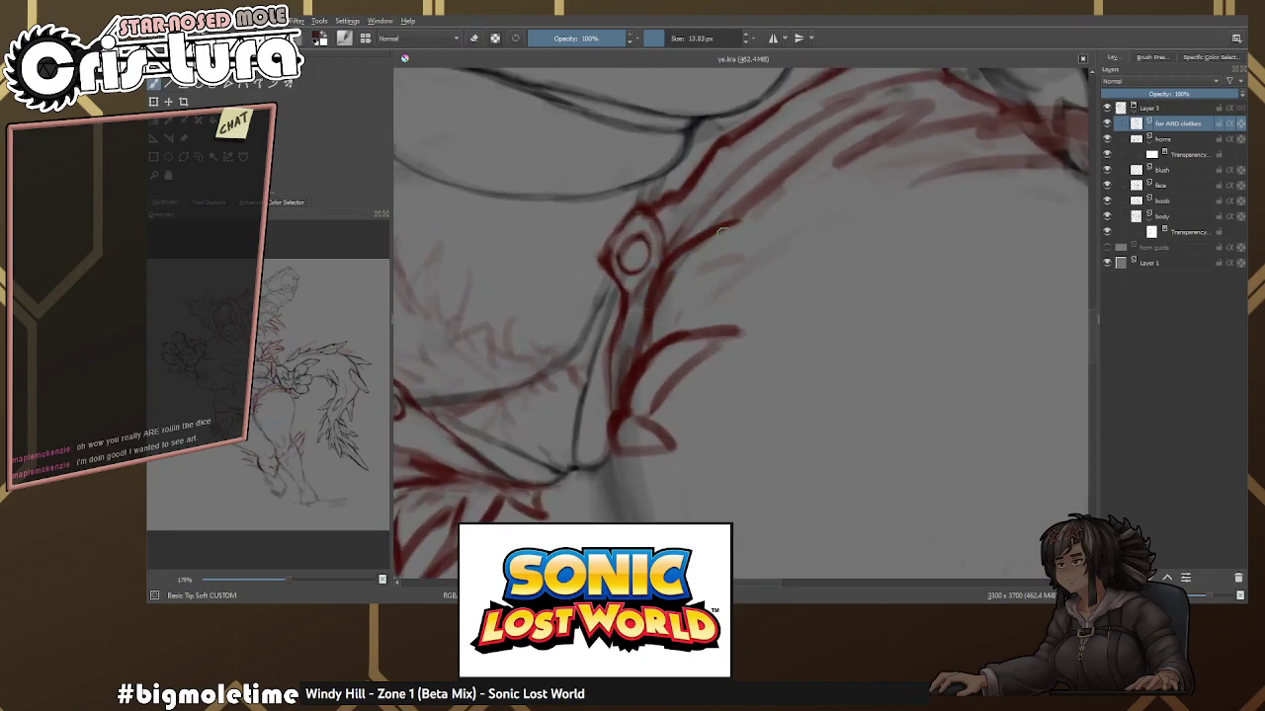
Draw a long curved fur strand on the inner side of the thigh band near the ring clasp.
{"action": "key", "text": "e"}
{"action": "mouse_move", "coordinate": [655, 326]}
{"action": "left_mouse_down"}
{"action": "mouse_move", "coordinate": [780, 210]}
{"action": "mouse_move", "coordinate": [668, 286]}
{"action": "mouse_move", "coordinate": [775, 228]}
{"action": "mouse_move", "coordinate": [611, 391]}
{"action": "mouse_move", "coordinate": [627, 348]}
{"action": "left_mouse_up"}
{"action": "key", "text": "e"}
{"action": "key", "text": "e"}
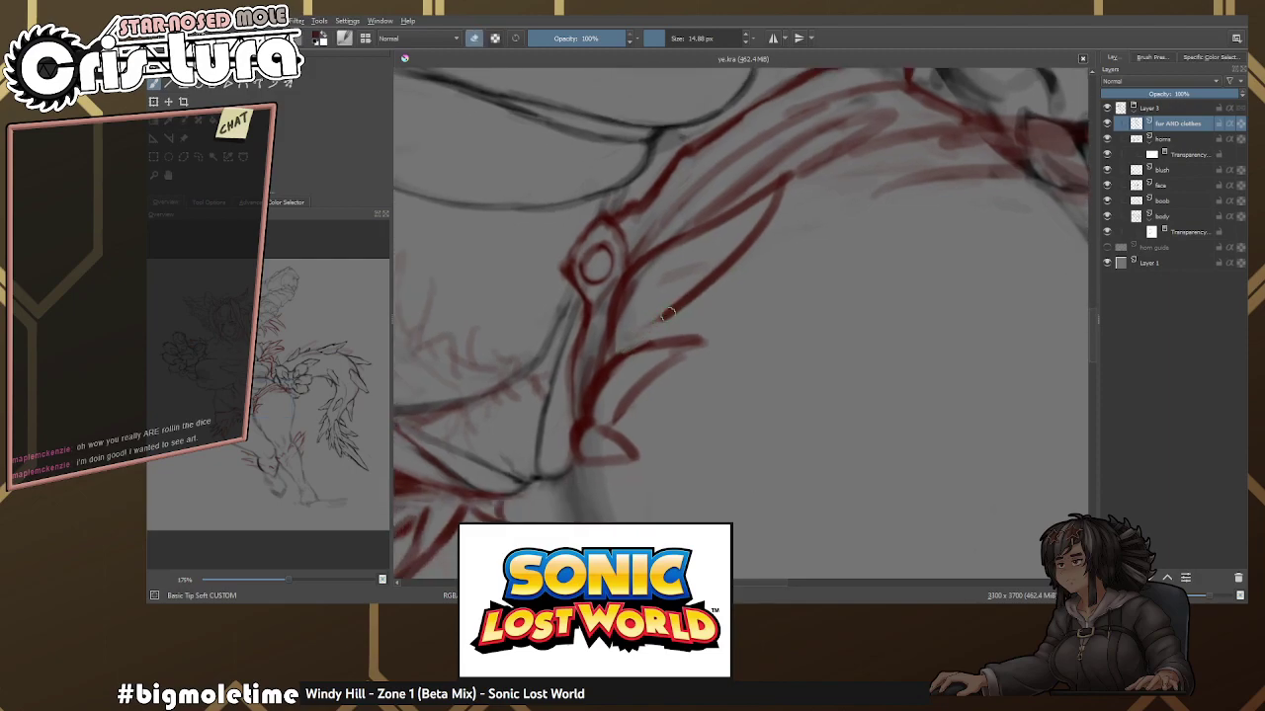
{"action": "left_click_drag", "start_coordinate": [810, 161], "coordinate": [713, 244]}
{"action": "key", "text": "e"}
Rework the strand beside the ring clasp into overlapping pointed tufts, erasing the stray line ends.
{"action": "left_click_drag", "start_coordinate": [608, 301], "coordinate": [795, 197]}
{"action": "key", "text": "e"}
{"action": "key", "text": "e"}
{"action": "mouse_move", "coordinate": [682, 296]}
{"action": "left_mouse_down"}
{"action": "mouse_move", "coordinate": [820, 193]}
{"action": "mouse_move", "coordinate": [686, 295]}
{"action": "mouse_move", "coordinate": [775, 218]}
{"action": "mouse_move", "coordinate": [800, 237]}
{"action": "mouse_move", "coordinate": [766, 265]}
{"action": "left_mouse_up"}
{"action": "key", "text": "e"}
{"action": "key", "text": "e"}
{"action": "key", "text": "e"}
{"action": "key", "text": "e"}
{"action": "scroll", "coordinate": [815, 198], "scroll_direction": "down", "scroll_amount": 4}
{"action": "key", "text": "e"}
{"action": "key", "text": "e"}
{"action": "key", "text": "e"}
{"action": "scroll", "coordinate": [766, 265], "scroll_direction": "up", "scroll_amount": 3}
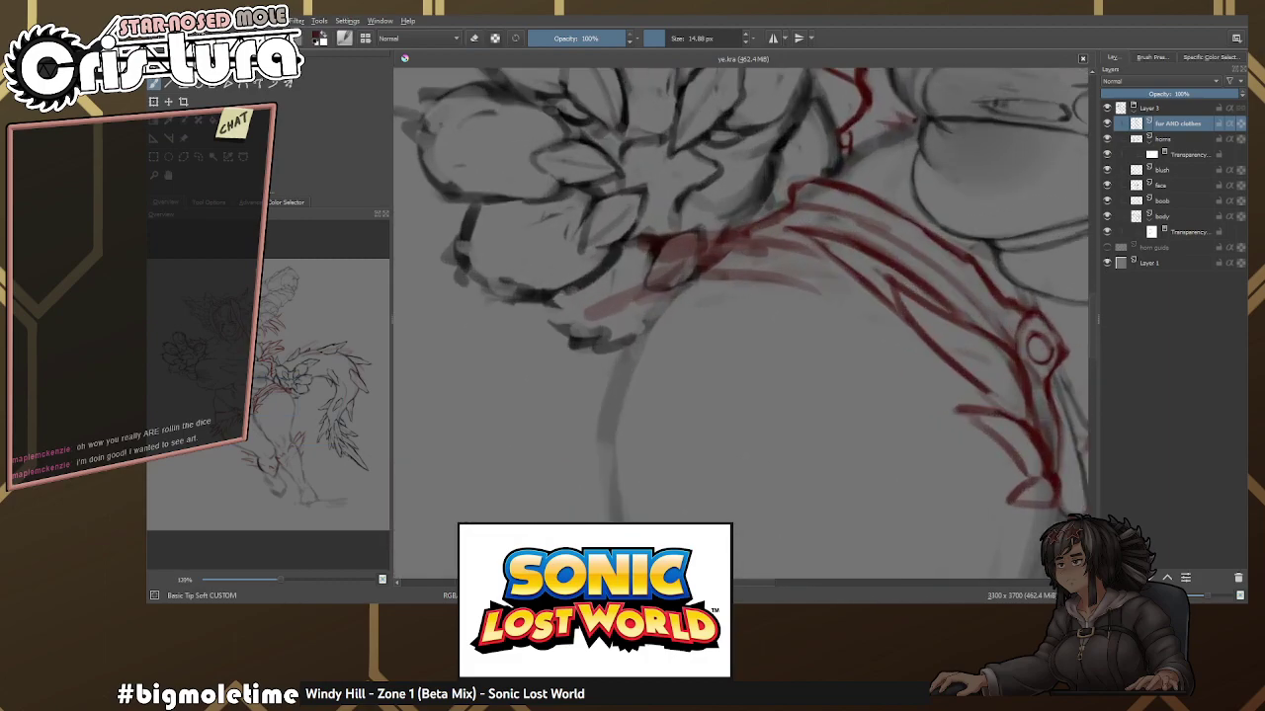
Hide the dark body lines under the band's flower-side end by erasing on the body layer's transparency mask.
{"action": "left_click", "coordinate": [1174, 229]}
{"action": "key", "text": "e"}
{"action": "left_click_drag", "start_coordinate": [676, 267], "coordinate": [758, 242]}
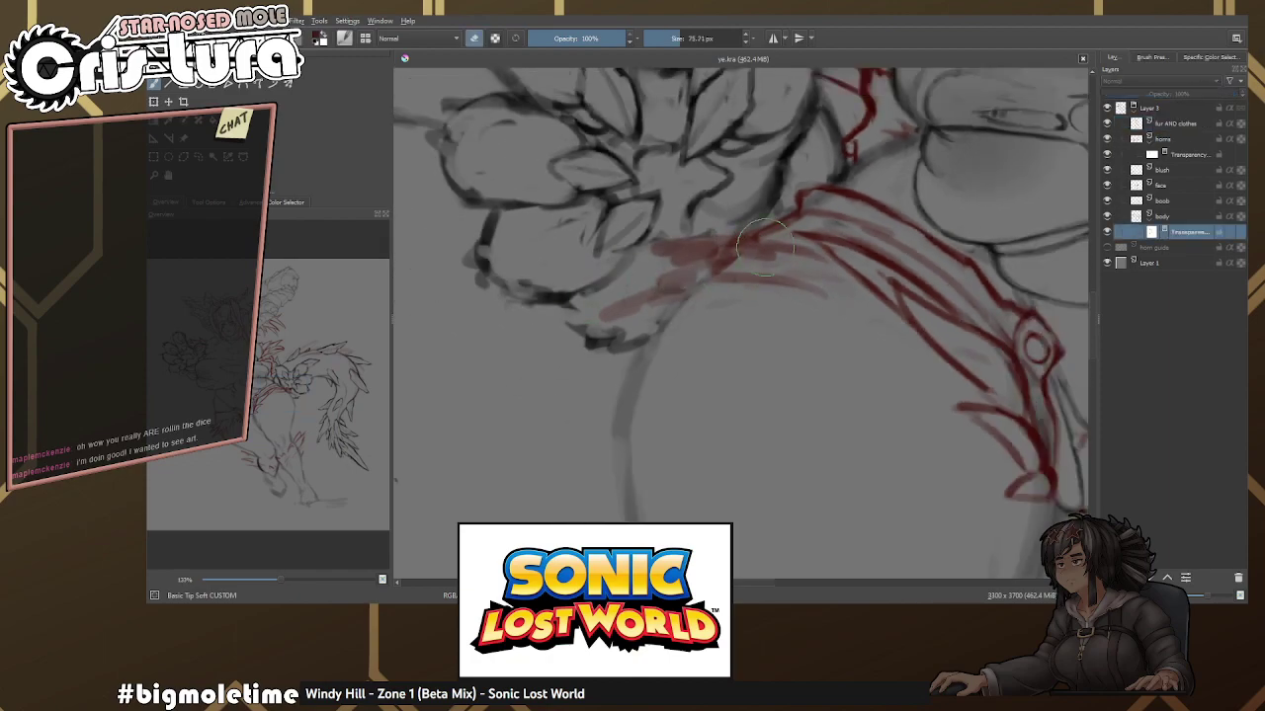
On the fur AND clothes layer, replace the rough strokes at the band's flower-side end with long pointed fur strands.
{"action": "left_click", "coordinate": [1170, 123]}
{"action": "mouse_move", "coordinate": [883, 209]}
{"action": "left_mouse_down"}
{"action": "mouse_move", "coordinate": [621, 235]}
{"action": "mouse_move", "coordinate": [635, 237]}
{"action": "mouse_move", "coordinate": [642, 269]}
{"action": "mouse_move", "coordinate": [642, 223]}
{"action": "mouse_move", "coordinate": [680, 216]}
{"action": "left_mouse_up"}
{"action": "key", "text": "e"}
{"action": "key", "text": "bracketleft"}
{"action": "key", "text": "bracketleft"}
{"action": "key", "text": "bracketleft"}
{"action": "key", "text": "bracketleft"}
{"action": "mouse_move", "coordinate": [780, 210]}
{"action": "left_mouse_down"}
{"action": "mouse_move", "coordinate": [553, 254]}
{"action": "mouse_move", "coordinate": [741, 239]}
{"action": "left_mouse_up"}
{"action": "key", "text": "e"}
{"action": "key", "text": "e"}
{"action": "mouse_move", "coordinate": [556, 257]}
{"action": "left_mouse_down"}
{"action": "mouse_move", "coordinate": [739, 240]}
{"action": "mouse_move", "coordinate": [597, 276]}
{"action": "mouse_move", "coordinate": [769, 254]}
{"action": "mouse_move", "coordinate": [568, 326]}
{"action": "mouse_move", "coordinate": [777, 231]}
{"action": "left_mouse_up"}
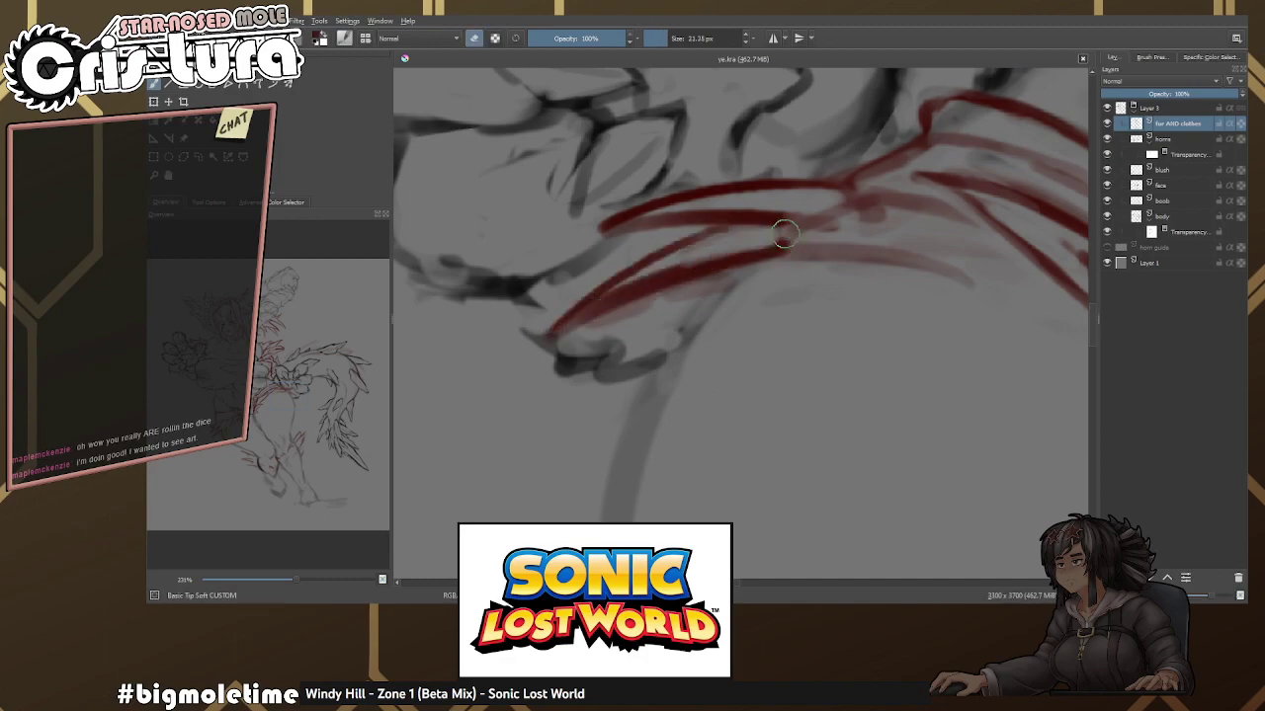
Add a lower pointed tuft beneath the strands at the band's flower-side end.
{"action": "key", "text": "e"}
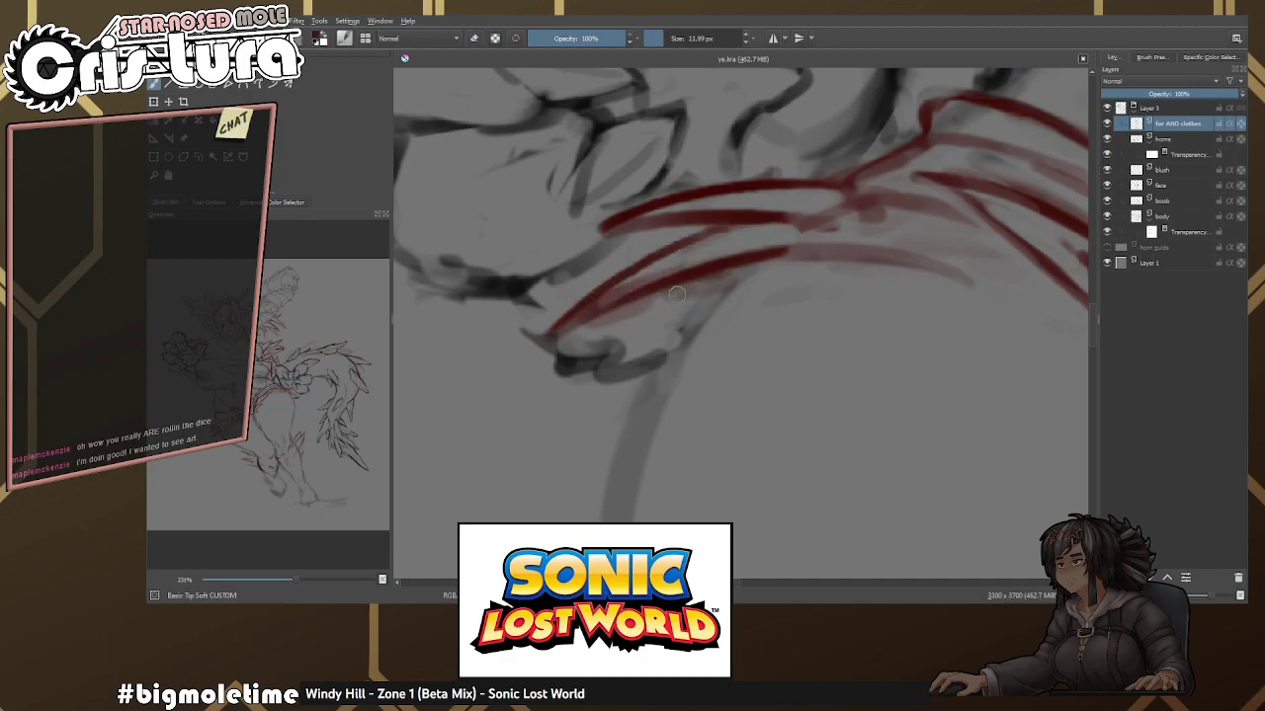
{"action": "mouse_move", "coordinate": [686, 282]}
{"action": "left_mouse_down"}
{"action": "mouse_move", "coordinate": [523, 382]}
{"action": "mouse_move", "coordinate": [719, 300]}
{"action": "left_mouse_up"}
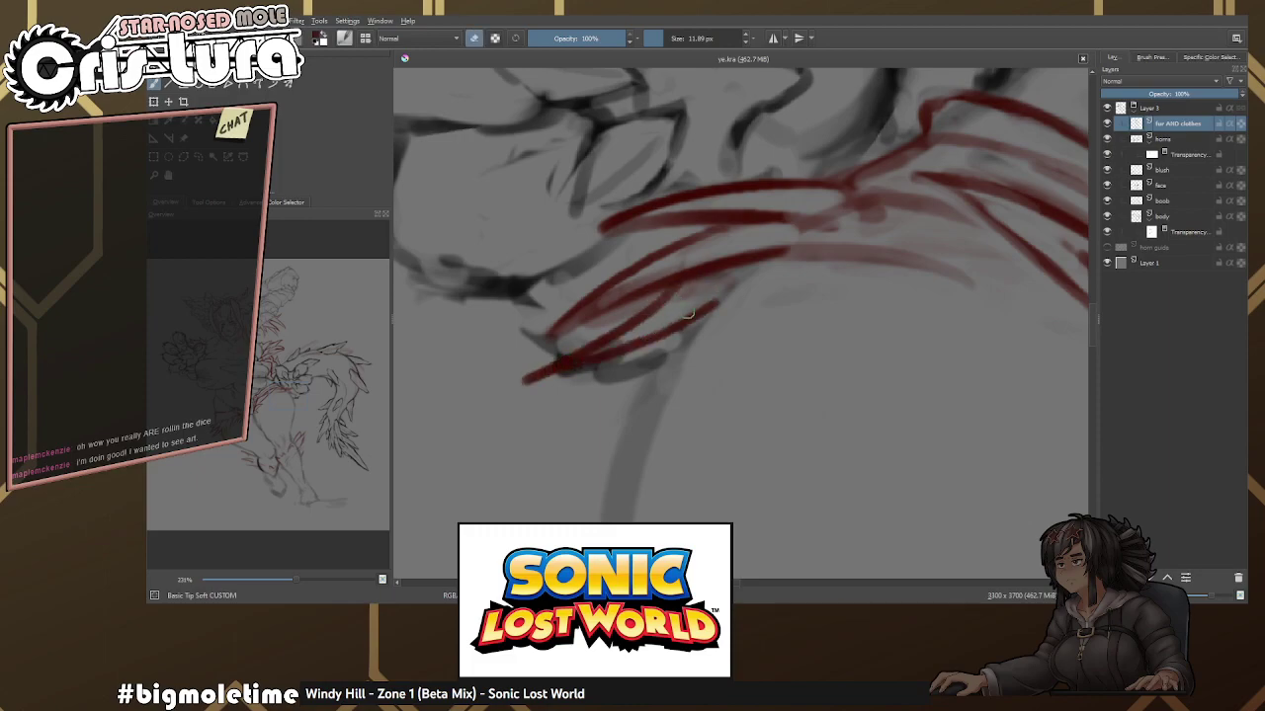
{"action": "scroll", "coordinate": [753, 269], "scroll_direction": "down", "scroll_amount": 10}
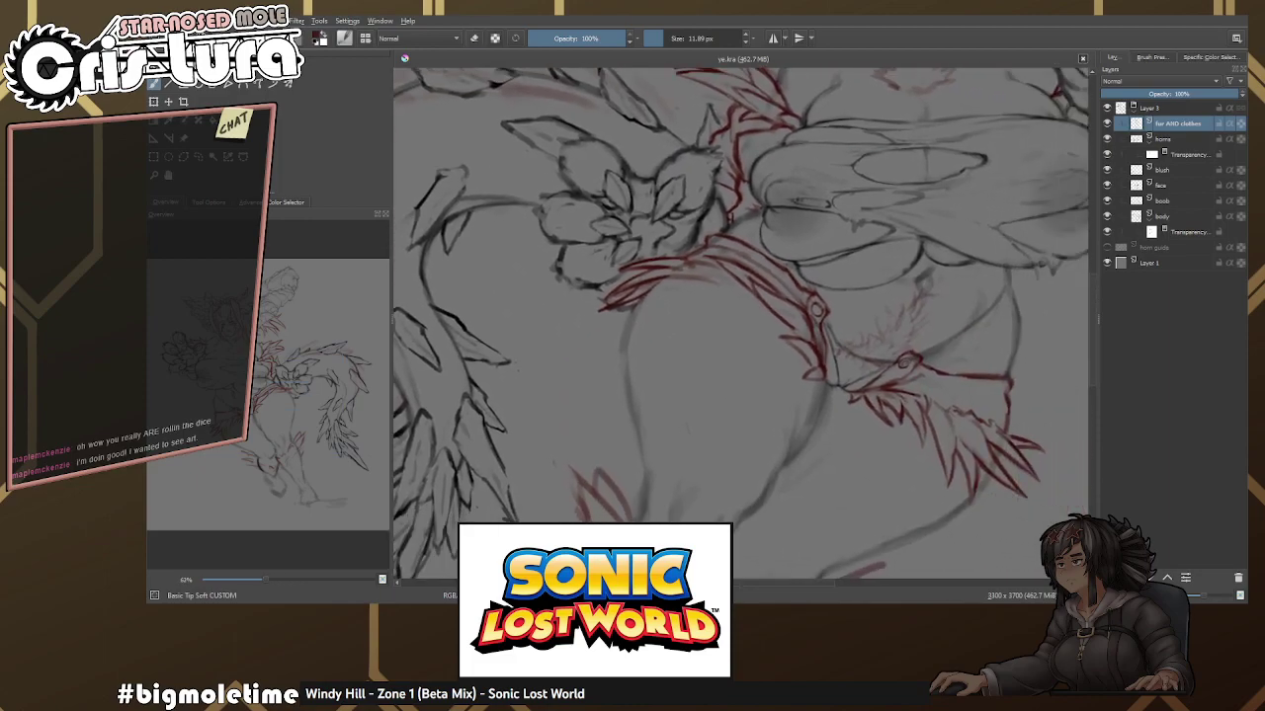
Erase the rough sketch strokes in the middle of the thigh band and extend the flower-side strands toward it.
{"action": "scroll", "coordinate": [753, 269], "scroll_direction": "up", "scroll_amount": 8}
{"action": "key", "text": "e"}
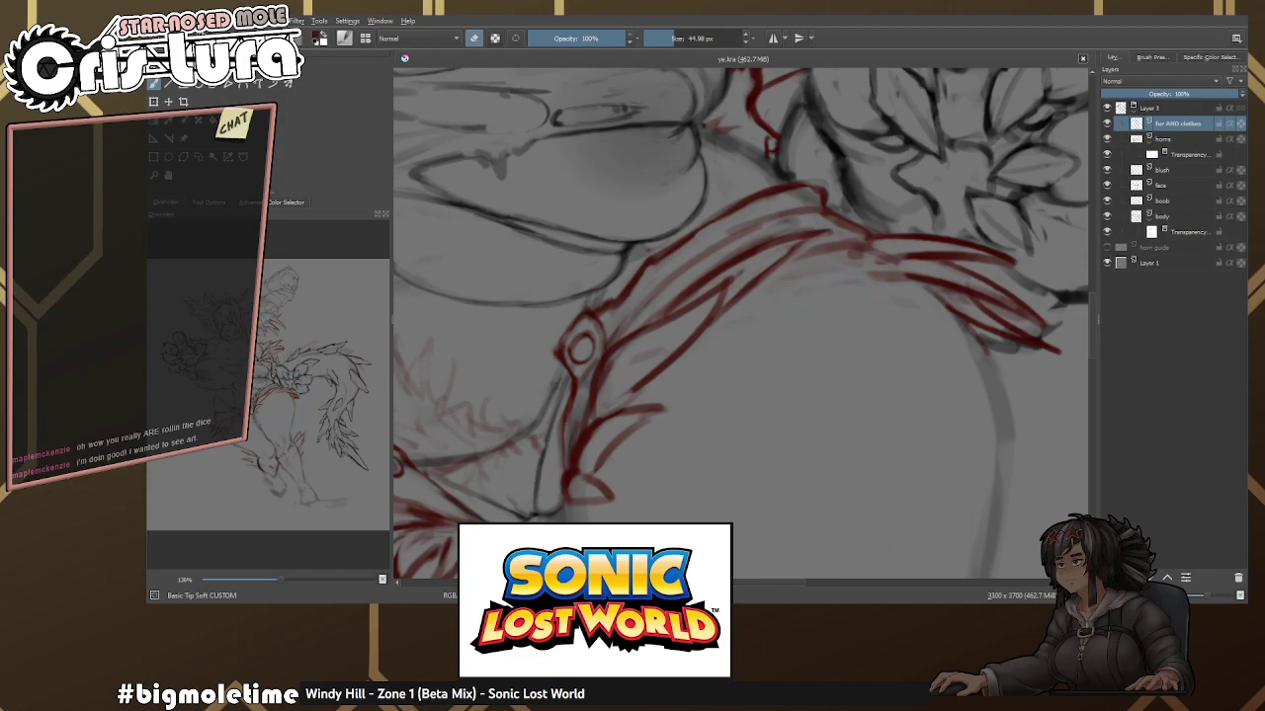
{"action": "left_click_drag", "start_coordinate": [919, 261], "coordinate": [840, 239]}
{"action": "key", "text": "bracketleft"}
{"action": "left_click_drag", "start_coordinate": [816, 258], "coordinate": [916, 281]}
{"action": "key", "text": "e"}
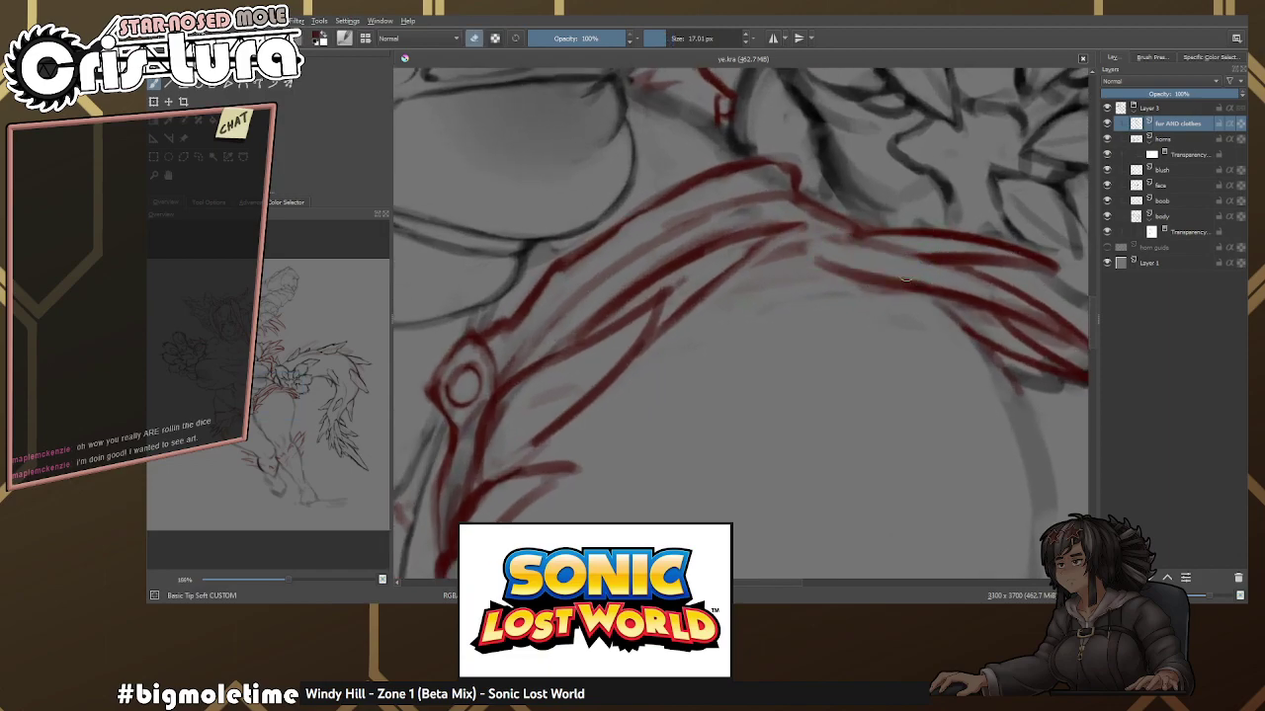
{"action": "scroll", "coordinate": [812, 239], "scroll_direction": "up", "scroll_amount": 2}
{"action": "left_click_drag", "start_coordinate": [786, 223], "coordinate": [727, 223]}
Draw a pointed fur tuft on the underside of the band's middle section.
{"action": "key", "text": "e"}
{"action": "mouse_move", "coordinate": [616, 296]}
{"action": "left_mouse_down"}
{"action": "mouse_move", "coordinate": [736, 302]}
{"action": "mouse_move", "coordinate": [830, 353]}
{"action": "left_mouse_up"}
{"action": "key", "text": "ctrl+z"}
{"action": "key", "text": "e"}
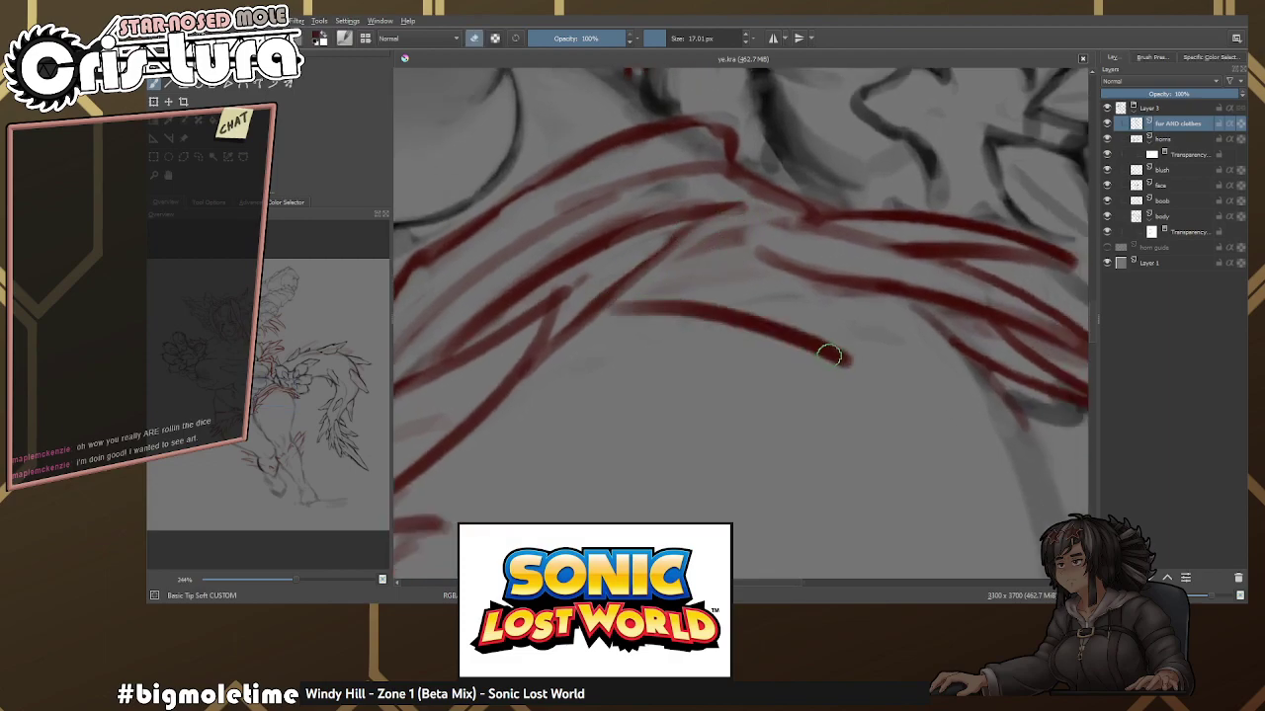
{"action": "key", "text": "ctrl+z"}
{"action": "mouse_move", "coordinate": [625, 299]}
{"action": "left_mouse_down"}
{"action": "mouse_move", "coordinate": [857, 346]}
{"action": "mouse_move", "coordinate": [703, 253]}
{"action": "mouse_move", "coordinate": [739, 271]}
{"action": "mouse_move", "coordinate": [655, 294]}
{"action": "mouse_move", "coordinate": [710, 308]}
{"action": "mouse_move", "coordinate": [686, 274]}
{"action": "left_mouse_up"}
{"action": "key", "text": "e"}
{"action": "key", "text": "e"}
{"action": "key", "text": "e"}
Draw a narrow upright fur spike on the band just above the ring clasp and sharpen its outline.
{"action": "mouse_move", "coordinate": [841, 206]}
{"action": "left_mouse_down"}
{"action": "mouse_move", "coordinate": [889, 232]}
{"action": "mouse_move", "coordinate": [828, 285]}
{"action": "mouse_move", "coordinate": [786, 276]}
{"action": "mouse_move", "coordinate": [779, 362]}
{"action": "mouse_move", "coordinate": [819, 226]}
{"action": "mouse_move", "coordinate": [804, 330]}
{"action": "mouse_move", "coordinate": [767, 293]}
{"action": "mouse_move", "coordinate": [653, 282]}
{"action": "mouse_move", "coordinate": [716, 174]}
{"action": "mouse_move", "coordinate": [711, 308]}
{"action": "left_mouse_up"}
{"action": "key", "text": "e"}
{"action": "key", "text": "e"}
{"action": "key", "text": "e"}
{"action": "key", "text": "e"}
{"action": "key", "text": "e"}
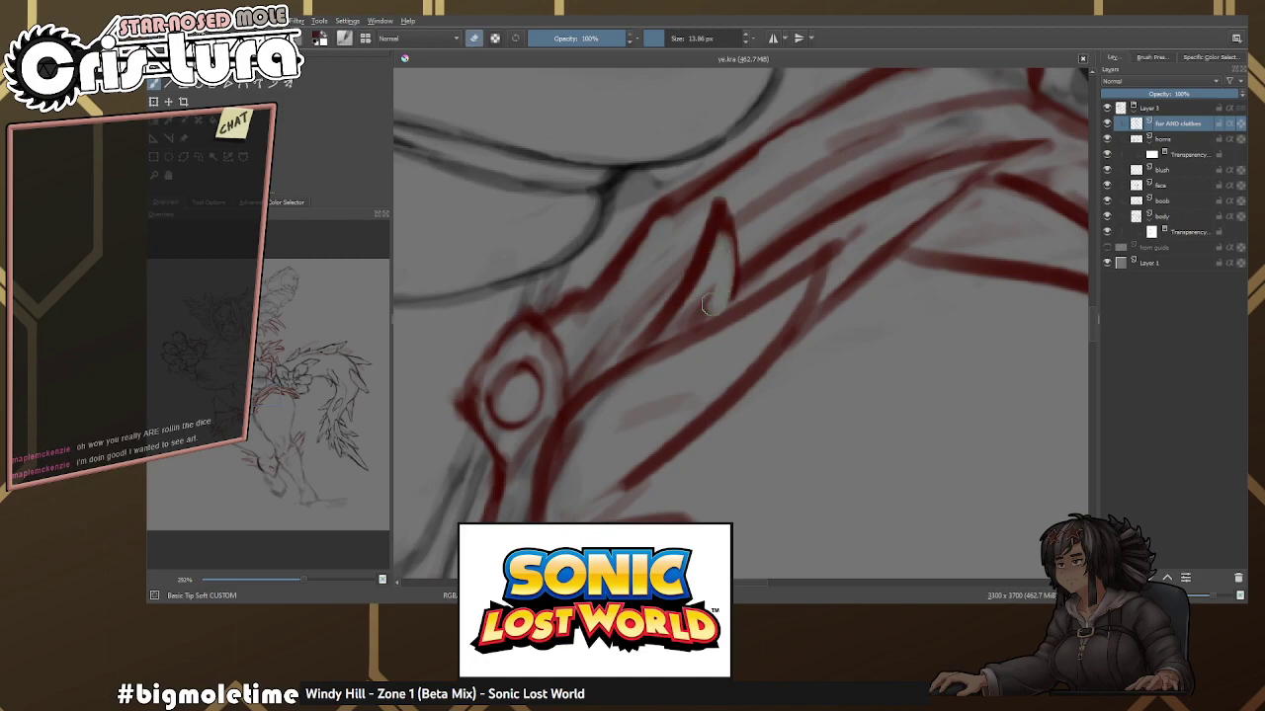
{"action": "key", "text": "e"}
{"action": "mouse_move", "coordinate": [719, 207]}
{"action": "left_mouse_down"}
{"action": "mouse_move", "coordinate": [702, 272]}
{"action": "mouse_move", "coordinate": [705, 240]}
{"action": "left_mouse_up"}
{"action": "scroll", "coordinate": [712, 232], "scroll_direction": "down", "scroll_amount": 2}
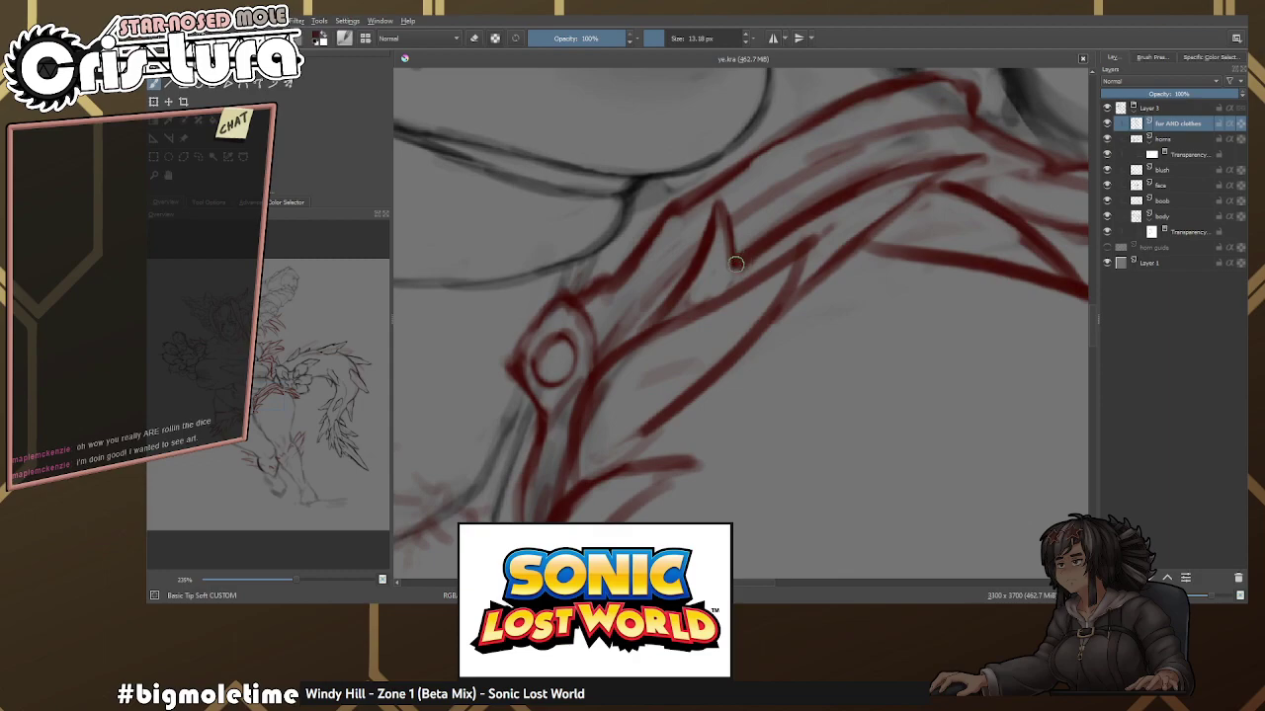
Refine the long strands running from the narrow spike toward the middle of the band.
{"action": "left_click_drag", "start_coordinate": [693, 314], "coordinate": [807, 251]}
{"action": "key", "text": "e"}
{"action": "mouse_move", "coordinate": [906, 206]}
{"action": "left_mouse_down"}
{"action": "mouse_move", "coordinate": [762, 254]}
{"action": "mouse_move", "coordinate": [692, 326]}
{"action": "left_mouse_up"}
{"action": "key", "text": "e"}
Draw a sideways pointed tuft on the band's lower edge and join its underside to the long strand.
{"action": "left_click_drag", "start_coordinate": [780, 237], "coordinate": [870, 240]}
{"action": "key", "text": "ctrl+z"}
{"action": "key", "text": "e"}
{"action": "mouse_move", "coordinate": [785, 232]}
{"action": "left_mouse_down"}
{"action": "mouse_move", "coordinate": [973, 240]}
{"action": "mouse_move", "coordinate": [913, 246]}
{"action": "mouse_move", "coordinate": [790, 301]}
{"action": "left_mouse_up"}
{"action": "key", "text": "e"}
{"action": "key", "text": "ctrl+z"}
{"action": "left_click_drag", "start_coordinate": [976, 229], "coordinate": [770, 292]}
{"action": "key", "text": "ctrl+z"}
{"action": "key", "text": "e"}
{"action": "mouse_move", "coordinate": [888, 241]}
{"action": "left_mouse_down"}
{"action": "mouse_move", "coordinate": [644, 349]}
{"action": "mouse_move", "coordinate": [672, 333]}
{"action": "left_mouse_up"}
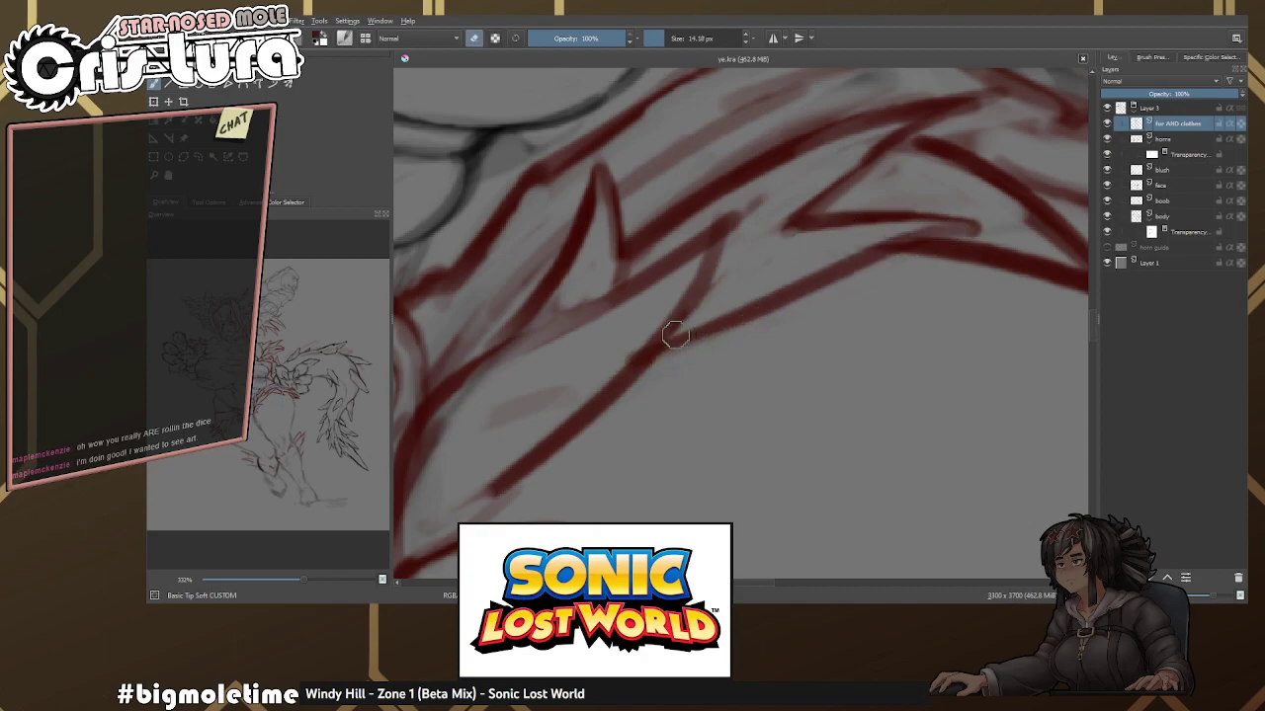
Draw an upward fur spike on the band's top edge beside the flower and clean up its base.
{"action": "scroll", "coordinate": [899, 272], "scroll_direction": "down", "scroll_amount": 8}
{"action": "scroll", "coordinate": [899, 272], "scroll_direction": "up", "scroll_amount": 8}
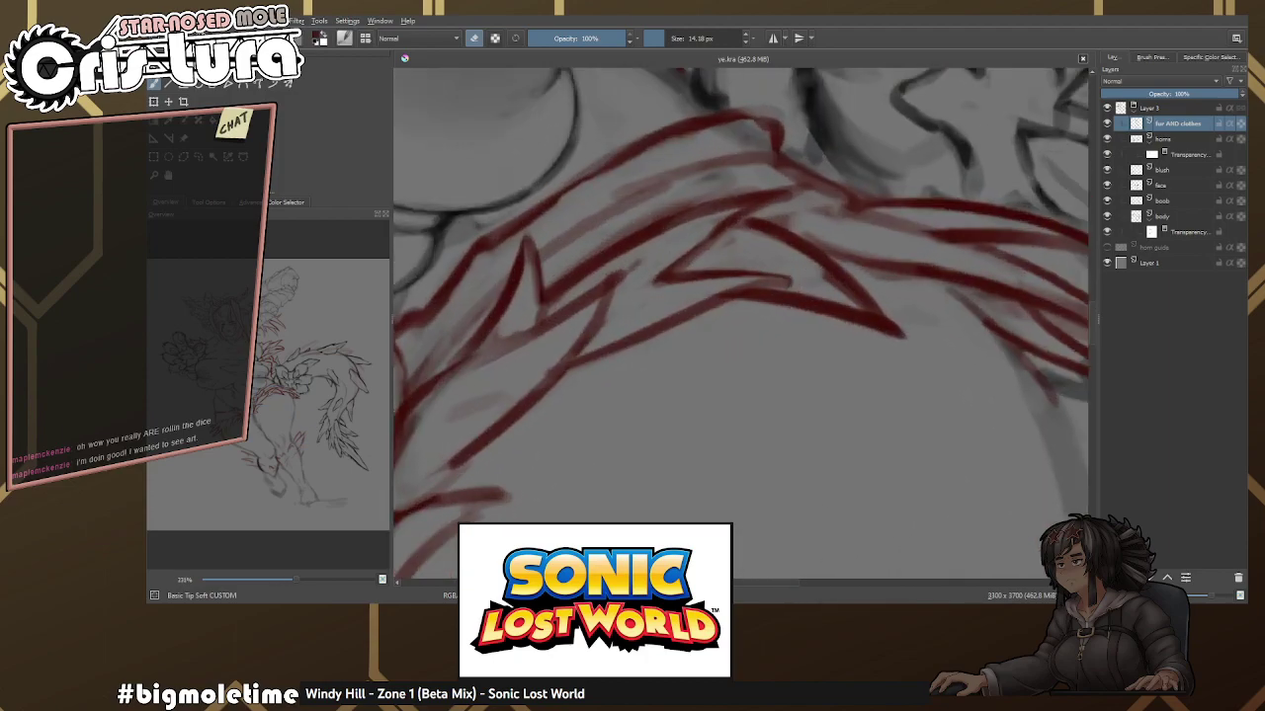
{"action": "key", "text": "e"}
{"action": "left_click_drag", "start_coordinate": [700, 276], "coordinate": [794, 229]}
{"action": "key", "text": "e"}
{"action": "mouse_move", "coordinate": [723, 265]}
{"action": "left_mouse_down"}
{"action": "mouse_move", "coordinate": [704, 269]}
{"action": "mouse_move", "coordinate": [799, 260]}
{"action": "mouse_move", "coordinate": [802, 208]}
{"action": "mouse_move", "coordinate": [756, 239]}
{"action": "mouse_move", "coordinate": [656, 233]}
{"action": "mouse_move", "coordinate": [893, 296]}
{"action": "mouse_move", "coordinate": [703, 288]}
{"action": "mouse_move", "coordinate": [875, 277]}
{"action": "mouse_move", "coordinate": [790, 297]}
{"action": "mouse_move", "coordinate": [721, 276]}
{"action": "mouse_move", "coordinate": [777, 192]}
{"action": "left_mouse_up"}
{"action": "key", "text": "e"}
{"action": "key", "text": "e"}
{"action": "key", "text": "e"}
{"action": "key", "text": "e"}
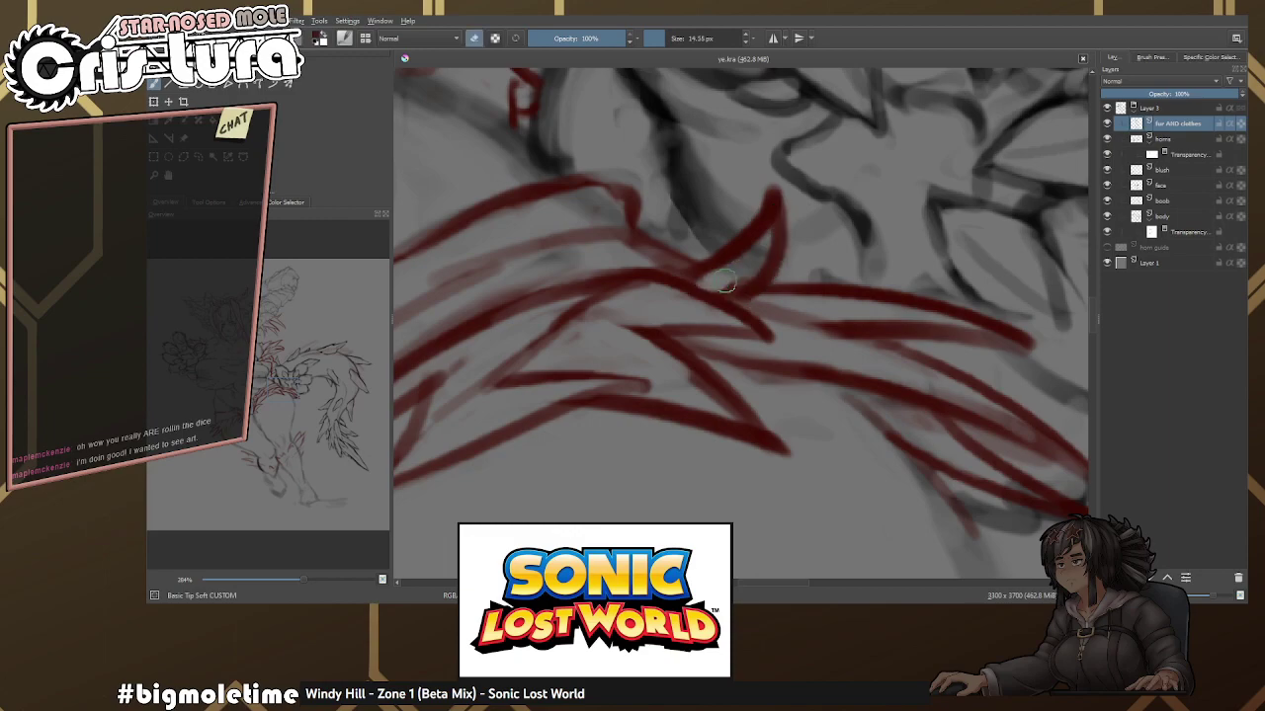
{"action": "left_click_drag", "start_coordinate": [756, 232], "coordinate": [932, 257]}
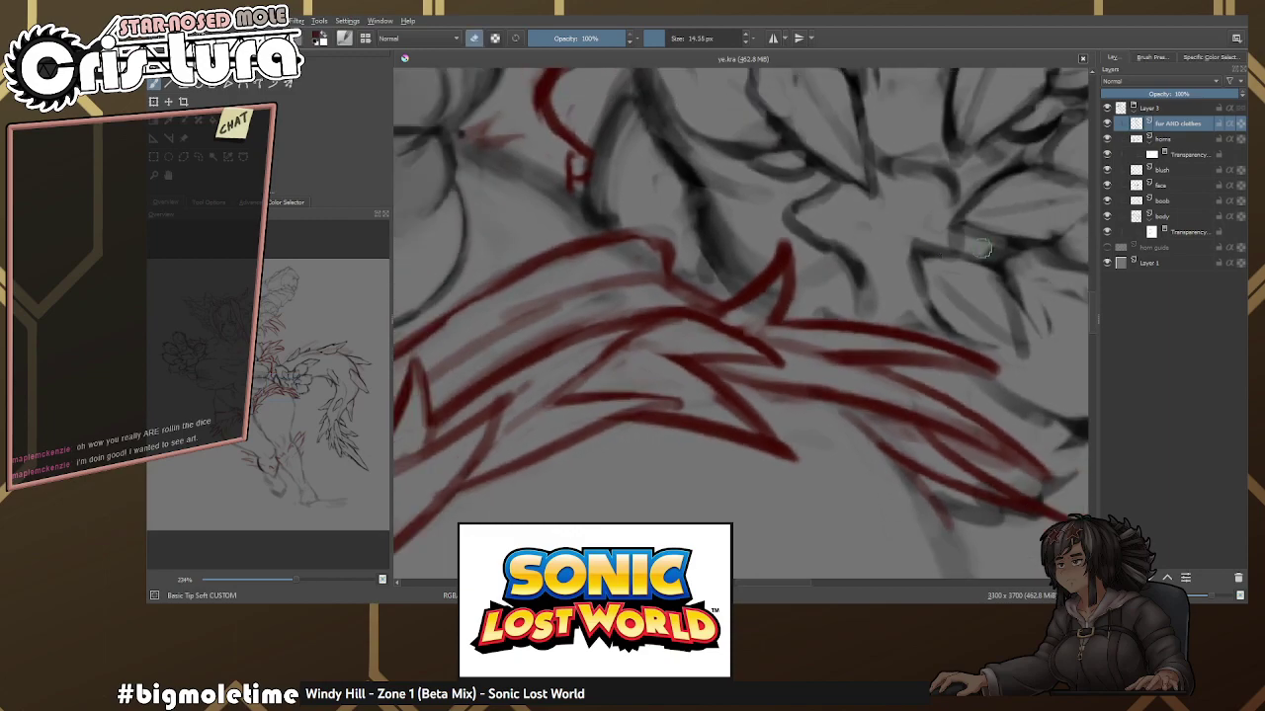
Erase the dark body lines inside the new upward spike on the body layer's transparency mask.
{"action": "left_click", "coordinate": [1185, 232]}
{"action": "key", "text": "e"}
{"action": "scroll", "coordinate": [788, 244], "scroll_direction": "up", "scroll_amount": 1}
{"action": "mouse_move", "coordinate": [768, 283]}
{"action": "left_mouse_down"}
{"action": "mouse_move", "coordinate": [753, 316]}
{"action": "mouse_move", "coordinate": [716, 333]}
{"action": "left_mouse_up"}
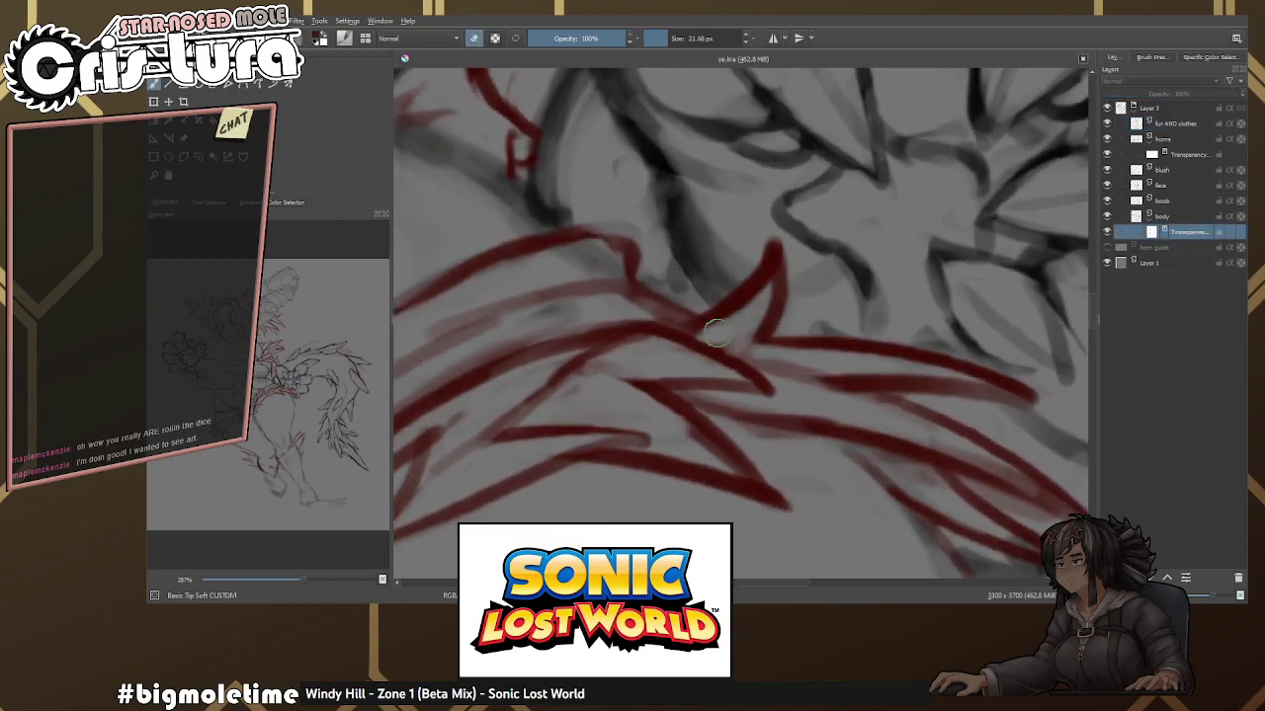
On the fur AND clothes layer, draw a curved strand linking the middle tuft to the flower-side strands.
{"action": "left_click", "coordinate": [1165, 122]}
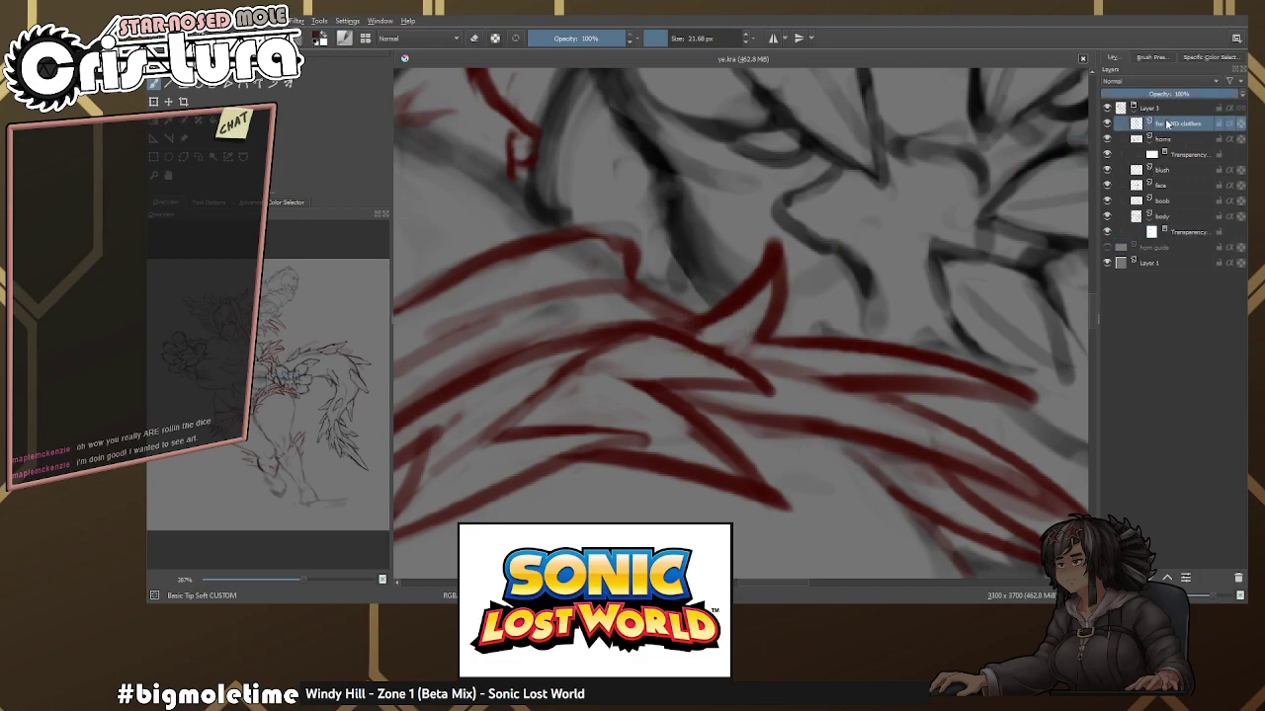
{"action": "scroll", "coordinate": [780, 260], "scroll_direction": "down", "scroll_amount": 1}
{"action": "scroll", "coordinate": [827, 283], "scroll_direction": "up", "scroll_amount": 3}
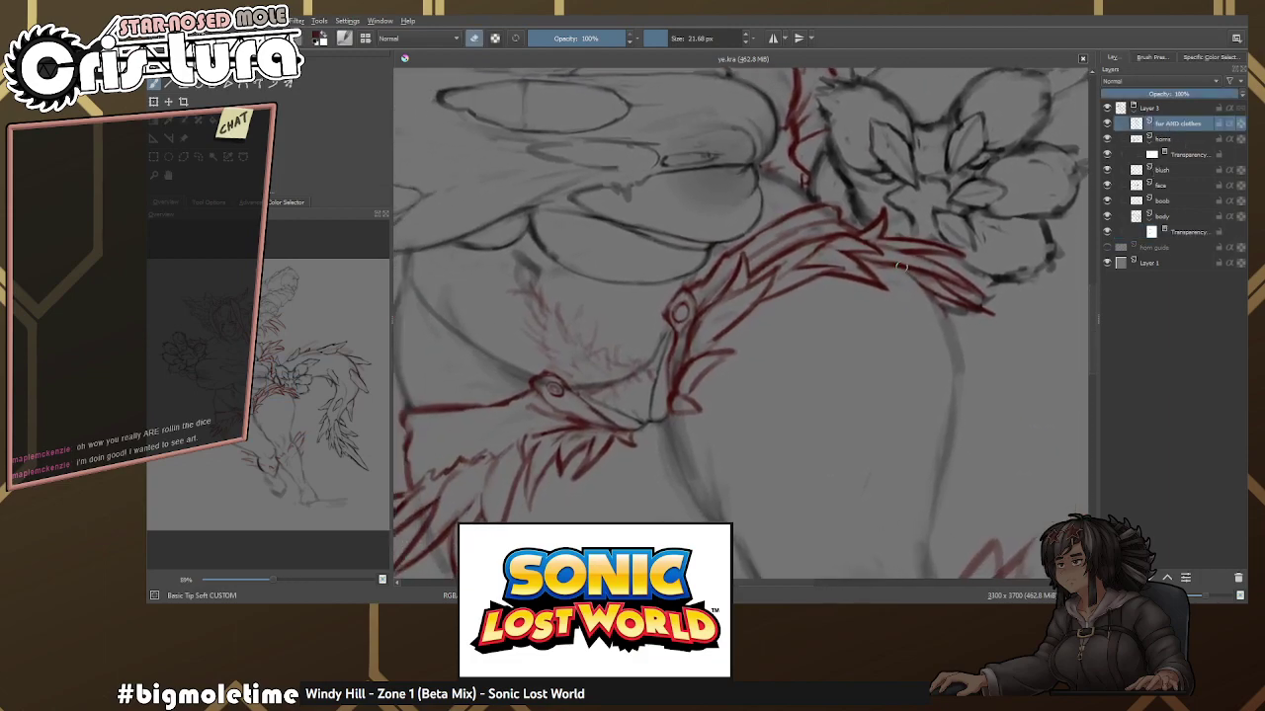
{"action": "scroll", "coordinate": [891, 214], "scroll_direction": "up", "scroll_amount": 2}
{"action": "scroll", "coordinate": [689, 254], "scroll_direction": "up", "scroll_amount": 1}
{"action": "key", "text": "e"}
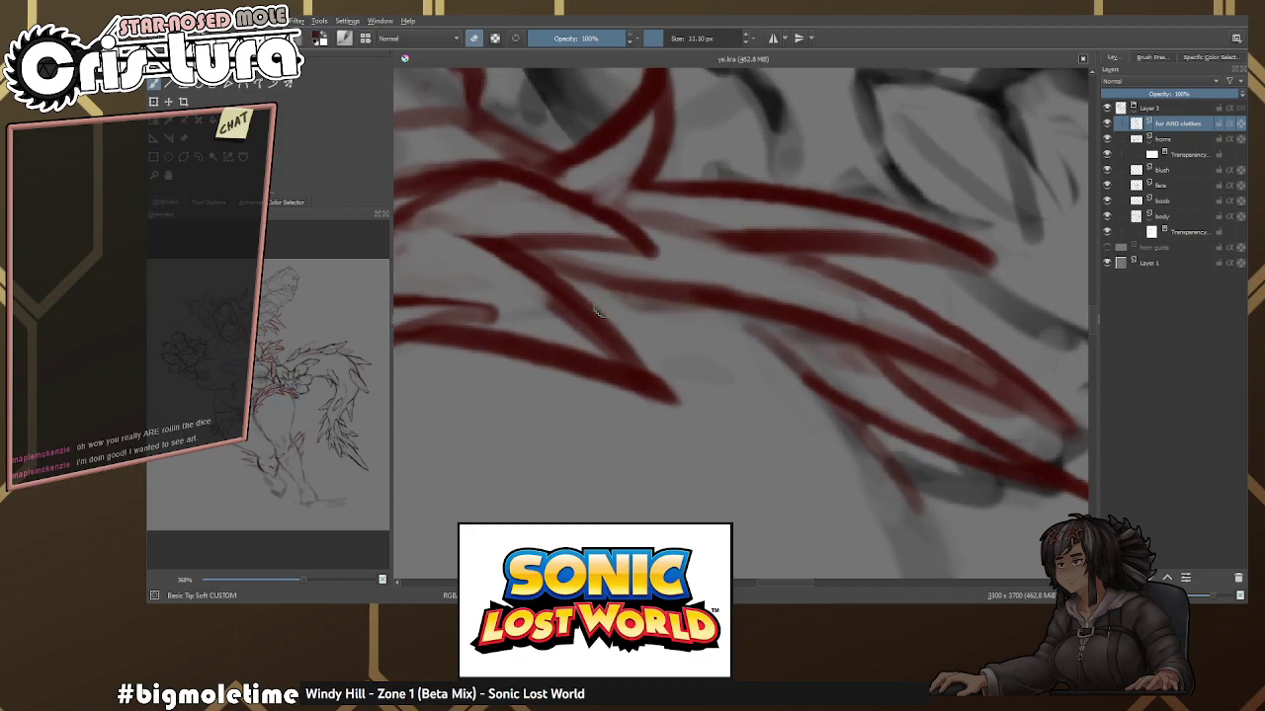
{"action": "mouse_move", "coordinate": [585, 308]}
{"action": "left_mouse_down"}
{"action": "mouse_move", "coordinate": [773, 328]}
{"action": "mouse_move", "coordinate": [635, 305]}
{"action": "left_mouse_up"}
{"action": "key", "text": "ctrl+z"}
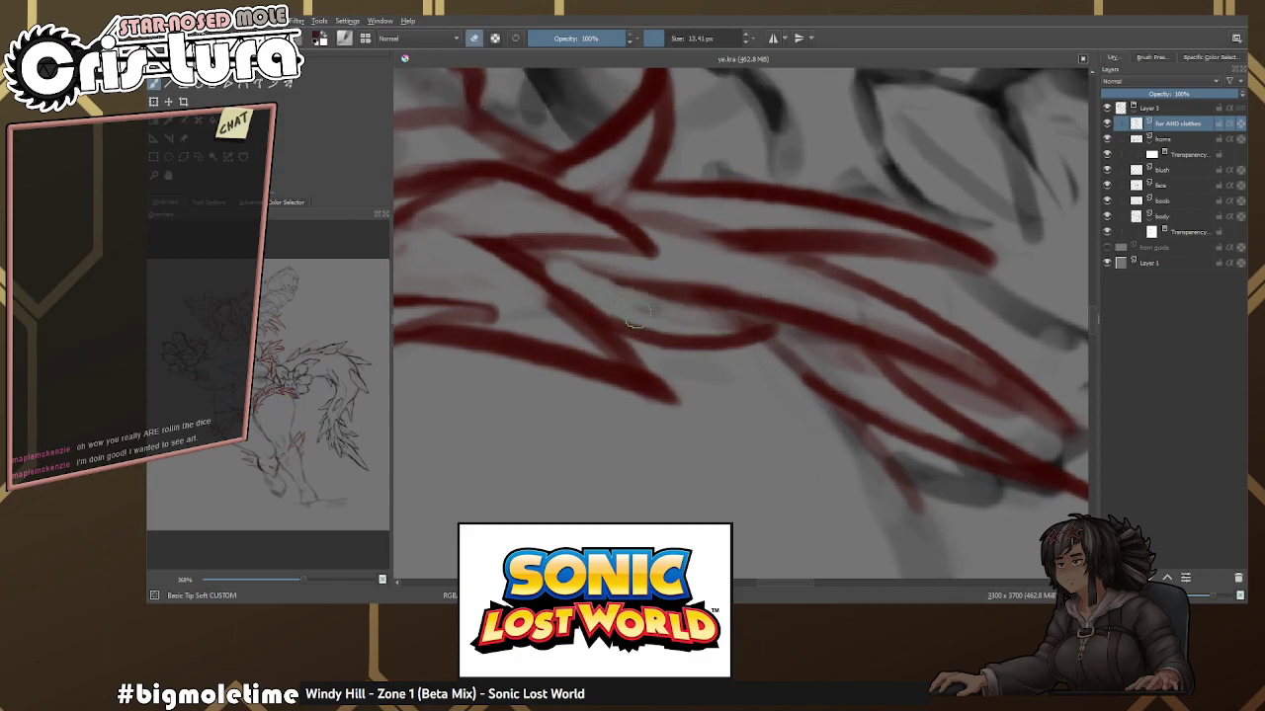
With a smaller brush, clean up the overlapping lines where the linking strand meets the flower-side strands.
{"action": "key", "text": "bracketleft"}
{"action": "key", "text": "bracketleft"}
{"action": "key", "text": "bracketleft"}
{"action": "left_click_drag", "start_coordinate": [612, 262], "coordinate": [728, 304]}
{"action": "key", "text": "e"}
{"action": "mouse_move", "coordinate": [610, 255]}
{"action": "left_mouse_down"}
{"action": "mouse_move", "coordinate": [767, 316]}
{"action": "mouse_move", "coordinate": [726, 315]}
{"action": "mouse_move", "coordinate": [730, 328]}
{"action": "mouse_move", "coordinate": [713, 321]}
{"action": "mouse_move", "coordinate": [801, 327]}
{"action": "left_mouse_up"}
{"action": "key", "text": "e"}
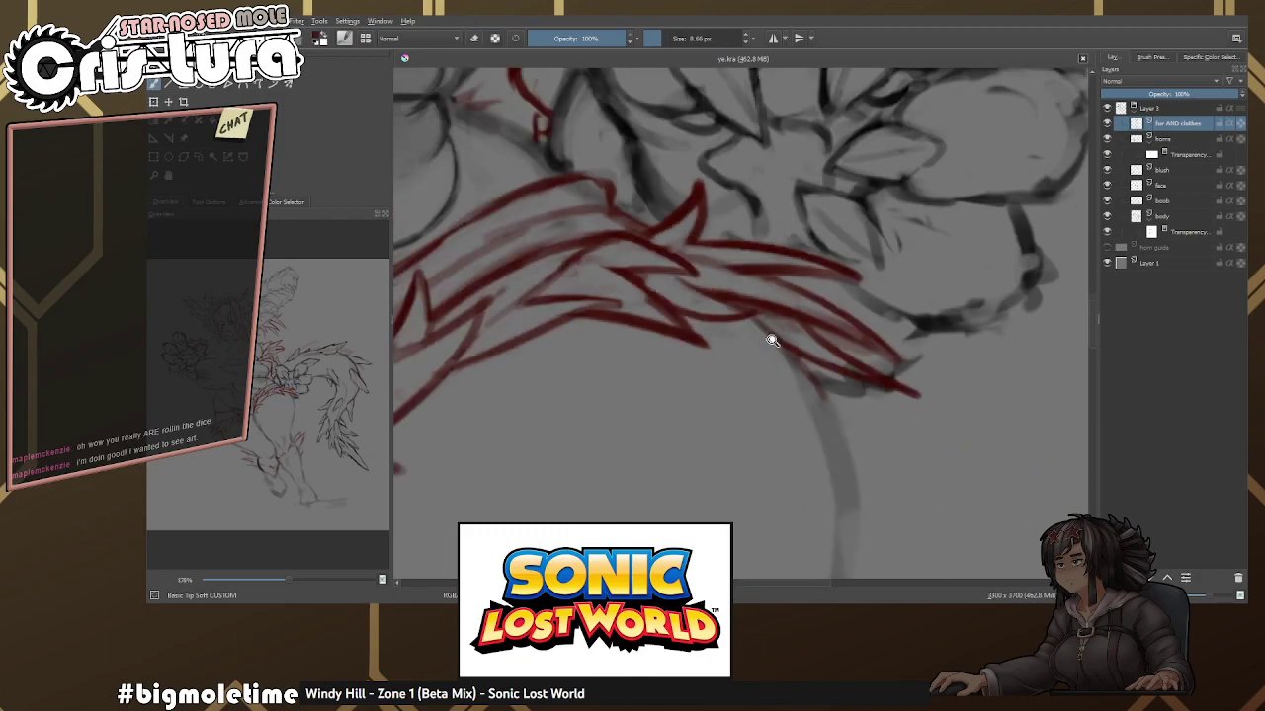
Examine the reworked fur band up close and against the whole figure.
{"action": "scroll", "coordinate": [762, 333], "scroll_direction": "down", "scroll_amount": 6}
{"action": "scroll", "coordinate": [815, 247], "scroll_direction": "up", "scroll_amount": 5}
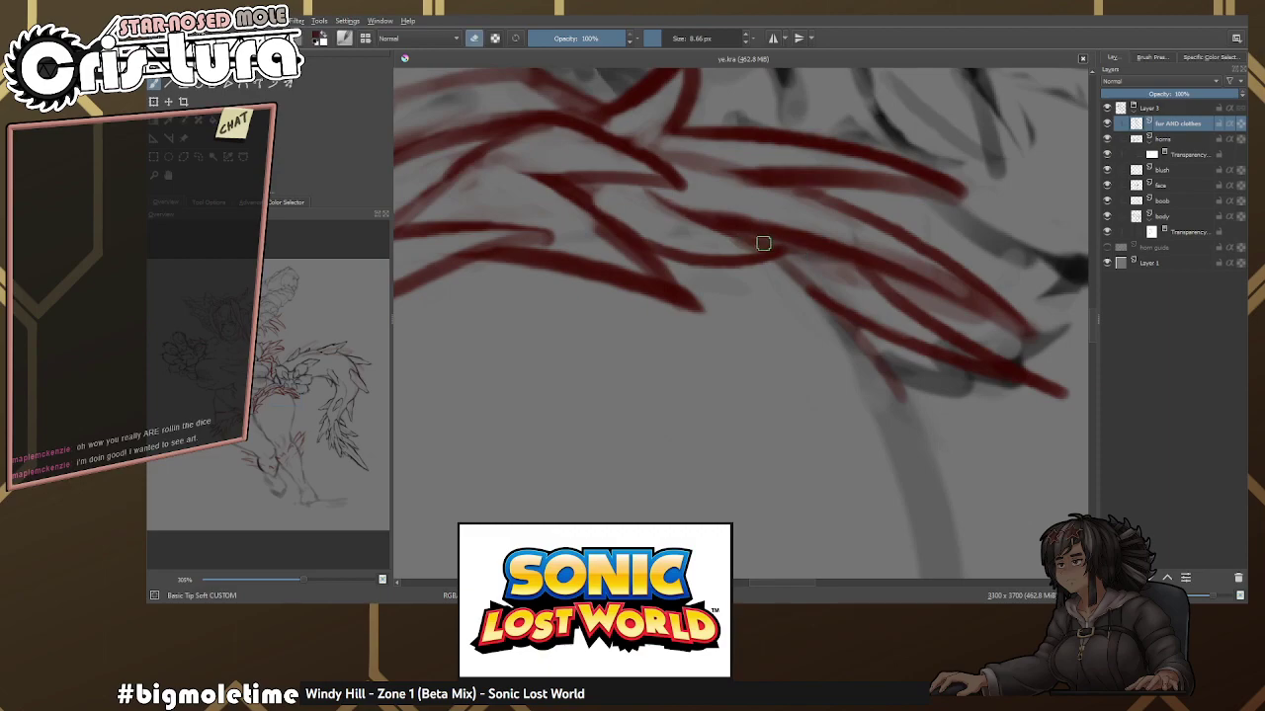
{"action": "scroll", "coordinate": [766, 248], "scroll_direction": "down", "scroll_amount": 5}
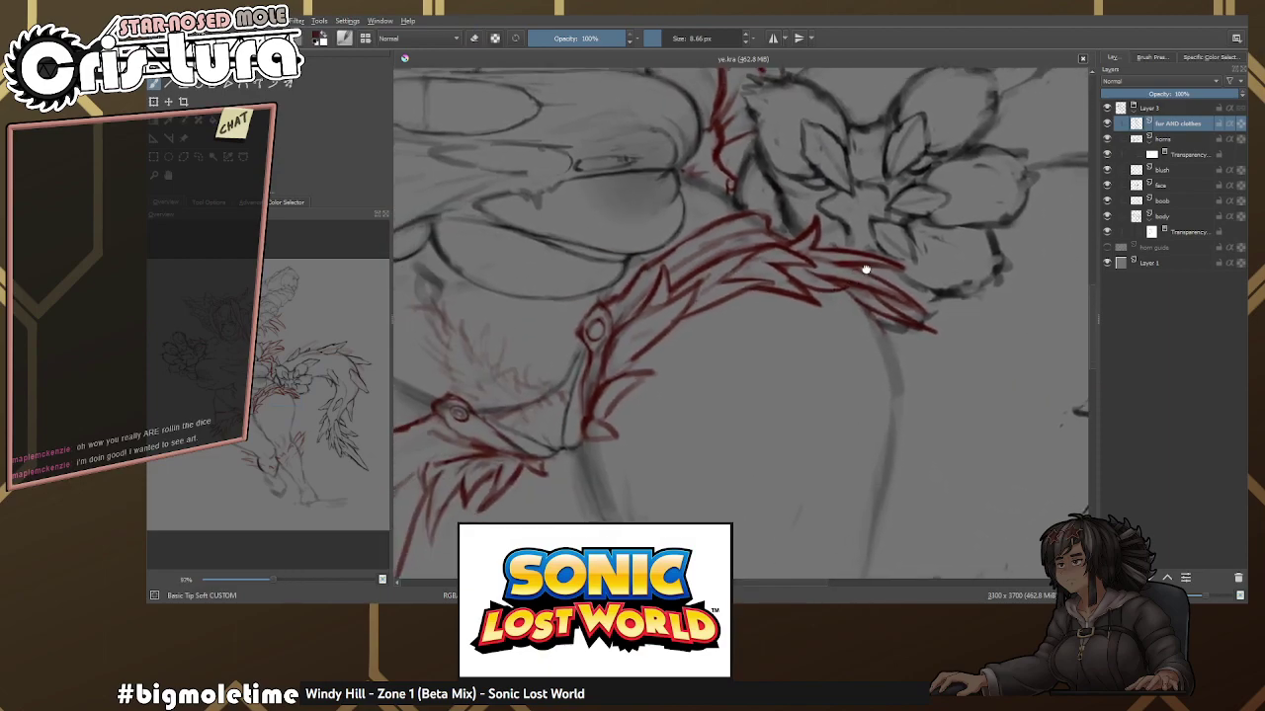
{"action": "scroll", "coordinate": [862, 281], "scroll_direction": "down", "scroll_amount": 3}
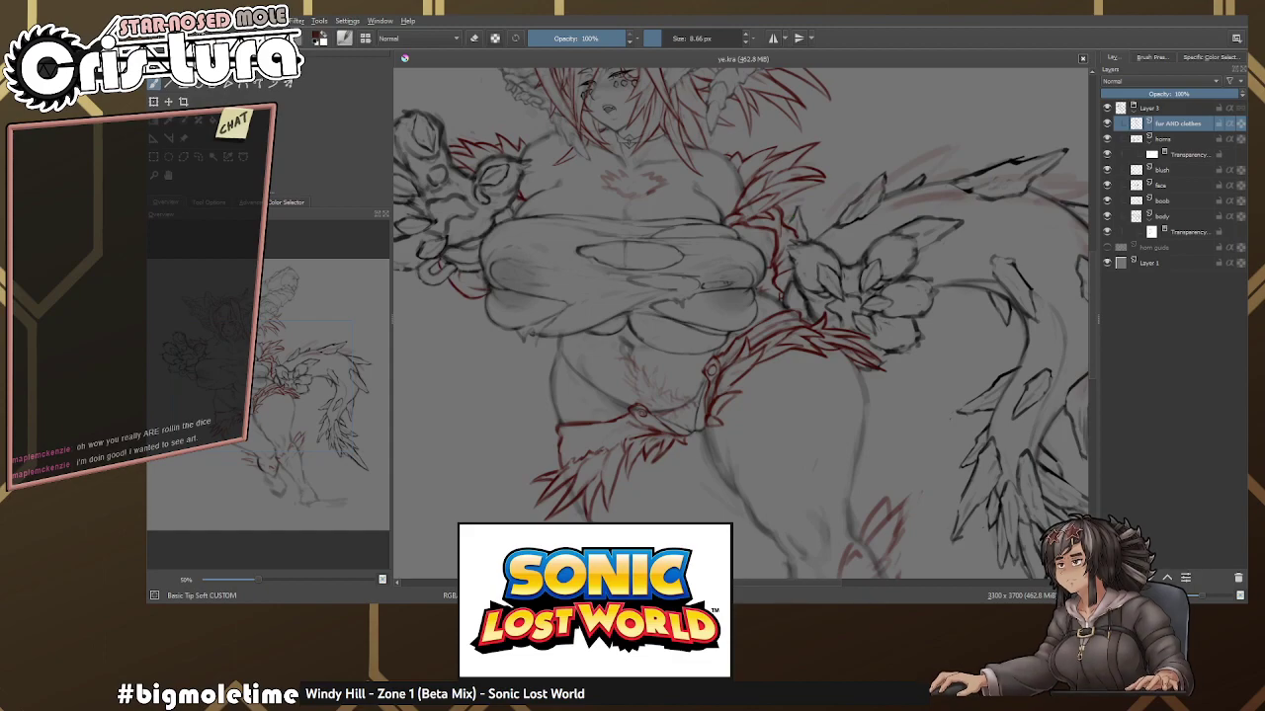
{"action": "scroll", "coordinate": [711, 375], "scroll_direction": "up", "scroll_amount": 5}
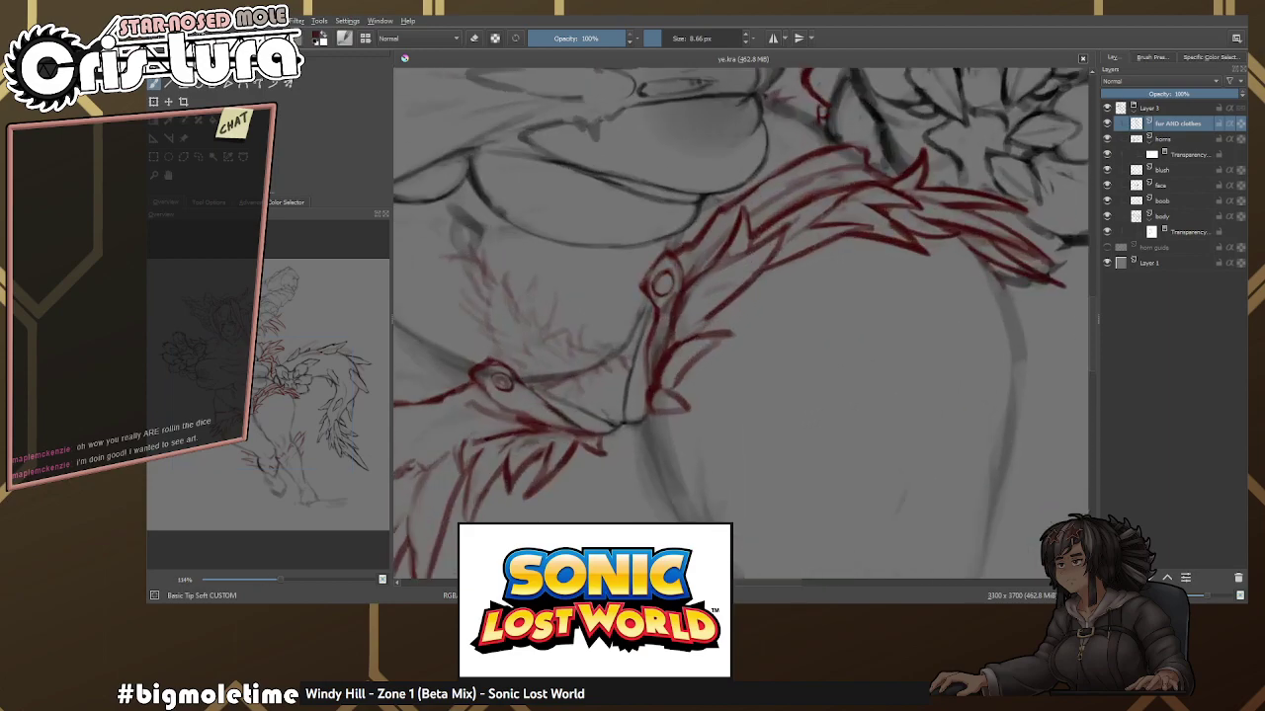
{"action": "scroll", "coordinate": [835, 209], "scroll_direction": "down", "scroll_amount": 2}
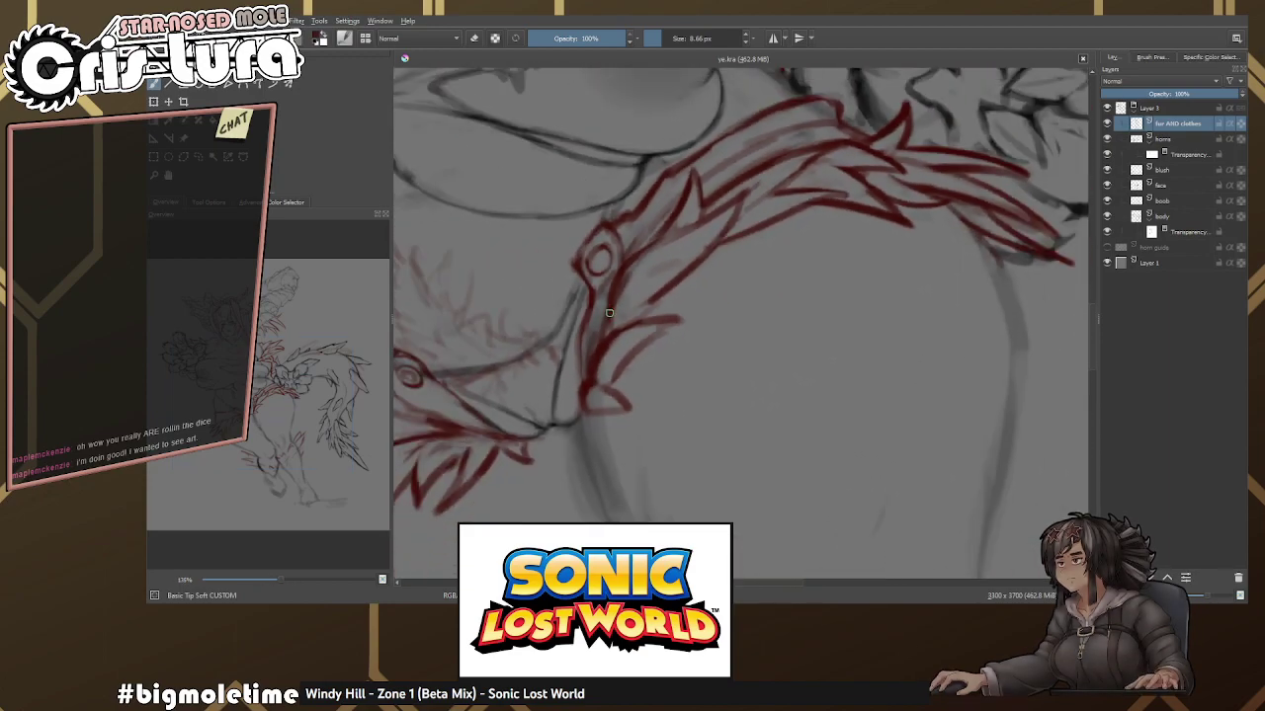
{"action": "scroll", "coordinate": [592, 395], "scroll_direction": "up", "scroll_amount": 2}
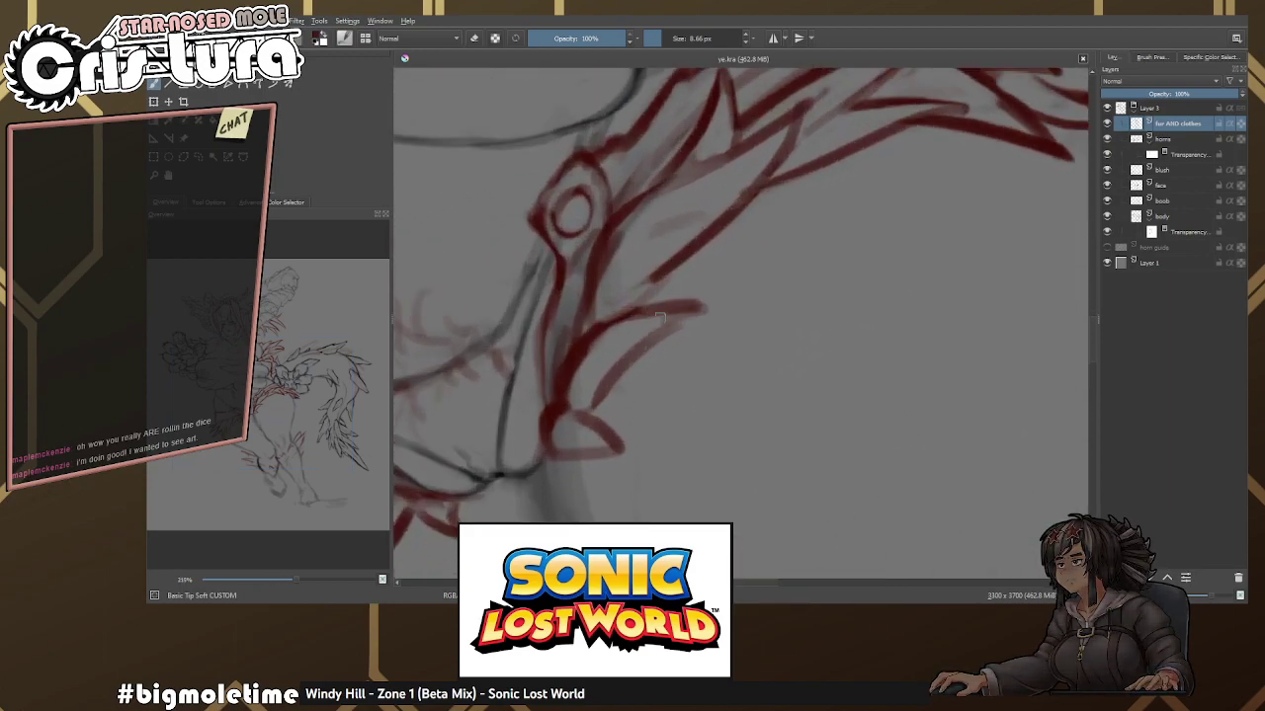
Erase the old tufts at the band's lower end below the ring clasp and draw a narrow downward tuft there.
{"action": "key", "text": "e"}
{"action": "scroll", "coordinate": [617, 361], "scroll_direction": "up", "scroll_amount": 1}
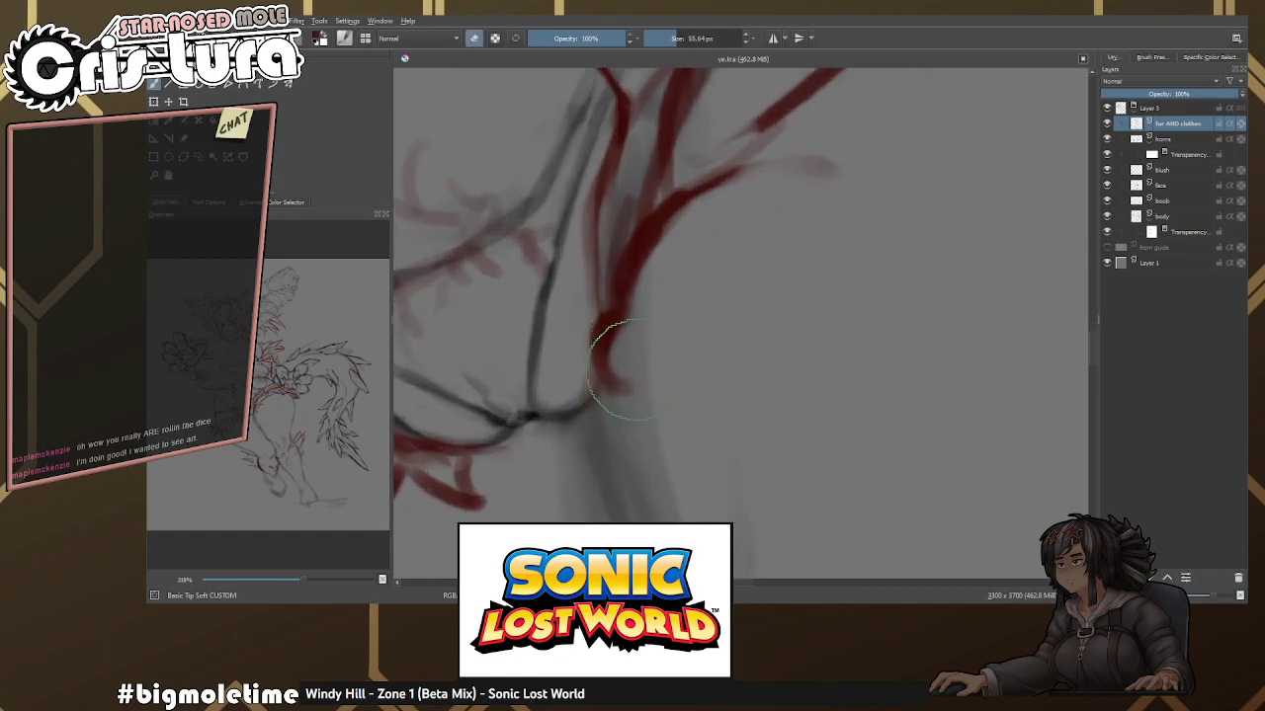
{"action": "mouse_move", "coordinate": [637, 346]}
{"action": "left_mouse_down"}
{"action": "mouse_move", "coordinate": [615, 356]}
{"action": "mouse_move", "coordinate": [660, 451]}
{"action": "left_mouse_up"}
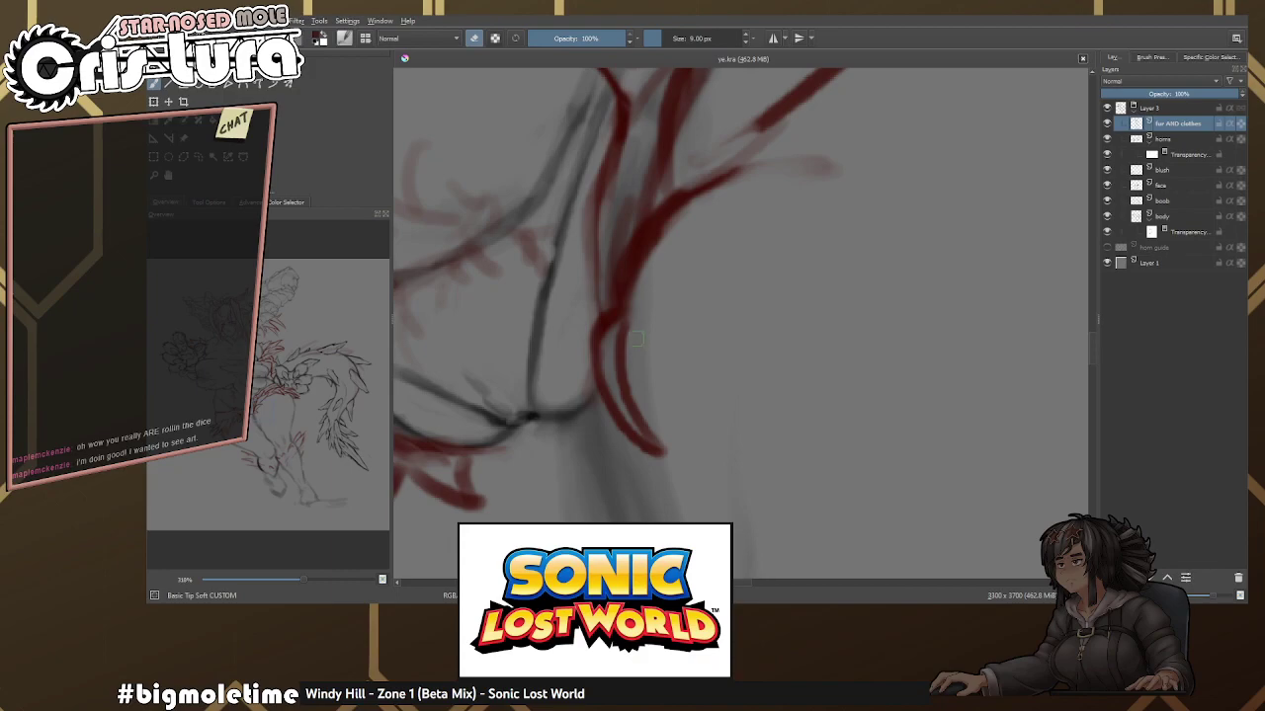
{"action": "mouse_move", "coordinate": [627, 401]}
{"action": "left_mouse_down"}
{"action": "mouse_move", "coordinate": [629, 328]}
{"action": "mouse_move", "coordinate": [644, 427]}
{"action": "left_mouse_up"}
{"action": "key", "text": "e"}
{"action": "mouse_move", "coordinate": [651, 269]}
{"action": "left_mouse_down"}
{"action": "mouse_move", "coordinate": [636, 309]}
{"action": "mouse_move", "coordinate": [640, 274]}
{"action": "left_mouse_up"}
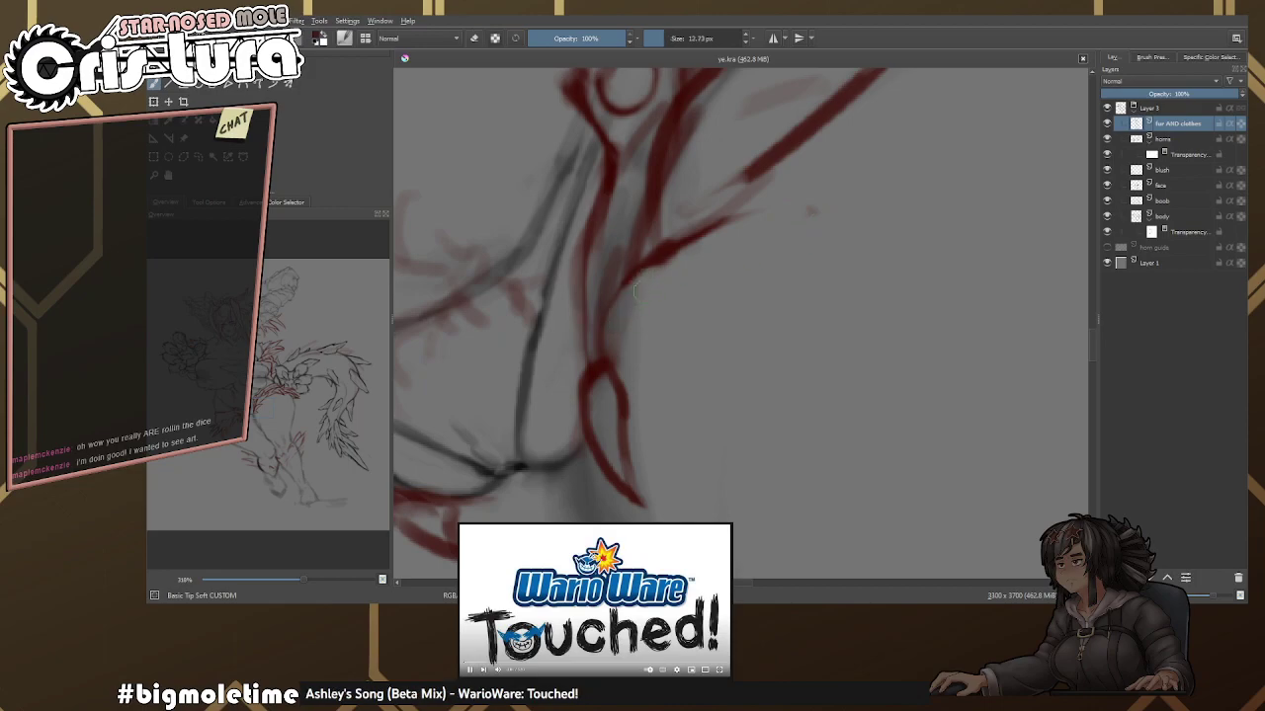
Draw a larger pointed tuft angled outward beside the narrow one at the band's lower end.
{"action": "mouse_move", "coordinate": [652, 291]}
{"action": "left_mouse_down"}
{"action": "mouse_move", "coordinate": [702, 322]}
{"action": "mouse_move", "coordinate": [685, 312]}
{"action": "left_mouse_up"}
{"action": "left_click_drag", "start_coordinate": [605, 348], "coordinate": [714, 395]}
{"action": "mouse_move", "coordinate": [654, 266]}
{"action": "left_mouse_down"}
{"action": "mouse_move", "coordinate": [688, 299]}
{"action": "mouse_move", "coordinate": [751, 423]}
{"action": "left_mouse_up"}
{"action": "key", "text": "e"}
{"action": "mouse_move", "coordinate": [620, 348]}
{"action": "left_mouse_down"}
{"action": "mouse_move", "coordinate": [771, 433]}
{"action": "mouse_move", "coordinate": [697, 336]}
{"action": "left_mouse_up"}
{"action": "key", "text": "e"}
{"action": "key", "text": "e"}
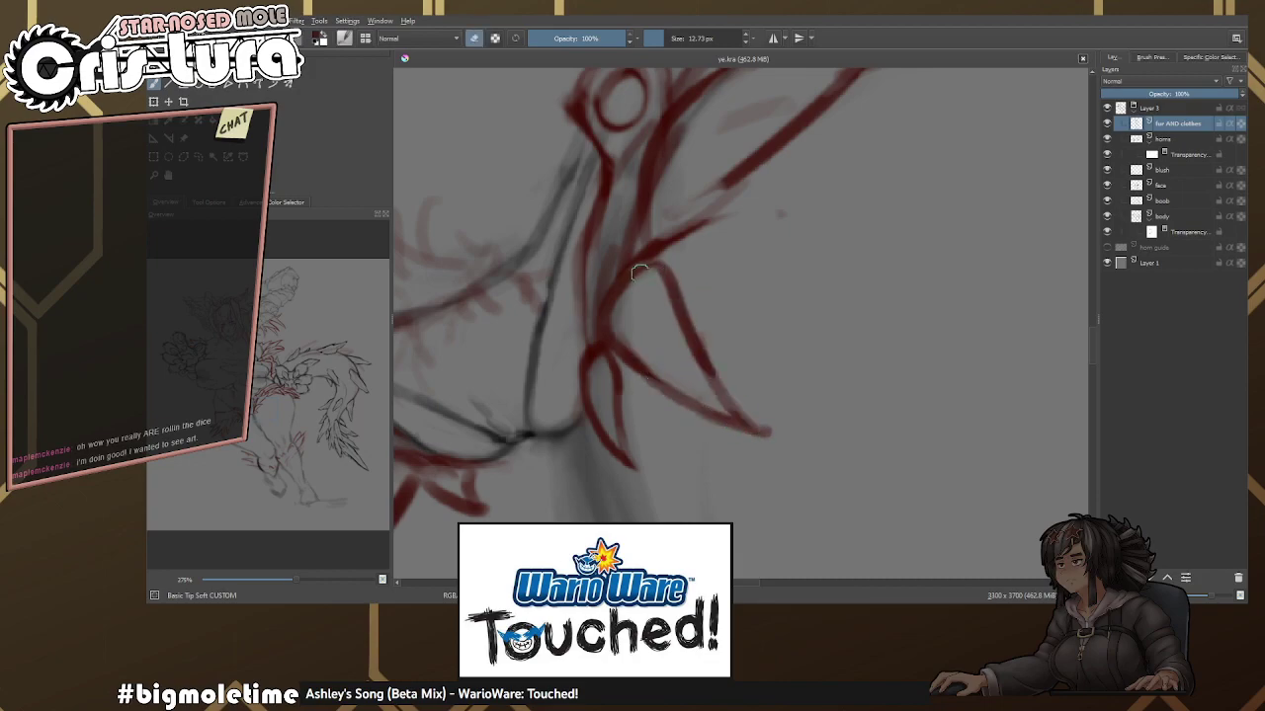
Tidy the lines where the two lower tufts join the strap below the ring clasp.
{"action": "key", "text": "e"}
{"action": "left_click_drag", "start_coordinate": [615, 289], "coordinate": [657, 274]}
{"action": "key", "text": "e"}
{"action": "left_click_drag", "start_coordinate": [612, 369], "coordinate": [616, 346]}
{"action": "key", "text": "e"}
{"action": "left_click_drag", "start_coordinate": [610, 390], "coordinate": [616, 340]}
{"action": "key", "text": "e"}
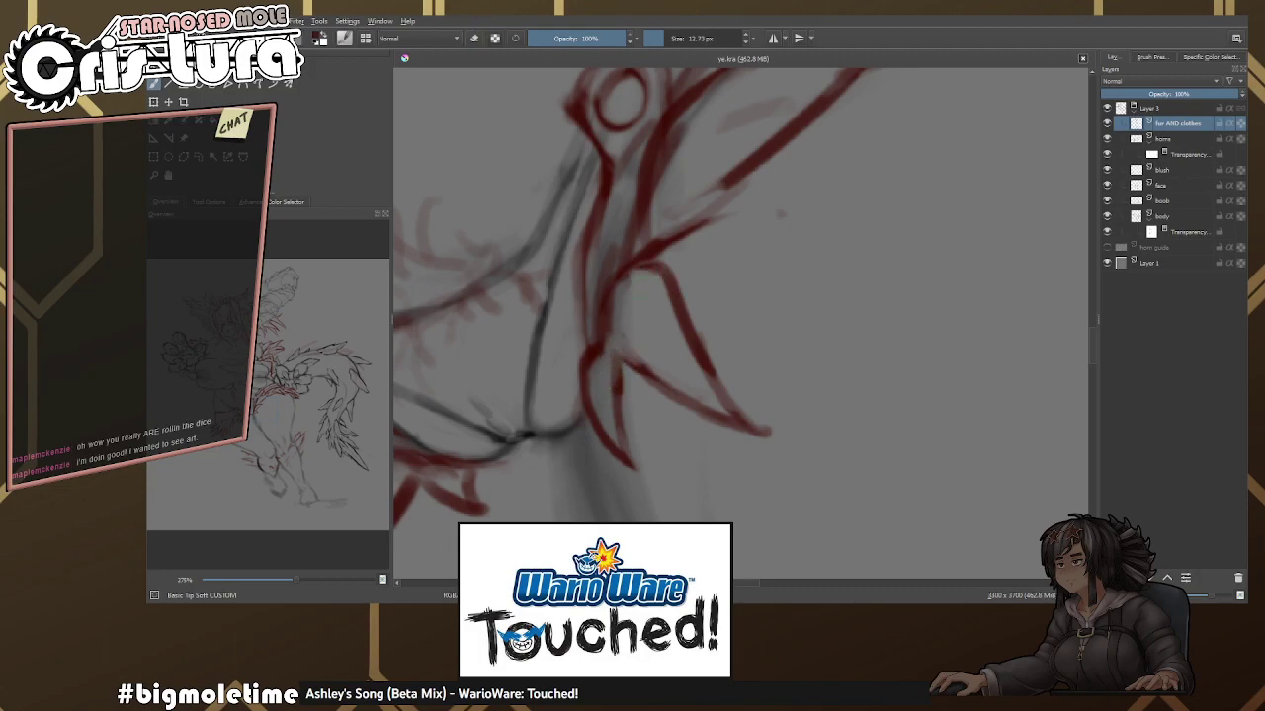
{"action": "scroll", "coordinate": [705, 305], "scroll_direction": "up", "scroll_amount": 2}
{"action": "key", "text": "e"}
{"action": "scroll", "coordinate": [667, 302], "scroll_direction": "down", "scroll_amount": 1}
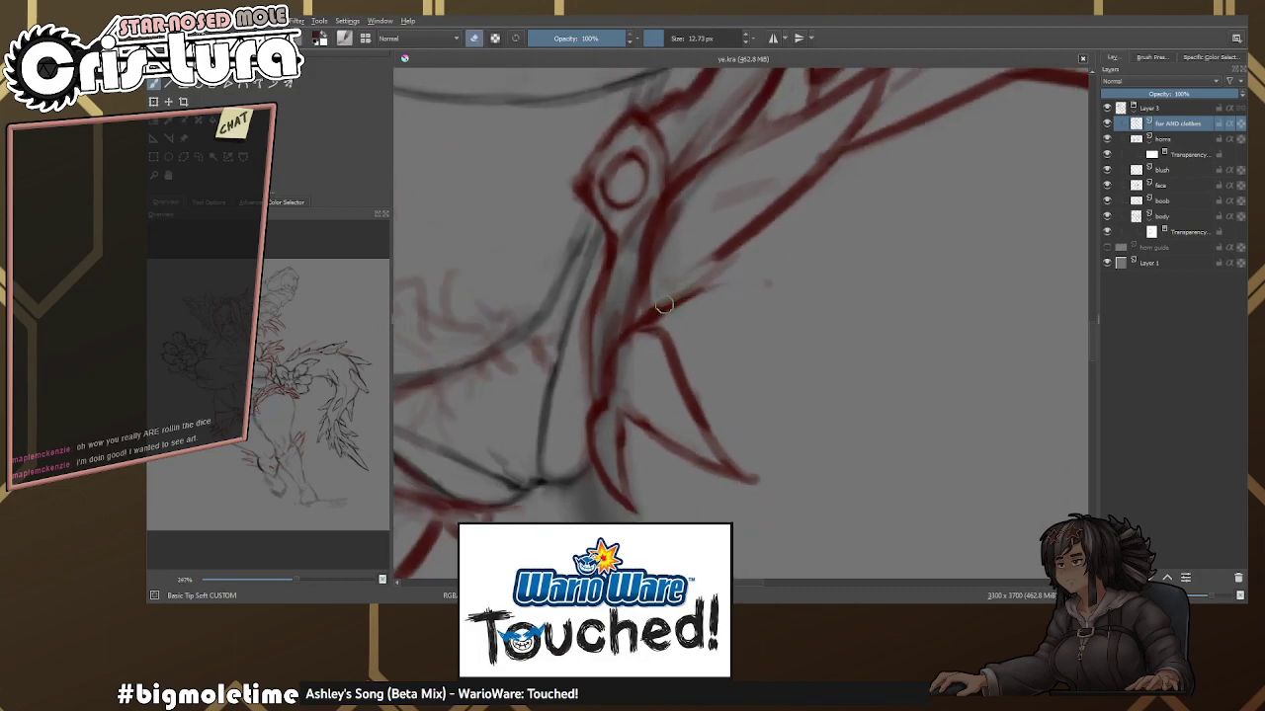
Replace the short stub above the large lower tuft with another outward-pointing fur spike.
{"action": "key", "text": "e"}
{"action": "scroll", "coordinate": [667, 301], "scroll_direction": "up", "scroll_amount": 1}
{"action": "left_click_drag", "start_coordinate": [622, 336], "coordinate": [691, 277]}
{"action": "key", "text": "e"}
{"action": "mouse_move", "coordinate": [642, 311]}
{"action": "left_mouse_down"}
{"action": "mouse_move", "coordinate": [721, 270]}
{"action": "mouse_move", "coordinate": [632, 321]}
{"action": "mouse_move", "coordinate": [753, 338]}
{"action": "left_mouse_up"}
{"action": "key", "text": "ctrl+z"}
{"action": "mouse_move", "coordinate": [664, 350]}
{"action": "left_mouse_down"}
{"action": "mouse_move", "coordinate": [763, 326]}
{"action": "mouse_move", "coordinate": [697, 285]}
{"action": "mouse_move", "coordinate": [656, 329]}
{"action": "left_mouse_up"}
{"action": "key", "text": "e"}
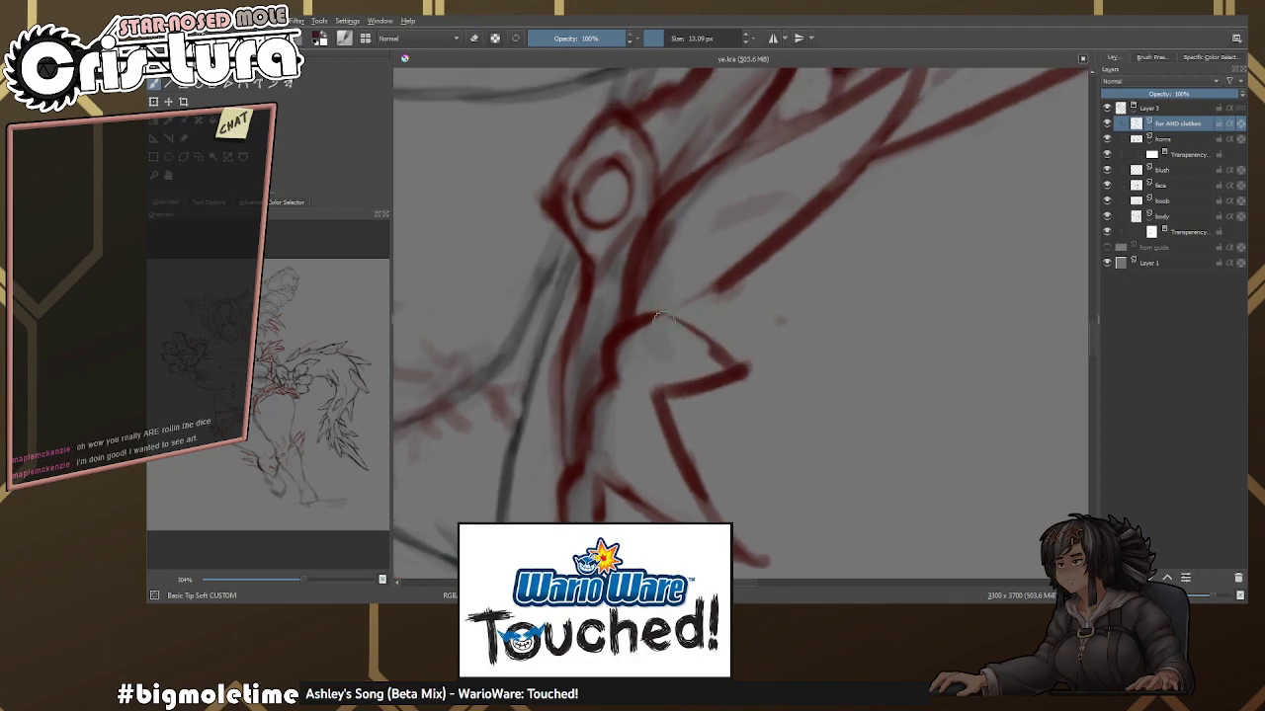
Erase a stretch of the band's lower edge line beyond the ring clasp to open a gap for a new tuft.
{"action": "key", "text": "e"}
{"action": "scroll", "coordinate": [780, 311], "scroll_direction": "down", "scroll_amount": 5}
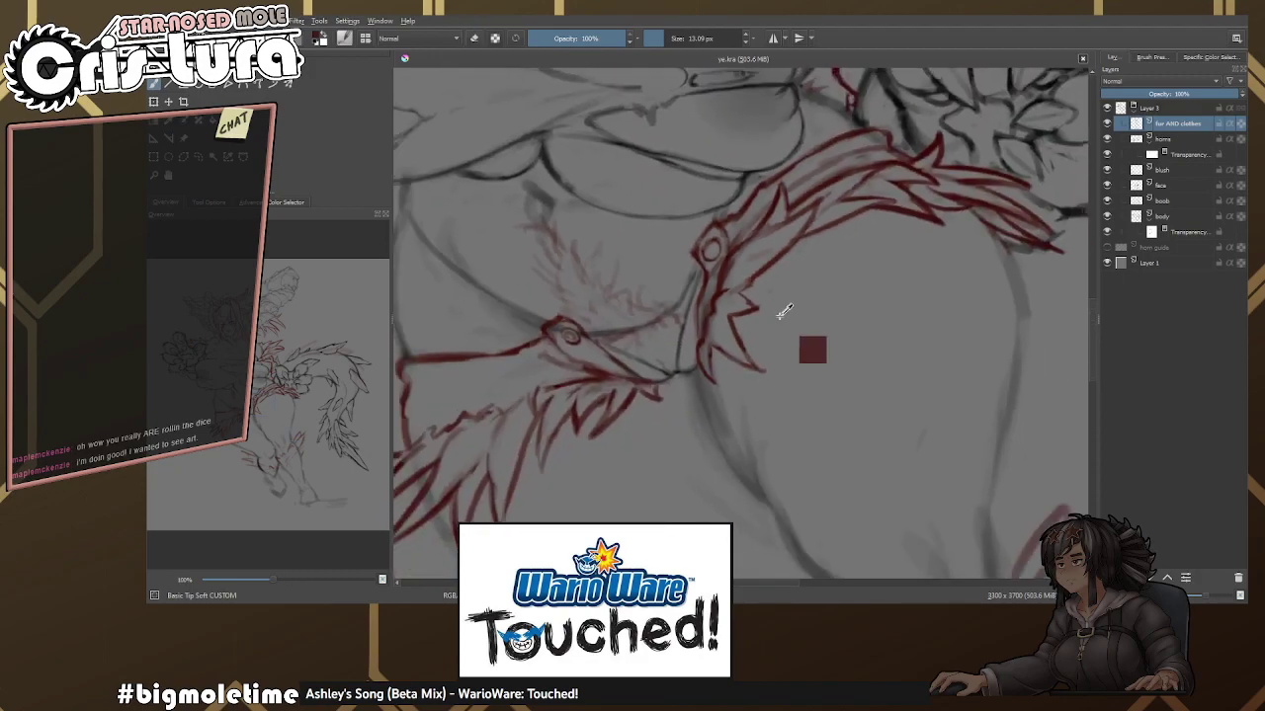
{"action": "scroll", "coordinate": [808, 296], "scroll_direction": "up", "scroll_amount": 5}
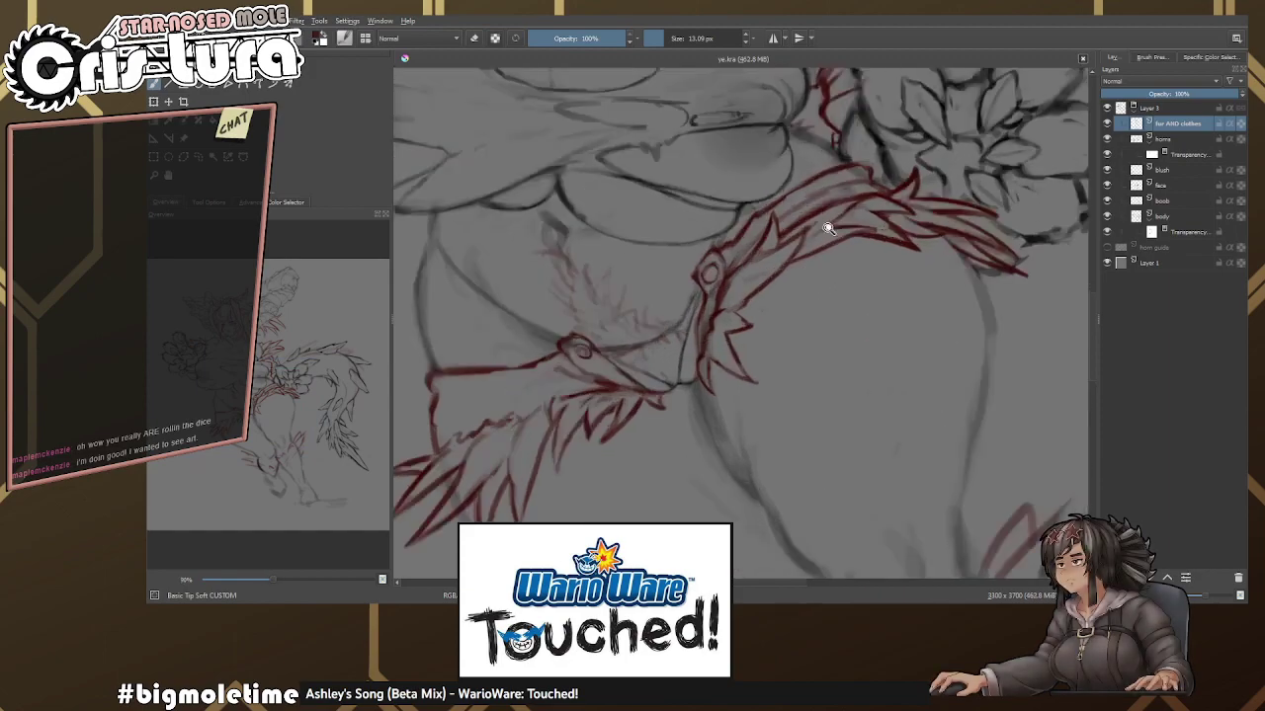
{"action": "scroll", "coordinate": [826, 185], "scroll_direction": "up", "scroll_amount": 1}
{"action": "key", "text": "e"}
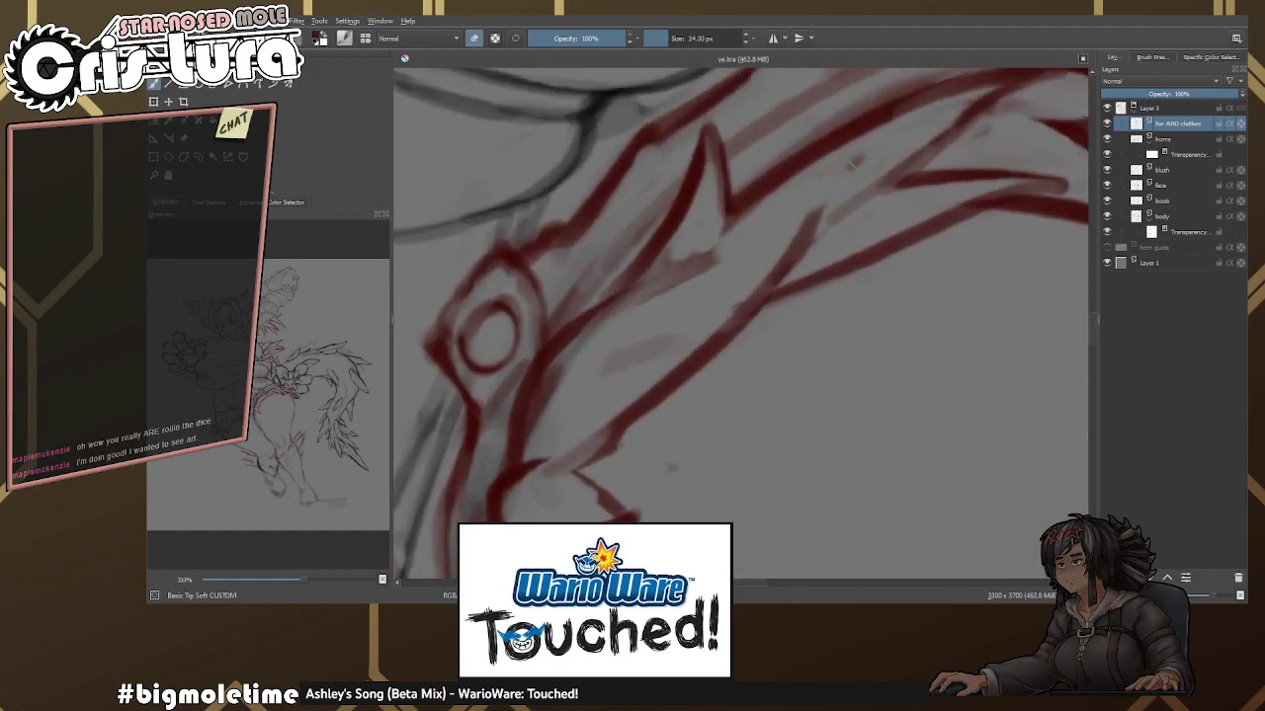
{"action": "mouse_move", "coordinate": [719, 305]}
{"action": "left_mouse_down"}
{"action": "mouse_move", "coordinate": [791, 242]}
{"action": "mouse_move", "coordinate": [780, 253]}
{"action": "mouse_move", "coordinate": [890, 196]}
{"action": "left_mouse_up"}
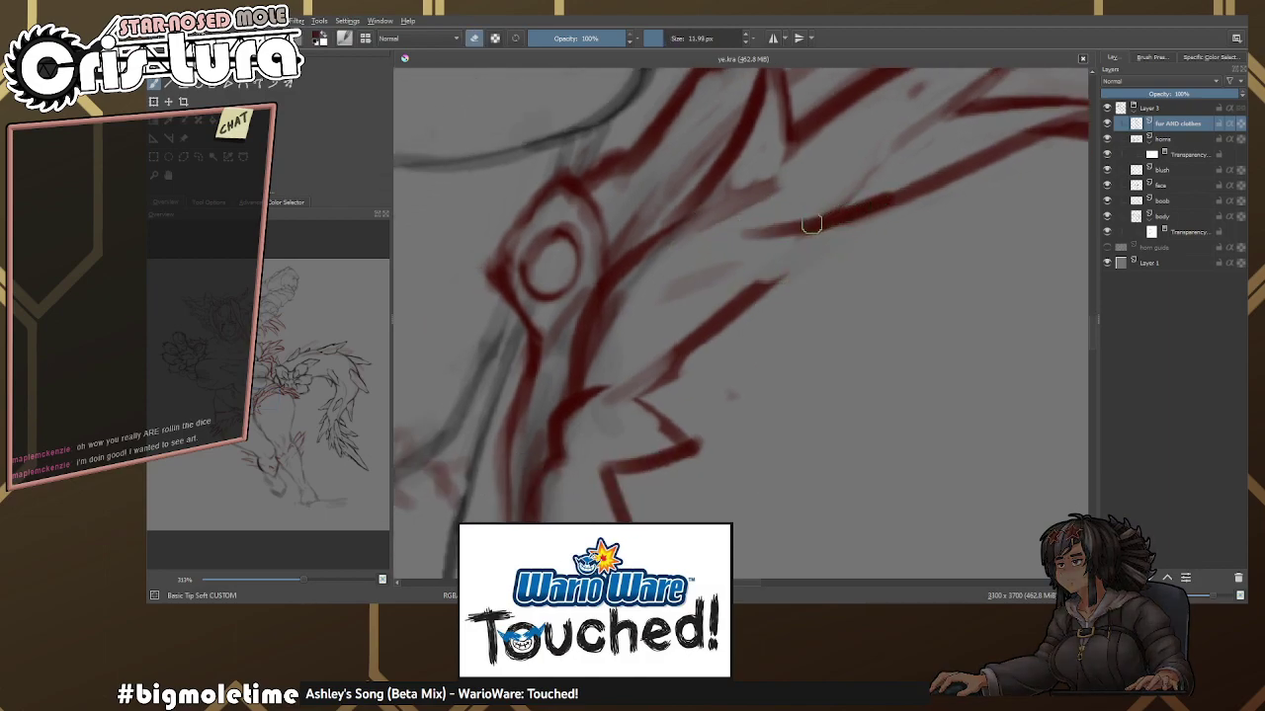
Draw a long pointed tuft across the gap in the band's lower edge and thin its outline.
{"action": "key", "text": "ctrl+z"}
{"action": "key", "text": "e"}
{"action": "key", "text": "e"}
{"action": "mouse_move", "coordinate": [711, 239]}
{"action": "left_mouse_down"}
{"action": "mouse_move", "coordinate": [917, 229]}
{"action": "mouse_move", "coordinate": [814, 225]}
{"action": "left_mouse_up"}
{"action": "key", "text": "e"}
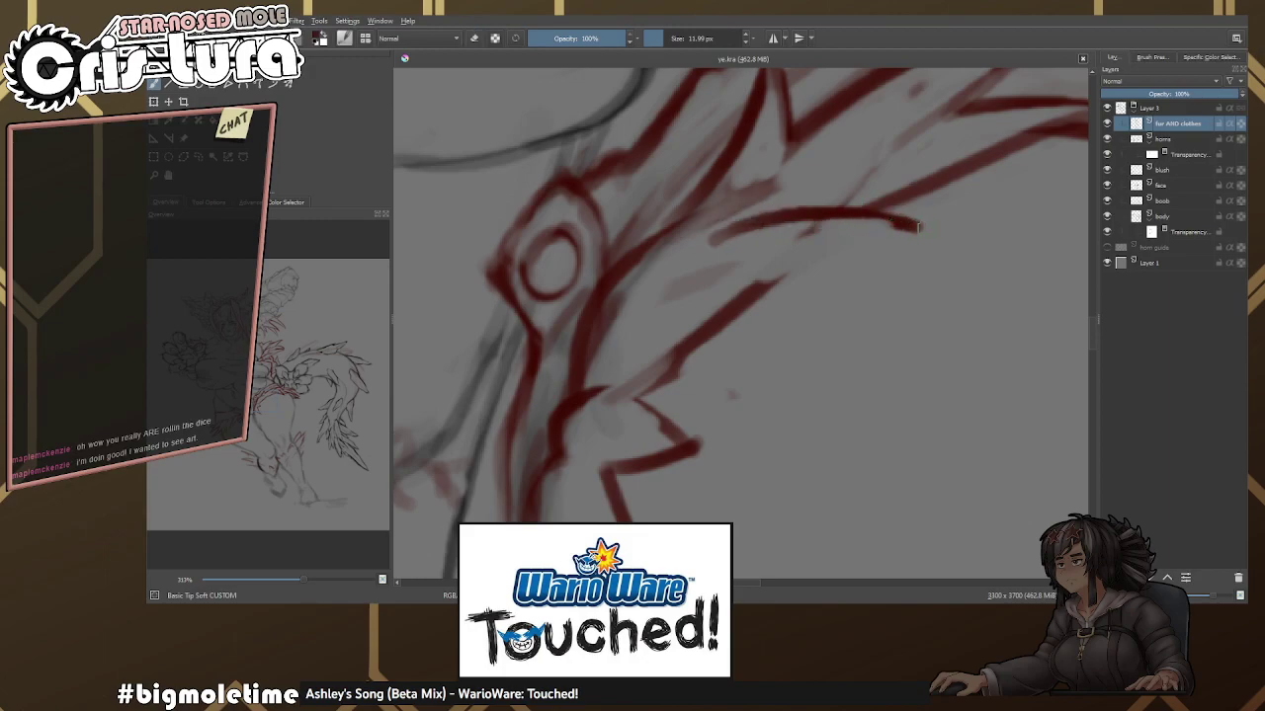
{"action": "left_click_drag", "start_coordinate": [909, 232], "coordinate": [741, 314]}
{"action": "key", "text": "e"}
{"action": "left_click_drag", "start_coordinate": [791, 277], "coordinate": [696, 336]}
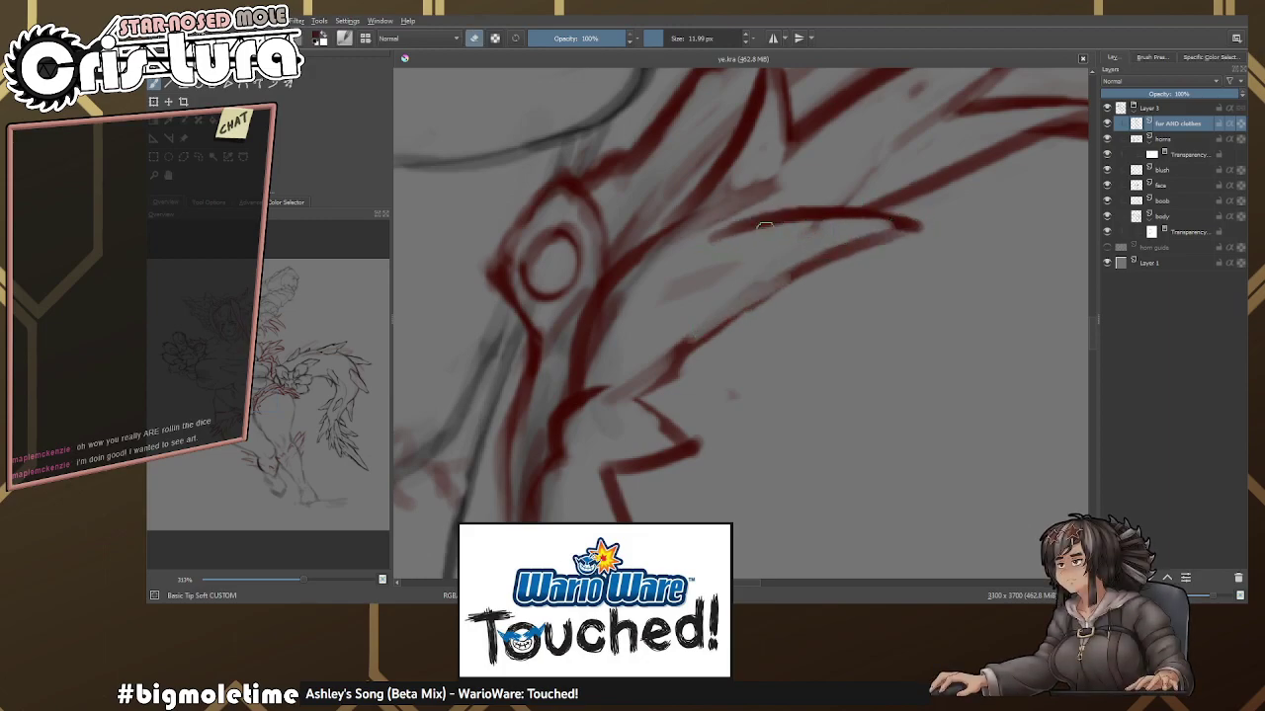
{"action": "key", "text": "e"}
{"action": "scroll", "coordinate": [776, 212], "scroll_direction": "down", "scroll_amount": 3}
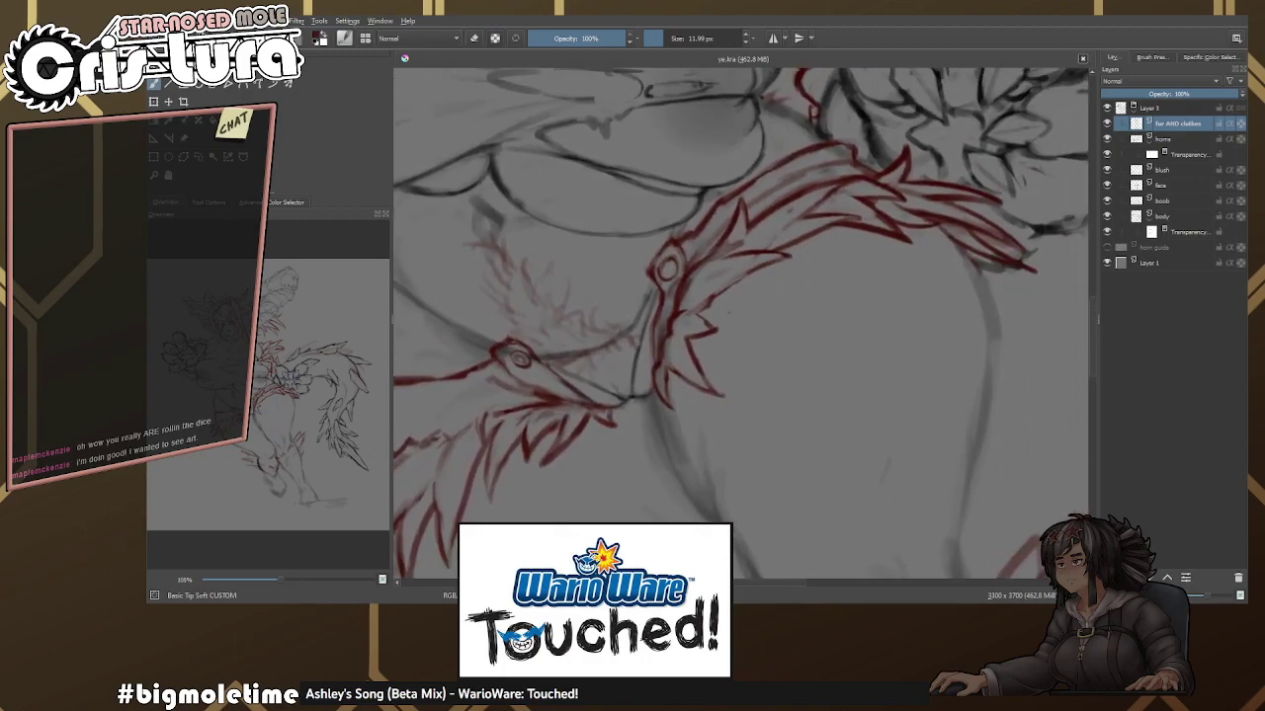
Touch up the overlapping tuft lines along the upper part of the thigh band.
{"action": "scroll", "coordinate": [787, 208], "scroll_direction": "up", "scroll_amount": 2}
{"action": "mouse_move", "coordinate": [843, 188]}
{"action": "left_mouse_down"}
{"action": "mouse_move", "coordinate": [625, 290]}
{"action": "mouse_move", "coordinate": [657, 260]}
{"action": "mouse_move", "coordinate": [615, 275]}
{"action": "mouse_move", "coordinate": [798, 193]}
{"action": "left_mouse_up"}
{"action": "key", "text": "e"}
{"action": "key", "text": "e"}
{"action": "scroll", "coordinate": [798, 193], "scroll_direction": "down", "scroll_amount": 5}
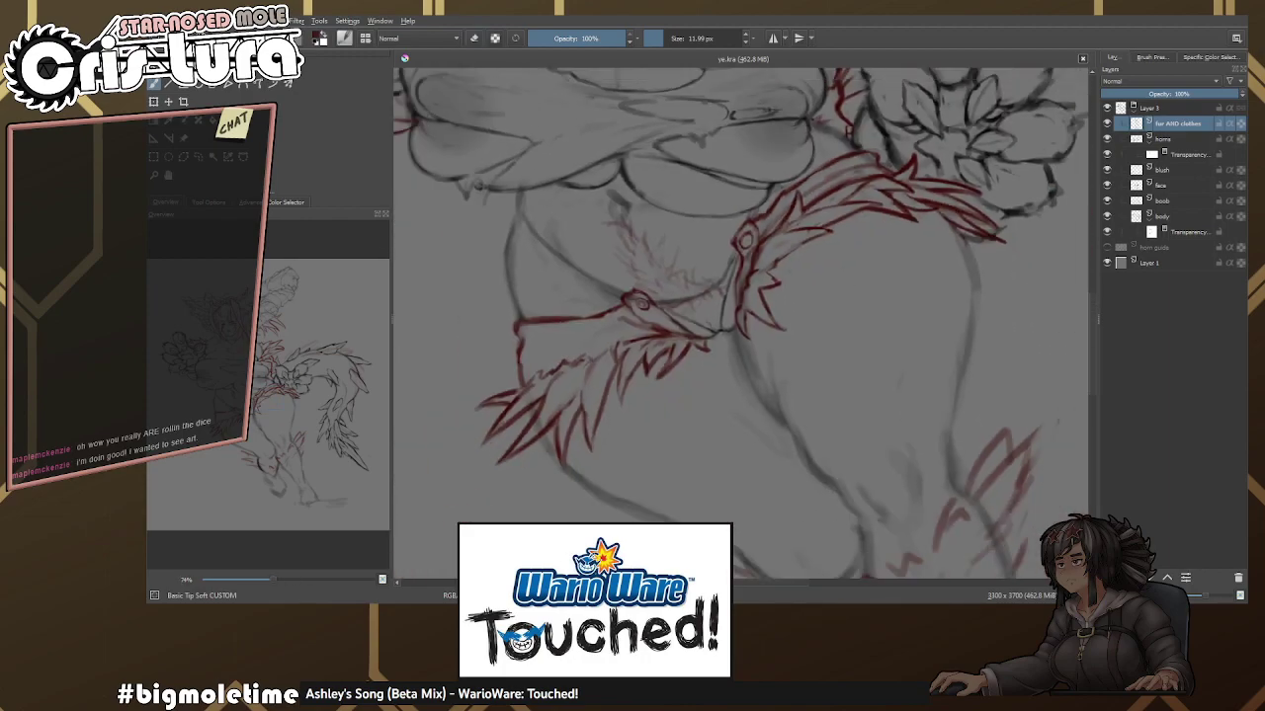
{"action": "scroll", "coordinate": [880, 210], "scroll_direction": "up", "scroll_amount": 3}
{"action": "key", "text": "e"}
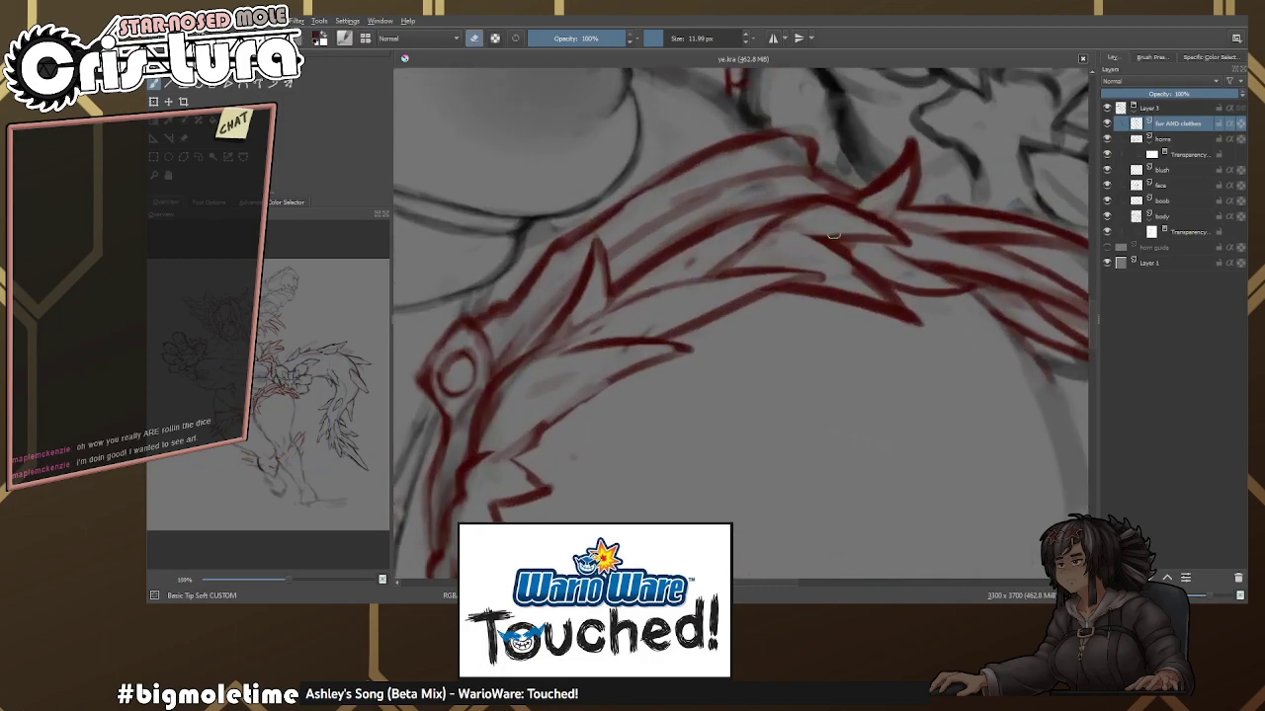
{"action": "scroll", "coordinate": [833, 259], "scroll_direction": "down", "scroll_amount": 3}
{"action": "left_click_drag", "start_coordinate": [833, 260], "coordinate": [756, 269]}
Redraw the small tuft at the inner end of the other thigh's fur trim as a longer point.
{"action": "scroll", "coordinate": [712, 332], "scroll_direction": "up", "scroll_amount": 8}
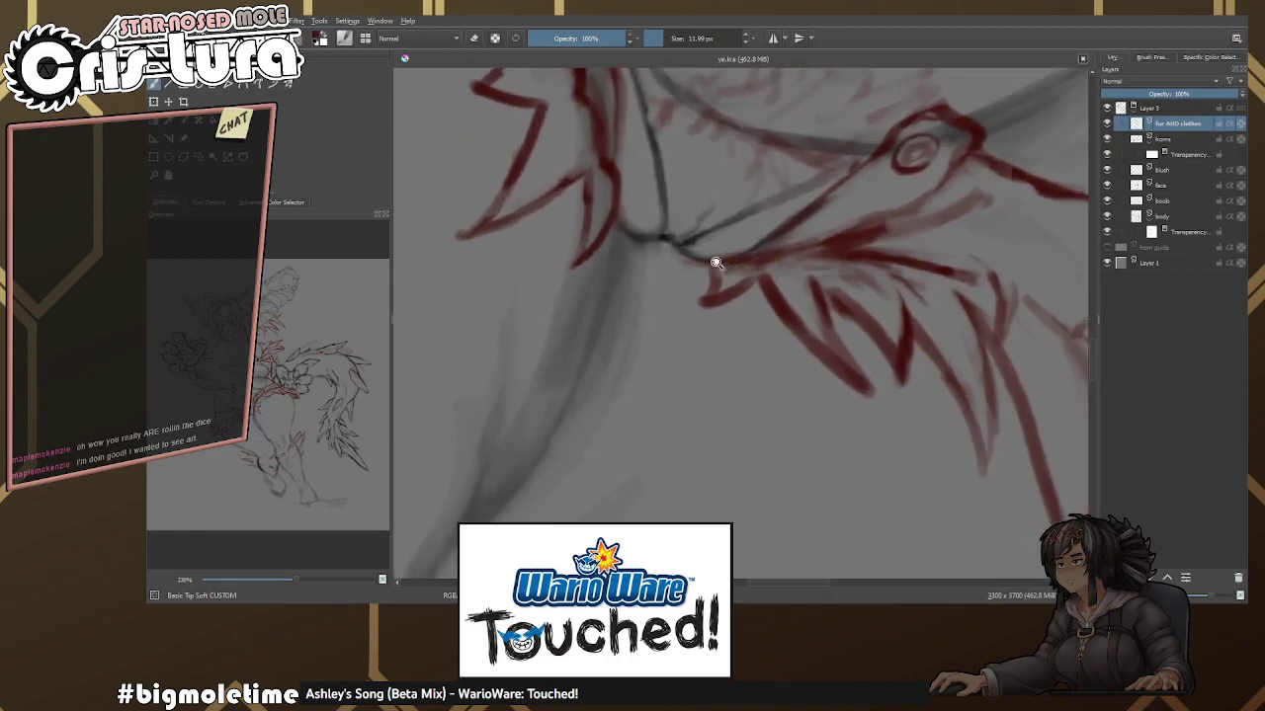
{"action": "key", "text": "e"}
{"action": "mouse_move", "coordinate": [689, 330]}
{"action": "left_mouse_down"}
{"action": "mouse_move", "coordinate": [713, 286]}
{"action": "mouse_move", "coordinate": [642, 364]}
{"action": "mouse_move", "coordinate": [763, 293]}
{"action": "mouse_move", "coordinate": [724, 318]}
{"action": "left_mouse_up"}
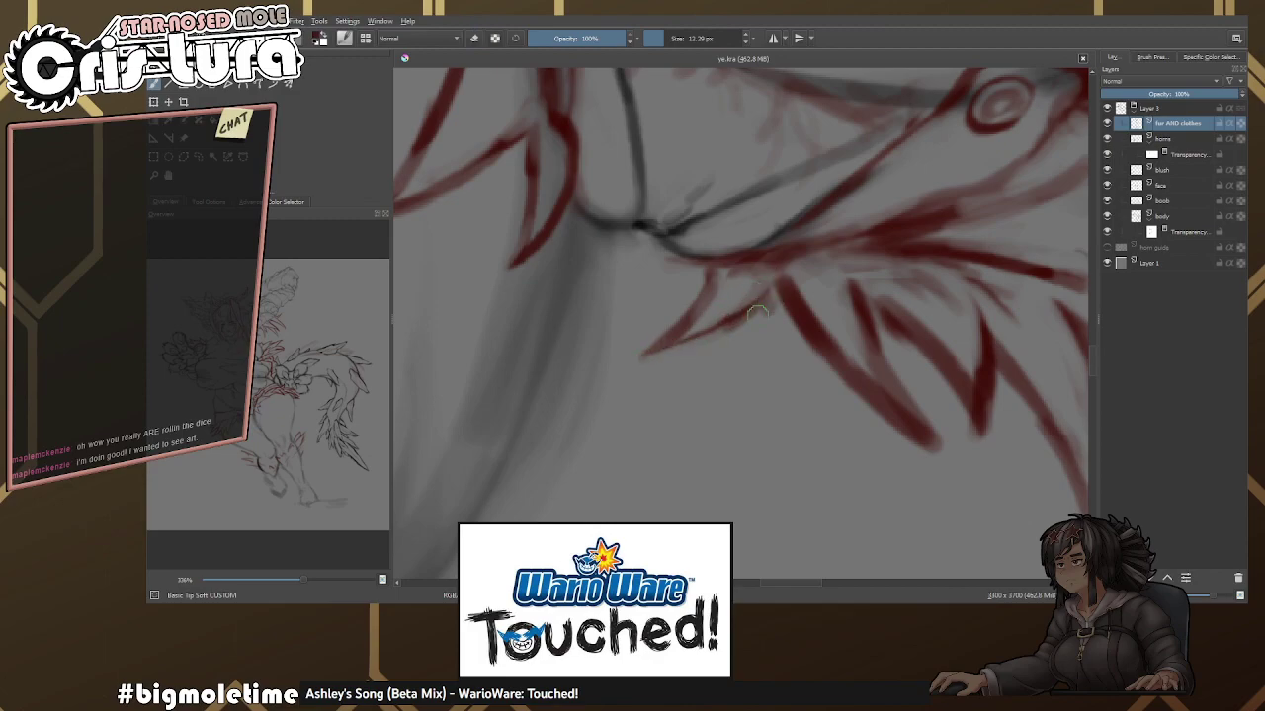
{"action": "key", "text": "m"}
Refine the second tuft from the trim's inner end and sharpen its tip.
{"action": "mouse_move", "coordinate": [783, 309]}
{"action": "left_mouse_down"}
{"action": "mouse_move", "coordinate": [753, 244]}
{"action": "mouse_move", "coordinate": [717, 285]}
{"action": "mouse_move", "coordinate": [781, 272]}
{"action": "mouse_move", "coordinate": [655, 409]}
{"action": "mouse_move", "coordinate": [710, 294]}
{"action": "mouse_move", "coordinate": [751, 244]}
{"action": "left_mouse_up"}
{"action": "key", "text": "e"}
{"action": "key", "text": "e"}
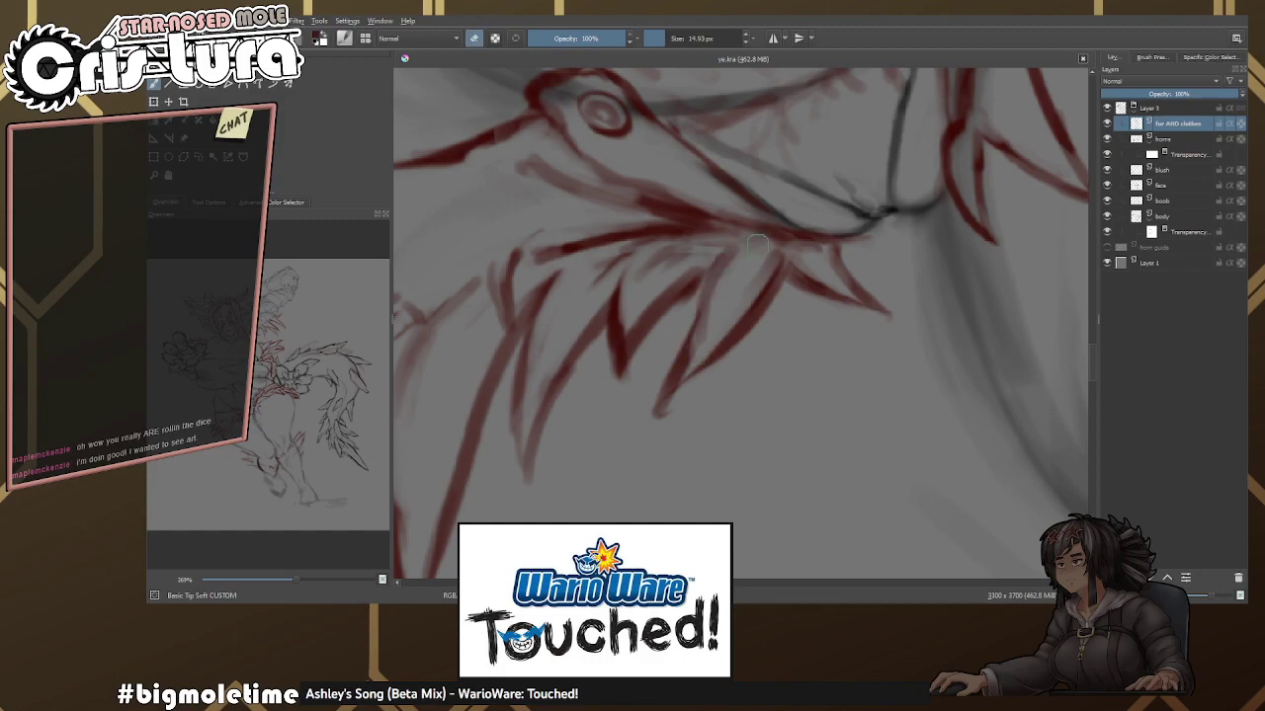
{"action": "left_click_drag", "start_coordinate": [737, 341], "coordinate": [666, 402]}
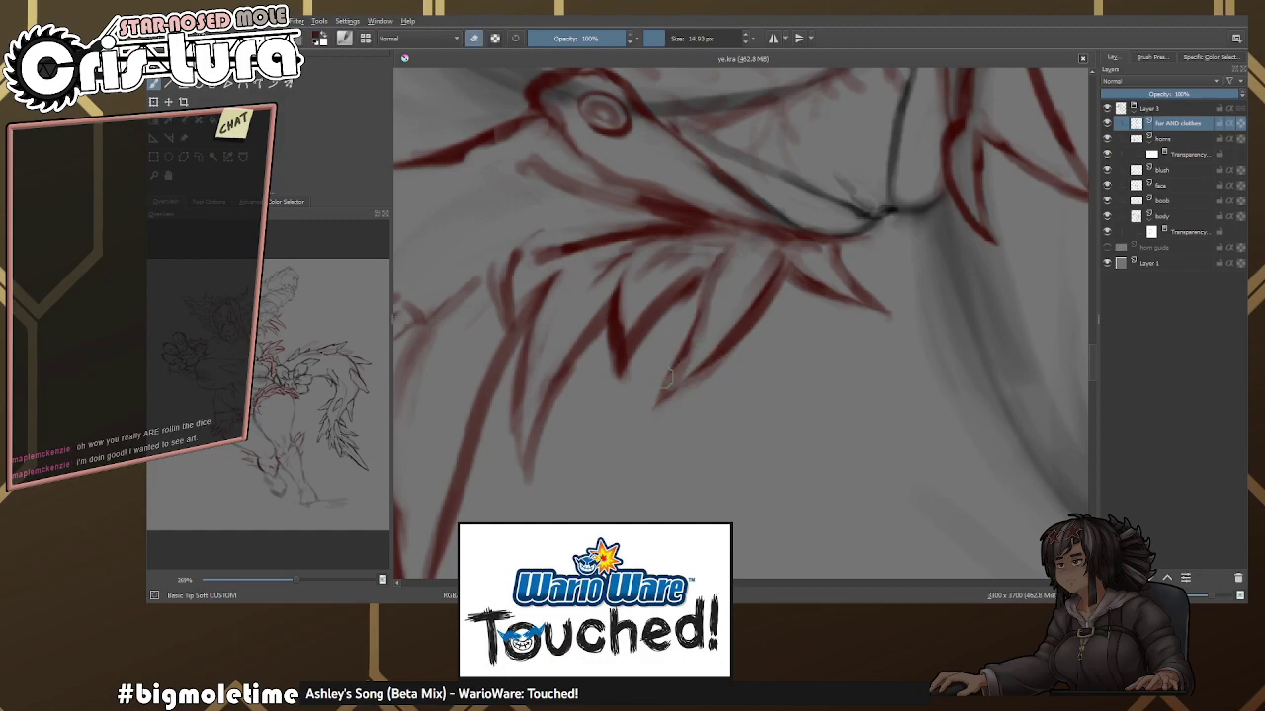
{"action": "scroll", "coordinate": [665, 388], "scroll_direction": "down", "scroll_amount": 2}
{"action": "scroll", "coordinate": [728, 255], "scroll_direction": "up", "scroll_amount": 2}
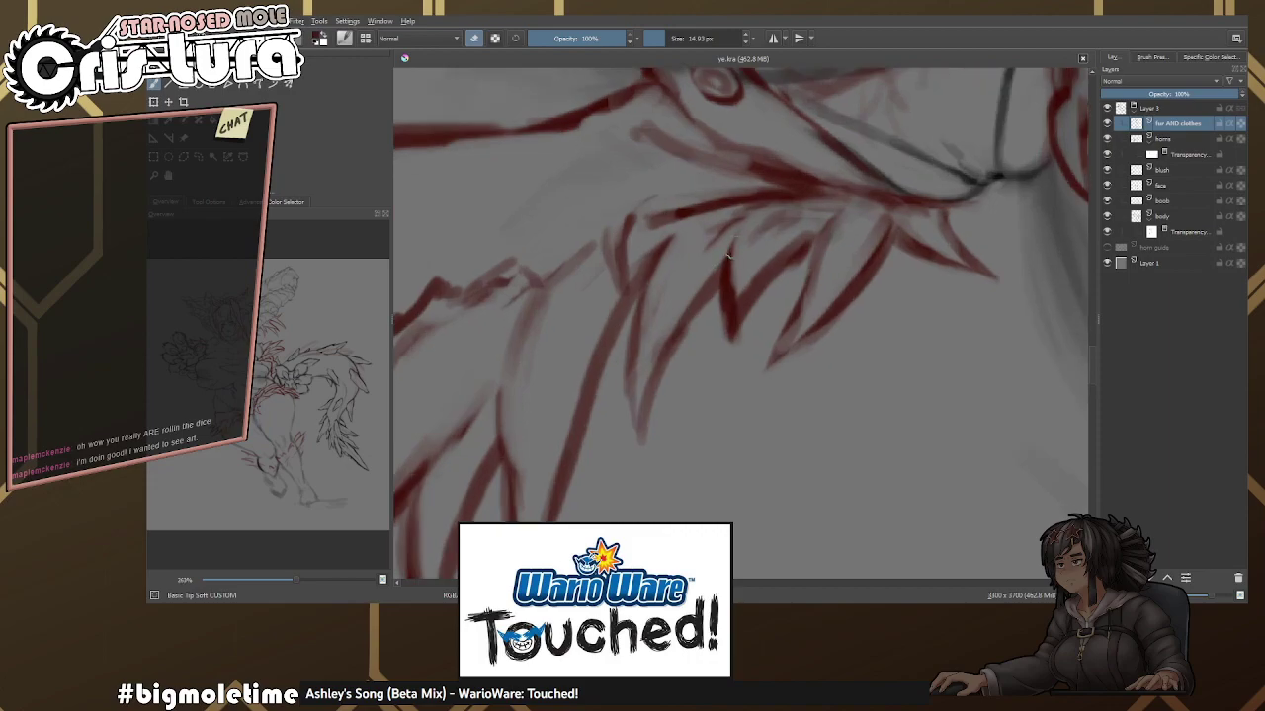
Reshape the third tuft of the trim, curving its outer side up toward the strap.
{"action": "key", "text": "bracketright"}
{"action": "left_click_drag", "start_coordinate": [731, 261], "coordinate": [736, 227]}
{"action": "left_click_drag", "start_coordinate": [740, 314], "coordinate": [745, 212]}
{"action": "key", "text": "e"}
{"action": "scroll", "coordinate": [701, 290], "scroll_direction": "down", "scroll_amount": 4}
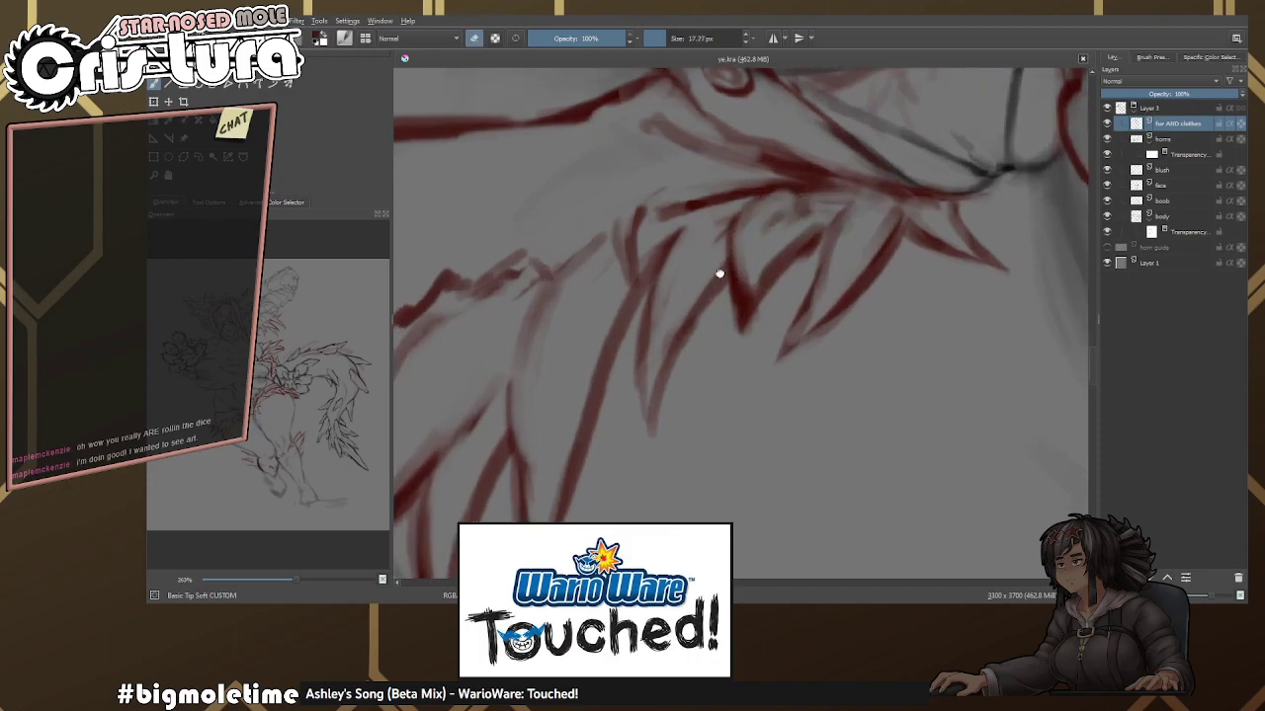
Erase the old long tufts in the middle of the other thigh's fur trim.
{"action": "scroll", "coordinate": [771, 242], "scroll_direction": "up", "scroll_amount": 5}
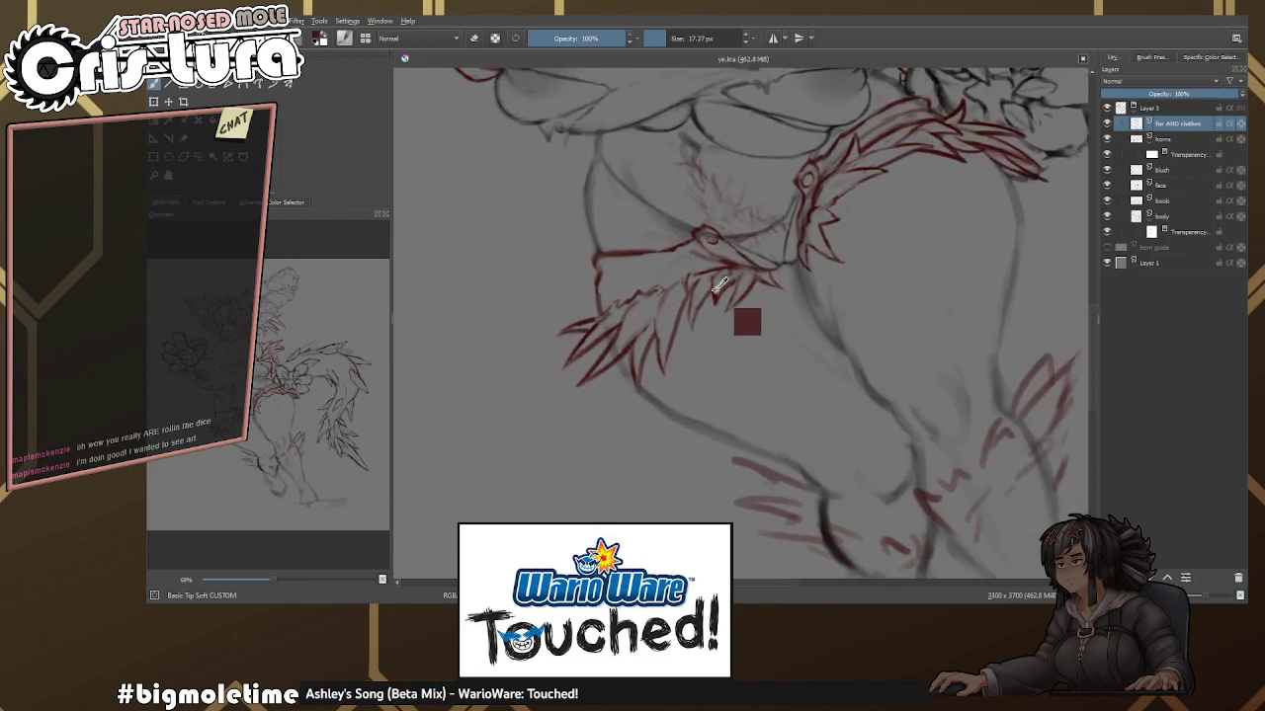
{"action": "key", "text": "e"}
{"action": "left_click_drag", "start_coordinate": [681, 255], "coordinate": [684, 405]}
{"action": "left_click_drag", "start_coordinate": [684, 228], "coordinate": [632, 351]}
{"action": "left_click_drag", "start_coordinate": [719, 314], "coordinate": [749, 233]}
{"action": "key", "text": "e"}
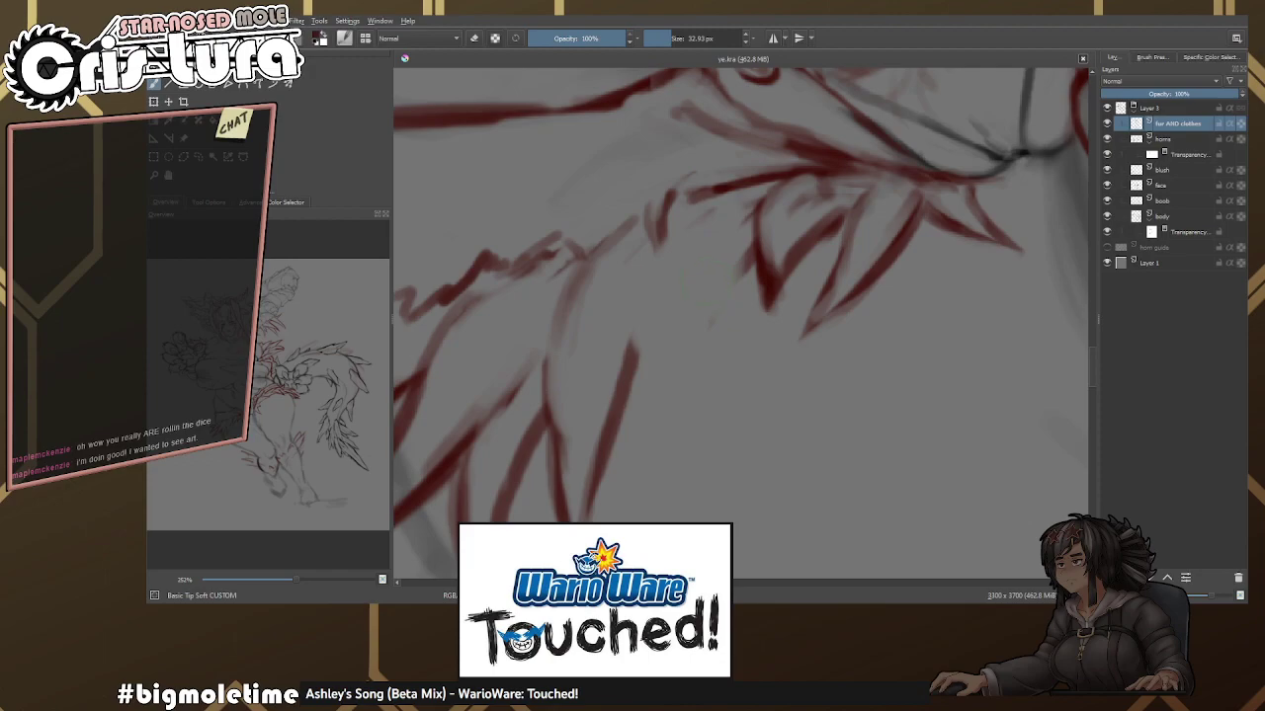
Draw a large curved tuft in the cleared middle of the trim, ending in a sharp downward point.
{"action": "left_click_drag", "start_coordinate": [658, 233], "coordinate": [789, 413]}
{"action": "key", "text": "e"}
{"action": "key", "text": "e"}
{"action": "left_click_drag", "start_coordinate": [753, 338], "coordinate": [781, 411]}
{"action": "key", "text": "ctrl+z"}
{"action": "left_click_drag", "start_coordinate": [745, 271], "coordinate": [788, 415]}
{"action": "key", "text": "e"}
{"action": "mouse_move", "coordinate": [761, 322]}
{"action": "left_mouse_down"}
{"action": "mouse_move", "coordinate": [748, 257]}
{"action": "mouse_move", "coordinate": [754, 339]}
{"action": "left_mouse_up"}
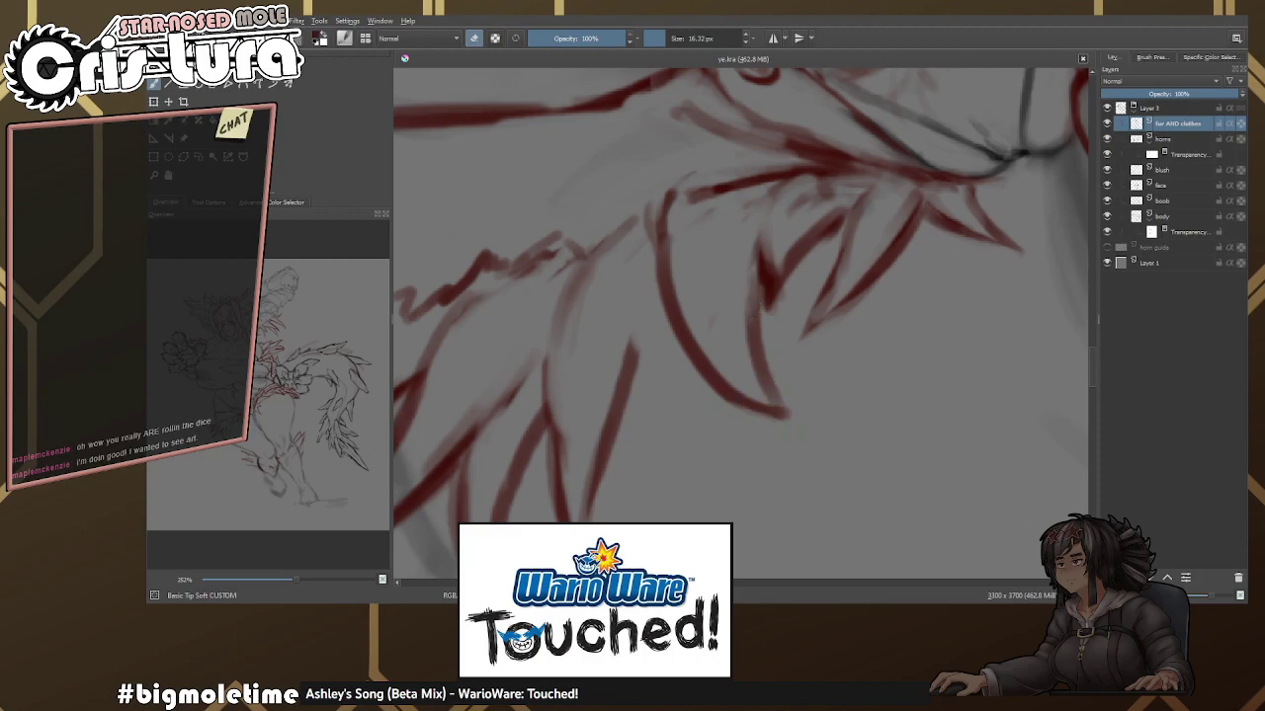
{"action": "key", "text": "e"}
{"action": "left_click_drag", "start_coordinate": [751, 287], "coordinate": [781, 409]}
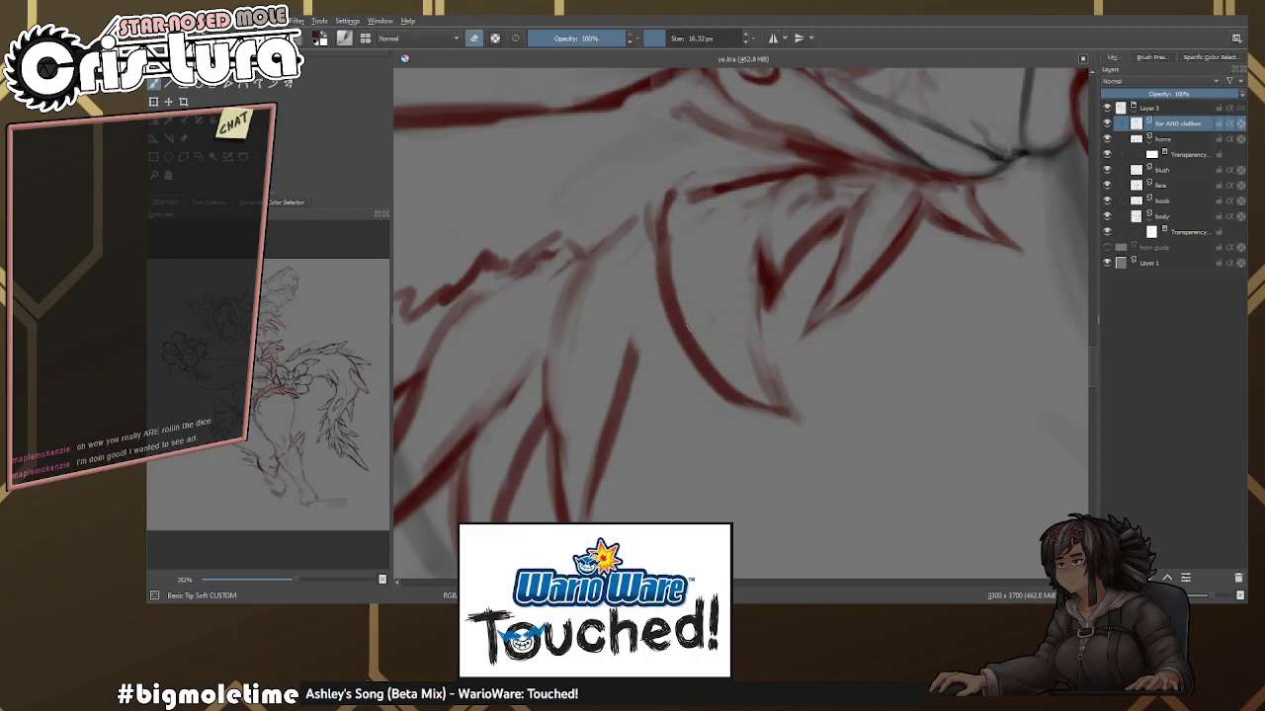
Add a second curved tuft line tucked behind the large one and soften its ends.
{"action": "left_click_drag", "start_coordinate": [682, 296], "coordinate": [710, 288]}
{"action": "key", "text": "e"}
{"action": "left_click_drag", "start_coordinate": [751, 391], "coordinate": [688, 363]}
{"action": "left_click_drag", "start_coordinate": [644, 249], "coordinate": [697, 371]}
{"action": "key", "text": "e"}
{"action": "mouse_move", "coordinate": [650, 247]}
{"action": "left_mouse_down"}
{"action": "mouse_move", "coordinate": [652, 302]}
{"action": "mouse_move", "coordinate": [644, 287]}
{"action": "left_mouse_up"}
{"action": "left_click_drag", "start_coordinate": [684, 366], "coordinate": [697, 364]}
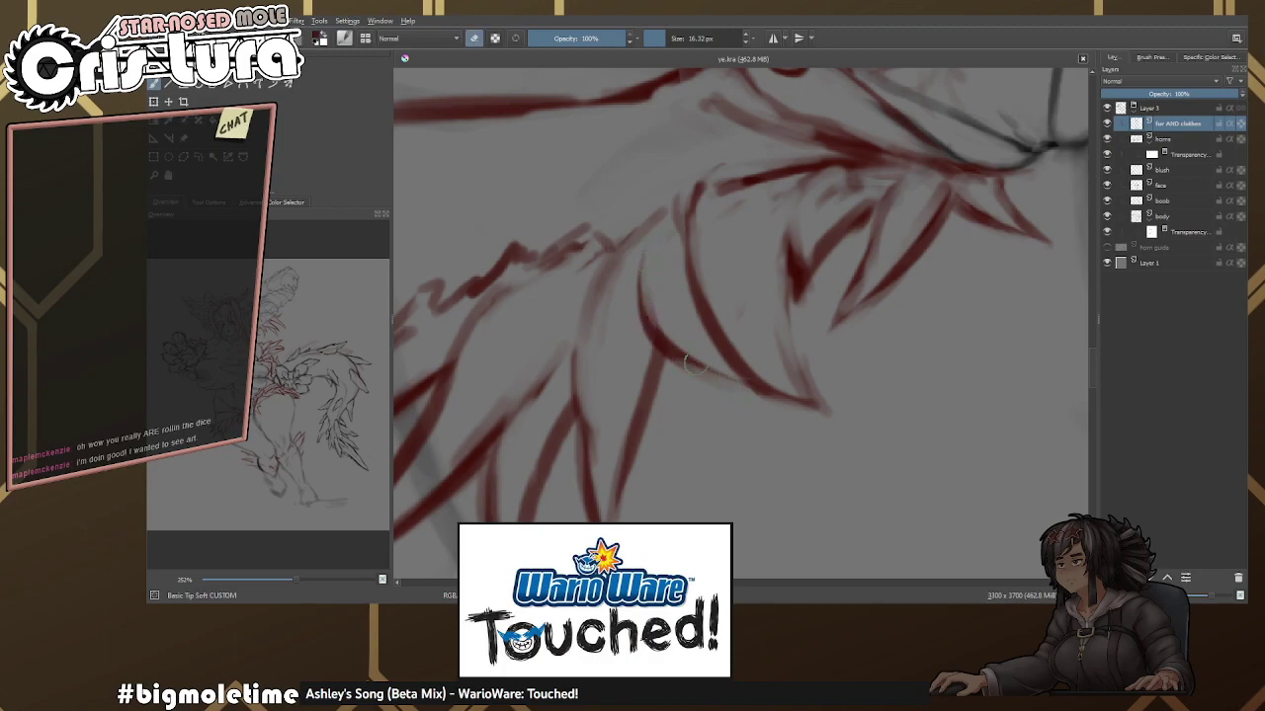
{"action": "mouse_move", "coordinate": [695, 276]}
{"action": "left_mouse_down"}
{"action": "mouse_move", "coordinate": [709, 326]}
{"action": "mouse_move", "coordinate": [669, 330]}
{"action": "mouse_move", "coordinate": [694, 262]}
{"action": "left_mouse_up"}
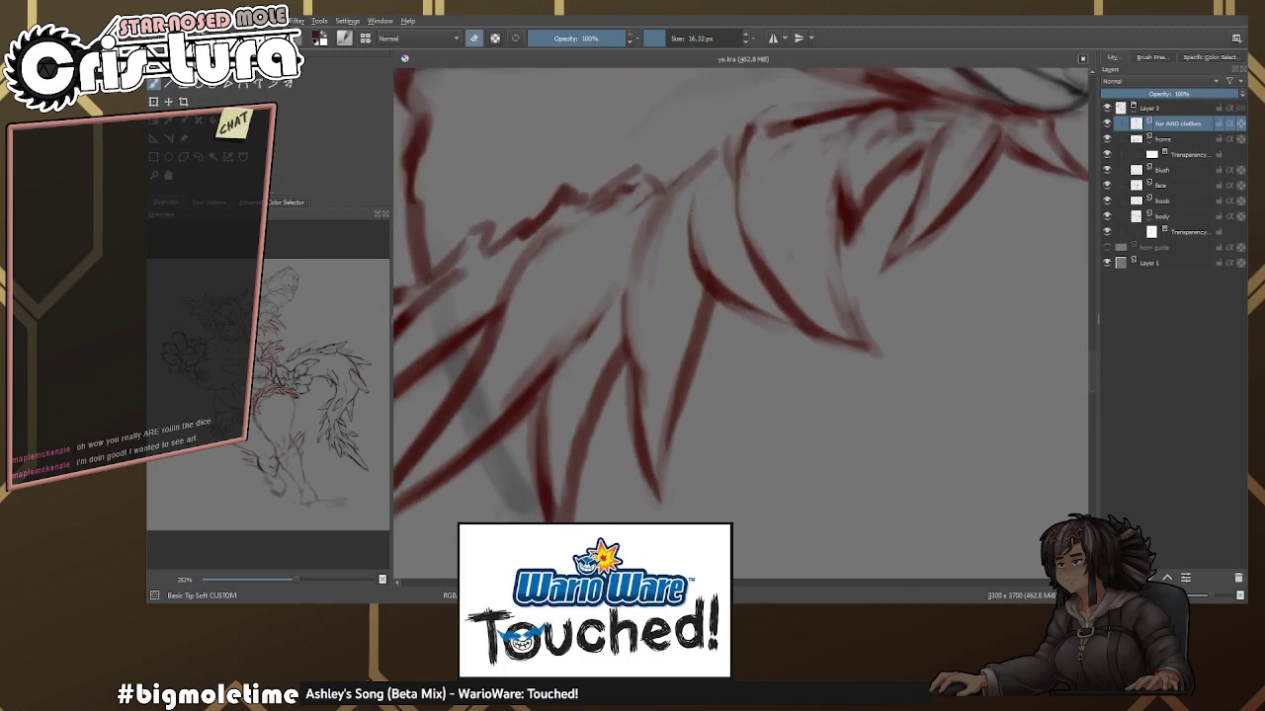
{"action": "key", "text": "e"}
Rough in a tuft pointing outward over the jagged upper edge of the fur trim.
{"action": "scroll", "coordinate": [694, 262], "scroll_direction": "down", "scroll_amount": 10}
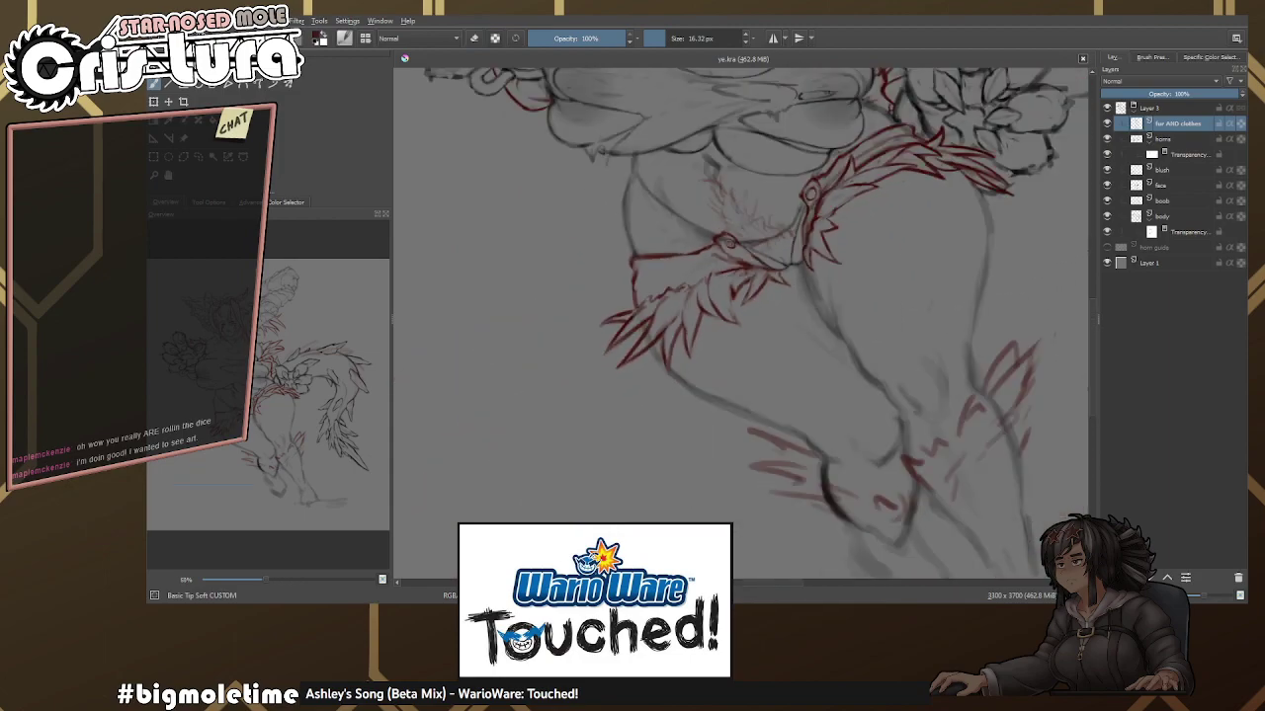
{"action": "scroll", "coordinate": [721, 274], "scroll_direction": "up", "scroll_amount": 10}
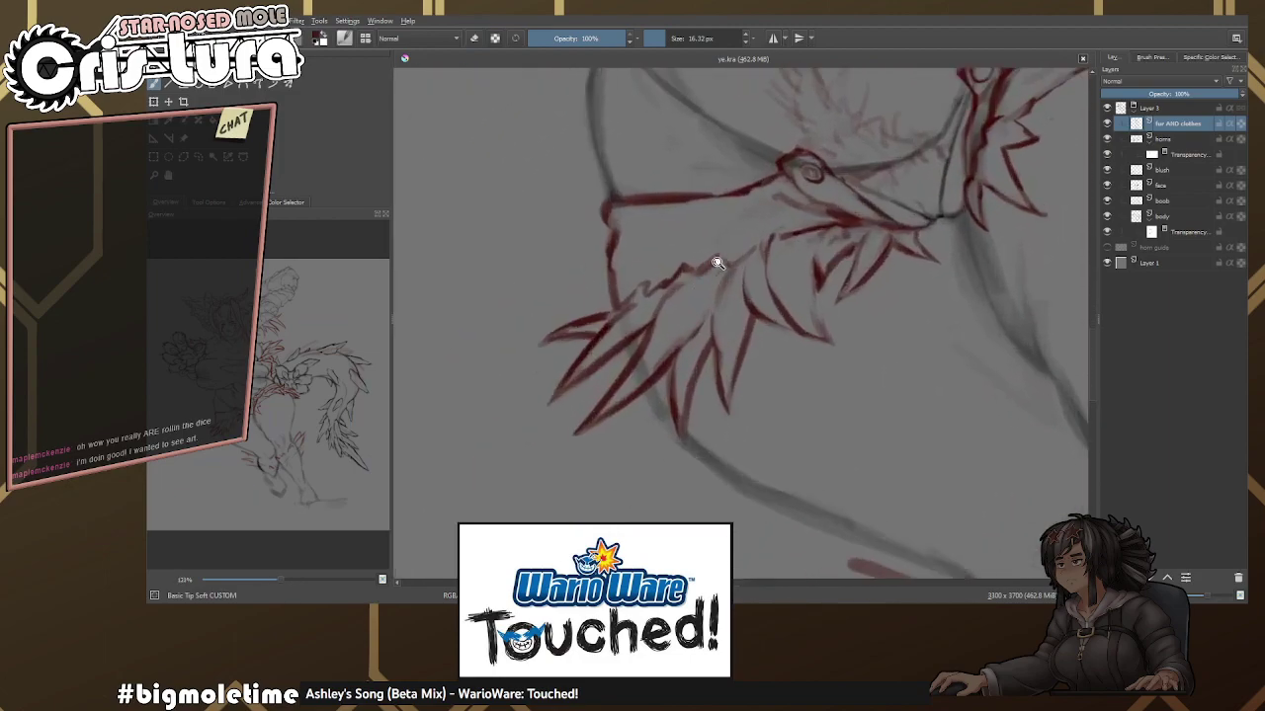
{"action": "left_click_drag", "start_coordinate": [632, 288], "coordinate": [697, 253]}
{"action": "key", "text": "ctrl+z"}
{"action": "key", "text": "ctrl+z"}
{"action": "mouse_move", "coordinate": [587, 273]}
{"action": "left_mouse_down"}
{"action": "mouse_move", "coordinate": [796, 251]}
{"action": "mouse_move", "coordinate": [759, 292]}
{"action": "left_mouse_up"}
{"action": "key", "text": "e"}
{"action": "key", "text": "ctrl+z"}
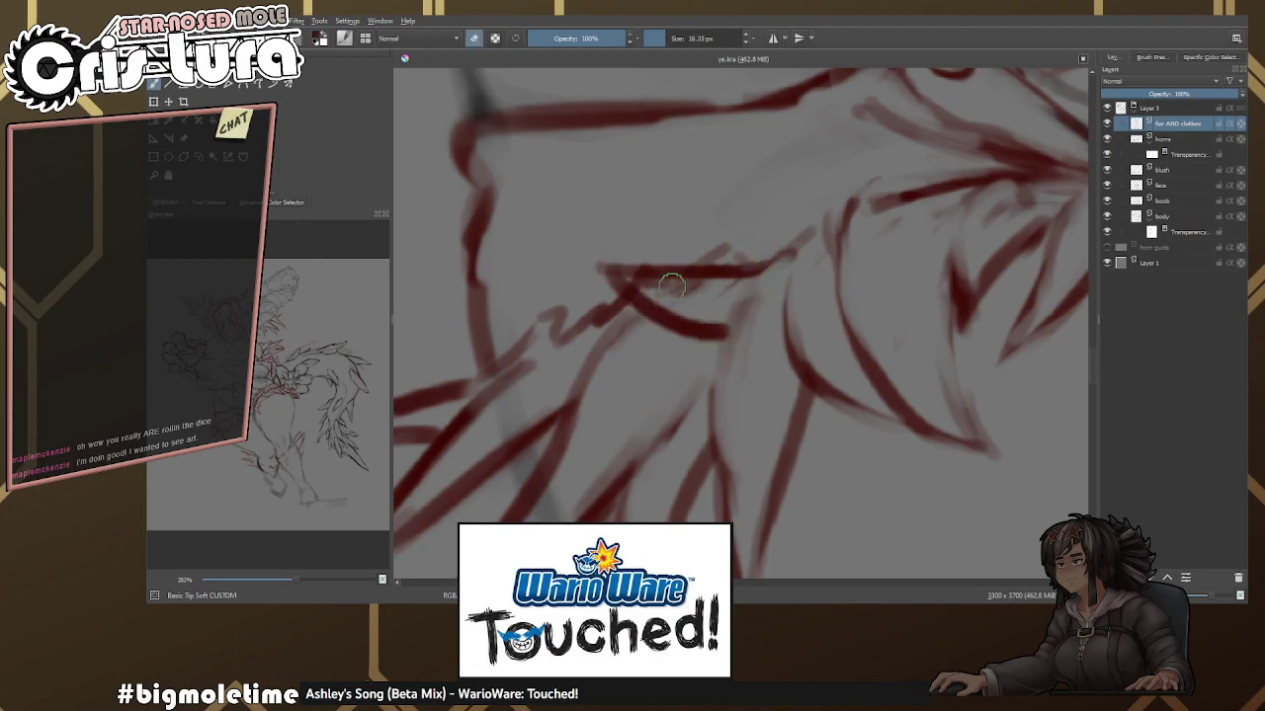
Replace the rough tuft's flat upper line with a curve that sweeps up to a sharp point.
{"action": "mouse_move", "coordinate": [727, 336]}
{"action": "left_mouse_down"}
{"action": "mouse_move", "coordinate": [593, 227]}
{"action": "mouse_move", "coordinate": [682, 269]}
{"action": "left_mouse_up"}
{"action": "key", "text": "e"}
{"action": "key", "text": "e"}
{"action": "mouse_move", "coordinate": [593, 235]}
{"action": "left_mouse_down"}
{"action": "mouse_move", "coordinate": [735, 265]}
{"action": "mouse_move", "coordinate": [688, 277]}
{"action": "mouse_move", "coordinate": [761, 267]}
{"action": "mouse_move", "coordinate": [729, 270]}
{"action": "mouse_move", "coordinate": [739, 276]}
{"action": "mouse_move", "coordinate": [736, 266]}
{"action": "mouse_move", "coordinate": [791, 252]}
{"action": "left_mouse_up"}
{"action": "key", "text": "e"}
{"action": "key", "text": "e"}
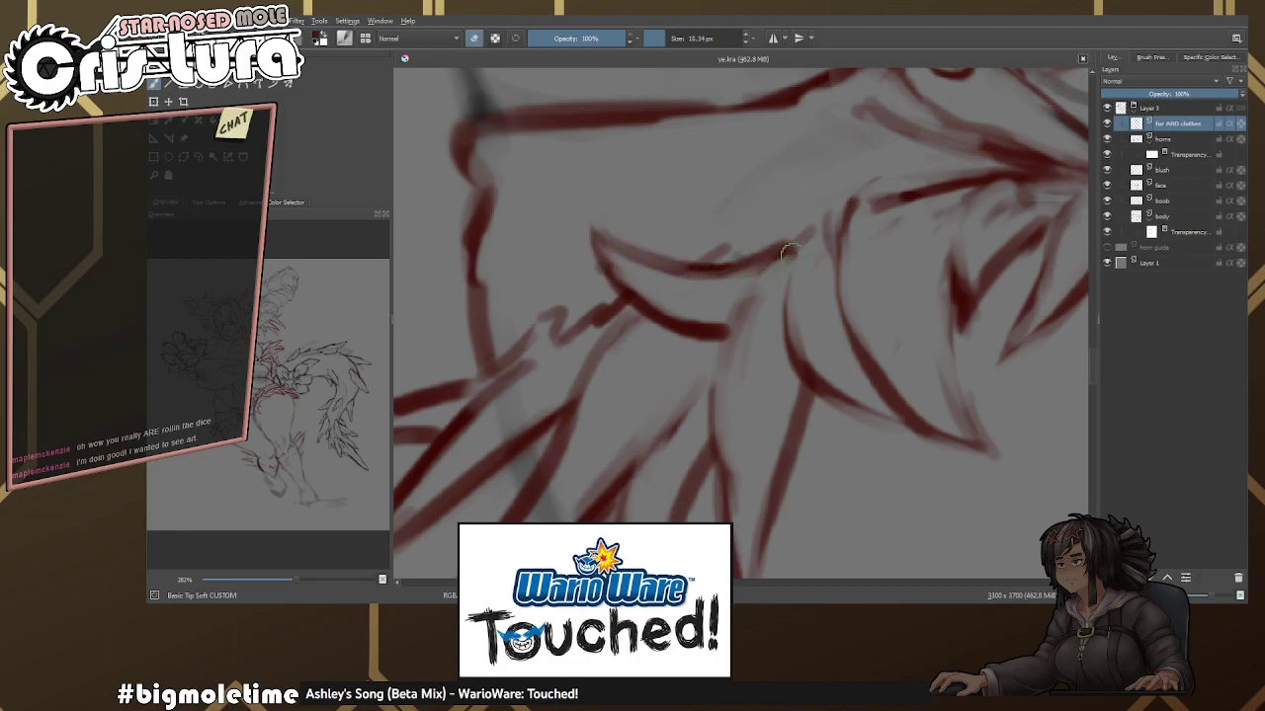
Redraw the line running from the upper-edge tuft down into the long tufts below it.
{"action": "mouse_move", "coordinate": [704, 332]}
{"action": "left_mouse_down"}
{"action": "mouse_move", "coordinate": [745, 311]}
{"action": "mouse_move", "coordinate": [716, 383]}
{"action": "left_mouse_up"}
{"action": "key", "text": "e"}
{"action": "key", "text": "e"}
{"action": "key", "text": "e"}
{"action": "left_click_drag", "start_coordinate": [746, 296], "coordinate": [711, 423]}
{"action": "key", "text": "e"}
{"action": "key", "text": "e"}
{"action": "scroll", "coordinate": [751, 307], "scroll_direction": "down", "scroll_amount": 6}
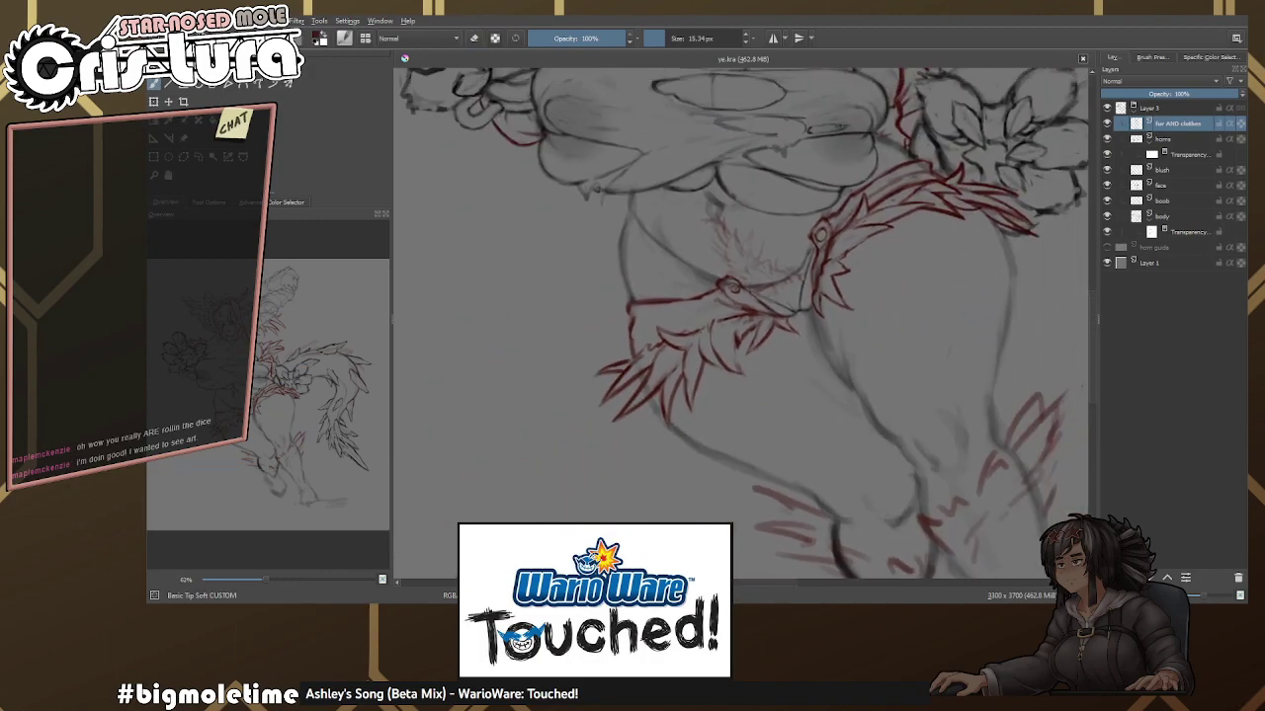
Draw a small upward spike at the outer corner where the cloth edge meets the fur.
{"action": "scroll", "coordinate": [683, 290], "scroll_direction": "up", "scroll_amount": 5}
{"action": "scroll", "coordinate": [709, 356], "scroll_direction": "down", "scroll_amount": 4}
{"action": "scroll", "coordinate": [709, 357], "scroll_direction": "up", "scroll_amount": 5}
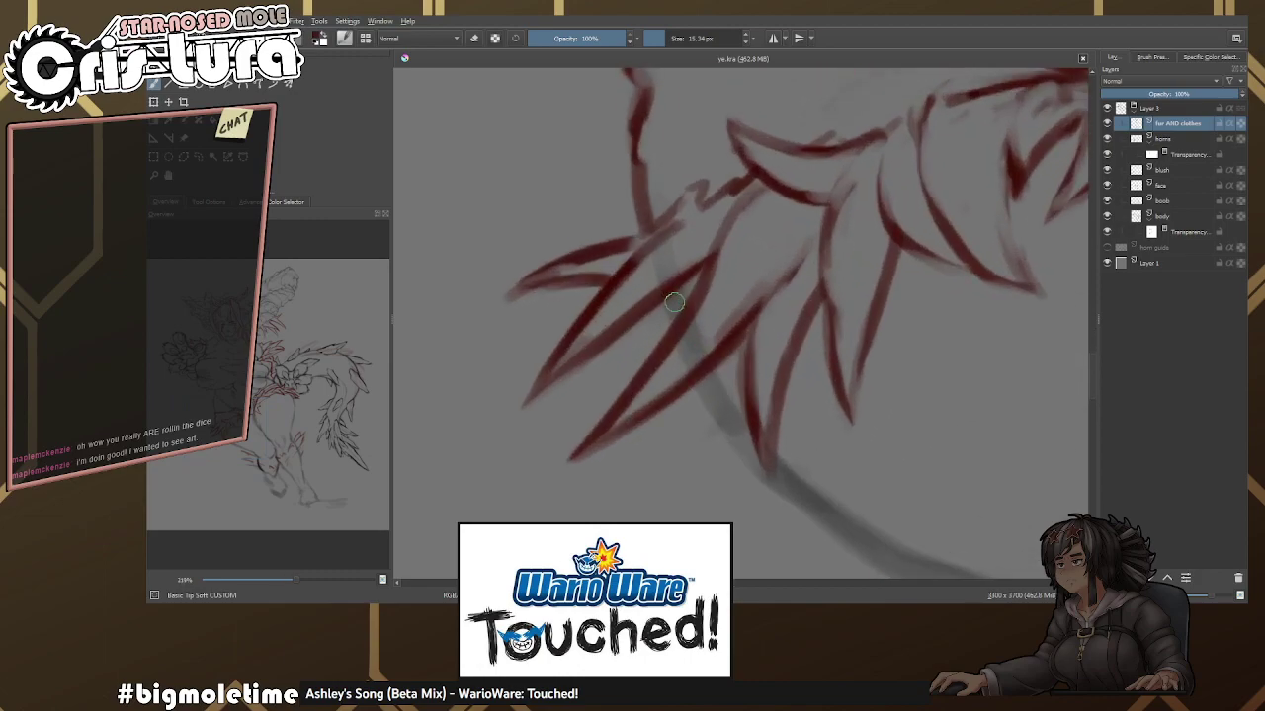
{"action": "scroll", "coordinate": [683, 308], "scroll_direction": "down", "scroll_amount": 2}
{"action": "scroll", "coordinate": [743, 260], "scroll_direction": "up", "scroll_amount": 2}
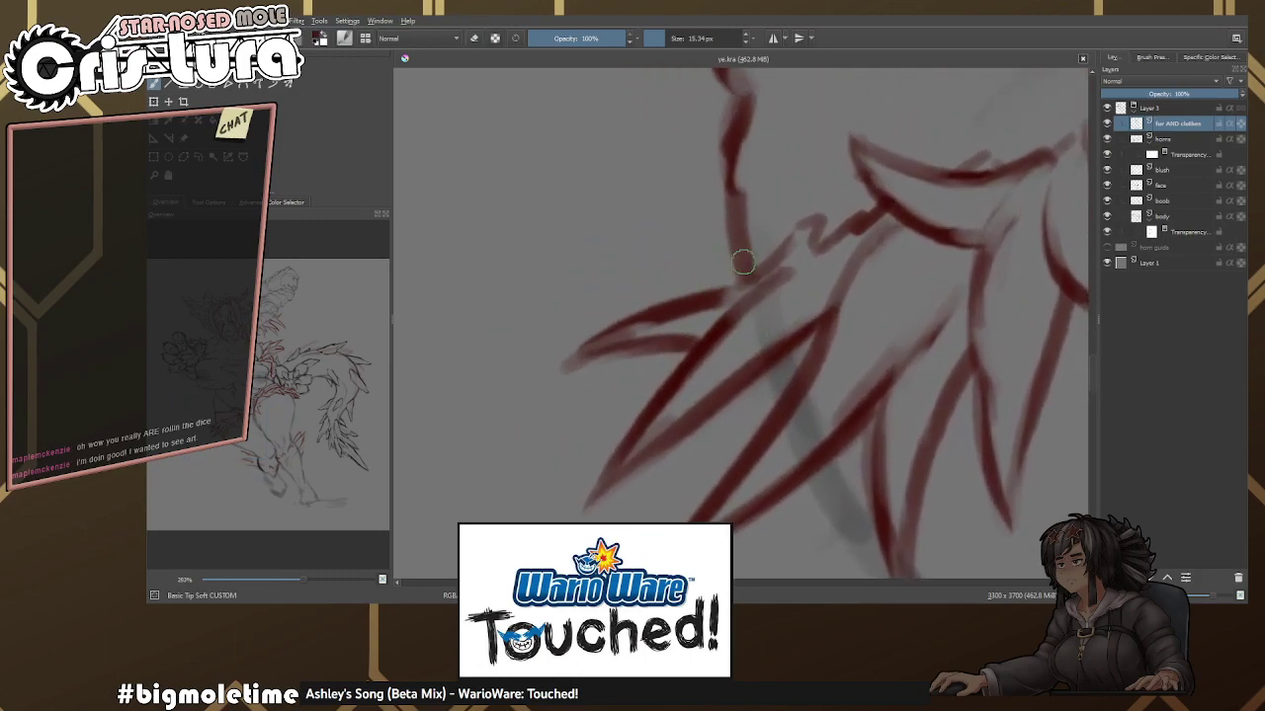
{"action": "left_click_drag", "start_coordinate": [668, 227], "coordinate": [727, 277]}
{"action": "key", "text": "e"}
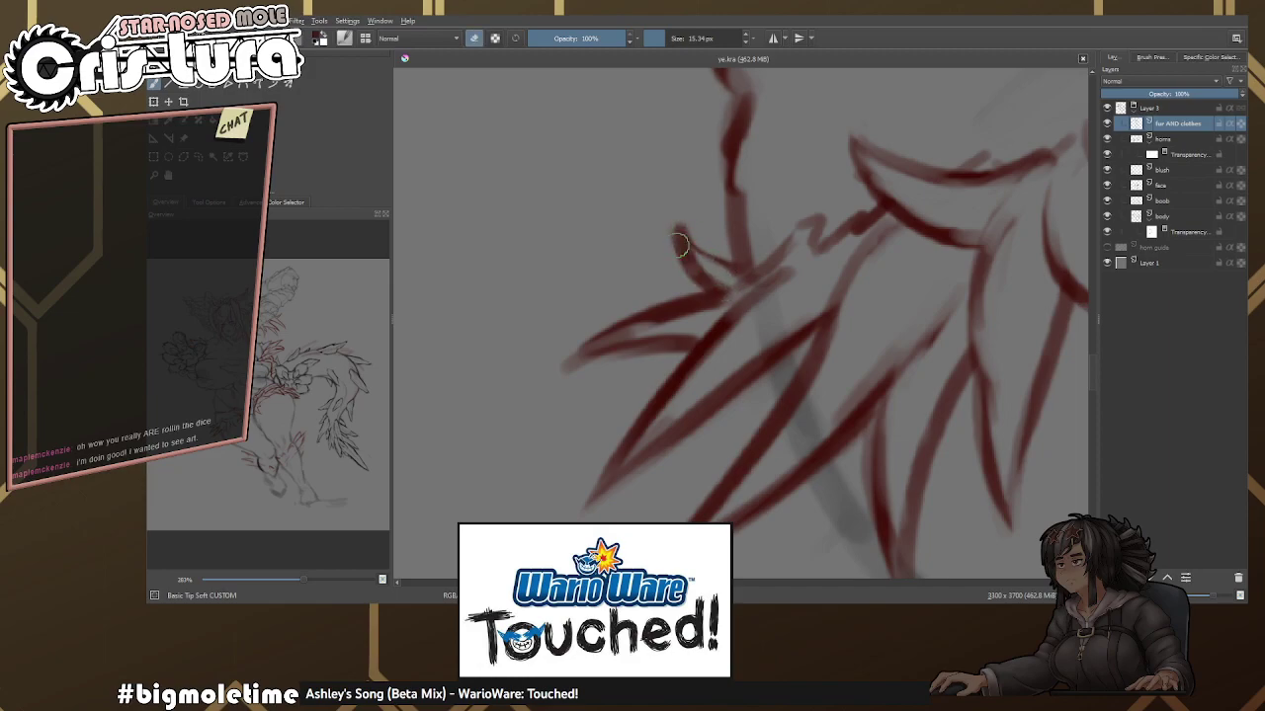
{"action": "scroll", "coordinate": [712, 285], "scroll_direction": "down", "scroll_amount": 6}
Draw an extra long spike extending past the lowest outer tuft and clear its overlapping lines.
{"action": "scroll", "coordinate": [718, 278], "scroll_direction": "up", "scroll_amount": 7}
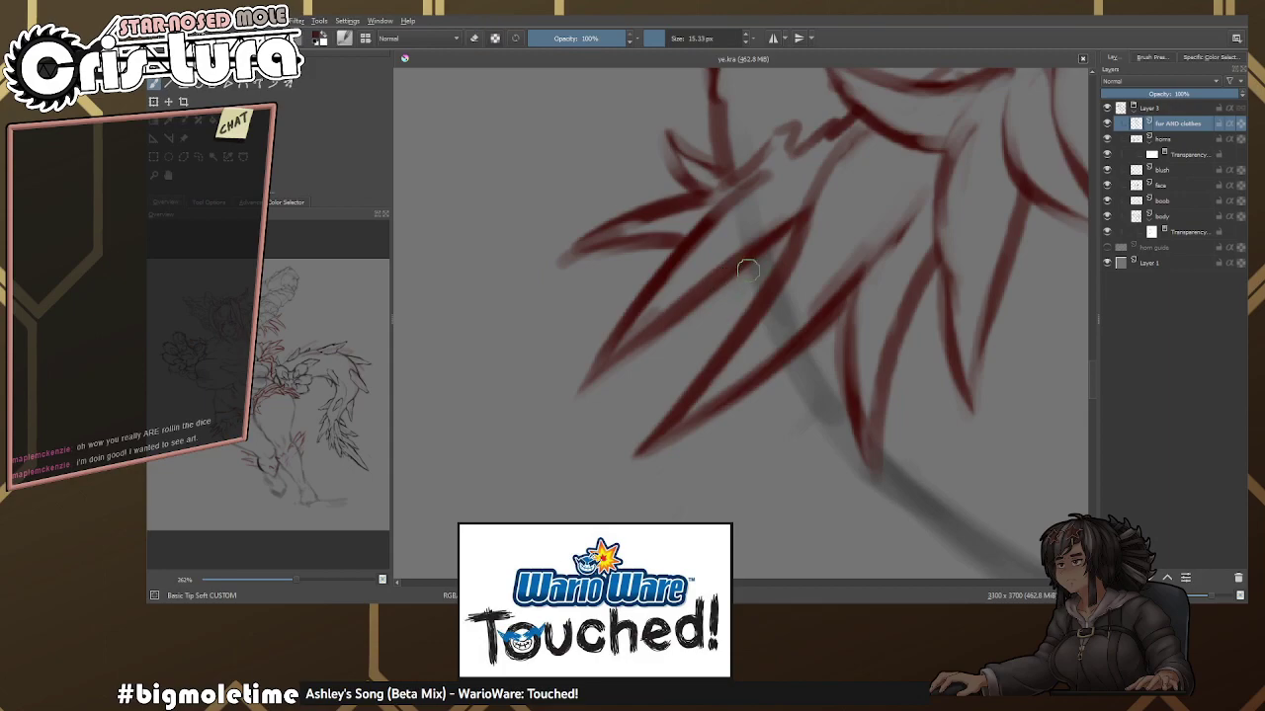
{"action": "key", "text": "e"}
{"action": "mouse_move", "coordinate": [684, 404]}
{"action": "left_mouse_down"}
{"action": "mouse_move", "coordinate": [726, 338]}
{"action": "mouse_move", "coordinate": [658, 475]}
{"action": "left_mouse_up"}
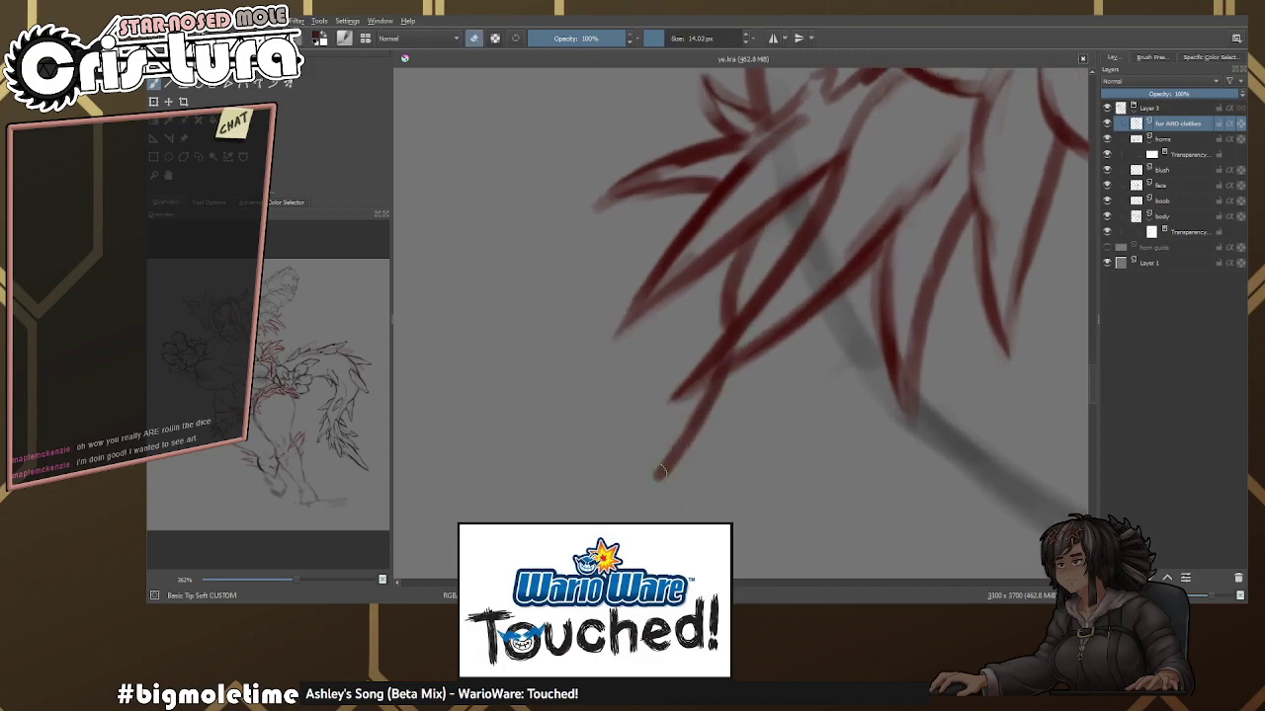
{"action": "key", "text": "e"}
{"action": "mouse_move", "coordinate": [782, 354]}
{"action": "left_mouse_down"}
{"action": "mouse_move", "coordinate": [688, 461]}
{"action": "mouse_move", "coordinate": [739, 405]}
{"action": "left_mouse_up"}
{"action": "key", "text": "e"}
{"action": "key", "text": "e"}
{"action": "mouse_move", "coordinate": [731, 328]}
{"action": "left_mouse_down"}
{"action": "mouse_move", "coordinate": [710, 318]}
{"action": "mouse_move", "coordinate": [698, 388]}
{"action": "left_mouse_up"}
{"action": "key", "text": "e"}
Clean up the lines where the extra spike passes behind the long outer tufts.
{"action": "key", "text": "e"}
{"action": "key", "text": "e"}
{"action": "key", "text": "e"}
{"action": "left_click_drag", "start_coordinate": [701, 314], "coordinate": [699, 342]}
{"action": "key", "text": "e"}
{"action": "mouse_move", "coordinate": [754, 307]}
{"action": "left_mouse_down"}
{"action": "mouse_move", "coordinate": [785, 316]}
{"action": "mouse_move", "coordinate": [758, 299]}
{"action": "left_mouse_up"}
{"action": "key", "text": "e"}
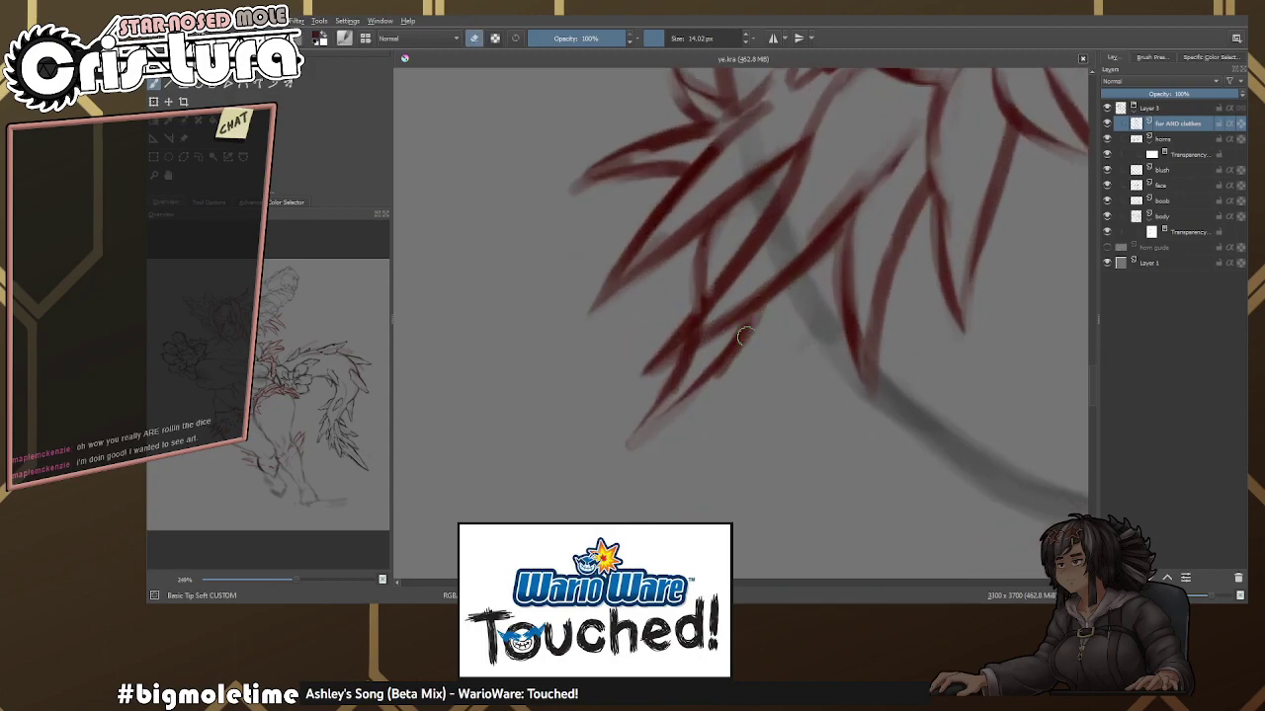
Erase the upper end of the old diagonal line between the long tufts in the trim's outer half.
{"action": "scroll", "coordinate": [742, 341], "scroll_direction": "down", "scroll_amount": 5}
{"action": "left_click_drag", "start_coordinate": [781, 356], "coordinate": [712, 282]}
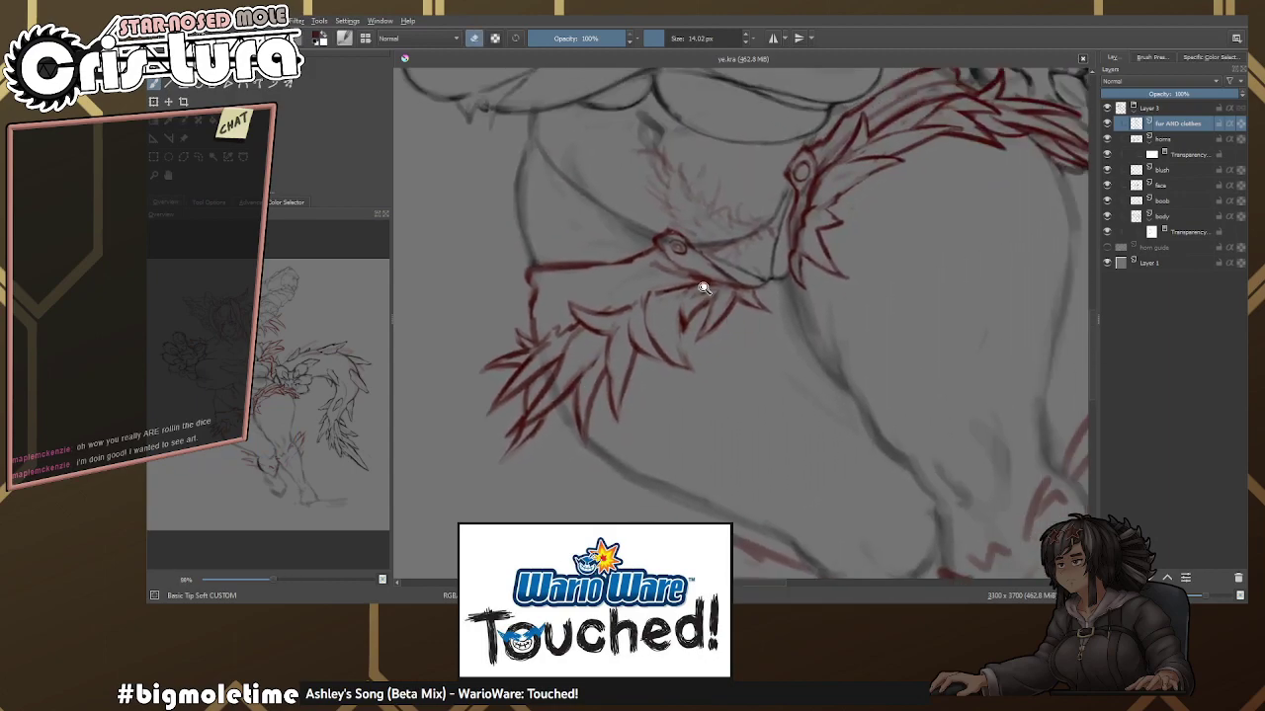
{"action": "scroll", "coordinate": [701, 286], "scroll_direction": "up", "scroll_amount": 6}
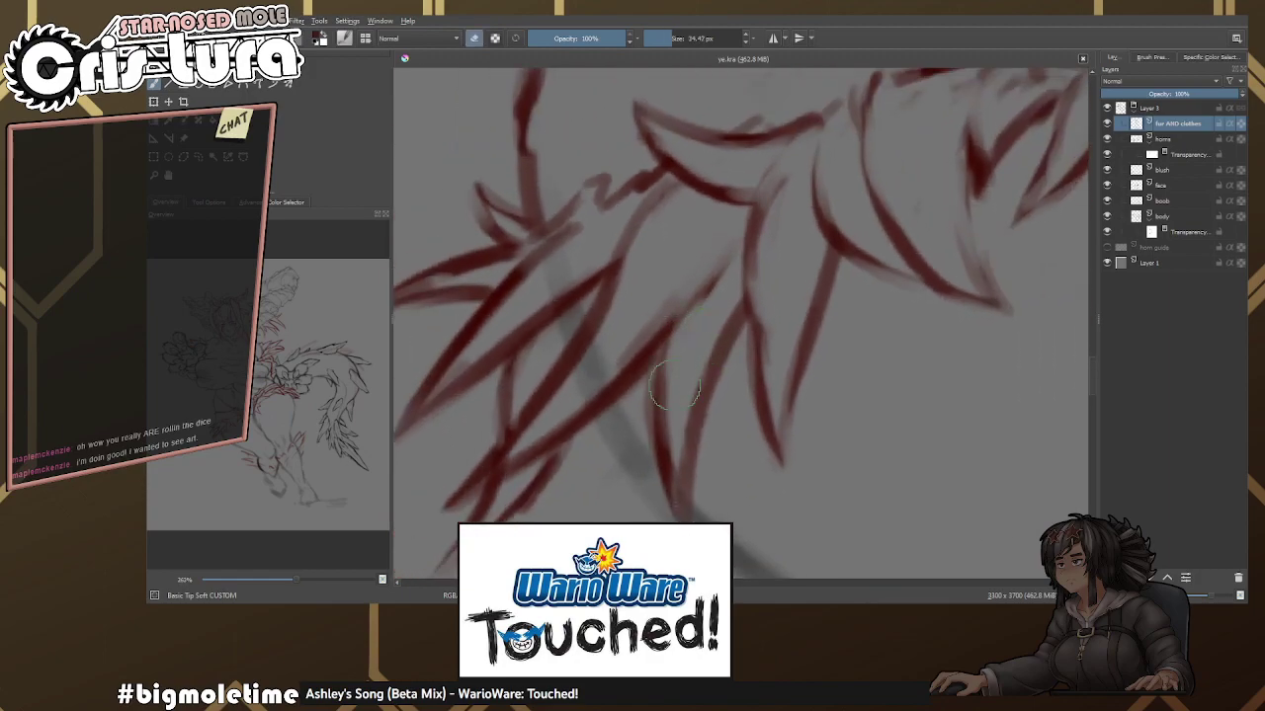
{"action": "left_click_drag", "start_coordinate": [684, 377], "coordinate": [730, 261]}
{"action": "mouse_move", "coordinate": [653, 381]}
{"action": "left_mouse_down"}
{"action": "mouse_move", "coordinate": [719, 202]}
{"action": "mouse_move", "coordinate": [680, 301]}
{"action": "left_mouse_up"}
{"action": "key", "text": "e"}
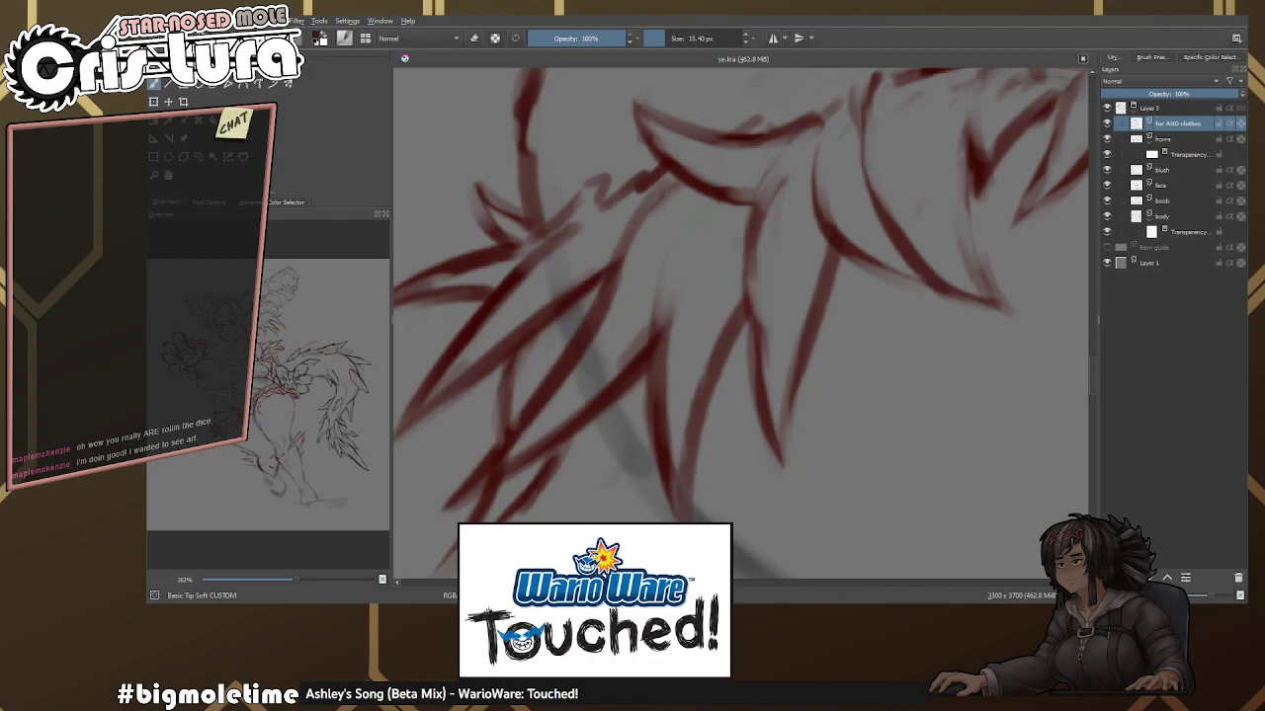
Erase the upper end of the line between the long tufts in the trim's outer half.
{"action": "scroll", "coordinate": [731, 296], "scroll_direction": "down", "scroll_amount": 6}
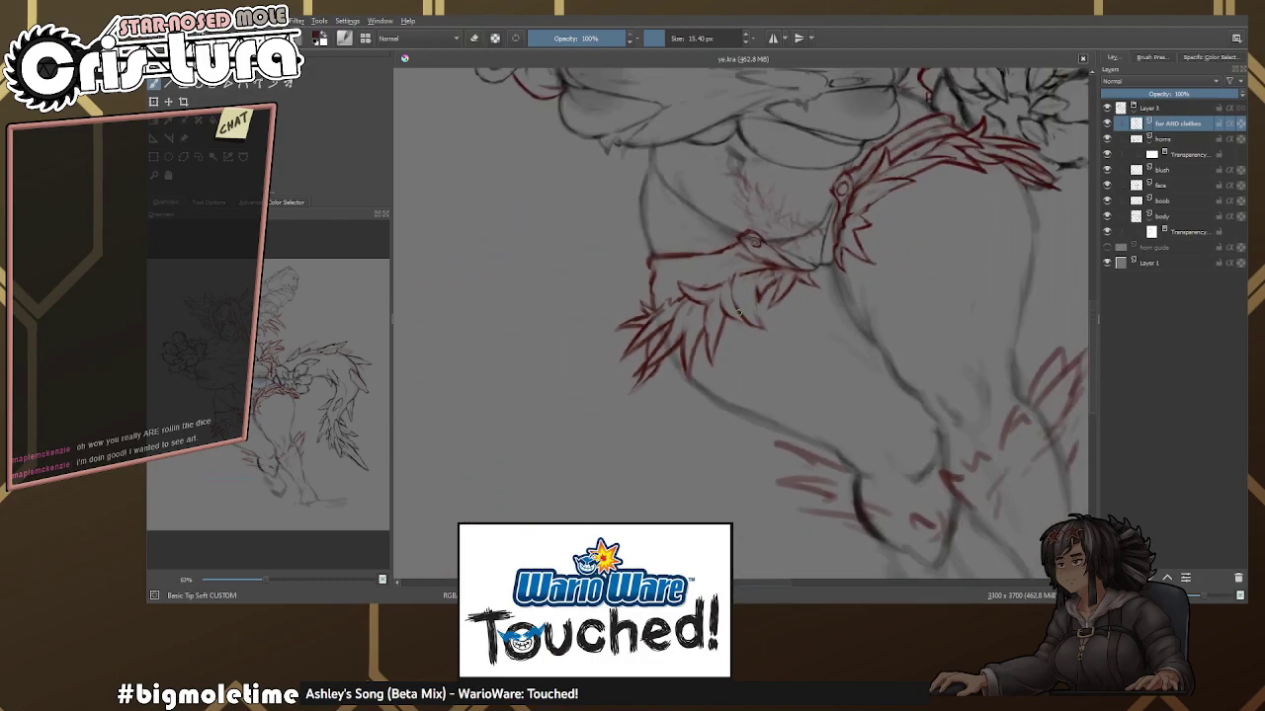
{"action": "scroll", "coordinate": [668, 293], "scroll_direction": "up", "scroll_amount": 6}
{"action": "key", "text": "e"}
{"action": "scroll", "coordinate": [703, 265], "scroll_direction": "down", "scroll_amount": 2}
{"action": "left_click", "coordinate": [721, 297], "text": "ctrl"}
{"action": "scroll", "coordinate": [726, 293], "scroll_direction": "up", "scroll_amount": 2}
{"action": "key", "text": "e"}
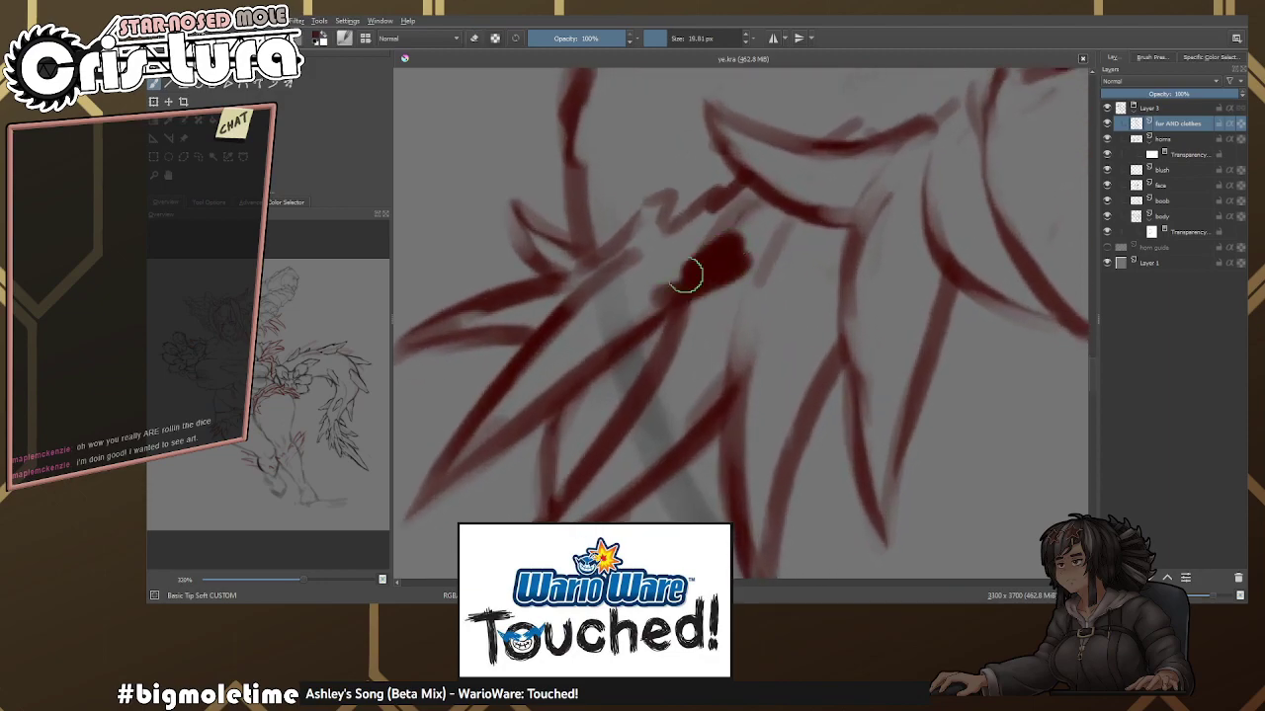
{"action": "left_click_drag", "start_coordinate": [664, 308], "coordinate": [778, 237]}
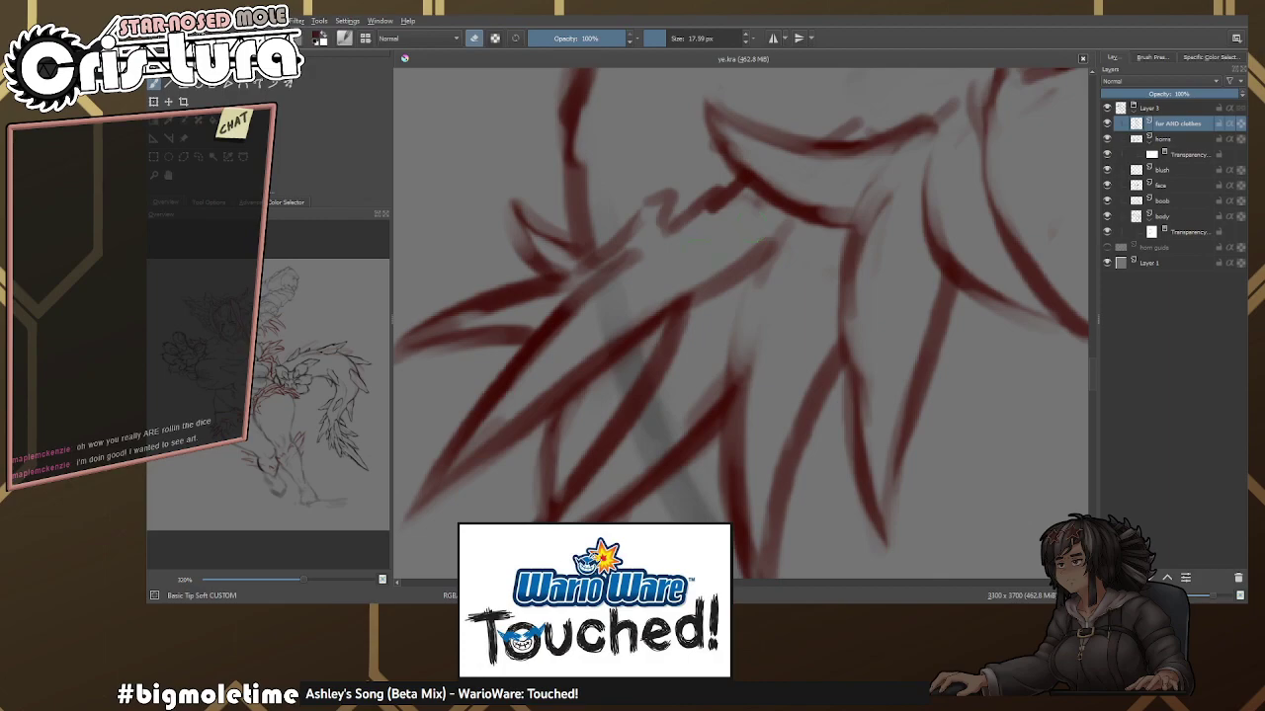
{"action": "left_click_drag", "start_coordinate": [660, 316], "coordinate": [748, 247]}
{"action": "left_click_drag", "start_coordinate": [682, 296], "coordinate": [849, 182]}
{"action": "key", "text": "e"}
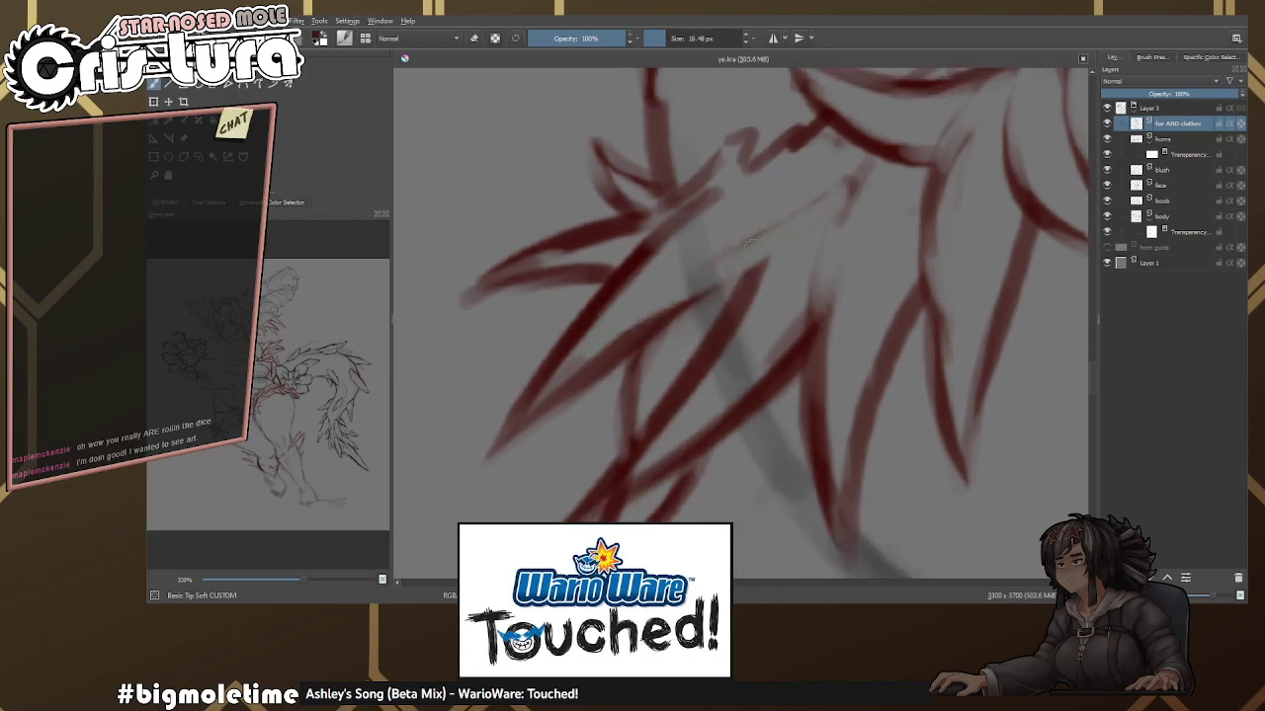
Redraw the long outer tuft's upper edge as one curve running up toward the neighbouring tuft and clean up its lines.
{"action": "left_click_drag", "start_coordinate": [670, 314], "coordinate": [850, 205]}
{"action": "mouse_move", "coordinate": [672, 227]}
{"action": "left_mouse_down"}
{"action": "mouse_move", "coordinate": [830, 163]}
{"action": "mouse_move", "coordinate": [757, 231]}
{"action": "left_mouse_up"}
{"action": "key", "text": "e"}
{"action": "key", "text": "e"}
{"action": "scroll", "coordinate": [776, 267], "scroll_direction": "down", "scroll_amount": 5}
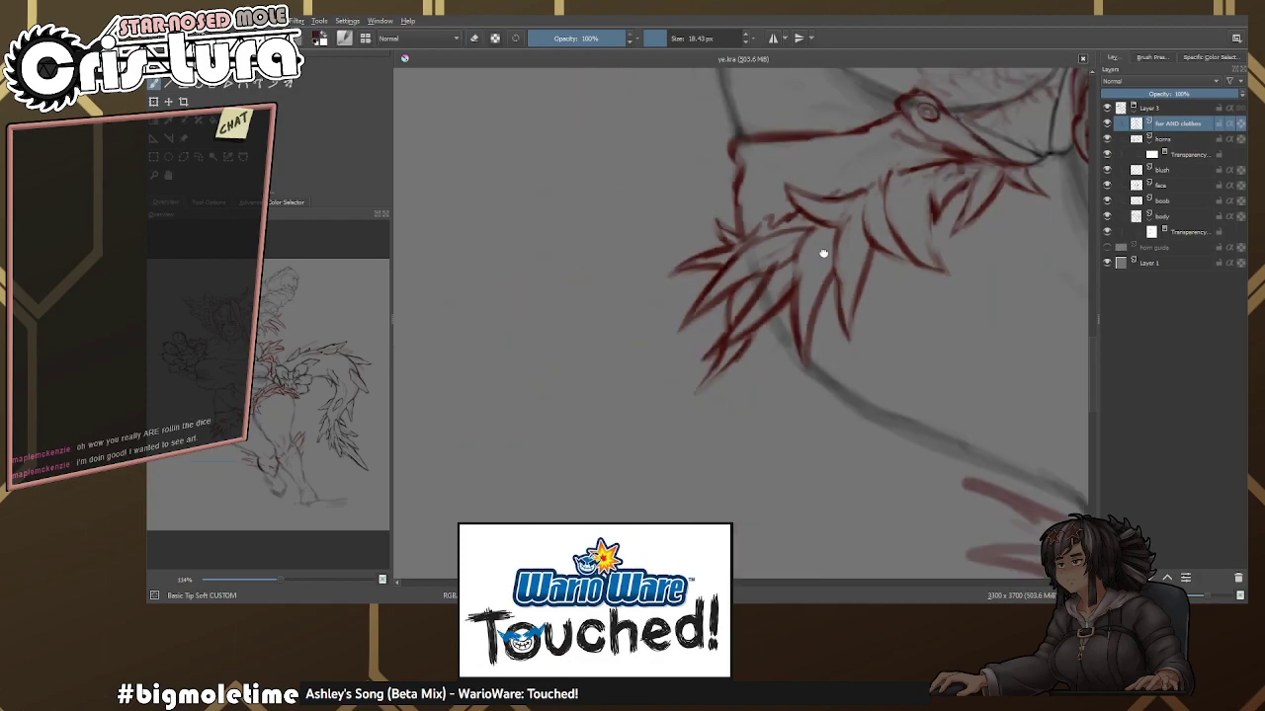
Erase the upper ends of the large central tuft's lines where they meet the cloth edge.
{"action": "scroll", "coordinate": [757, 262], "scroll_direction": "up", "scroll_amount": 6}
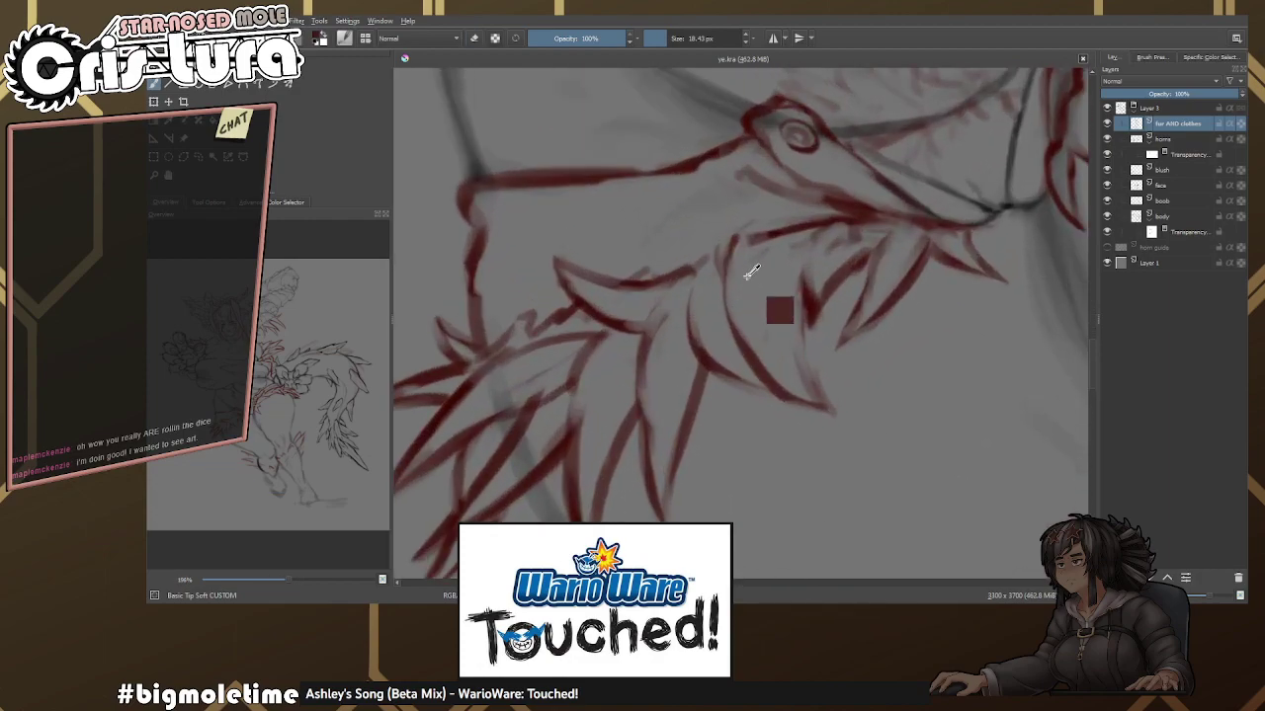
{"action": "scroll", "coordinate": [732, 344], "scroll_direction": "down", "scroll_amount": 5}
{"action": "left_click_drag", "start_coordinate": [732, 344], "coordinate": [718, 397]}
{"action": "scroll", "coordinate": [714, 400], "scroll_direction": "up", "scroll_amount": 6}
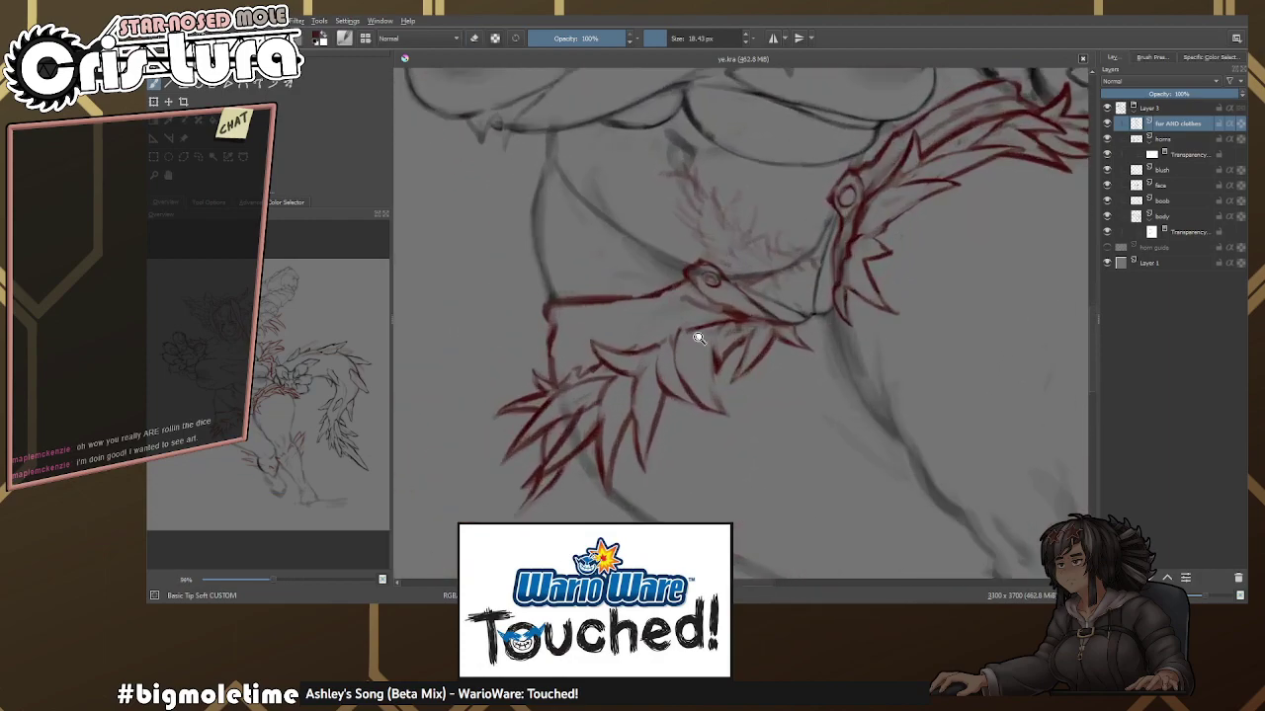
{"action": "key", "text": "e"}
{"action": "left_click_drag", "start_coordinate": [668, 318], "coordinate": [686, 247]}
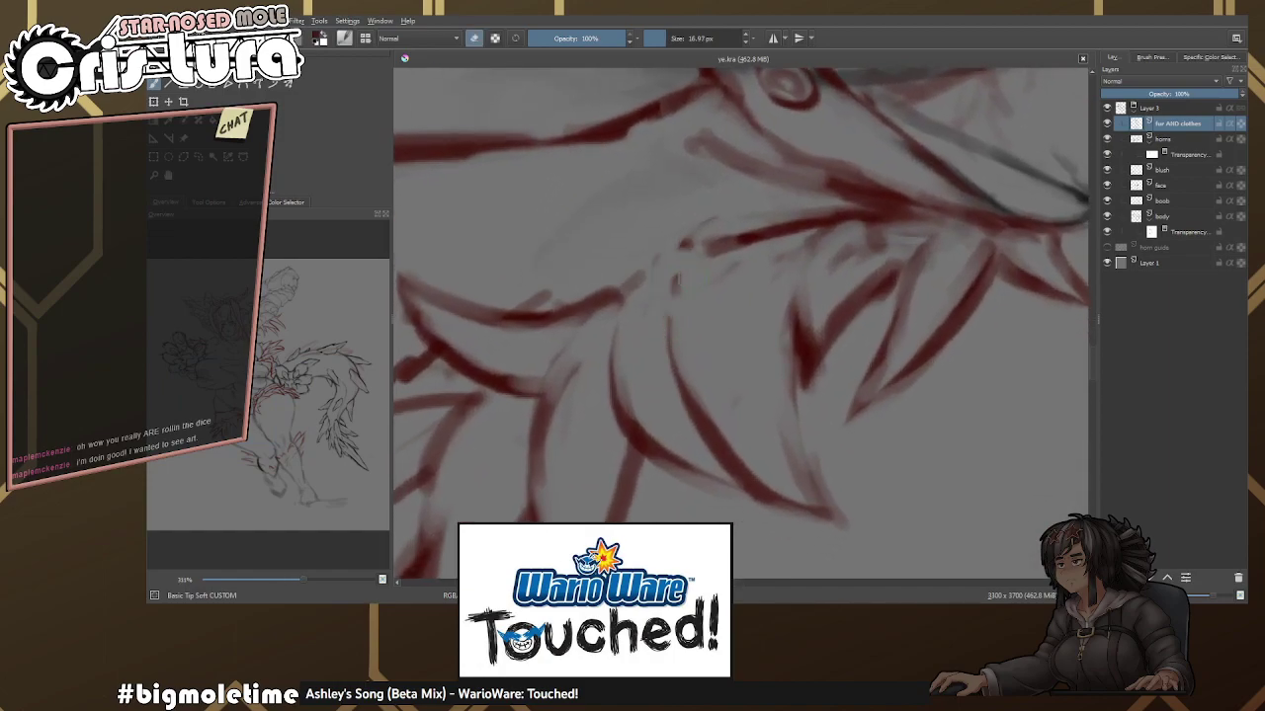
Draw the upper edge and curved outer edge of a small tuft overlapping the top of the large central tuft.
{"action": "key", "text": "e"}
{"action": "left_click_drag", "start_coordinate": [644, 297], "coordinate": [684, 234]}
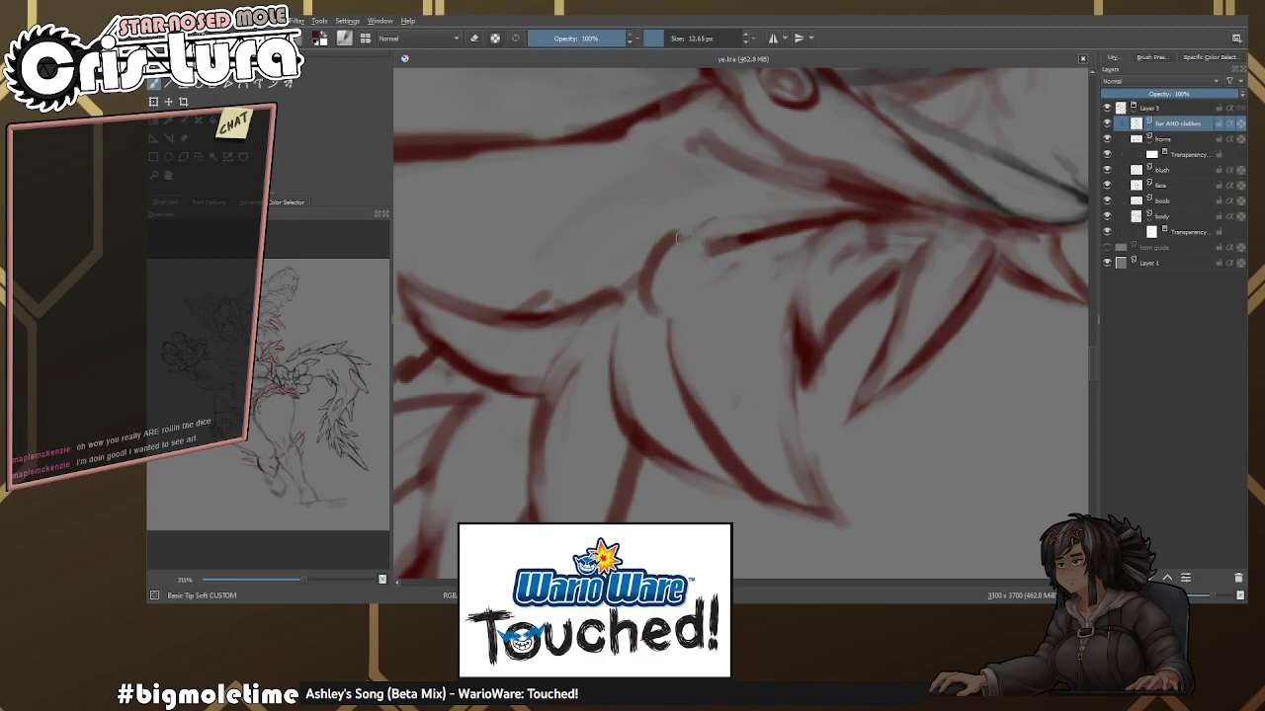
{"action": "key", "text": "e"}
{"action": "mouse_move", "coordinate": [667, 245]}
{"action": "left_mouse_down"}
{"action": "mouse_move", "coordinate": [632, 247]}
{"action": "mouse_move", "coordinate": [677, 238]}
{"action": "mouse_move", "coordinate": [658, 240]}
{"action": "mouse_move", "coordinate": [731, 237]}
{"action": "left_mouse_up"}
{"action": "key", "text": "e"}
{"action": "key", "text": "e"}
{"action": "key", "text": "e"}
{"action": "key", "text": "e"}
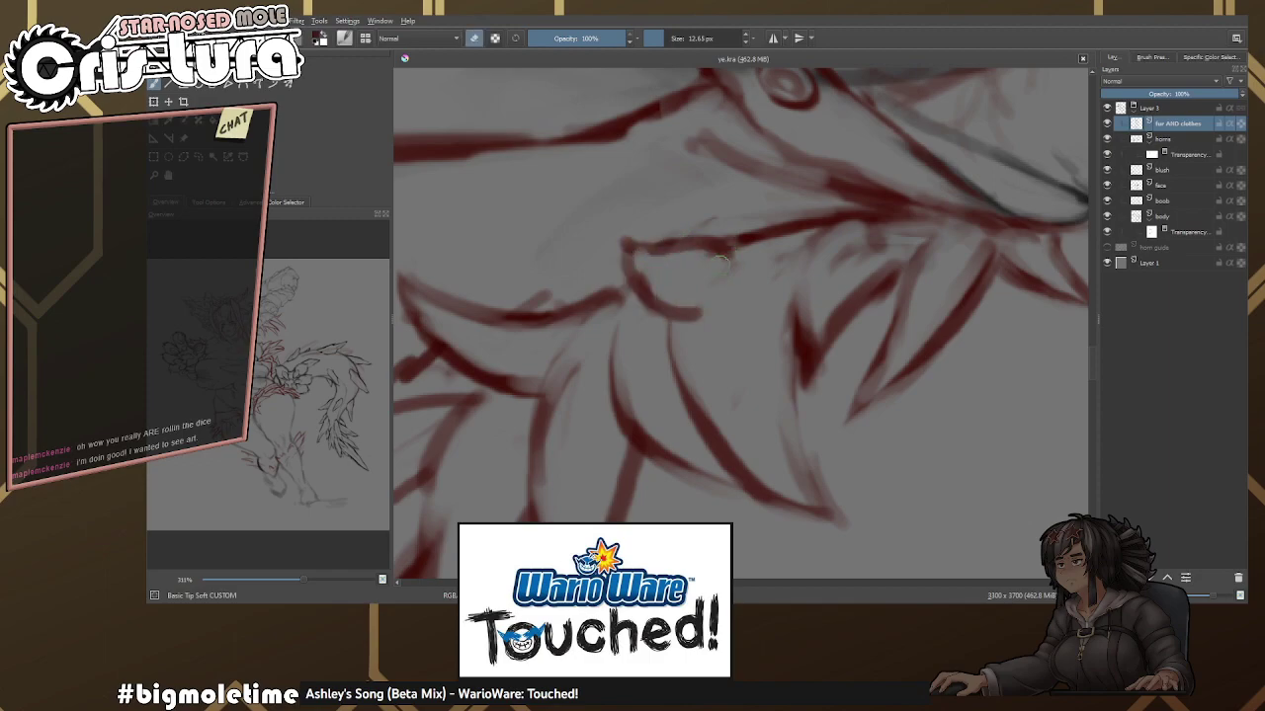
Close the small overlapping tuft with a rounded inner edge, sharpen its tip and clean up its outline.
{"action": "left_click_drag", "start_coordinate": [682, 314], "coordinate": [729, 242]}
{"action": "key", "text": "e"}
{"action": "key", "text": "e"}
{"action": "left_click_drag", "start_coordinate": [623, 241], "coordinate": [710, 233]}
{"action": "key", "text": "e"}
{"action": "key", "text": "e"}
{"action": "left_click_drag", "start_coordinate": [619, 239], "coordinate": [677, 314]}
{"action": "key", "text": "e"}
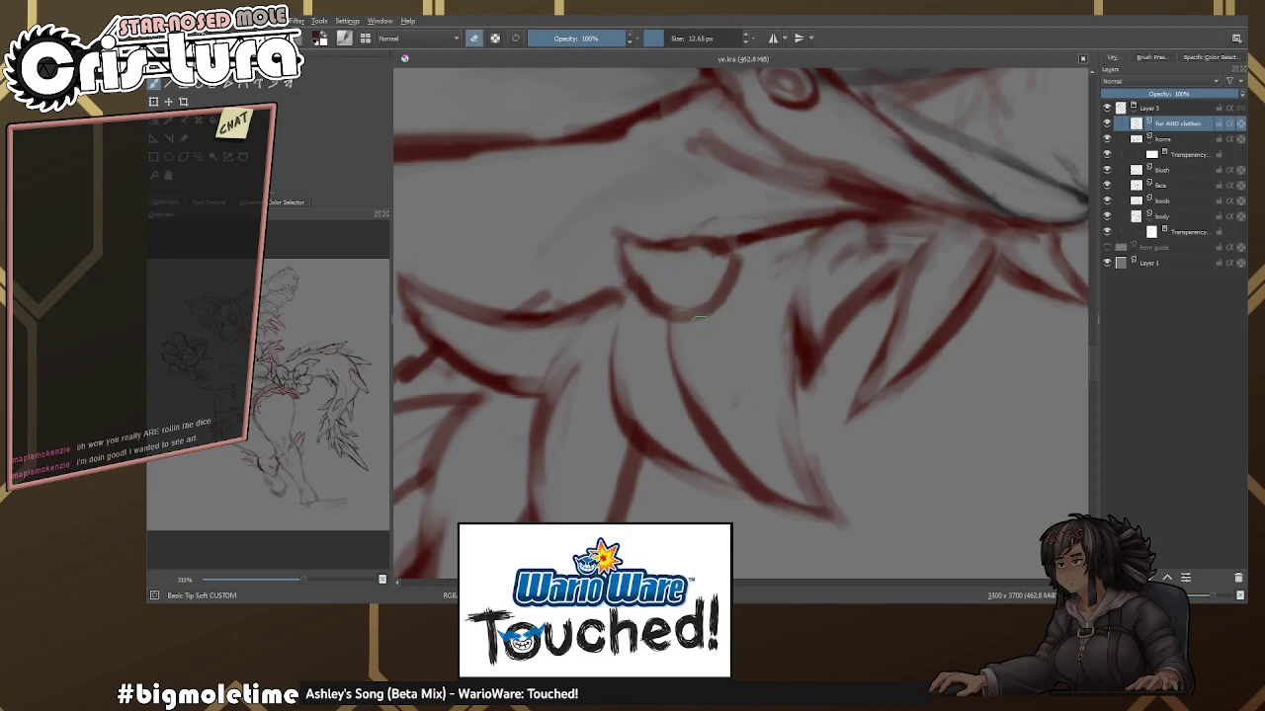
{"action": "key", "text": "e"}
{"action": "left_click_drag", "start_coordinate": [732, 245], "coordinate": [721, 295]}
{"action": "key", "text": "e"}
{"action": "key", "text": "e"}
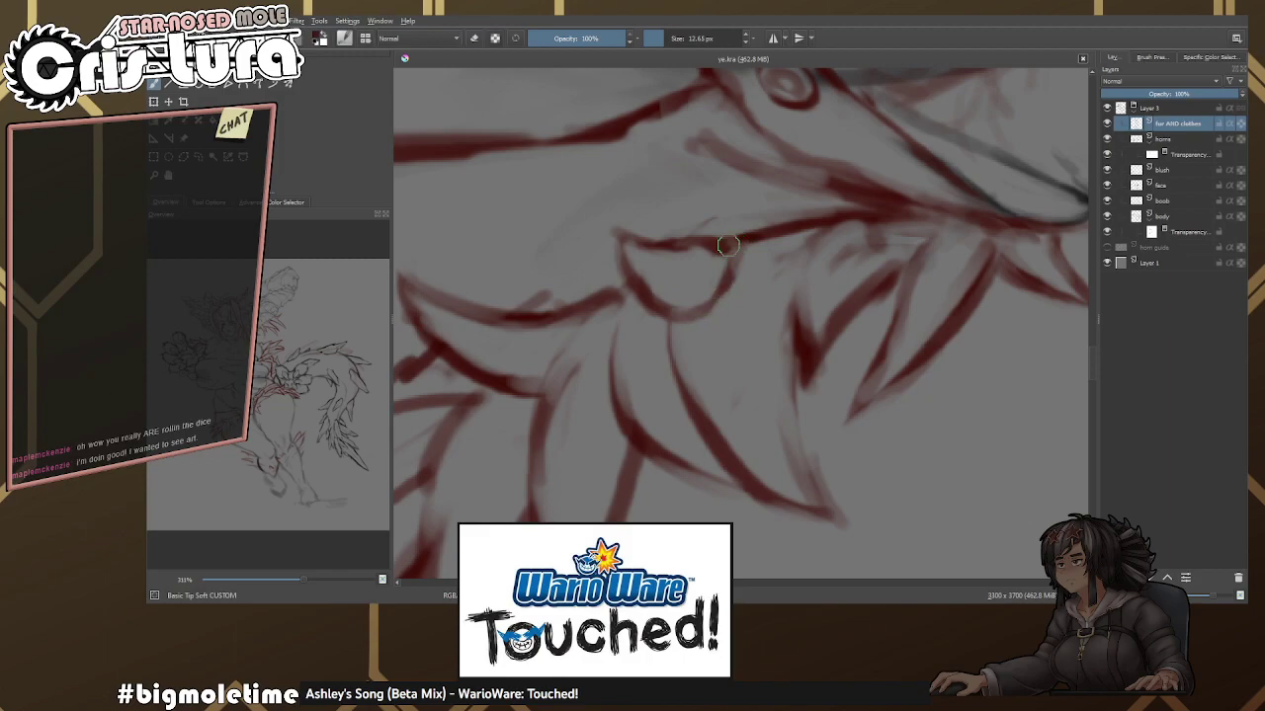
Examine the reshaped fur trim up close and against the rest of the outfit.
{"action": "scroll", "coordinate": [711, 248], "scroll_direction": "down", "scroll_amount": 6}
{"action": "key", "text": "e"}
{"action": "key", "text": "e"}
{"action": "scroll", "coordinate": [690, 310], "scroll_direction": "down", "scroll_amount": 3}
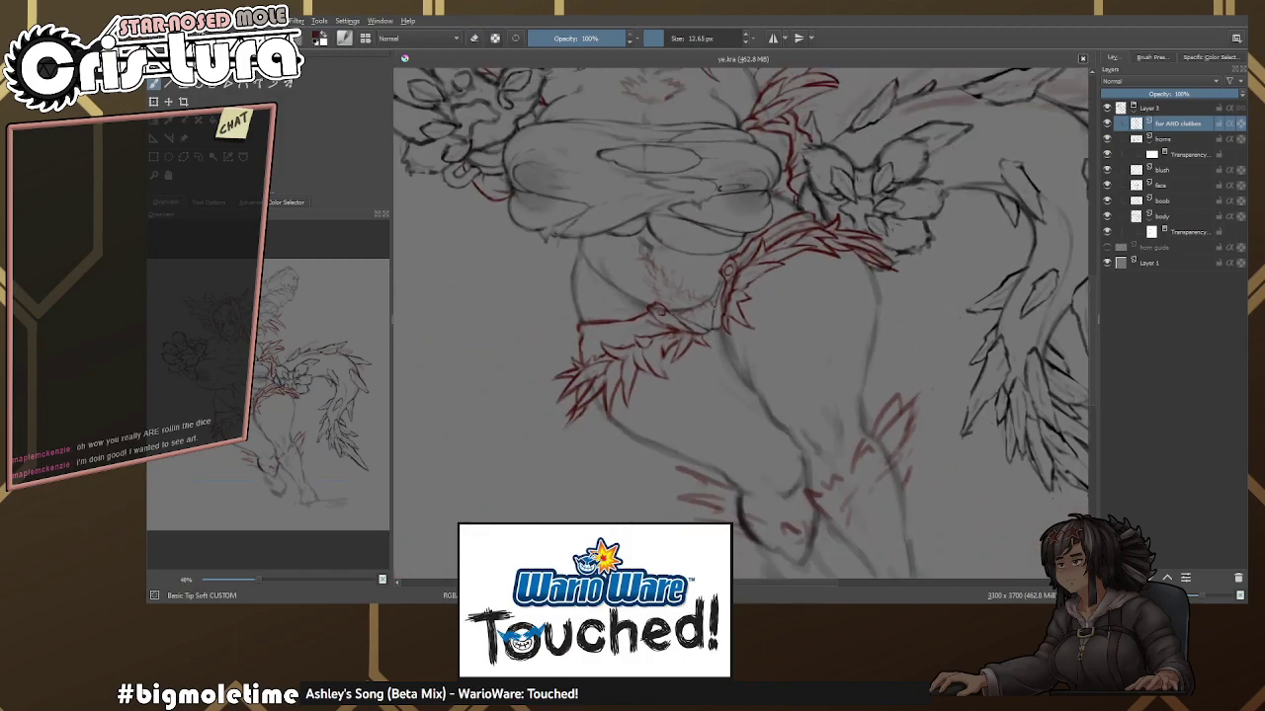
{"action": "scroll", "coordinate": [683, 263], "scroll_direction": "up", "scroll_amount": 2}
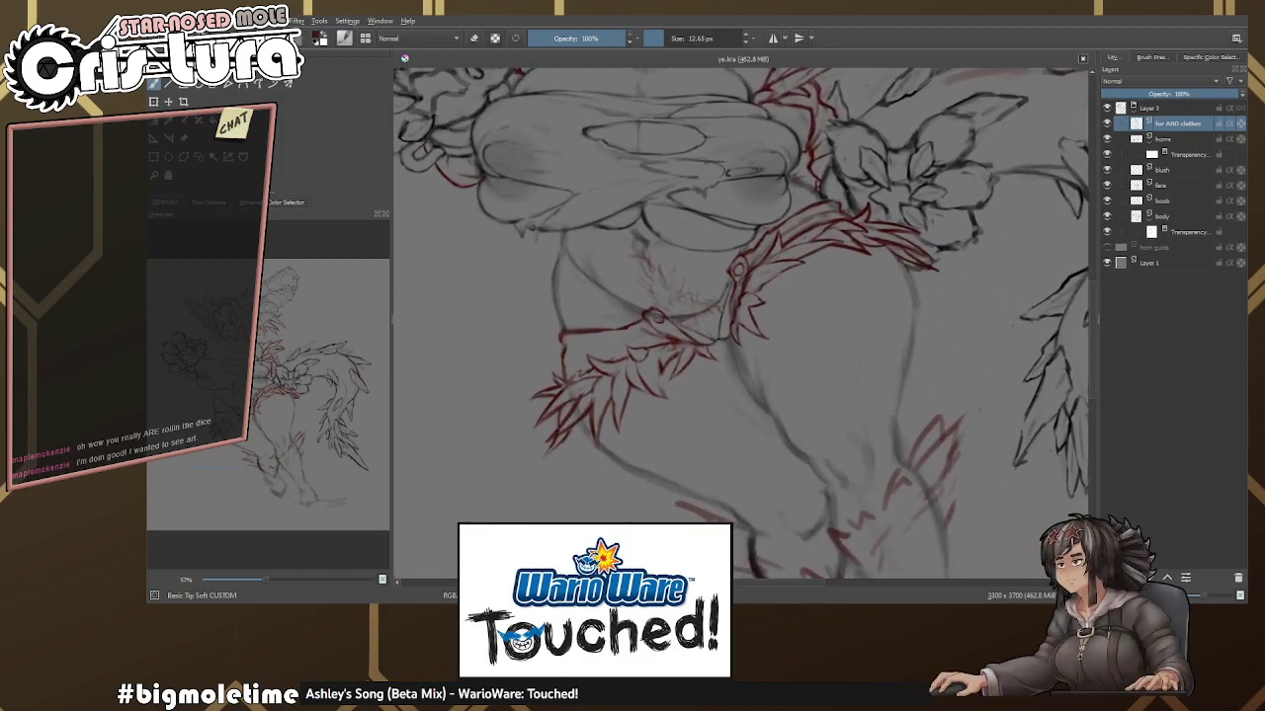
{"action": "scroll", "coordinate": [691, 321], "scroll_direction": "up", "scroll_amount": 7}
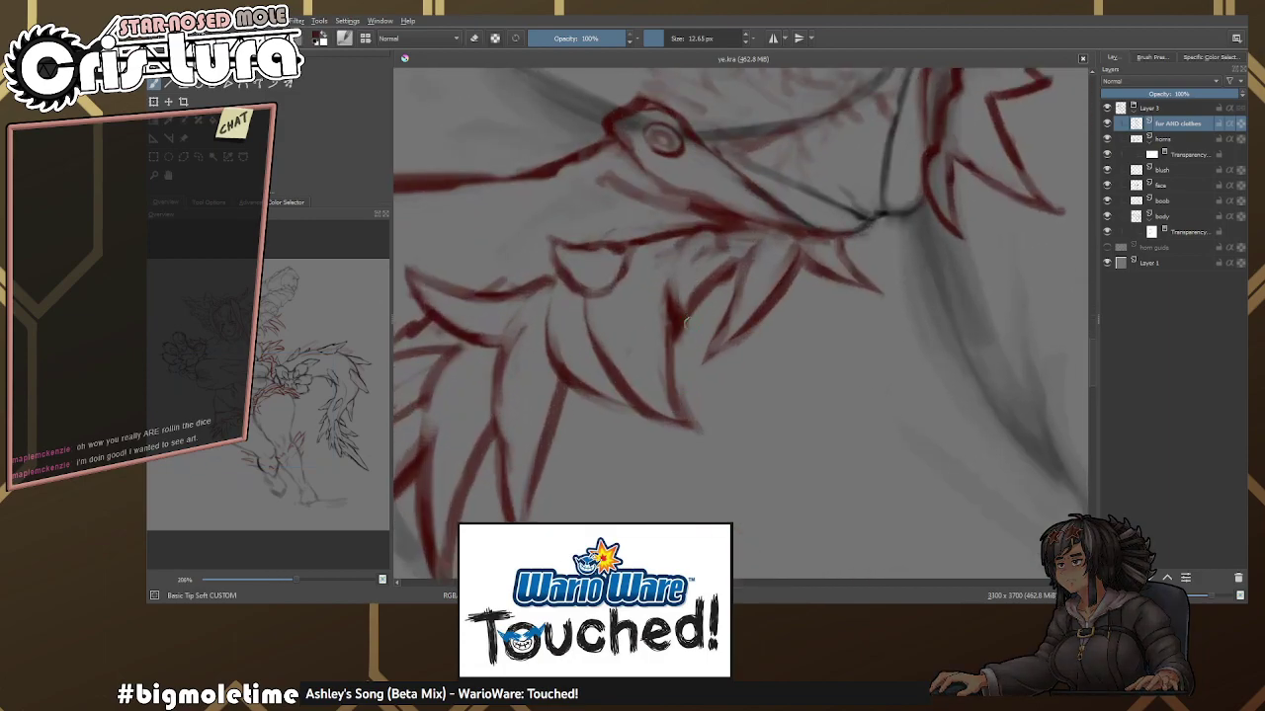
{"action": "scroll", "coordinate": [689, 331], "scroll_direction": "down", "scroll_amount": 2}
{"action": "scroll", "coordinate": [692, 335], "scroll_direction": "up", "scroll_amount": 1}
{"action": "scroll", "coordinate": [695, 345], "scroll_direction": "down", "scroll_amount": 1}
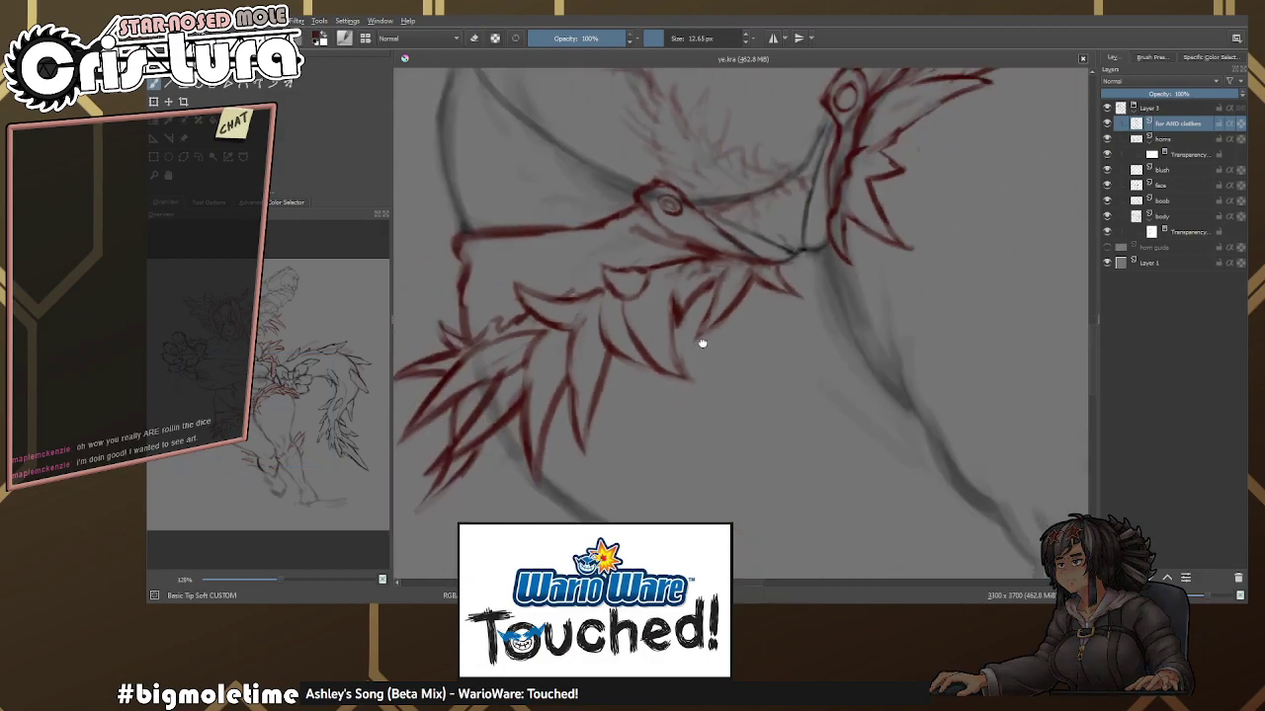
{"action": "scroll", "coordinate": [695, 349], "scroll_direction": "down", "scroll_amount": 3}
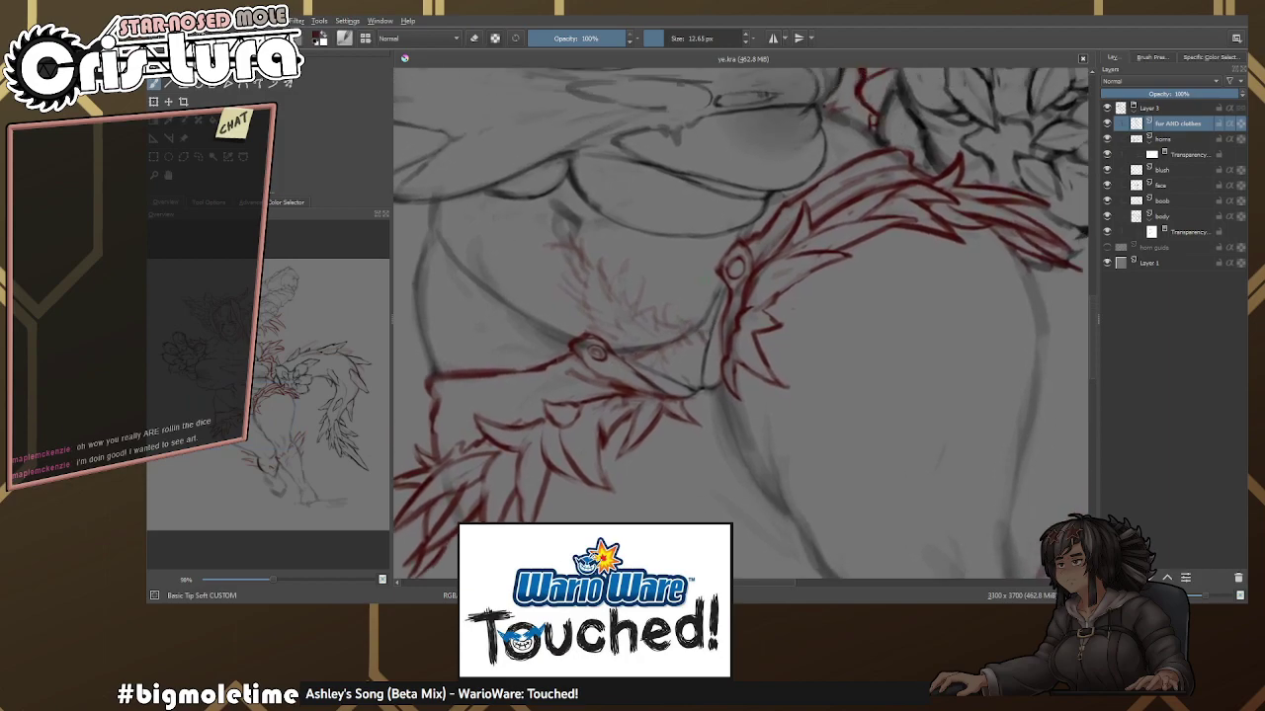
Sketch a faint line below the cloth's upper edge to mark the lower edge of a strap.
{"action": "scroll", "coordinate": [581, 336], "scroll_direction": "up", "scroll_amount": 2}
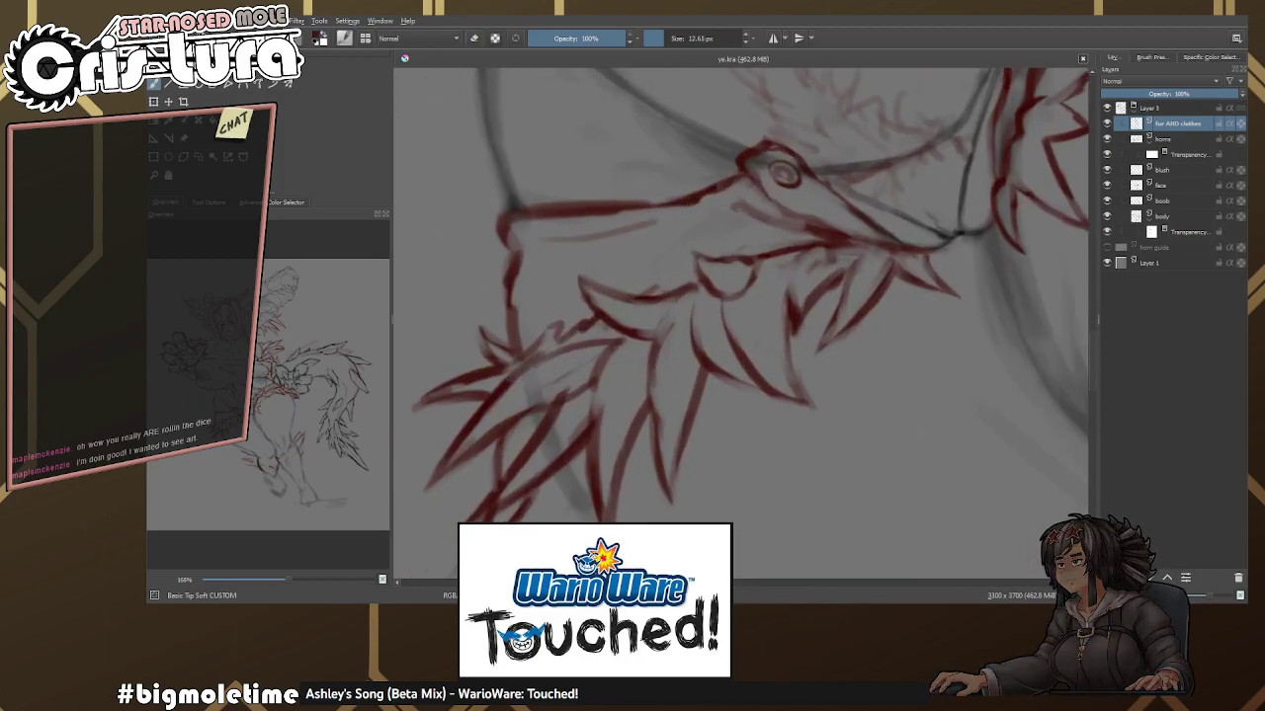
{"action": "scroll", "coordinate": [613, 237], "scroll_direction": "up", "scroll_amount": 1}
{"action": "scroll", "coordinate": [613, 238], "scroll_direction": "up", "scroll_amount": 1}
{"action": "key", "text": "e"}
{"action": "scroll", "coordinate": [522, 289], "scroll_direction": "up", "scroll_amount": 3}
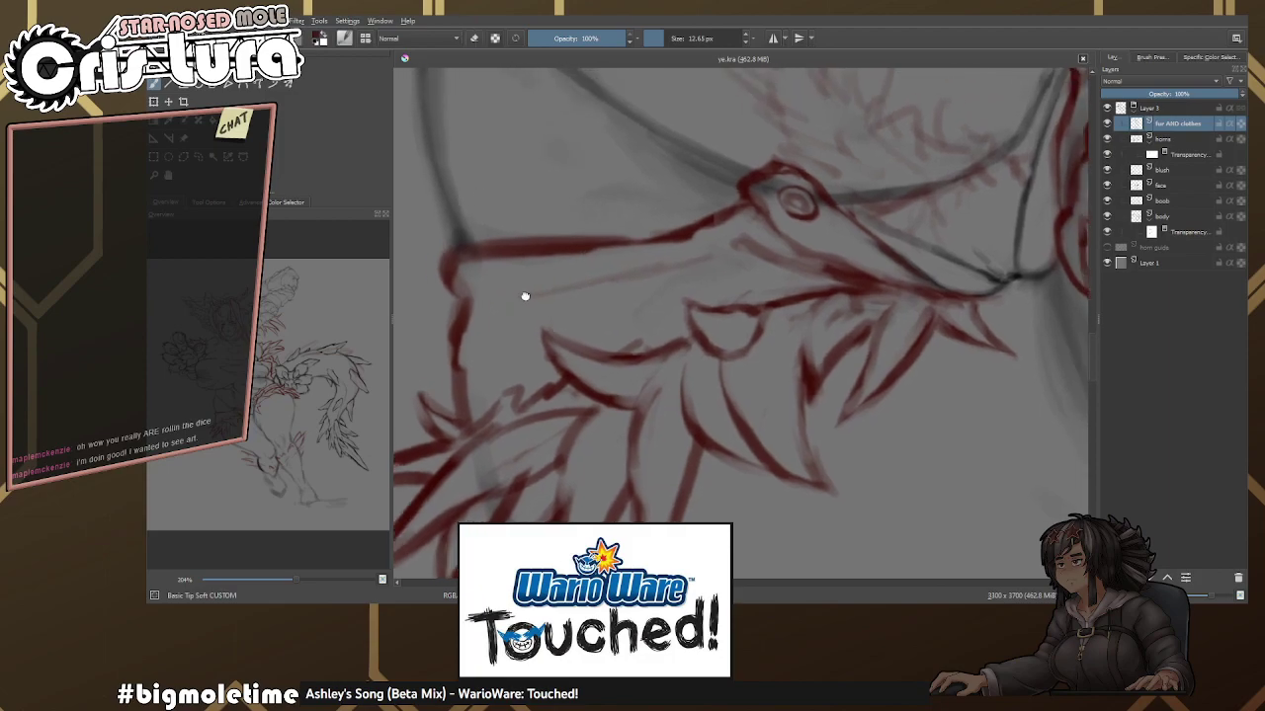
Reshape the outer end of the strap with a notched, rounded fold above the cloth's side edge.
{"action": "key", "text": "bracketright"}
{"action": "key", "text": "e"}
{"action": "key", "text": "bracketleft"}
{"action": "key", "text": "e"}
{"action": "mouse_move", "coordinate": [439, 245]}
{"action": "left_mouse_down"}
{"action": "mouse_move", "coordinate": [508, 244]}
{"action": "mouse_move", "coordinate": [434, 244]}
{"action": "mouse_move", "coordinate": [466, 298]}
{"action": "left_mouse_up"}
{"action": "key", "text": "e"}
{"action": "key", "text": "e"}
{"action": "key", "text": "e"}
{"action": "key", "text": "e"}
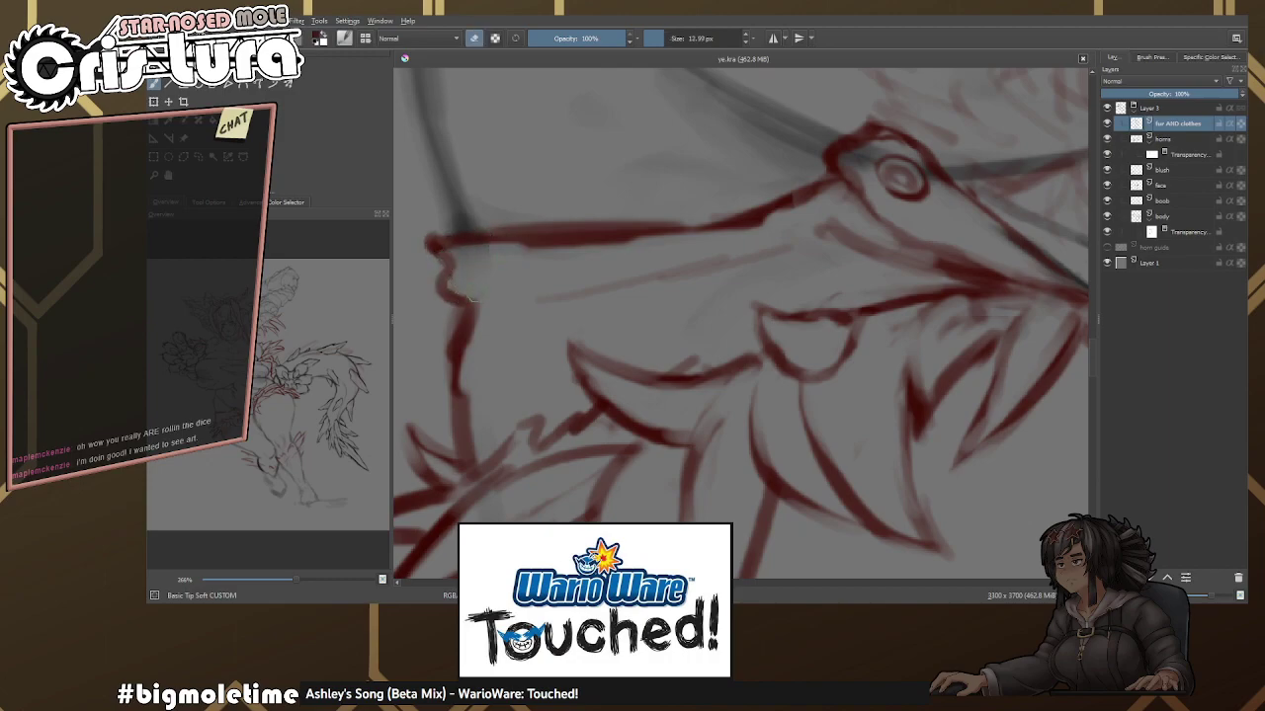
Strengthen the strap's lower edge, extend it toward the round fastener and thin out the strap's outlines.
{"action": "key", "text": "e"}
{"action": "left_click_drag", "start_coordinate": [691, 228], "coordinate": [634, 251]}
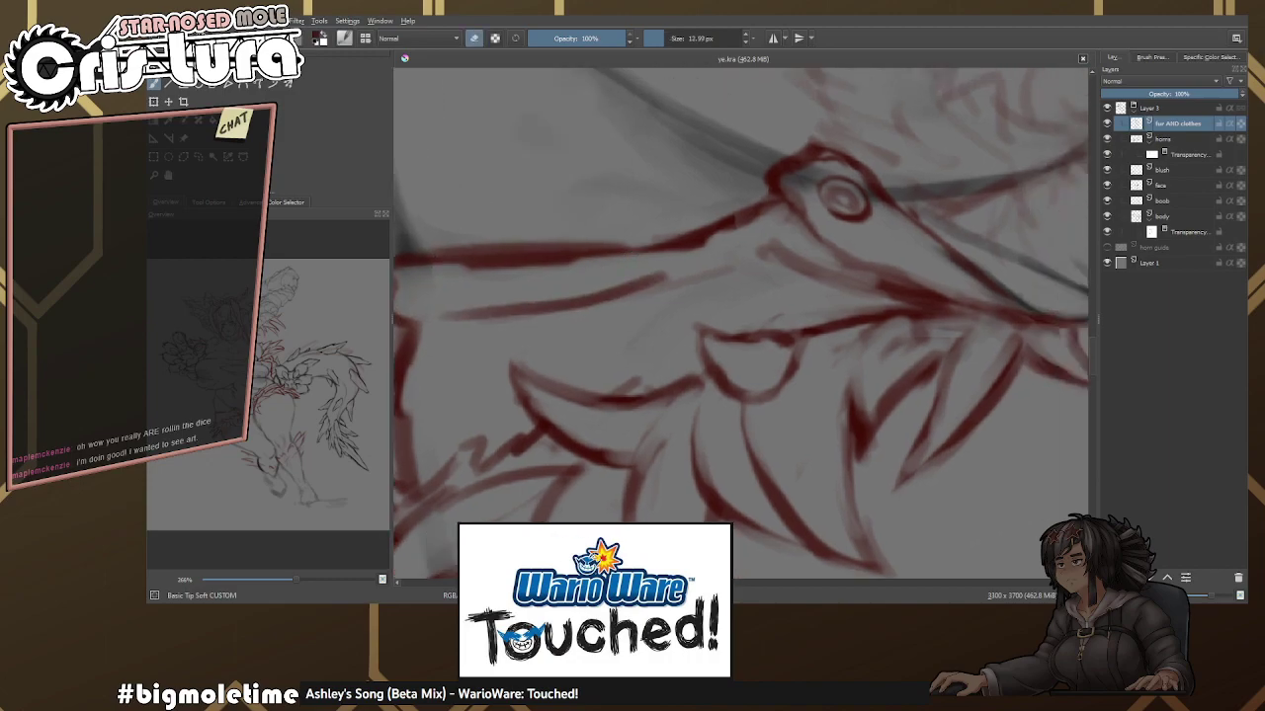
{"action": "key", "text": "e"}
{"action": "left_click_drag", "start_coordinate": [591, 294], "coordinate": [757, 261]}
{"action": "key", "text": "e"}
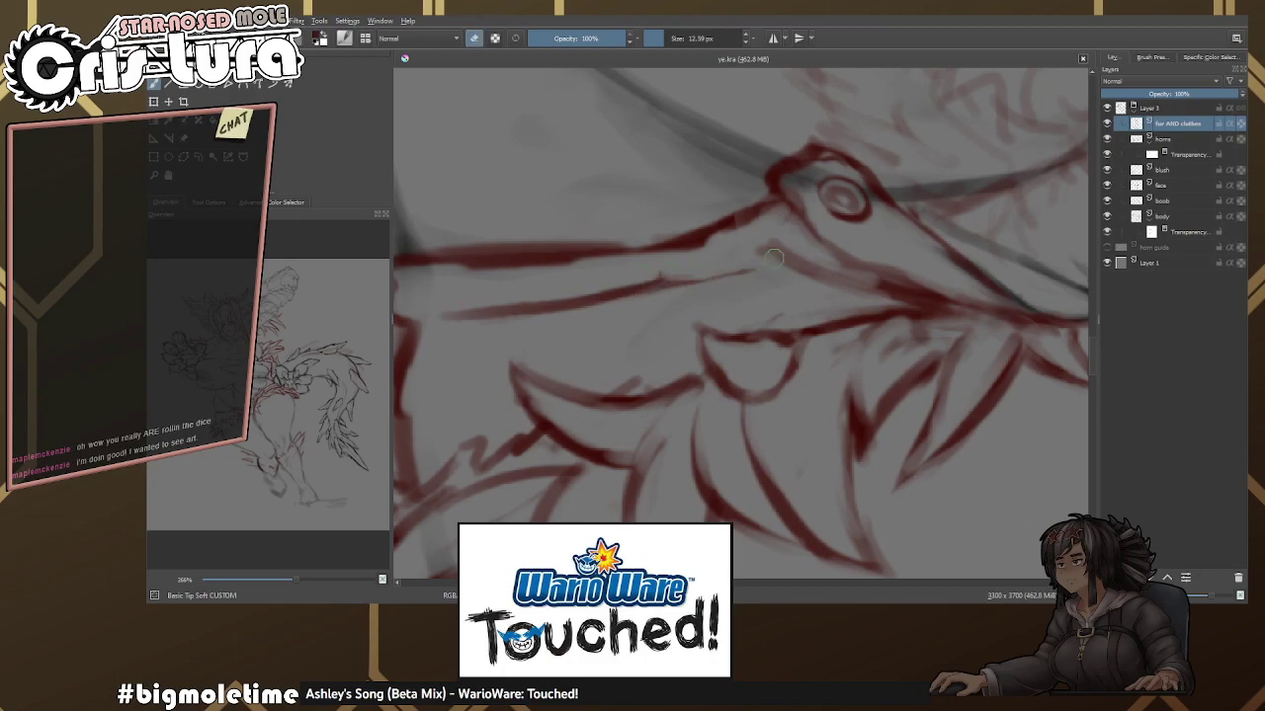
{"action": "mouse_move", "coordinate": [667, 255]}
{"action": "left_mouse_down"}
{"action": "mouse_move", "coordinate": [780, 274]}
{"action": "mouse_move", "coordinate": [695, 299]}
{"action": "mouse_move", "coordinate": [560, 298]}
{"action": "left_mouse_up"}
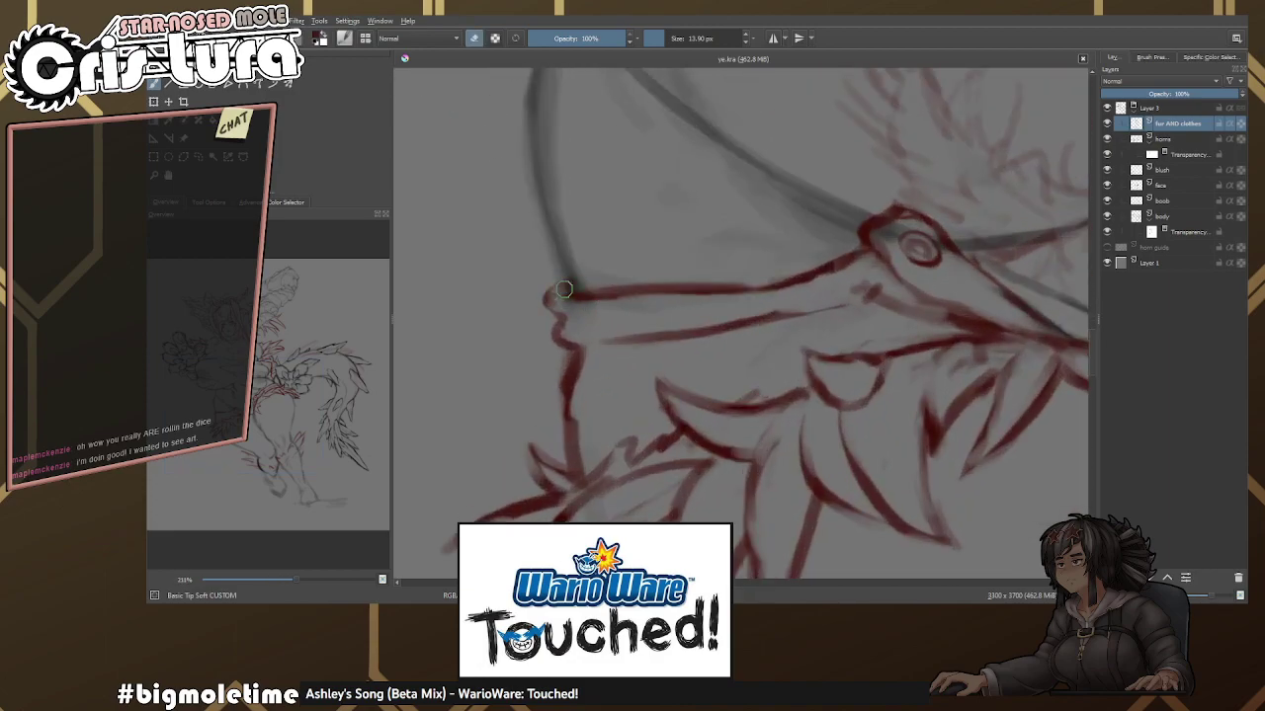
Clean up the lines beneath the round fastener and join the strap's lower edge to it.
{"action": "scroll", "coordinate": [790, 287], "scroll_direction": "up", "scroll_amount": 3}
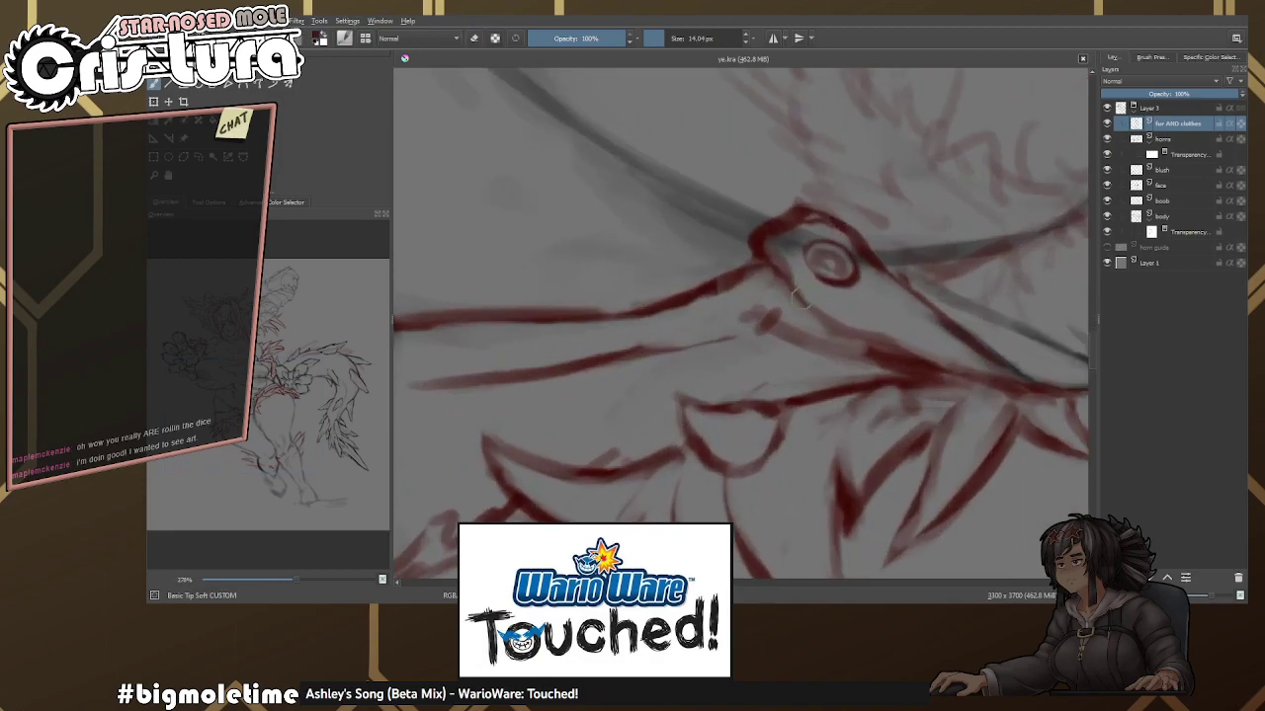
{"action": "mouse_move", "coordinate": [806, 299]}
{"action": "left_mouse_down"}
{"action": "mouse_move", "coordinate": [857, 257]}
{"action": "mouse_move", "coordinate": [760, 306]}
{"action": "mouse_move", "coordinate": [826, 311]}
{"action": "mouse_move", "coordinate": [805, 299]}
{"action": "mouse_move", "coordinate": [836, 324]}
{"action": "mouse_move", "coordinate": [700, 336]}
{"action": "mouse_move", "coordinate": [800, 184]}
{"action": "mouse_move", "coordinate": [762, 239]}
{"action": "mouse_move", "coordinate": [771, 314]}
{"action": "mouse_move", "coordinate": [709, 301]}
{"action": "mouse_move", "coordinate": [761, 267]}
{"action": "mouse_move", "coordinate": [661, 282]}
{"action": "mouse_move", "coordinate": [622, 218]}
{"action": "mouse_move", "coordinate": [691, 257]}
{"action": "mouse_move", "coordinate": [672, 237]}
{"action": "left_mouse_up"}
{"action": "key", "text": "e"}
{"action": "key", "text": "e"}
{"action": "key", "text": "e"}
{"action": "key", "text": "e"}
{"action": "key", "text": "e"}
{"action": "key", "text": "e"}
{"action": "key", "text": "e"}
{"action": "key", "text": "e"}
Draw two short cross lines over the strap for a loop and clear the strap edge between them.
{"action": "key", "text": "e"}
{"action": "key", "text": "e"}
{"action": "key", "text": "e"}
{"action": "key", "text": "e"}
{"action": "key", "text": "e"}
{"action": "key", "text": "e"}
{"action": "mouse_move", "coordinate": [690, 279]}
{"action": "left_mouse_down"}
{"action": "mouse_move", "coordinate": [679, 239]}
{"action": "mouse_move", "coordinate": [664, 289]}
{"action": "left_mouse_up"}
{"action": "key", "text": "e"}
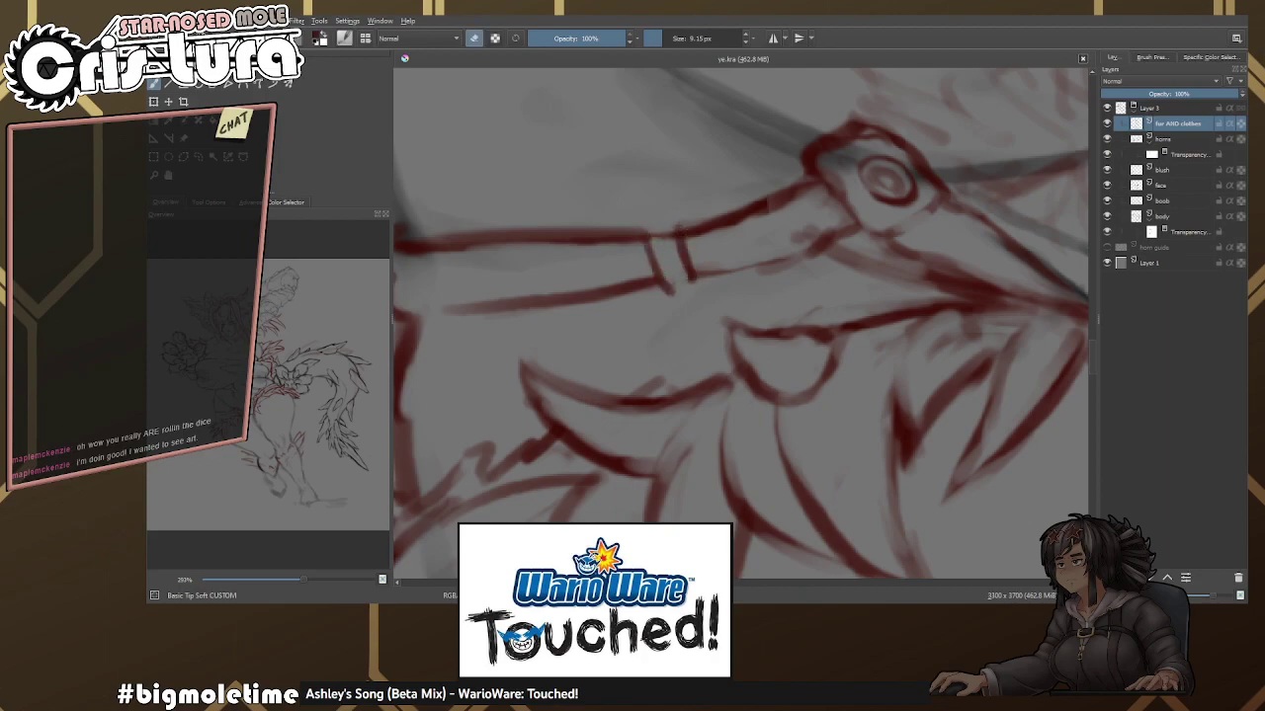
Complete the strap loop with raised upper and lower ends that wrap around both strap edges.
{"action": "key", "text": "e"}
{"action": "left_click_drag", "start_coordinate": [662, 225], "coordinate": [697, 215]}
{"action": "key", "text": "e"}
{"action": "mouse_move", "coordinate": [660, 233]}
{"action": "left_mouse_down"}
{"action": "mouse_move", "coordinate": [704, 218]}
{"action": "mouse_move", "coordinate": [683, 247]}
{"action": "left_mouse_up"}
{"action": "key", "text": "e"}
{"action": "key", "text": "e"}
{"action": "key", "text": "e"}
{"action": "key", "text": "e"}
{"action": "key", "text": "e"}
{"action": "left_click_drag", "start_coordinate": [670, 291], "coordinate": [706, 281]}
{"action": "key", "text": "e"}
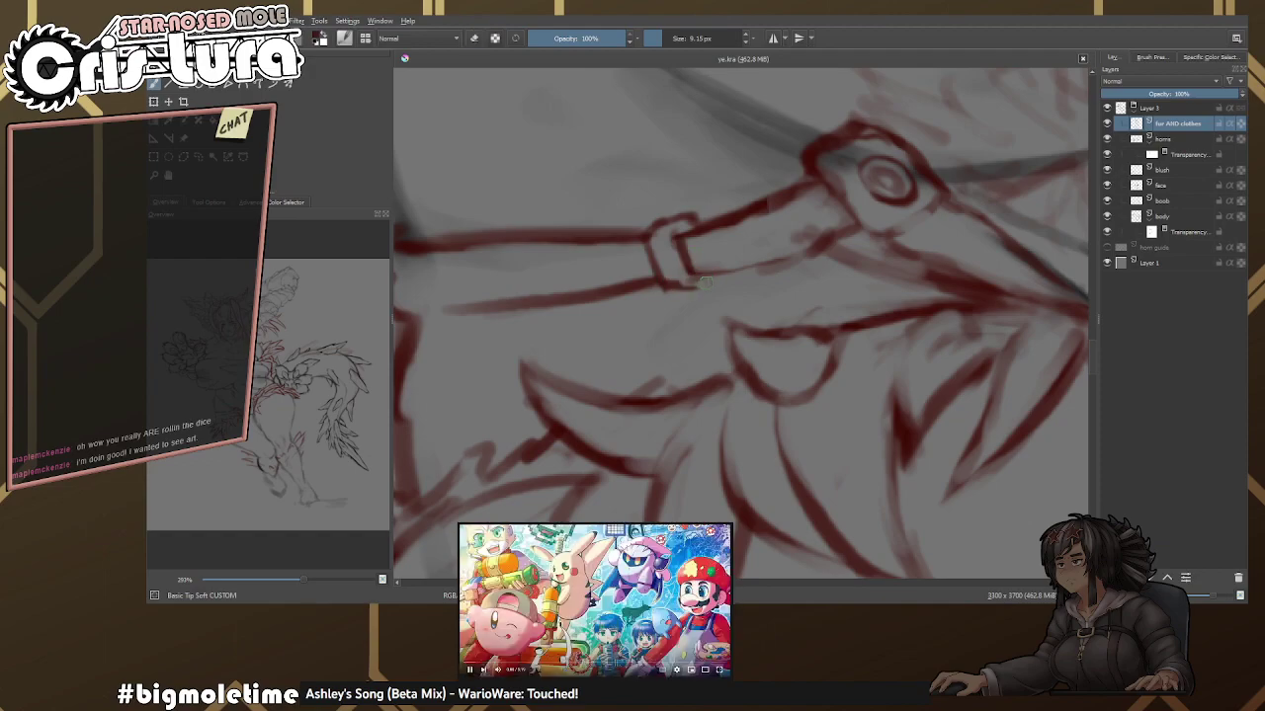
Select the strap's lower edge with a freehand selection and transform it, rotating and shifting it down to widen the strap.
{"action": "scroll", "coordinate": [704, 259], "scroll_direction": "down", "scroll_amount": 5}
{"action": "scroll", "coordinate": [713, 262], "scroll_direction": "down", "scroll_amount": 5}
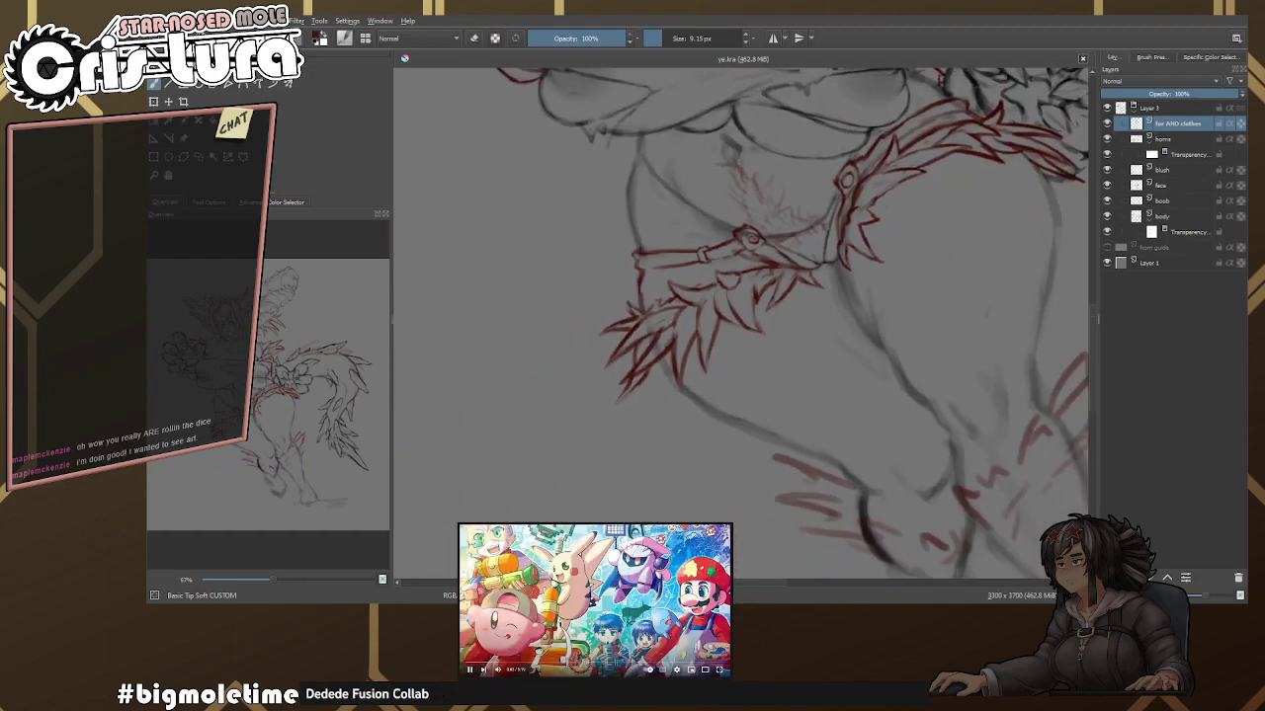
{"action": "scroll", "coordinate": [705, 316], "scroll_direction": "up", "scroll_amount": 8}
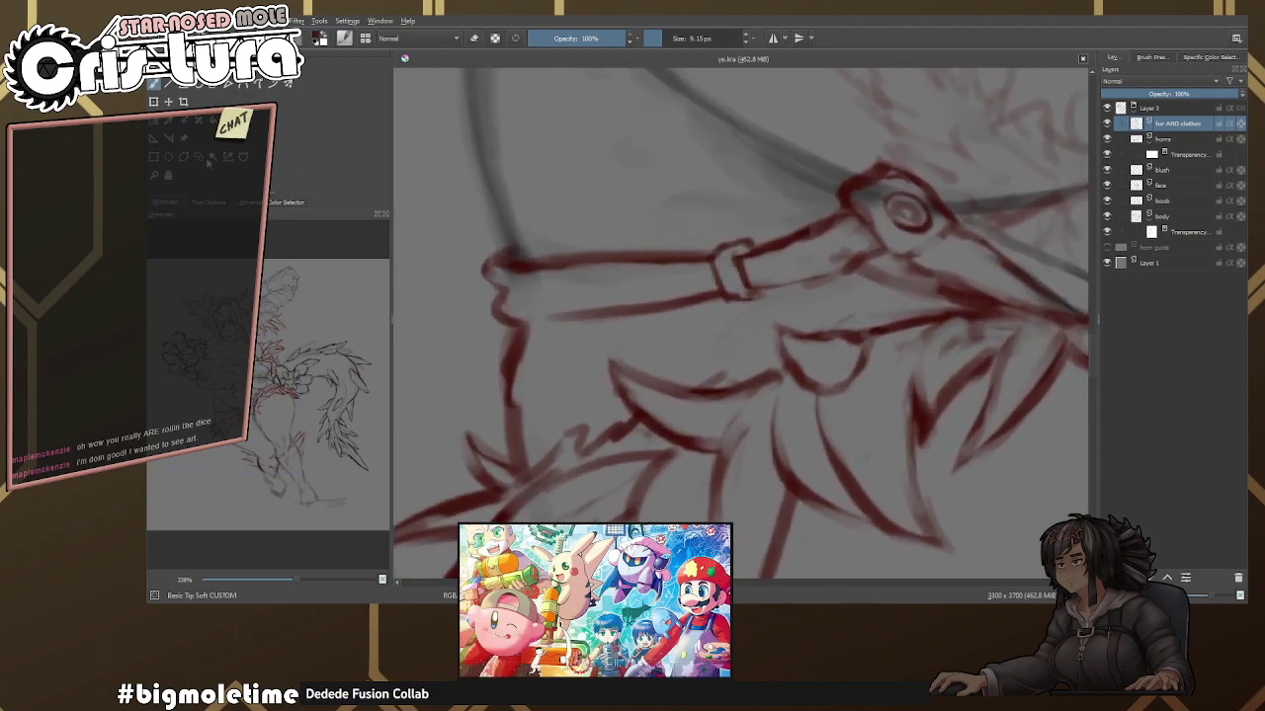
{"action": "left_click", "coordinate": [198, 156]}
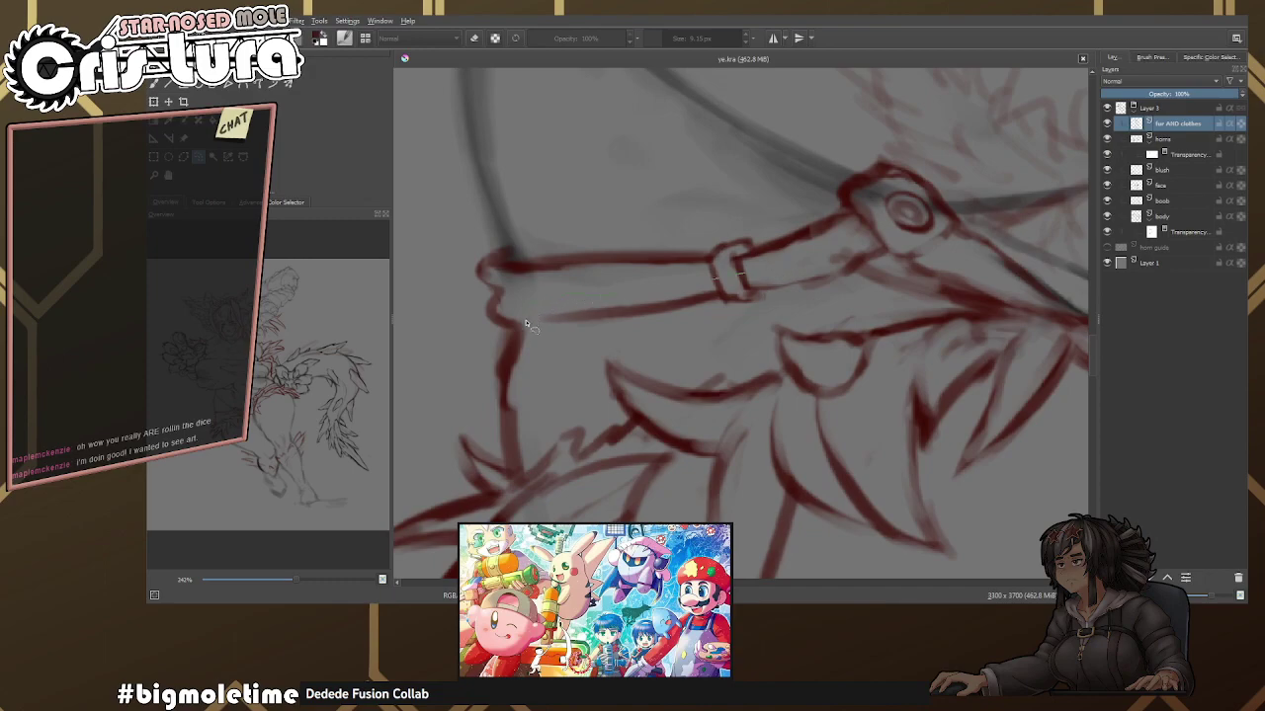
{"action": "mouse_move", "coordinate": [793, 316]}
{"action": "left_mouse_down"}
{"action": "mouse_move", "coordinate": [529, 328]}
{"action": "mouse_move", "coordinate": [826, 277]}
{"action": "mouse_move", "coordinate": [820, 303]}
{"action": "left_mouse_up"}
{"action": "key", "text": "ctrl+t"}
{"action": "scroll", "coordinate": [804, 226], "scroll_direction": "down", "scroll_amount": 1}
{"action": "left_click_drag", "start_coordinate": [804, 226], "coordinate": [841, 217]}
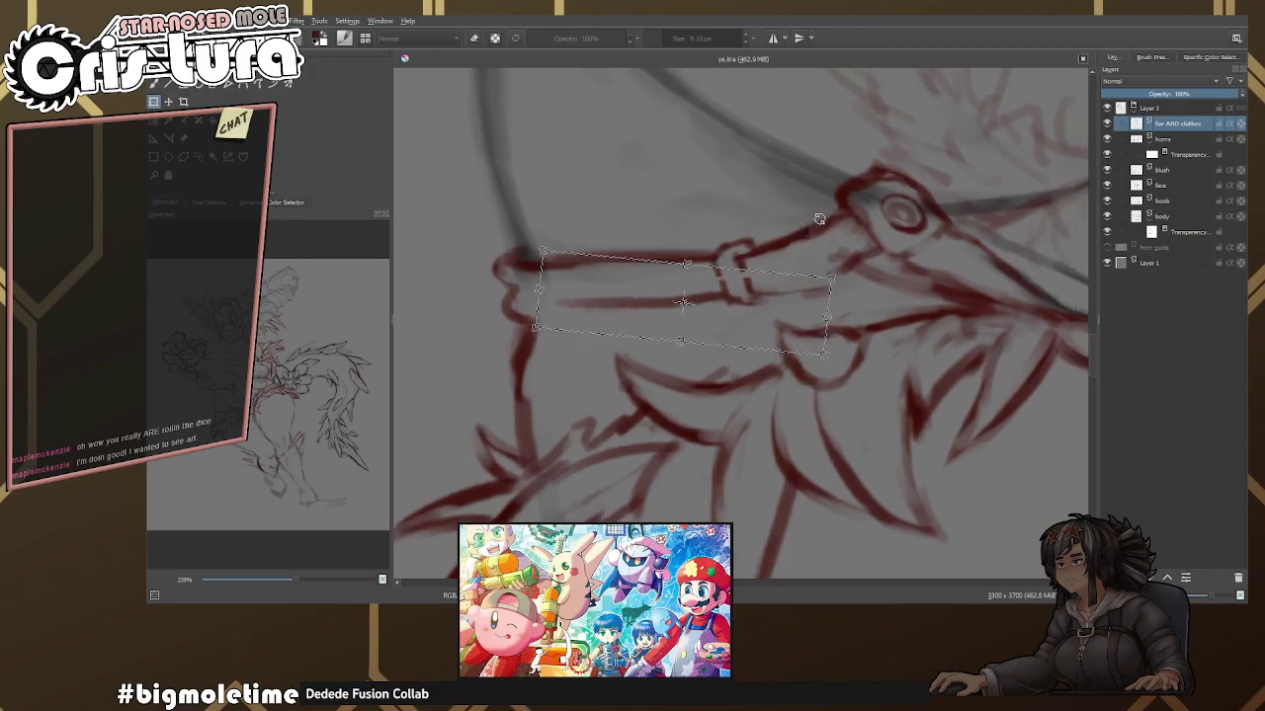
{"action": "left_click_drag", "start_coordinate": [717, 284], "coordinate": [739, 297]}
{"action": "left_click", "coordinate": [158, 90]}
{"action": "scroll", "coordinate": [741, 323], "scroll_direction": "up", "scroll_amount": 2}
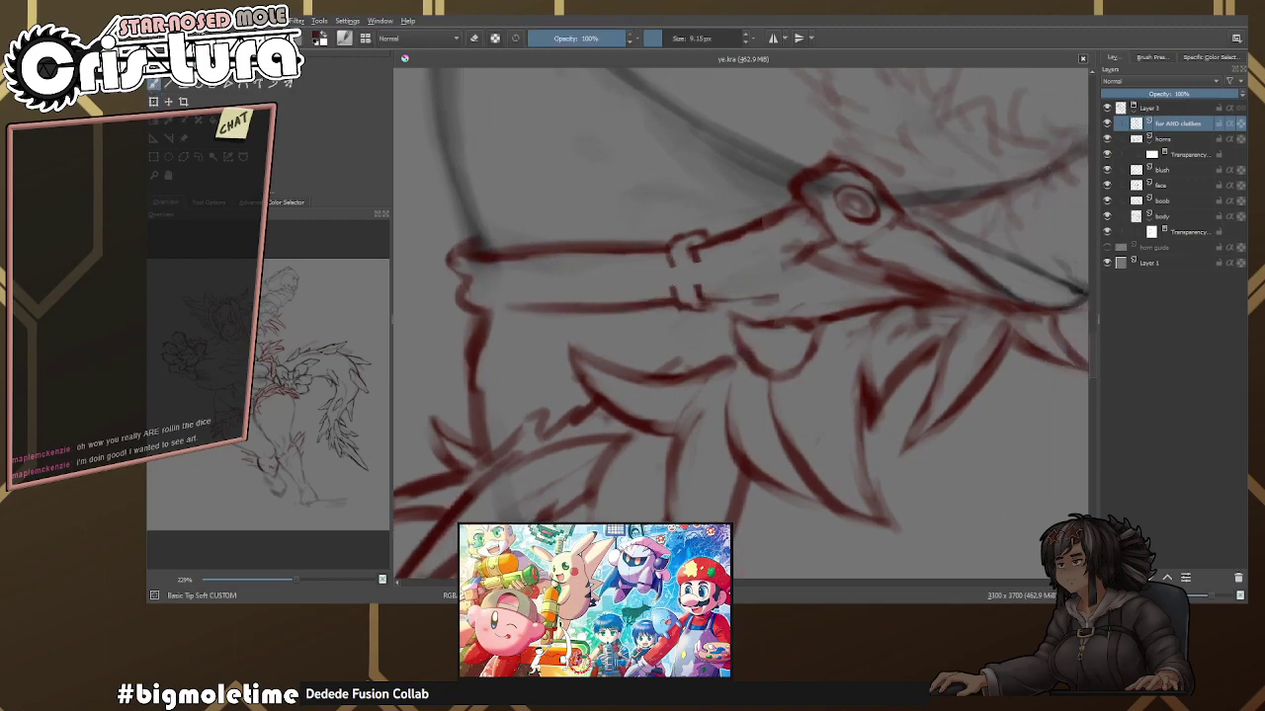
Erase the shifted edge's inner end and redraw it slanting up from the loop to the round fastener.
{"action": "key", "text": "e"}
{"action": "mouse_move", "coordinate": [767, 295]}
{"action": "left_mouse_down"}
{"action": "mouse_move", "coordinate": [806, 246]}
{"action": "mouse_move", "coordinate": [822, 240]}
{"action": "mouse_move", "coordinate": [800, 259]}
{"action": "mouse_move", "coordinate": [843, 233]}
{"action": "mouse_move", "coordinate": [805, 243]}
{"action": "left_mouse_up"}
{"action": "key", "text": "e"}
{"action": "key", "text": "e"}
{"action": "key", "text": "e"}
{"action": "key", "text": "bracketleft"}
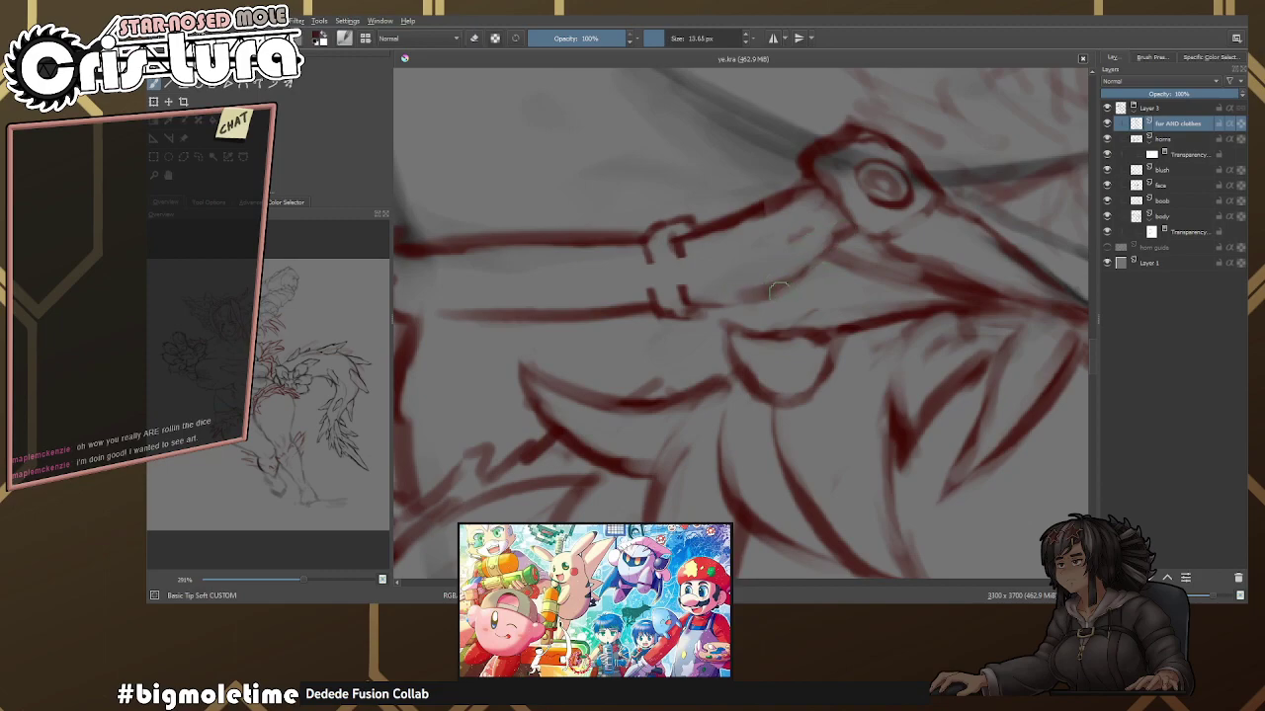
{"action": "left_click_drag", "start_coordinate": [780, 292], "coordinate": [788, 296]}
{"action": "key", "text": "e"}
Redraw the strap loop's sides across the widened strap, clean up its outline and add a thin crease line along the strap.
{"action": "mouse_move", "coordinate": [657, 269]}
{"action": "left_mouse_down"}
{"action": "mouse_move", "coordinate": [686, 288]}
{"action": "mouse_move", "coordinate": [685, 253]}
{"action": "mouse_move", "coordinate": [692, 294]}
{"action": "mouse_move", "coordinate": [686, 236]}
{"action": "mouse_move", "coordinate": [695, 302]}
{"action": "left_mouse_up"}
{"action": "key", "text": "e"}
{"action": "key", "text": "e"}
{"action": "key", "text": "e"}
{"action": "key", "text": "e"}
{"action": "key", "text": "e"}
{"action": "mouse_move", "coordinate": [653, 256]}
{"action": "left_mouse_down"}
{"action": "mouse_move", "coordinate": [664, 270]}
{"action": "mouse_move", "coordinate": [735, 261]}
{"action": "mouse_move", "coordinate": [795, 294]}
{"action": "mouse_move", "coordinate": [734, 274]}
{"action": "mouse_move", "coordinate": [830, 302]}
{"action": "mouse_move", "coordinate": [760, 304]}
{"action": "mouse_move", "coordinate": [782, 287]}
{"action": "left_mouse_up"}
{"action": "key", "text": "e"}
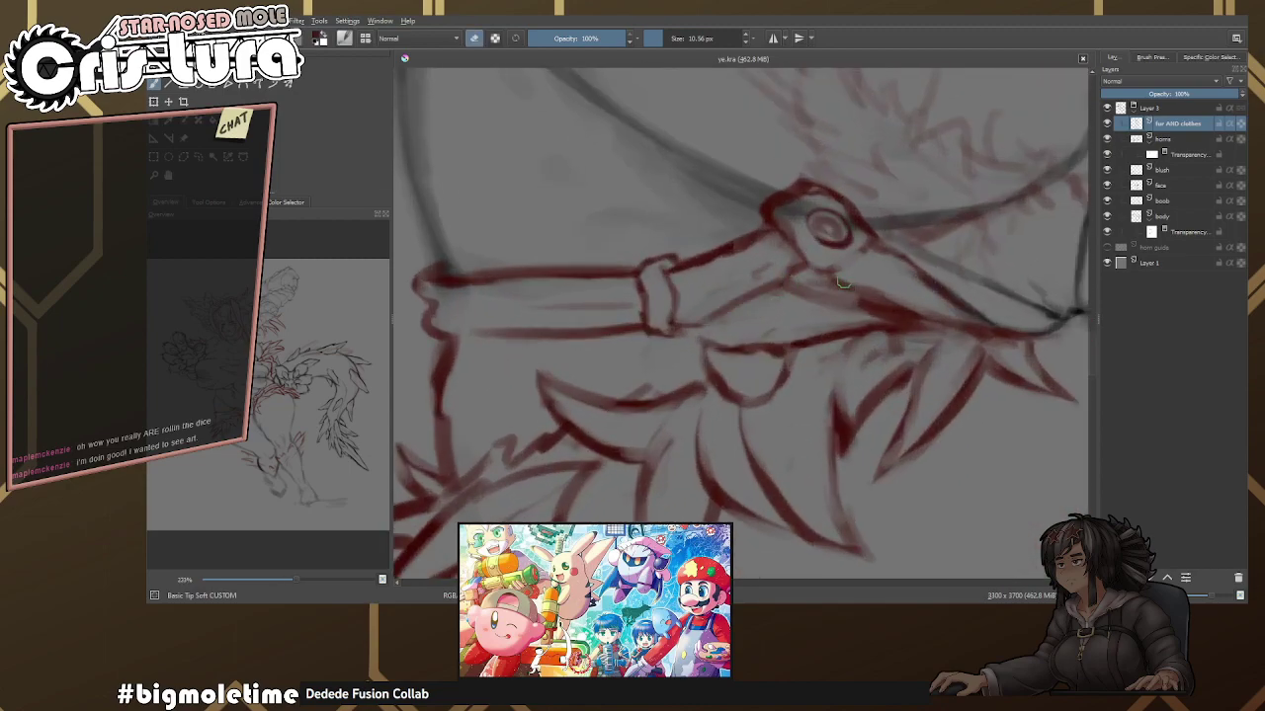
{"action": "scroll", "coordinate": [731, 240], "scroll_direction": "down", "scroll_amount": 5}
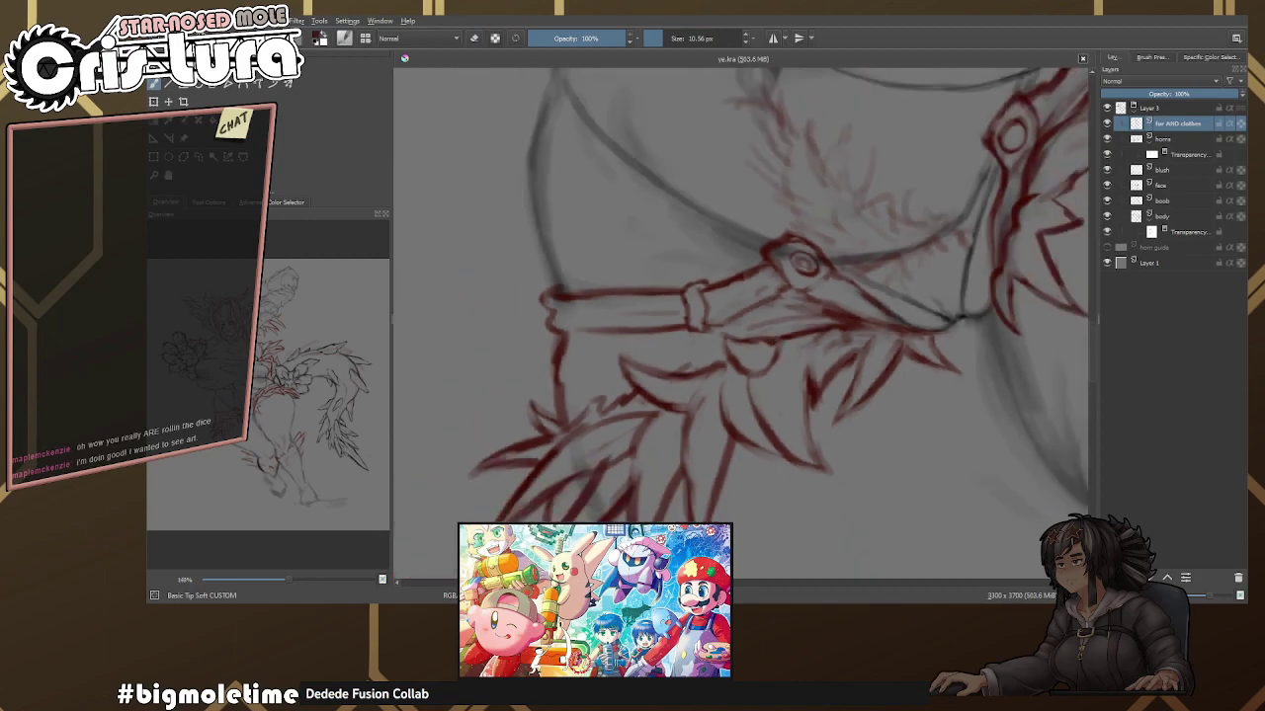
{"action": "scroll", "coordinate": [731, 240], "scroll_direction": "up", "scroll_amount": 5}
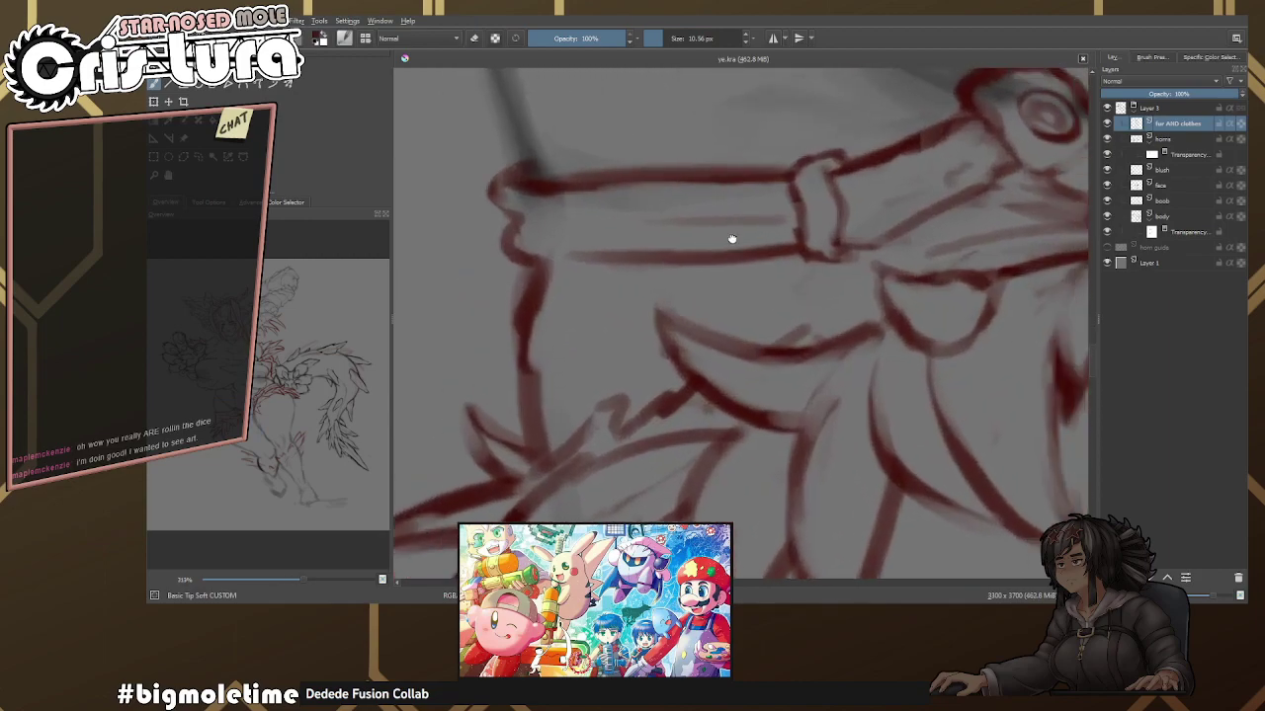
Draw a second narrow loop around the thigh strap, beside the first loop on its outer side.
{"action": "key", "text": "e"}
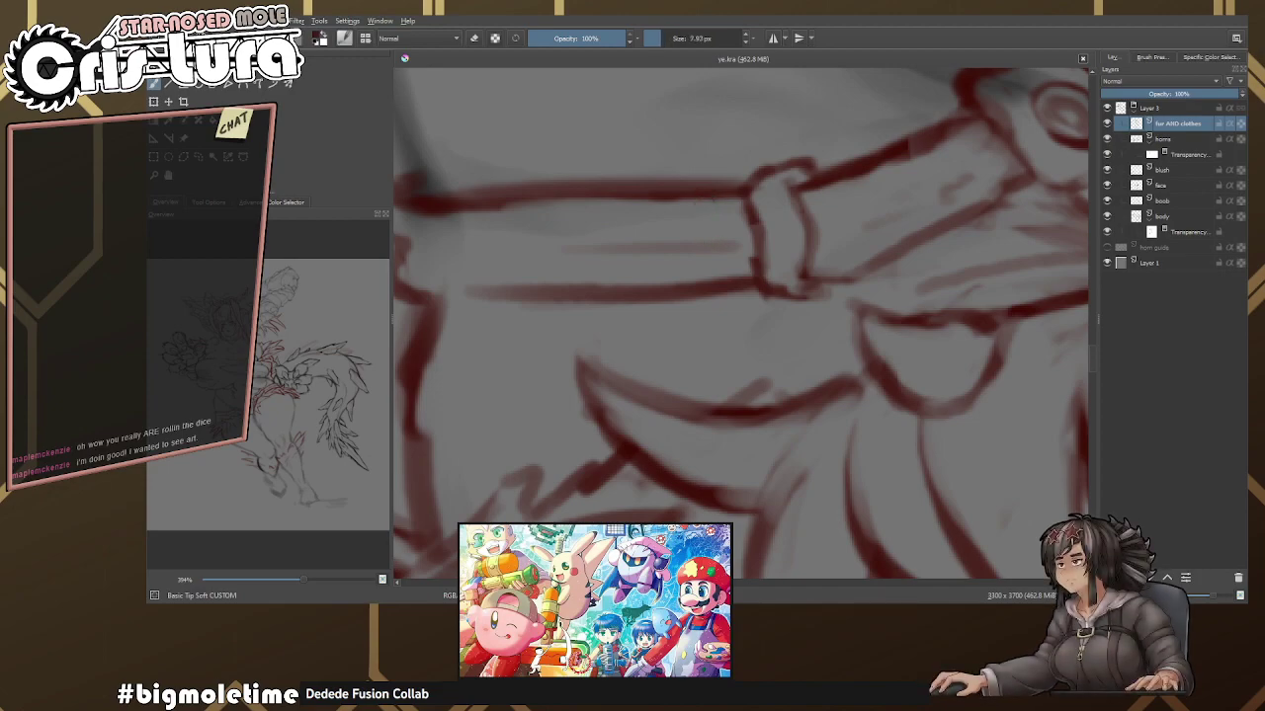
{"action": "left_click_drag", "start_coordinate": [741, 326], "coordinate": [706, 344]}
{"action": "key", "text": "bracketright"}
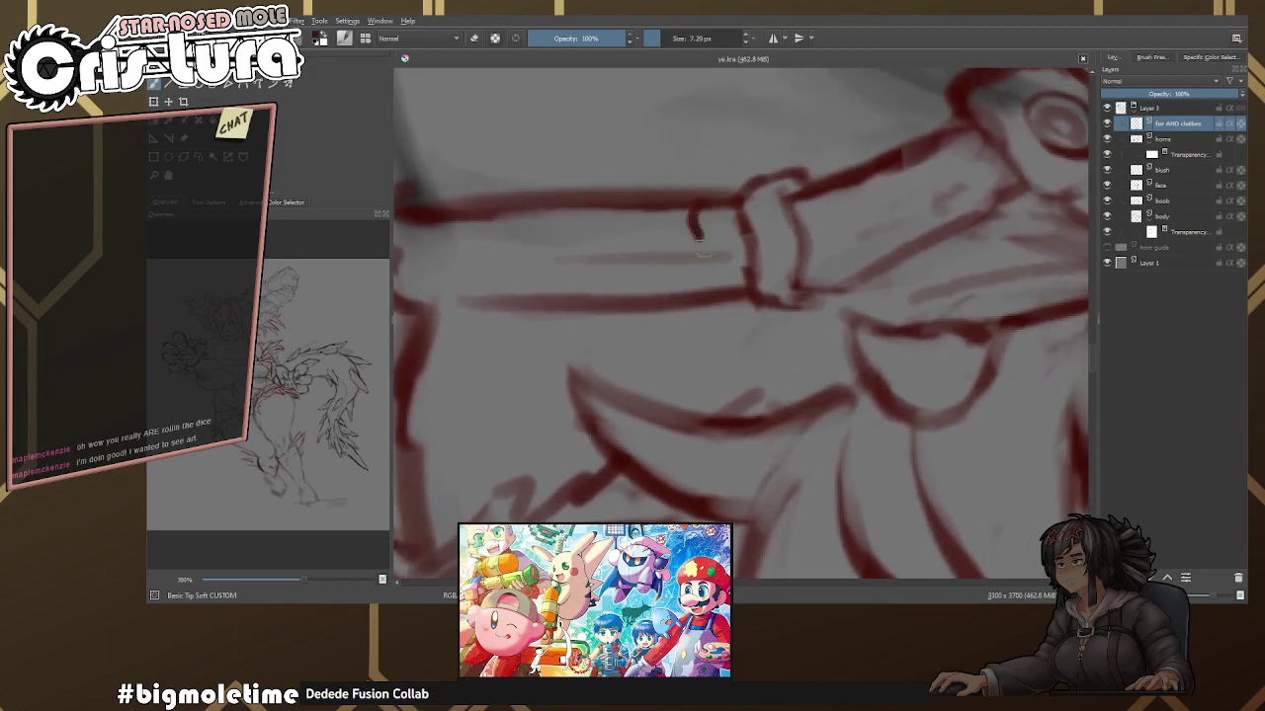
{"action": "left_click_drag", "start_coordinate": [696, 234], "coordinate": [710, 271]}
{"action": "key", "text": "bracketright"}
{"action": "mouse_move", "coordinate": [659, 203]}
{"action": "left_mouse_down"}
{"action": "mouse_move", "coordinate": [691, 205]}
{"action": "mouse_move", "coordinate": [675, 296]}
{"action": "left_mouse_up"}
{"action": "key", "text": "e"}
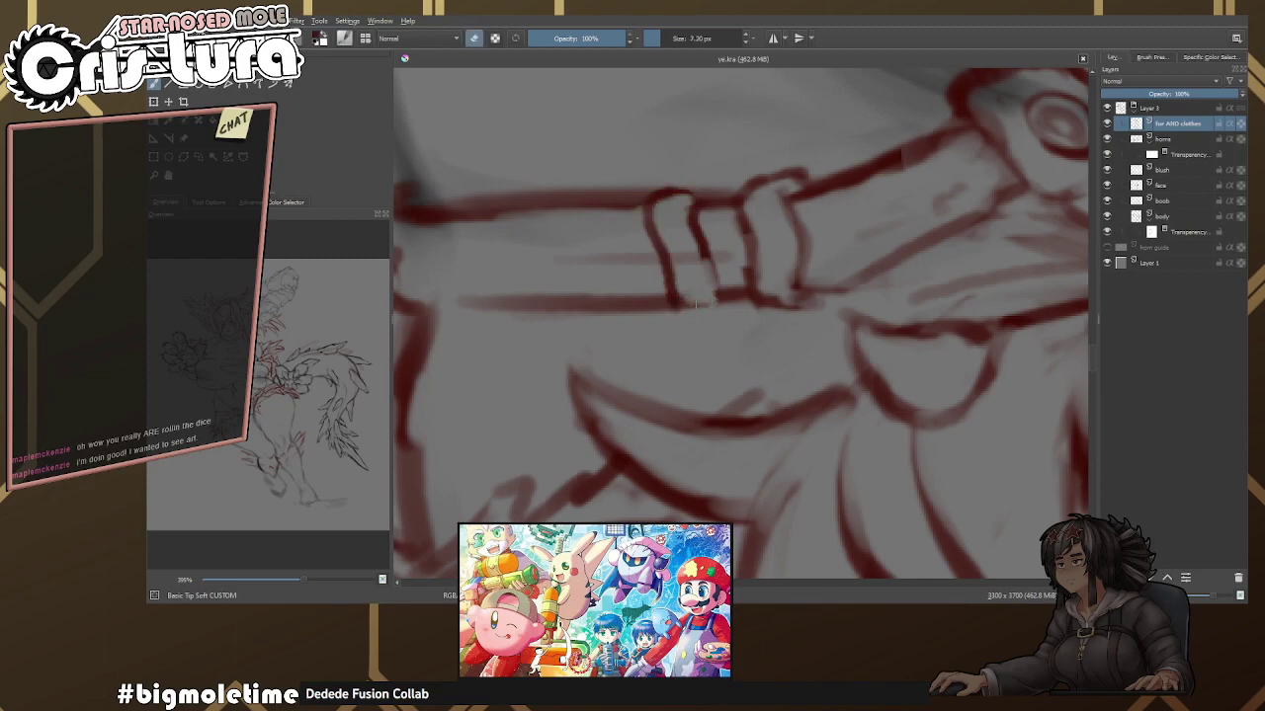
{"action": "scroll", "coordinate": [696, 304], "scroll_direction": "up", "scroll_amount": 2}
{"action": "scroll", "coordinate": [692, 248], "scroll_direction": "down", "scroll_amount": 2}
Draw a short strap with two parallel edges hanging from the second loop down to the fur, redoing misplaced strokes.
{"action": "left_click_drag", "start_coordinate": [737, 245], "coordinate": [733, 321]}
{"action": "key", "text": "ctrl+z"}
{"action": "left_click_drag", "start_coordinate": [733, 247], "coordinate": [730, 338]}
{"action": "key", "text": "ctrl+z"}
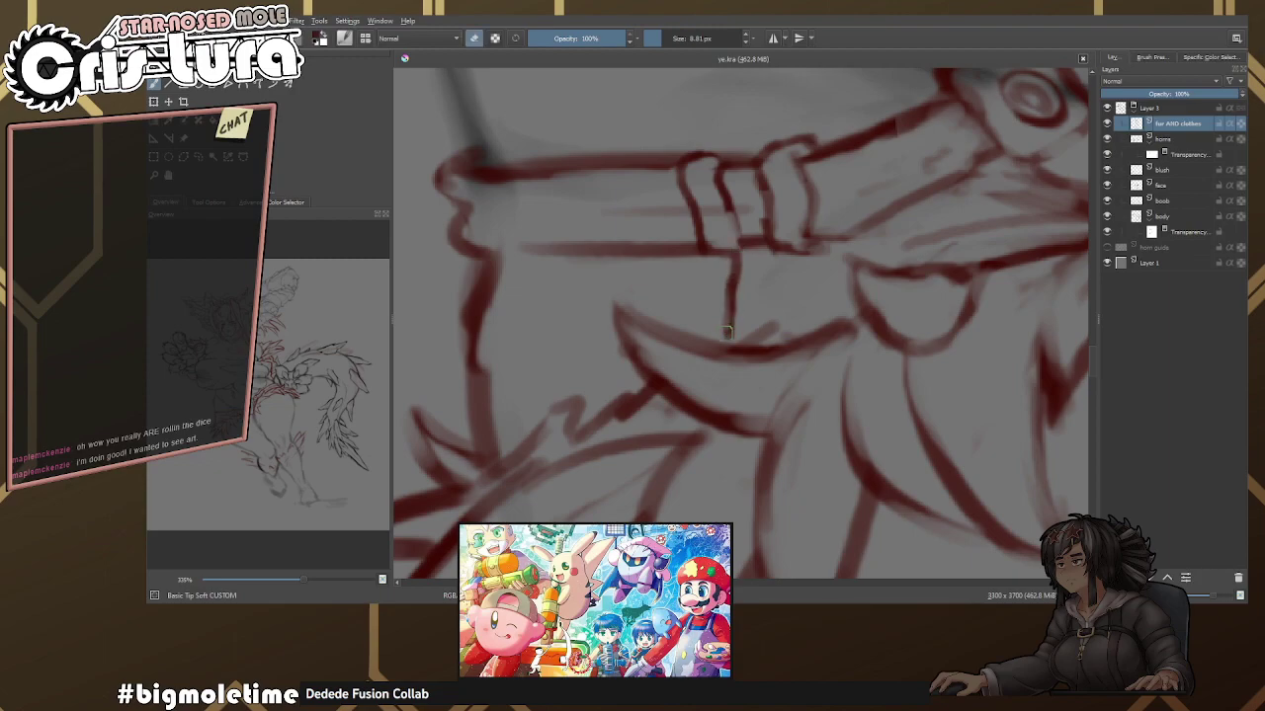
{"action": "mouse_move", "coordinate": [708, 252]}
{"action": "left_mouse_down"}
{"action": "mouse_move", "coordinate": [696, 343]}
{"action": "mouse_move", "coordinate": [729, 326]}
{"action": "mouse_move", "coordinate": [790, 335]}
{"action": "left_mouse_up"}
{"action": "key", "text": "e"}
{"action": "scroll", "coordinate": [718, 278], "scroll_direction": "up", "scroll_amount": 1}
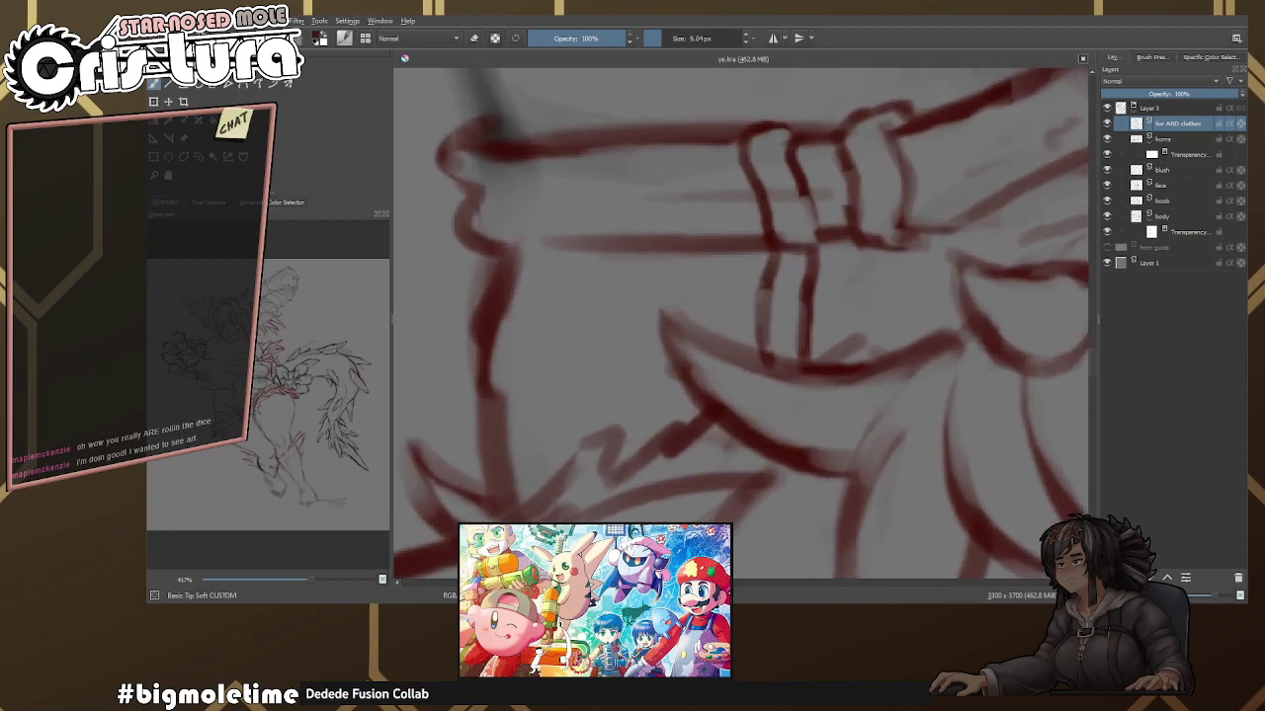
Add a rounded tab with a small round rivet beside the hanging strap and curve its lower edge outward above the fur.
{"action": "key", "text": "e"}
{"action": "key", "text": "e"}
{"action": "key", "text": "e"}
{"action": "left_click_drag", "start_coordinate": [724, 279], "coordinate": [737, 275]}
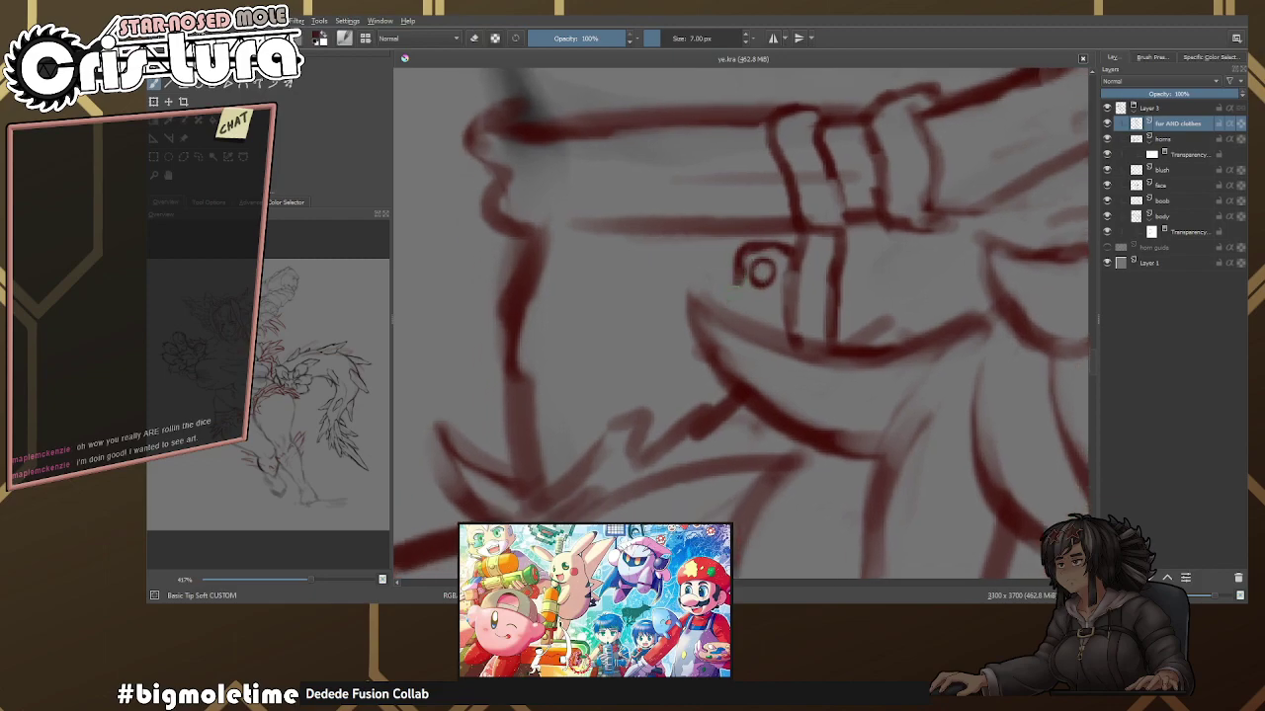
{"action": "key", "text": "e"}
{"action": "mouse_move", "coordinate": [692, 302]}
{"action": "left_mouse_down"}
{"action": "mouse_move", "coordinate": [626, 323]}
{"action": "mouse_move", "coordinate": [700, 291]}
{"action": "mouse_move", "coordinate": [650, 338]}
{"action": "left_mouse_up"}
{"action": "key", "text": "e"}
{"action": "key", "text": "e"}
Redraw the thigh strap's outer end as a wrapped fold and sketch a narrow vertical band running down from it.
{"action": "mouse_move", "coordinate": [692, 208]}
{"action": "left_mouse_down", "text": "ctrl"}
{"action": "mouse_move", "coordinate": [686, 234]}
{"action": "mouse_move", "coordinate": [640, 190]}
{"action": "mouse_move", "coordinate": [650, 240]}
{"action": "mouse_move", "coordinate": [621, 217]}
{"action": "mouse_move", "coordinate": [636, 244]}
{"action": "left_mouse_up", "text": "ctrl"}
{"action": "mouse_move", "coordinate": [587, 203]}
{"action": "left_mouse_down"}
{"action": "mouse_move", "coordinate": [565, 253]}
{"action": "mouse_move", "coordinate": [598, 271]}
{"action": "mouse_move", "coordinate": [611, 308]}
{"action": "left_mouse_up"}
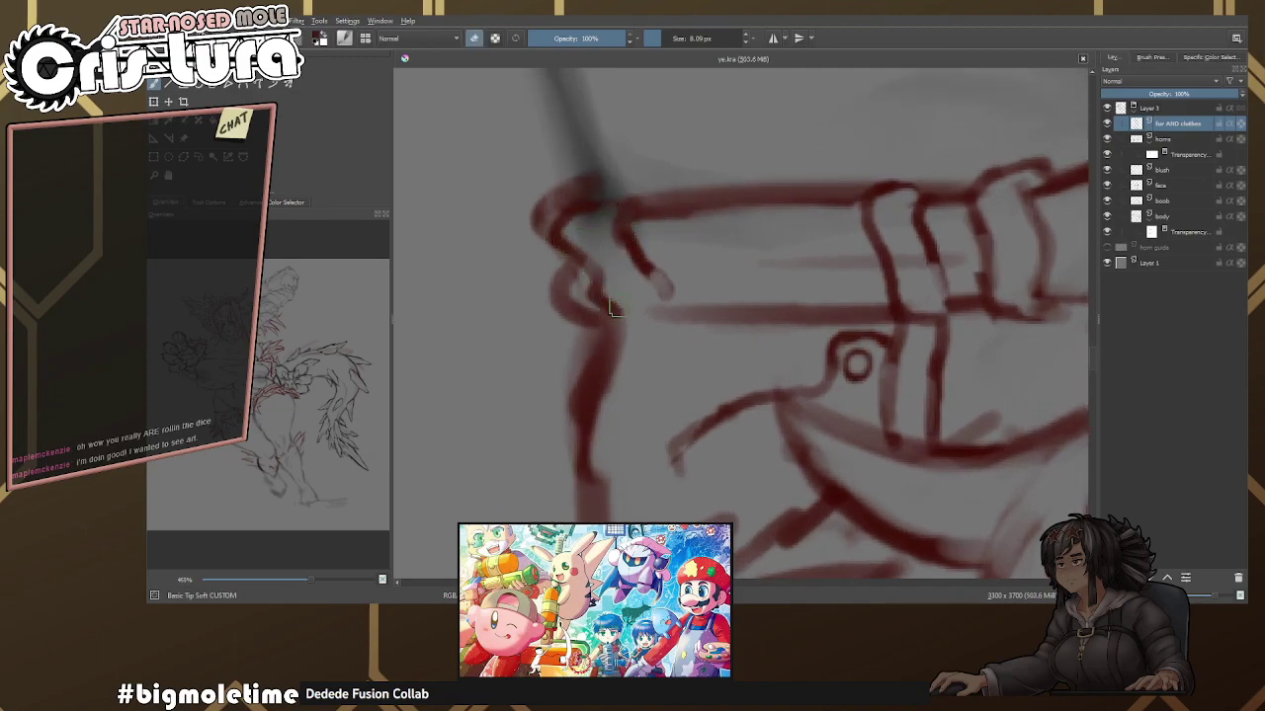
{"action": "key", "text": "e"}
{"action": "mouse_move", "coordinate": [603, 258]}
{"action": "left_mouse_down"}
{"action": "mouse_move", "coordinate": [636, 262]}
{"action": "mouse_move", "coordinate": [687, 315]}
{"action": "mouse_move", "coordinate": [692, 259]}
{"action": "mouse_move", "coordinate": [613, 247]}
{"action": "mouse_move", "coordinate": [661, 250]}
{"action": "mouse_move", "coordinate": [677, 309]}
{"action": "mouse_move", "coordinate": [631, 329]}
{"action": "mouse_move", "coordinate": [632, 494]}
{"action": "left_mouse_up"}
{"action": "key", "text": "e"}
{"action": "mouse_move", "coordinate": [658, 411]}
{"action": "left_mouse_down"}
{"action": "mouse_move", "coordinate": [658, 346]}
{"action": "mouse_move", "coordinate": [643, 429]}
{"action": "left_mouse_up"}
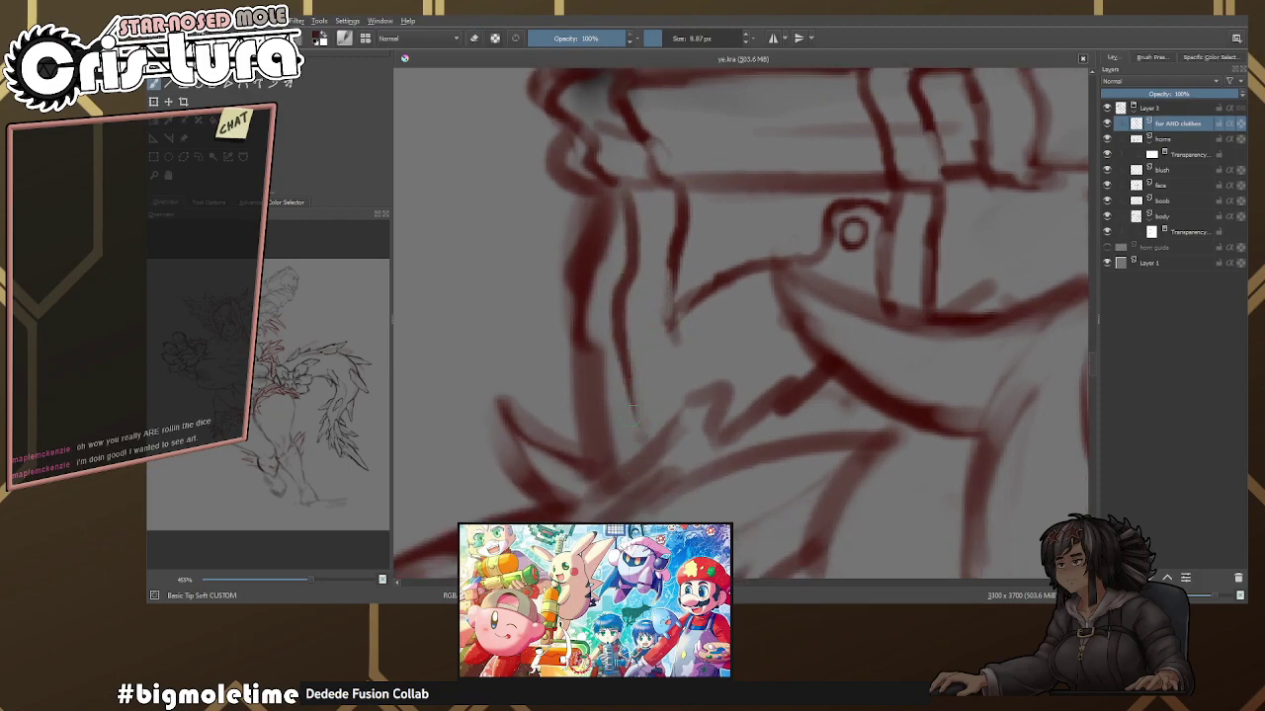
Clean up the vertical band's edges at the strap's outer end and extend them down into the fur.
{"action": "key", "text": "e"}
{"action": "left_click_drag", "start_coordinate": [632, 331], "coordinate": [640, 435]}
{"action": "key", "text": "e"}
{"action": "mouse_move", "coordinate": [601, 316]}
{"action": "left_mouse_down"}
{"action": "mouse_move", "coordinate": [600, 444]}
{"action": "mouse_move", "coordinate": [641, 444]}
{"action": "left_mouse_up"}
{"action": "key", "text": "e"}
{"action": "key", "text": "e"}
{"action": "mouse_move", "coordinate": [670, 302]}
{"action": "left_mouse_down"}
{"action": "mouse_move", "coordinate": [673, 386]}
{"action": "mouse_move", "coordinate": [666, 348]}
{"action": "left_mouse_up"}
{"action": "key", "text": "ctrl+z"}
{"action": "key", "text": "e"}
{"action": "scroll", "coordinate": [682, 247], "scroll_direction": "down", "scroll_amount": 2}
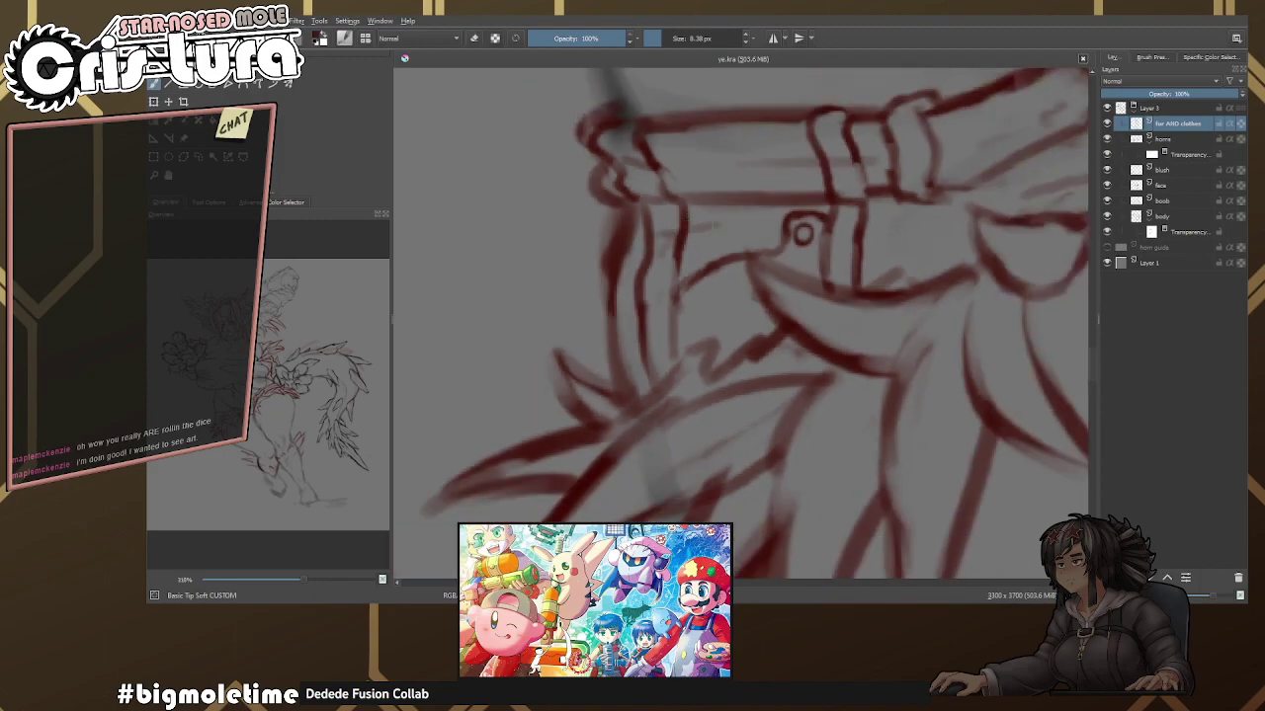
Check the thigh band at full-figure scale and touch up the short hanging strap beside the rivet tab.
{"action": "scroll", "coordinate": [670, 310], "scroll_direction": "down", "scroll_amount": 5}
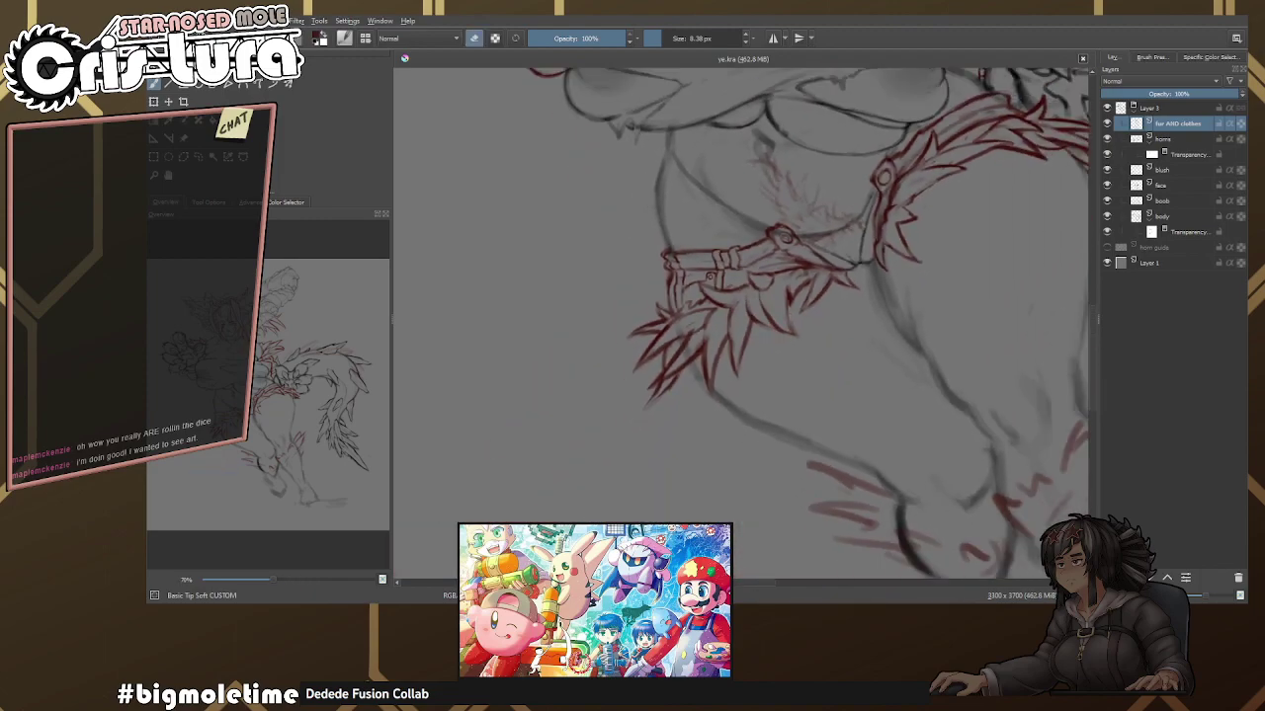
{"action": "key", "text": "e"}
{"action": "scroll", "coordinate": [741, 324], "scroll_direction": "up", "scroll_amount": 1}
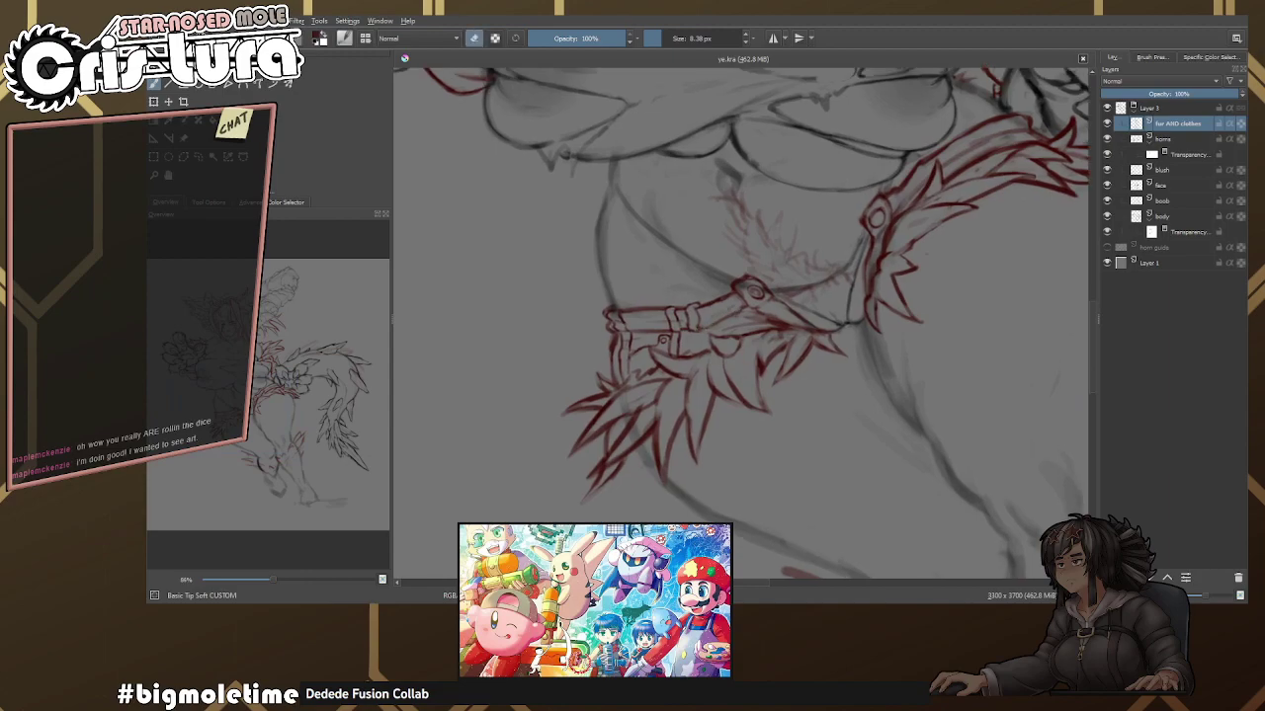
{"action": "scroll", "coordinate": [741, 324], "scroll_direction": "down", "scroll_amount": 2}
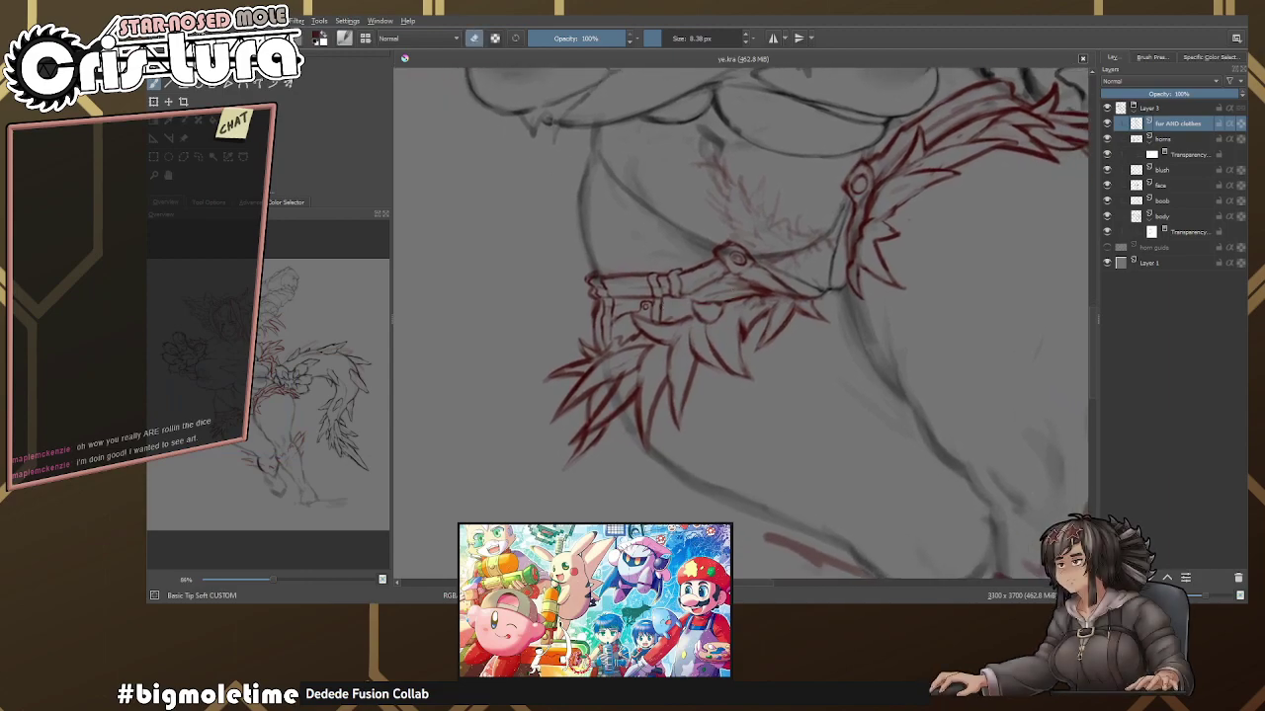
{"action": "scroll", "coordinate": [659, 324], "scroll_direction": "up", "scroll_amount": 6}
{"action": "key", "text": "e"}
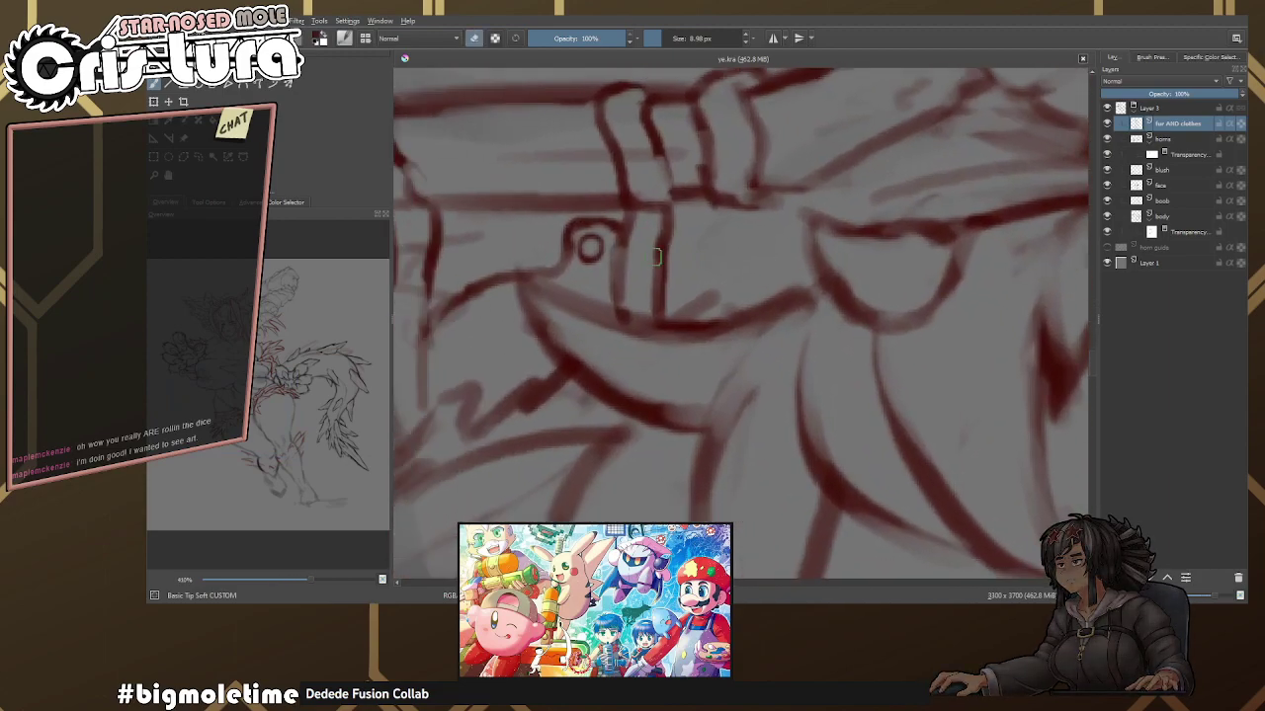
{"action": "mouse_move", "coordinate": [660, 255]}
{"action": "left_mouse_down"}
{"action": "mouse_move", "coordinate": [748, 231]}
{"action": "mouse_move", "coordinate": [595, 242]}
{"action": "left_mouse_up"}
{"action": "scroll", "coordinate": [741, 323], "scroll_direction": "down", "scroll_amount": 6}
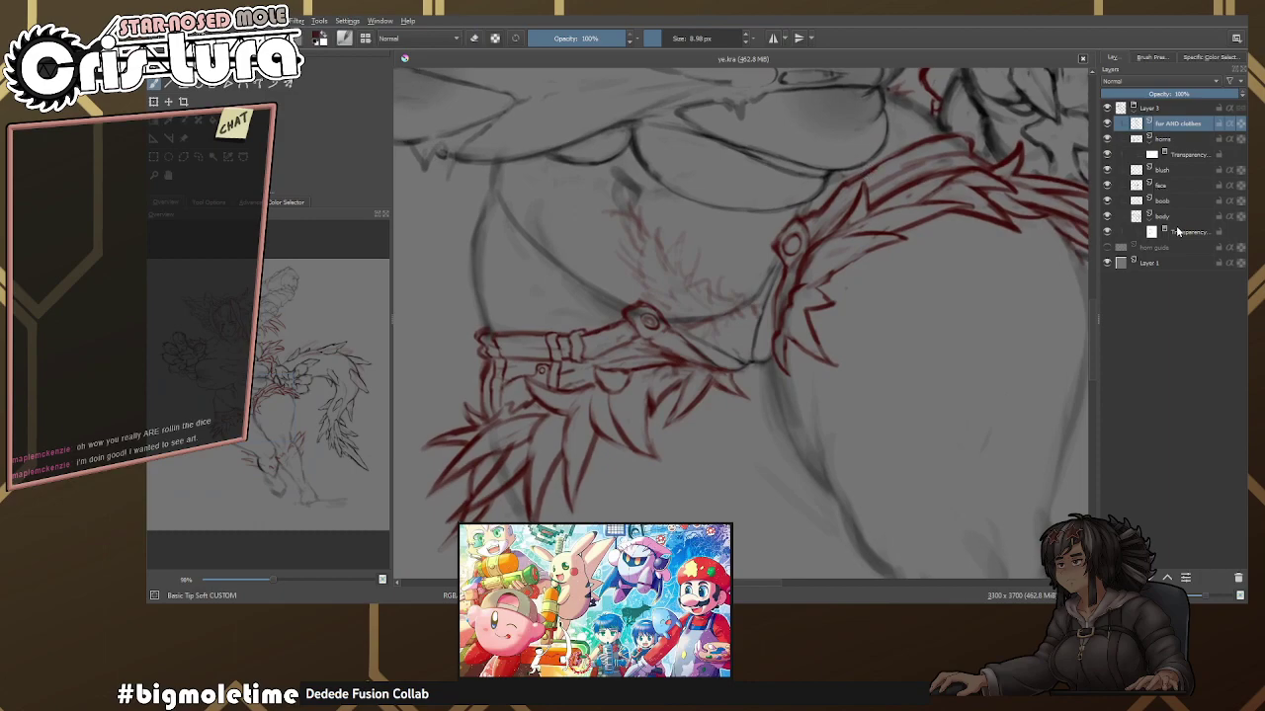
Select the body layer's transparency mask and erase the body lines showing through the front thigh strap and its fur.
{"action": "left_click", "coordinate": [1176, 231]}
{"action": "scroll", "coordinate": [757, 204], "scroll_direction": "up", "scroll_amount": 3}
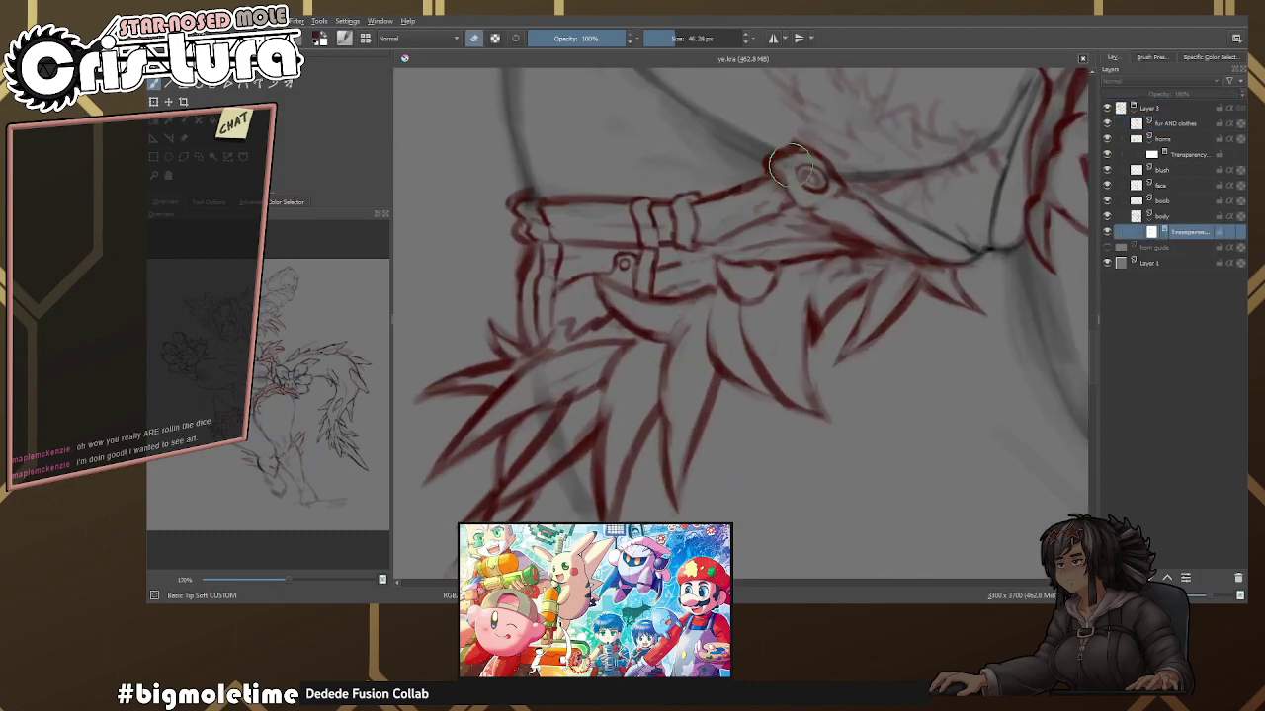
{"action": "left_click_drag", "start_coordinate": [733, 266], "coordinate": [820, 252]}
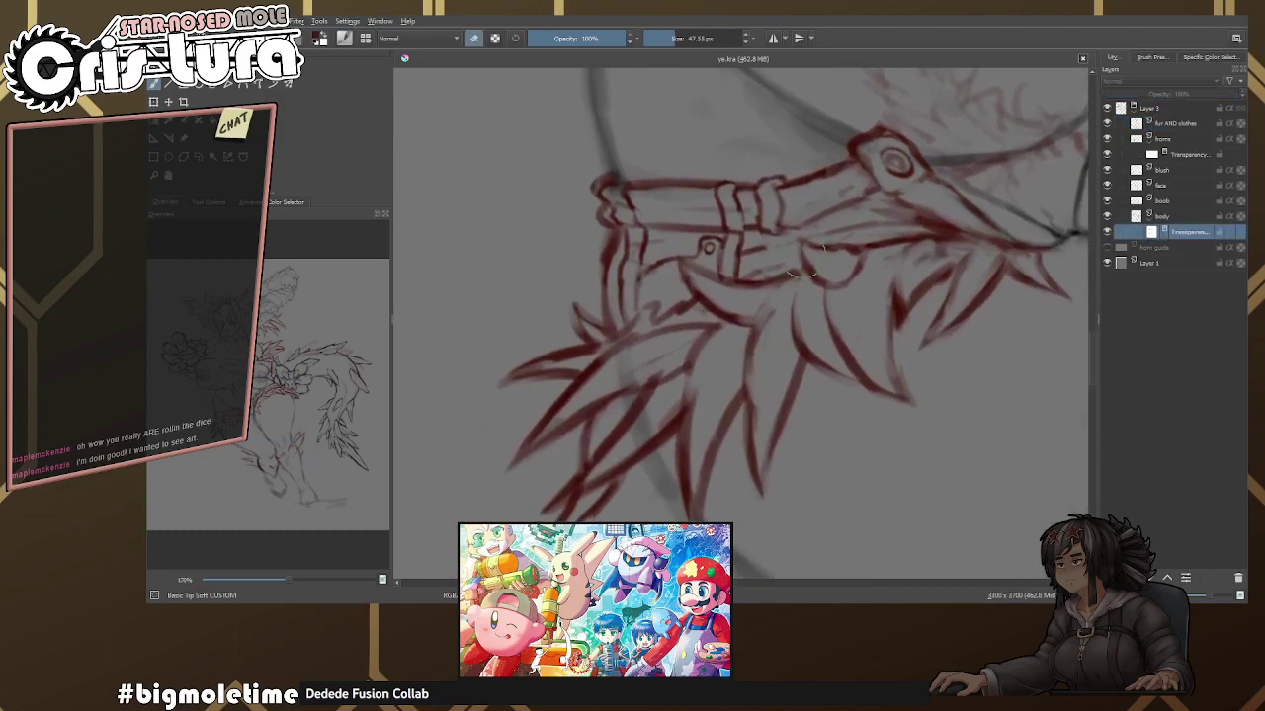
{"action": "scroll", "coordinate": [685, 291], "scroll_direction": "down", "scroll_amount": 2}
{"action": "key", "text": "bracketleft"}
Erase the body lines on the mask beneath the other thigh's fastener and along its curved fur band.
{"action": "mouse_move", "coordinate": [706, 252]}
{"action": "left_mouse_down"}
{"action": "mouse_move", "coordinate": [680, 287]}
{"action": "mouse_move", "coordinate": [691, 314]}
{"action": "left_mouse_up"}
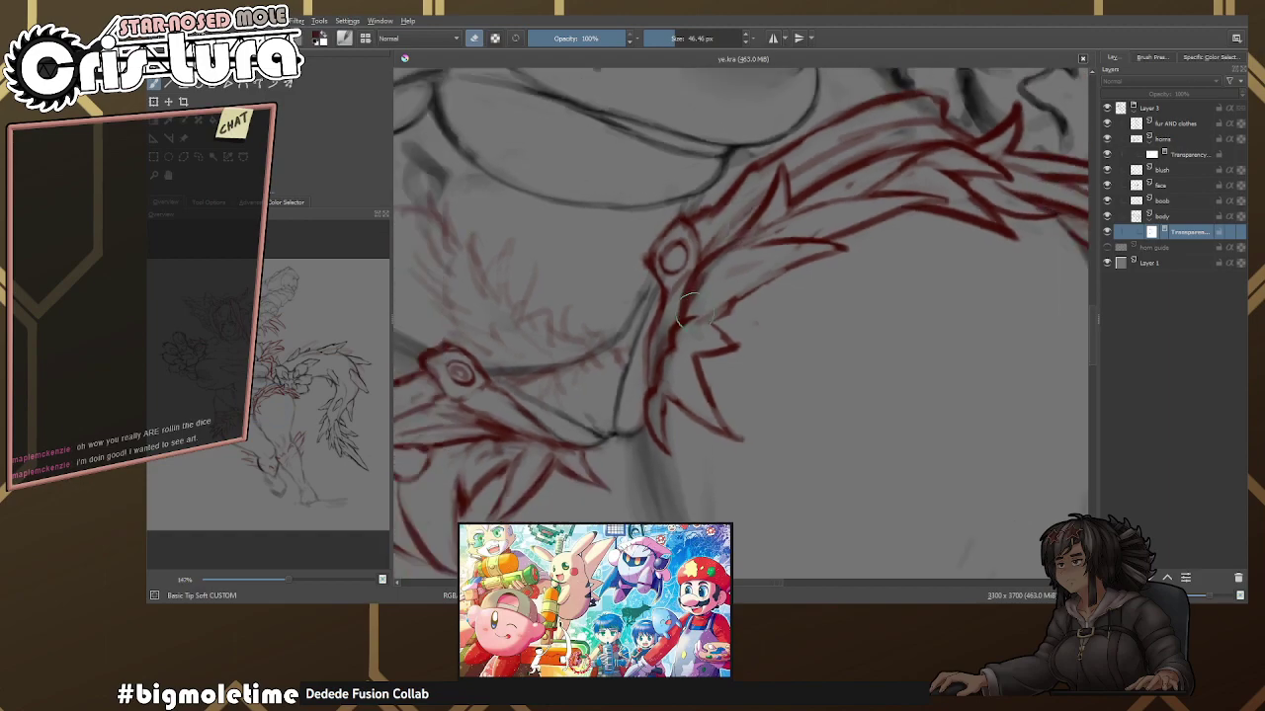
{"action": "left_click_drag", "start_coordinate": [707, 252], "coordinate": [718, 268]}
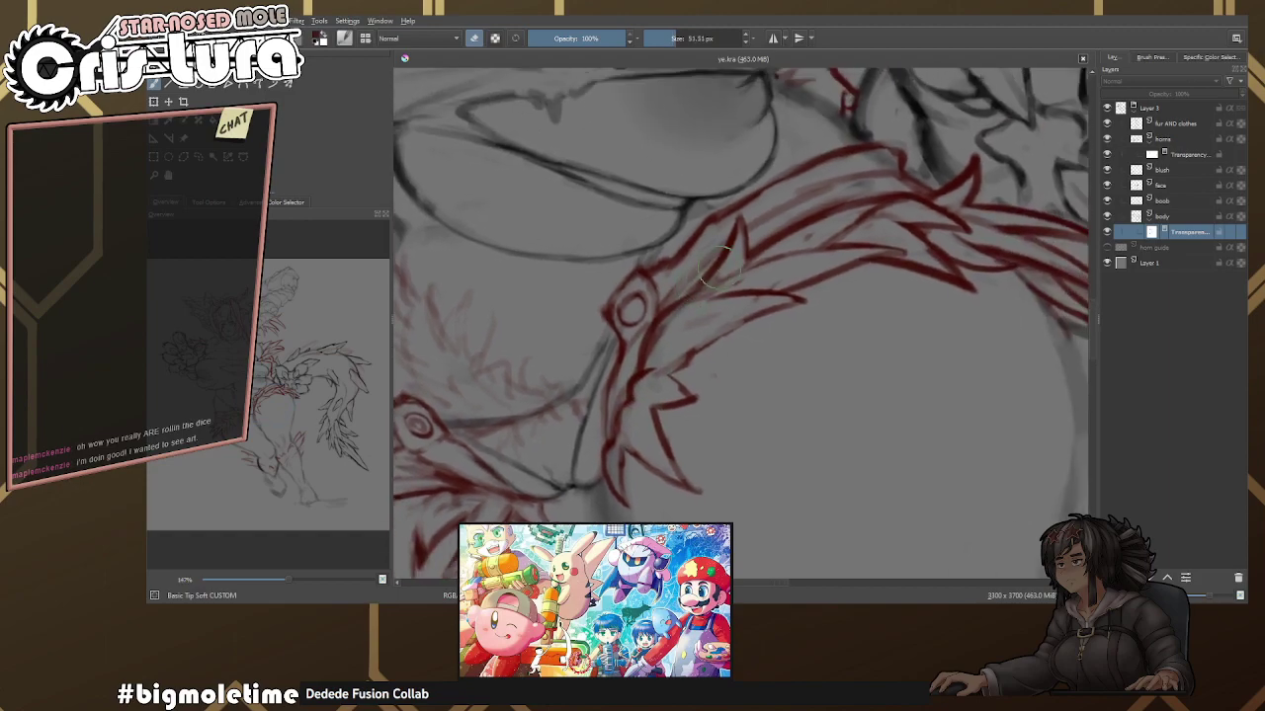
{"action": "left_click_drag", "start_coordinate": [898, 182], "coordinate": [761, 203]}
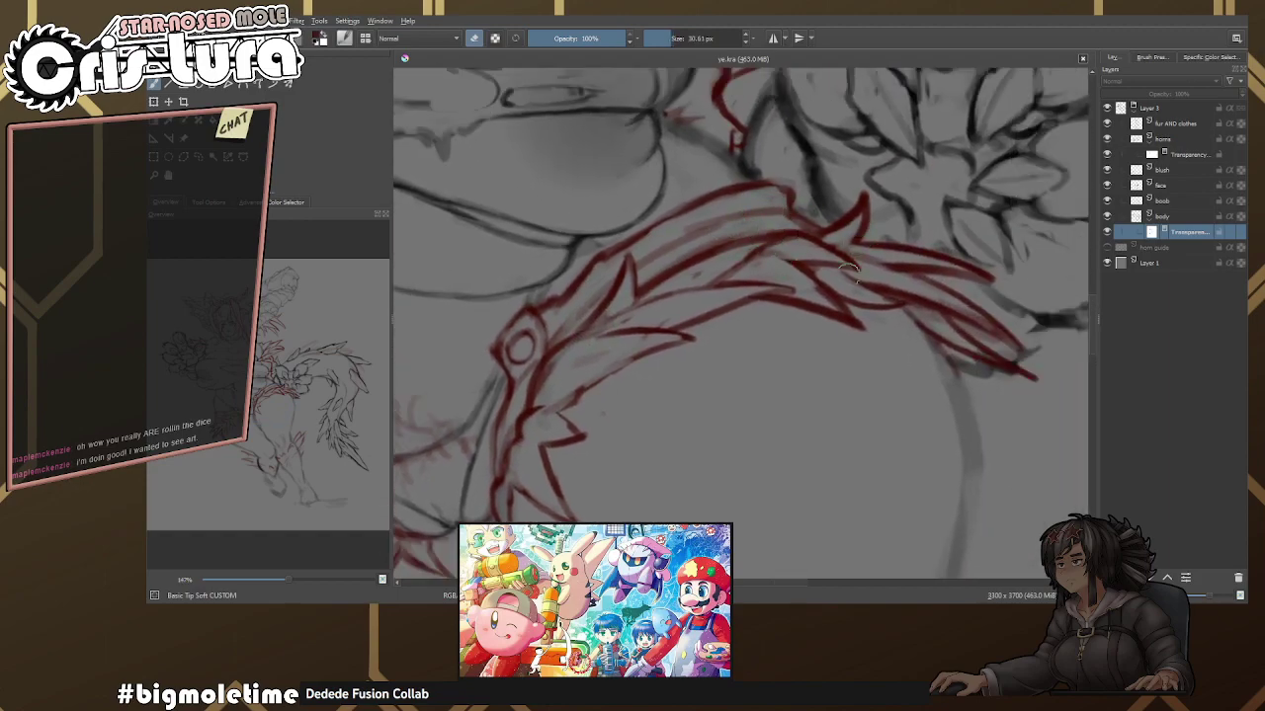
{"action": "left_click_drag", "start_coordinate": [850, 275], "coordinate": [888, 259]}
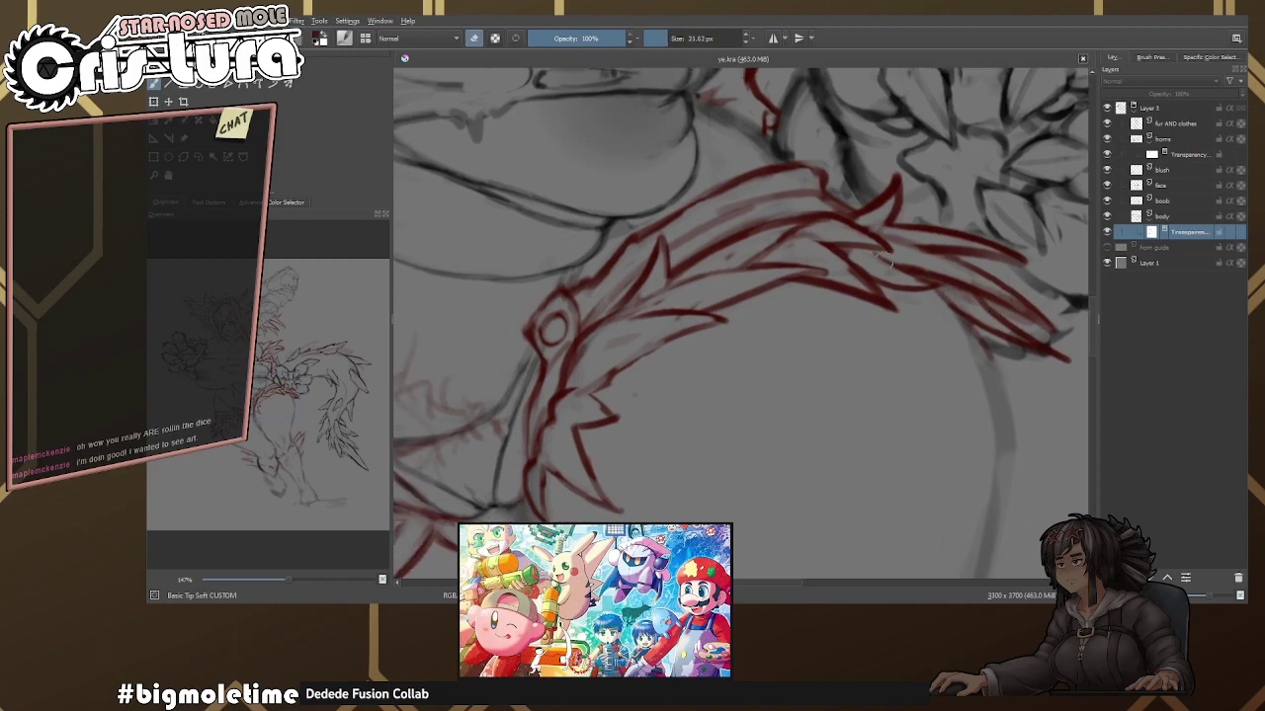
{"action": "left_click_drag", "start_coordinate": [732, 271], "coordinate": [798, 198]}
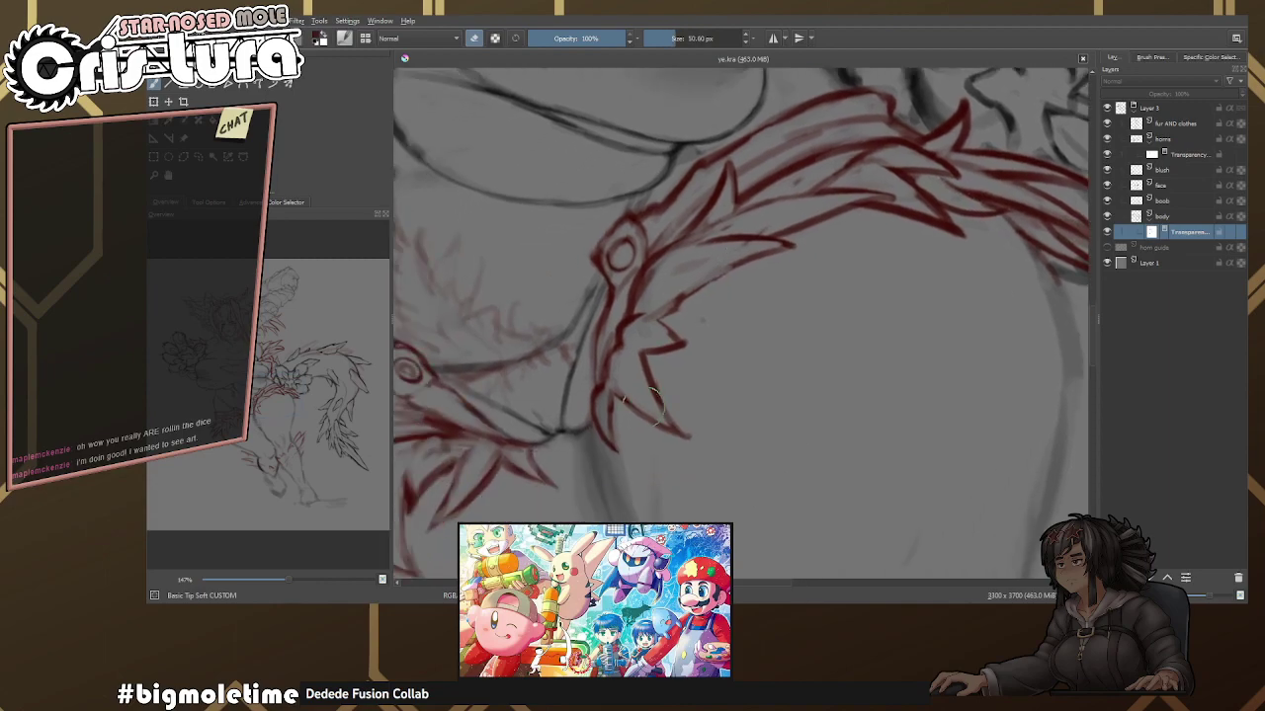
{"action": "left_click_drag", "start_coordinate": [701, 318], "coordinate": [752, 339]}
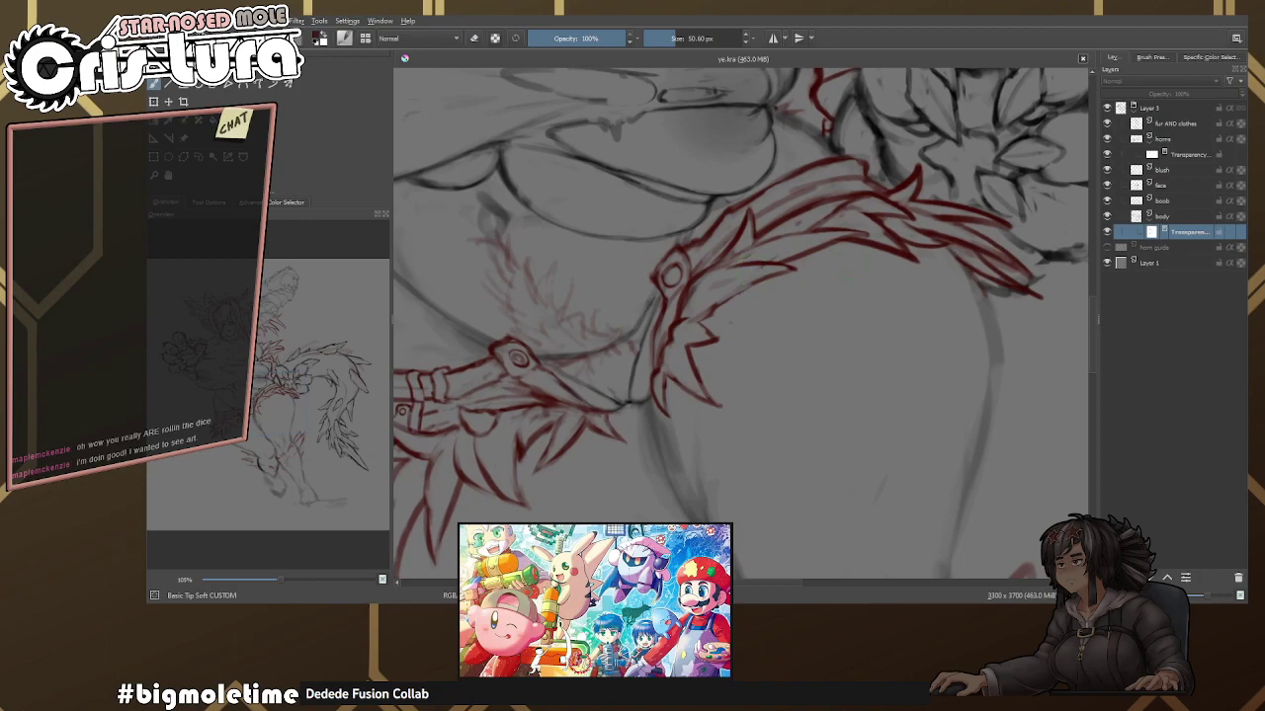
On the fur AND clothes layer, use a brush of about 10 px to join the gap in the other thigh strap's upper edge.
{"action": "left_click", "coordinate": [1176, 123]}
{"action": "scroll", "coordinate": [673, 260], "scroll_direction": "up", "scroll_amount": 2}
{"action": "right_click", "coordinate": [673, 260]}
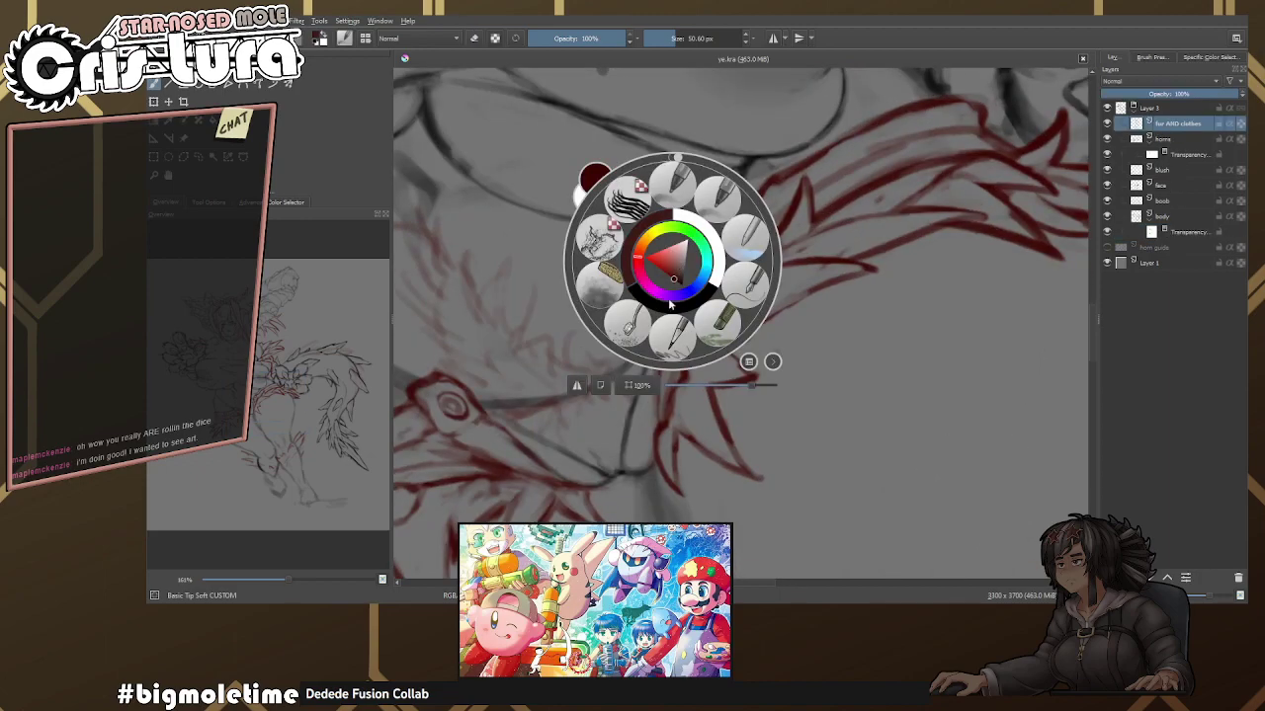
{"action": "left_click_drag", "start_coordinate": [697, 252], "coordinate": [926, 227]}
{"action": "scroll", "coordinate": [926, 227], "scroll_direction": "up", "scroll_amount": 2}
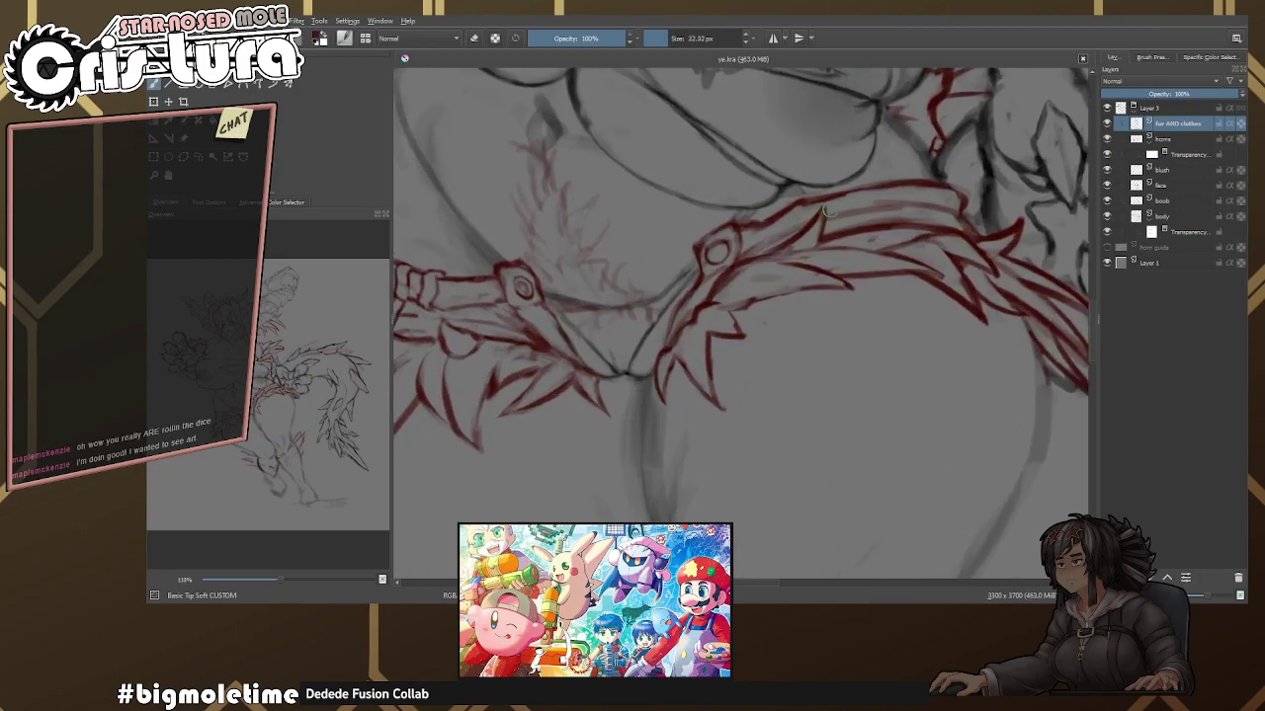
{"action": "scroll", "coordinate": [821, 210], "scroll_direction": "up", "scroll_amount": 3}
{"action": "key", "text": "bracketleft"}
{"action": "key", "text": "bracketleft"}
{"action": "key", "text": "bracketleft"}
{"action": "key", "text": "bracketleft"}
{"action": "scroll", "coordinate": [788, 227], "scroll_direction": "up", "scroll_amount": 1}
{"action": "scroll", "coordinate": [788, 228], "scroll_direction": "down", "scroll_amount": 1}
{"action": "key", "text": "e"}
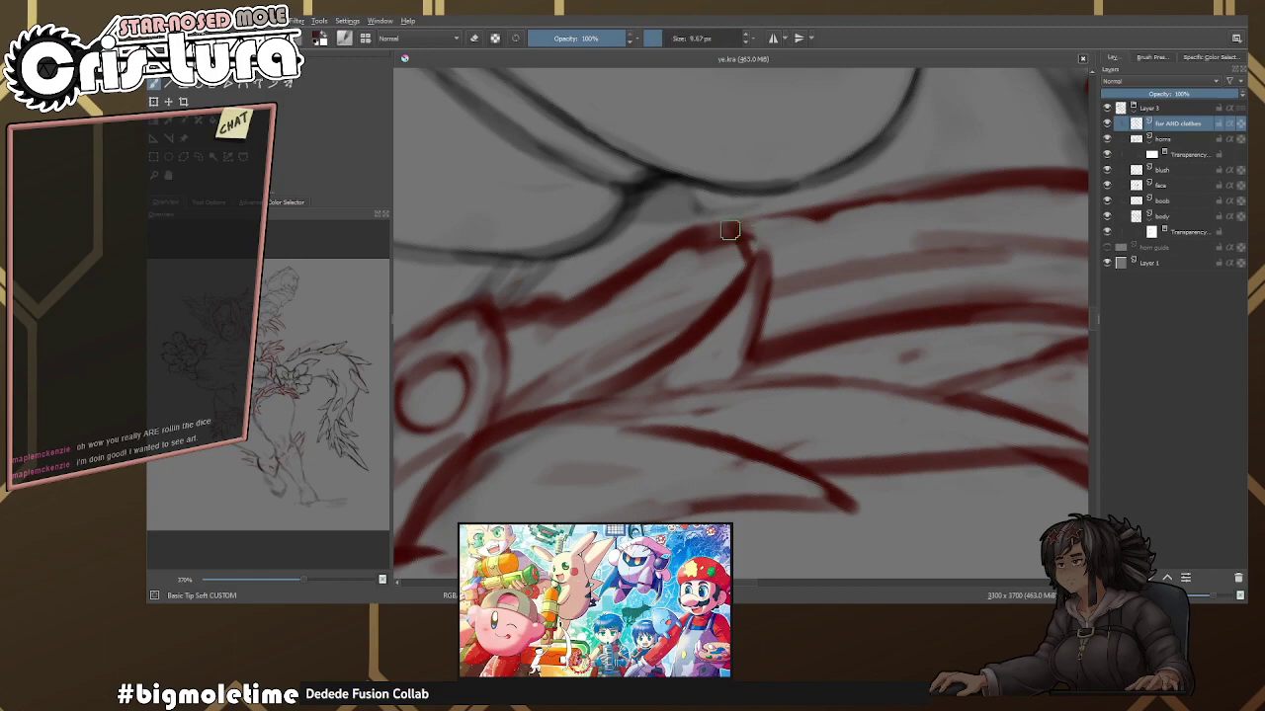
{"action": "left_click_drag", "start_coordinate": [732, 230], "coordinate": [770, 224]}
{"action": "key", "text": "e"}
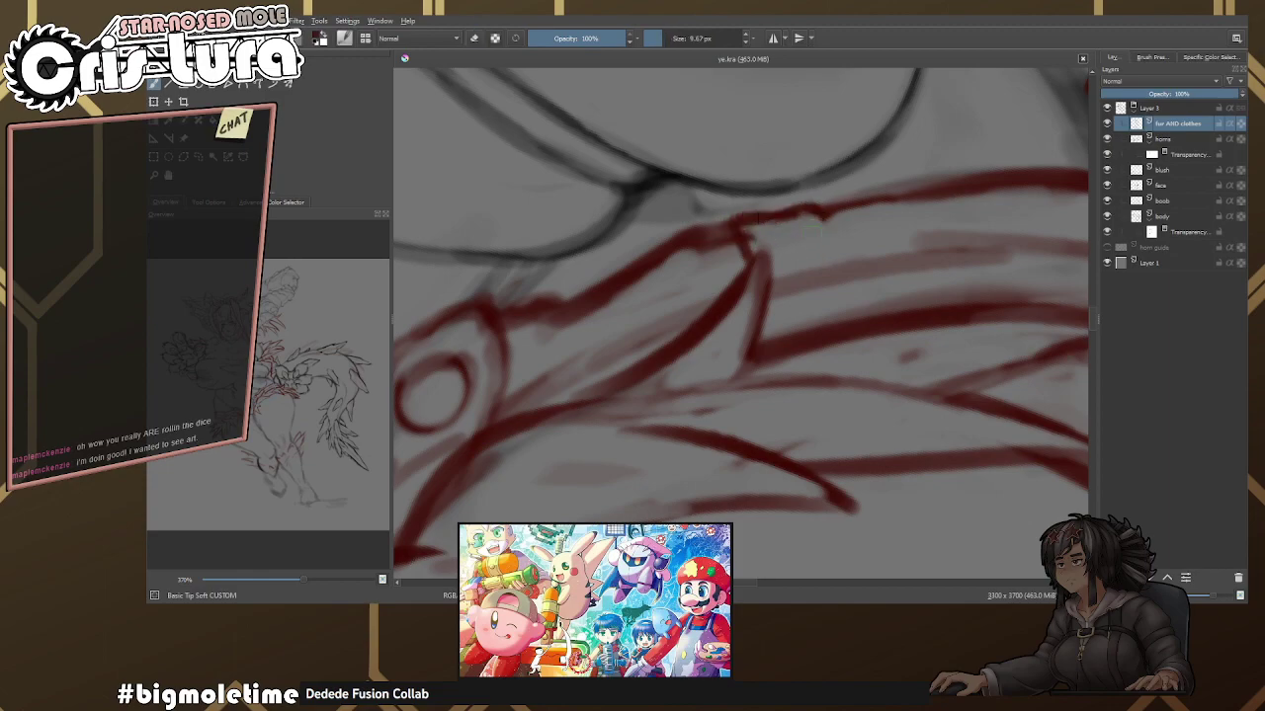
Draw a loop with a notched side around the other thigh strap, just past the pointed fur tuft near the fastener.
{"action": "scroll", "coordinate": [821, 212], "scroll_direction": "down", "scroll_amount": 2}
{"action": "key", "text": "e"}
{"action": "scroll", "coordinate": [830, 189], "scroll_direction": "up", "scroll_amount": 3}
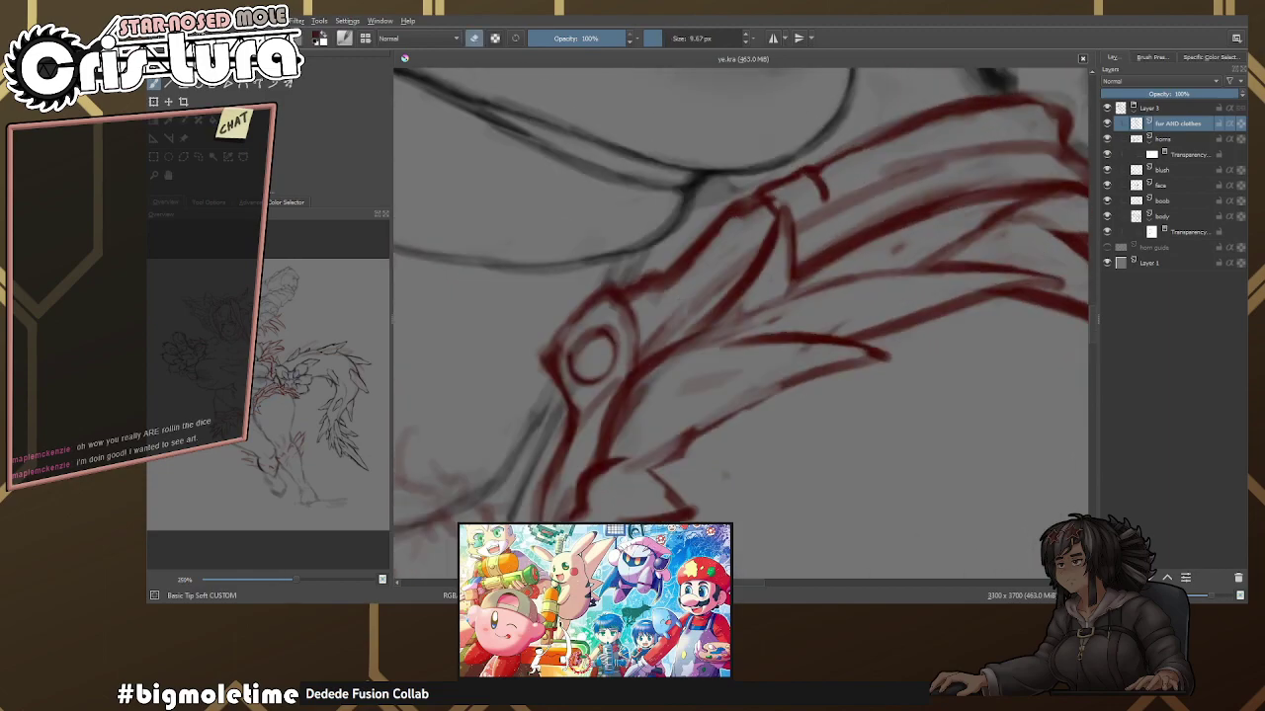
{"action": "scroll", "coordinate": [830, 190], "scroll_direction": "down", "scroll_amount": 3}
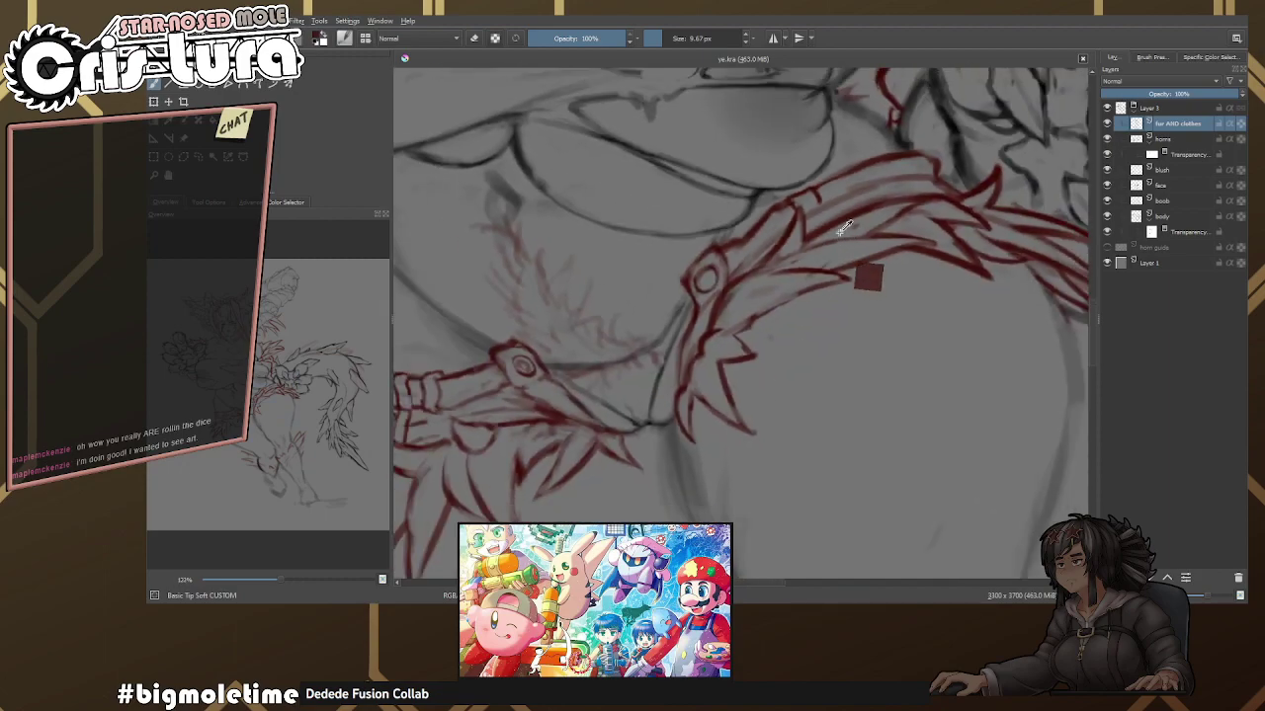
{"action": "scroll", "coordinate": [826, 174], "scroll_direction": "up", "scroll_amount": 4}
{"action": "left_click_drag", "start_coordinate": [826, 174], "coordinate": [824, 189]}
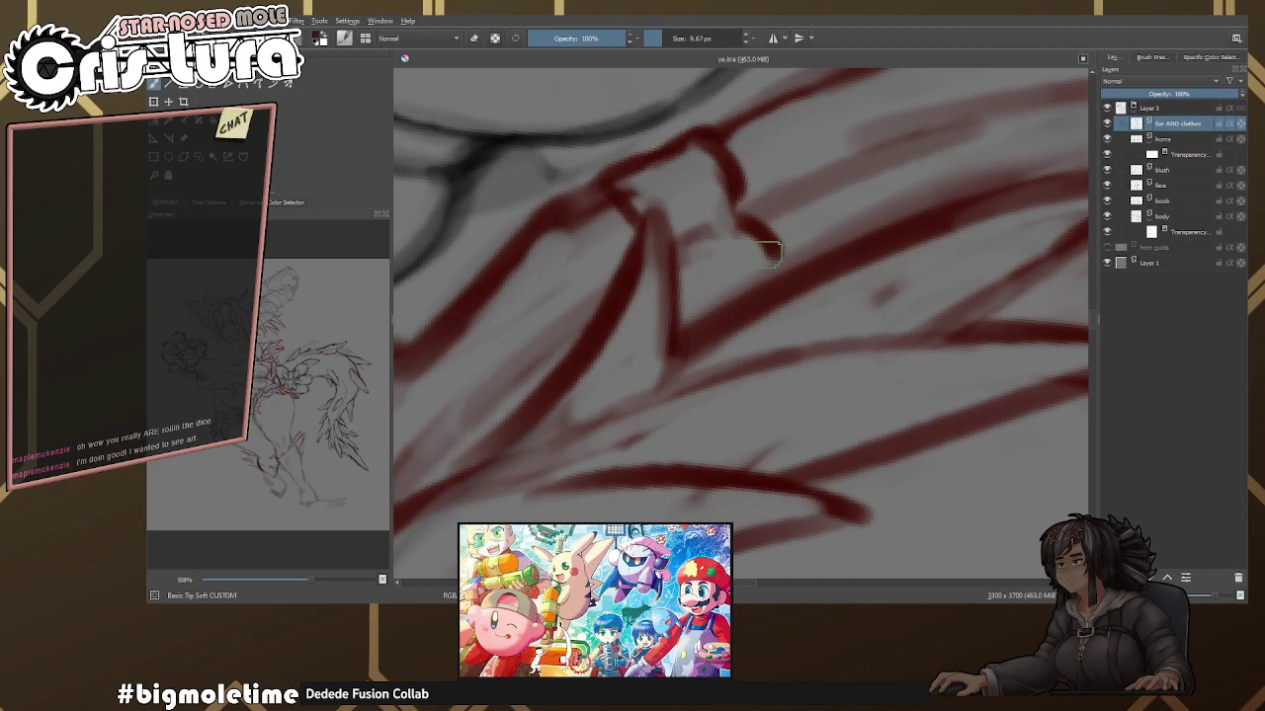
{"action": "scroll", "coordinate": [754, 291], "scroll_direction": "down", "scroll_amount": 1}
{"action": "scroll", "coordinate": [792, 208], "scroll_direction": "up", "scroll_amount": 1}
{"action": "scroll", "coordinate": [768, 251], "scroll_direction": "down", "scroll_amount": 1}
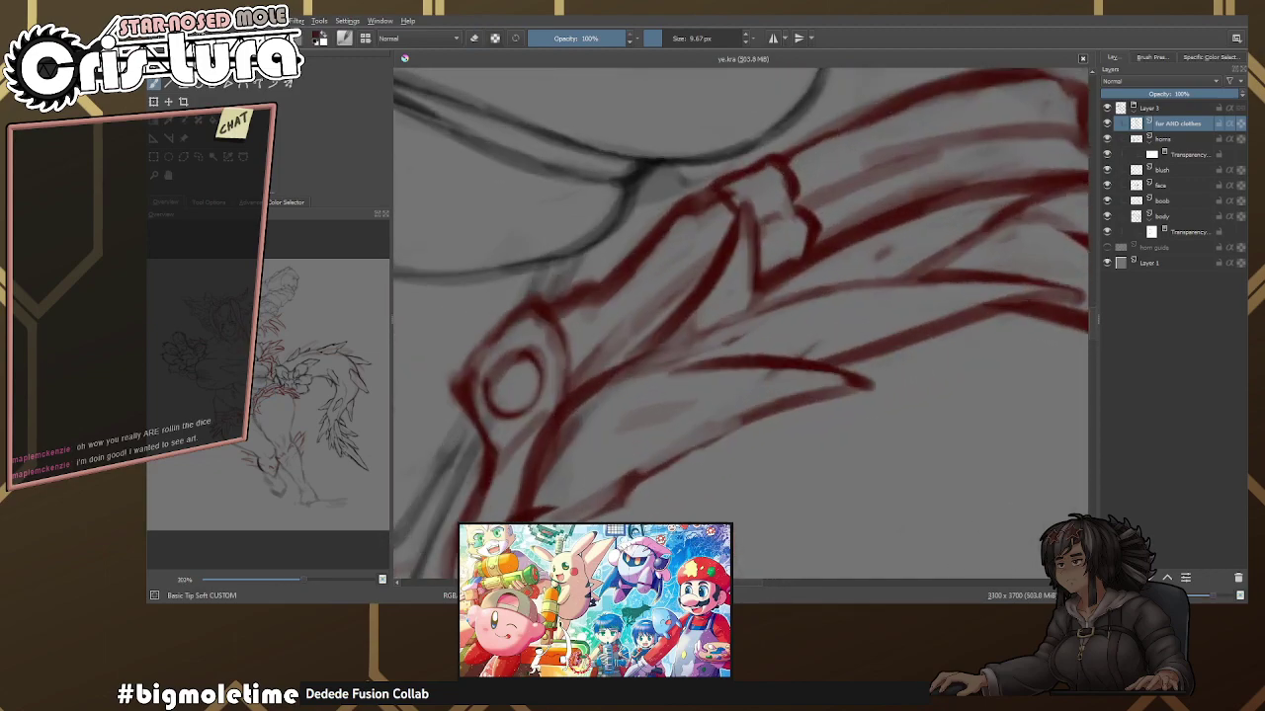
{"action": "scroll", "coordinate": [803, 246], "scroll_direction": "down", "scroll_amount": 1}
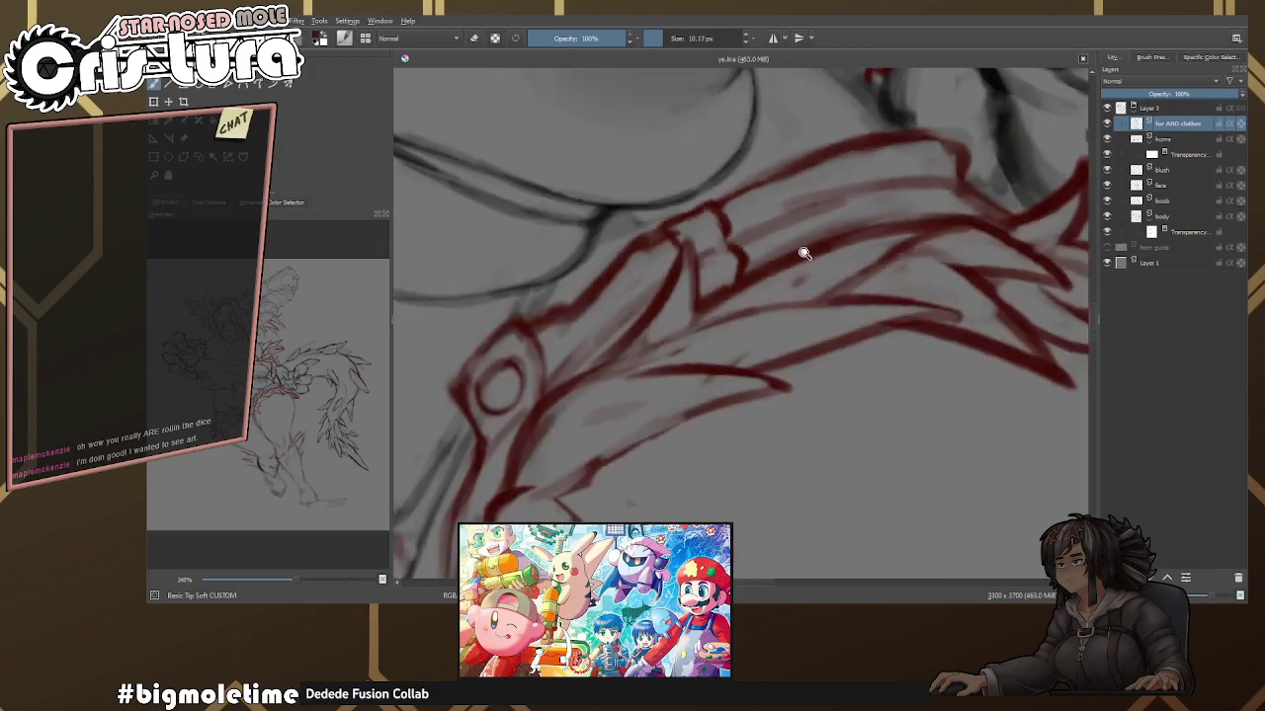
Clean up the new loop's outline and draw a matching second loop farther along the same strap.
{"action": "scroll", "coordinate": [802, 246], "scroll_direction": "up", "scroll_amount": 3}
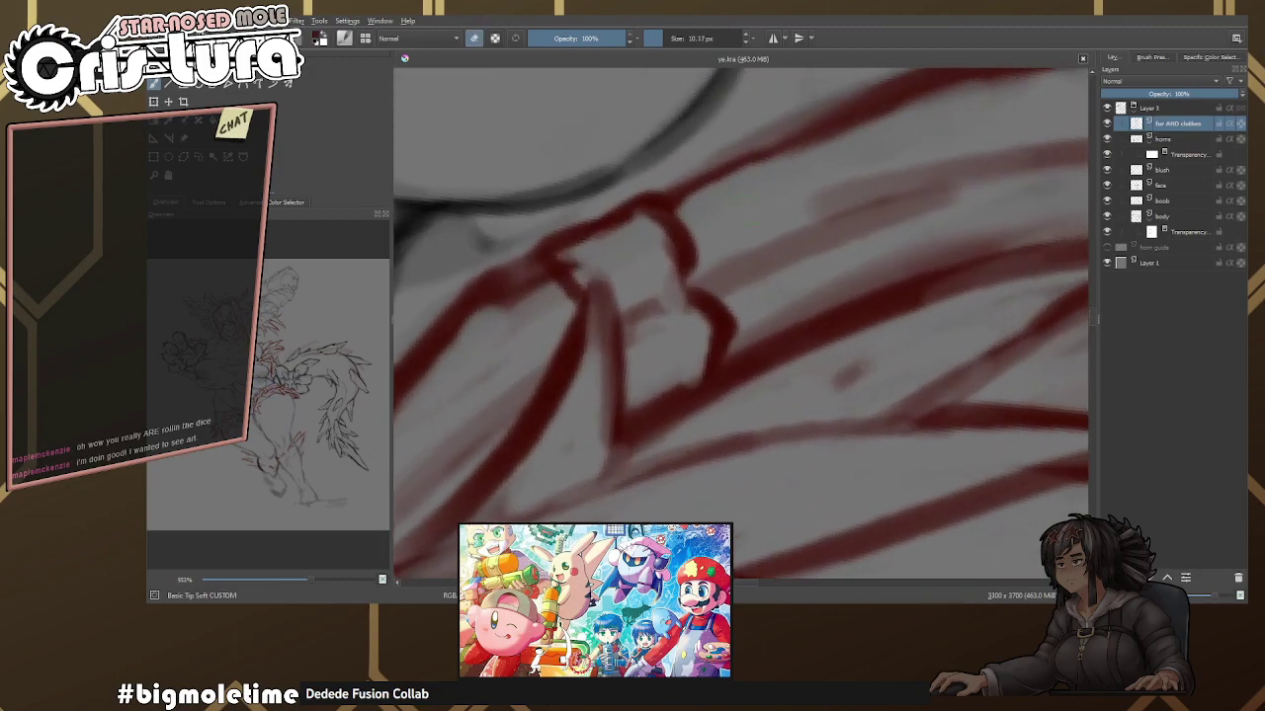
{"action": "left_click_drag", "start_coordinate": [739, 163], "coordinate": [791, 237]}
{"action": "key", "text": "e"}
{"action": "scroll", "coordinate": [759, 273], "scroll_direction": "down", "scroll_amount": 1}
{"action": "left_click_drag", "start_coordinate": [733, 285], "coordinate": [779, 334]}
{"action": "mouse_move", "coordinate": [650, 239]}
{"action": "left_mouse_down"}
{"action": "mouse_move", "coordinate": [757, 210]}
{"action": "mouse_move", "coordinate": [826, 332]}
{"action": "mouse_move", "coordinate": [793, 375]}
{"action": "mouse_move", "coordinate": [780, 366]}
{"action": "mouse_move", "coordinate": [824, 359]}
{"action": "mouse_move", "coordinate": [788, 365]}
{"action": "mouse_move", "coordinate": [849, 316]}
{"action": "mouse_move", "coordinate": [860, 282]}
{"action": "mouse_move", "coordinate": [887, 265]}
{"action": "mouse_move", "coordinate": [853, 282]}
{"action": "left_mouse_up"}
Examine the paired loops on both thigh straps from the full-figure view and up close.
{"action": "key", "text": "minus"}
{"action": "key", "text": "minus"}
{"action": "key", "text": "minus"}
{"action": "key", "text": "minus"}
{"action": "key", "text": "minus"}
{"action": "scroll", "coordinate": [852, 281], "scroll_direction": "down", "scroll_amount": 4}
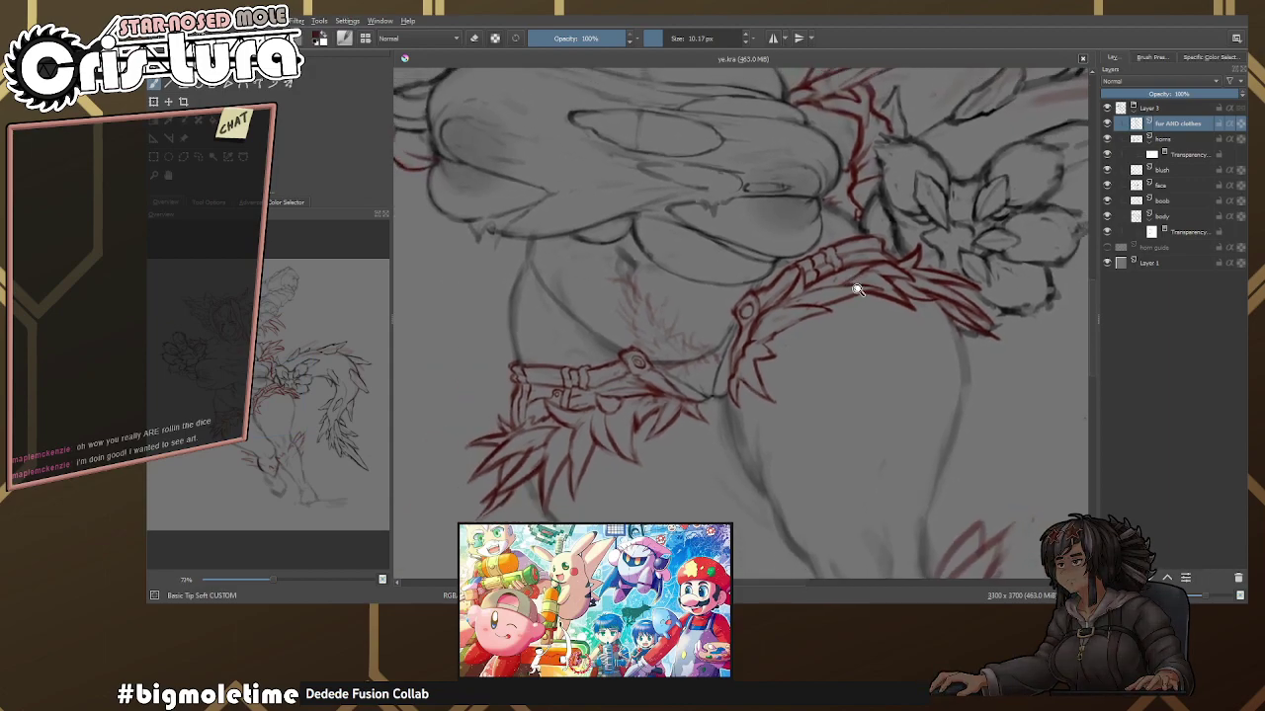
{"action": "scroll", "coordinate": [851, 282], "scroll_direction": "up", "scroll_amount": 5}
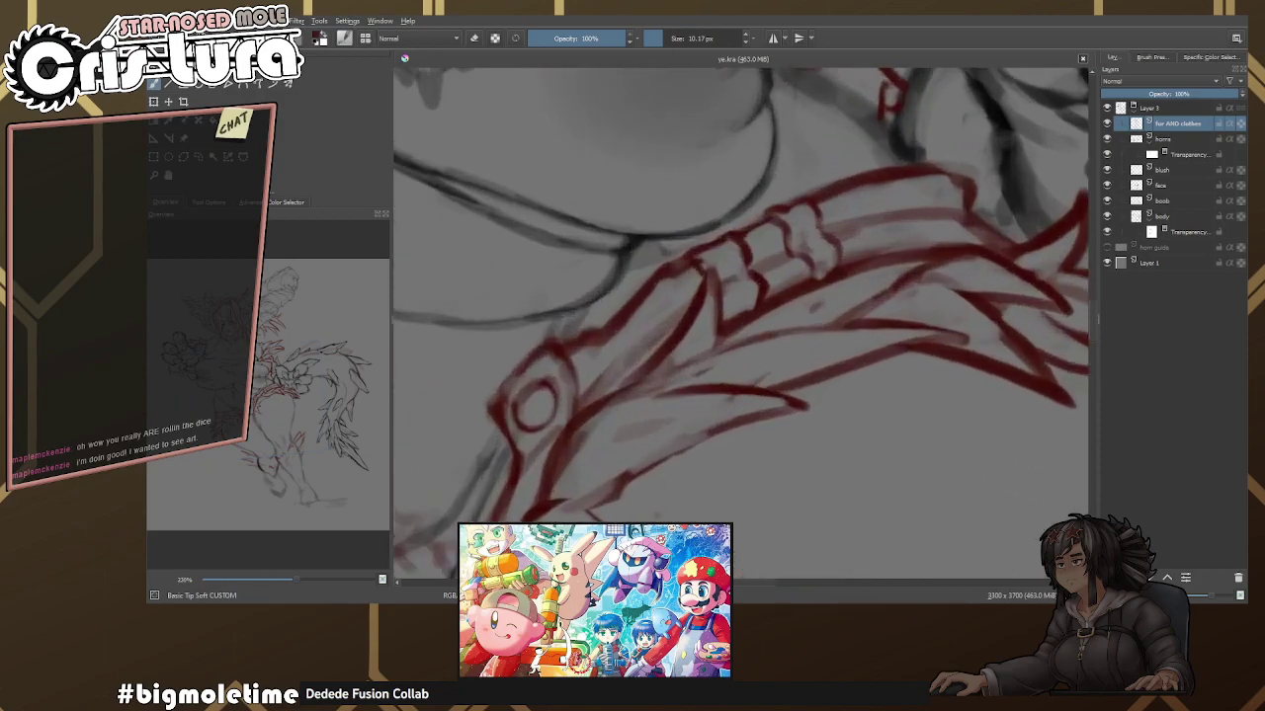
{"action": "scroll", "coordinate": [849, 278], "scroll_direction": "down", "scroll_amount": 2}
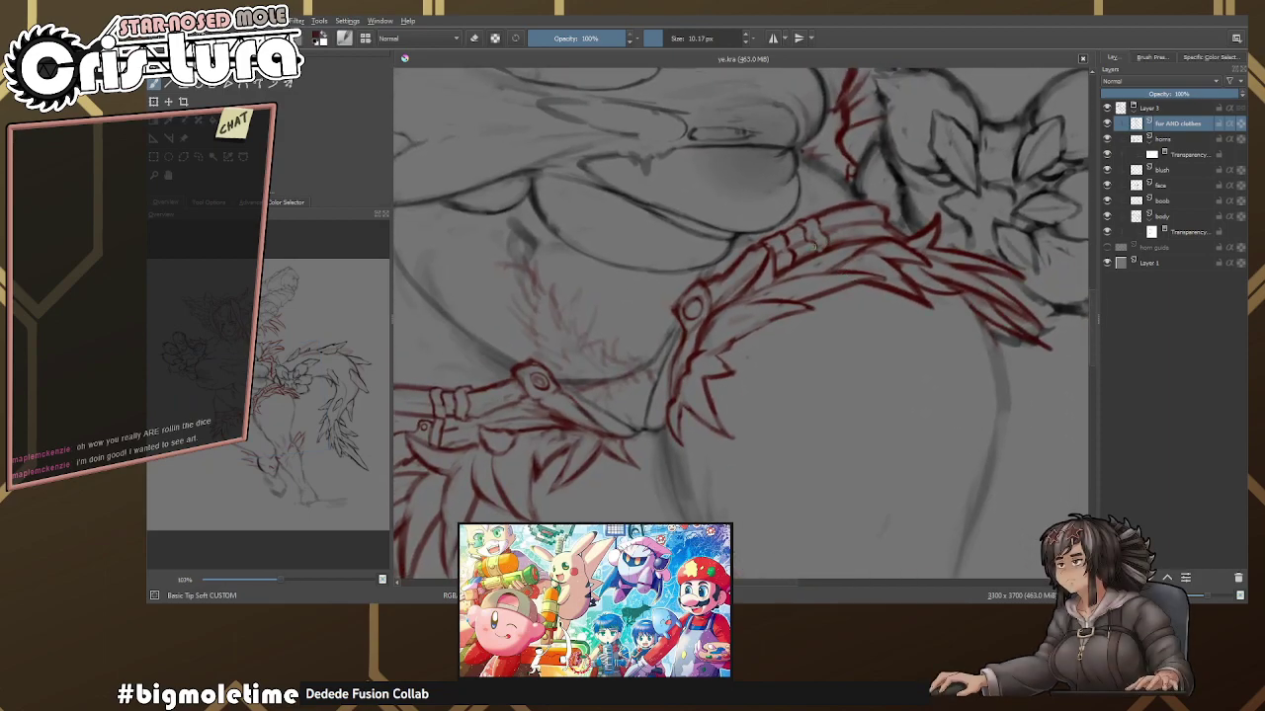
Trim the excess red line below the first loop on the thigh strap with an eraser of about 7.6 px.
{"action": "scroll", "coordinate": [816, 245], "scroll_direction": "up", "scroll_amount": 5}
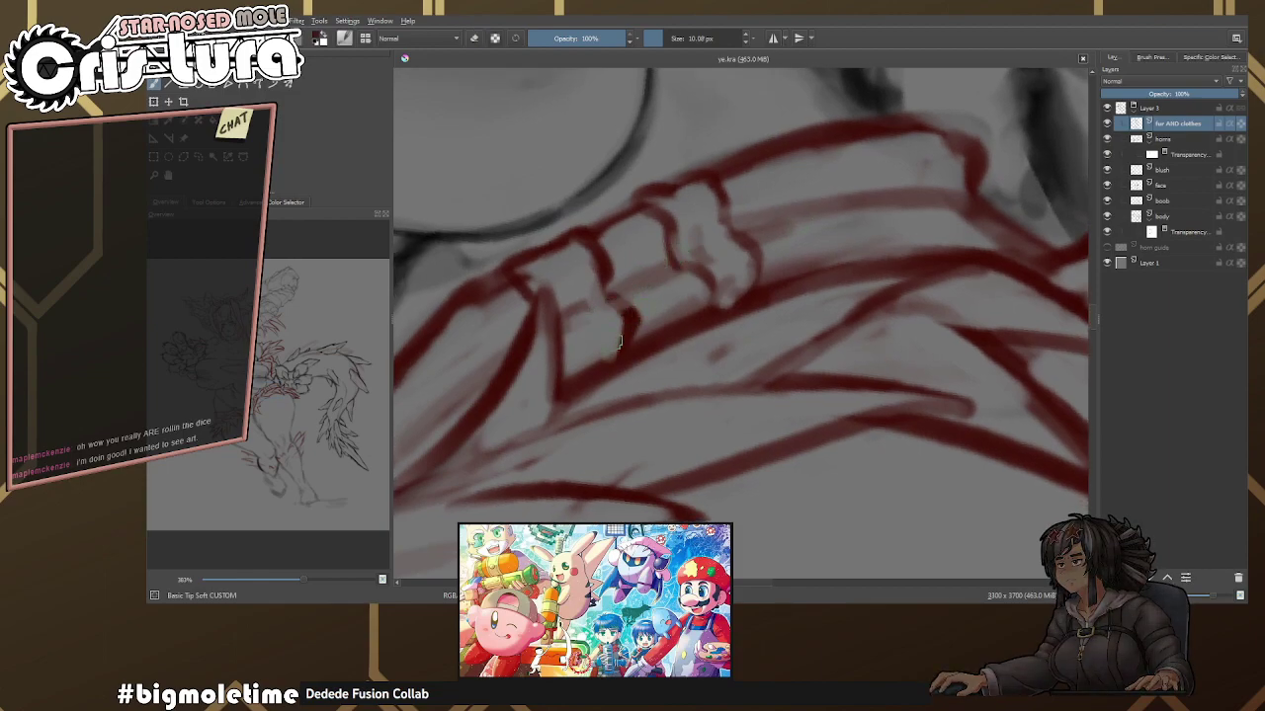
{"action": "mouse_move", "coordinate": [613, 343]}
{"action": "left_mouse_down"}
{"action": "mouse_move", "coordinate": [748, 267]}
{"action": "mouse_move", "coordinate": [626, 324]}
{"action": "left_mouse_up"}
{"action": "key", "text": "e"}
{"action": "key", "text": "ctrl+z"}
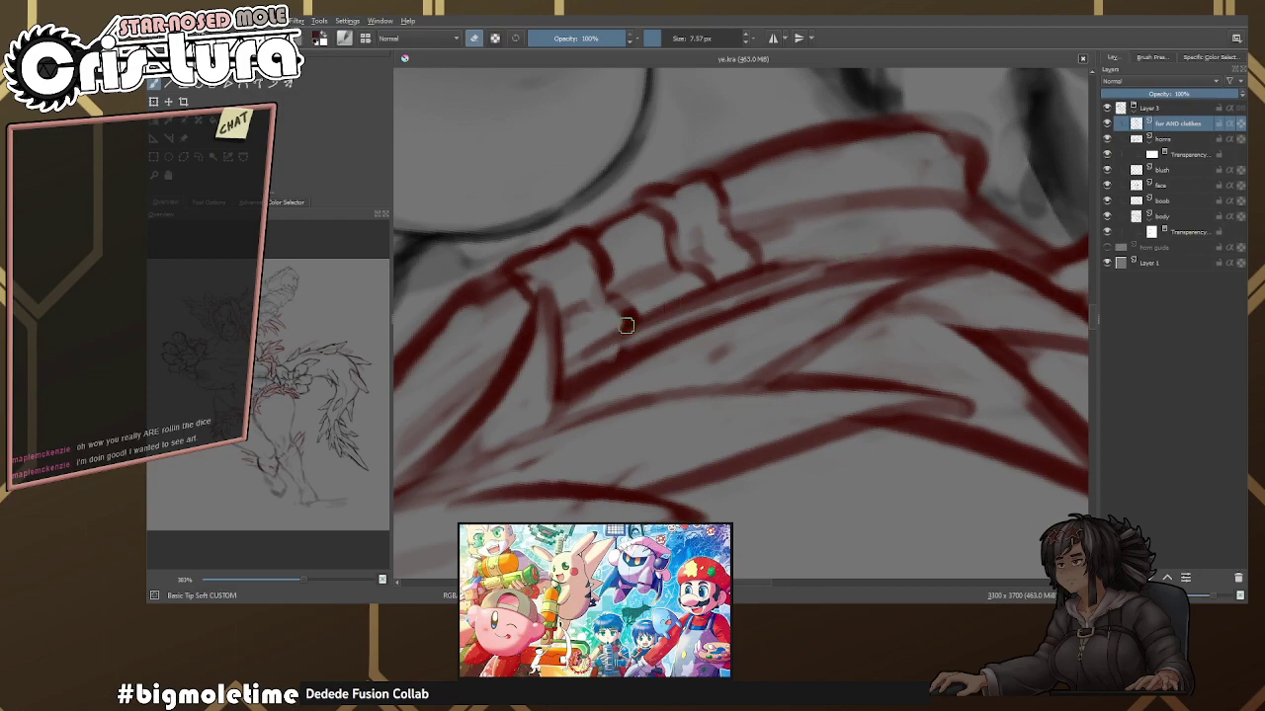
{"action": "key", "text": "e"}
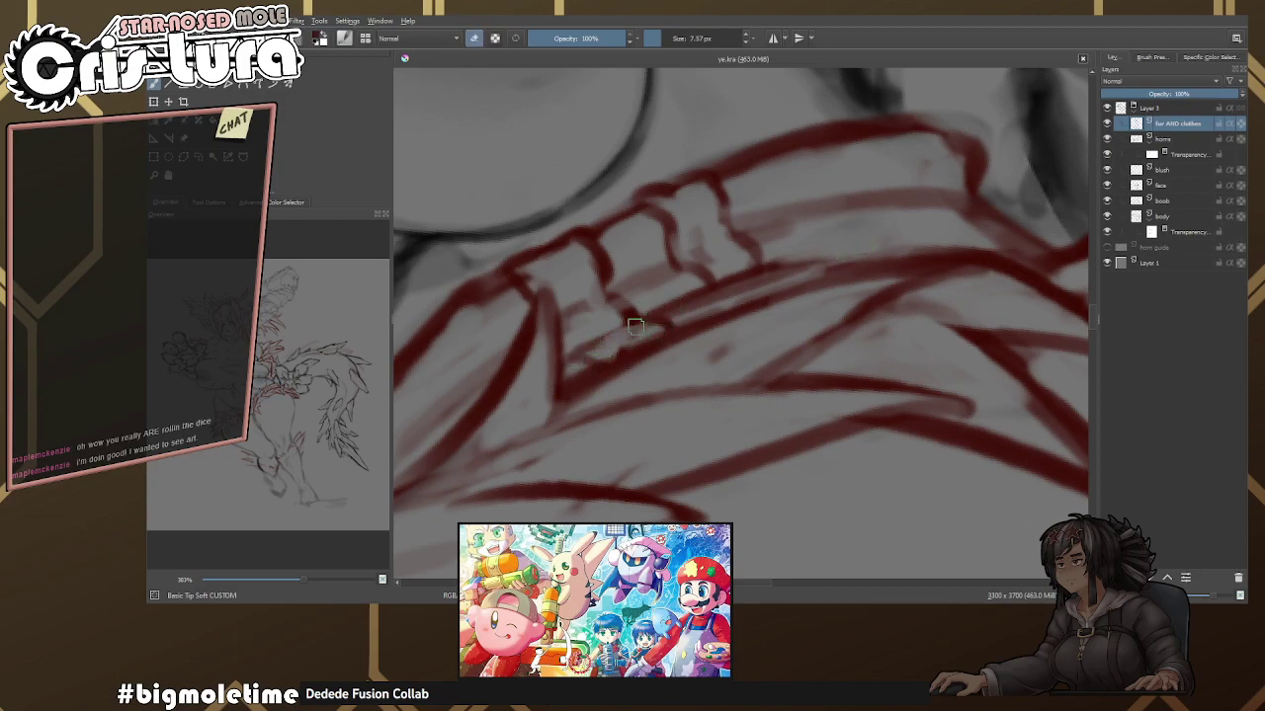
{"action": "scroll", "coordinate": [637, 326], "scroll_direction": "up", "scroll_amount": 2}
{"action": "scroll", "coordinate": [727, 297], "scroll_direction": "up", "scroll_amount": 1}
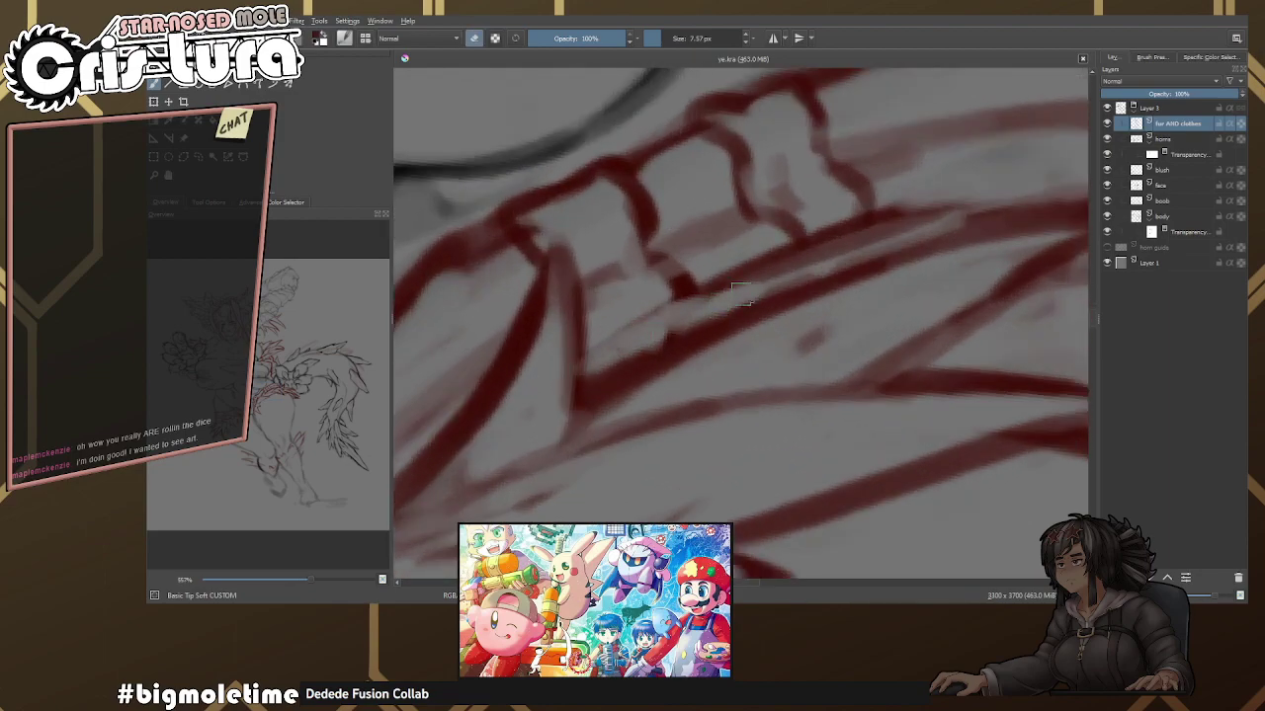
{"action": "scroll", "coordinate": [734, 285], "scroll_direction": "up", "scroll_amount": 2}
Redraw the strap's lower edge beside the second loop, tapering it toward the fur with brush and eraser strokes.
{"action": "mouse_move", "coordinate": [747, 275]}
{"action": "left_mouse_down"}
{"action": "mouse_move", "coordinate": [714, 279]}
{"action": "mouse_move", "coordinate": [804, 258]}
{"action": "mouse_move", "coordinate": [846, 266]}
{"action": "mouse_move", "coordinate": [756, 258]}
{"action": "mouse_move", "coordinate": [679, 278]}
{"action": "mouse_move", "coordinate": [804, 272]}
{"action": "mouse_move", "coordinate": [792, 284]}
{"action": "mouse_move", "coordinate": [737, 271]}
{"action": "mouse_move", "coordinate": [883, 264]}
{"action": "mouse_move", "coordinate": [779, 259]}
{"action": "mouse_move", "coordinate": [852, 265]}
{"action": "mouse_move", "coordinate": [790, 268]}
{"action": "mouse_move", "coordinate": [868, 279]}
{"action": "mouse_move", "coordinate": [724, 330]}
{"action": "mouse_move", "coordinate": [882, 296]}
{"action": "mouse_move", "coordinate": [761, 334]}
{"action": "mouse_move", "coordinate": [869, 276]}
{"action": "left_mouse_up"}
{"action": "key", "text": "e"}
{"action": "key", "text": "e"}
{"action": "key", "text": "e"}
{"action": "key", "text": "e"}
{"action": "key", "text": "e"}
{"action": "left_click_drag", "start_coordinate": [738, 284], "coordinate": [867, 268]}
{"action": "key", "text": "e"}
Clean up the fur outline just below the strap and thin the diagonal fur strand that branches from it.
{"action": "scroll", "coordinate": [867, 268], "scroll_direction": "down", "scroll_amount": 3}
{"action": "scroll", "coordinate": [878, 217], "scroll_direction": "up", "scroll_amount": 3}
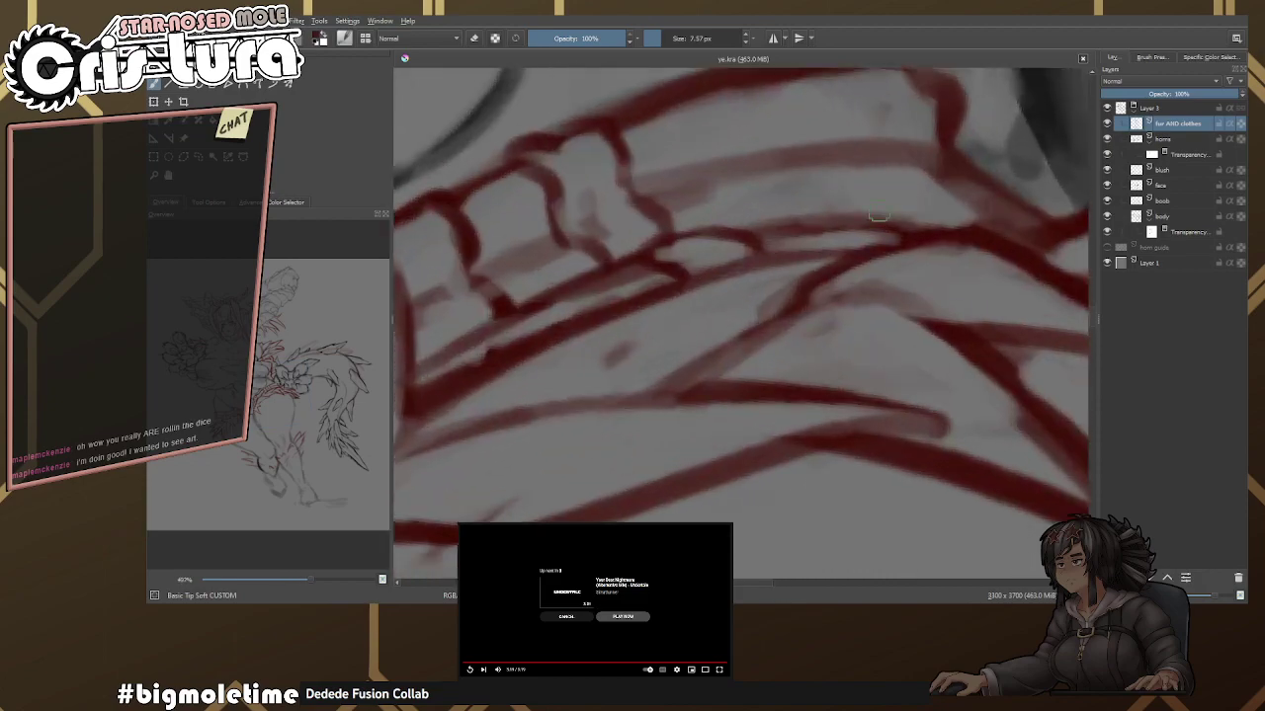
{"action": "scroll", "coordinate": [878, 216], "scroll_direction": "up", "scroll_amount": 2}
{"action": "left_click_drag", "start_coordinate": [751, 225], "coordinate": [929, 202]}
{"action": "key", "text": "e"}
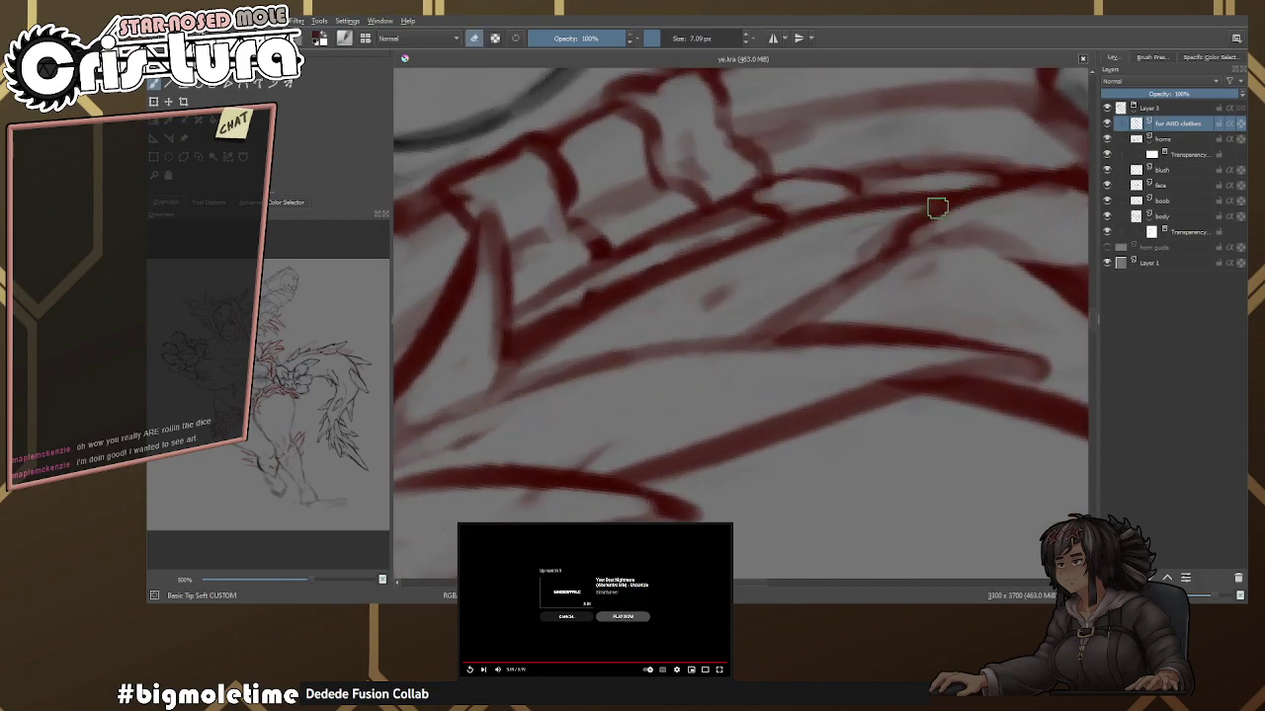
{"action": "key", "text": "e"}
{"action": "left_click_drag", "start_coordinate": [926, 249], "coordinate": [708, 343]}
{"action": "key", "text": "e"}
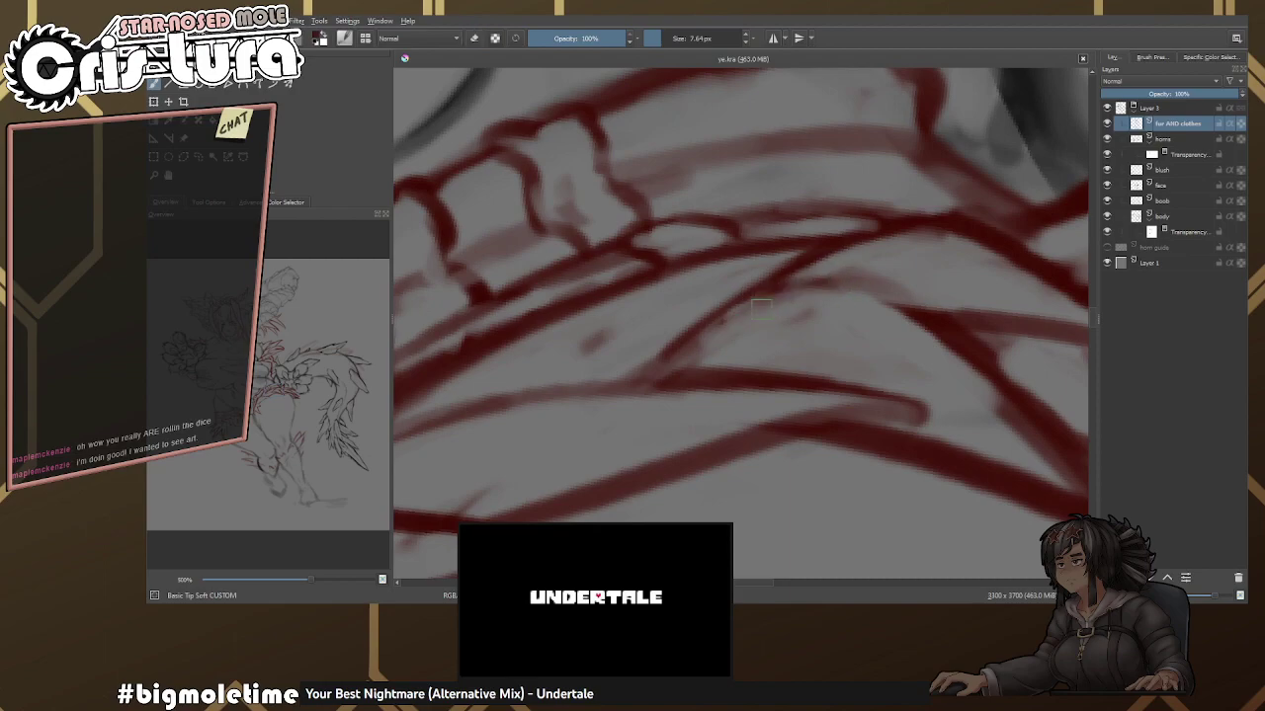
Give the strap's far end thickness by drawing an inner edge at the corner and cleaning its outline.
{"action": "scroll", "coordinate": [850, 279], "scroll_direction": "down", "scroll_amount": 6}
{"action": "scroll", "coordinate": [838, 286], "scroll_direction": "down", "scroll_amount": 4}
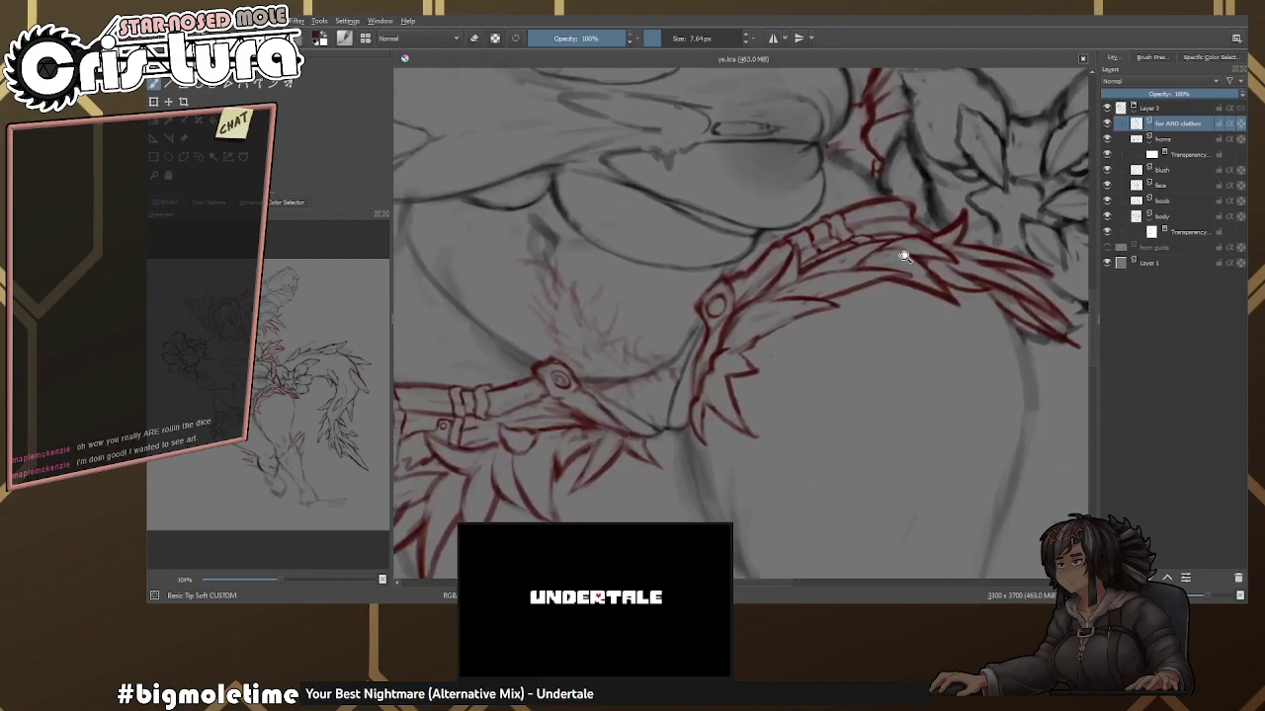
{"action": "scroll", "coordinate": [894, 303], "scroll_direction": "up", "scroll_amount": 1}
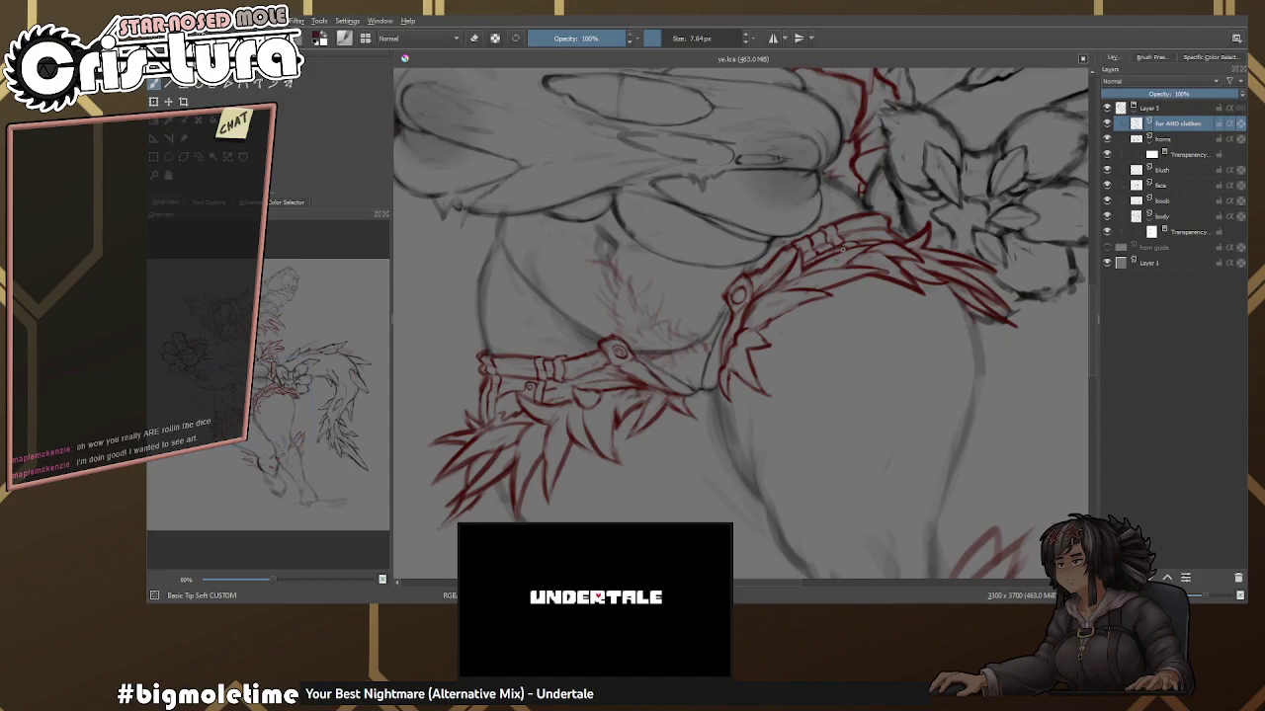
{"action": "scroll", "coordinate": [894, 259], "scroll_direction": "up", "scroll_amount": 9}
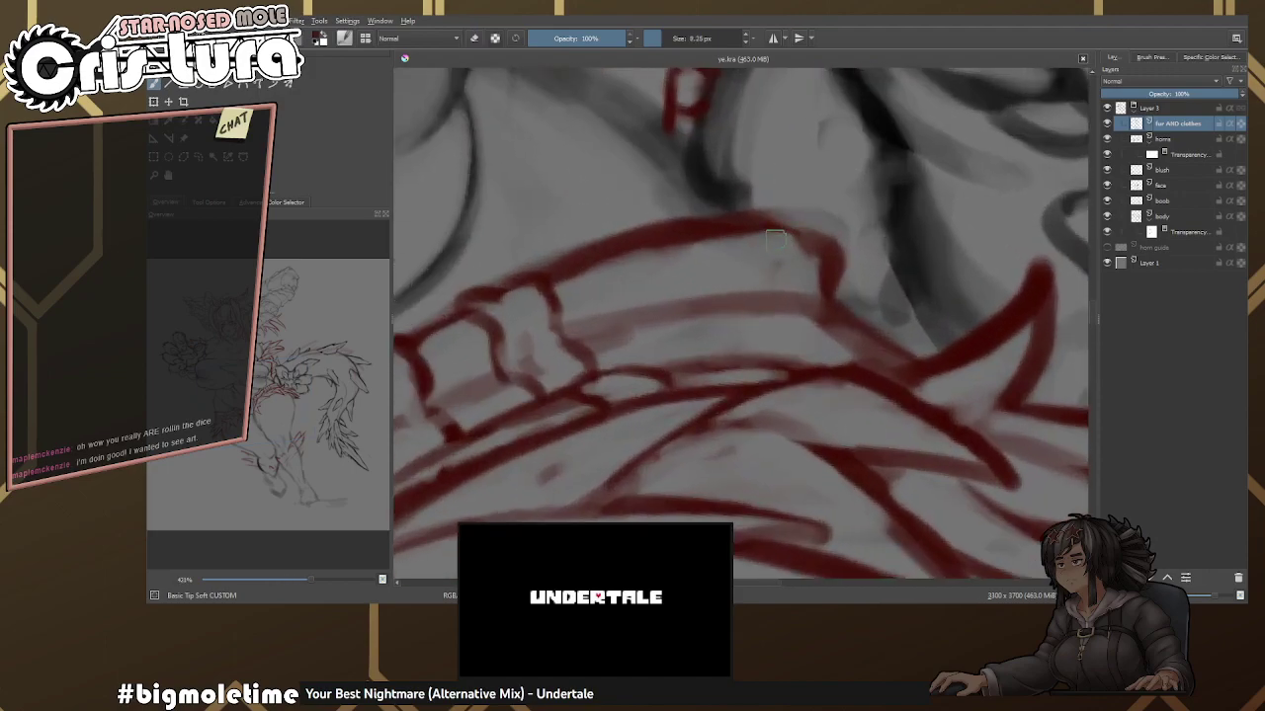
{"action": "key", "text": "bracketleft"}
{"action": "mouse_move", "coordinate": [774, 228]}
{"action": "left_mouse_down"}
{"action": "mouse_move", "coordinate": [791, 265]}
{"action": "mouse_move", "coordinate": [802, 239]}
{"action": "mouse_move", "coordinate": [792, 216]}
{"action": "mouse_move", "coordinate": [794, 238]}
{"action": "mouse_move", "coordinate": [828, 249]}
{"action": "left_mouse_up"}
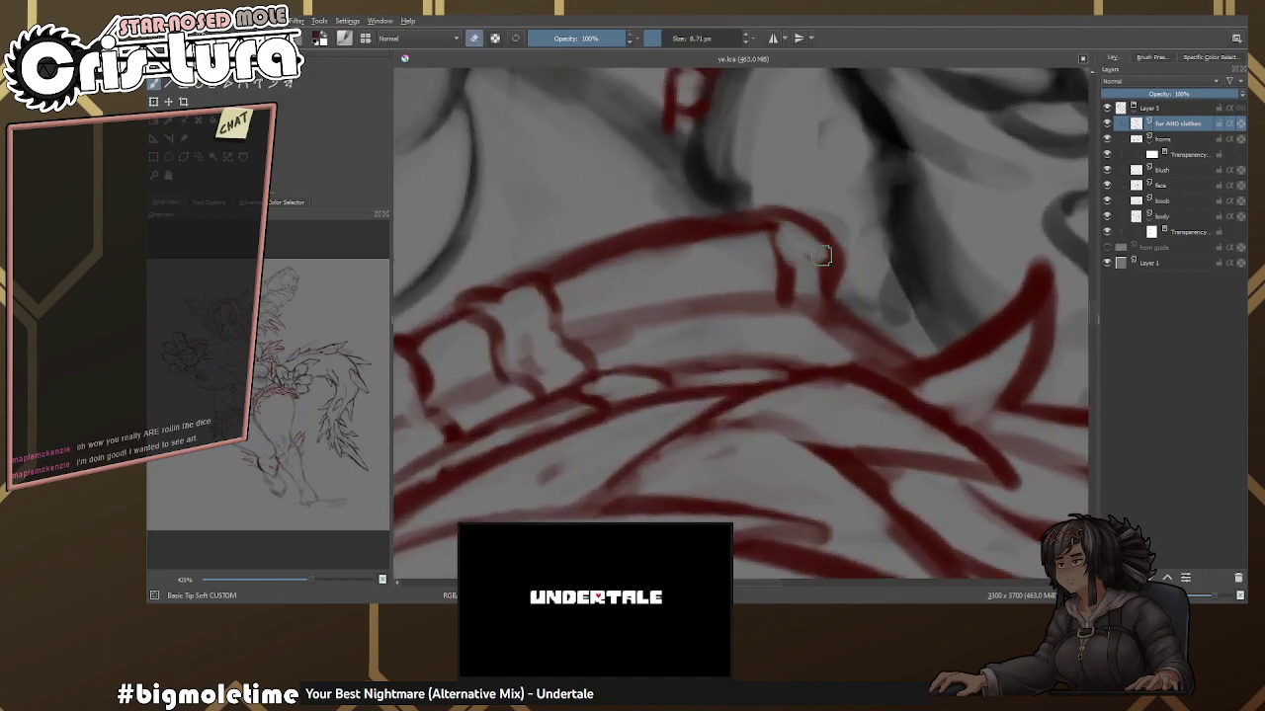
{"action": "key", "text": "e"}
{"action": "mouse_move", "coordinate": [734, 212]}
{"action": "left_mouse_down"}
{"action": "mouse_move", "coordinate": [792, 227]}
{"action": "mouse_move", "coordinate": [826, 255]}
{"action": "mouse_move", "coordinate": [814, 305]}
{"action": "mouse_move", "coordinate": [771, 296]}
{"action": "mouse_move", "coordinate": [817, 303]}
{"action": "mouse_move", "coordinate": [788, 292]}
{"action": "mouse_move", "coordinate": [808, 287]}
{"action": "mouse_move", "coordinate": [793, 277]}
{"action": "mouse_move", "coordinate": [864, 327]}
{"action": "mouse_move", "coordinate": [845, 312]}
{"action": "mouse_move", "coordinate": [851, 322]}
{"action": "mouse_move", "coordinate": [825, 329]}
{"action": "mouse_move", "coordinate": [869, 338]}
{"action": "left_mouse_up"}
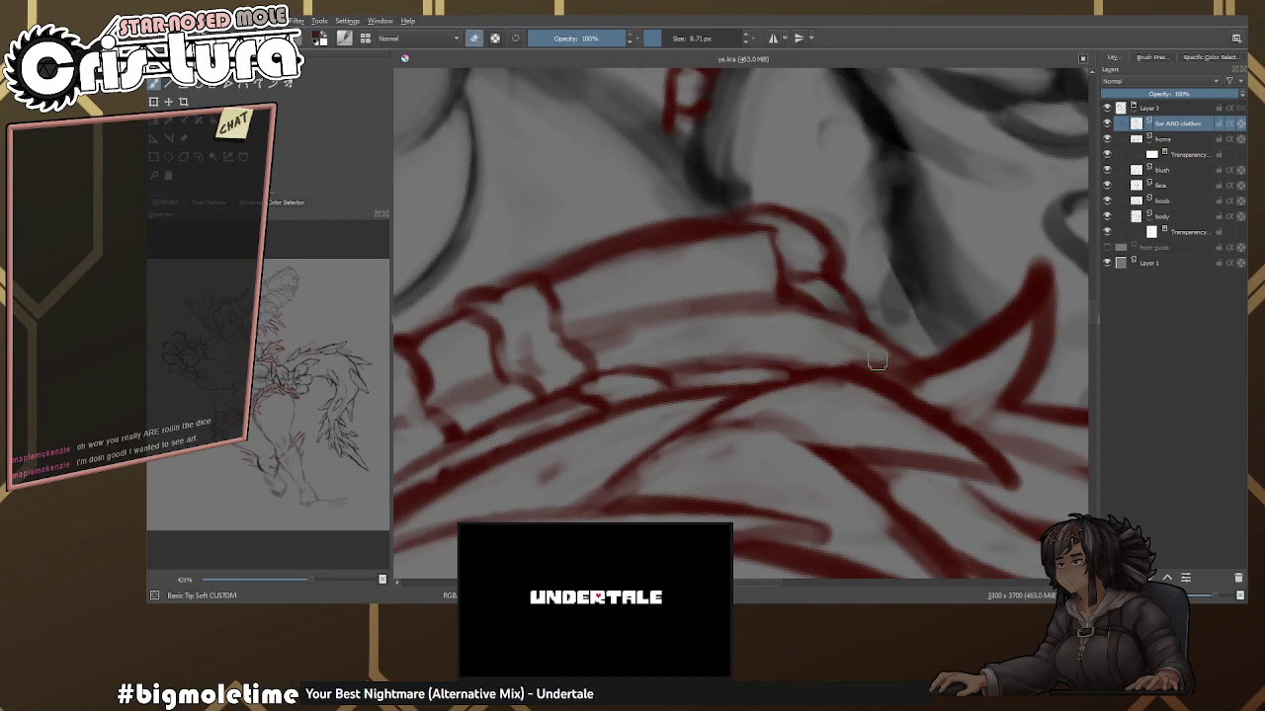
Break up the long line along the middle of the strap and replace it with short crease strokes.
{"action": "mouse_move", "coordinate": [808, 308]}
{"action": "left_mouse_down"}
{"action": "mouse_move", "coordinate": [654, 314]}
{"action": "mouse_move", "coordinate": [579, 319]}
{"action": "left_mouse_up"}
{"action": "key", "text": "ctrl+z"}
{"action": "left_click_drag", "start_coordinate": [705, 311], "coordinate": [755, 276]}
{"action": "key", "text": "e"}
{"action": "left_click_drag", "start_coordinate": [658, 301], "coordinate": [800, 282]}
{"action": "left_click_drag", "start_coordinate": [700, 322], "coordinate": [809, 288]}
{"action": "scroll", "coordinate": [811, 273], "scroll_direction": "down", "scroll_amount": 2}
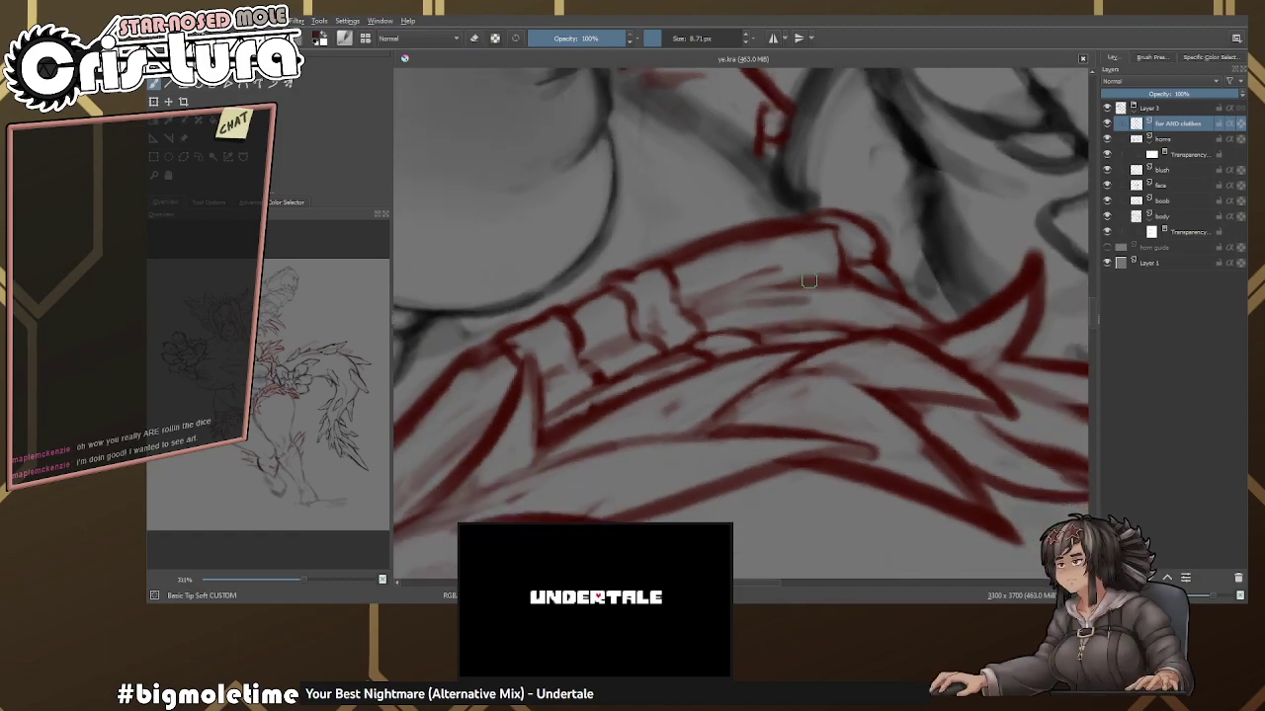
{"action": "key", "text": "e"}
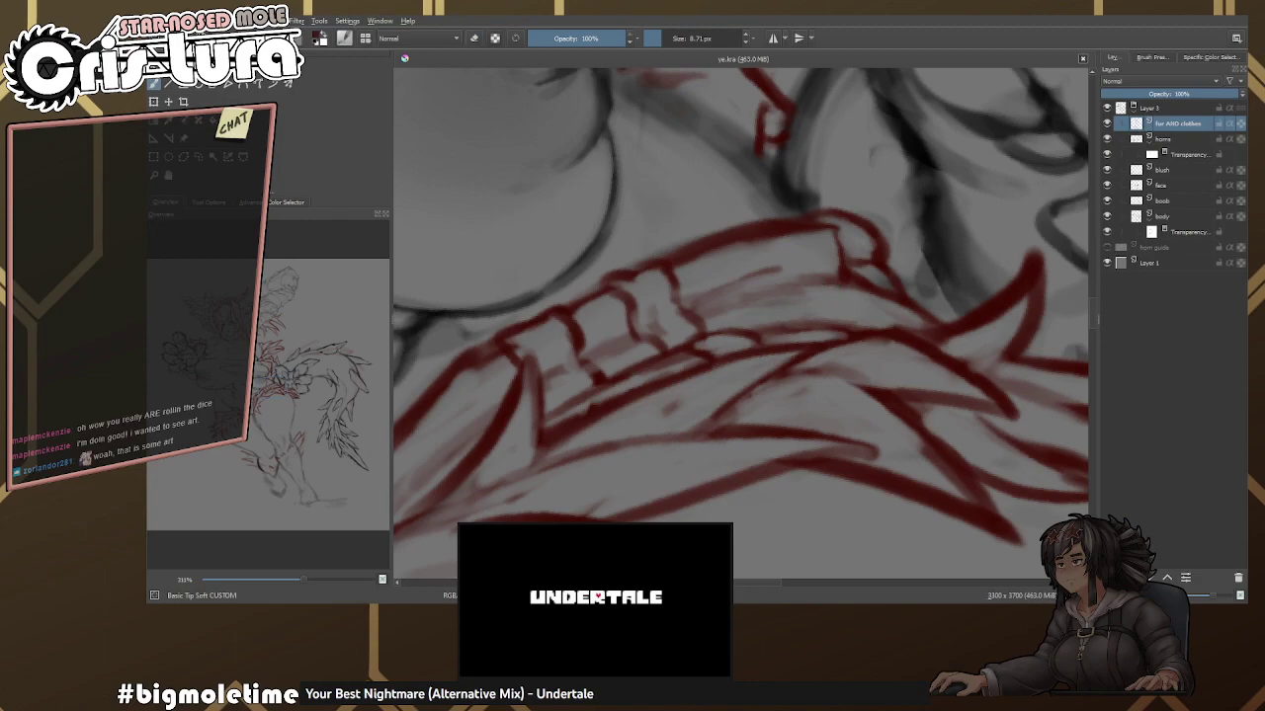
On the body layer, draw a clean black line for the inner thigh, starting just below the point where the legs meet.
{"action": "scroll", "coordinate": [819, 325], "scroll_direction": "down", "scroll_amount": 6}
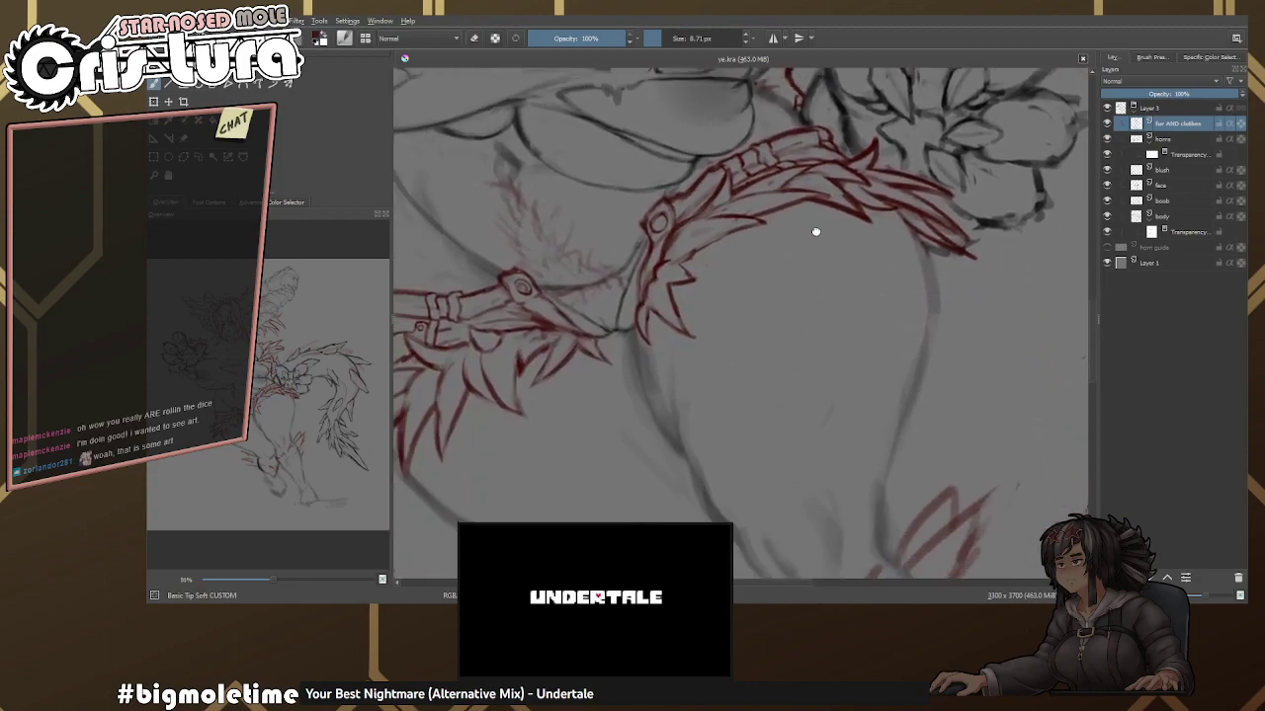
{"action": "scroll", "coordinate": [718, 256], "scroll_direction": "up", "scroll_amount": 3}
{"action": "left_click", "coordinate": [1161, 217]}
{"action": "right_click", "coordinate": [776, 249]}
{"action": "right_click", "coordinate": [776, 249]}
{"action": "scroll", "coordinate": [797, 319], "scroll_direction": "down", "scroll_amount": 4}
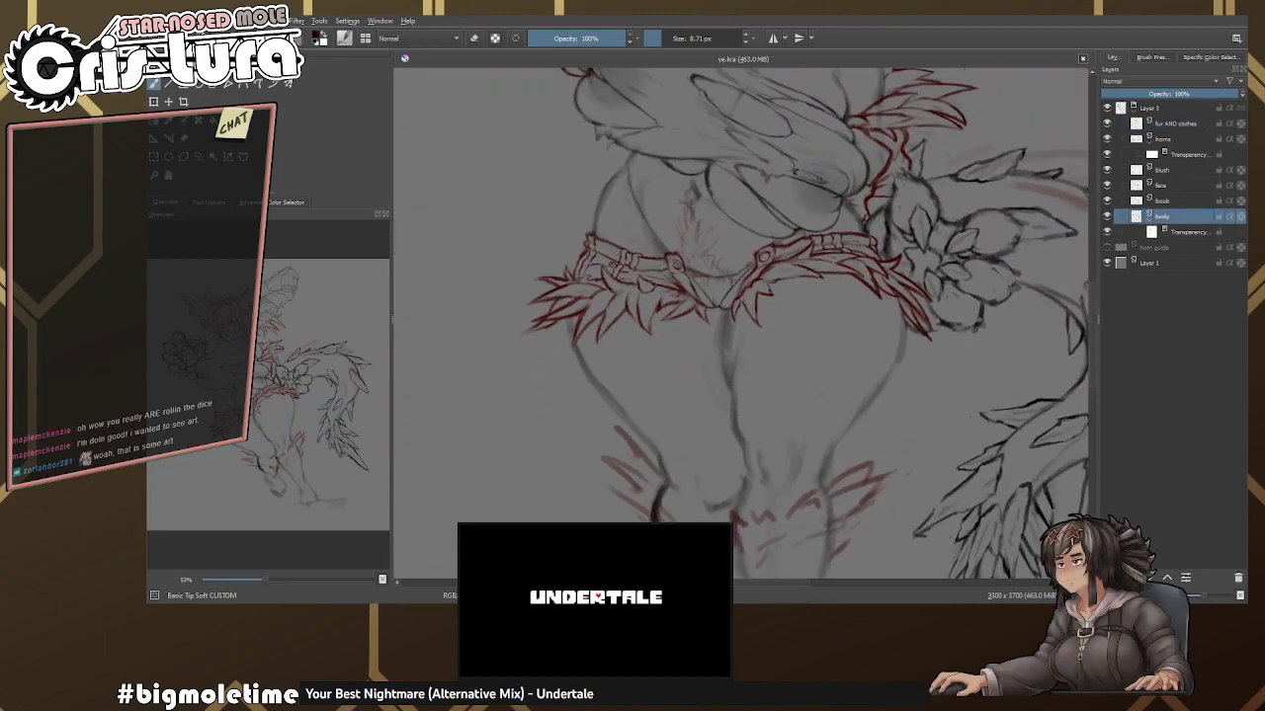
{"action": "scroll", "coordinate": [754, 330], "scroll_direction": "up", "scroll_amount": 5}
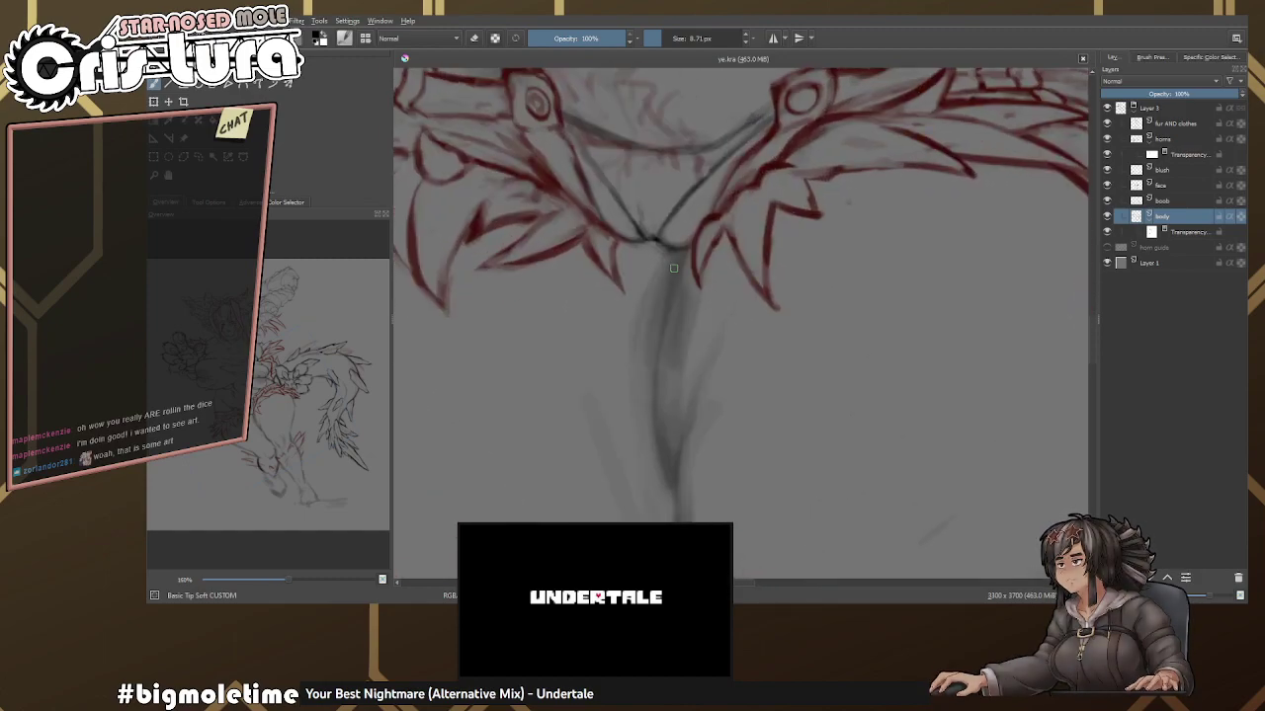
{"action": "mouse_move", "coordinate": [681, 283]}
{"action": "left_mouse_down"}
{"action": "mouse_move", "coordinate": [703, 241]}
{"action": "mouse_move", "coordinate": [807, 231]}
{"action": "mouse_move", "coordinate": [698, 367]}
{"action": "left_mouse_up"}
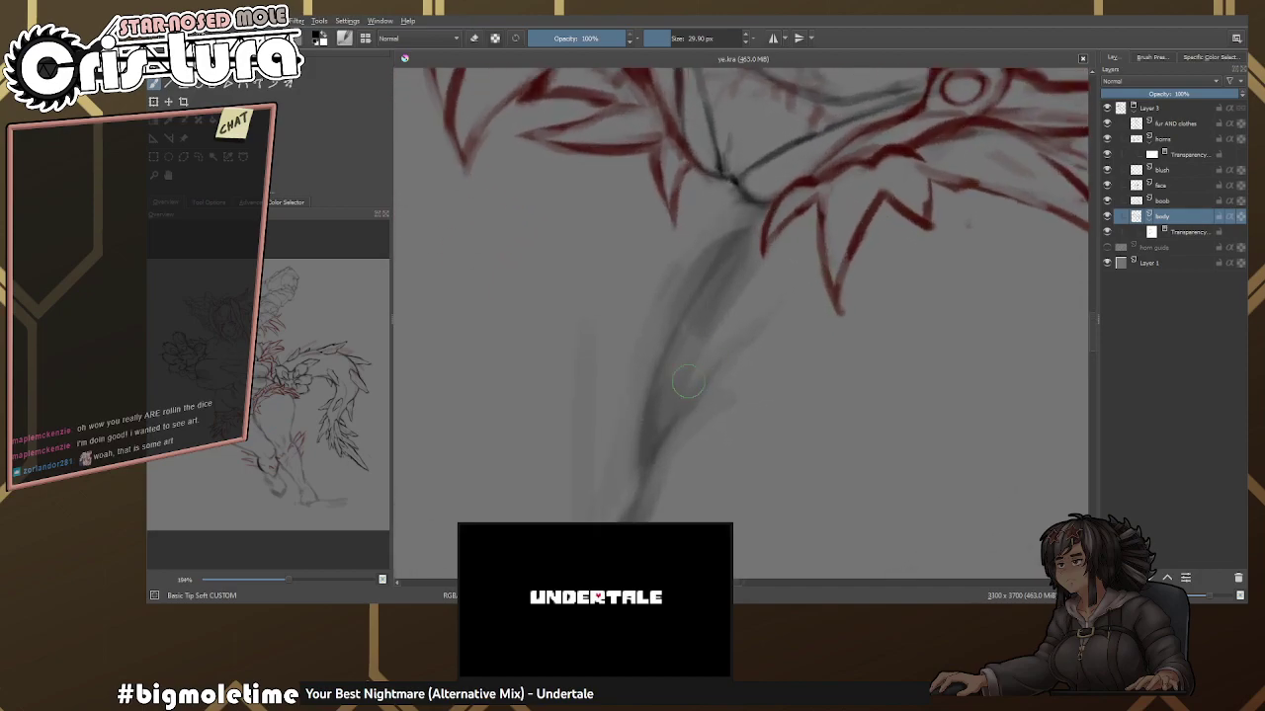
{"action": "mouse_move", "coordinate": [645, 473]}
{"action": "left_mouse_down"}
{"action": "mouse_move", "coordinate": [722, 266]}
{"action": "mouse_move", "coordinate": [710, 252]}
{"action": "mouse_move", "coordinate": [643, 465]}
{"action": "left_mouse_up"}
Erase the grey rough shading on both sides of the inner thigh line and thin the line to an even curve.
{"action": "key", "text": "e"}
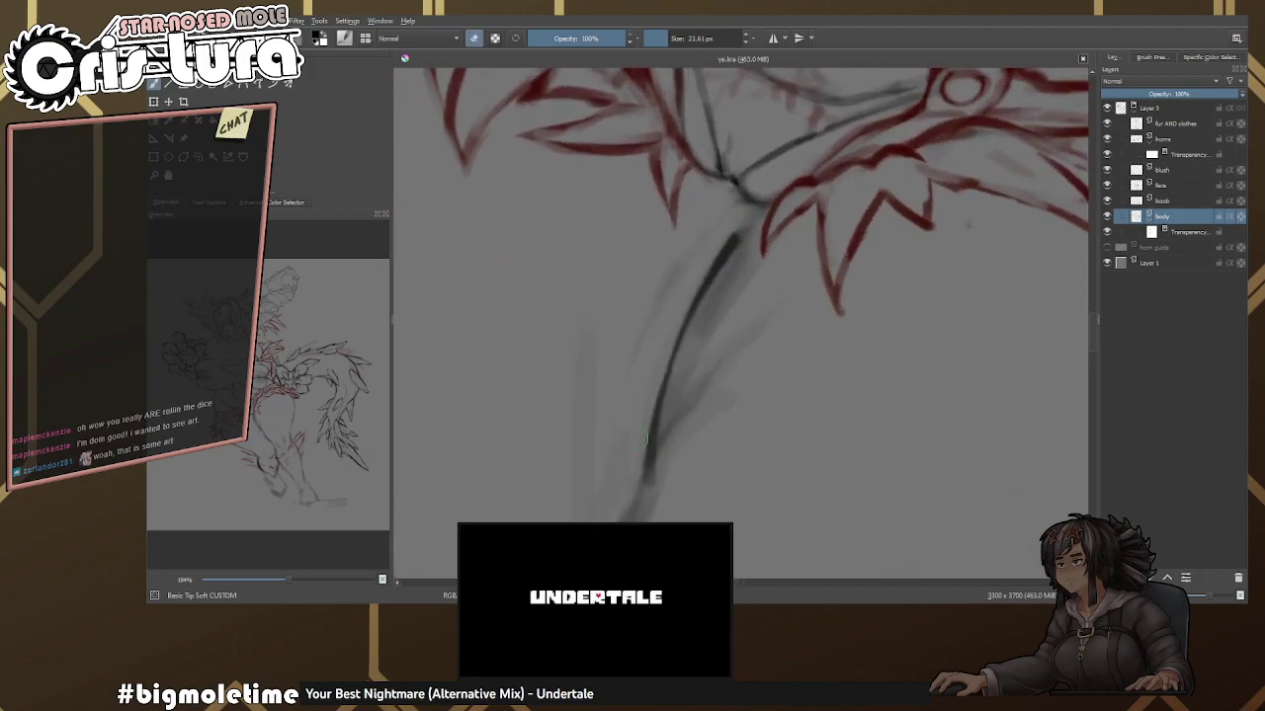
{"action": "mouse_move", "coordinate": [669, 287]}
{"action": "left_mouse_down"}
{"action": "mouse_move", "coordinate": [766, 203]}
{"action": "mouse_move", "coordinate": [682, 455]}
{"action": "left_mouse_up"}
{"action": "key", "text": "e"}
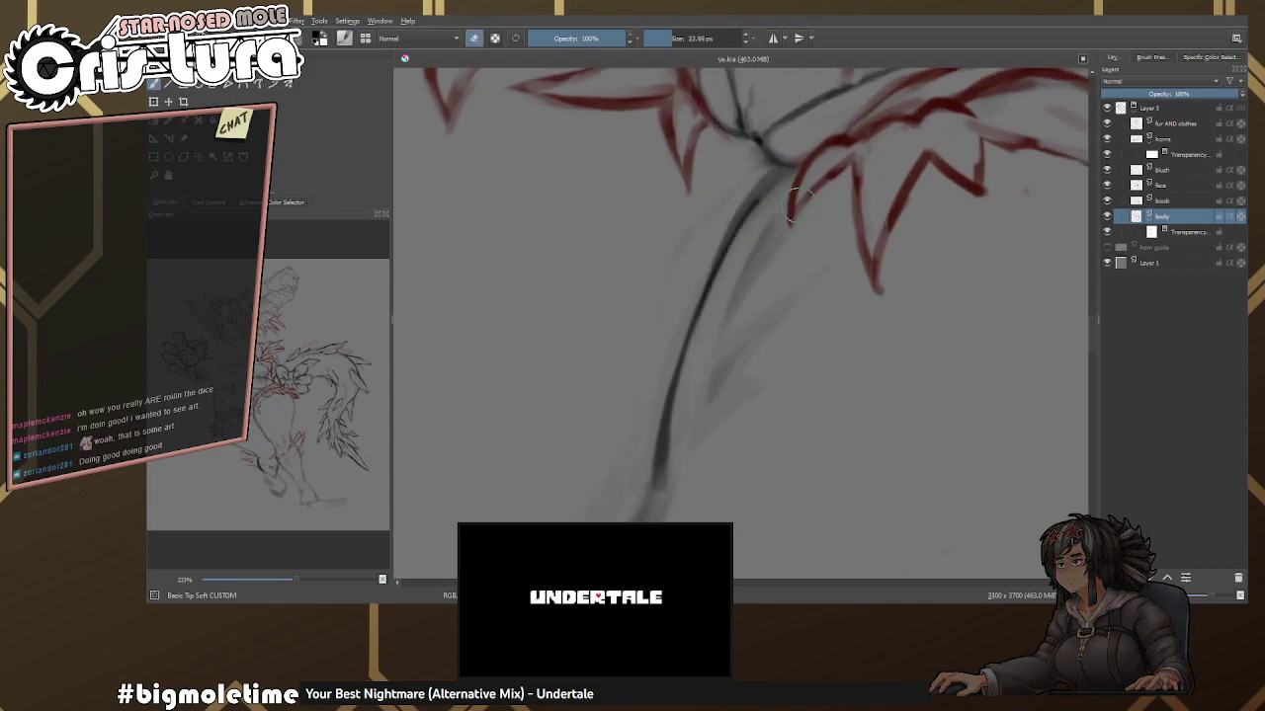
{"action": "left_click_drag", "start_coordinate": [799, 197], "coordinate": [726, 400]}
{"action": "key", "text": "e"}
{"action": "mouse_move", "coordinate": [660, 476]}
{"action": "left_mouse_down"}
{"action": "mouse_move", "coordinate": [761, 193]}
{"action": "mouse_move", "coordinate": [692, 350]}
{"action": "left_mouse_up"}
{"action": "key", "text": "e"}
{"action": "key", "text": "e"}
{"action": "mouse_move", "coordinate": [671, 425]}
{"action": "left_mouse_down"}
{"action": "mouse_move", "coordinate": [770, 187]}
{"action": "mouse_move", "coordinate": [722, 250]}
{"action": "mouse_move", "coordinate": [666, 418]}
{"action": "left_mouse_up"}
{"action": "key", "text": "e"}
{"action": "key", "text": "e"}
{"action": "mouse_move", "coordinate": [660, 484]}
{"action": "left_mouse_down"}
{"action": "mouse_move", "coordinate": [729, 242]}
{"action": "mouse_move", "coordinate": [781, 168]}
{"action": "mouse_move", "coordinate": [660, 484]}
{"action": "left_mouse_up"}
{"action": "key", "text": "e"}
{"action": "key", "text": "e"}
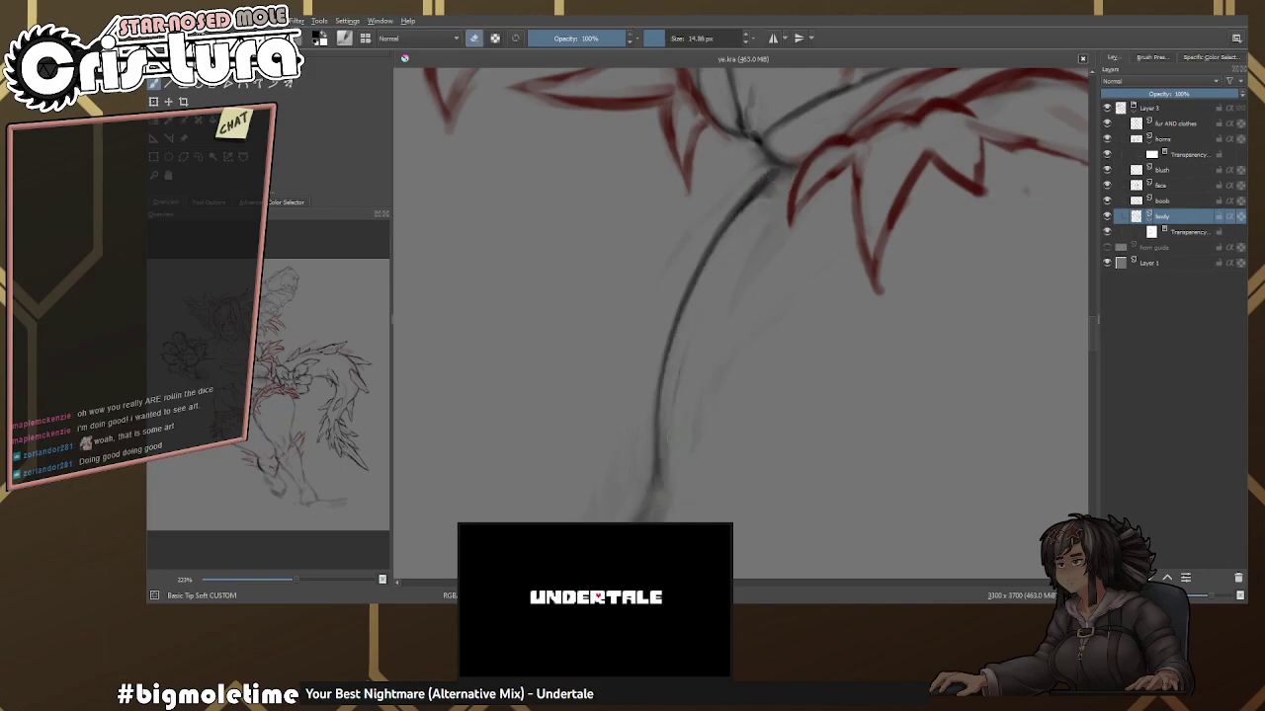
Rework the upper end of the inner thigh line so it meets the crotch line beside the fur tuft.
{"action": "left_click_drag", "start_coordinate": [762, 182], "coordinate": [777, 227]}
{"action": "scroll", "coordinate": [784, 206], "scroll_direction": "up", "scroll_amount": 2}
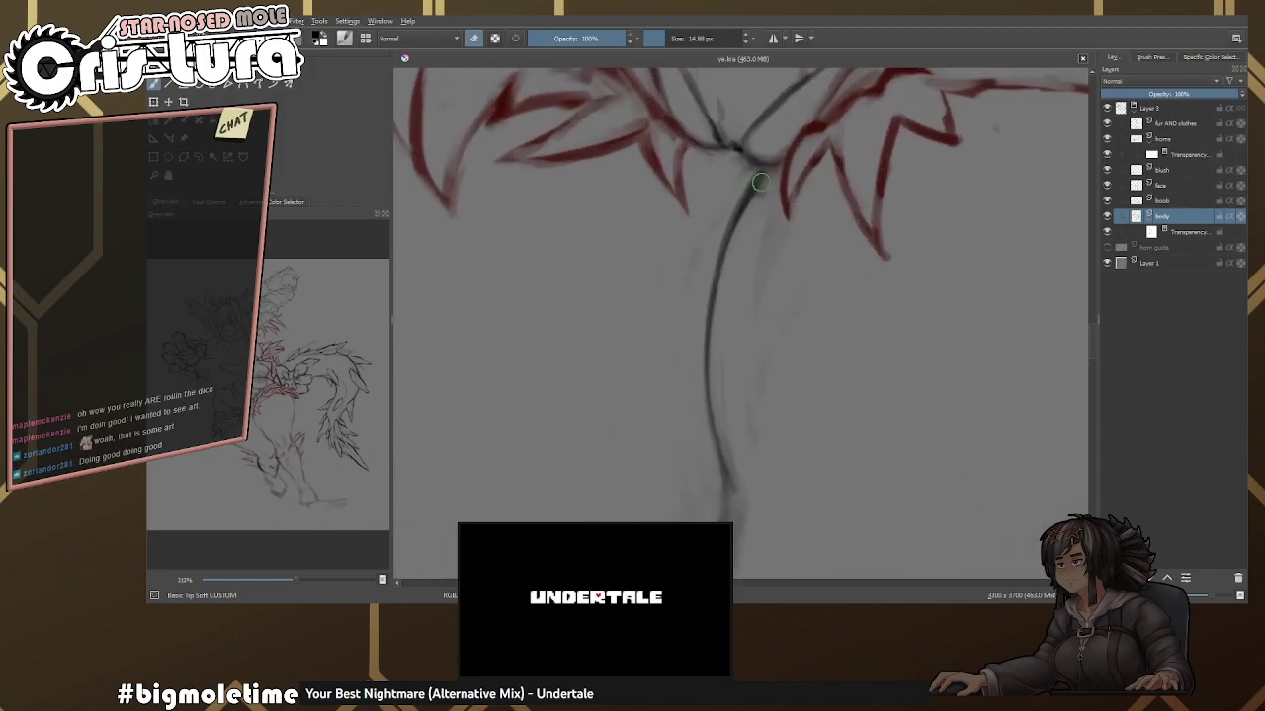
{"action": "scroll", "coordinate": [785, 204], "scroll_direction": "down", "scroll_amount": 5}
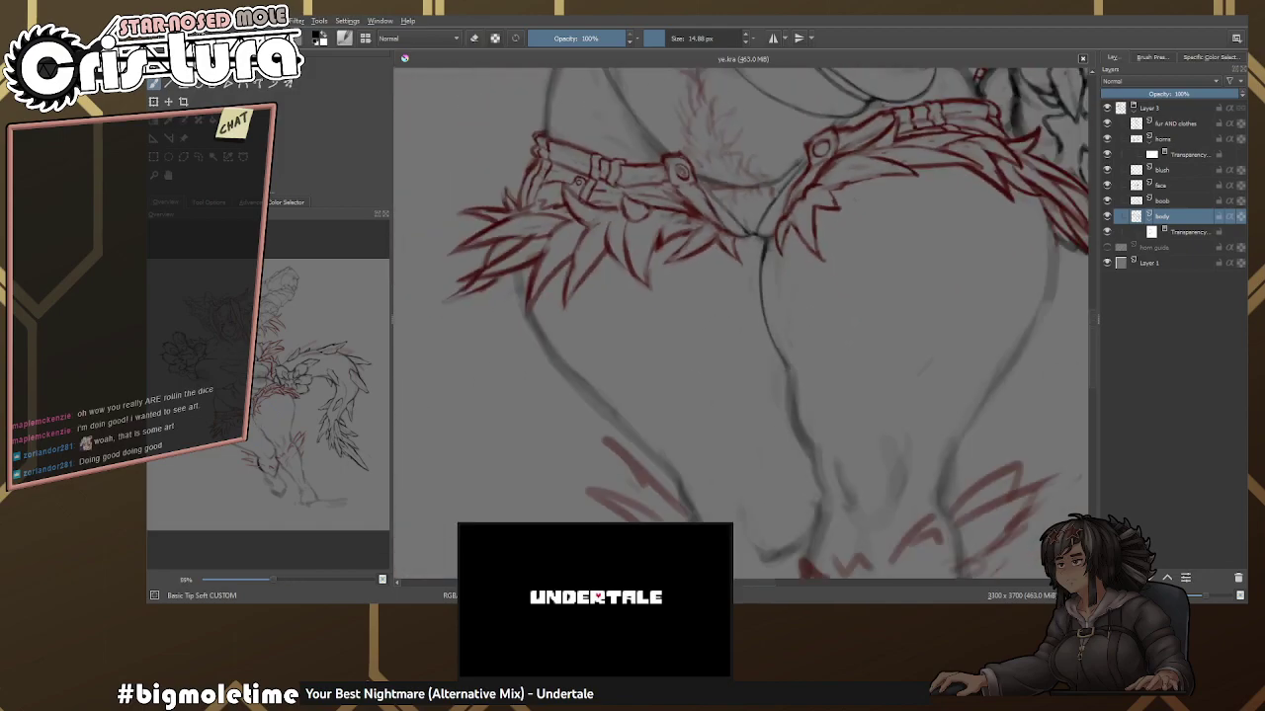
{"action": "key", "text": "e"}
{"action": "key", "text": "e"}
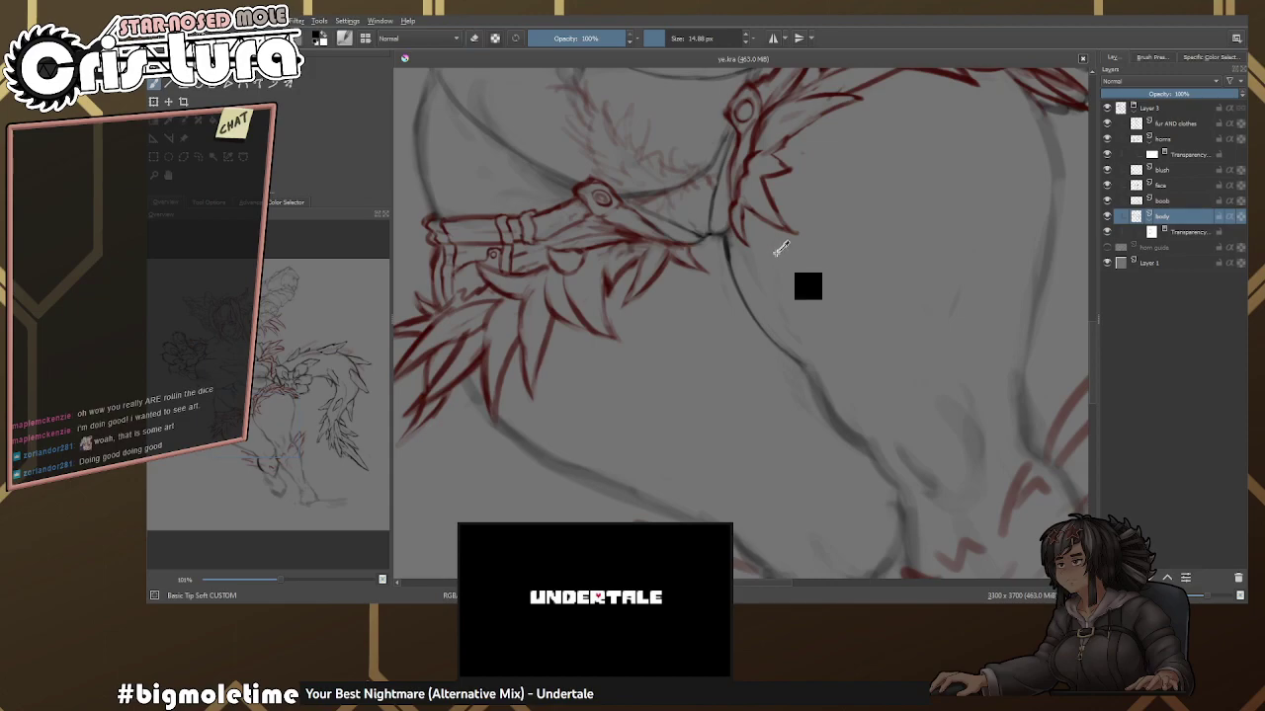
{"action": "scroll", "coordinate": [805, 287], "scroll_direction": "up", "scroll_amount": 1}
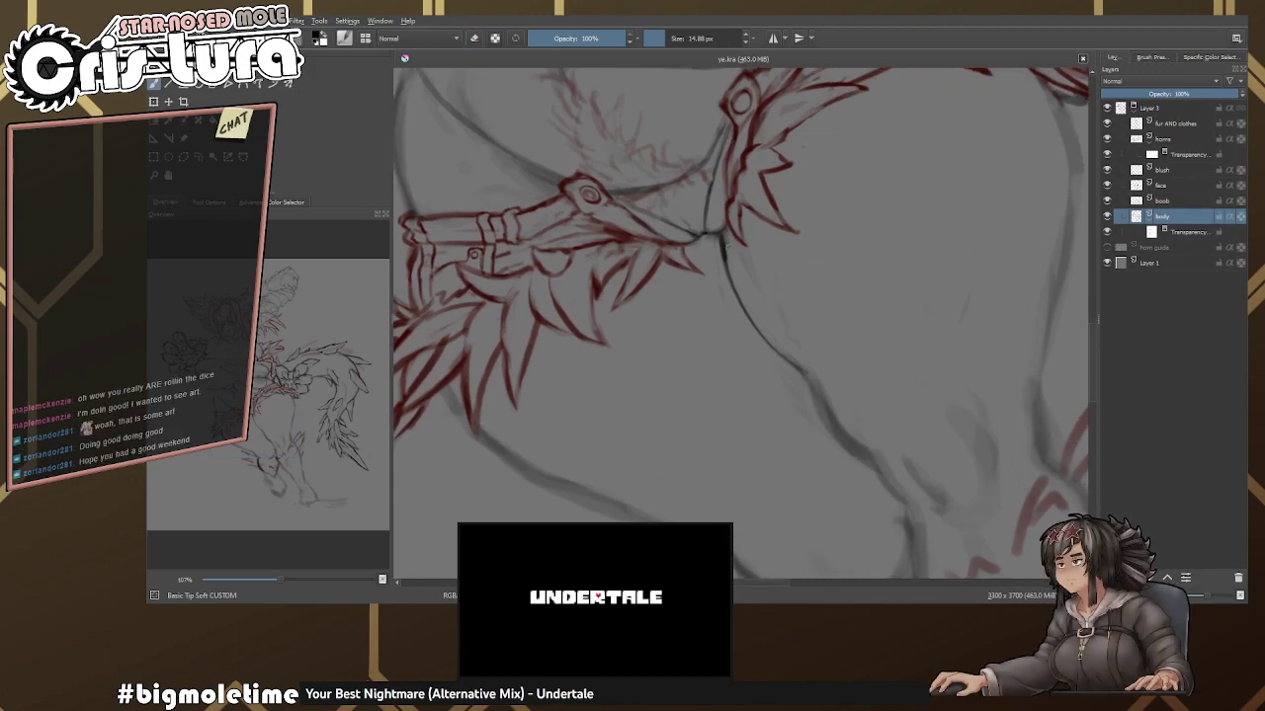
{"action": "scroll", "coordinate": [724, 247], "scroll_direction": "up", "scroll_amount": 4}
{"action": "key", "text": "e"}
{"action": "mouse_move", "coordinate": [691, 237]}
{"action": "left_mouse_down"}
{"action": "mouse_move", "coordinate": [697, 326]}
{"action": "mouse_move", "coordinate": [693, 232]}
{"action": "left_mouse_up"}
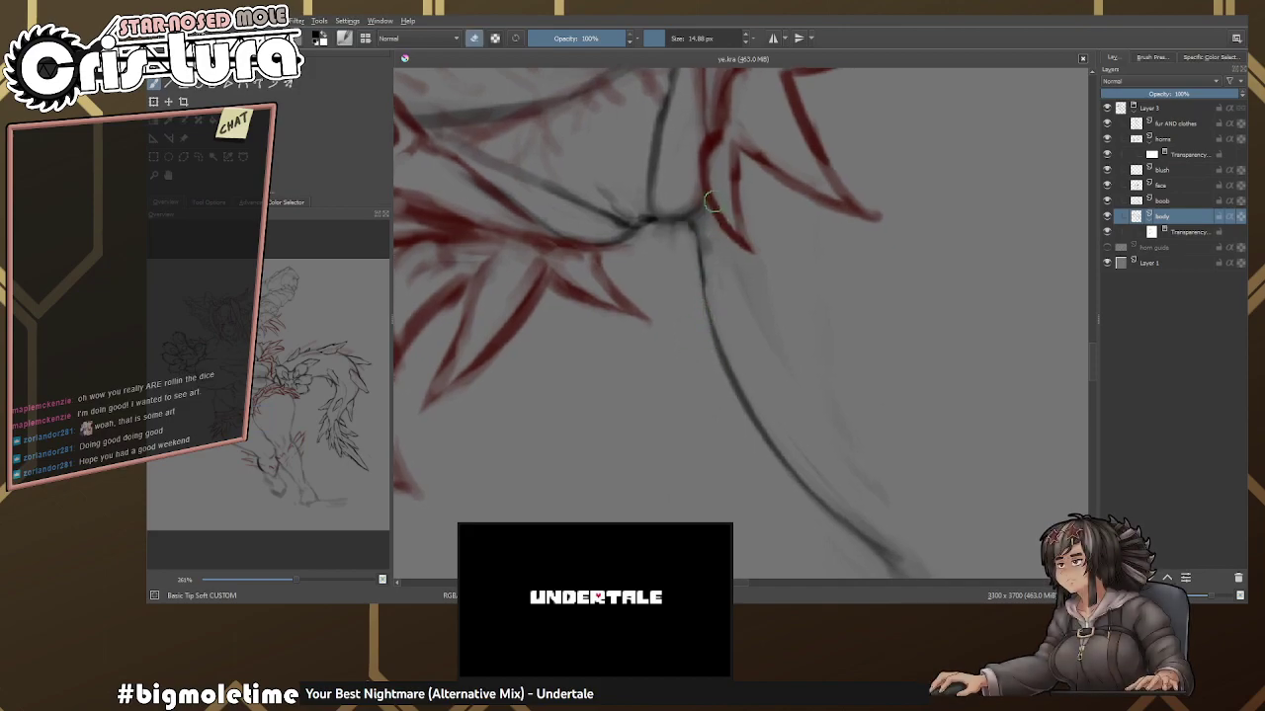
{"action": "left_click_drag", "start_coordinate": [728, 372], "coordinate": [708, 163]}
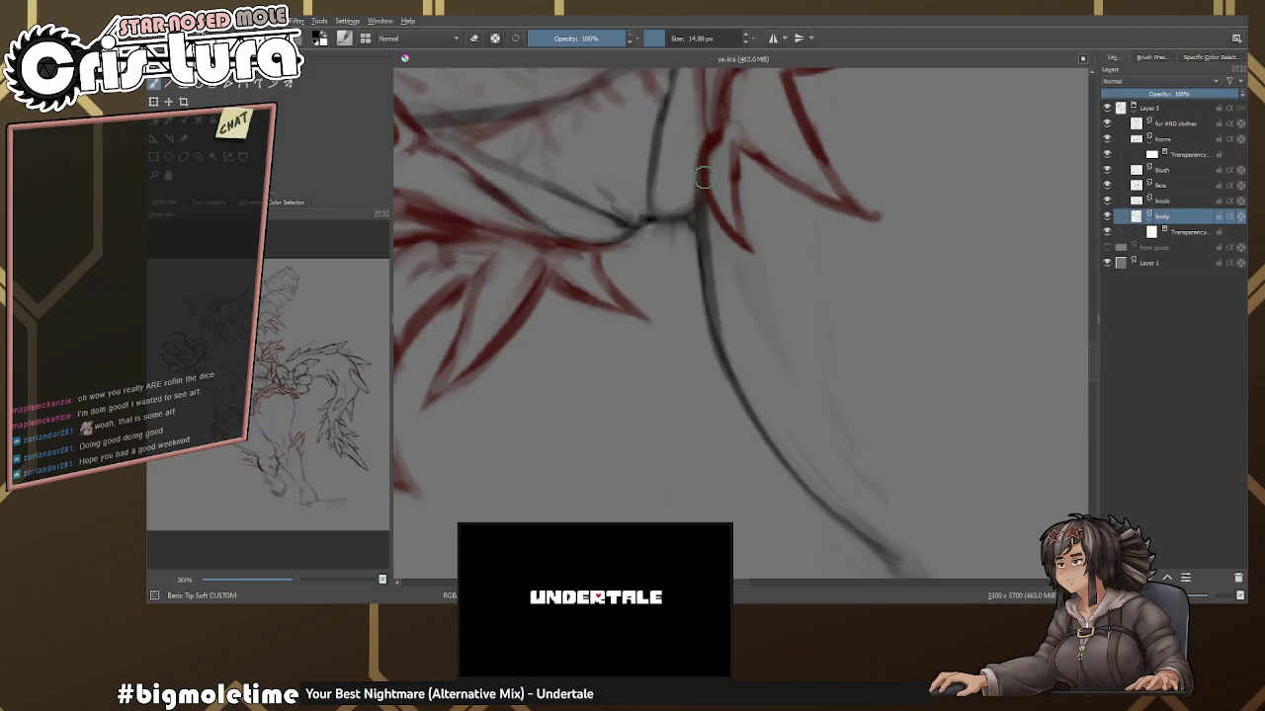
{"action": "key", "text": "e"}
{"action": "mouse_move", "coordinate": [716, 312]}
{"action": "left_mouse_down"}
{"action": "mouse_move", "coordinate": [686, 366]}
{"action": "mouse_move", "coordinate": [676, 265]}
{"action": "left_mouse_up"}
{"action": "key", "text": "e"}
{"action": "left_click_drag", "start_coordinate": [692, 444], "coordinate": [682, 262]}
{"action": "key", "text": "e"}
{"action": "left_click_drag", "start_coordinate": [690, 400], "coordinate": [686, 264]}
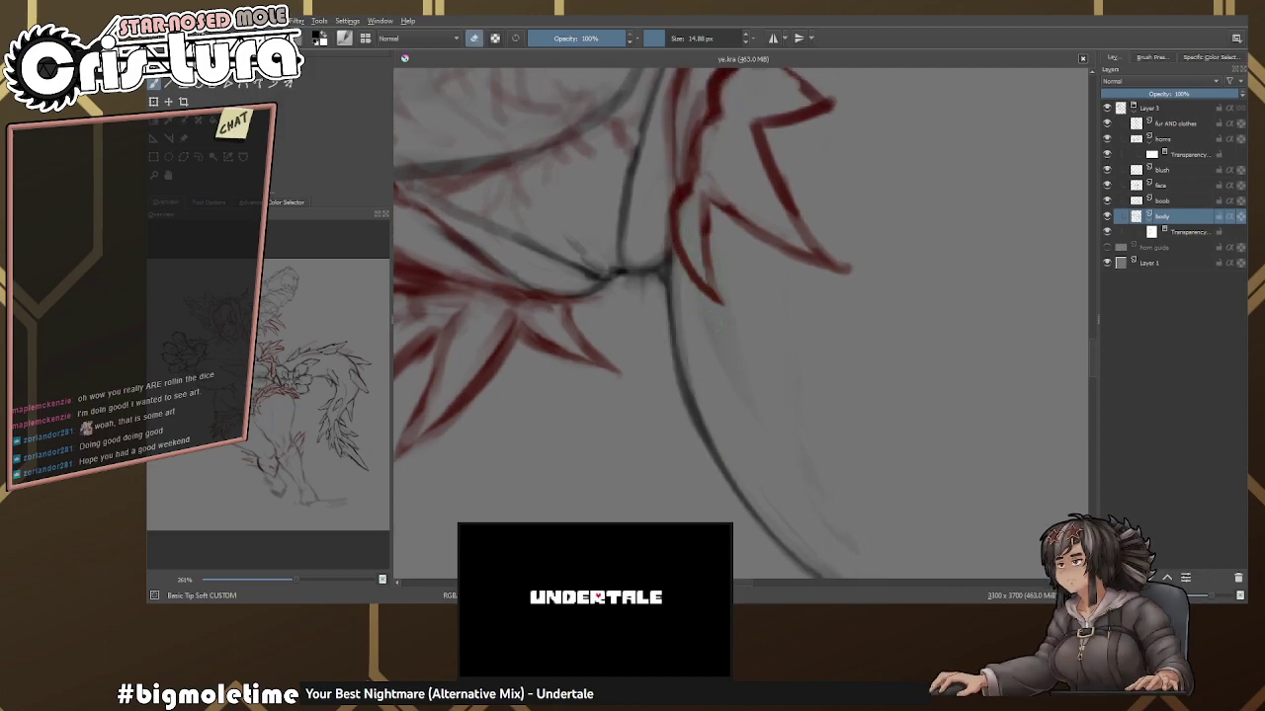
Smooth the inner thigh line farther down the leg with alternating brush and eraser strokes.
{"action": "left_click_drag", "start_coordinate": [685, 391], "coordinate": [1035, 265]}
{"action": "left_click_drag", "start_coordinate": [595, 348], "coordinate": [687, 233]}
{"action": "key", "text": "e"}
{"action": "left_click_drag", "start_coordinate": [599, 372], "coordinate": [747, 203]}
{"action": "key", "text": "e"}
{"action": "mouse_move", "coordinate": [591, 407]}
{"action": "left_mouse_down"}
{"action": "mouse_move", "coordinate": [743, 195]}
{"action": "mouse_move", "coordinate": [751, 228]}
{"action": "mouse_move", "coordinate": [731, 257]}
{"action": "mouse_move", "coordinate": [706, 237]}
{"action": "mouse_move", "coordinate": [762, 231]}
{"action": "mouse_move", "coordinate": [768, 246]}
{"action": "mouse_move", "coordinate": [724, 240]}
{"action": "left_mouse_up"}
{"action": "key", "text": "e"}
{"action": "key", "text": "e"}
{"action": "key", "text": "m"}
{"action": "key", "text": "e"}
Adjust the curve of the inner thigh line with the Distort Move brush, reducing its size to about 148 px.
{"action": "right_click", "coordinate": [724, 240]}
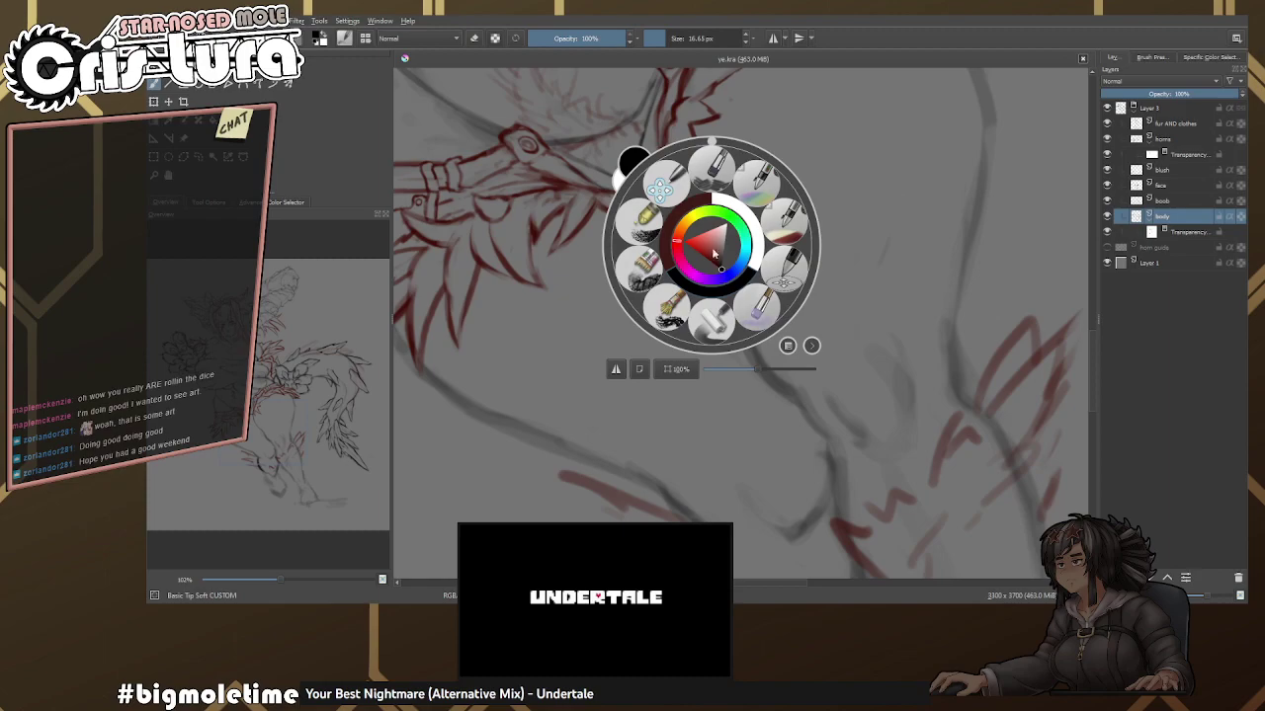
{"action": "left_click", "coordinate": [664, 186]}
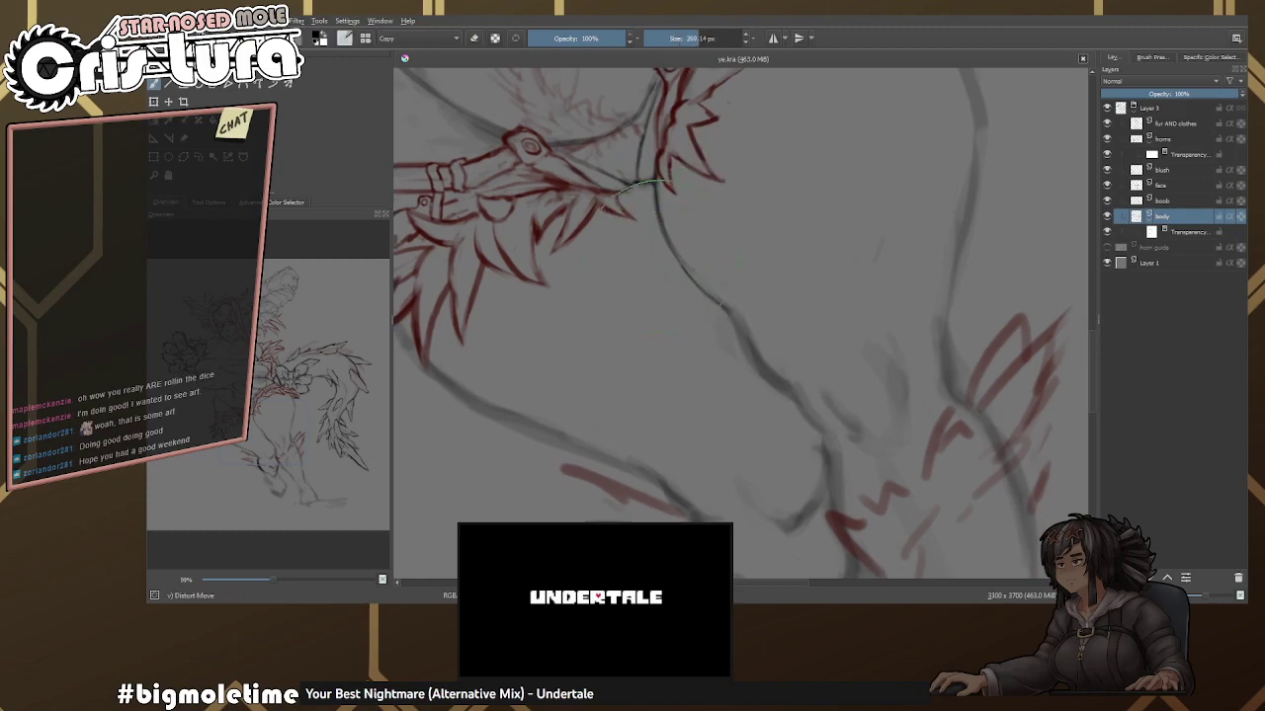
{"action": "scroll", "coordinate": [658, 183], "scroll_direction": "up", "scroll_amount": 1}
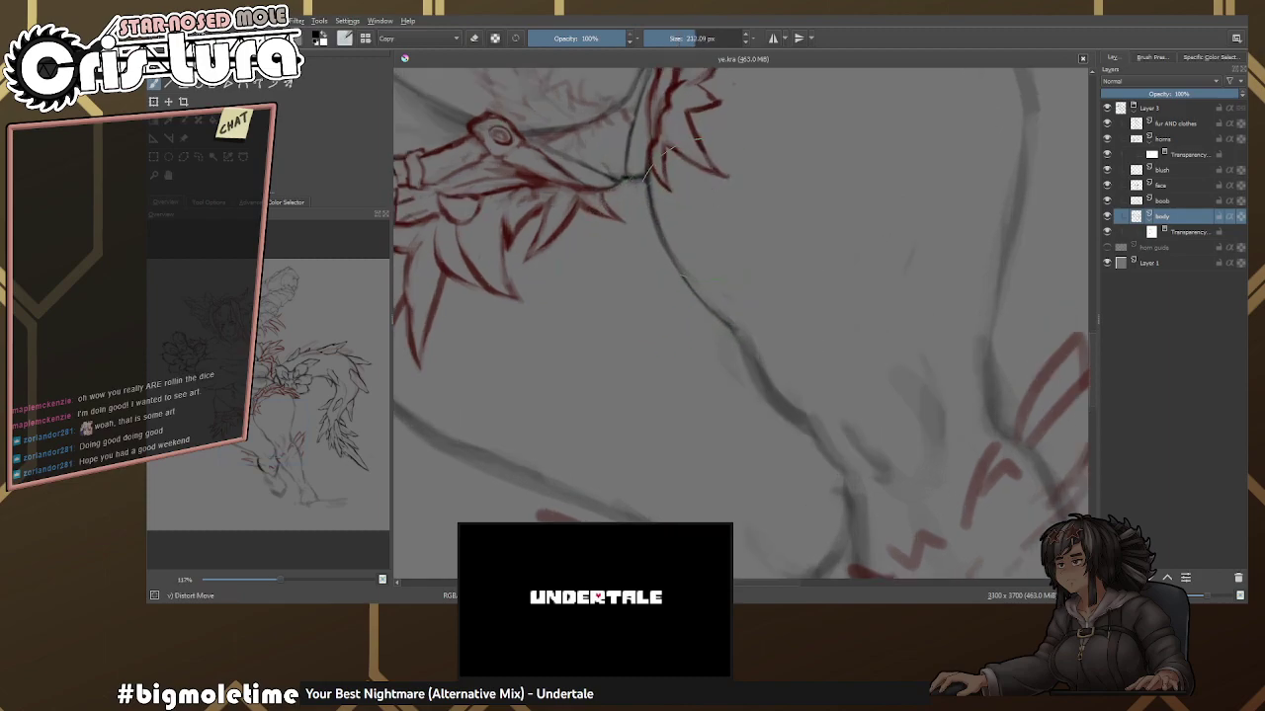
{"action": "scroll", "coordinate": [733, 309], "scroll_direction": "down", "scroll_amount": 1}
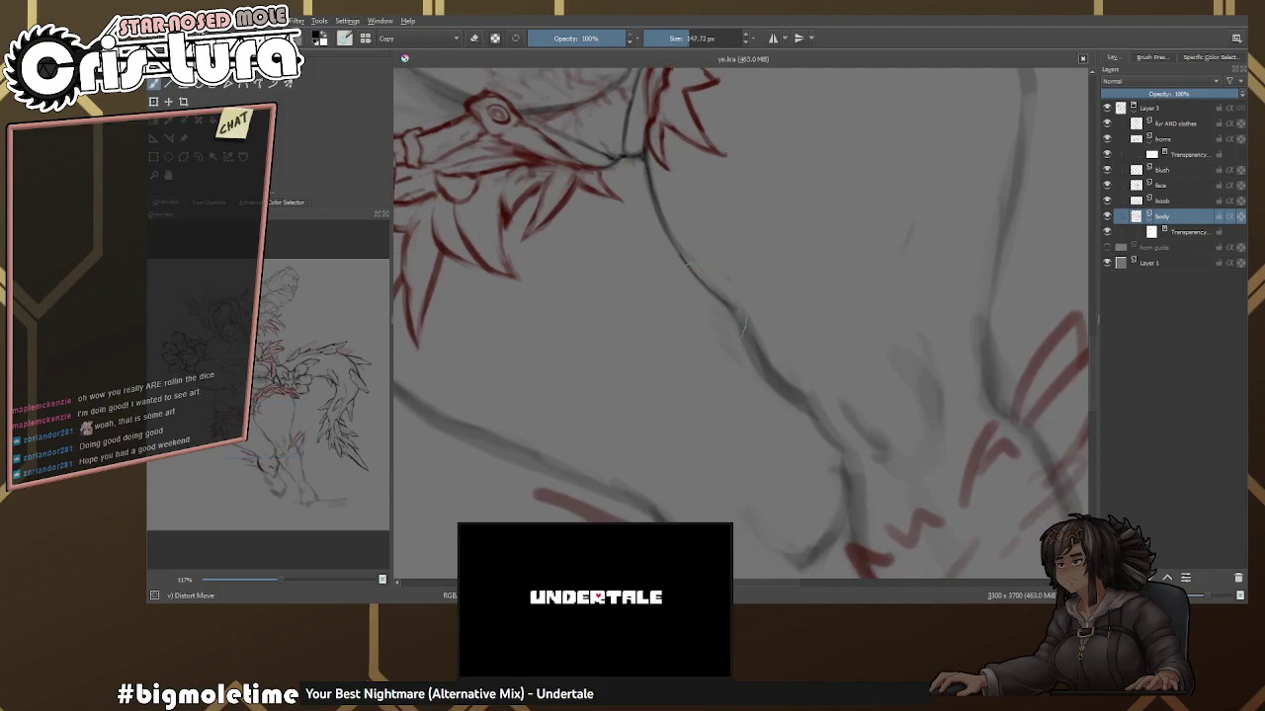
{"action": "scroll", "coordinate": [770, 249], "scroll_direction": "down", "scroll_amount": 2}
With the Basic Tip Soft CUSTOM brush at about 15 px, draw the next dark curve of the inner thigh line below the bend.
{"action": "right_click", "coordinate": [770, 249]}
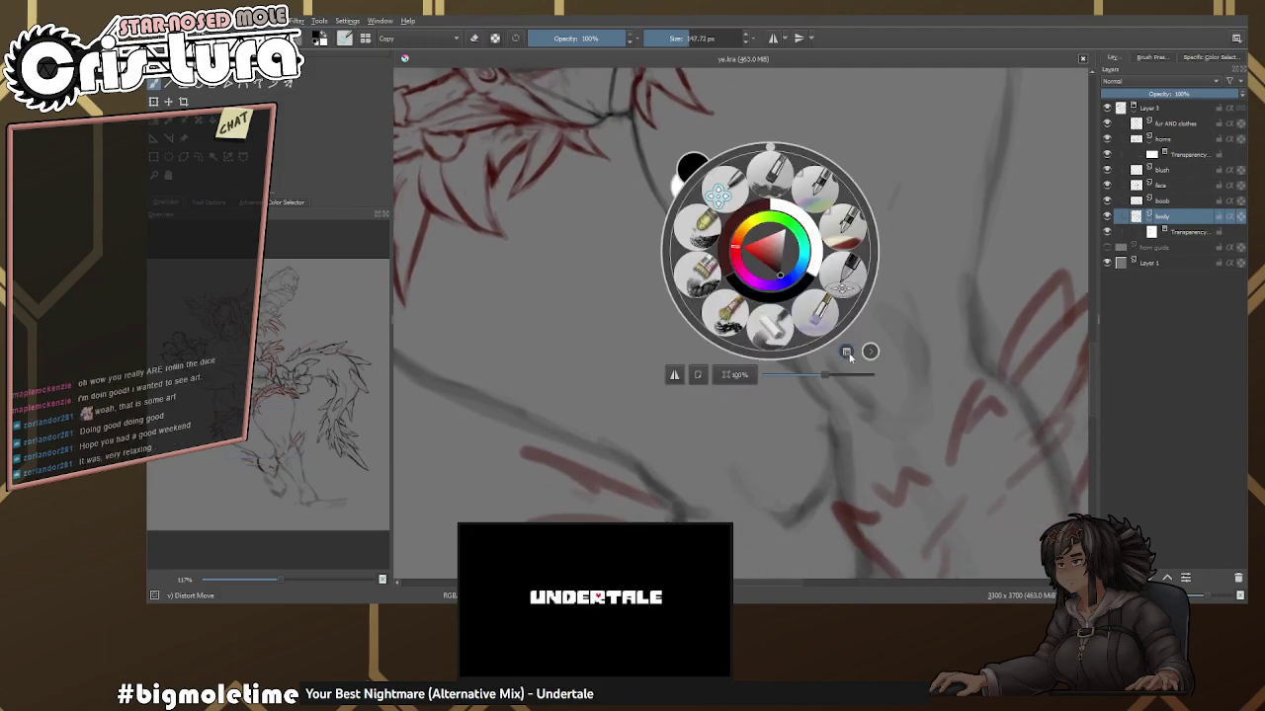
{"action": "left_click", "coordinate": [771, 170]}
{"action": "scroll", "coordinate": [736, 377], "scroll_direction": "up", "scroll_amount": 3}
{"action": "left_click_drag", "start_coordinate": [739, 425], "coordinate": [741, 256]}
{"action": "key", "text": "e"}
{"action": "left_click_drag", "start_coordinate": [746, 366], "coordinate": [746, 237]}
{"action": "scroll", "coordinate": [736, 297], "scroll_direction": "up", "scroll_amount": 2}
{"action": "left_click_drag", "start_coordinate": [721, 444], "coordinate": [717, 252]}
{"action": "key", "text": "bracketleft"}
{"action": "key", "text": "bracketleft"}
{"action": "left_click_drag", "start_coordinate": [682, 460], "coordinate": [672, 282]}
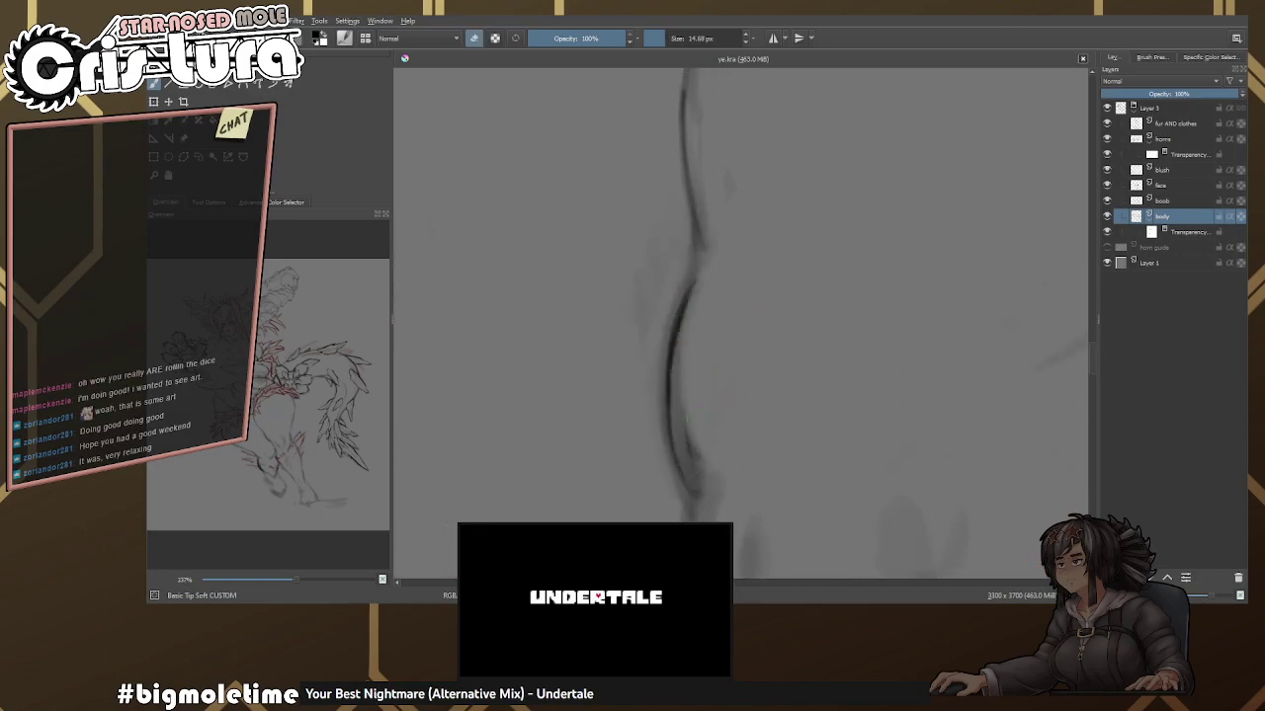
Join the new curve to the thigh line above it, and select Layer 1.
{"action": "left_click_drag", "start_coordinate": [695, 226], "coordinate": [682, 316]}
{"action": "key", "text": "e"}
{"action": "left_click", "coordinate": [1152, 264]}
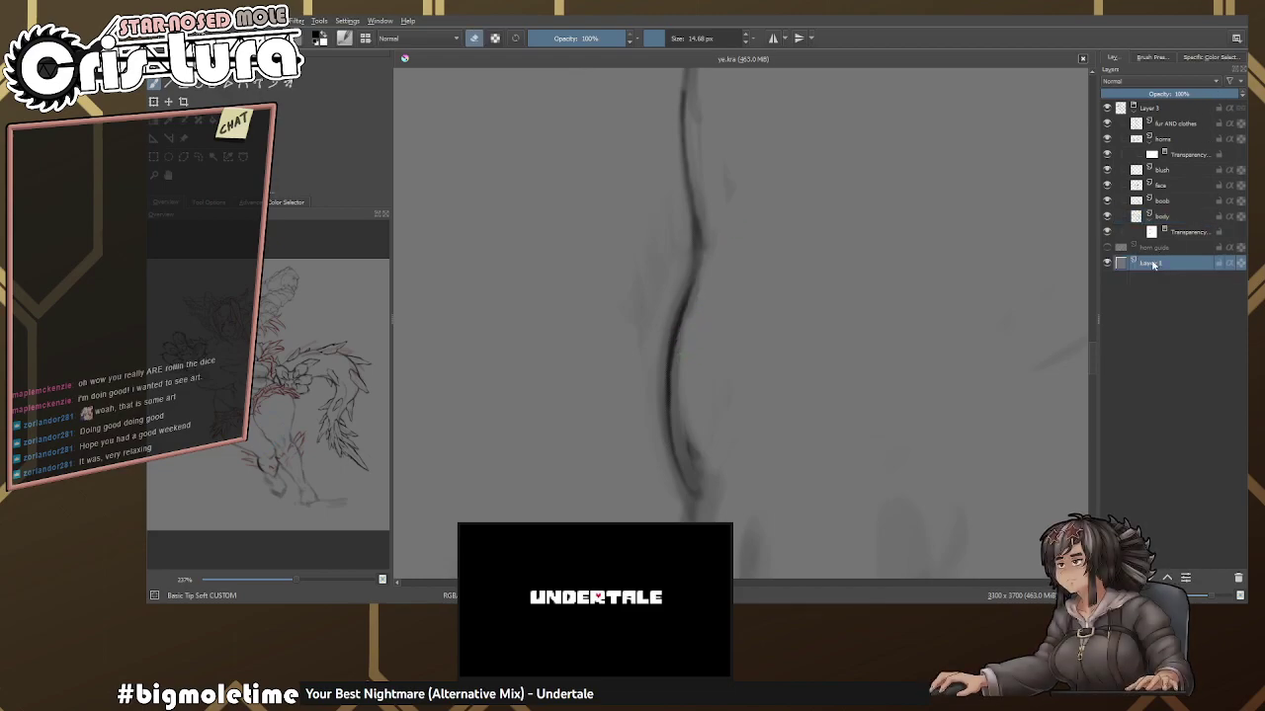
Refill the Layer 1 background with a slightly darker grey, and select the body layer.
{"action": "key", "text": "shift+BackSpace"}
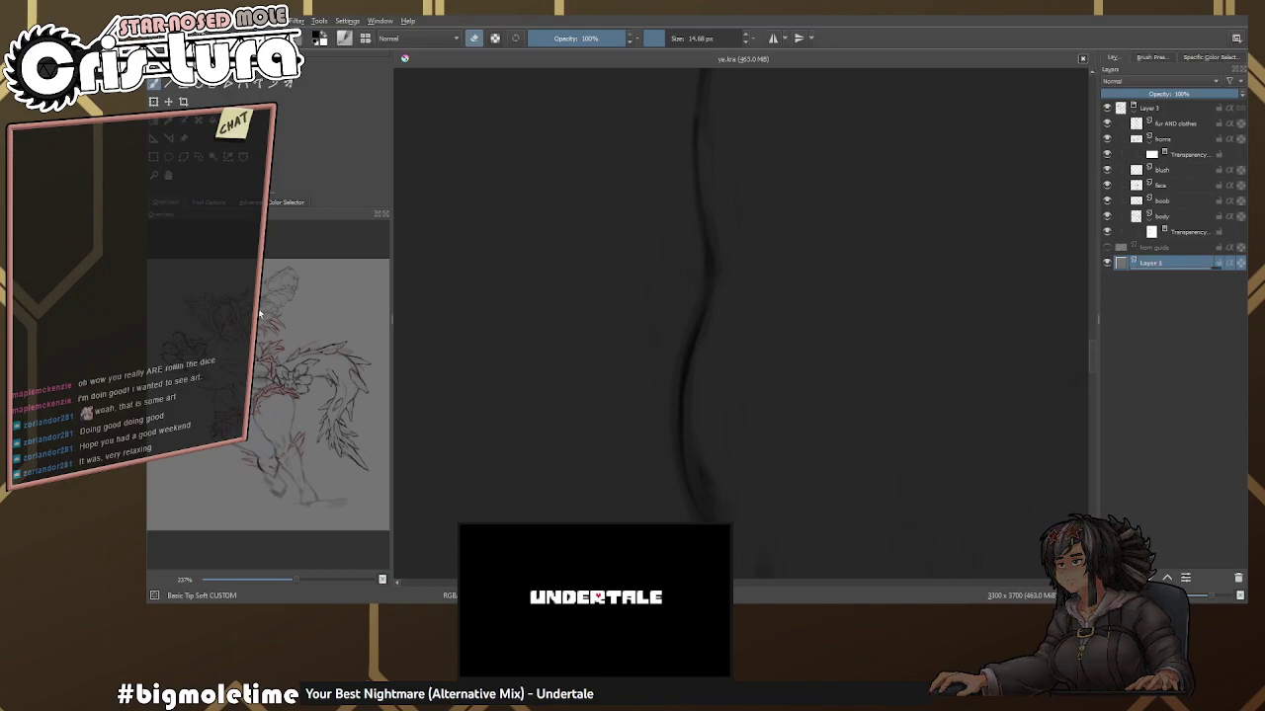
{"action": "key", "text": "BackSpace"}
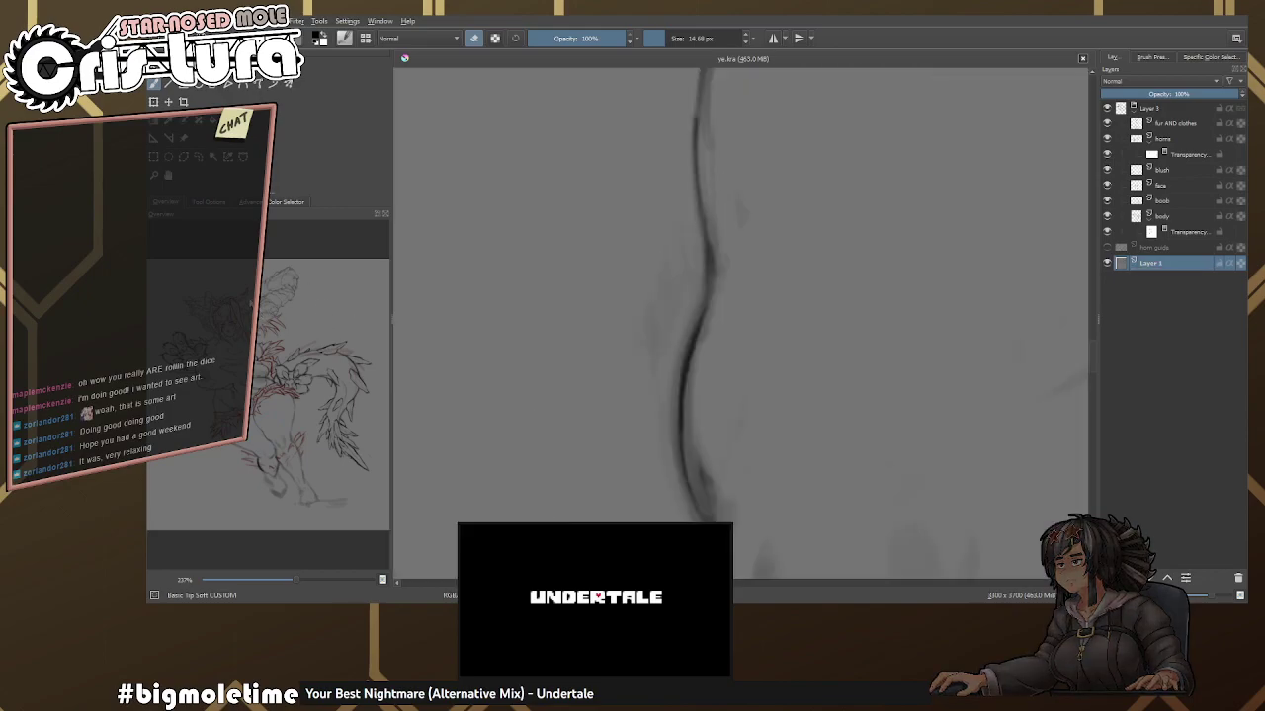
{"action": "key", "text": "BackSpace"}
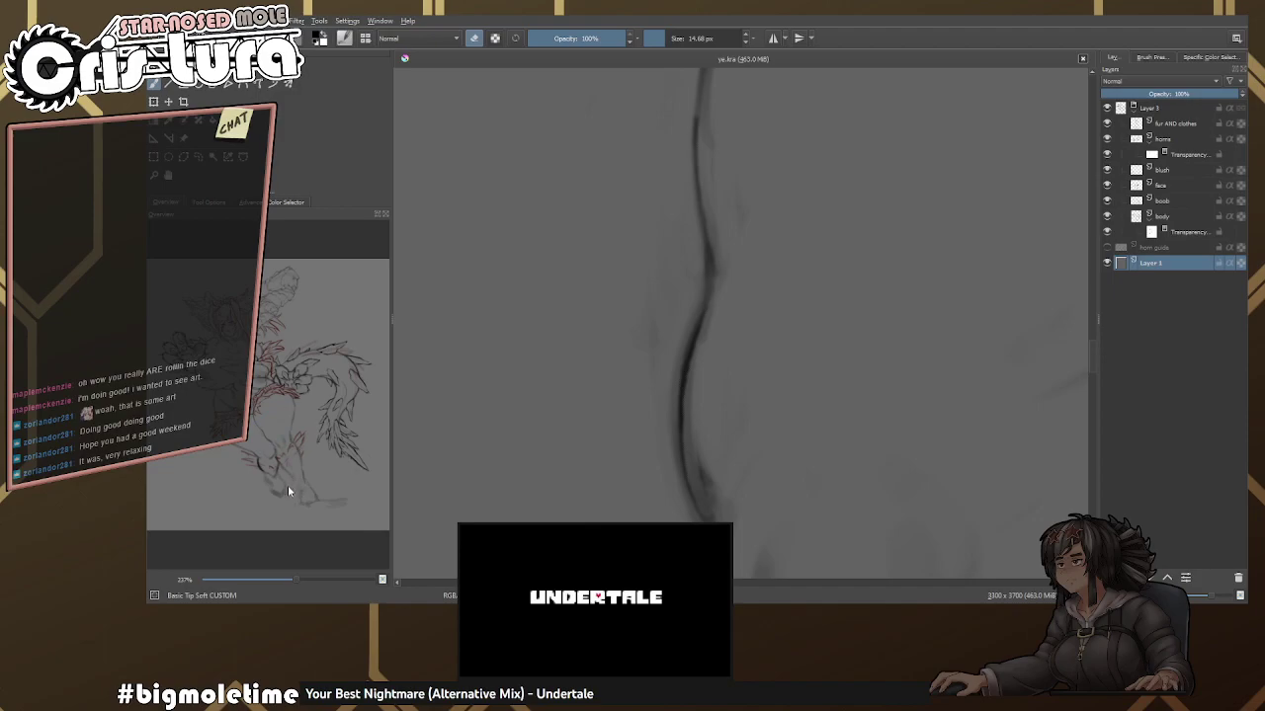
{"action": "left_click", "coordinate": [1162, 215]}
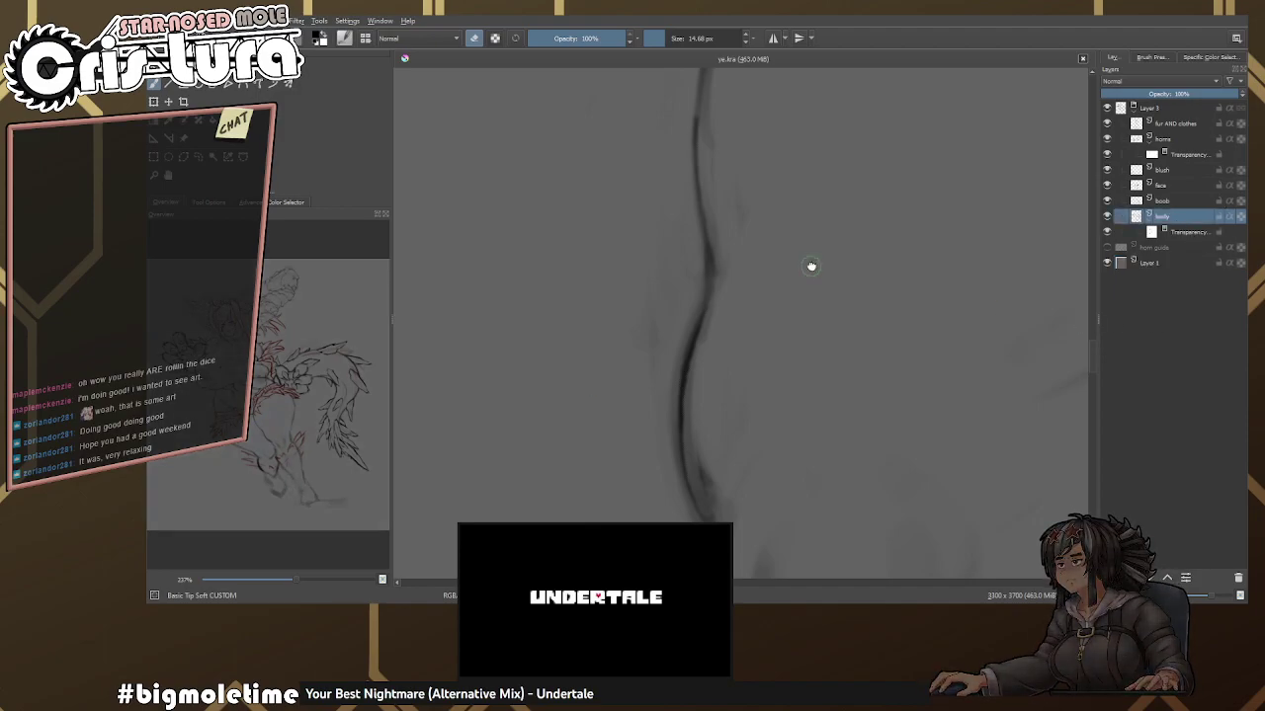
Draw the continuation of the inner thigh line below the bend toward the knee on the body layer.
{"action": "scroll", "coordinate": [810, 265], "scroll_direction": "up", "scroll_amount": 2}
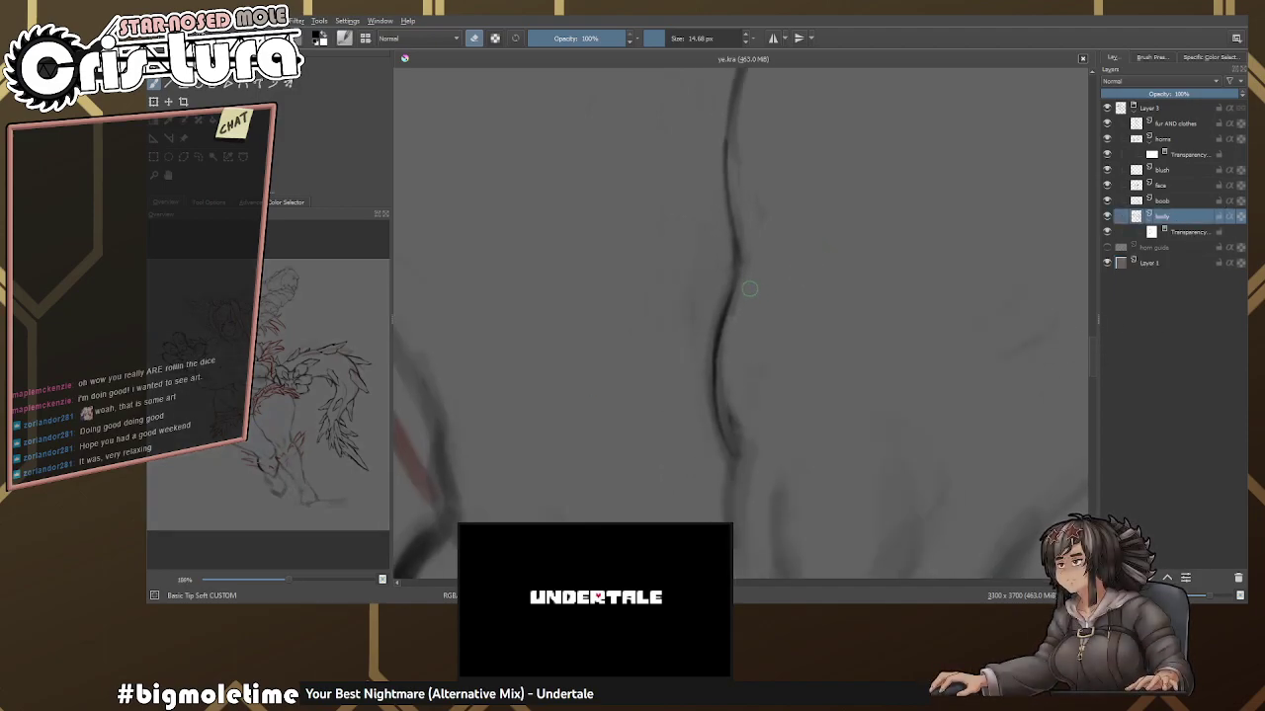
{"action": "key", "text": "4"}
{"action": "key", "text": "4"}
{"action": "key", "text": "4"}
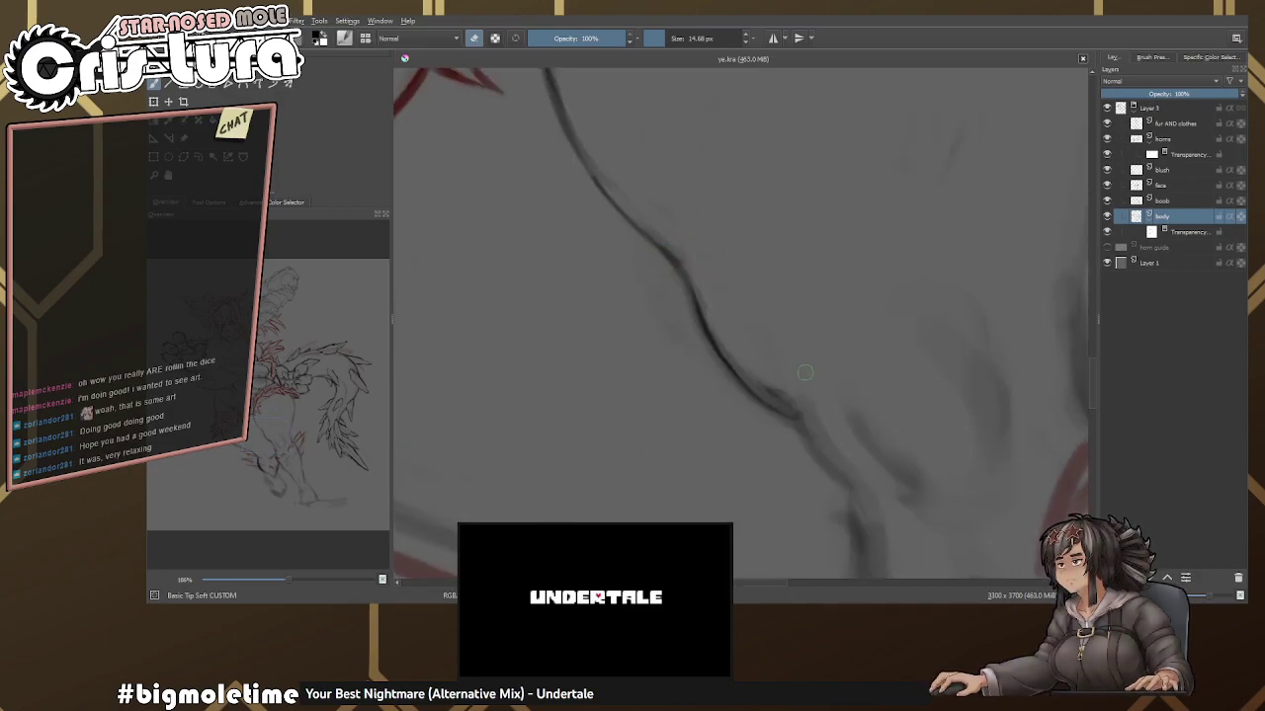
{"action": "scroll", "coordinate": [804, 371], "scroll_direction": "down", "scroll_amount": 2}
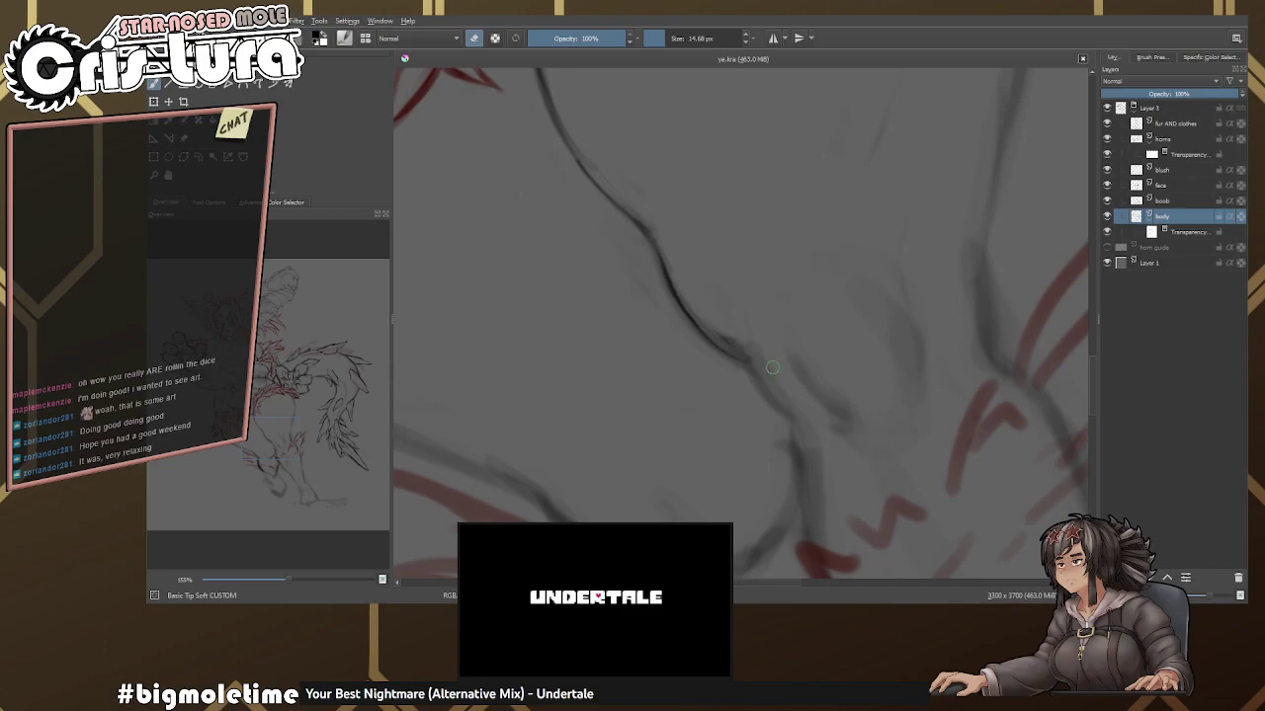
{"action": "scroll", "coordinate": [773, 367], "scroll_direction": "up", "scroll_amount": 3}
{"action": "key", "text": "e"}
{"action": "mouse_move", "coordinate": [650, 325]}
{"action": "left_mouse_down"}
{"action": "mouse_move", "coordinate": [713, 375]}
{"action": "mouse_move", "coordinate": [688, 332]}
{"action": "mouse_move", "coordinate": [740, 355]}
{"action": "mouse_move", "coordinate": [752, 406]}
{"action": "mouse_move", "coordinate": [719, 327]}
{"action": "mouse_move", "coordinate": [805, 446]}
{"action": "left_mouse_up"}
{"action": "key", "text": "e"}
{"action": "key", "text": "e"}
Darken and taper the lower end of the inner thigh line just above the knee with alternating brush and eraser strokes.
{"action": "key", "text": "e"}
{"action": "mouse_move", "coordinate": [704, 350]}
{"action": "left_mouse_down"}
{"action": "mouse_move", "coordinate": [738, 400]}
{"action": "mouse_move", "coordinate": [707, 339]}
{"action": "mouse_move", "coordinate": [714, 408]}
{"action": "mouse_move", "coordinate": [780, 451]}
{"action": "left_mouse_up"}
{"action": "key", "text": "e"}
{"action": "left_click_drag", "start_coordinate": [731, 390], "coordinate": [781, 454]}
{"action": "key", "text": "e"}
{"action": "mouse_move", "coordinate": [722, 400]}
{"action": "left_mouse_down"}
{"action": "mouse_move", "coordinate": [769, 446]}
{"action": "mouse_move", "coordinate": [797, 485]}
{"action": "left_mouse_up"}
{"action": "scroll", "coordinate": [797, 484], "scroll_direction": "down", "scroll_amount": 4}
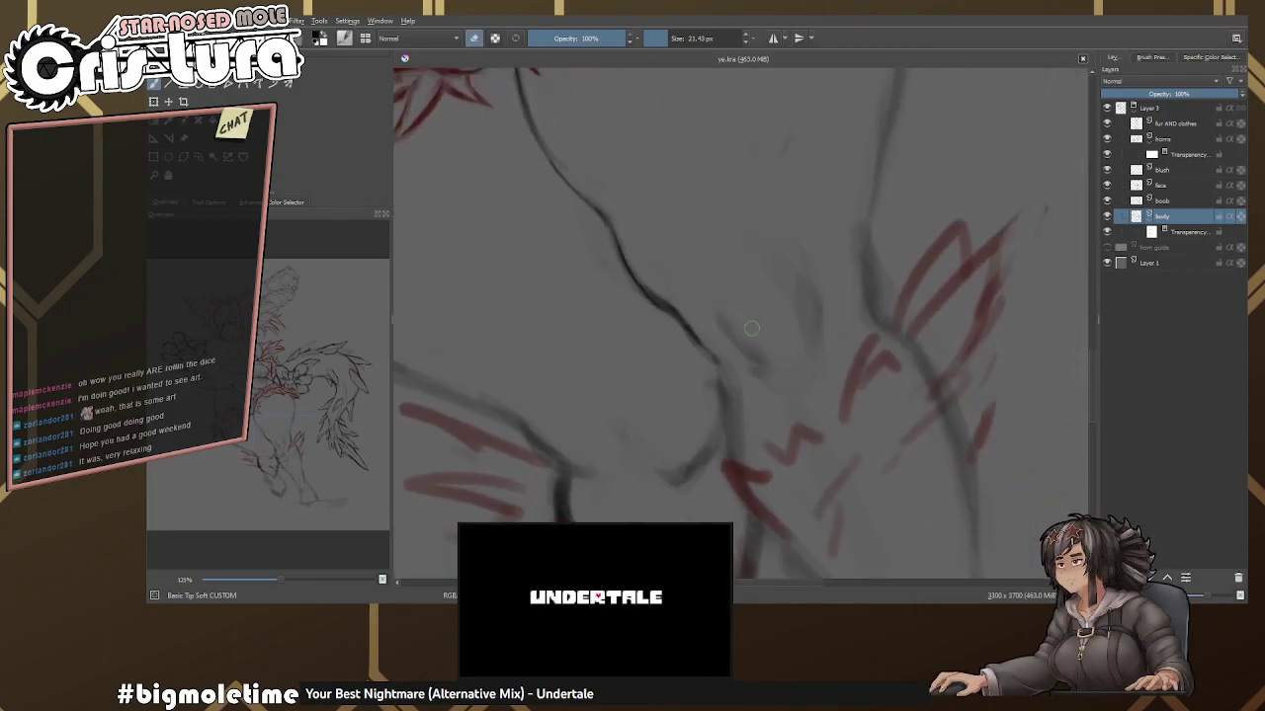
Draw two short dark crease marks above the knee, one beside the inner thigh line and one nearer the outer contour.
{"action": "scroll", "coordinate": [754, 321], "scroll_direction": "down", "scroll_amount": 2}
{"action": "key", "text": "e"}
{"action": "scroll", "coordinate": [761, 277], "scroll_direction": "up", "scroll_amount": 3}
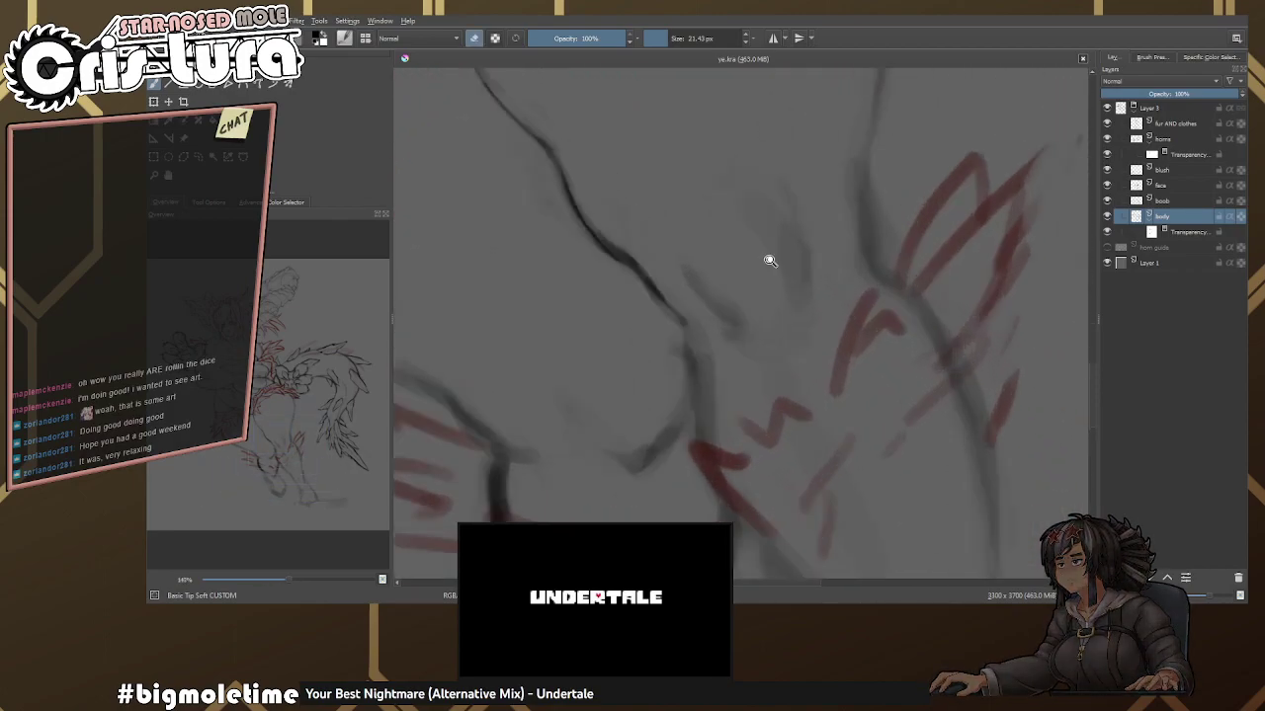
{"action": "key", "text": "e"}
{"action": "mouse_move", "coordinate": [684, 337]}
{"action": "left_mouse_down"}
{"action": "mouse_move", "coordinate": [717, 363]}
{"action": "mouse_move", "coordinate": [649, 290]}
{"action": "mouse_move", "coordinate": [737, 387]}
{"action": "left_mouse_up"}
{"action": "key", "text": "e"}
{"action": "key", "text": "e"}
{"action": "key", "text": "e"}
{"action": "key", "text": "e"}
{"action": "key", "text": "e"}
{"action": "left_click_drag", "start_coordinate": [769, 212], "coordinate": [767, 314]}
{"action": "key", "text": "e"}
{"action": "scroll", "coordinate": [762, 303], "scroll_direction": "down", "scroll_amount": 1}
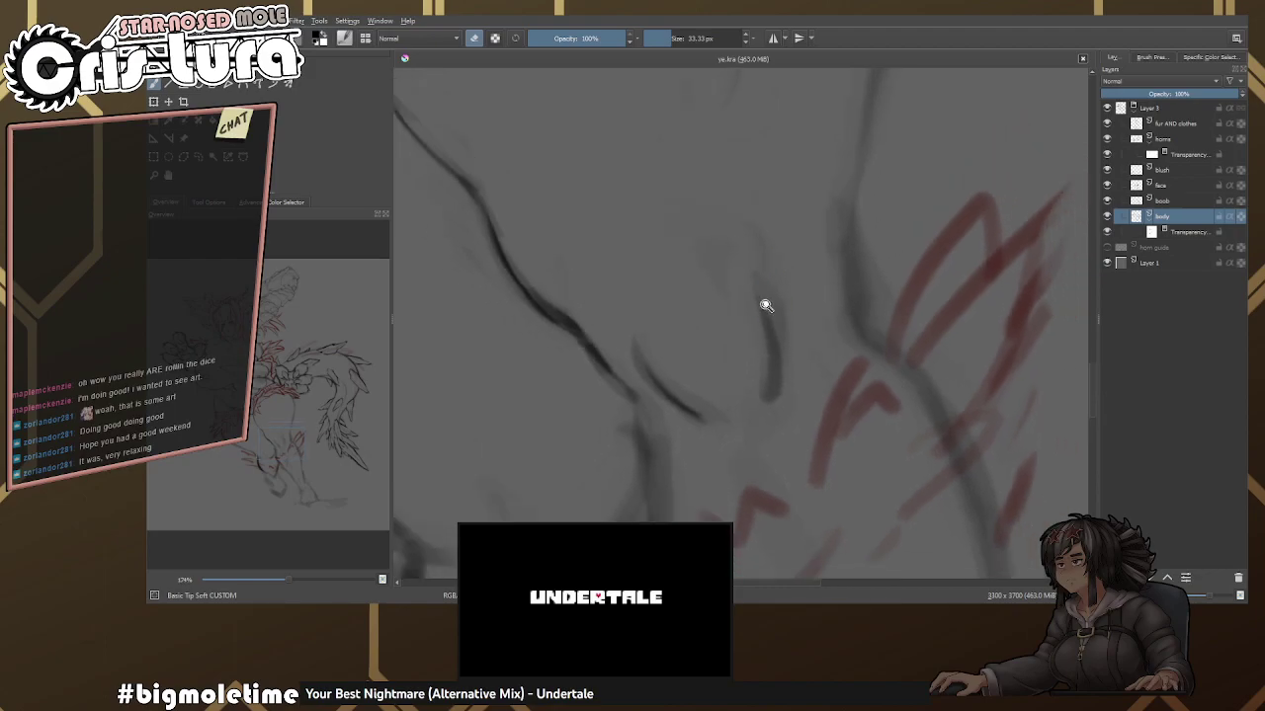
Soften the knee creases with a larger eraser, and darken the short line running down to the red knee fur.
{"action": "scroll", "coordinate": [753, 365], "scroll_direction": "down", "scroll_amount": 1}
{"action": "key", "text": "e"}
{"action": "scroll", "coordinate": [757, 290], "scroll_direction": "down", "scroll_amount": 1}
{"action": "key", "text": "e"}
{"action": "key", "text": "e"}
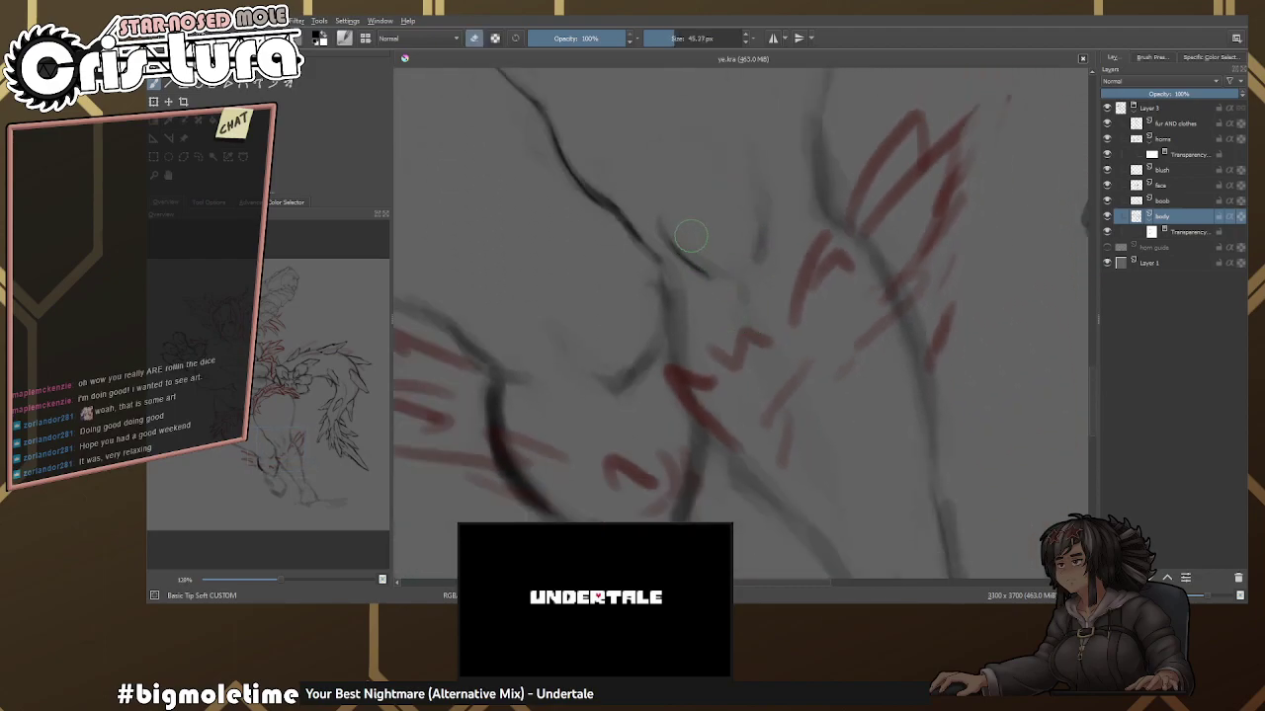
{"action": "scroll", "coordinate": [692, 277], "scroll_direction": "down", "scroll_amount": 1}
{"action": "key", "text": "e"}
{"action": "key", "text": "e"}
{"action": "key", "text": "e"}
{"action": "scroll", "coordinate": [682, 297], "scroll_direction": "down", "scroll_amount": 1}
{"action": "key", "text": "e"}
{"action": "key", "text": "e"}
{"action": "scroll", "coordinate": [751, 297], "scroll_direction": "down", "scroll_amount": 1}
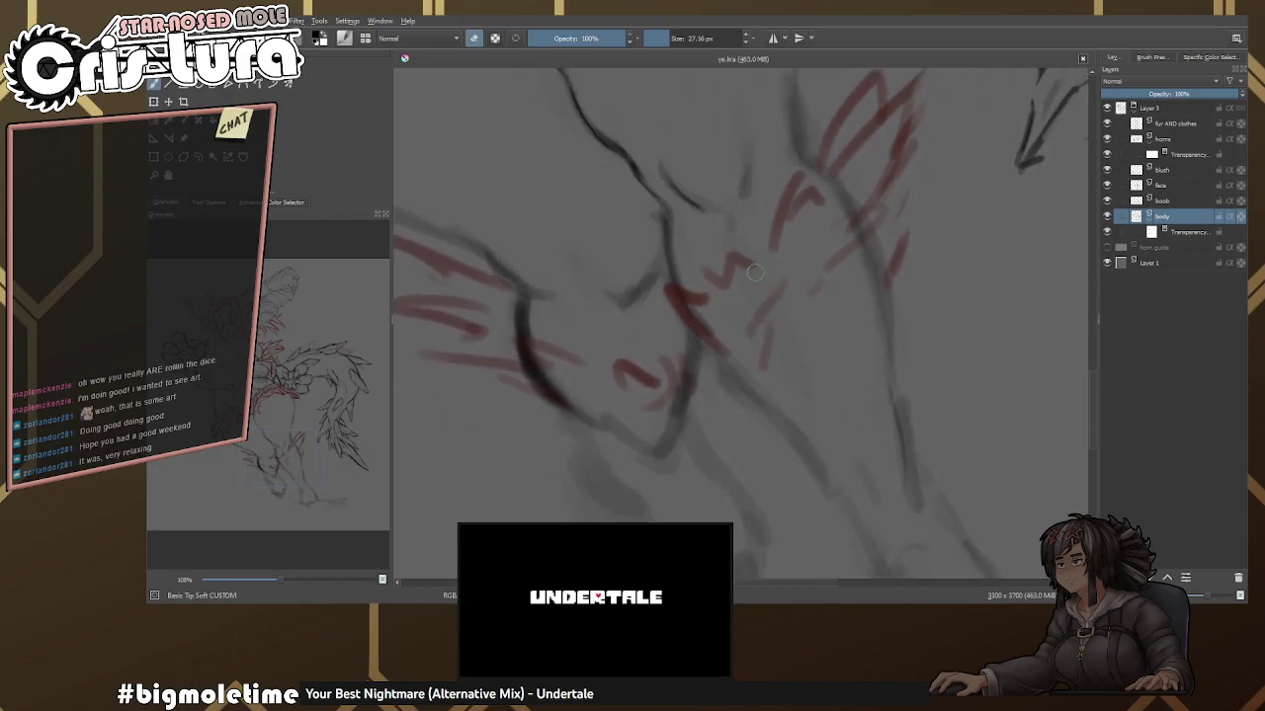
Redraw the shin line running diagonally down from the red knee fur, and clean it with the eraser.
{"action": "scroll", "coordinate": [790, 382], "scroll_direction": "up", "scroll_amount": 1}
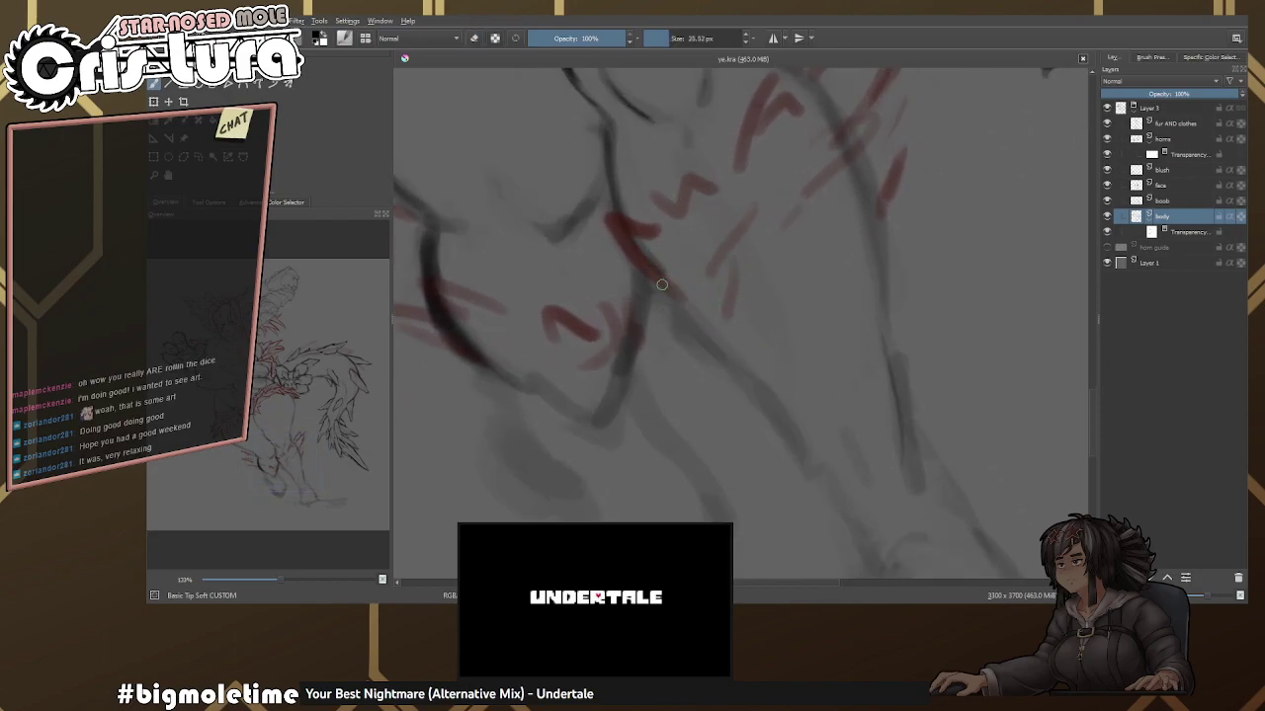
{"action": "left_click_drag", "start_coordinate": [678, 325], "coordinate": [790, 435]}
{"action": "key", "text": "e"}
{"action": "key", "text": "e"}
{"action": "mouse_move", "coordinate": [672, 292]}
{"action": "left_mouse_down"}
{"action": "mouse_move", "coordinate": [808, 450]}
{"action": "mouse_move", "coordinate": [850, 558]}
{"action": "left_mouse_up"}
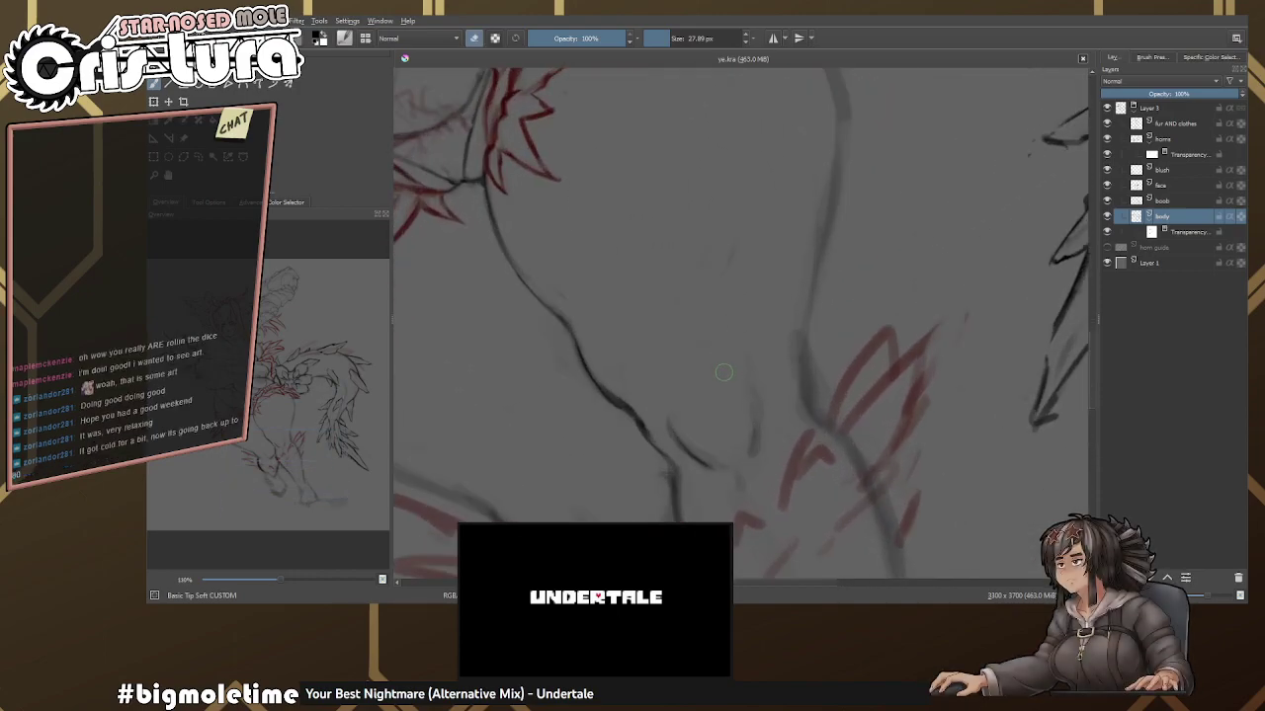
Smooth the join in the inner thigh line above the knee with brush and eraser strokes at about 17 px.
{"action": "scroll", "coordinate": [638, 404], "scroll_direction": "up", "scroll_amount": 5}
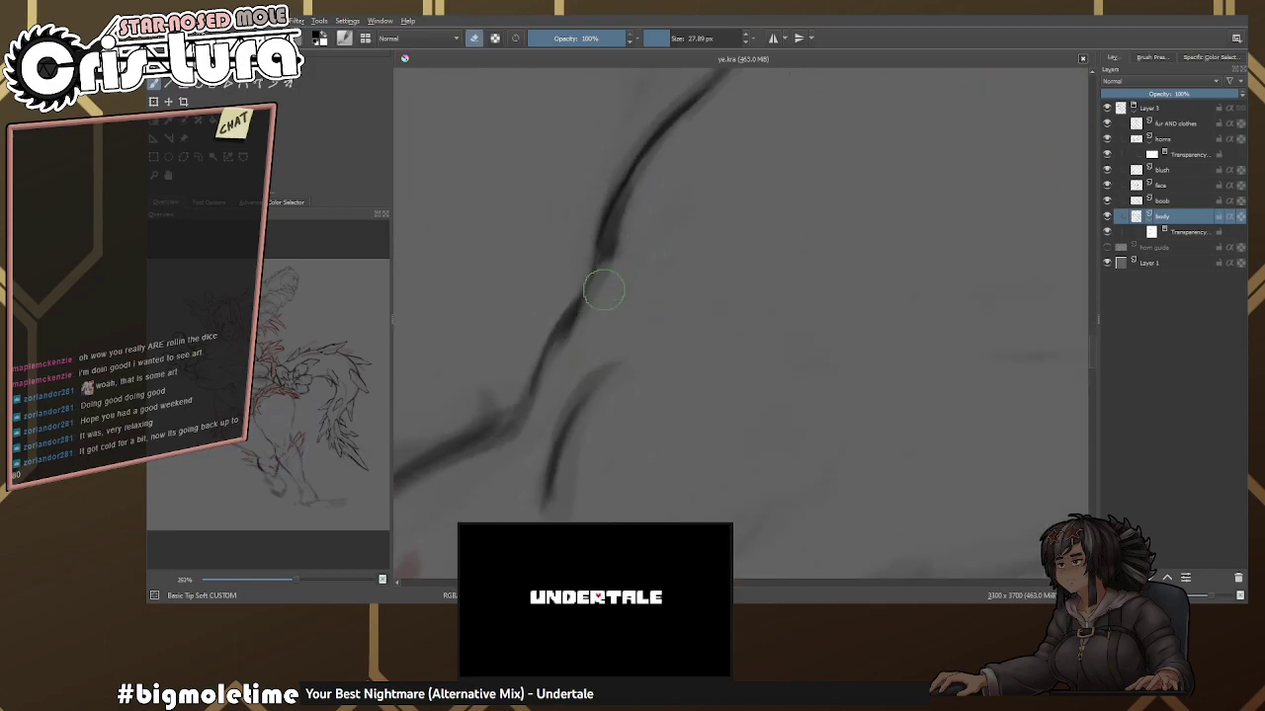
{"action": "left_click_drag", "start_coordinate": [616, 240], "coordinate": [603, 339]}
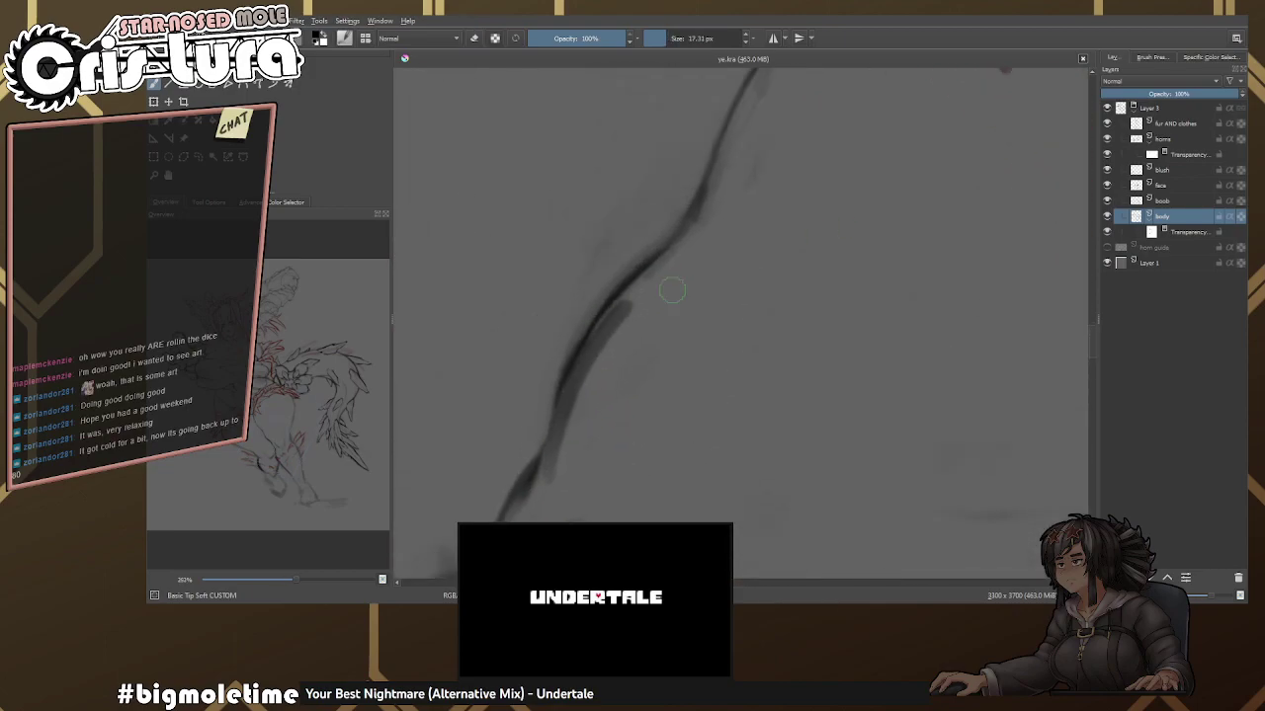
{"action": "scroll", "coordinate": [692, 302], "scroll_direction": "down", "scroll_amount": 3}
{"action": "key", "text": "e"}
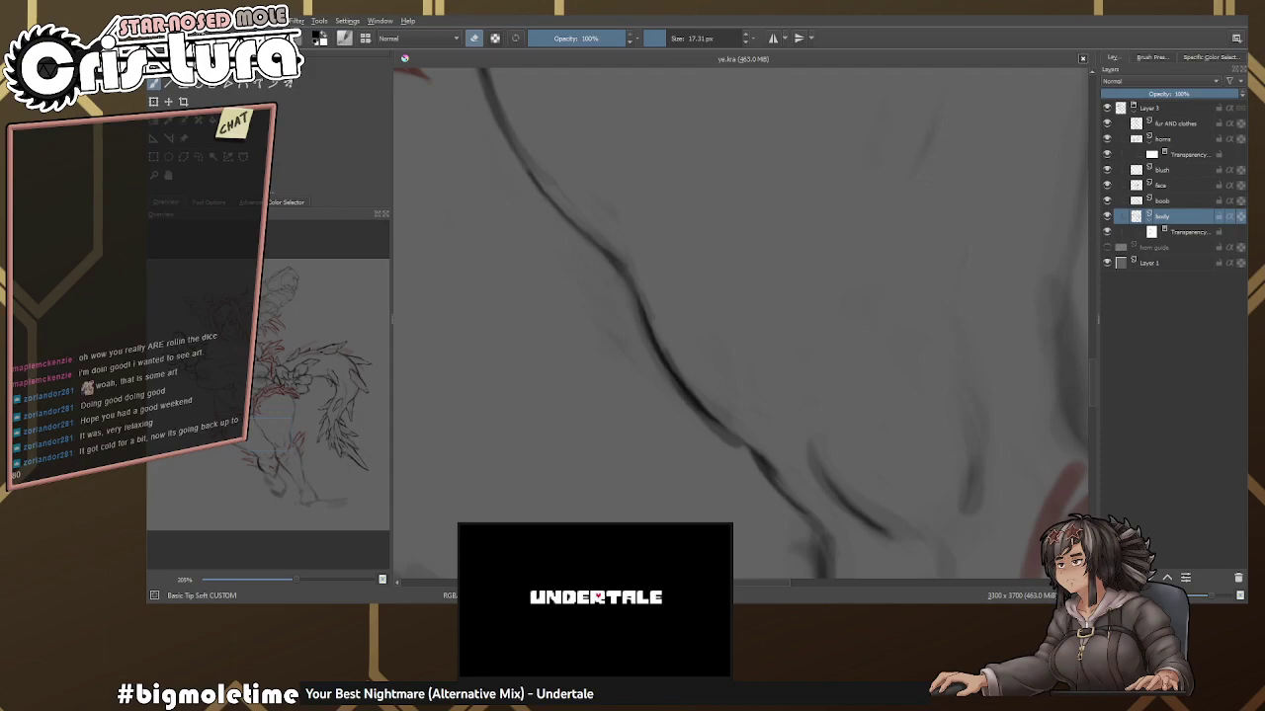
{"action": "left_click_drag", "start_coordinate": [766, 390], "coordinate": [692, 388]}
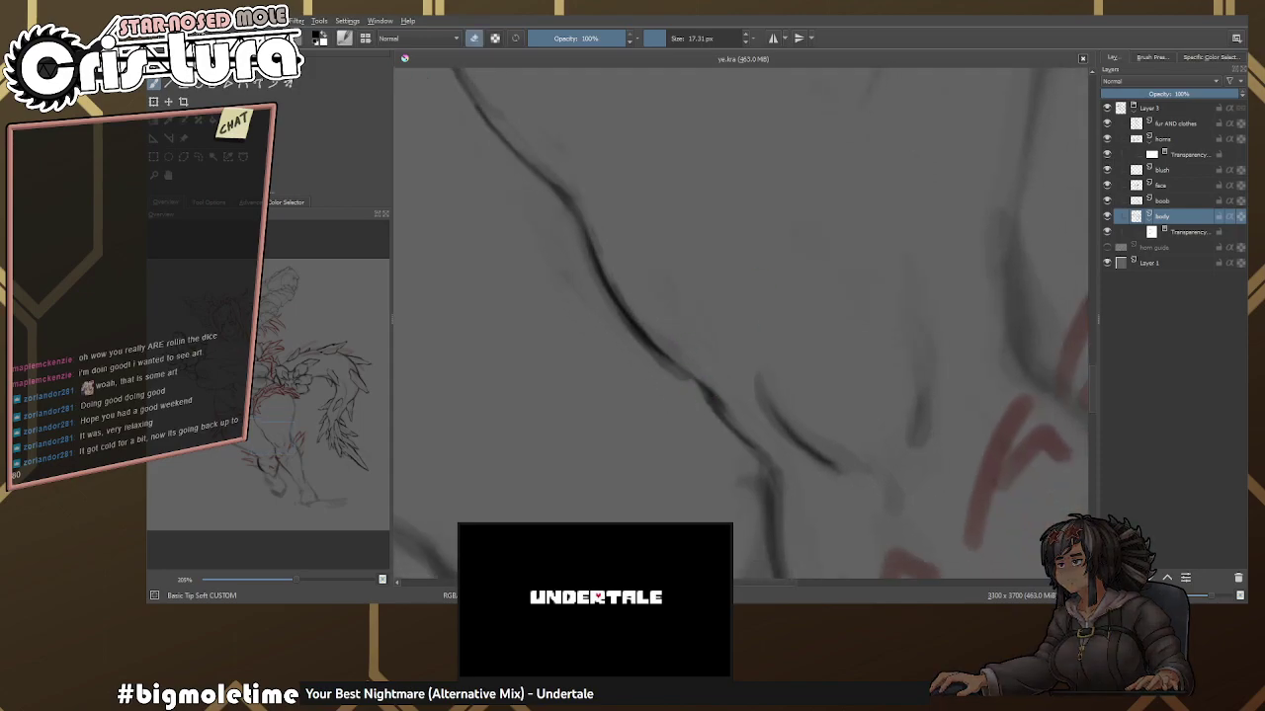
{"action": "scroll", "coordinate": [708, 389], "scroll_direction": "down", "scroll_amount": 2}
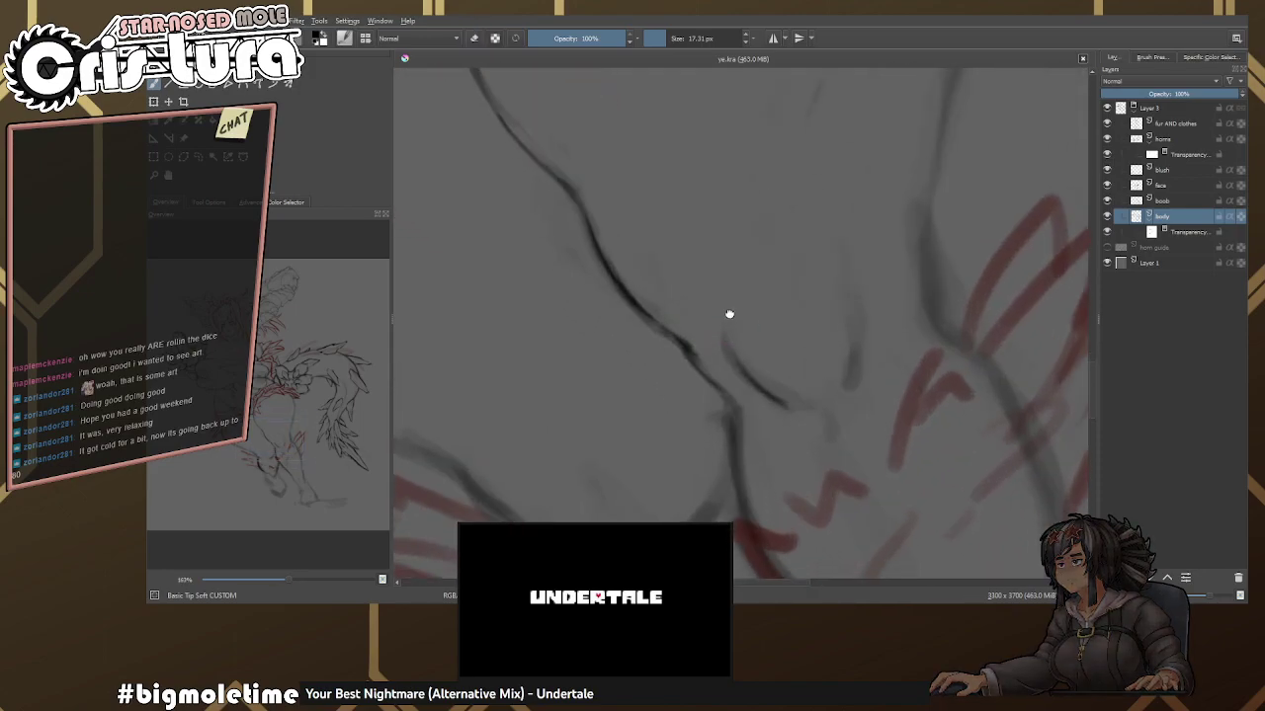
{"action": "key", "text": "e"}
Touch up the crease marks above the knee with alternating brush and eraser strokes.
{"action": "scroll", "coordinate": [812, 287], "scroll_direction": "down", "scroll_amount": 2}
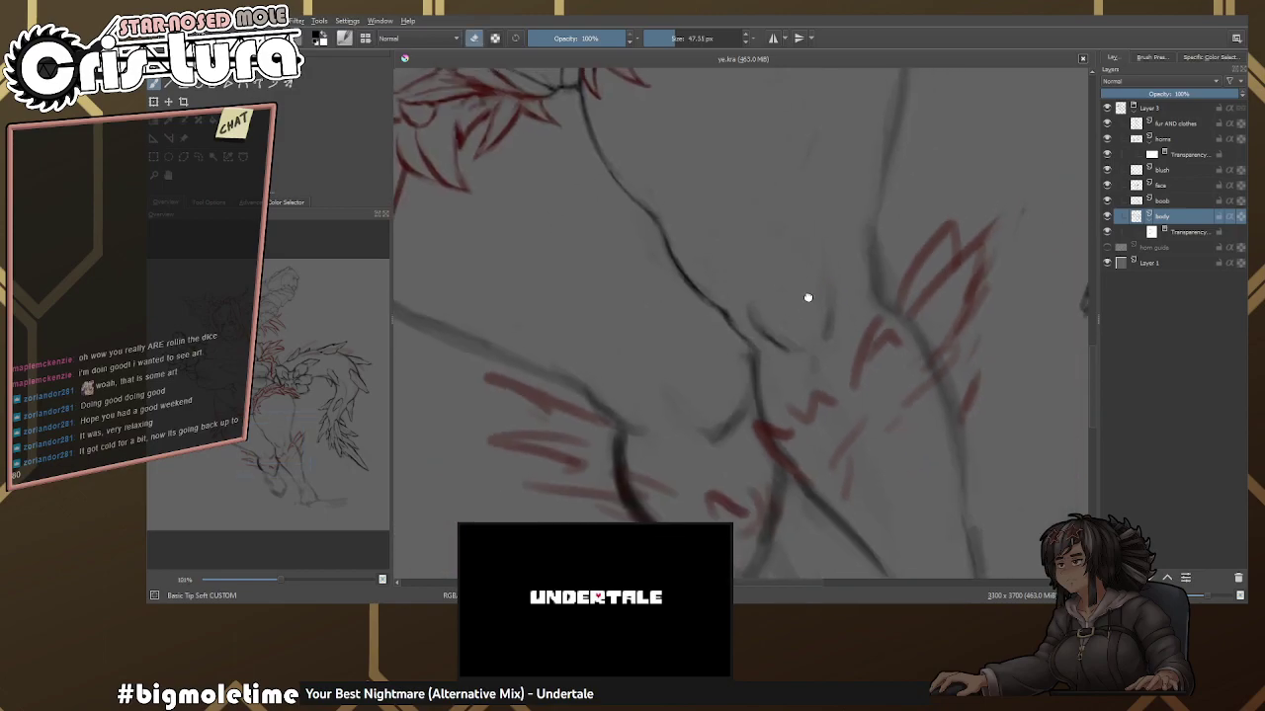
{"action": "scroll", "coordinate": [811, 286], "scroll_direction": "down", "scroll_amount": 3}
{"action": "key", "text": "e"}
{"action": "scroll", "coordinate": [790, 280], "scroll_direction": "up", "scroll_amount": 6}
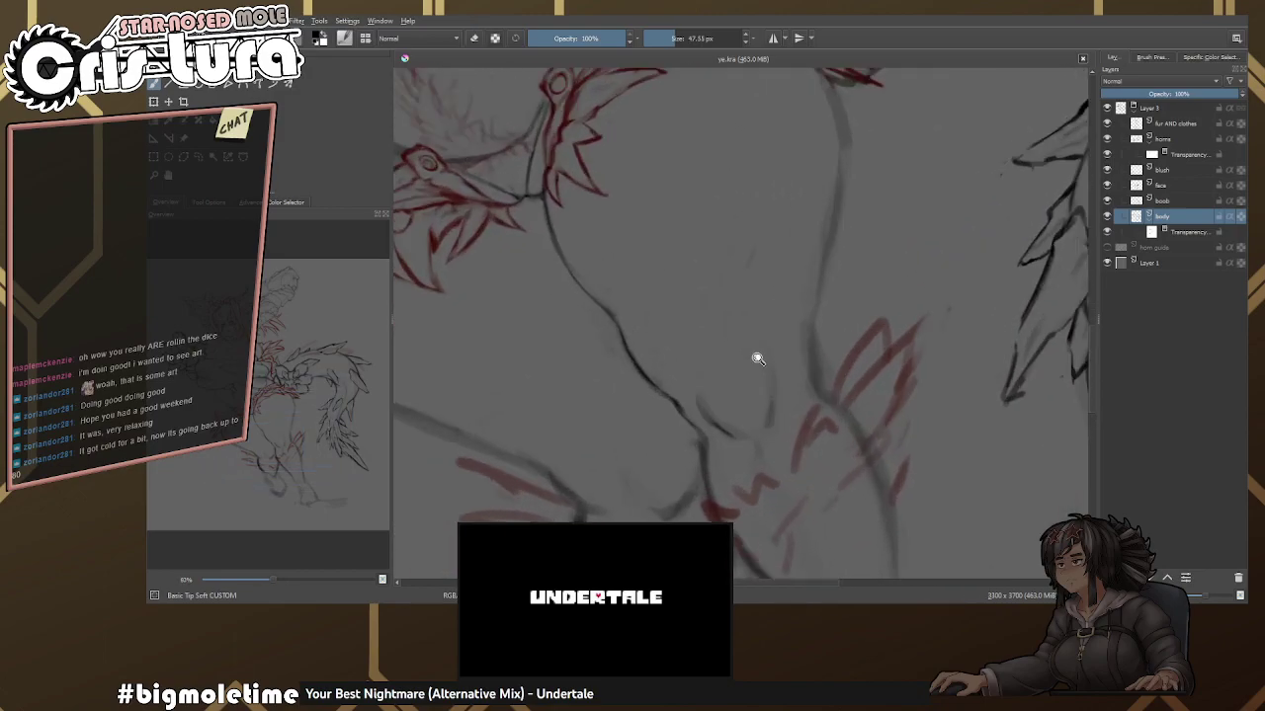
{"action": "mouse_move", "coordinate": [706, 411]}
{"action": "left_mouse_down"}
{"action": "mouse_move", "coordinate": [679, 383]}
{"action": "mouse_move", "coordinate": [709, 406]}
{"action": "mouse_move", "coordinate": [735, 396]}
{"action": "mouse_move", "coordinate": [702, 405]}
{"action": "left_mouse_up"}
{"action": "key", "text": "e"}
{"action": "key", "text": "e"}
{"action": "key", "text": "e"}
{"action": "key", "text": "e"}
{"action": "key", "text": "e"}
{"action": "left_click_drag", "start_coordinate": [786, 356], "coordinate": [736, 427]}
{"action": "scroll", "coordinate": [774, 440], "scroll_direction": "down", "scroll_amount": 4}
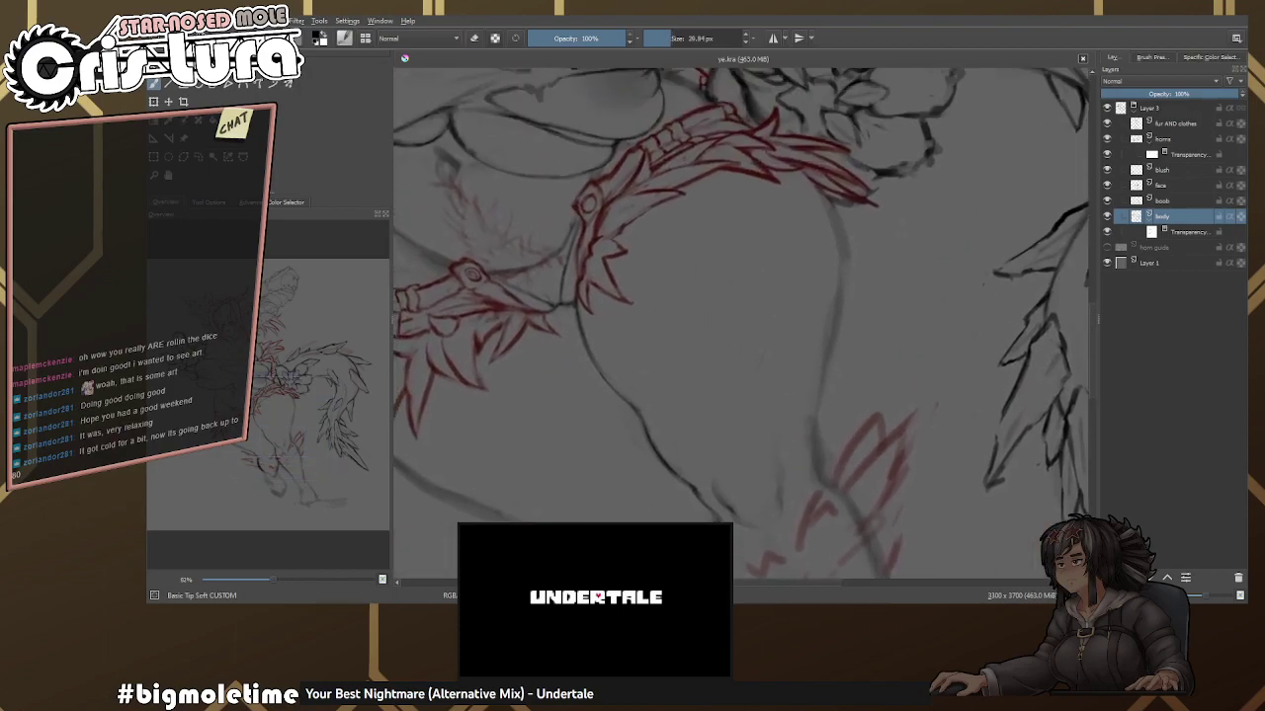
Trace a darker outer thigh line below the red fur strap, trimming it with the eraser.
{"action": "key", "text": "e"}
{"action": "mouse_move", "coordinate": [615, 318]}
{"action": "left_mouse_down"}
{"action": "mouse_move", "coordinate": [647, 473]}
{"action": "mouse_move", "coordinate": [620, 297]}
{"action": "left_mouse_up"}
{"action": "key", "text": "e"}
{"action": "key", "text": "e"}
{"action": "left_click_drag", "start_coordinate": [647, 212], "coordinate": [628, 410]}
{"action": "key", "text": "e"}
{"action": "mouse_move", "coordinate": [628, 365]}
{"action": "left_mouse_down"}
{"action": "mouse_move", "coordinate": [621, 223]}
{"action": "mouse_move", "coordinate": [667, 203]}
{"action": "left_mouse_up"}
{"action": "key", "text": "e"}
Strengthen the middle stretch of the outer thigh line with long brush strokes and eraser corrections.
{"action": "scroll", "coordinate": [701, 190], "scroll_direction": "up", "scroll_amount": 2}
{"action": "key", "text": "e"}
{"action": "mouse_move", "coordinate": [597, 375]}
{"action": "left_mouse_down"}
{"action": "mouse_move", "coordinate": [667, 188]}
{"action": "mouse_move", "coordinate": [595, 331]}
{"action": "mouse_move", "coordinate": [765, 246]}
{"action": "mouse_move", "coordinate": [795, 203]}
{"action": "left_mouse_up"}
{"action": "key", "text": "e"}
{"action": "key", "text": "e"}
{"action": "scroll", "coordinate": [794, 238], "scroll_direction": "down", "scroll_amount": 1}
{"action": "key", "text": "e"}
{"action": "left_click_drag", "start_coordinate": [779, 388], "coordinate": [788, 265]}
{"action": "scroll", "coordinate": [788, 291], "scroll_direction": "up", "scroll_amount": 2}
{"action": "left_click_drag", "start_coordinate": [813, 220], "coordinate": [812, 188]}
{"action": "left_click_drag", "start_coordinate": [799, 251], "coordinate": [793, 293]}
{"action": "key", "text": "e"}
Reduce the brush size and sharpen the lower end of the outer thigh line where it meets the knee fur.
{"action": "key", "text": "bracketleft"}
{"action": "key", "text": "bracketleft"}
{"action": "mouse_move", "coordinate": [730, 224]}
{"action": "left_mouse_down"}
{"action": "mouse_move", "coordinate": [748, 254]}
{"action": "mouse_move", "coordinate": [781, 220]}
{"action": "mouse_move", "coordinate": [754, 287]}
{"action": "left_mouse_up"}
{"action": "key", "text": "e"}
{"action": "mouse_move", "coordinate": [776, 306]}
{"action": "left_mouse_down"}
{"action": "mouse_move", "coordinate": [759, 433]}
{"action": "mouse_move", "coordinate": [749, 353]}
{"action": "left_mouse_up"}
{"action": "key", "text": "e"}
{"action": "key", "text": "e"}
{"action": "left_click_drag", "start_coordinate": [779, 291], "coordinate": [769, 393]}
{"action": "key", "text": "e"}
{"action": "left_click_drag", "start_coordinate": [767, 318], "coordinate": [767, 358]}
{"action": "key", "text": "e"}
{"action": "key", "text": "minus"}
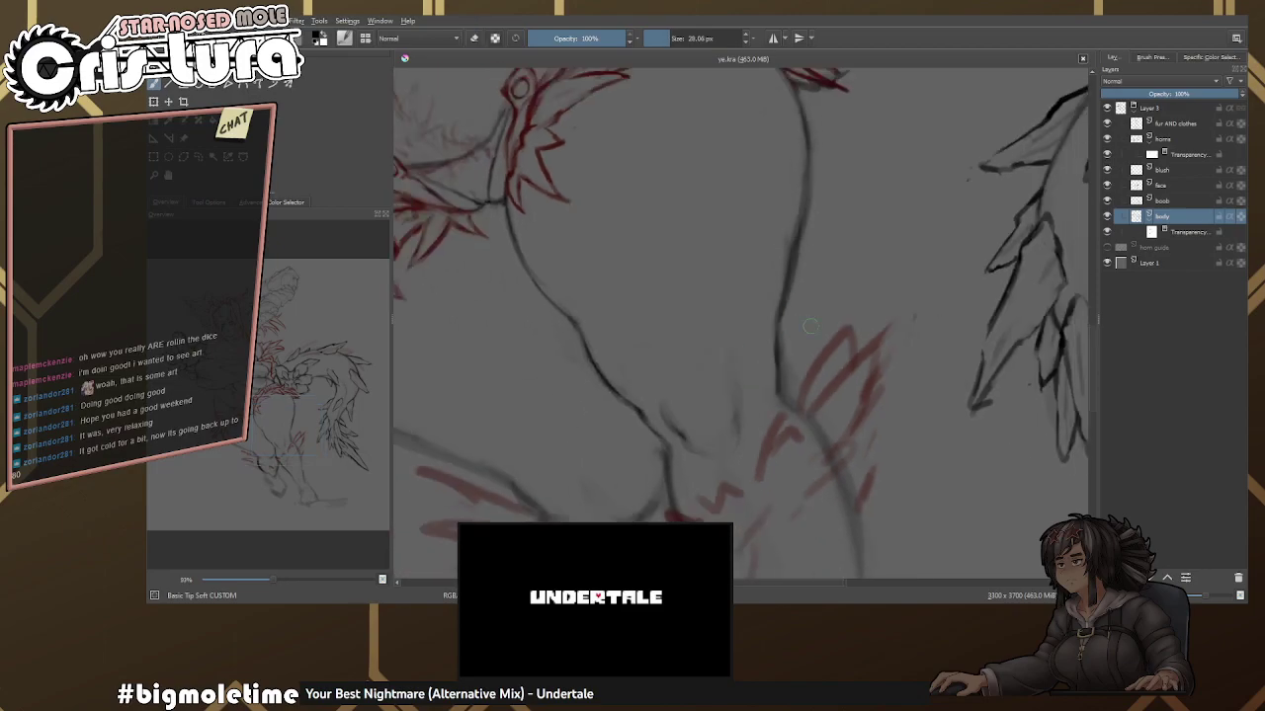
{"action": "key", "text": "4"}
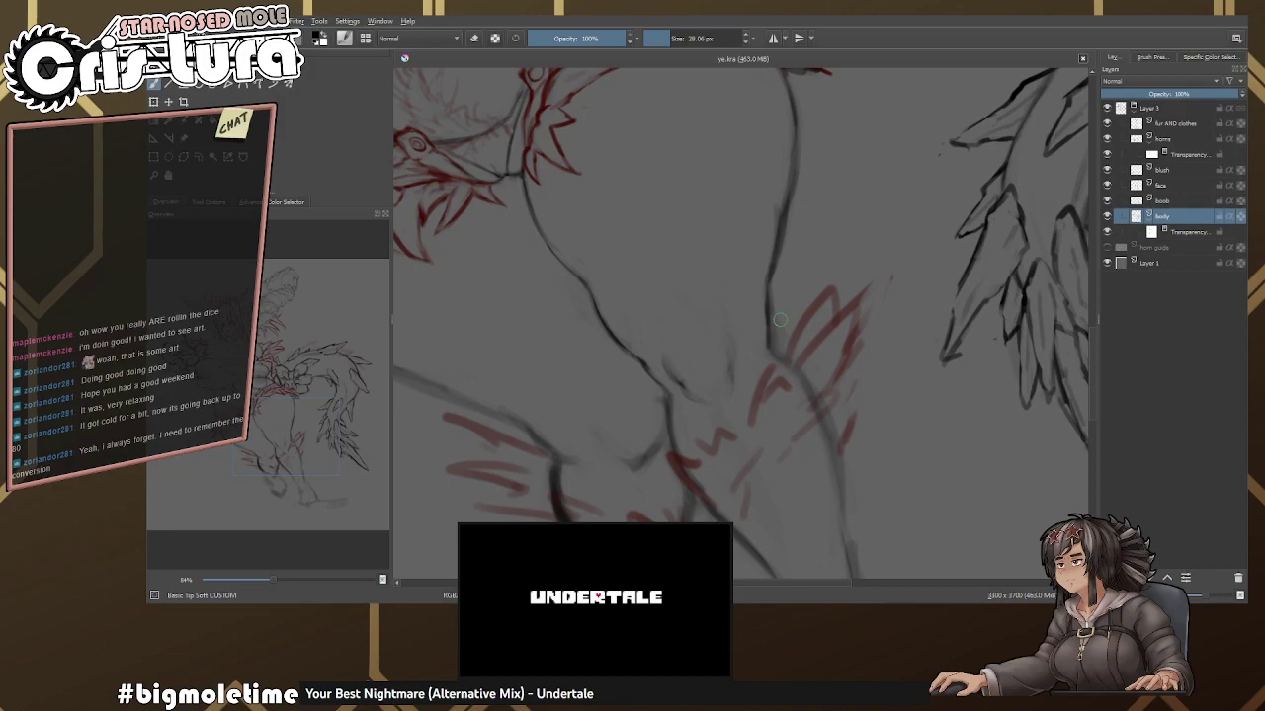
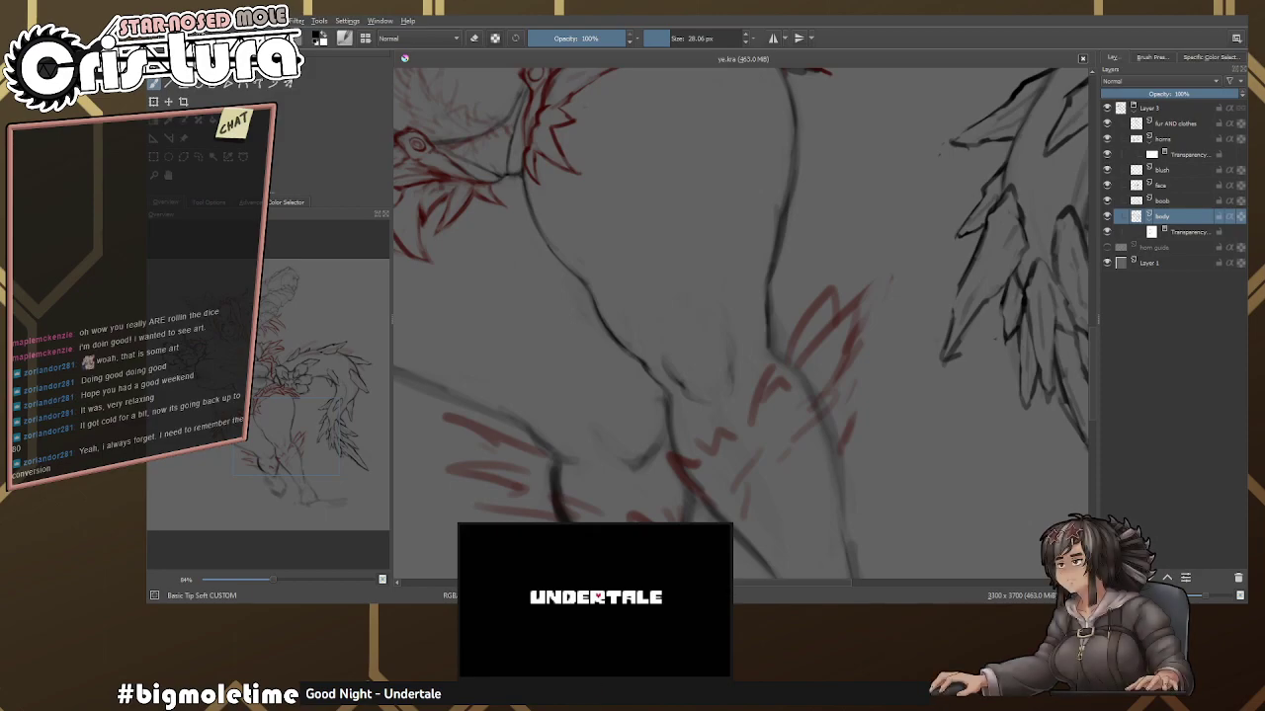
Draw the other leg's thigh line out from under its fur strap at about 17 px, and trim it with the eraser at about 23 px.
{"action": "scroll", "coordinate": [595, 600], "scroll_direction": "down", "scroll_amount": 2}
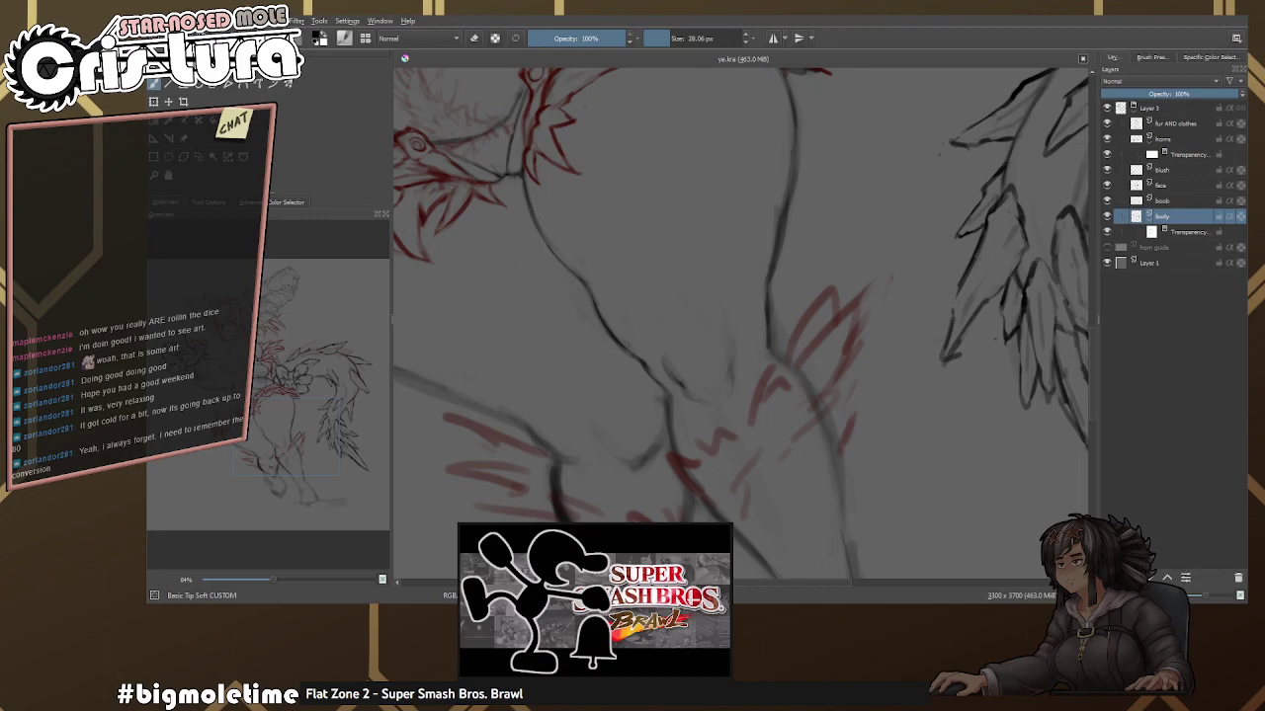
{"action": "scroll", "coordinate": [885, 446], "scroll_direction": "up", "scroll_amount": 2}
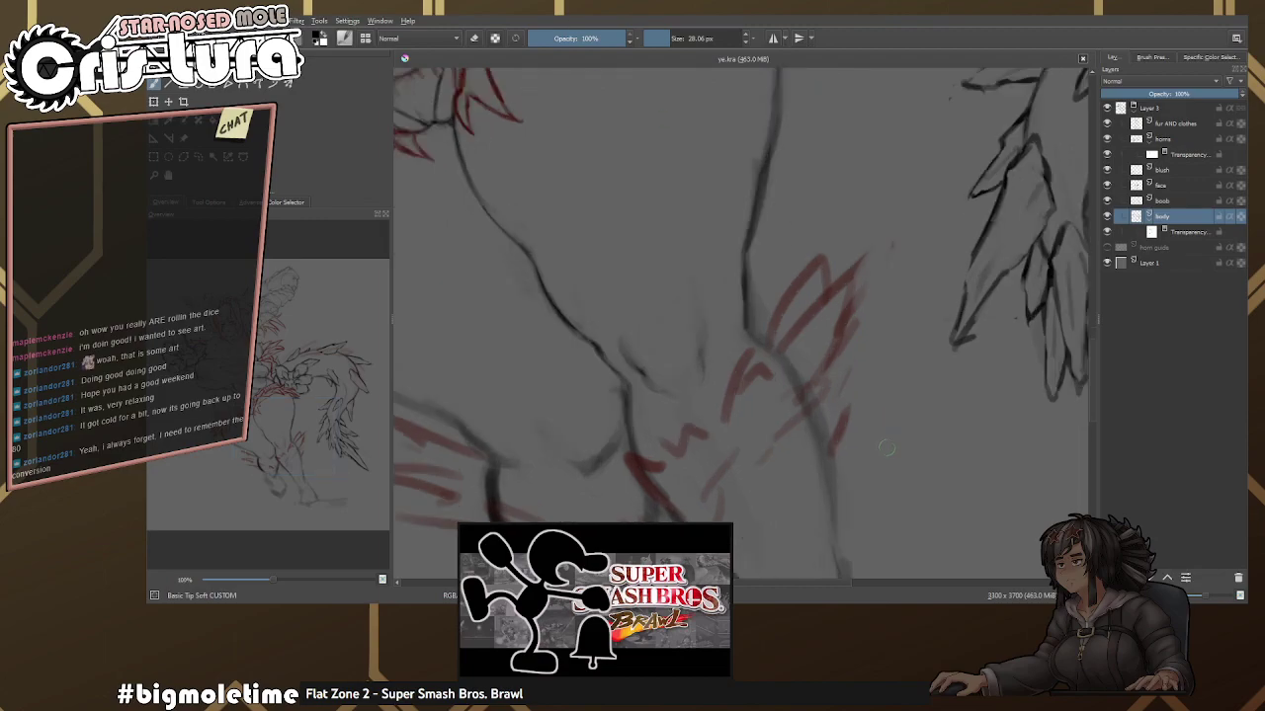
{"action": "scroll", "coordinate": [758, 176], "scroll_direction": "down", "scroll_amount": 4}
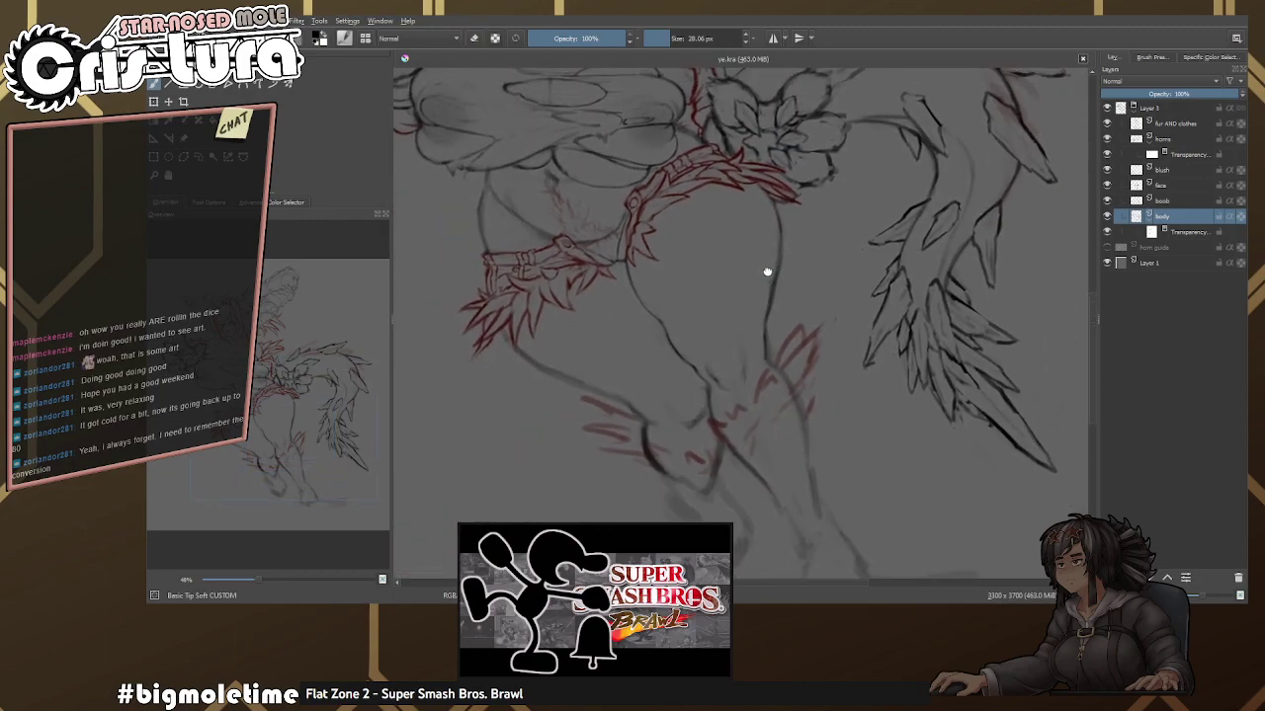
{"action": "scroll", "coordinate": [718, 310], "scroll_direction": "up", "scroll_amount": 2}
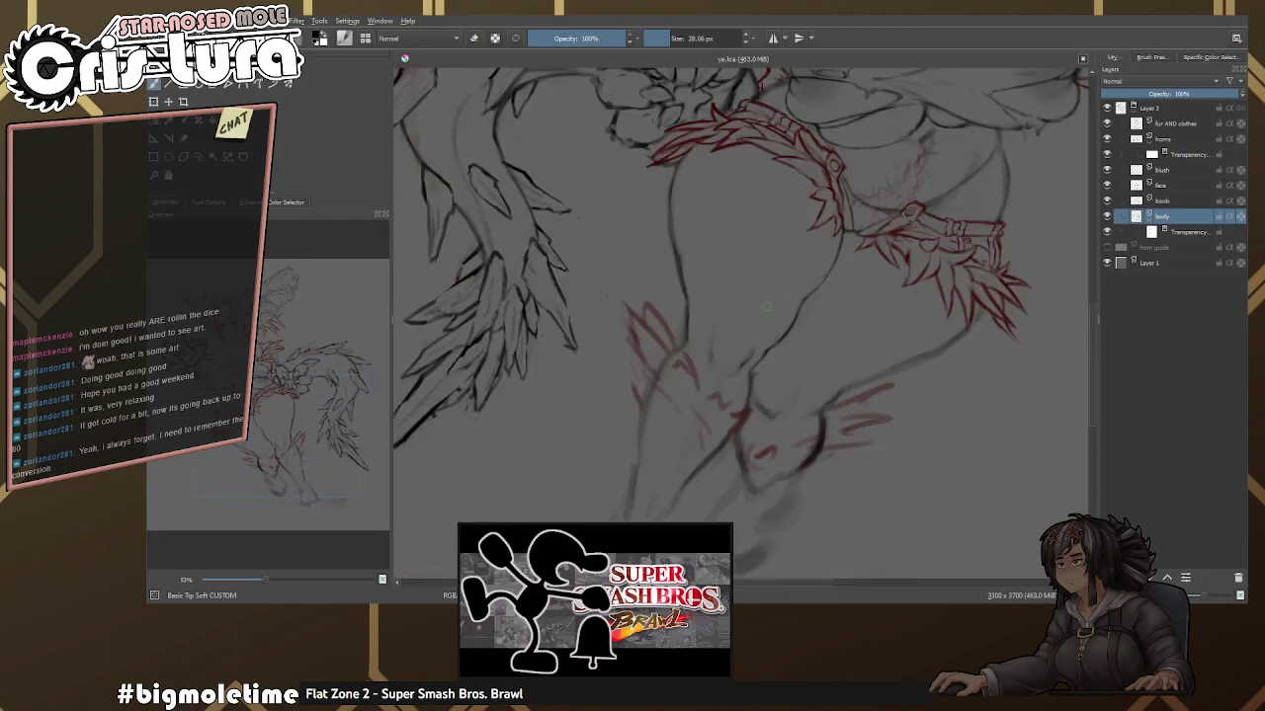
{"action": "scroll", "coordinate": [849, 266], "scroll_direction": "up", "scroll_amount": 3}
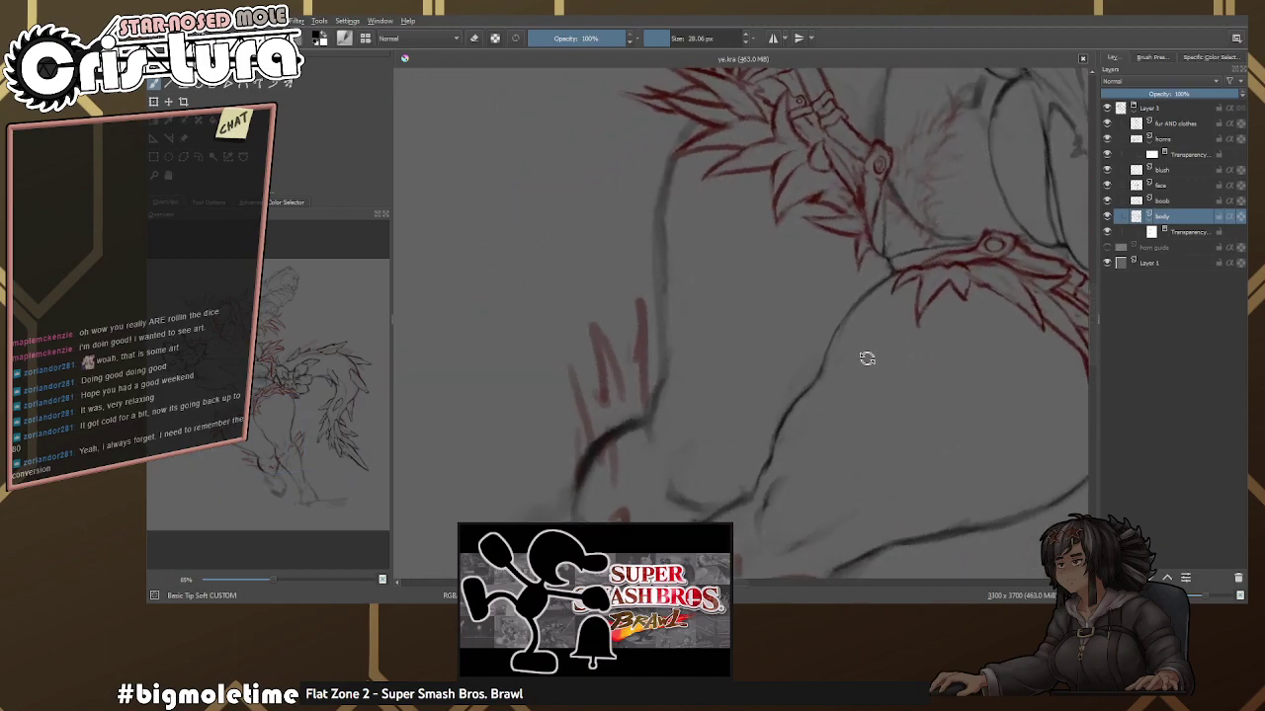
{"action": "scroll", "coordinate": [721, 227], "scroll_direction": "up", "scroll_amount": 2}
{"action": "key", "text": "bracketleft"}
{"action": "scroll", "coordinate": [674, 263], "scroll_direction": "up", "scroll_amount": 3}
{"action": "left_click_drag", "start_coordinate": [617, 318], "coordinate": [841, 136]}
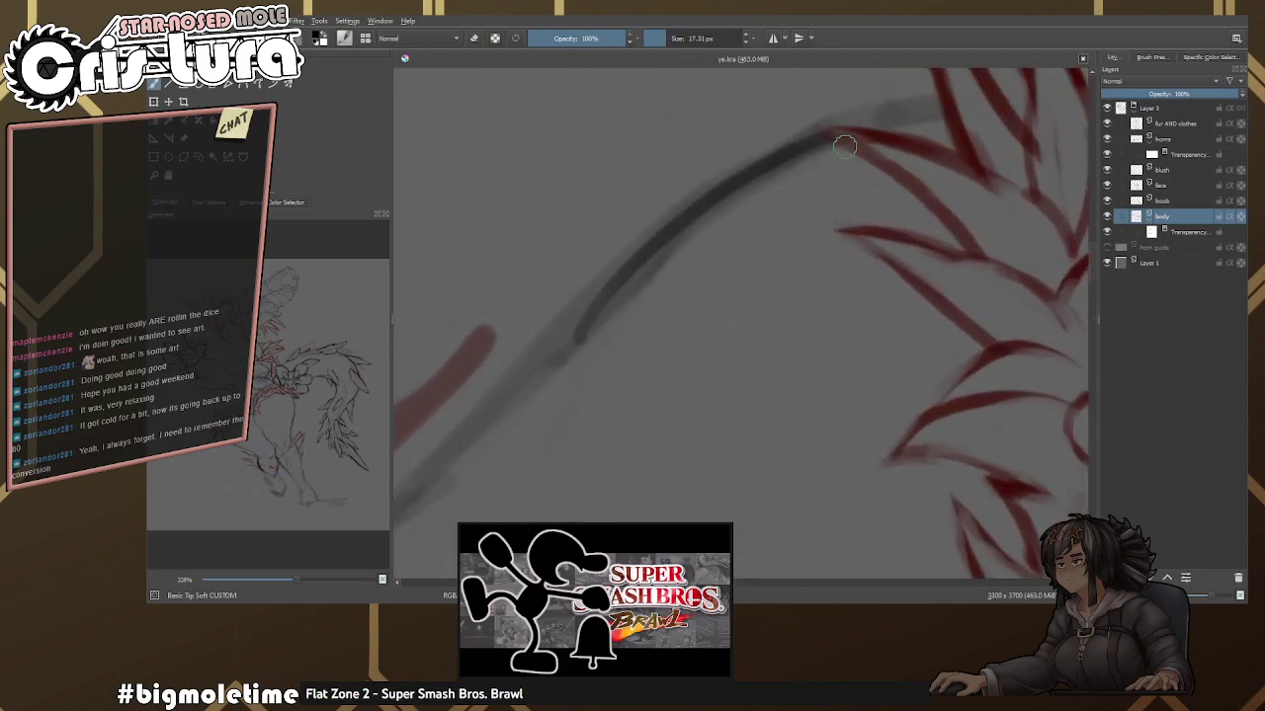
{"action": "key", "text": "bracketright"}
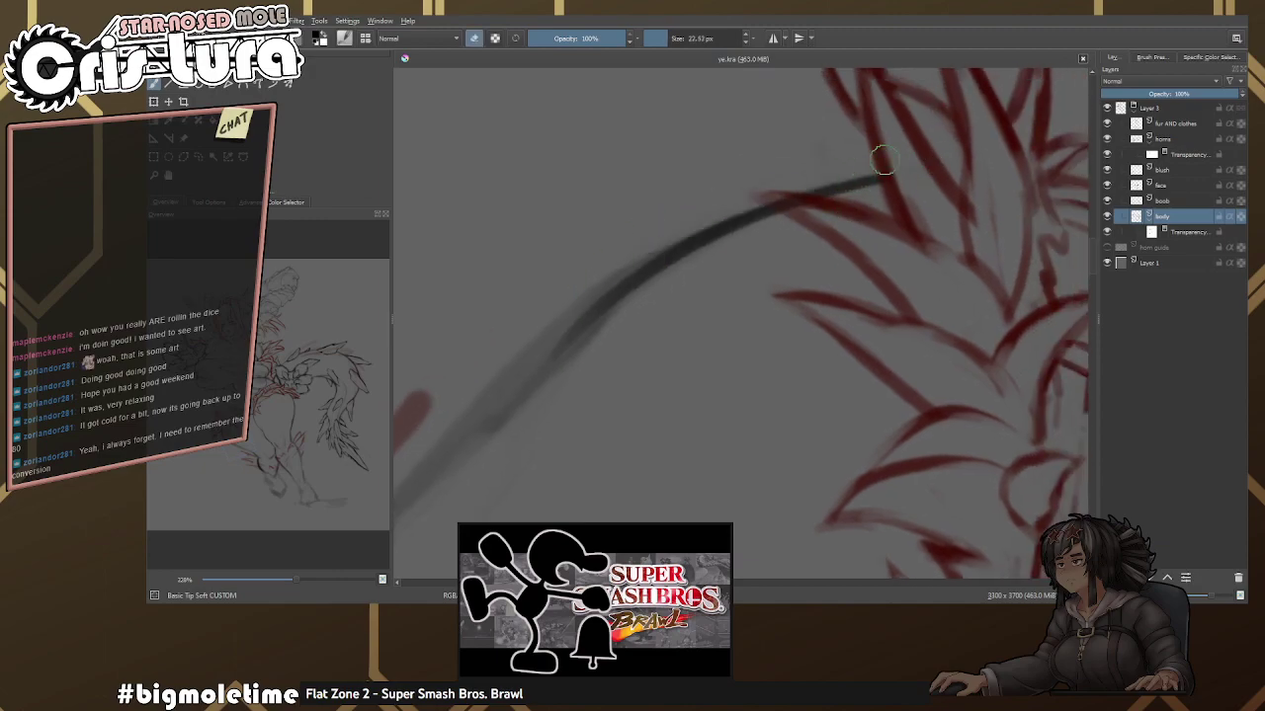
{"action": "scroll", "coordinate": [798, 207], "scroll_direction": "down", "scroll_amount": 2}
Darken the thigh line emerging from under the fur strap with an 11 px brush, and trim its edge with the eraser.
{"action": "key", "text": "e"}
{"action": "key", "text": "bracketleft"}
{"action": "left_click_drag", "start_coordinate": [745, 206], "coordinate": [508, 451]}
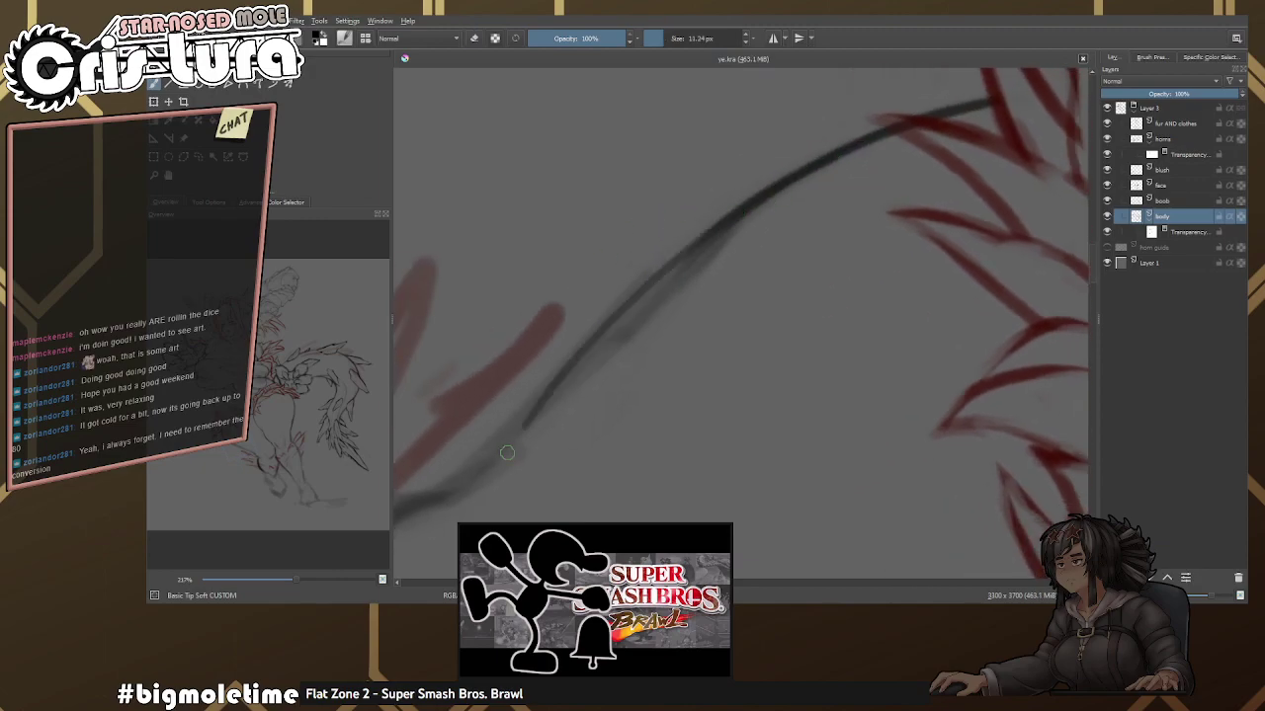
{"action": "left_click_drag", "start_coordinate": [640, 315], "coordinate": [721, 248]}
{"action": "key", "text": "ctrl+z"}
{"action": "left_click_drag", "start_coordinate": [772, 205], "coordinate": [593, 358]}
{"action": "key", "text": "e"}
{"action": "left_click_drag", "start_coordinate": [678, 268], "coordinate": [573, 385]}
{"action": "scroll", "coordinate": [671, 296], "scroll_direction": "down", "scroll_amount": 3}
{"action": "scroll", "coordinate": [671, 296], "scroll_direction": "up", "scroll_amount": 4}
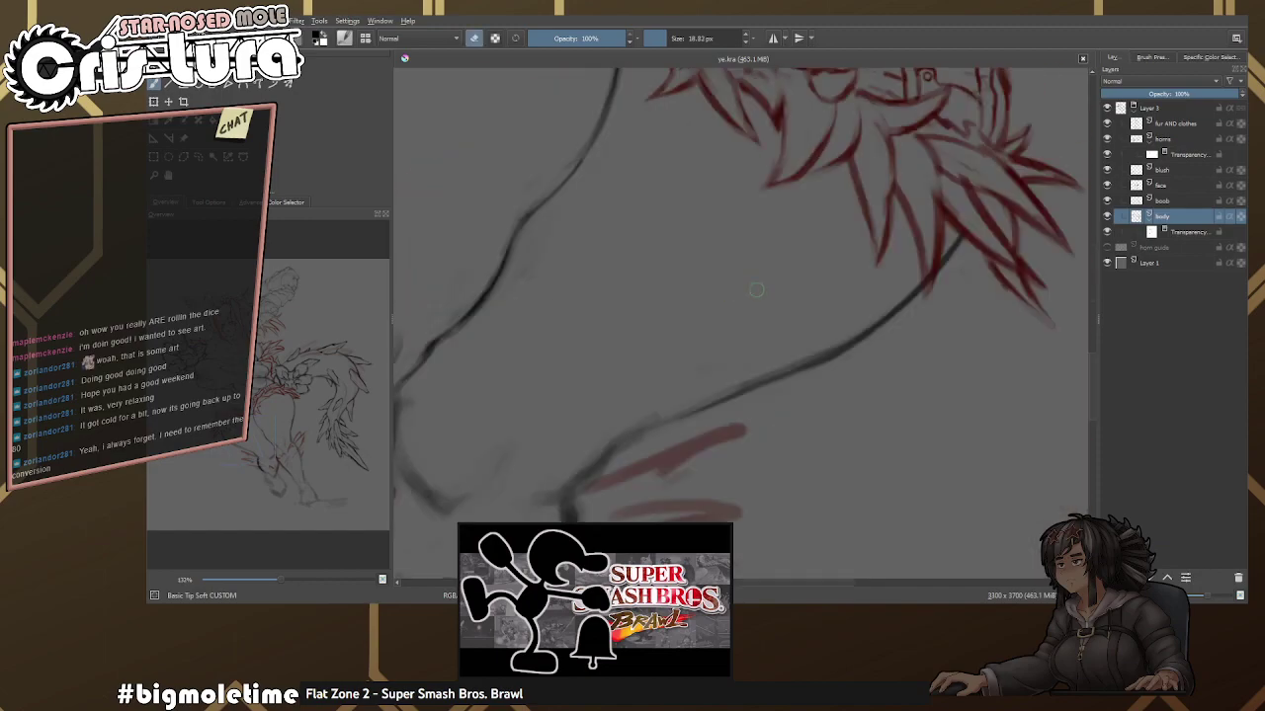
Redraw the lower end of that thigh line down to the knee corner, erasing the loose sketch around it.
{"action": "key", "text": "e"}
{"action": "scroll", "coordinate": [707, 349], "scroll_direction": "up", "scroll_amount": 2}
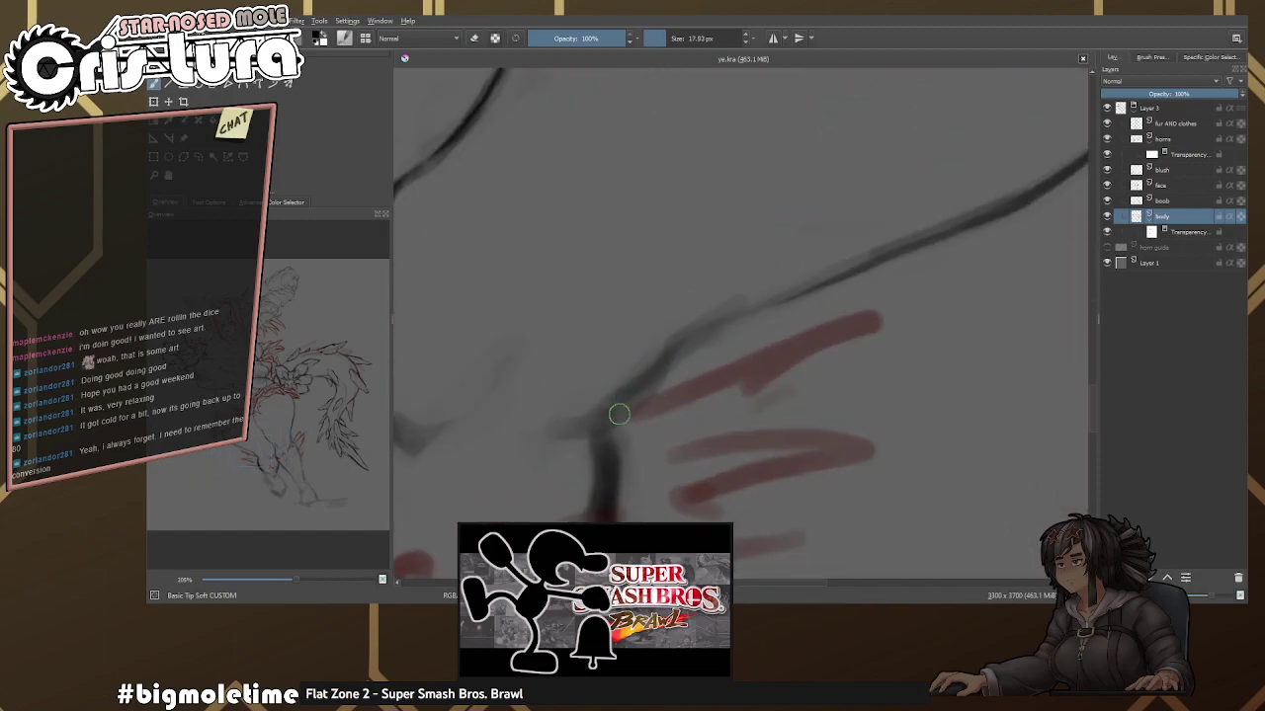
{"action": "key", "text": "e"}
{"action": "mouse_move", "coordinate": [573, 434]}
{"action": "left_mouse_down"}
{"action": "mouse_move", "coordinate": [682, 352]}
{"action": "mouse_move", "coordinate": [573, 425]}
{"action": "left_mouse_up"}
{"action": "key", "text": "e"}
{"action": "mouse_move", "coordinate": [632, 395]}
{"action": "left_mouse_down"}
{"action": "mouse_move", "coordinate": [750, 282]}
{"action": "mouse_move", "coordinate": [627, 378]}
{"action": "left_mouse_up"}
{"action": "key", "text": "e"}
{"action": "mouse_move", "coordinate": [751, 326]}
{"action": "left_mouse_down"}
{"action": "mouse_move", "coordinate": [593, 400]}
{"action": "mouse_move", "coordinate": [791, 312]}
{"action": "left_mouse_up"}
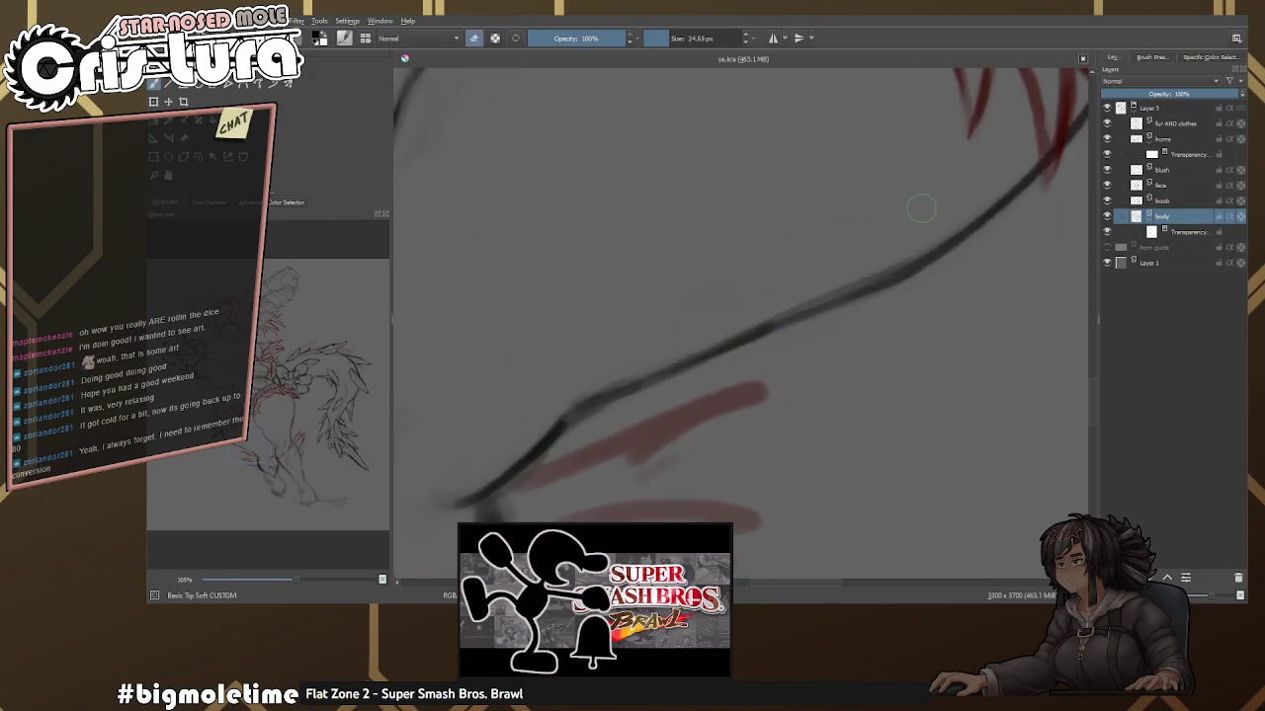
Thin the middle stretch of the thigh line with the eraser and darken it with a long brush stroke.
{"action": "left_click_drag", "start_coordinate": [925, 225], "coordinate": [741, 318]}
{"action": "key", "text": "e"}
{"action": "left_click_drag", "start_coordinate": [849, 286], "coordinate": [690, 377]}
{"action": "scroll", "coordinate": [691, 376], "scroll_direction": "down", "scroll_amount": 4}
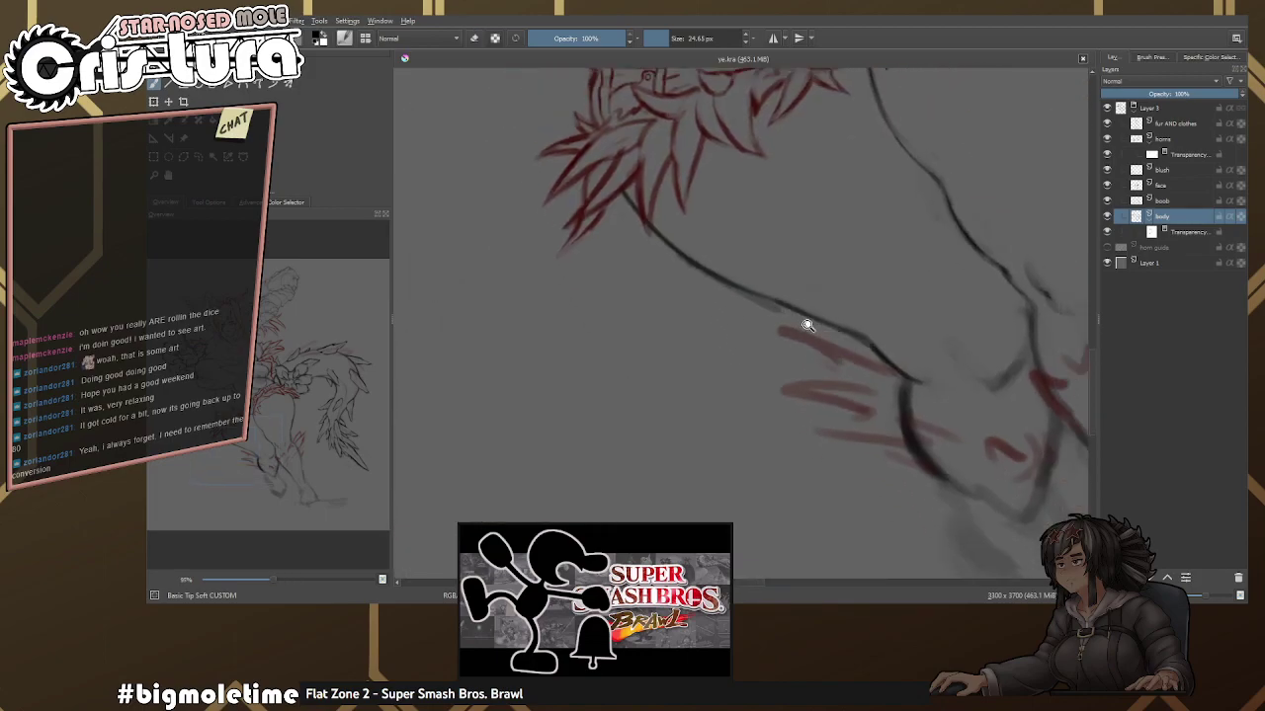
Darken the short curve under the thigh beside the bent knee, cleaning it up with the eraser.
{"action": "scroll", "coordinate": [711, 323], "scroll_direction": "up", "scroll_amount": 4}
{"action": "key", "text": "e"}
{"action": "mouse_move", "coordinate": [644, 368]}
{"action": "left_mouse_down"}
{"action": "mouse_move", "coordinate": [680, 357]}
{"action": "mouse_move", "coordinate": [596, 361]}
{"action": "left_mouse_up"}
{"action": "key", "text": "bracketright"}
{"action": "mouse_move", "coordinate": [731, 393]}
{"action": "left_mouse_down"}
{"action": "mouse_move", "coordinate": [660, 339]}
{"action": "mouse_move", "coordinate": [643, 302]}
{"action": "left_mouse_up"}
{"action": "key", "text": "e"}
{"action": "key", "text": "bracketleft"}
{"action": "key", "text": "e"}
{"action": "mouse_move", "coordinate": [797, 280]}
{"action": "left_mouse_down"}
{"action": "mouse_move", "coordinate": [730, 372]}
{"action": "mouse_move", "coordinate": [763, 365]}
{"action": "mouse_move", "coordinate": [703, 378]}
{"action": "left_mouse_up"}
{"action": "key", "text": "e"}
{"action": "key", "text": "e"}
{"action": "key", "text": "e"}
{"action": "scroll", "coordinate": [711, 377], "scroll_direction": "down", "scroll_amount": 5}
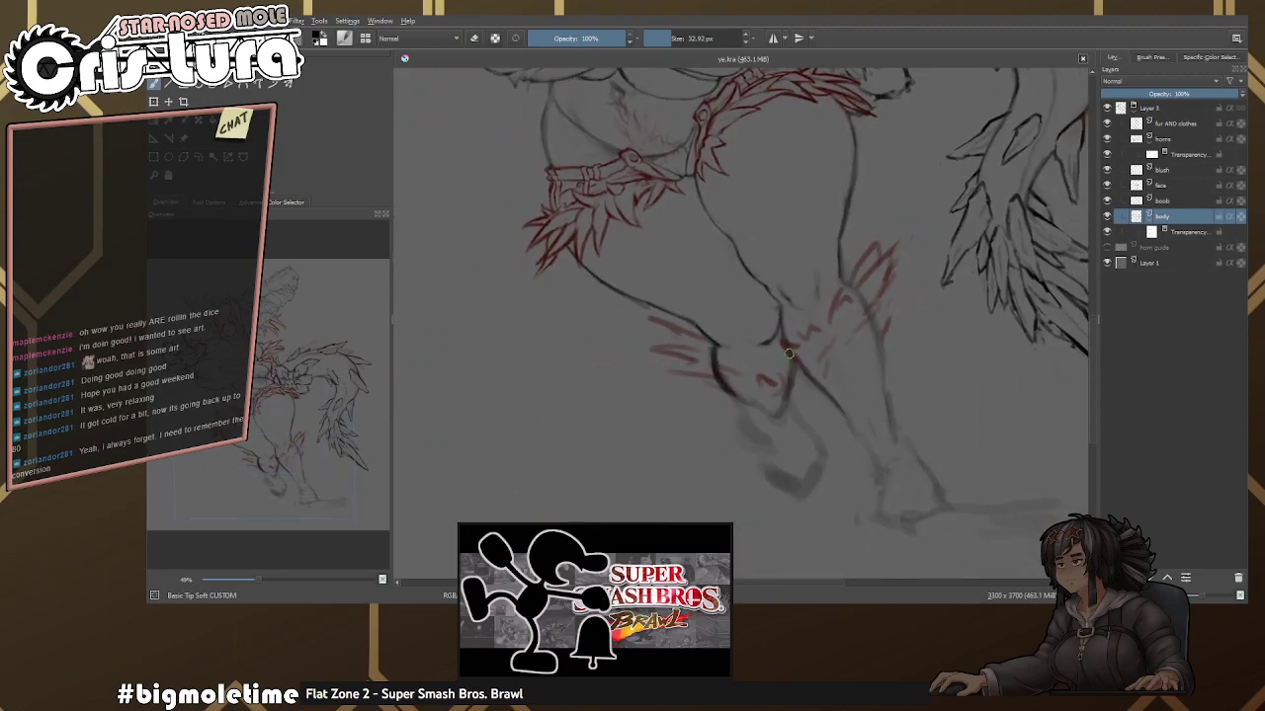
Extend the bent knee's dark outer contour down along its lower edge, tidying the corner with the eraser.
{"action": "scroll", "coordinate": [731, 358], "scroll_direction": "up", "scroll_amount": 5}
{"action": "key", "text": "e"}
{"action": "scroll", "coordinate": [776, 375], "scroll_direction": "down", "scroll_amount": 3}
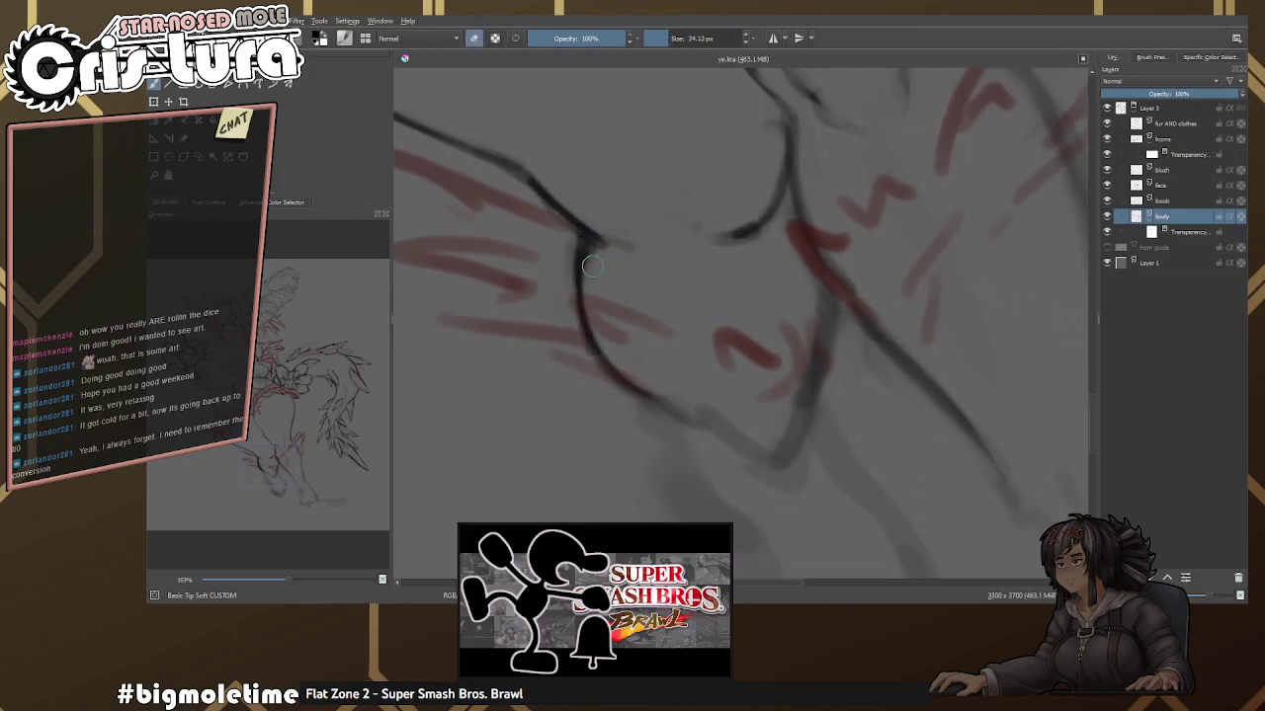
{"action": "key", "text": "e"}
{"action": "left_click_drag", "start_coordinate": [649, 380], "coordinate": [711, 407]}
{"action": "key", "text": "e"}
{"action": "key", "text": "e"}
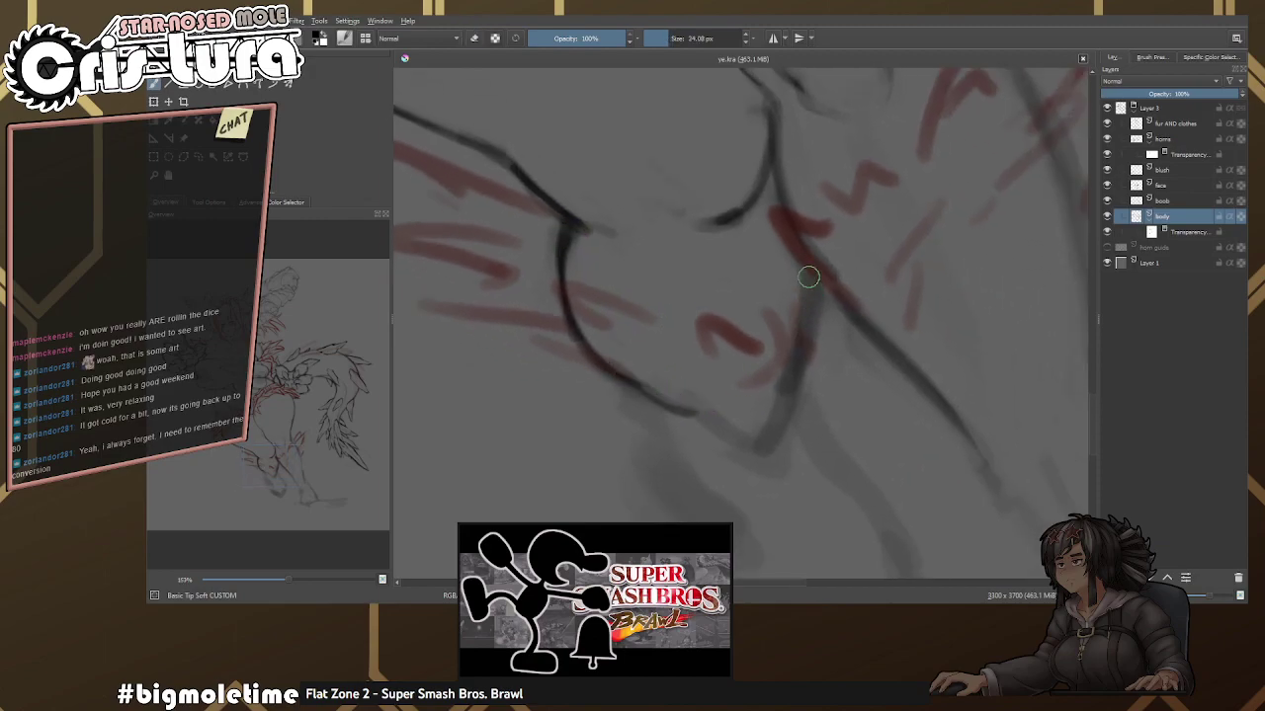
Darken the bent knee's inner contour down to its lower point.
{"action": "left_click_drag", "start_coordinate": [807, 277], "coordinate": [796, 368]}
{"action": "scroll", "coordinate": [770, 341], "scroll_direction": "down", "scroll_amount": 2}
{"action": "left_click_drag", "start_coordinate": [786, 272], "coordinate": [746, 425]}
{"action": "key", "text": "e"}
{"action": "scroll", "coordinate": [746, 425], "scroll_direction": "down", "scroll_amount": 4}
{"action": "key", "text": "e"}
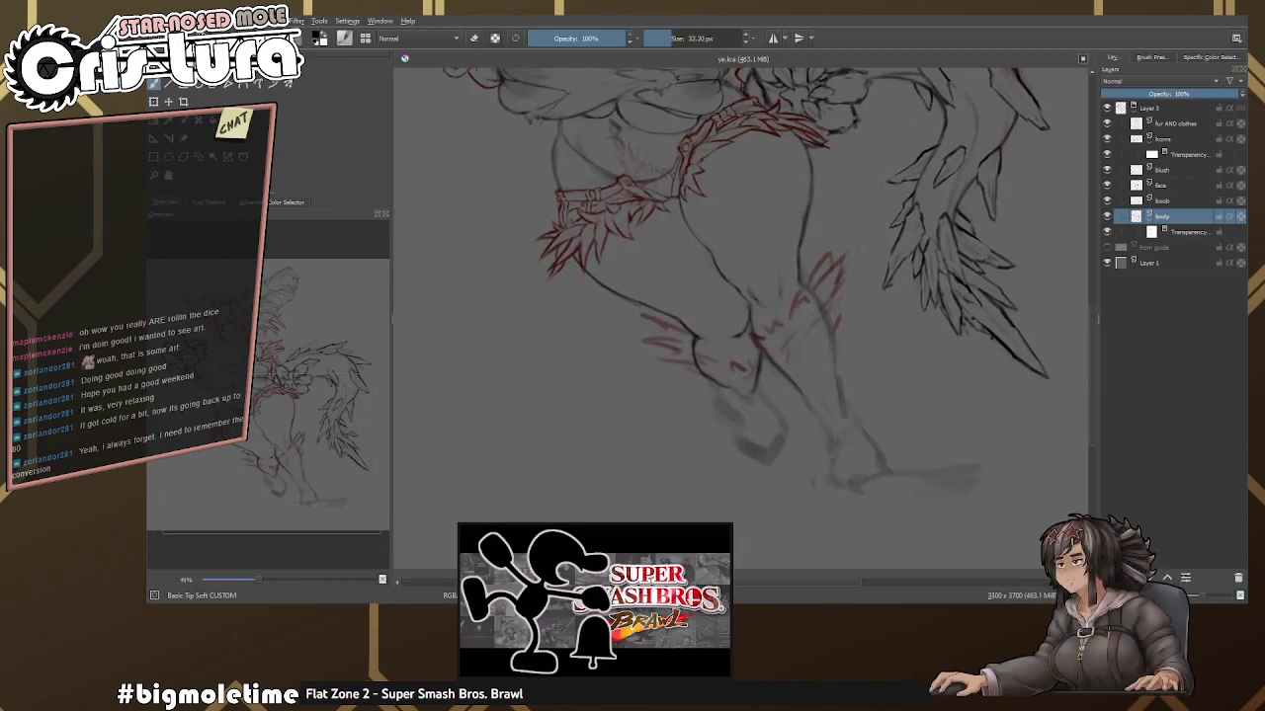
{"action": "scroll", "coordinate": [818, 317], "scroll_direction": "down", "scroll_amount": 4}
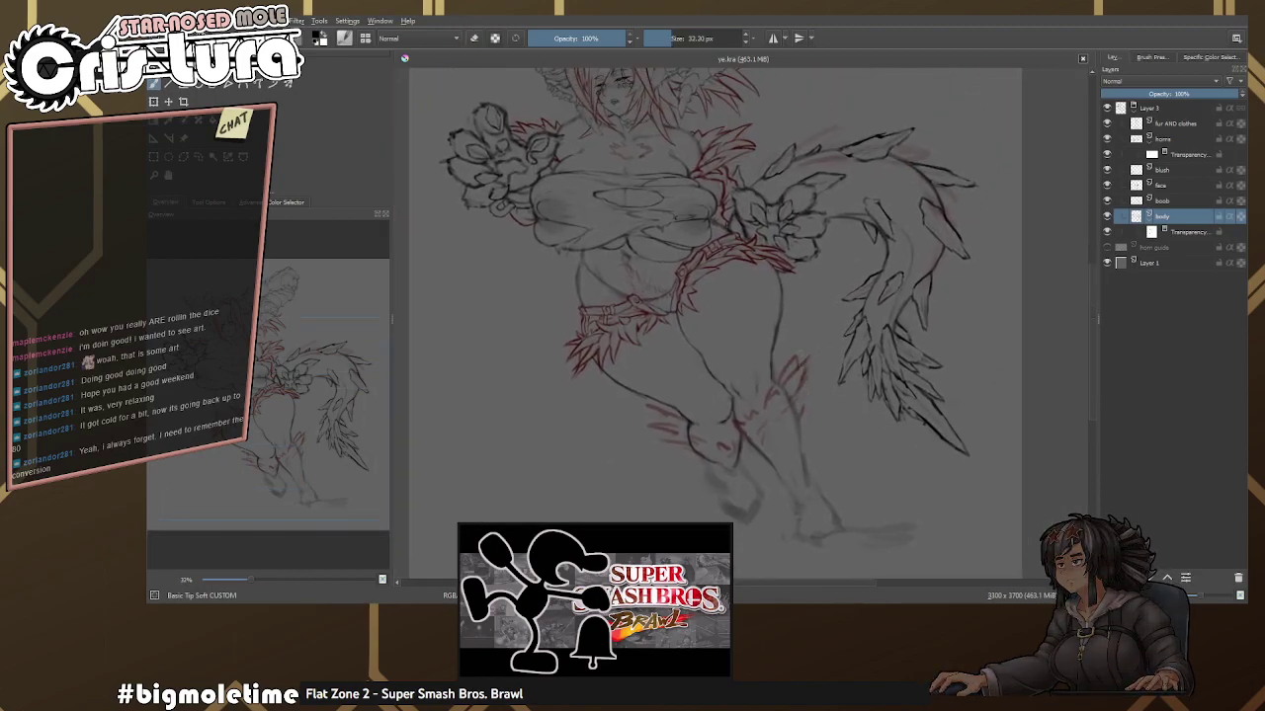
{"action": "scroll", "coordinate": [794, 382], "scroll_direction": "down", "scroll_amount": 3}
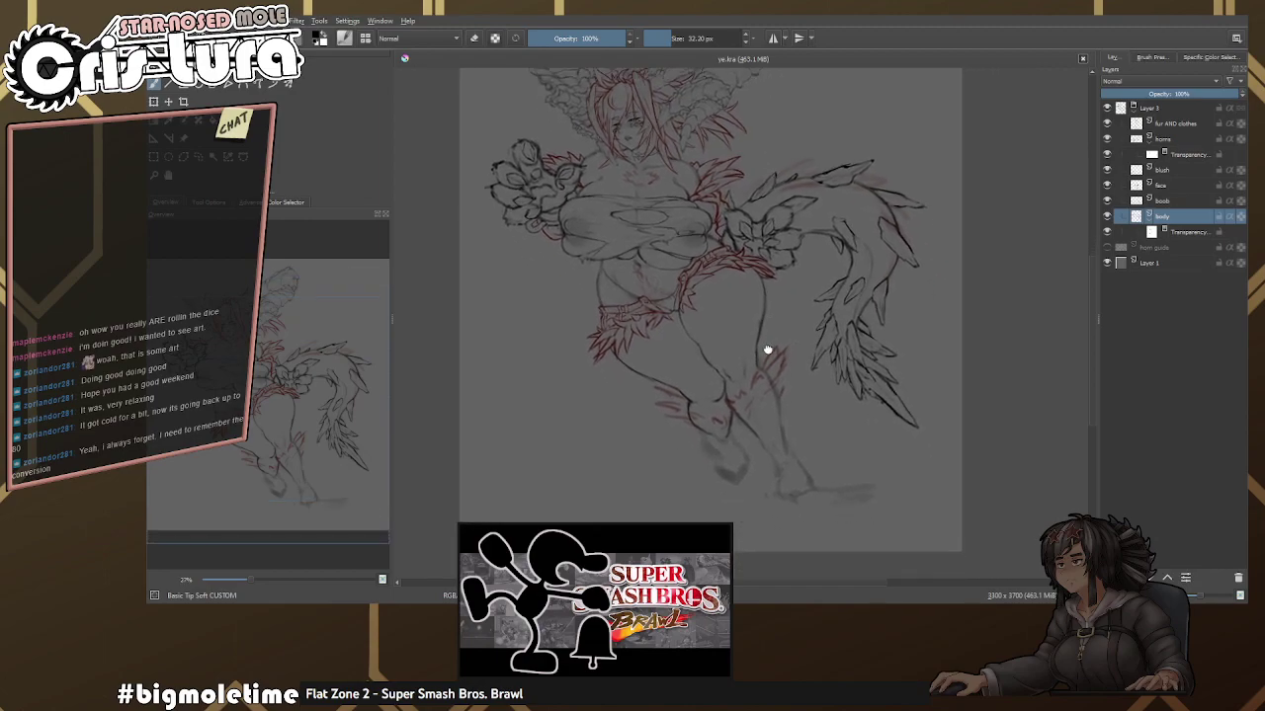
{"action": "key", "text": "e"}
{"action": "key", "text": "e"}
{"action": "scroll", "coordinate": [758, 353], "scroll_direction": "up", "scroll_amount": 3}
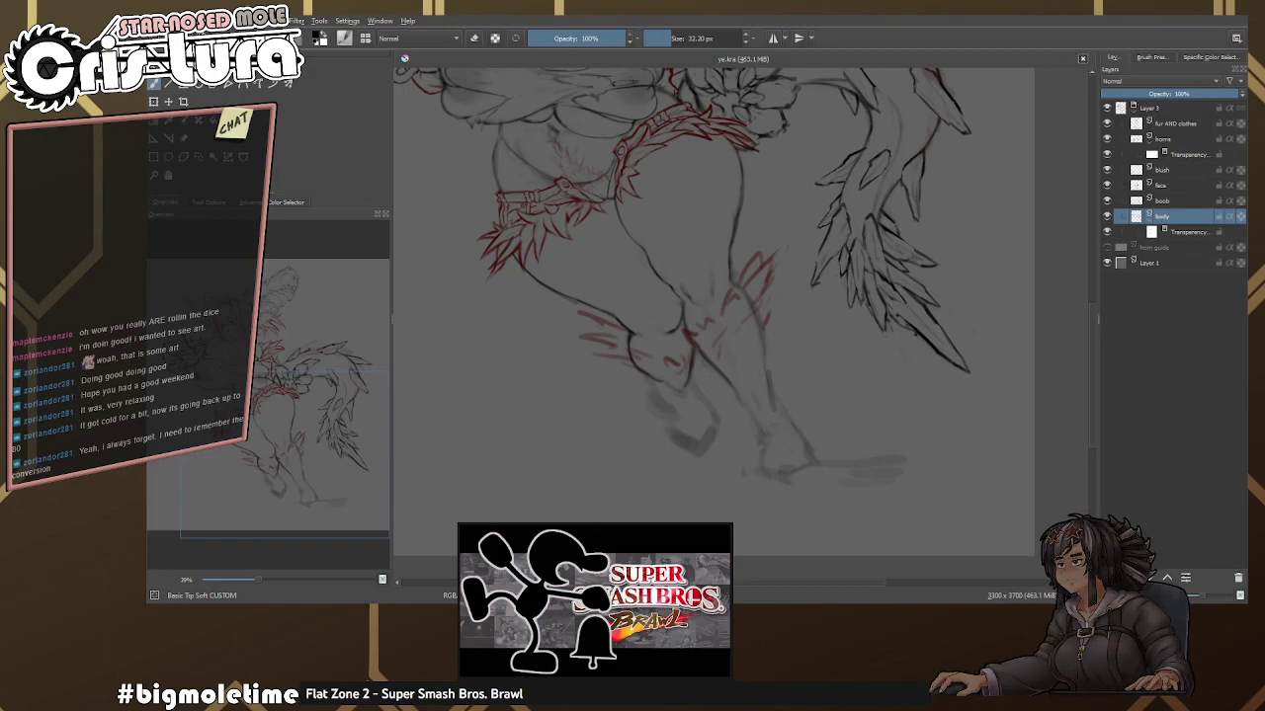
{"action": "scroll", "coordinate": [762, 288], "scroll_direction": "up", "scroll_amount": 2}
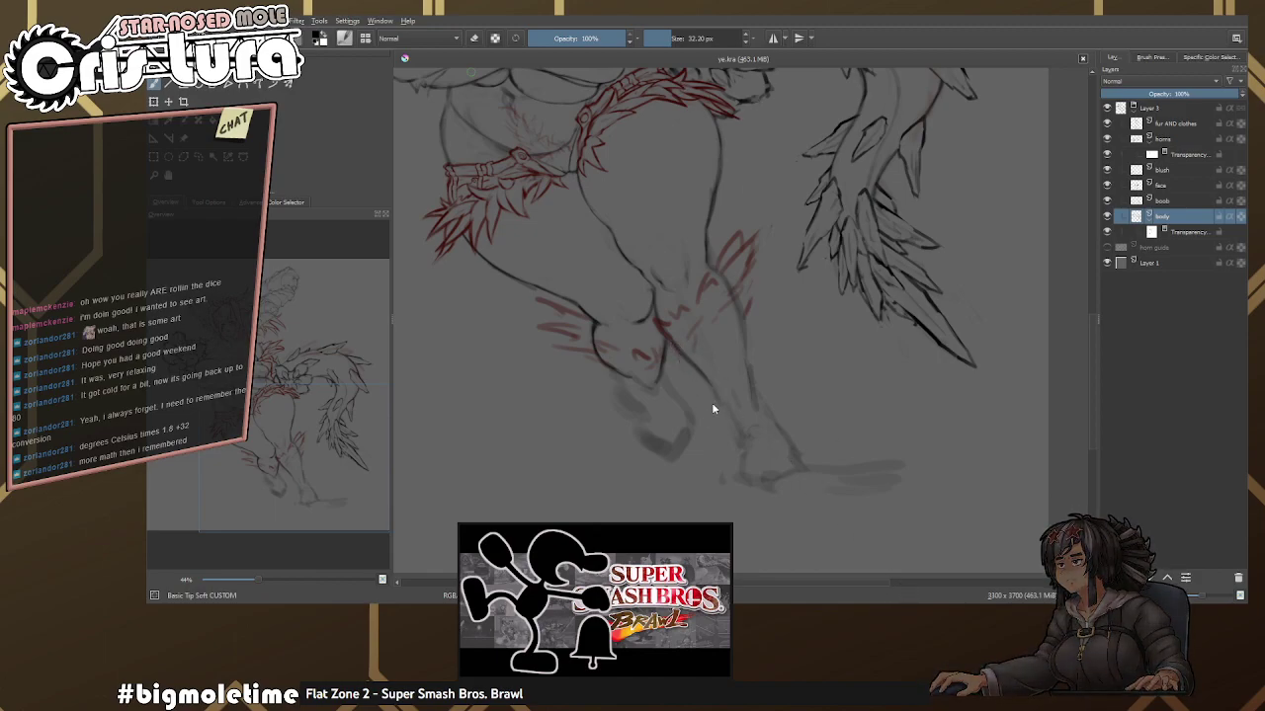
Extend the canvas downward to 3300 x 4000 px and fill the blank strip on Layer 1 with the background grey.
{"action": "left_click", "coordinate": [1168, 260]}
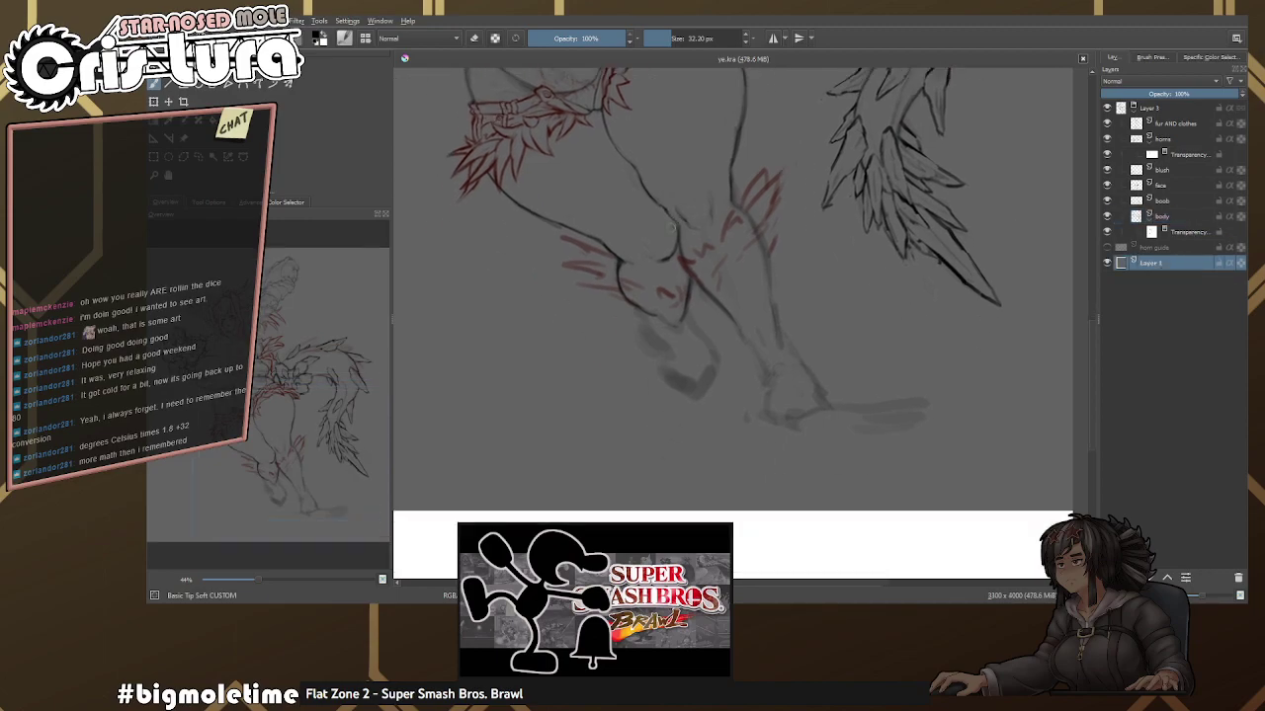
{"action": "key", "text": "t"}
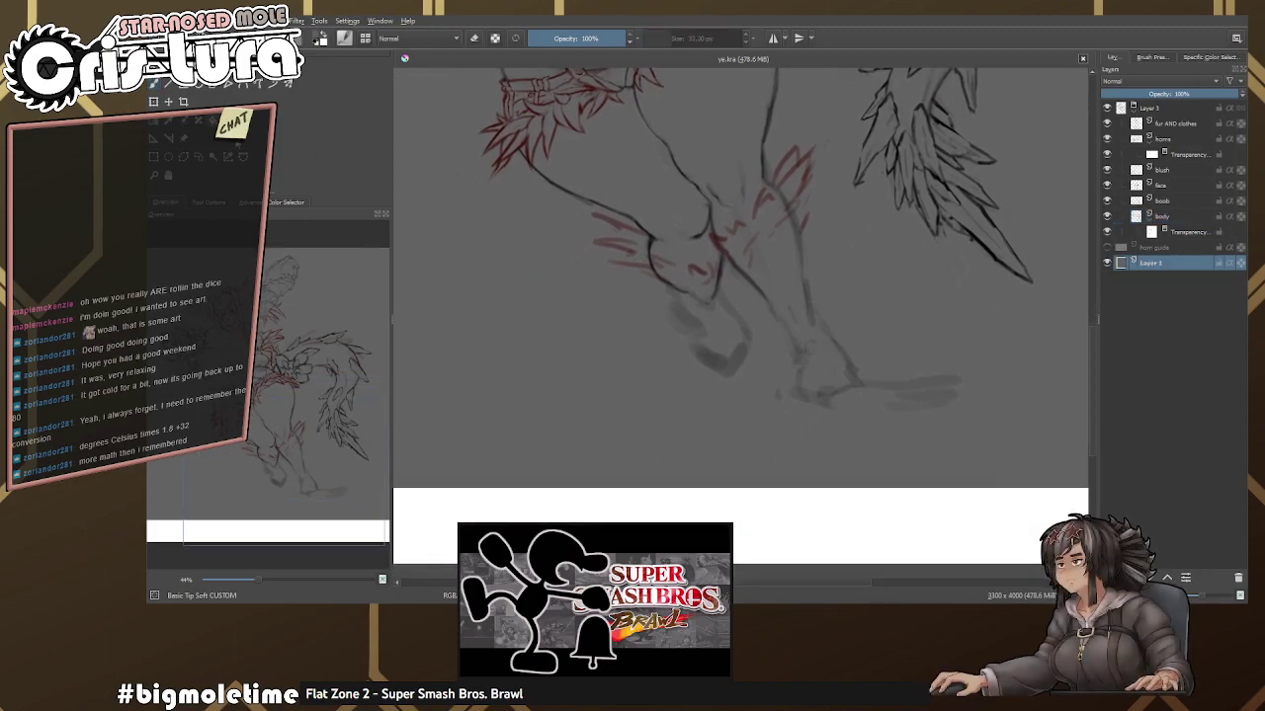
{"action": "left_click_drag", "start_coordinate": [768, 259], "coordinate": [740, 274]}
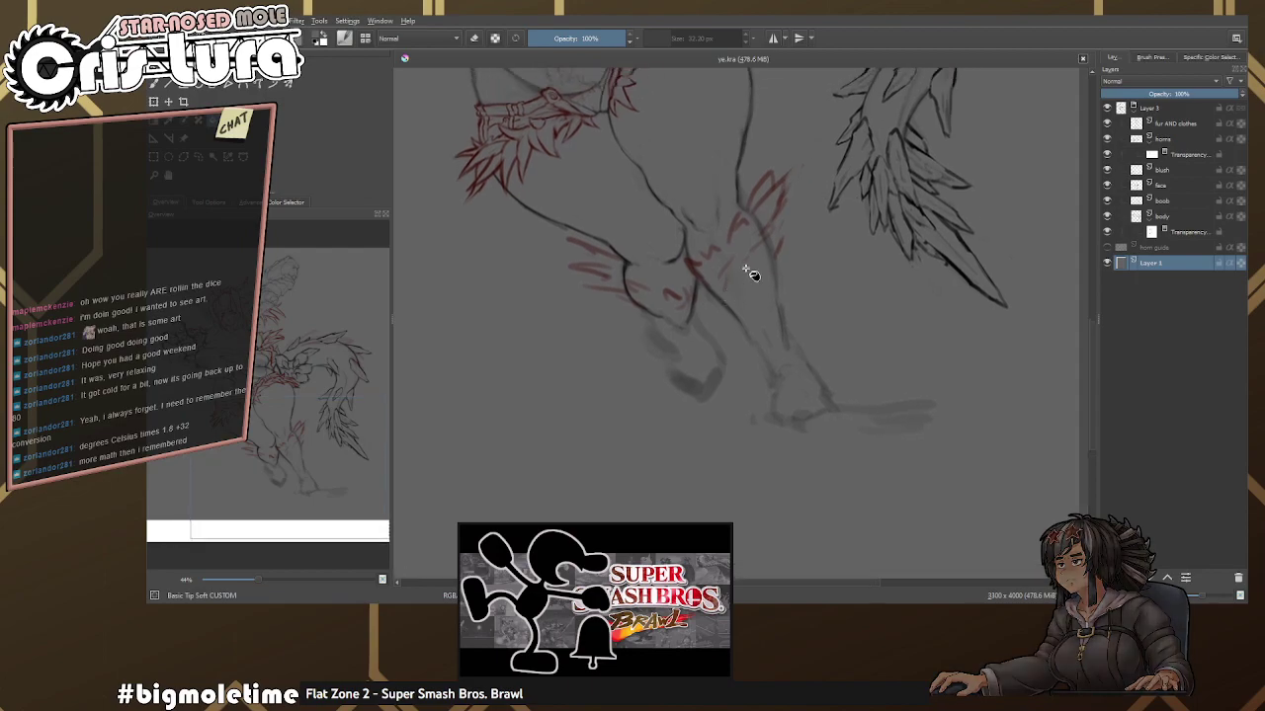
Add a new paint layer above "fur AND clothes" in the Layer 3 group, and switch to a dark red brush.
{"action": "left_click", "coordinate": [1189, 112]}
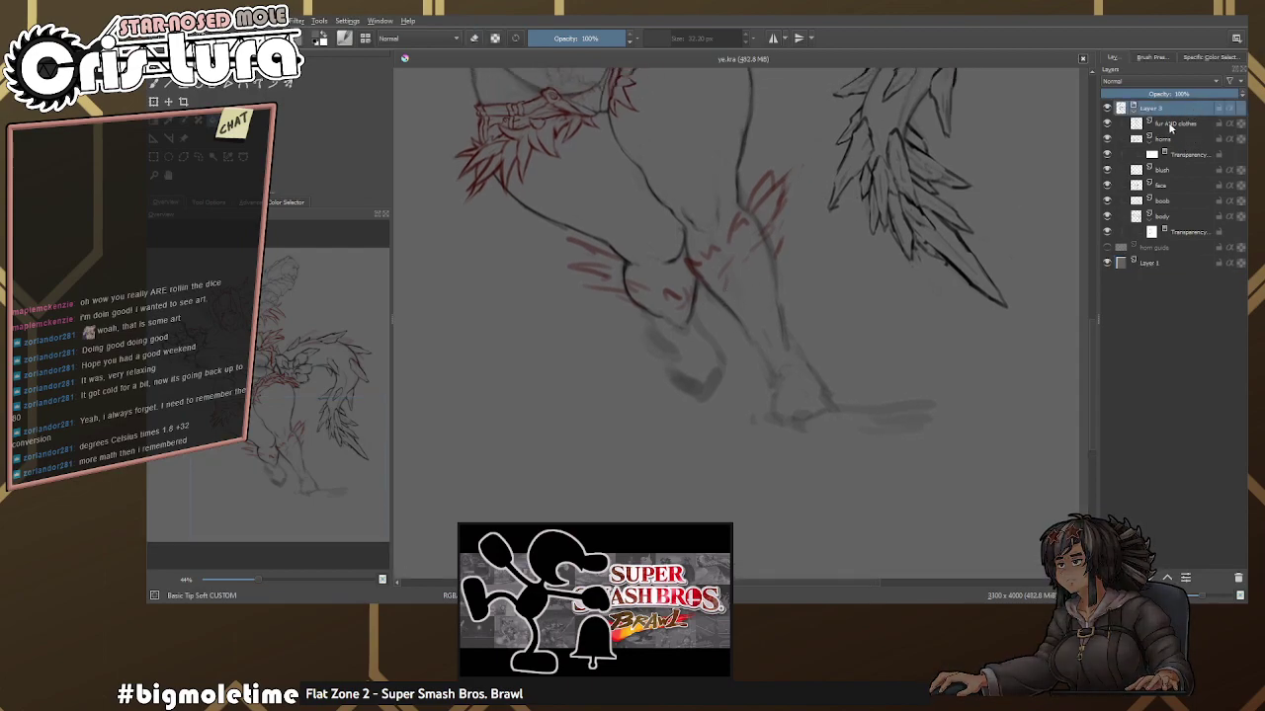
{"action": "left_click", "coordinate": [1171, 126]}
{"action": "key", "text": "Insert"}
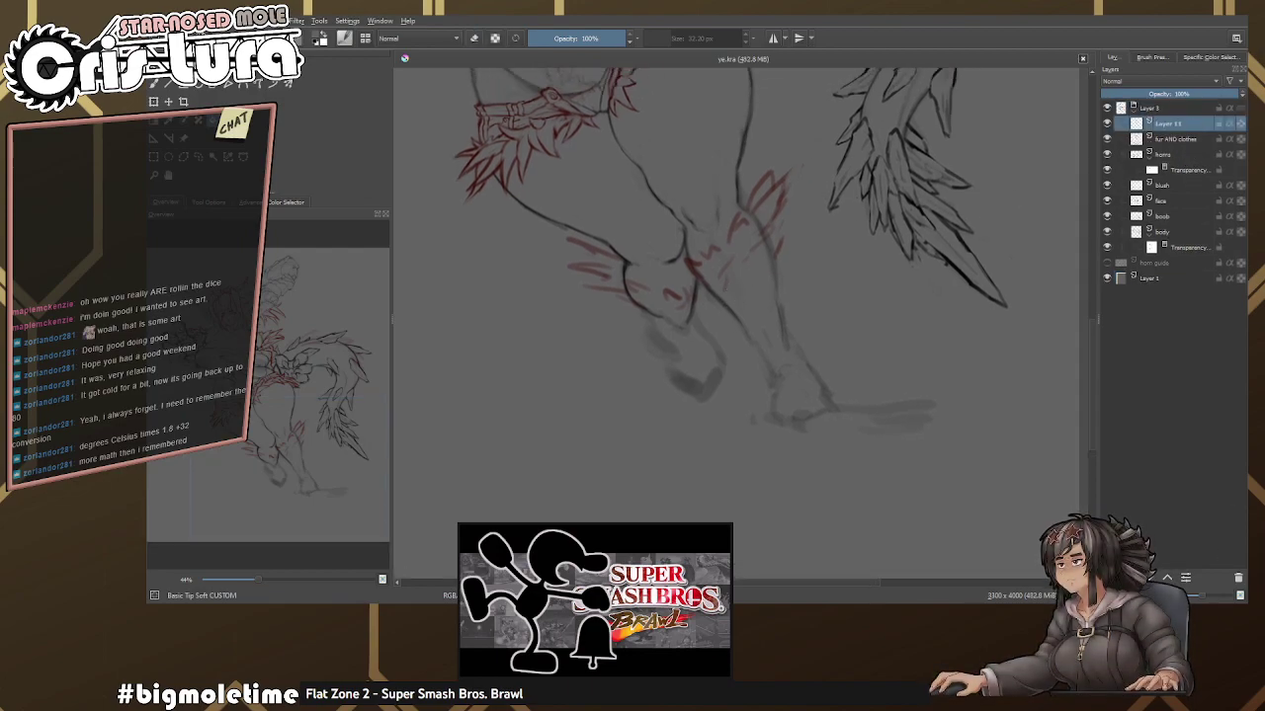
{"action": "left_click_drag", "start_coordinate": [681, 236], "coordinate": [655, 248]}
{"action": "right_click", "coordinate": [655, 248]}
{"action": "left_click", "coordinate": [791, 322]}
{"action": "scroll", "coordinate": [725, 269], "scroll_direction": "up", "scroll_amount": 2}
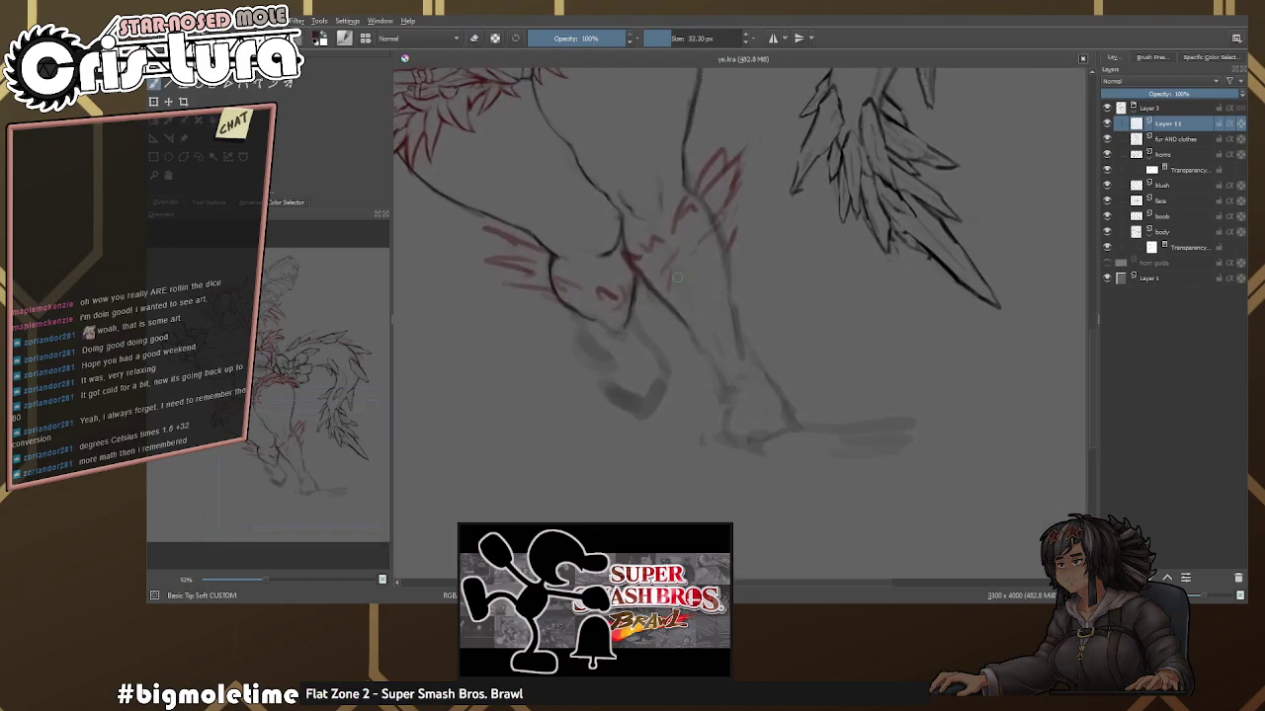
Rough in the standing leg's shin in red below the knee fur, retrying the strokes with a brush of about 57 px.
{"action": "mouse_move", "coordinate": [655, 280]}
{"action": "left_mouse_down"}
{"action": "mouse_move", "coordinate": [708, 346]}
{"action": "mouse_move", "coordinate": [715, 328]}
{"action": "mouse_move", "coordinate": [722, 353]}
{"action": "mouse_move", "coordinate": [663, 283]}
{"action": "mouse_move", "coordinate": [724, 367]}
{"action": "left_mouse_up"}
{"action": "key", "text": "ctrl+z"}
{"action": "key", "text": "ctrl+z"}
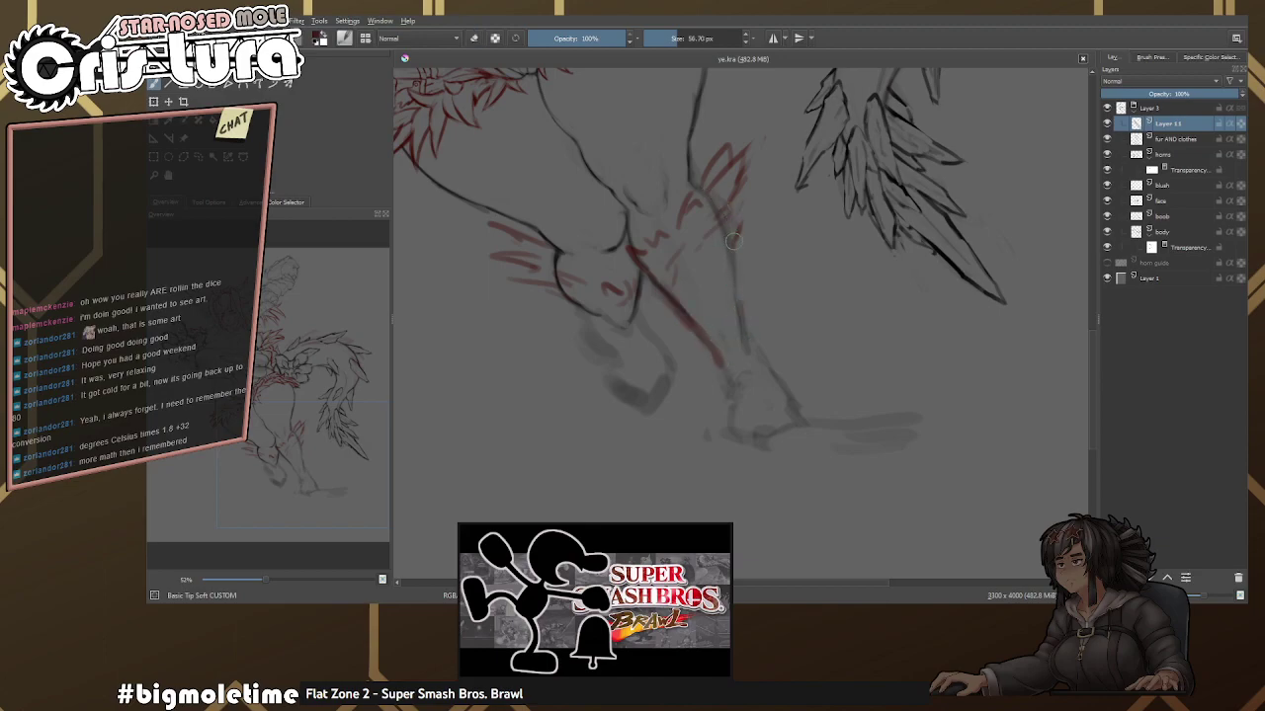
{"action": "key", "text": "e"}
{"action": "left_click_drag", "start_coordinate": [739, 235], "coordinate": [732, 362]}
{"action": "key", "text": "e"}
{"action": "key", "text": "e"}
Sketch the standing leg's ankle, back edge and rounded toes in red over the grey foot.
{"action": "mouse_move", "coordinate": [692, 281]}
{"action": "left_mouse_down"}
{"action": "mouse_move", "coordinate": [725, 379]}
{"action": "mouse_move", "coordinate": [722, 325]}
{"action": "mouse_move", "coordinate": [726, 394]}
{"action": "mouse_move", "coordinate": [718, 383]}
{"action": "mouse_move", "coordinate": [715, 405]}
{"action": "mouse_move", "coordinate": [685, 427]}
{"action": "mouse_move", "coordinate": [711, 432]}
{"action": "mouse_move", "coordinate": [684, 417]}
{"action": "mouse_move", "coordinate": [702, 438]}
{"action": "mouse_move", "coordinate": [658, 447]}
{"action": "mouse_move", "coordinate": [776, 450]}
{"action": "left_mouse_up"}
{"action": "key", "text": "e"}
{"action": "key", "text": "e"}
{"action": "key", "text": "e"}
{"action": "key", "text": "e"}
{"action": "key", "text": "e"}
{"action": "key", "text": "e"}
{"action": "key", "text": "e"}
{"action": "key", "text": "e"}
{"action": "key", "text": "e"}
{"action": "key", "text": "e"}
{"action": "key", "text": "e"}
{"action": "key", "text": "e"}
{"action": "left_click_drag", "start_coordinate": [739, 312], "coordinate": [811, 458]}
{"action": "key", "text": "e"}
{"action": "key", "text": "e"}
{"action": "key", "text": "e"}
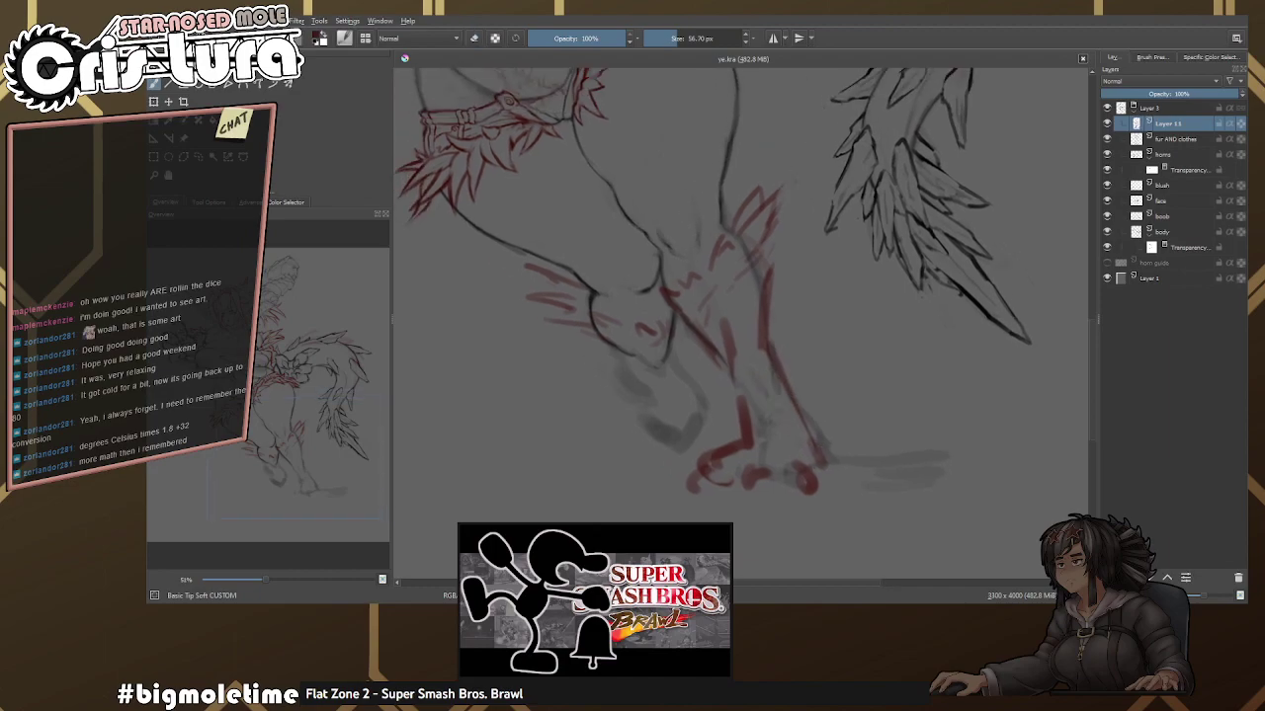
Sketch the raised leg's red shin lines downward from both sides of the bent knee.
{"action": "key", "text": "minus"}
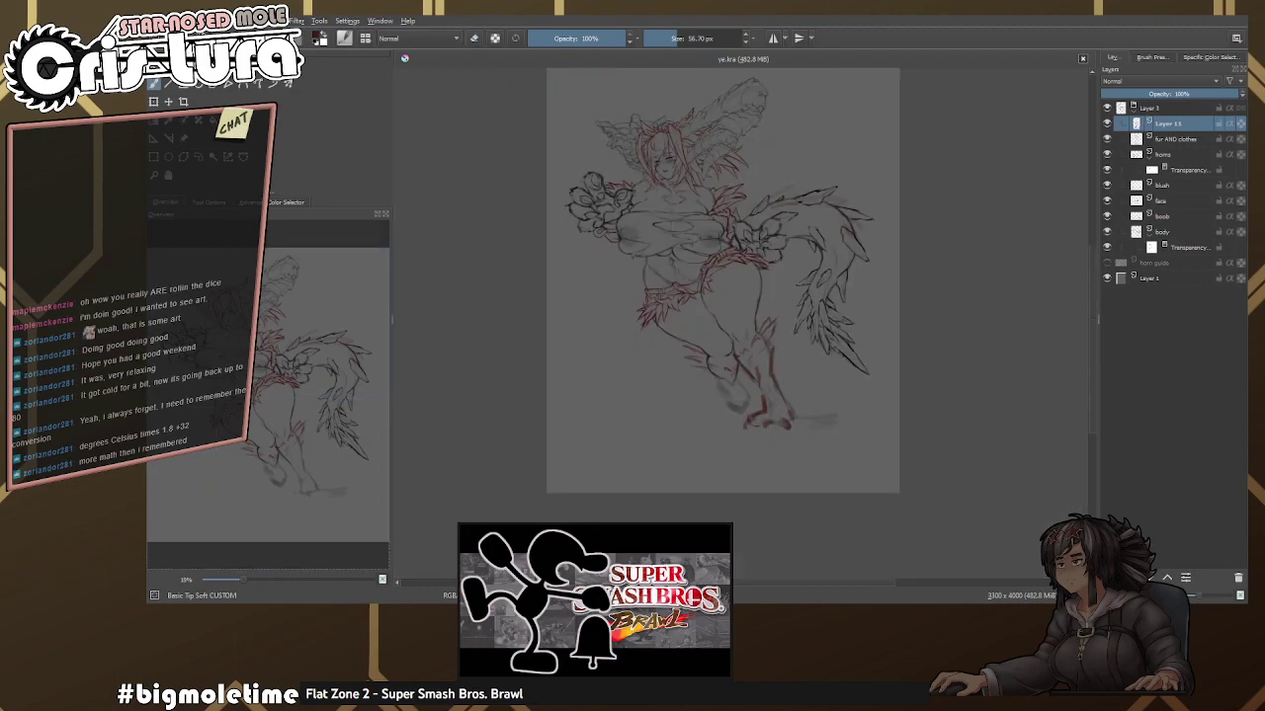
{"action": "scroll", "coordinate": [749, 399], "scroll_direction": "up", "scroll_amount": 3}
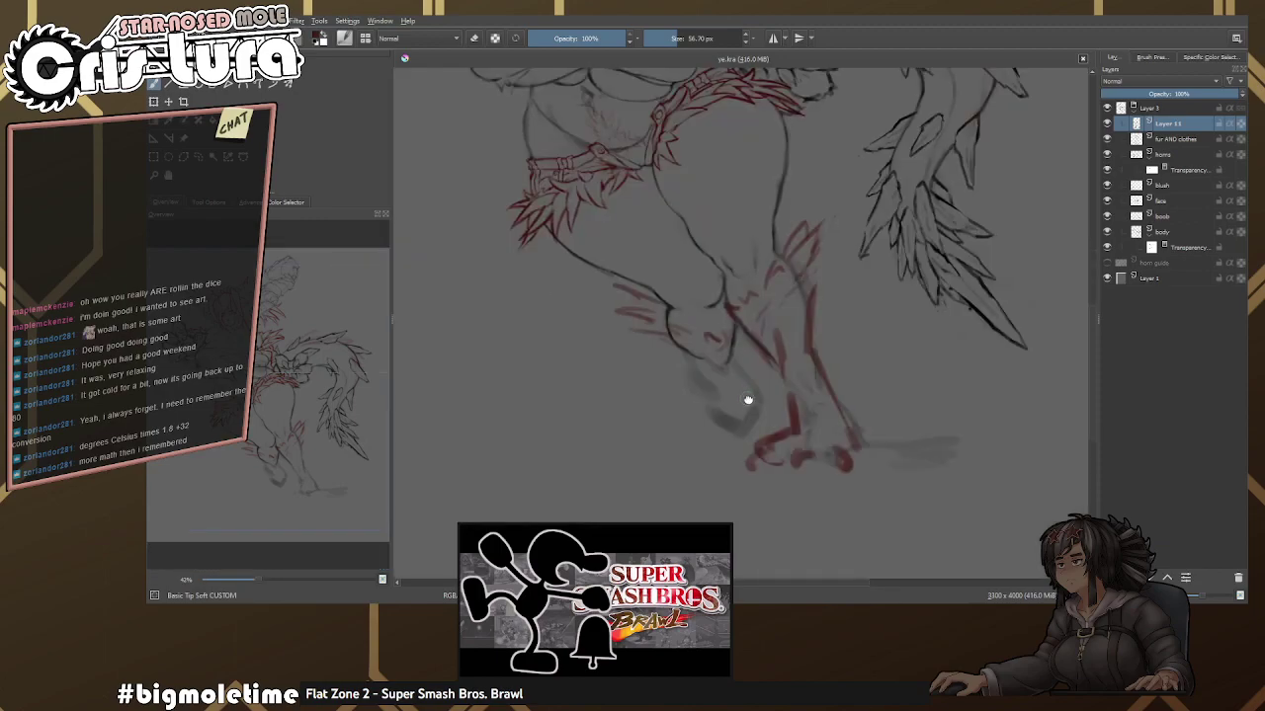
{"action": "scroll", "coordinate": [749, 399], "scroll_direction": "up", "scroll_amount": 4}
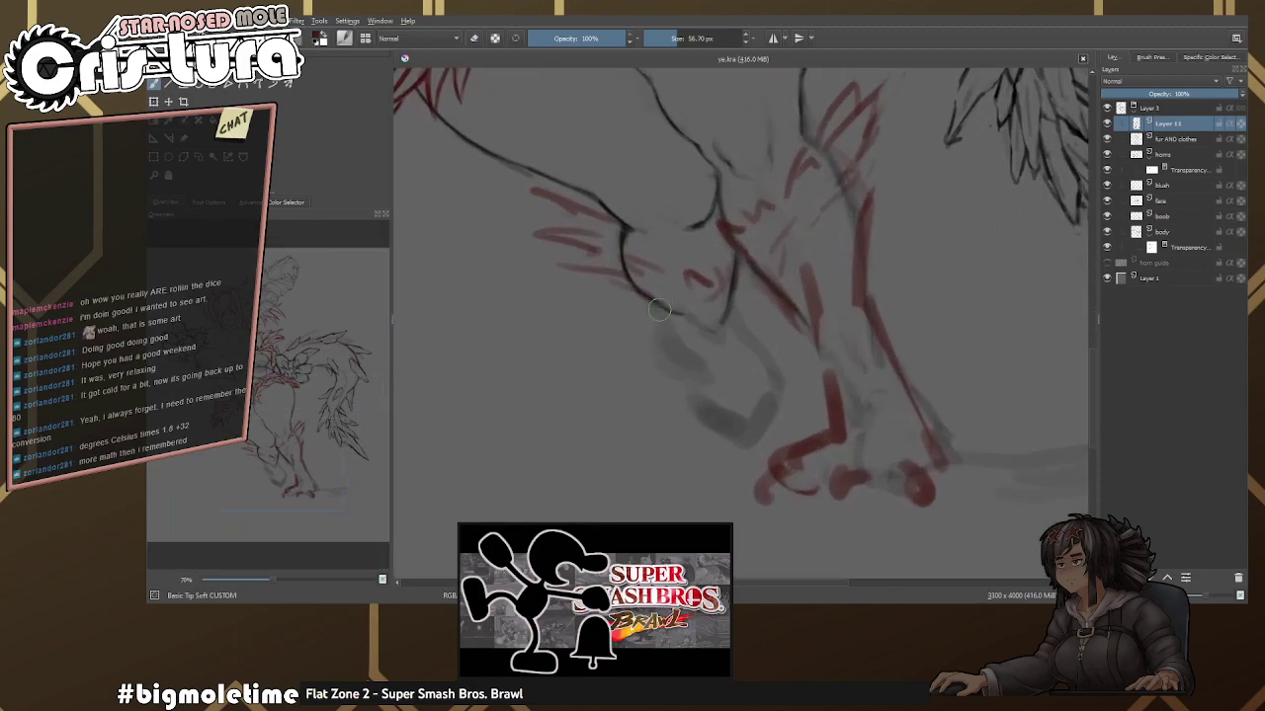
{"action": "left_click_drag", "start_coordinate": [620, 235], "coordinate": [699, 377]}
{"action": "key", "text": "e"}
{"action": "key", "text": "e"}
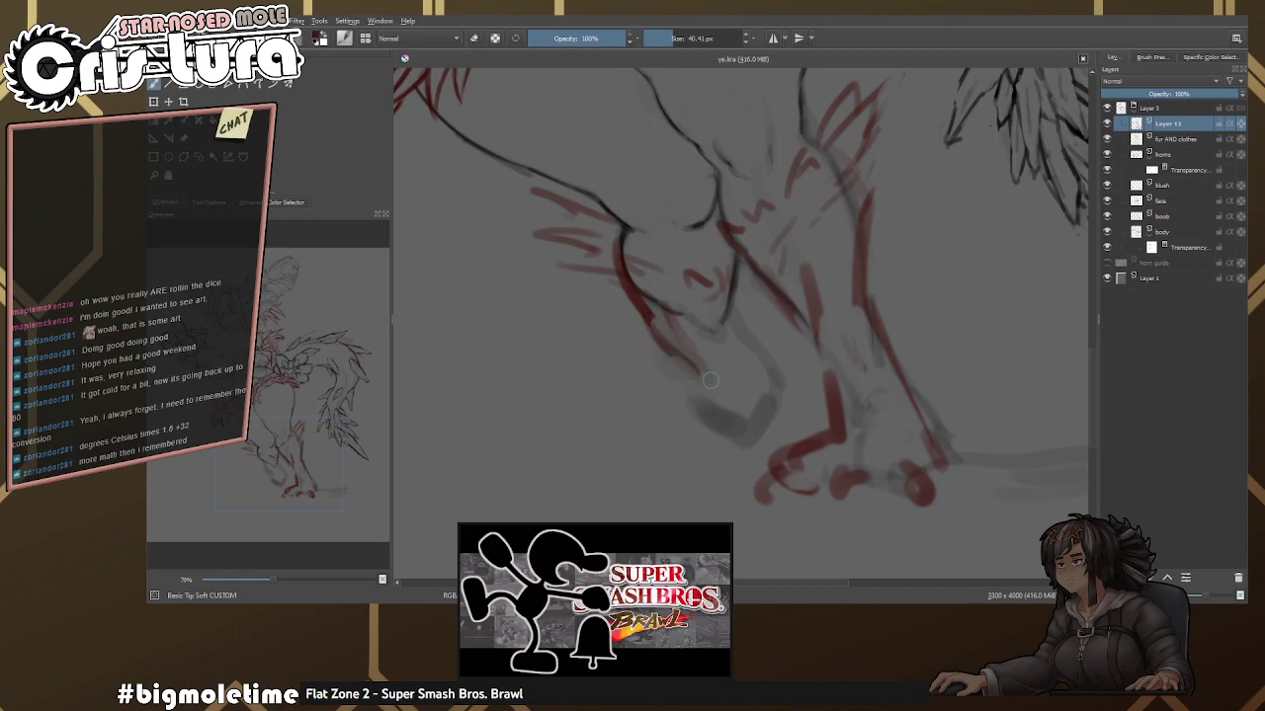
{"action": "key", "text": "e"}
{"action": "mouse_move", "coordinate": [726, 301]}
{"action": "left_mouse_down"}
{"action": "mouse_move", "coordinate": [733, 364]}
{"action": "mouse_move", "coordinate": [724, 346]}
{"action": "left_mouse_up"}
Draw the raised foot's toes and side contour in red with a brush of about 40 px.
{"action": "key", "text": "e"}
{"action": "left_click_drag", "start_coordinate": [704, 395], "coordinate": [735, 431]}
{"action": "key", "text": "e"}
{"action": "key", "text": "e"}
{"action": "left_click_drag", "start_coordinate": [681, 364], "coordinate": [707, 431]}
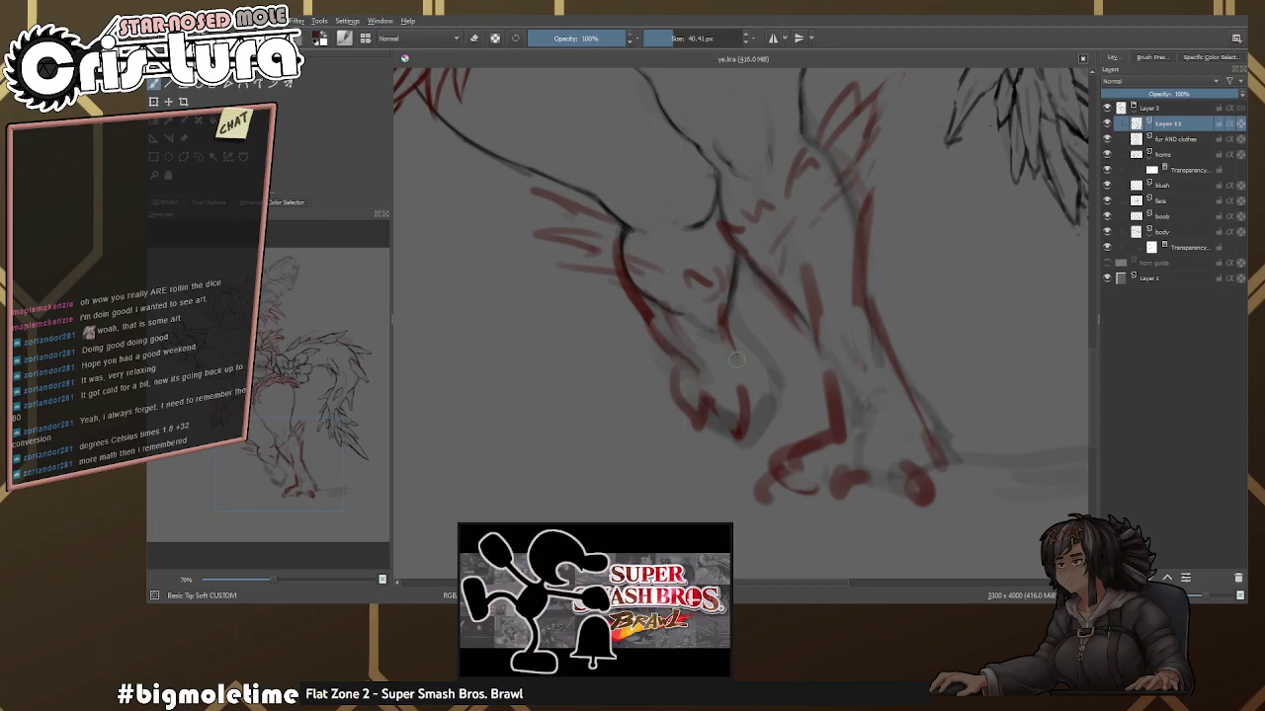
{"action": "left_click_drag", "start_coordinate": [734, 351], "coordinate": [761, 405]}
{"action": "scroll", "coordinate": [761, 373], "scroll_direction": "down", "scroll_amount": 1}
{"action": "scroll", "coordinate": [762, 373], "scroll_direction": "down", "scroll_amount": 5}
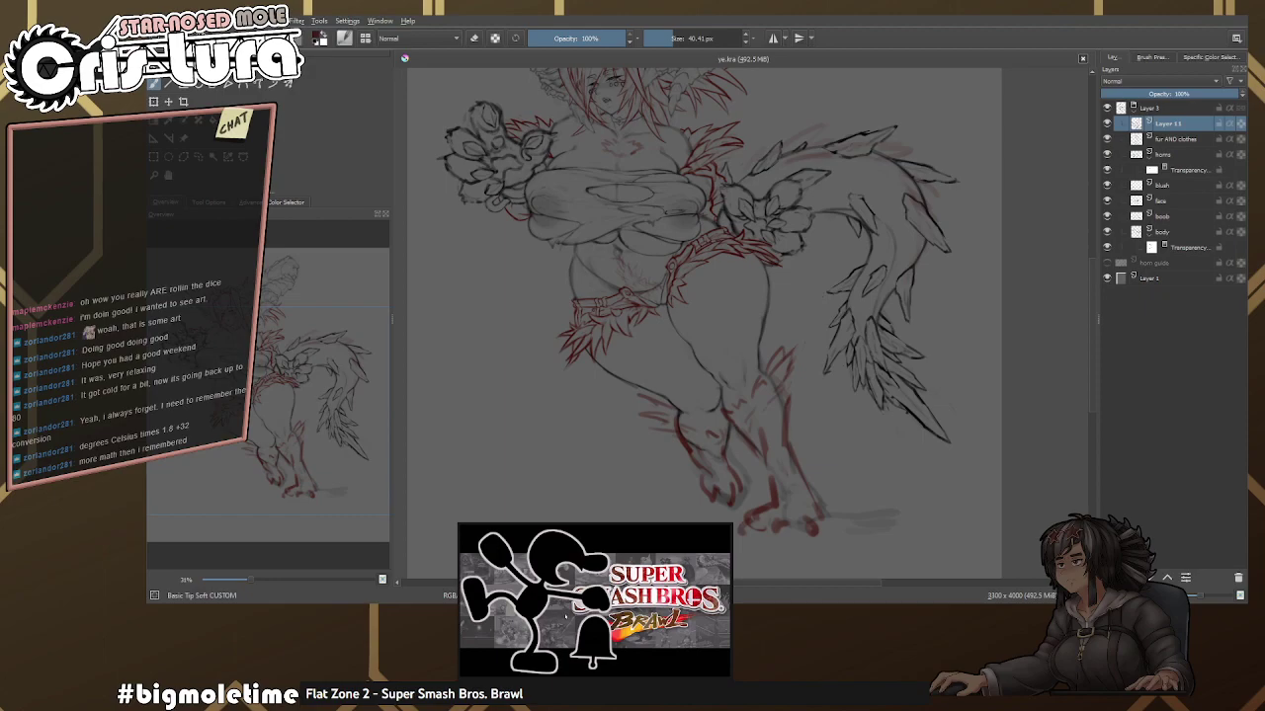
Erase the red ankle and toe sketch of the standing foot with a large eraser.
{"action": "scroll", "coordinate": [717, 248], "scroll_direction": "up", "scroll_amount": 4}
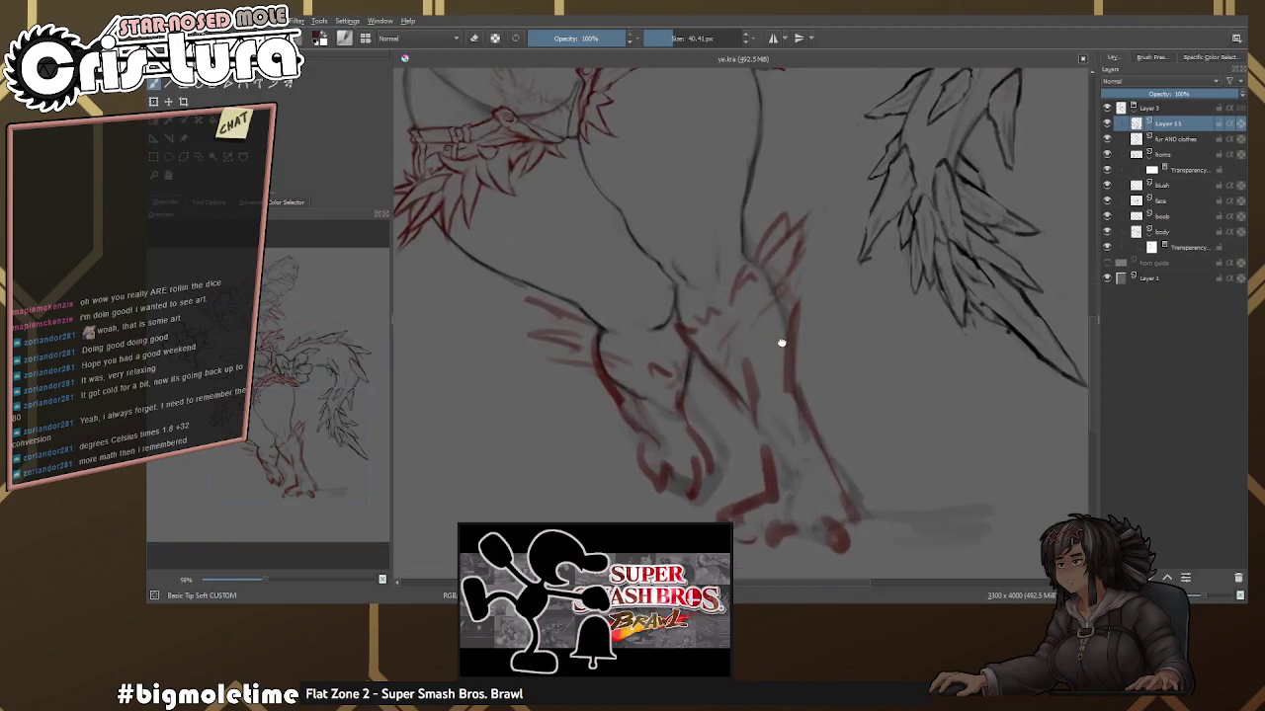
{"action": "scroll", "coordinate": [707, 342], "scroll_direction": "up", "scroll_amount": 2}
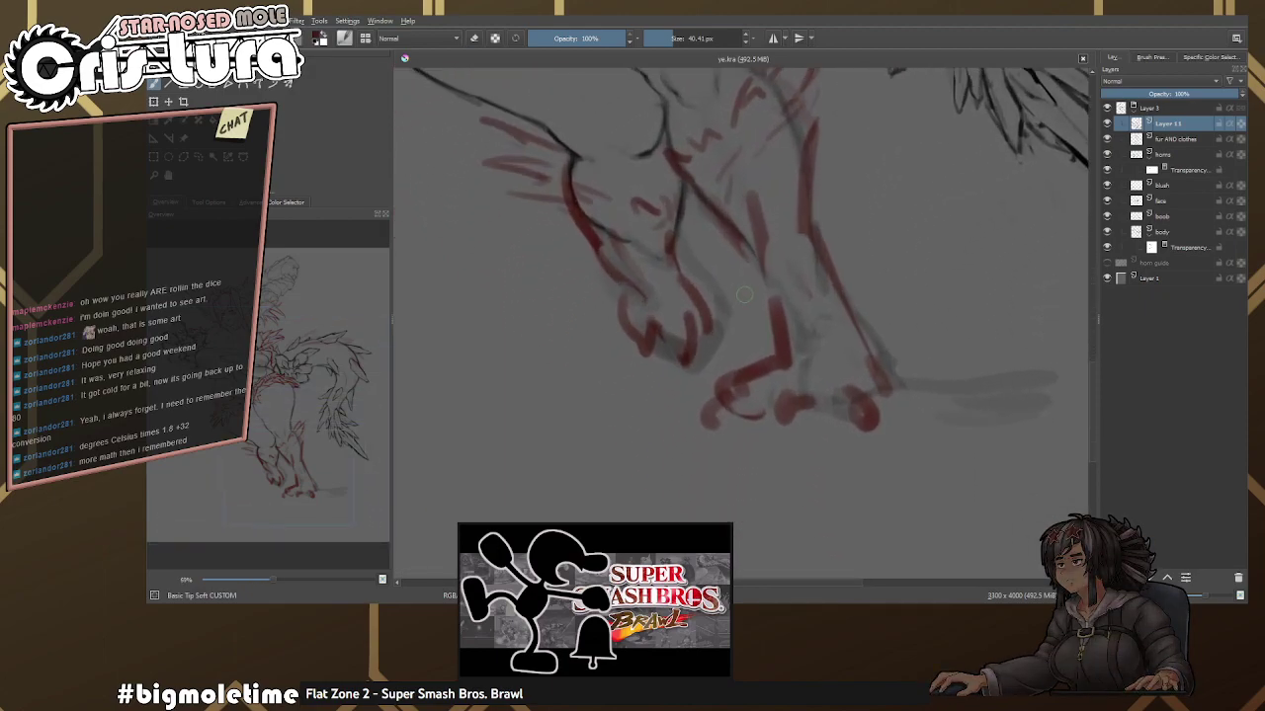
{"action": "scroll", "coordinate": [722, 346], "scroll_direction": "down", "scroll_amount": 2}
{"action": "key", "text": "e"}
{"action": "mouse_move", "coordinate": [756, 306]}
{"action": "left_mouse_down"}
{"action": "mouse_move", "coordinate": [692, 475]}
{"action": "mouse_move", "coordinate": [810, 445]}
{"action": "left_mouse_up"}
{"action": "scroll", "coordinate": [729, 319], "scroll_direction": "down", "scroll_amount": 1}
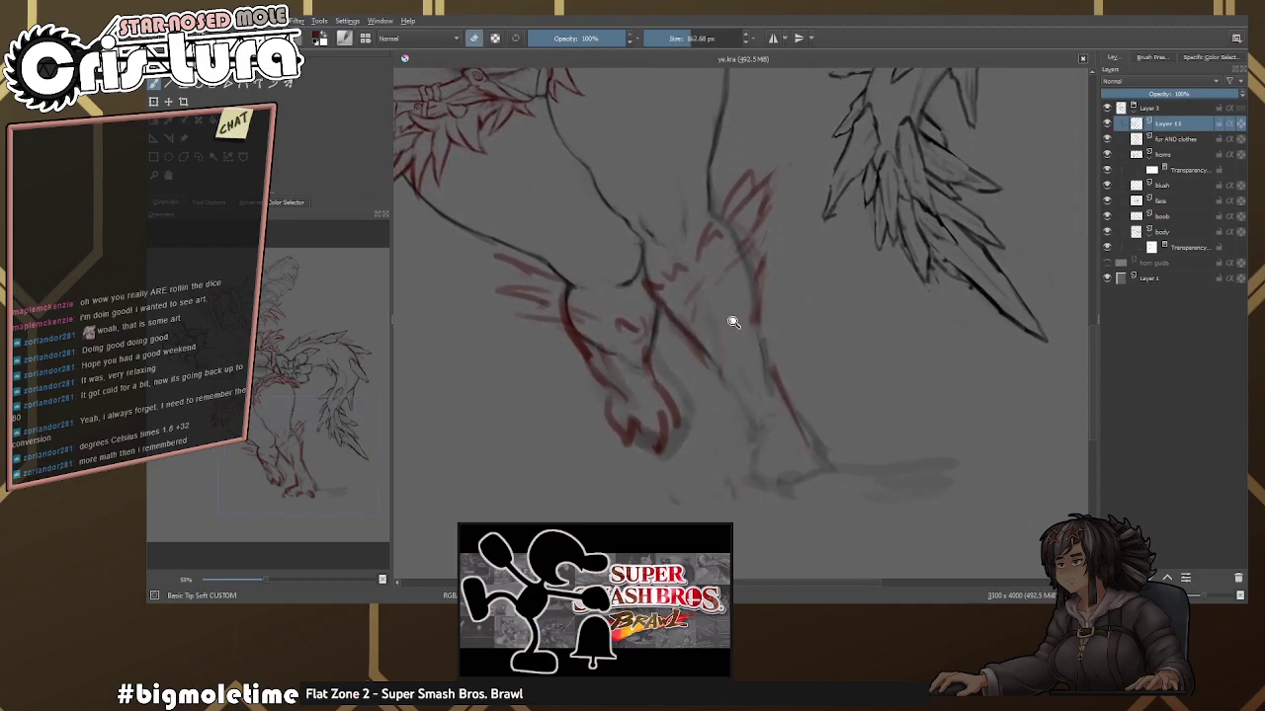
{"action": "key", "text": "e"}
Rework the standing leg's shin with broad red strokes from the knee fur down toward the ankle.
{"action": "scroll", "coordinate": [710, 284], "scroll_direction": "up", "scroll_amount": 1}
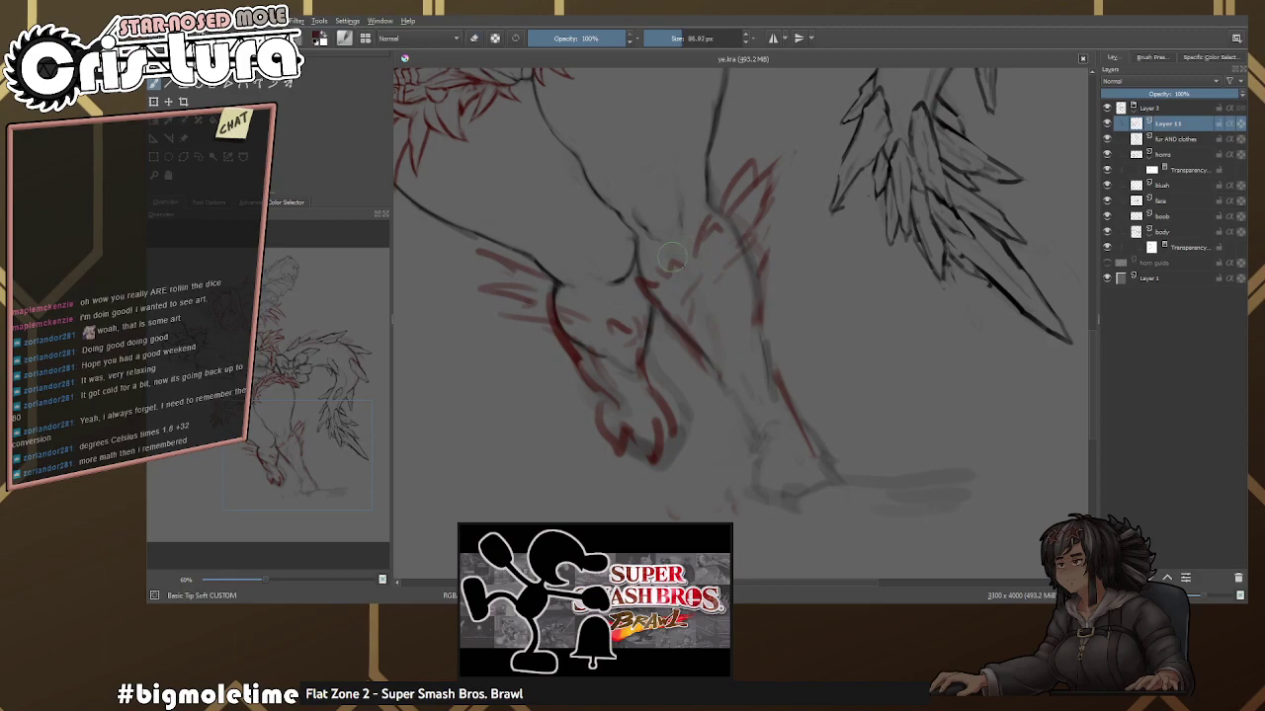
{"action": "left_click_drag", "start_coordinate": [652, 280], "coordinate": [693, 329]}
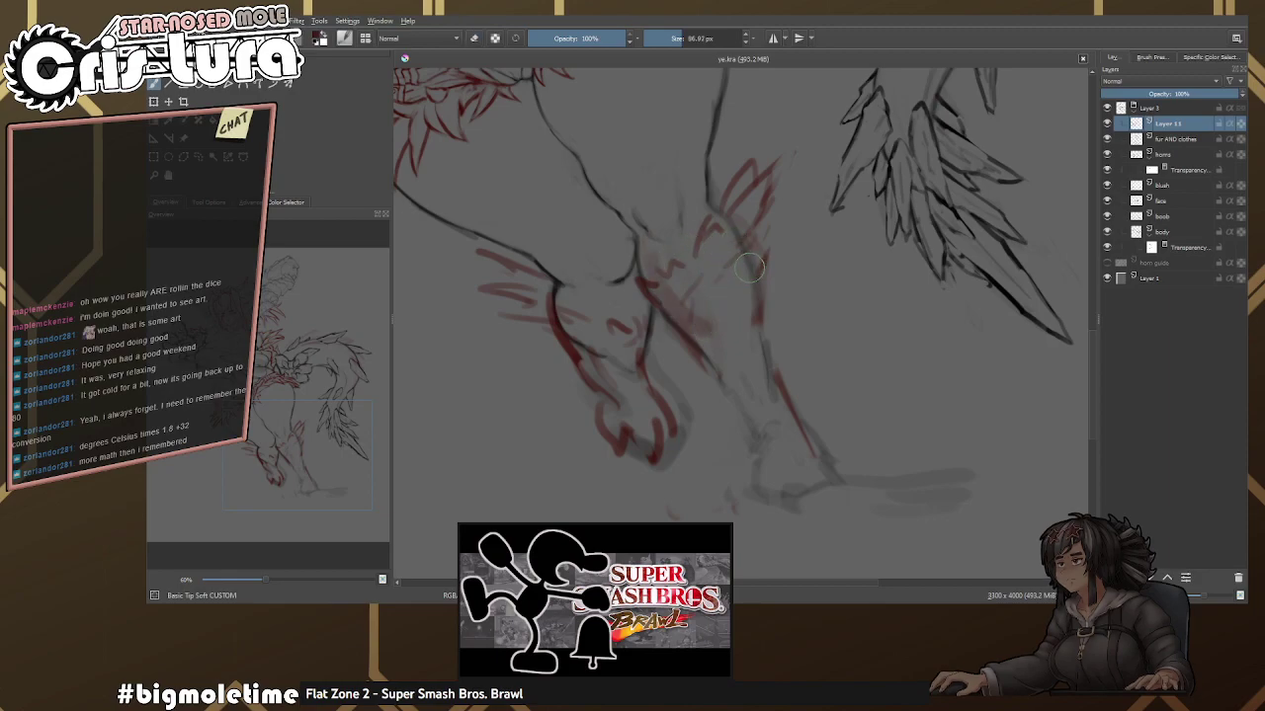
{"action": "mouse_move", "coordinate": [710, 284]}
{"action": "left_mouse_down"}
{"action": "mouse_move", "coordinate": [700, 324]}
{"action": "mouse_move", "coordinate": [721, 332]}
{"action": "mouse_move", "coordinate": [706, 319]}
{"action": "mouse_move", "coordinate": [723, 350]}
{"action": "mouse_move", "coordinate": [709, 341]}
{"action": "mouse_move", "coordinate": [755, 350]}
{"action": "left_mouse_up"}
{"action": "key", "text": "e"}
{"action": "key", "text": "e"}
{"action": "mouse_move", "coordinate": [740, 233]}
{"action": "left_mouse_down"}
{"action": "mouse_move", "coordinate": [762, 267]}
{"action": "mouse_move", "coordinate": [744, 310]}
{"action": "mouse_move", "coordinate": [752, 367]}
{"action": "mouse_move", "coordinate": [733, 330]}
{"action": "mouse_move", "coordinate": [753, 393]}
{"action": "left_mouse_up"}
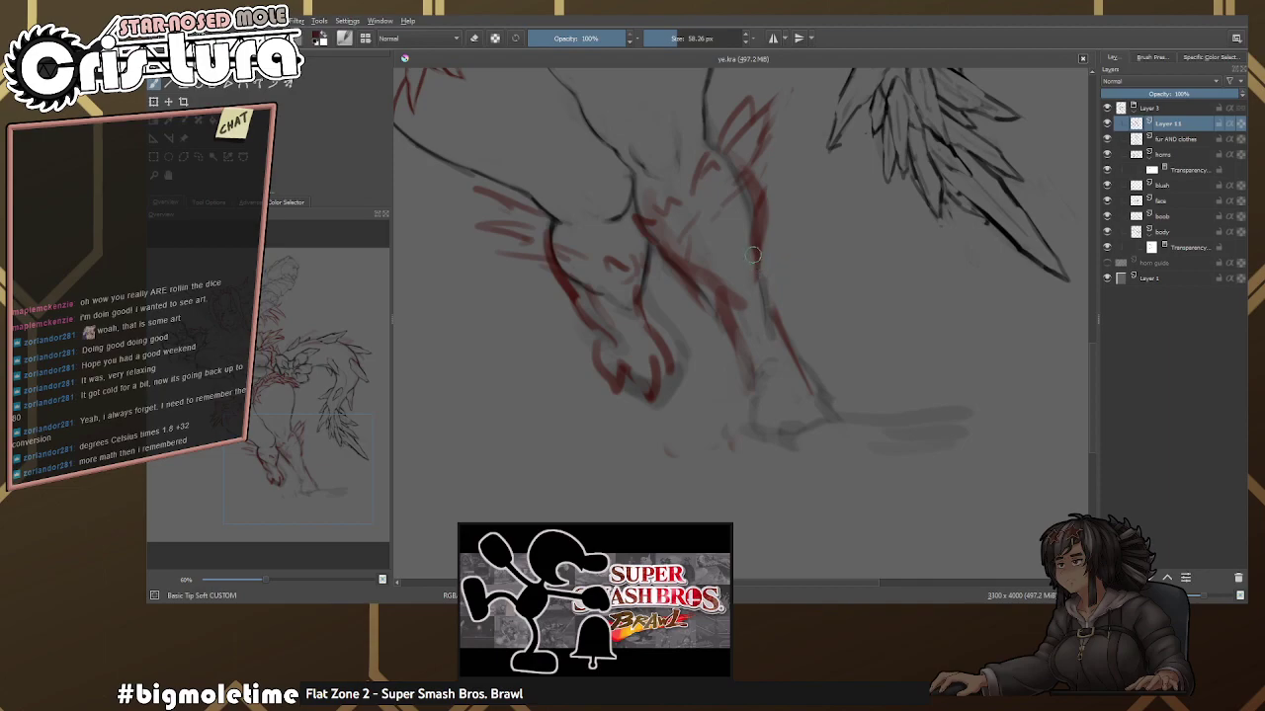
Rework the standing leg's shin in red, adding a bump on the outer contour and extending the inner line to the ankle.
{"action": "left_click_drag", "start_coordinate": [761, 255], "coordinate": [805, 415]}
{"action": "left_click_drag", "start_coordinate": [757, 360], "coordinate": [773, 303]}
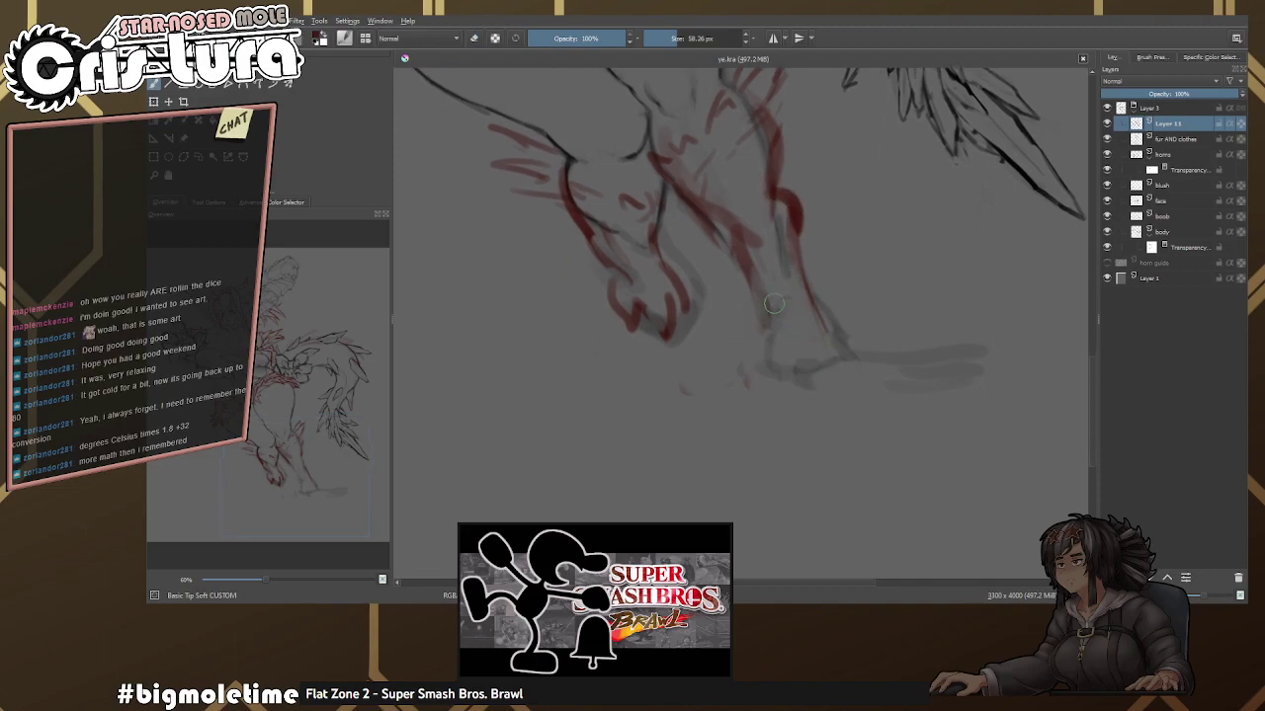
{"action": "key", "text": "e"}
{"action": "mouse_move", "coordinate": [746, 262]}
{"action": "left_mouse_down"}
{"action": "mouse_move", "coordinate": [766, 407]}
{"action": "mouse_move", "coordinate": [729, 382]}
{"action": "mouse_move", "coordinate": [742, 360]}
{"action": "mouse_move", "coordinate": [713, 413]}
{"action": "left_mouse_up"}
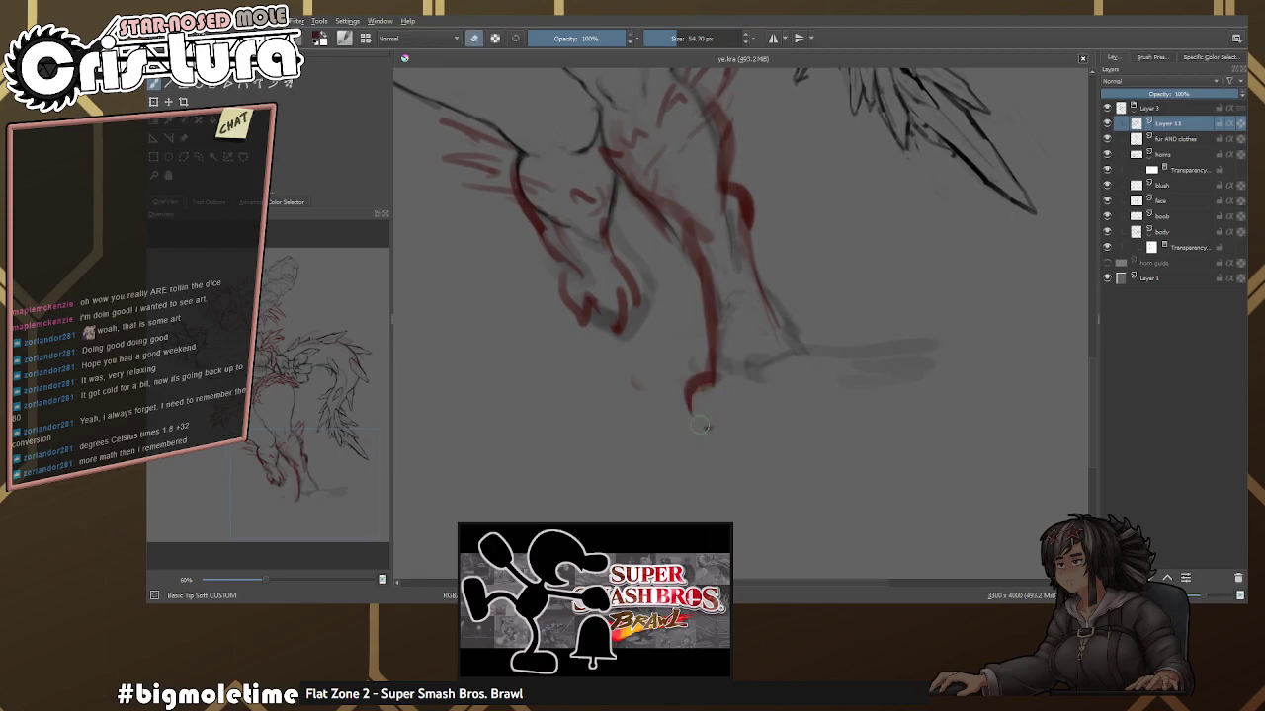
{"action": "key", "text": "e"}
Sketch three blocky toes on the standing foot in red and extend the outer shin line down to them.
{"action": "left_click_drag", "start_coordinate": [766, 379], "coordinate": [722, 444]}
{"action": "key", "text": "e"}
{"action": "mouse_move", "coordinate": [753, 386]}
{"action": "left_mouse_down"}
{"action": "mouse_move", "coordinate": [743, 453]}
{"action": "mouse_move", "coordinate": [798, 451]}
{"action": "left_mouse_up"}
{"action": "mouse_move", "coordinate": [796, 384]}
{"action": "left_mouse_down"}
{"action": "mouse_move", "coordinate": [807, 423]}
{"action": "mouse_move", "coordinate": [838, 453]}
{"action": "left_mouse_up"}
{"action": "left_click_drag", "start_coordinate": [767, 265], "coordinate": [832, 378]}
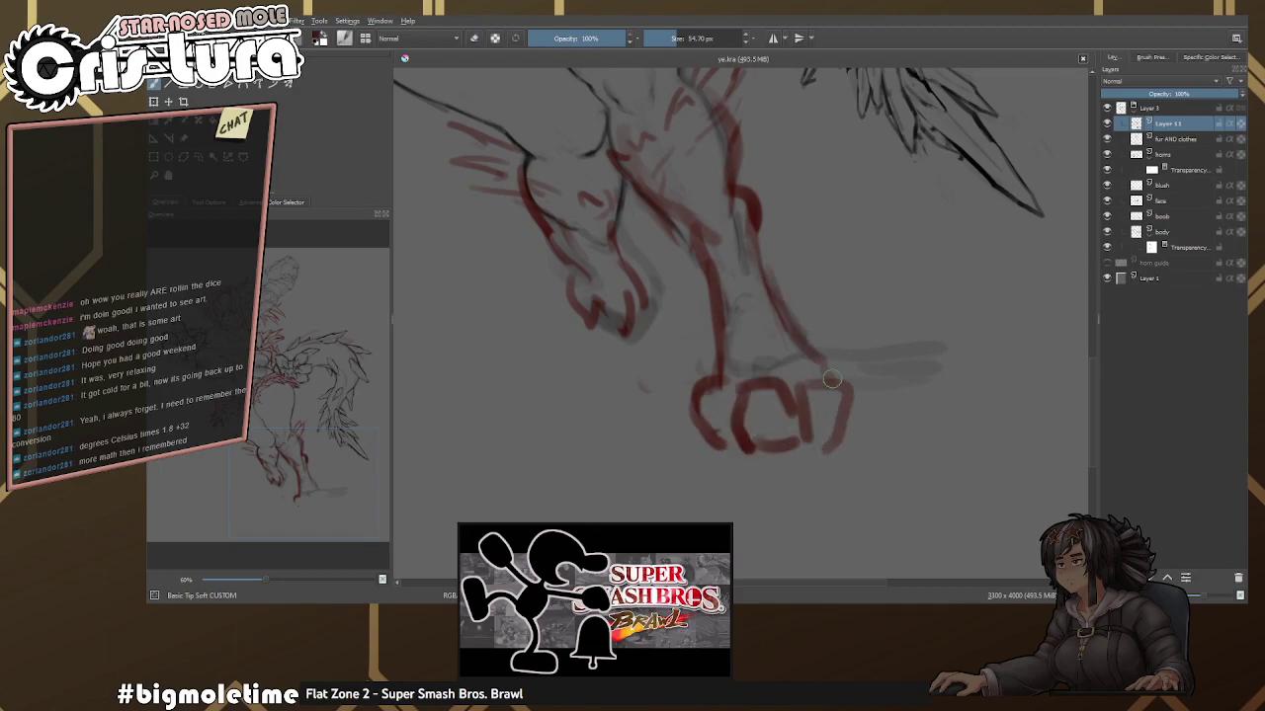
Close the undersides of the standing foot's toes with red strokes and tidy stray marks below them.
{"action": "key", "text": "e"}
{"action": "mouse_move", "coordinate": [743, 451]}
{"action": "left_mouse_down"}
{"action": "mouse_move", "coordinate": [835, 455]}
{"action": "mouse_move", "coordinate": [771, 433]}
{"action": "mouse_move", "coordinate": [824, 419]}
{"action": "left_mouse_up"}
{"action": "mouse_move", "coordinate": [733, 413]}
{"action": "left_mouse_down"}
{"action": "mouse_move", "coordinate": [724, 454]}
{"action": "mouse_move", "coordinate": [783, 447]}
{"action": "left_mouse_up"}
{"action": "scroll", "coordinate": [797, 409], "scroll_direction": "down", "scroll_amount": 4}
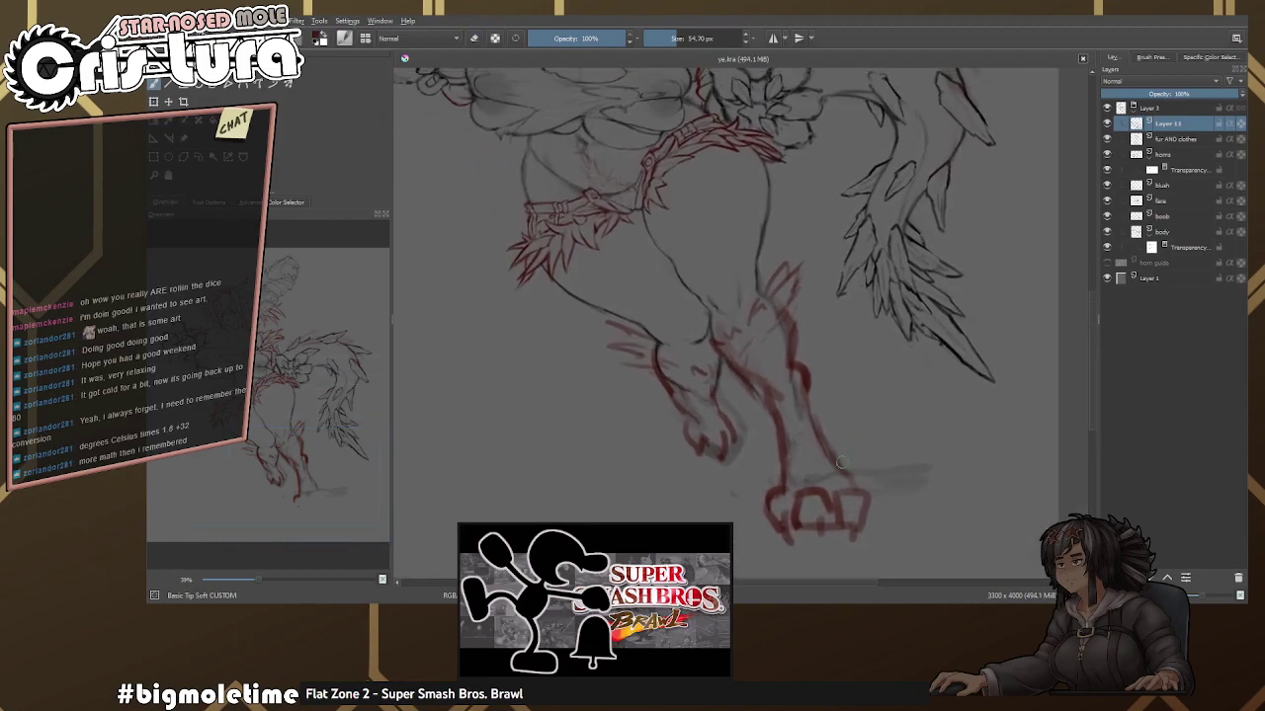
{"action": "scroll", "coordinate": [764, 436], "scroll_direction": "up", "scroll_amount": 4}
{"action": "key", "text": "e"}
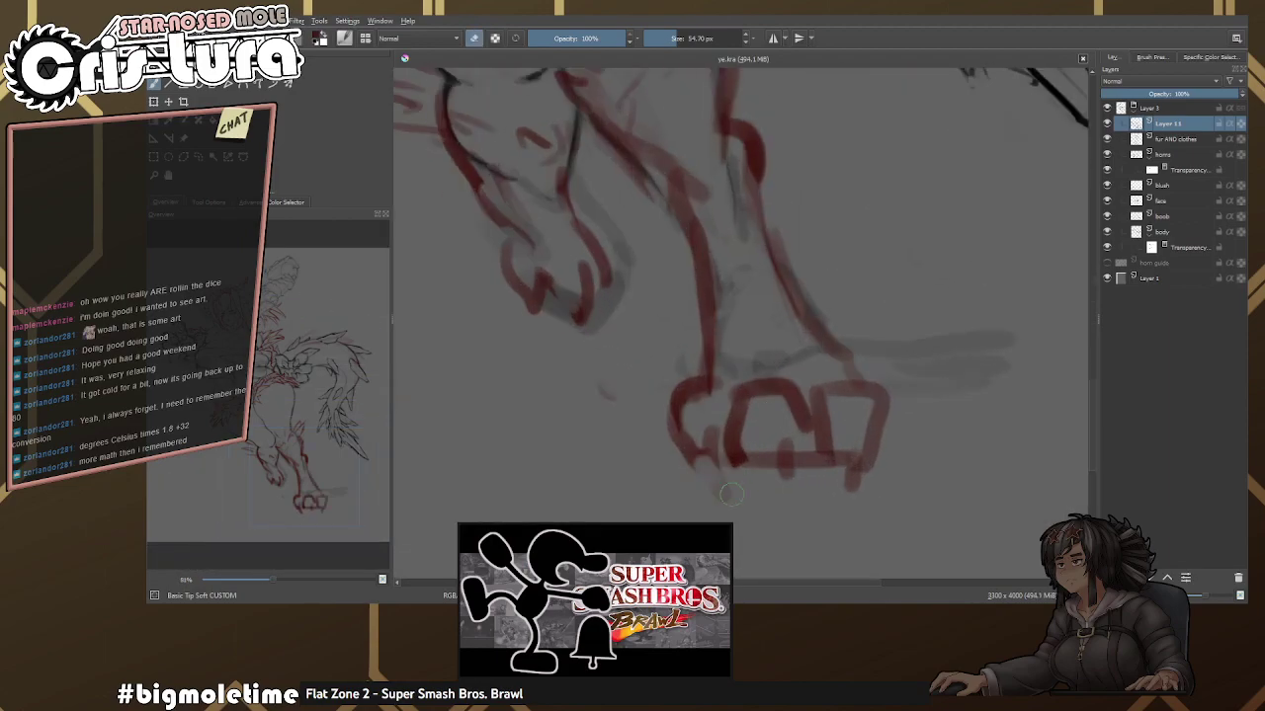
{"action": "scroll", "coordinate": [638, 306], "scroll_direction": "up", "scroll_amount": 2}
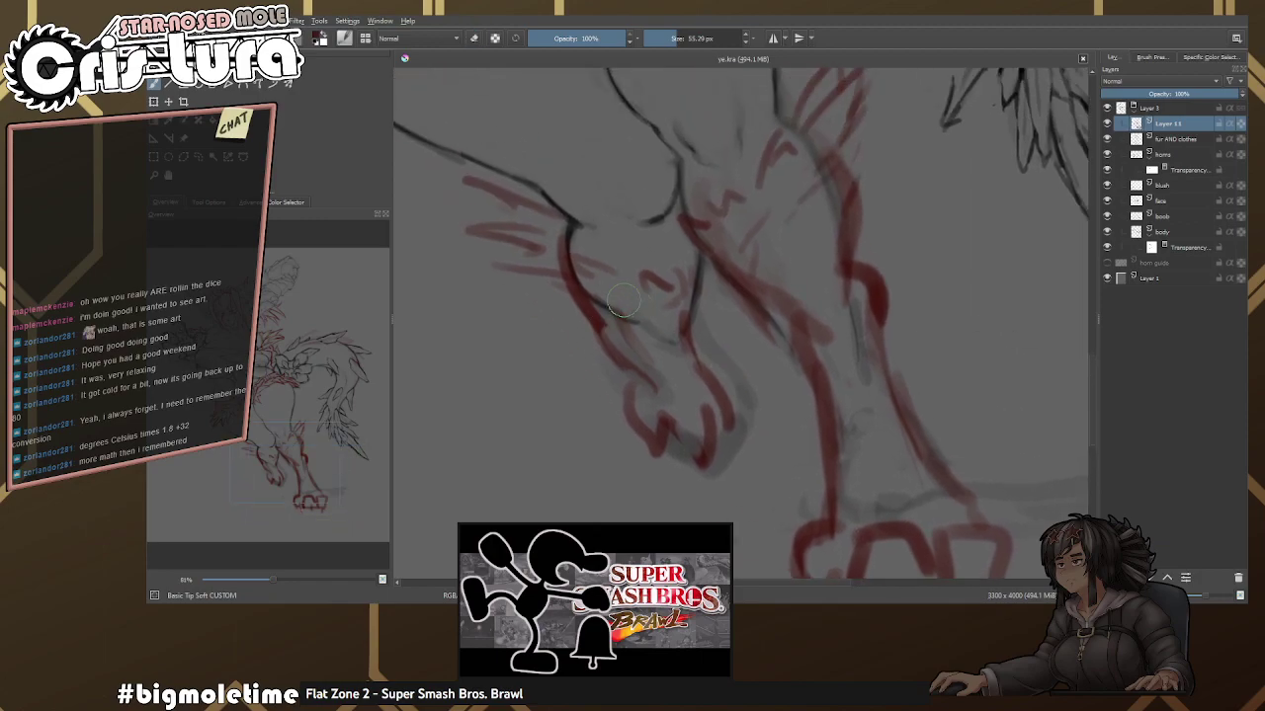
Draw the raised knee's lower edge in red, then erase the old red shin and toes beneath it.
{"action": "left_click_drag", "start_coordinate": [595, 312], "coordinate": [696, 326]}
{"action": "key", "text": "e"}
{"action": "mouse_move", "coordinate": [660, 386]}
{"action": "left_mouse_down"}
{"action": "mouse_move", "coordinate": [714, 386]}
{"action": "mouse_move", "coordinate": [718, 440]}
{"action": "mouse_move", "coordinate": [677, 416]}
{"action": "left_mouse_up"}
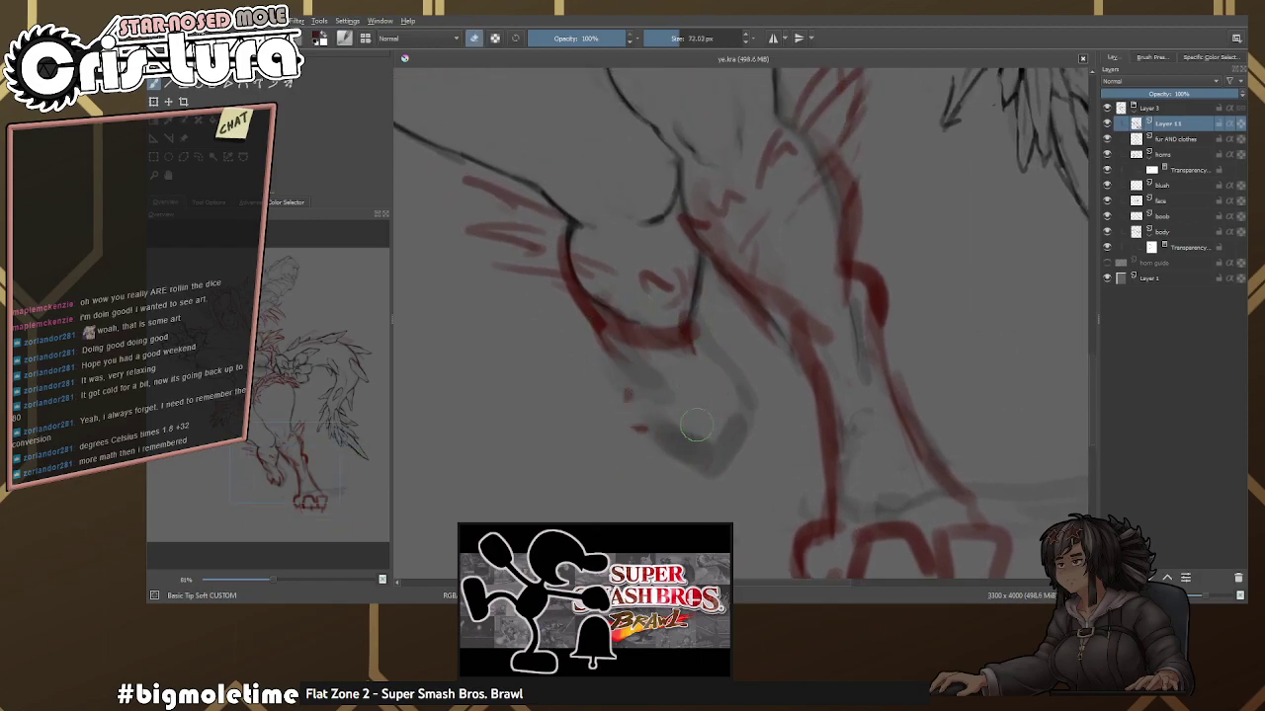
{"action": "key", "text": "m"}
{"action": "scroll", "coordinate": [741, 326], "scroll_direction": "down", "scroll_amount": 1}
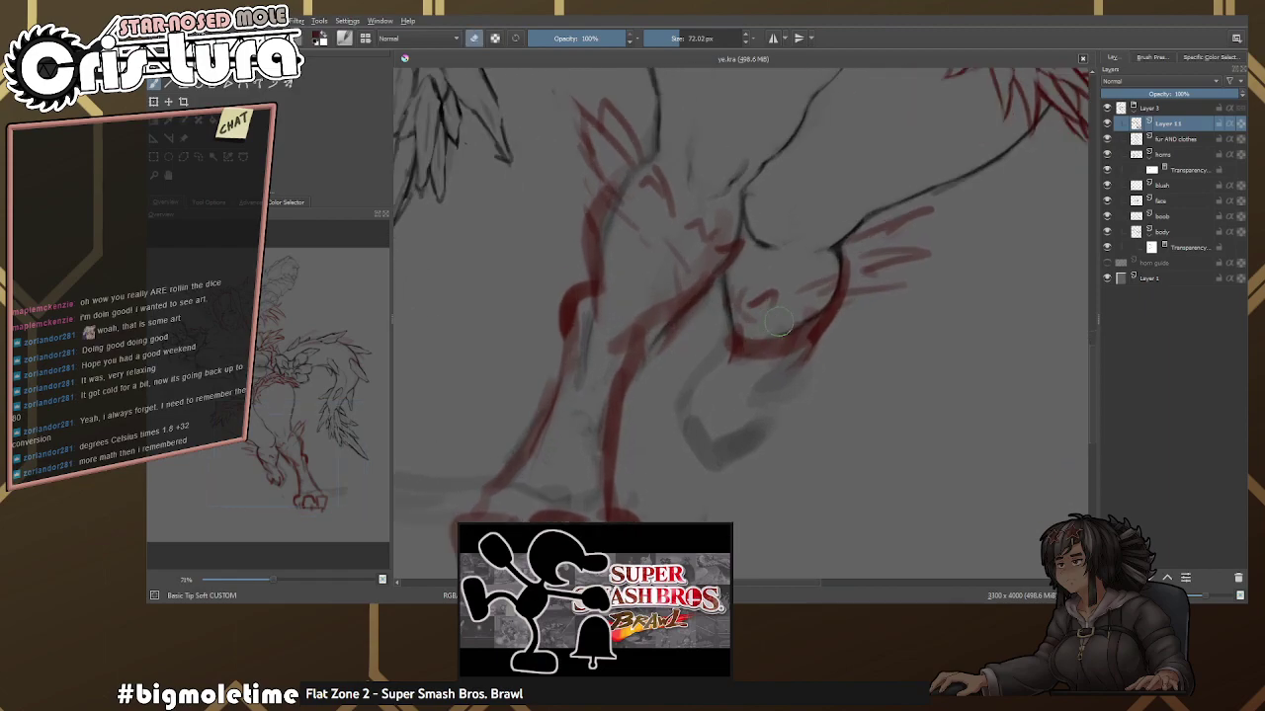
{"action": "key", "text": "e"}
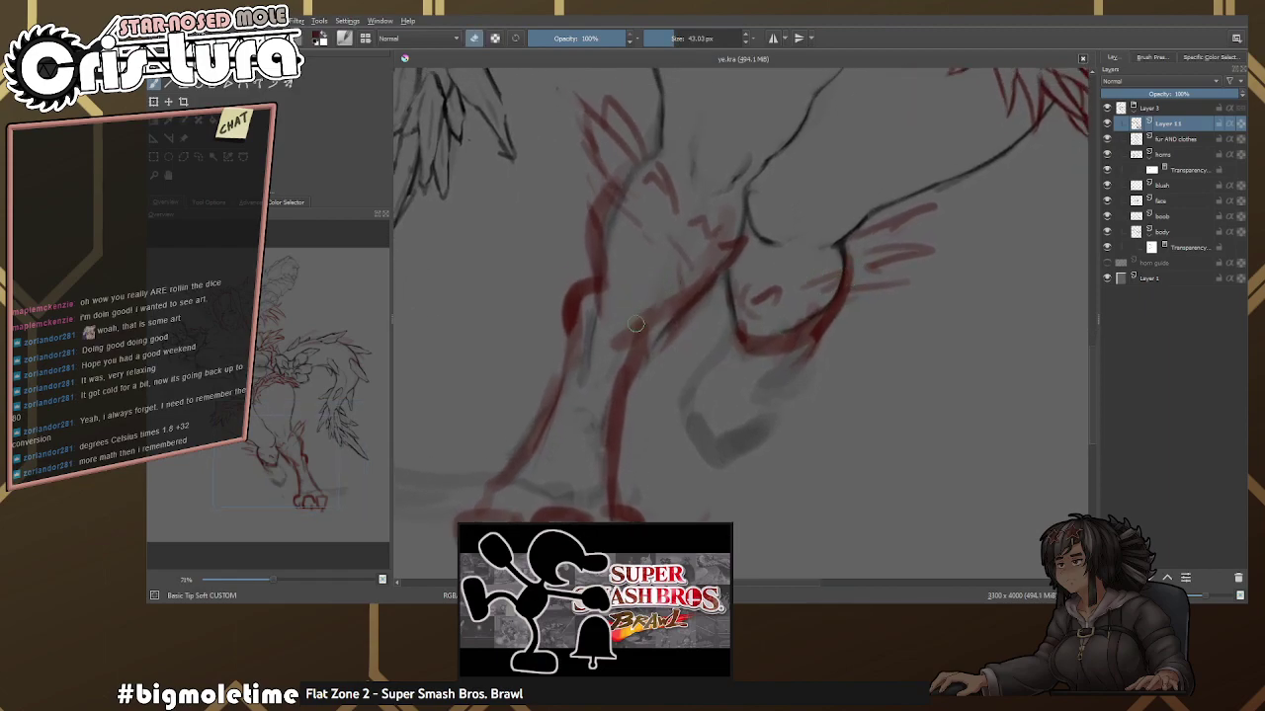
Add curved red strokes around the standing knee to define its form above the shin.
{"action": "scroll", "coordinate": [658, 300], "scroll_direction": "up", "scroll_amount": 2}
{"action": "key", "text": "e"}
{"action": "mouse_move", "coordinate": [691, 238]}
{"action": "left_mouse_down"}
{"action": "mouse_move", "coordinate": [704, 331]}
{"action": "mouse_move", "coordinate": [610, 327]}
{"action": "mouse_move", "coordinate": [638, 374]}
{"action": "left_mouse_up"}
{"action": "key", "text": "bracketleft"}
{"action": "key", "text": "bracketleft"}
{"action": "mouse_move", "coordinate": [839, 342]}
{"action": "left_mouse_down"}
{"action": "mouse_move", "coordinate": [859, 288]}
{"action": "mouse_move", "coordinate": [825, 341]}
{"action": "left_mouse_up"}
Draw the raised leg's outer shin line in red, running from beside the knee down toward the foot.
{"action": "key", "text": "e"}
{"action": "key", "text": "e"}
{"action": "key", "text": "e"}
{"action": "key", "text": "e"}
{"action": "mouse_move", "coordinate": [840, 296]}
{"action": "left_mouse_down"}
{"action": "mouse_move", "coordinate": [776, 434]}
{"action": "mouse_move", "coordinate": [805, 395]}
{"action": "left_mouse_up"}
{"action": "key", "text": "e"}
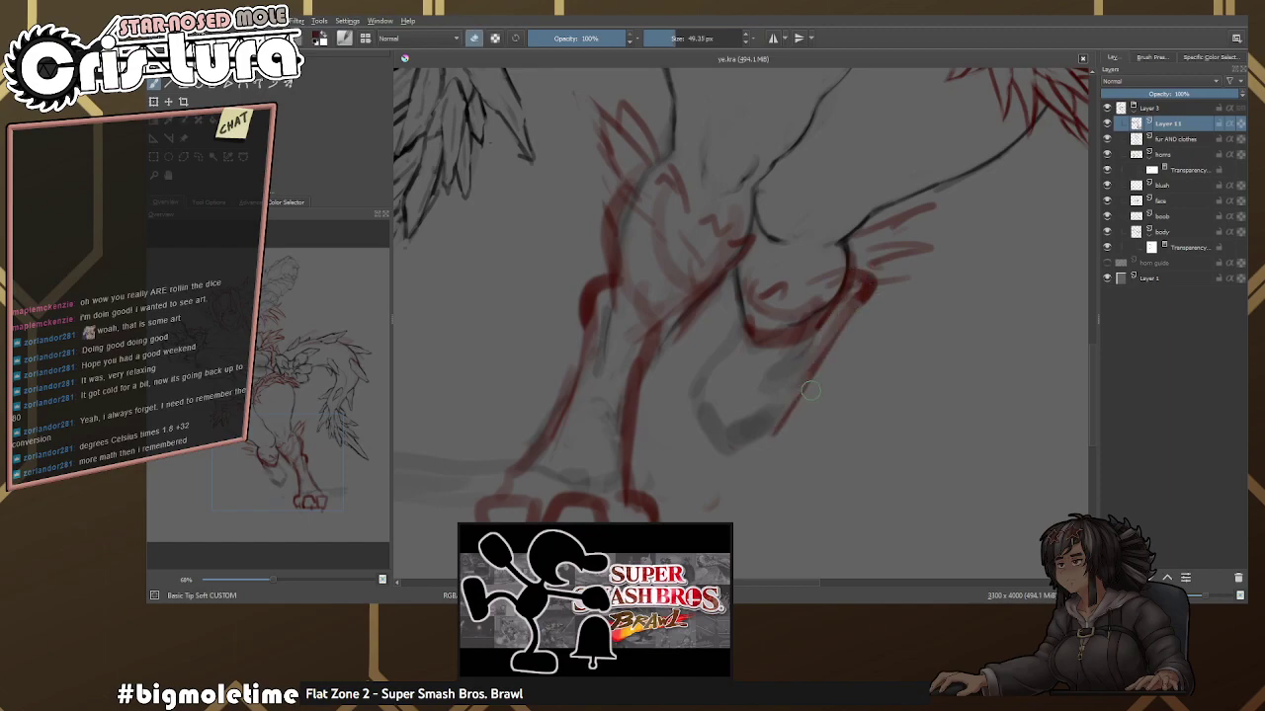
{"action": "key", "text": "e"}
{"action": "mouse_move", "coordinate": [853, 308]}
{"action": "left_mouse_down"}
{"action": "mouse_move", "coordinate": [782, 382]}
{"action": "mouse_move", "coordinate": [842, 351]}
{"action": "mouse_move", "coordinate": [830, 329]}
{"action": "mouse_move", "coordinate": [687, 291]}
{"action": "left_mouse_up"}
Sketch the raised leg's inner shin contour in red down to the ankle, replacing the first attempt.
{"action": "key", "text": "e"}
{"action": "mouse_move", "coordinate": [571, 222]}
{"action": "left_mouse_down"}
{"action": "mouse_move", "coordinate": [654, 312]}
{"action": "mouse_move", "coordinate": [682, 376]}
{"action": "mouse_move", "coordinate": [727, 401]}
{"action": "left_mouse_up"}
{"action": "key", "text": "ctrl+z"}
{"action": "left_click_drag", "start_coordinate": [708, 281], "coordinate": [731, 371]}
{"action": "key", "text": "e"}
{"action": "left_click_drag", "start_coordinate": [741, 326], "coordinate": [721, 370]}
{"action": "key", "text": "e"}
Outline the raised foot with heavier red strokes around its rounded toe end.
{"action": "left_click_drag", "start_coordinate": [652, 336], "coordinate": [721, 415]}
{"action": "key", "text": "e"}
{"action": "mouse_move", "coordinate": [691, 386]}
{"action": "left_mouse_down"}
{"action": "mouse_move", "coordinate": [717, 412]}
{"action": "mouse_move", "coordinate": [731, 356]}
{"action": "left_mouse_up"}
{"action": "mouse_move", "coordinate": [757, 308]}
{"action": "left_mouse_down"}
{"action": "mouse_move", "coordinate": [780, 353]}
{"action": "mouse_move", "coordinate": [743, 318]}
{"action": "left_mouse_up"}
{"action": "mouse_move", "coordinate": [766, 381]}
{"action": "left_mouse_down"}
{"action": "mouse_move", "coordinate": [720, 413]}
{"action": "mouse_move", "coordinate": [782, 380]}
{"action": "left_mouse_up"}
{"action": "mouse_move", "coordinate": [694, 316]}
{"action": "left_mouse_down"}
{"action": "mouse_move", "coordinate": [679, 368]}
{"action": "mouse_move", "coordinate": [713, 401]}
{"action": "left_mouse_up"}
{"action": "scroll", "coordinate": [737, 405], "scroll_direction": "down", "scroll_amount": 5}
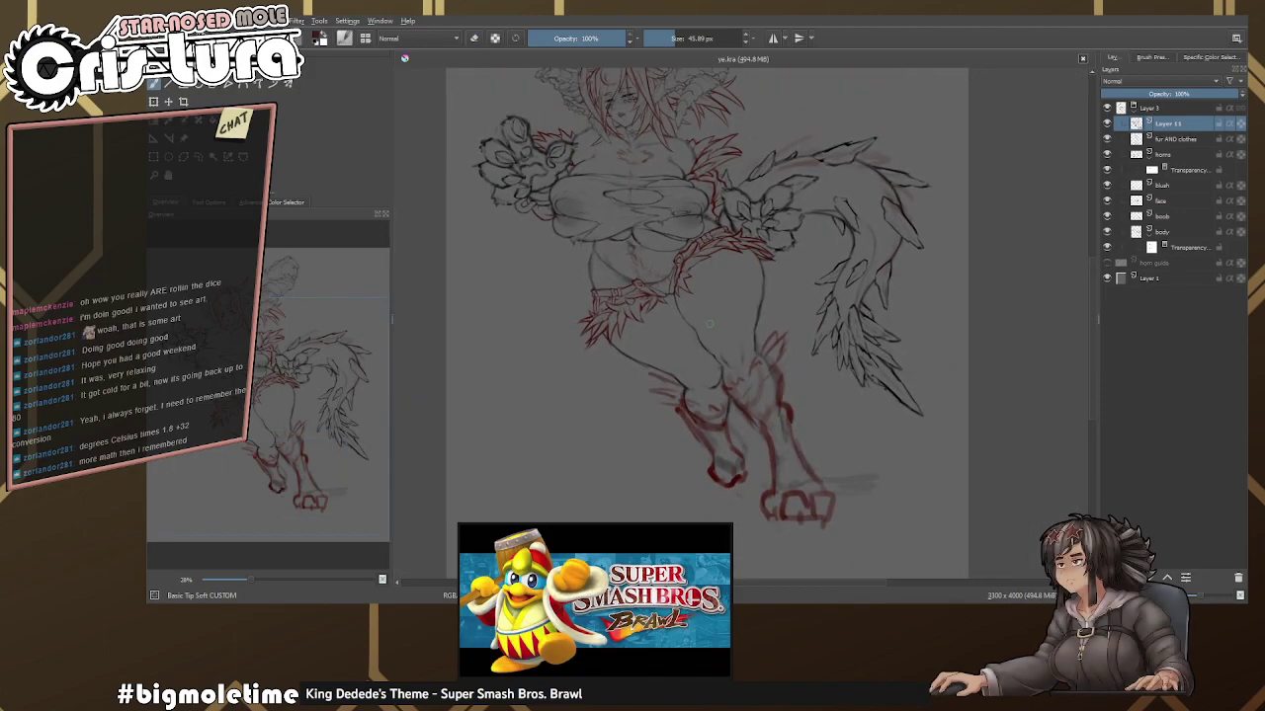
Nudge the raised lower leg with the Distort Move brush at about 284 px.
{"action": "scroll", "coordinate": [709, 322], "scroll_direction": "up", "scroll_amount": 4}
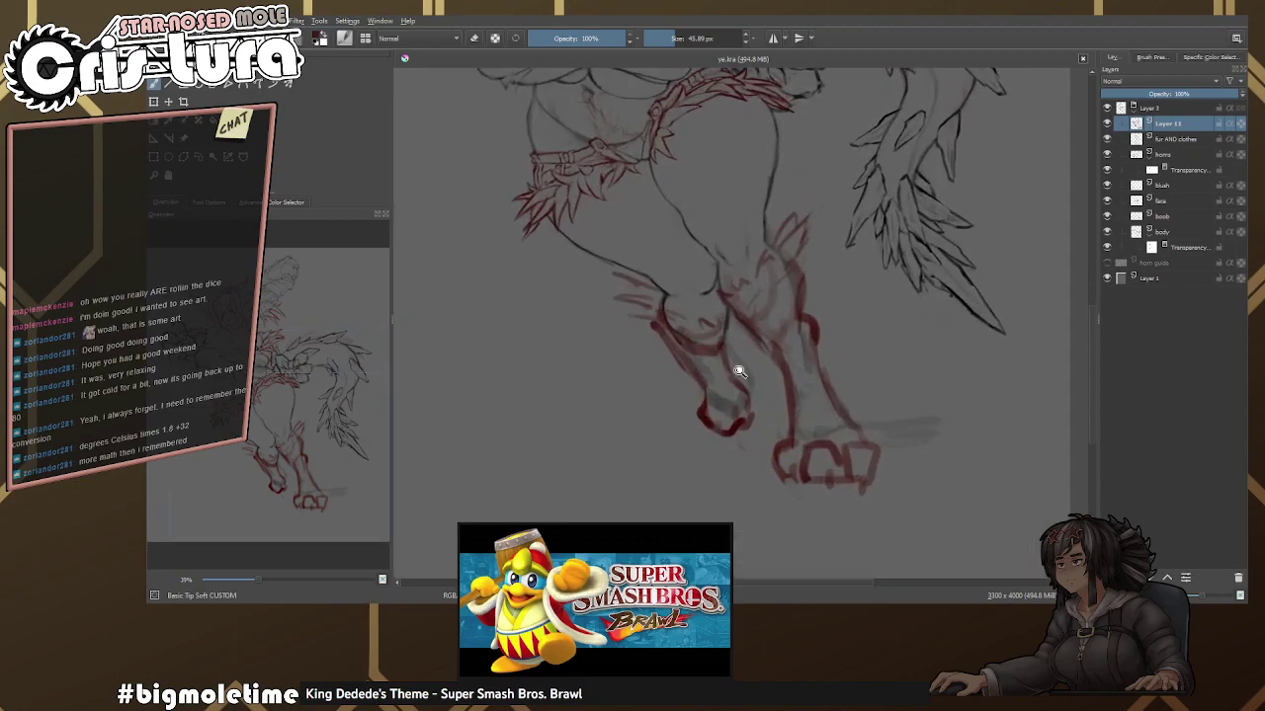
{"action": "scroll", "coordinate": [737, 378], "scroll_direction": "up", "scroll_amount": 2}
{"action": "right_click", "coordinate": [706, 361]}
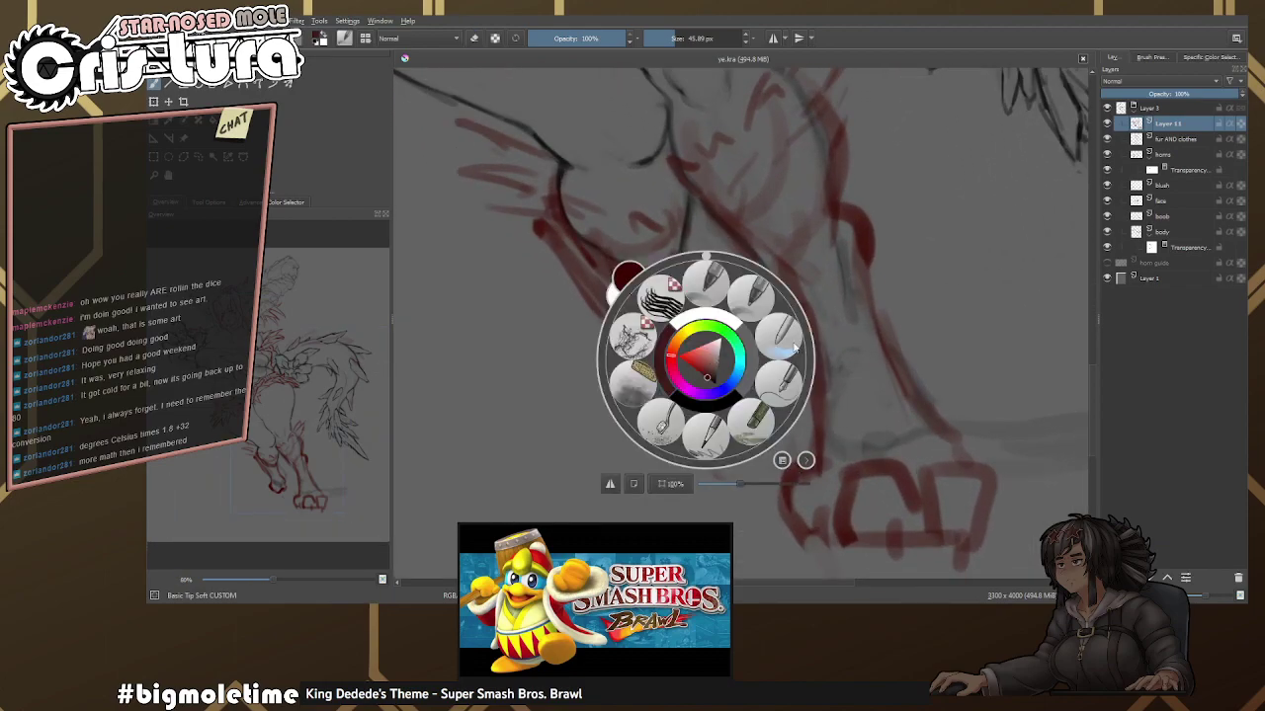
{"action": "left_click", "coordinate": [753, 289]}
{"action": "scroll", "coordinate": [704, 329], "scroll_direction": "down", "scroll_amount": 1}
{"action": "mouse_move", "coordinate": [672, 383]}
{"action": "left_mouse_down"}
{"action": "mouse_move", "coordinate": [660, 356]}
{"action": "mouse_move", "coordinate": [711, 370]}
{"action": "left_mouse_up"}
{"action": "scroll", "coordinate": [731, 341], "scroll_direction": "down", "scroll_amount": 2}
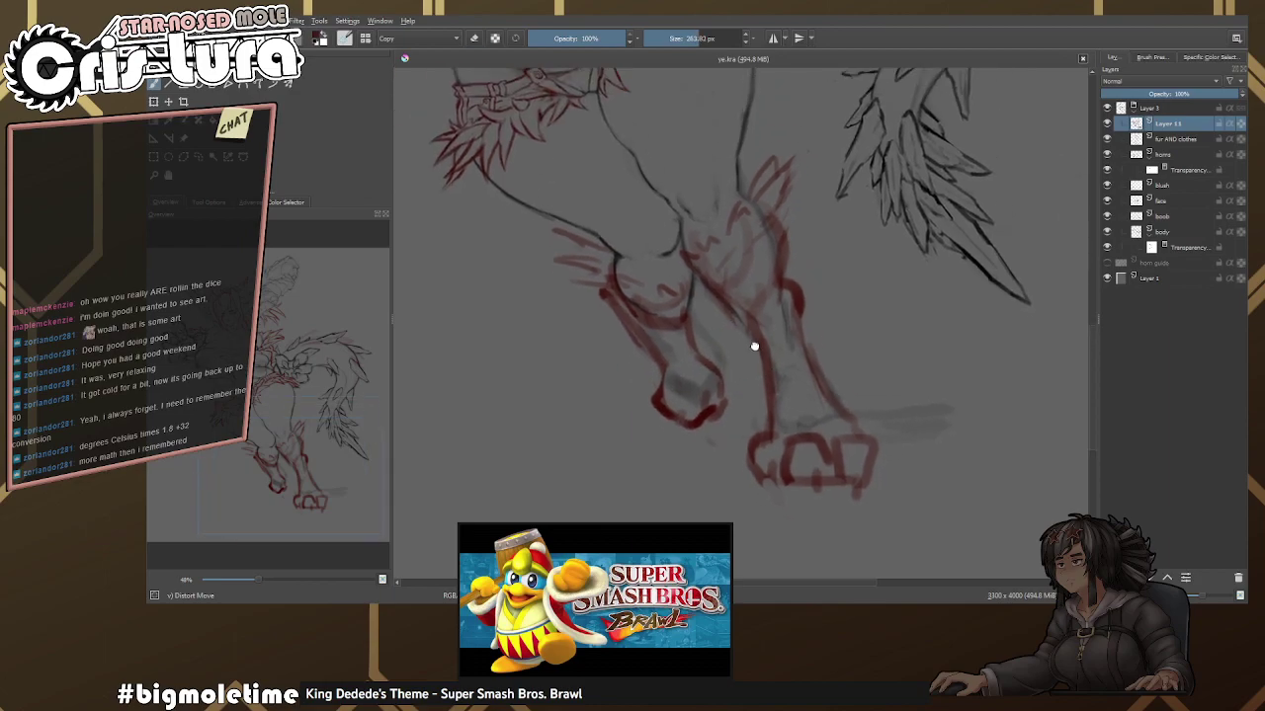
{"action": "scroll", "coordinate": [751, 316], "scroll_direction": "up", "scroll_amount": 2}
Fade the old grey lower-leg sketch on the body layer's transparency mask with a large Basic tip soft eraser, about 475 px.
{"action": "left_click", "coordinate": [1173, 234]}
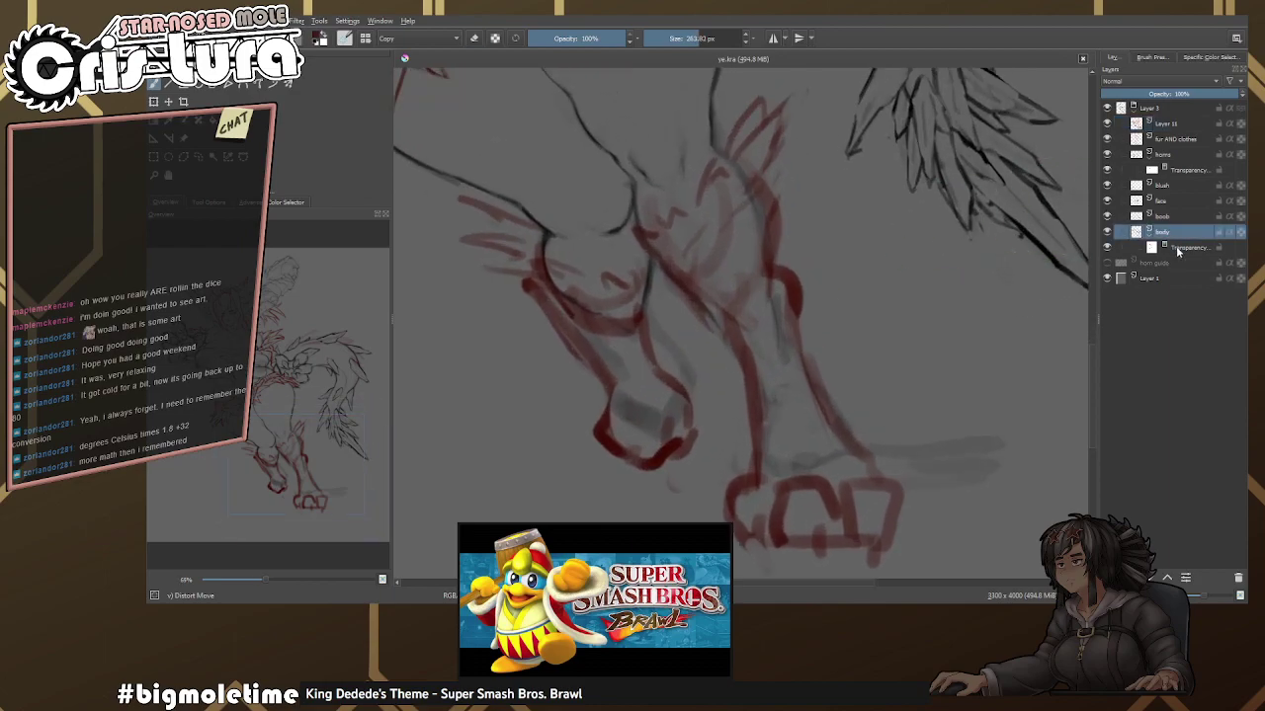
{"action": "left_click", "coordinate": [1176, 248]}
{"action": "right_click", "coordinate": [726, 272]}
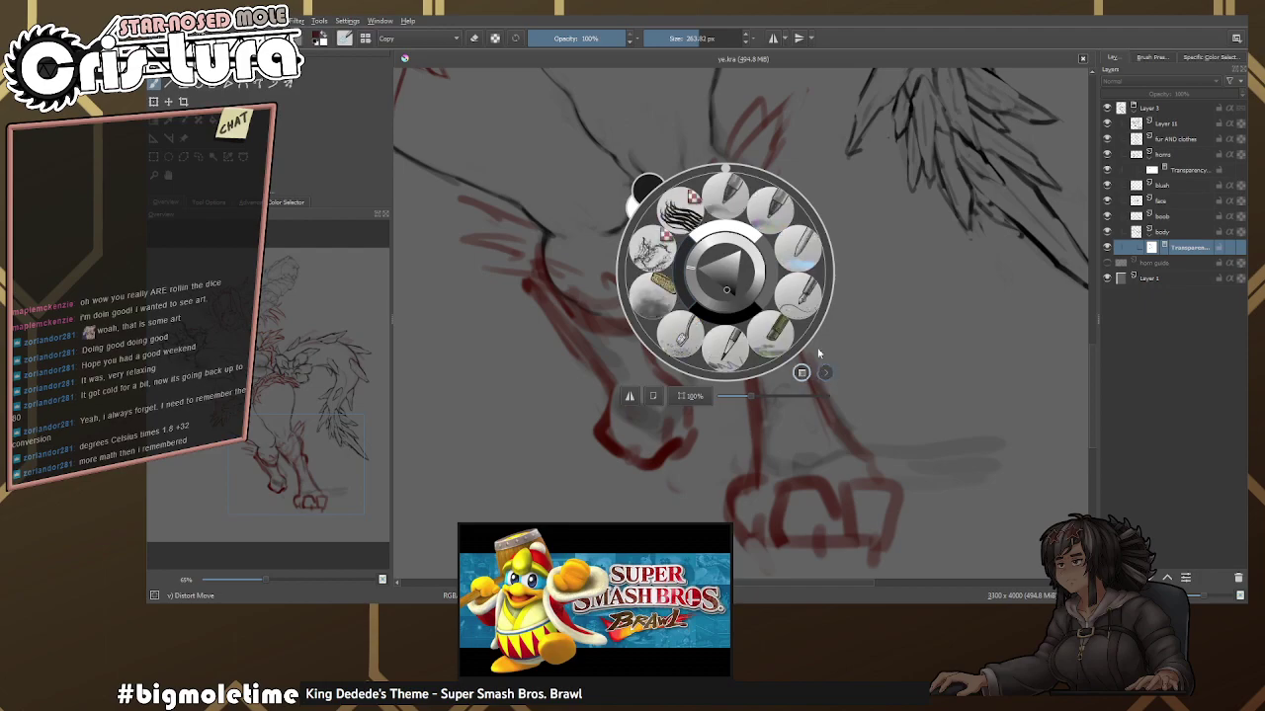
{"action": "left_click", "coordinate": [772, 215]}
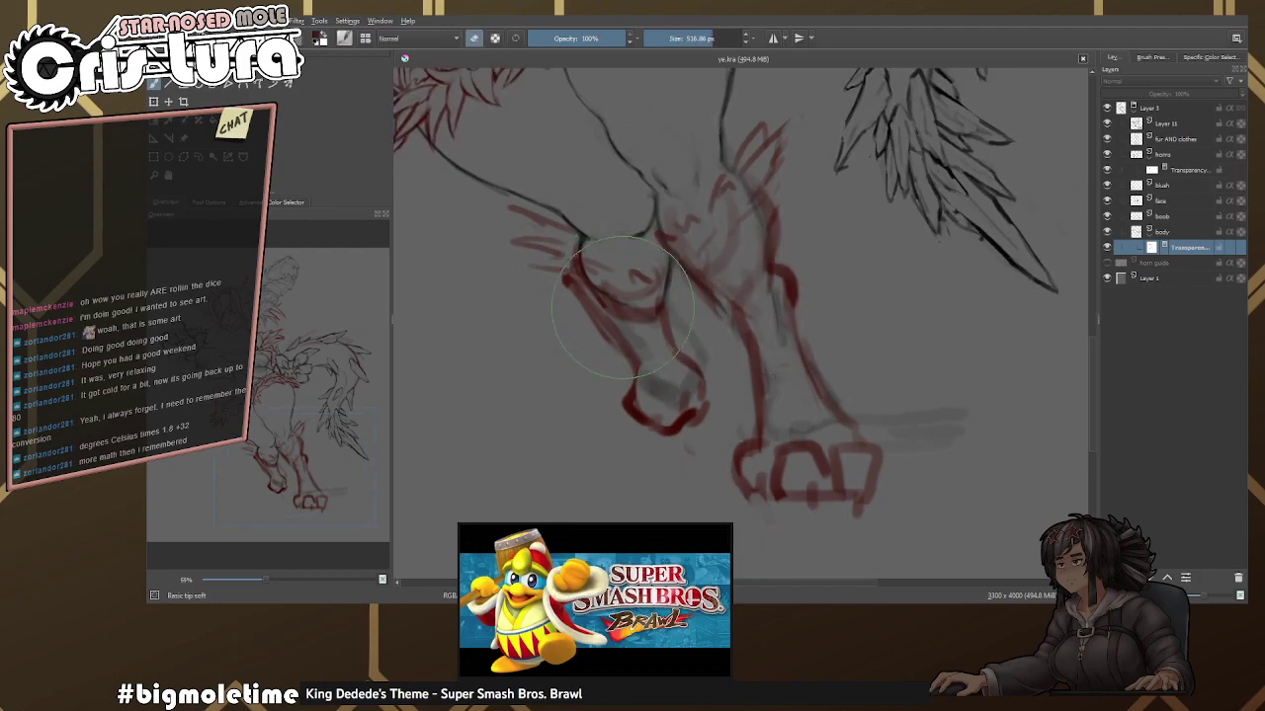
{"action": "mouse_move", "coordinate": [642, 307]}
{"action": "left_mouse_down"}
{"action": "mouse_move", "coordinate": [649, 356]}
{"action": "mouse_move", "coordinate": [696, 306]}
{"action": "mouse_move", "coordinate": [675, 287]}
{"action": "mouse_move", "coordinate": [646, 337]}
{"action": "mouse_move", "coordinate": [682, 419]}
{"action": "mouse_move", "coordinate": [765, 284]}
{"action": "mouse_move", "coordinate": [715, 263]}
{"action": "mouse_move", "coordinate": [742, 283]}
{"action": "mouse_move", "coordinate": [714, 330]}
{"action": "mouse_move", "coordinate": [841, 417]}
{"action": "left_mouse_up"}
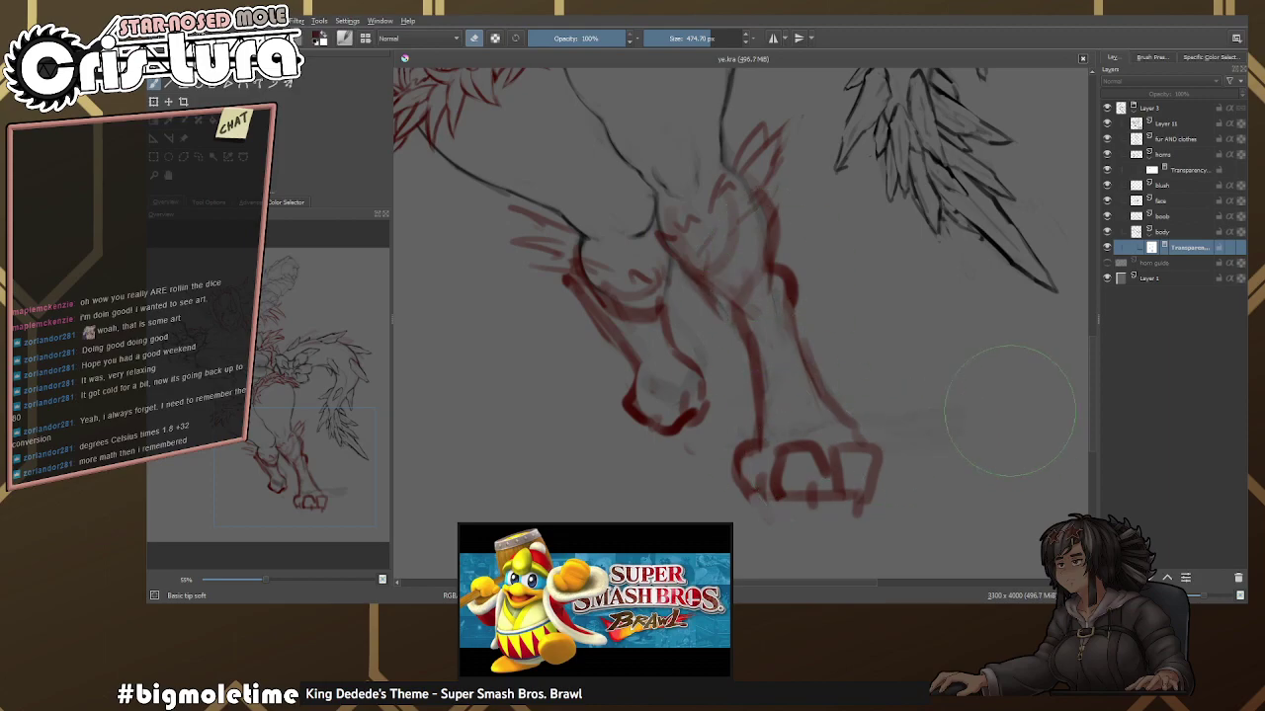
{"action": "left_click_drag", "start_coordinate": [1009, 410], "coordinate": [970, 435]}
{"action": "left_click_drag", "start_coordinate": [668, 405], "coordinate": [618, 425]}
{"action": "key", "text": "e"}
Merge Layer 11 down into the fur AND clothes layer.
{"action": "left_click", "coordinate": [1166, 125]}
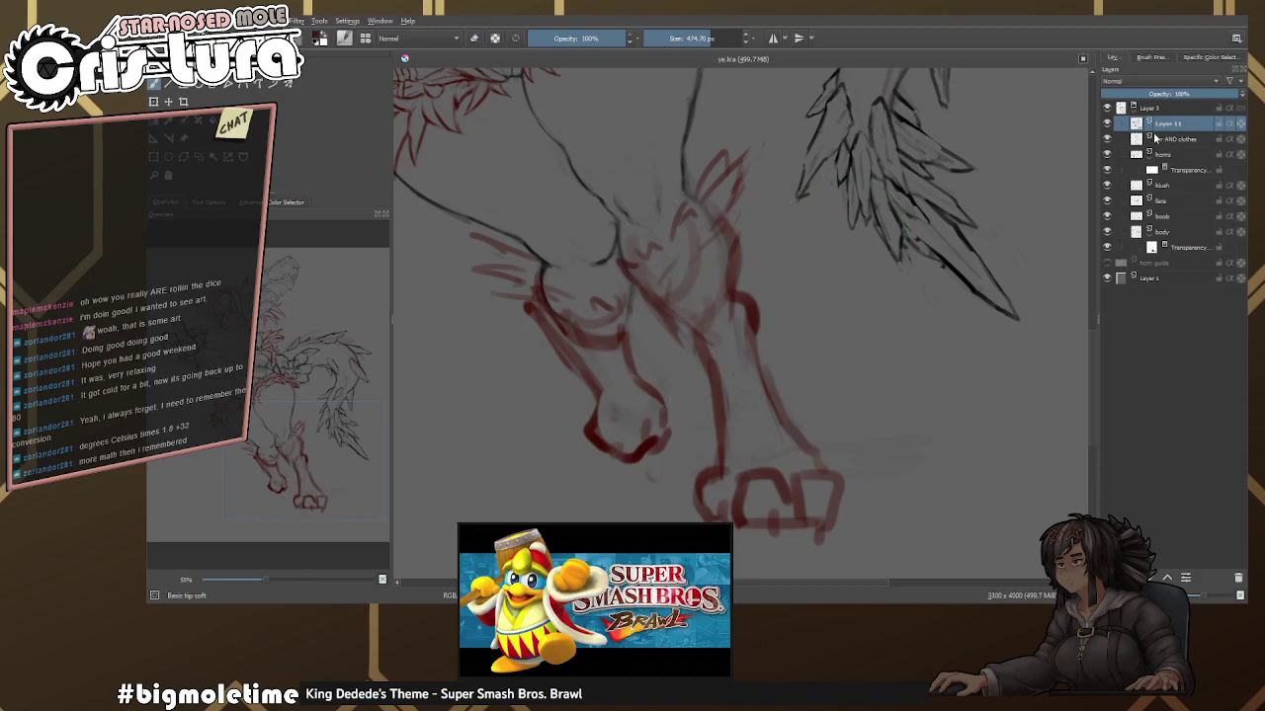
{"action": "left_click_drag", "start_coordinate": [709, 255], "coordinate": [780, 223]}
{"action": "right_click", "coordinate": [746, 245]}
{"action": "key", "text": "ctrl+e"}
Reshape the standing foot's inner toe and draw a pointed claw on its middle toe with a brush of about 31 px.
{"action": "left_click_drag", "start_coordinate": [751, 297], "coordinate": [714, 274]}
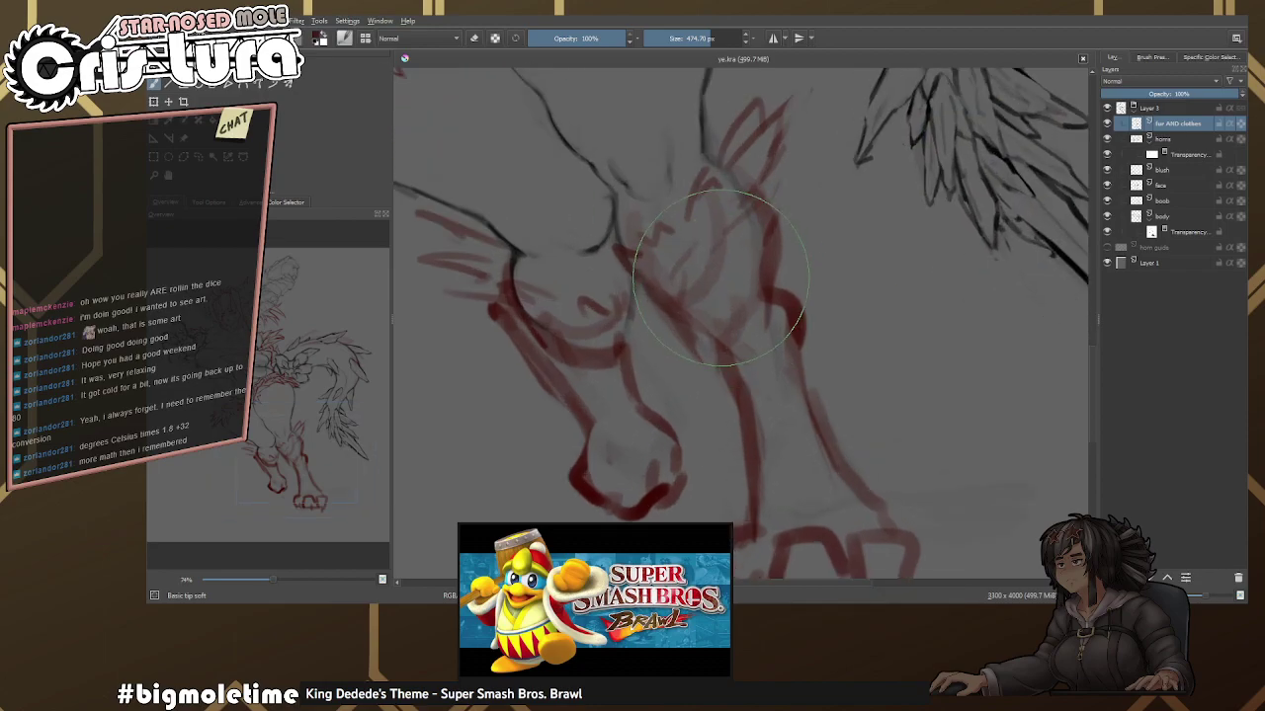
{"action": "right_click", "coordinate": [714, 274]}
{"action": "left_click", "coordinate": [674, 300]}
{"action": "mouse_move", "coordinate": [790, 282]}
{"action": "left_mouse_down"}
{"action": "mouse_move", "coordinate": [770, 128]}
{"action": "mouse_move", "coordinate": [673, 332]}
{"action": "mouse_move", "coordinate": [635, 341]}
{"action": "mouse_move", "coordinate": [723, 317]}
{"action": "left_mouse_up"}
{"action": "key", "text": "e"}
{"action": "mouse_move", "coordinate": [746, 371]}
{"action": "left_mouse_down"}
{"action": "mouse_move", "coordinate": [773, 393]}
{"action": "mouse_move", "coordinate": [772, 351]}
{"action": "mouse_move", "coordinate": [744, 409]}
{"action": "left_mouse_up"}
{"action": "key", "text": "e"}
{"action": "key", "text": "e"}
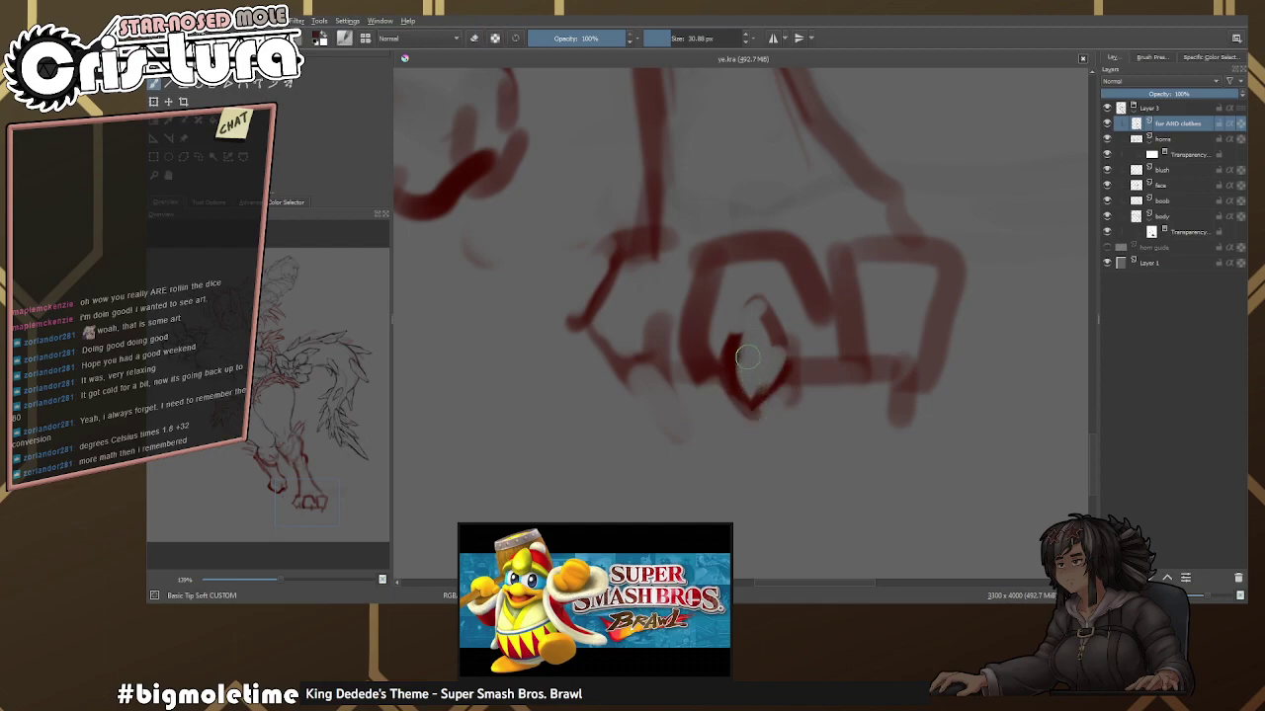
Refine the middle toe's claw by alternating eraser and red brush strokes around its edges.
{"action": "key", "text": "e"}
{"action": "mouse_move", "coordinate": [787, 307]}
{"action": "left_mouse_down"}
{"action": "mouse_move", "coordinate": [729, 319]}
{"action": "mouse_move", "coordinate": [777, 342]}
{"action": "mouse_move", "coordinate": [760, 305]}
{"action": "mouse_move", "coordinate": [739, 373]}
{"action": "left_mouse_up"}
{"action": "key", "text": "e"}
{"action": "key", "text": "e"}
{"action": "key", "text": "e"}
{"action": "mouse_move", "coordinate": [719, 419]}
{"action": "left_mouse_down"}
{"action": "mouse_move", "coordinate": [704, 435]}
{"action": "mouse_move", "coordinate": [756, 361]}
{"action": "mouse_move", "coordinate": [726, 316]}
{"action": "left_mouse_up"}
Rework the middle toe's contour around the claw and add a knuckle arc above it.
{"action": "key", "text": "e"}
{"action": "key", "text": "e"}
{"action": "key", "text": "e"}
{"action": "mouse_move", "coordinate": [712, 377]}
{"action": "left_mouse_down"}
{"action": "mouse_move", "coordinate": [769, 321]}
{"action": "mouse_move", "coordinate": [716, 364]}
{"action": "mouse_move", "coordinate": [801, 311]}
{"action": "left_mouse_up"}
{"action": "key", "text": "e"}
{"action": "key", "text": "e"}
{"action": "left_click_drag", "start_coordinate": [796, 356], "coordinate": [770, 313]}
Sketch faint red tendon lines down the standing foot toward the toes and lighten the middle toe's side.
{"action": "left_click_drag", "start_coordinate": [750, 241], "coordinate": [768, 383]}
{"action": "key", "text": "e"}
{"action": "key", "text": "e"}
{"action": "mouse_move", "coordinate": [707, 245]}
{"action": "left_mouse_down"}
{"action": "mouse_move", "coordinate": [652, 464]}
{"action": "mouse_move", "coordinate": [707, 337]}
{"action": "mouse_move", "coordinate": [736, 313]}
{"action": "mouse_move", "coordinate": [681, 375]}
{"action": "left_mouse_up"}
{"action": "key", "text": "e"}
{"action": "key", "text": "e"}
{"action": "left_click_drag", "start_coordinate": [691, 297], "coordinate": [731, 365]}
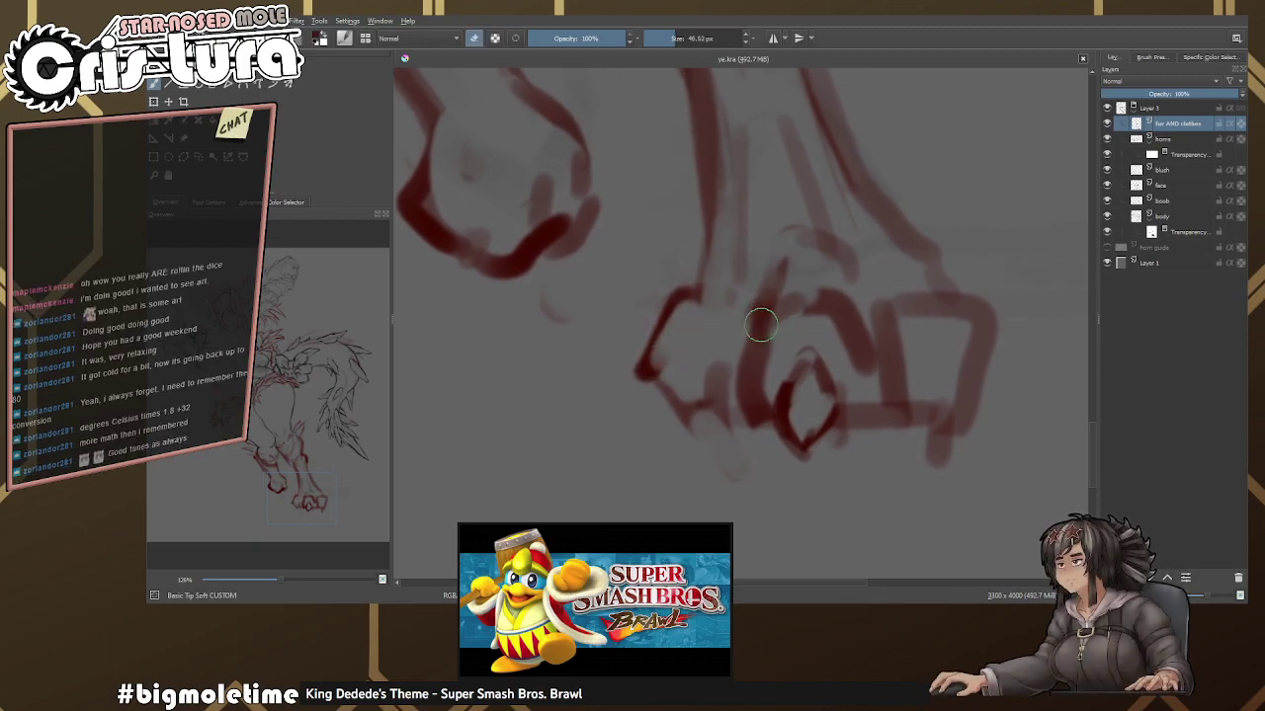
Redraw the standing foot's inner toe as a rounded outline with a flat underside, erasing its pointed shape.
{"action": "key", "text": "e"}
{"action": "key", "text": "e"}
{"action": "key", "text": "e"}
{"action": "mouse_move", "coordinate": [683, 286]}
{"action": "left_mouse_down"}
{"action": "mouse_move", "coordinate": [656, 330]}
{"action": "mouse_move", "coordinate": [672, 297]}
{"action": "mouse_move", "coordinate": [668, 385]}
{"action": "mouse_move", "coordinate": [719, 365]}
{"action": "left_mouse_up"}
{"action": "key", "text": "e"}
{"action": "key", "text": "e"}
{"action": "mouse_move", "coordinate": [644, 341]}
{"action": "left_mouse_down"}
{"action": "mouse_move", "coordinate": [681, 415]}
{"action": "mouse_move", "coordinate": [696, 410]}
{"action": "left_mouse_up"}
{"action": "key", "text": "e"}
{"action": "mouse_move", "coordinate": [692, 395]}
{"action": "left_mouse_down"}
{"action": "mouse_move", "coordinate": [644, 391]}
{"action": "mouse_move", "coordinate": [736, 393]}
{"action": "left_mouse_up"}
{"action": "key", "text": "e"}
{"action": "key", "text": "e"}
{"action": "key", "text": "e"}
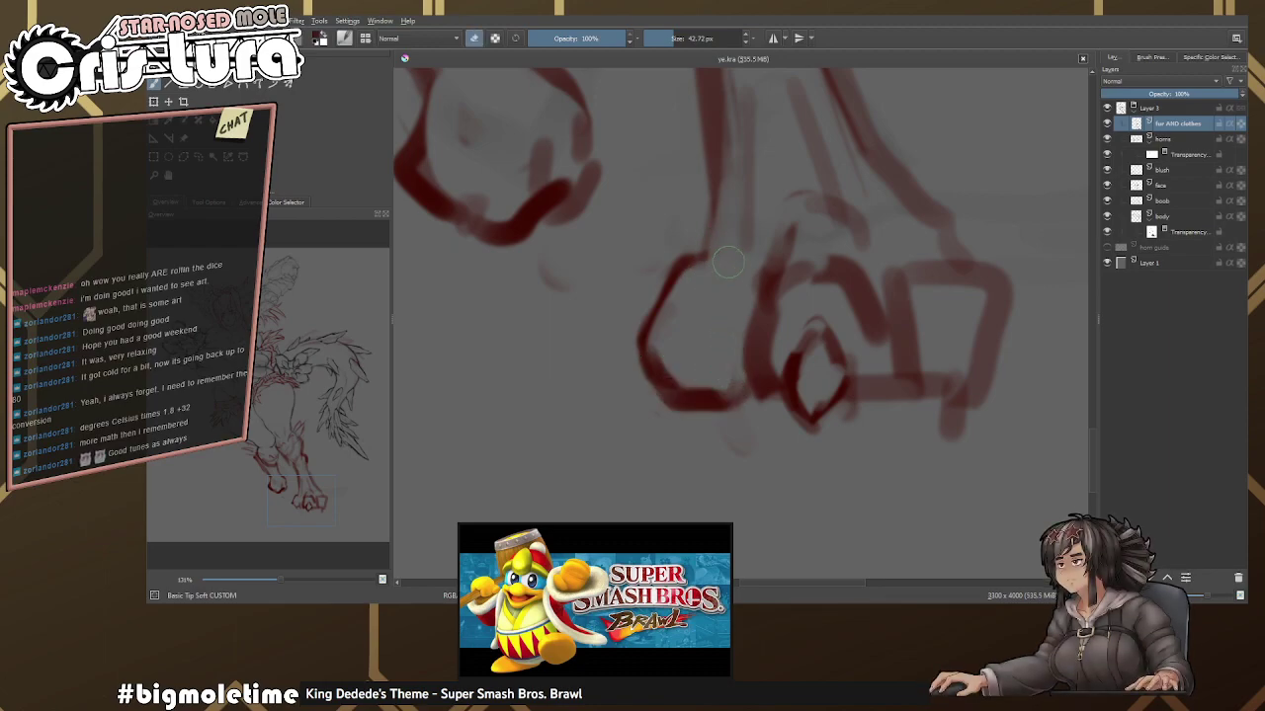
Erase the top of the inner toe and redraw it as a smooth curve rising from the toe's side.
{"action": "mouse_move", "coordinate": [714, 225]}
{"action": "left_mouse_down"}
{"action": "mouse_move", "coordinate": [656, 323]}
{"action": "mouse_move", "coordinate": [670, 246]}
{"action": "left_mouse_up"}
{"action": "key", "text": "e"}
{"action": "mouse_move", "coordinate": [656, 313]}
{"action": "left_mouse_down"}
{"action": "mouse_move", "coordinate": [668, 237]}
{"action": "mouse_move", "coordinate": [661, 282]}
{"action": "mouse_move", "coordinate": [674, 268]}
{"action": "mouse_move", "coordinate": [653, 316]}
{"action": "left_mouse_up"}
{"action": "key", "text": "ctrl+z"}
{"action": "key", "text": "e"}
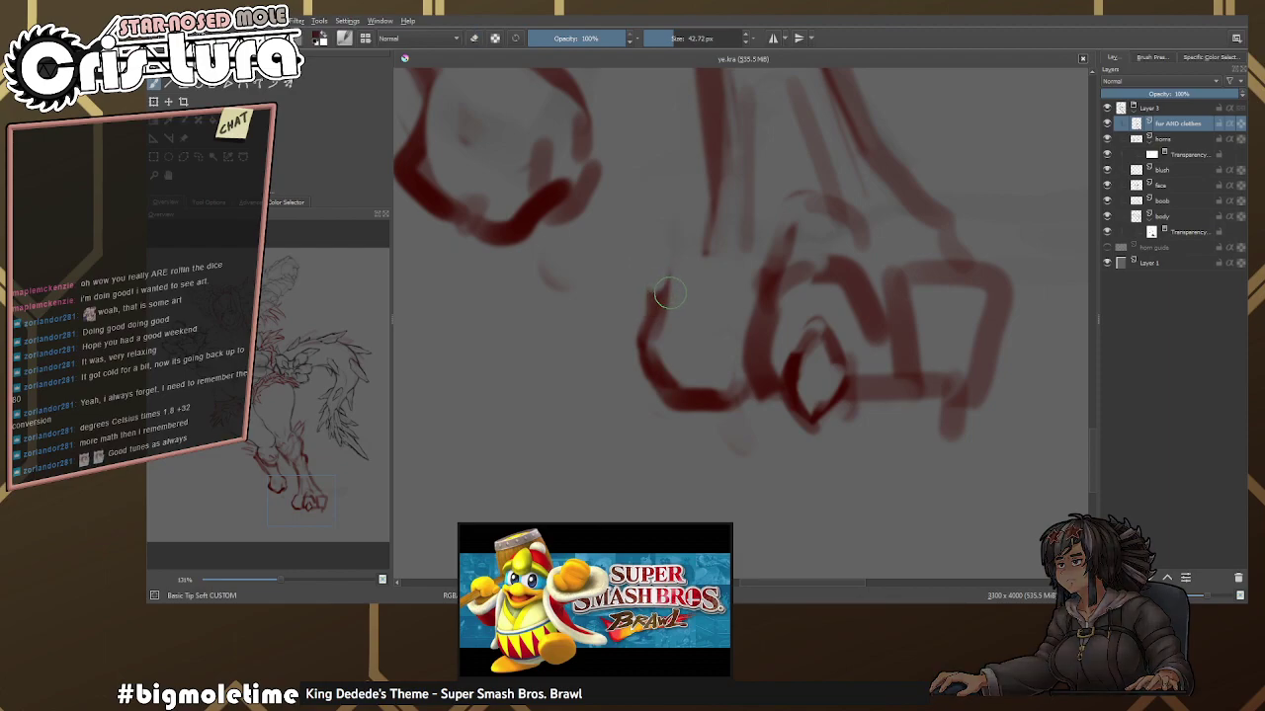
{"action": "key", "text": "ctrl+z"}
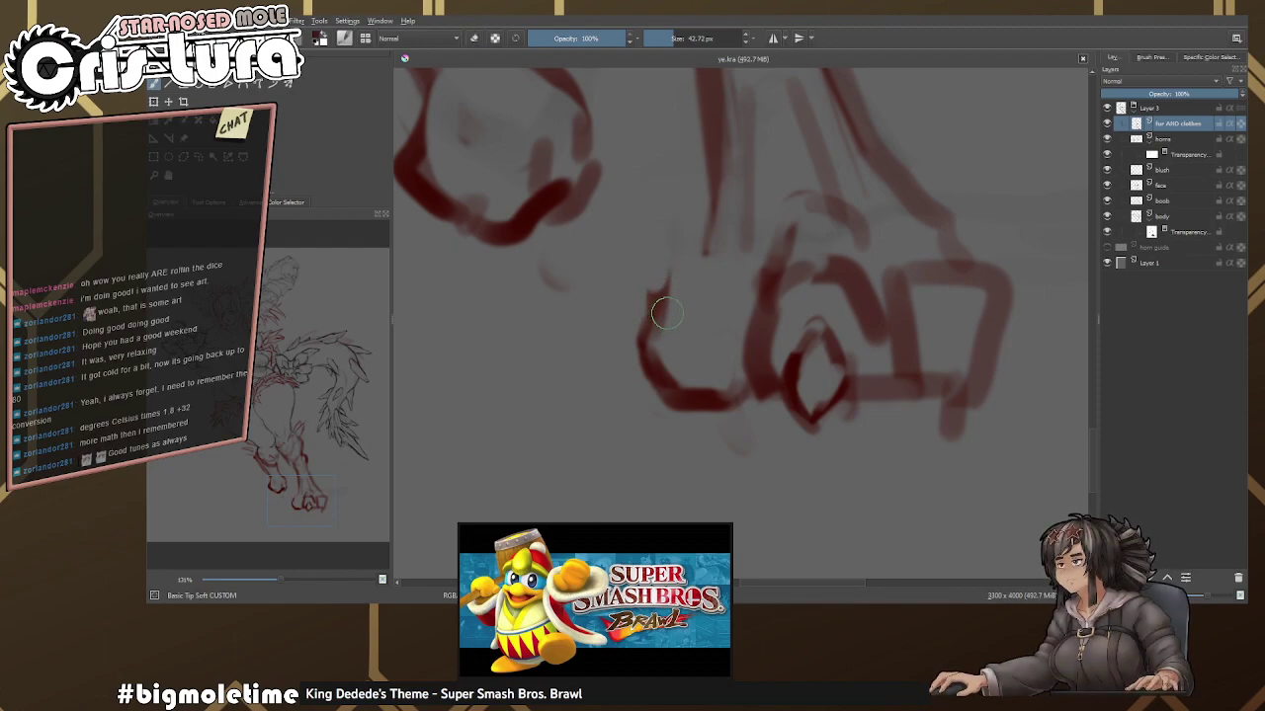
{"action": "mouse_move", "coordinate": [654, 331]}
{"action": "left_mouse_down"}
{"action": "mouse_move", "coordinate": [669, 263]}
{"action": "mouse_move", "coordinate": [704, 277]}
{"action": "left_mouse_up"}
{"action": "key", "text": "e"}
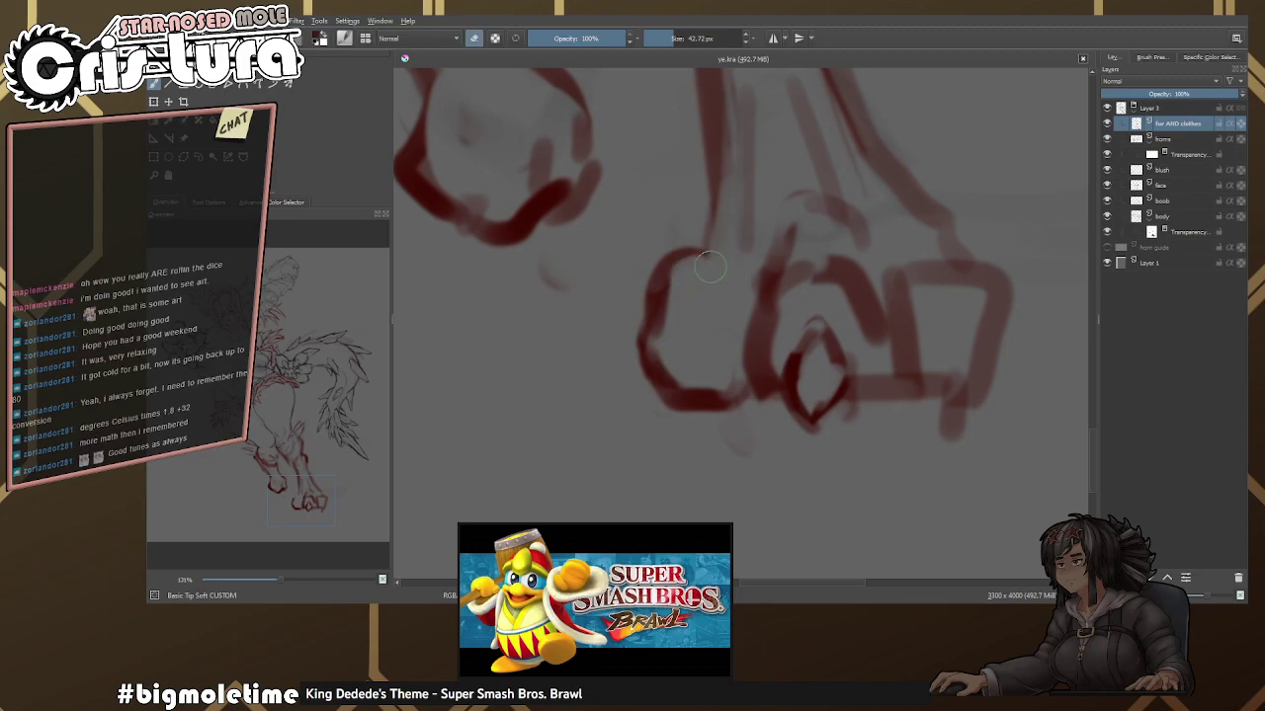
{"action": "mouse_move", "coordinate": [700, 204]}
{"action": "left_mouse_down"}
{"action": "mouse_move", "coordinate": [726, 238]}
{"action": "mouse_move", "coordinate": [685, 291]}
{"action": "mouse_move", "coordinate": [701, 248]}
{"action": "mouse_move", "coordinate": [748, 254]}
{"action": "mouse_move", "coordinate": [751, 298]}
{"action": "left_mouse_up"}
Rework the standing leg's inner ankle line so that it flows into the top of the inner toe.
{"action": "key", "text": "e"}
{"action": "key", "text": "e"}
{"action": "scroll", "coordinate": [780, 244], "scroll_direction": "down", "scroll_amount": 2}
{"action": "key", "text": "e"}
{"action": "mouse_move", "coordinate": [680, 264]}
{"action": "left_mouse_down"}
{"action": "mouse_move", "coordinate": [667, 326]}
{"action": "mouse_move", "coordinate": [697, 249]}
{"action": "mouse_move", "coordinate": [675, 287]}
{"action": "mouse_move", "coordinate": [692, 213]}
{"action": "left_mouse_up"}
{"action": "key", "text": "e"}
{"action": "left_click_drag", "start_coordinate": [776, 231], "coordinate": [741, 291]}
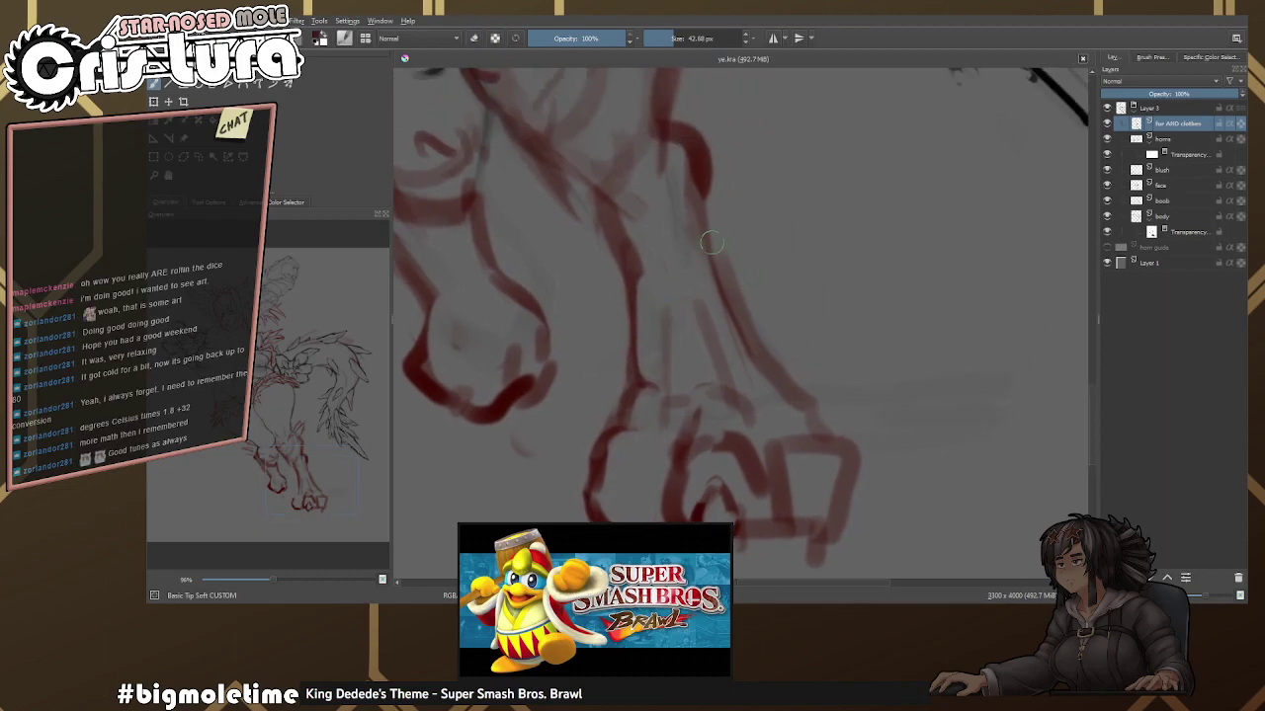
Refine the standing leg's outer shin contour from the calf bump to the outer toe with a brush of about 43 px.
{"action": "left_click_drag", "start_coordinate": [698, 191], "coordinate": [763, 363]}
{"action": "key", "text": "e"}
{"action": "left_click_drag", "start_coordinate": [695, 229], "coordinate": [733, 338]}
{"action": "key", "text": "e"}
{"action": "left_click_drag", "start_coordinate": [712, 194], "coordinate": [765, 366]}
{"action": "key", "text": "e"}
{"action": "left_click_drag", "start_coordinate": [761, 316], "coordinate": [761, 358]}
{"action": "key", "text": "e"}
{"action": "mouse_move", "coordinate": [742, 296]}
{"action": "left_mouse_down"}
{"action": "mouse_move", "coordinate": [760, 370]}
{"action": "mouse_move", "coordinate": [828, 376]}
{"action": "mouse_move", "coordinate": [818, 328]}
{"action": "mouse_move", "coordinate": [790, 395]}
{"action": "left_mouse_up"}
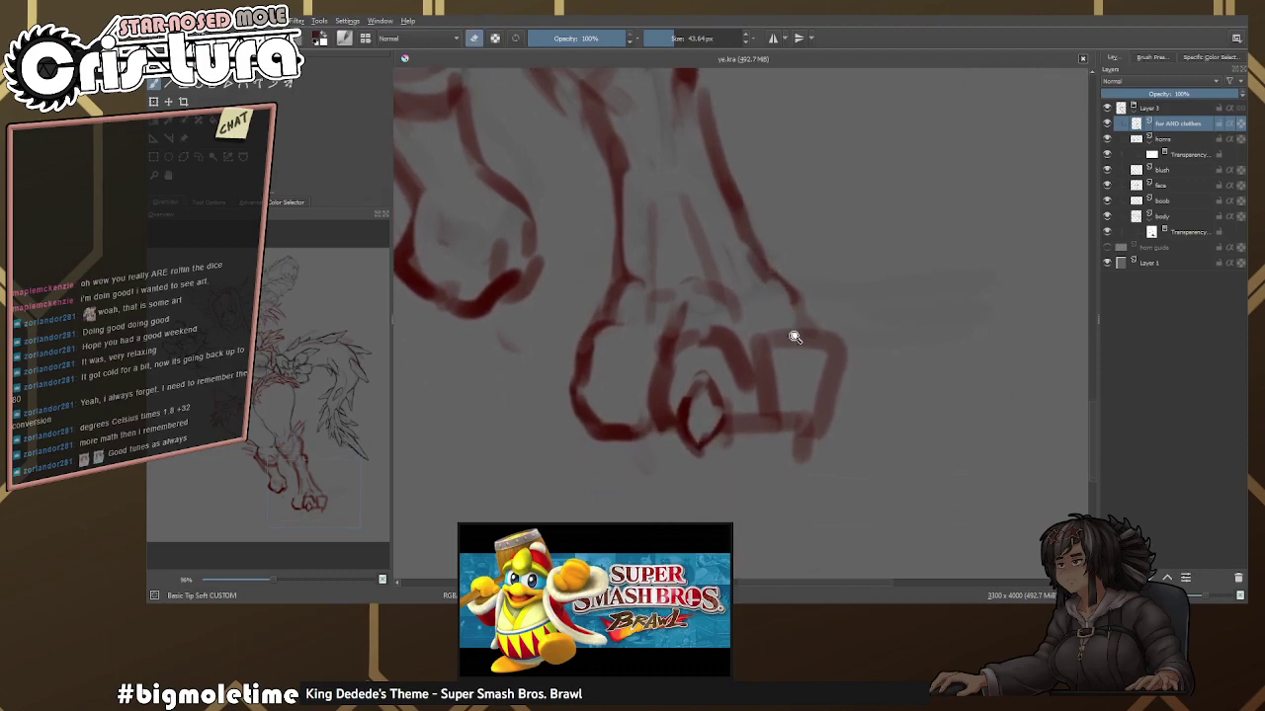
Redraw the standing foot's outer toe with a rounder red outline in place of the boxy one.
{"action": "left_click_drag", "start_coordinate": [787, 336], "coordinate": [743, 316]}
{"action": "mouse_move", "coordinate": [749, 361]}
{"action": "left_mouse_down"}
{"action": "mouse_move", "coordinate": [727, 400]}
{"action": "mouse_move", "coordinate": [702, 391]}
{"action": "mouse_move", "coordinate": [726, 381]}
{"action": "left_mouse_up"}
{"action": "key", "text": "e"}
{"action": "key", "text": "e"}
{"action": "key", "text": "e"}
{"action": "key", "text": "e"}
{"action": "mouse_move", "coordinate": [721, 370]}
{"action": "left_mouse_down"}
{"action": "mouse_move", "coordinate": [757, 396]}
{"action": "mouse_move", "coordinate": [776, 370]}
{"action": "mouse_move", "coordinate": [755, 328]}
{"action": "mouse_move", "coordinate": [766, 318]}
{"action": "left_mouse_up"}
{"action": "key", "text": "e"}
{"action": "key", "text": "e"}
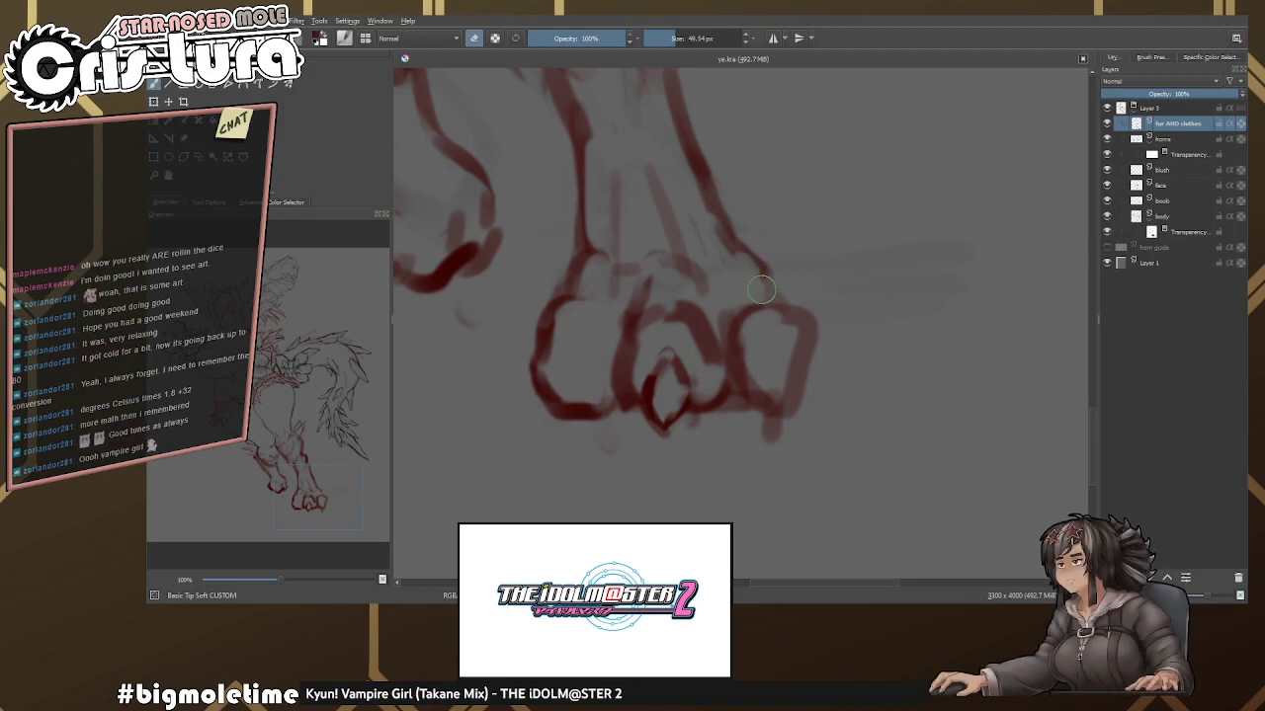
Erase the outer toe's lower corner and draw a pointed red claw there.
{"action": "mouse_move", "coordinate": [763, 288]}
{"action": "left_mouse_down"}
{"action": "mouse_move", "coordinate": [811, 308]}
{"action": "mouse_move", "coordinate": [791, 296]}
{"action": "mouse_move", "coordinate": [780, 326]}
{"action": "mouse_move", "coordinate": [799, 330]}
{"action": "mouse_move", "coordinate": [798, 369]}
{"action": "left_mouse_up"}
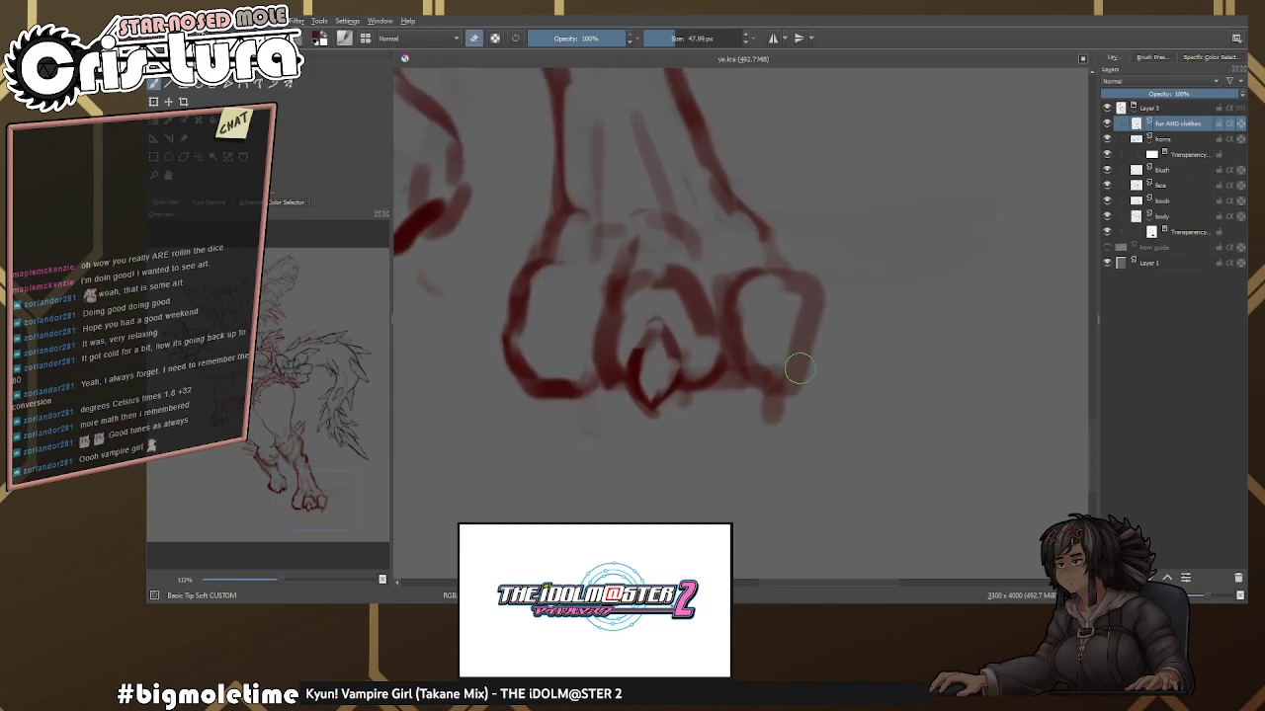
{"action": "key", "text": "bracketleft"}
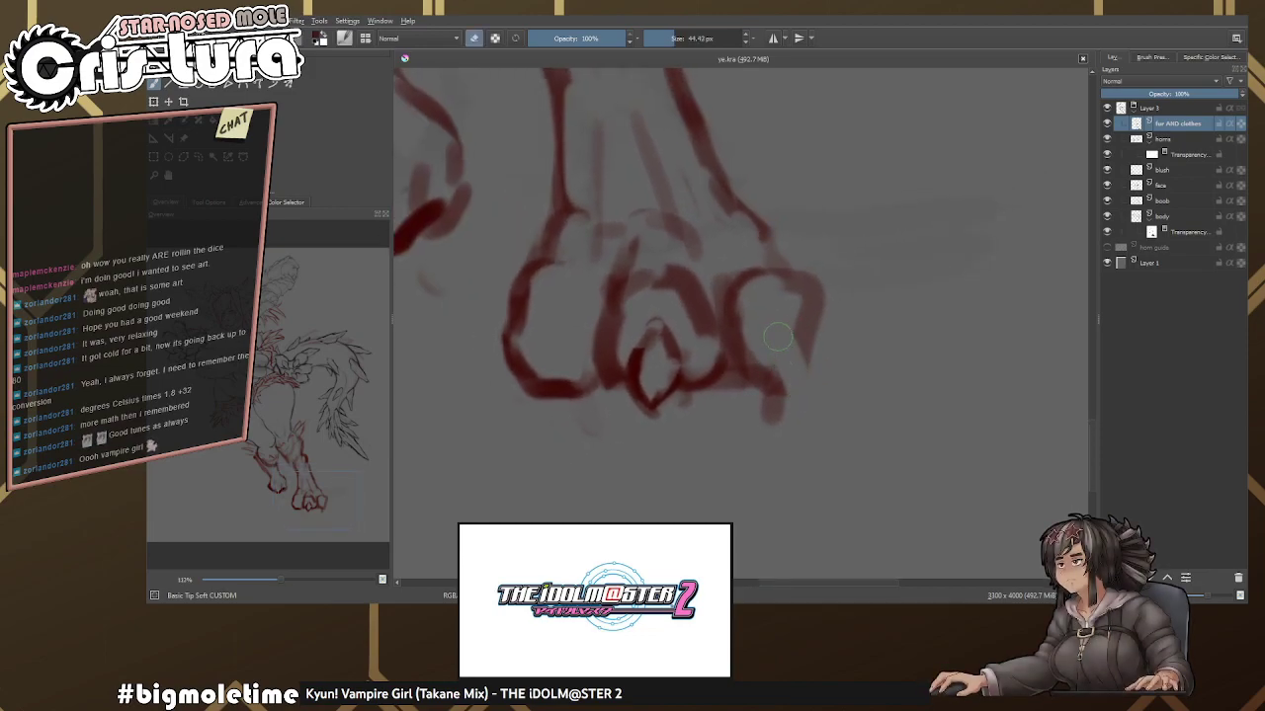
{"action": "mouse_move", "coordinate": [783, 338]}
{"action": "left_mouse_down"}
{"action": "mouse_move", "coordinate": [812, 390]}
{"action": "mouse_move", "coordinate": [795, 380]}
{"action": "mouse_move", "coordinate": [828, 406]}
{"action": "mouse_move", "coordinate": [829, 369]}
{"action": "mouse_move", "coordinate": [815, 384]}
{"action": "mouse_move", "coordinate": [815, 357]}
{"action": "mouse_move", "coordinate": [829, 408]}
{"action": "mouse_move", "coordinate": [811, 393]}
{"action": "mouse_move", "coordinate": [827, 395]}
{"action": "mouse_move", "coordinate": [826, 395]}
{"action": "left_mouse_up"}
{"action": "key", "text": "e"}
{"action": "key", "text": "e"}
{"action": "key", "text": "e"}
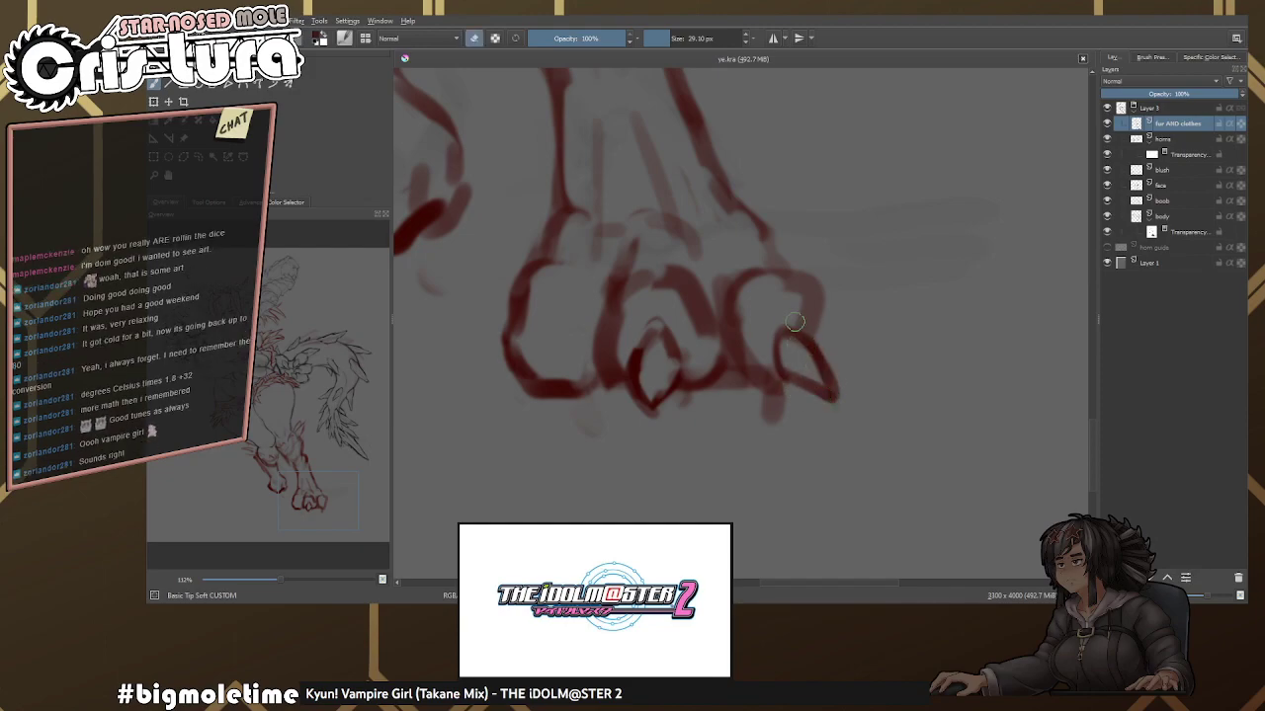
Reshape the standing foot's outer toe into an outline that slopes outward around the claw, erasing the leftover boxy edge.
{"action": "left_click_drag", "start_coordinate": [811, 319], "coordinate": [784, 291]}
{"action": "key", "text": "e"}
{"action": "mouse_move", "coordinate": [748, 333]}
{"action": "left_mouse_down"}
{"action": "mouse_move", "coordinate": [743, 287]}
{"action": "mouse_move", "coordinate": [755, 289]}
{"action": "mouse_move", "coordinate": [738, 268]}
{"action": "mouse_move", "coordinate": [767, 288]}
{"action": "mouse_move", "coordinate": [793, 271]}
{"action": "mouse_move", "coordinate": [831, 348]}
{"action": "mouse_move", "coordinate": [786, 361]}
{"action": "mouse_move", "coordinate": [757, 348]}
{"action": "mouse_move", "coordinate": [770, 380]}
{"action": "mouse_move", "coordinate": [813, 389]}
{"action": "mouse_move", "coordinate": [833, 366]}
{"action": "mouse_move", "coordinate": [828, 329]}
{"action": "left_mouse_up"}
{"action": "key", "text": "e"}
{"action": "key", "text": "e"}
{"action": "key", "text": "e"}
{"action": "key", "text": "e"}
{"action": "key", "text": "e"}
{"action": "key", "text": "e"}
{"action": "key", "text": "e"}
{"action": "key", "text": "e"}
{"action": "key", "text": "e"}
{"action": "key", "text": "e"}
{"action": "key", "text": "e"}
{"action": "key", "text": "e"}
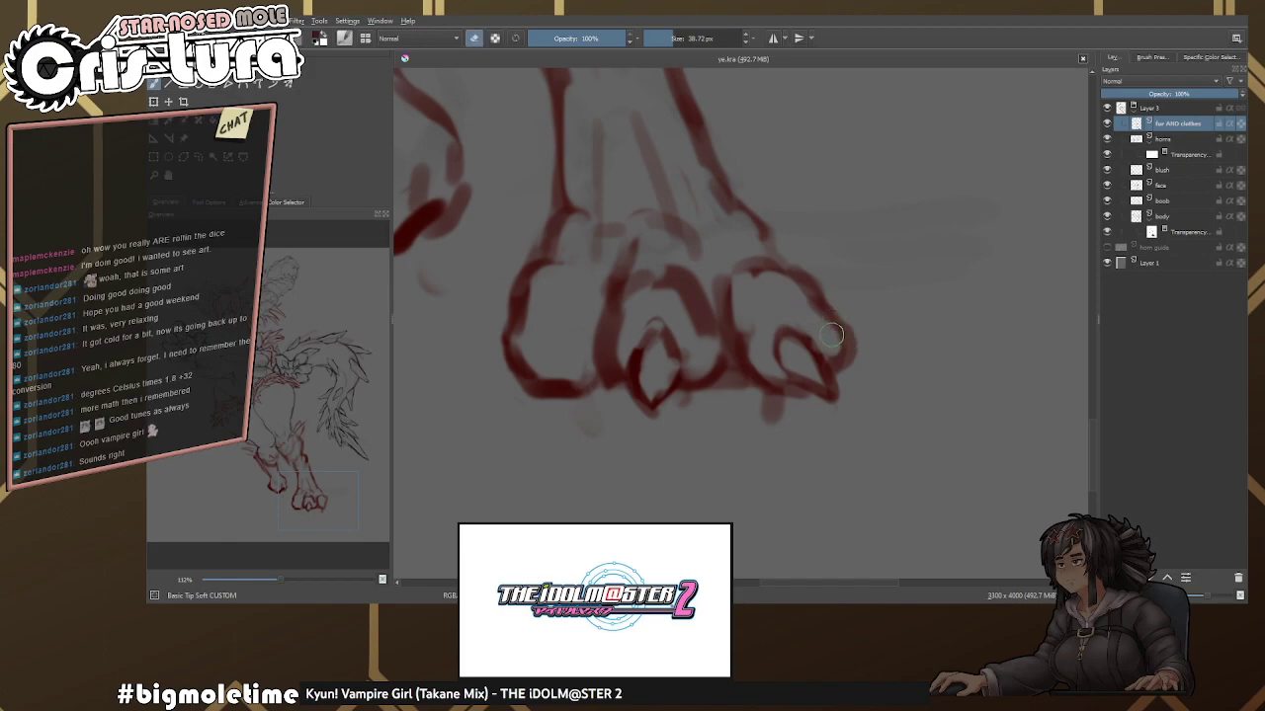
{"action": "mouse_move", "coordinate": [771, 364]}
{"action": "left_mouse_down"}
{"action": "mouse_move", "coordinate": [739, 359]}
{"action": "mouse_move", "coordinate": [818, 368]}
{"action": "left_mouse_up"}
{"action": "key", "text": "e"}
Erase the inner toe's boxy lower edge and draw a rounded, pointed red claw there.
{"action": "left_click_drag", "start_coordinate": [627, 365], "coordinate": [598, 391]}
{"action": "key", "text": "e"}
{"action": "mouse_move", "coordinate": [592, 346]}
{"action": "left_mouse_down"}
{"action": "mouse_move", "coordinate": [613, 389]}
{"action": "mouse_move", "coordinate": [597, 384]}
{"action": "mouse_move", "coordinate": [638, 407]}
{"action": "left_mouse_up"}
{"action": "key", "text": "e"}
{"action": "key", "text": "e"}
{"action": "mouse_move", "coordinate": [608, 390]}
{"action": "left_mouse_down"}
{"action": "mouse_move", "coordinate": [630, 404]}
{"action": "mouse_move", "coordinate": [618, 413]}
{"action": "left_mouse_up"}
{"action": "key", "text": "e"}
{"action": "left_click_drag", "start_coordinate": [612, 388], "coordinate": [631, 421]}
{"action": "key", "text": "e"}
{"action": "key", "text": "e"}
{"action": "key", "text": "e"}
{"action": "mouse_move", "coordinate": [593, 326]}
{"action": "left_mouse_down"}
{"action": "mouse_move", "coordinate": [614, 357]}
{"action": "mouse_move", "coordinate": [601, 360]}
{"action": "mouse_move", "coordinate": [616, 337]}
{"action": "mouse_move", "coordinate": [623, 387]}
{"action": "left_mouse_up"}
{"action": "key", "text": "e"}
{"action": "left_click_drag", "start_coordinate": [620, 400], "coordinate": [614, 358]}
{"action": "key", "text": "e"}
{"action": "mouse_move", "coordinate": [617, 416]}
{"action": "left_mouse_down"}
{"action": "mouse_move", "coordinate": [629, 385]}
{"action": "mouse_move", "coordinate": [615, 384]}
{"action": "mouse_move", "coordinate": [632, 415]}
{"action": "mouse_move", "coordinate": [663, 396]}
{"action": "mouse_move", "coordinate": [615, 344]}
{"action": "left_mouse_up"}
{"action": "key", "text": "e"}
{"action": "key", "text": "e"}
{"action": "key", "text": "e"}
{"action": "key", "text": "e"}
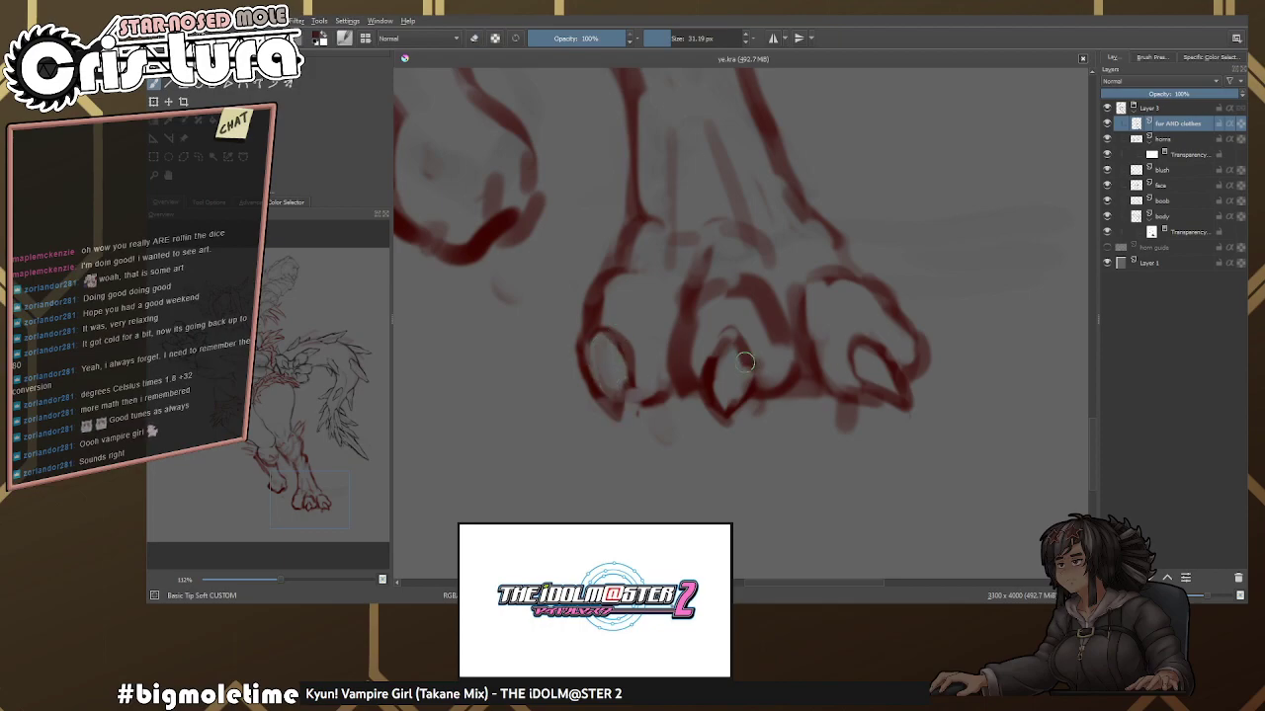
Redraw the middle toe's claw so that it points outward, erasing the old claw's lines.
{"action": "key", "text": "e"}
{"action": "mouse_move", "coordinate": [737, 407]}
{"action": "left_mouse_down"}
{"action": "mouse_move", "coordinate": [722, 376]}
{"action": "mouse_move", "coordinate": [730, 395]}
{"action": "mouse_move", "coordinate": [706, 376]}
{"action": "mouse_move", "coordinate": [724, 390]}
{"action": "mouse_move", "coordinate": [717, 346]}
{"action": "mouse_move", "coordinate": [714, 370]}
{"action": "mouse_move", "coordinate": [738, 395]}
{"action": "mouse_move", "coordinate": [723, 389]}
{"action": "mouse_move", "coordinate": [766, 420]}
{"action": "left_mouse_up"}
{"action": "key", "text": "e"}
{"action": "key", "text": "e"}
{"action": "key", "text": "e"}
{"action": "key", "text": "e"}
{"action": "key", "text": "e"}
{"action": "key", "text": "e"}
{"action": "mouse_move", "coordinate": [751, 375]}
{"action": "left_mouse_down"}
{"action": "mouse_move", "coordinate": [775, 420]}
{"action": "mouse_move", "coordinate": [746, 392]}
{"action": "mouse_move", "coordinate": [711, 394]}
{"action": "left_mouse_up"}
{"action": "key", "text": "e"}
{"action": "key", "text": "e"}
{"action": "key", "text": "e"}
{"action": "key", "text": "e"}
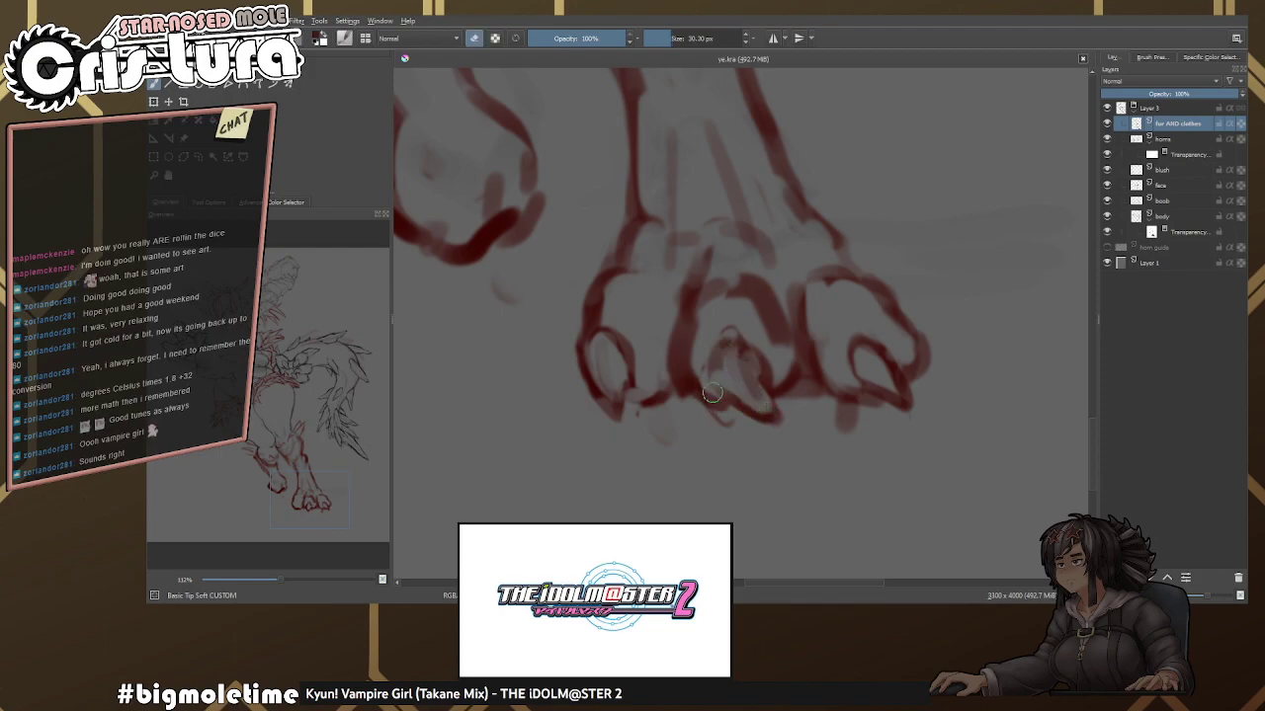
{"action": "key", "text": "e"}
Lasso the standing foot and scale it down with a transform, keeping it positioned at the end of the shin.
{"action": "scroll", "coordinate": [781, 396], "scroll_direction": "down", "scroll_amount": 2}
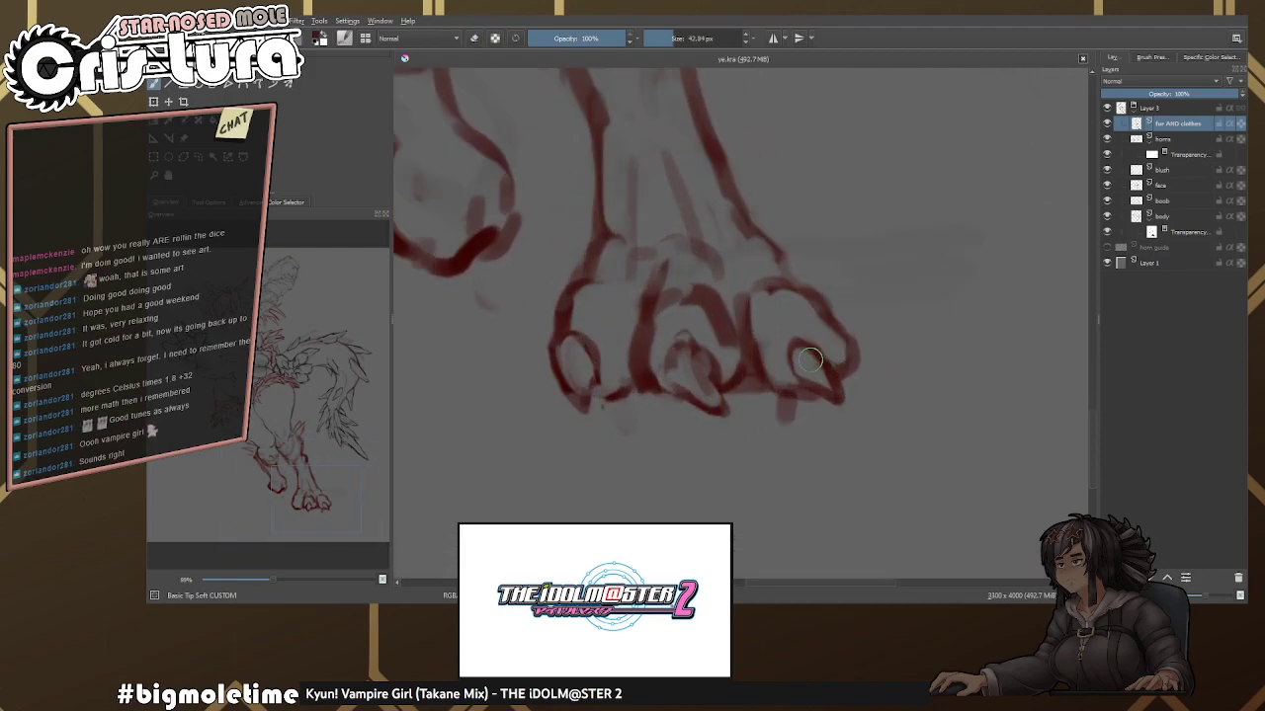
{"action": "scroll", "coordinate": [810, 361], "scroll_direction": "down", "scroll_amount": 5}
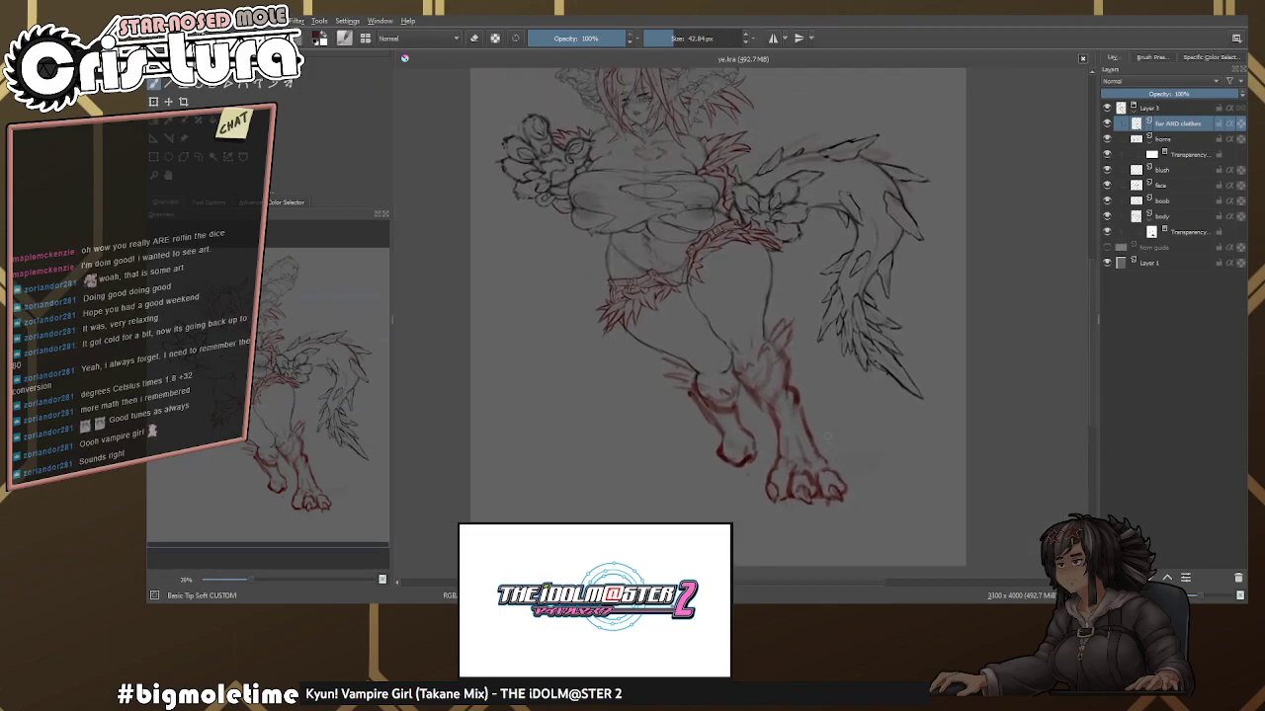
{"action": "scroll", "coordinate": [820, 445], "scroll_direction": "up", "scroll_amount": 4}
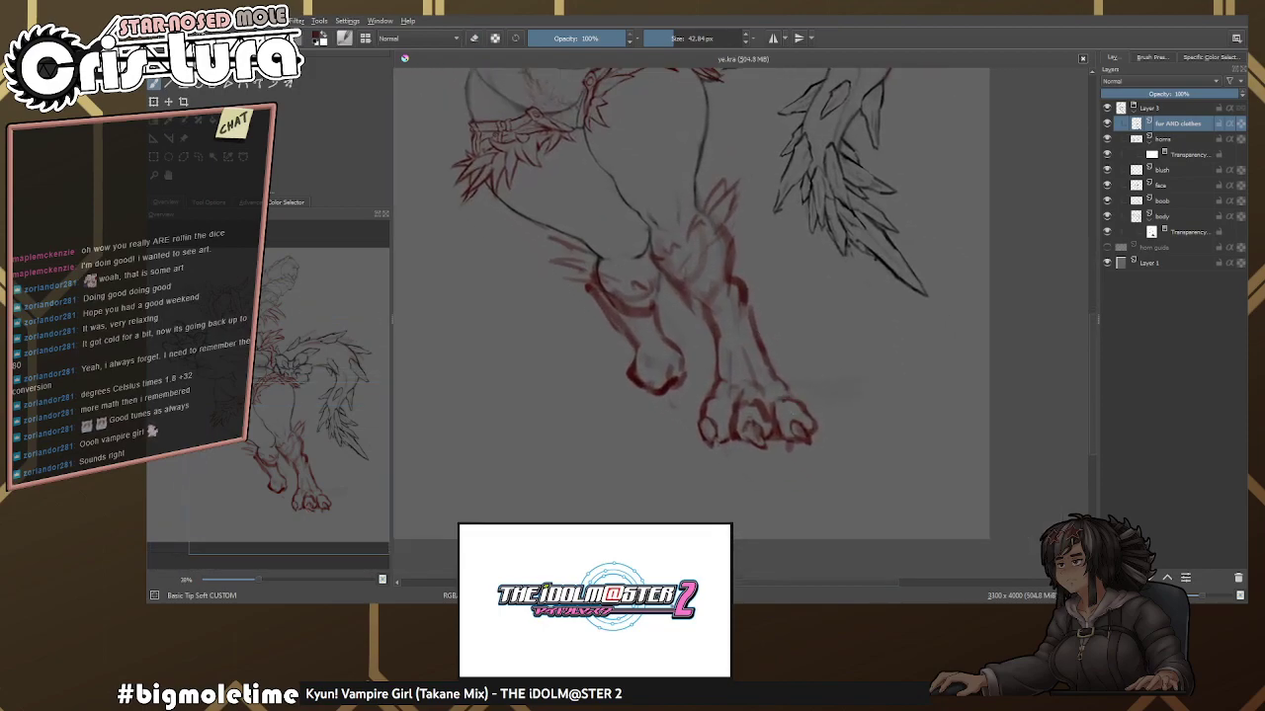
{"action": "scroll", "coordinate": [795, 404], "scroll_direction": "down", "scroll_amount": 2}
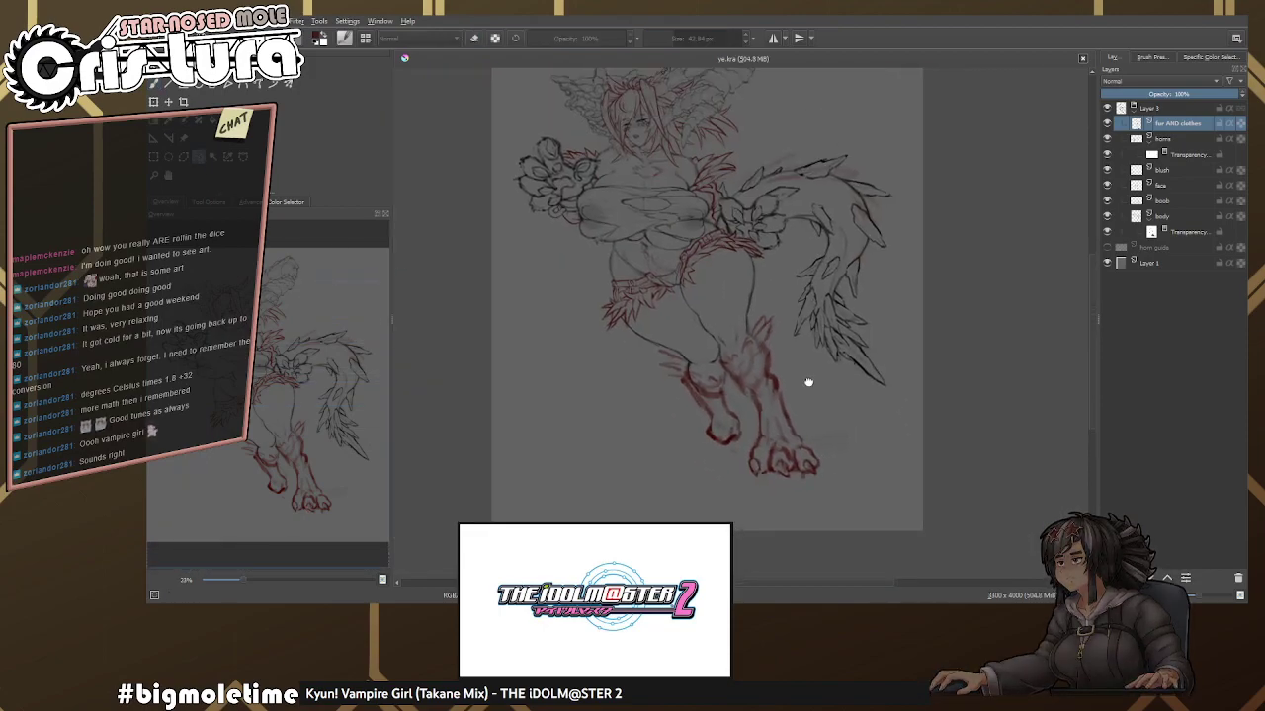
{"action": "scroll", "coordinate": [806, 382], "scroll_direction": "up", "scroll_amount": 5}
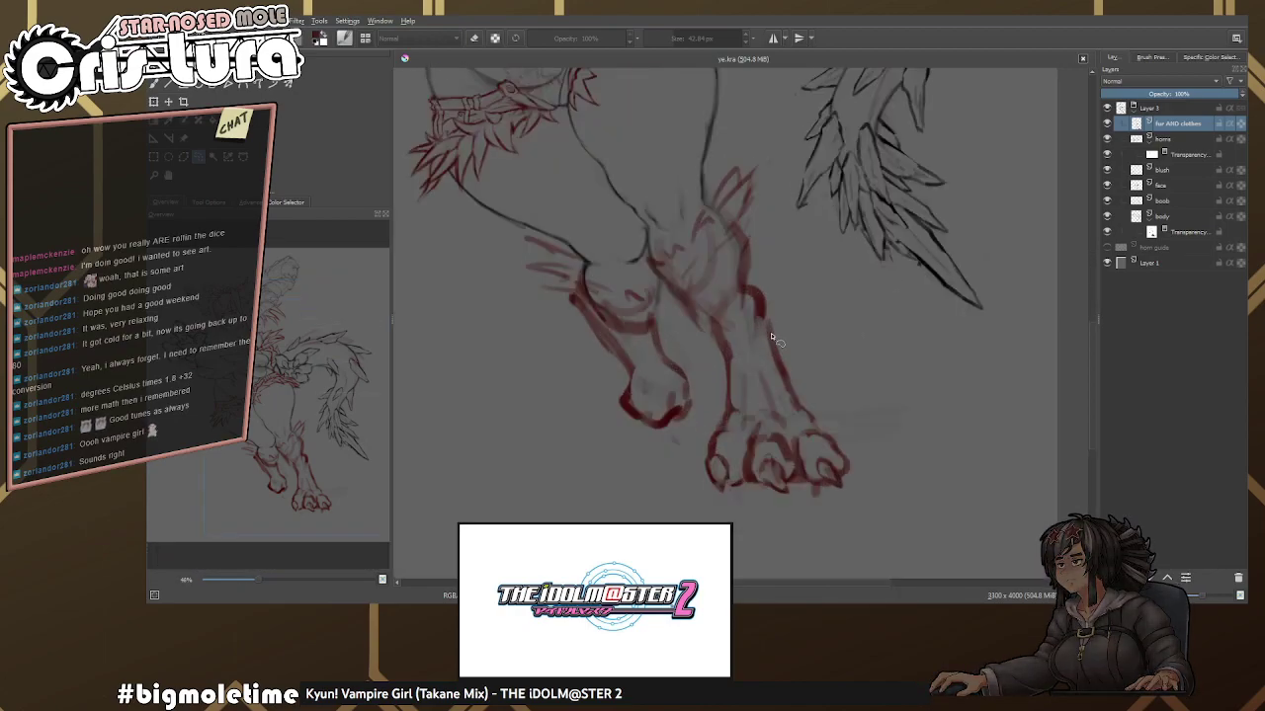
{"action": "scroll", "coordinate": [772, 337], "scroll_direction": "down", "scroll_amount": 1}
{"action": "key", "text": "e"}
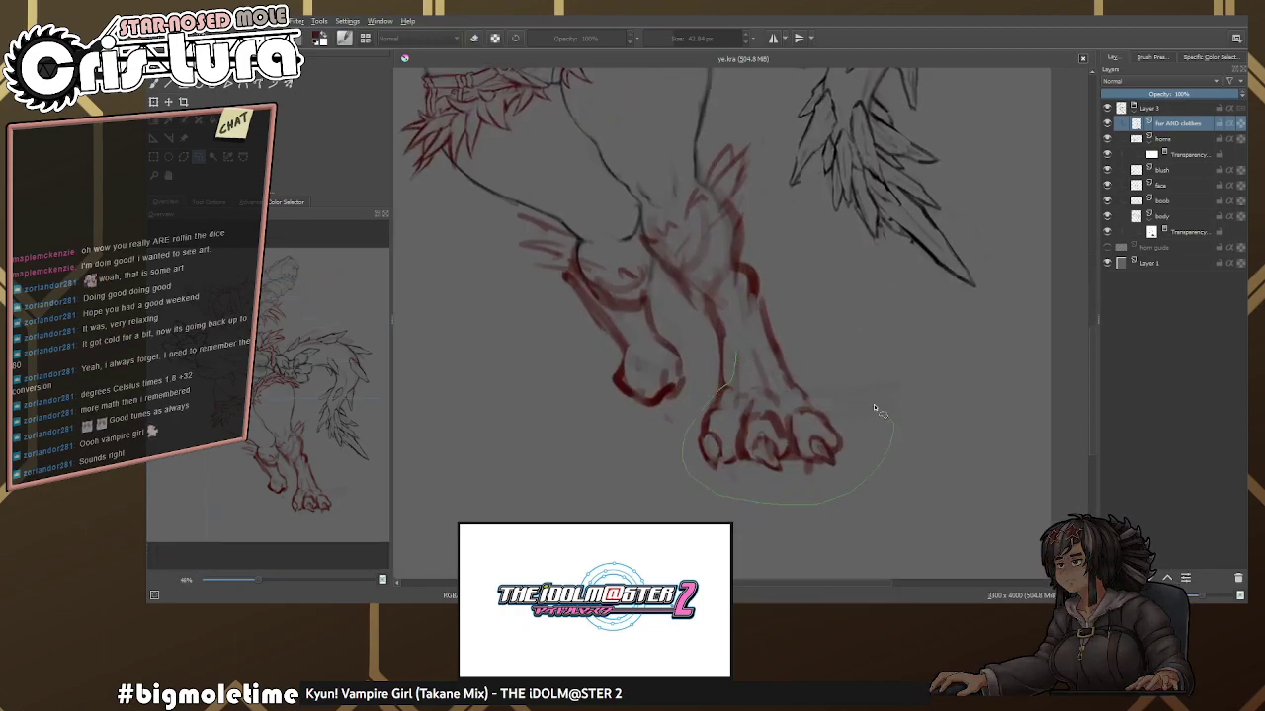
{"action": "left_click_drag", "start_coordinate": [751, 348], "coordinate": [739, 356]}
{"action": "key", "text": "ctrl+t"}
{"action": "scroll", "coordinate": [830, 326], "scroll_direction": "down", "scroll_amount": 1}
{"action": "left_click_drag", "start_coordinate": [844, 363], "coordinate": [826, 377]}
{"action": "scroll", "coordinate": [824, 385], "scroll_direction": "down", "scroll_amount": 1}
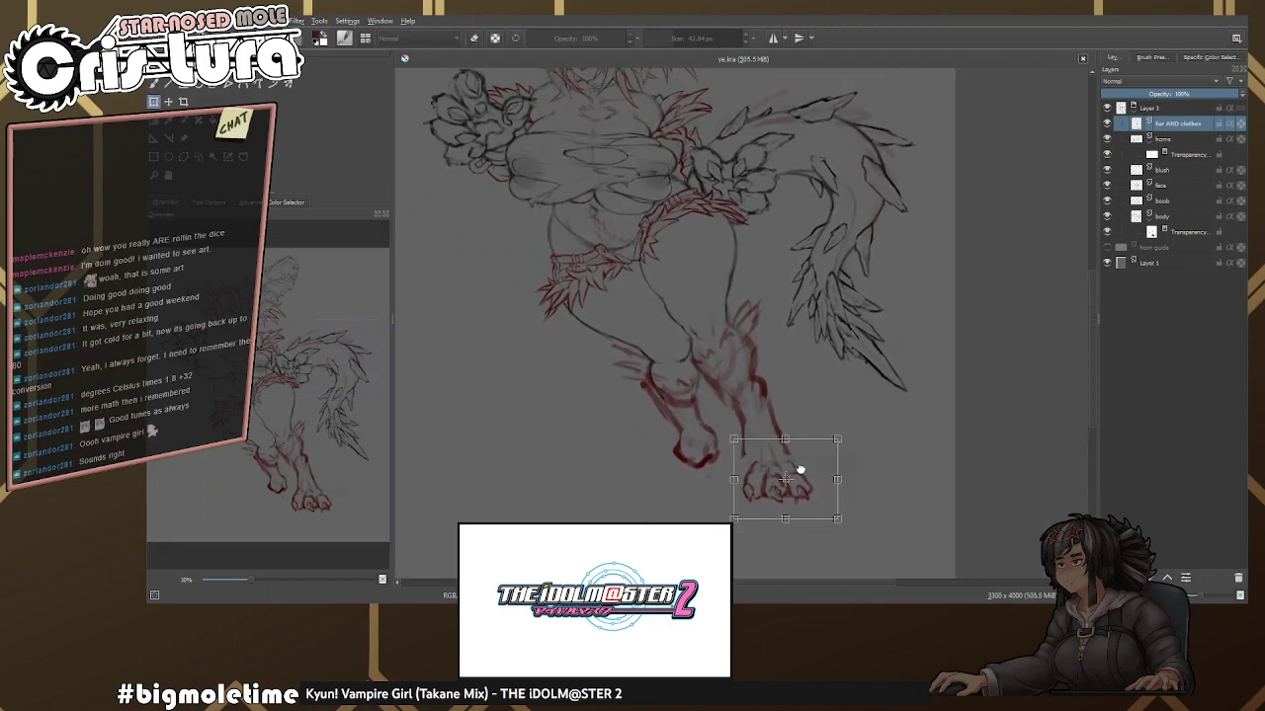
{"action": "scroll", "coordinate": [802, 462], "scroll_direction": "up", "scroll_amount": 1}
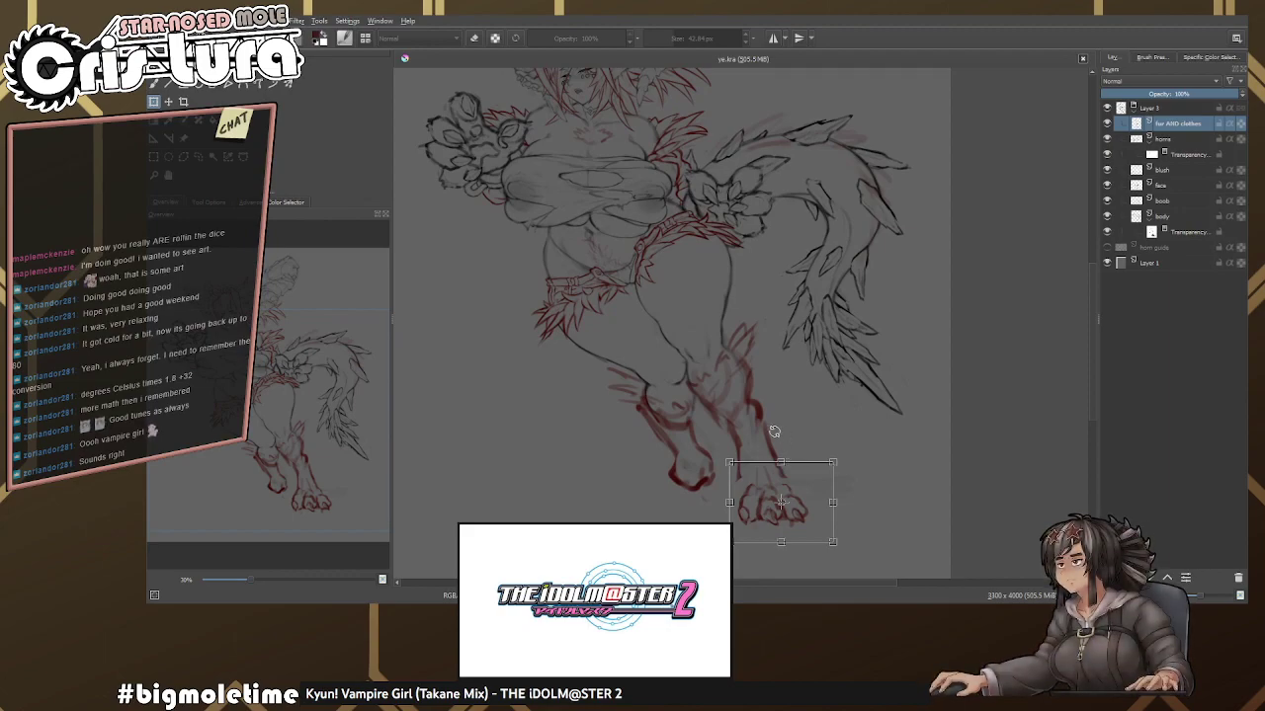
{"action": "left_click_drag", "start_coordinate": [781, 484], "coordinate": [773, 471]}
{"action": "scroll", "coordinate": [836, 341], "scroll_direction": "up", "scroll_amount": 4}
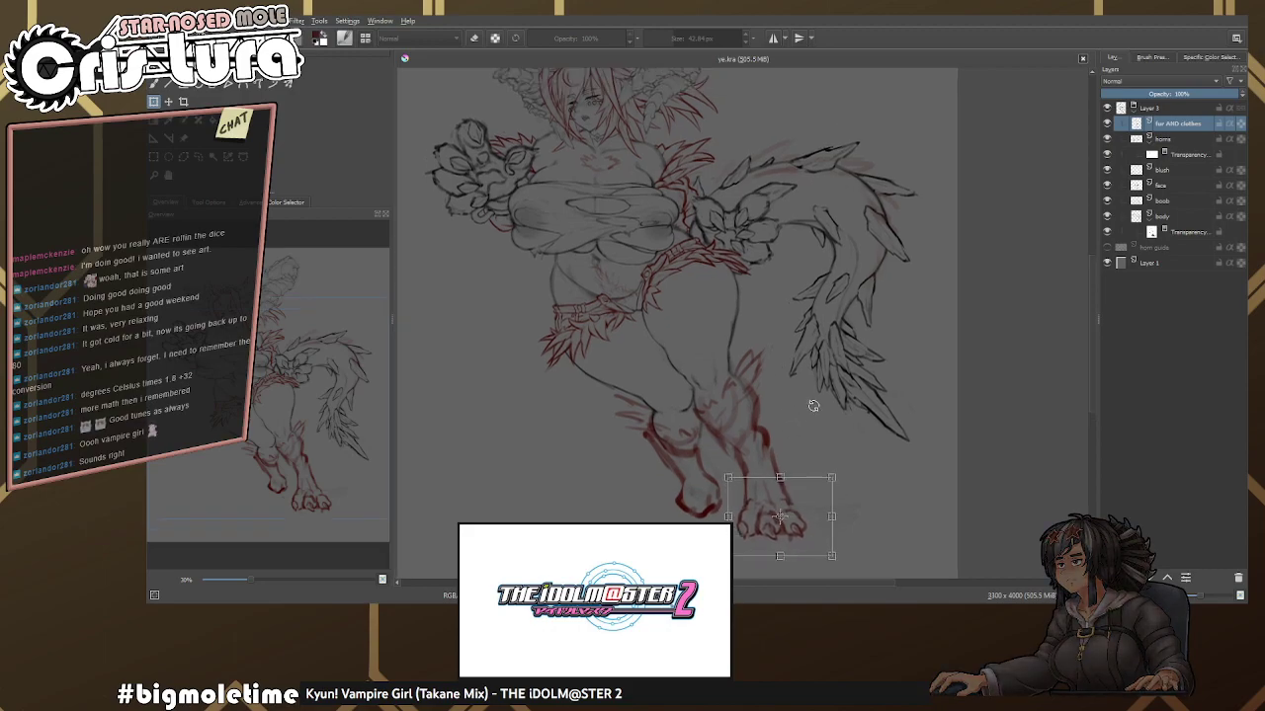
{"action": "scroll", "coordinate": [857, 324], "scroll_direction": "up", "scroll_amount": 1}
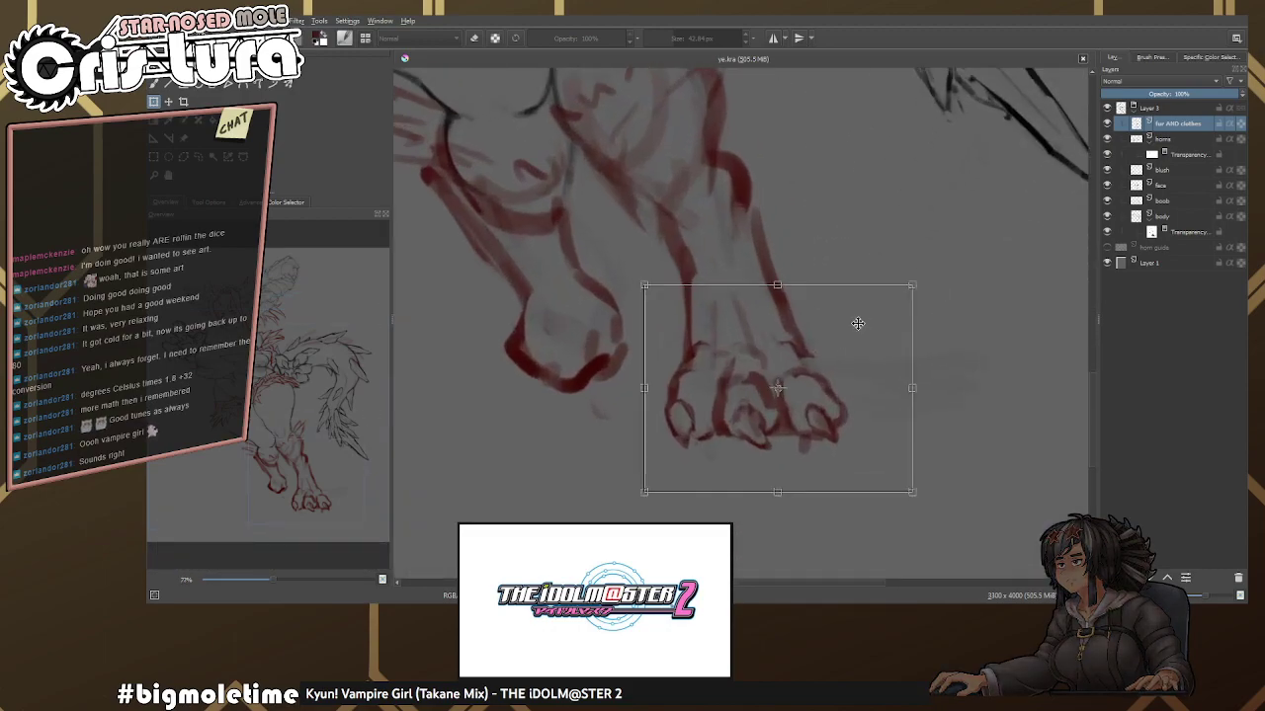
Squash the selected foot slightly in height, keeping its width, and apply the transform.
{"action": "left_click_drag", "start_coordinate": [913, 390], "coordinate": [933, 388]}
{"action": "key", "text": "ctrl+z"}
{"action": "left_click_drag", "start_coordinate": [779, 285], "coordinate": [781, 305]}
{"action": "scroll", "coordinate": [836, 305], "scroll_direction": "down", "scroll_amount": 3}
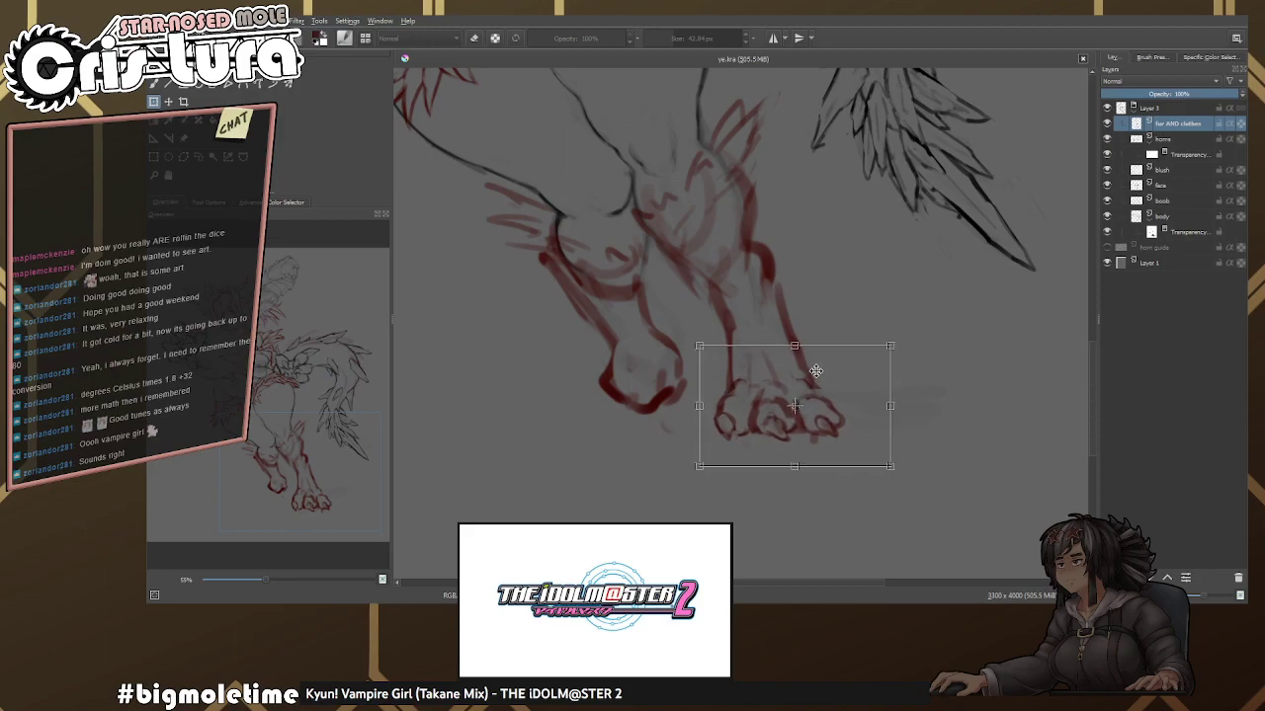
{"action": "key", "text": "b"}
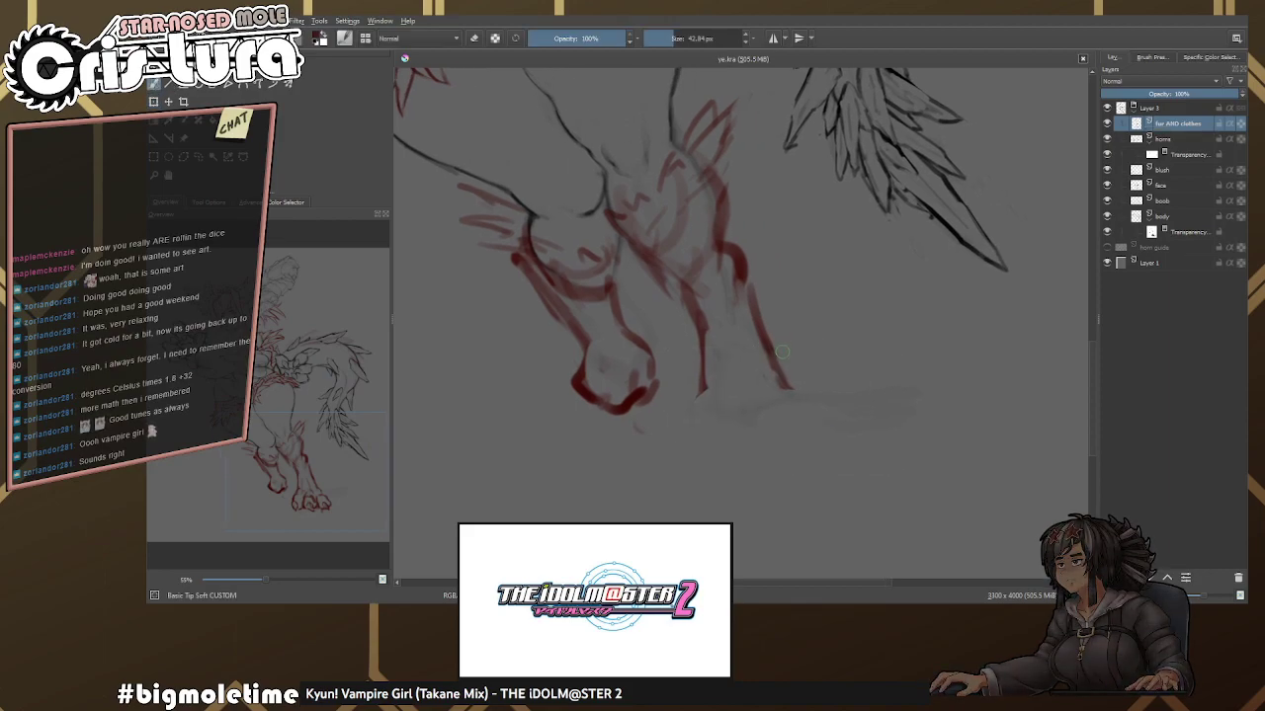
{"action": "scroll", "coordinate": [779, 392], "scroll_direction": "down", "scroll_amount": 3}
{"action": "scroll", "coordinate": [779, 392], "scroll_direction": "up", "scroll_amount": 3}
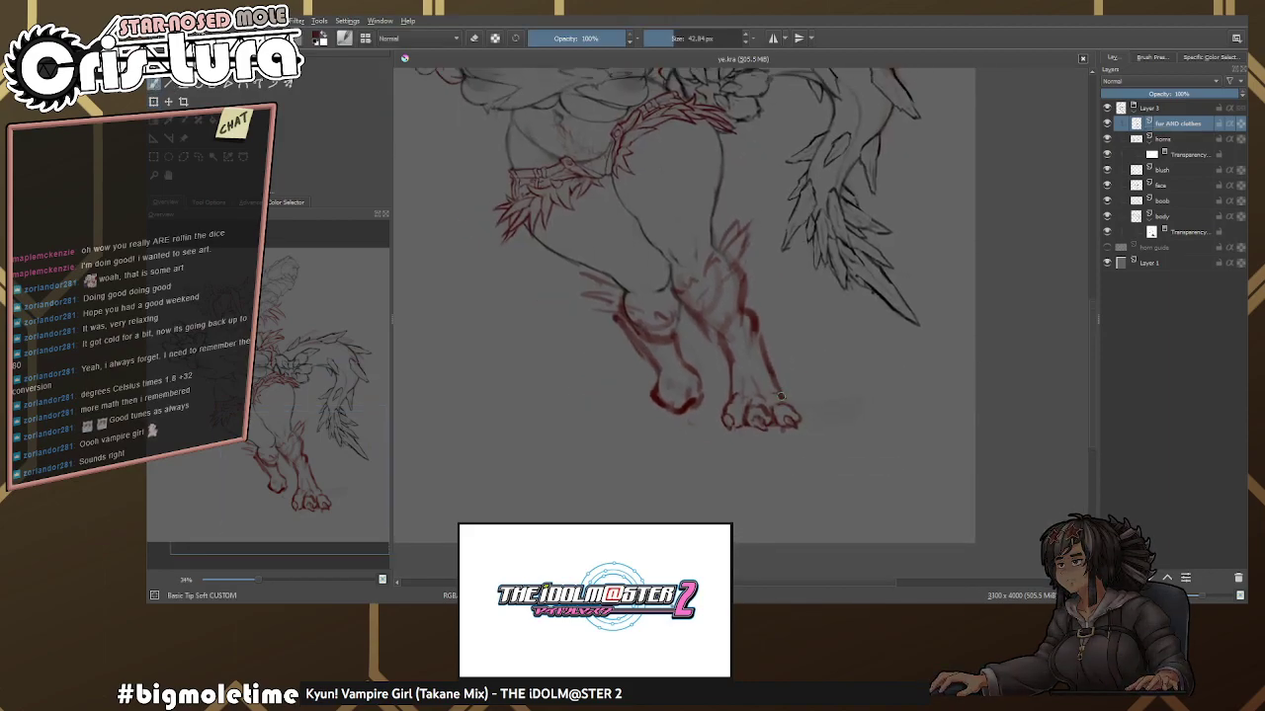
Lasso the standing foot again and move it down and outward, away from the shin, to lengthen the leg.
{"action": "left_click", "coordinate": [197, 158]}
{"action": "left_click_drag", "start_coordinate": [736, 351], "coordinate": [781, 374]}
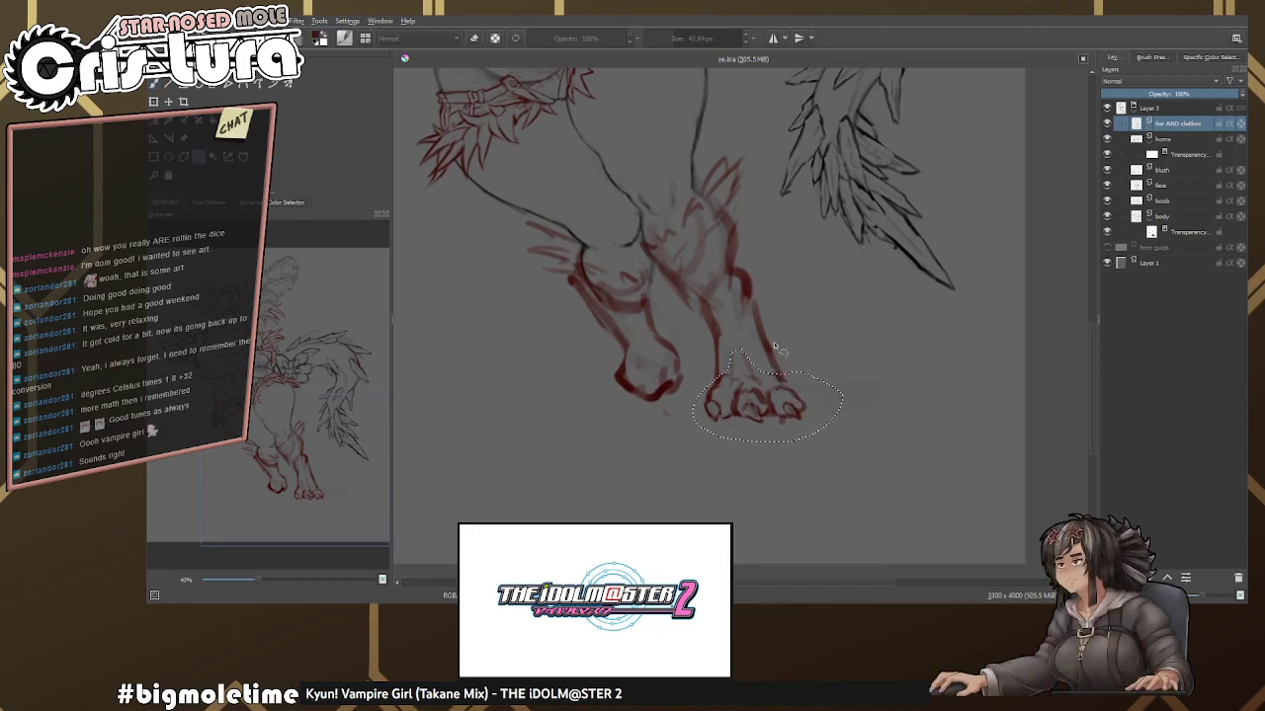
{"action": "scroll", "coordinate": [734, 358], "scroll_direction": "up", "scroll_amount": 2}
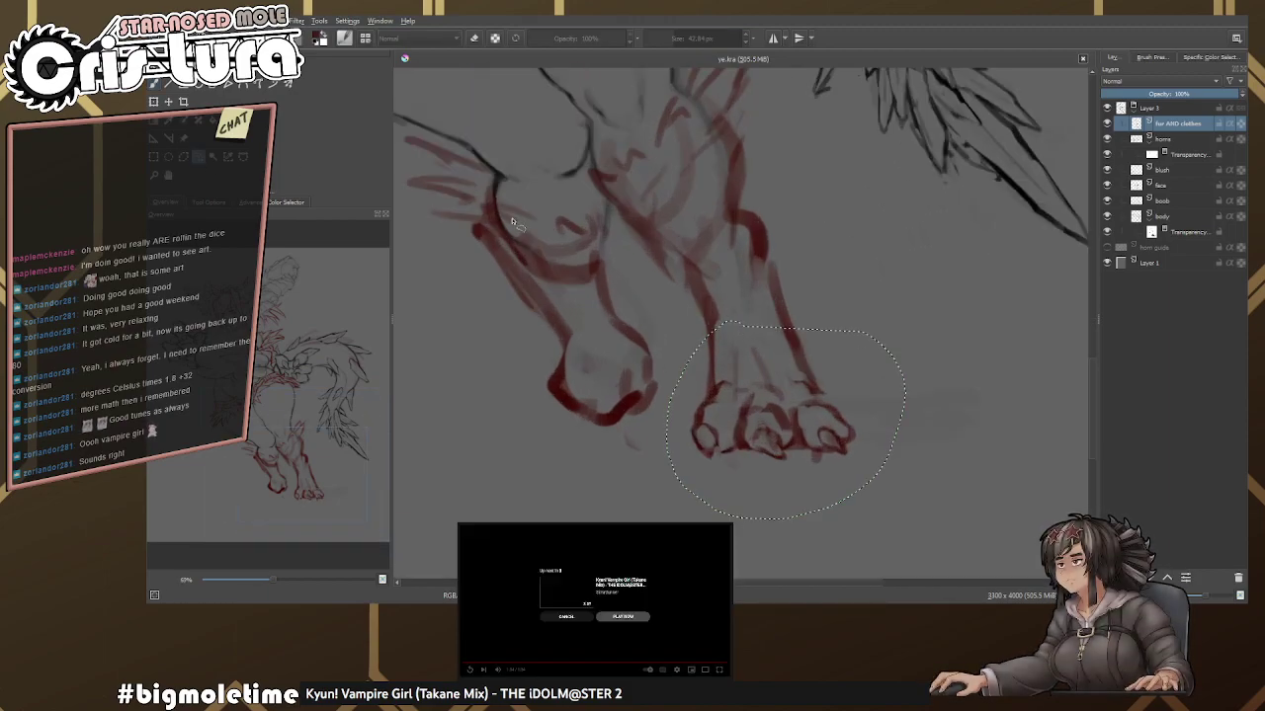
{"action": "key", "text": "ctrl+t"}
{"action": "scroll", "coordinate": [770, 381], "scroll_direction": "down", "scroll_amount": 1}
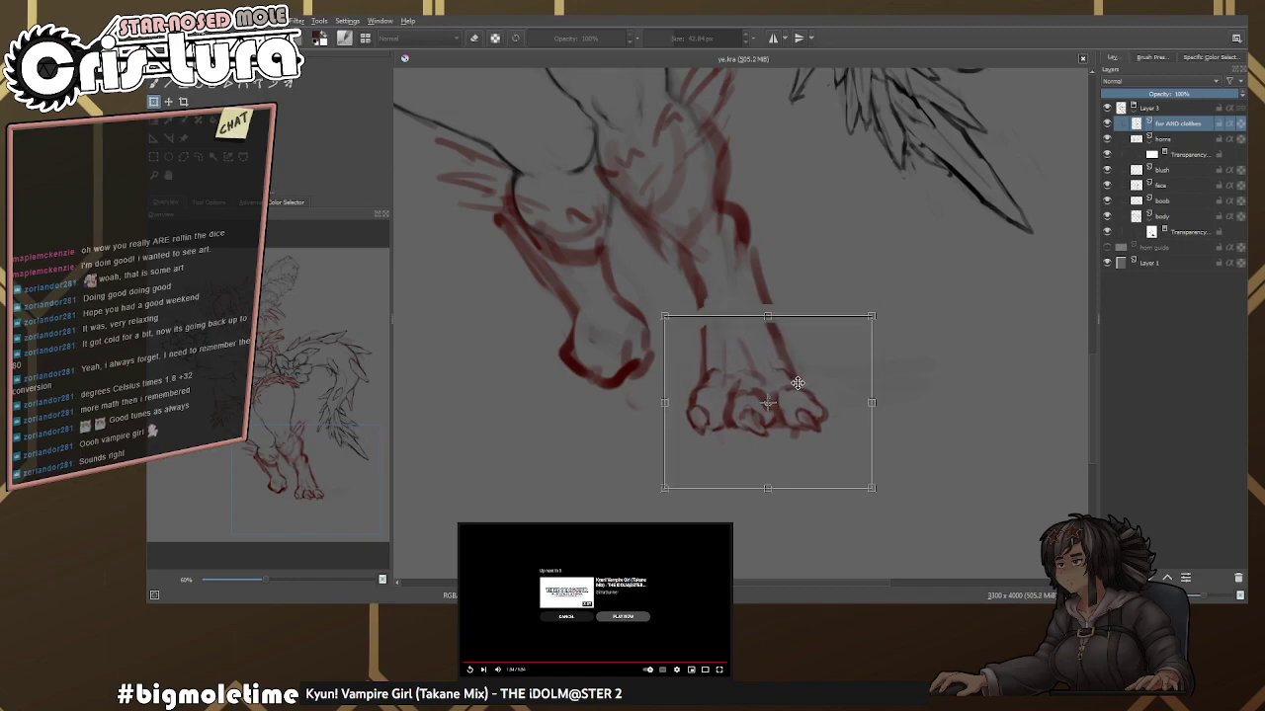
{"action": "scroll", "coordinate": [804, 394], "scroll_direction": "down", "scroll_amount": 2}
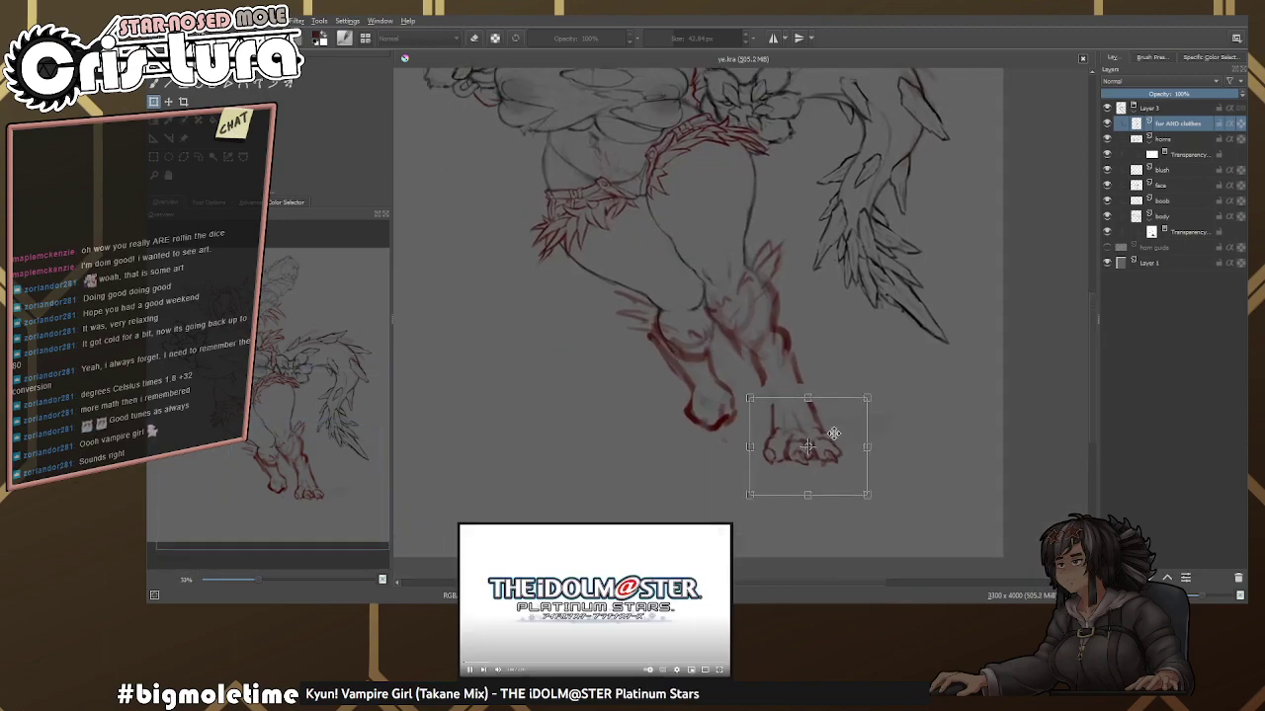
{"action": "scroll", "coordinate": [802, 405], "scroll_direction": "up", "scroll_amount": 1}
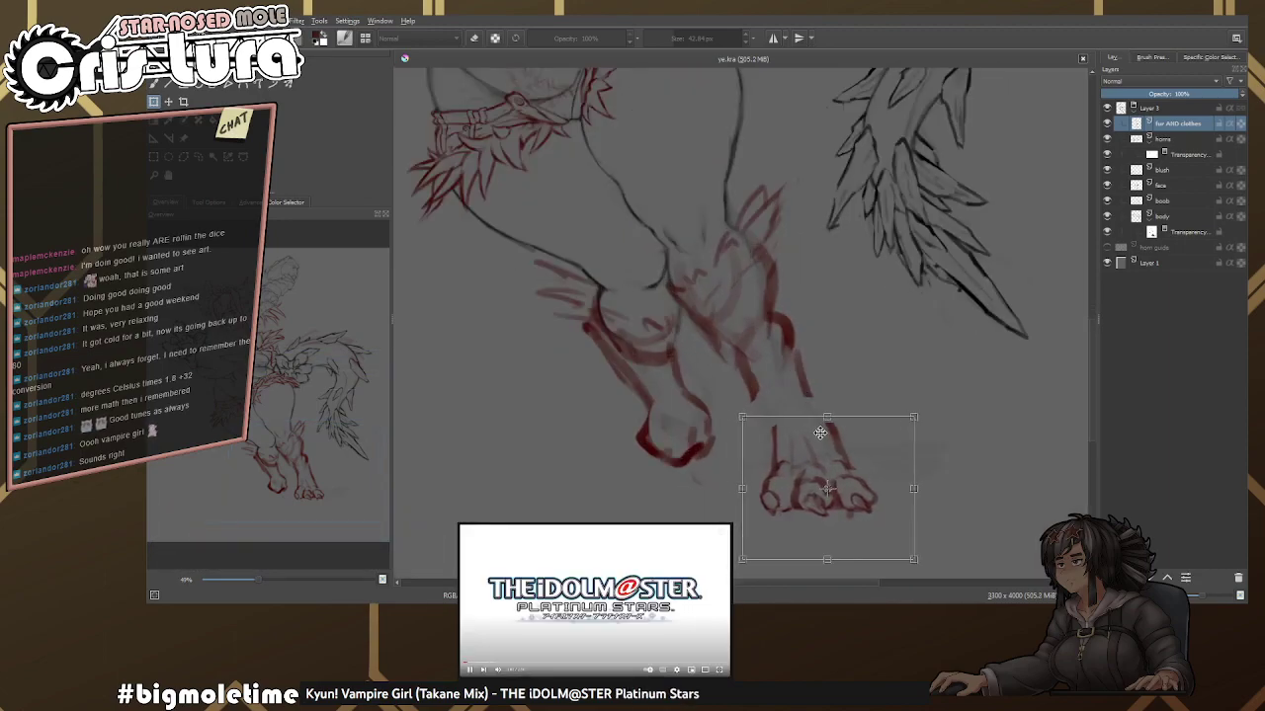
{"action": "key", "text": "b"}
{"action": "scroll", "coordinate": [739, 341], "scroll_direction": "up", "scroll_amount": 3}
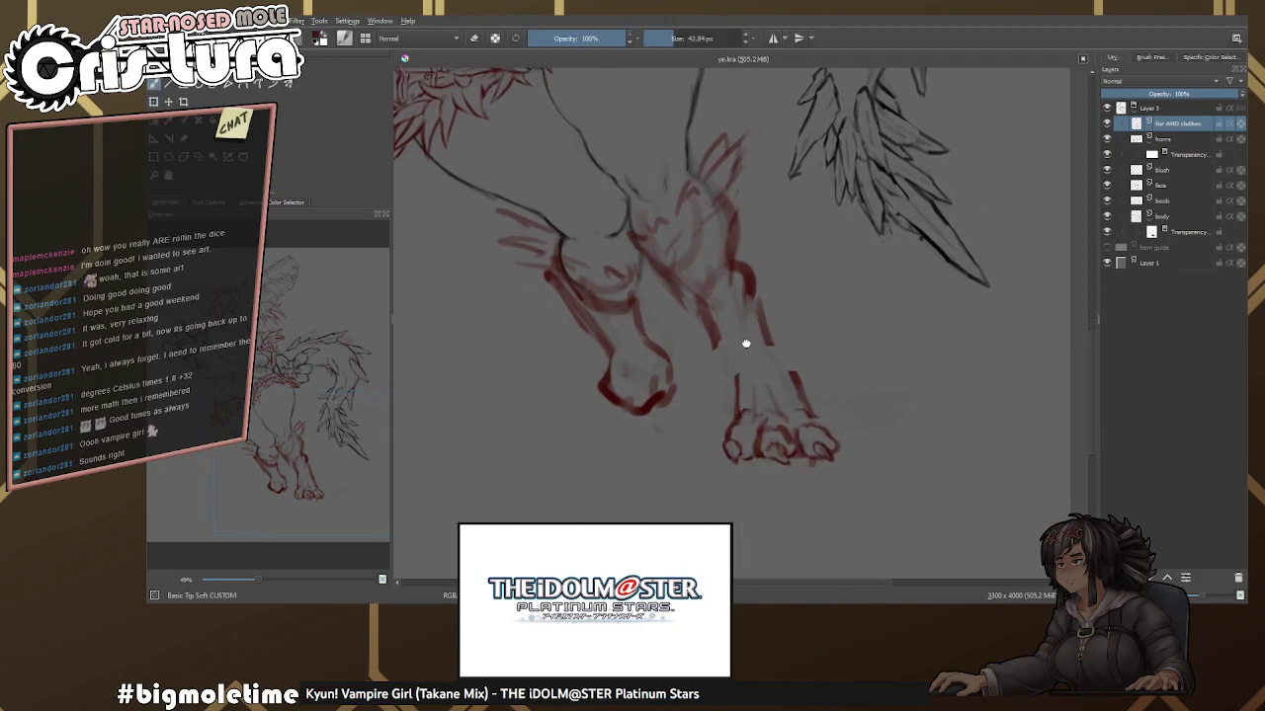
{"action": "scroll", "coordinate": [727, 319], "scroll_direction": "up", "scroll_amount": 1}
Redraw the standing leg's inner and outer shin lines across the gap to the lowered foot and erase the old ends.
{"action": "key", "text": "e"}
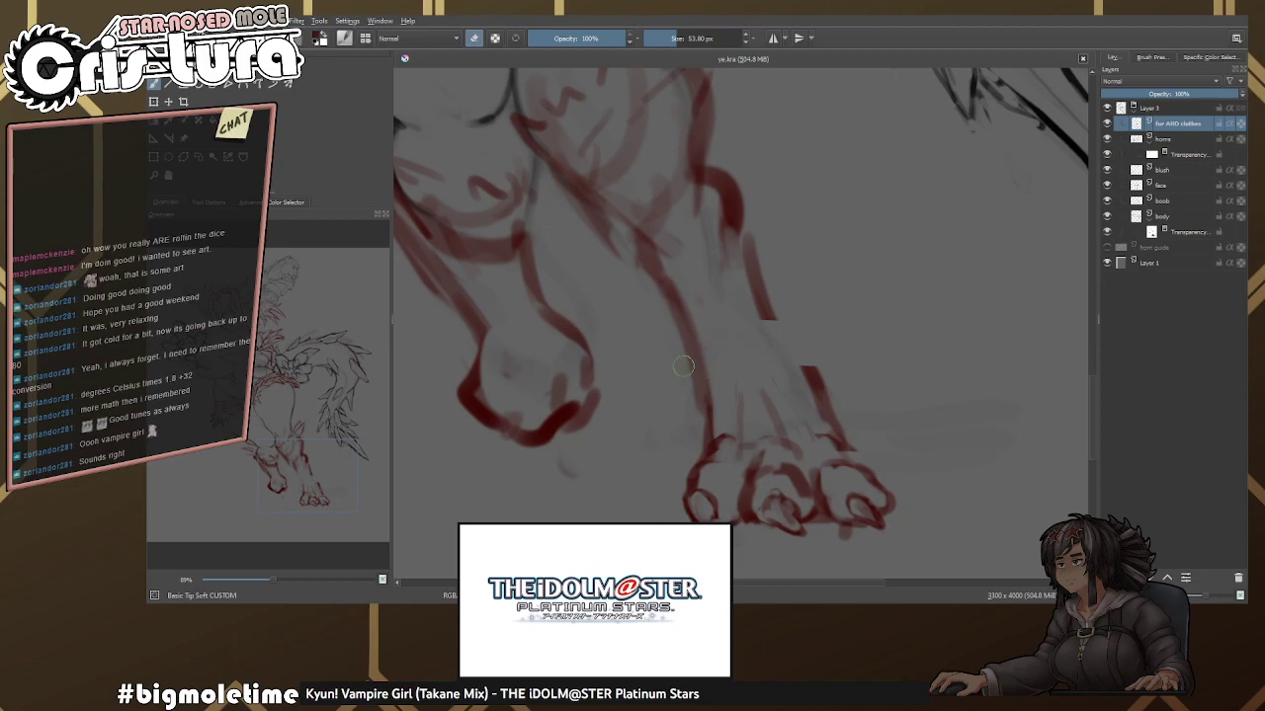
{"action": "left_click_drag", "start_coordinate": [731, 355], "coordinate": [688, 356]}
{"action": "key", "text": "e"}
{"action": "mouse_move", "coordinate": [772, 393]}
{"action": "left_mouse_down"}
{"action": "mouse_move", "coordinate": [729, 278]}
{"action": "mouse_move", "coordinate": [697, 242]}
{"action": "mouse_move", "coordinate": [762, 396]}
{"action": "left_mouse_up"}
{"action": "key", "text": "e"}
{"action": "key", "text": "e"}
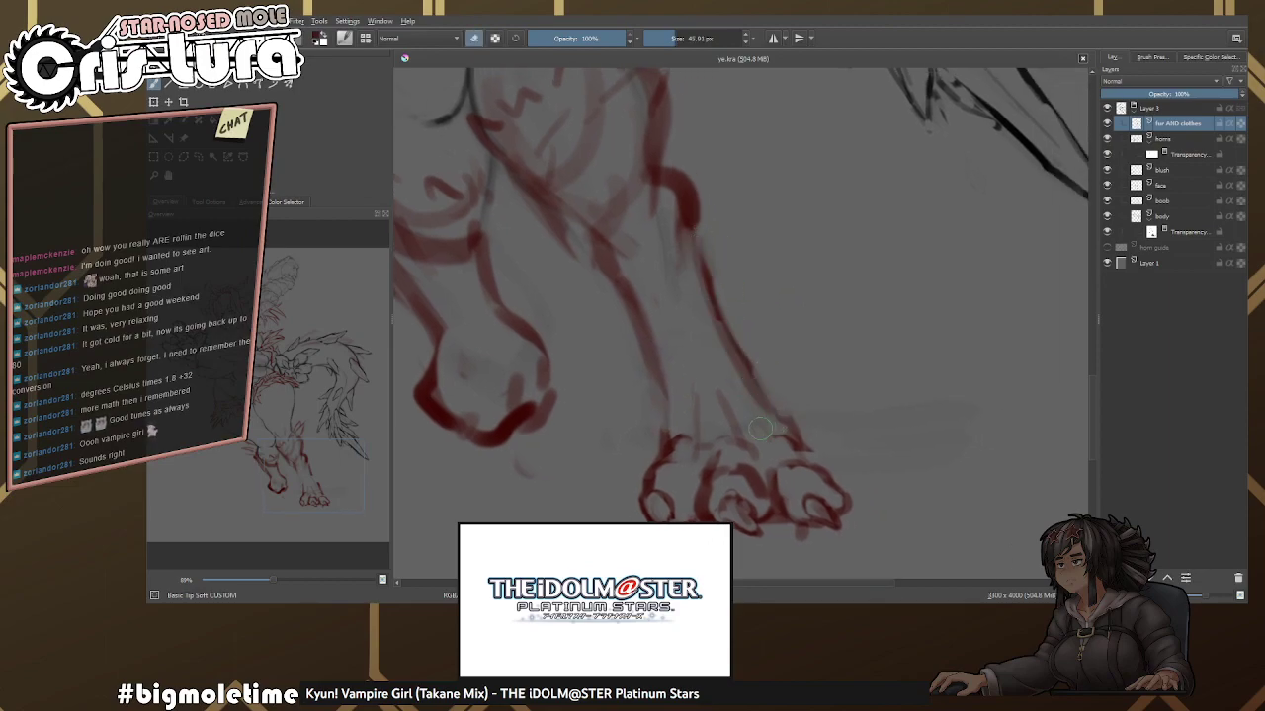
Lasso the standing foot and shift it slightly outward relative to the shin with a transform.
{"action": "scroll", "coordinate": [762, 425], "scroll_direction": "down", "scroll_amount": 2}
{"action": "key", "text": "e"}
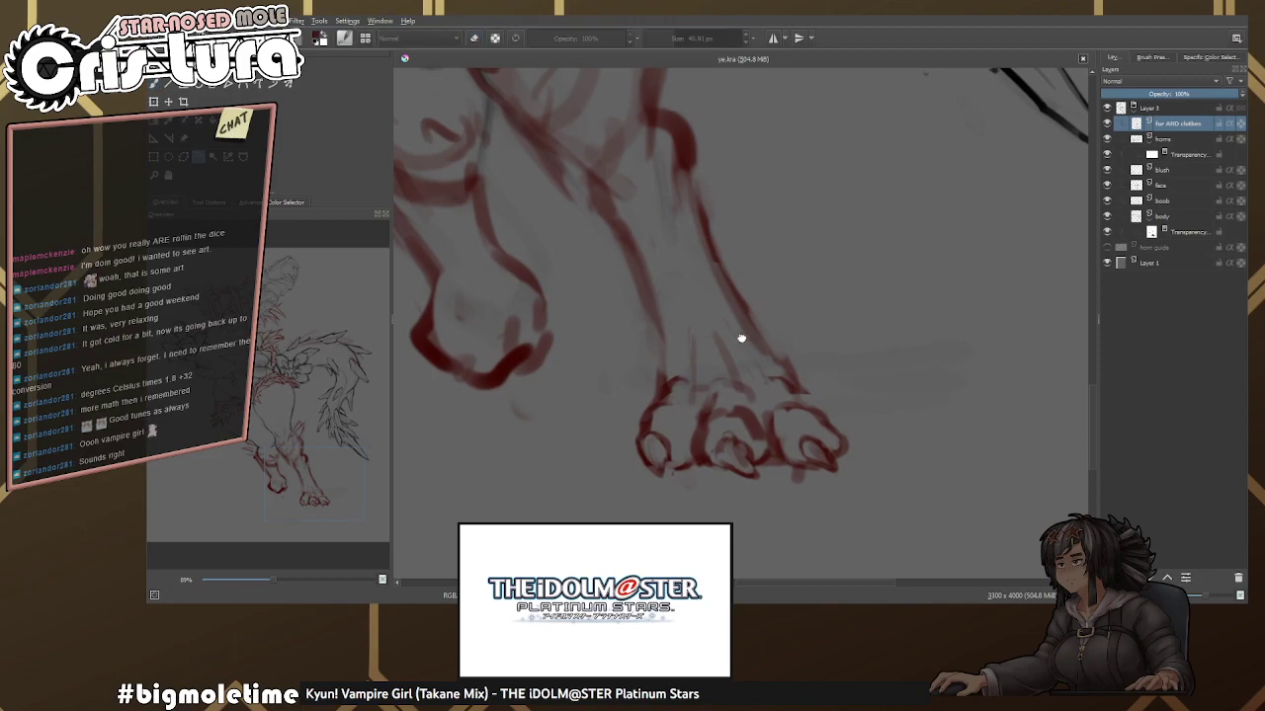
{"action": "left_click_drag", "start_coordinate": [669, 369], "coordinate": [647, 373]}
{"action": "mouse_move", "coordinate": [831, 441]}
{"action": "left_mouse_down"}
{"action": "mouse_move", "coordinate": [865, 464]}
{"action": "mouse_move", "coordinate": [632, 485]}
{"action": "mouse_move", "coordinate": [648, 371]}
{"action": "mouse_move", "coordinate": [774, 407]}
{"action": "left_mouse_up"}
{"action": "key", "text": "e"}
{"action": "key", "text": "e"}
{"action": "key", "text": "ctrl+t"}
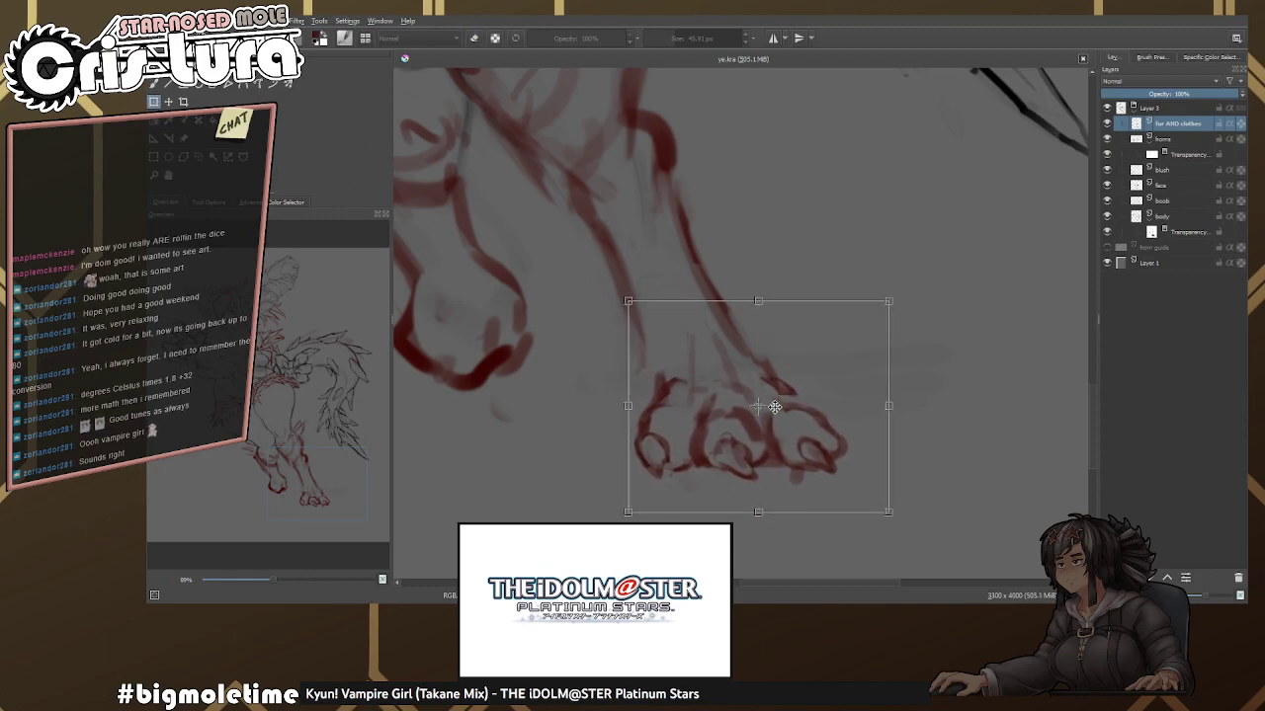
{"action": "scroll", "coordinate": [774, 407], "scroll_direction": "down", "scroll_amount": 2}
{"action": "scroll", "coordinate": [816, 413], "scroll_direction": "up", "scroll_amount": 2}
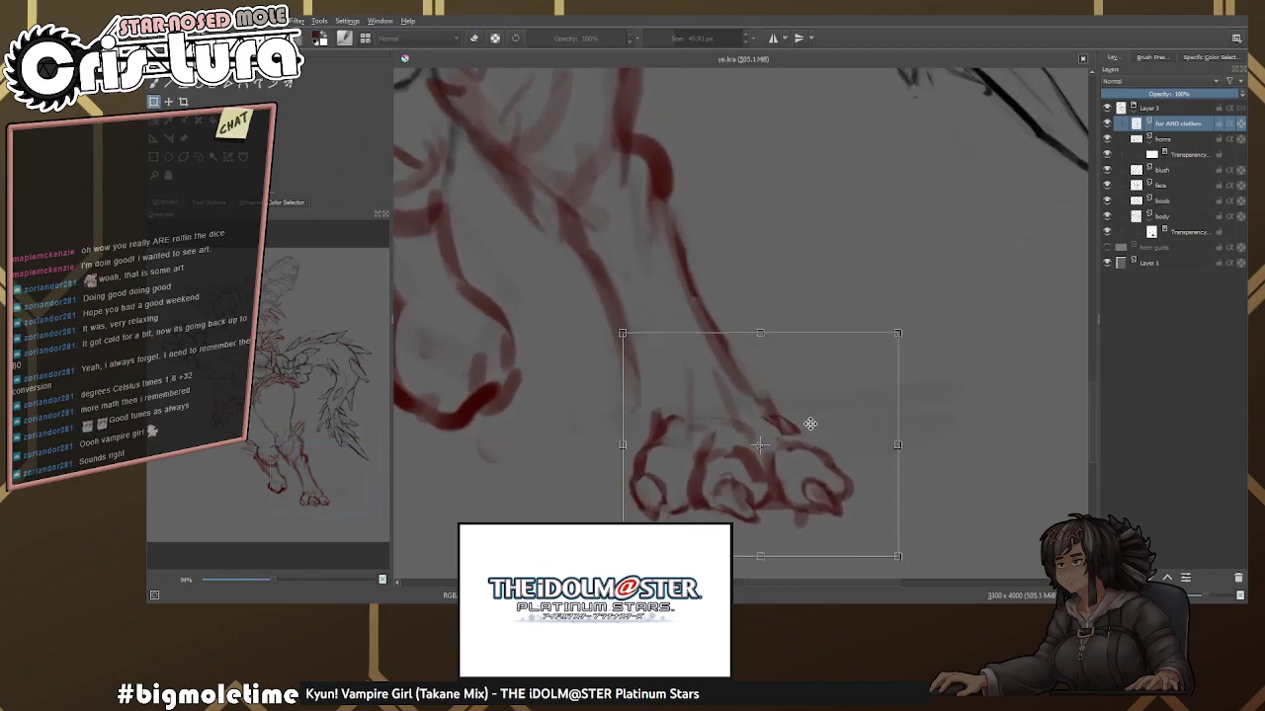
{"action": "key", "text": "b"}
{"action": "scroll", "coordinate": [752, 443], "scroll_direction": "up", "scroll_amount": 3}
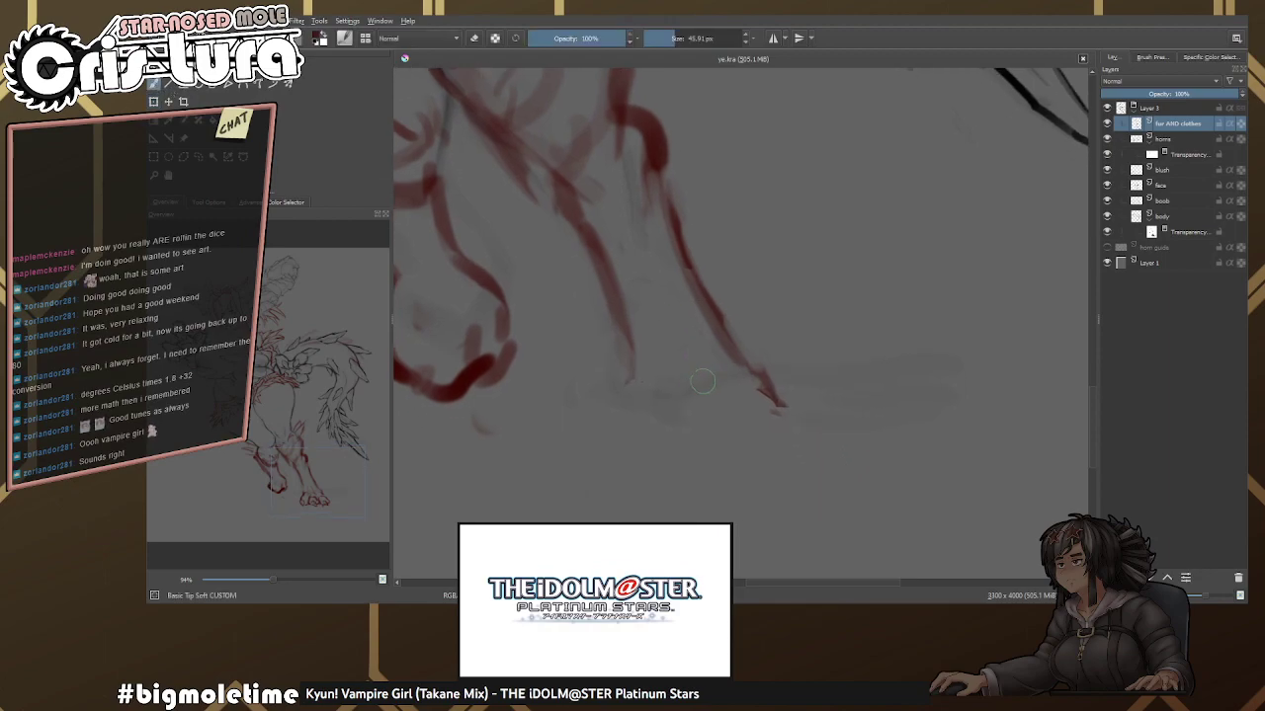
Clean up and redraw the ankle lines on both sides so that they join the shifted foot's toes.
{"action": "key", "text": "e"}
{"action": "key", "text": "bracketleft"}
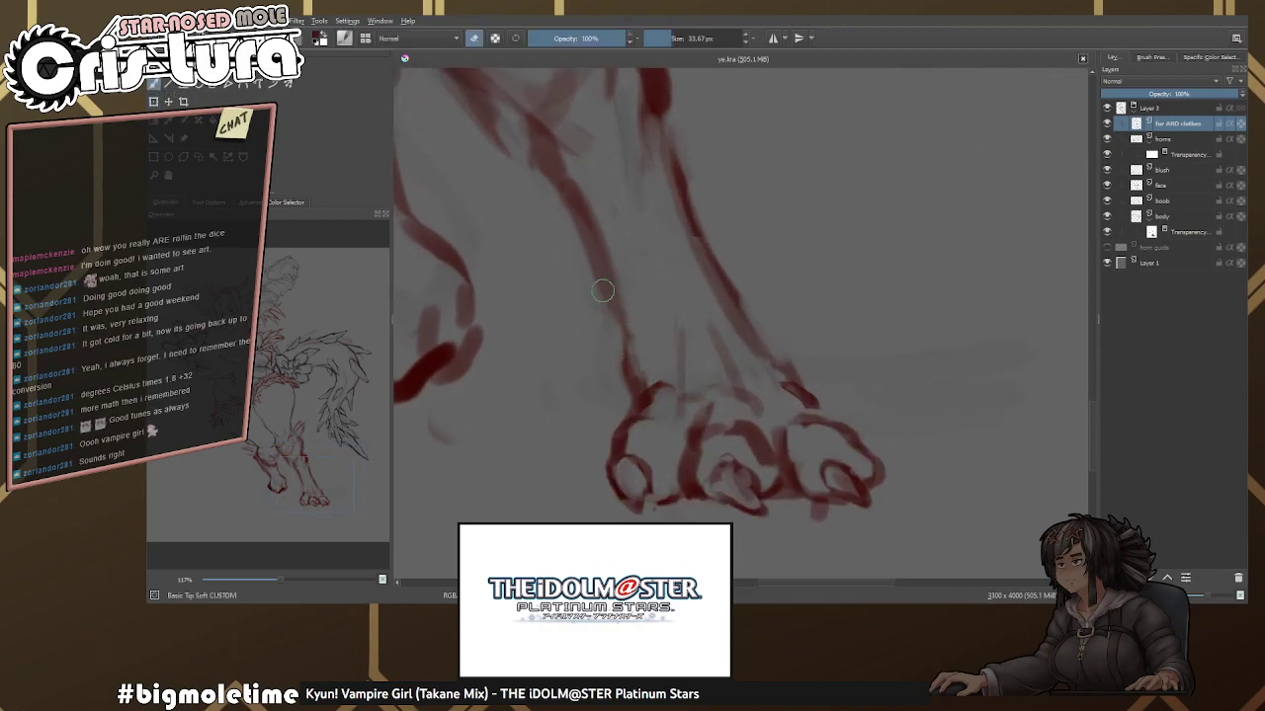
{"action": "scroll", "coordinate": [696, 312], "scroll_direction": "right", "scroll_amount": 1}
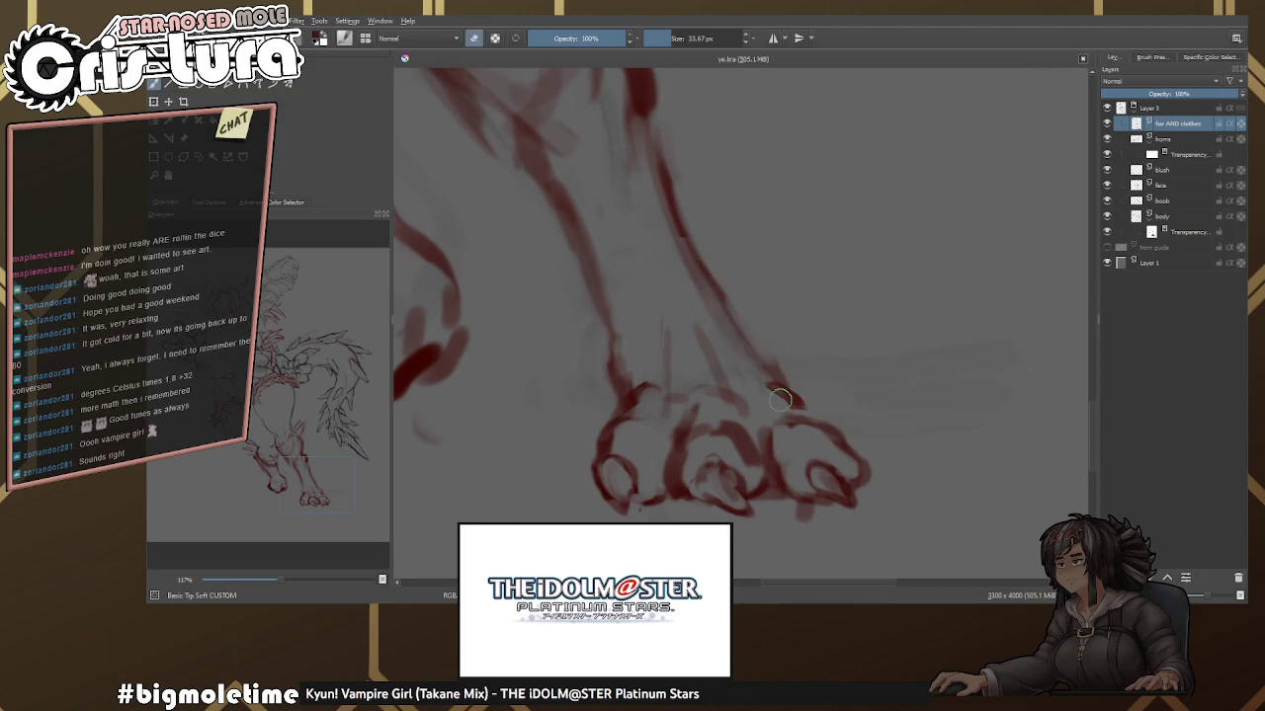
{"action": "key", "text": "e"}
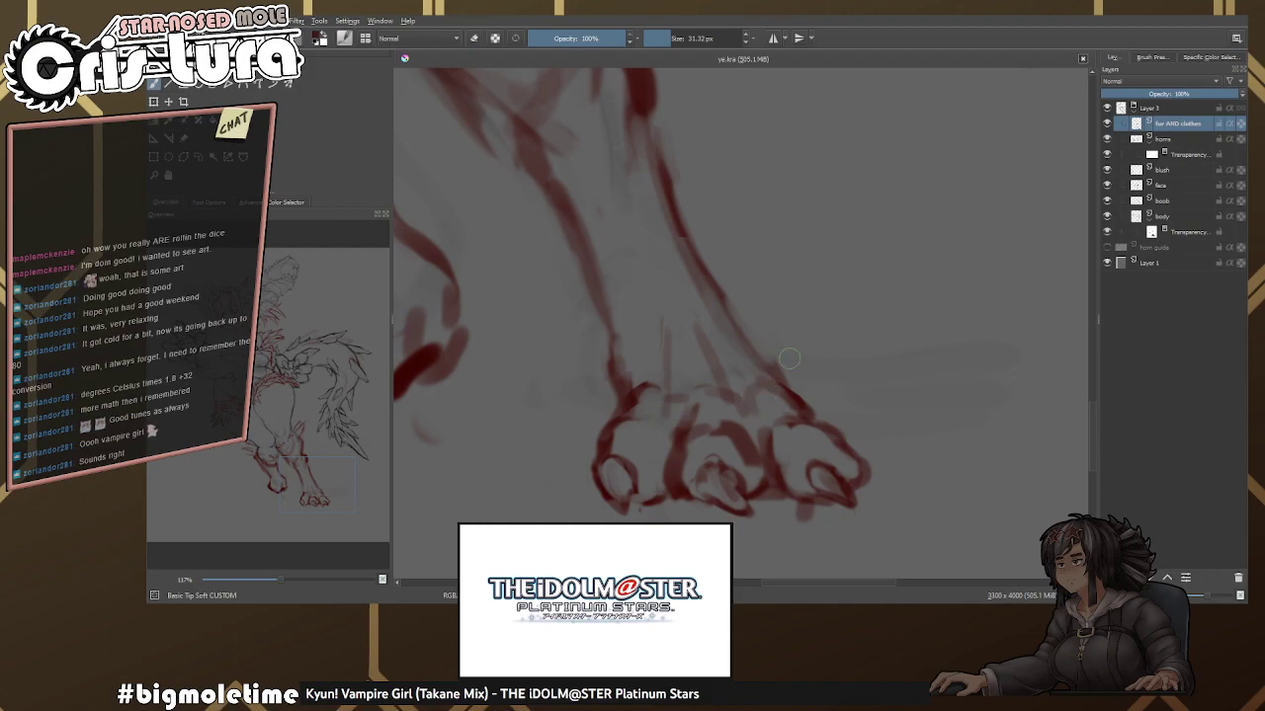
Refine the outer toe's claw into a longer, sharper point with small brush and eraser strokes.
{"action": "left_click_drag", "start_coordinate": [831, 478], "coordinate": [787, 419]}
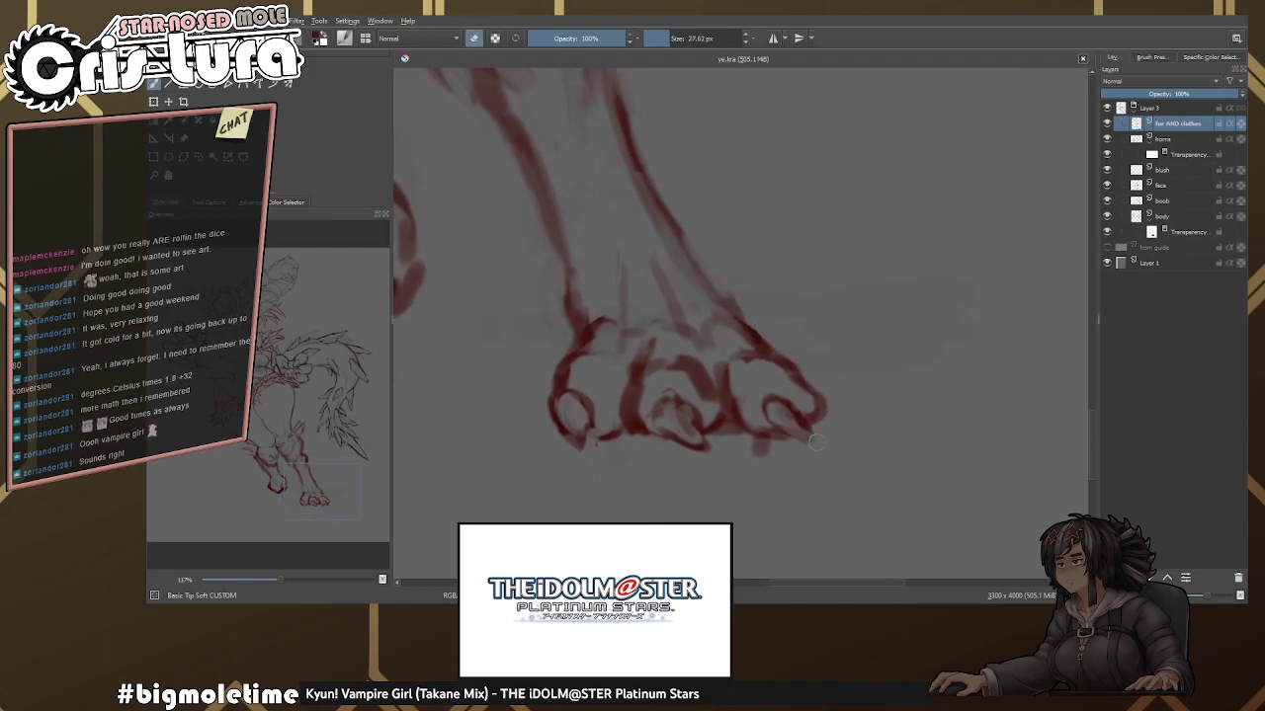
{"action": "key", "text": "e"}
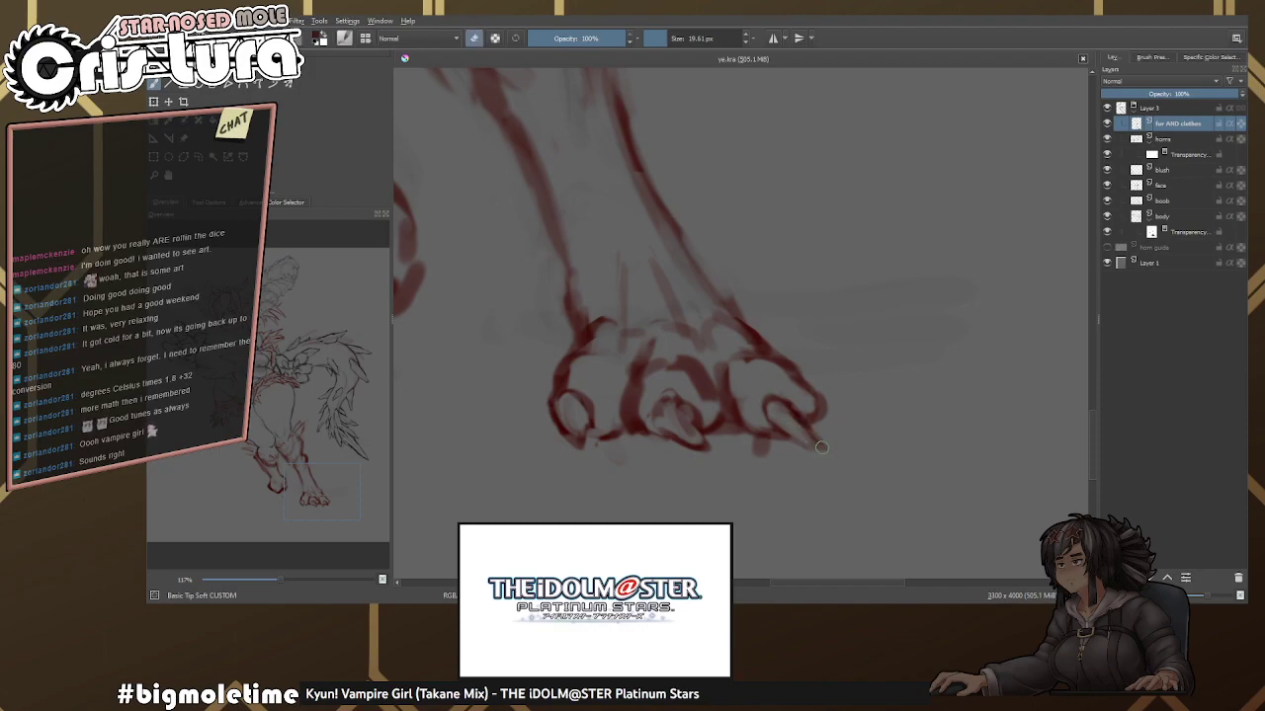
{"action": "key", "text": "e"}
{"action": "mouse_move", "coordinate": [780, 387]}
{"action": "left_mouse_down"}
{"action": "mouse_move", "coordinate": [686, 324]}
{"action": "mouse_move", "coordinate": [691, 356]}
{"action": "left_mouse_up"}
On the body layer, touch up the black crease line where the standing leg's thigh meets the bent knee, using the sketch brush and eraser.
{"action": "key", "text": "e"}
{"action": "scroll", "coordinate": [726, 300], "scroll_direction": "up", "scroll_amount": 3}
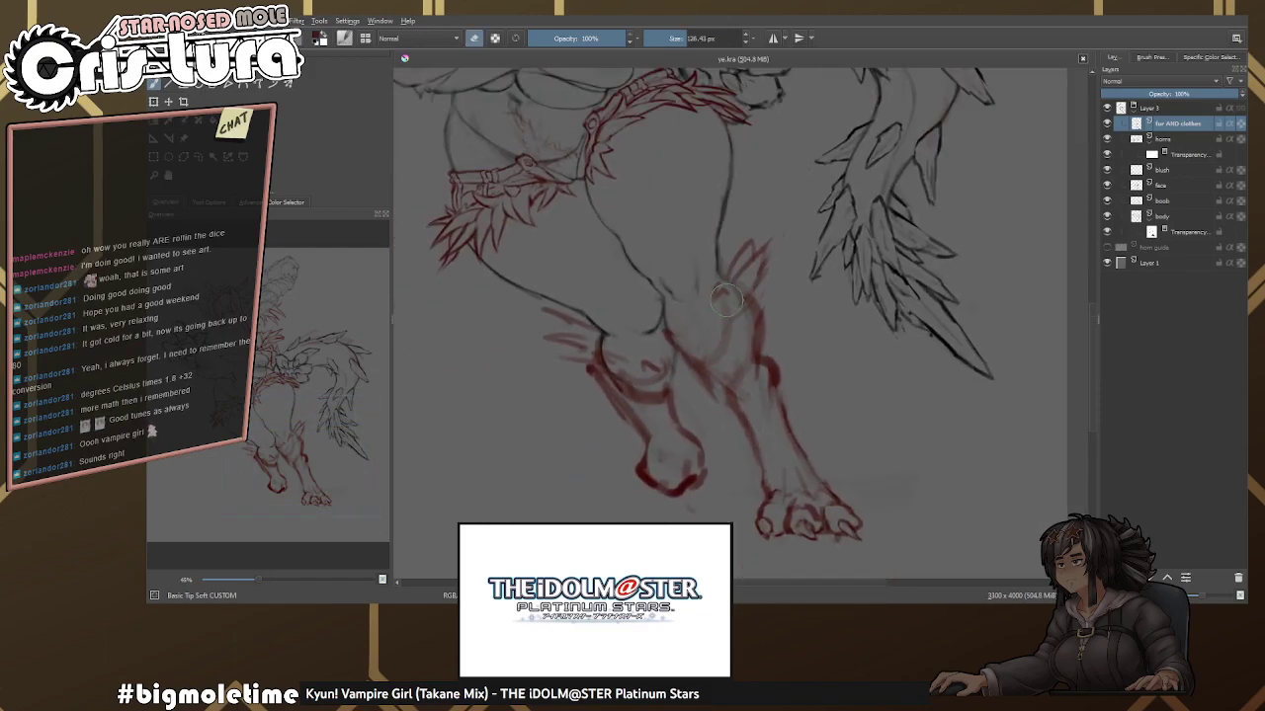
{"action": "scroll", "coordinate": [731, 327], "scroll_direction": "up", "scroll_amount": 3}
{"action": "scroll", "coordinate": [727, 330], "scroll_direction": "up", "scroll_amount": 2}
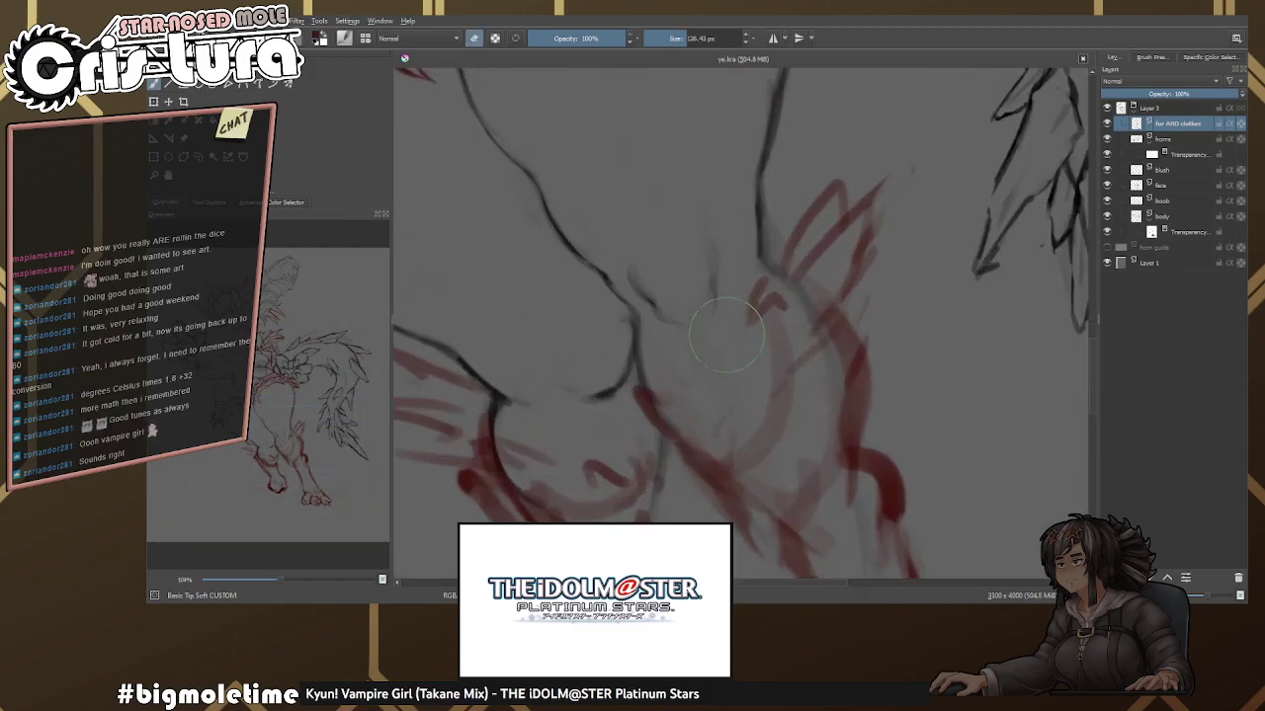
{"action": "scroll", "coordinate": [702, 304], "scroll_direction": "up", "scroll_amount": 1}
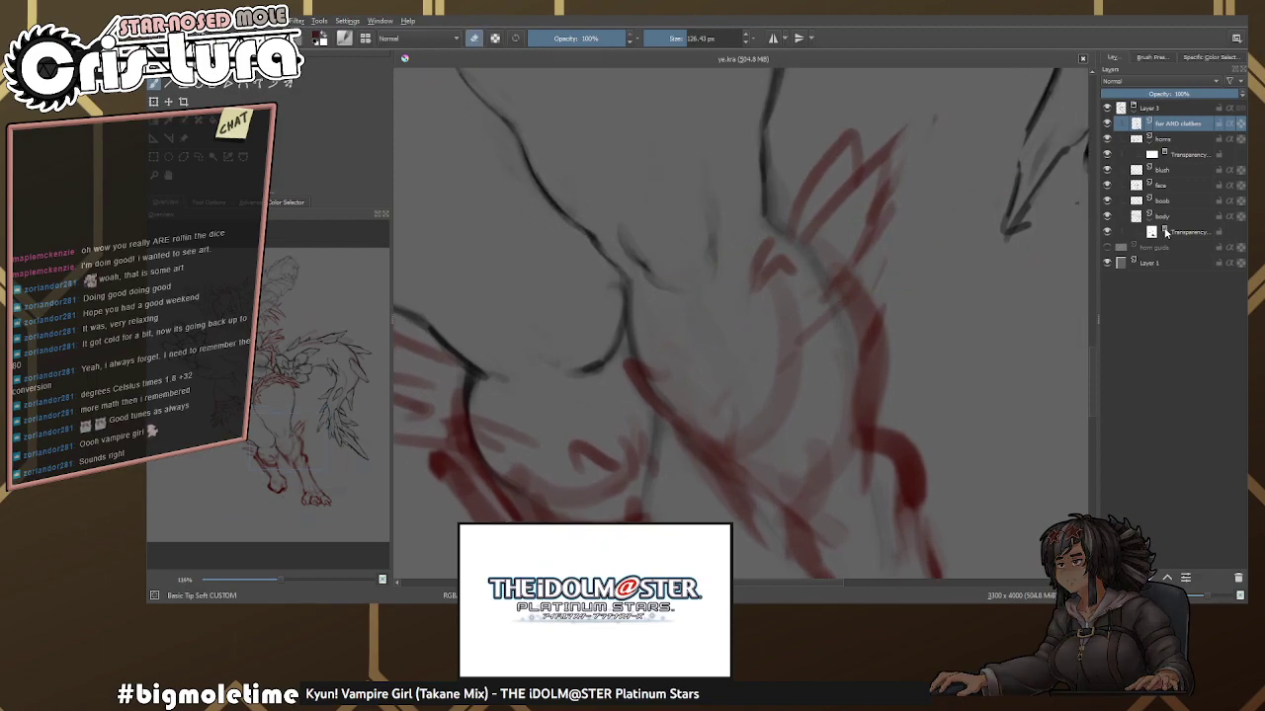
{"action": "left_click", "coordinate": [1166, 215]}
{"action": "right_click", "coordinate": [694, 265]}
{"action": "right_click", "coordinate": [705, 297]}
{"action": "right_click", "coordinate": [721, 295]}
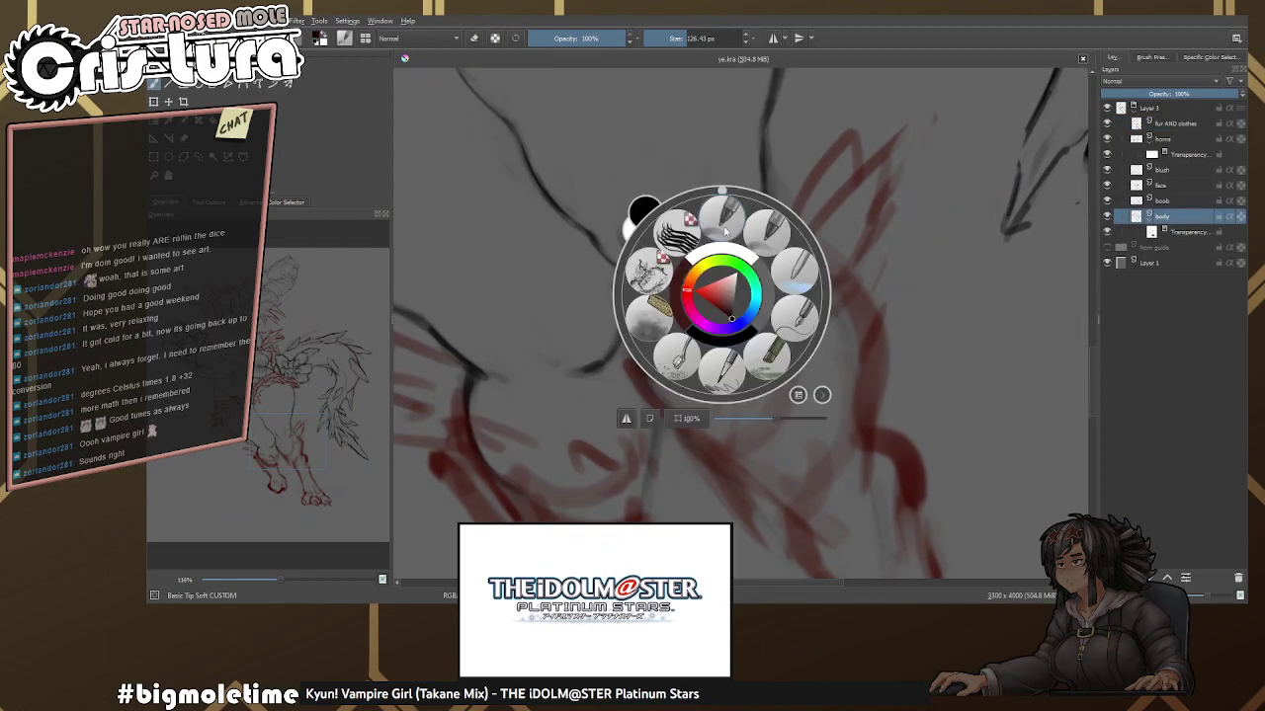
{"action": "left_click", "coordinate": [724, 235]}
{"action": "scroll", "coordinate": [613, 296], "scroll_direction": "up", "scroll_amount": 2}
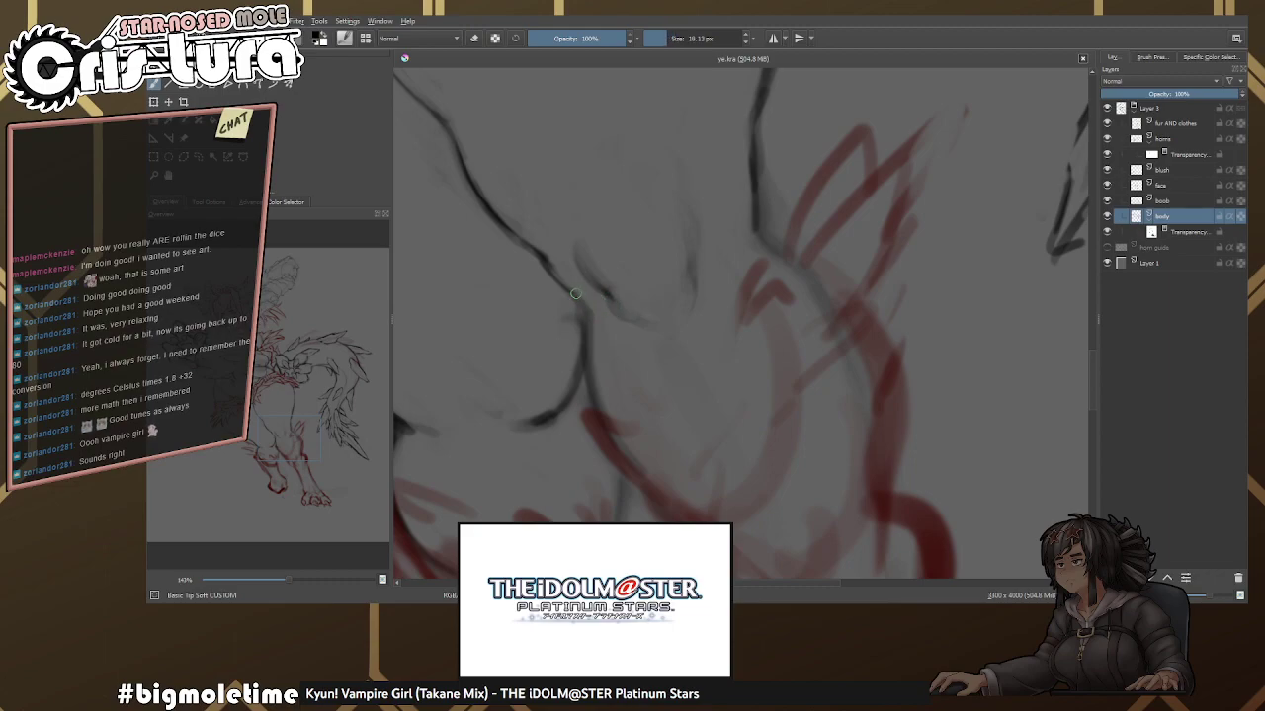
{"action": "key", "text": "e"}
{"action": "scroll", "coordinate": [622, 296], "scroll_direction": "down", "scroll_amount": 1}
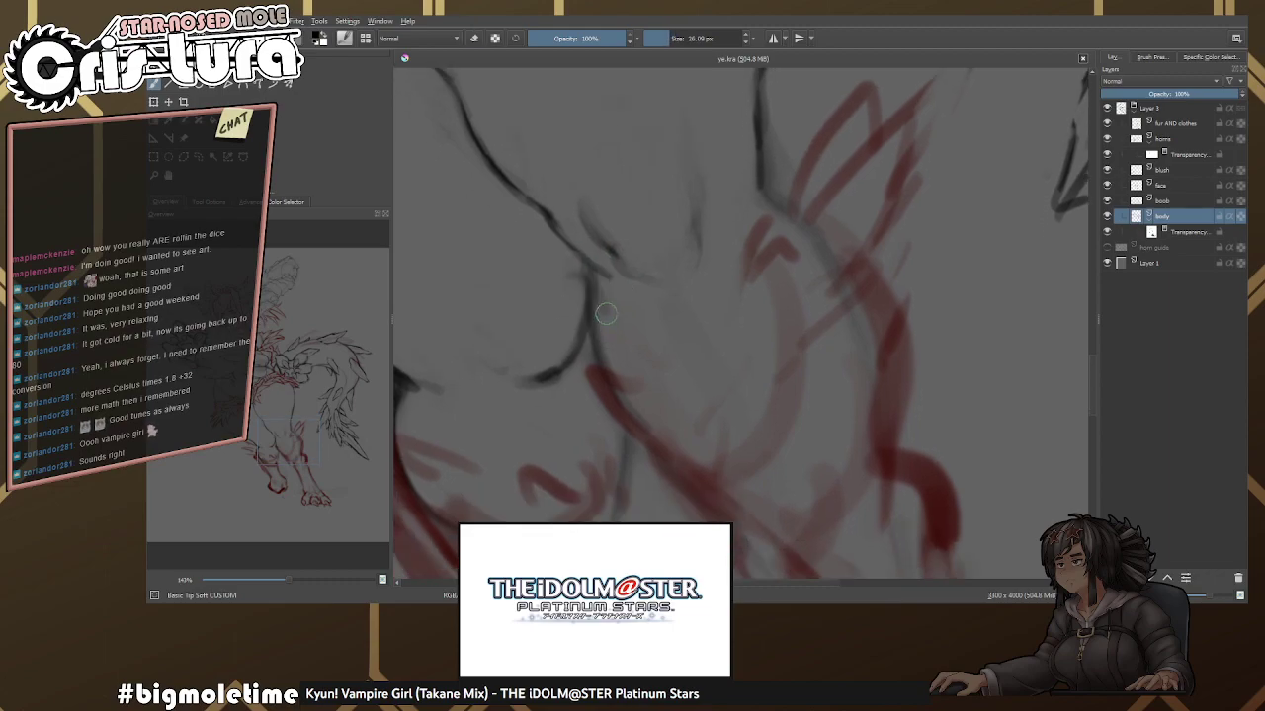
{"action": "key", "text": "]"}
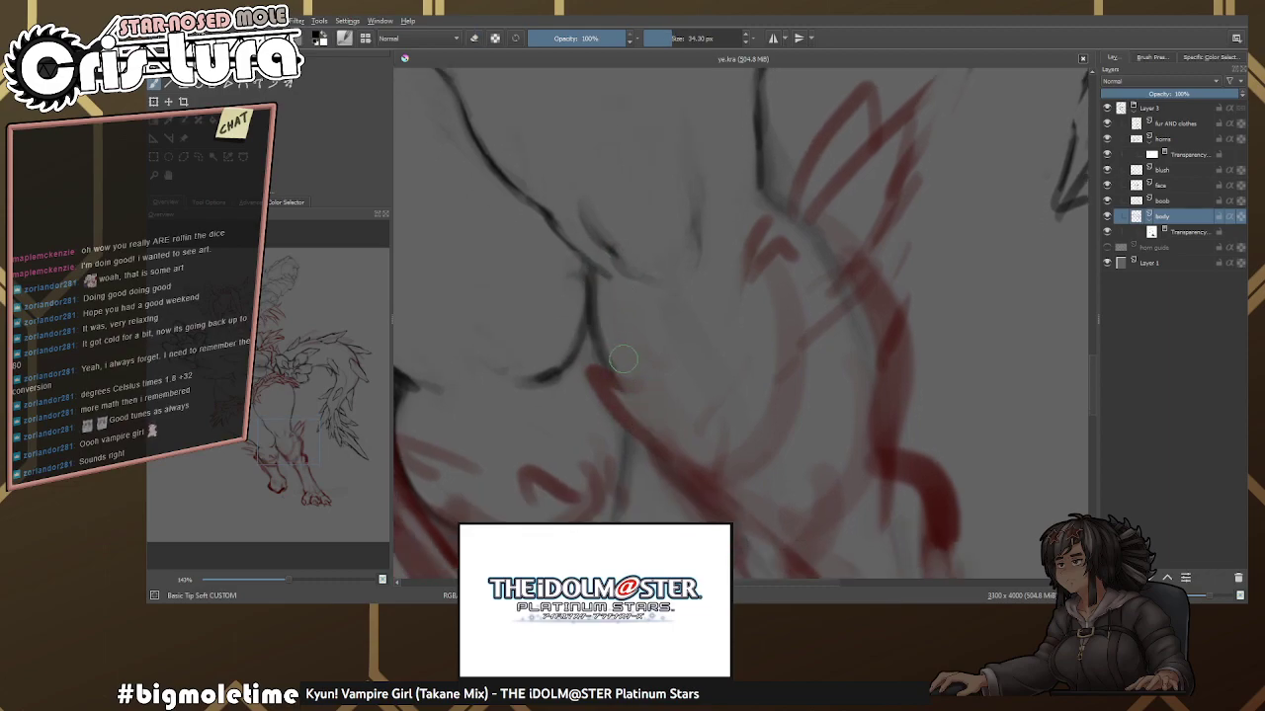
{"action": "scroll", "coordinate": [748, 226], "scroll_direction": "up", "scroll_amount": 1}
Extend the black inner knee line of the standing leg in a curve down toward the shin with a smaller brush.
{"action": "key", "text": "["}
{"action": "key", "text": "e"}
{"action": "key", "text": "["}
{"action": "scroll", "coordinate": [727, 246], "scroll_direction": "up", "scroll_amount": 1}
{"action": "key", "text": "e"}
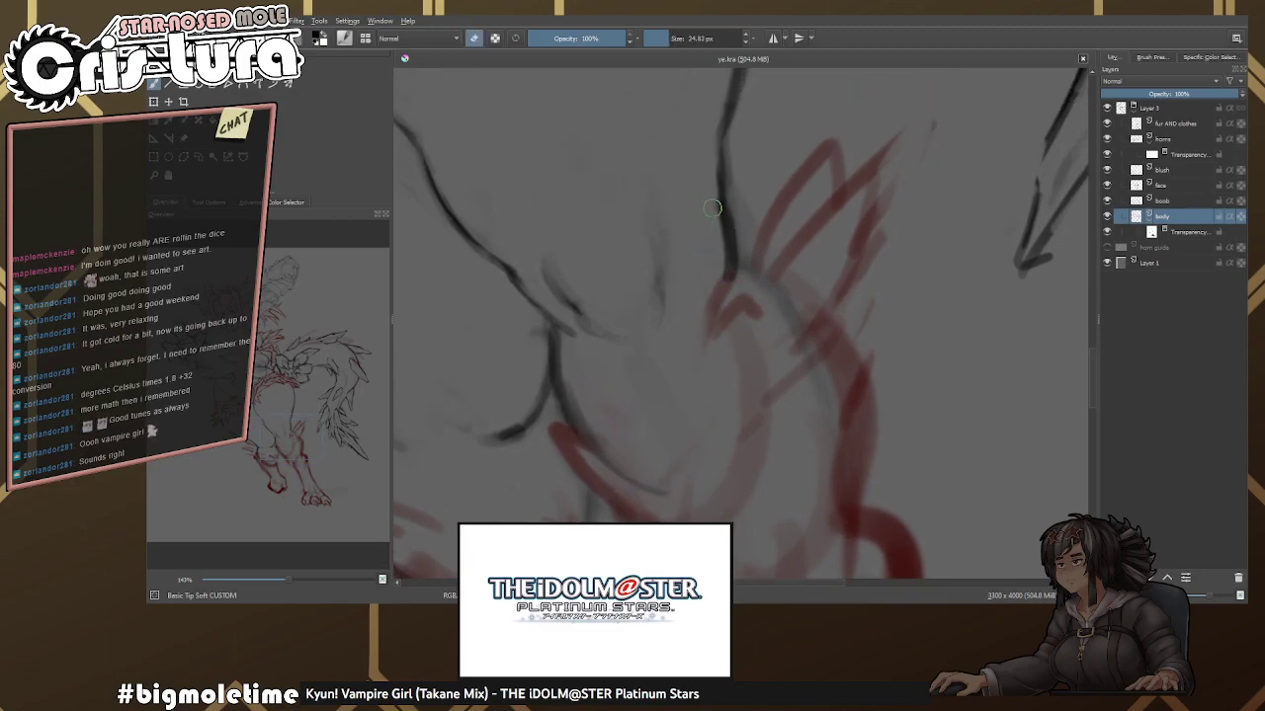
Draw a black curve from the back of the standing leg's thigh into the upper calf and clean up the join with the eraser.
{"action": "scroll", "coordinate": [771, 237], "scroll_direction": "down", "scroll_amount": 1}
{"action": "left_click_drag", "start_coordinate": [755, 245], "coordinate": [791, 283]}
{"action": "key", "text": "]"}
{"action": "key", "text": "]"}
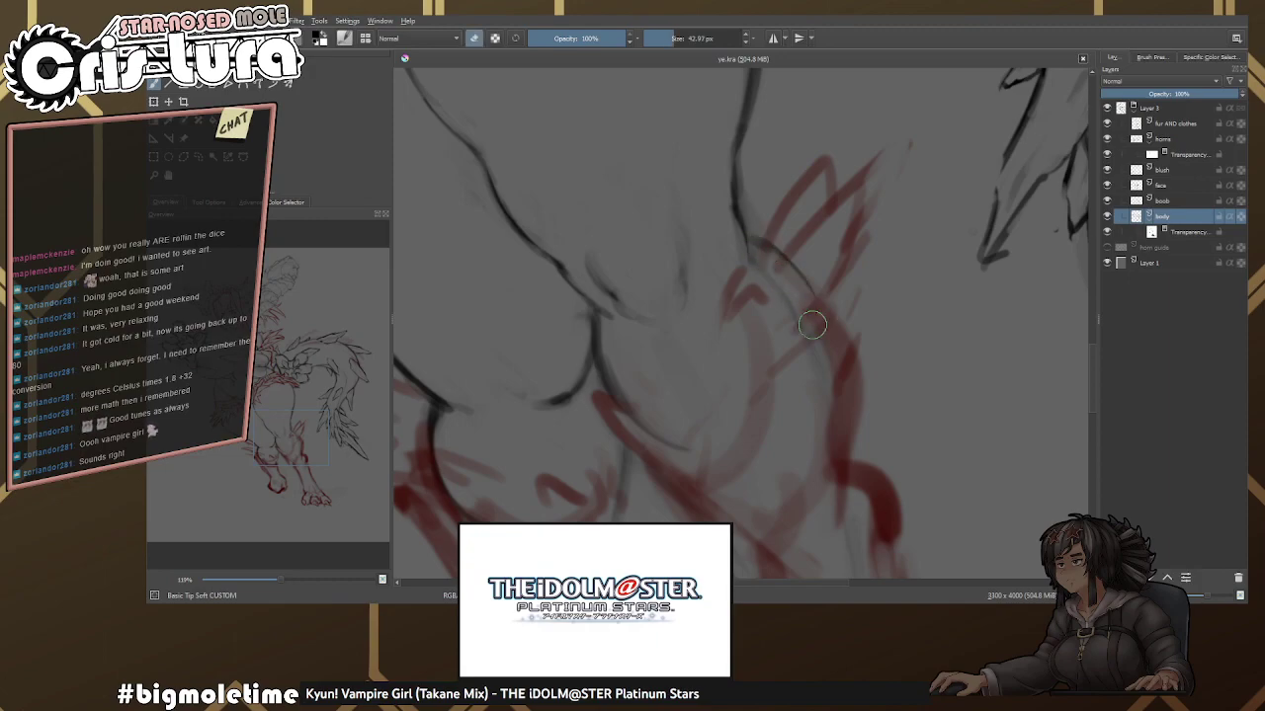
{"action": "key", "text": "["}
{"action": "key", "text": "["}
{"action": "key", "text": "["}
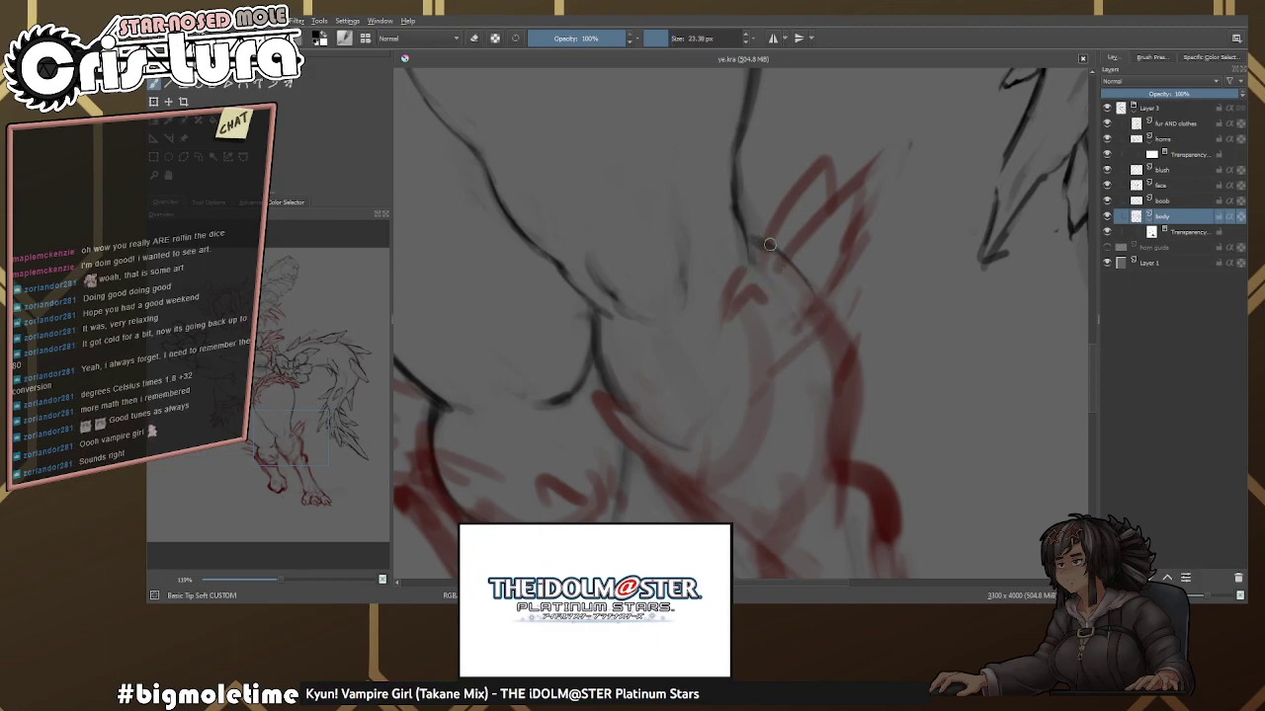
{"action": "scroll", "coordinate": [779, 308], "scroll_direction": "down", "scroll_amount": 2}
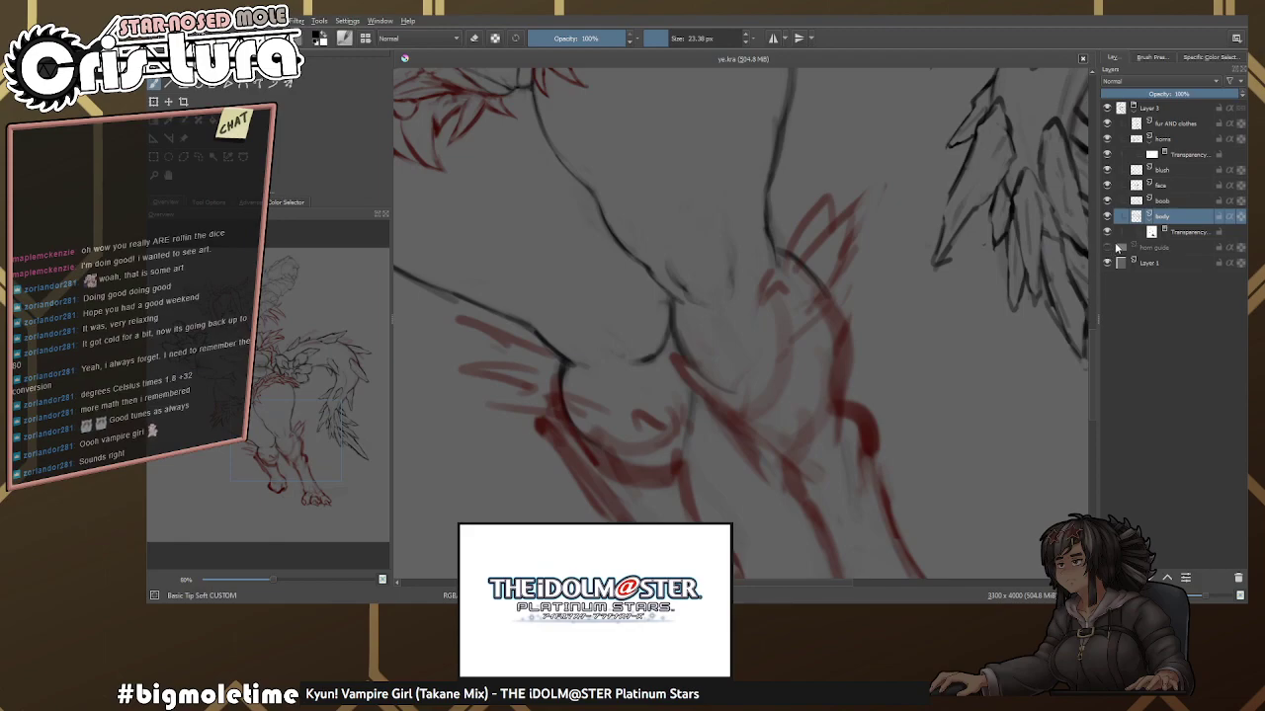
Temporarily hide the body layer's transparency mask and erase the leftover grey strokes around both lower legs and feet.
{"action": "left_click", "coordinate": [1107, 233]}
{"action": "left_click", "coordinate": [1107, 233]}
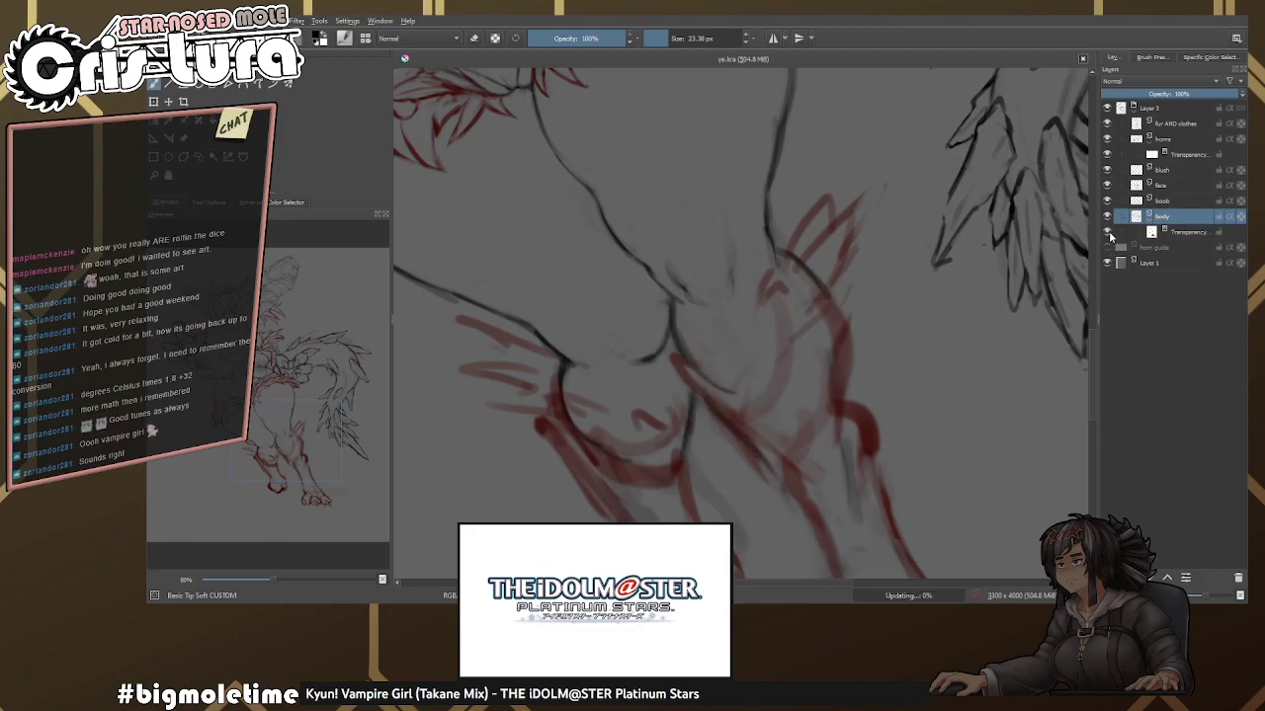
{"action": "left_click", "coordinate": [1108, 233]}
{"action": "mouse_move", "coordinate": [860, 274]}
{"action": "left_mouse_down"}
{"action": "mouse_move", "coordinate": [786, 215]}
{"action": "mouse_move", "coordinate": [796, 229]}
{"action": "left_mouse_up"}
{"action": "key", "text": "e"}
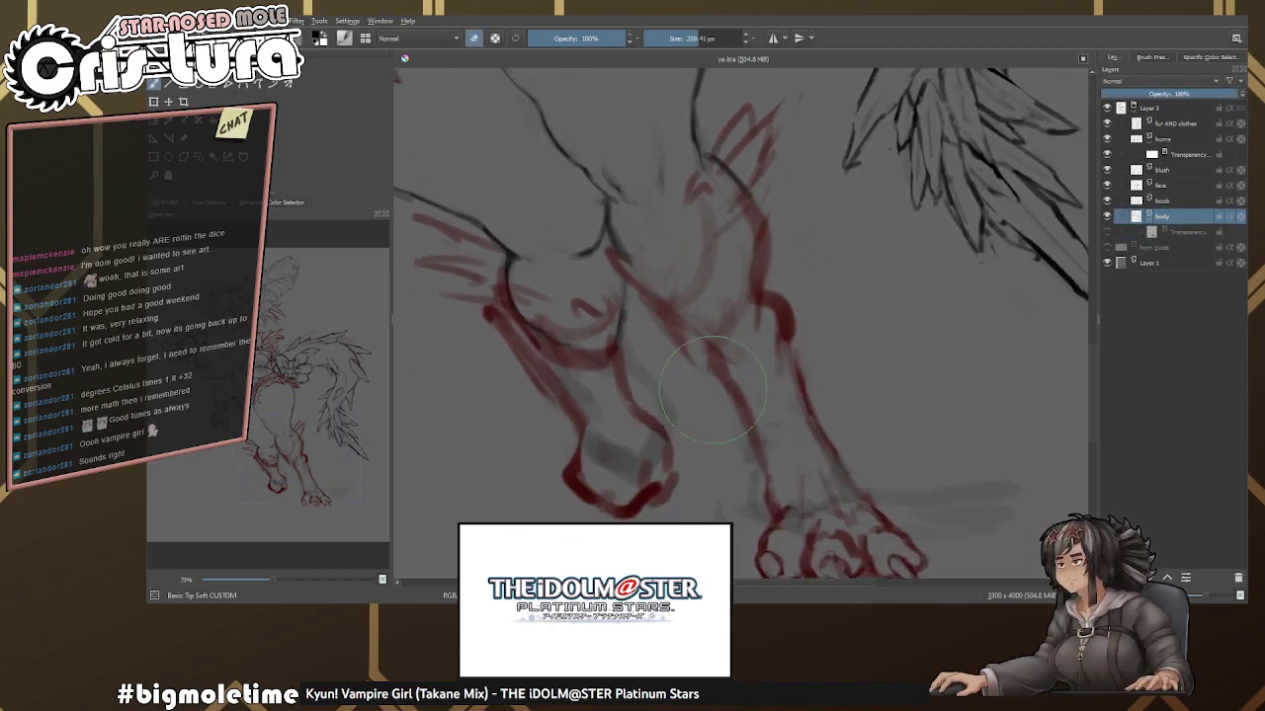
{"action": "left_click_drag", "start_coordinate": [875, 481], "coordinate": [870, 402]}
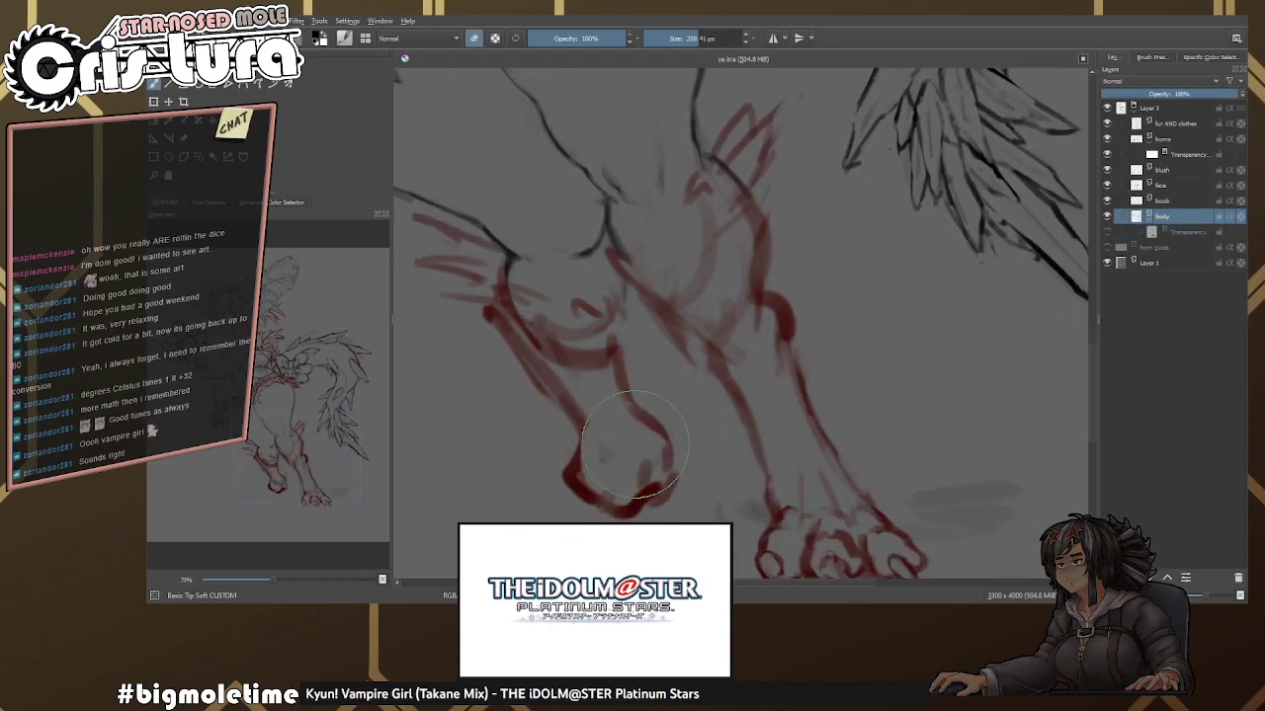
{"action": "left_click_drag", "start_coordinate": [750, 323], "coordinate": [736, 331]}
{"action": "mouse_move", "coordinate": [751, 395]}
{"action": "left_mouse_down"}
{"action": "mouse_move", "coordinate": [932, 423]}
{"action": "mouse_move", "coordinate": [949, 401]}
{"action": "left_mouse_up"}
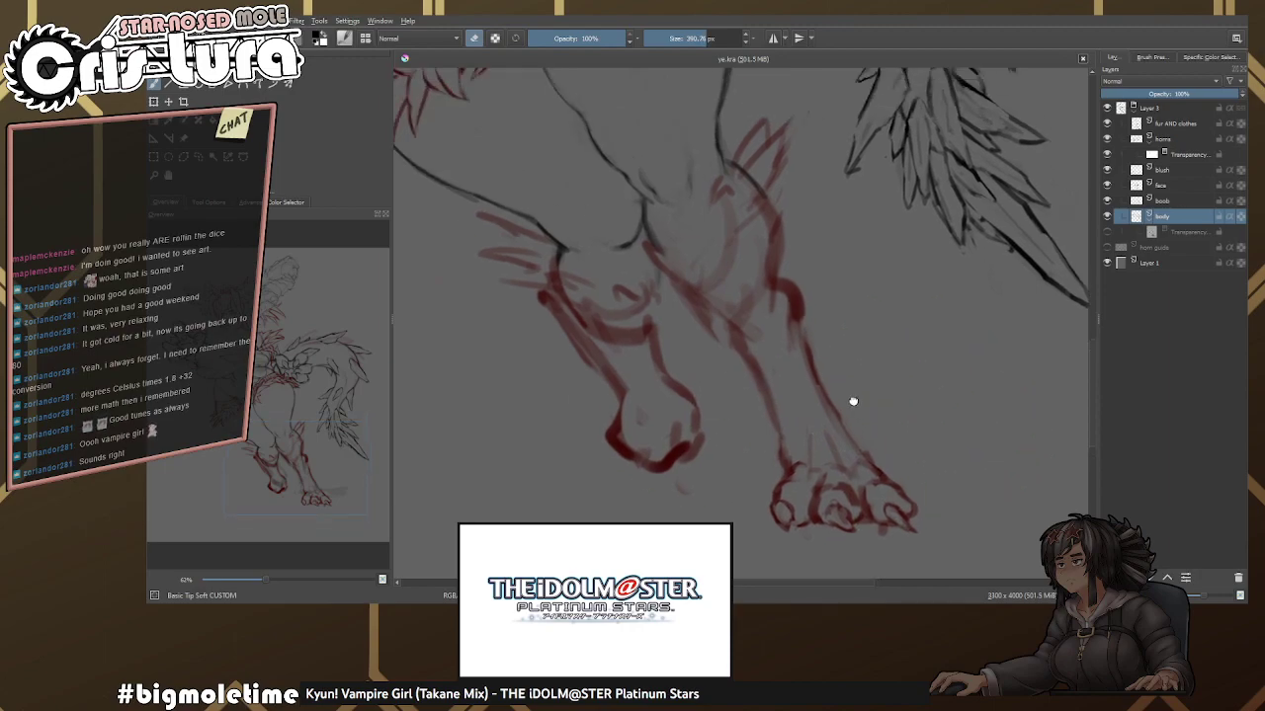
{"action": "left_click_drag", "start_coordinate": [846, 398], "coordinate": [879, 469]}
{"action": "key", "text": "e"}
{"action": "left_click", "coordinate": [1108, 233]}
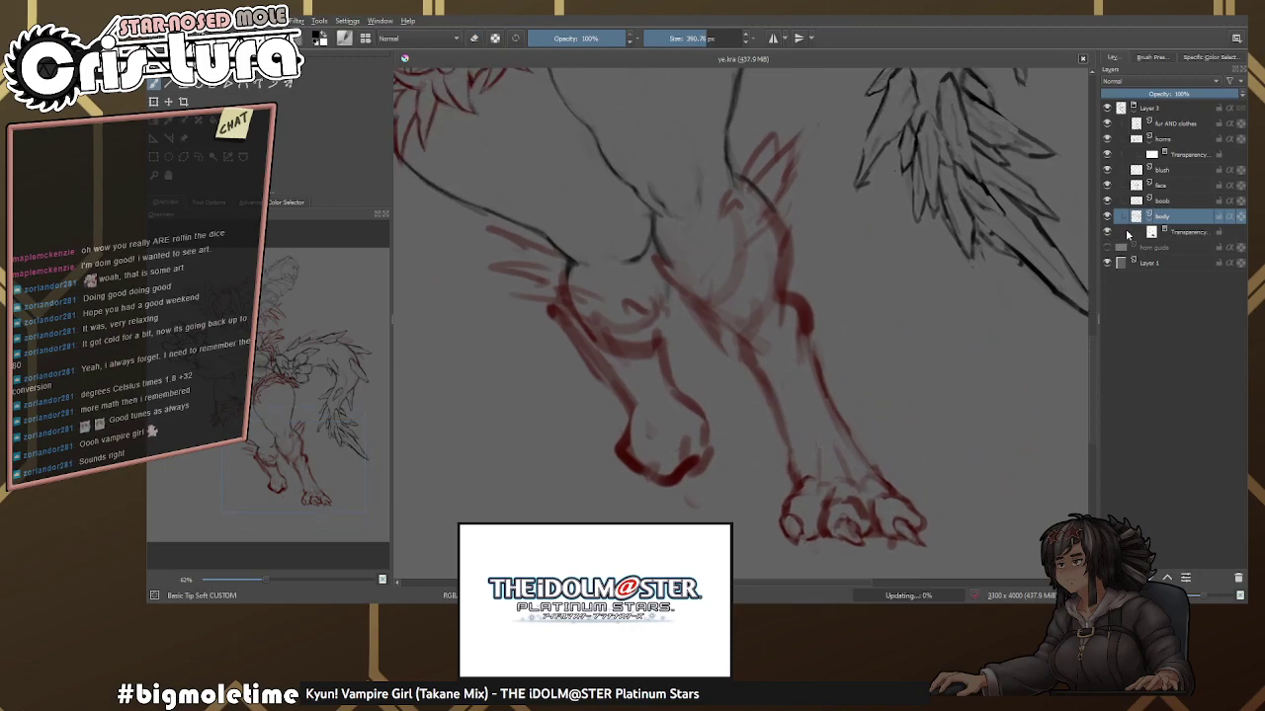
On the "fur AND clothes" layer, erase the old red fur spikes and upper calf line behind the standing leg's knee.
{"action": "left_click_drag", "start_coordinate": [868, 260], "coordinate": [998, 212]}
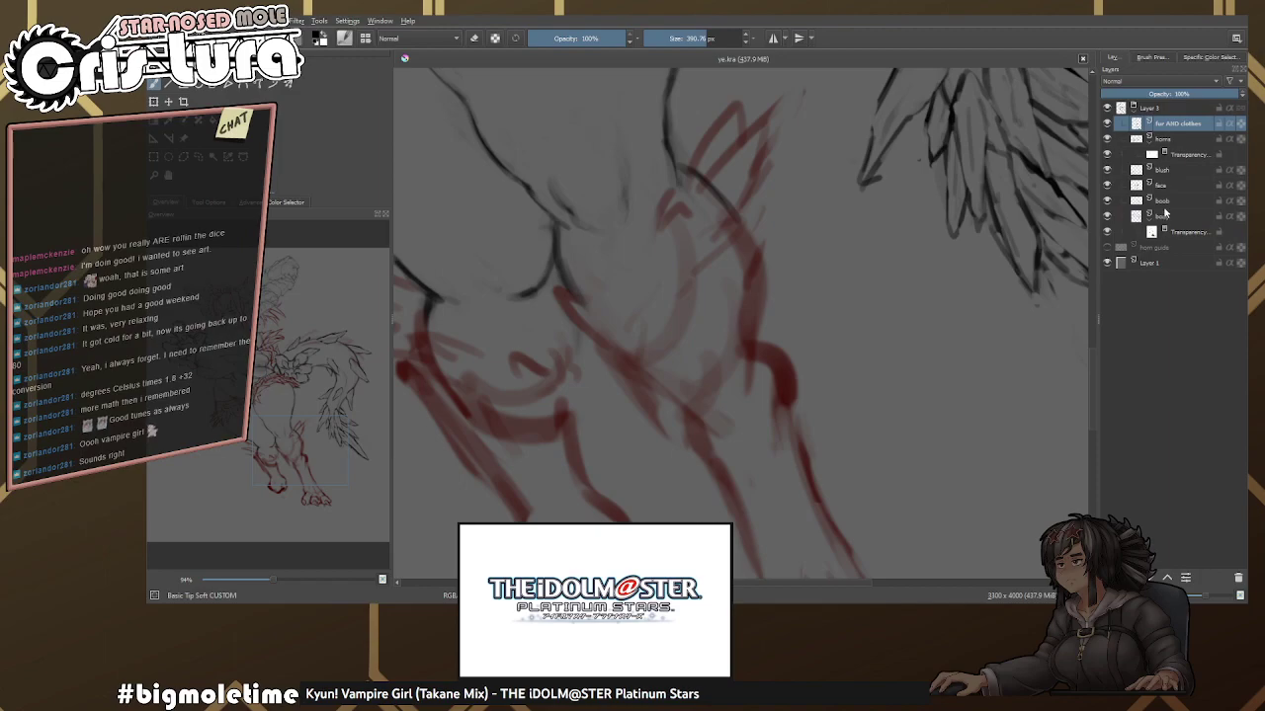
{"action": "left_click_drag", "start_coordinate": [672, 247], "coordinate": [712, 227]}
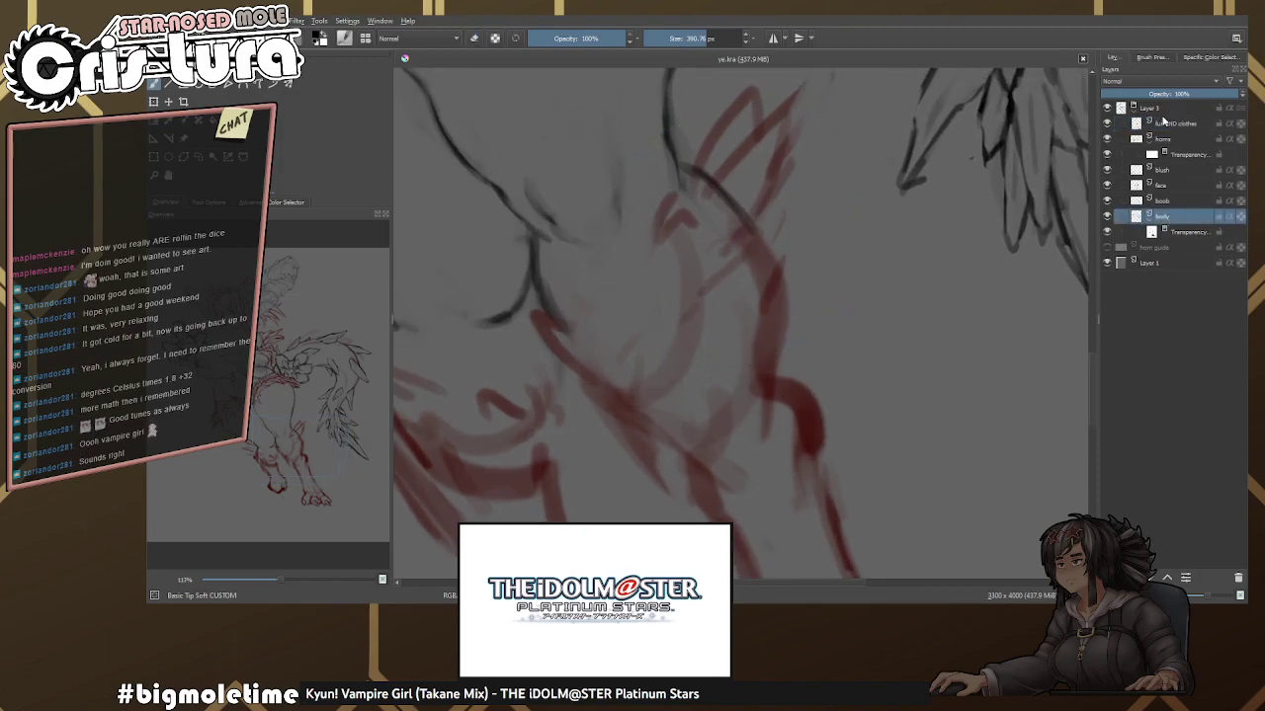
{"action": "left_click", "coordinate": [1162, 121]}
{"action": "right_click", "coordinate": [793, 206]}
{"action": "right_click", "coordinate": [761, 232]}
{"action": "right_click", "coordinate": [765, 237]}
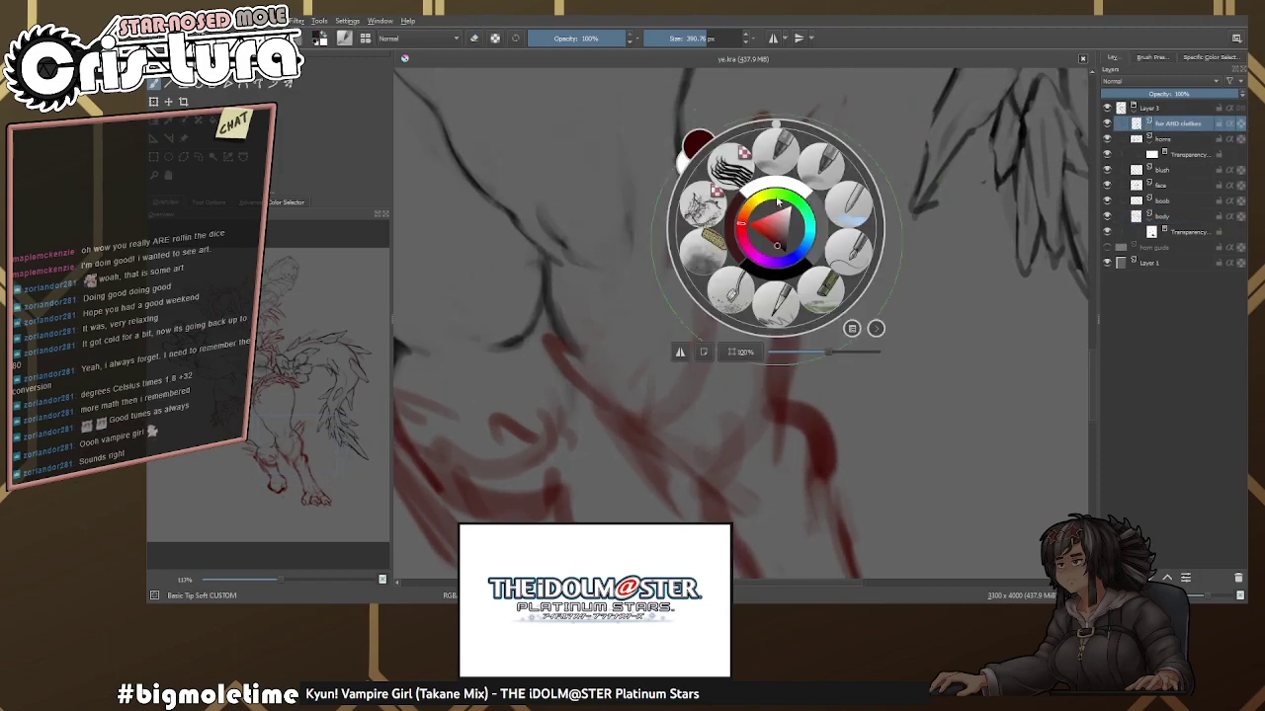
{"action": "right_click", "coordinate": [771, 237]}
{"action": "right_click", "coordinate": [780, 226]}
{"action": "right_click", "coordinate": [954, 208]}
{"action": "key", "text": "e"}
{"action": "mouse_move", "coordinate": [706, 297]}
{"action": "left_mouse_down"}
{"action": "mouse_move", "coordinate": [804, 141]}
{"action": "mouse_move", "coordinate": [678, 296]}
{"action": "left_mouse_up"}
{"action": "key", "text": "e"}
{"action": "left_click_drag", "start_coordinate": [626, 362], "coordinate": [646, 376]}
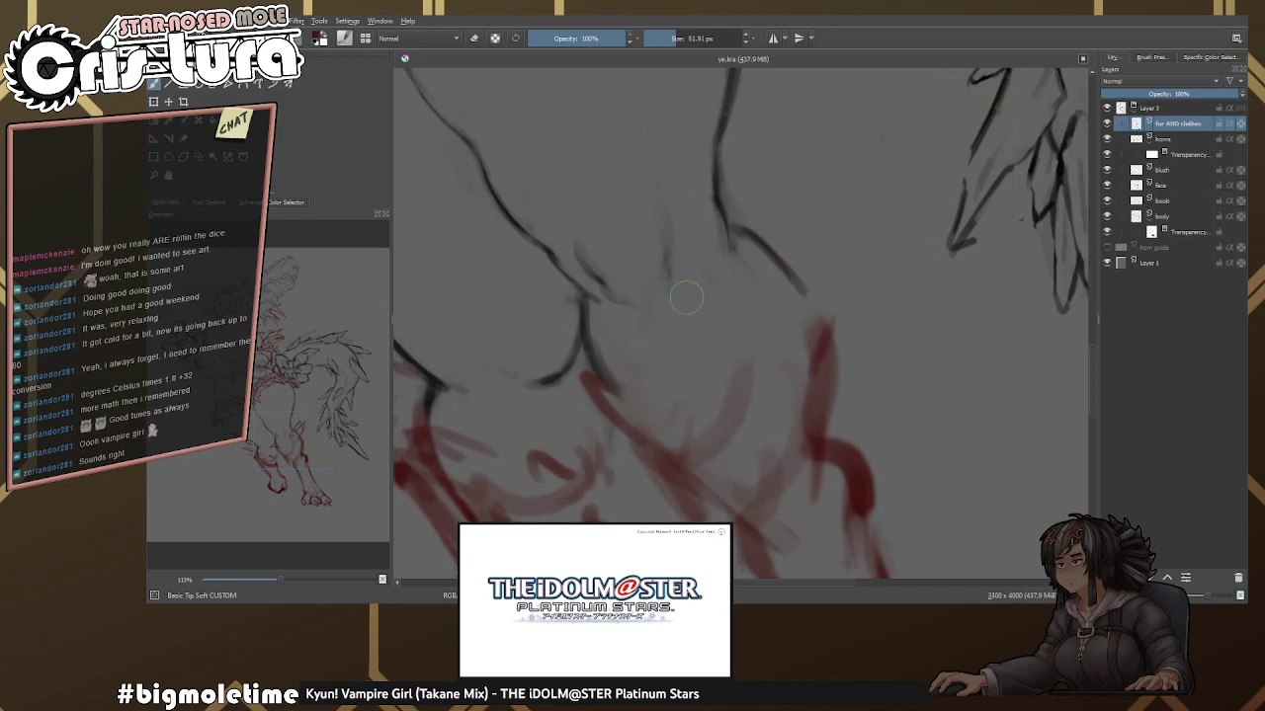
Redraw the pointed fur tuft behind the standing leg's knee in dark red, crossing the black calf curve.
{"action": "key", "text": "e"}
{"action": "mouse_move", "coordinate": [731, 242]}
{"action": "left_mouse_down"}
{"action": "mouse_move", "coordinate": [688, 314]}
{"action": "mouse_move", "coordinate": [826, 196]}
{"action": "mouse_move", "coordinate": [741, 333]}
{"action": "mouse_move", "coordinate": [816, 307]}
{"action": "left_mouse_up"}
{"action": "key", "text": "e"}
{"action": "left_click_drag", "start_coordinate": [809, 313], "coordinate": [713, 374]}
{"action": "scroll", "coordinate": [816, 341], "scroll_direction": "down", "scroll_amount": 3}
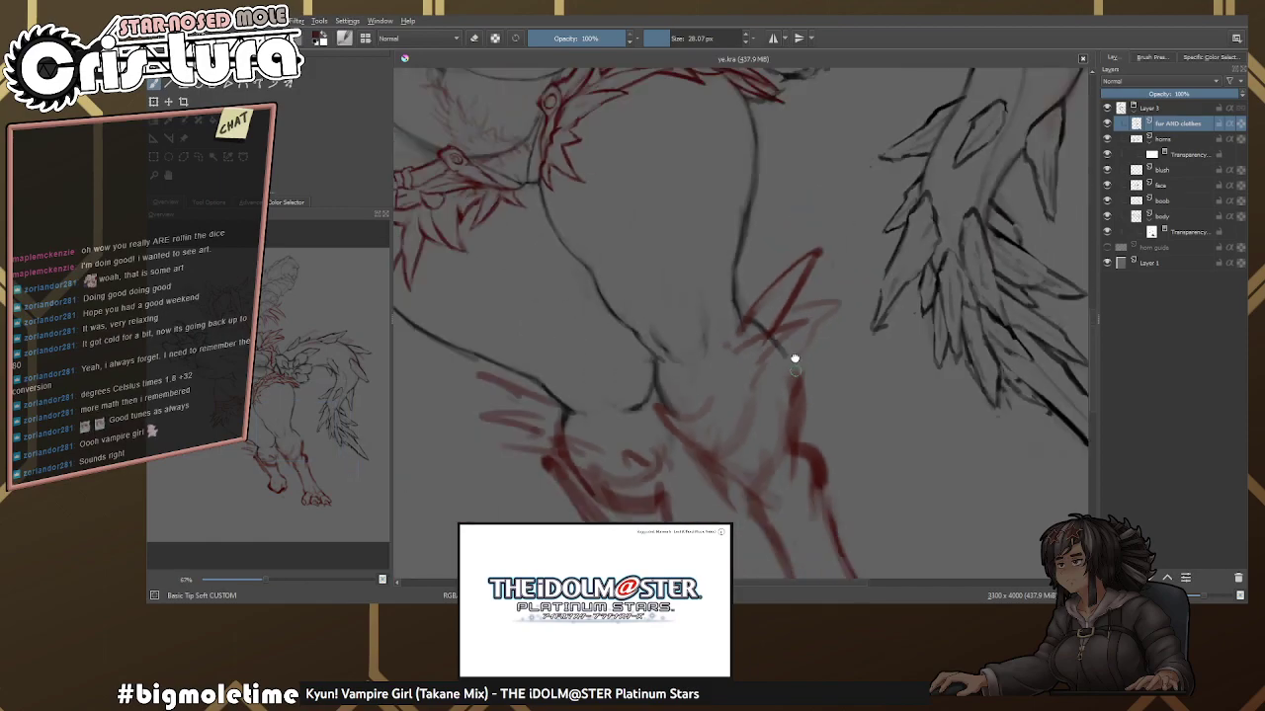
{"action": "scroll", "coordinate": [895, 274], "scroll_direction": "up", "scroll_amount": 3}
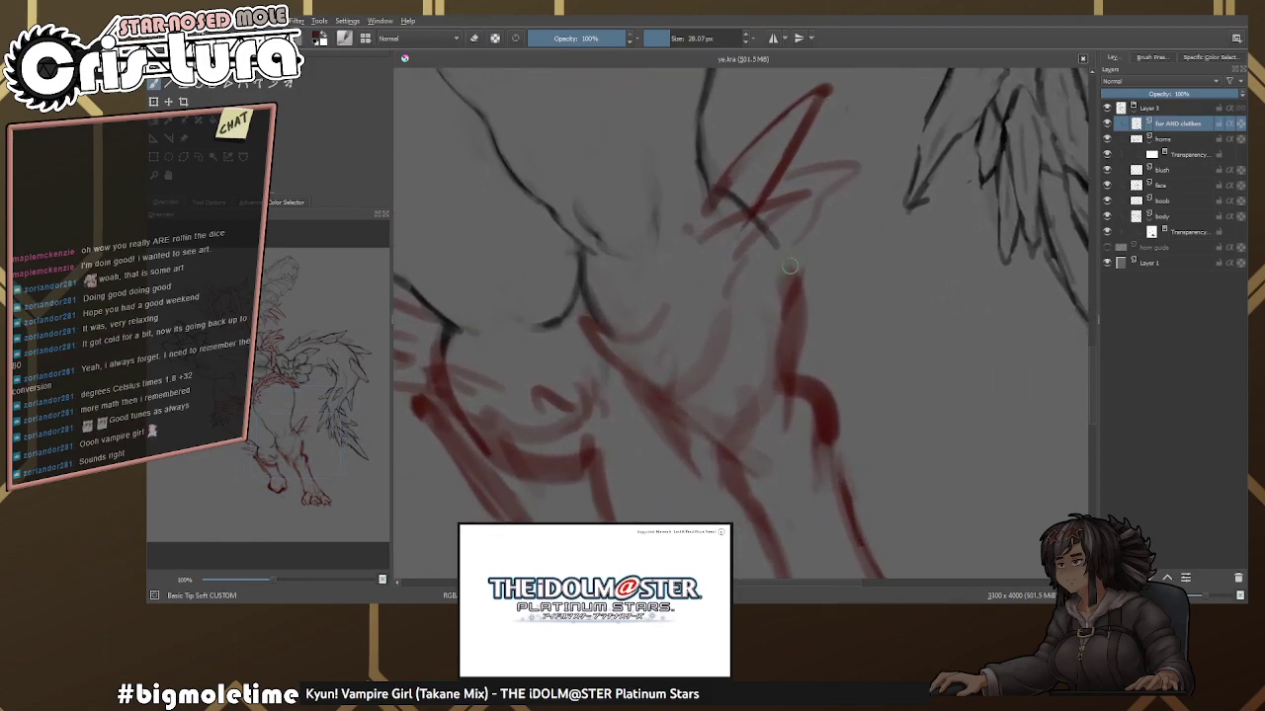
Redraw the standing leg's inner knee line so it flows into the shin, and erase the stray strokes beside it.
{"action": "key", "text": "e"}
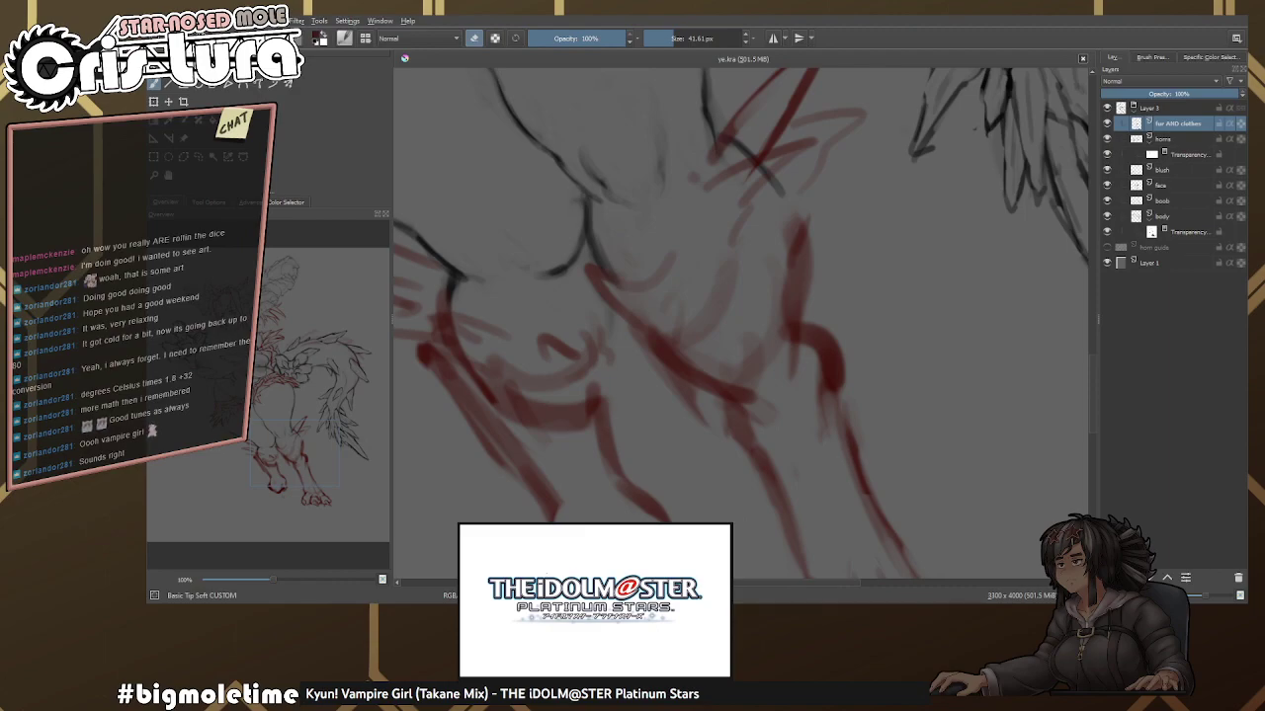
{"action": "scroll", "coordinate": [709, 264], "scroll_direction": "down", "scroll_amount": 5}
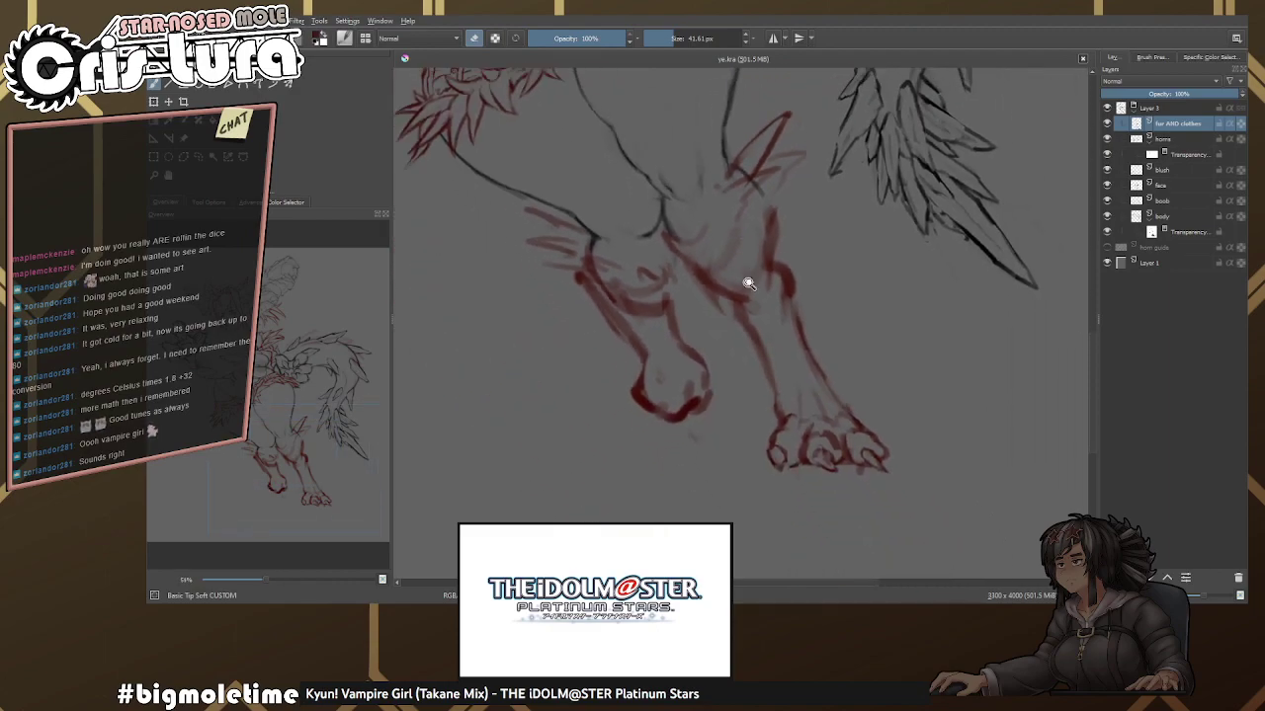
{"action": "scroll", "coordinate": [760, 282], "scroll_direction": "up", "scroll_amount": 5}
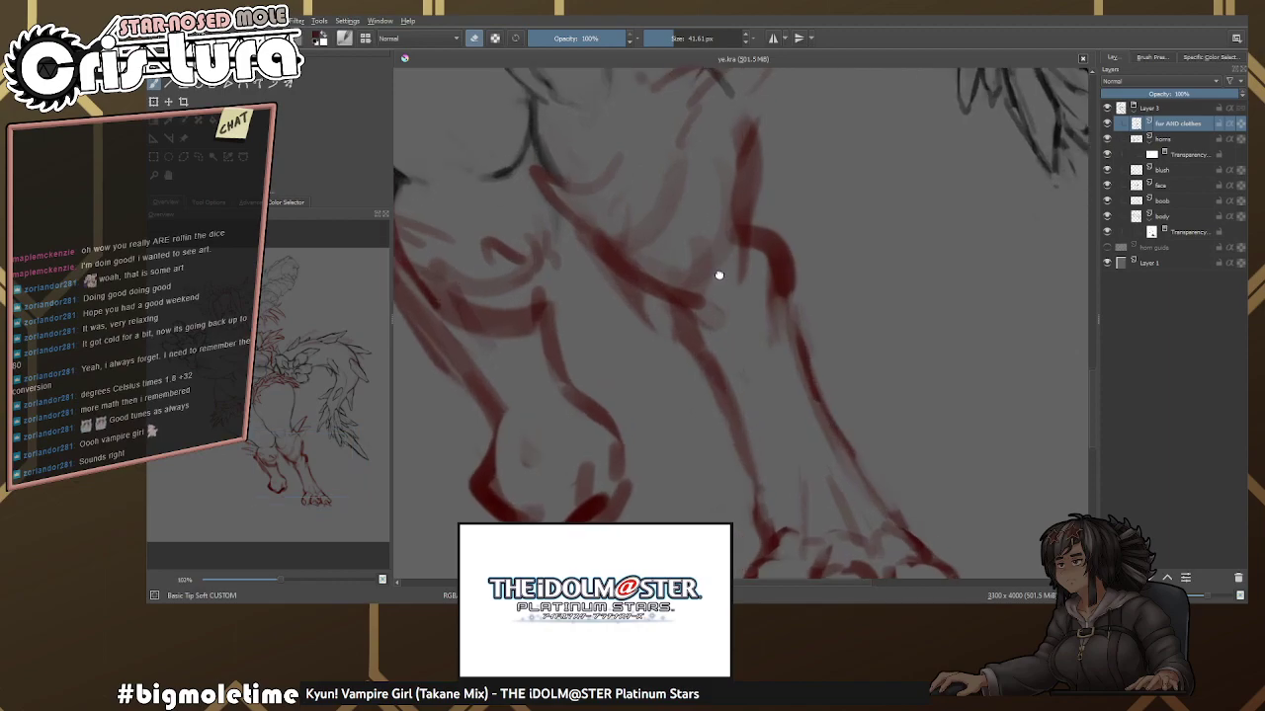
{"action": "key", "text": "e"}
{"action": "mouse_move", "coordinate": [692, 290]}
{"action": "left_mouse_down"}
{"action": "mouse_move", "coordinate": [716, 316]}
{"action": "mouse_move", "coordinate": [767, 291]}
{"action": "mouse_move", "coordinate": [761, 334]}
{"action": "left_mouse_up"}
{"action": "key", "text": "e"}
{"action": "key", "text": "e"}
{"action": "mouse_move", "coordinate": [647, 318]}
{"action": "left_mouse_down"}
{"action": "mouse_move", "coordinate": [623, 297]}
{"action": "mouse_move", "coordinate": [644, 362]}
{"action": "mouse_move", "coordinate": [593, 272]}
{"action": "left_mouse_up"}
{"action": "key", "text": "e"}
{"action": "key", "text": "e"}
Rework the bump on the standing leg's outer side below the calf with alternating brush and eraser strokes.
{"action": "mouse_move", "coordinate": [761, 234]}
{"action": "left_mouse_down"}
{"action": "mouse_move", "coordinate": [751, 313]}
{"action": "mouse_move", "coordinate": [704, 383]}
{"action": "mouse_move", "coordinate": [709, 415]}
{"action": "mouse_move", "coordinate": [737, 258]}
{"action": "mouse_move", "coordinate": [749, 336]}
{"action": "left_mouse_up"}
{"action": "key", "text": "e"}
{"action": "key", "text": "e"}
{"action": "key", "text": "e"}
{"action": "key", "text": "e"}
{"action": "key", "text": "e"}
{"action": "scroll", "coordinate": [732, 257], "scroll_direction": "down", "scroll_amount": 2}
Draw the standing leg's outer calf line in red from the fur tuft down to the bump and thin it with the eraser.
{"action": "key", "text": "e"}
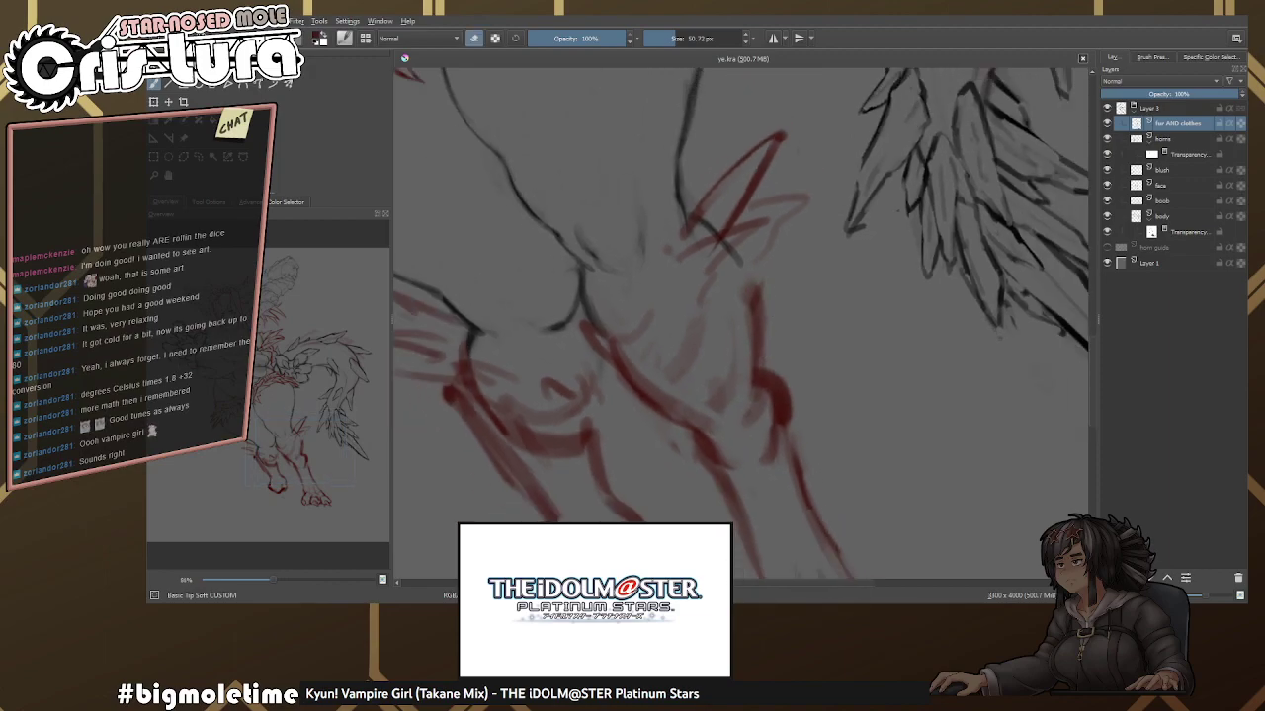
{"action": "mouse_move", "coordinate": [728, 246]}
{"action": "left_mouse_down"}
{"action": "mouse_move", "coordinate": [753, 285]}
{"action": "mouse_move", "coordinate": [711, 238]}
{"action": "mouse_move", "coordinate": [755, 326]}
{"action": "left_mouse_up"}
{"action": "key", "text": "e"}
{"action": "left_click_drag", "start_coordinate": [751, 297], "coordinate": [729, 309]}
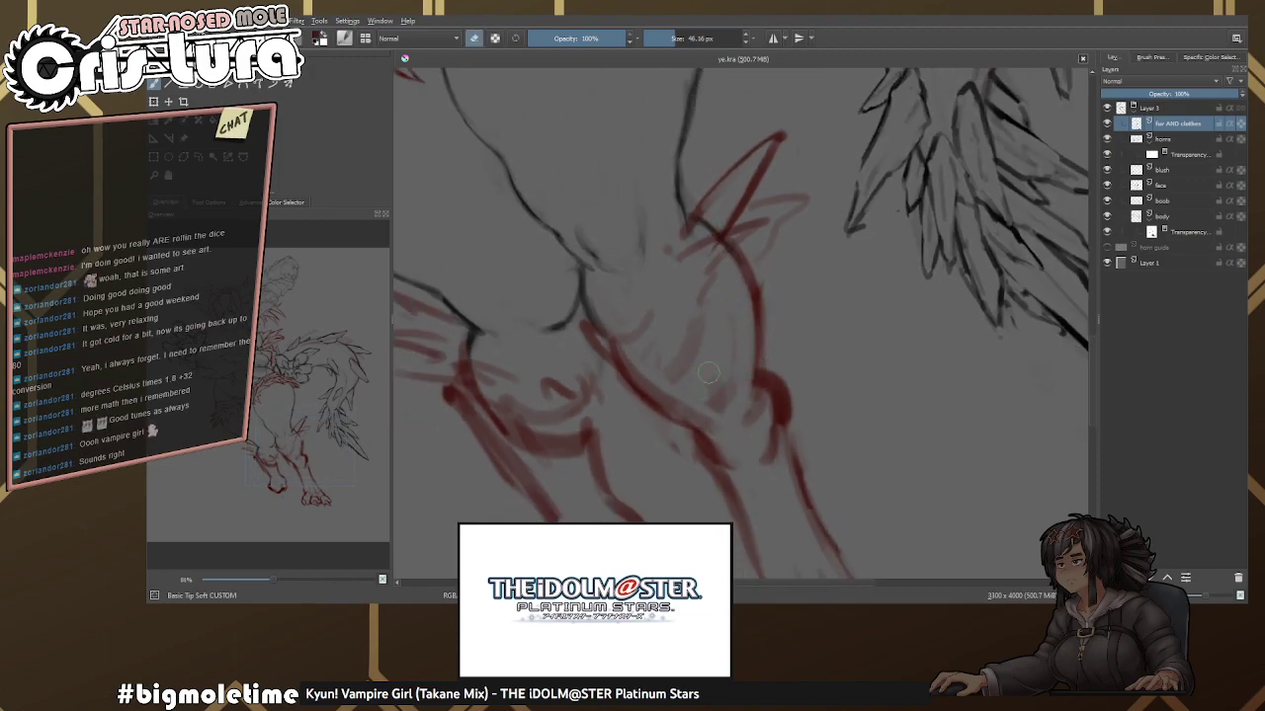
{"action": "key", "text": "e"}
{"action": "left_click_drag", "start_coordinate": [748, 249], "coordinate": [758, 297]}
{"action": "key", "text": "e"}
{"action": "scroll", "coordinate": [756, 286], "scroll_direction": "down", "scroll_amount": 5}
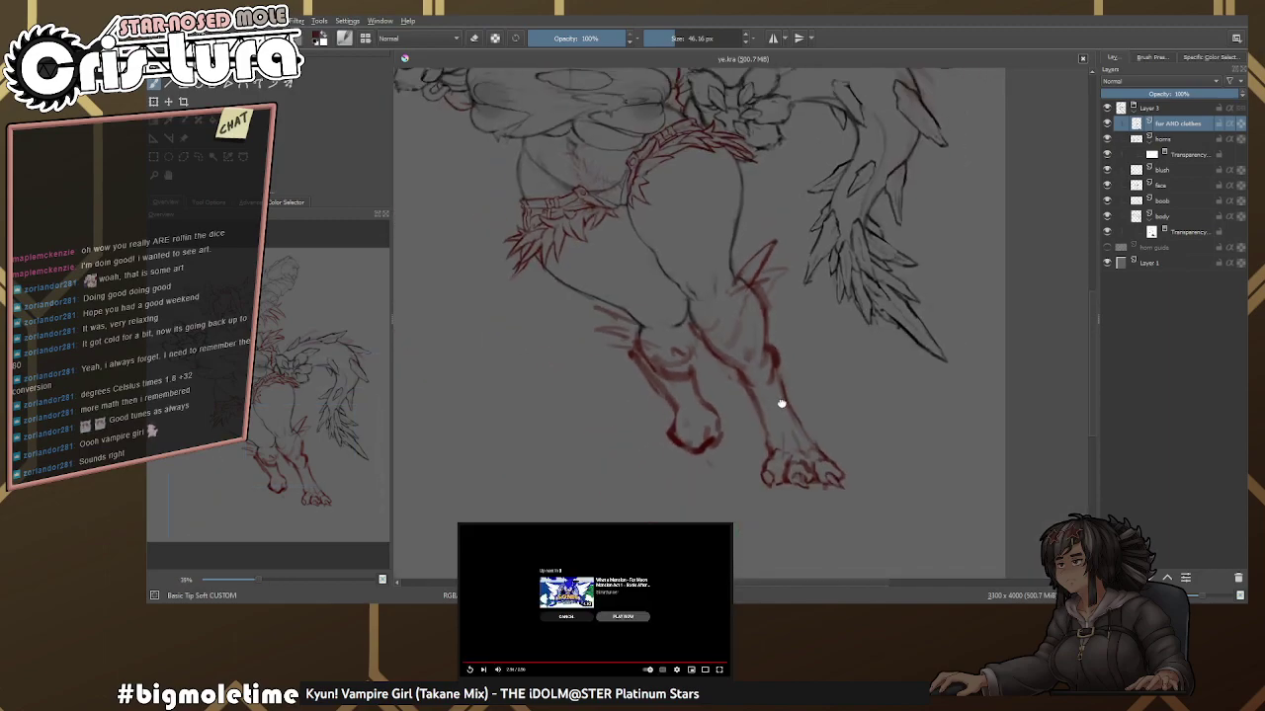
Clean up the raised leg's inner knee edge and draw a red curve down to the top of its shin.
{"action": "scroll", "coordinate": [761, 366], "scroll_direction": "up", "scroll_amount": 4}
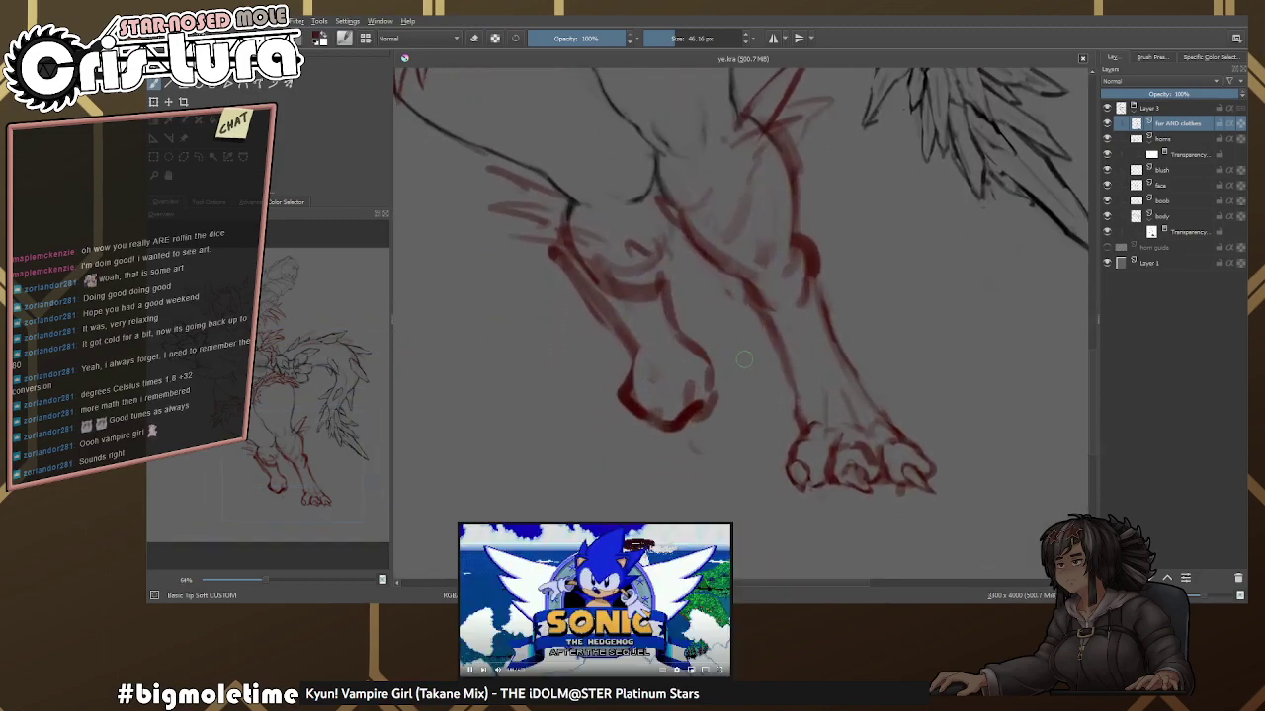
{"action": "left_click_drag", "start_coordinate": [742, 363], "coordinate": [759, 352]}
{"action": "scroll", "coordinate": [760, 359], "scroll_direction": "up", "scroll_amount": 5}
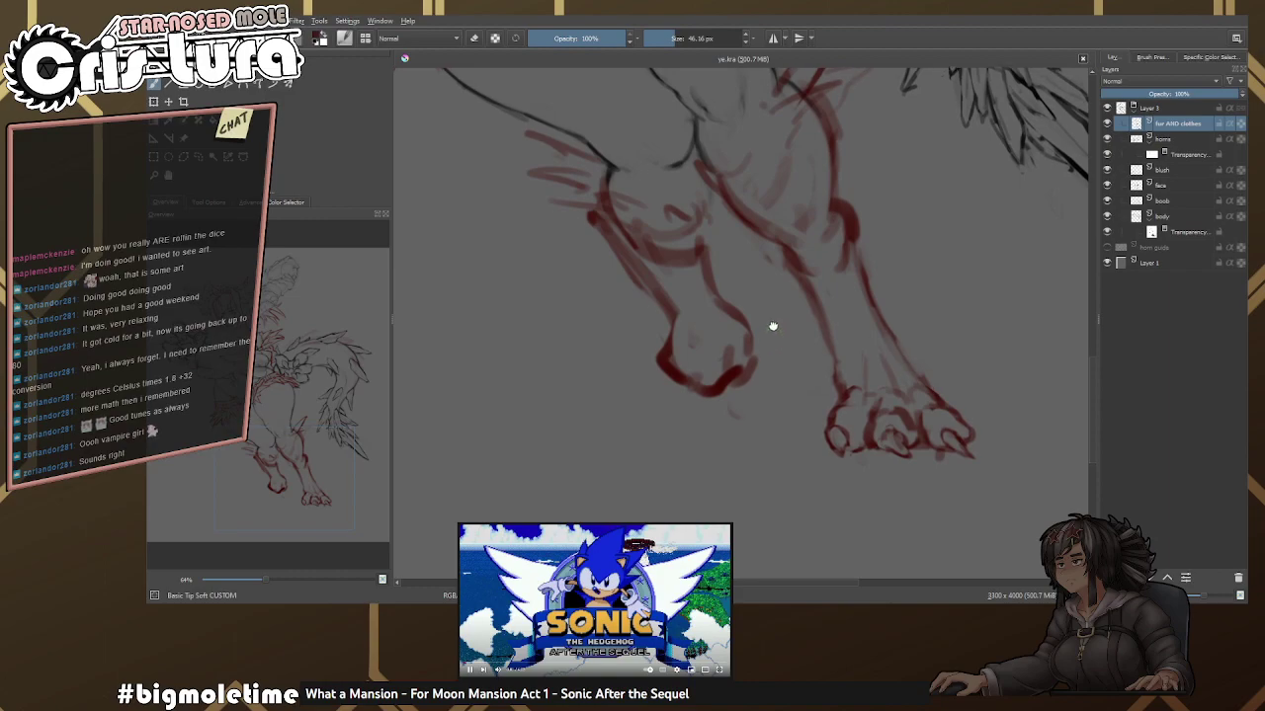
{"action": "key", "text": "e"}
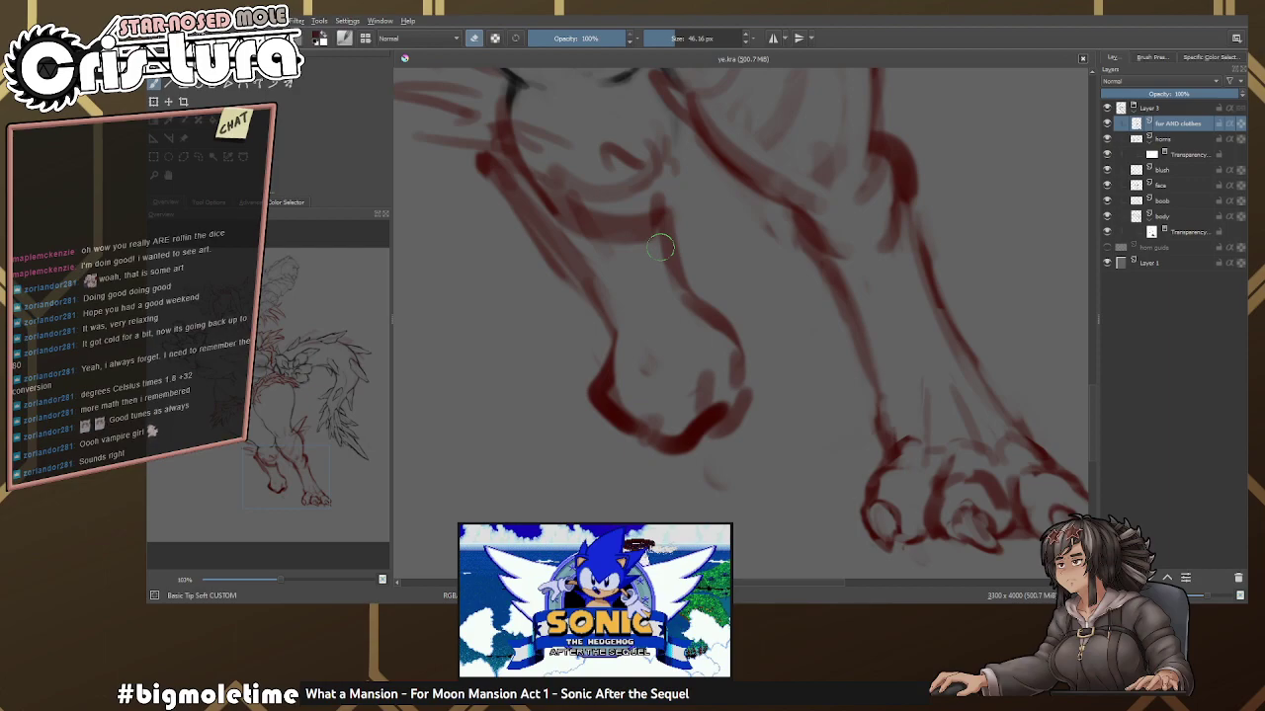
{"action": "scroll", "coordinate": [661, 247], "scroll_direction": "down", "scroll_amount": 3}
{"action": "scroll", "coordinate": [636, 301], "scroll_direction": "up", "scroll_amount": 3}
{"action": "scroll", "coordinate": [637, 300], "scroll_direction": "up", "scroll_amount": 2}
{"action": "key", "text": "e"}
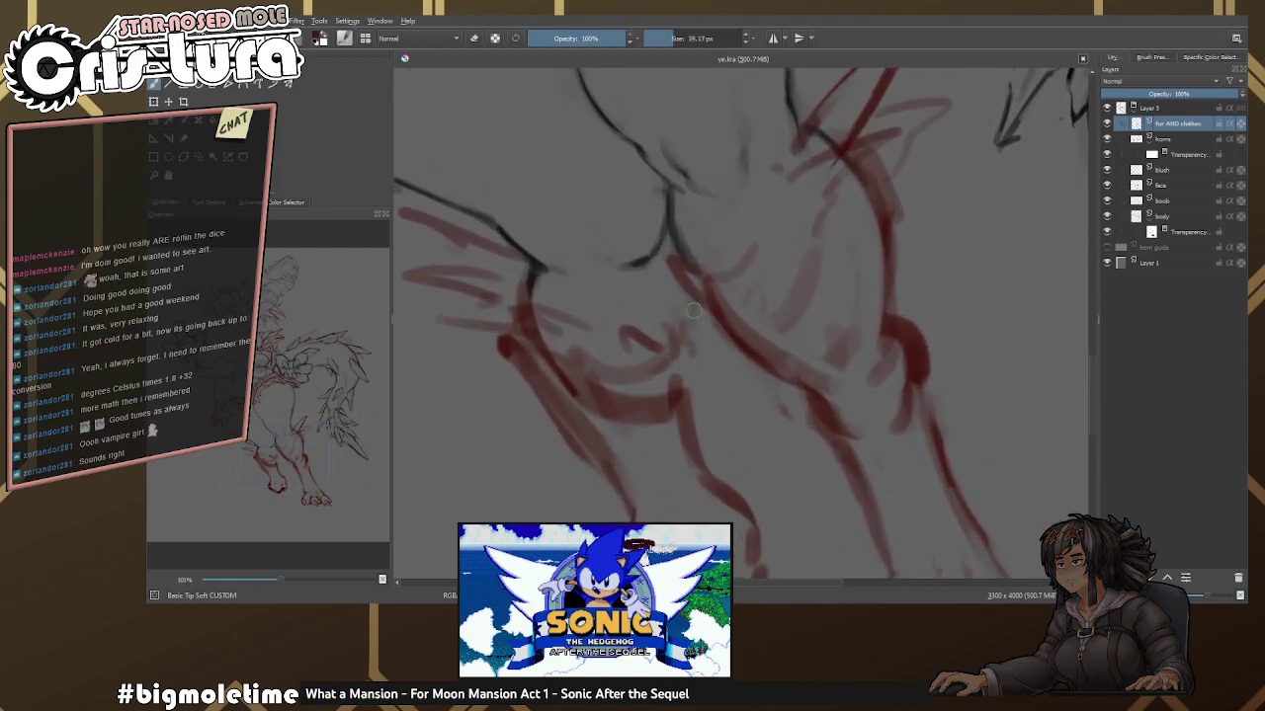
{"action": "left_click_drag", "start_coordinate": [691, 312], "coordinate": [682, 393]}
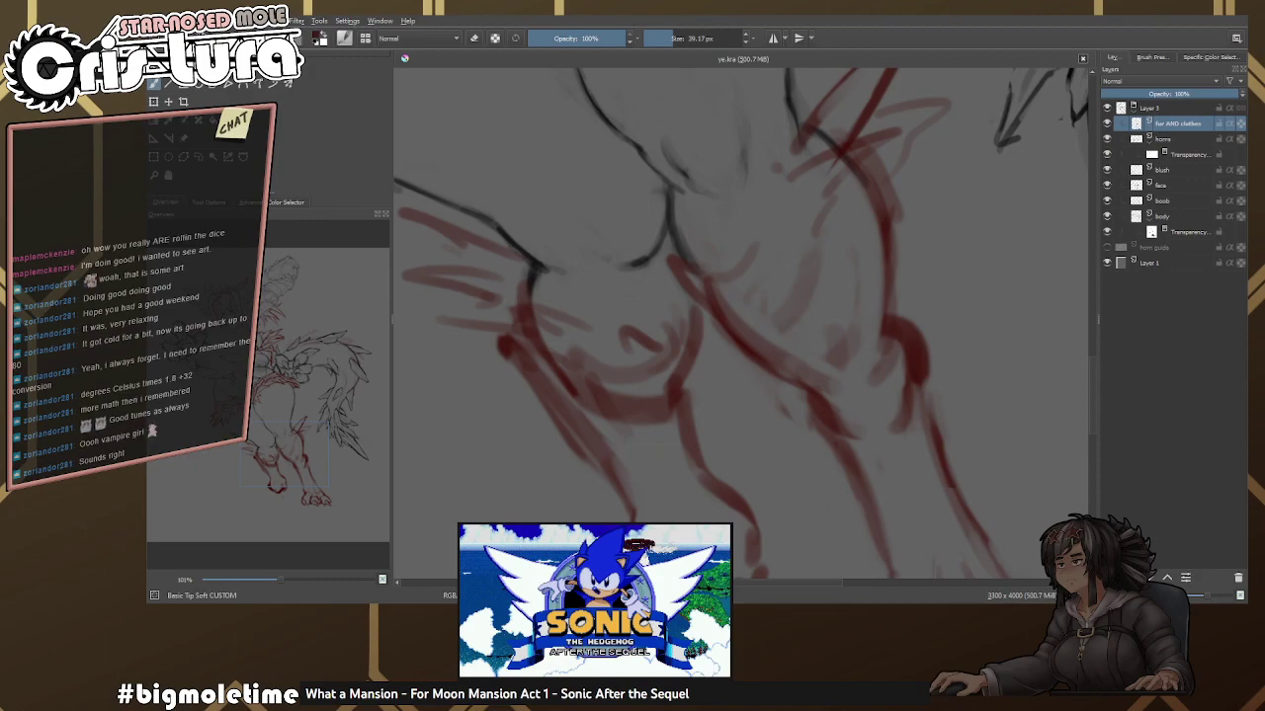
Mirror the canvas view to check the shape and proportions of both lower legs.
{"action": "scroll", "coordinate": [747, 276], "scroll_direction": "down", "scroll_amount": 4}
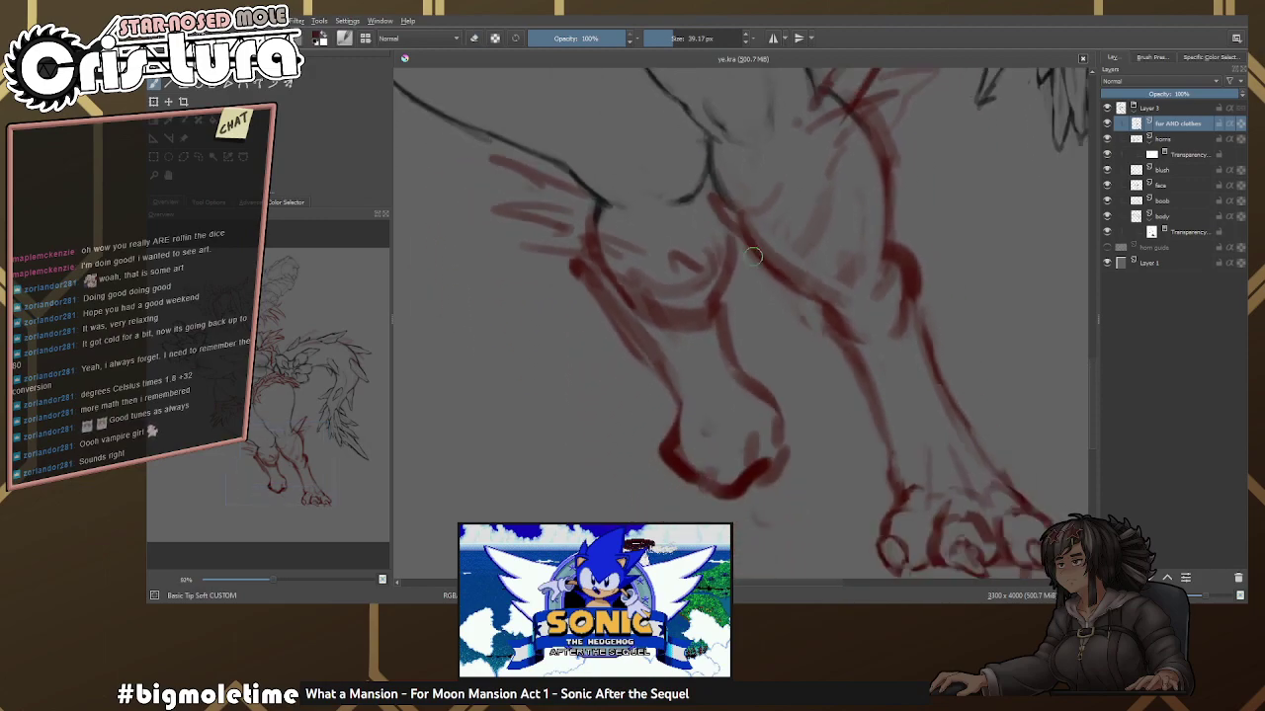
{"action": "key", "text": "m"}
{"action": "scroll", "coordinate": [735, 321], "scroll_direction": "down", "scroll_amount": 1}
{"action": "scroll", "coordinate": [736, 321], "scroll_direction": "up", "scroll_amount": 2}
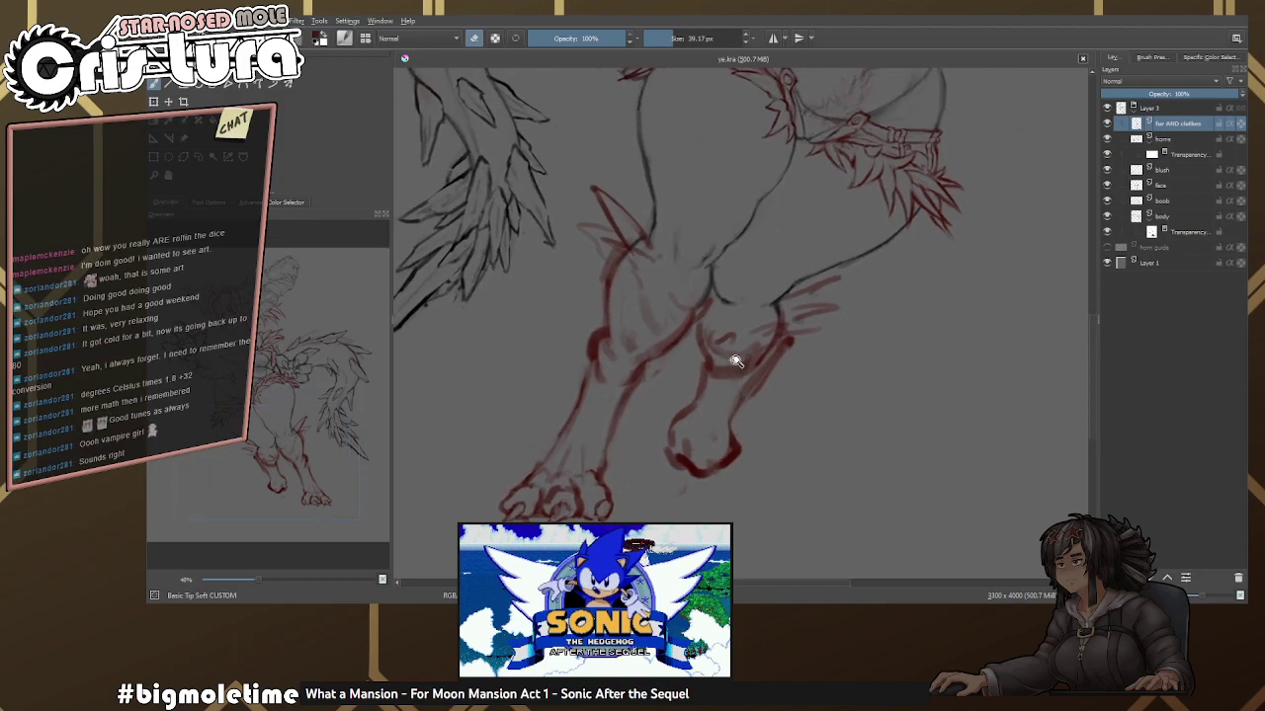
Touch up the red lines around the raised leg's inner knee with short brush and eraser strokes.
{"action": "scroll", "coordinate": [707, 301], "scroll_direction": "up", "scroll_amount": 2}
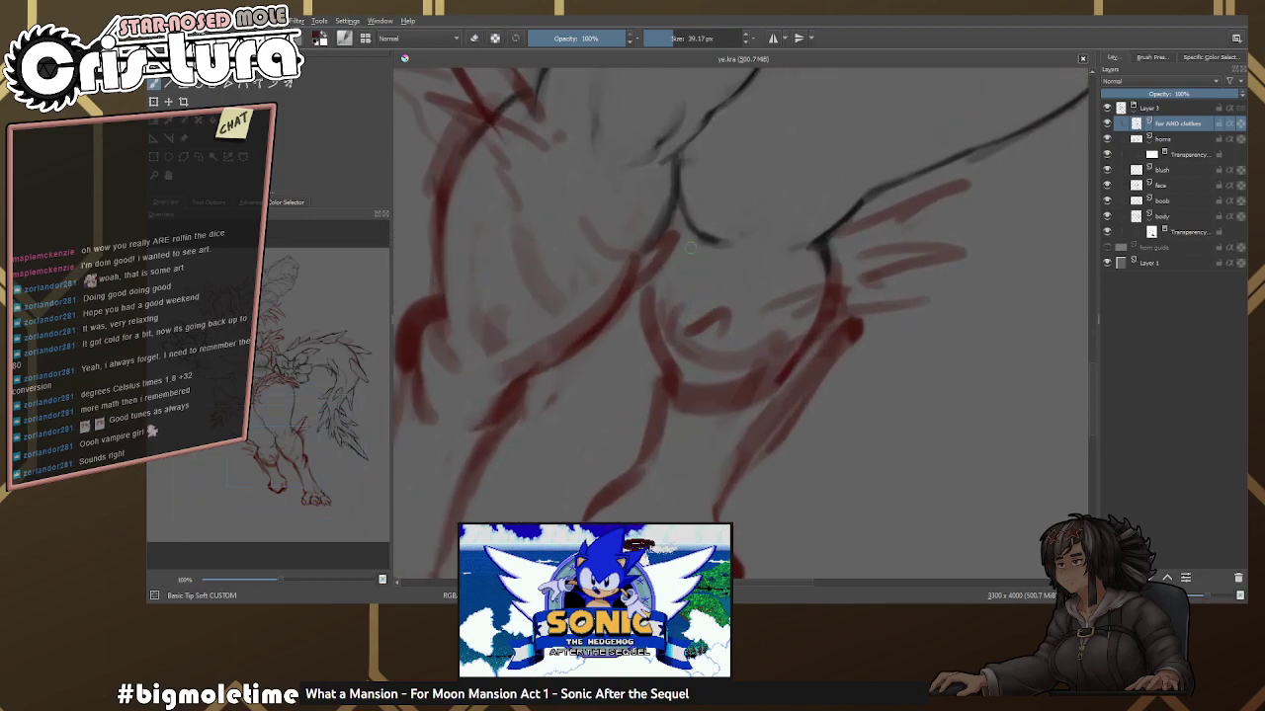
{"action": "mouse_move", "coordinate": [692, 247]}
{"action": "left_mouse_down"}
{"action": "mouse_move", "coordinate": [721, 123]}
{"action": "mouse_move", "coordinate": [719, 150]}
{"action": "left_mouse_up"}
{"action": "key", "text": "e"}
{"action": "key", "text": "e"}
{"action": "mouse_move", "coordinate": [661, 330]}
{"action": "left_mouse_down"}
{"action": "mouse_move", "coordinate": [746, 318]}
{"action": "mouse_move", "coordinate": [793, 331]}
{"action": "mouse_move", "coordinate": [793, 344]}
{"action": "left_mouse_up"}
{"action": "key", "text": "e"}
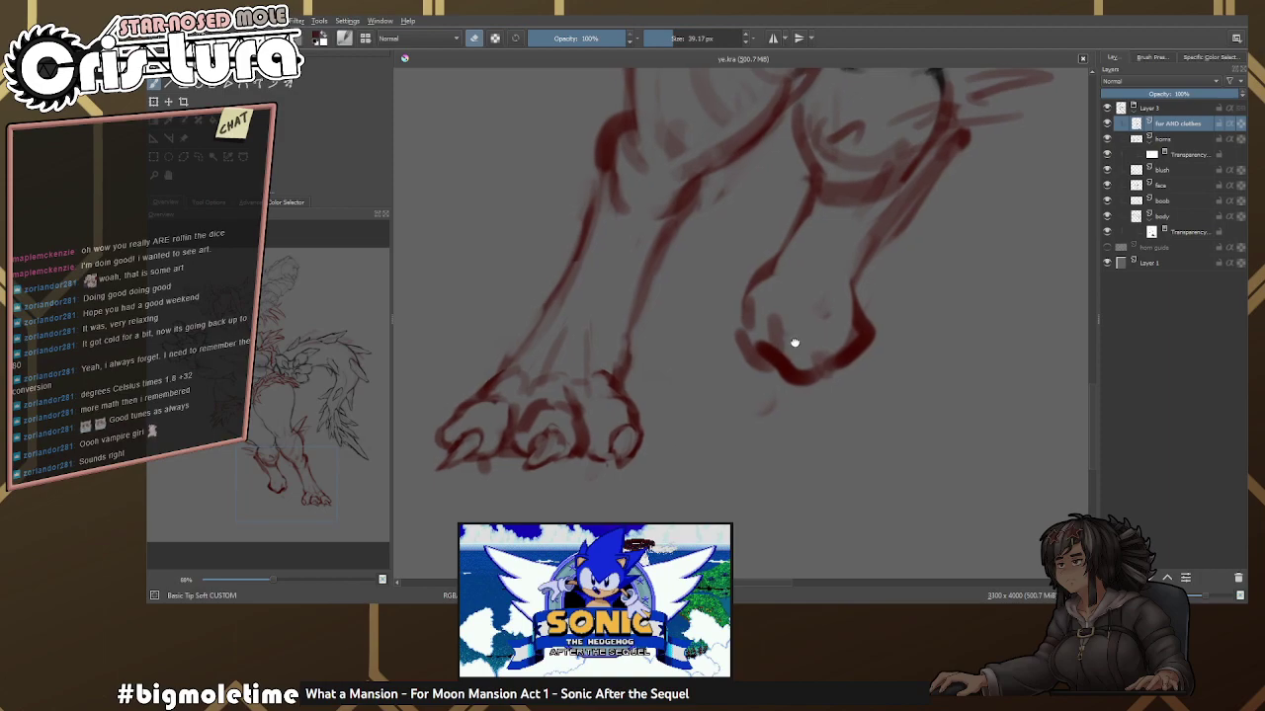
Mirror the canvas view and erase the line joining the standing leg's inner ankle to its first toe.
{"action": "key", "text": "m"}
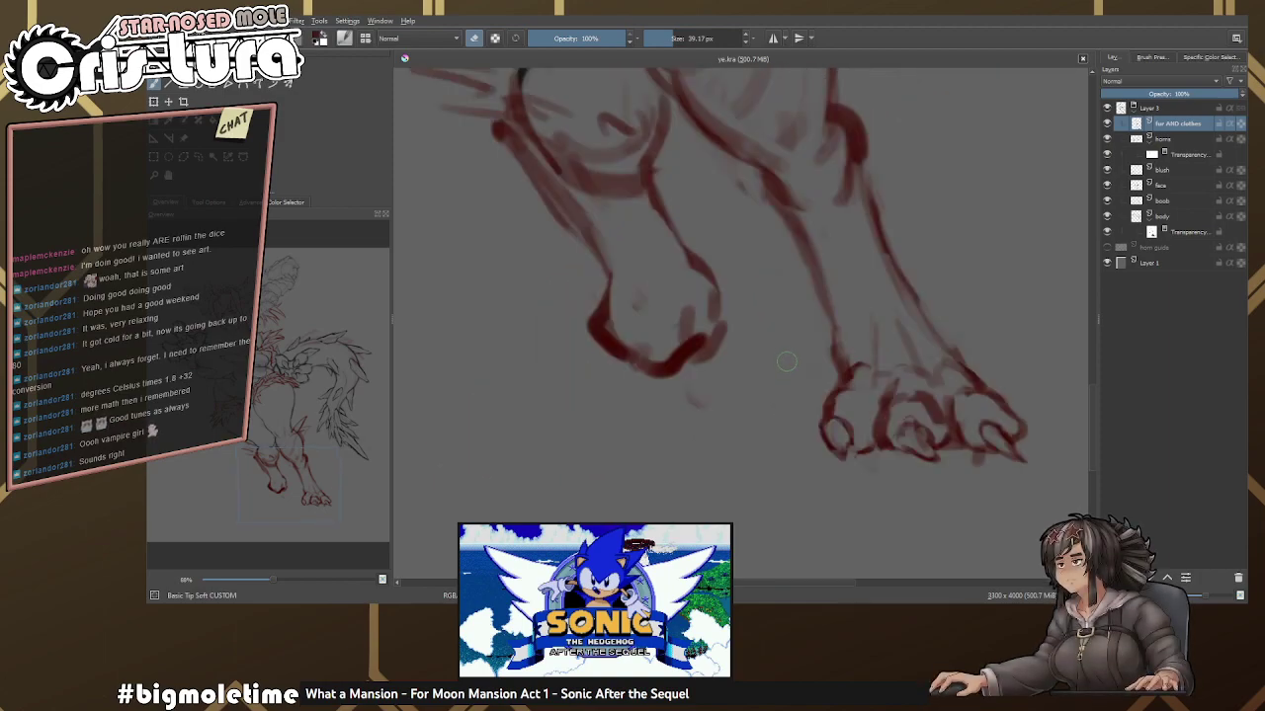
{"action": "mouse_move", "coordinate": [788, 368]}
{"action": "left_mouse_down"}
{"action": "mouse_move", "coordinate": [742, 342]}
{"action": "mouse_move", "coordinate": [696, 342]}
{"action": "left_mouse_up"}
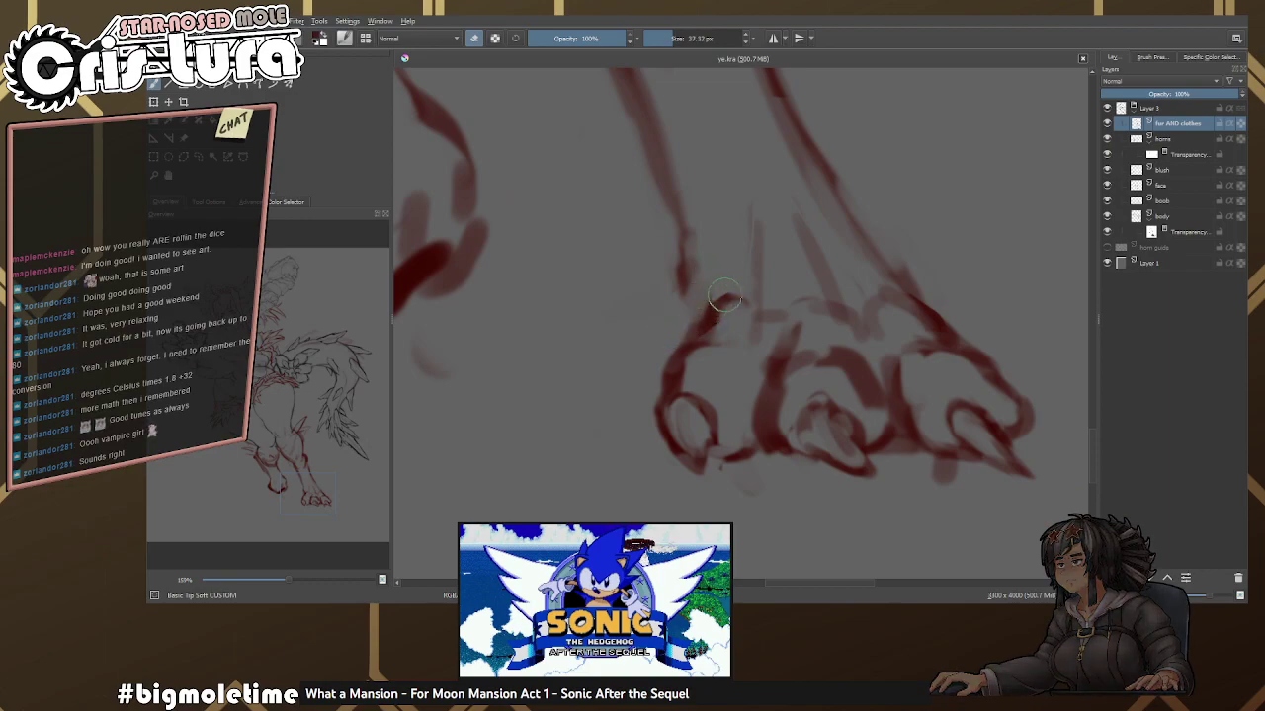
{"action": "left_click_drag", "start_coordinate": [703, 307], "coordinate": [632, 310]}
{"action": "key", "text": "e"}
{"action": "mouse_move", "coordinate": [837, 321]}
{"action": "left_mouse_down"}
{"action": "mouse_move", "coordinate": [903, 354]}
{"action": "mouse_move", "coordinate": [919, 410]}
{"action": "left_mouse_up"}
{"action": "mouse_move", "coordinate": [919, 410]}
{"action": "left_mouse_down"}
{"action": "mouse_move", "coordinate": [800, 415]}
{"action": "mouse_move", "coordinate": [801, 404]}
{"action": "mouse_move", "coordinate": [757, 418]}
{"action": "mouse_move", "coordinate": [762, 409]}
{"action": "mouse_move", "coordinate": [776, 434]}
{"action": "mouse_move", "coordinate": [703, 314]}
{"action": "left_mouse_up"}
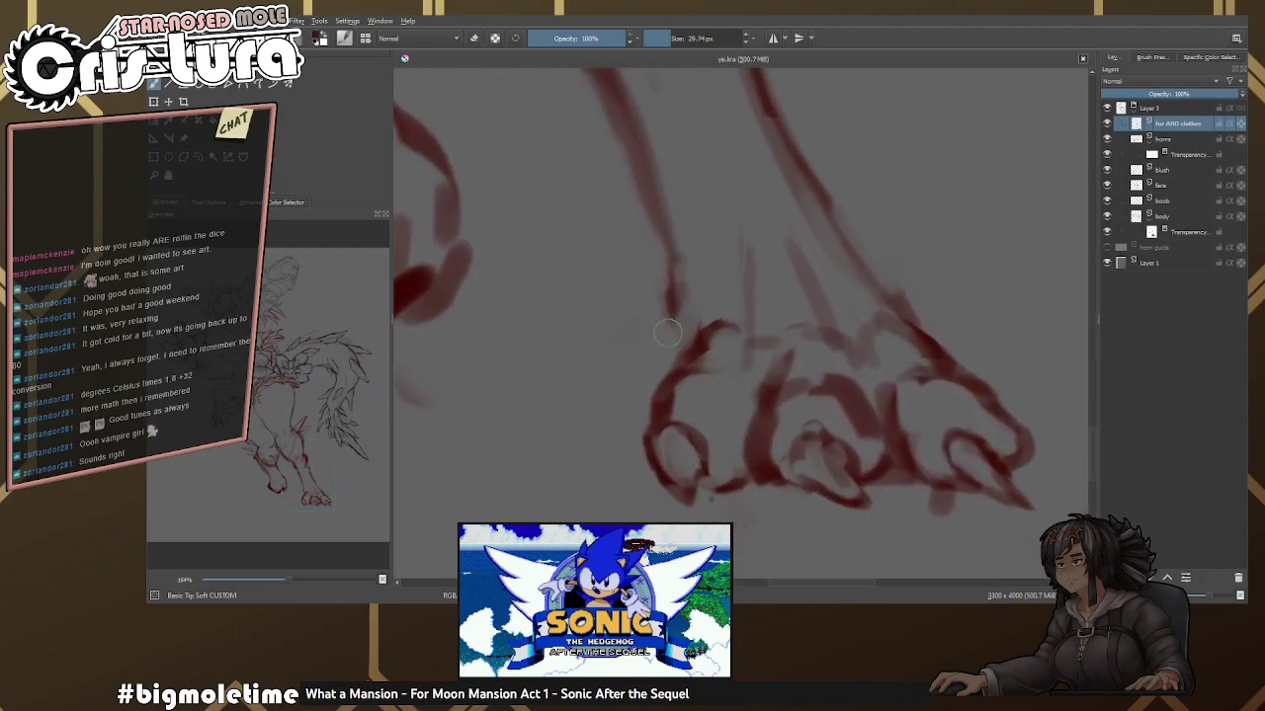
Draw an additional toe in red on the inner side of the standing foot, running from the ankle line down to the ground.
{"action": "key", "text": "e"}
{"action": "key", "text": "e"}
{"action": "left_click_drag", "start_coordinate": [671, 292], "coordinate": [640, 355]}
{"action": "key", "text": "e"}
{"action": "key", "text": "e"}
{"action": "mouse_move", "coordinate": [680, 314]}
{"action": "left_mouse_down"}
{"action": "mouse_move", "coordinate": [632, 379]}
{"action": "mouse_move", "coordinate": [627, 369]}
{"action": "mouse_move", "coordinate": [584, 393]}
{"action": "mouse_move", "coordinate": [599, 399]}
{"action": "mouse_move", "coordinate": [598, 422]}
{"action": "mouse_move", "coordinate": [580, 455]}
{"action": "mouse_move", "coordinate": [576, 413]}
{"action": "mouse_move", "coordinate": [626, 460]}
{"action": "mouse_move", "coordinate": [597, 457]}
{"action": "mouse_move", "coordinate": [646, 465]}
{"action": "mouse_move", "coordinate": [594, 459]}
{"action": "mouse_move", "coordinate": [642, 484]}
{"action": "left_mouse_up"}
{"action": "key", "text": "e"}
{"action": "key", "text": "e"}
{"action": "key", "text": "e"}
{"action": "key", "text": "e"}
{"action": "key", "text": "e"}
{"action": "key", "text": "e"}
{"action": "key", "text": "e"}
{"action": "key", "text": "e"}
Draw a pointed claw on the new innermost toe and shape it with alternating brush and eraser strokes.
{"action": "mouse_move", "coordinate": [607, 434]}
{"action": "left_mouse_down"}
{"action": "mouse_move", "coordinate": [634, 381]}
{"action": "mouse_move", "coordinate": [578, 439]}
{"action": "left_mouse_up"}
{"action": "key", "text": "e"}
{"action": "key", "text": "e"}
{"action": "key", "text": "e"}
{"action": "mouse_move", "coordinate": [636, 391]}
{"action": "left_mouse_down"}
{"action": "mouse_move", "coordinate": [605, 395]}
{"action": "mouse_move", "coordinate": [589, 440]}
{"action": "left_mouse_up"}
{"action": "key", "text": "e"}
{"action": "key", "text": "e"}
{"action": "key", "text": "e"}
{"action": "key", "text": "e"}
{"action": "mouse_move", "coordinate": [652, 341]}
{"action": "left_mouse_down"}
{"action": "mouse_move", "coordinate": [653, 378]}
{"action": "mouse_move", "coordinate": [612, 392]}
{"action": "mouse_move", "coordinate": [598, 420]}
{"action": "left_mouse_up"}
{"action": "key", "text": "e"}
{"action": "key", "text": "e"}
{"action": "left_click_drag", "start_coordinate": [618, 357], "coordinate": [597, 439]}
{"action": "key", "text": "e"}
{"action": "key", "text": "e"}
{"action": "left_click_drag", "start_coordinate": [603, 385], "coordinate": [604, 443]}
{"action": "key", "text": "e"}
{"action": "mouse_move", "coordinate": [617, 361]}
{"action": "left_mouse_down"}
{"action": "mouse_move", "coordinate": [614, 419]}
{"action": "mouse_move", "coordinate": [590, 443]}
{"action": "left_mouse_up"}
{"action": "key", "text": "e"}
{"action": "key", "text": "e"}
{"action": "mouse_move", "coordinate": [667, 360]}
{"action": "left_mouse_down"}
{"action": "mouse_move", "coordinate": [634, 402]}
{"action": "mouse_move", "coordinate": [672, 393]}
{"action": "left_mouse_up"}
{"action": "key", "text": "e"}
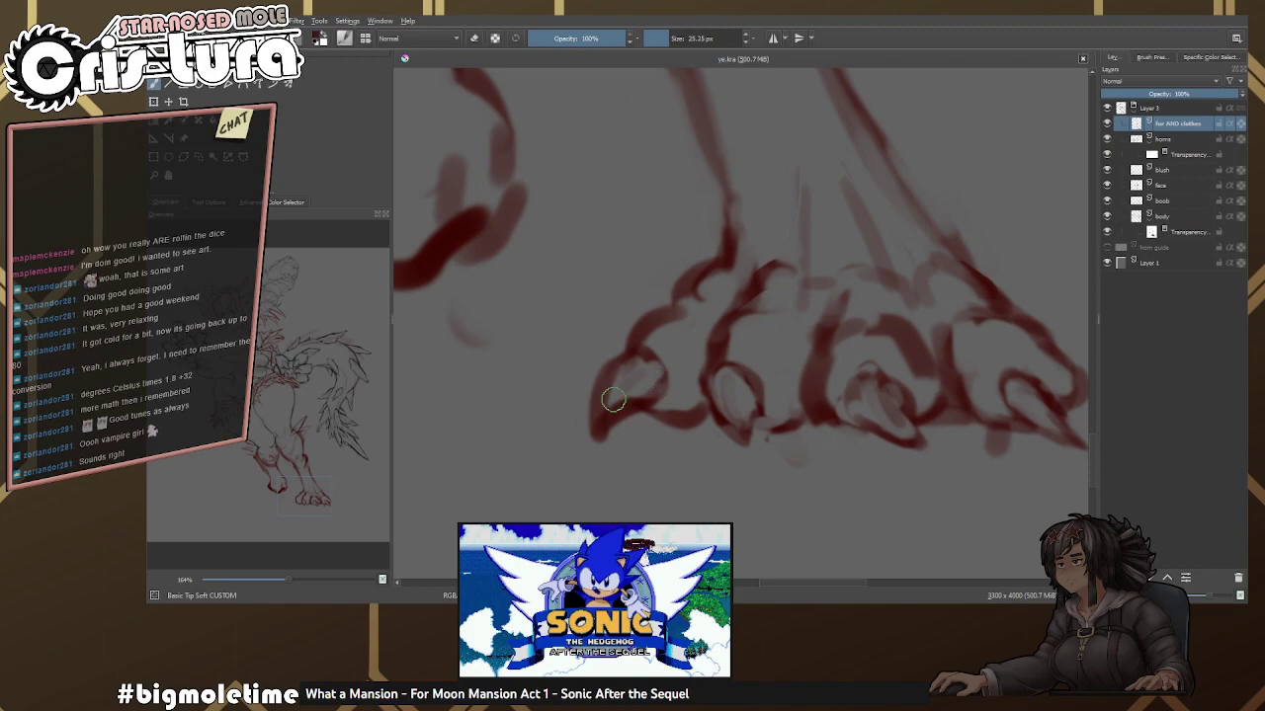
Try to narrow and stretch the standing foot by lassoing it and transforming the selection, and undo the change.
{"action": "scroll", "coordinate": [799, 444], "scroll_direction": "down", "scroll_amount": 5}
{"action": "scroll", "coordinate": [818, 456], "scroll_direction": "up", "scroll_amount": 4}
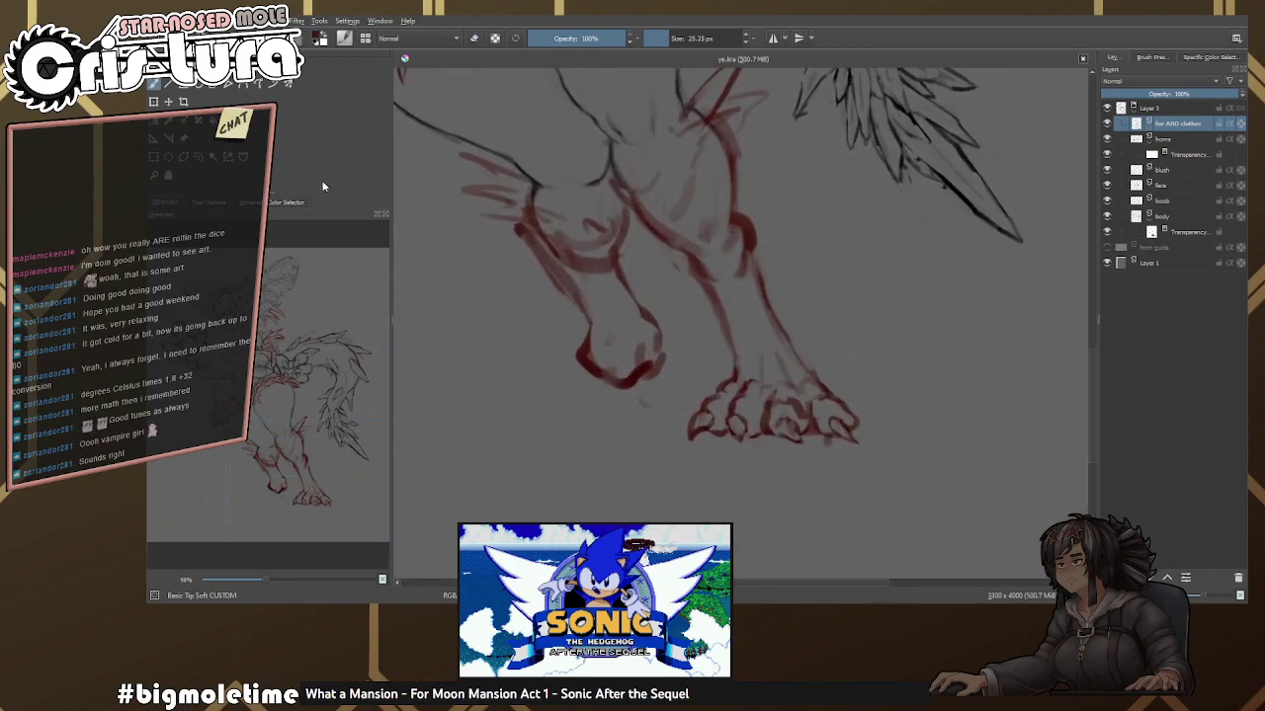
{"action": "key", "text": "t"}
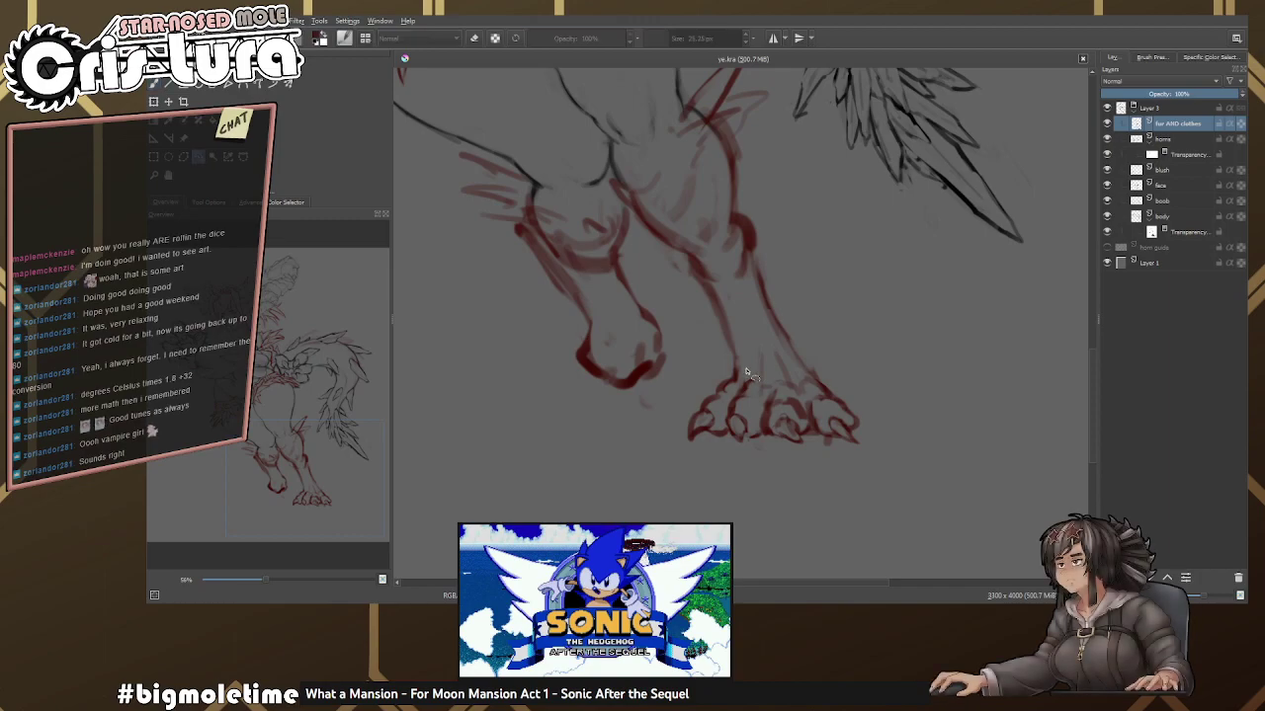
{"action": "left_click_drag", "start_coordinate": [674, 423], "coordinate": [860, 380]}
{"action": "scroll", "coordinate": [780, 343], "scroll_direction": "up", "scroll_amount": 3}
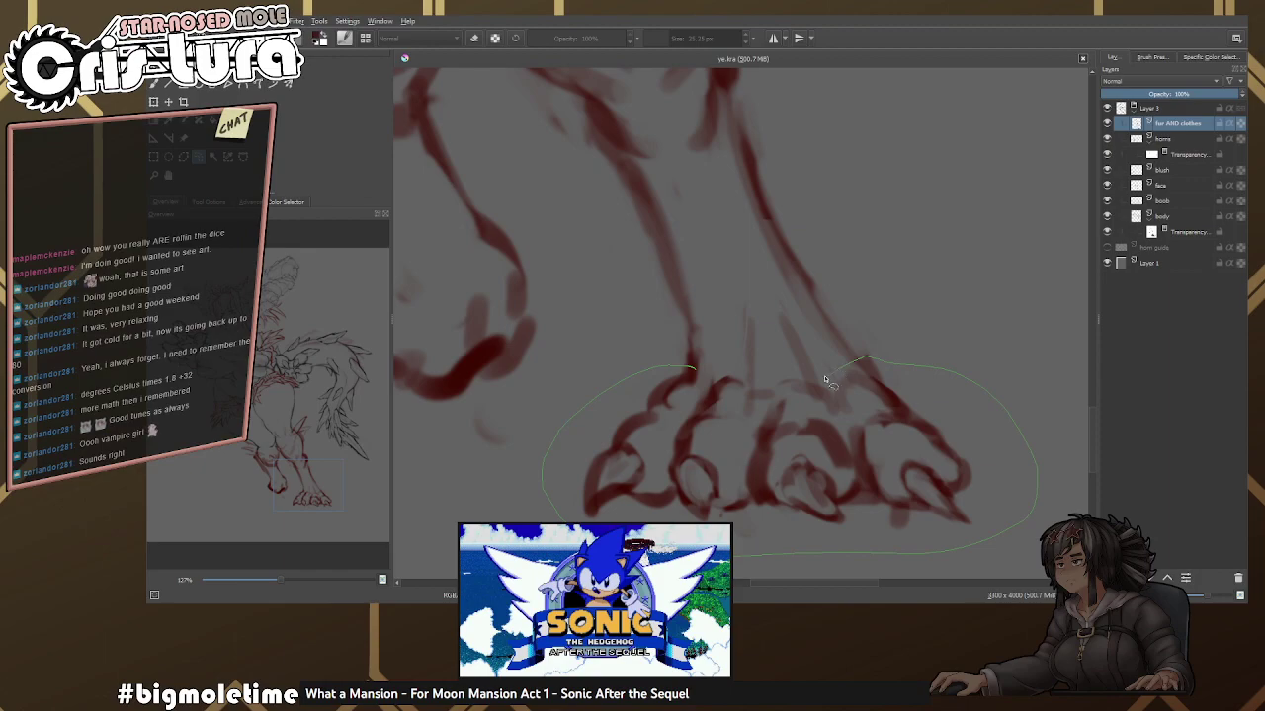
{"action": "left_click_drag", "start_coordinate": [771, 382], "coordinate": [694, 369]}
{"action": "key", "text": "ctrl+t"}
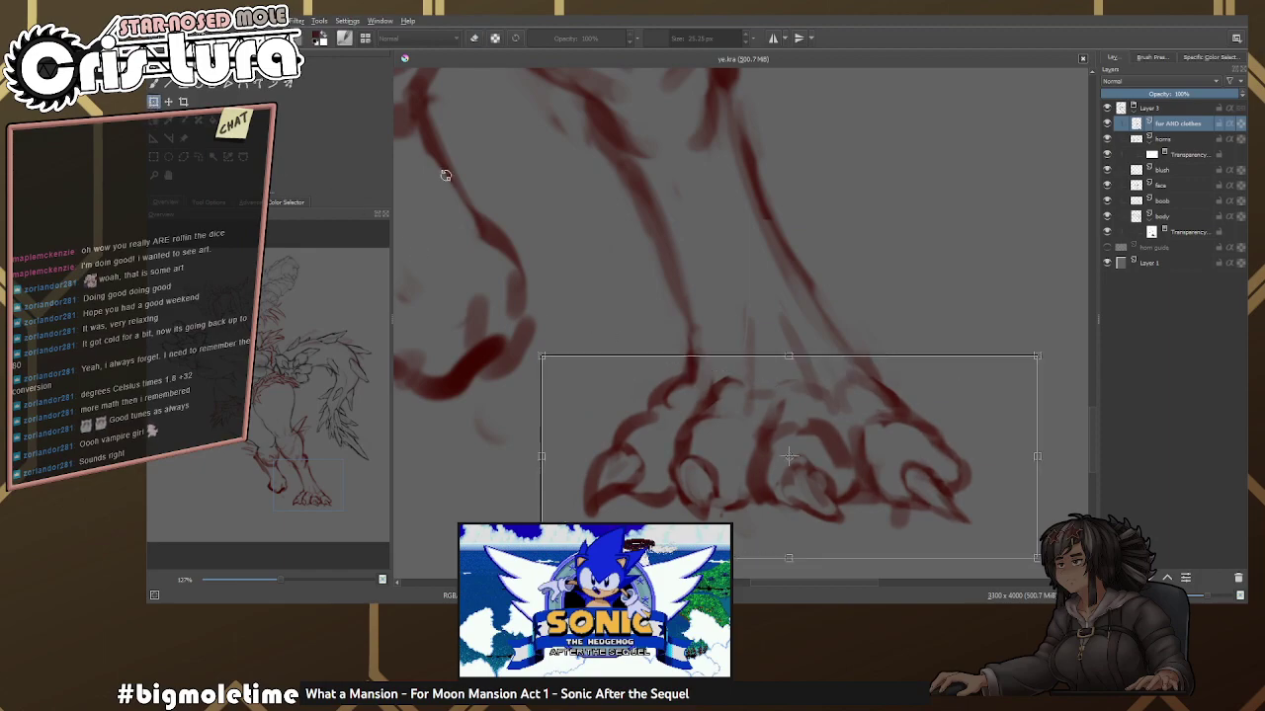
{"action": "scroll", "coordinate": [904, 347], "scroll_direction": "down", "scroll_amount": 3}
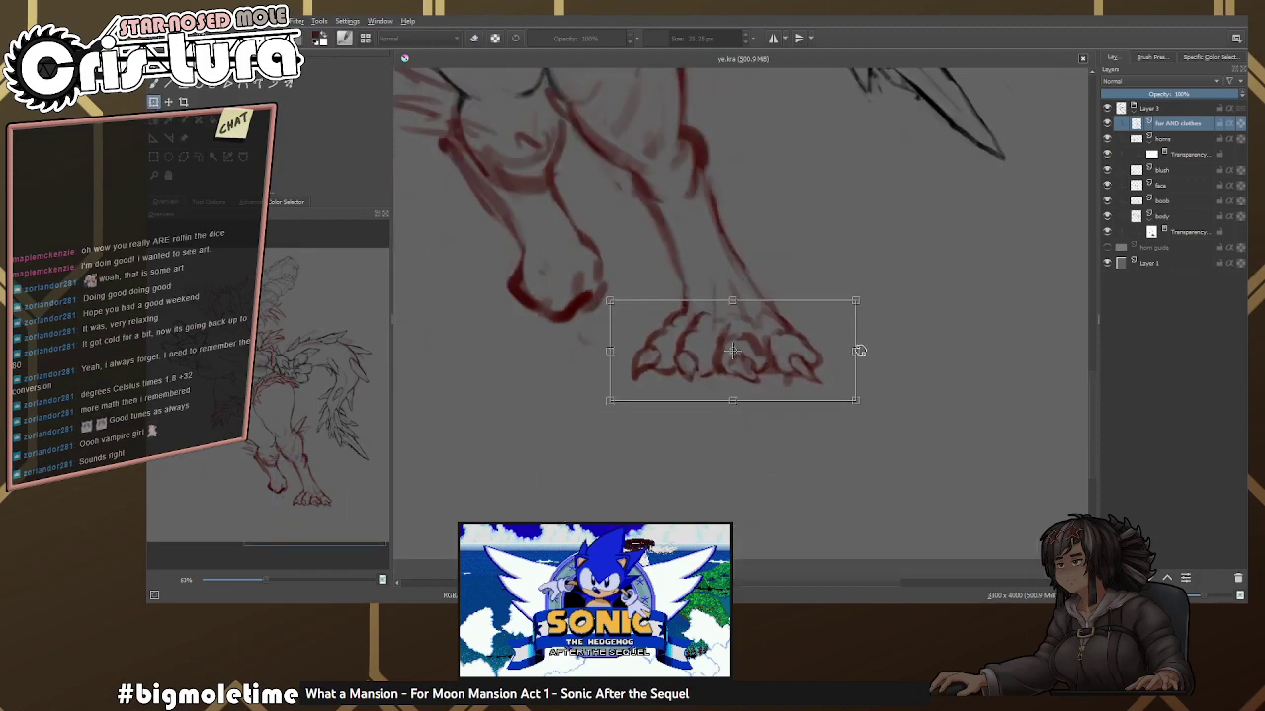
{"action": "left_click_drag", "start_coordinate": [852, 350], "coordinate": [824, 351]}
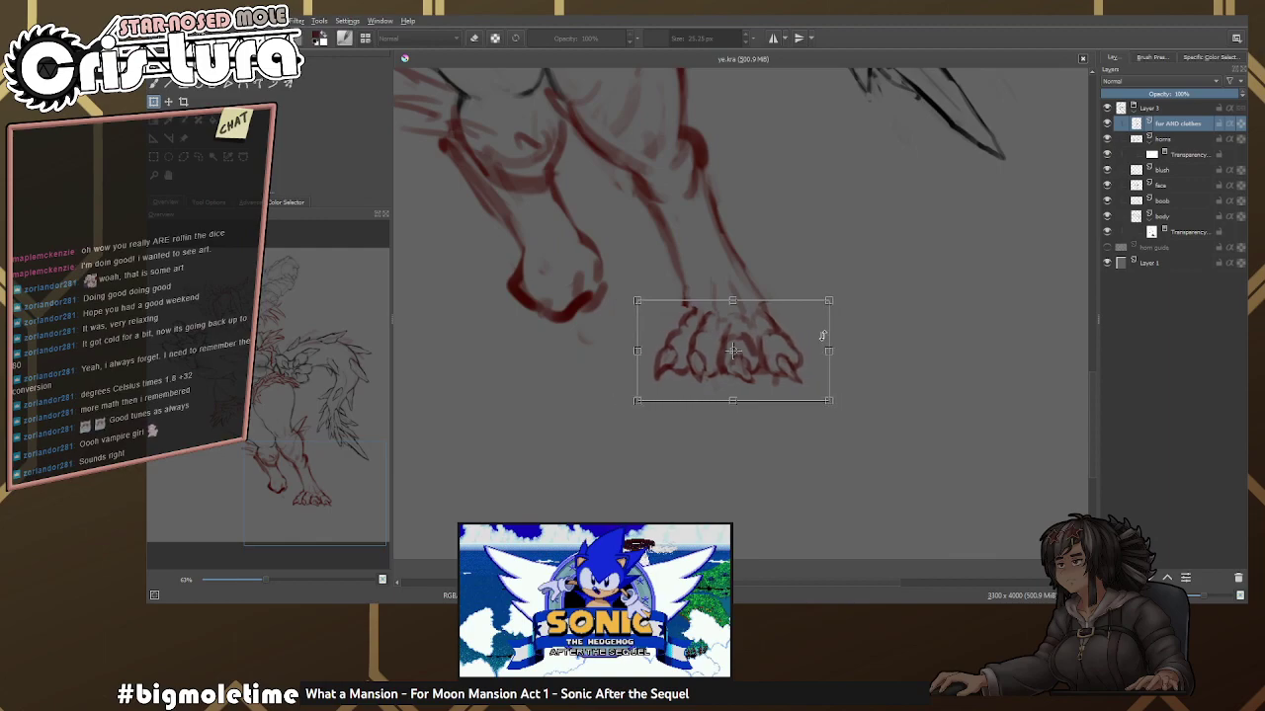
{"action": "scroll", "coordinate": [751, 371], "scroll_direction": "up", "scroll_amount": 3}
{"action": "left_click_drag", "start_coordinate": [736, 490], "coordinate": [735, 467]}
{"action": "scroll", "coordinate": [794, 424], "scroll_direction": "down", "scroll_amount": 3}
{"action": "scroll", "coordinate": [793, 424], "scroll_direction": "up", "scroll_amount": 4}
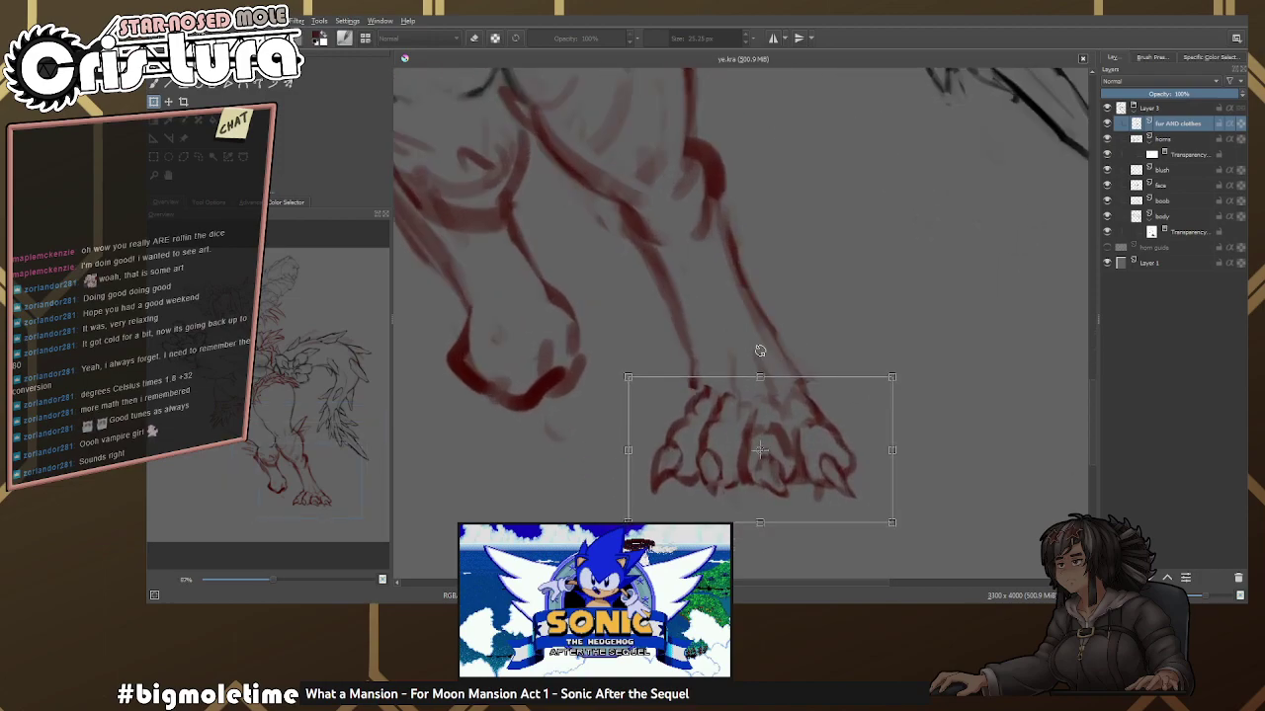
{"action": "key", "text": "ctrl+z"}
{"action": "scroll", "coordinate": [790, 378], "scroll_direction": "up", "scroll_amount": 1}
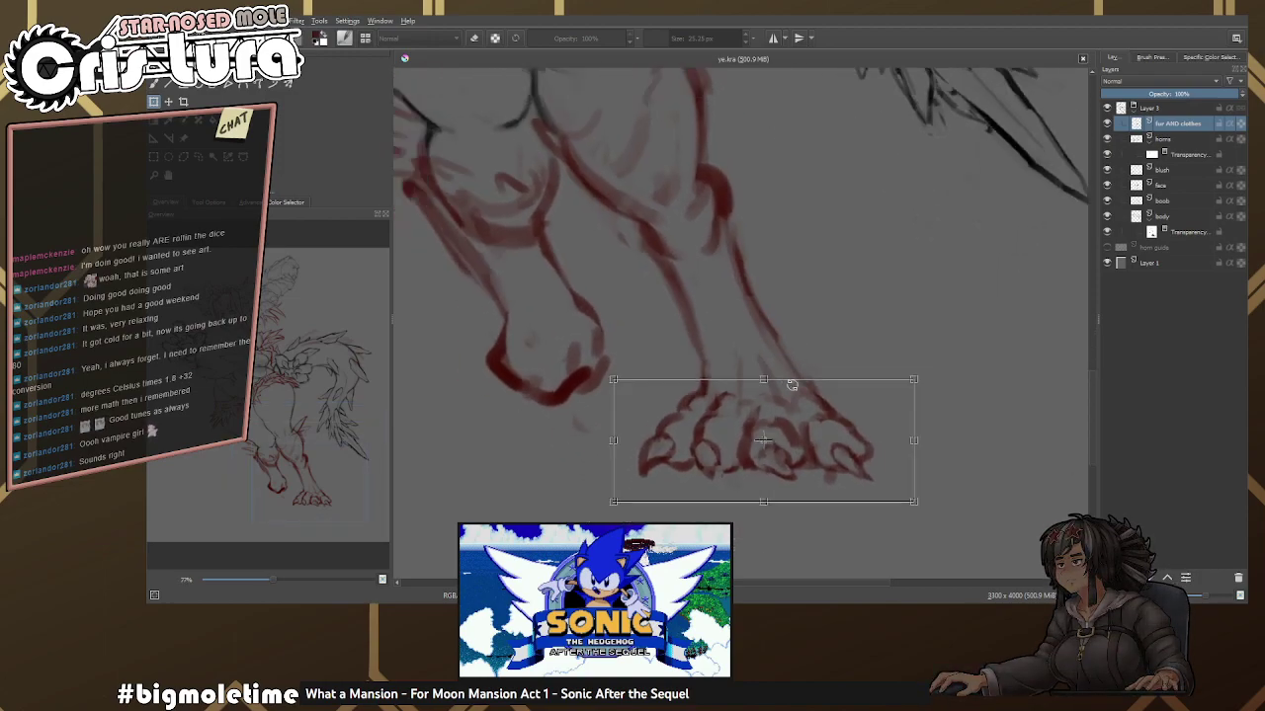
Try a perspective distortion of the standing leg's shin and foot that narrows the foot, and undo the change.
{"action": "left_click", "coordinate": [198, 156]}
{"action": "mouse_move", "coordinate": [687, 269]}
{"action": "left_mouse_down"}
{"action": "mouse_move", "coordinate": [692, 486]}
{"action": "mouse_move", "coordinate": [870, 405]}
{"action": "mouse_move", "coordinate": [769, 223]}
{"action": "mouse_move", "coordinate": [743, 229]}
{"action": "left_mouse_up"}
{"action": "key", "text": "ctrl+t"}
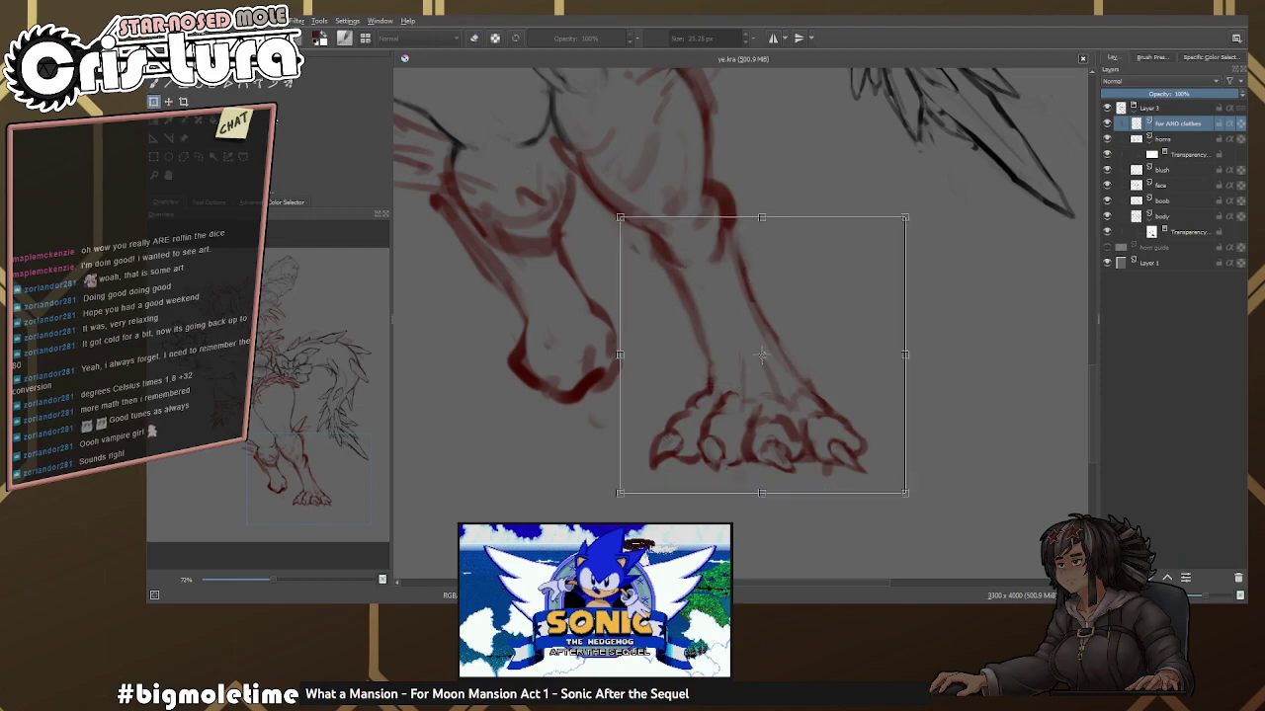
{"action": "left_click_drag", "start_coordinate": [769, 284], "coordinate": [757, 330]}
{"action": "scroll", "coordinate": [847, 353], "scroll_direction": "down", "scroll_amount": 4}
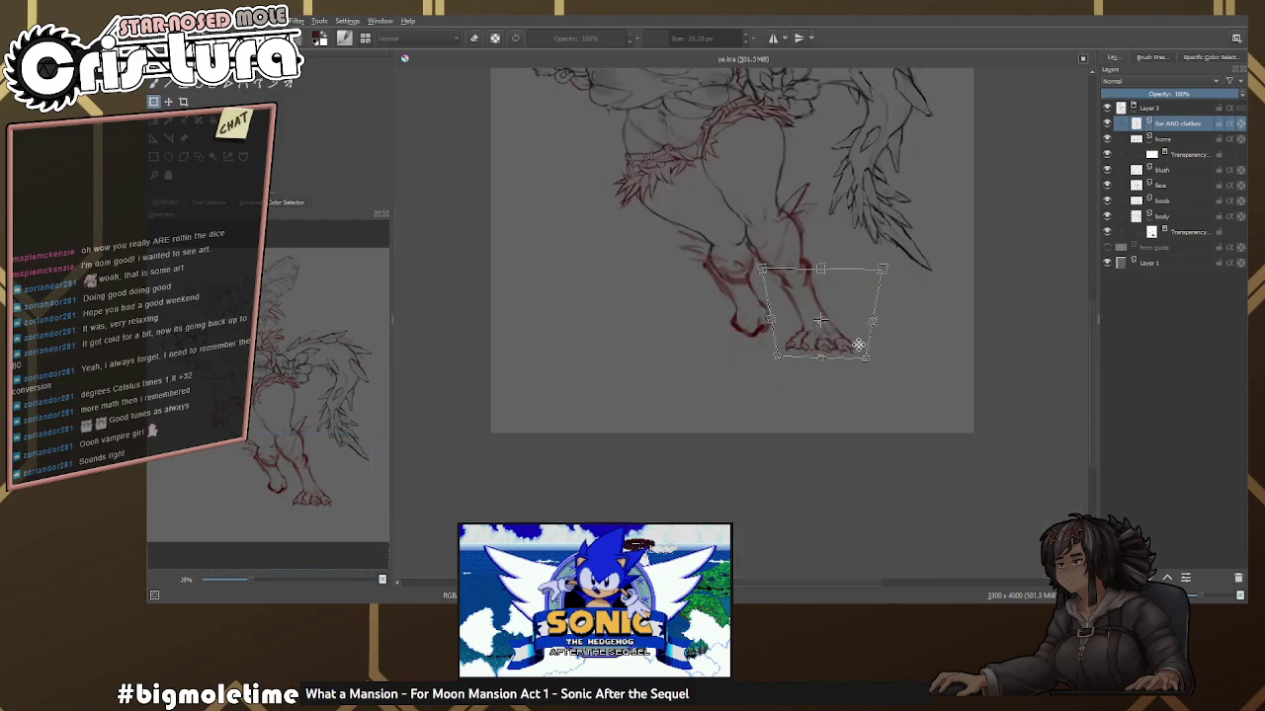
{"action": "scroll", "coordinate": [824, 356], "scroll_direction": "up", "scroll_amount": 3}
{"action": "left_click_drag", "start_coordinate": [834, 330], "coordinate": [770, 323]}
{"action": "key", "text": "ctrl+z"}
{"action": "key", "text": "ctrl+z"}
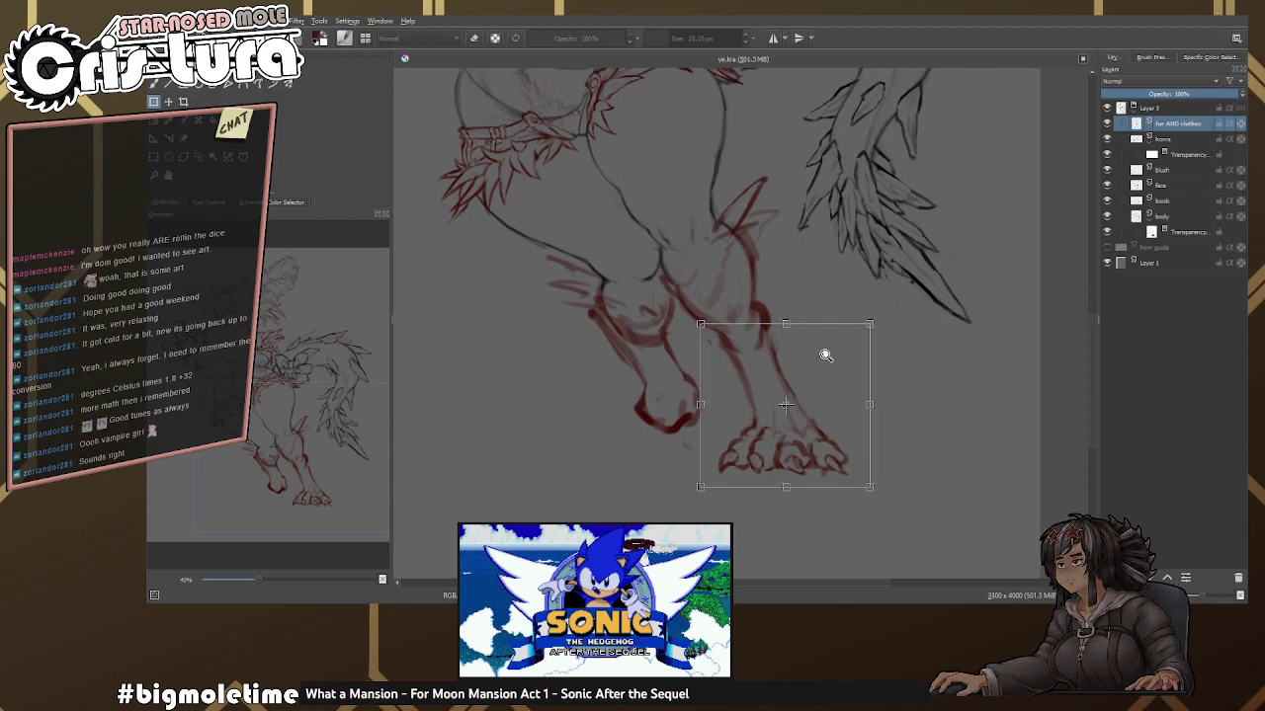
{"action": "scroll", "coordinate": [824, 353], "scroll_direction": "down", "scroll_amount": 1}
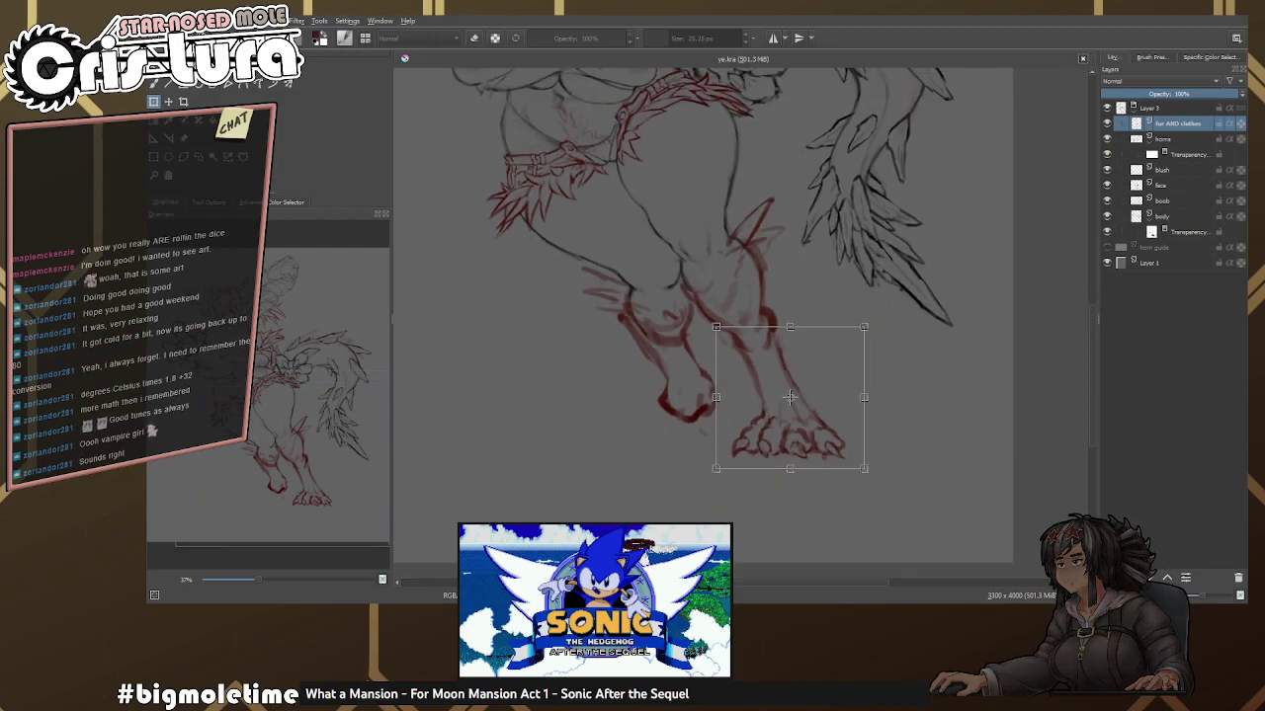
{"action": "scroll", "coordinate": [790, 398], "scroll_direction": "up", "scroll_amount": 3}
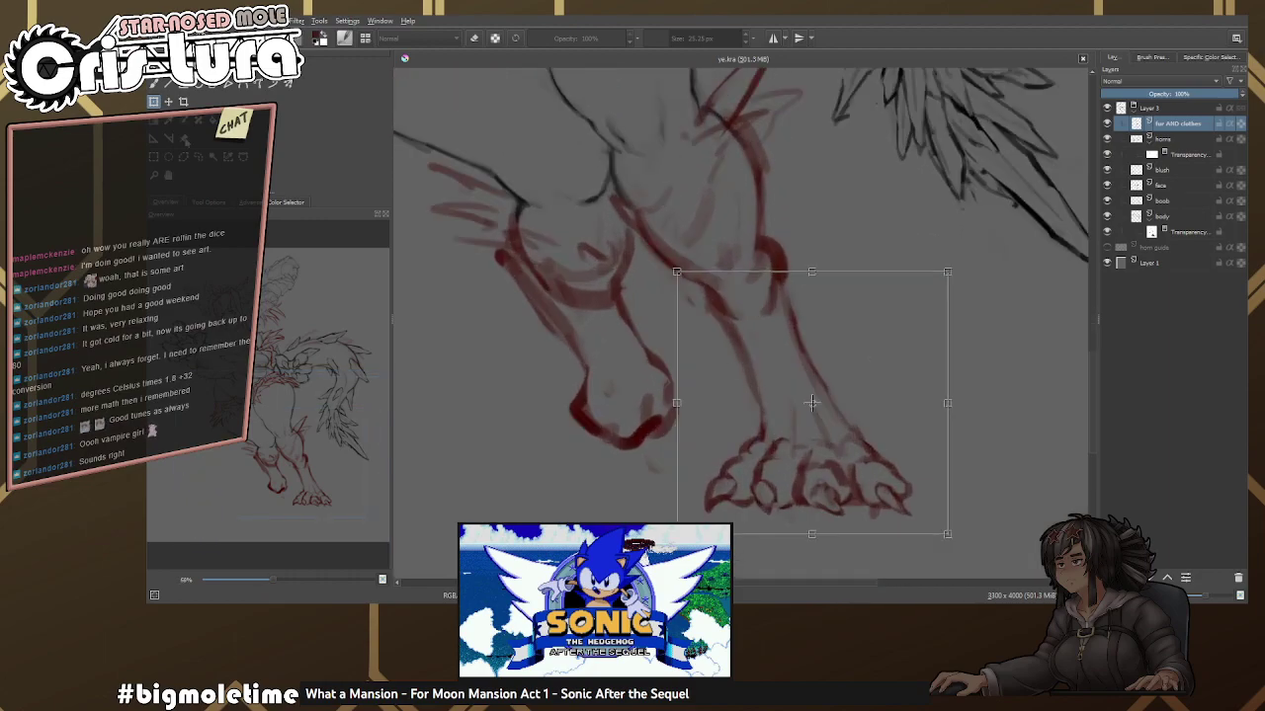
Erase the innermost toe's claw and redraw the toe with a rounded red outline.
{"action": "key", "text": "b"}
{"action": "scroll", "coordinate": [692, 326], "scroll_direction": "up", "scroll_amount": 3}
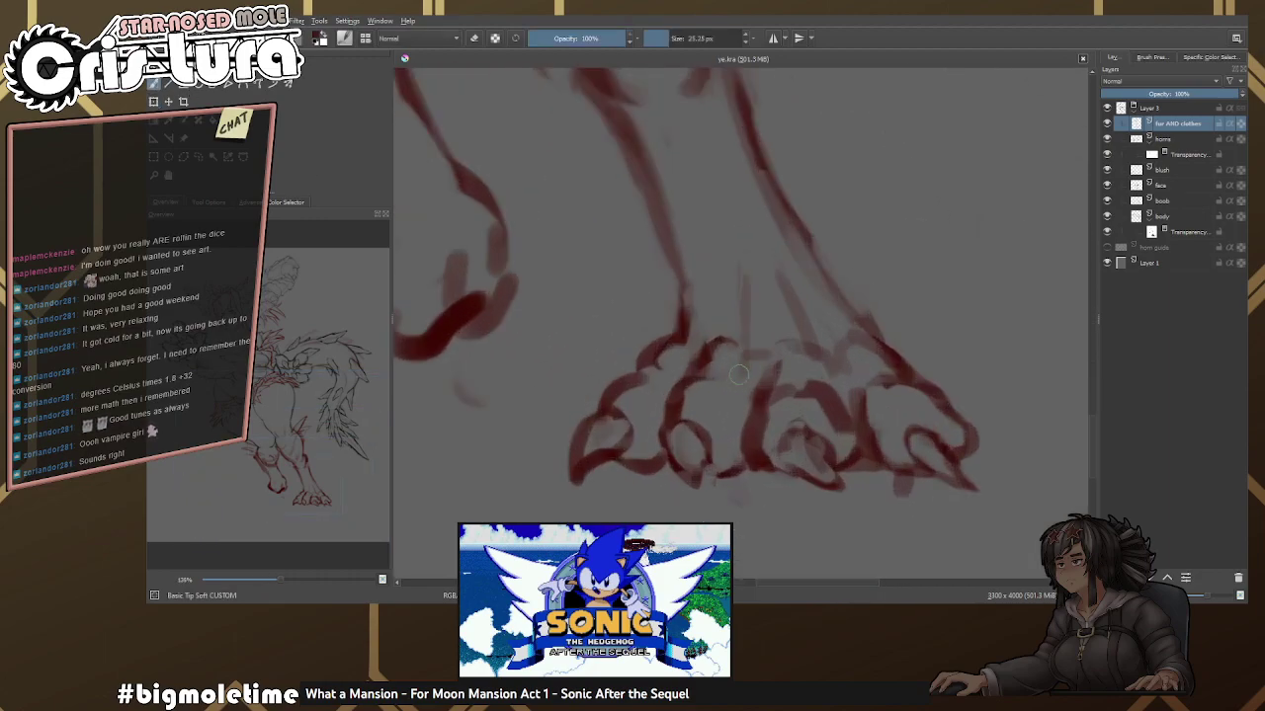
{"action": "key", "text": "bracketright"}
{"action": "key", "text": "bracketright"}
{"action": "mouse_move", "coordinate": [541, 348]}
{"action": "left_mouse_down"}
{"action": "mouse_move", "coordinate": [521, 418]}
{"action": "mouse_move", "coordinate": [576, 354]}
{"action": "mouse_move", "coordinate": [553, 333]}
{"action": "mouse_move", "coordinate": [554, 361]}
{"action": "mouse_move", "coordinate": [538, 346]}
{"action": "mouse_move", "coordinate": [556, 337]}
{"action": "mouse_move", "coordinate": [590, 387]}
{"action": "left_mouse_up"}
{"action": "key", "text": "e"}
{"action": "key", "text": "e"}
{"action": "key", "text": "plus"}
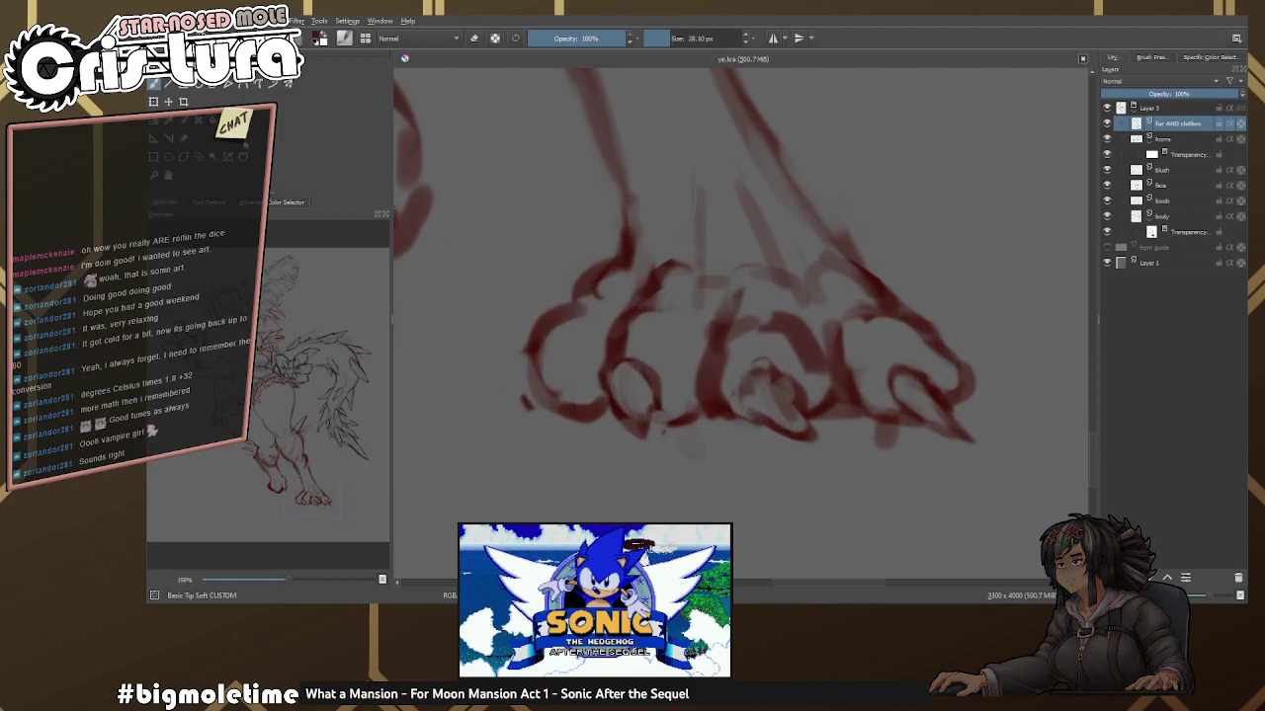
Select the innermost toe with the adjoining ankle line and transform it closer to the rest of the foot.
{"action": "left_click", "coordinate": [199, 158]}
{"action": "mouse_move", "coordinate": [634, 272]}
{"action": "left_mouse_down"}
{"action": "mouse_move", "coordinate": [596, 190]}
{"action": "mouse_move", "coordinate": [519, 452]}
{"action": "mouse_move", "coordinate": [598, 405]}
{"action": "mouse_move", "coordinate": [623, 281]}
{"action": "left_mouse_up"}
{"action": "key", "text": "ctrl+t"}
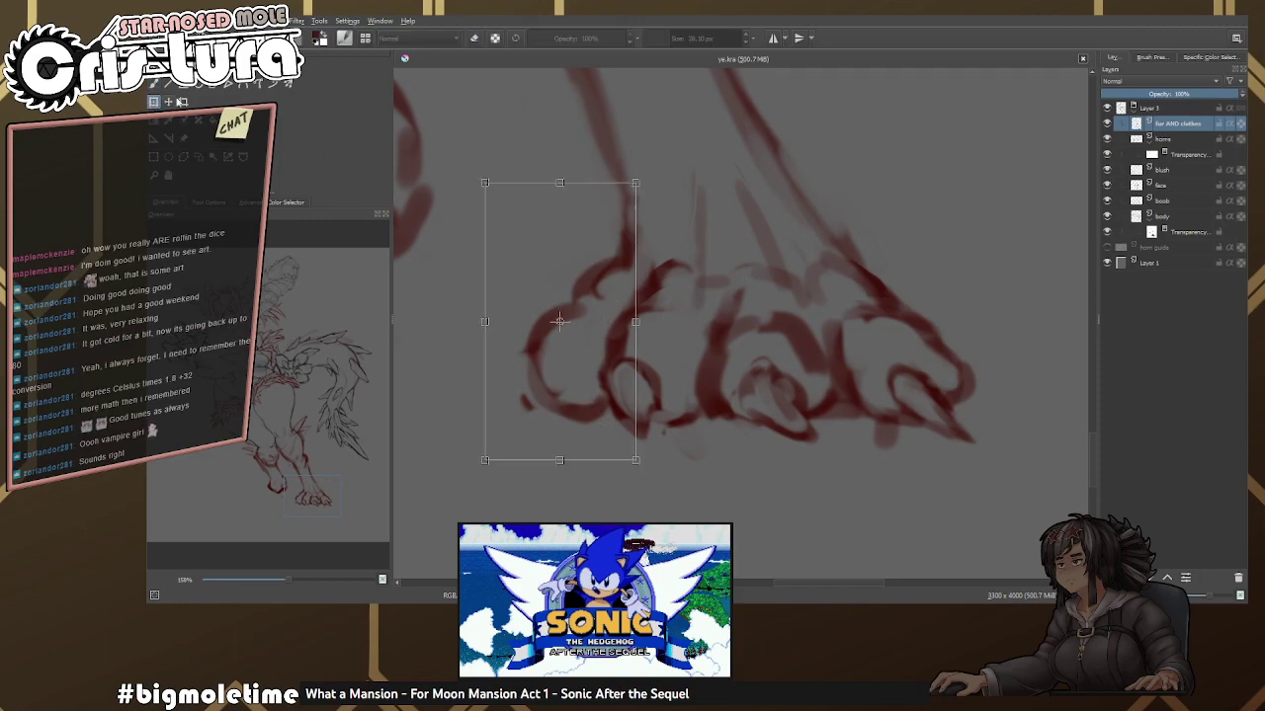
{"action": "left_click_drag", "start_coordinate": [625, 237], "coordinate": [670, 274]}
{"action": "scroll", "coordinate": [670, 275], "scroll_direction": "up", "scroll_amount": 2}
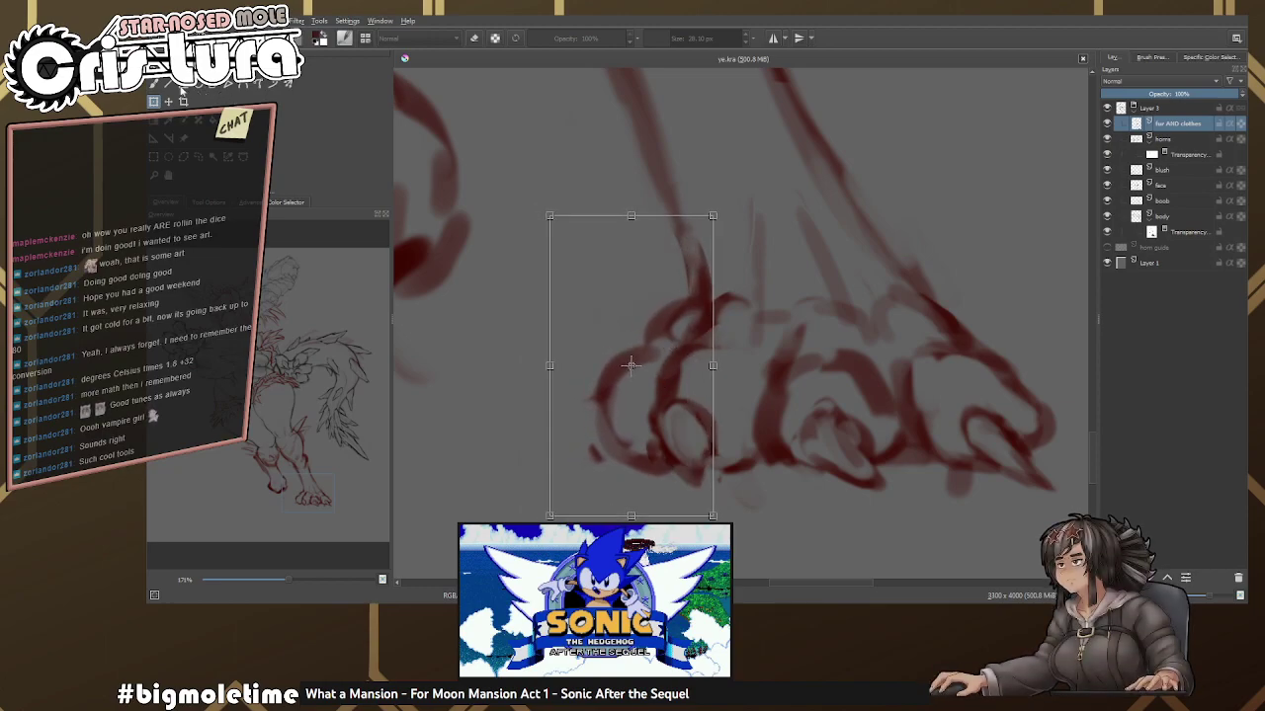
Clean up the shifted inner ankle line so it runs smoothly from the shin down to the innermost toe.
{"action": "key", "text": "b"}
{"action": "scroll", "coordinate": [671, 314], "scroll_direction": "up", "scroll_amount": 4}
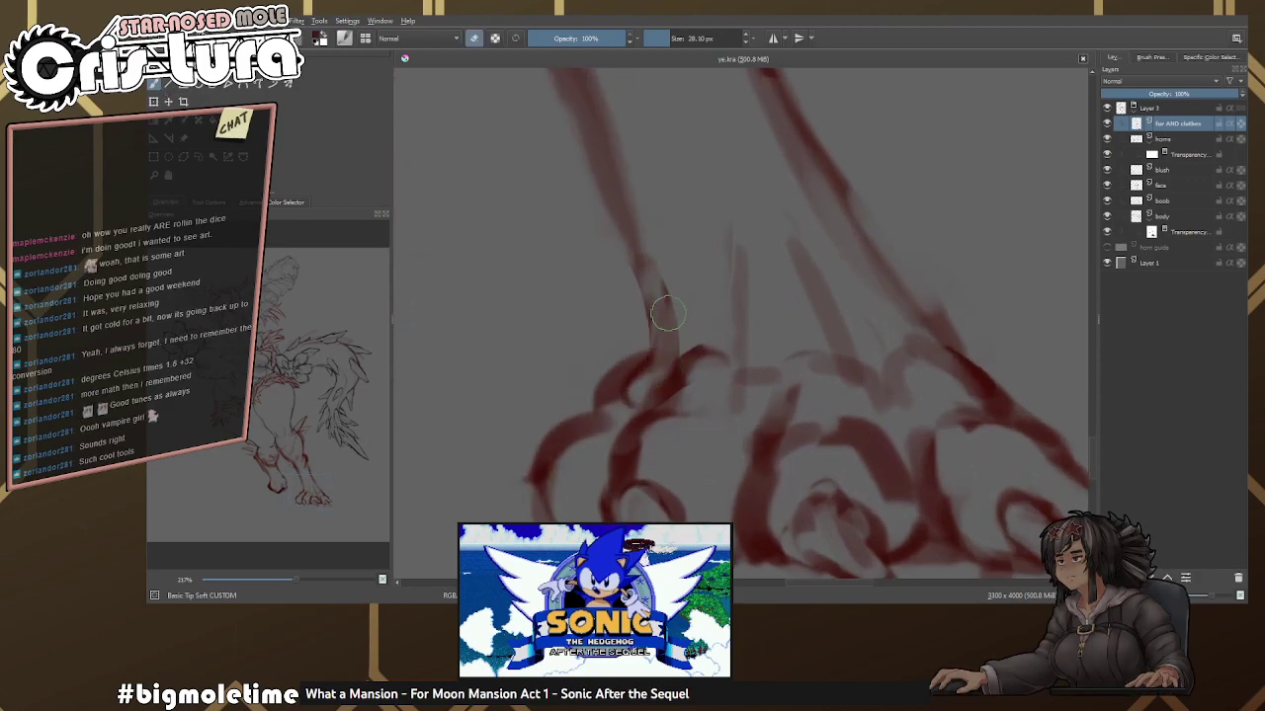
{"action": "left_click_drag", "start_coordinate": [631, 213], "coordinate": [635, 372]}
{"action": "mouse_move", "coordinate": [643, 240]}
{"action": "left_mouse_down"}
{"action": "mouse_move", "coordinate": [668, 341]}
{"action": "mouse_move", "coordinate": [663, 298]}
{"action": "mouse_move", "coordinate": [637, 331]}
{"action": "left_mouse_up"}
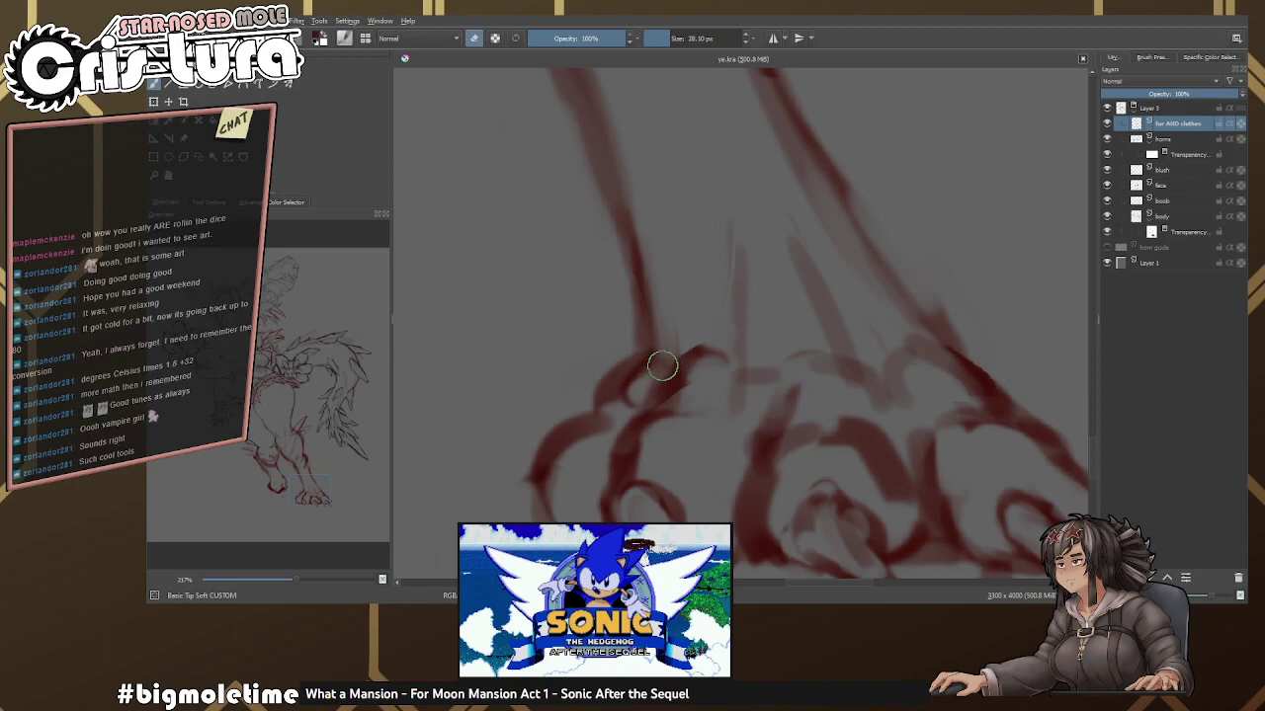
Clean up the planted foot's ankle line and erase the heavy tendon strokes above its toes with a larger eraser.
{"action": "mouse_move", "coordinate": [653, 382]}
{"action": "left_mouse_down"}
{"action": "mouse_move", "coordinate": [669, 335]}
{"action": "mouse_move", "coordinate": [638, 366]}
{"action": "mouse_move", "coordinate": [680, 314]}
{"action": "mouse_move", "coordinate": [619, 370]}
{"action": "mouse_move", "coordinate": [681, 312]}
{"action": "mouse_move", "coordinate": [678, 277]}
{"action": "left_mouse_up"}
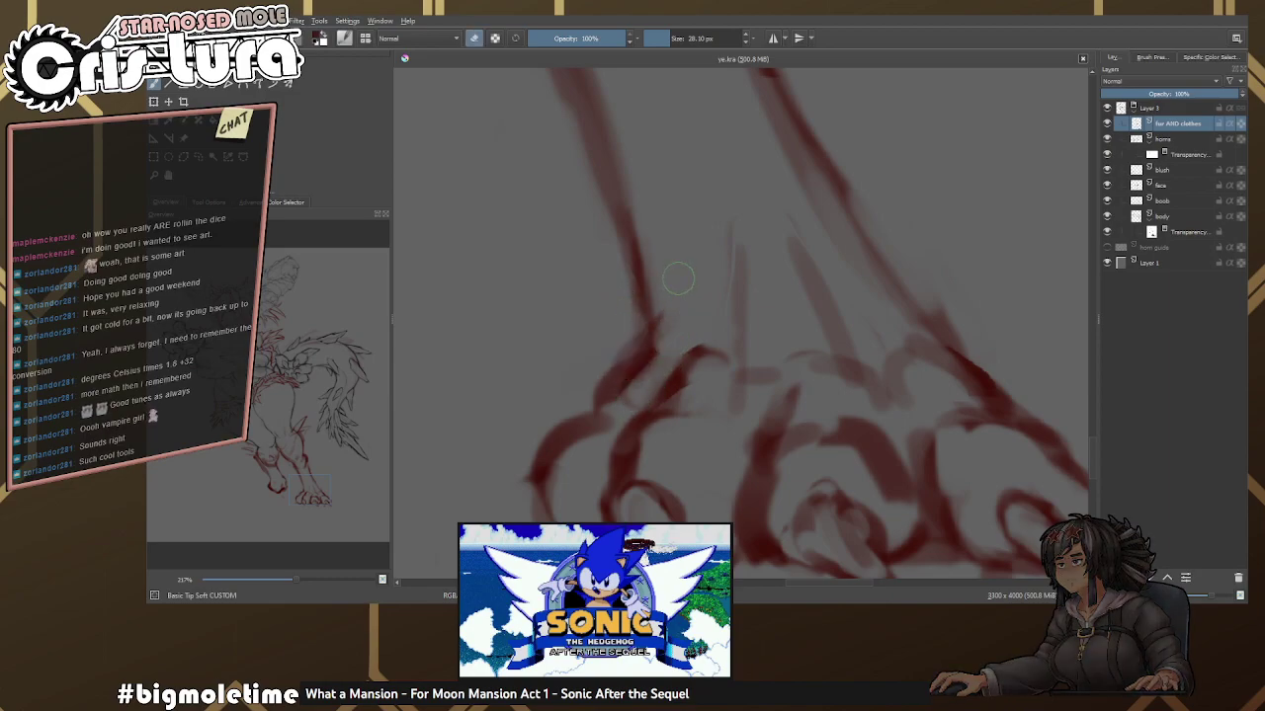
{"action": "scroll", "coordinate": [678, 278], "scroll_direction": "down", "scroll_amount": 3}
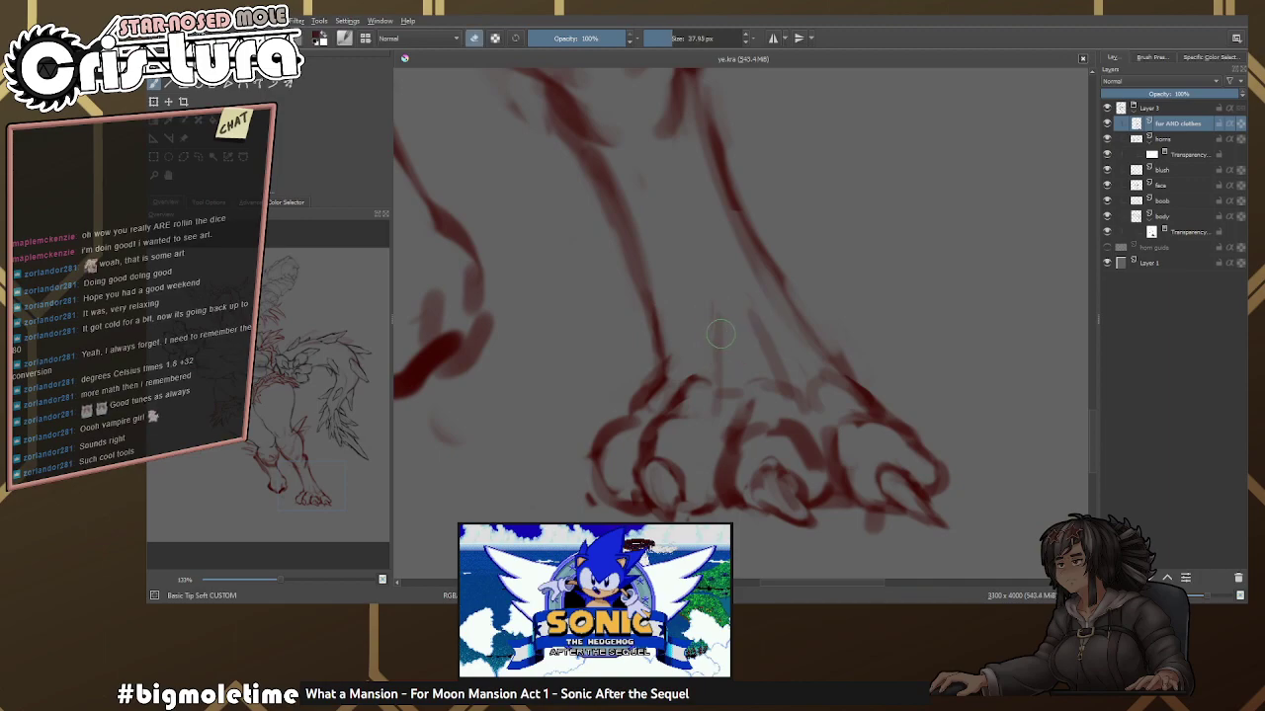
{"action": "key", "text": "bracketleft"}
{"action": "key", "text": "bracketleft"}
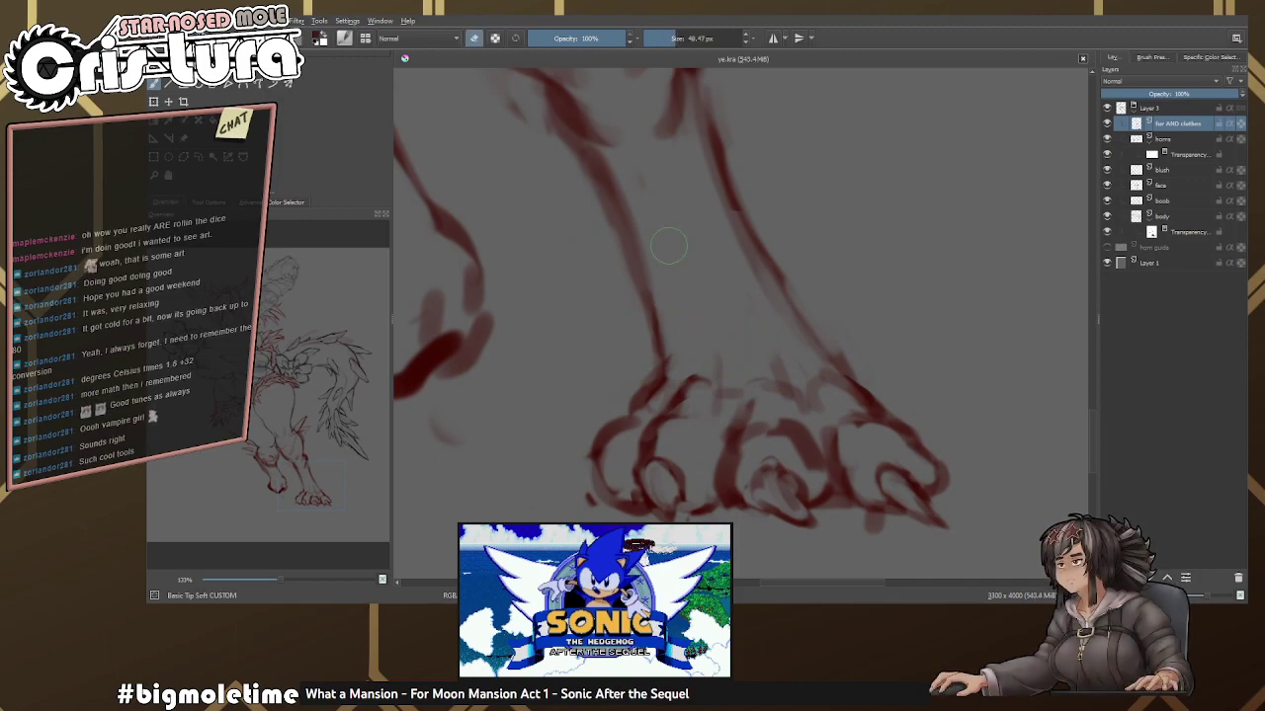
{"action": "key", "text": "e"}
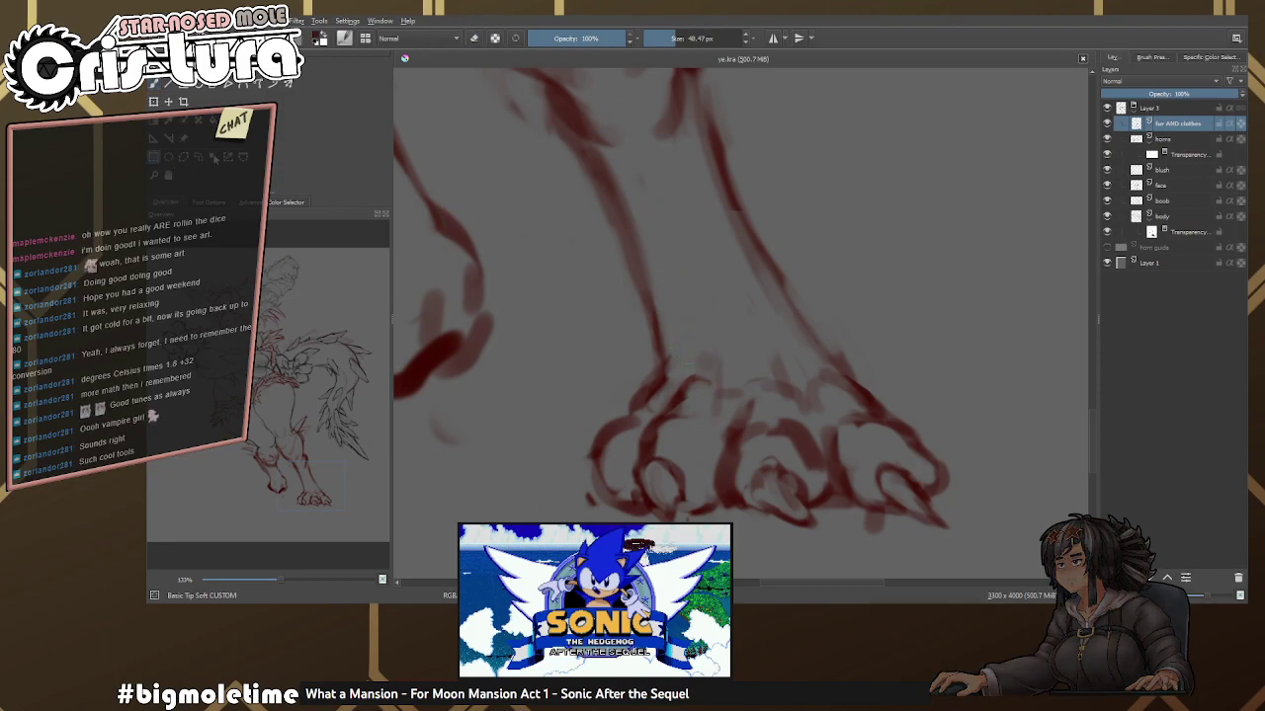
{"action": "key", "text": "e"}
{"action": "key", "text": "e"}
{"action": "key", "text": "e"}
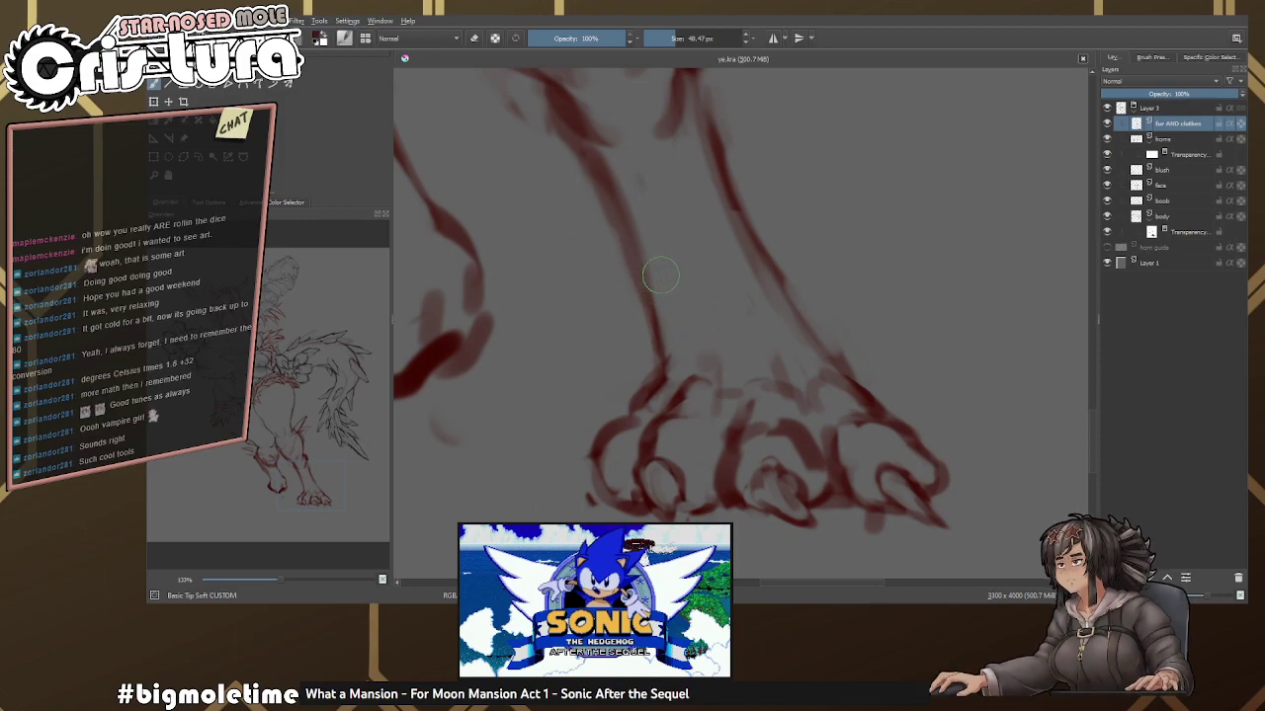
Sketch faint tendon lines above the planted foot's toes and refine the lower leg's outline, alternating brush and eraser.
{"action": "left_click_drag", "start_coordinate": [657, 291], "coordinate": [725, 314]}
{"action": "key", "text": "ctrl+z"}
{"action": "key", "text": "e"}
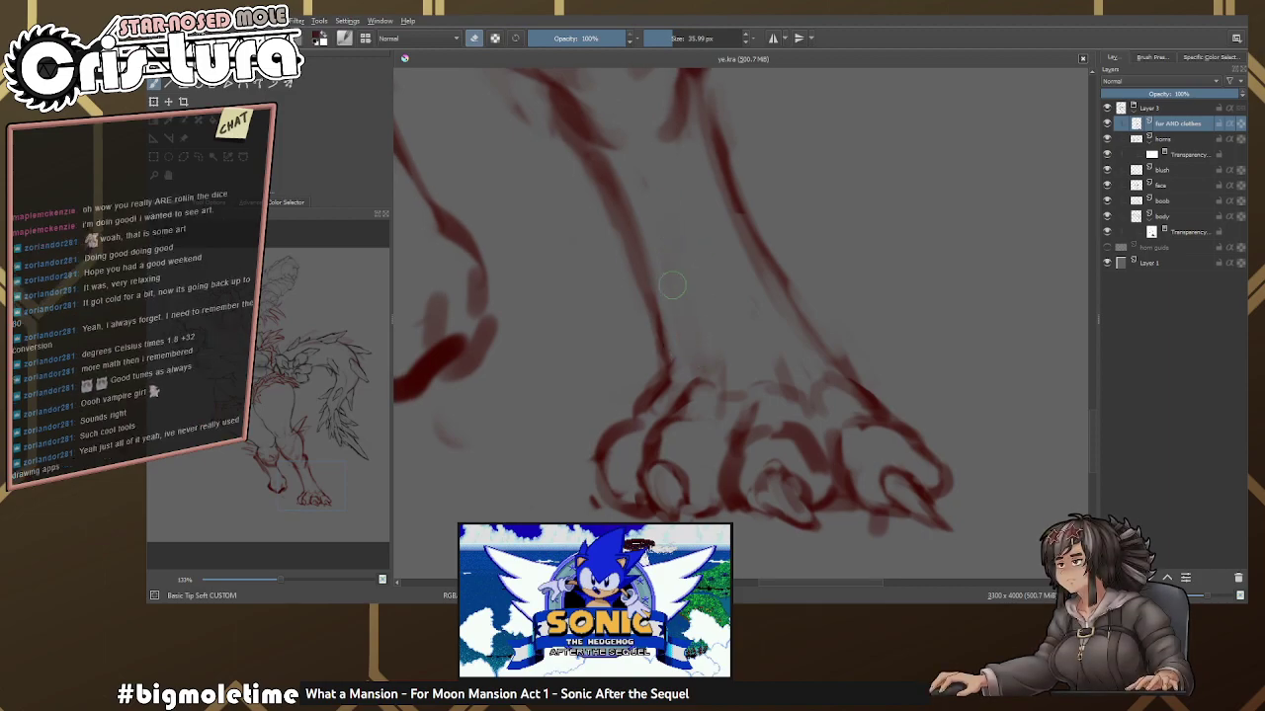
{"action": "key", "text": "e"}
{"action": "key", "text": "e"}
{"action": "left_click_drag", "start_coordinate": [717, 247], "coordinate": [761, 329]}
{"action": "key", "text": "e"}
{"action": "key", "text": "e"}
{"action": "key", "text": "e"}
{"action": "key", "text": "e"}
{"action": "key", "text": "e"}
{"action": "key", "text": "e"}
{"action": "key", "text": "e"}
{"action": "key", "text": "e"}
{"action": "key", "text": "e"}
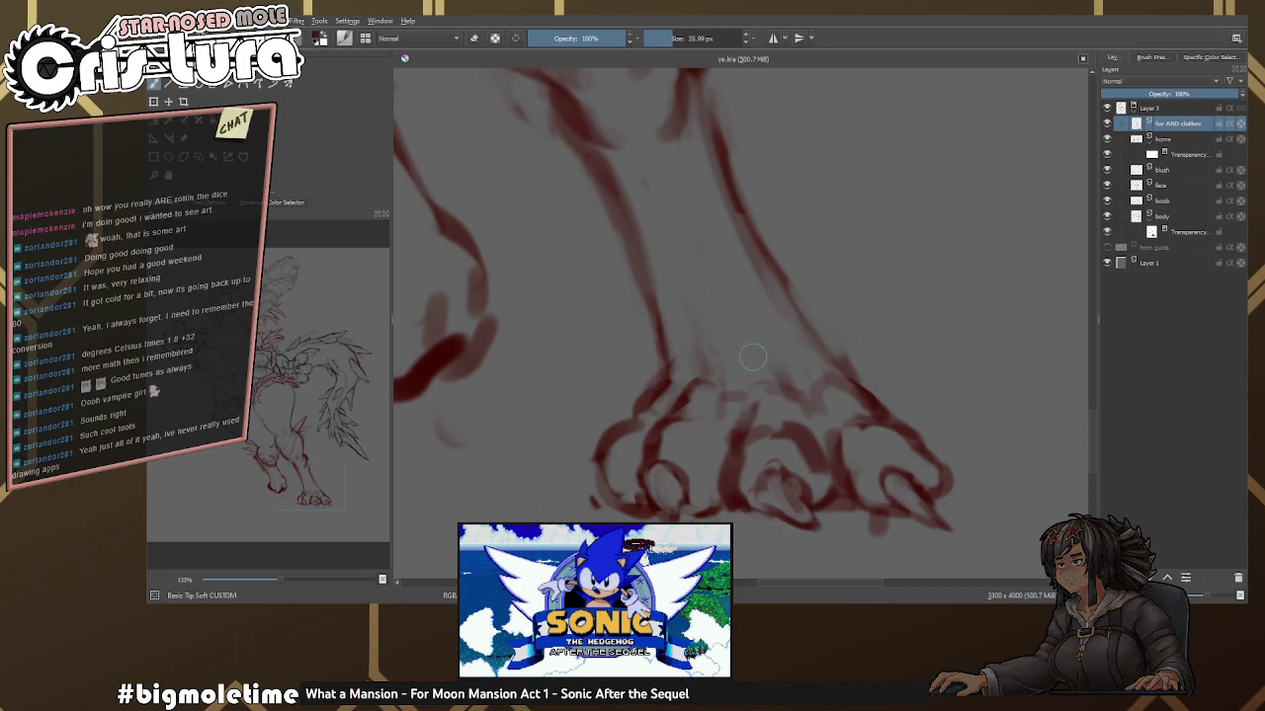
Sketch a pointed claw on the outermost toe of the planted foot.
{"action": "scroll", "coordinate": [780, 367], "scroll_direction": "down", "scroll_amount": 1}
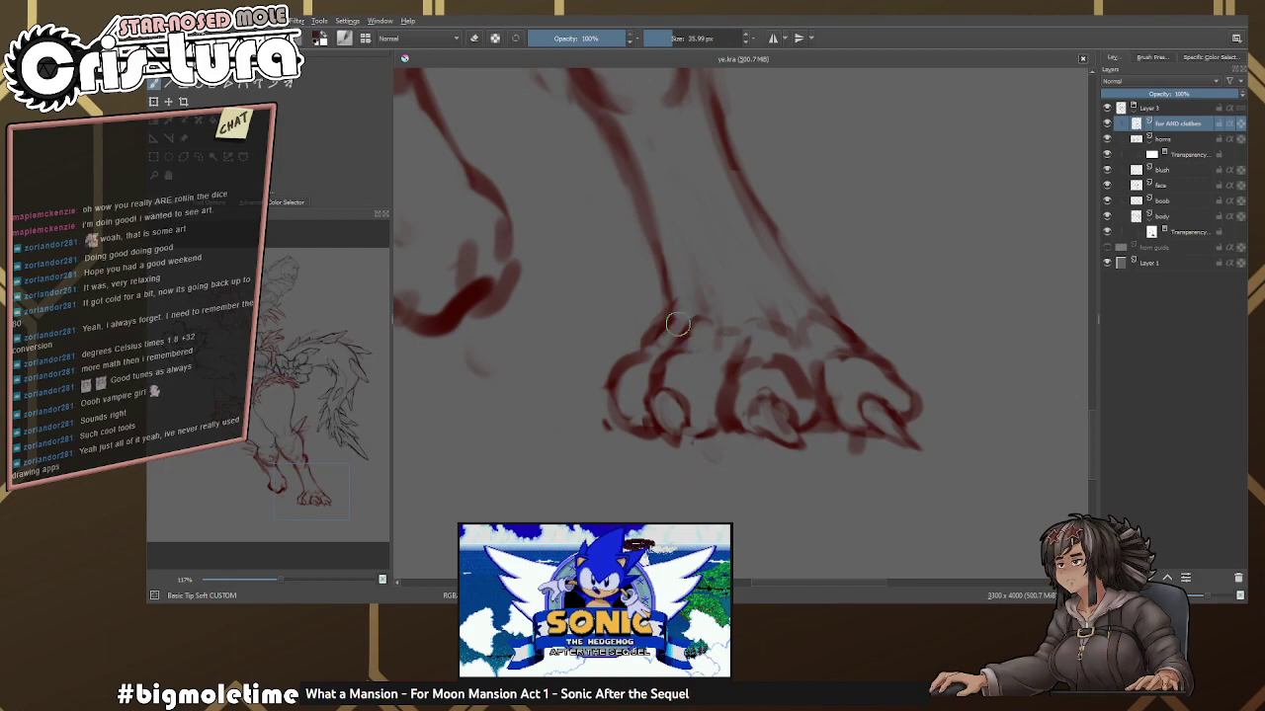
{"action": "scroll", "coordinate": [626, 367], "scroll_direction": "up", "scroll_amount": 2}
{"action": "key", "text": "e"}
{"action": "mouse_move", "coordinate": [593, 437]}
{"action": "left_mouse_down"}
{"action": "mouse_move", "coordinate": [583, 427]}
{"action": "mouse_move", "coordinate": [568, 463]}
{"action": "mouse_move", "coordinate": [578, 472]}
{"action": "left_mouse_up"}
{"action": "key", "text": "e"}
{"action": "mouse_move", "coordinate": [578, 419]}
{"action": "left_mouse_down"}
{"action": "mouse_move", "coordinate": [634, 353]}
{"action": "mouse_move", "coordinate": [593, 400]}
{"action": "mouse_move", "coordinate": [595, 419]}
{"action": "mouse_move", "coordinate": [608, 388]}
{"action": "mouse_move", "coordinate": [602, 425]}
{"action": "left_mouse_up"}
{"action": "key", "text": "e"}
{"action": "key", "text": "e"}
{"action": "key", "text": "e"}
{"action": "key", "text": "e"}
{"action": "key", "text": "e"}
Redraw the outermost toe's contour around the base of its claw, erasing the excess line.
{"action": "mouse_move", "coordinate": [632, 341]}
{"action": "left_mouse_down"}
{"action": "mouse_move", "coordinate": [620, 368]}
{"action": "mouse_move", "coordinate": [620, 416]}
{"action": "mouse_move", "coordinate": [591, 435]}
{"action": "left_mouse_up"}
{"action": "key", "text": "e"}
{"action": "key", "text": "e"}
{"action": "key", "text": "e"}
{"action": "mouse_move", "coordinate": [598, 380]}
{"action": "left_mouse_down"}
{"action": "mouse_move", "coordinate": [627, 404]}
{"action": "mouse_move", "coordinate": [605, 416]}
{"action": "mouse_move", "coordinate": [619, 372]}
{"action": "mouse_move", "coordinate": [591, 440]}
{"action": "mouse_move", "coordinate": [637, 394]}
{"action": "mouse_move", "coordinate": [671, 408]}
{"action": "mouse_move", "coordinate": [663, 429]}
{"action": "mouse_move", "coordinate": [641, 405]}
{"action": "left_mouse_up"}
{"action": "key", "text": "e"}
{"action": "key", "text": "e"}
{"action": "key", "text": "e"}
{"action": "key", "text": "e"}
{"action": "key", "text": "e"}
{"action": "key", "text": "e"}
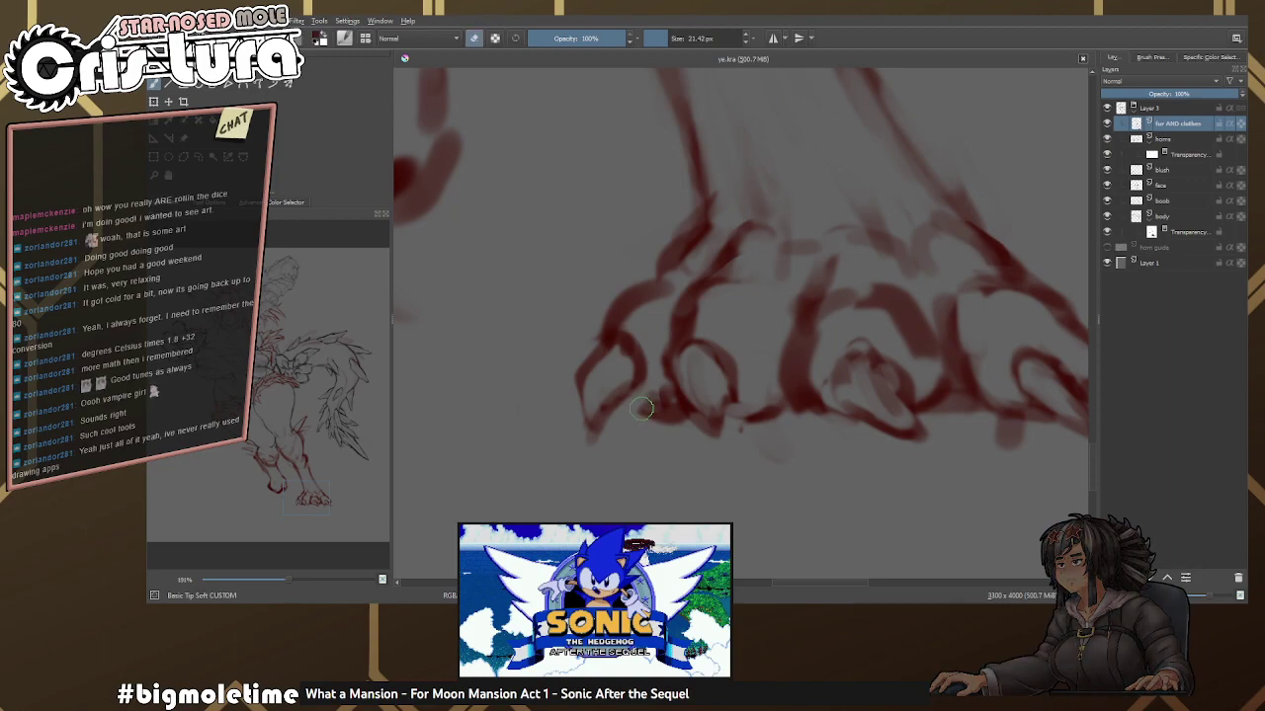
Trim the line between the two outer toes and reshape the outermost toe's knuckle above the claw.
{"action": "left_click_drag", "start_coordinate": [643, 400], "coordinate": [662, 392]}
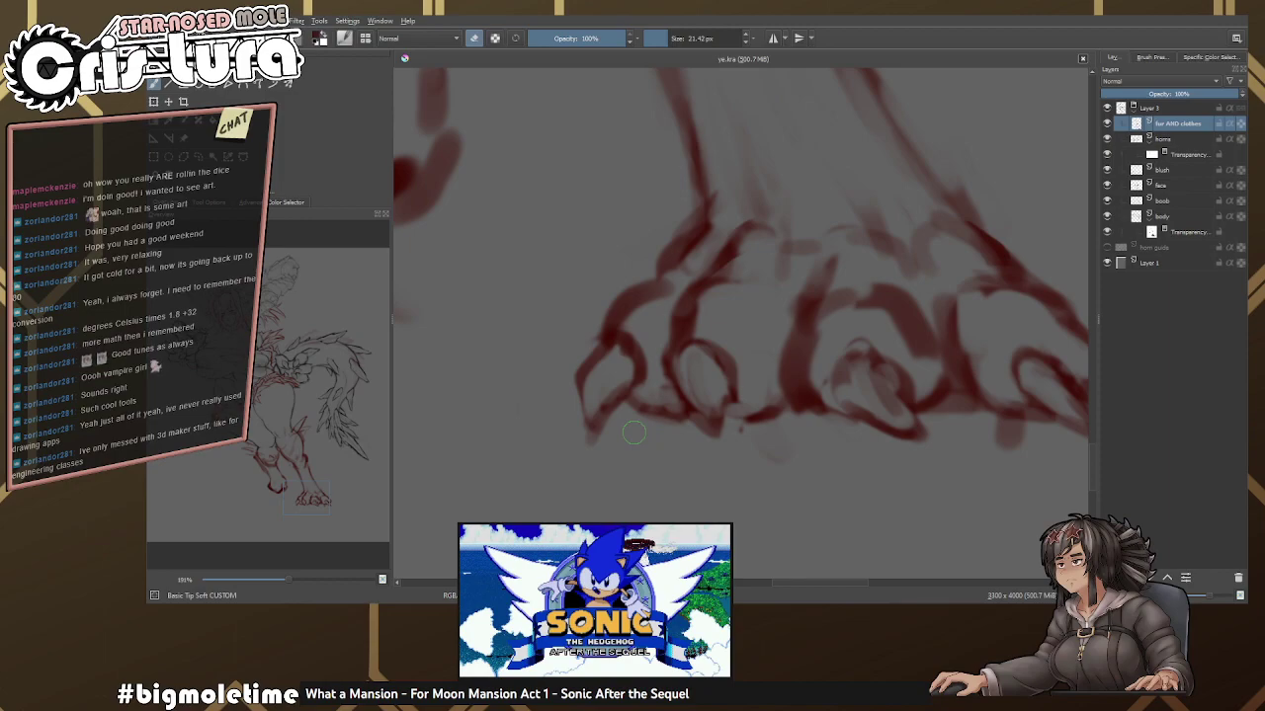
{"action": "mouse_move", "coordinate": [627, 420]}
{"action": "left_mouse_down"}
{"action": "mouse_move", "coordinate": [632, 298]}
{"action": "mouse_move", "coordinate": [565, 368]}
{"action": "mouse_move", "coordinate": [598, 351]}
{"action": "mouse_move", "coordinate": [570, 395]}
{"action": "mouse_move", "coordinate": [619, 331]}
{"action": "mouse_move", "coordinate": [590, 344]}
{"action": "mouse_move", "coordinate": [579, 380]}
{"action": "mouse_move", "coordinate": [592, 363]}
{"action": "mouse_move", "coordinate": [589, 390]}
{"action": "mouse_move", "coordinate": [577, 375]}
{"action": "mouse_move", "coordinate": [598, 343]}
{"action": "mouse_move", "coordinate": [565, 375]}
{"action": "mouse_move", "coordinate": [620, 317]}
{"action": "mouse_move", "coordinate": [603, 303]}
{"action": "mouse_move", "coordinate": [606, 324]}
{"action": "mouse_move", "coordinate": [600, 286]}
{"action": "left_mouse_up"}
{"action": "key", "text": "e"}
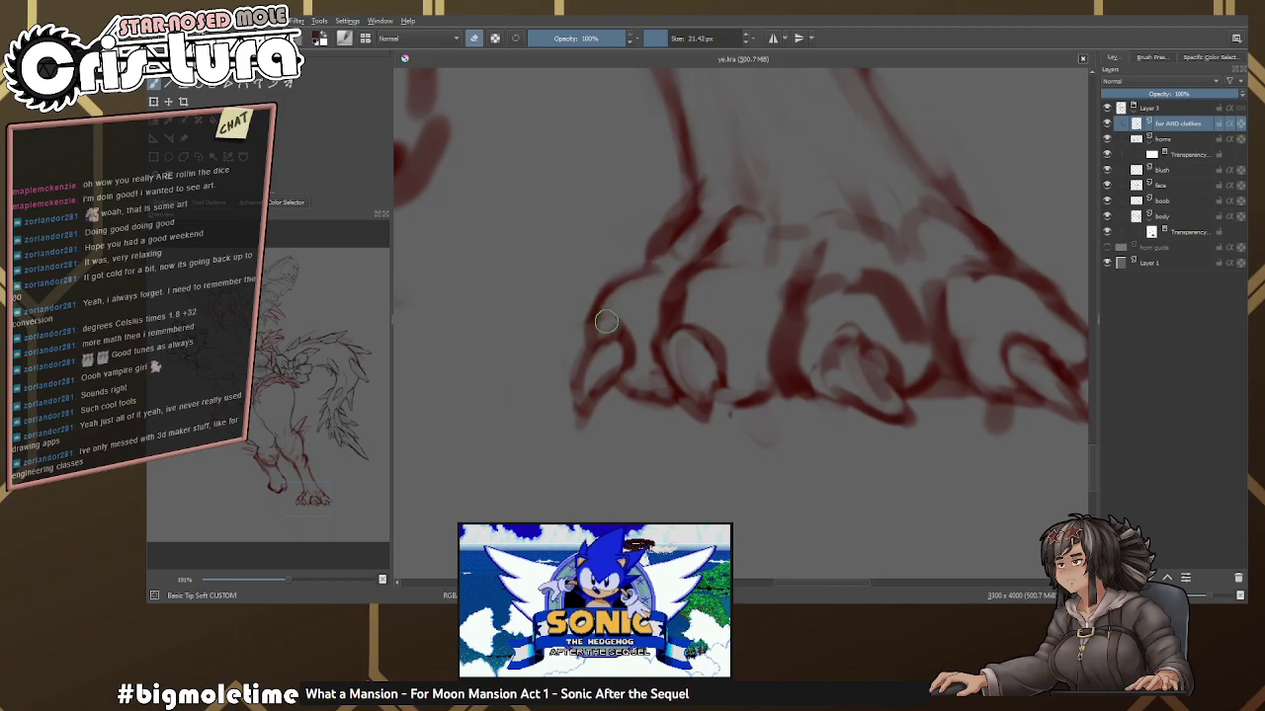
{"action": "key", "text": "e"}
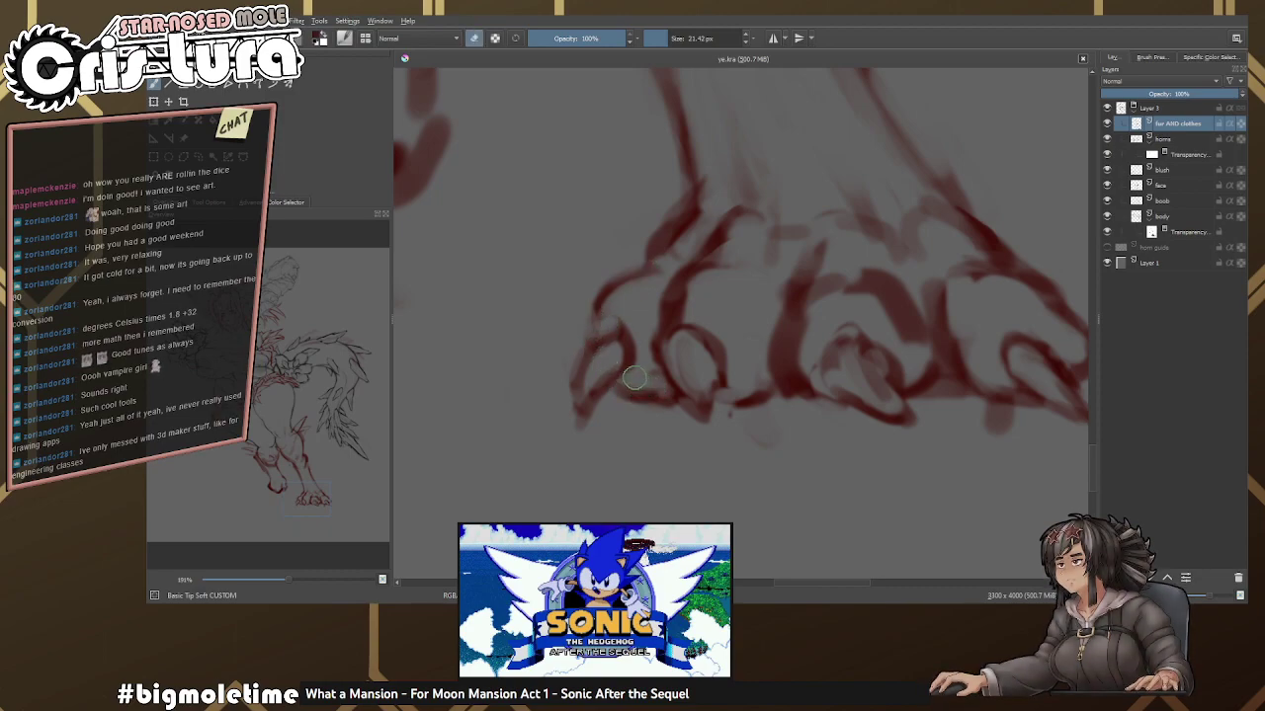
{"action": "key", "text": "e"}
{"action": "left_click_drag", "start_coordinate": [598, 302], "coordinate": [581, 345]}
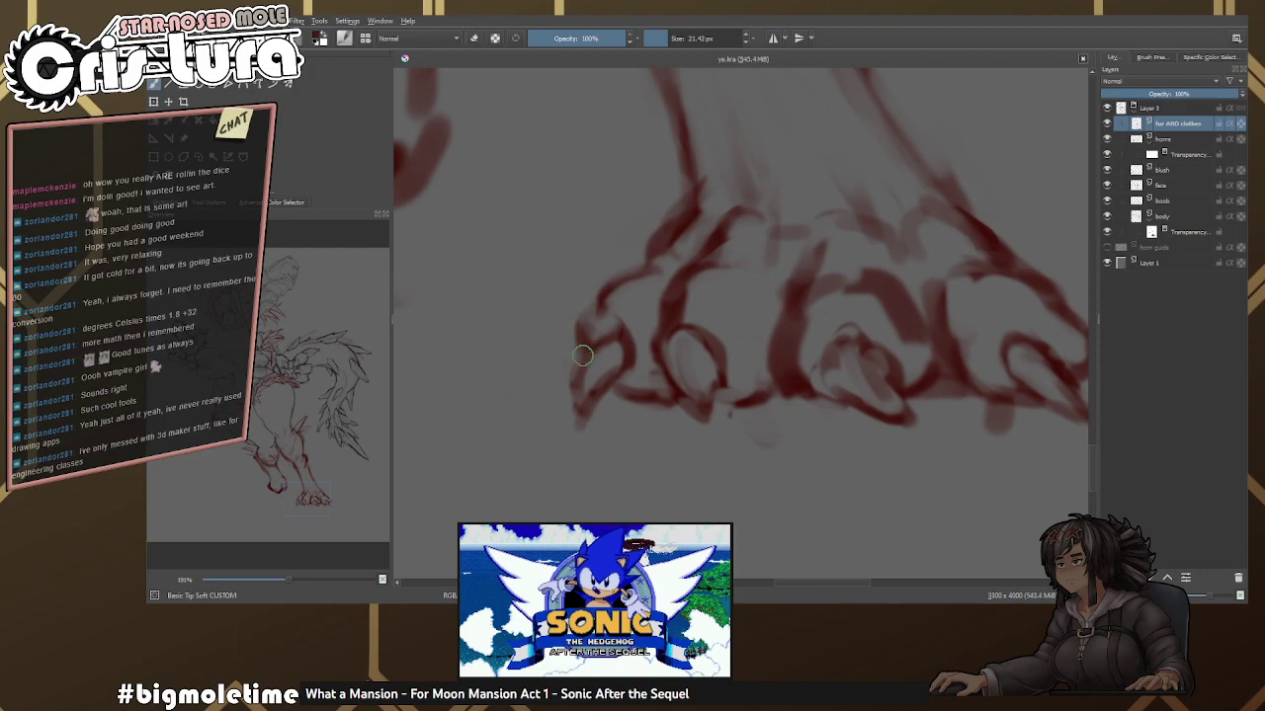
Select the raised foot and transform it smaller and closer to the knee, checking the proportions in the mirrored view.
{"action": "mouse_move", "coordinate": [677, 246]}
{"action": "left_mouse_down"}
{"action": "mouse_move", "coordinate": [730, 286]}
{"action": "mouse_move", "coordinate": [754, 350]}
{"action": "mouse_move", "coordinate": [720, 398]}
{"action": "mouse_move", "coordinate": [678, 325]}
{"action": "mouse_move", "coordinate": [678, 353]}
{"action": "left_mouse_up"}
{"action": "key", "text": "m"}
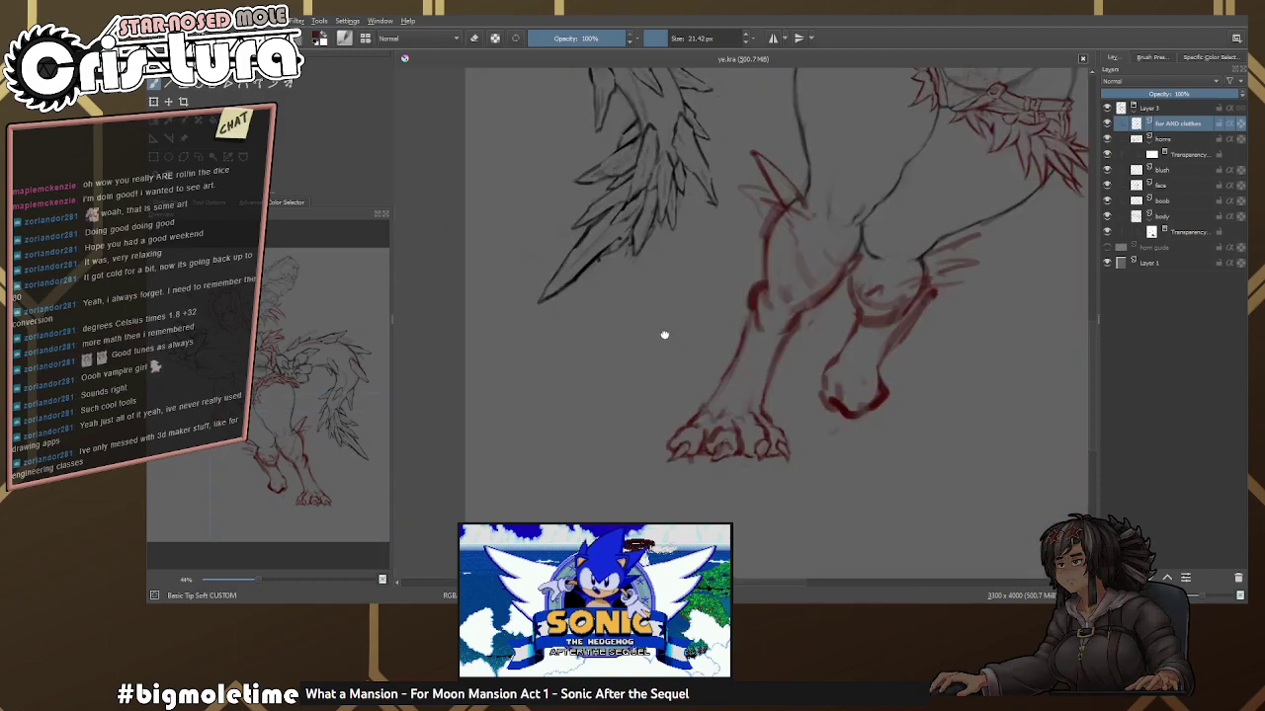
{"action": "key", "text": "plus"}
{"action": "key", "text": "plus"}
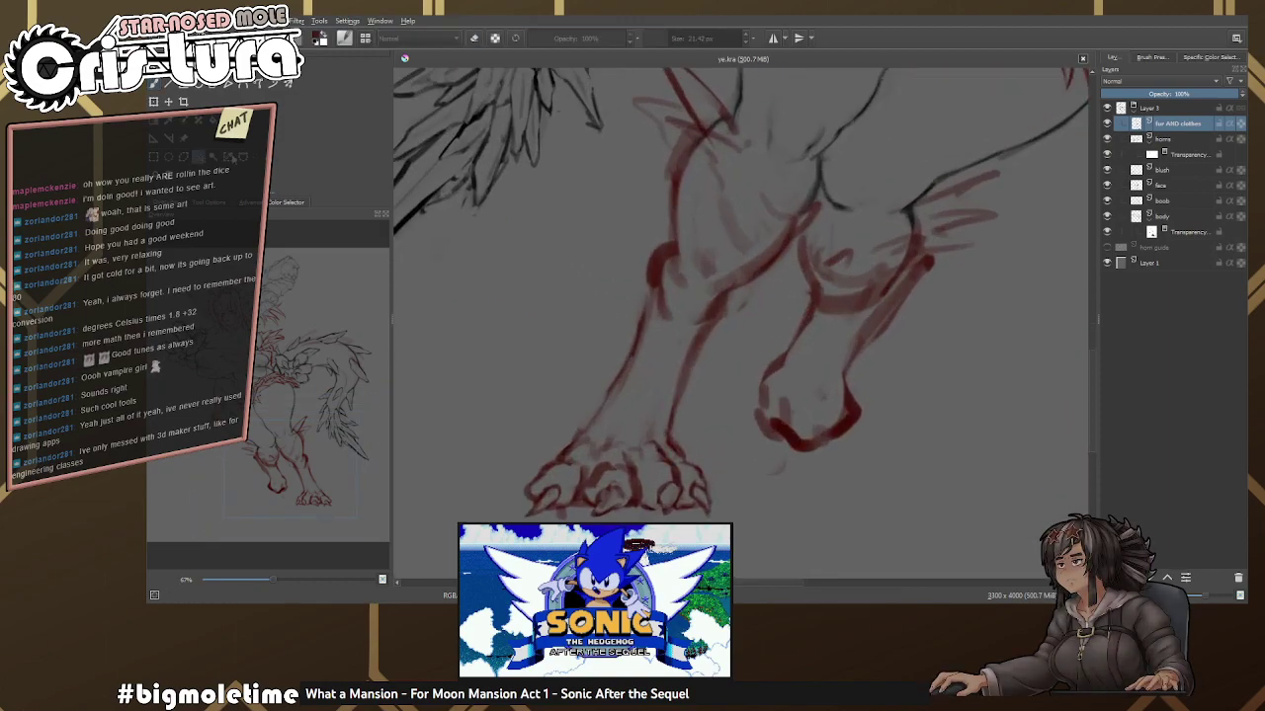
{"action": "key", "text": "plus"}
{"action": "mouse_move", "coordinate": [784, 274]}
{"action": "left_mouse_down"}
{"action": "mouse_move", "coordinate": [870, 504]}
{"action": "mouse_move", "coordinate": [926, 235]}
{"action": "mouse_move", "coordinate": [880, 217]}
{"action": "mouse_move", "coordinate": [905, 227]}
{"action": "mouse_move", "coordinate": [867, 259]}
{"action": "mouse_move", "coordinate": [844, 250]}
{"action": "left_mouse_up"}
{"action": "key", "text": "ctrl+t"}
{"action": "key", "text": "minus"}
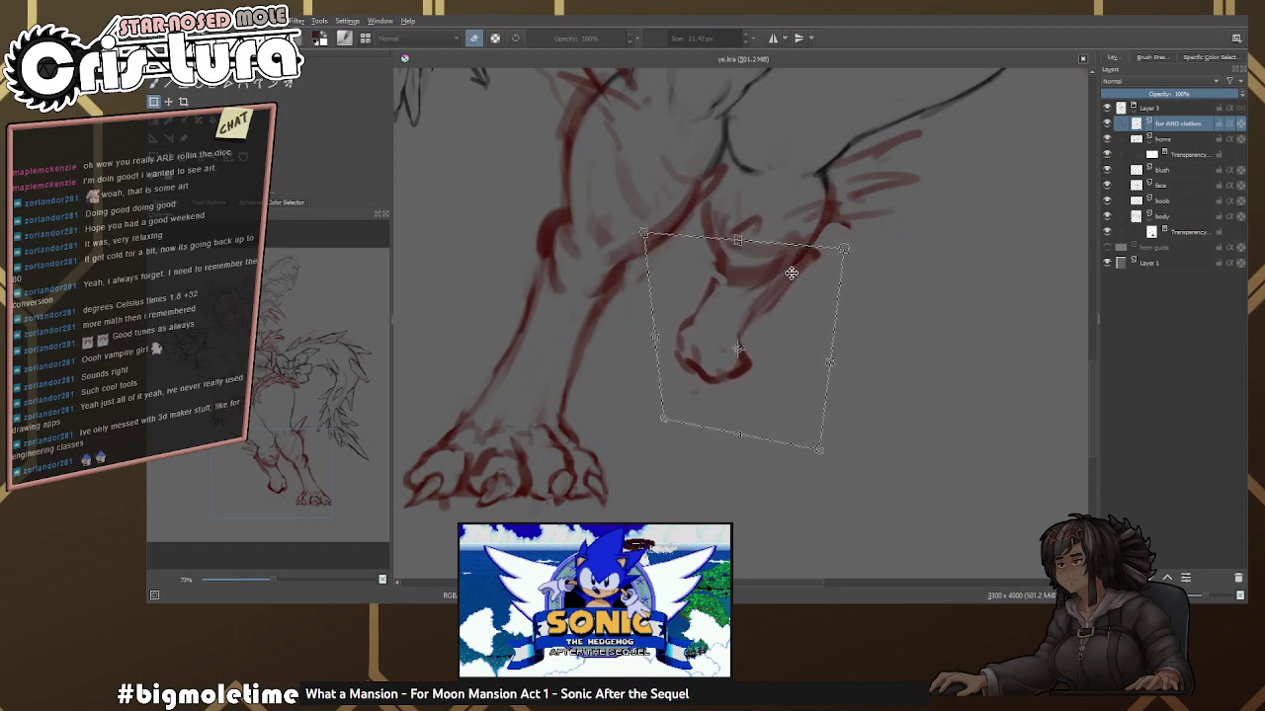
{"action": "scroll", "coordinate": [791, 273], "scroll_direction": "down", "scroll_amount": 5}
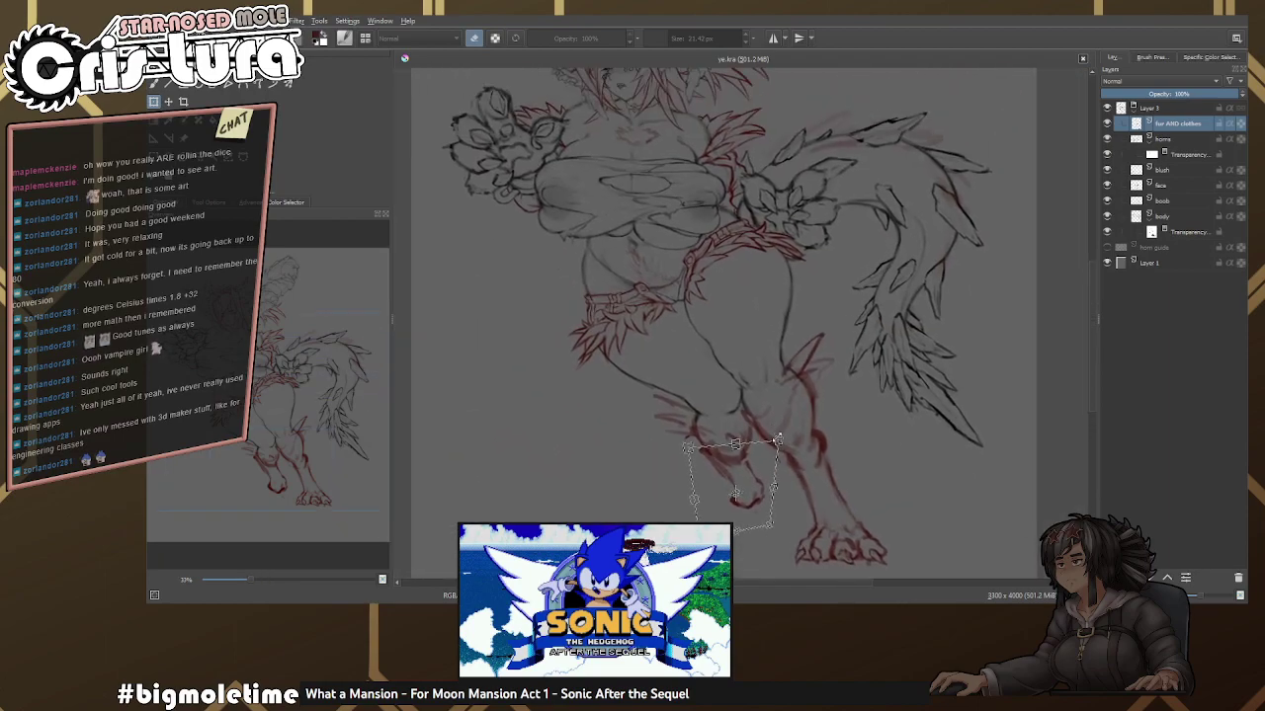
{"action": "scroll", "coordinate": [734, 492], "scroll_direction": "up", "scroll_amount": 4}
{"action": "mouse_move", "coordinate": [742, 358]}
{"action": "left_mouse_down"}
{"action": "mouse_move", "coordinate": [740, 369]}
{"action": "mouse_move", "coordinate": [740, 359]}
{"action": "left_mouse_up"}
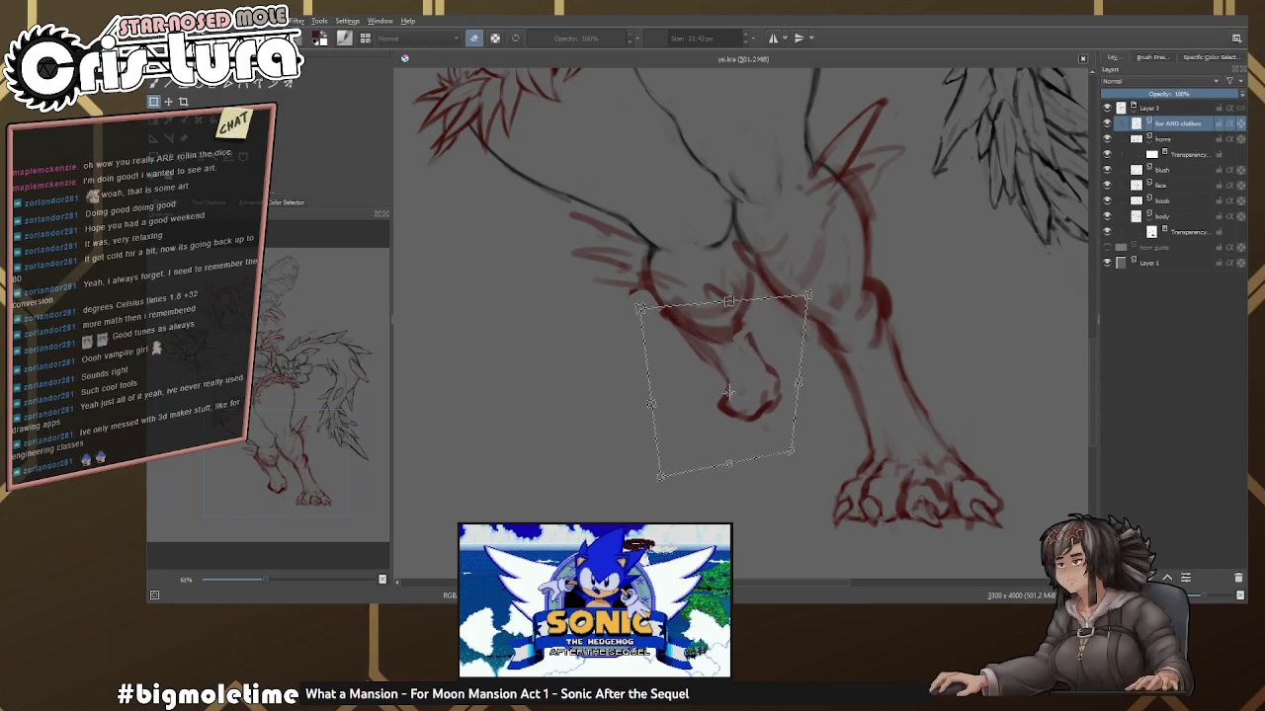
{"action": "key", "text": "b"}
Redraw the raised leg's outline where the scaled foot meets the knee, and erase the leftover cut edges.
{"action": "key", "text": "m"}
{"action": "scroll", "coordinate": [698, 309], "scroll_direction": "up", "scroll_amount": 5}
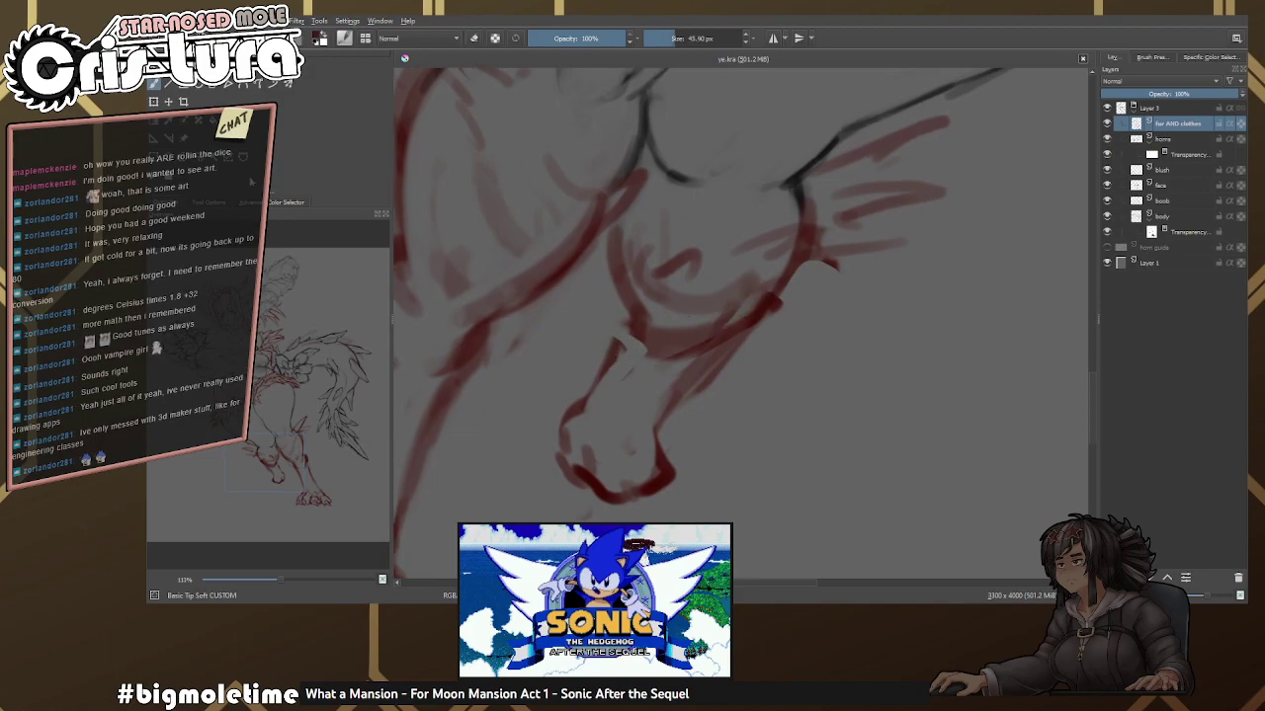
{"action": "left_click_drag", "start_coordinate": [617, 341], "coordinate": [603, 373]}
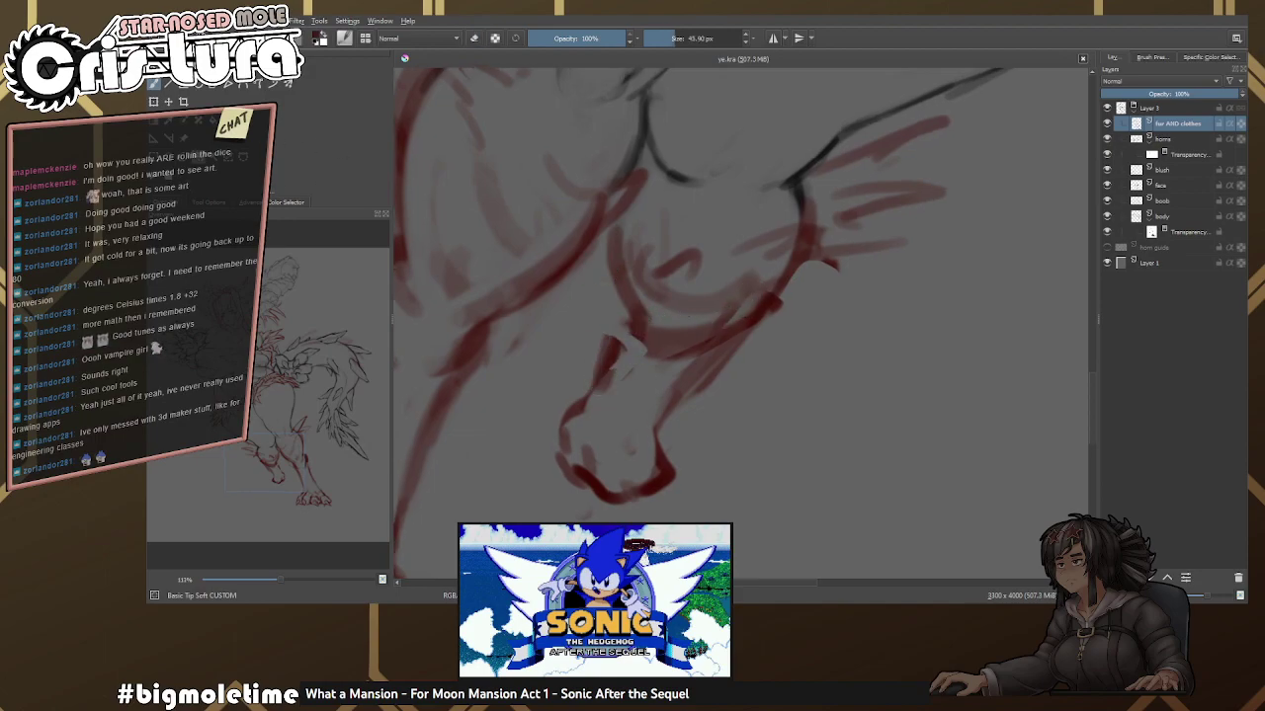
{"action": "key", "text": "e"}
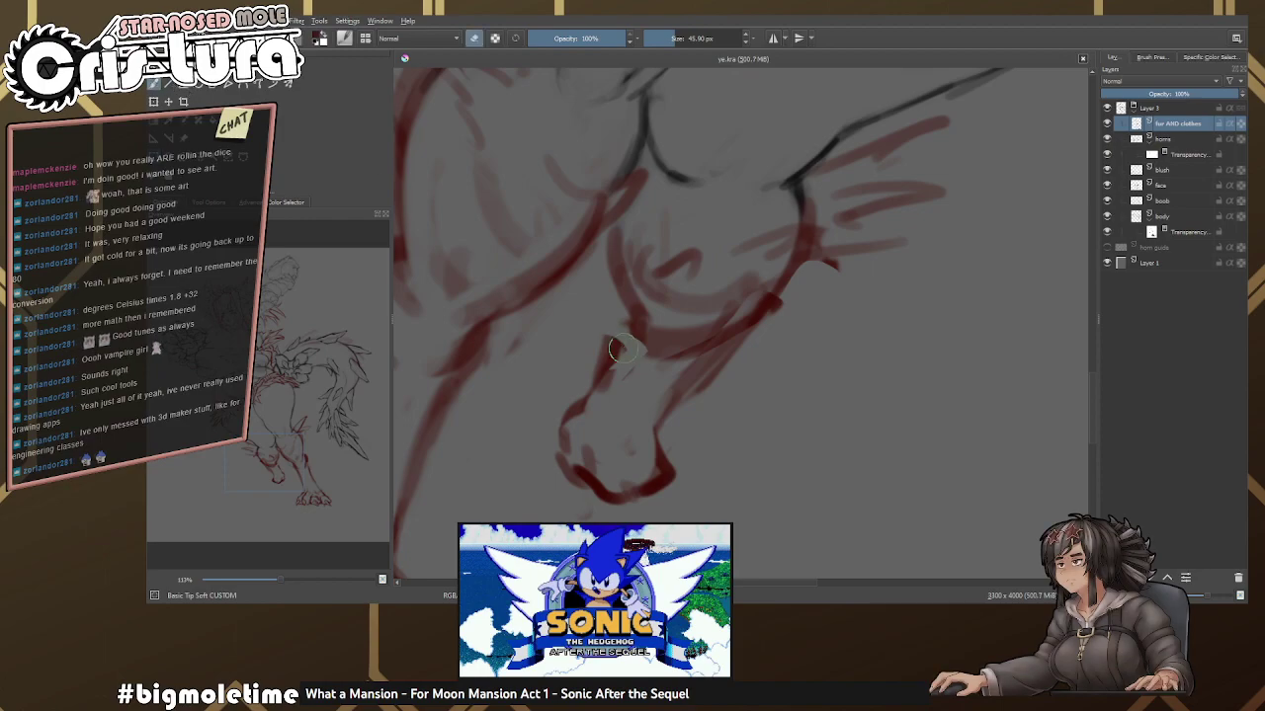
{"action": "left_click_drag", "start_coordinate": [634, 352], "coordinate": [680, 338]}
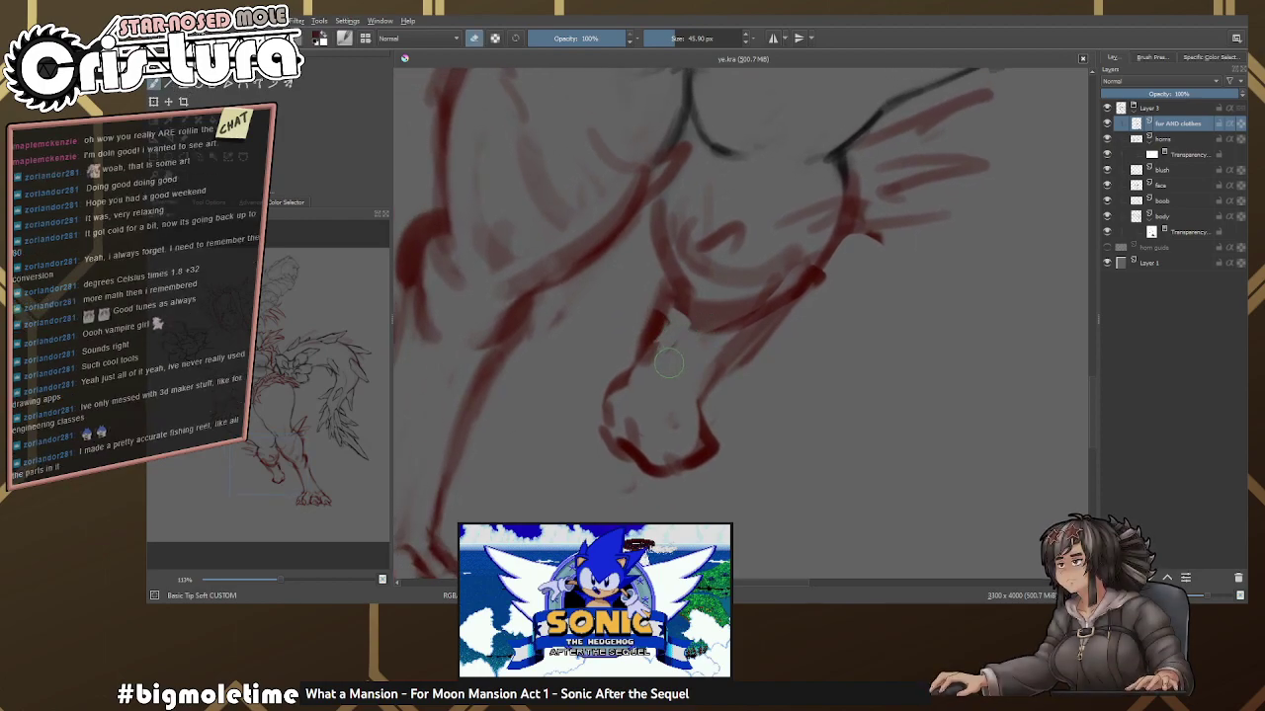
{"action": "mouse_move", "coordinate": [714, 342]}
{"action": "left_mouse_down"}
{"action": "mouse_move", "coordinate": [725, 313]}
{"action": "mouse_move", "coordinate": [695, 286]}
{"action": "mouse_move", "coordinate": [673, 291]}
{"action": "mouse_move", "coordinate": [657, 268]}
{"action": "mouse_move", "coordinate": [613, 332]}
{"action": "mouse_move", "coordinate": [669, 265]}
{"action": "mouse_move", "coordinate": [673, 297]}
{"action": "mouse_move", "coordinate": [650, 355]}
{"action": "mouse_move", "coordinate": [752, 281]}
{"action": "mouse_move", "coordinate": [723, 313]}
{"action": "mouse_move", "coordinate": [743, 358]}
{"action": "mouse_move", "coordinate": [717, 399]}
{"action": "mouse_move", "coordinate": [823, 263]}
{"action": "mouse_move", "coordinate": [748, 380]}
{"action": "mouse_move", "coordinate": [889, 246]}
{"action": "mouse_move", "coordinate": [807, 279]}
{"action": "mouse_move", "coordinate": [807, 354]}
{"action": "left_mouse_up"}
{"action": "key", "text": "e"}
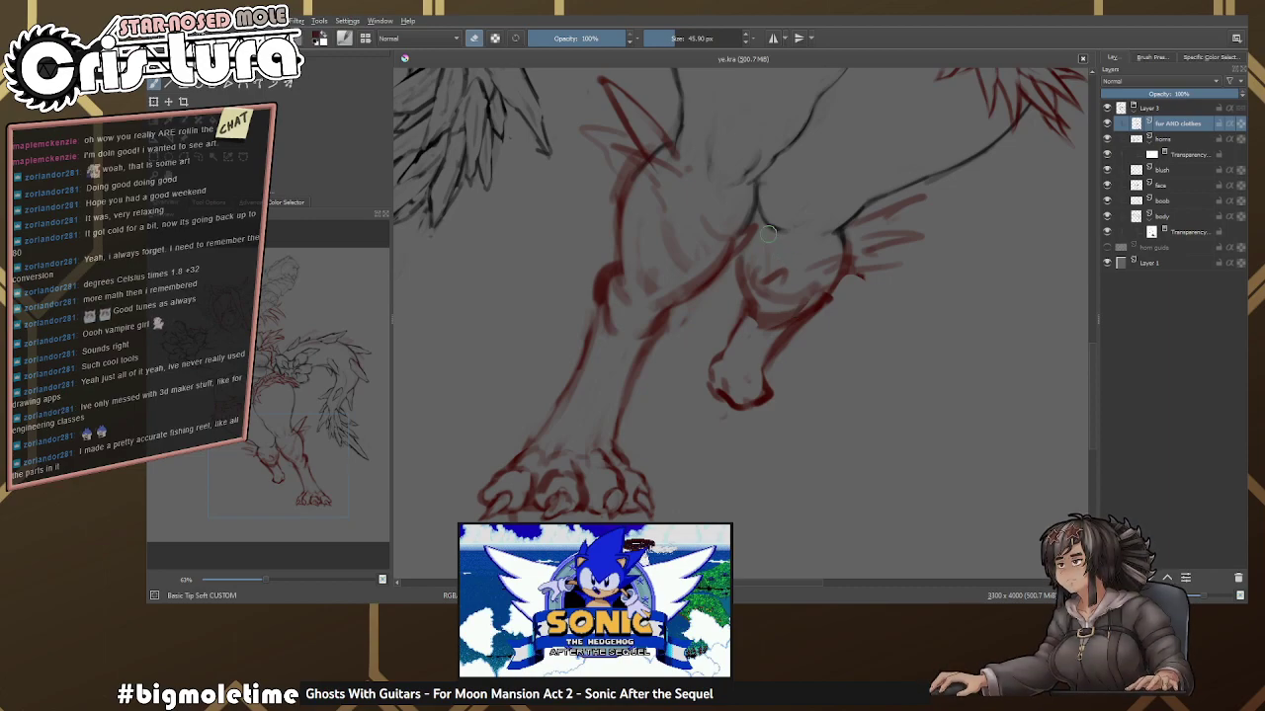
Erase the thick lines under the raised leg's knee and along its shin to slim the outline.
{"action": "left_click_drag", "start_coordinate": [769, 232], "coordinate": [751, 267]}
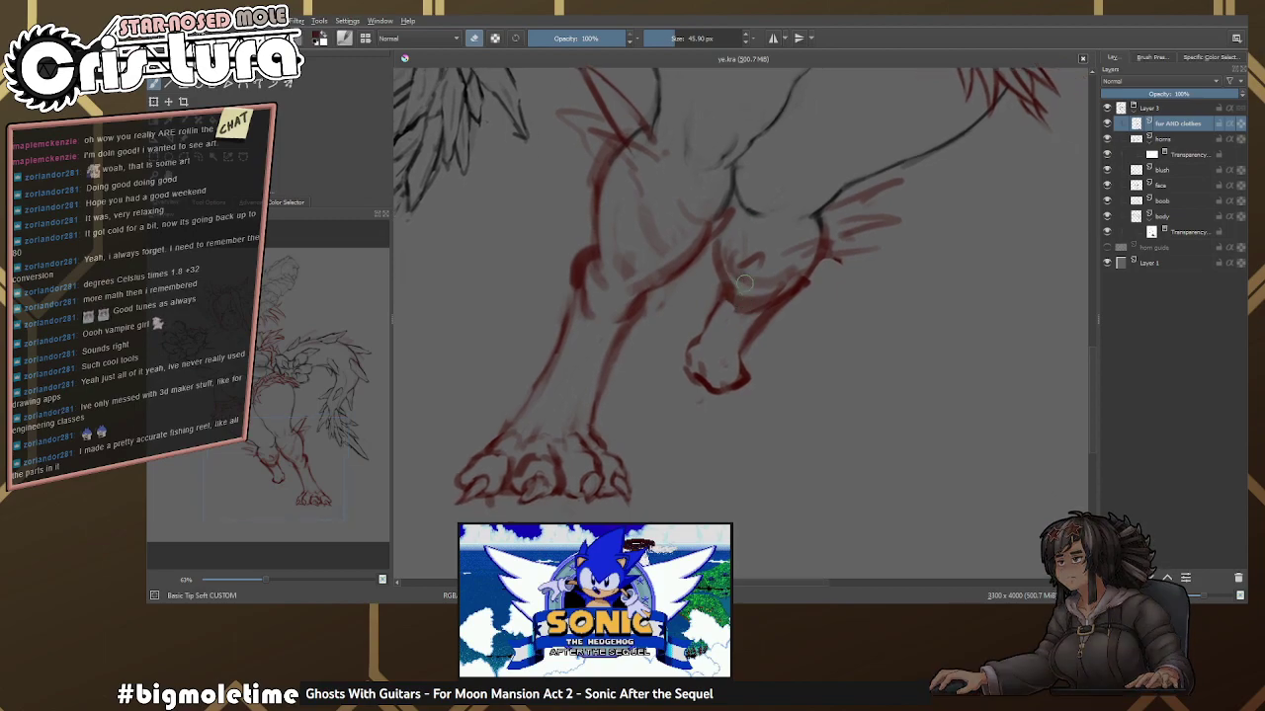
{"action": "scroll", "coordinate": [774, 261], "scroll_direction": "up", "scroll_amount": 4}
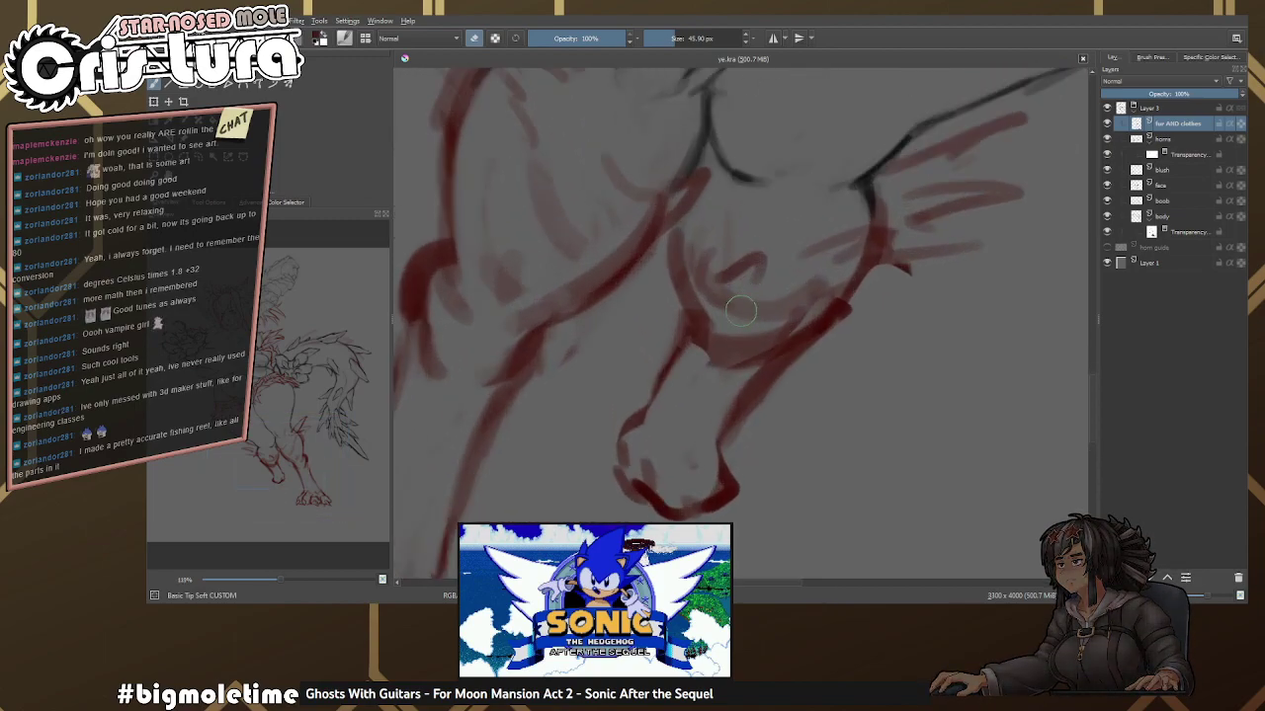
{"action": "left_click_drag", "start_coordinate": [737, 355], "coordinate": [780, 297]}
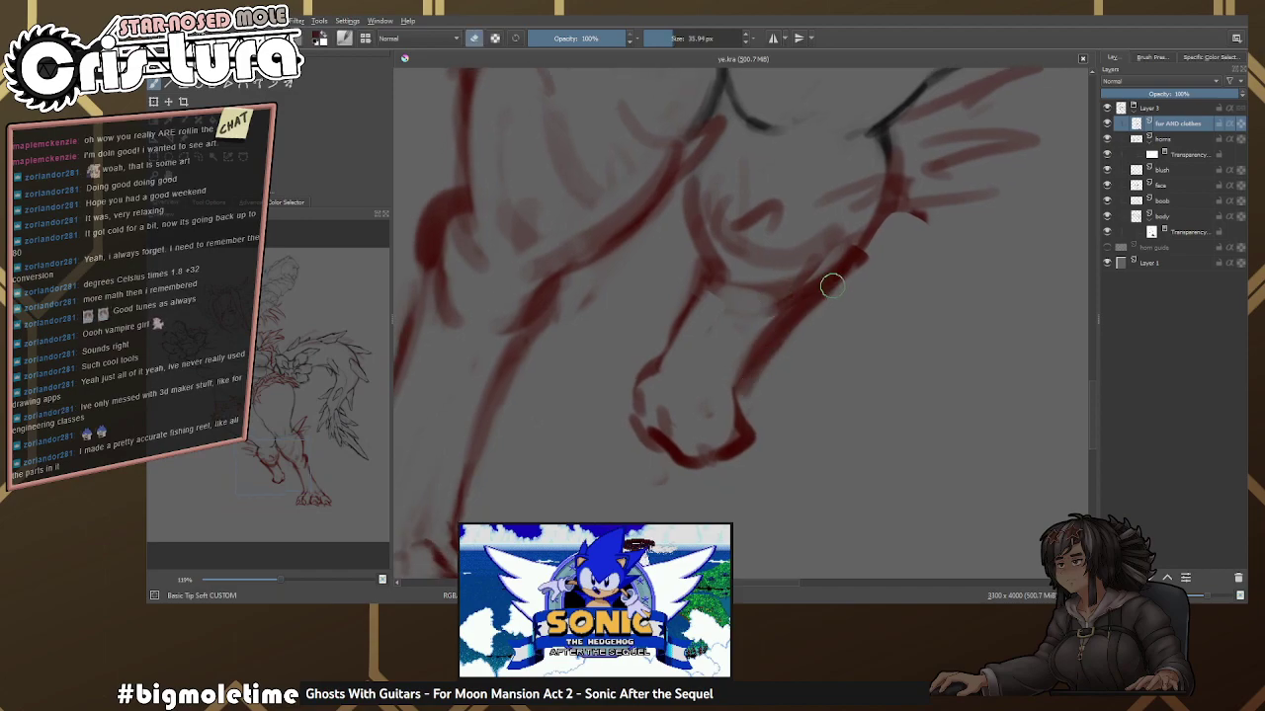
{"action": "key", "text": "e"}
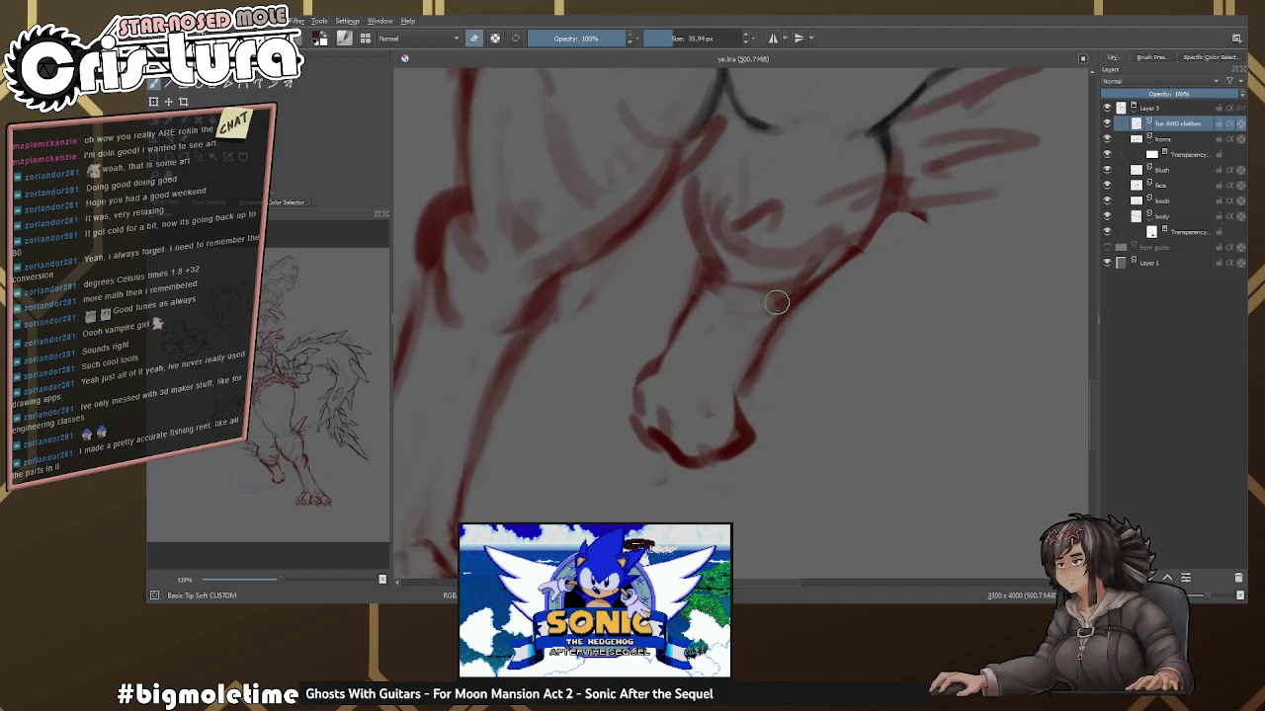
{"action": "left_click_drag", "start_coordinate": [689, 316], "coordinate": [755, 286]}
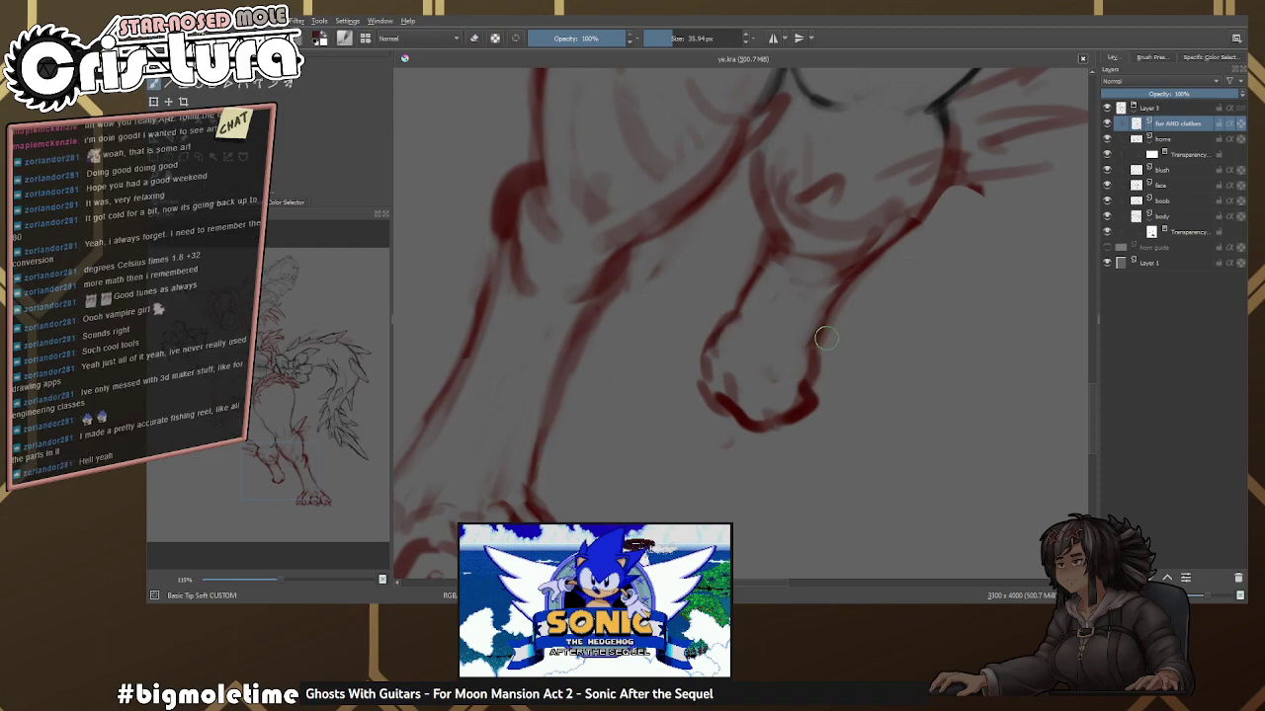
Reshape the end of the raised foot into two rounded toes, erasing the old paw outline.
{"action": "mouse_move", "coordinate": [777, 363]}
{"action": "left_mouse_down"}
{"action": "mouse_move", "coordinate": [790, 316]}
{"action": "mouse_move", "coordinate": [743, 376]}
{"action": "mouse_move", "coordinate": [756, 415]}
{"action": "mouse_move", "coordinate": [777, 370]}
{"action": "mouse_move", "coordinate": [736, 420]}
{"action": "mouse_move", "coordinate": [731, 370]}
{"action": "mouse_move", "coordinate": [804, 385]}
{"action": "mouse_move", "coordinate": [790, 370]}
{"action": "mouse_move", "coordinate": [815, 341]}
{"action": "mouse_move", "coordinate": [830, 375]}
{"action": "mouse_move", "coordinate": [806, 309]}
{"action": "mouse_move", "coordinate": [815, 360]}
{"action": "mouse_move", "coordinate": [795, 374]}
{"action": "left_mouse_up"}
{"action": "scroll", "coordinate": [790, 316], "scroll_direction": "up", "scroll_amount": 2}
{"action": "key", "text": "e"}
{"action": "key", "text": "e"}
{"action": "key", "text": "e"}
{"action": "key", "text": "e"}
{"action": "key", "text": "e"}
{"action": "key", "text": "e"}
{"action": "key", "text": "e"}
{"action": "key", "text": "e"}
{"action": "key", "text": "e"}
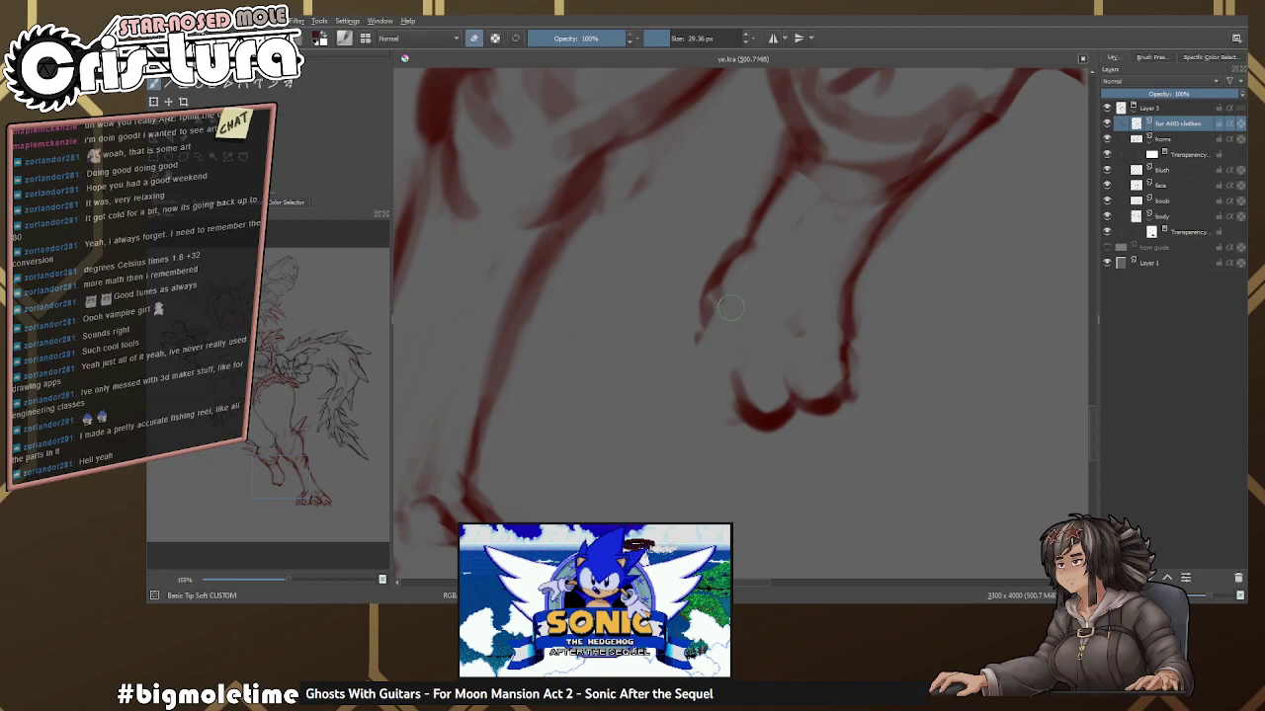
Refine the side of the raised foot's middle toe and clean up the lines inside the paw.
{"action": "key", "text": "e"}
{"action": "left_click_drag", "start_coordinate": [727, 349], "coordinate": [758, 385]}
{"action": "key", "text": "e"}
{"action": "key", "text": "e"}
{"action": "mouse_move", "coordinate": [747, 298]}
{"action": "left_mouse_down"}
{"action": "mouse_move", "coordinate": [784, 290]}
{"action": "mouse_move", "coordinate": [770, 303]}
{"action": "left_mouse_up"}
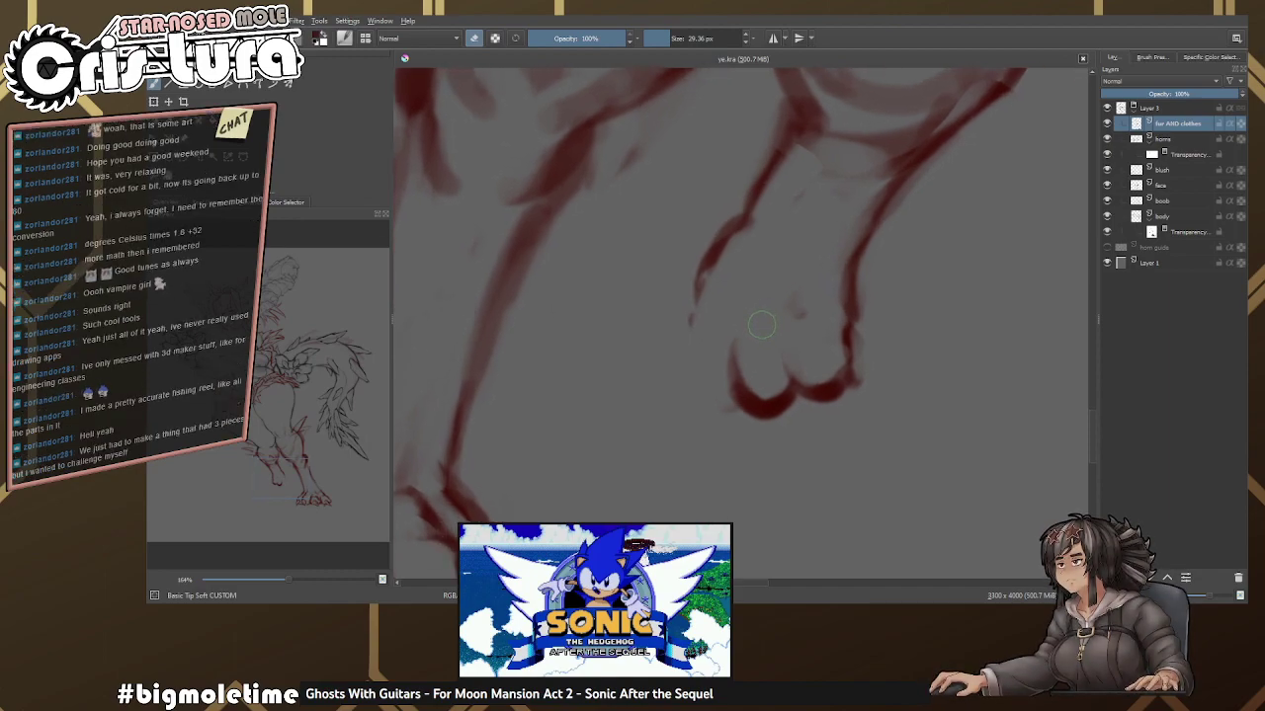
{"action": "left_click_drag", "start_coordinate": [757, 339], "coordinate": [741, 351]}
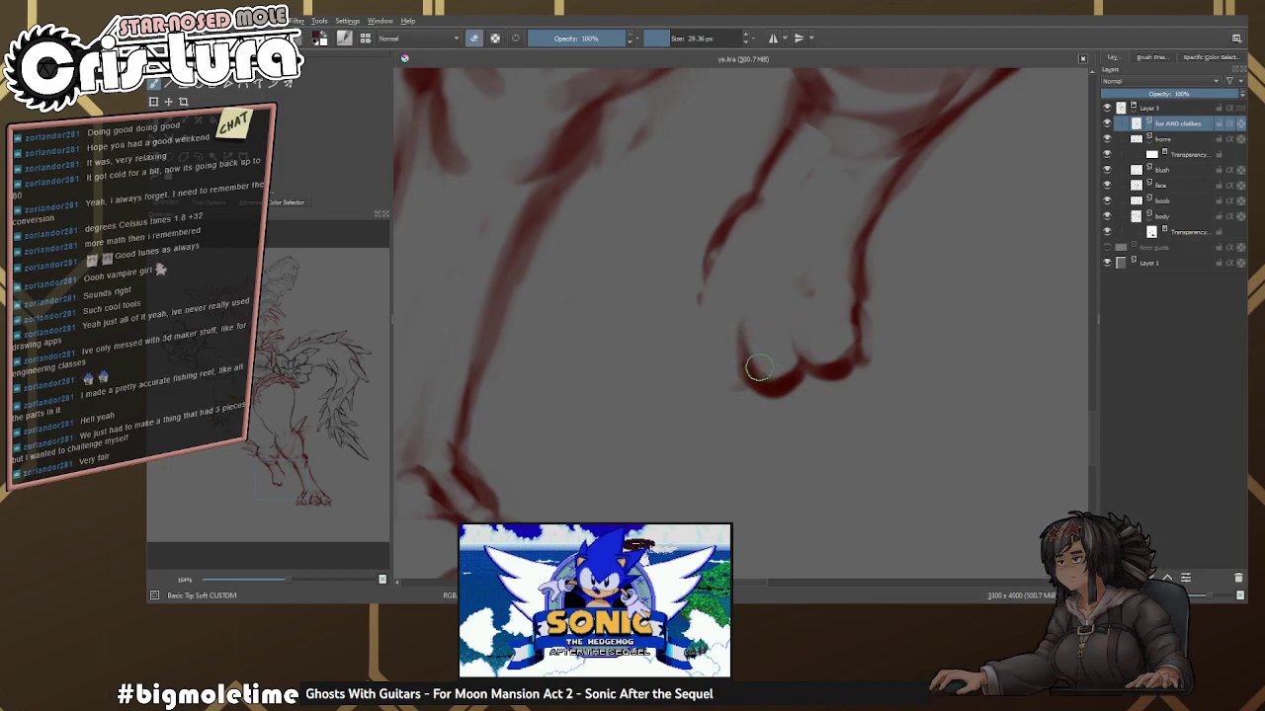
{"action": "mouse_move", "coordinate": [758, 383]}
{"action": "left_mouse_down"}
{"action": "mouse_move", "coordinate": [737, 341]}
{"action": "mouse_move", "coordinate": [755, 325]}
{"action": "mouse_move", "coordinate": [700, 351]}
{"action": "left_mouse_up"}
Draw the outer toes on the open side of the raised foot, connecting them to the ankle and middle toe.
{"action": "key", "text": "e"}
{"action": "key", "text": "e"}
{"action": "mouse_move", "coordinate": [704, 296]}
{"action": "left_mouse_down"}
{"action": "mouse_move", "coordinate": [714, 341]}
{"action": "mouse_move", "coordinate": [727, 368]}
{"action": "mouse_move", "coordinate": [698, 350]}
{"action": "mouse_move", "coordinate": [725, 320]}
{"action": "mouse_move", "coordinate": [708, 382]}
{"action": "mouse_move", "coordinate": [695, 356]}
{"action": "mouse_move", "coordinate": [717, 295]}
{"action": "left_mouse_up"}
{"action": "key", "text": "e"}
{"action": "scroll", "coordinate": [718, 366], "scroll_direction": "up", "scroll_amount": 1}
{"action": "key", "text": "e"}
{"action": "key", "text": "e"}
{"action": "key", "text": "e"}
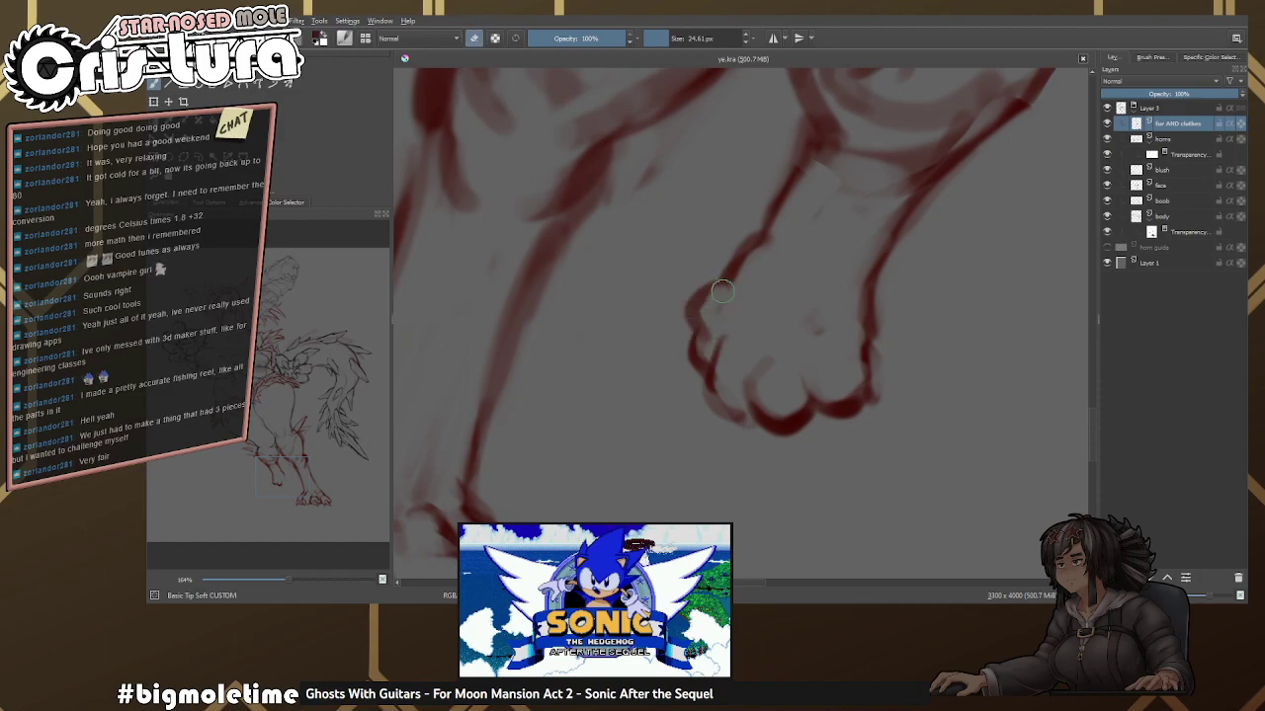
{"action": "key", "text": "e"}
{"action": "key", "text": "e"}
Sketch the knuckle arcs and dividing lines between the toes inside the raised foot.
{"action": "mouse_move", "coordinate": [710, 339]}
{"action": "left_mouse_down"}
{"action": "mouse_move", "coordinate": [711, 303]}
{"action": "mouse_move", "coordinate": [739, 292]}
{"action": "mouse_move", "coordinate": [720, 367]}
{"action": "mouse_move", "coordinate": [730, 318]}
{"action": "mouse_move", "coordinate": [771, 383]}
{"action": "mouse_move", "coordinate": [756, 333]}
{"action": "mouse_move", "coordinate": [819, 330]}
{"action": "mouse_move", "coordinate": [793, 334]}
{"action": "mouse_move", "coordinate": [801, 362]}
{"action": "mouse_move", "coordinate": [783, 374]}
{"action": "mouse_move", "coordinate": [819, 369]}
{"action": "mouse_move", "coordinate": [843, 329]}
{"action": "left_mouse_up"}
{"action": "key", "text": "e"}
{"action": "key", "text": "e"}
{"action": "key", "text": "e"}
{"action": "key", "text": "e"}
{"action": "key", "text": "e"}
{"action": "key", "text": "e"}
{"action": "key", "text": "e"}
{"action": "key", "text": "e"}
{"action": "key", "text": "e"}
{"action": "key", "text": "e"}
{"action": "key", "text": "e"}
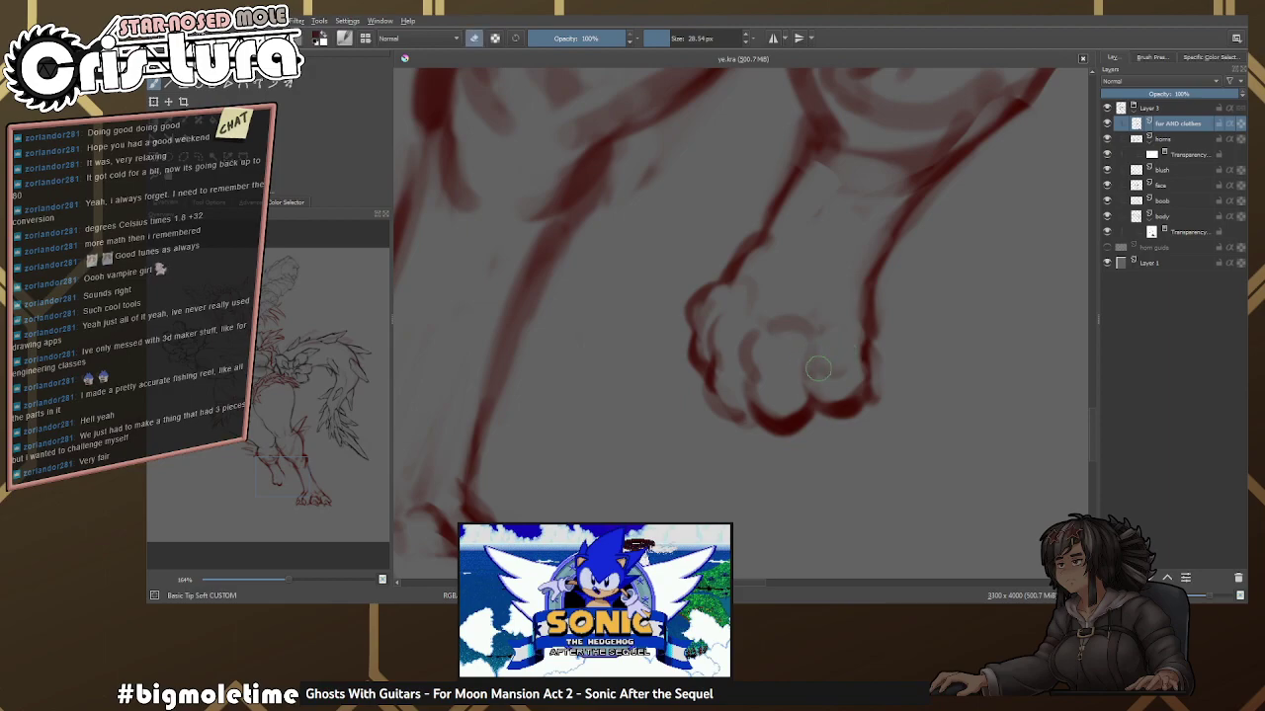
Draw a small pointed claw on the raised foot's middle toe and tighten the outline of the neighbouring outer toe.
{"action": "scroll", "coordinate": [805, 342], "scroll_direction": "down", "scroll_amount": 2}
{"action": "scroll", "coordinate": [748, 376], "scroll_direction": "up", "scroll_amount": 3}
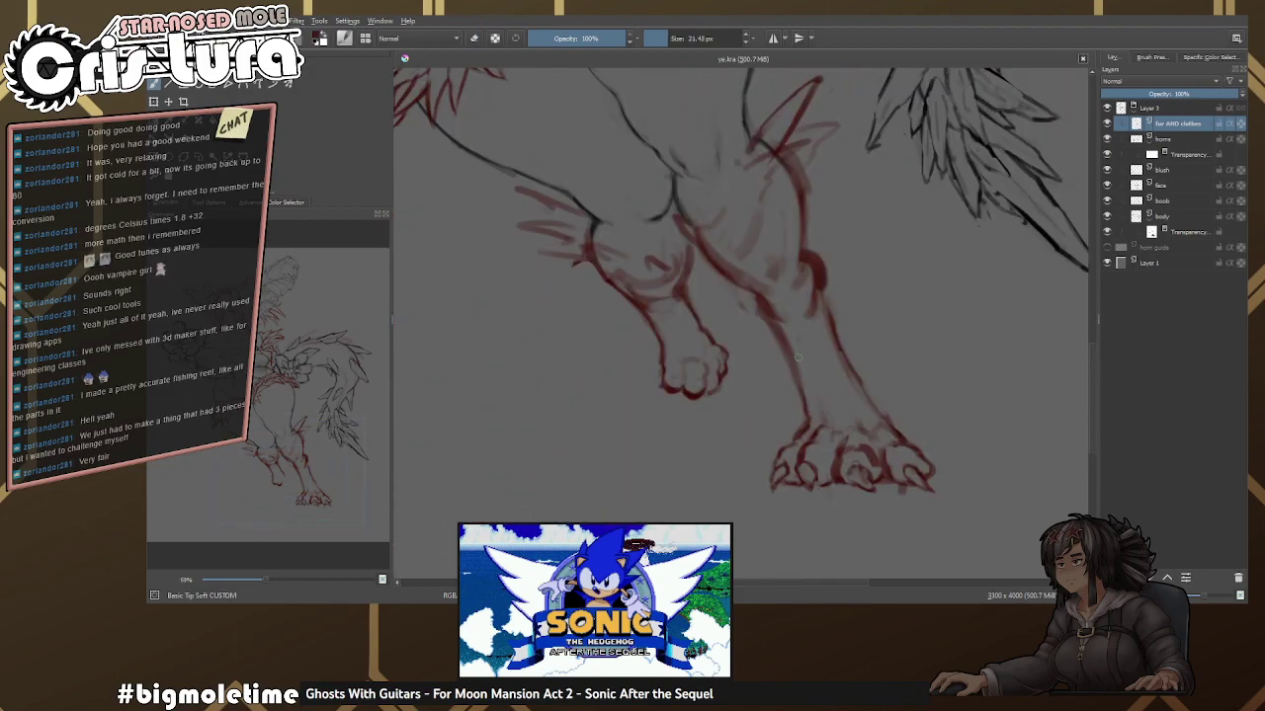
{"action": "scroll", "coordinate": [713, 356], "scroll_direction": "up", "scroll_amount": 2}
{"action": "key", "text": "e"}
{"action": "scroll", "coordinate": [698, 336], "scroll_direction": "up", "scroll_amount": 1}
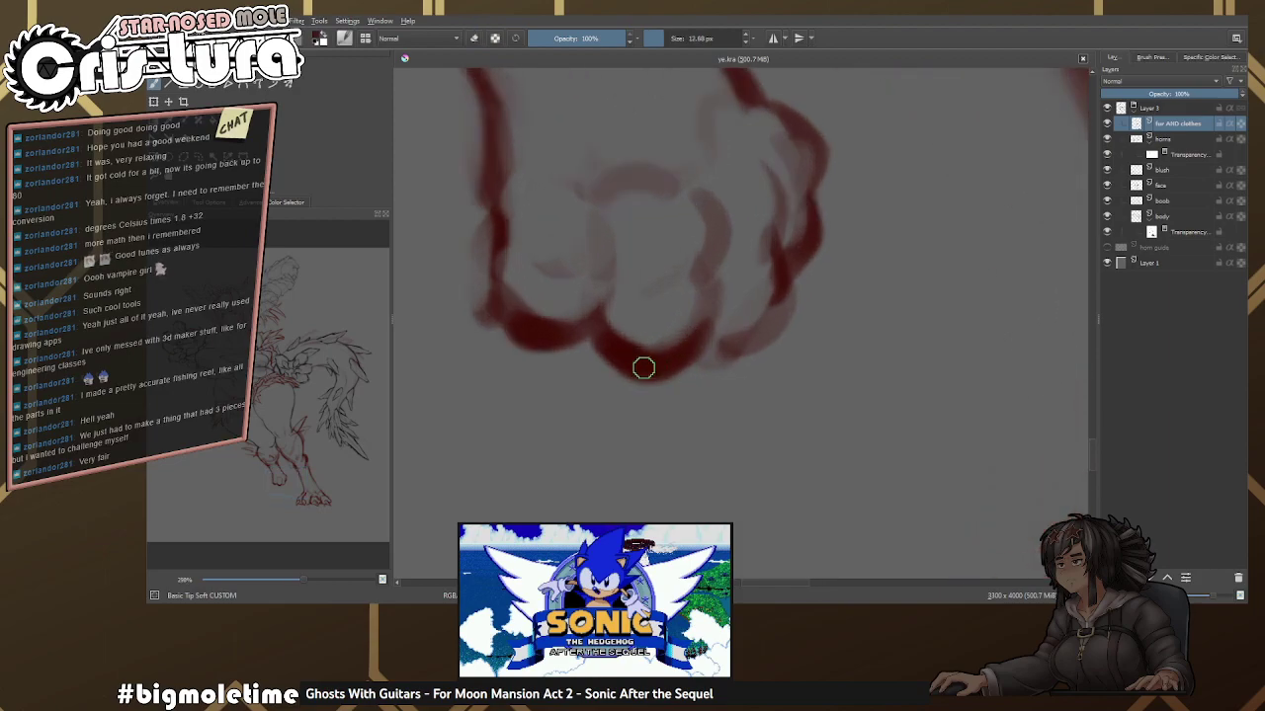
{"action": "mouse_move", "coordinate": [640, 376]}
{"action": "left_mouse_down"}
{"action": "mouse_move", "coordinate": [628, 426]}
{"action": "mouse_move", "coordinate": [652, 369]}
{"action": "mouse_move", "coordinate": [675, 361]}
{"action": "mouse_move", "coordinate": [625, 400]}
{"action": "left_mouse_up"}
{"action": "key", "text": "e"}
{"action": "key", "text": "e"}
{"action": "mouse_move", "coordinate": [748, 341]}
{"action": "left_mouse_down"}
{"action": "mouse_move", "coordinate": [775, 301]}
{"action": "mouse_move", "coordinate": [739, 372]}
{"action": "mouse_move", "coordinate": [785, 314]}
{"action": "mouse_move", "coordinate": [735, 378]}
{"action": "mouse_move", "coordinate": [724, 340]}
{"action": "mouse_move", "coordinate": [741, 314]}
{"action": "left_mouse_up"}
{"action": "key", "text": "e"}
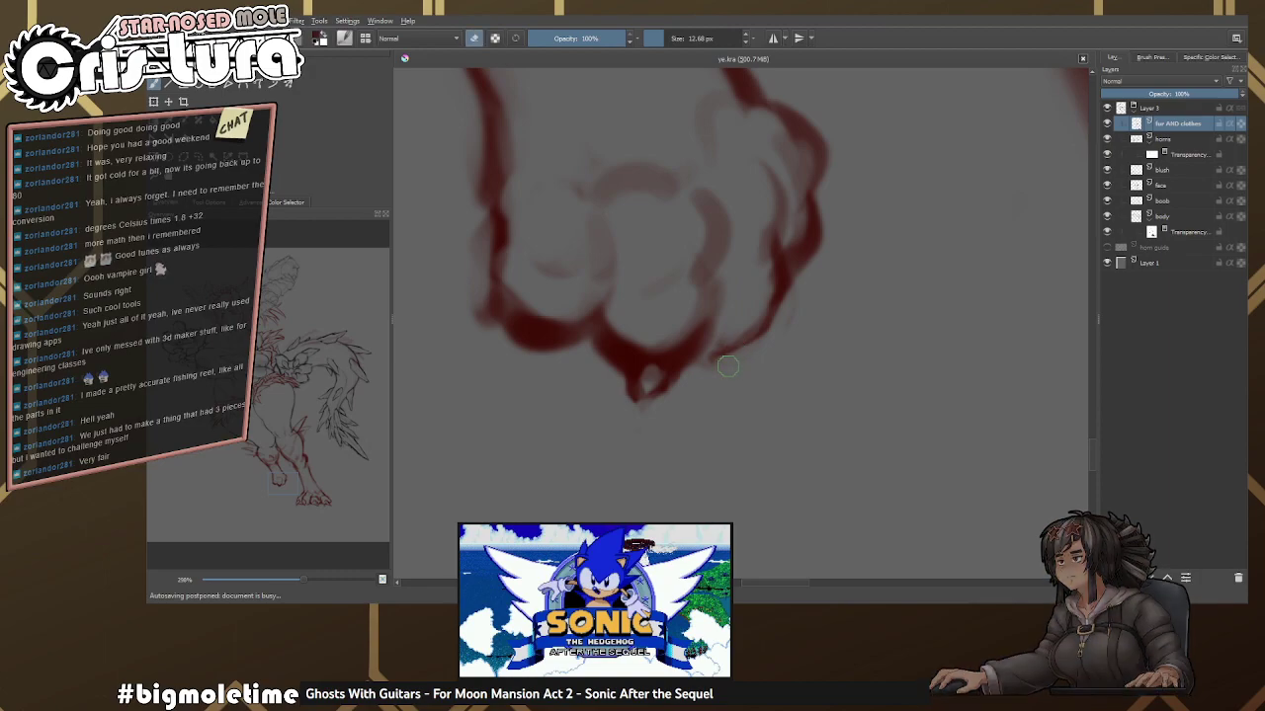
Add small pointed claws to the toes on either side of the raised foot's middle toe.
{"action": "mouse_move", "coordinate": [714, 388]}
{"action": "left_mouse_down"}
{"action": "mouse_move", "coordinate": [773, 337]}
{"action": "mouse_move", "coordinate": [738, 379]}
{"action": "mouse_move", "coordinate": [766, 322]}
{"action": "mouse_move", "coordinate": [724, 372]}
{"action": "mouse_move", "coordinate": [743, 346]}
{"action": "mouse_move", "coordinate": [755, 356]}
{"action": "mouse_move", "coordinate": [773, 341]}
{"action": "mouse_move", "coordinate": [751, 368]}
{"action": "mouse_move", "coordinate": [786, 331]}
{"action": "mouse_move", "coordinate": [723, 366]}
{"action": "left_mouse_up"}
{"action": "key", "text": "e"}
{"action": "key", "text": "e"}
{"action": "key", "text": "e"}
{"action": "key", "text": "e"}
{"action": "mouse_move", "coordinate": [537, 327]}
{"action": "left_mouse_down"}
{"action": "mouse_move", "coordinate": [522, 330]}
{"action": "mouse_move", "coordinate": [552, 336]}
{"action": "left_mouse_up"}
{"action": "key", "text": "e"}
{"action": "key", "text": "e"}
{"action": "key", "text": "e"}
{"action": "key", "text": "e"}
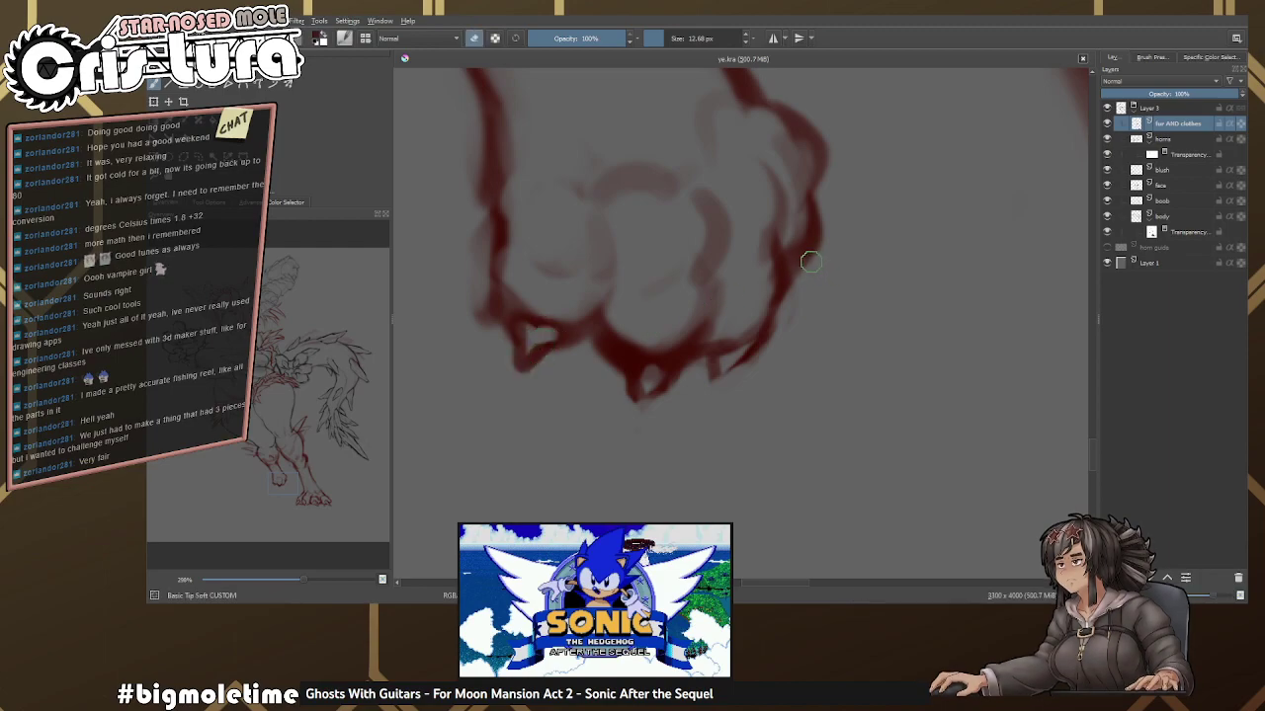
Draw a claw on the outermost toe of the raised foot and trim its edges.
{"action": "left_click_drag", "start_coordinate": [801, 257], "coordinate": [793, 300]}
{"action": "key", "text": "e"}
{"action": "key", "text": "e"}
{"action": "key", "text": "e"}
{"action": "key", "text": "e"}
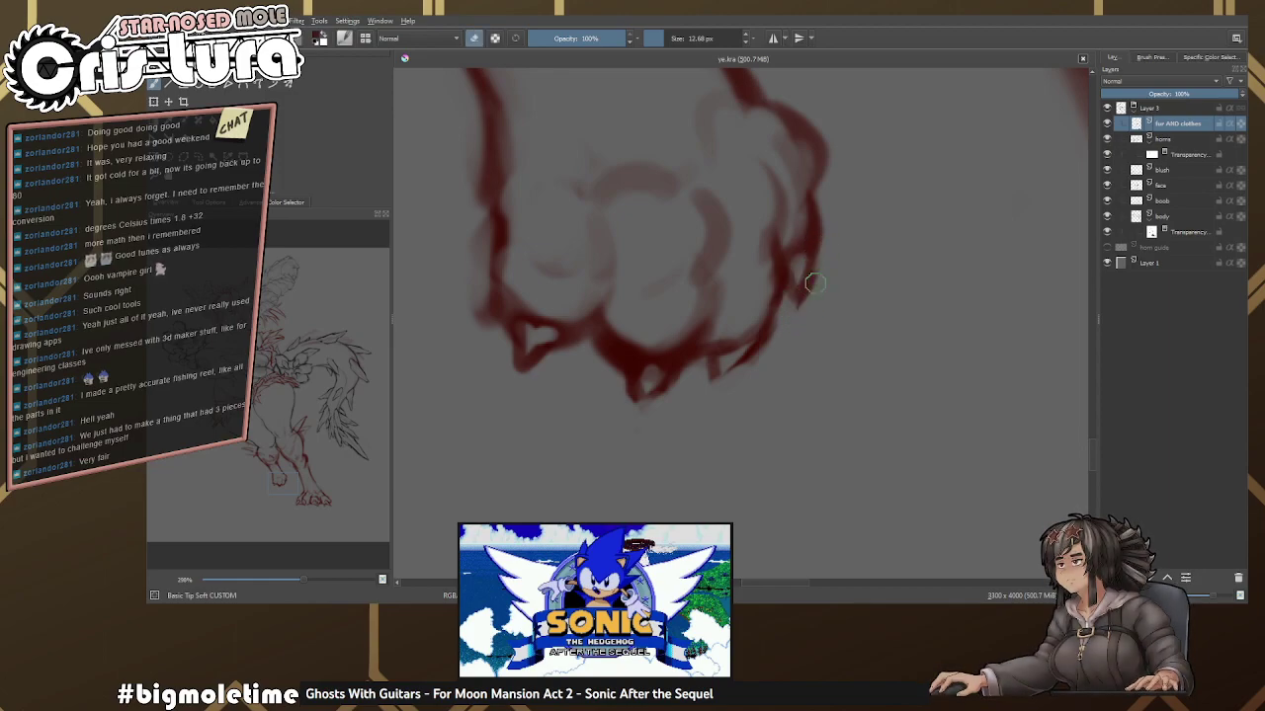
{"action": "key", "text": "e"}
{"action": "key", "text": "e"}
{"action": "key", "text": "e"}
{"action": "key", "text": "e"}
{"action": "key", "text": "e"}
{"action": "key", "text": "e"}
{"action": "key", "text": "e"}
Refine the claws and toe-tip lines between the raised foot's outer and middle toes.
{"action": "mouse_move", "coordinate": [768, 309]}
{"action": "left_mouse_down"}
{"action": "mouse_move", "coordinate": [783, 277]}
{"action": "mouse_move", "coordinate": [777, 345]}
{"action": "mouse_move", "coordinate": [722, 372]}
{"action": "mouse_move", "coordinate": [646, 369]}
{"action": "left_mouse_up"}
{"action": "key", "text": "e"}
{"action": "key", "text": "e"}
{"action": "key", "text": "e"}
{"action": "key", "text": "e"}
{"action": "key", "text": "e"}
{"action": "key", "text": "e"}
{"action": "key", "text": "e"}
{"action": "key", "text": "e"}
{"action": "key", "text": "minus"}
{"action": "key", "text": "e"}
{"action": "key", "text": "e"}
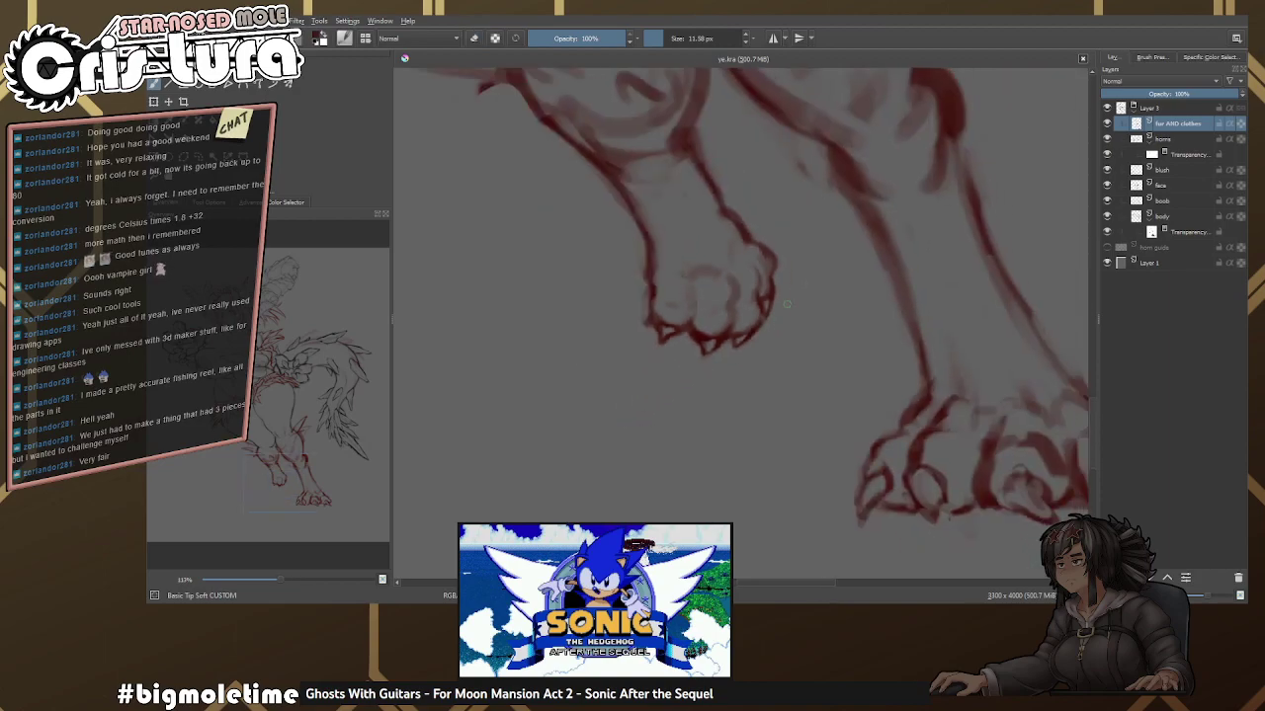
Clean up the loose shading strokes inside the standing leg's knee area.
{"action": "key", "text": "minus"}
{"action": "key", "text": "minus"}
{"action": "key", "text": "minus"}
{"action": "key", "text": "minus"}
{"action": "key", "text": "e"}
{"action": "key", "text": "e"}
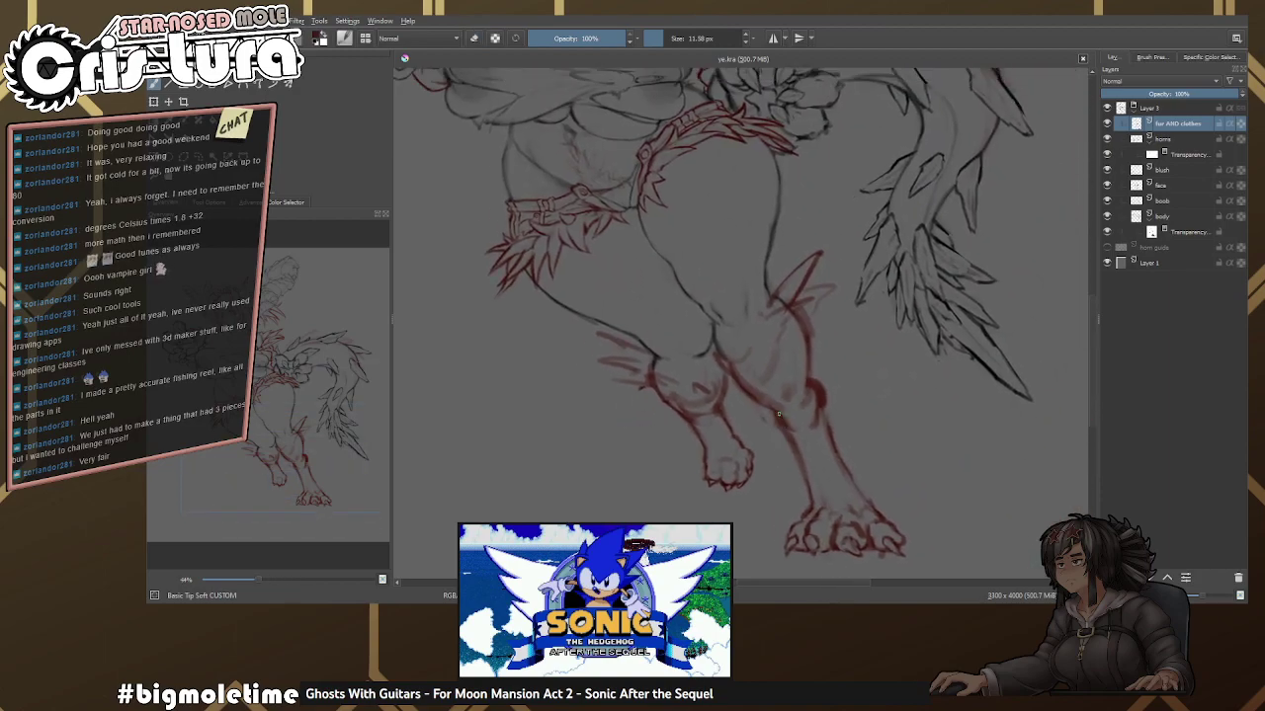
{"action": "mouse_move", "coordinate": [762, 399]}
{"action": "left_mouse_down"}
{"action": "mouse_move", "coordinate": [792, 294]}
{"action": "mouse_move", "coordinate": [740, 279]}
{"action": "mouse_move", "coordinate": [678, 217]}
{"action": "mouse_move", "coordinate": [694, 272]}
{"action": "mouse_move", "coordinate": [687, 252]}
{"action": "mouse_move", "coordinate": [690, 265]}
{"action": "mouse_move", "coordinate": [736, 259]}
{"action": "mouse_move", "coordinate": [682, 336]}
{"action": "mouse_move", "coordinate": [692, 353]}
{"action": "mouse_move", "coordinate": [672, 327]}
{"action": "mouse_move", "coordinate": [798, 319]}
{"action": "mouse_move", "coordinate": [757, 259]}
{"action": "mouse_move", "coordinate": [786, 155]}
{"action": "left_mouse_up"}
{"action": "key", "text": "e"}
{"action": "key", "text": "e"}
{"action": "key", "text": "e"}
{"action": "key", "text": "e"}
{"action": "key", "text": "e"}
{"action": "key", "text": "e"}
{"action": "key", "text": "e"}
{"action": "left_click", "coordinate": [753, 277]}
{"action": "key", "text": "e"}
{"action": "scroll", "coordinate": [731, 297], "scroll_direction": "down", "scroll_amount": 1}
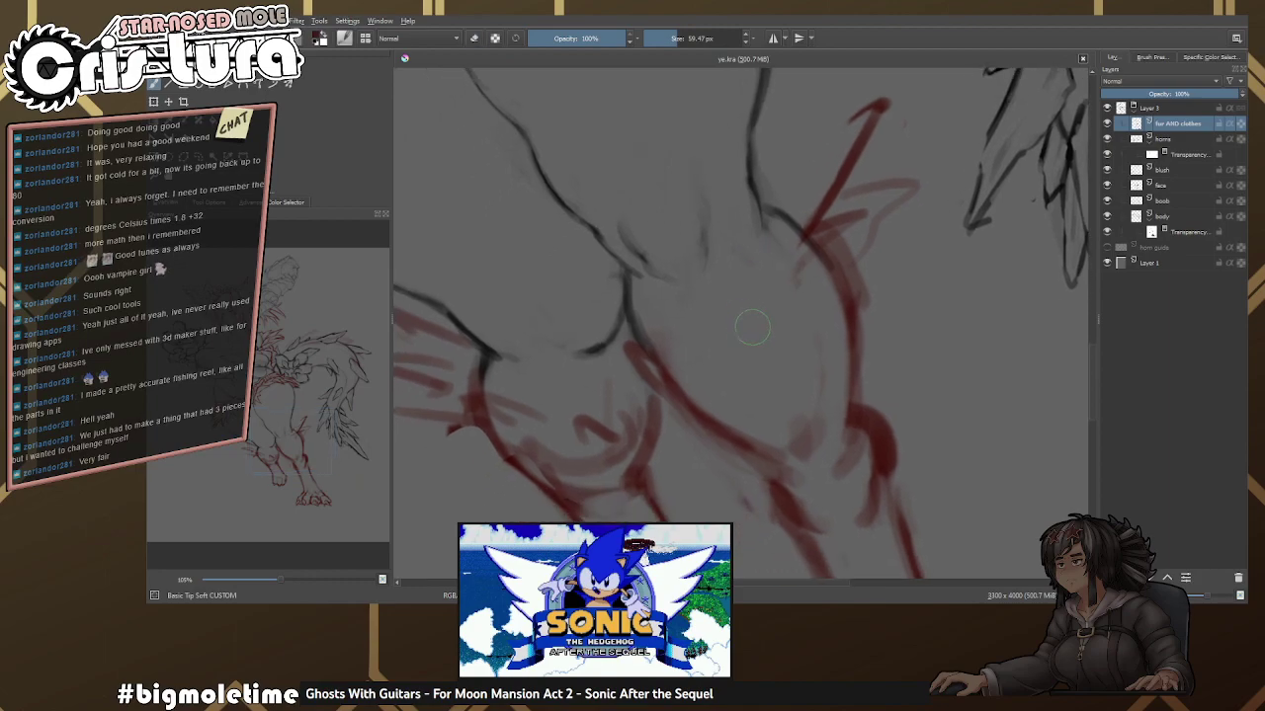
Sketch the first curved fur stroke inside the standing leg's knee and thin it with the eraser.
{"action": "scroll", "coordinate": [739, 314], "scroll_direction": "down", "scroll_amount": 1}
{"action": "key", "text": "["}
{"action": "key", "text": "["}
{"action": "key", "text": "["}
{"action": "left_click_drag", "start_coordinate": [757, 269], "coordinate": [728, 358]}
{"action": "key", "text": "e"}
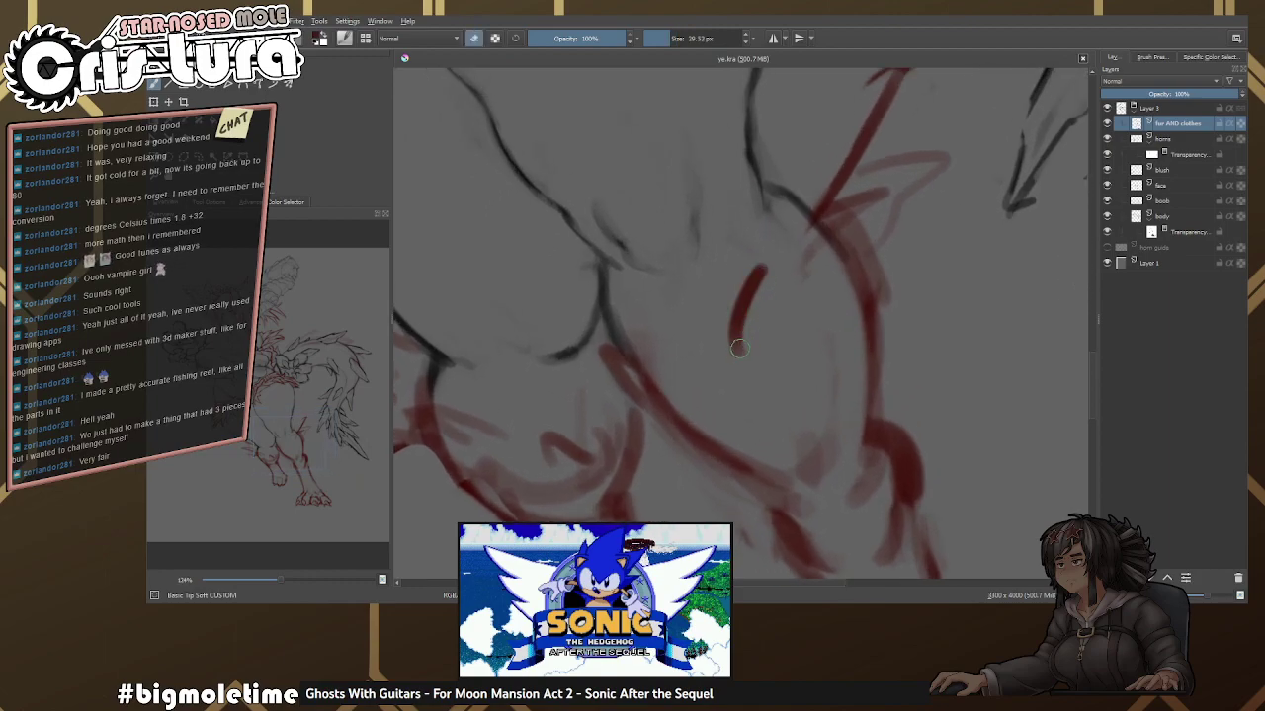
{"action": "scroll", "coordinate": [782, 285], "scroll_direction": "up", "scroll_amount": 1}
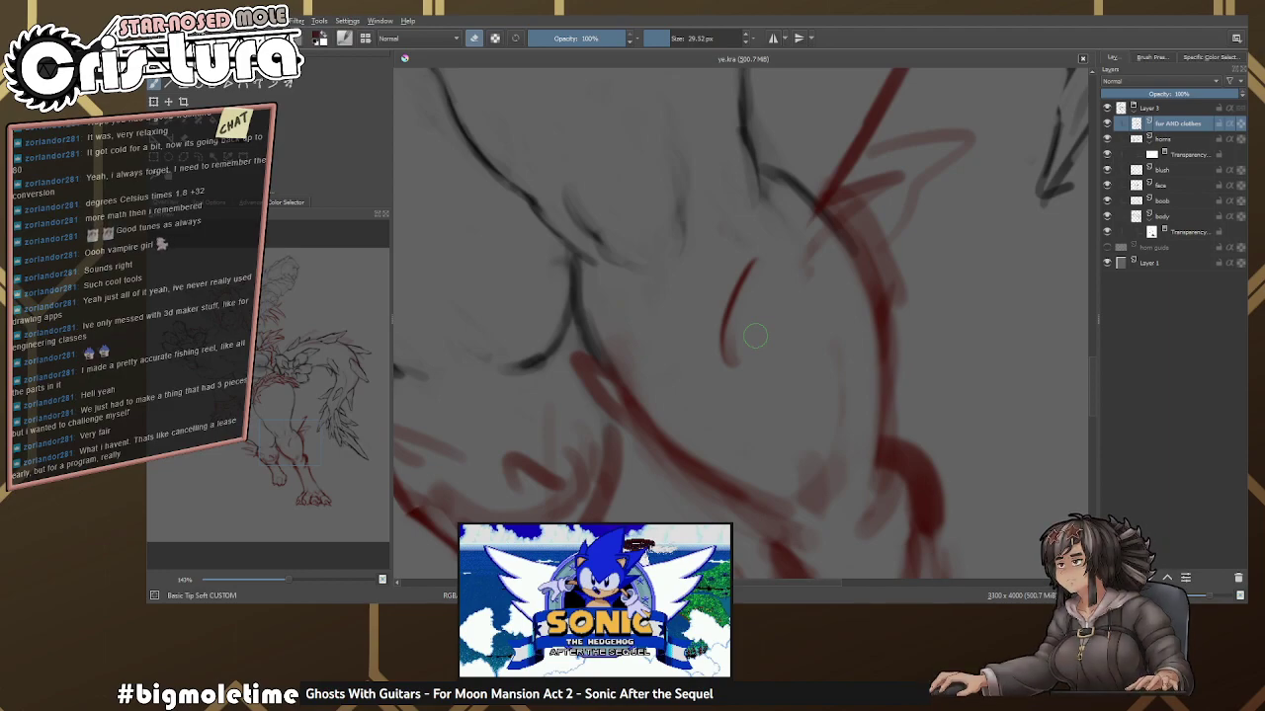
{"action": "scroll", "coordinate": [711, 243], "scroll_direction": "up", "scroll_amount": 5}
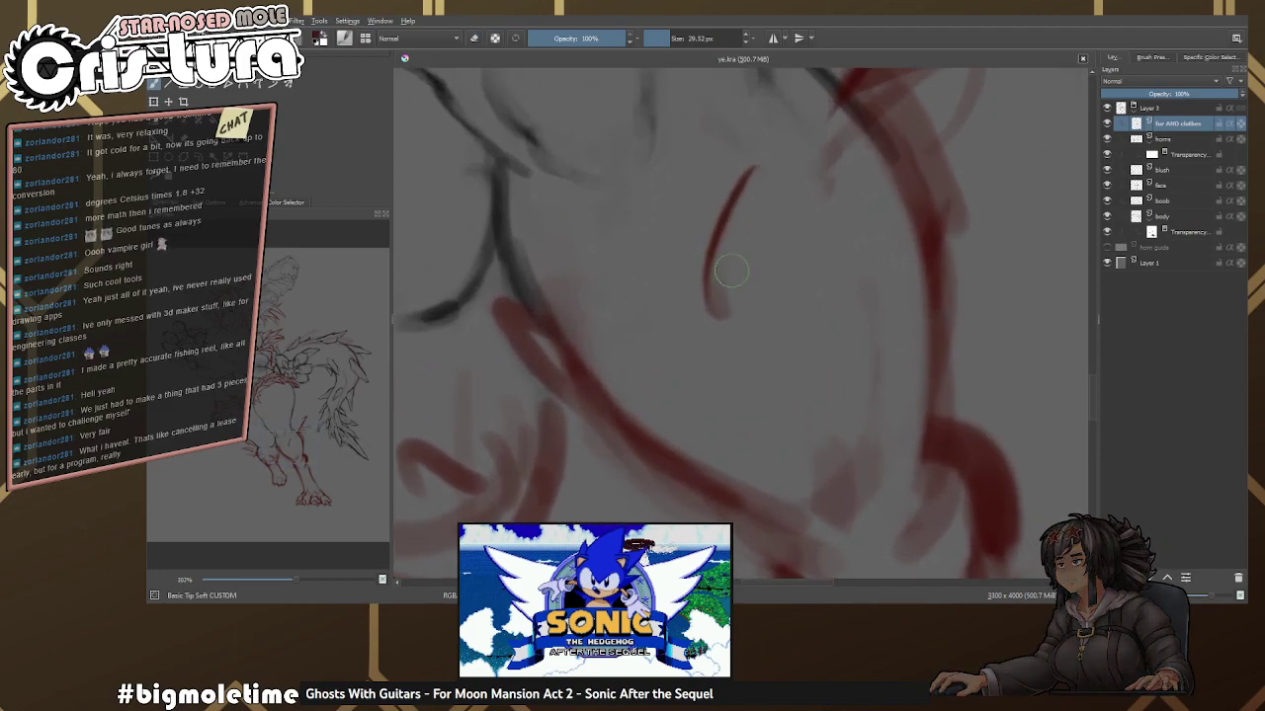
Extend the fur stroke on the standing leg's knee into a jagged tuft with several points.
{"action": "mouse_move", "coordinate": [732, 340]}
{"action": "left_mouse_down"}
{"action": "mouse_move", "coordinate": [714, 325]}
{"action": "mouse_move", "coordinate": [676, 408]}
{"action": "left_mouse_up"}
{"action": "mouse_move", "coordinate": [722, 244]}
{"action": "left_mouse_down"}
{"action": "mouse_move", "coordinate": [718, 316]}
{"action": "mouse_move", "coordinate": [729, 306]}
{"action": "mouse_move", "coordinate": [666, 361]}
{"action": "mouse_move", "coordinate": [688, 302]}
{"action": "mouse_move", "coordinate": [712, 354]}
{"action": "mouse_move", "coordinate": [689, 444]}
{"action": "left_mouse_up"}
{"action": "key", "text": "e"}
{"action": "key", "text": "e"}
{"action": "key", "text": "e"}
{"action": "key", "text": "e"}
{"action": "scroll", "coordinate": [700, 388], "scroll_direction": "up", "scroll_amount": 2}
{"action": "key", "text": "e"}
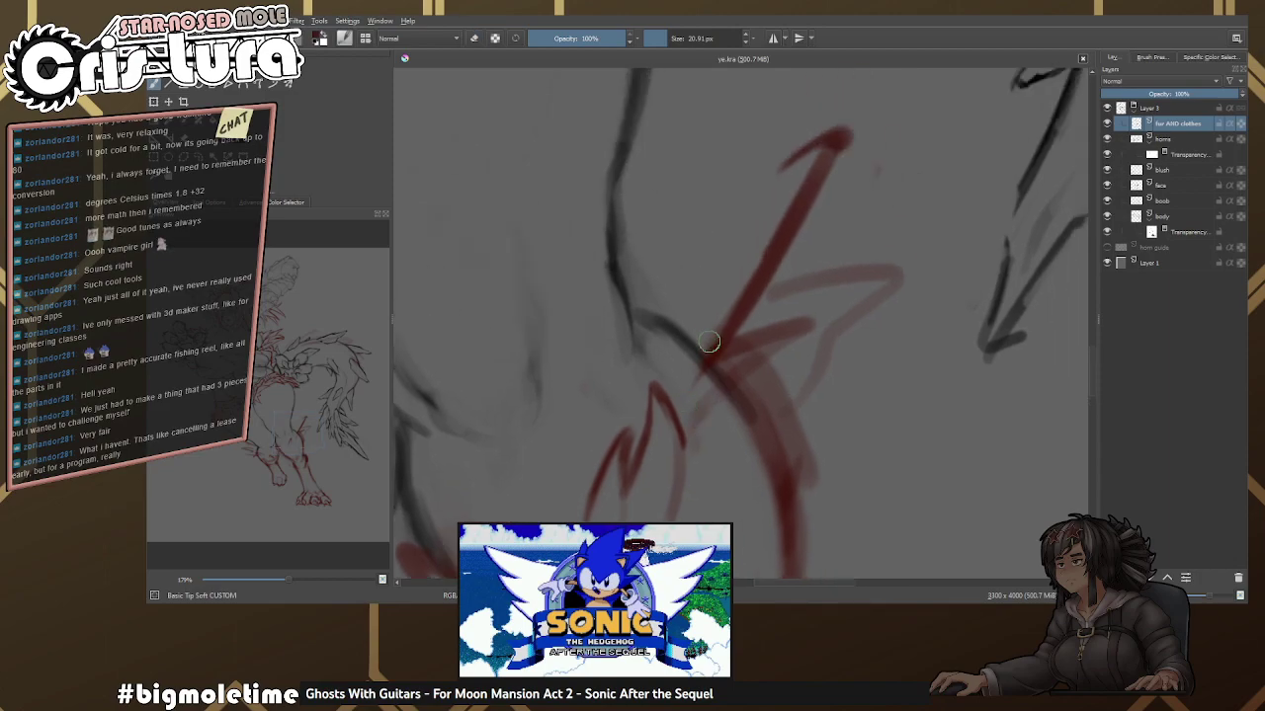
Build the upper fur spike behind the standing leg's knee into a long curved shape with a tapered tip.
{"action": "left_click_drag", "start_coordinate": [680, 364], "coordinate": [781, 189]}
{"action": "key", "text": "e"}
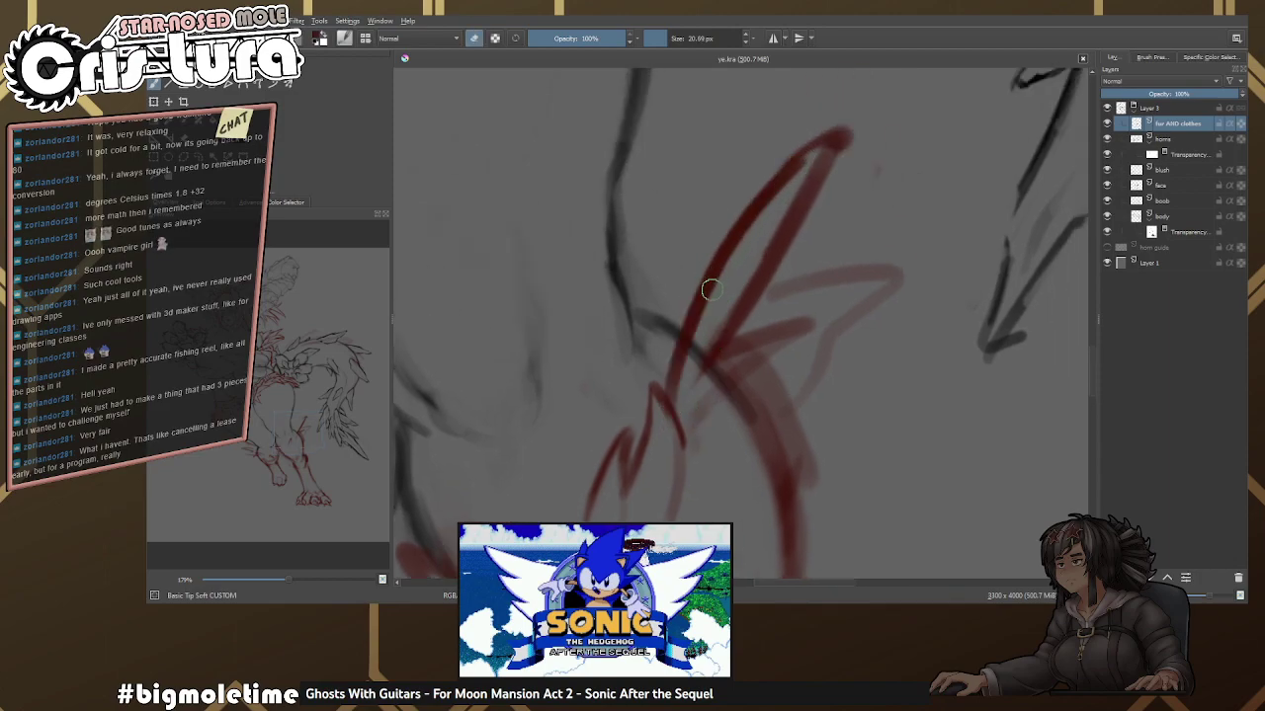
{"action": "left_click_drag", "start_coordinate": [684, 345], "coordinate": [699, 314]}
{"action": "left_click_drag", "start_coordinate": [821, 141], "coordinate": [870, 121]}
{"action": "key", "text": "e"}
{"action": "left_click_drag", "start_coordinate": [729, 361], "coordinate": [832, 148]}
{"action": "key", "text": "e"}
{"action": "left_click_drag", "start_coordinate": [780, 275], "coordinate": [850, 126]}
{"action": "key", "text": "e"}
{"action": "left_click_drag", "start_coordinate": [802, 160], "coordinate": [870, 119]}
{"action": "key", "text": "e"}
Draw a shorter fur spike beside the long one behind the standing leg's knee and sharpen its edges.
{"action": "left_click_drag", "start_coordinate": [732, 287], "coordinate": [713, 357]}
{"action": "left_click_drag", "start_coordinate": [753, 240], "coordinate": [707, 366]}
{"action": "key", "text": "e"}
{"action": "mouse_move", "coordinate": [743, 297]}
{"action": "left_mouse_down"}
{"action": "mouse_move", "coordinate": [765, 242]}
{"action": "mouse_move", "coordinate": [738, 364]}
{"action": "mouse_move", "coordinate": [723, 379]}
{"action": "mouse_move", "coordinate": [747, 247]}
{"action": "left_mouse_up"}
{"action": "key", "text": "e"}
{"action": "key", "text": "e"}
{"action": "key", "text": "e"}
{"action": "key", "text": "e"}
{"action": "left_click_drag", "start_coordinate": [697, 336], "coordinate": [684, 229]}
{"action": "key", "text": "ctrl+z"}
{"action": "key", "text": "e"}
{"action": "mouse_move", "coordinate": [652, 306]}
{"action": "left_mouse_down"}
{"action": "mouse_move", "coordinate": [731, 208]}
{"action": "mouse_move", "coordinate": [672, 267]}
{"action": "mouse_move", "coordinate": [632, 338]}
{"action": "mouse_move", "coordinate": [684, 188]}
{"action": "mouse_move", "coordinate": [682, 247]}
{"action": "left_mouse_up"}
{"action": "key", "text": "6"}
{"action": "key", "text": "ctrl+z"}
{"action": "key", "text": "e"}
{"action": "key", "text": "e"}
Draw a small narrow fur spike along the thigh outline above the knee and sharpen its tip.
{"action": "left_click_drag", "start_coordinate": [680, 188], "coordinate": [697, 294]}
{"action": "key", "text": "e"}
{"action": "left_click_drag", "start_coordinate": [678, 237], "coordinate": [668, 316]}
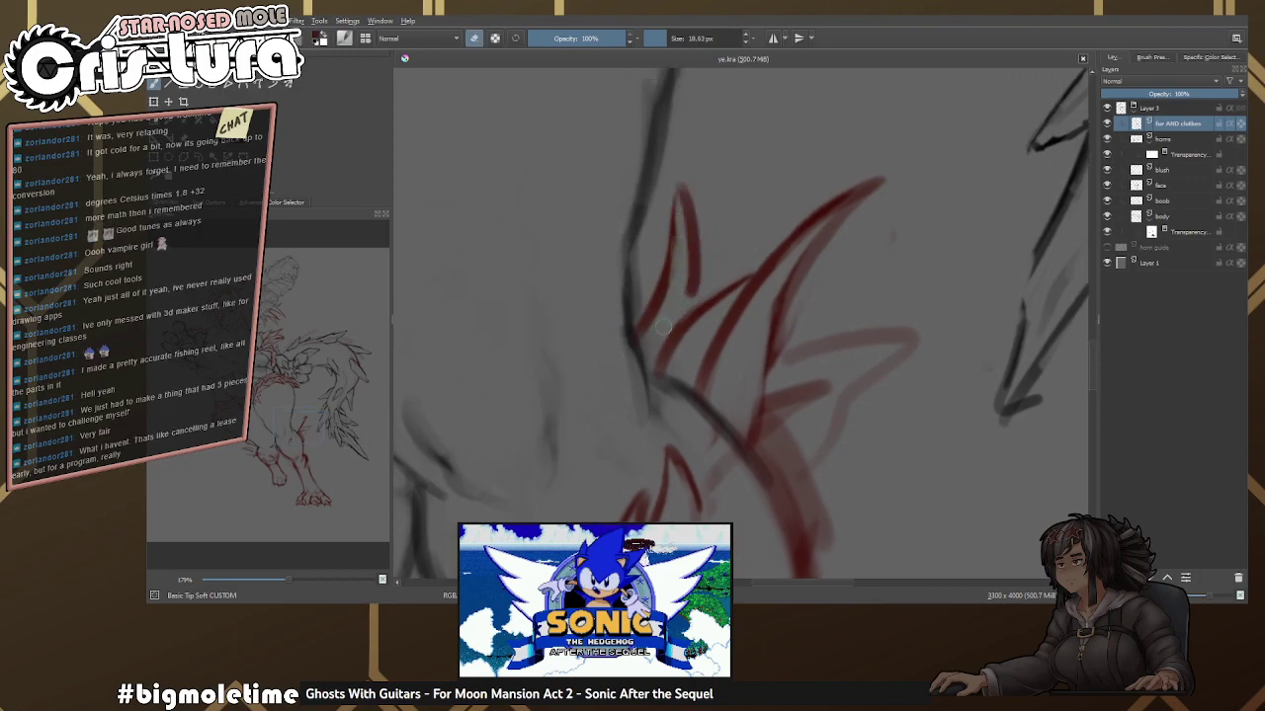
{"action": "left_click_drag", "start_coordinate": [678, 181], "coordinate": [691, 242]}
{"action": "key", "text": "e"}
{"action": "mouse_move", "coordinate": [692, 212]}
{"action": "left_mouse_down"}
{"action": "mouse_move", "coordinate": [702, 292]}
{"action": "mouse_move", "coordinate": [679, 220]}
{"action": "left_mouse_up"}
{"action": "key", "text": "e"}
{"action": "key", "text": "e"}
{"action": "left_click_drag", "start_coordinate": [682, 286], "coordinate": [674, 206]}
{"action": "key", "text": "e"}
{"action": "key", "text": "e"}
Draw the upper curve of a lower fur spike crossing the back outline of the standing leg's knee.
{"action": "scroll", "coordinate": [685, 231], "scroll_direction": "down", "scroll_amount": 5}
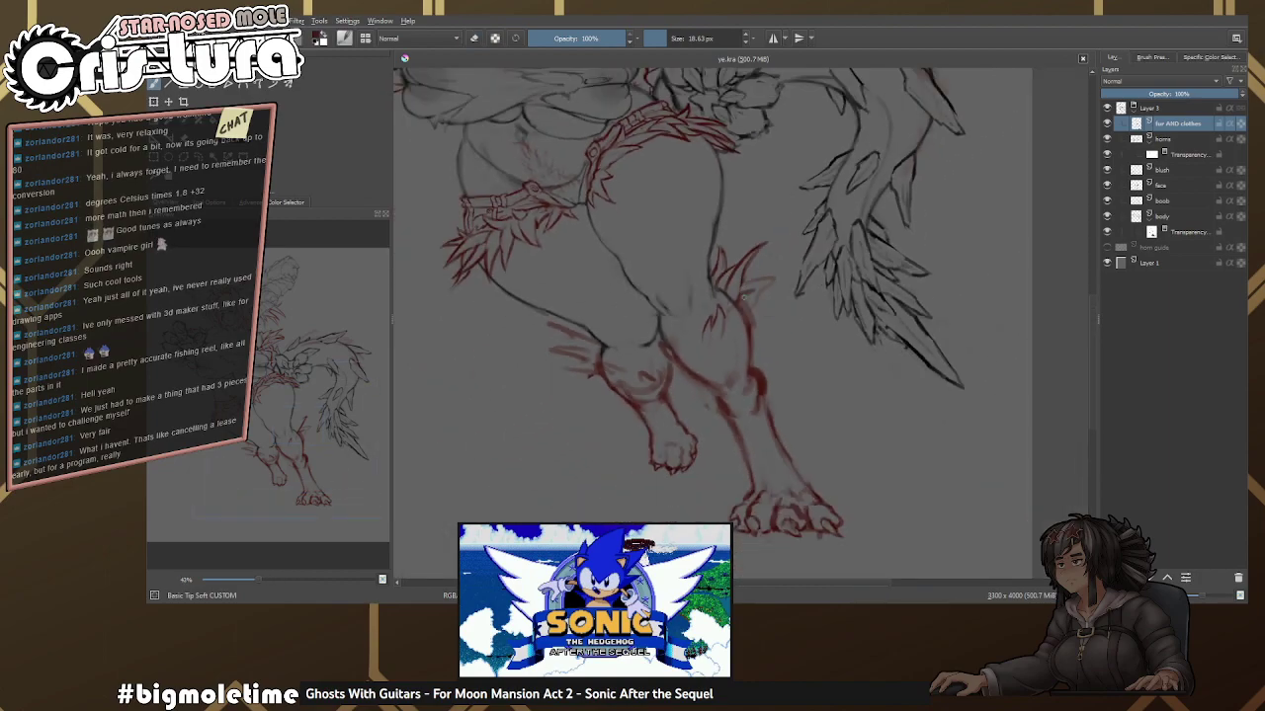
{"action": "scroll", "coordinate": [742, 301], "scroll_direction": "up", "scroll_amount": 2}
{"action": "scroll", "coordinate": [742, 302], "scroll_direction": "up", "scroll_amount": 6}
{"action": "mouse_move", "coordinate": [660, 348]}
{"action": "left_mouse_down"}
{"action": "mouse_move", "coordinate": [849, 235]}
{"action": "mouse_move", "coordinate": [753, 287]}
{"action": "mouse_move", "coordinate": [784, 259]}
{"action": "mouse_move", "coordinate": [820, 270]}
{"action": "mouse_move", "coordinate": [861, 257]}
{"action": "left_mouse_up"}
{"action": "key", "text": "e"}
{"action": "key", "text": "e"}
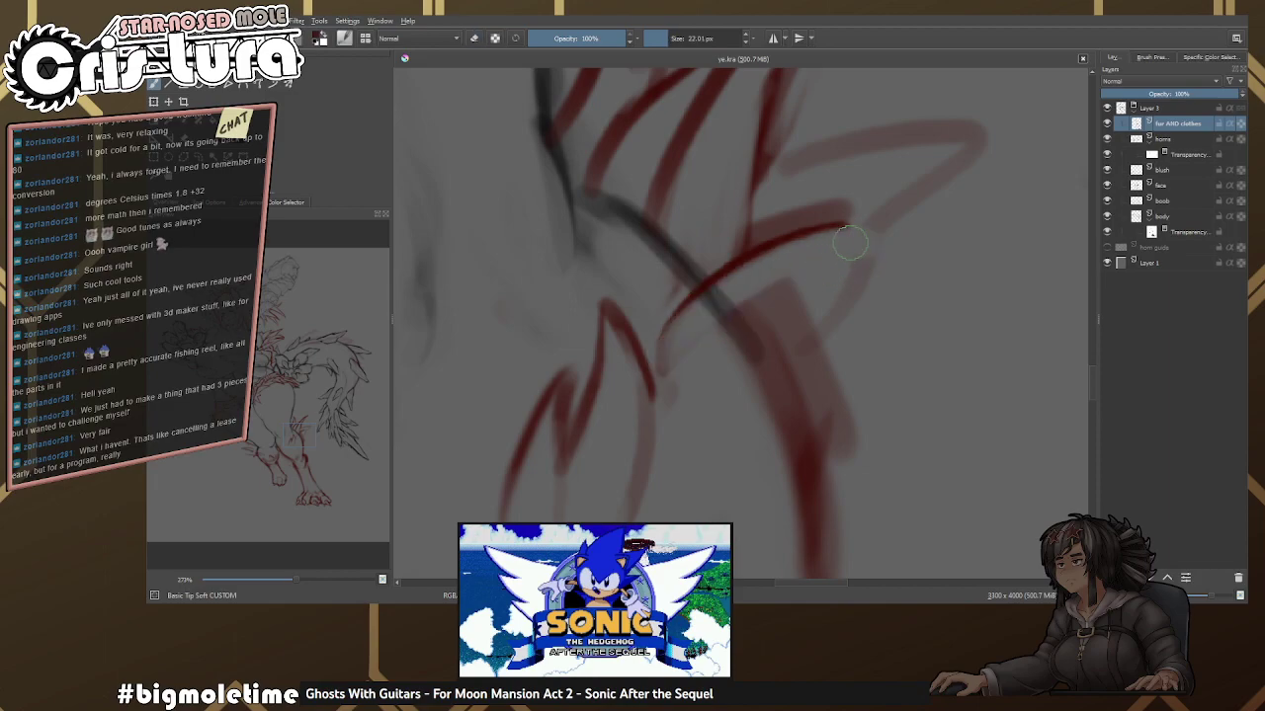
Complete the lower knee fur spike with a pointed tip and an underside line running back into the leg.
{"action": "scroll", "coordinate": [757, 283], "scroll_direction": "down", "scroll_amount": 2}
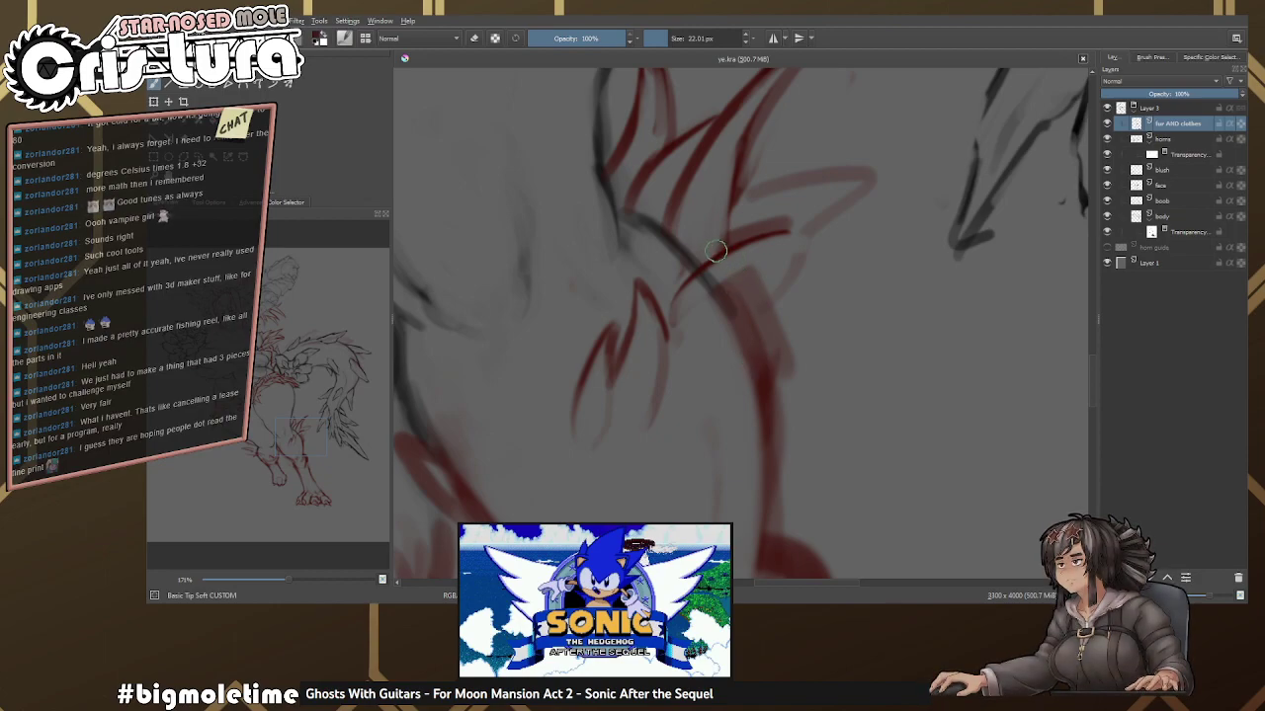
{"action": "scroll", "coordinate": [719, 251], "scroll_direction": "up", "scroll_amount": 1}
{"action": "key", "text": "e"}
{"action": "mouse_move", "coordinate": [771, 219]}
{"action": "left_mouse_down"}
{"action": "mouse_move", "coordinate": [852, 210]}
{"action": "mouse_move", "coordinate": [716, 339]}
{"action": "left_mouse_up"}
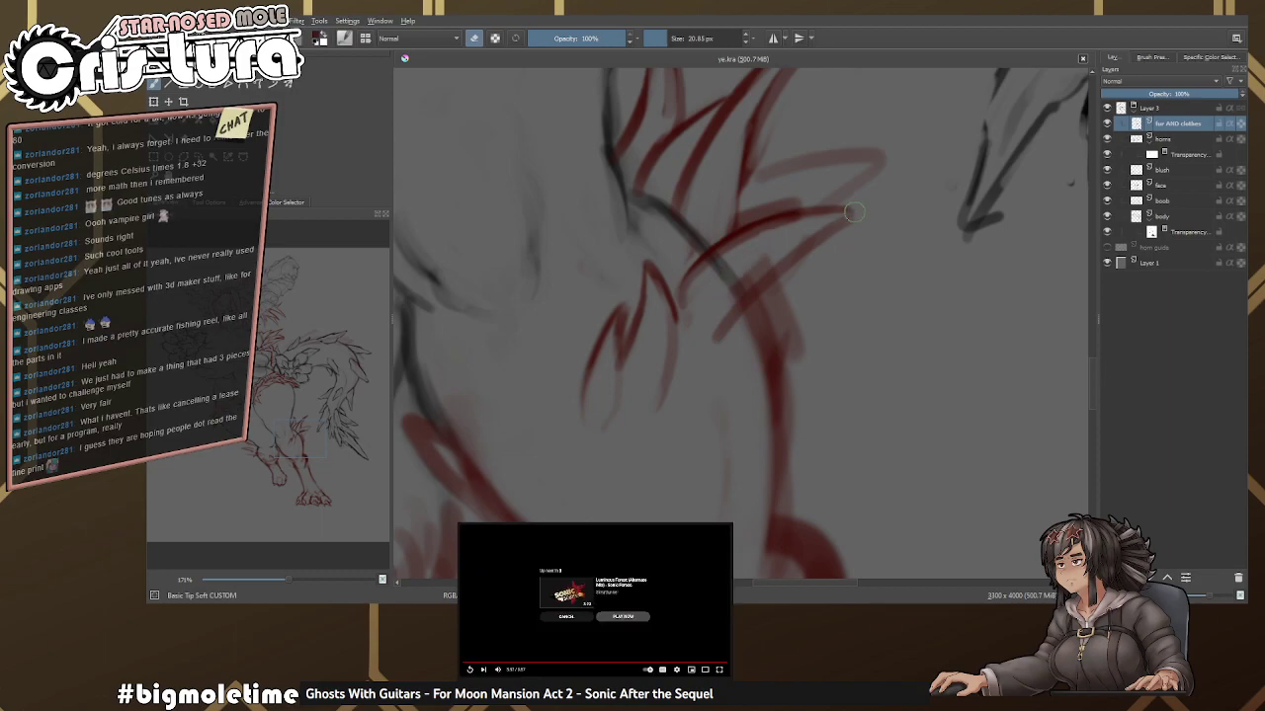
{"action": "mouse_move", "coordinate": [852, 211]}
{"action": "left_mouse_down"}
{"action": "mouse_move", "coordinate": [821, 211]}
{"action": "mouse_move", "coordinate": [730, 301]}
{"action": "left_mouse_up"}
{"action": "key", "text": "e"}
{"action": "scroll", "coordinate": [798, 273], "scroll_direction": "down", "scroll_amount": 6}
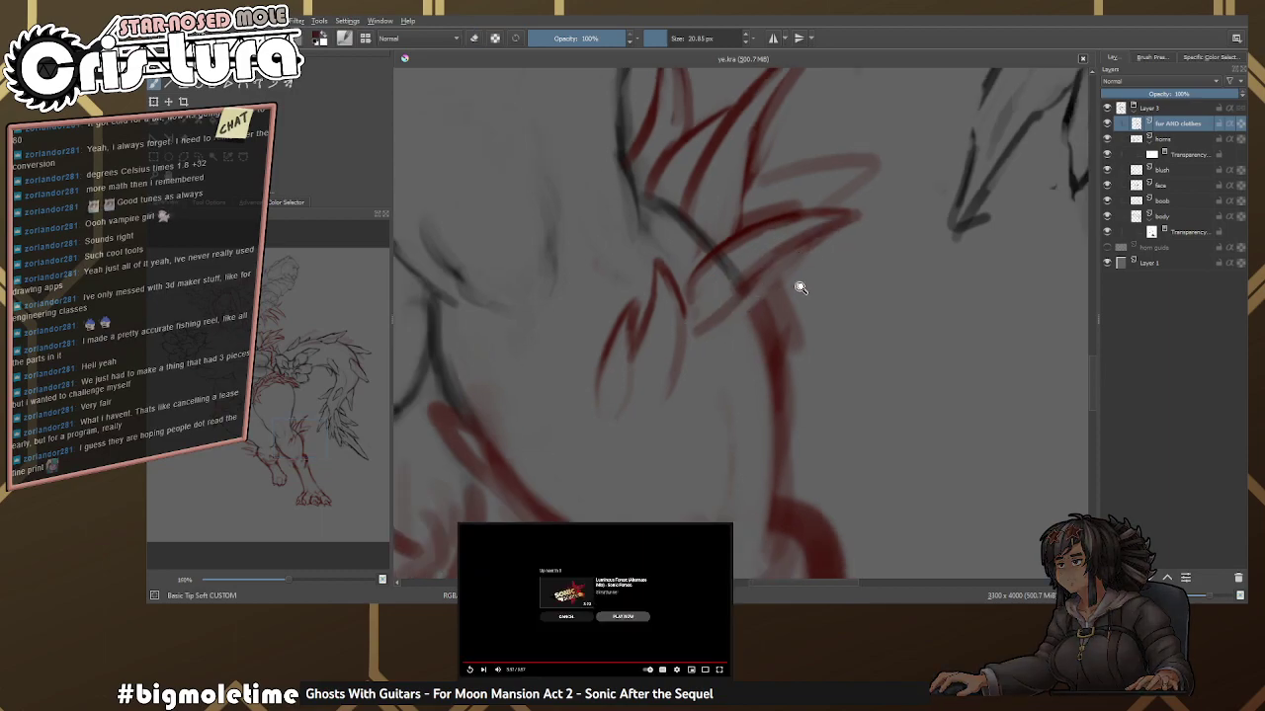
Erase the upper fur spikes and the faint guide spike behind the standing leg's knee with a large eraser.
{"action": "scroll", "coordinate": [799, 273], "scroll_direction": "up", "scroll_amount": 3}
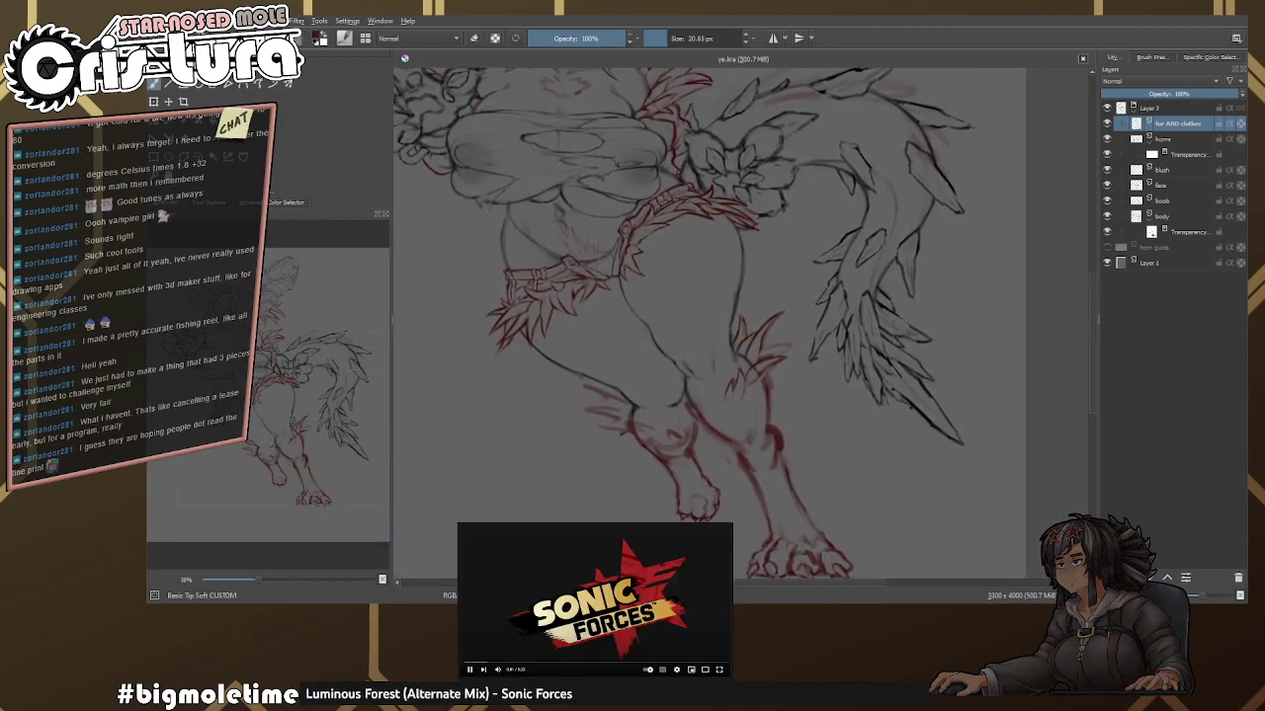
{"action": "scroll", "coordinate": [757, 325], "scroll_direction": "down", "scroll_amount": 2}
{"action": "scroll", "coordinate": [776, 359], "scroll_direction": "up", "scroll_amount": 2}
{"action": "key", "text": "e"}
{"action": "scroll", "coordinate": [793, 207], "scroll_direction": "up", "scroll_amount": 3}
{"action": "key", "text": "e"}
{"action": "mouse_move", "coordinate": [761, 138]}
{"action": "left_mouse_down"}
{"action": "mouse_move", "coordinate": [582, 267]}
{"action": "mouse_move", "coordinate": [784, 184]}
{"action": "mouse_move", "coordinate": [655, 283]}
{"action": "left_mouse_up"}
{"action": "key", "text": "e"}
{"action": "key", "text": "e"}
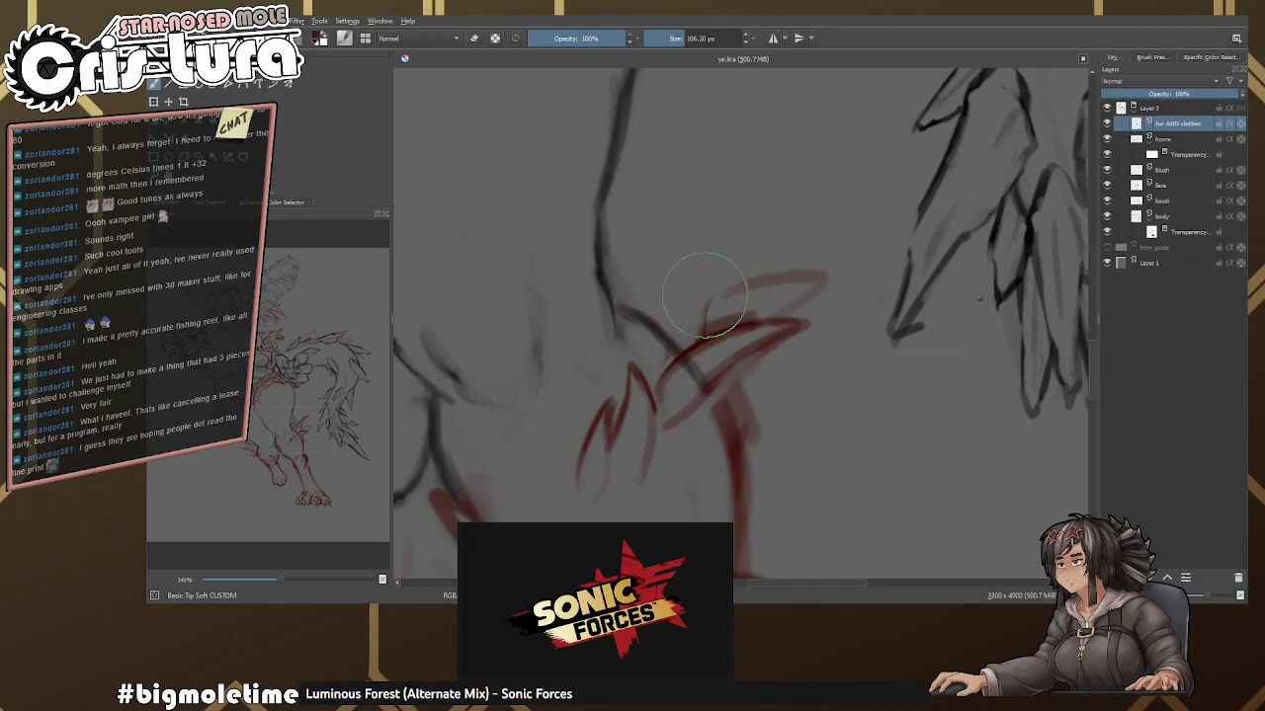
{"action": "scroll", "coordinate": [677, 306], "scroll_direction": "up", "scroll_amount": 1}
{"action": "mouse_move", "coordinate": [680, 304]}
{"action": "left_mouse_down"}
{"action": "mouse_move", "coordinate": [650, 311]}
{"action": "mouse_move", "coordinate": [901, 269]}
{"action": "left_mouse_up"}
Draw a new pointed fur spike directly above the lower one behind the standing leg's knee.
{"action": "key", "text": "bracketleft"}
{"action": "scroll", "coordinate": [765, 295], "scroll_direction": "up", "scroll_amount": 1}
{"action": "key", "text": "e"}
{"action": "mouse_move", "coordinate": [771, 323]}
{"action": "left_mouse_down"}
{"action": "mouse_move", "coordinate": [657, 361]}
{"action": "mouse_move", "coordinate": [684, 312]}
{"action": "mouse_move", "coordinate": [638, 351]}
{"action": "mouse_move", "coordinate": [730, 281]}
{"action": "left_mouse_up"}
{"action": "key", "text": "e"}
{"action": "key", "text": "e"}
{"action": "key", "text": "e"}
{"action": "key", "text": "bracketleft"}
{"action": "key", "text": "ctrl+z"}
Draw two more pointed fur spikes above the long lower spike behind the standing leg's knee.
{"action": "mouse_move", "coordinate": [660, 346]}
{"action": "left_mouse_down"}
{"action": "mouse_move", "coordinate": [794, 235]}
{"action": "mouse_move", "coordinate": [617, 333]}
{"action": "left_mouse_up"}
{"action": "key", "text": "ctrl+z"}
{"action": "key", "text": "e"}
{"action": "key", "text": "e"}
{"action": "left_click_drag", "start_coordinate": [692, 277], "coordinate": [602, 341]}
{"action": "key", "text": "e"}
{"action": "key", "text": "e"}
{"action": "key", "text": "bracketright"}
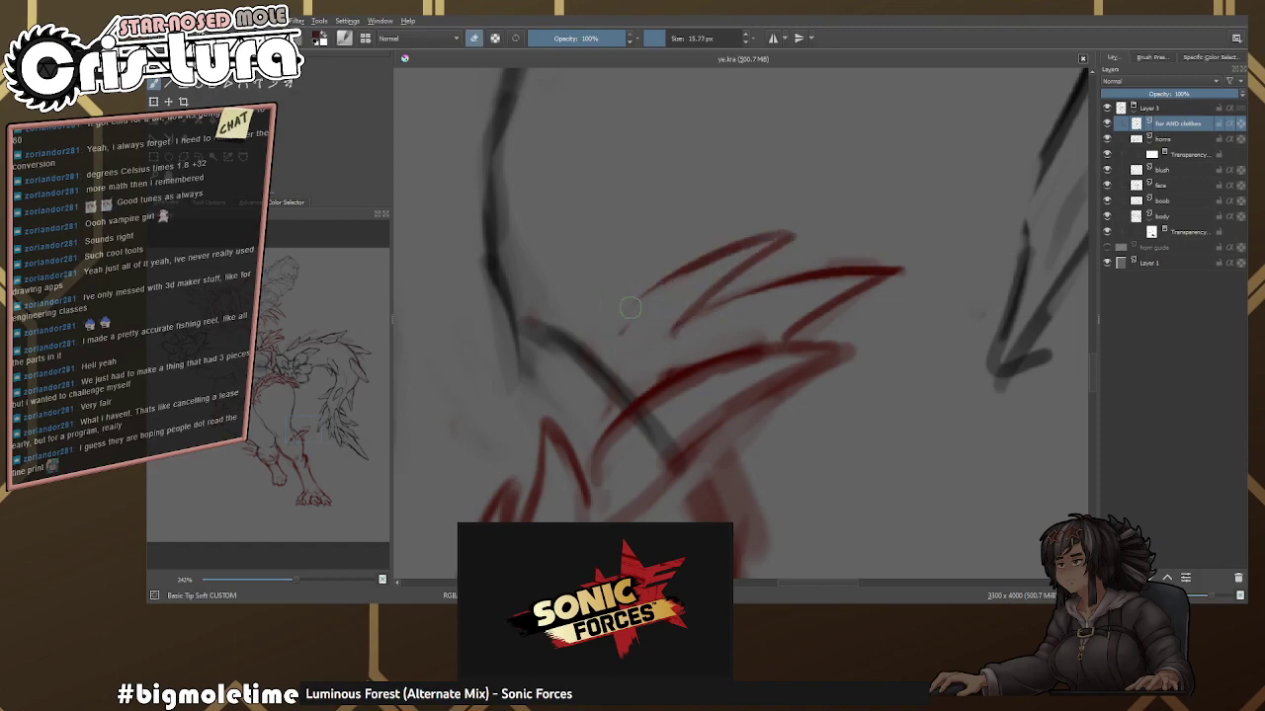
Trim the uppermost spike behind the standing leg's knee and extend its upper curve down to the leg outline.
{"action": "key", "text": "e"}
{"action": "left_click_drag", "start_coordinate": [702, 255], "coordinate": [591, 347]}
{"action": "key", "text": "e"}
{"action": "mouse_move", "coordinate": [798, 227]}
{"action": "left_mouse_down"}
{"action": "mouse_move", "coordinate": [610, 294]}
{"action": "mouse_move", "coordinate": [773, 245]}
{"action": "mouse_move", "coordinate": [664, 293]}
{"action": "left_mouse_up"}
{"action": "key", "text": "e"}
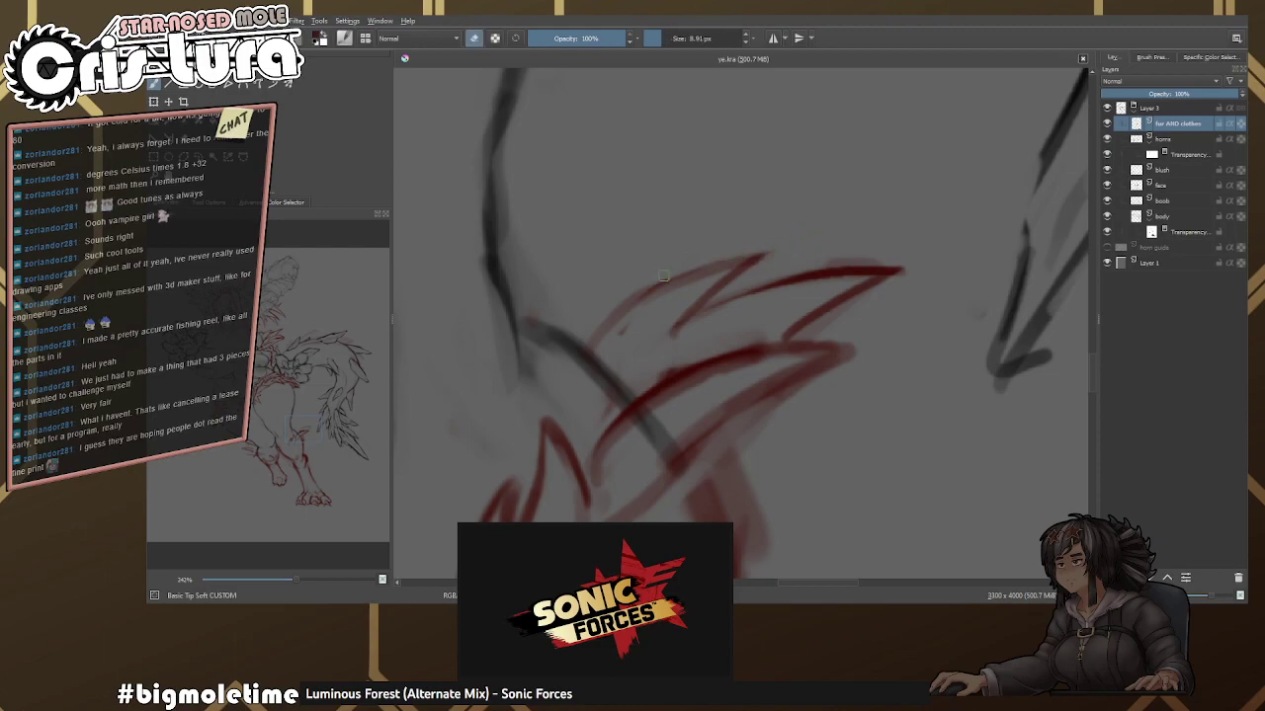
{"action": "key", "text": "e"}
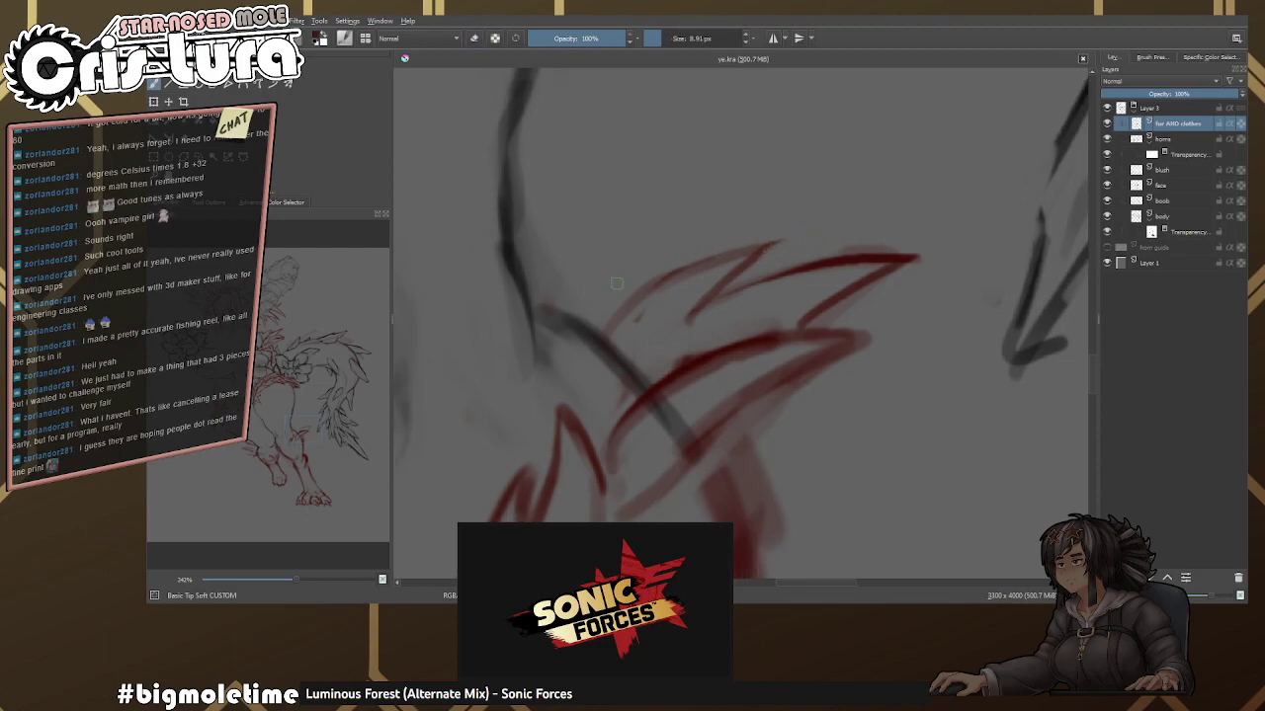
Draw a small upright fur spike on the standing leg's back outline, just above the knee tuft's other spikes.
{"action": "key", "text": "e"}
{"action": "mouse_move", "coordinate": [562, 326]}
{"action": "left_mouse_down"}
{"action": "mouse_move", "coordinate": [585, 239]}
{"action": "mouse_move", "coordinate": [602, 309]}
{"action": "left_mouse_up"}
{"action": "key", "text": "e"}
{"action": "key", "text": "e"}
{"action": "key", "text": "e"}
{"action": "key", "text": "e"}
{"action": "left_click_drag", "start_coordinate": [587, 249], "coordinate": [624, 336]}
{"action": "key", "text": "e"}
{"action": "key", "text": "e"}
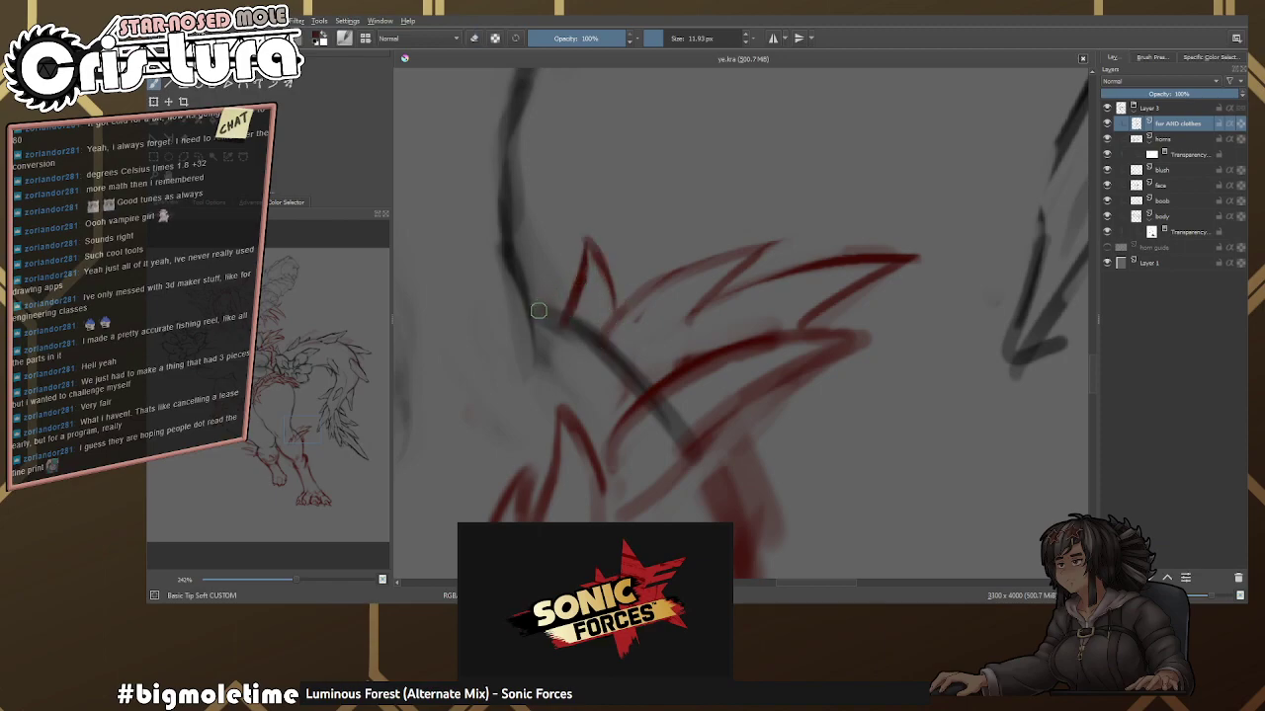
Sharpen the tip of the lowest fur spike behind the standing leg's knee with the eraser and brush.
{"action": "scroll", "coordinate": [573, 287], "scroll_direction": "down", "scroll_amount": 5}
{"action": "scroll", "coordinate": [629, 308], "scroll_direction": "up", "scroll_amount": 4}
{"action": "key", "text": "e"}
{"action": "mouse_move", "coordinate": [866, 239]}
{"action": "left_mouse_down"}
{"action": "mouse_move", "coordinate": [802, 249]}
{"action": "mouse_move", "coordinate": [877, 229]}
{"action": "left_mouse_up"}
{"action": "key", "text": "e"}
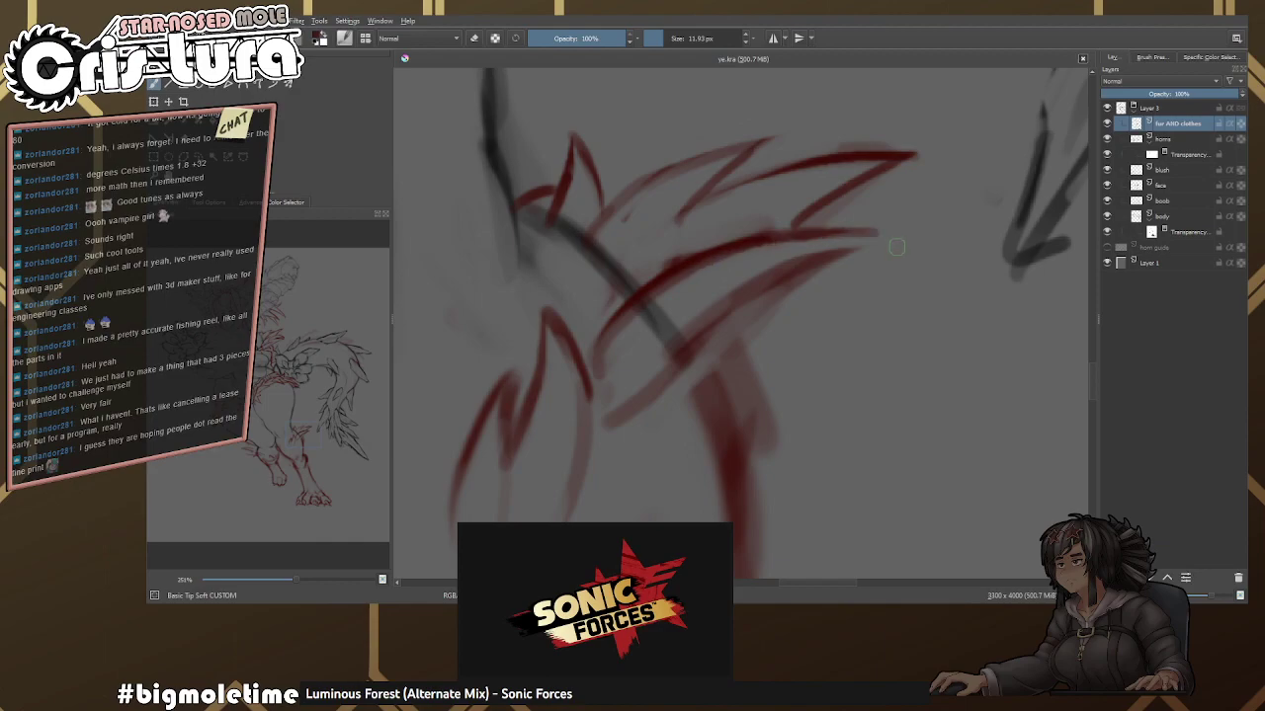
Draw a short curved fur line across the standing leg's front outline at the knee.
{"action": "scroll", "coordinate": [879, 257], "scroll_direction": "down", "scroll_amount": 3}
{"action": "left_click_drag", "start_coordinate": [892, 291], "coordinate": [742, 290]}
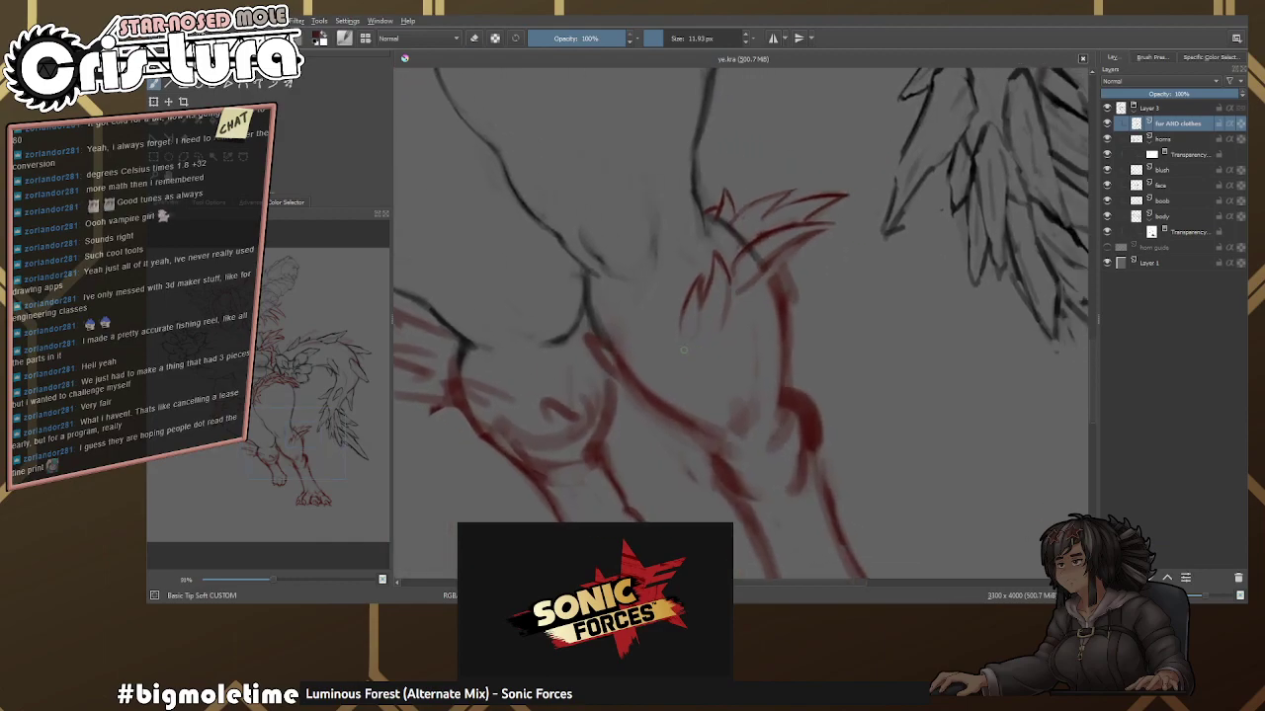
{"action": "scroll", "coordinate": [678, 376], "scroll_direction": "up", "scroll_amount": 5}
{"action": "key", "text": "e"}
{"action": "left_click_drag", "start_coordinate": [609, 331], "coordinate": [626, 345]}
{"action": "key", "text": "e"}
{"action": "left_click_drag", "start_coordinate": [523, 320], "coordinate": [613, 350]}
{"action": "key", "text": "bracketright"}
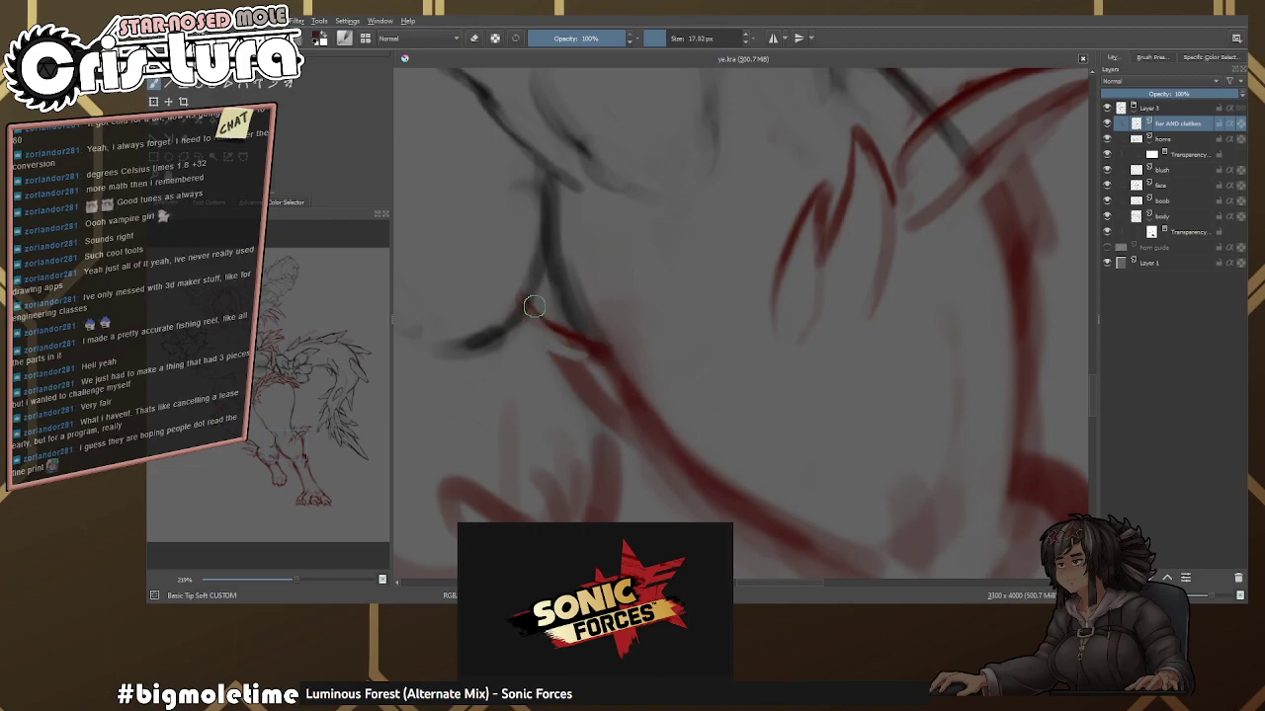
Develop the fur at the front of the standing leg's knee into two pointed spikes with a loose line trailing inward.
{"action": "left_click_drag", "start_coordinate": [524, 302], "coordinate": [647, 407]}
{"action": "left_click_drag", "start_coordinate": [597, 362], "coordinate": [626, 334]}
{"action": "mouse_move", "coordinate": [526, 301]}
{"action": "left_mouse_down"}
{"action": "mouse_move", "coordinate": [629, 337]}
{"action": "mouse_move", "coordinate": [612, 273]}
{"action": "mouse_move", "coordinate": [671, 344]}
{"action": "mouse_move", "coordinate": [676, 385]}
{"action": "left_mouse_up"}
{"action": "scroll", "coordinate": [711, 356], "scroll_direction": "down", "scroll_amount": 2}
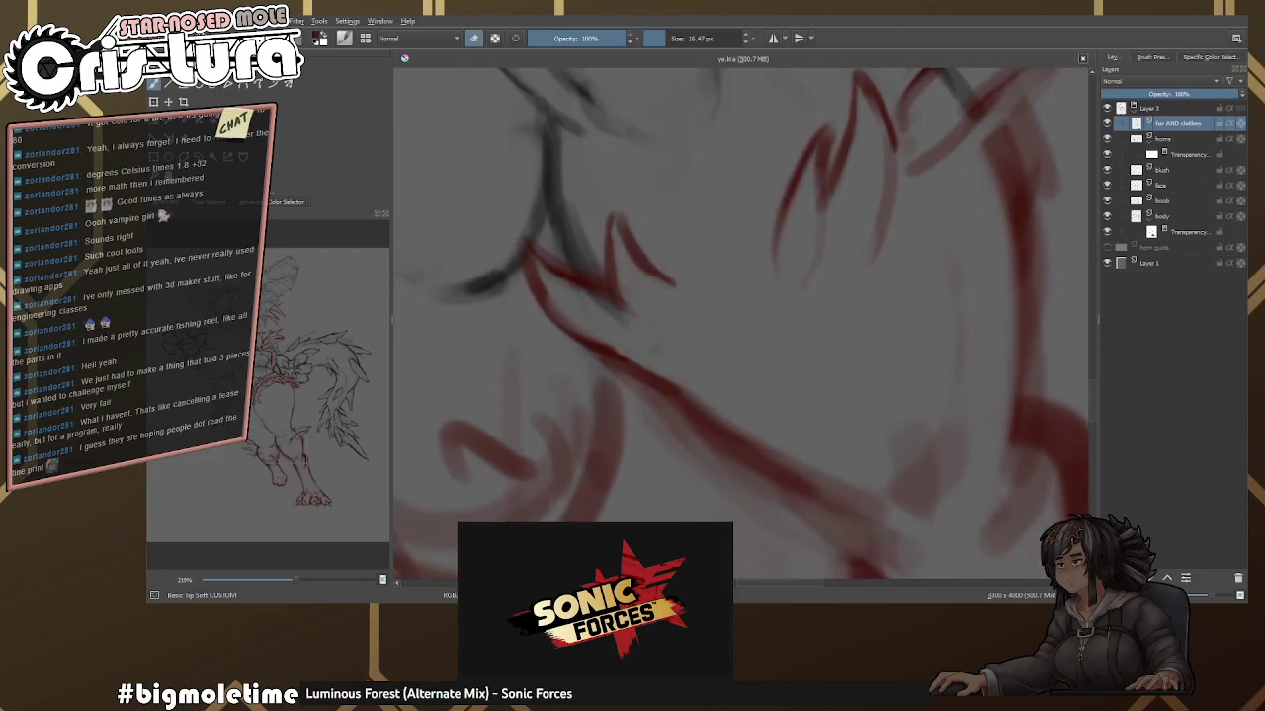
{"action": "scroll", "coordinate": [669, 322], "scroll_direction": "down", "scroll_amount": 3}
{"action": "scroll", "coordinate": [669, 322], "scroll_direction": "up", "scroll_amount": 3}
{"action": "left_click_drag", "start_coordinate": [656, 322], "coordinate": [690, 354]}
{"action": "left_click_drag", "start_coordinate": [577, 274], "coordinate": [621, 302]}
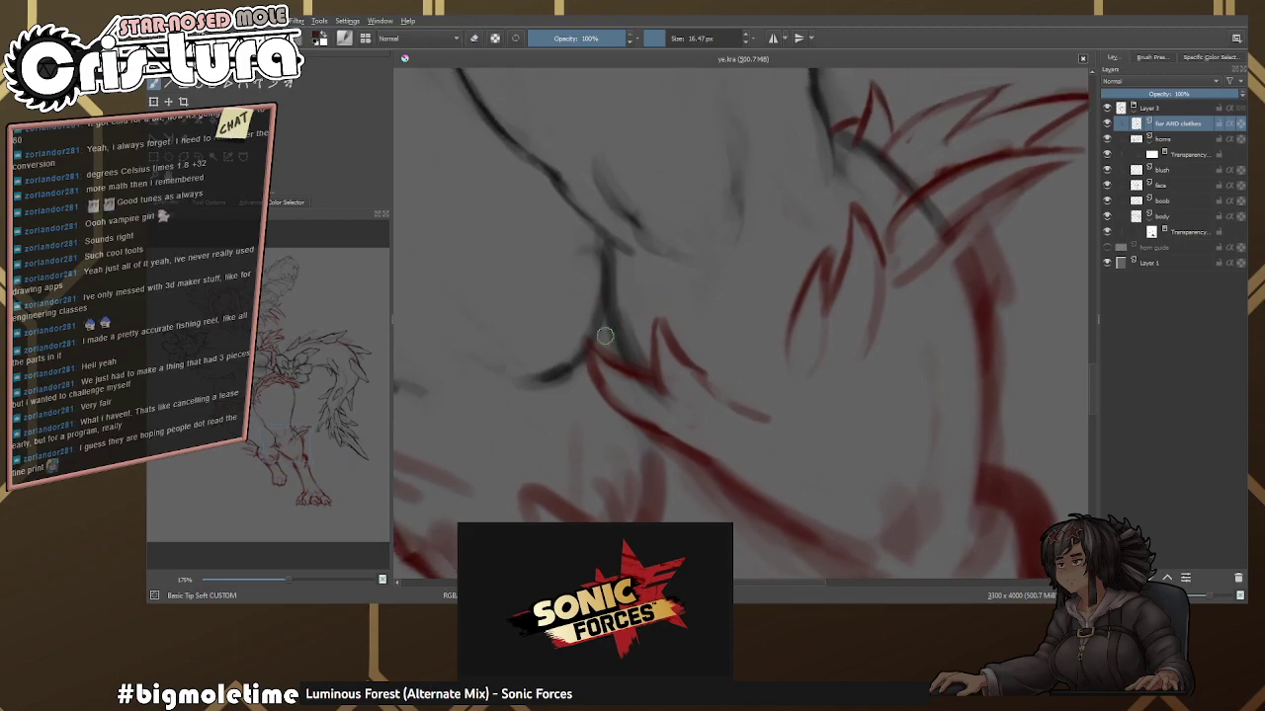
Add a small pointed fur spike protruding forward just above the front knee tuft of the standing leg.
{"action": "left_click_drag", "start_coordinate": [540, 281], "coordinate": [614, 296]}
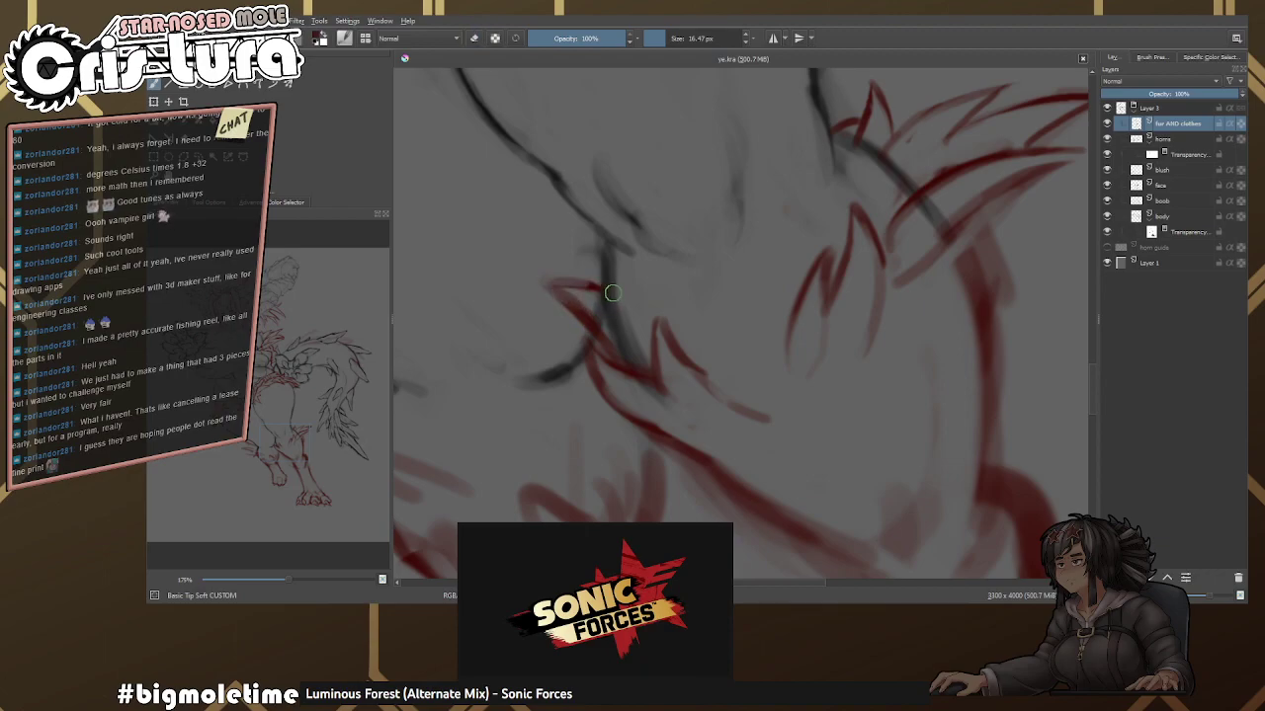
{"action": "scroll", "coordinate": [614, 280], "scroll_direction": "down", "scroll_amount": 6}
{"action": "key", "text": "e"}
{"action": "scroll", "coordinate": [804, 265], "scroll_direction": "down", "scroll_amount": 3}
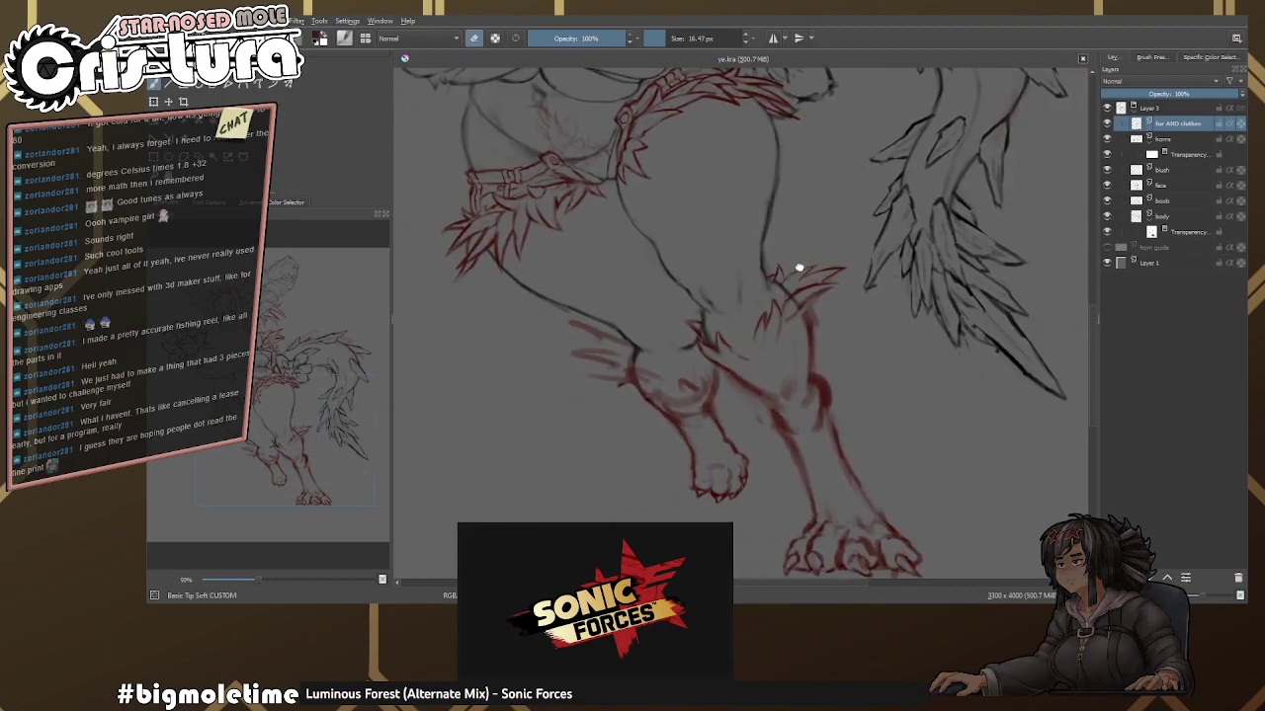
Select the upper fur spikes behind the standing leg's knee, delete them and deselect the area.
{"action": "scroll", "coordinate": [789, 225], "scroll_direction": "up", "scroll_amount": 3}
{"action": "scroll", "coordinate": [790, 225], "scroll_direction": "up", "scroll_amount": 3}
{"action": "scroll", "coordinate": [753, 280], "scroll_direction": "up", "scroll_amount": 1}
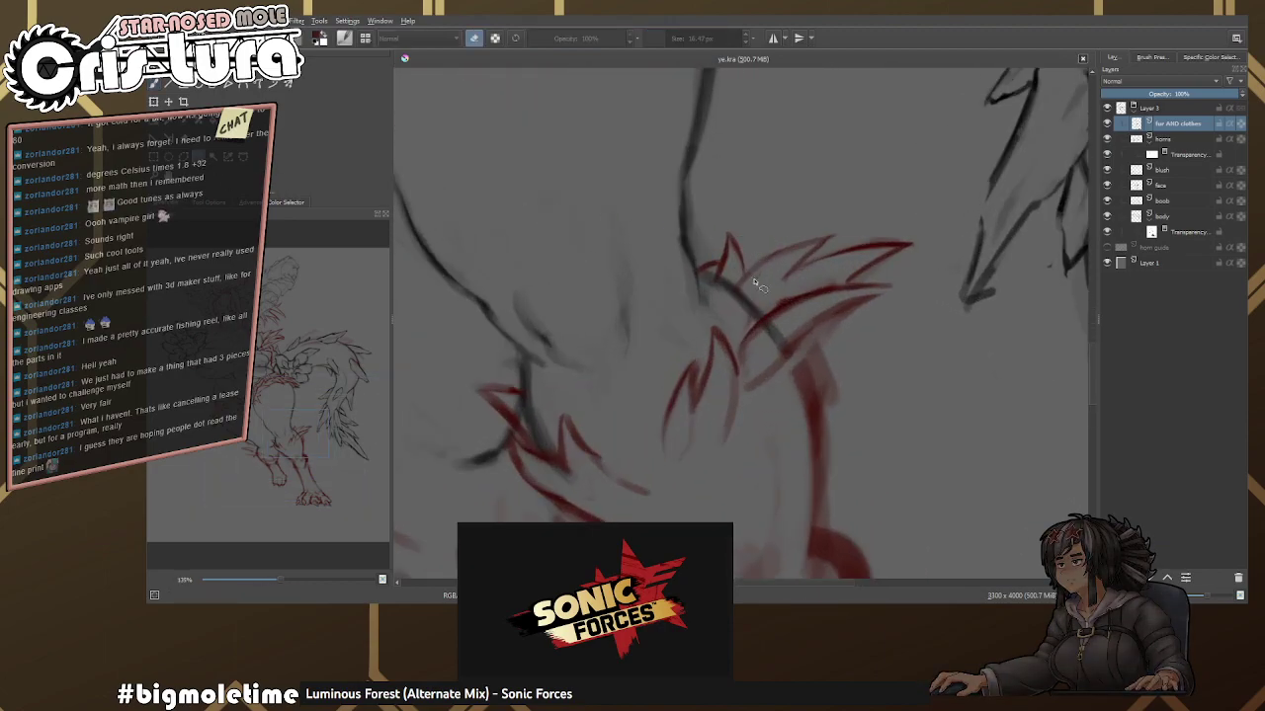
{"action": "left_click_drag", "start_coordinate": [872, 282], "coordinate": [874, 284]}
{"action": "key", "text": "ctrl+t"}
{"action": "mouse_move", "coordinate": [932, 140]}
{"action": "left_mouse_down"}
{"action": "mouse_move", "coordinate": [924, 108]}
{"action": "mouse_move", "coordinate": [850, 111]}
{"action": "mouse_move", "coordinate": [756, 161]}
{"action": "mouse_move", "coordinate": [807, 178]}
{"action": "left_mouse_up"}
{"action": "scroll", "coordinate": [807, 178], "scroll_direction": "down", "scroll_amount": 1}
{"action": "left_click_drag", "start_coordinate": [394, 144], "coordinate": [640, 220]}
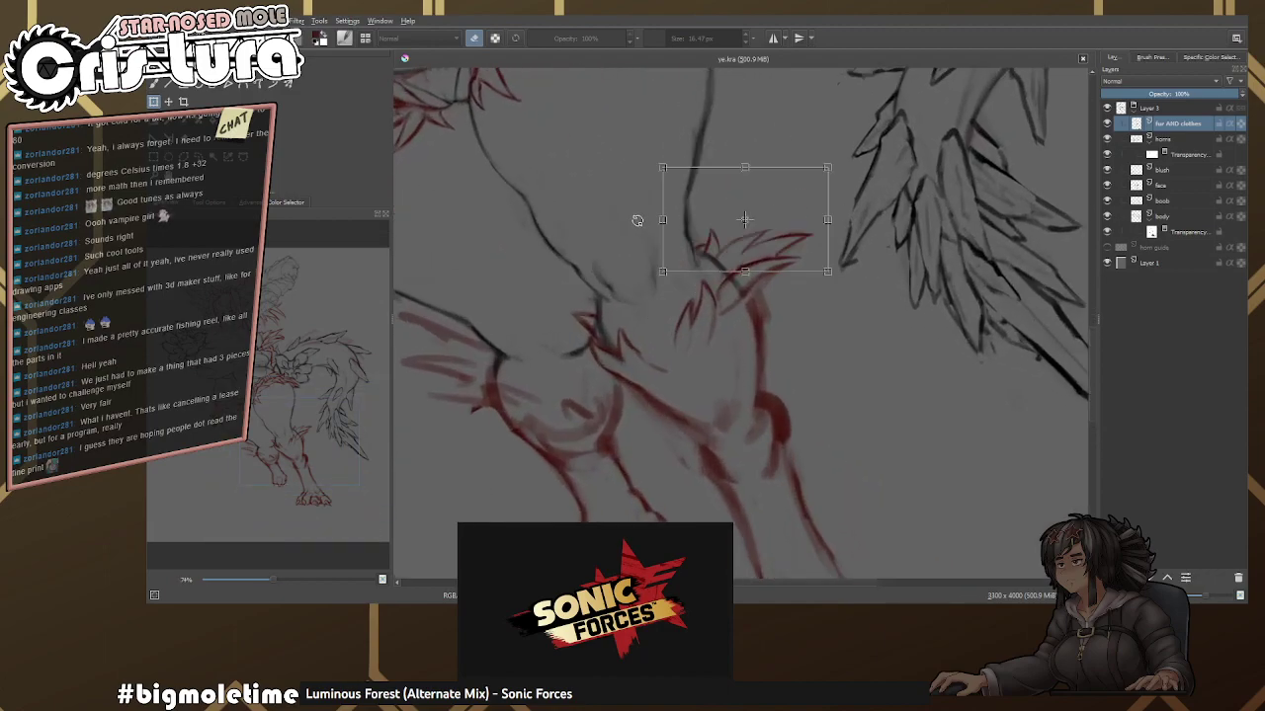
{"action": "key", "text": "Return"}
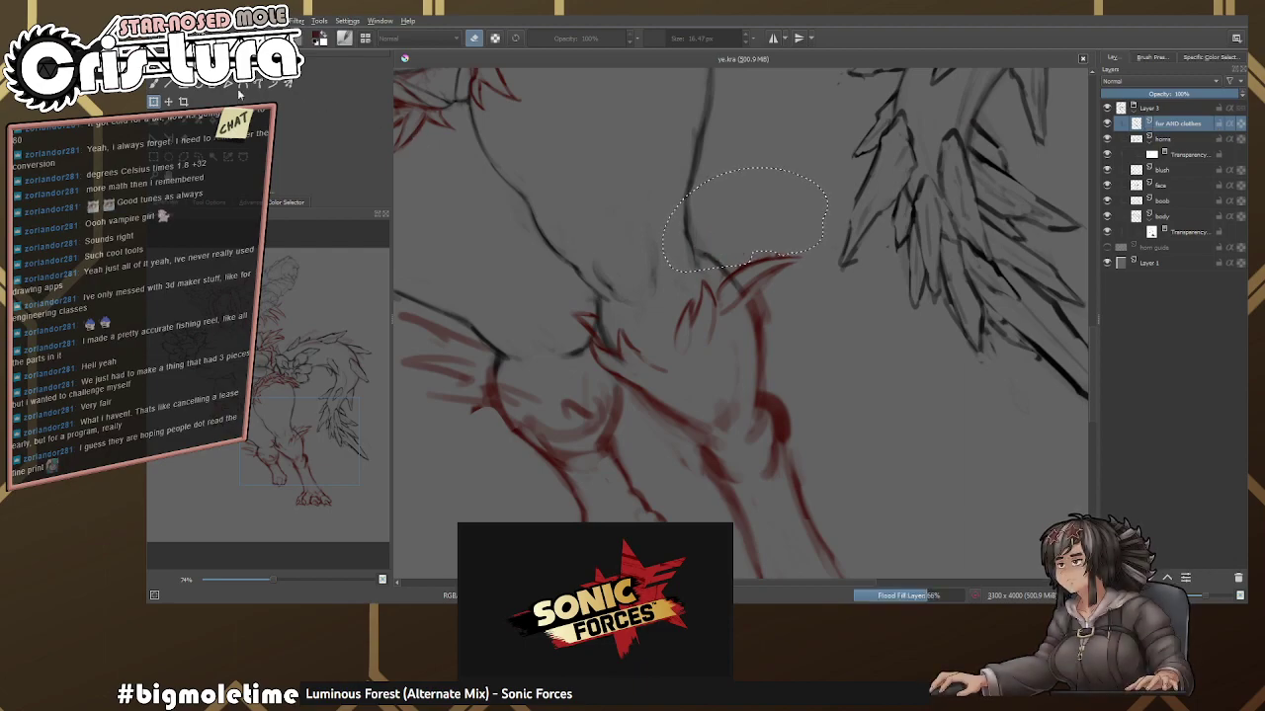
{"action": "left_click", "coordinate": [155, 87]}
{"action": "scroll", "coordinate": [777, 231], "scroll_direction": "up", "scroll_amount": 4}
{"action": "key", "text": "ctrl+shift+a"}
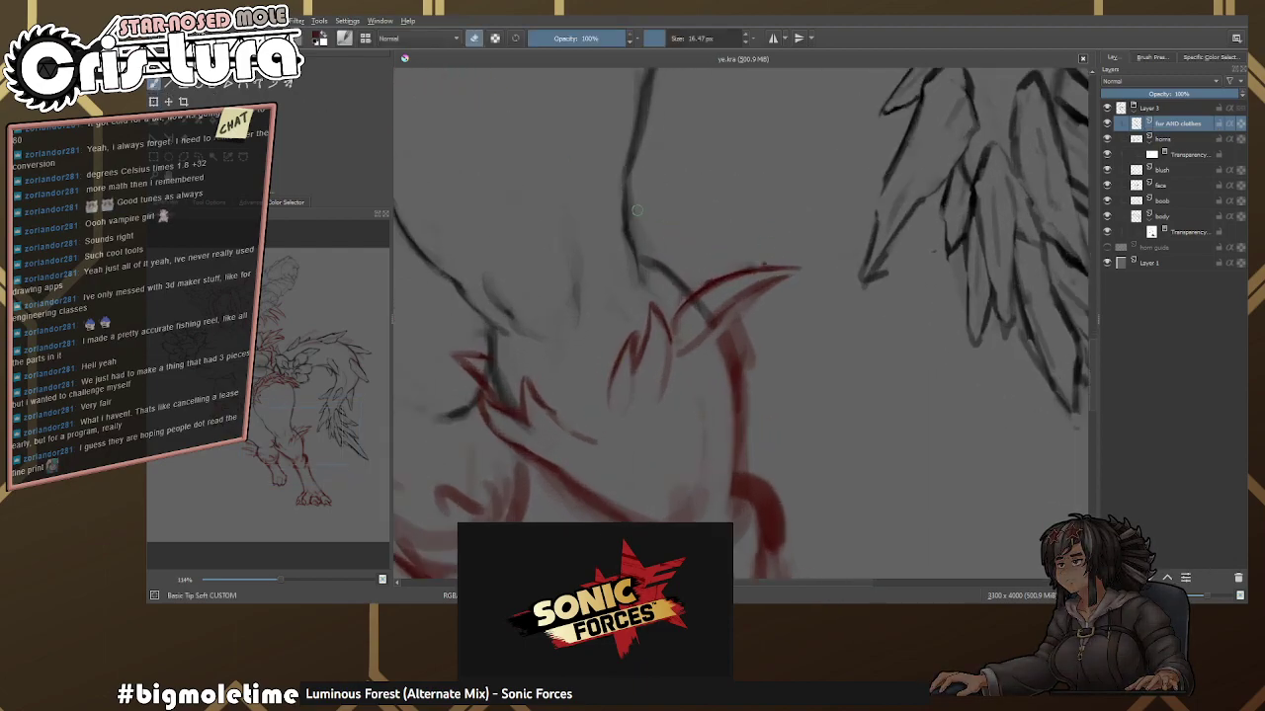
Draw a tall curved fur spike and a shorter upright spike above the long one behind the standing leg's knee.
{"action": "scroll", "coordinate": [637, 208], "scroll_direction": "up", "scroll_amount": 2}
{"action": "key", "text": "e"}
{"action": "mouse_move", "coordinate": [643, 320]}
{"action": "left_mouse_down"}
{"action": "mouse_move", "coordinate": [760, 166]}
{"action": "mouse_move", "coordinate": [717, 296]}
{"action": "mouse_move", "coordinate": [766, 255]}
{"action": "mouse_move", "coordinate": [782, 216]}
{"action": "mouse_move", "coordinate": [779, 282]}
{"action": "mouse_move", "coordinate": [766, 276]}
{"action": "mouse_move", "coordinate": [755, 342]}
{"action": "left_mouse_up"}
{"action": "key", "text": "e"}
{"action": "key", "text": "e"}
{"action": "key", "text": "e"}
{"action": "key", "text": "e"}
{"action": "key", "text": "e"}
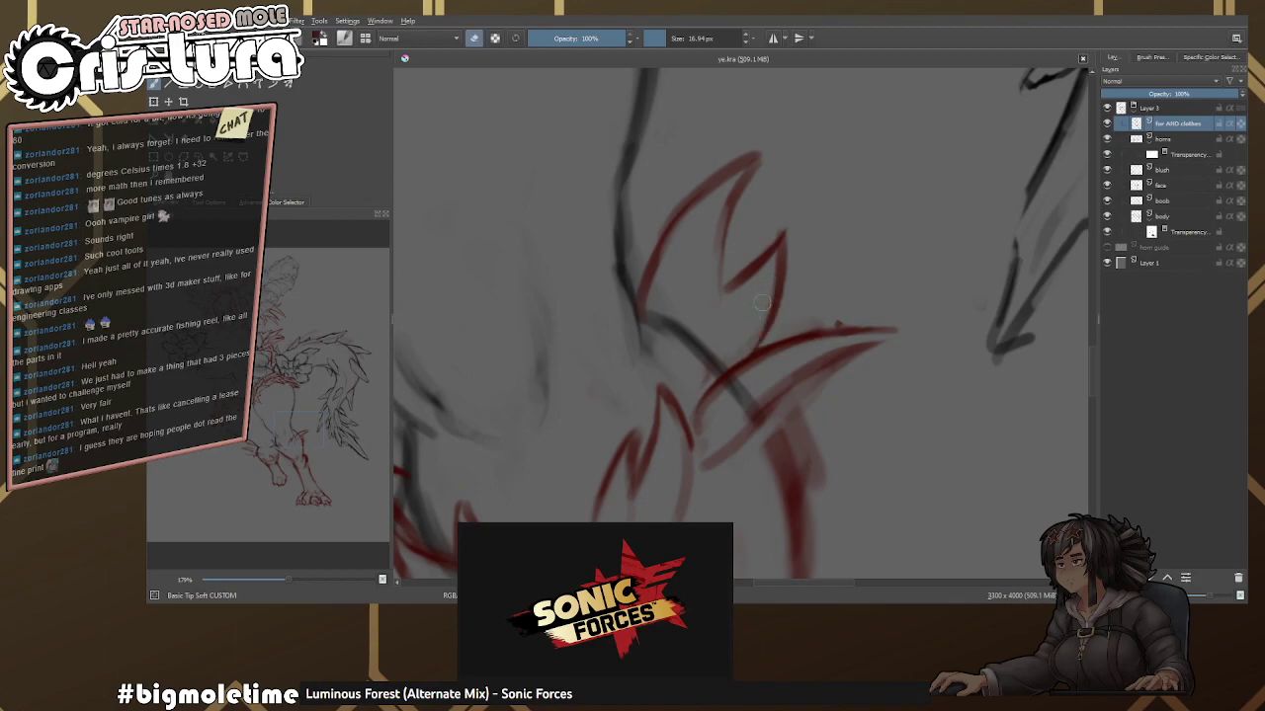
Extend the shorter upright spike's inner edge and add a small spike against the standing leg's back outline.
{"action": "left_click_drag", "start_coordinate": [757, 264], "coordinate": [701, 319]}
{"action": "key", "text": "e"}
{"action": "key", "text": "e"}
{"action": "left_click_drag", "start_coordinate": [627, 241], "coordinate": [641, 283]}
{"action": "key", "text": "e"}
{"action": "key", "text": "e"}
{"action": "scroll", "coordinate": [913, 523], "scroll_direction": "up", "scroll_amount": 2}
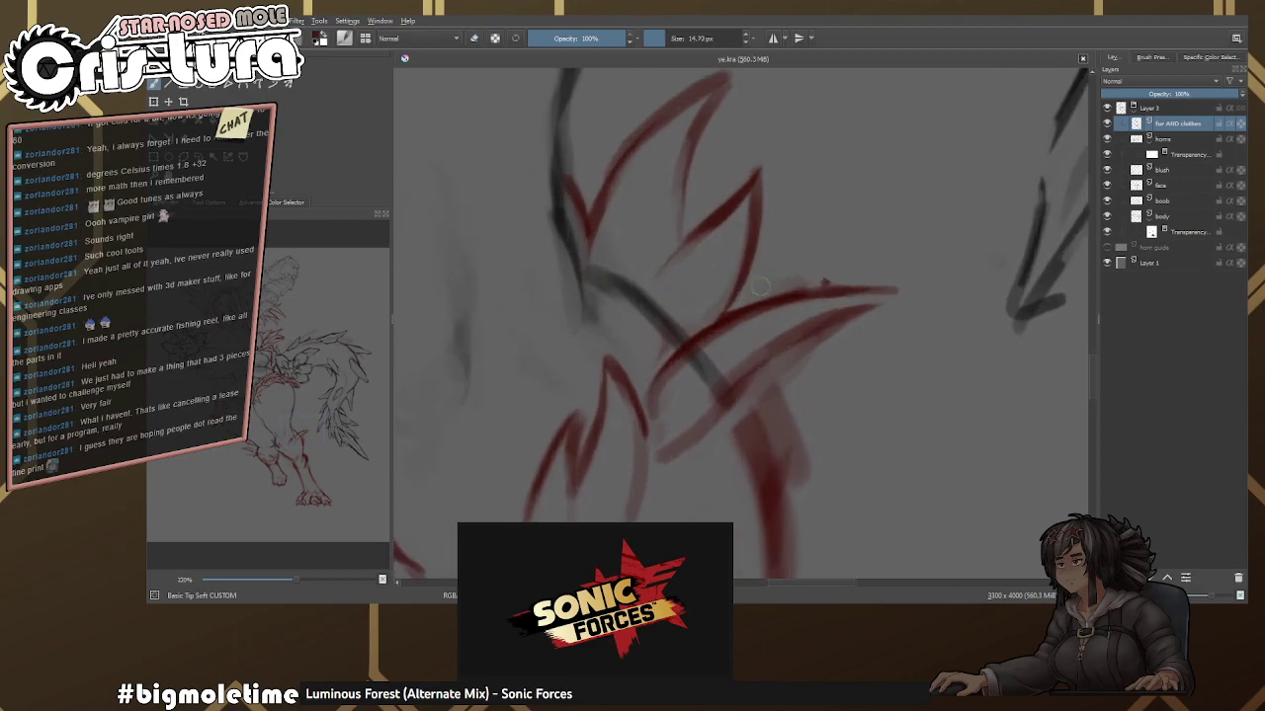
Draw a curved fur line overlapping the upper edge of the long lower knee spike and clean up beneath it.
{"action": "mouse_move", "coordinate": [669, 332]}
{"action": "left_mouse_down"}
{"action": "mouse_move", "coordinate": [748, 291]}
{"action": "mouse_move", "coordinate": [776, 293]}
{"action": "left_mouse_up"}
{"action": "key", "text": "e"}
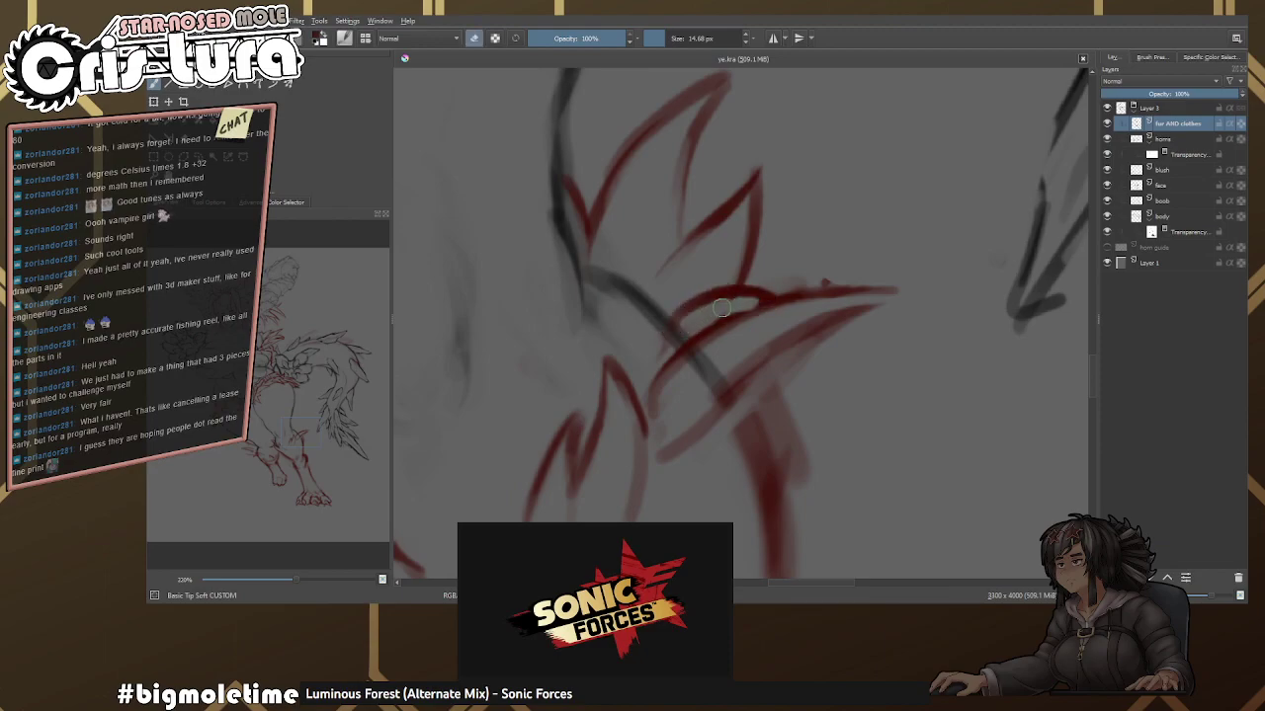
{"action": "scroll", "coordinate": [653, 232], "scroll_direction": "up", "scroll_amount": 2}
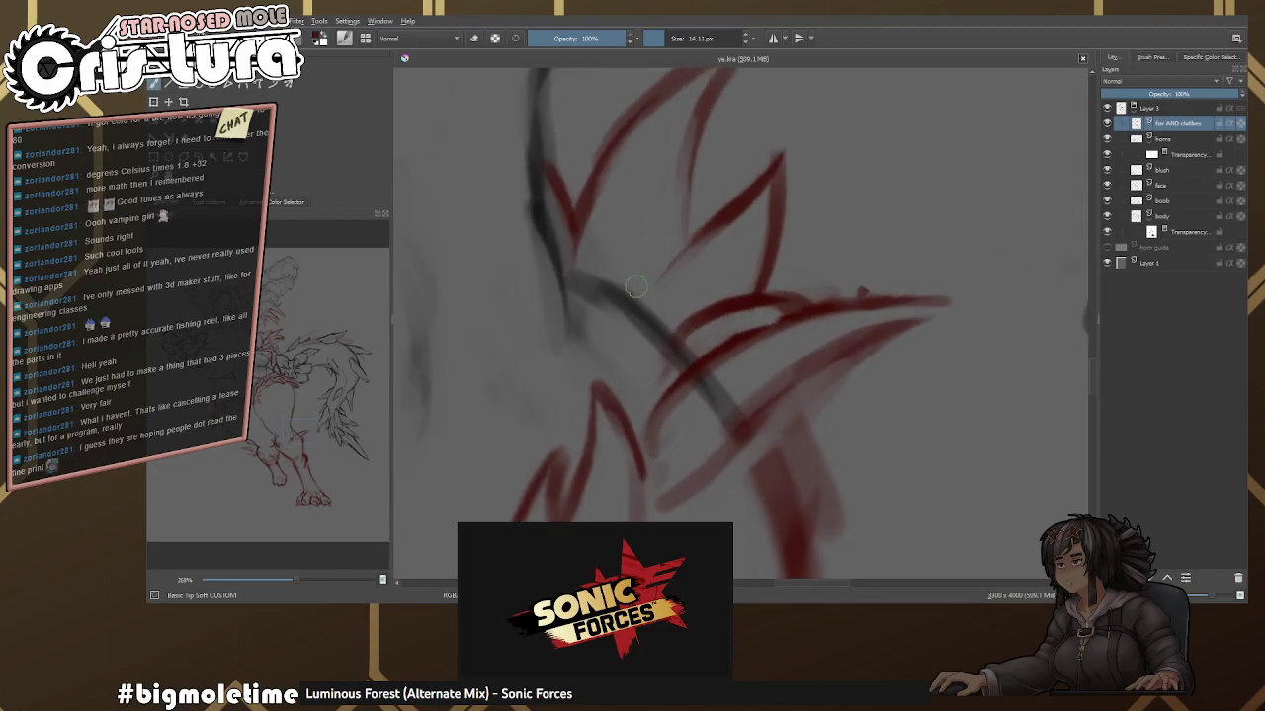
Add a narrow fur spike between the tall and shorter upright spikes behind the standing leg's knee.
{"action": "key", "text": "e"}
{"action": "mouse_move", "coordinate": [630, 295]}
{"action": "left_mouse_down"}
{"action": "mouse_move", "coordinate": [648, 214]}
{"action": "mouse_move", "coordinate": [664, 302]}
{"action": "mouse_move", "coordinate": [676, 269]}
{"action": "left_mouse_up"}
{"action": "key", "text": "e"}
{"action": "key", "text": "e"}
{"action": "scroll", "coordinate": [692, 316], "scroll_direction": "down", "scroll_amount": 5}
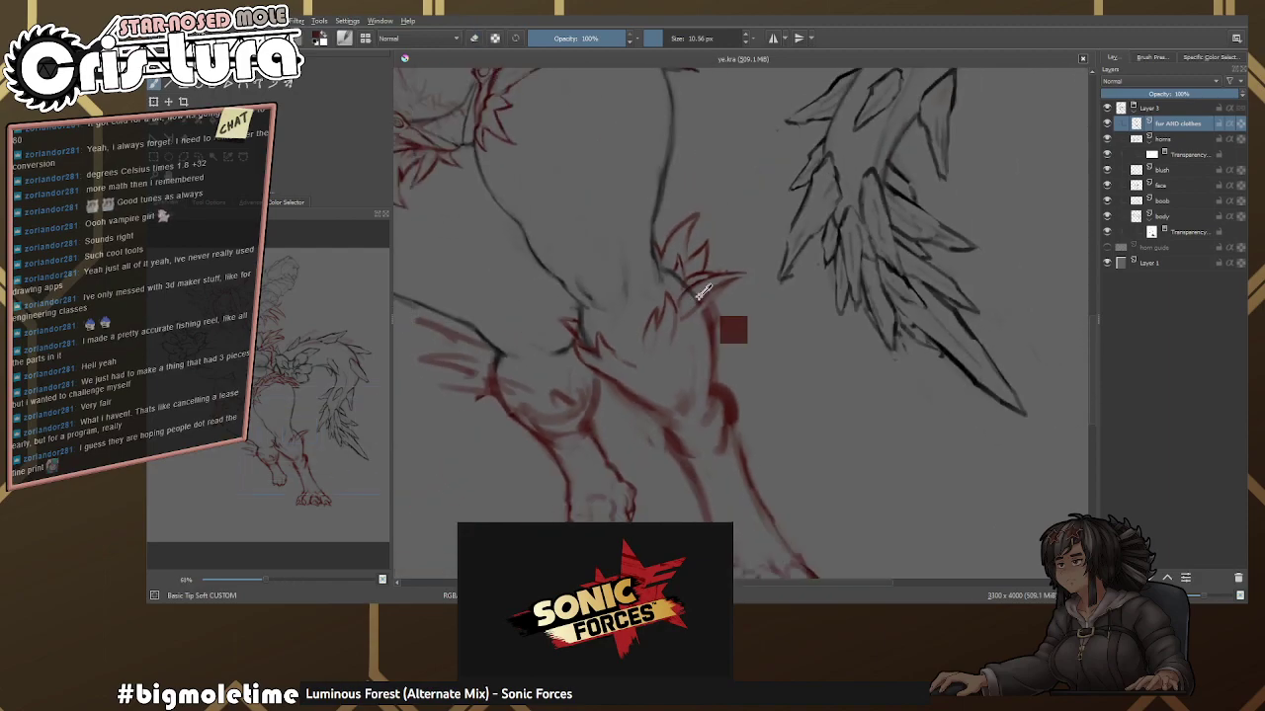
Erase the thick upper end of the leg outline under the long fur spike behind the standing leg's knee.
{"action": "scroll", "coordinate": [726, 323], "scroll_direction": "up", "scroll_amount": 5}
{"action": "key", "text": "e"}
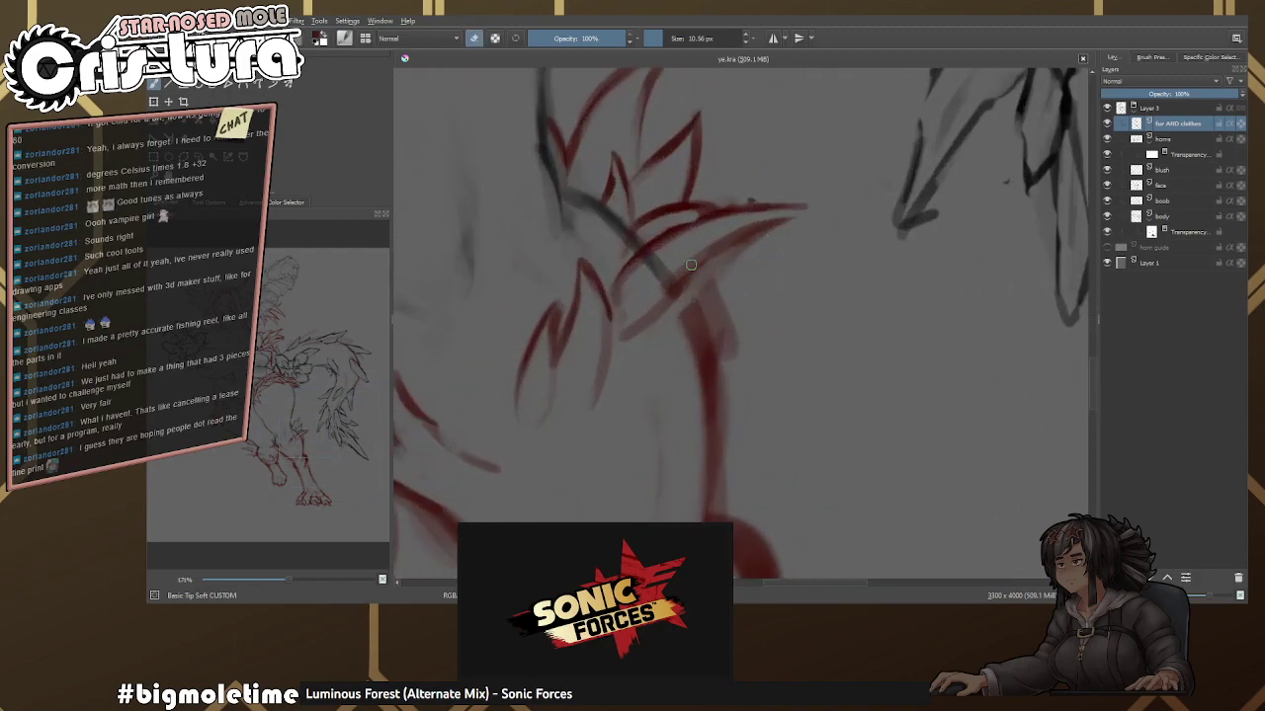
{"action": "key", "text": "e"}
{"action": "scroll", "coordinate": [721, 333], "scroll_direction": "down", "scroll_amount": 7}
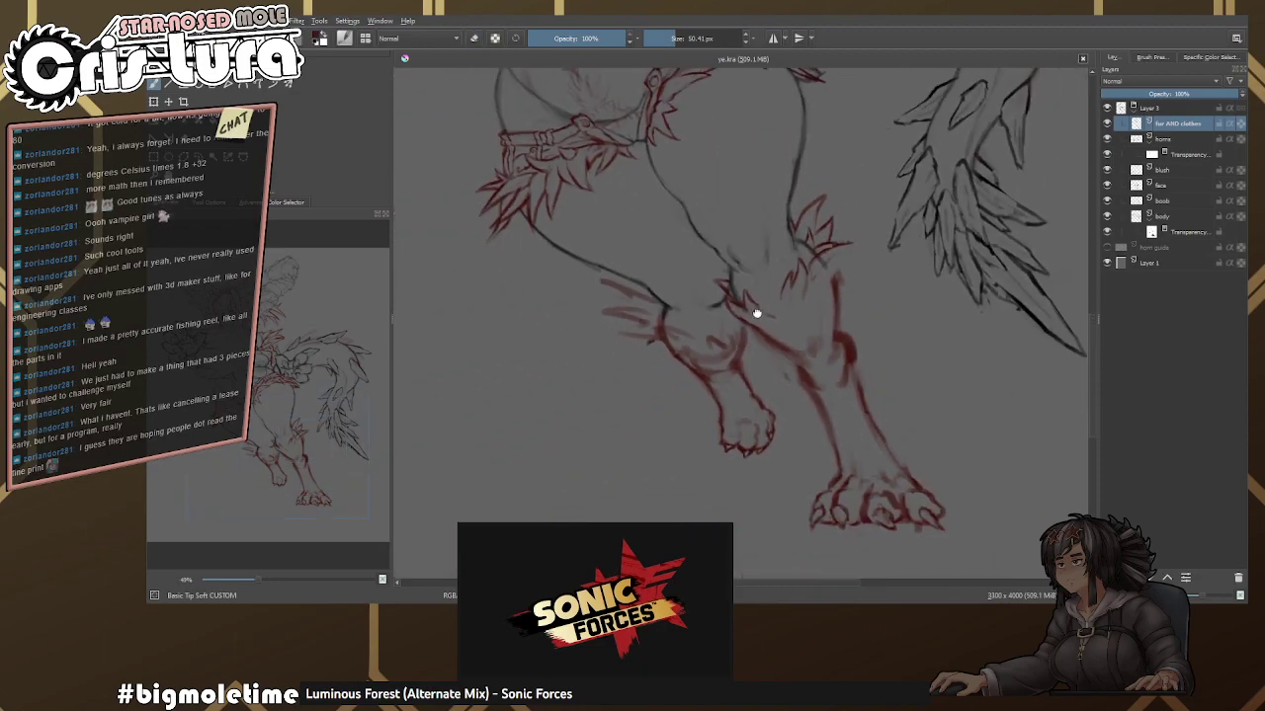
Mirror the canvas view and draw the upper curve of a long fur spike behind the raised leg's knee.
{"action": "key", "text": "m"}
{"action": "scroll", "coordinate": [840, 297], "scroll_direction": "up", "scroll_amount": 5}
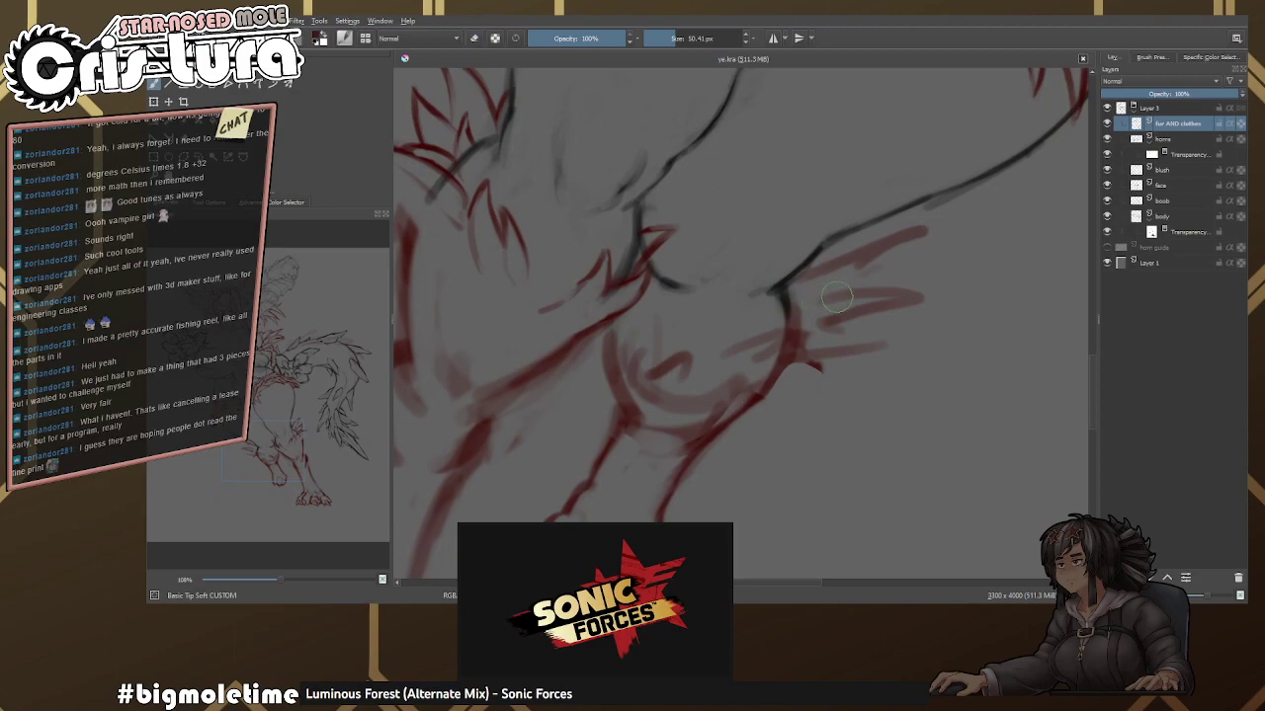
{"action": "key", "text": "bracketleft"}
{"action": "key", "text": "bracketleft"}
{"action": "scroll", "coordinate": [835, 290], "scroll_direction": "up", "scroll_amount": 3}
{"action": "mouse_move", "coordinate": [701, 316]}
{"action": "left_mouse_down"}
{"action": "mouse_move", "coordinate": [775, 310]}
{"action": "mouse_move", "coordinate": [936, 339]}
{"action": "left_mouse_up"}
{"action": "key", "text": "ctrl+z"}
{"action": "key", "text": "ctrl+z"}
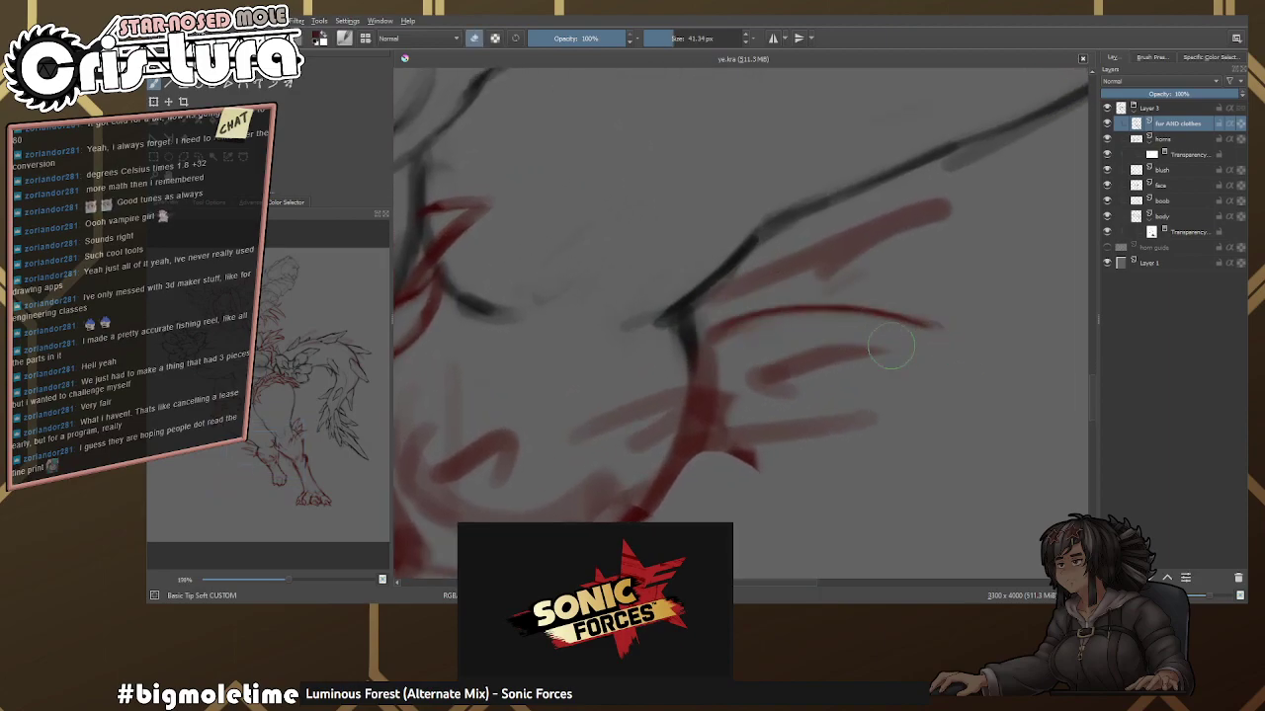
Draw the underside of the long fur spike behind the raised leg's knee, meeting the upper curve at a tip.
{"action": "key", "text": "bracketleft"}
{"action": "key", "text": "bracketleft"}
{"action": "mouse_move", "coordinate": [712, 341]}
{"action": "left_mouse_down"}
{"action": "mouse_move", "coordinate": [929, 324]}
{"action": "mouse_move", "coordinate": [726, 376]}
{"action": "left_mouse_up"}
{"action": "left_click_drag", "start_coordinate": [835, 348], "coordinate": [919, 329]}
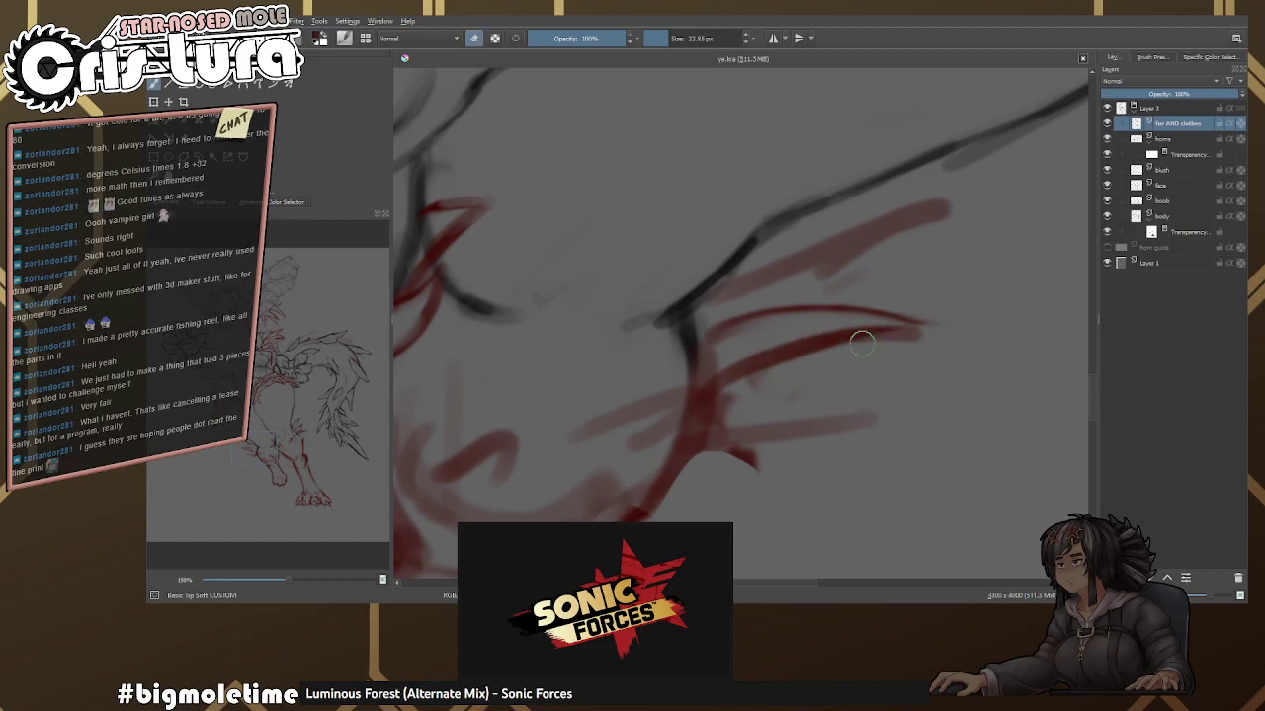
Draw a short pointed fur spike on the raised leg's back outline below the knee and join it to the outline above.
{"action": "scroll", "coordinate": [776, 268], "scroll_direction": "up", "scroll_amount": 3}
{"action": "scroll", "coordinate": [718, 358], "scroll_direction": "down", "scroll_amount": 3}
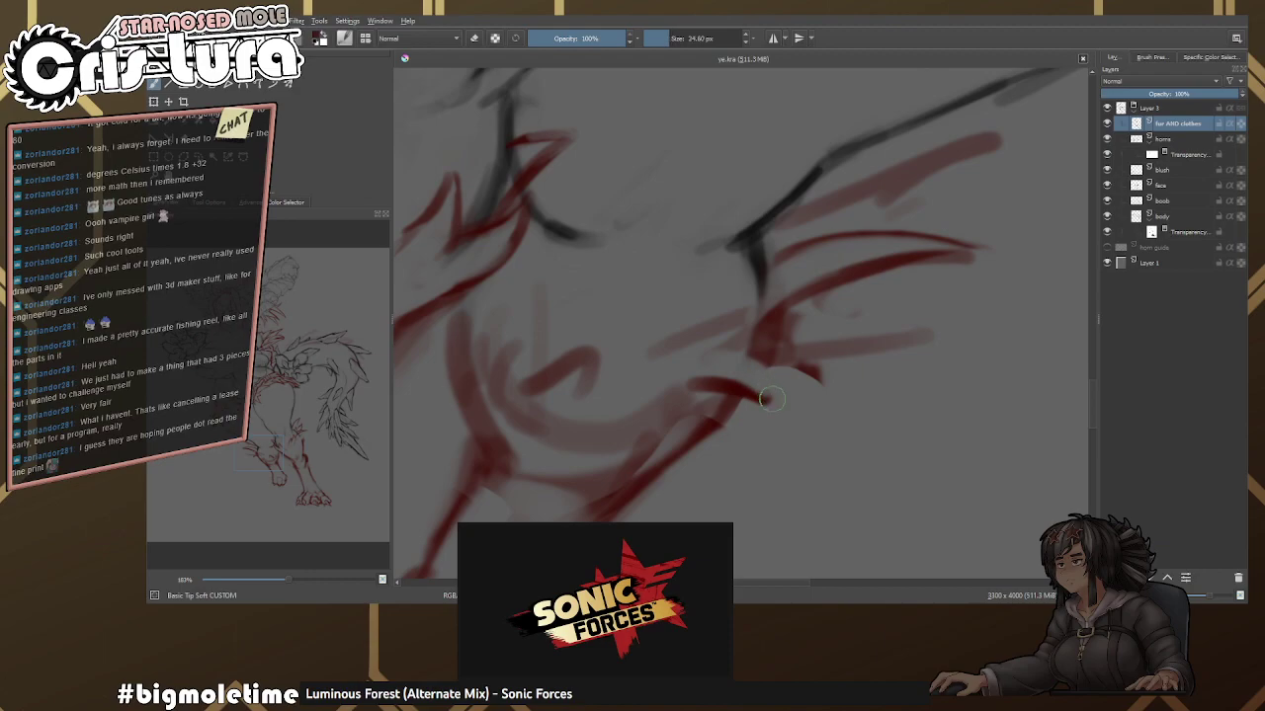
{"action": "key", "text": "e"}
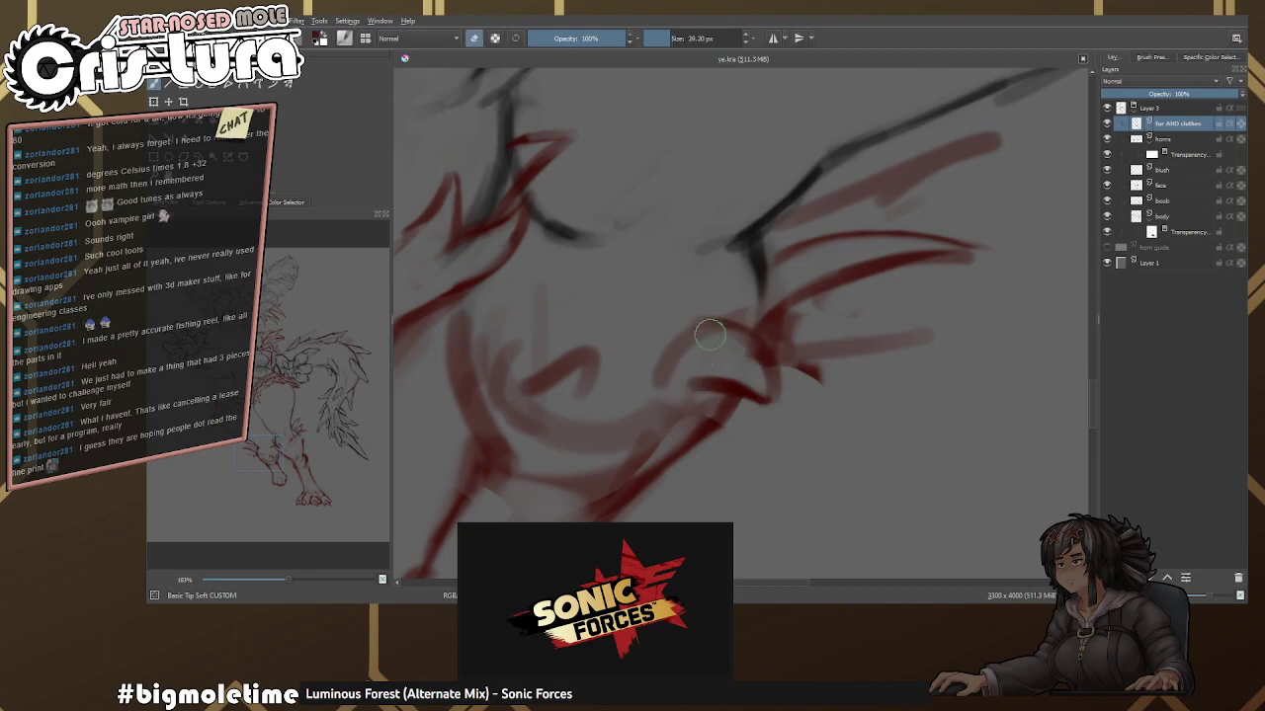
{"action": "scroll", "coordinate": [749, 340], "scroll_direction": "down", "scroll_amount": 1}
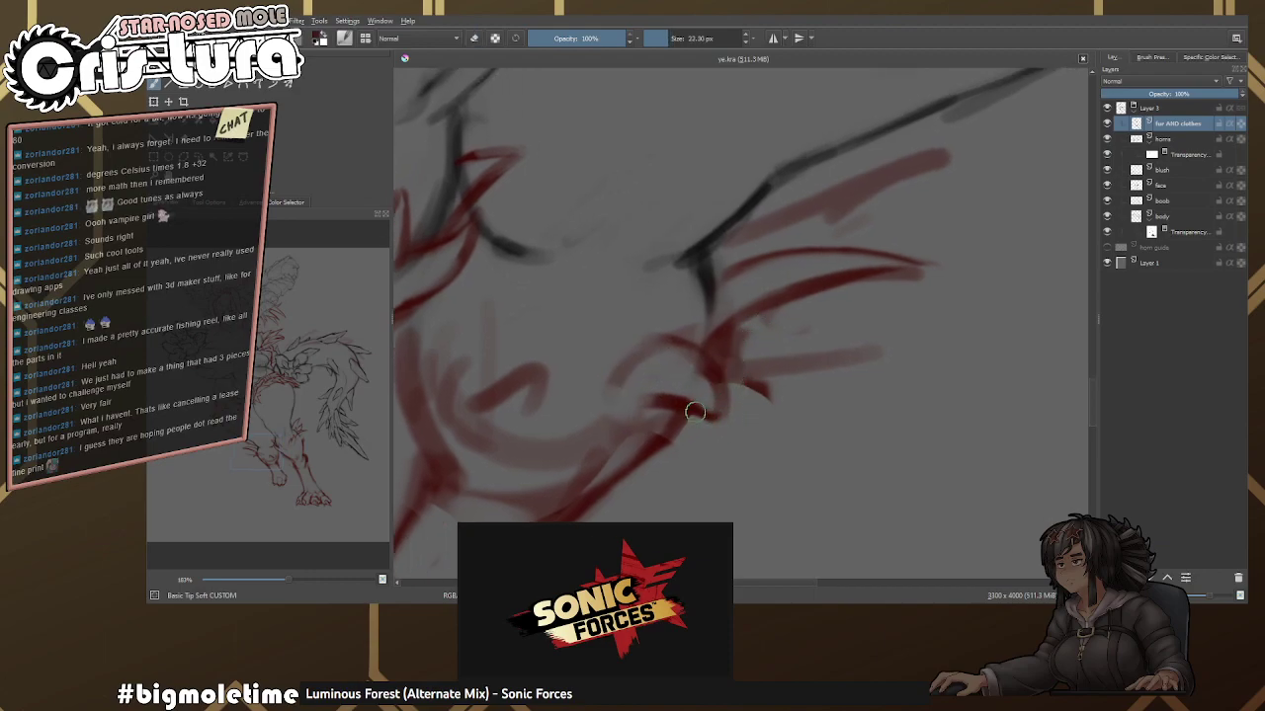
{"action": "scroll", "coordinate": [696, 395], "scroll_direction": "down", "scroll_amount": 5}
{"action": "scroll", "coordinate": [704, 373], "scroll_direction": "down", "scroll_amount": 2}
{"action": "scroll", "coordinate": [790, 371], "scroll_direction": "up", "scroll_amount": 6}
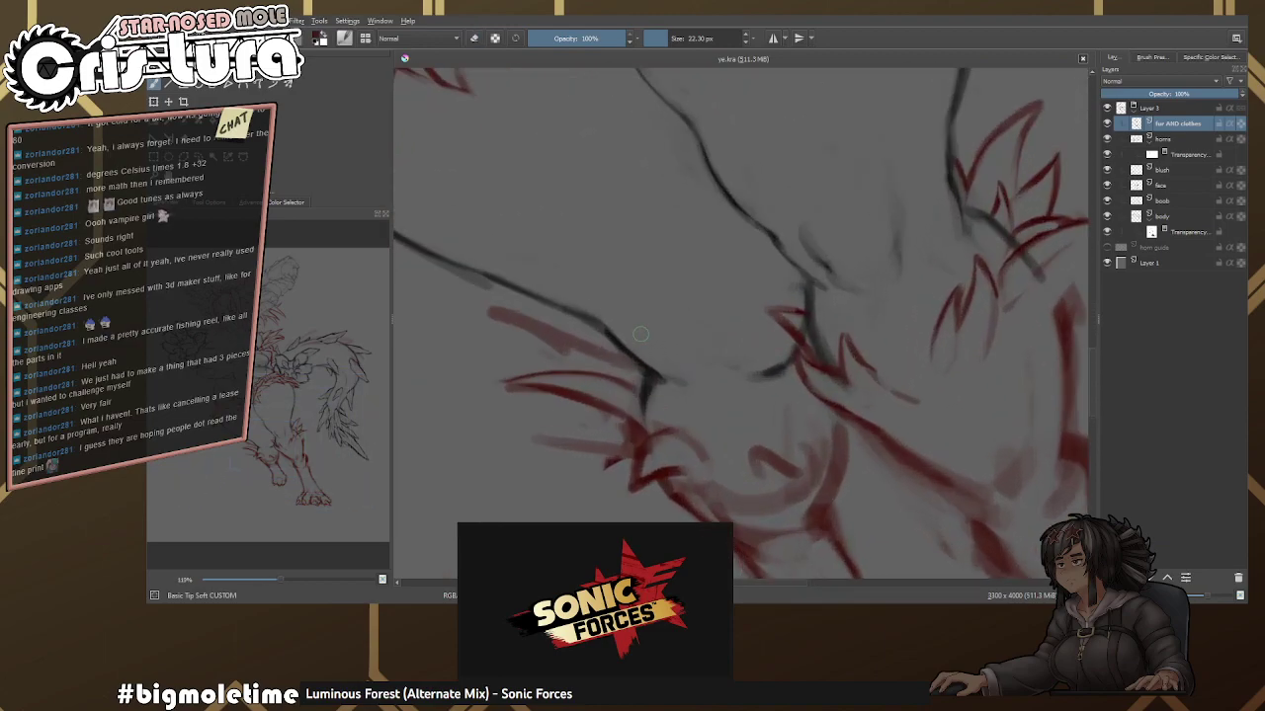
Erase the faint upper guide spike behind the raised leg's knee.
{"action": "scroll", "coordinate": [640, 334], "scroll_direction": "down", "scroll_amount": 2}
{"action": "left_click_drag", "start_coordinate": [686, 319], "coordinate": [802, 300]}
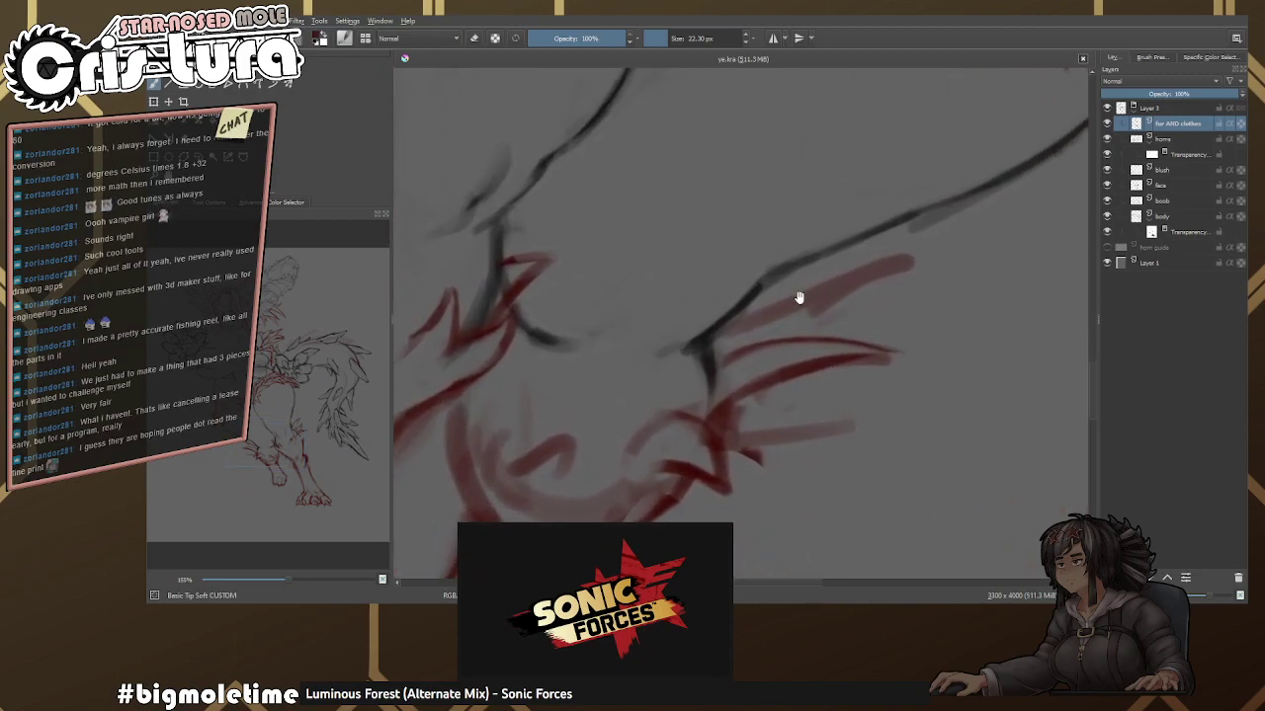
{"action": "key", "text": "ctrl+z"}
{"action": "scroll", "coordinate": [781, 331], "scroll_direction": "up", "scroll_amount": 2}
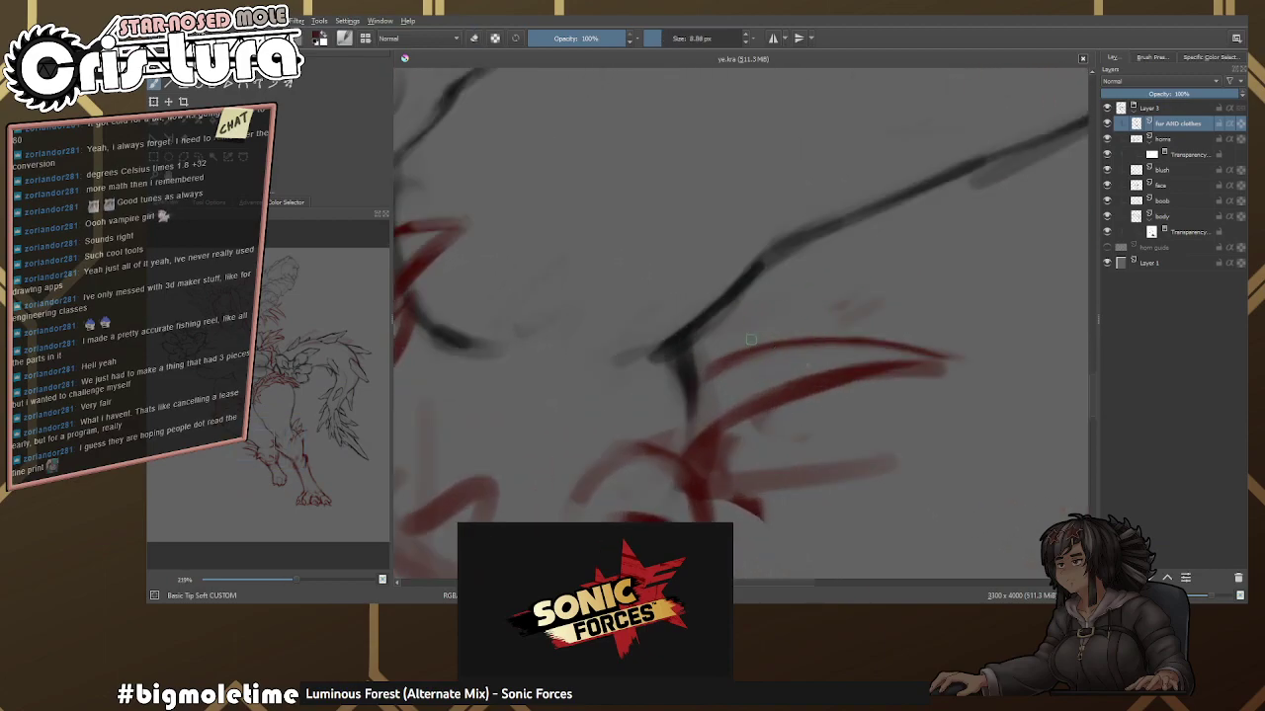
Draw a short pointed fur spike above the long one behind the raised leg's knee.
{"action": "mouse_move", "coordinate": [813, 271]}
{"action": "left_mouse_down"}
{"action": "mouse_move", "coordinate": [781, 314]}
{"action": "mouse_move", "coordinate": [775, 297]}
{"action": "left_mouse_up"}
{"action": "scroll", "coordinate": [764, 294], "scroll_direction": "down", "scroll_amount": 3}
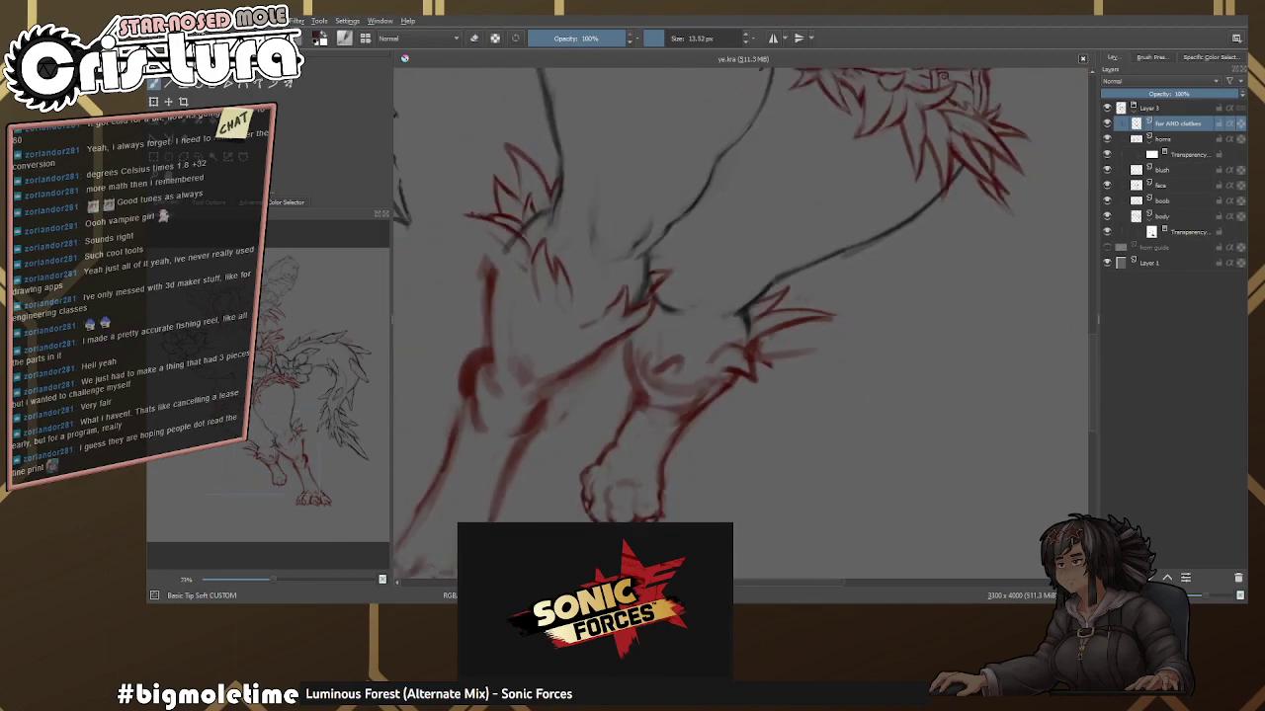
{"action": "scroll", "coordinate": [783, 289], "scroll_direction": "up", "scroll_amount": 2}
{"action": "scroll", "coordinate": [783, 290], "scroll_direction": "up", "scroll_amount": 2}
{"action": "scroll", "coordinate": [795, 296], "scroll_direction": "up", "scroll_amount": 2}
{"action": "key", "text": "bracketright"}
{"action": "key", "text": "bracketright"}
{"action": "key", "text": "bracketright"}
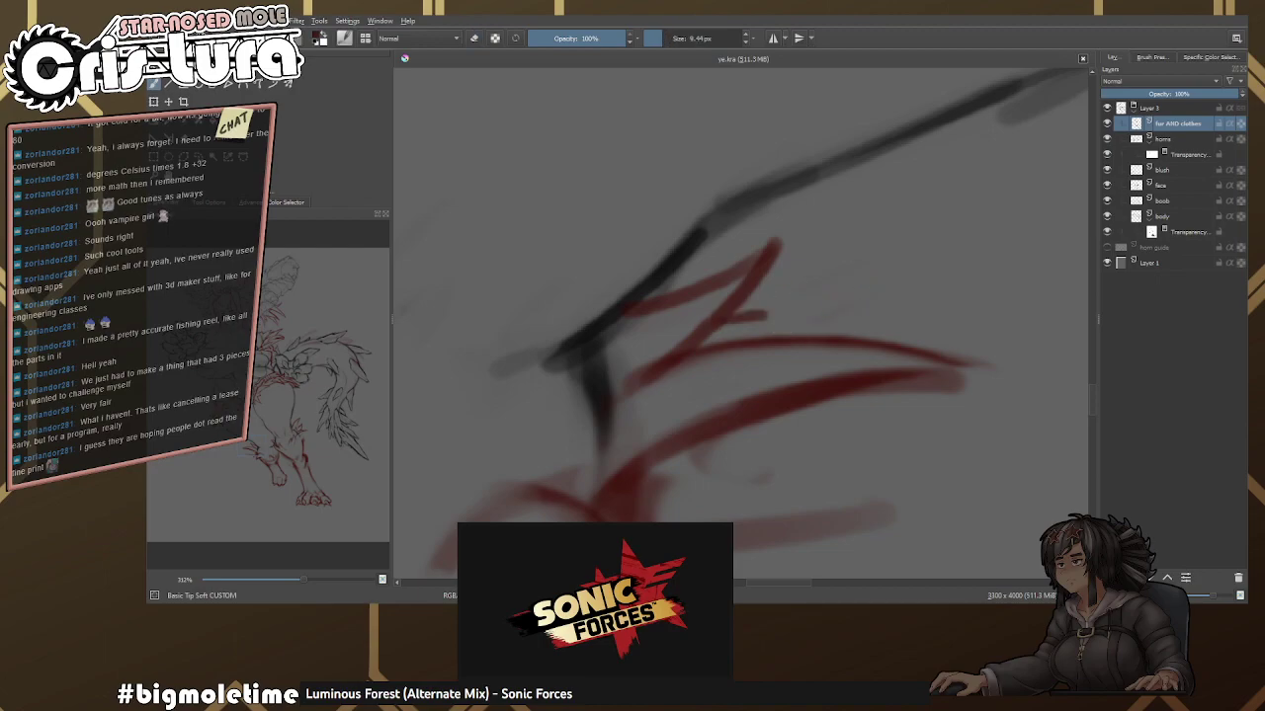
{"action": "scroll", "coordinate": [795, 294], "scroll_direction": "down", "scroll_amount": 4}
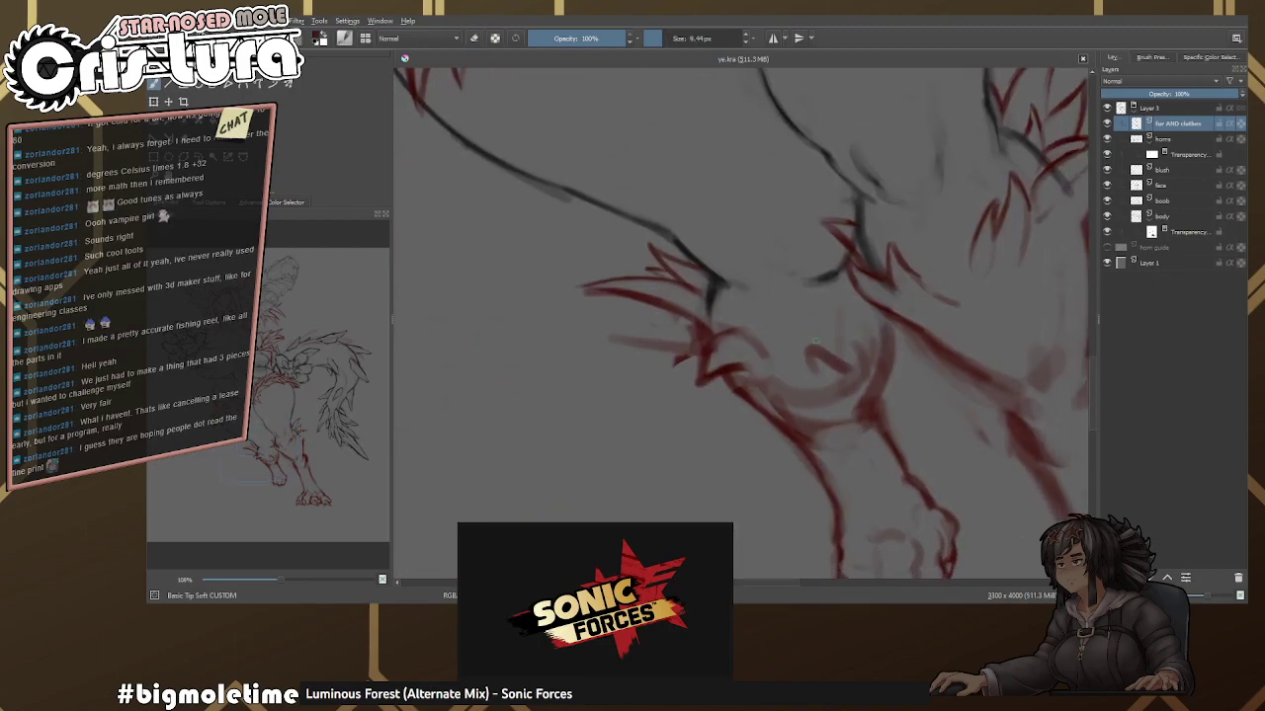
Erase the loose scribble and soft inner guide curves inside the raised leg's knee.
{"action": "scroll", "coordinate": [669, 336], "scroll_direction": "up", "scroll_amount": 2}
{"action": "key", "text": "e"}
{"action": "mouse_move", "coordinate": [647, 358]}
{"action": "left_mouse_down"}
{"action": "mouse_move", "coordinate": [654, 268]}
{"action": "mouse_move", "coordinate": [606, 297]}
{"action": "left_mouse_up"}
{"action": "key", "text": "bracketleft"}
{"action": "key", "text": "bracketleft"}
{"action": "left_click_drag", "start_coordinate": [526, 402], "coordinate": [583, 414]}
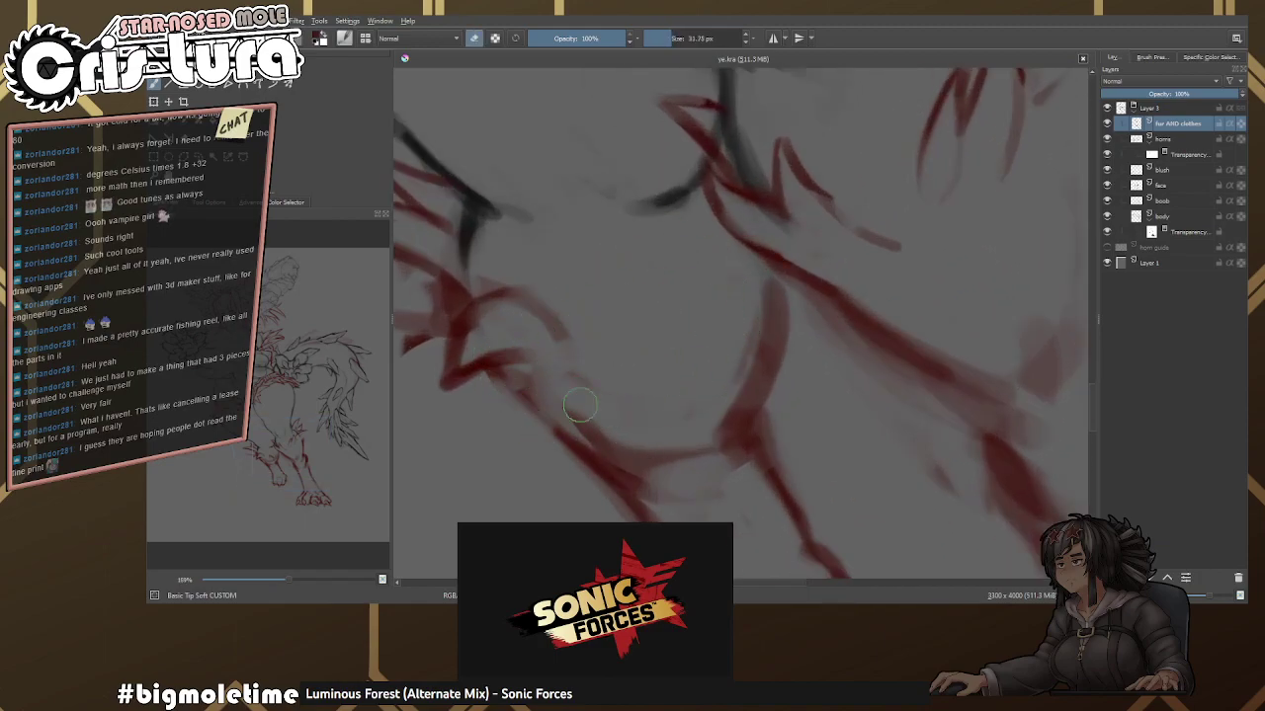
Redraw the top of the standing leg's back outline below the knee as a thin pointed fur spike.
{"action": "key", "text": "e"}
{"action": "scroll", "coordinate": [492, 368], "scroll_direction": "down", "scroll_amount": 2}
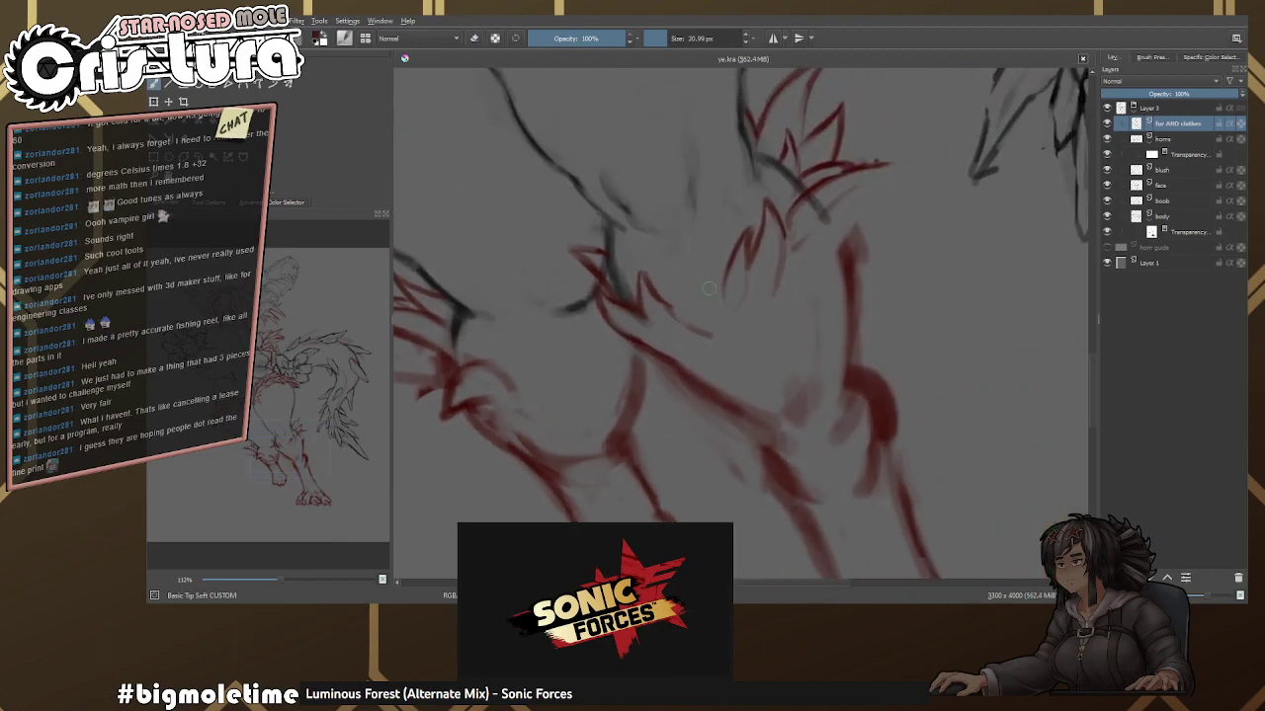
{"action": "scroll", "coordinate": [779, 302], "scroll_direction": "up", "scroll_amount": 3}
{"action": "key", "text": "e"}
{"action": "key", "text": "bracketleft"}
{"action": "key", "text": "bracketleft"}
{"action": "scroll", "coordinate": [778, 303], "scroll_direction": "down", "scroll_amount": 1}
{"action": "key", "text": "bracketleft"}
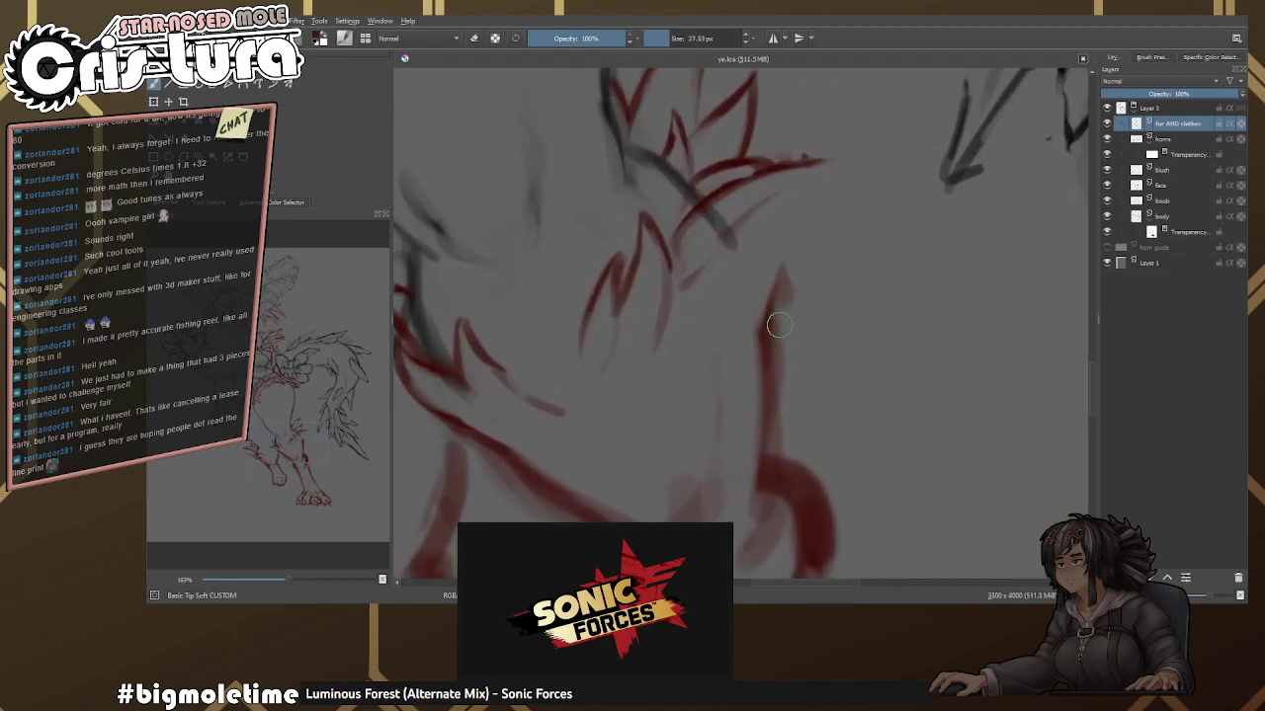
{"action": "left_click_drag", "start_coordinate": [761, 314], "coordinate": [777, 275]}
{"action": "key", "text": "e"}
{"action": "mouse_move", "coordinate": [773, 362]}
{"action": "left_mouse_down"}
{"action": "mouse_move", "coordinate": [796, 244]}
{"action": "mouse_move", "coordinate": [765, 319]}
{"action": "mouse_move", "coordinate": [777, 295]}
{"action": "mouse_move", "coordinate": [783, 449]}
{"action": "left_mouse_up"}
{"action": "key", "text": "e"}
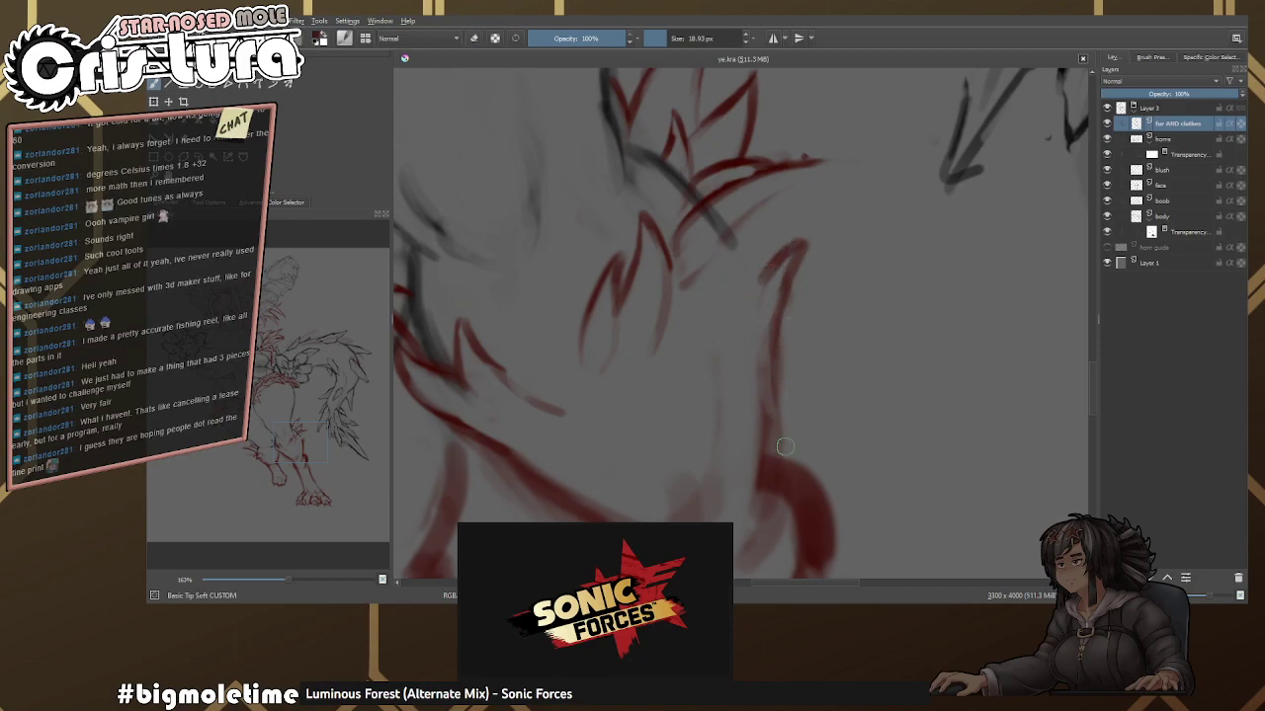
Add a short upright fur stroke above the standing leg's back spike and trim its edge to form a sharp notch.
{"action": "key", "text": "e"}
{"action": "scroll", "coordinate": [777, 296], "scroll_direction": "up", "scroll_amount": 2}
{"action": "left_click_drag", "start_coordinate": [776, 223], "coordinate": [762, 312]}
{"action": "key", "text": "e"}
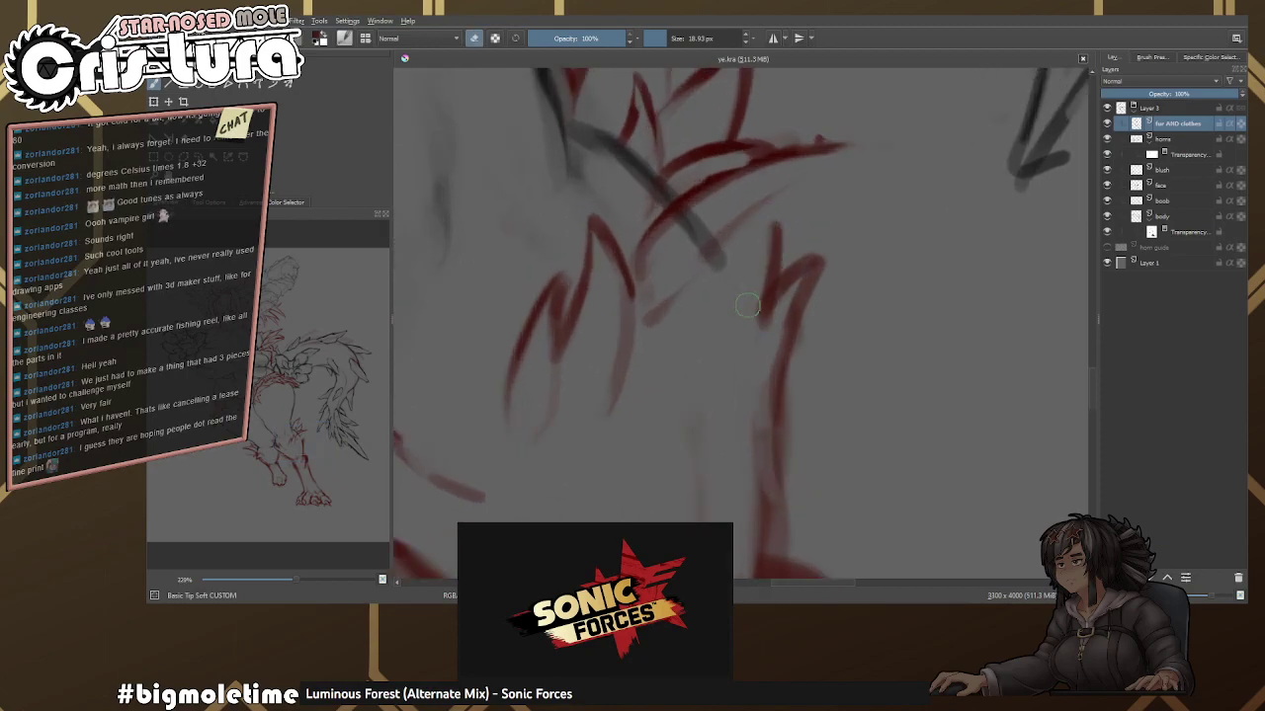
{"action": "left_click_drag", "start_coordinate": [767, 226], "coordinate": [757, 286]}
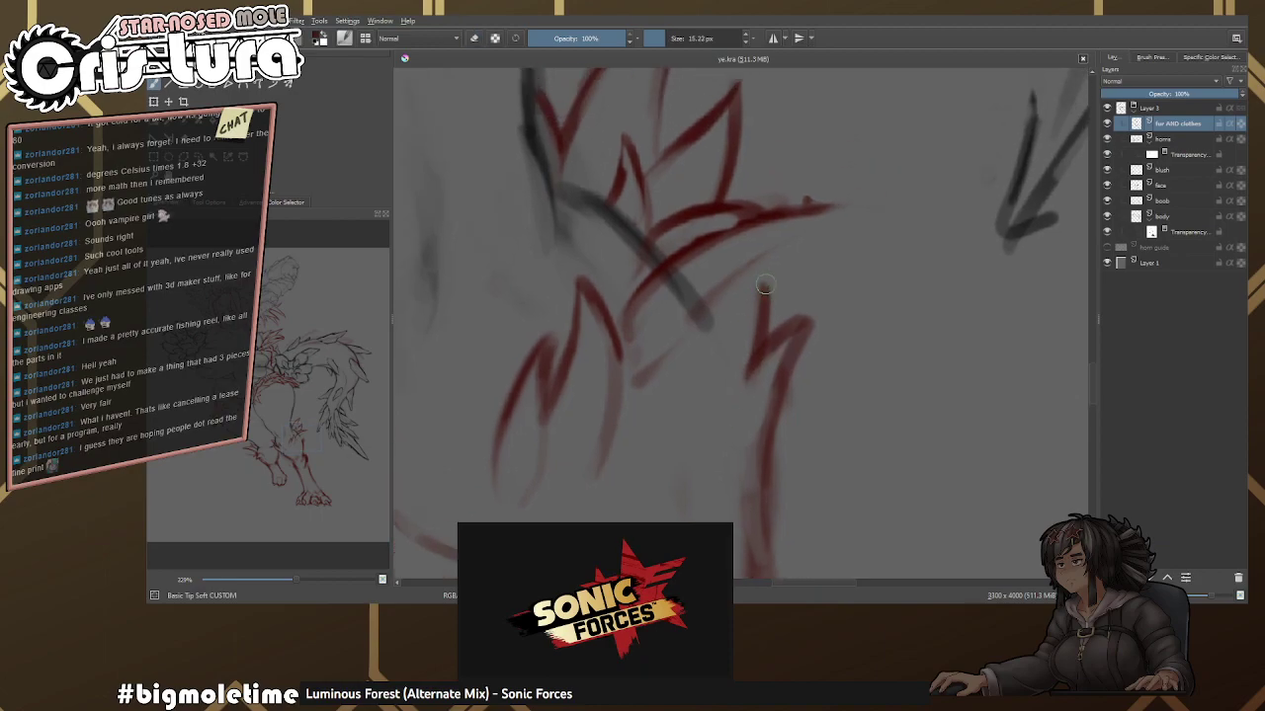
Fade the black body outline behind the standing leg's knee fur on the body layer's transparency mask.
{"action": "scroll", "coordinate": [849, 281], "scroll_direction": "down", "scroll_amount": 6}
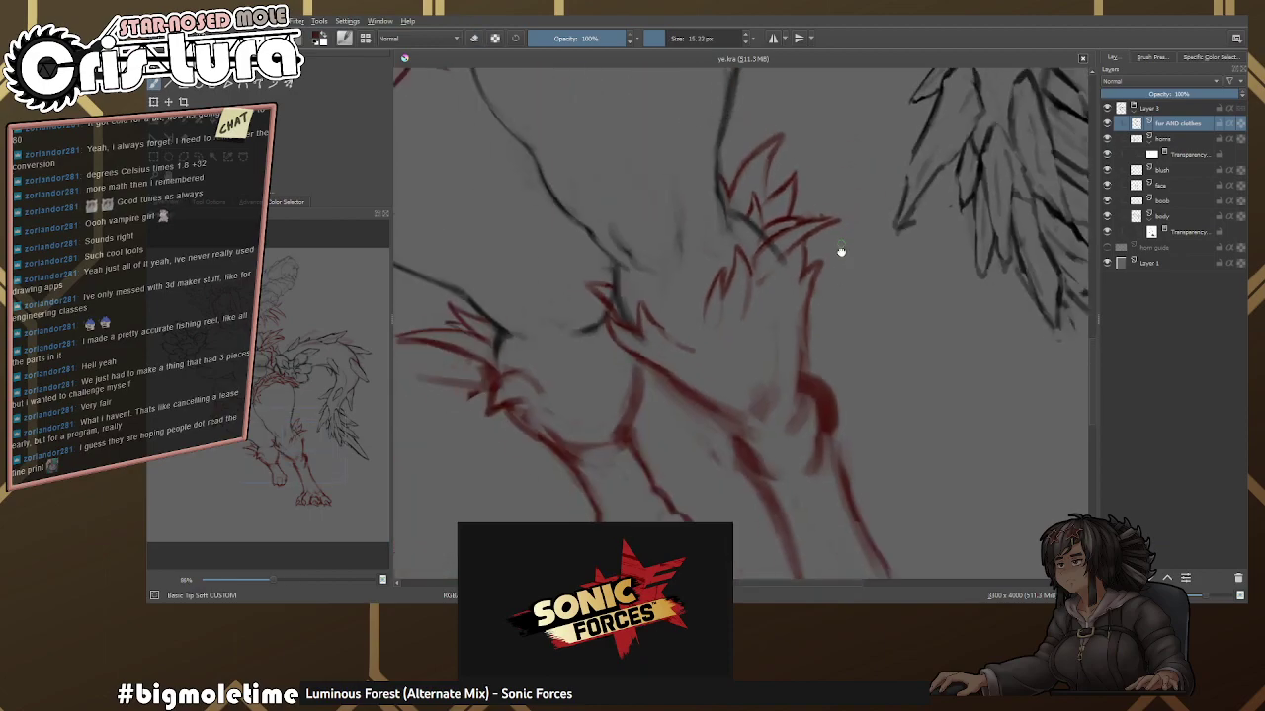
{"action": "scroll", "coordinate": [846, 279], "scroll_direction": "up", "scroll_amount": 1}
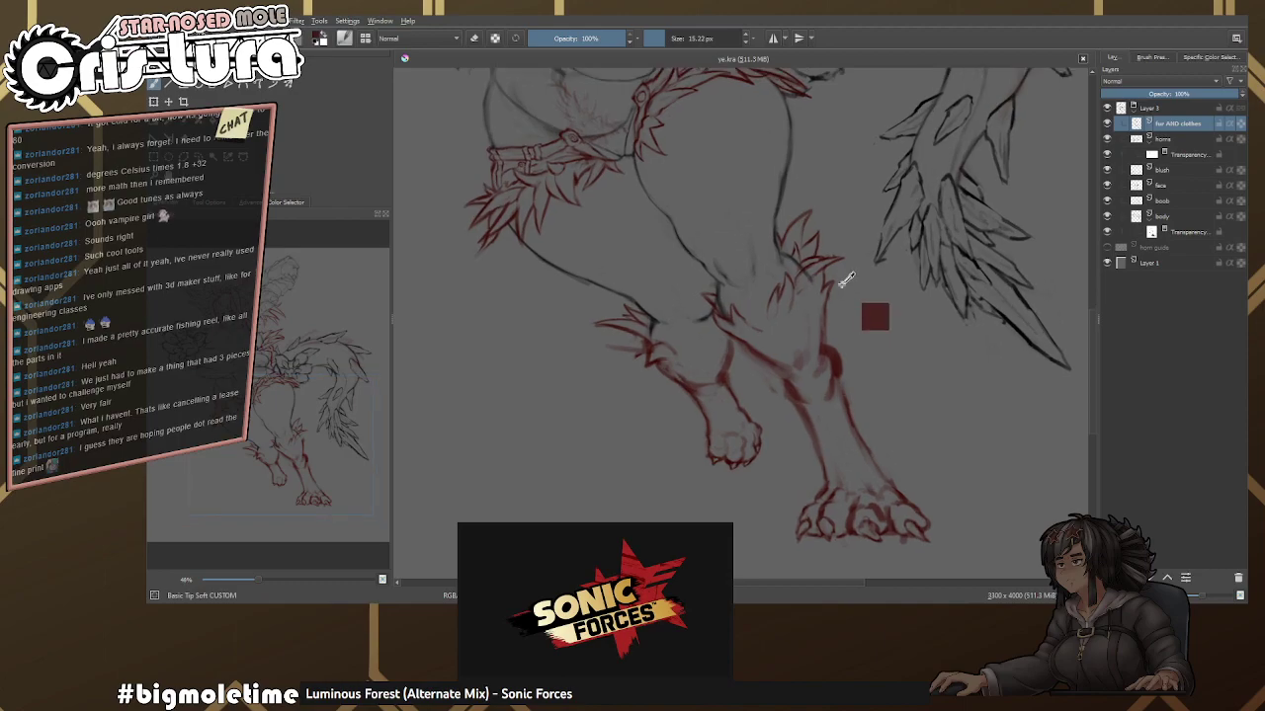
{"action": "scroll", "coordinate": [846, 282], "scroll_direction": "up", "scroll_amount": 1}
{"action": "left_click", "coordinate": [1163, 232]}
{"action": "left_click", "coordinate": [1144, 229]}
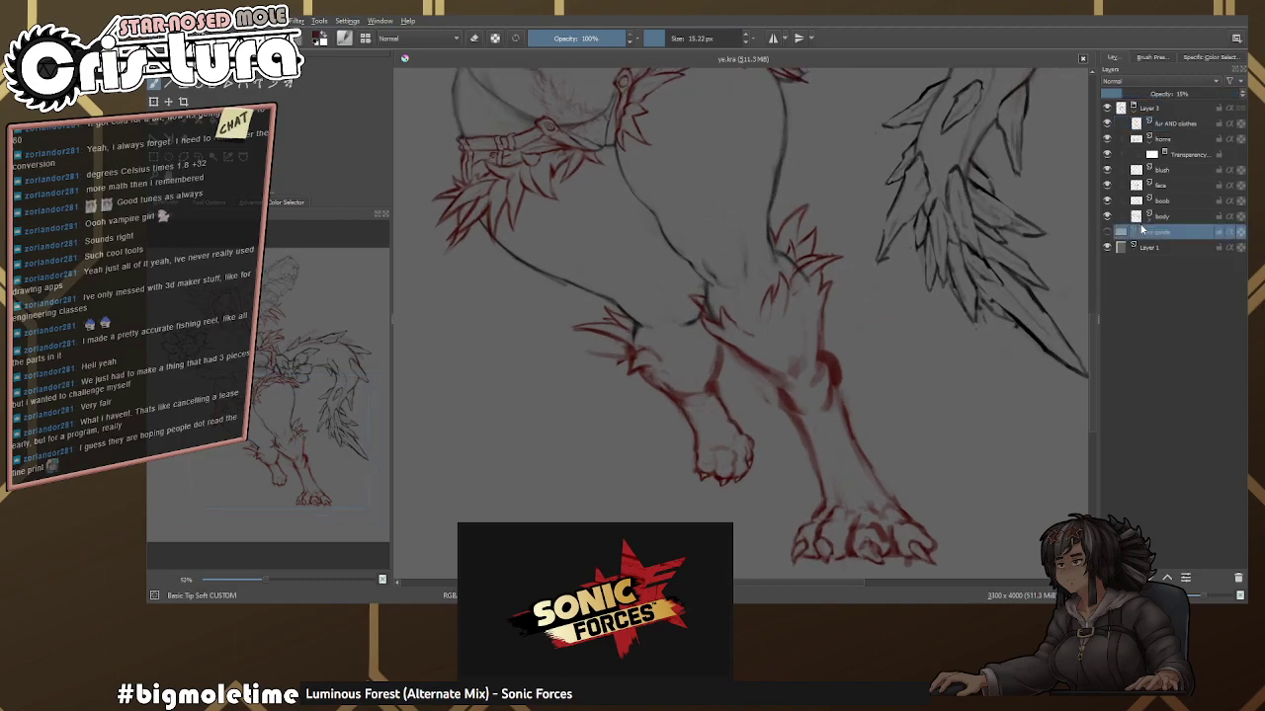
{"action": "scroll", "coordinate": [796, 265], "scroll_direction": "up", "scroll_amount": 5}
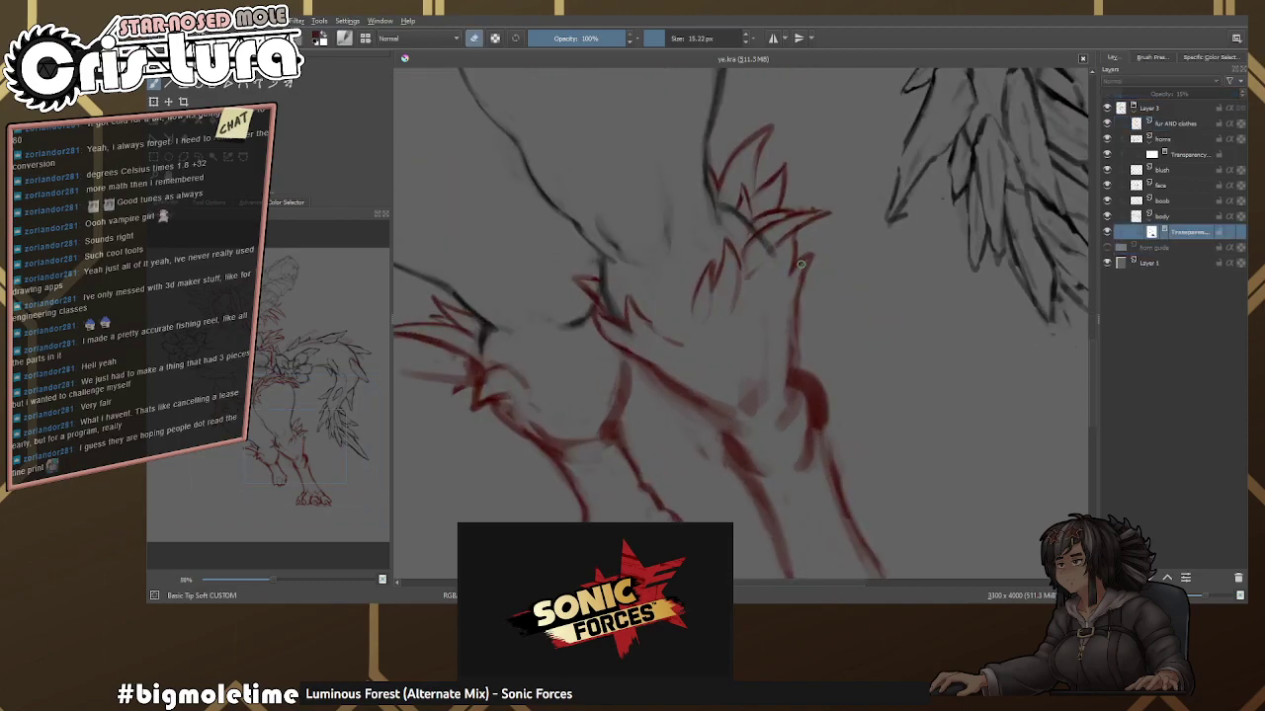
{"action": "key", "text": "bracketright"}
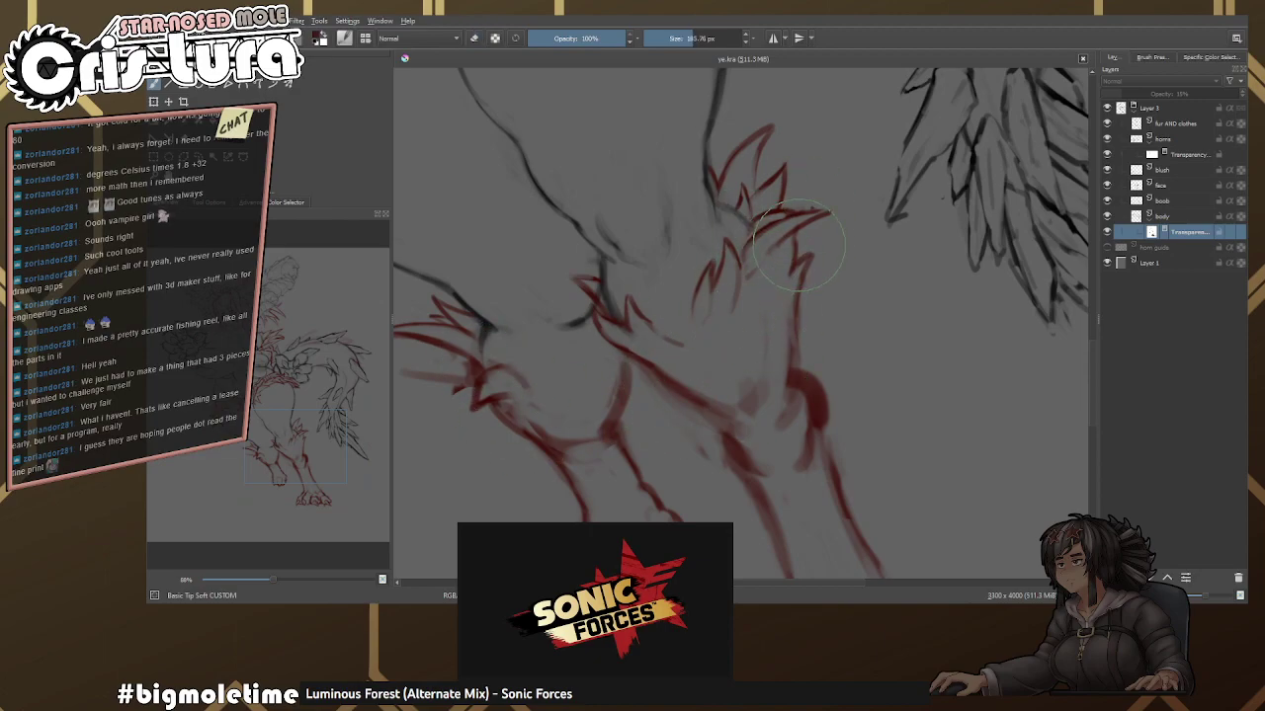
On the fur and clothes layer, erase the trailing end of the short spike at the front of the standing leg's knee.
{"action": "left_click", "coordinate": [1178, 123]}
{"action": "left_click_drag", "start_coordinate": [780, 315], "coordinate": [820, 255]}
{"action": "right_click", "coordinate": [820, 255]}
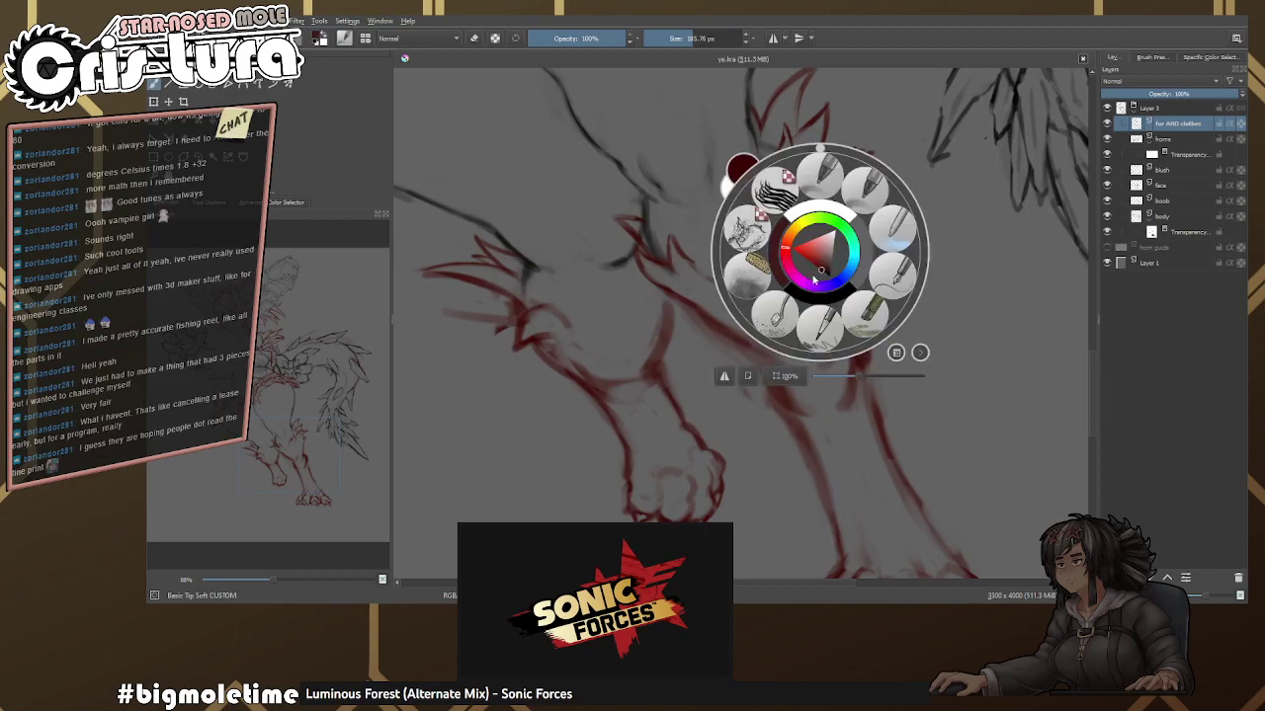
{"action": "right_click", "coordinate": [786, 287]}
{"action": "right_click", "coordinate": [819, 267]}
{"action": "right_click", "coordinate": [816, 247]}
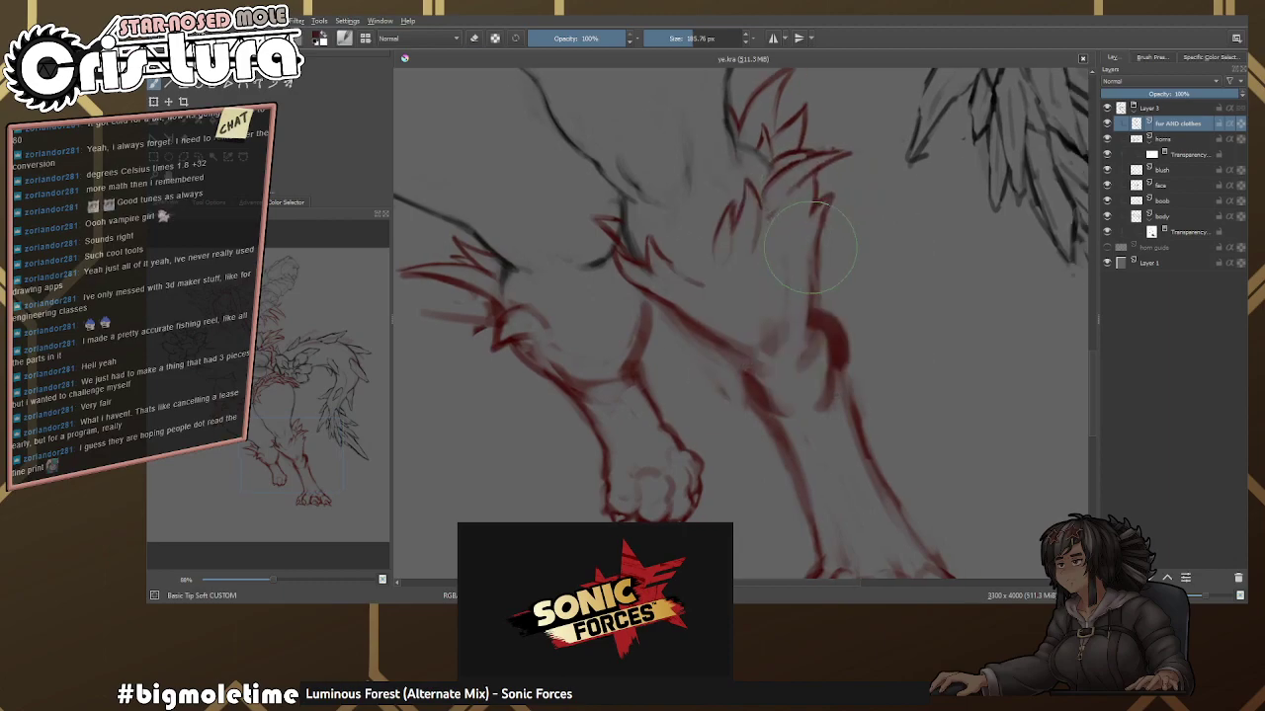
{"action": "scroll", "coordinate": [719, 271], "scroll_direction": "up", "scroll_amount": 3}
{"action": "key", "text": "bracketleft"}
{"action": "key", "text": "bracketleft"}
{"action": "key", "text": "bracketleft"}
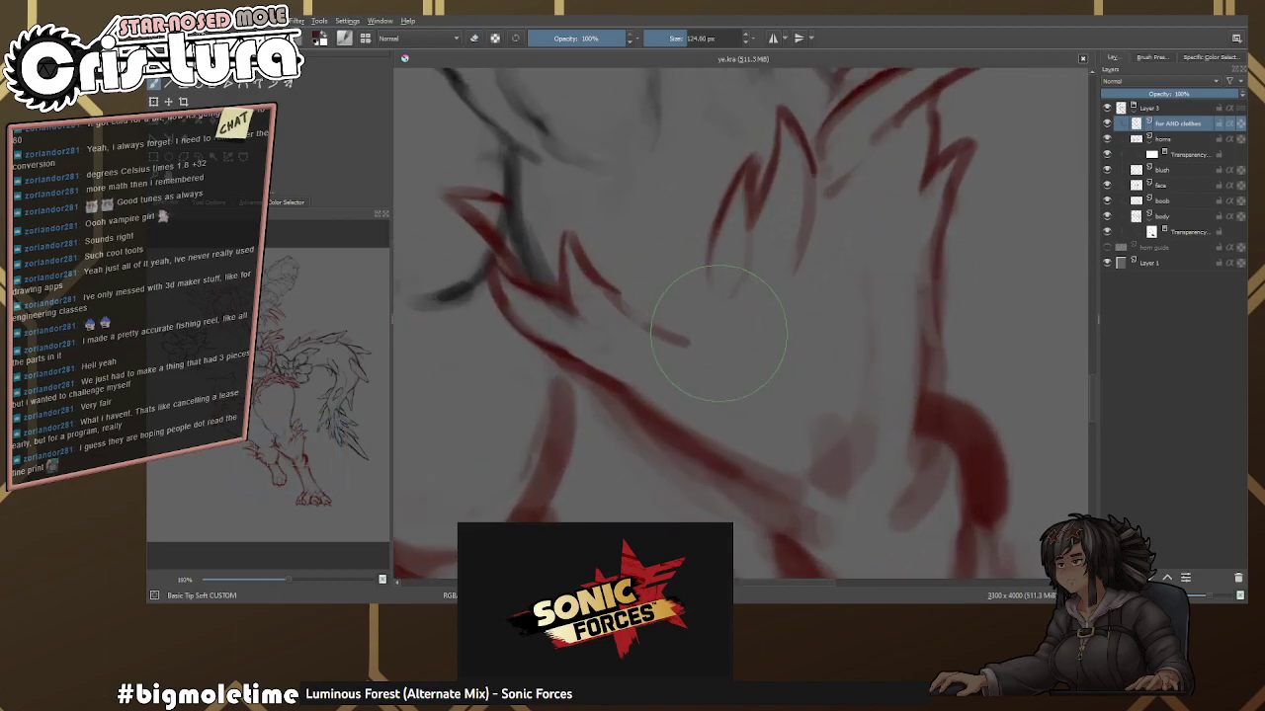
{"action": "key", "text": "e"}
{"action": "left_click_drag", "start_coordinate": [653, 331], "coordinate": [684, 339]}
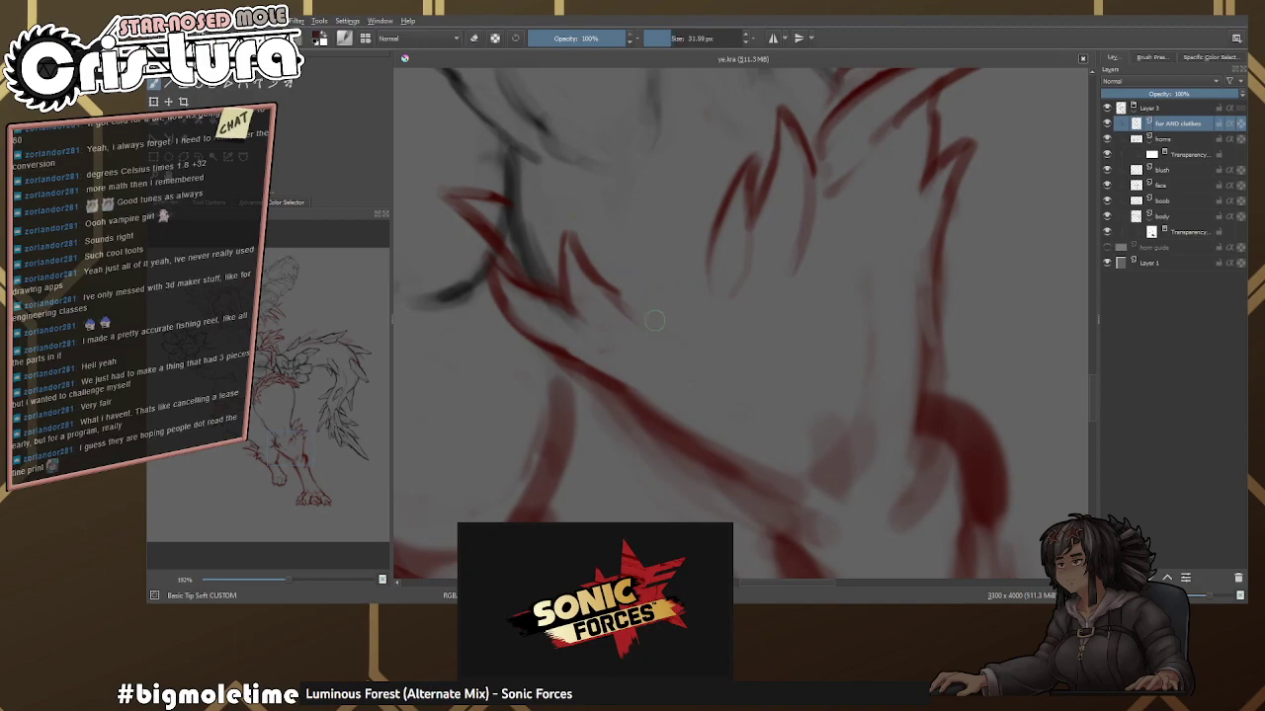
{"action": "key", "text": "bracketleft"}
{"action": "key", "text": "bracketleft"}
{"action": "left_click_drag", "start_coordinate": [635, 298], "coordinate": [694, 357]}
{"action": "key", "text": "e"}
{"action": "key", "text": "ctrl+z"}
{"action": "left_click_drag", "start_coordinate": [642, 284], "coordinate": [710, 326]}
{"action": "key", "text": "e"}
{"action": "key", "text": "ctrl+z"}
Draw a second short pointed fur spike beside the first at the front of the standing leg's knee, with tapered ends.
{"action": "key", "text": "e"}
{"action": "mouse_move", "coordinate": [645, 284]}
{"action": "left_mouse_down"}
{"action": "mouse_move", "coordinate": [716, 329]}
{"action": "mouse_move", "coordinate": [708, 268]}
{"action": "mouse_move", "coordinate": [689, 358]}
{"action": "mouse_move", "coordinate": [743, 385]}
{"action": "left_mouse_up"}
{"action": "key", "text": "e"}
{"action": "key", "text": "e"}
{"action": "key", "text": "e"}
{"action": "key", "text": "e"}
{"action": "key", "text": "e"}
{"action": "key", "text": "e"}
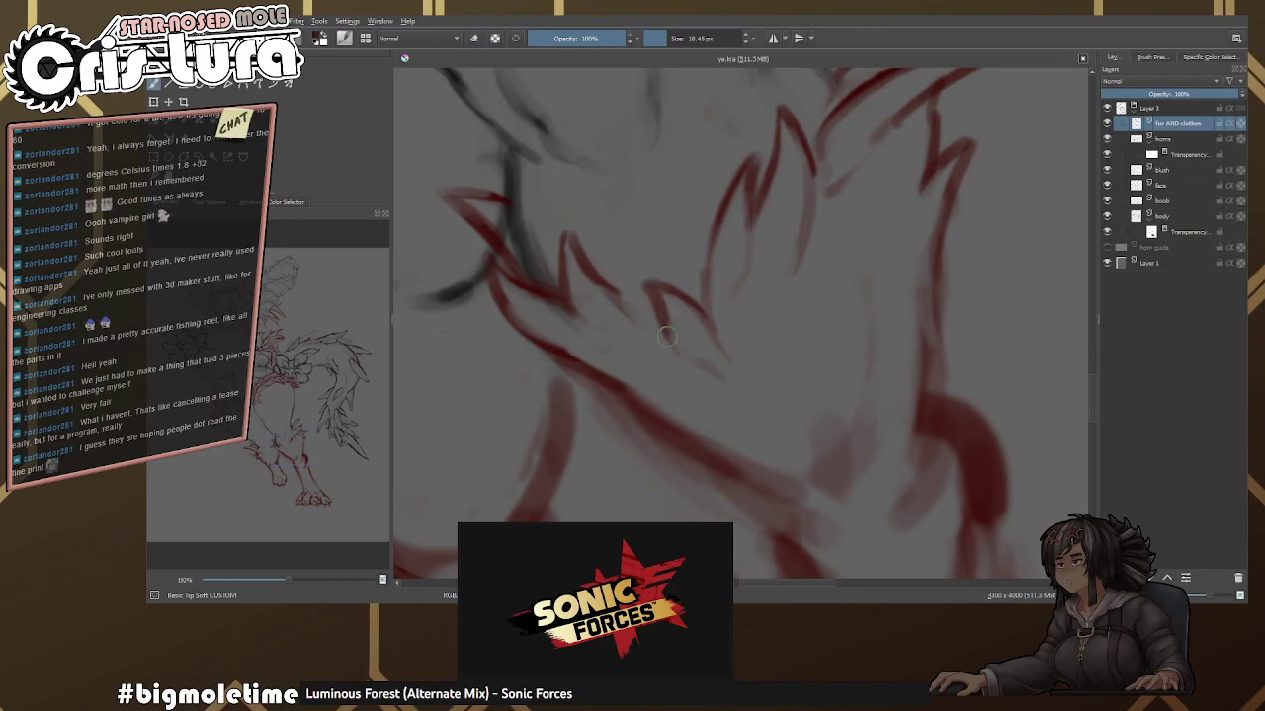
{"action": "mouse_move", "coordinate": [649, 286]}
{"action": "left_mouse_down"}
{"action": "mouse_move", "coordinate": [670, 333]}
{"action": "mouse_move", "coordinate": [692, 341]}
{"action": "left_mouse_up"}
{"action": "key", "text": "e"}
{"action": "mouse_move", "coordinate": [610, 292]}
{"action": "left_mouse_down"}
{"action": "mouse_move", "coordinate": [645, 372]}
{"action": "mouse_move", "coordinate": [675, 397]}
{"action": "left_mouse_up"}
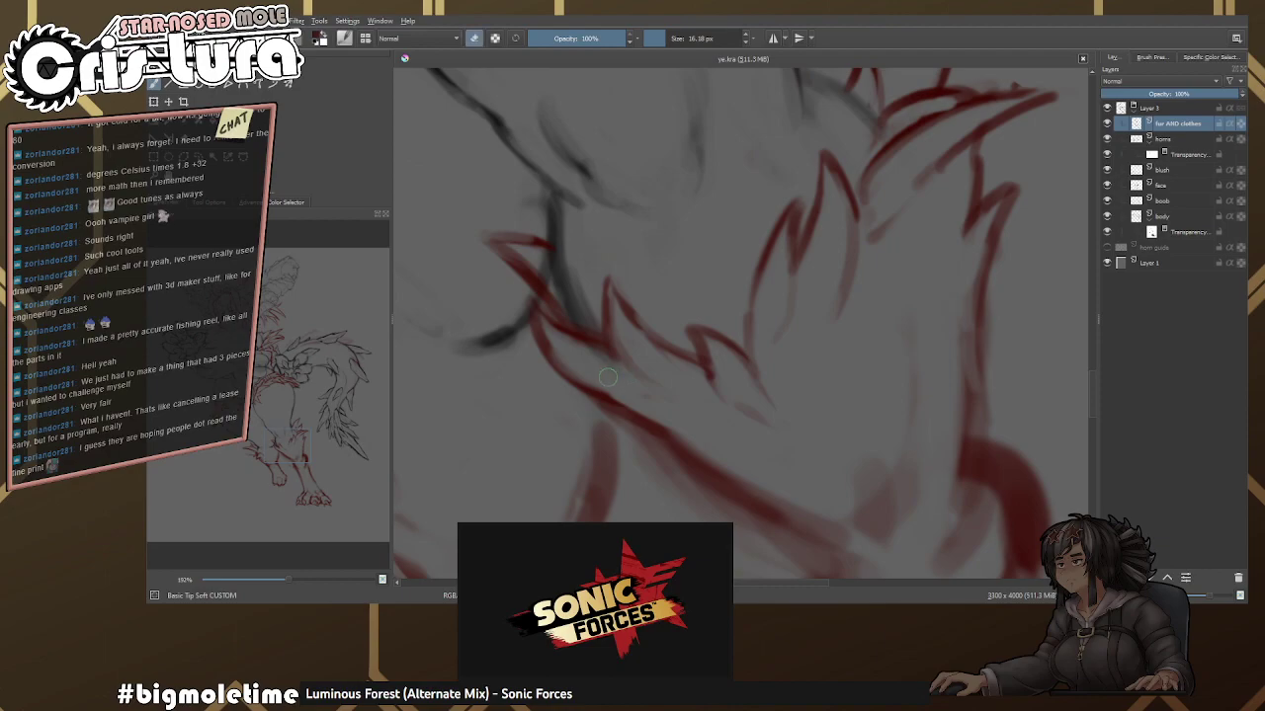
Erase part of the black body outline around the standing leg's front knee fur on the body layer's transparency mask.
{"action": "scroll", "coordinate": [720, 366], "scroll_direction": "down", "scroll_amount": 3}
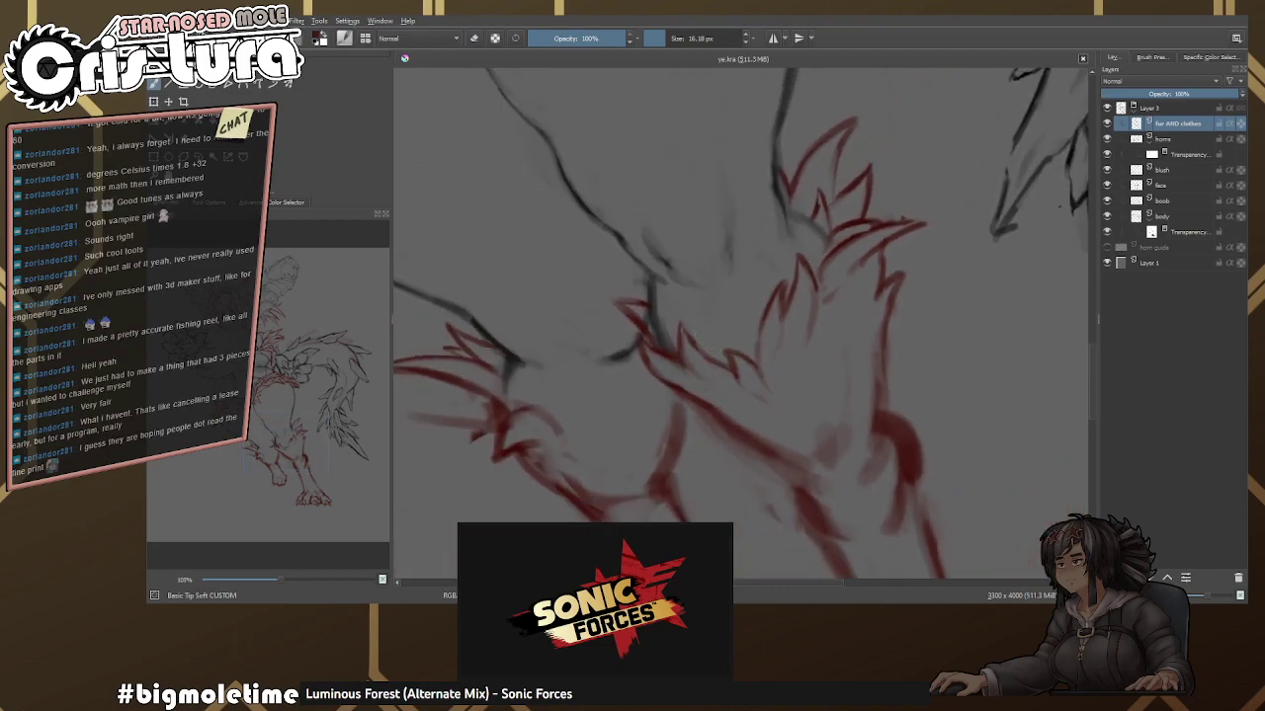
{"action": "scroll", "coordinate": [678, 310], "scroll_direction": "up", "scroll_amount": 5}
{"action": "left_click", "coordinate": [1185, 232]}
{"action": "key", "text": "e"}
{"action": "scroll", "coordinate": [643, 313], "scroll_direction": "up", "scroll_amount": 2}
{"action": "key", "text": "bracketright"}
{"action": "mouse_move", "coordinate": [642, 314]}
{"action": "left_mouse_down"}
{"action": "mouse_move", "coordinate": [624, 326]}
{"action": "mouse_move", "coordinate": [658, 378]}
{"action": "left_mouse_up"}
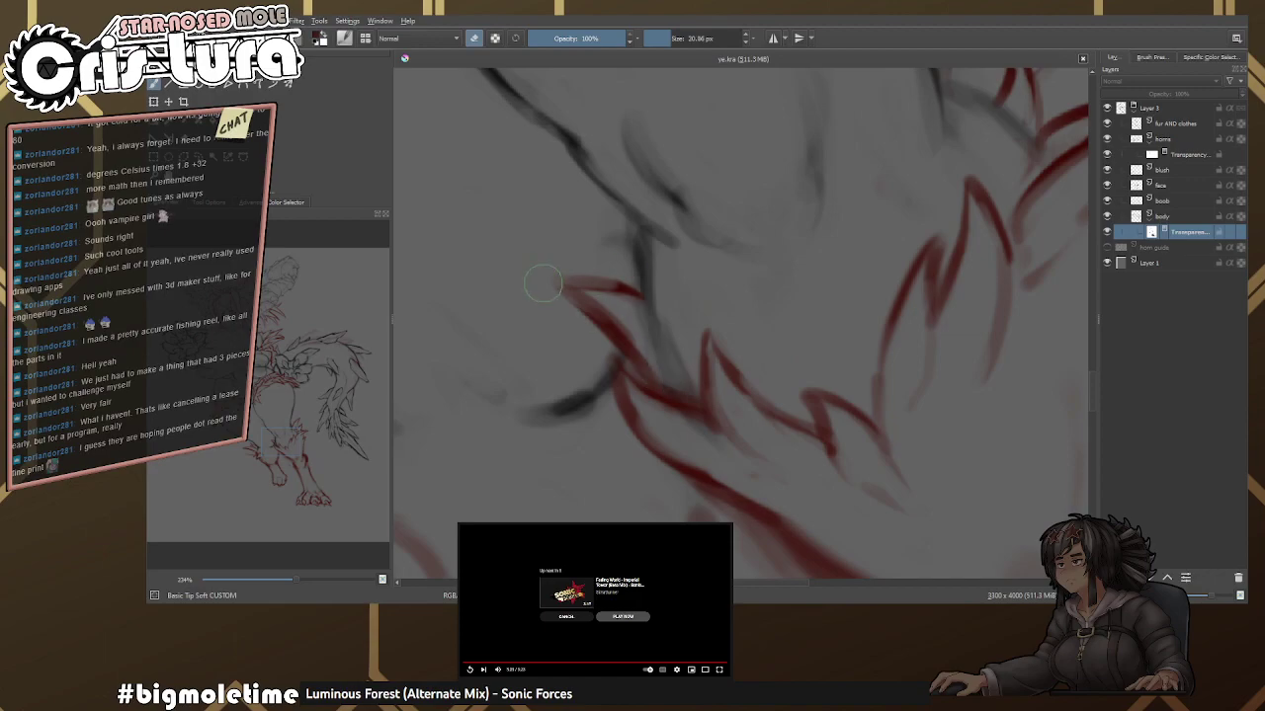
{"action": "scroll", "coordinate": [632, 296], "scroll_direction": "down", "scroll_amount": 3}
{"action": "key", "text": "e"}
On the fur and clothes layer, darken the underside of the long spike behind the standing leg's knee and soften its inner end.
{"action": "left_click", "coordinate": [1169, 123]}
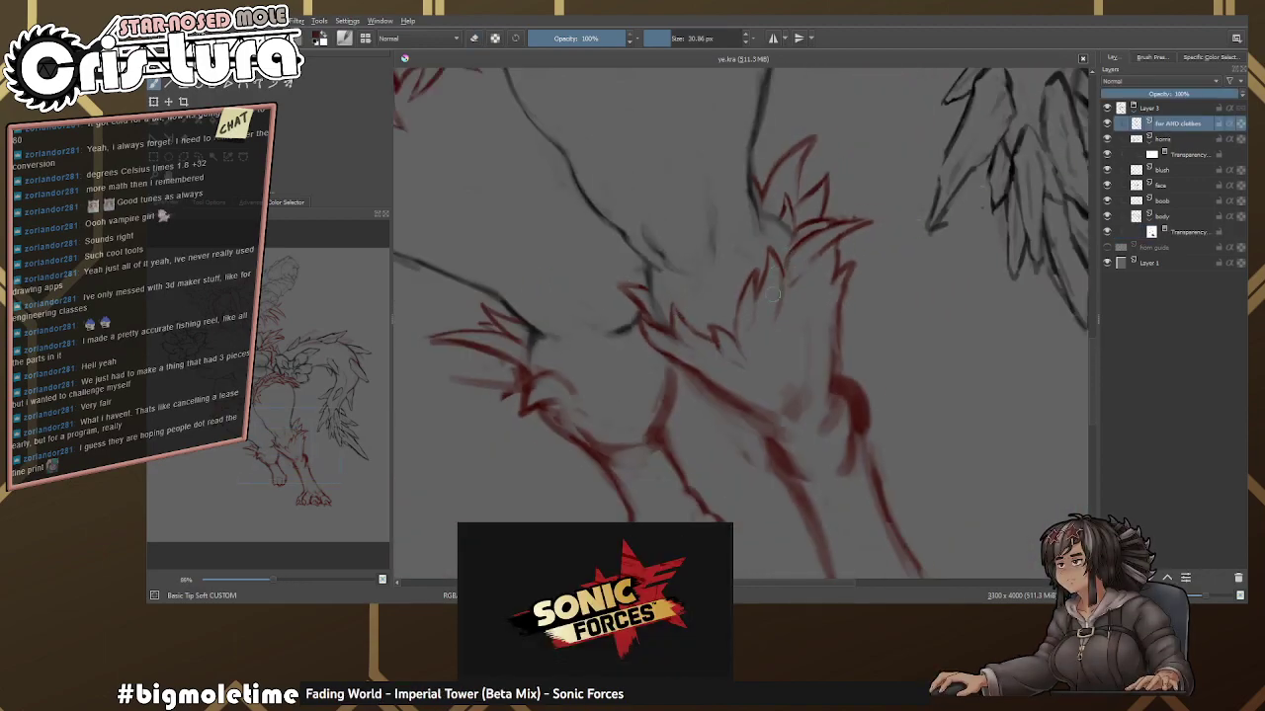
{"action": "scroll", "coordinate": [791, 283], "scroll_direction": "up", "scroll_amount": 5}
{"action": "right_click", "coordinate": [774, 247]}
{"action": "left_click", "coordinate": [775, 187]}
{"action": "scroll", "coordinate": [734, 248], "scroll_direction": "up", "scroll_amount": 3}
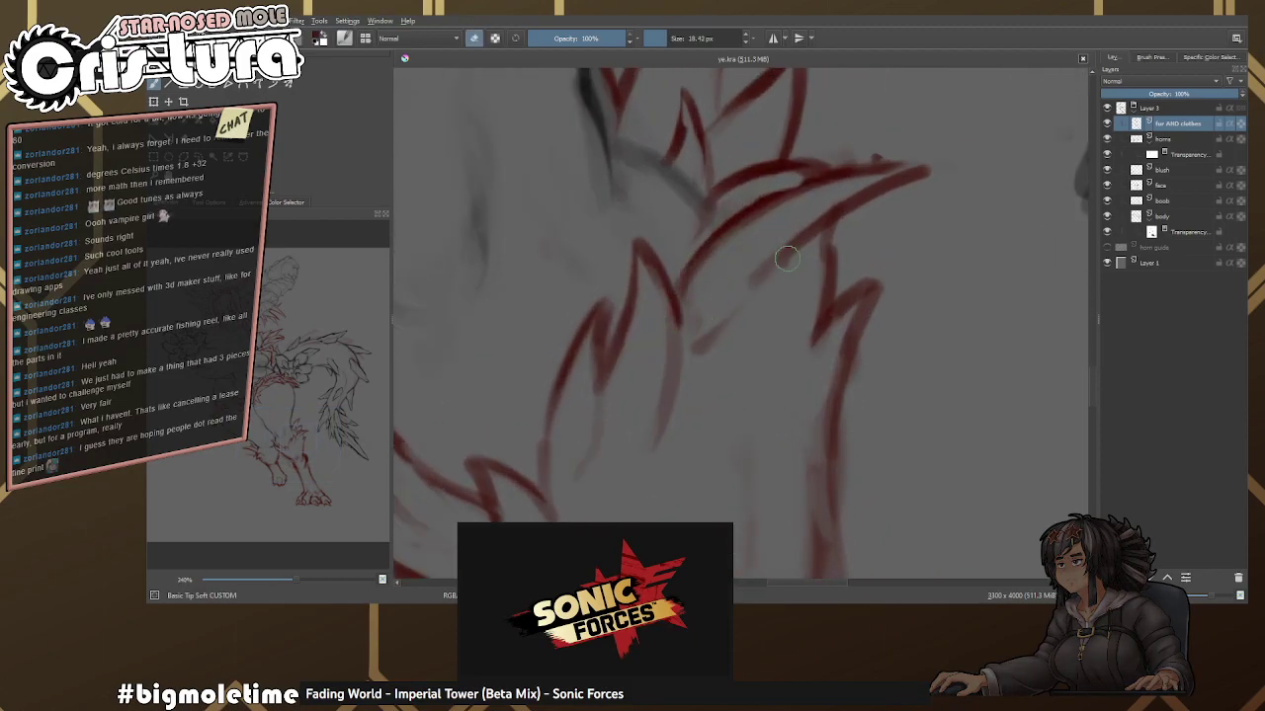
{"action": "scroll", "coordinate": [732, 296], "scroll_direction": "down", "scroll_amount": 1}
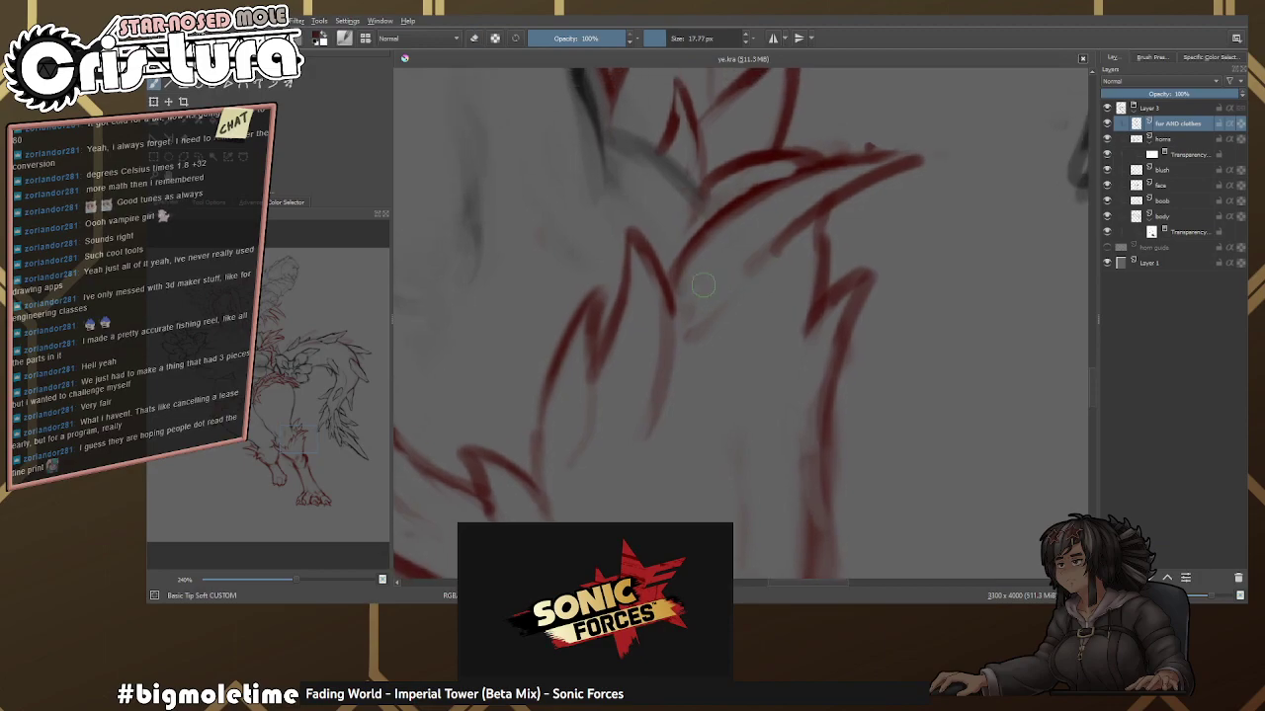
Draw a tall narrow fur spike inside the standing leg below the long back spike, with tapering sides.
{"action": "mouse_move", "coordinate": [720, 309]}
{"action": "left_mouse_down"}
{"action": "mouse_move", "coordinate": [738, 247]}
{"action": "mouse_move", "coordinate": [788, 296]}
{"action": "left_mouse_up"}
{"action": "key", "text": "ctrl+z"}
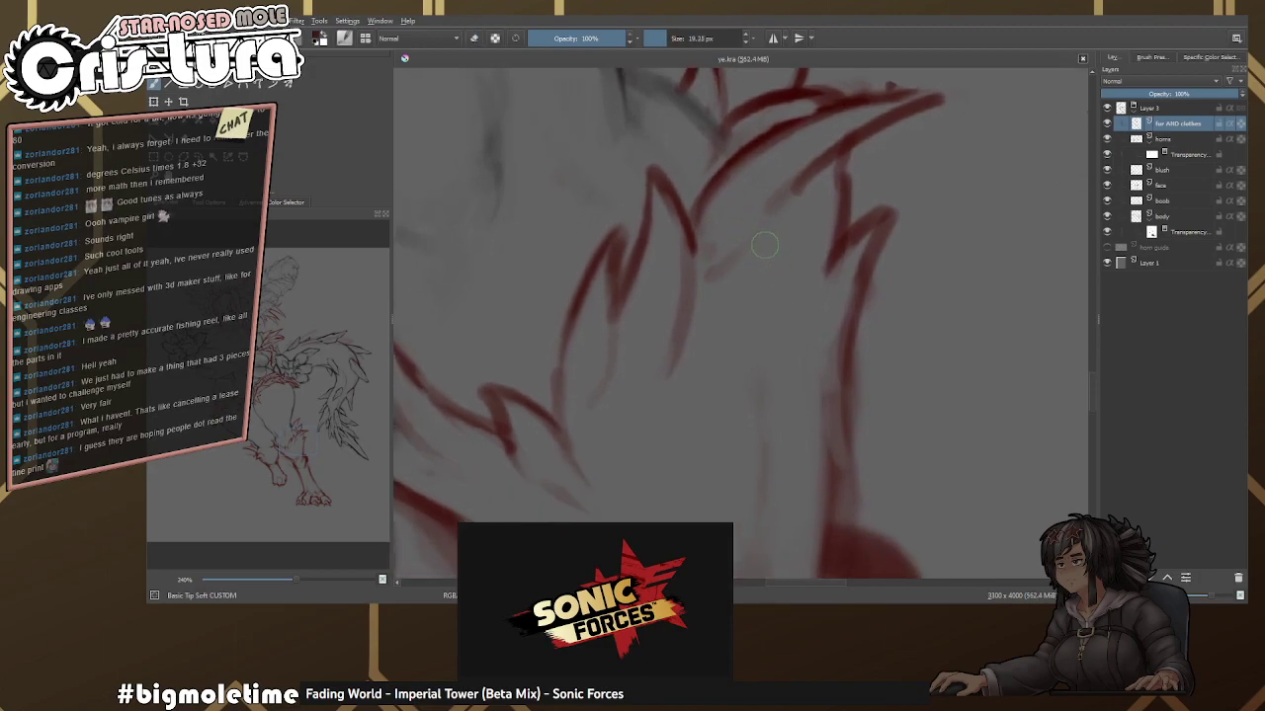
{"action": "left_click_drag", "start_coordinate": [761, 203], "coordinate": [733, 331]}
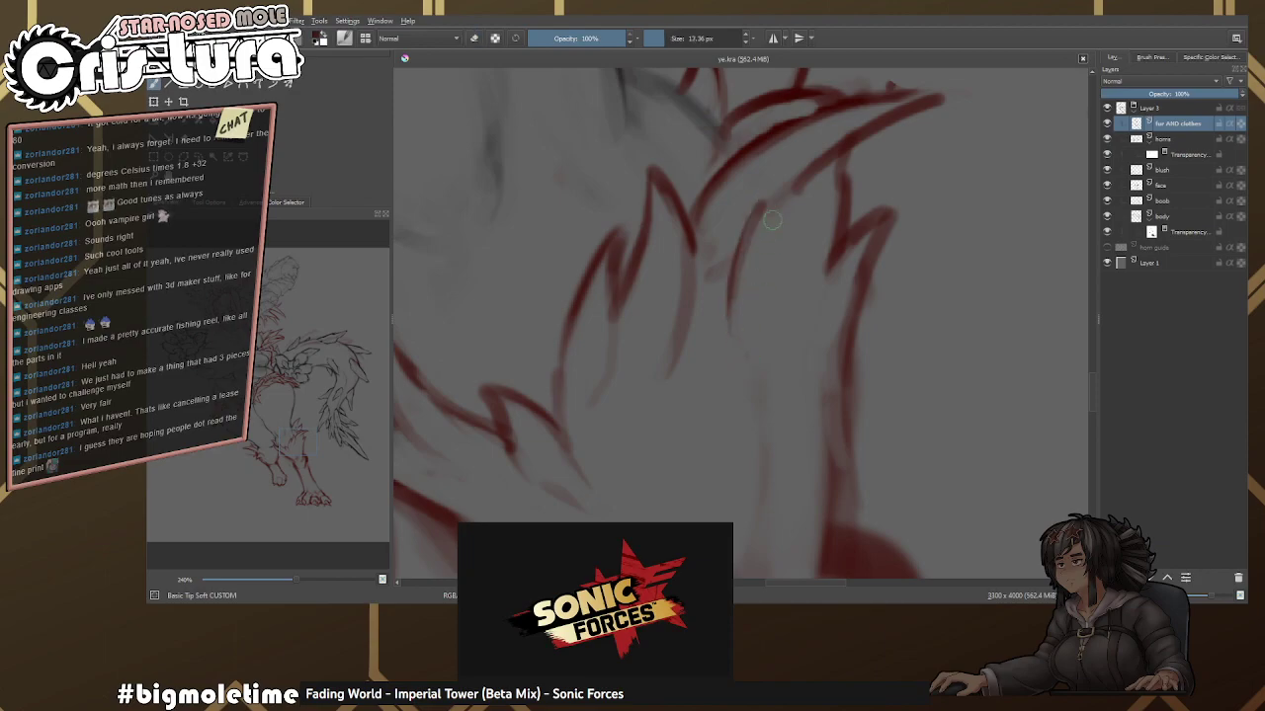
{"action": "left_click_drag", "start_coordinate": [760, 205], "coordinate": [780, 382]}
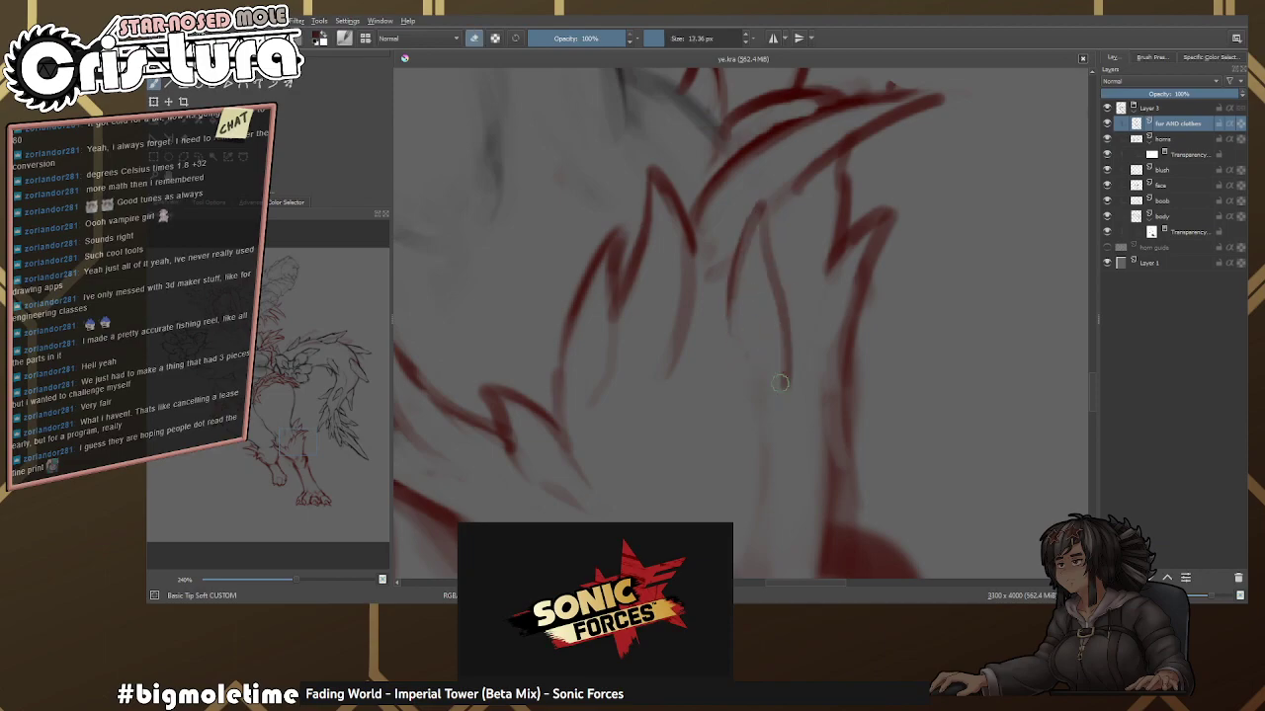
{"action": "left_click_drag", "start_coordinate": [778, 316], "coordinate": [789, 437]}
{"action": "left_click_drag", "start_coordinate": [810, 175], "coordinate": [777, 248]}
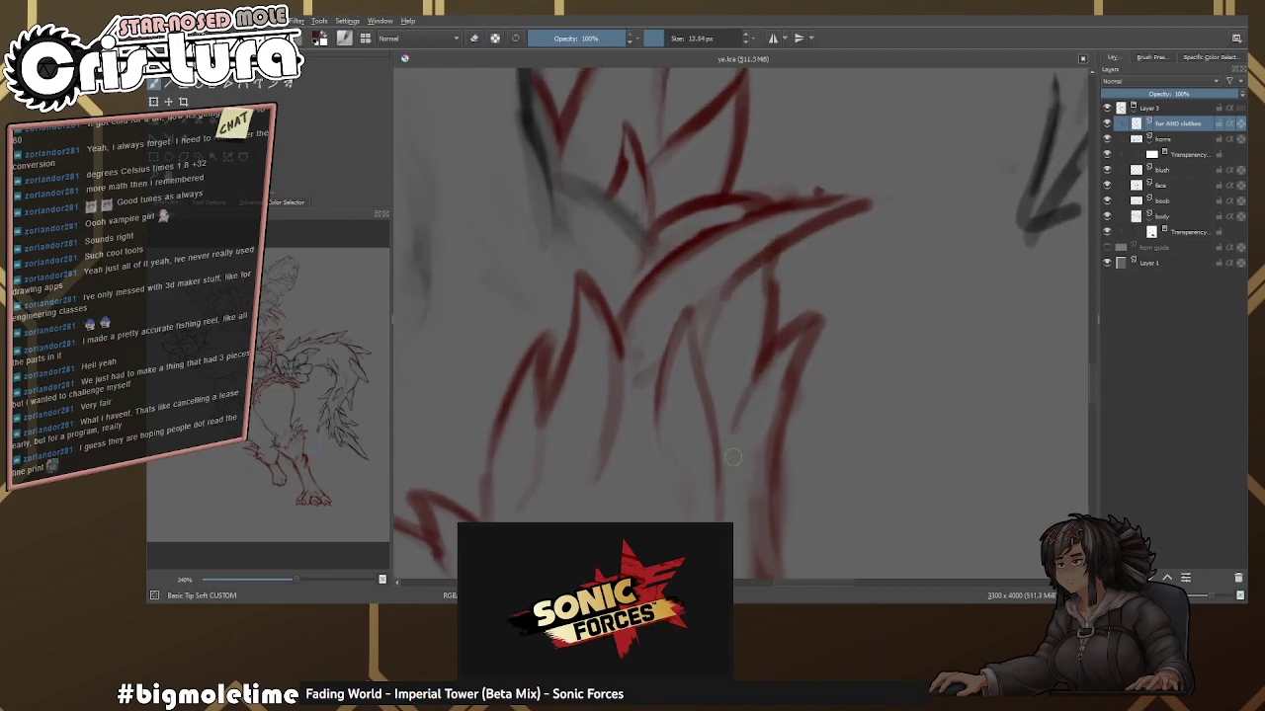
Examine the knee fur on both legs against the whole lower body and mirror the canvas view.
{"action": "scroll", "coordinate": [770, 362], "scroll_direction": "down", "scroll_amount": 6}
{"action": "scroll", "coordinate": [808, 333], "scroll_direction": "up", "scroll_amount": 4}
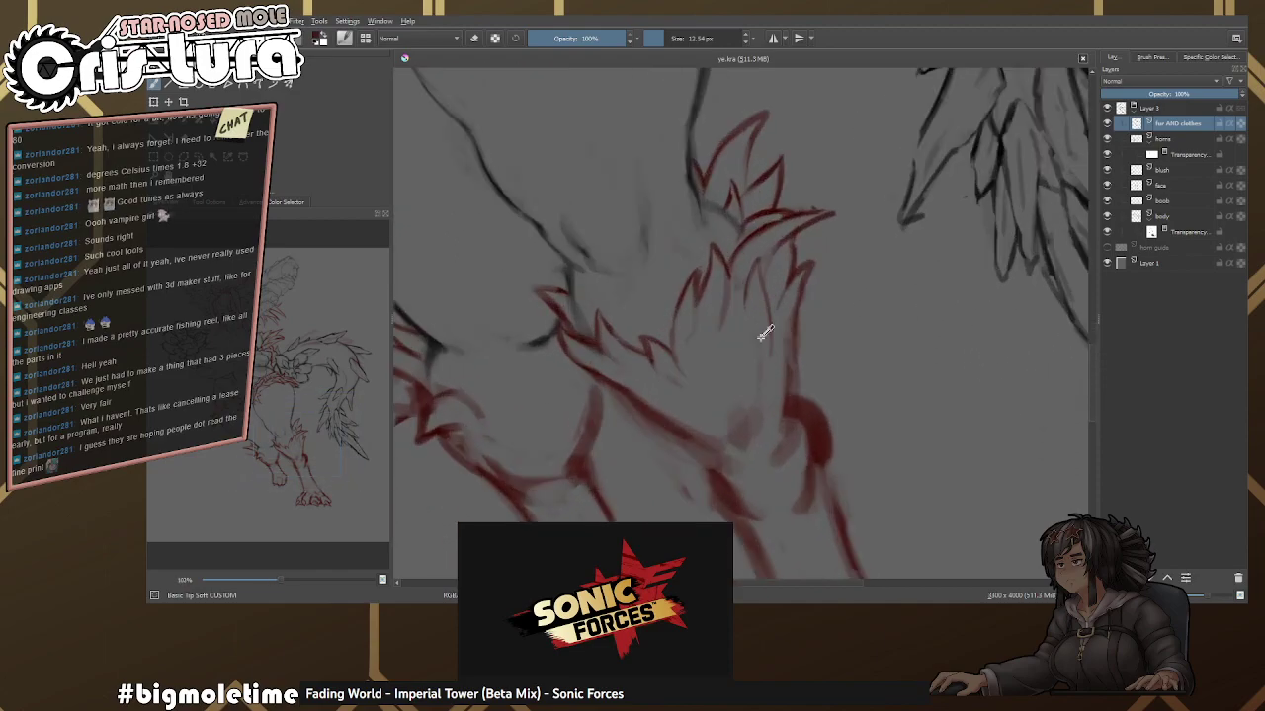
{"action": "key", "text": "bracketright"}
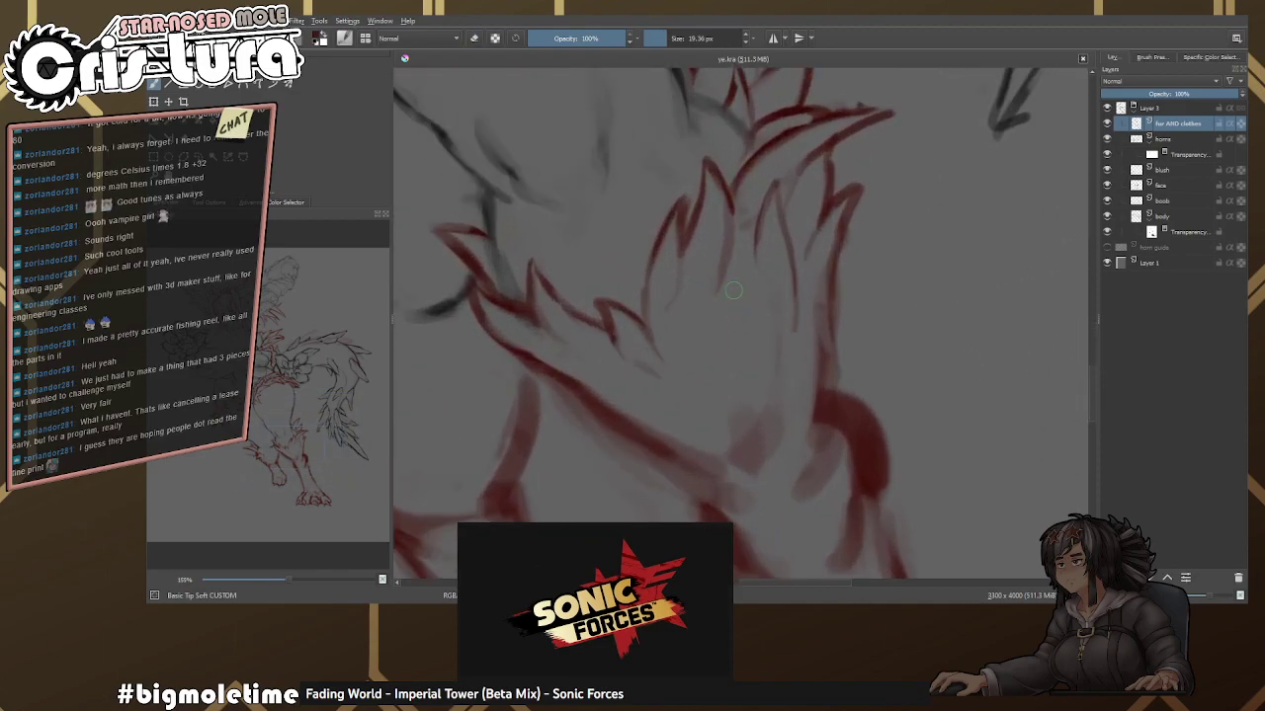
{"action": "scroll", "coordinate": [767, 330], "scroll_direction": "down", "scroll_amount": 4}
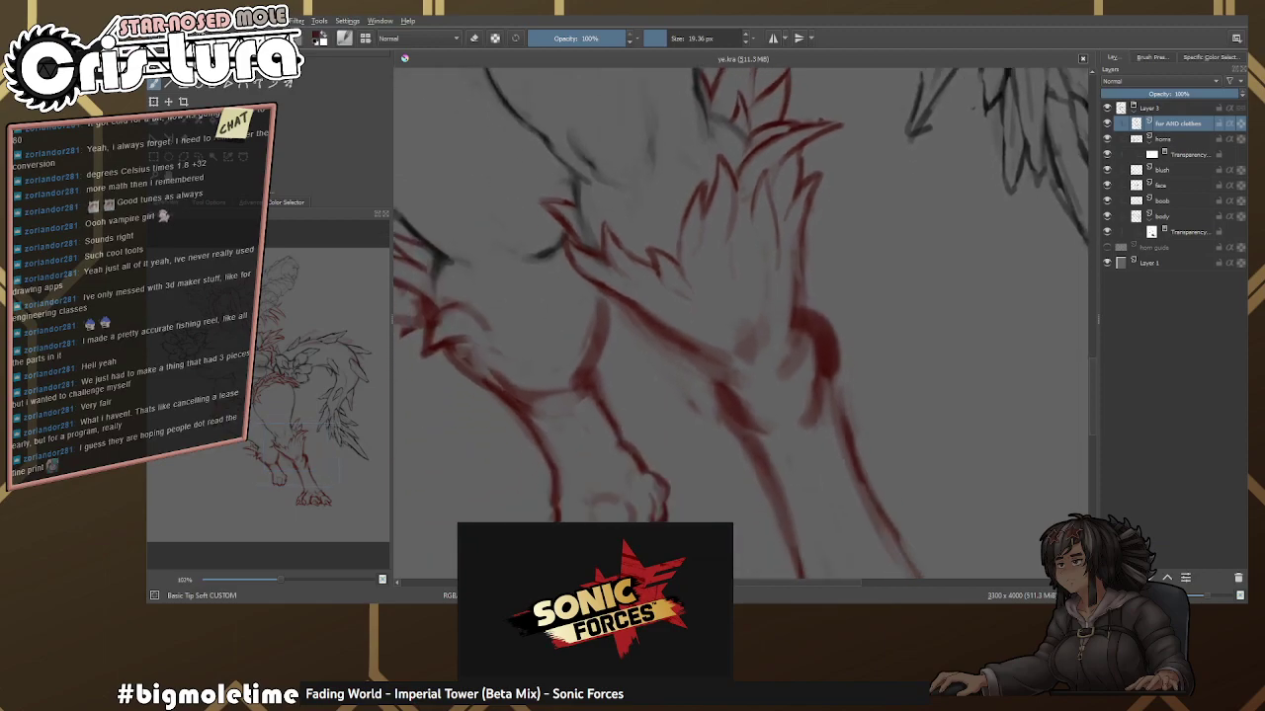
{"action": "scroll", "coordinate": [764, 333], "scroll_direction": "down", "scroll_amount": 4}
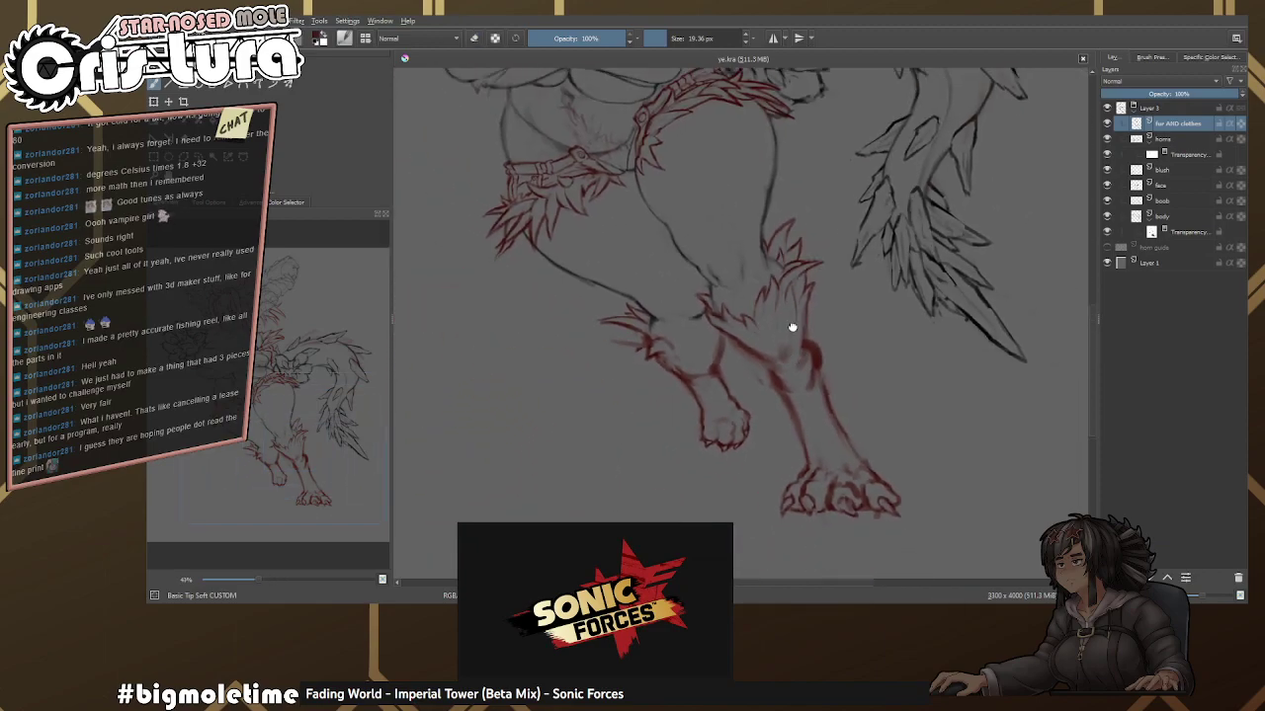
{"action": "left_click_drag", "start_coordinate": [800, 381], "coordinate": [815, 429]}
{"action": "scroll", "coordinate": [781, 390], "scroll_direction": "up", "scroll_amount": 4}
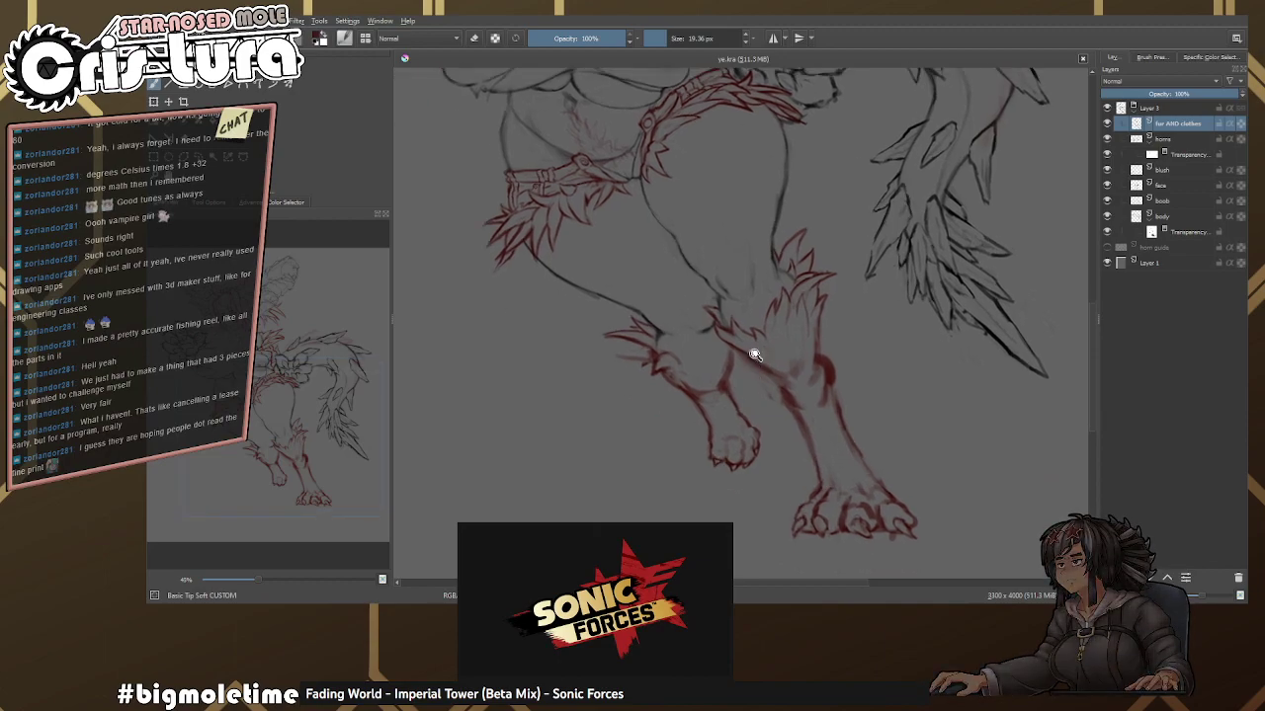
{"action": "scroll", "coordinate": [781, 295], "scroll_direction": "up", "scroll_amount": 3}
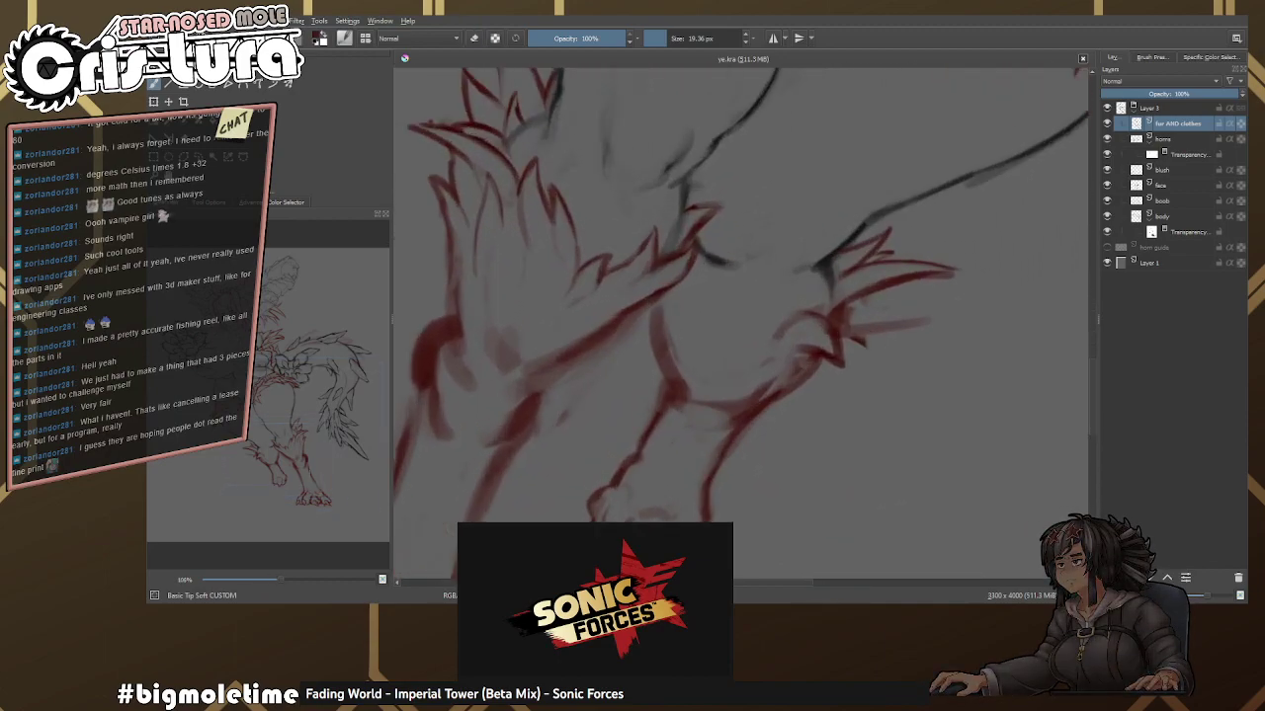
Draw a narrow pointed fur spike inside the raised leg's knee, with a bold upper curve and a lighter lower curve.
{"action": "mouse_move", "coordinate": [681, 306]}
{"action": "left_mouse_down"}
{"action": "mouse_move", "coordinate": [682, 328]}
{"action": "mouse_move", "coordinate": [776, 338]}
{"action": "mouse_move", "coordinate": [756, 370]}
{"action": "mouse_move", "coordinate": [787, 372]}
{"action": "left_mouse_up"}
{"action": "key", "text": "e"}
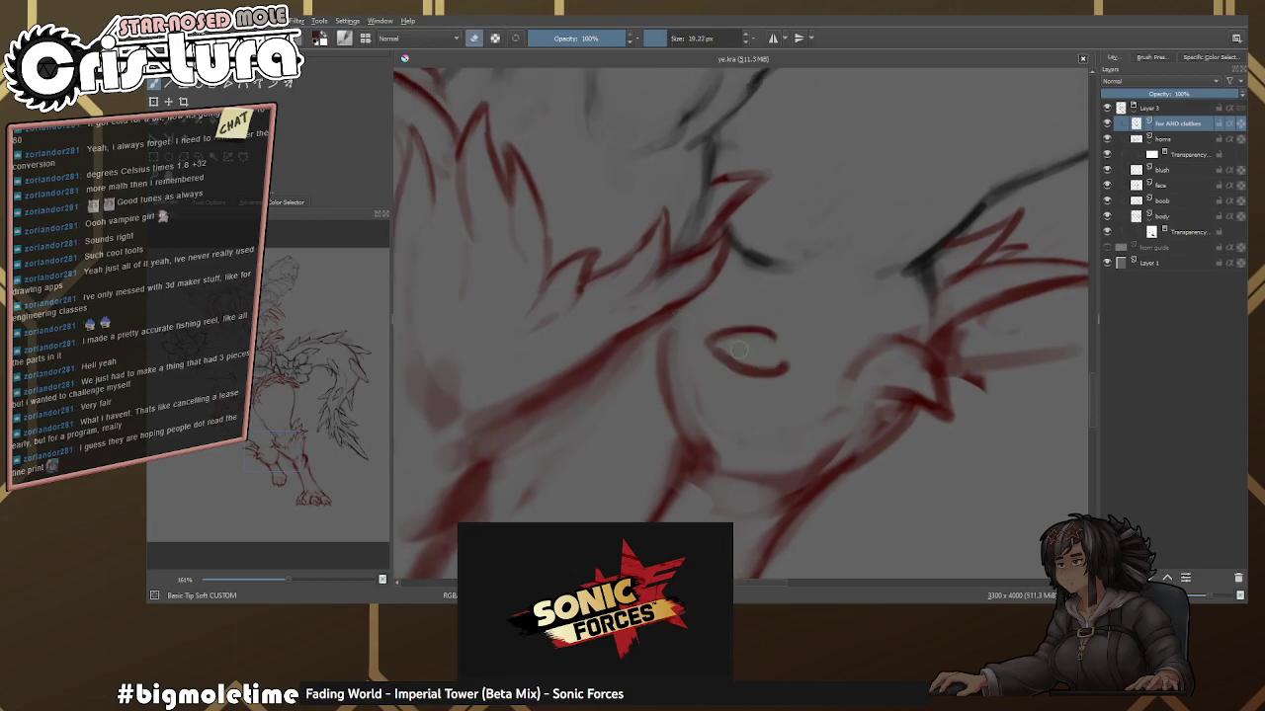
{"action": "mouse_move", "coordinate": [724, 334]}
{"action": "left_mouse_down"}
{"action": "mouse_move", "coordinate": [727, 360]}
{"action": "mouse_move", "coordinate": [791, 368]}
{"action": "left_mouse_up"}
{"action": "key", "text": "e"}
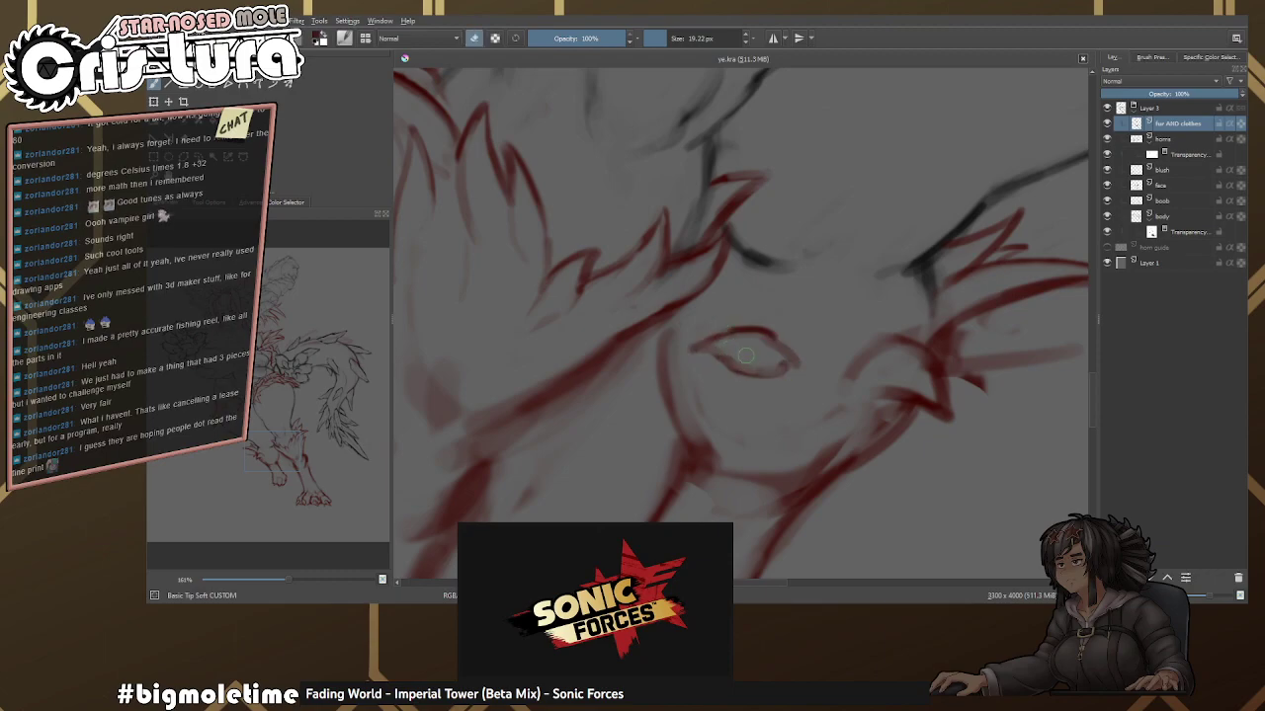
{"action": "key", "text": "e"}
{"action": "mouse_move", "coordinate": [694, 348]}
{"action": "left_mouse_down"}
{"action": "mouse_move", "coordinate": [754, 338]}
{"action": "mouse_move", "coordinate": [797, 365]}
{"action": "mouse_move", "coordinate": [801, 338]}
{"action": "mouse_move", "coordinate": [756, 297]}
{"action": "left_mouse_up"}
{"action": "key", "text": "e"}
{"action": "key", "text": "e"}
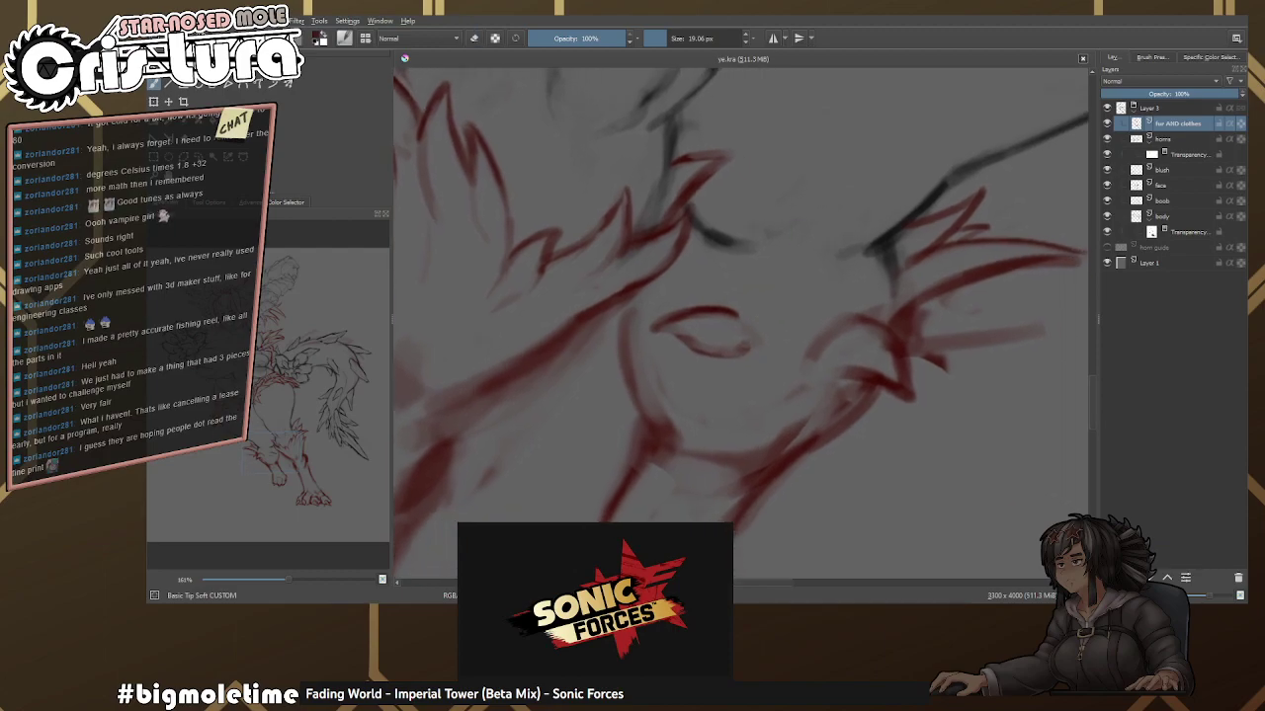
Draw a second curved fur tuft beside the first inside the raised leg's knee, running down to the leg's front outline.
{"action": "mouse_move", "coordinate": [747, 318]}
{"action": "left_mouse_down"}
{"action": "mouse_move", "coordinate": [717, 285]}
{"action": "mouse_move", "coordinate": [768, 302]}
{"action": "mouse_move", "coordinate": [774, 345]}
{"action": "mouse_move", "coordinate": [749, 319]}
{"action": "mouse_move", "coordinate": [821, 320]}
{"action": "mouse_move", "coordinate": [856, 405]}
{"action": "left_mouse_up"}
{"action": "key", "text": "e"}
{"action": "left_click_drag", "start_coordinate": [830, 336], "coordinate": [861, 427]}
{"action": "key", "text": "e"}
{"action": "key", "text": "e"}
{"action": "mouse_move", "coordinate": [767, 352]}
{"action": "left_mouse_down"}
{"action": "mouse_move", "coordinate": [827, 375]}
{"action": "mouse_move", "coordinate": [782, 356]}
{"action": "mouse_move", "coordinate": [856, 303]}
{"action": "mouse_move", "coordinate": [769, 317]}
{"action": "left_mouse_up"}
{"action": "key", "text": "e"}
{"action": "key", "text": "e"}
{"action": "key", "text": "e"}
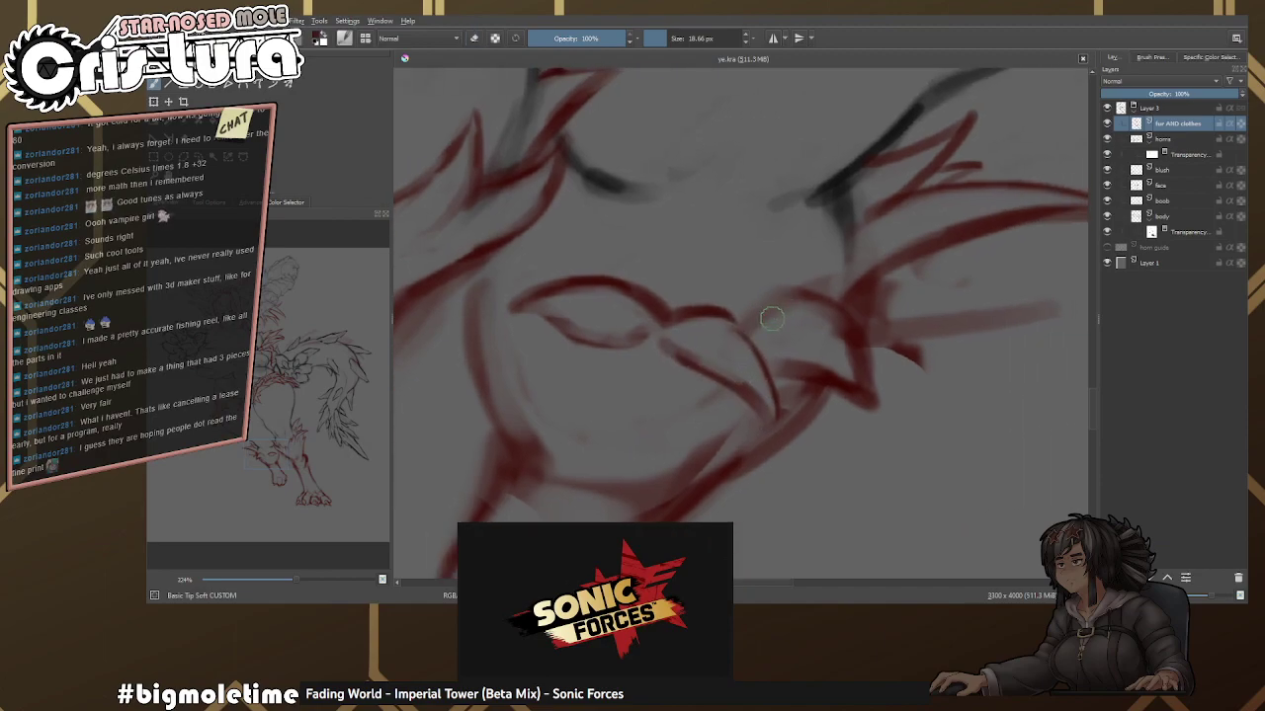
Draw a small upright pointed fur tuft at the front edge of the raised leg's knee, with a short inner line.
{"action": "scroll", "coordinate": [770, 317], "scroll_direction": "up", "scroll_amount": 2}
{"action": "mouse_move", "coordinate": [538, 271]}
{"action": "left_mouse_down"}
{"action": "mouse_move", "coordinate": [696, 285]}
{"action": "mouse_move", "coordinate": [661, 297]}
{"action": "mouse_move", "coordinate": [615, 250]}
{"action": "left_mouse_up"}
{"action": "key", "text": "e"}
{"action": "key", "text": "e"}
{"action": "left_click_drag", "start_coordinate": [647, 295], "coordinate": [612, 259]}
{"action": "key", "text": "e"}
{"action": "mouse_move", "coordinate": [612, 255]}
{"action": "left_mouse_down"}
{"action": "mouse_move", "coordinate": [587, 298]}
{"action": "mouse_move", "coordinate": [602, 330]}
{"action": "left_mouse_up"}
{"action": "key", "text": "ctrl+z"}
{"action": "key", "text": "e"}
{"action": "mouse_move", "coordinate": [613, 253]}
{"action": "left_mouse_down"}
{"action": "mouse_move", "coordinate": [619, 332]}
{"action": "mouse_move", "coordinate": [678, 320]}
{"action": "mouse_move", "coordinate": [576, 364]}
{"action": "mouse_move", "coordinate": [681, 353]}
{"action": "mouse_move", "coordinate": [618, 341]}
{"action": "mouse_move", "coordinate": [593, 351]}
{"action": "left_mouse_up"}
{"action": "key", "text": "e"}
{"action": "key", "text": "e"}
{"action": "key", "text": "e"}
{"action": "key", "text": "e"}
{"action": "key", "text": "e"}
{"action": "key", "text": "e"}
Draw a curved fur tuft in front of the raised knee, with an arched upper edge and its tip pointing down past the leg outline.
{"action": "mouse_move", "coordinate": [687, 346]}
{"action": "left_mouse_down"}
{"action": "mouse_move", "coordinate": [647, 336]}
{"action": "mouse_move", "coordinate": [731, 316]}
{"action": "left_mouse_up"}
{"action": "key", "text": "e"}
{"action": "left_click_drag", "start_coordinate": [645, 326], "coordinate": [743, 352]}
{"action": "key", "text": "e"}
{"action": "key", "text": "e"}
{"action": "key", "text": "e"}
{"action": "mouse_move", "coordinate": [564, 367]}
{"action": "left_mouse_down"}
{"action": "mouse_move", "coordinate": [647, 294]}
{"action": "mouse_move", "coordinate": [680, 298]}
{"action": "mouse_move", "coordinate": [629, 317]}
{"action": "mouse_move", "coordinate": [637, 298]}
{"action": "mouse_move", "coordinate": [622, 324]}
{"action": "mouse_move", "coordinate": [638, 375]}
{"action": "left_mouse_up"}
{"action": "key", "text": "e"}
{"action": "key", "text": "e"}
{"action": "mouse_move", "coordinate": [632, 296]}
{"action": "left_mouse_down"}
{"action": "mouse_move", "coordinate": [863, 340]}
{"action": "mouse_move", "coordinate": [814, 338]}
{"action": "mouse_move", "coordinate": [791, 367]}
{"action": "mouse_move", "coordinate": [842, 323]}
{"action": "mouse_move", "coordinate": [808, 385]}
{"action": "mouse_move", "coordinate": [825, 350]}
{"action": "mouse_move", "coordinate": [816, 300]}
{"action": "mouse_move", "coordinate": [741, 271]}
{"action": "mouse_move", "coordinate": [618, 454]}
{"action": "left_mouse_up"}
{"action": "key", "text": "e"}
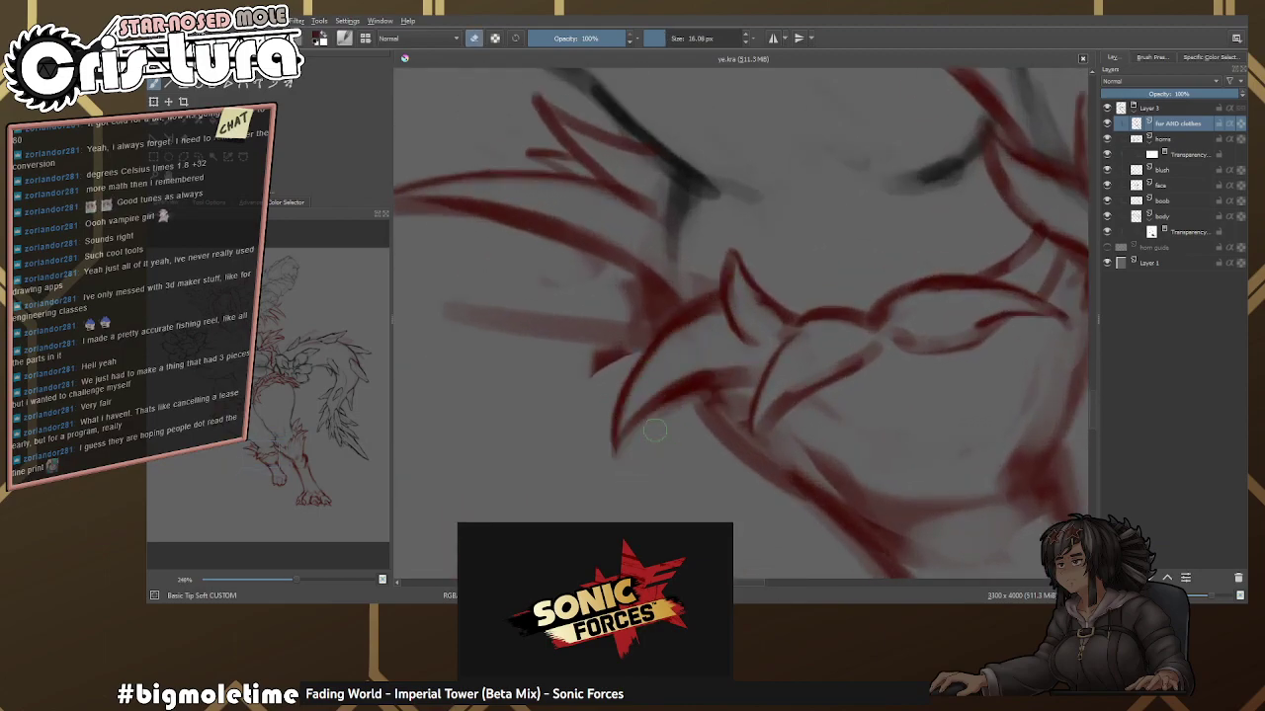
Draw an outward-sweeping fur spike between the long spike and the downward tuft on the raised knee, and erase the faint old lines around it.
{"action": "left_click_drag", "start_coordinate": [629, 307], "coordinate": [705, 325]}
{"action": "key", "text": "e"}
{"action": "key", "text": "e"}
{"action": "mouse_move", "coordinate": [732, 367]}
{"action": "left_mouse_down"}
{"action": "mouse_move", "coordinate": [772, 324]}
{"action": "mouse_move", "coordinate": [749, 307]}
{"action": "mouse_move", "coordinate": [774, 317]}
{"action": "mouse_move", "coordinate": [675, 328]}
{"action": "mouse_move", "coordinate": [571, 274]}
{"action": "mouse_move", "coordinate": [566, 300]}
{"action": "mouse_move", "coordinate": [516, 324]}
{"action": "mouse_move", "coordinate": [619, 319]}
{"action": "mouse_move", "coordinate": [685, 362]}
{"action": "mouse_move", "coordinate": [729, 332]}
{"action": "mouse_move", "coordinate": [748, 351]}
{"action": "mouse_move", "coordinate": [751, 341]}
{"action": "mouse_move", "coordinate": [638, 322]}
{"action": "mouse_move", "coordinate": [718, 341]}
{"action": "left_mouse_up"}
{"action": "key", "text": "e"}
{"action": "key", "text": "e"}
{"action": "key", "text": "e"}
{"action": "key", "text": "e"}
{"action": "left_click_drag", "start_coordinate": [697, 405], "coordinate": [781, 346]}
{"action": "key", "text": "e"}
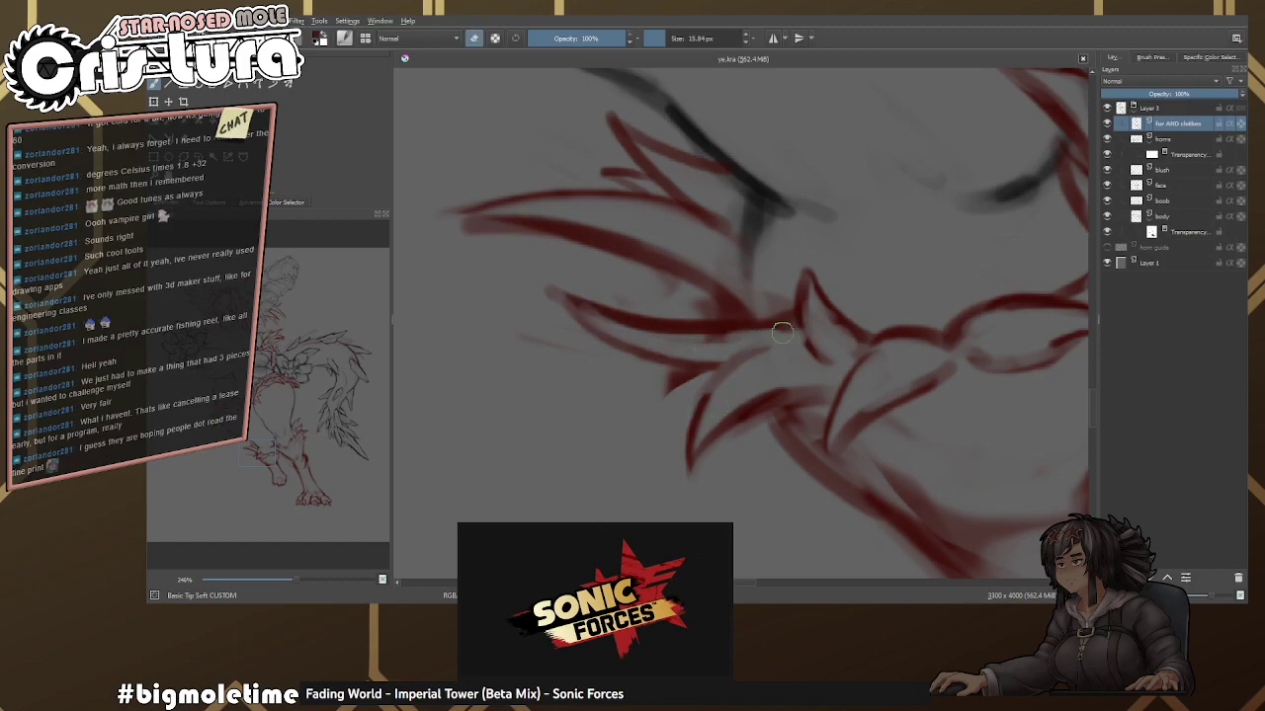
{"action": "left_click_drag", "start_coordinate": [684, 342], "coordinate": [762, 332]}
{"action": "mouse_move", "coordinate": [680, 329]}
{"action": "left_mouse_down"}
{"action": "mouse_move", "coordinate": [569, 298]}
{"action": "mouse_move", "coordinate": [705, 325]}
{"action": "mouse_move", "coordinate": [606, 320]}
{"action": "mouse_move", "coordinate": [543, 285]}
{"action": "mouse_move", "coordinate": [624, 304]}
{"action": "mouse_move", "coordinate": [603, 338]}
{"action": "left_mouse_up"}
Extend the long outer spike's upper line down to the base of the small upright tuft on the raised knee.
{"action": "scroll", "coordinate": [720, 386], "scroll_direction": "down", "scroll_amount": 5}
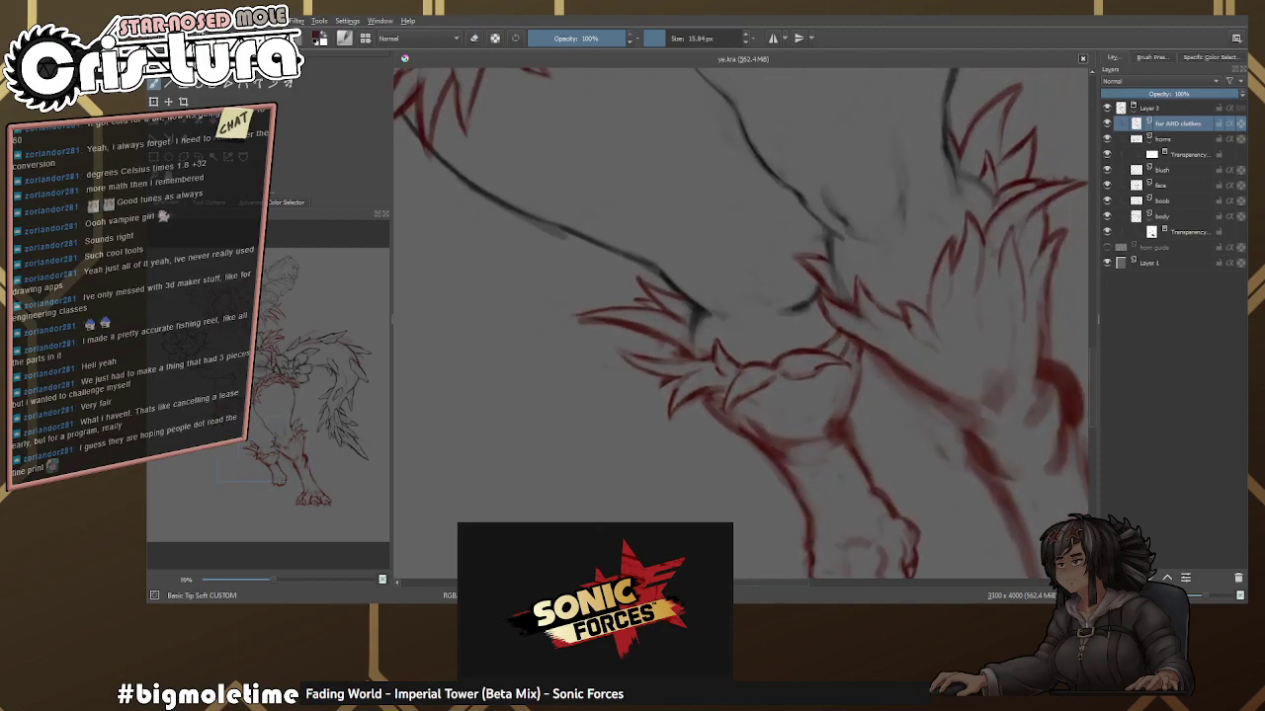
{"action": "scroll", "coordinate": [718, 398], "scroll_direction": "up", "scroll_amount": 6}
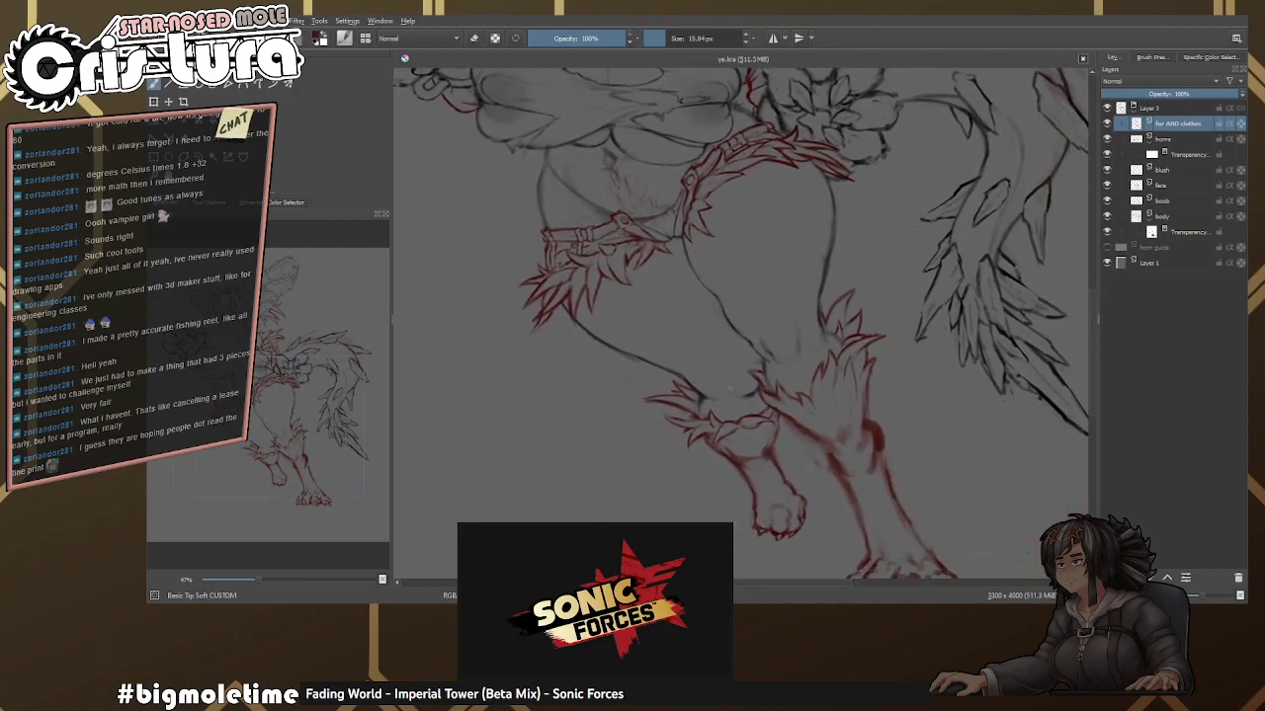
{"action": "key", "text": "e"}
{"action": "key", "text": "e"}
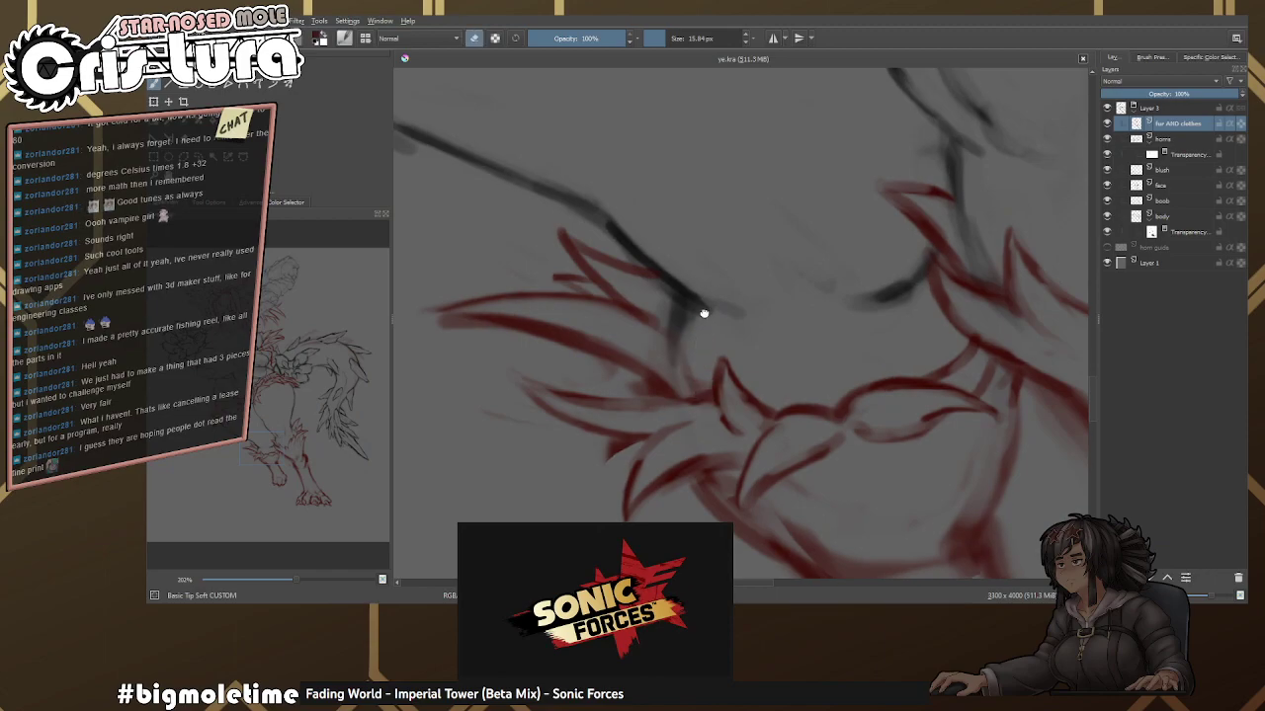
{"action": "left_click_drag", "start_coordinate": [700, 302], "coordinate": [708, 329]}
{"action": "key", "text": "e"}
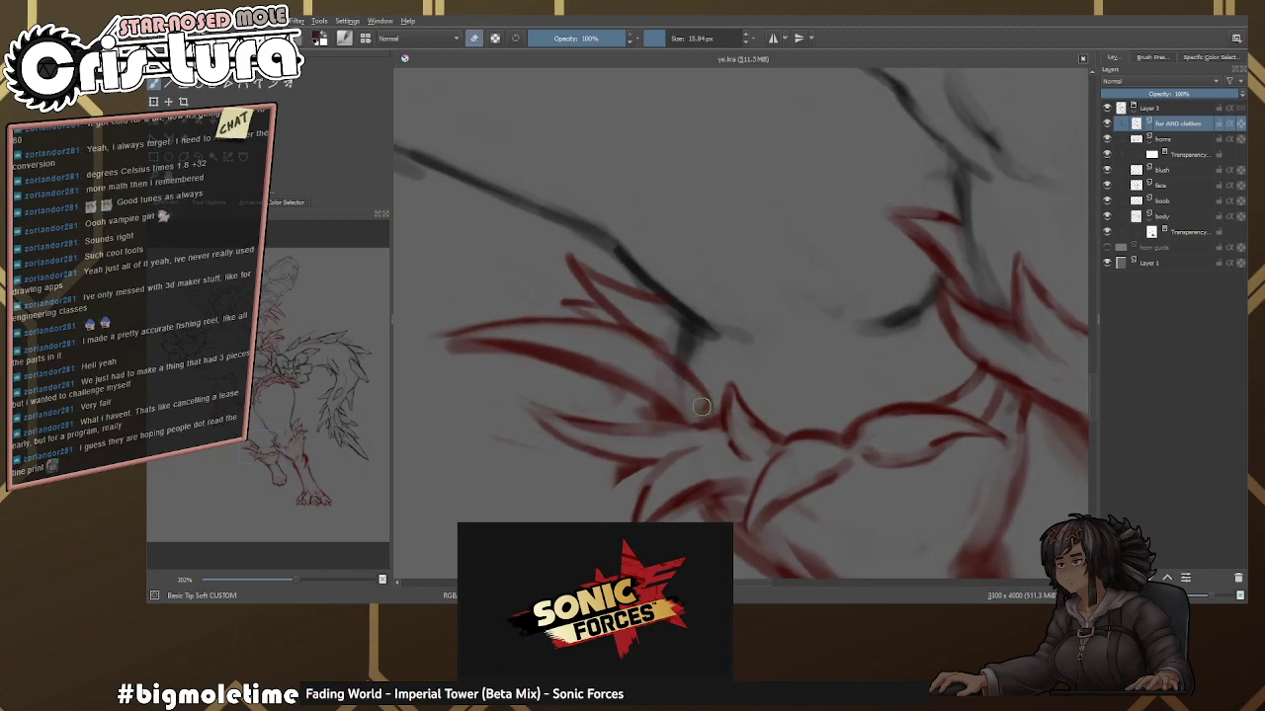
Lasso the inner fur tufts across the raised knee, adjust their placement with a transform, and clear the selection.
{"action": "scroll", "coordinate": [744, 300], "scroll_direction": "down", "scroll_amount": 3}
{"action": "key", "text": "e"}
{"action": "scroll", "coordinate": [736, 361], "scroll_direction": "down", "scroll_amount": 2}
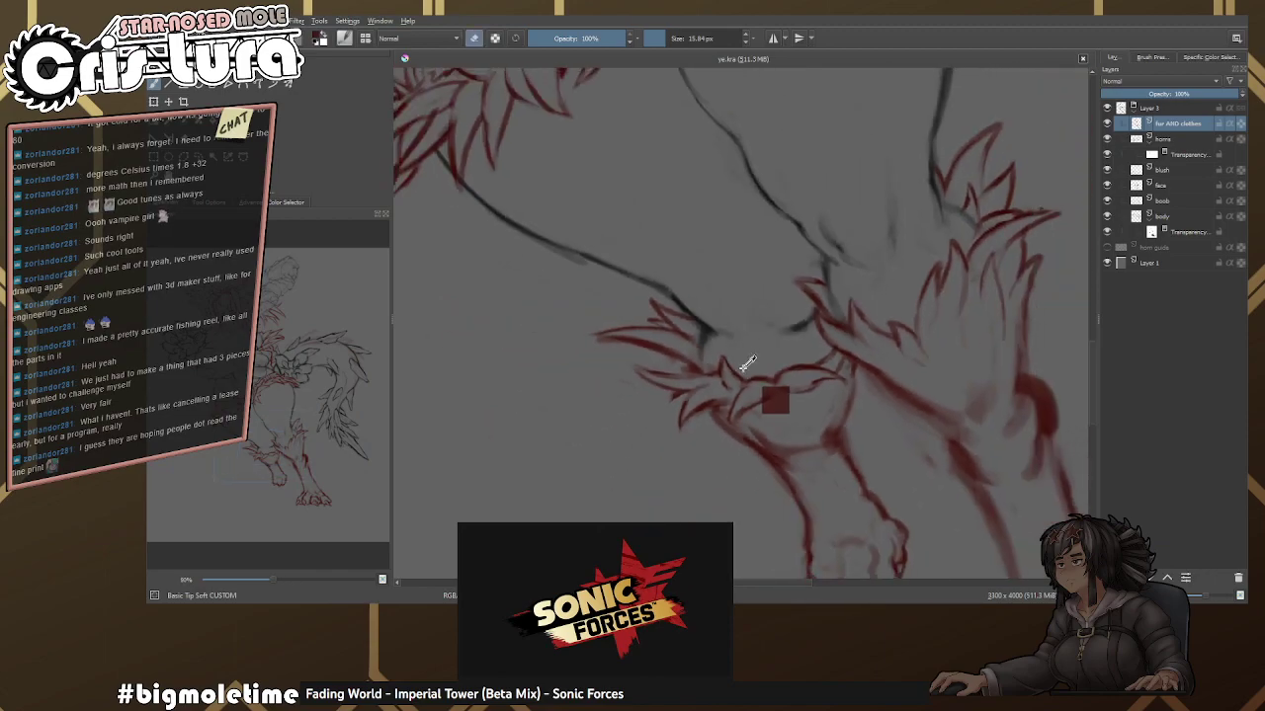
{"action": "scroll", "coordinate": [716, 331], "scroll_direction": "up", "scroll_amount": 2}
{"action": "scroll", "coordinate": [680, 332], "scroll_direction": "up", "scroll_amount": 3}
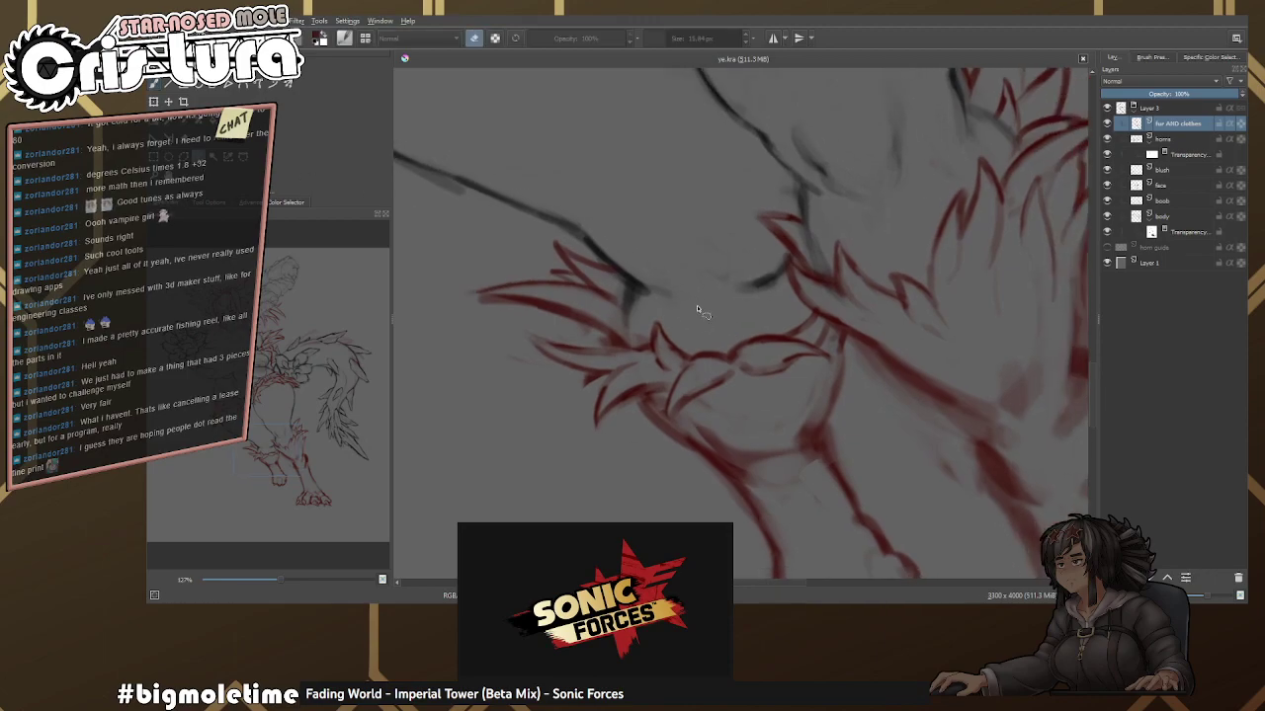
{"action": "left_click_drag", "start_coordinate": [601, 373], "coordinate": [679, 314]}
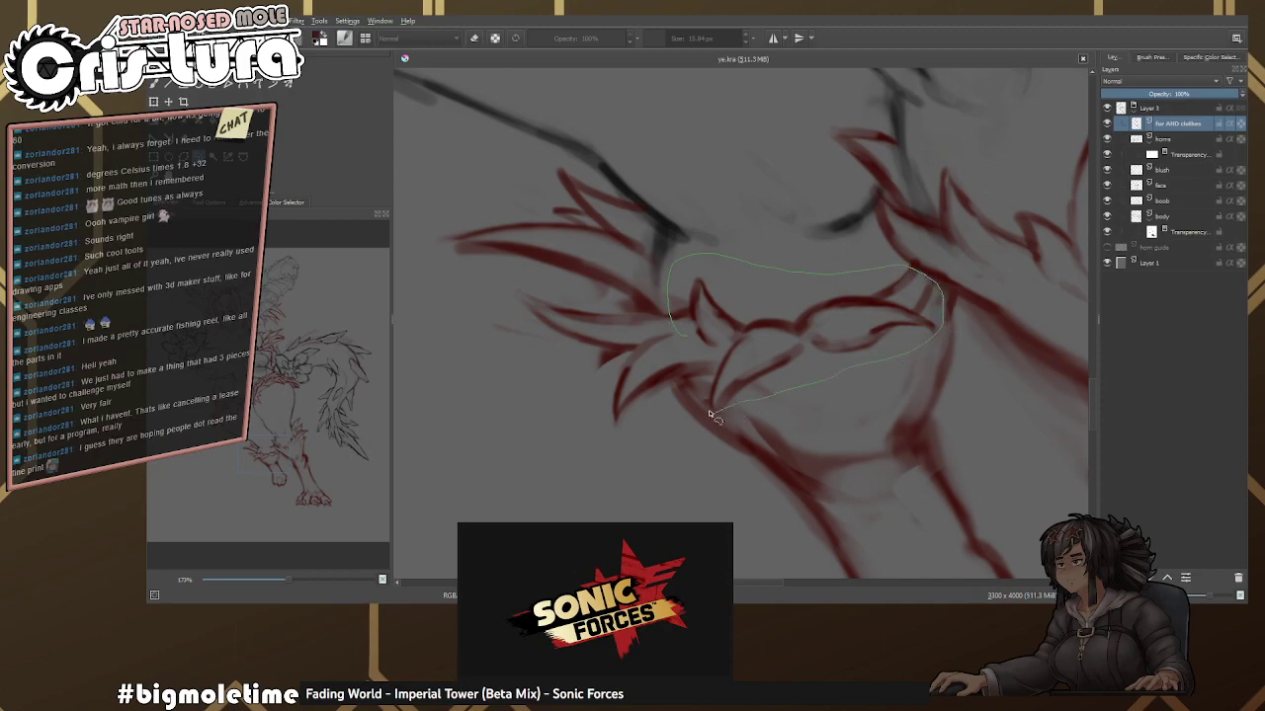
{"action": "left_click_drag", "start_coordinate": [719, 389], "coordinate": [712, 400]}
{"action": "key", "text": "ctrl+t"}
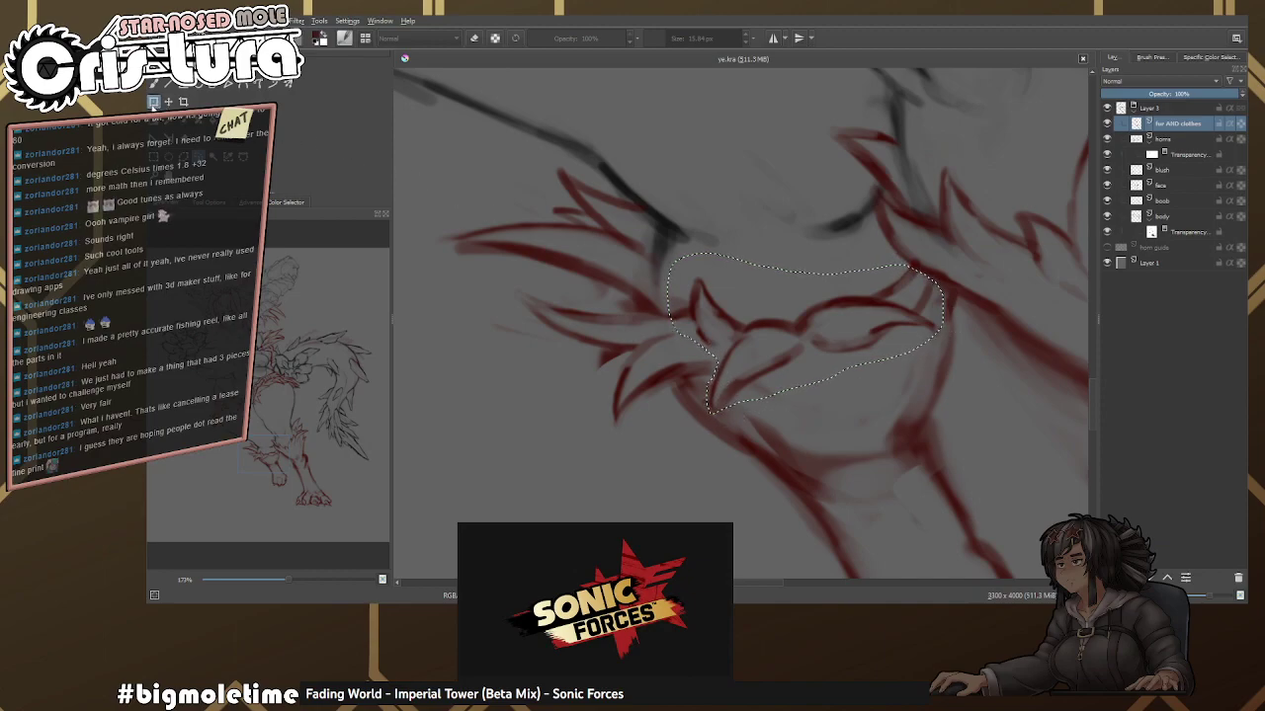
{"action": "left_click_drag", "start_coordinate": [853, 273], "coordinate": [754, 263]}
{"action": "scroll", "coordinate": [791, 326], "scroll_direction": "down", "scroll_amount": 5}
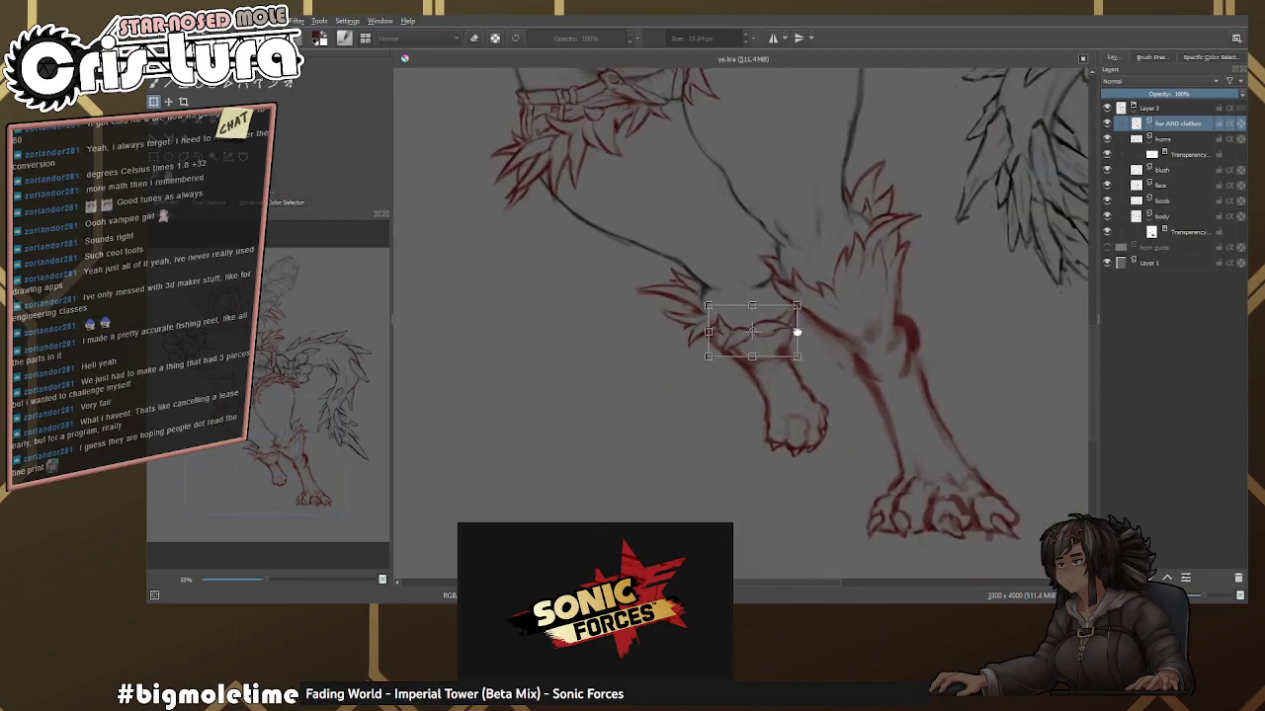
{"action": "scroll", "coordinate": [781, 361], "scroll_direction": "up", "scroll_amount": 2}
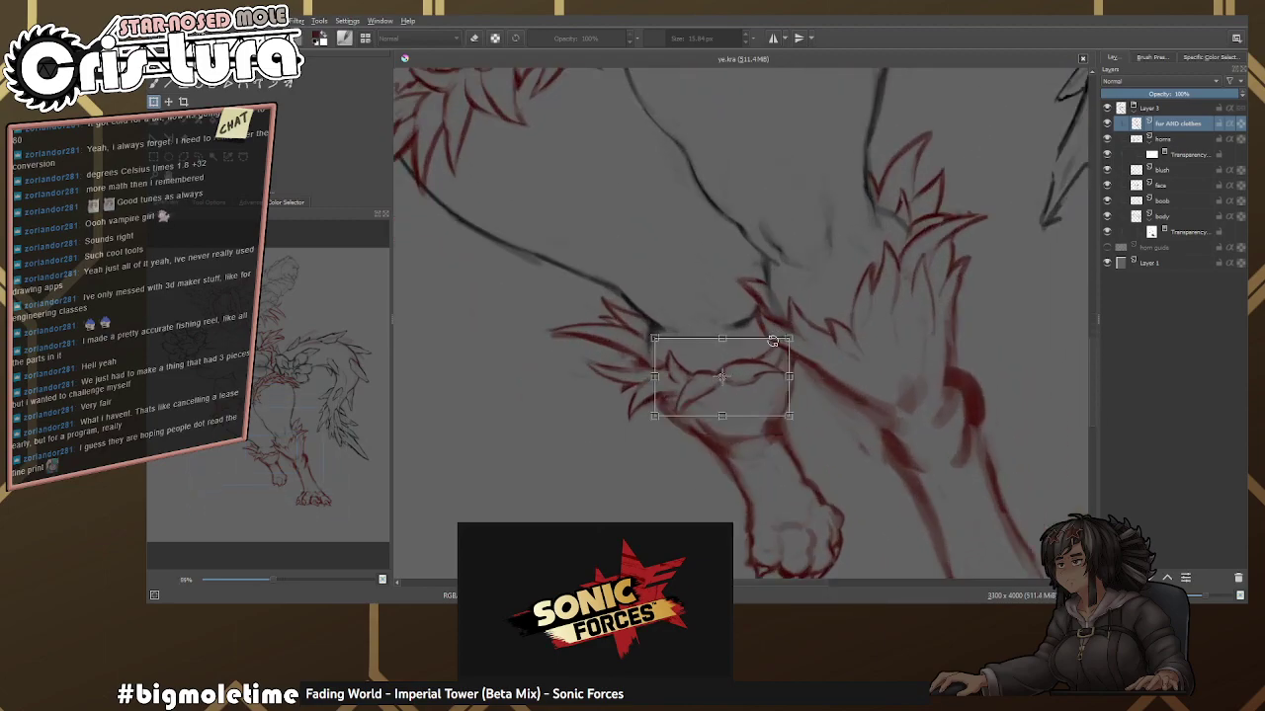
{"action": "key", "text": "Return"}
{"action": "scroll", "coordinate": [757, 345], "scroll_direction": "up", "scroll_amount": 4}
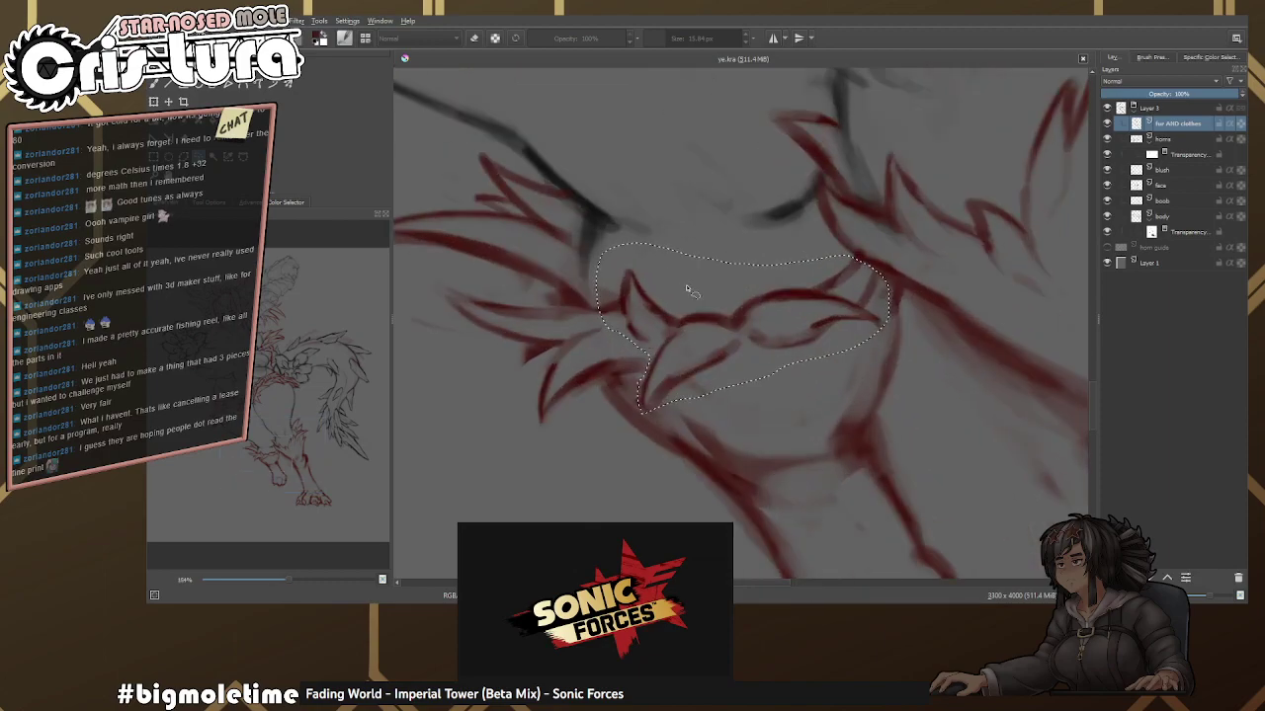
{"action": "key", "text": "ctrl+shift+a"}
{"action": "scroll", "coordinate": [653, 326], "scroll_direction": "up", "scroll_amount": 2}
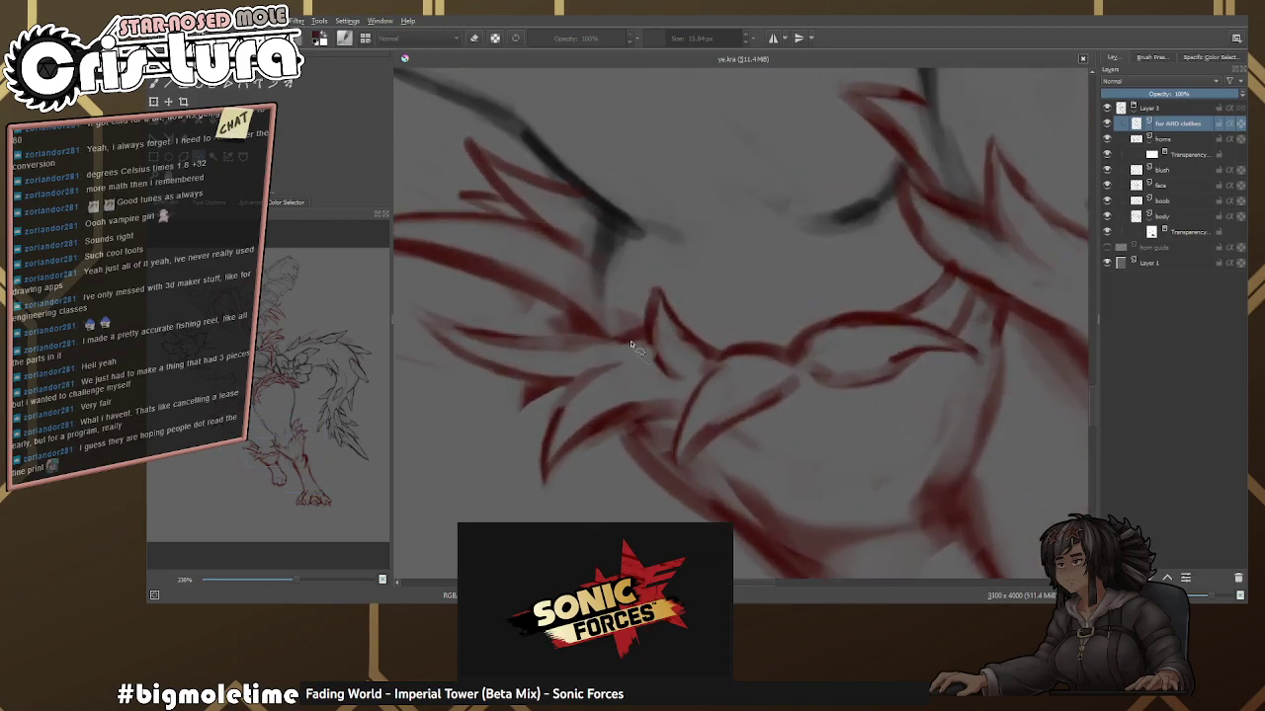
Lasso the outer fur spikes of the raised knee, transform them to sit closer against the knee and thigh outline, and deselect them.
{"action": "left_click_drag", "start_coordinate": [637, 432], "coordinate": [553, 464]}
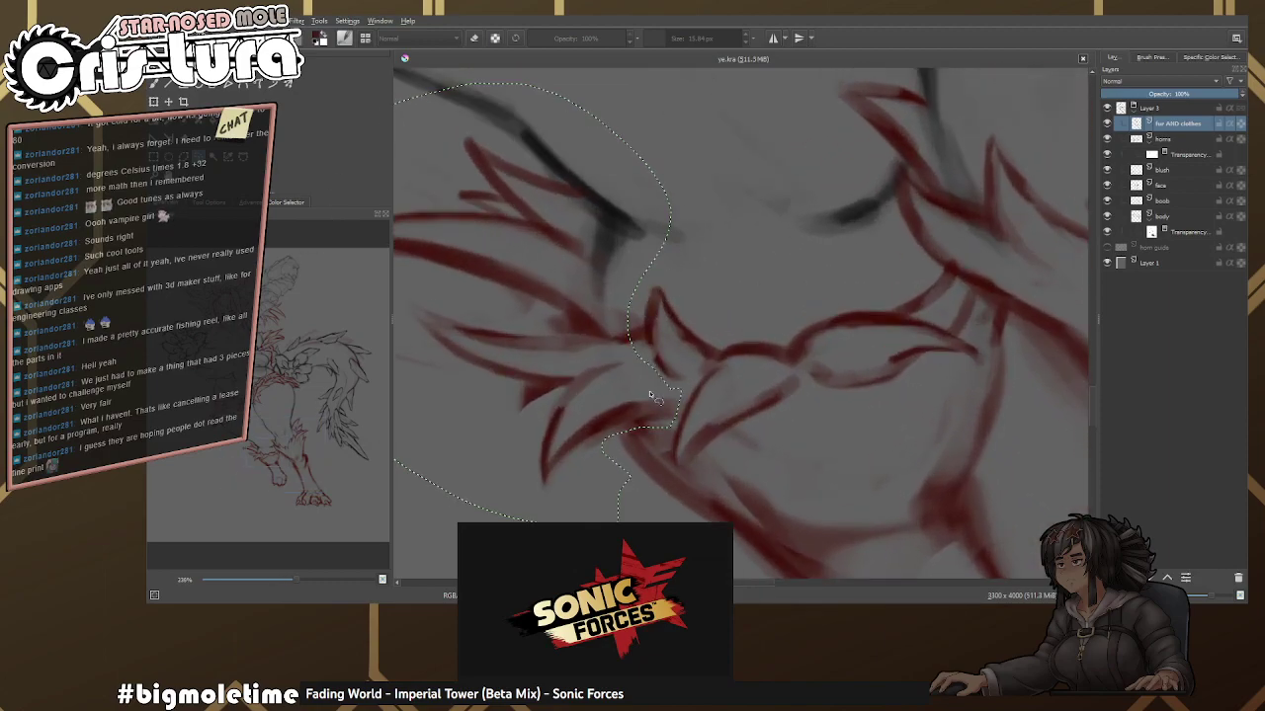
{"action": "scroll", "coordinate": [691, 376], "scroll_direction": "down", "scroll_amount": 1}
{"action": "mouse_move", "coordinate": [771, 138]}
{"action": "left_mouse_down"}
{"action": "mouse_move", "coordinate": [475, 177]}
{"action": "mouse_move", "coordinate": [464, 395]}
{"action": "mouse_move", "coordinate": [613, 499]}
{"action": "mouse_move", "coordinate": [781, 296]}
{"action": "left_mouse_up"}
{"action": "left_click", "coordinate": [154, 102]}
{"action": "scroll", "coordinate": [638, 254], "scroll_direction": "down", "scroll_amount": 1}
{"action": "left_click_drag", "start_coordinate": [638, 254], "coordinate": [618, 277]}
{"action": "scroll", "coordinate": [674, 280], "scroll_direction": "down", "scroll_amount": 4}
{"action": "scroll", "coordinate": [664, 253], "scroll_direction": "up", "scroll_amount": 2}
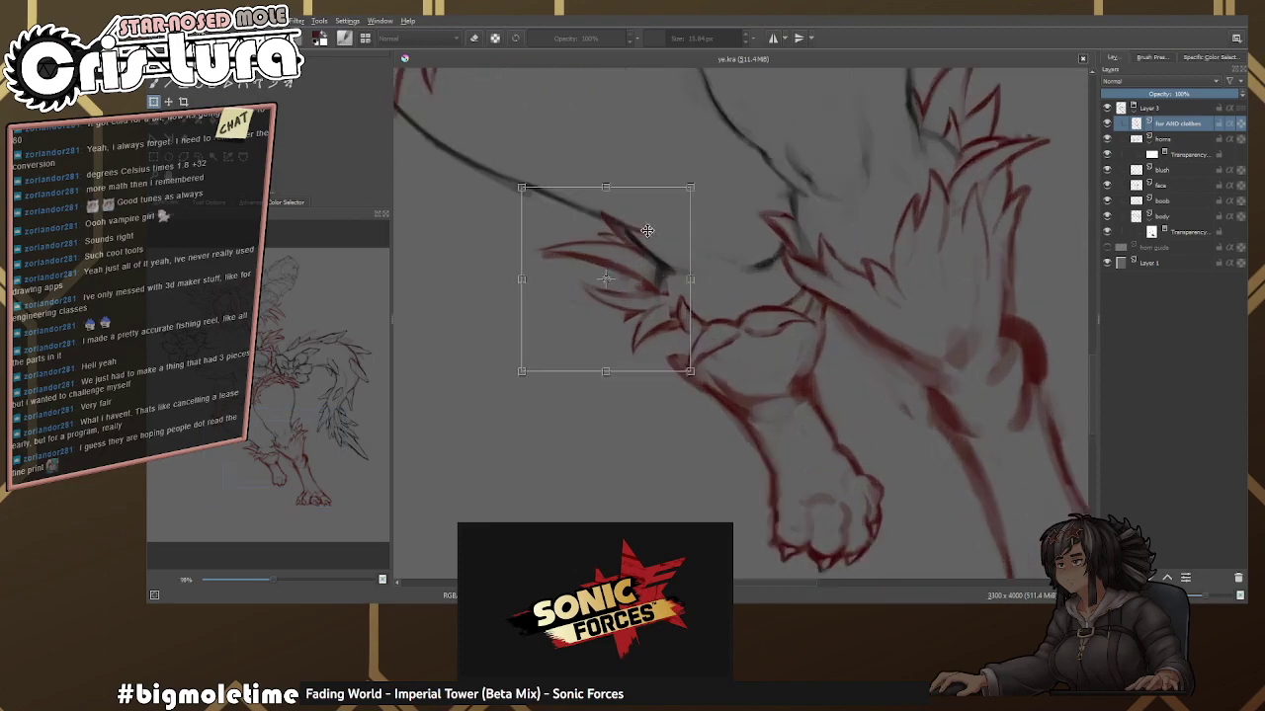
{"action": "key", "text": "b"}
{"action": "scroll", "coordinate": [605, 278], "scroll_direction": "up", "scroll_amount": 3}
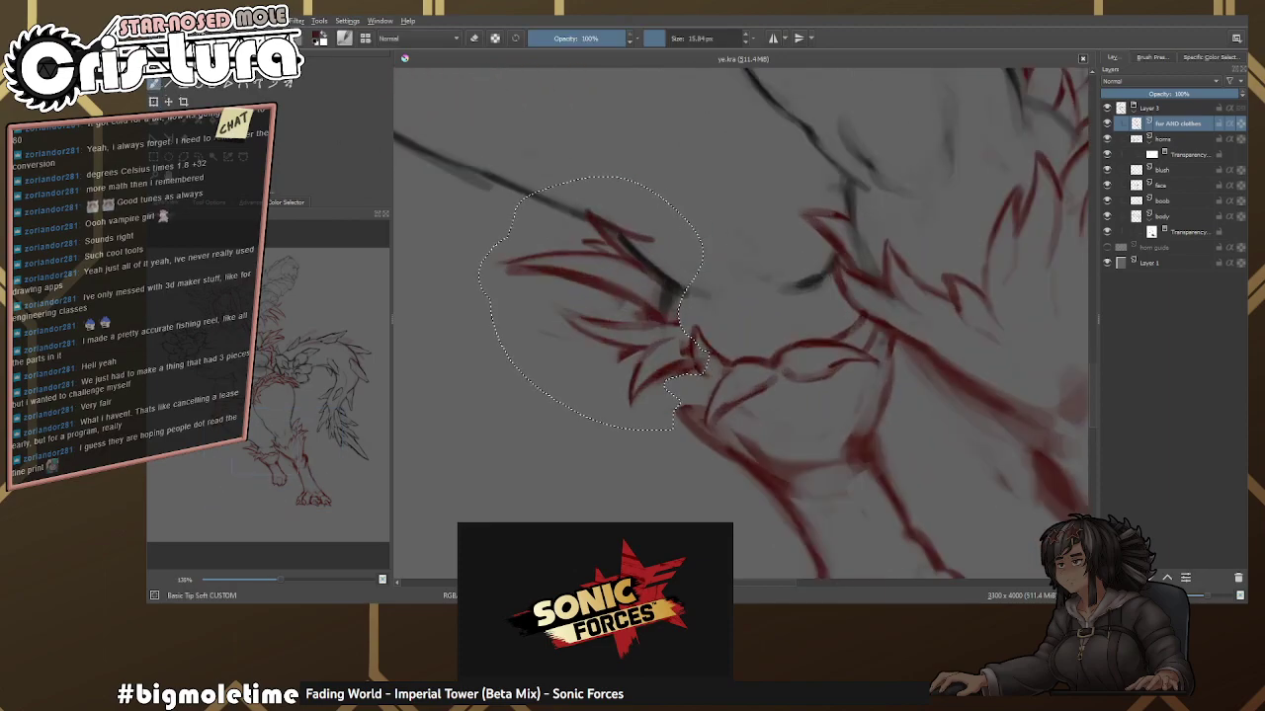
{"action": "scroll", "coordinate": [692, 301], "scroll_direction": "down", "scroll_amount": 1}
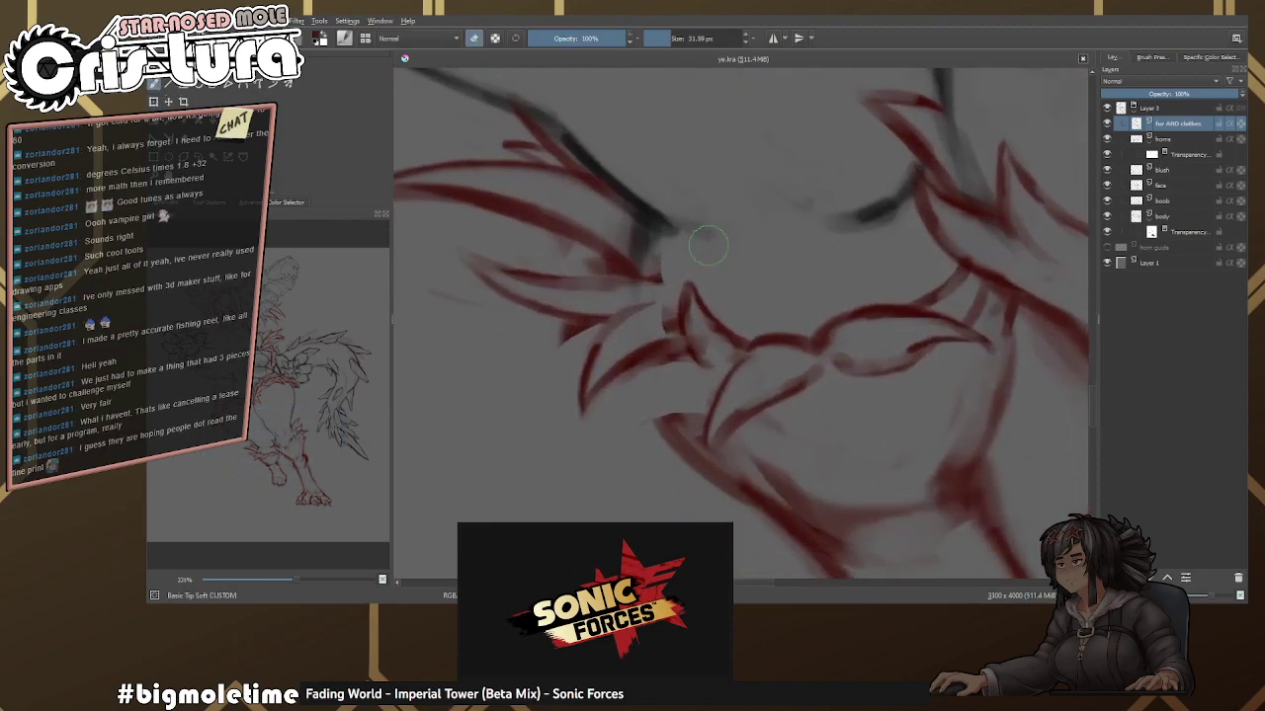
Clean up the base of the moved spikes and redraw the raised leg's front outline below the downward tuft.
{"action": "key", "text": "e"}
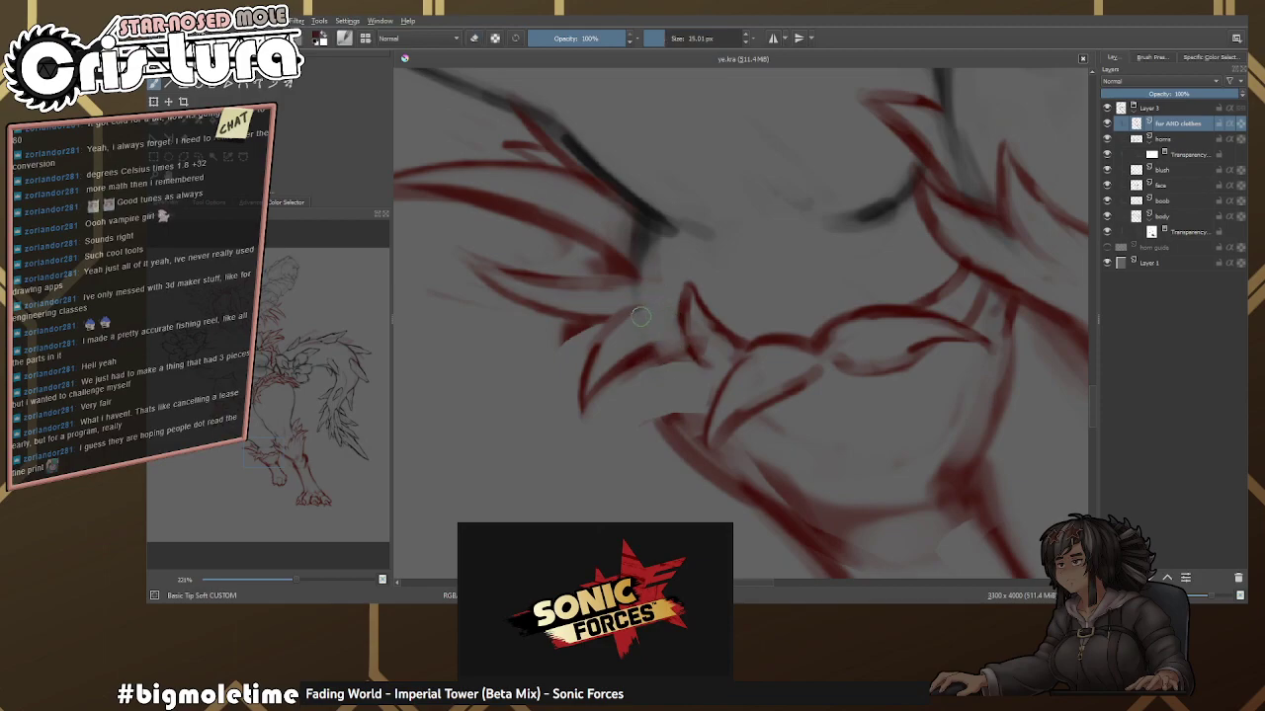
{"action": "key", "text": "e"}
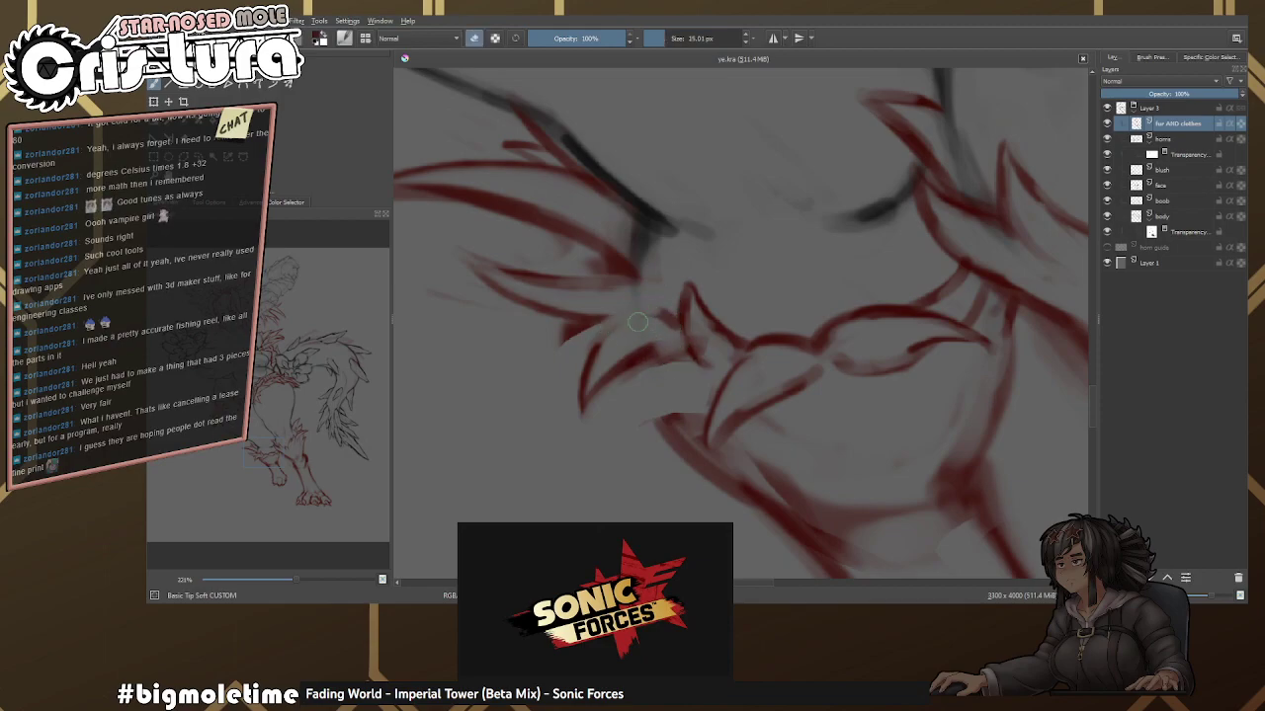
{"action": "mouse_move", "coordinate": [580, 332]}
{"action": "left_mouse_down"}
{"action": "mouse_move", "coordinate": [577, 306]}
{"action": "mouse_move", "coordinate": [642, 341]}
{"action": "mouse_move", "coordinate": [672, 390]}
{"action": "mouse_move", "coordinate": [692, 376]}
{"action": "mouse_move", "coordinate": [768, 446]}
{"action": "left_mouse_up"}
{"action": "key", "text": "e"}
{"action": "left_click_drag", "start_coordinate": [665, 336], "coordinate": [756, 440]}
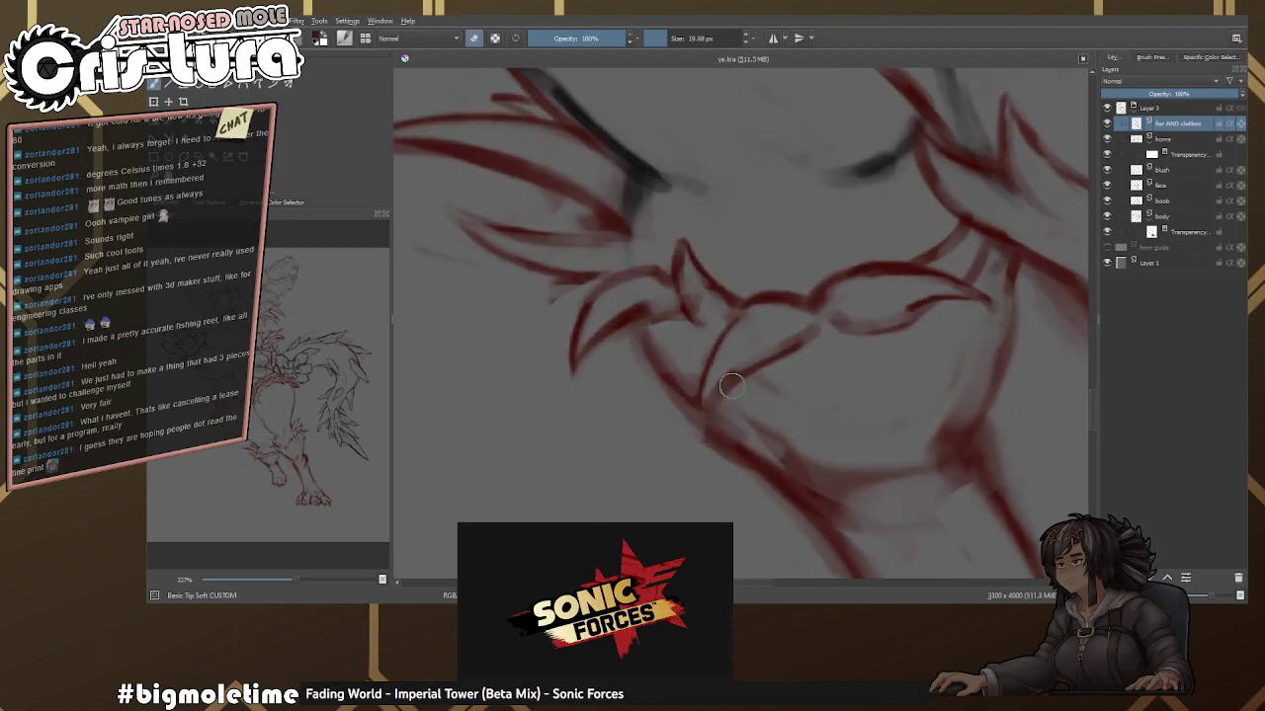
Refine the raised knee's back outline down to the top of the shin, trimming the thick smudge at the corner.
{"action": "scroll", "coordinate": [763, 344], "scroll_direction": "down", "scroll_amount": 4}
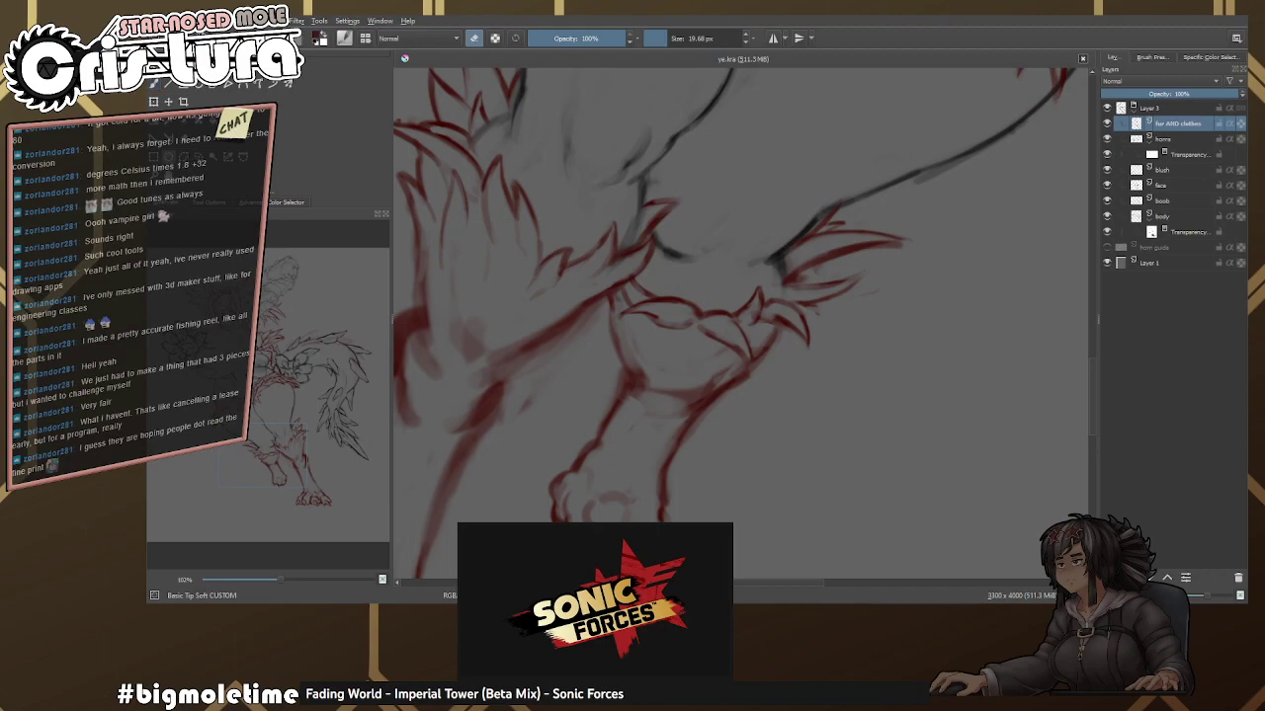
{"action": "left_click_drag", "start_coordinate": [547, 193], "coordinate": [555, 195]}
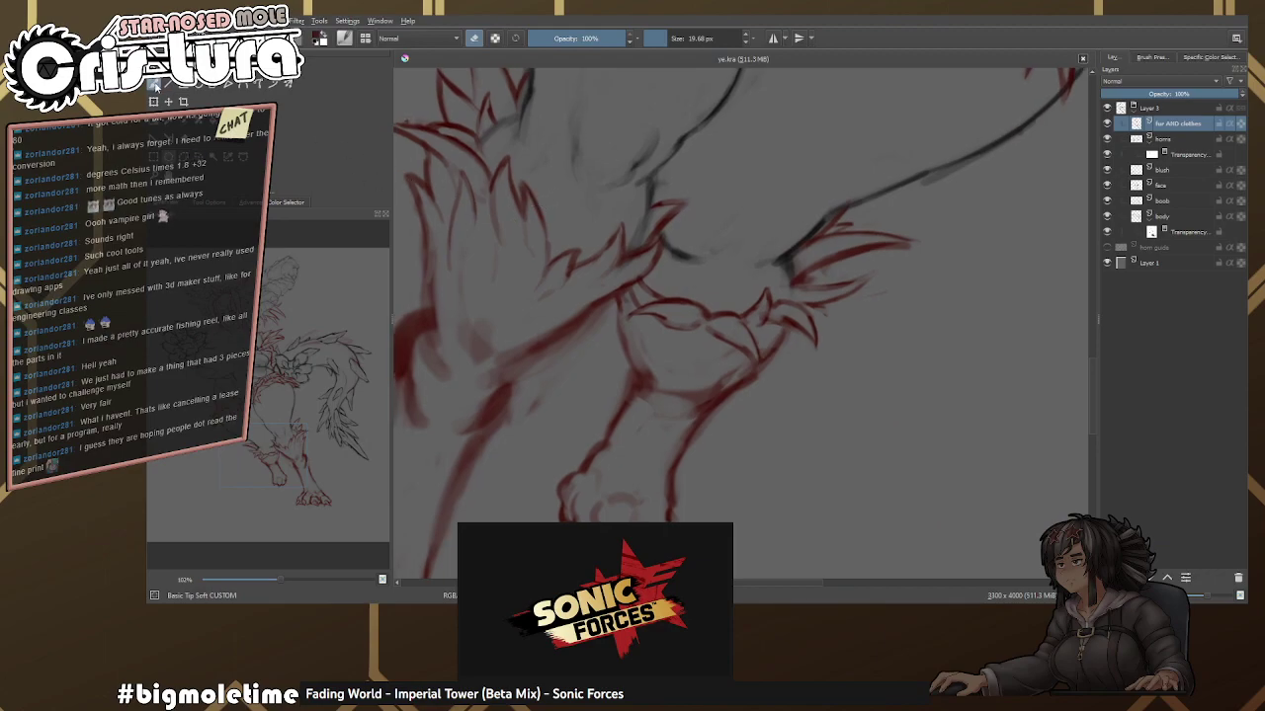
{"action": "scroll", "coordinate": [671, 255], "scroll_direction": "up", "scroll_amount": 4}
{"action": "scroll", "coordinate": [671, 255], "scroll_direction": "up", "scroll_amount": 3}
{"action": "key", "text": "e"}
{"action": "key", "text": "e"}
{"action": "key", "text": "e"}
{"action": "mouse_move", "coordinate": [676, 397]}
{"action": "left_mouse_down"}
{"action": "mouse_move", "coordinate": [640, 378]}
{"action": "mouse_move", "coordinate": [629, 439]}
{"action": "mouse_move", "coordinate": [618, 380]}
{"action": "mouse_move", "coordinate": [652, 436]}
{"action": "left_mouse_up"}
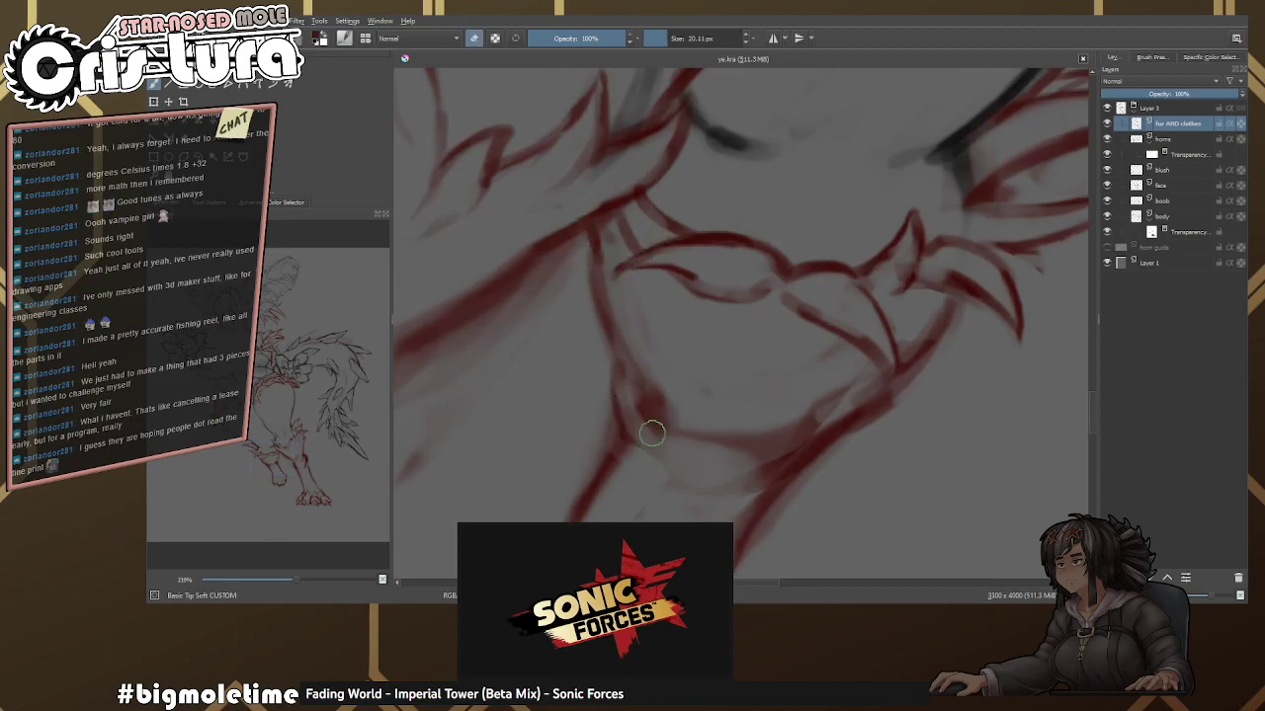
{"action": "scroll", "coordinate": [652, 436], "scroll_direction": "down", "scroll_amount": 5}
{"action": "key", "text": "e"}
{"action": "key", "text": "e"}
Lasso the raised leg's shin and paw, reposition them slightly below the knee with a transform, undo the last adjustment, and return to the brush.
{"action": "scroll", "coordinate": [798, 393], "scroll_direction": "up", "scroll_amount": 3}
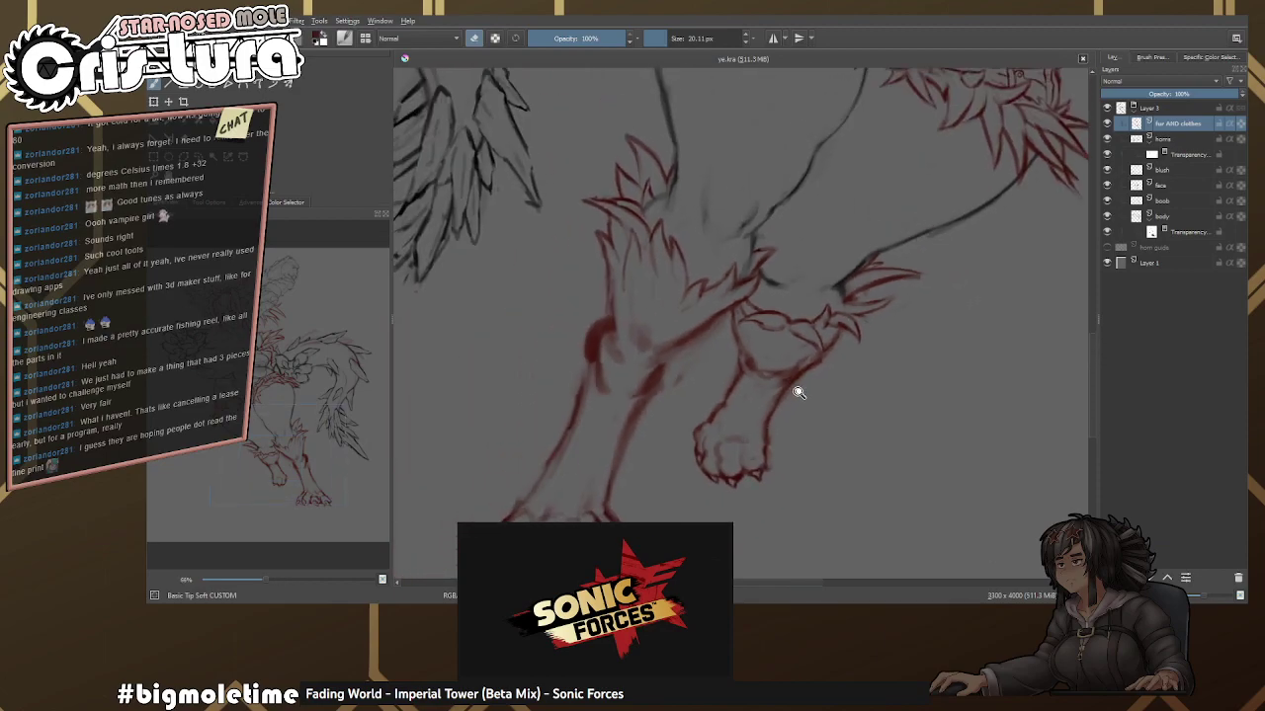
{"action": "scroll", "coordinate": [799, 393], "scroll_direction": "down", "scroll_amount": 1}
{"action": "key", "text": "e"}
{"action": "key", "text": "e"}
{"action": "scroll", "coordinate": [783, 341], "scroll_direction": "up", "scroll_amount": 3}
{"action": "scroll", "coordinate": [795, 348], "scroll_direction": "down", "scroll_amount": 2}
{"action": "scroll", "coordinate": [800, 360], "scroll_direction": "up", "scroll_amount": 2}
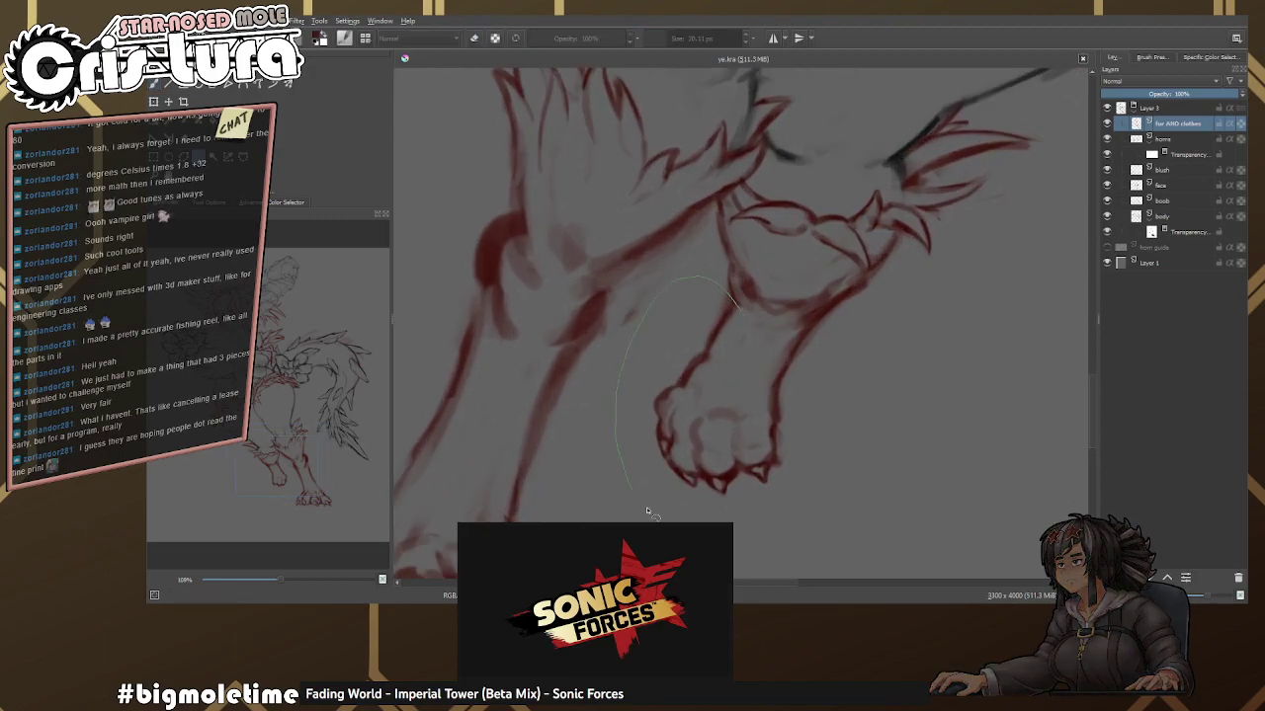
{"action": "left_click_drag", "start_coordinate": [833, 305], "coordinate": [743, 307]}
{"action": "key", "text": "ctrl+t"}
{"action": "scroll", "coordinate": [786, 311], "scroll_direction": "down", "scroll_amount": 4}
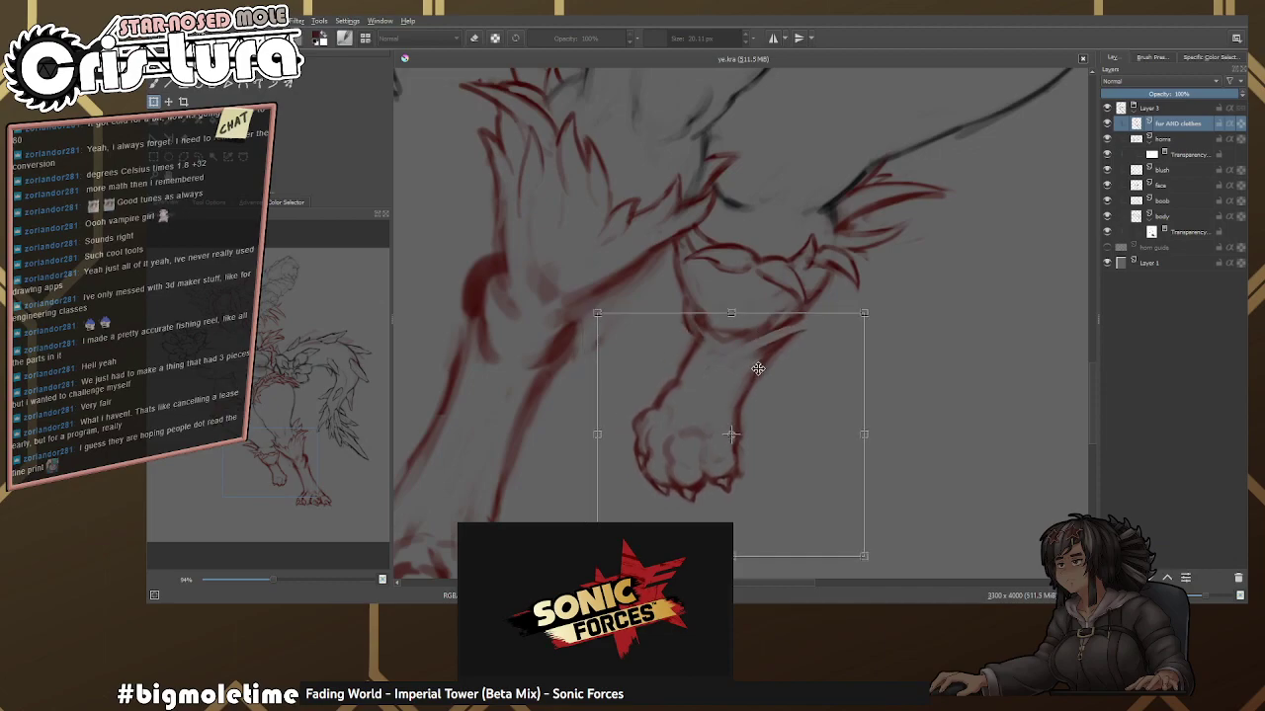
{"action": "scroll", "coordinate": [792, 332], "scroll_direction": "up", "scroll_amount": 3}
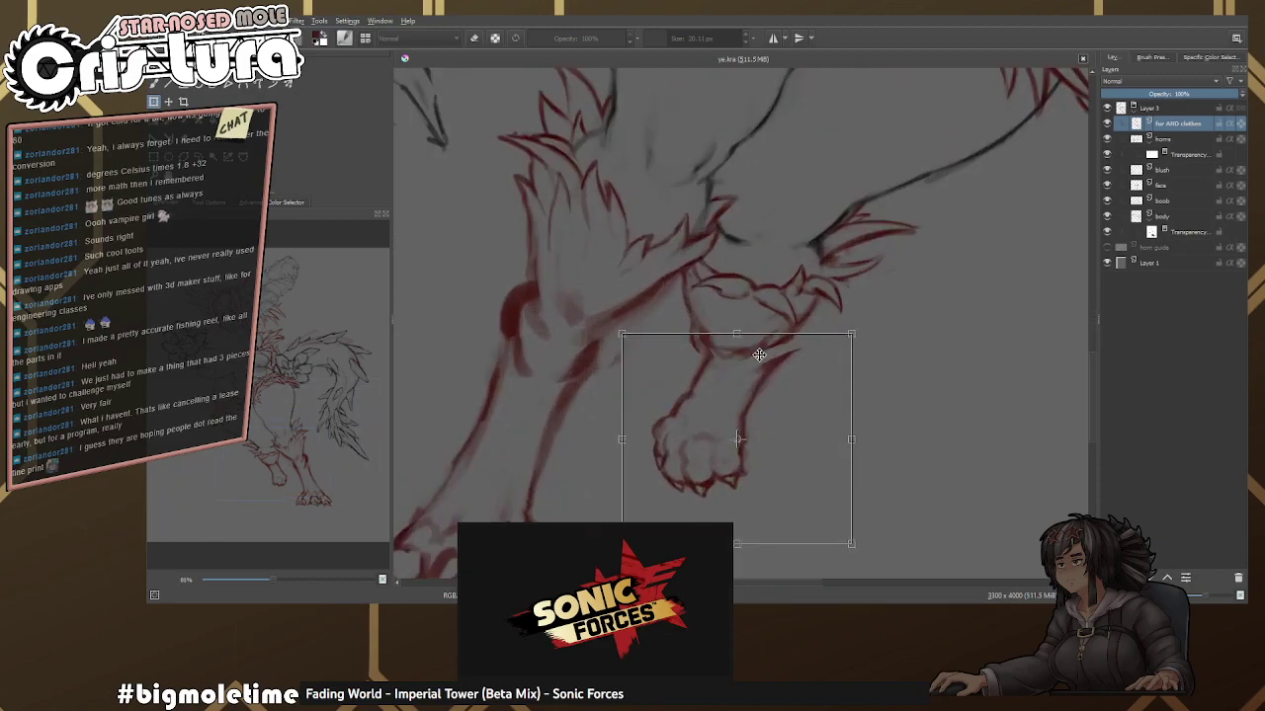
{"action": "left_click_drag", "start_coordinate": [689, 333], "coordinate": [762, 398]}
{"action": "scroll", "coordinate": [761, 398], "scroll_direction": "down", "scroll_amount": 2}
{"action": "key", "text": "ctrl+z"}
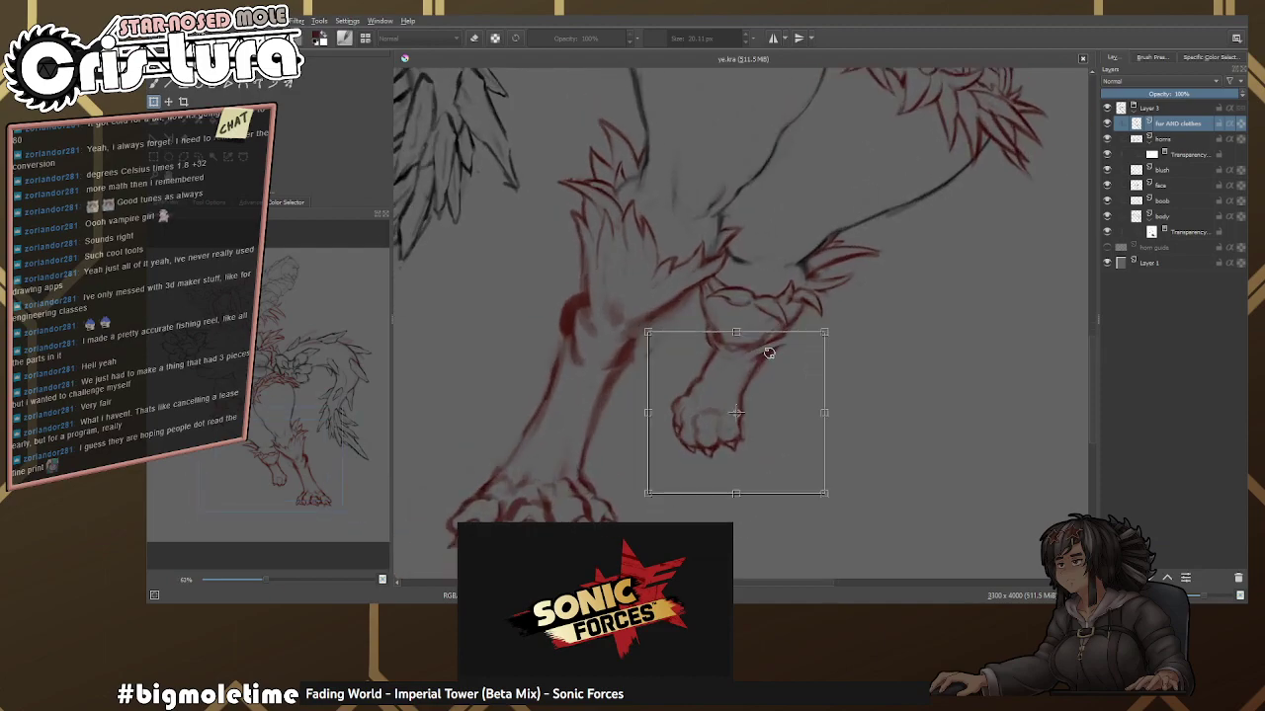
{"action": "key", "text": "b"}
{"action": "scroll", "coordinate": [836, 303], "scroll_direction": "up", "scroll_amount": 1}
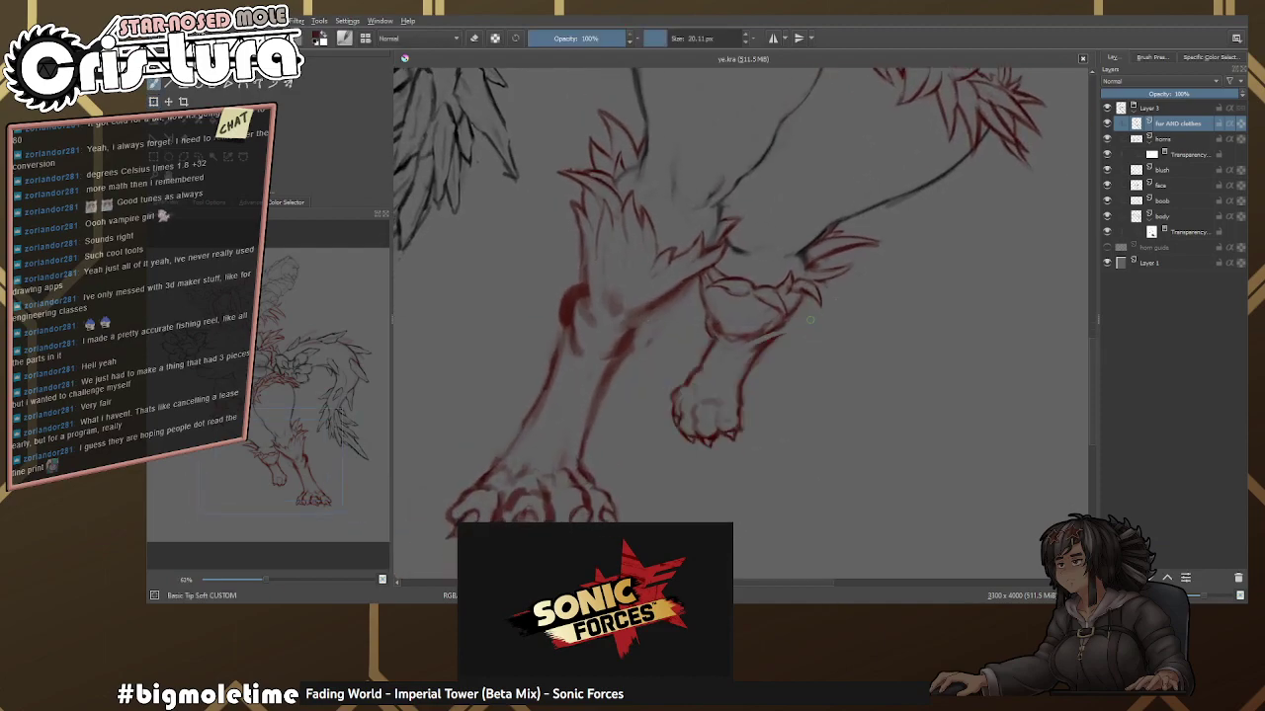
Erase the stray marks along the cut between the raised knee and the repositioned shin.
{"action": "scroll", "coordinate": [836, 302], "scroll_direction": "up", "scroll_amount": 3}
{"action": "scroll", "coordinate": [672, 347], "scroll_direction": "down", "scroll_amount": 1}
{"action": "key", "text": "e"}
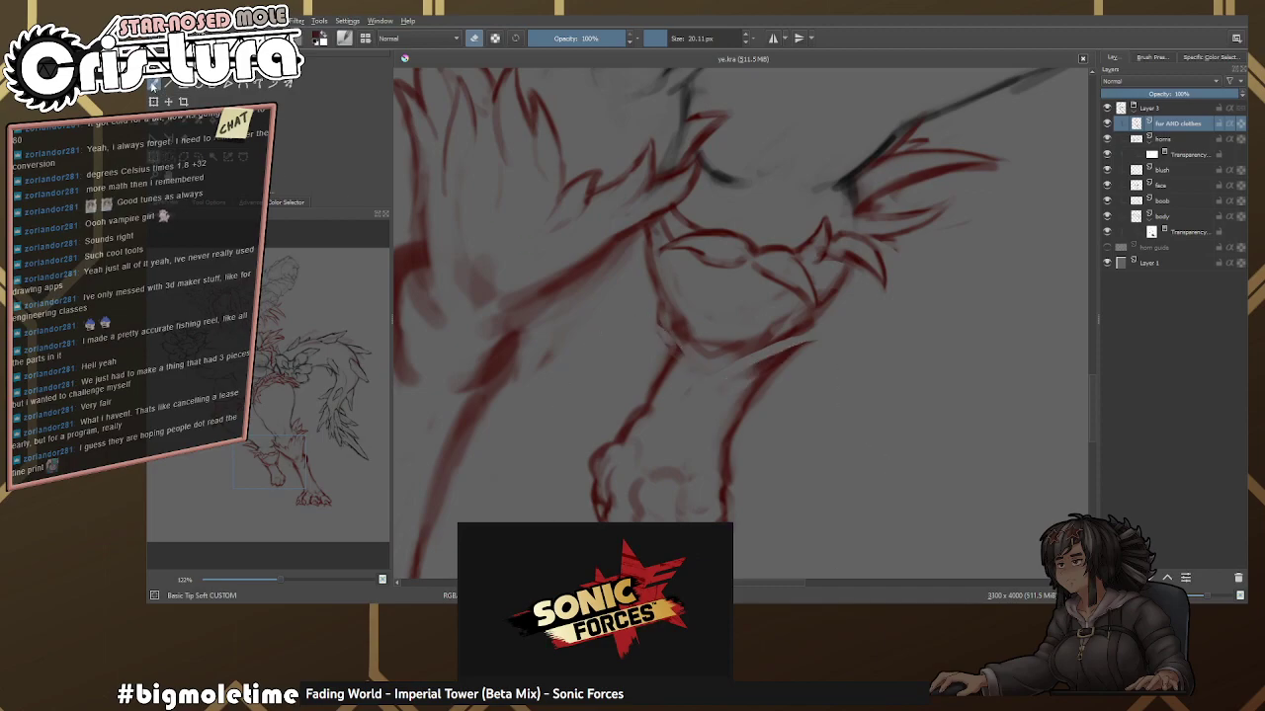
{"action": "scroll", "coordinate": [688, 313], "scroll_direction": "up", "scroll_amount": 2}
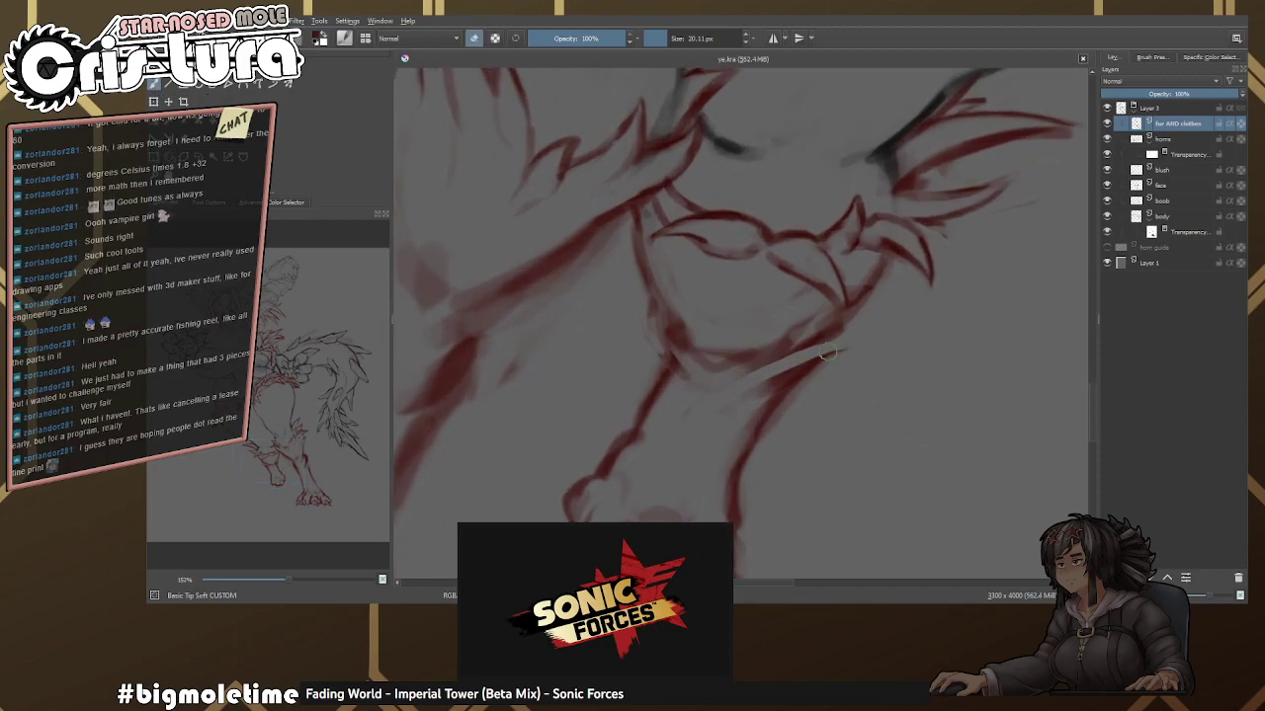
{"action": "left_click_drag", "start_coordinate": [702, 383], "coordinate": [810, 340]}
{"action": "key", "text": "e"}
{"action": "scroll", "coordinate": [857, 286], "scroll_direction": "up", "scroll_amount": 2}
{"action": "key", "text": "e"}
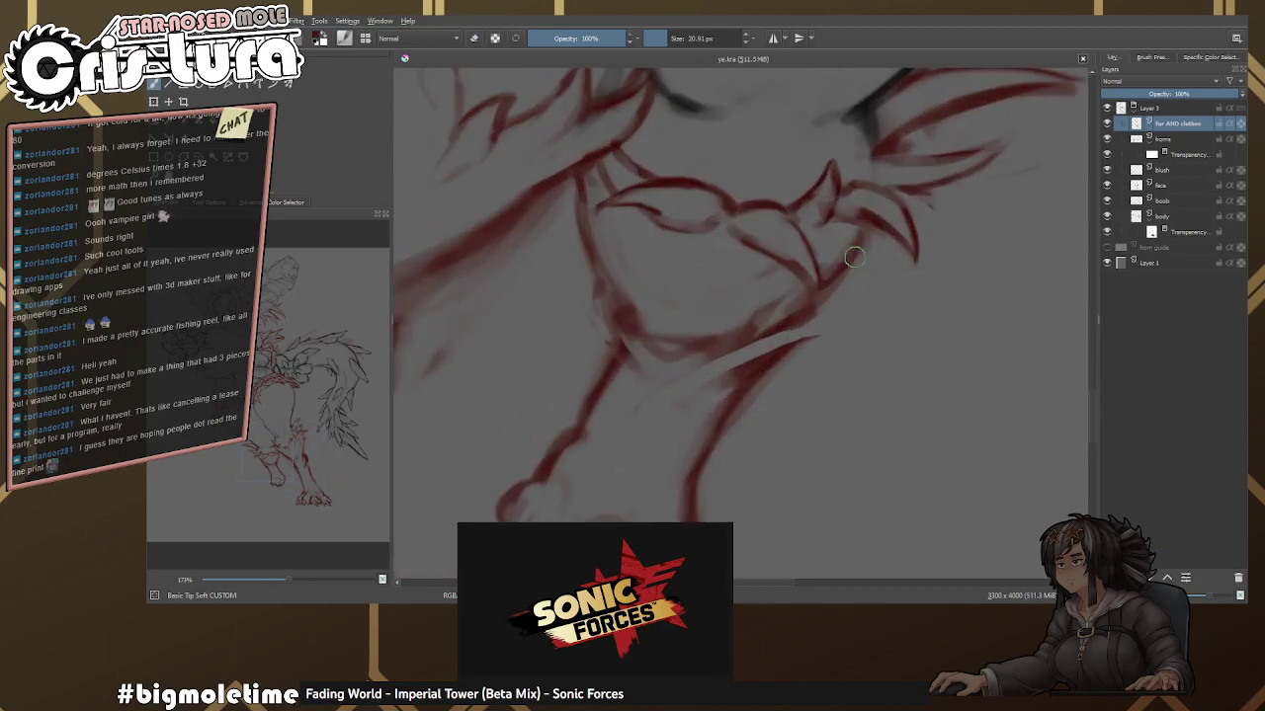
Redraw the raised leg's front outline from below the fur tufts across the gap to the shin.
{"action": "left_click_drag", "start_coordinate": [857, 260], "coordinate": [801, 351]}
{"action": "key", "text": "e"}
{"action": "left_click_drag", "start_coordinate": [850, 311], "coordinate": [800, 351]}
{"action": "key", "text": "e"}
{"action": "key", "text": "e"}
{"action": "mouse_move", "coordinate": [870, 242]}
{"action": "left_mouse_down"}
{"action": "mouse_move", "coordinate": [840, 314]}
{"action": "mouse_move", "coordinate": [778, 354]}
{"action": "mouse_move", "coordinate": [804, 315]}
{"action": "mouse_move", "coordinate": [691, 390]}
{"action": "left_mouse_up"}
{"action": "key", "text": "e"}
{"action": "key", "text": "e"}
{"action": "key", "text": "e"}
Rework the lower edge of the raised knee where it meets the shin, alternating short red strokes with erasing.
{"action": "left_click_drag", "start_coordinate": [780, 336], "coordinate": [716, 361]}
{"action": "key", "text": "e"}
{"action": "key", "text": "e"}
{"action": "mouse_move", "coordinate": [795, 316]}
{"action": "left_mouse_down"}
{"action": "mouse_move", "coordinate": [757, 344]}
{"action": "mouse_move", "coordinate": [776, 326]}
{"action": "left_mouse_up"}
{"action": "key", "text": "e"}
{"action": "key", "text": "e"}
{"action": "left_click_drag", "start_coordinate": [795, 308], "coordinate": [710, 385]}
{"action": "key", "text": "e"}
{"action": "mouse_move", "coordinate": [743, 369]}
{"action": "left_mouse_down"}
{"action": "mouse_move", "coordinate": [733, 378]}
{"action": "mouse_move", "coordinate": [761, 368]}
{"action": "mouse_move", "coordinate": [759, 384]}
{"action": "mouse_move", "coordinate": [762, 358]}
{"action": "mouse_move", "coordinate": [713, 382]}
{"action": "left_mouse_up"}
{"action": "key", "text": "e"}
{"action": "key", "text": "e"}
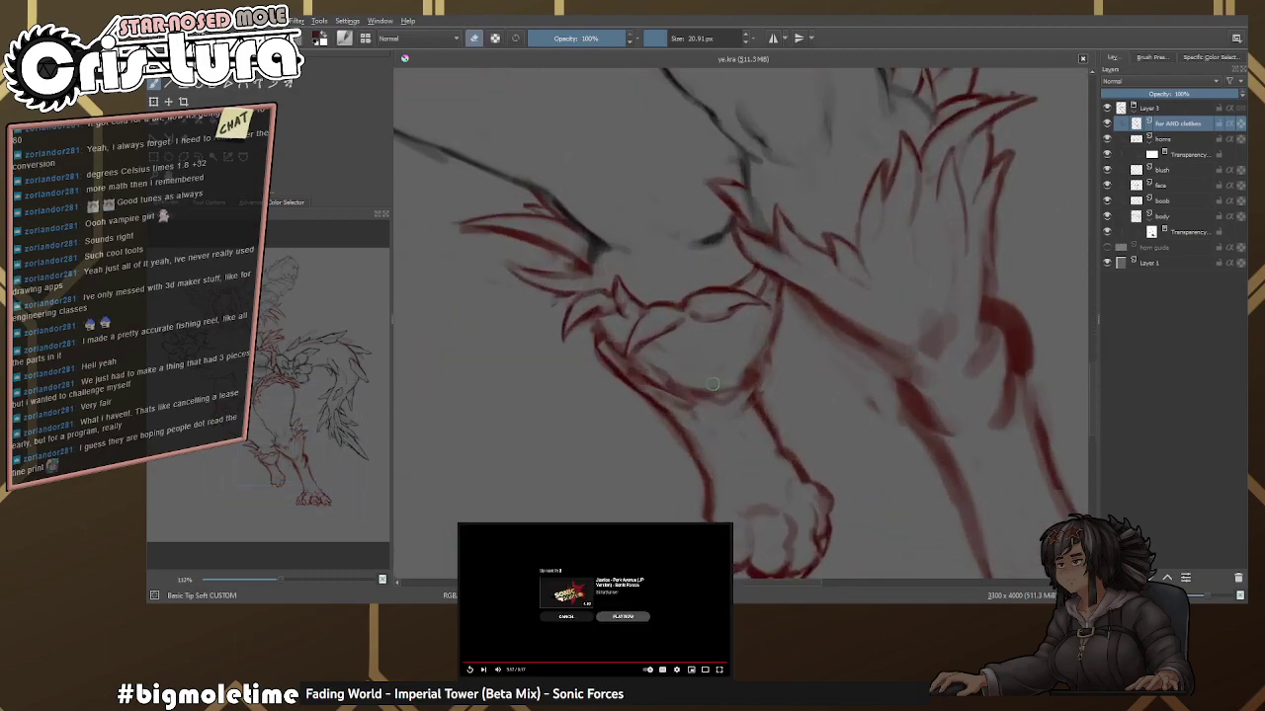
Redraw the raised knee's back edge as a broad curve sweeping down and inward to the knee's lower tip.
{"action": "scroll", "coordinate": [731, 373], "scroll_direction": "up", "scroll_amount": 1}
{"action": "key", "text": "e"}
{"action": "mouse_move", "coordinate": [795, 275]}
{"action": "left_mouse_down"}
{"action": "mouse_move", "coordinate": [774, 339]}
{"action": "mouse_move", "coordinate": [697, 405]}
{"action": "left_mouse_up"}
{"action": "scroll", "coordinate": [739, 384], "scroll_direction": "up", "scroll_amount": 1}
{"action": "key", "text": "e"}
{"action": "key", "text": "e"}
{"action": "key", "text": "e"}
{"action": "mouse_move", "coordinate": [751, 361]}
{"action": "left_mouse_down"}
{"action": "mouse_move", "coordinate": [717, 405]}
{"action": "mouse_move", "coordinate": [677, 388]}
{"action": "left_mouse_up"}
{"action": "key", "text": "e"}
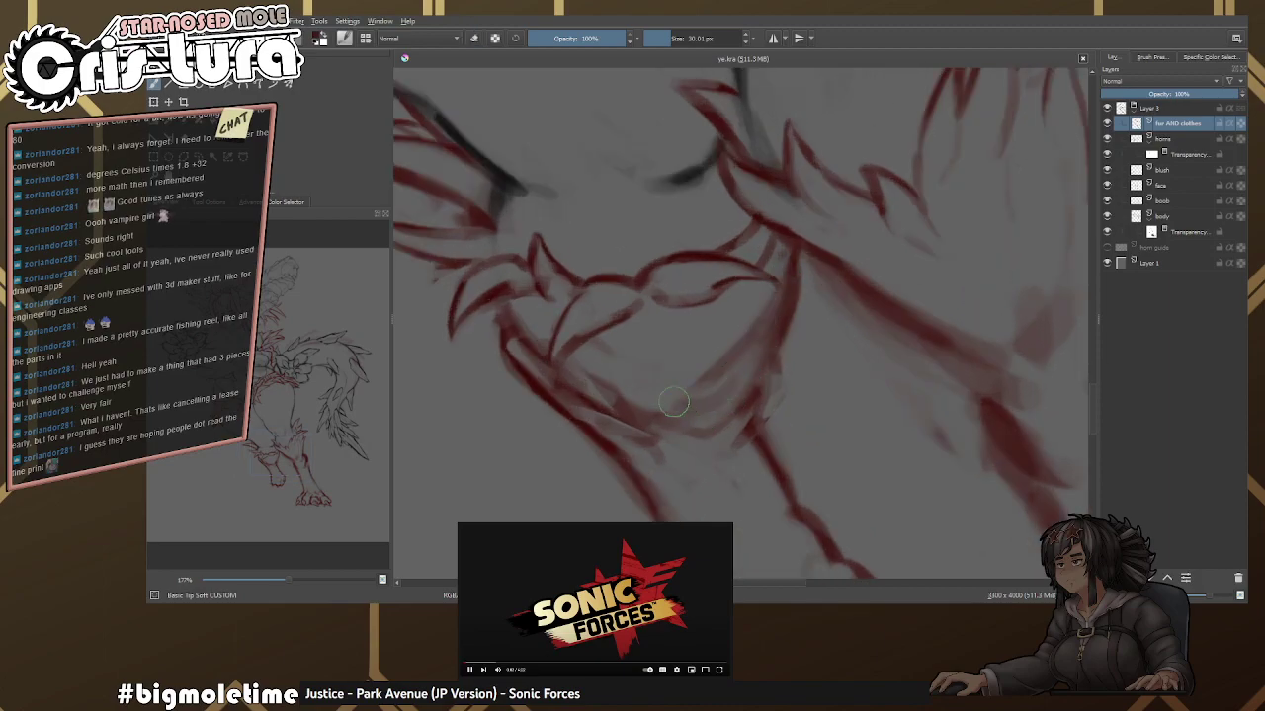
Thin and clean up the raised knee's back edge, alternating short red strokes with erasing.
{"action": "key", "text": "e"}
{"action": "key", "text": "e"}
{"action": "key", "text": "e"}
{"action": "left_click_drag", "start_coordinate": [750, 405], "coordinate": [769, 346]}
{"action": "key", "text": "e"}
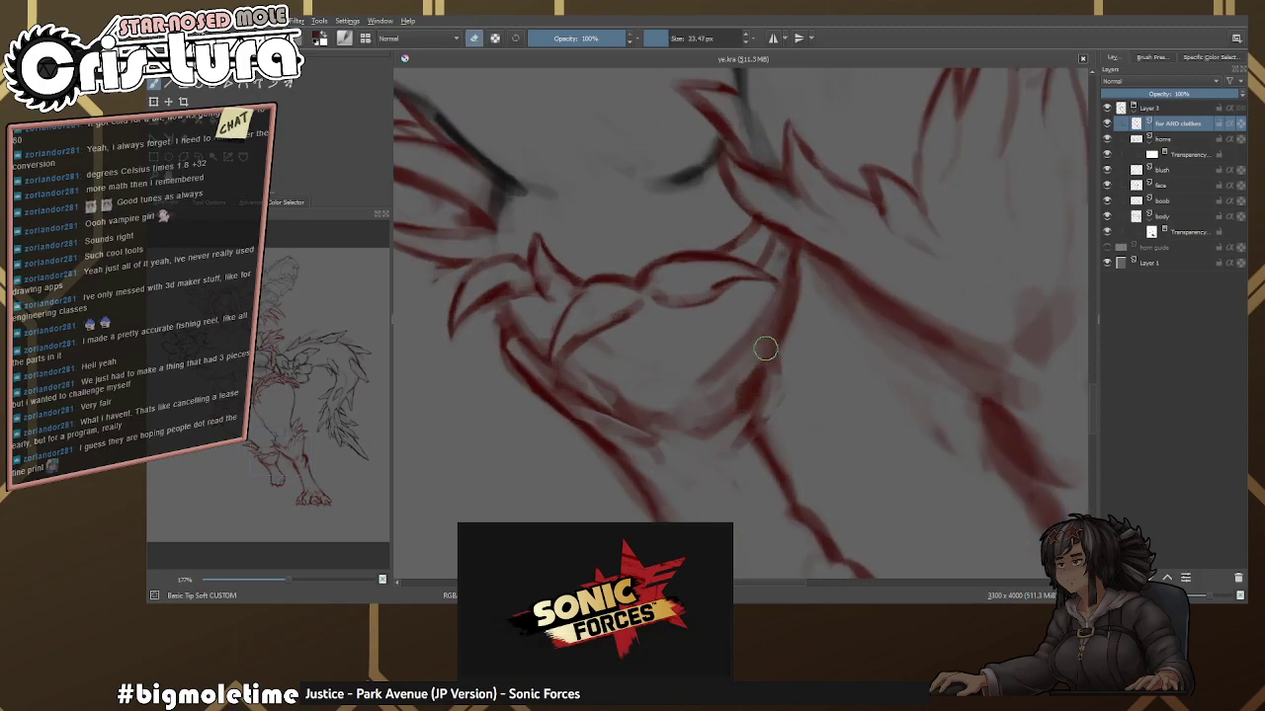
{"action": "key", "text": "e"}
{"action": "mouse_move", "coordinate": [797, 280]}
{"action": "left_mouse_down"}
{"action": "mouse_move", "coordinate": [776, 356]}
{"action": "mouse_move", "coordinate": [743, 403]}
{"action": "left_mouse_up"}
{"action": "key", "text": "e"}
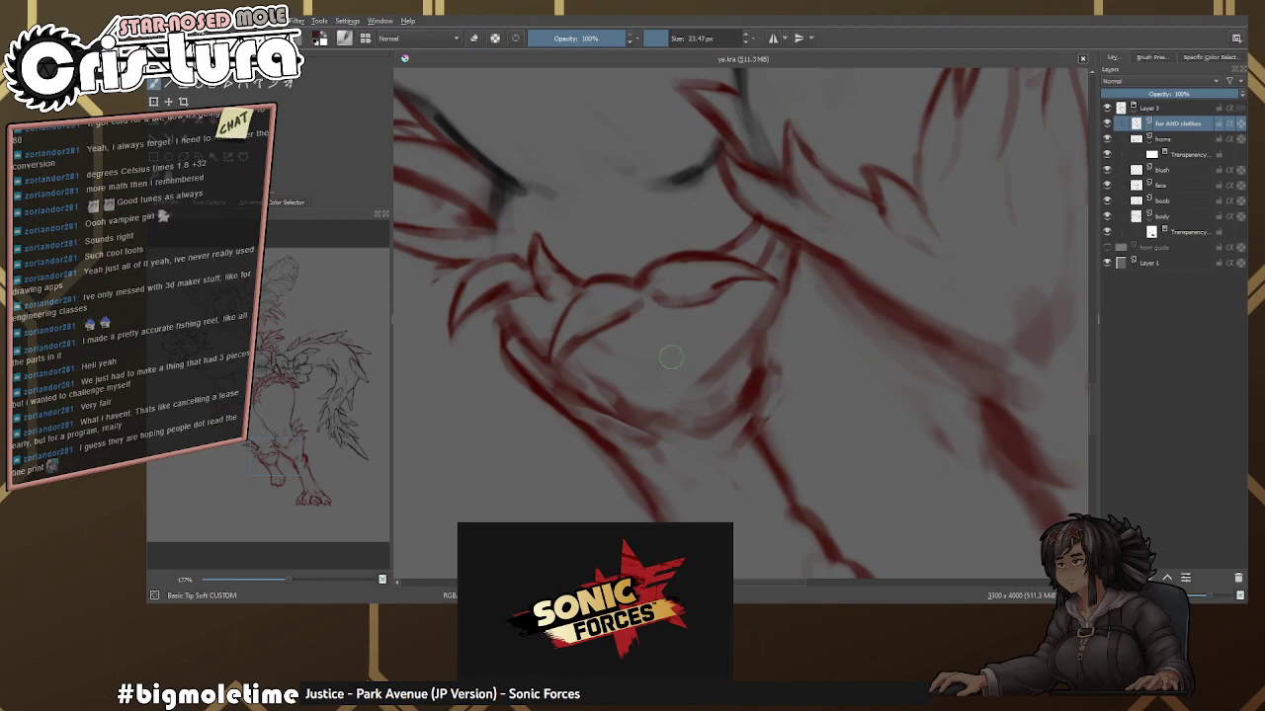
{"action": "scroll", "coordinate": [713, 316], "scroll_direction": "down", "scroll_amount": 2}
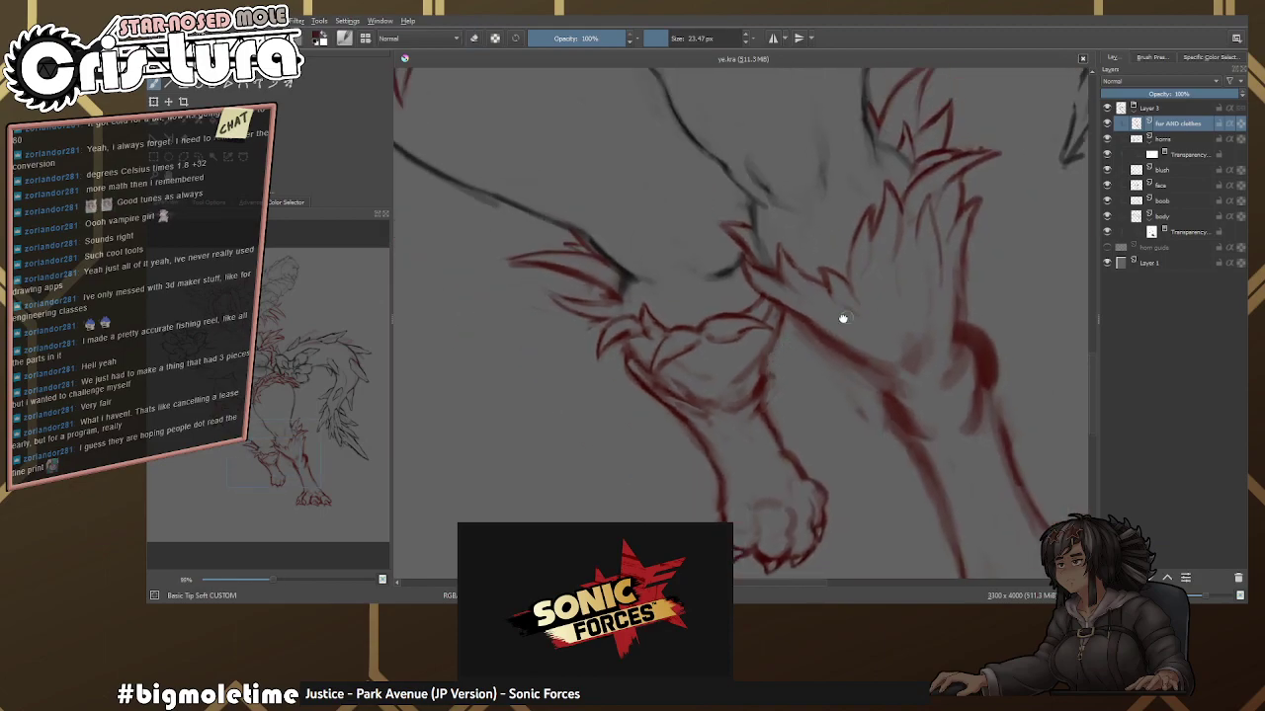
Add short red fur strokes under the overlapping tufts across the top of the raised knee.
{"action": "scroll", "coordinate": [848, 316], "scroll_direction": "up", "scroll_amount": 3}
{"action": "key", "text": "e"}
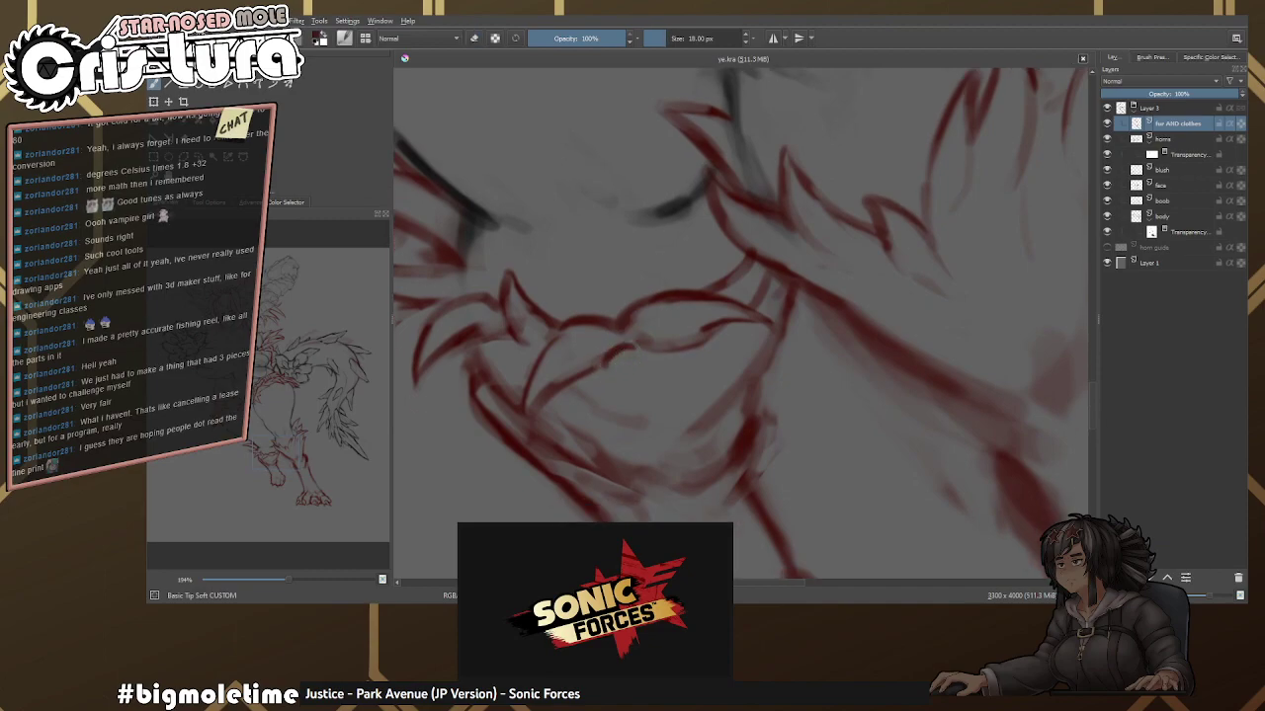
{"action": "left_click_drag", "start_coordinate": [597, 360], "coordinate": [632, 375]}
{"action": "key", "text": "e"}
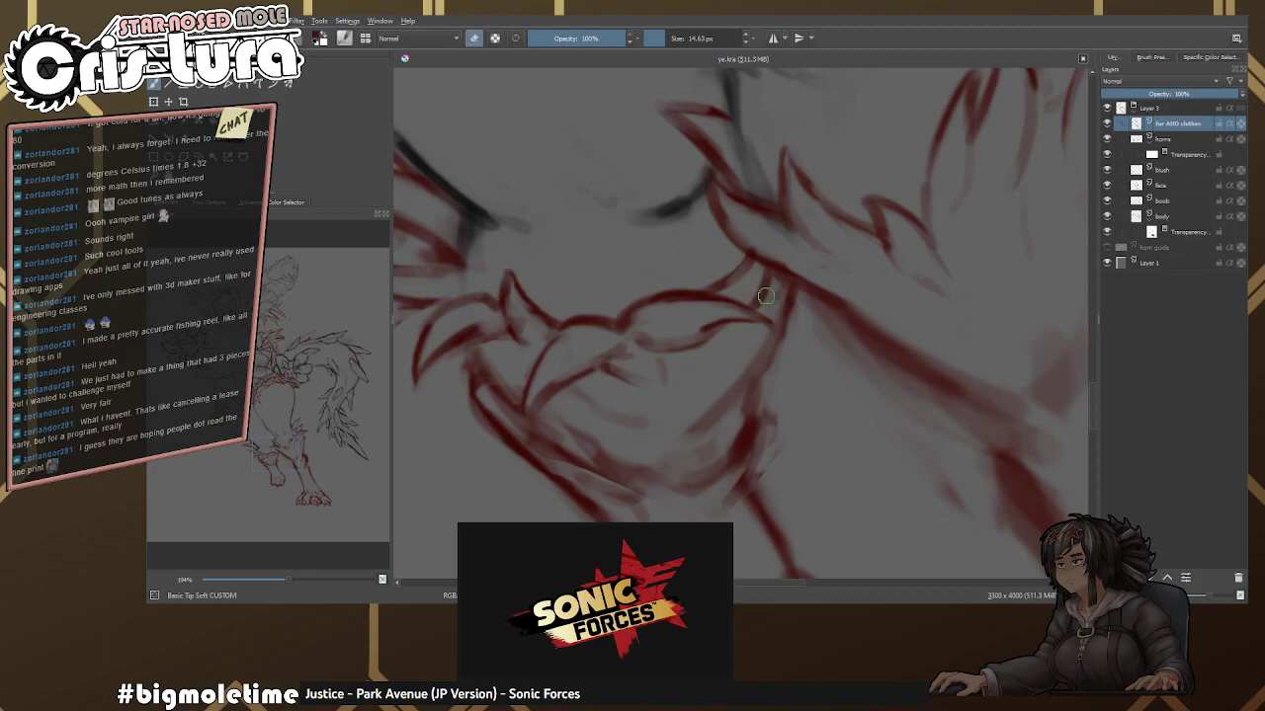
{"action": "key", "text": "e"}
{"action": "left_click_drag", "start_coordinate": [753, 326], "coordinate": [739, 334]}
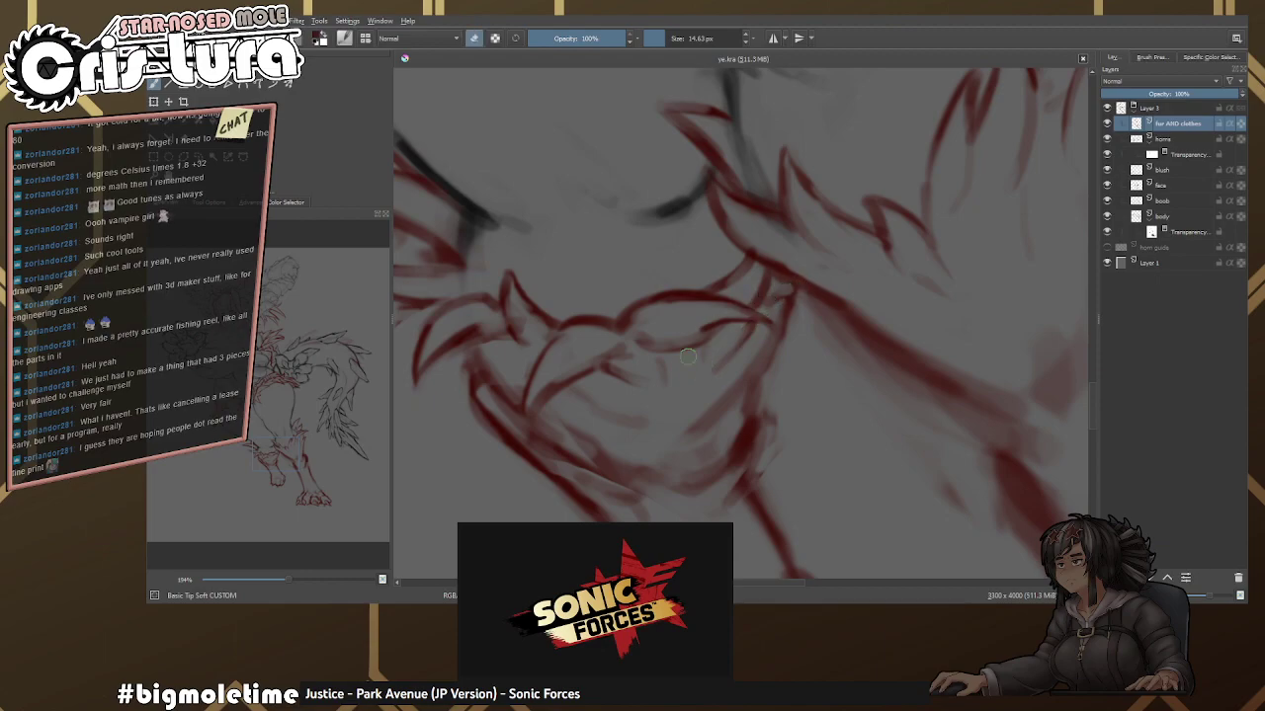
Touch up the pointed fur tufts at the front of the raised knee and below the thigh line with red strokes and erasing.
{"action": "scroll", "coordinate": [590, 360], "scroll_direction": "left", "scroll_amount": 3}
{"action": "key", "text": "e"}
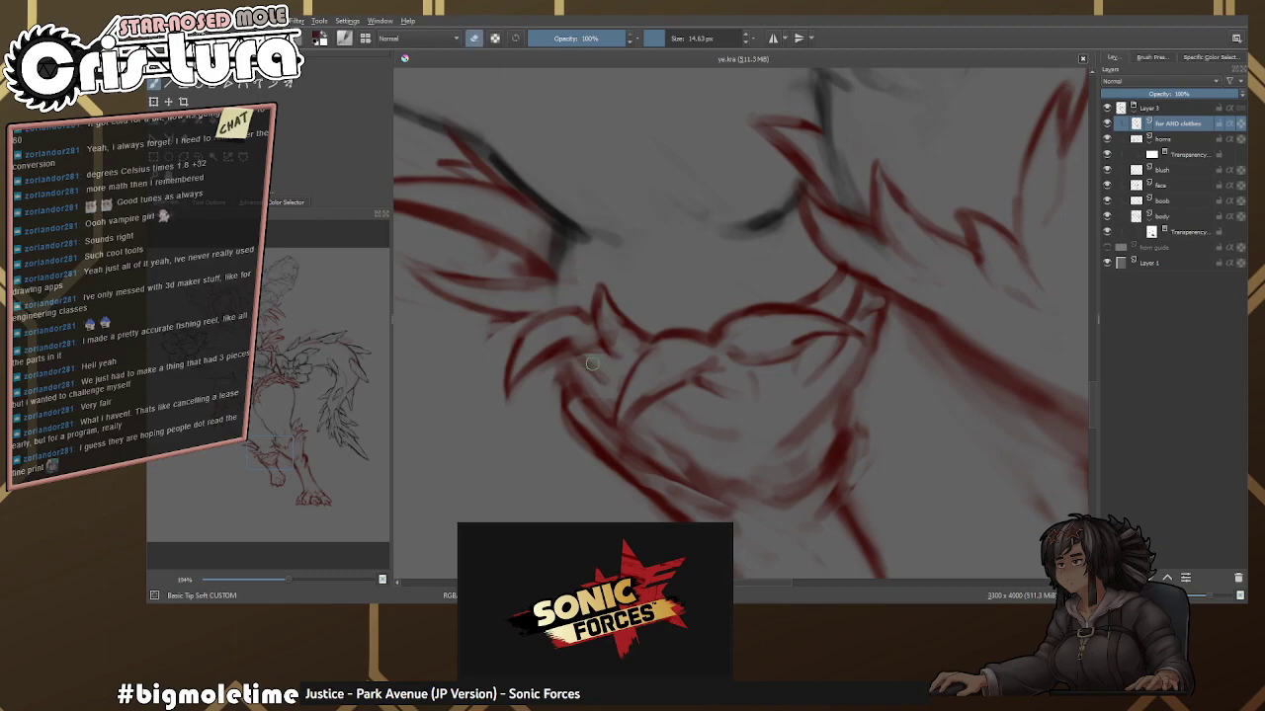
{"action": "key", "text": "e"}
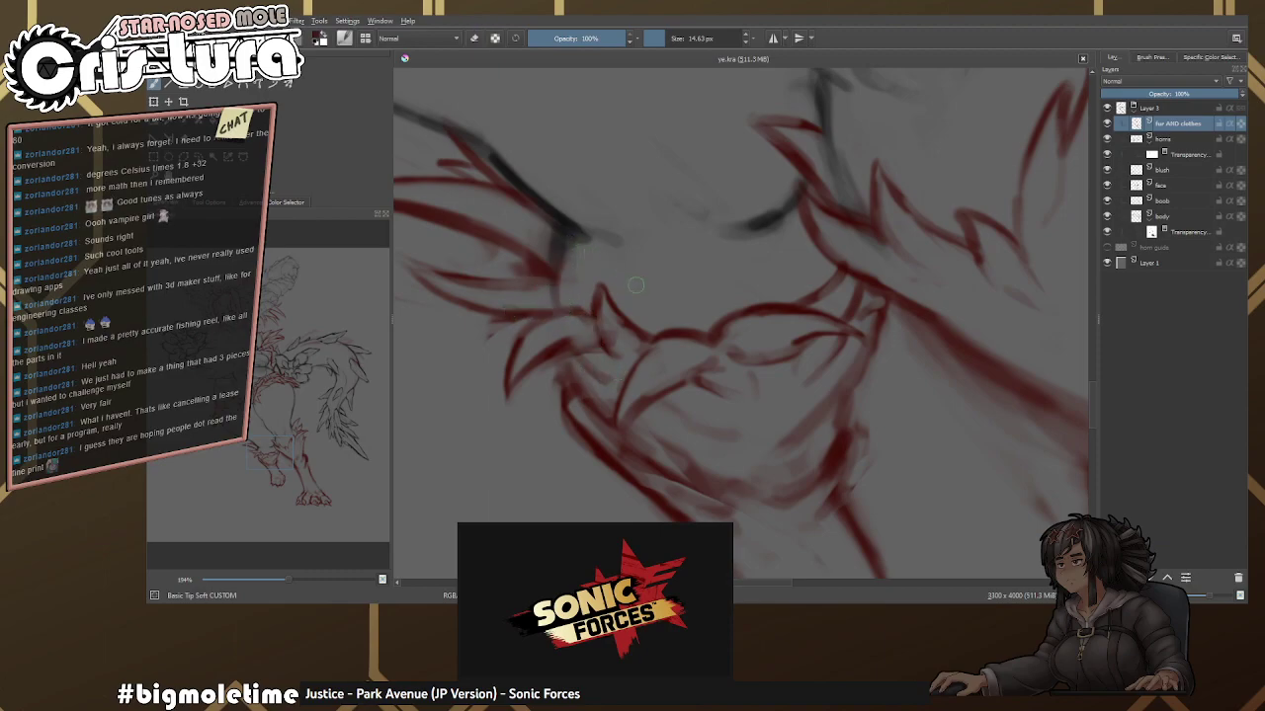
{"action": "scroll", "coordinate": [564, 287], "scroll_direction": "down", "scroll_amount": 2}
{"action": "mouse_move", "coordinate": [622, 283]}
{"action": "left_mouse_down"}
{"action": "mouse_move", "coordinate": [653, 308]}
{"action": "mouse_move", "coordinate": [642, 278]}
{"action": "mouse_move", "coordinate": [549, 235]}
{"action": "mouse_move", "coordinate": [576, 252]}
{"action": "left_mouse_up"}
{"action": "scroll", "coordinate": [576, 248], "scroll_direction": "up", "scroll_amount": 5}
{"action": "key", "text": "e"}
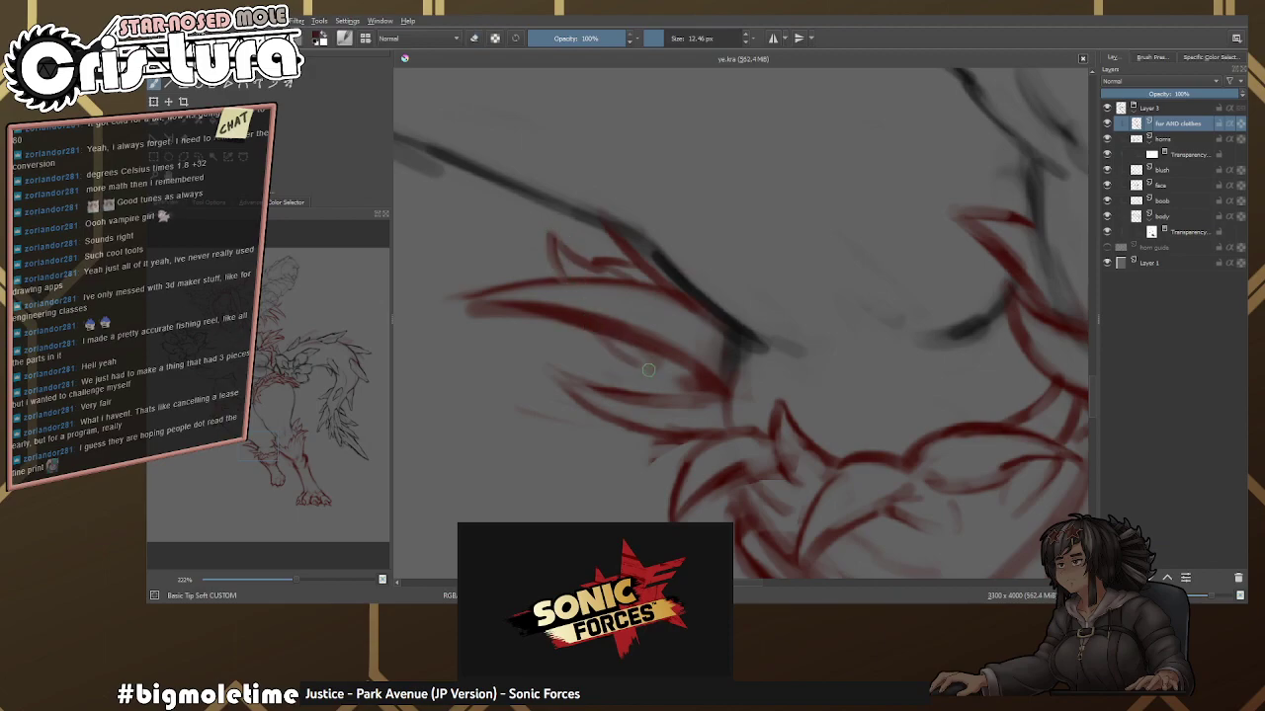
{"action": "mouse_move", "coordinate": [593, 316]}
{"action": "left_mouse_down"}
{"action": "mouse_move", "coordinate": [721, 367]}
{"action": "mouse_move", "coordinate": [686, 319]}
{"action": "mouse_move", "coordinate": [695, 261]}
{"action": "mouse_move", "coordinate": [593, 302]}
{"action": "mouse_move", "coordinate": [571, 340]}
{"action": "mouse_move", "coordinate": [683, 345]}
{"action": "mouse_move", "coordinate": [613, 328]}
{"action": "mouse_move", "coordinate": [669, 333]}
{"action": "mouse_move", "coordinate": [711, 290]}
{"action": "mouse_move", "coordinate": [731, 316]}
{"action": "mouse_move", "coordinate": [714, 339]}
{"action": "mouse_move", "coordinate": [704, 326]}
{"action": "mouse_move", "coordinate": [836, 307]}
{"action": "mouse_move", "coordinate": [841, 327]}
{"action": "left_mouse_up"}
{"action": "key", "text": "e"}
Examine the whole figure, then the tail's curve and spikes from its base behind the hand to its tip.
{"action": "scroll", "coordinate": [672, 300], "scroll_direction": "up", "scroll_amount": 1}
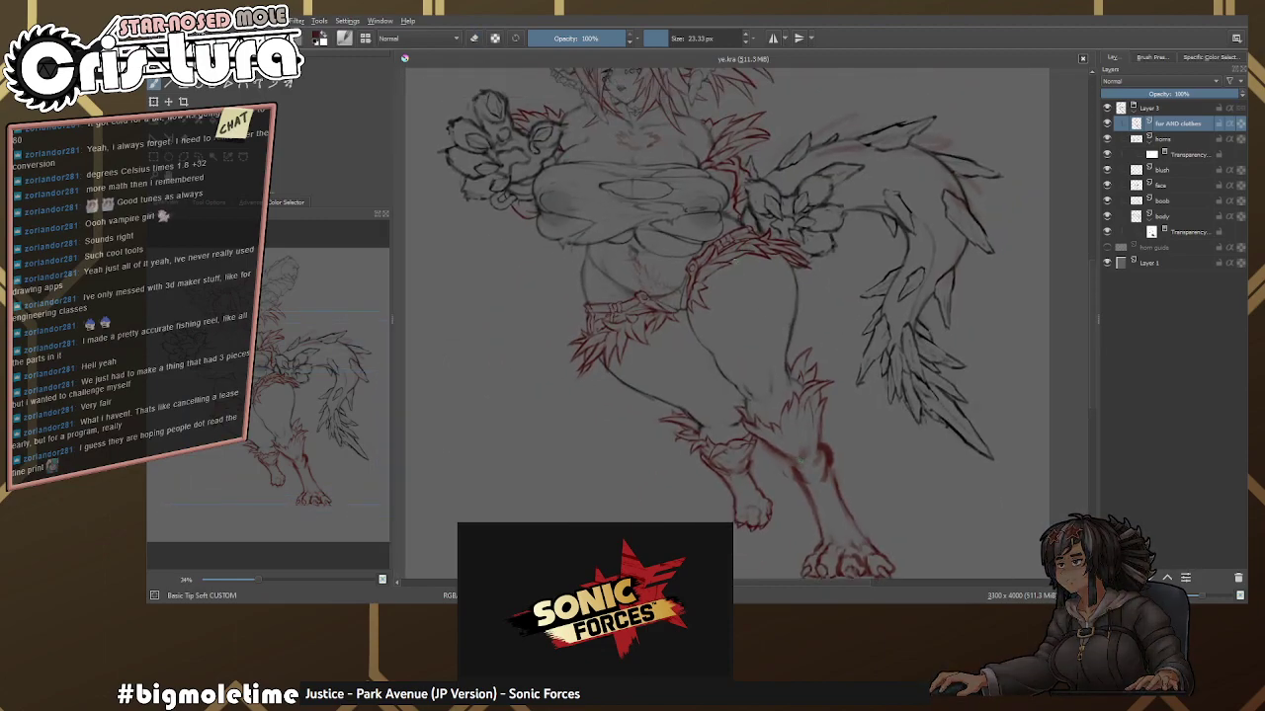
{"action": "left_click_drag", "start_coordinate": [751, 395], "coordinate": [771, 443]}
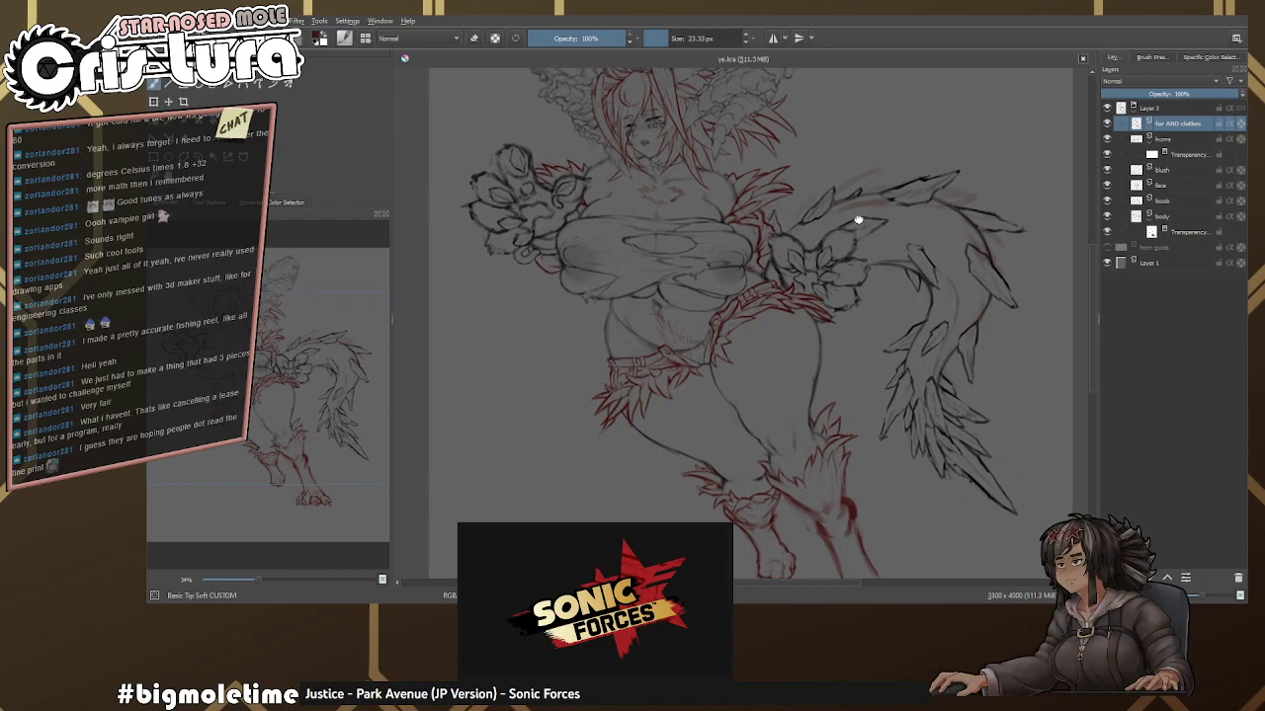
{"action": "left_click_drag", "start_coordinate": [875, 204], "coordinate": [781, 267]}
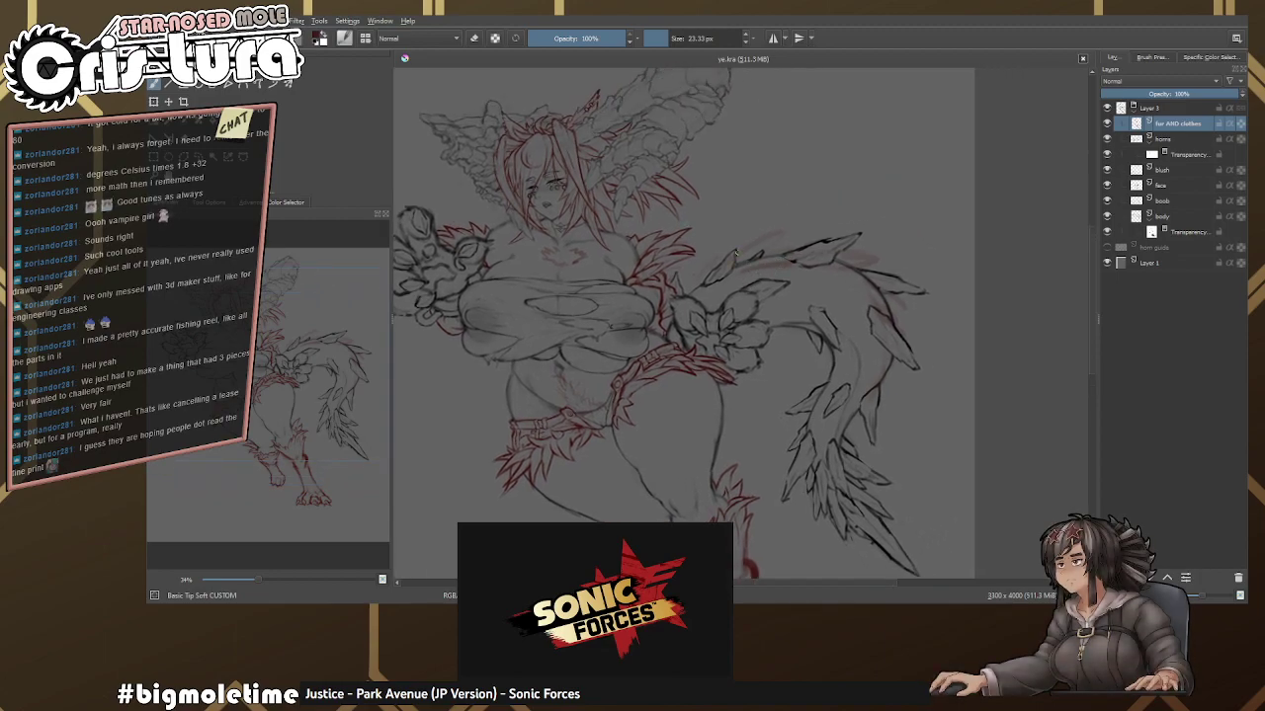
{"action": "scroll", "coordinate": [746, 316], "scroll_direction": "up", "scroll_amount": 2}
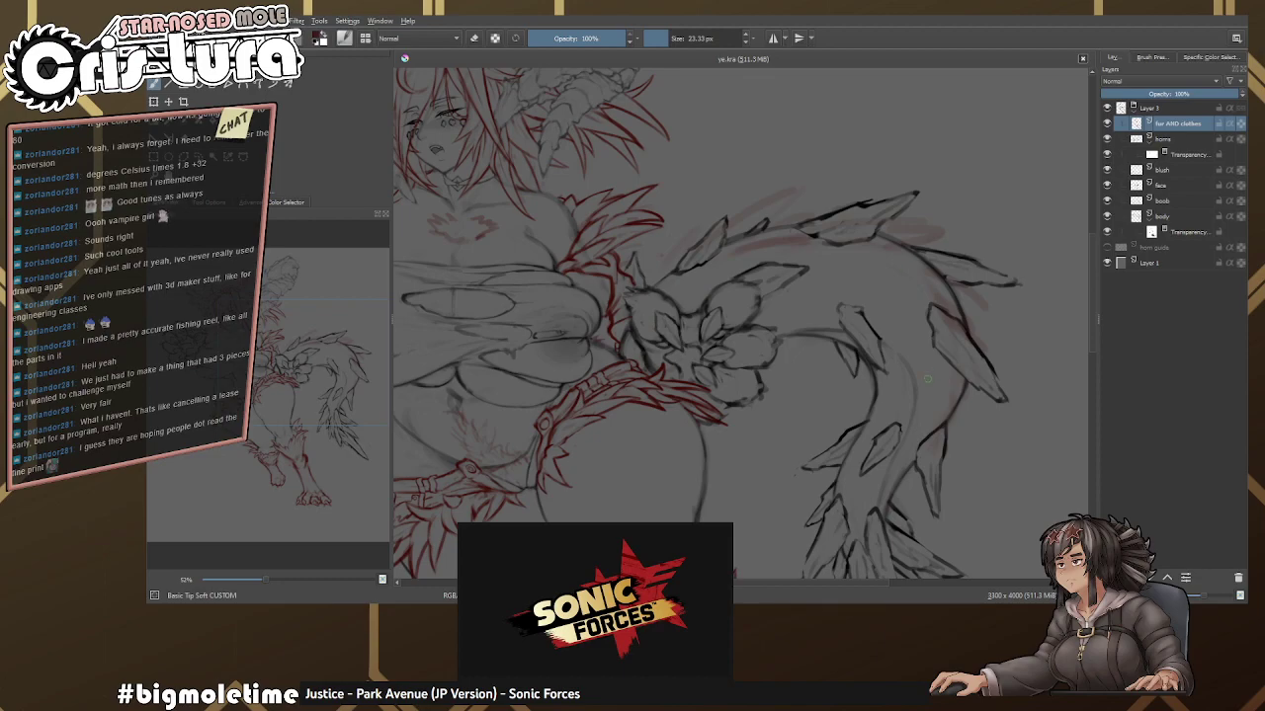
{"action": "scroll", "coordinate": [927, 379], "scroll_direction": "up", "scroll_amount": 3}
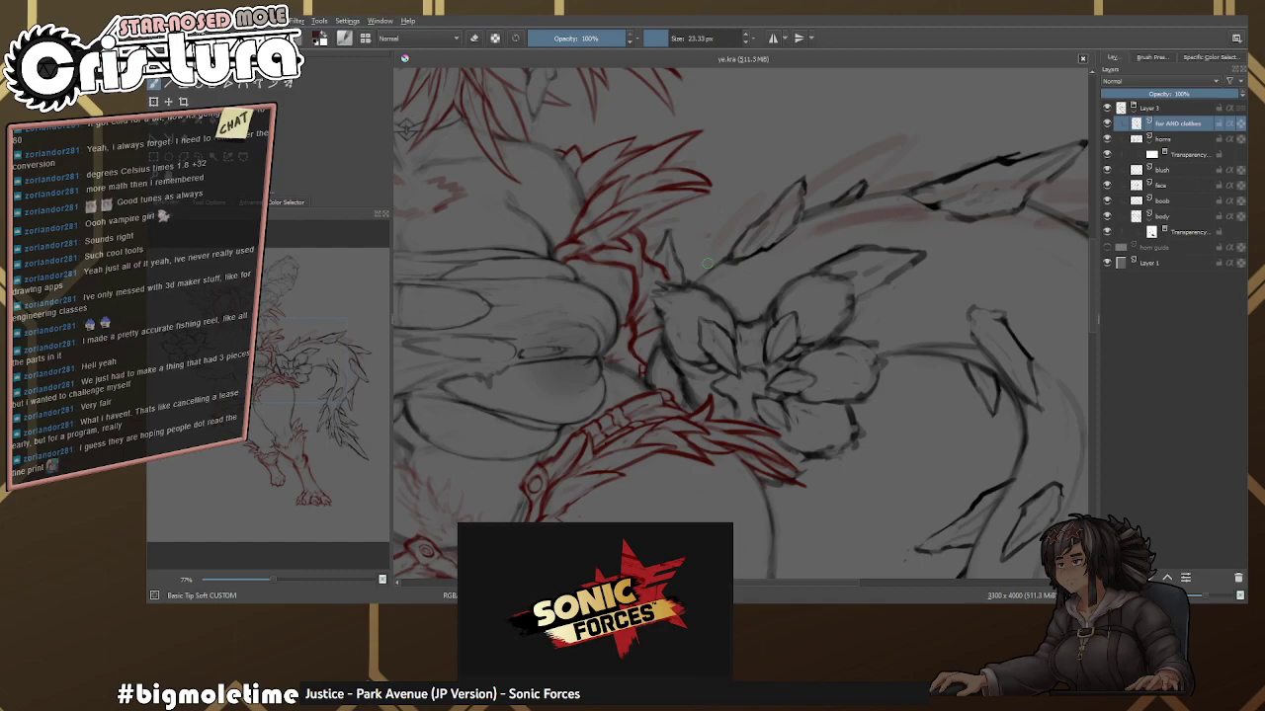
{"action": "scroll", "coordinate": [707, 264], "scroll_direction": "up", "scroll_amount": 3}
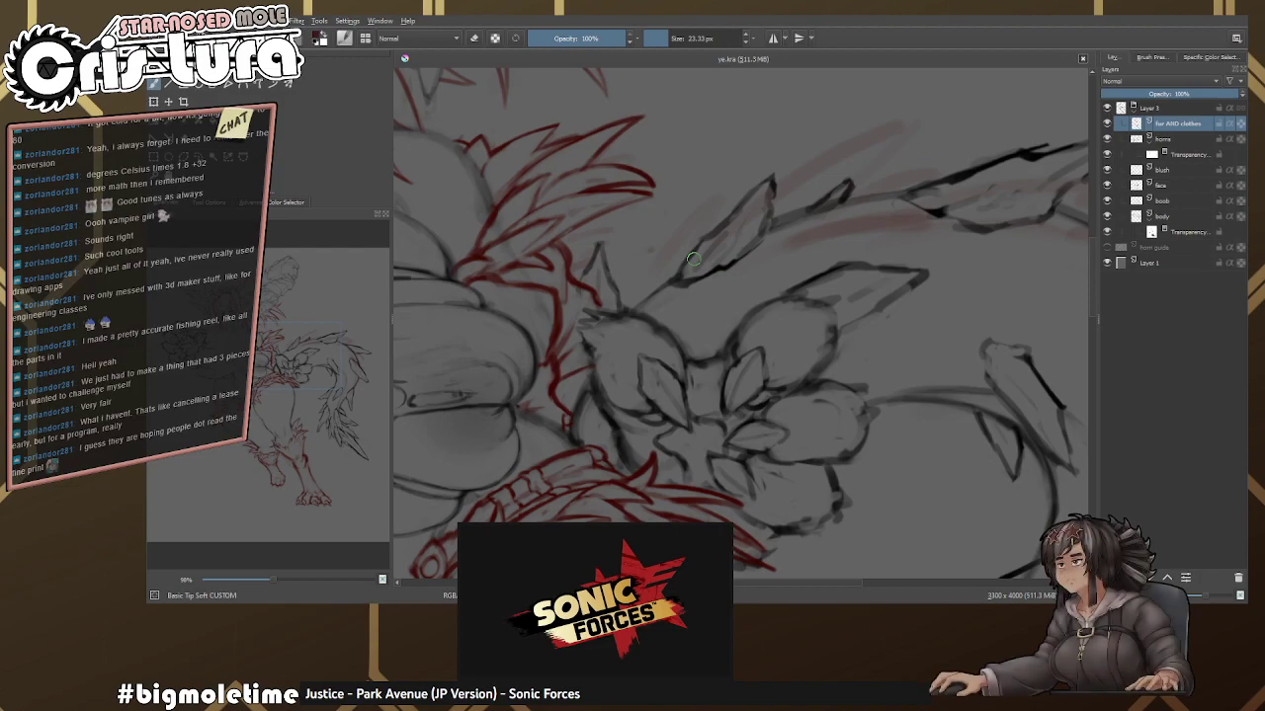
{"action": "scroll", "coordinate": [665, 321], "scroll_direction": "down", "scroll_amount": 1}
{"action": "scroll", "coordinate": [665, 322], "scroll_direction": "down", "scroll_amount": 4}
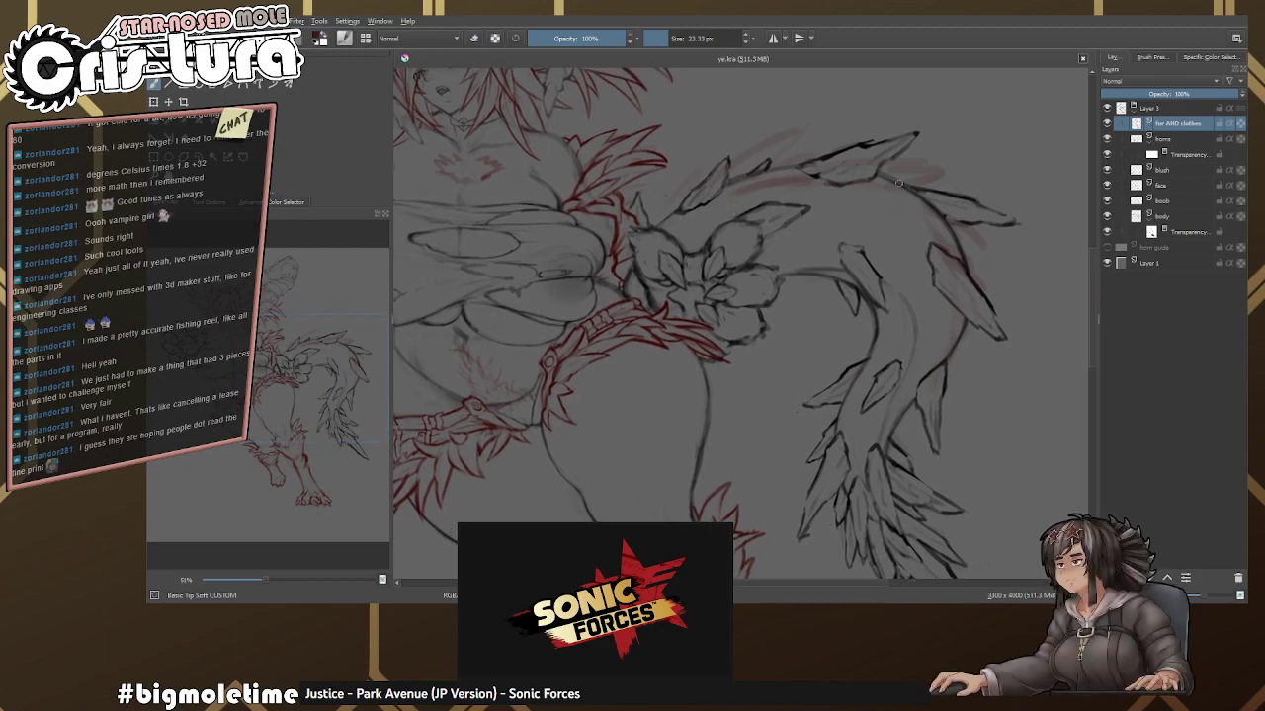
{"action": "scroll", "coordinate": [658, 198], "scroll_direction": "up", "scroll_amount": 2}
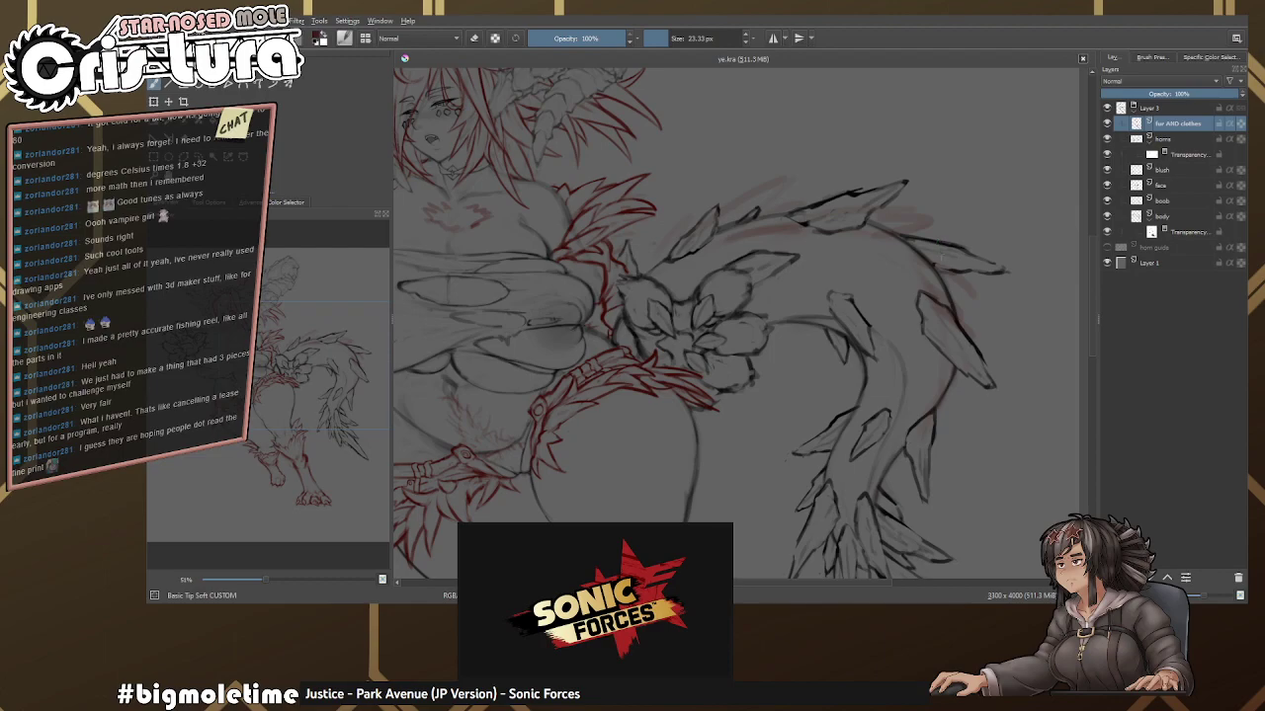
{"action": "scroll", "coordinate": [937, 266], "scroll_direction": "down", "scroll_amount": 2}
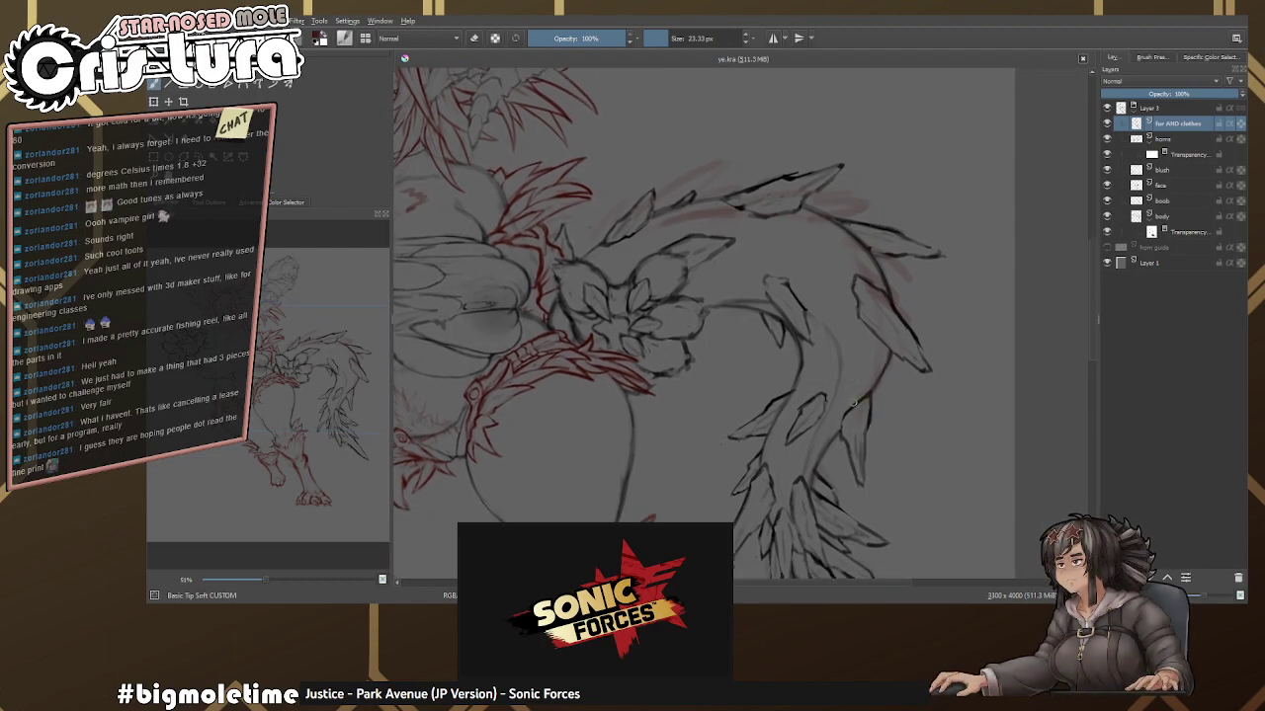
{"action": "scroll", "coordinate": [816, 418], "scroll_direction": "down", "scroll_amount": 2}
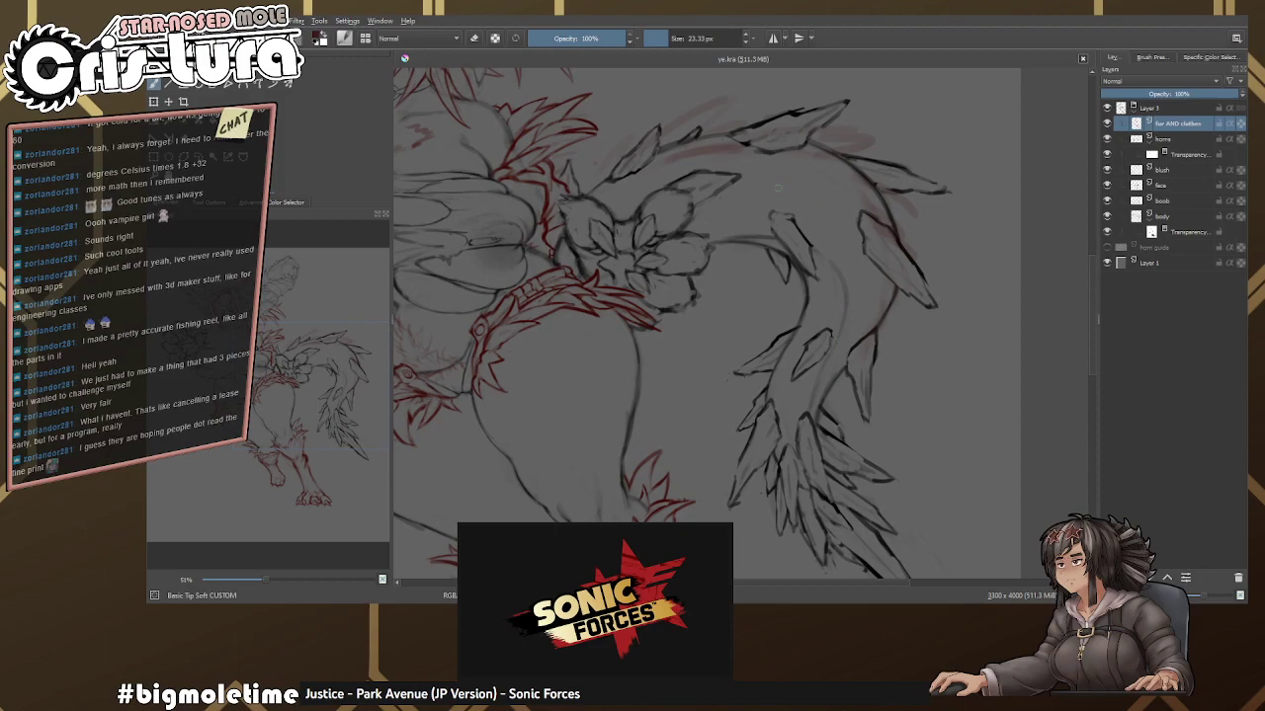
Sketch a small pointed red fur tuft at the tail's base, just above the hand.
{"action": "scroll", "coordinate": [780, 190], "scroll_direction": "up", "scroll_amount": 5}
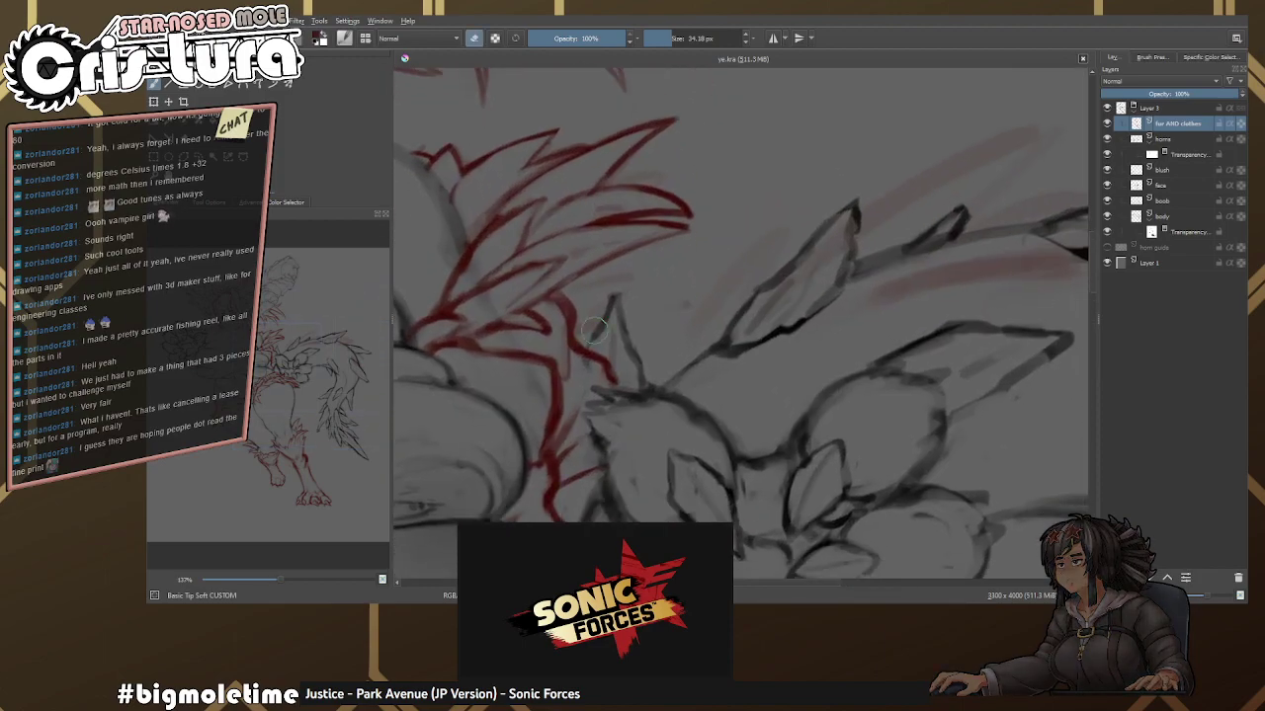
{"action": "scroll", "coordinate": [638, 277], "scroll_direction": "up", "scroll_amount": 3}
{"action": "mouse_move", "coordinate": [579, 415]}
{"action": "left_mouse_down"}
{"action": "mouse_move", "coordinate": [692, 226]}
{"action": "mouse_move", "coordinate": [654, 367]}
{"action": "left_mouse_up"}
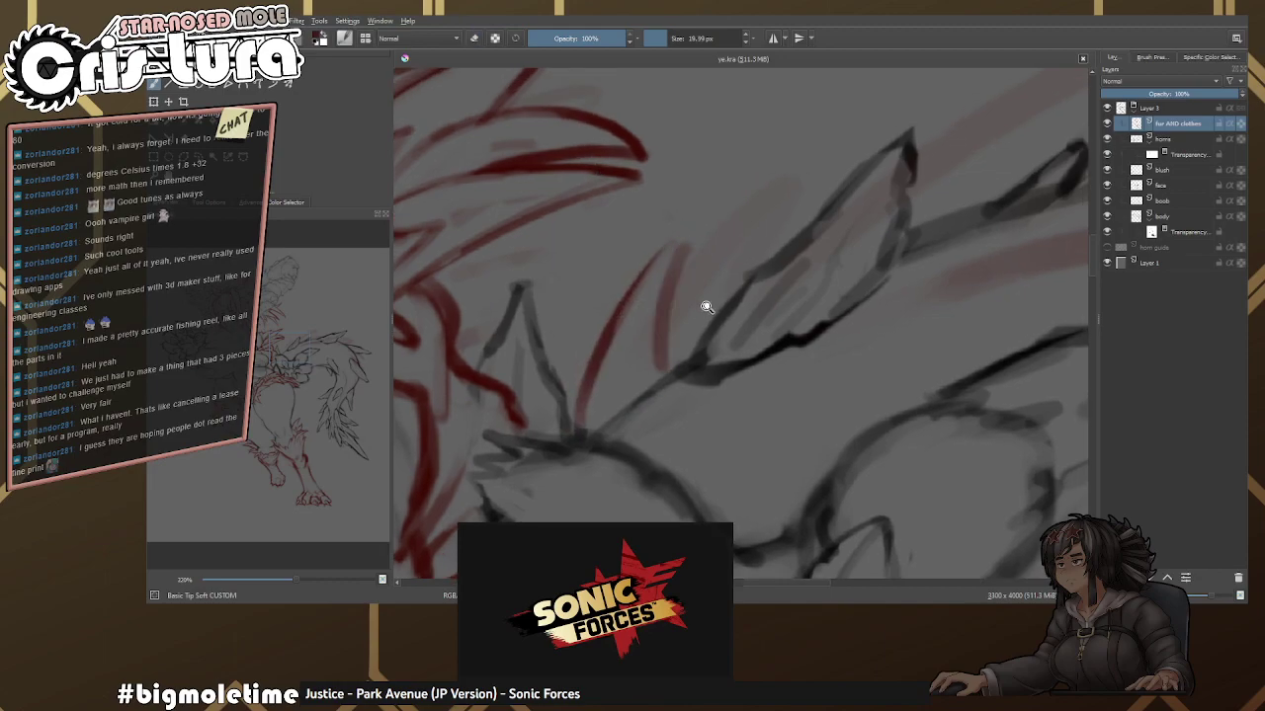
{"action": "scroll", "coordinate": [702, 305], "scroll_direction": "down", "scroll_amount": 2}
{"action": "scroll", "coordinate": [659, 286], "scroll_direction": "up", "scroll_amount": 2}
{"action": "scroll", "coordinate": [659, 285], "scroll_direction": "down", "scroll_amount": 3}
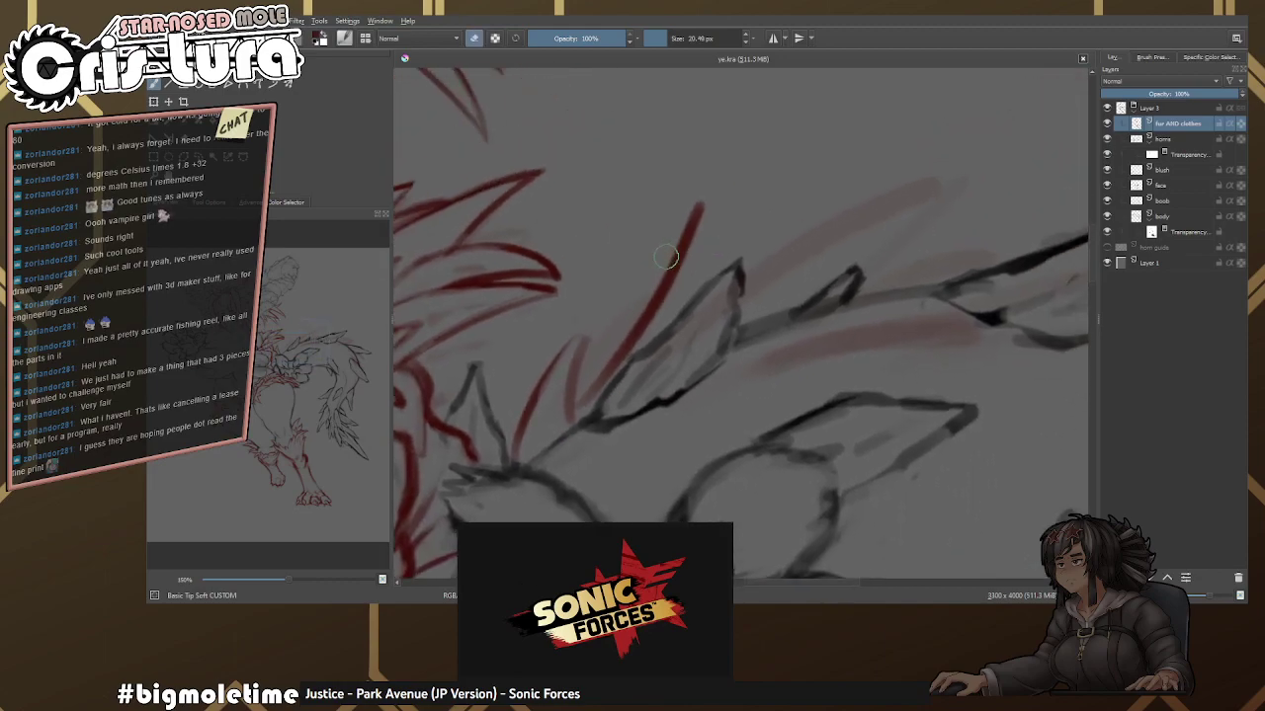
Sketch a taller, curved red fur tuft rising over the tail's first spike and lighten its front edge with the eraser.
{"action": "mouse_move", "coordinate": [690, 229]}
{"action": "left_mouse_down"}
{"action": "mouse_move", "coordinate": [732, 116]}
{"action": "mouse_move", "coordinate": [731, 328]}
{"action": "left_mouse_up"}
{"action": "scroll", "coordinate": [710, 217], "scroll_direction": "up", "scroll_amount": 1}
{"action": "left_click_drag", "start_coordinate": [641, 352], "coordinate": [681, 308]}
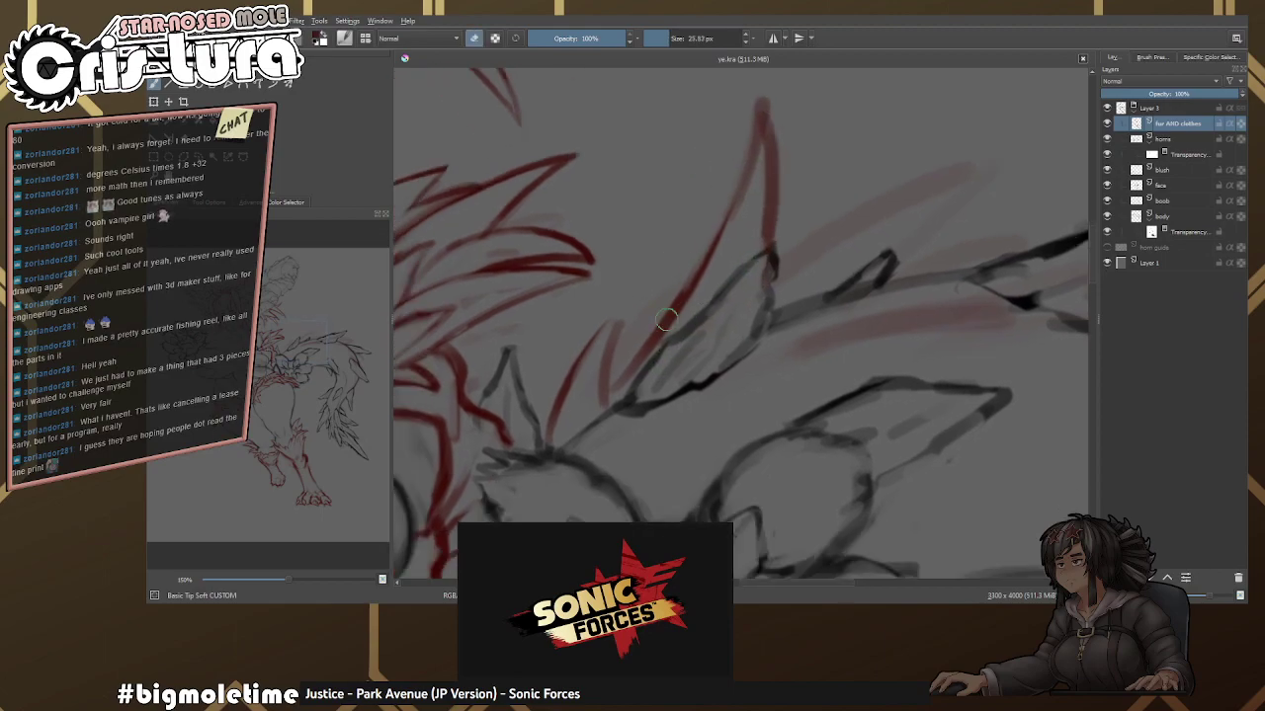
{"action": "left_click_drag", "start_coordinate": [712, 229], "coordinate": [617, 391]}
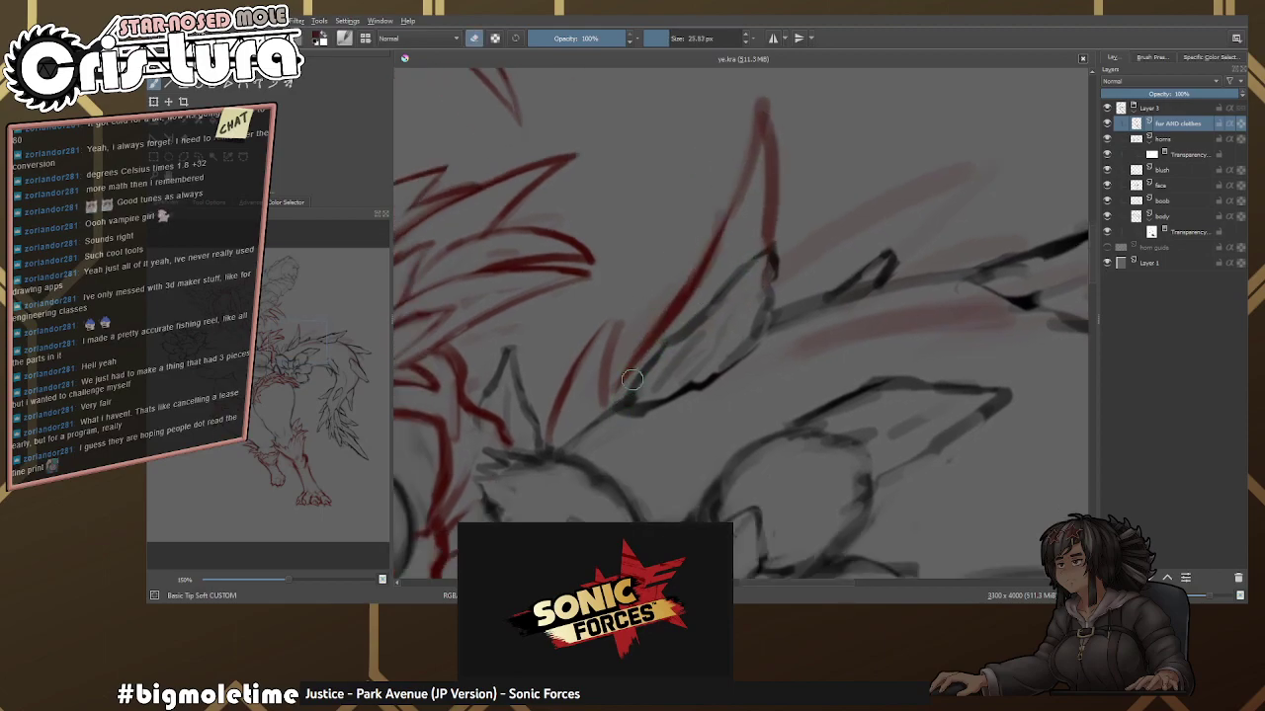
{"action": "key", "text": "e"}
{"action": "mouse_move", "coordinate": [633, 344]}
{"action": "left_mouse_down"}
{"action": "mouse_move", "coordinate": [642, 321]}
{"action": "mouse_move", "coordinate": [601, 393]}
{"action": "left_mouse_up"}
Sharpen the small tuft at the tail's base and join its inner edge to the taller tuft.
{"action": "key", "text": "e"}
{"action": "key", "text": "e"}
{"action": "key", "text": "e"}
{"action": "mouse_move", "coordinate": [628, 322]}
{"action": "left_mouse_down"}
{"action": "mouse_move", "coordinate": [686, 273]}
{"action": "mouse_move", "coordinate": [669, 274]}
{"action": "mouse_move", "coordinate": [702, 312]}
{"action": "mouse_move", "coordinate": [710, 294]}
{"action": "left_mouse_up"}
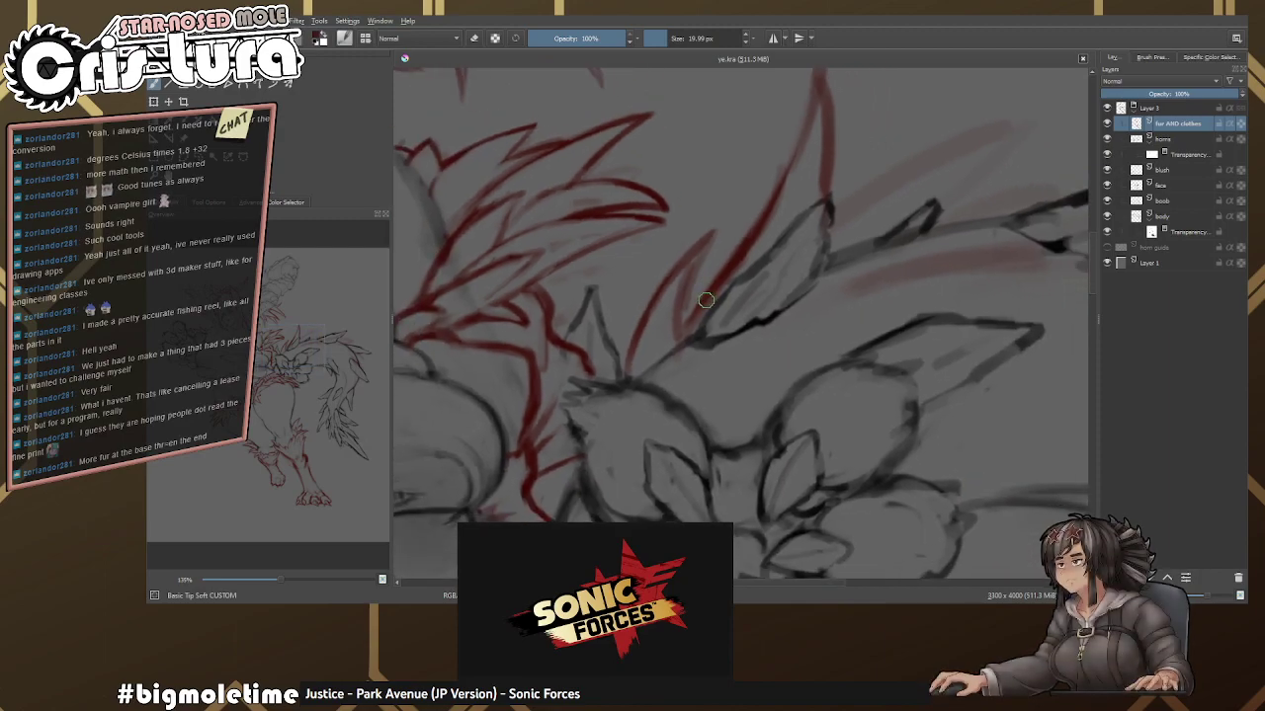
{"action": "scroll", "coordinate": [704, 299], "scroll_direction": "up", "scroll_amount": 3}
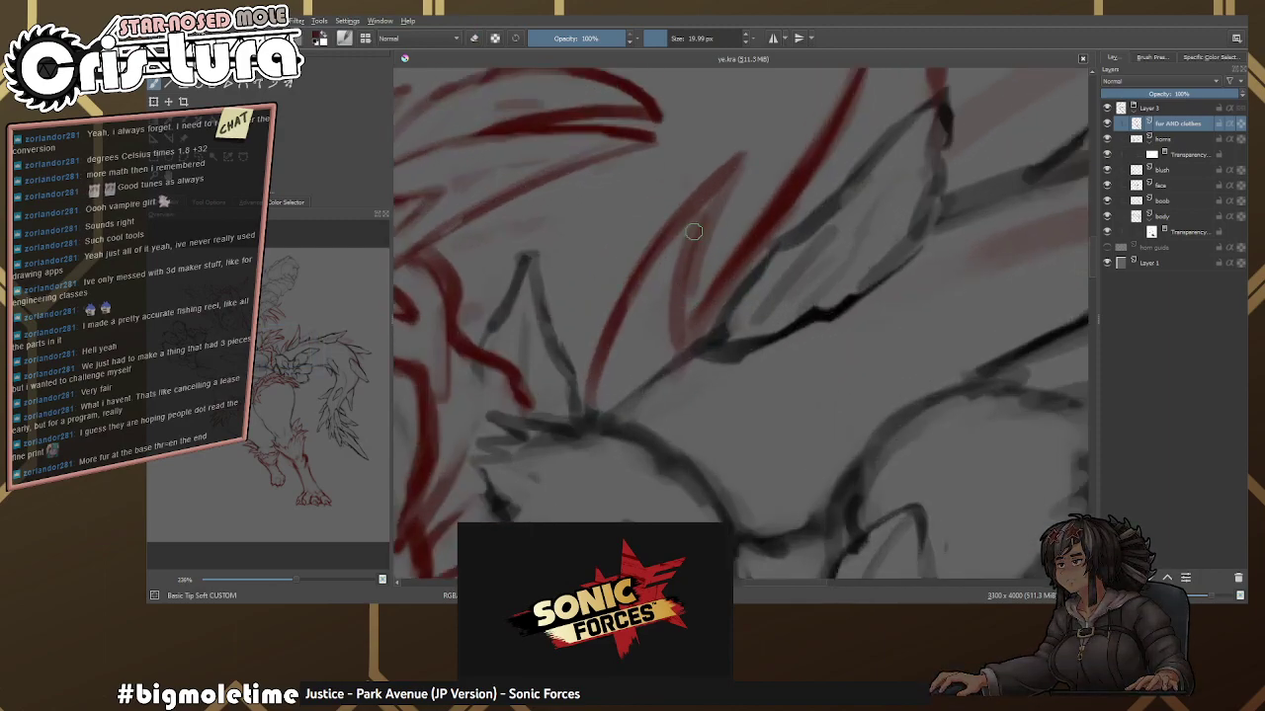
{"action": "key", "text": "e"}
{"action": "key", "text": "e"}
{"action": "scroll", "coordinate": [723, 294], "scroll_direction": "down", "scroll_amount": 8}
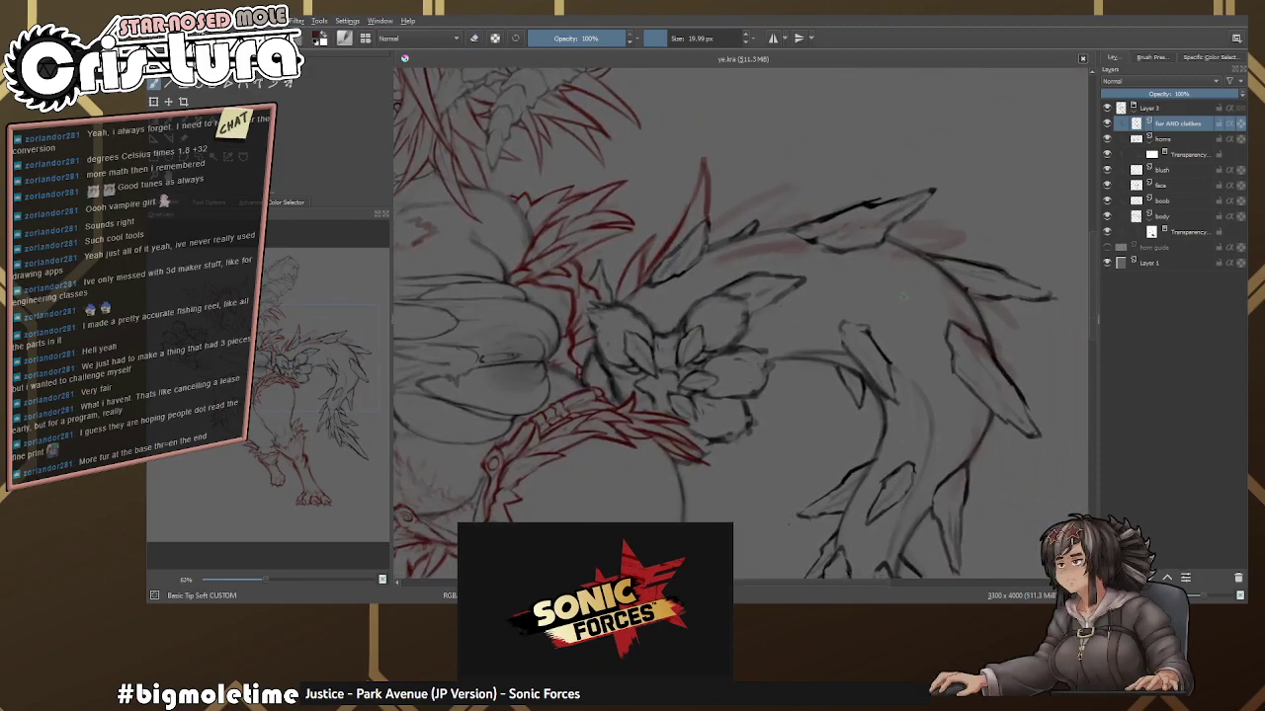
Draw a long red fur tuft sweeping back along the tail's upper edge behind the tall tuft, with a returning lower edge.
{"action": "scroll", "coordinate": [813, 221], "scroll_direction": "down", "scroll_amount": 3}
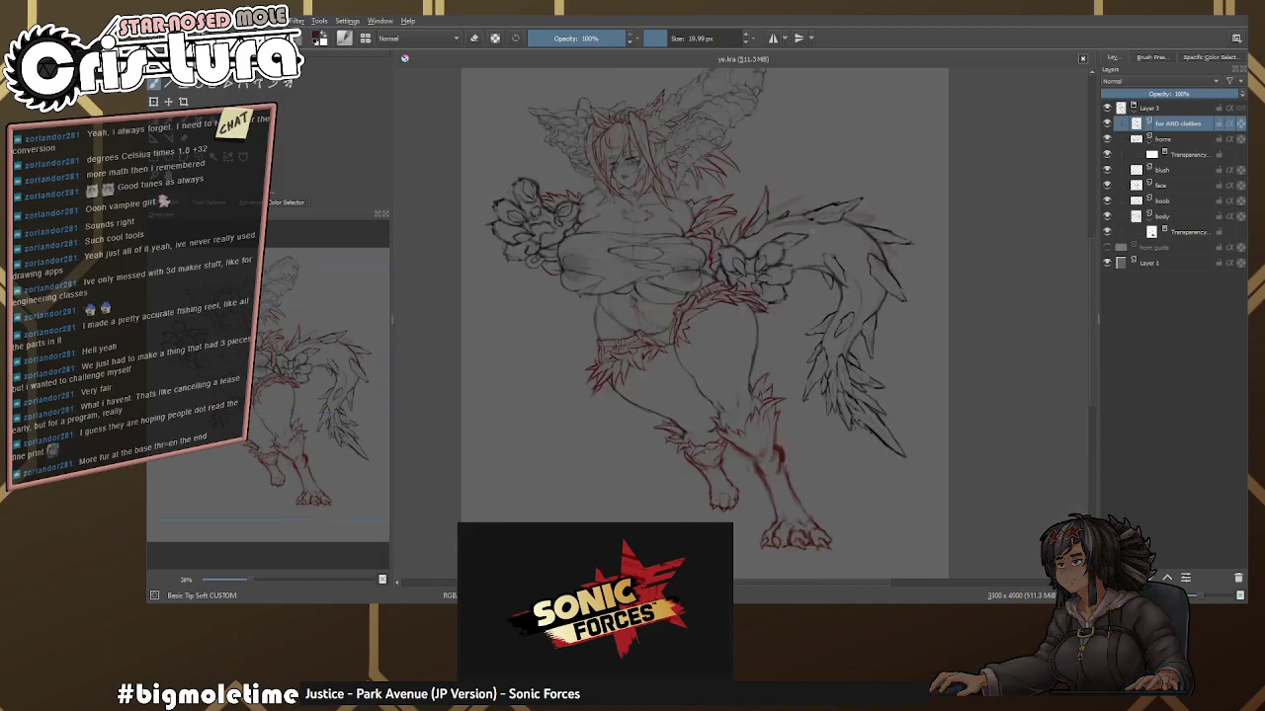
{"action": "scroll", "coordinate": [820, 148], "scroll_direction": "up", "scroll_amount": 1}
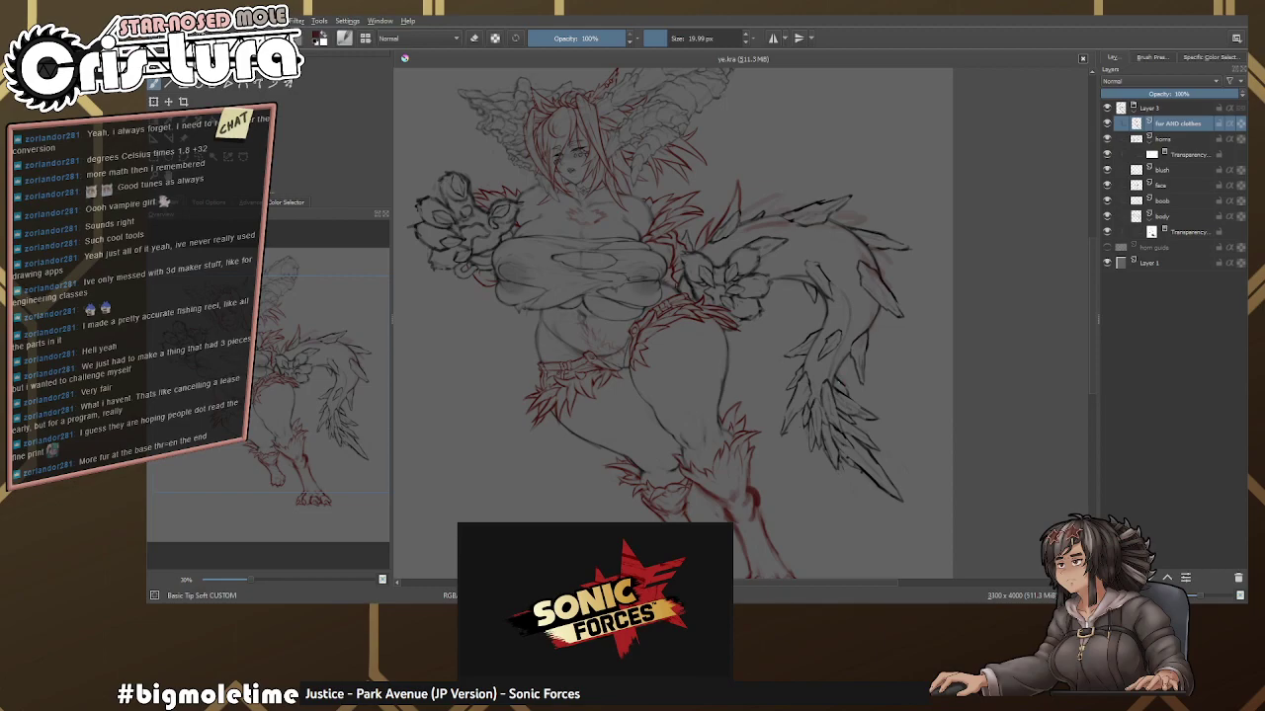
{"action": "scroll", "coordinate": [736, 192], "scroll_direction": "up", "scroll_amount": 10}
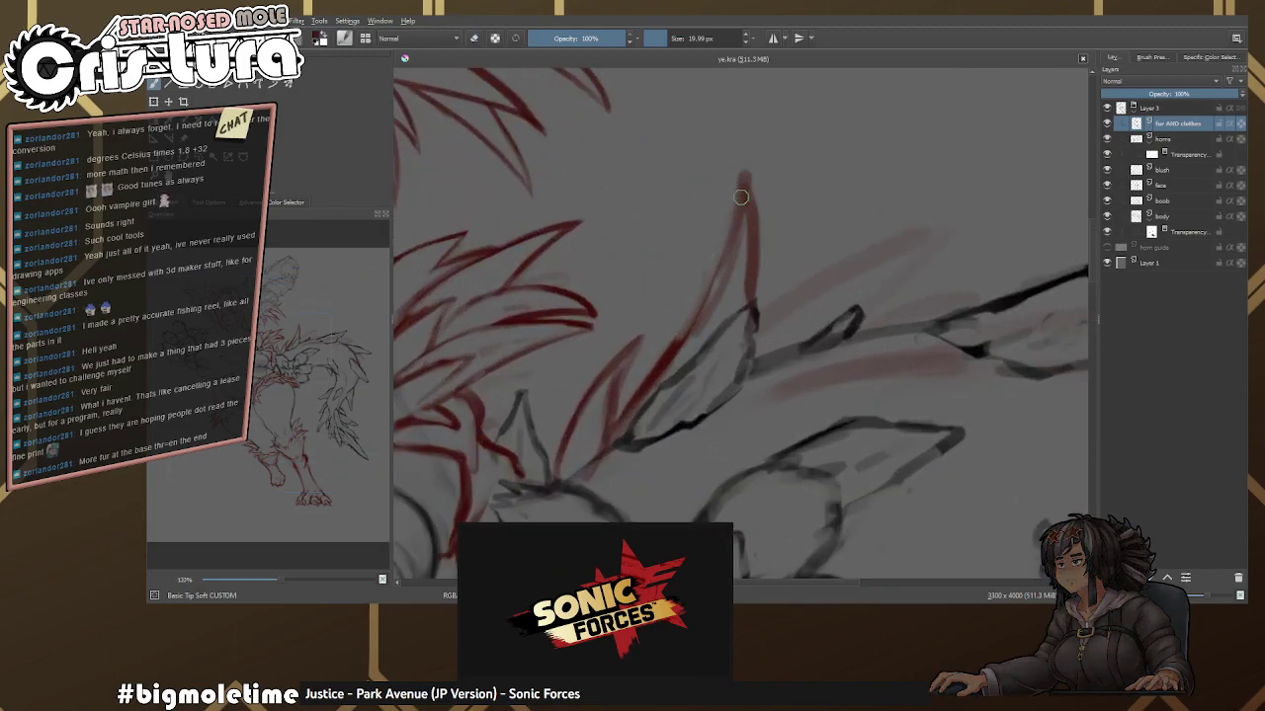
{"action": "scroll", "coordinate": [759, 186], "scroll_direction": "up", "scroll_amount": 3}
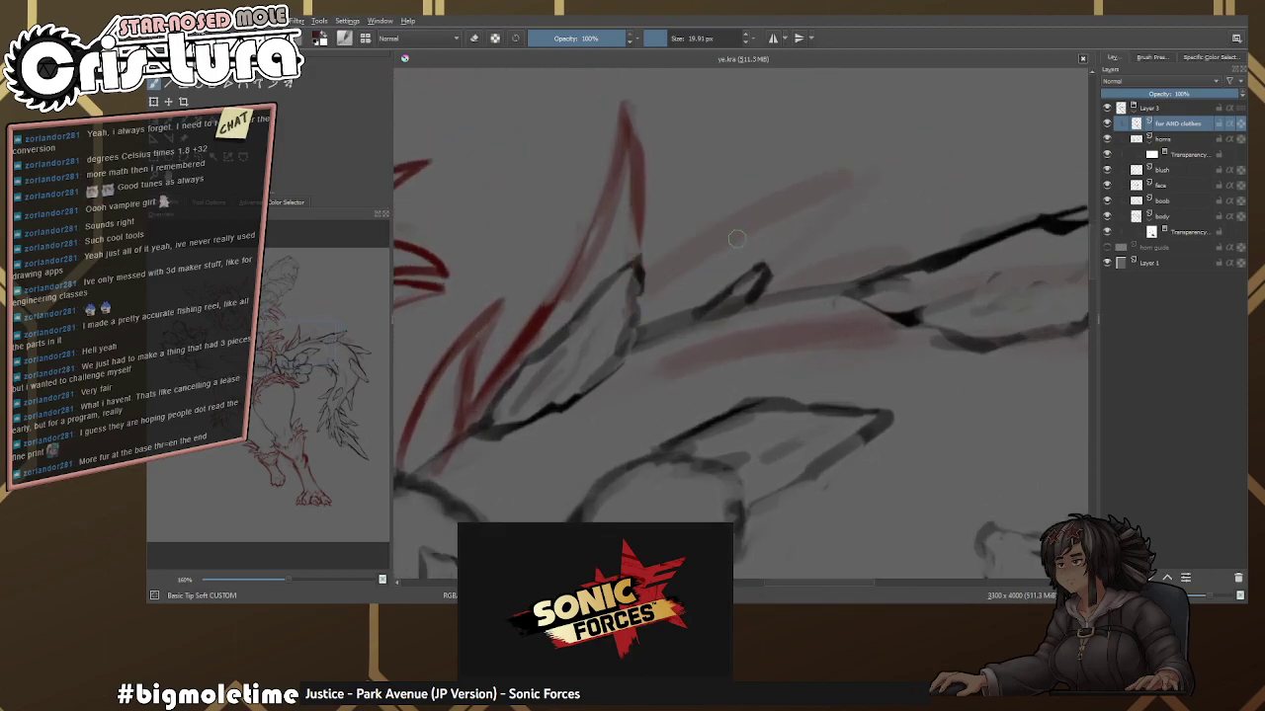
{"action": "left_click_drag", "start_coordinate": [636, 301], "coordinate": [869, 160]}
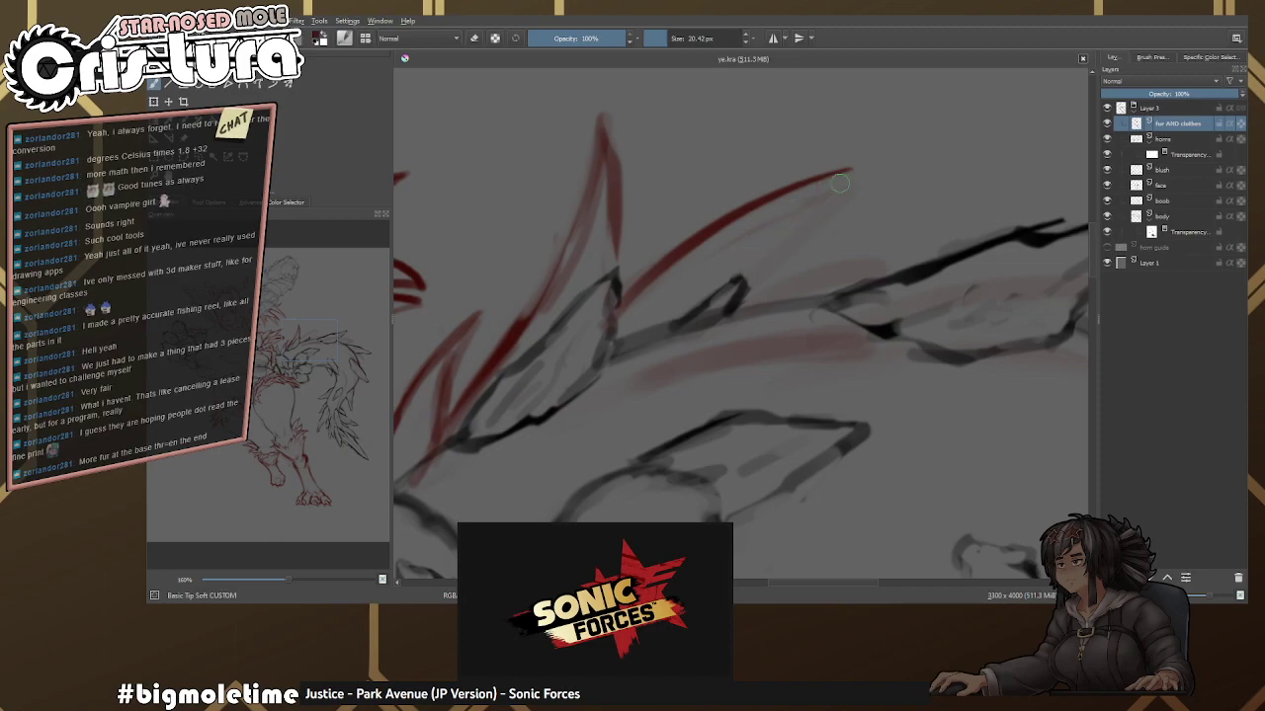
{"action": "key", "text": "e"}
{"action": "left_click_drag", "start_coordinate": [692, 332], "coordinate": [759, 271]}
{"action": "key", "text": "e"}
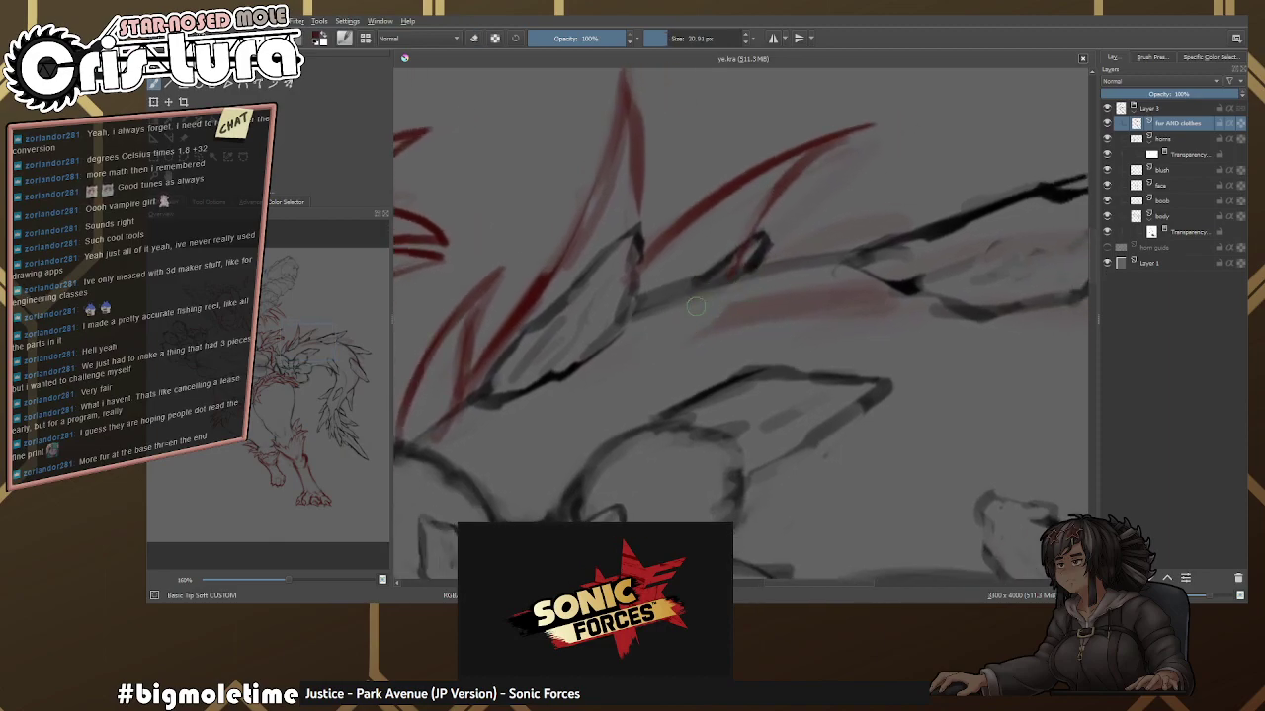
Add a smaller pointed red tuft below the long one over the tail's small spike, and soften its lower ends by erasing.
{"action": "mouse_move", "coordinate": [816, 206]}
{"action": "left_mouse_down"}
{"action": "mouse_move", "coordinate": [766, 299]}
{"action": "mouse_move", "coordinate": [735, 296]}
{"action": "mouse_move", "coordinate": [716, 336]}
{"action": "left_mouse_up"}
{"action": "key", "text": "e"}
{"action": "key", "text": "e"}
{"action": "key", "text": "e"}
{"action": "key", "text": "e"}
{"action": "left_click_drag", "start_coordinate": [780, 235], "coordinate": [673, 342]}
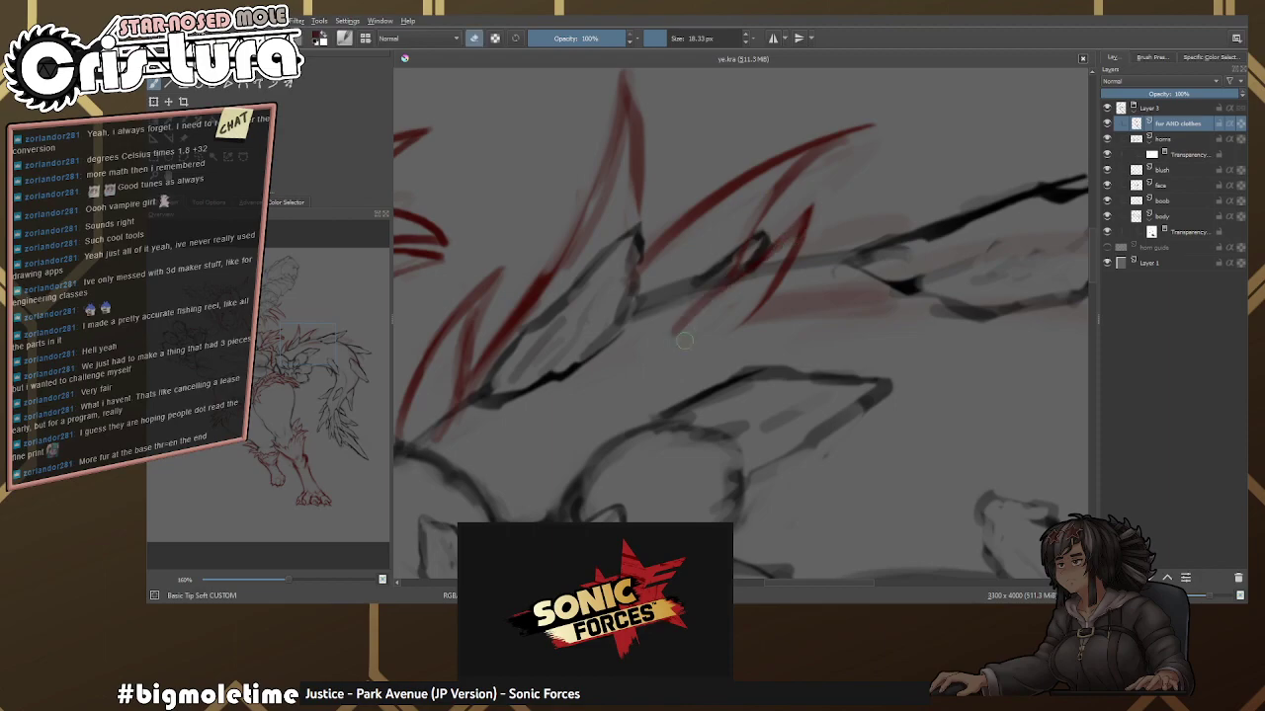
{"action": "key", "text": "e"}
{"action": "key", "text": "e"}
{"action": "key", "text": "e"}
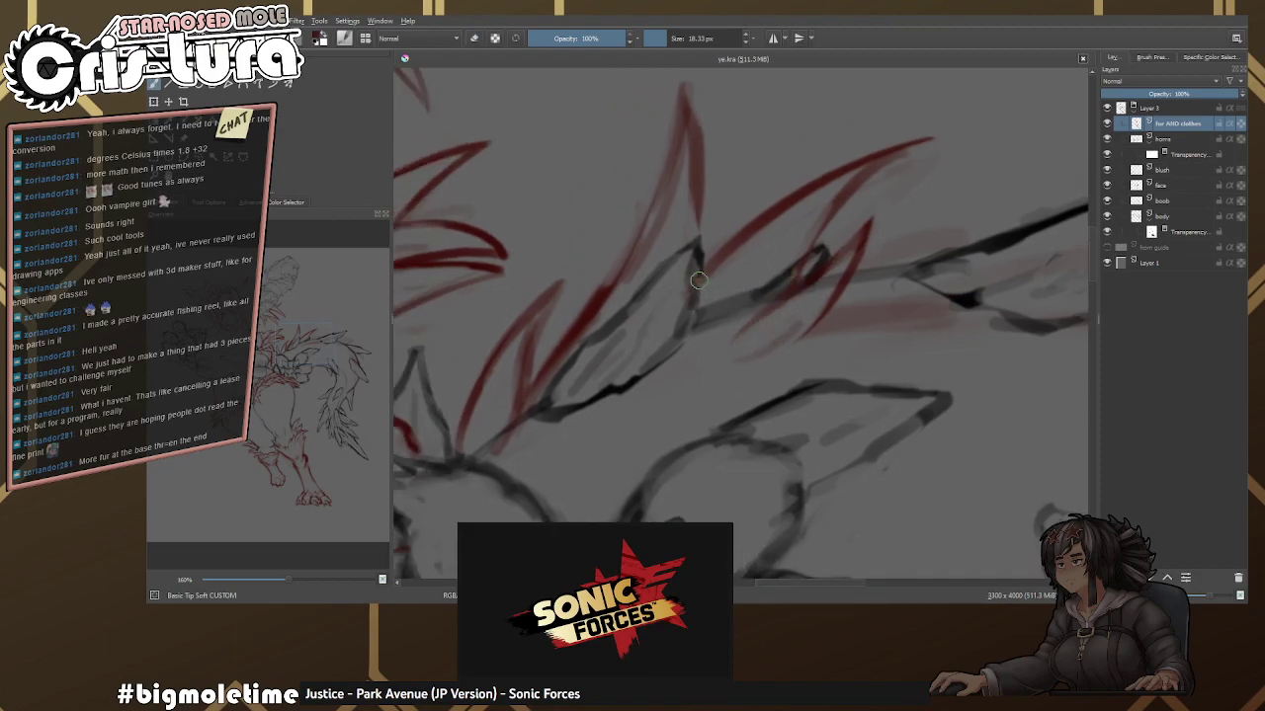
Draw a small pointed red tuft between the tall curved tuft and the long swept-back tuft over the tail's first spike.
{"action": "key", "text": "e"}
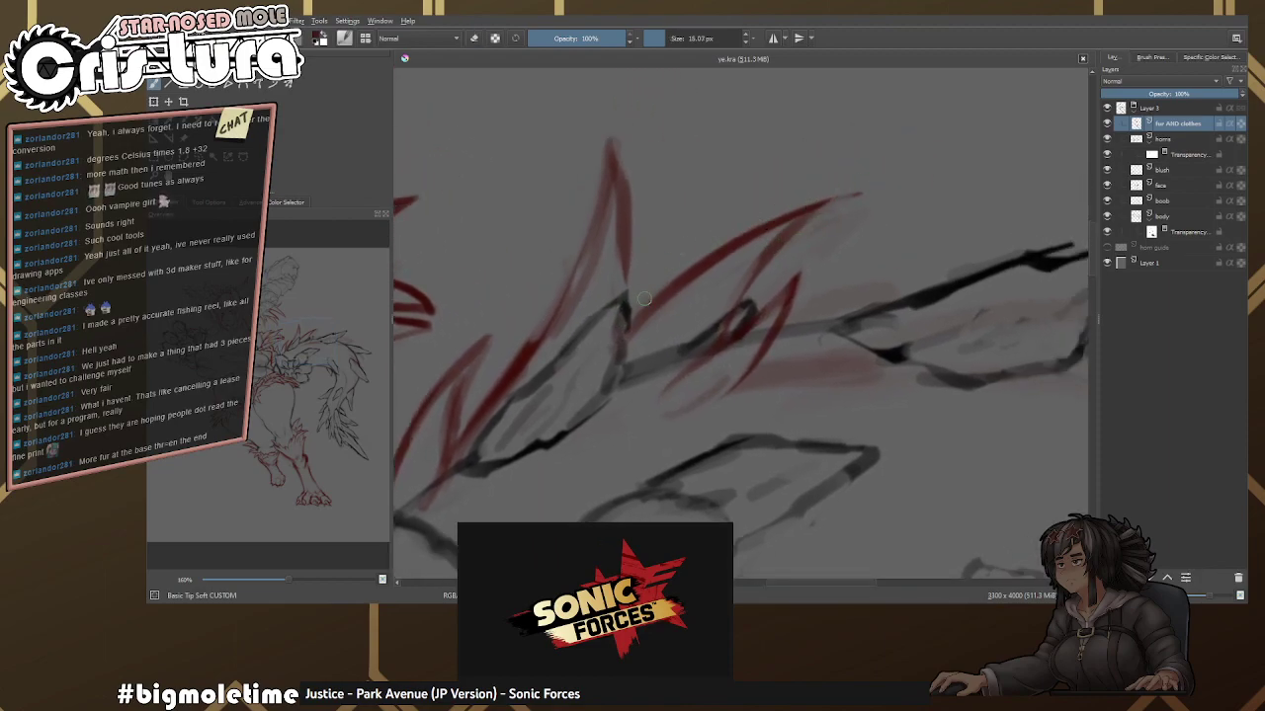
{"action": "key", "text": "e"}
{"action": "left_click_drag", "start_coordinate": [626, 316], "coordinate": [681, 233]}
{"action": "key", "text": "e"}
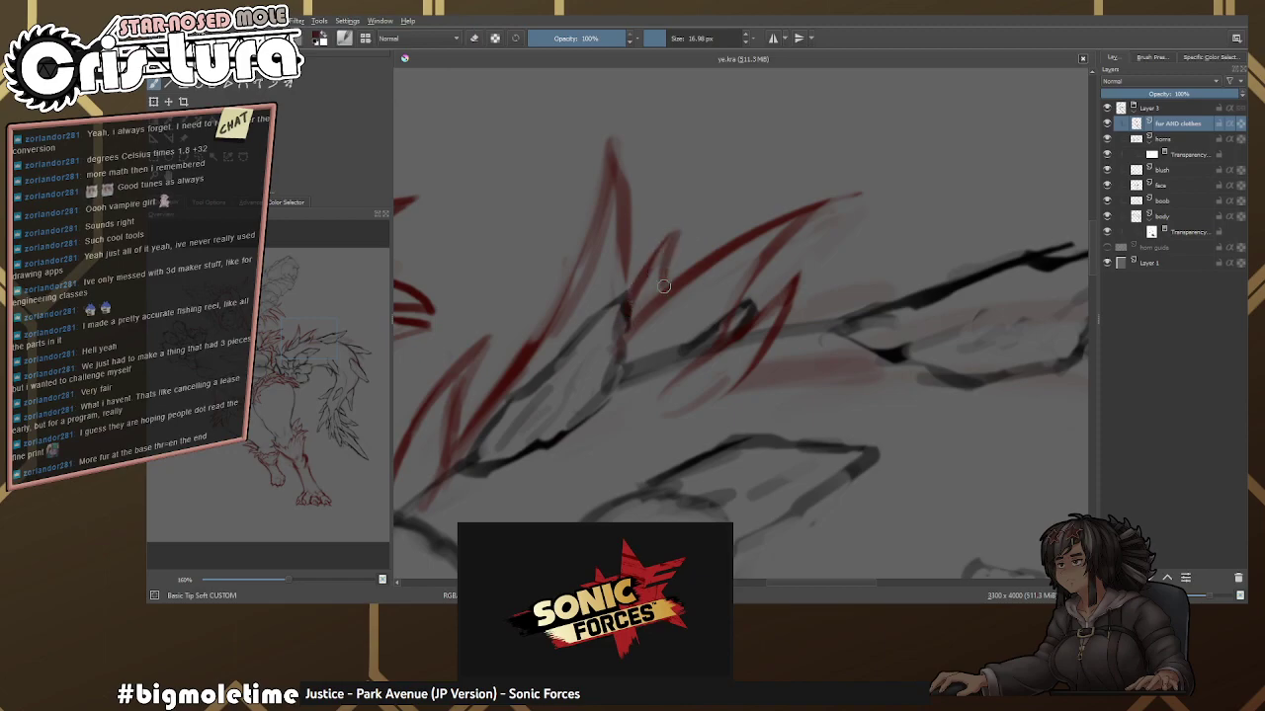
{"action": "scroll", "coordinate": [735, 248], "scroll_direction": "right", "scroll_amount": 3}
{"action": "left_click_drag", "start_coordinate": [671, 295], "coordinate": [688, 281]}
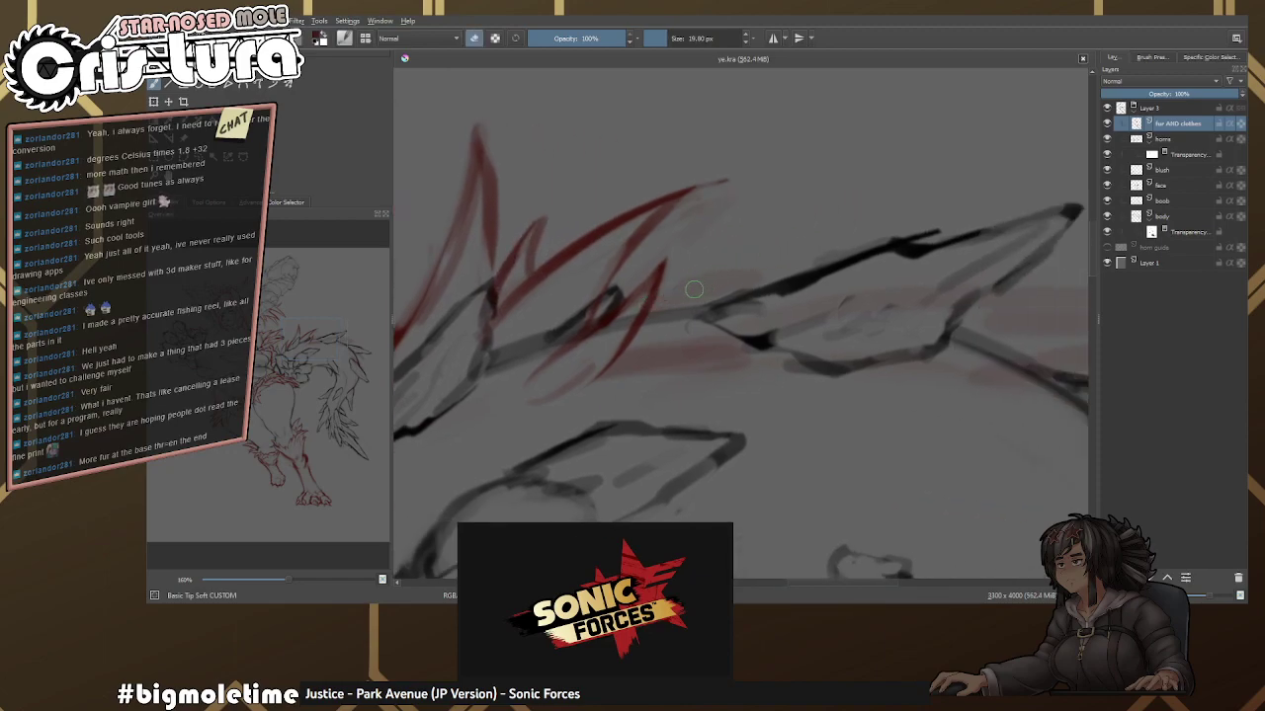
Draw the long curved upper edge of another red tuft sweeping back ahead of the tail's second large spike, redoing the stroke once.
{"action": "left_click_drag", "start_coordinate": [647, 334], "coordinate": [877, 134]}
{"action": "scroll", "coordinate": [811, 227], "scroll_direction": "up", "scroll_amount": 3}
{"action": "key", "text": "e"}
{"action": "left_click_drag", "start_coordinate": [701, 287], "coordinate": [628, 371]}
{"action": "key", "text": "e"}
{"action": "key", "text": "e"}
{"action": "key", "text": "e"}
{"action": "left_click_drag", "start_coordinate": [771, 207], "coordinate": [629, 371]}
{"action": "key", "text": "ctrl+z"}
{"action": "mouse_move", "coordinate": [761, 210]}
{"action": "left_mouse_down"}
{"action": "mouse_move", "coordinate": [706, 253]}
{"action": "mouse_move", "coordinate": [593, 390]}
{"action": "left_mouse_up"}
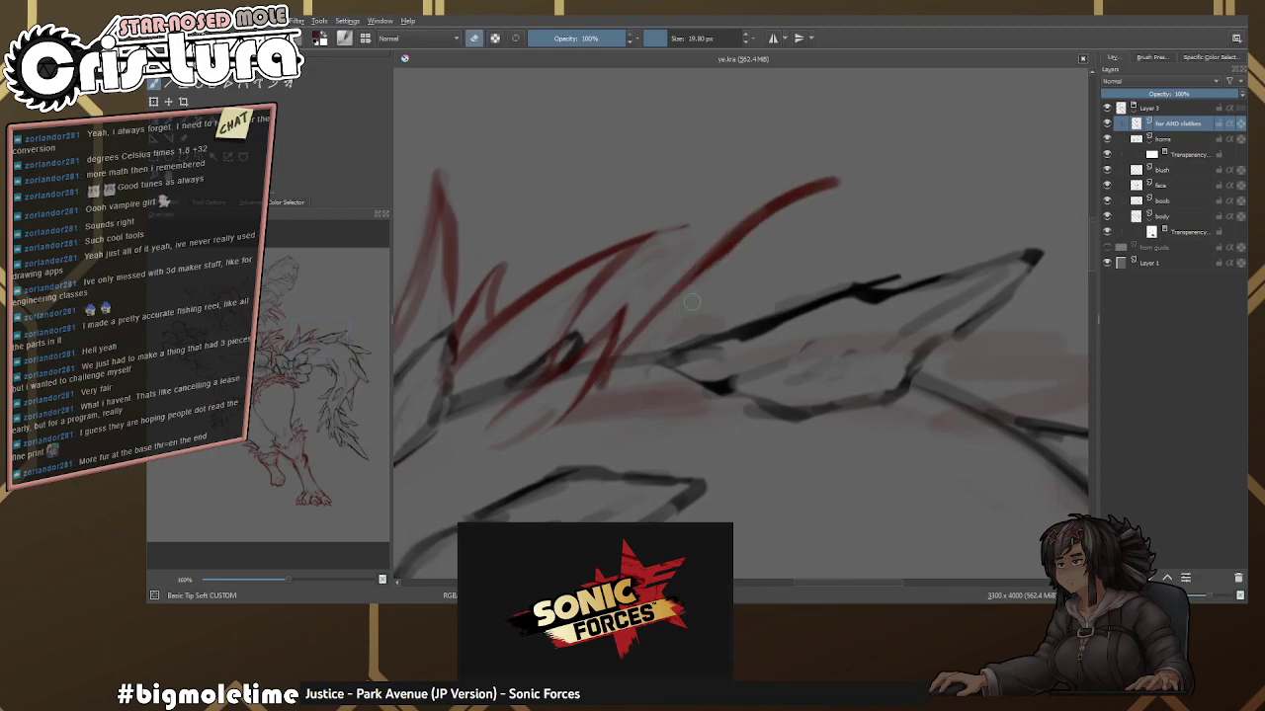
Add the inner edge of that swept-back tuft down to the tail line, and thin its tip and outer edge with the eraser.
{"action": "left_click_drag", "start_coordinate": [828, 186], "coordinate": [695, 347]}
{"action": "key", "text": "e"}
{"action": "mouse_move", "coordinate": [751, 247]}
{"action": "left_mouse_down"}
{"action": "mouse_move", "coordinate": [834, 182]}
{"action": "mouse_move", "coordinate": [727, 284]}
{"action": "mouse_move", "coordinate": [744, 237]}
{"action": "mouse_move", "coordinate": [680, 320]}
{"action": "left_mouse_up"}
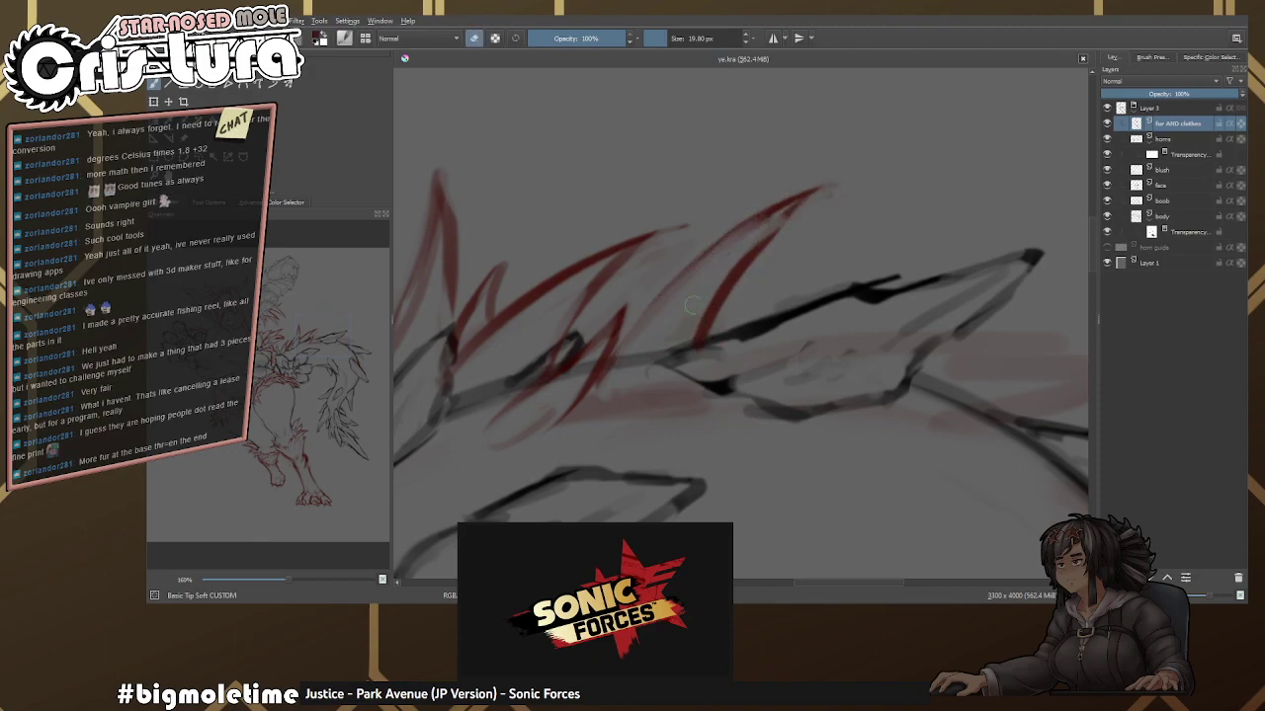
{"action": "mouse_move", "coordinate": [763, 241]}
{"action": "left_mouse_down"}
{"action": "mouse_move", "coordinate": [706, 343]}
{"action": "mouse_move", "coordinate": [646, 389]}
{"action": "mouse_move", "coordinate": [744, 310]}
{"action": "mouse_move", "coordinate": [764, 286]}
{"action": "mouse_move", "coordinate": [655, 366]}
{"action": "left_mouse_up"}
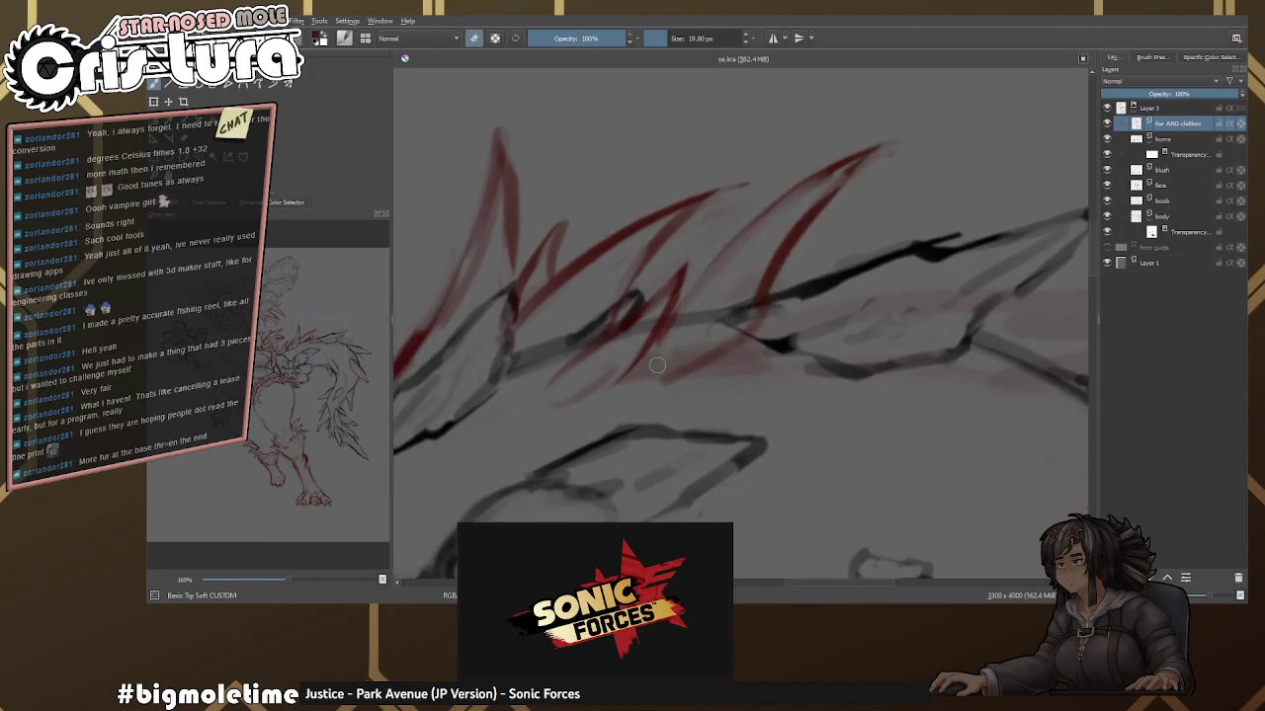
{"action": "scroll", "coordinate": [767, 302], "scroll_direction": "down", "scroll_amount": 4}
{"action": "scroll", "coordinate": [740, 263], "scroll_direction": "up", "scroll_amount": 4}
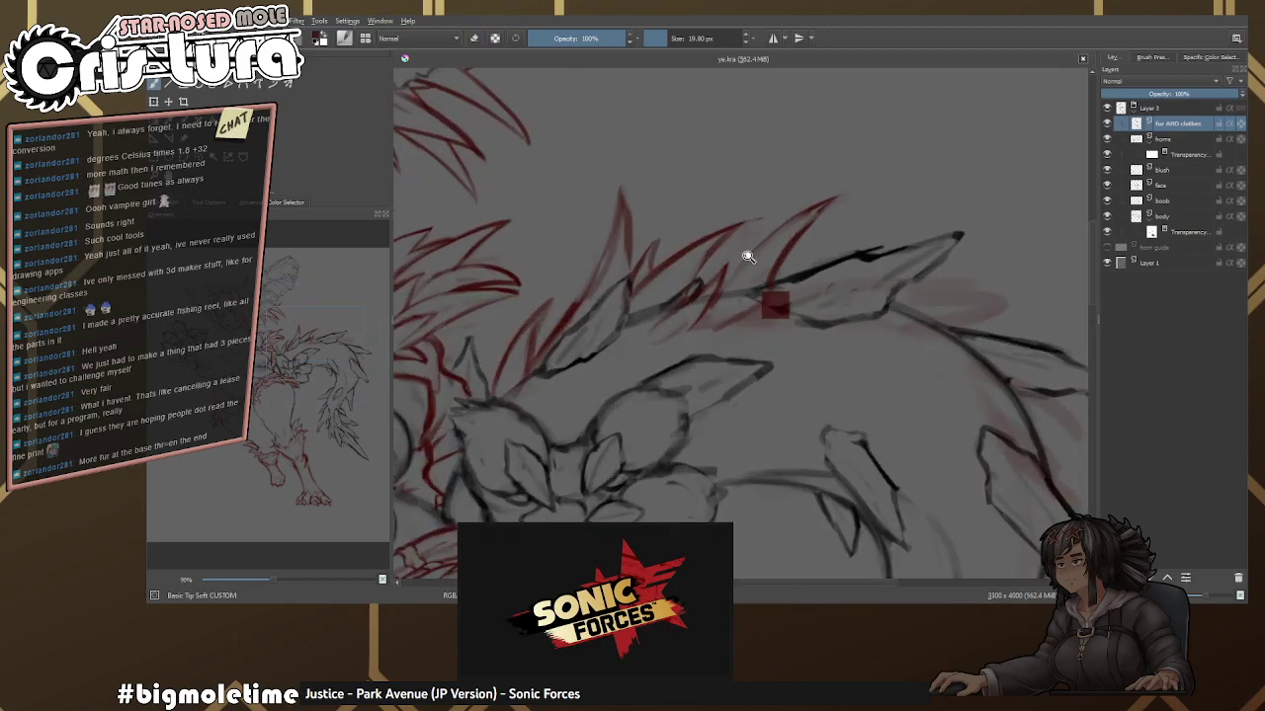
Draw a taller pointed red tuft behind it, curving down across the base of the tail's second large spike.
{"action": "mouse_move", "coordinate": [827, 192]}
{"action": "left_mouse_down"}
{"action": "mouse_move", "coordinate": [821, 263]}
{"action": "mouse_move", "coordinate": [692, 263]}
{"action": "mouse_move", "coordinate": [519, 344]}
{"action": "left_mouse_up"}
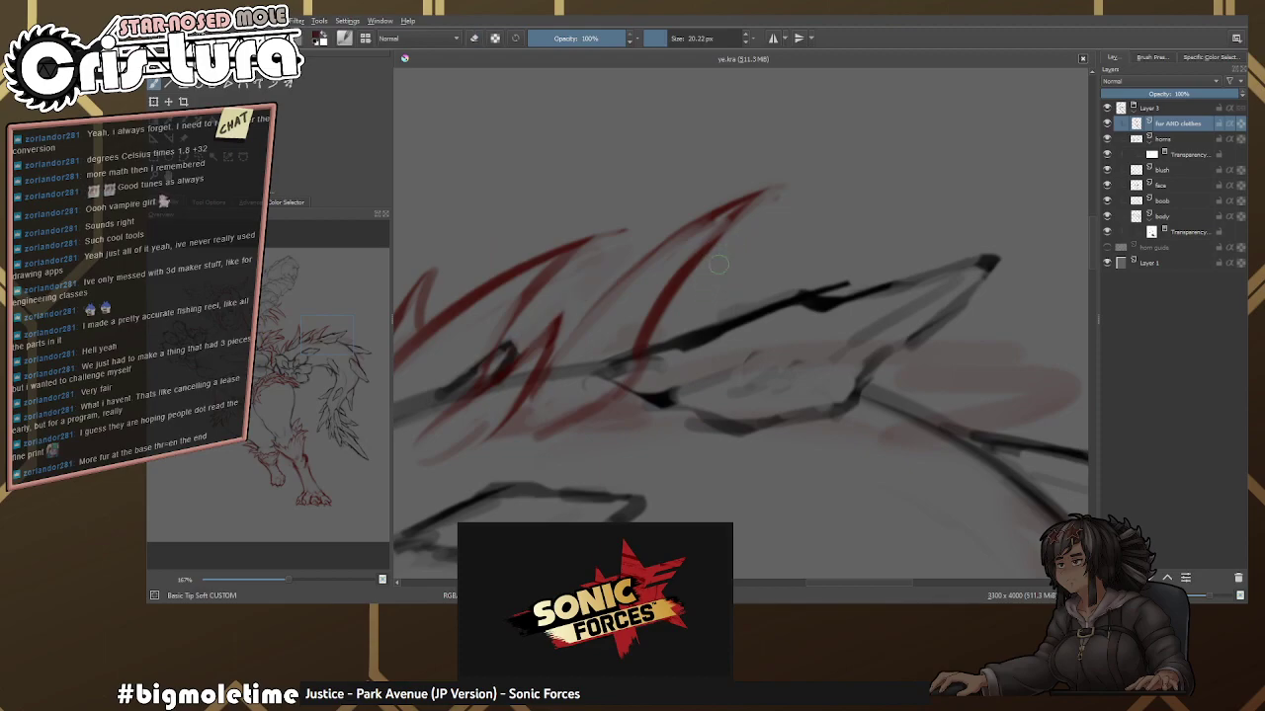
{"action": "mouse_move", "coordinate": [660, 292]}
{"action": "left_mouse_down"}
{"action": "mouse_move", "coordinate": [678, 256]}
{"action": "mouse_move", "coordinate": [691, 280]}
{"action": "mouse_move", "coordinate": [827, 144]}
{"action": "mouse_move", "coordinate": [807, 215]}
{"action": "left_mouse_up"}
{"action": "key", "text": "e"}
{"action": "key", "text": "e"}
{"action": "key", "text": "e"}
{"action": "key", "text": "e"}
{"action": "key", "text": "e"}
{"action": "mouse_move", "coordinate": [825, 153]}
{"action": "left_mouse_down"}
{"action": "mouse_move", "coordinate": [716, 351]}
{"action": "mouse_move", "coordinate": [743, 331]}
{"action": "mouse_move", "coordinate": [640, 391]}
{"action": "left_mouse_up"}
Erase the lower part of the previous tuft's inner edge where it overlaps the new tall tuft.
{"action": "key", "text": "e"}
{"action": "key", "text": "e"}
{"action": "key", "text": "e"}
{"action": "key", "text": "e"}
{"action": "left_click_drag", "start_coordinate": [691, 272], "coordinate": [612, 356]}
{"action": "key", "text": "e"}
{"action": "left_click_drag", "start_coordinate": [676, 296], "coordinate": [595, 370]}
{"action": "key", "text": "e"}
{"action": "left_click_drag", "start_coordinate": [655, 318], "coordinate": [585, 391]}
{"action": "key", "text": "minus"}
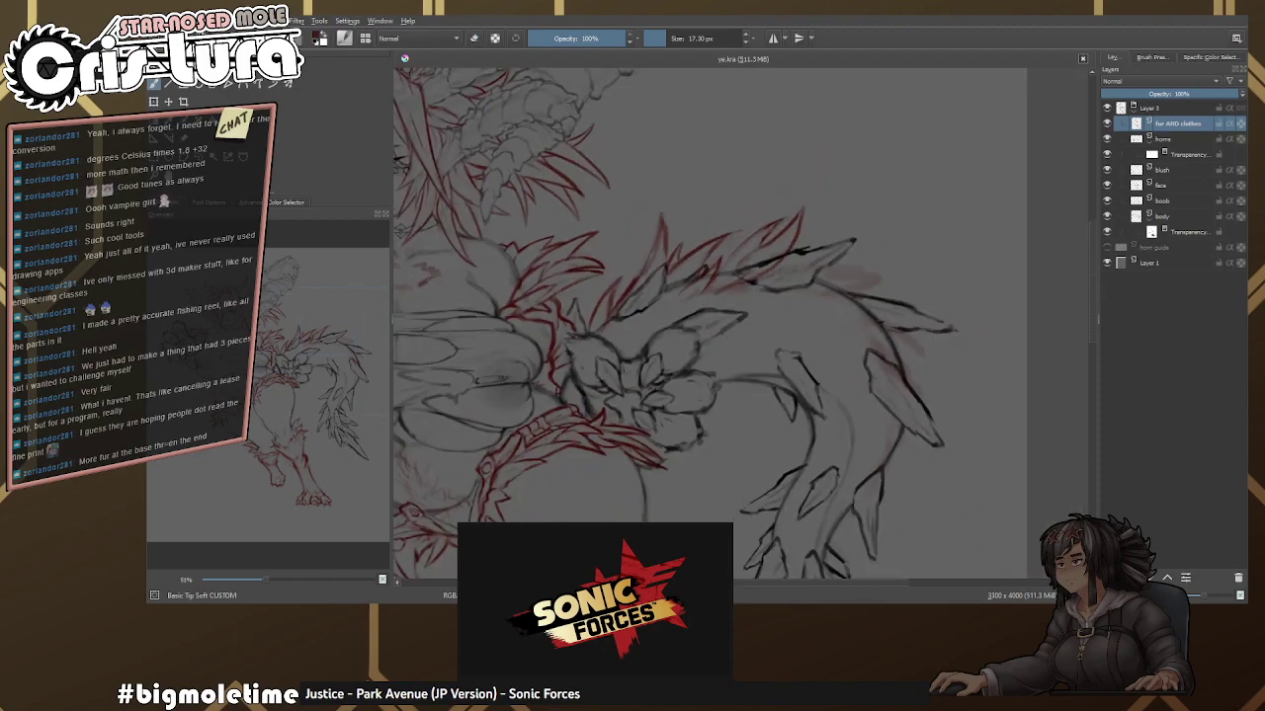
Add a low pointed red tuft sweeping back above the second large spike and taper its underside with the eraser.
{"action": "scroll", "coordinate": [824, 248], "scroll_direction": "up", "scroll_amount": 6}
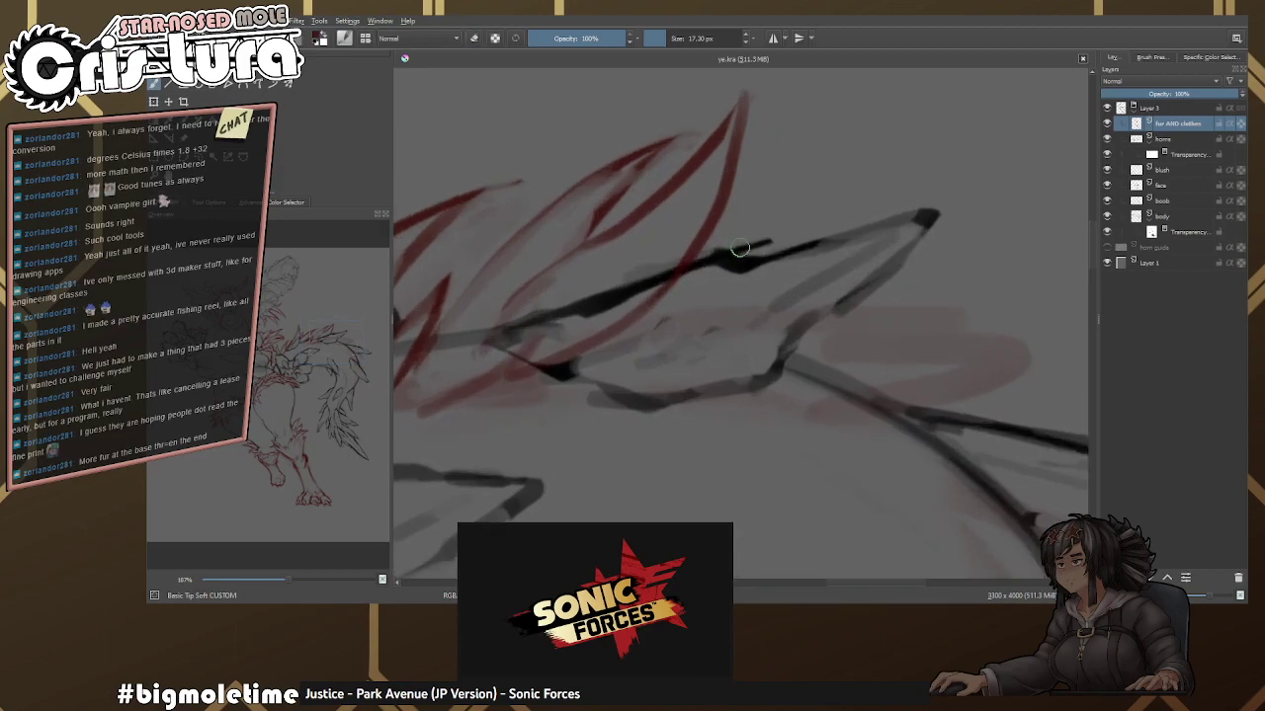
{"action": "left_click_drag", "start_coordinate": [816, 227], "coordinate": [752, 301]}
{"action": "mouse_move", "coordinate": [652, 296]}
{"action": "left_mouse_down"}
{"action": "mouse_move", "coordinate": [860, 223]}
{"action": "mouse_move", "coordinate": [682, 297]}
{"action": "left_mouse_up"}
{"action": "key", "text": "e"}
{"action": "key", "text": "e"}
{"action": "key", "text": "e"}
{"action": "left_click_drag", "start_coordinate": [751, 259], "coordinate": [672, 332]}
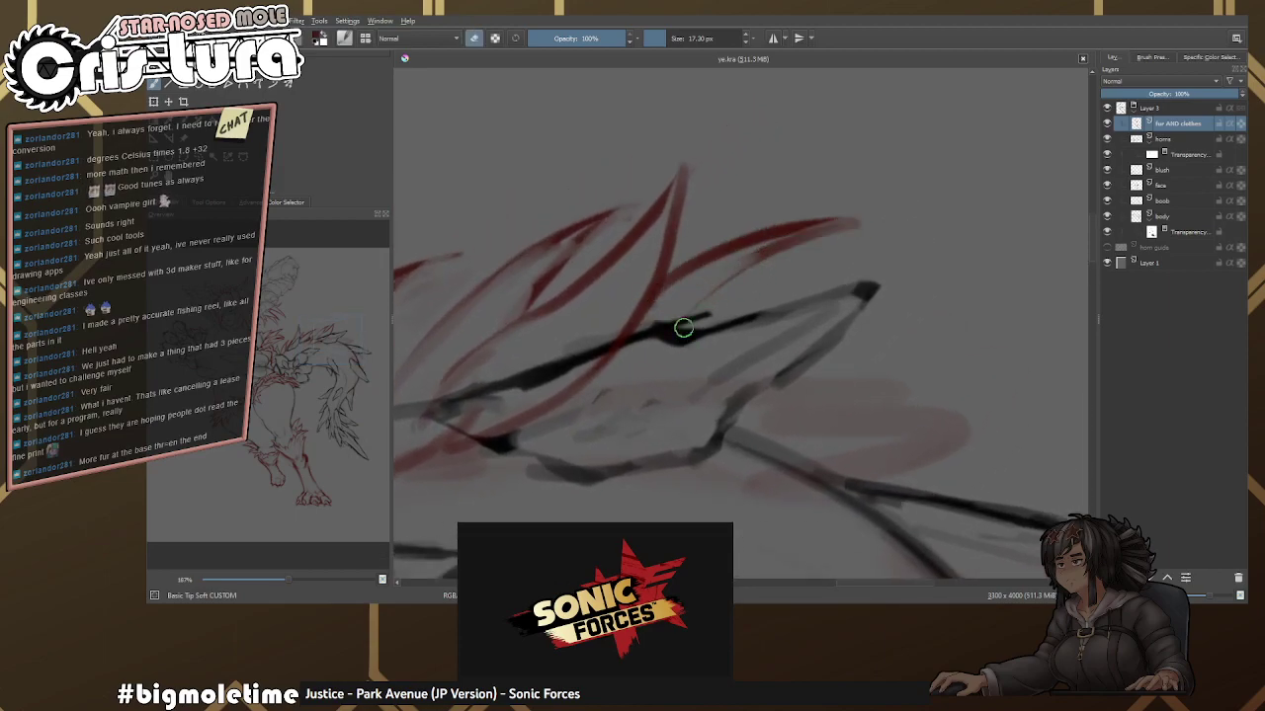
{"action": "key", "text": "e"}
{"action": "scroll", "coordinate": [757, 254], "scroll_direction": "down", "scroll_amount": 6}
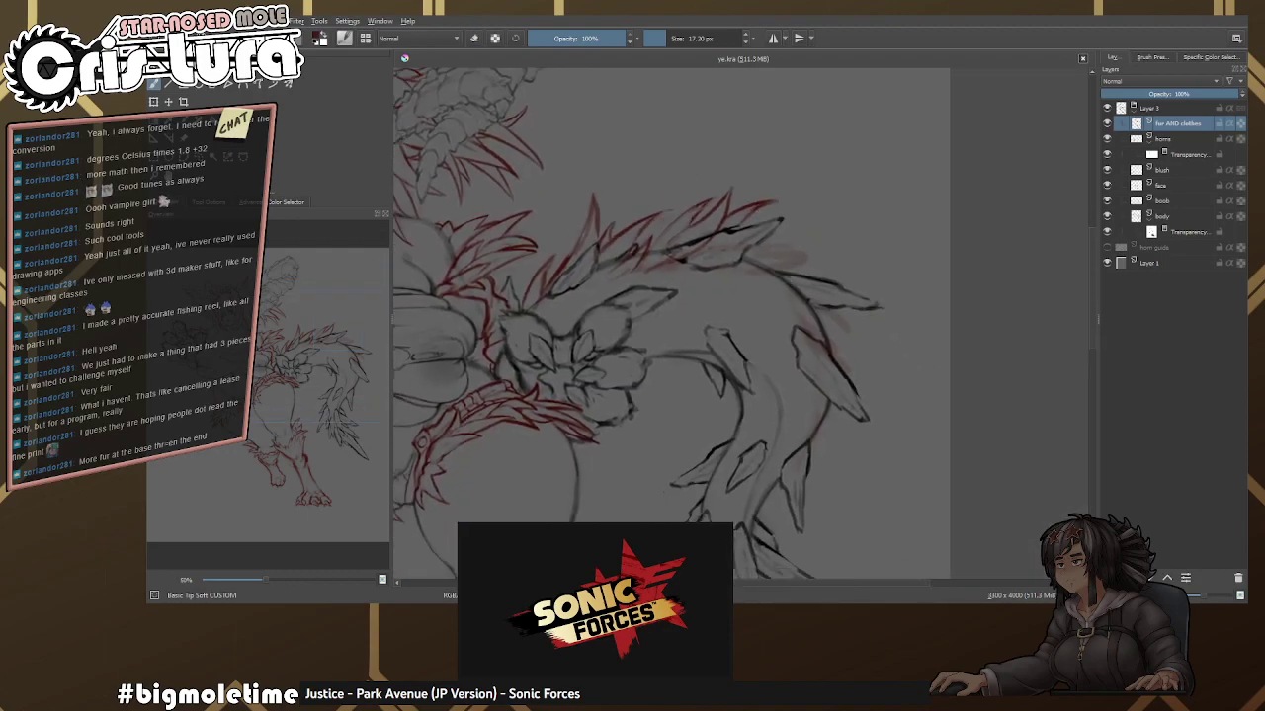
Enlarge the brush to about 30 px and rough in light, jagged red fur over the tail's upper bend behind the large spike.
{"action": "scroll", "coordinate": [672, 326], "scroll_direction": "down", "scroll_amount": 2}
{"action": "key", "text": "m"}
{"action": "scroll", "coordinate": [771, 257], "scroll_direction": "up", "scroll_amount": 3}
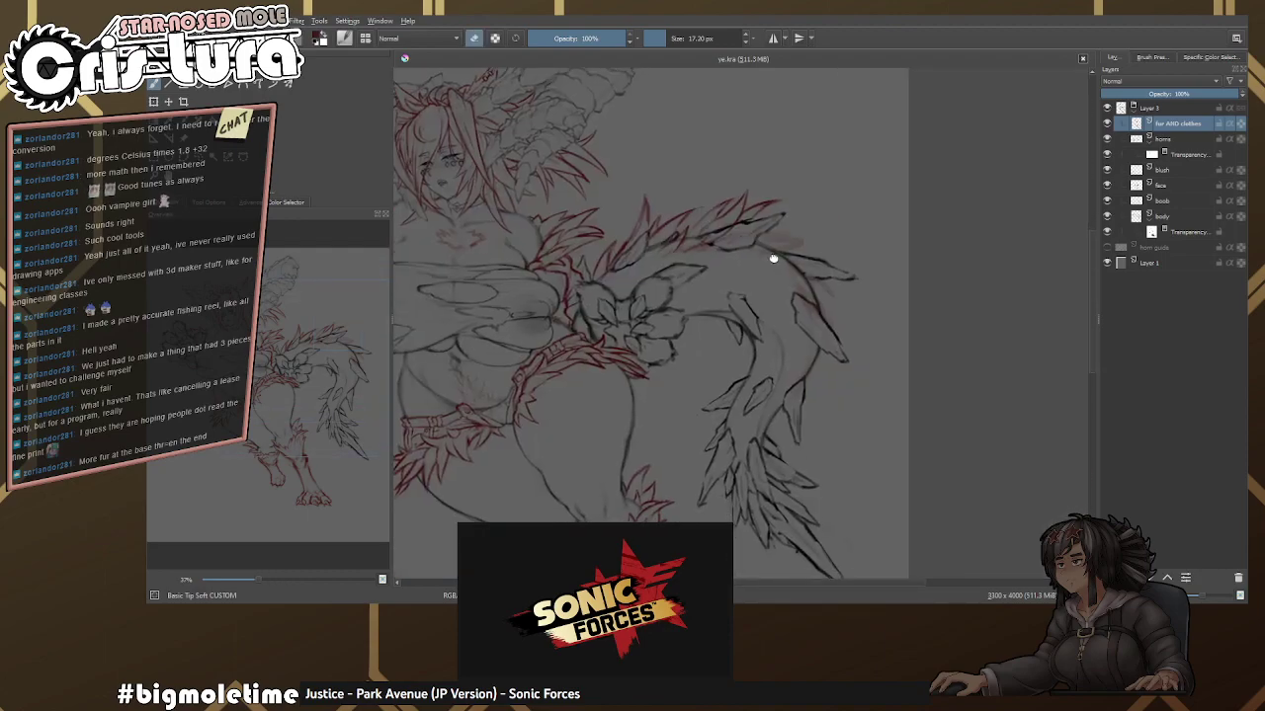
{"action": "key", "text": "e"}
{"action": "scroll", "coordinate": [696, 234], "scroll_direction": "up", "scroll_amount": 2}
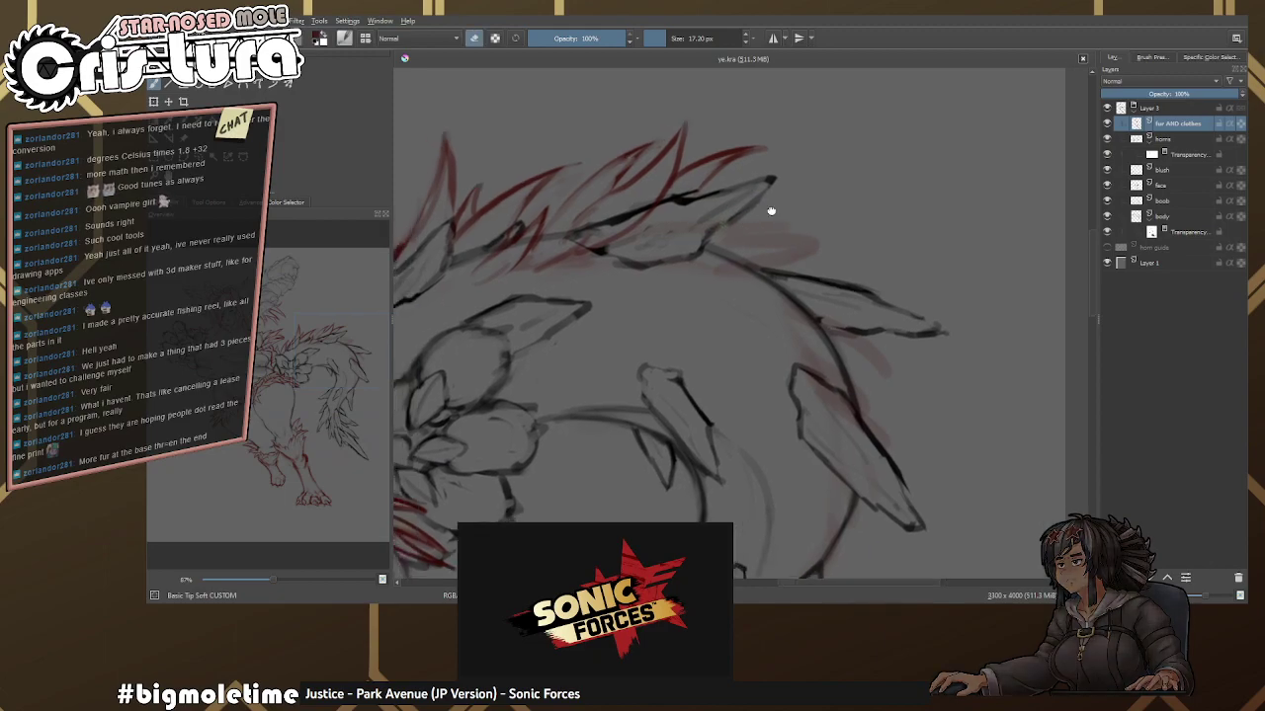
{"action": "scroll", "coordinate": [706, 233], "scroll_direction": "down", "scroll_amount": 2}
{"action": "key", "text": "bracketright"}
{"action": "key", "text": "bracketright"}
{"action": "key", "text": "bracketright"}
{"action": "key", "text": "e"}
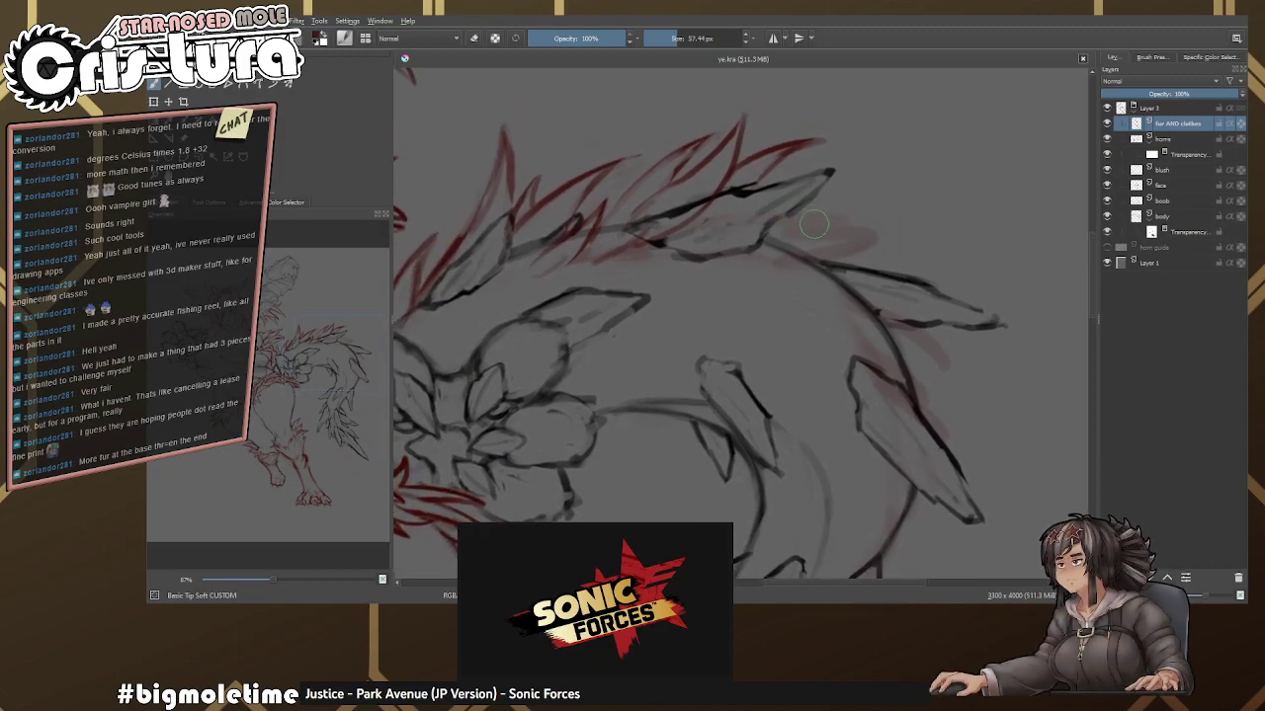
{"action": "key", "text": "bracketleft"}
{"action": "mouse_move", "coordinate": [788, 216]}
{"action": "left_mouse_down"}
{"action": "mouse_move", "coordinate": [897, 201]}
{"action": "mouse_move", "coordinate": [920, 243]}
{"action": "mouse_move", "coordinate": [820, 223]}
{"action": "left_mouse_up"}
{"action": "left_click_drag", "start_coordinate": [840, 223], "coordinate": [917, 273]}
Continue the rough light red fur tufts down the tail's outer curve between the lower spikes.
{"action": "mouse_move", "coordinate": [820, 268]}
{"action": "left_mouse_down"}
{"action": "mouse_move", "coordinate": [898, 296]}
{"action": "mouse_move", "coordinate": [850, 321]}
{"action": "left_mouse_up"}
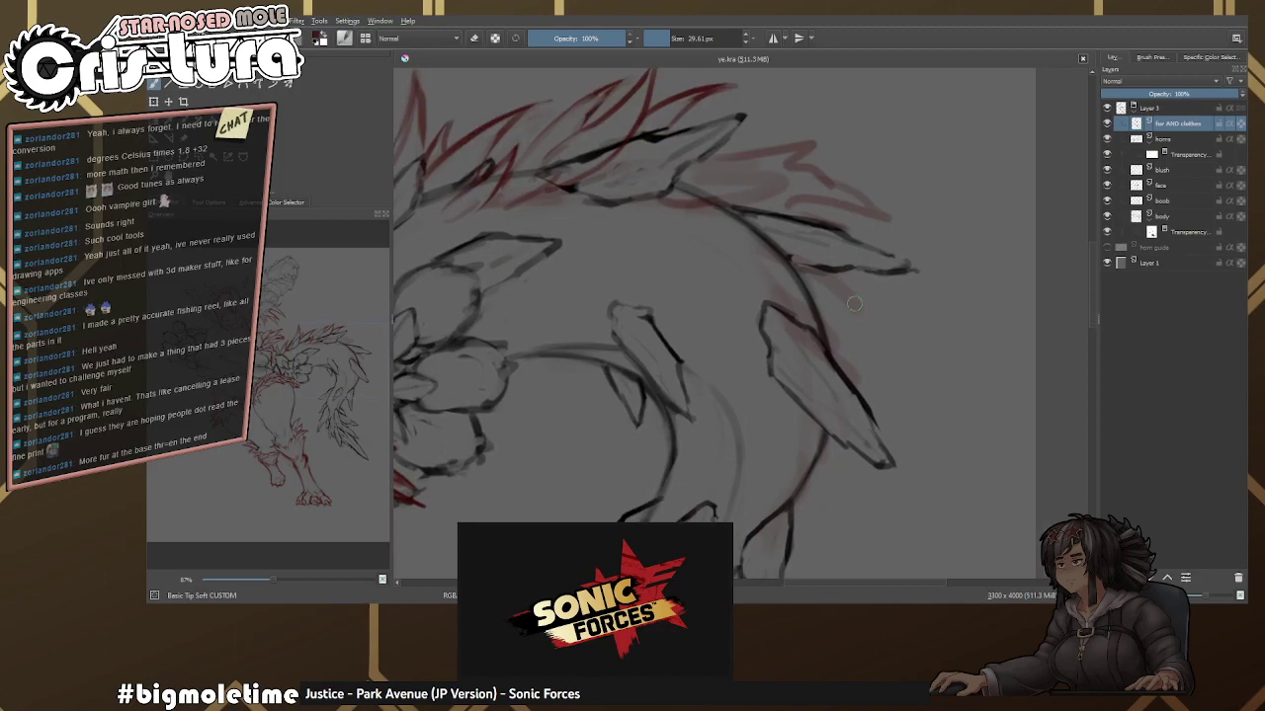
{"action": "scroll", "coordinate": [859, 423], "scroll_direction": "down", "scroll_amount": 3}
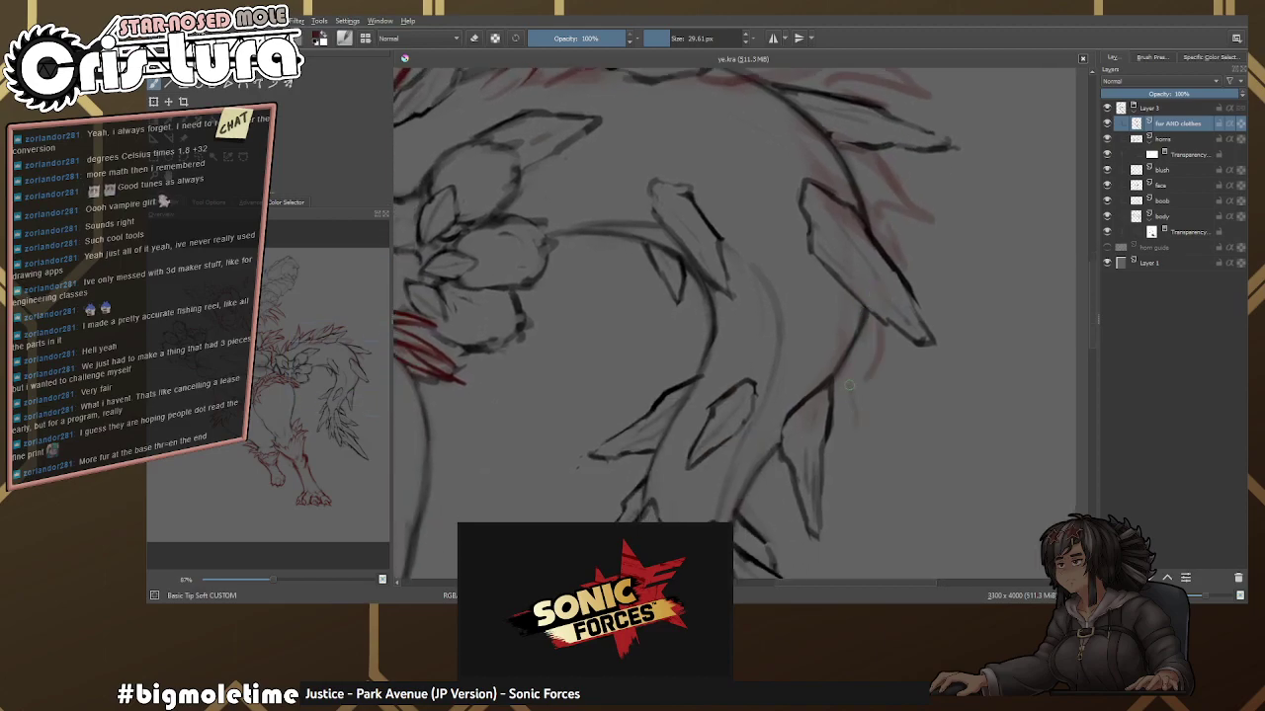
{"action": "scroll", "coordinate": [821, 459], "scroll_direction": "up", "scroll_amount": 1}
{"action": "key", "text": "m"}
{"action": "key", "text": "m"}
{"action": "key", "text": "e"}
{"action": "key", "text": "e"}
{"action": "scroll", "coordinate": [902, 385], "scroll_direction": "down", "scroll_amount": 3}
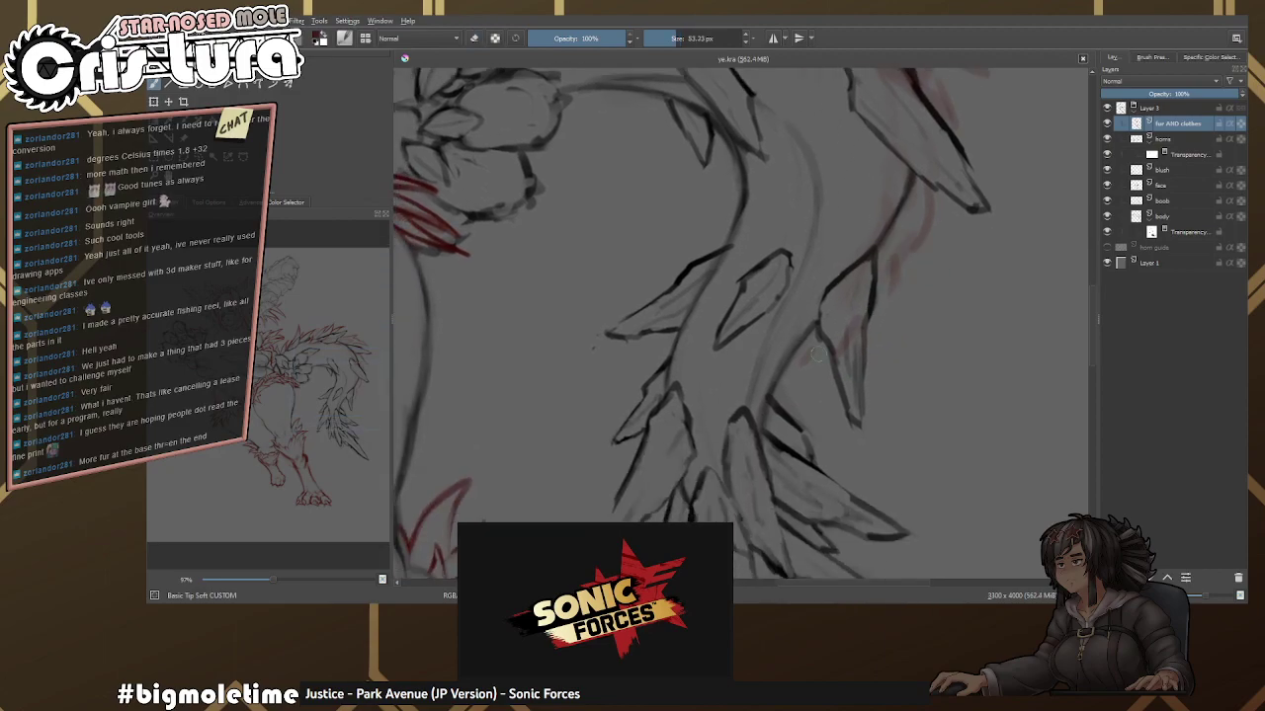
On the body layer's transparency mask, erase the black spike and tail lines beneath the red tufts with a roughly 125 px eraser.
{"action": "scroll", "coordinate": [840, 326], "scroll_direction": "down", "scroll_amount": 5}
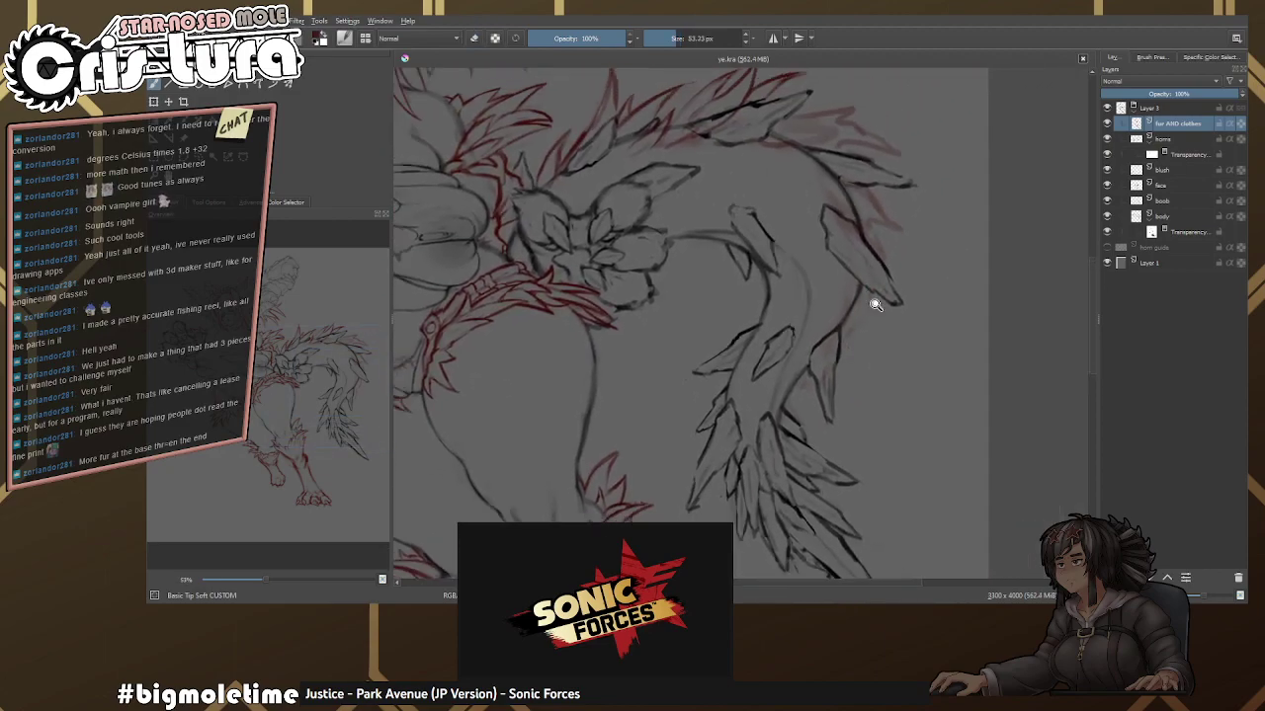
{"action": "scroll", "coordinate": [876, 304], "scroll_direction": "down", "scroll_amount": 1}
{"action": "scroll", "coordinate": [892, 301], "scroll_direction": "up", "scroll_amount": 1}
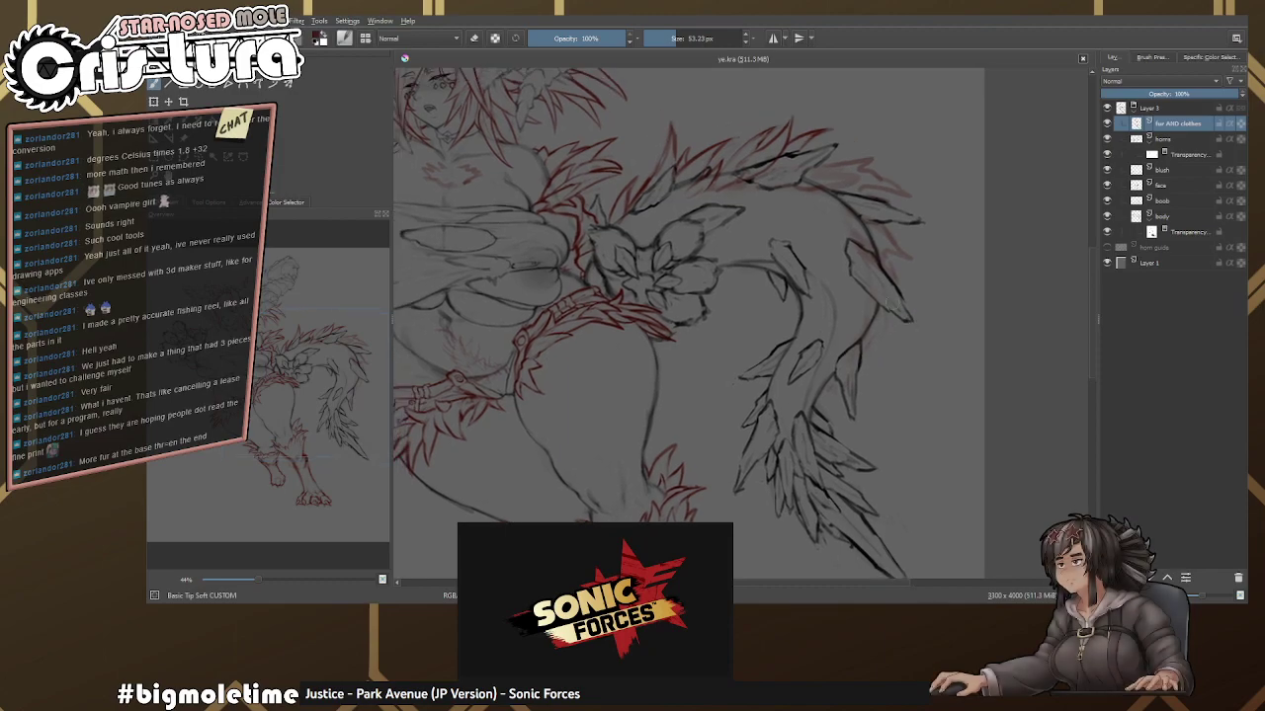
{"action": "scroll", "coordinate": [812, 285], "scroll_direction": "up", "scroll_amount": 1}
{"action": "scroll", "coordinate": [812, 285], "scroll_direction": "up", "scroll_amount": 6}
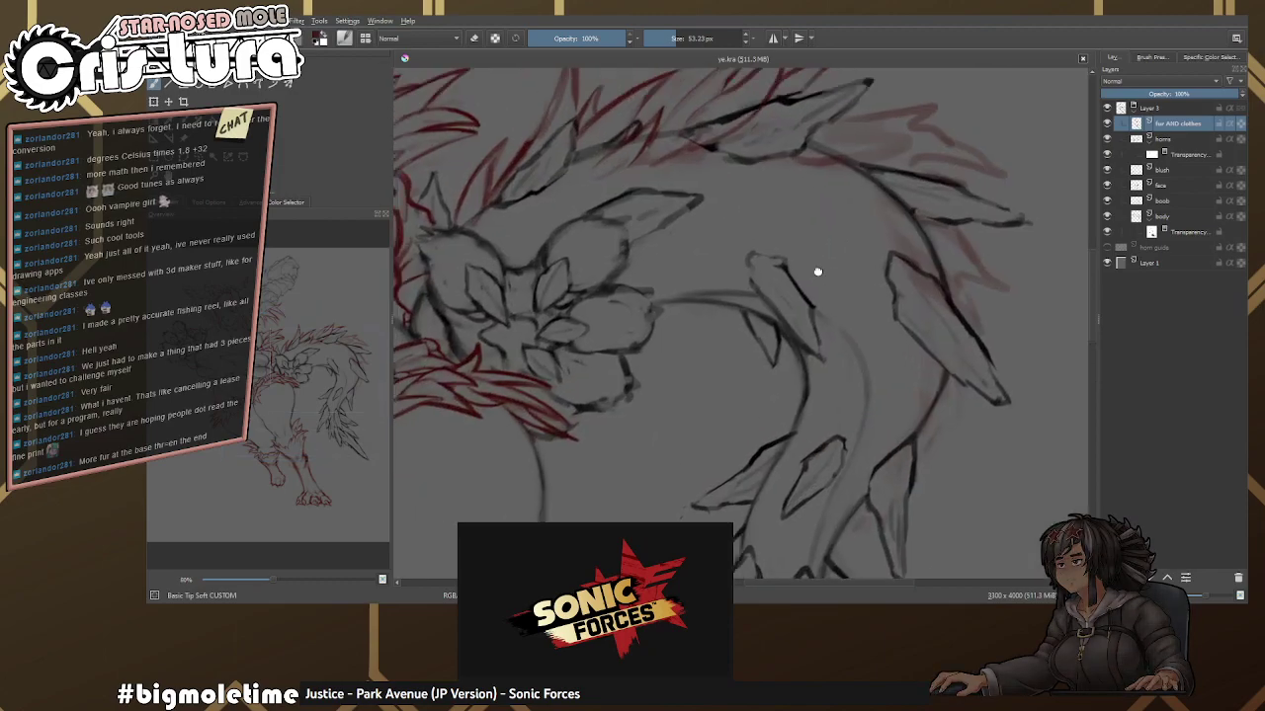
{"action": "scroll", "coordinate": [812, 285], "scroll_direction": "up", "scroll_amount": 1}
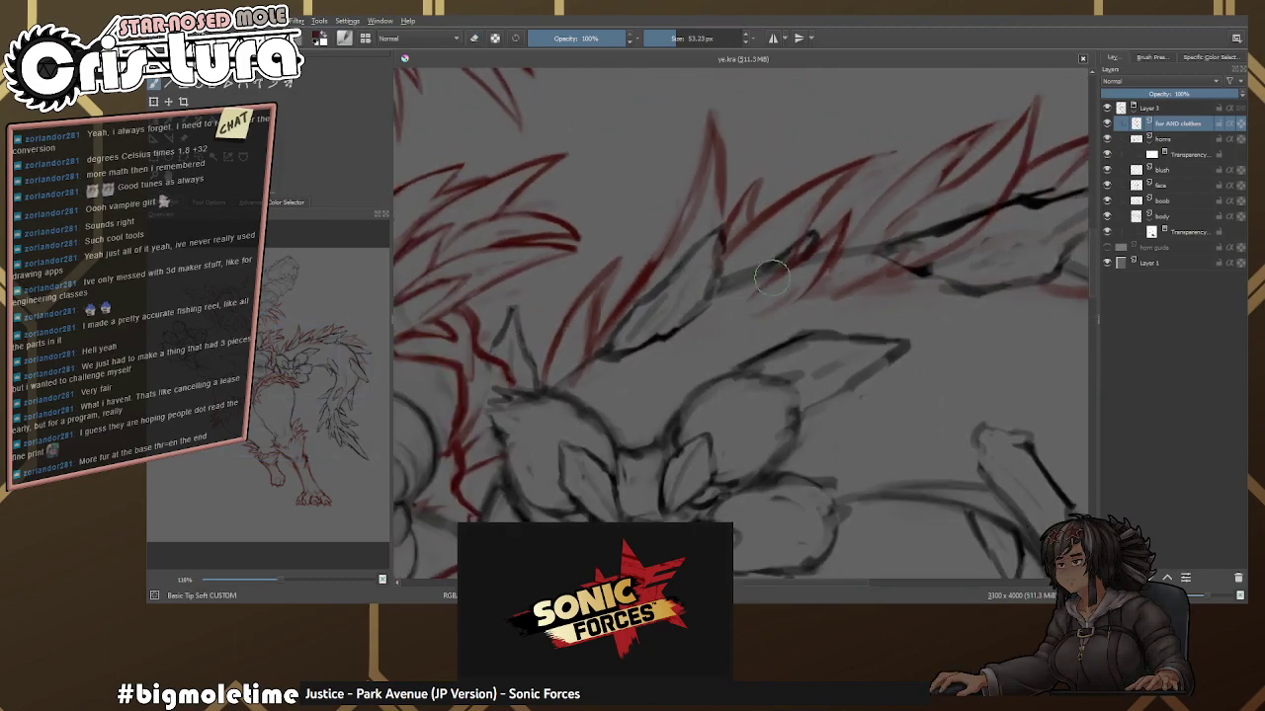
{"action": "scroll", "coordinate": [669, 255], "scroll_direction": "down", "scroll_amount": 4}
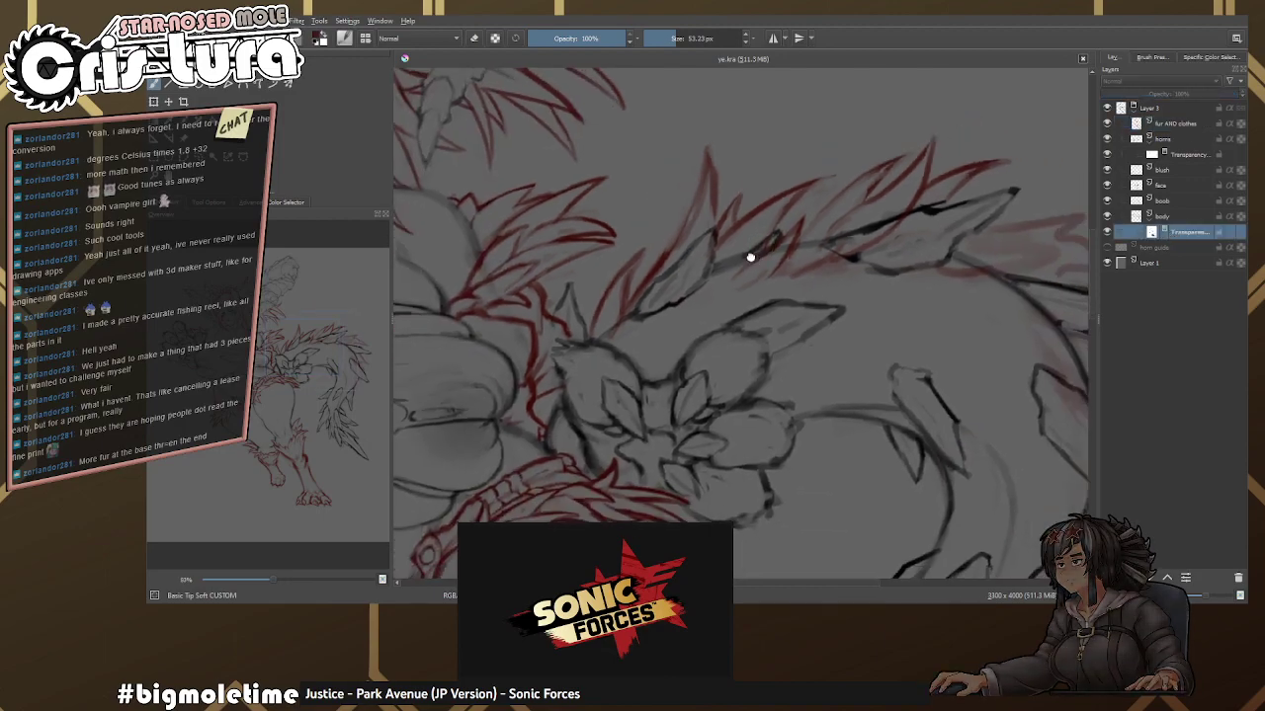
{"action": "mouse_move", "coordinate": [606, 263]}
{"action": "left_mouse_down"}
{"action": "mouse_move", "coordinate": [634, 213]}
{"action": "mouse_move", "coordinate": [617, 260]}
{"action": "mouse_move", "coordinate": [698, 218]}
{"action": "mouse_move", "coordinate": [858, 195]}
{"action": "mouse_move", "coordinate": [815, 216]}
{"action": "mouse_move", "coordinate": [739, 216]}
{"action": "left_mouse_up"}
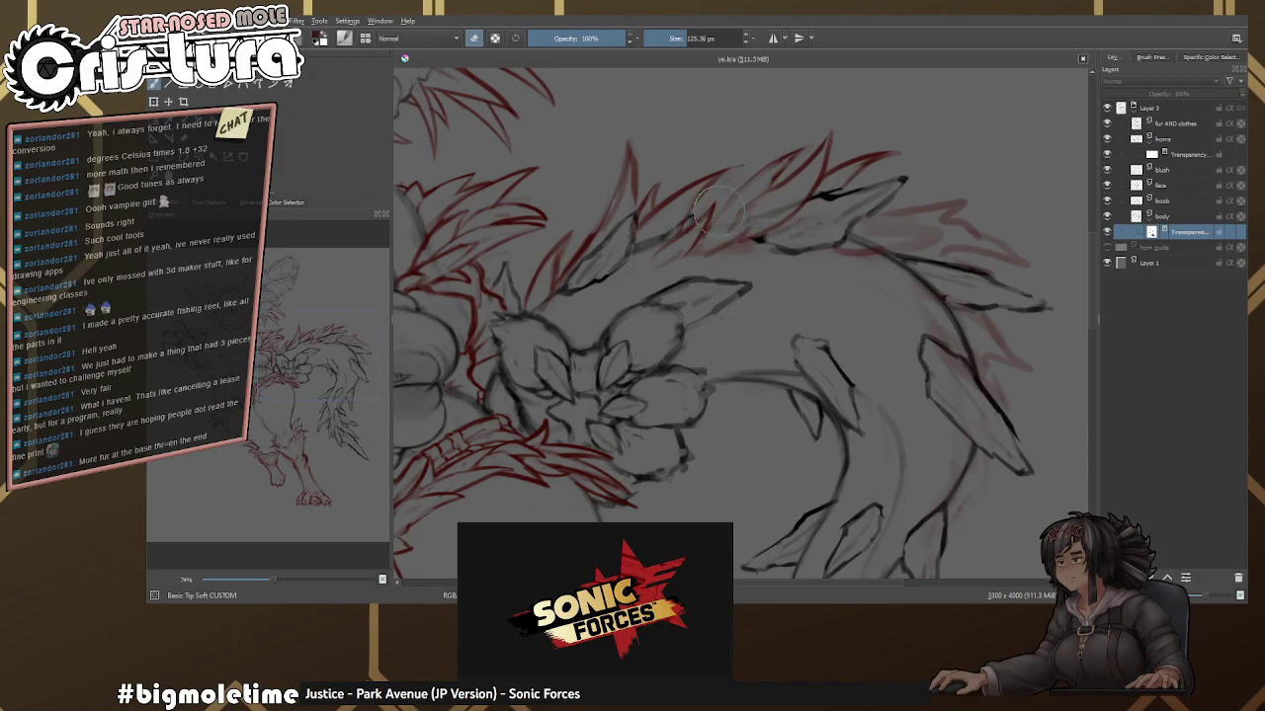
{"action": "mouse_move", "coordinate": [818, 195]}
{"action": "left_mouse_down"}
{"action": "mouse_move", "coordinate": [907, 286]}
{"action": "mouse_move", "coordinate": [954, 314]}
{"action": "left_mouse_up"}
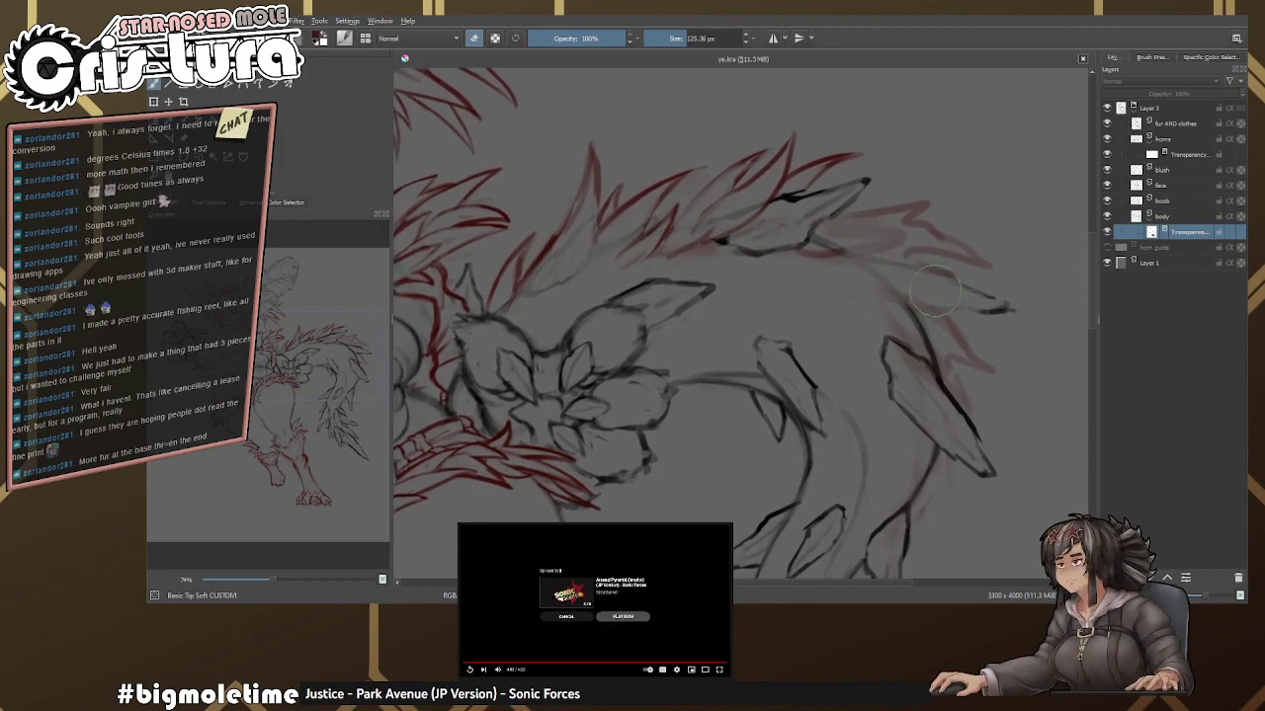
{"action": "left_click_drag", "start_coordinate": [966, 370], "coordinate": [981, 232]}
Return to the fur AND clothes layer and lighten the rough red strokes around the second large spike's base with a smaller eraser.
{"action": "left_click", "coordinate": [1176, 126]}
{"action": "scroll", "coordinate": [756, 218], "scroll_direction": "up", "scroll_amount": 2}
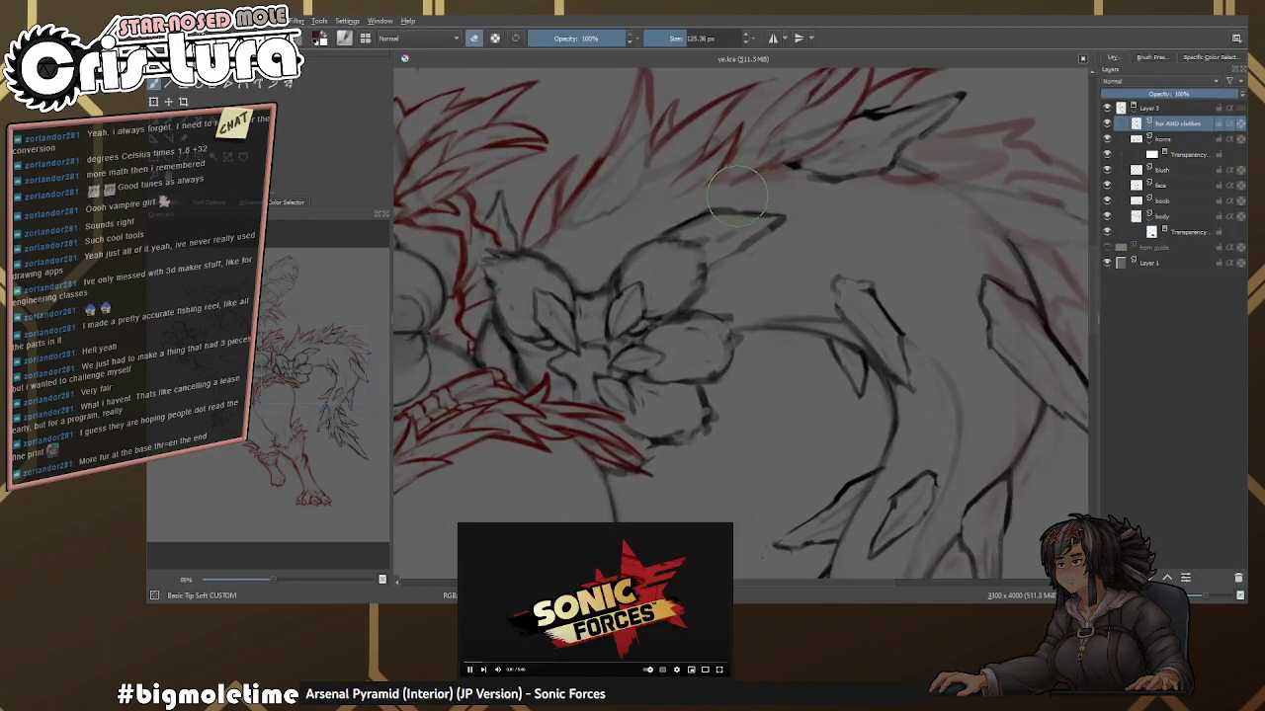
{"action": "right_click", "coordinate": [754, 219]}
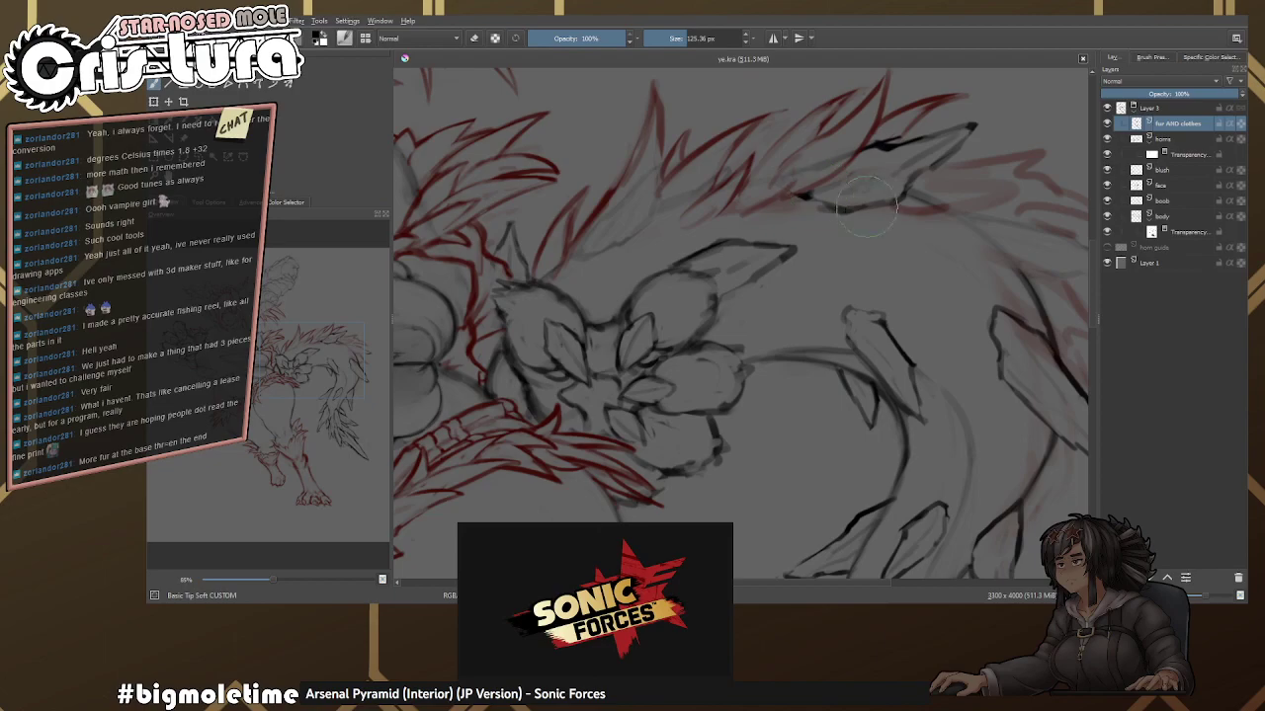
{"action": "key", "text": "5"}
{"action": "key", "text": "e"}
{"action": "scroll", "coordinate": [917, 212], "scroll_direction": "up", "scroll_amount": 4}
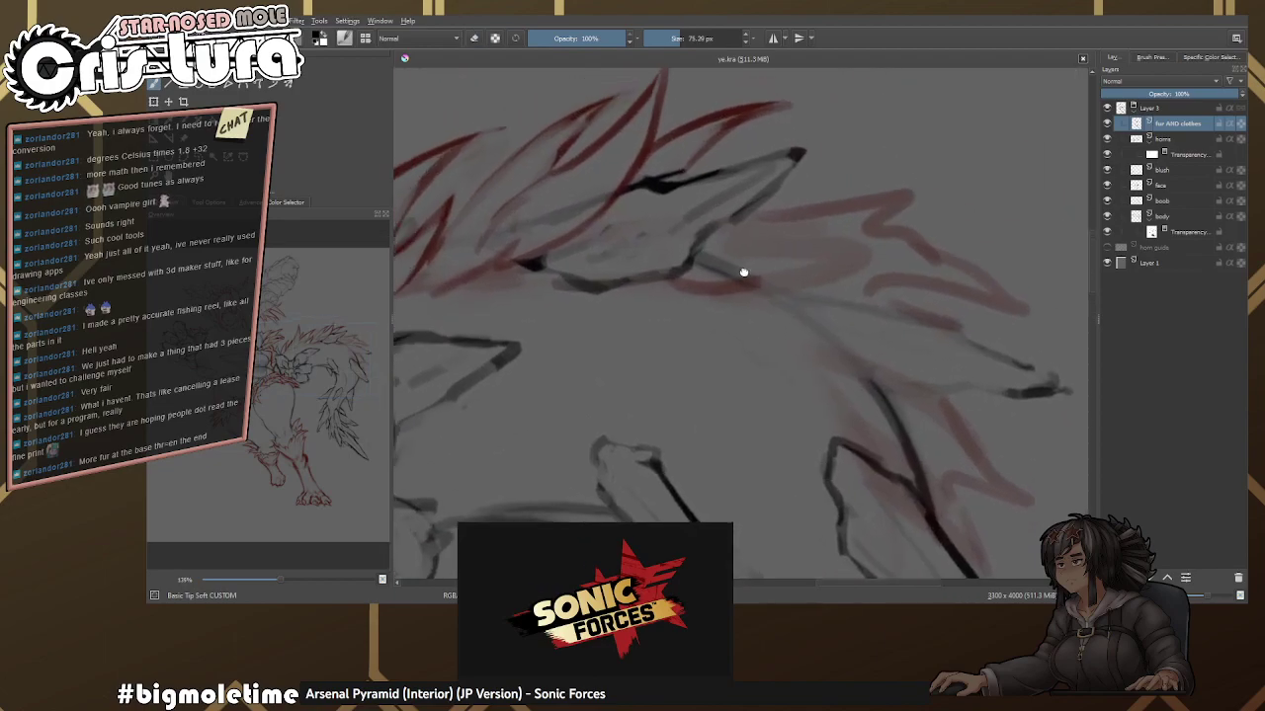
{"action": "key", "text": "e"}
{"action": "right_click", "coordinate": [767, 268]}
{"action": "key", "text": "e"}
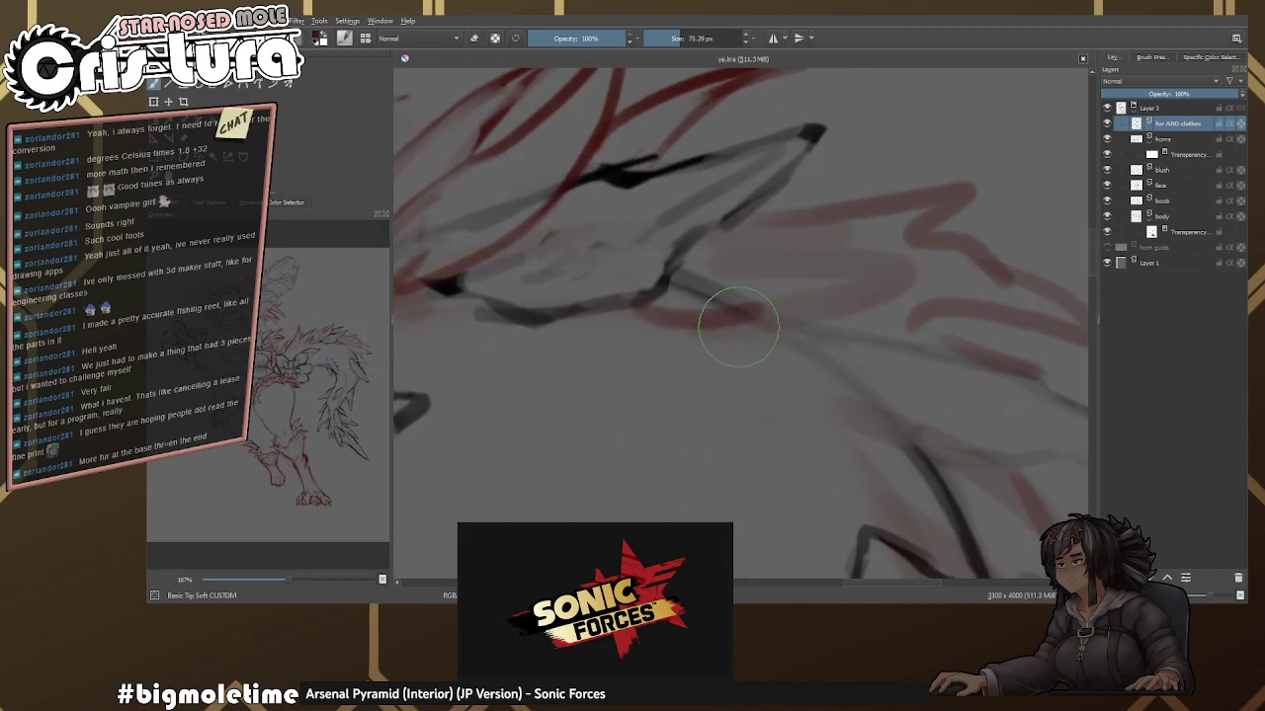
{"action": "key", "text": "e"}
{"action": "mouse_move", "coordinate": [642, 312]}
{"action": "left_mouse_down"}
{"action": "mouse_move", "coordinate": [767, 355]}
{"action": "mouse_move", "coordinate": [779, 375]}
{"action": "mouse_move", "coordinate": [771, 329]}
{"action": "mouse_move", "coordinate": [805, 323]}
{"action": "mouse_move", "coordinate": [904, 260]}
{"action": "mouse_move", "coordinate": [845, 290]}
{"action": "mouse_move", "coordinate": [752, 246]}
{"action": "mouse_move", "coordinate": [651, 324]}
{"action": "mouse_move", "coordinate": [678, 288]}
{"action": "mouse_move", "coordinate": [891, 141]}
{"action": "mouse_move", "coordinate": [860, 211]}
{"action": "mouse_move", "coordinate": [691, 358]}
{"action": "mouse_move", "coordinate": [790, 275]}
{"action": "mouse_move", "coordinate": [797, 253]}
{"action": "mouse_move", "coordinate": [687, 341]}
{"action": "mouse_move", "coordinate": [717, 352]}
{"action": "mouse_move", "coordinate": [602, 415]}
{"action": "mouse_move", "coordinate": [755, 384]}
{"action": "mouse_move", "coordinate": [661, 424]}
{"action": "mouse_move", "coordinate": [610, 418]}
{"action": "mouse_move", "coordinate": [760, 385]}
{"action": "mouse_move", "coordinate": [711, 385]}
{"action": "mouse_move", "coordinate": [763, 375]}
{"action": "mouse_move", "coordinate": [795, 313]}
{"action": "left_mouse_up"}
Draw a long leaf-shaped red tuft behind the second large spike and a small pointed tuft curling below it, alternating brush and eraser.
{"action": "key", "text": "e"}
{"action": "key", "text": "e"}
{"action": "key", "text": "e"}
{"action": "key", "text": "e"}
{"action": "key", "text": "e"}
{"action": "key", "text": "e"}
{"action": "key", "text": "e"}
{"action": "key", "text": "e"}
{"action": "key", "text": "e"}
{"action": "key", "text": "e"}
{"action": "key", "text": "e"}
{"action": "key", "text": "e"}
{"action": "key", "text": "e"}
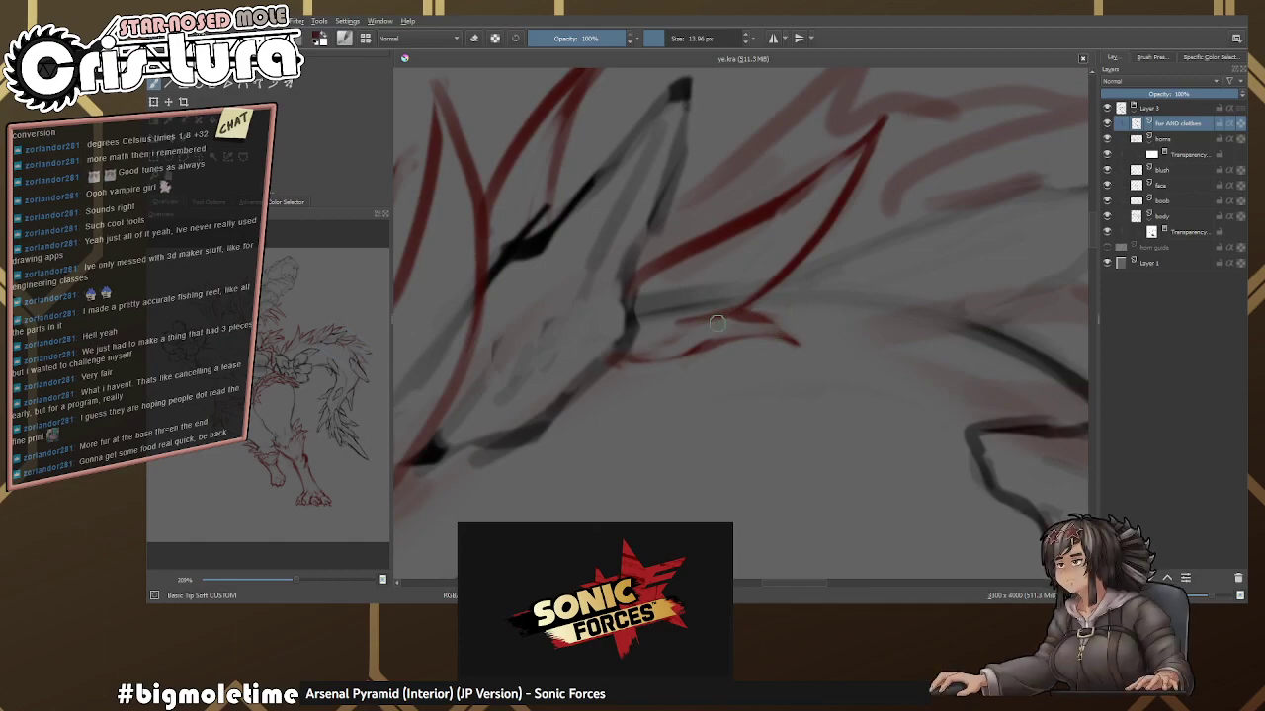
Clean up the upper edge of the small curling tuft where it meets the long leaf-shaped tuft.
{"action": "scroll", "coordinate": [778, 332], "scroll_direction": "up", "scroll_amount": 1}
{"action": "key", "text": "e"}
{"action": "key", "text": "e"}
{"action": "scroll", "coordinate": [636, 335], "scroll_direction": "down", "scroll_amount": 2}
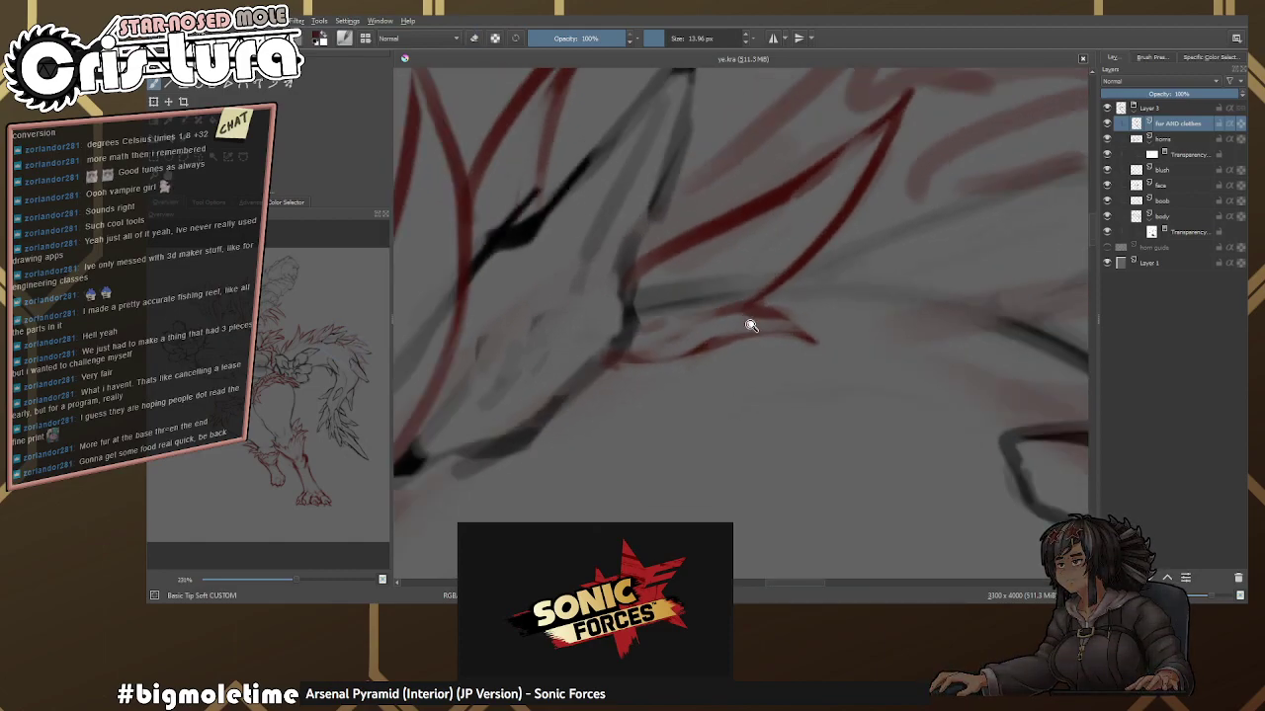
Erase the dark tail line inside the new tufts on the body layer's transparency mask, and select the body layer.
{"action": "left_click", "coordinate": [1189, 233]}
{"action": "scroll", "coordinate": [806, 241], "scroll_direction": "up", "scroll_amount": 1}
{"action": "key", "text": "e"}
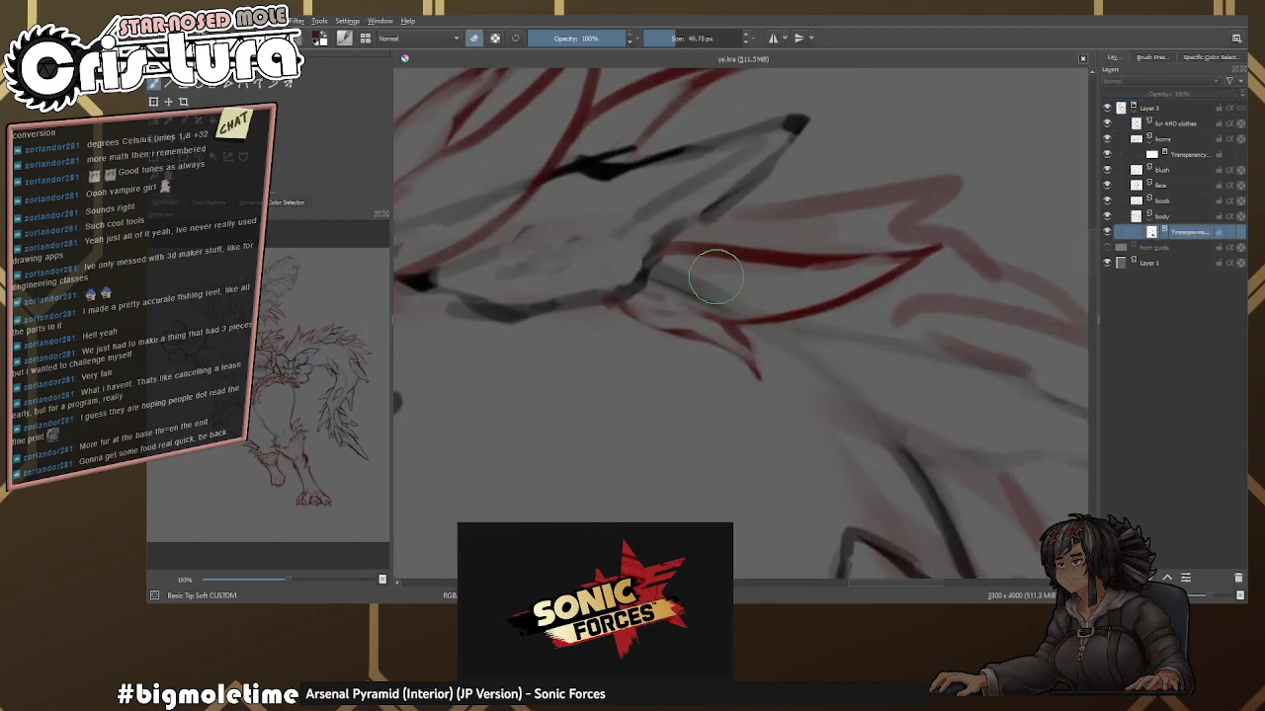
{"action": "key", "text": "e"}
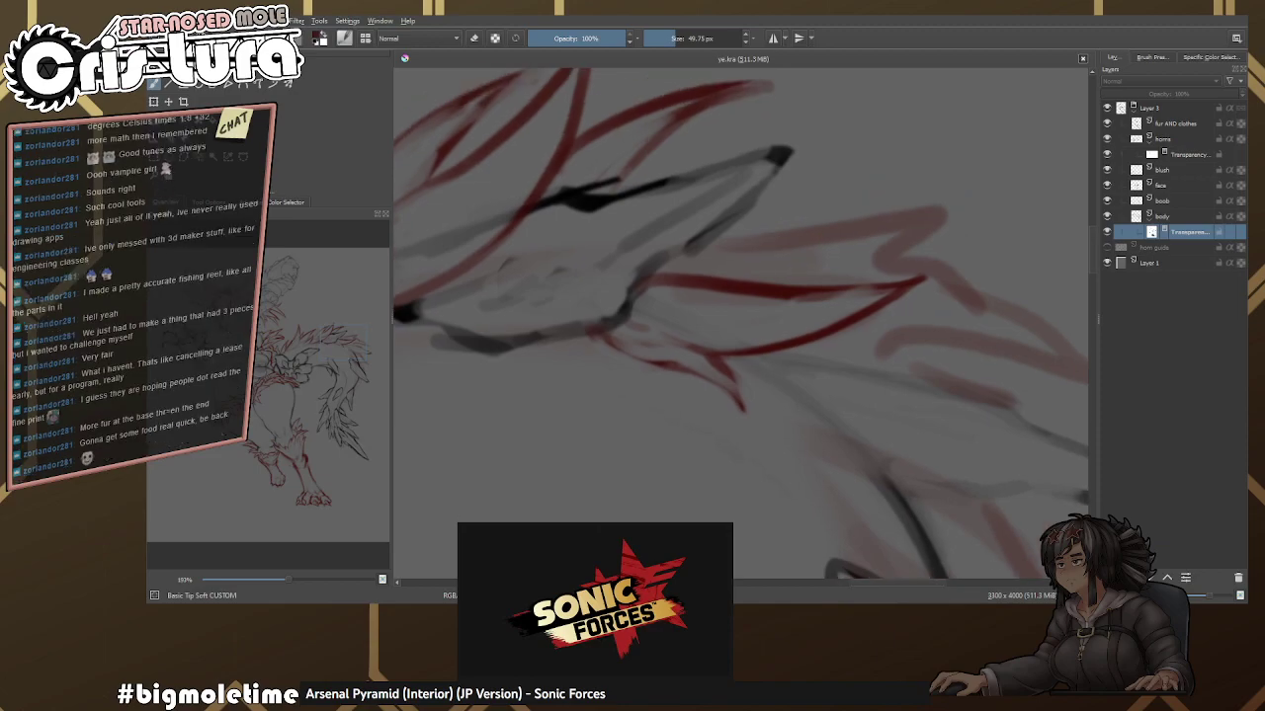
{"action": "right_click", "coordinate": [790, 252]}
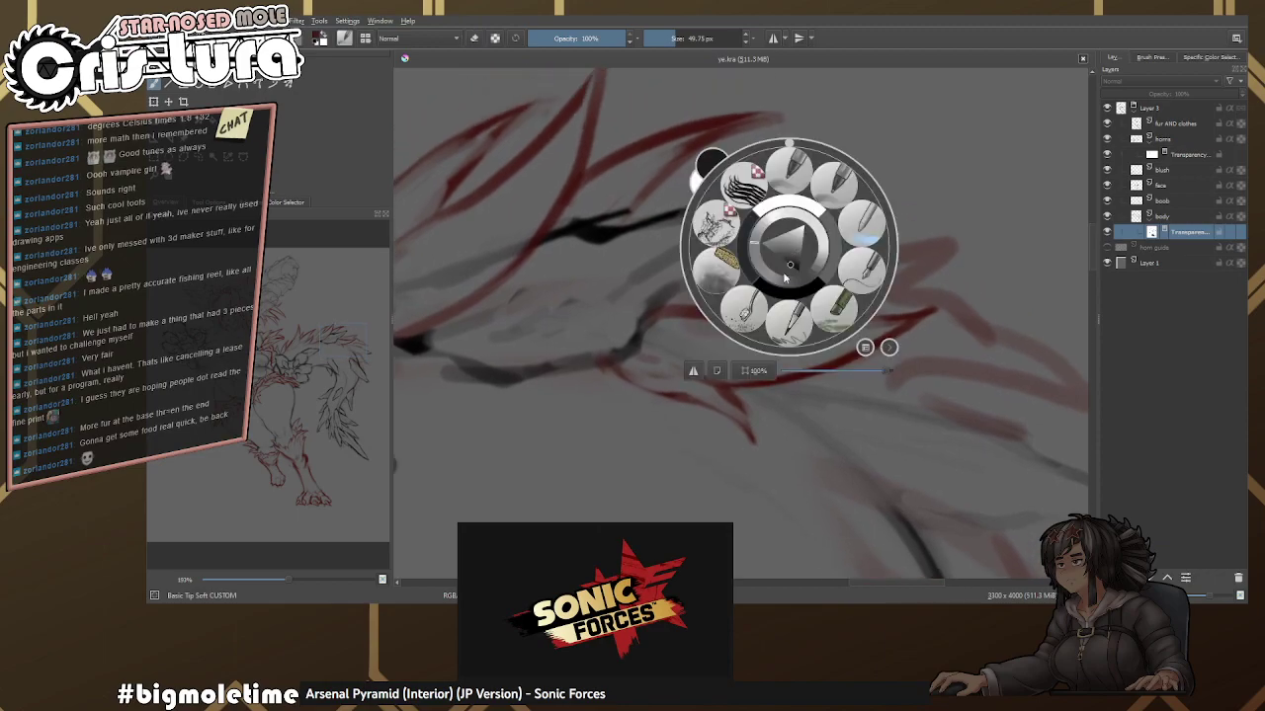
{"action": "left_click", "coordinate": [1156, 216]}
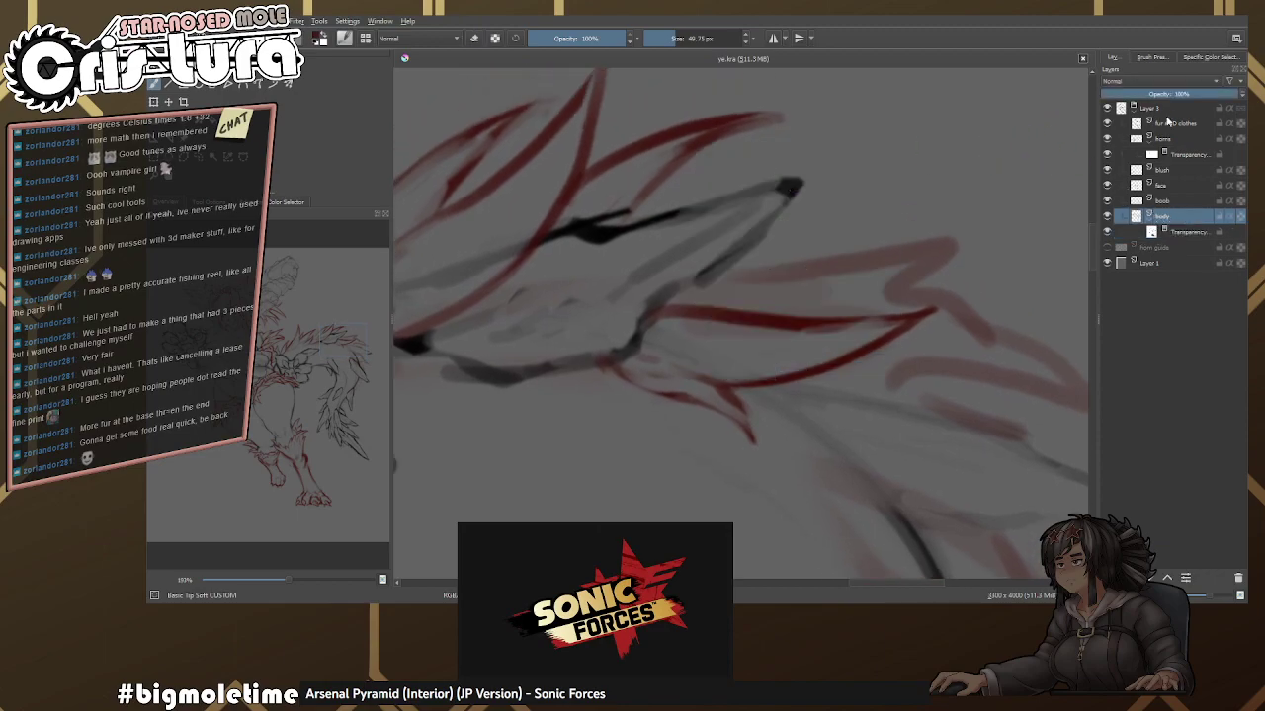
Draw a long pointed red tuft across the base of the second large spike on the fur AND clothes layer, using a smaller brush.
{"action": "left_click", "coordinate": [1170, 123]}
{"action": "left_click_drag", "start_coordinate": [988, 228], "coordinate": [726, 206]}
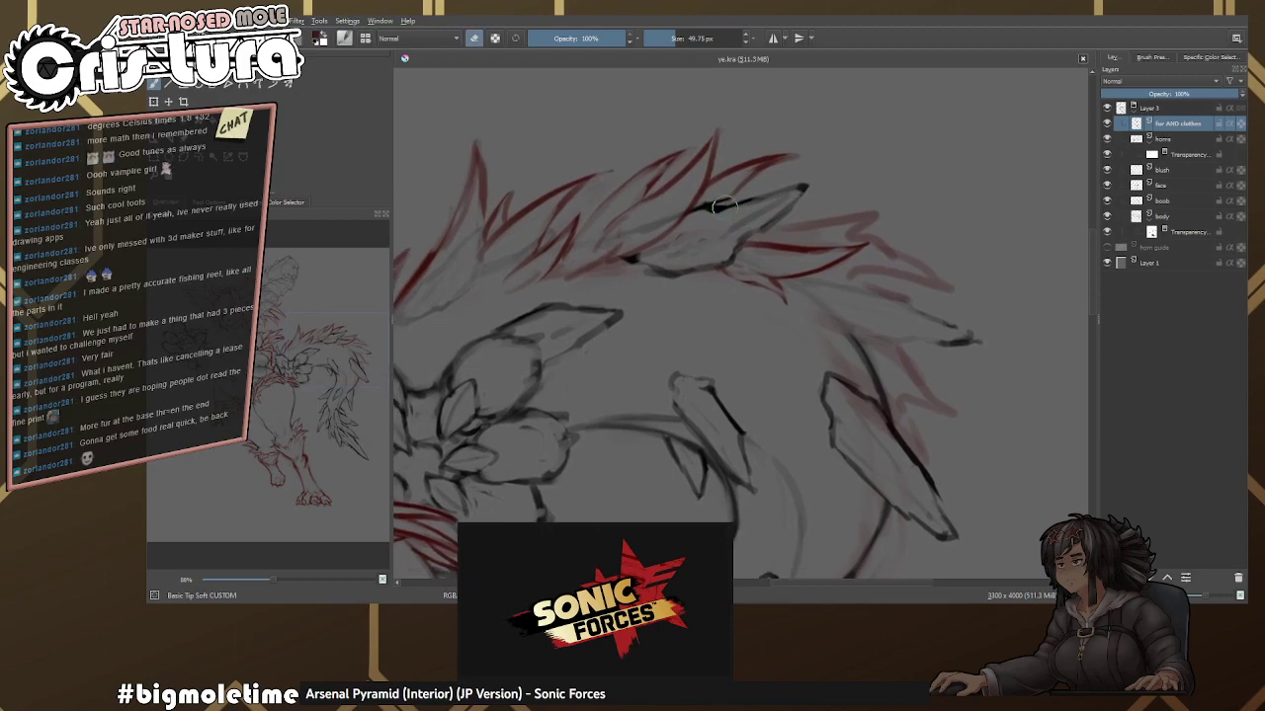
{"action": "scroll", "coordinate": [727, 205], "scroll_direction": "up", "scroll_amount": 5}
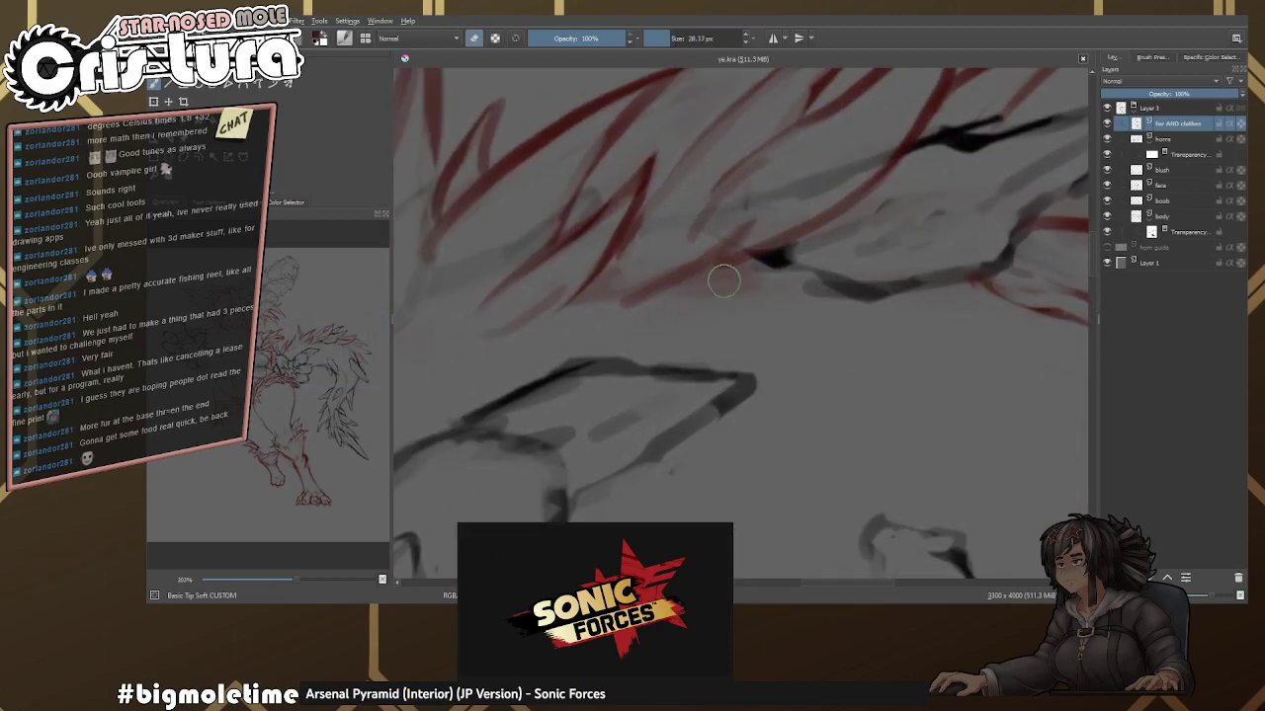
{"action": "key", "text": "e"}
{"action": "left_click_drag", "start_coordinate": [798, 234], "coordinate": [893, 259]}
{"action": "key", "text": "ctrl+z"}
{"action": "mouse_move", "coordinate": [800, 226]}
{"action": "left_mouse_down"}
{"action": "mouse_move", "coordinate": [884, 260]}
{"action": "mouse_move", "coordinate": [896, 280]}
{"action": "mouse_move", "coordinate": [722, 267]}
{"action": "mouse_move", "coordinate": [678, 284]}
{"action": "left_mouse_up"}
{"action": "key", "text": "e"}
{"action": "key", "text": "e"}
{"action": "mouse_move", "coordinate": [757, 283]}
{"action": "left_mouse_down"}
{"action": "mouse_move", "coordinate": [677, 276]}
{"action": "mouse_move", "coordinate": [623, 293]}
{"action": "left_mouse_up"}
{"action": "key", "text": "e"}
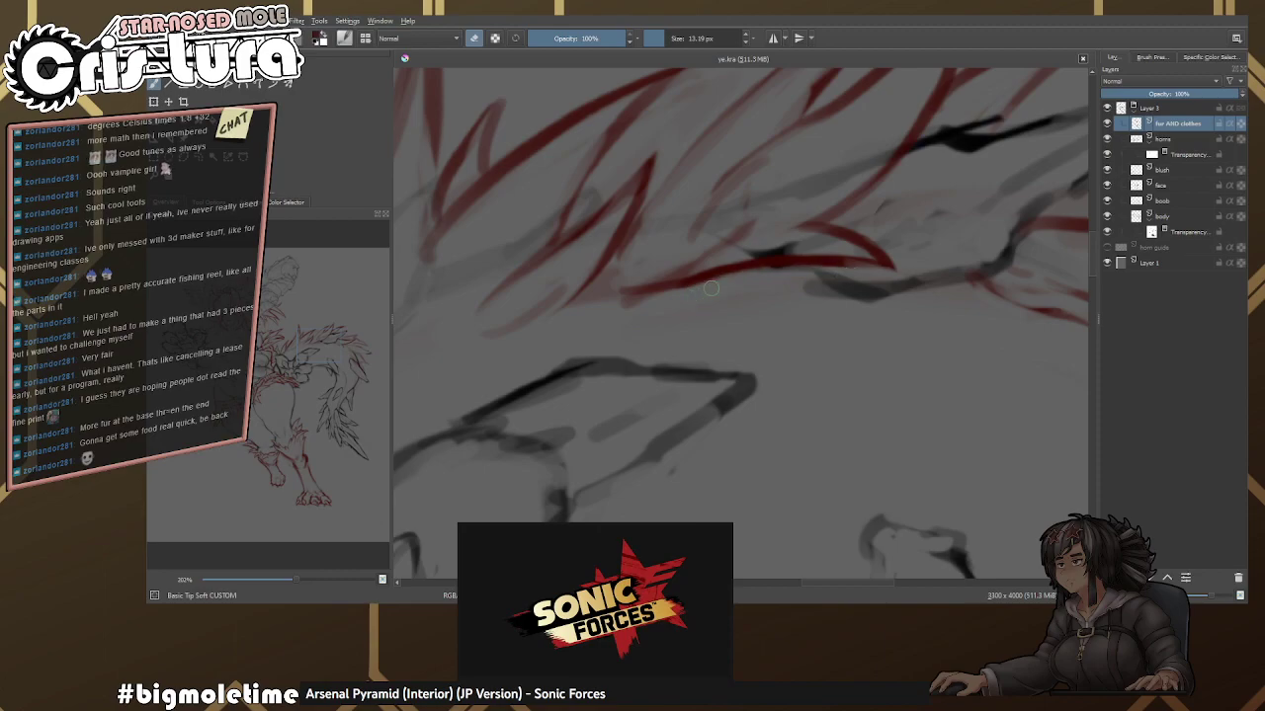
Add a small downward-curling red tuft on the tail's lower edge, at the inner end of the new long tuft.
{"action": "key", "text": "e"}
{"action": "scroll", "coordinate": [708, 289], "scroll_direction": "up", "scroll_amount": 3}
{"action": "mouse_move", "coordinate": [680, 311]}
{"action": "left_mouse_down"}
{"action": "mouse_move", "coordinate": [765, 324]}
{"action": "mouse_move", "coordinate": [748, 305]}
{"action": "mouse_move", "coordinate": [765, 296]}
{"action": "mouse_move", "coordinate": [770, 316]}
{"action": "mouse_move", "coordinate": [748, 318]}
{"action": "mouse_move", "coordinate": [790, 342]}
{"action": "left_mouse_up"}
{"action": "key", "text": "e"}
{"action": "key", "text": "e"}
{"action": "key", "text": "e"}
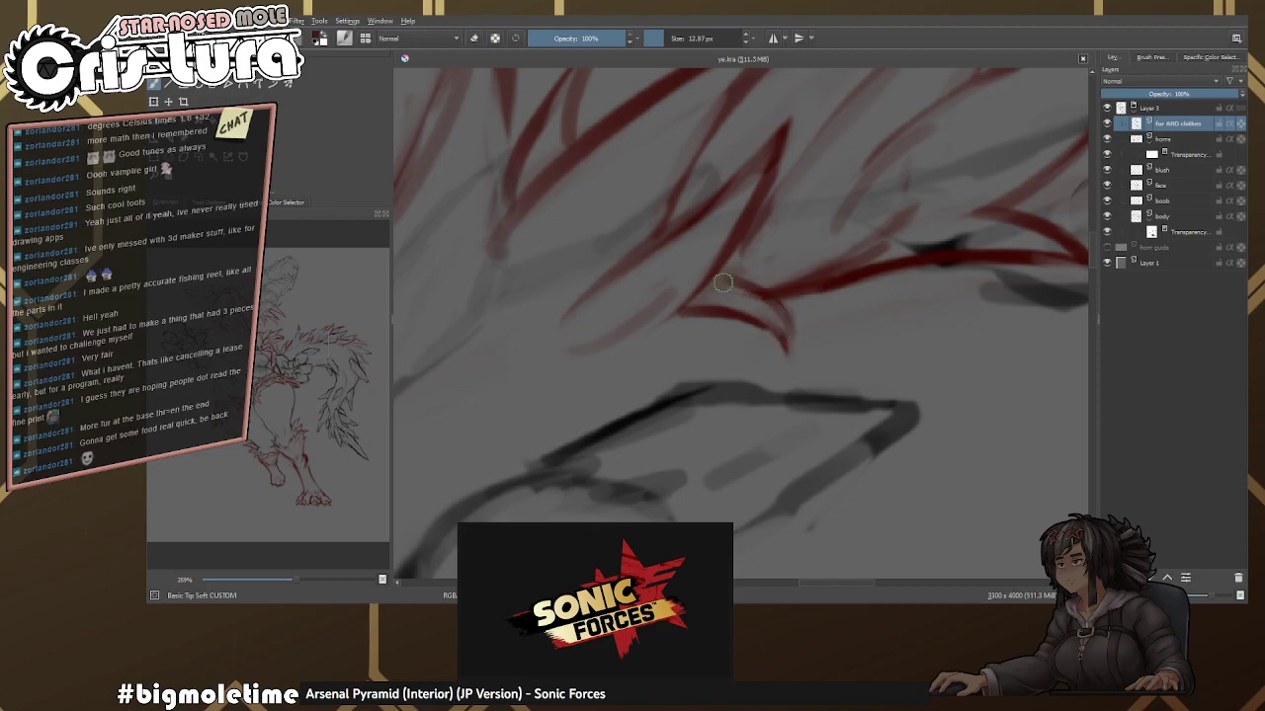
Draw a small pointed red tuft over the upper arm's outline beside the shoulder fur with a finer brush.
{"action": "scroll", "coordinate": [792, 342], "scroll_direction": "down", "scroll_amount": 10}
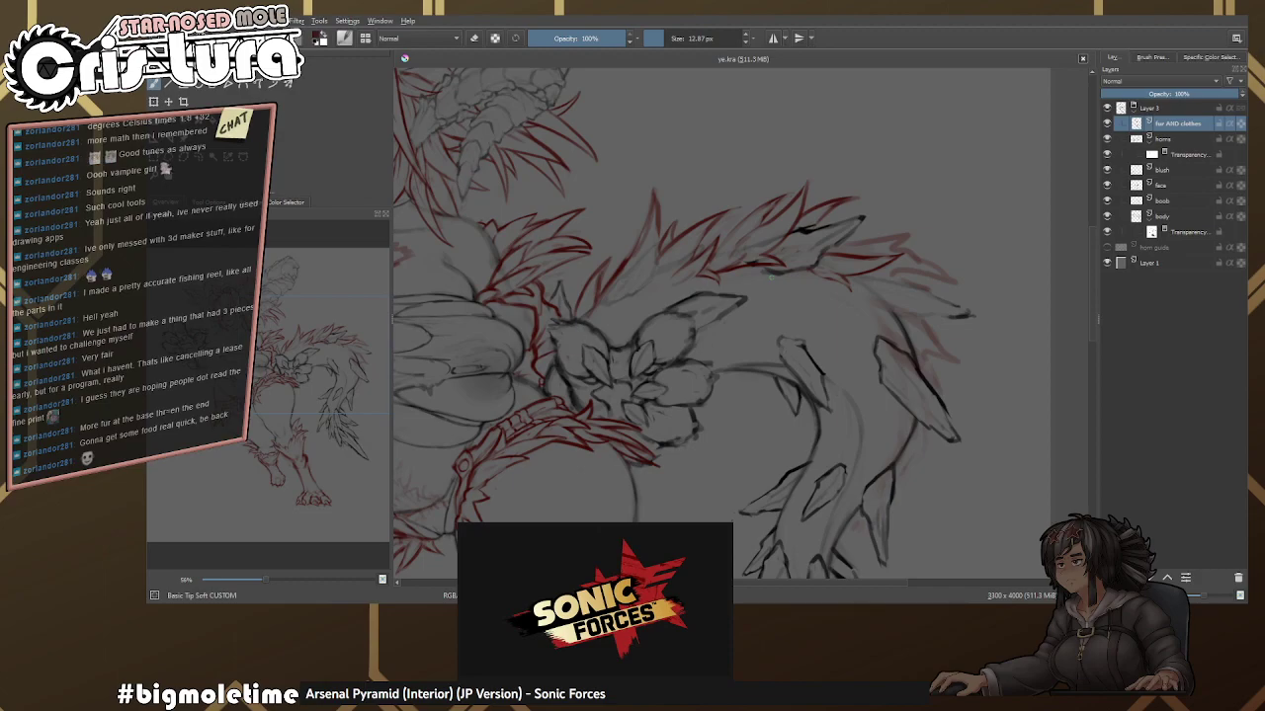
{"action": "left_click_drag", "start_coordinate": [770, 280], "coordinate": [847, 277]}
{"action": "scroll", "coordinate": [847, 277], "scroll_direction": "up", "scroll_amount": 1}
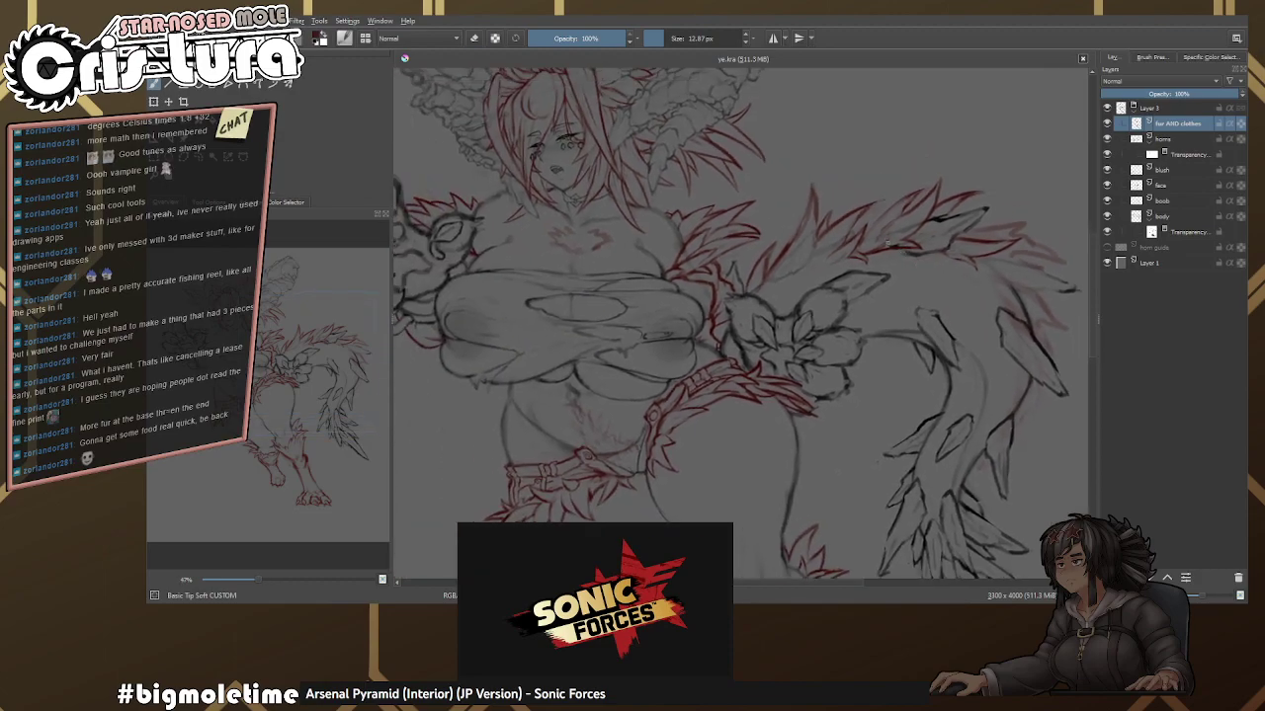
{"action": "key", "text": "e"}
{"action": "scroll", "coordinate": [724, 254], "scroll_direction": "down", "scroll_amount": 4}
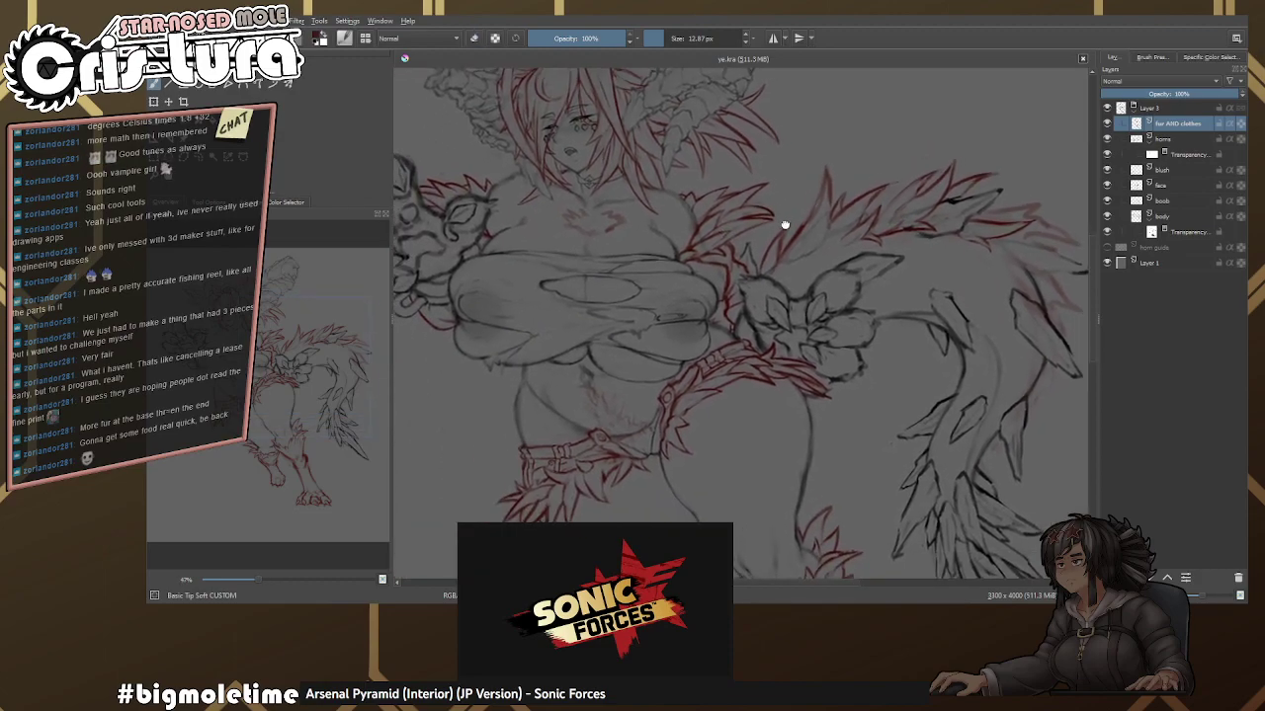
{"action": "scroll", "coordinate": [756, 245], "scroll_direction": "up", "scroll_amount": 4}
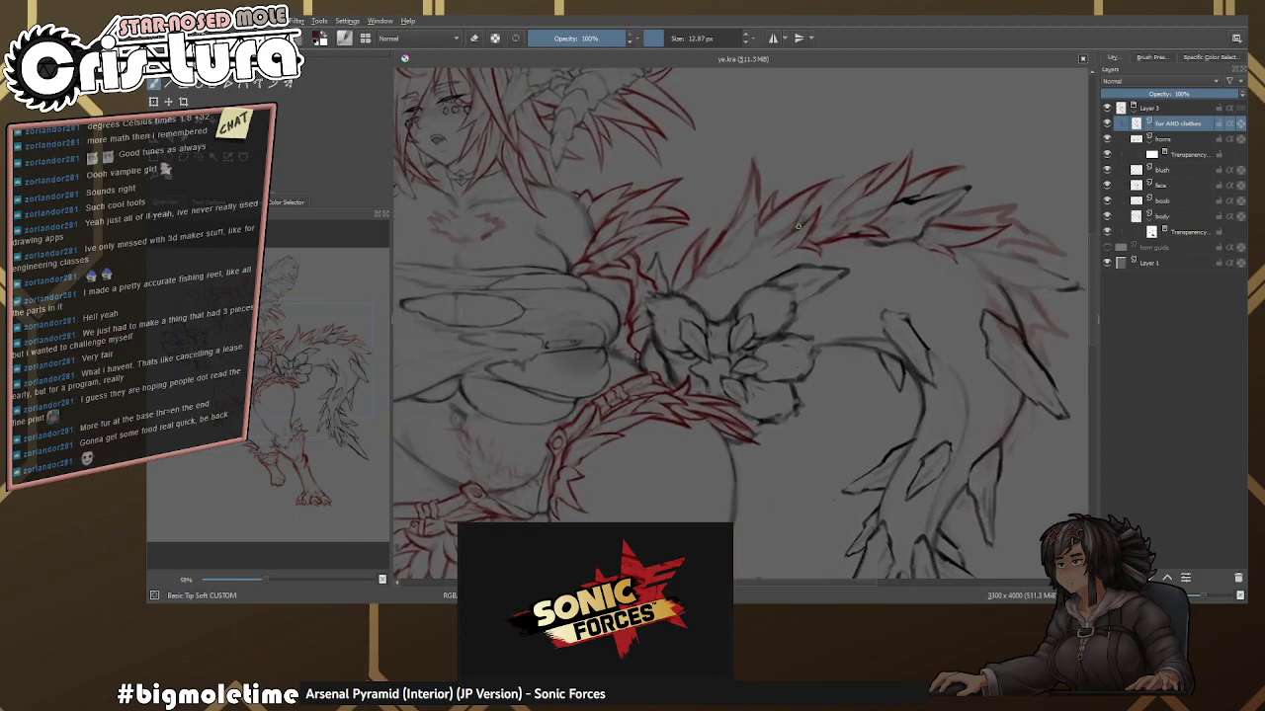
{"action": "scroll", "coordinate": [847, 254], "scroll_direction": "up", "scroll_amount": 8}
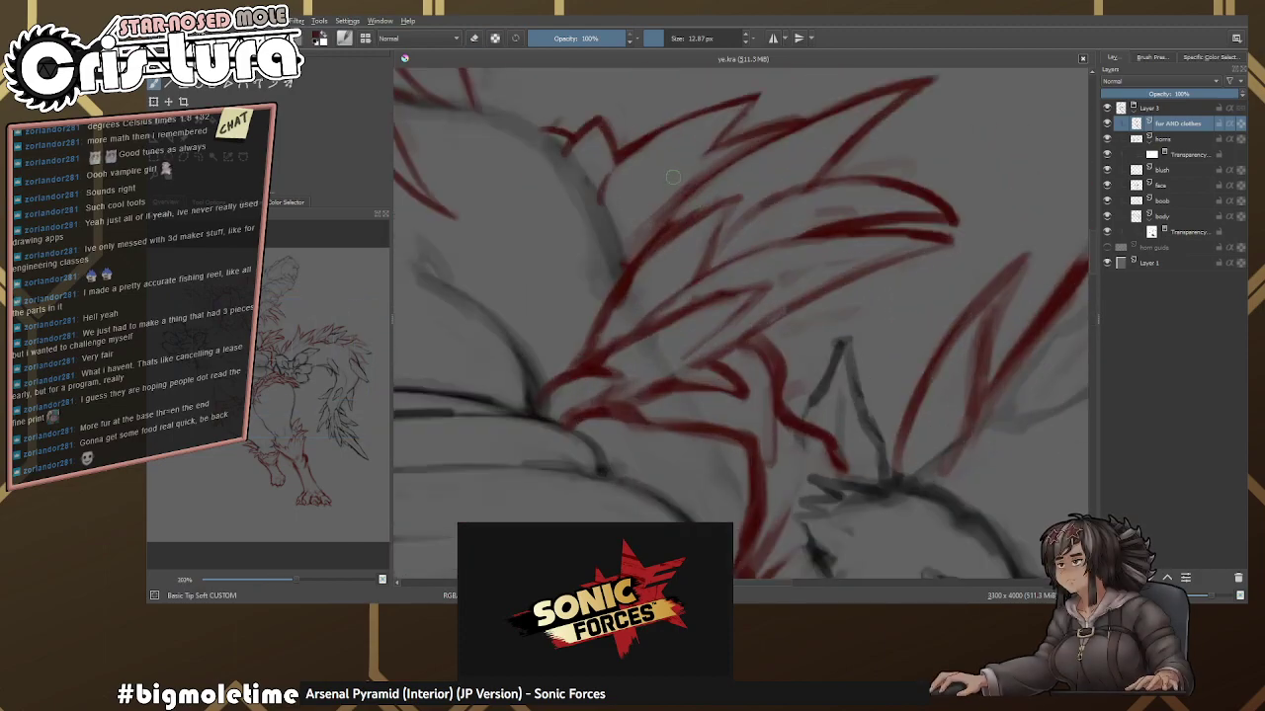
{"action": "mouse_move", "coordinate": [640, 243]}
{"action": "left_mouse_down"}
{"action": "mouse_move", "coordinate": [663, 249]}
{"action": "mouse_move", "coordinate": [686, 285]}
{"action": "left_mouse_up"}
{"action": "key", "text": "bracketleft"}
{"action": "left_click_drag", "start_coordinate": [678, 364], "coordinate": [655, 282]}
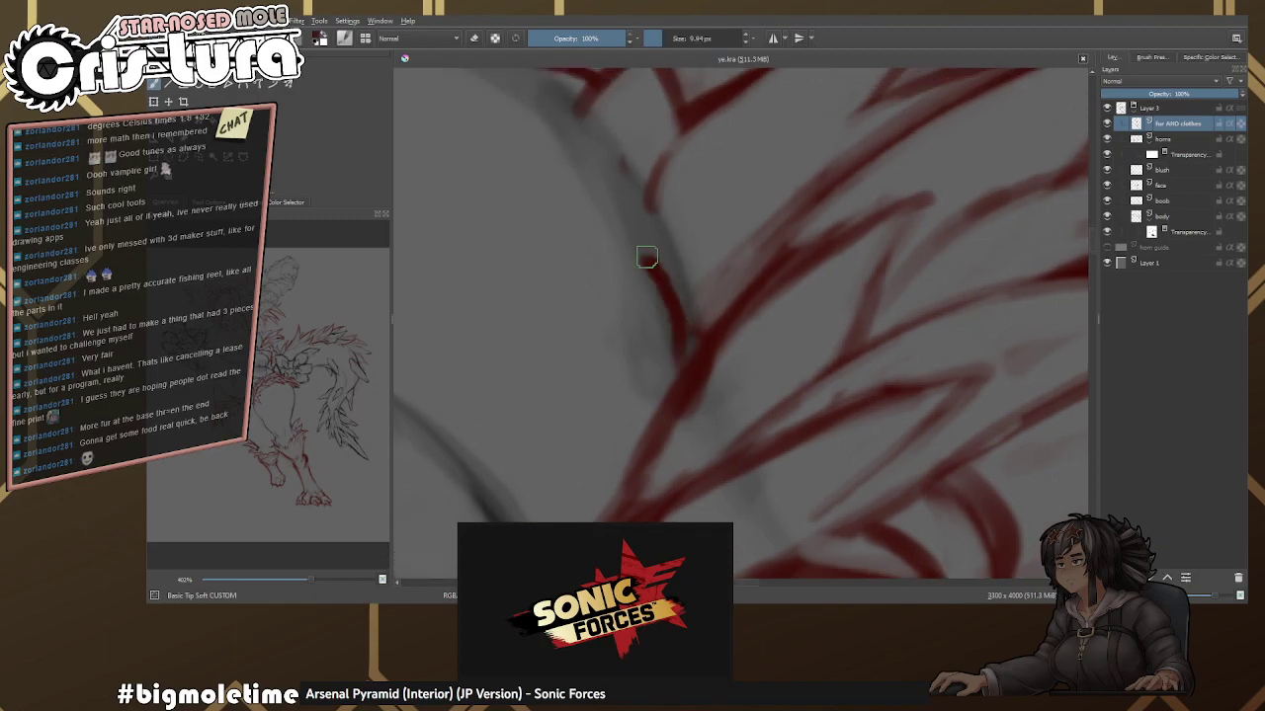
{"action": "scroll", "coordinate": [686, 288], "scroll_direction": "down", "scroll_amount": 3}
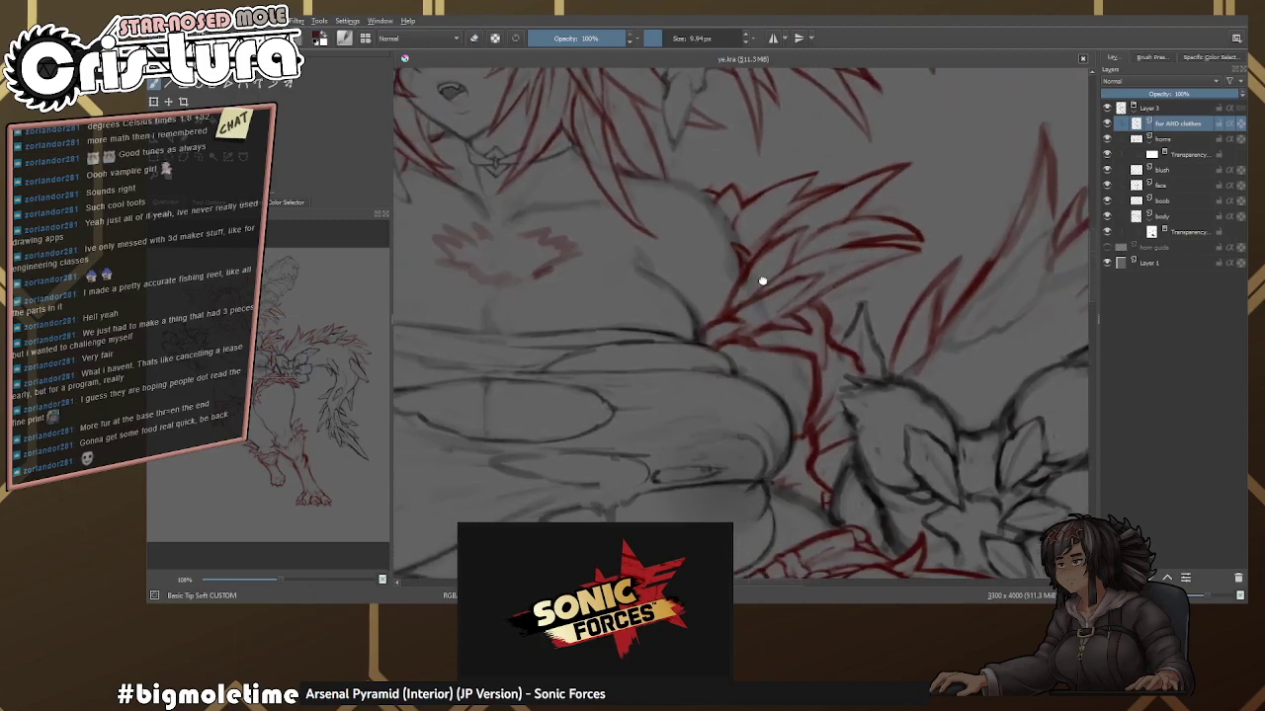
Draw a small upward-pointing red tuft at the armpit where the shoulder fur begins, and clean up its edges with the eraser.
{"action": "scroll", "coordinate": [757, 274], "scroll_direction": "up", "scroll_amount": 3}
{"action": "key", "text": "e"}
{"action": "scroll", "coordinate": [781, 272], "scroll_direction": "down", "scroll_amount": 2}
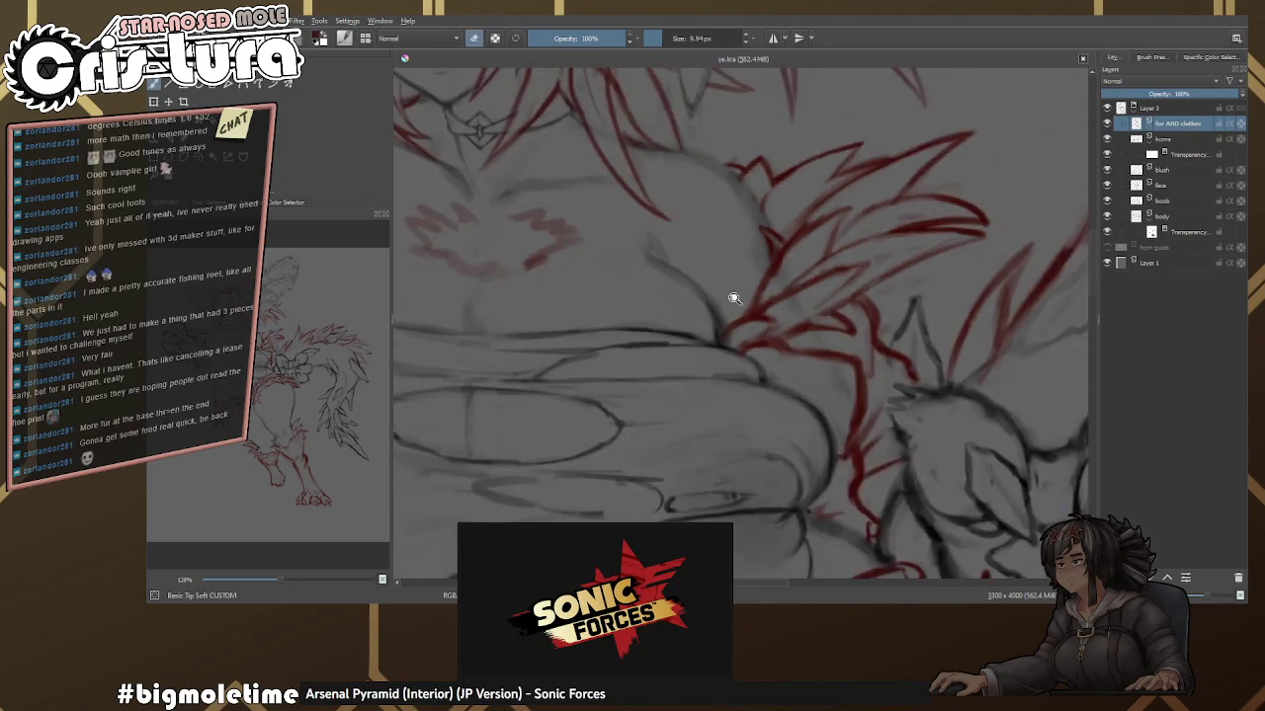
{"action": "key", "text": "e"}
{"action": "scroll", "coordinate": [700, 316], "scroll_direction": "up", "scroll_amount": 3}
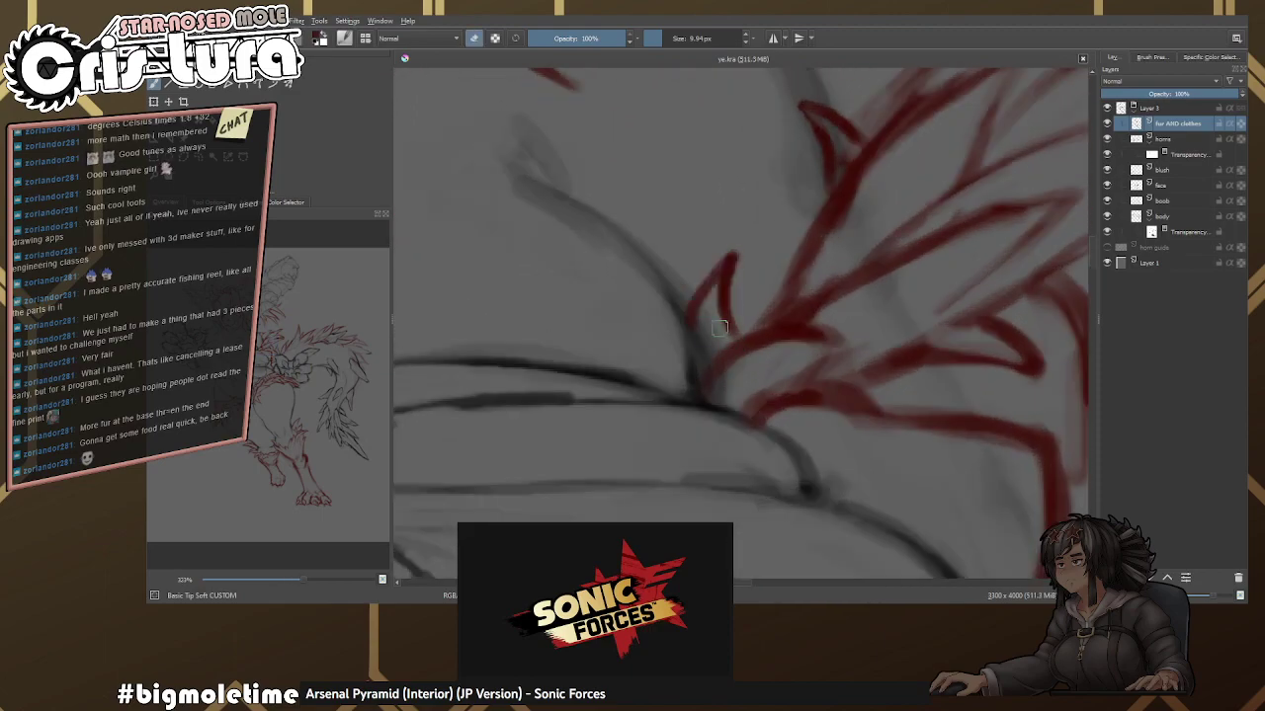
{"action": "left_click_drag", "start_coordinate": [732, 342], "coordinate": [647, 268]}
{"action": "mouse_move", "coordinate": [605, 336]}
{"action": "left_mouse_down"}
{"action": "mouse_move", "coordinate": [606, 294]}
{"action": "mouse_move", "coordinate": [625, 270]}
{"action": "mouse_move", "coordinate": [634, 308]}
{"action": "left_mouse_up"}
{"action": "scroll", "coordinate": [693, 265], "scroll_direction": "up", "scroll_amount": 1}
{"action": "scroll", "coordinate": [693, 264], "scroll_direction": "down", "scroll_amount": 5}
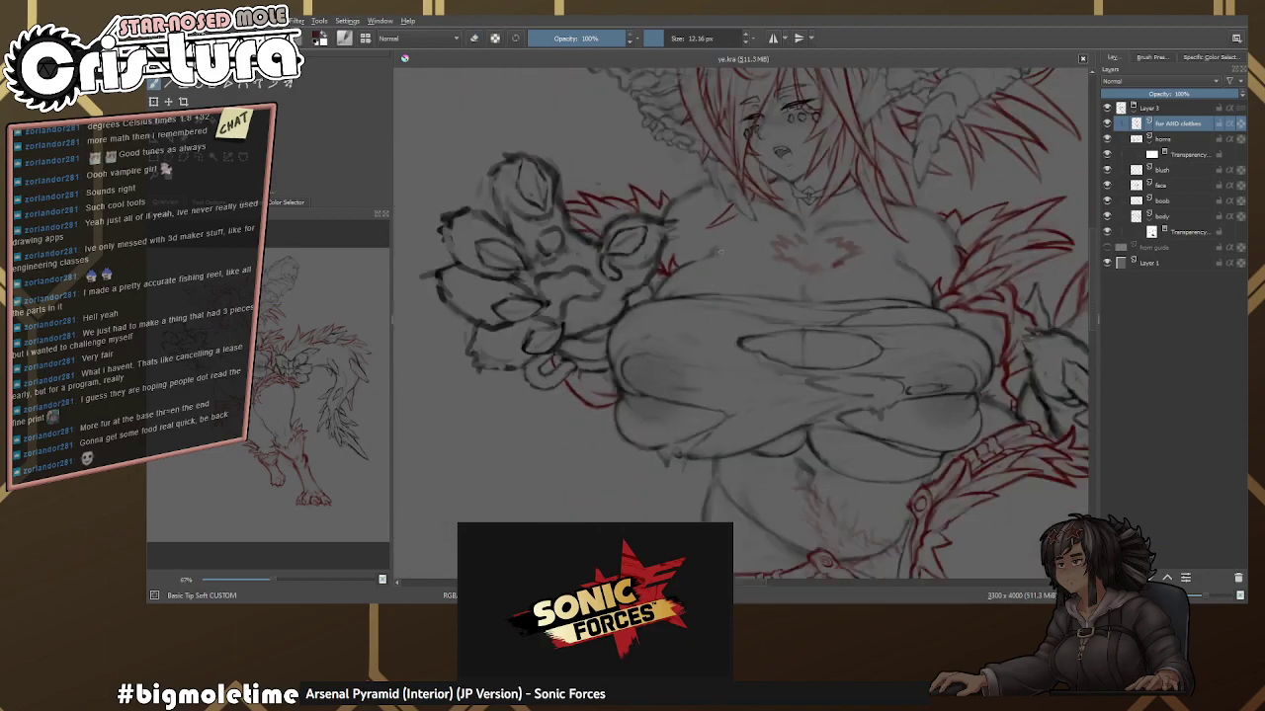
Draw a narrow pointed red tuft between the existing tufts on the tail's upper edge and refine its tip, alternating brush and eraser.
{"action": "left_click_drag", "start_coordinate": [817, 216], "coordinate": [763, 373]}
{"action": "scroll", "coordinate": [763, 373], "scroll_direction": "up", "scroll_amount": 2}
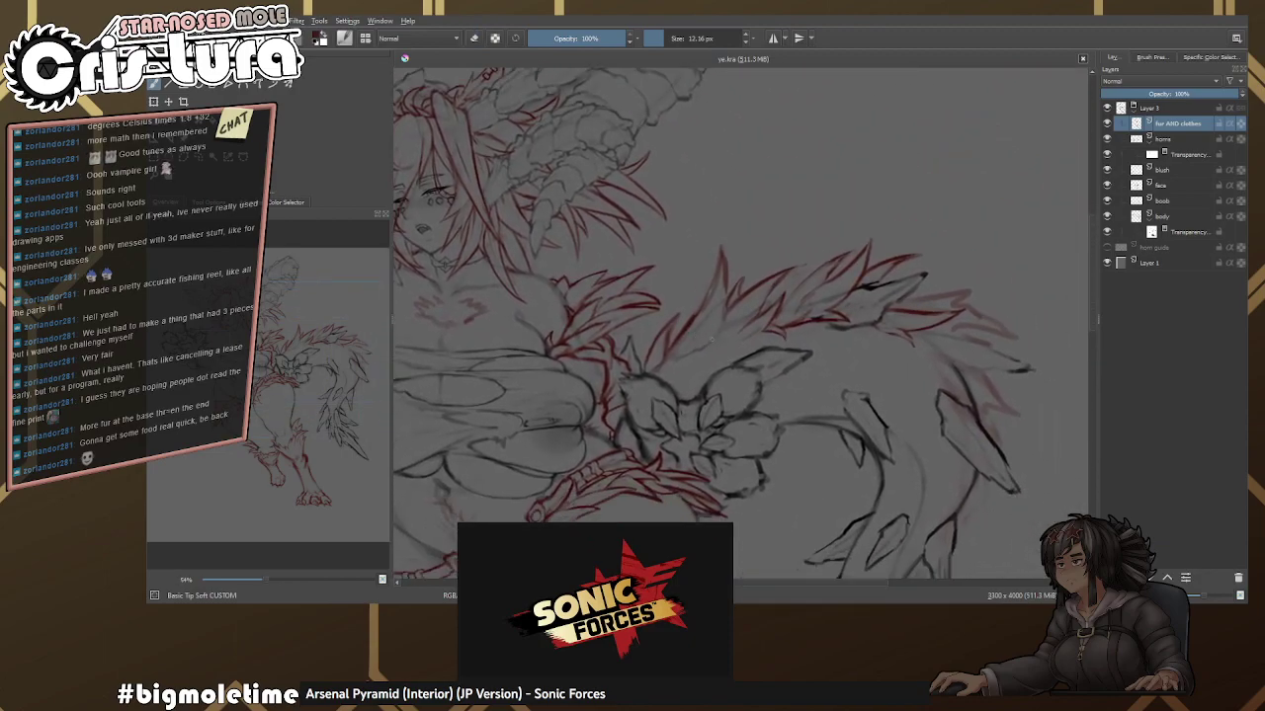
{"action": "scroll", "coordinate": [714, 300], "scroll_direction": "up", "scroll_amount": 3}
{"action": "scroll", "coordinate": [714, 300], "scroll_direction": "up", "scroll_amount": 2}
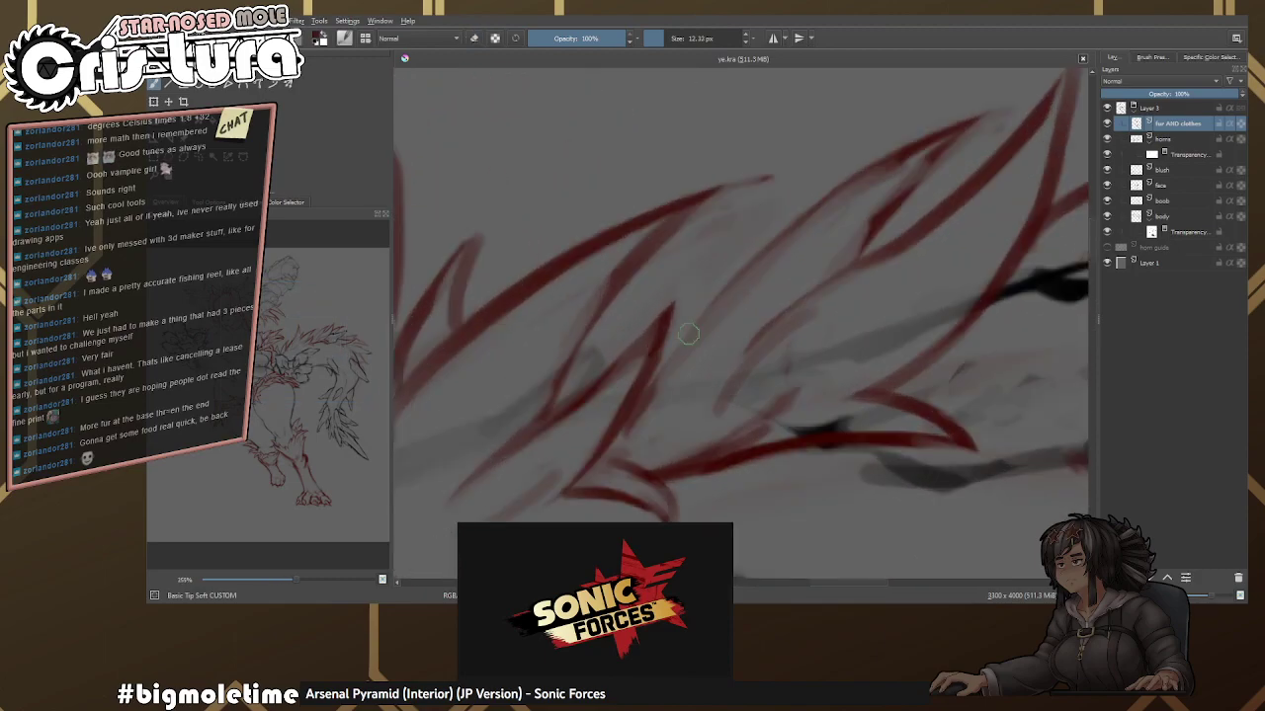
{"action": "left_click_drag", "start_coordinate": [722, 318], "coordinate": [840, 197]}
{"action": "key", "text": "e"}
{"action": "mouse_move", "coordinate": [751, 286]}
{"action": "left_mouse_down"}
{"action": "mouse_move", "coordinate": [687, 324]}
{"action": "mouse_move", "coordinate": [698, 350]}
{"action": "mouse_move", "coordinate": [813, 158]}
{"action": "mouse_move", "coordinate": [809, 243]}
{"action": "left_mouse_up"}
{"action": "key", "text": "e"}
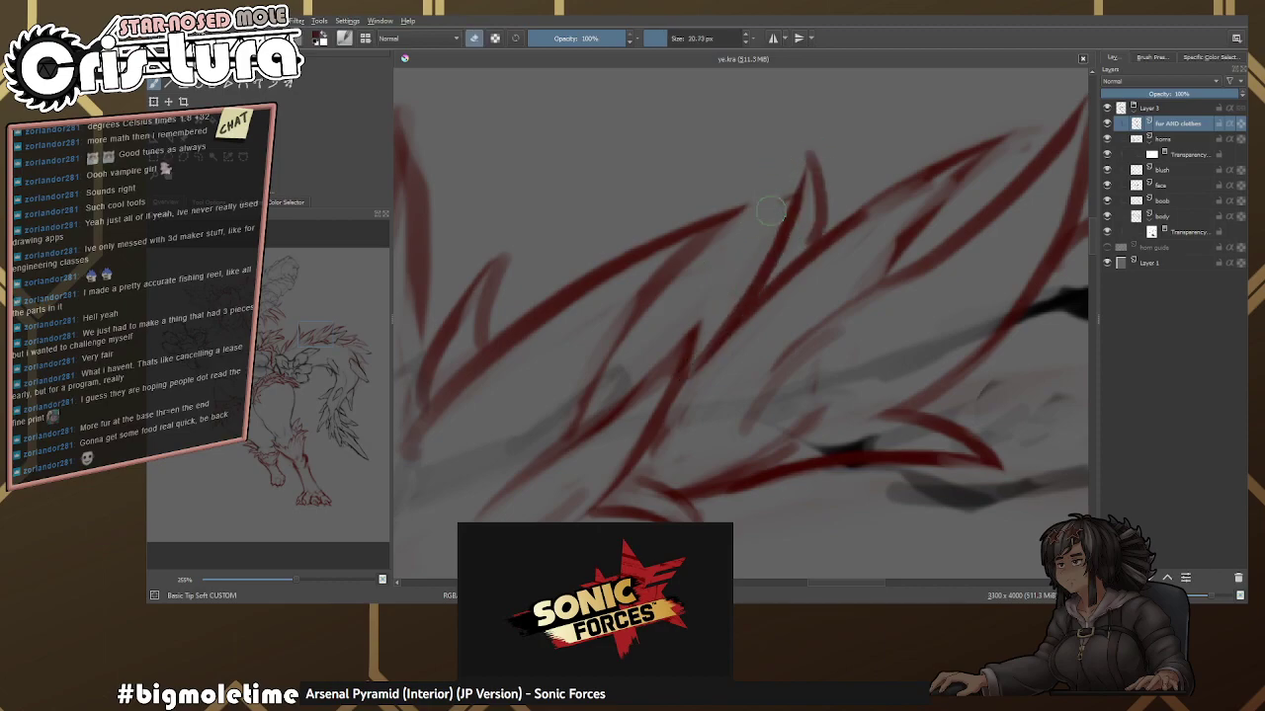
{"action": "left_click_drag", "start_coordinate": [820, 211], "coordinate": [815, 237]}
{"action": "key", "text": "e"}
{"action": "key", "text": "e"}
{"action": "mouse_move", "coordinate": [811, 163]}
{"action": "left_mouse_down"}
{"action": "mouse_move", "coordinate": [818, 171]}
{"action": "mouse_move", "coordinate": [828, 225]}
{"action": "mouse_move", "coordinate": [831, 202]}
{"action": "mouse_move", "coordinate": [812, 169]}
{"action": "mouse_move", "coordinate": [800, 174]}
{"action": "mouse_move", "coordinate": [762, 259]}
{"action": "mouse_move", "coordinate": [800, 170]}
{"action": "mouse_move", "coordinate": [788, 236]}
{"action": "mouse_move", "coordinate": [810, 184]}
{"action": "mouse_move", "coordinate": [800, 144]}
{"action": "left_mouse_up"}
{"action": "key", "text": "e"}
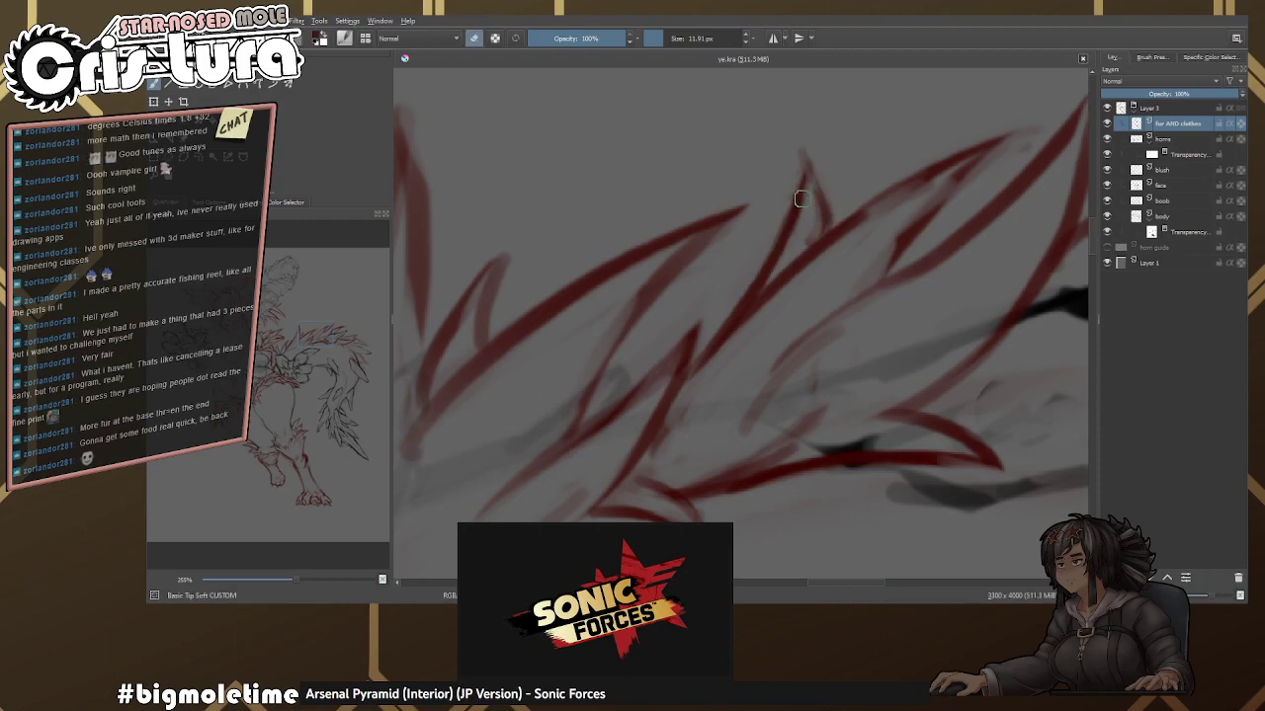
{"action": "left_click_drag", "start_coordinate": [806, 194], "coordinate": [795, 211]}
Add a curved red stroke linking the middle tail tuft to the base of the new narrow tuft.
{"action": "scroll", "coordinate": [741, 255], "scroll_direction": "down", "scroll_amount": 3}
{"action": "scroll", "coordinate": [741, 255], "scroll_direction": "up", "scroll_amount": 3}
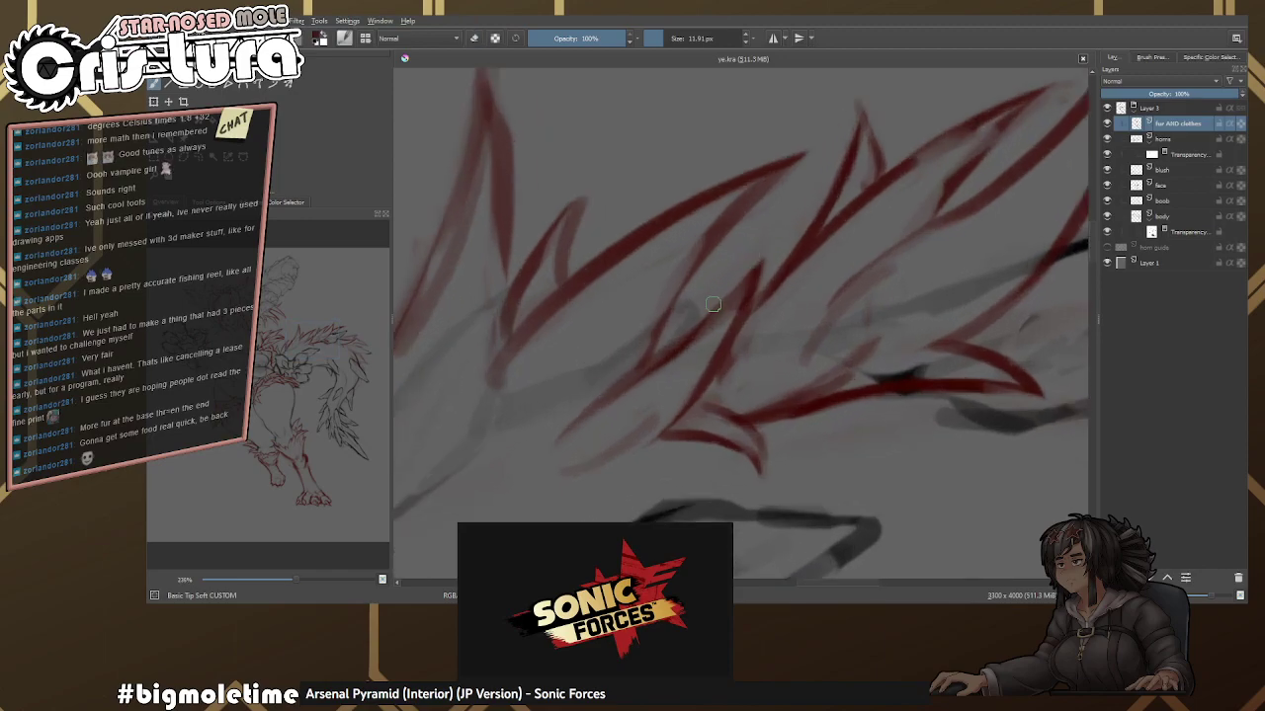
{"action": "key", "text": "e"}
{"action": "scroll", "coordinate": [718, 292], "scroll_direction": "up", "scroll_amount": 1}
{"action": "key", "text": "e"}
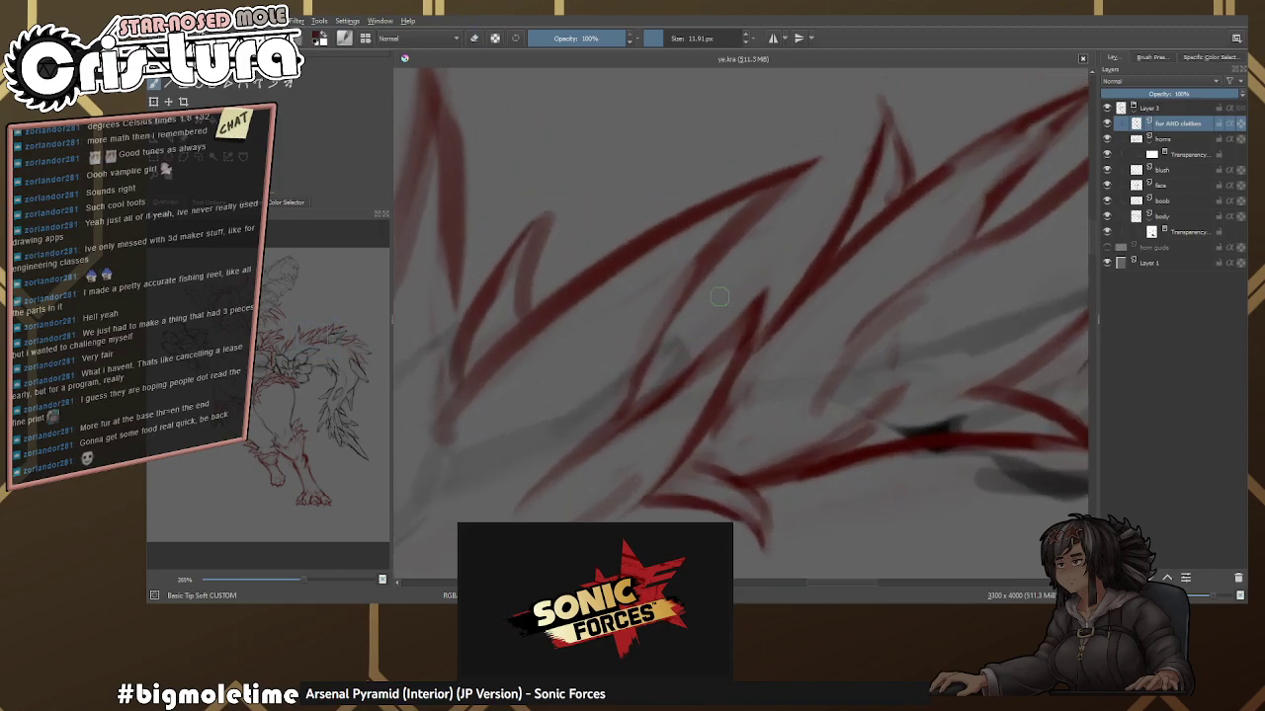
{"action": "left_click_drag", "start_coordinate": [660, 331], "coordinate": [828, 250]}
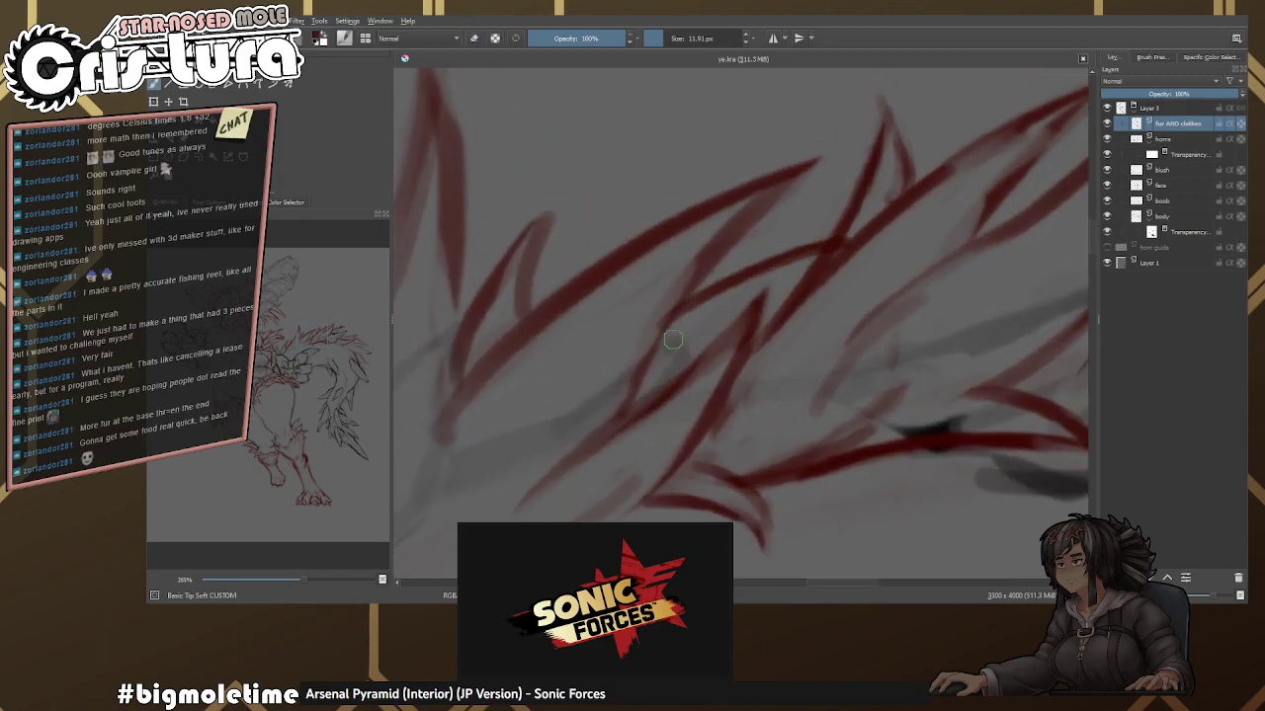
Sketch a rounded lower edge for the middle tail tufts and extend the fur line towards the first large spike.
{"action": "scroll", "coordinate": [668, 342], "scroll_direction": "down", "scroll_amount": 3}
{"action": "scroll", "coordinate": [736, 279], "scroll_direction": "up", "scroll_amount": 2}
{"action": "key", "text": "e"}
{"action": "scroll", "coordinate": [763, 234], "scroll_direction": "down", "scroll_amount": 1}
{"action": "scroll", "coordinate": [801, 284], "scroll_direction": "left", "scroll_amount": 2}
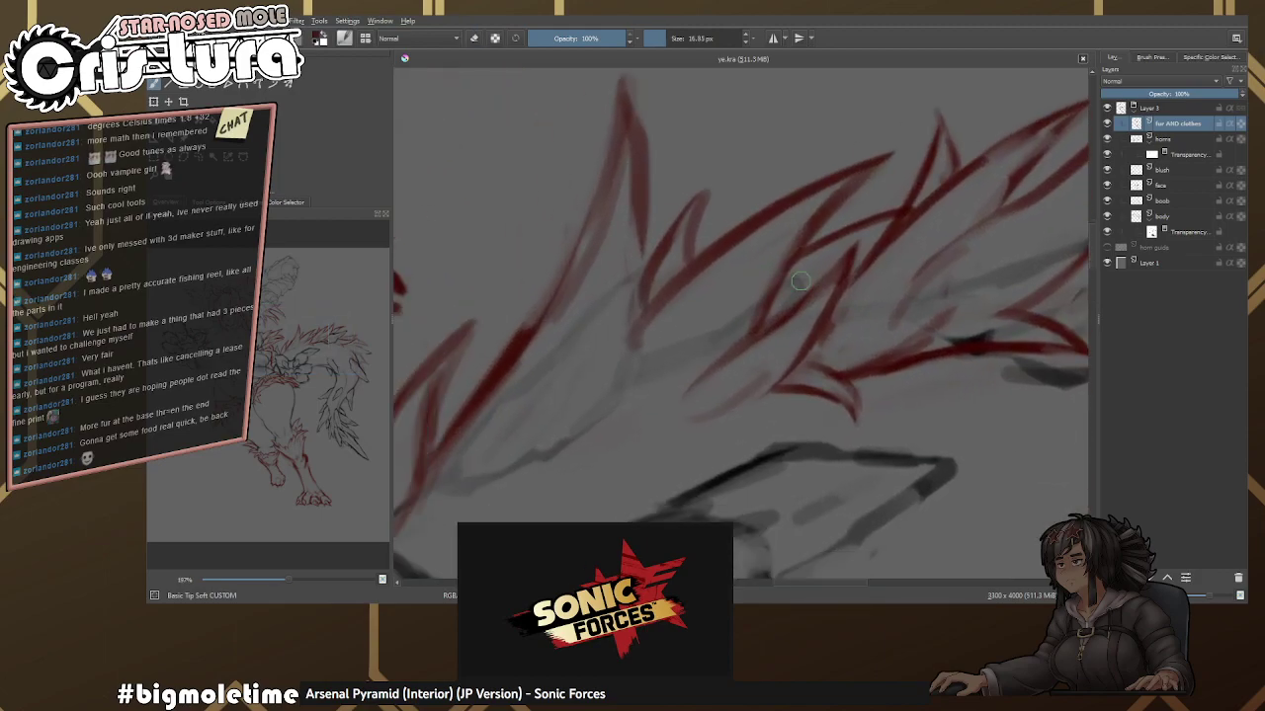
{"action": "scroll", "coordinate": [654, 325], "scroll_direction": "up", "scroll_amount": 2}
{"action": "key", "text": "e"}
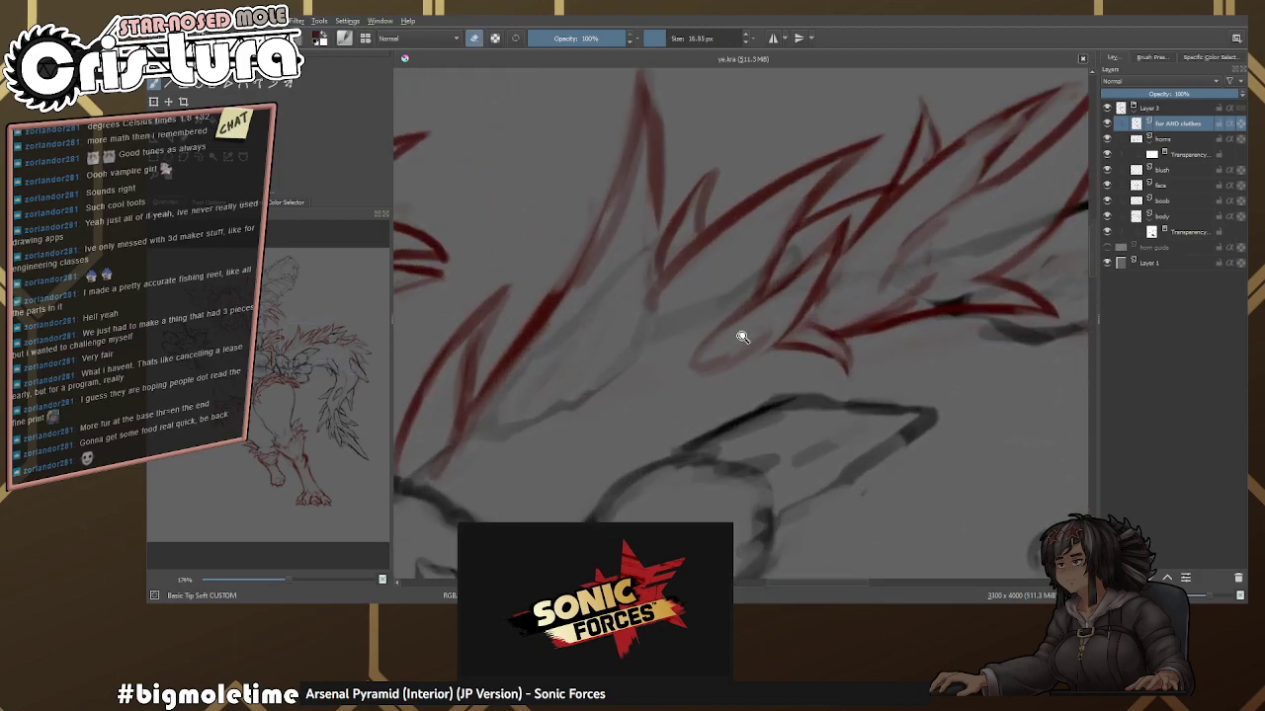
{"action": "mouse_move", "coordinate": [673, 379]}
{"action": "left_mouse_down"}
{"action": "mouse_move", "coordinate": [701, 351]}
{"action": "mouse_move", "coordinate": [668, 356]}
{"action": "mouse_move", "coordinate": [780, 293]}
{"action": "mouse_move", "coordinate": [684, 346]}
{"action": "mouse_move", "coordinate": [772, 324]}
{"action": "left_mouse_up"}
{"action": "key", "text": "e"}
{"action": "scroll", "coordinate": [713, 324], "scroll_direction": "left", "scroll_amount": 1}
{"action": "key", "text": "e"}
{"action": "scroll", "coordinate": [715, 325], "scroll_direction": "down", "scroll_amount": 1}
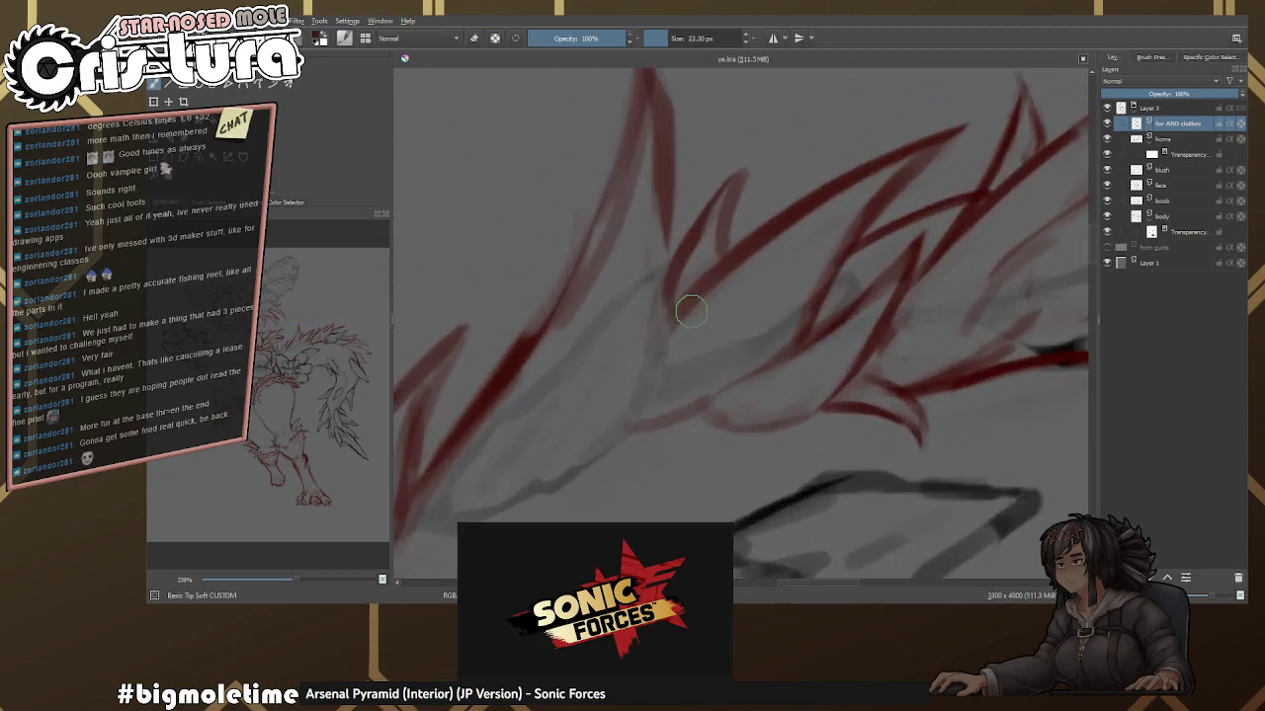
Paint white on the body layer's transparency mask with a large brush to restore the first large spike's dark outline.
{"action": "scroll", "coordinate": [679, 359], "scroll_direction": "down", "scroll_amount": 2}
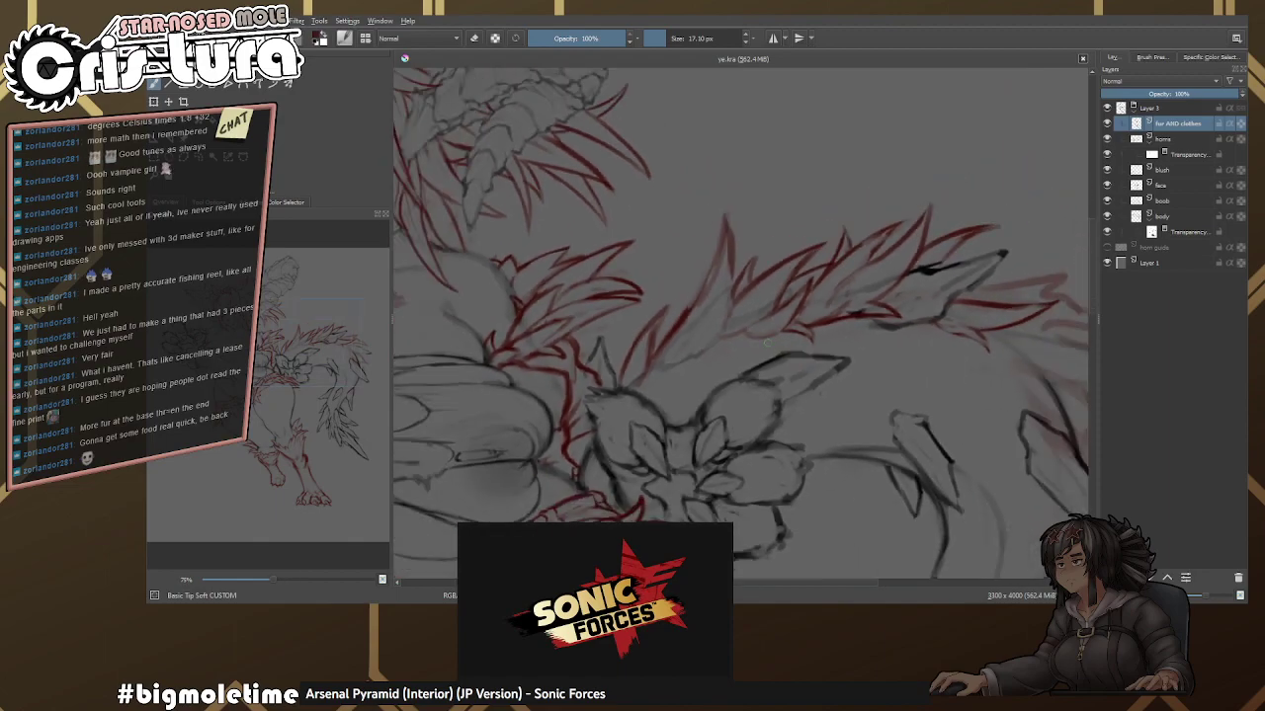
{"action": "scroll", "coordinate": [752, 273], "scroll_direction": "up", "scroll_amount": 2}
{"action": "left_click", "coordinate": [1181, 232]}
{"action": "right_click", "coordinate": [707, 259]}
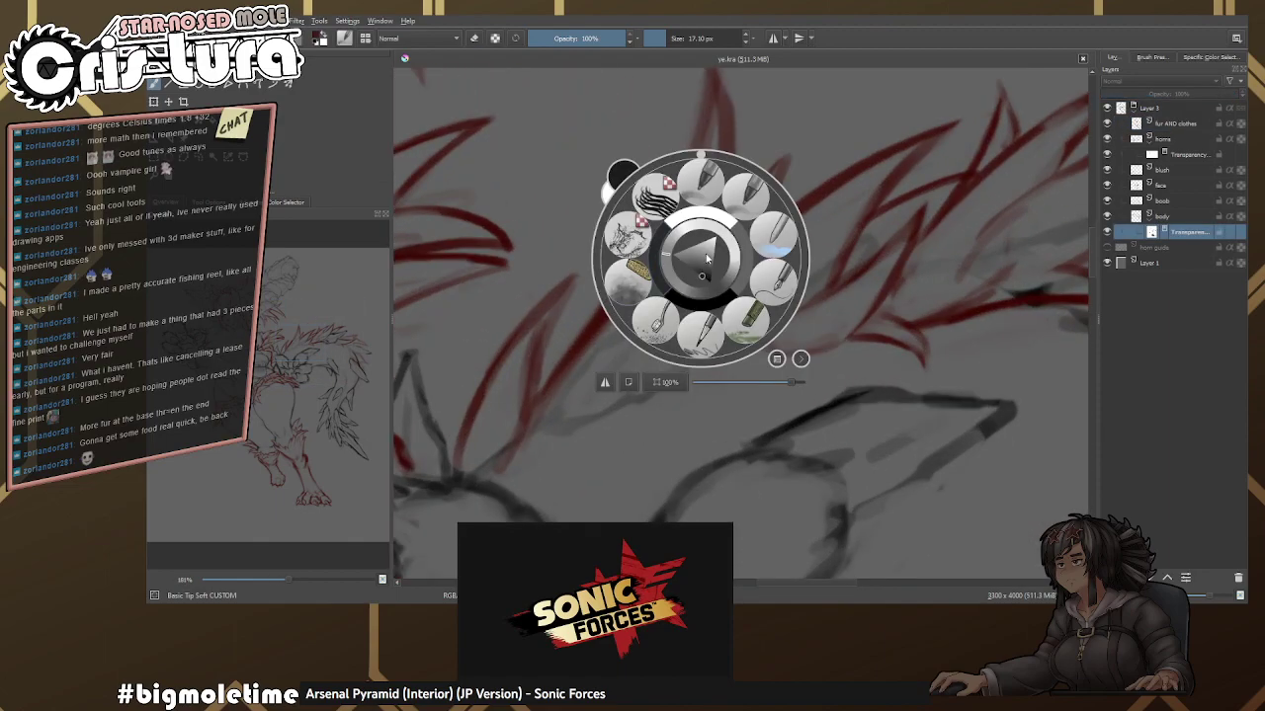
{"action": "left_click", "coordinate": [651, 270]}
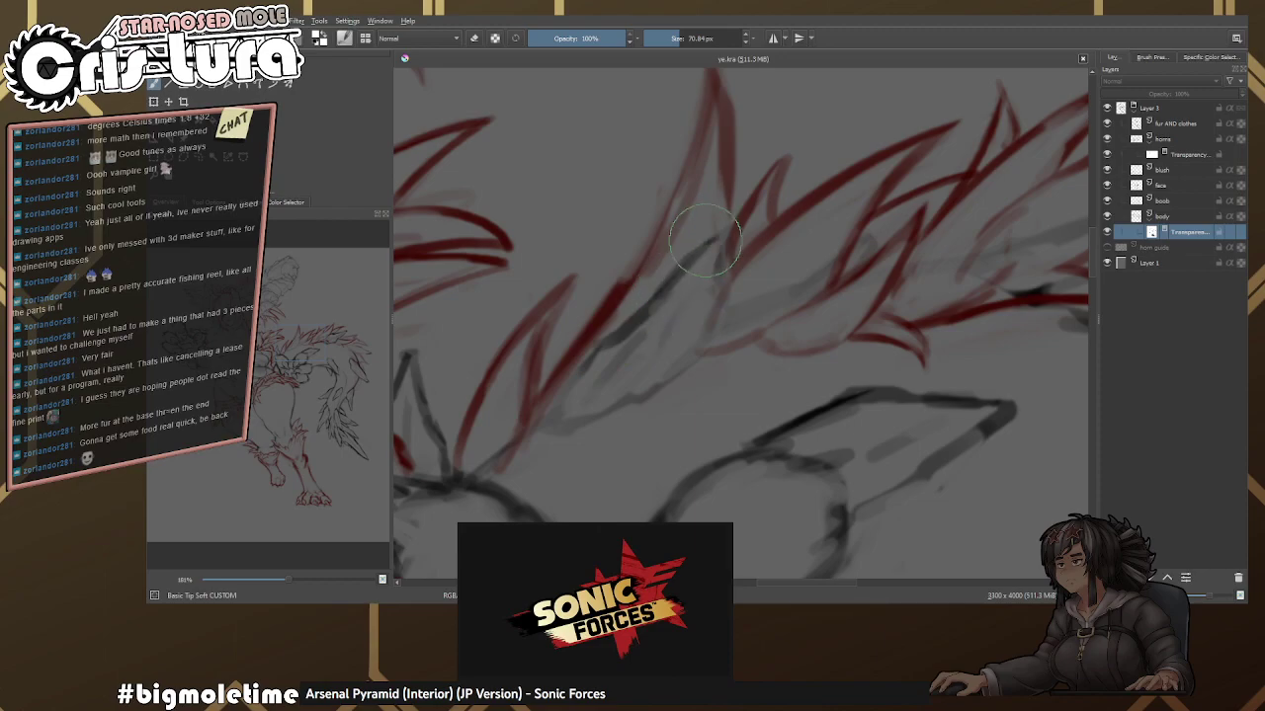
{"action": "mouse_move", "coordinate": [645, 339]}
{"action": "left_mouse_down"}
{"action": "mouse_move", "coordinate": [585, 388]}
{"action": "mouse_move", "coordinate": [672, 338]}
{"action": "mouse_move", "coordinate": [637, 392]}
{"action": "mouse_move", "coordinate": [593, 424]}
{"action": "left_mouse_up"}
{"action": "scroll", "coordinate": [667, 296], "scroll_direction": "down", "scroll_amount": 2}
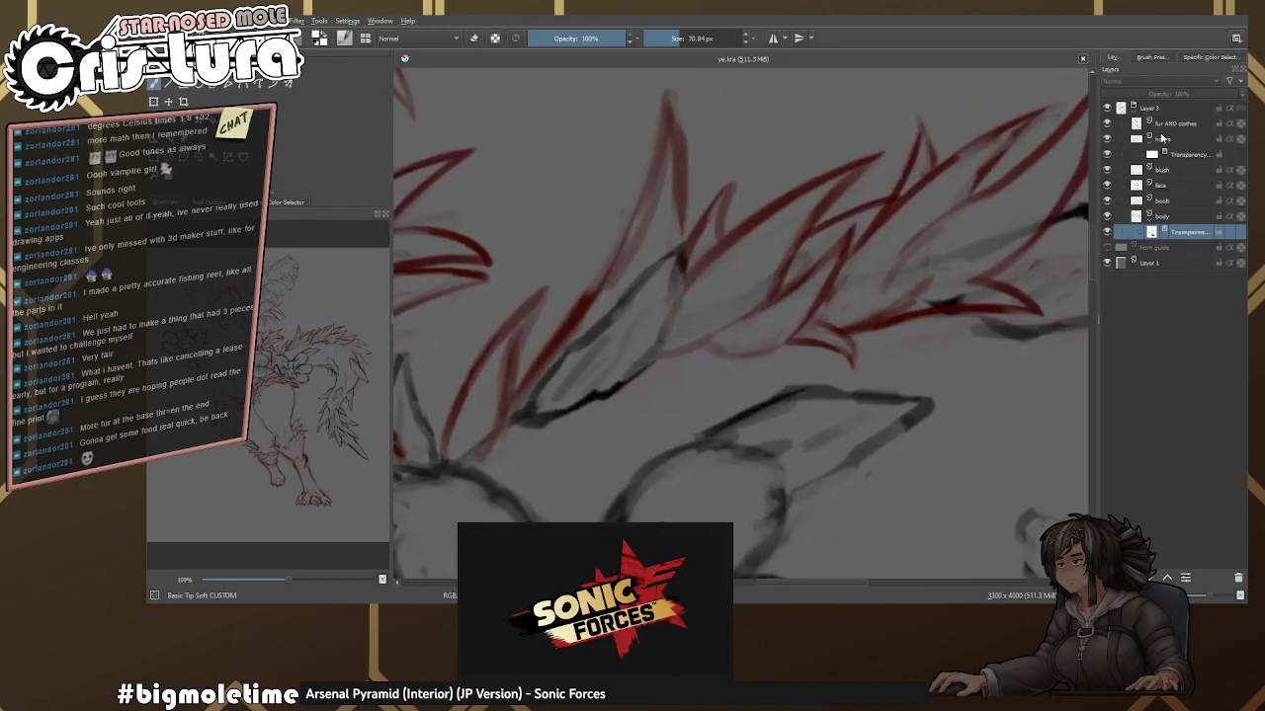
Draw a small curved red tuft over the right edge of the first large spike on the fur and clothes layer, replacing the faint line there.
{"action": "left_click", "coordinate": [1176, 123]}
{"action": "scroll", "coordinate": [741, 281], "scroll_direction": "up", "scroll_amount": 1}
{"action": "right_click", "coordinate": [741, 282]}
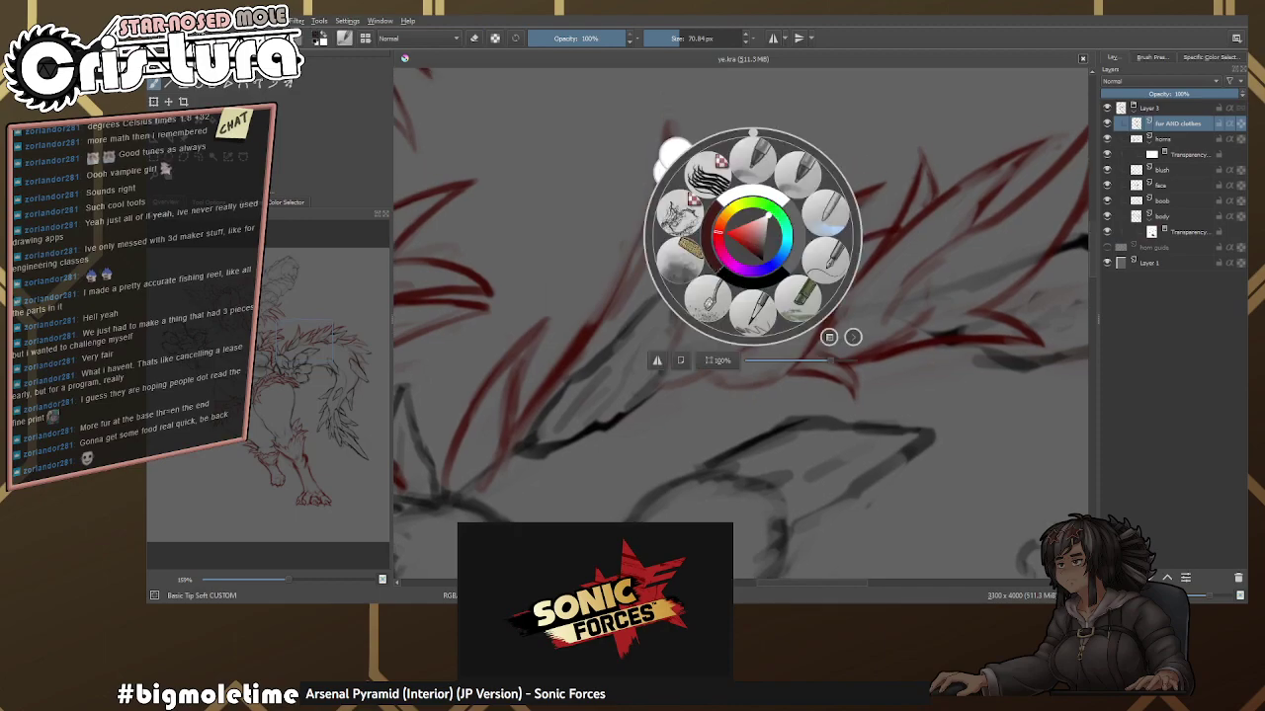
{"action": "left_click", "coordinate": [732, 237]}
{"action": "scroll", "coordinate": [706, 193], "scroll_direction": "up", "scroll_amount": 2}
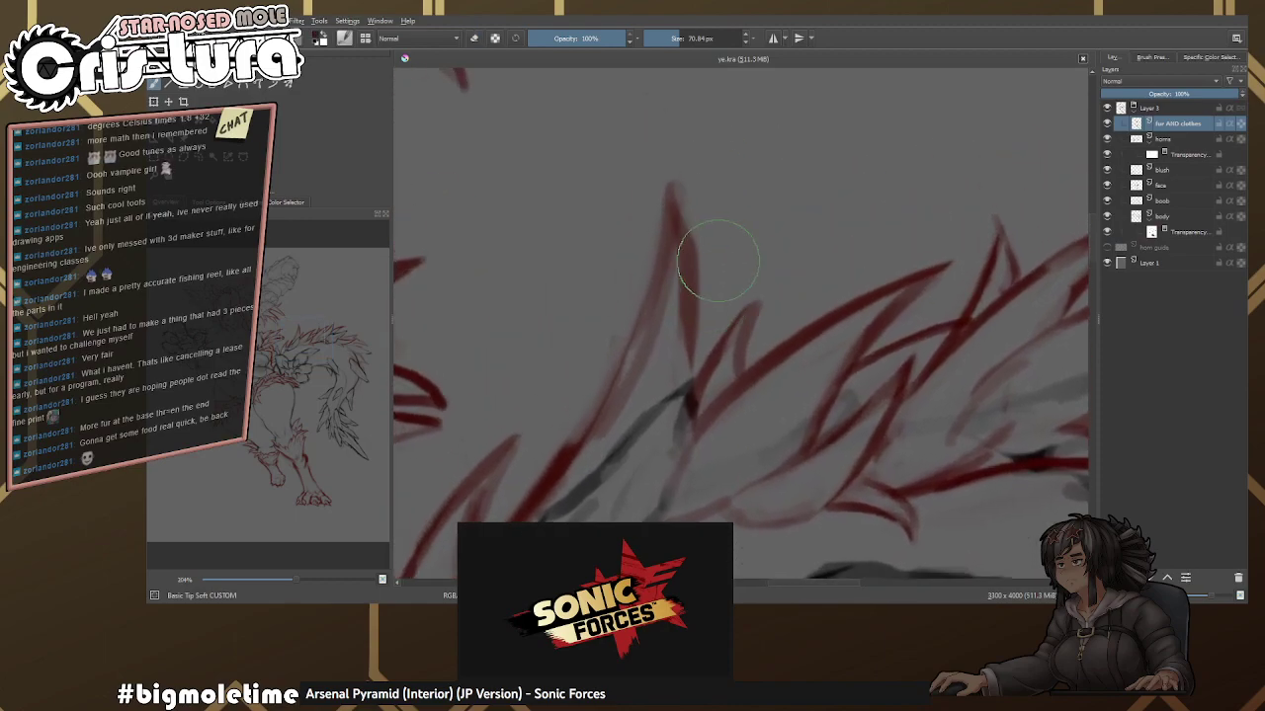
{"action": "scroll", "coordinate": [718, 259], "scroll_direction": "down", "scroll_amount": 3}
{"action": "scroll", "coordinate": [769, 274], "scroll_direction": "up", "scroll_amount": 4}
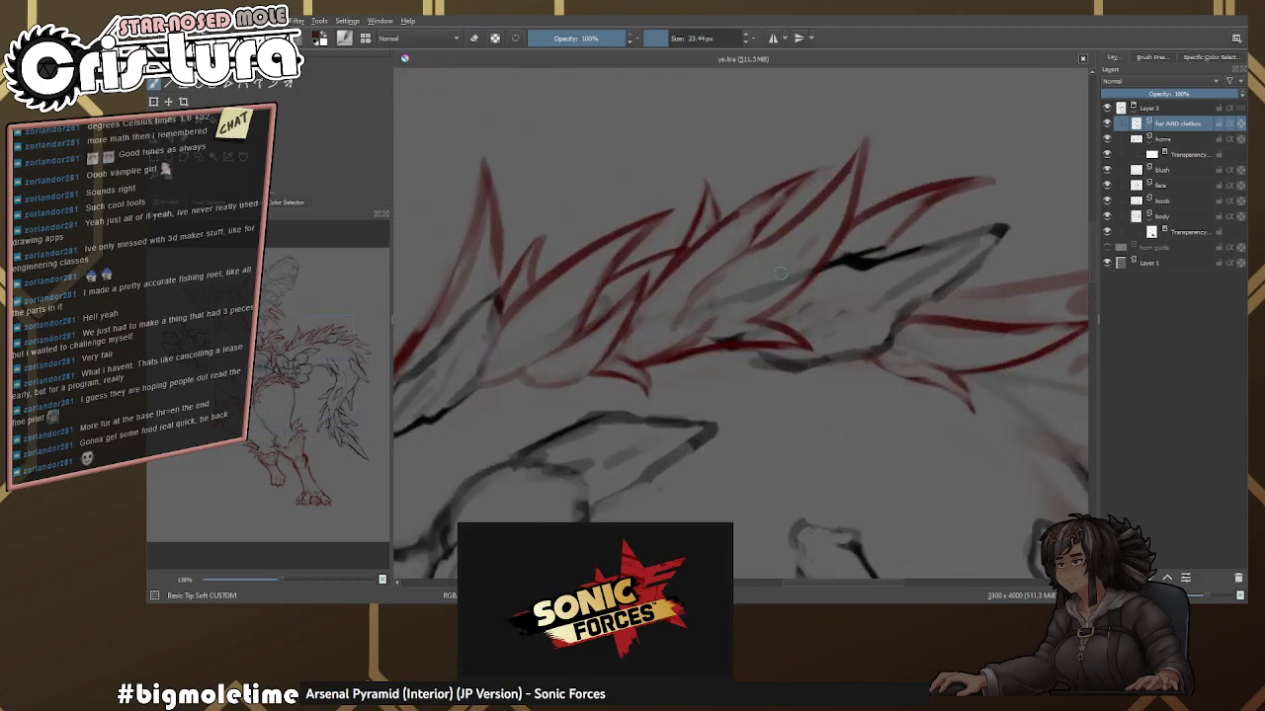
{"action": "scroll", "coordinate": [790, 265], "scroll_direction": "down", "scroll_amount": 4}
{"action": "scroll", "coordinate": [747, 286], "scroll_direction": "up", "scroll_amount": 5}
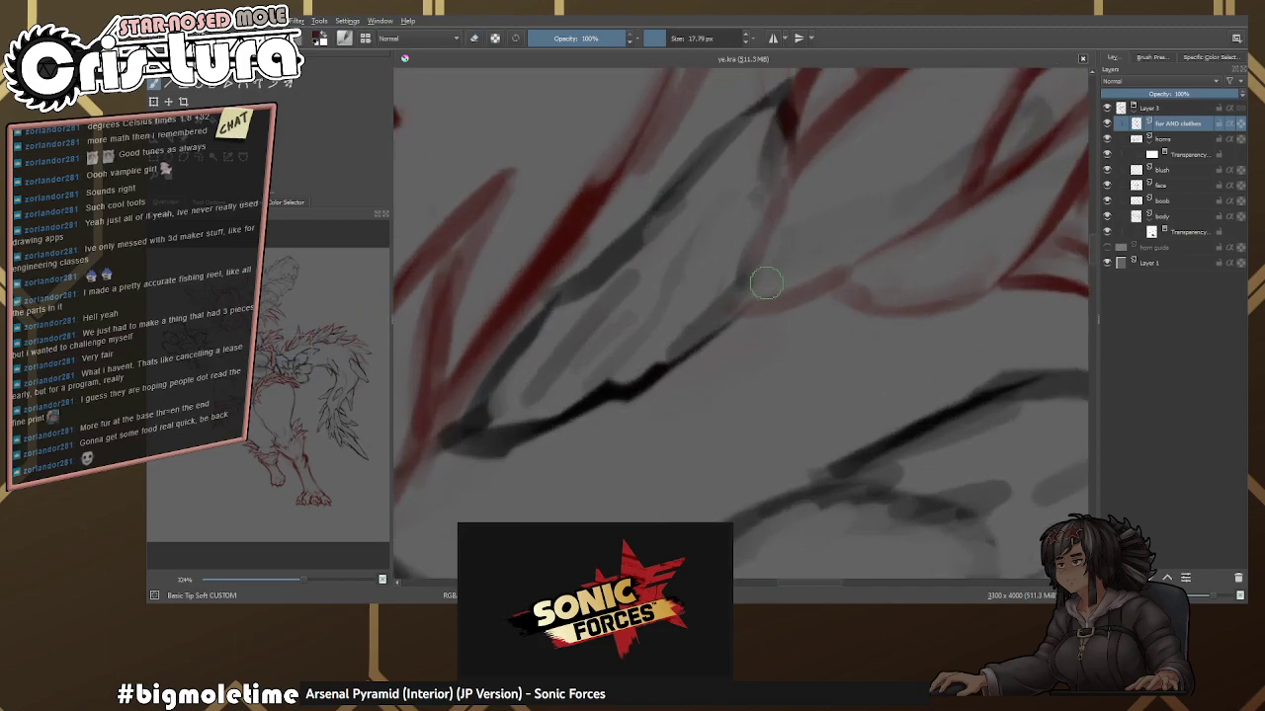
{"action": "scroll", "coordinate": [764, 285], "scroll_direction": "down", "scroll_amount": 1}
{"action": "key", "text": "e"}
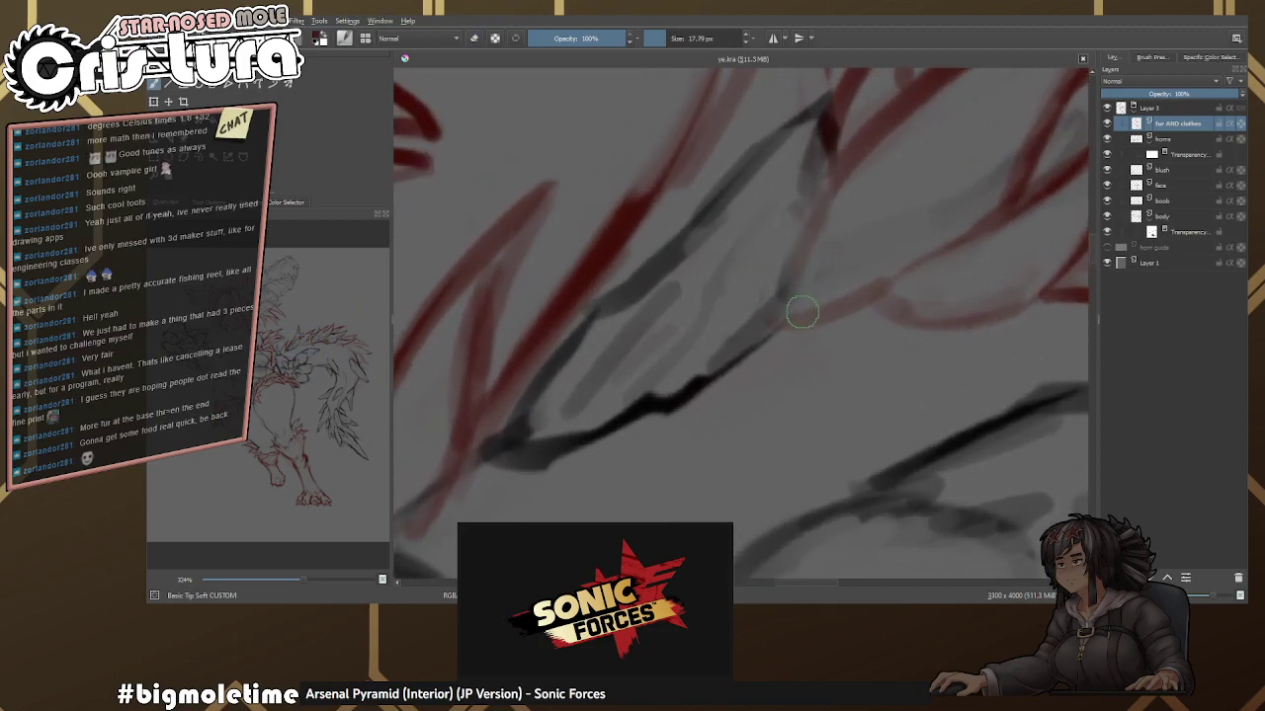
{"action": "key", "text": "e"}
{"action": "mouse_move", "coordinate": [784, 314]}
{"action": "left_mouse_down"}
{"action": "mouse_move", "coordinate": [800, 202]}
{"action": "mouse_move", "coordinate": [831, 255]}
{"action": "mouse_move", "coordinate": [831, 279]}
{"action": "mouse_move", "coordinate": [792, 299]}
{"action": "mouse_move", "coordinate": [806, 326]}
{"action": "left_mouse_up"}
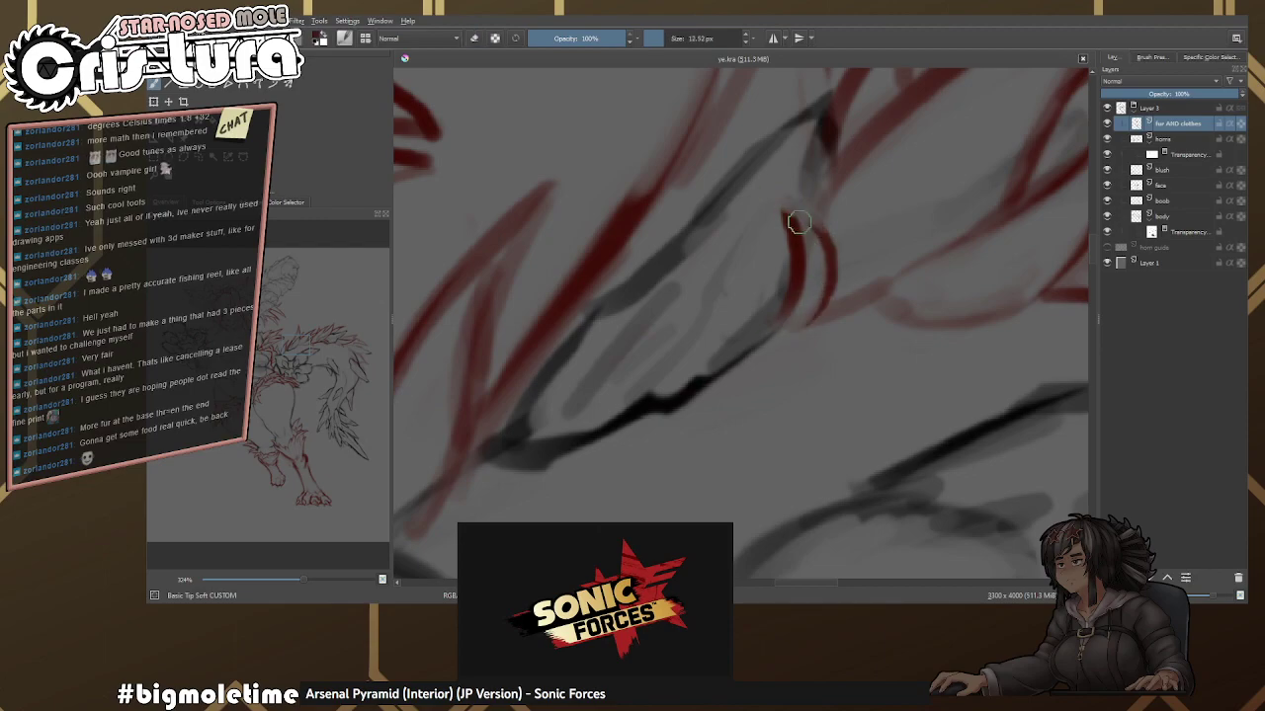
{"action": "key", "text": "e"}
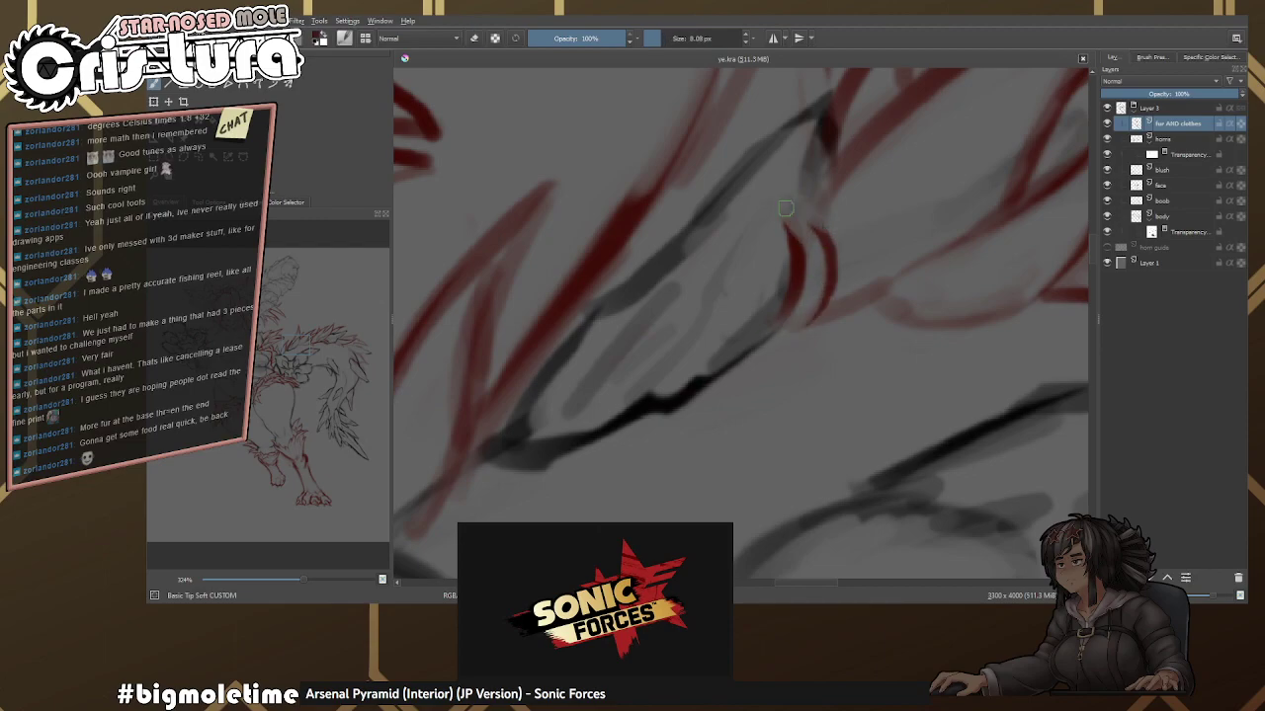
Erase the stray red line where the narrow tuft meets the lower-left end of the first large spike.
{"action": "scroll", "coordinate": [797, 293], "scroll_direction": "down", "scroll_amount": 5}
{"action": "scroll", "coordinate": [796, 292], "scroll_direction": "up", "scroll_amount": 3}
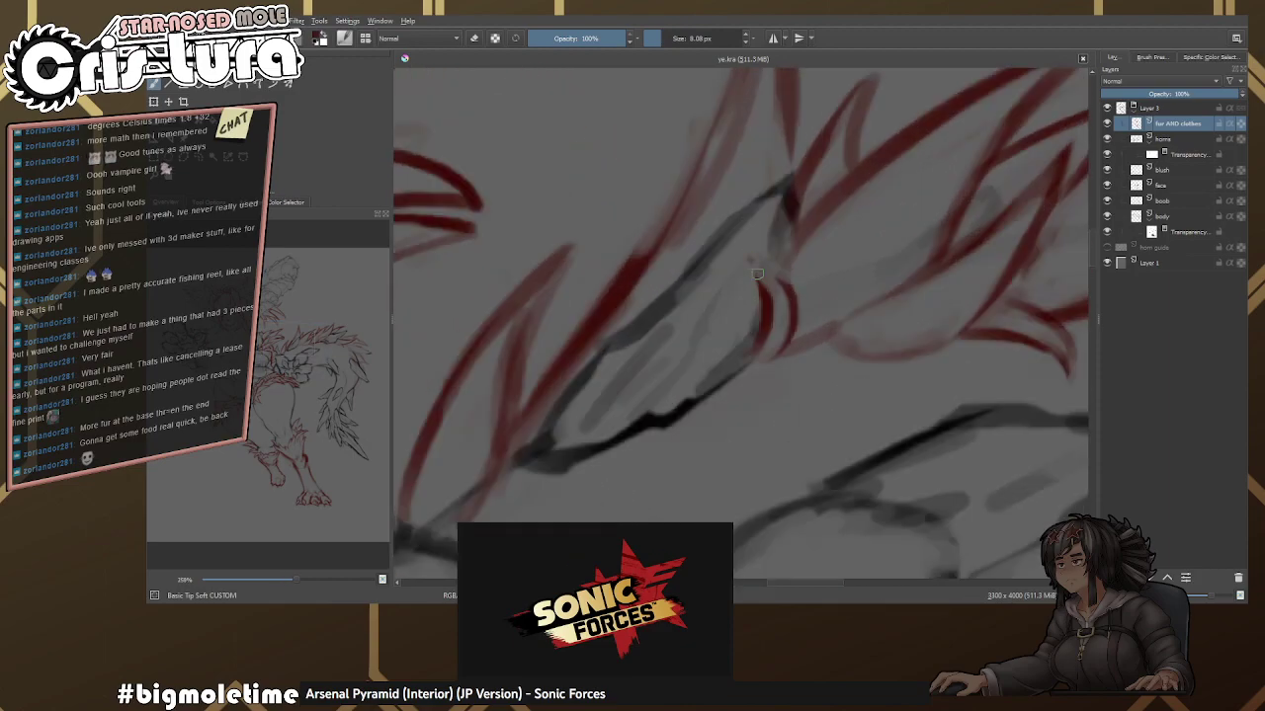
{"action": "scroll", "coordinate": [796, 264], "scroll_direction": "down", "scroll_amount": 3}
{"action": "scroll", "coordinate": [751, 224], "scroll_direction": "up", "scroll_amount": 2}
{"action": "key", "text": "e"}
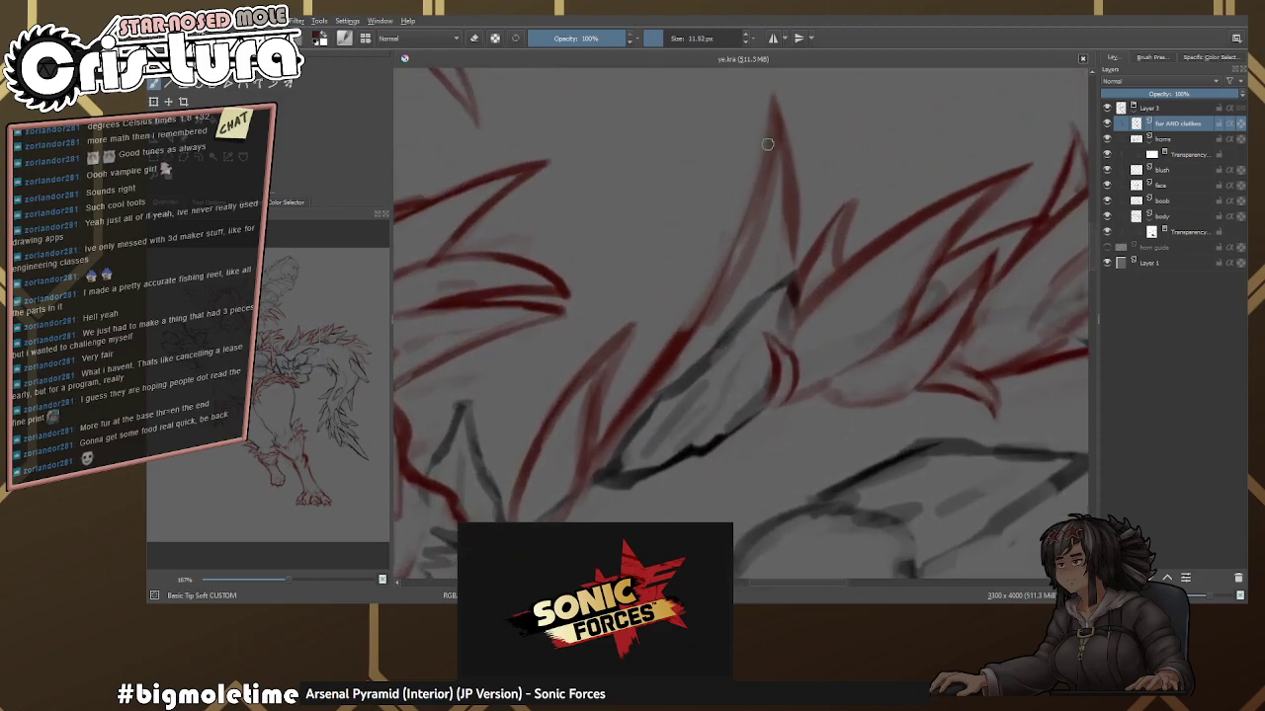
{"action": "key", "text": "e"}
{"action": "scroll", "coordinate": [739, 292], "scroll_direction": "down", "scroll_amount": 1}
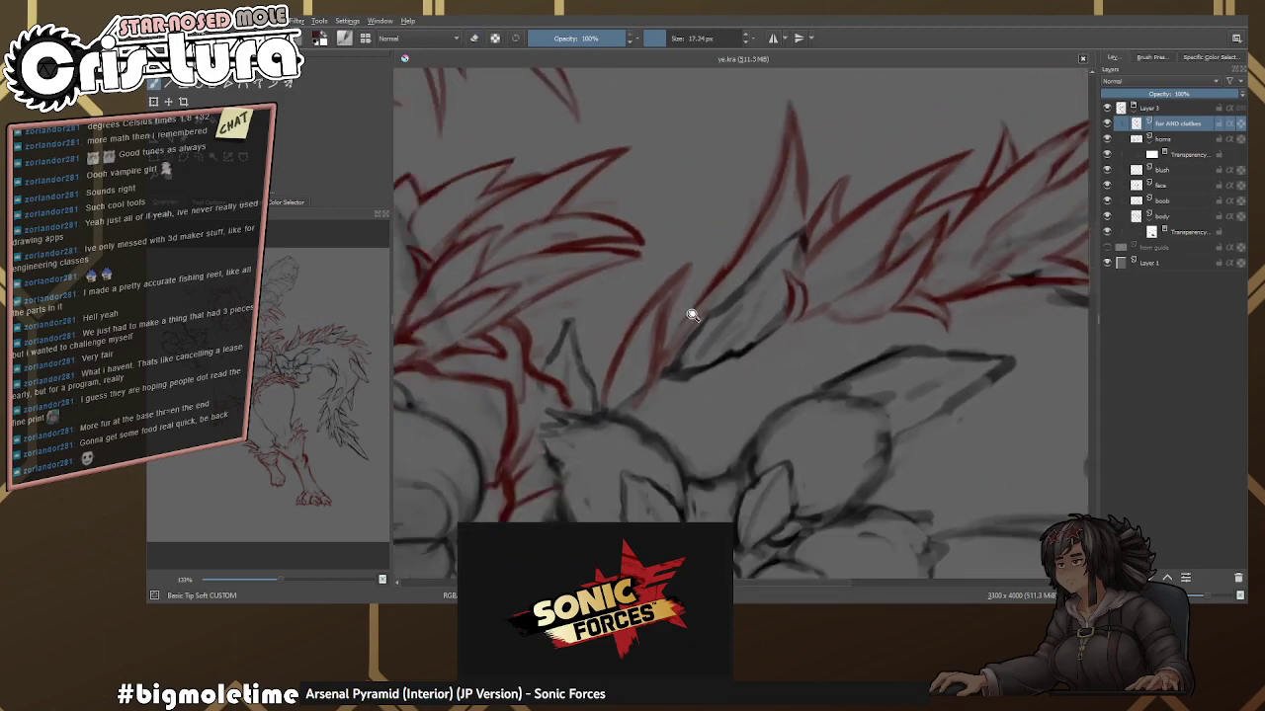
{"action": "scroll", "coordinate": [739, 291], "scroll_direction": "up", "scroll_amount": 2}
{"action": "key", "text": "e"}
{"action": "scroll", "coordinate": [726, 297], "scroll_direction": "up", "scroll_amount": 1}
{"action": "left_click_drag", "start_coordinate": [692, 331], "coordinate": [723, 293]}
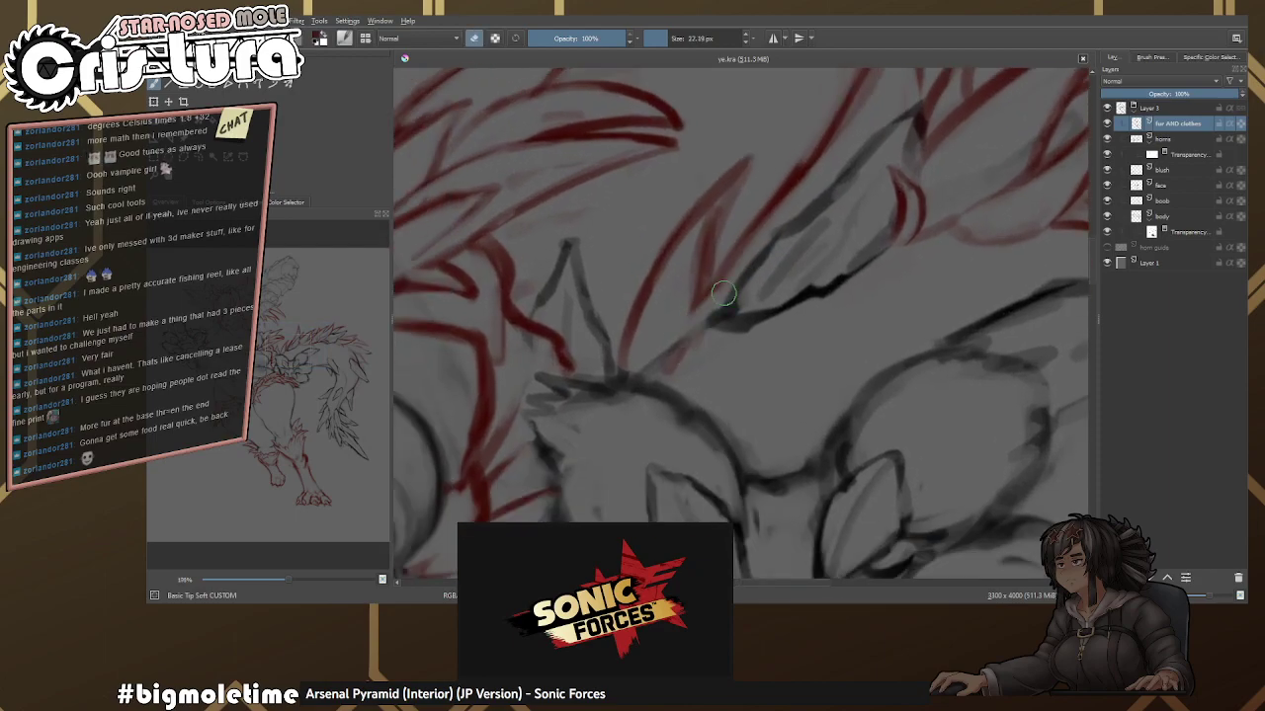
Redraw the inner edge of the narrow tuft beside the first large spike, alternating brush and eraser.
{"action": "scroll", "coordinate": [704, 323], "scroll_direction": "up", "scroll_amount": 1}
{"action": "scroll", "coordinate": [793, 207], "scroll_direction": "up", "scroll_amount": 1}
{"action": "key", "text": "e"}
{"action": "key", "text": "e"}
{"action": "scroll", "coordinate": [819, 170], "scroll_direction": "up", "scroll_amount": 1}
{"action": "key", "text": "e"}
{"action": "scroll", "coordinate": [680, 357], "scroll_direction": "up", "scroll_amount": 1}
{"action": "key", "text": "e"}
{"action": "mouse_move", "coordinate": [686, 285]}
{"action": "left_mouse_down"}
{"action": "mouse_move", "coordinate": [705, 235]}
{"action": "mouse_move", "coordinate": [686, 290]}
{"action": "mouse_move", "coordinate": [720, 240]}
{"action": "mouse_move", "coordinate": [695, 237]}
{"action": "mouse_move", "coordinate": [728, 203]}
{"action": "left_mouse_up"}
Refine the notch at the base of the narrow tuft and trim its upper tip to a sharper point.
{"action": "key", "text": "e"}
{"action": "scroll", "coordinate": [706, 237], "scroll_direction": "up", "scroll_amount": 1}
{"action": "key", "text": "e"}
{"action": "key", "text": "e"}
{"action": "key", "text": "e"}
{"action": "key", "text": "e"}
{"action": "mouse_move", "coordinate": [691, 336]}
{"action": "left_mouse_down"}
{"action": "mouse_move", "coordinate": [772, 171]}
{"action": "mouse_move", "coordinate": [692, 356]}
{"action": "left_mouse_up"}
{"action": "key", "text": "e"}
{"action": "left_click_drag", "start_coordinate": [750, 228], "coordinate": [781, 173]}
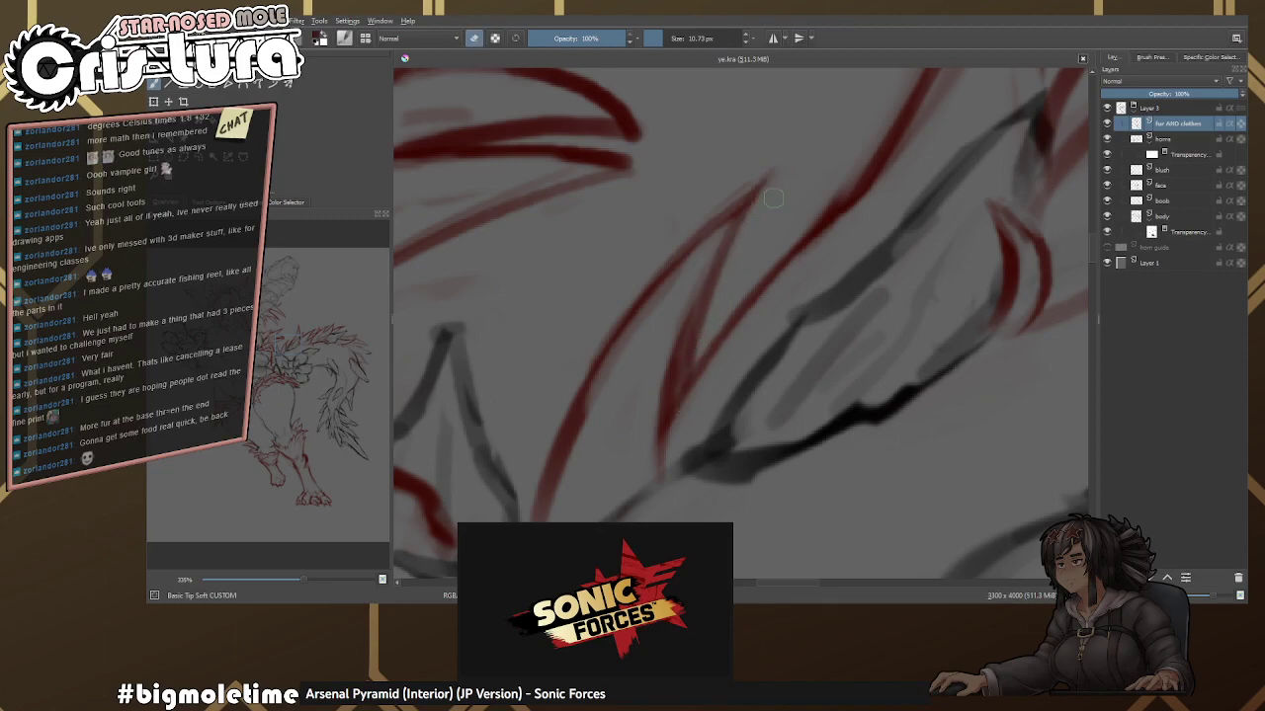
Draw a new pointed red tuft across the lower-left end of the first large spike.
{"action": "scroll", "coordinate": [665, 255], "scroll_direction": "down", "scroll_amount": 3}
{"action": "key", "text": "e"}
{"action": "mouse_move", "coordinate": [660, 391]}
{"action": "left_mouse_down"}
{"action": "mouse_move", "coordinate": [928, 187]}
{"action": "mouse_move", "coordinate": [687, 385]}
{"action": "mouse_move", "coordinate": [853, 259]}
{"action": "left_mouse_up"}
{"action": "key", "text": "e"}
{"action": "scroll", "coordinate": [732, 332], "scroll_direction": "up", "scroll_amount": 3}
{"action": "key", "text": "e"}
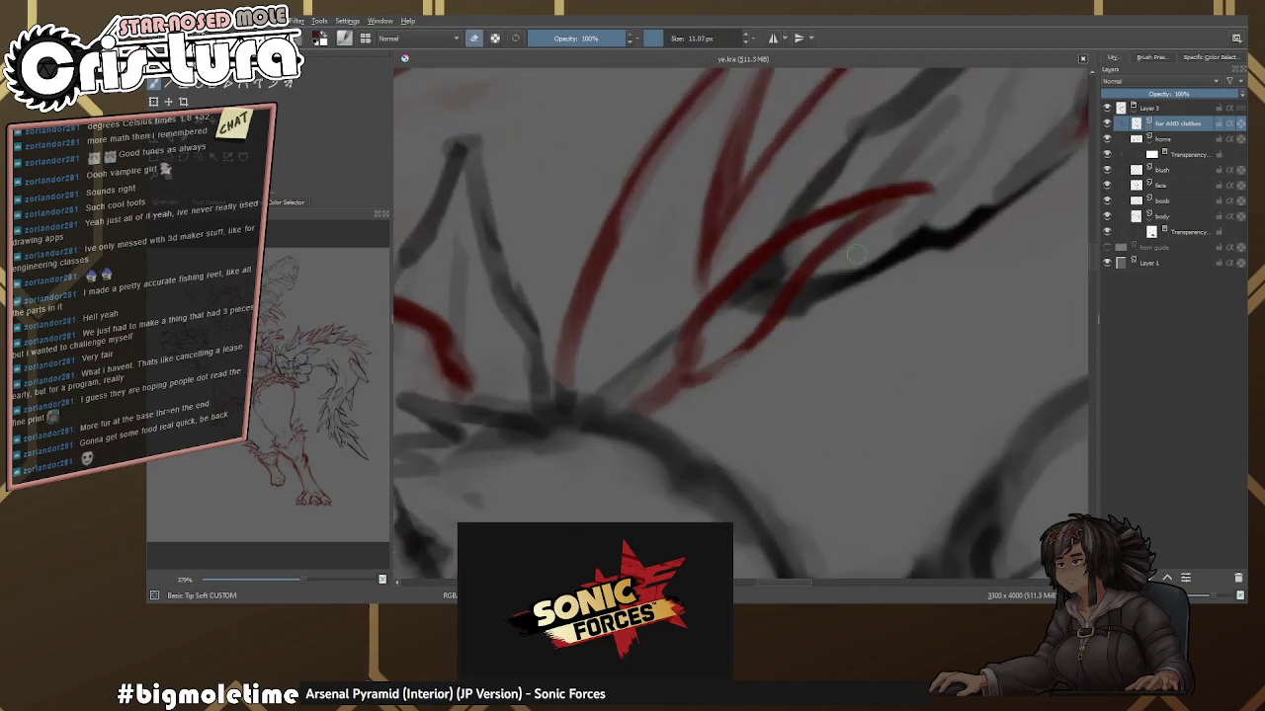
Erase on the body layer's transparency mask to hide the spike's dark outline inside the new tuft.
{"action": "left_click", "coordinate": [1183, 230]}
{"action": "mouse_move", "coordinate": [747, 293]}
{"action": "left_mouse_down"}
{"action": "mouse_move", "coordinate": [720, 306]}
{"action": "mouse_move", "coordinate": [756, 296]}
{"action": "mouse_move", "coordinate": [744, 316]}
{"action": "mouse_move", "coordinate": [771, 259]}
{"action": "mouse_move", "coordinate": [728, 310]}
{"action": "mouse_move", "coordinate": [817, 286]}
{"action": "mouse_move", "coordinate": [754, 312]}
{"action": "left_mouse_up"}
{"action": "scroll", "coordinate": [721, 301], "scroll_direction": "down", "scroll_amount": 2}
{"action": "scroll", "coordinate": [808, 262], "scroll_direction": "down", "scroll_amount": 4}
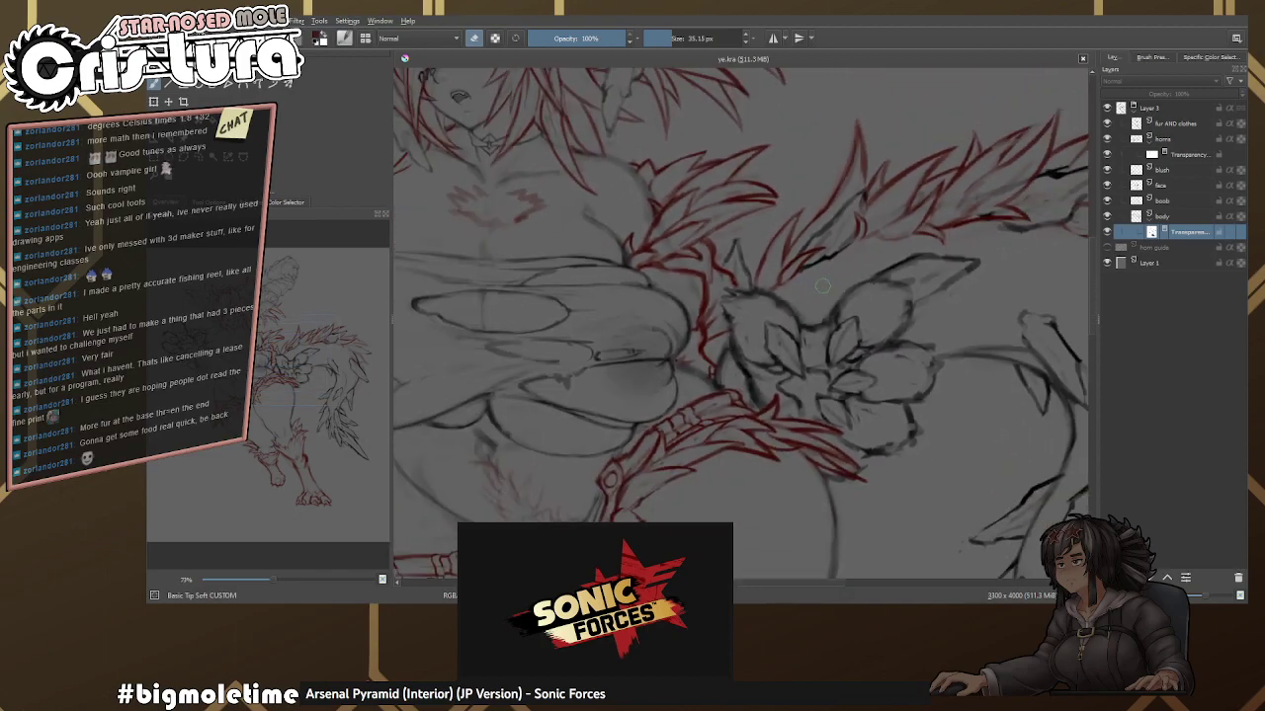
{"action": "left_click_drag", "start_coordinate": [804, 273], "coordinate": [798, 259]}
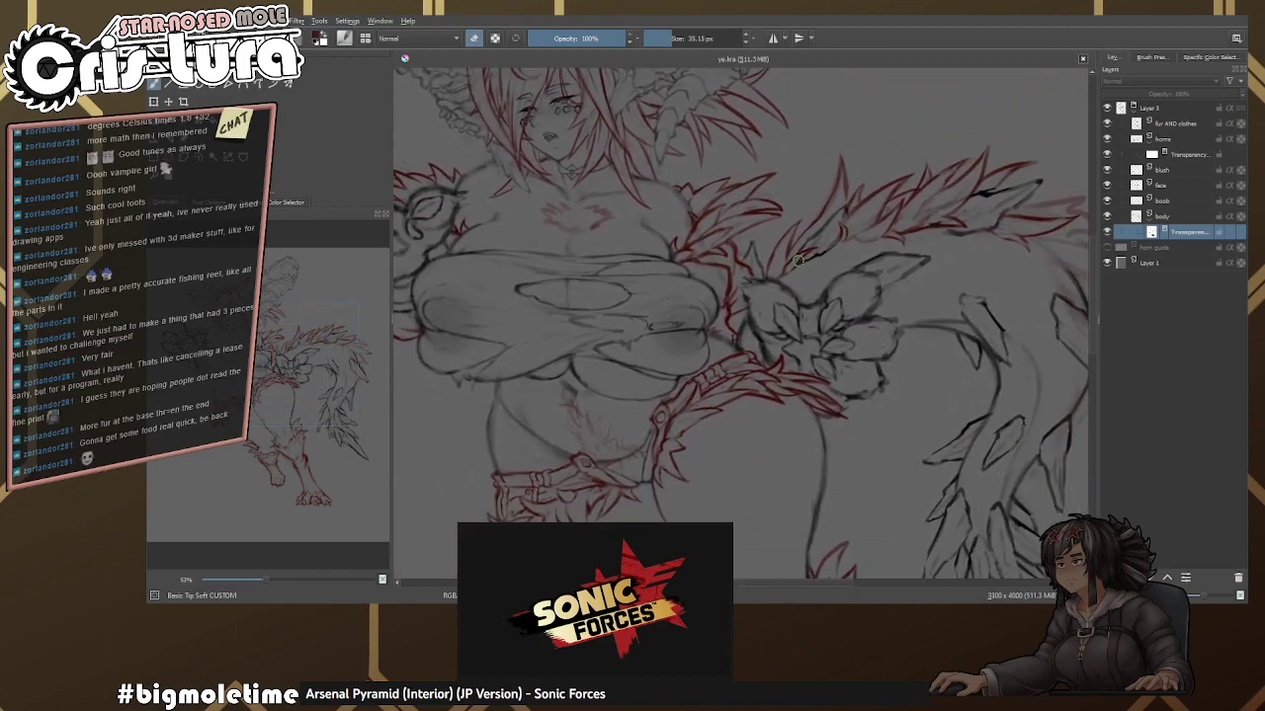
{"action": "scroll", "coordinate": [810, 259], "scroll_direction": "up", "scroll_amount": 5}
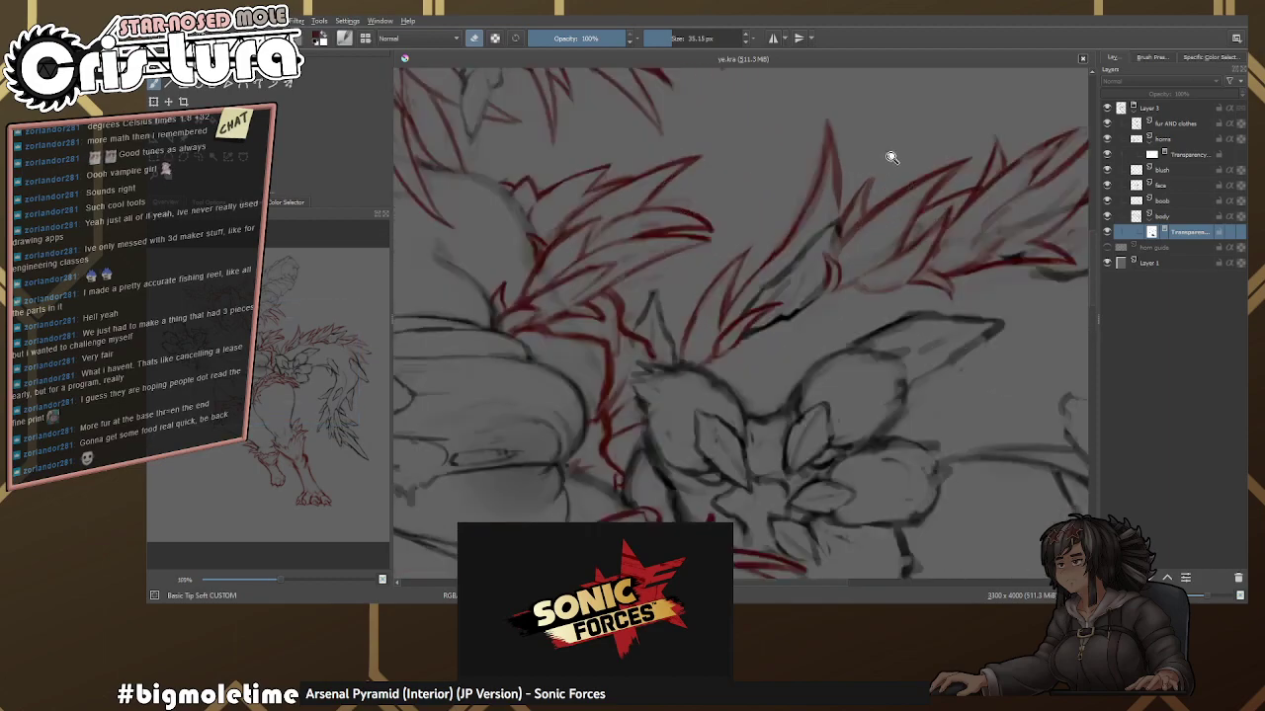
{"action": "scroll", "coordinate": [832, 230], "scroll_direction": "up", "scroll_amount": 2}
{"action": "key", "text": "e"}
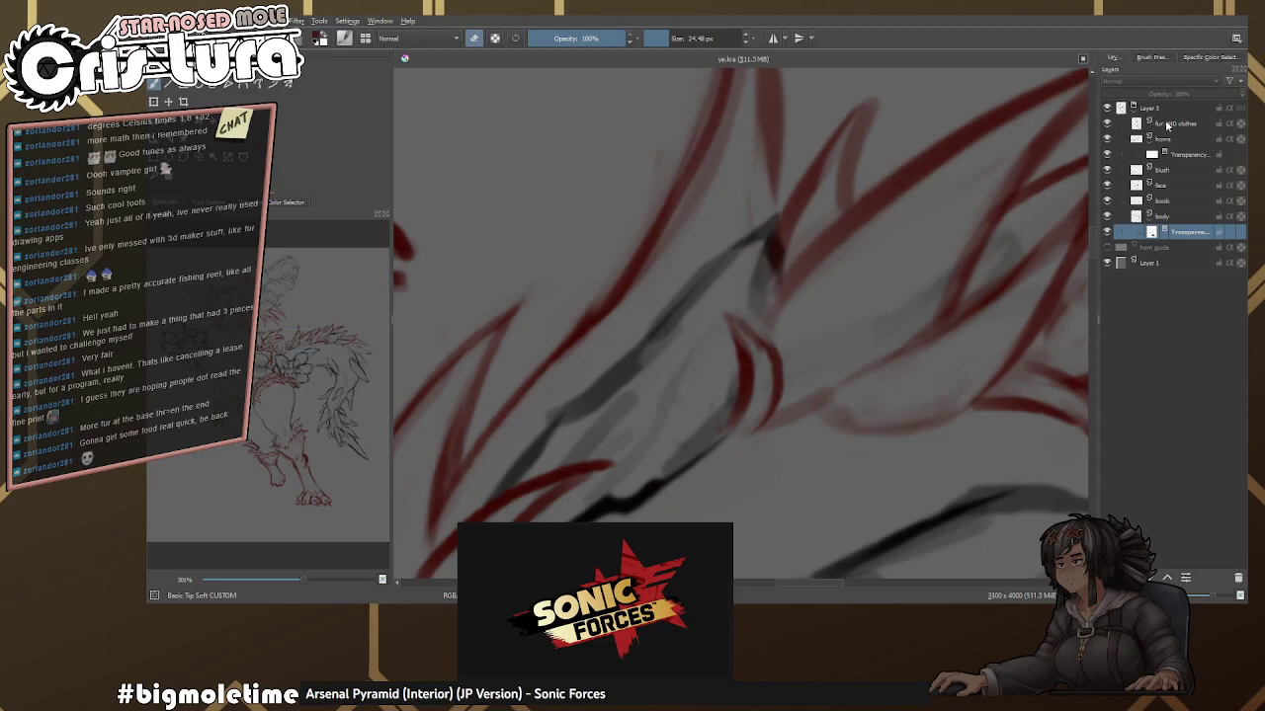
Sketch a short curved red stroke down the small dark spike on the fur and clothes layer with a brush of about 13 px.
{"action": "left_click", "coordinate": [1166, 123]}
{"action": "scroll", "coordinate": [777, 229], "scroll_direction": "down", "scroll_amount": 2}
{"action": "key", "text": "e"}
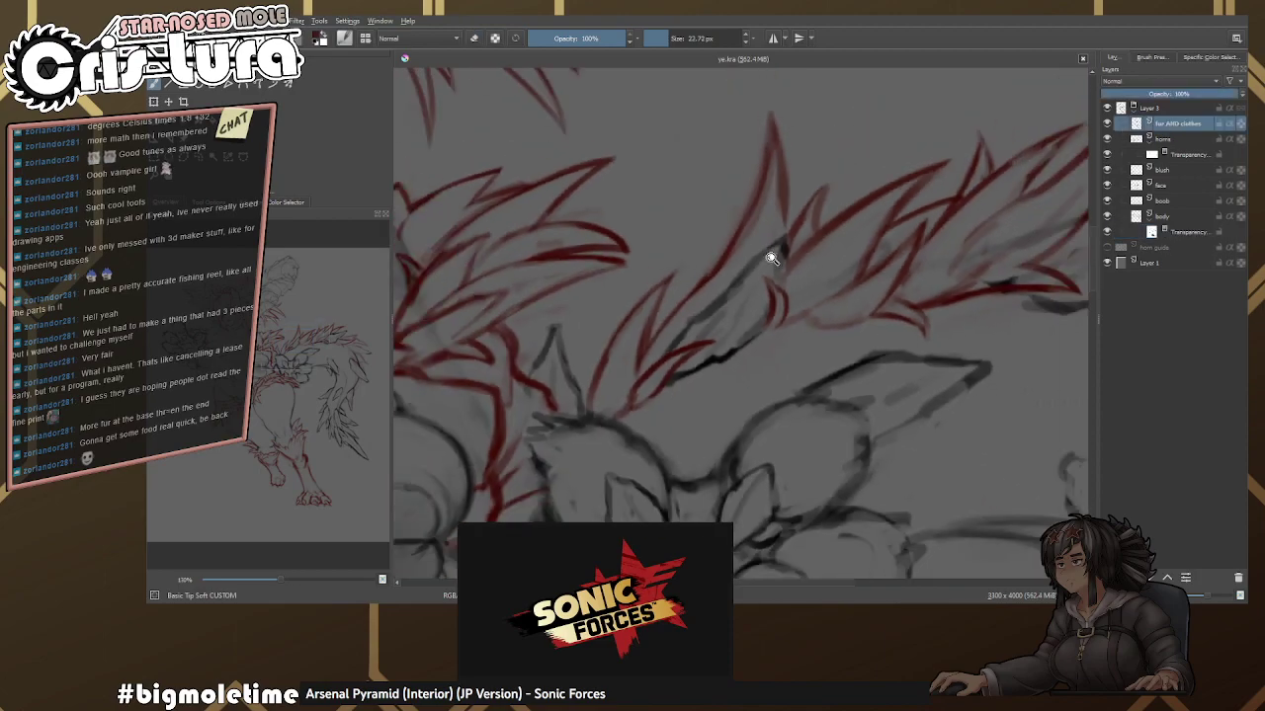
{"action": "scroll", "coordinate": [769, 256], "scroll_direction": "up", "scroll_amount": 1}
{"action": "right_click", "coordinate": [722, 277]}
{"action": "right_click", "coordinate": [721, 207]}
{"action": "scroll", "coordinate": [734, 243], "scroll_direction": "up", "scroll_amount": 1}
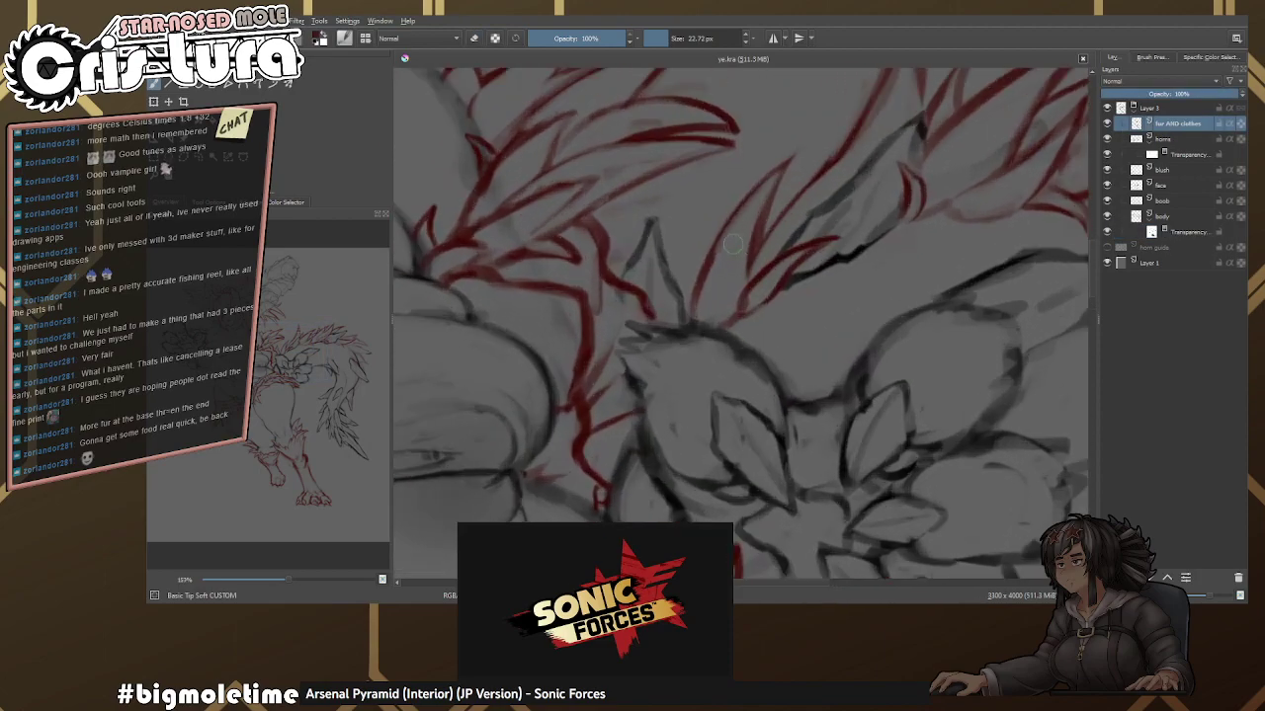
{"action": "right_click", "coordinate": [734, 243]}
{"action": "right_click", "coordinate": [694, 278]}
{"action": "scroll", "coordinate": [674, 344], "scroll_direction": "up", "scroll_amount": 3}
{"action": "key", "text": "bracketleft"}
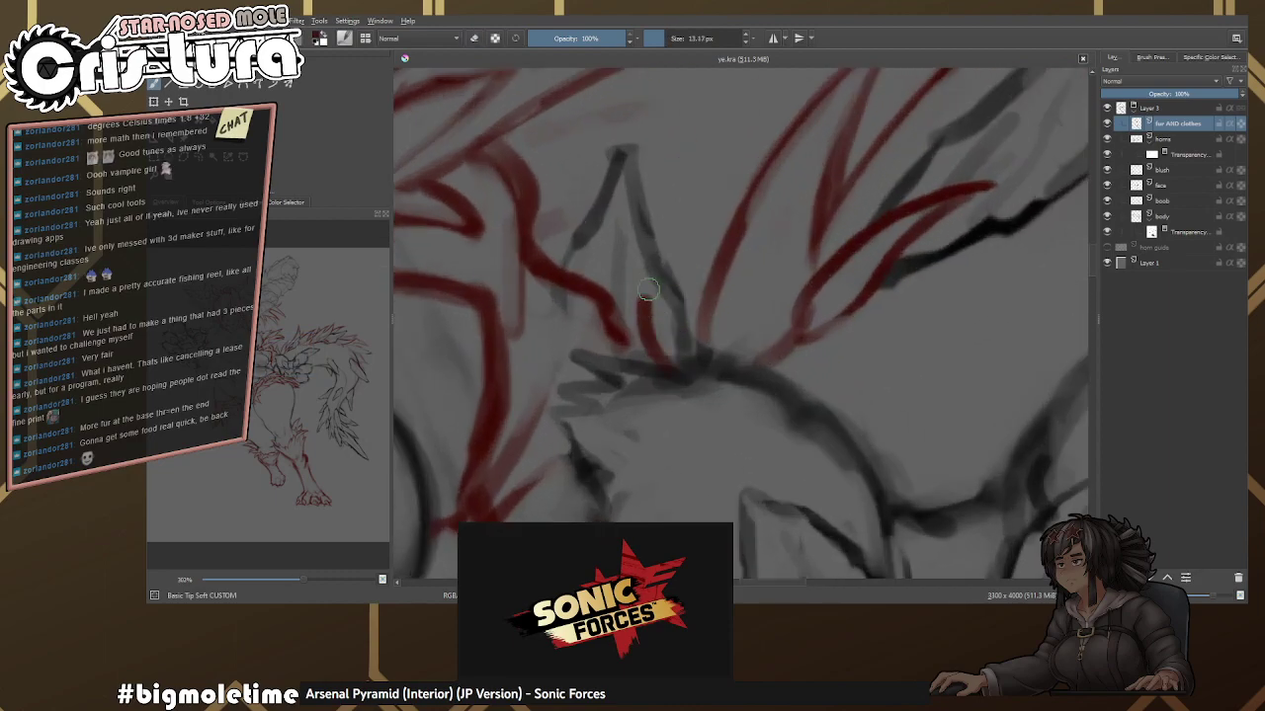
{"action": "mouse_move", "coordinate": [617, 249]}
{"action": "left_mouse_down"}
{"action": "mouse_move", "coordinate": [672, 334]}
{"action": "mouse_move", "coordinate": [673, 368]}
{"action": "left_mouse_up"}
{"action": "key", "text": "ctrl+z"}
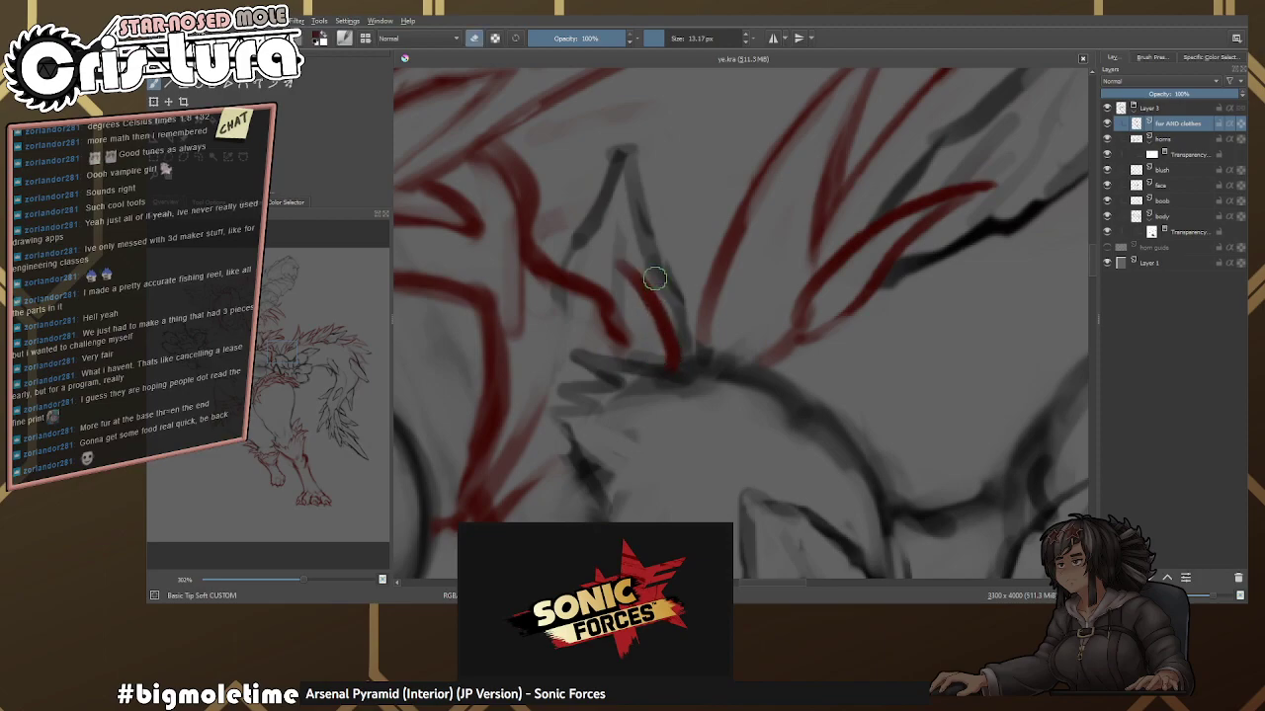
Add a hooked red stroke and a short crossing stroke over the small dark spike to shape little tufts, tidying their tips.
{"action": "left_click_drag", "start_coordinate": [618, 261], "coordinate": [707, 303]}
{"action": "left_click_drag", "start_coordinate": [640, 363], "coordinate": [652, 318]}
{"action": "key", "text": "ctrl+z"}
{"action": "key", "text": "bracketleft"}
{"action": "key", "text": "bracketleft"}
{"action": "left_click_drag", "start_coordinate": [637, 362], "coordinate": [653, 304]}
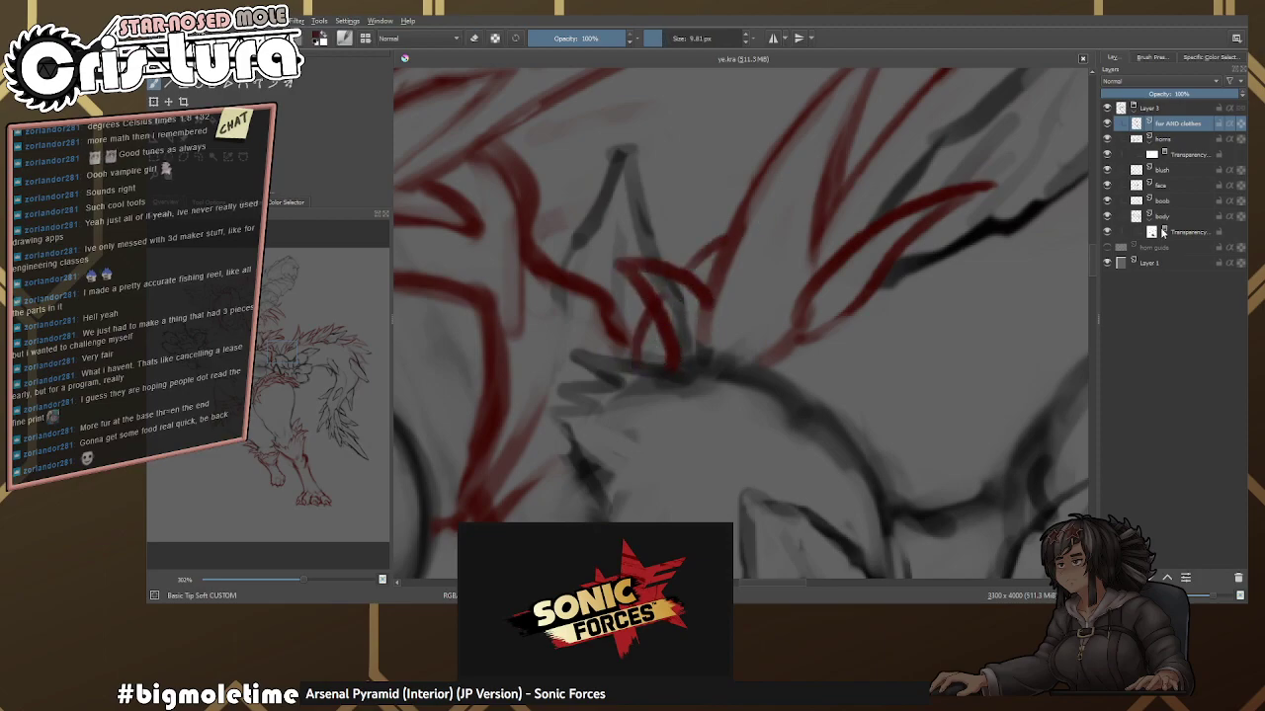
{"action": "key", "text": "e"}
{"action": "key", "text": "e"}
{"action": "mouse_move", "coordinate": [645, 261]}
{"action": "left_mouse_down"}
{"action": "mouse_move", "coordinate": [618, 265]}
{"action": "mouse_move", "coordinate": [655, 268]}
{"action": "left_mouse_up"}
{"action": "key", "text": "e"}
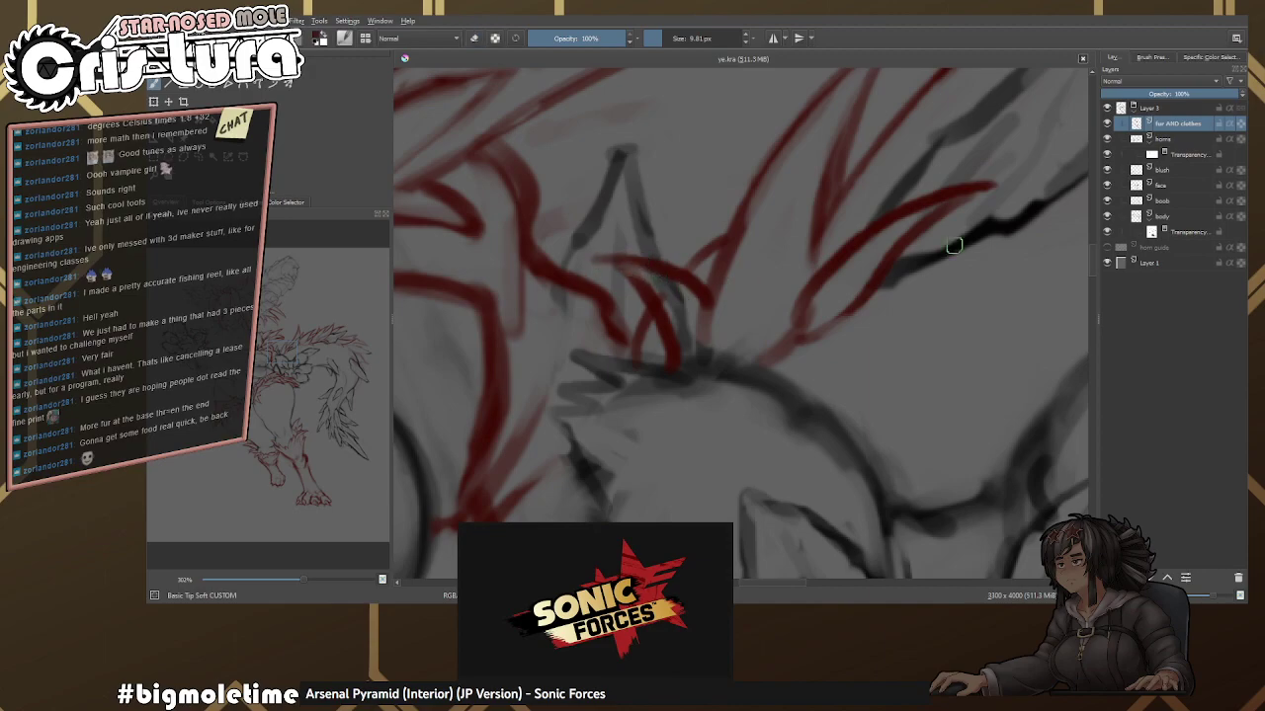
Hide the small dark spike behind the new little tufts by erasing on the body layer's transparency mask.
{"action": "left_click", "coordinate": [1166, 247]}
{"action": "left_click", "coordinate": [1180, 232]}
{"action": "key", "text": "e"}
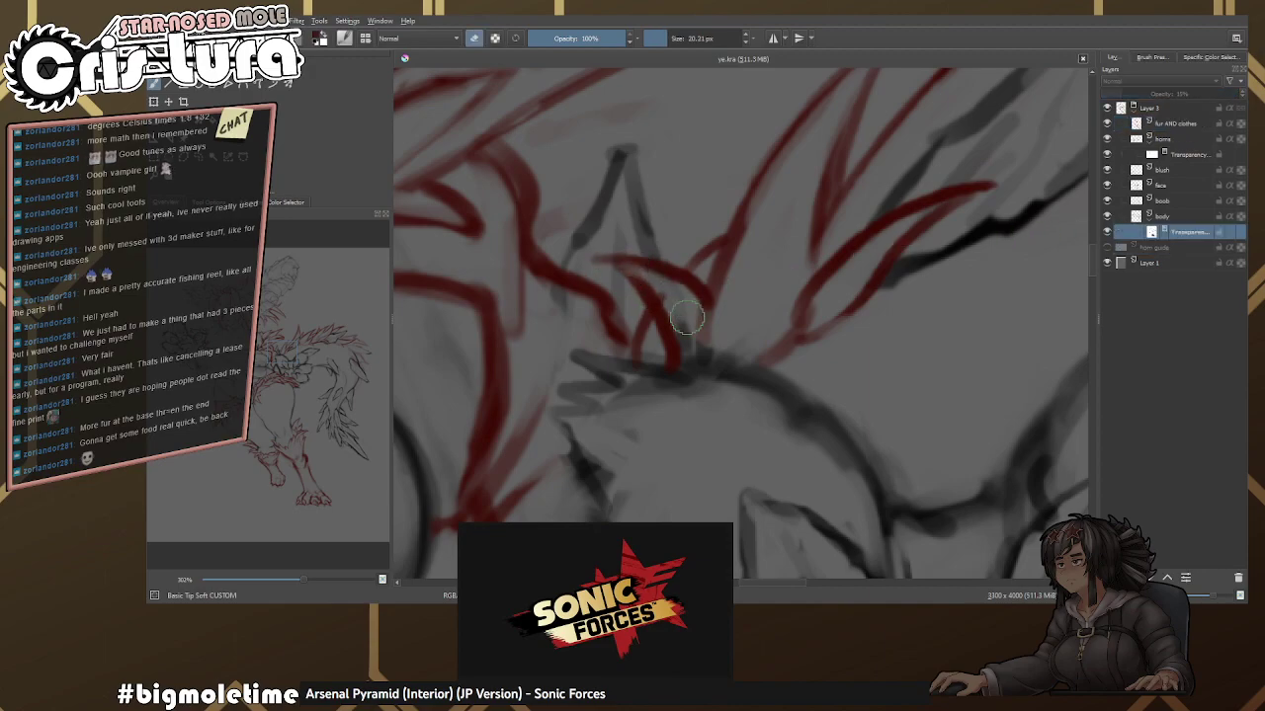
{"action": "scroll", "coordinate": [635, 274], "scroll_direction": "down", "scroll_amount": 6}
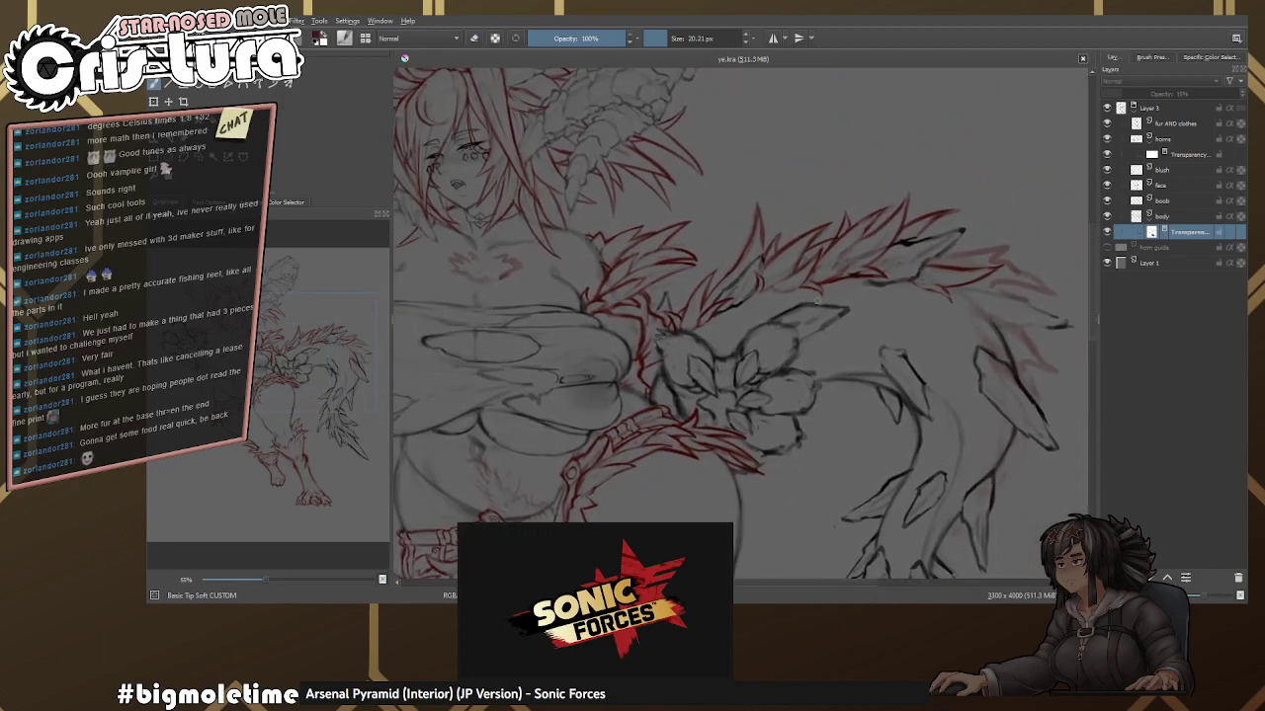
{"action": "scroll", "coordinate": [840, 303], "scroll_direction": "down", "scroll_amount": 3}
{"action": "key", "text": "m"}
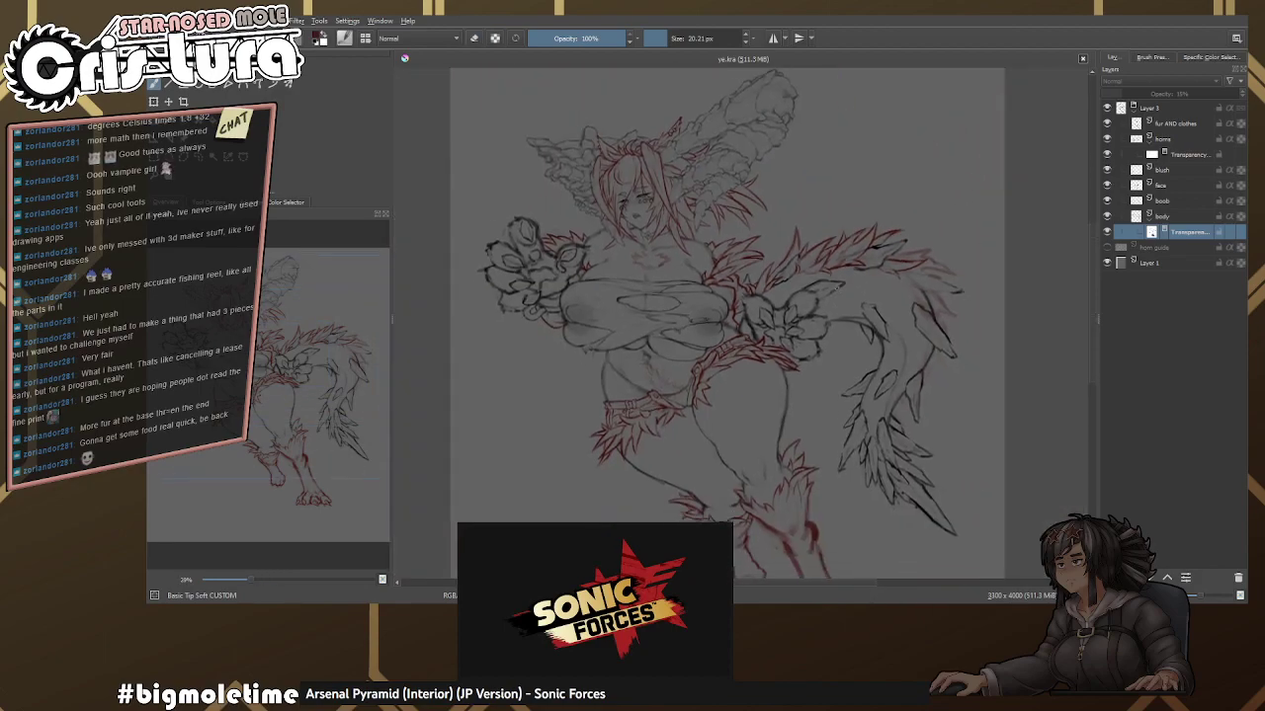
Add a short red stroke on the fur and clothes layer joining the last upper tuft's base to the second large spike.
{"action": "scroll", "coordinate": [819, 296], "scroll_direction": "up", "scroll_amount": 5}
{"action": "key", "text": "e"}
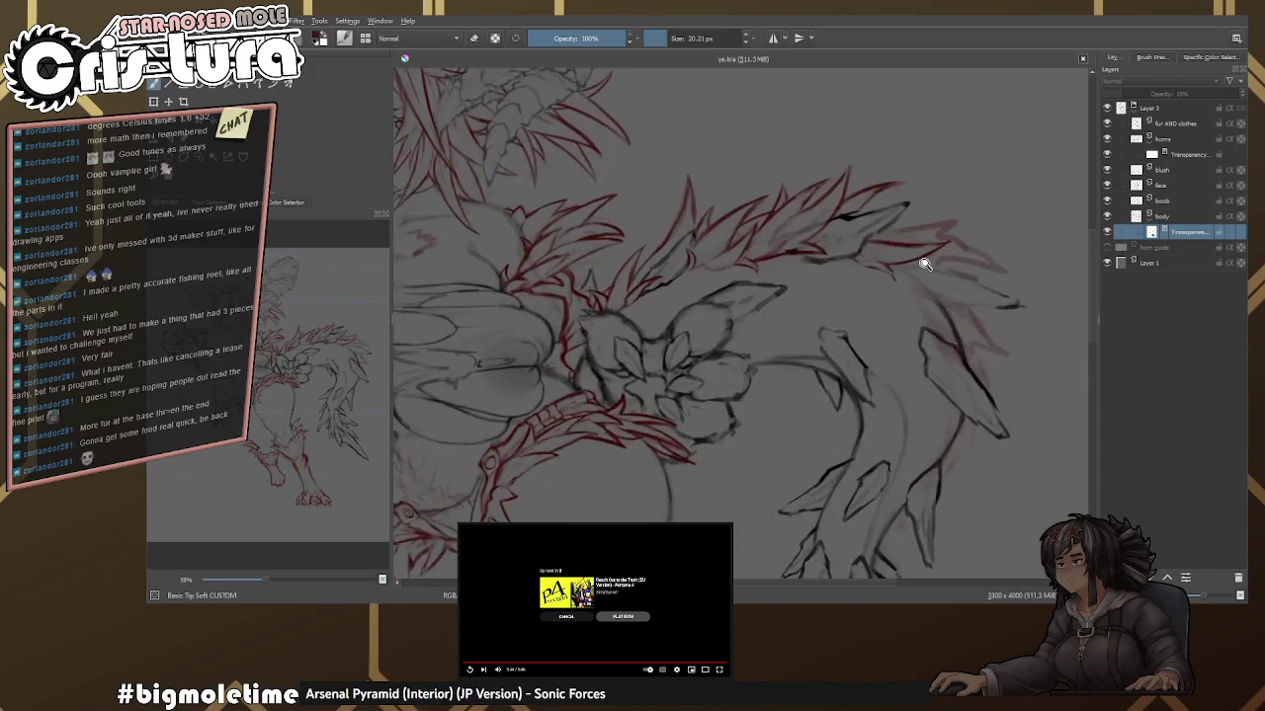
{"action": "key", "text": "e"}
{"action": "scroll", "coordinate": [878, 237], "scroll_direction": "up", "scroll_amount": 3}
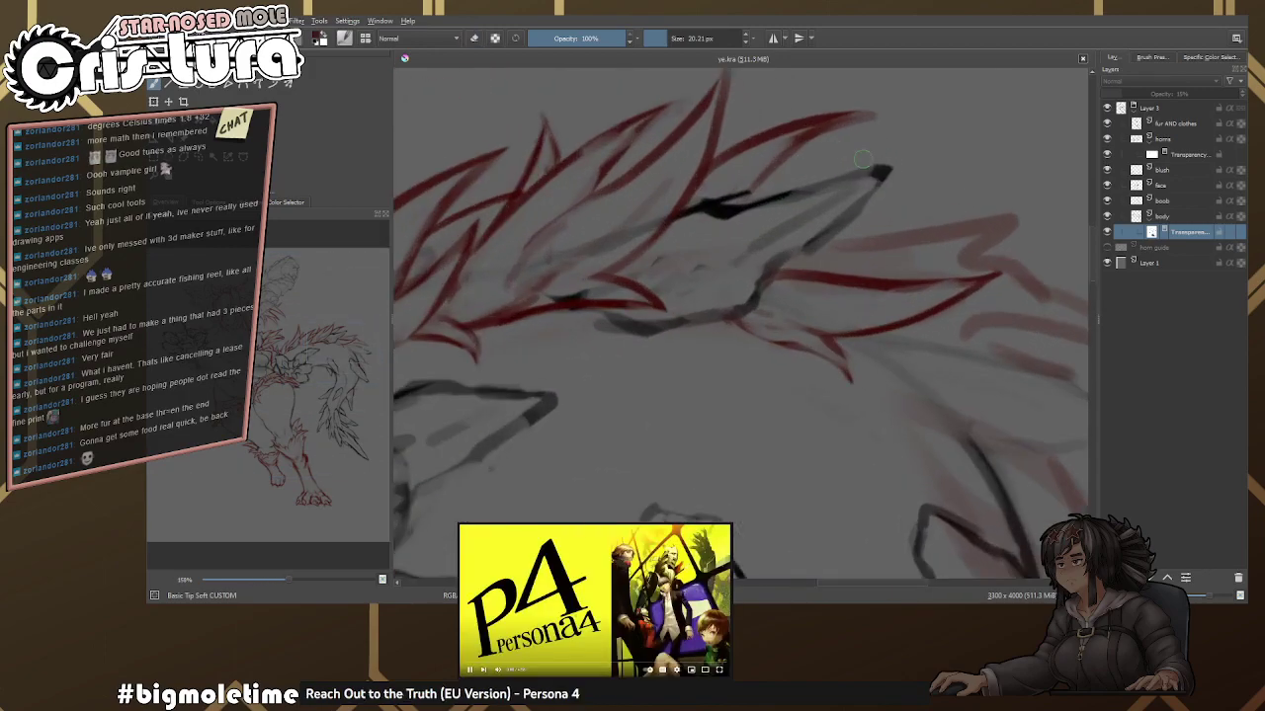
{"action": "left_click", "coordinate": [1138, 122]}
{"action": "scroll", "coordinate": [721, 205], "scroll_direction": "up", "scroll_amount": 1}
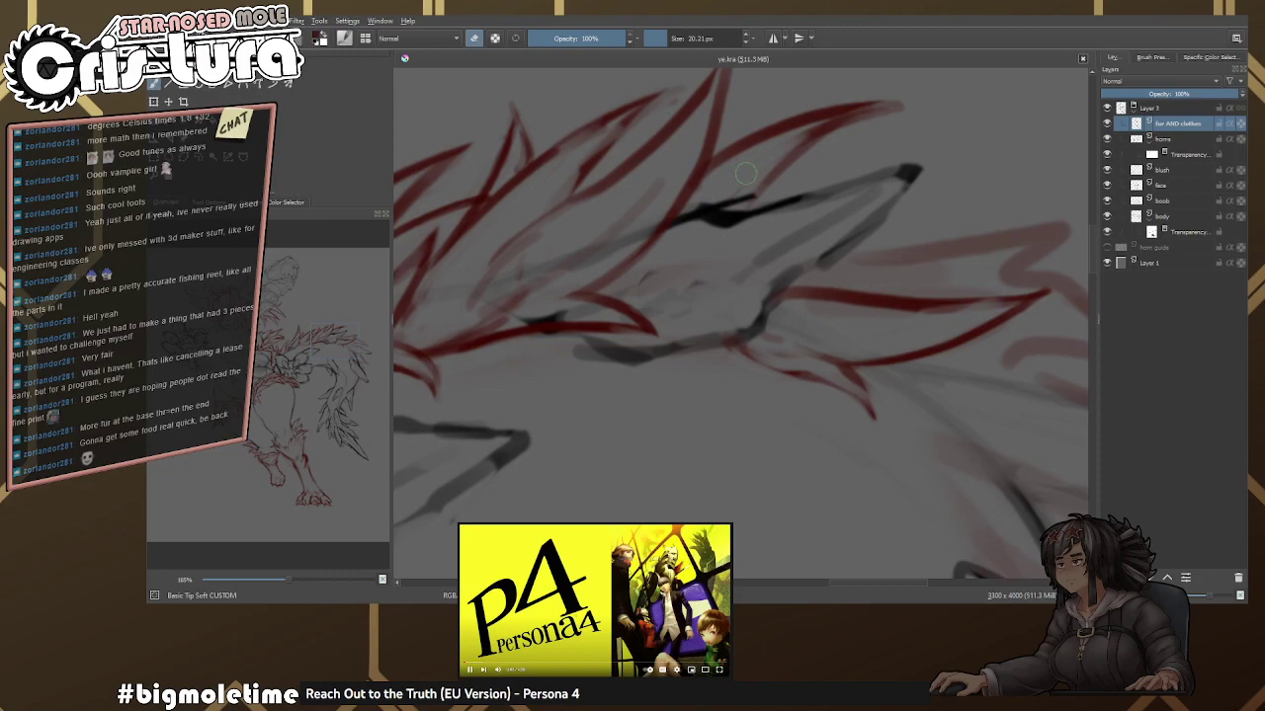
{"action": "right_click", "coordinate": [763, 198]}
{"action": "right_click", "coordinate": [722, 205]}
{"action": "scroll", "coordinate": [722, 206], "scroll_direction": "down", "scroll_amount": 2}
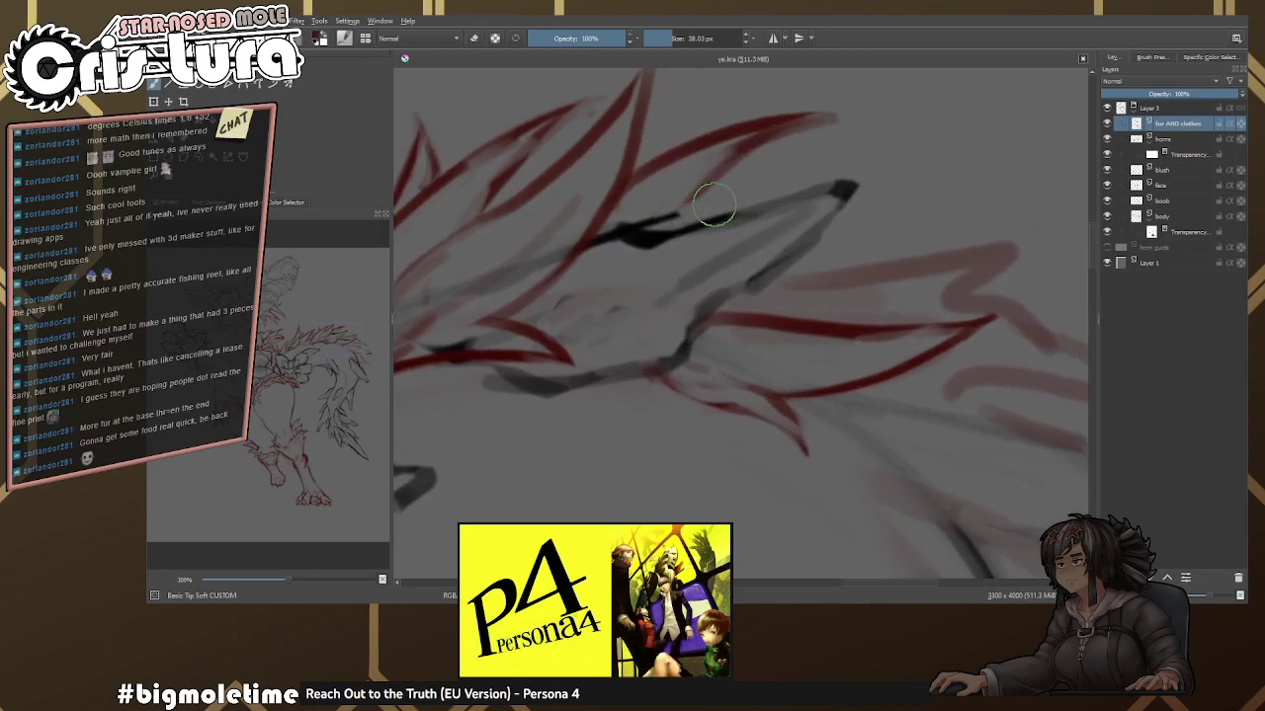
{"action": "key", "text": "e"}
{"action": "left_click_drag", "start_coordinate": [739, 206], "coordinate": [756, 209]}
{"action": "key", "text": "e"}
Draw a small pointed red tuft emerging from behind the second large spike near its tip.
{"action": "key", "text": "e"}
{"action": "left_click_drag", "start_coordinate": [836, 218], "coordinate": [765, 247]}
{"action": "key", "text": "e"}
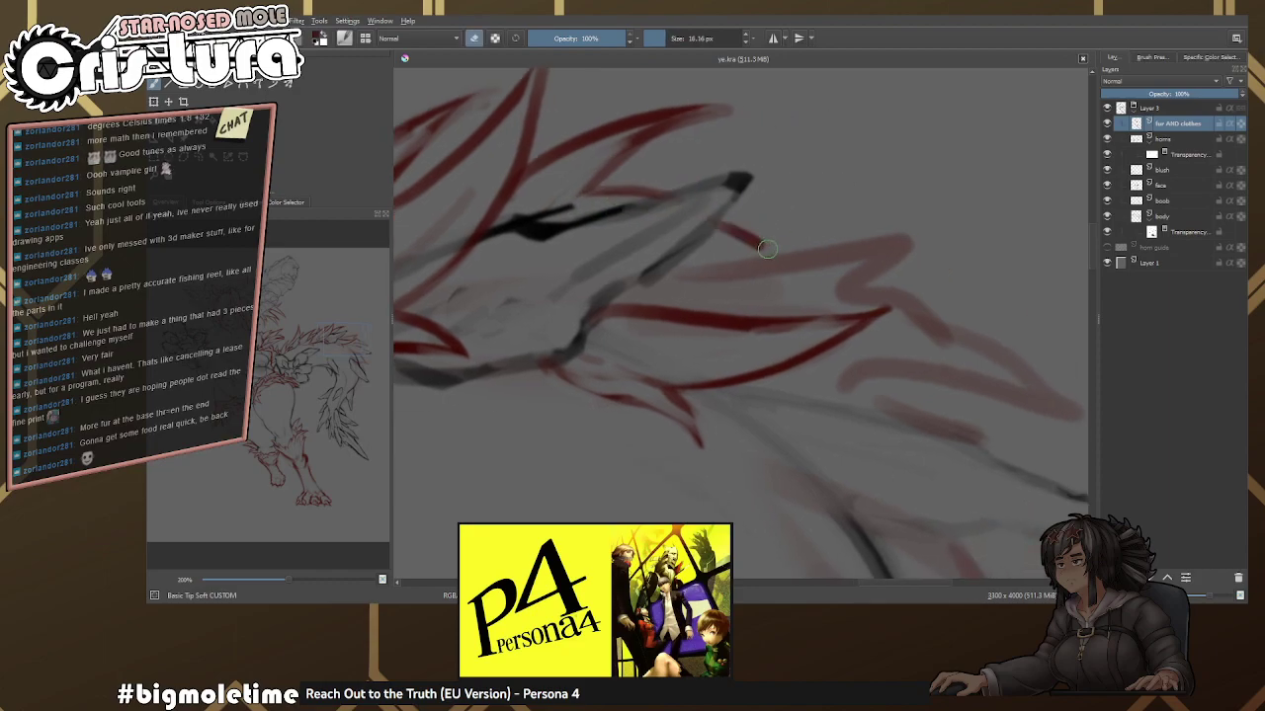
{"action": "key", "text": "e"}
{"action": "left_click_drag", "start_coordinate": [685, 244], "coordinate": [762, 236]}
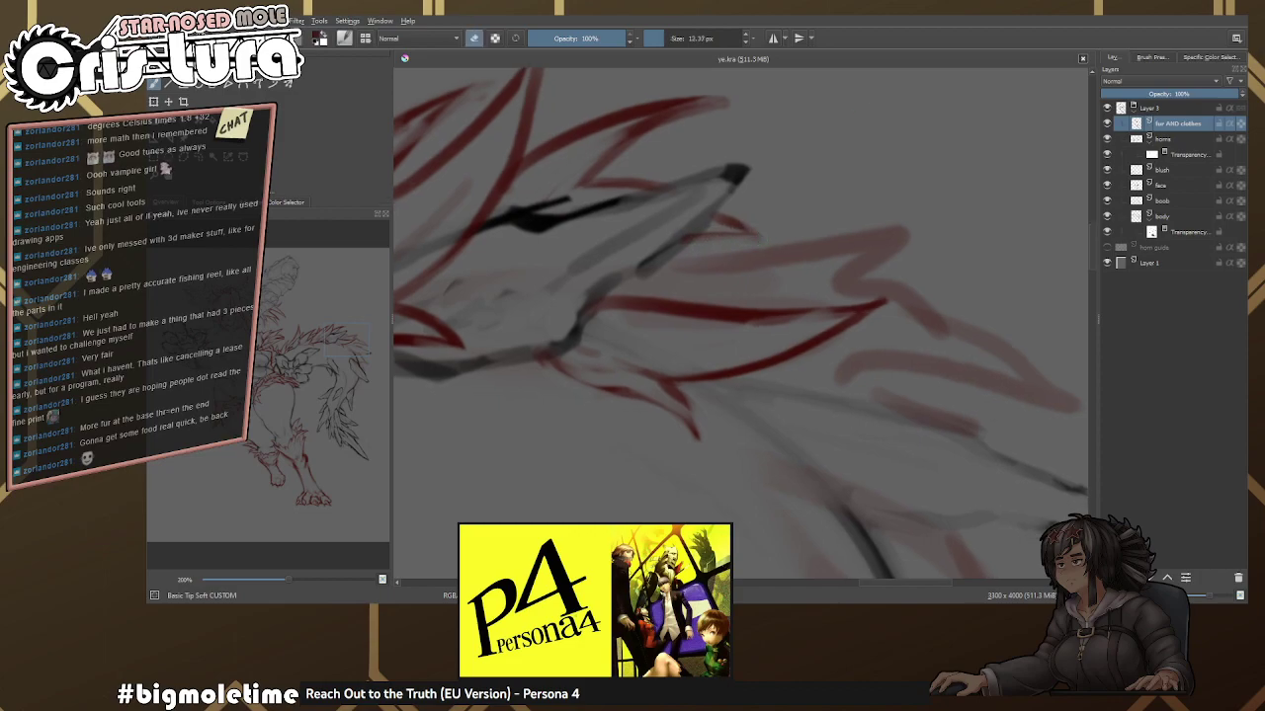
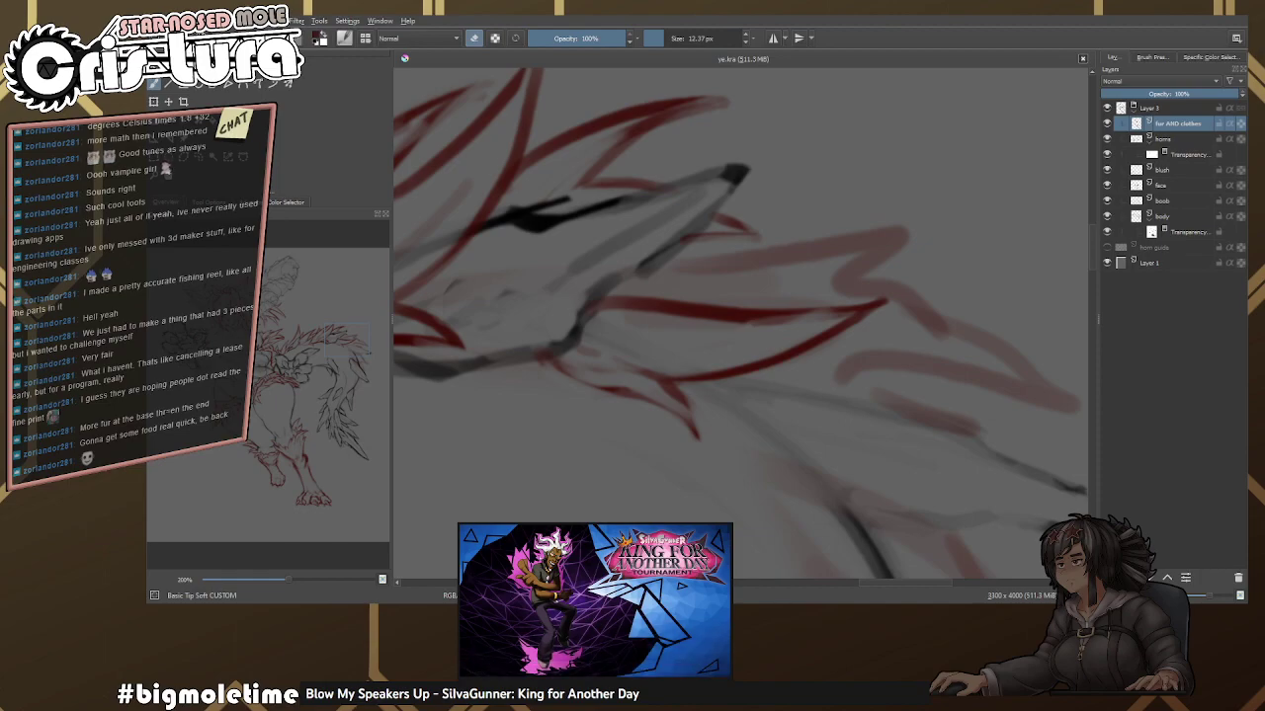
Replace the faint sketch line beyond the second large spike with a clean curved red stroke for the next tuft's upper edge.
{"action": "mouse_move", "coordinate": [778, 290]}
{"action": "left_mouse_down"}
{"action": "mouse_move", "coordinate": [807, 294]}
{"action": "mouse_move", "coordinate": [667, 275]}
{"action": "left_mouse_up"}
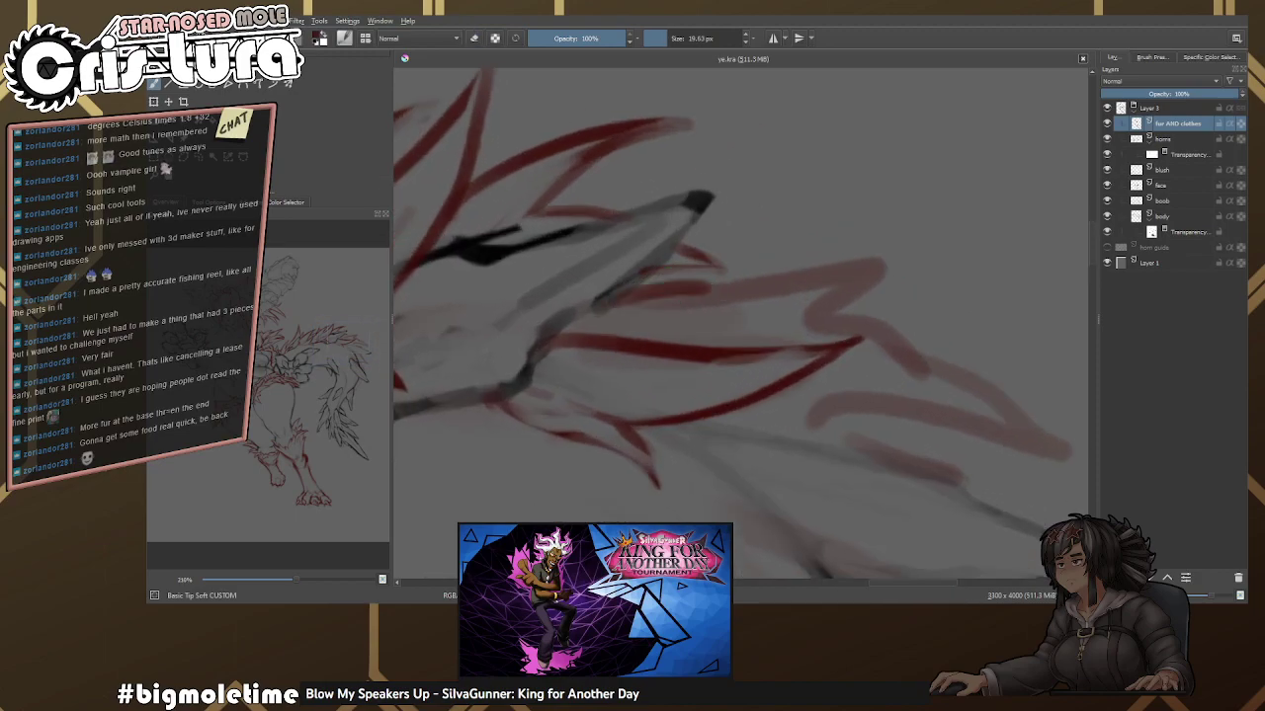
{"action": "left_click_drag", "start_coordinate": [632, 294], "coordinate": [895, 246]}
{"action": "key", "text": "e"}
{"action": "left_click_drag", "start_coordinate": [704, 291], "coordinate": [660, 275]}
{"action": "key", "text": "e"}
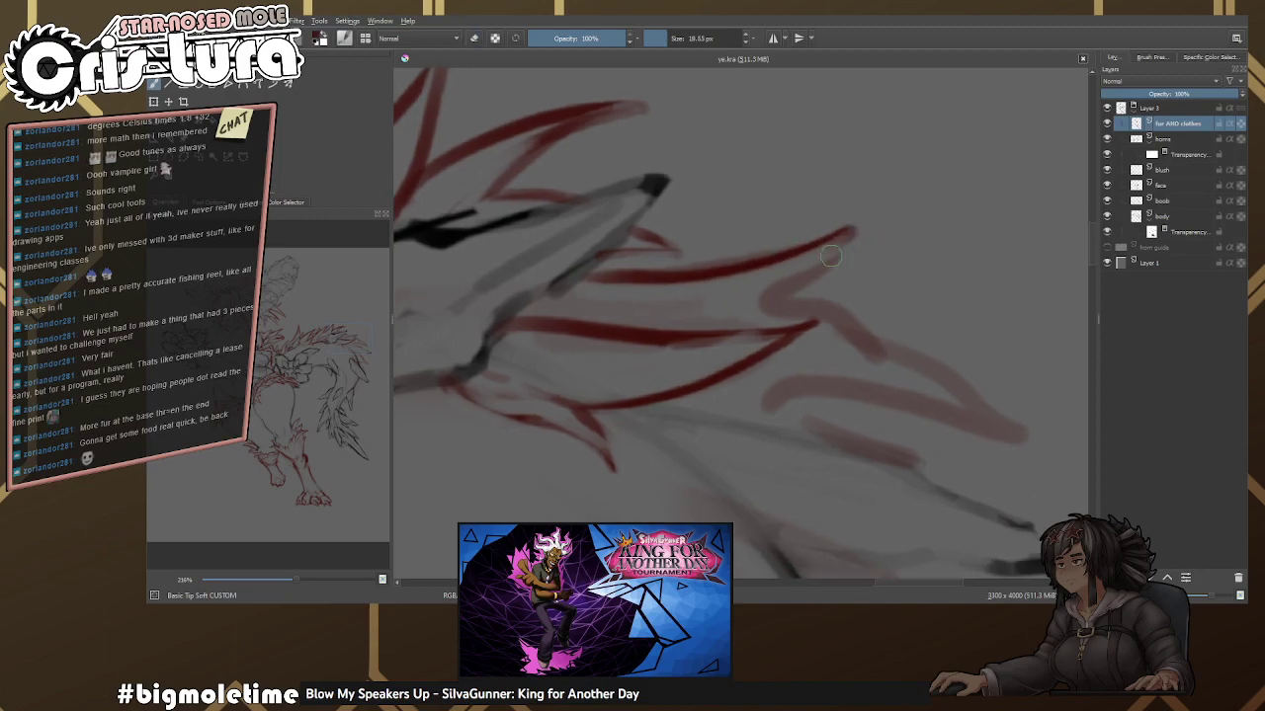
Extend the new tuft's upper edge beyond the second large spike into a long curved red stroke with a tapered tip.
{"action": "mouse_move", "coordinate": [761, 290]}
{"action": "left_mouse_down"}
{"action": "mouse_move", "coordinate": [734, 281]}
{"action": "mouse_move", "coordinate": [790, 274]}
{"action": "mouse_move", "coordinate": [768, 274]}
{"action": "mouse_move", "coordinate": [496, 423]}
{"action": "left_mouse_up"}
{"action": "key", "text": "e"}
{"action": "key", "text": "e"}
{"action": "key", "text": "e"}
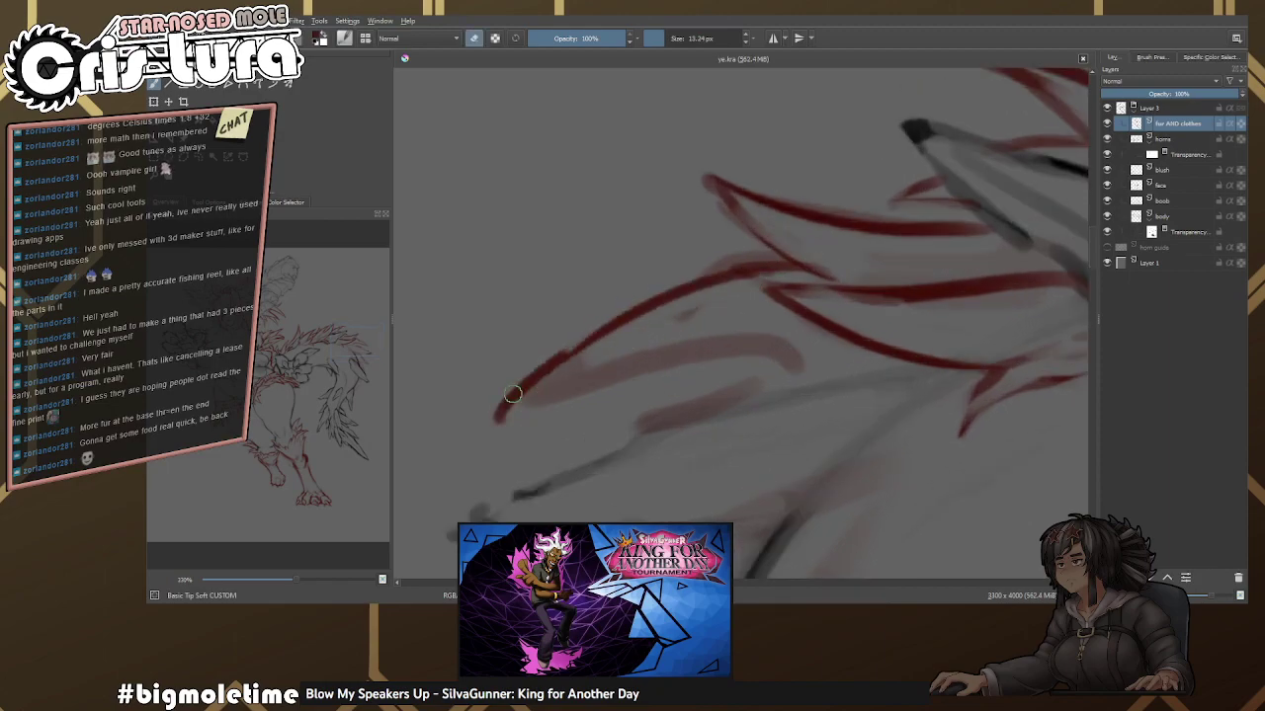
{"action": "left_click_drag", "start_coordinate": [548, 360], "coordinate": [504, 420]}
{"action": "key", "text": "e"}
Draw the long tuft's lower edge as a curved red stroke running back from its pointed tip.
{"action": "left_click_drag", "start_coordinate": [500, 423], "coordinate": [664, 346]}
{"action": "left_click_drag", "start_coordinate": [573, 370], "coordinate": [667, 309]}
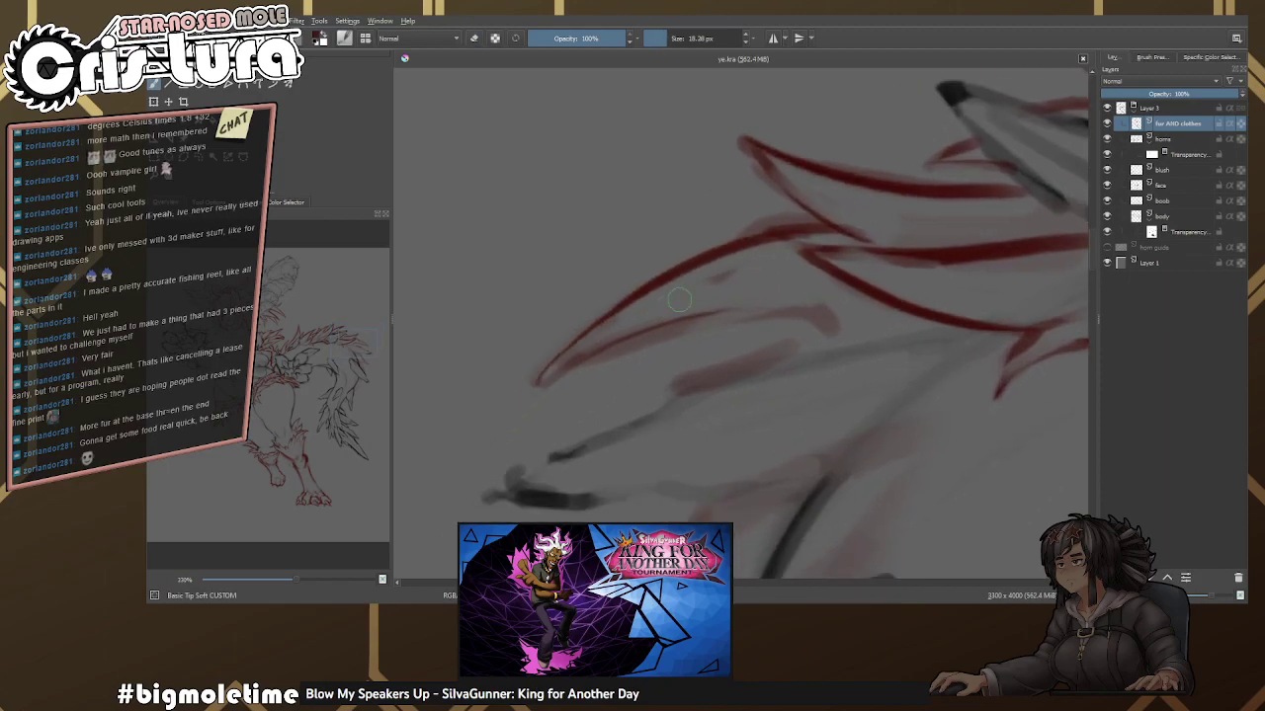
{"action": "mouse_move", "coordinate": [546, 377]}
{"action": "left_mouse_down"}
{"action": "mouse_move", "coordinate": [612, 336]}
{"action": "mouse_move", "coordinate": [769, 306]}
{"action": "left_mouse_up"}
{"action": "key", "text": "e"}
{"action": "key", "text": "e"}
Draw a shorter curved tuft edge beneath the long tuft and erase the faint sketch marks beside it.
{"action": "mouse_move", "coordinate": [706, 331]}
{"action": "left_mouse_down"}
{"action": "mouse_move", "coordinate": [761, 327]}
{"action": "mouse_move", "coordinate": [658, 405]}
{"action": "mouse_move", "coordinate": [870, 328]}
{"action": "left_mouse_up"}
{"action": "key", "text": "e"}
{"action": "key", "text": "e"}
{"action": "key", "text": "e"}
{"action": "key", "text": "e"}
{"action": "key", "text": "e"}
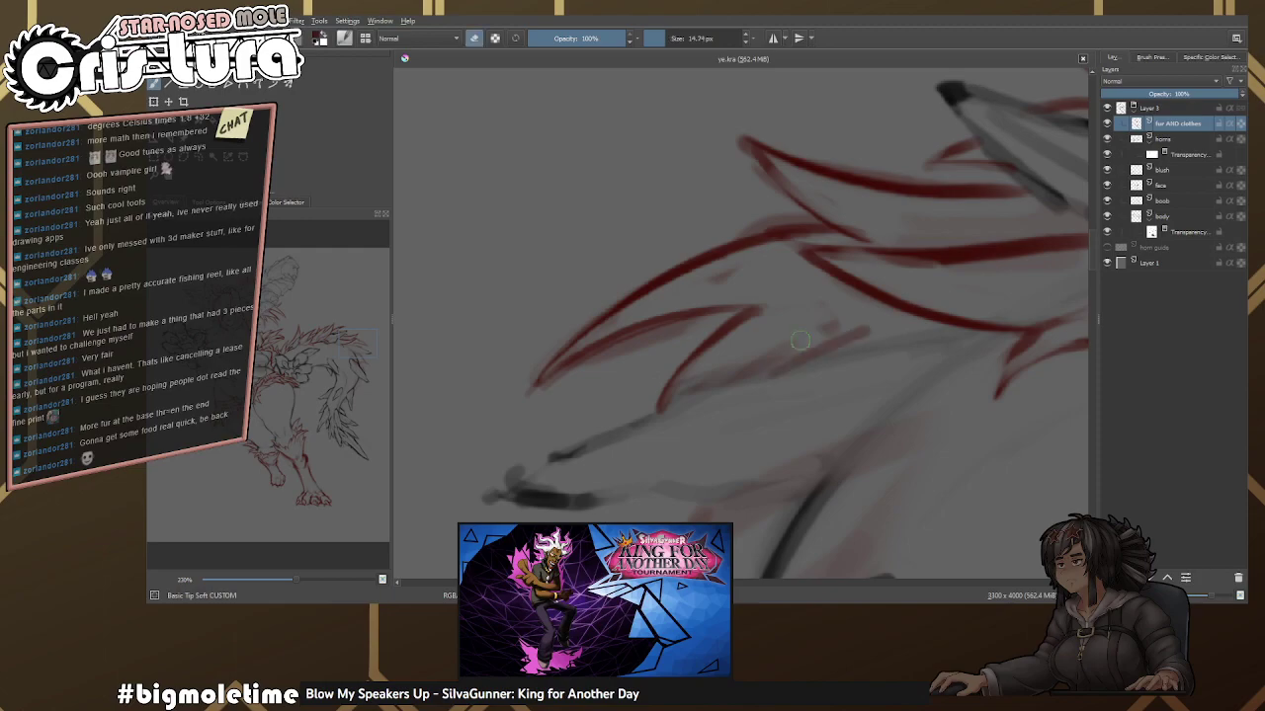
{"action": "left_click_drag", "start_coordinate": [763, 306], "coordinate": [790, 337]}
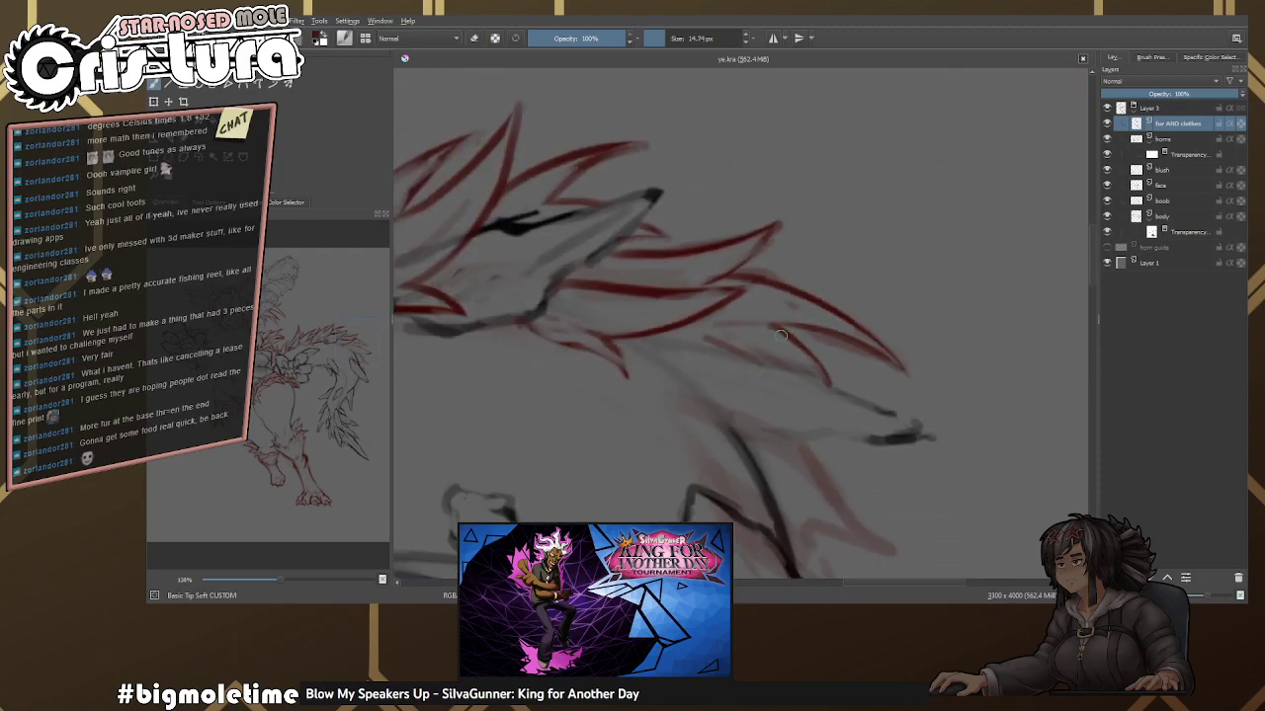
{"action": "mouse_move", "coordinate": [694, 321]}
{"action": "left_mouse_down"}
{"action": "mouse_move", "coordinate": [795, 326]}
{"action": "mouse_move", "coordinate": [798, 354]}
{"action": "mouse_move", "coordinate": [799, 281]}
{"action": "mouse_move", "coordinate": [807, 295]}
{"action": "mouse_move", "coordinate": [780, 330]}
{"action": "mouse_move", "coordinate": [765, 324]}
{"action": "mouse_move", "coordinate": [815, 387]}
{"action": "mouse_move", "coordinate": [827, 379]}
{"action": "mouse_move", "coordinate": [654, 257]}
{"action": "left_mouse_up"}
{"action": "key", "text": "ctrl+z"}
Draw a pointed two-sided red tuft below the shorter one, joining its base to the tufts behind the second large spike.
{"action": "key", "text": "e"}
{"action": "left_click_drag", "start_coordinate": [728, 282], "coordinate": [790, 316]}
{"action": "scroll", "coordinate": [750, 291], "scroll_direction": "down", "scroll_amount": 2}
{"action": "scroll", "coordinate": [750, 291], "scroll_direction": "up", "scroll_amount": 2}
{"action": "key", "text": "e"}
{"action": "mouse_move", "coordinate": [712, 259]}
{"action": "left_mouse_down"}
{"action": "mouse_move", "coordinate": [652, 301]}
{"action": "mouse_move", "coordinate": [628, 346]}
{"action": "mouse_move", "coordinate": [652, 301]}
{"action": "left_mouse_up"}
{"action": "key", "text": "e"}
{"action": "key", "text": "e"}
{"action": "left_click_drag", "start_coordinate": [677, 281], "coordinate": [644, 330]}
{"action": "key", "text": "e"}
{"action": "left_click_drag", "start_coordinate": [703, 249], "coordinate": [647, 302]}
{"action": "key", "text": "e"}
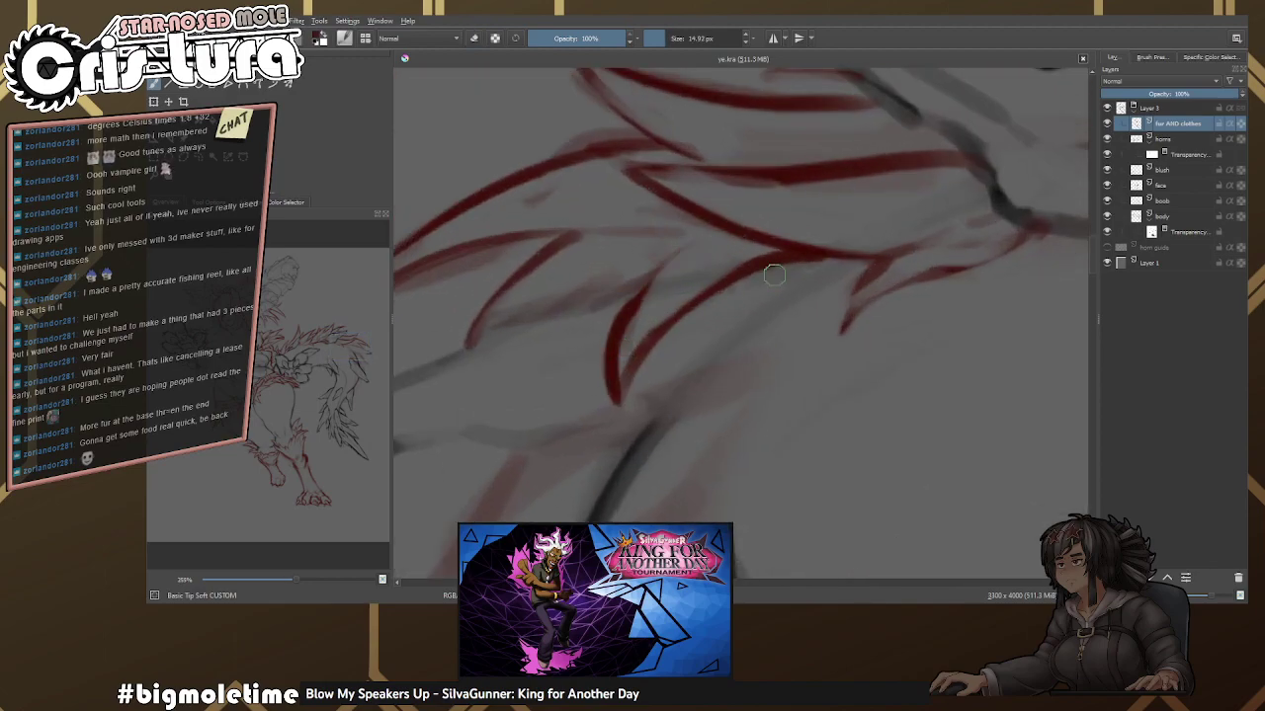
{"action": "scroll", "coordinate": [757, 277], "scroll_direction": "down", "scroll_amount": 3}
{"action": "scroll", "coordinate": [807, 253], "scroll_direction": "up", "scroll_amount": 3}
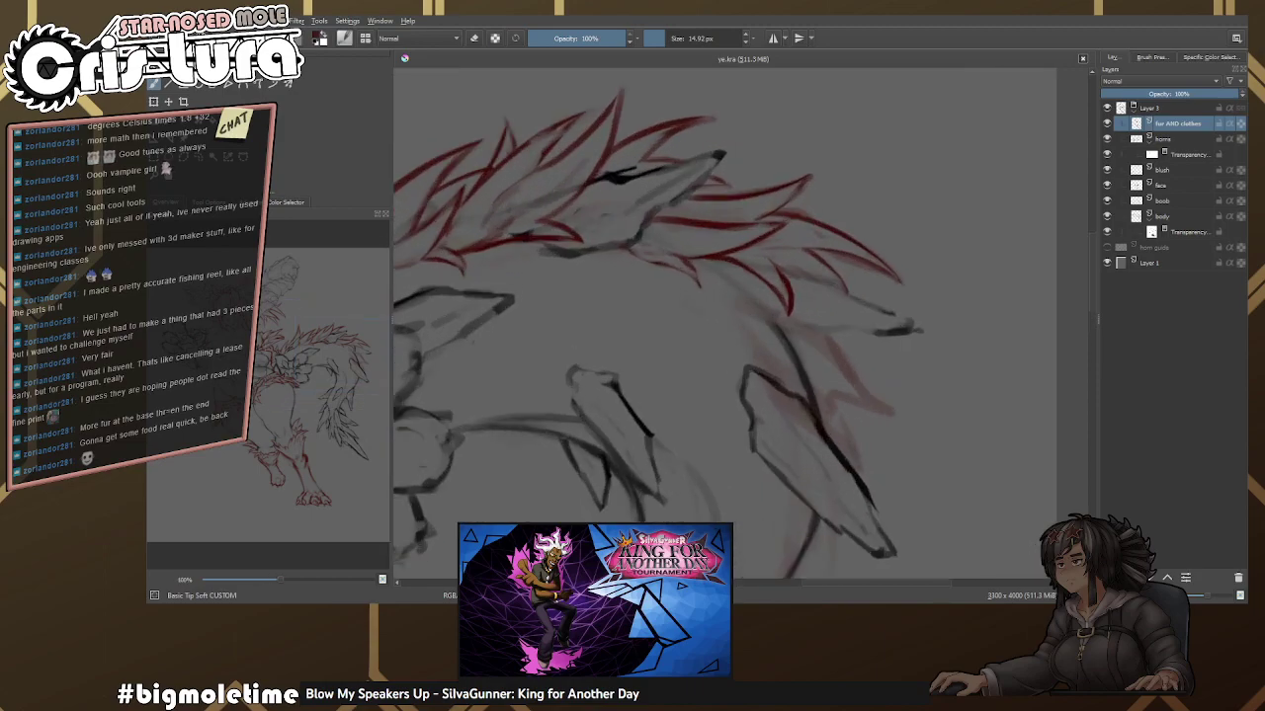
Add a second curved red edge to complete the shorter tuft above the third spike.
{"action": "key", "text": "e"}
{"action": "mouse_move", "coordinate": [751, 265]}
{"action": "left_mouse_down"}
{"action": "mouse_move", "coordinate": [812, 302]}
{"action": "mouse_move", "coordinate": [860, 384]}
{"action": "left_mouse_up"}
{"action": "left_click_drag", "start_coordinate": [840, 287], "coordinate": [853, 326]}
{"action": "scroll", "coordinate": [854, 347], "scroll_direction": "down", "scroll_amount": 4}
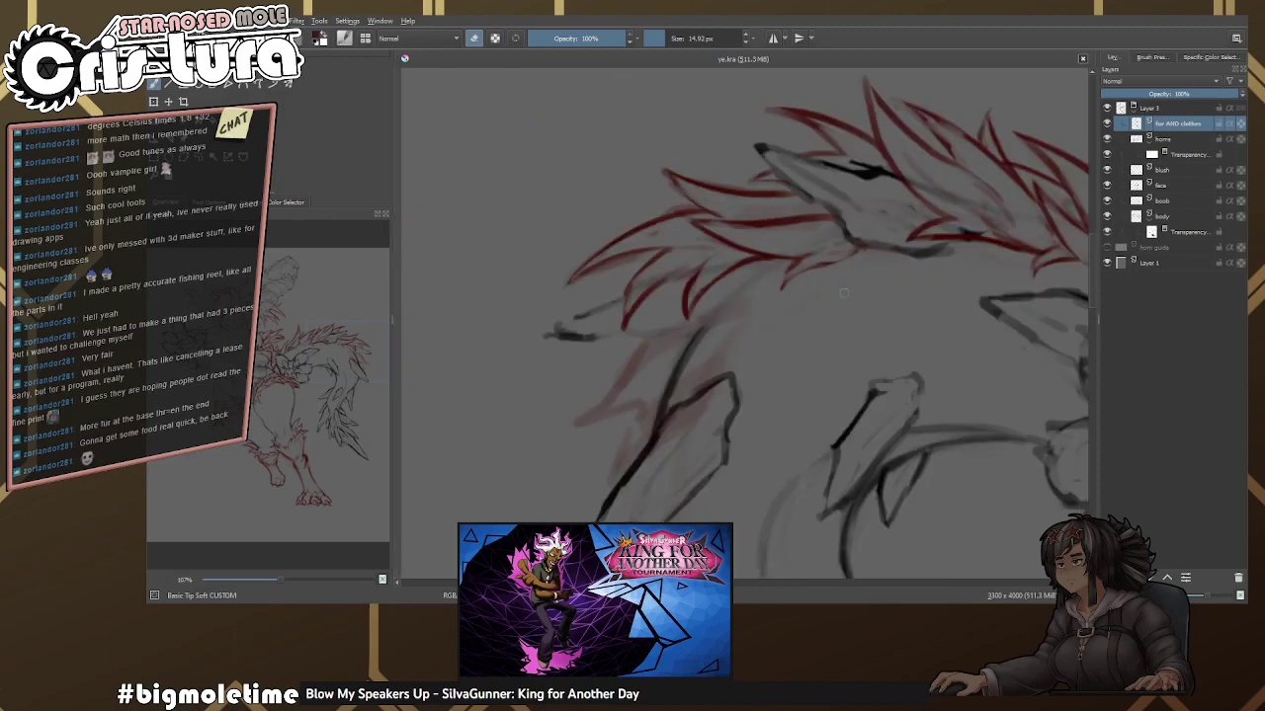
{"action": "scroll", "coordinate": [796, 273], "scroll_direction": "up", "scroll_amount": 2}
Restore the tail outline and the third spike's lower edge by painting white on the body layer's transparency mask.
{"action": "left_click", "coordinate": [1178, 232]}
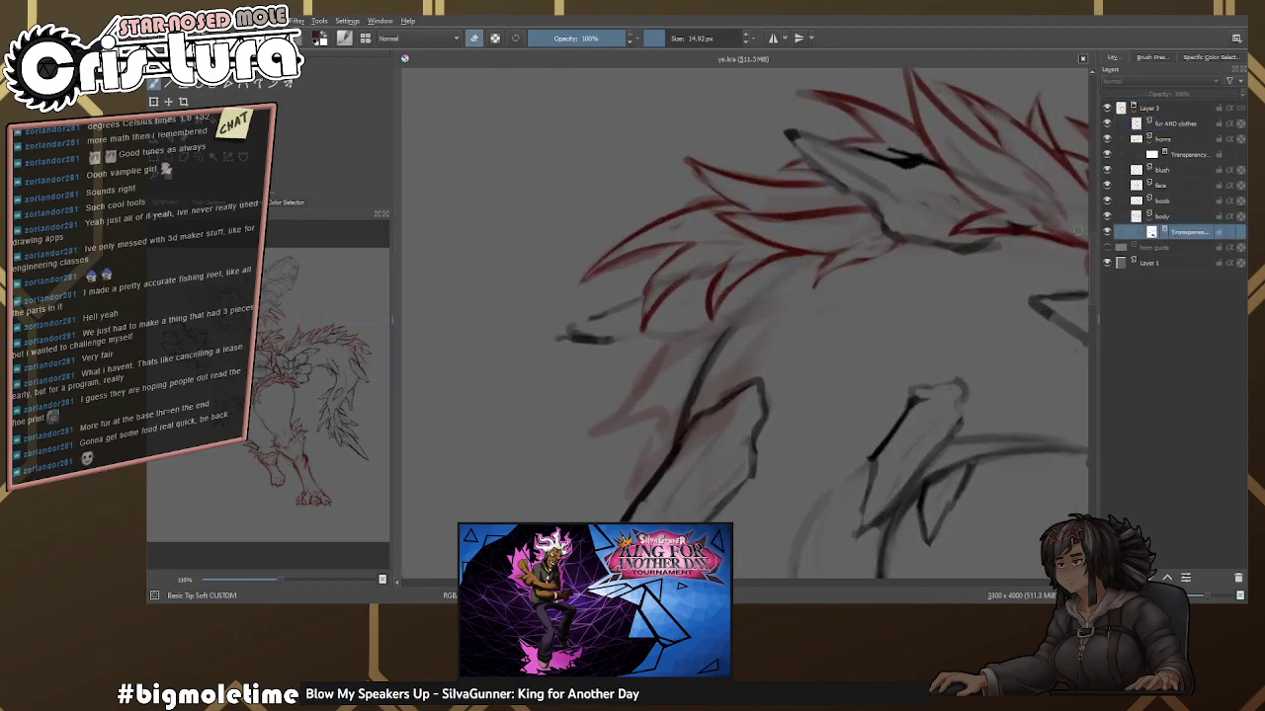
{"action": "scroll", "coordinate": [680, 283], "scroll_direction": "up", "scroll_amount": 2}
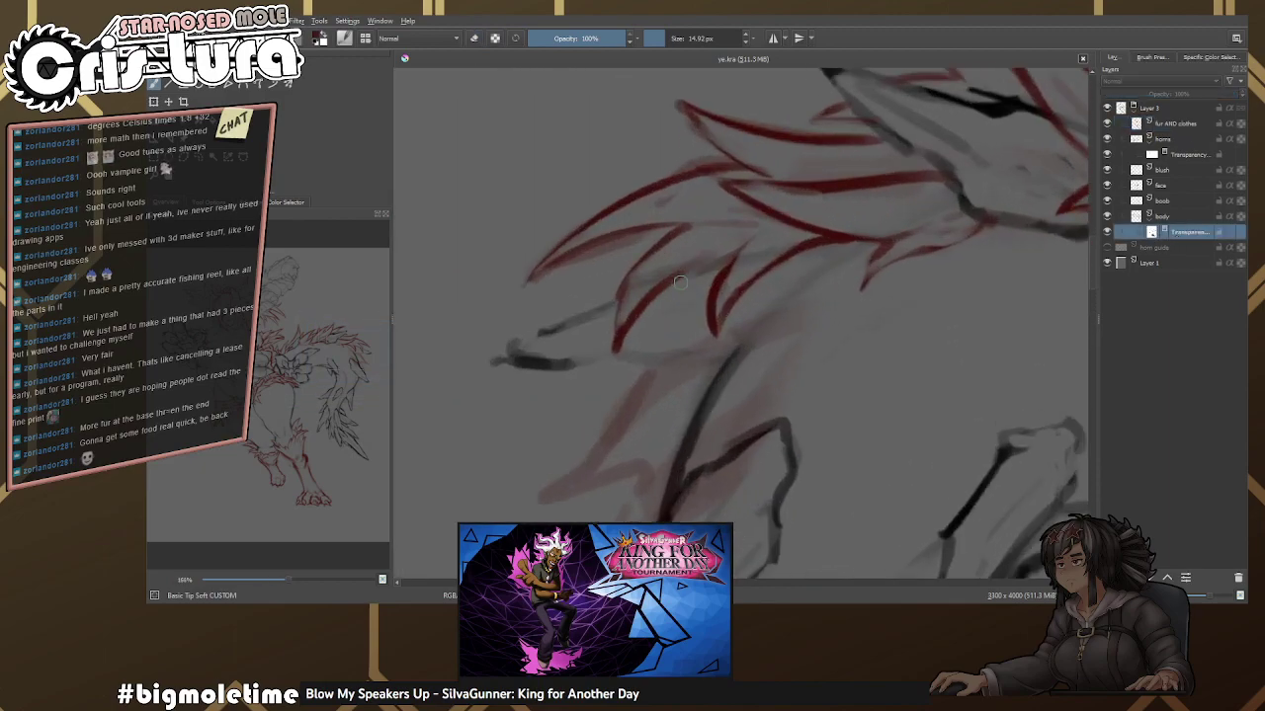
{"action": "right_click", "coordinate": [632, 328]}
{"action": "left_click", "coordinate": [632, 281]}
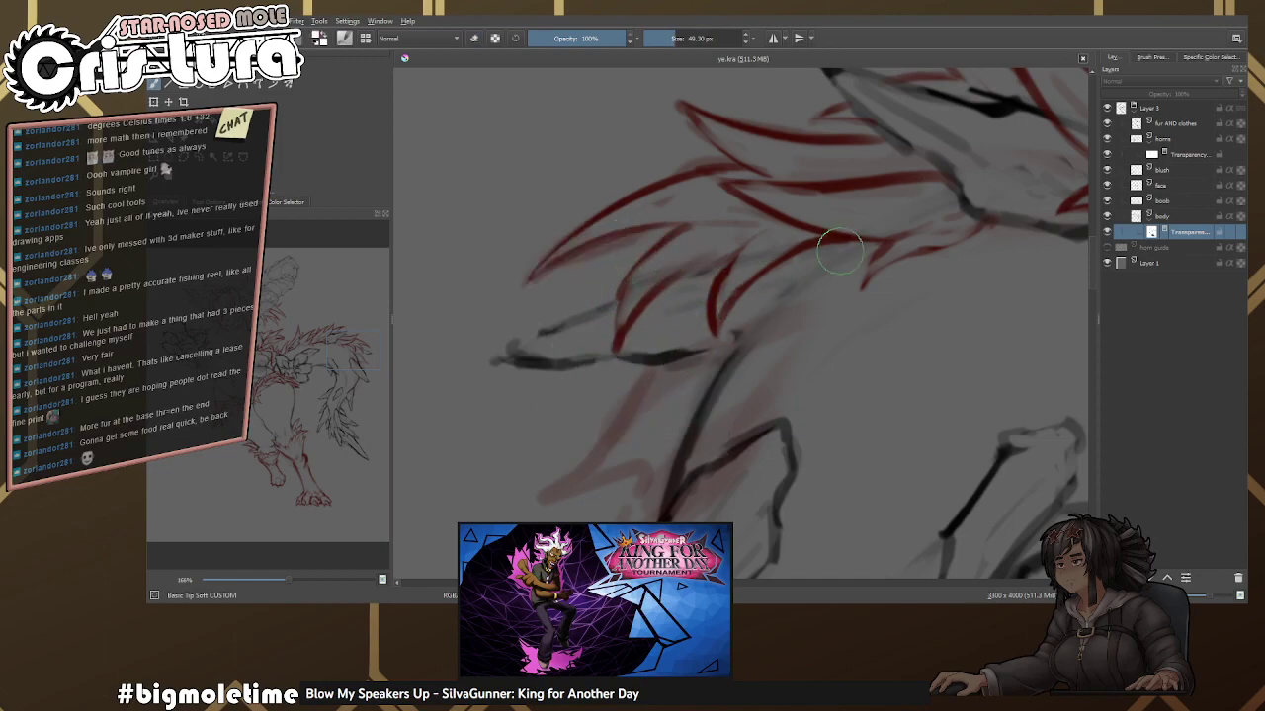
{"action": "scroll", "coordinate": [800, 326], "scroll_direction": "down", "scroll_amount": 3}
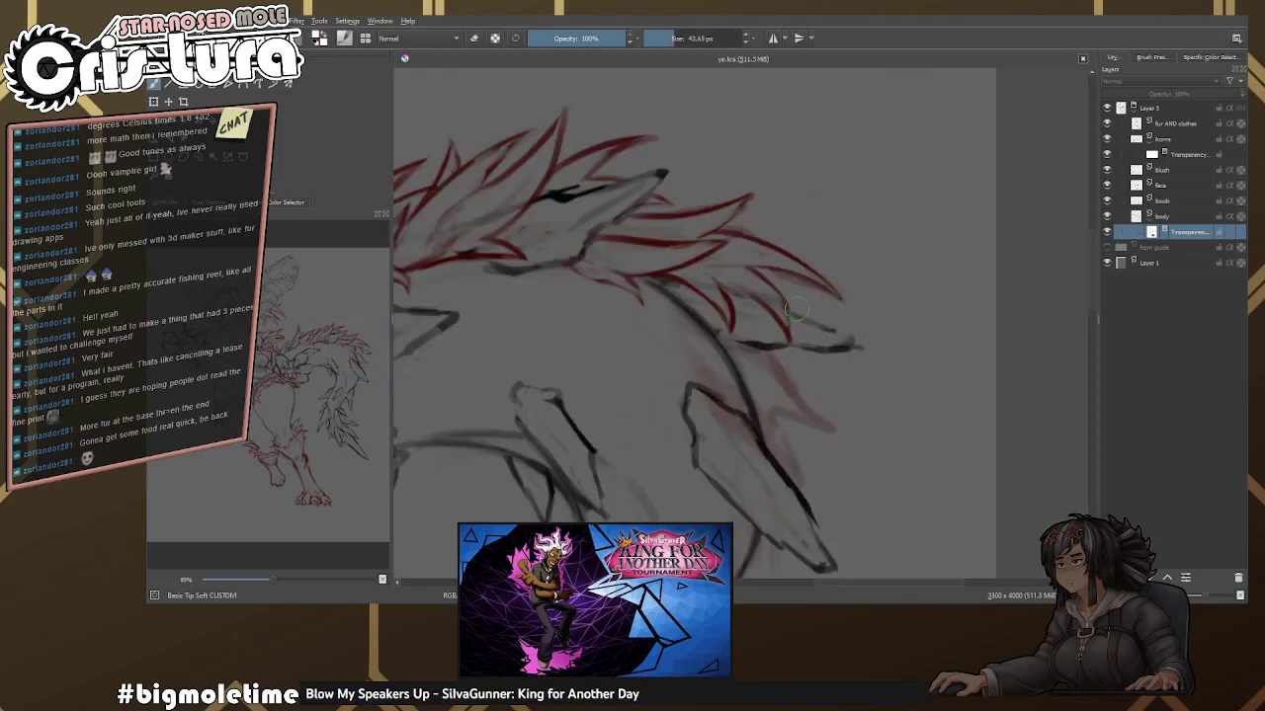
{"action": "scroll", "coordinate": [797, 310], "scroll_direction": "down", "scroll_amount": 2}
{"action": "scroll", "coordinate": [806, 334], "scroll_direction": "down", "scroll_amount": 2}
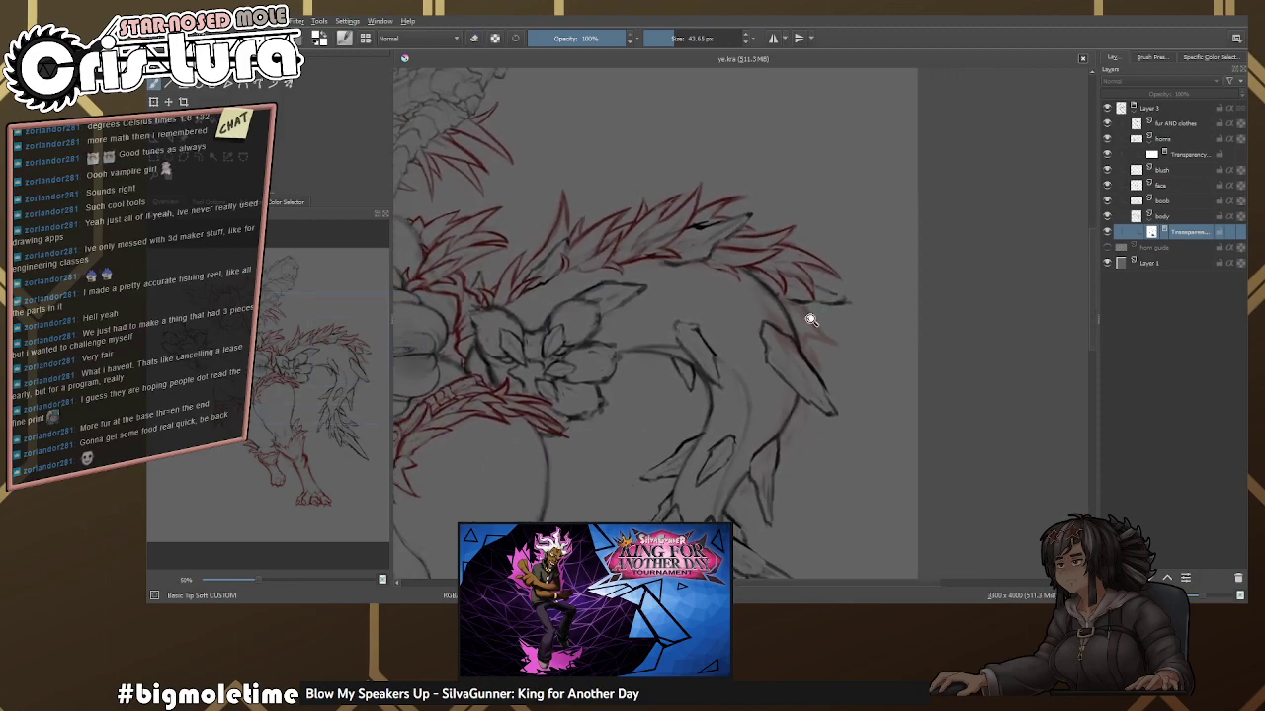
Replace the lowest tuft's tip on the fur and clothes layer with a straighter red point reaching farther over the third spike.
{"action": "left_click", "coordinate": [1176, 124]}
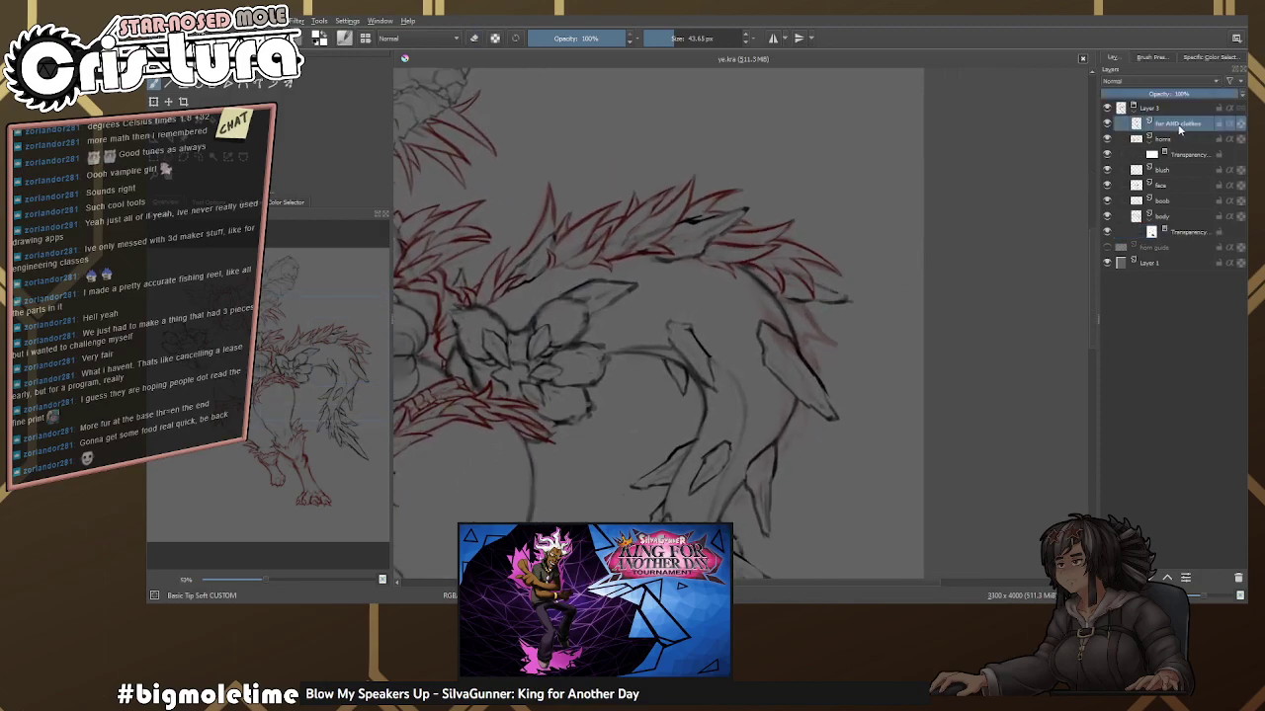
{"action": "right_click", "coordinate": [929, 237]}
{"action": "scroll", "coordinate": [875, 257], "scroll_direction": "up", "scroll_amount": 2}
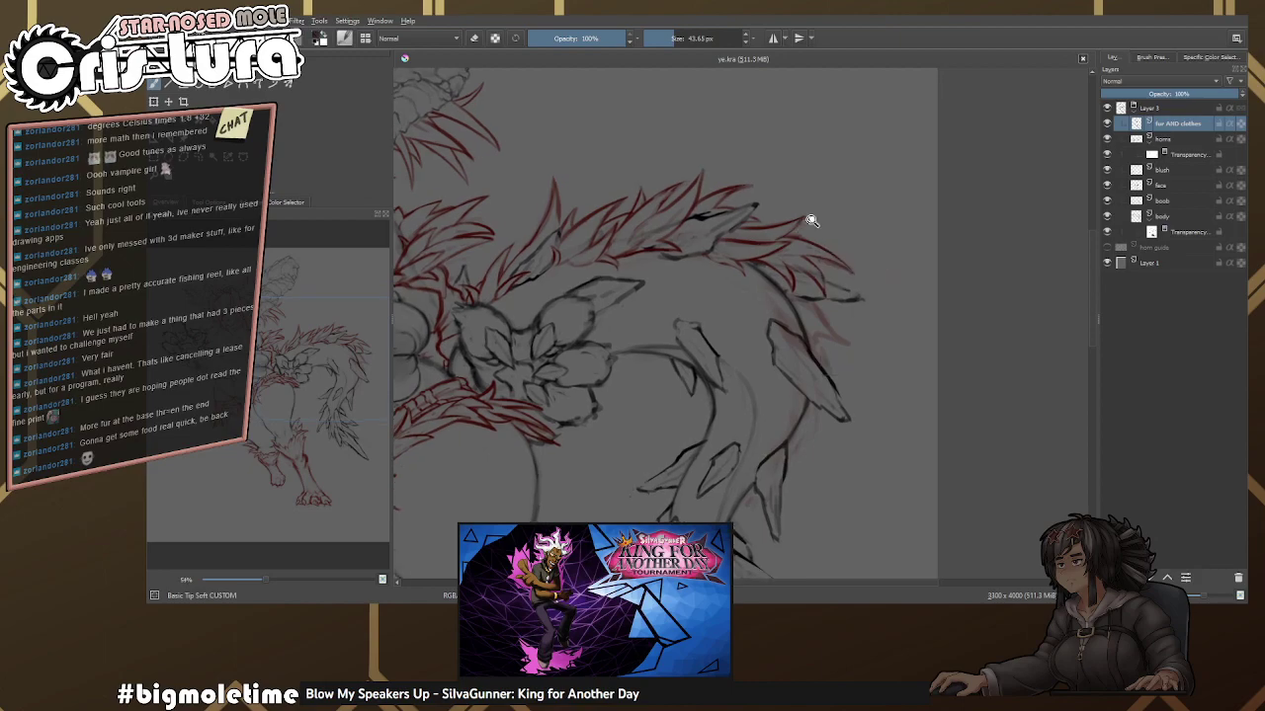
{"action": "scroll", "coordinate": [871, 255], "scroll_direction": "up", "scroll_amount": 3}
{"action": "scroll", "coordinate": [808, 315], "scroll_direction": "up", "scroll_amount": 1}
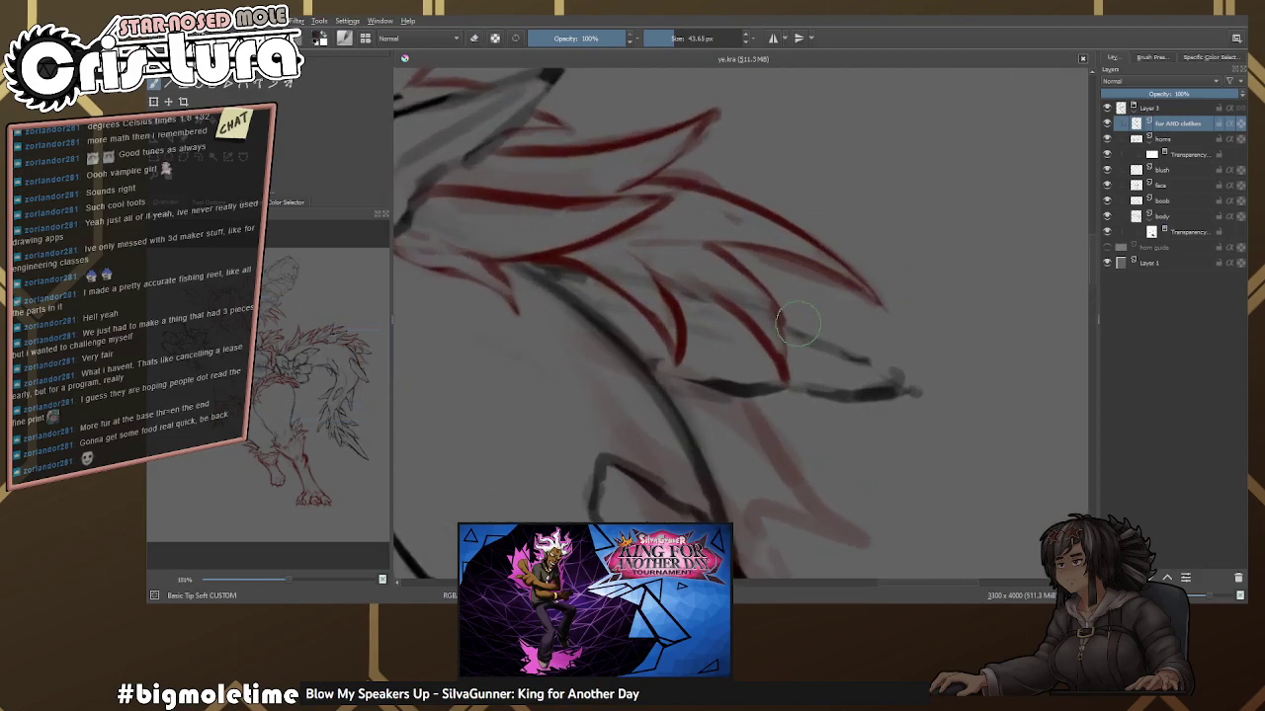
{"action": "key", "text": "m"}
{"action": "scroll", "coordinate": [870, 305], "scroll_direction": "up", "scroll_amount": 1}
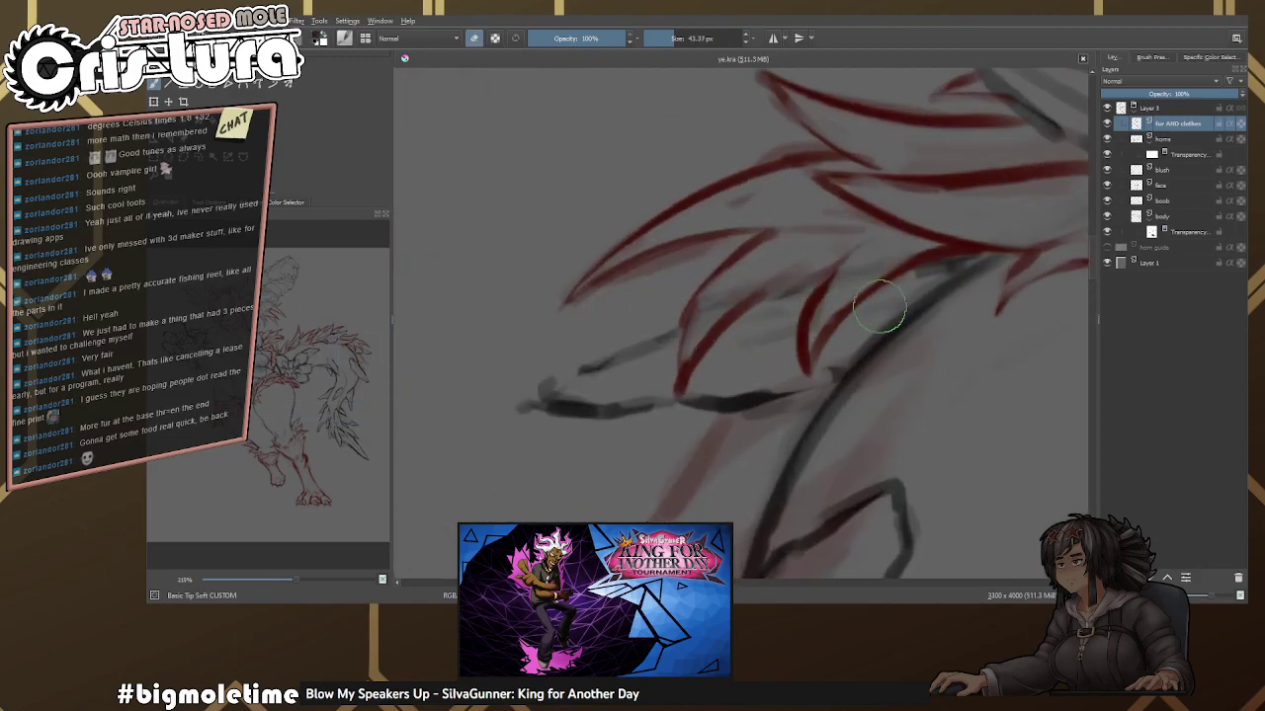
{"action": "key", "text": "e"}
{"action": "mouse_move", "coordinate": [856, 254]}
{"action": "left_mouse_down"}
{"action": "mouse_move", "coordinate": [749, 352]}
{"action": "mouse_move", "coordinate": [830, 295]}
{"action": "left_mouse_up"}
{"action": "key", "text": "e"}
{"action": "left_click_drag", "start_coordinate": [746, 348], "coordinate": [918, 256]}
{"action": "key", "text": "e"}
{"action": "key", "text": "e"}
{"action": "key", "text": "e"}
{"action": "mouse_move", "coordinate": [821, 289]}
{"action": "left_mouse_down"}
{"action": "mouse_move", "coordinate": [751, 345]}
{"action": "mouse_move", "coordinate": [883, 239]}
{"action": "mouse_move", "coordinate": [869, 261]}
{"action": "left_mouse_up"}
{"action": "key", "text": "e"}
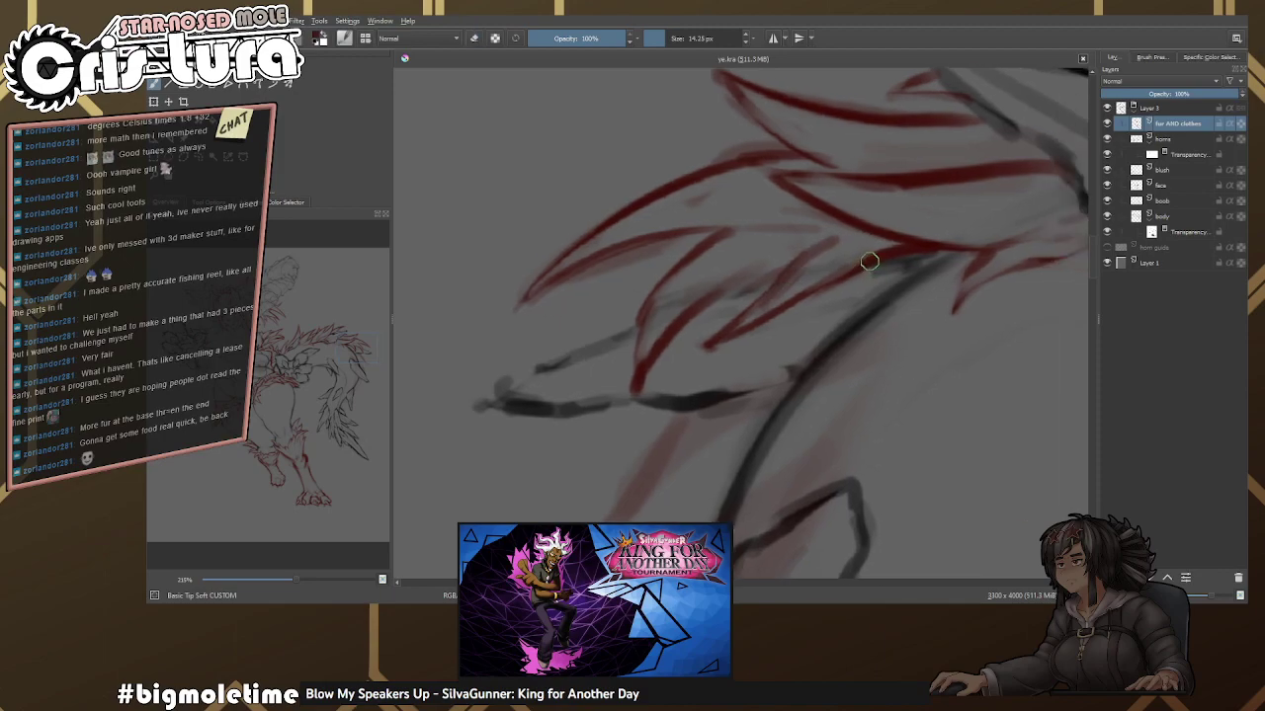
Add a small narrow red tuft overlapping the base of the lowest tuft, cleaning up its edges with the eraser.
{"action": "scroll", "coordinate": [918, 263], "scroll_direction": "up", "scroll_amount": 2}
{"action": "key", "text": "bracketright"}
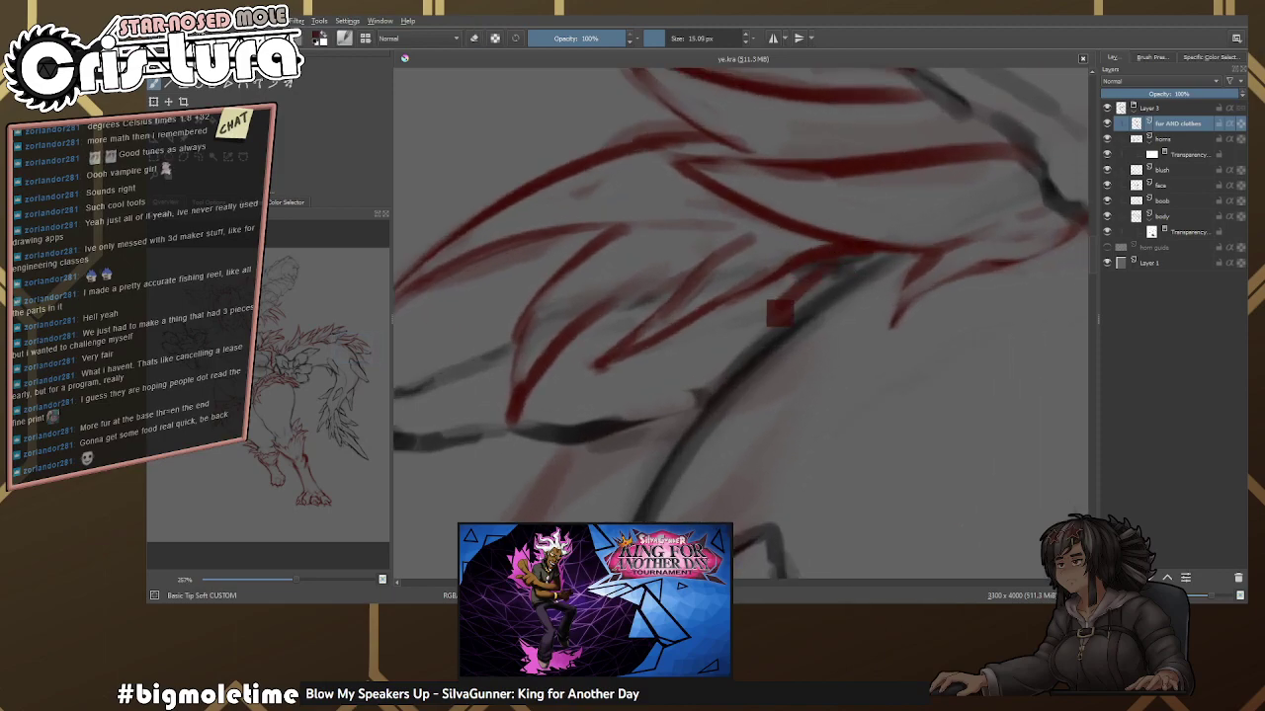
{"action": "key", "text": "bracketleft"}
{"action": "key", "text": "bracketleft"}
{"action": "key", "text": "e"}
{"action": "mouse_move", "coordinate": [736, 302]}
{"action": "left_mouse_down"}
{"action": "mouse_move", "coordinate": [851, 264]}
{"action": "mouse_move", "coordinate": [752, 286]}
{"action": "mouse_move", "coordinate": [677, 283]}
{"action": "mouse_move", "coordinate": [771, 279]}
{"action": "left_mouse_up"}
{"action": "key", "text": "e"}
{"action": "key", "text": "e"}
{"action": "key", "text": "e"}
{"action": "key", "text": "e"}
{"action": "key", "text": "e"}
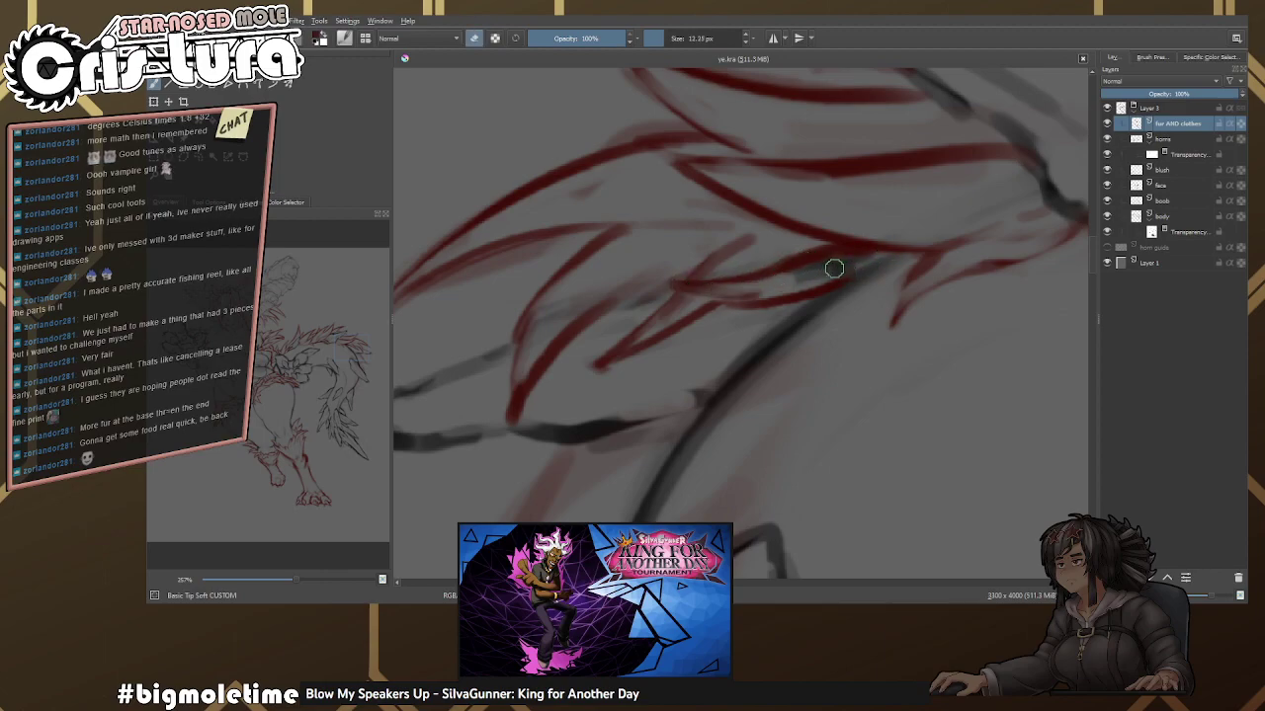
Hide the third spike's upper edge where it passes behind the tufts by erasing on the body layer's transparency mask.
{"action": "scroll", "coordinate": [835, 268], "scroll_direction": "down", "scroll_amount": 5}
{"action": "key", "text": "e"}
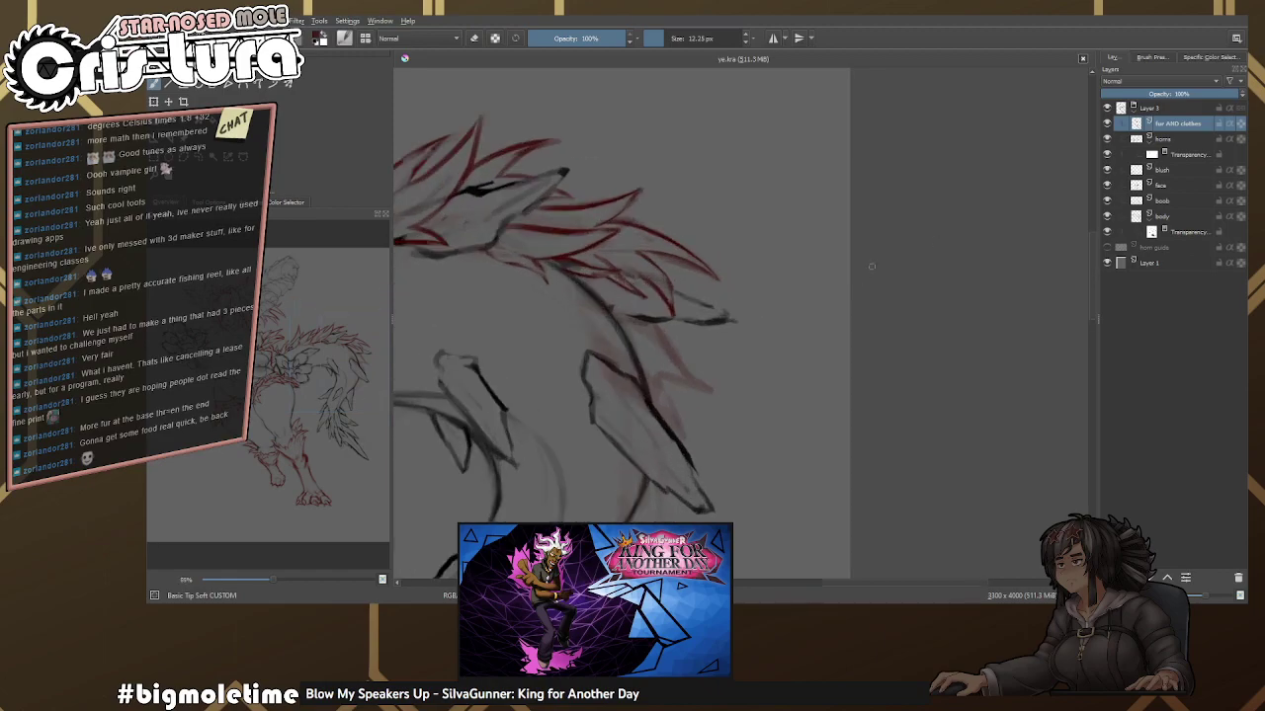
{"action": "left_click", "coordinate": [1176, 232]}
{"action": "scroll", "coordinate": [698, 227], "scroll_direction": "up", "scroll_amount": 4}
{"action": "key", "text": "e"}
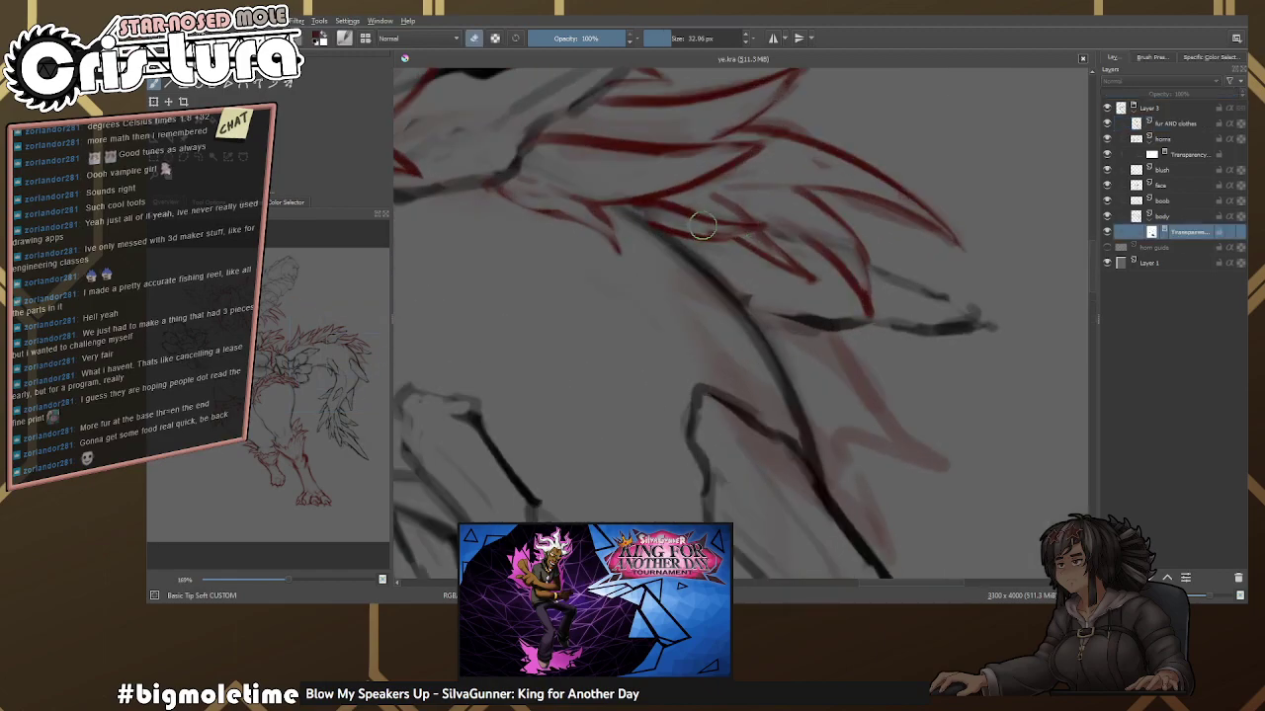
{"action": "scroll", "coordinate": [787, 269], "scroll_direction": "down", "scroll_amount": 4}
{"action": "key", "text": "e"}
{"action": "scroll", "coordinate": [819, 256], "scroll_direction": "up", "scroll_amount": 3}
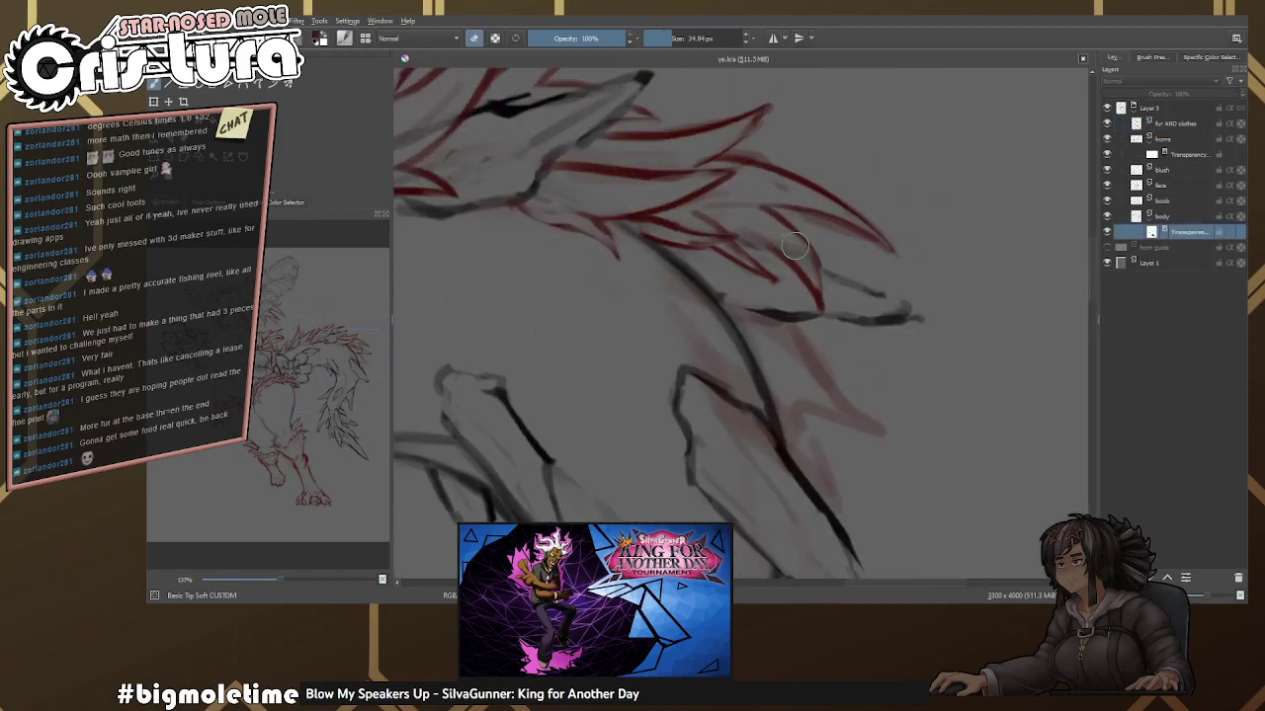
{"action": "scroll", "coordinate": [805, 242], "scroll_direction": "down", "scroll_amount": 3}
{"action": "key", "text": "e"}
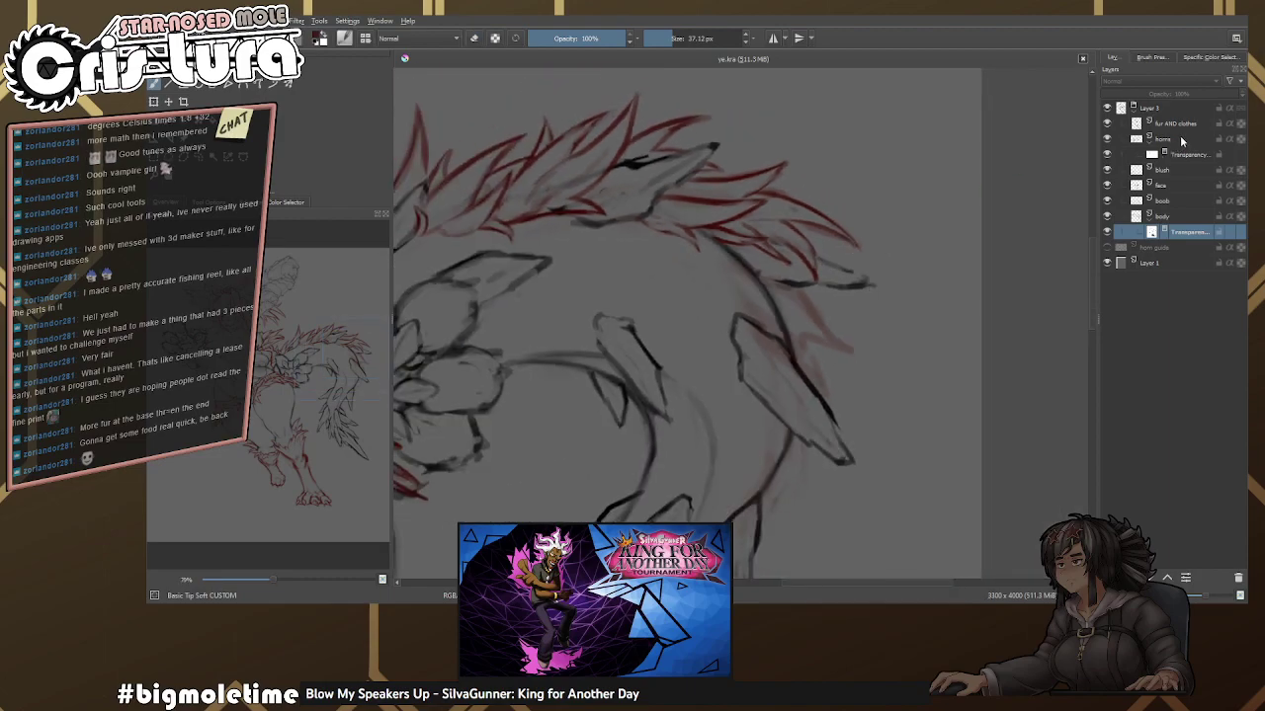
Draw a narrow pointed red tuft just below the third spike on the fur and clothes layer.
{"action": "left_click", "coordinate": [1153, 124]}
{"action": "scroll", "coordinate": [816, 259], "scroll_direction": "up", "scroll_amount": 4}
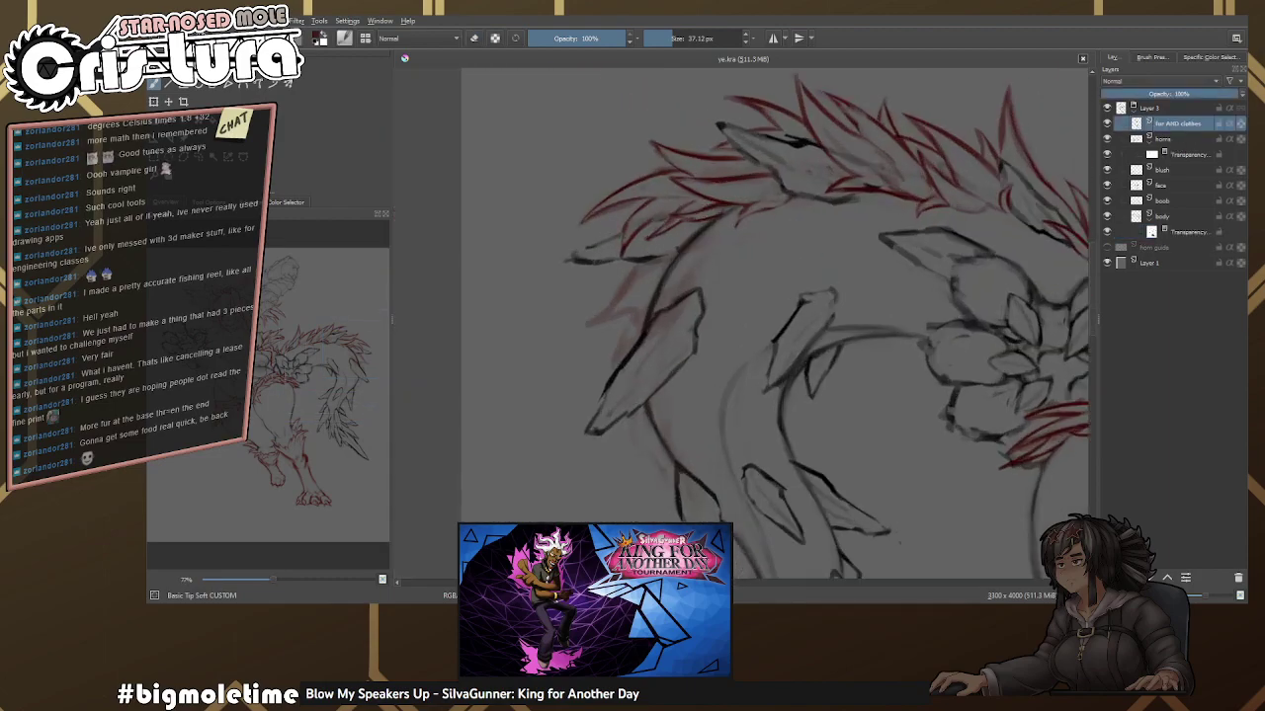
{"action": "key", "text": "e"}
{"action": "scroll", "coordinate": [680, 242], "scroll_direction": "up", "scroll_amount": 3}
{"action": "key", "text": "e"}
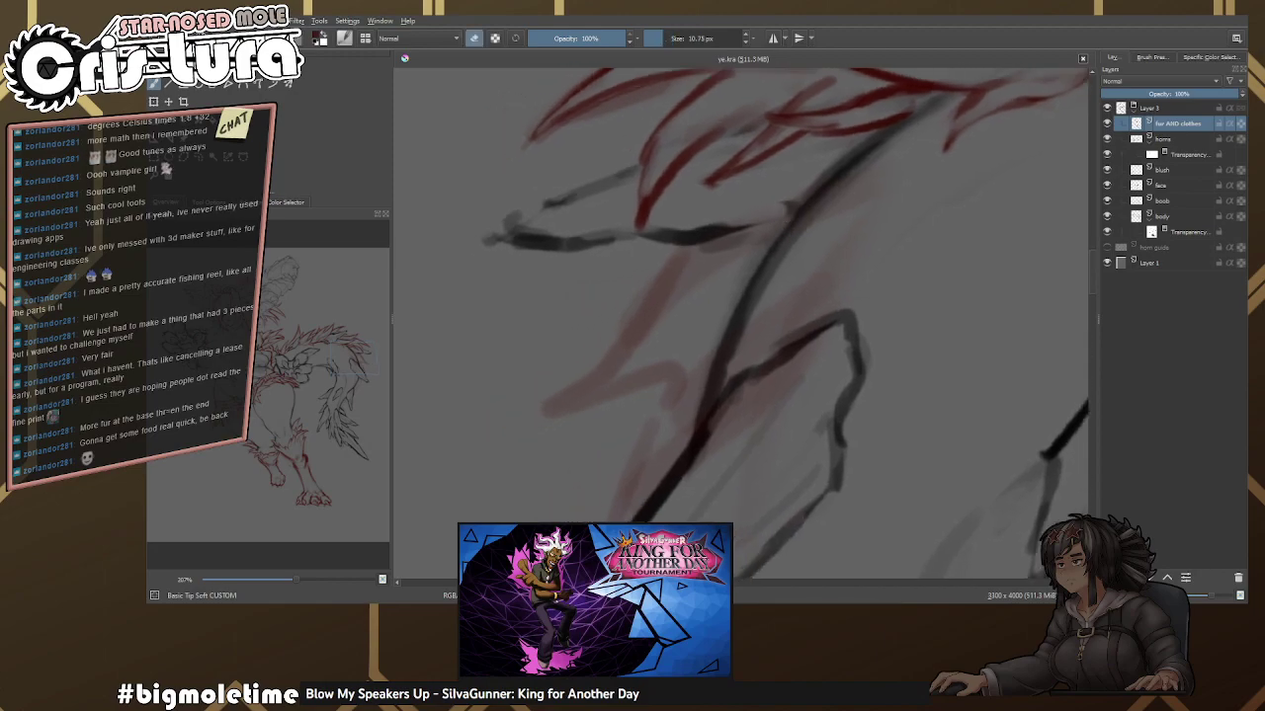
{"action": "mouse_move", "coordinate": [768, 220]}
{"action": "left_mouse_down"}
{"action": "mouse_move", "coordinate": [596, 273]}
{"action": "mouse_move", "coordinate": [756, 267]}
{"action": "left_mouse_up"}
{"action": "key", "text": "e"}
{"action": "key", "text": "e"}
{"action": "scroll", "coordinate": [740, 254], "scroll_direction": "down", "scroll_amount": 2}
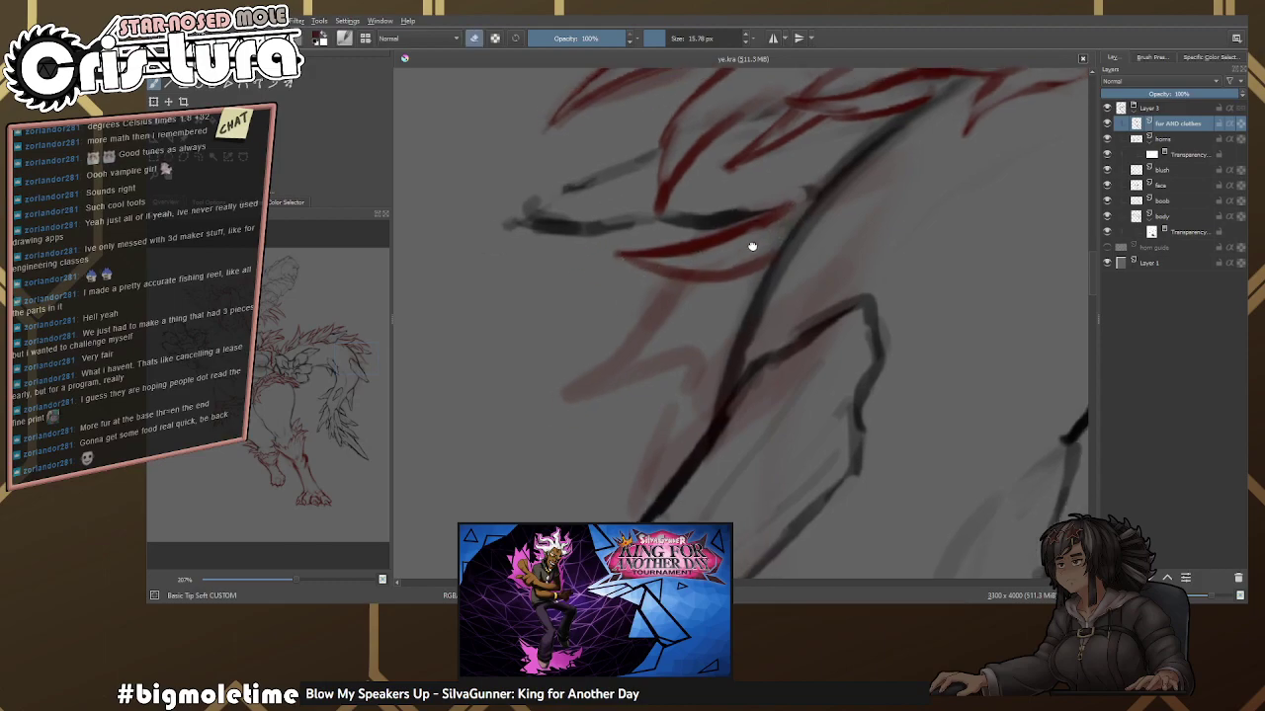
Draw two pointed red tufts along the tail's outer edge between the third and fourth spikes.
{"action": "key", "text": "e"}
{"action": "key", "text": "bracketright"}
{"action": "mouse_move", "coordinate": [727, 262]}
{"action": "left_mouse_down"}
{"action": "mouse_move", "coordinate": [591, 365]}
{"action": "mouse_move", "coordinate": [727, 331]}
{"action": "mouse_move", "coordinate": [660, 434]}
{"action": "left_mouse_up"}
{"action": "key", "text": "e"}
{"action": "key", "text": "e"}
{"action": "key", "text": "e"}
{"action": "key", "text": "e"}
{"action": "key", "text": "e"}
{"action": "mouse_move", "coordinate": [760, 328]}
{"action": "left_mouse_down"}
{"action": "mouse_move", "coordinate": [709, 365]}
{"action": "mouse_move", "coordinate": [765, 321]}
{"action": "mouse_move", "coordinate": [668, 429]}
{"action": "mouse_move", "coordinate": [740, 351]}
{"action": "mouse_move", "coordinate": [703, 380]}
{"action": "left_mouse_up"}
{"action": "key", "text": "ctrl+z"}
{"action": "key", "text": "ctrl+z"}
{"action": "scroll", "coordinate": [762, 367], "scroll_direction": "down", "scroll_amount": 3}
{"action": "key", "text": "m"}
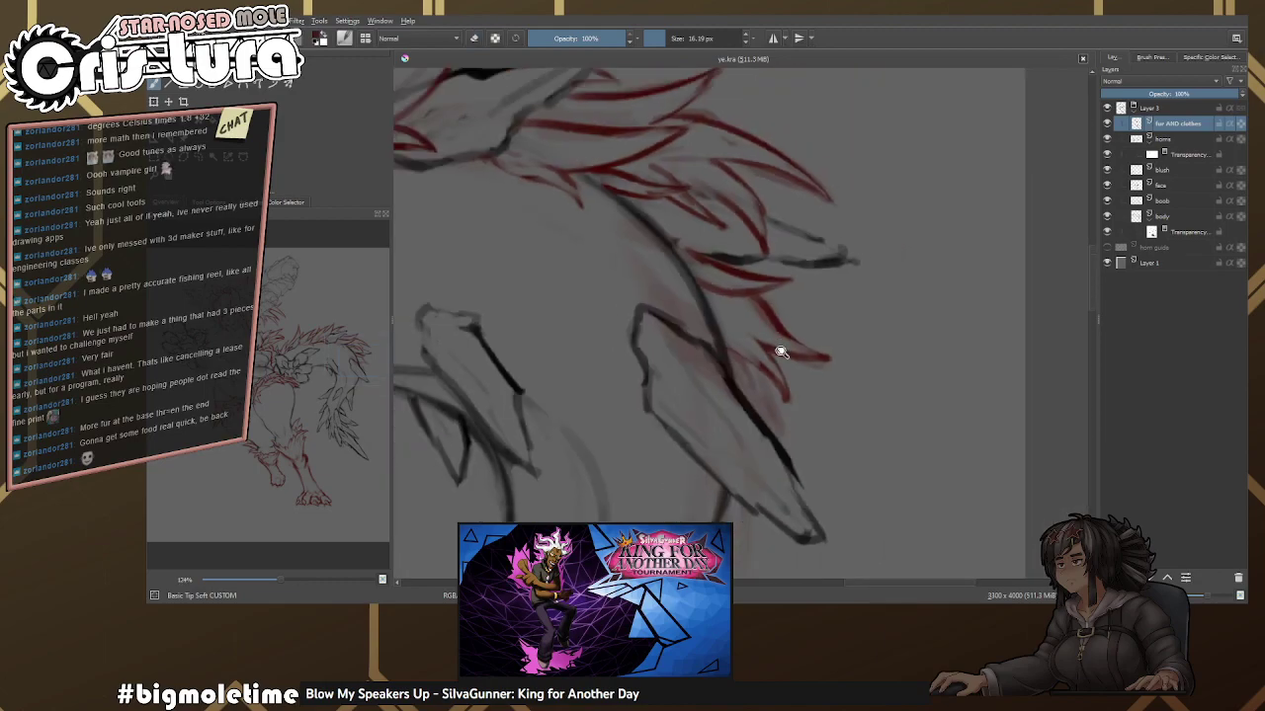
Draw a short red stroke closing the last tuft against the fourth spike's outer edge.
{"action": "scroll", "coordinate": [797, 347], "scroll_direction": "up", "scroll_amount": 3}
{"action": "key", "text": "e"}
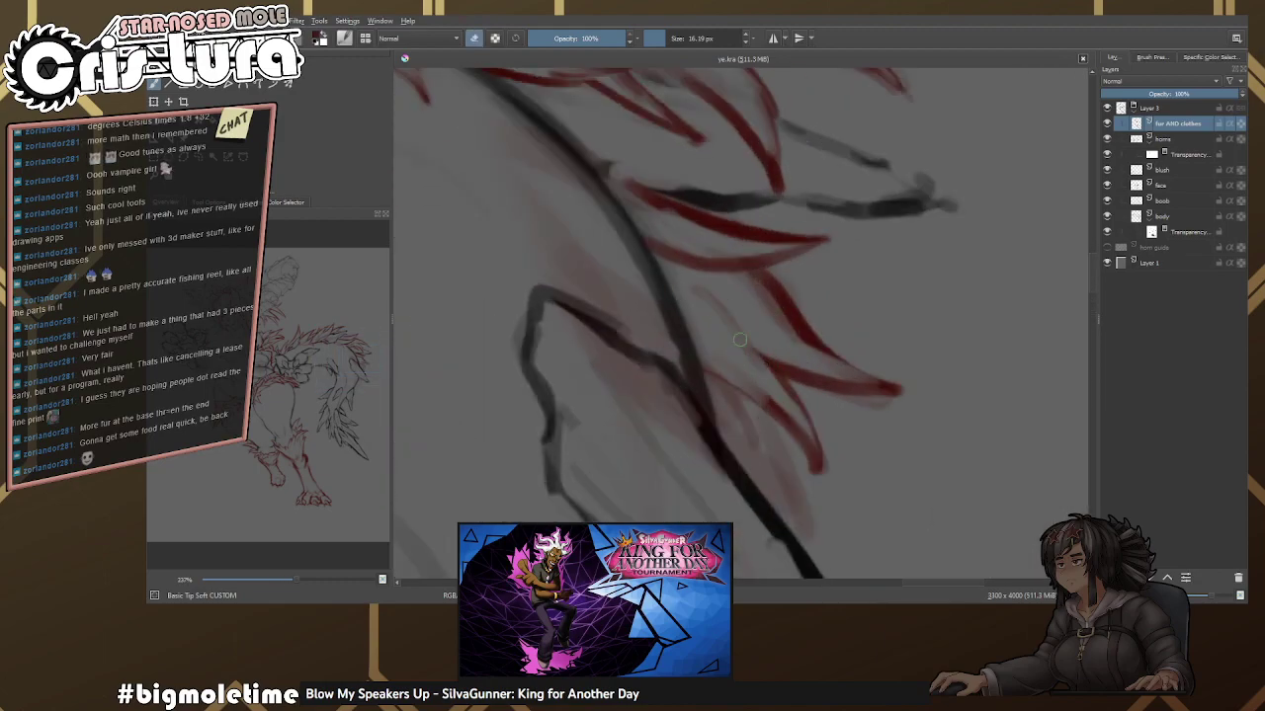
{"action": "scroll", "coordinate": [855, 404], "scroll_direction": "down", "scroll_amount": 3}
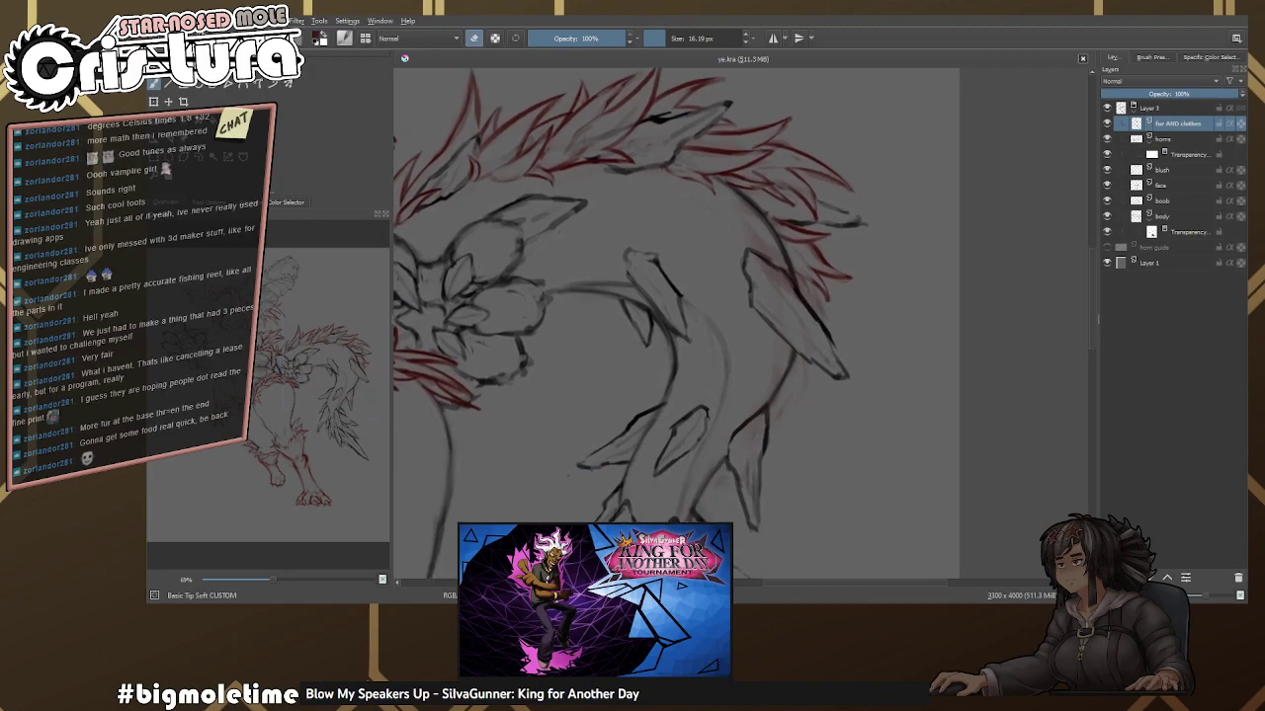
{"action": "scroll", "coordinate": [754, 214], "scroll_direction": "up", "scroll_amount": 3}
{"action": "key", "text": "e"}
{"action": "left_click_drag", "start_coordinate": [754, 213], "coordinate": [780, 301]}
Erase the leftover faint red sketch around the tail outline and over the fourth spike.
{"action": "scroll", "coordinate": [780, 301], "scroll_direction": "down", "scroll_amount": 3}
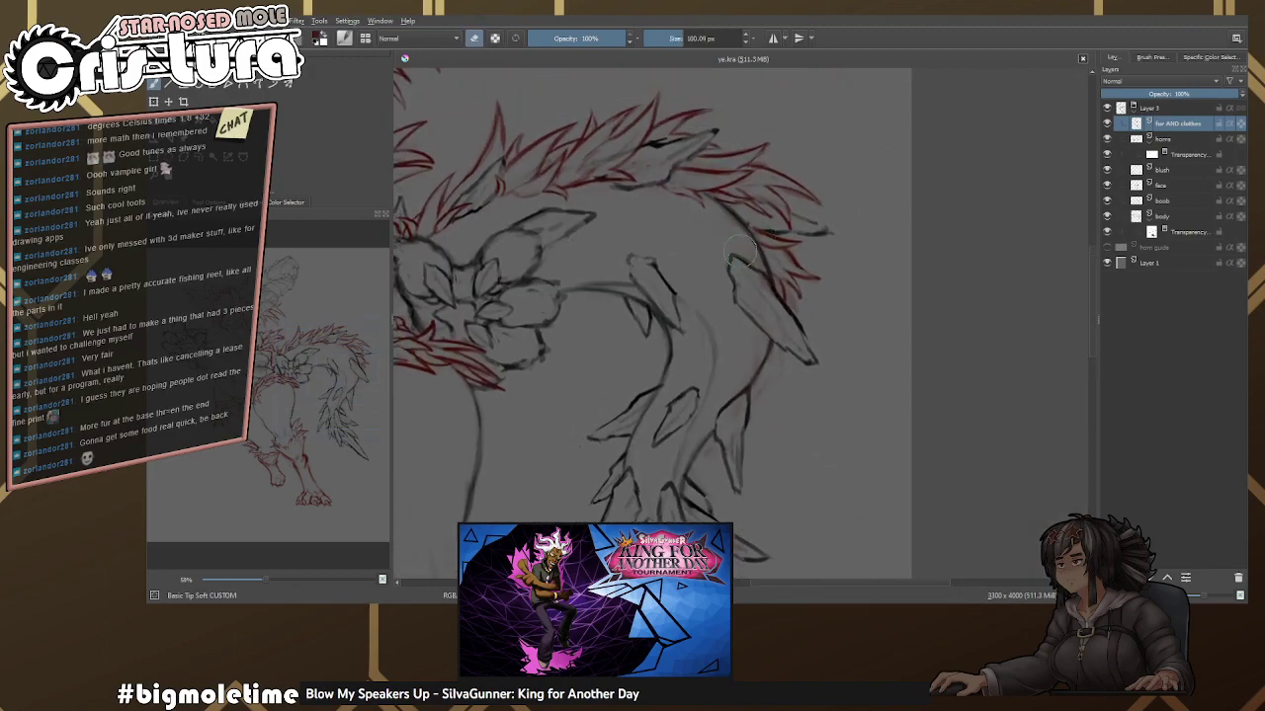
{"action": "scroll", "coordinate": [736, 351], "scroll_direction": "up", "scroll_amount": 2}
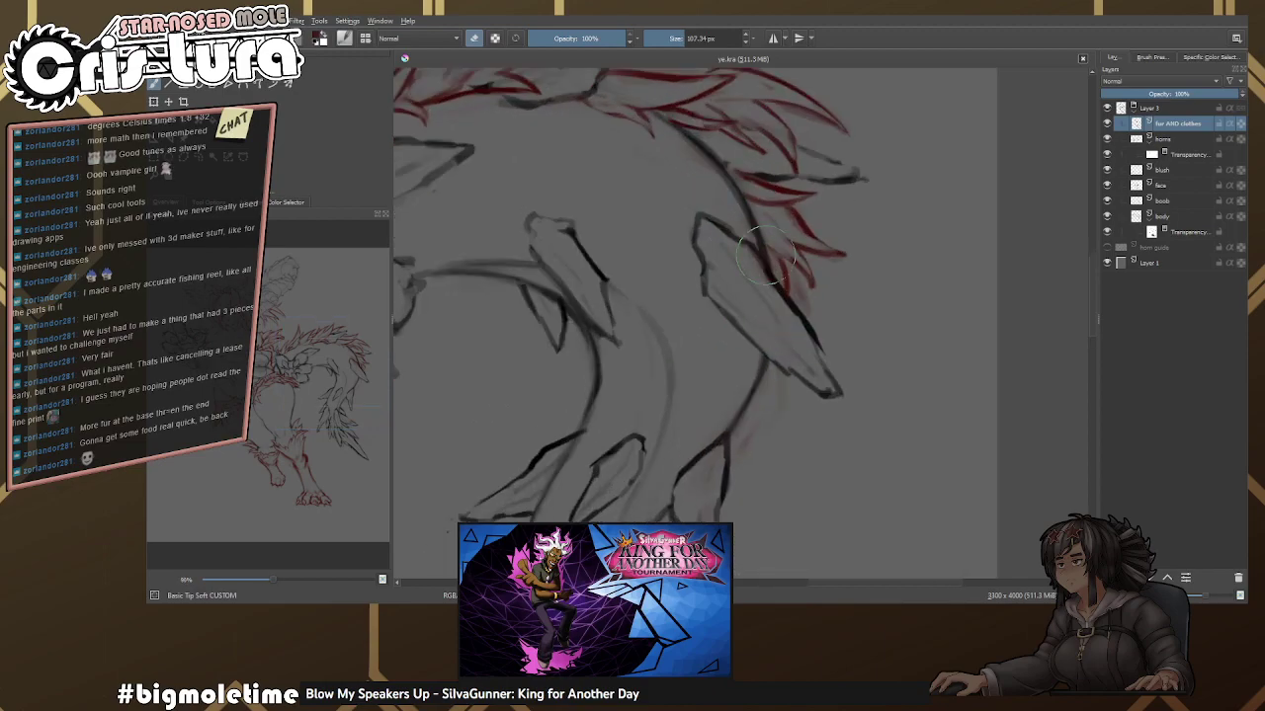
{"action": "scroll", "coordinate": [808, 298], "scroll_direction": "up", "scroll_amount": 1}
{"action": "scroll", "coordinate": [802, 346], "scroll_direction": "up", "scroll_amount": 2}
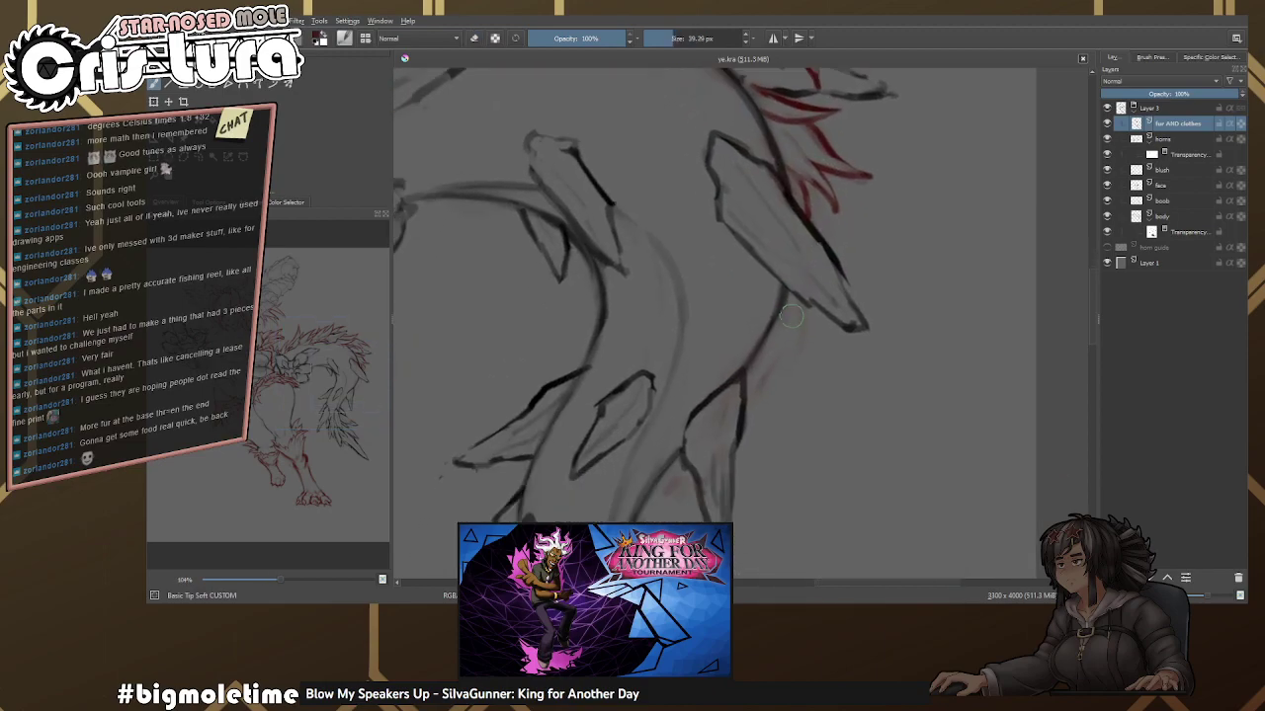
Draw a small pointed red tuft on the tail's outer edge just below the fourth spike.
{"action": "left_click_drag", "start_coordinate": [792, 280], "coordinate": [798, 349]}
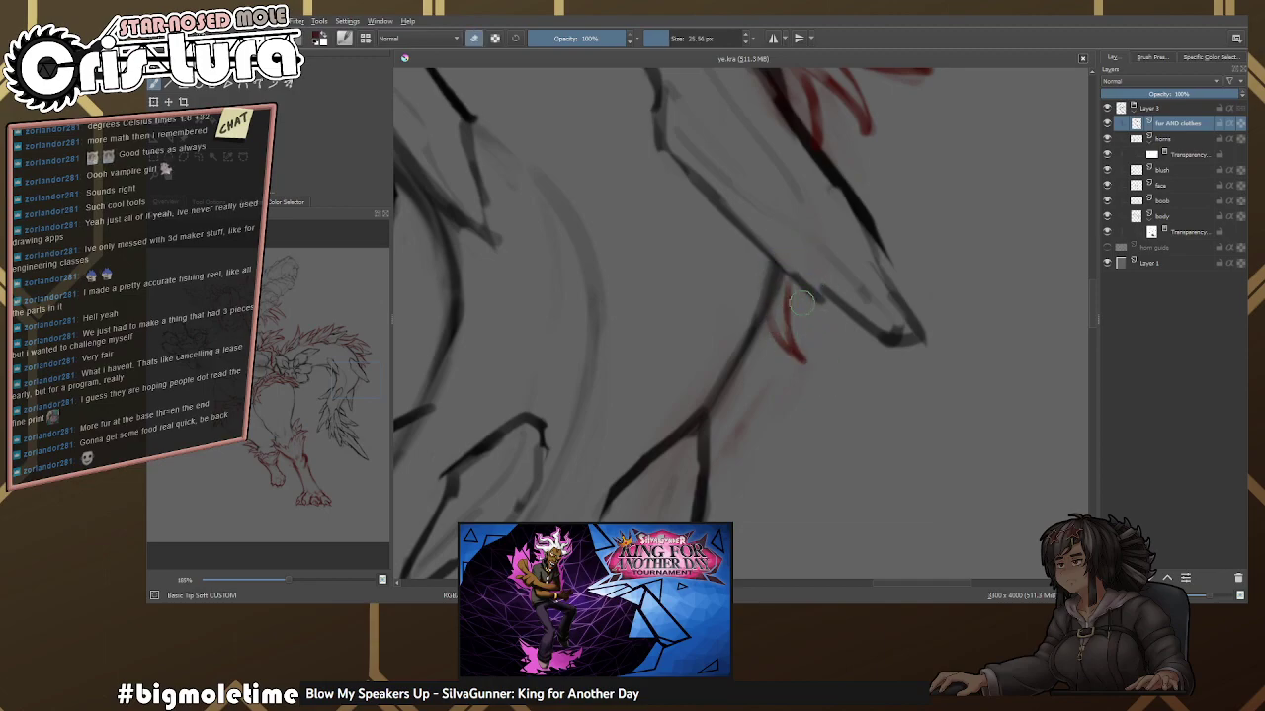
{"action": "scroll", "coordinate": [800, 237], "scroll_direction": "down", "scroll_amount": 2}
{"action": "scroll", "coordinate": [766, 222], "scroll_direction": "down", "scroll_amount": 1}
{"action": "scroll", "coordinate": [781, 267], "scroll_direction": "down", "scroll_amount": 1}
{"action": "left_click_drag", "start_coordinate": [788, 286], "coordinate": [807, 210]}
Erase the faint red sketch below the fourth spike and draw a curved red stroke along the tail's outer edge toward the fifth spike.
{"action": "mouse_move", "coordinate": [738, 422]}
{"action": "left_mouse_down"}
{"action": "mouse_move", "coordinate": [805, 264]}
{"action": "mouse_move", "coordinate": [768, 302]}
{"action": "mouse_move", "coordinate": [810, 276]}
{"action": "left_mouse_up"}
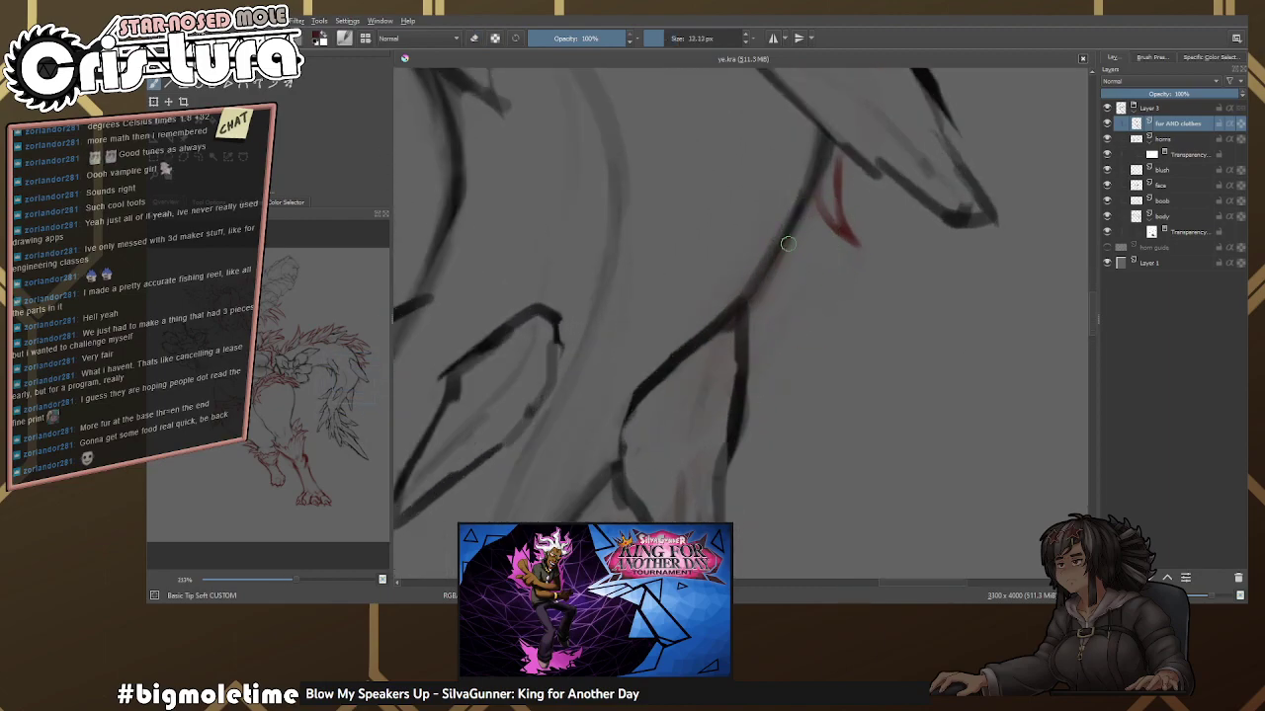
{"action": "left_click_drag", "start_coordinate": [812, 191], "coordinate": [738, 337]}
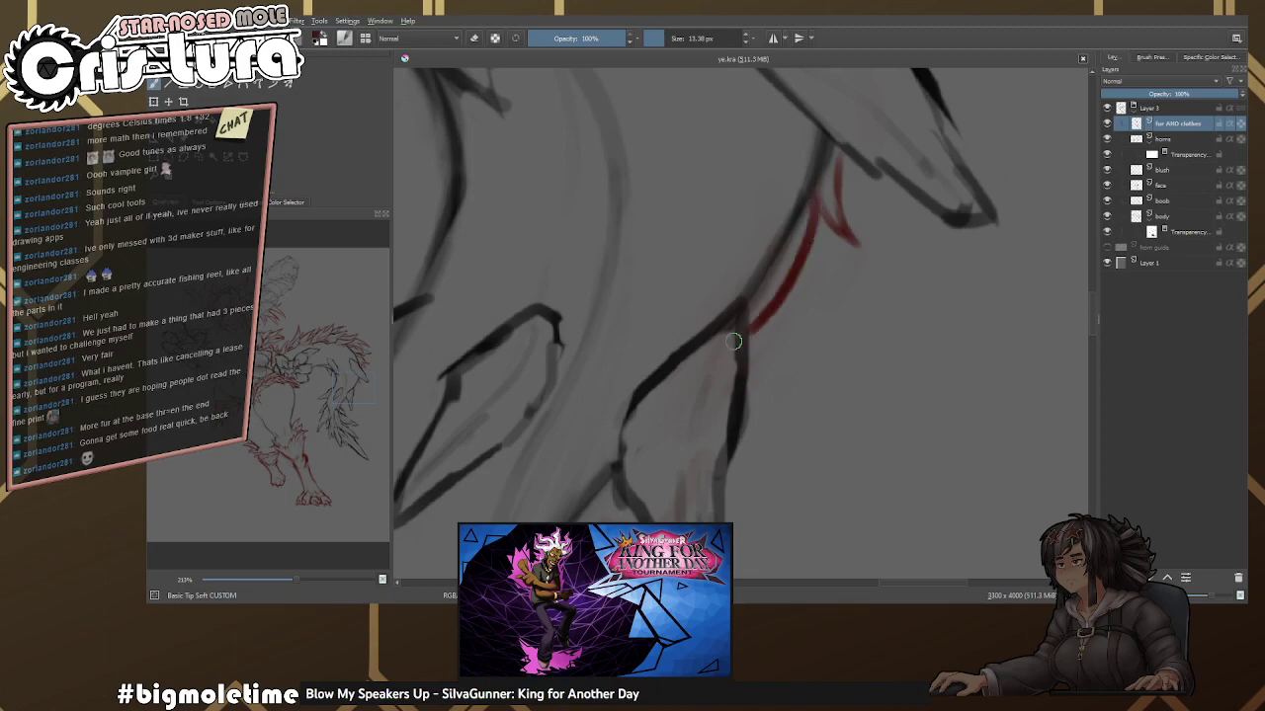
{"action": "key", "text": "ctrl+z"}
{"action": "left_click_drag", "start_coordinate": [812, 198], "coordinate": [736, 331]}
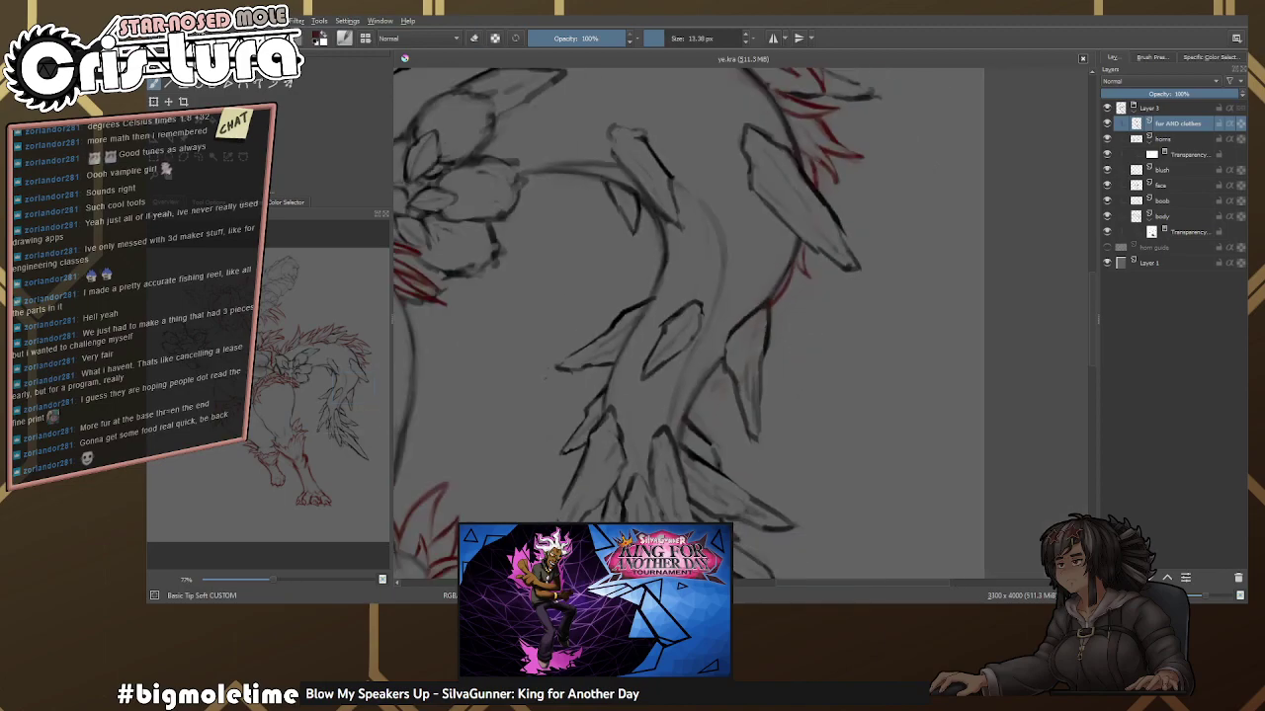
Draw a small pointed red tuft across the tail's edge at the base of the fourth spike, facing inward.
{"action": "scroll", "coordinate": [810, 339], "scroll_direction": "down", "scroll_amount": 6}
{"action": "scroll", "coordinate": [810, 338], "scroll_direction": "up", "scroll_amount": 8}
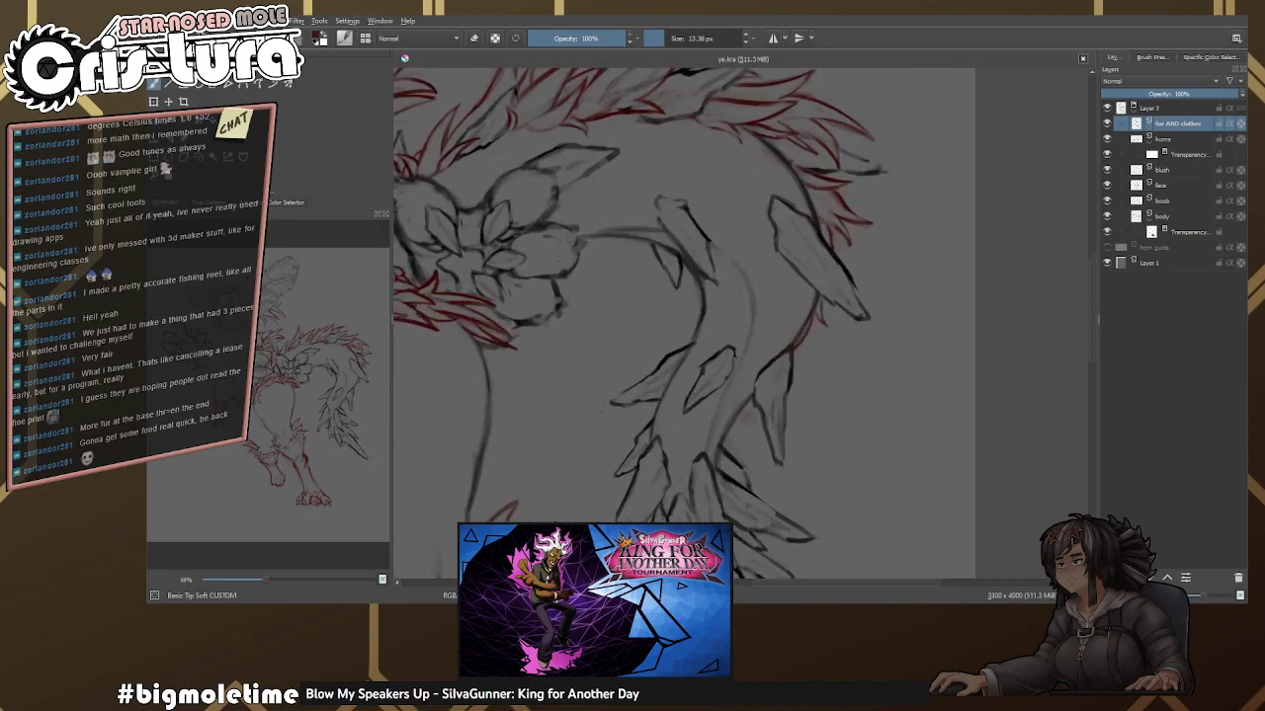
{"action": "scroll", "coordinate": [830, 257], "scroll_direction": "up", "scroll_amount": 2}
{"action": "key", "text": "e"}
{"action": "mouse_move", "coordinate": [807, 308]}
{"action": "left_mouse_down"}
{"action": "mouse_move", "coordinate": [732, 367]}
{"action": "mouse_move", "coordinate": [810, 342]}
{"action": "left_mouse_up"}
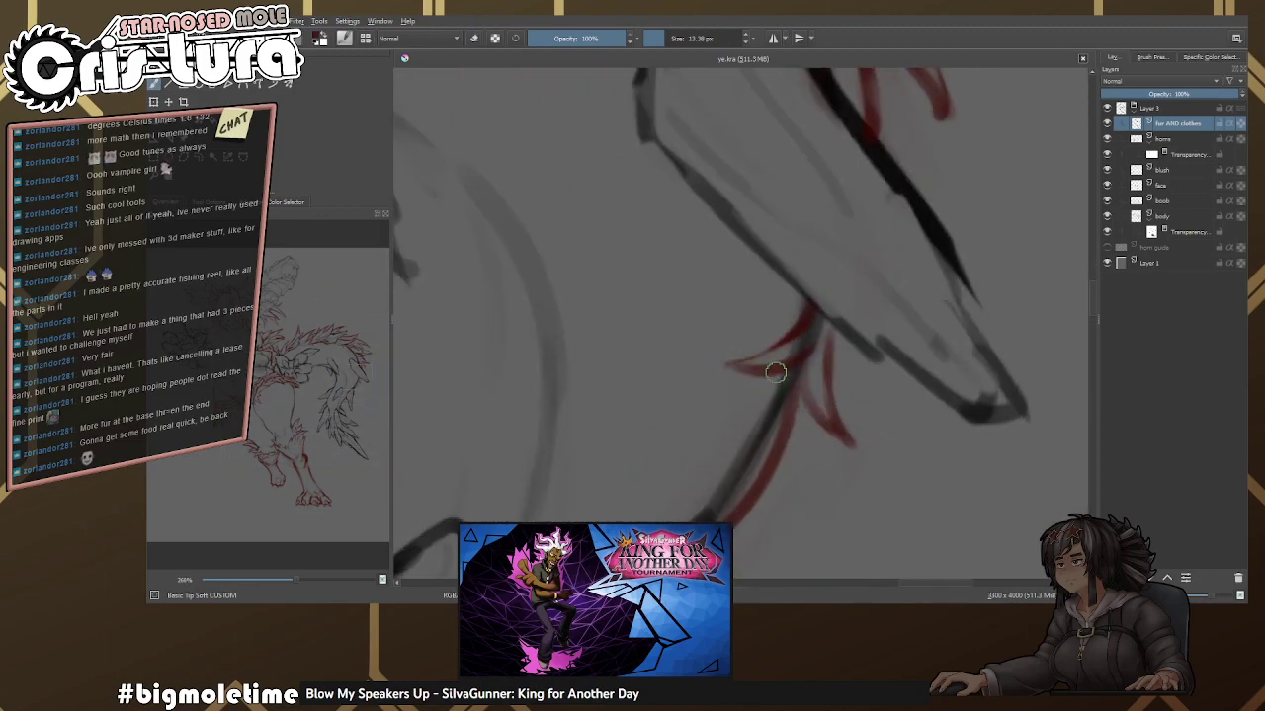
Hide the dark tail outline behind the new tuft on the body layer's transparency mask.
{"action": "left_click", "coordinate": [1180, 232]}
{"action": "key", "text": "e"}
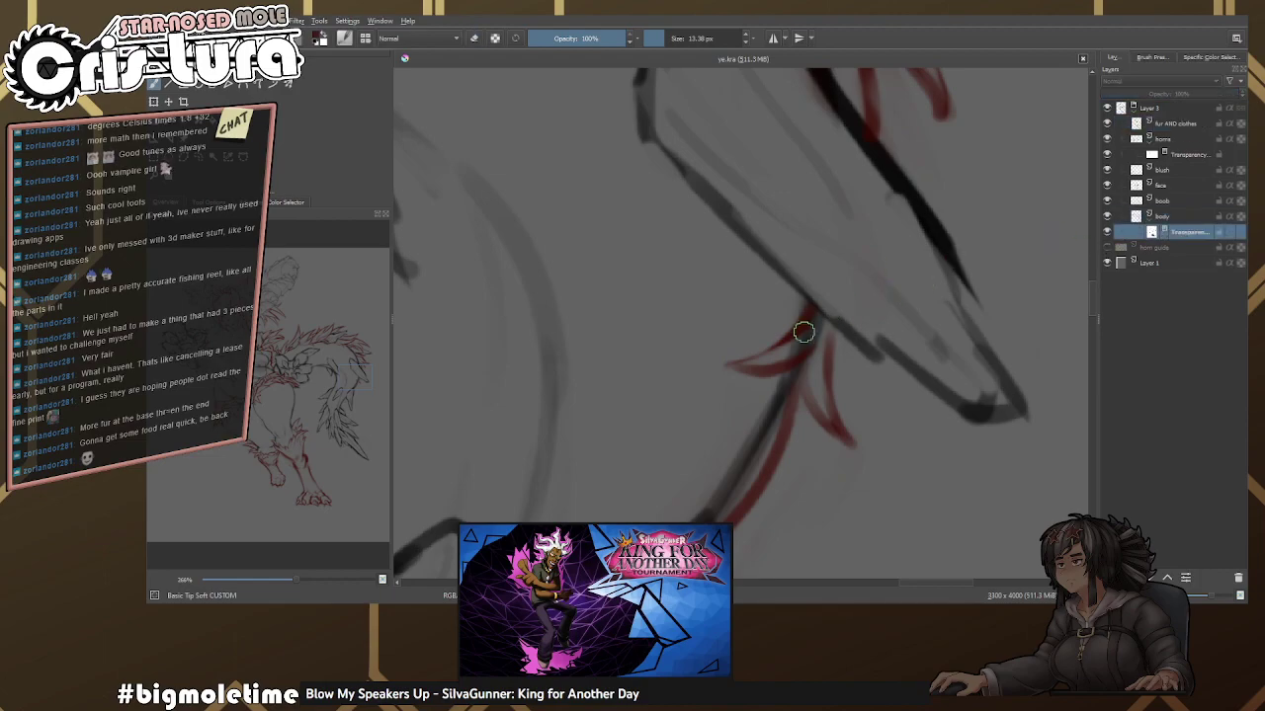
{"action": "scroll", "coordinate": [806, 332], "scroll_direction": "down", "scroll_amount": 5}
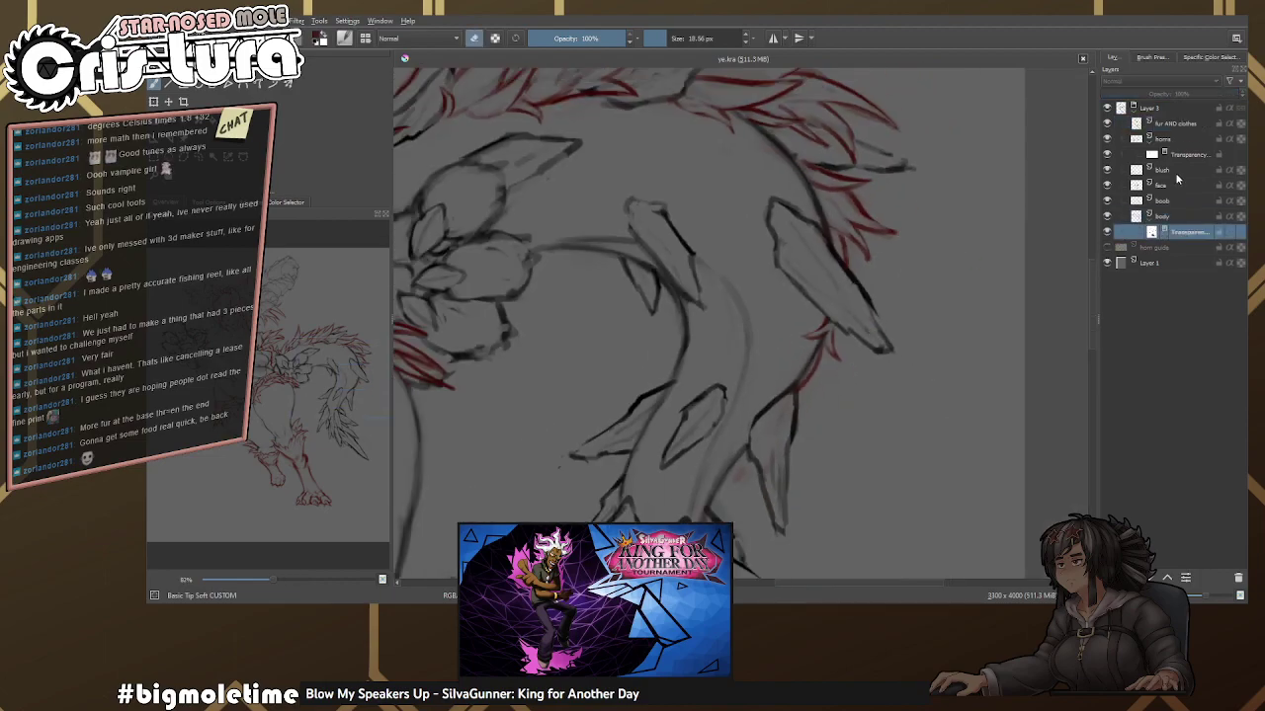
Erase the leftover faint red sketch around the fifth spike on the fur and clothes layer.
{"action": "left_click", "coordinate": [1177, 139]}
{"action": "left_click", "coordinate": [1182, 124]}
{"action": "scroll", "coordinate": [805, 358], "scroll_direction": "up", "scroll_amount": 4}
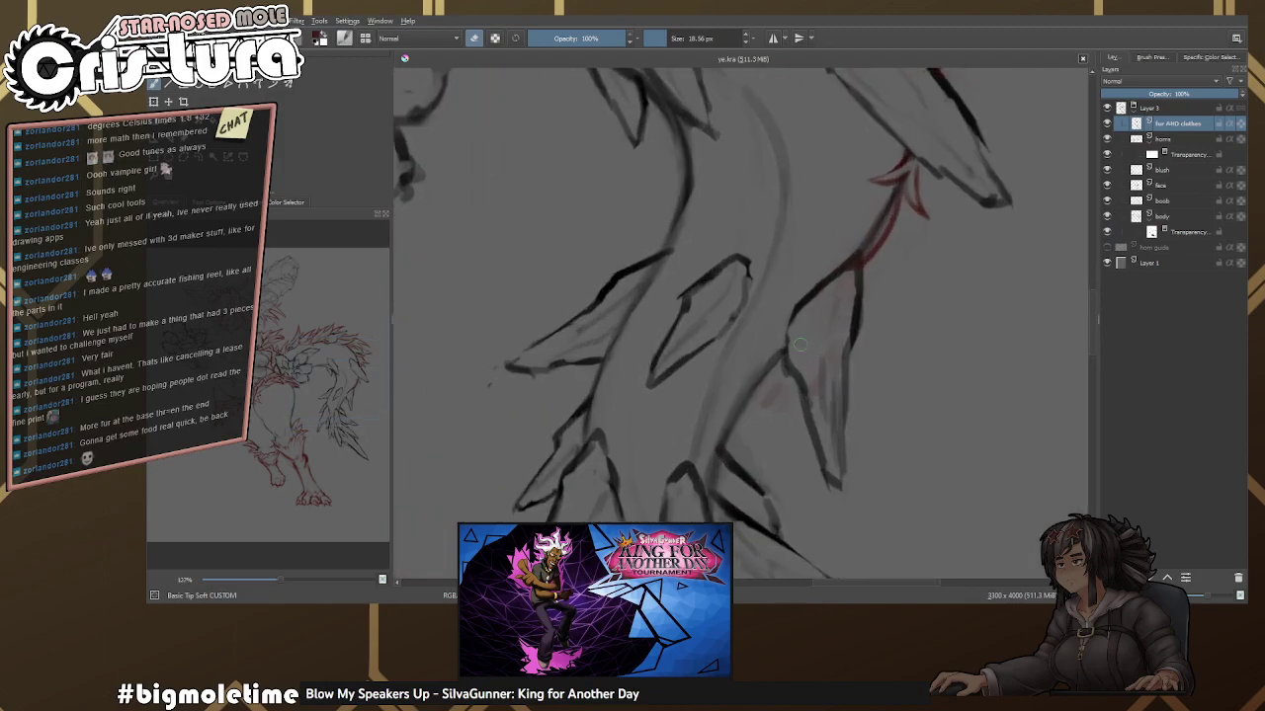
{"action": "key", "text": "bracketleft"}
{"action": "key", "text": "bracketleft"}
{"action": "key", "text": "bracketleft"}
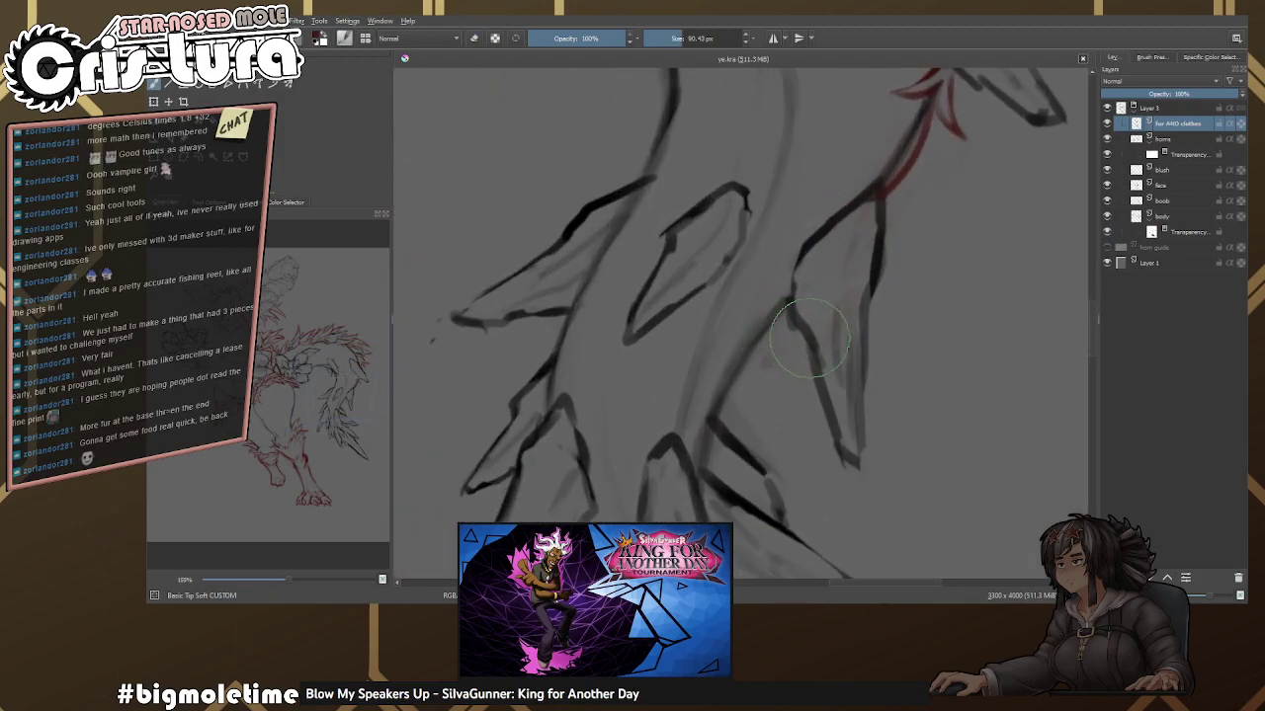
Draw a small pointed red tuft on the tail's outer edge just below the fifth spike.
{"action": "scroll", "coordinate": [781, 336], "scroll_direction": "up", "scroll_amount": 2}
{"action": "left_click_drag", "start_coordinate": [775, 296], "coordinate": [781, 379]}
{"action": "key", "text": "ctrl+z"}
{"action": "key", "text": "e"}
{"action": "left_click_drag", "start_coordinate": [772, 321], "coordinate": [787, 399]}
{"action": "key", "text": "e"}
{"action": "key", "text": "e"}
{"action": "mouse_move", "coordinate": [800, 336]}
{"action": "left_mouse_down"}
{"action": "mouse_move", "coordinate": [818, 308]}
{"action": "mouse_move", "coordinate": [799, 413]}
{"action": "mouse_move", "coordinate": [825, 339]}
{"action": "mouse_move", "coordinate": [786, 387]}
{"action": "left_mouse_up"}
{"action": "key", "text": "e"}
{"action": "scroll", "coordinate": [810, 326], "scroll_direction": "down", "scroll_amount": 5}
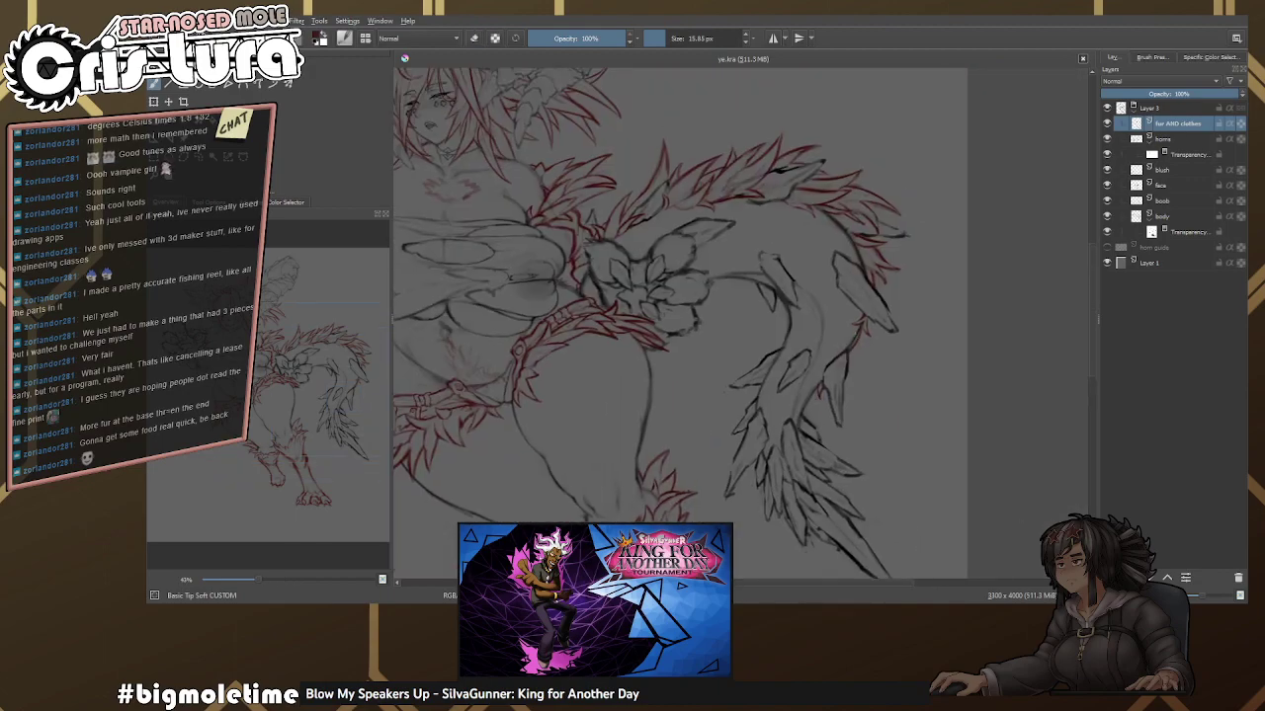
Examine the whole figure to judge the balance of the fur along the tail.
{"action": "scroll", "coordinate": [682, 323], "scroll_direction": "down", "scroll_amount": 2}
{"action": "key", "text": "6"}
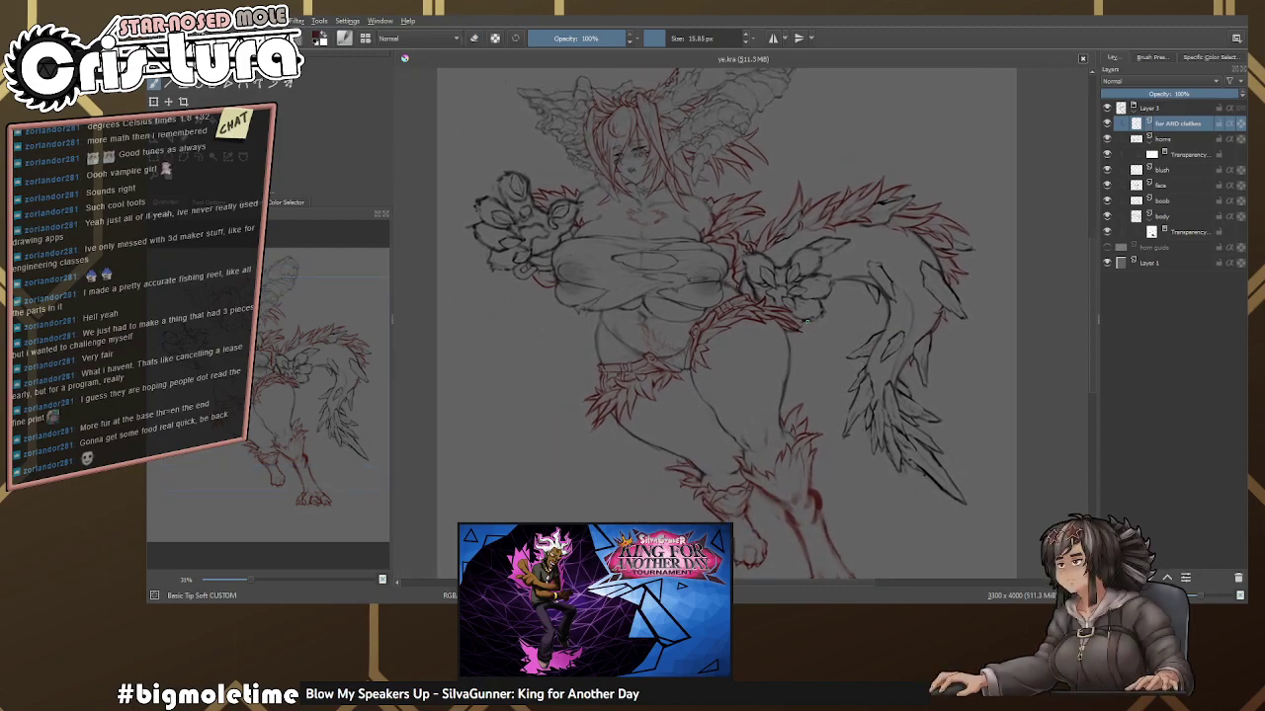
{"action": "key", "text": "6"}
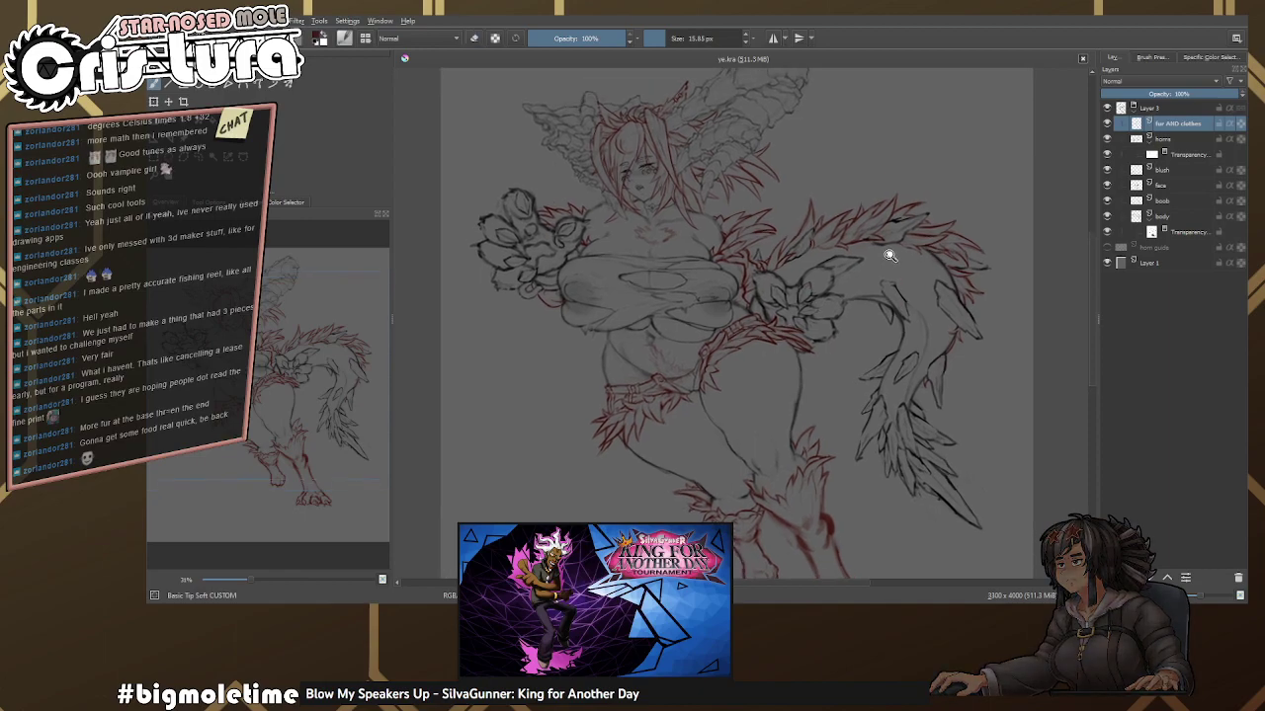
{"action": "scroll", "coordinate": [879, 249], "scroll_direction": "up", "scroll_amount": 1}
{"action": "key", "text": "e"}
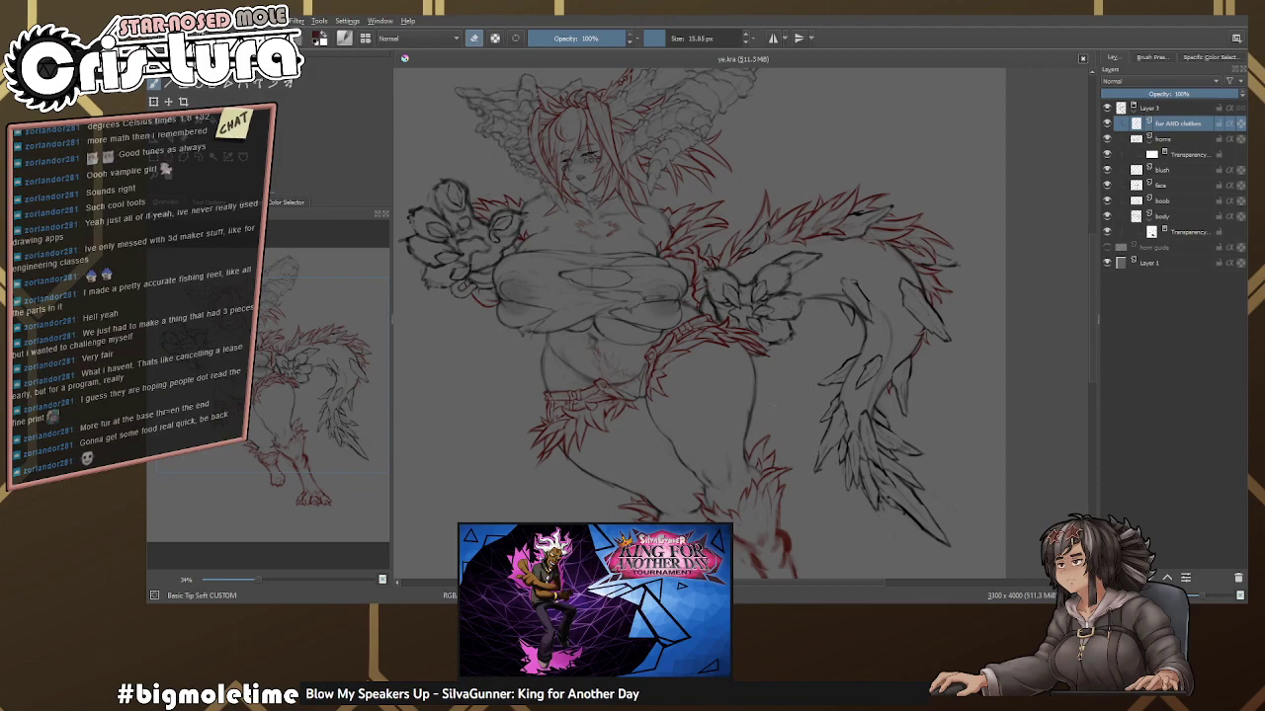
{"action": "left_click_drag", "start_coordinate": [691, 326], "coordinate": [711, 329]}
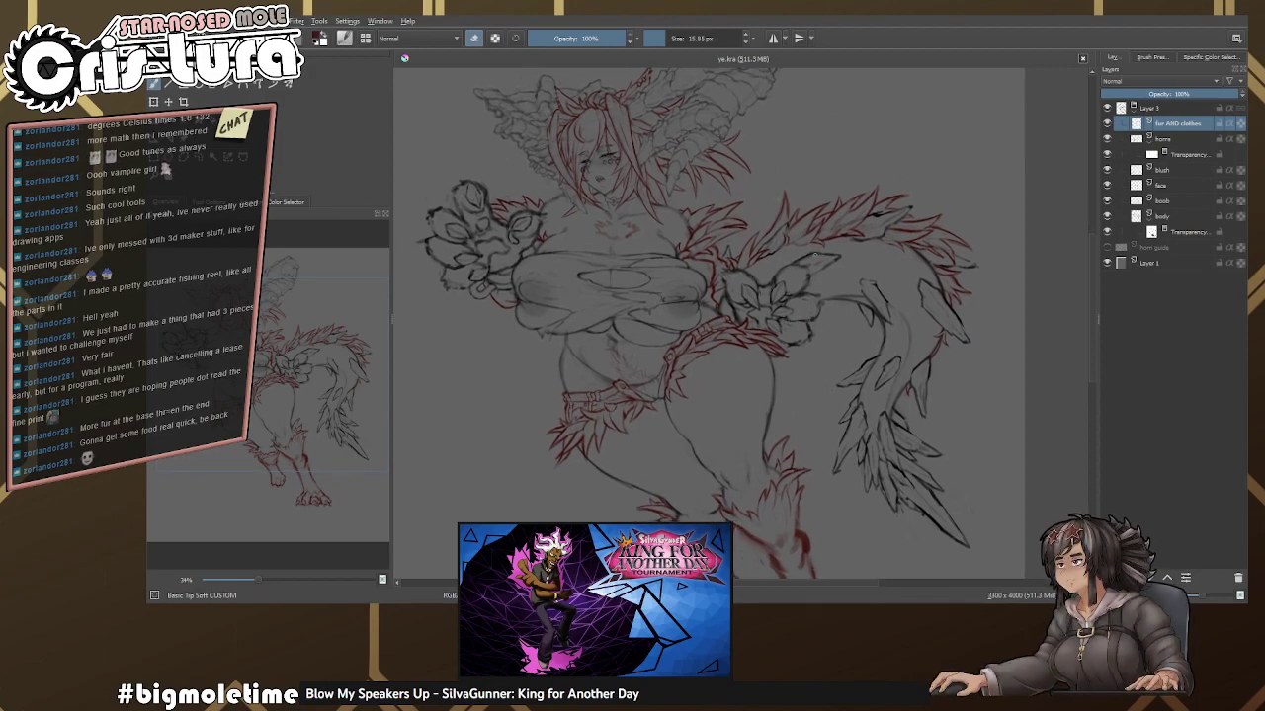
{"action": "scroll", "coordinate": [698, 323], "scroll_direction": "down", "scroll_amount": 1}
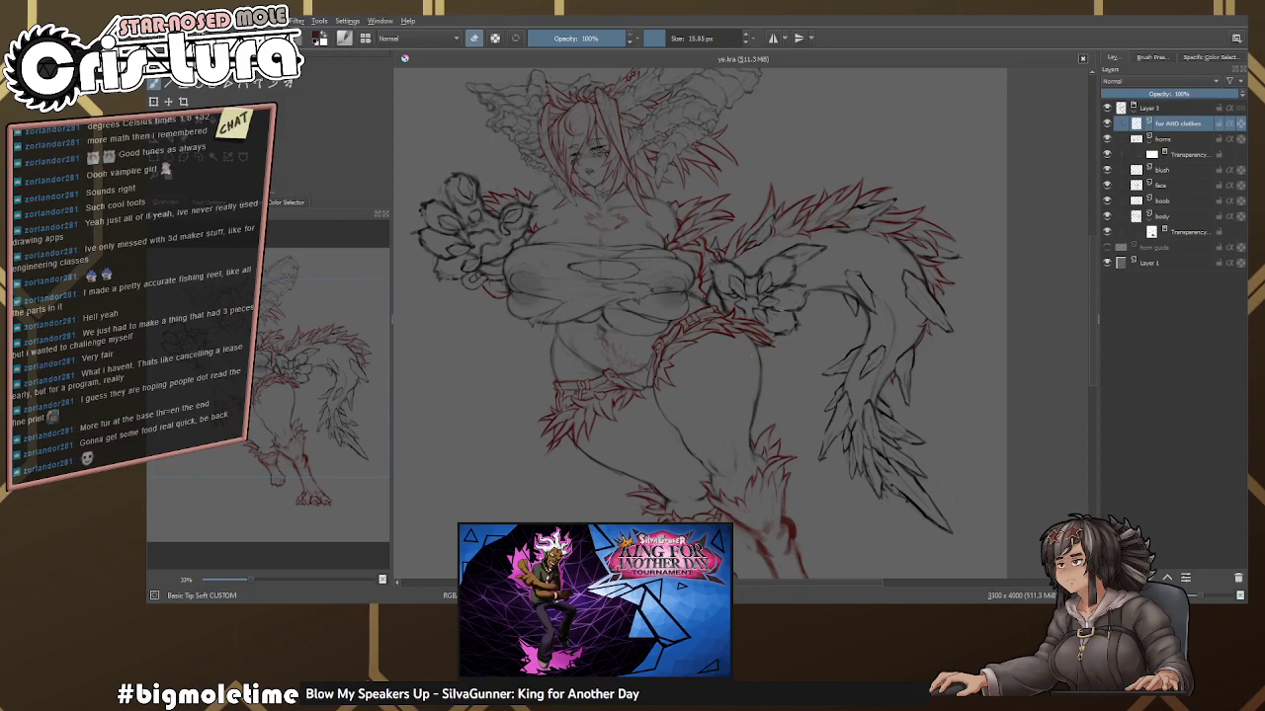
{"action": "scroll", "coordinate": [810, 319], "scroll_direction": "up", "scroll_amount": 2}
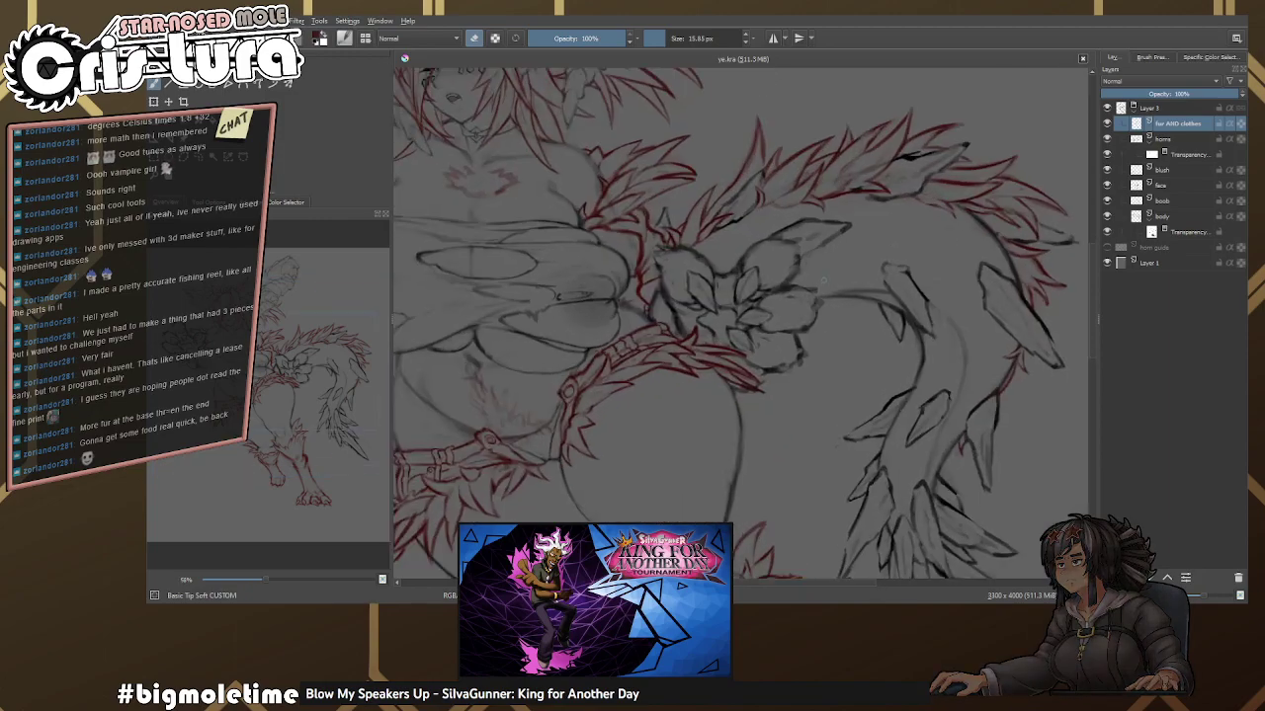
Switch to the body layer, choose black, and thin the thick outline along the top of the raised paw's thumb.
{"action": "left_click", "coordinate": [1161, 217]}
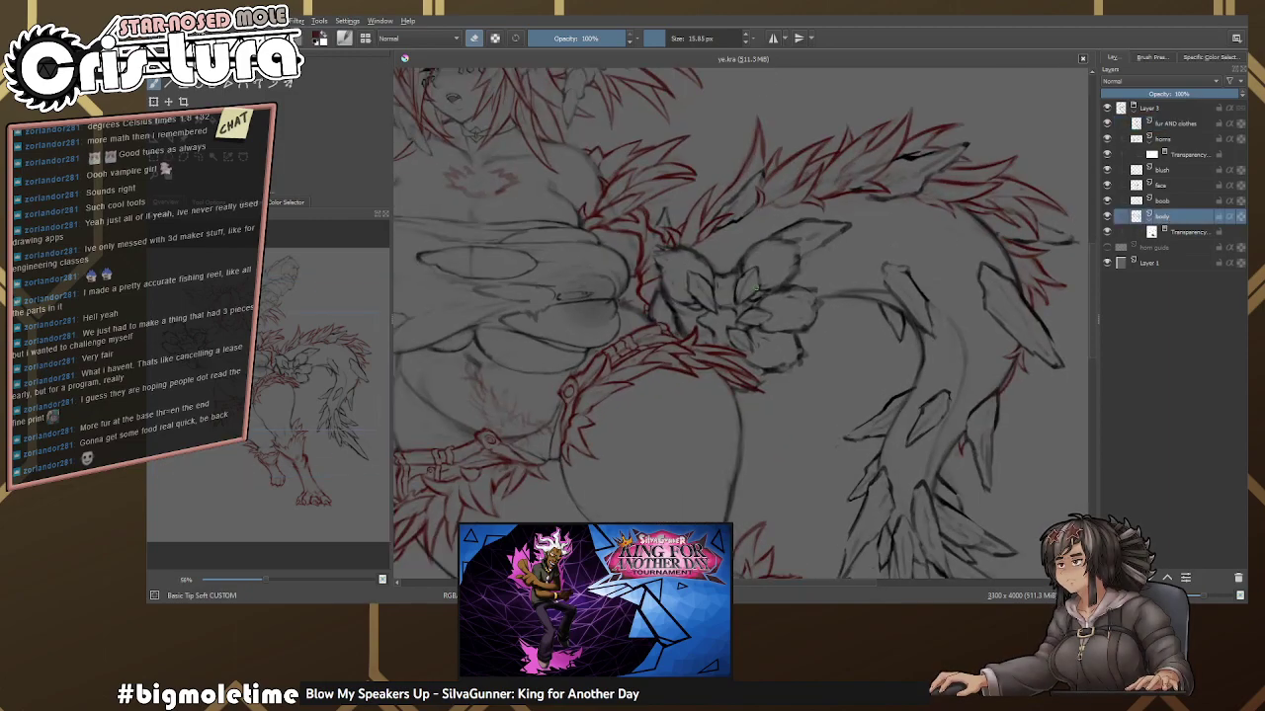
{"action": "left_click_drag", "start_coordinate": [767, 289], "coordinate": [845, 274]}
{"action": "scroll", "coordinate": [840, 271], "scroll_direction": "up", "scroll_amount": 5}
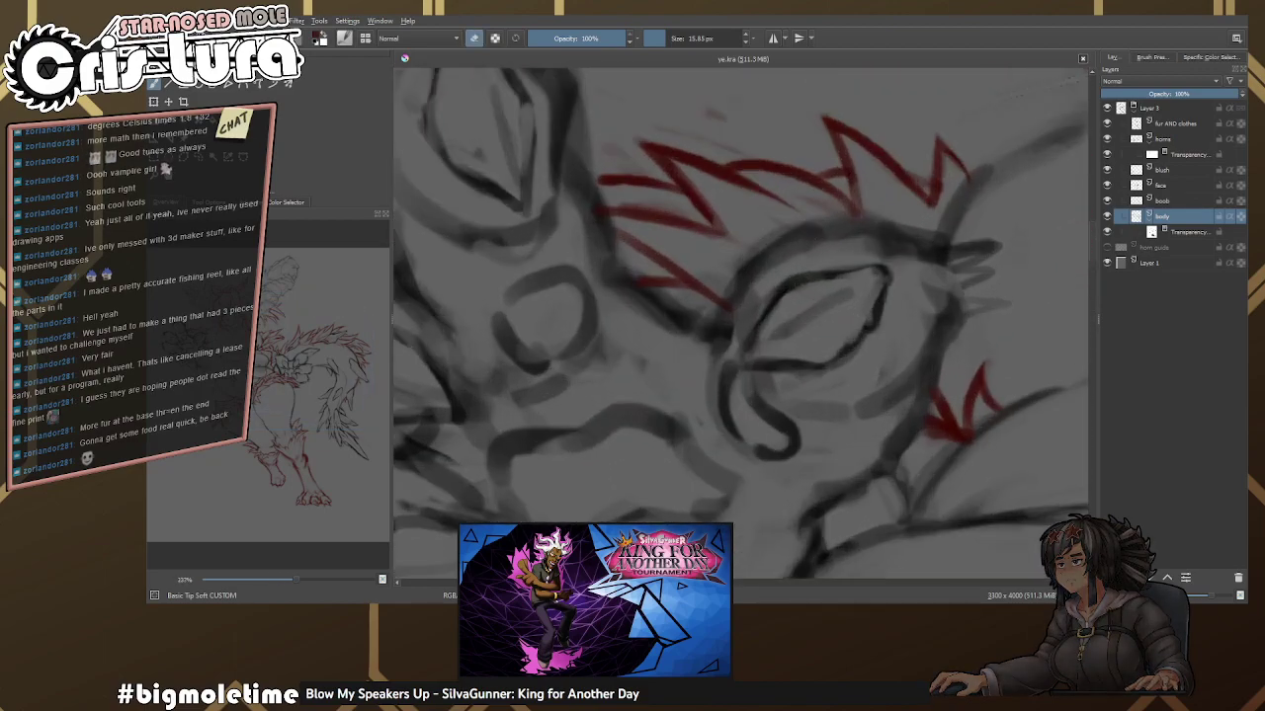
{"action": "right_click", "coordinate": [805, 259]}
{"action": "left_click", "coordinate": [796, 309]}
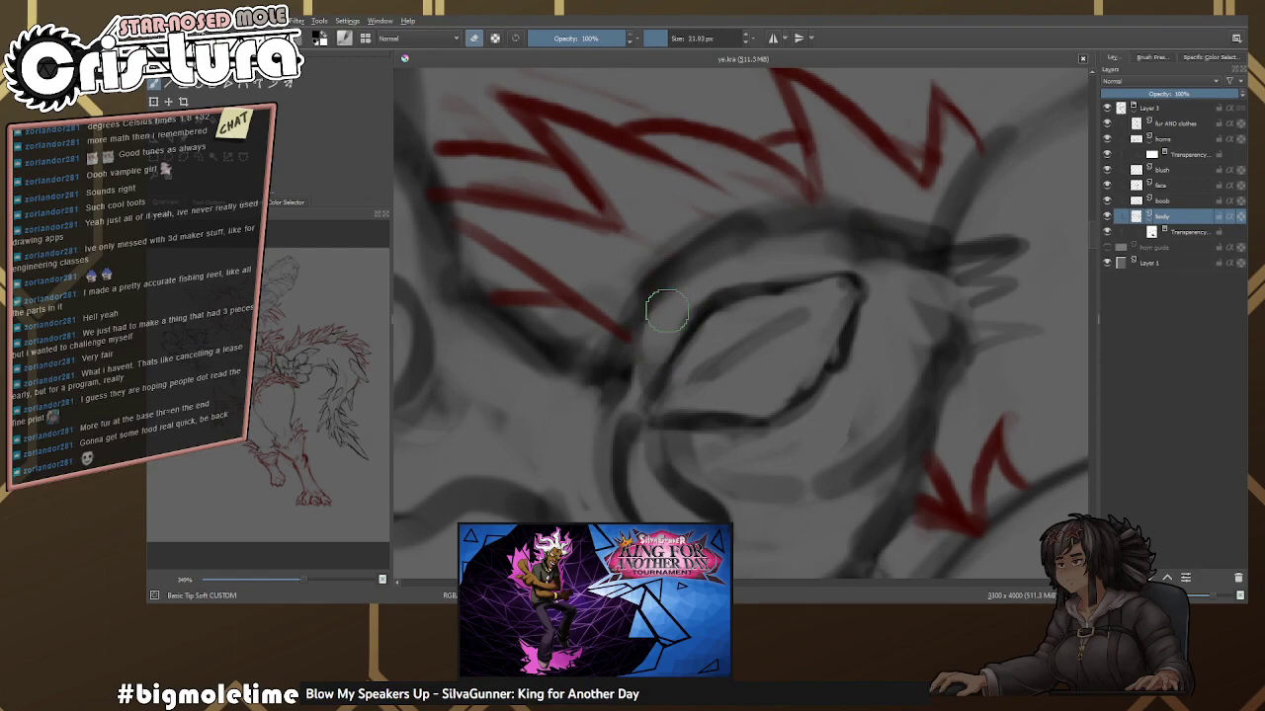
{"action": "key", "text": "bracketright"}
{"action": "mouse_move", "coordinate": [652, 295]}
{"action": "left_mouse_down"}
{"action": "mouse_move", "coordinate": [800, 254]}
{"action": "mouse_move", "coordinate": [771, 220]}
{"action": "mouse_move", "coordinate": [655, 288]}
{"action": "mouse_move", "coordinate": [765, 251]}
{"action": "mouse_move", "coordinate": [706, 262]}
{"action": "mouse_move", "coordinate": [778, 227]}
{"action": "left_mouse_up"}
{"action": "key", "text": "bracketleft"}
{"action": "key", "text": "bracketleft"}
{"action": "key", "text": "bracketleft"}
{"action": "key", "text": "bracketleft"}
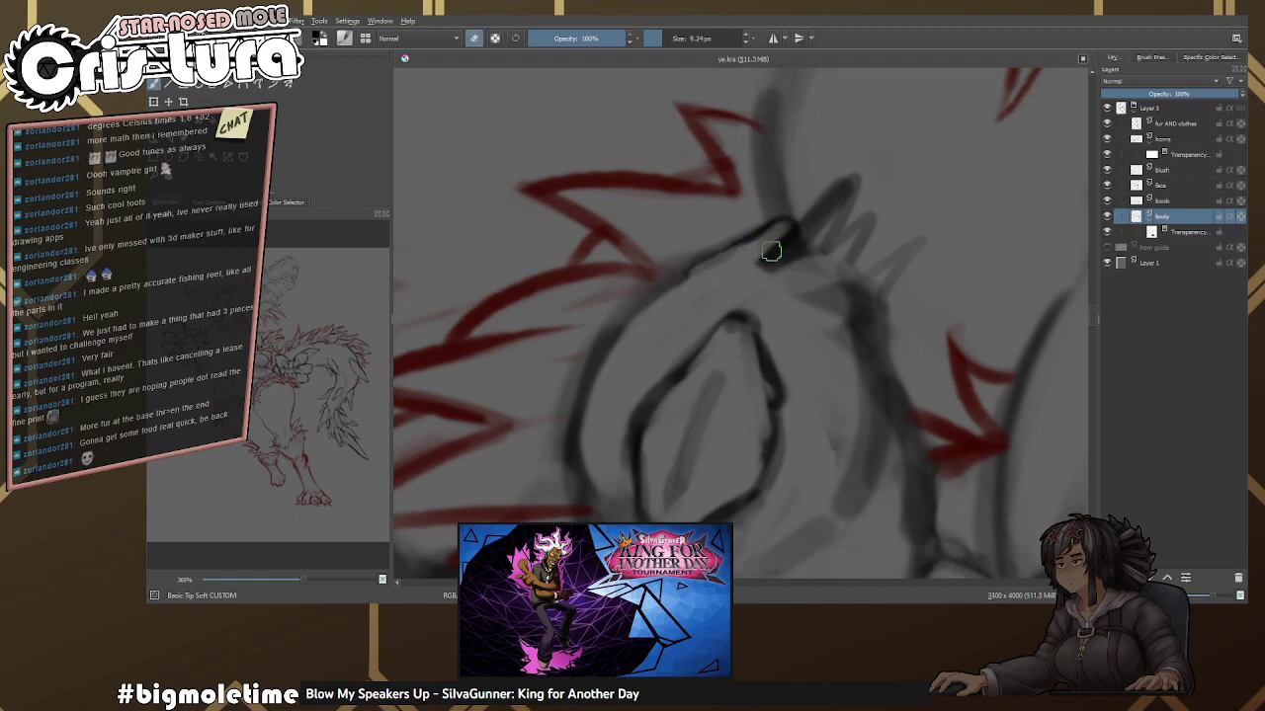
Draw jagged black fur points at the tip of the raised paw's thumb, replacing the rough strokes.
{"action": "key", "text": "e"}
{"action": "mouse_move", "coordinate": [804, 243]}
{"action": "left_mouse_down"}
{"action": "mouse_move", "coordinate": [781, 263]}
{"action": "mouse_move", "coordinate": [790, 254]}
{"action": "left_mouse_up"}
{"action": "mouse_move", "coordinate": [852, 191]}
{"action": "left_mouse_down"}
{"action": "mouse_move", "coordinate": [791, 246]}
{"action": "mouse_move", "coordinate": [862, 218]}
{"action": "mouse_move", "coordinate": [832, 251]}
{"action": "left_mouse_up"}
{"action": "mouse_move", "coordinate": [836, 185]}
{"action": "left_mouse_down"}
{"action": "mouse_move", "coordinate": [835, 226]}
{"action": "mouse_move", "coordinate": [766, 297]}
{"action": "left_mouse_up"}
{"action": "mouse_move", "coordinate": [848, 222]}
{"action": "left_mouse_down"}
{"action": "mouse_move", "coordinate": [798, 262]}
{"action": "mouse_move", "coordinate": [806, 287]}
{"action": "mouse_move", "coordinate": [763, 336]}
{"action": "left_mouse_up"}
{"action": "key", "text": "e"}
{"action": "key", "text": "e"}
{"action": "scroll", "coordinate": [758, 272], "scroll_direction": "down", "scroll_amount": 9}
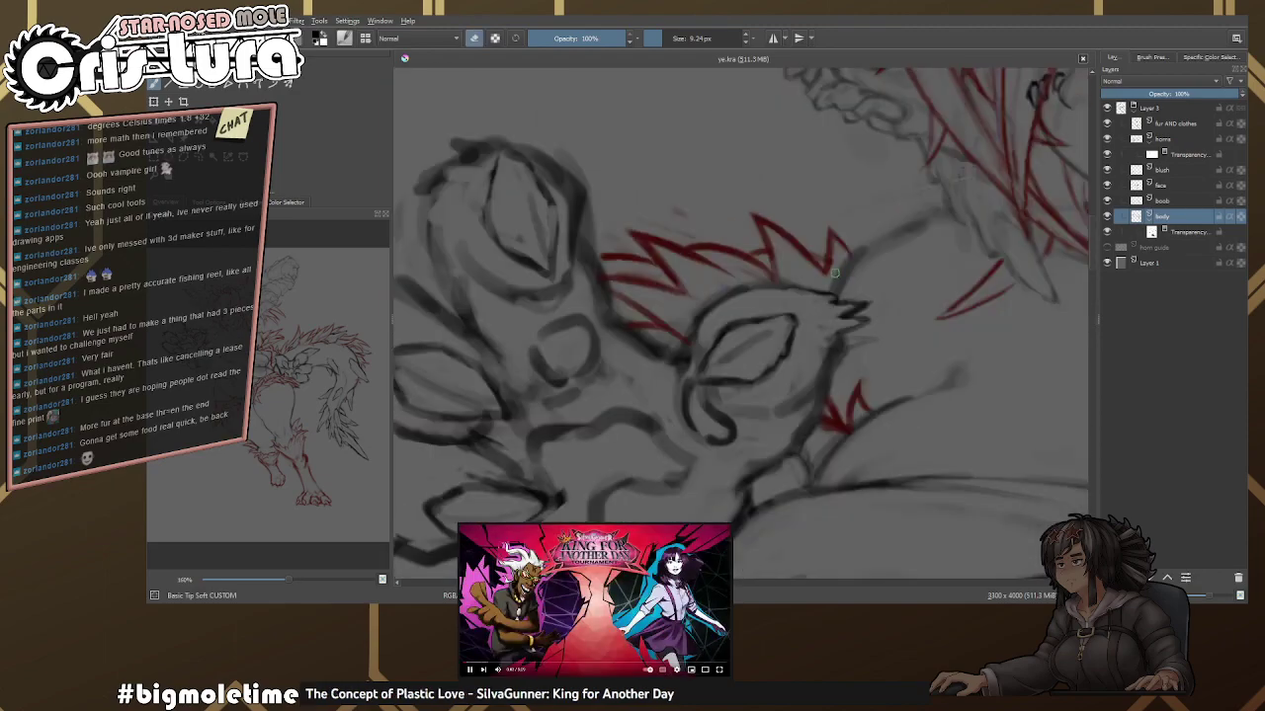
Erase the rough lines beside the thumb tip and continue the jagged black fur points onto its outer side.
{"action": "scroll", "coordinate": [771, 252], "scroll_direction": "up", "scroll_amount": 9}
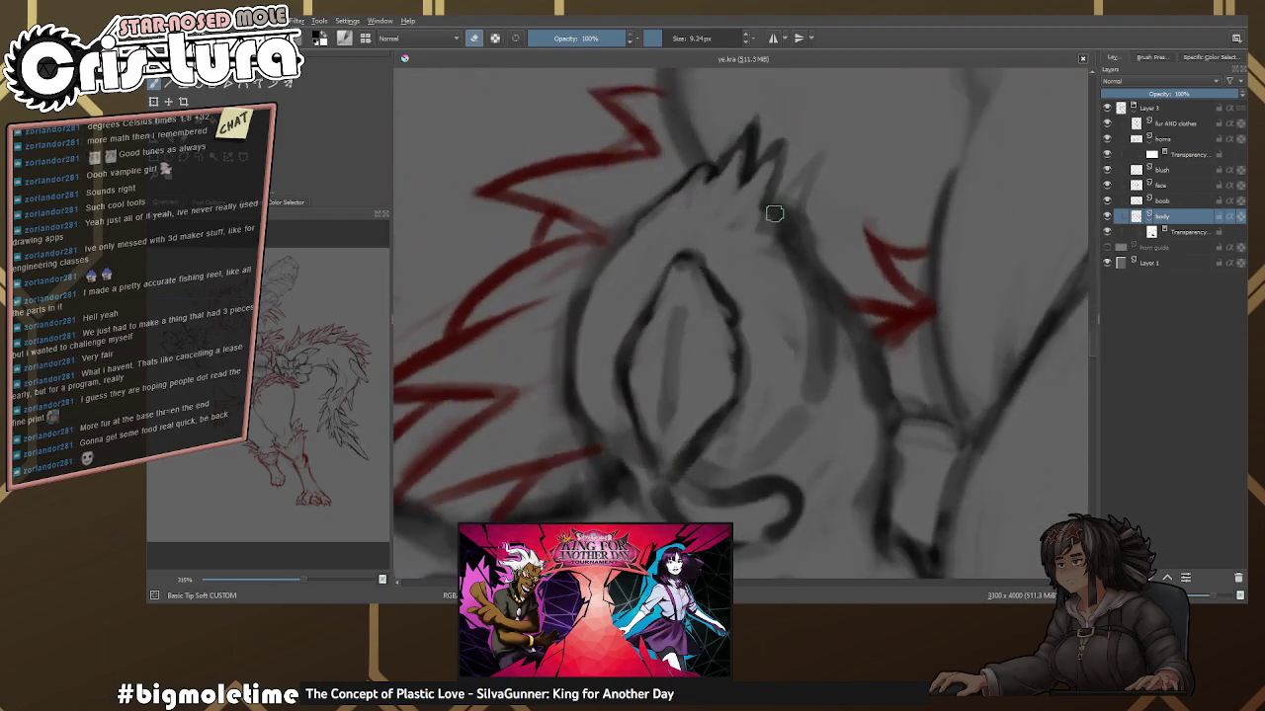
{"action": "mouse_move", "coordinate": [731, 257]}
{"action": "left_mouse_down"}
{"action": "mouse_move", "coordinate": [730, 304]}
{"action": "mouse_move", "coordinate": [747, 259]}
{"action": "left_mouse_up"}
{"action": "key", "text": "e"}
{"action": "key", "text": "e"}
{"action": "mouse_move", "coordinate": [756, 163]}
{"action": "left_mouse_down"}
{"action": "mouse_move", "coordinate": [716, 213]}
{"action": "mouse_move", "coordinate": [747, 212]}
{"action": "mouse_move", "coordinate": [759, 296]}
{"action": "mouse_move", "coordinate": [767, 274]}
{"action": "mouse_move", "coordinate": [786, 356]}
{"action": "left_mouse_up"}
{"action": "key", "text": "e"}
{"action": "key", "text": "e"}
{"action": "left_click_drag", "start_coordinate": [754, 255], "coordinate": [779, 237]}
{"action": "key", "text": "e"}
{"action": "mouse_move", "coordinate": [779, 237]}
{"action": "left_mouse_down"}
{"action": "mouse_move", "coordinate": [757, 265]}
{"action": "mouse_move", "coordinate": [744, 243]}
{"action": "mouse_move", "coordinate": [773, 279]}
{"action": "mouse_move", "coordinate": [774, 345]}
{"action": "mouse_move", "coordinate": [747, 226]}
{"action": "mouse_move", "coordinate": [767, 293]}
{"action": "mouse_move", "coordinate": [822, 286]}
{"action": "mouse_move", "coordinate": [787, 291]}
{"action": "mouse_move", "coordinate": [776, 271]}
{"action": "mouse_move", "coordinate": [785, 339]}
{"action": "left_mouse_up"}
{"action": "key", "text": "e"}
{"action": "key", "text": "e"}
{"action": "key", "text": "e"}
Redraw and trim the lower part of the thumb's outer outline with small jagged fur points.
{"action": "scroll", "coordinate": [785, 339], "scroll_direction": "down", "scroll_amount": 1}
{"action": "key", "text": "e"}
{"action": "mouse_move", "coordinate": [802, 281]}
{"action": "left_mouse_down"}
{"action": "mouse_move", "coordinate": [813, 330]}
{"action": "mouse_move", "coordinate": [798, 341]}
{"action": "mouse_move", "coordinate": [813, 310]}
{"action": "mouse_move", "coordinate": [789, 367]}
{"action": "mouse_move", "coordinate": [819, 297]}
{"action": "mouse_move", "coordinate": [796, 333]}
{"action": "left_mouse_up"}
{"action": "key", "text": "e"}
{"action": "key", "text": "bracketright"}
{"action": "key", "text": "e"}
{"action": "key", "text": "e"}
{"action": "key", "text": "bracketleft"}
{"action": "key", "text": "e"}
{"action": "mouse_move", "coordinate": [807, 275]}
{"action": "left_mouse_down"}
{"action": "mouse_move", "coordinate": [778, 245]}
{"action": "mouse_move", "coordinate": [804, 283]}
{"action": "left_mouse_up"}
{"action": "scroll", "coordinate": [811, 297], "scroll_direction": "down", "scroll_amount": 6}
{"action": "scroll", "coordinate": [820, 309], "scroll_direction": "down", "scroll_amount": 4}
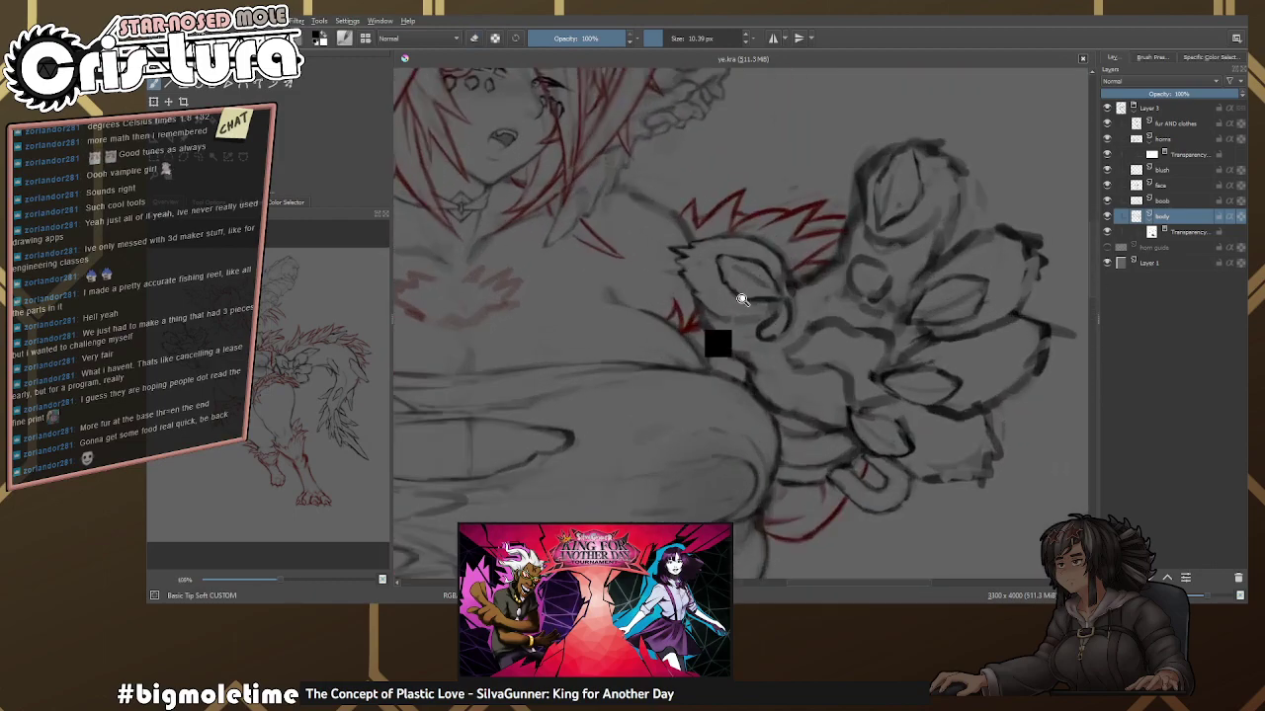
Redraw the topmost finger's outline on the side facing the thumb with a darker, cleaner black line.
{"action": "scroll", "coordinate": [743, 310], "scroll_direction": "up", "scroll_amount": 8}
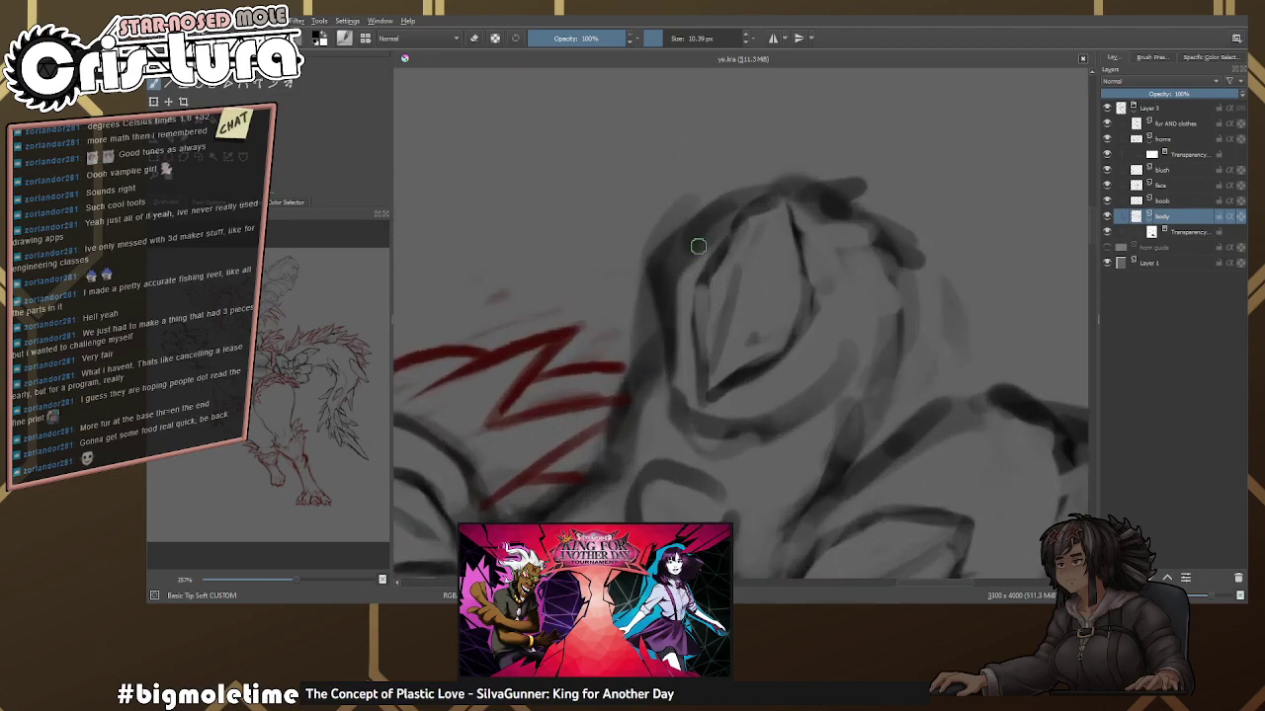
{"action": "left_click_drag", "start_coordinate": [633, 307], "coordinate": [746, 221]}
{"action": "scroll", "coordinate": [654, 299], "scroll_direction": "down", "scroll_amount": 1}
{"action": "key", "text": "e"}
{"action": "key", "text": "e"}
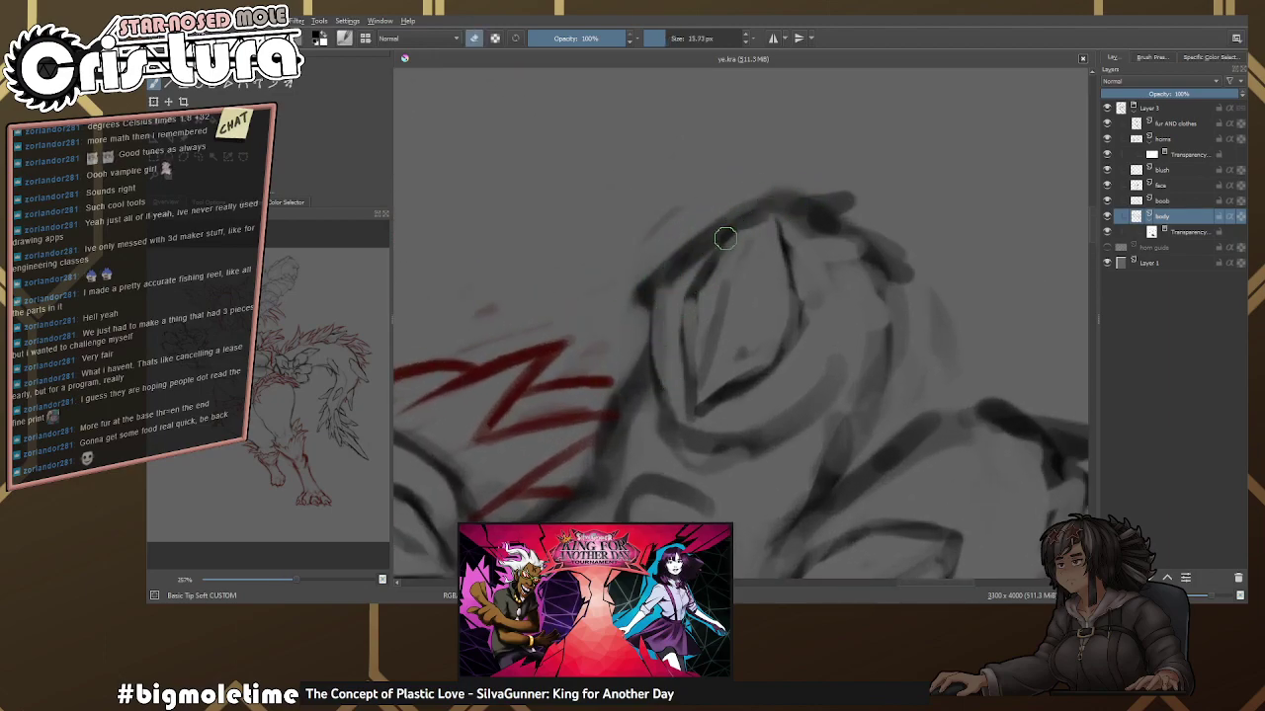
{"action": "key", "text": "e"}
{"action": "left_click_drag", "start_coordinate": [692, 306], "coordinate": [753, 233]}
{"action": "key", "text": "e"}
Darken the thumb-side edge of the topmost finger's pad and trim the excess strokes around it.
{"action": "key", "text": "e"}
{"action": "left_click_drag", "start_coordinate": [694, 306], "coordinate": [690, 387]}
{"action": "key", "text": "e"}
{"action": "left_click_drag", "start_coordinate": [696, 331], "coordinate": [704, 420]}
{"action": "key", "text": "e"}
{"action": "left_click_drag", "start_coordinate": [691, 292], "coordinate": [691, 420]}
{"action": "key", "text": "e"}
{"action": "left_click_drag", "start_coordinate": [795, 206], "coordinate": [778, 239]}
{"action": "left_click_drag", "start_coordinate": [677, 287], "coordinate": [657, 299]}
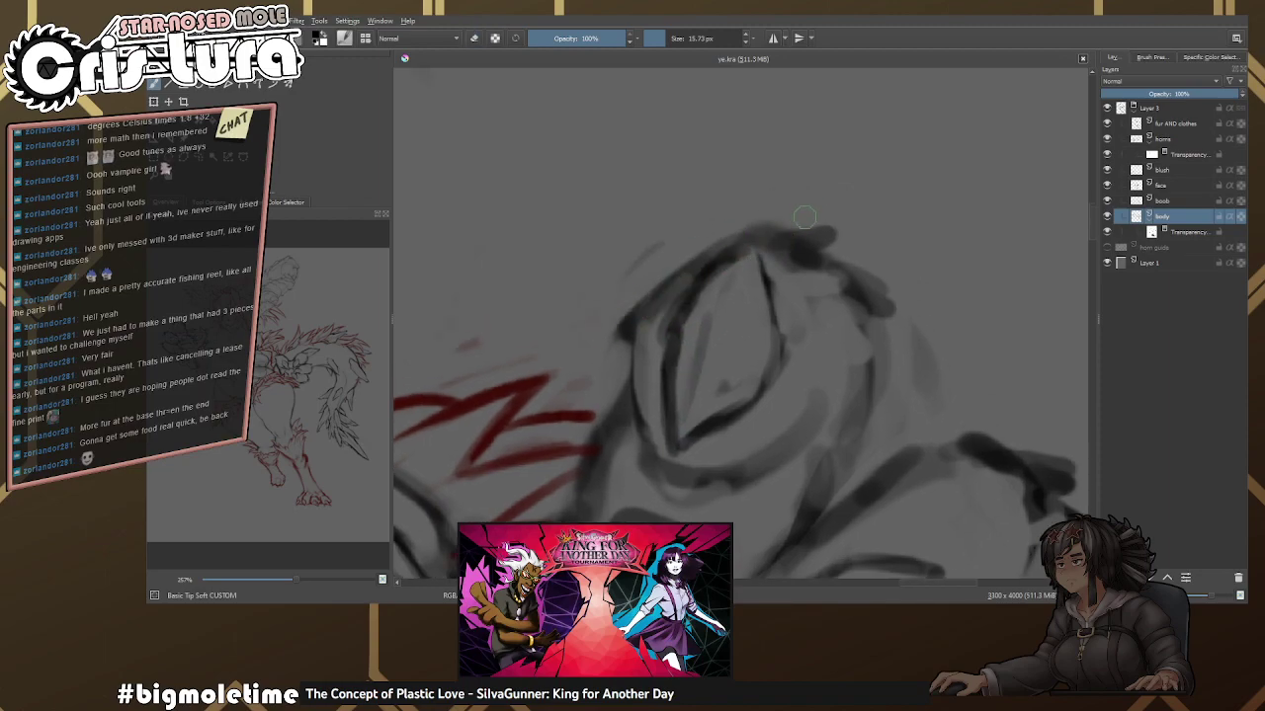
Reshape the topmost finger's tip by trimming the thick outline and drawing a cleaner black line over it.
{"action": "left_click_drag", "start_coordinate": [743, 240], "coordinate": [806, 225]}
{"action": "key", "text": "e"}
{"action": "mouse_move", "coordinate": [761, 242]}
{"action": "left_mouse_down"}
{"action": "mouse_move", "coordinate": [816, 233]}
{"action": "mouse_move", "coordinate": [796, 247]}
{"action": "mouse_move", "coordinate": [781, 216]}
{"action": "mouse_move", "coordinate": [820, 233]}
{"action": "mouse_move", "coordinate": [796, 230]}
{"action": "mouse_move", "coordinate": [803, 254]}
{"action": "mouse_move", "coordinate": [837, 251]}
{"action": "mouse_move", "coordinate": [783, 254]}
{"action": "mouse_move", "coordinate": [842, 257]}
{"action": "mouse_move", "coordinate": [880, 281]}
{"action": "left_mouse_up"}
{"action": "key", "text": "e"}
{"action": "key", "text": "e"}
{"action": "key", "text": "e"}
{"action": "key", "text": "e"}
{"action": "key", "text": "e"}
{"action": "mouse_move", "coordinate": [851, 259]}
{"action": "left_mouse_down"}
{"action": "mouse_move", "coordinate": [839, 268]}
{"action": "mouse_move", "coordinate": [885, 282]}
{"action": "left_mouse_up"}
{"action": "key", "text": "e"}
{"action": "key", "text": "e"}
Carve short jagged fur points into the outer side of the topmost finger's tip.
{"action": "mouse_move", "coordinate": [874, 281]}
{"action": "left_mouse_down"}
{"action": "mouse_move", "coordinate": [838, 274]}
{"action": "mouse_move", "coordinate": [867, 255]}
{"action": "mouse_move", "coordinate": [871, 287]}
{"action": "mouse_move", "coordinate": [840, 280]}
{"action": "mouse_move", "coordinate": [877, 304]}
{"action": "mouse_move", "coordinate": [838, 282]}
{"action": "mouse_move", "coordinate": [888, 309]}
{"action": "mouse_move", "coordinate": [842, 310]}
{"action": "left_mouse_up"}
{"action": "key", "text": "e"}
{"action": "key", "text": "e"}
{"action": "scroll", "coordinate": [862, 322], "scroll_direction": "down", "scroll_amount": 2}
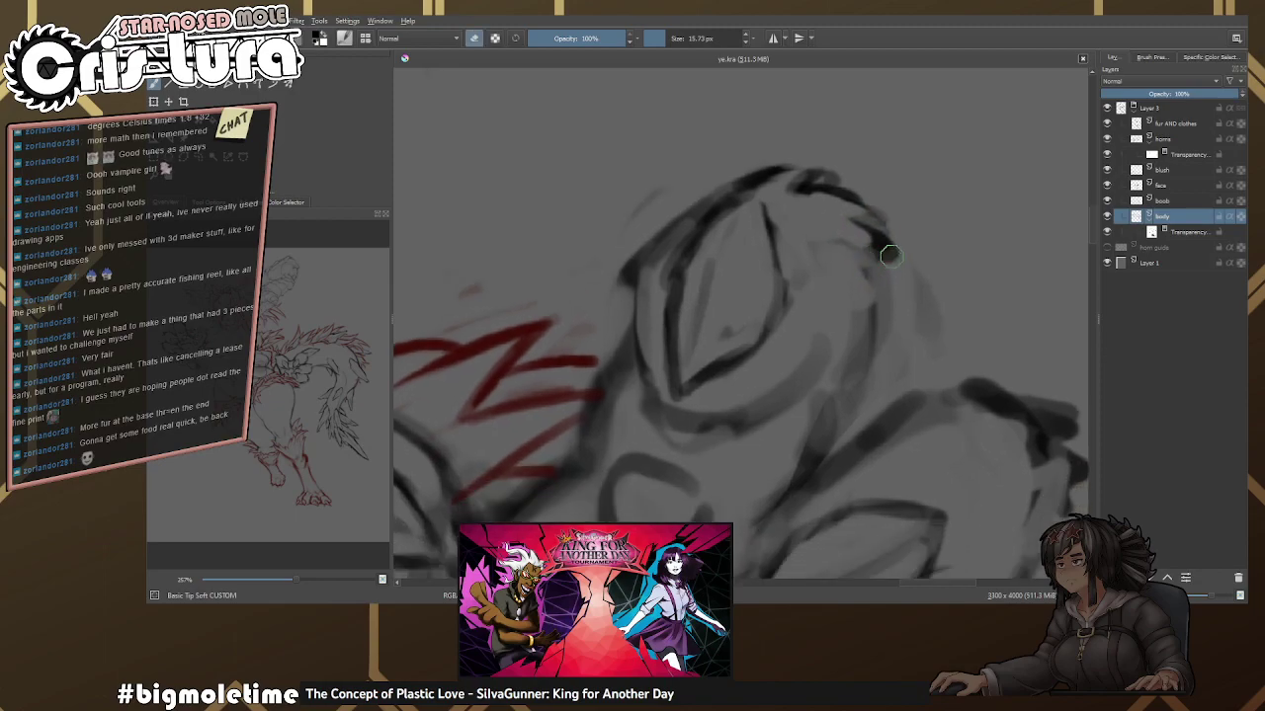
{"action": "left_click_drag", "start_coordinate": [879, 234], "coordinate": [886, 252]}
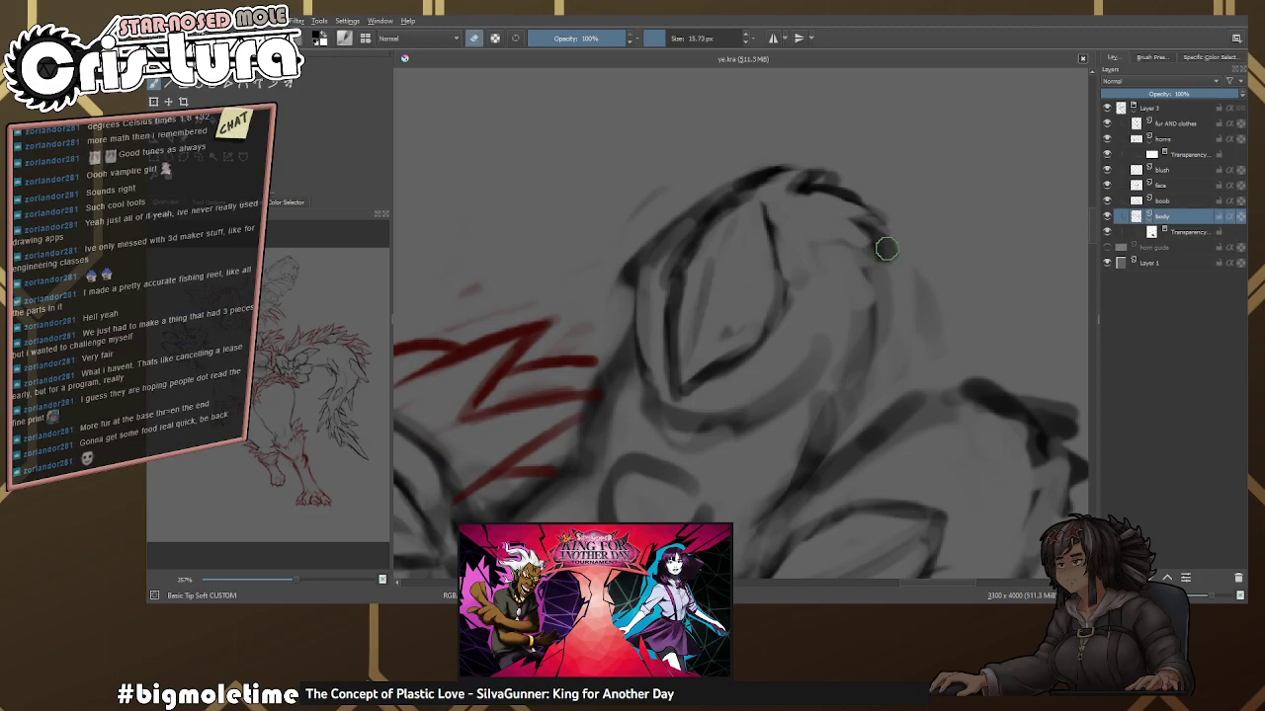
{"action": "left_click_drag", "start_coordinate": [850, 200], "coordinate": [888, 226]}
{"action": "key", "text": "e"}
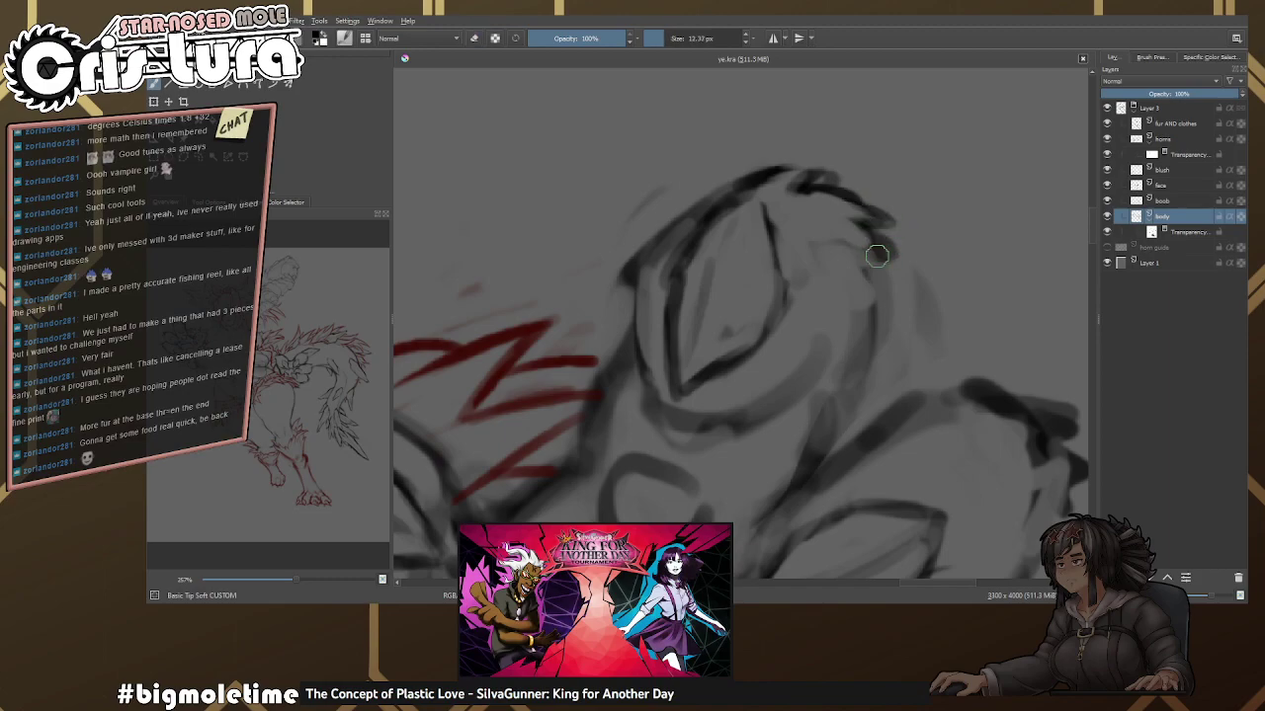
{"action": "scroll", "coordinate": [874, 296], "scroll_direction": "down", "scroll_amount": 5}
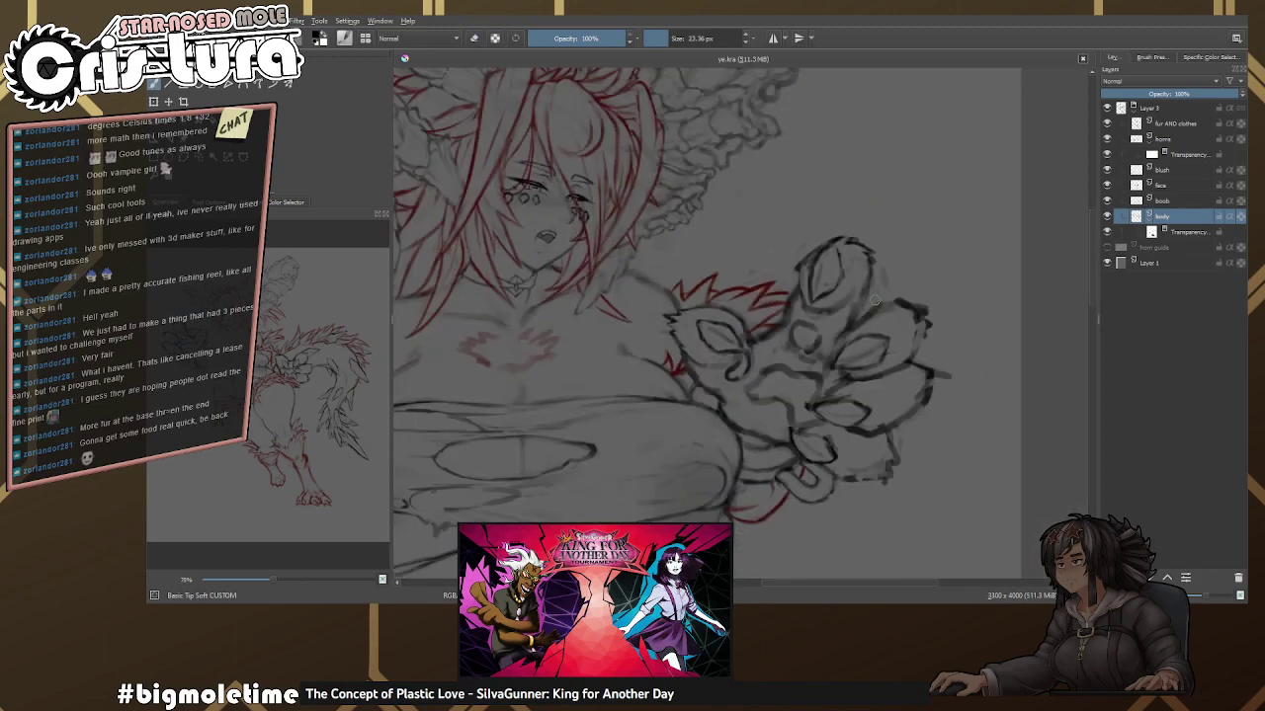
Add a sharp fur point at the topmost finger's tip and another on its thumb-side outline, trimming both.
{"action": "scroll", "coordinate": [866, 308], "scroll_direction": "up", "scroll_amount": 5}
{"action": "key", "text": "e"}
{"action": "left_click_drag", "start_coordinate": [819, 277], "coordinate": [872, 259]}
{"action": "key", "text": "e"}
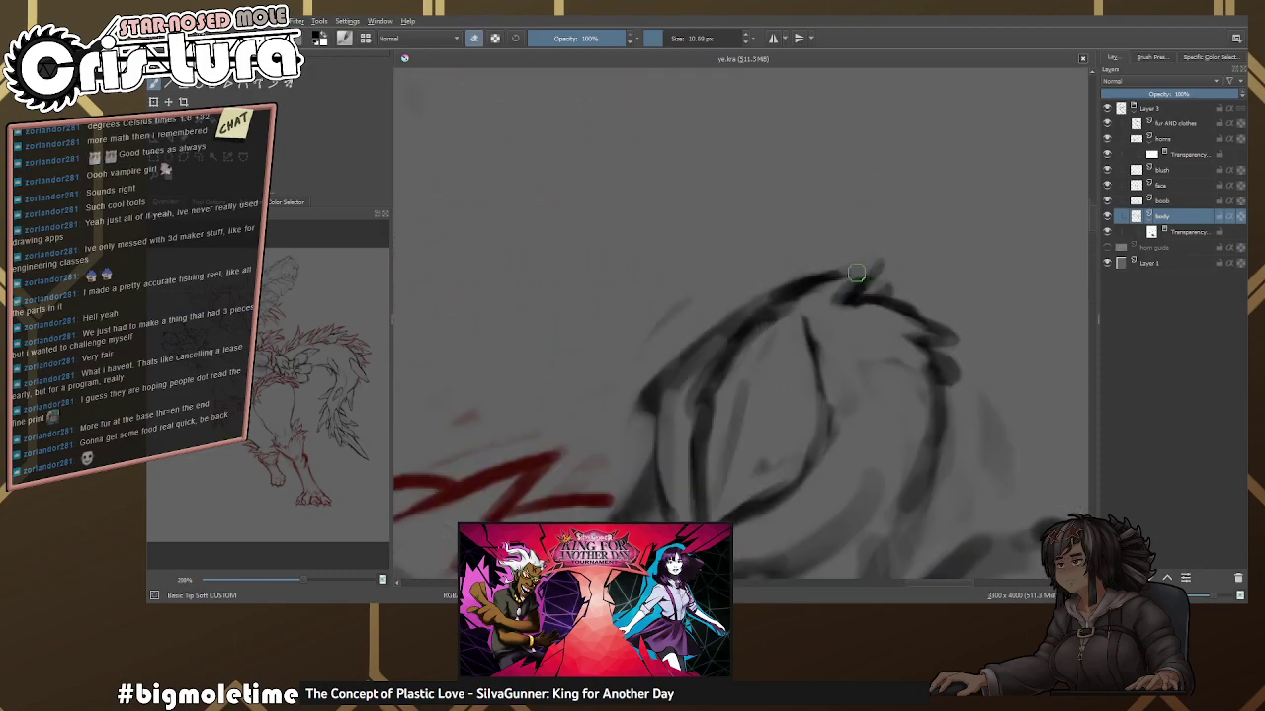
{"action": "scroll", "coordinate": [807, 257], "scroll_direction": "down", "scroll_amount": 2}
{"action": "mouse_move", "coordinate": [741, 302]}
{"action": "left_mouse_down"}
{"action": "mouse_move", "coordinate": [791, 248]}
{"action": "mouse_move", "coordinate": [771, 271]}
{"action": "mouse_move", "coordinate": [803, 240]}
{"action": "left_mouse_up"}
{"action": "key", "text": "e"}
{"action": "key", "text": "e"}
{"action": "scroll", "coordinate": [754, 307], "scroll_direction": "down", "scroll_amount": 6}
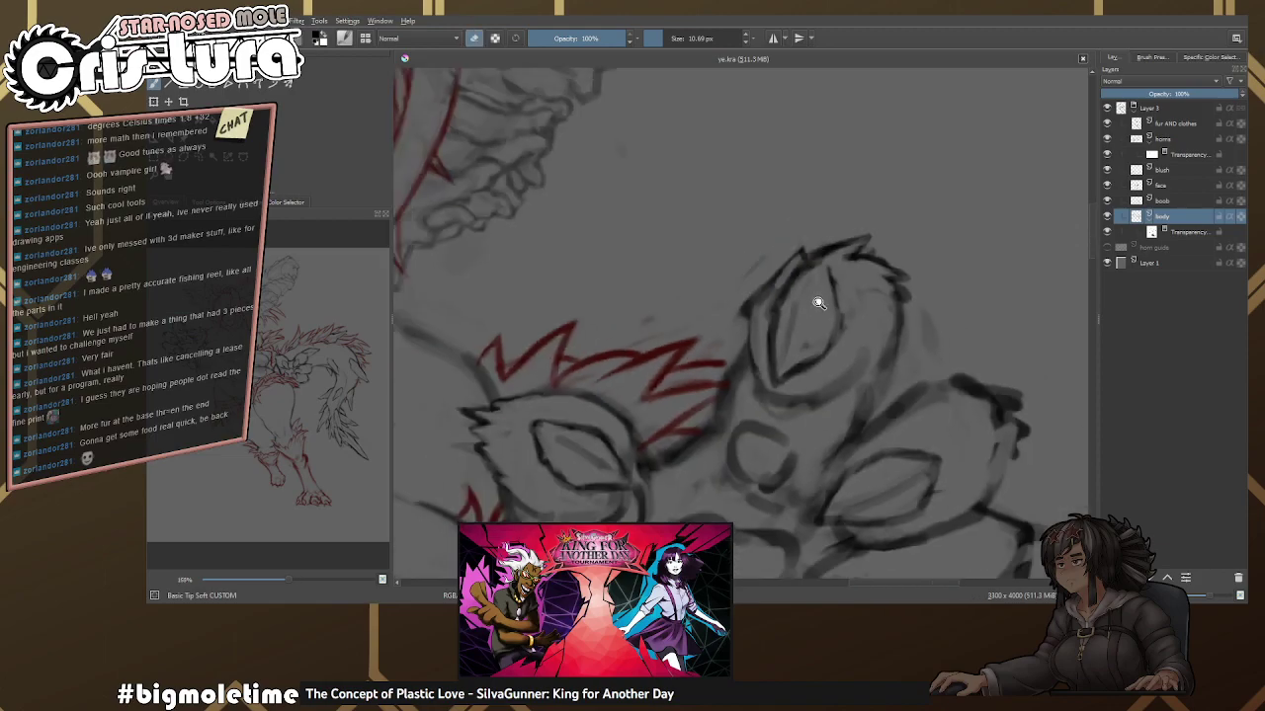
Check the paw in mirrored view and redraw the next finger's tip as jagged black fur points.
{"action": "key", "text": "m"}
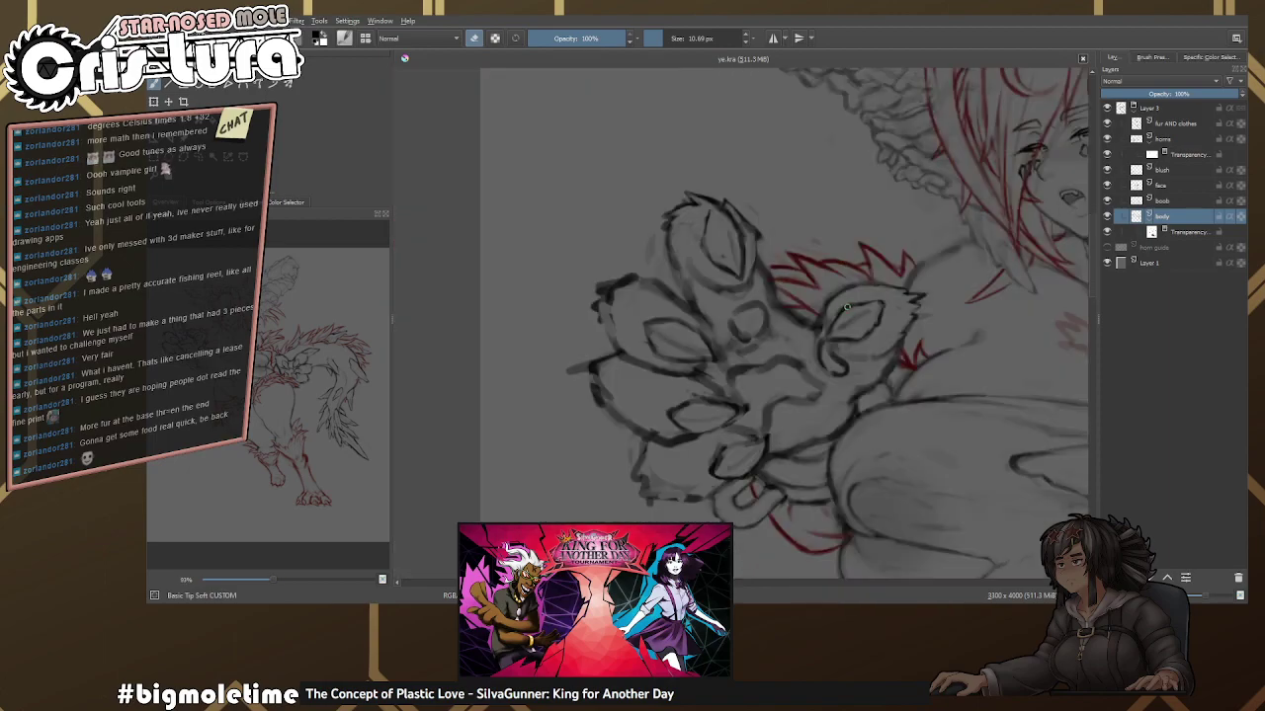
{"action": "key", "text": "m"}
{"action": "scroll", "coordinate": [735, 284], "scroll_direction": "up", "scroll_amount": 6}
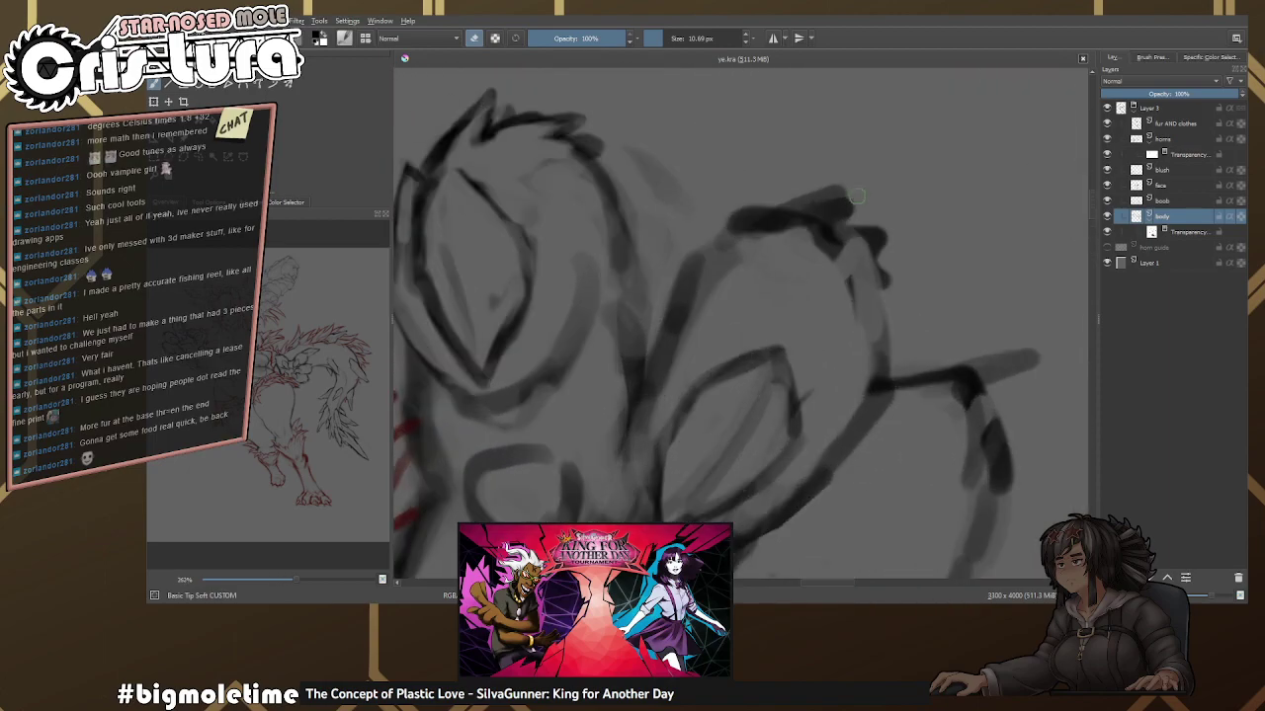
{"action": "scroll", "coordinate": [850, 218], "scroll_direction": "up", "scroll_amount": 3}
{"action": "key", "text": "bracketright"}
{"action": "key", "text": "bracketright"}
{"action": "key", "text": "bracketright"}
{"action": "key", "text": "bracketleft"}
{"action": "key", "text": "bracketleft"}
{"action": "mouse_move", "coordinate": [657, 301]}
{"action": "left_mouse_down"}
{"action": "mouse_move", "coordinate": [719, 270]}
{"action": "mouse_move", "coordinate": [712, 302]}
{"action": "mouse_move", "coordinate": [730, 313]}
{"action": "mouse_move", "coordinate": [758, 236]}
{"action": "mouse_move", "coordinate": [750, 262]}
{"action": "mouse_move", "coordinate": [769, 254]}
{"action": "mouse_move", "coordinate": [776, 318]}
{"action": "left_mouse_up"}
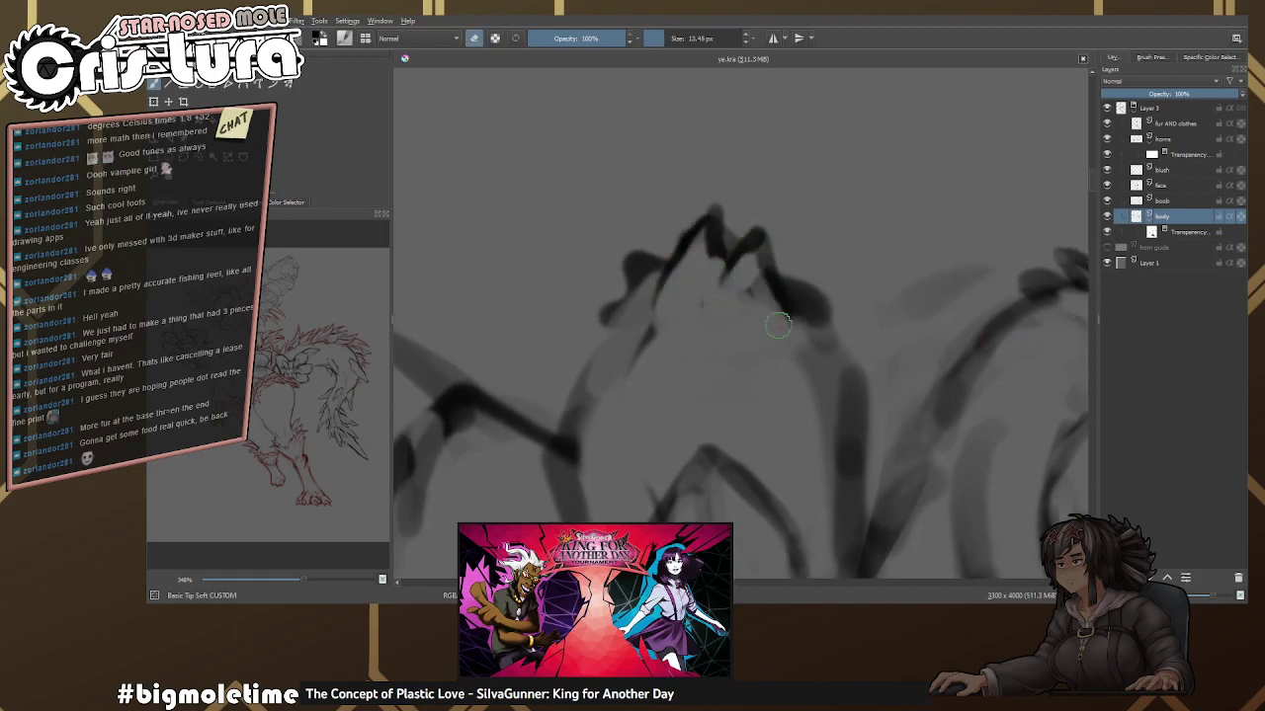
{"action": "mouse_move", "coordinate": [809, 277]}
{"action": "left_mouse_down"}
{"action": "mouse_move", "coordinate": [791, 308]}
{"action": "mouse_move", "coordinate": [815, 268]}
{"action": "mouse_move", "coordinate": [803, 326]}
{"action": "mouse_move", "coordinate": [824, 263]}
{"action": "mouse_move", "coordinate": [807, 312]}
{"action": "mouse_move", "coordinate": [815, 341]}
{"action": "mouse_move", "coordinate": [821, 249]}
{"action": "mouse_move", "coordinate": [785, 312]}
{"action": "mouse_move", "coordinate": [806, 287]}
{"action": "left_mouse_up"}
Sharpen the fur points on both sides of that finger's tip and darken the outline leading down from them.
{"action": "key", "text": "e"}
{"action": "key", "text": "e"}
{"action": "key", "text": "e"}
{"action": "key", "text": "e"}
{"action": "left_click_drag", "start_coordinate": [711, 286], "coordinate": [816, 237]}
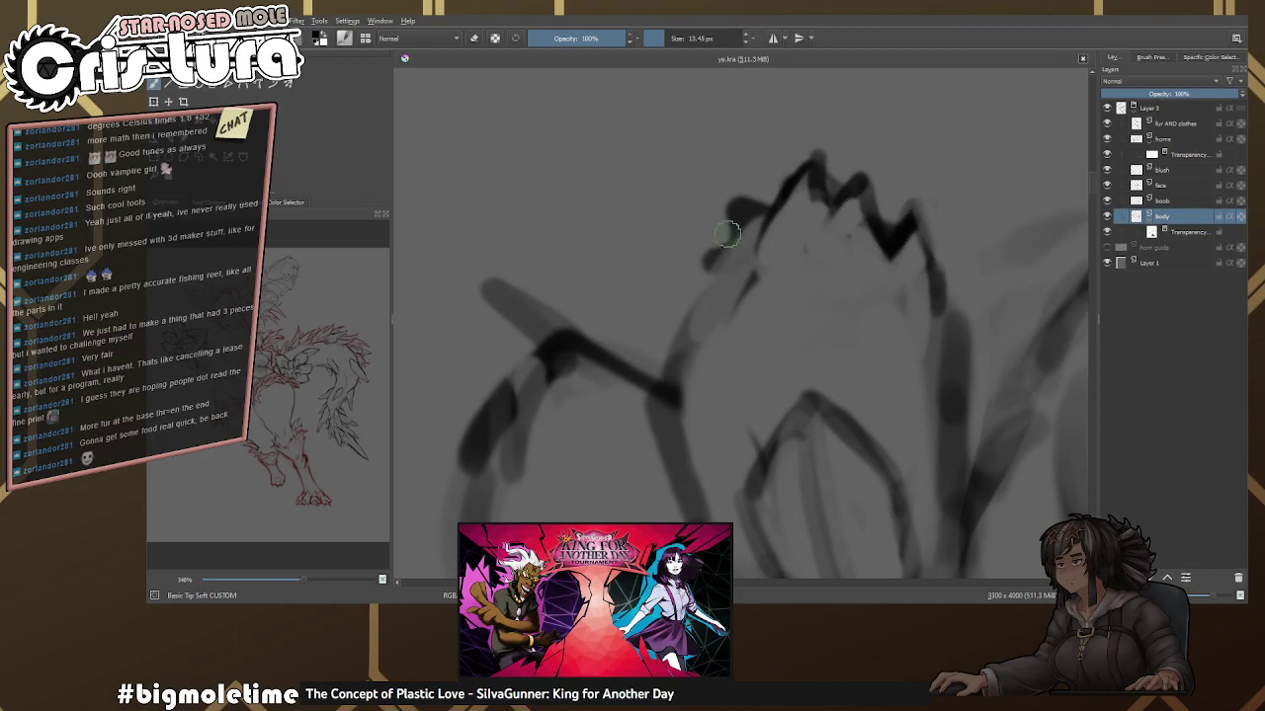
{"action": "mouse_move", "coordinate": [726, 203]}
{"action": "left_mouse_down"}
{"action": "mouse_move", "coordinate": [753, 228]}
{"action": "mouse_move", "coordinate": [750, 203]}
{"action": "left_mouse_up"}
{"action": "key", "text": "e"}
{"action": "key", "text": "e"}
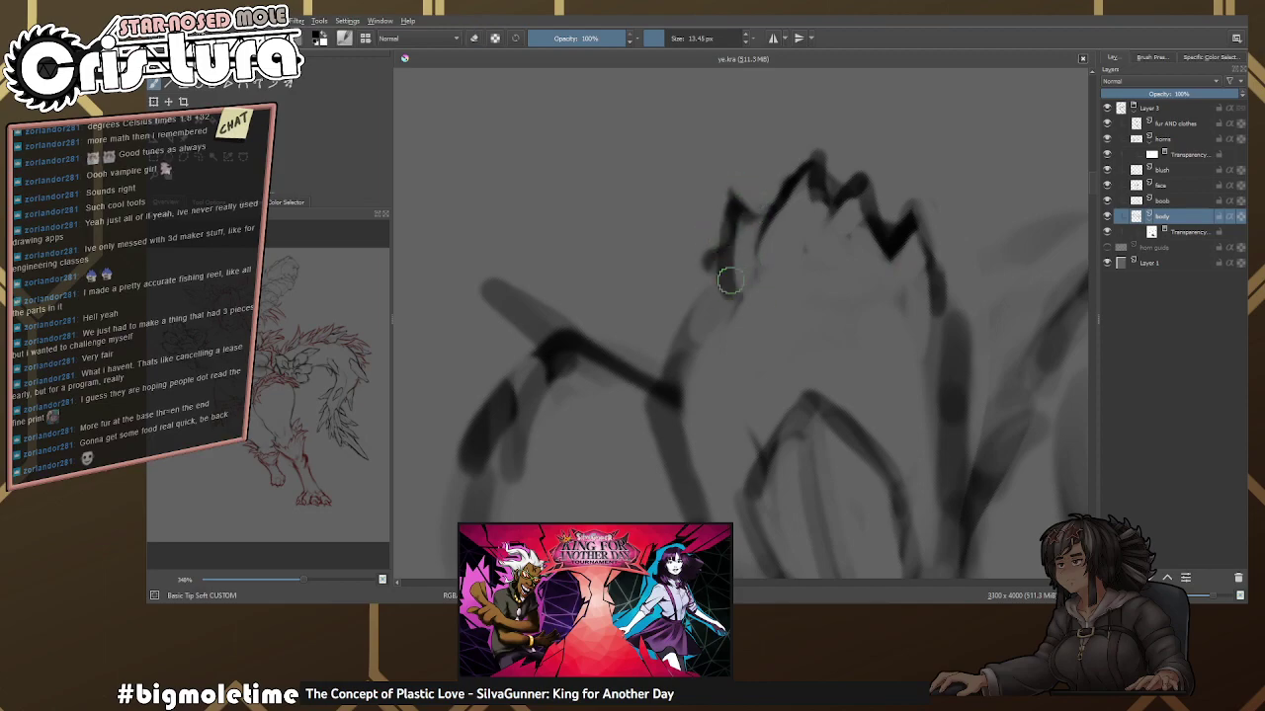
{"action": "left_click_drag", "start_coordinate": [731, 284], "coordinate": [733, 286]}
{"action": "key", "text": "e"}
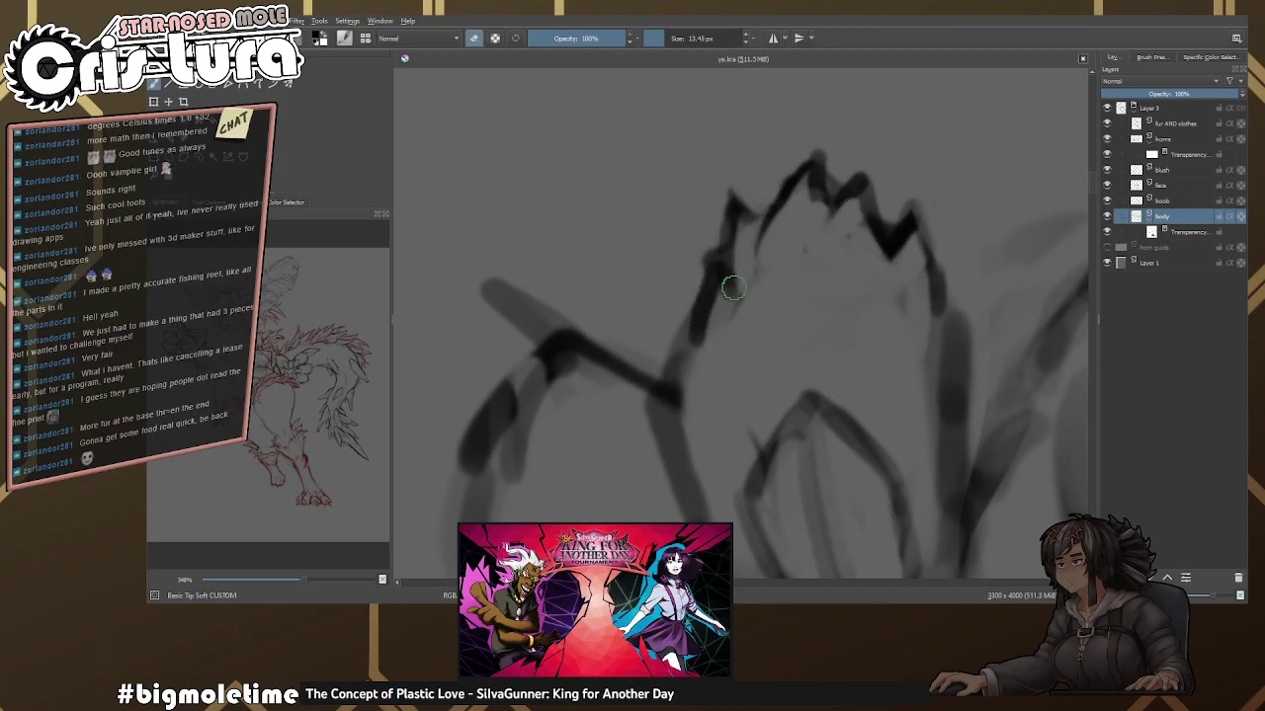
Darken the thumb-side outline below the finger's jagged tip and erase the soft stray shading along its inner edge.
{"action": "key", "text": "e"}
{"action": "key", "text": "e"}
{"action": "mouse_move", "coordinate": [702, 330]}
{"action": "left_mouse_down"}
{"action": "mouse_move", "coordinate": [713, 386]}
{"action": "mouse_move", "coordinate": [697, 434]}
{"action": "left_mouse_up"}
{"action": "left_click_drag", "start_coordinate": [768, 308], "coordinate": [830, 260]}
{"action": "key", "text": "e"}
{"action": "key", "text": "e"}
{"action": "mouse_move", "coordinate": [756, 272]}
{"action": "left_mouse_down"}
{"action": "mouse_move", "coordinate": [758, 368]}
{"action": "mouse_move", "coordinate": [723, 271]}
{"action": "mouse_move", "coordinate": [758, 395]}
{"action": "left_mouse_up"}
{"action": "key", "text": "e"}
{"action": "key", "text": "e"}
{"action": "left_click_drag", "start_coordinate": [726, 286], "coordinate": [751, 385]}
Examine the whole paw and the finger's jagged tip in mirrored view to judge the reshaped fur outline.
{"action": "key", "text": "minus"}
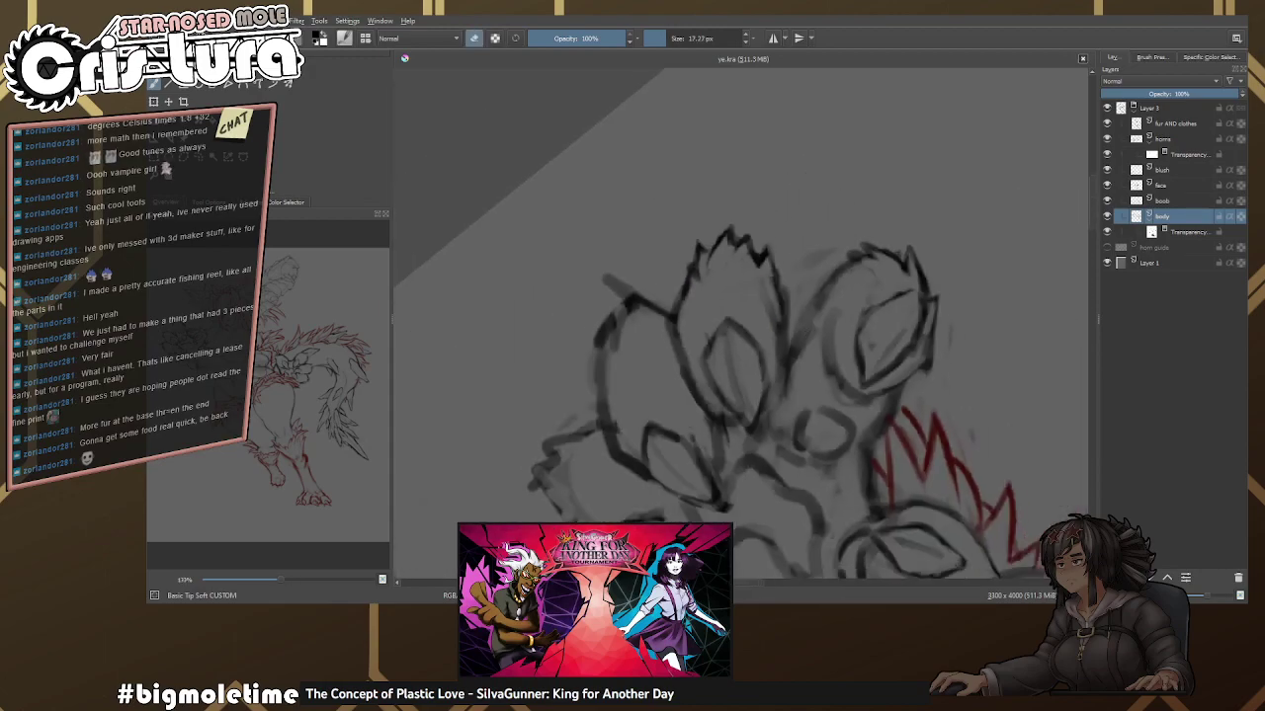
{"action": "key", "text": "minus"}
{"action": "key", "text": "minus"}
{"action": "key", "text": "plus"}
{"action": "key", "text": "plus"}
{"action": "key", "text": "plus"}
{"action": "key", "text": "plus"}
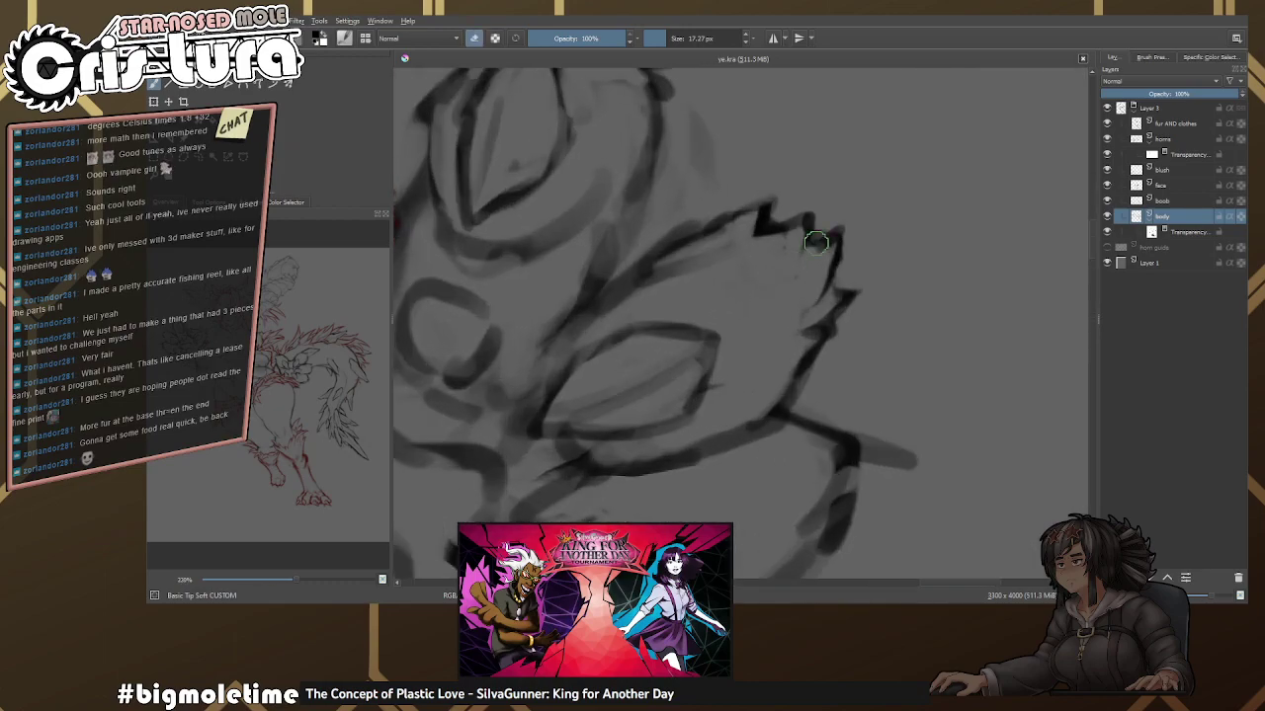
Sketch the first fur spike at the tip of the raised paw's third finger on the body layer.
{"action": "key", "text": "minus"}
{"action": "key", "text": "minus"}
{"action": "key", "text": "plus"}
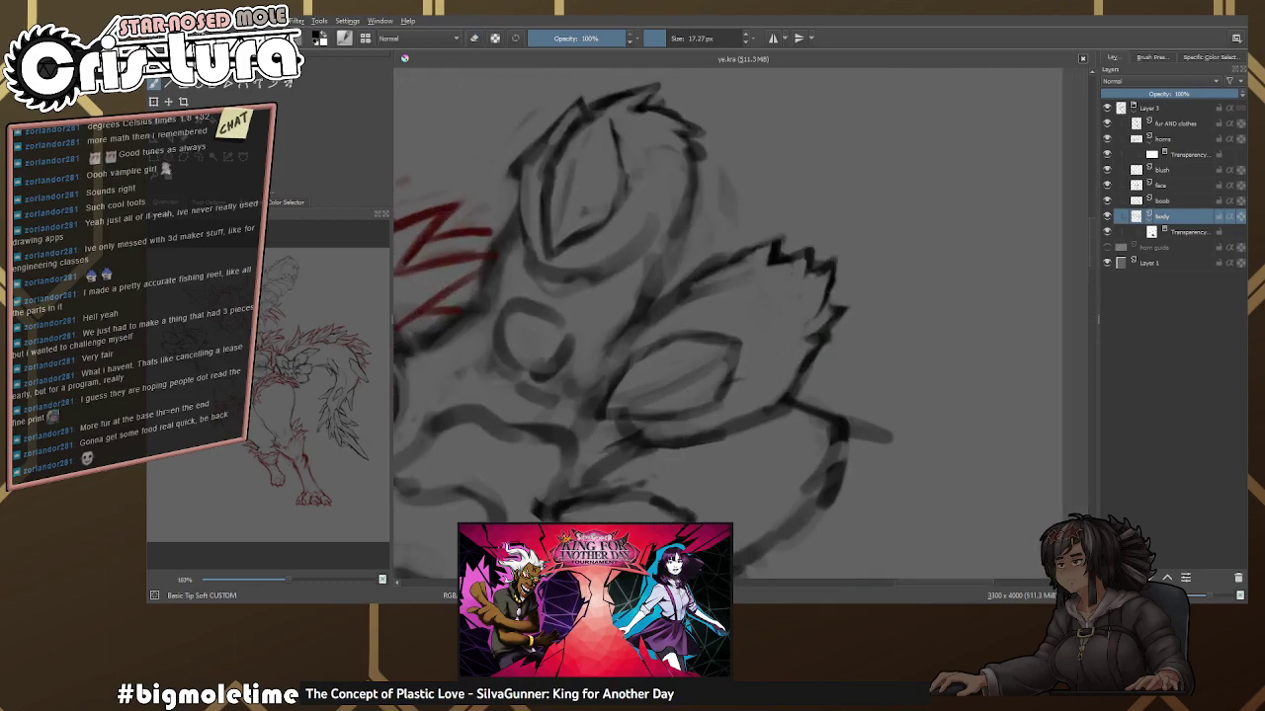
{"action": "key", "text": "plus"}
{"action": "key", "text": "minus"}
{"action": "key", "text": "minus"}
{"action": "key", "text": "plus"}
{"action": "mouse_move", "coordinate": [847, 282]}
{"action": "left_mouse_down"}
{"action": "mouse_move", "coordinate": [847, 376]}
{"action": "mouse_move", "coordinate": [784, 207]}
{"action": "mouse_move", "coordinate": [669, 297]}
{"action": "mouse_move", "coordinate": [800, 178]}
{"action": "left_mouse_up"}
{"action": "key", "text": "e"}
{"action": "mouse_move", "coordinate": [763, 221]}
{"action": "left_mouse_down"}
{"action": "mouse_move", "coordinate": [798, 178]}
{"action": "mouse_move", "coordinate": [779, 235]}
{"action": "left_mouse_up"}
{"action": "key", "text": "e"}
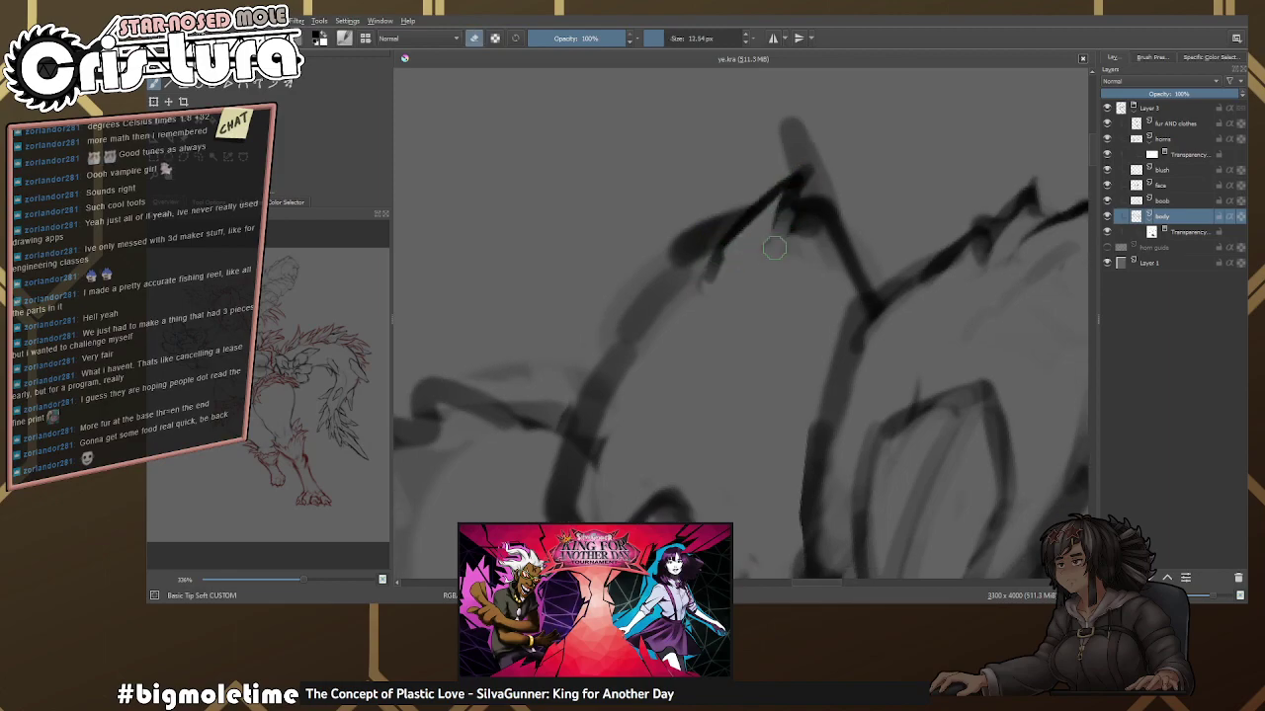
Add more jagged fur tufts around the third finger's tip and erase the leftover rounded outline.
{"action": "mouse_move", "coordinate": [677, 240]}
{"action": "left_mouse_down"}
{"action": "mouse_move", "coordinate": [692, 260]}
{"action": "mouse_move", "coordinate": [655, 283]}
{"action": "mouse_move", "coordinate": [701, 215]}
{"action": "mouse_move", "coordinate": [706, 238]}
{"action": "left_mouse_up"}
{"action": "key", "text": "e"}
{"action": "key", "text": "e"}
{"action": "key", "text": "e"}
{"action": "key", "text": "e"}
{"action": "key", "text": "e"}
{"action": "key", "text": "e"}
{"action": "key", "text": "e"}
{"action": "mouse_move", "coordinate": [824, 180]}
{"action": "left_mouse_down"}
{"action": "mouse_move", "coordinate": [805, 205]}
{"action": "mouse_move", "coordinate": [795, 270]}
{"action": "mouse_move", "coordinate": [820, 242]}
{"action": "mouse_move", "coordinate": [835, 257]}
{"action": "mouse_move", "coordinate": [827, 274]}
{"action": "mouse_move", "coordinate": [848, 286]}
{"action": "mouse_move", "coordinate": [842, 311]}
{"action": "mouse_move", "coordinate": [820, 247]}
{"action": "mouse_move", "coordinate": [781, 202]}
{"action": "mouse_move", "coordinate": [853, 240]}
{"action": "left_mouse_up"}
{"action": "key", "text": "e"}
{"action": "key", "text": "e"}
{"action": "key", "text": "e"}
{"action": "key", "text": "e"}
{"action": "key", "text": "e"}
{"action": "scroll", "coordinate": [845, 282], "scroll_direction": "down", "scroll_amount": 4}
Erase the rounded tip of the raised paw's outermost finger and redraw its edge with fur spikes.
{"action": "scroll", "coordinate": [852, 240], "scroll_direction": "up", "scroll_amount": 5}
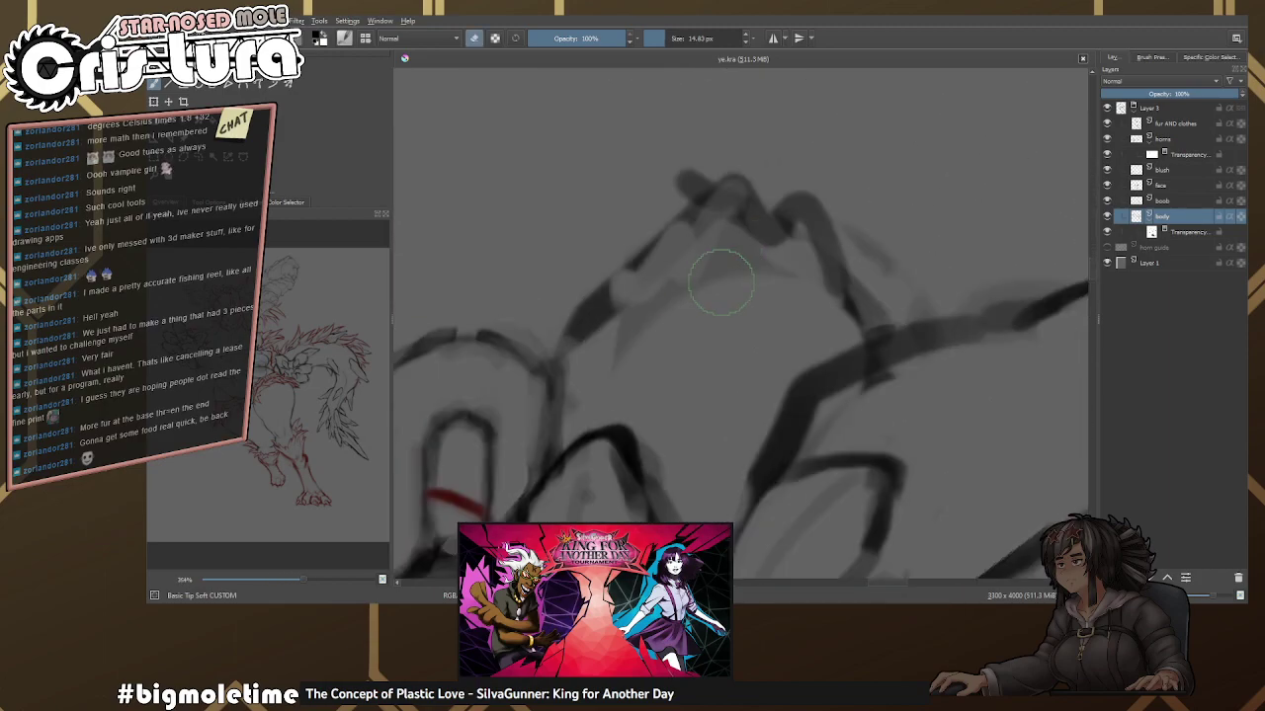
{"action": "left_click_drag", "start_coordinate": [721, 257], "coordinate": [721, 308]}
{"action": "mouse_move", "coordinate": [691, 265]}
{"action": "left_mouse_down"}
{"action": "mouse_move", "coordinate": [793, 205]}
{"action": "mouse_move", "coordinate": [771, 282]}
{"action": "left_mouse_up"}
{"action": "mouse_move", "coordinate": [795, 205]}
{"action": "left_mouse_down"}
{"action": "mouse_move", "coordinate": [652, 292]}
{"action": "mouse_move", "coordinate": [681, 222]}
{"action": "mouse_move", "coordinate": [697, 281]}
{"action": "left_mouse_up"}
{"action": "key", "text": "e"}
{"action": "mouse_move", "coordinate": [598, 373]}
{"action": "left_mouse_down"}
{"action": "mouse_move", "coordinate": [649, 254]}
{"action": "mouse_move", "coordinate": [678, 248]}
{"action": "mouse_move", "coordinate": [698, 209]}
{"action": "left_mouse_up"}
{"action": "key", "text": "e"}
{"action": "key", "text": "e"}
{"action": "key", "text": "e"}
Complete the jagged fur tufts along both sides of the outermost finger's tip.
{"action": "left_click_drag", "start_coordinate": [593, 381], "coordinate": [634, 304]}
{"action": "key", "text": "e"}
{"action": "left_click_drag", "start_coordinate": [617, 356], "coordinate": [660, 273]}
{"action": "key", "text": "e"}
{"action": "mouse_move", "coordinate": [766, 297]}
{"action": "left_mouse_down"}
{"action": "mouse_move", "coordinate": [830, 245]}
{"action": "mouse_move", "coordinate": [824, 330]}
{"action": "mouse_move", "coordinate": [848, 373]}
{"action": "left_mouse_up"}
{"action": "key", "text": "e"}
{"action": "key", "text": "e"}
{"action": "key", "text": "e"}
{"action": "key", "text": "e"}
{"action": "scroll", "coordinate": [870, 345], "scroll_direction": "down", "scroll_amount": 5}
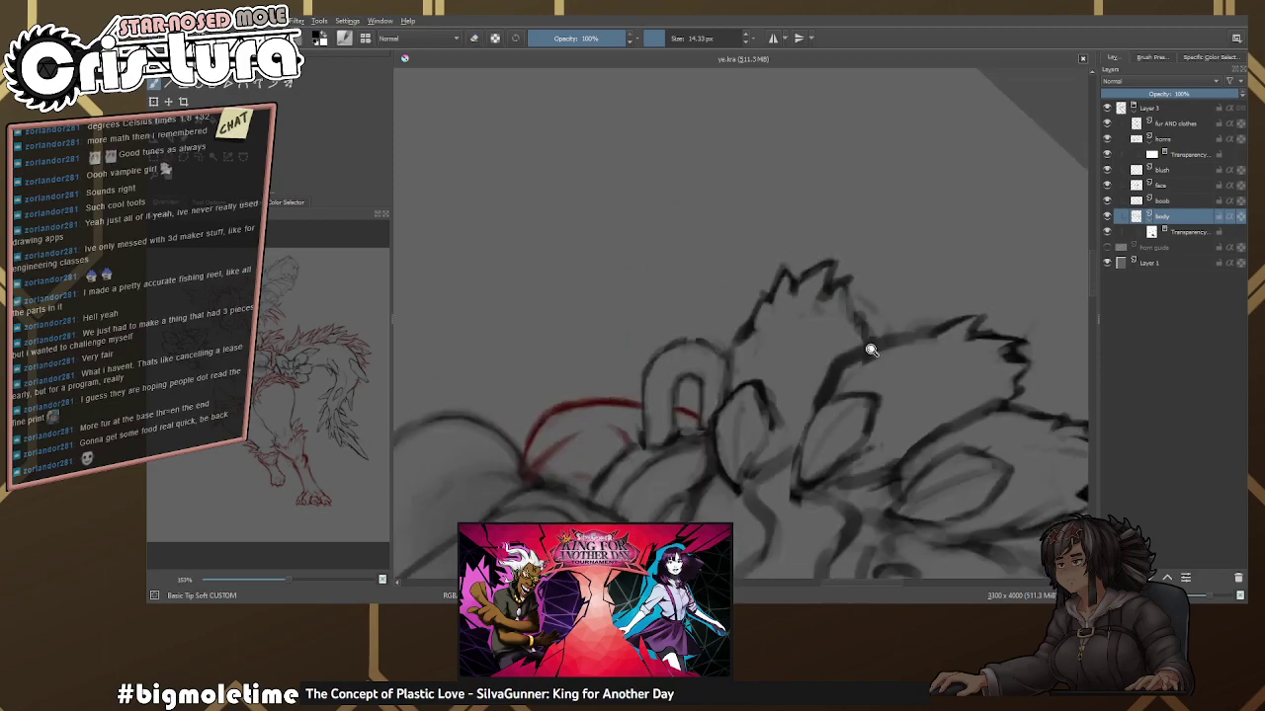
Replace the rounded tip of the hip paw's innermost finger with the first fur spikes.
{"action": "key", "text": "m"}
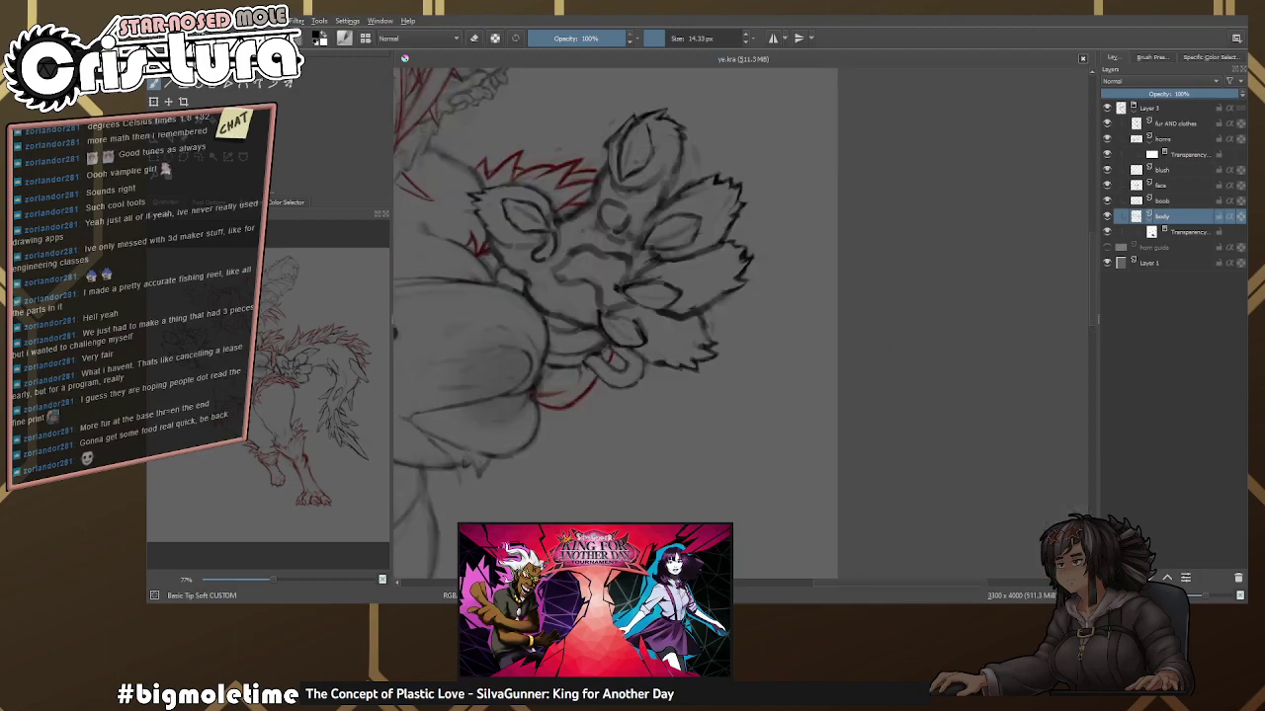
{"action": "scroll", "coordinate": [901, 358], "scroll_direction": "down", "scroll_amount": 2}
{"action": "scroll", "coordinate": [868, 345], "scroll_direction": "down", "scroll_amount": 4}
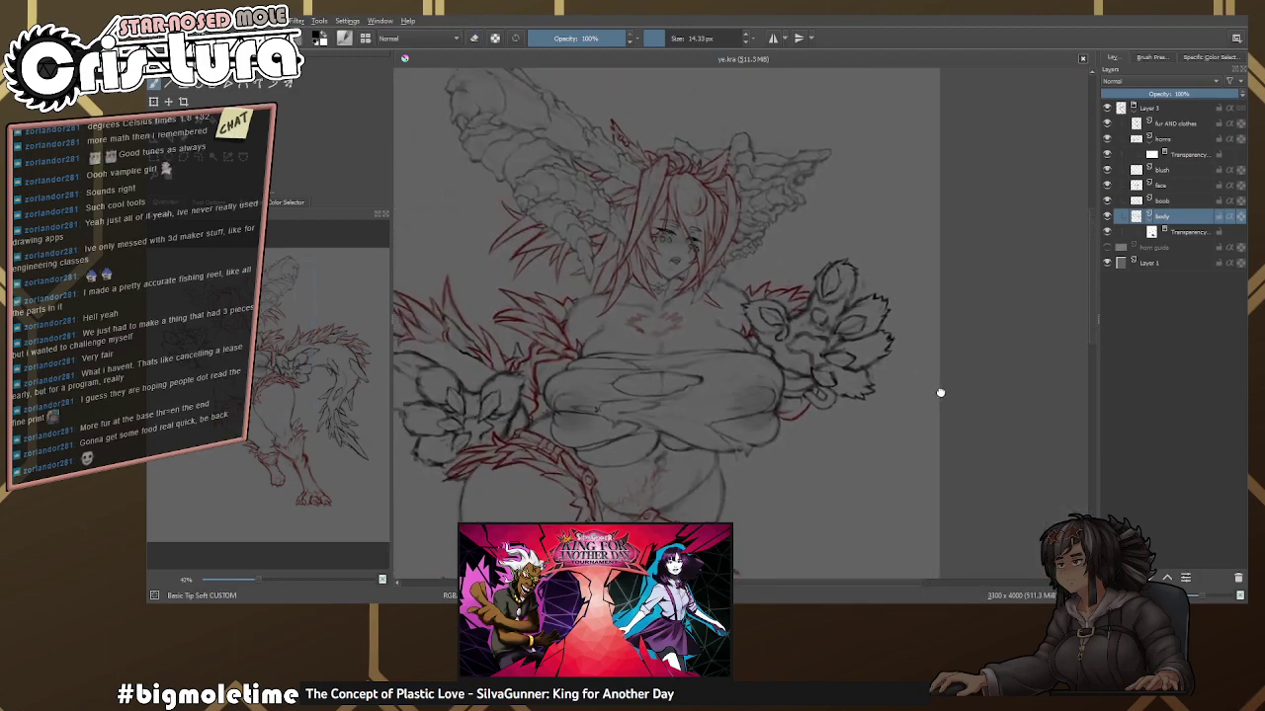
{"action": "left_click_drag", "start_coordinate": [874, 339], "coordinate": [819, 289]}
{"action": "key", "text": "e"}
{"action": "scroll", "coordinate": [845, 319], "scroll_direction": "up", "scroll_amount": 3}
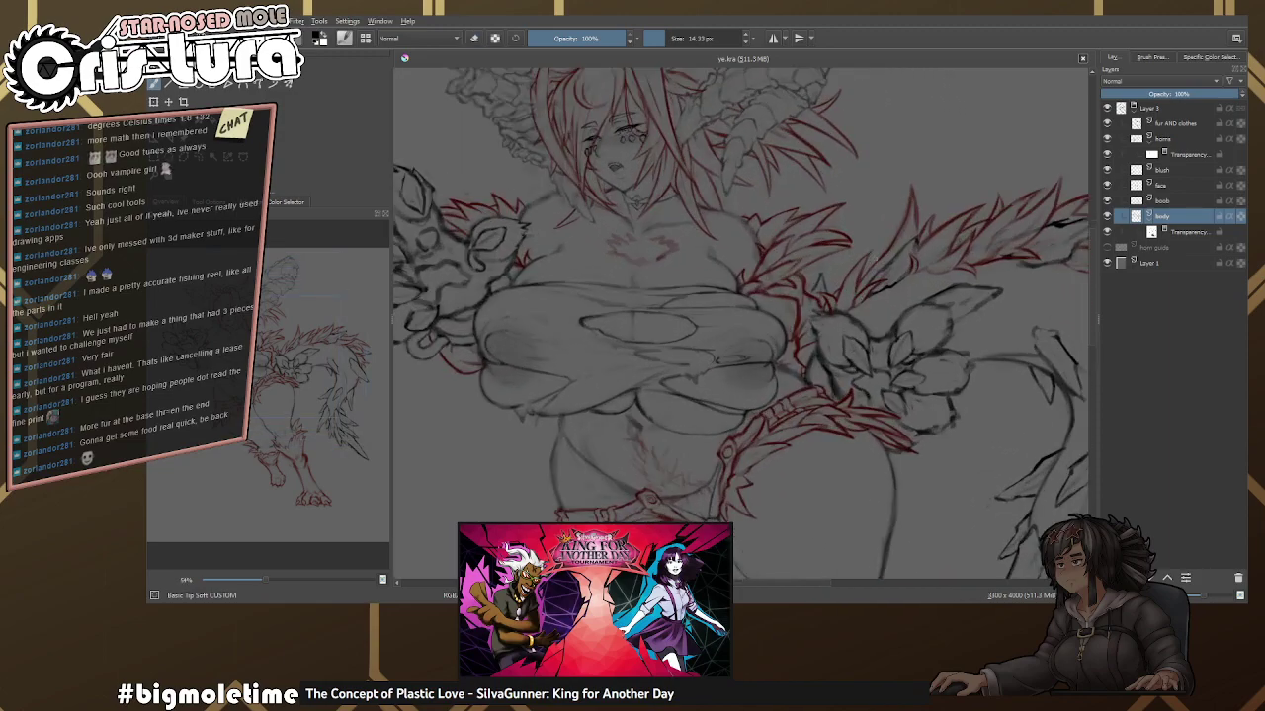
{"action": "scroll", "coordinate": [844, 319], "scroll_direction": "up", "scroll_amount": 4}
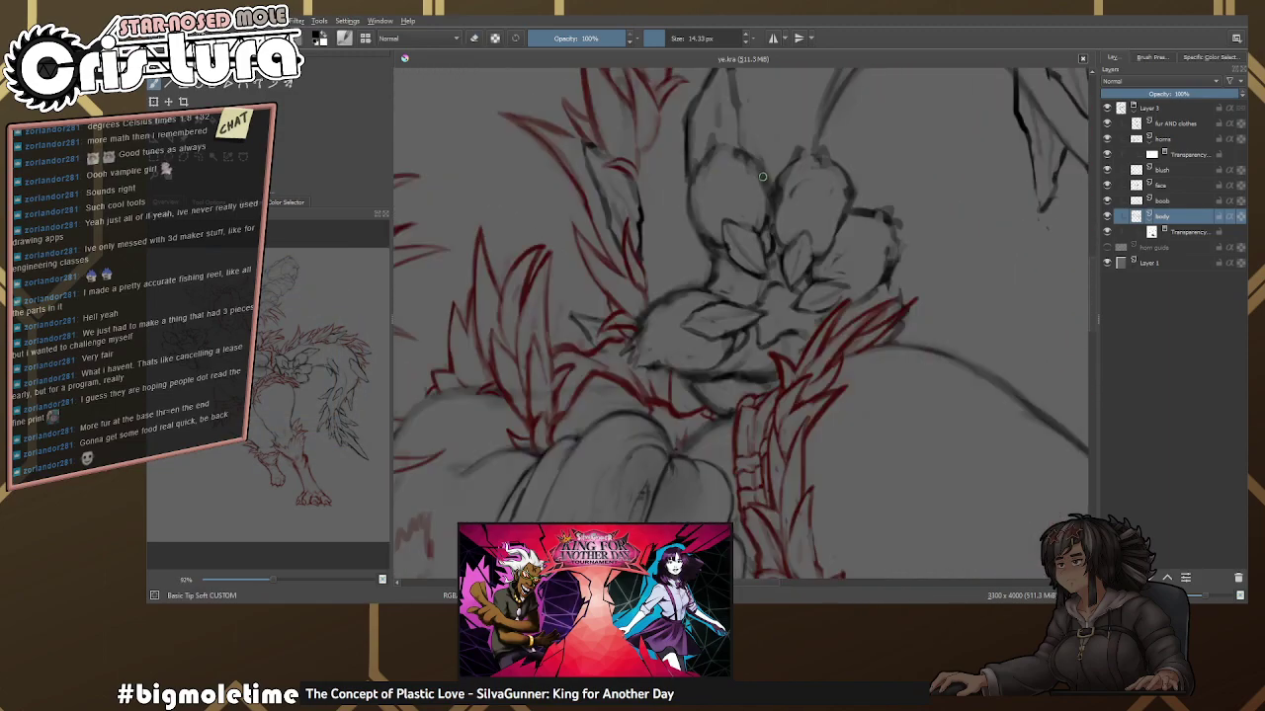
{"action": "left_click_drag", "start_coordinate": [846, 218], "coordinate": [821, 421]}
{"action": "scroll", "coordinate": [735, 184], "scroll_direction": "up", "scroll_amount": 6}
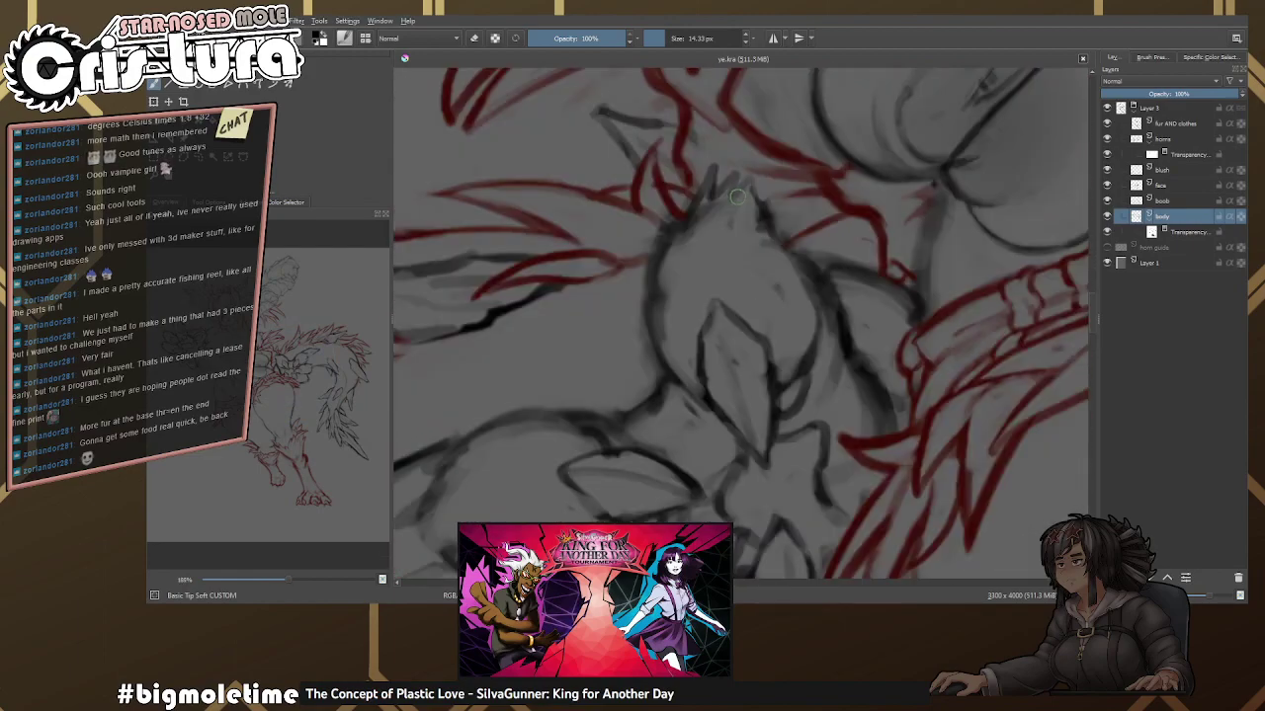
{"action": "key", "text": "e"}
{"action": "mouse_move", "coordinate": [700, 229]}
{"action": "left_mouse_down"}
{"action": "mouse_move", "coordinate": [697, 262]}
{"action": "mouse_move", "coordinate": [799, 178]}
{"action": "mouse_move", "coordinate": [784, 245]}
{"action": "mouse_move", "coordinate": [718, 274]}
{"action": "mouse_move", "coordinate": [721, 302]}
{"action": "left_mouse_up"}
{"action": "key", "text": "e"}
{"action": "key", "text": "]"}
{"action": "mouse_move", "coordinate": [791, 265]}
{"action": "left_mouse_down"}
{"action": "mouse_move", "coordinate": [860, 243]}
{"action": "mouse_move", "coordinate": [805, 294]}
{"action": "mouse_move", "coordinate": [850, 284]}
{"action": "mouse_move", "coordinate": [813, 334]}
{"action": "mouse_move", "coordinate": [827, 298]}
{"action": "mouse_move", "coordinate": [839, 367]}
{"action": "left_mouse_up"}
{"action": "key", "text": "e"}
Extend the fur spikes down the side of the hip paw's innermost finger.
{"action": "scroll", "coordinate": [839, 367], "scroll_direction": "down", "scroll_amount": 2}
{"action": "left_click_drag", "start_coordinate": [825, 280], "coordinate": [812, 331]}
{"action": "key", "text": "["}
{"action": "key", "text": "e"}
{"action": "scroll", "coordinate": [855, 345], "scroll_direction": "down", "scroll_amount": 1}
{"action": "mouse_move", "coordinate": [819, 267]}
{"action": "left_mouse_down"}
{"action": "mouse_move", "coordinate": [831, 351]}
{"action": "mouse_move", "coordinate": [817, 310]}
{"action": "mouse_move", "coordinate": [822, 324]}
{"action": "mouse_move", "coordinate": [806, 324]}
{"action": "mouse_move", "coordinate": [843, 326]}
{"action": "mouse_move", "coordinate": [854, 375]}
{"action": "left_mouse_up"}
{"action": "key", "text": "e"}
{"action": "scroll", "coordinate": [805, 324], "scroll_direction": "up", "scroll_amount": 1}
{"action": "key", "text": "e"}
{"action": "key", "text": "e"}
{"action": "scroll", "coordinate": [798, 274], "scroll_direction": "down", "scroll_amount": 1}
Sharpen the innermost finger's fur tufts with a brush of about 12 px and erase stray marks.
{"action": "key", "text": "e"}
{"action": "mouse_move", "coordinate": [763, 248]}
{"action": "left_mouse_down"}
{"action": "mouse_move", "coordinate": [718, 287]}
{"action": "mouse_move", "coordinate": [697, 280]}
{"action": "mouse_move", "coordinate": [722, 213]}
{"action": "mouse_move", "coordinate": [738, 249]}
{"action": "mouse_move", "coordinate": [781, 229]}
{"action": "mouse_move", "coordinate": [717, 288]}
{"action": "mouse_move", "coordinate": [763, 270]}
{"action": "mouse_move", "coordinate": [707, 318]}
{"action": "mouse_move", "coordinate": [671, 375]}
{"action": "left_mouse_up"}
{"action": "key", "text": "e"}
{"action": "key", "text": "e"}
{"action": "key", "text": "["}
{"action": "key", "text": "e"}
{"action": "scroll", "coordinate": [793, 314], "scroll_direction": "down", "scroll_amount": 2}
{"action": "key", "text": "e"}
{"action": "scroll", "coordinate": [793, 314], "scroll_direction": "down", "scroll_amount": 2}
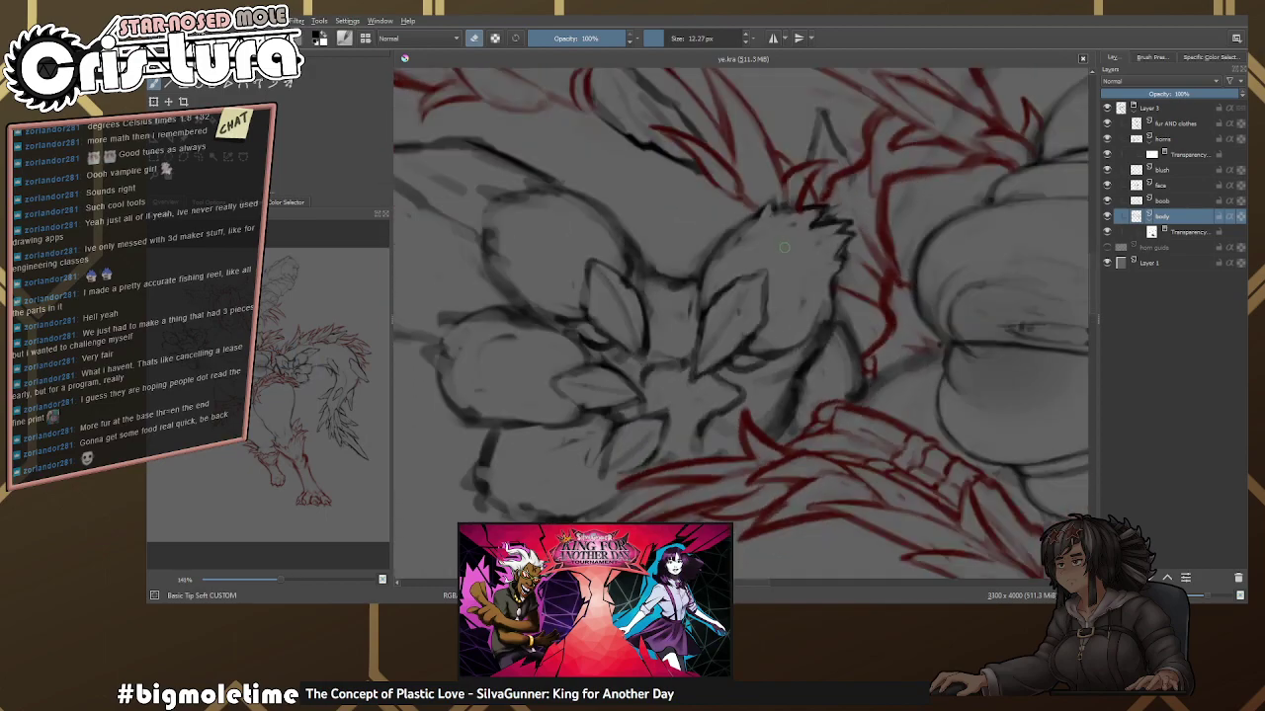
Erase the rounded tip of the hip paw's second finger and begin a jagged fur edge.
{"action": "scroll", "coordinate": [817, 225], "scroll_direction": "up", "scroll_amount": 2}
{"action": "scroll", "coordinate": [817, 225], "scroll_direction": "up", "scroll_amount": 3}
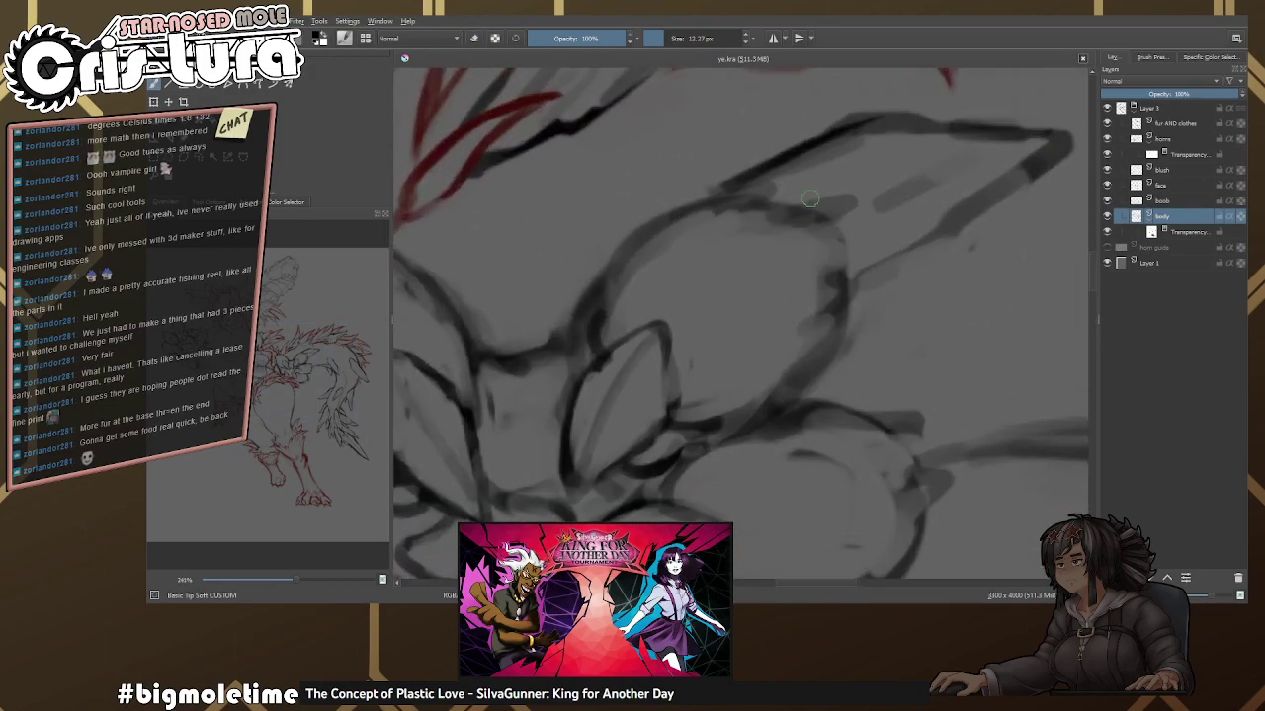
{"action": "key", "text": "e"}
{"action": "key", "text": "]"}
{"action": "key", "text": "e"}
{"action": "mouse_move", "coordinate": [660, 235]}
{"action": "left_mouse_down"}
{"action": "mouse_move", "coordinate": [703, 203]}
{"action": "mouse_move", "coordinate": [691, 232]}
{"action": "mouse_move", "coordinate": [754, 218]}
{"action": "mouse_move", "coordinate": [728, 240]}
{"action": "mouse_move", "coordinate": [776, 211]}
{"action": "mouse_move", "coordinate": [734, 260]}
{"action": "mouse_move", "coordinate": [802, 222]}
{"action": "mouse_move", "coordinate": [789, 255]}
{"action": "mouse_move", "coordinate": [796, 288]}
{"action": "mouse_move", "coordinate": [770, 257]}
{"action": "mouse_move", "coordinate": [819, 286]}
{"action": "mouse_move", "coordinate": [806, 302]}
{"action": "mouse_move", "coordinate": [821, 273]}
{"action": "mouse_move", "coordinate": [825, 336]}
{"action": "left_mouse_up"}
{"action": "key", "text": "6"}
{"action": "key", "text": "["}
{"action": "key", "text": "e"}
{"action": "key", "text": "e"}
{"action": "key", "text": "["}
{"action": "key", "text": "e"}
Finish the second finger's fur tufts with a brush of about 11 px, alternating drawing and erasing.
{"action": "key", "text": "e"}
{"action": "key", "text": "e"}
{"action": "key", "text": "e"}
{"action": "key", "text": "e"}
{"action": "key", "text": "e"}
{"action": "key", "text": "e"}
{"action": "key", "text": "e"}
{"action": "key", "text": "e"}
{"action": "key", "text": "e"}
{"action": "key", "text": "e"}
{"action": "key", "text": "e"}
{"action": "key", "text": "6"}
{"action": "key", "text": "5"}
{"action": "scroll", "coordinate": [848, 333], "scroll_direction": "down", "scroll_amount": 10}
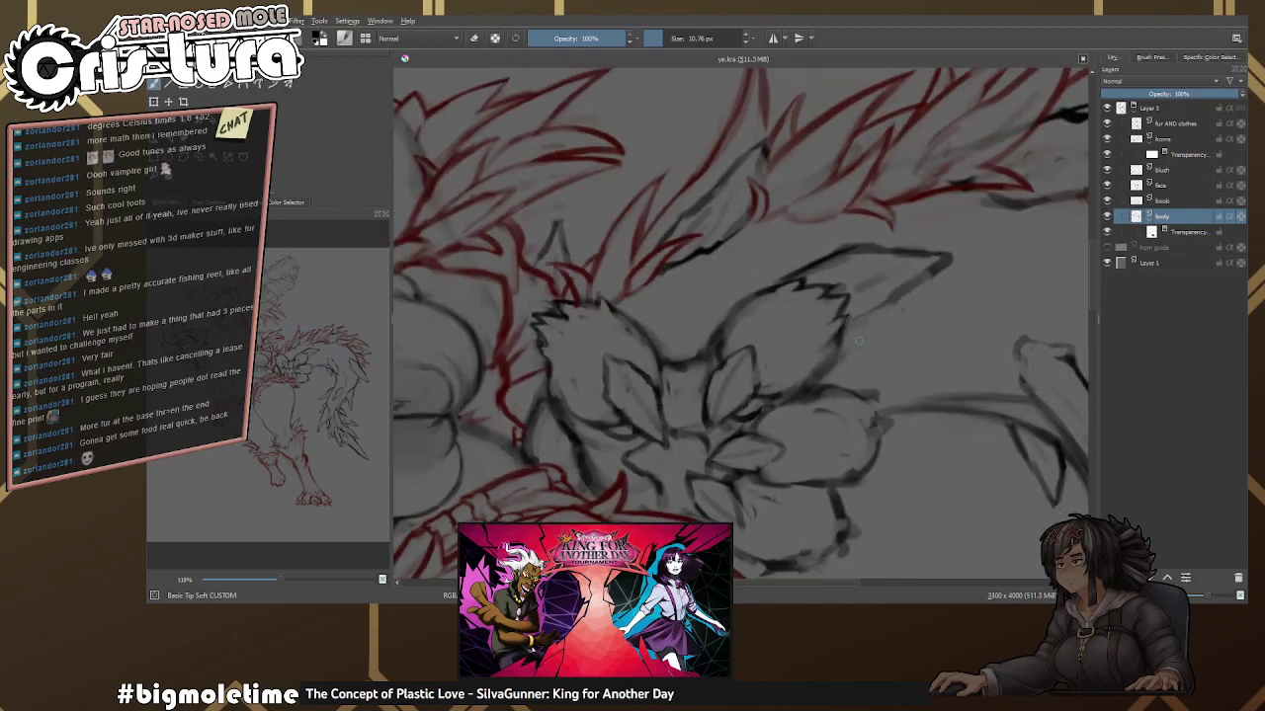
Lengthen the outer fur spike at the tip of the hip paw's second finger and trim around it.
{"action": "scroll", "coordinate": [921, 231], "scroll_direction": "up", "scroll_amount": 10}
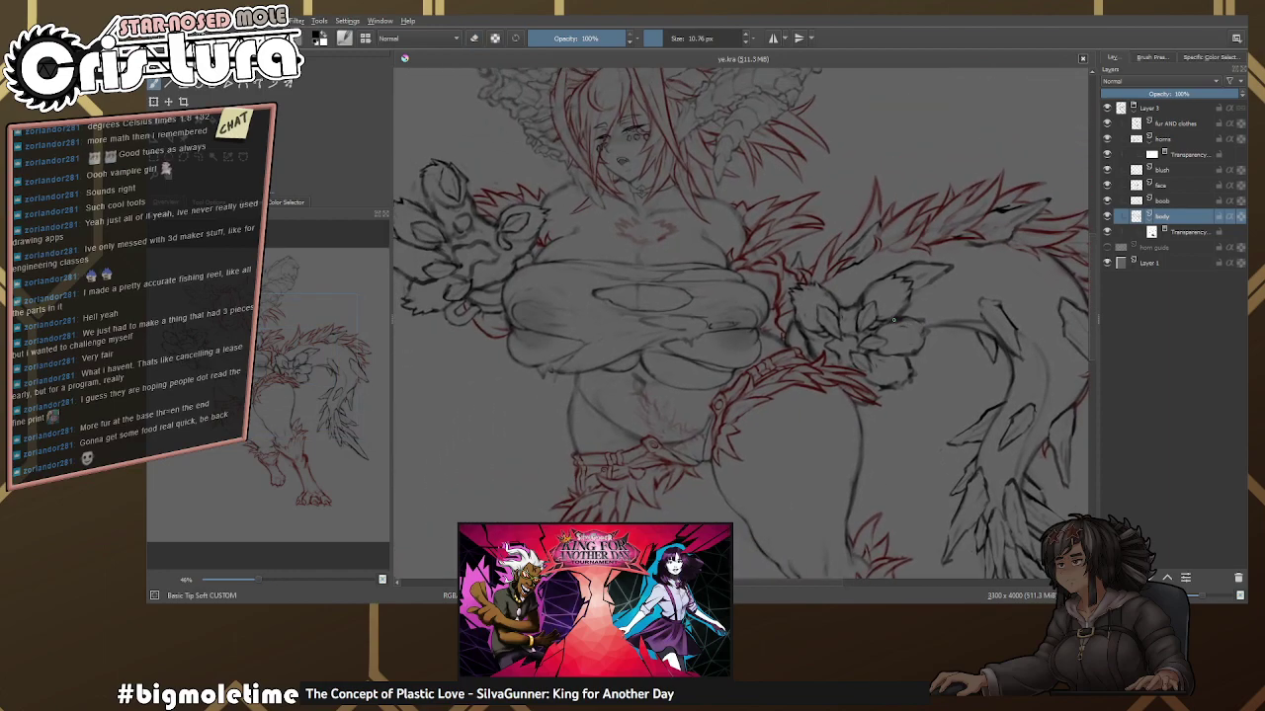
{"action": "scroll", "coordinate": [921, 230], "scroll_direction": "up", "scroll_amount": 3}
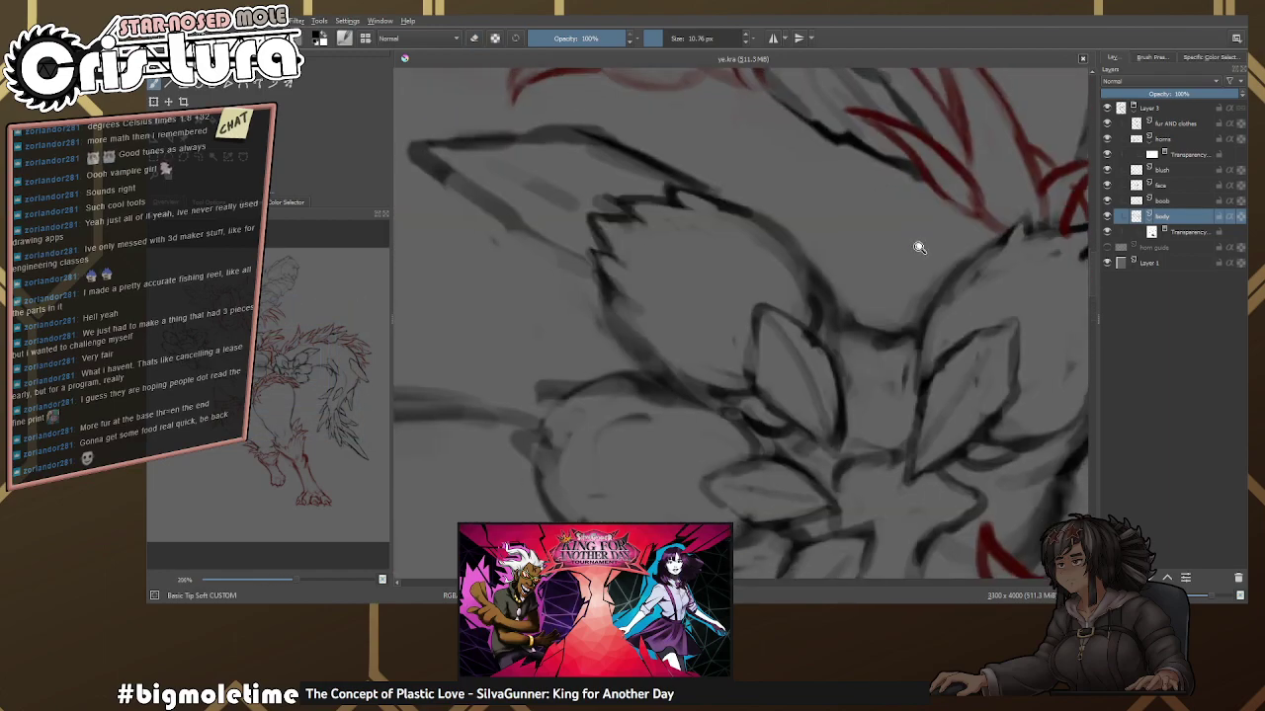
{"action": "scroll", "coordinate": [866, 195], "scroll_direction": "up", "scroll_amount": 2}
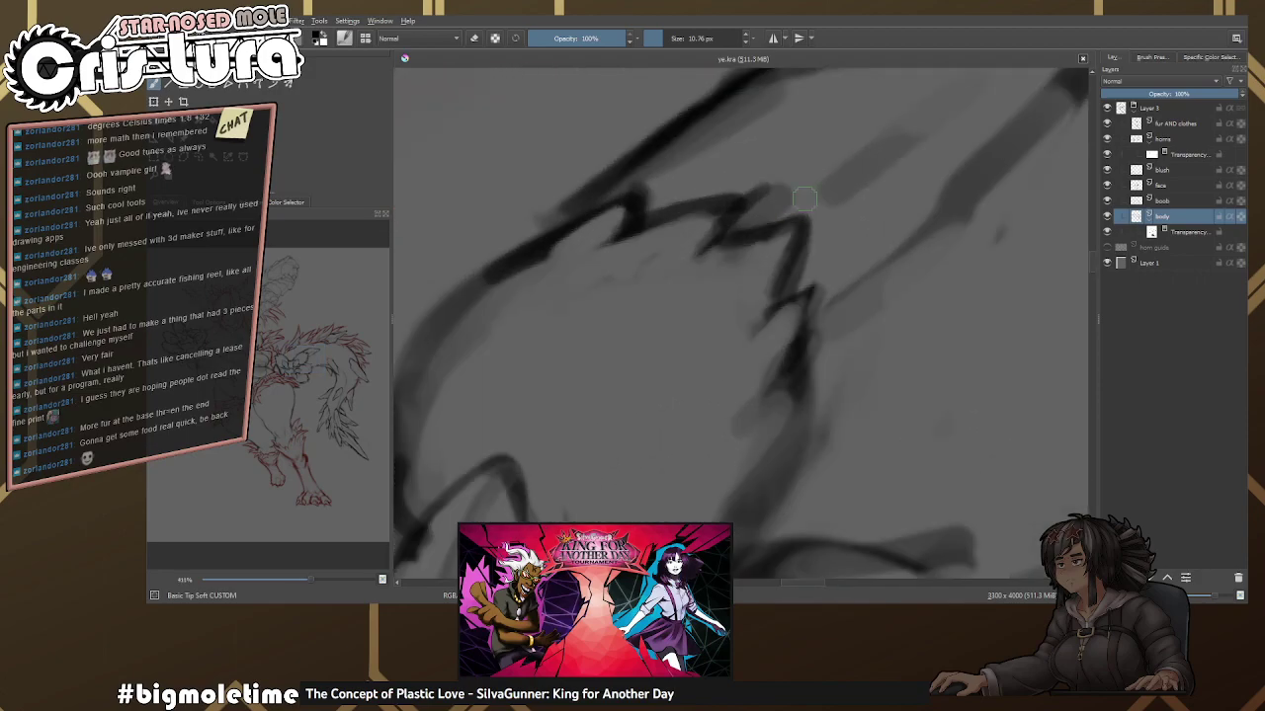
{"action": "left_click_drag", "start_coordinate": [756, 235], "coordinate": [838, 240]}
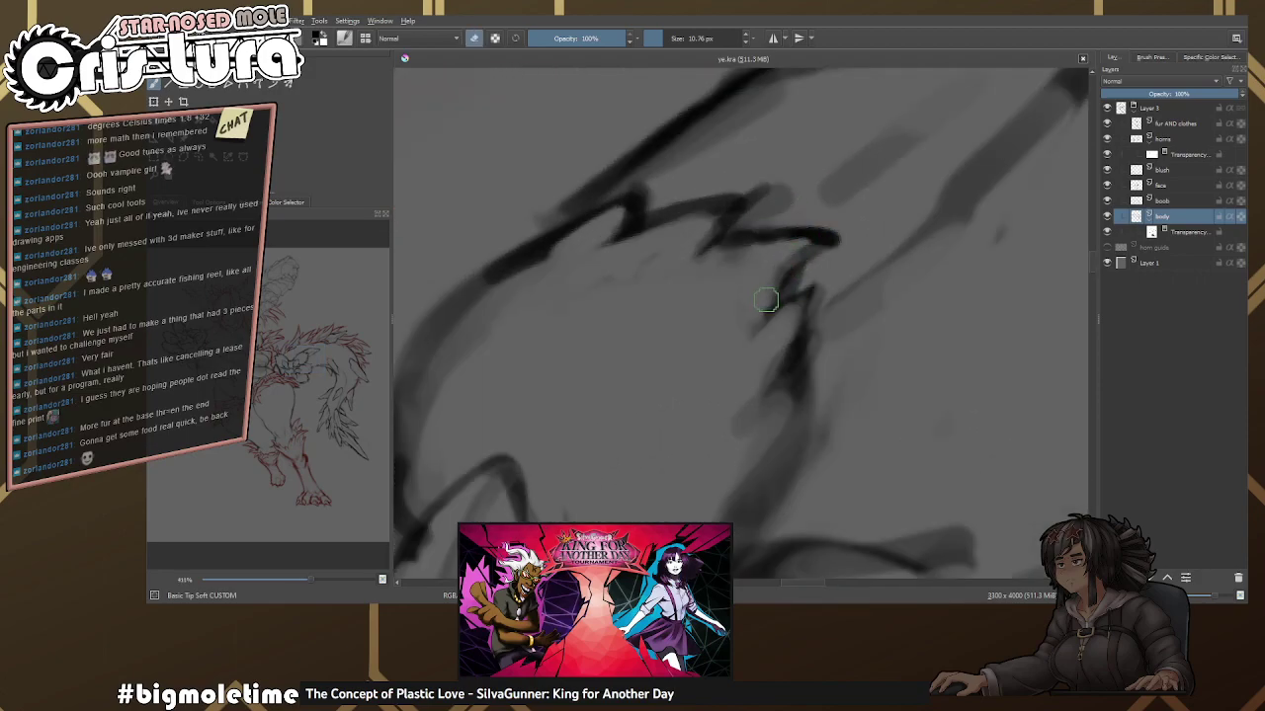
{"action": "scroll", "coordinate": [784, 262], "scroll_direction": "down", "scroll_amount": 7}
Mirror the view and sketch pointed fur spikes across the tip of the hip paw's third finger.
{"action": "scroll", "coordinate": [869, 305], "scroll_direction": "up", "scroll_amount": 8}
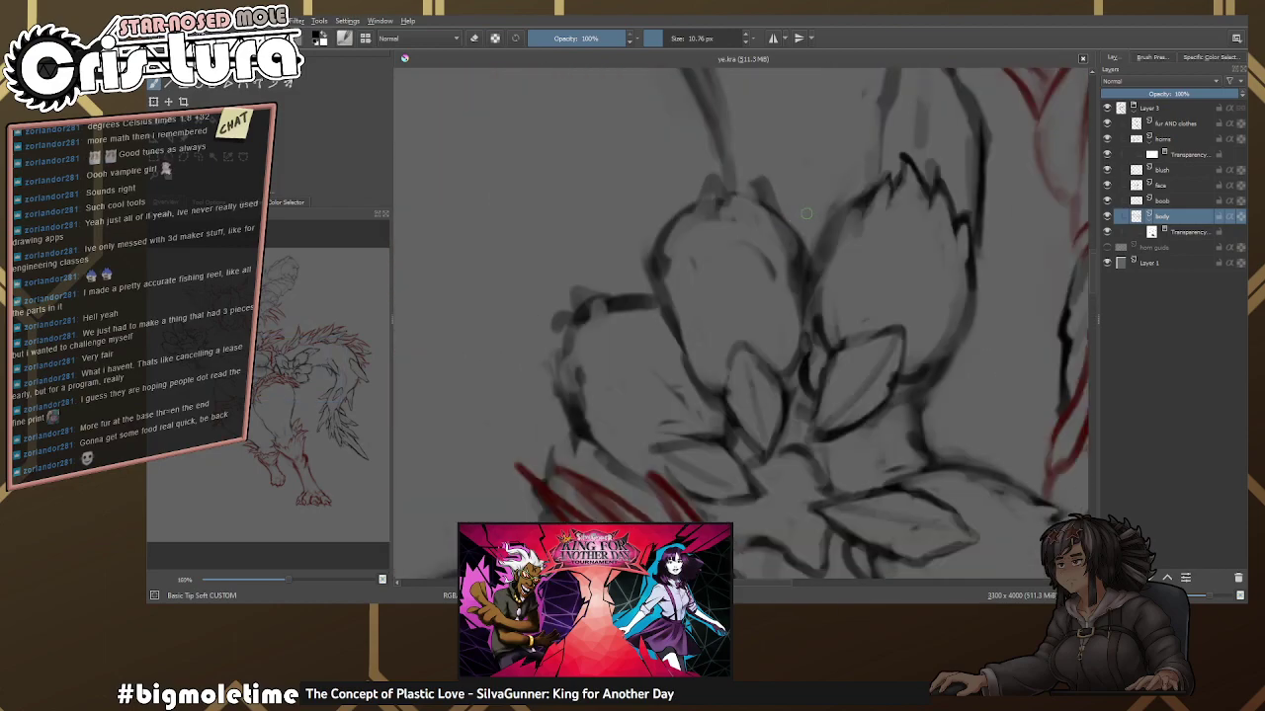
{"action": "key", "text": "m"}
{"action": "scroll", "coordinate": [803, 239], "scroll_direction": "up", "scroll_amount": 5}
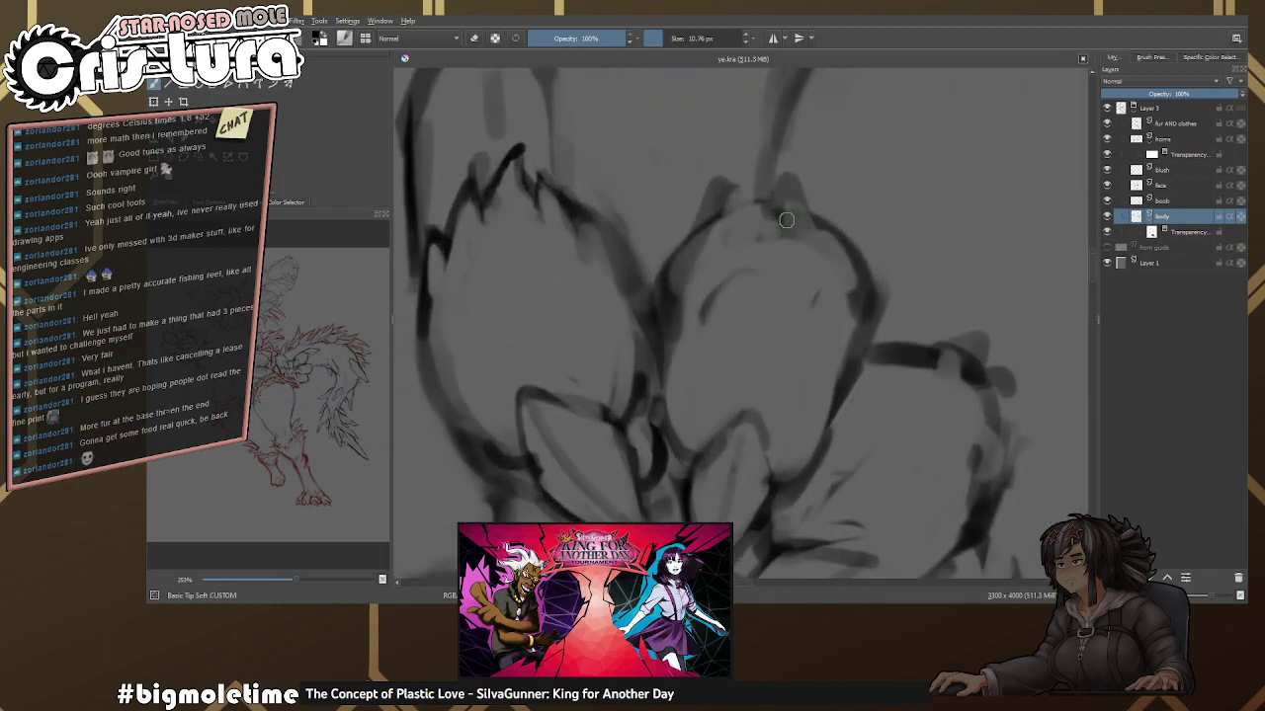
{"action": "left_click_drag", "start_coordinate": [711, 237], "coordinate": [728, 285]}
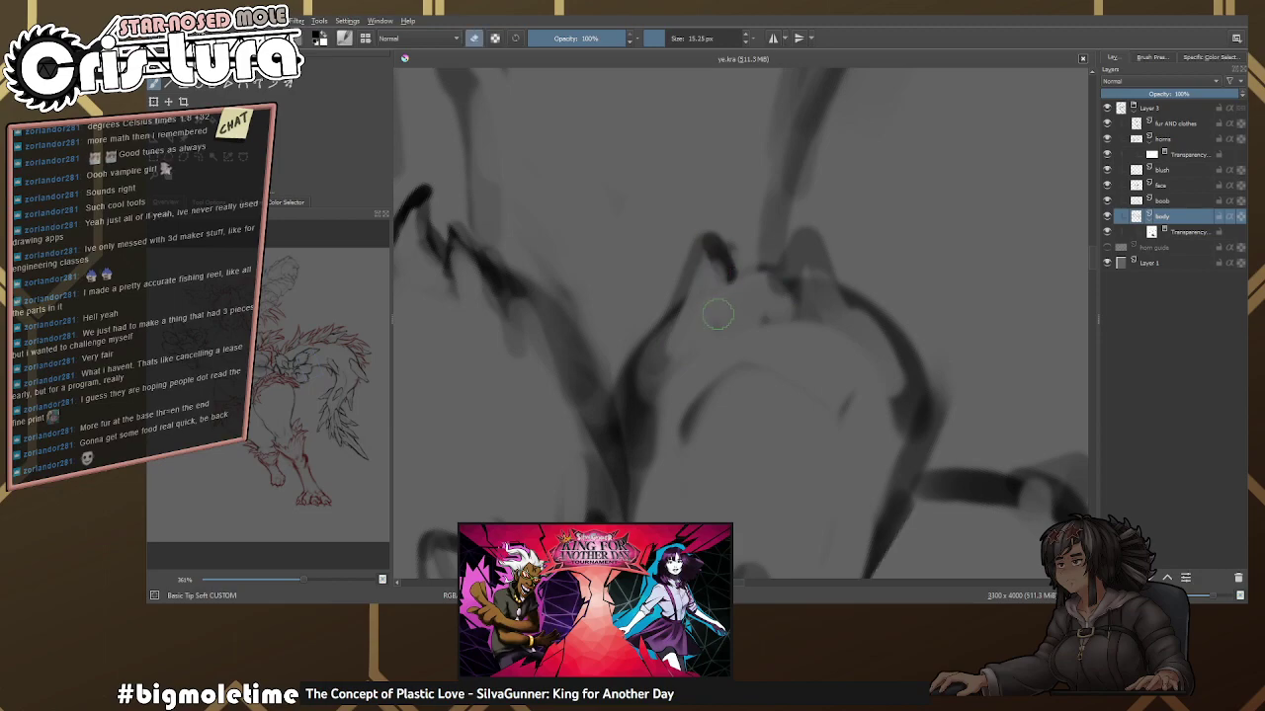
{"action": "mouse_move", "coordinate": [736, 209]}
{"action": "left_mouse_down"}
{"action": "mouse_move", "coordinate": [743, 264]}
{"action": "mouse_move", "coordinate": [777, 273]}
{"action": "mouse_move", "coordinate": [840, 225]}
{"action": "left_mouse_up"}
{"action": "key", "text": "e"}
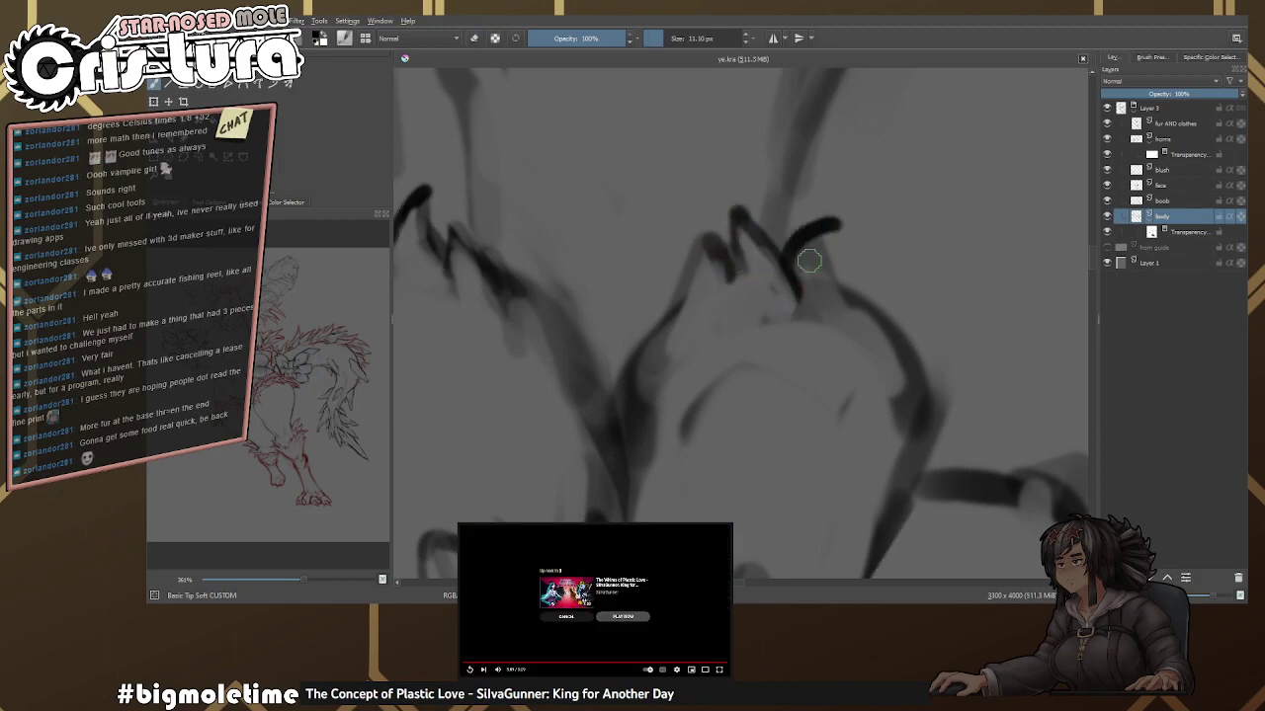
Add smaller fur spikes down the outer side of the third finger's tip and clean up their bases.
{"action": "key", "text": "bracketright"}
{"action": "key", "text": "e"}
{"action": "key", "text": "bracketleft"}
{"action": "mouse_move", "coordinate": [830, 228]}
{"action": "left_mouse_down"}
{"action": "mouse_move", "coordinate": [832, 285]}
{"action": "mouse_move", "coordinate": [842, 255]}
{"action": "left_mouse_up"}
{"action": "key", "text": "e"}
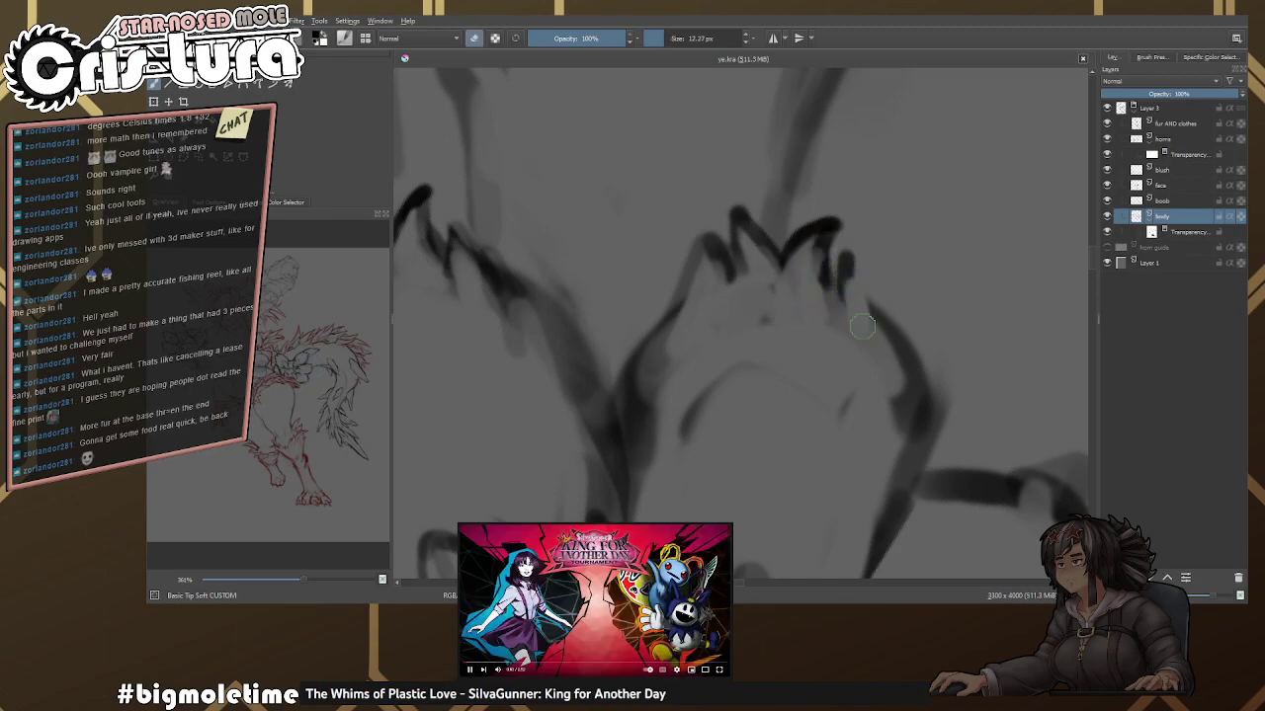
{"action": "key", "text": "e"}
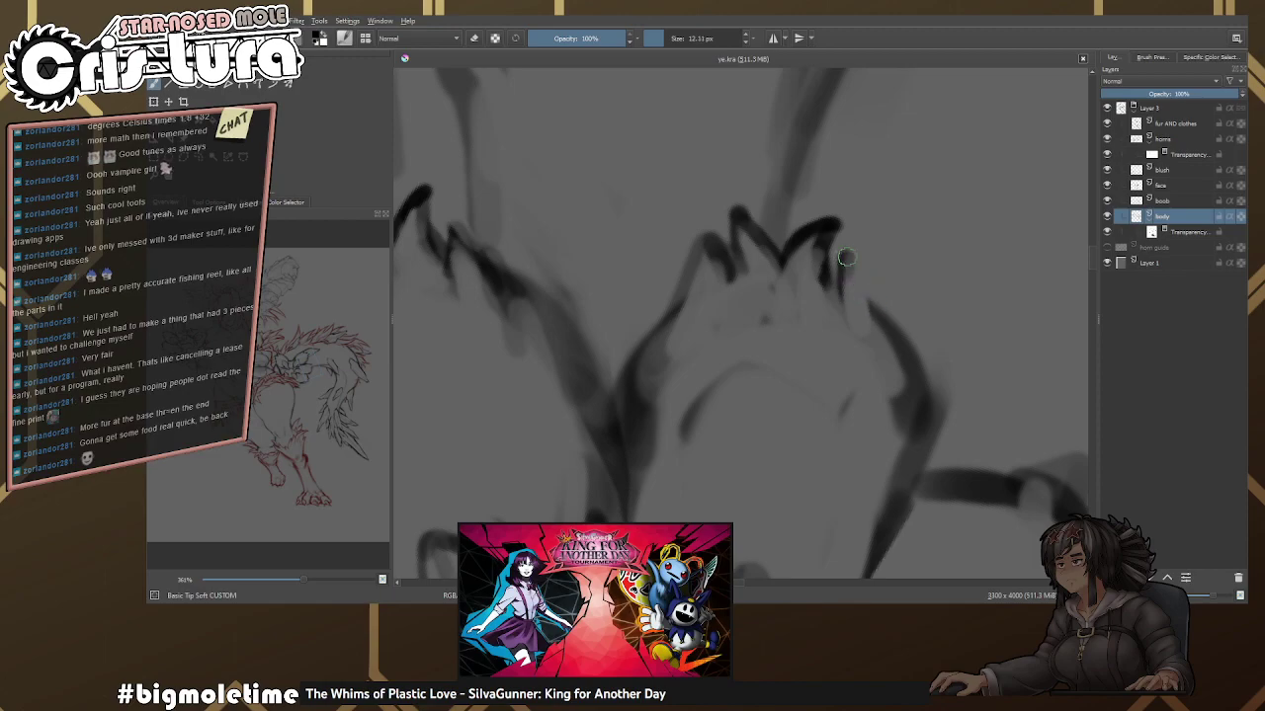
{"action": "left_click_drag", "start_coordinate": [865, 285], "coordinate": [798, 371]}
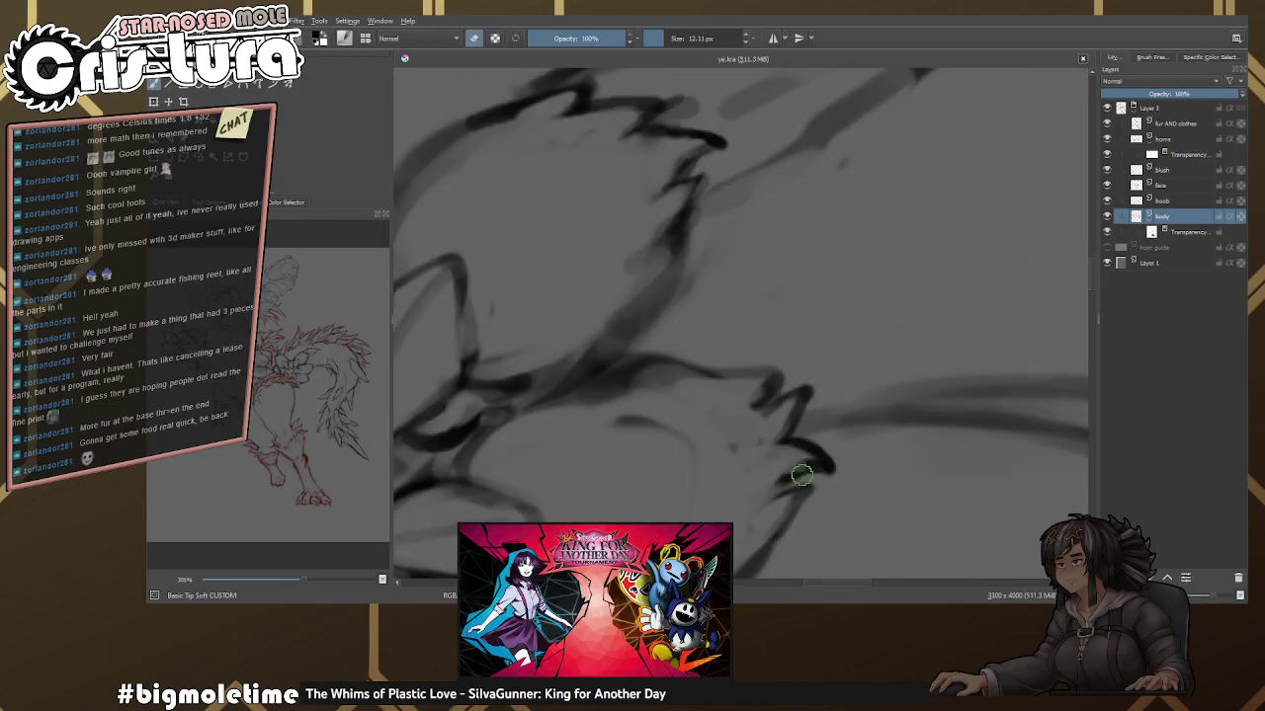
Enlarge the brush to about 25 px and sketch a light contour inside the hip paw's second finger.
{"action": "scroll", "coordinate": [820, 356], "scroll_direction": "down", "scroll_amount": 3}
{"action": "scroll", "coordinate": [820, 355], "scroll_direction": "up", "scroll_amount": 4}
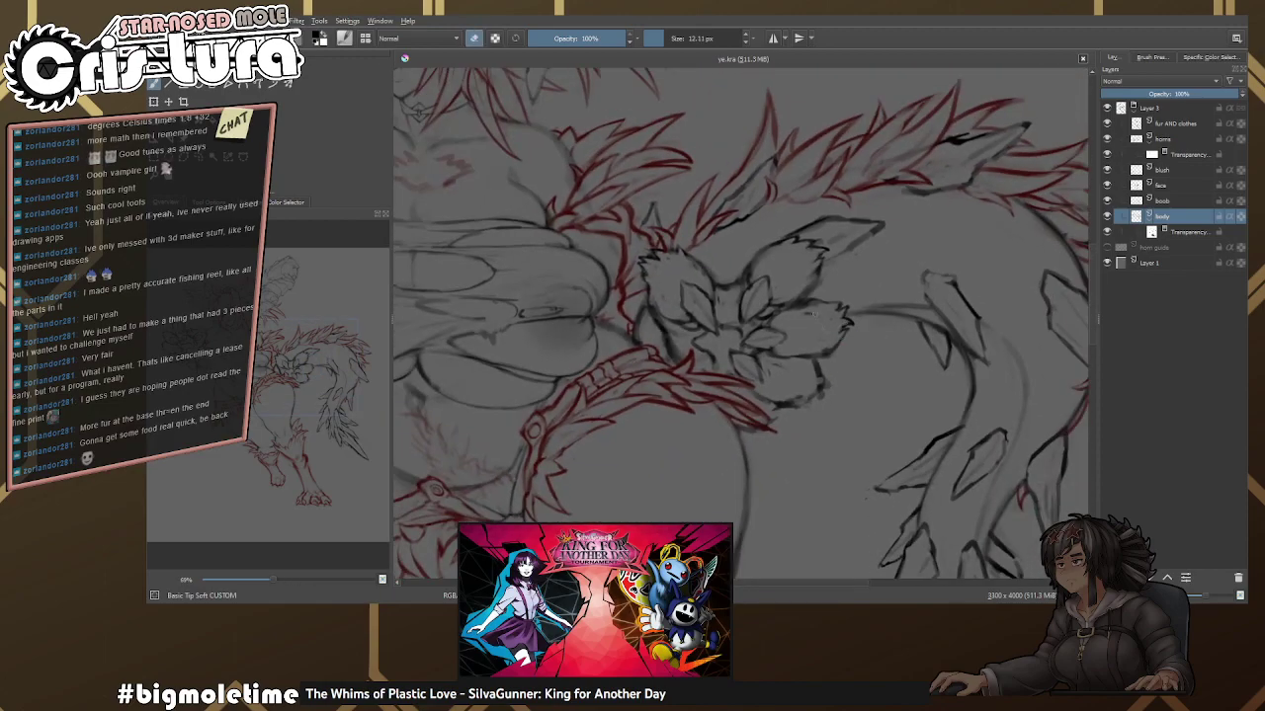
{"action": "mouse_move", "coordinate": [773, 209]}
{"action": "left_mouse_down"}
{"action": "mouse_move", "coordinate": [743, 225]}
{"action": "mouse_move", "coordinate": [802, 212]}
{"action": "mouse_move", "coordinate": [824, 255]}
{"action": "mouse_move", "coordinate": [772, 280]}
{"action": "left_mouse_up"}
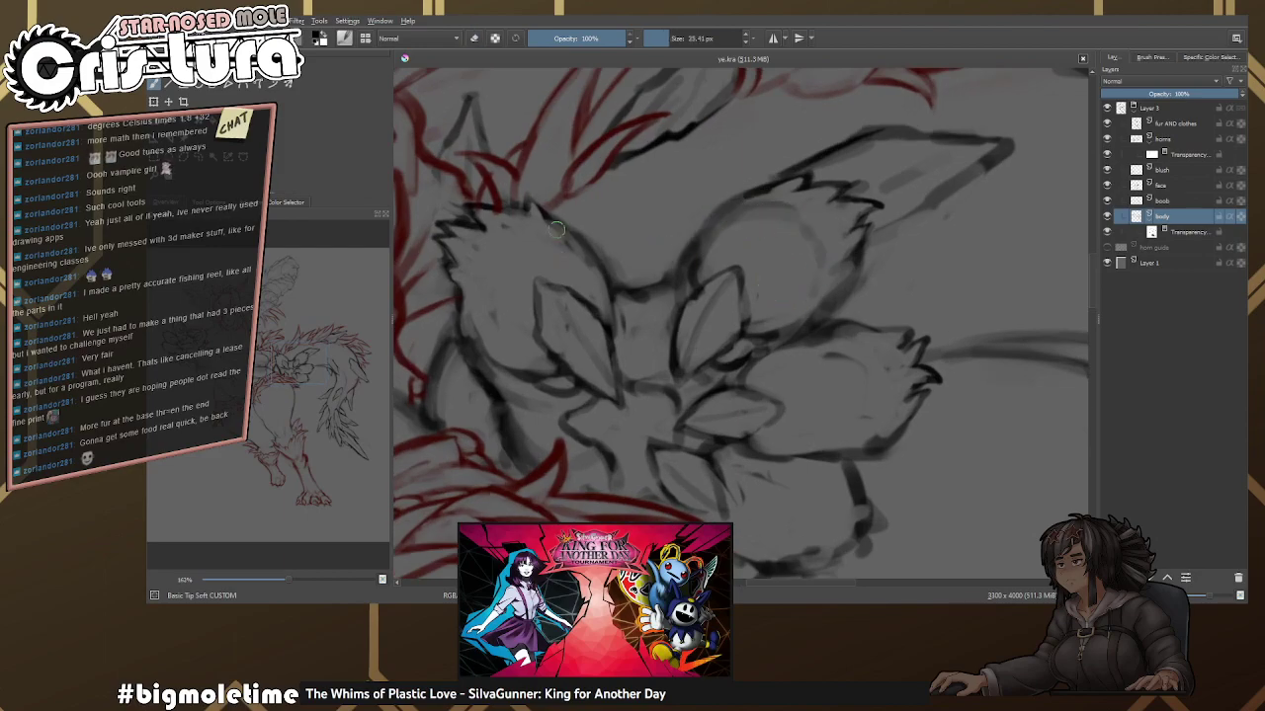
Add a soft inner contour beside the pad of the raised paw's middle finger and tidy it with the eraser.
{"action": "scroll", "coordinate": [554, 287], "scroll_direction": "down", "scroll_amount": 2}
{"action": "scroll", "coordinate": [784, 366], "scroll_direction": "down", "scroll_amount": 3}
{"action": "scroll", "coordinate": [692, 297], "scroll_direction": "up", "scroll_amount": 2}
{"action": "scroll", "coordinate": [642, 326], "scroll_direction": "up", "scroll_amount": 3}
{"action": "scroll", "coordinate": [601, 212], "scroll_direction": "up", "scroll_amount": 2}
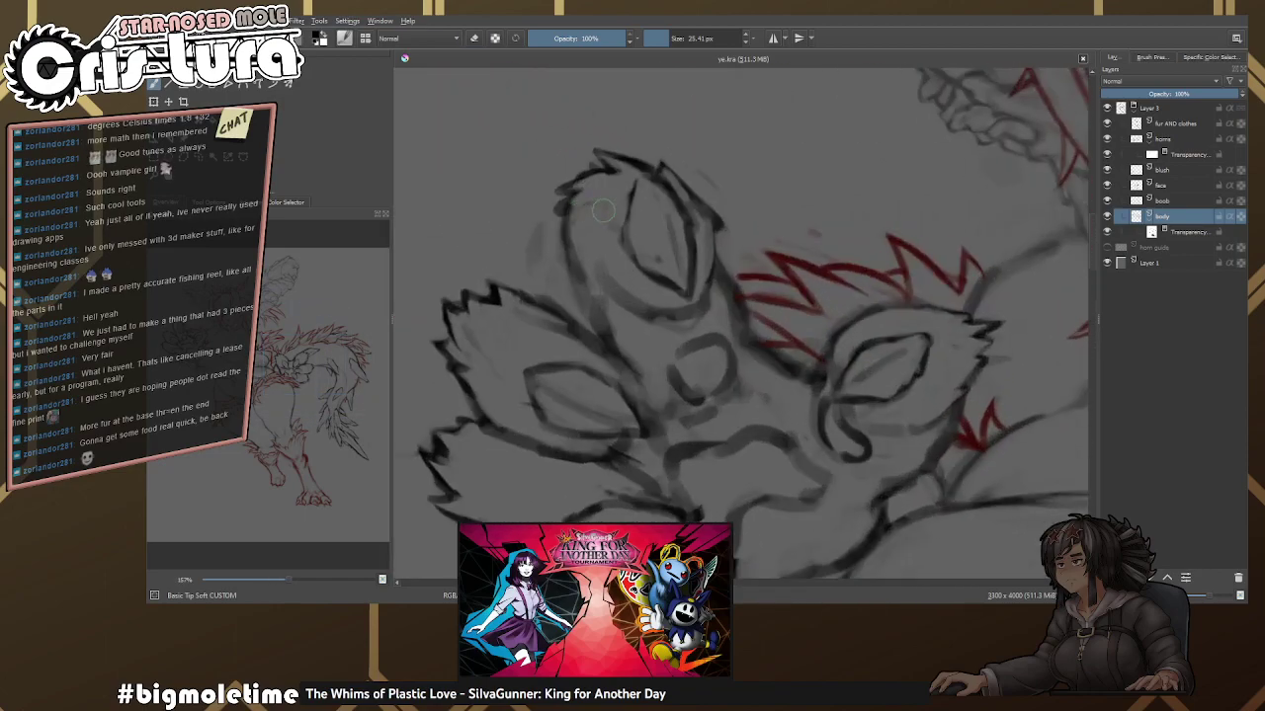
{"action": "key", "text": "e"}
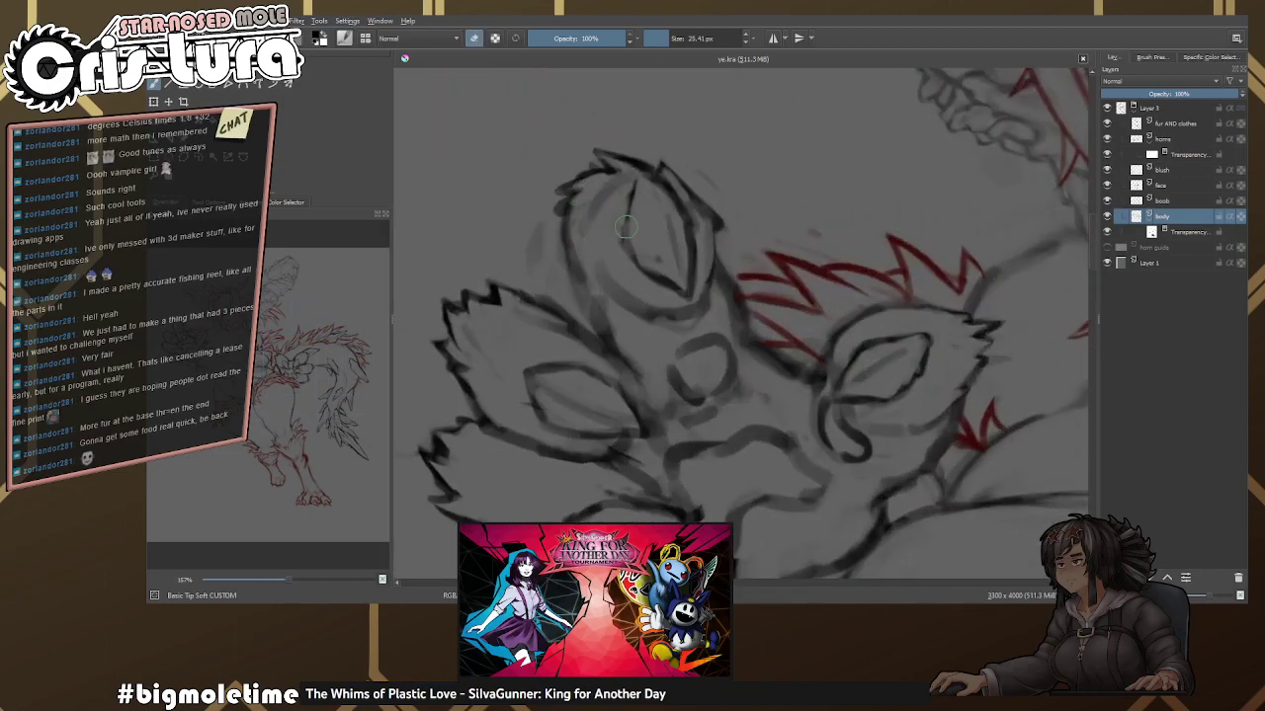
{"action": "left_click_drag", "start_coordinate": [585, 205], "coordinate": [536, 133]}
{"action": "key", "text": "e"}
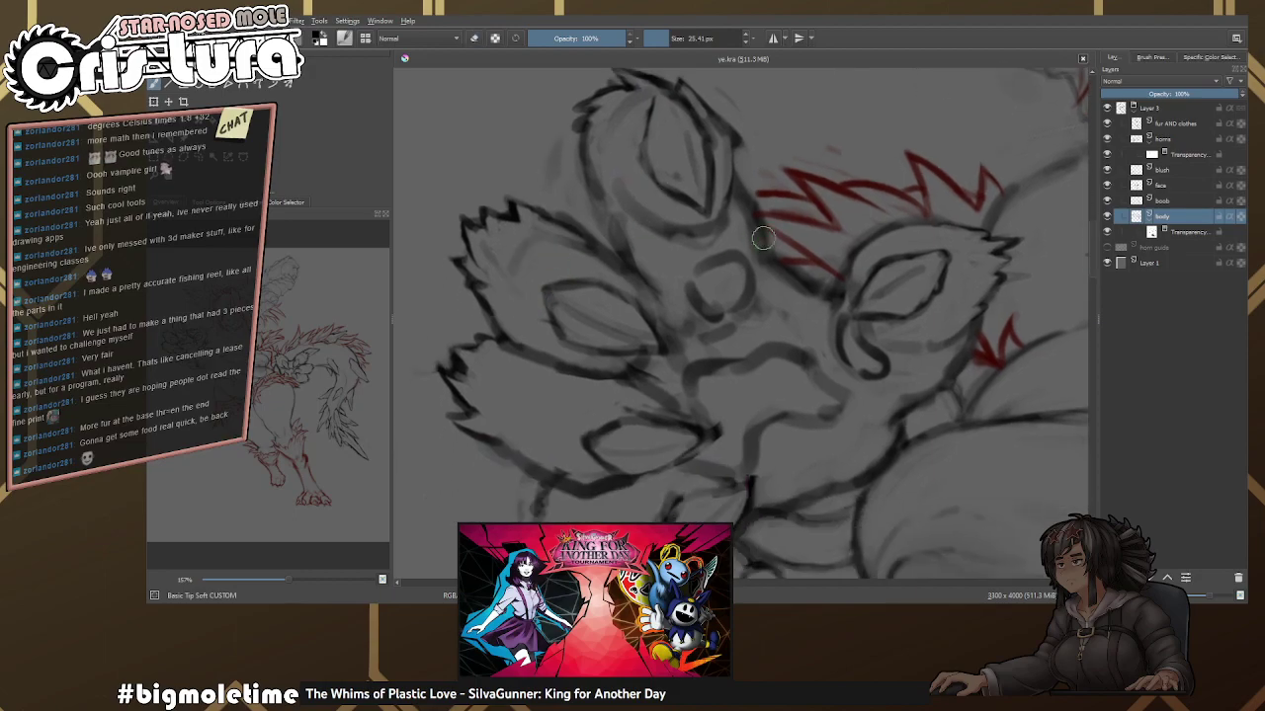
Retouch the outlines of the raised paw's lower fingers with the 25 px brush and eraser.
{"action": "mouse_move", "coordinate": [848, 233]}
{"action": "left_mouse_down"}
{"action": "mouse_move", "coordinate": [905, 289]}
{"action": "mouse_move", "coordinate": [888, 312]}
{"action": "mouse_move", "coordinate": [901, 301]}
{"action": "mouse_move", "coordinate": [875, 243]}
{"action": "mouse_move", "coordinate": [827, 259]}
{"action": "mouse_move", "coordinate": [867, 241]}
{"action": "mouse_move", "coordinate": [642, 400]}
{"action": "mouse_move", "coordinate": [640, 335]}
{"action": "mouse_move", "coordinate": [623, 307]}
{"action": "mouse_move", "coordinate": [583, 332]}
{"action": "mouse_move", "coordinate": [618, 374]}
{"action": "mouse_move", "coordinate": [609, 331]}
{"action": "left_mouse_up"}
{"action": "key", "text": "e"}
{"action": "key", "text": "e"}
{"action": "key", "text": "e"}
{"action": "key", "text": "e"}
{"action": "key", "text": "e"}
{"action": "key", "text": "e"}
{"action": "key", "text": "e"}
{"action": "key", "text": "e"}
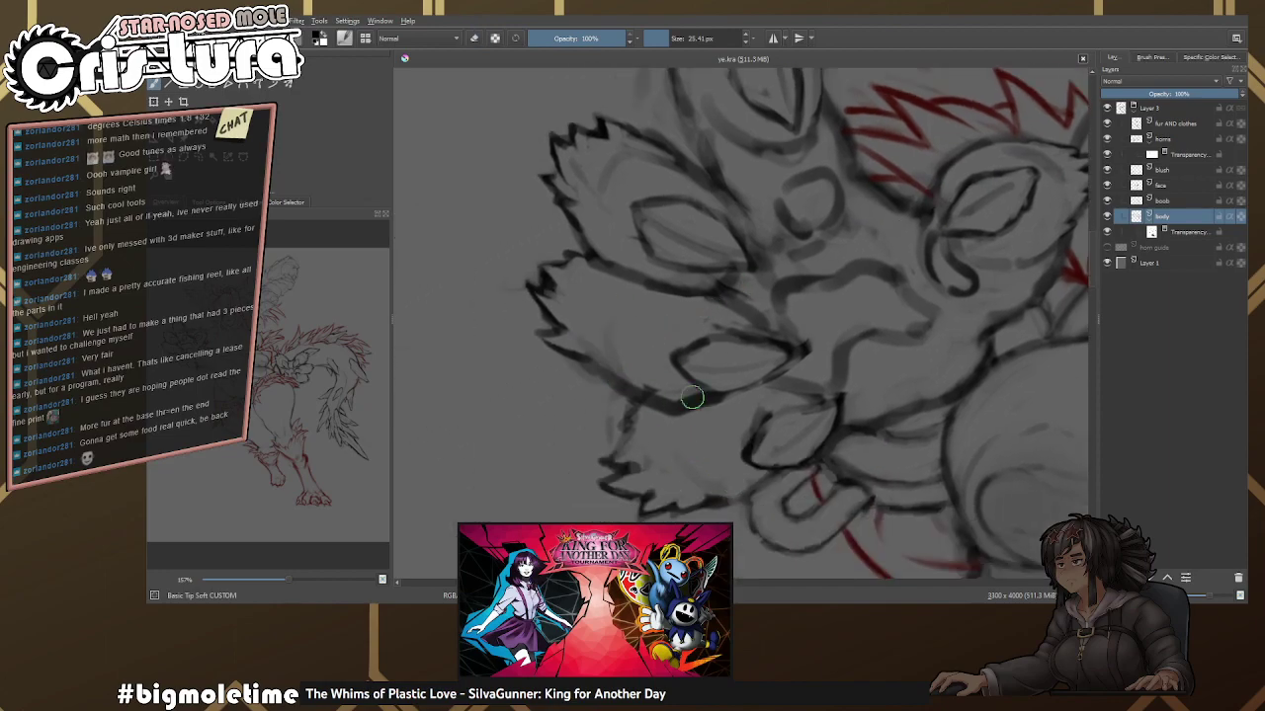
Touch up the raised paw's finger contours once more, alternating brush and eraser.
{"action": "scroll", "coordinate": [736, 358], "scroll_direction": "down", "scroll_amount": 4}
{"action": "scroll", "coordinate": [736, 359], "scroll_direction": "up", "scroll_amount": 5}
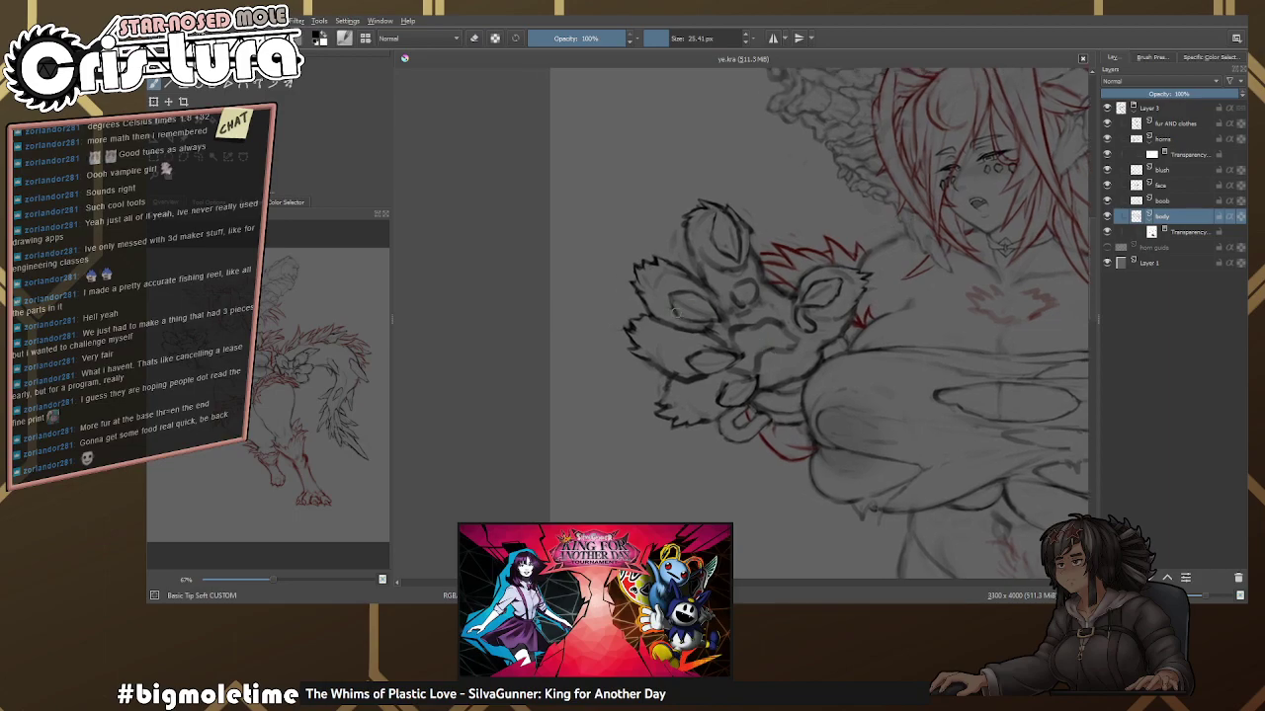
{"action": "mouse_move", "coordinate": [668, 265]}
{"action": "left_mouse_down"}
{"action": "mouse_move", "coordinate": [658, 358]}
{"action": "mouse_move", "coordinate": [682, 366]}
{"action": "left_mouse_up"}
{"action": "key", "text": "e"}
{"action": "key", "text": "e"}
{"action": "key", "text": "e"}
{"action": "mouse_move", "coordinate": [691, 212]}
{"action": "left_mouse_down"}
{"action": "mouse_move", "coordinate": [652, 297]}
{"action": "mouse_move", "coordinate": [696, 297]}
{"action": "left_mouse_up"}
{"action": "key", "text": "e"}
{"action": "scroll", "coordinate": [696, 297], "scroll_direction": "down", "scroll_amount": 5}
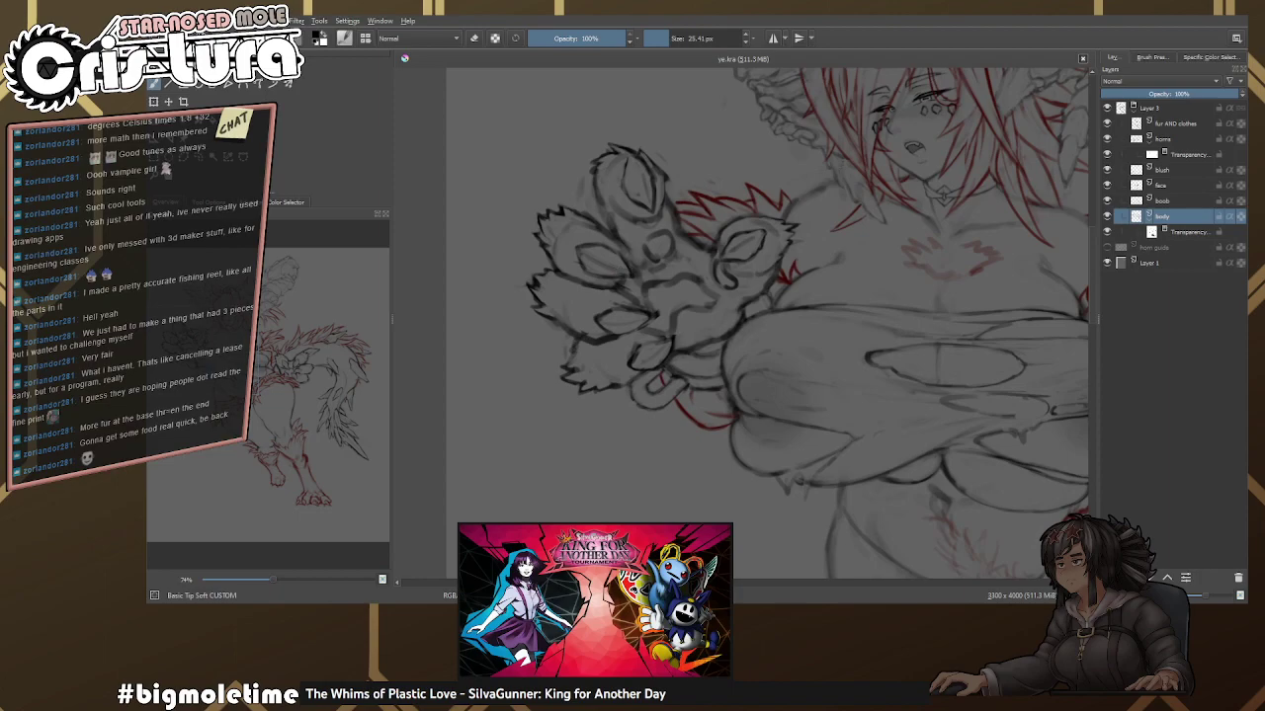
{"action": "left_click_drag", "start_coordinate": [603, 264], "coordinate": [474, 255]}
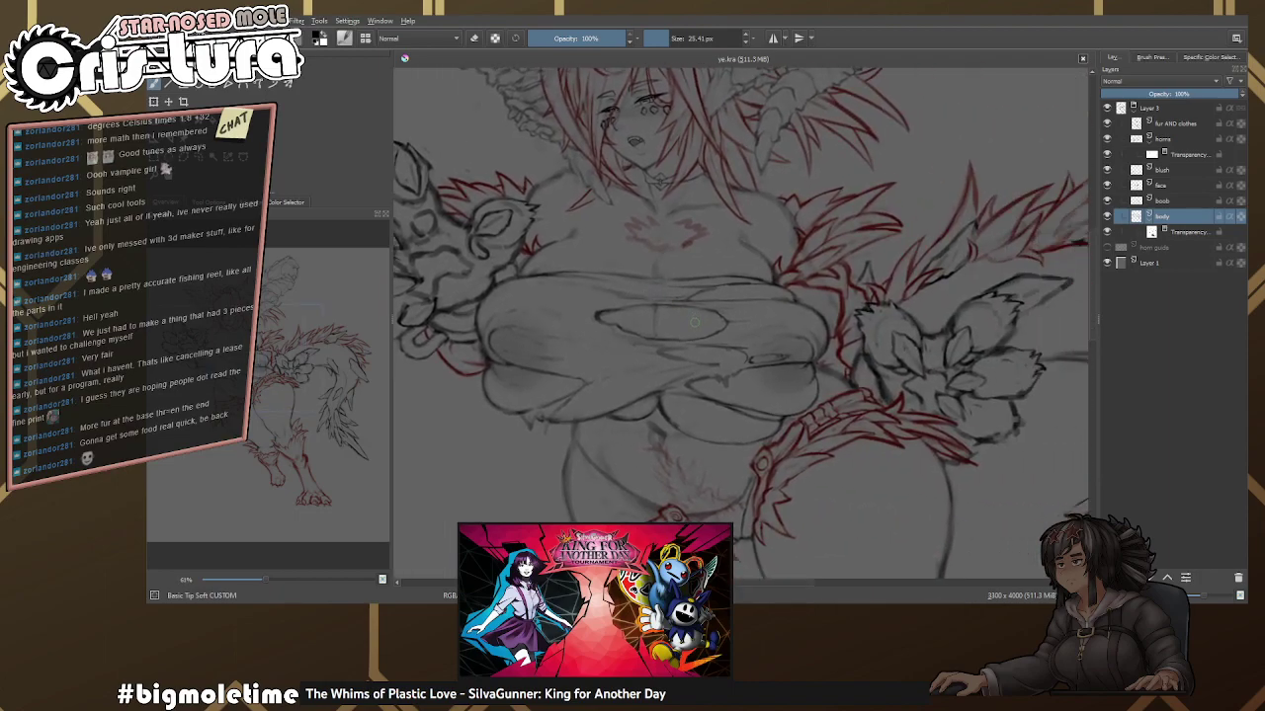
{"action": "left_click_drag", "start_coordinate": [695, 321], "coordinate": [698, 301]}
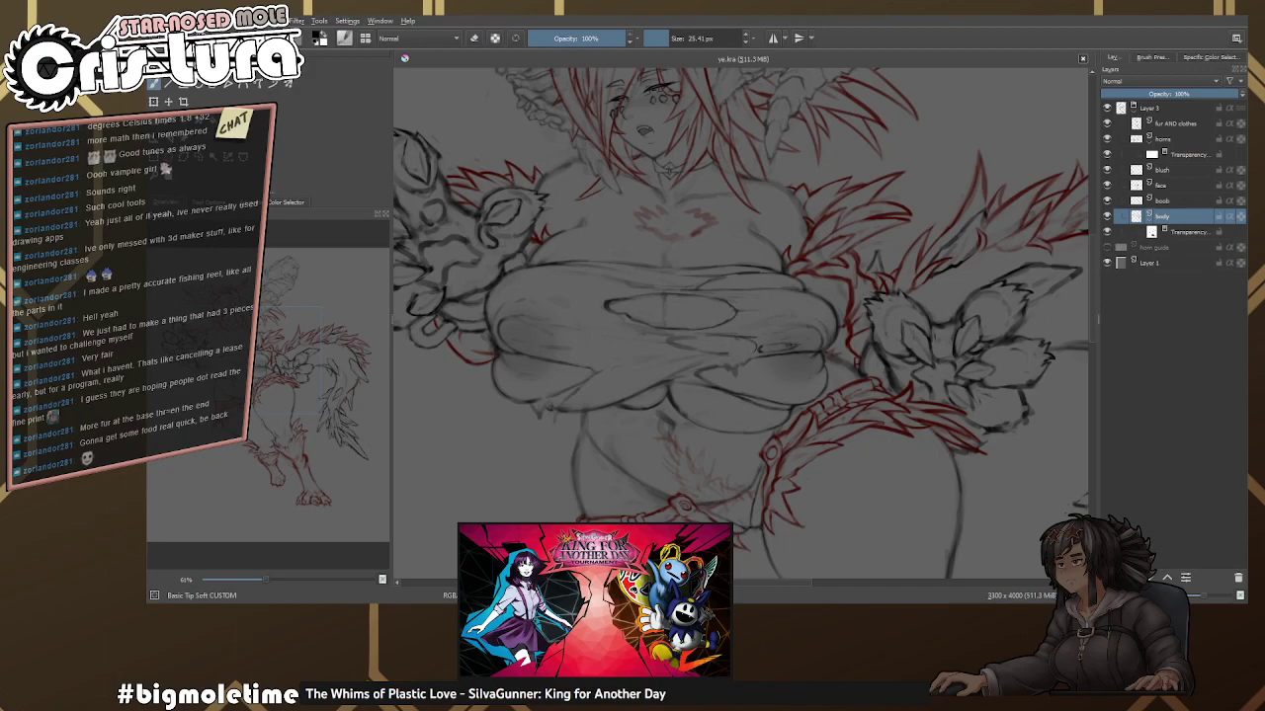
{"action": "left_click_drag", "start_coordinate": [692, 297], "coordinate": [771, 395]}
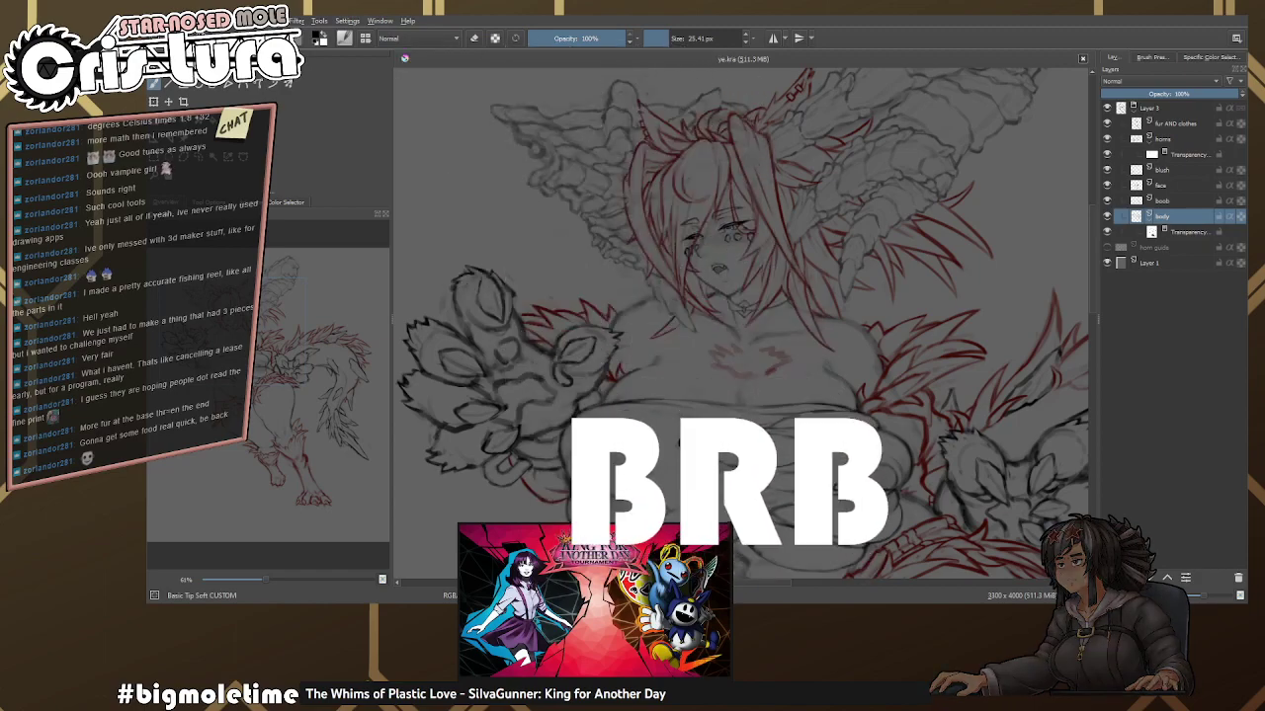
{"action": "scroll", "coordinate": [833, 278], "scroll_direction": "down", "scroll_amount": 3}
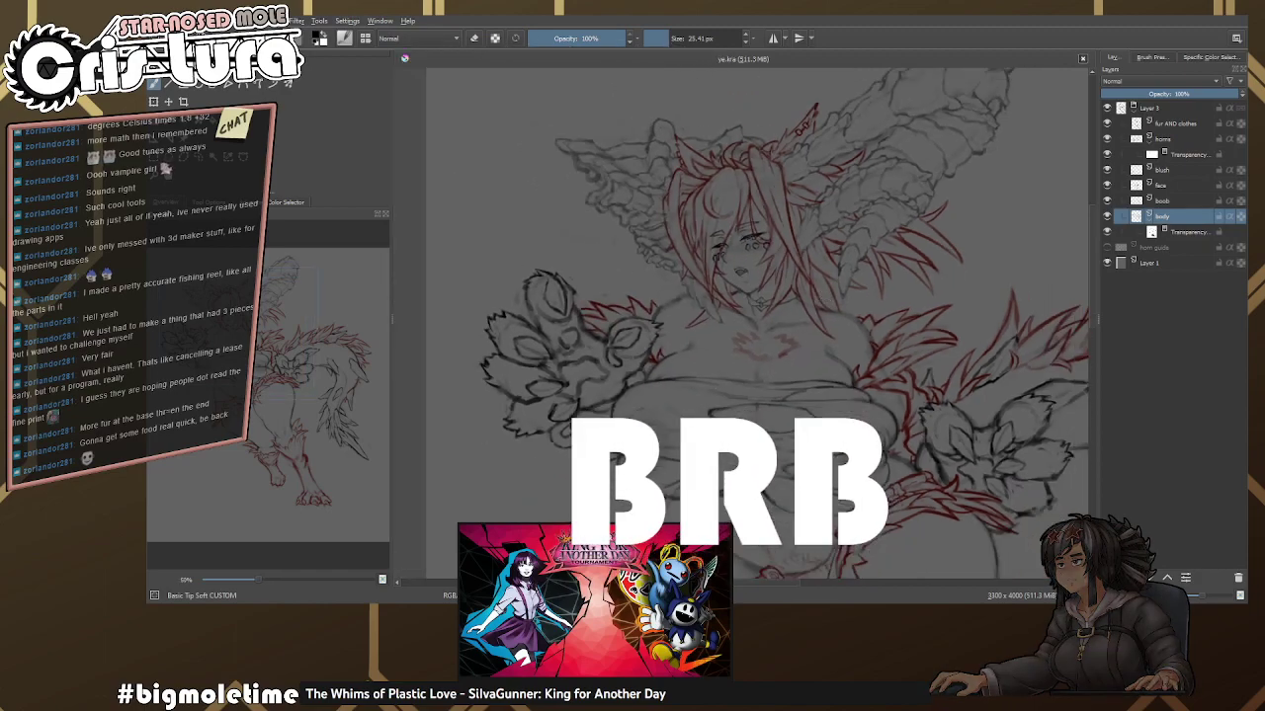
Select the fur AND clothes layer and nudge the belt line at the hips with the Distort Move brush.
{"action": "scroll", "coordinate": [789, 323], "scroll_direction": "down", "scroll_amount": 1}
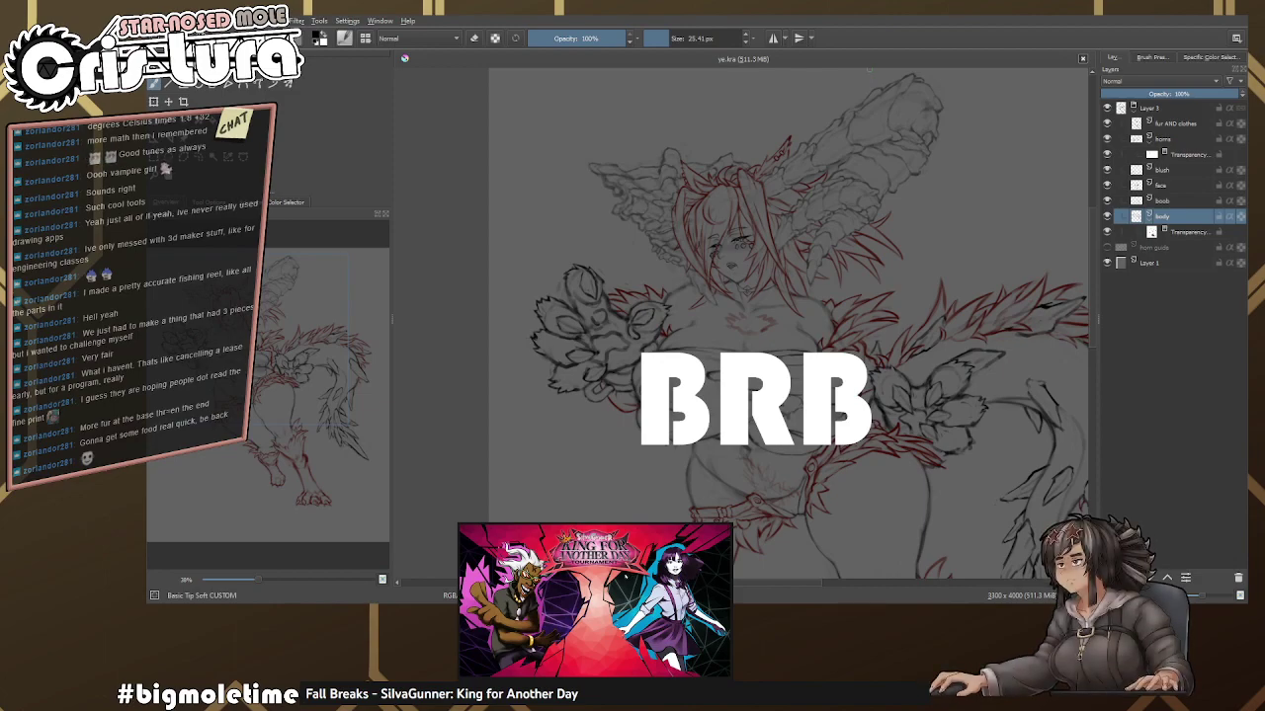
{"action": "left_click_drag", "start_coordinate": [875, 346], "coordinate": [751, 286]}
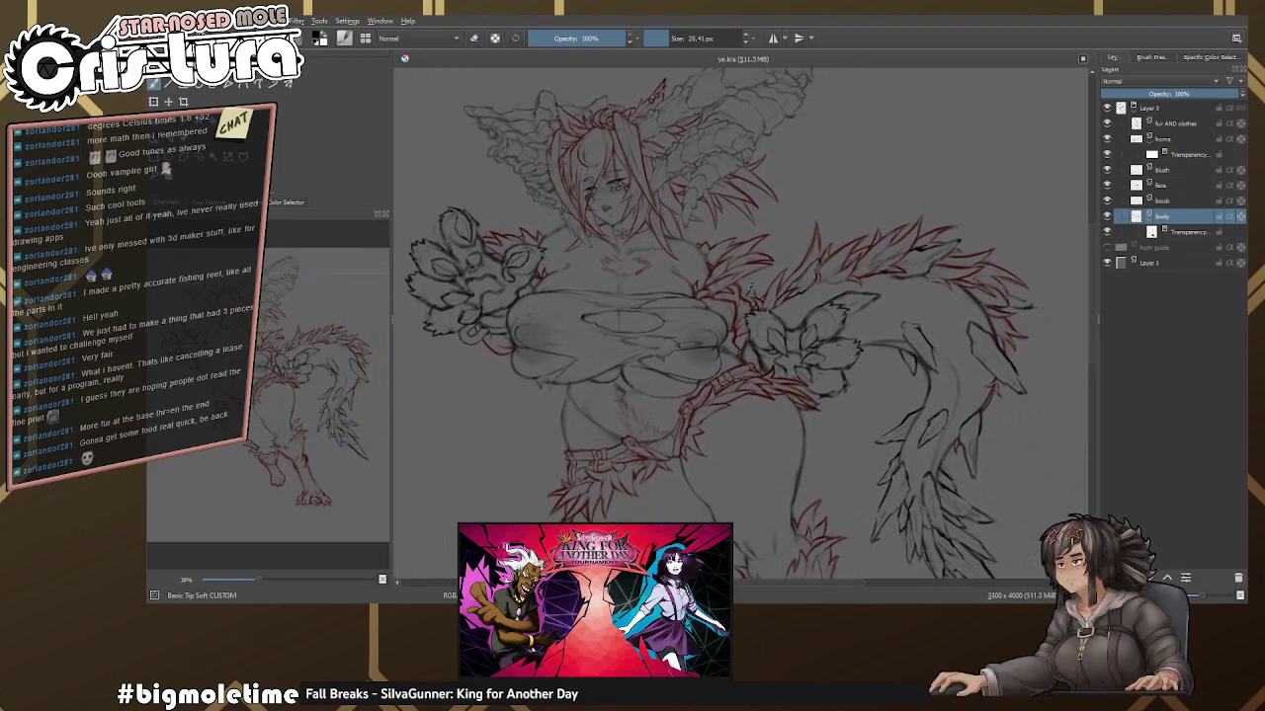
{"action": "left_click_drag", "start_coordinate": [751, 408], "coordinate": [697, 255]}
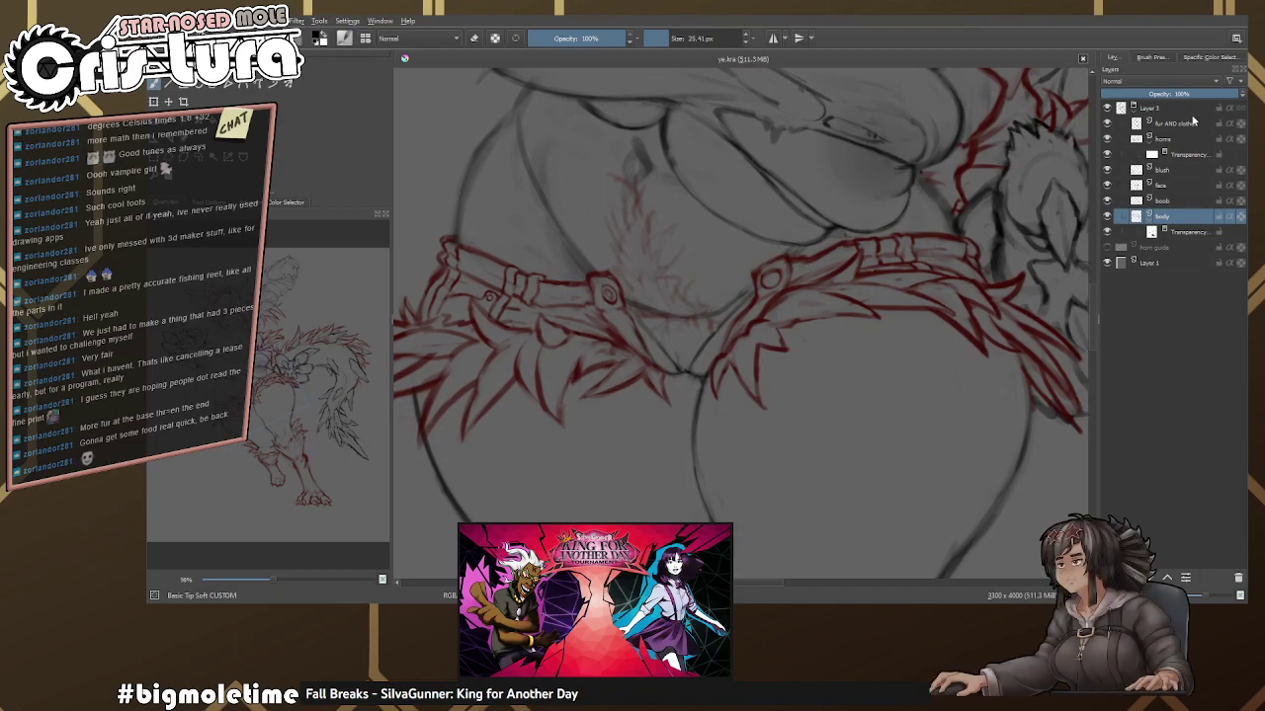
{"action": "left_click", "coordinate": [1186, 122]}
{"action": "right_click", "coordinate": [753, 220]}
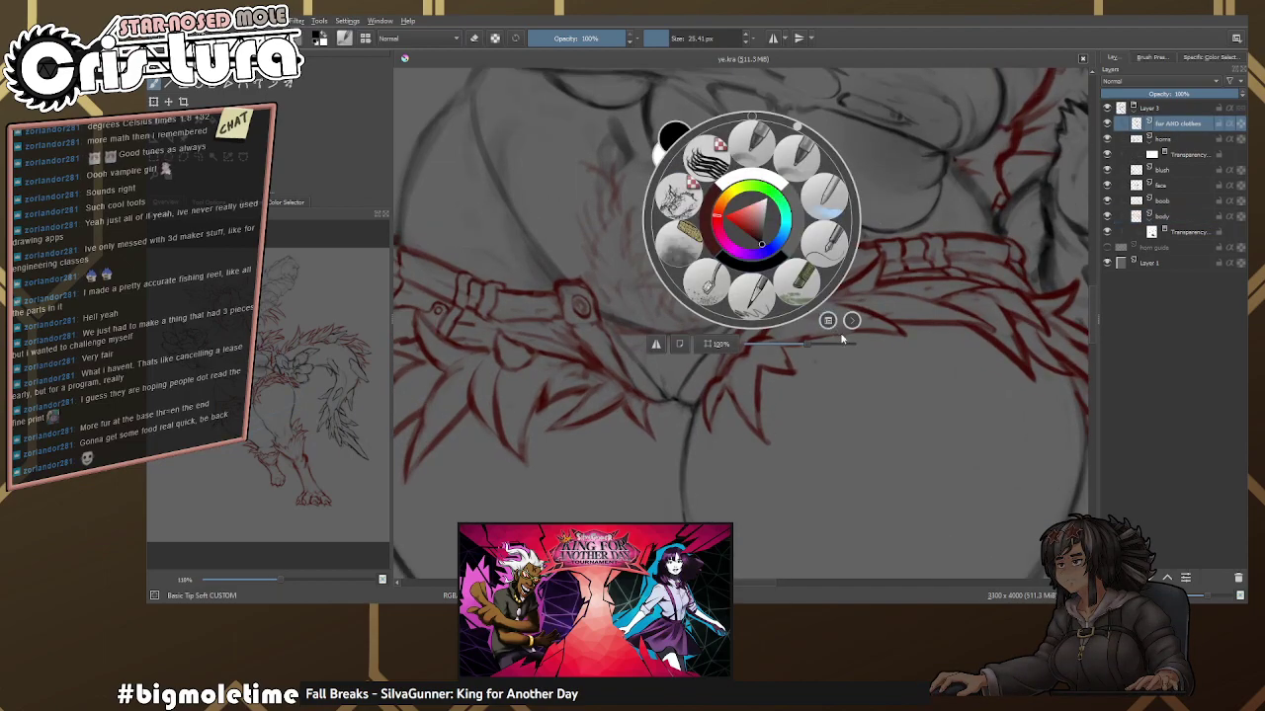
{"action": "left_click", "coordinate": [753, 143]}
{"action": "key", "text": "bracketleft"}
{"action": "key", "text": "bracketleft"}
{"action": "left_click_drag", "start_coordinate": [766, 282], "coordinate": [751, 291]}
{"action": "key", "text": "bracketleft"}
{"action": "key", "text": "bracketleft"}
Narrow the button end of the belt on the far hip in the fur AND clothes layer, using Distort Move at about 77 px.
{"action": "left_click", "coordinate": [1191, 233]}
{"action": "key", "text": "bracketright"}
{"action": "key", "text": "bracketright"}
{"action": "key", "text": "bracketright"}
{"action": "key", "text": "bracketright"}
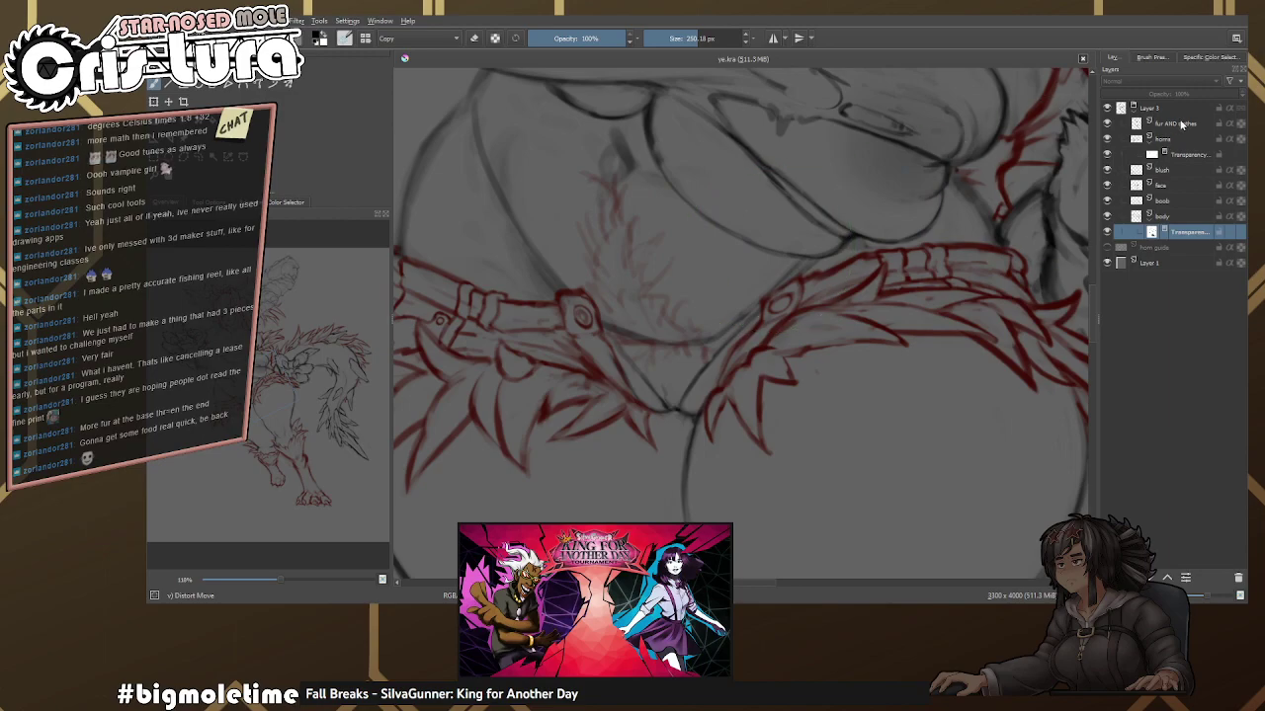
{"action": "left_click", "coordinate": [1183, 123]}
{"action": "key", "text": "bracketleft"}
{"action": "key", "text": "bracketleft"}
{"action": "key", "text": "bracketleft"}
{"action": "key", "text": "bracketleft"}
{"action": "mouse_move", "coordinate": [571, 317]}
{"action": "left_mouse_down"}
{"action": "mouse_move", "coordinate": [611, 308]}
{"action": "mouse_move", "coordinate": [591, 311]}
{"action": "mouse_move", "coordinate": [611, 312]}
{"action": "mouse_move", "coordinate": [592, 312]}
{"action": "mouse_move", "coordinate": [632, 341]}
{"action": "left_mouse_up"}
{"action": "key", "text": "bracketleft"}
{"action": "key", "text": "bracketleft"}
{"action": "key", "text": "bracketleft"}
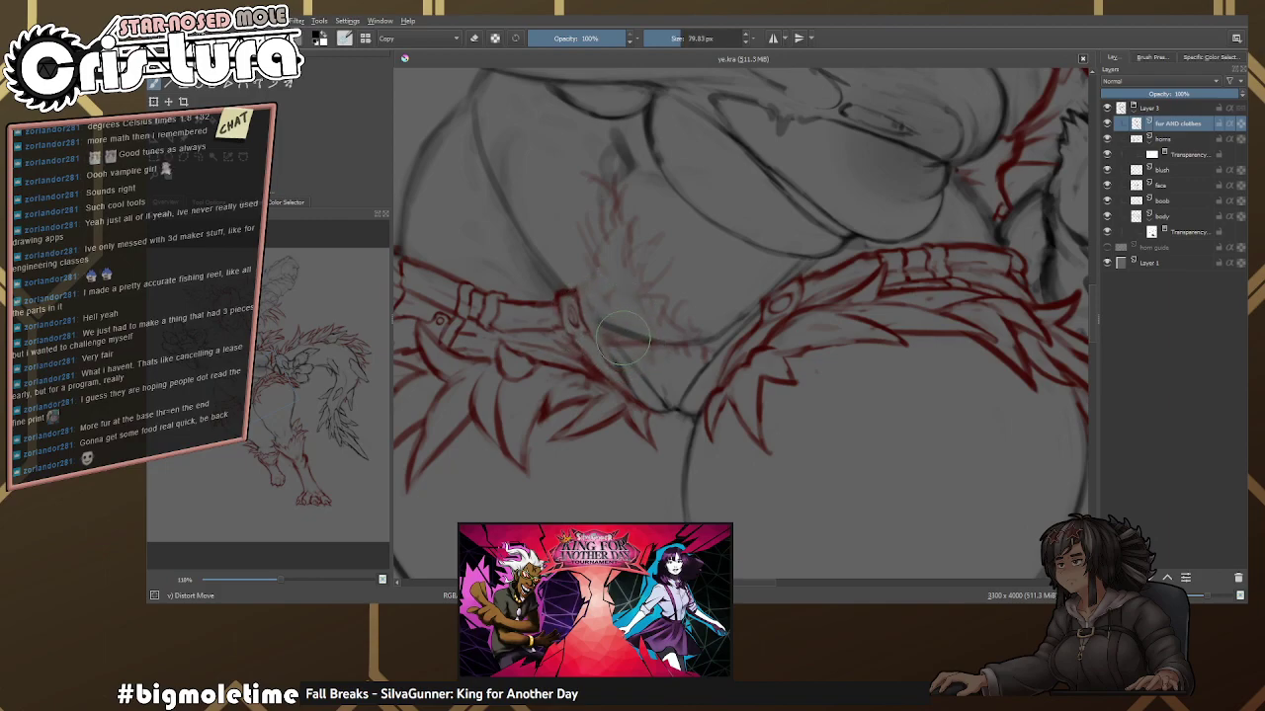
Select the body layer's transparency mask and enlarge the Distort Move brush to about 260 px around the waistline.
{"action": "left_click", "coordinate": [1178, 233]}
{"action": "key", "text": "bracketright"}
{"action": "key", "text": "bracketright"}
{"action": "key", "text": "bracketright"}
{"action": "key", "text": "bracketright"}
{"action": "key", "text": "bracketright"}
{"action": "key", "text": "bracketright"}
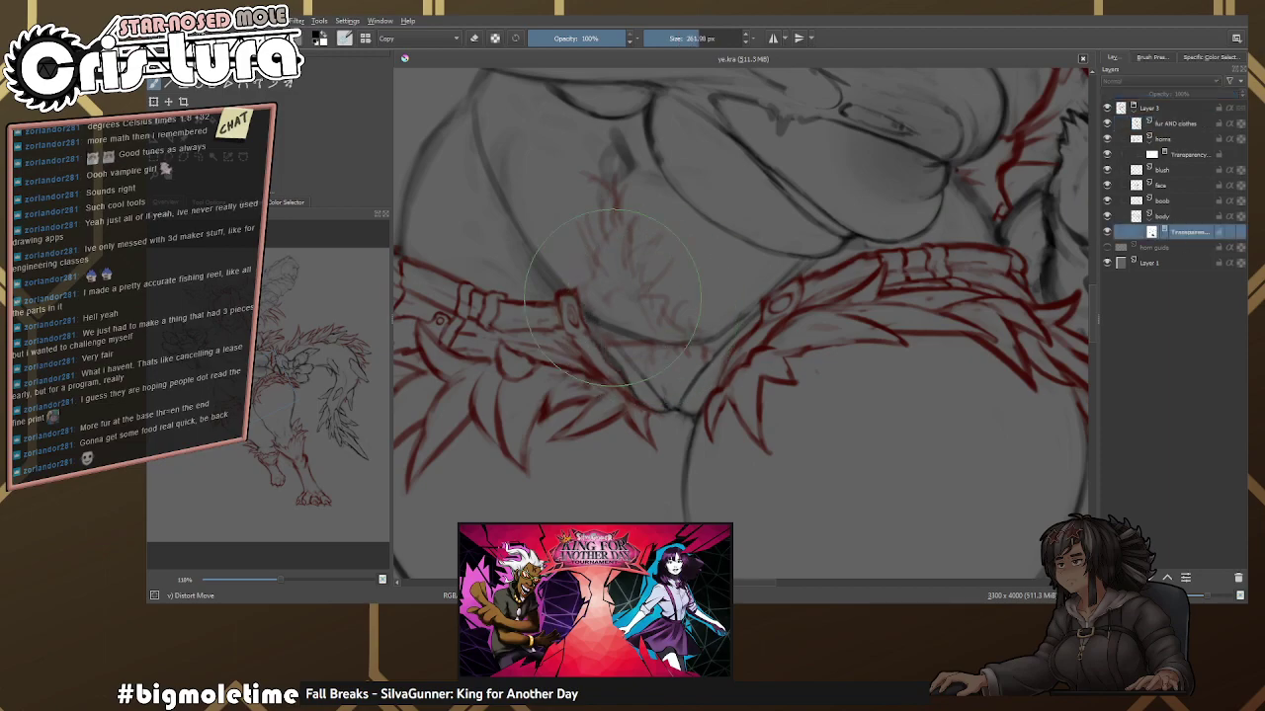
{"action": "scroll", "coordinate": [612, 297], "scroll_direction": "up", "scroll_amount": 2}
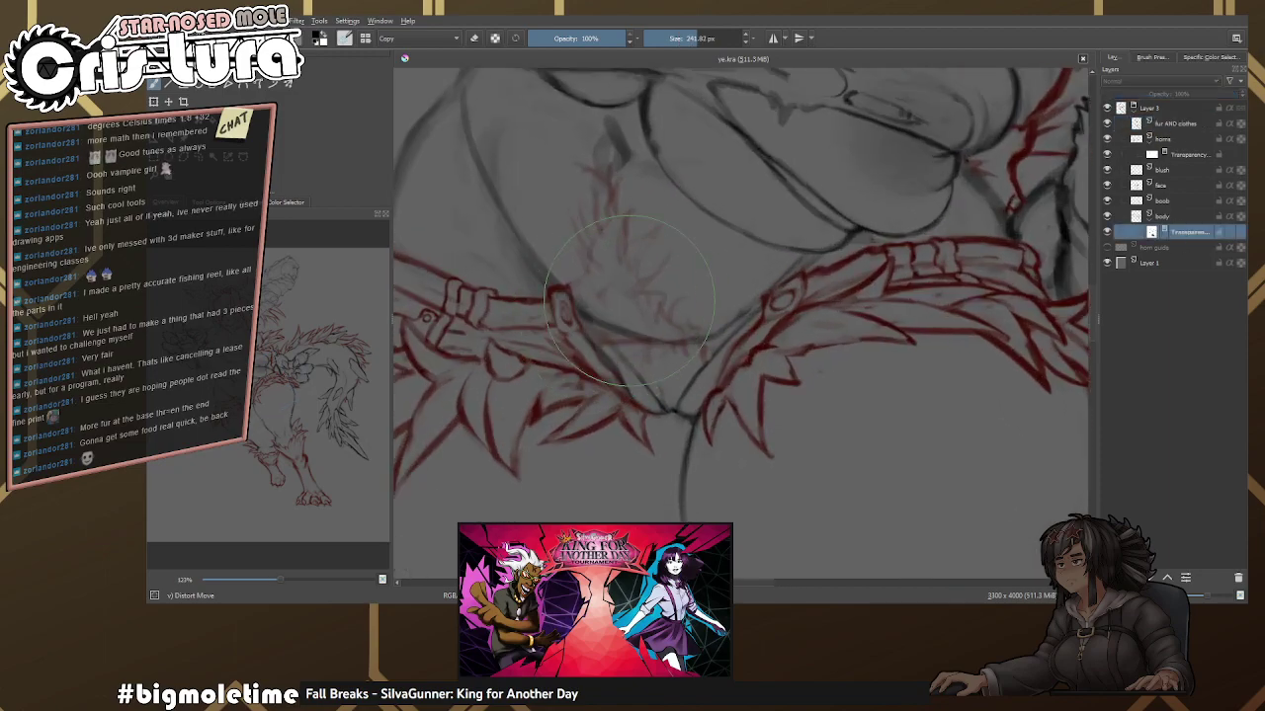
{"action": "scroll", "coordinate": [623, 296], "scroll_direction": "up", "scroll_amount": 2}
Set the paint colour to dark red and switch to the Basic Tip Soft brush for the fur AND clothes layer.
{"action": "right_click", "coordinate": [605, 274]}
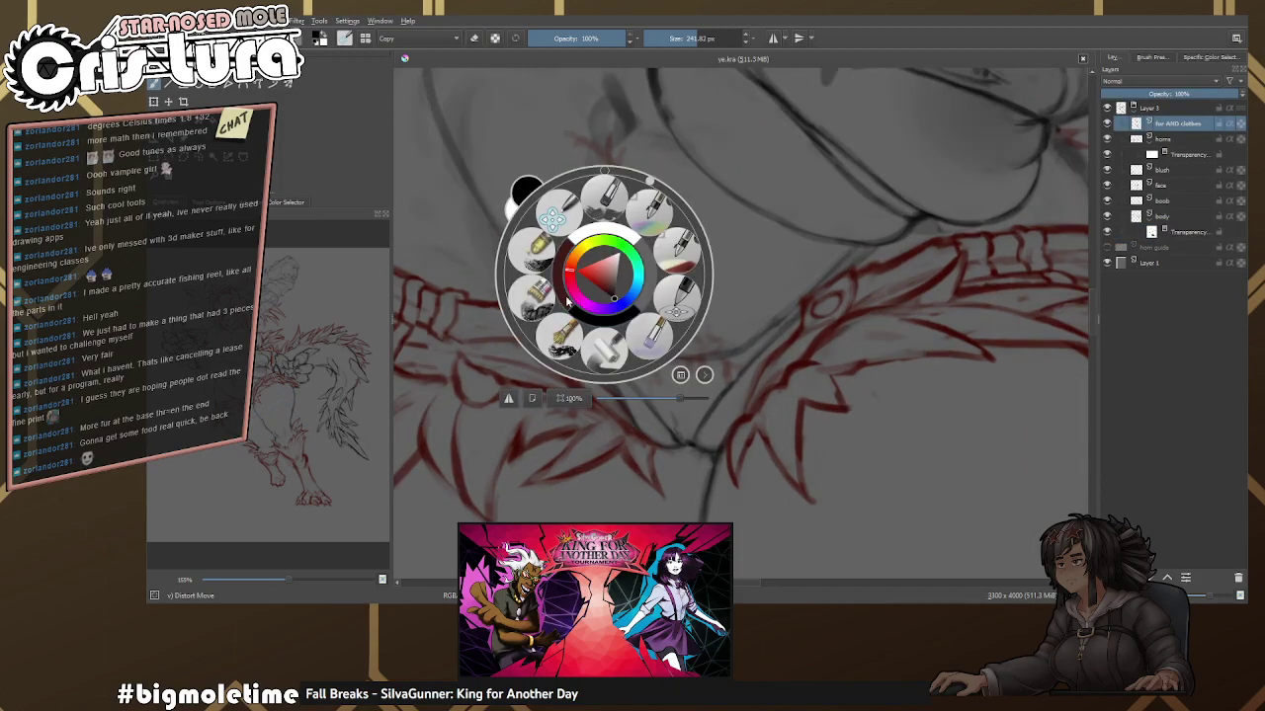
{"action": "left_click", "coordinate": [570, 301]}
{"action": "right_click", "coordinate": [632, 307]}
{"action": "left_click", "coordinate": [730, 406]}
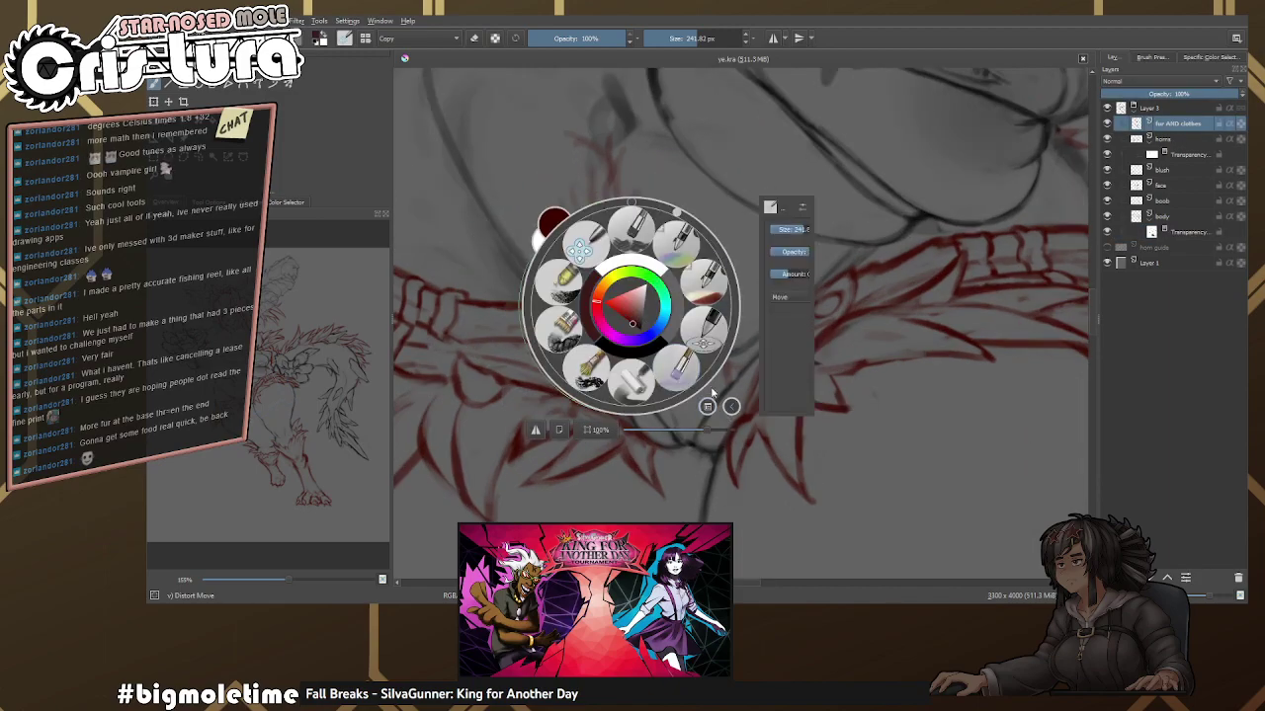
{"action": "left_click", "coordinate": [633, 229]}
Clean up the outline of the far hip's belt end with brush and eraser, reducing the brush to about 9.5 px.
{"action": "scroll", "coordinate": [589, 304], "scroll_direction": "up", "scroll_amount": 3}
{"action": "key", "text": "e"}
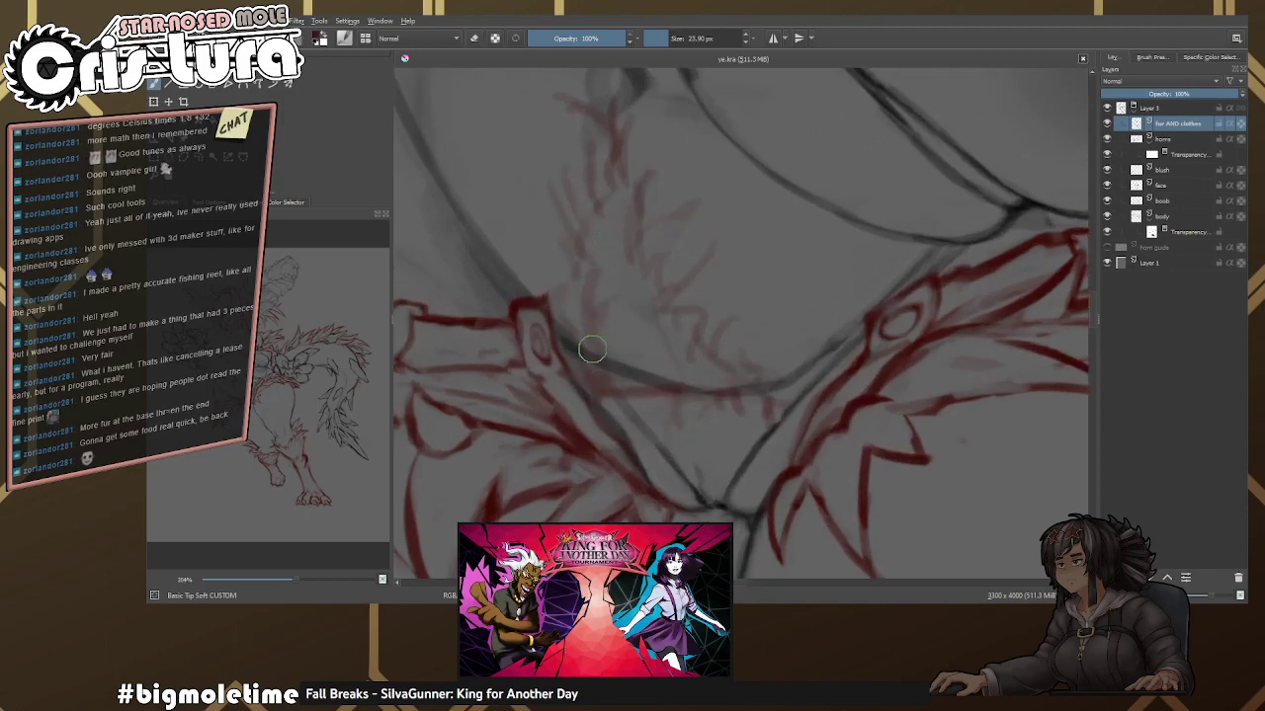
{"action": "scroll", "coordinate": [606, 367], "scroll_direction": "down", "scroll_amount": 2}
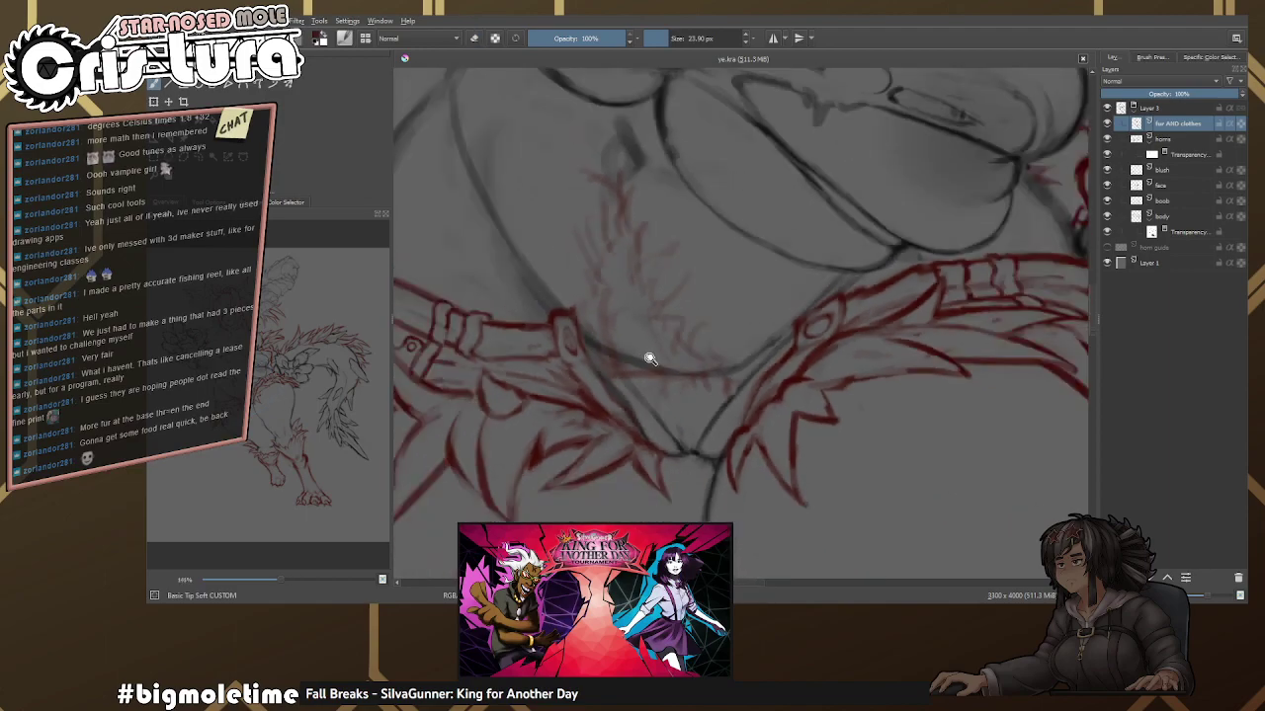
{"action": "key", "text": "e"}
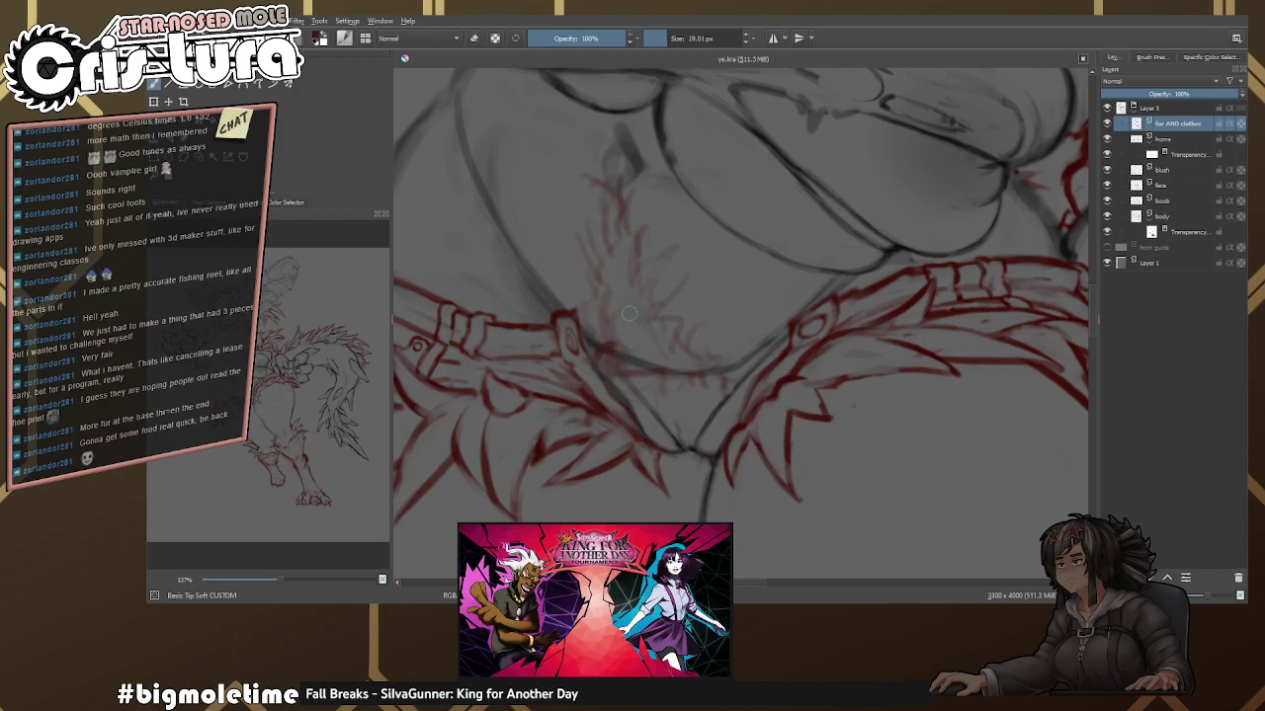
{"action": "scroll", "coordinate": [619, 352], "scroll_direction": "up", "scroll_amount": 3}
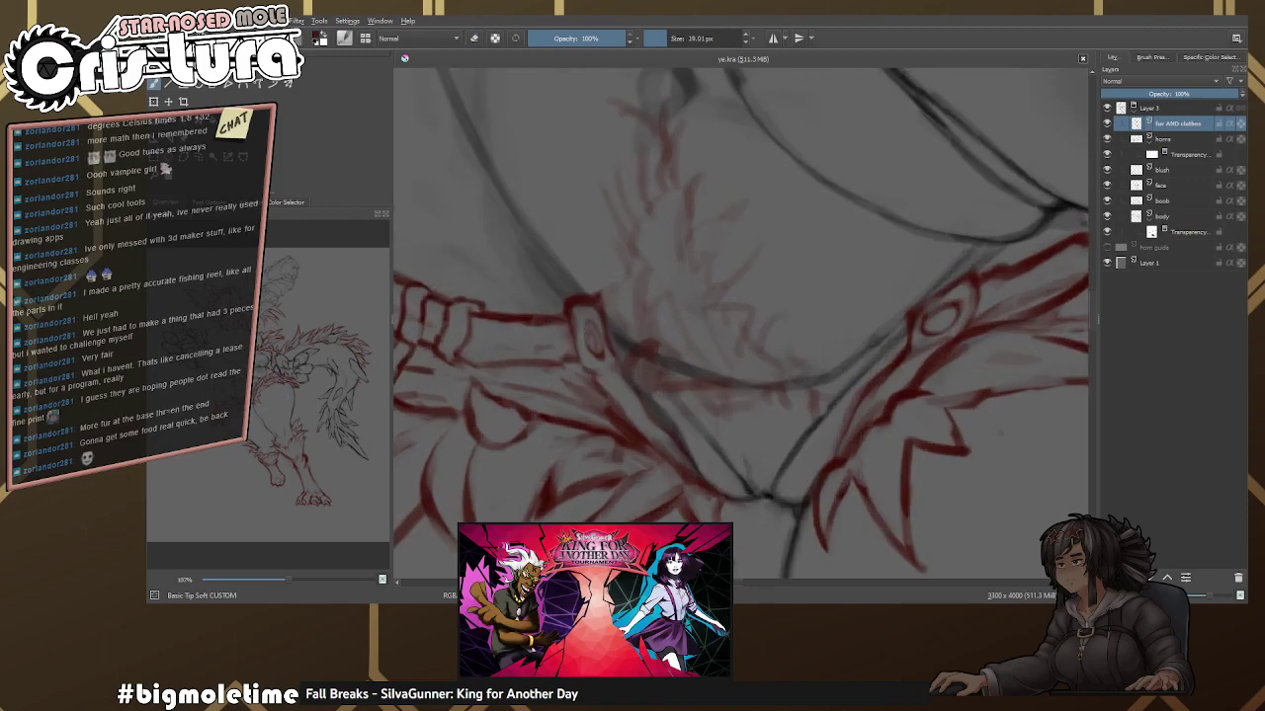
{"action": "key", "text": "bracketleft"}
{"action": "key", "text": "e"}
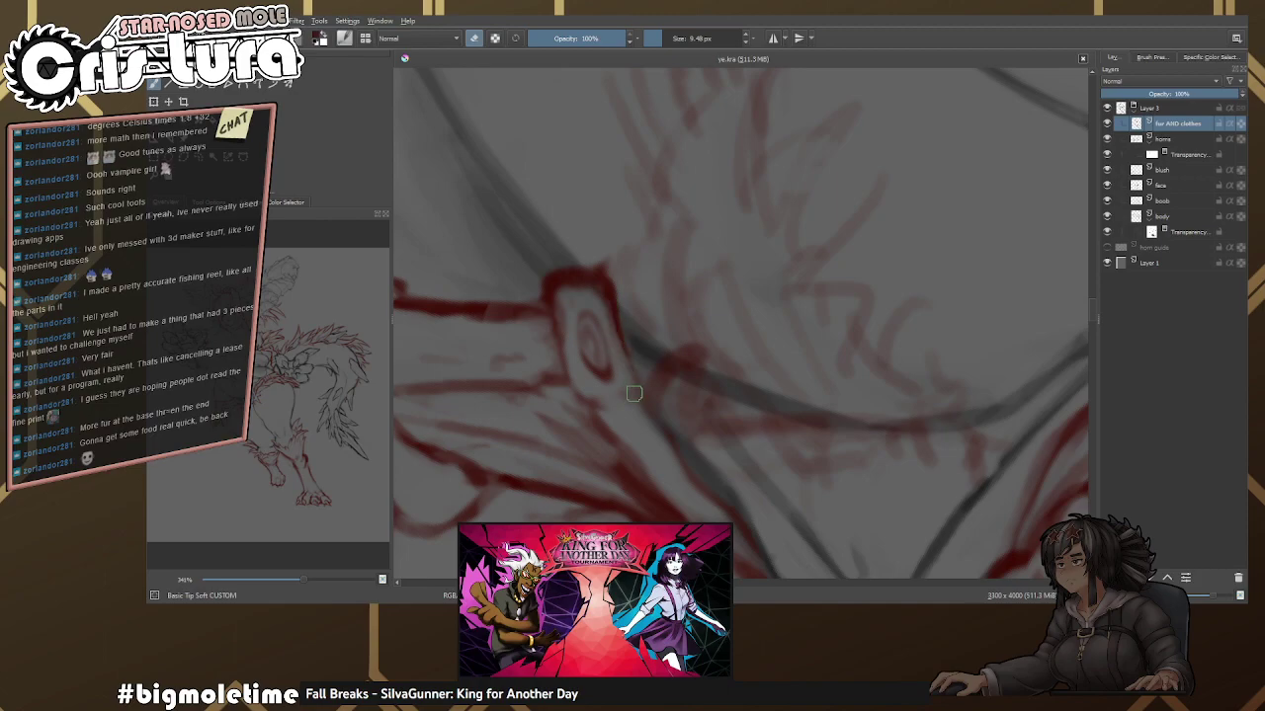
{"action": "key", "text": "e"}
{"action": "left_click_drag", "start_coordinate": [693, 481], "coordinate": [710, 497]}
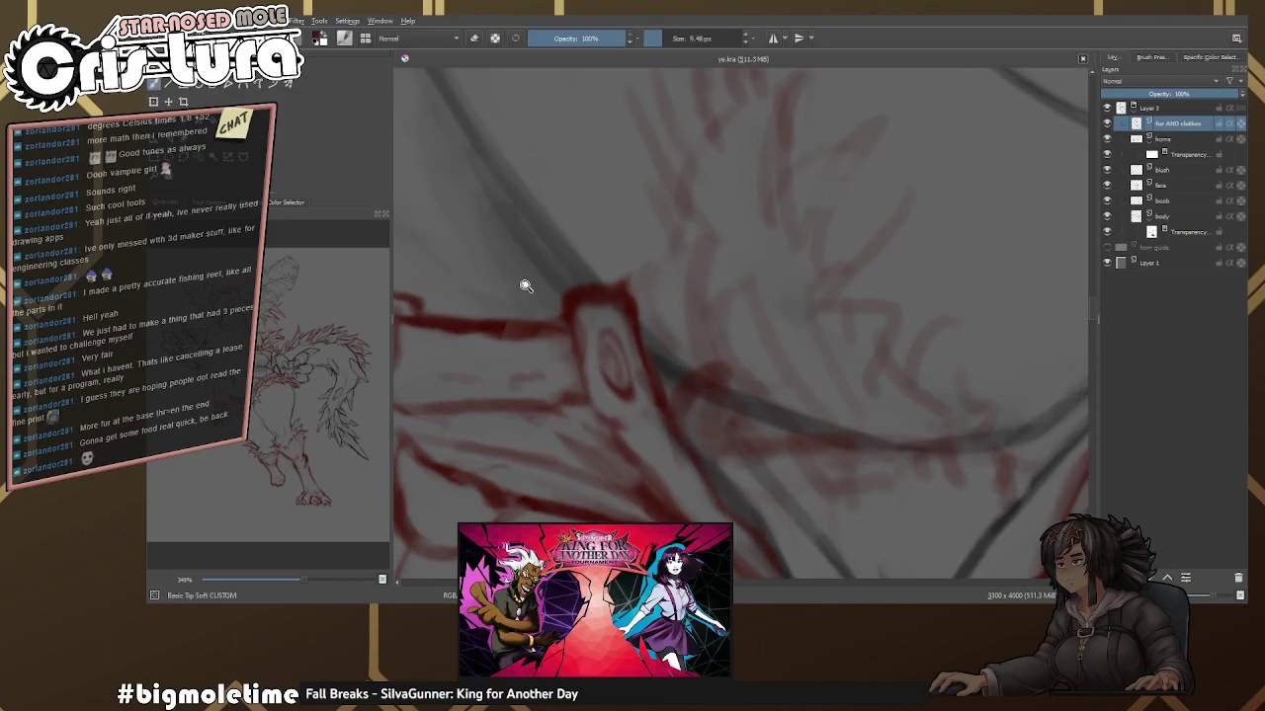
Redraw the inner oval of the button on the far hip's belt end, alternating brush and eraser.
{"action": "scroll", "coordinate": [517, 286], "scroll_direction": "up", "scroll_amount": 2}
{"action": "key", "text": "e"}
{"action": "mouse_move", "coordinate": [622, 356]}
{"action": "left_mouse_down"}
{"action": "mouse_move", "coordinate": [642, 387]}
{"action": "mouse_move", "coordinate": [599, 361]}
{"action": "mouse_move", "coordinate": [607, 347]}
{"action": "mouse_move", "coordinate": [626, 392]}
{"action": "mouse_move", "coordinate": [632, 366]}
{"action": "left_mouse_up"}
{"action": "key", "text": "e"}
{"action": "key", "text": "e"}
{"action": "key", "text": "e"}
{"action": "key", "text": "e"}
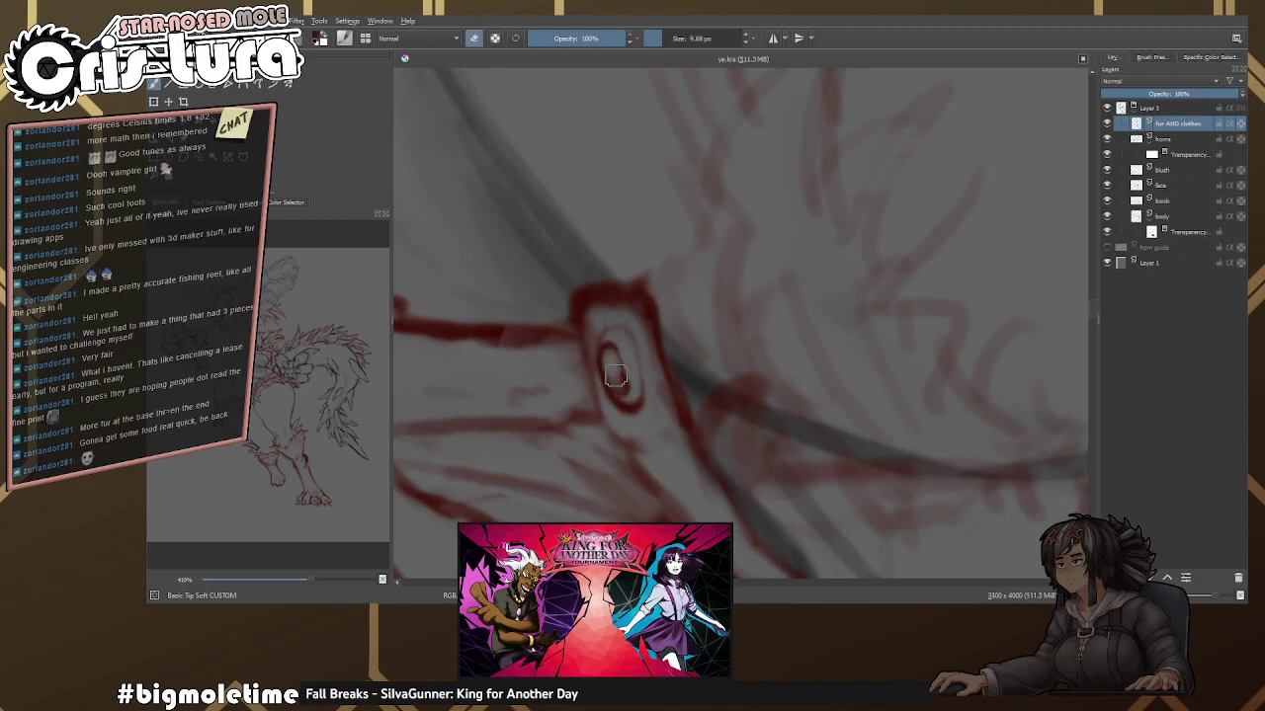
{"action": "key", "text": "e"}
{"action": "key", "text": "e"}
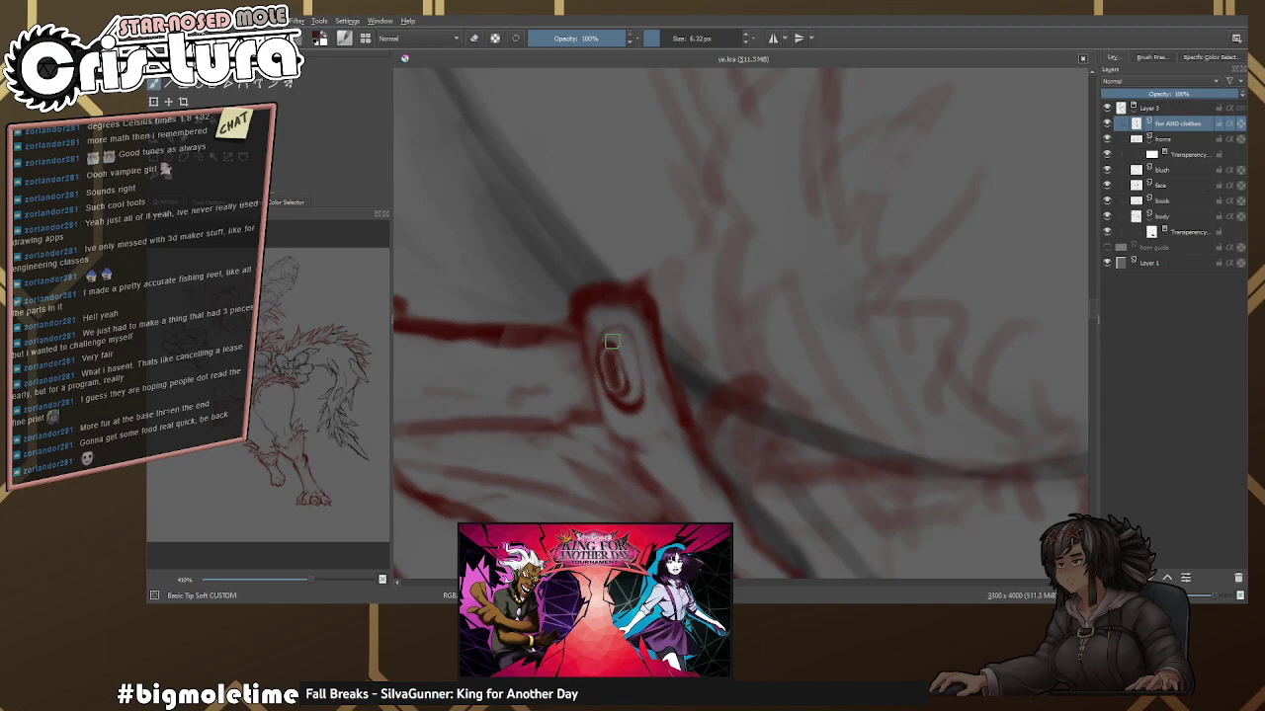
Redraw the outer ring around the same button and trim its edges with the eraser at about 6 to 9 px.
{"action": "key", "text": "e"}
{"action": "key", "text": "e"}
{"action": "mouse_move", "coordinate": [616, 373]}
{"action": "left_mouse_down"}
{"action": "mouse_move", "coordinate": [631, 341]}
{"action": "mouse_move", "coordinate": [606, 334]}
{"action": "mouse_move", "coordinate": [641, 380]}
{"action": "mouse_move", "coordinate": [622, 351]}
{"action": "mouse_move", "coordinate": [638, 400]}
{"action": "left_mouse_up"}
{"action": "key", "text": "e"}
{"action": "key", "text": "e"}
{"action": "key", "text": "e"}
{"action": "left_click_drag", "start_coordinate": [617, 334], "coordinate": [644, 390]}
{"action": "key", "text": "e"}
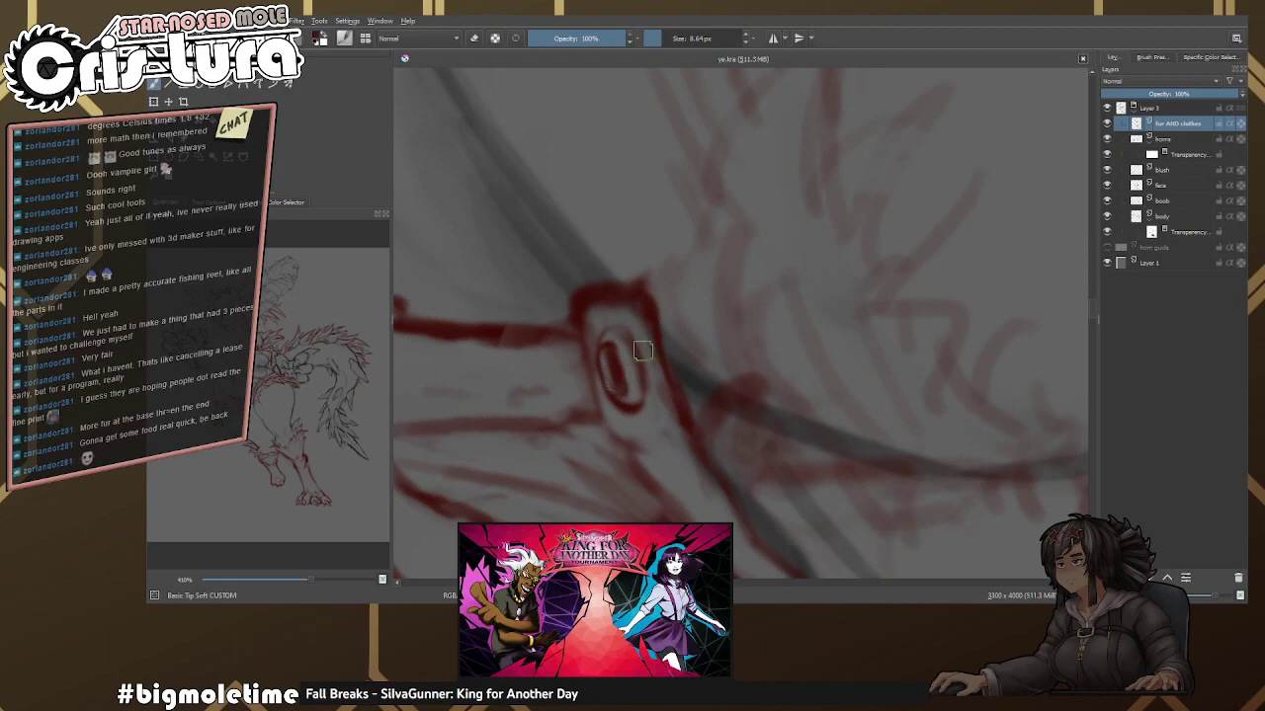
Redraw the round button and belt end outline on the near hip with brush and eraser at about 10 px.
{"action": "scroll", "coordinate": [690, 371], "scroll_direction": "down", "scroll_amount": 5}
{"action": "scroll", "coordinate": [689, 371], "scroll_direction": "up", "scroll_amount": 2}
{"action": "key", "text": "e"}
{"action": "scroll", "coordinate": [731, 326], "scroll_direction": "up", "scroll_amount": 2}
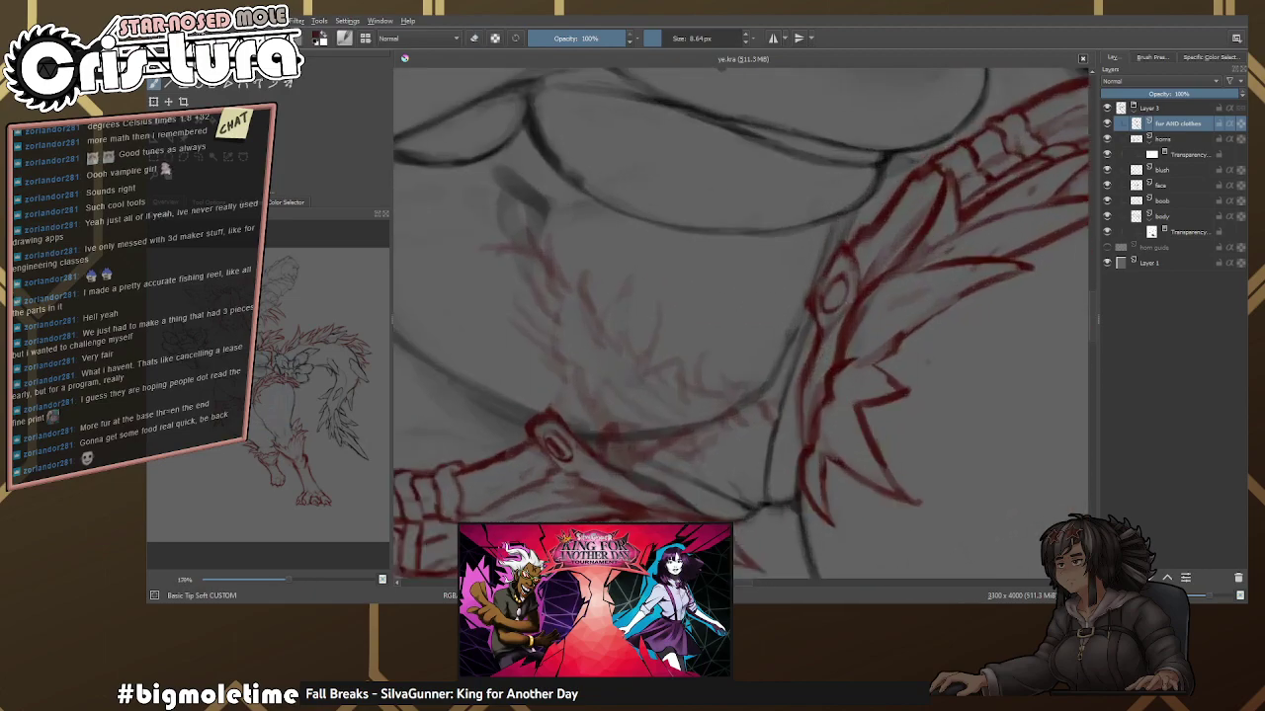
{"action": "mouse_move", "coordinate": [753, 303]}
{"action": "left_mouse_down"}
{"action": "mouse_move", "coordinate": [717, 322]}
{"action": "mouse_move", "coordinate": [731, 286]}
{"action": "left_mouse_up"}
{"action": "key", "text": "e"}
{"action": "key", "text": "e"}
{"action": "key", "text": "e"}
{"action": "key", "text": "e"}
{"action": "mouse_move", "coordinate": [750, 185]}
{"action": "left_mouse_down"}
{"action": "mouse_move", "coordinate": [725, 192]}
{"action": "mouse_move", "coordinate": [708, 248]}
{"action": "mouse_move", "coordinate": [741, 204]}
{"action": "mouse_move", "coordinate": [677, 297]}
{"action": "mouse_move", "coordinate": [669, 361]}
{"action": "mouse_move", "coordinate": [701, 273]}
{"action": "mouse_move", "coordinate": [757, 197]}
{"action": "mouse_move", "coordinate": [678, 302]}
{"action": "left_mouse_up"}
{"action": "key", "text": "e"}
{"action": "key", "text": "e"}
{"action": "key", "text": "e"}
{"action": "key", "text": "e"}
{"action": "key", "text": "e"}
{"action": "key", "text": "e"}
{"action": "key", "text": "e"}
{"action": "key", "text": "e"}
{"action": "key", "text": "e"}
Examine the whole figure from the torso down to the legs and feet.
{"action": "key", "text": "minus"}
{"action": "key", "text": "minus"}
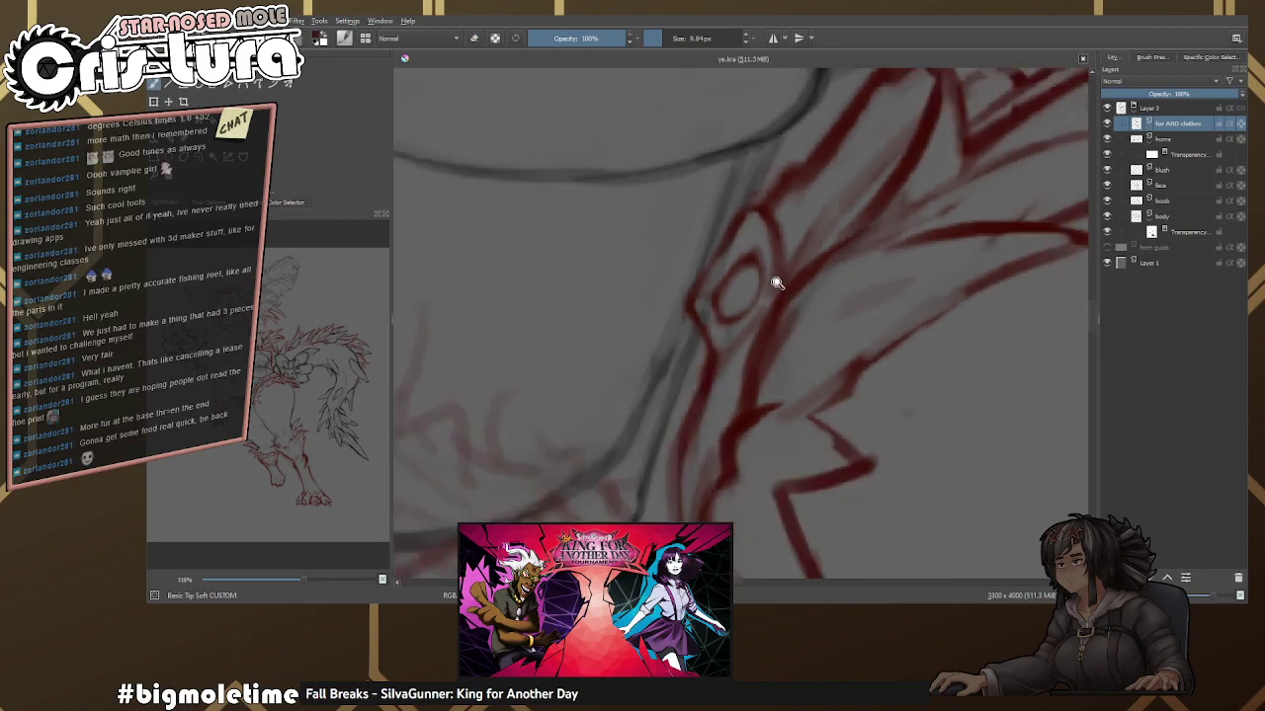
{"action": "key", "text": "minus"}
{"action": "key", "text": "minus"}
{"action": "key", "text": "minus"}
{"action": "key", "text": "minus"}
{"action": "key", "text": "minus"}
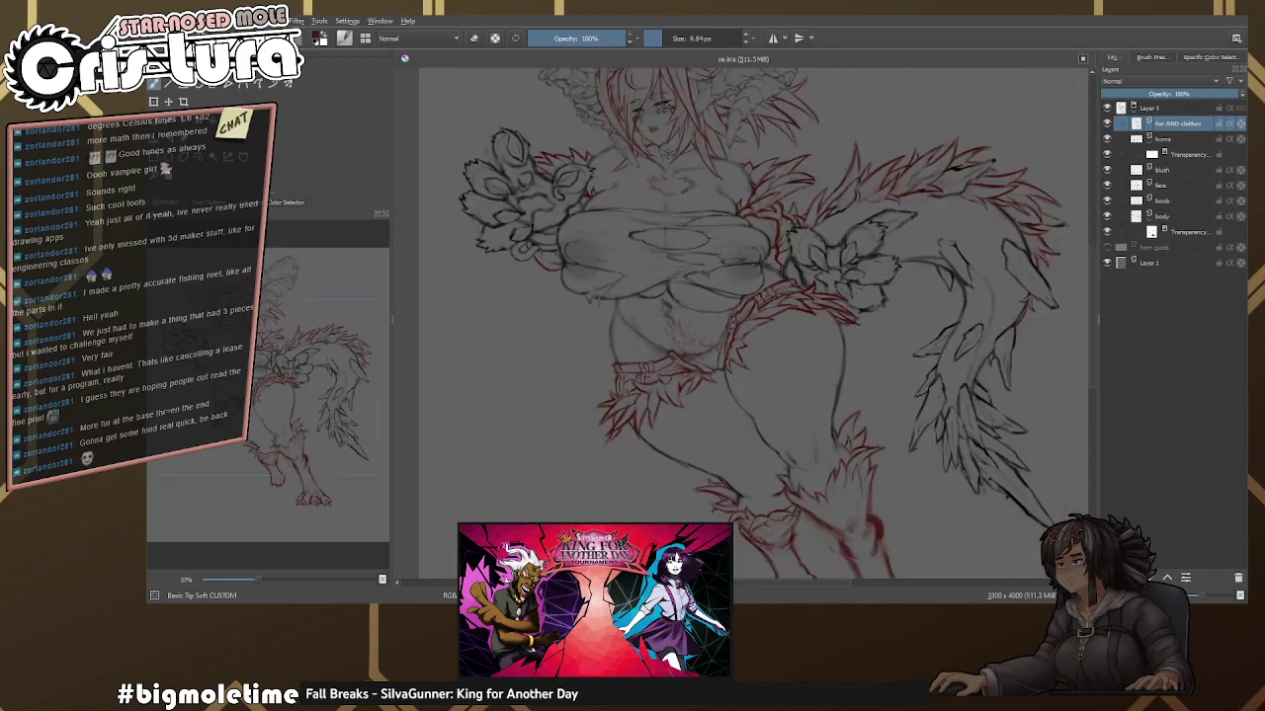
{"action": "key", "text": "e"}
{"action": "mouse_move", "coordinate": [781, 337]}
{"action": "left_mouse_down"}
{"action": "mouse_move", "coordinate": [789, 367]}
{"action": "mouse_move", "coordinate": [761, 302]}
{"action": "left_mouse_up"}
{"action": "scroll", "coordinate": [761, 301], "scroll_direction": "down", "scroll_amount": 5}
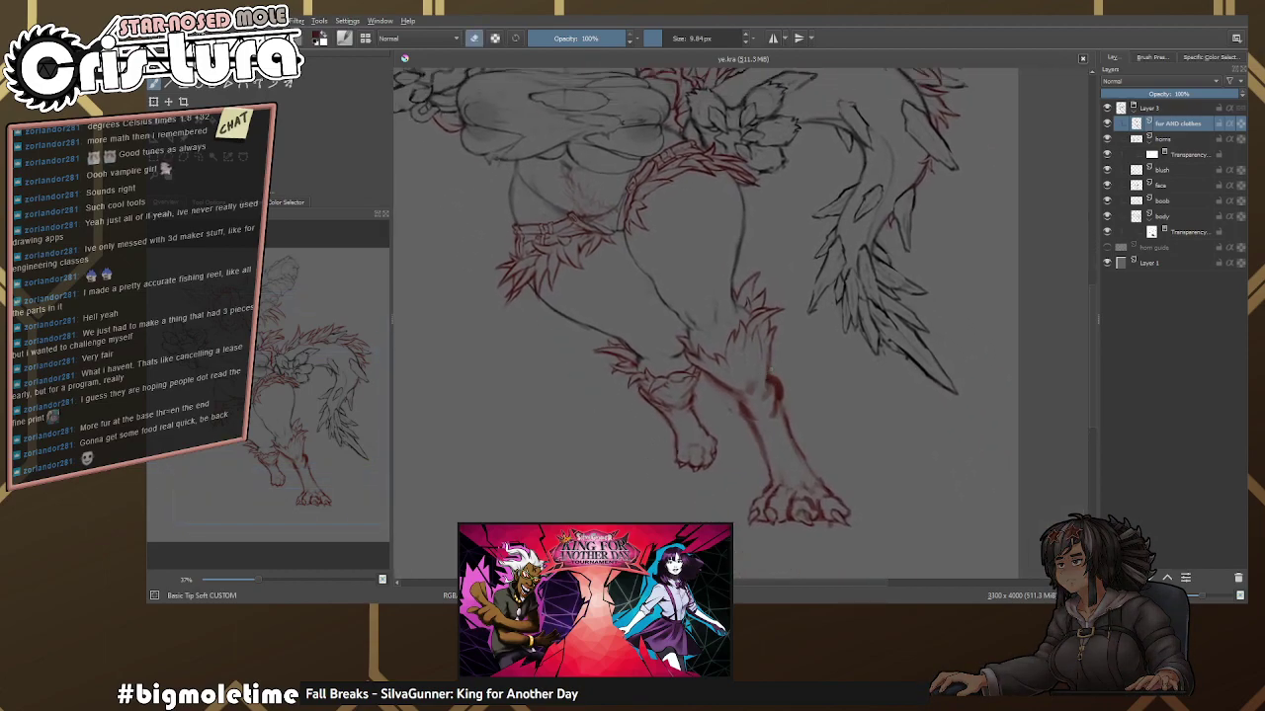
{"action": "scroll", "coordinate": [771, 389], "scroll_direction": "down", "scroll_amount": 3}
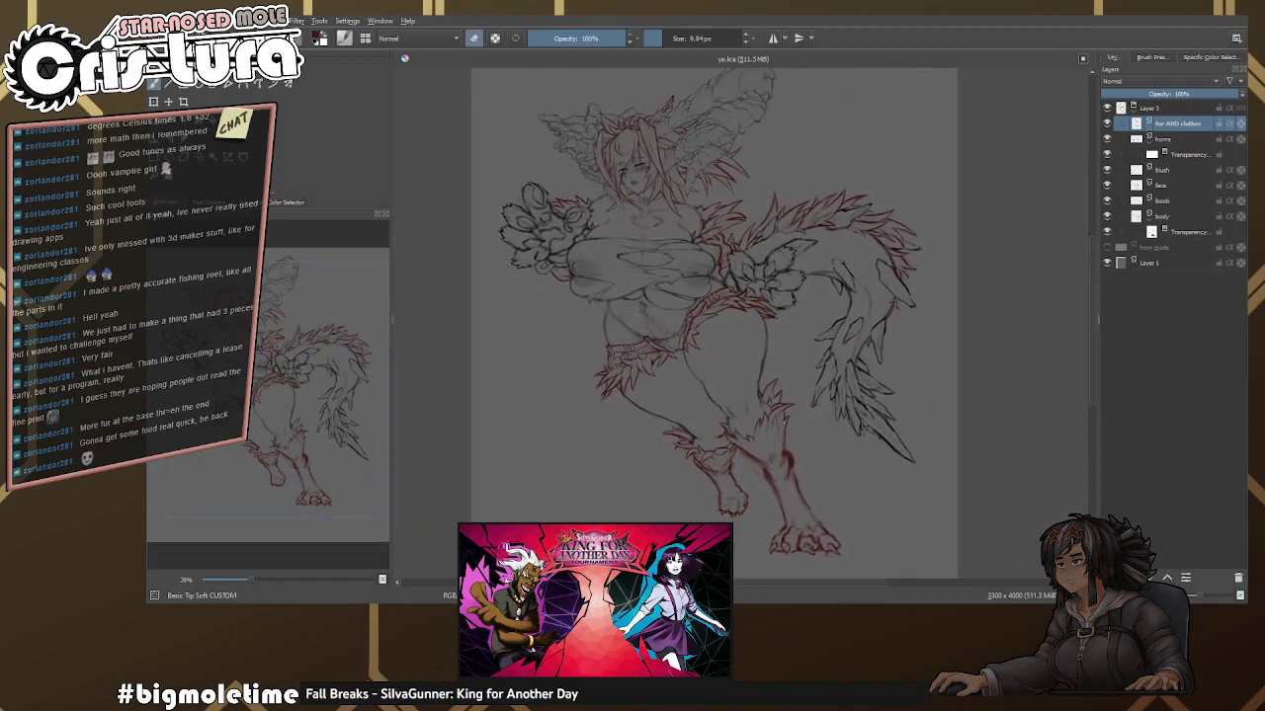
Reshape the outer toes of the front foot on the fur AND clothes layer with a large Distort Move brush.
{"action": "scroll", "coordinate": [808, 387], "scroll_direction": "up", "scroll_amount": 2}
{"action": "scroll", "coordinate": [808, 388], "scroll_direction": "up", "scroll_amount": 3}
{"action": "right_click", "coordinate": [806, 415]}
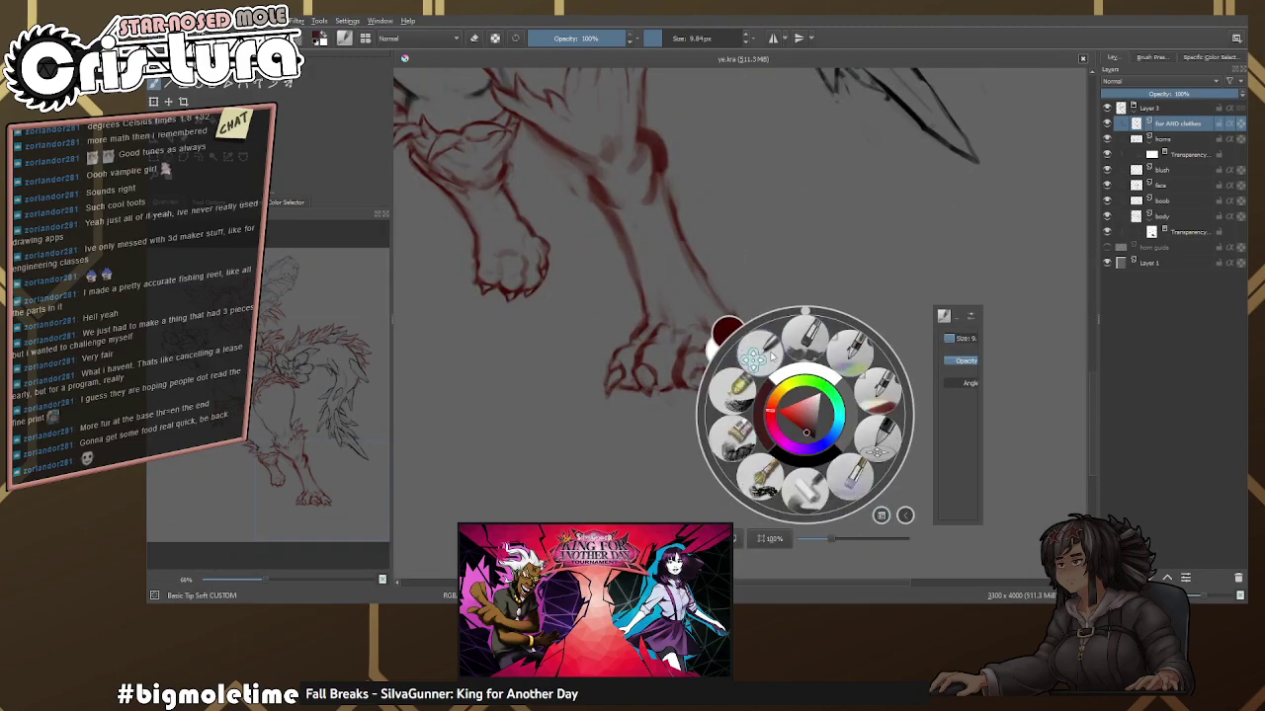
{"action": "left_click", "coordinate": [771, 352]}
{"action": "scroll", "coordinate": [822, 379], "scroll_direction": "up", "scroll_amount": 1}
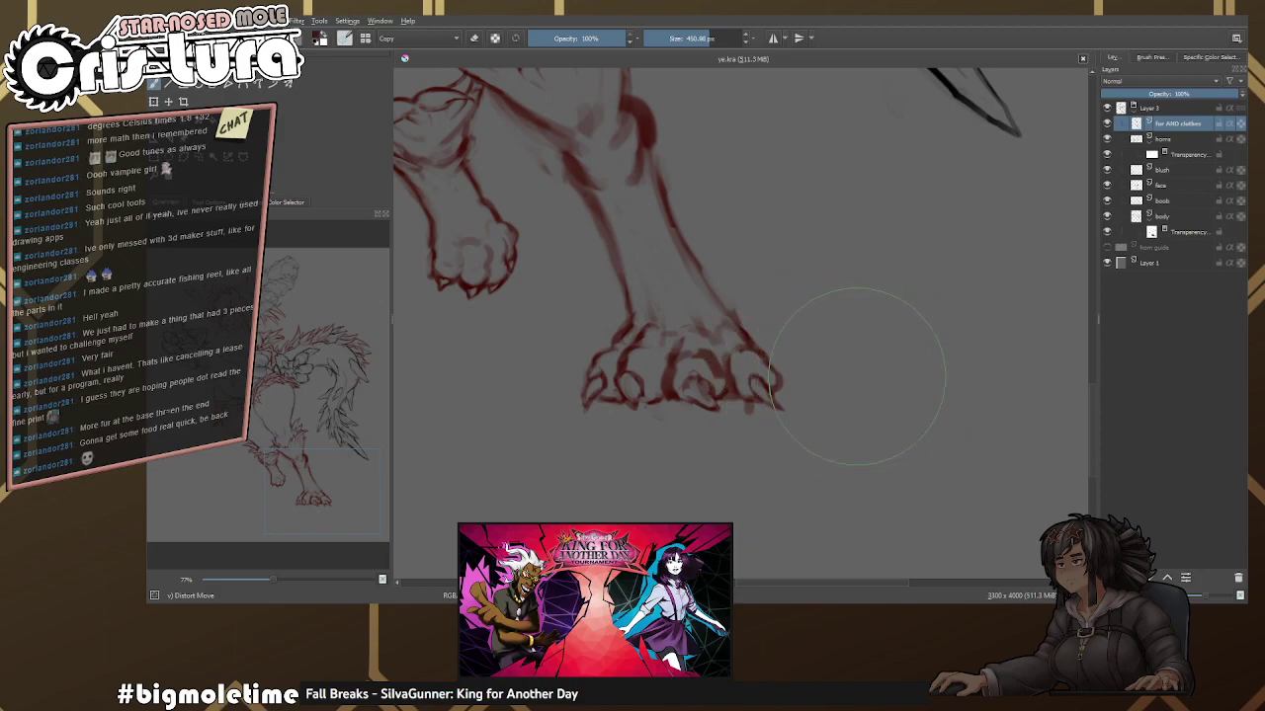
{"action": "scroll", "coordinate": [821, 375], "scroll_direction": "down", "scroll_amount": 1}
{"action": "scroll", "coordinate": [822, 396], "scroll_direction": "up", "scroll_amount": 2}
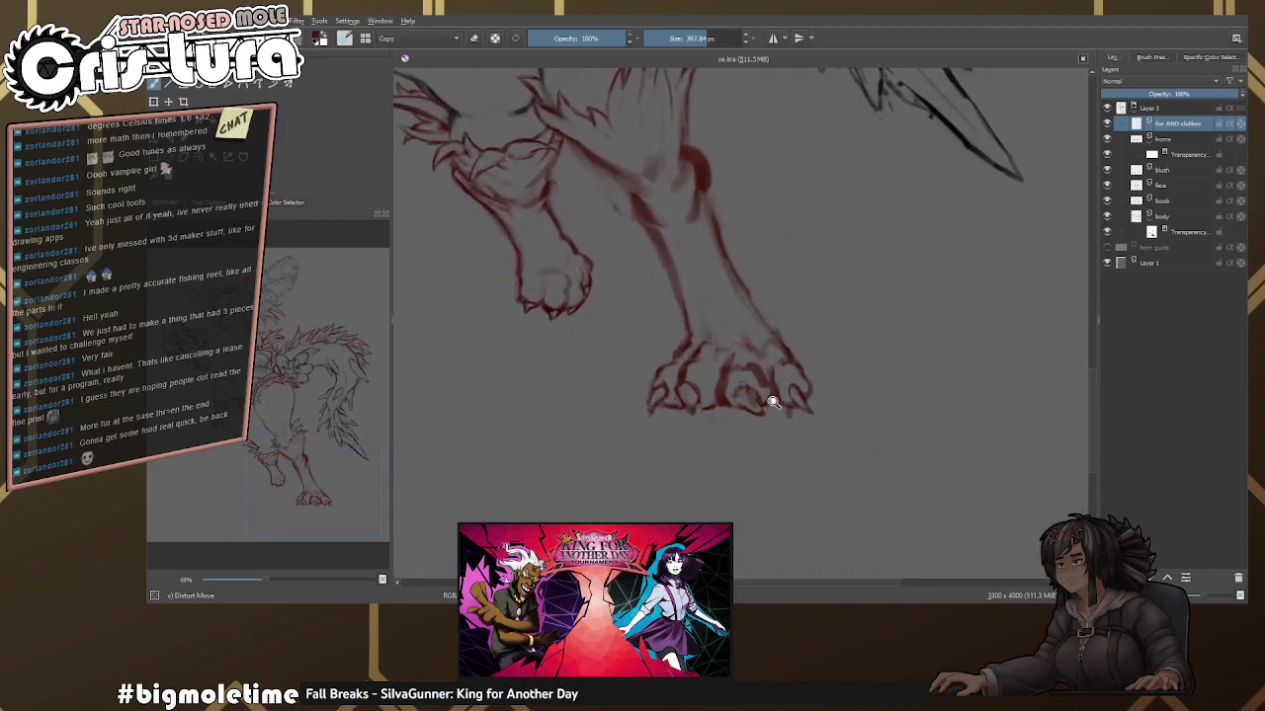
{"action": "left_click_drag", "start_coordinate": [847, 409], "coordinate": [889, 445]}
{"action": "scroll", "coordinate": [833, 425], "scroll_direction": "up", "scroll_amount": 2}
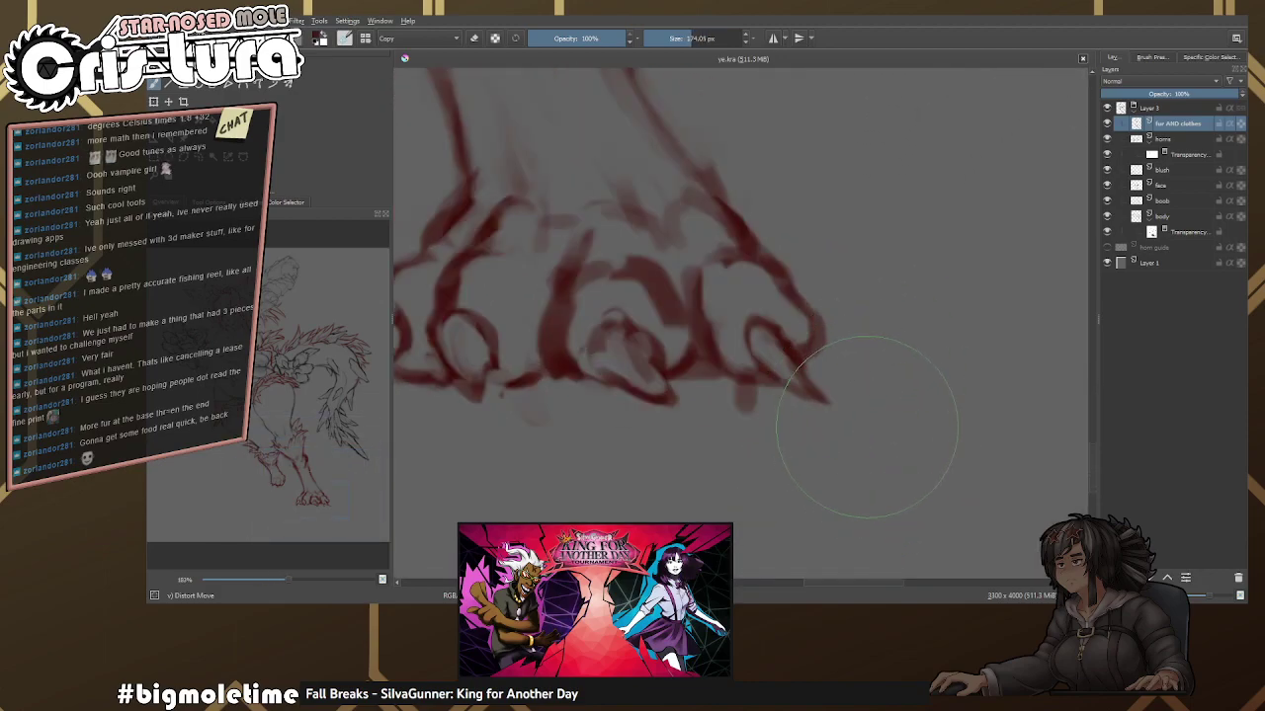
Adjust the front foot's middle toes with Distort Move at about 140 px, and enlarge the brush to about 948 px for the lower leg.
{"action": "scroll", "coordinate": [832, 426], "scroll_direction": "down", "scroll_amount": 4}
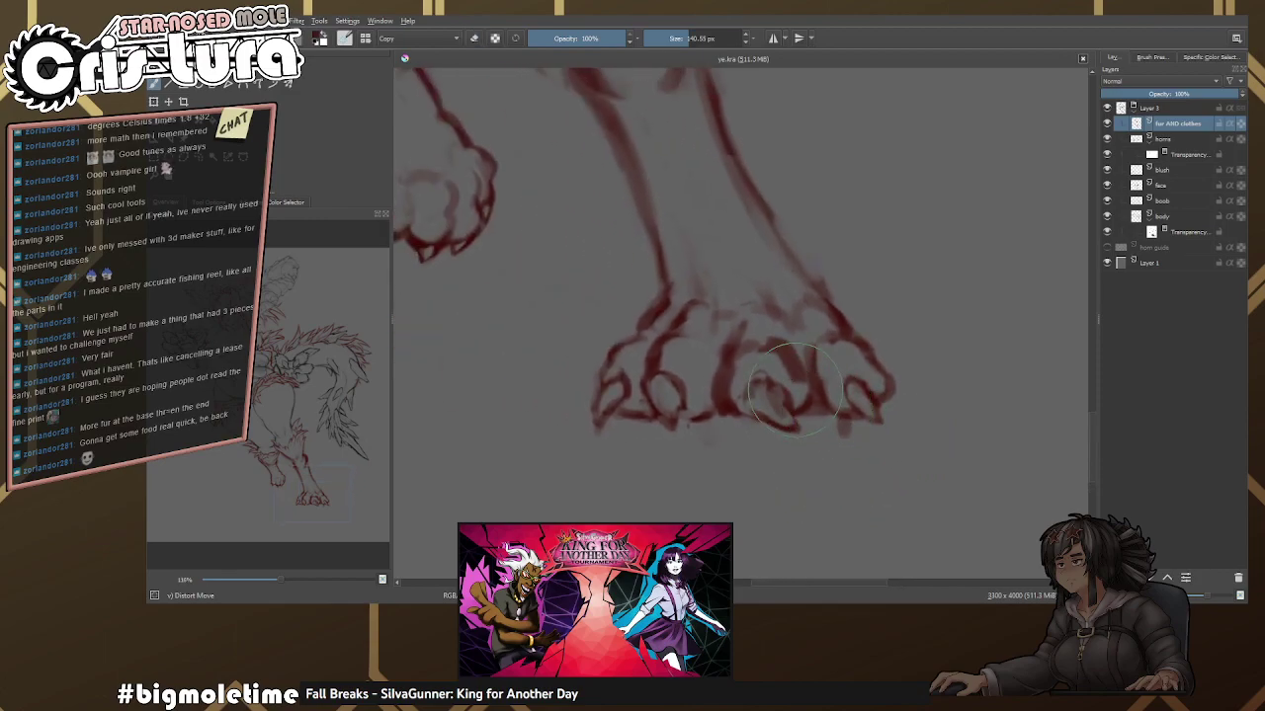
{"action": "scroll", "coordinate": [620, 400], "scroll_direction": "down", "scroll_amount": 3}
{"action": "left_click_drag", "start_coordinate": [692, 415], "coordinate": [754, 396]}
{"action": "scroll", "coordinate": [754, 396], "scroll_direction": "down", "scroll_amount": 3}
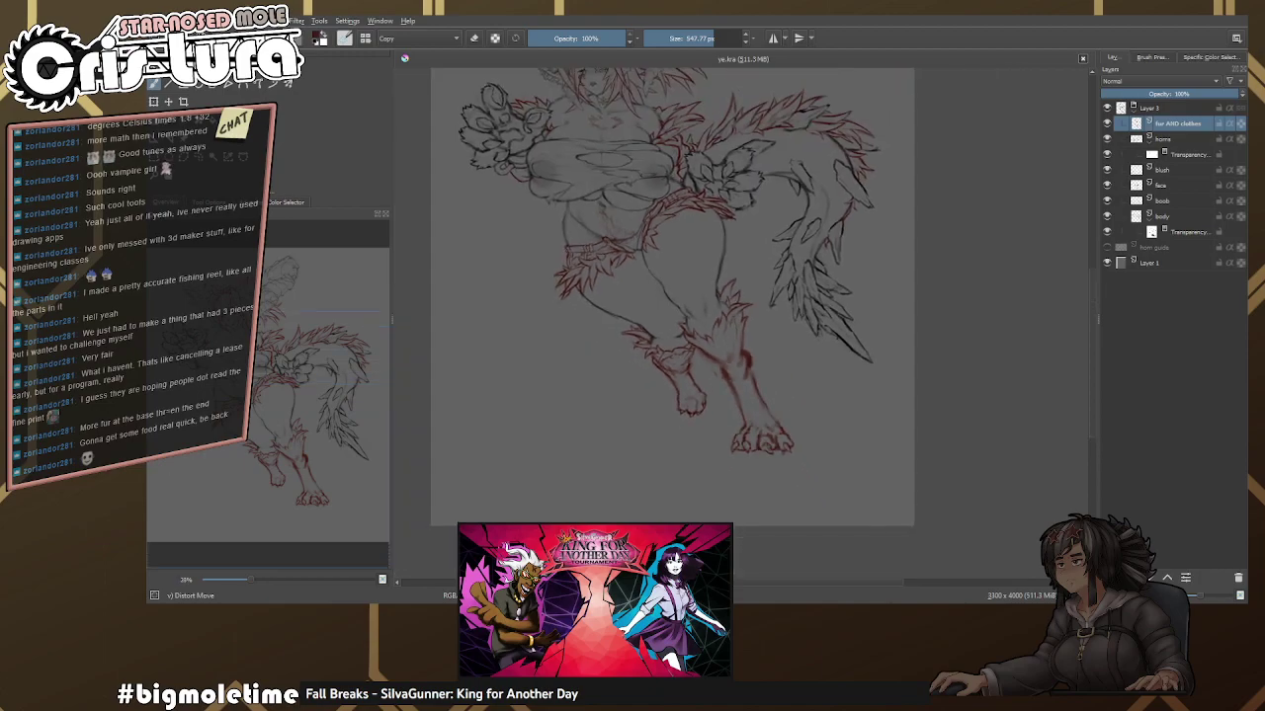
Crop the canvas around the figure to 3136 x 3626 px.
{"action": "left_click_drag", "start_coordinate": [429, 174], "coordinate": [415, 140]}
{"action": "left_click_drag", "start_coordinate": [529, 158], "coordinate": [880, 567]}
{"action": "scroll", "coordinate": [504, 118], "scroll_direction": "down", "scroll_amount": 1}
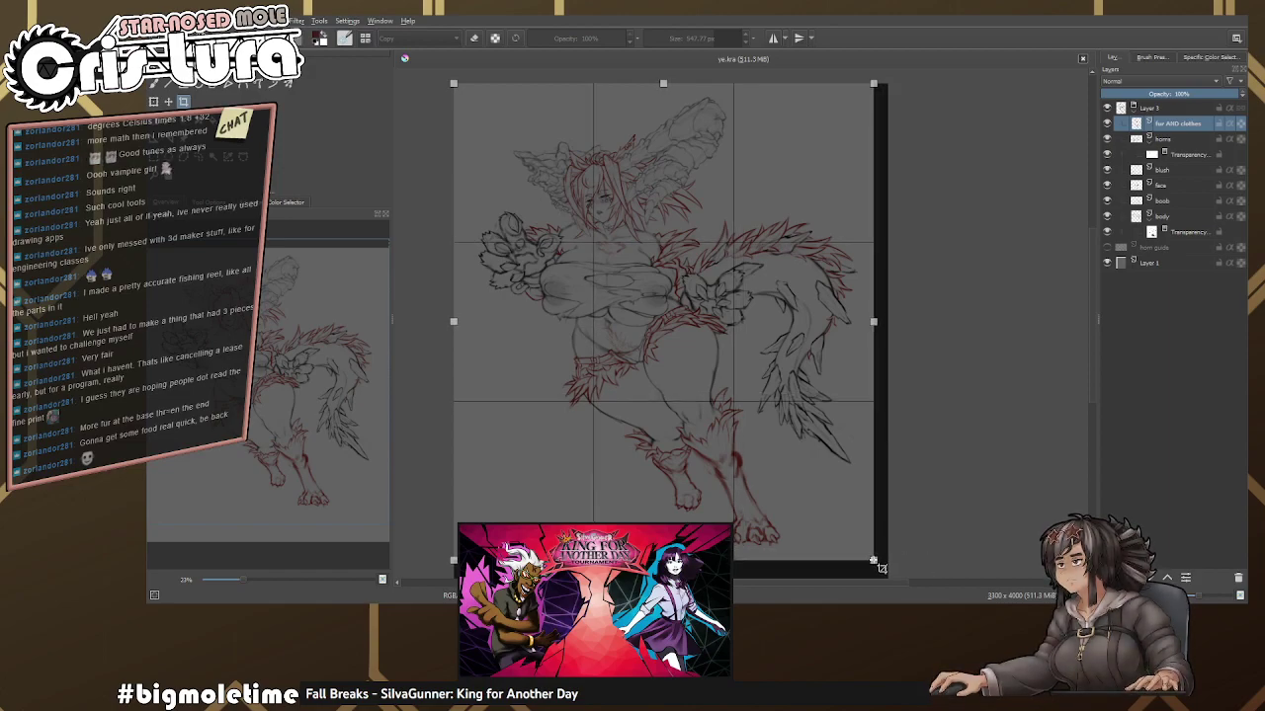
{"action": "left_click_drag", "start_coordinate": [451, 322], "coordinate": [457, 329]}
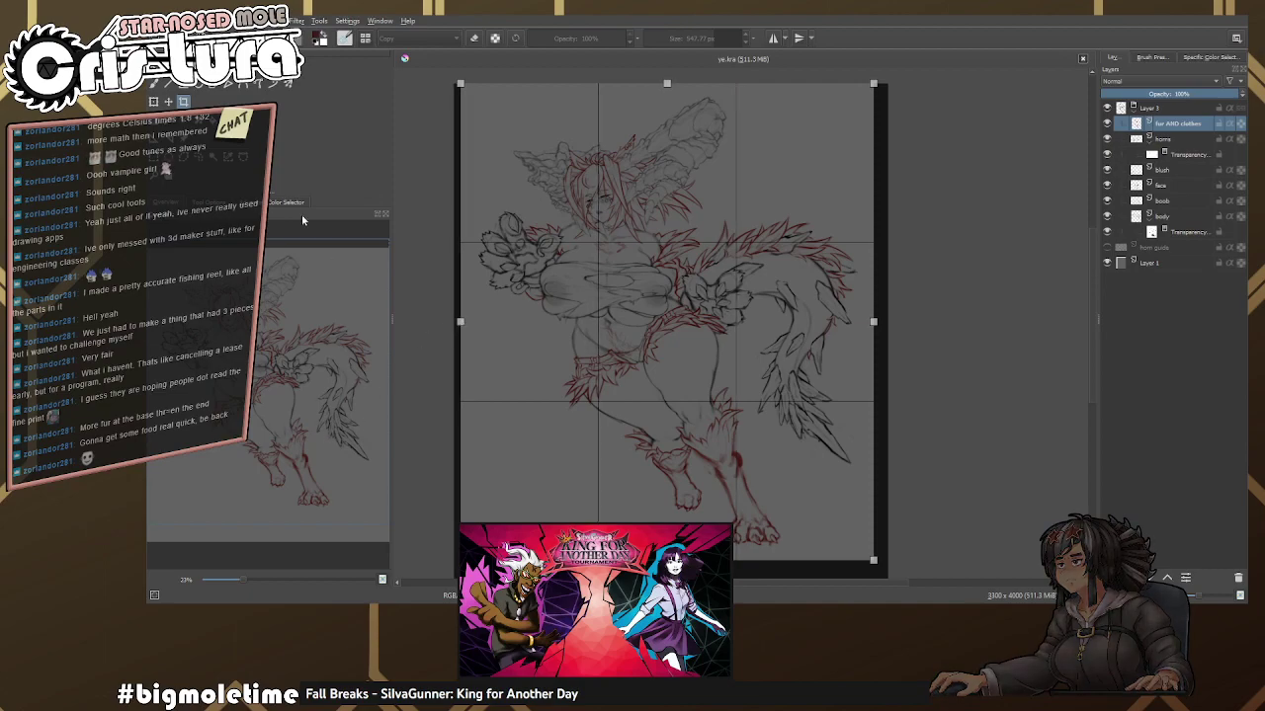
{"action": "left_click", "coordinate": [208, 202]}
{"action": "left_click", "coordinate": [325, 337]}
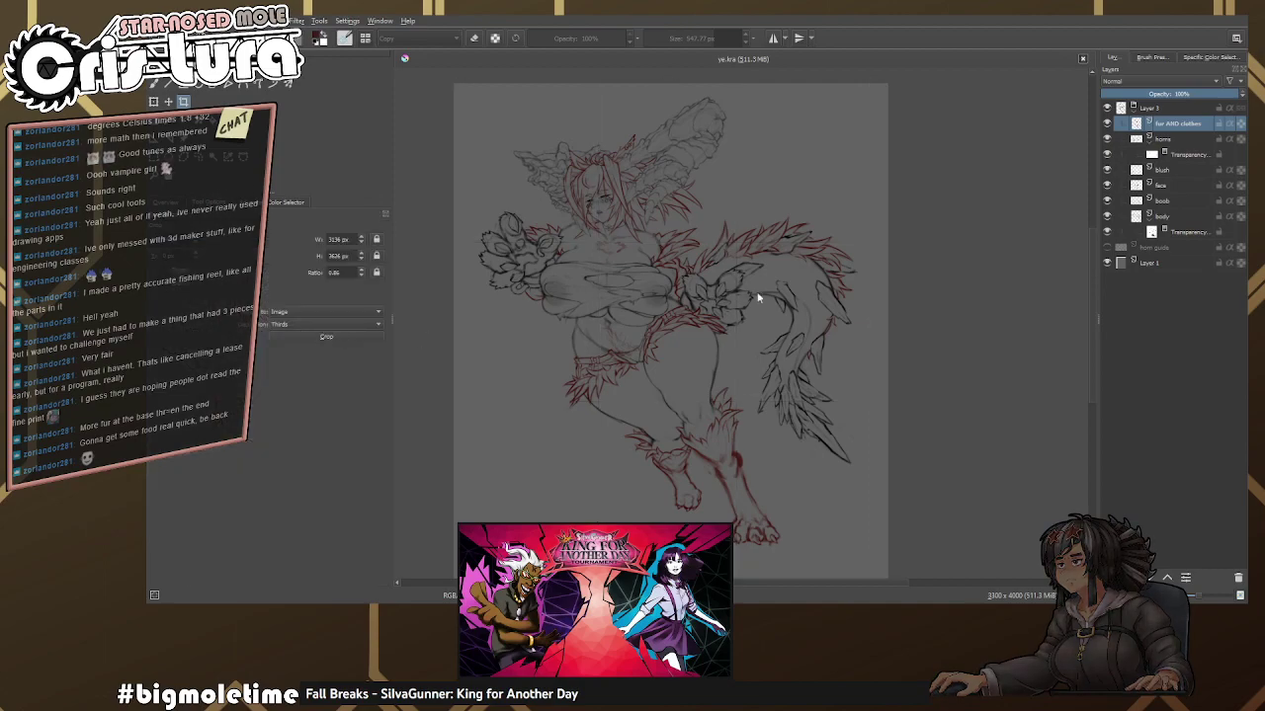
Lock the fur AND clothes layer's alpha and fill its red lines with black.
{"action": "left_click_drag", "start_coordinate": [758, 368], "coordinate": [1230, 161]}
{"action": "key", "text": "t"}
{"action": "left_click_drag", "start_coordinate": [591, 163], "coordinate": [632, 217]}
{"action": "right_click", "coordinate": [632, 218]}
{"action": "left_click", "coordinate": [637, 247]}
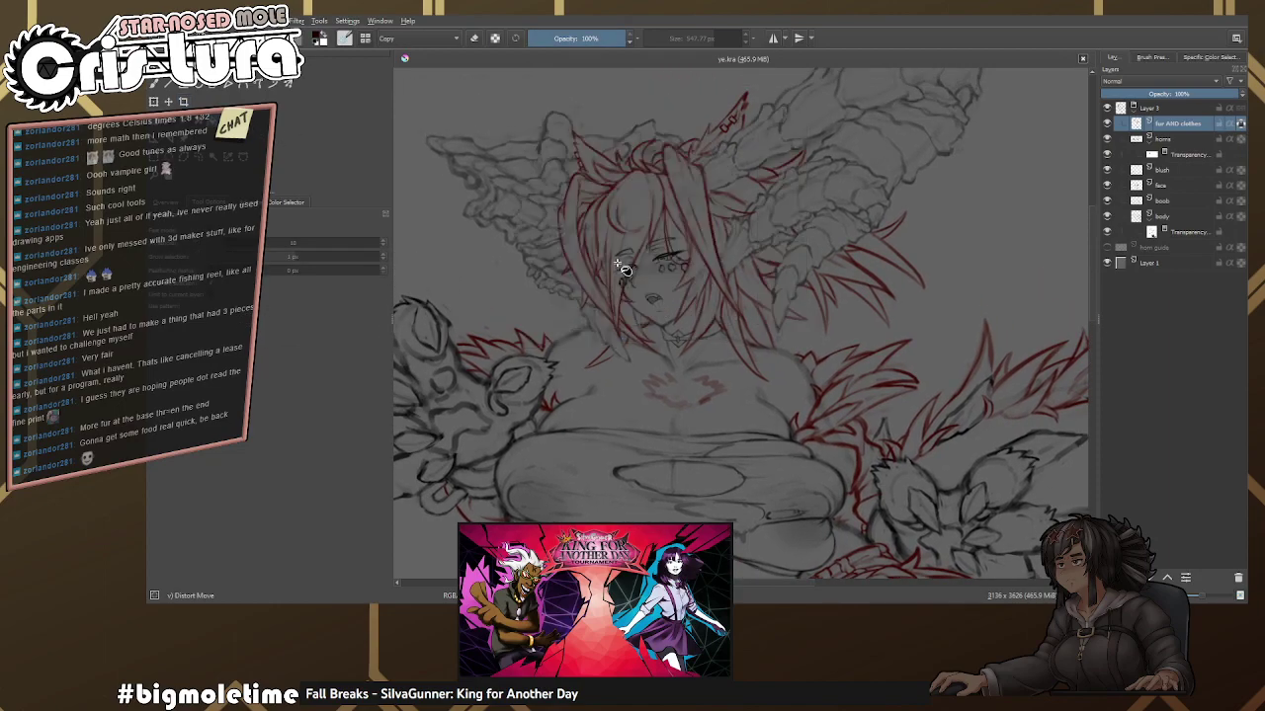
{"action": "scroll", "coordinate": [635, 254], "scroll_direction": "down", "scroll_amount": 2}
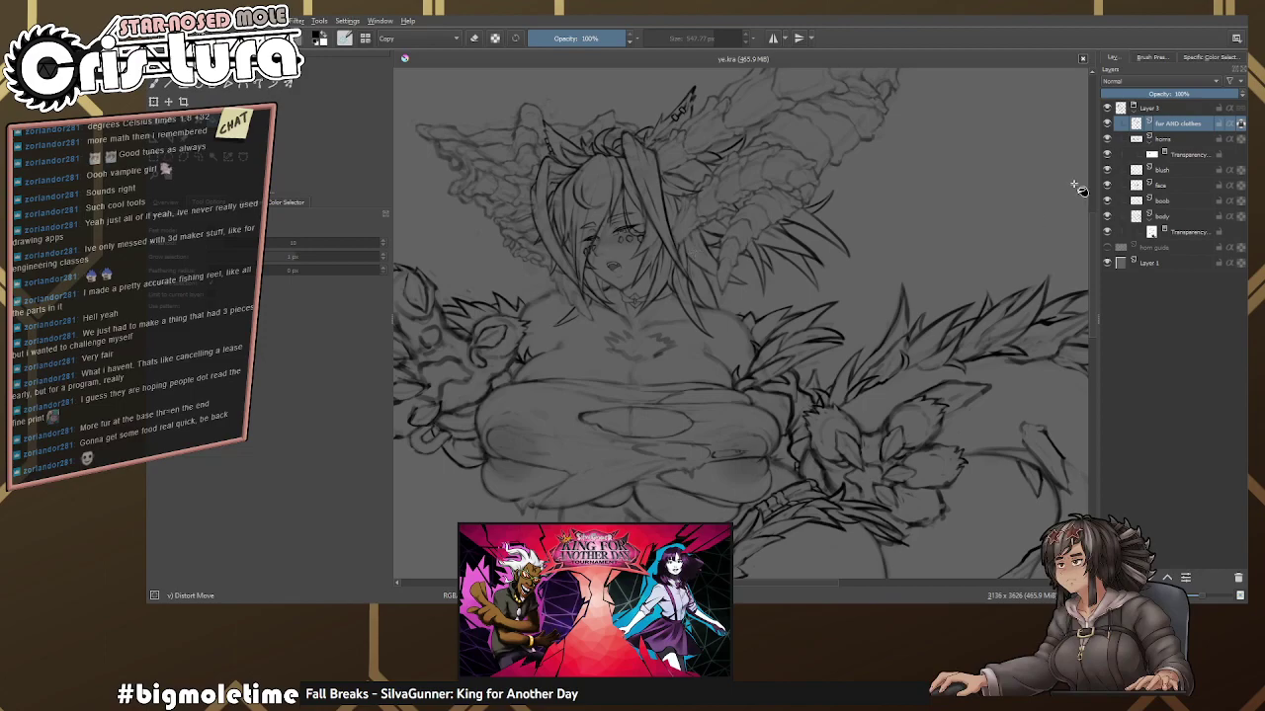
Raise the horns layer's opacity to 100%.
{"action": "left_click", "coordinate": [1176, 139]}
{"action": "left_click_drag", "start_coordinate": [1182, 93], "coordinate": [1240, 93]}
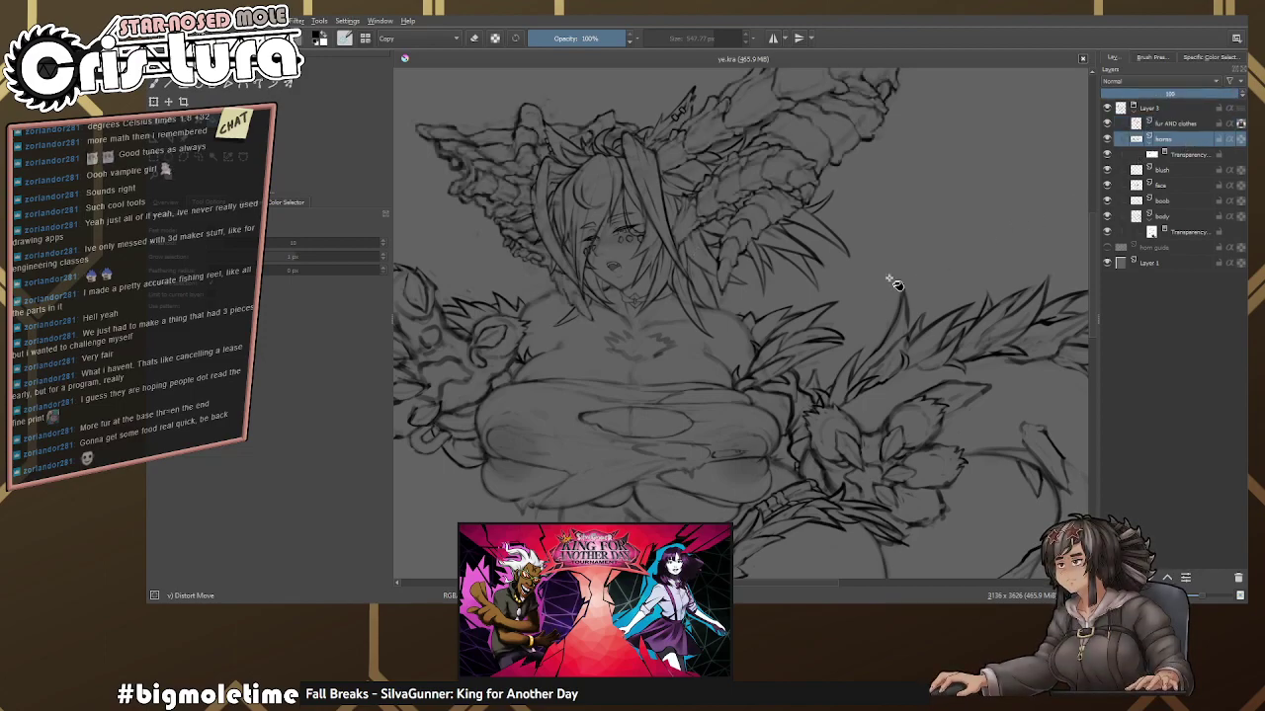
On the body layer, redraw the shoulder line beside the raised paw's fur in black with Basic Tip Soft CUSTOM at about 14 px.
{"action": "left_click", "coordinate": [1176, 217]}
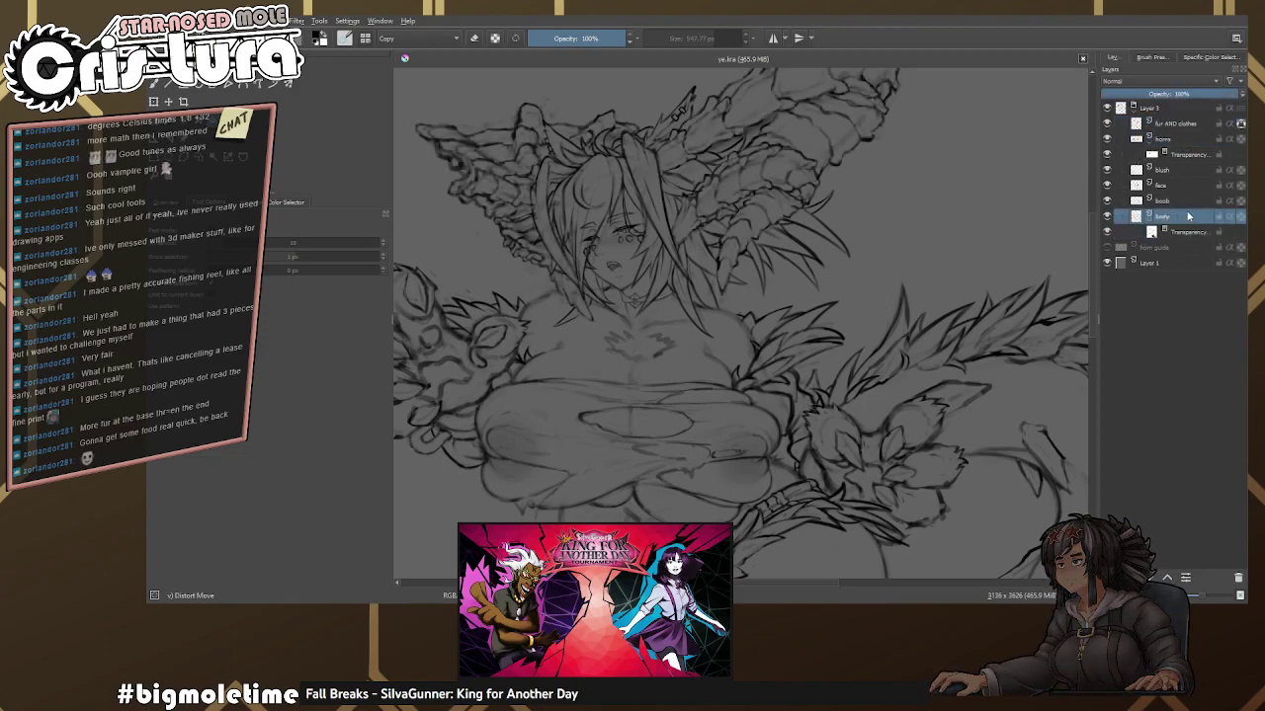
{"action": "scroll", "coordinate": [776, 222], "scroll_direction": "down", "scroll_amount": 3}
{"action": "scroll", "coordinate": [731, 287], "scroll_direction": "up", "scroll_amount": 2}
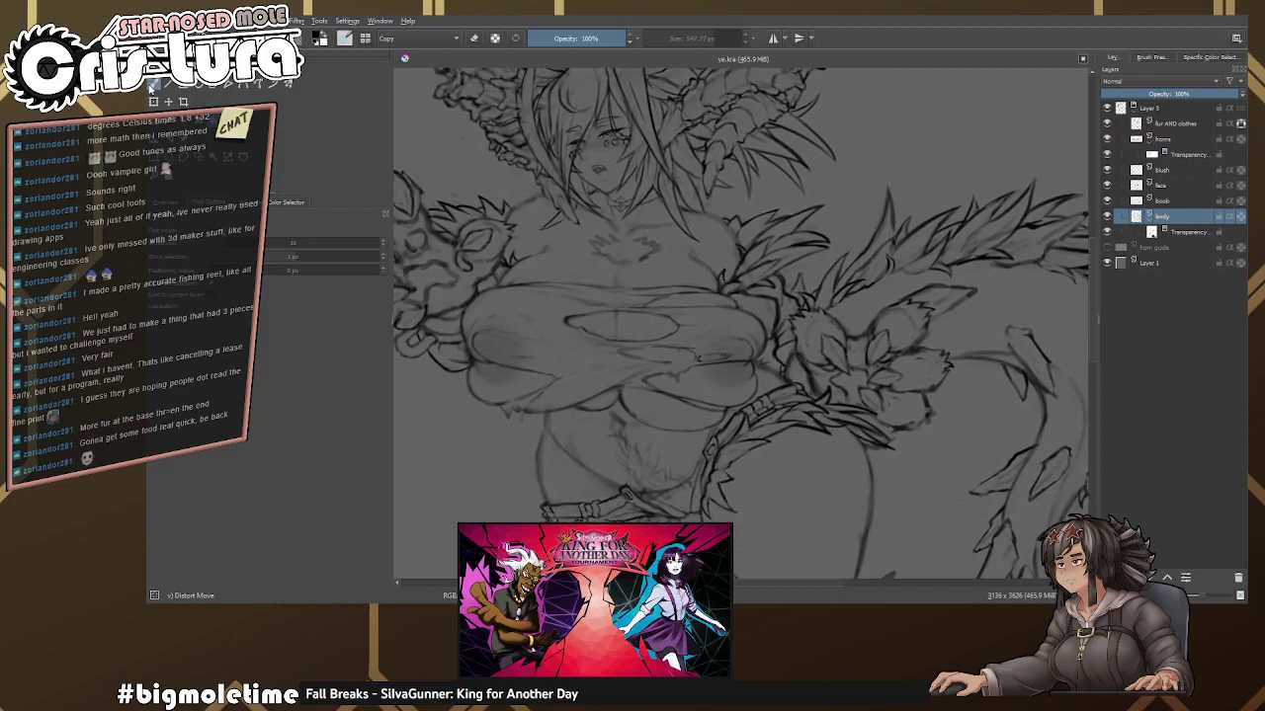
{"action": "key", "text": "b"}
{"action": "scroll", "coordinate": [681, 267], "scroll_direction": "up", "scroll_amount": 3}
{"action": "scroll", "coordinate": [682, 267], "scroll_direction": "up", "scroll_amount": 3}
{"action": "right_click", "coordinate": [724, 237]}
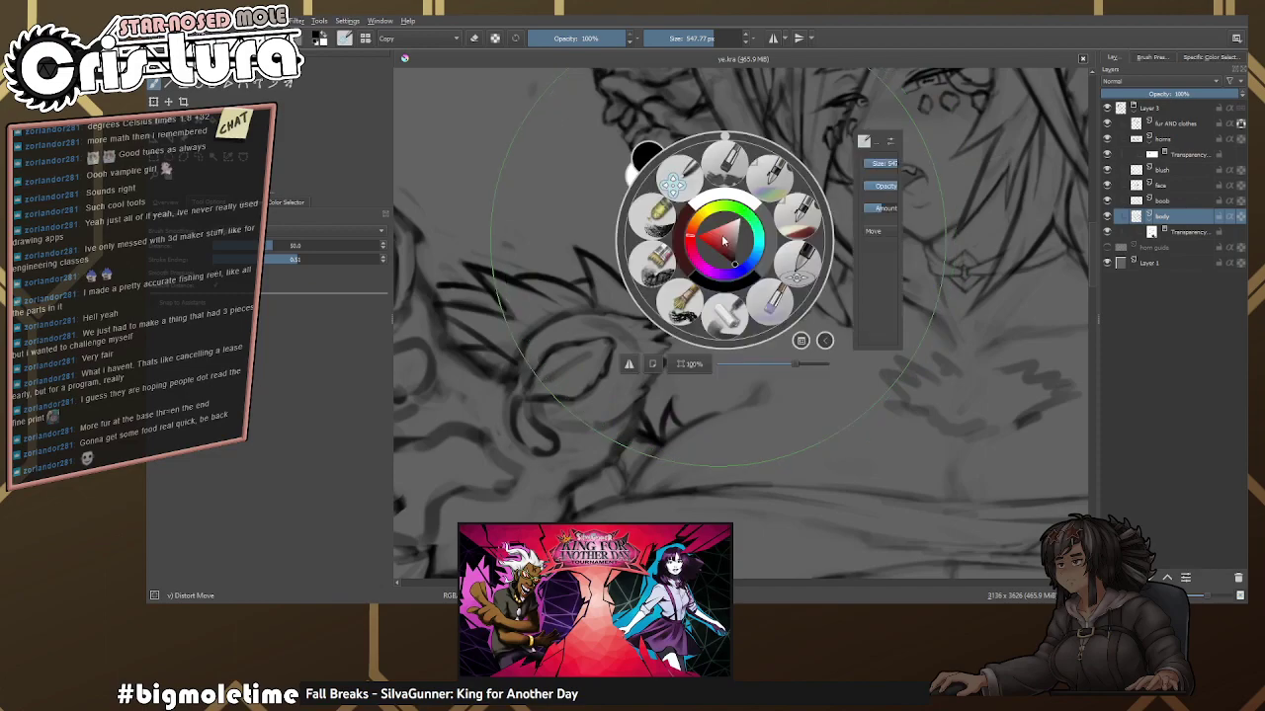
{"action": "left_click", "coordinate": [738, 183]}
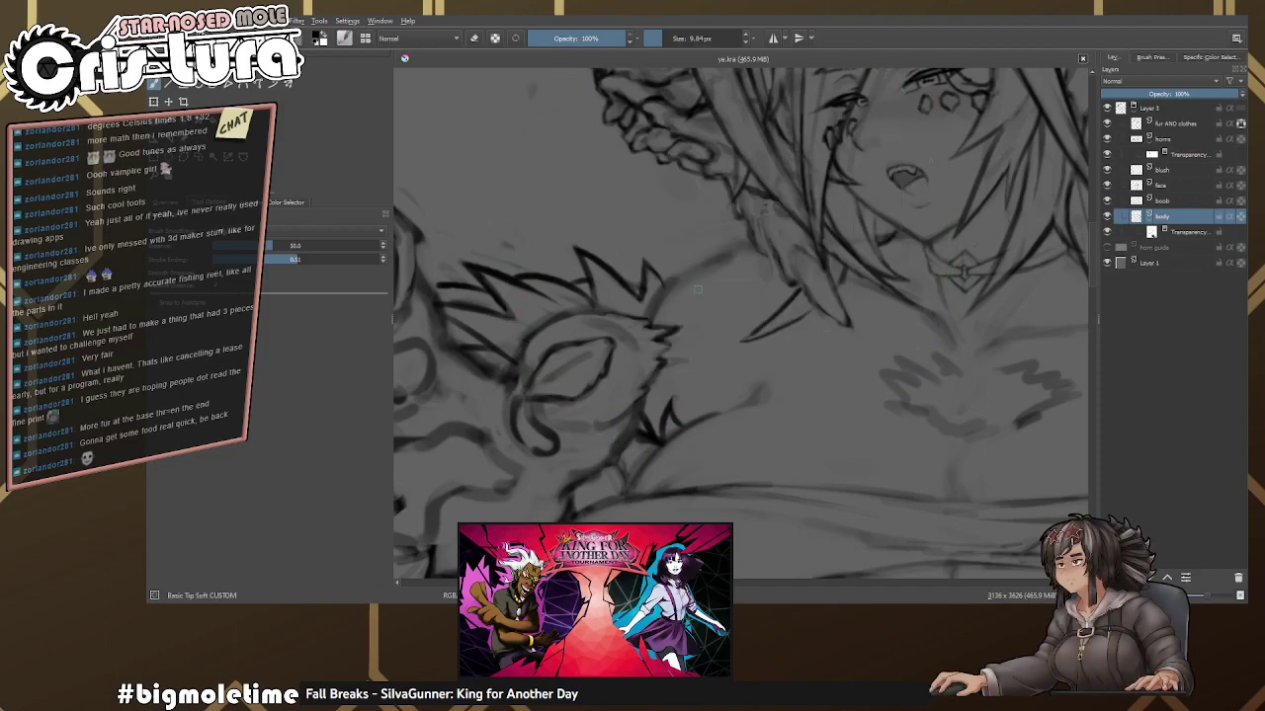
{"action": "scroll", "coordinate": [571, 297], "scroll_direction": "up", "scroll_amount": 5}
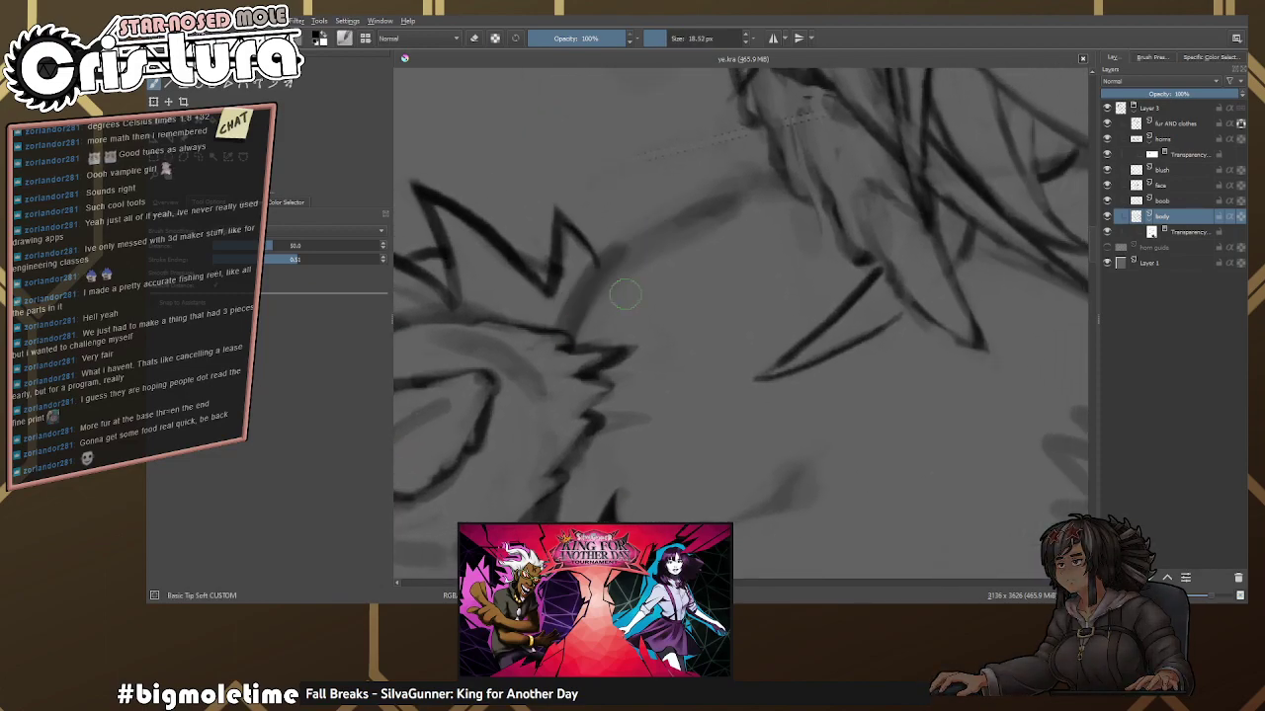
{"action": "key", "text": "ctrl+z"}
{"action": "left_click_drag", "start_coordinate": [642, 253], "coordinate": [761, 200]}
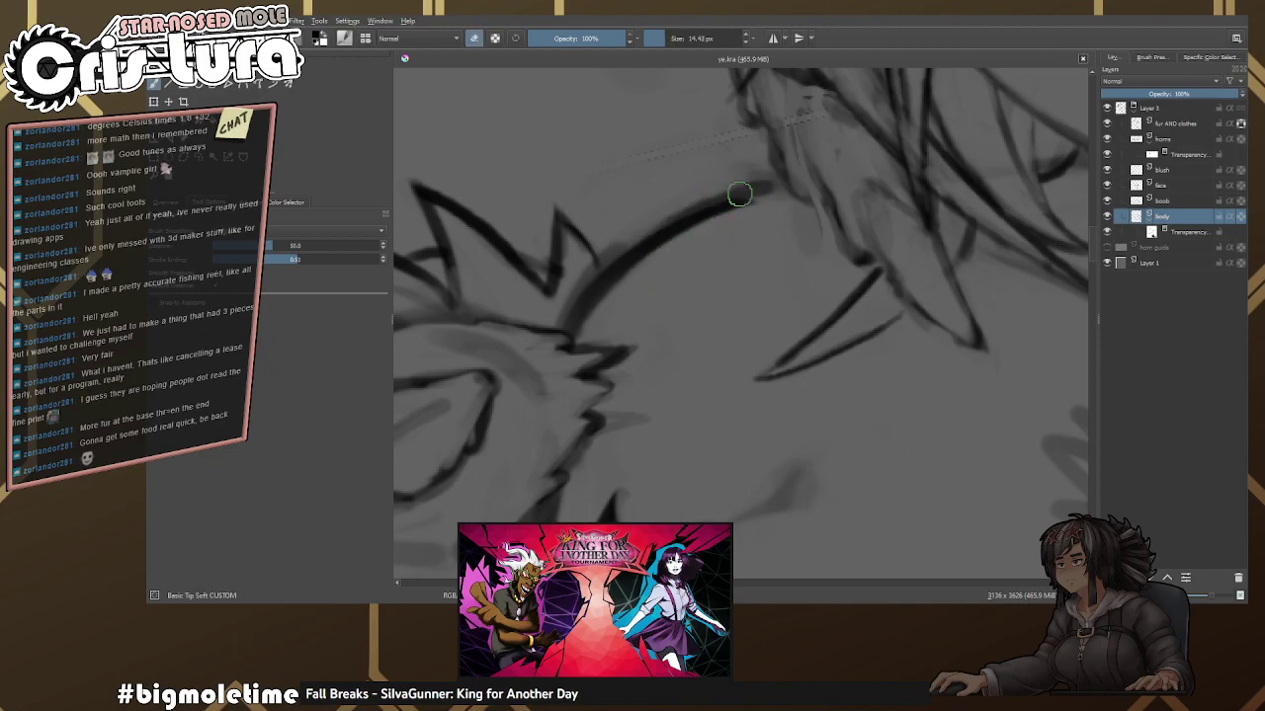
{"action": "key", "text": "ctrl+z"}
{"action": "key", "text": "e"}
{"action": "left_click_drag", "start_coordinate": [559, 321], "coordinate": [780, 180]}
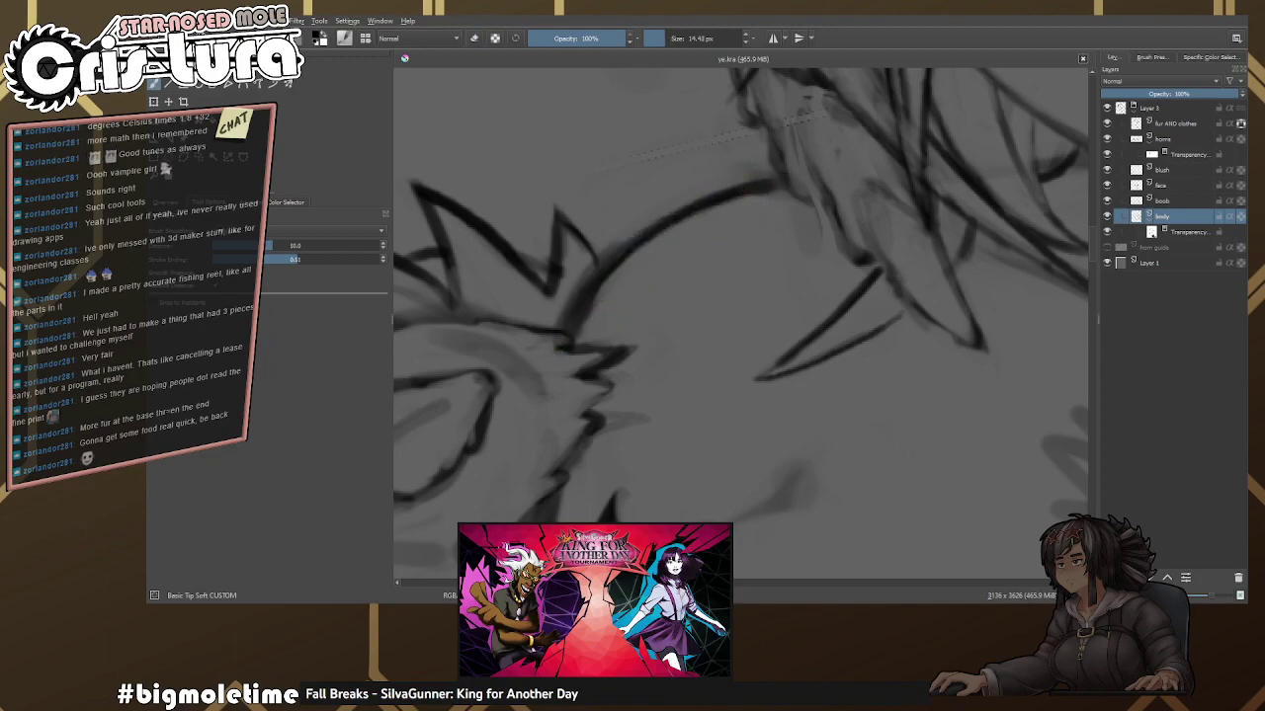
Redraw the opposite shoulder contour in black from the arm fur up to the hair, with the brush at about 17 px.
{"action": "scroll", "coordinate": [568, 275], "scroll_direction": "down", "scroll_amount": 5}
{"action": "scroll", "coordinate": [568, 274], "scroll_direction": "up", "scroll_amount": 5}
{"action": "key", "text": "e"}
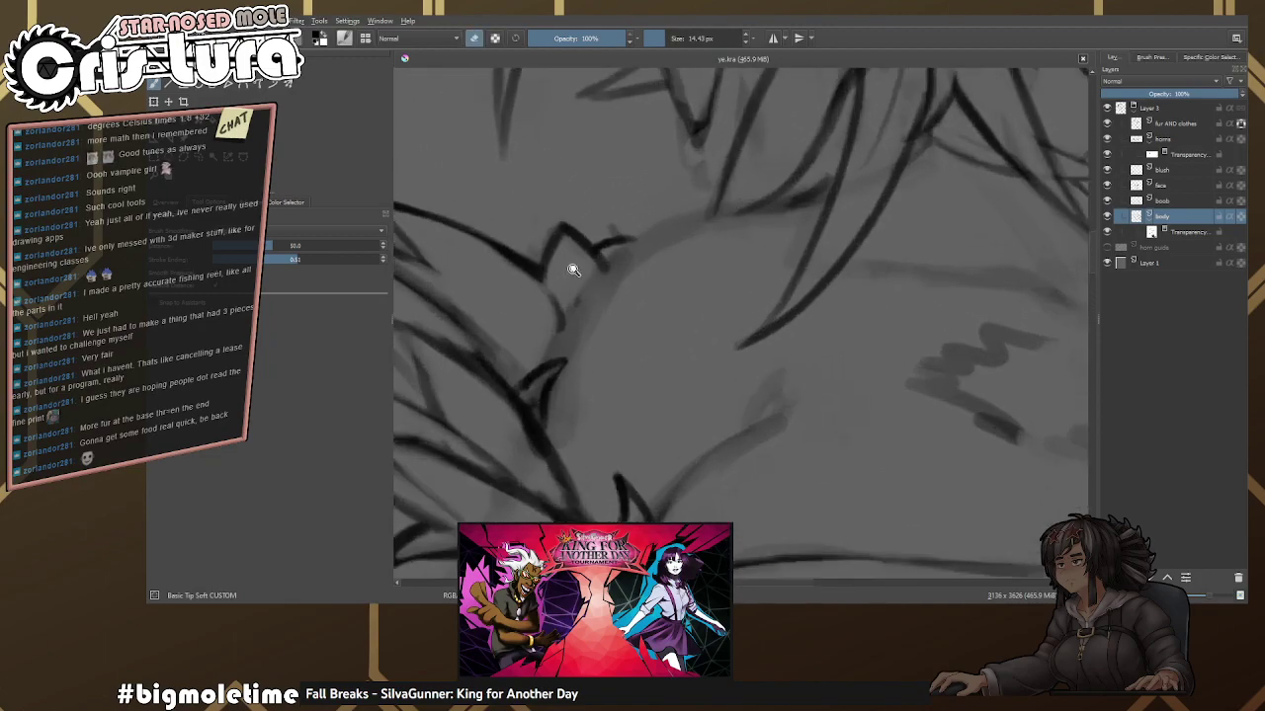
{"action": "scroll", "coordinate": [569, 275], "scroll_direction": "up", "scroll_amount": 1}
{"action": "key", "text": "]"}
{"action": "left_click_drag", "start_coordinate": [653, 255], "coordinate": [536, 472]}
{"action": "key", "text": "["}
{"action": "left_click_drag", "start_coordinate": [625, 274], "coordinate": [865, 195]}
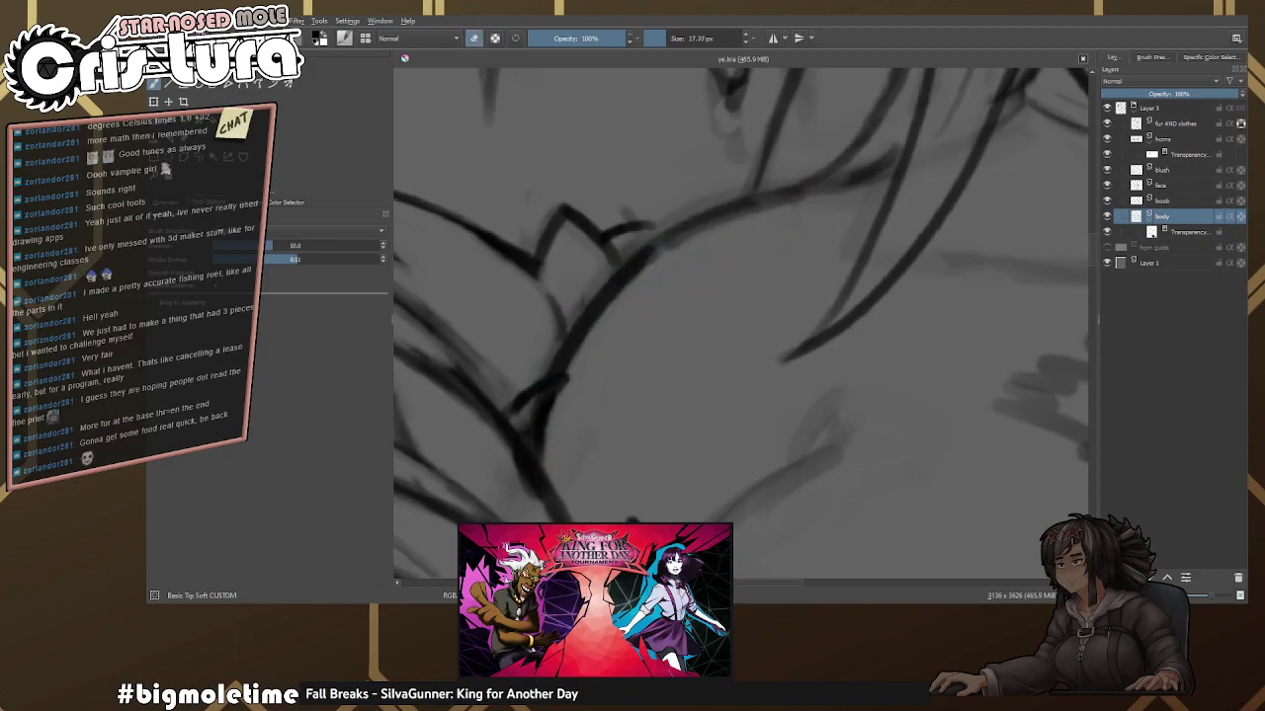
Darken the collarbone lines below the choker and clean their edges with the eraser.
{"action": "scroll", "coordinate": [678, 231], "scroll_direction": "down", "scroll_amount": 3}
{"action": "key", "text": "e"}
{"action": "scroll", "coordinate": [678, 231], "scroll_direction": "up", "scroll_amount": 3}
{"action": "mouse_move", "coordinate": [612, 287]}
{"action": "left_mouse_down"}
{"action": "mouse_move", "coordinate": [673, 268]}
{"action": "mouse_move", "coordinate": [749, 260]}
{"action": "mouse_move", "coordinate": [659, 281]}
{"action": "mouse_move", "coordinate": [849, 239]}
{"action": "left_mouse_up"}
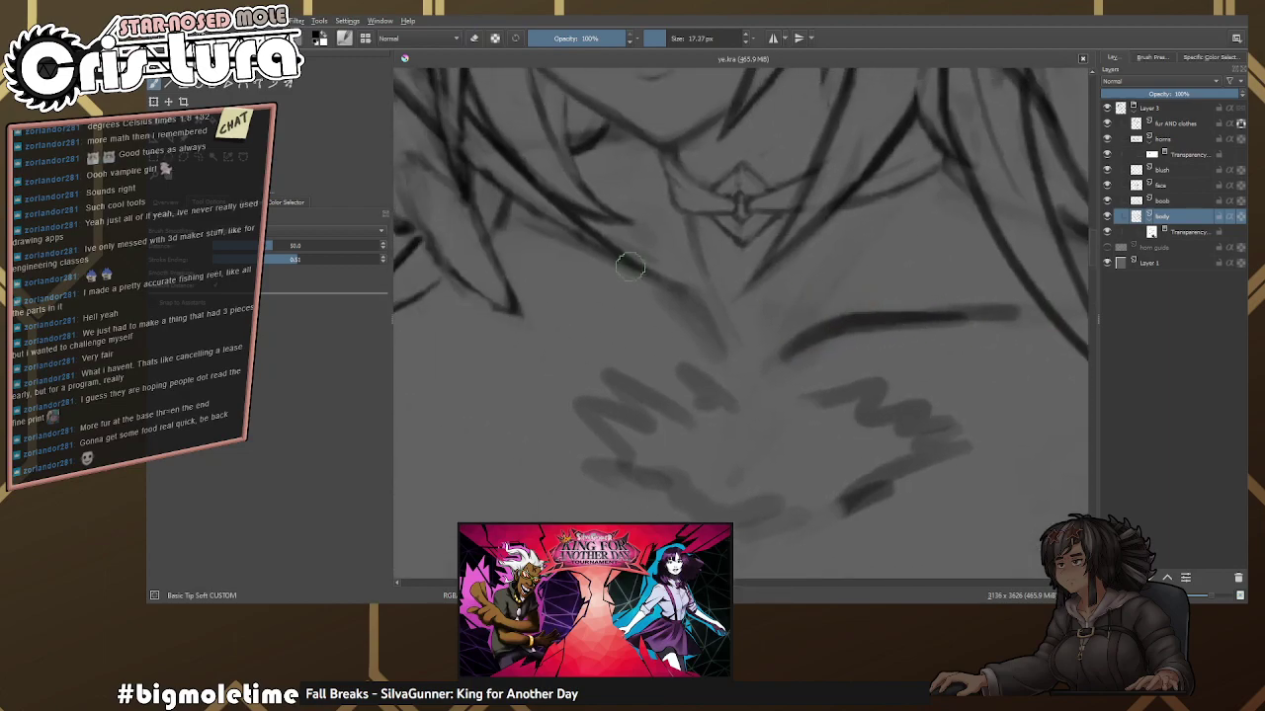
{"action": "key", "text": "e"}
{"action": "mouse_move", "coordinate": [656, 282]}
{"action": "left_mouse_down"}
{"action": "mouse_move", "coordinate": [678, 325]}
{"action": "mouse_move", "coordinate": [689, 291]}
{"action": "mouse_move", "coordinate": [706, 309]}
{"action": "mouse_move", "coordinate": [694, 331]}
{"action": "mouse_move", "coordinate": [722, 359]}
{"action": "mouse_move", "coordinate": [780, 379]}
{"action": "left_mouse_up"}
{"action": "key", "text": "e"}
{"action": "key", "text": "e"}
{"action": "key", "text": "e"}
{"action": "key", "text": "e"}
{"action": "scroll", "coordinate": [761, 370], "scroll_direction": "down", "scroll_amount": 5}
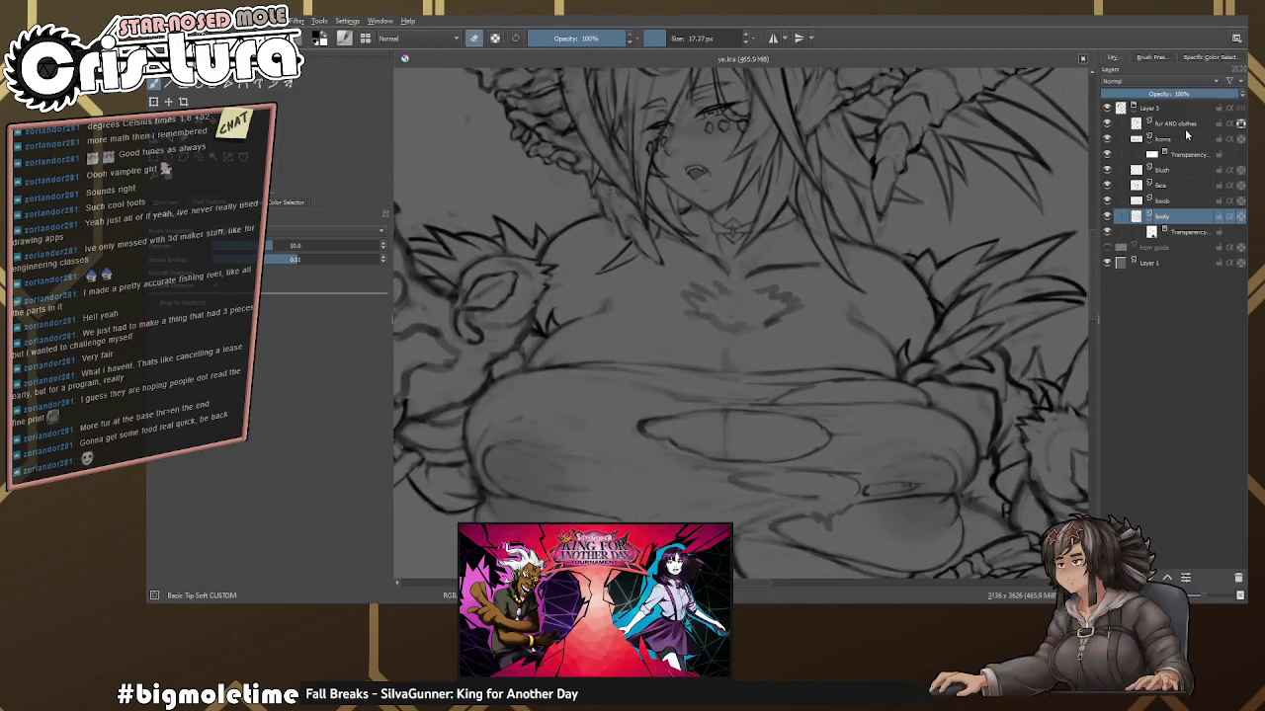
Select the fur AND clothes layer and turn off its alpha lock.
{"action": "left_click", "coordinate": [1150, 126]}
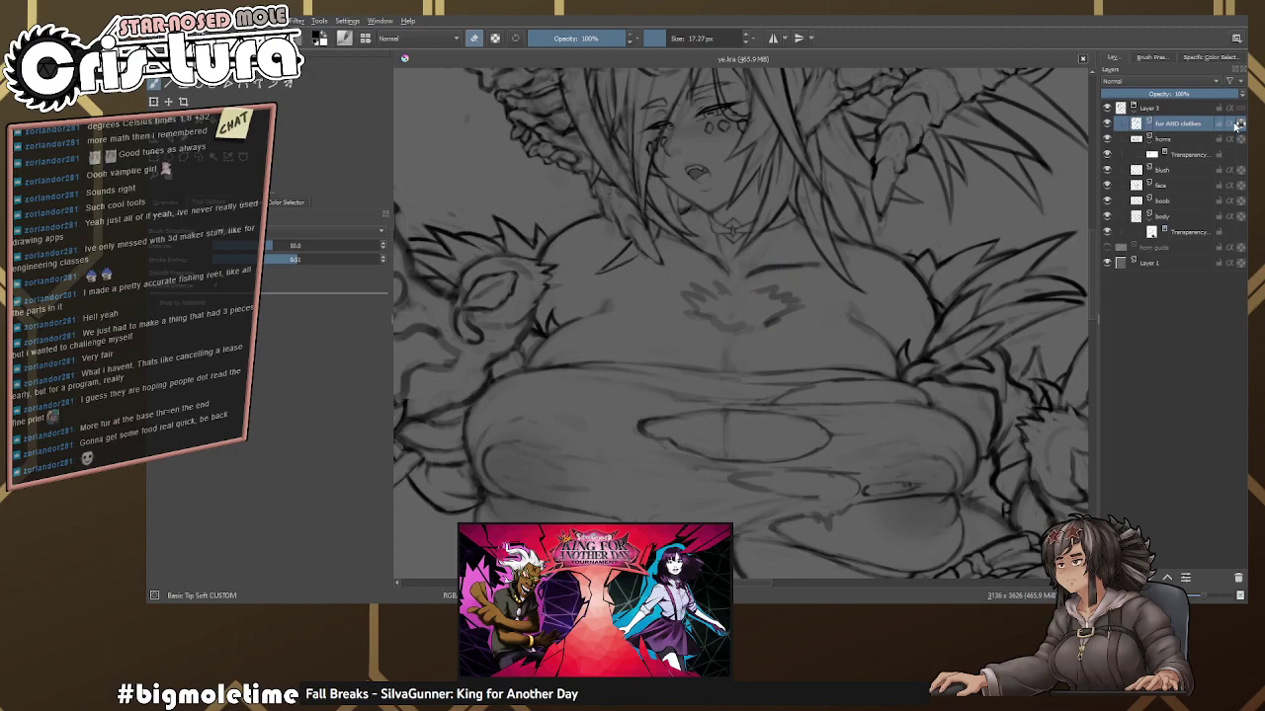
{"action": "left_click", "coordinate": [1237, 126]}
{"action": "left_click", "coordinate": [1232, 127]}
Try to outline the chest fur's lower point with a narrow black V at about 18 px.
{"action": "scroll", "coordinate": [742, 307], "scroll_direction": "up", "scroll_amount": 6}
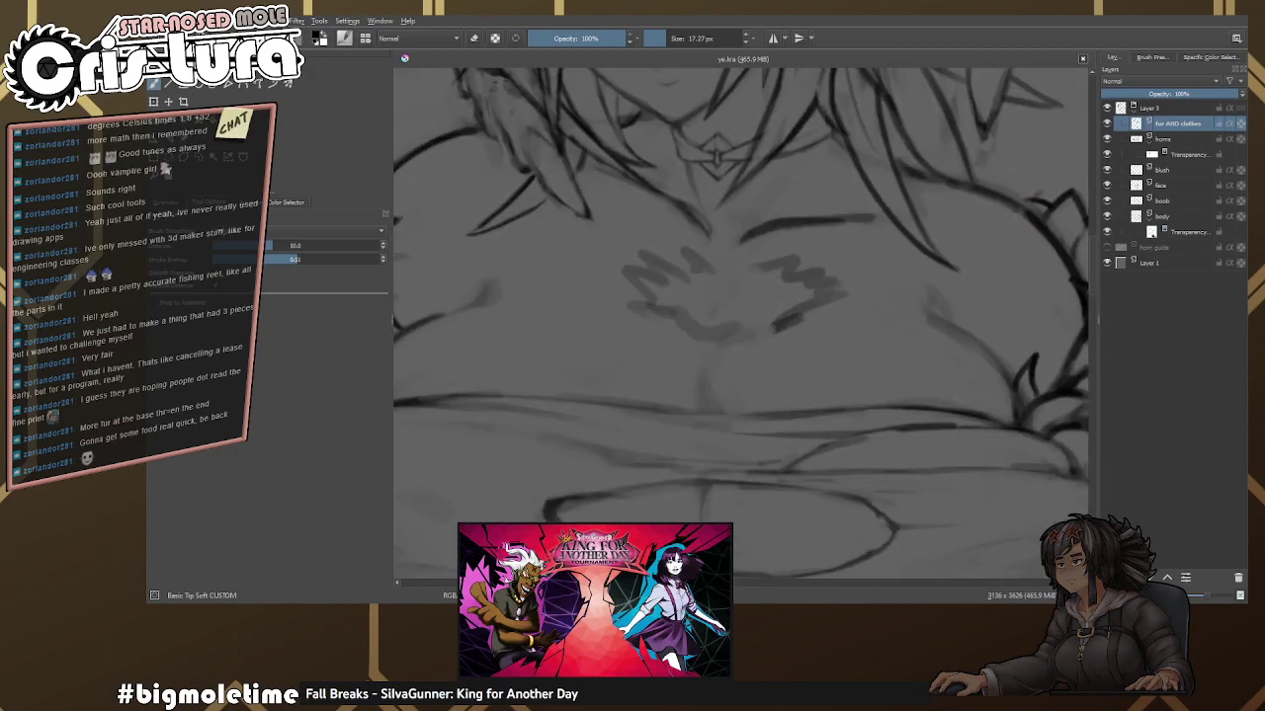
{"action": "scroll", "coordinate": [689, 348], "scroll_direction": "up", "scroll_amount": 4}
{"action": "key", "text": "e"}
{"action": "mouse_move", "coordinate": [655, 351]}
{"action": "left_mouse_down"}
{"action": "mouse_move", "coordinate": [698, 376]}
{"action": "mouse_move", "coordinate": [710, 423]}
{"action": "left_mouse_up"}
{"action": "key", "text": "ctrl+z"}
{"action": "key", "text": "e"}
{"action": "scroll", "coordinate": [704, 418], "scroll_direction": "down", "scroll_amount": 4}
{"action": "scroll", "coordinate": [776, 316], "scroll_direction": "up", "scroll_amount": 3}
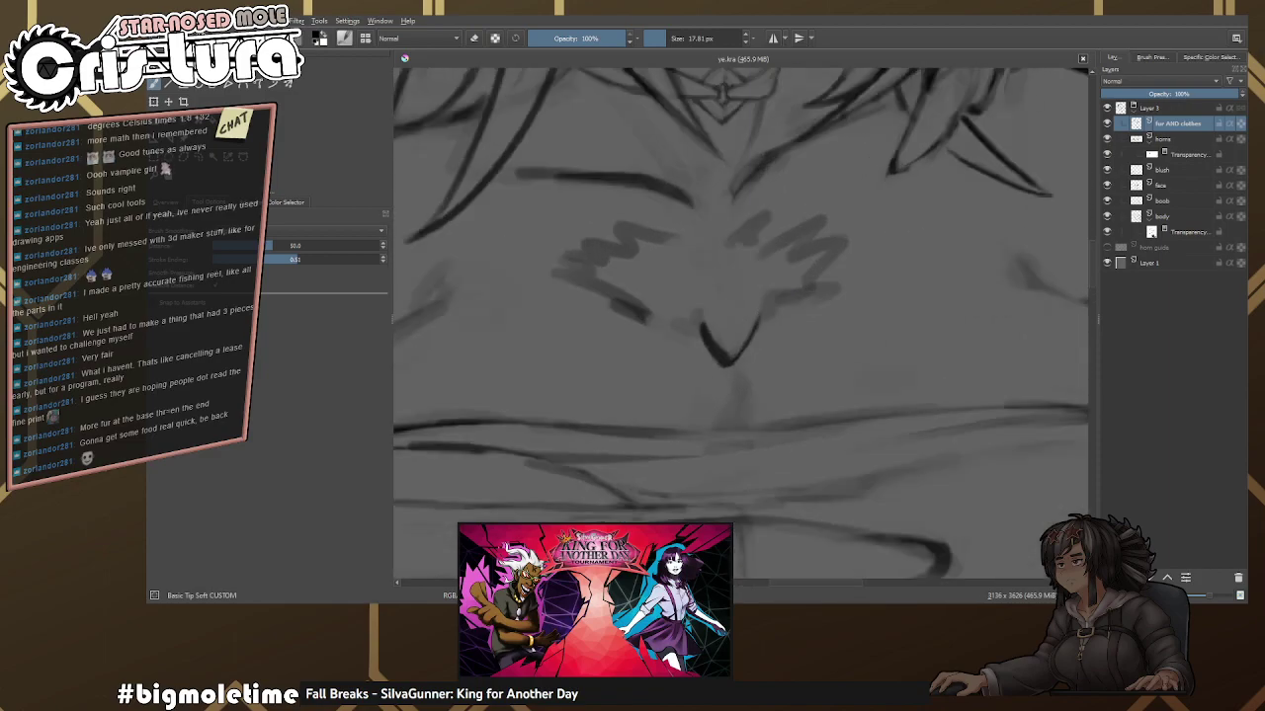
{"action": "scroll", "coordinate": [769, 328], "scroll_direction": "down", "scroll_amount": 3}
{"action": "scroll", "coordinate": [767, 331], "scroll_direction": "up", "scroll_amount": 4}
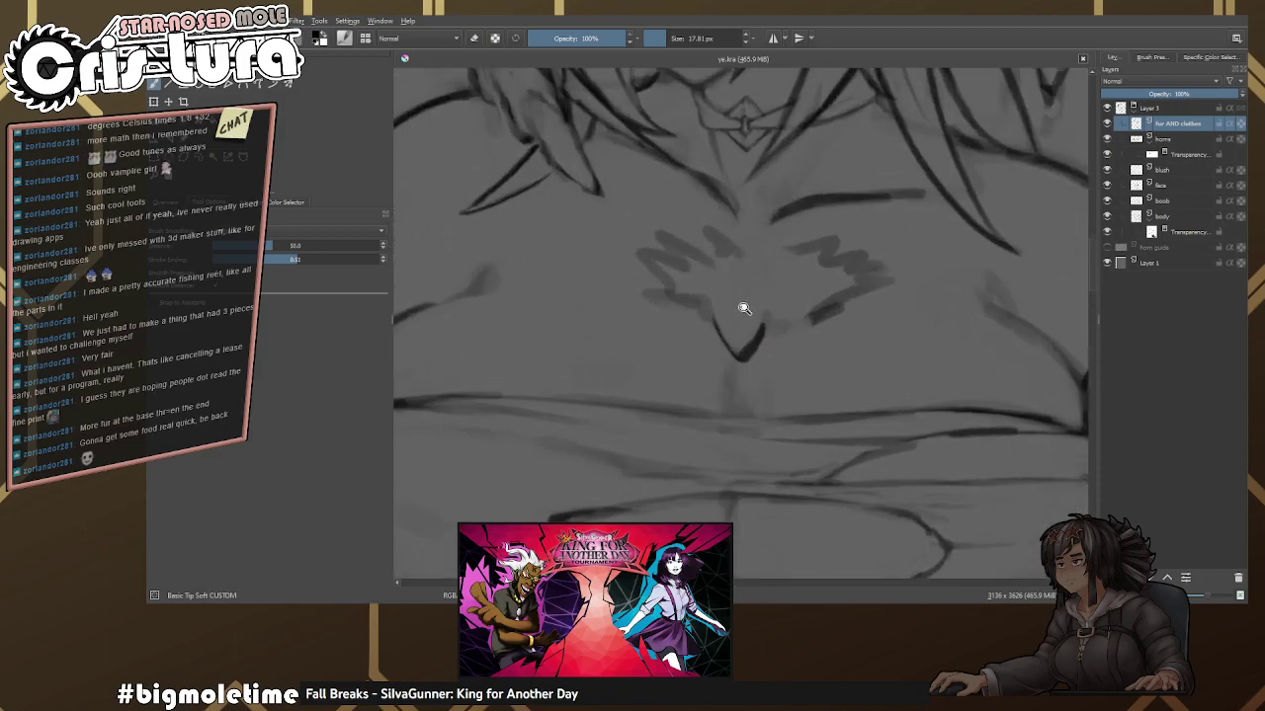
Try to refine both sides of the narrow chest fur point and add a short dark stroke at the fur's upper edge.
{"action": "key", "text": "e"}
{"action": "key", "text": "e"}
{"action": "key", "text": "e"}
{"action": "mouse_move", "coordinate": [697, 281]}
{"action": "left_mouse_down"}
{"action": "mouse_move", "coordinate": [736, 381]}
{"action": "mouse_move", "coordinate": [736, 345]}
{"action": "left_mouse_up"}
{"action": "key", "text": "e"}
{"action": "left_click_drag", "start_coordinate": [772, 285], "coordinate": [736, 364]}
{"action": "key", "text": "ctrl+z"}
{"action": "scroll", "coordinate": [765, 287], "scroll_direction": "up", "scroll_amount": 2}
{"action": "key", "text": "e"}
{"action": "key", "text": "bracketleft"}
{"action": "key", "text": "e"}
{"action": "left_click_drag", "start_coordinate": [761, 250], "coordinate": [716, 219]}
{"action": "key", "text": "e"}
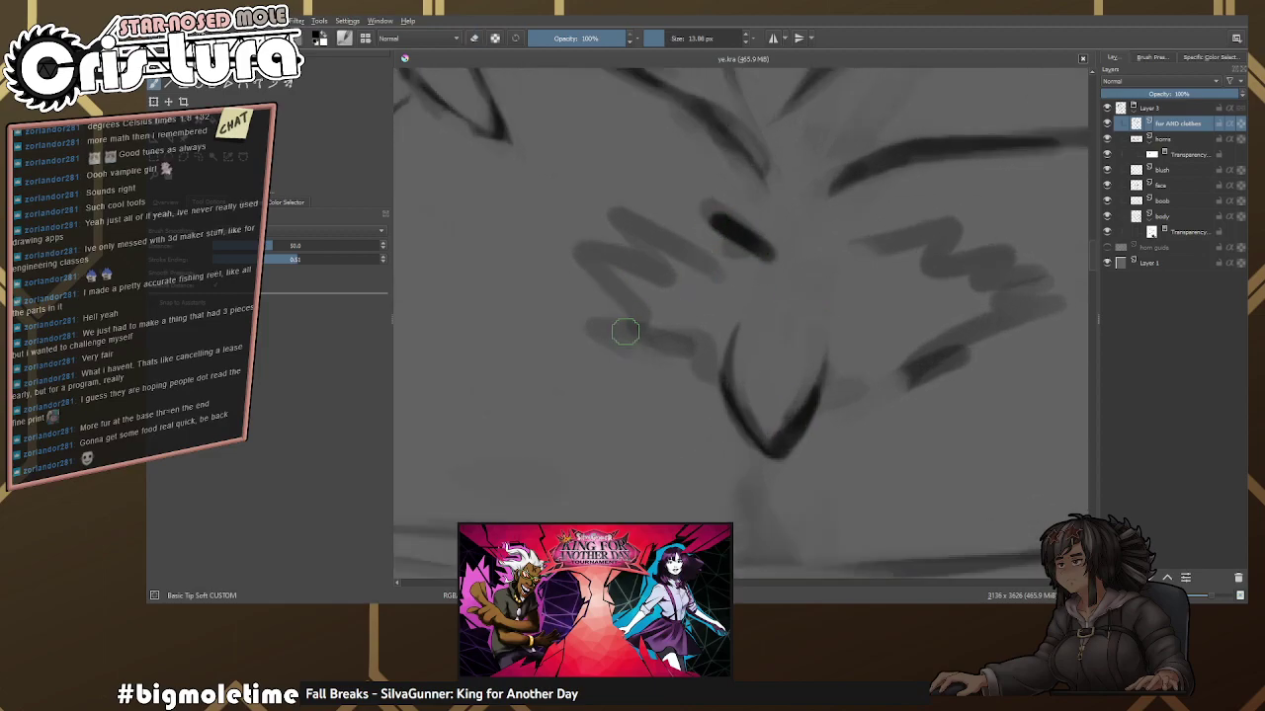
Try to draw a curved side tuft next to the narrow chest fur point and trim it with the eraser.
{"action": "key", "text": "e"}
{"action": "mouse_move", "coordinate": [652, 314]}
{"action": "left_mouse_down"}
{"action": "mouse_move", "coordinate": [593, 331]}
{"action": "mouse_move", "coordinate": [603, 355]}
{"action": "mouse_move", "coordinate": [727, 346]}
{"action": "left_mouse_up"}
{"action": "key", "text": "e"}
{"action": "key", "text": "ctrl+z"}
{"action": "key", "text": "e"}
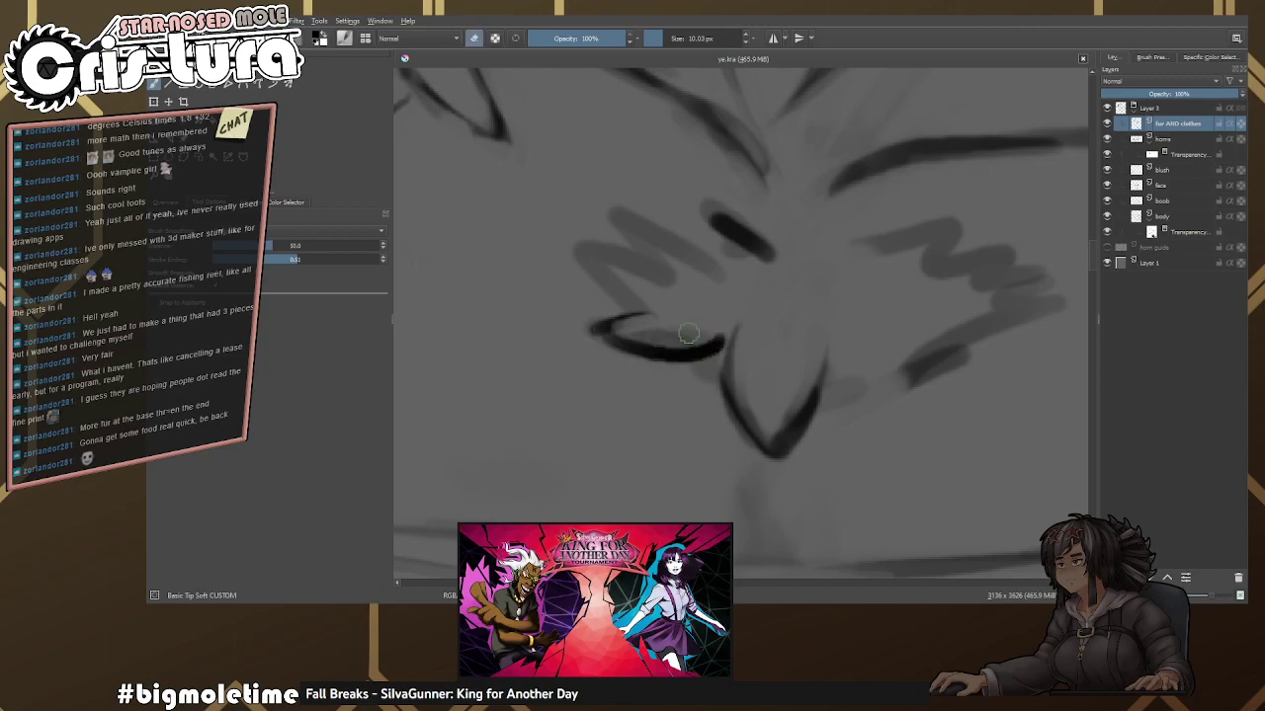
{"action": "scroll", "coordinate": [695, 306], "scroll_direction": "up", "scroll_amount": 1}
{"action": "key", "text": "e"}
{"action": "key", "text": "e"}
{"action": "key", "text": "e"}
{"action": "key", "text": "e"}
{"action": "key", "text": "e"}
{"action": "key", "text": "e"}
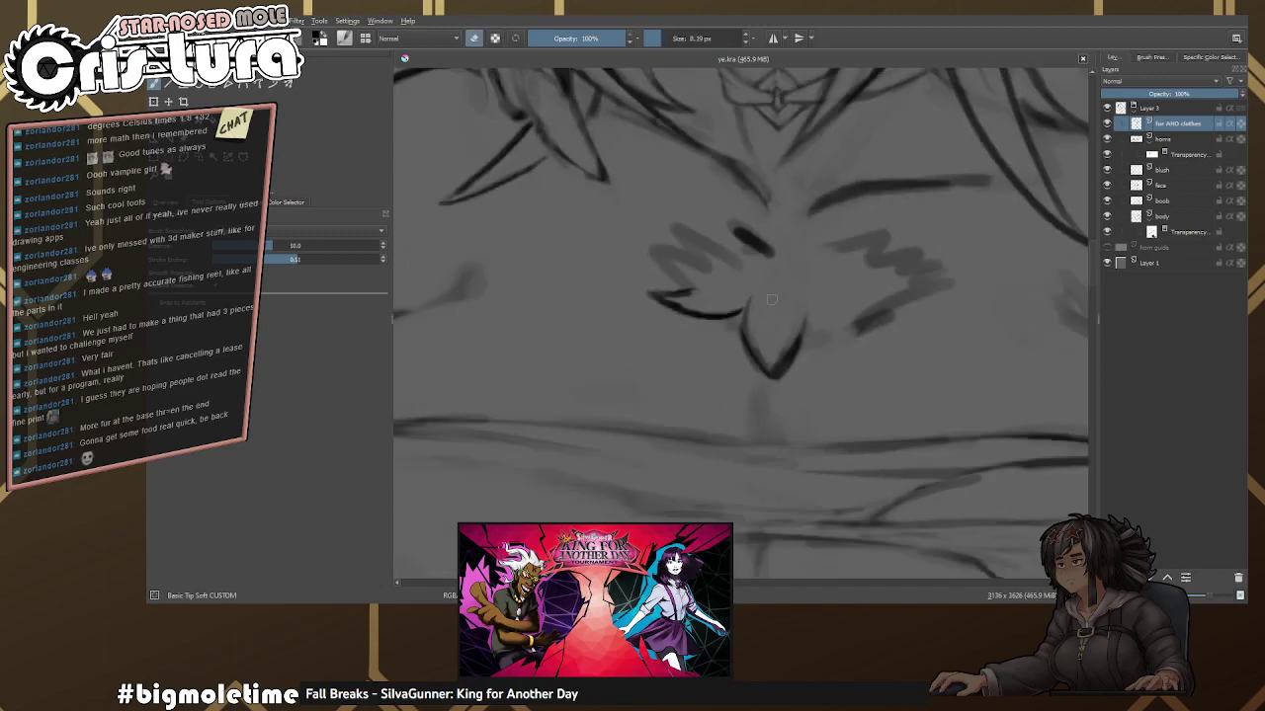
Undo the narrow chest fur strokes.
{"action": "scroll", "coordinate": [563, 324], "scroll_direction": "down", "scroll_amount": 5}
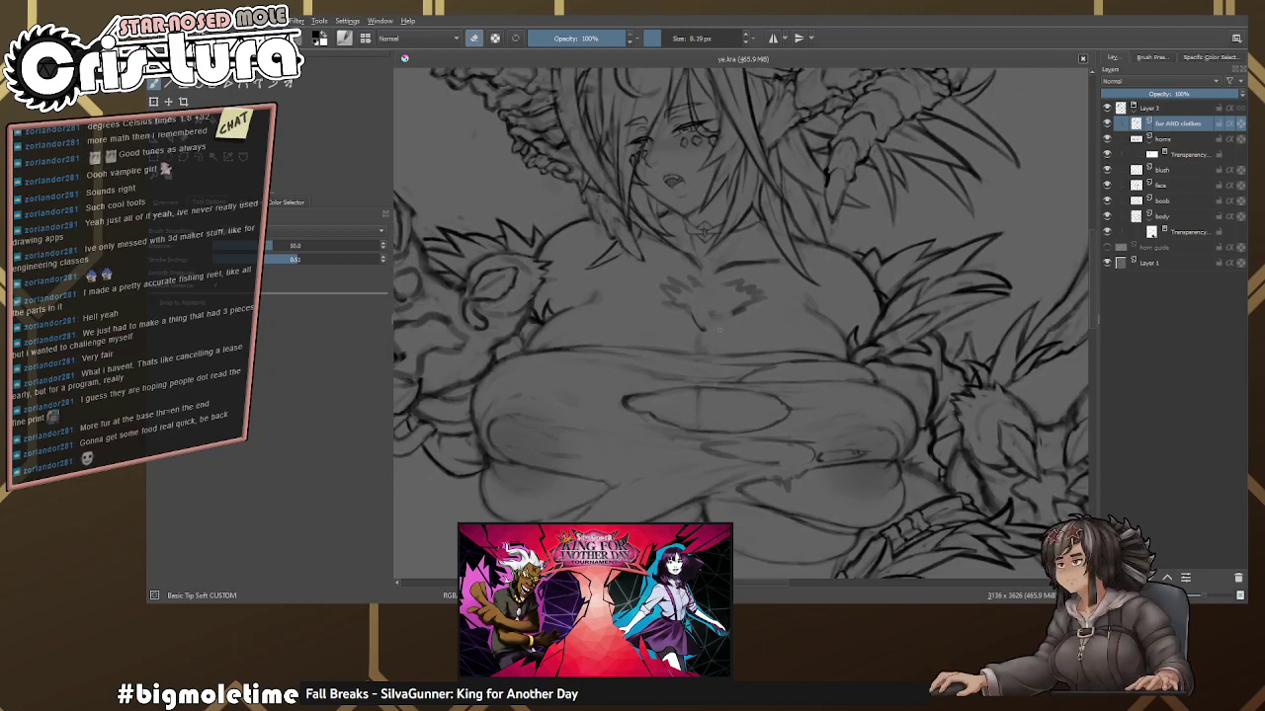
{"action": "scroll", "coordinate": [702, 314], "scroll_direction": "up", "scroll_amount": 3}
{"action": "key", "text": "ctrl+z"}
Draw the chest fur's lower edge as a wide, shallow black V ending in a pointed side tuft.
{"action": "key", "text": "e"}
{"action": "scroll", "coordinate": [715, 302], "scroll_direction": "up", "scroll_amount": 2}
{"action": "key", "text": "e"}
{"action": "scroll", "coordinate": [719, 304], "scroll_direction": "up", "scroll_amount": 2}
{"action": "key", "text": "e"}
{"action": "mouse_move", "coordinate": [595, 315]}
{"action": "left_mouse_down"}
{"action": "mouse_move", "coordinate": [705, 370]}
{"action": "mouse_move", "coordinate": [781, 329]}
{"action": "mouse_move", "coordinate": [895, 334]}
{"action": "mouse_move", "coordinate": [837, 314]}
{"action": "mouse_move", "coordinate": [751, 312]}
{"action": "mouse_move", "coordinate": [843, 305]}
{"action": "mouse_move", "coordinate": [821, 326]}
{"action": "mouse_move", "coordinate": [895, 277]}
{"action": "left_mouse_up"}
{"action": "key", "text": "e"}
{"action": "key", "text": "e"}
{"action": "key", "text": "e"}
{"action": "key", "text": "e"}
{"action": "key", "text": "e"}
Draw the upper stroke of the first side tuft on the chest fur, tapering it with the eraser at about 11 px.
{"action": "mouse_move", "coordinate": [682, 282]}
{"action": "left_mouse_down"}
{"action": "mouse_move", "coordinate": [829, 220]}
{"action": "mouse_move", "coordinate": [695, 262]}
{"action": "mouse_move", "coordinate": [830, 226]}
{"action": "mouse_move", "coordinate": [769, 268]}
{"action": "left_mouse_up"}
{"action": "key", "text": "e"}
{"action": "key", "text": "e"}
{"action": "key", "text": "e"}
{"action": "key", "text": "e"}
{"action": "key", "text": "ctrl+z"}
{"action": "key", "text": "e"}
{"action": "key", "text": "e"}
{"action": "key", "text": "e"}
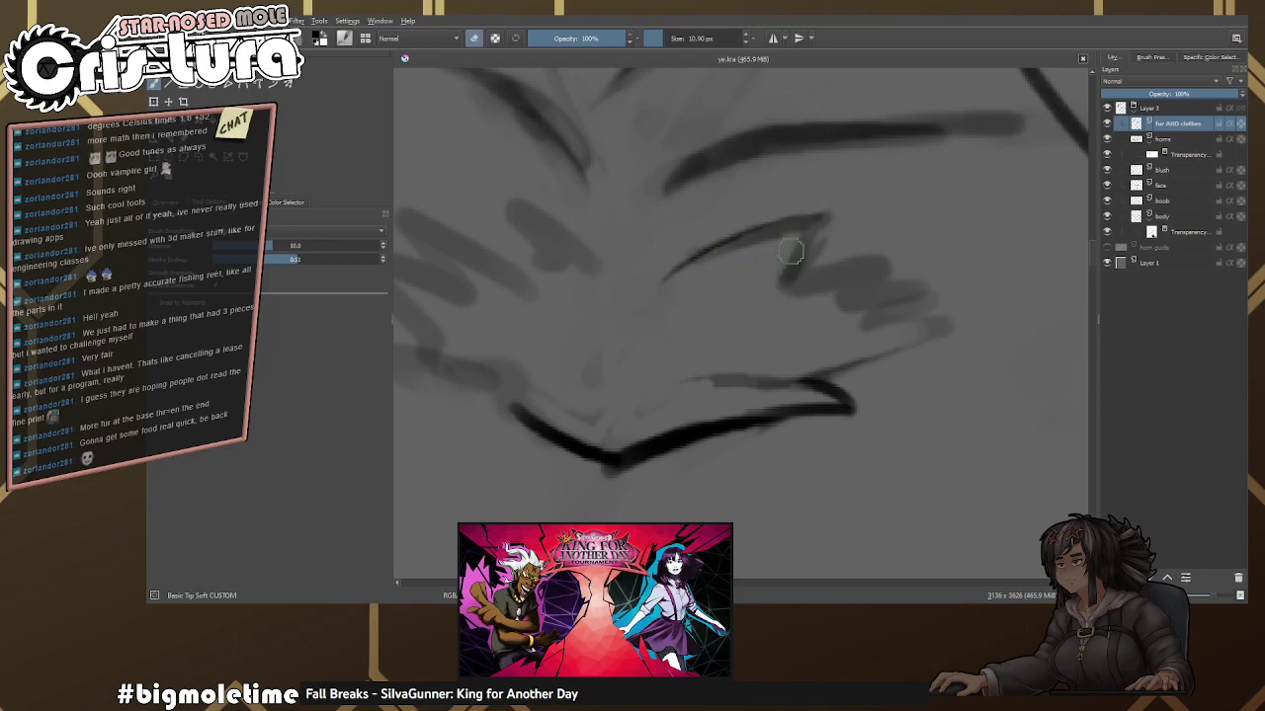
Close the first upper tuft of the chest fur and draw a second pointed tuft beside it.
{"action": "key", "text": "e"}
{"action": "left_click_drag", "start_coordinate": [808, 229], "coordinate": [755, 298]}
{"action": "key", "text": "e"}
{"action": "key", "text": "e"}
{"action": "mouse_move", "coordinate": [830, 269]}
{"action": "left_mouse_down"}
{"action": "mouse_move", "coordinate": [882, 242]}
{"action": "mouse_move", "coordinate": [772, 307]}
{"action": "mouse_move", "coordinate": [876, 252]}
{"action": "left_mouse_up"}
{"action": "left_click_drag", "start_coordinate": [768, 298], "coordinate": [907, 202]}
{"action": "key", "text": "e"}
{"action": "mouse_move", "coordinate": [899, 207]}
{"action": "left_mouse_down"}
{"action": "mouse_move", "coordinate": [819, 274]}
{"action": "mouse_move", "coordinate": [731, 311]}
{"action": "mouse_move", "coordinate": [845, 301]}
{"action": "left_mouse_up"}
{"action": "key", "text": "e"}
{"action": "key", "text": "e"}
{"action": "left_click_drag", "start_coordinate": [889, 237], "coordinate": [825, 307]}
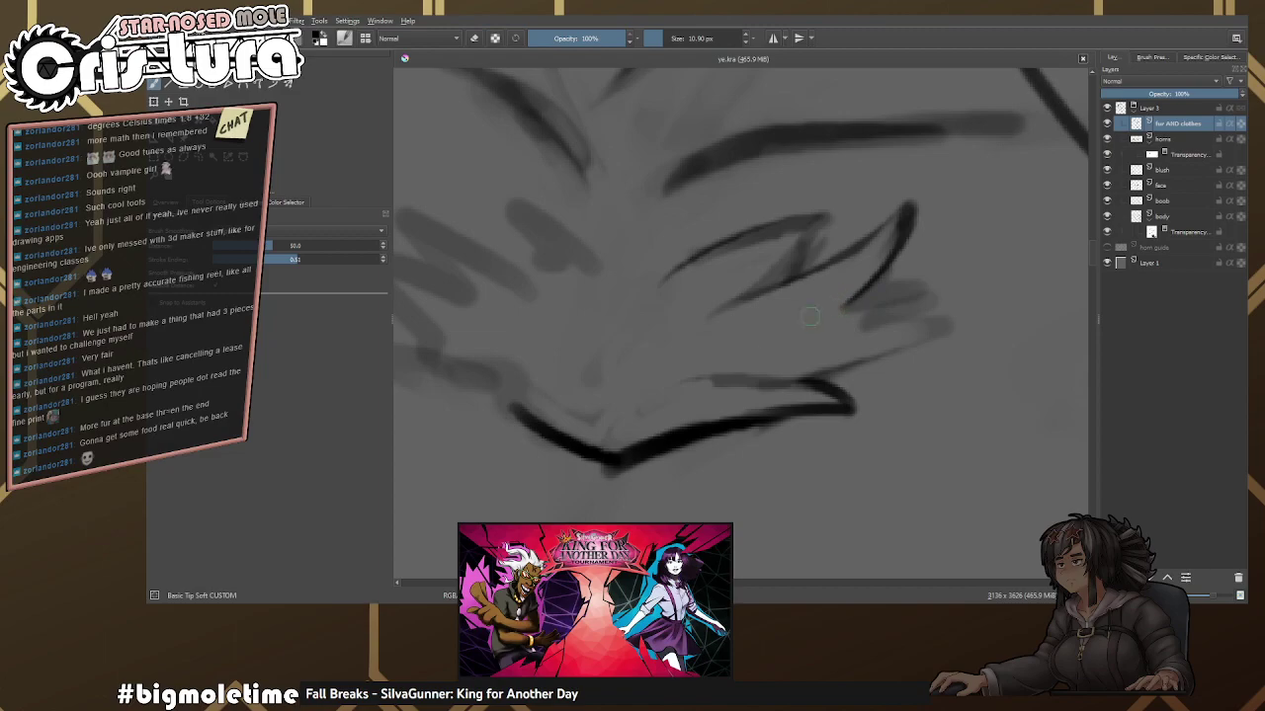
Draw an inner fur line from the second tuft's base toward the chest's centre and erase the rough sketch around it.
{"action": "mouse_move", "coordinate": [904, 292]}
{"action": "left_mouse_down"}
{"action": "mouse_move", "coordinate": [770, 310]}
{"action": "mouse_move", "coordinate": [860, 314]}
{"action": "left_mouse_up"}
{"action": "key", "text": "e"}
{"action": "left_click_drag", "start_coordinate": [850, 321], "coordinate": [649, 330]}
{"action": "key", "text": "e"}
{"action": "key", "text": "e"}
{"action": "key", "text": "e"}
{"action": "key", "text": "bracketleft"}
{"action": "mouse_move", "coordinate": [836, 318]}
{"action": "left_mouse_down"}
{"action": "mouse_move", "coordinate": [866, 318]}
{"action": "mouse_move", "coordinate": [812, 334]}
{"action": "left_mouse_up"}
{"action": "key", "text": "e"}
{"action": "key", "text": "e"}
Draw the long outermost tuft of the chest fur and connect its underside to the lower tuft.
{"action": "mouse_move", "coordinate": [830, 331]}
{"action": "left_mouse_down"}
{"action": "mouse_move", "coordinate": [925, 309]}
{"action": "mouse_move", "coordinate": [804, 337]}
{"action": "mouse_move", "coordinate": [913, 312]}
{"action": "mouse_move", "coordinate": [850, 352]}
{"action": "mouse_move", "coordinate": [919, 304]}
{"action": "left_mouse_up"}
{"action": "key", "text": "e"}
{"action": "key", "text": "e"}
{"action": "key", "text": "e"}
{"action": "left_click_drag", "start_coordinate": [915, 308], "coordinate": [804, 359]}
{"action": "key", "text": "e"}
{"action": "mouse_move", "coordinate": [919, 289]}
{"action": "left_mouse_down"}
{"action": "mouse_move", "coordinate": [858, 338]}
{"action": "mouse_move", "coordinate": [791, 351]}
{"action": "mouse_move", "coordinate": [731, 336]}
{"action": "mouse_move", "coordinate": [758, 341]}
{"action": "left_mouse_up"}
{"action": "key", "text": "e"}
{"action": "key", "text": "bracketright"}
{"action": "key", "text": "minus"}
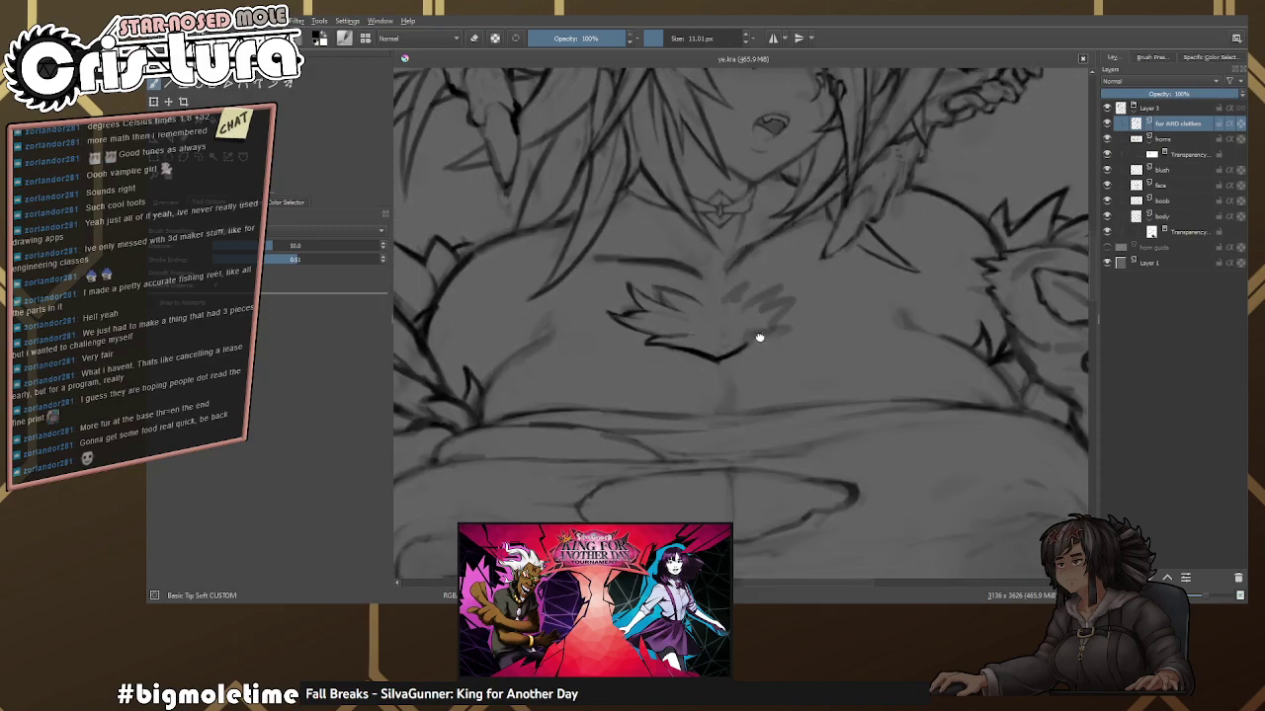
Draw a small pointed tuft at the middle of the chest fur's upper edge with the brush at about 9 px.
{"action": "scroll", "coordinate": [758, 341], "scroll_direction": "up", "scroll_amount": 5}
{"action": "key", "text": "e"}
{"action": "key", "text": "e"}
{"action": "key", "text": "e"}
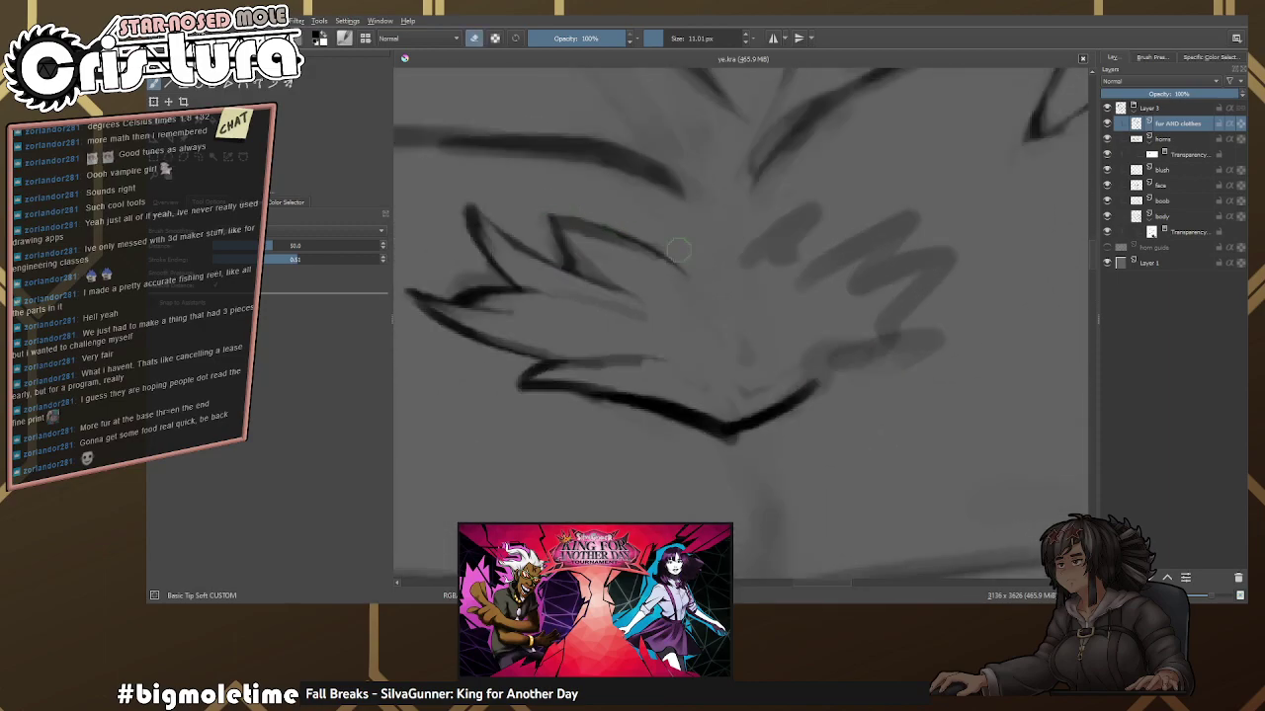
{"action": "key", "text": "m"}
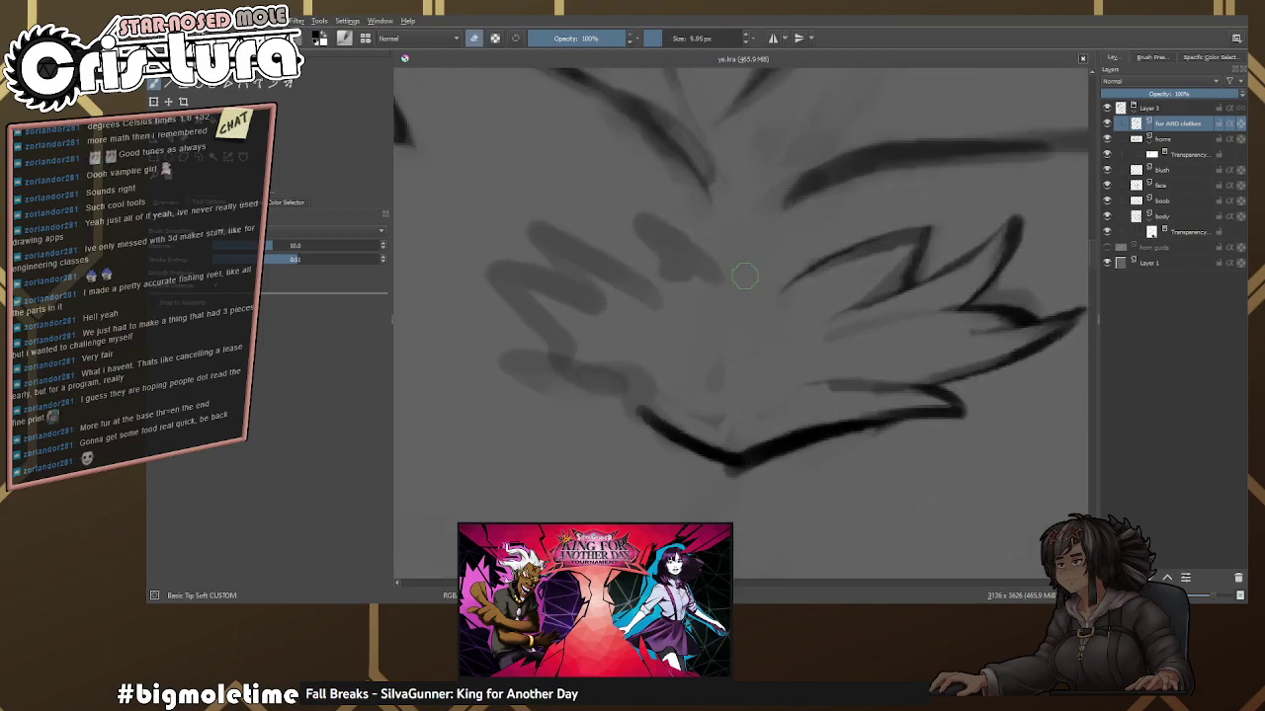
{"action": "mouse_move", "coordinate": [716, 283]}
{"action": "left_mouse_down"}
{"action": "mouse_move", "coordinate": [769, 275]}
{"action": "mouse_move", "coordinate": [762, 241]}
{"action": "mouse_move", "coordinate": [777, 276]}
{"action": "mouse_move", "coordinate": [758, 243]}
{"action": "left_mouse_up"}
{"action": "key", "text": "e"}
{"action": "key", "text": "e"}
{"action": "key", "text": "e"}
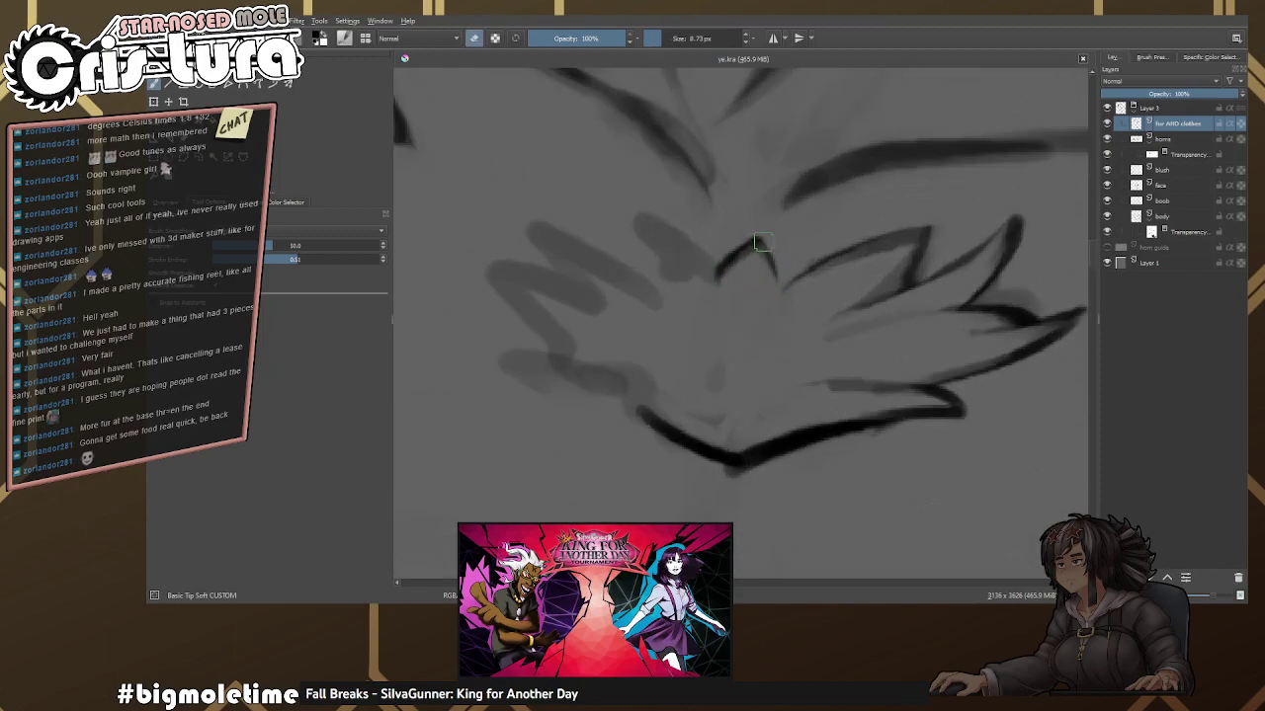
Add a second small spike next to the middle tuft of the chest fur.
{"action": "key", "text": "e"}
{"action": "key", "text": "e"}
{"action": "left_click_drag", "start_coordinate": [686, 283], "coordinate": [714, 247]}
{"action": "key", "text": "e"}
{"action": "key", "text": "e"}
{"action": "key", "text": "e"}
Draw a pointed tuft over the rough sketch beside the small middle spikes and clean its tip with the eraser.
{"action": "mouse_move", "coordinate": [666, 229]}
{"action": "left_mouse_down"}
{"action": "mouse_move", "coordinate": [692, 248]}
{"action": "mouse_move", "coordinate": [652, 242]}
{"action": "mouse_move", "coordinate": [692, 259]}
{"action": "mouse_move", "coordinate": [692, 287]}
{"action": "left_mouse_up"}
{"action": "key", "text": "e"}
{"action": "key", "text": "e"}
{"action": "key", "text": "e"}
{"action": "key", "text": "e"}
{"action": "key", "text": "e"}
{"action": "left_click_drag", "start_coordinate": [648, 243], "coordinate": [669, 260]}
{"action": "key", "text": "e"}
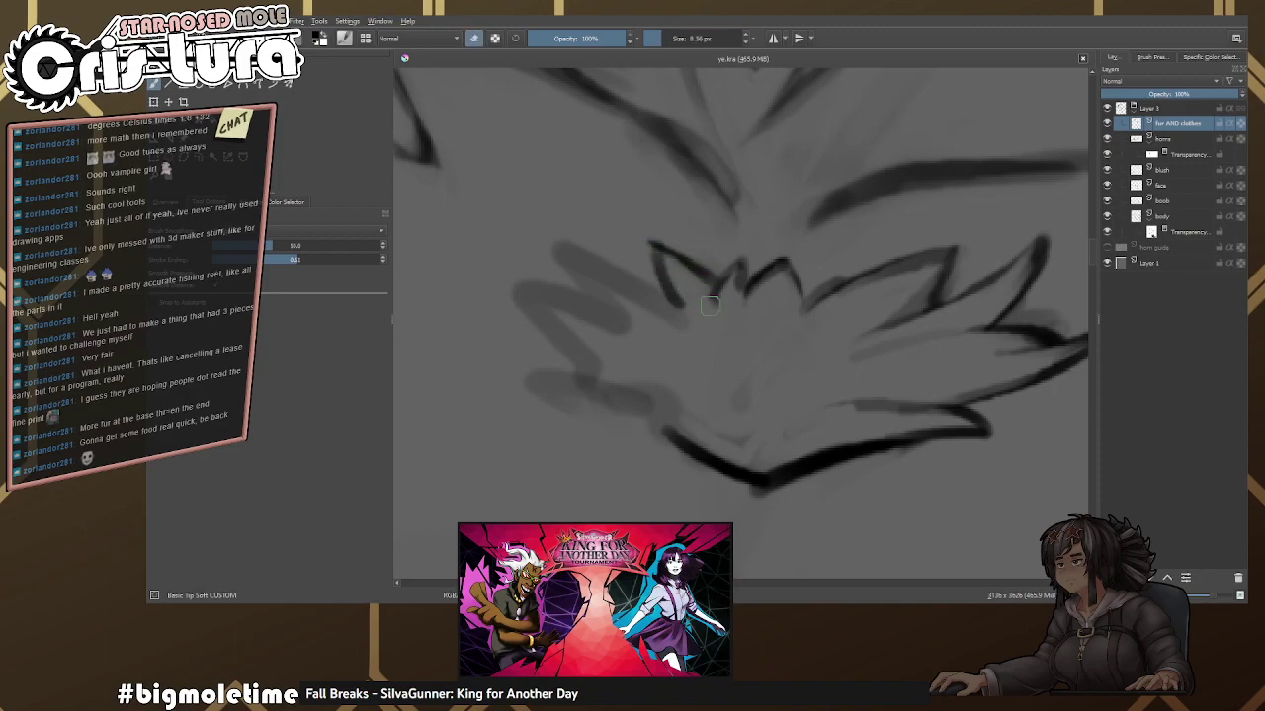
Mirror the canvas view and draw a wide outward-pointing tuft on the chest fur's unfinished side at about 12 px.
{"action": "key", "text": "m"}
{"action": "key", "text": "minus"}
{"action": "key", "text": "plus"}
{"action": "key", "text": "e"}
{"action": "left_click_drag", "start_coordinate": [767, 290], "coordinate": [852, 243]}
{"action": "key", "text": "ctrl+z"}
{"action": "key", "text": "e"}
{"action": "mouse_move", "coordinate": [758, 291]}
{"action": "left_mouse_down"}
{"action": "mouse_move", "coordinate": [904, 234]}
{"action": "mouse_move", "coordinate": [790, 326]}
{"action": "left_mouse_up"}
{"action": "key", "text": "ctrl+z"}
{"action": "key", "text": "e"}
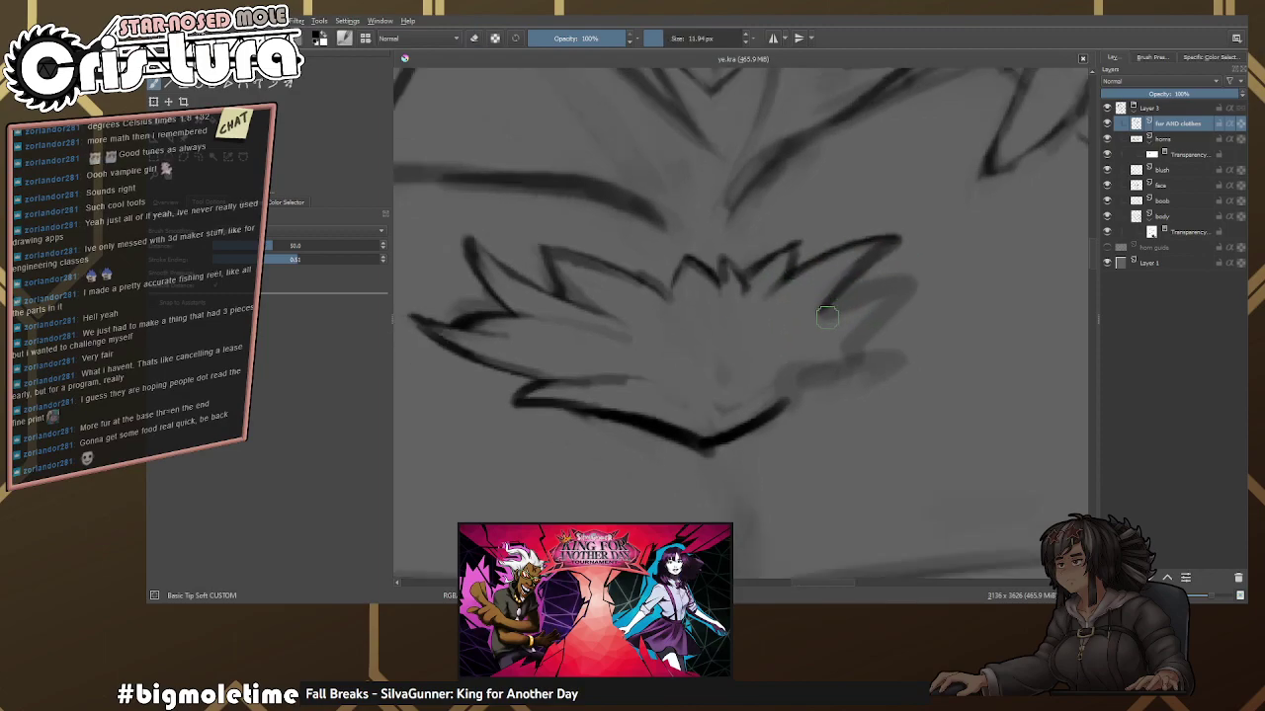
Draw the lower edge of the wide side tuft over the rough sketch at about 12 px and taper its outer end with the eraser.
{"action": "left_click_drag", "start_coordinate": [933, 292], "coordinate": [769, 322]}
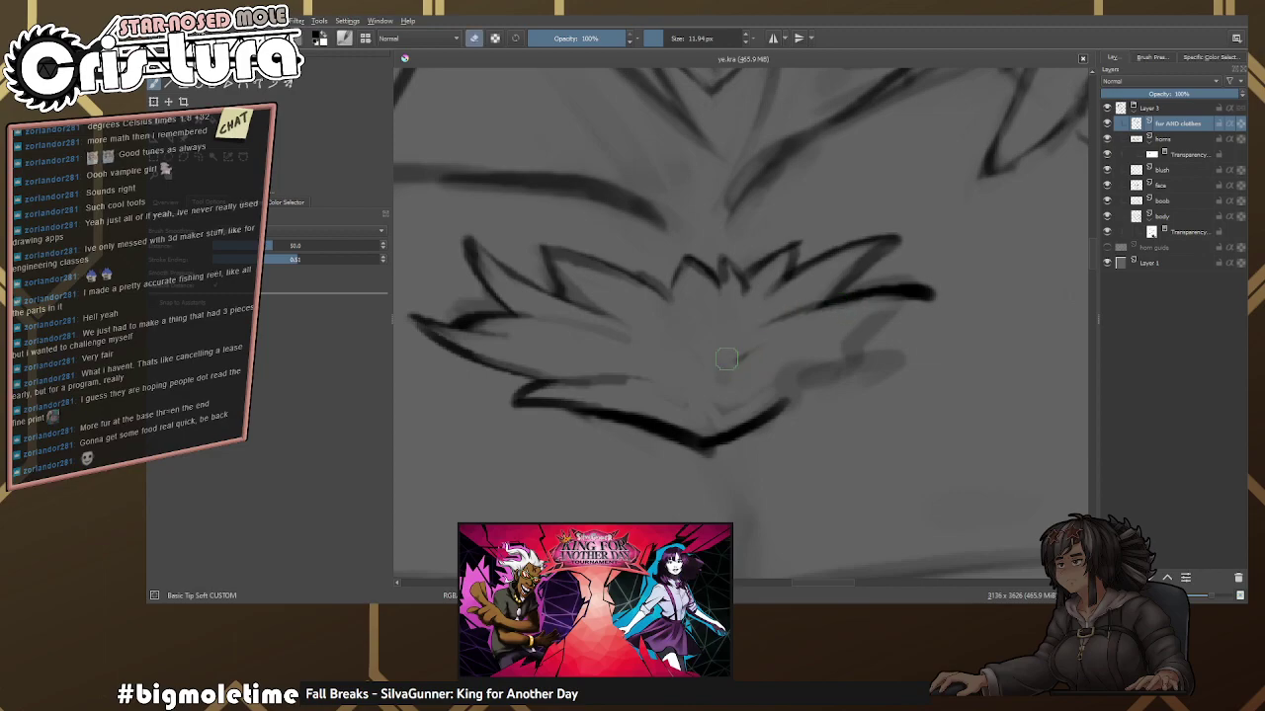
{"action": "key", "text": "e"}
{"action": "mouse_move", "coordinate": [900, 286]}
{"action": "left_mouse_down"}
{"action": "mouse_move", "coordinate": [770, 321]}
{"action": "mouse_move", "coordinate": [933, 294]}
{"action": "left_mouse_up"}
{"action": "key", "text": "e"}
{"action": "key", "text": "e"}
{"action": "key", "text": "e"}
{"action": "key", "text": "e"}
Draw a smaller outward tuft beneath the wide side tuft, thin its lines with the eraser, and return the canvas to its unmirrored view.
{"action": "mouse_move", "coordinate": [847, 335]}
{"action": "left_mouse_down"}
{"action": "mouse_move", "coordinate": [796, 345]}
{"action": "mouse_move", "coordinate": [892, 358]}
{"action": "mouse_move", "coordinate": [802, 346]}
{"action": "mouse_move", "coordinate": [851, 341]}
{"action": "mouse_move", "coordinate": [831, 353]}
{"action": "mouse_move", "coordinate": [900, 371]}
{"action": "mouse_move", "coordinate": [816, 387]}
{"action": "mouse_move", "coordinate": [843, 369]}
{"action": "mouse_move", "coordinate": [781, 388]}
{"action": "left_mouse_up"}
{"action": "key", "text": "e"}
{"action": "key", "text": "e"}
{"action": "key", "text": "e"}
{"action": "key", "text": "e"}
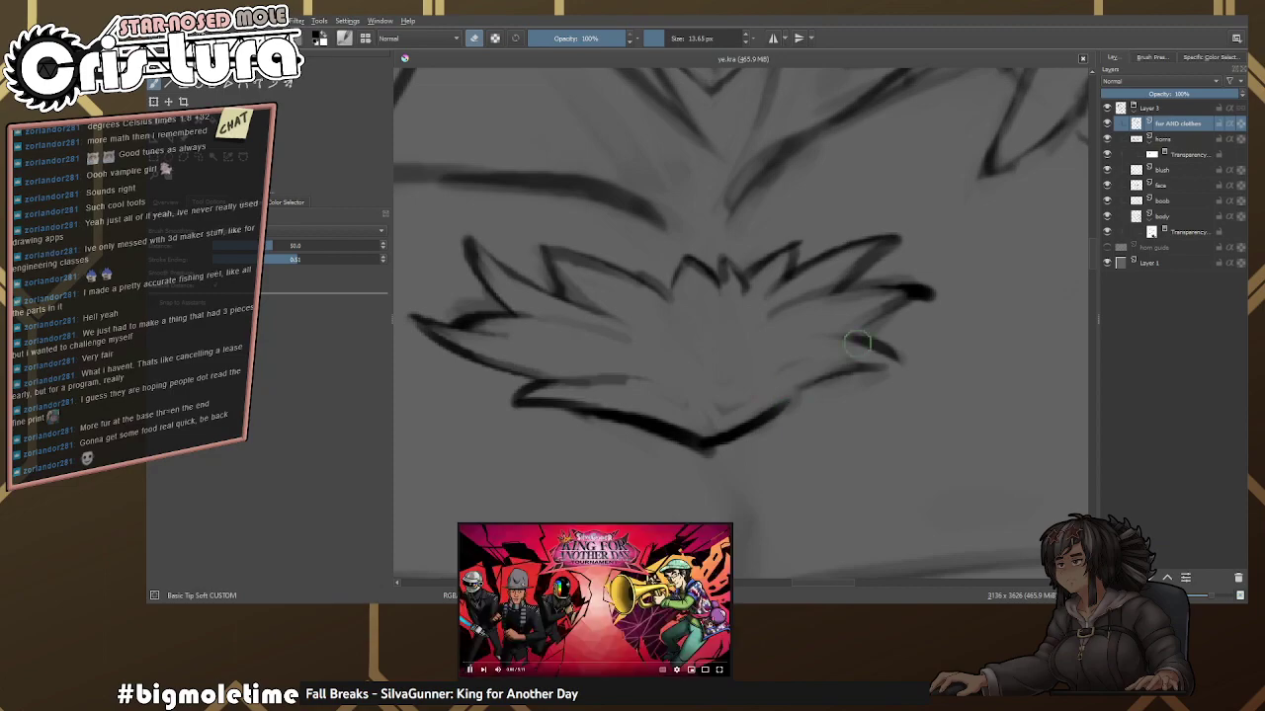
{"action": "key", "text": "e"}
{"action": "key", "text": "e"}
{"action": "key", "text": "e"}
{"action": "left_click_drag", "start_coordinate": [806, 357], "coordinate": [728, 375]}
{"action": "scroll", "coordinate": [728, 374], "scroll_direction": "down", "scroll_amount": 3}
{"action": "scroll", "coordinate": [768, 290], "scroll_direction": "up", "scroll_amount": 3}
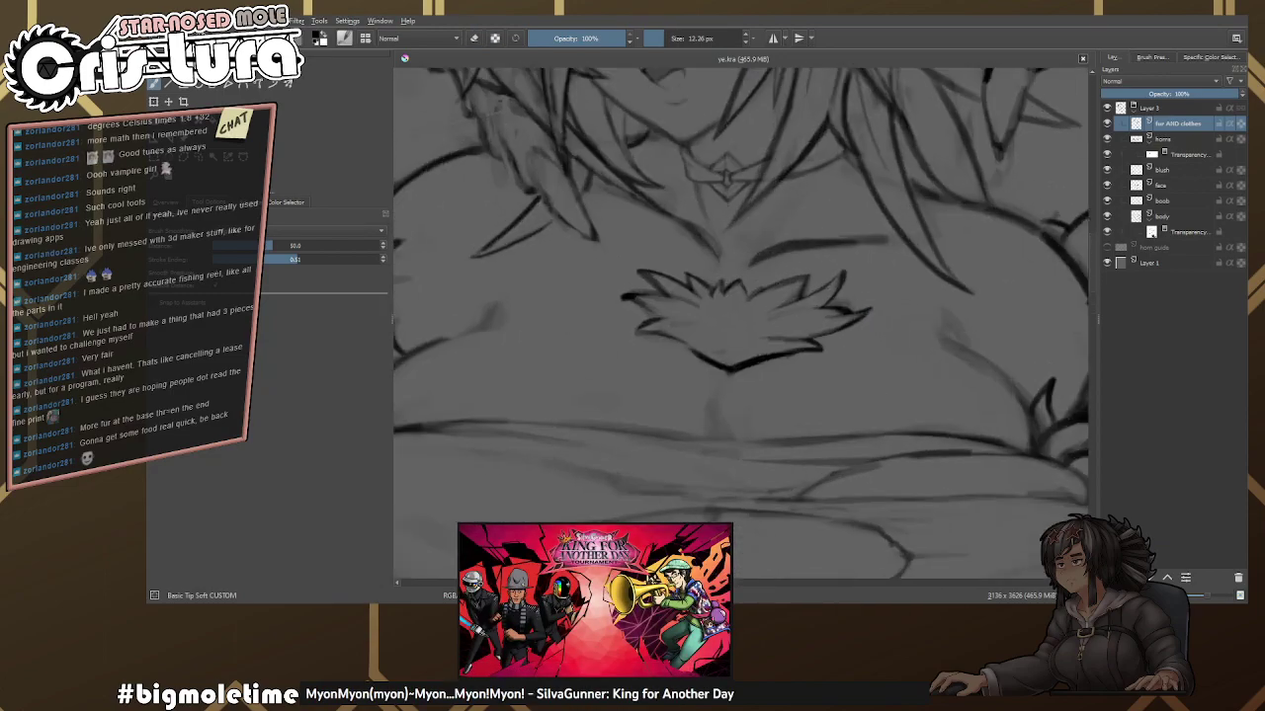
Extend the inner side spike down into the chest fur with a curved line at about 10 px, erasing the excess thickness.
{"action": "key", "text": "e"}
{"action": "scroll", "coordinate": [690, 341], "scroll_direction": "up", "scroll_amount": 2}
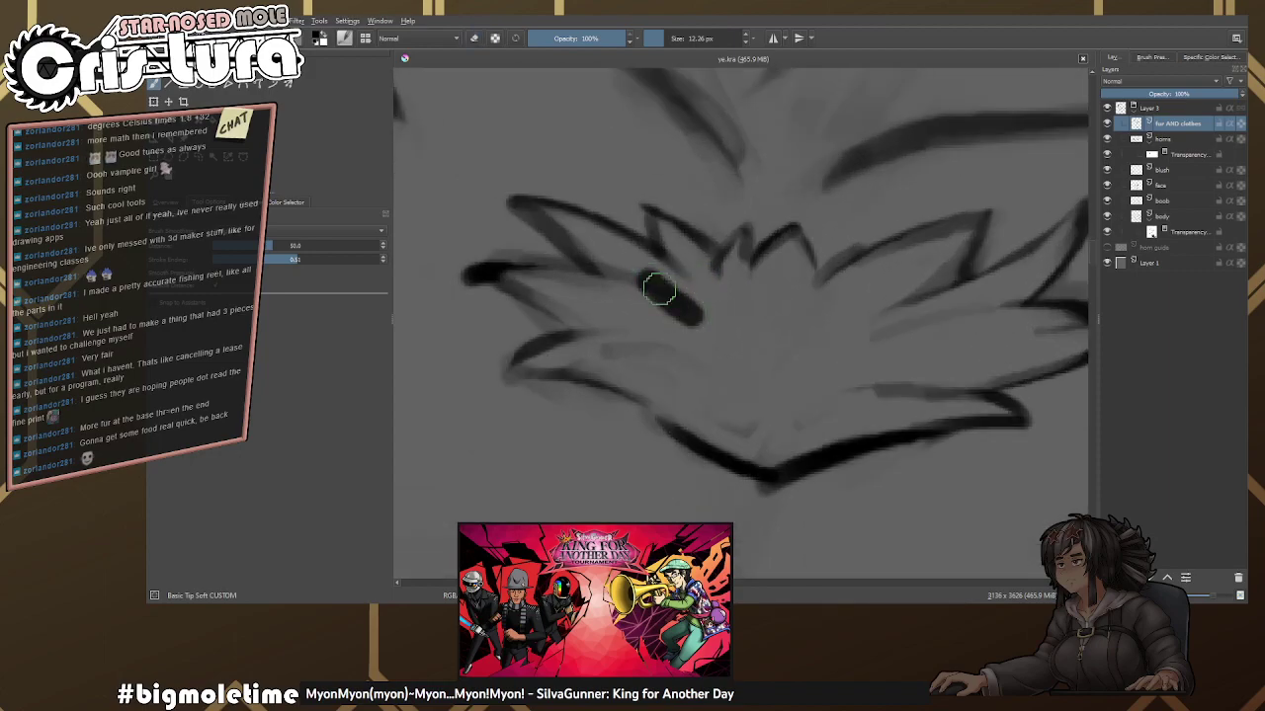
{"action": "key", "text": "e"}
{"action": "left_click_drag", "start_coordinate": [686, 304], "coordinate": [682, 326]}
{"action": "key", "text": "e"}
{"action": "key", "text": "bracketleft"}
{"action": "mouse_move", "coordinate": [672, 247]}
{"action": "left_mouse_down"}
{"action": "mouse_move", "coordinate": [718, 351]}
{"action": "mouse_move", "coordinate": [736, 255]}
{"action": "mouse_move", "coordinate": [731, 316]}
{"action": "mouse_move", "coordinate": [746, 341]}
{"action": "mouse_move", "coordinate": [704, 349]}
{"action": "left_mouse_up"}
{"action": "key", "text": "e"}
{"action": "key", "text": "e"}
{"action": "key", "text": "e"}
{"action": "key", "text": "e"}
{"action": "key", "text": "e"}
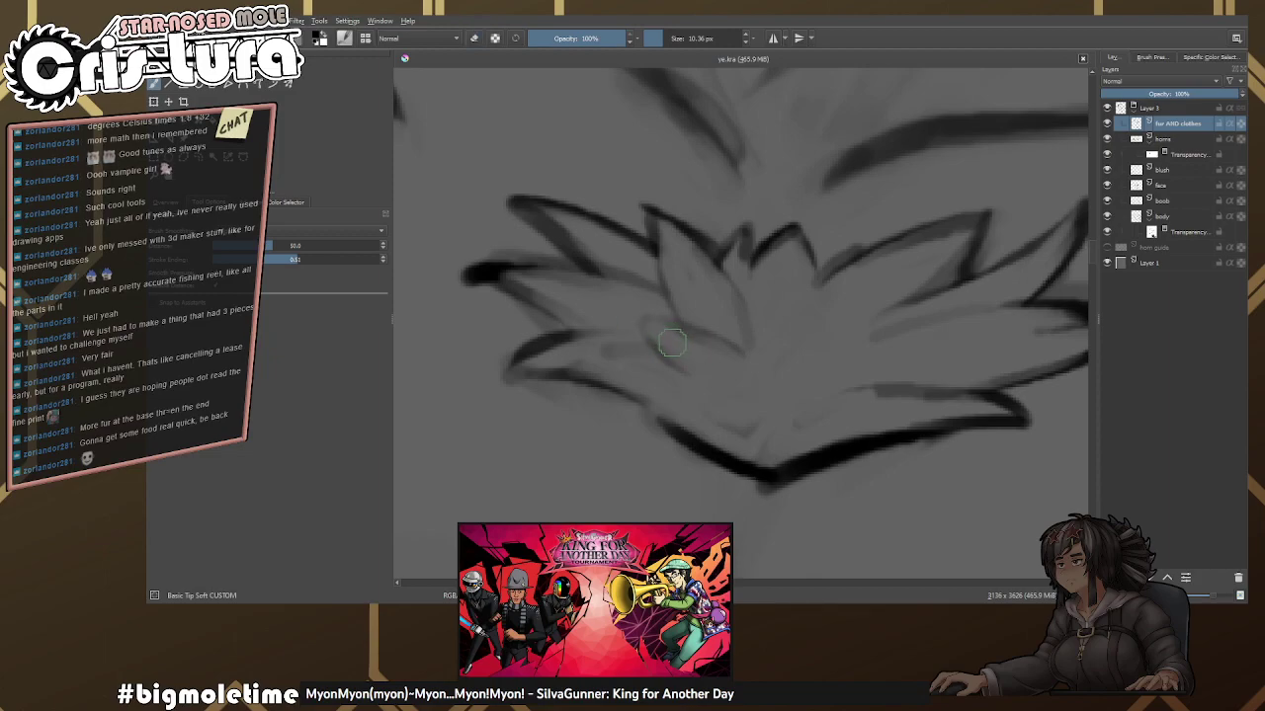
Draw a curved leaf-shaped tuft inside the chest fur below the inner side spike and clean its edges with the eraser.
{"action": "key", "text": "e"}
{"action": "left_click_drag", "start_coordinate": [640, 296], "coordinate": [684, 354]}
{"action": "key", "text": "e"}
{"action": "key", "text": "bracketleft"}
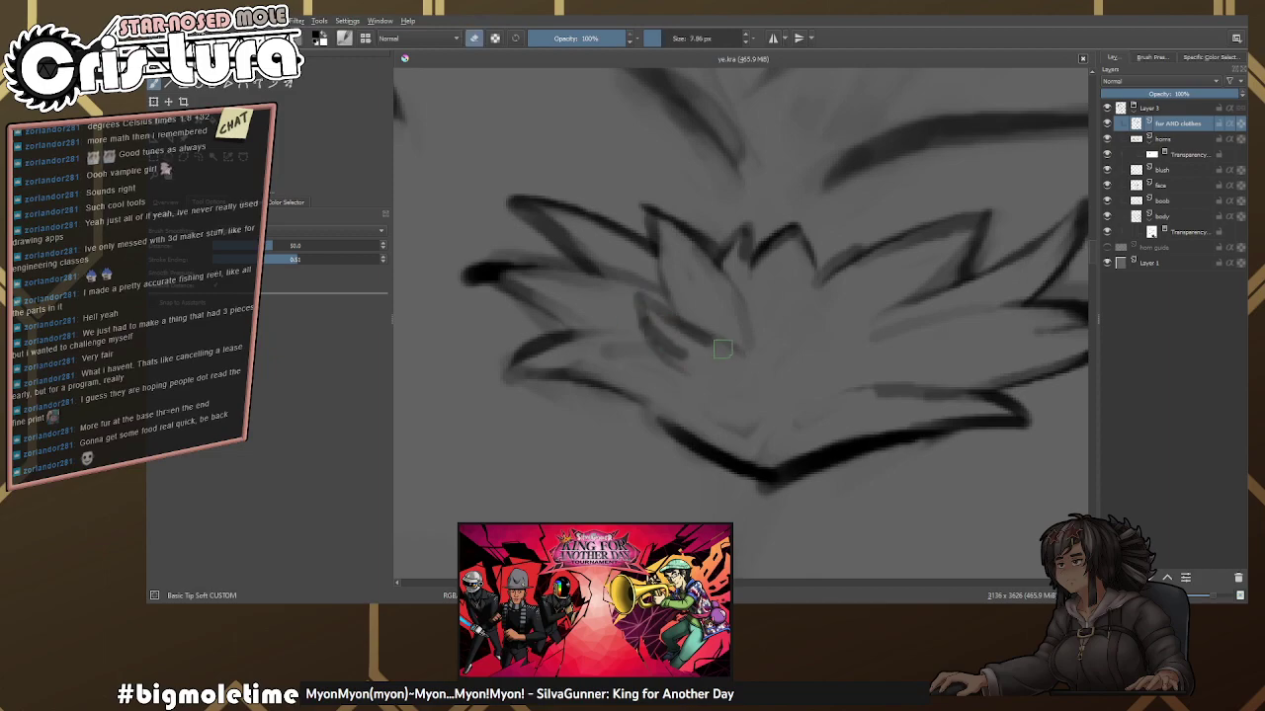
{"action": "key", "text": "e"}
{"action": "left_click_drag", "start_coordinate": [643, 303], "coordinate": [736, 407]}
{"action": "key", "text": "e"}
{"action": "left_click_drag", "start_coordinate": [735, 407], "coordinate": [688, 374]}
{"action": "mouse_move", "coordinate": [706, 299]}
{"action": "left_mouse_down"}
{"action": "mouse_move", "coordinate": [721, 290]}
{"action": "mouse_move", "coordinate": [706, 277]}
{"action": "mouse_move", "coordinate": [682, 362]}
{"action": "left_mouse_up"}
{"action": "key", "text": "e"}
{"action": "left_click_drag", "start_coordinate": [682, 264], "coordinate": [662, 316]}
{"action": "key", "text": "e"}
{"action": "key", "text": "e"}
Redraw the pointed tuft beside the small middle spikes with a steeper tip at about 9.5 px.
{"action": "mouse_move", "coordinate": [652, 242]}
{"action": "left_mouse_down"}
{"action": "mouse_move", "coordinate": [682, 336]}
{"action": "mouse_move", "coordinate": [750, 314]}
{"action": "mouse_move", "coordinate": [779, 351]}
{"action": "mouse_move", "coordinate": [824, 245]}
{"action": "mouse_move", "coordinate": [756, 296]}
{"action": "mouse_move", "coordinate": [794, 247]}
{"action": "left_mouse_up"}
{"action": "key", "text": "e"}
{"action": "key", "text": "e"}
{"action": "key", "text": "e"}
{"action": "key", "text": "e"}
{"action": "key", "text": "e"}
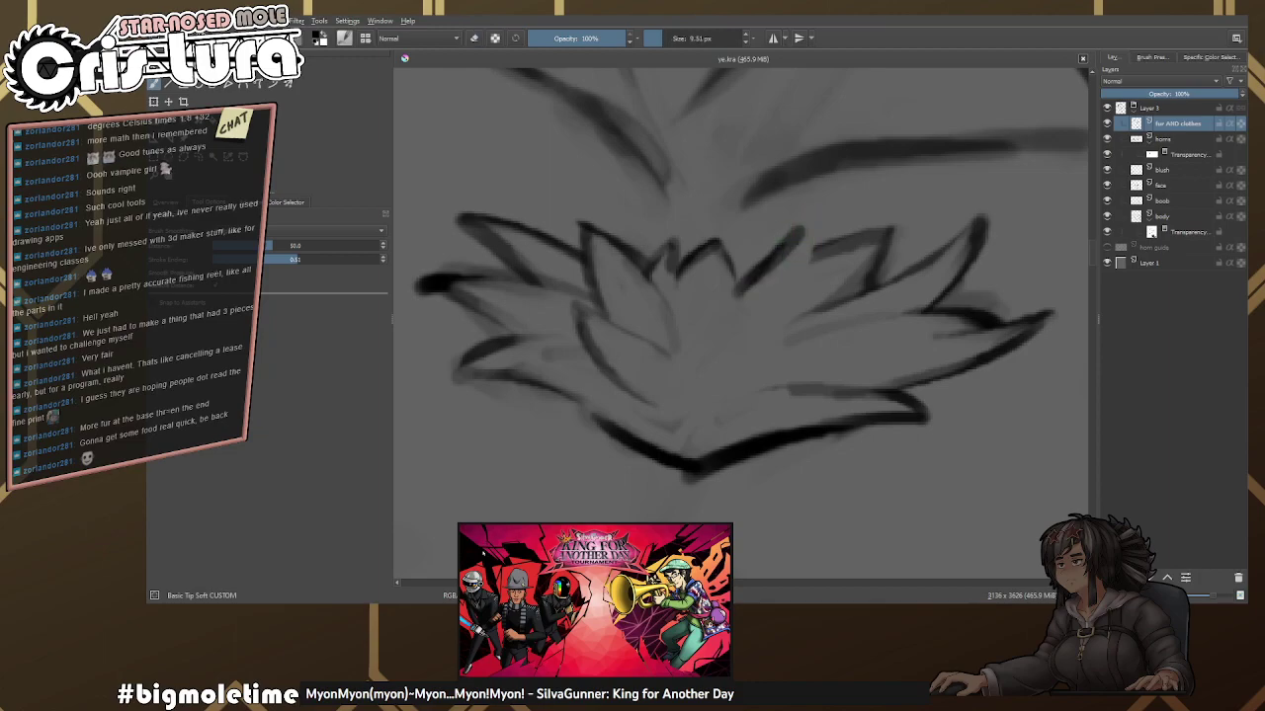
{"action": "mouse_move", "coordinate": [769, 224]}
{"action": "left_mouse_down"}
{"action": "mouse_move", "coordinate": [777, 248]}
{"action": "mouse_move", "coordinate": [815, 233]}
{"action": "mouse_move", "coordinate": [781, 330]}
{"action": "mouse_move", "coordinate": [784, 263]}
{"action": "mouse_move", "coordinate": [761, 334]}
{"action": "left_mouse_up"}
{"action": "key", "text": "e"}
{"action": "key", "text": "e"}
{"action": "key", "text": "e"}
{"action": "key", "text": "e"}
{"action": "key", "text": "e"}
Join the base of the redrawn spike to the neighbouring wide tuft and clean the overlapping lines between them.
{"action": "mouse_move", "coordinate": [818, 277]}
{"action": "left_mouse_down"}
{"action": "mouse_move", "coordinate": [804, 260]}
{"action": "mouse_move", "coordinate": [767, 294]}
{"action": "mouse_move", "coordinate": [785, 306]}
{"action": "left_mouse_up"}
{"action": "key", "text": "e"}
{"action": "key", "text": "e"}
{"action": "mouse_move", "coordinate": [812, 255]}
{"action": "left_mouse_down"}
{"action": "mouse_move", "coordinate": [805, 281]}
{"action": "mouse_move", "coordinate": [823, 251]}
{"action": "mouse_move", "coordinate": [809, 314]}
{"action": "mouse_move", "coordinate": [889, 268]}
{"action": "left_mouse_up"}
{"action": "key", "text": "e"}
{"action": "key", "text": "e"}
{"action": "key", "text": "e"}
{"action": "key", "text": "e"}
{"action": "key", "text": "e"}
{"action": "left_click_drag", "start_coordinate": [820, 297], "coordinate": [889, 275]}
{"action": "key", "text": "e"}
{"action": "scroll", "coordinate": [687, 244], "scroll_direction": "down", "scroll_amount": 5}
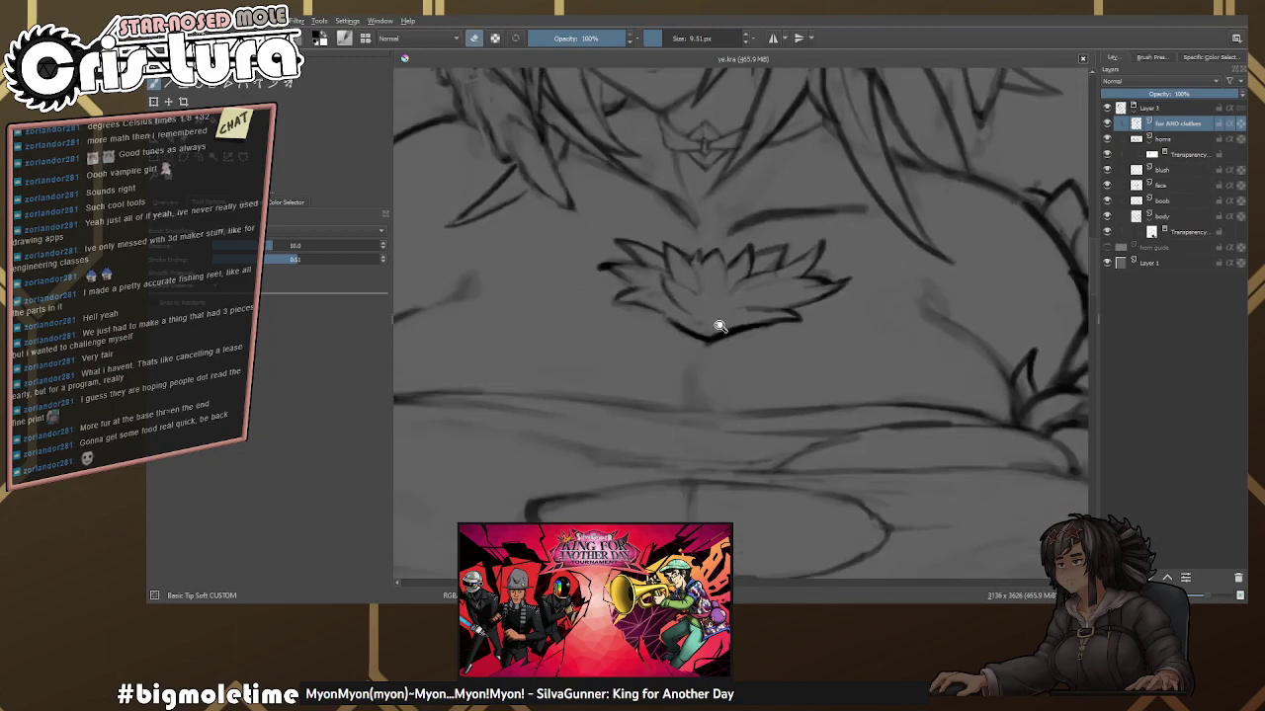
Erase the inner leaf-shaped tuft, draw a pointed tuft in the centre of the chest fur at about 9 px, and add a thin hair stroke beside it.
{"action": "scroll", "coordinate": [729, 312], "scroll_direction": "up", "scroll_amount": 2}
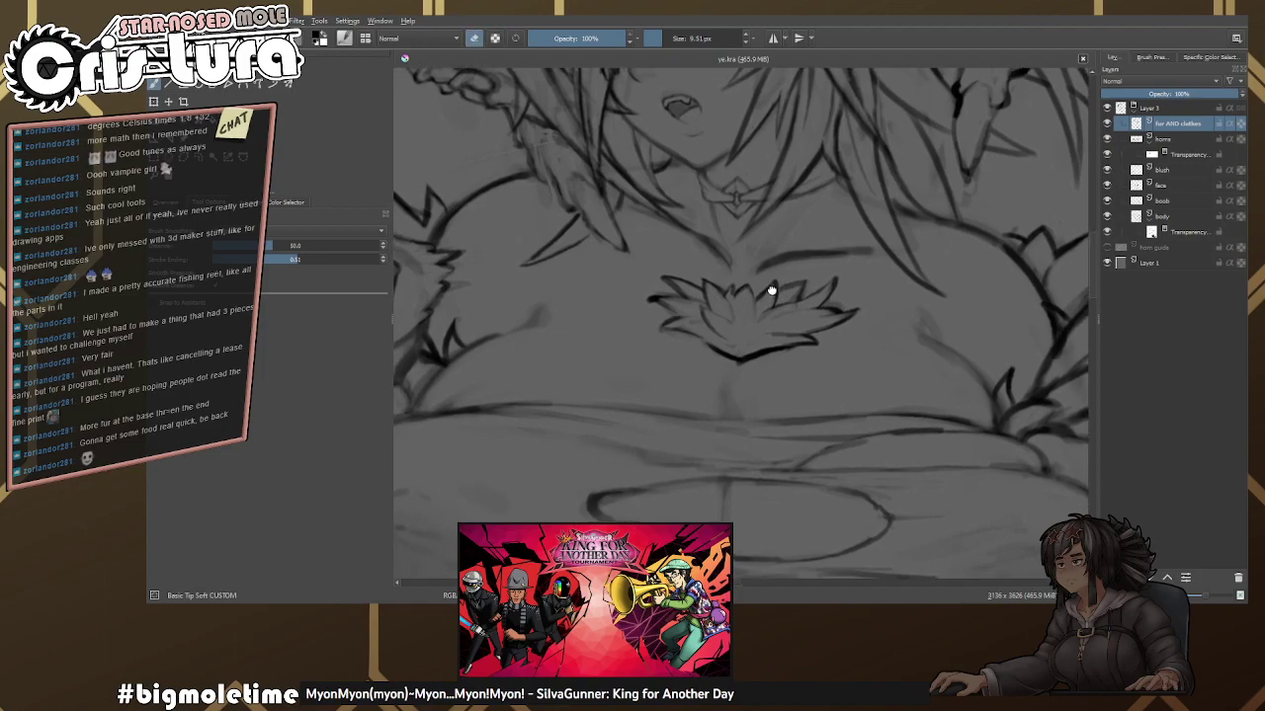
{"action": "scroll", "coordinate": [731, 297], "scroll_direction": "up", "scroll_amount": 4}
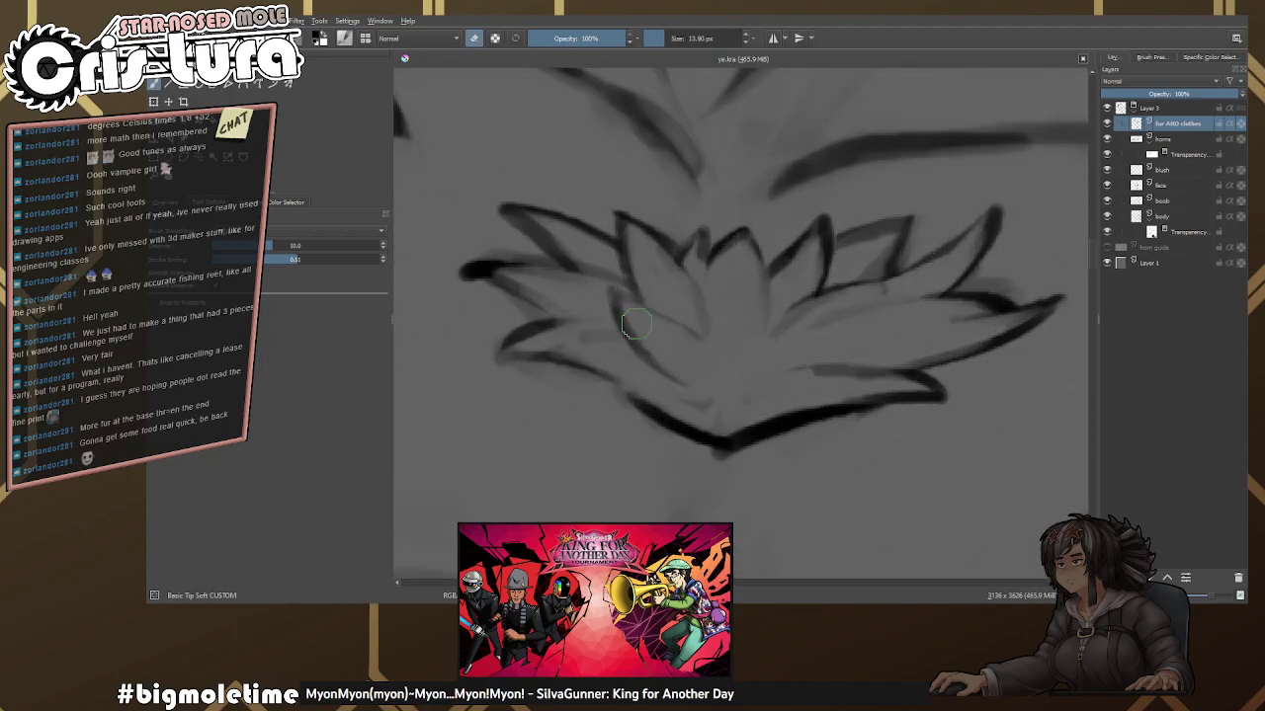
{"action": "mouse_move", "coordinate": [687, 333]}
{"action": "left_mouse_down"}
{"action": "mouse_move", "coordinate": [647, 350]}
{"action": "mouse_move", "coordinate": [692, 376]}
{"action": "mouse_move", "coordinate": [797, 296]}
{"action": "left_mouse_up"}
{"action": "key", "text": "e"}
{"action": "key", "text": "e"}
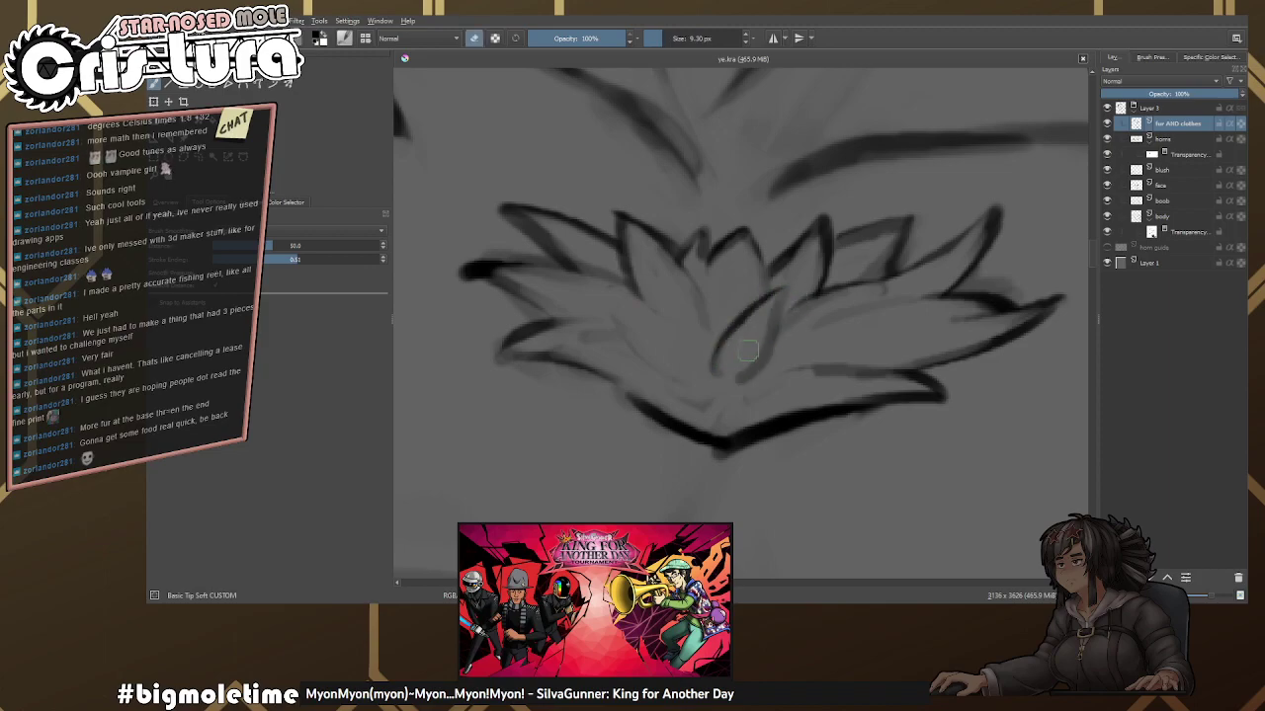
{"action": "left_click_drag", "start_coordinate": [724, 404], "coordinate": [739, 350]}
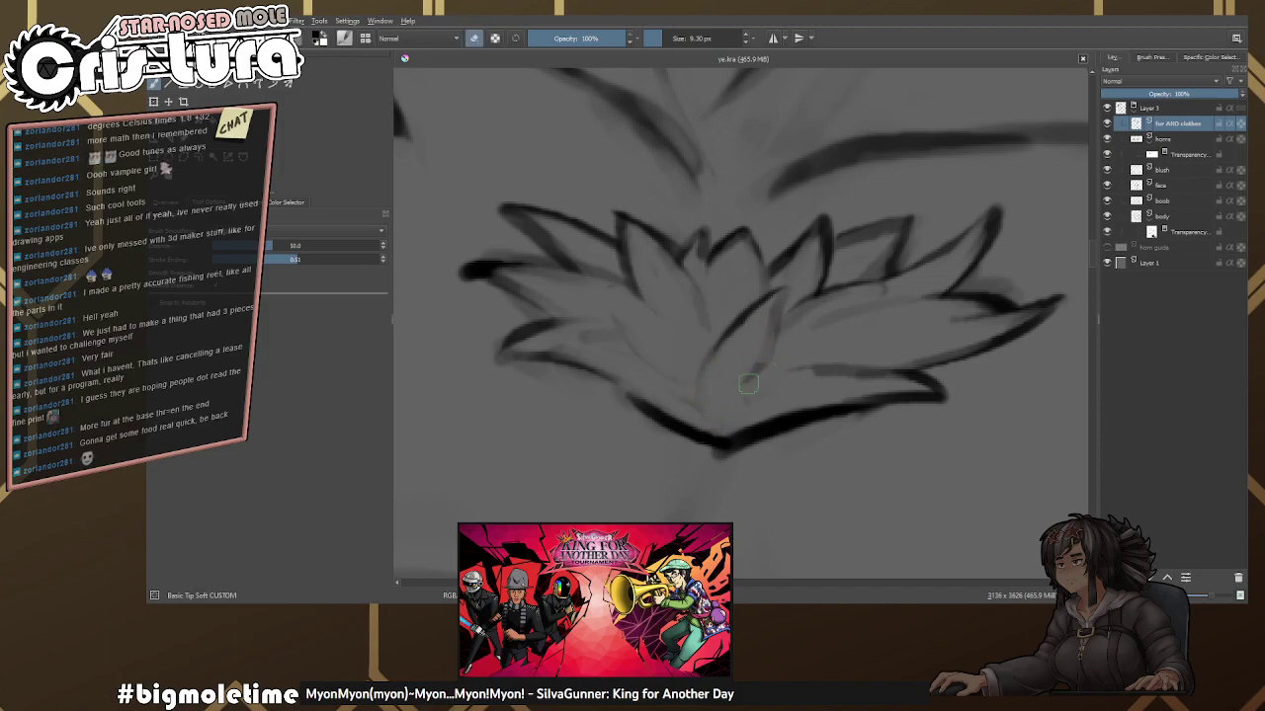
{"action": "key", "text": "e"}
{"action": "key", "text": "e"}
{"action": "left_click_drag", "start_coordinate": [584, 333], "coordinate": [682, 366]}
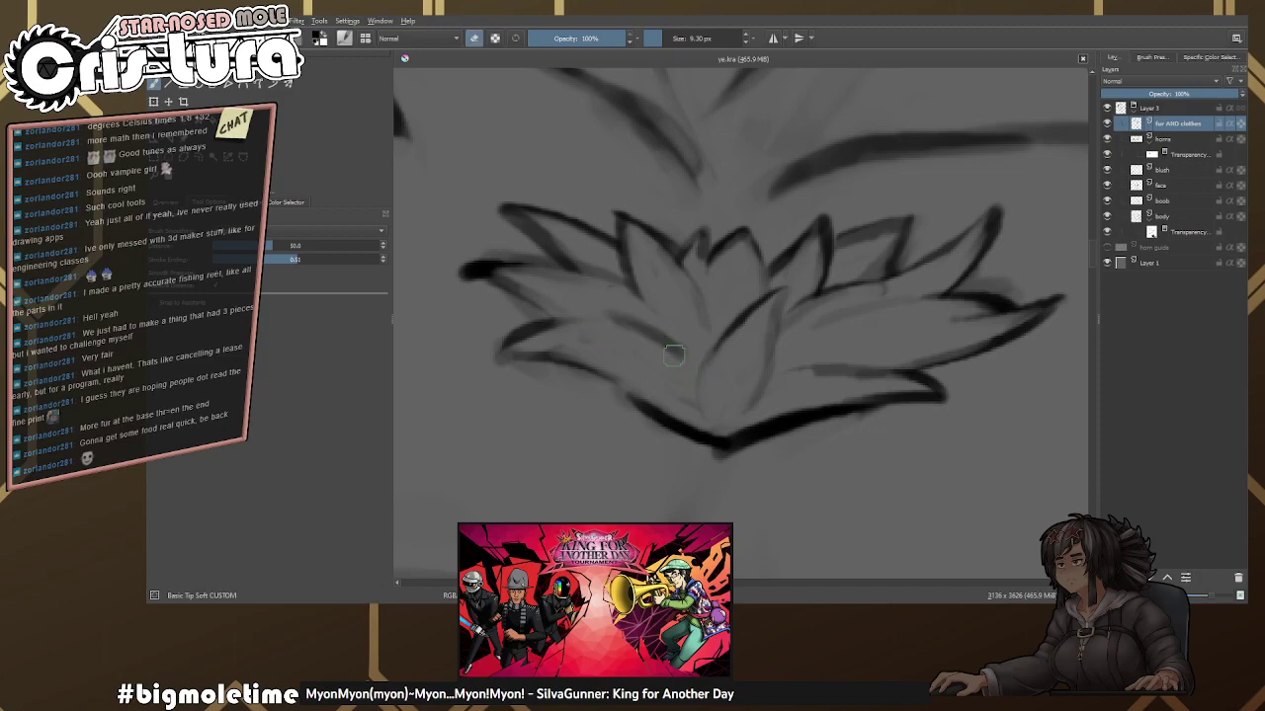
{"action": "left_click_drag", "start_coordinate": [609, 315], "coordinate": [675, 354]}
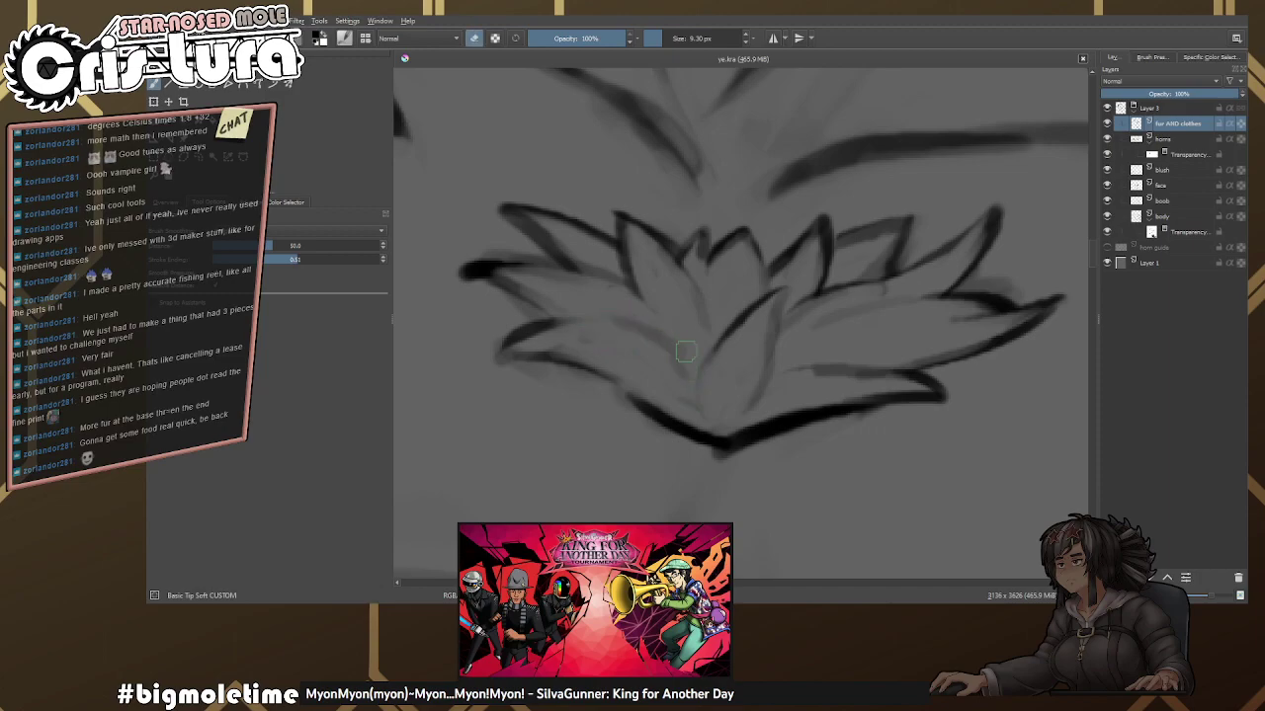
Mirror the canvas view and erase a section of the thick bottom edge of the chest fur beside its tip.
{"action": "scroll", "coordinate": [792, 340], "scroll_direction": "down", "scroll_amount": 6}
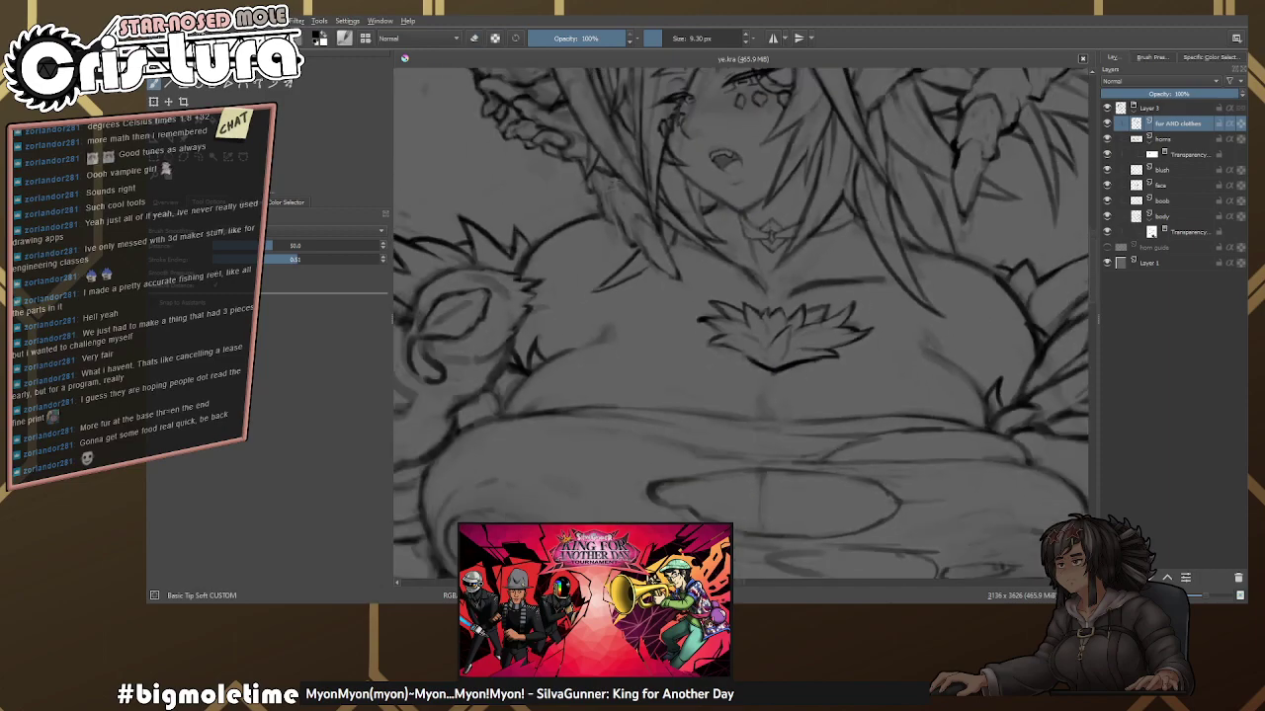
{"action": "scroll", "coordinate": [788, 432], "scroll_direction": "down", "scroll_amount": 2}
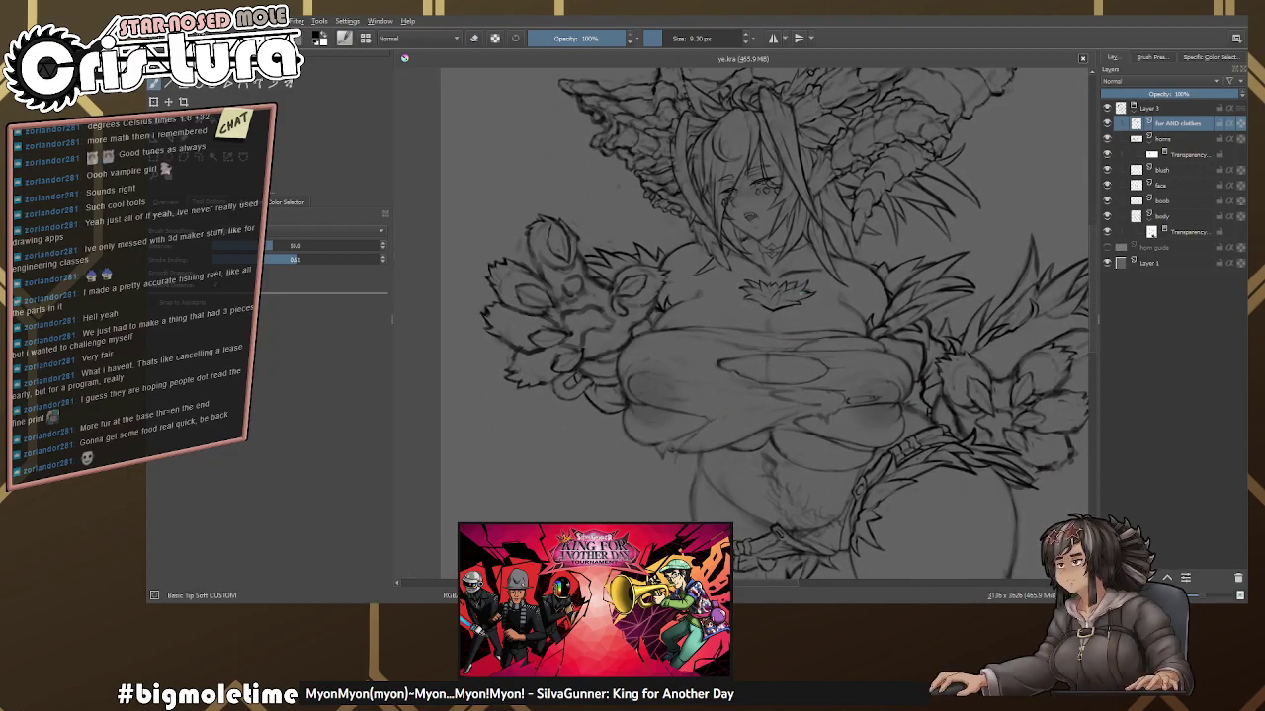
{"action": "scroll", "coordinate": [812, 291], "scroll_direction": "up", "scroll_amount": 2}
{"action": "key", "text": "e"}
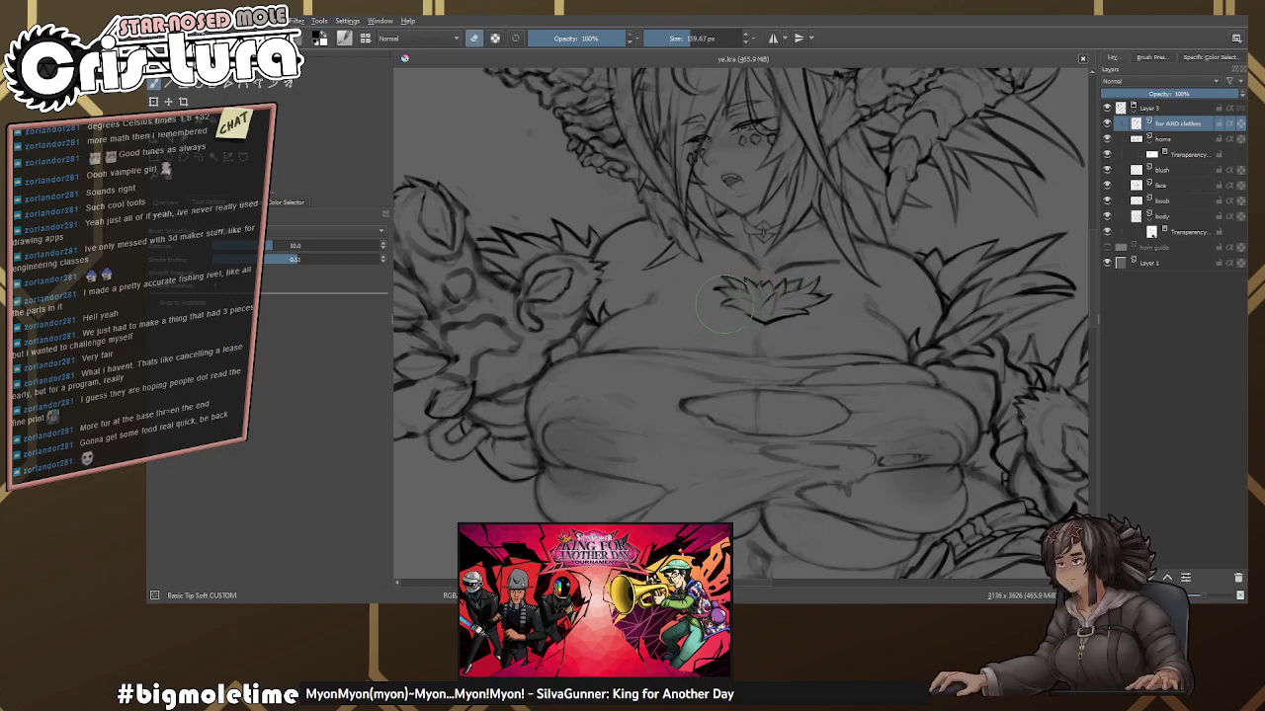
{"action": "scroll", "coordinate": [690, 277], "scroll_direction": "down", "scroll_amount": 6}
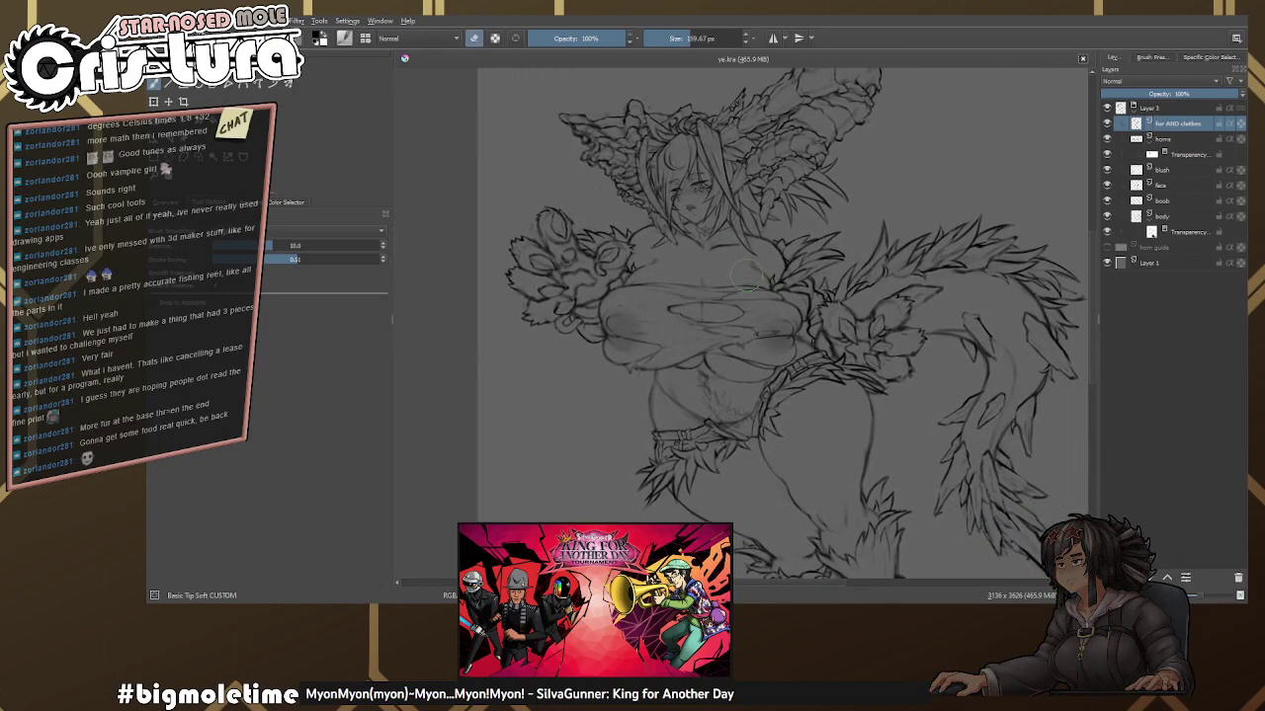
{"action": "left_click_drag", "start_coordinate": [689, 277], "coordinate": [695, 278]}
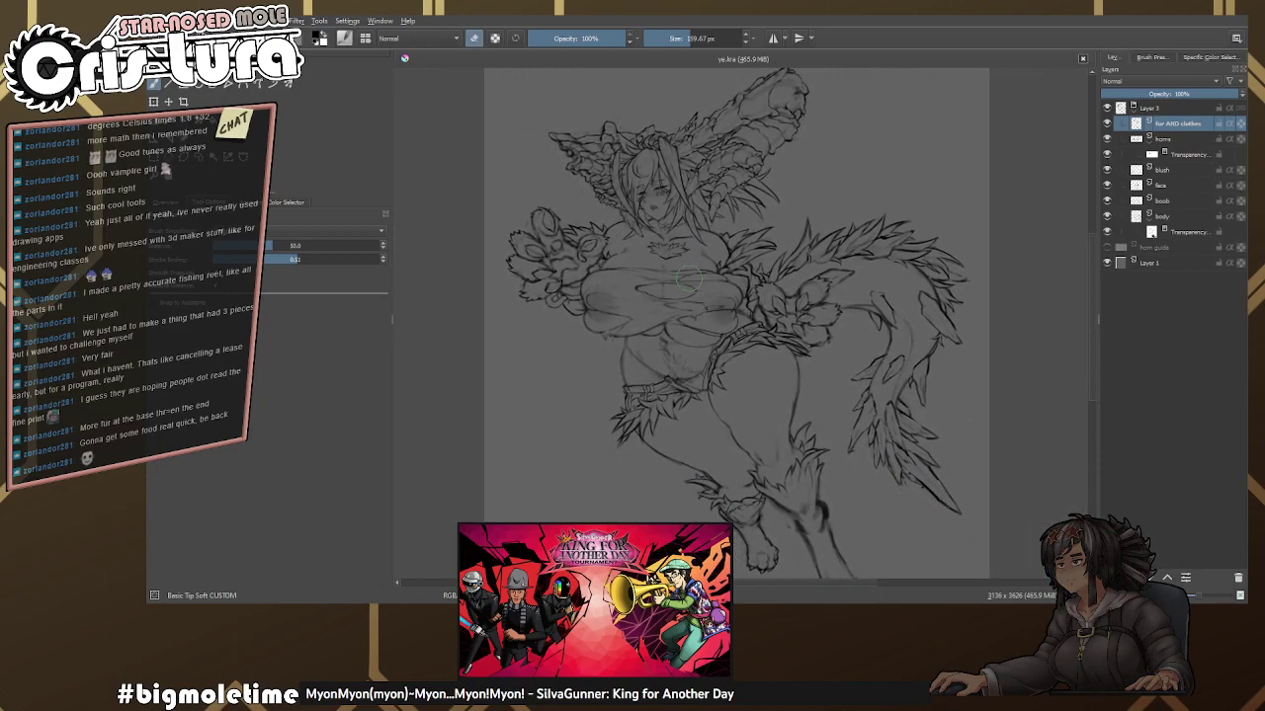
{"action": "scroll", "coordinate": [689, 282], "scroll_direction": "up", "scroll_amount": 5}
{"action": "scroll", "coordinate": [694, 277], "scroll_direction": "up", "scroll_amount": 5}
{"action": "mouse_move", "coordinate": [732, 329]}
{"action": "left_mouse_down"}
{"action": "mouse_move", "coordinate": [788, 313]}
{"action": "mouse_move", "coordinate": [708, 331]}
{"action": "mouse_move", "coordinate": [744, 331]}
{"action": "mouse_move", "coordinate": [699, 298]}
{"action": "mouse_move", "coordinate": [733, 319]}
{"action": "mouse_move", "coordinate": [704, 320]}
{"action": "mouse_move", "coordinate": [739, 358]}
{"action": "mouse_move", "coordinate": [770, 307]}
{"action": "mouse_move", "coordinate": [684, 293]}
{"action": "mouse_move", "coordinate": [665, 324]}
{"action": "mouse_move", "coordinate": [642, 300]}
{"action": "mouse_move", "coordinate": [697, 339]}
{"action": "left_mouse_up"}
{"action": "key", "text": "e"}
{"action": "key", "text": "e"}
{"action": "key", "text": "e"}
{"action": "key", "text": "e"}
{"action": "key", "text": "e"}
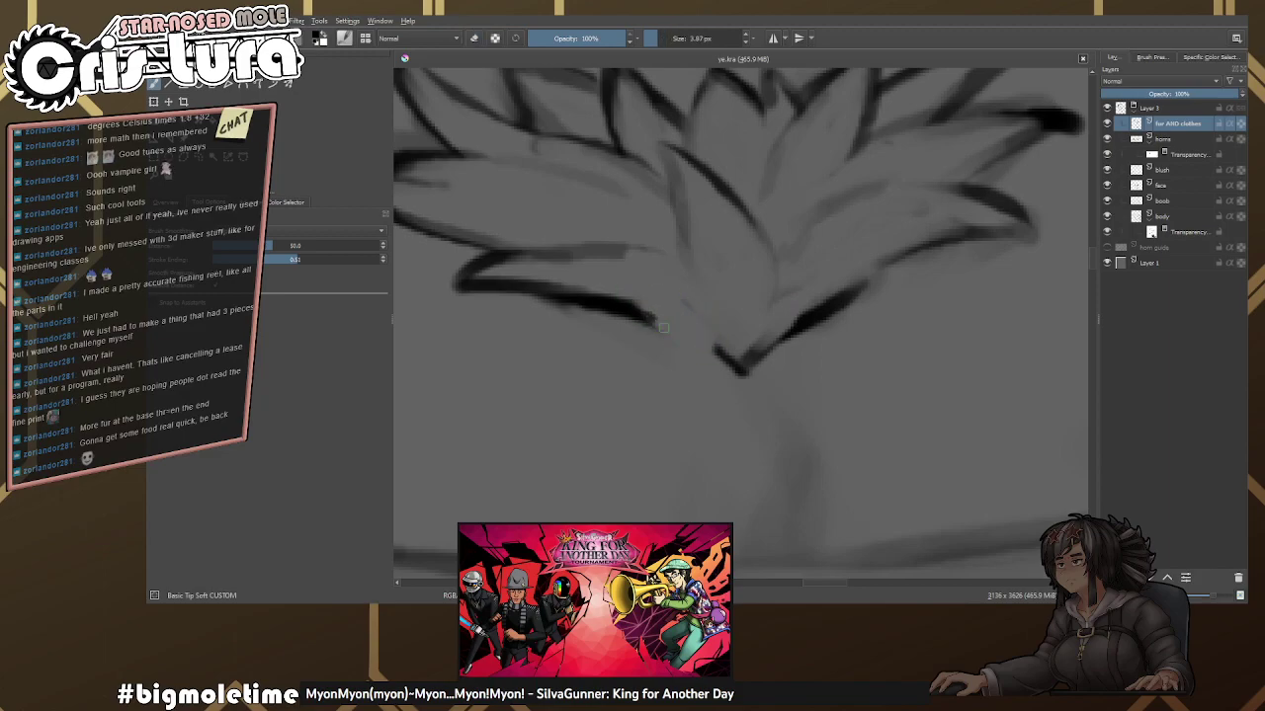
Redraw the opened section of the bottom edge with a thinner line that forms a small notch beside the tip.
{"action": "key", "text": "e"}
{"action": "mouse_move", "coordinate": [635, 309]}
{"action": "left_mouse_down"}
{"action": "mouse_move", "coordinate": [694, 356]}
{"action": "mouse_move", "coordinate": [702, 331]}
{"action": "mouse_move", "coordinate": [735, 328]}
{"action": "mouse_move", "coordinate": [721, 351]}
{"action": "mouse_move", "coordinate": [712, 317]}
{"action": "mouse_move", "coordinate": [702, 333]}
{"action": "mouse_move", "coordinate": [713, 301]}
{"action": "mouse_move", "coordinate": [752, 331]}
{"action": "mouse_move", "coordinate": [711, 330]}
{"action": "mouse_move", "coordinate": [713, 342]}
{"action": "mouse_move", "coordinate": [711, 320]}
{"action": "mouse_move", "coordinate": [748, 290]}
{"action": "mouse_move", "coordinate": [782, 348]}
{"action": "mouse_move", "coordinate": [789, 341]}
{"action": "mouse_move", "coordinate": [783, 357]}
{"action": "mouse_move", "coordinate": [835, 287]}
{"action": "left_mouse_up"}
{"action": "key", "text": "e"}
{"action": "key", "text": "e"}
{"action": "key", "text": "e"}
{"action": "key", "text": "e"}
{"action": "key", "text": "e"}
{"action": "key", "text": "e"}
{"action": "key", "text": "e"}
{"action": "key", "text": "e"}
Thin the bottom edge on the tip's other side, refine its notch, and return the canvas to its unmirrored view.
{"action": "mouse_move", "coordinate": [835, 286]}
{"action": "left_mouse_down"}
{"action": "mouse_move", "coordinate": [780, 351]}
{"action": "mouse_move", "coordinate": [843, 271]}
{"action": "mouse_move", "coordinate": [828, 322]}
{"action": "mouse_move", "coordinate": [913, 243]}
{"action": "left_mouse_up"}
{"action": "key", "text": "e"}
{"action": "key", "text": "e"}
{"action": "key", "text": "e"}
{"action": "key", "text": "e"}
{"action": "left_click_drag", "start_coordinate": [825, 316], "coordinate": [899, 242]}
{"action": "key", "text": "minus"}
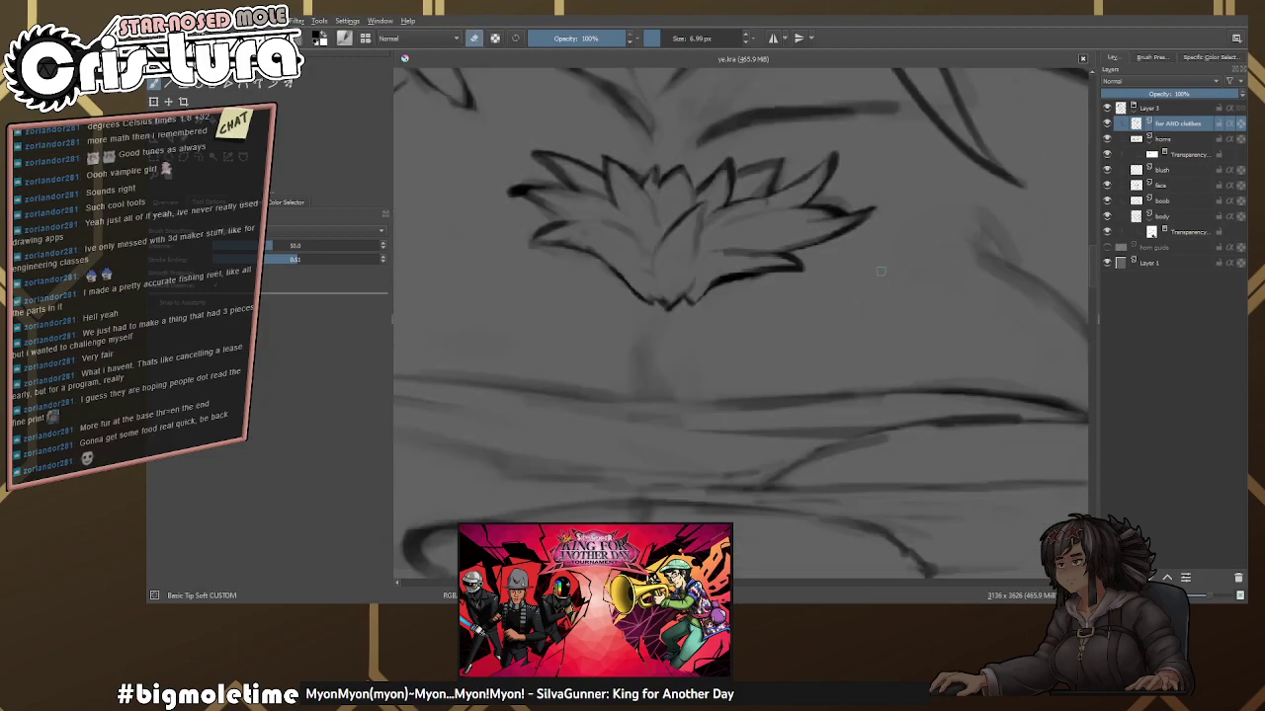
Erase the pointed tuft in the centre of the chest fur with an enlarged eraser.
{"action": "key", "text": "minus"}
{"action": "key", "text": "minus"}
{"action": "key", "text": "minus"}
{"action": "key", "text": "minus"}
{"action": "key", "text": "minus"}
{"action": "key", "text": "e"}
{"action": "key", "text": "minus"}
{"action": "key", "text": "plus"}
{"action": "key", "text": "plus"}
{"action": "key", "text": "plus"}
{"action": "key", "text": "plus"}
{"action": "key", "text": "e"}
{"action": "key", "text": "bracketright"}
{"action": "key", "text": "bracketright"}
{"action": "key", "text": "bracketright"}
{"action": "mouse_move", "coordinate": [648, 233]}
{"action": "left_mouse_down"}
{"action": "mouse_move", "coordinate": [742, 288]}
{"action": "mouse_move", "coordinate": [751, 265]}
{"action": "mouse_move", "coordinate": [696, 286]}
{"action": "left_mouse_up"}
{"action": "key", "text": "bracketright"}
{"action": "key", "text": "bracketright"}
{"action": "mouse_move", "coordinate": [840, 262]}
{"action": "left_mouse_down"}
{"action": "mouse_move", "coordinate": [810, 259]}
{"action": "mouse_move", "coordinate": [787, 282]}
{"action": "mouse_move", "coordinate": [771, 275]}
{"action": "mouse_move", "coordinate": [776, 292]}
{"action": "left_mouse_up"}
{"action": "key", "text": "bracketright"}
Draw a soft curved line down from the middle spike at about 14 px to shape a rounded central tuft.
{"action": "key", "text": "e"}
{"action": "key", "text": "bracketleft"}
{"action": "key", "text": "e"}
{"action": "key", "text": "e"}
{"action": "mouse_move", "coordinate": [786, 275]}
{"action": "left_mouse_down"}
{"action": "mouse_move", "coordinate": [756, 289]}
{"action": "mouse_move", "coordinate": [766, 304]}
{"action": "mouse_move", "coordinate": [790, 324]}
{"action": "left_mouse_up"}
{"action": "key", "text": "e"}
{"action": "key", "text": "e"}
{"action": "key", "text": "e"}
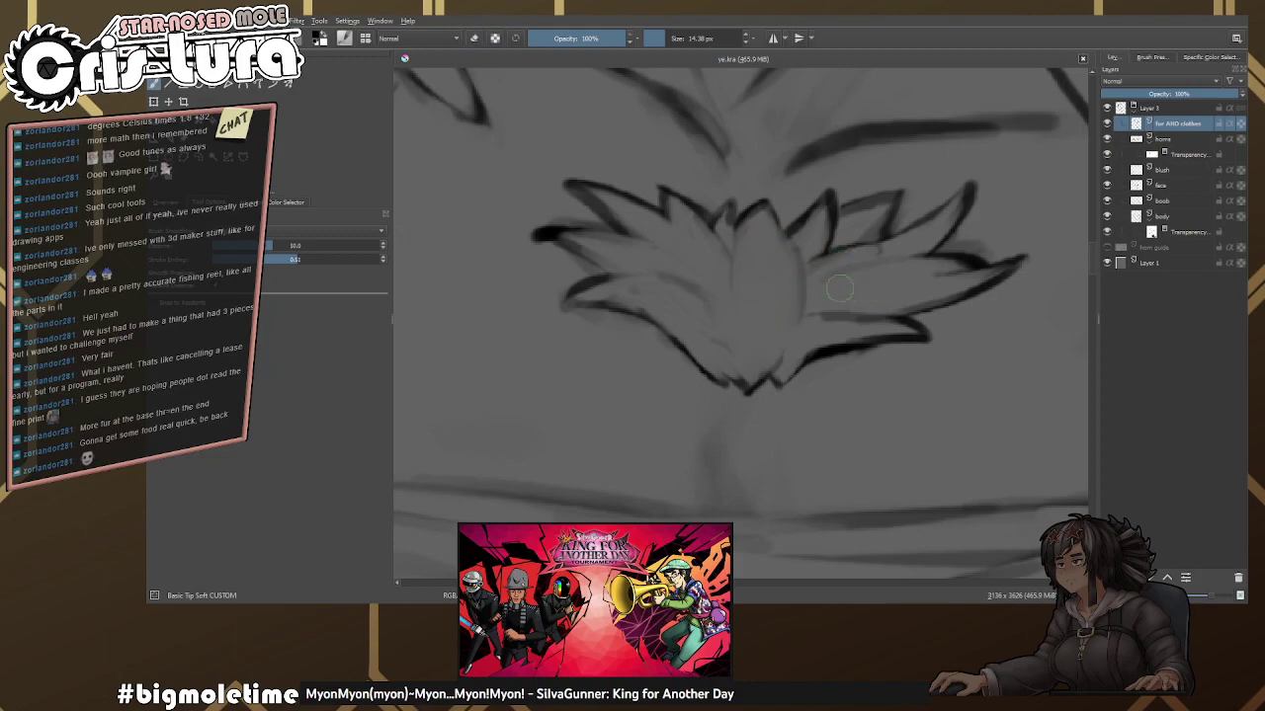
{"action": "key", "text": "e"}
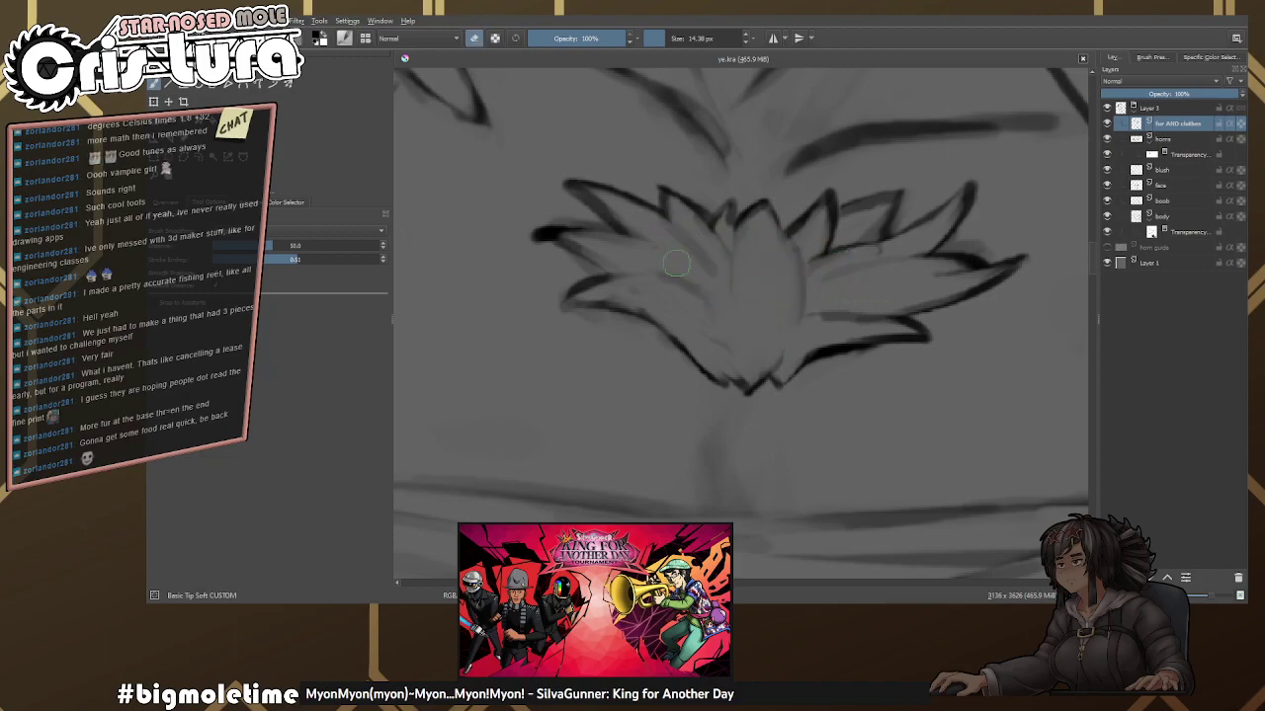
Fade out the curved line of the central tuft and add short, faint hair strokes inside it at about 12 px.
{"action": "scroll", "coordinate": [726, 338], "scroll_direction": "down", "scroll_amount": 3}
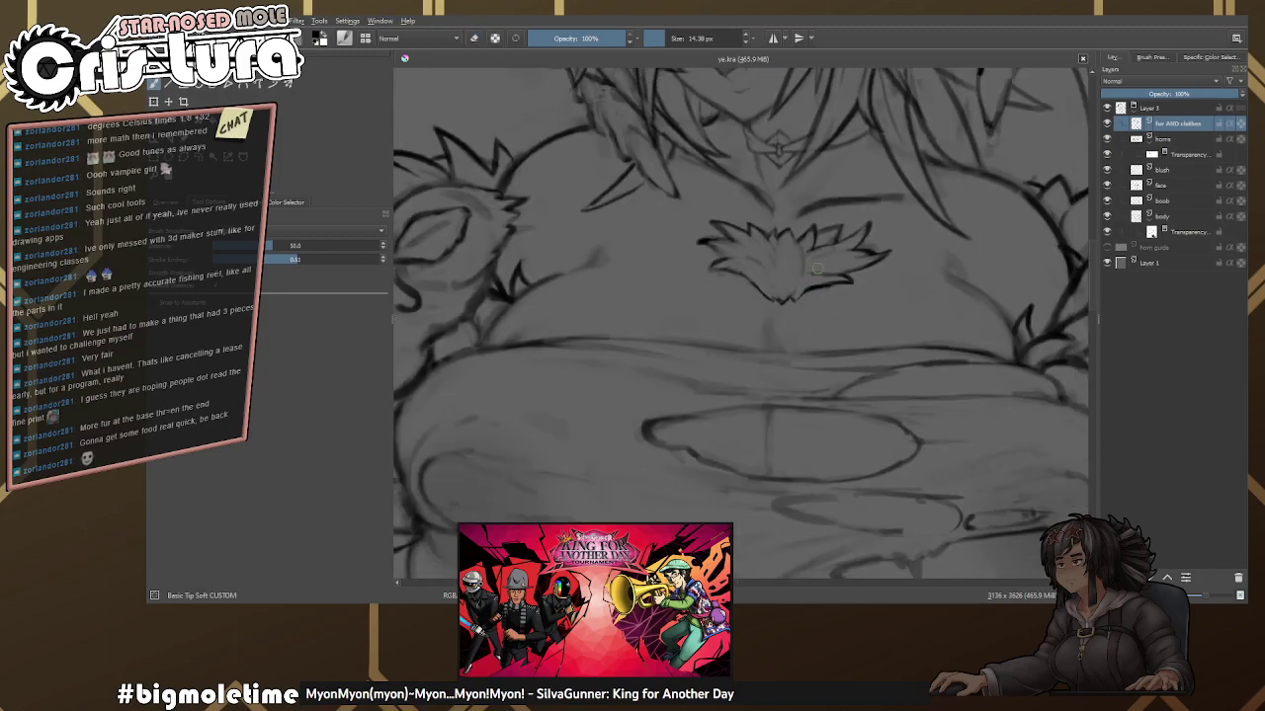
{"action": "scroll", "coordinate": [820, 231], "scroll_direction": "up", "scroll_amount": 3}
{"action": "key", "text": "e"}
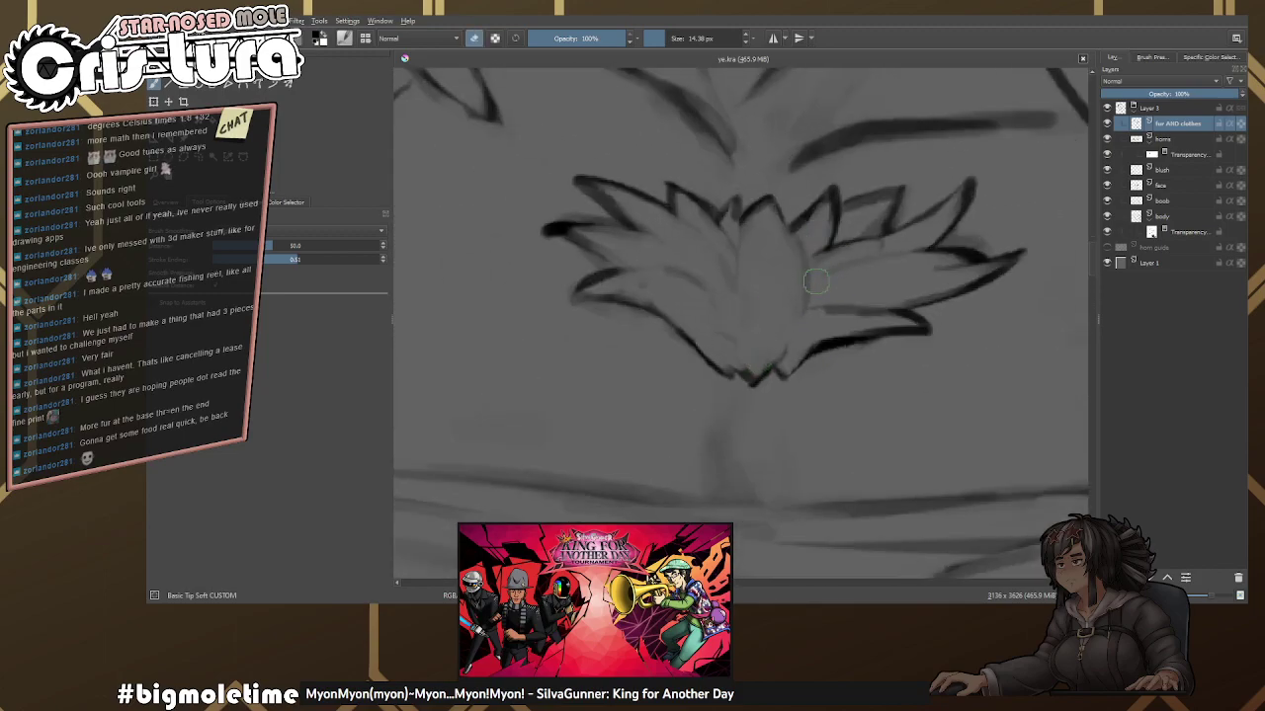
{"action": "key", "text": "e"}
{"action": "left_click_drag", "start_coordinate": [784, 229], "coordinate": [779, 327]}
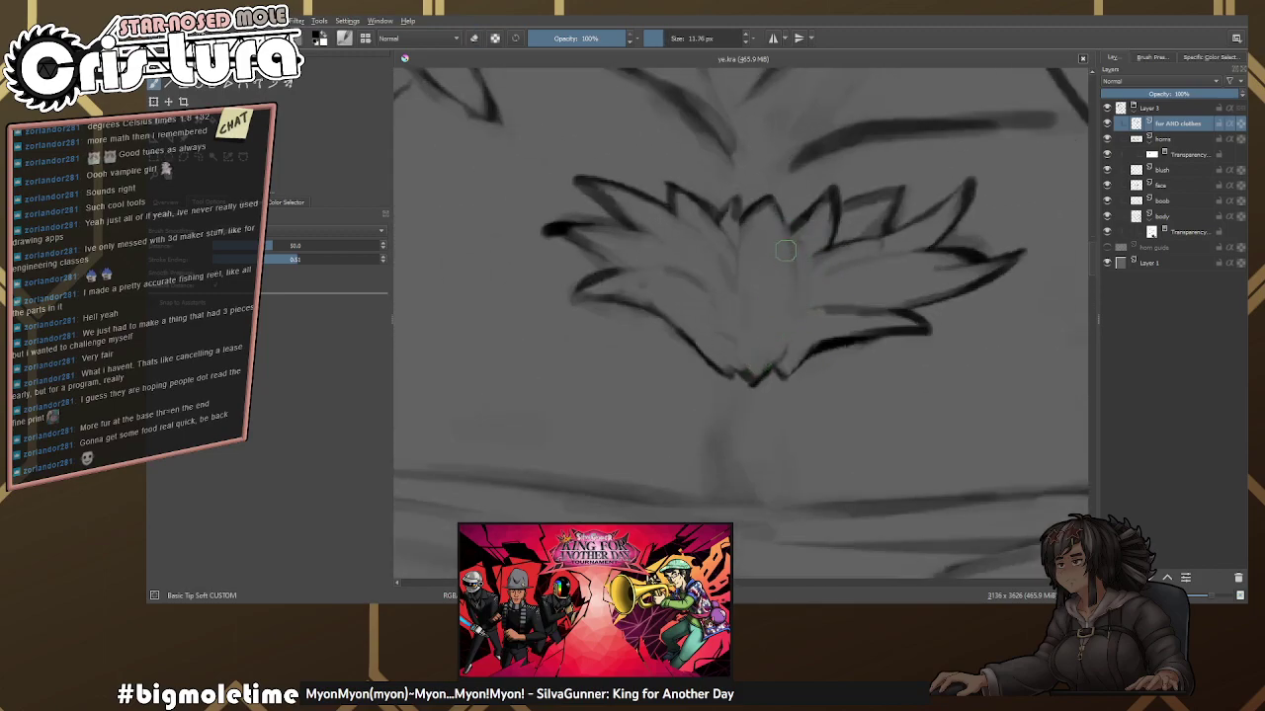
{"action": "left_click_drag", "start_coordinate": [777, 269], "coordinate": [749, 334]}
{"action": "key", "text": "e"}
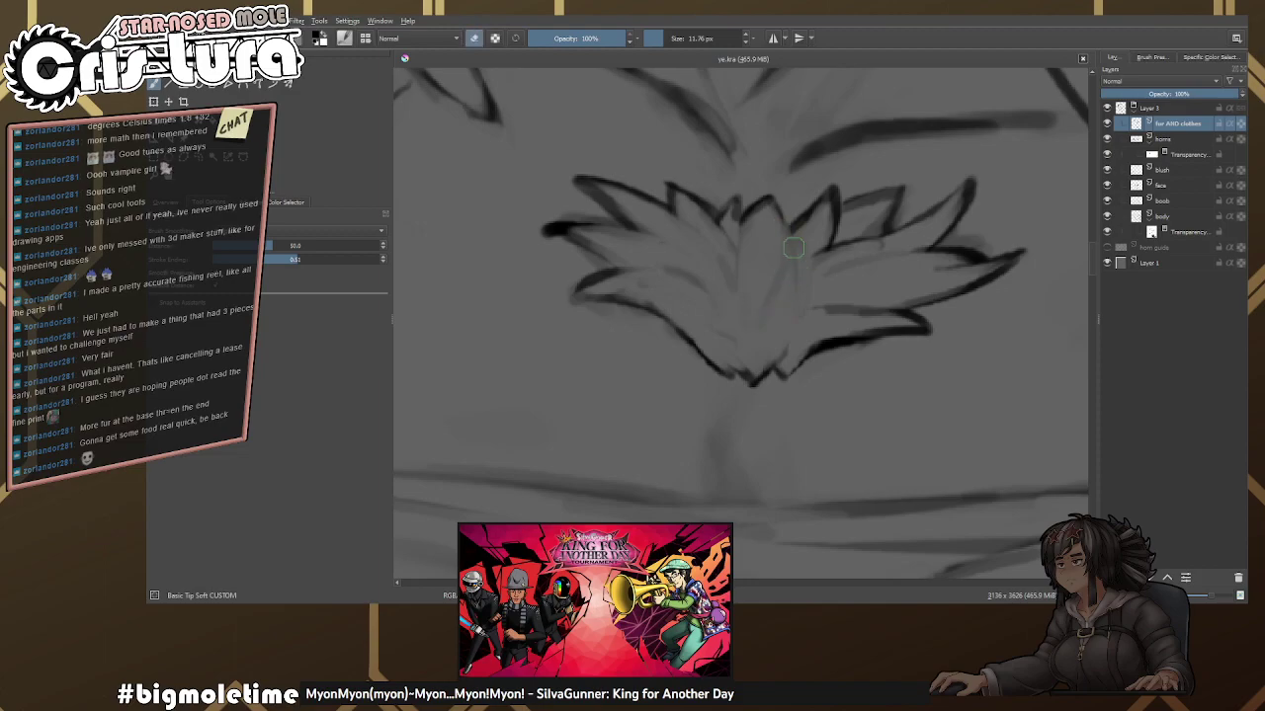
{"action": "key", "text": "e"}
Erase the small middle spikes and the pointed tuft beside them along the chest fur's upper edge at about 20 px.
{"action": "scroll", "coordinate": [782, 299], "scroll_direction": "down", "scroll_amount": 5}
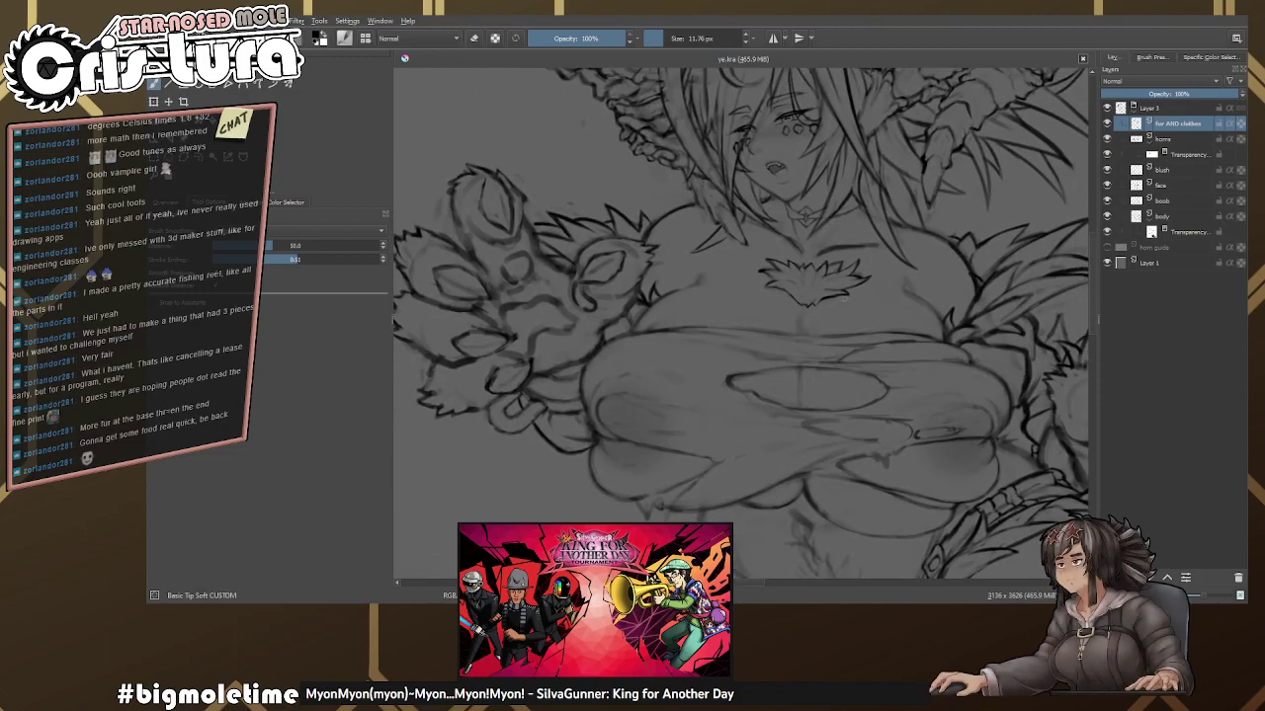
{"action": "scroll", "coordinate": [835, 302], "scroll_direction": "down", "scroll_amount": 3}
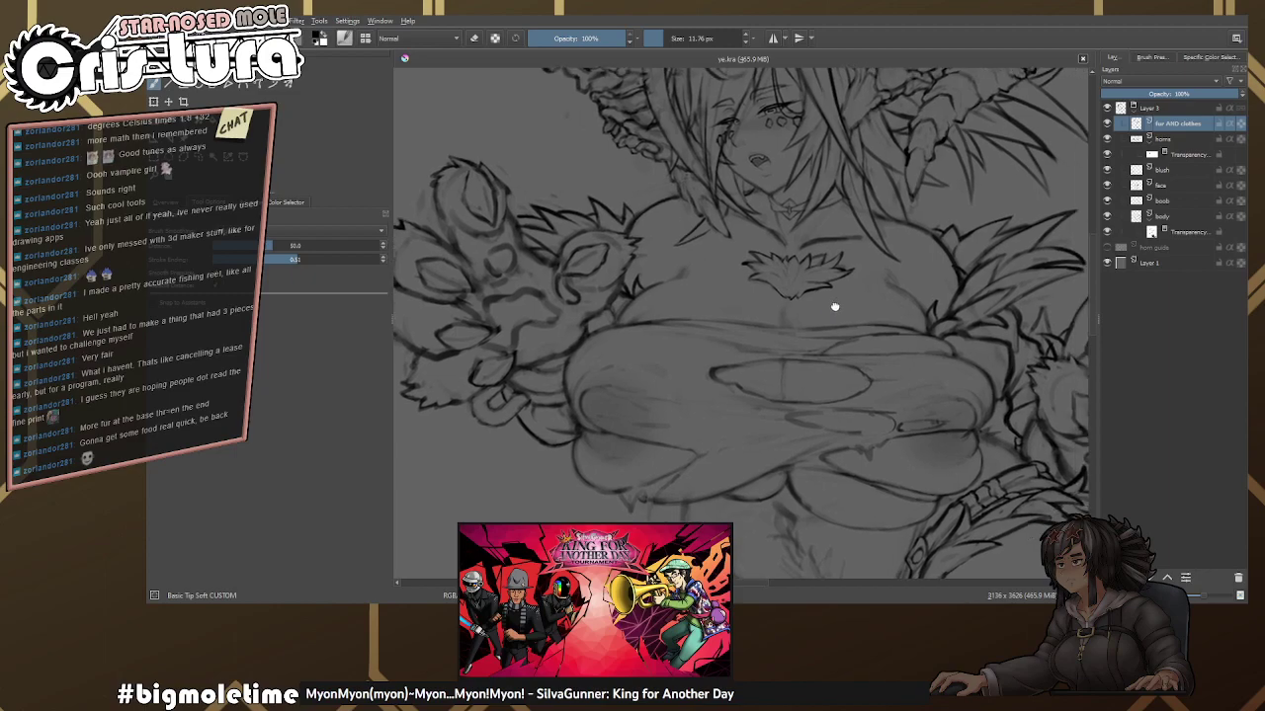
{"action": "left_click_drag", "start_coordinate": [786, 312], "coordinate": [716, 267]}
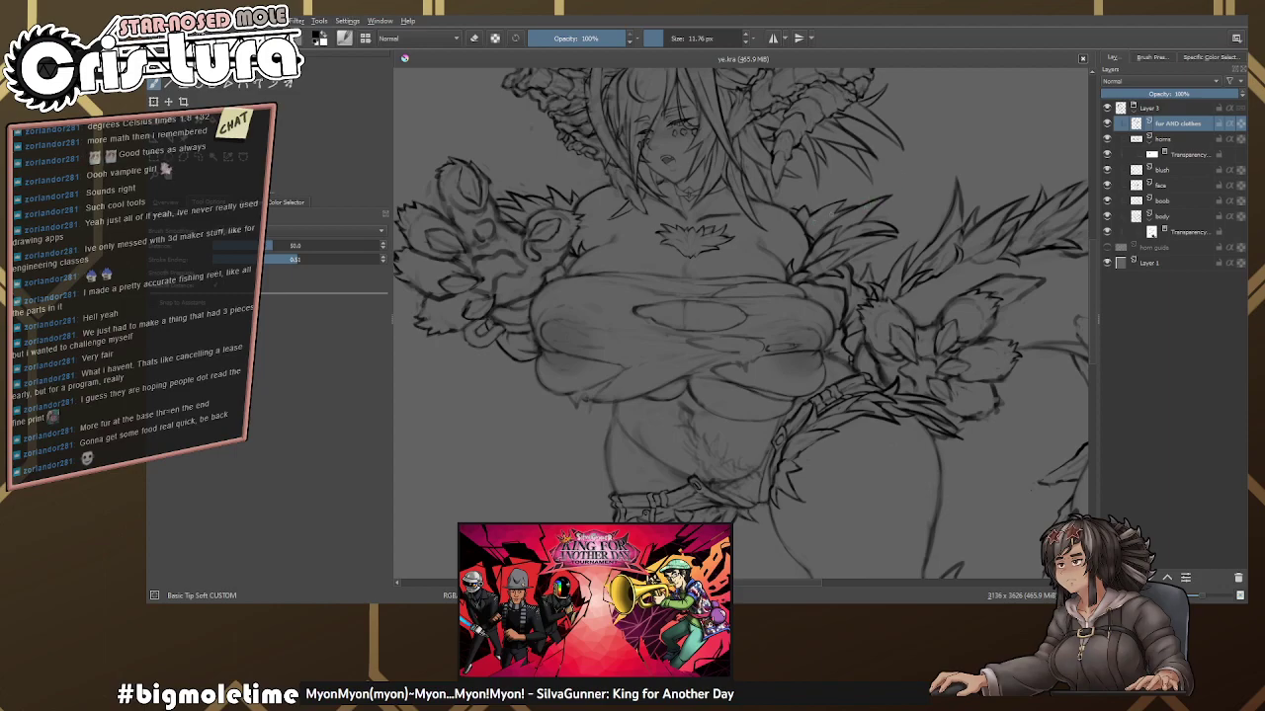
{"action": "scroll", "coordinate": [741, 267], "scroll_direction": "up", "scroll_amount": 3}
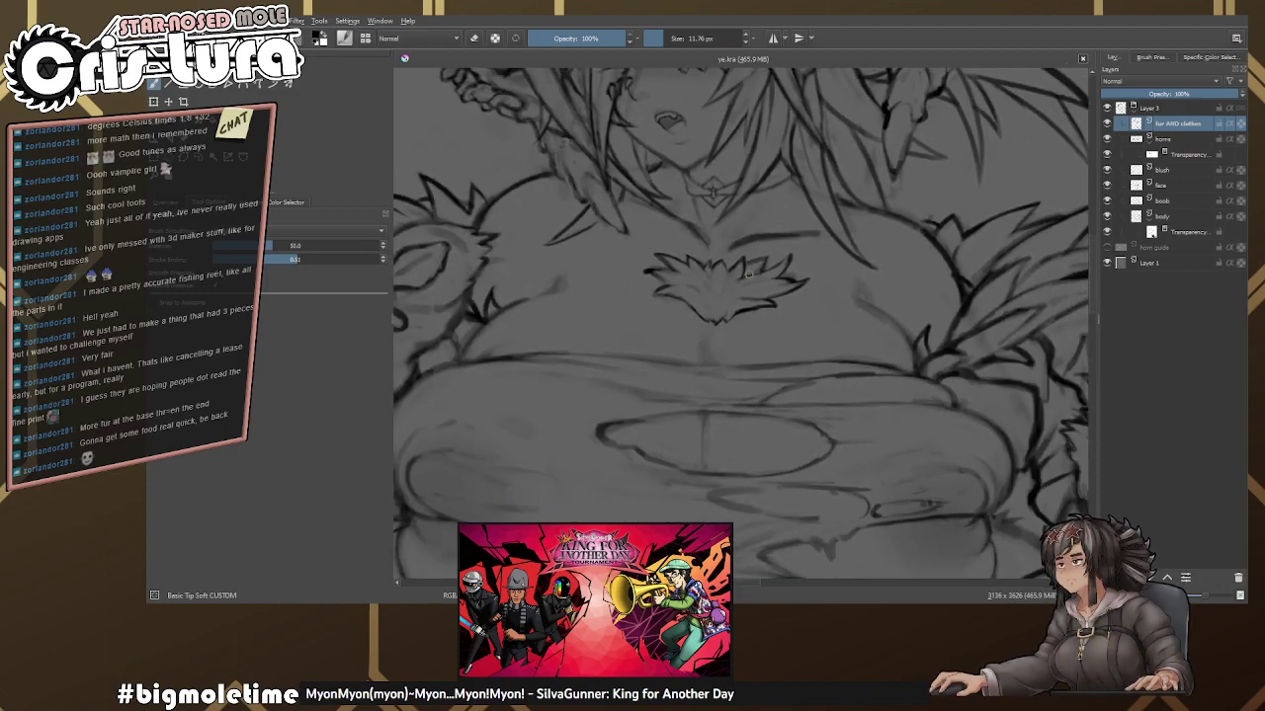
{"action": "scroll", "coordinate": [743, 286], "scroll_direction": "up", "scroll_amount": 4}
{"action": "key", "text": "e"}
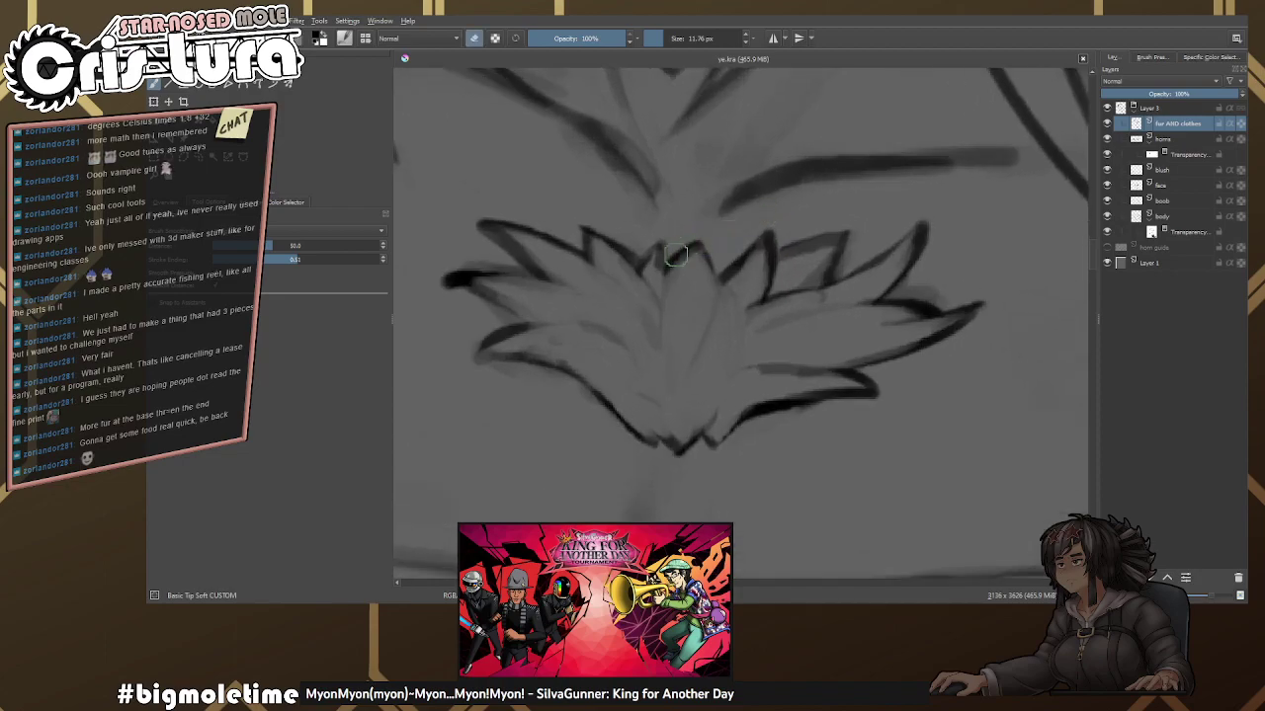
{"action": "mouse_move", "coordinate": [674, 291]}
{"action": "left_mouse_down"}
{"action": "mouse_move", "coordinate": [761, 255]}
{"action": "mouse_move", "coordinate": [729, 269]}
{"action": "left_mouse_up"}
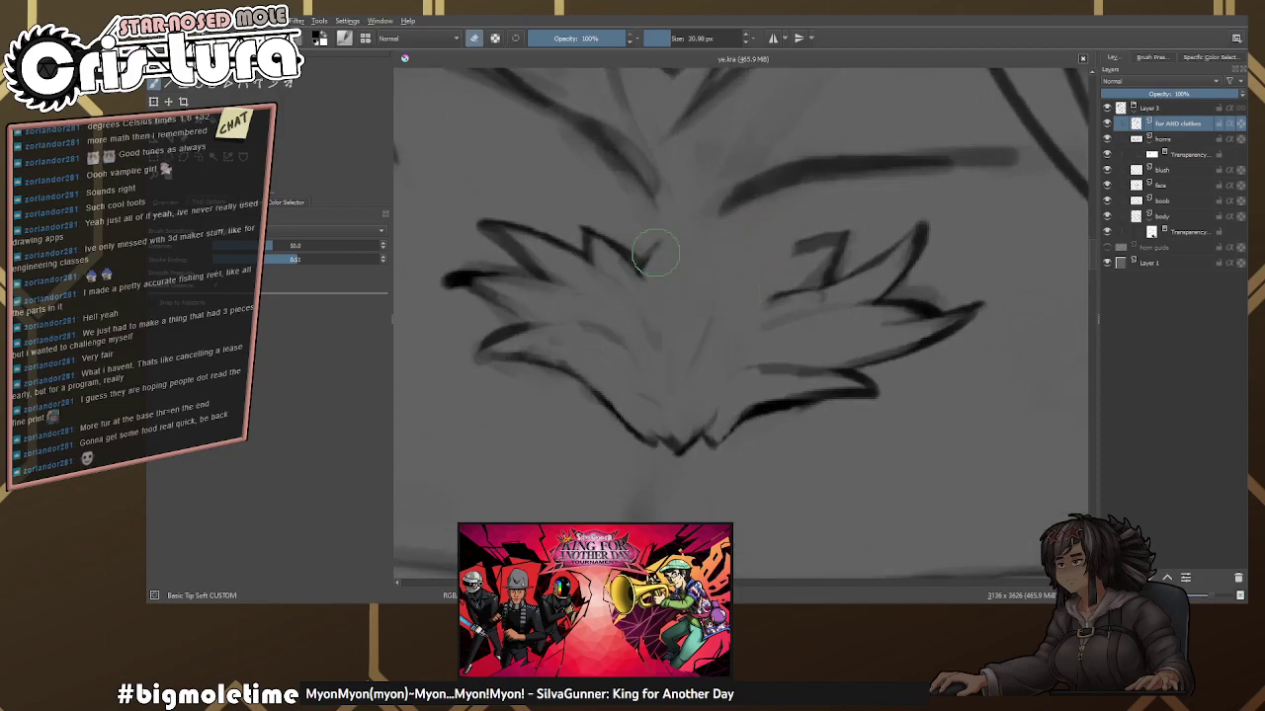
Draw a tall curved line at about 12 px rising from the middle of the chest fur as one edge of a central spike.
{"action": "key", "text": "e"}
{"action": "key", "text": "e"}
{"action": "mouse_move", "coordinate": [654, 297]}
{"action": "left_mouse_down"}
{"action": "mouse_move", "coordinate": [672, 331]}
{"action": "mouse_move", "coordinate": [691, 252]}
{"action": "left_mouse_up"}
{"action": "key", "text": "e"}
{"action": "key", "text": "ctrl+z"}
{"action": "left_click_drag", "start_coordinate": [672, 331], "coordinate": [728, 202]}
{"action": "key", "text": "e"}
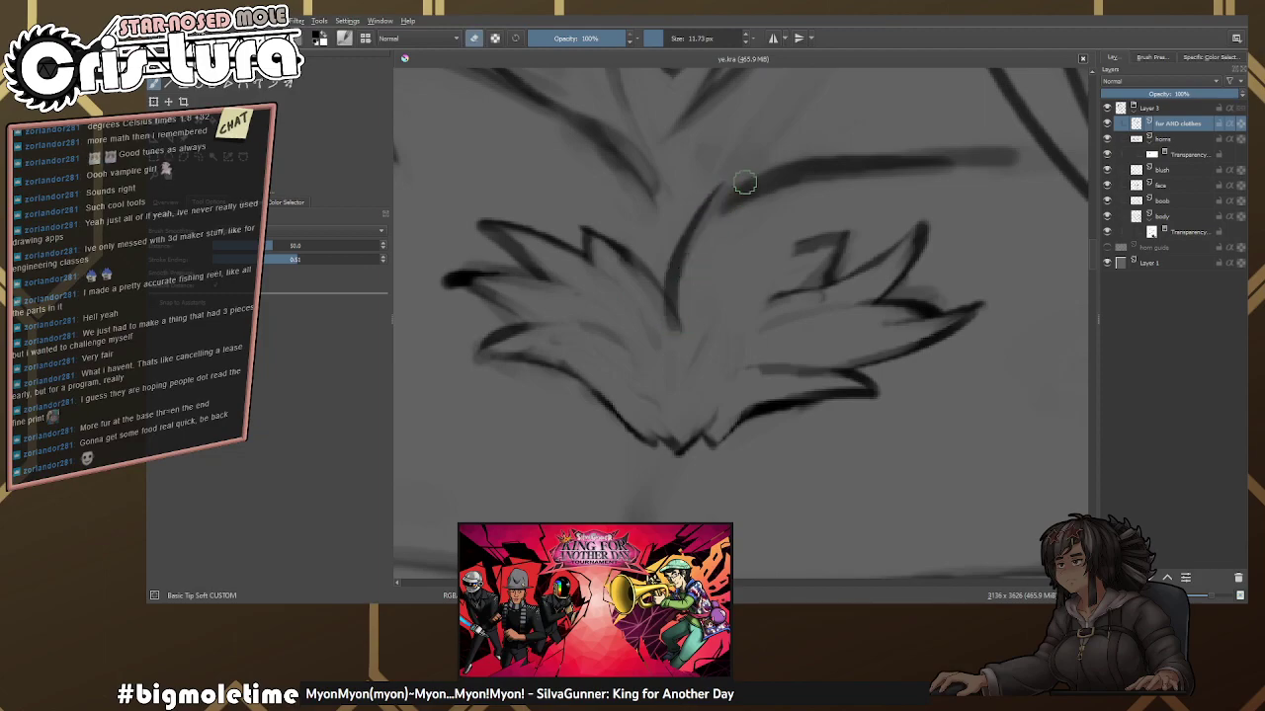
Draw the opposite edge of the tall central spike so that the two lines meet in a point.
{"action": "scroll", "coordinate": [768, 227], "scroll_direction": "down", "scroll_amount": 3}
{"action": "scroll", "coordinate": [685, 392], "scroll_direction": "up", "scroll_amount": 4}
{"action": "key", "text": "e"}
{"action": "mouse_move", "coordinate": [805, 188]}
{"action": "left_mouse_down"}
{"action": "mouse_move", "coordinate": [748, 298]}
{"action": "mouse_move", "coordinate": [733, 364]}
{"action": "left_mouse_up"}
{"action": "key", "text": "ctrl+z"}
{"action": "key", "text": "e"}
{"action": "key", "text": "ctrl+z"}
{"action": "mouse_move", "coordinate": [804, 195]}
{"action": "left_mouse_down"}
{"action": "mouse_move", "coordinate": [757, 364]}
{"action": "mouse_move", "coordinate": [762, 313]}
{"action": "mouse_move", "coordinate": [814, 318]}
{"action": "mouse_move", "coordinate": [795, 328]}
{"action": "mouse_move", "coordinate": [870, 297]}
{"action": "left_mouse_up"}
Draw a short curved tuft line at about 12 px beside the tall central spike of the chest fur.
{"action": "key", "text": "e"}
{"action": "key", "text": "e"}
{"action": "key", "text": "ctrl+z"}
{"action": "left_click_drag", "start_coordinate": [780, 370], "coordinate": [889, 287]}
{"action": "key", "text": "e"}
{"action": "key", "text": "e"}
{"action": "left_click_drag", "start_coordinate": [849, 335], "coordinate": [894, 288]}
{"action": "scroll", "coordinate": [872, 382], "scroll_direction": "down", "scroll_amount": 5}
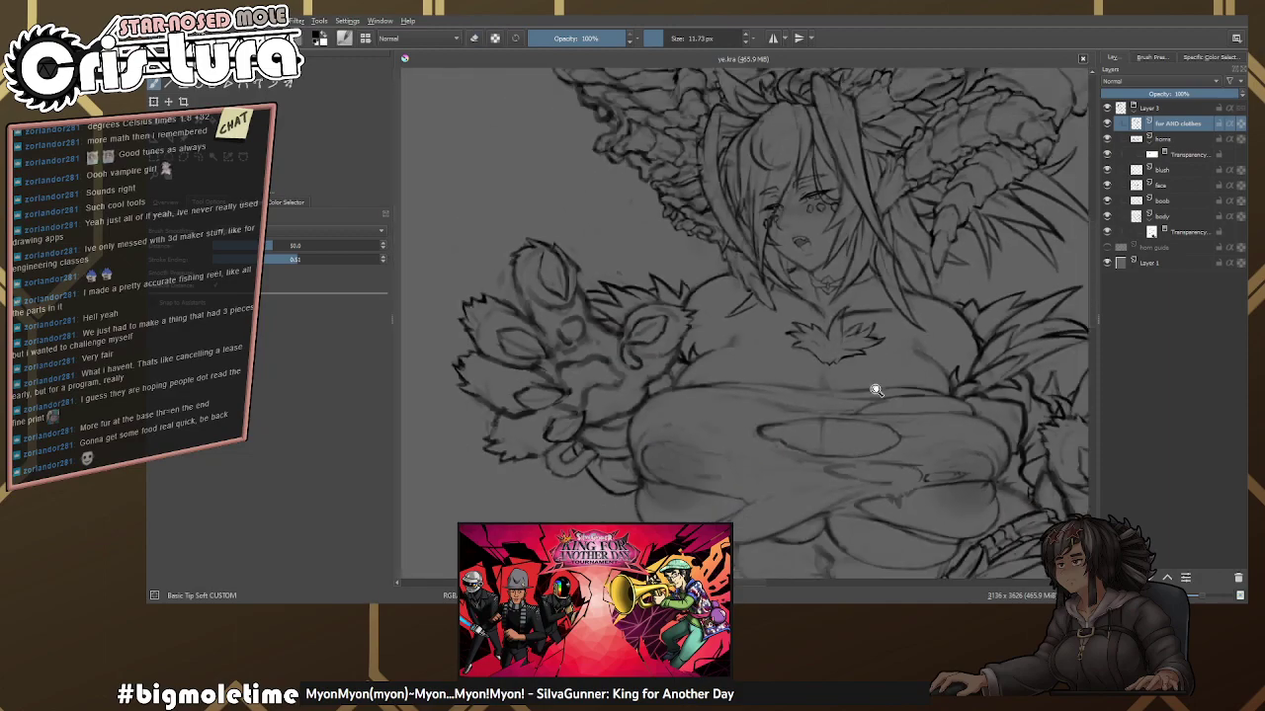
Clean and thin the chest fur's lower edge next to its bottom tip with an eraser of about 11 px.
{"action": "scroll", "coordinate": [825, 336], "scroll_direction": "up", "scroll_amount": 4}
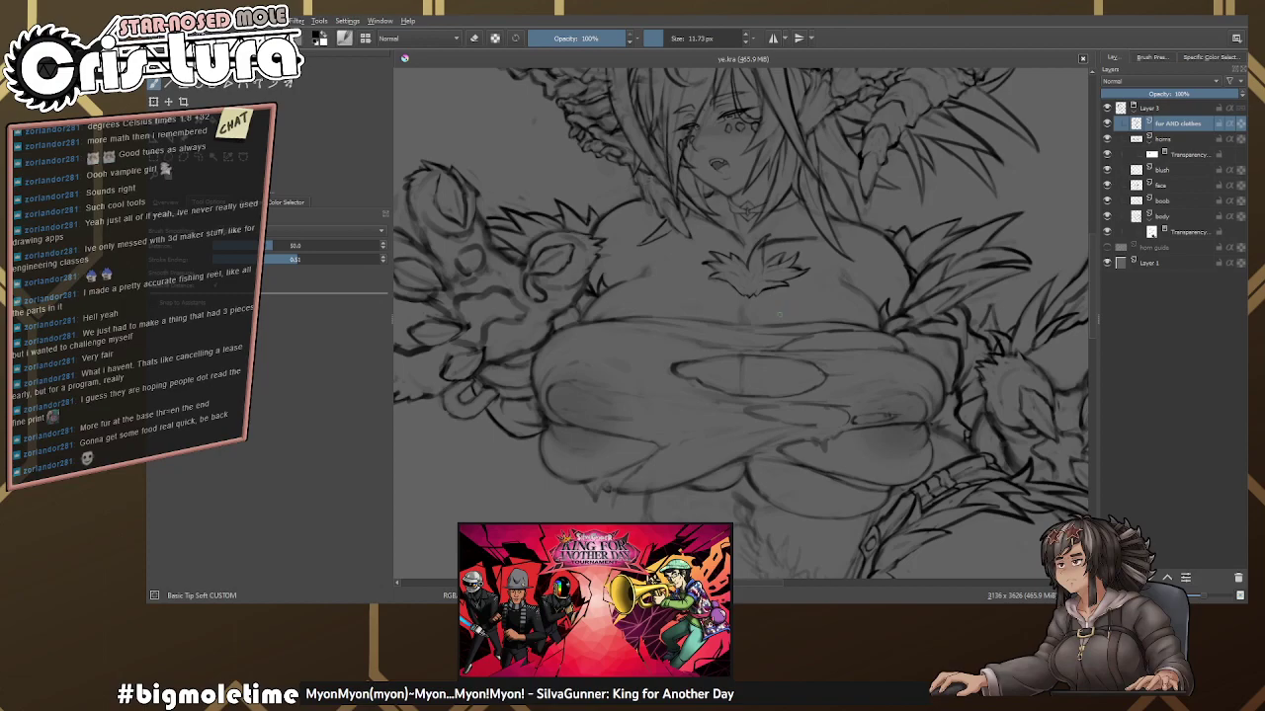
{"action": "scroll", "coordinate": [784, 328], "scroll_direction": "down", "scroll_amount": 3}
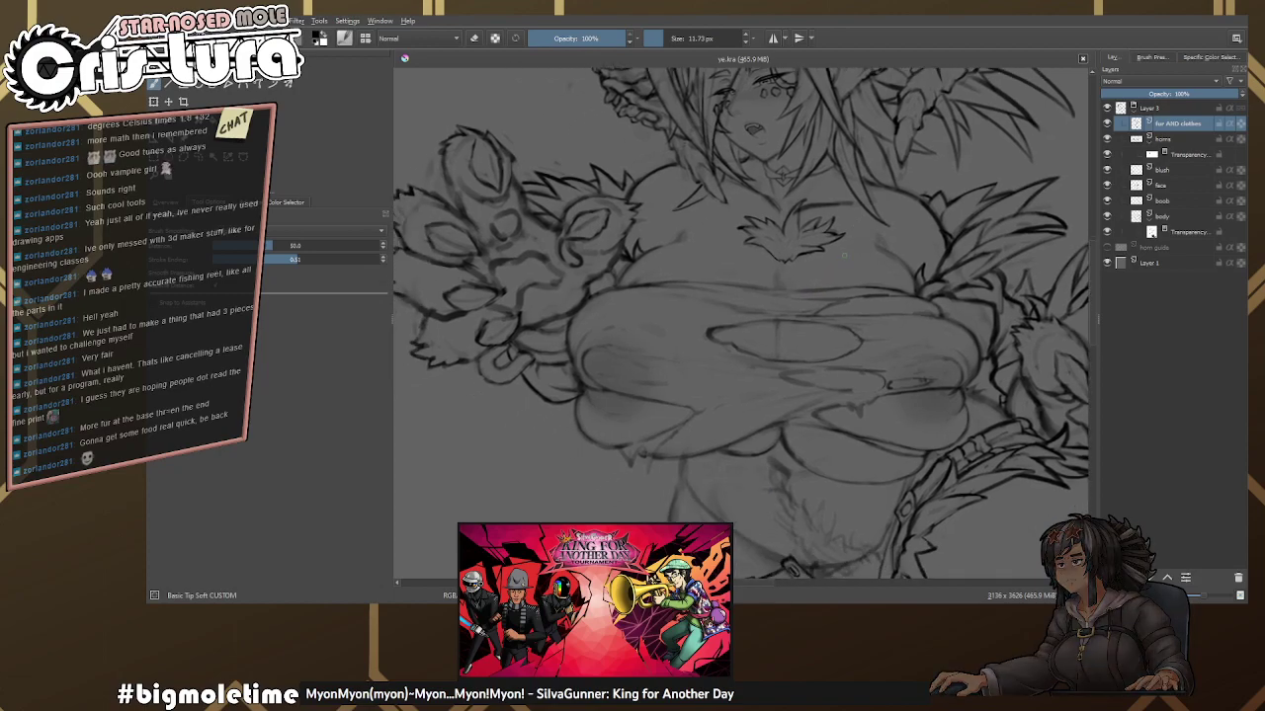
{"action": "scroll", "coordinate": [741, 316], "scroll_direction": "down", "scroll_amount": 1}
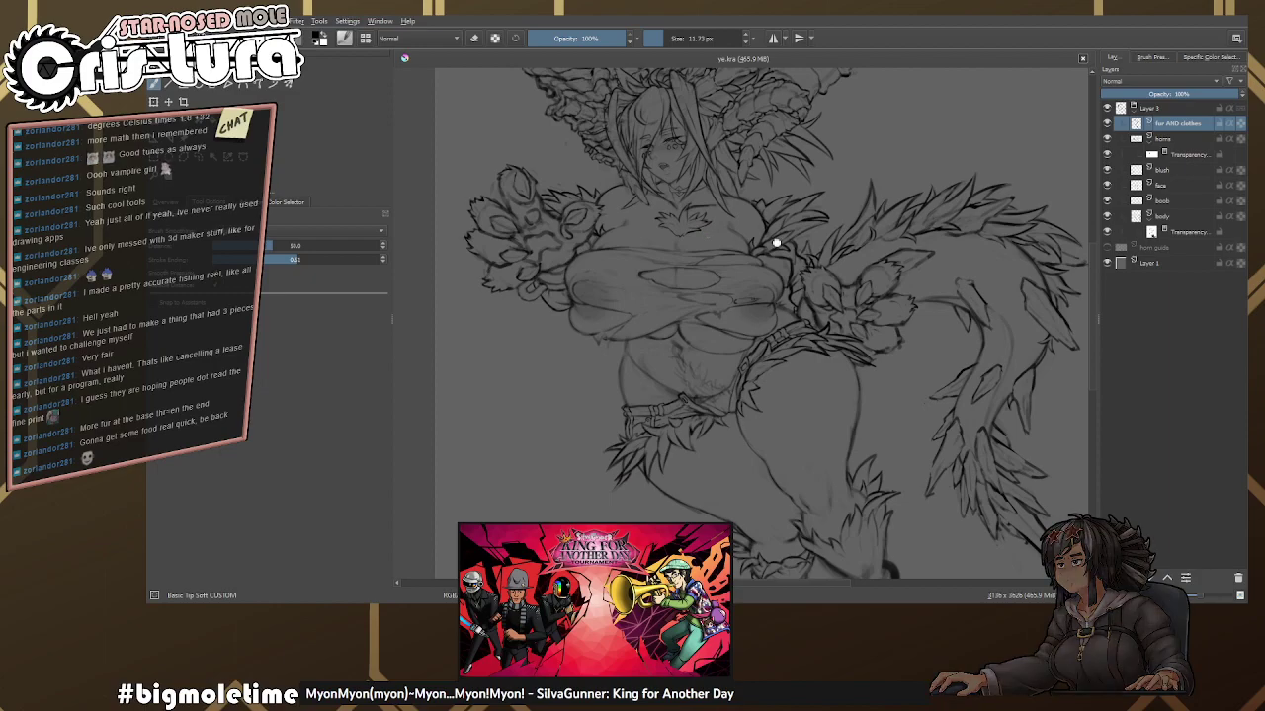
{"action": "scroll", "coordinate": [740, 286], "scroll_direction": "up", "scroll_amount": 5}
{"action": "scroll", "coordinate": [725, 284], "scroll_direction": "down", "scroll_amount": 2}
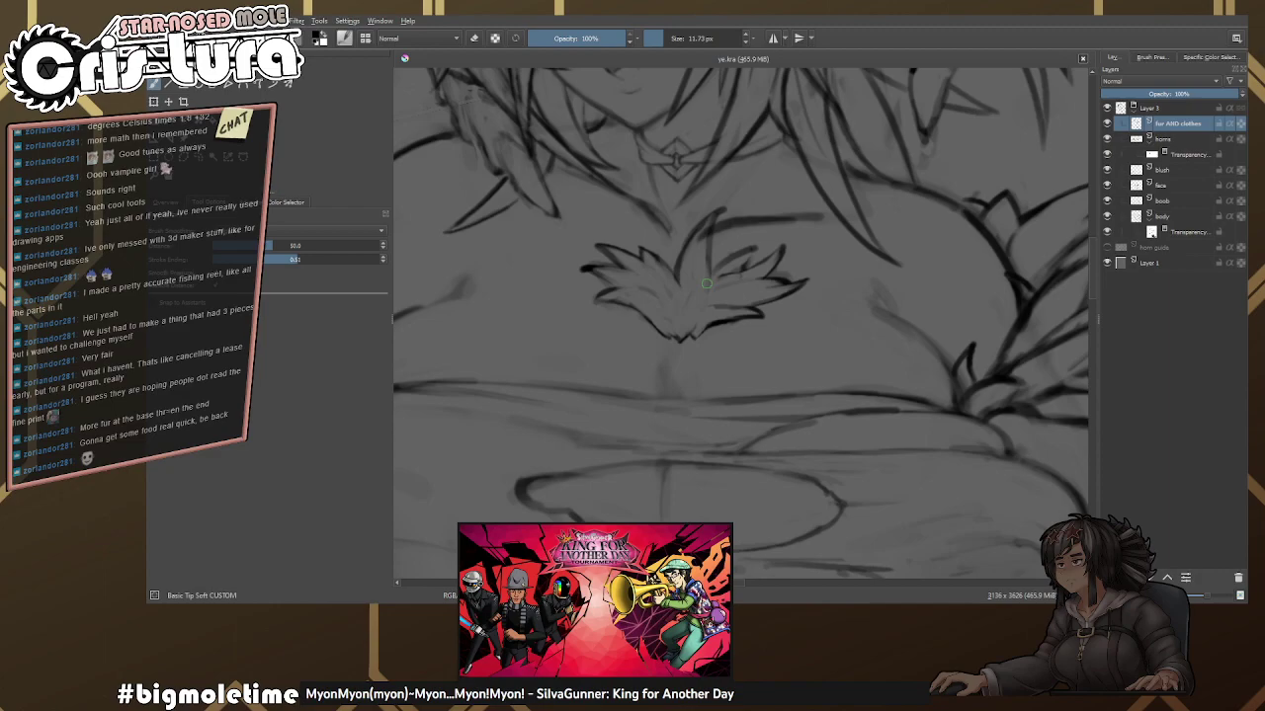
{"action": "scroll", "coordinate": [712, 355], "scroll_direction": "up", "scroll_amount": 3}
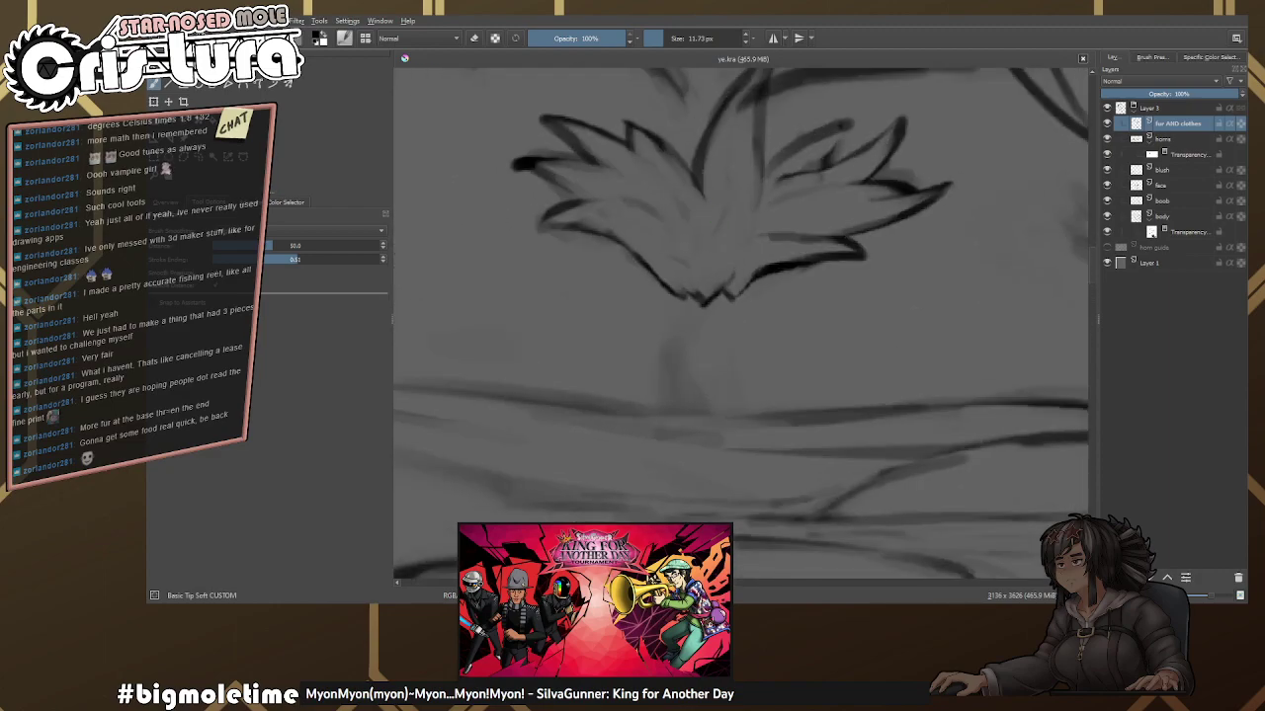
{"action": "key", "text": "e"}
{"action": "key", "text": "["}
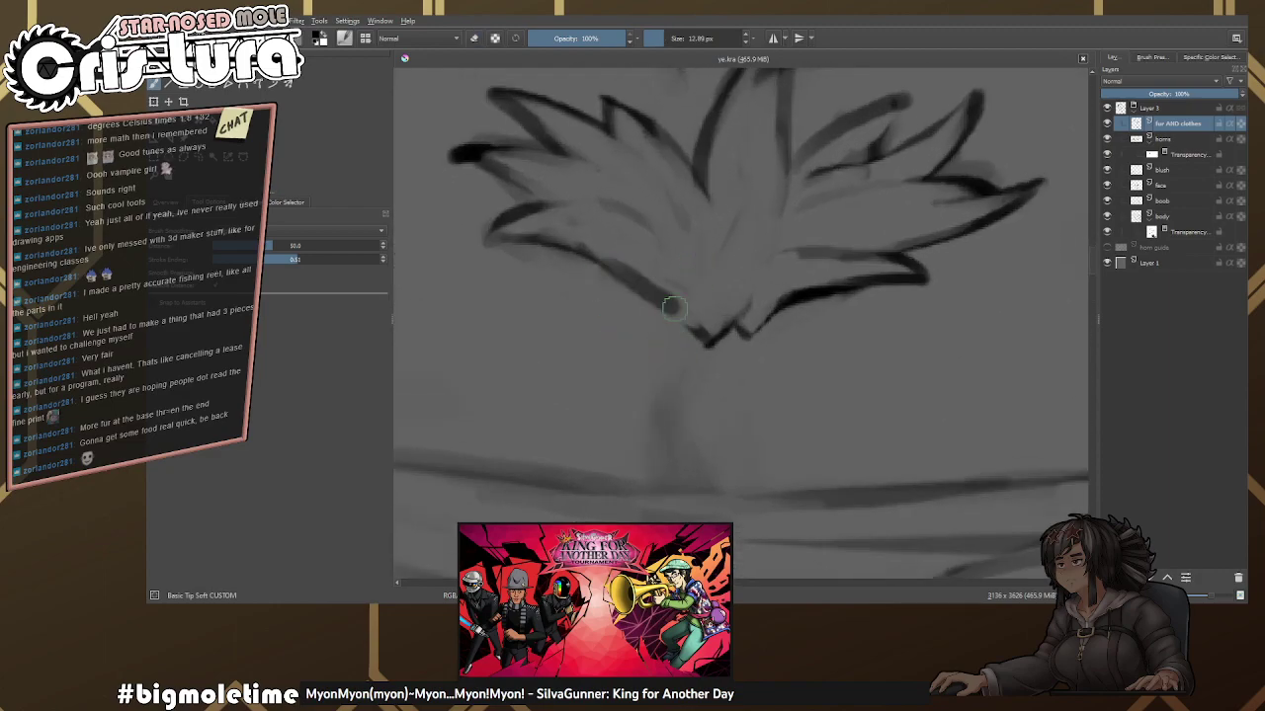
{"action": "mouse_move", "coordinate": [593, 259]}
{"action": "left_mouse_down"}
{"action": "mouse_move", "coordinate": [702, 313]}
{"action": "mouse_move", "coordinate": [683, 338]}
{"action": "left_mouse_up"}
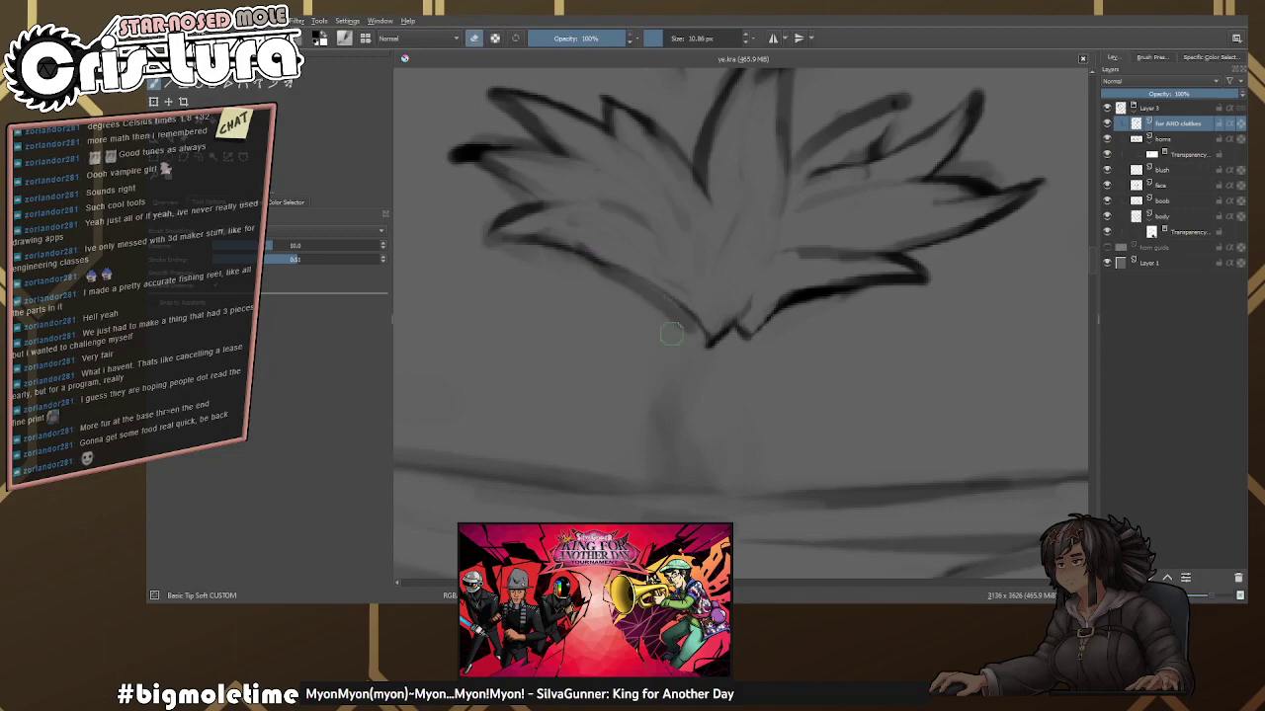
Lasso the chest fur, adjust its placement slightly with Free Transform, and clear the selection.
{"action": "scroll", "coordinate": [751, 346], "scroll_direction": "down", "scroll_amount": 4}
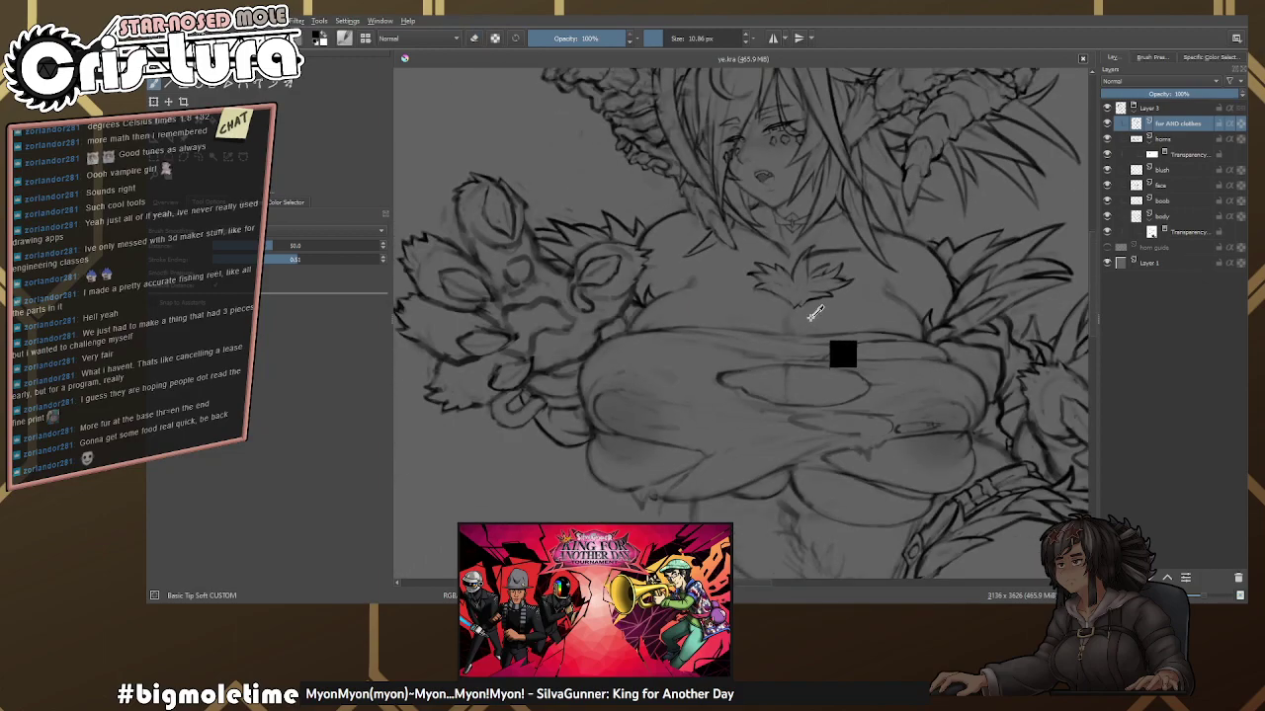
{"action": "scroll", "coordinate": [770, 251], "scroll_direction": "up", "scroll_amount": 1}
{"action": "scroll", "coordinate": [699, 198], "scroll_direction": "up", "scroll_amount": 1}
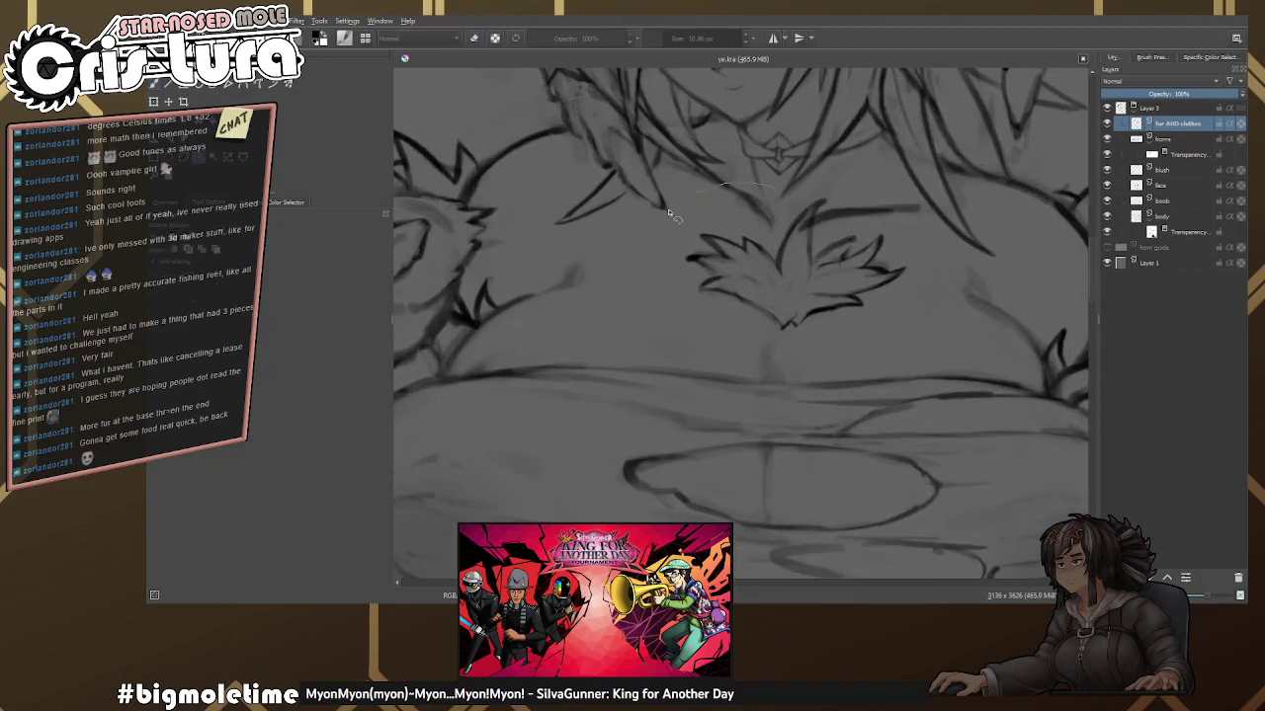
{"action": "key", "text": "ctrl+t"}
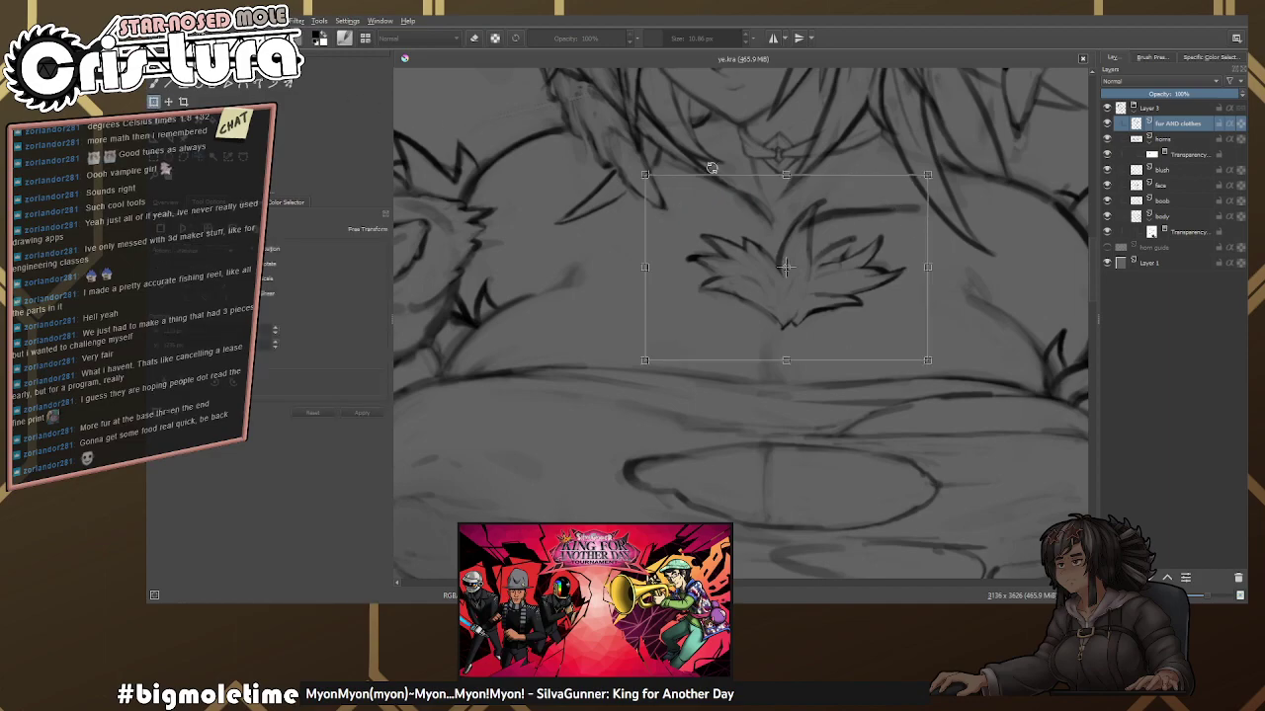
{"action": "scroll", "coordinate": [835, 271], "scroll_direction": "down", "scroll_amount": 3}
{"action": "scroll", "coordinate": [830, 252], "scroll_direction": "up", "scroll_amount": 2}
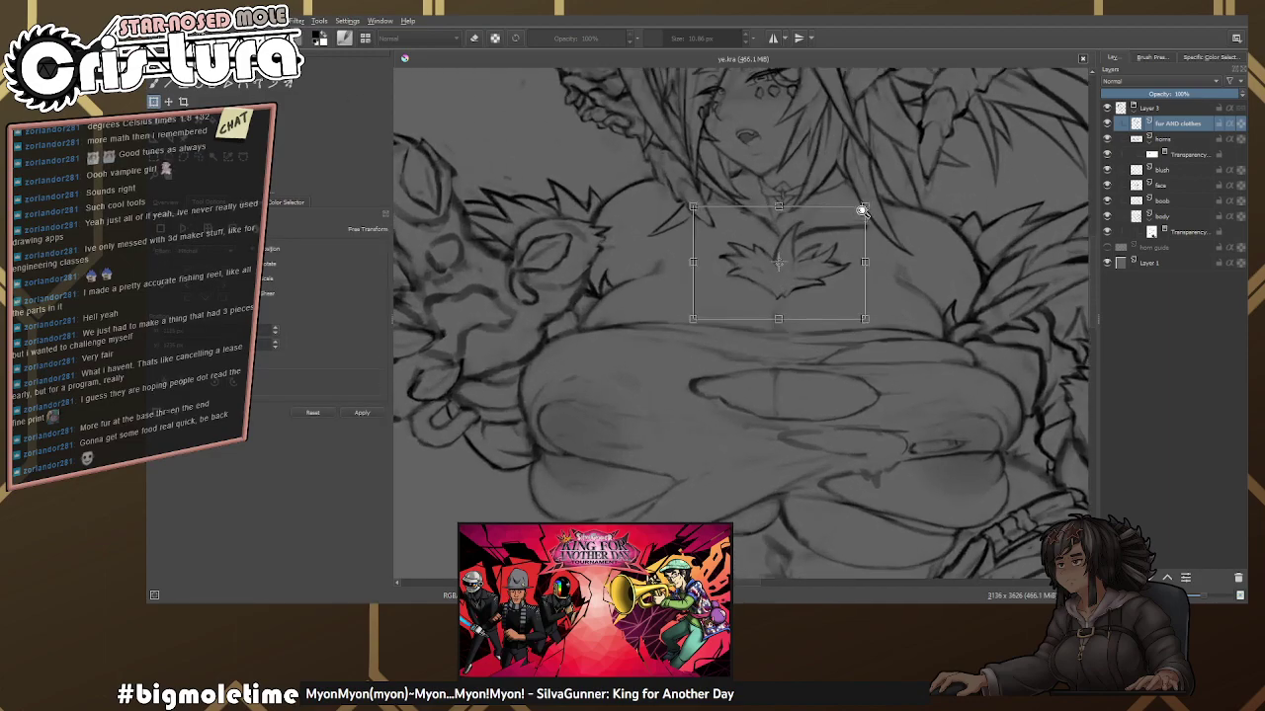
{"action": "key", "text": "b"}
{"action": "scroll", "coordinate": [760, 268], "scroll_direction": "down", "scroll_amount": 2}
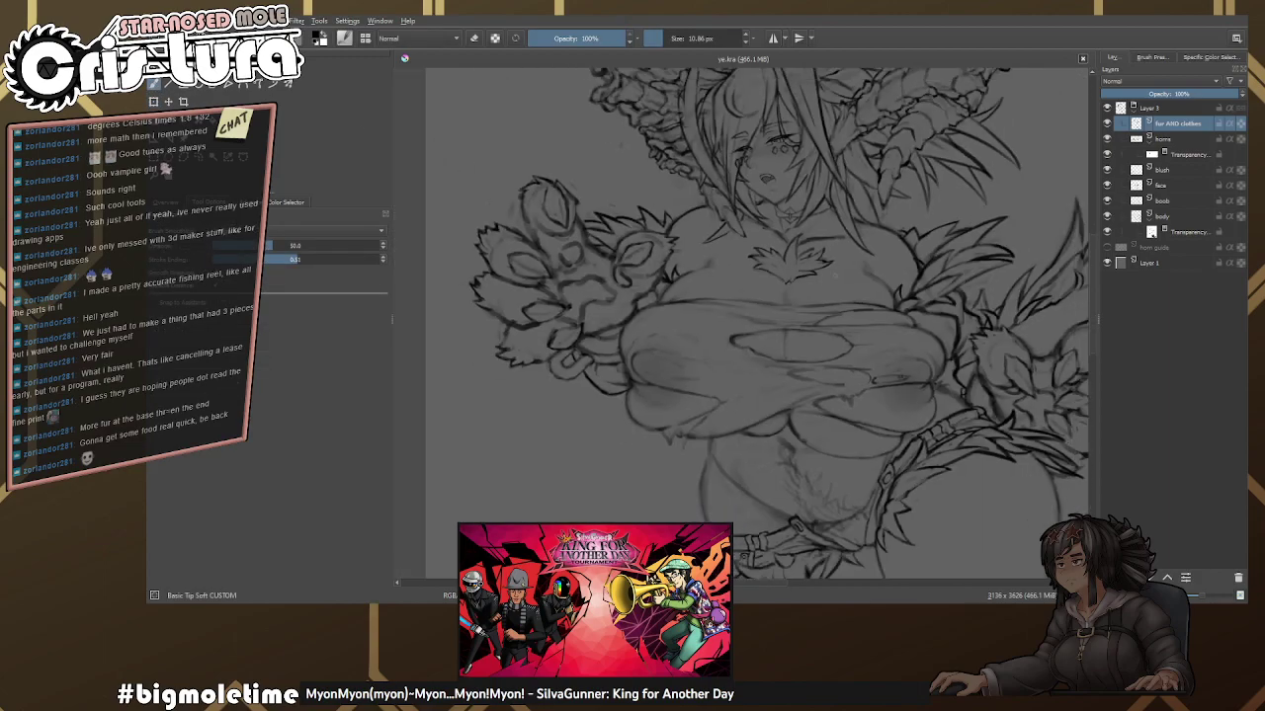
{"action": "scroll", "coordinate": [801, 216], "scroll_direction": "up", "scroll_amount": 5}
{"action": "key", "text": "ctrl+shift+d"}
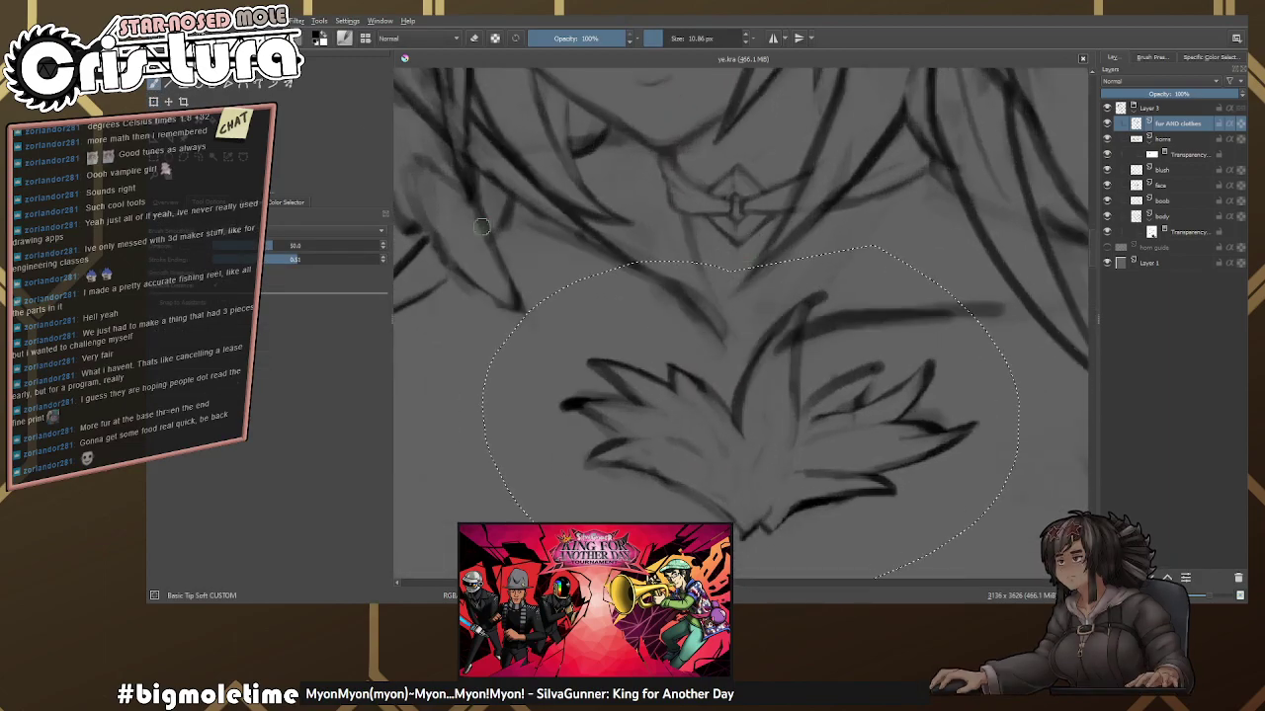
{"action": "left_click_drag", "start_coordinate": [821, 255], "coordinate": [821, 205]}
{"action": "key", "text": "ctrl+shift+a"}
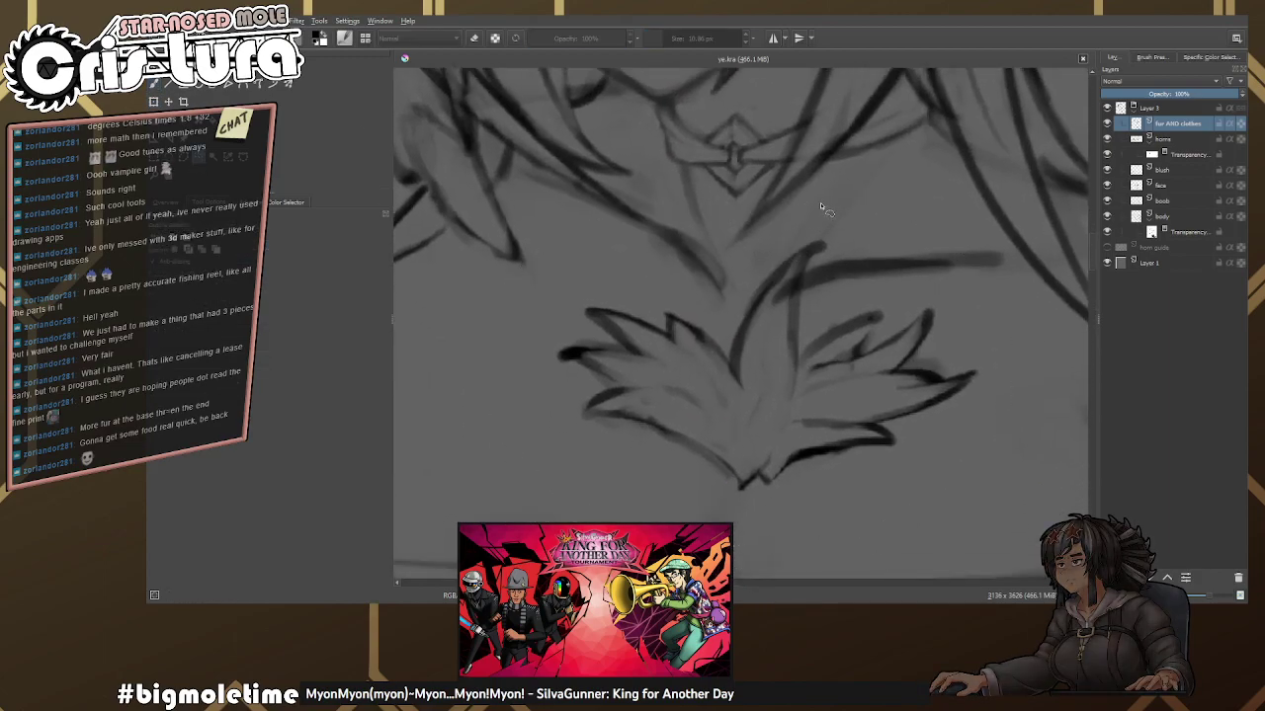
Lasso the chest fur again and shift it slightly to the left with Free Transform.
{"action": "left_click_drag", "start_coordinate": [954, 314], "coordinate": [889, 205]}
{"action": "key", "text": "ctrl+t"}
{"action": "left_click_drag", "start_coordinate": [862, 330], "coordinate": [836, 331]}
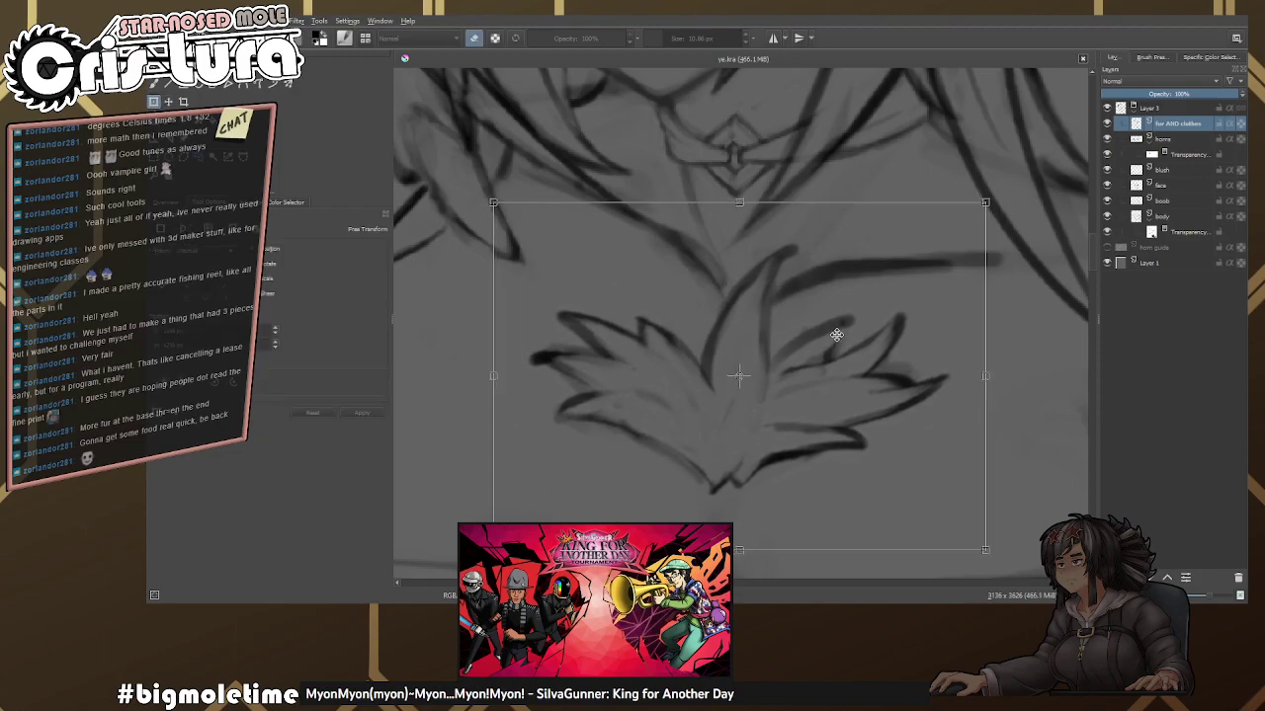
{"action": "scroll", "coordinate": [836, 330], "scroll_direction": "down", "scroll_amount": 4}
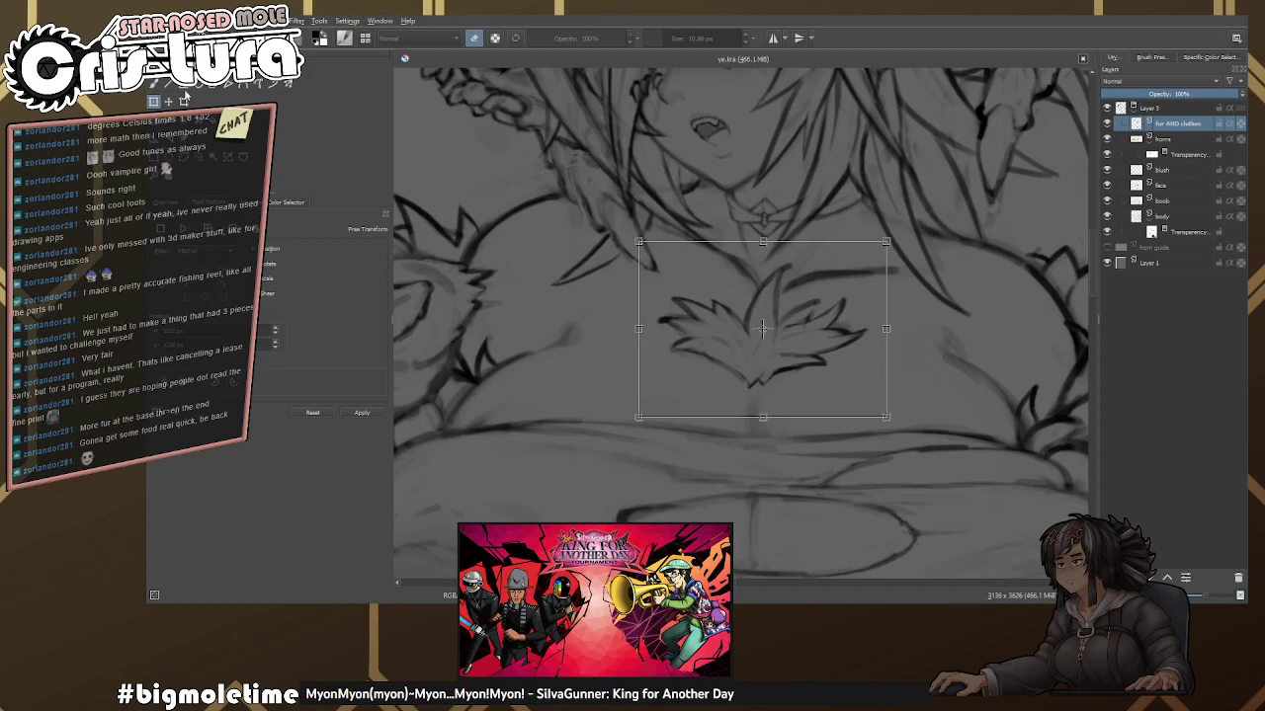
{"action": "key", "text": "Return"}
{"action": "key", "text": "b"}
{"action": "scroll", "coordinate": [840, 282], "scroll_direction": "down", "scroll_amount": 5}
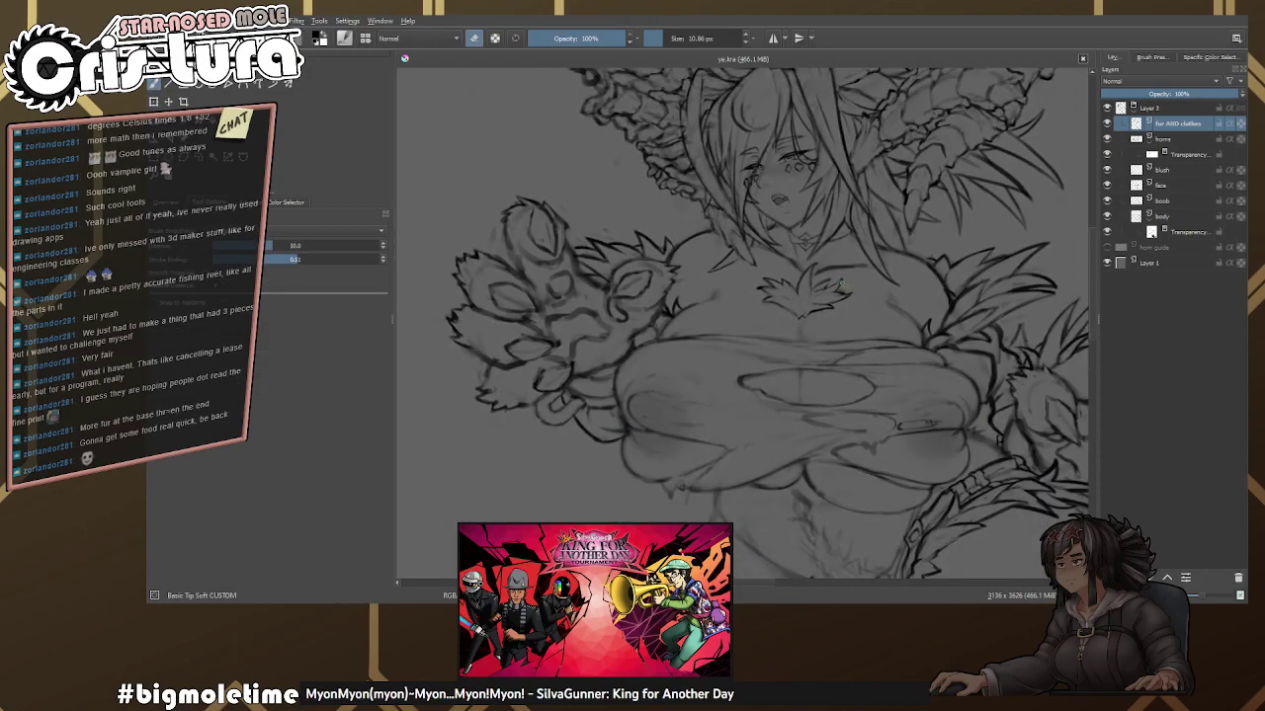
{"action": "scroll", "coordinate": [741, 323], "scroll_direction": "down", "scroll_amount": 3}
Redraw the small tuft beside the central spike in mirrored view with a cleaner, thinner edge at about 7 px.
{"action": "scroll", "coordinate": [776, 284], "scroll_direction": "up", "scroll_amount": 8}
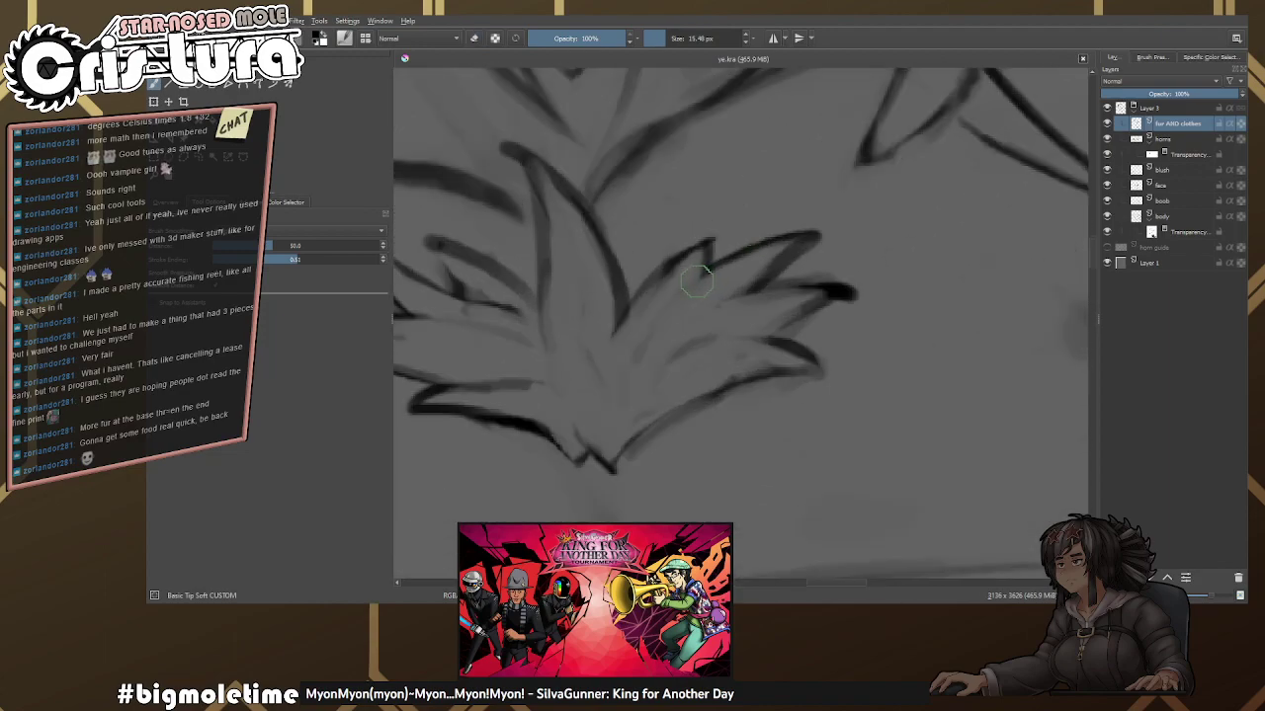
{"action": "key", "text": "e"}
{"action": "scroll", "coordinate": [777, 249], "scroll_direction": "up", "scroll_amount": 1}
{"action": "scroll", "coordinate": [667, 267], "scroll_direction": "up", "scroll_amount": 2}
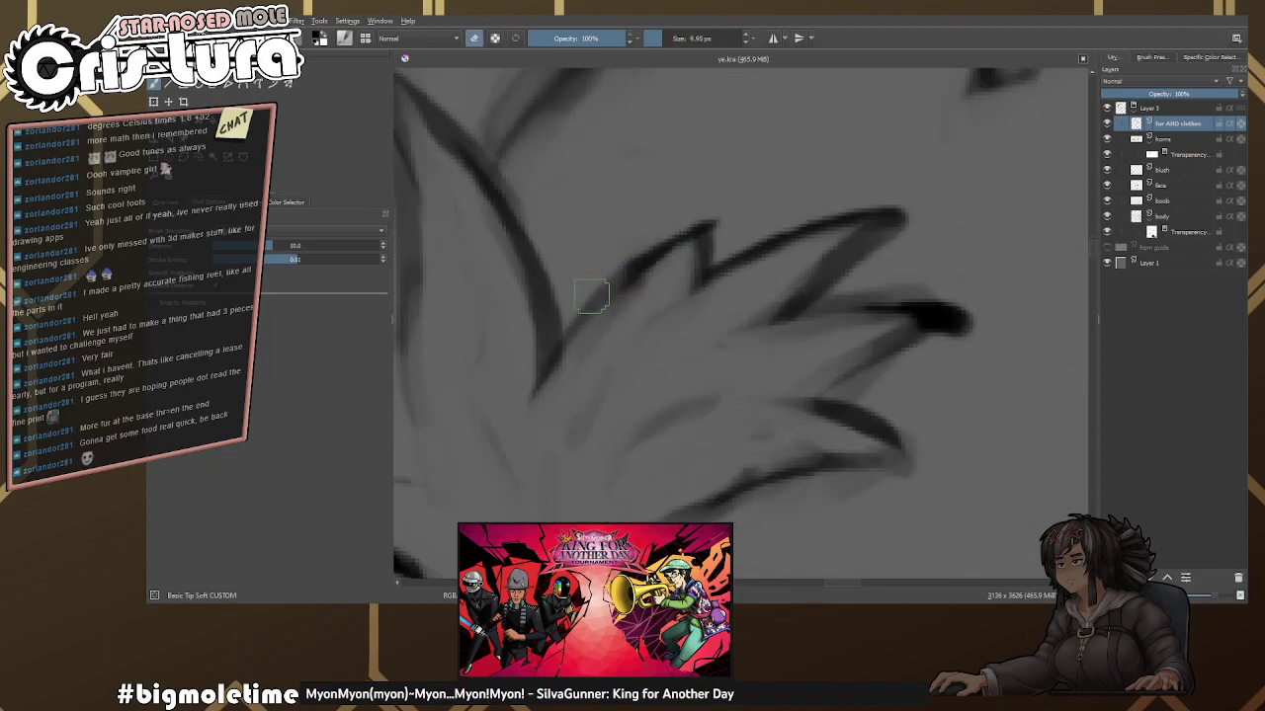
{"action": "key", "text": "bracketleft"}
{"action": "key", "text": "bracketleft"}
{"action": "key", "text": "e"}
{"action": "key", "text": "bracketleft"}
{"action": "key", "text": "e"}
{"action": "mouse_move", "coordinate": [563, 344]}
{"action": "left_mouse_down"}
{"action": "mouse_move", "coordinate": [744, 225]}
{"action": "mouse_move", "coordinate": [581, 329]}
{"action": "mouse_move", "coordinate": [714, 250]}
{"action": "mouse_move", "coordinate": [664, 270]}
{"action": "mouse_move", "coordinate": [771, 215]}
{"action": "left_mouse_up"}
{"action": "scroll", "coordinate": [801, 242], "scroll_direction": "down", "scroll_amount": 6}
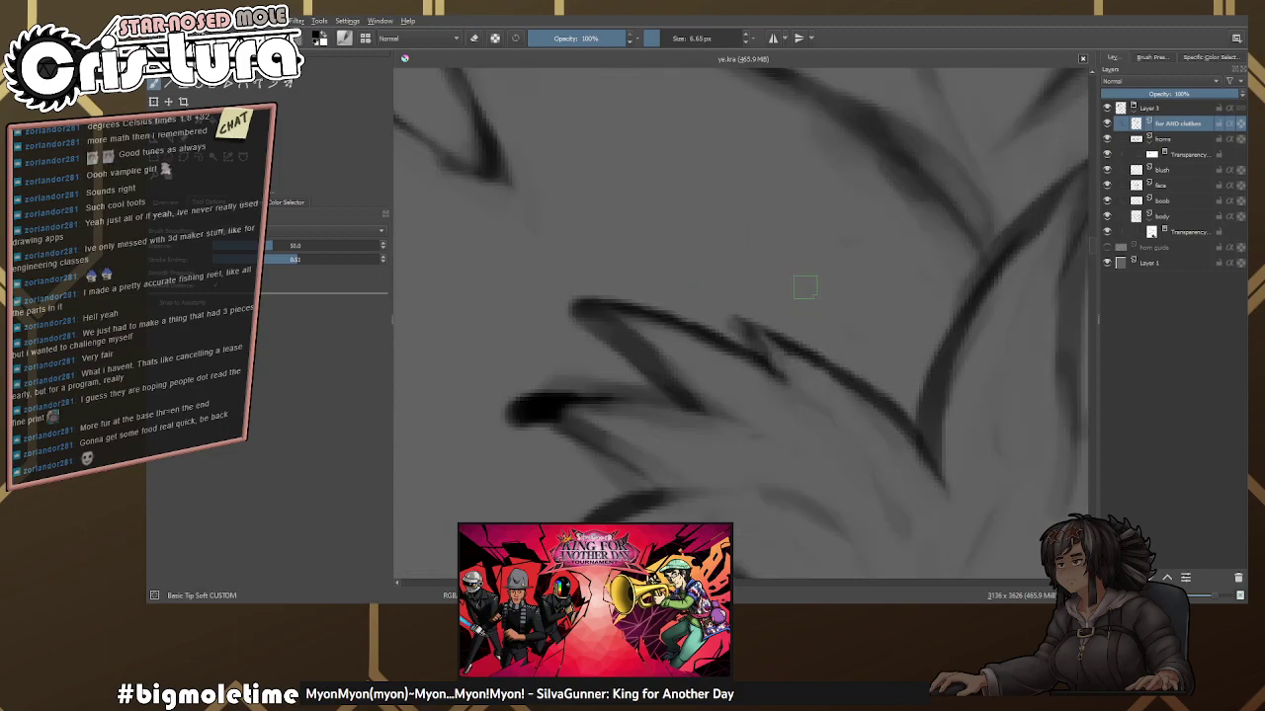
Erase the rough strokes around the long tuft on the chest fur's right half and redraw its upper edge.
{"action": "scroll", "coordinate": [774, 258], "scroll_direction": "up", "scroll_amount": 8}
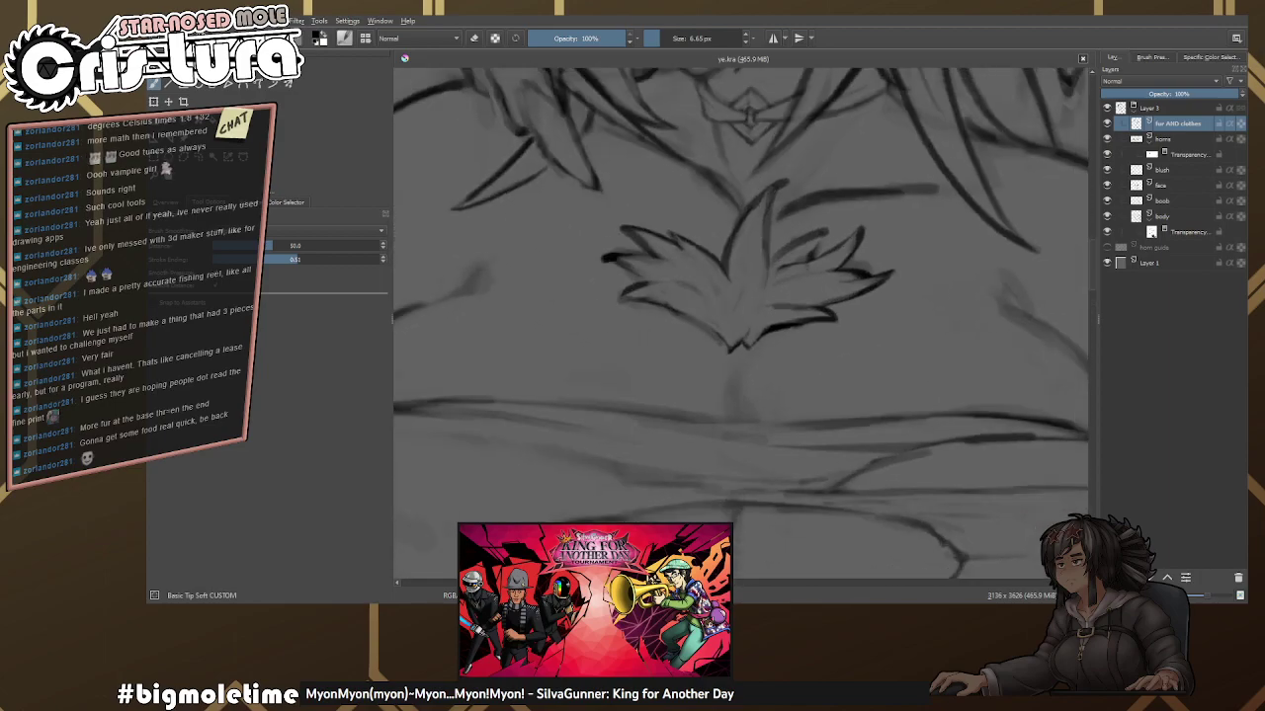
{"action": "key", "text": "bracketright"}
{"action": "key", "text": "e"}
{"action": "mouse_move", "coordinate": [810, 247]}
{"action": "left_mouse_down"}
{"action": "mouse_move", "coordinate": [915, 181]}
{"action": "mouse_move", "coordinate": [549, 405]}
{"action": "left_mouse_up"}
{"action": "key", "text": "e"}
{"action": "key", "text": "bracketright"}
{"action": "key", "text": "bracketright"}
{"action": "key", "text": "bracketright"}
{"action": "key", "text": "e"}
{"action": "mouse_move", "coordinate": [643, 353]}
{"action": "left_mouse_down"}
{"action": "mouse_move", "coordinate": [836, 256]}
{"action": "mouse_move", "coordinate": [604, 390]}
{"action": "mouse_move", "coordinate": [890, 238]}
{"action": "mouse_move", "coordinate": [879, 259]}
{"action": "mouse_move", "coordinate": [889, 203]}
{"action": "left_mouse_up"}
Refine the pointed tip and outer edge of the long upper tuft on the chest fur's right half.
{"action": "key", "text": "e"}
{"action": "key", "text": "e"}
{"action": "key", "text": "e"}
{"action": "key", "text": "e"}
{"action": "key", "text": "e"}
{"action": "left_click_drag", "start_coordinate": [850, 326], "coordinate": [885, 188]}
{"action": "key", "text": "e"}
{"action": "key", "text": "e"}
Shape the short pointed tuft between the central spike and the long right tuft at about 8 px.
{"action": "mouse_move", "coordinate": [845, 239]}
{"action": "left_mouse_down"}
{"action": "mouse_move", "coordinate": [862, 214]}
{"action": "mouse_move", "coordinate": [732, 321]}
{"action": "left_mouse_up"}
{"action": "key", "text": "e"}
{"action": "left_click_drag", "start_coordinate": [759, 294], "coordinate": [729, 316]}
{"action": "key", "text": "e"}
{"action": "left_click_drag", "start_coordinate": [838, 318], "coordinate": [786, 371]}
{"action": "scroll", "coordinate": [900, 239], "scroll_direction": "down", "scroll_amount": 4}
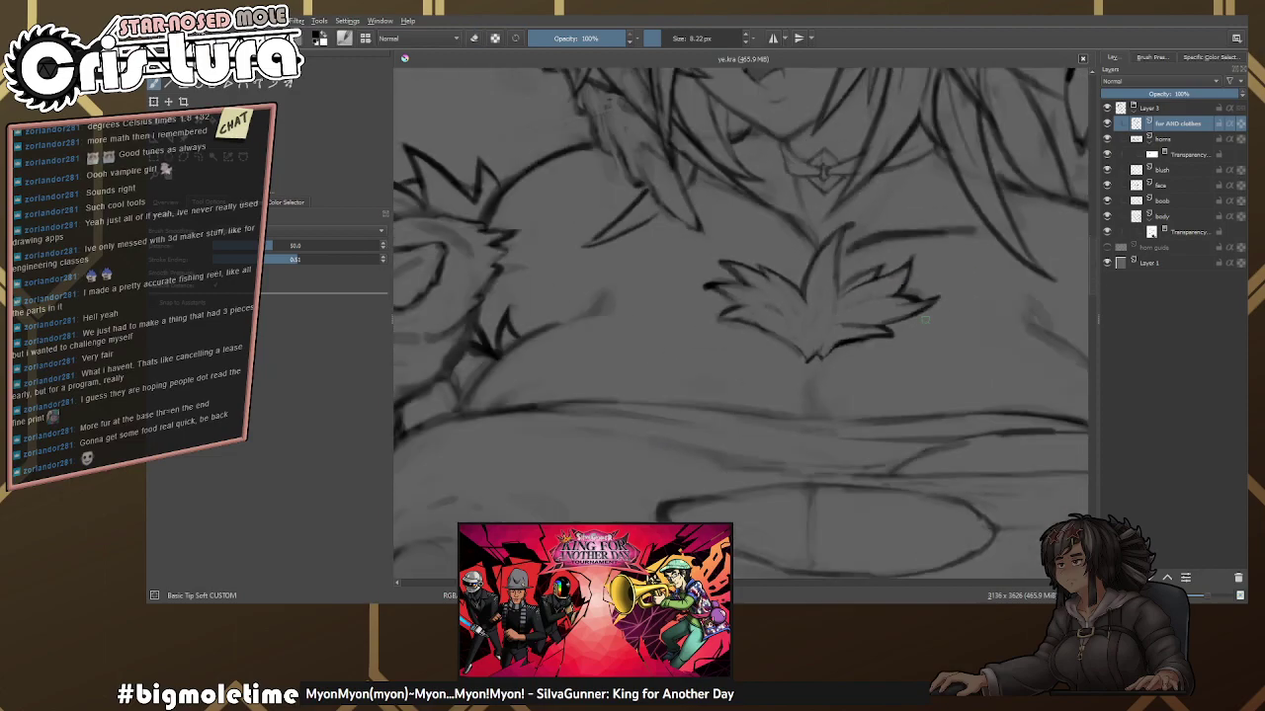
Check the chest fur's shape up close, against the whole figure and in mirrored view.
{"action": "scroll", "coordinate": [861, 293], "scroll_direction": "up", "scroll_amount": 2}
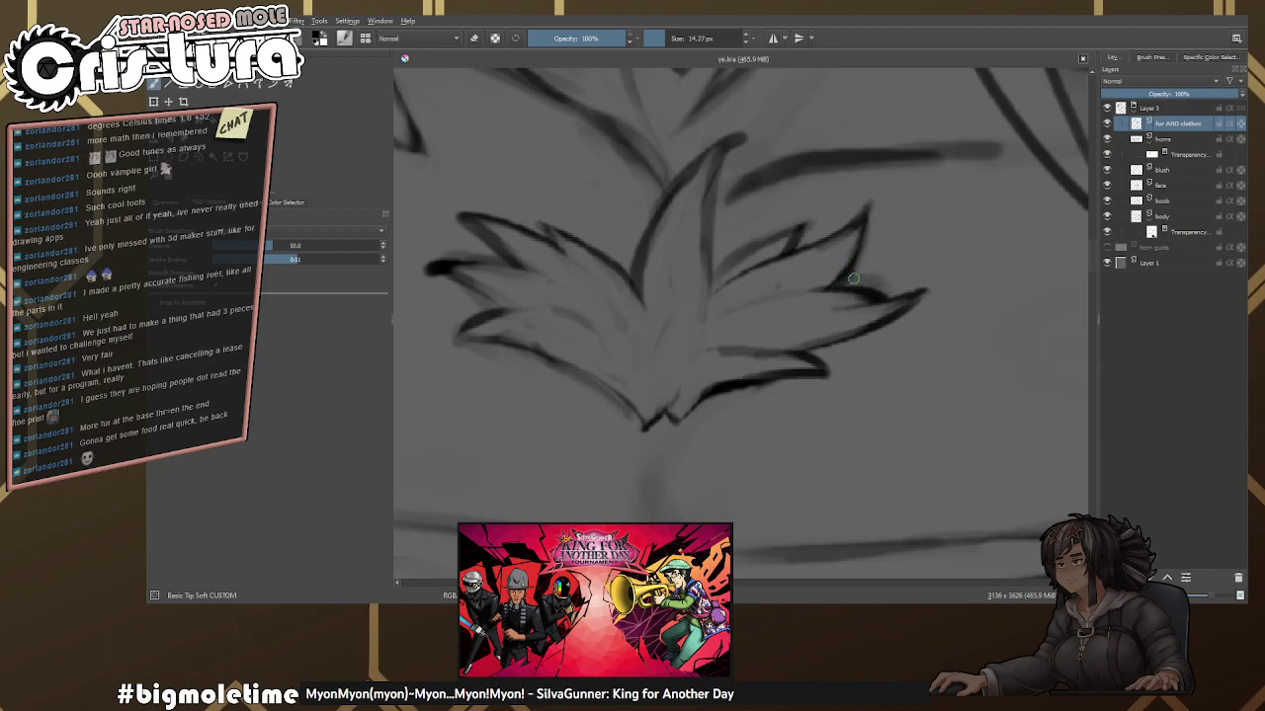
{"action": "scroll", "coordinate": [826, 232], "scroll_direction": "down", "scroll_amount": 4}
{"action": "scroll", "coordinate": [826, 232], "scroll_direction": "up", "scroll_amount": 4}
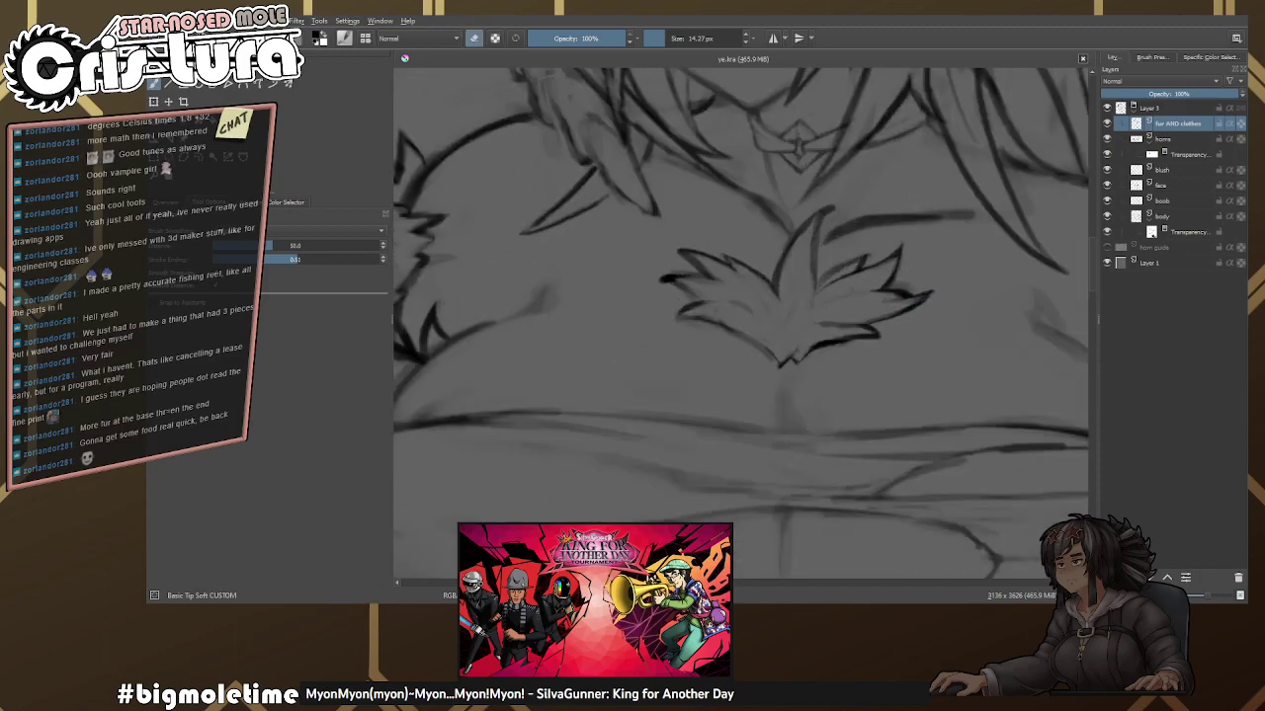
{"action": "scroll", "coordinate": [812, 235], "scroll_direction": "down", "scroll_amount": 5}
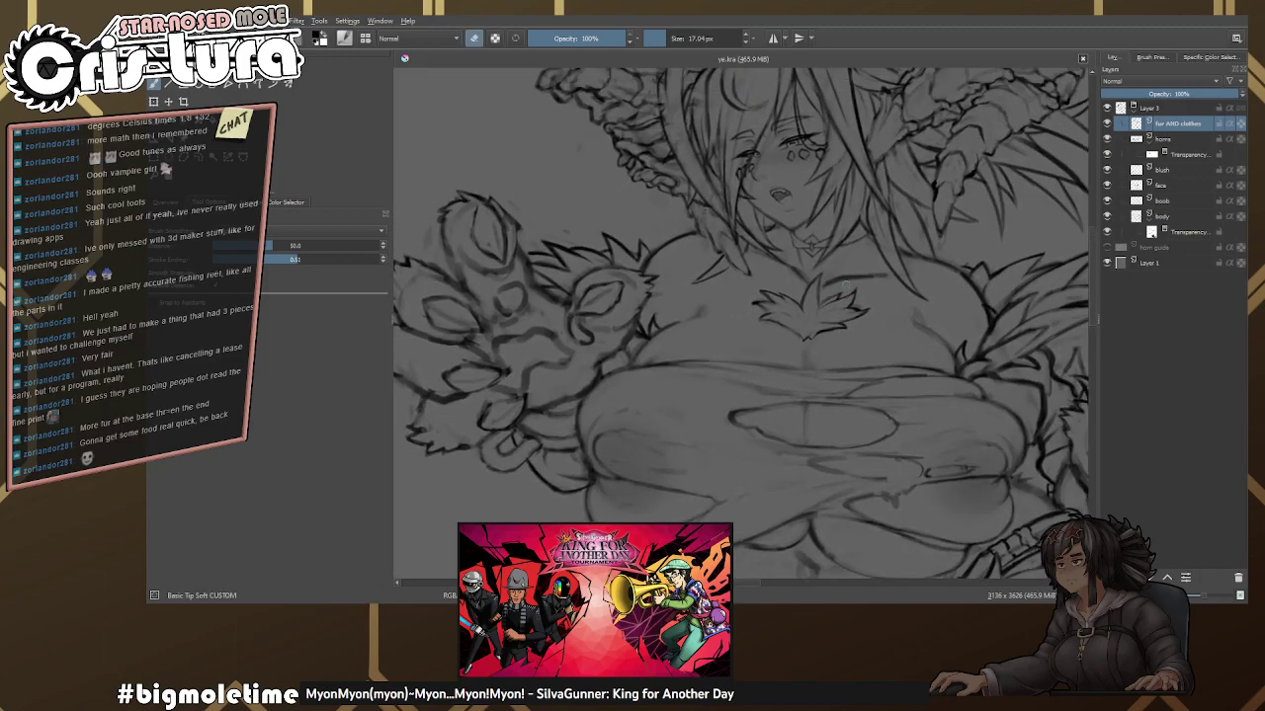
{"action": "key", "text": "m"}
{"action": "key", "text": "m"}
{"action": "scroll", "coordinate": [879, 223], "scroll_direction": "up", "scroll_amount": 2}
{"action": "scroll", "coordinate": [879, 257], "scroll_direction": "up", "scroll_amount": 3}
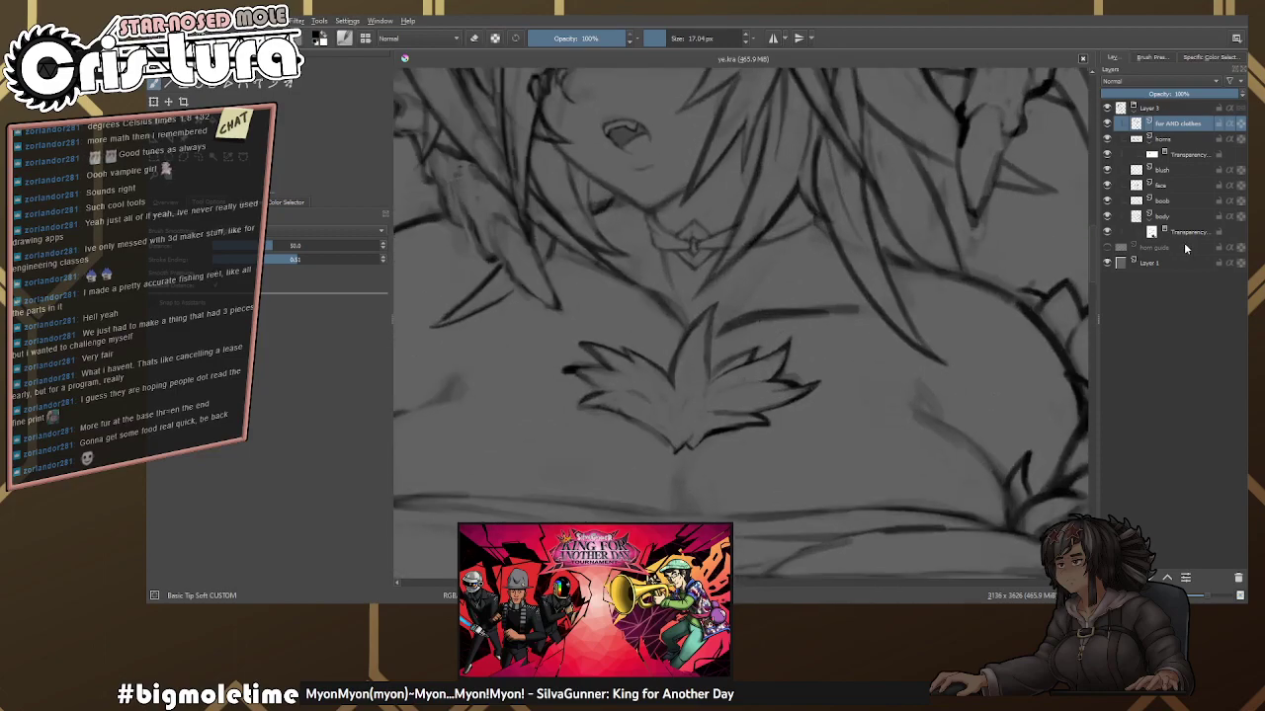
Select the body layer and examine the neck, torso, waist and leg lines for rough spots.
{"action": "left_click", "coordinate": [1176, 216]}
{"action": "scroll", "coordinate": [757, 293], "scroll_direction": "up", "scroll_amount": 1}
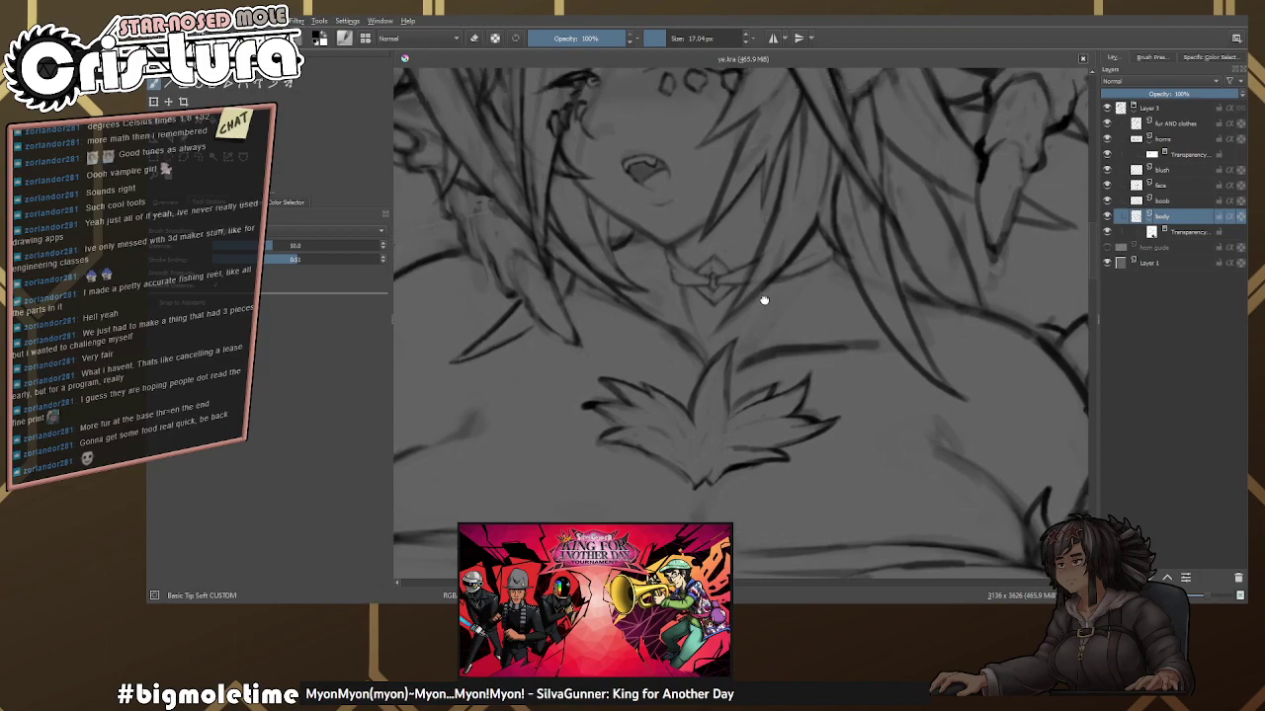
{"action": "scroll", "coordinate": [740, 280], "scroll_direction": "down", "scroll_amount": 1}
{"action": "key", "text": "ctrl+shift+a"}
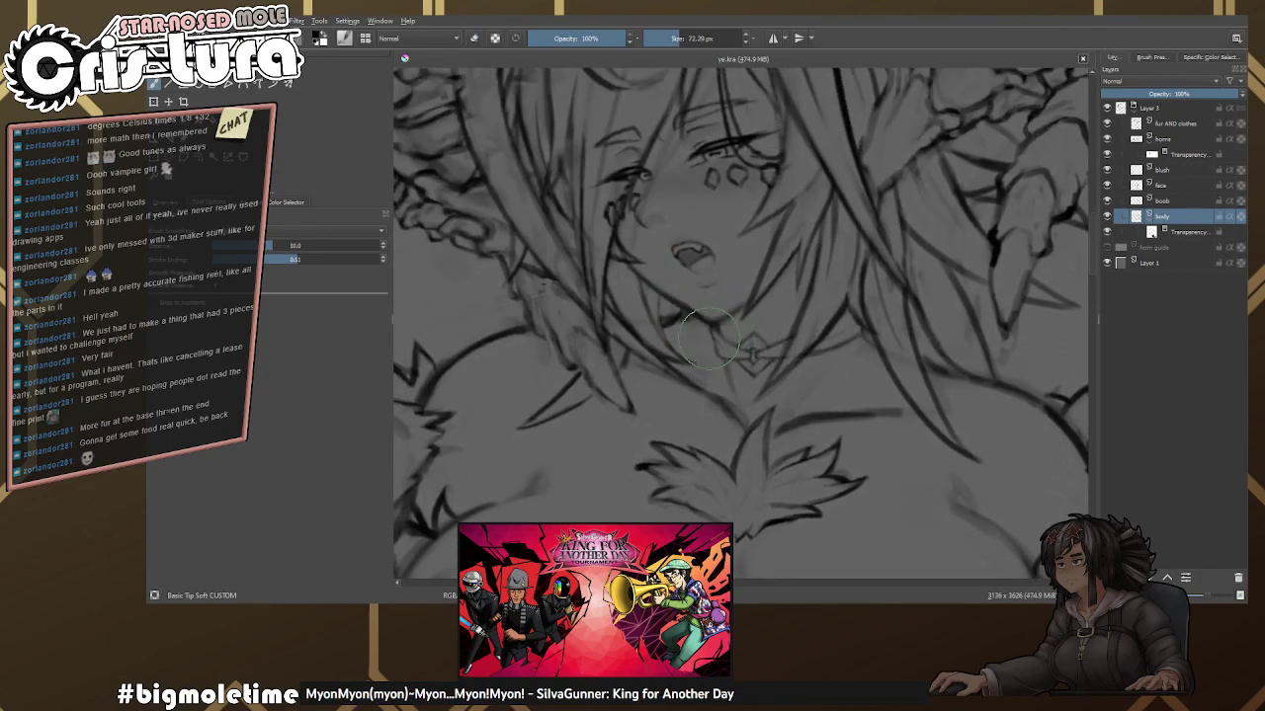
{"action": "scroll", "coordinate": [726, 346], "scroll_direction": "down", "scroll_amount": 1}
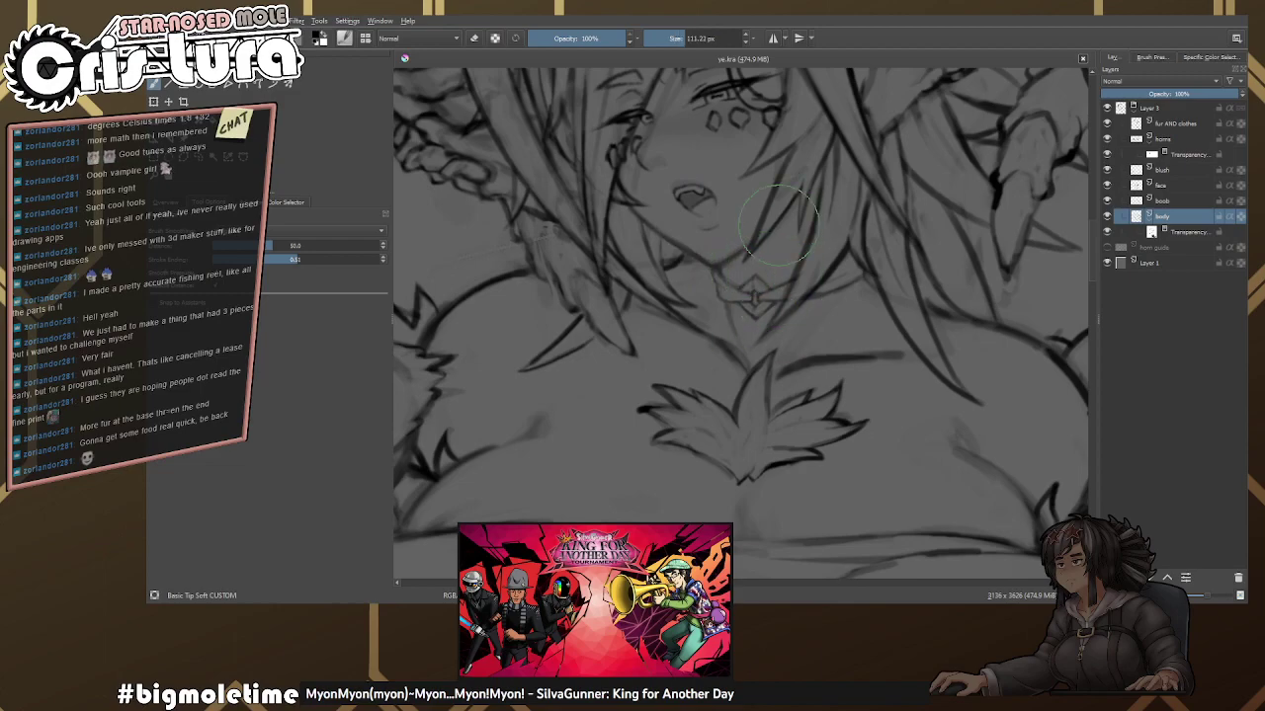
{"action": "scroll", "coordinate": [704, 247], "scroll_direction": "down", "scroll_amount": 1}
{"action": "key", "text": "e"}
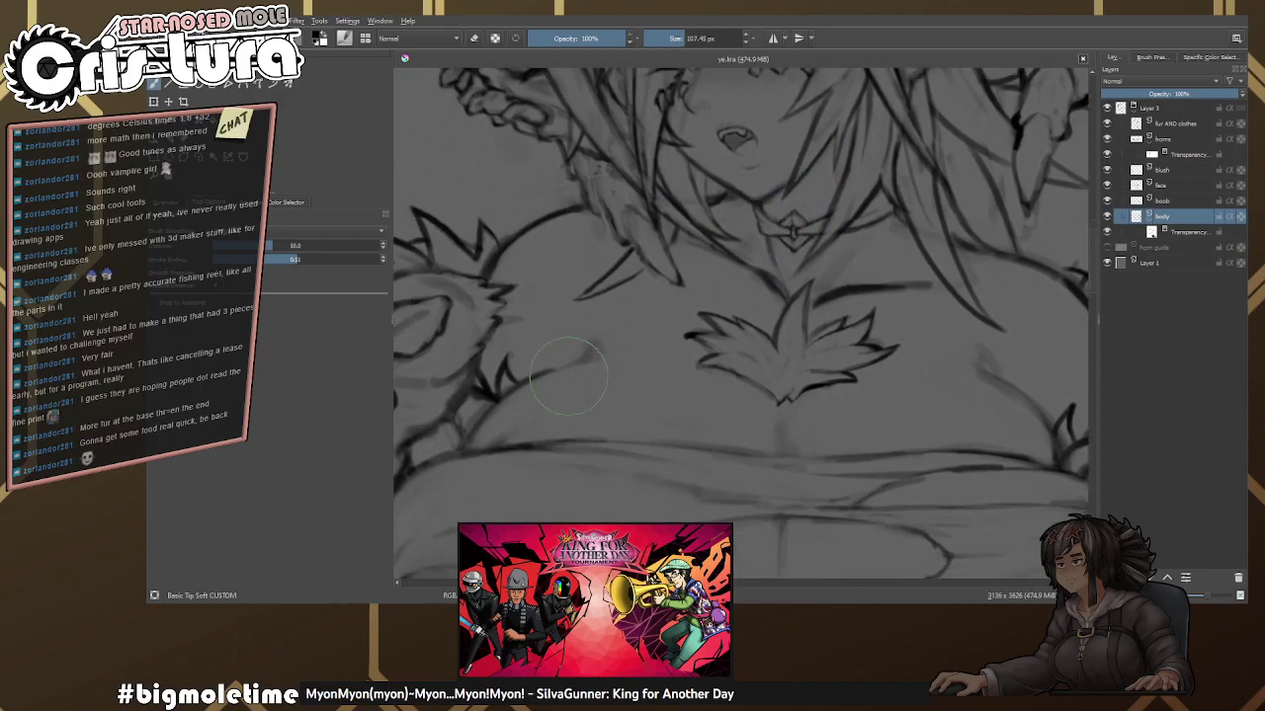
{"action": "scroll", "coordinate": [828, 309], "scroll_direction": "down", "scroll_amount": 2}
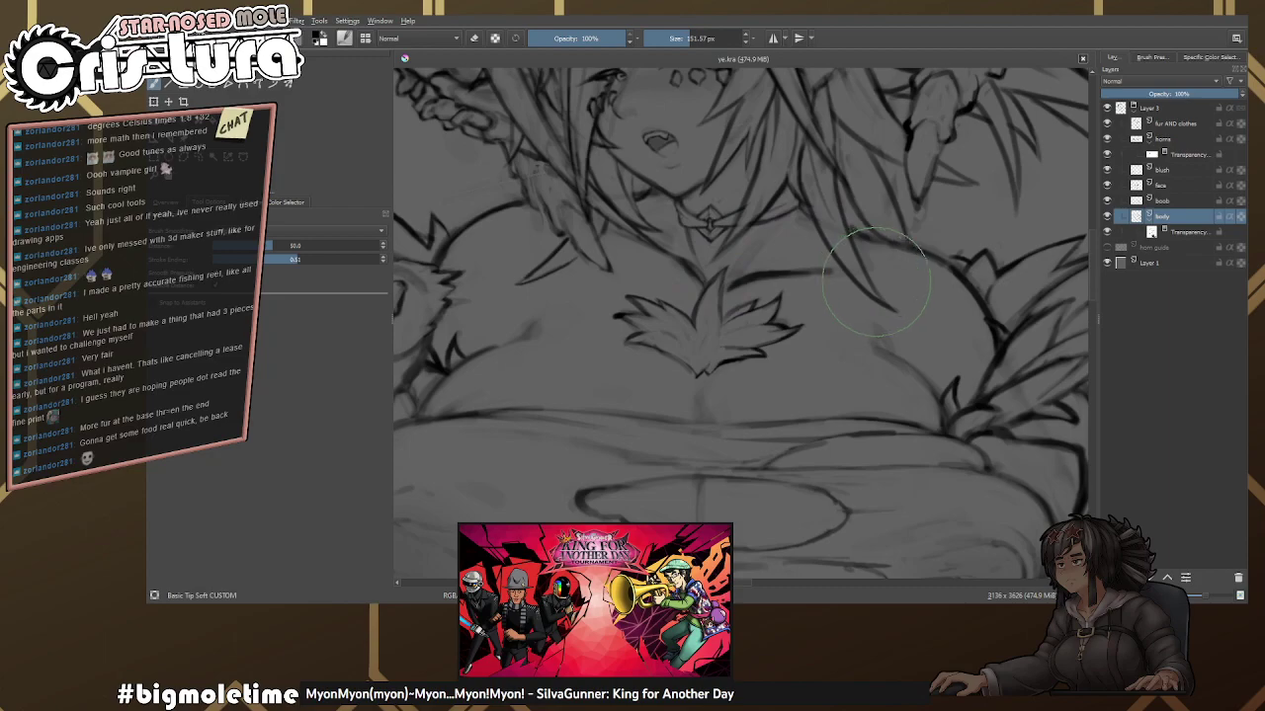
{"action": "scroll", "coordinate": [804, 362], "scroll_direction": "down", "scroll_amount": 10}
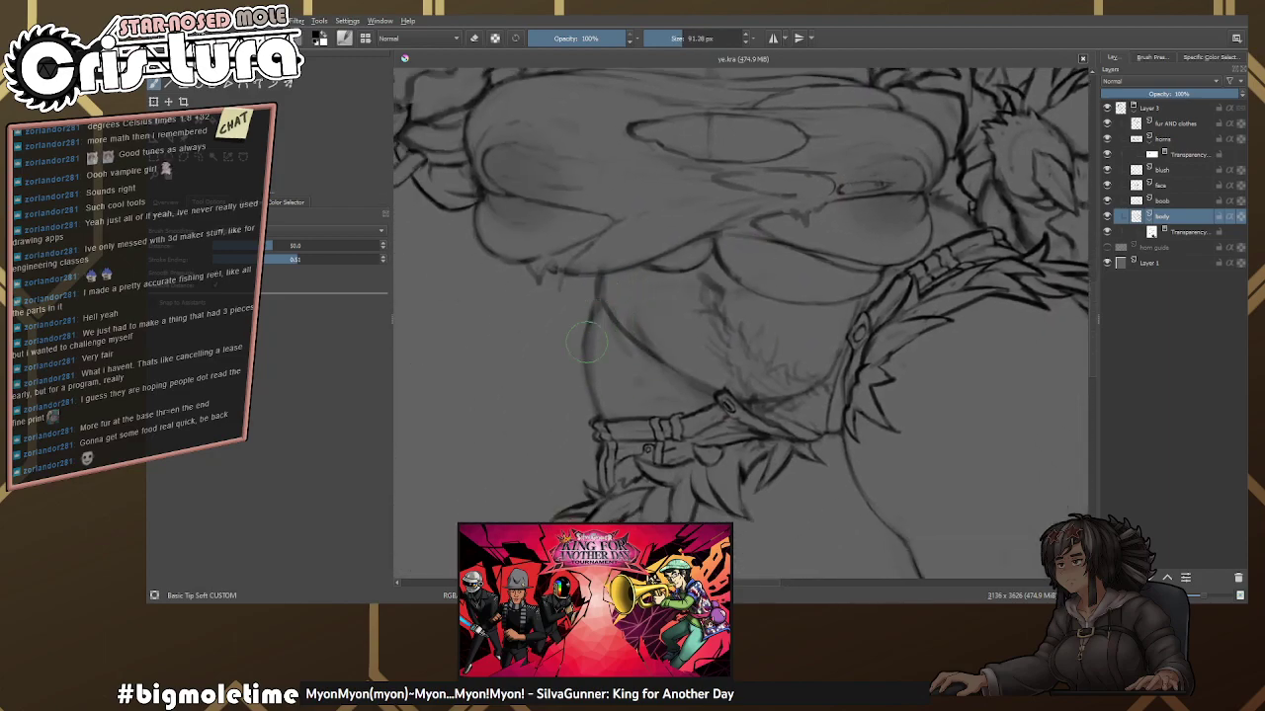
{"action": "scroll", "coordinate": [777, 304], "scroll_direction": "up", "scroll_amount": 4}
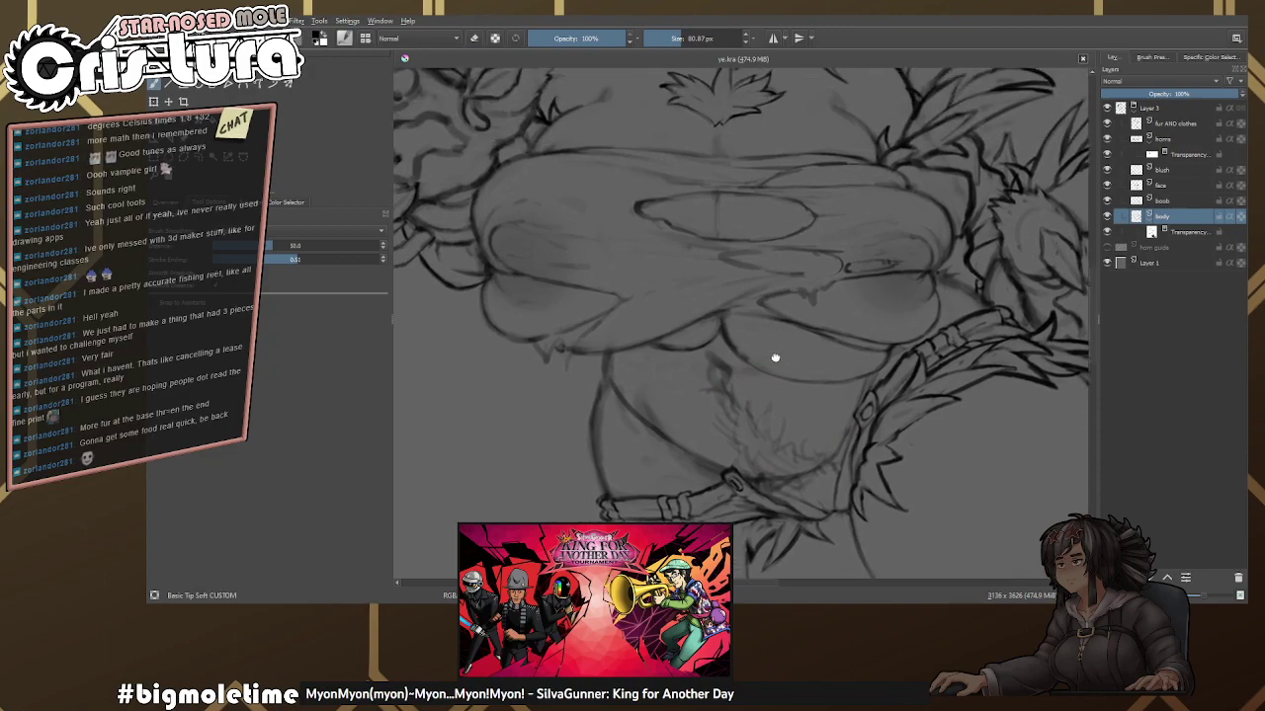
{"action": "scroll", "coordinate": [741, 363], "scroll_direction": "down", "scroll_amount": 4}
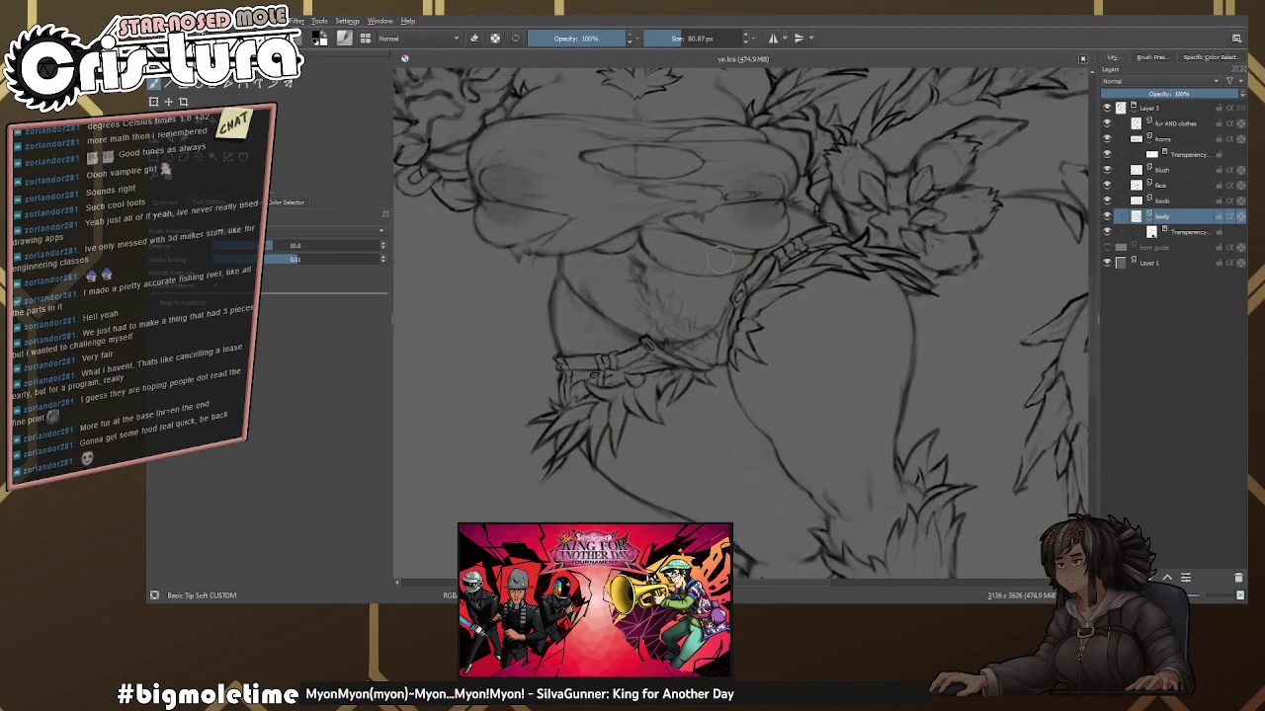
{"action": "scroll", "coordinate": [833, 209], "scroll_direction": "up", "scroll_amount": 2}
{"action": "key", "text": "m"}
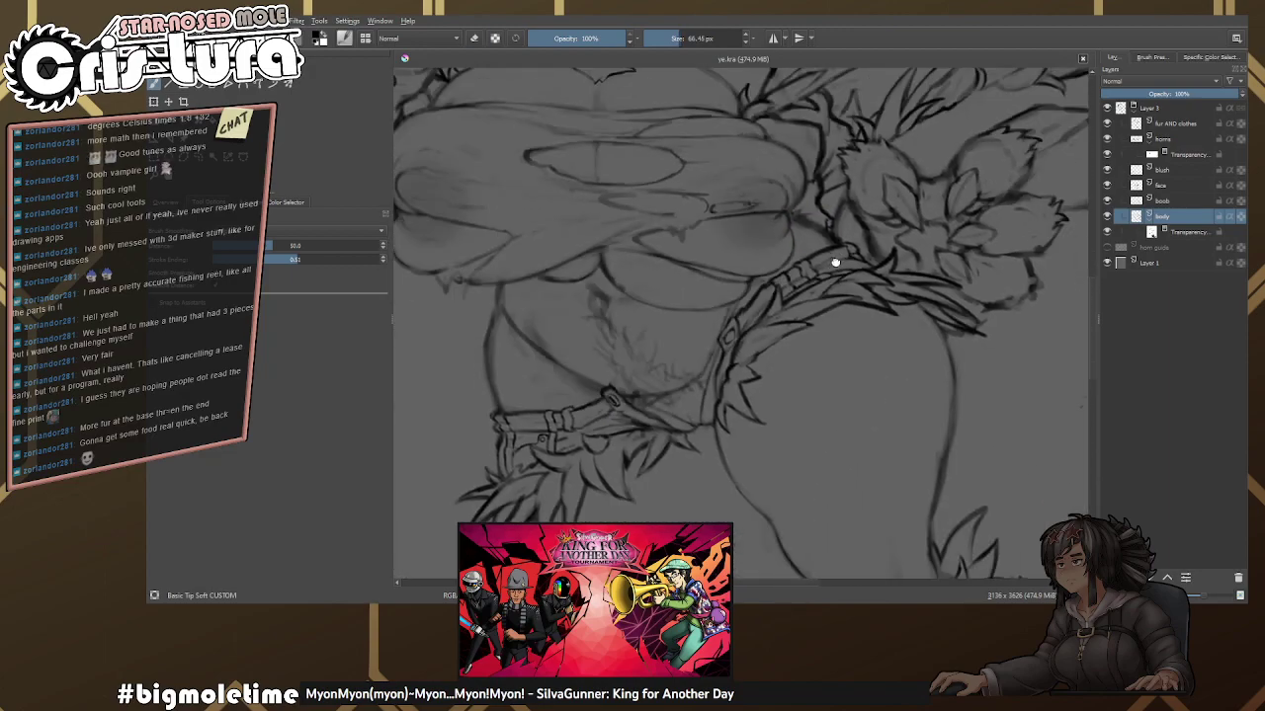
{"action": "scroll", "coordinate": [727, 294], "scroll_direction": "up", "scroll_amount": 1}
Erase the rough shading along the waist line between the breast and the belt on the side beside the large hand.
{"action": "key", "text": "e"}
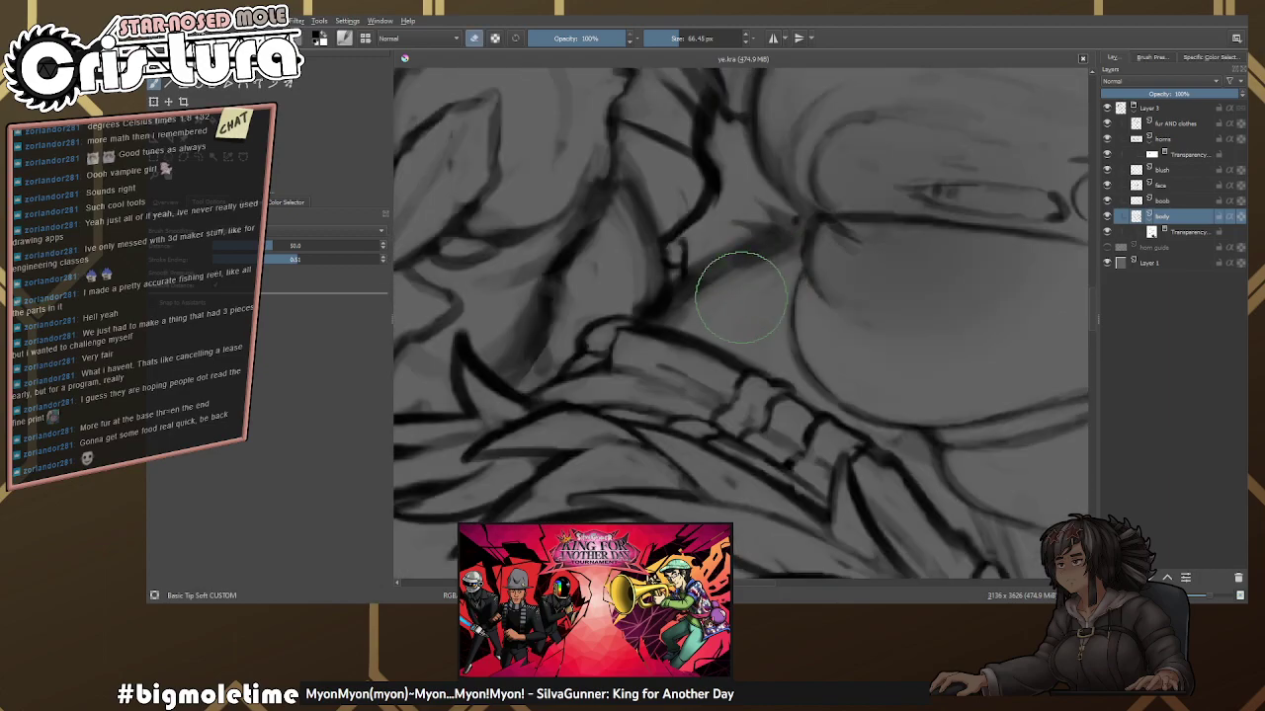
{"action": "left_click_drag", "start_coordinate": [683, 308], "coordinate": [798, 249]}
{"action": "left_click_drag", "start_coordinate": [644, 318], "coordinate": [799, 237]}
{"action": "key", "text": "ctrl+z"}
{"action": "scroll", "coordinate": [840, 286], "scroll_direction": "down", "scroll_amount": 1}
{"action": "scroll", "coordinate": [840, 287], "scroll_direction": "down", "scroll_amount": 5}
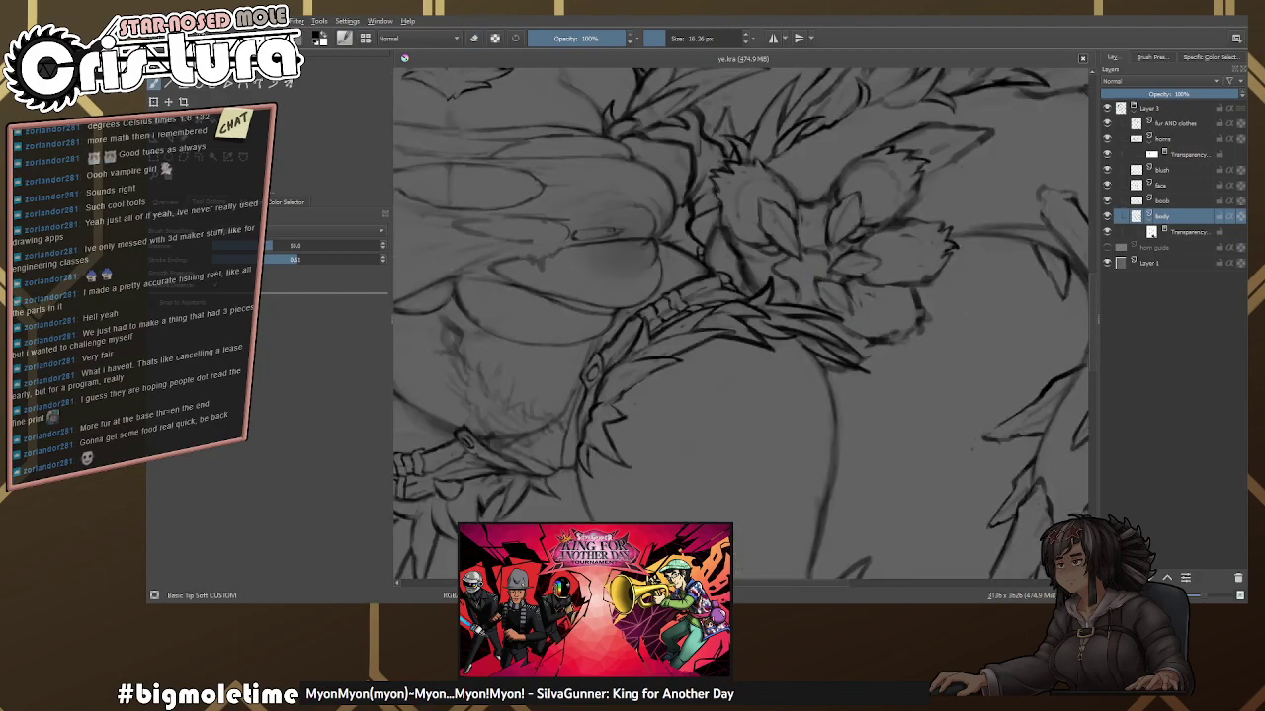
Redraw the lower outline of the waist's left side down to the belt and trim its rough edges.
{"action": "scroll", "coordinate": [625, 327], "scroll_direction": "up", "scroll_amount": 5}
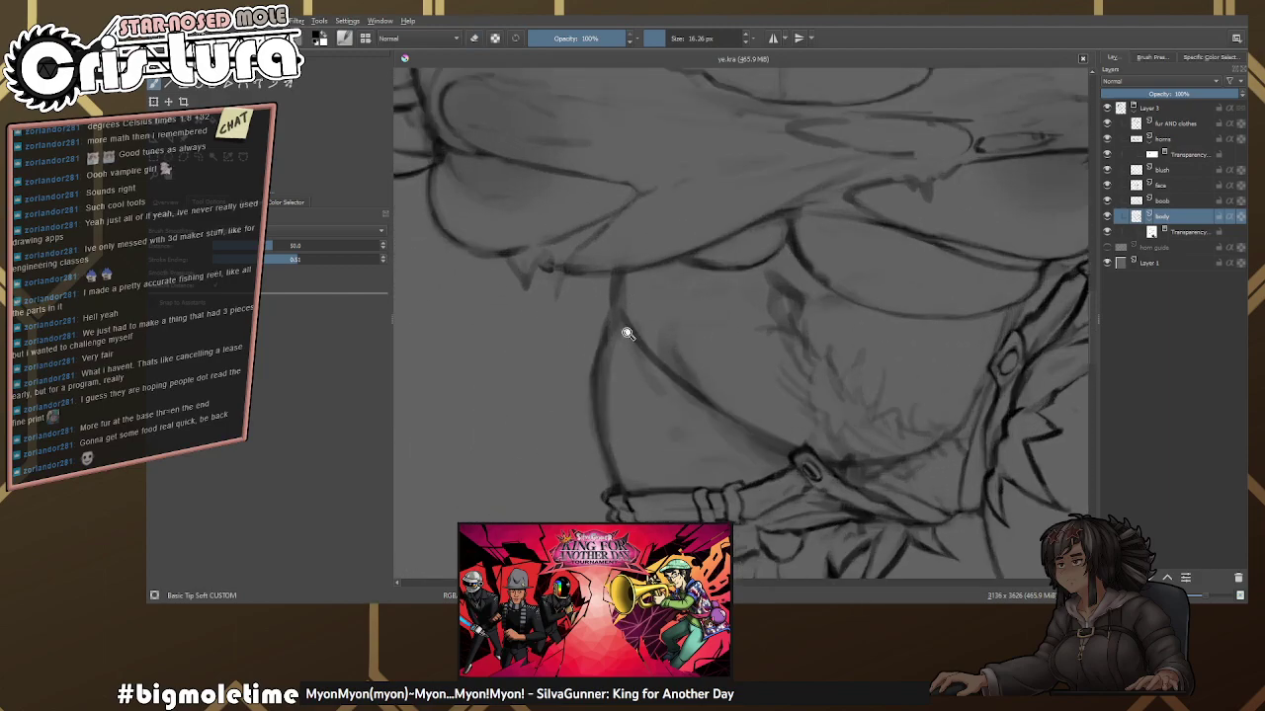
{"action": "left_click_drag", "start_coordinate": [621, 262], "coordinate": [607, 433]}
{"action": "key", "text": "e"}
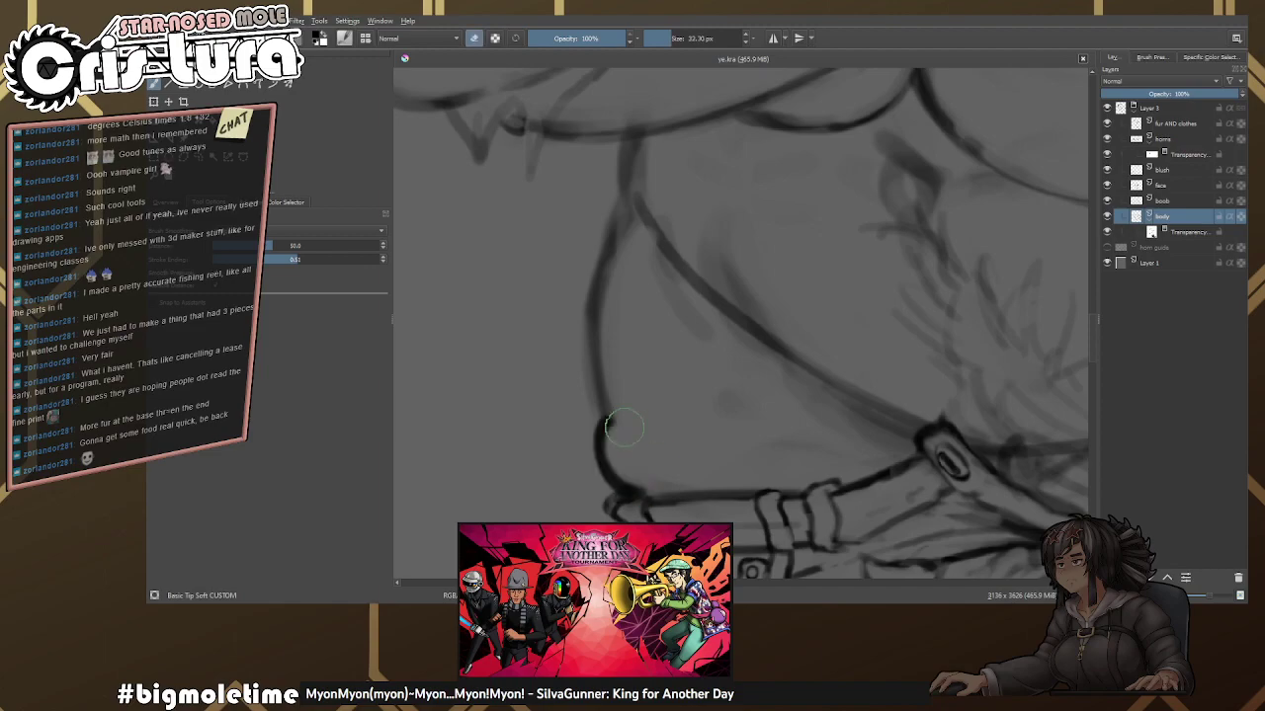
{"action": "mouse_move", "coordinate": [606, 423]}
{"action": "left_mouse_down"}
{"action": "mouse_move", "coordinate": [583, 328]}
{"action": "mouse_move", "coordinate": [678, 333]}
{"action": "mouse_move", "coordinate": [920, 246]}
{"action": "mouse_move", "coordinate": [585, 413]}
{"action": "left_mouse_up"}
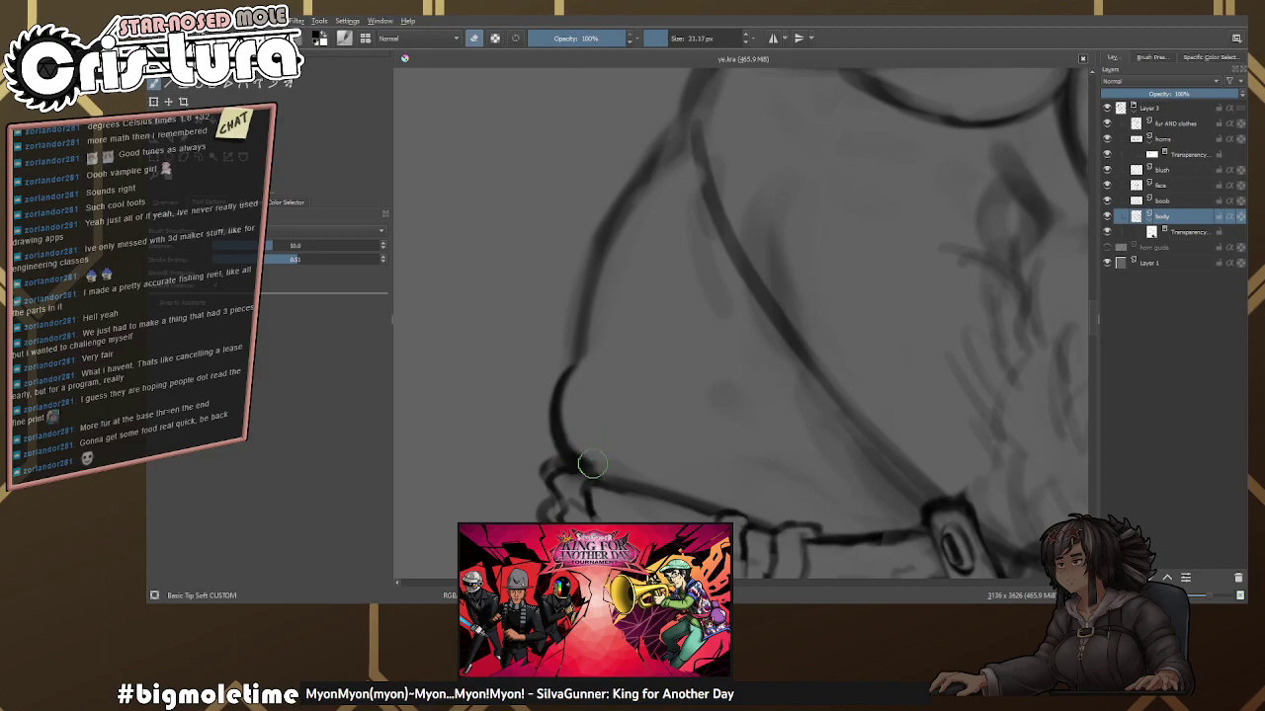
{"action": "key", "text": "bracketleft"}
{"action": "mouse_move", "coordinate": [613, 348]}
{"action": "left_mouse_down"}
{"action": "mouse_move", "coordinate": [587, 422]}
{"action": "mouse_move", "coordinate": [601, 347]}
{"action": "left_mouse_up"}
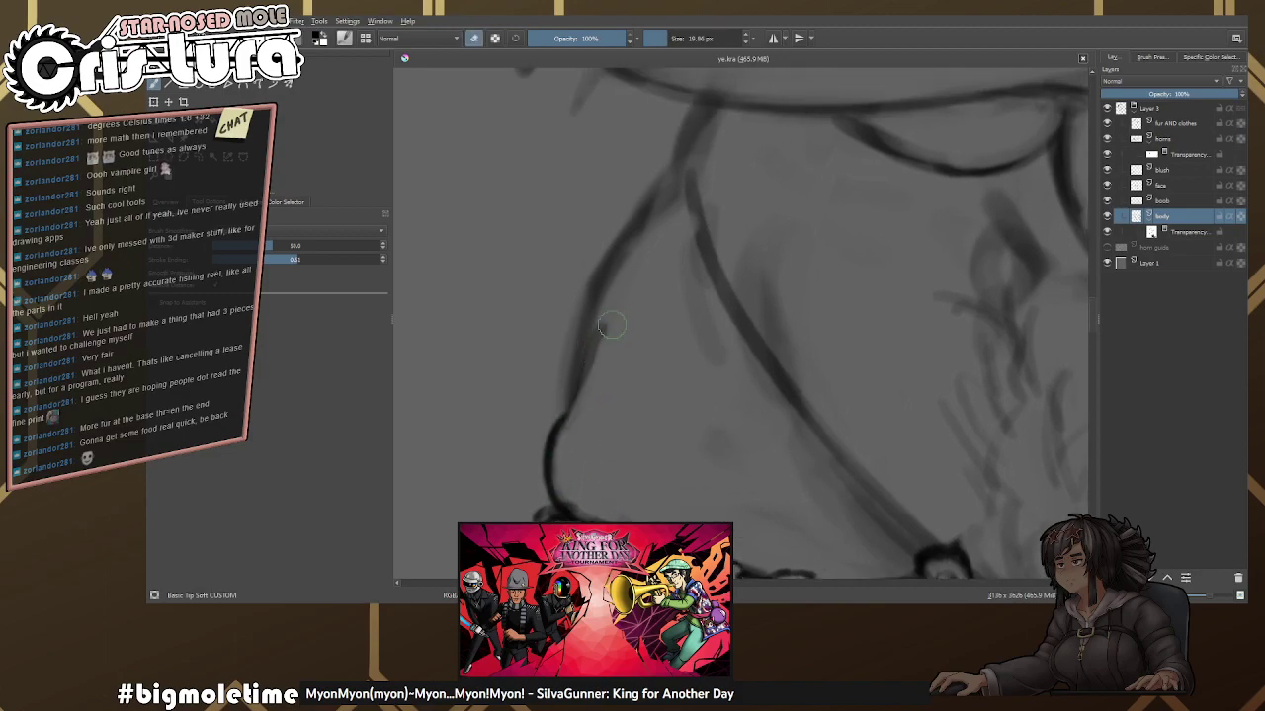
Refine the waist outline running from the breast to the belt beside the large hand, using a brush of about 19 px.
{"action": "scroll", "coordinate": [595, 336], "scroll_direction": "down", "scroll_amount": 5}
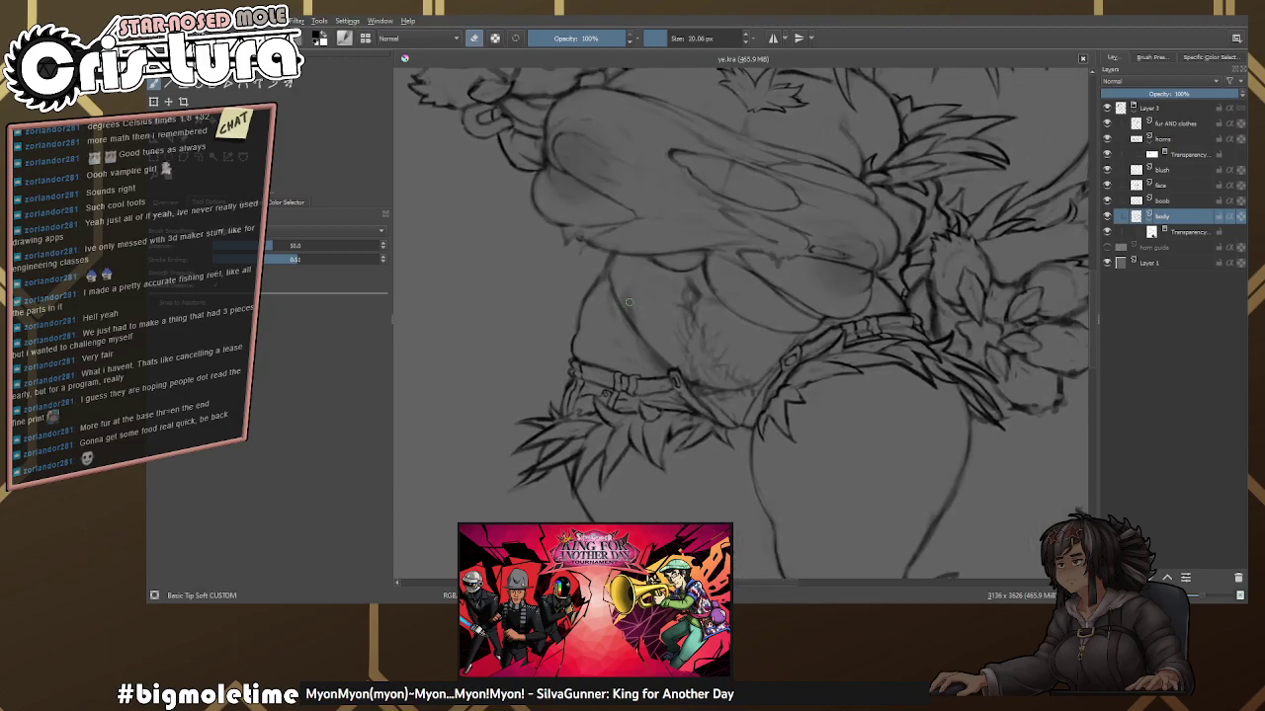
{"action": "scroll", "coordinate": [660, 307], "scroll_direction": "up", "scroll_amount": 6}
{"action": "key", "text": "bracketleft"}
{"action": "key", "text": "e"}
{"action": "left_click_drag", "start_coordinate": [647, 294], "coordinate": [659, 309]}
{"action": "key", "text": "e"}
{"action": "key", "text": "bracketleft"}
{"action": "key", "text": "bracketleft"}
{"action": "key", "text": "bracketleft"}
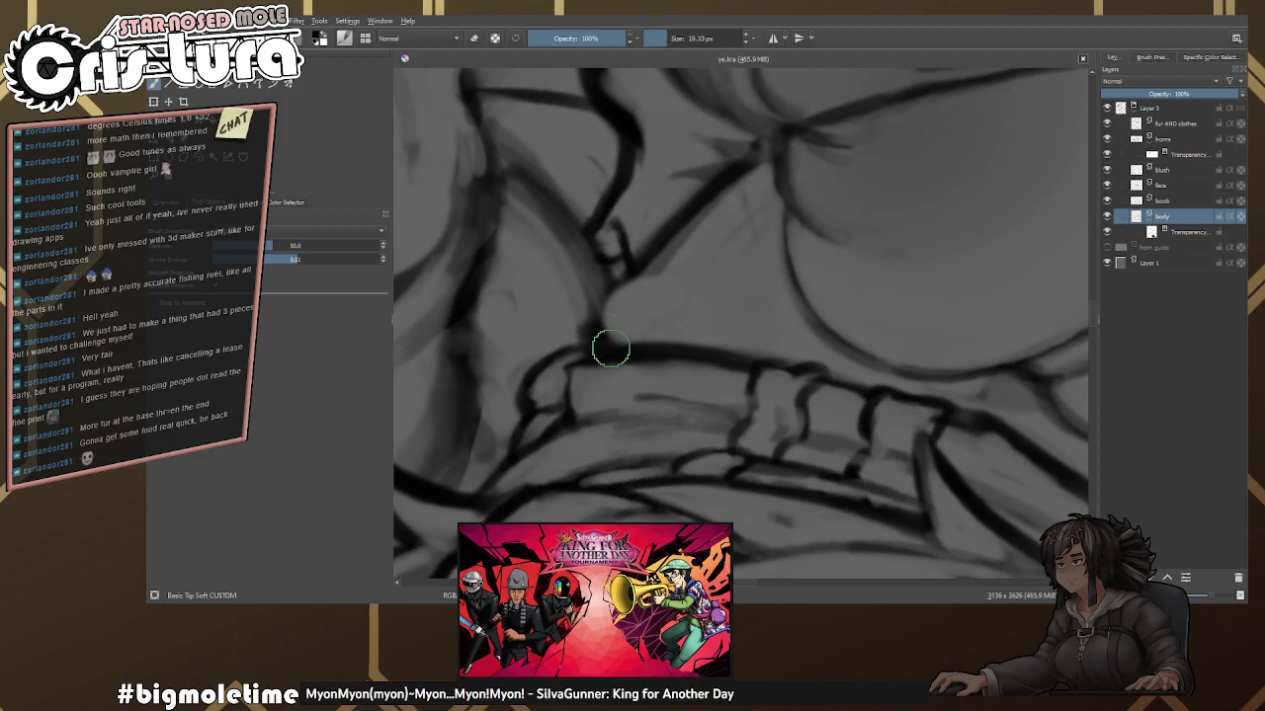
{"action": "key", "text": "e"}
{"action": "left_click_drag", "start_coordinate": [660, 277], "coordinate": [716, 245]}
{"action": "key", "text": "e"}
{"action": "key", "text": "e"}
{"action": "key", "text": "e"}
{"action": "key", "text": "minus"}
{"action": "key", "text": "minus"}
{"action": "key", "text": "minus"}
{"action": "key", "text": "minus"}
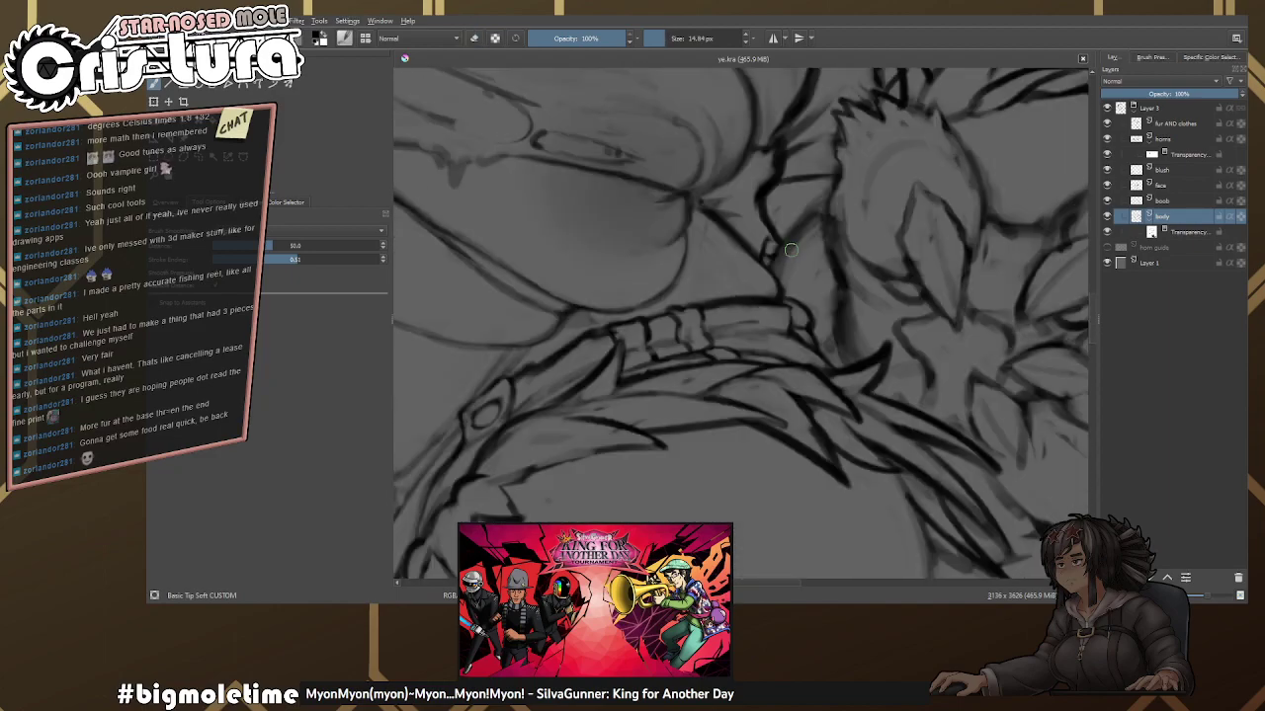
Check the reworked waist outlines on both sides up close and against the whole torso.
{"action": "key", "text": "e"}
{"action": "key", "text": "e"}
{"action": "key", "text": "plus"}
{"action": "key", "text": "plus"}
{"action": "key", "text": "plus"}
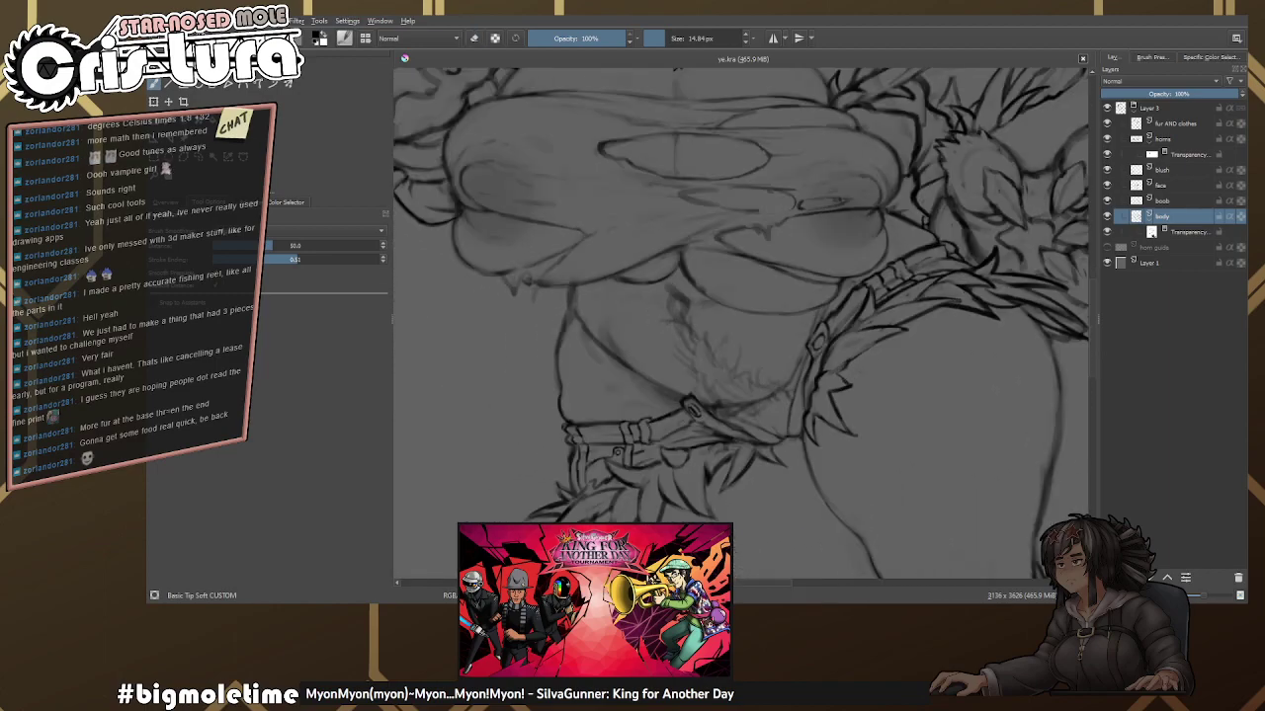
{"action": "key", "text": "minus"}
{"action": "key", "text": "minus"}
{"action": "key", "text": "minus"}
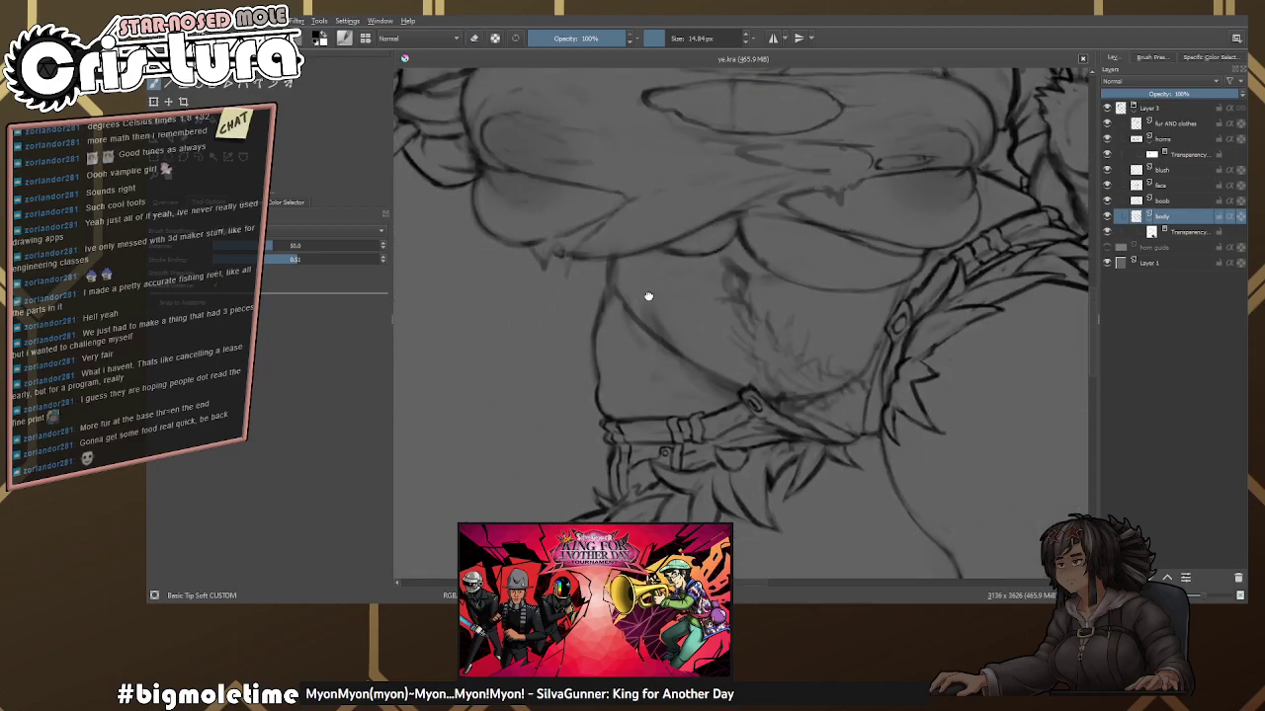
Redraw the waist's left outline from beneath the breast and trim its edges at about 19 px.
{"action": "key", "text": "plus"}
{"action": "key", "text": "plus"}
{"action": "key", "text": "plus"}
{"action": "key", "text": "plus"}
{"action": "mouse_move", "coordinate": [586, 258]}
{"action": "left_mouse_down"}
{"action": "mouse_move", "coordinate": [590, 307]}
{"action": "mouse_move", "coordinate": [668, 373]}
{"action": "mouse_move", "coordinate": [659, 381]}
{"action": "mouse_move", "coordinate": [669, 321]}
{"action": "left_mouse_up"}
{"action": "key", "text": "e"}
{"action": "key", "text": "e"}
{"action": "key", "text": "e"}
{"action": "left_click_drag", "start_coordinate": [626, 256], "coordinate": [601, 360]}
{"action": "key", "text": "e"}
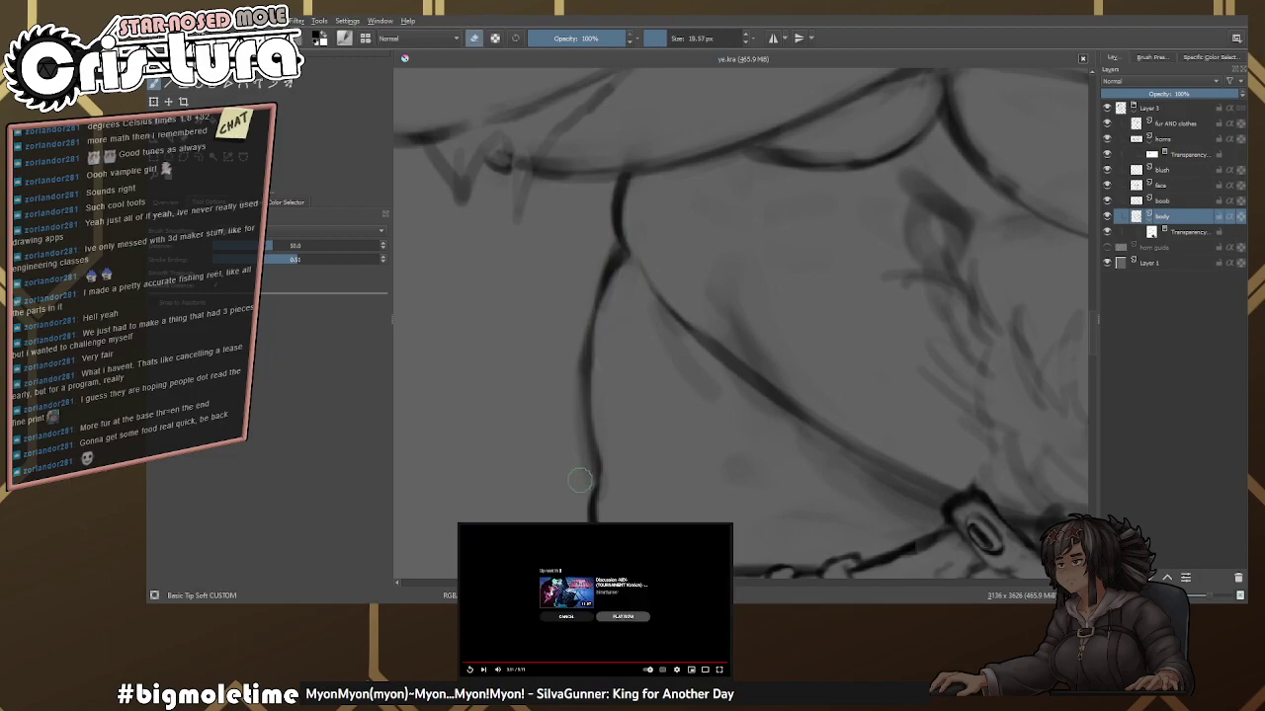
{"action": "scroll", "coordinate": [580, 479], "scroll_direction": "up", "scroll_amount": 3}
{"action": "scroll", "coordinate": [662, 350], "scroll_direction": "down", "scroll_amount": 4}
Darken the upper part of the belly fold line on the waist's left side and clean up its edges.
{"action": "key", "text": "e"}
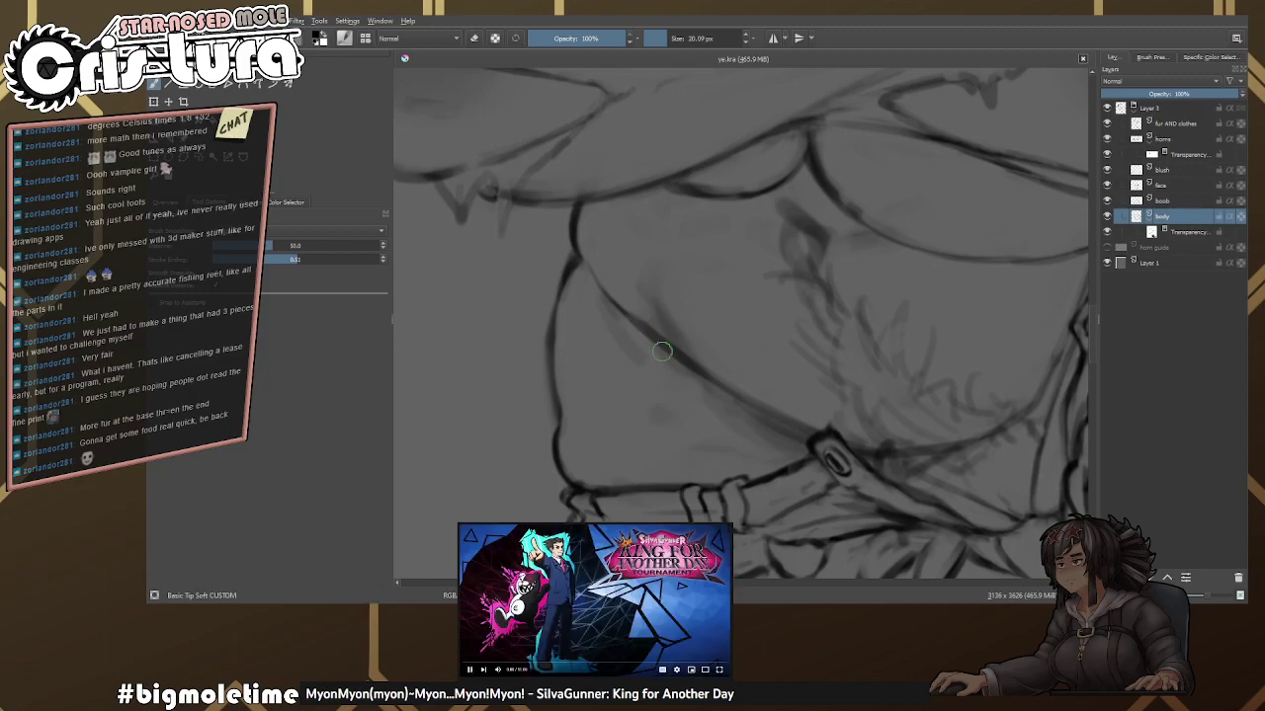
{"action": "key", "text": "e"}
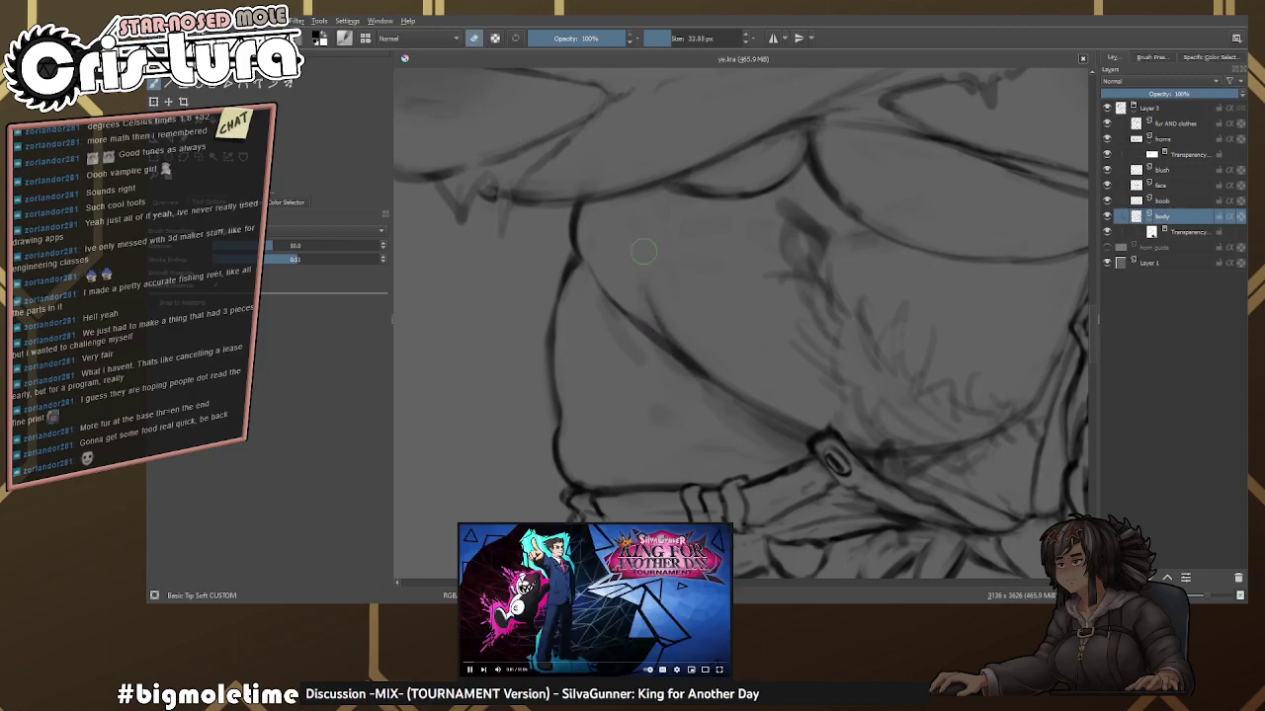
{"action": "scroll", "coordinate": [643, 251], "scroll_direction": "up", "scroll_amount": 1}
{"action": "key", "text": "e"}
{"action": "mouse_move", "coordinate": [652, 279]}
{"action": "left_mouse_down"}
{"action": "mouse_move", "coordinate": [687, 356]}
{"action": "mouse_move", "coordinate": [667, 355]}
{"action": "left_mouse_up"}
{"action": "key", "text": "e"}
{"action": "left_click_drag", "start_coordinate": [592, 254], "coordinate": [642, 347]}
{"action": "scroll", "coordinate": [692, 316], "scroll_direction": "down", "scroll_amount": 2}
{"action": "scroll", "coordinate": [839, 277], "scroll_direction": "up", "scroll_amount": 3}
{"action": "left_click_drag", "start_coordinate": [887, 272], "coordinate": [918, 215]}
{"action": "key", "text": "ctrl+z"}
{"action": "key", "text": "e"}
{"action": "scroll", "coordinate": [892, 263], "scroll_direction": "down", "scroll_amount": 2}
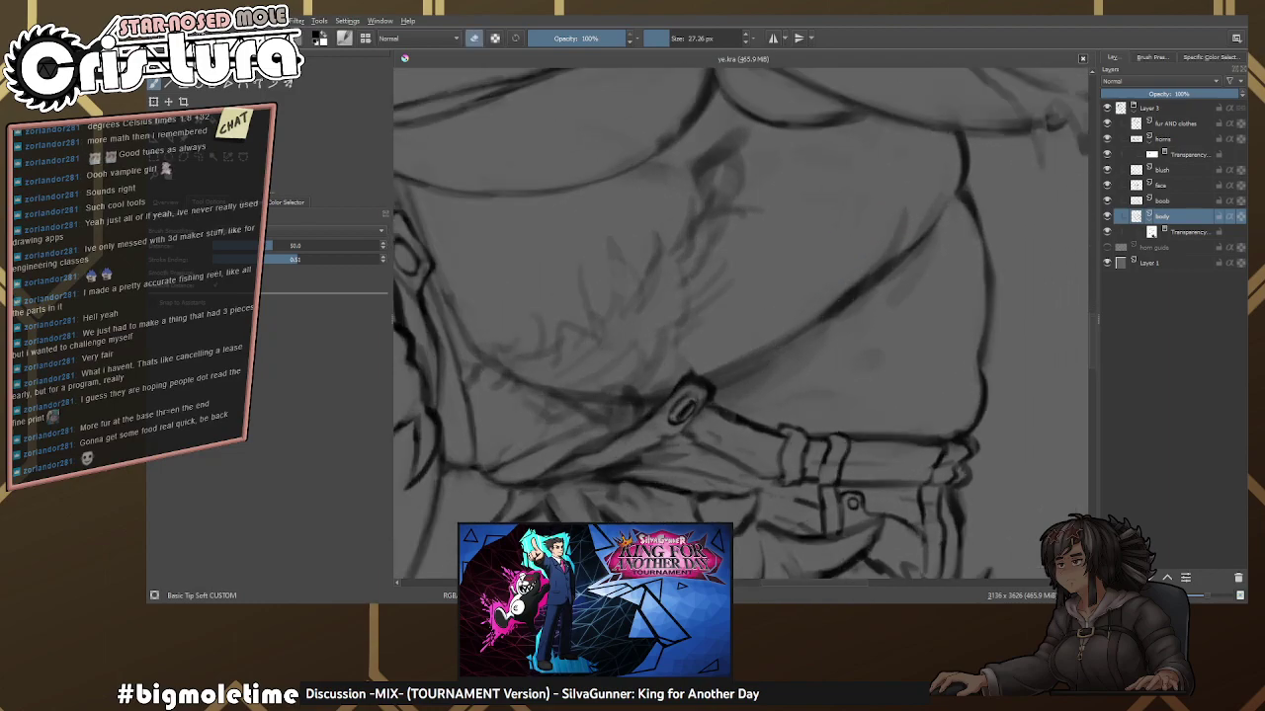
Redraw the lower part of the belly fold as a thin line down to the belt end at about 10 px.
{"action": "scroll", "coordinate": [780, 337], "scroll_direction": "up", "scroll_amount": 1}
{"action": "key", "text": "e"}
{"action": "key", "text": "e"}
{"action": "left_click_drag", "start_coordinate": [711, 383], "coordinate": [811, 301]}
{"action": "key", "text": "e"}
{"action": "mouse_move", "coordinate": [788, 357]}
{"action": "left_mouse_down"}
{"action": "mouse_move", "coordinate": [676, 403]}
{"action": "mouse_move", "coordinate": [751, 352]}
{"action": "left_mouse_up"}
{"action": "key", "text": "e"}
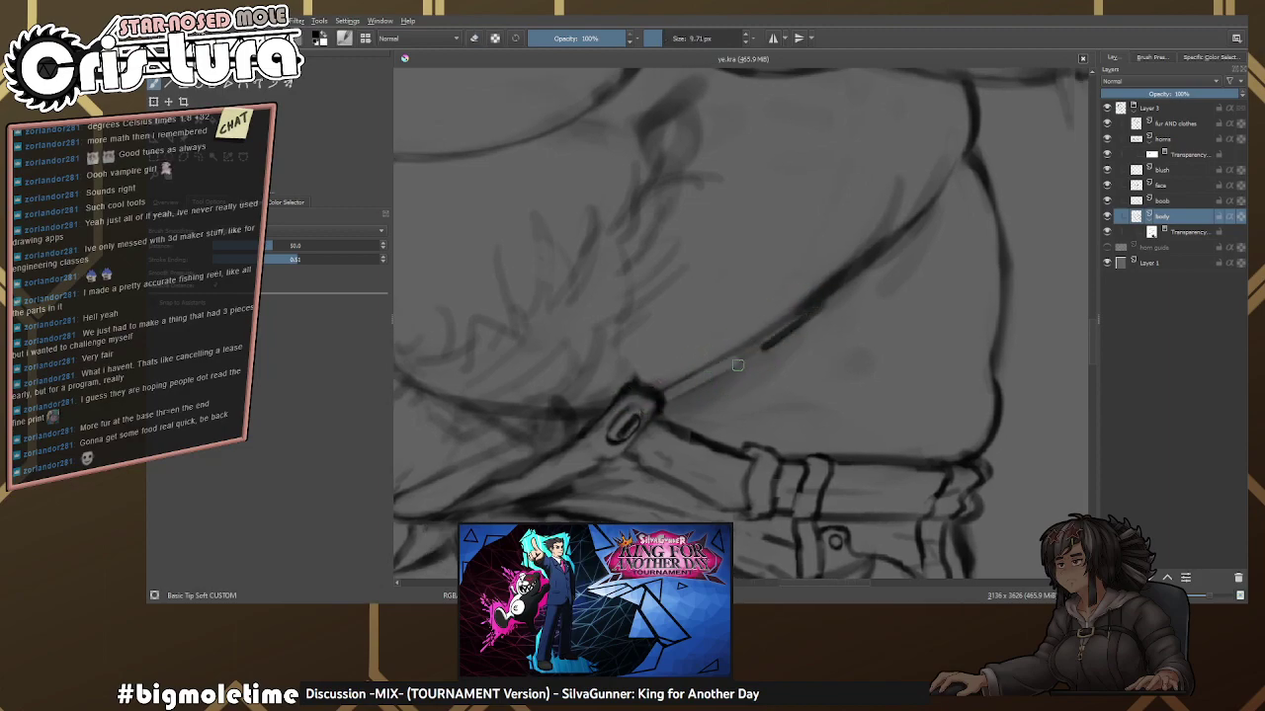
{"action": "left_click_drag", "start_coordinate": [822, 300], "coordinate": [648, 395]}
{"action": "left_click_drag", "start_coordinate": [784, 341], "coordinate": [731, 386]}
Redraw the right end of the belly's lower curve up to the belt's eyelet and erase the stray strokes around it.
{"action": "scroll", "coordinate": [703, 393], "scroll_direction": "down", "scroll_amount": 3}
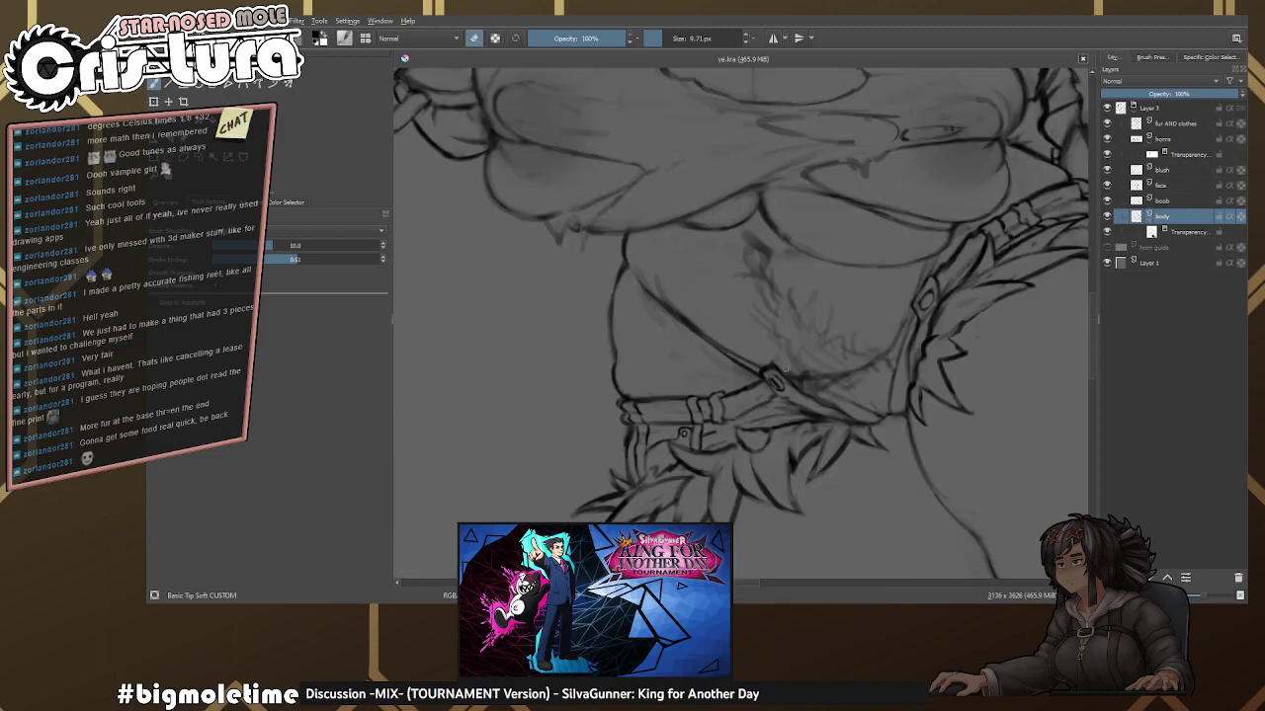
{"action": "scroll", "coordinate": [840, 359], "scroll_direction": "up", "scroll_amount": 2}
{"action": "scroll", "coordinate": [886, 268], "scroll_direction": "up", "scroll_amount": 3}
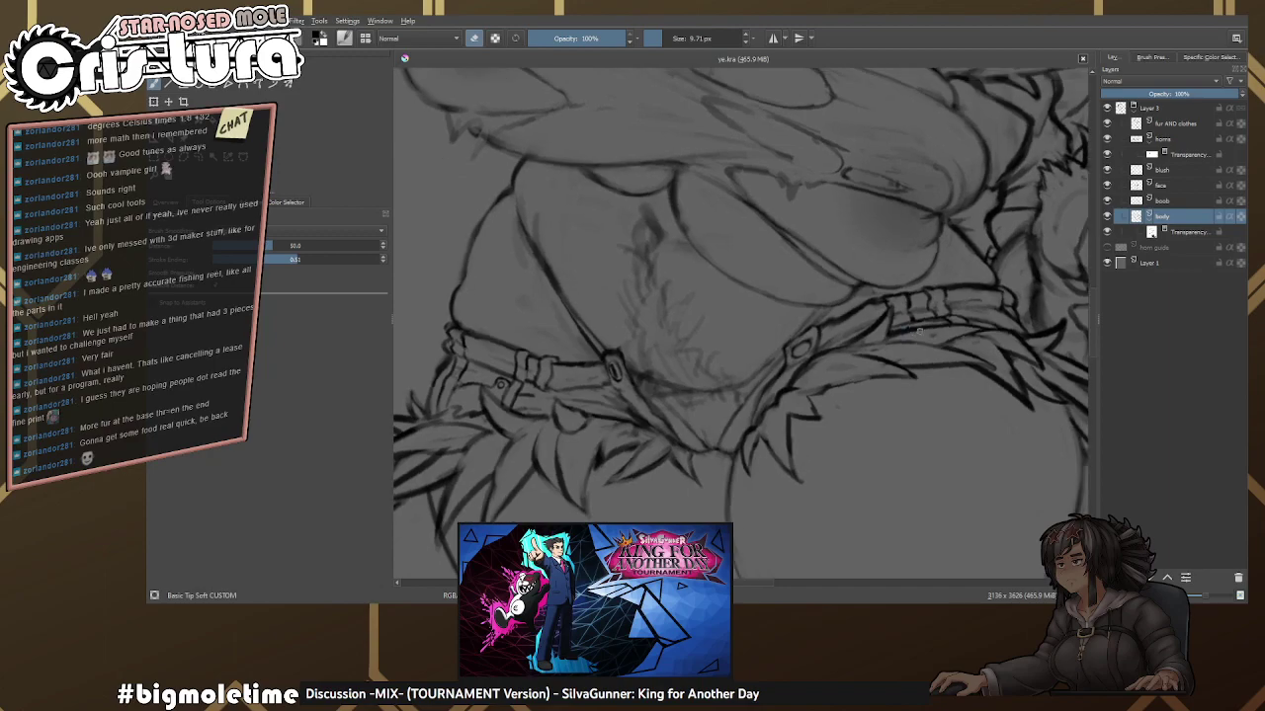
{"action": "mouse_move", "coordinate": [611, 371]}
{"action": "left_mouse_down"}
{"action": "mouse_move", "coordinate": [653, 371]}
{"action": "mouse_move", "coordinate": [644, 383]}
{"action": "mouse_move", "coordinate": [592, 363]}
{"action": "mouse_move", "coordinate": [683, 397]}
{"action": "mouse_move", "coordinate": [633, 383]}
{"action": "mouse_move", "coordinate": [710, 375]}
{"action": "mouse_move", "coordinate": [683, 398]}
{"action": "mouse_move", "coordinate": [696, 389]}
{"action": "mouse_move", "coordinate": [781, 420]}
{"action": "mouse_move", "coordinate": [613, 391]}
{"action": "mouse_move", "coordinate": [736, 384]}
{"action": "mouse_move", "coordinate": [711, 389]}
{"action": "mouse_move", "coordinate": [756, 409]}
{"action": "mouse_move", "coordinate": [772, 405]}
{"action": "mouse_move", "coordinate": [722, 390]}
{"action": "mouse_move", "coordinate": [847, 388]}
{"action": "mouse_move", "coordinate": [875, 359]}
{"action": "mouse_move", "coordinate": [836, 338]}
{"action": "mouse_move", "coordinate": [767, 398]}
{"action": "left_mouse_up"}
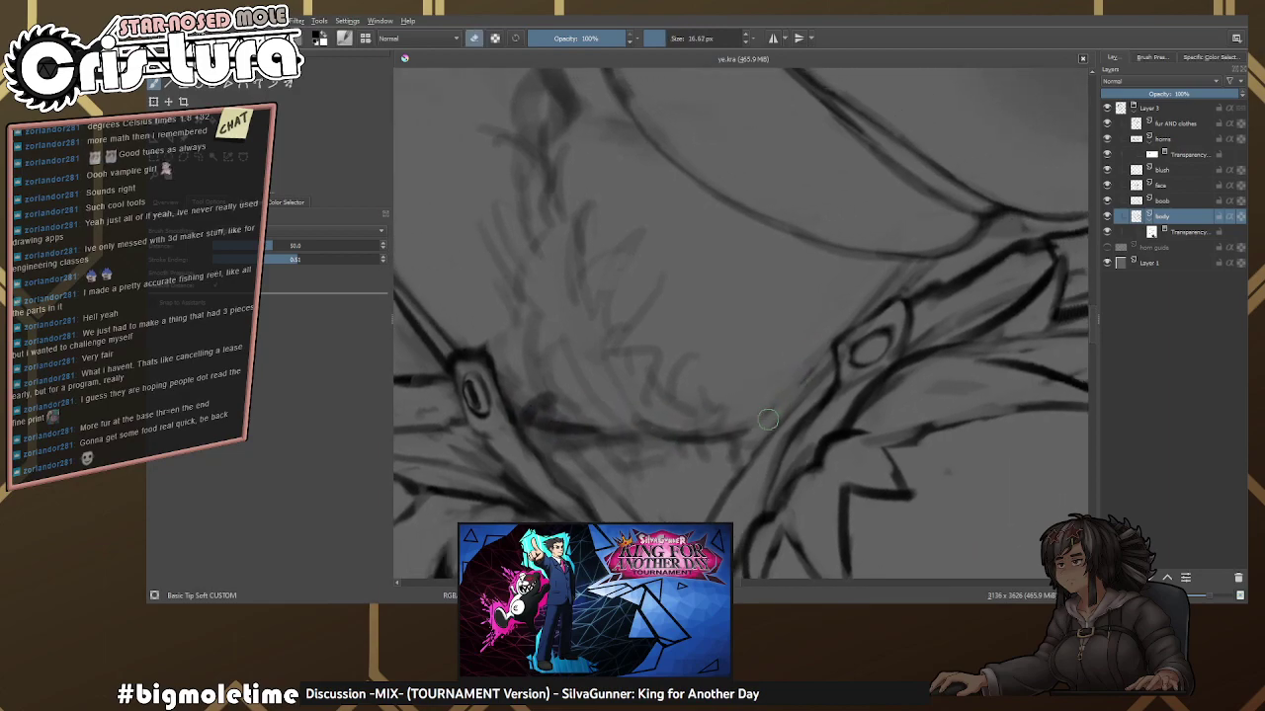
{"action": "scroll", "coordinate": [865, 317], "scroll_direction": "up", "scroll_amount": 1}
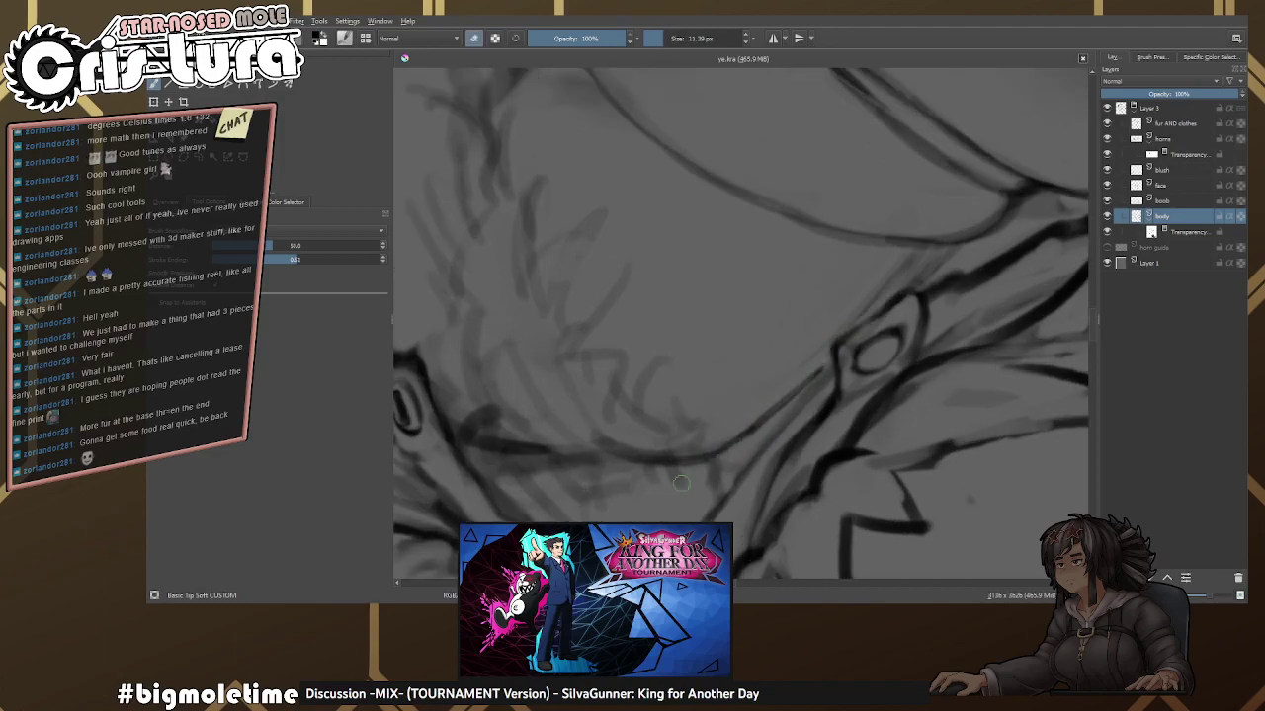
Refine the belly's right edge line from the breast past the belt eyelet with a thinner brush.
{"action": "left_click_drag", "start_coordinate": [835, 361], "coordinate": [798, 369]}
{"action": "key", "text": "bracketleft"}
{"action": "key", "text": "e"}
{"action": "key", "text": "bracketleft"}
{"action": "mouse_move", "coordinate": [882, 250]}
{"action": "left_mouse_down"}
{"action": "mouse_move", "coordinate": [819, 353]}
{"action": "mouse_move", "coordinate": [771, 400]}
{"action": "left_mouse_up"}
{"action": "key", "text": "e"}
{"action": "key", "text": "e"}
{"action": "left_click_drag", "start_coordinate": [827, 336], "coordinate": [749, 415]}
{"action": "mouse_move", "coordinate": [909, 282]}
{"action": "left_mouse_down"}
{"action": "mouse_move", "coordinate": [833, 288]}
{"action": "mouse_move", "coordinate": [767, 348]}
{"action": "mouse_move", "coordinate": [879, 255]}
{"action": "mouse_move", "coordinate": [732, 396]}
{"action": "left_mouse_up"}
{"action": "key", "text": "e"}
{"action": "scroll", "coordinate": [853, 291], "scroll_direction": "up", "scroll_amount": 1}
Redraw and sharpen the short line between the right belt eyelet and the underside of the breast at about 7 px.
{"action": "key", "text": "e"}
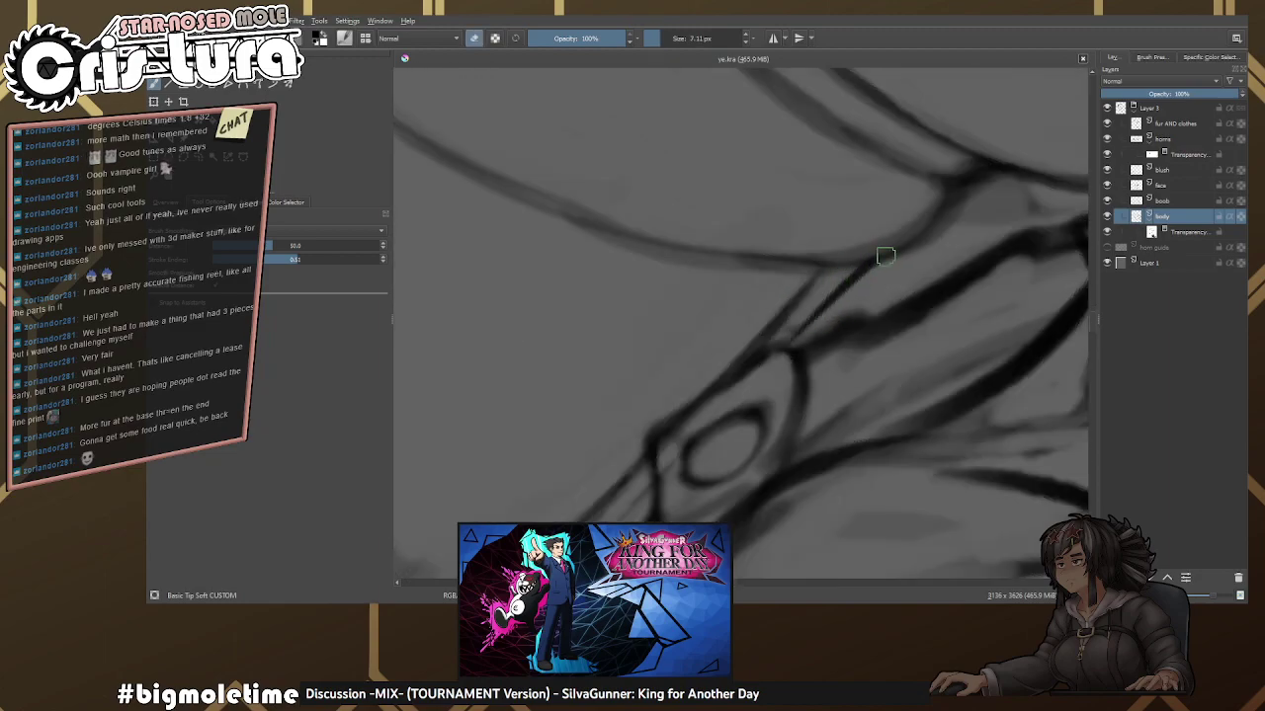
{"action": "key", "text": "e"}
{"action": "left_click_drag", "start_coordinate": [876, 250], "coordinate": [794, 353]}
{"action": "scroll", "coordinate": [794, 352], "scroll_direction": "down", "scroll_amount": 3}
{"action": "key", "text": "e"}
{"action": "scroll", "coordinate": [798, 333], "scroll_direction": "up", "scroll_amount": 1}
{"action": "key", "text": "e"}
{"action": "left_click_drag", "start_coordinate": [875, 248], "coordinate": [782, 362]}
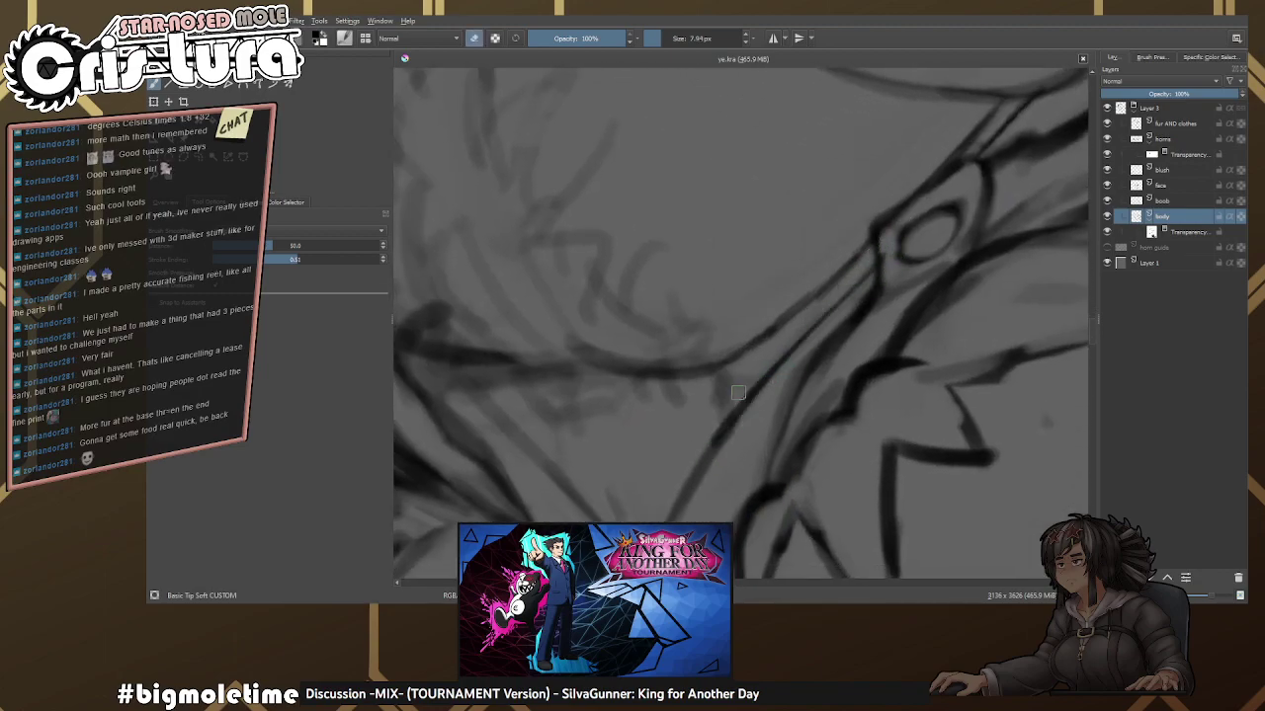
Redraw the inner right edge of the open shorts from the eyelet to the lower point at about 8 px.
{"action": "scroll", "coordinate": [741, 399], "scroll_direction": "up", "scroll_amount": 1}
{"action": "mouse_move", "coordinate": [840, 295]}
{"action": "left_mouse_down"}
{"action": "mouse_move", "coordinate": [704, 460]}
{"action": "mouse_move", "coordinate": [801, 283]}
{"action": "left_mouse_up"}
{"action": "scroll", "coordinate": [722, 435], "scroll_direction": "up", "scroll_amount": 1}
{"action": "scroll", "coordinate": [751, 375], "scroll_direction": "up", "scroll_amount": 1}
{"action": "key", "text": "ctrl+z"}
{"action": "scroll", "coordinate": [750, 375], "scroll_direction": "up", "scroll_amount": 1}
{"action": "key", "text": "e"}
{"action": "mouse_move", "coordinate": [721, 425]}
{"action": "left_mouse_down"}
{"action": "mouse_move", "coordinate": [804, 263]}
{"action": "mouse_move", "coordinate": [715, 382]}
{"action": "left_mouse_up"}
{"action": "left_click_drag", "start_coordinate": [806, 251], "coordinate": [705, 399]}
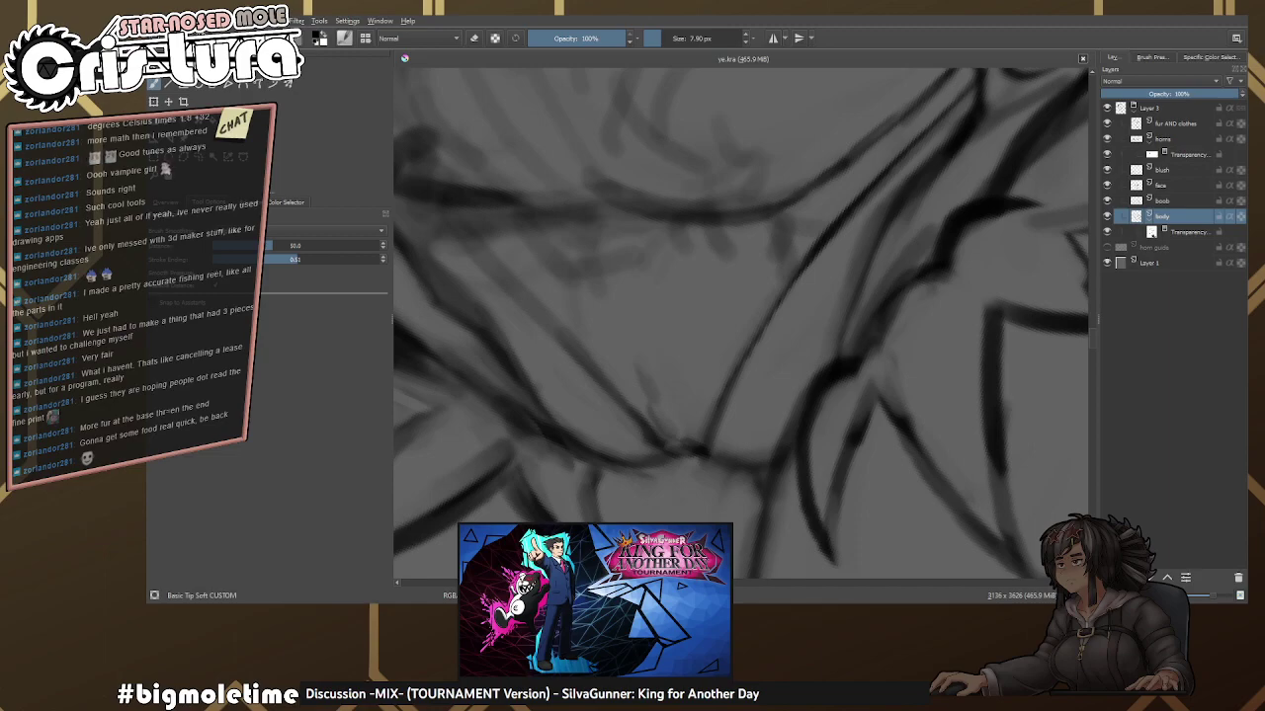
Redraw the curved bottom edge of the open shorts on both sides of the centre point at about 10 px.
{"action": "mouse_move", "coordinate": [760, 413]}
{"action": "left_mouse_down"}
{"action": "mouse_move", "coordinate": [717, 302]}
{"action": "mouse_move", "coordinate": [676, 329]}
{"action": "mouse_move", "coordinate": [730, 373]}
{"action": "mouse_move", "coordinate": [804, 382]}
{"action": "left_mouse_up"}
{"action": "key", "text": "e"}
{"action": "key", "text": "e"}
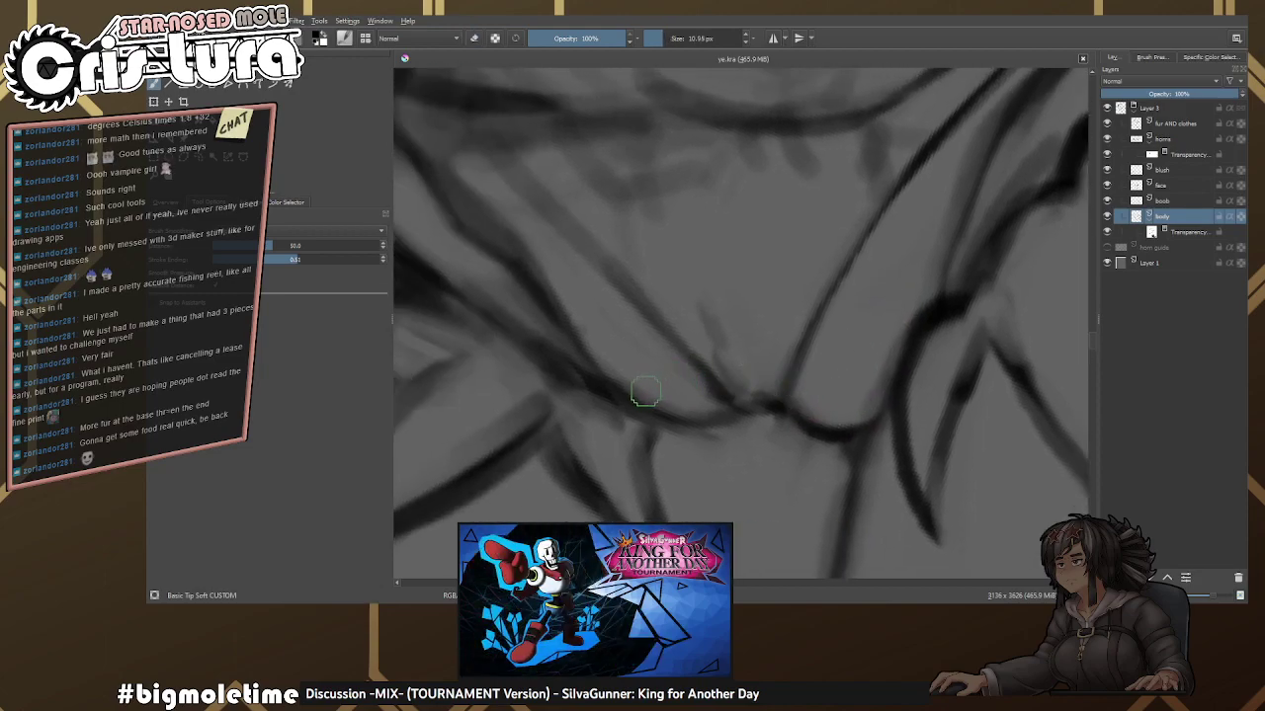
{"action": "key", "text": "e"}
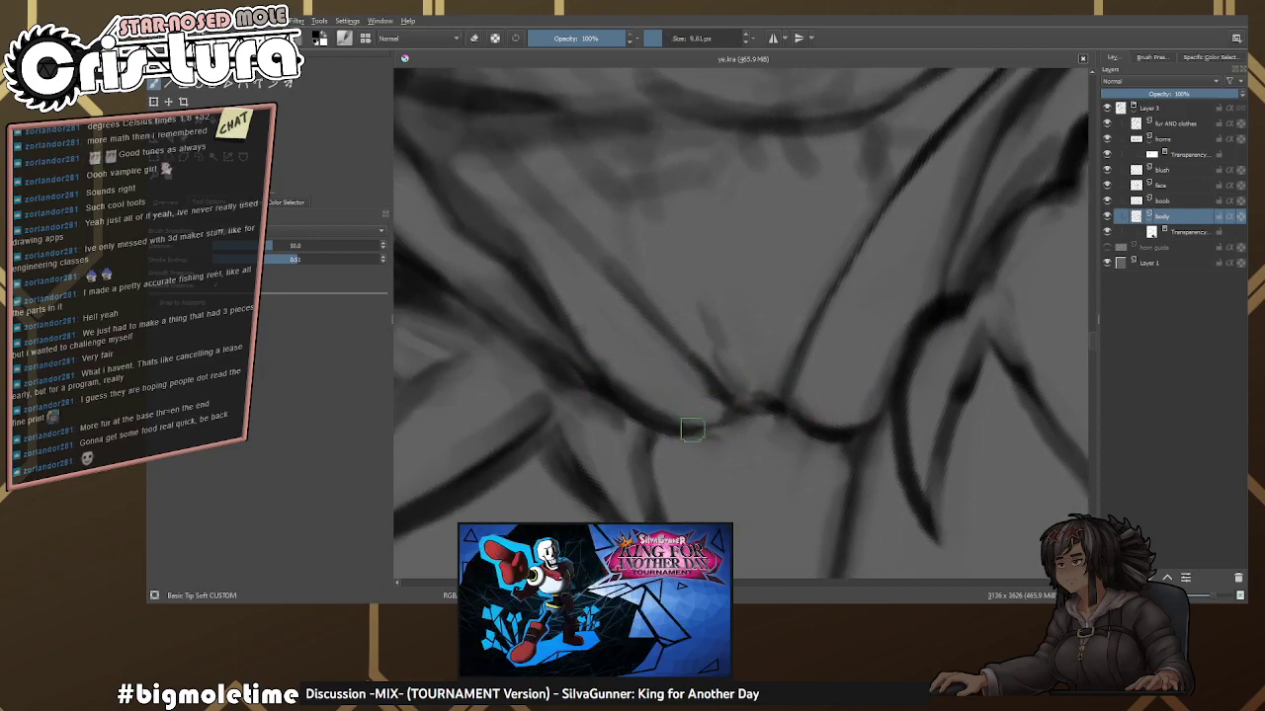
{"action": "left_click_drag", "start_coordinate": [728, 404], "coordinate": [781, 395]}
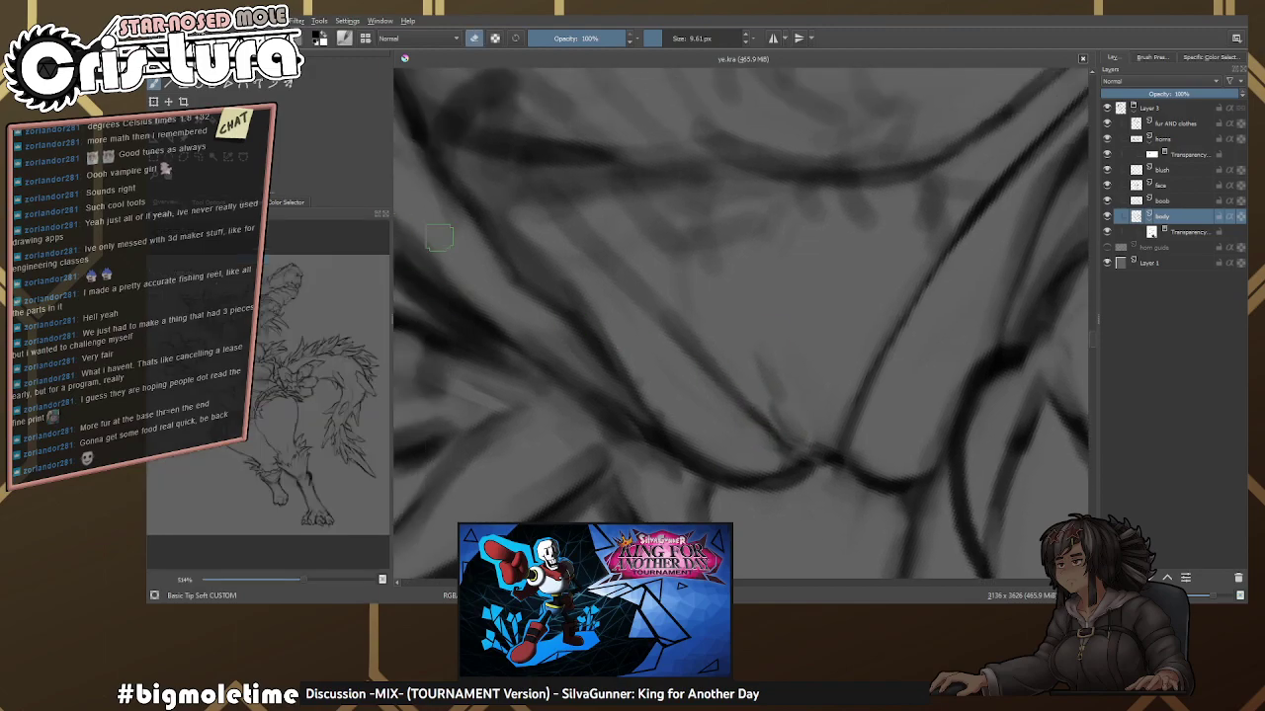
Erase the rough overlapping strokes along the inner left edge of the open shorts below the eyelet at about 18 px.
{"action": "scroll", "coordinate": [711, 395], "scroll_direction": "down", "scroll_amount": 2}
{"action": "left_click_drag", "start_coordinate": [720, 330], "coordinate": [692, 395]}
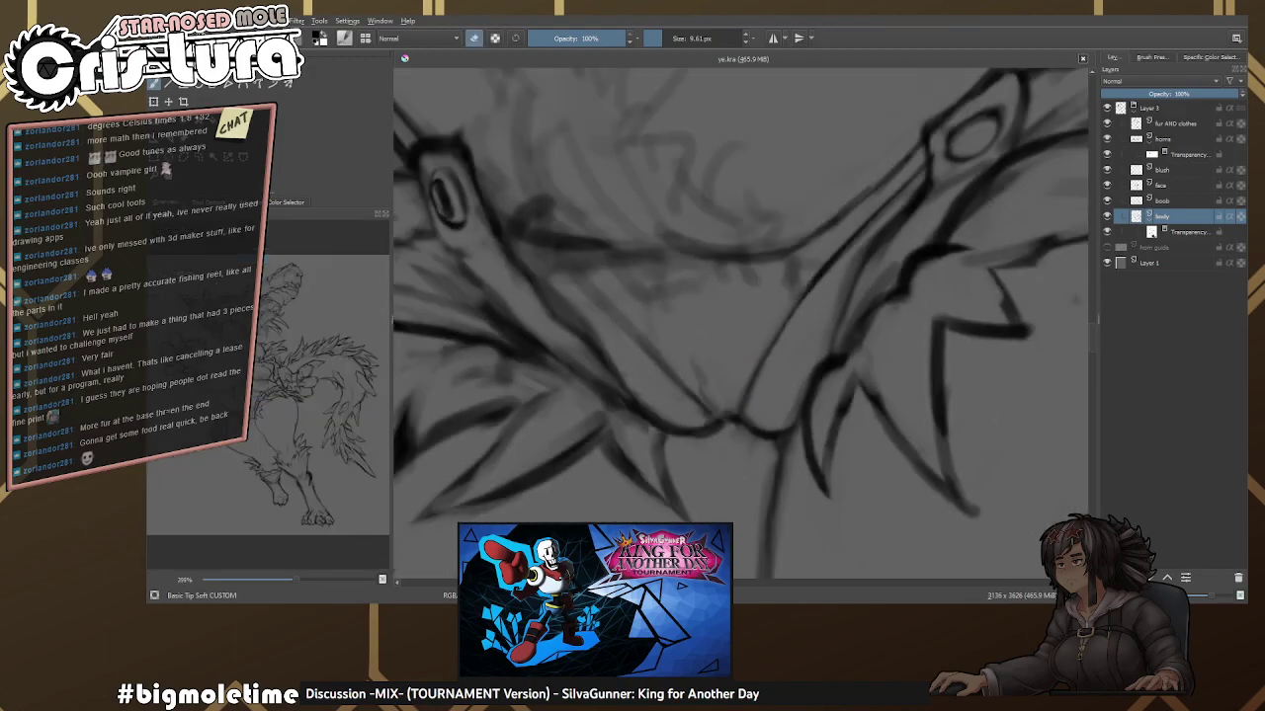
{"action": "scroll", "coordinate": [578, 299], "scroll_direction": "up", "scroll_amount": 2}
{"action": "left_click_drag", "start_coordinate": [529, 281], "coordinate": [556, 296]}
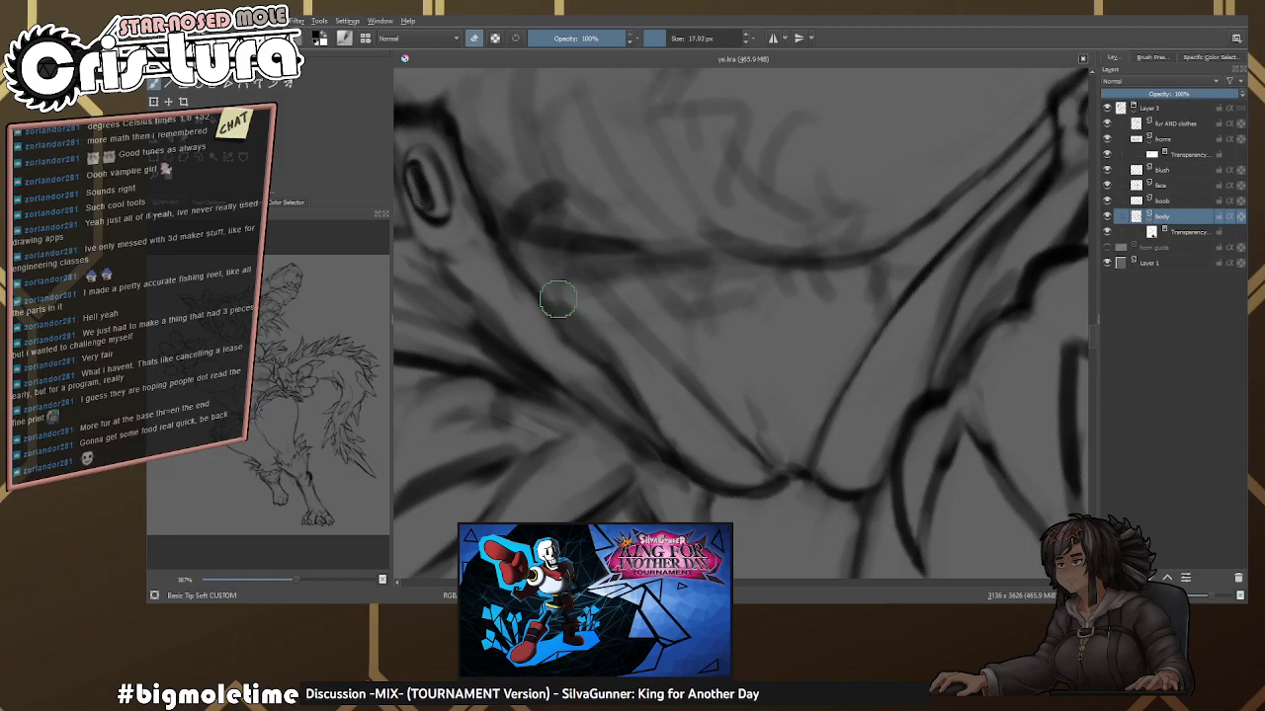
{"action": "scroll", "coordinate": [580, 281], "scroll_direction": "down", "scroll_amount": 2}
{"action": "scroll", "coordinate": [580, 281], "scroll_direction": "up", "scroll_amount": 1}
{"action": "scroll", "coordinate": [580, 280], "scroll_direction": "down", "scroll_amount": 1}
{"action": "scroll", "coordinate": [642, 316], "scroll_direction": "up", "scroll_amount": 1}
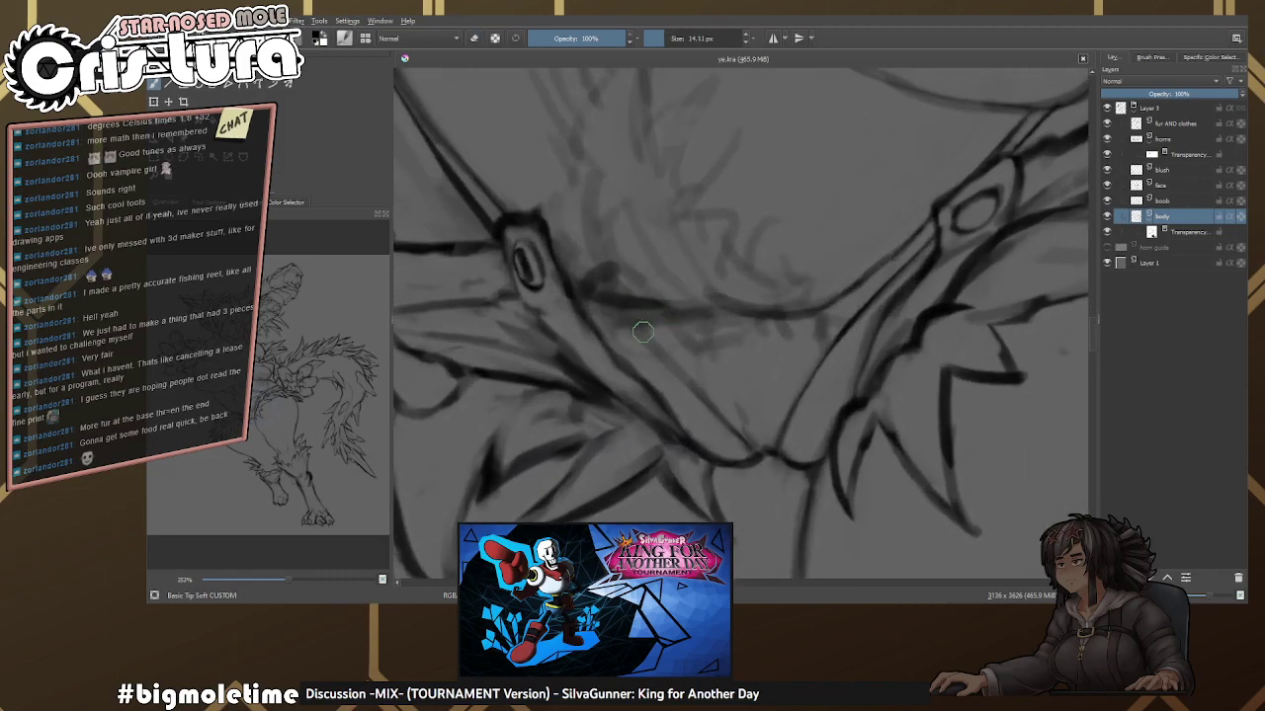
{"action": "scroll", "coordinate": [583, 297], "scroll_direction": "up", "scroll_amount": 2}
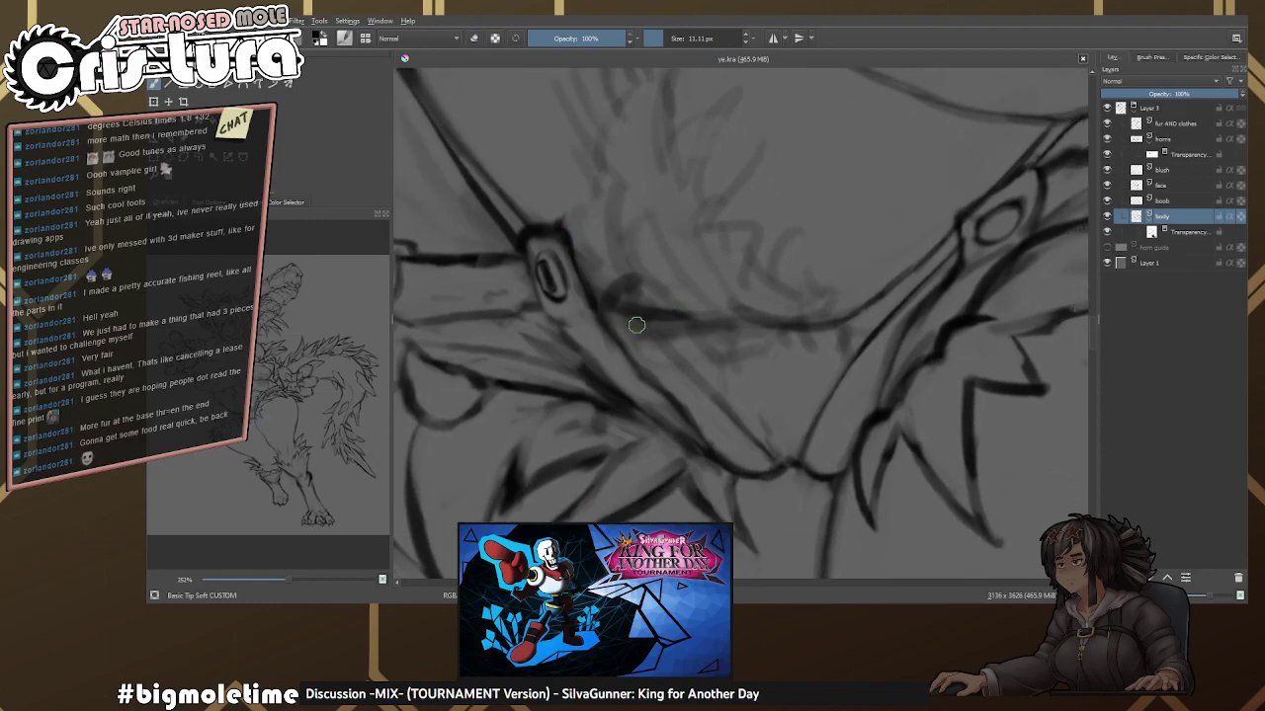
Redraw and trim the diagonal line from below the left eyelet to the shorts' lower centre point, finishing at about 8 px.
{"action": "left_click_drag", "start_coordinate": [606, 316], "coordinate": [717, 389]}
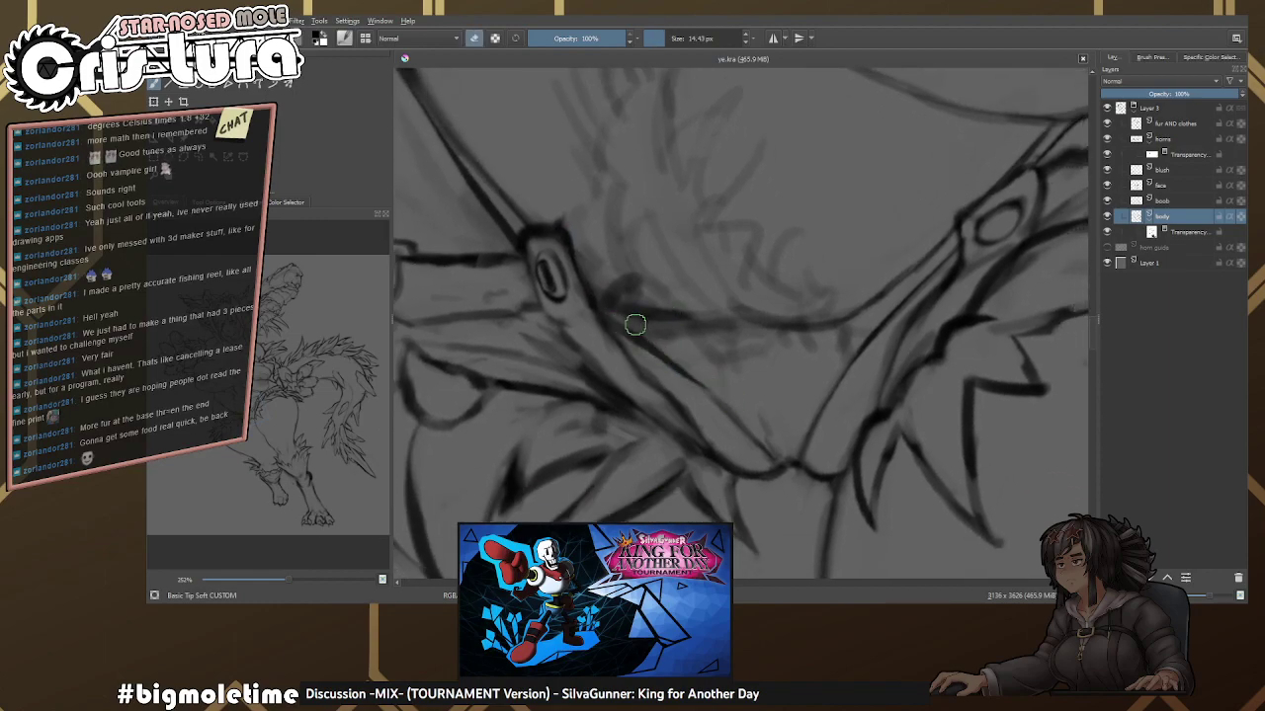
{"action": "scroll", "coordinate": [680, 364], "scroll_direction": "up", "scroll_amount": 2}
{"action": "left_click_drag", "start_coordinate": [613, 326], "coordinate": [724, 420]}
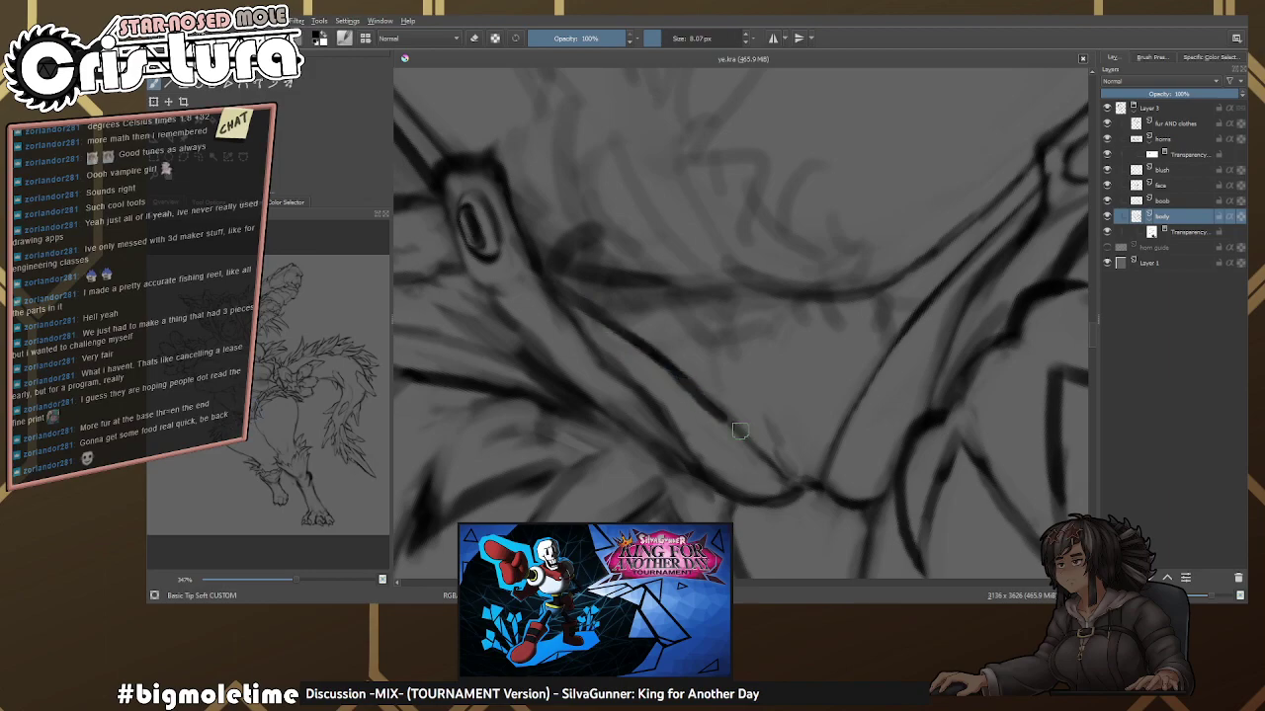
{"action": "scroll", "coordinate": [753, 400], "scroll_direction": "up", "scroll_amount": 1}
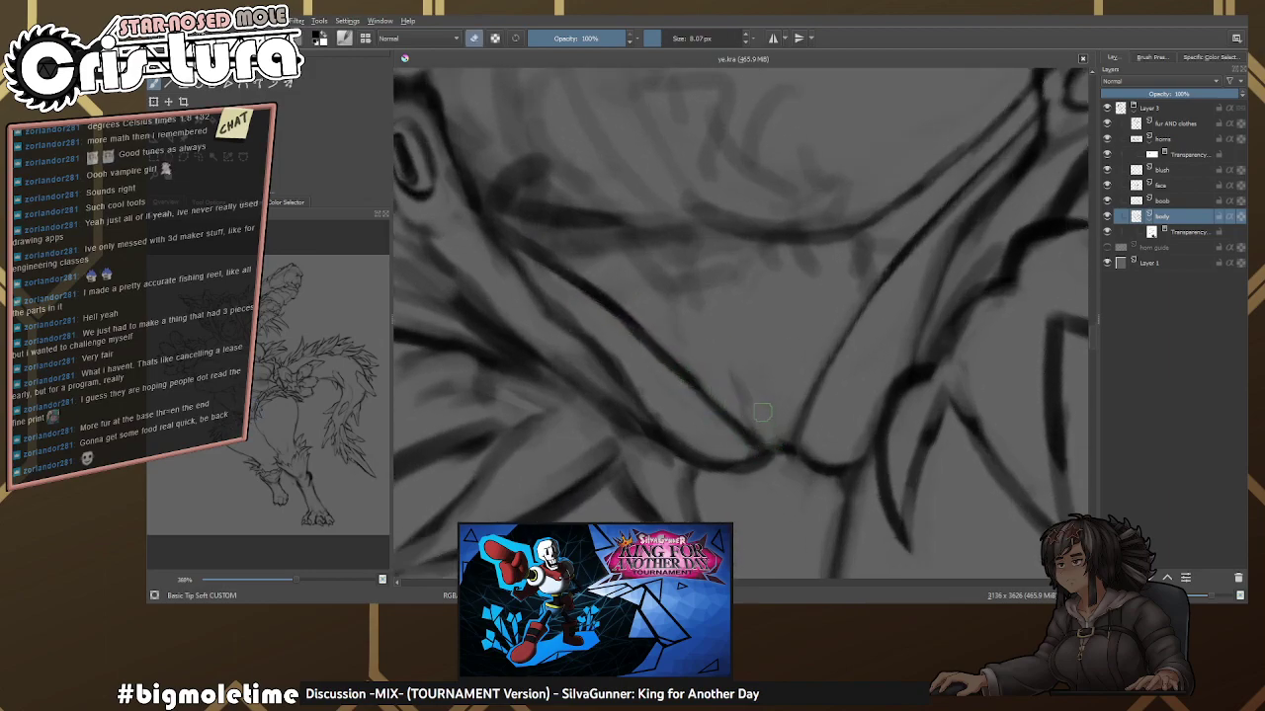
Draw the short crease strokes just above the centre point of the open shorts at about 11 px.
{"action": "key", "text": "bracketright"}
{"action": "left_click_drag", "start_coordinate": [736, 410], "coordinate": [719, 336]}
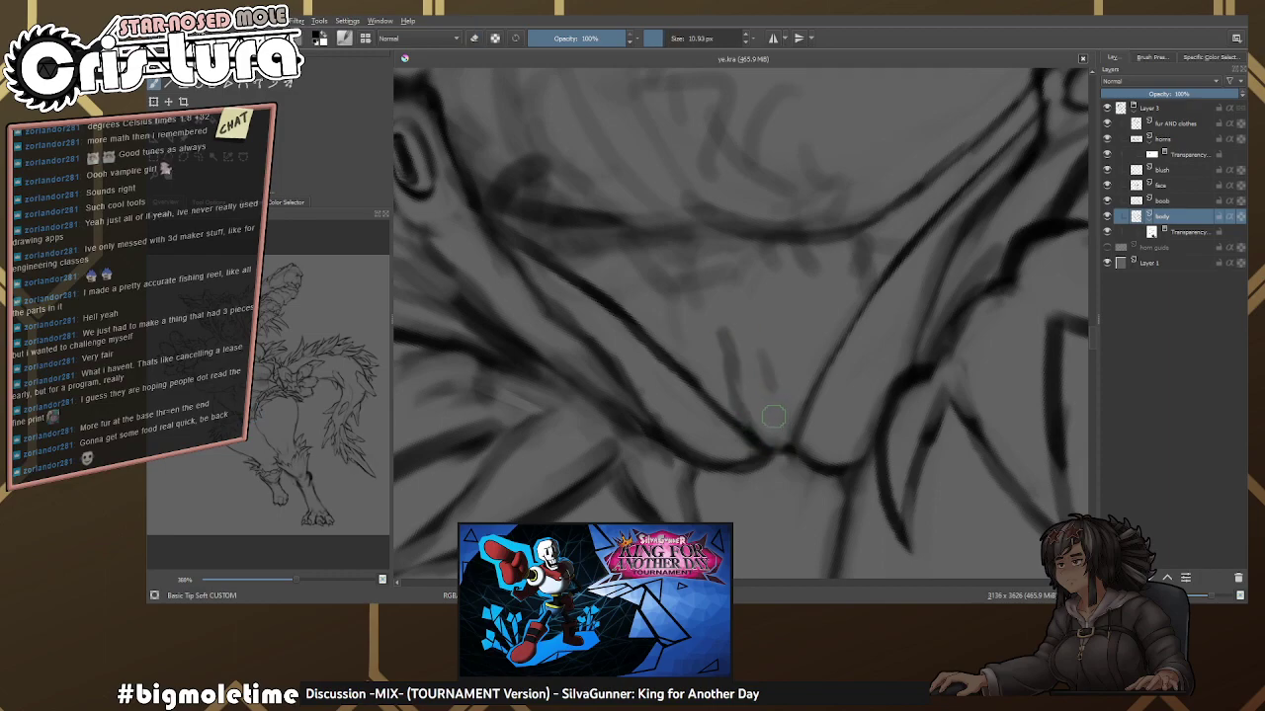
{"action": "mouse_move", "coordinate": [794, 328]}
{"action": "left_mouse_down"}
{"action": "mouse_move", "coordinate": [827, 415]}
{"action": "mouse_move", "coordinate": [816, 285]}
{"action": "mouse_move", "coordinate": [826, 423]}
{"action": "mouse_move", "coordinate": [876, 291]}
{"action": "left_mouse_up"}
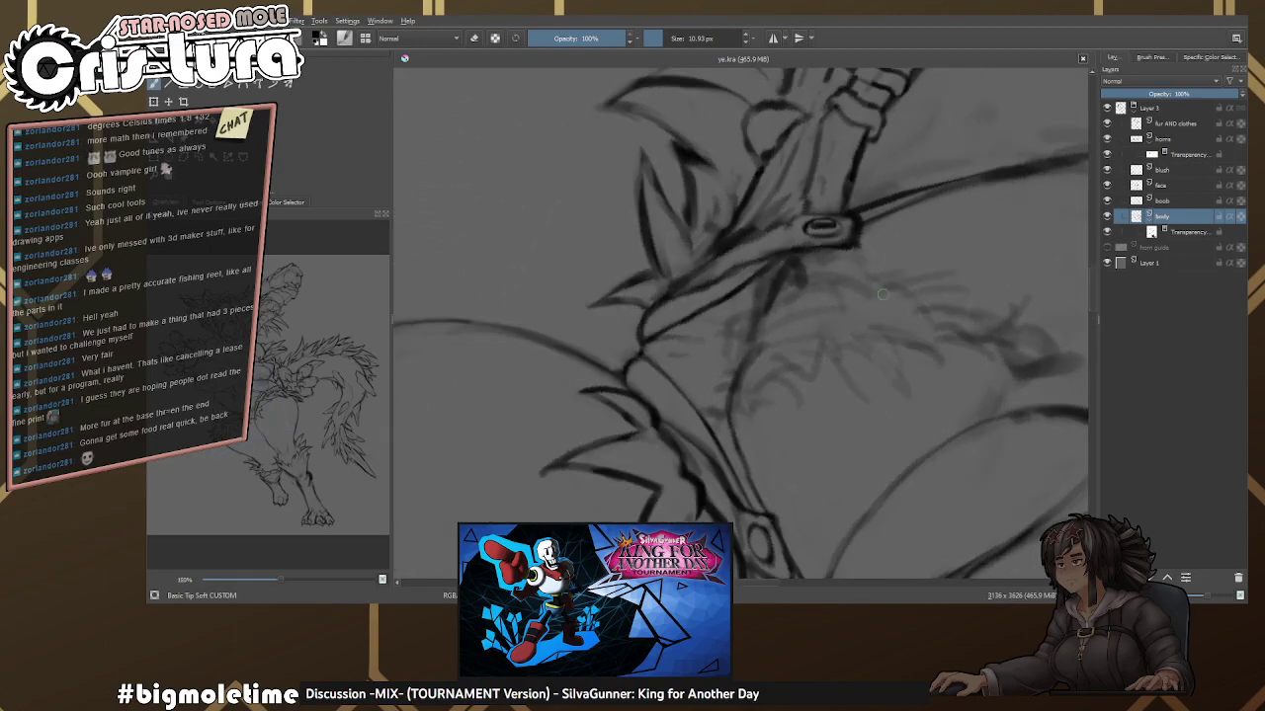
Sharpen the inner shorts line where it meets the left eyelet and the waist line leaving the eyelet's corner at about 9 px.
{"action": "scroll", "coordinate": [875, 291], "scroll_direction": "up", "scroll_amount": 4}
{"action": "left_click_drag", "start_coordinate": [496, 381], "coordinate": [595, 356]}
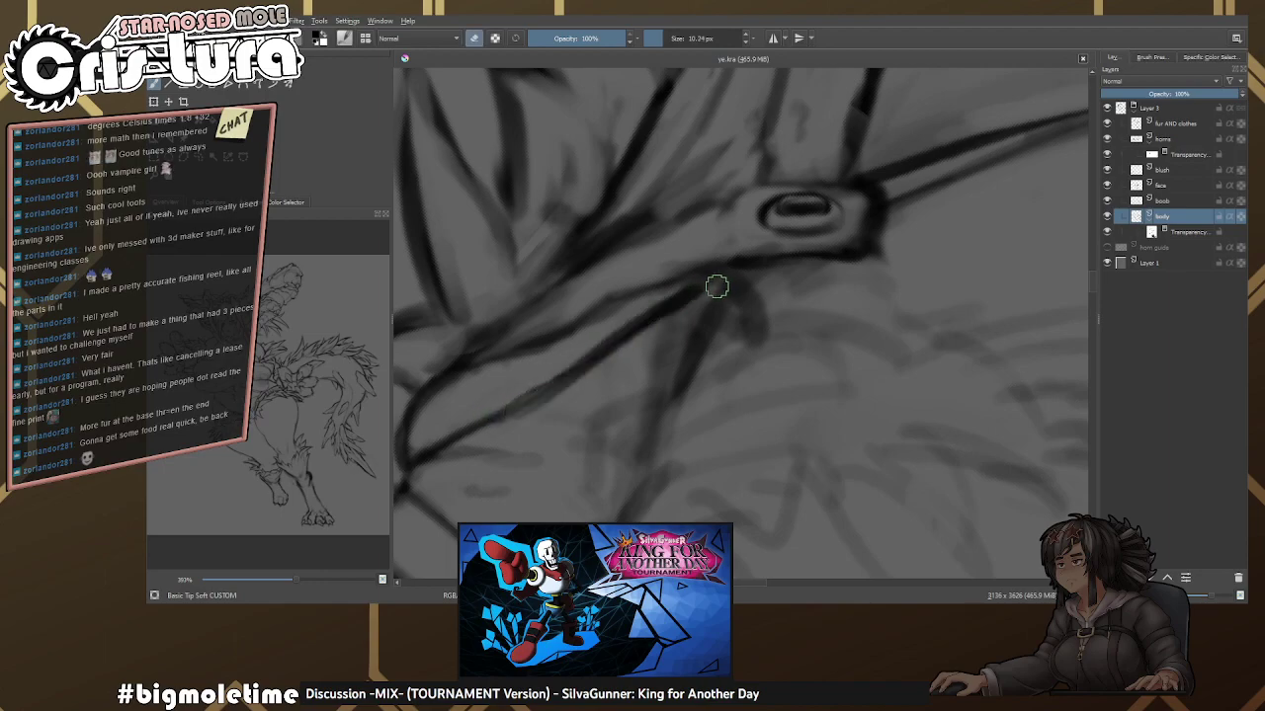
{"action": "left_click_drag", "start_coordinate": [737, 276], "coordinate": [740, 248]}
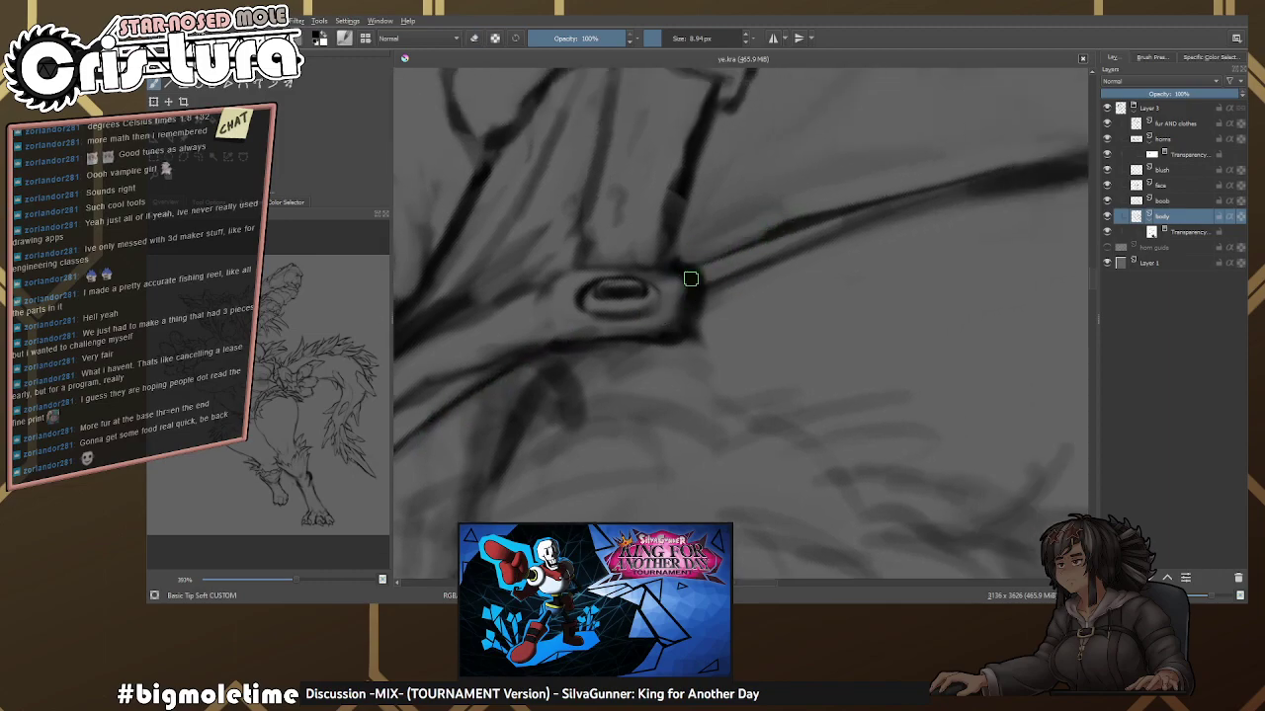
{"action": "mouse_move", "coordinate": [709, 279]}
{"action": "left_mouse_down"}
{"action": "mouse_move", "coordinate": [903, 220]}
{"action": "mouse_move", "coordinate": [791, 297]}
{"action": "left_mouse_up"}
{"action": "key", "text": "e"}
{"action": "left_click_drag", "start_coordinate": [593, 366], "coordinate": [615, 379]}
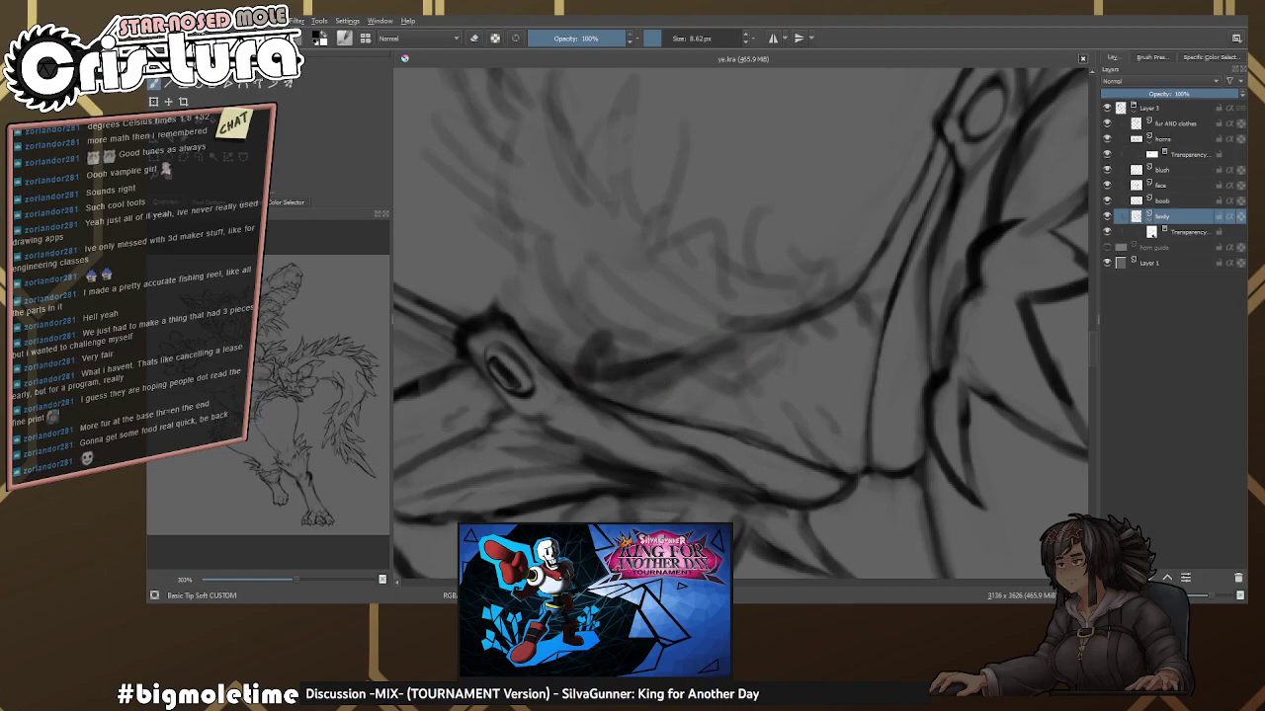
Hide the fur AND clothes layer and close the gap in the belly's lower curve at about 14 px.
{"action": "left_click_drag", "start_coordinate": [726, 312], "coordinate": [949, 217]}
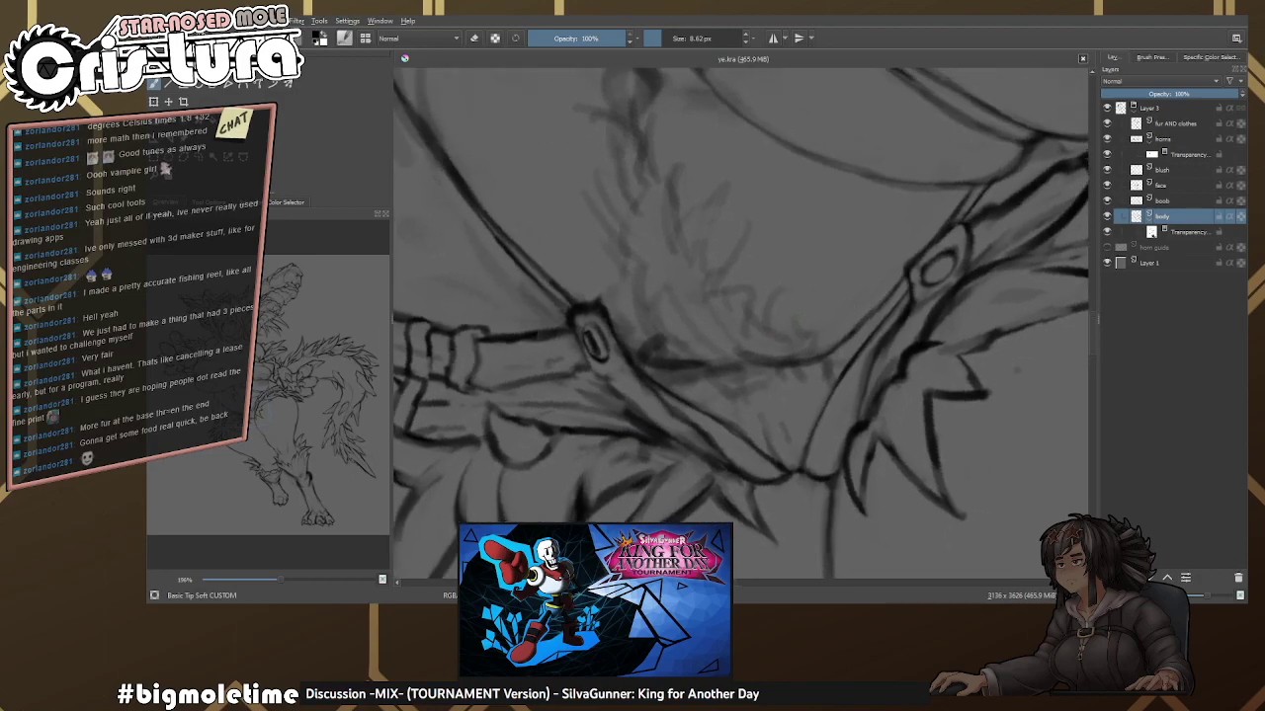
{"action": "scroll", "coordinate": [670, 371], "scroll_direction": "up", "scroll_amount": 2}
{"action": "key", "text": "e"}
{"action": "scroll", "coordinate": [714, 380], "scroll_direction": "down", "scroll_amount": 1}
{"action": "key", "text": "e"}
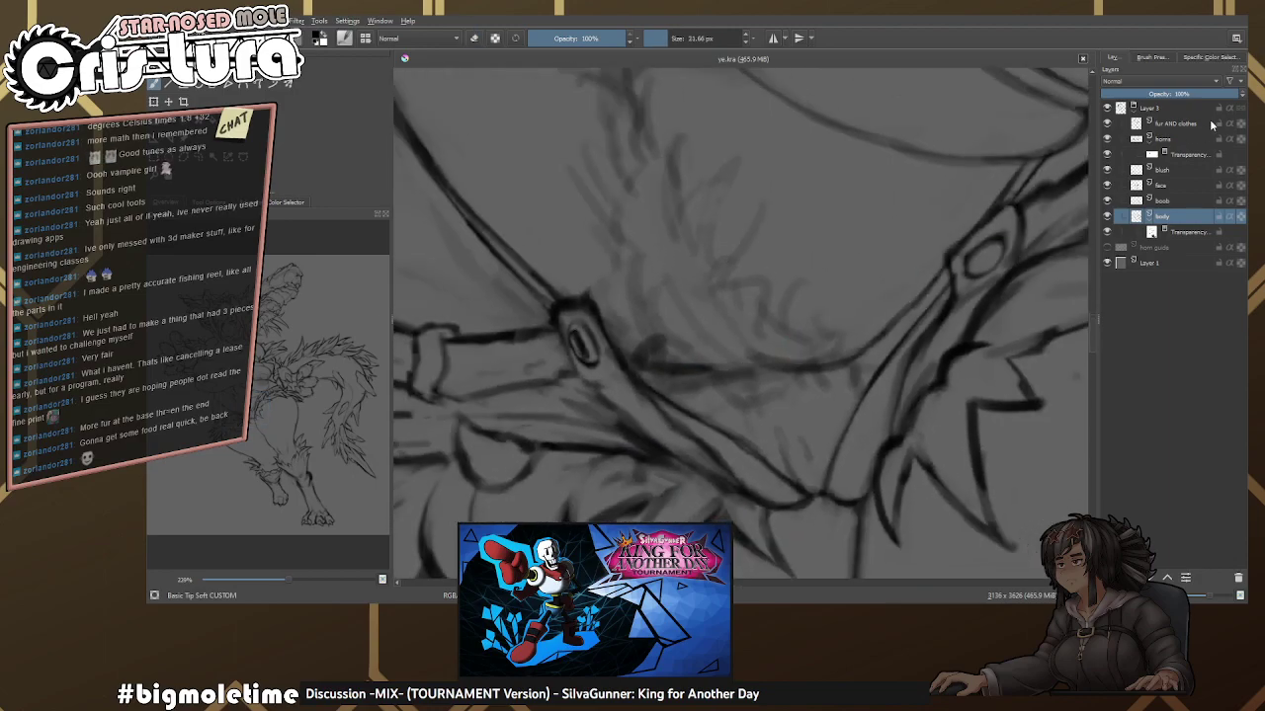
{"action": "left_click", "coordinate": [1107, 123]}
{"action": "scroll", "coordinate": [721, 342], "scroll_direction": "up", "scroll_amount": 2}
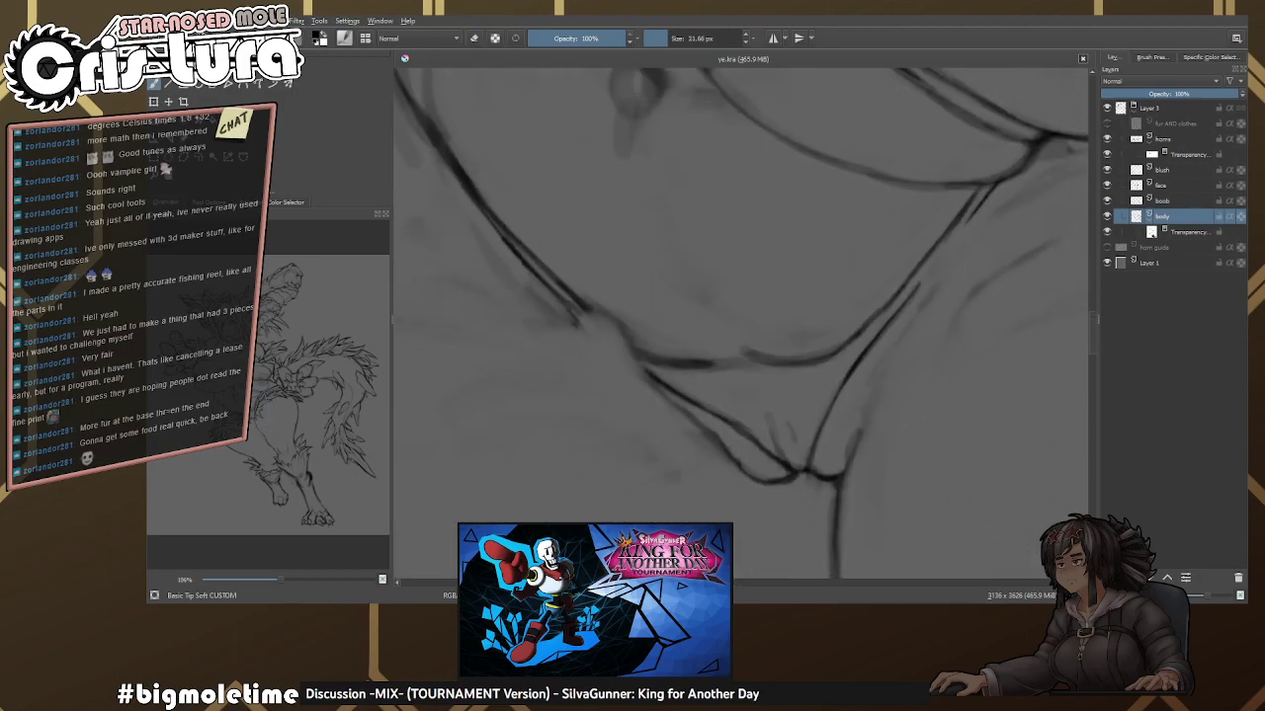
{"action": "scroll", "coordinate": [721, 342], "scroll_direction": "up", "scroll_amount": 1}
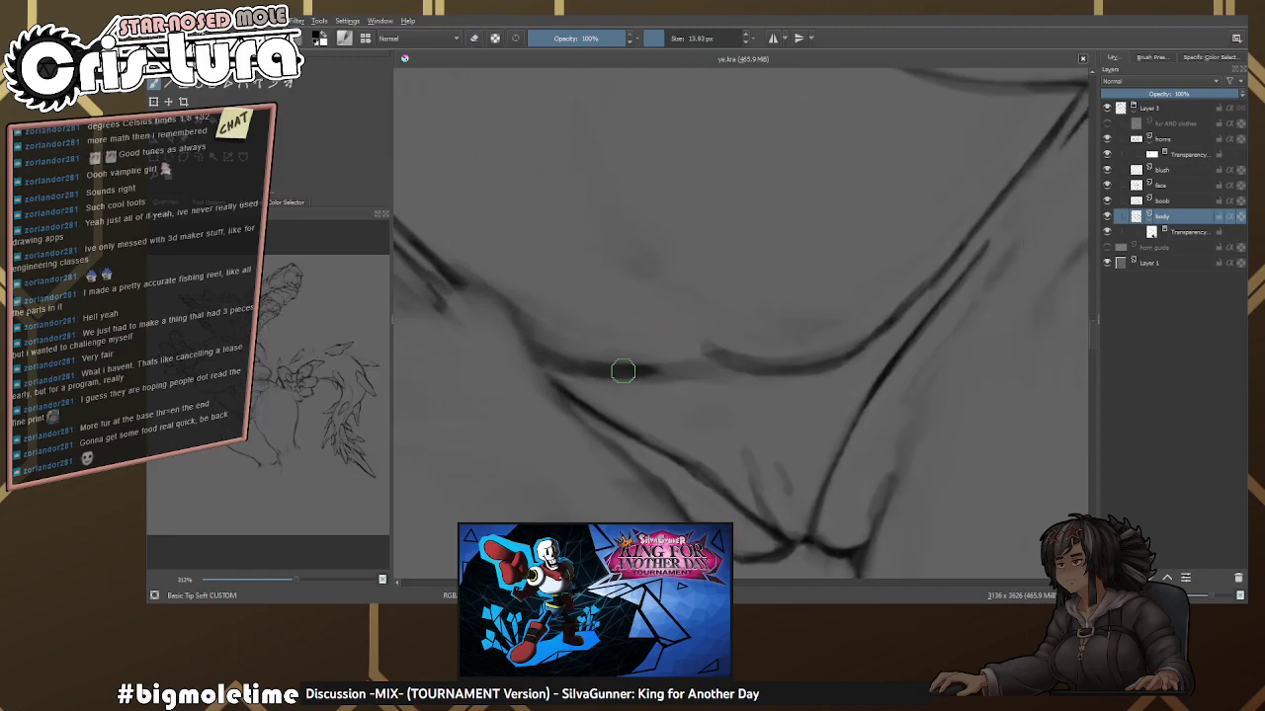
{"action": "left_click_drag", "start_coordinate": [627, 370], "coordinate": [765, 372]}
{"action": "key", "text": "e"}
{"action": "scroll", "coordinate": [701, 359], "scroll_direction": "up", "scroll_amount": 2}
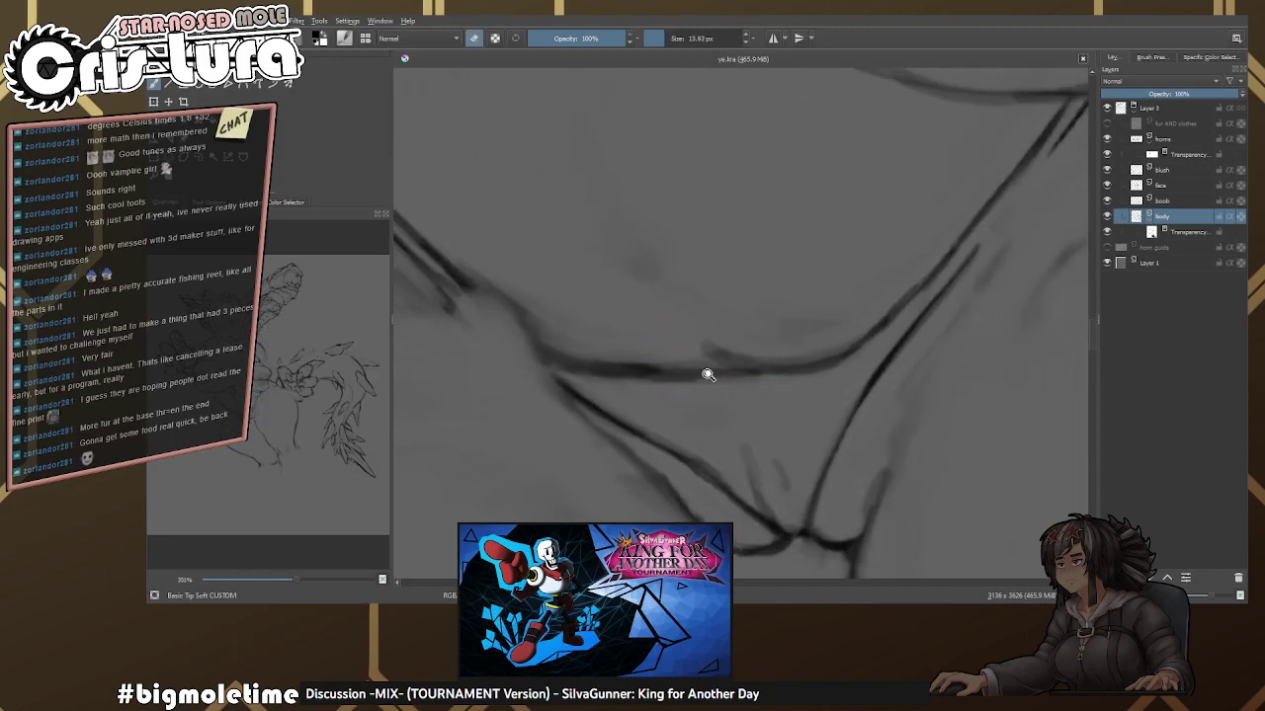
Redraw the belly's lower curve as one thin continuous line and erase its doubled parts at about 13 px.
{"action": "scroll", "coordinate": [810, 237], "scroll_direction": "down", "scroll_amount": 3}
{"action": "key", "text": "e"}
{"action": "mouse_move", "coordinate": [577, 365]}
{"action": "left_mouse_down", "text": "shift"}
{"action": "mouse_move", "coordinate": [646, 393]}
{"action": "mouse_move", "coordinate": [569, 369]}
{"action": "mouse_move", "coordinate": [716, 395]}
{"action": "left_mouse_up", "text": "shift"}
{"action": "mouse_move", "coordinate": [624, 375]}
{"action": "left_mouse_down"}
{"action": "mouse_move", "coordinate": [736, 387]}
{"action": "mouse_move", "coordinate": [734, 402]}
{"action": "mouse_move", "coordinate": [701, 371]}
{"action": "mouse_move", "coordinate": [809, 383]}
{"action": "mouse_move", "coordinate": [757, 391]}
{"action": "mouse_move", "coordinate": [837, 392]}
{"action": "mouse_move", "coordinate": [904, 368]}
{"action": "mouse_move", "coordinate": [785, 395]}
{"action": "mouse_move", "coordinate": [835, 388]}
{"action": "left_mouse_up"}
{"action": "key", "text": "e"}
{"action": "key", "text": "e"}
{"action": "key", "text": "ctrl+z"}
{"action": "key", "text": "e"}
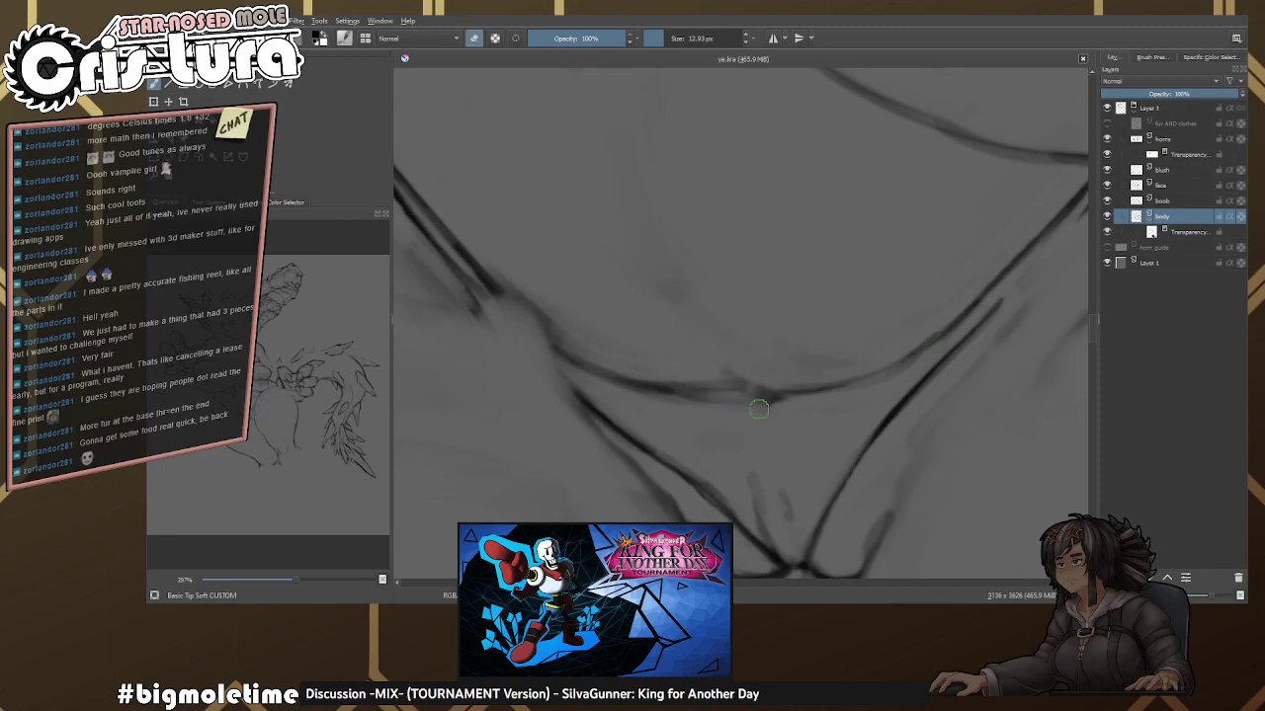
{"action": "left_click_drag", "start_coordinate": [861, 311], "coordinate": [669, 370]}
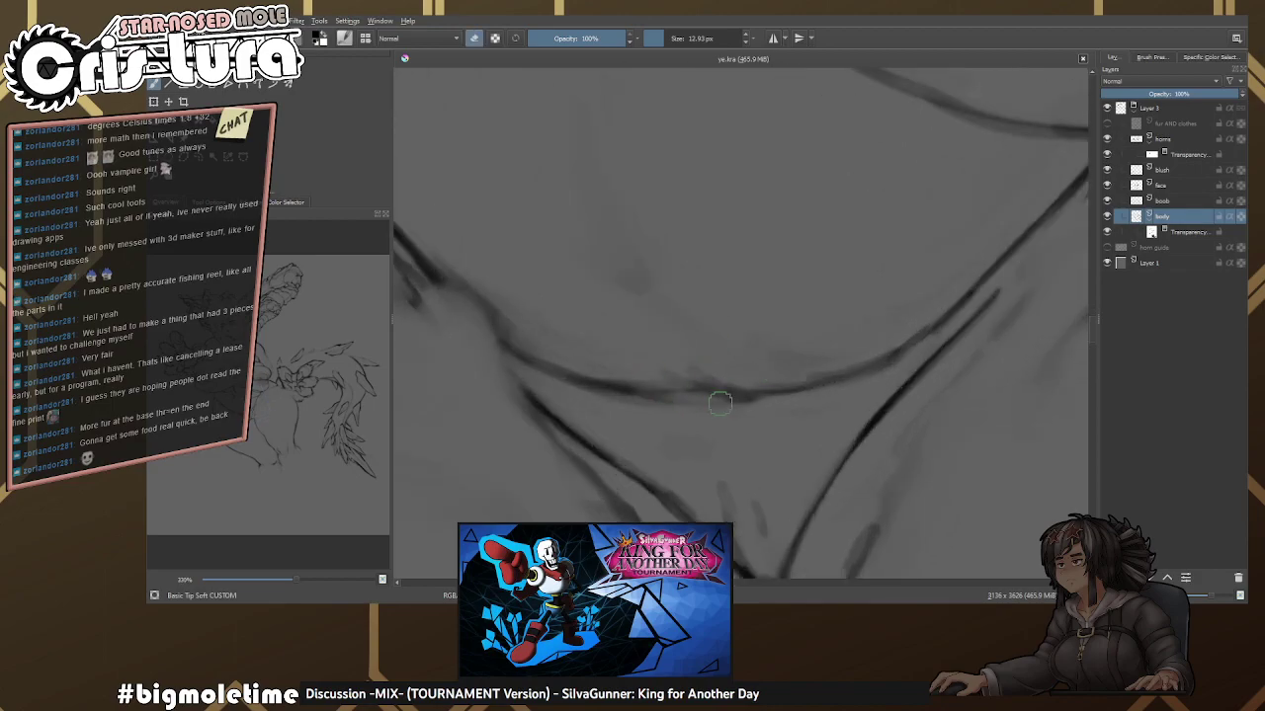
{"action": "left_click_drag", "start_coordinate": [751, 334], "coordinate": [1146, 139]}
Show the fur AND clothes layer again and make the body layer active.
{"action": "key", "text": "e"}
{"action": "left_click", "coordinate": [1106, 123]}
{"action": "mouse_move", "coordinate": [889, 247]}
{"action": "left_mouse_down"}
{"action": "mouse_move", "coordinate": [819, 282]}
{"action": "mouse_move", "coordinate": [777, 403]}
{"action": "mouse_move", "coordinate": [751, 326]}
{"action": "mouse_move", "coordinate": [750, 384]}
{"action": "mouse_move", "coordinate": [705, 450]}
{"action": "mouse_move", "coordinate": [675, 462]}
{"action": "mouse_move", "coordinate": [806, 430]}
{"action": "mouse_move", "coordinate": [791, 375]}
{"action": "mouse_move", "coordinate": [969, 247]}
{"action": "mouse_move", "coordinate": [695, 341]}
{"action": "mouse_move", "coordinate": [745, 356]}
{"action": "mouse_move", "coordinate": [742, 452]}
{"action": "mouse_move", "coordinate": [701, 345]}
{"action": "mouse_move", "coordinate": [665, 337]}
{"action": "mouse_move", "coordinate": [643, 294]}
{"action": "mouse_move", "coordinate": [697, 302]}
{"action": "left_mouse_up"}
{"action": "left_click", "coordinate": [1123, 237]}
{"action": "left_click", "coordinate": [1156, 128]}
{"action": "left_click", "coordinate": [1186, 216]}
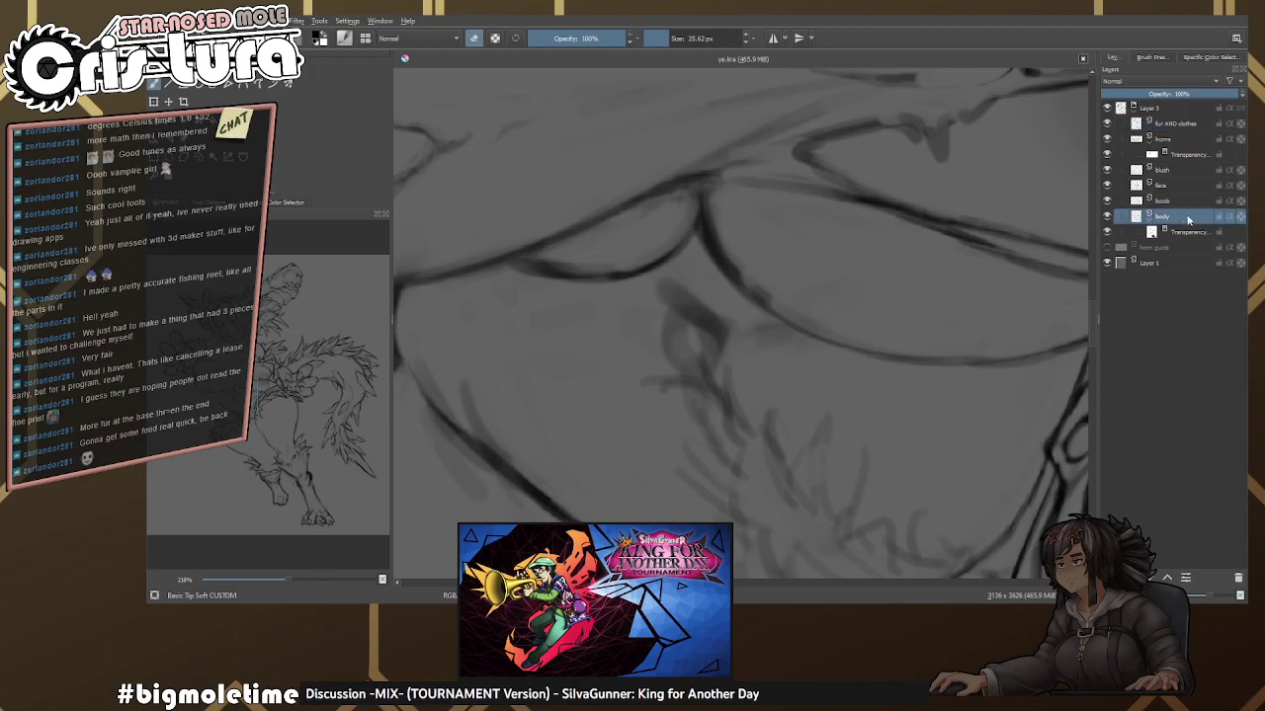
Erase the rough navel sketch below the breasts and draw a cleaner navel outline on the body layer.
{"action": "left_click_drag", "start_coordinate": [811, 282], "coordinate": [652, 285]}
{"action": "key", "text": "e"}
{"action": "scroll", "coordinate": [739, 309], "scroll_direction": "up", "scroll_amount": 1}
{"action": "mouse_move", "coordinate": [696, 307]}
{"action": "left_mouse_down"}
{"action": "mouse_move", "coordinate": [687, 270]}
{"action": "mouse_move", "coordinate": [721, 282]}
{"action": "mouse_move", "coordinate": [700, 270]}
{"action": "mouse_move", "coordinate": [709, 344]}
{"action": "mouse_move", "coordinate": [681, 323]}
{"action": "mouse_move", "coordinate": [704, 327]}
{"action": "mouse_move", "coordinate": [688, 339]}
{"action": "mouse_move", "coordinate": [700, 326]}
{"action": "mouse_move", "coordinate": [690, 340]}
{"action": "mouse_move", "coordinate": [685, 305]}
{"action": "mouse_move", "coordinate": [681, 325]}
{"action": "mouse_move", "coordinate": [694, 287]}
{"action": "left_mouse_up"}
{"action": "key", "text": "e"}
{"action": "key", "text": "e"}
{"action": "key", "text": "e"}
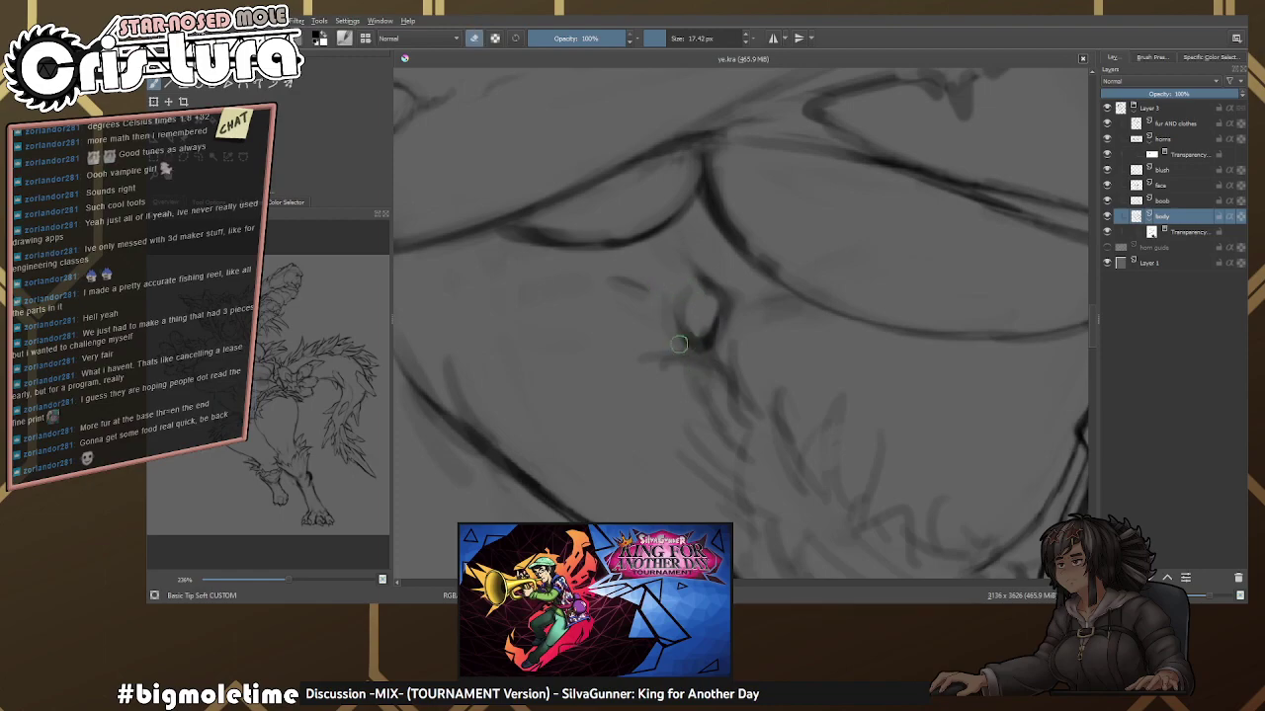
Trim the navel's left side and upper stroke and soften the faint marks beside it with a 16 to 23 px brush.
{"action": "mouse_move", "coordinate": [663, 324]}
{"action": "left_mouse_down"}
{"action": "mouse_move", "coordinate": [705, 352]}
{"action": "mouse_move", "coordinate": [680, 329]}
{"action": "left_mouse_up"}
{"action": "key", "text": "e"}
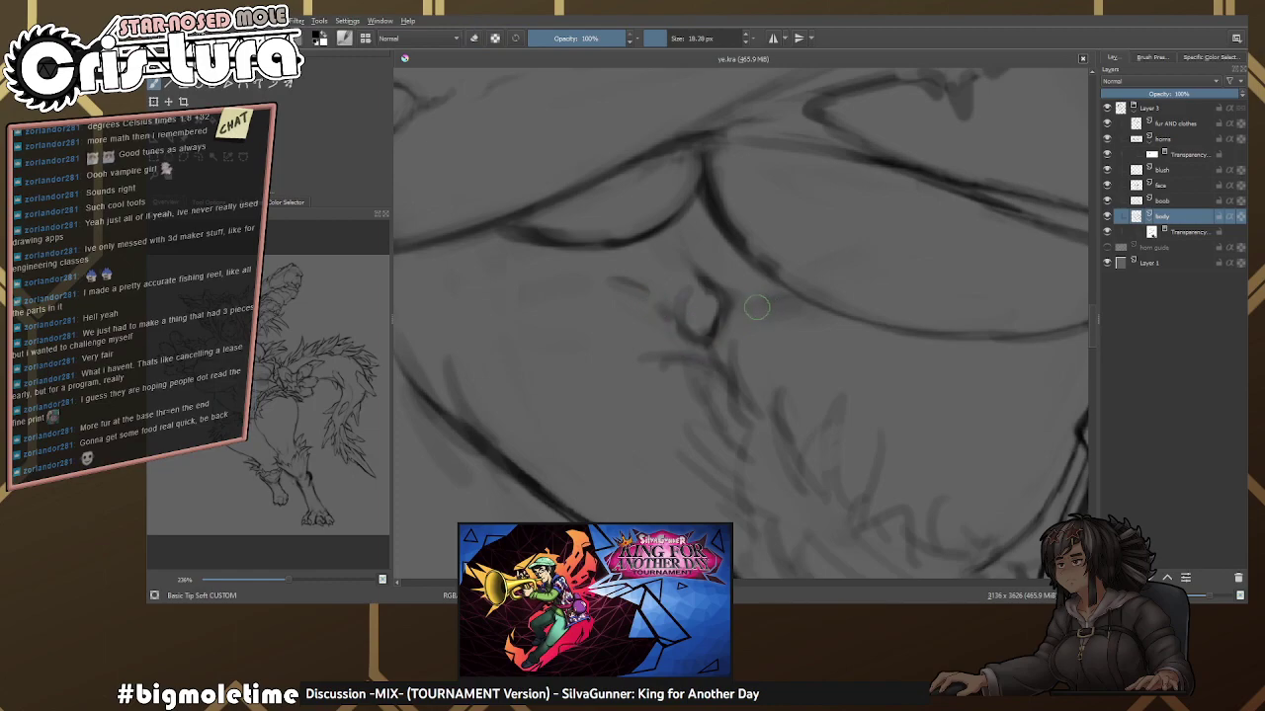
{"action": "mouse_move", "coordinate": [791, 301]}
{"action": "left_mouse_down"}
{"action": "mouse_move", "coordinate": [782, 347]}
{"action": "mouse_move", "coordinate": [800, 336]}
{"action": "mouse_move", "coordinate": [821, 375]}
{"action": "mouse_move", "coordinate": [779, 277]}
{"action": "mouse_move", "coordinate": [724, 297]}
{"action": "left_mouse_up"}
{"action": "key", "text": "e"}
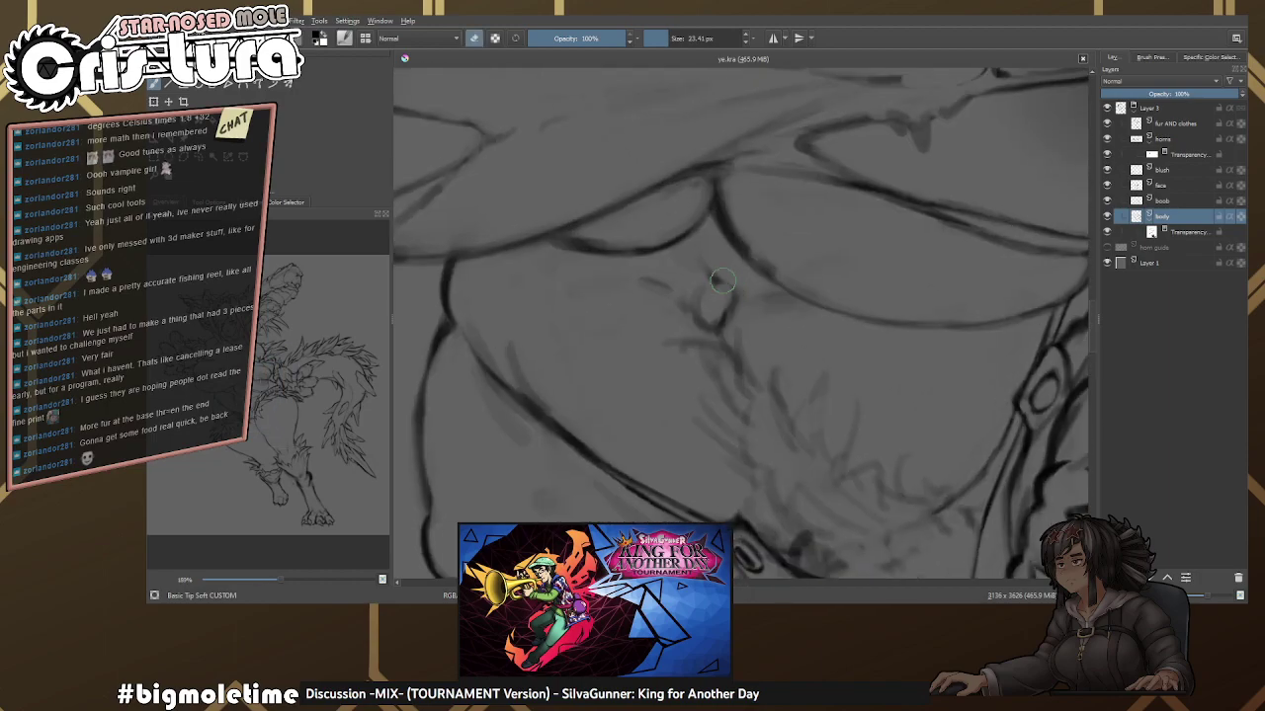
{"action": "key", "text": "e"}
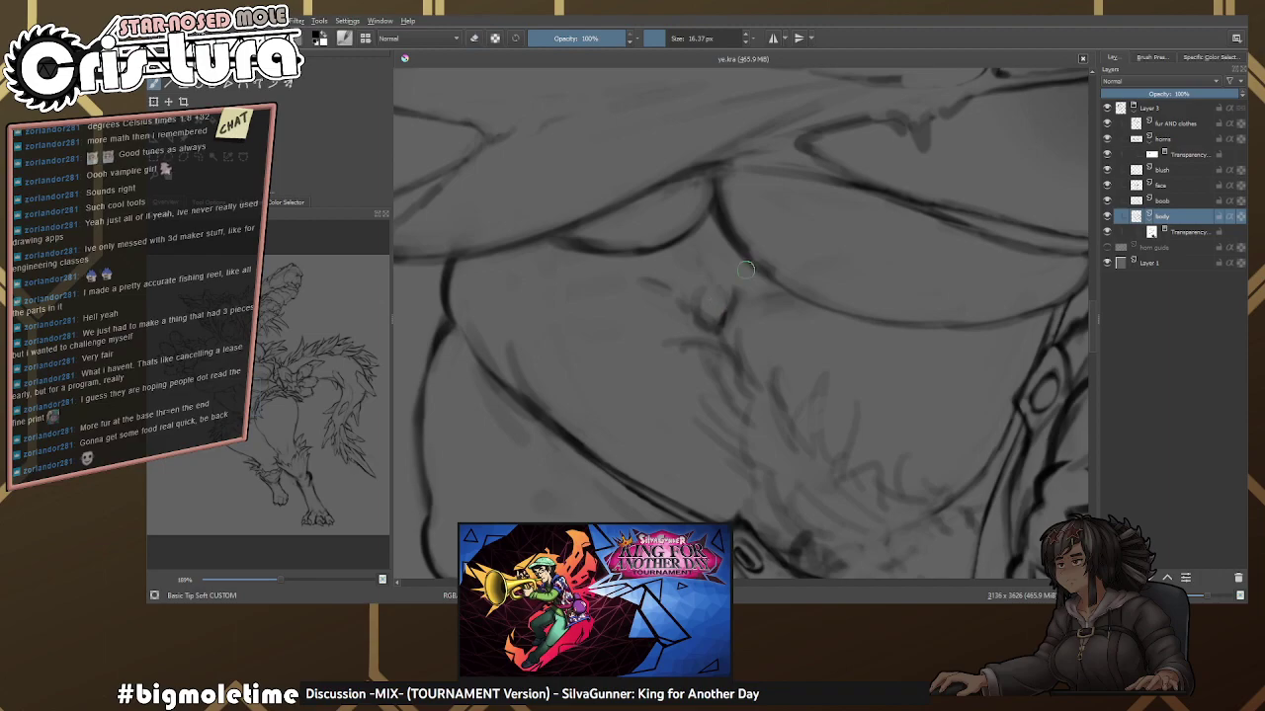
{"action": "scroll", "coordinate": [742, 275], "scroll_direction": "down", "scroll_amount": 5}
{"action": "left_click_drag", "start_coordinate": [793, 291], "coordinate": [767, 310]}
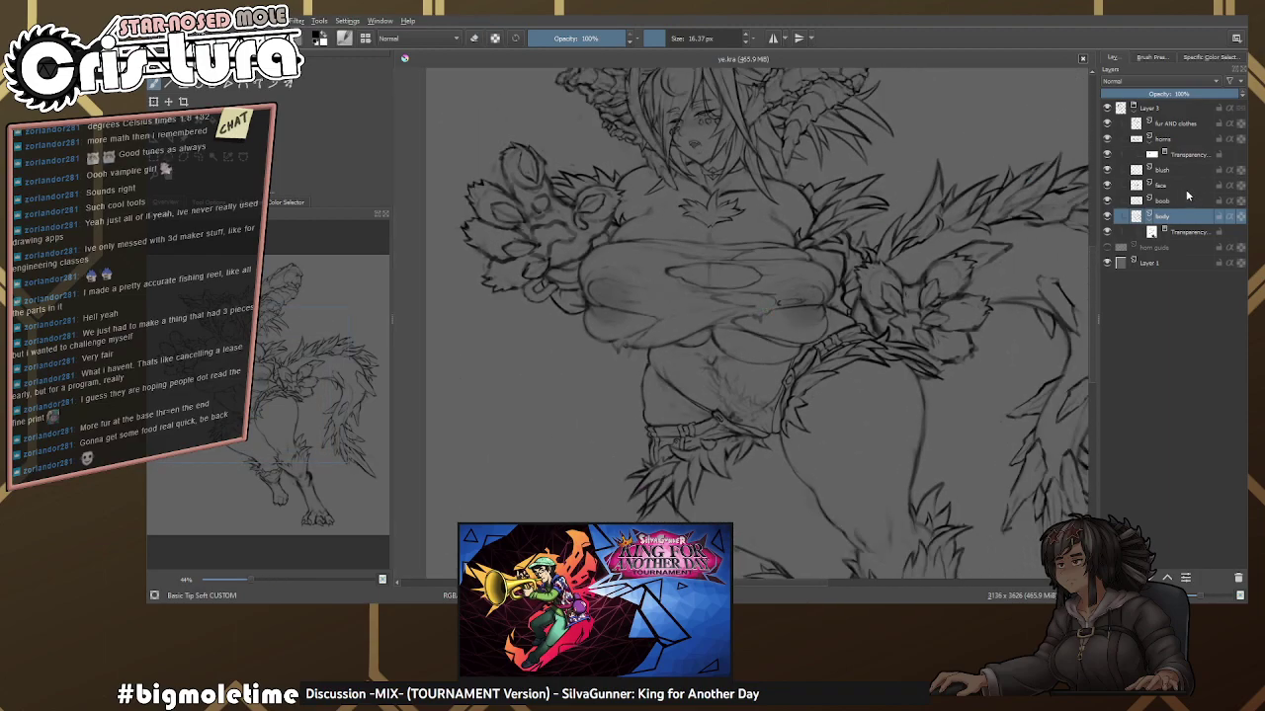
On the boob layer, redraw the crease line rising from the left armpit above the breast.
{"action": "left_click", "coordinate": [1181, 201]}
{"action": "scroll", "coordinate": [593, 257], "scroll_direction": "up", "scroll_amount": 8}
{"action": "key", "text": "e"}
{"action": "mouse_move", "coordinate": [686, 325]}
{"action": "left_mouse_down"}
{"action": "mouse_move", "coordinate": [681, 270]}
{"action": "mouse_move", "coordinate": [751, 220]}
{"action": "left_mouse_up"}
{"action": "key", "text": "]"}
{"action": "scroll", "coordinate": [719, 261], "scroll_direction": "down", "scroll_amount": 2}
{"action": "mouse_move", "coordinate": [656, 276]}
{"action": "left_mouse_down"}
{"action": "mouse_move", "coordinate": [739, 265]}
{"action": "mouse_move", "coordinate": [792, 230]}
{"action": "mouse_move", "coordinate": [772, 250]}
{"action": "mouse_move", "coordinate": [724, 269]}
{"action": "mouse_move", "coordinate": [797, 210]}
{"action": "left_mouse_up"}
Clean the edges and tapered tip of the crease line above the left breast with the eraser at about 14 px.
{"action": "key", "text": "e"}
{"action": "key", "text": "e"}
{"action": "scroll", "coordinate": [771, 241], "scroll_direction": "down", "scroll_amount": 1}
{"action": "key", "text": "e"}
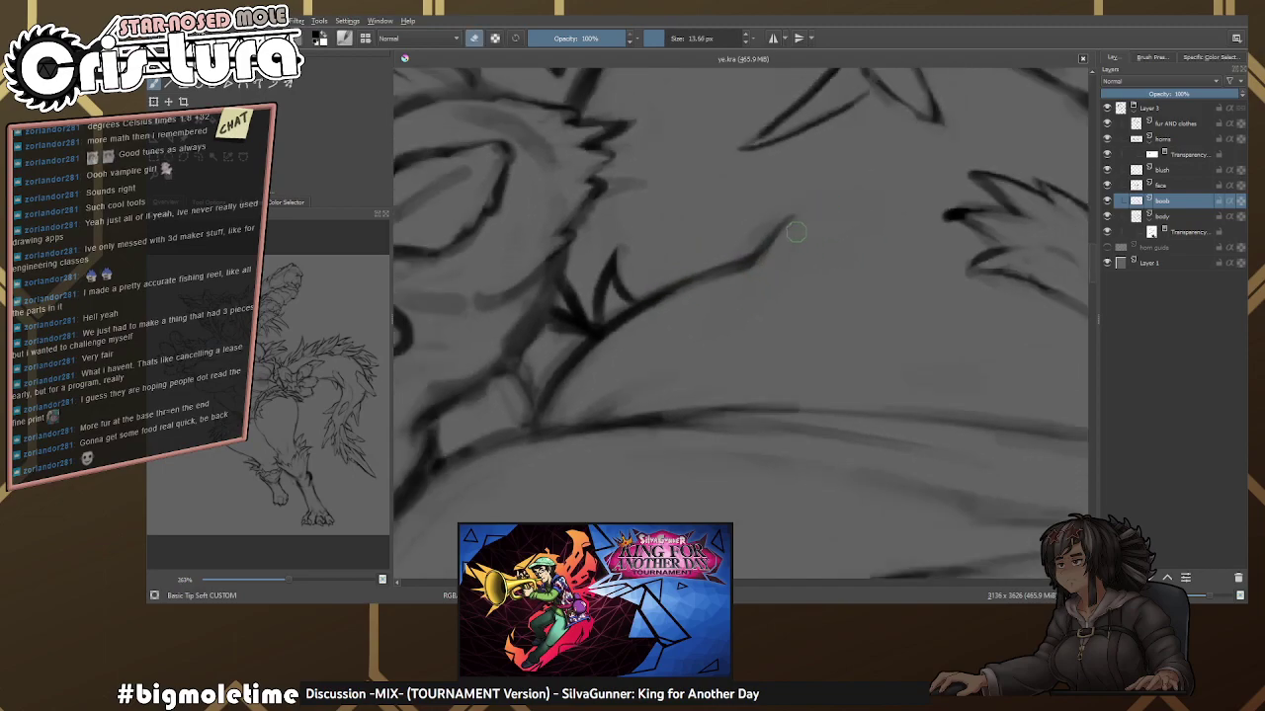
{"action": "scroll", "coordinate": [826, 196], "scroll_direction": "up", "scroll_amount": 2}
{"action": "key", "text": "e"}
{"action": "scroll", "coordinate": [826, 197], "scroll_direction": "up", "scroll_amount": 2}
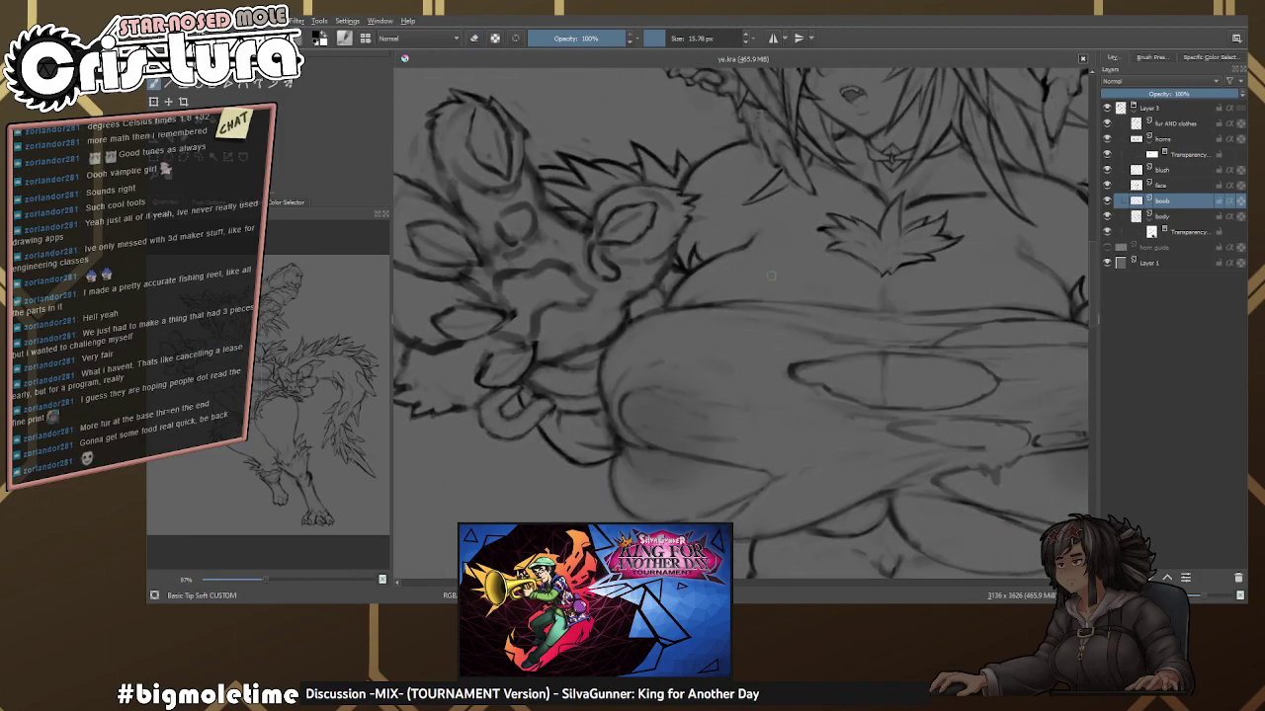
Clean up the left breast's upper contour where it meets the armpit at about 13 px.
{"action": "scroll", "coordinate": [621, 290], "scroll_direction": "up", "scroll_amount": 3}
{"action": "key", "text": "e"}
{"action": "key", "text": "e"}
{"action": "key", "text": "e"}
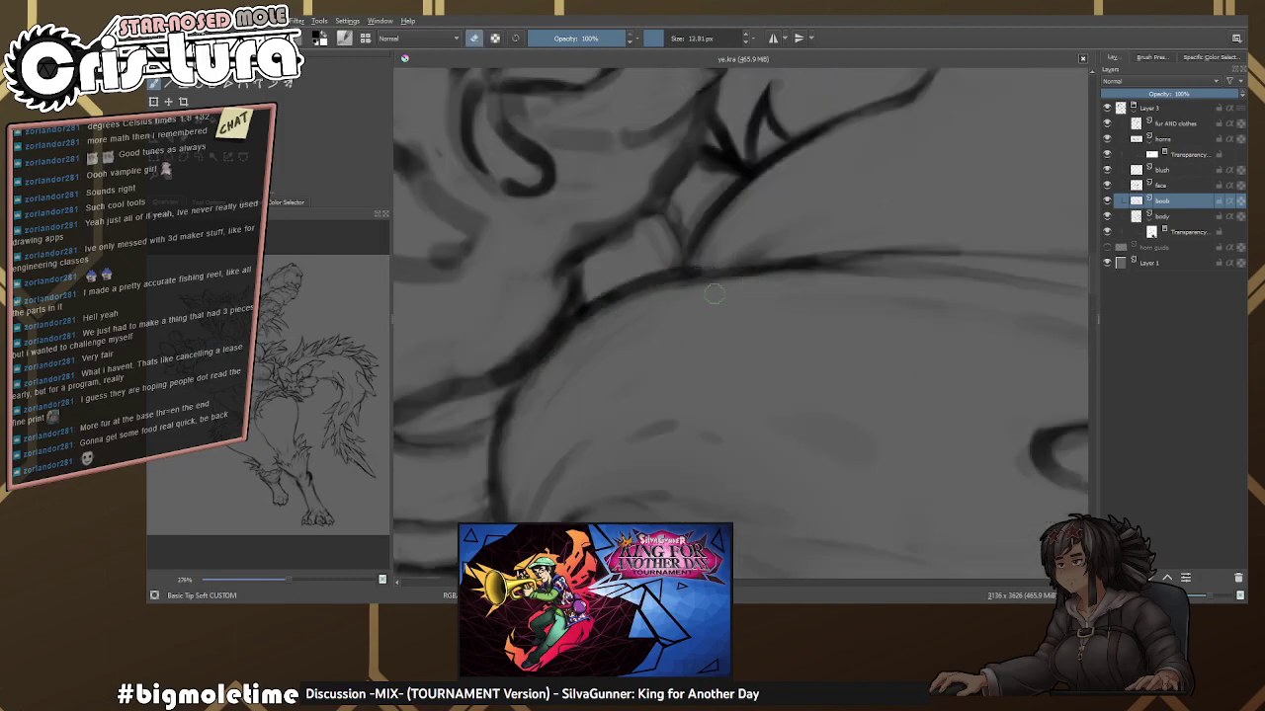
{"action": "scroll", "coordinate": [852, 255], "scroll_direction": "down", "scroll_amount": 2}
{"action": "scroll", "coordinate": [757, 285], "scroll_direction": "up", "scroll_amount": 3}
{"action": "key", "text": "e"}
{"action": "key", "text": "e"}
{"action": "scroll", "coordinate": [808, 266], "scroll_direction": "down", "scroll_amount": 8}
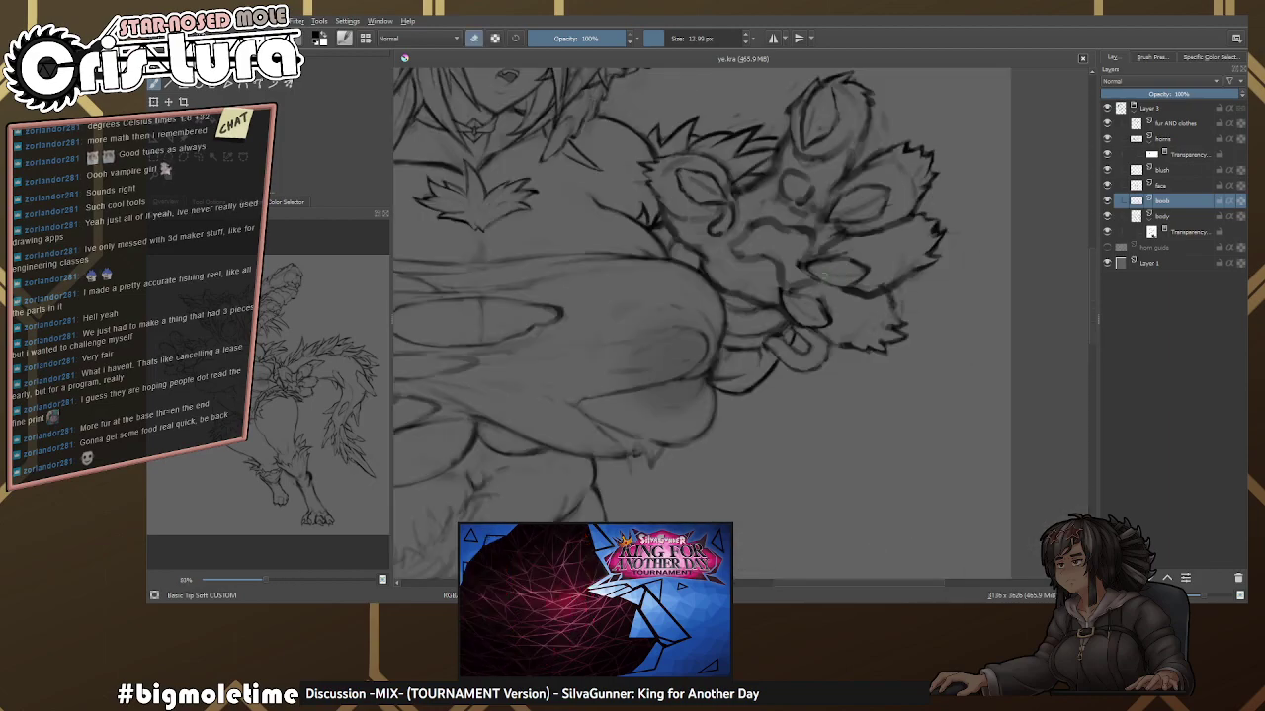
Redraw the crease line rising from the armpit above the opposite breast in the mirrored view with a larger brush.
{"action": "scroll", "coordinate": [668, 278], "scroll_direction": "up", "scroll_amount": 8}
{"action": "key", "text": "e"}
{"action": "mouse_move", "coordinate": [583, 383]}
{"action": "left_mouse_down"}
{"action": "mouse_move", "coordinate": [696, 195]}
{"action": "mouse_move", "coordinate": [649, 254]}
{"action": "mouse_move", "coordinate": [681, 318]}
{"action": "left_mouse_up"}
{"action": "key", "text": "bracketright"}
{"action": "key", "text": "bracketright"}
{"action": "key", "text": "bracketright"}
{"action": "mouse_move", "coordinate": [593, 371]}
{"action": "left_mouse_down"}
{"action": "mouse_move", "coordinate": [720, 276]}
{"action": "mouse_move", "coordinate": [625, 344]}
{"action": "mouse_move", "coordinate": [705, 298]}
{"action": "left_mouse_up"}
{"action": "key", "text": "e"}
{"action": "key", "text": "e"}
Refine the upper end of the opposite breast's crease line, alternating between drawing and erasing.
{"action": "mouse_move", "coordinate": [706, 248]}
{"action": "left_mouse_down"}
{"action": "mouse_move", "coordinate": [739, 243]}
{"action": "mouse_move", "coordinate": [719, 236]}
{"action": "mouse_move", "coordinate": [688, 266]}
{"action": "mouse_move", "coordinate": [738, 204]}
{"action": "mouse_move", "coordinate": [666, 271]}
{"action": "mouse_move", "coordinate": [772, 195]}
{"action": "mouse_move", "coordinate": [706, 248]}
{"action": "mouse_move", "coordinate": [781, 270]}
{"action": "left_mouse_up"}
{"action": "key", "text": "e"}
{"action": "key", "text": "e"}
{"action": "key", "text": "e"}
{"action": "key", "text": "e"}
{"action": "key", "text": "e"}
{"action": "key", "text": "e"}
{"action": "mouse_move", "coordinate": [736, 321]}
{"action": "left_mouse_down"}
{"action": "mouse_move", "coordinate": [701, 330]}
{"action": "mouse_move", "coordinate": [740, 297]}
{"action": "mouse_move", "coordinate": [762, 302]}
{"action": "left_mouse_up"}
{"action": "key", "text": "e"}
{"action": "key", "text": "e"}
{"action": "scroll", "coordinate": [748, 300], "scroll_direction": "down", "scroll_amount": 10}
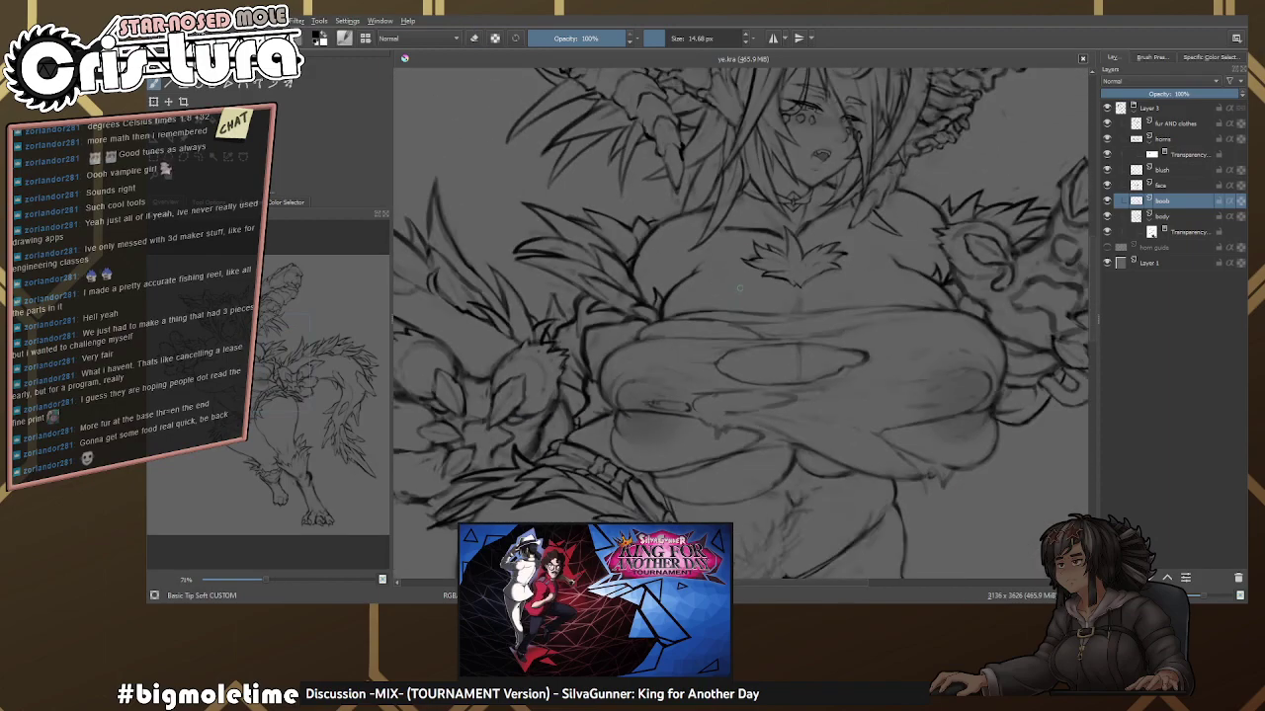
Darken the torn top's upper hem across the centre of the chest and trim the line's edges with the eraser.
{"action": "scroll", "coordinate": [799, 283], "scroll_direction": "up", "scroll_amount": 10}
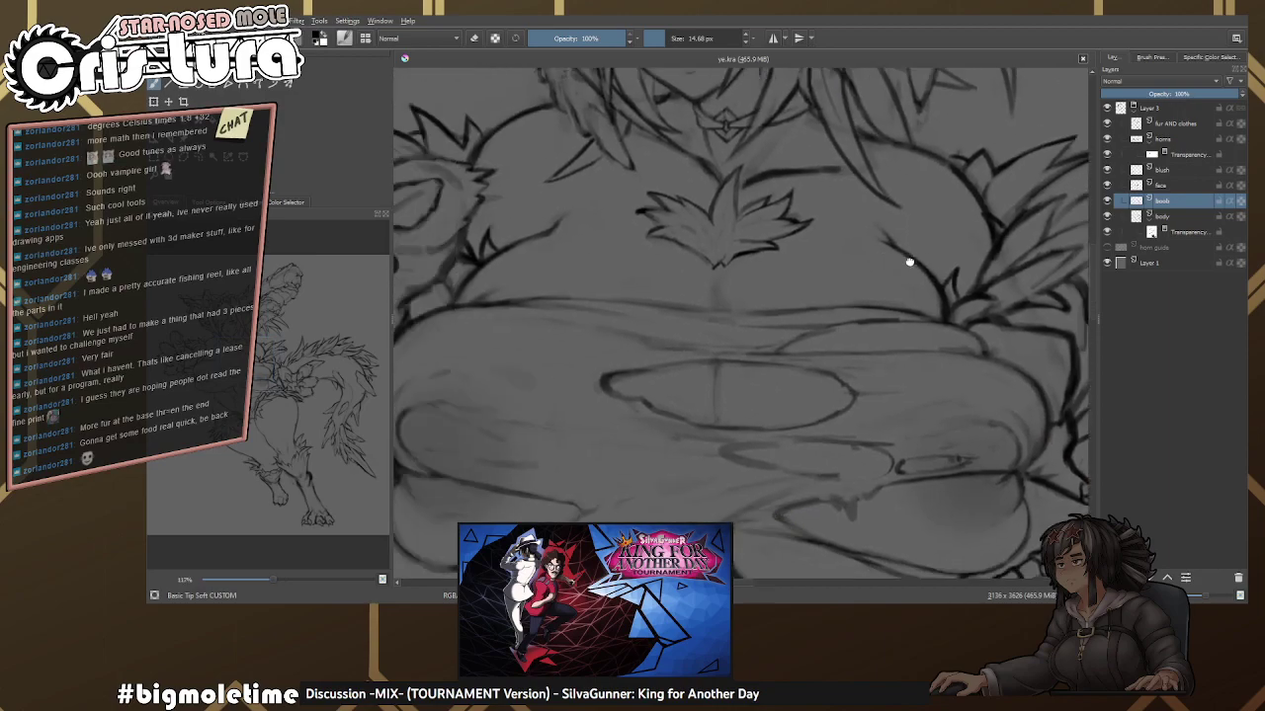
{"action": "left_click_drag", "start_coordinate": [537, 246], "coordinate": [631, 241]}
{"action": "scroll", "coordinate": [806, 245], "scroll_direction": "down", "scroll_amount": 5}
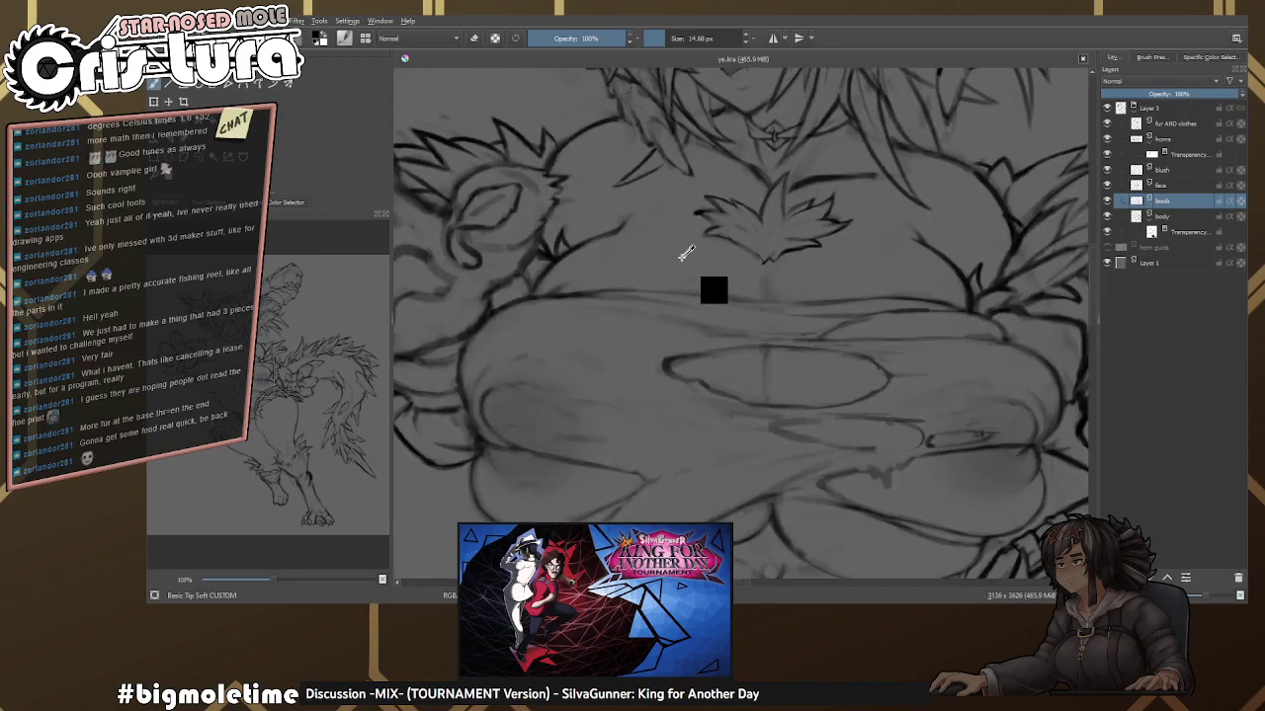
{"action": "scroll", "coordinate": [807, 245], "scroll_direction": "up", "scroll_amount": 5}
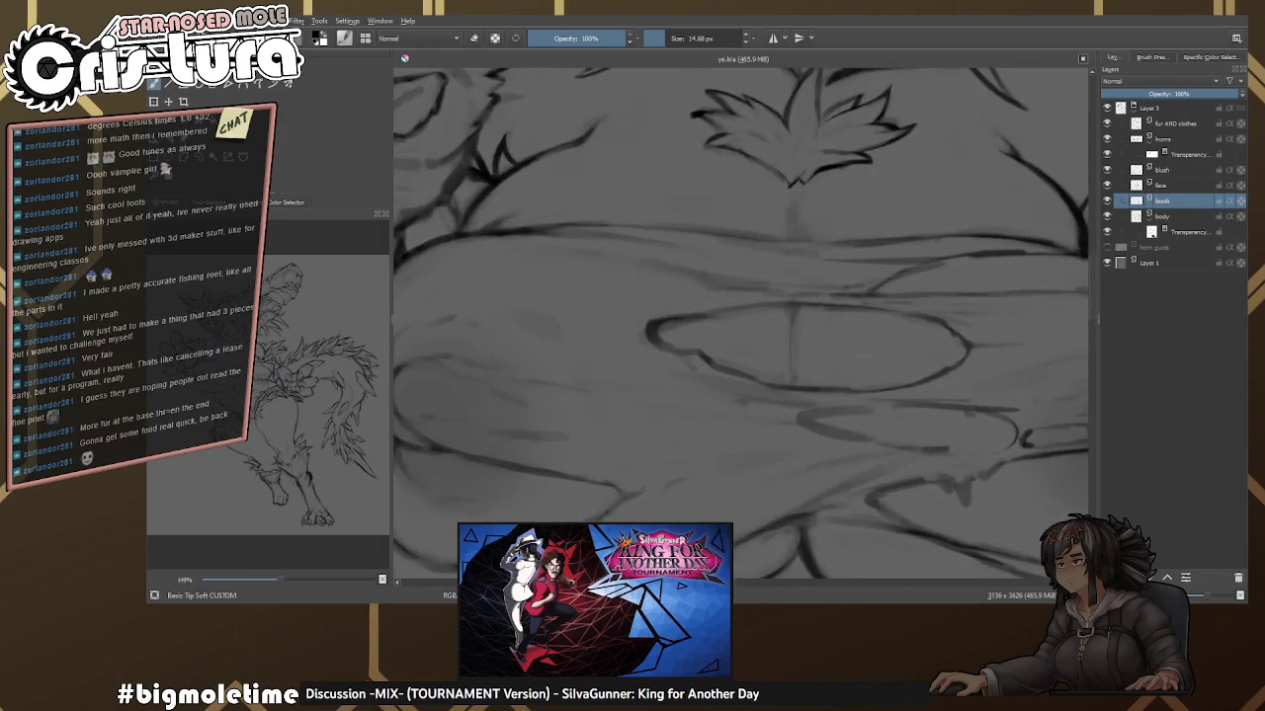
{"action": "scroll", "coordinate": [731, 286], "scroll_direction": "up", "scroll_amount": 3}
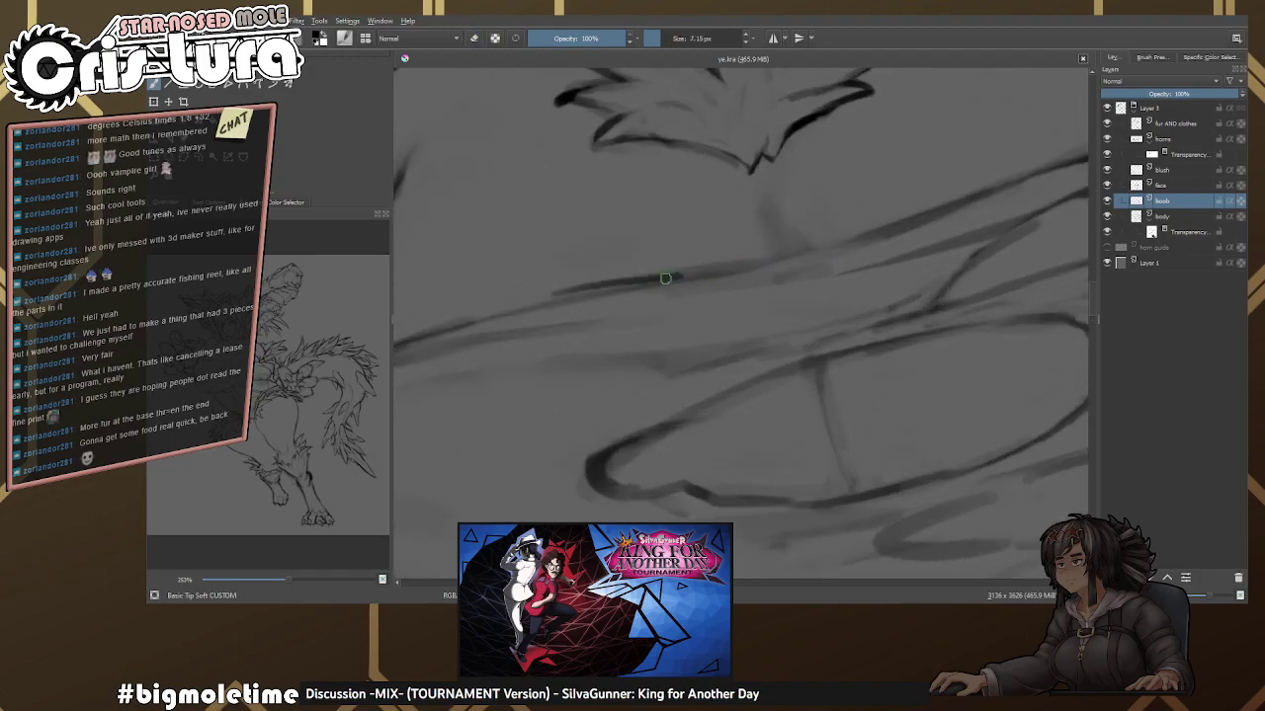
{"action": "mouse_move", "coordinate": [567, 296]}
{"action": "left_mouse_down"}
{"action": "mouse_move", "coordinate": [949, 222]}
{"action": "mouse_move", "coordinate": [869, 242]}
{"action": "left_mouse_up"}
{"action": "key", "text": "e"}
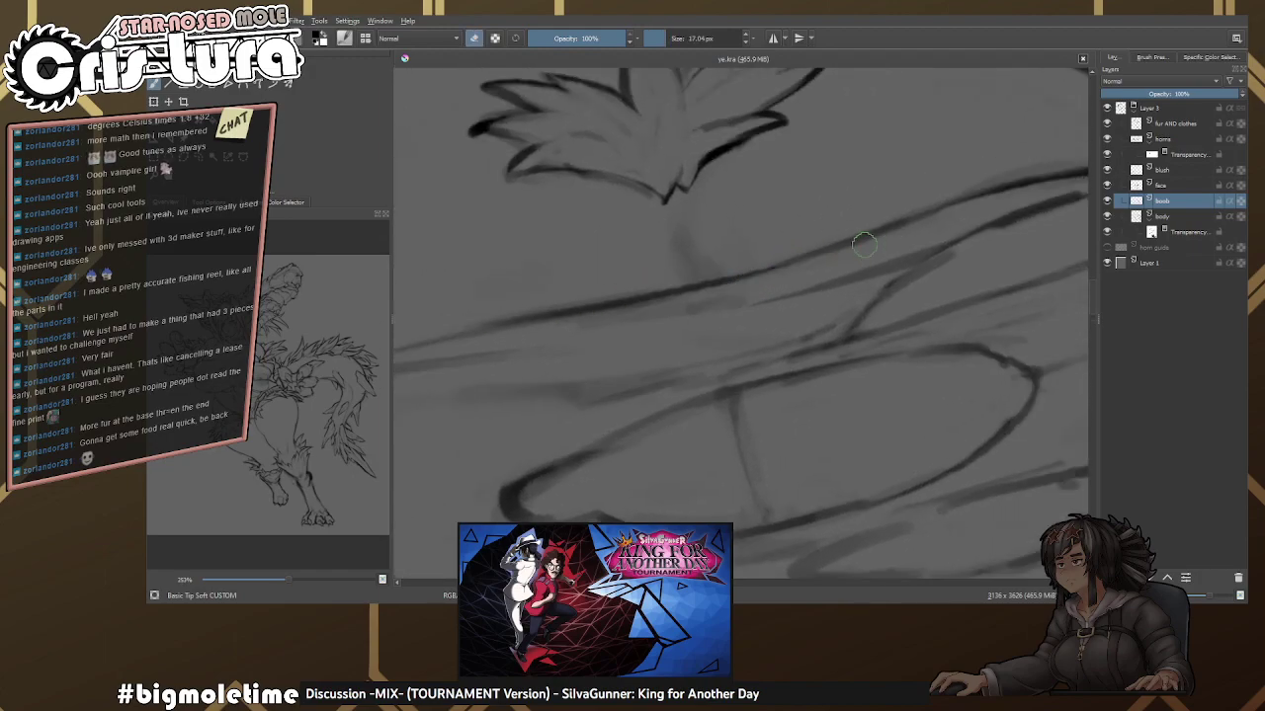
{"action": "left_click_drag", "start_coordinate": [542, 292], "coordinate": [725, 256]}
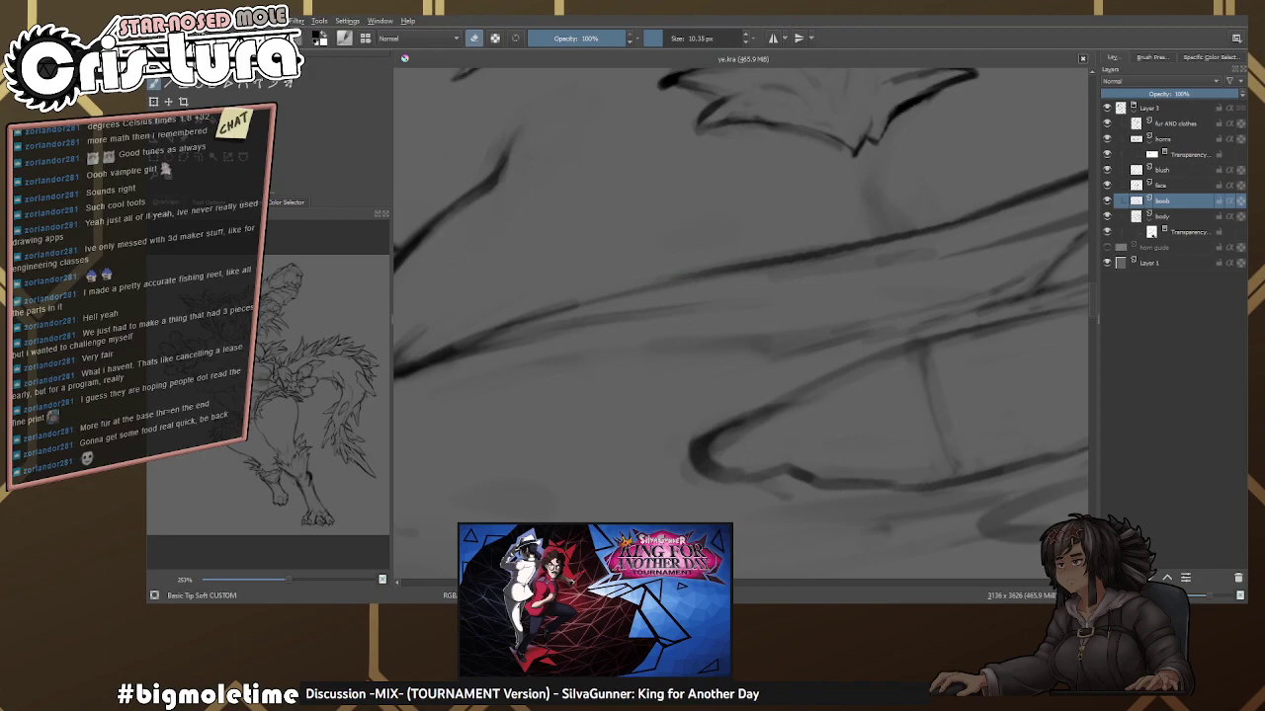
Darken the short fold line branching below the top's hem and the oval tear's upper edge with a brush of about 10 px.
{"action": "scroll", "coordinate": [830, 272], "scroll_direction": "down", "scroll_amount": 3}
{"action": "scroll", "coordinate": [830, 272], "scroll_direction": "up", "scroll_amount": 4}
{"action": "key", "text": "e"}
{"action": "scroll", "coordinate": [830, 272], "scroll_direction": "up", "scroll_amount": 2}
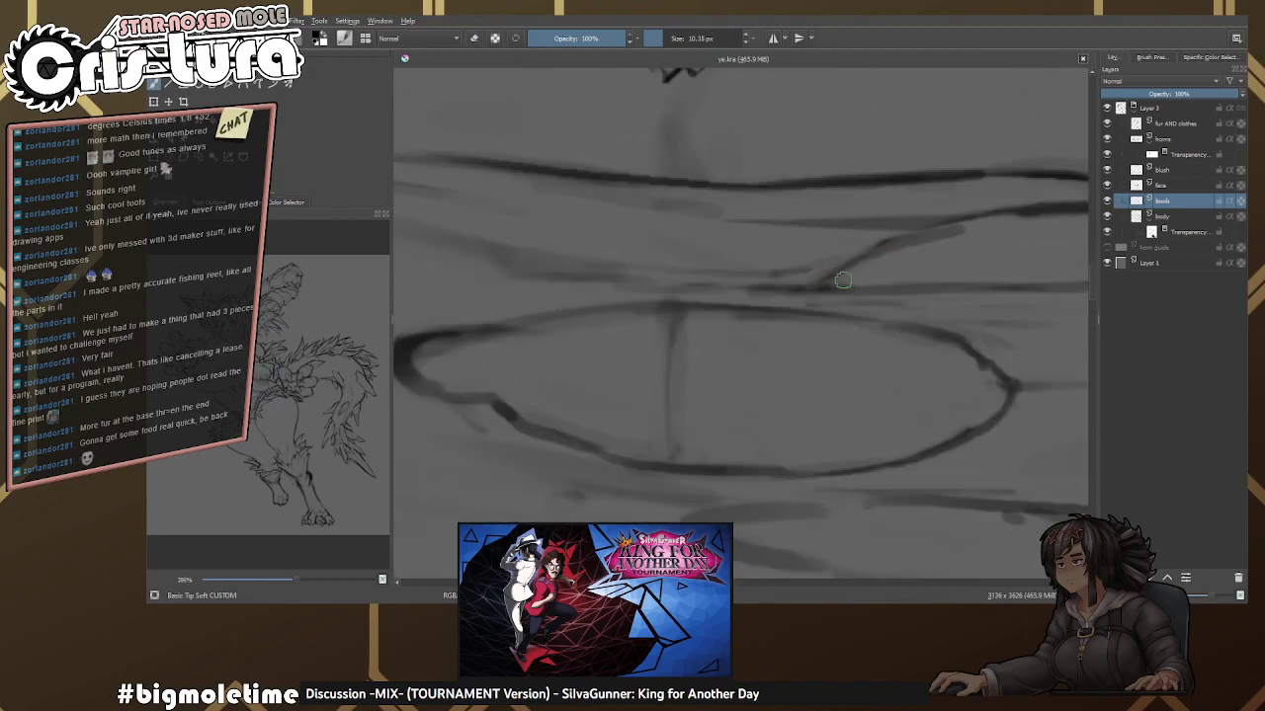
{"action": "left_click_drag", "start_coordinate": [835, 281], "coordinate": [918, 237]}
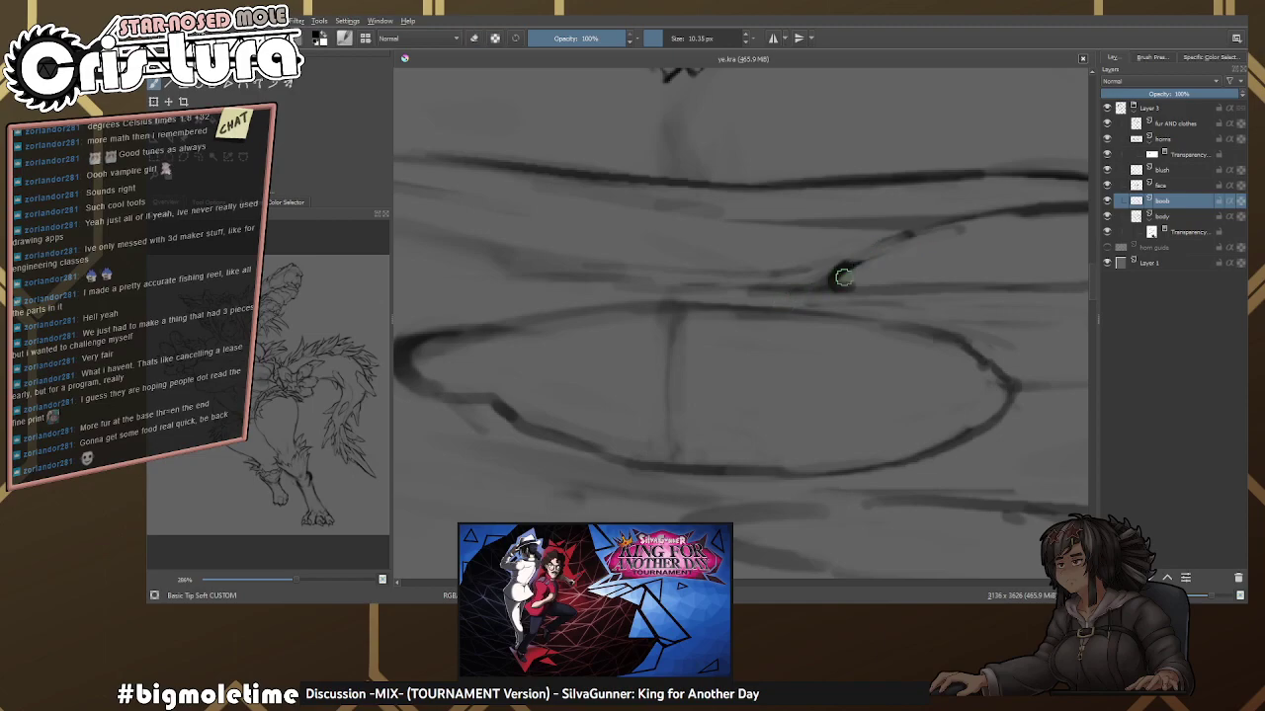
{"action": "left_click_drag", "start_coordinate": [855, 263], "coordinate": [939, 225]}
{"action": "scroll", "coordinate": [928, 280], "scroll_direction": "down", "scroll_amount": 3}
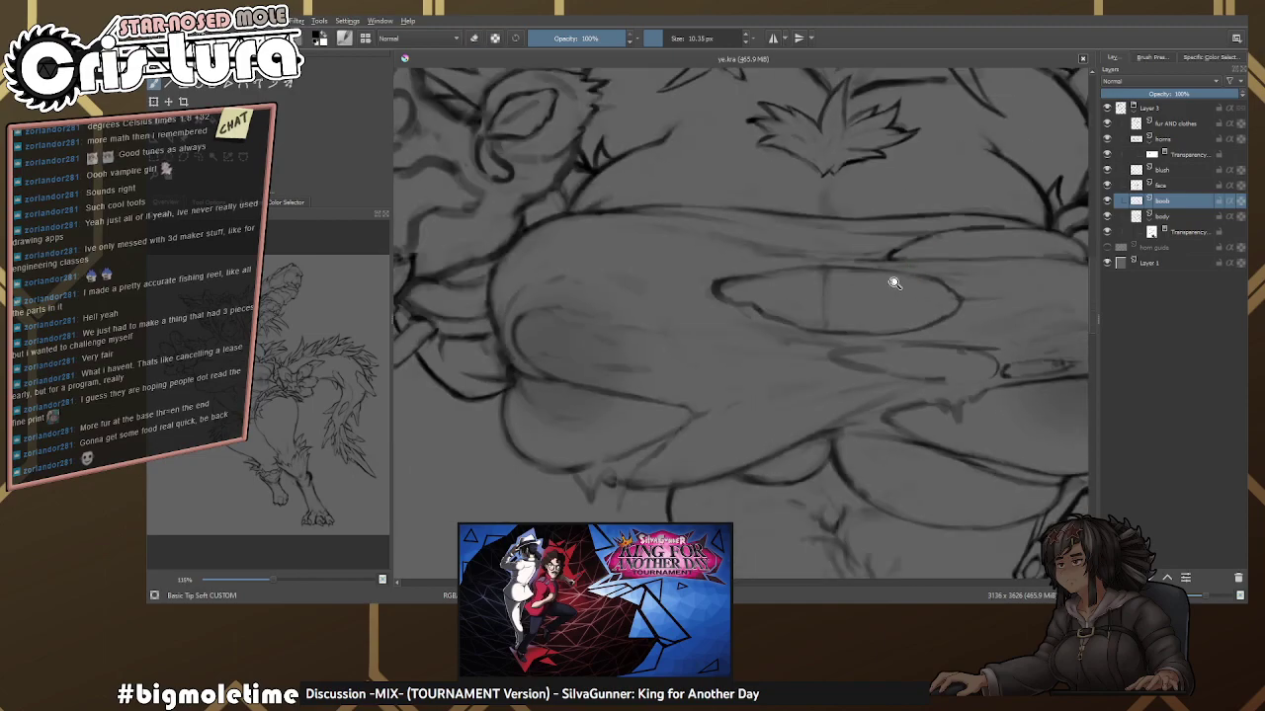
{"action": "scroll", "coordinate": [893, 280], "scroll_direction": "up", "scroll_amount": 5}
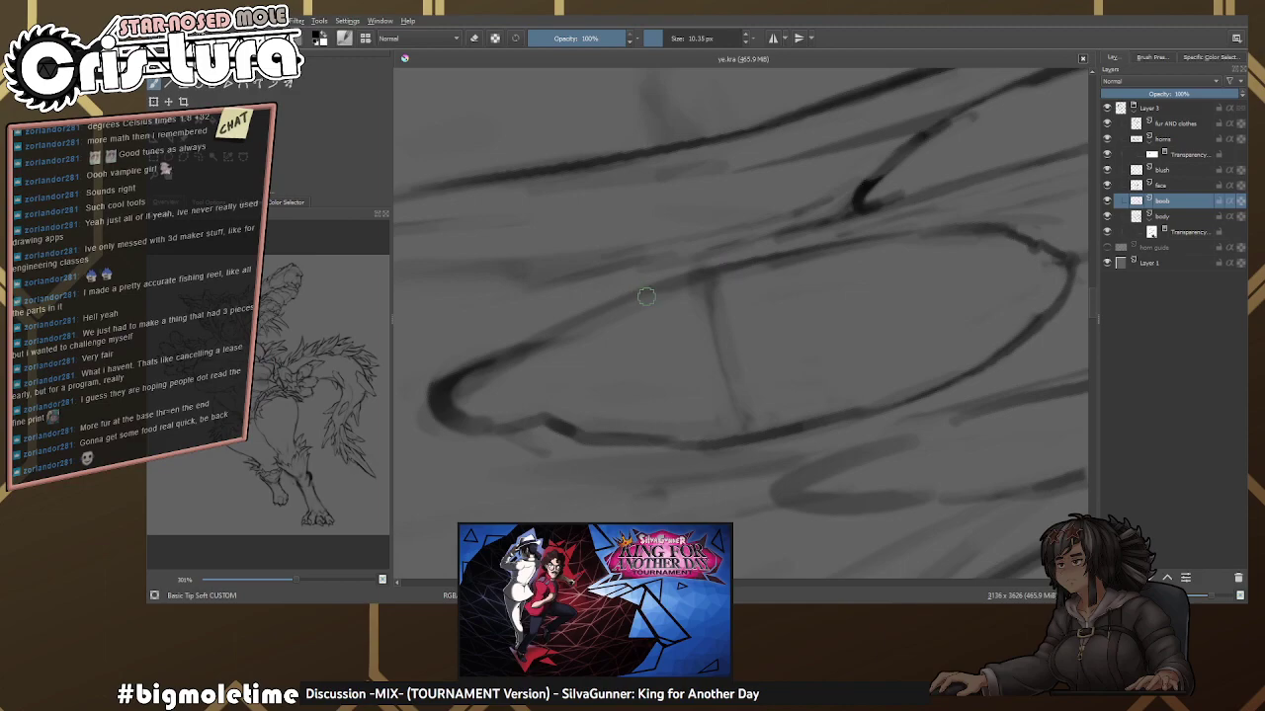
{"action": "scroll", "coordinate": [795, 270], "scroll_direction": "down", "scroll_amount": 4}
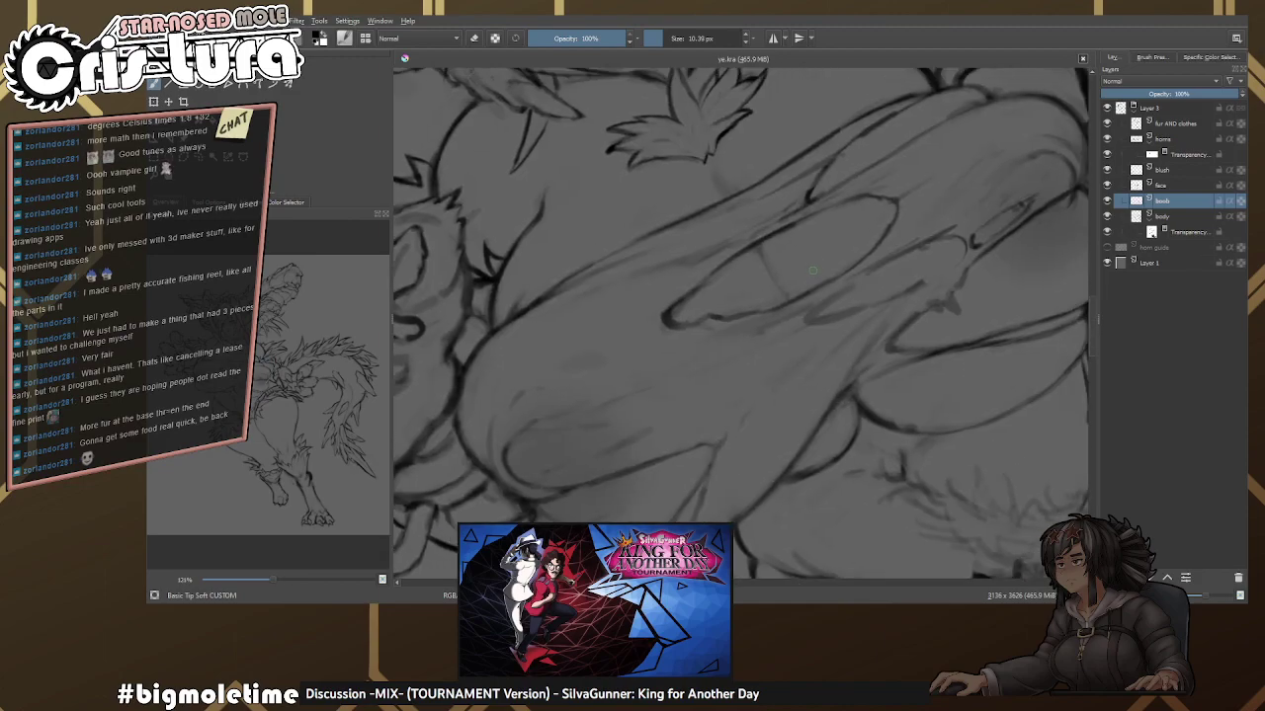
{"action": "scroll", "coordinate": [794, 270], "scroll_direction": "up", "scroll_amount": 3}
{"action": "scroll", "coordinate": [784, 268], "scroll_direction": "down", "scroll_amount": 4}
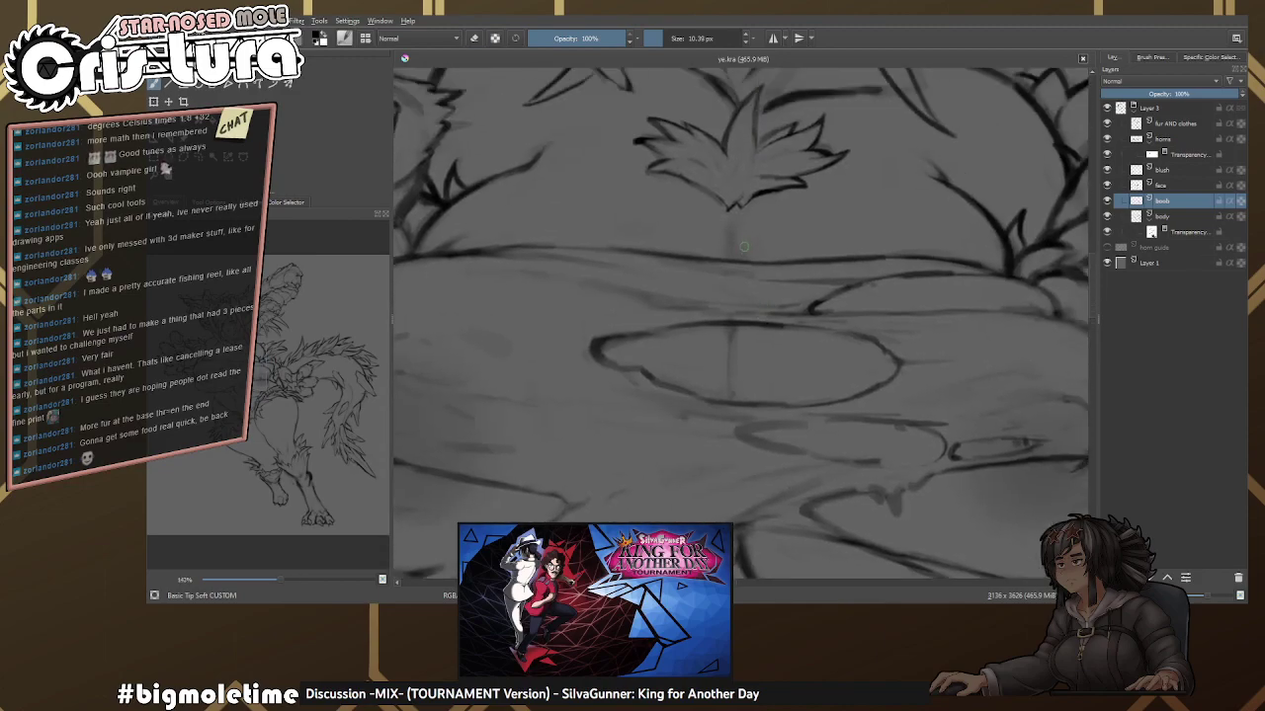
Draw a short dark cleavage line from the chest fur tuft down to the top's hem and thin it with the eraser.
{"action": "scroll", "coordinate": [732, 238], "scroll_direction": "up", "scroll_amount": 4}
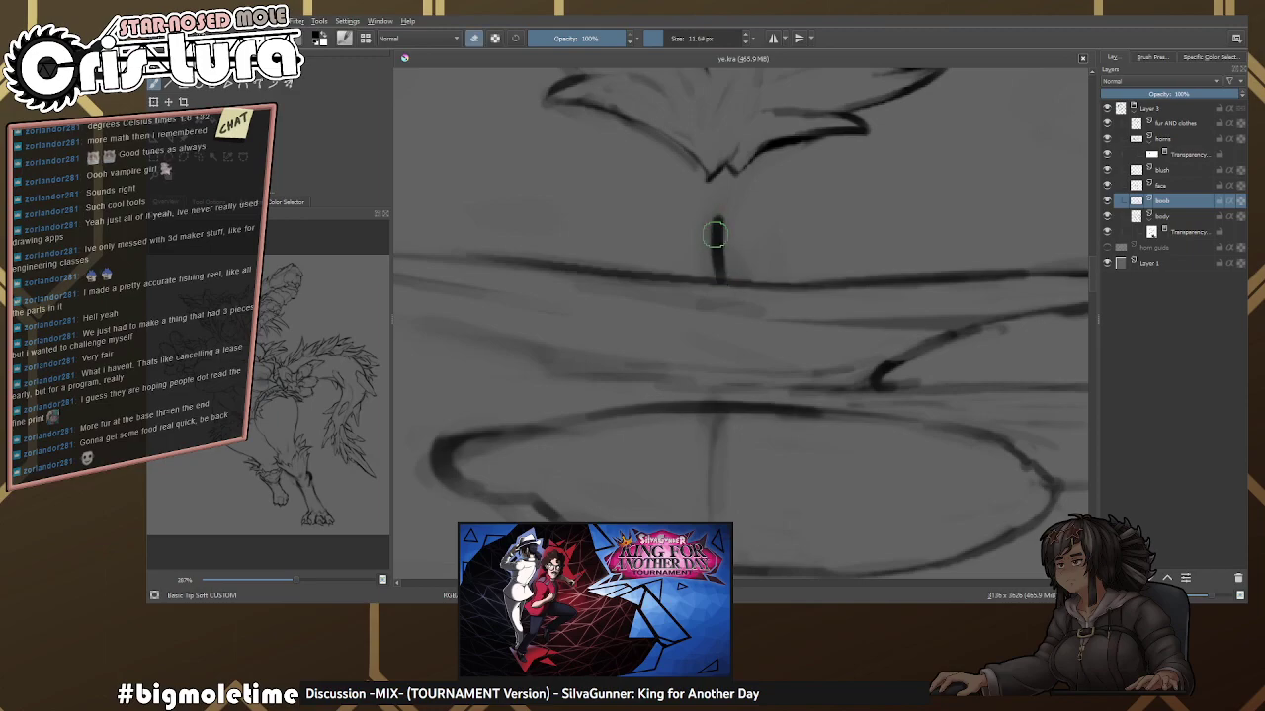
{"action": "scroll", "coordinate": [720, 267], "scroll_direction": "down", "scroll_amount": 4}
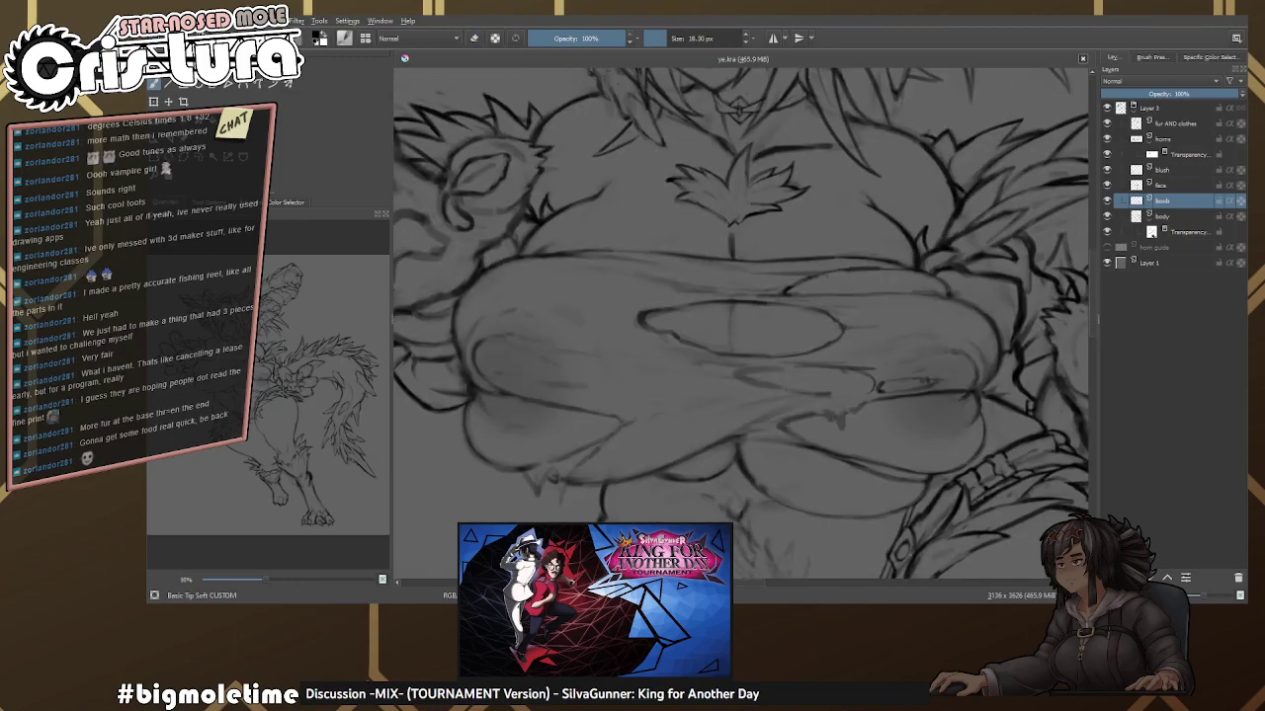
{"action": "scroll", "coordinate": [721, 265], "scroll_direction": "up", "scroll_amount": 4}
{"action": "key", "text": "e"}
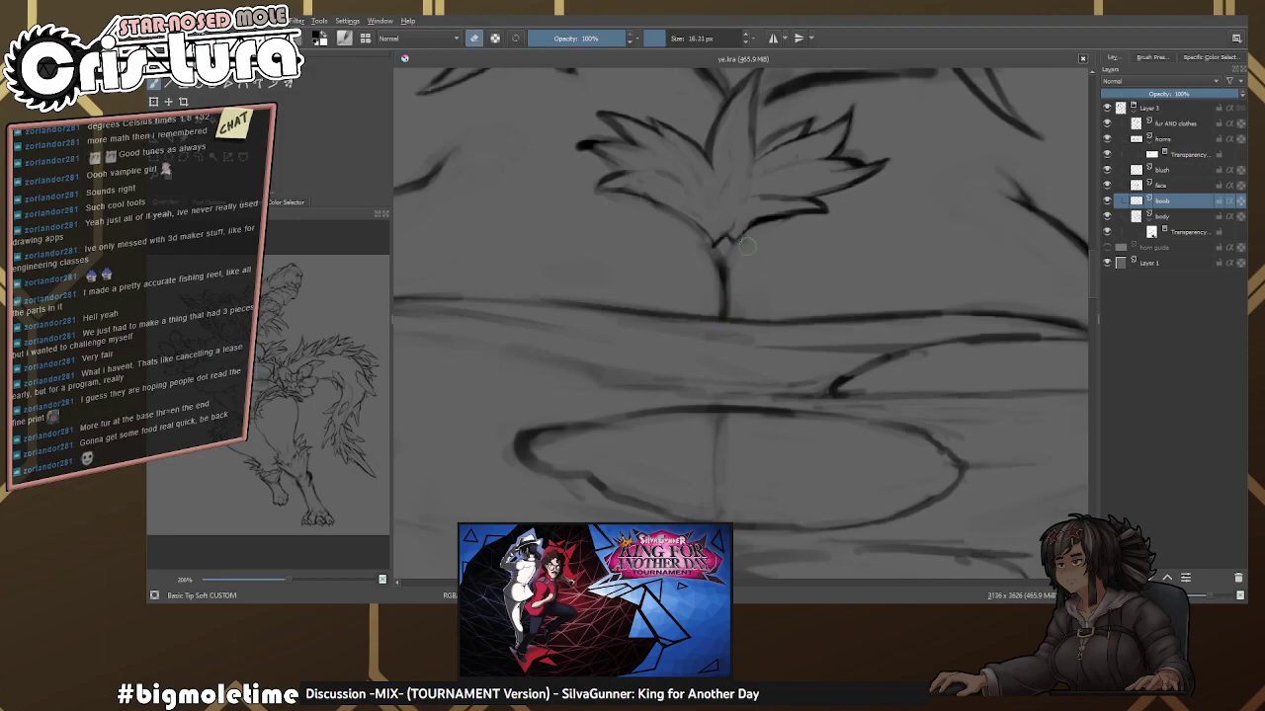
{"action": "scroll", "coordinate": [716, 267], "scroll_direction": "down", "scroll_amount": 4}
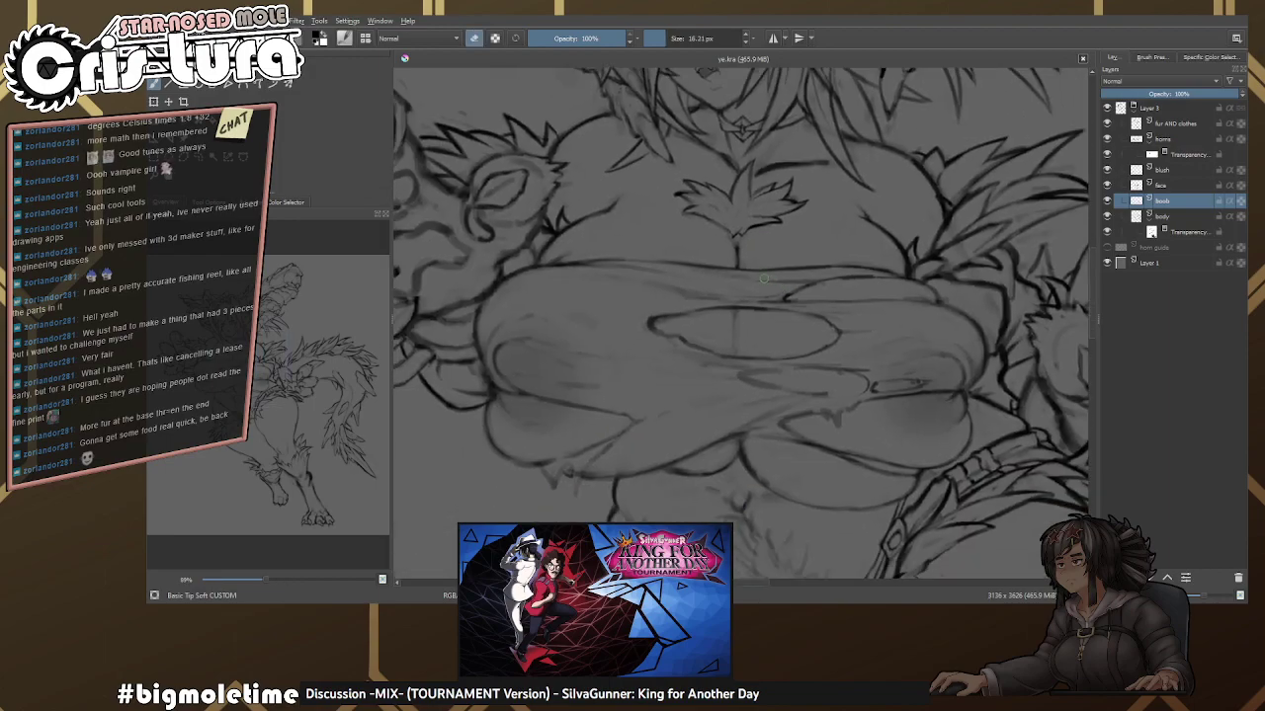
{"action": "scroll", "coordinate": [751, 203], "scroll_direction": "up", "scroll_amount": 4}
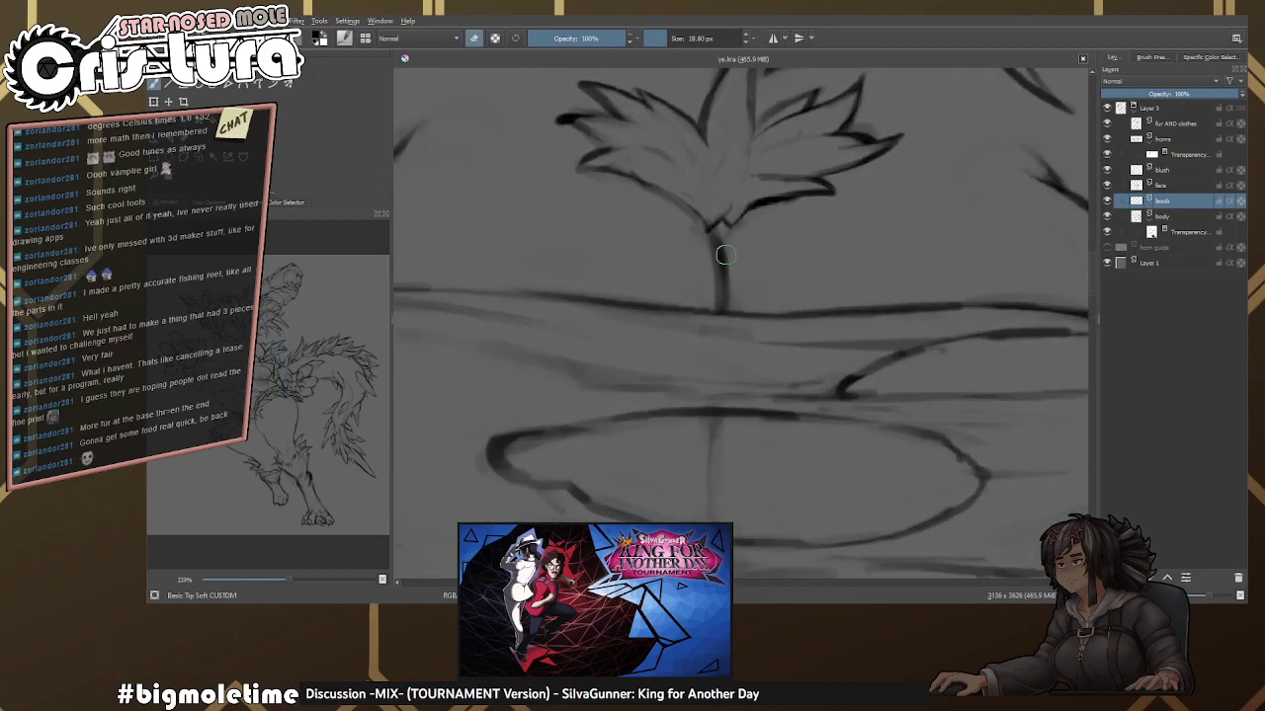
{"action": "scroll", "coordinate": [711, 257], "scroll_direction": "up", "scroll_amount": 2}
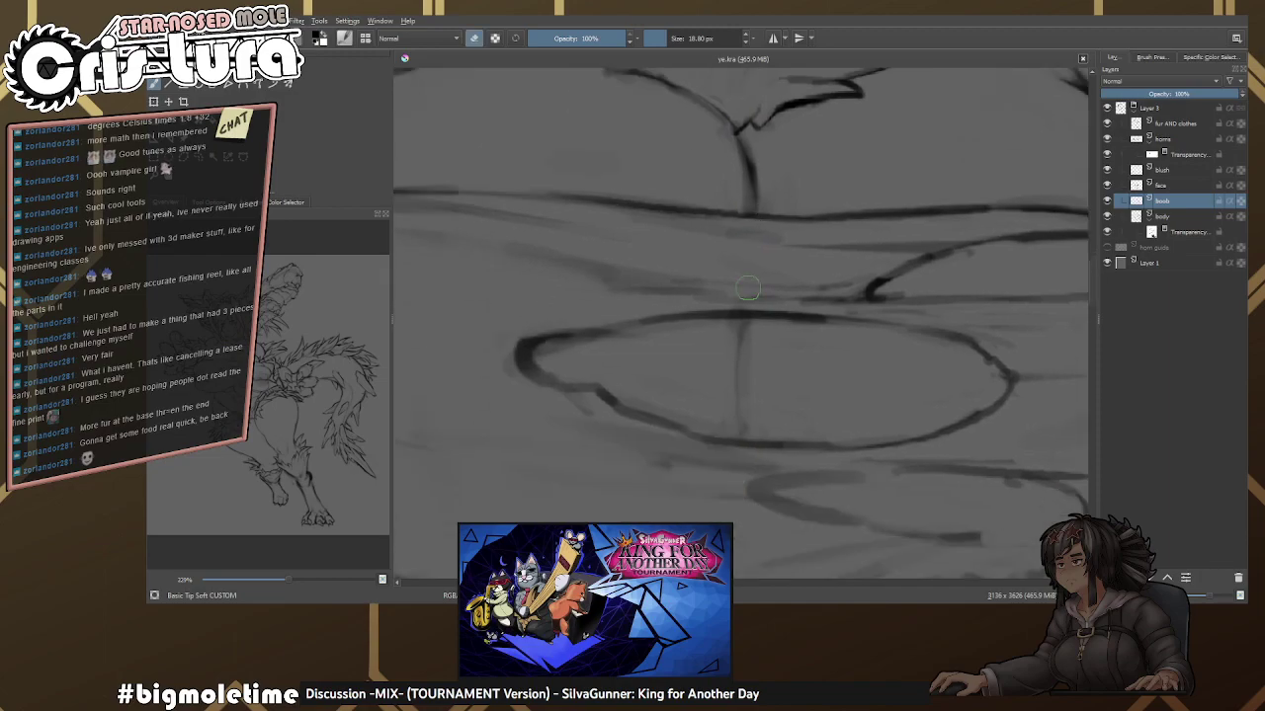
Redraw the vertical cleavage line inside the oval tear as a dark curve, replacing the first attempt, at about 15 px.
{"action": "scroll", "coordinate": [746, 286], "scroll_direction": "down", "scroll_amount": 4}
{"action": "scroll", "coordinate": [744, 286], "scroll_direction": "up", "scroll_amount": 3}
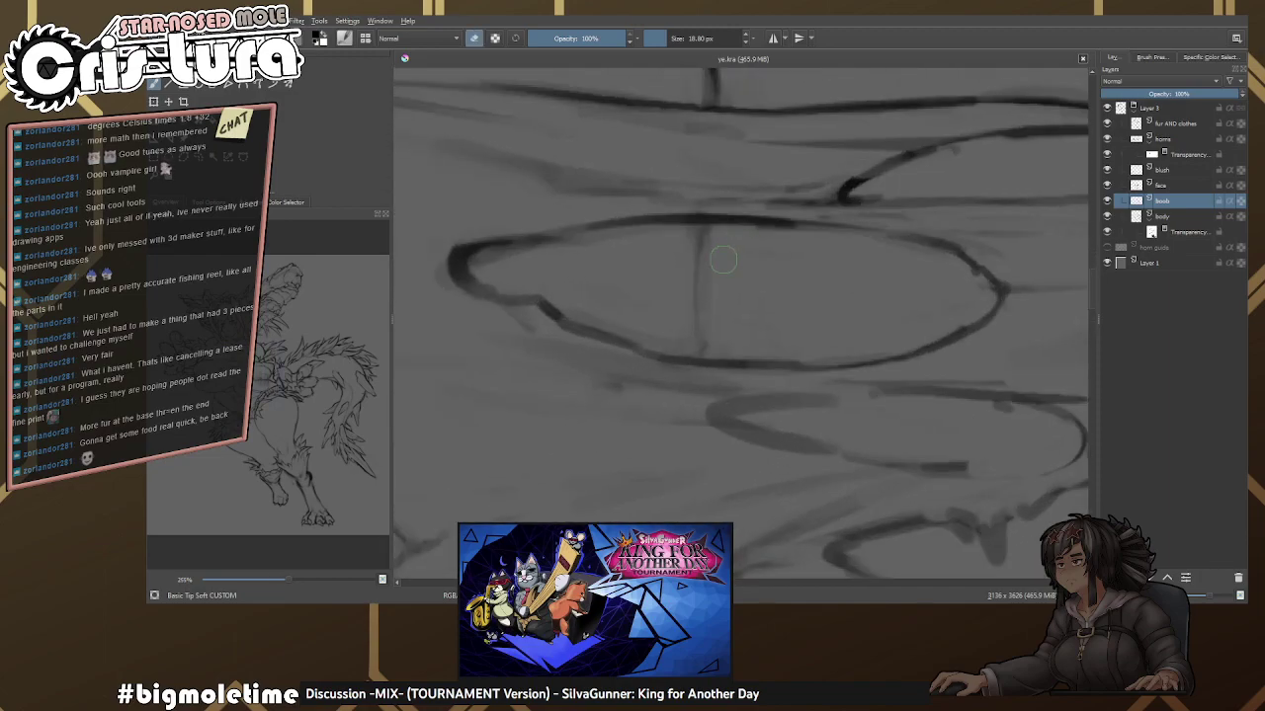
{"action": "left_click_drag", "start_coordinate": [696, 242], "coordinate": [719, 357]}
{"action": "key", "text": "e"}
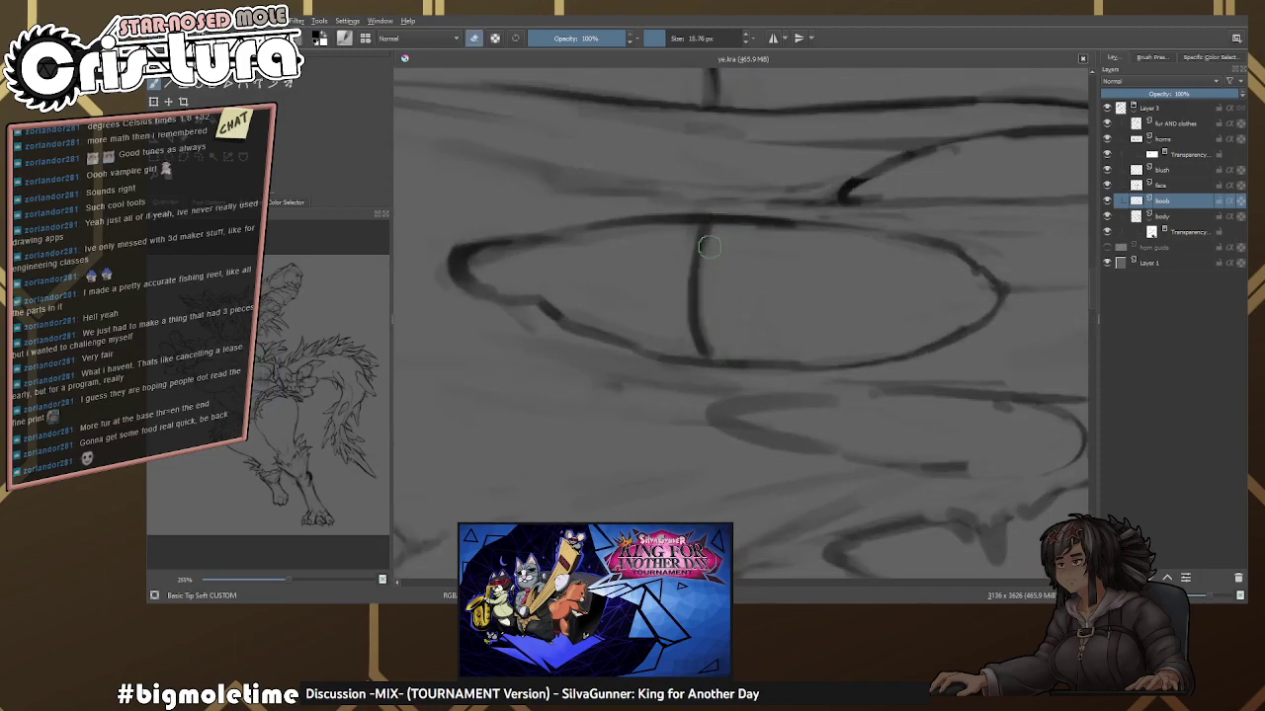
{"action": "key", "text": "ctrl+z"}
{"action": "key", "text": "e"}
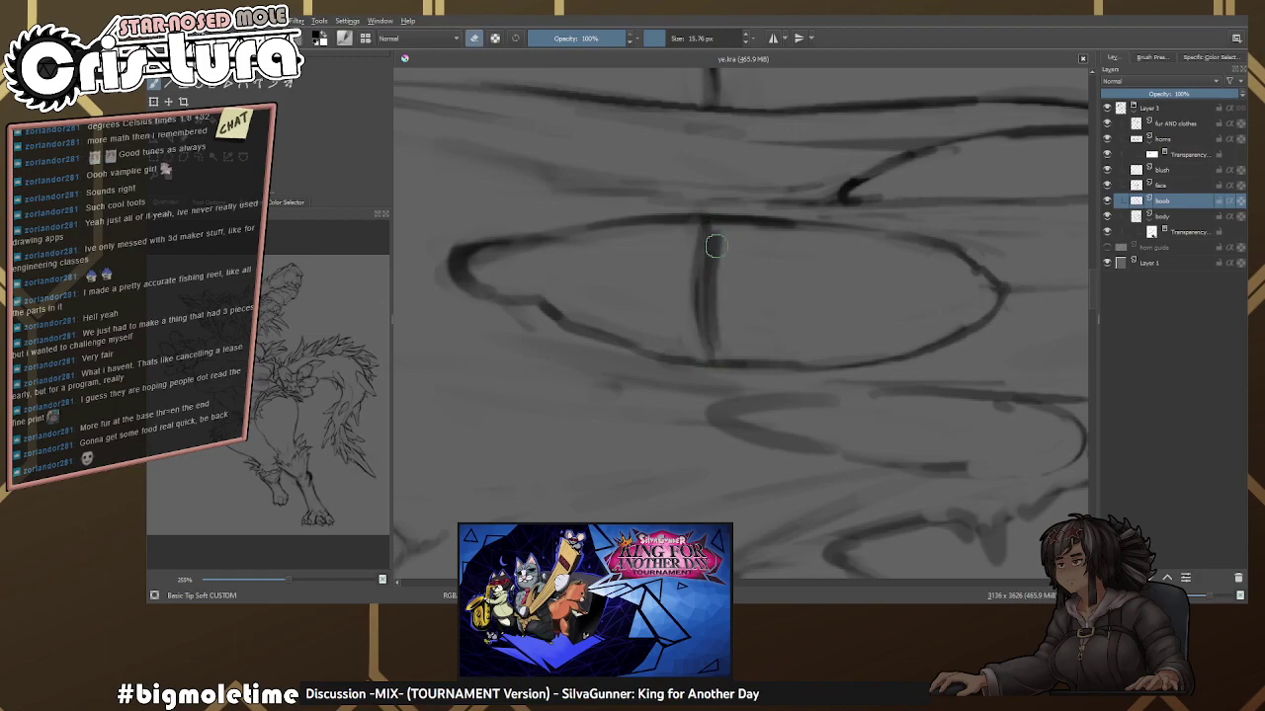
{"action": "left_click_drag", "start_coordinate": [714, 352], "coordinate": [715, 230]}
{"action": "key", "text": "e"}
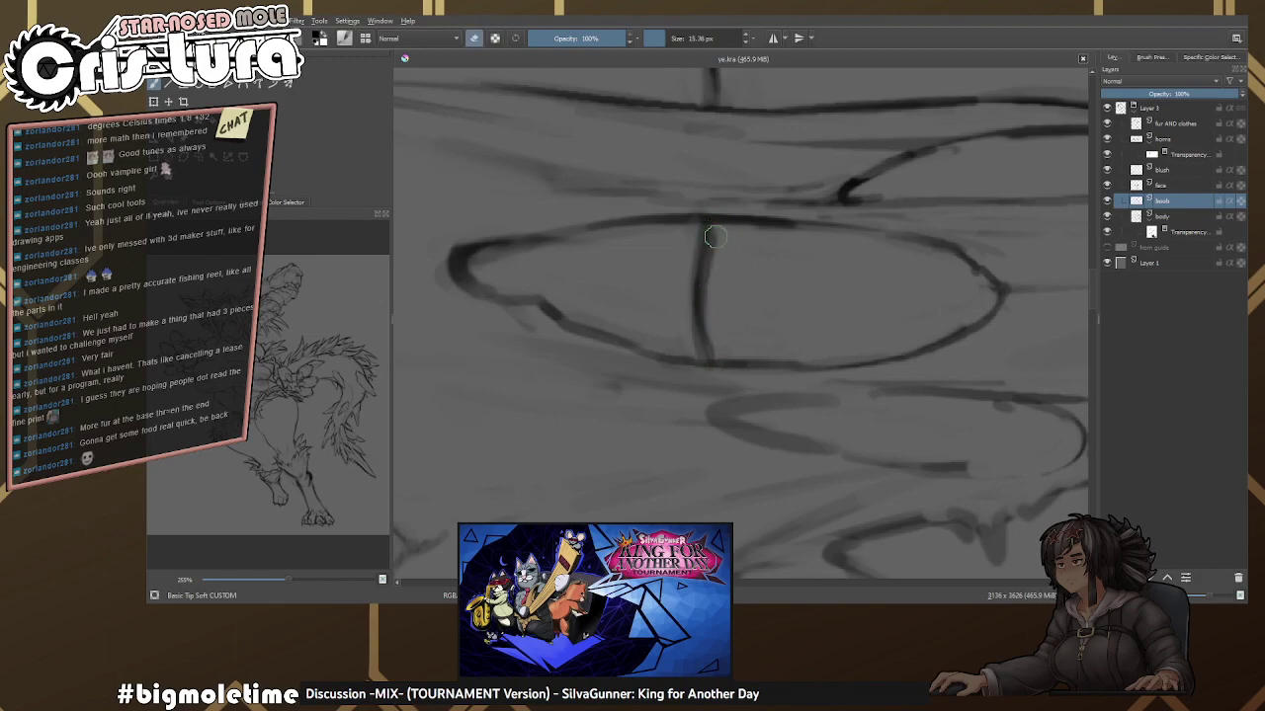
{"action": "scroll", "coordinate": [732, 281], "scroll_direction": "down", "scroll_amount": 5}
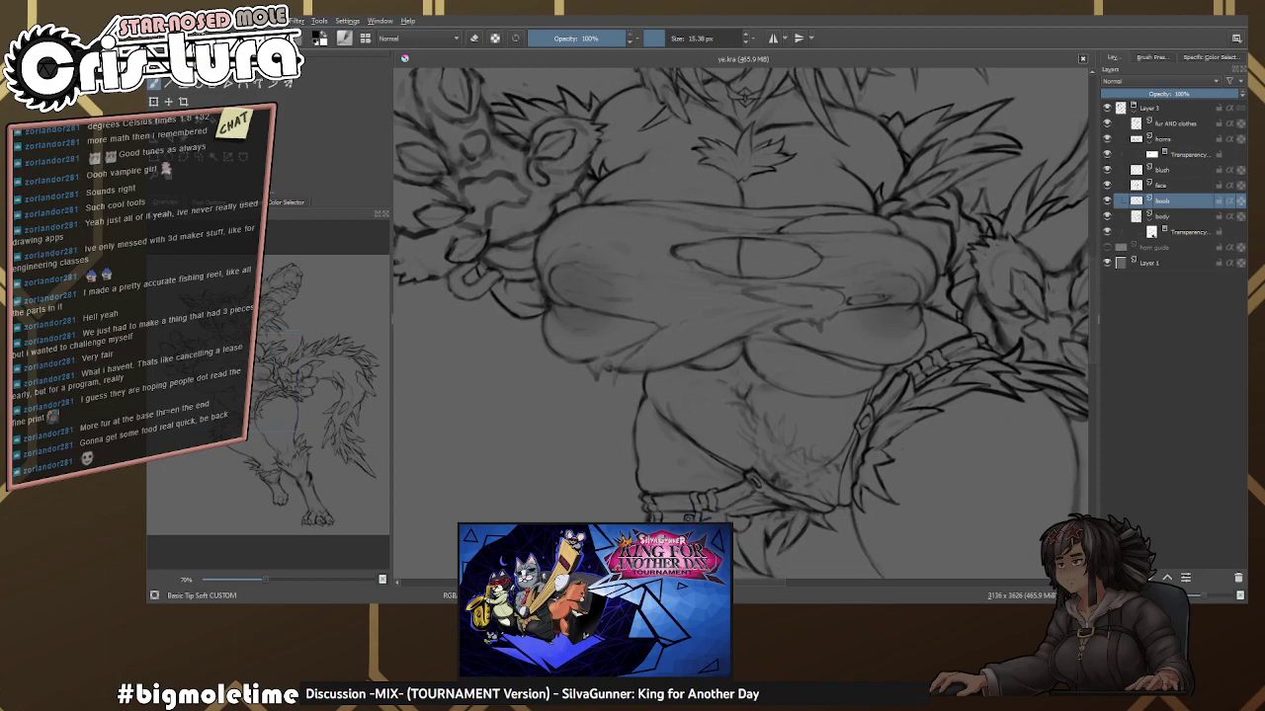
Refine the thickness and both ends of the cleavage line inside the oval tear, alternating between erasing and drawing at about 14 px.
{"action": "scroll", "coordinate": [733, 281], "scroll_direction": "up", "scroll_amount": 5}
{"action": "scroll", "coordinate": [730, 355], "scroll_direction": "up", "scroll_amount": 3}
{"action": "key", "text": "e"}
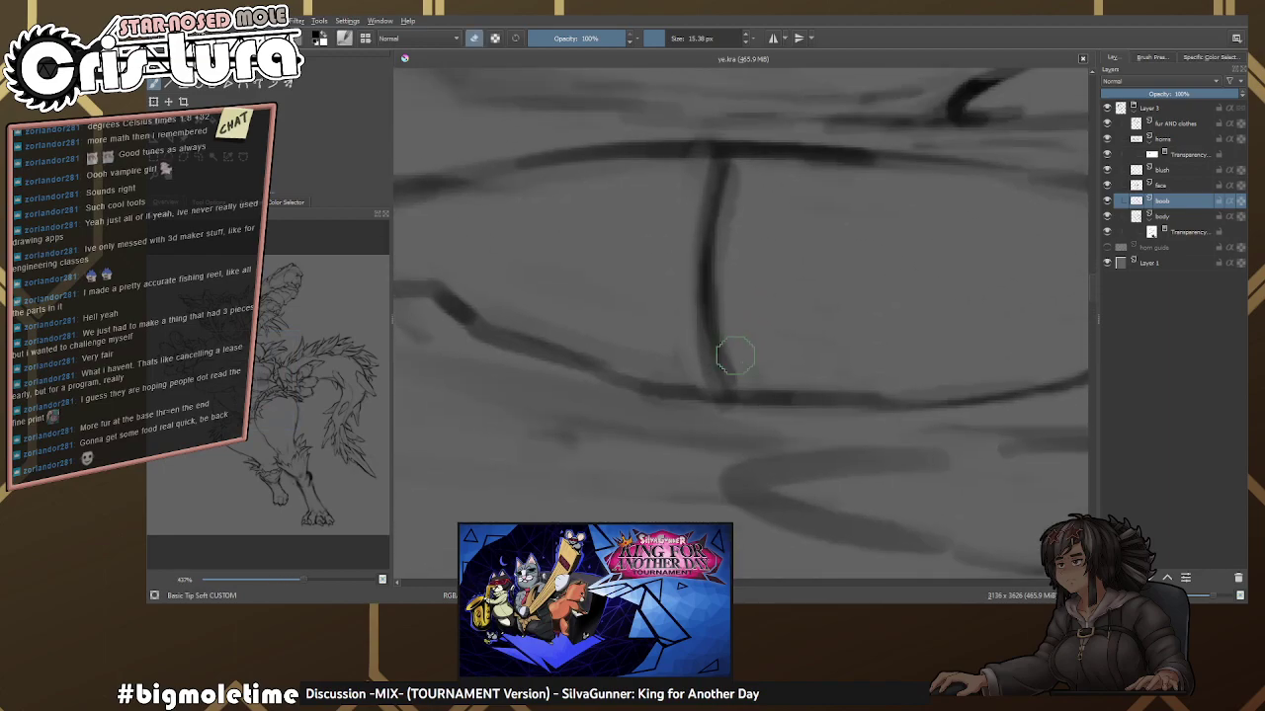
{"action": "mouse_move", "coordinate": [733, 328]}
{"action": "left_mouse_down"}
{"action": "mouse_move", "coordinate": [730, 389]}
{"action": "mouse_move", "coordinate": [715, 274]}
{"action": "left_mouse_up"}
{"action": "key", "text": "e"}
{"action": "scroll", "coordinate": [722, 237], "scroll_direction": "down", "scroll_amount": 2}
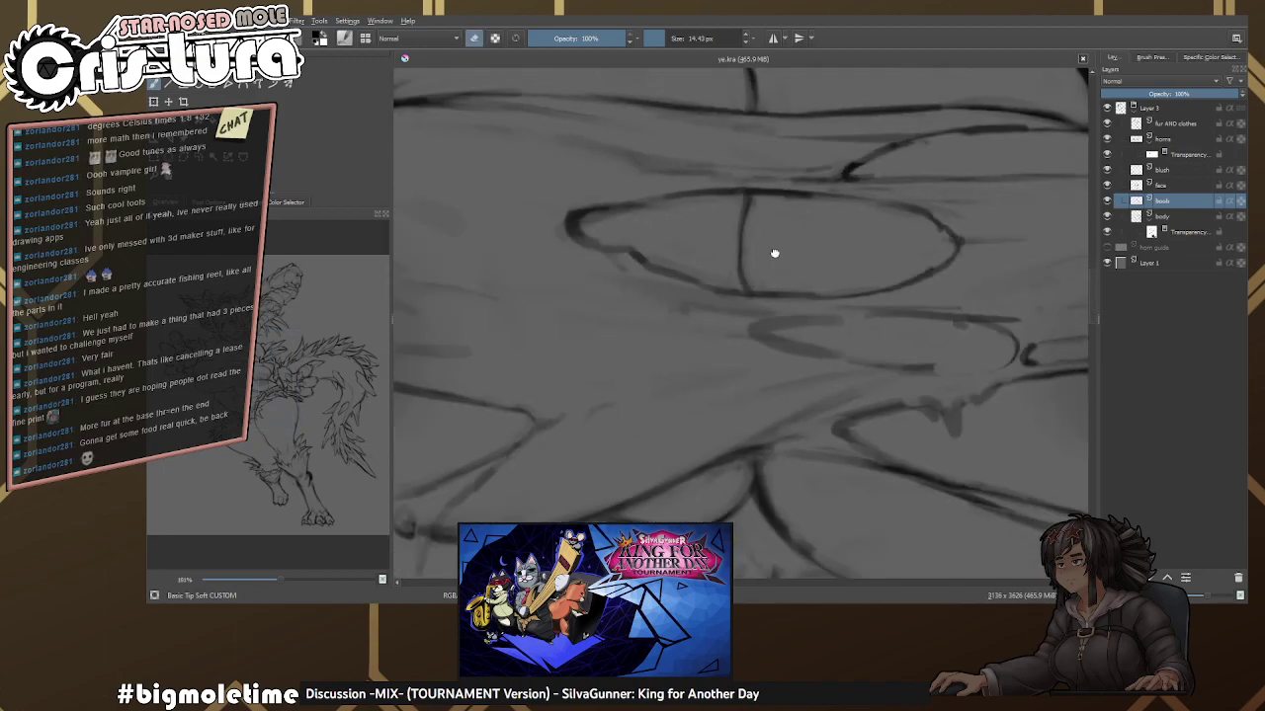
{"action": "key", "text": "e"}
{"action": "left_click_drag", "start_coordinate": [721, 423], "coordinate": [704, 210]}
{"action": "key", "text": "e"}
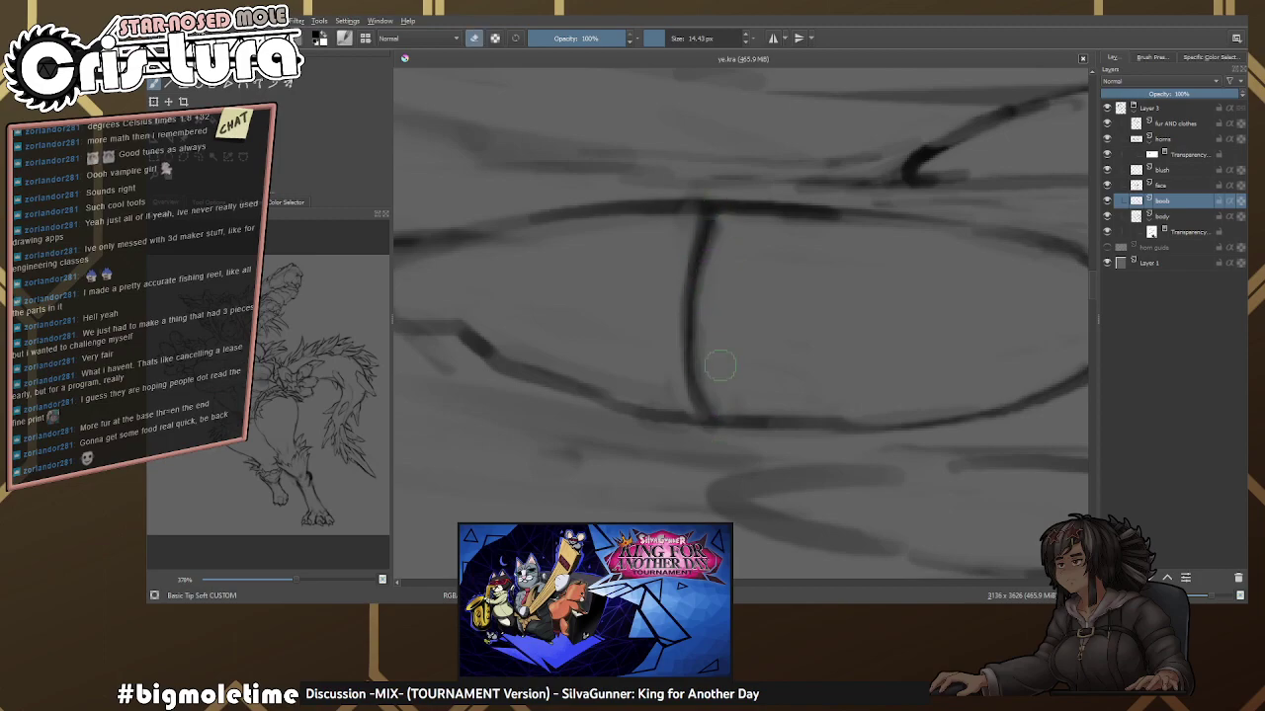
{"action": "key", "text": "e"}
{"action": "left_click_drag", "start_coordinate": [722, 253], "coordinate": [715, 429]}
{"action": "scroll", "coordinate": [737, 297], "scroll_direction": "down", "scroll_amount": 5}
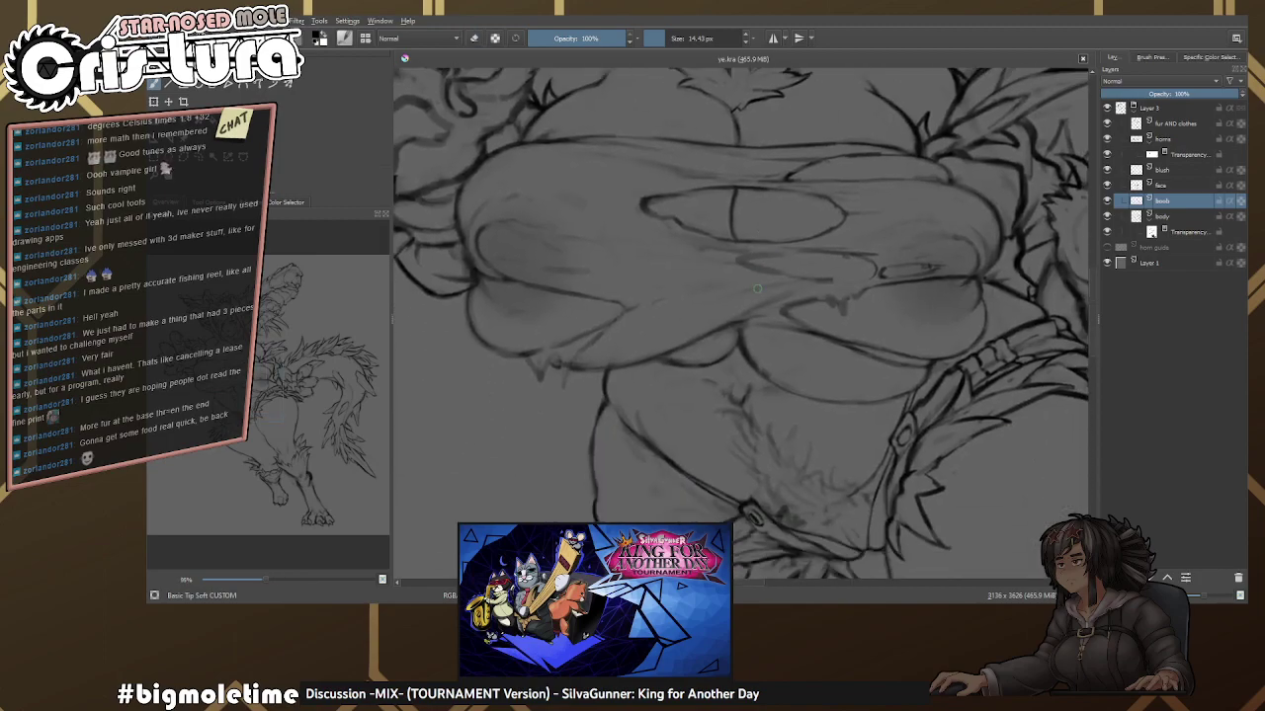
Redraw the lower edge of the torn opening in the mirrored view as one dark curve running up to its pointed corner.
{"action": "scroll", "coordinate": [732, 286], "scroll_direction": "up", "scroll_amount": 5}
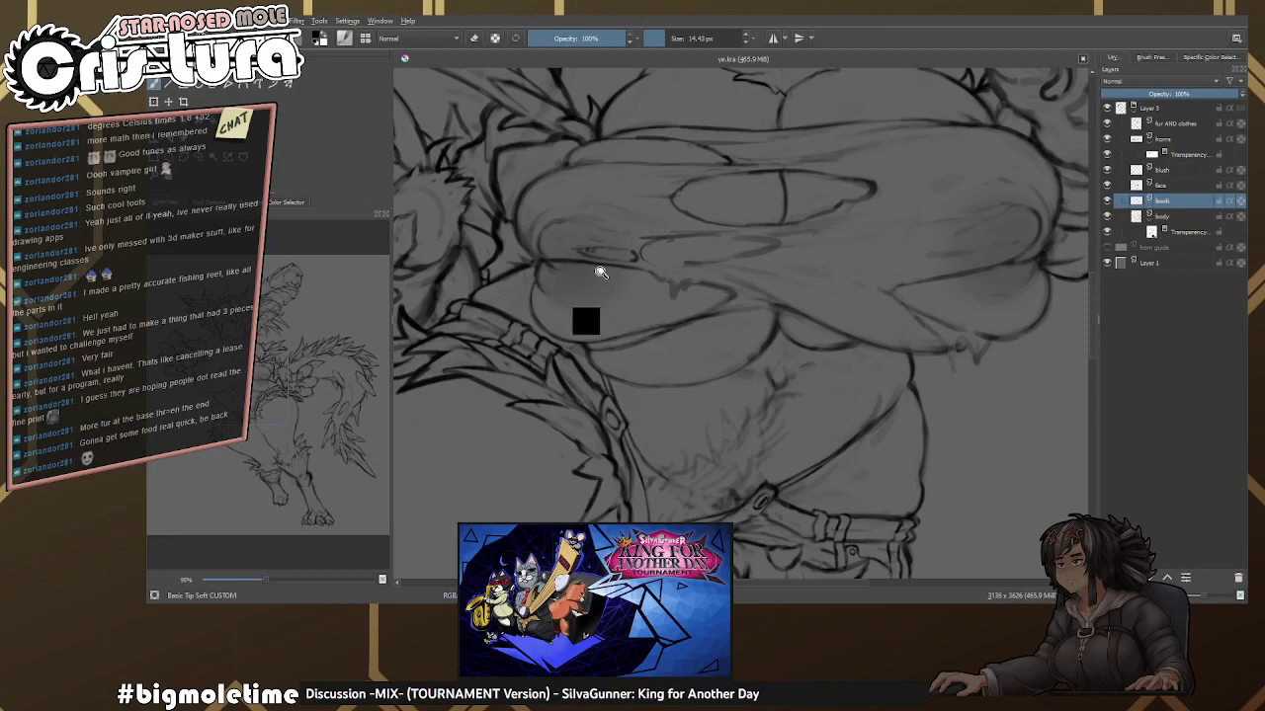
{"action": "scroll", "coordinate": [554, 326], "scroll_direction": "up", "scroll_amount": 3}
{"action": "scroll", "coordinate": [593, 365], "scroll_direction": "down", "scroll_amount": 3}
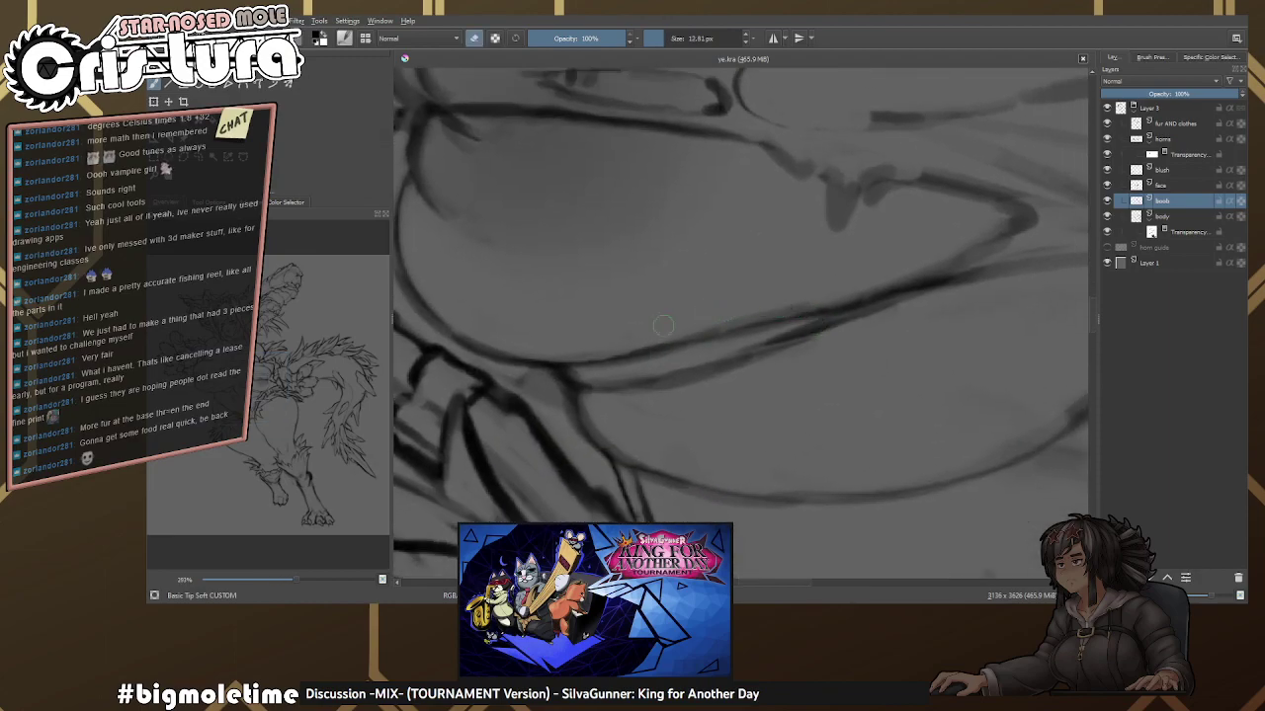
{"action": "scroll", "coordinate": [751, 331], "scroll_direction": "up", "scroll_amount": 2}
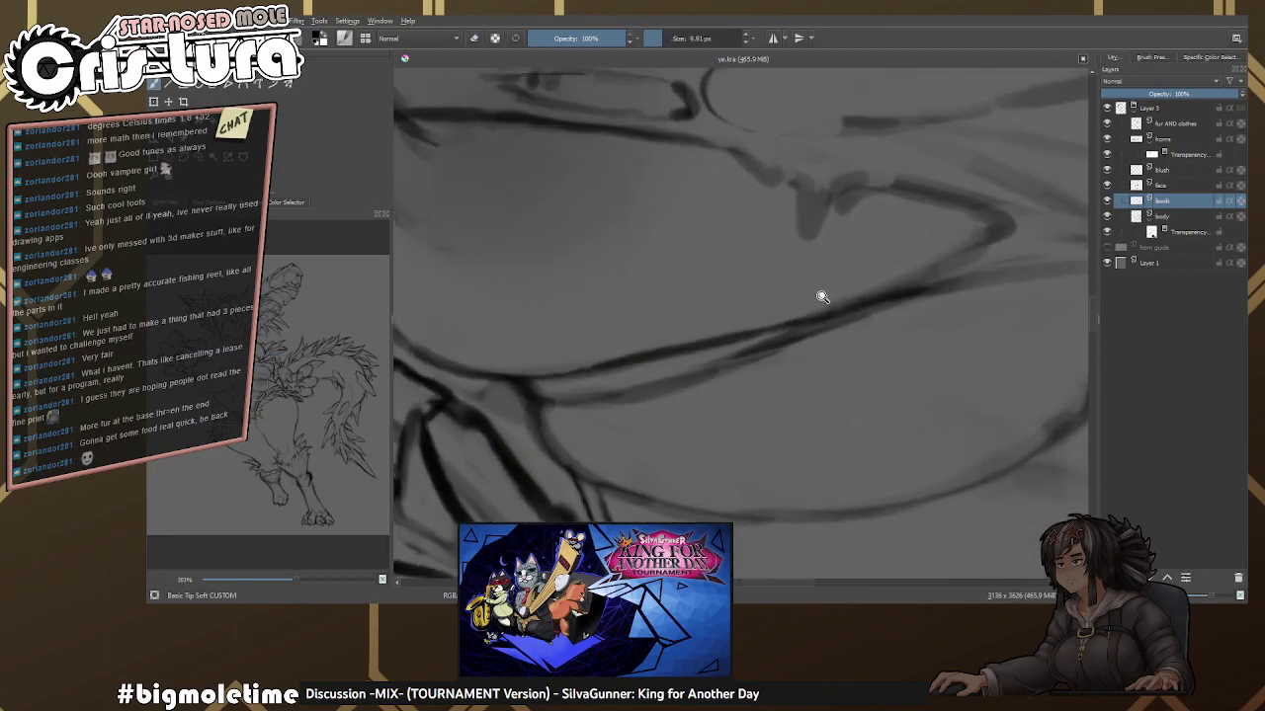
{"action": "key", "text": "e"}
{"action": "left_click_drag", "start_coordinate": [949, 255], "coordinate": [870, 274]}
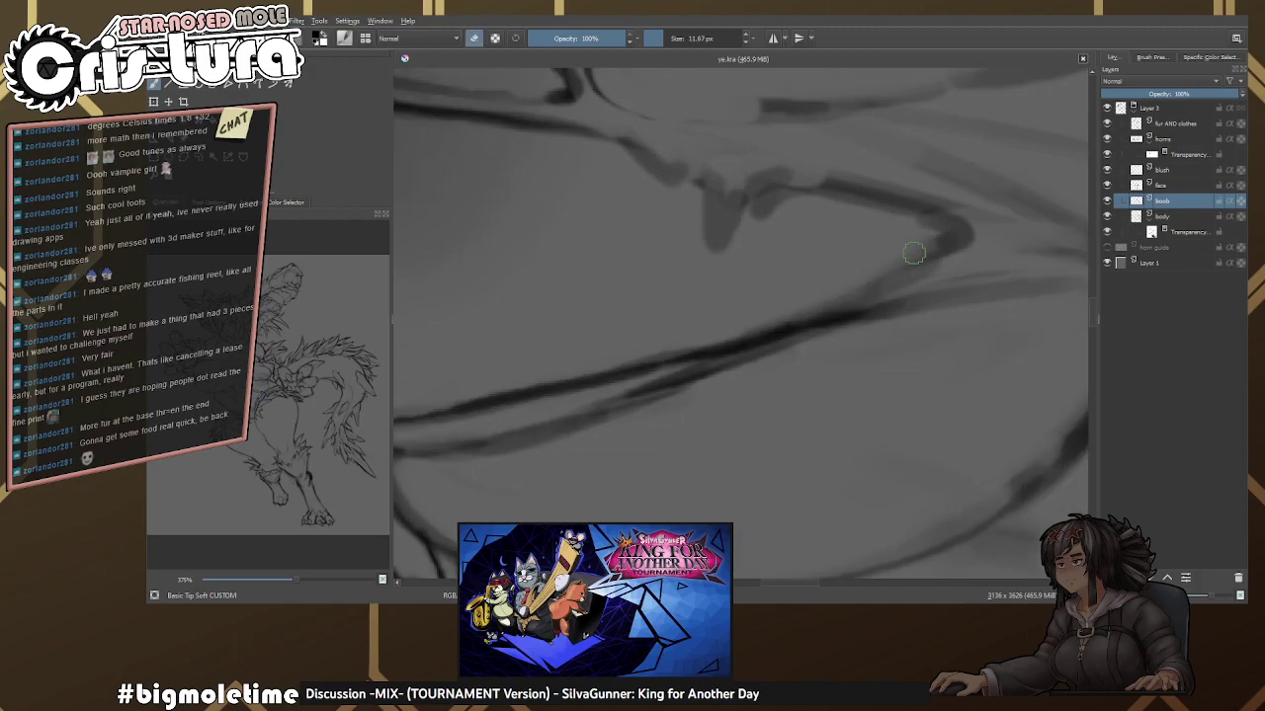
{"action": "left_click_drag", "start_coordinate": [772, 334], "coordinate": [938, 240]}
{"action": "key", "text": "e"}
{"action": "left_click_drag", "start_coordinate": [863, 307], "coordinate": [801, 254]}
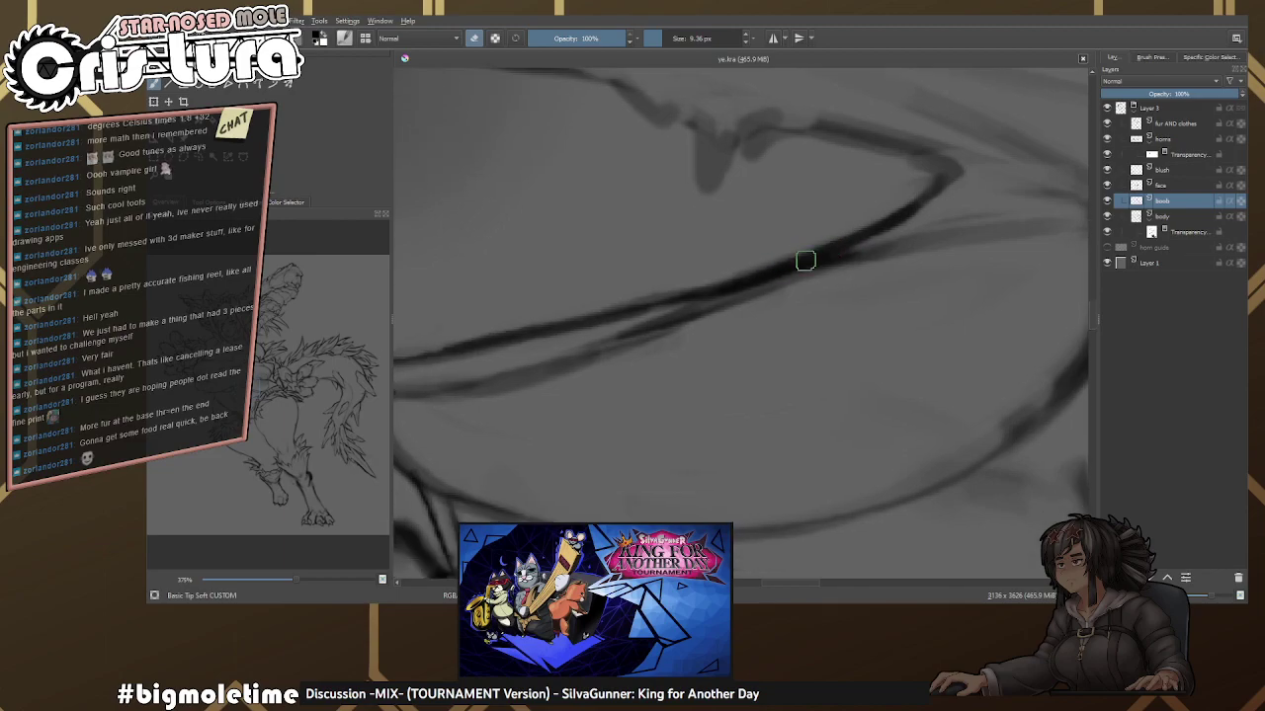
Clean and thin the torn opening's lower edge along its length in a rotated view, starting with the eraser at about 9 px.
{"action": "mouse_move", "coordinate": [903, 211]}
{"action": "left_mouse_down"}
{"action": "mouse_move", "coordinate": [900, 322]}
{"action": "mouse_move", "coordinate": [624, 396]}
{"action": "mouse_move", "coordinate": [652, 358]}
{"action": "left_mouse_up"}
{"action": "left_click_drag", "start_coordinate": [732, 322], "coordinate": [948, 241]}
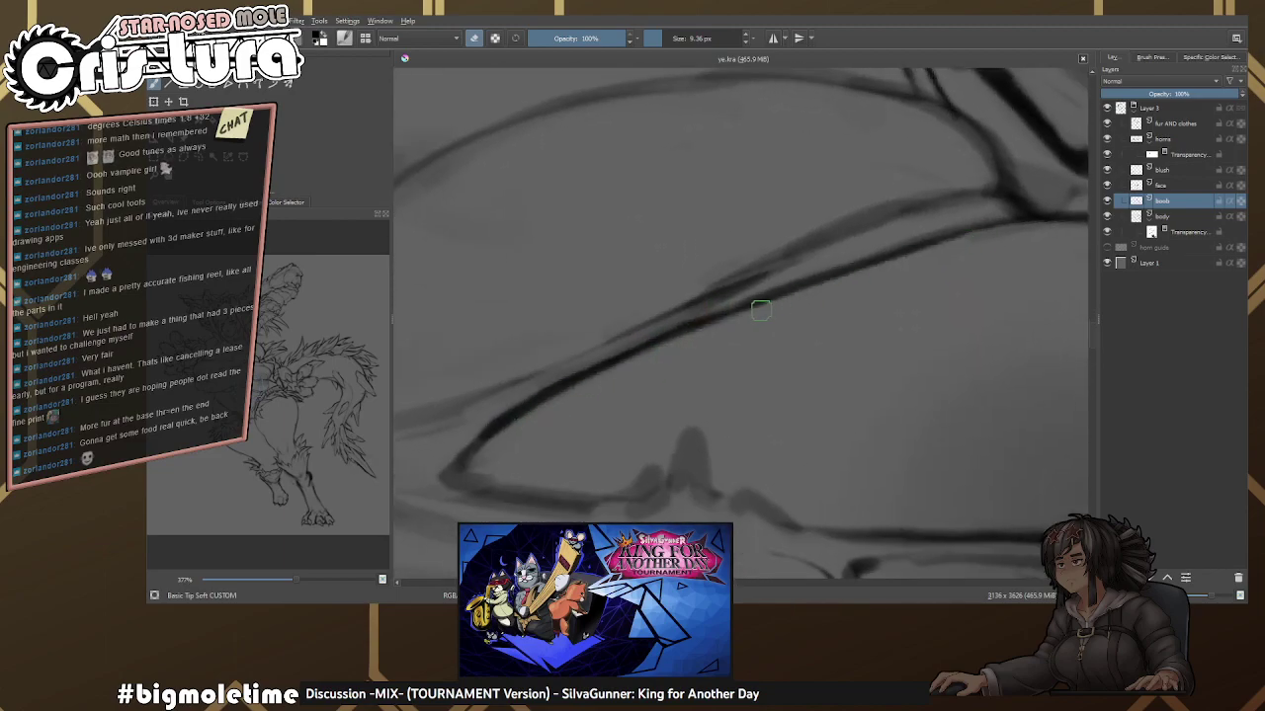
{"action": "left_click_drag", "start_coordinate": [580, 388], "coordinate": [872, 282]}
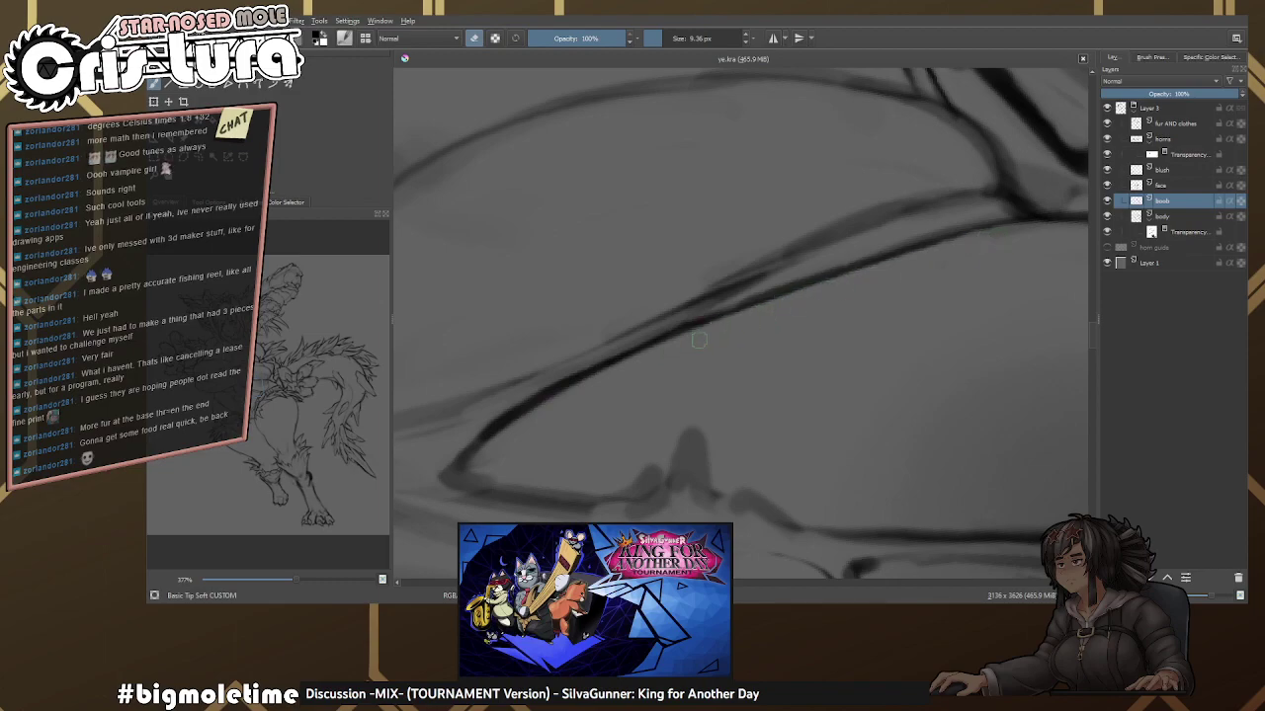
{"action": "scroll", "coordinate": [692, 341], "scroll_direction": "up", "scroll_amount": 1}
{"action": "left_click_drag", "start_coordinate": [689, 320], "coordinate": [910, 237]}
{"action": "key", "text": "e"}
{"action": "left_click_drag", "start_coordinate": [766, 308], "coordinate": [692, 334]}
{"action": "scroll", "coordinate": [869, 257], "scroll_direction": "down", "scroll_amount": 5}
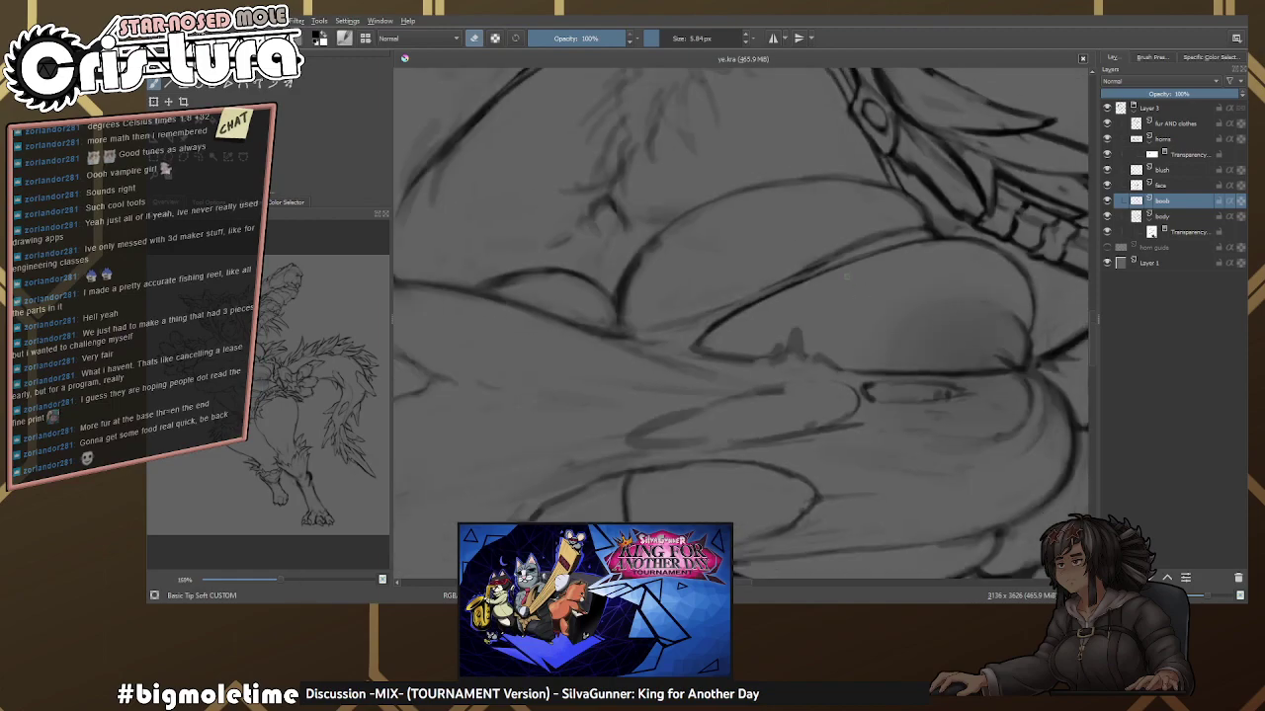
Darken the outer stretch of the line just below the torn opening and clean its lower side with a roughly 9 px eraser.
{"action": "scroll", "coordinate": [587, 317], "scroll_direction": "up", "scroll_amount": 5}
{"action": "key", "text": "e"}
{"action": "key", "text": "e"}
{"action": "key", "text": "e"}
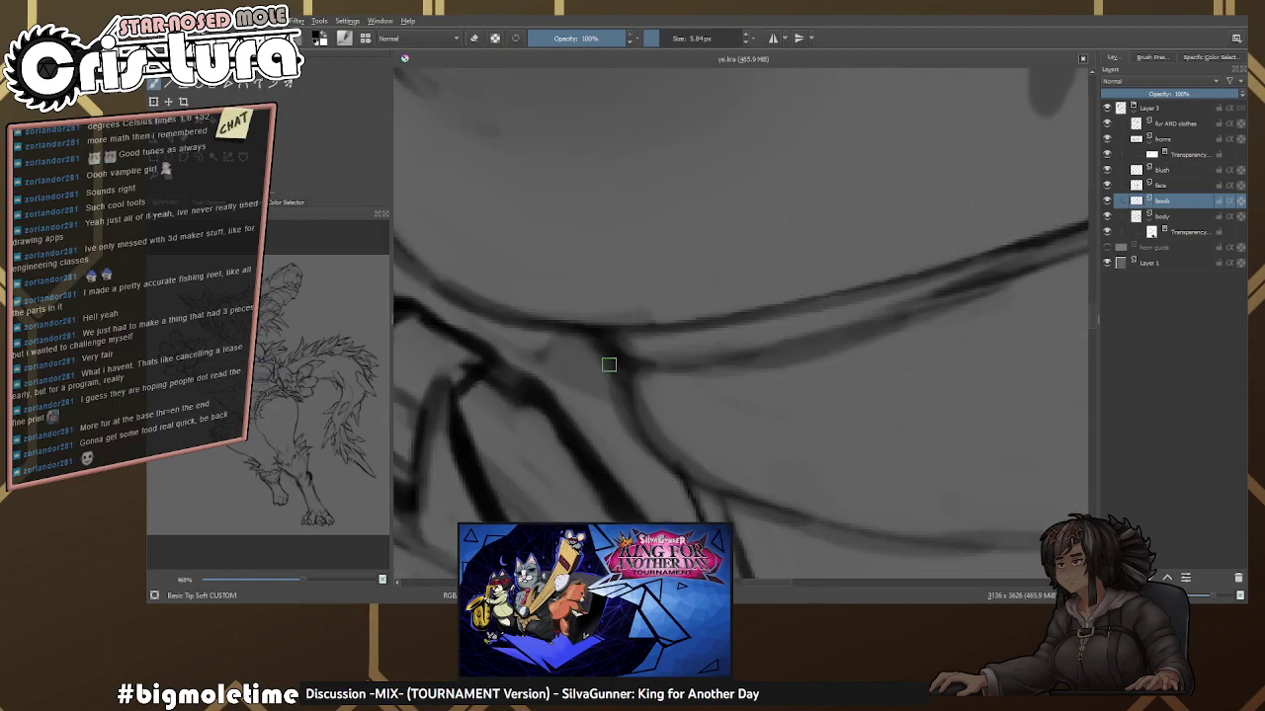
{"action": "key", "text": "e"}
{"action": "mouse_move", "coordinate": [691, 362]}
{"action": "left_mouse_down"}
{"action": "mouse_move", "coordinate": [606, 373]}
{"action": "mouse_move", "coordinate": [868, 289]}
{"action": "left_mouse_up"}
{"action": "scroll", "coordinate": [685, 376], "scroll_direction": "up", "scroll_amount": 3}
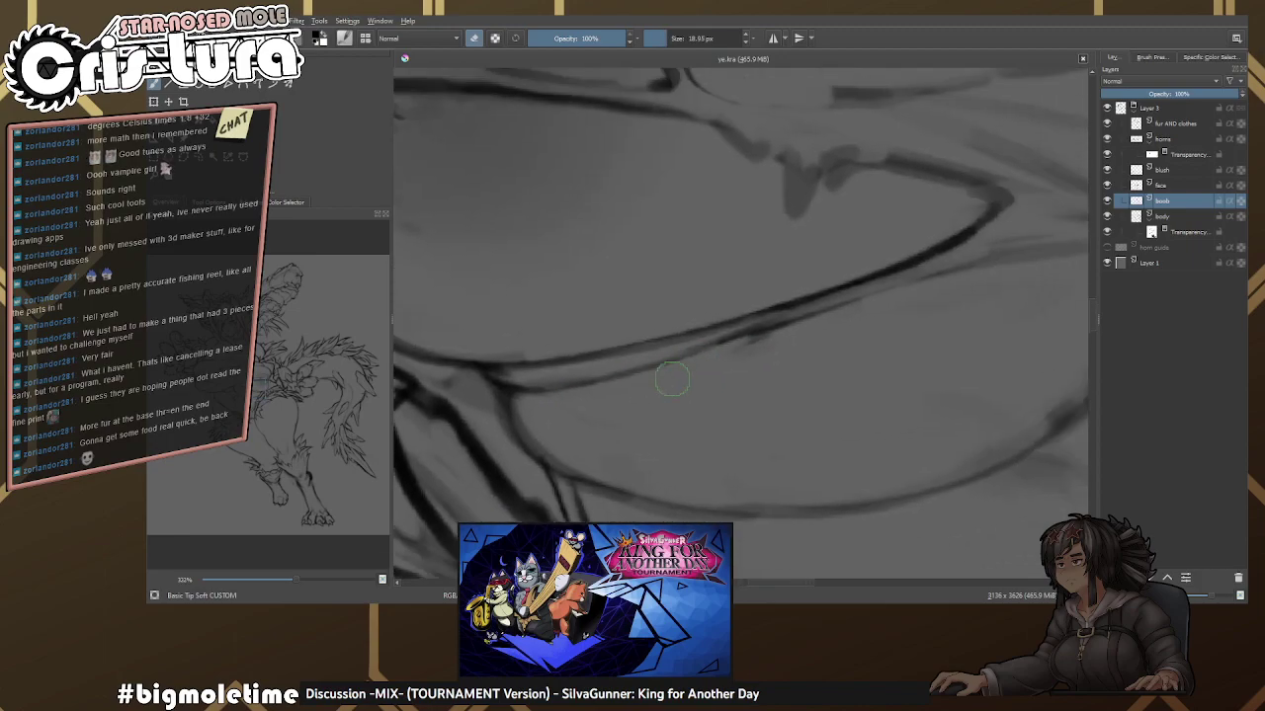
{"action": "key", "text": "e"}
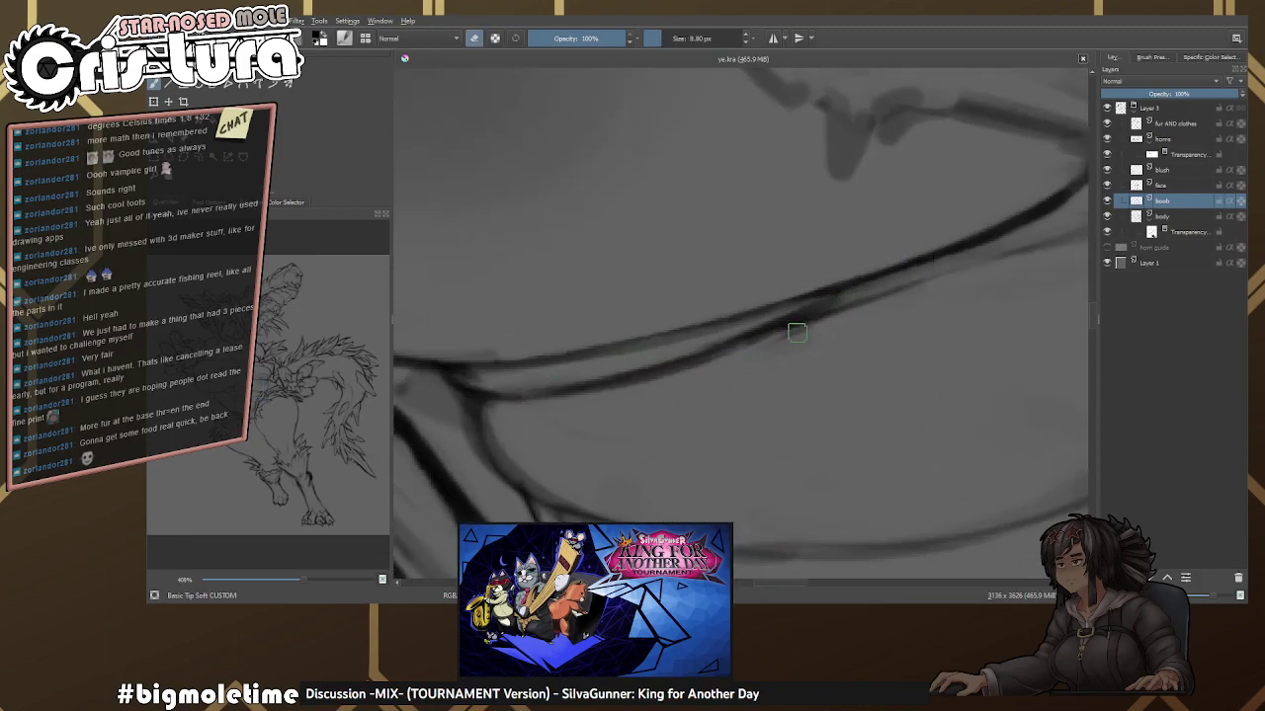
{"action": "left_click_drag", "start_coordinate": [725, 353], "coordinate": [798, 307]}
{"action": "left_click_drag", "start_coordinate": [722, 336], "coordinate": [643, 351]}
{"action": "key", "text": "e"}
{"action": "left_click_drag", "start_coordinate": [712, 329], "coordinate": [956, 274]}
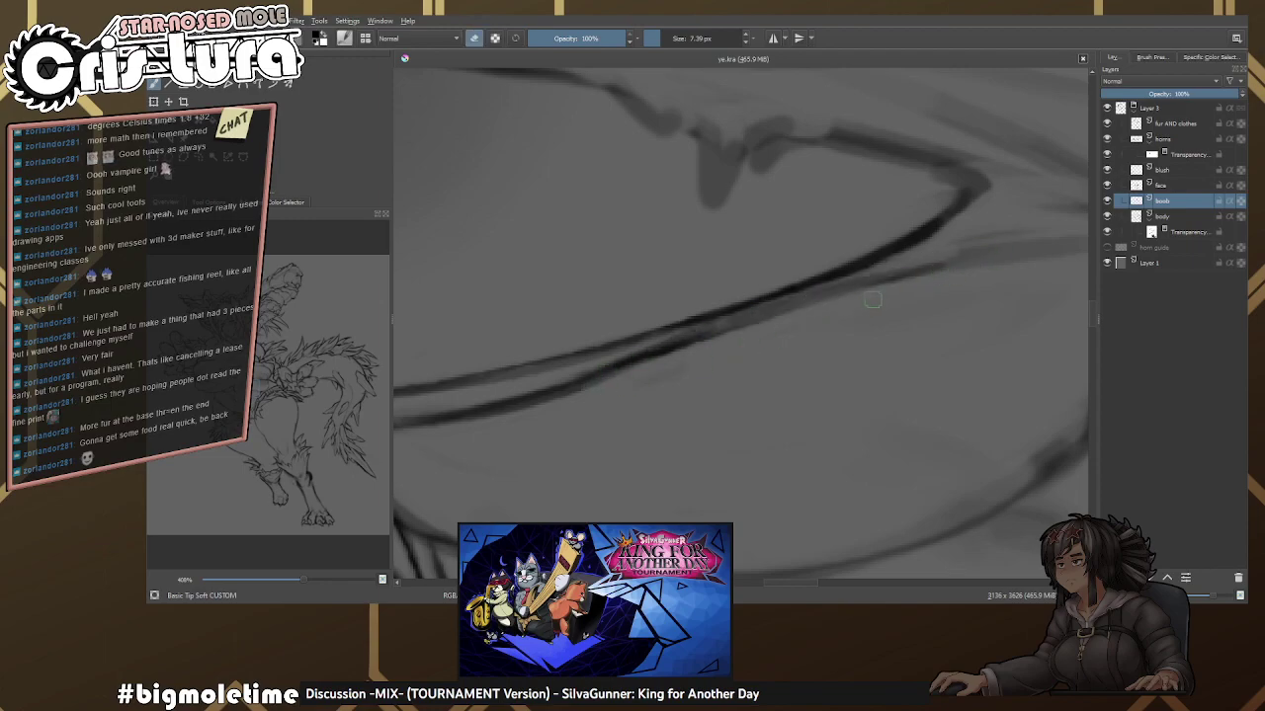
Clean up the inner stretch of the line below the torn opening as far as the cleavage junction, erasing at about 7 px.
{"action": "left_click_drag", "start_coordinate": [876, 300], "coordinate": [717, 333]}
{"action": "mouse_move", "coordinate": [655, 383]}
{"action": "left_mouse_down"}
{"action": "mouse_move", "coordinate": [841, 282]}
{"action": "mouse_move", "coordinate": [688, 316]}
{"action": "mouse_move", "coordinate": [1006, 265]}
{"action": "mouse_move", "coordinate": [805, 305]}
{"action": "mouse_move", "coordinate": [796, 290]}
{"action": "mouse_move", "coordinate": [741, 287]}
{"action": "left_mouse_up"}
{"action": "key", "text": "e"}
{"action": "key", "text": "e"}
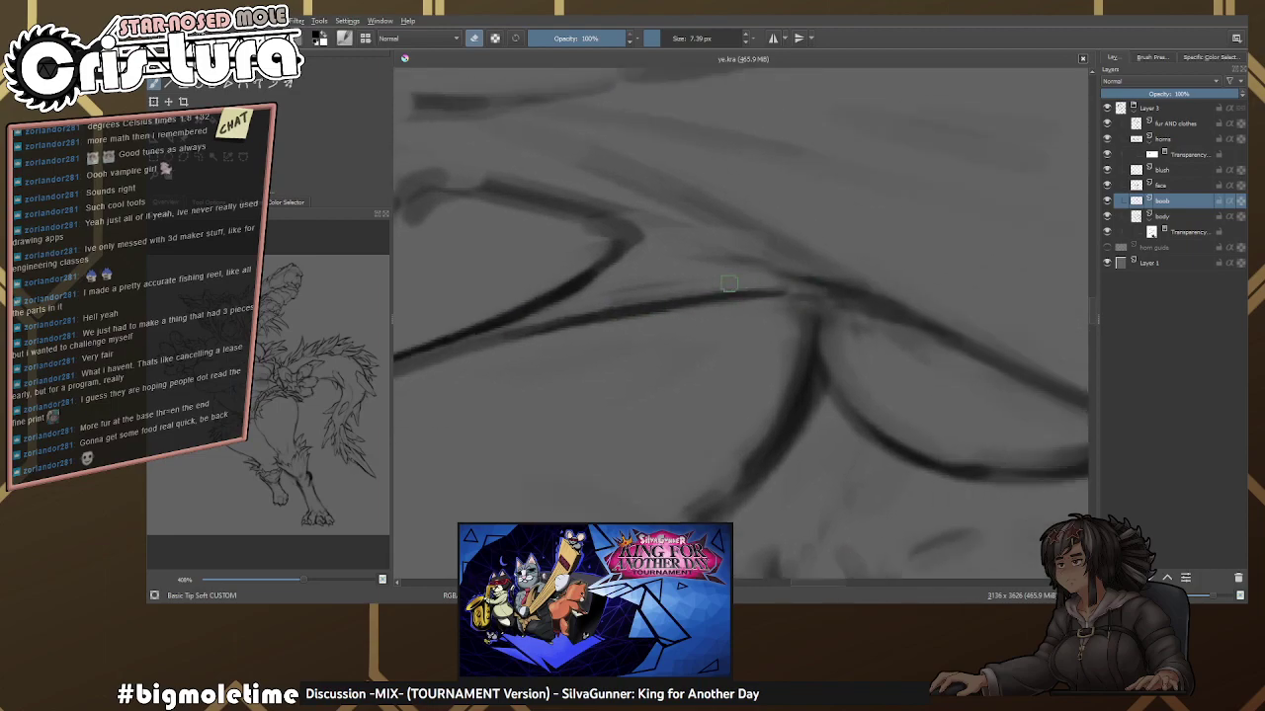
{"action": "mouse_move", "coordinate": [860, 311]}
{"action": "left_mouse_down"}
{"action": "mouse_move", "coordinate": [842, 335]}
{"action": "mouse_move", "coordinate": [784, 317]}
{"action": "left_mouse_up"}
{"action": "scroll", "coordinate": [842, 335], "scroll_direction": "down", "scroll_amount": 10}
{"action": "scroll", "coordinate": [784, 316], "scroll_direction": "up", "scroll_amount": 5}
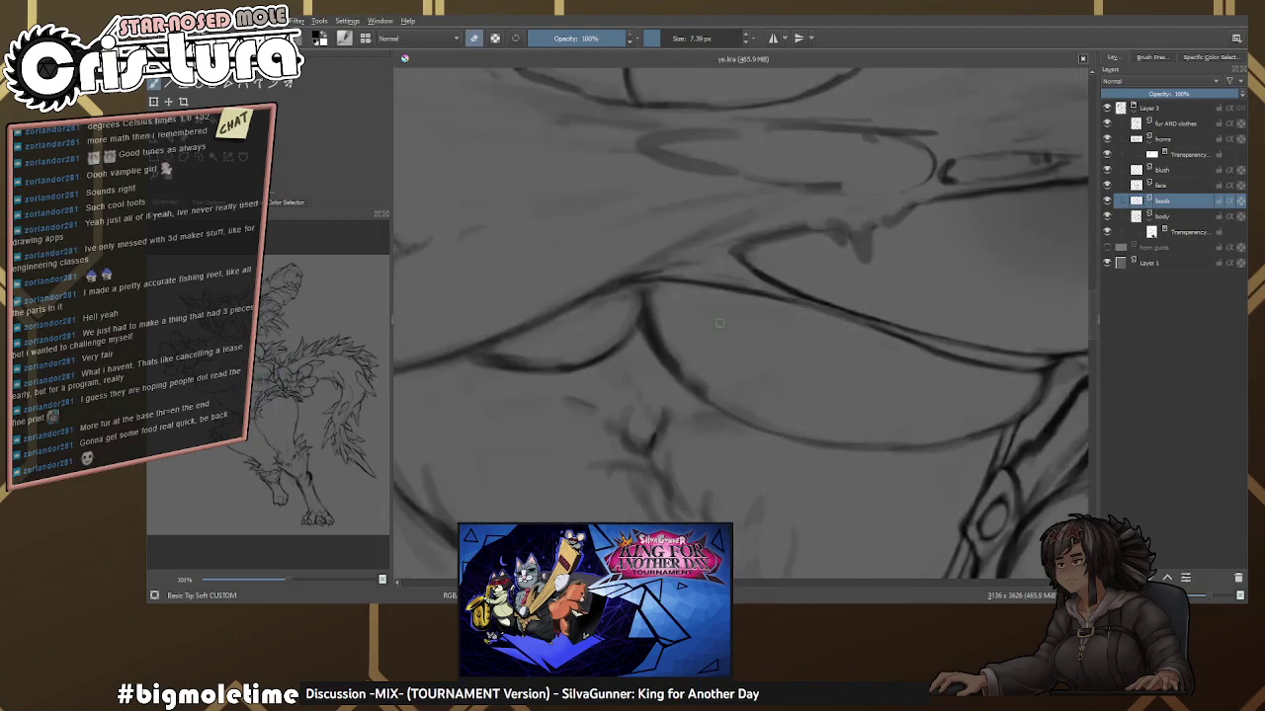
{"action": "scroll", "coordinate": [665, 272], "scroll_direction": "up", "scroll_amount": 6}
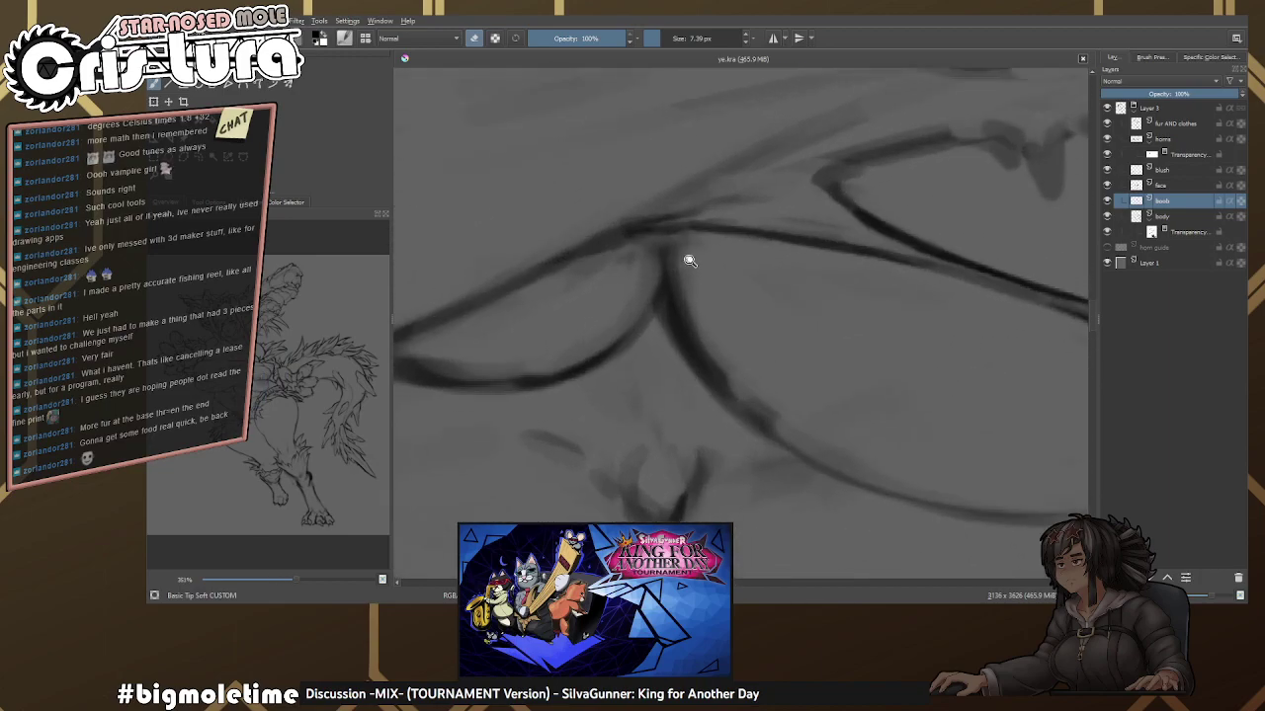
Redraw the rounded underside contour beneath the torn opening as a dark curve at about 11 px, replacing the undone strokes.
{"action": "key", "text": "e"}
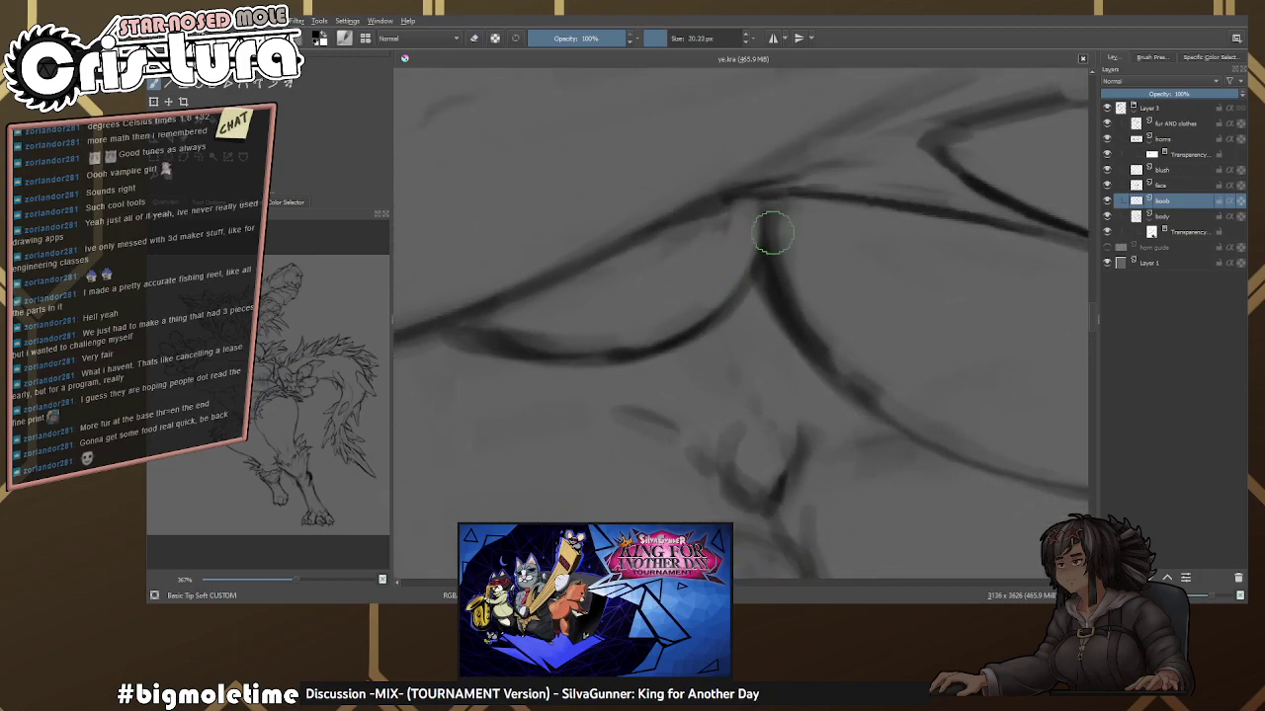
{"action": "mouse_move", "coordinate": [766, 199]}
{"action": "left_mouse_down"}
{"action": "mouse_move", "coordinate": [734, 274]}
{"action": "mouse_move", "coordinate": [650, 343]}
{"action": "mouse_move", "coordinate": [678, 264]}
{"action": "left_mouse_up"}
{"action": "key", "text": "e"}
{"action": "mouse_move", "coordinate": [686, 359]}
{"action": "left_mouse_down"}
{"action": "mouse_move", "coordinate": [732, 505]}
{"action": "mouse_move", "coordinate": [613, 325]}
{"action": "mouse_move", "coordinate": [559, 438]}
{"action": "left_mouse_up"}
{"action": "mouse_move", "coordinate": [539, 509]}
{"action": "left_mouse_down"}
{"action": "mouse_move", "coordinate": [582, 356]}
{"action": "mouse_move", "coordinate": [751, 190]}
{"action": "left_mouse_up"}
{"action": "key", "text": "ctrl+z"}
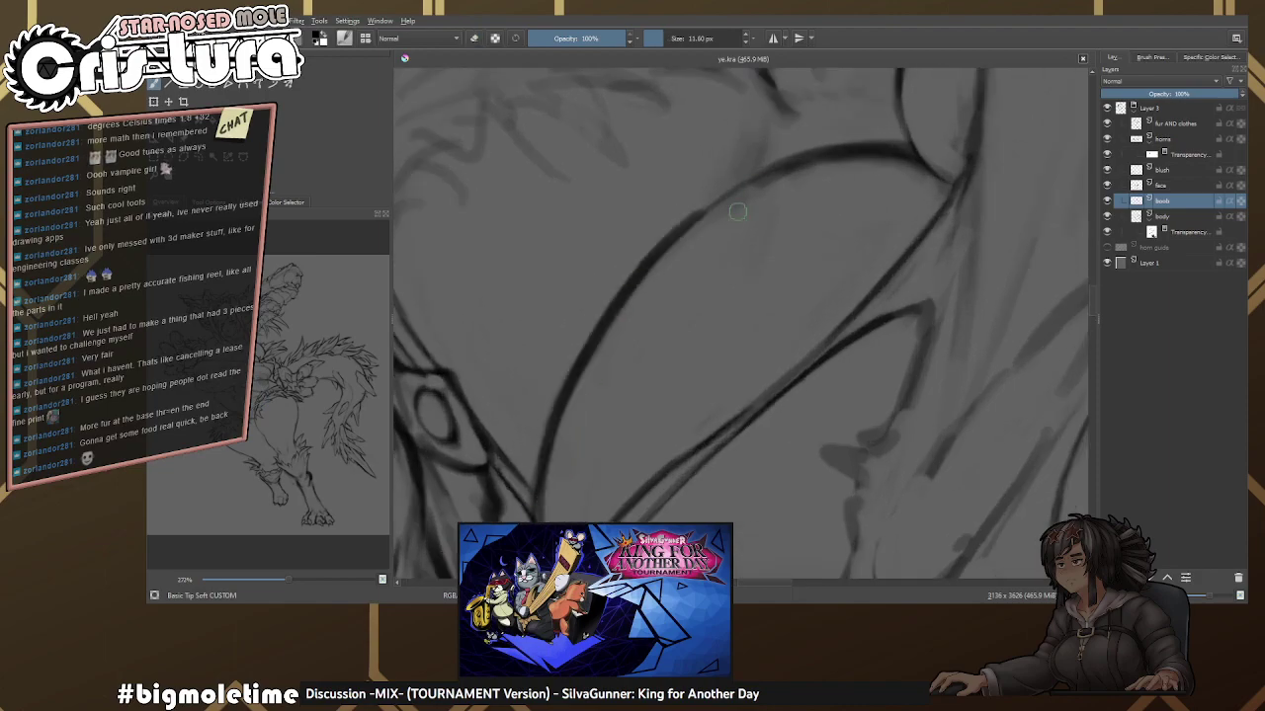
{"action": "key", "text": "ctrl+z"}
{"action": "left_click_drag", "start_coordinate": [558, 483], "coordinate": [593, 455]}
{"action": "left_click_drag", "start_coordinate": [626, 287], "coordinate": [666, 274]}
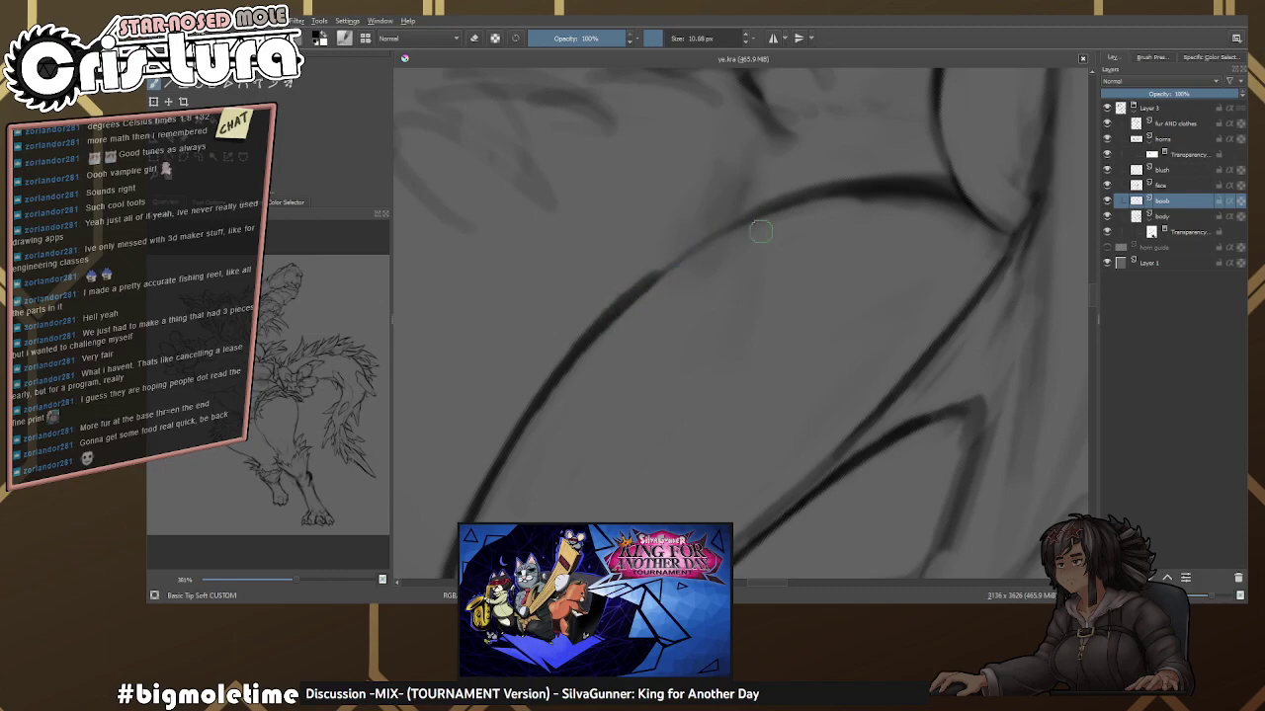
{"action": "mouse_move", "coordinate": [830, 214]}
{"action": "left_mouse_down"}
{"action": "mouse_move", "coordinate": [750, 267]}
{"action": "mouse_move", "coordinate": [739, 259]}
{"action": "mouse_move", "coordinate": [823, 288]}
{"action": "mouse_move", "coordinate": [736, 283]}
{"action": "mouse_move", "coordinate": [709, 326]}
{"action": "left_mouse_up"}
{"action": "key", "text": "e"}
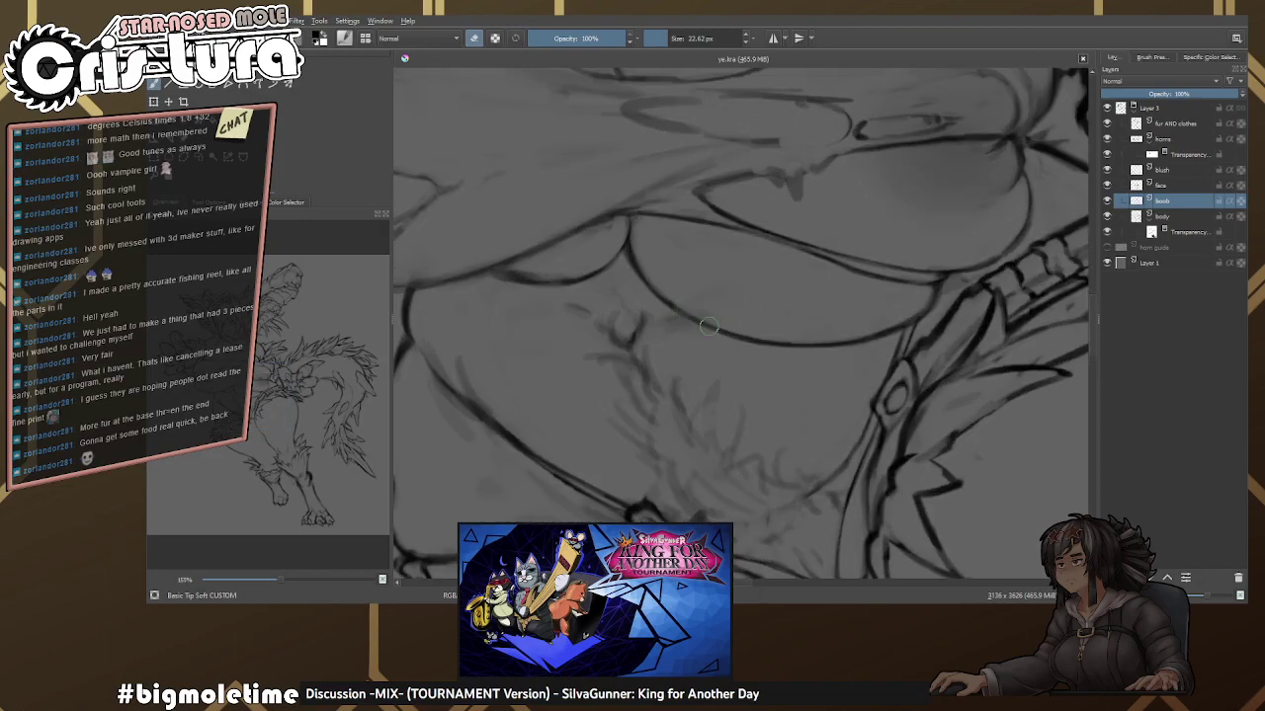
Touch up the body layer's transparency mask beneath the chest contour and return to the boob layer.
{"action": "left_click", "coordinate": [1180, 232]}
{"action": "left_click_drag", "start_coordinate": [704, 279], "coordinate": [790, 227]}
{"action": "left_click", "coordinate": [1176, 123]}
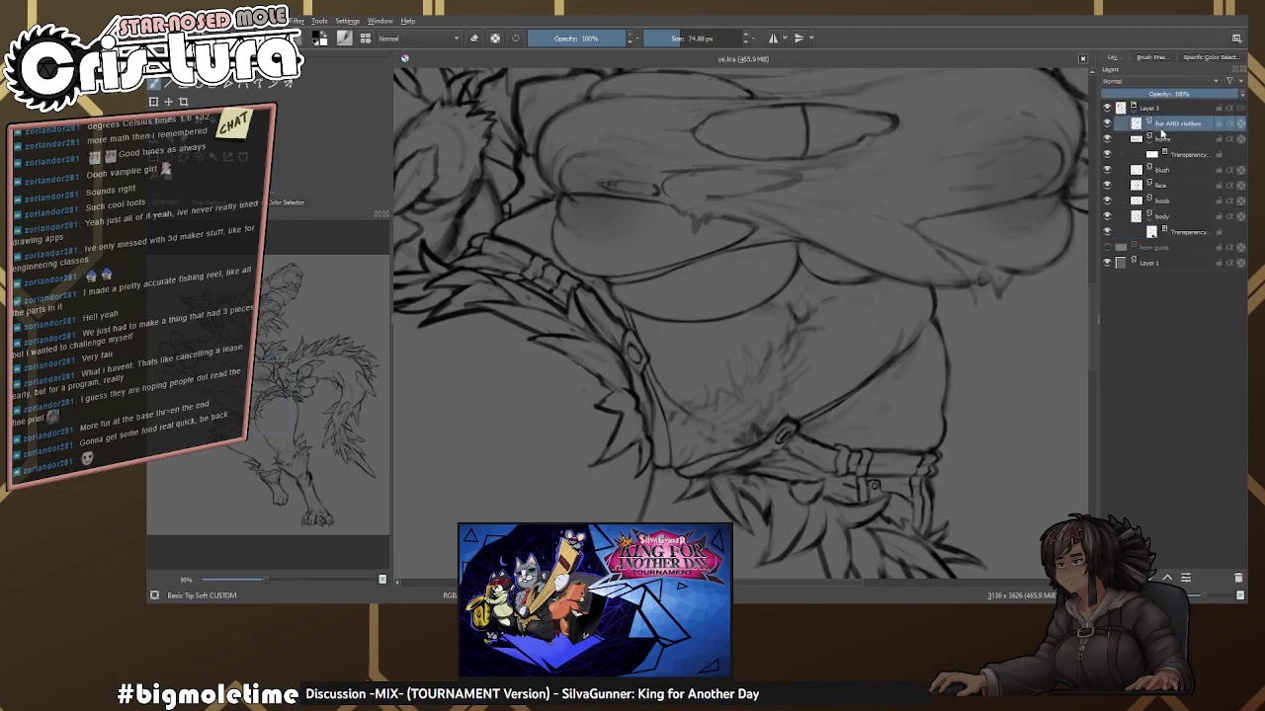
{"action": "left_click", "coordinate": [1176, 201]}
Reduce the brush to about 11 px and darken the underside contour toward its outer end, replacing one undone stroke.
{"action": "left_click_drag", "start_coordinate": [840, 287], "coordinate": [909, 164]}
{"action": "key", "text": "bracketleft"}
{"action": "key", "text": "bracketleft"}
{"action": "left_click_drag", "start_coordinate": [731, 298], "coordinate": [701, 282]}
{"action": "key", "text": "bracketleft"}
{"action": "key", "text": "bracketleft"}
{"action": "key", "text": "bracketleft"}
{"action": "key", "text": "bracketleft"}
{"action": "key", "text": "bracketleft"}
{"action": "key", "text": "e"}
{"action": "key", "text": "ctrl+z"}
{"action": "key", "text": "bracketleft"}
{"action": "left_click_drag", "start_coordinate": [628, 346], "coordinate": [846, 176]}
{"action": "scroll", "coordinate": [638, 374], "scroll_direction": "down", "scroll_amount": 3}
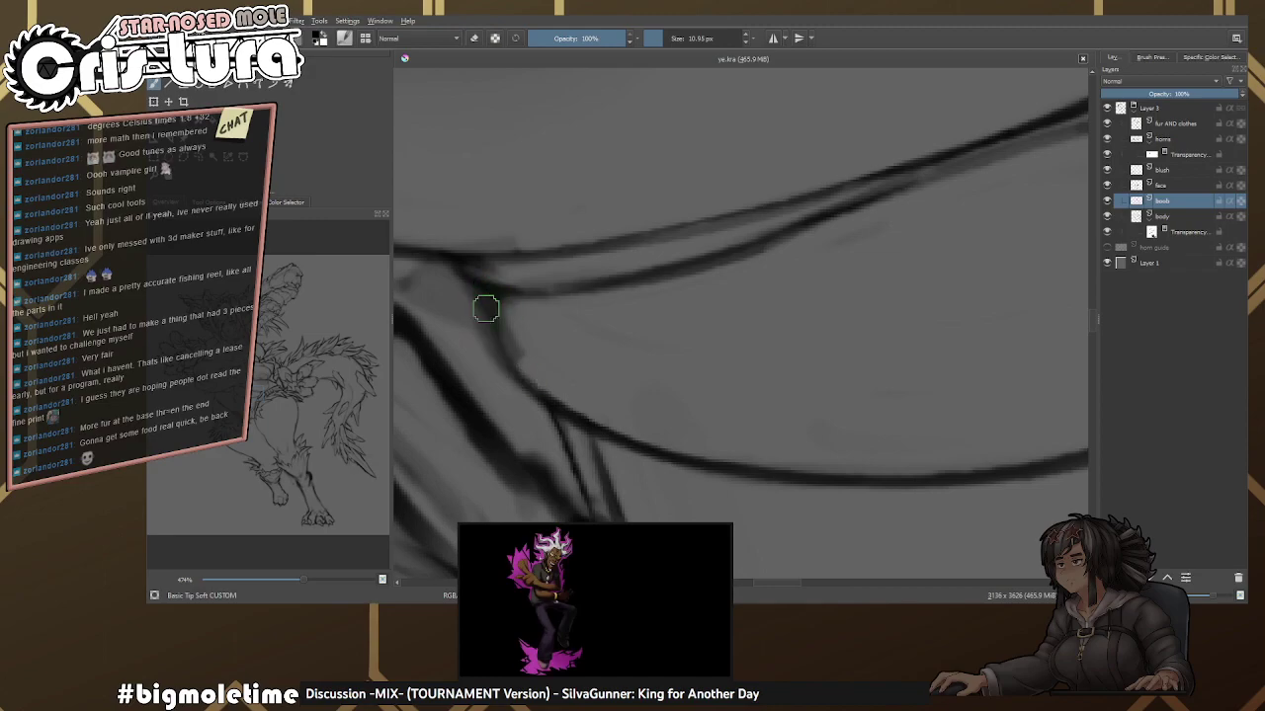
Draw the underside contour's outer end up to the line below the torn opening at about 11 px and trim its inner side.
{"action": "left_click_drag", "start_coordinate": [486, 295], "coordinate": [551, 397]}
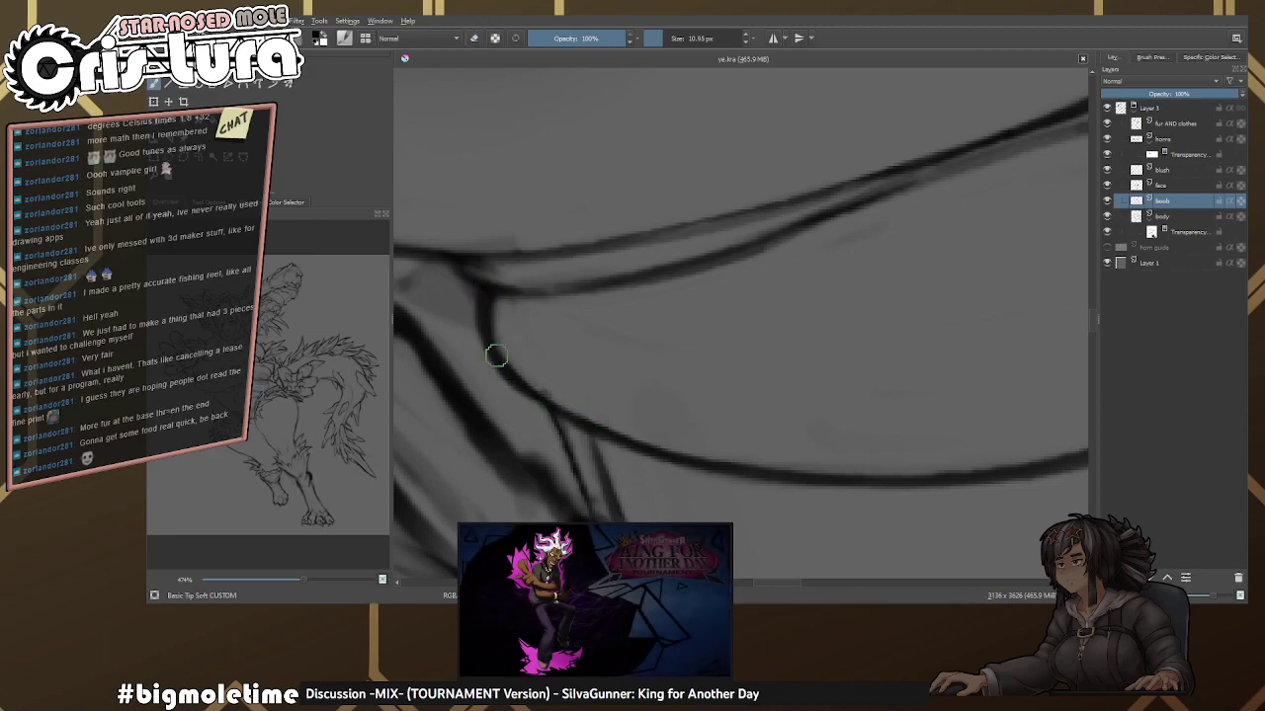
{"action": "key", "text": "e"}
{"action": "key", "text": "e"}
{"action": "left_click_drag", "start_coordinate": [499, 315], "coordinate": [527, 342]}
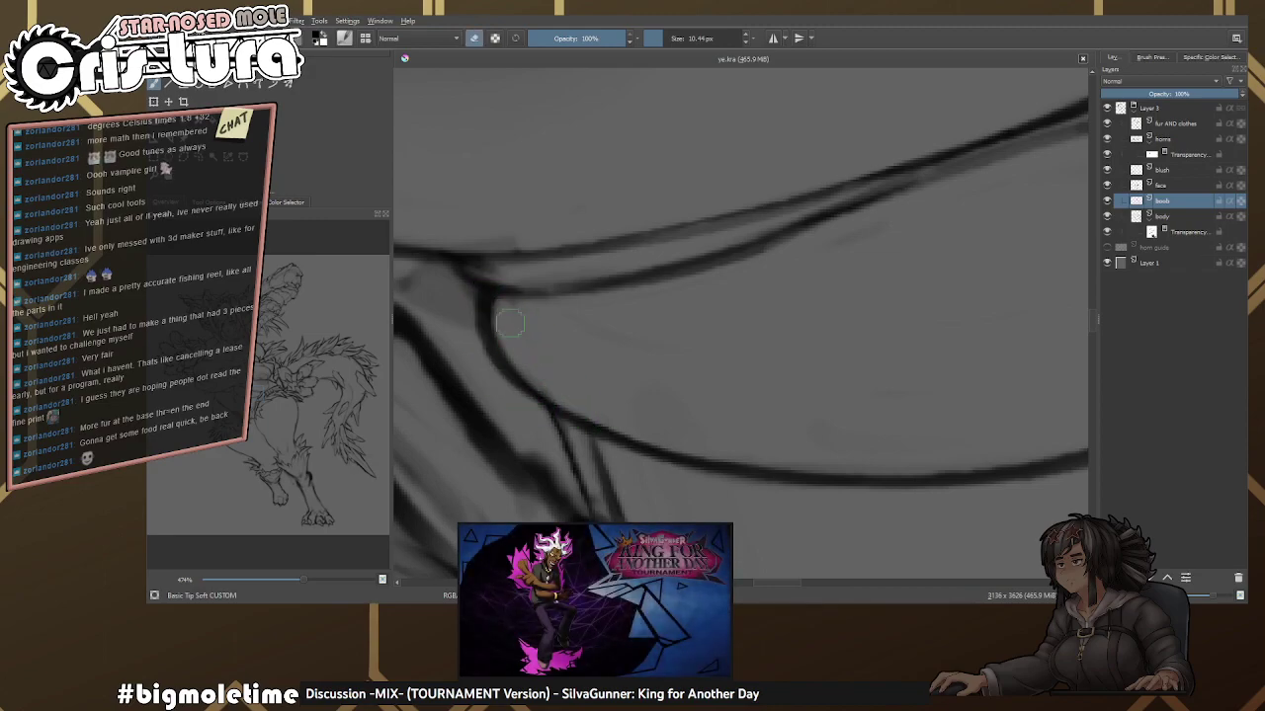
{"action": "key", "text": "e"}
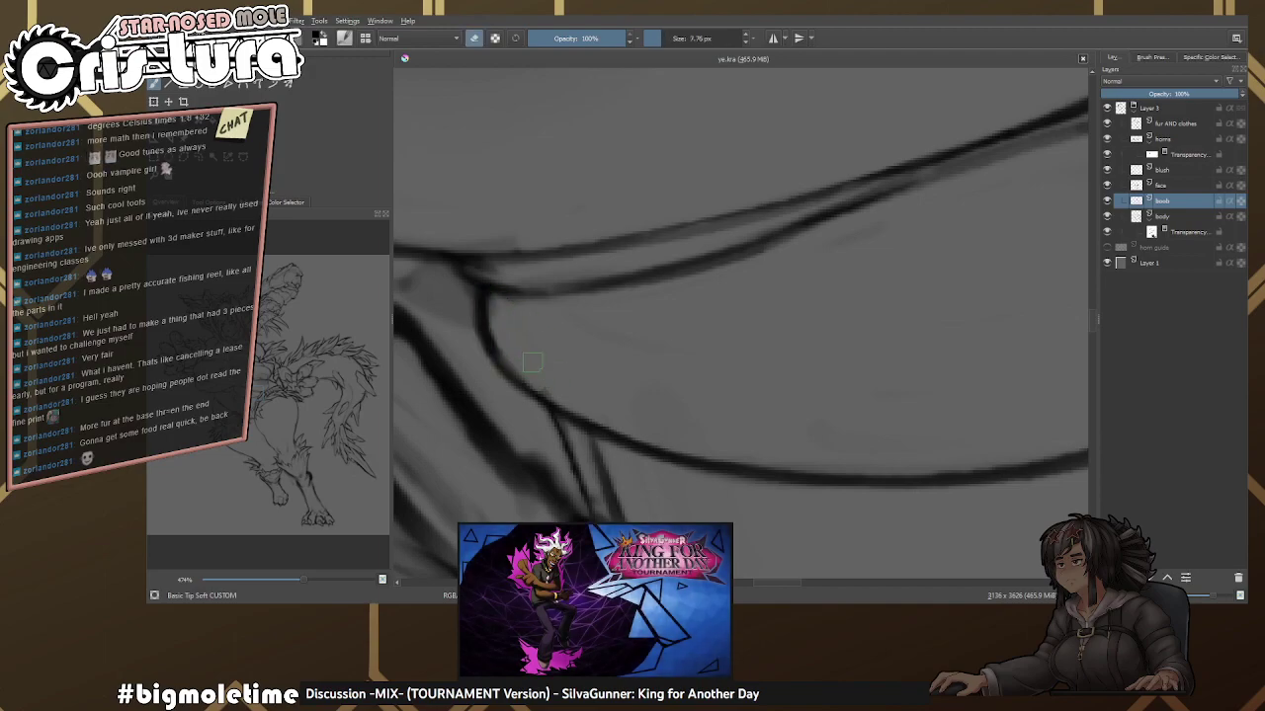
{"action": "key", "text": "e"}
{"action": "scroll", "coordinate": [544, 368], "scroll_direction": "down", "scroll_amount": 6}
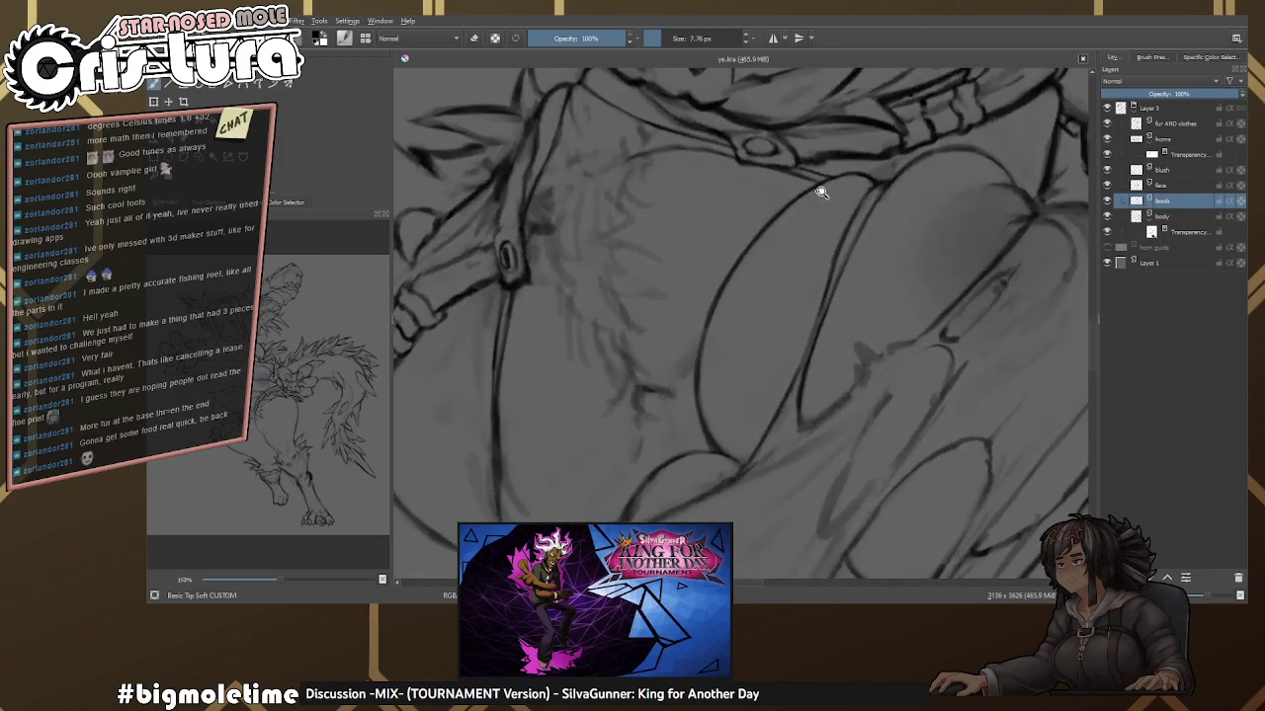
Refine the outer corner of the underside contour in a rotated close-up, alternating between drawing and erasing at about 6 to 8 px.
{"action": "scroll", "coordinate": [807, 204], "scroll_direction": "up", "scroll_amount": 8}
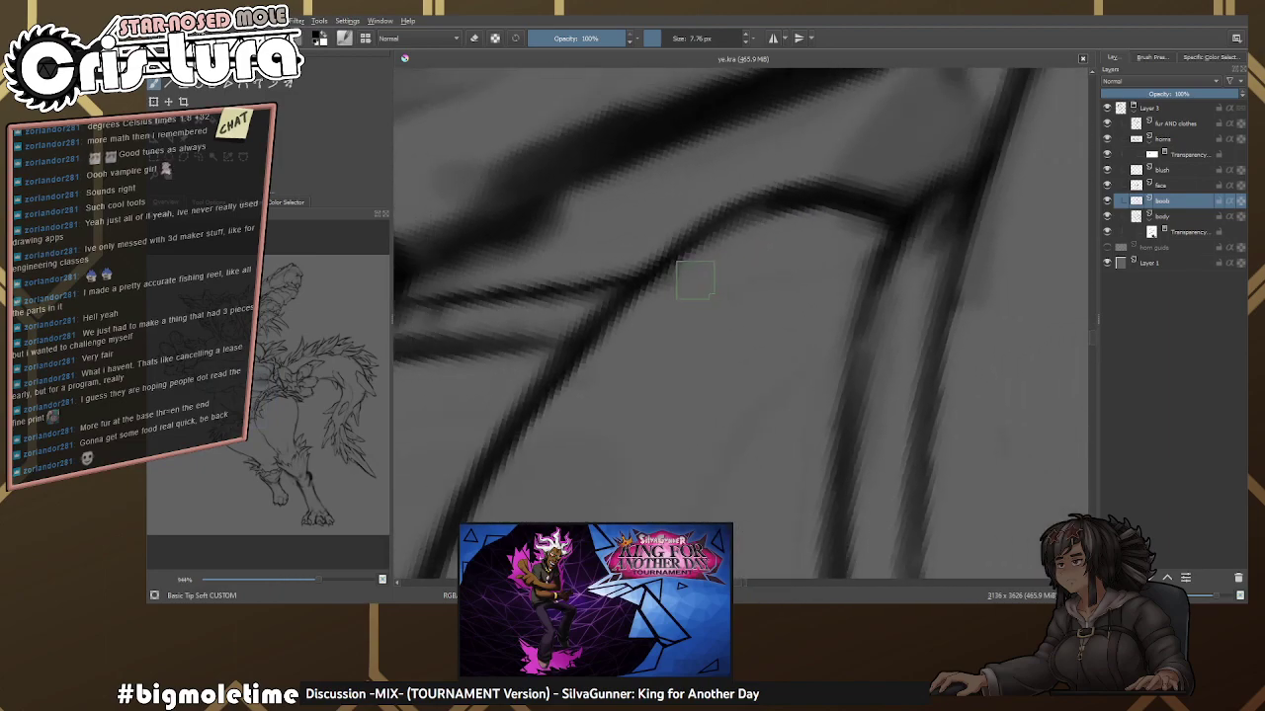
{"action": "mouse_move", "coordinate": [636, 290]}
{"action": "left_mouse_down"}
{"action": "mouse_move", "coordinate": [738, 246]}
{"action": "mouse_move", "coordinate": [898, 196]}
{"action": "mouse_move", "coordinate": [884, 215]}
{"action": "mouse_move", "coordinate": [918, 202]}
{"action": "mouse_move", "coordinate": [647, 314]}
{"action": "mouse_move", "coordinate": [779, 229]}
{"action": "mouse_move", "coordinate": [678, 296]}
{"action": "mouse_move", "coordinate": [775, 228]}
{"action": "mouse_move", "coordinate": [753, 206]}
{"action": "mouse_move", "coordinate": [671, 231]}
{"action": "mouse_move", "coordinate": [831, 167]}
{"action": "mouse_move", "coordinate": [828, 193]}
{"action": "mouse_move", "coordinate": [793, 194]}
{"action": "mouse_move", "coordinate": [915, 191]}
{"action": "left_mouse_up"}
{"action": "key", "text": "e"}
{"action": "key", "text": "e"}
{"action": "key", "text": "e"}
{"action": "key", "text": "e"}
{"action": "key", "text": "e"}
{"action": "scroll", "coordinate": [835, 184], "scroll_direction": "down", "scroll_amount": 5}
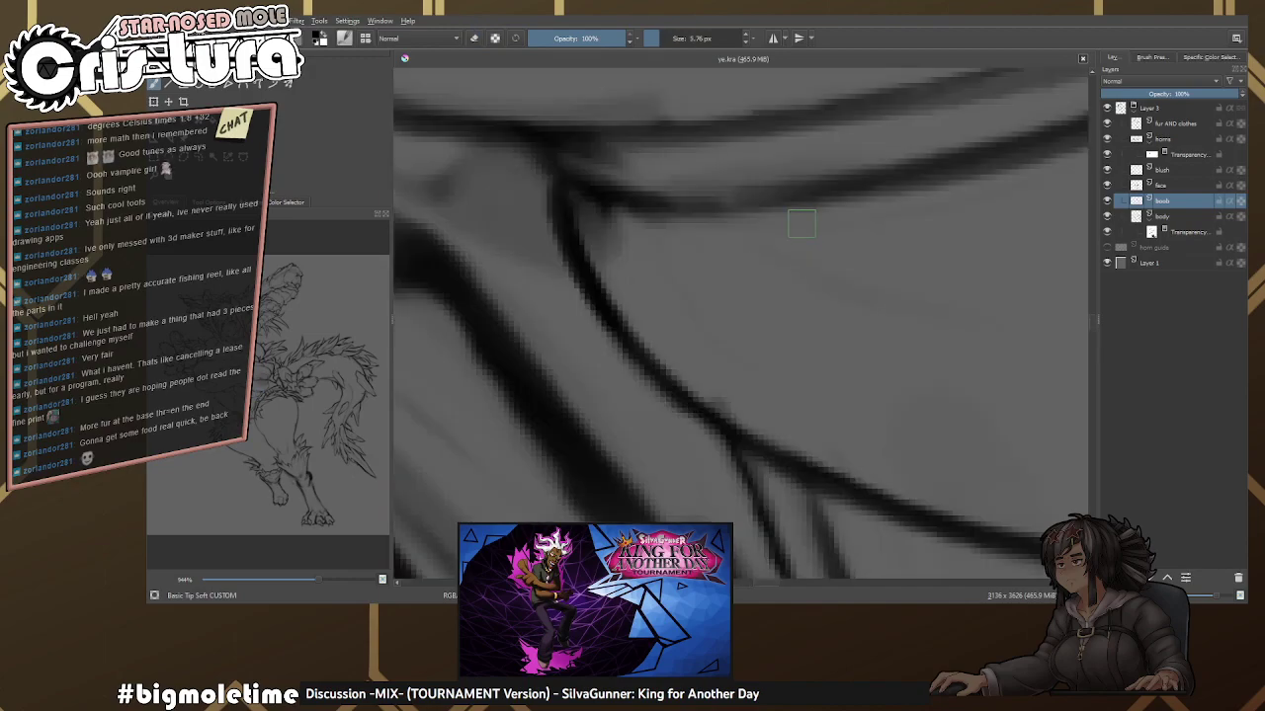
{"action": "left_click", "coordinate": [1179, 233]}
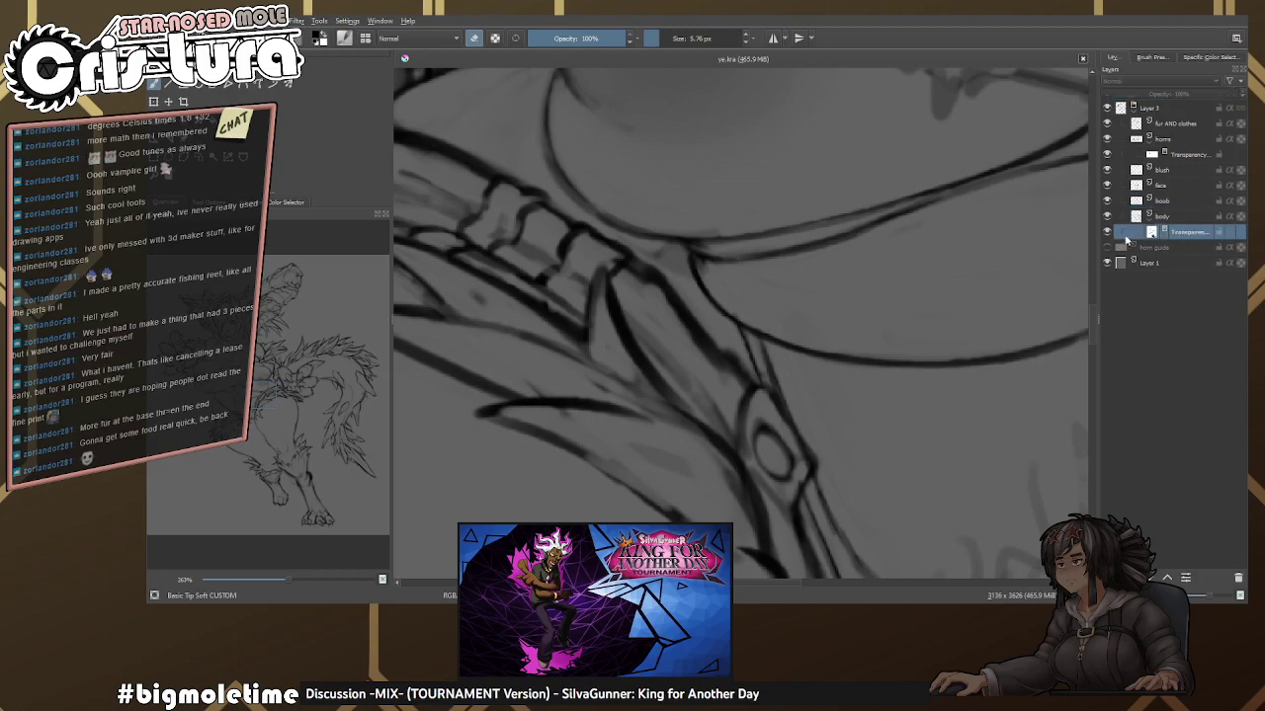
{"action": "scroll", "coordinate": [704, 276], "scroll_direction": "up", "scroll_amount": 2}
{"action": "scroll", "coordinate": [732, 287], "scroll_direction": "down", "scroll_amount": 4}
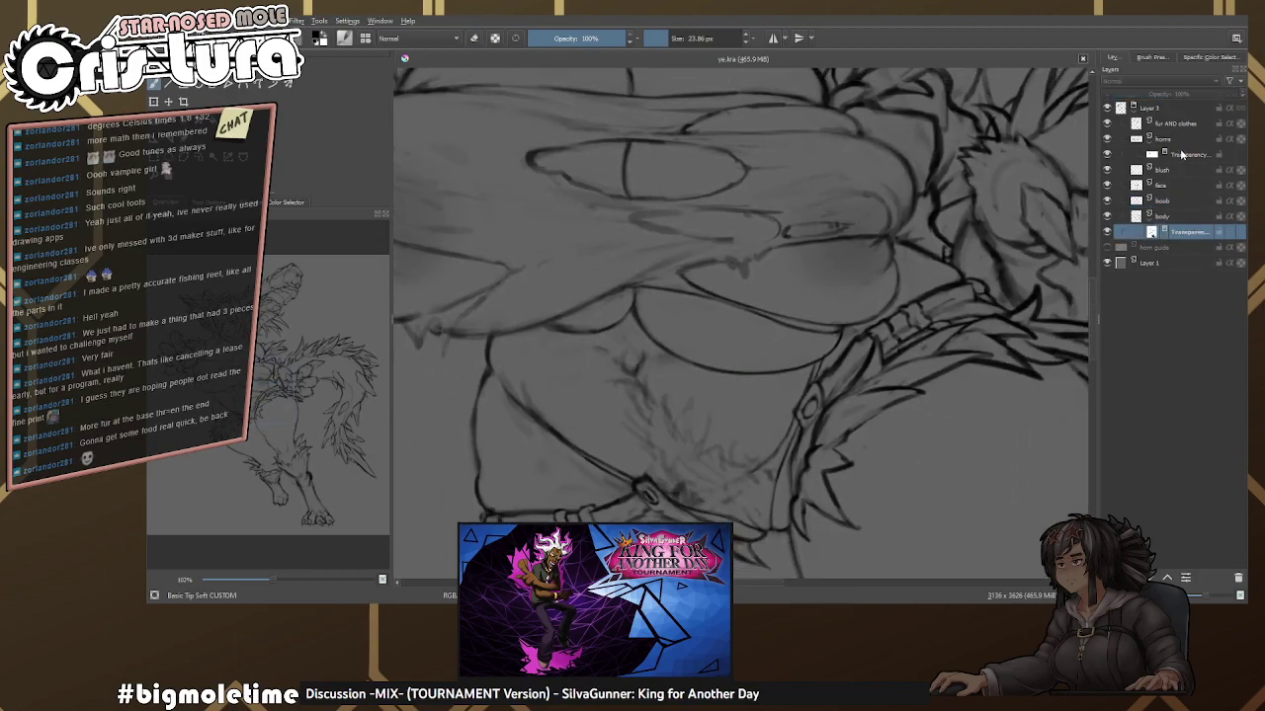
{"action": "left_click", "coordinate": [1162, 123]}
Mirror the view and thin the outer stretch of the line below the torn opening on the boob layer with a roughly 8 px eraser.
{"action": "key", "text": "m"}
{"action": "left_click", "coordinate": [1173, 202]}
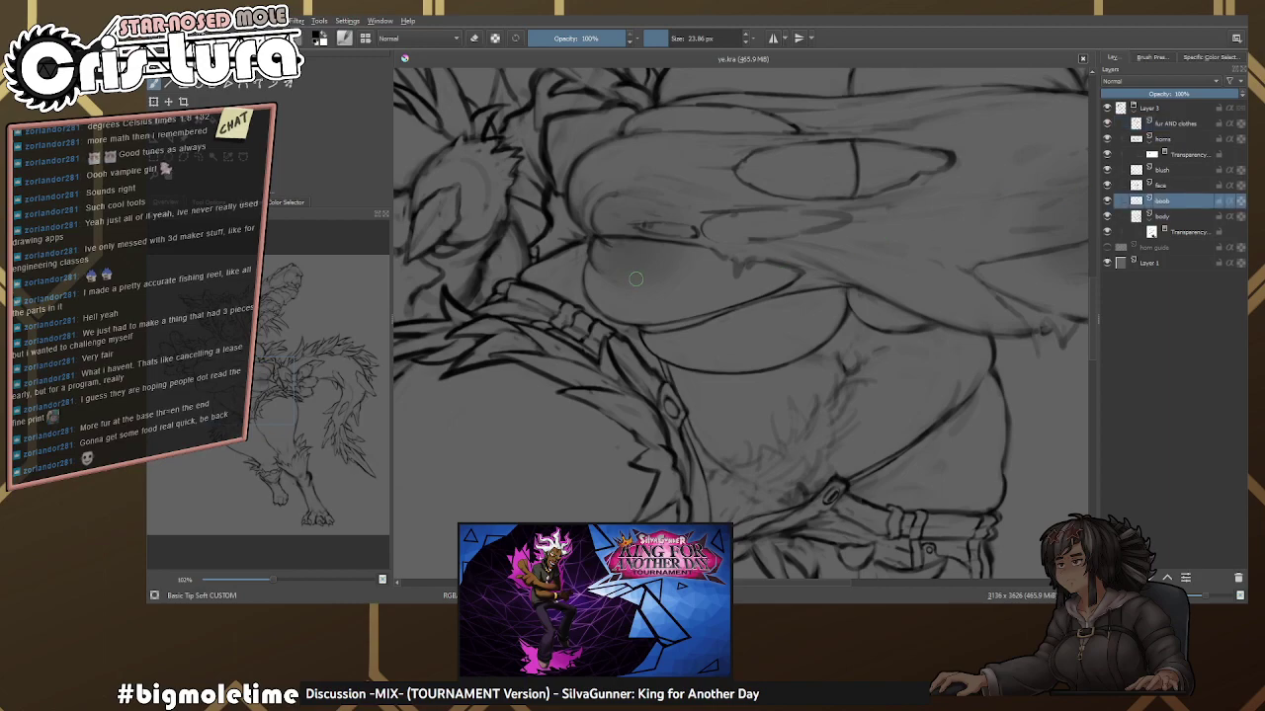
{"action": "scroll", "coordinate": [647, 356], "scroll_direction": "up", "scroll_amount": 5}
{"action": "key", "text": "e"}
{"action": "key", "text": "bracketleft"}
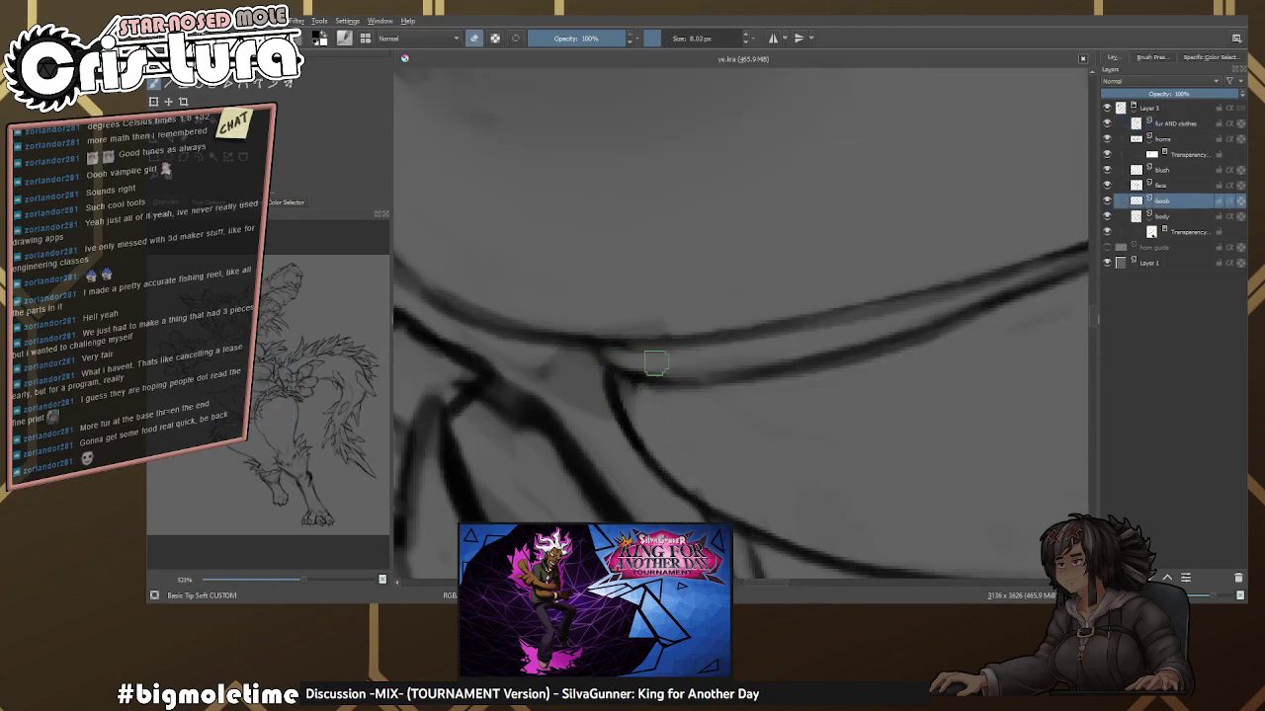
{"action": "key", "text": "e"}
{"action": "scroll", "coordinate": [746, 381], "scroll_direction": "down", "scroll_amount": 3}
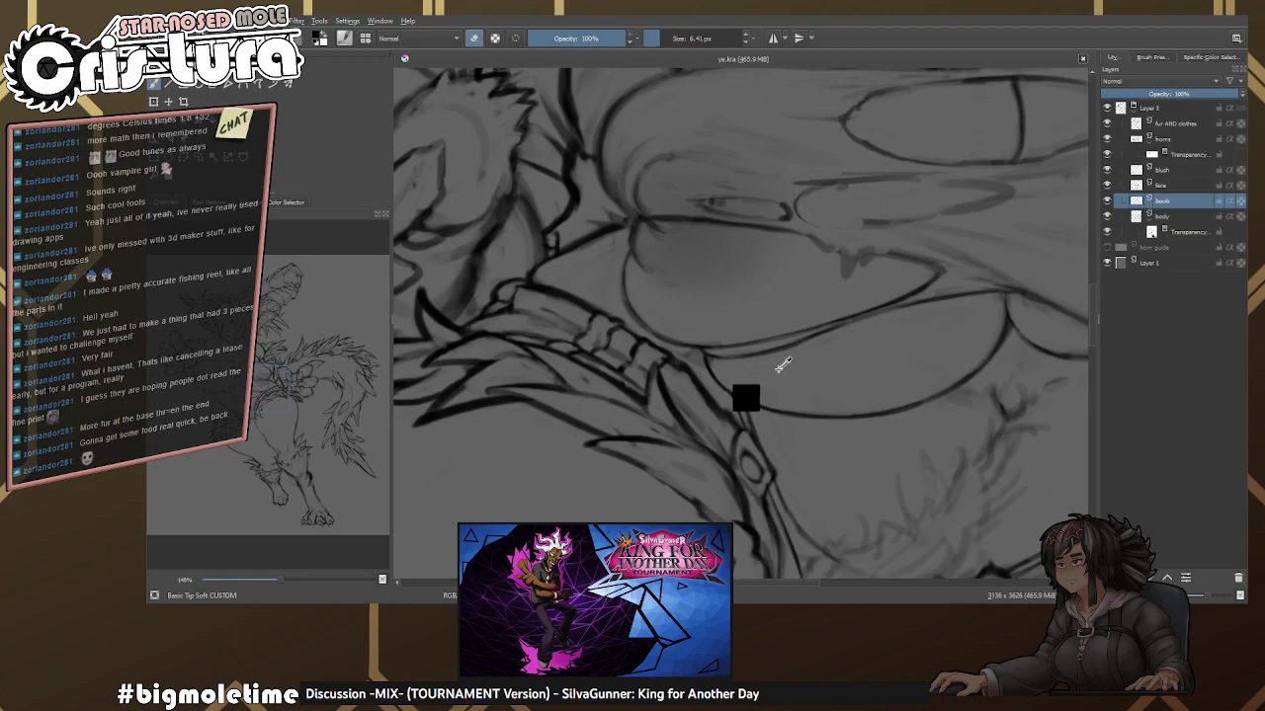
{"action": "scroll", "coordinate": [731, 375], "scroll_direction": "up", "scroll_amount": 3}
{"action": "key", "text": "e"}
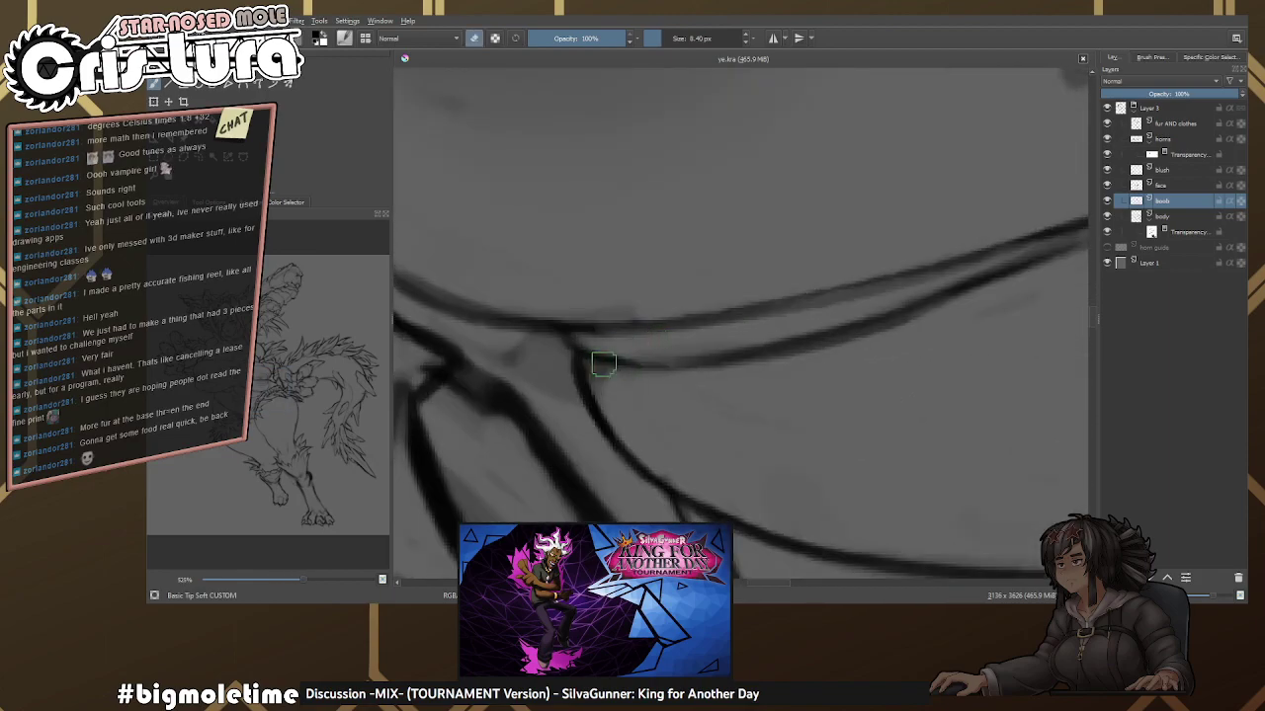
{"action": "key", "text": "bracketright"}
{"action": "left_click_drag", "start_coordinate": [604, 365], "coordinate": [870, 332]}
{"action": "scroll", "coordinate": [606, 360], "scroll_direction": "down", "scroll_amount": 1}
Redraw the outer stretch of the line below the torn opening as a thin dark line at about 5 px, undoing one stroke.
{"action": "key", "text": "bracketleft"}
{"action": "key", "text": "bracketleft"}
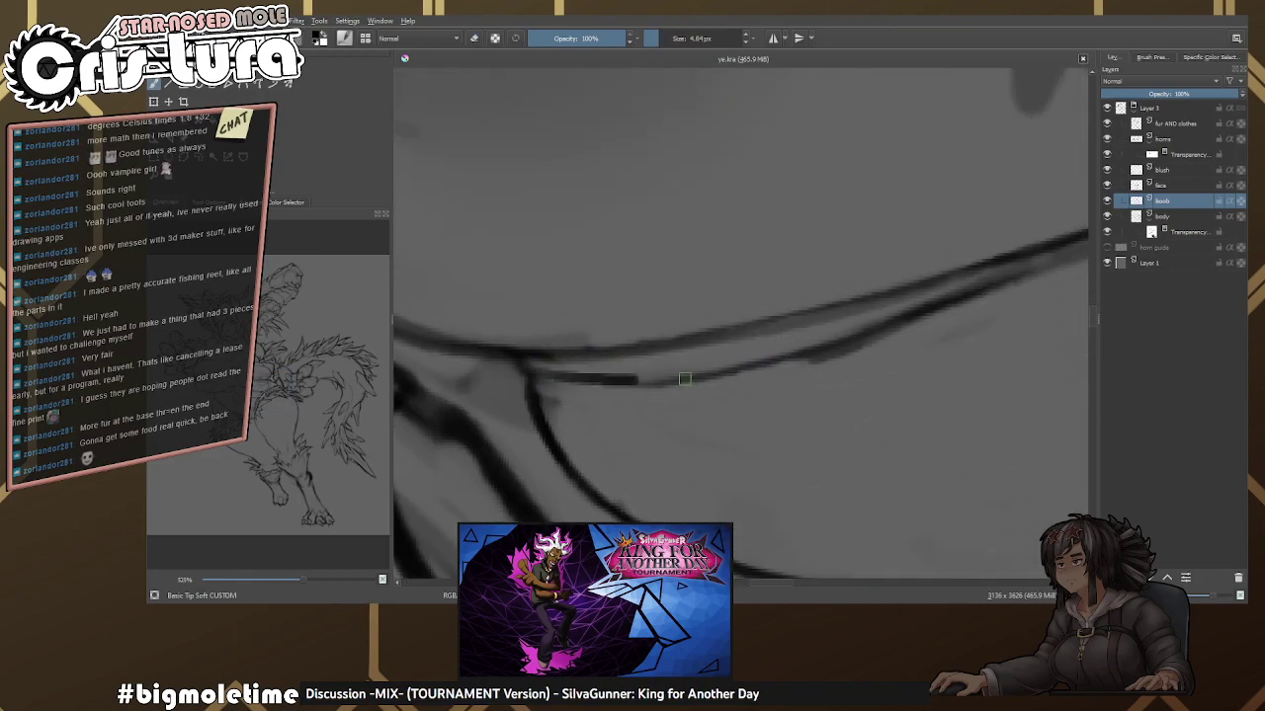
{"action": "left_click_drag", "start_coordinate": [527, 371], "coordinate": [749, 363]}
{"action": "left_click_drag", "start_coordinate": [575, 380], "coordinate": [946, 325]}
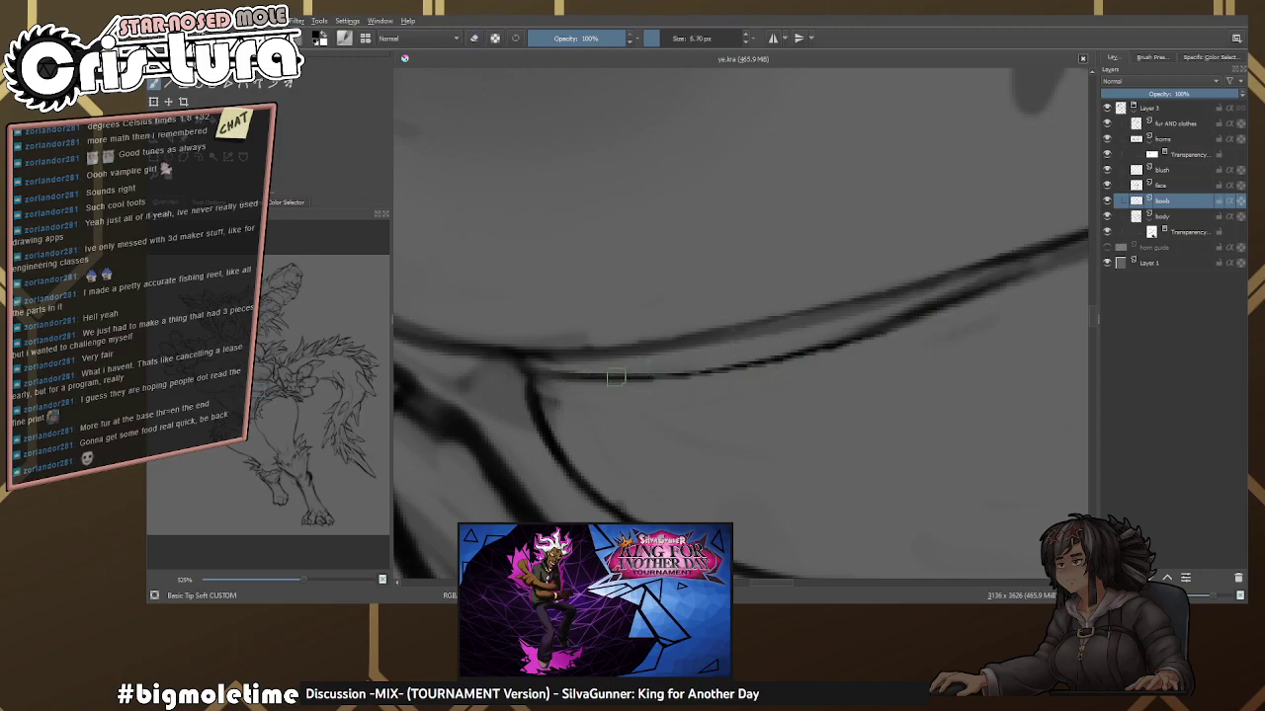
{"action": "left_click_drag", "start_coordinate": [615, 378], "coordinate": [989, 287]}
{"action": "key", "text": "ctrl+z"}
{"action": "left_click_drag", "start_coordinate": [821, 331], "coordinate": [955, 300]}
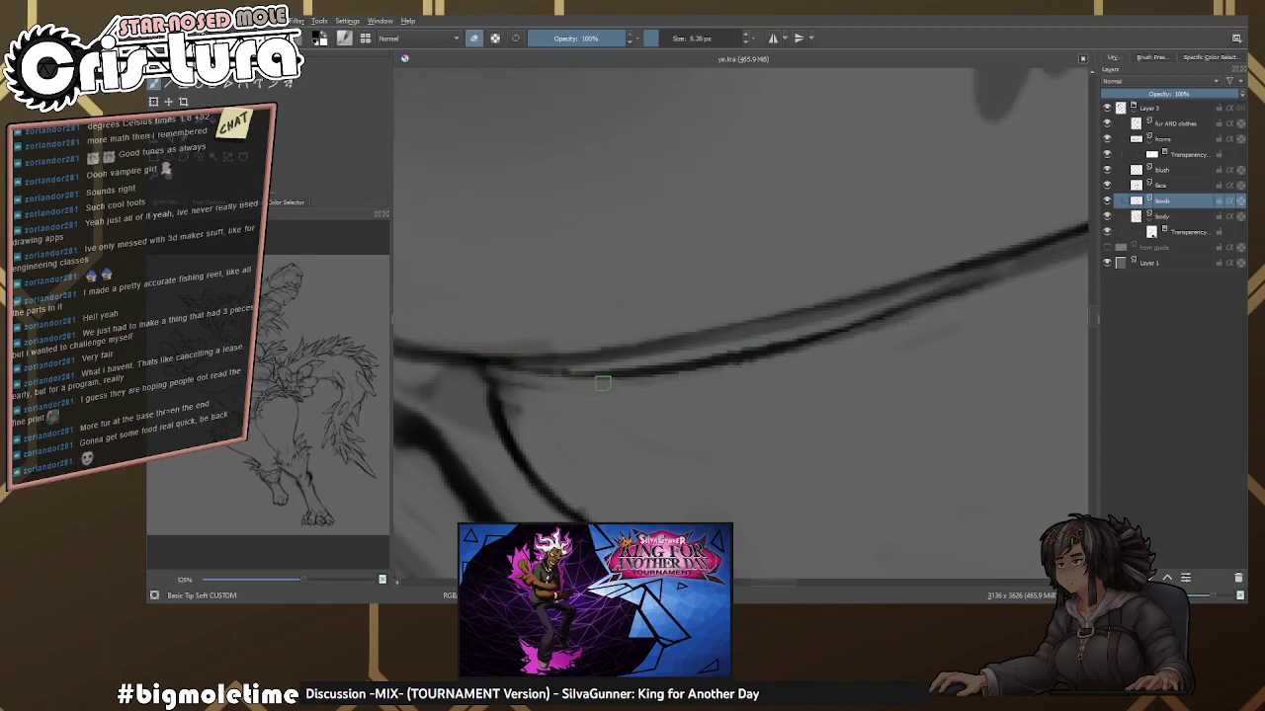
Trim the stray marks where the thin line meets the underside contour and darken their outer junction at about 5 px.
{"action": "left_click_drag", "start_coordinate": [587, 370], "coordinate": [581, 337]}
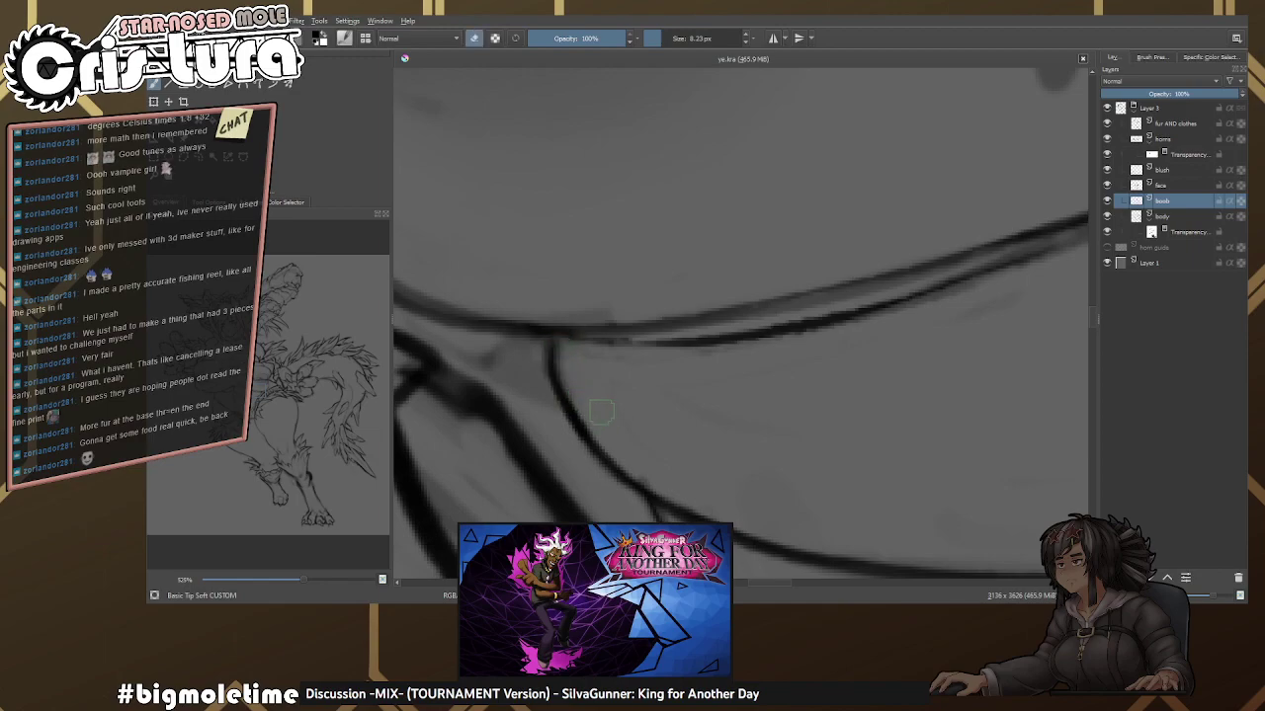
{"action": "mouse_move", "coordinate": [606, 373]}
{"action": "left_mouse_down"}
{"action": "mouse_move", "coordinate": [602, 327]}
{"action": "mouse_move", "coordinate": [833, 381]}
{"action": "mouse_move", "coordinate": [820, 287]}
{"action": "mouse_move", "coordinate": [788, 197]}
{"action": "mouse_move", "coordinate": [669, 226]}
{"action": "left_mouse_up"}
{"action": "key", "text": "e"}
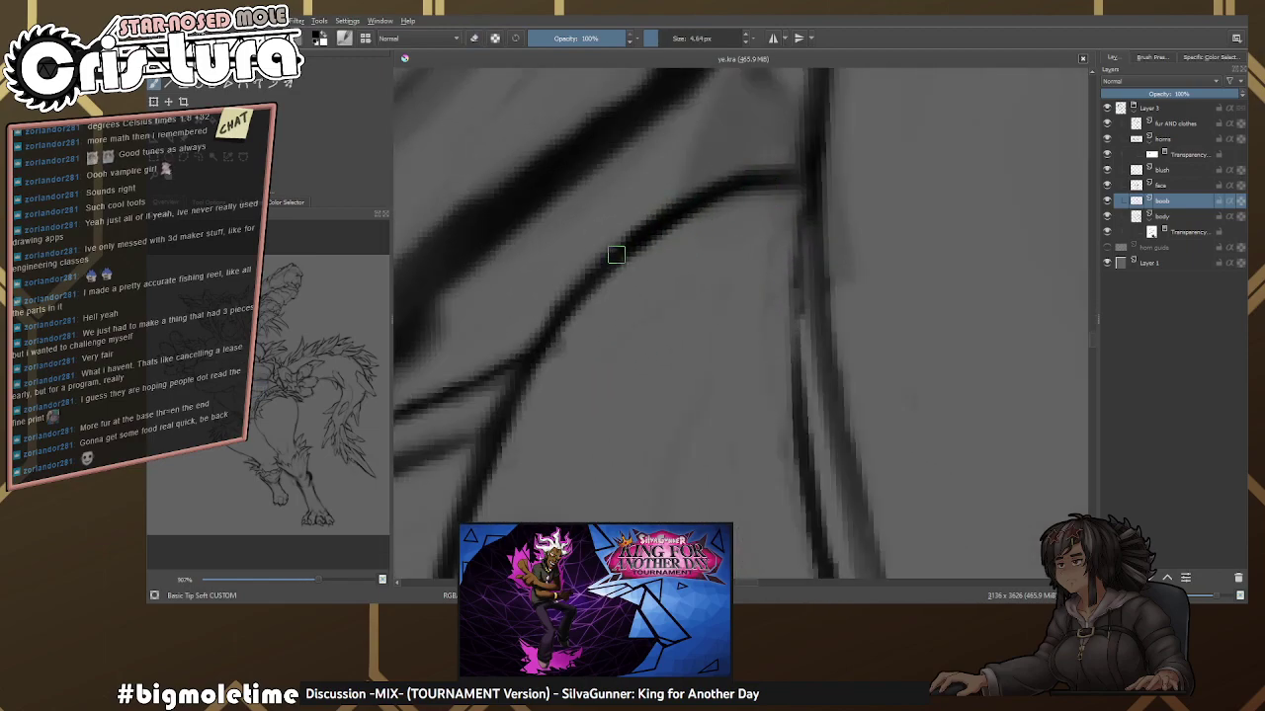
{"action": "mouse_move", "coordinate": [787, 184]}
{"action": "left_mouse_down"}
{"action": "mouse_move", "coordinate": [741, 206]}
{"action": "mouse_move", "coordinate": [729, 178]}
{"action": "mouse_move", "coordinate": [807, 161]}
{"action": "mouse_move", "coordinate": [810, 292]}
{"action": "mouse_move", "coordinate": [690, 266]}
{"action": "mouse_move", "coordinate": [851, 259]}
{"action": "left_mouse_up"}
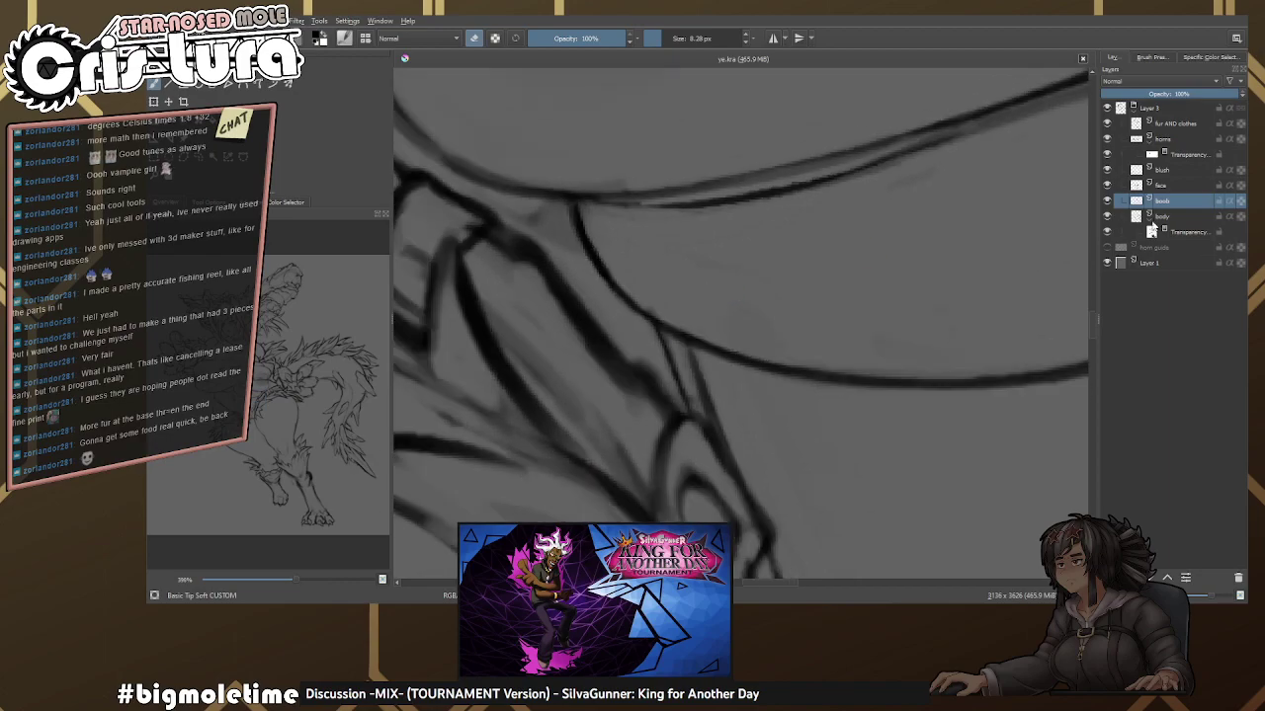
{"action": "key", "text": "Page_Down"}
{"action": "left_click_drag", "start_coordinate": [757, 299], "coordinate": [654, 326]}
{"action": "key", "text": "ctrl+z"}
{"action": "key", "text": "e"}
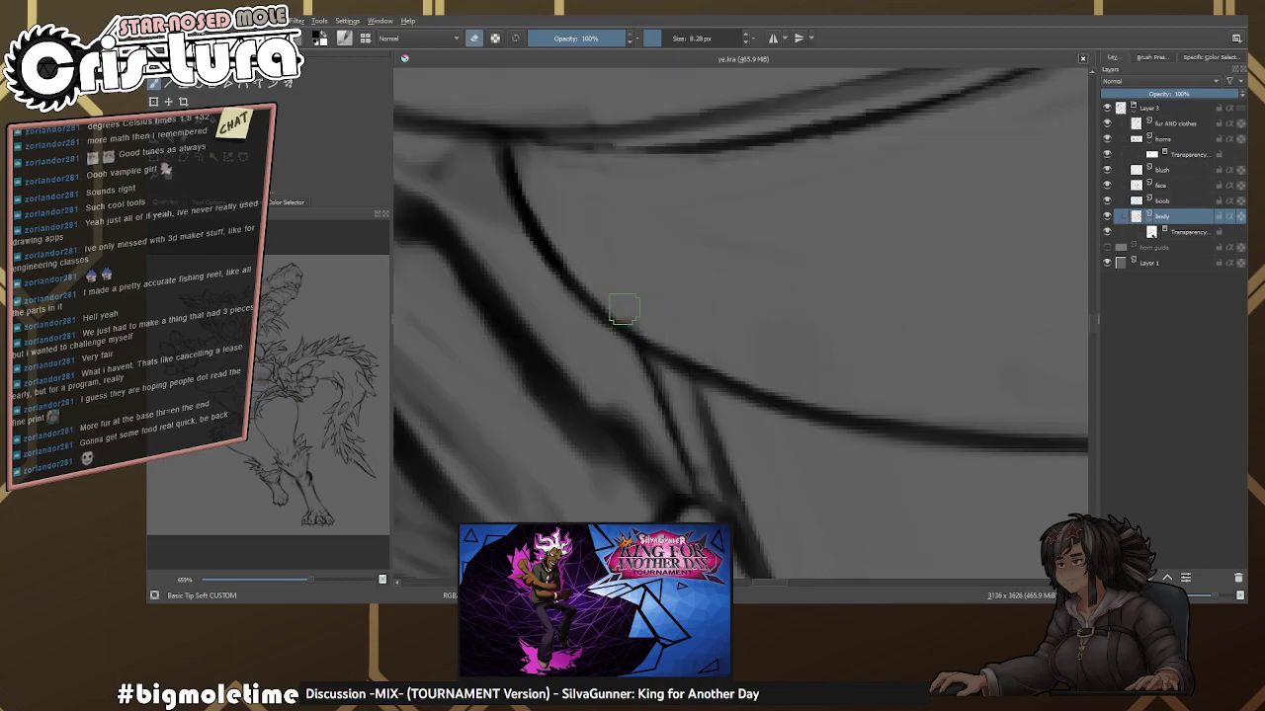
{"action": "scroll", "coordinate": [824, 291], "scroll_direction": "down", "scroll_amount": 6}
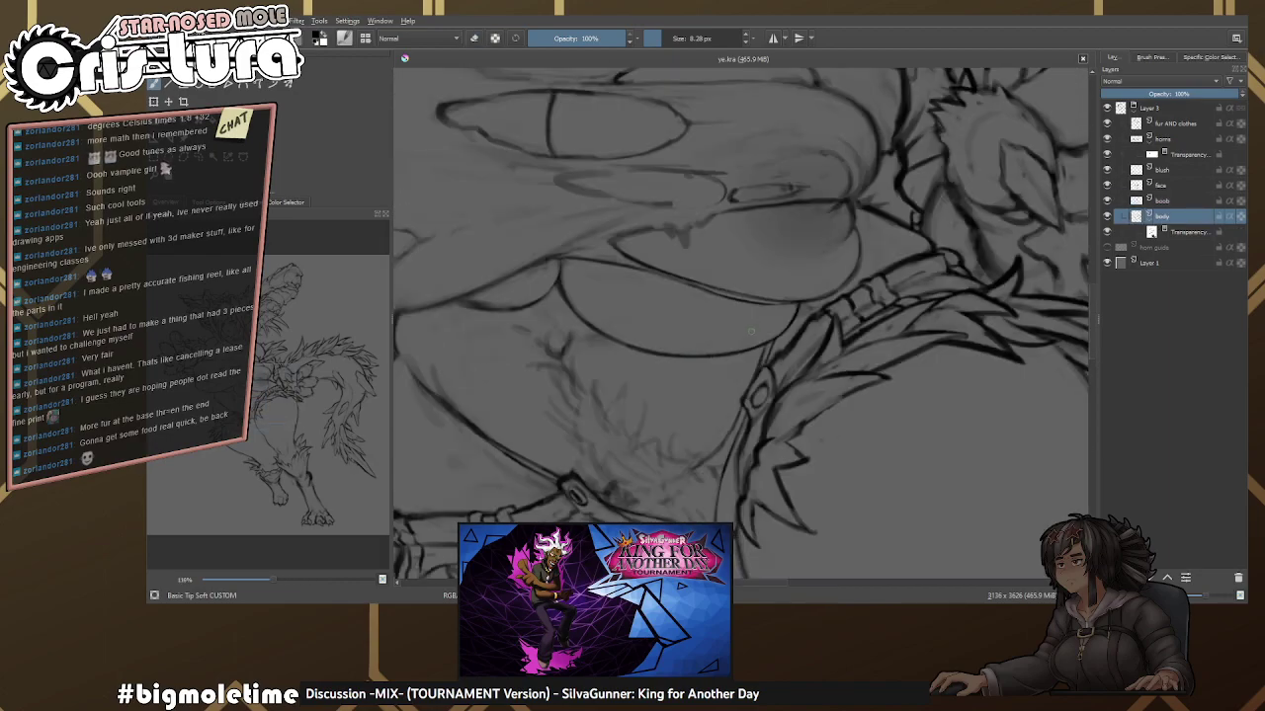
{"action": "key", "text": "e"}
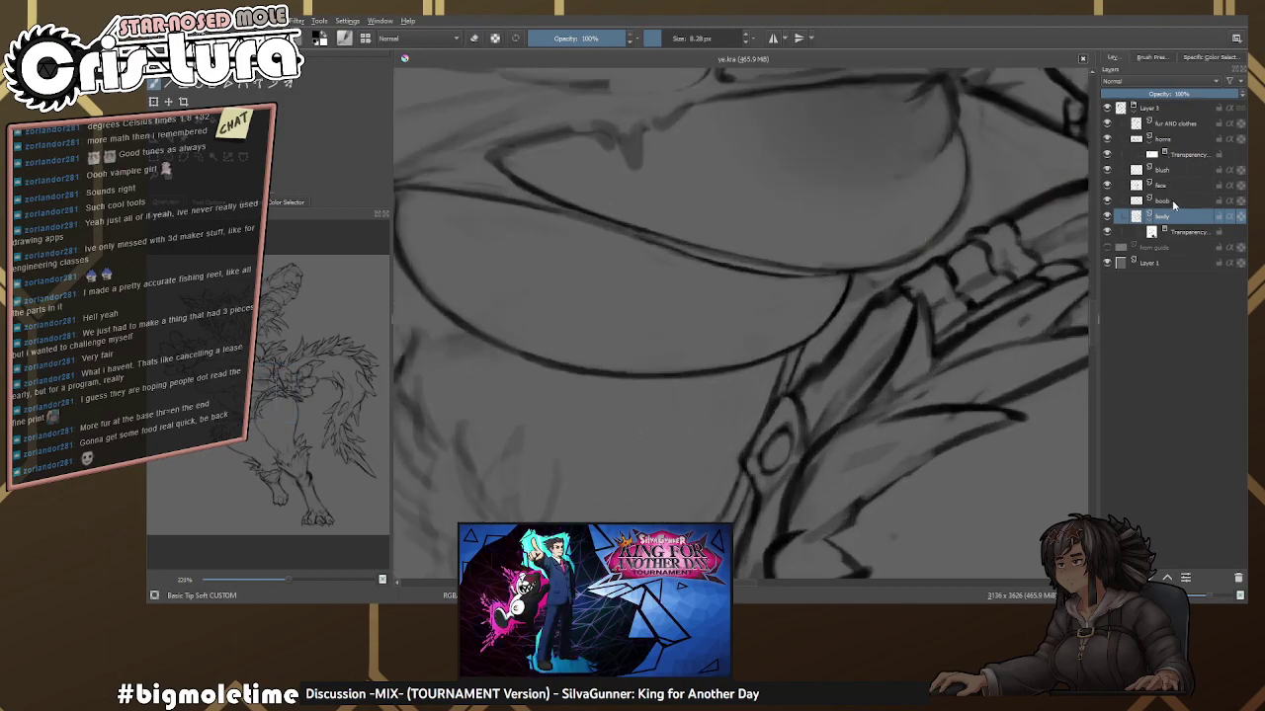
Reshape the underside contour on the boob layer with the Distort Move brush, reducing its size from about 108 to 59 px.
{"action": "left_click", "coordinate": [1174, 202]}
{"action": "left_click_drag", "start_coordinate": [744, 310], "coordinate": [786, 265]}
{"action": "right_click", "coordinate": [744, 267]}
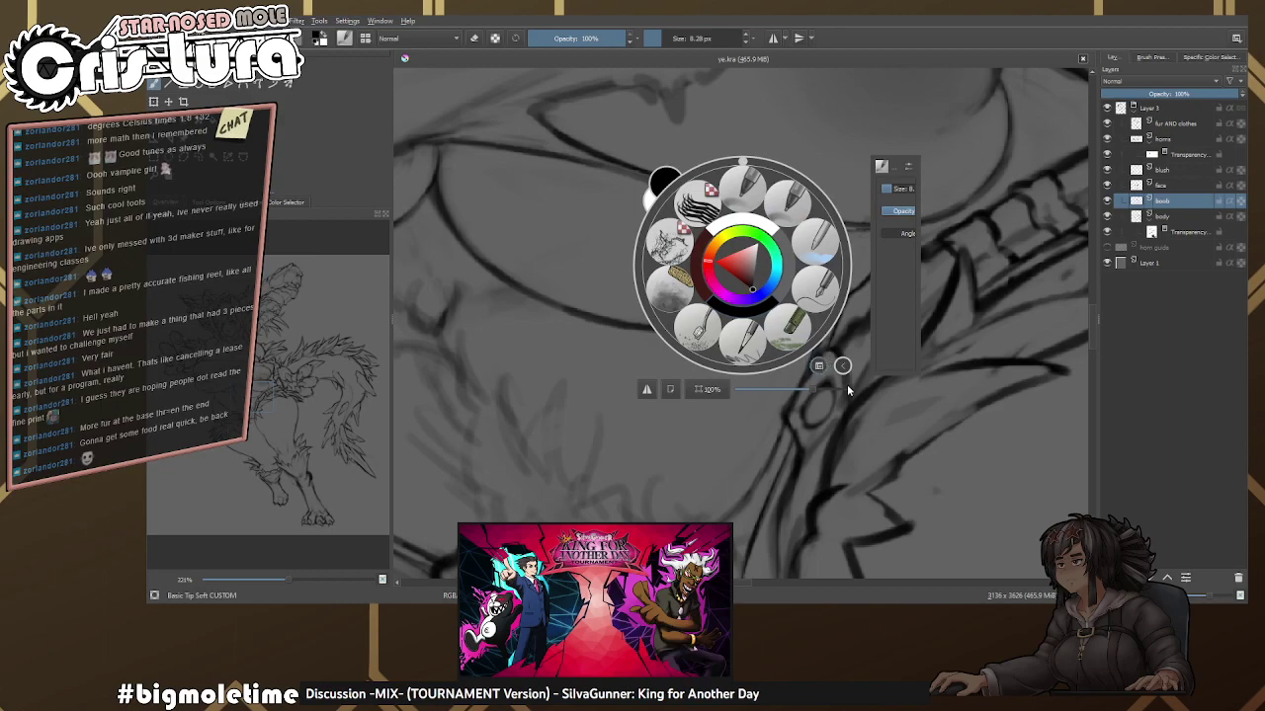
{"action": "left_click", "coordinate": [742, 341]}
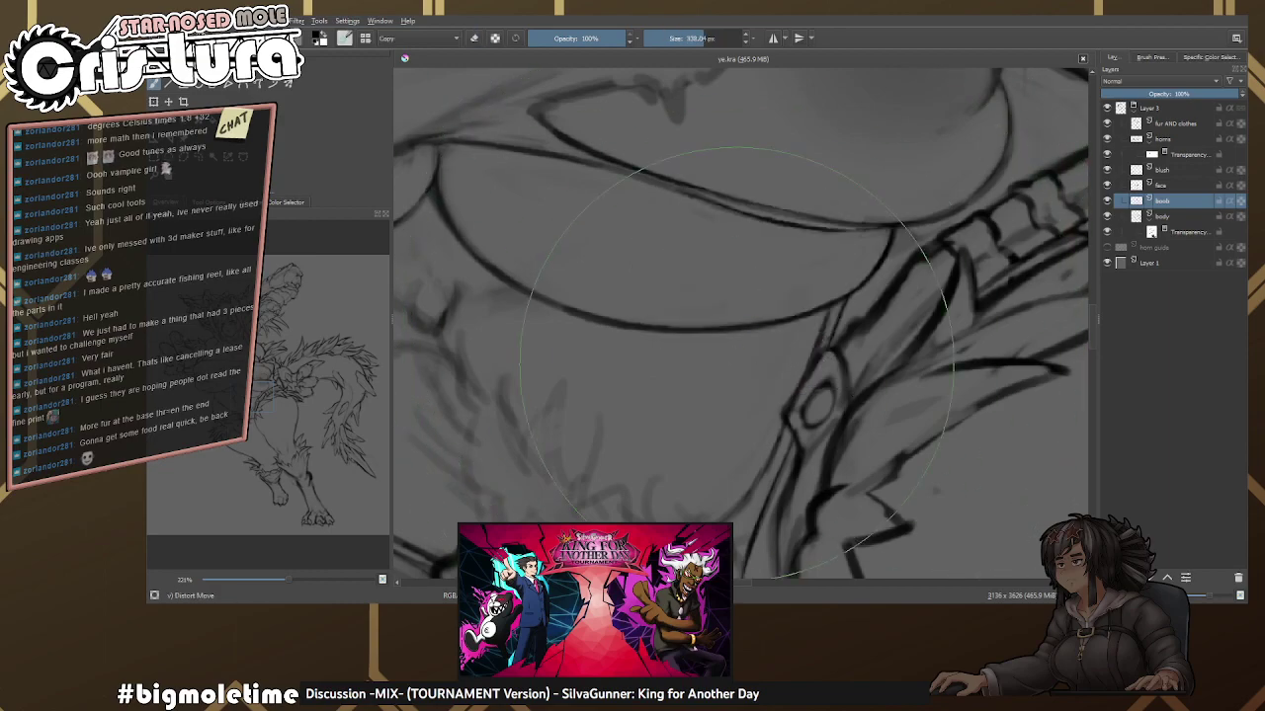
{"action": "mouse_move", "coordinate": [751, 376]}
{"action": "left_mouse_down"}
{"action": "mouse_move", "coordinate": [780, 395]}
{"action": "mouse_move", "coordinate": [778, 368]}
{"action": "left_mouse_up"}
{"action": "key", "text": "minus"}
{"action": "key", "text": "plus"}
{"action": "key", "text": "plus"}
{"action": "key", "text": "plus"}
{"action": "mouse_move", "coordinate": [805, 352]}
{"action": "left_mouse_down"}
{"action": "mouse_move", "coordinate": [793, 326]}
{"action": "mouse_move", "coordinate": [736, 348]}
{"action": "left_mouse_up"}
Nudge the contour's outer junction into place with the Distort Move brush at about 44 to 85 px.
{"action": "key", "text": "plus"}
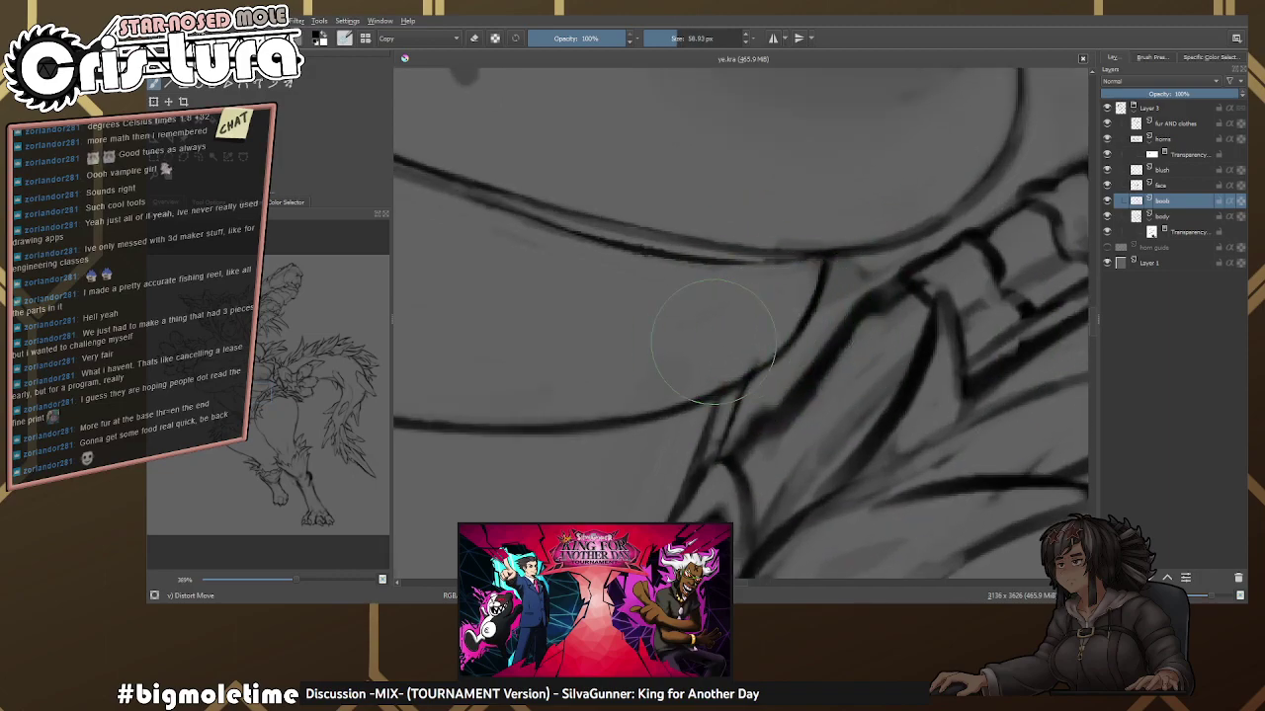
{"action": "key", "text": "minus"}
{"action": "key", "text": "bracketleft"}
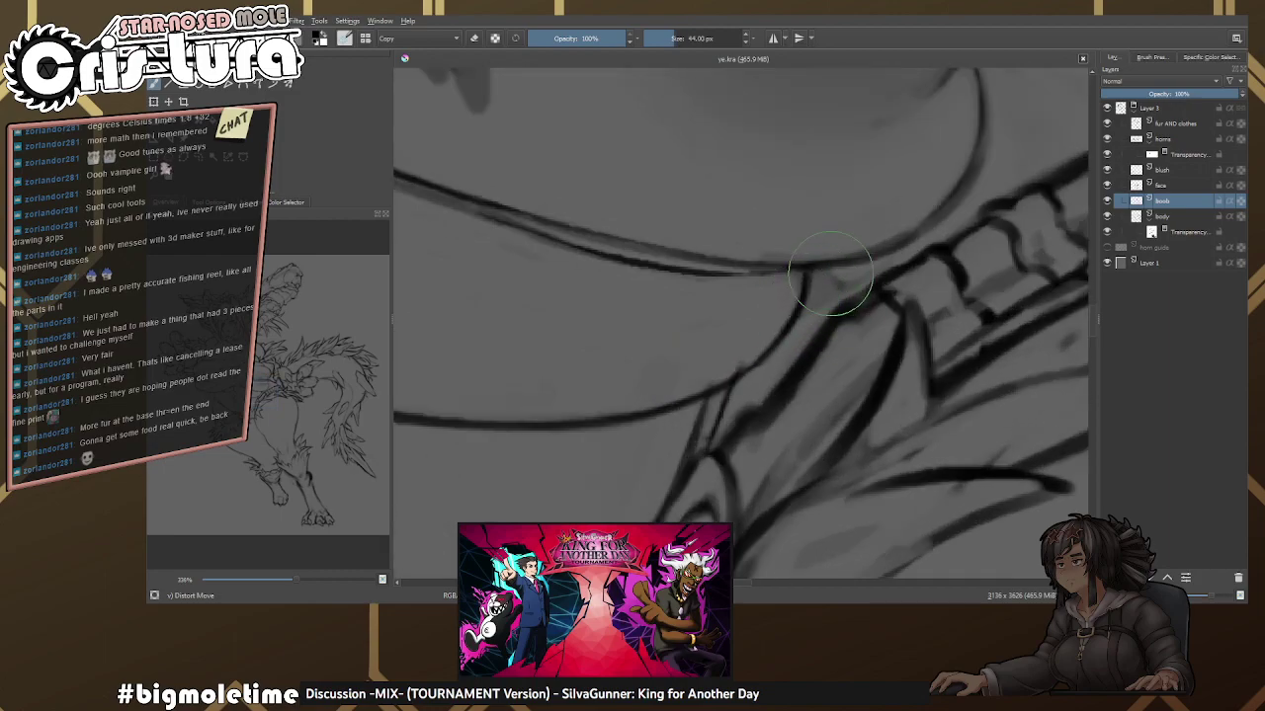
{"action": "key", "text": "bracketright"}
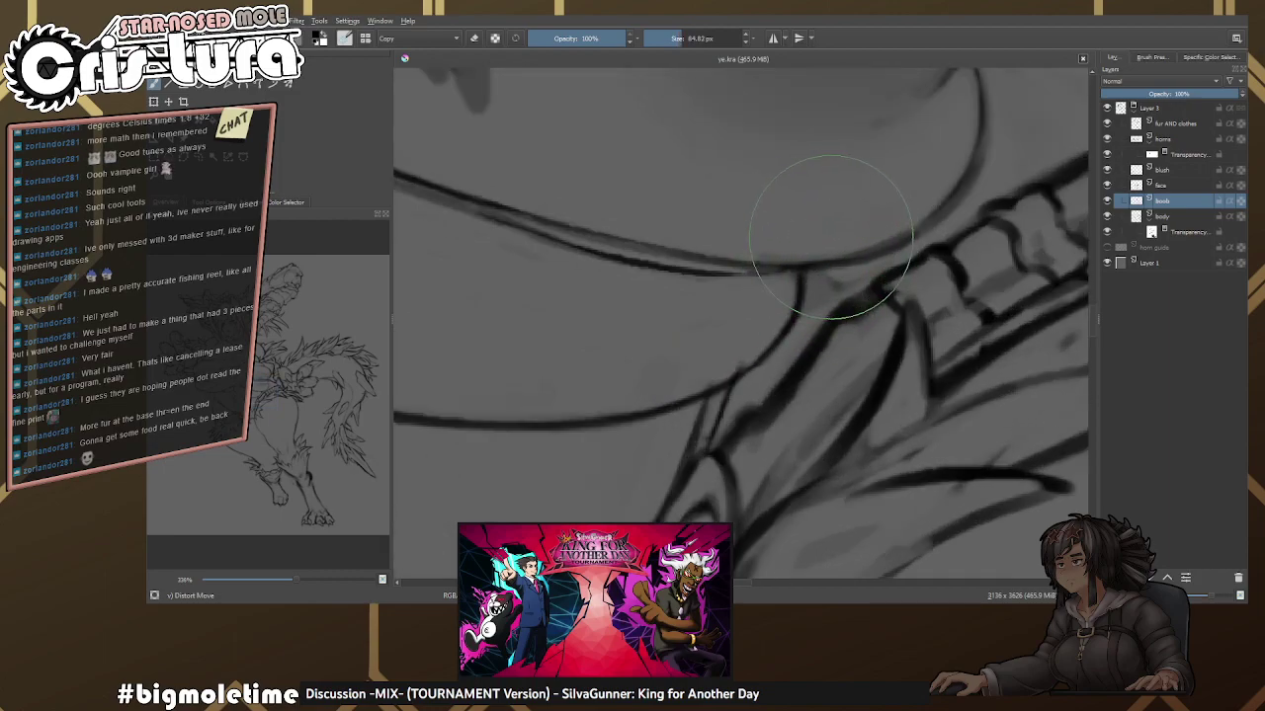
{"action": "scroll", "coordinate": [865, 294], "scroll_direction": "down", "scroll_amount": 5}
{"action": "scroll", "coordinate": [865, 293], "scroll_direction": "down", "scroll_amount": 2}
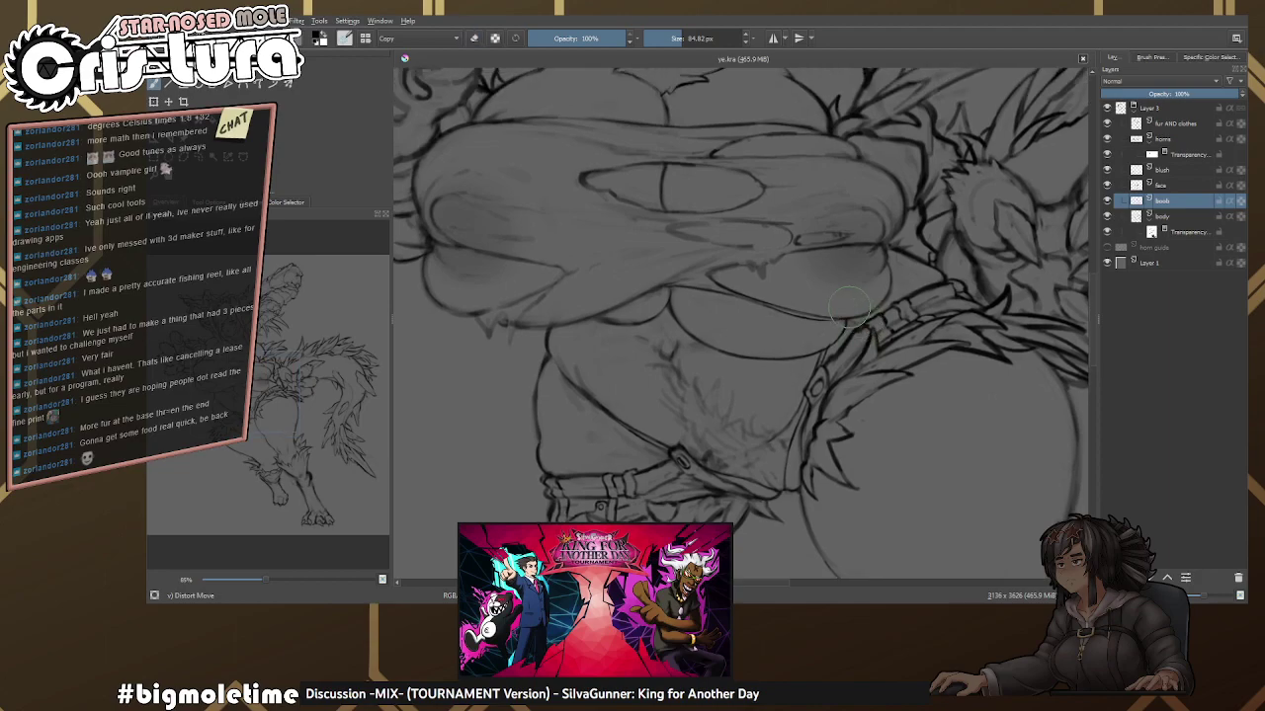
Mirror the view and switch back to the Basic Tip Soft brush at about 8 to 10 px for the chest's outer side.
{"action": "key", "text": "m"}
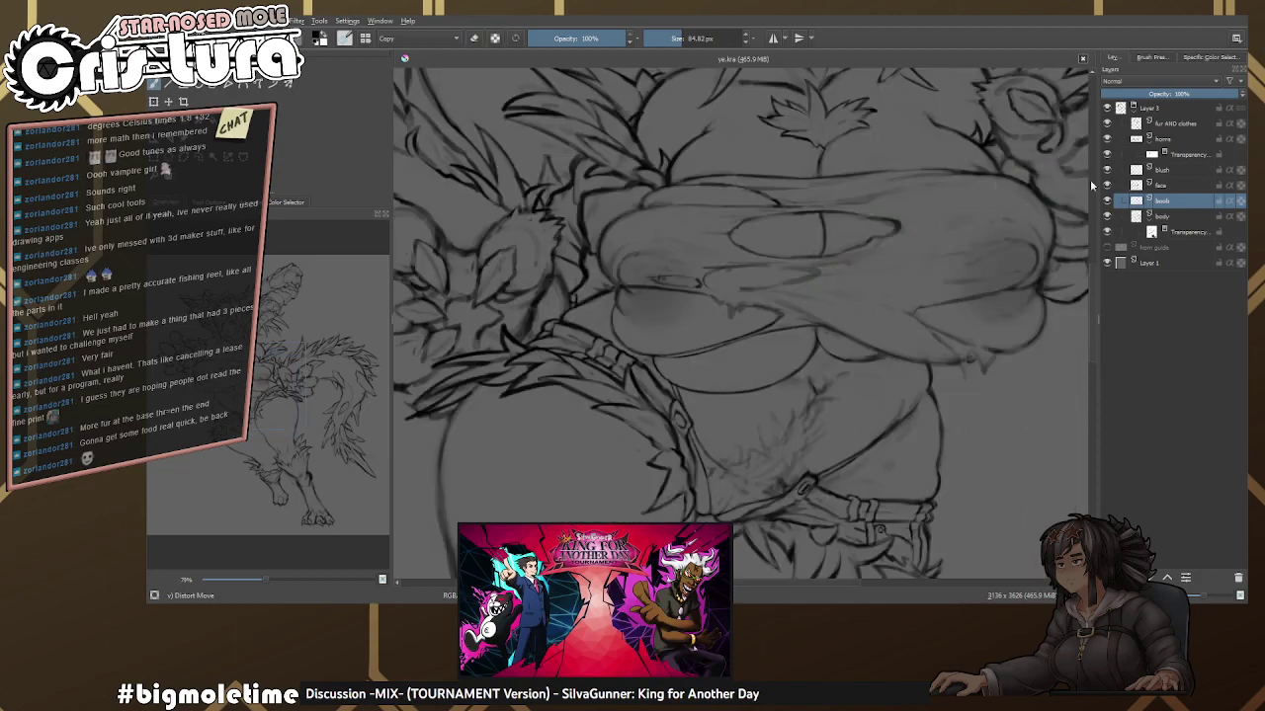
{"action": "scroll", "coordinate": [692, 239], "scroll_direction": "up", "scroll_amount": 2}
{"action": "right_click", "coordinate": [666, 242]}
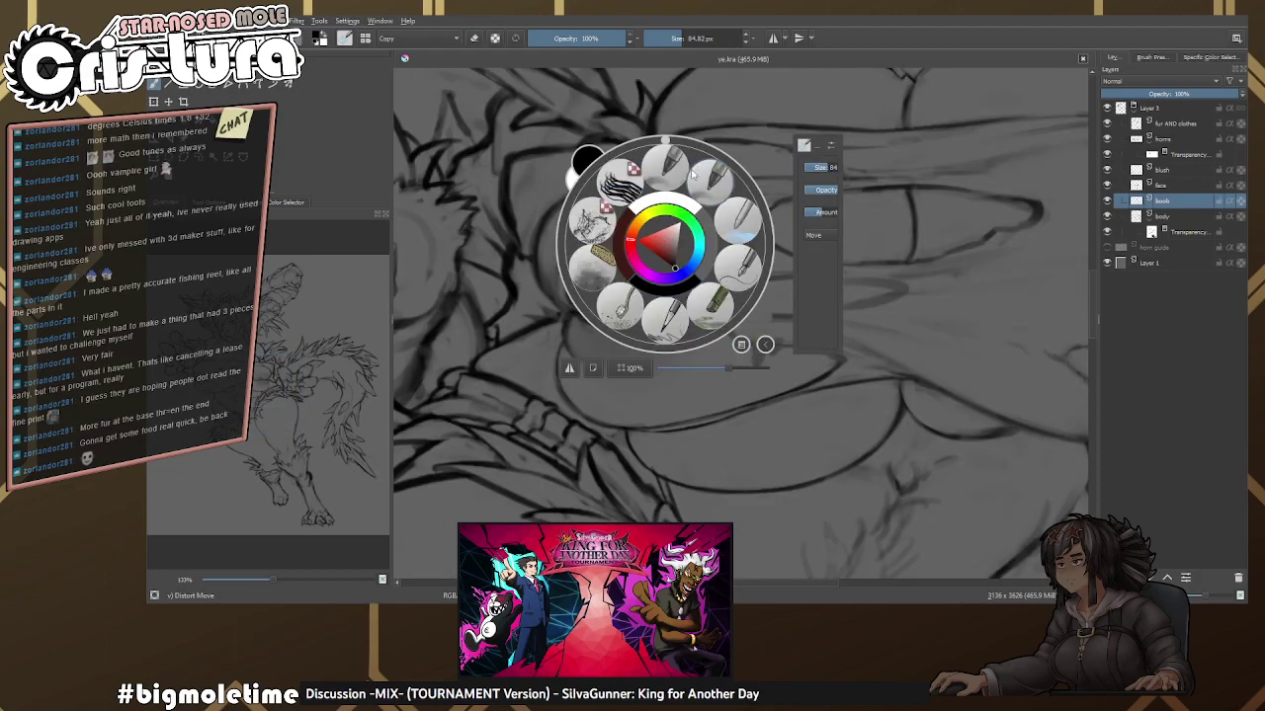
{"action": "left_click", "coordinate": [711, 181]}
{"action": "scroll", "coordinate": [583, 247], "scroll_direction": "down", "scroll_amount": 1}
{"action": "right_click", "coordinate": [578, 240]}
{"action": "left_click", "coordinate": [583, 156]}
{"action": "scroll", "coordinate": [556, 307], "scroll_direction": "up", "scroll_amount": 4}
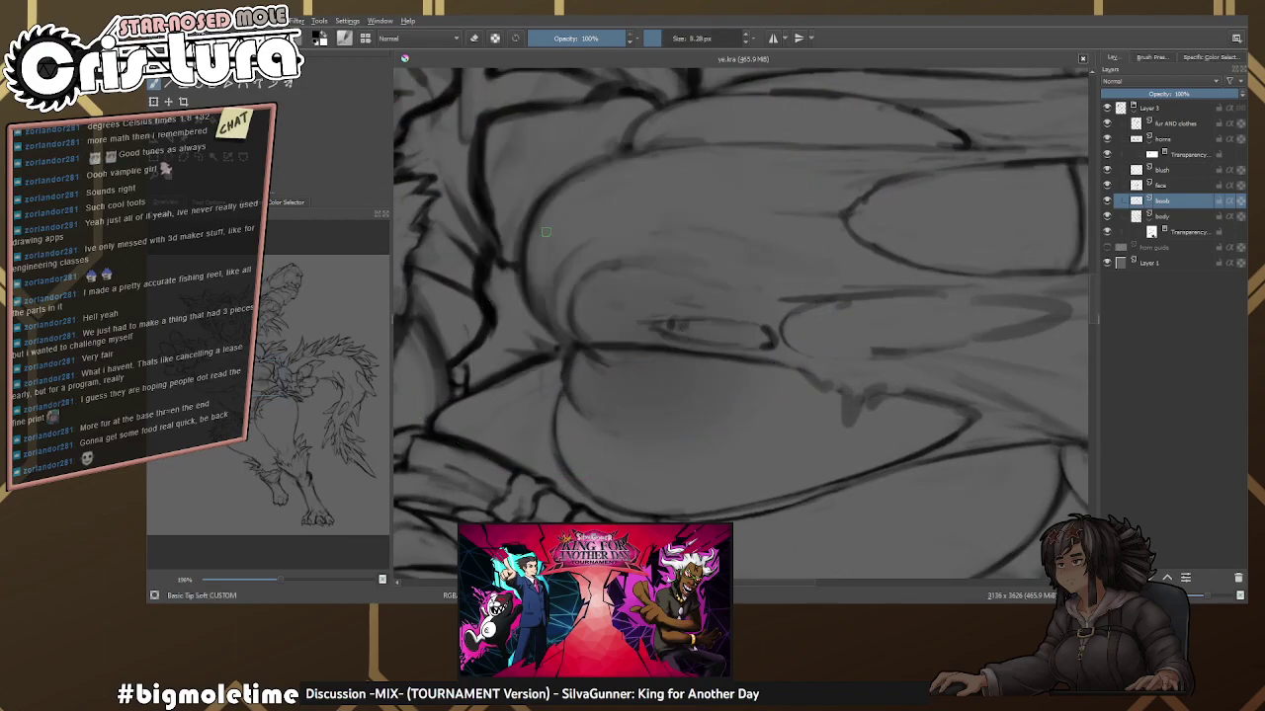
{"action": "scroll", "coordinate": [559, 375], "scroll_direction": "up", "scroll_amount": 1}
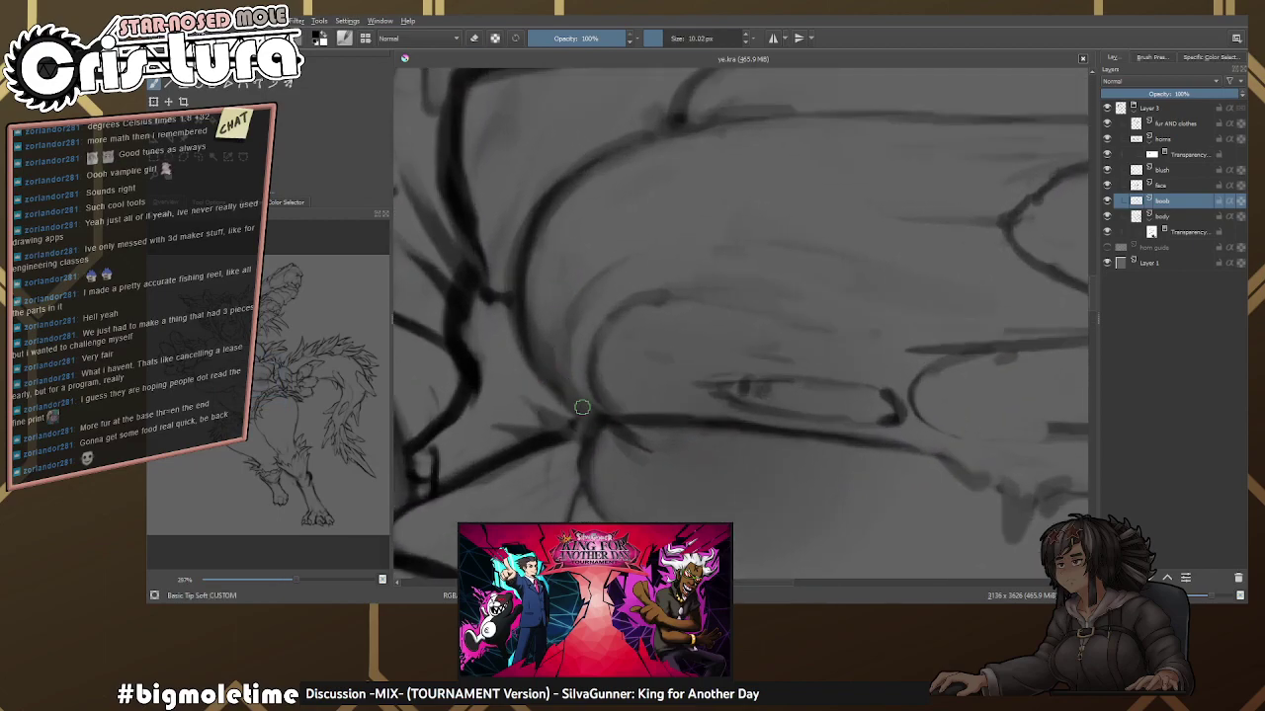
Refine the lower stretch of the chest's outer side contour, alternating between drawing and erasing at about 8 to 12 px.
{"action": "key", "text": "e"}
{"action": "key", "text": "e"}
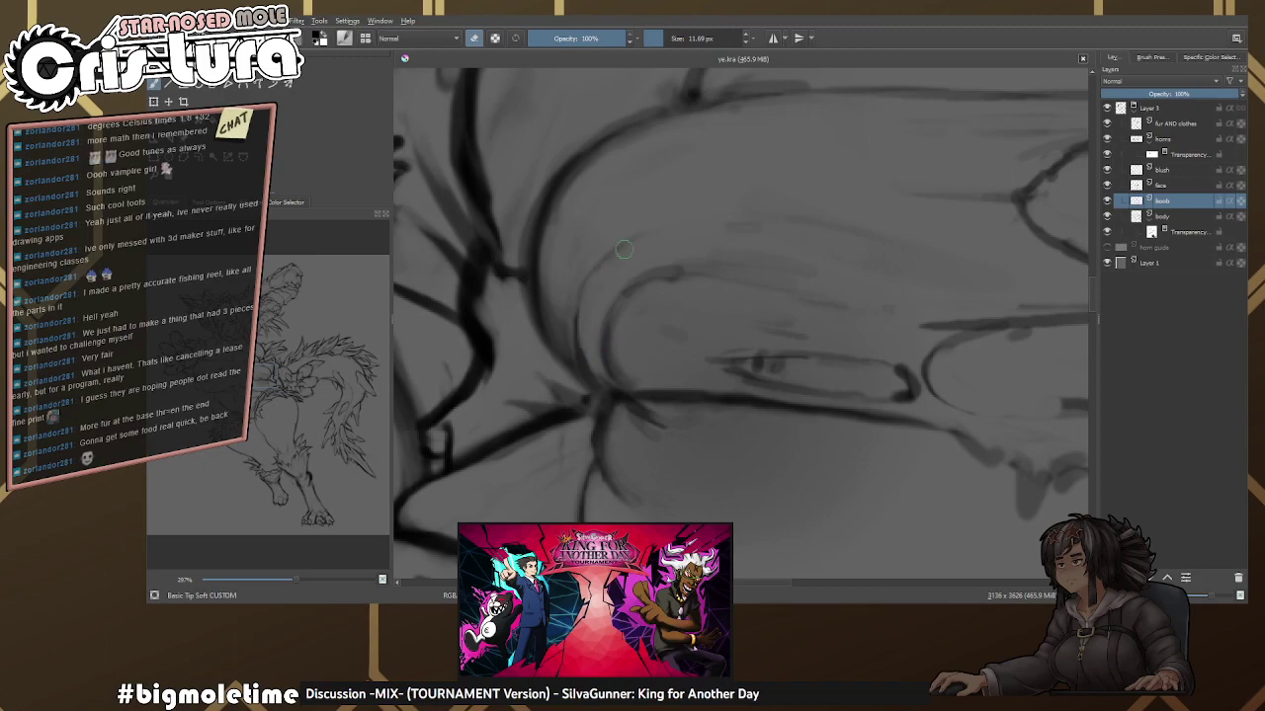
{"action": "scroll", "coordinate": [573, 358], "scroll_direction": "up", "scroll_amount": 2}
{"action": "scroll", "coordinate": [554, 370], "scroll_direction": "up", "scroll_amount": 1}
{"action": "key", "text": "e"}
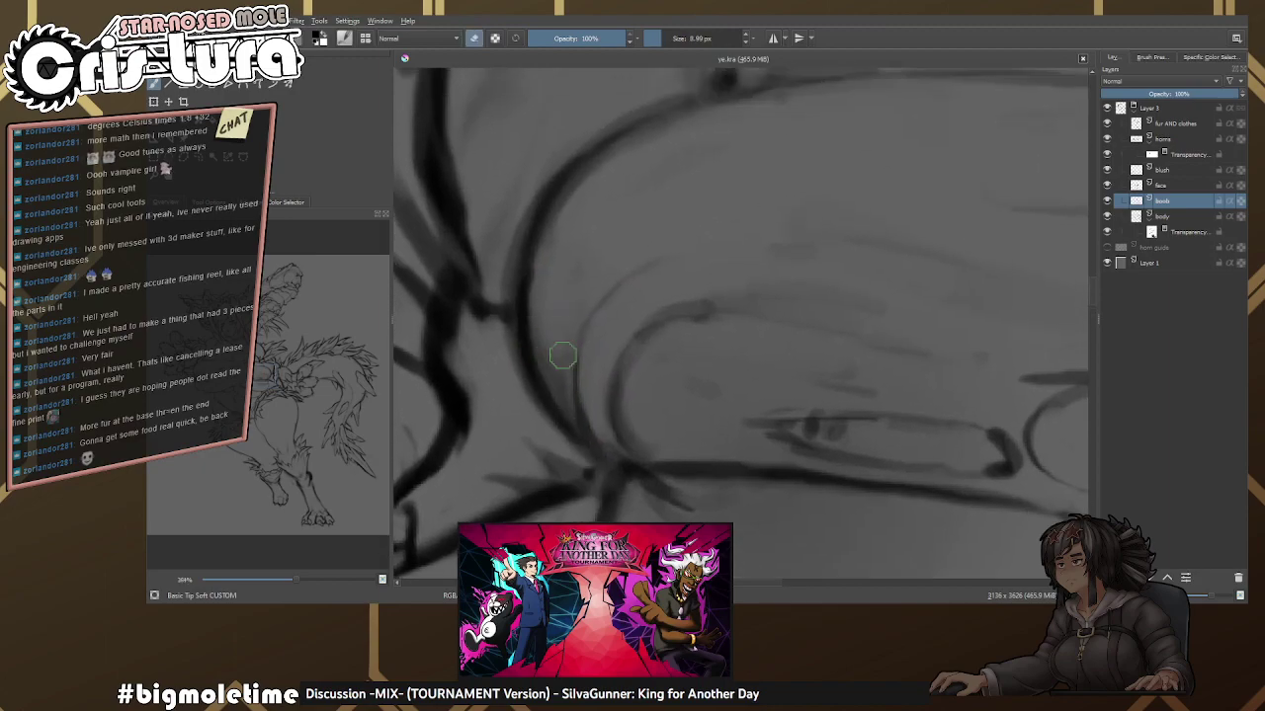
{"action": "scroll", "coordinate": [503, 261], "scroll_direction": "up", "scroll_amount": 1}
{"action": "key", "text": "e"}
{"action": "scroll", "coordinate": [547, 302], "scroll_direction": "up", "scroll_amount": 1}
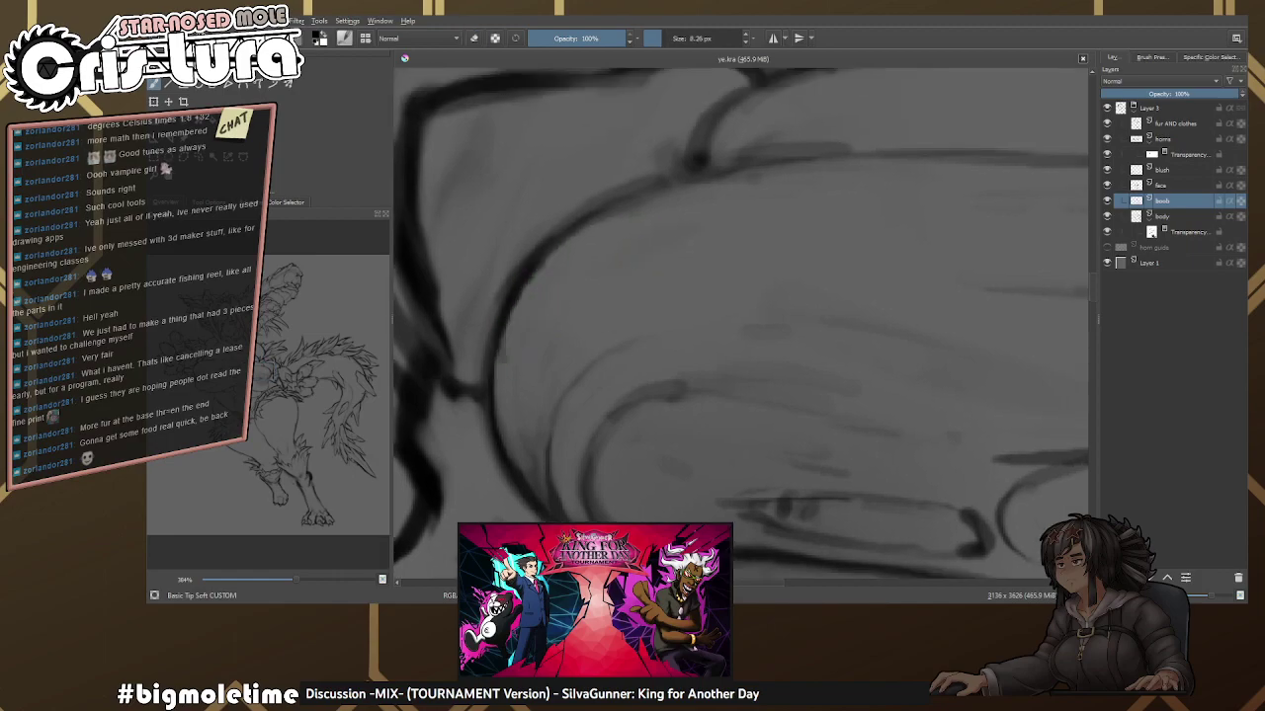
Clean the upper stretch of the side contour with a roughly 12 to 14 px eraser and darken it near the short fold at about 9 to 11 px.
{"action": "key", "text": "e"}
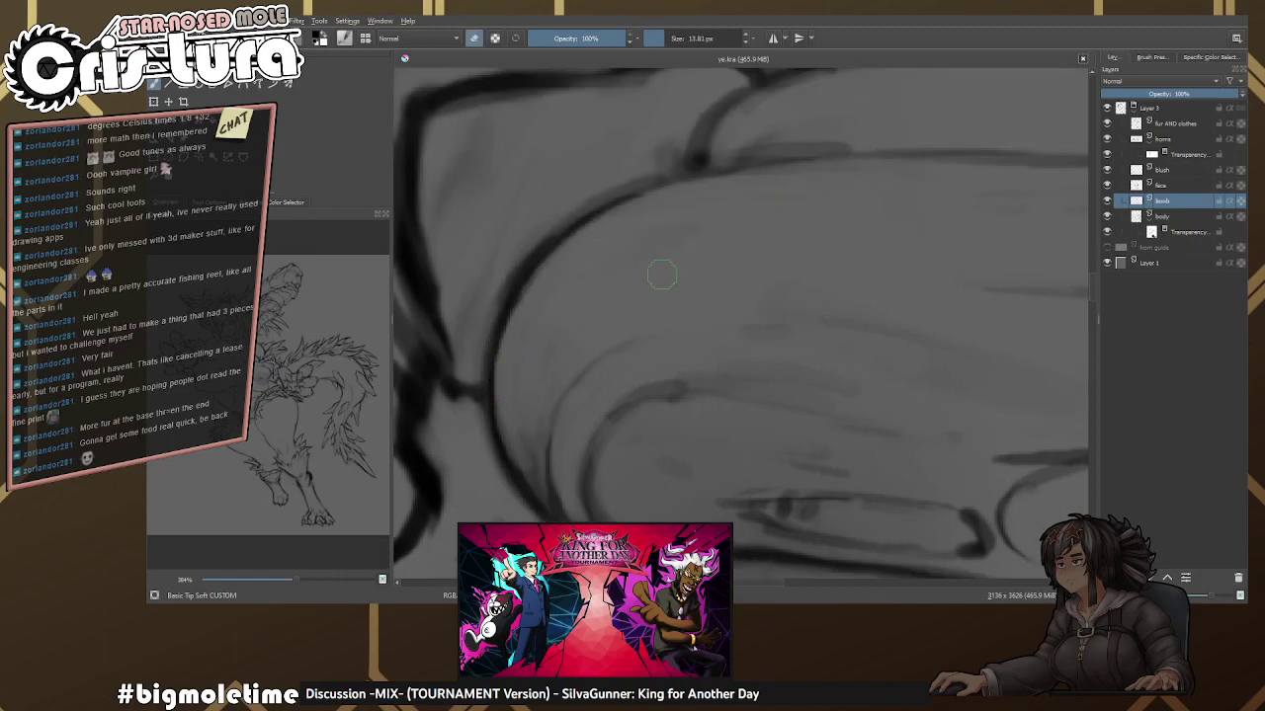
{"action": "scroll", "coordinate": [622, 247], "scroll_direction": "up", "scroll_amount": 2}
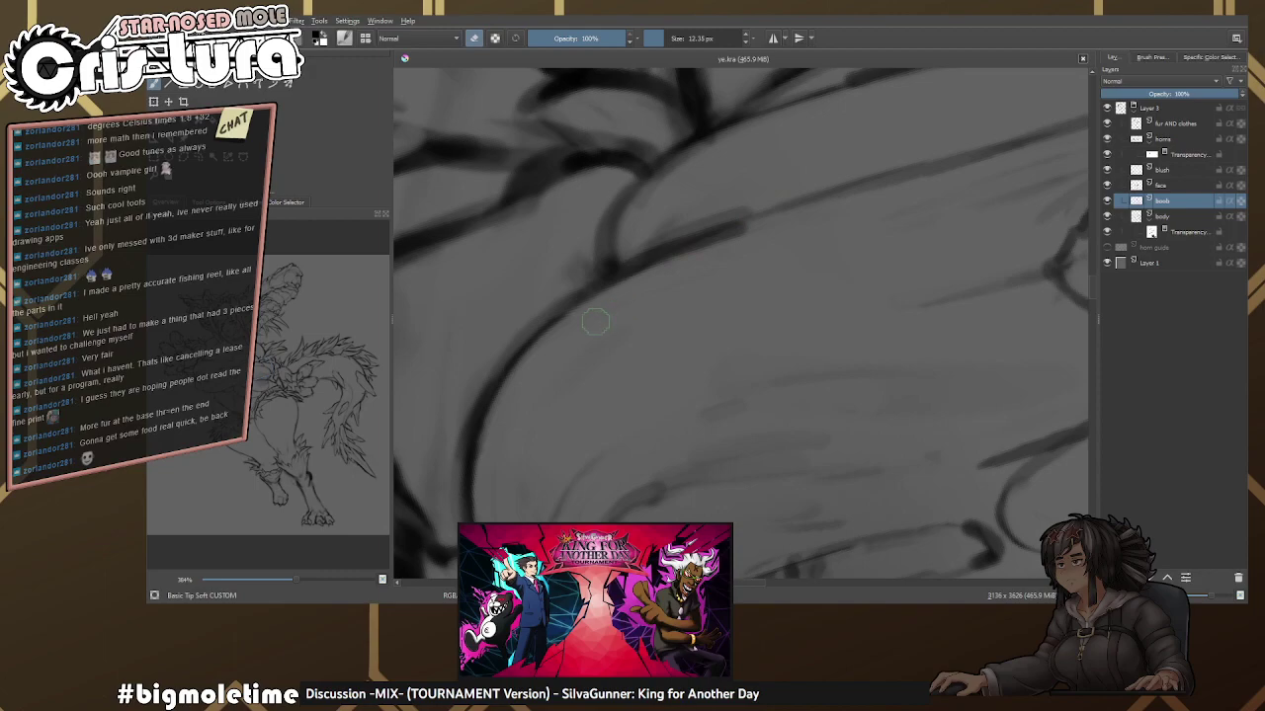
{"action": "scroll", "coordinate": [878, 165], "scroll_direction": "up", "scroll_amount": 2}
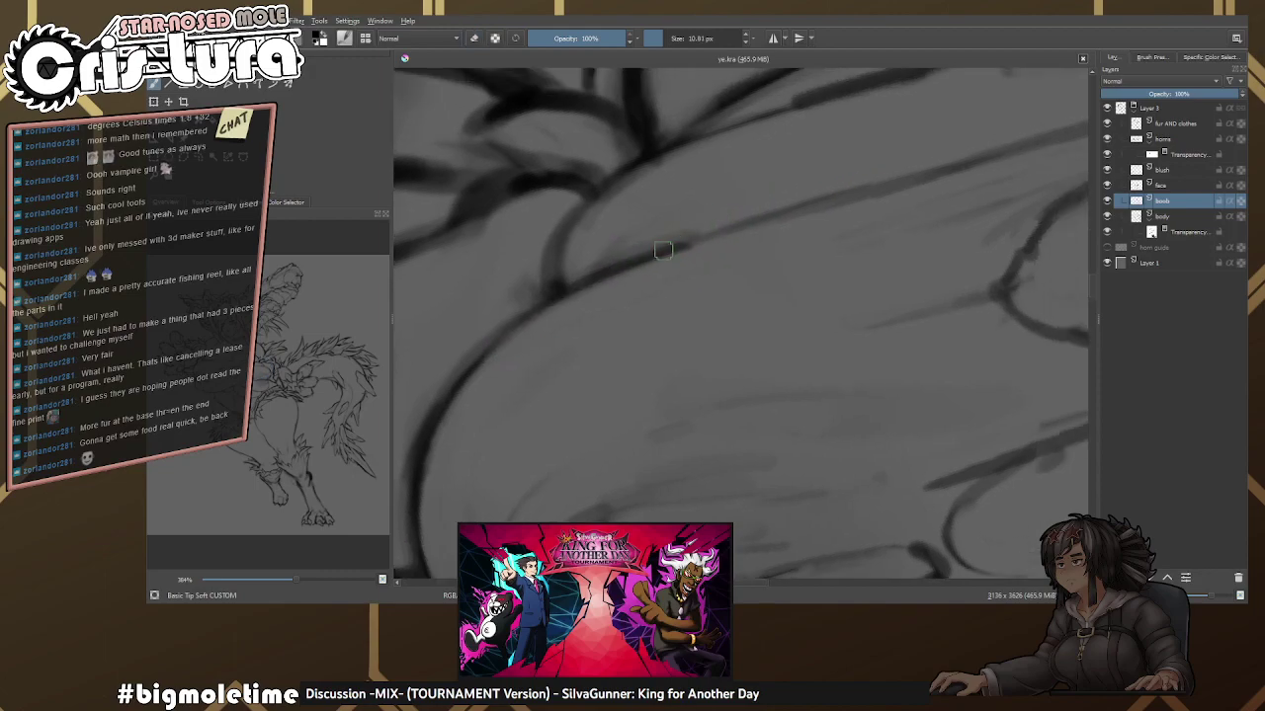
{"action": "key", "text": "e"}
{"action": "scroll", "coordinate": [671, 256], "scroll_direction": "up", "scroll_amount": 3}
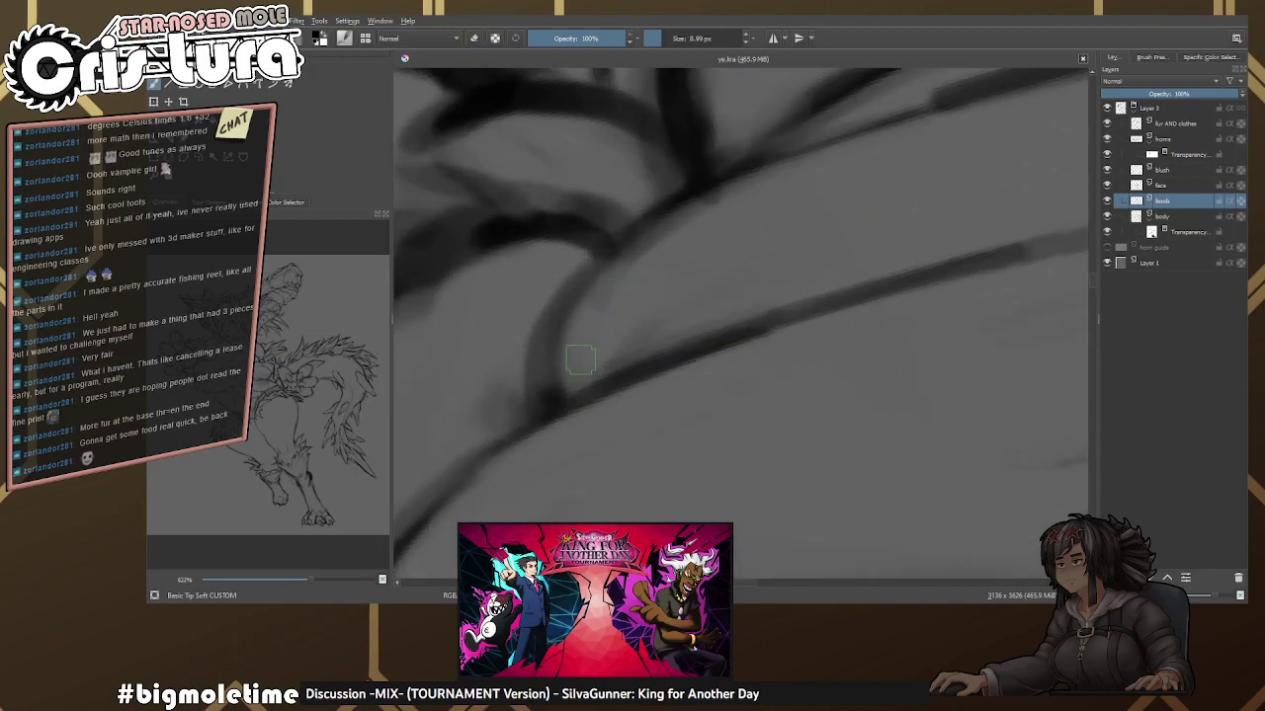
Redraw the short curved line joining the side contour to the line above at about 9 px and trim its inner edge.
{"action": "left_click_drag", "start_coordinate": [543, 421], "coordinate": [676, 213]}
{"action": "key", "text": "e"}
{"action": "left_click_drag", "start_coordinate": [558, 366], "coordinate": [843, 185]}
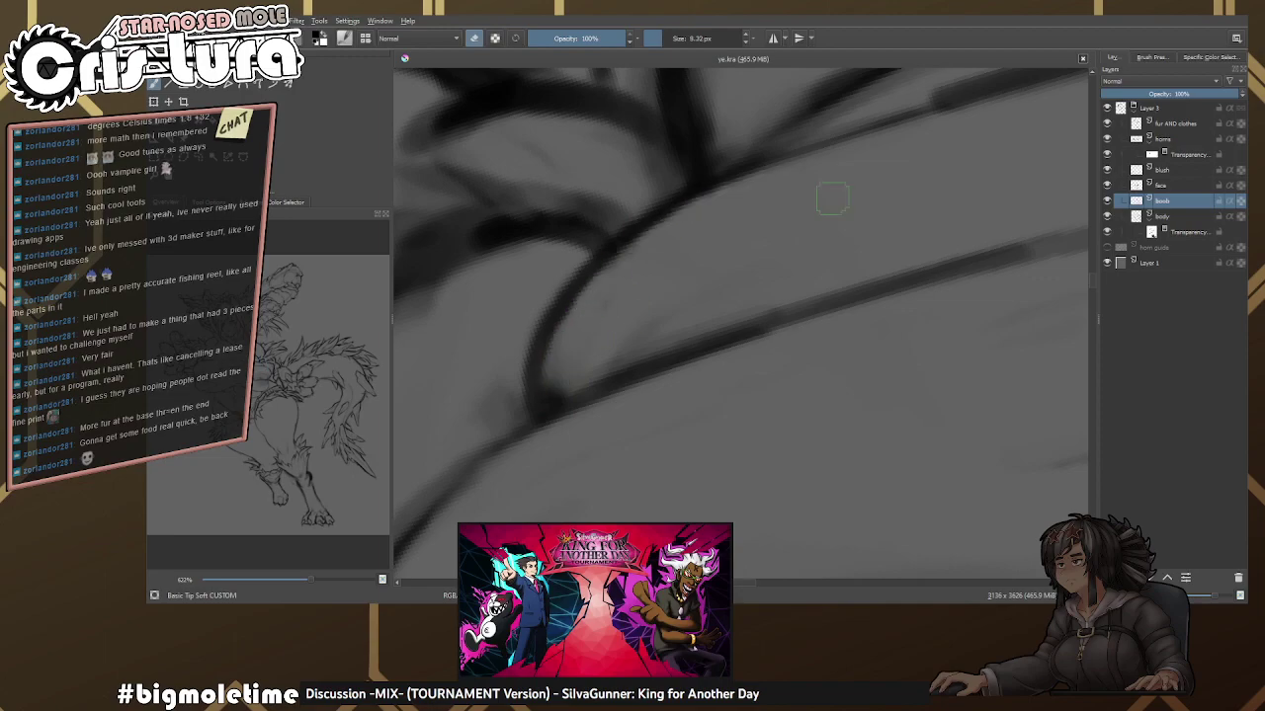
{"action": "key", "text": "e"}
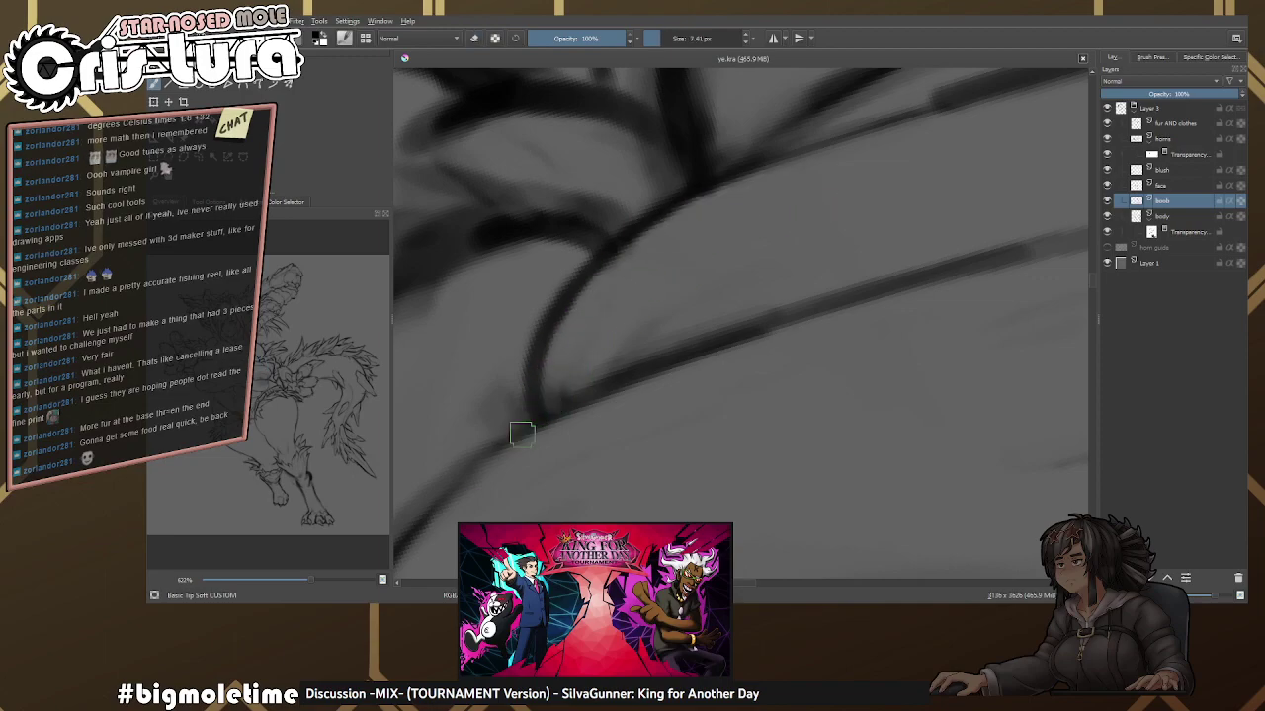
Darken the side contour on both sides of its junction with the short curved line at about 7 px.
{"action": "scroll", "coordinate": [533, 422], "scroll_direction": "down", "scroll_amount": 3}
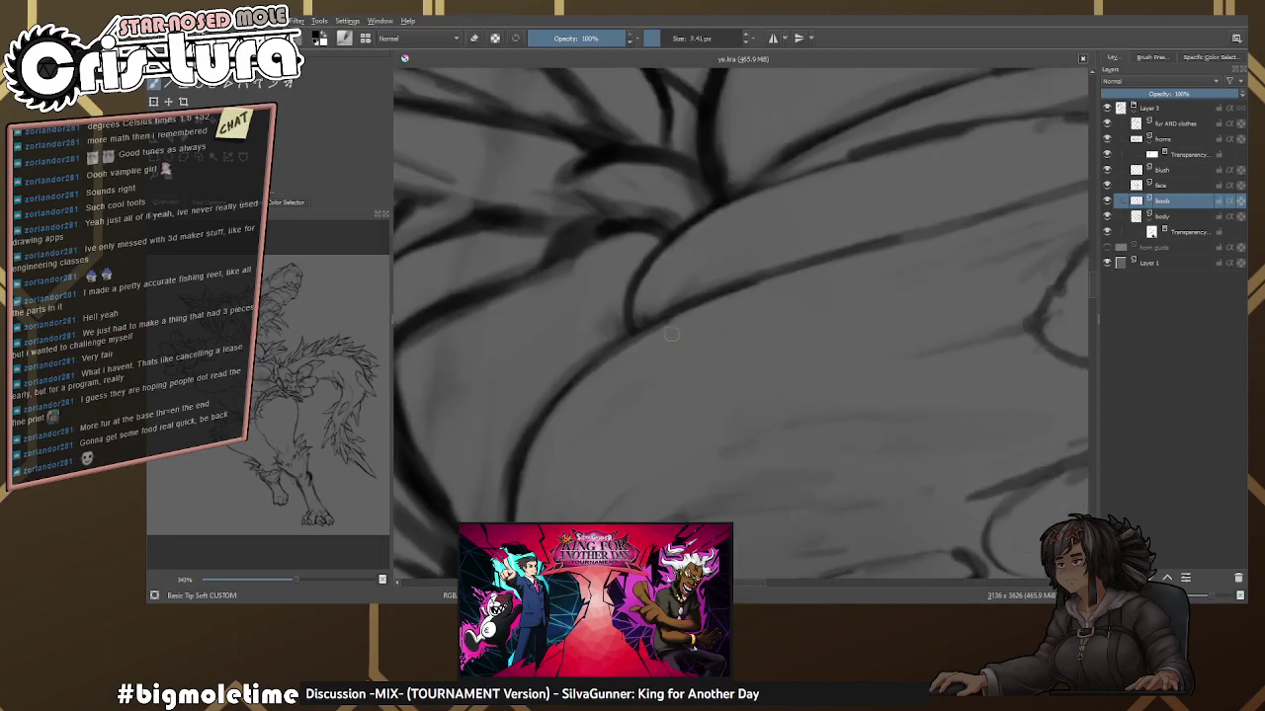
{"action": "scroll", "coordinate": [672, 339], "scroll_direction": "up", "scroll_amount": 2}
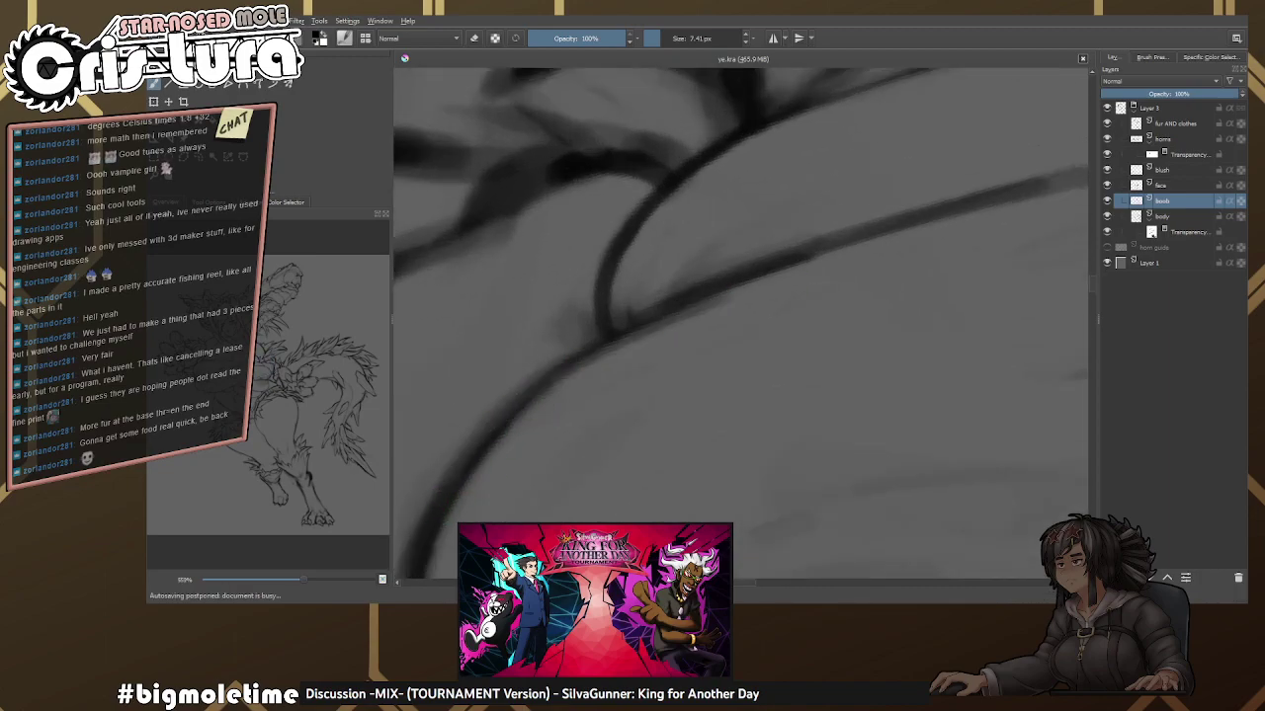
{"action": "left_click_drag", "start_coordinate": [762, 268], "coordinate": [876, 199]}
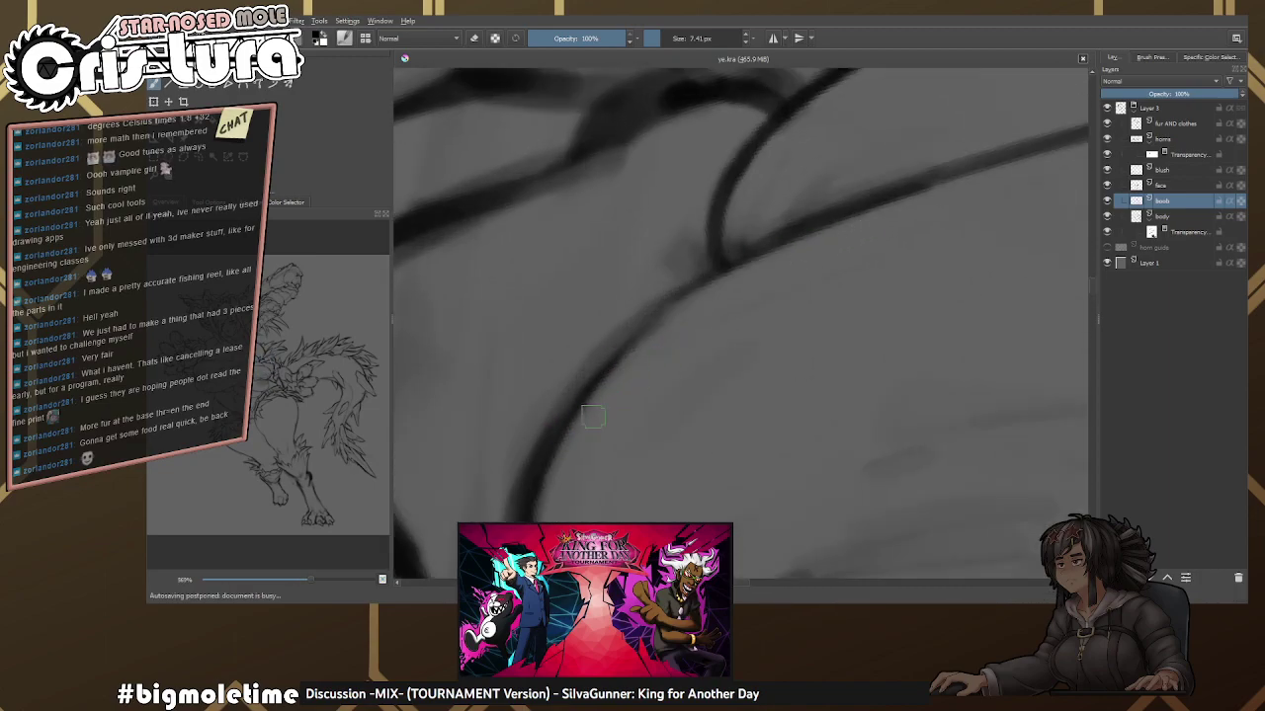
{"action": "scroll", "coordinate": [722, 298], "scroll_direction": "down", "scroll_amount": 5}
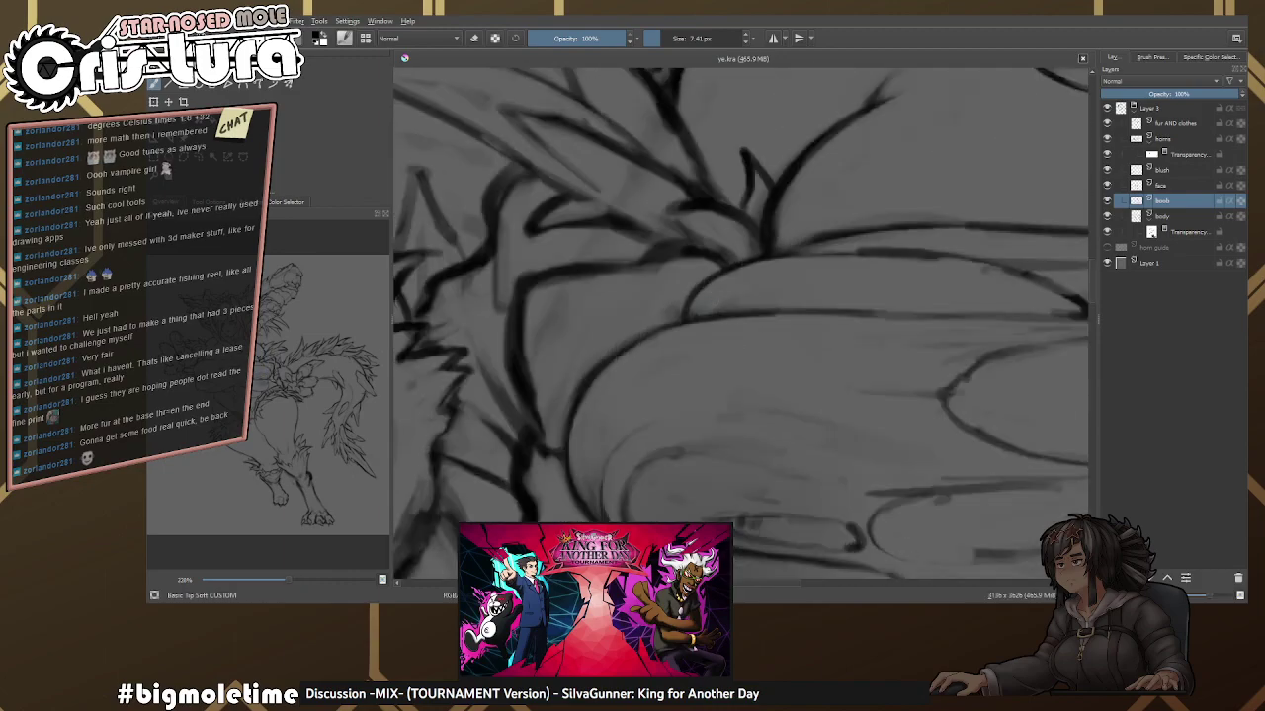
Extend the pointed fold tip above the oval opening with a dark line at about 7 px and thin the tip's lower edge.
{"action": "mouse_move", "coordinate": [722, 297]}
{"action": "left_mouse_down"}
{"action": "mouse_move", "coordinate": [827, 260]}
{"action": "mouse_move", "coordinate": [678, 260]}
{"action": "mouse_move", "coordinate": [758, 284]}
{"action": "mouse_move", "coordinate": [768, 207]}
{"action": "mouse_move", "coordinate": [683, 243]}
{"action": "mouse_move", "coordinate": [816, 243]}
{"action": "left_mouse_up"}
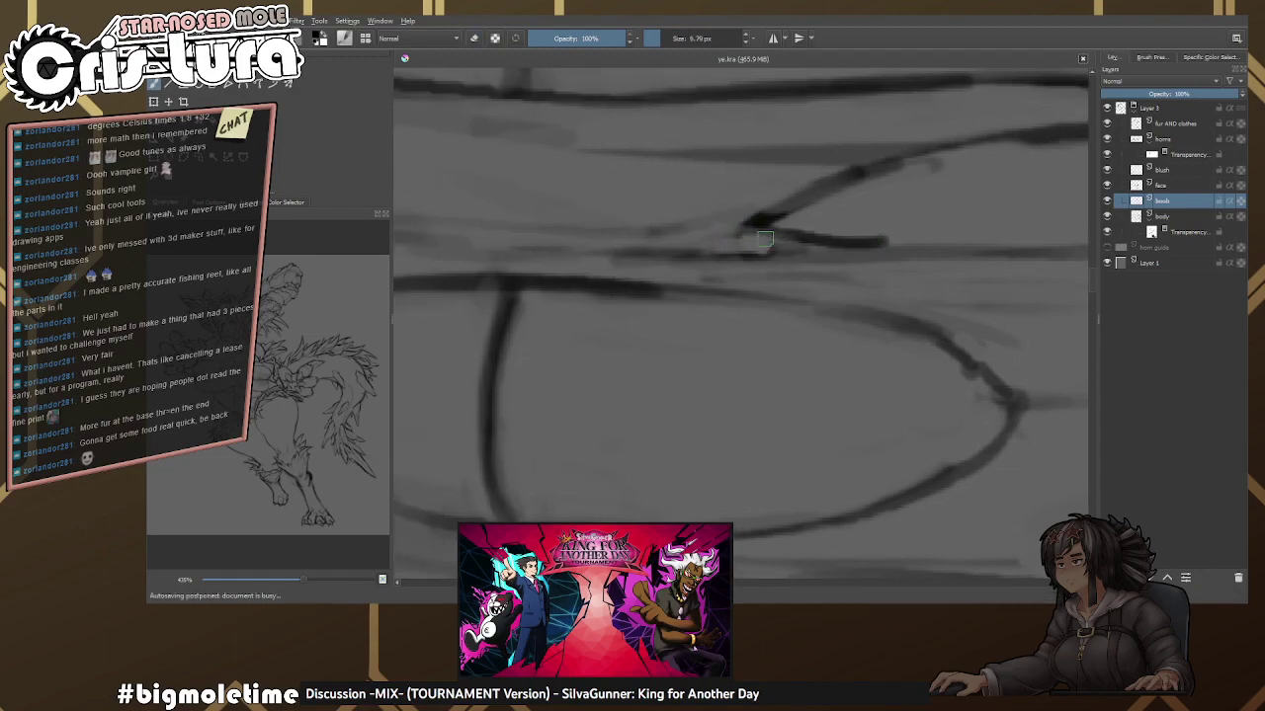
{"action": "left_click_drag", "start_coordinate": [737, 236], "coordinate": [605, 230]}
{"action": "key", "text": "e"}
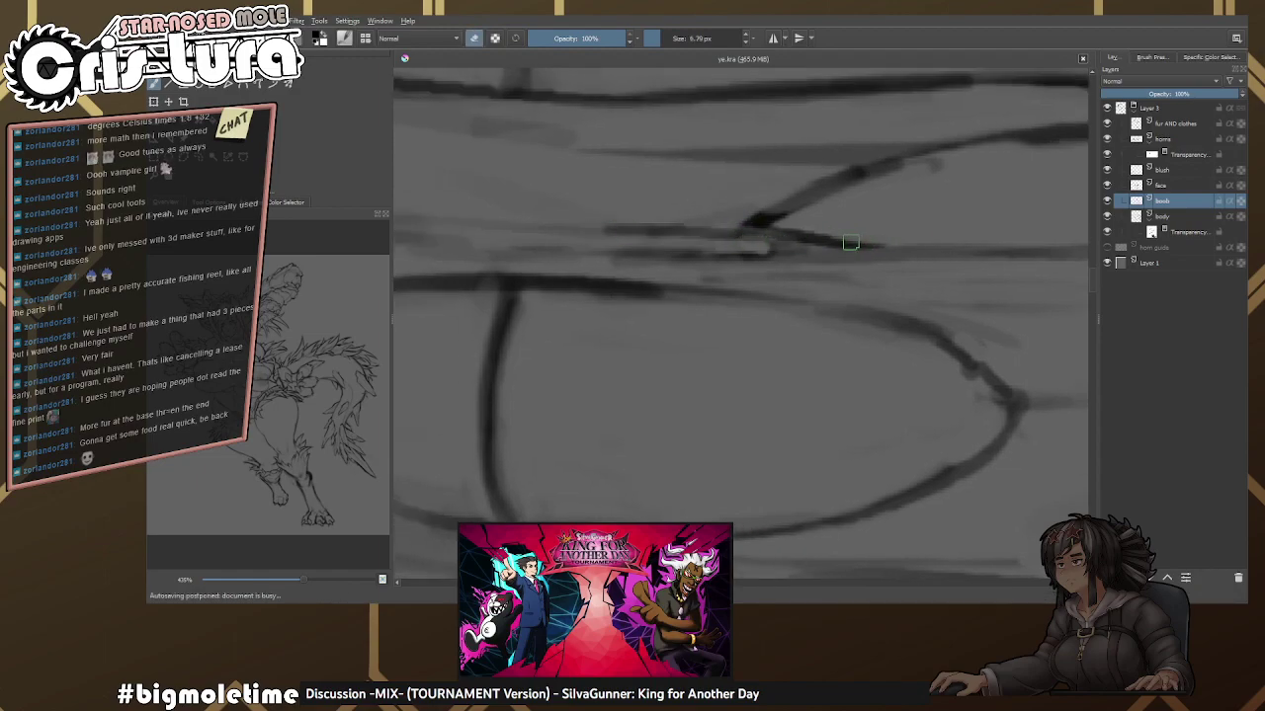
Redraw the chest's opposite outer contour beside the paw at about 8 px and clean its edge with a roughly 15 px eraser.
{"action": "key", "text": "minus"}
{"action": "key", "text": "minus"}
{"action": "key", "text": "minus"}
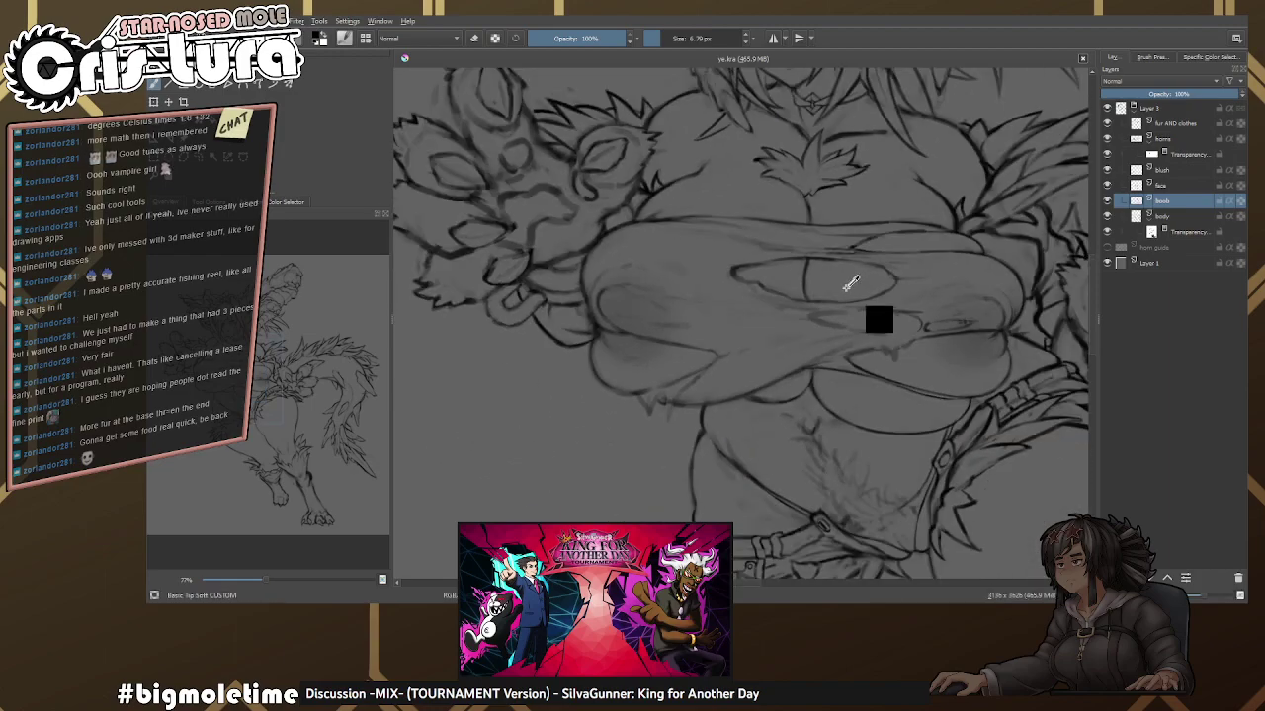
{"action": "key", "text": "plus"}
{"action": "key", "text": "plus"}
{"action": "key", "text": "plus"}
{"action": "key", "text": "plus"}
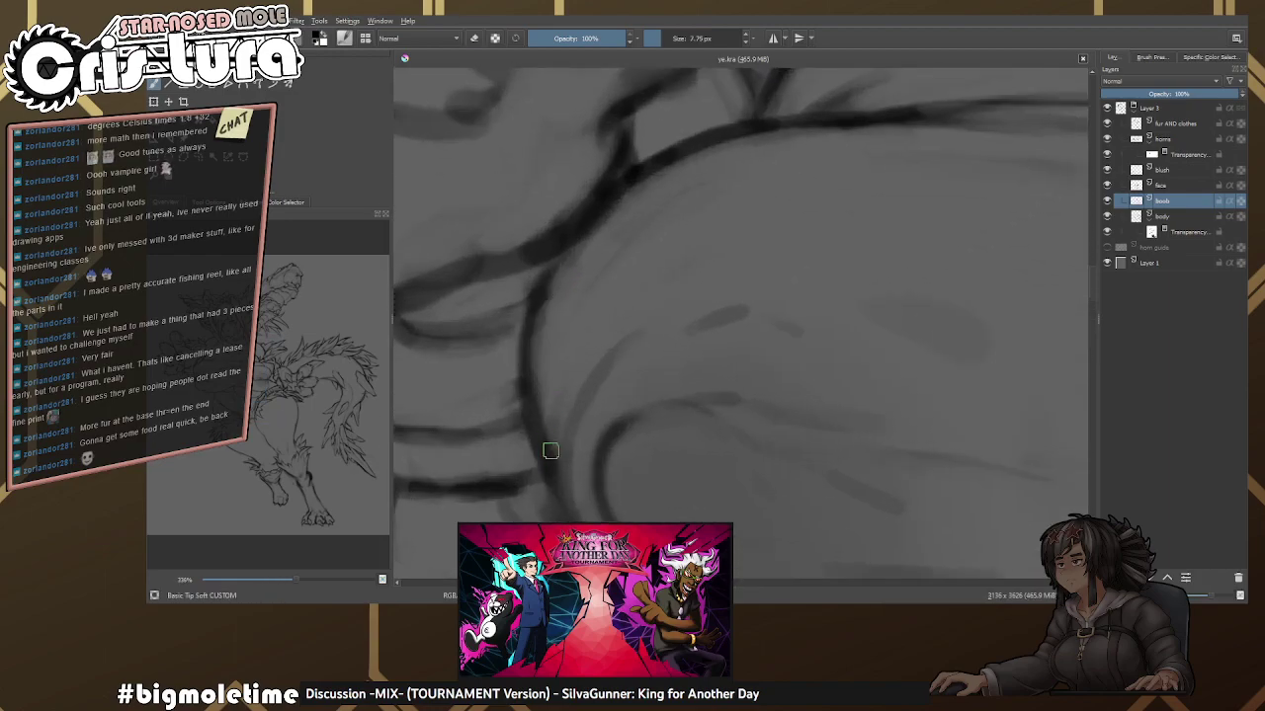
{"action": "key", "text": "e"}
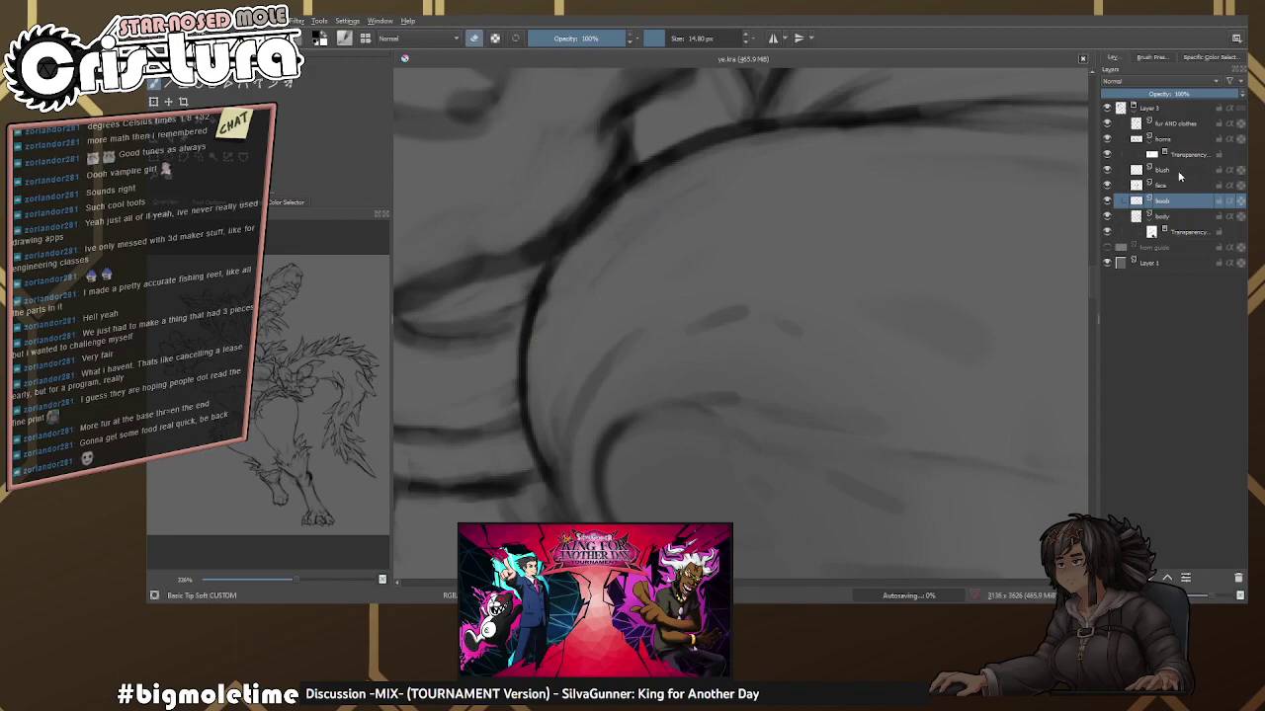
Clean up around the upper part of that contour on the body layer with a roughly 24 px eraser, undoing one stroke.
{"action": "left_click", "coordinate": [1162, 215]}
{"action": "key", "text": "e"}
{"action": "left_click_drag", "start_coordinate": [571, 295], "coordinate": [637, 260]}
{"action": "key", "text": "ctrl+z"}
{"action": "left_click_drag", "start_coordinate": [558, 306], "coordinate": [618, 202]}
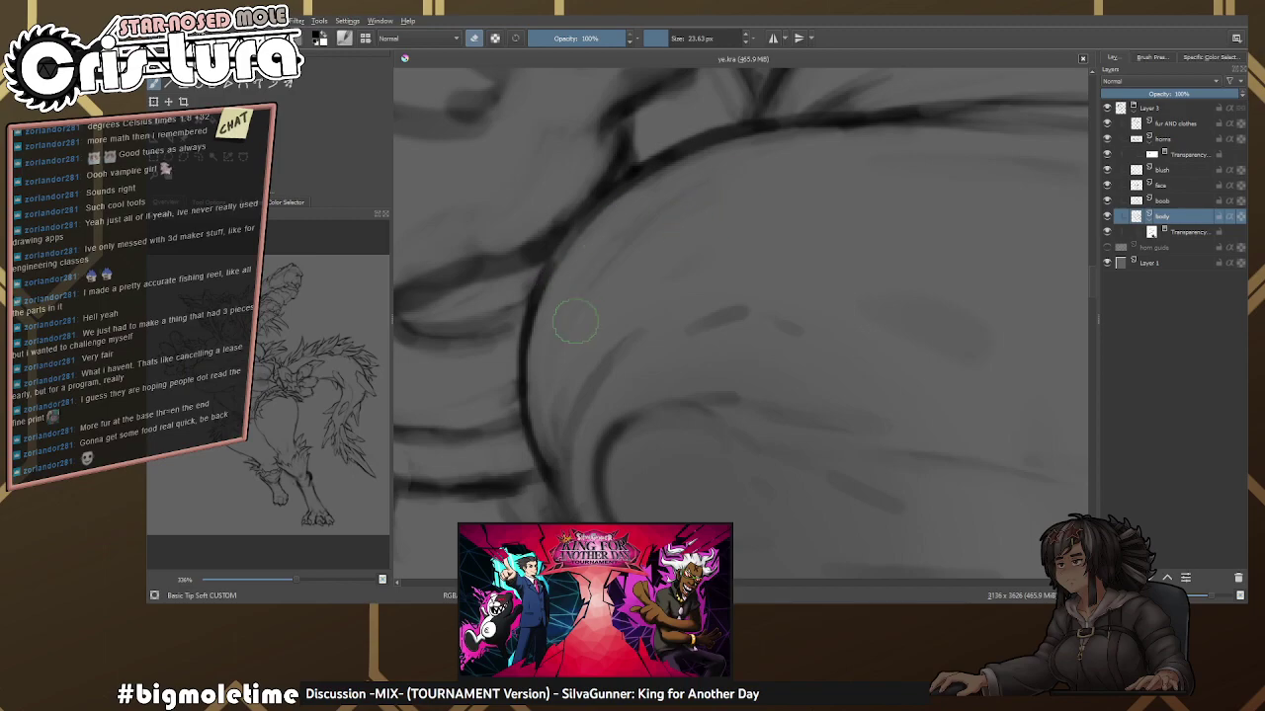
{"action": "scroll", "coordinate": [711, 231], "scroll_direction": "down", "scroll_amount": 8}
{"action": "key", "text": "e"}
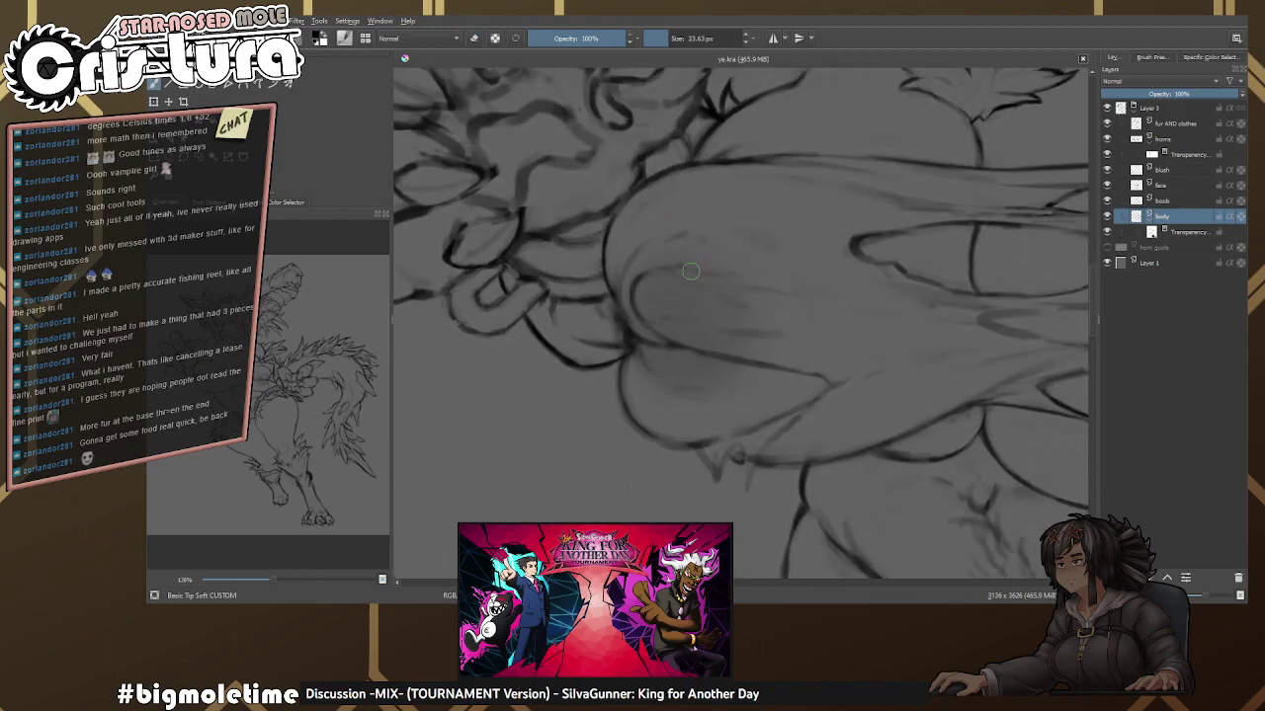
Return to the boob layer and darken the lower bulge's outer contour in a rotated close-up at about 15 px.
{"action": "key", "text": "Page_Up"}
{"action": "scroll", "coordinate": [653, 272], "scroll_direction": "up", "scroll_amount": 8}
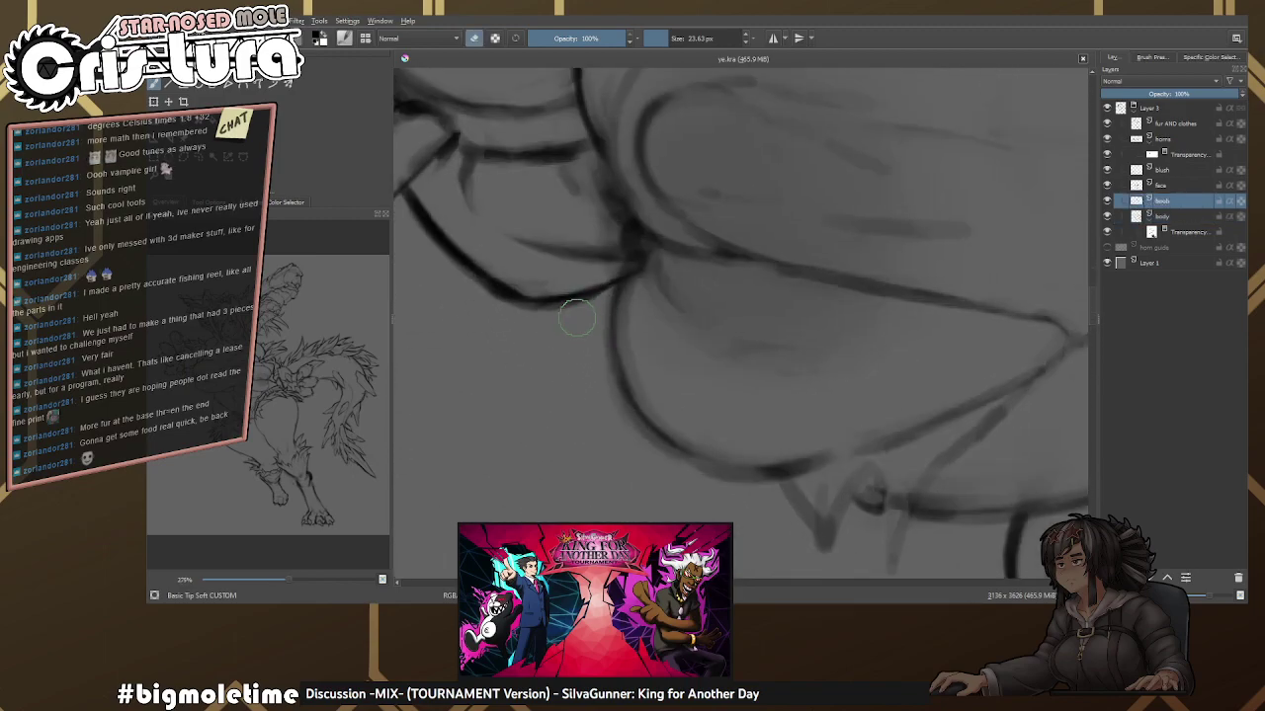
{"action": "key", "text": "bracketleft"}
{"action": "key", "text": "bracketleft"}
{"action": "key", "text": "bracketleft"}
{"action": "scroll", "coordinate": [839, 327], "scroll_direction": "up", "scroll_amount": 3}
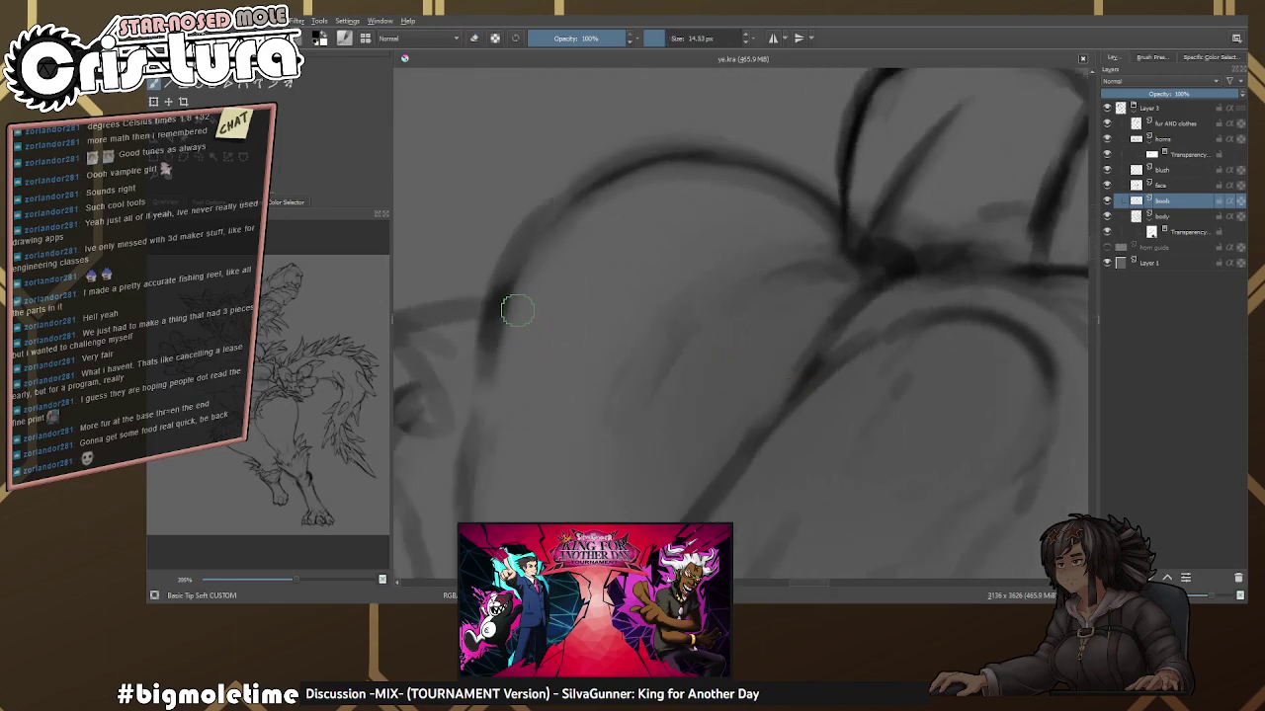
{"action": "key", "text": "bracketright"}
{"action": "key", "text": "bracketright"}
{"action": "mouse_move", "coordinate": [490, 396]}
{"action": "left_mouse_down"}
{"action": "mouse_move", "coordinate": [663, 175]}
{"action": "mouse_move", "coordinate": [522, 383]}
{"action": "left_mouse_up"}
{"action": "mouse_move", "coordinate": [509, 440]}
{"action": "left_mouse_down"}
{"action": "mouse_move", "coordinate": [623, 166]}
{"action": "mouse_move", "coordinate": [533, 326]}
{"action": "left_mouse_up"}
Thin the lower bulge's outer contour into a clean dark curve with a roughly 15 px eraser.
{"action": "key", "text": "e"}
{"action": "left_click_drag", "start_coordinate": [593, 208], "coordinate": [539, 287]}
{"action": "mouse_move", "coordinate": [549, 398]}
{"action": "left_mouse_down"}
{"action": "mouse_move", "coordinate": [638, 185]}
{"action": "mouse_move", "coordinate": [693, 169]}
{"action": "mouse_move", "coordinate": [617, 244]}
{"action": "mouse_move", "coordinate": [548, 391]}
{"action": "left_mouse_up"}
{"action": "mouse_move", "coordinate": [709, 203]}
{"action": "left_mouse_down"}
{"action": "mouse_move", "coordinate": [569, 438]}
{"action": "mouse_move", "coordinate": [711, 207]}
{"action": "left_mouse_up"}
{"action": "left_click_drag", "start_coordinate": [672, 247], "coordinate": [551, 431]}
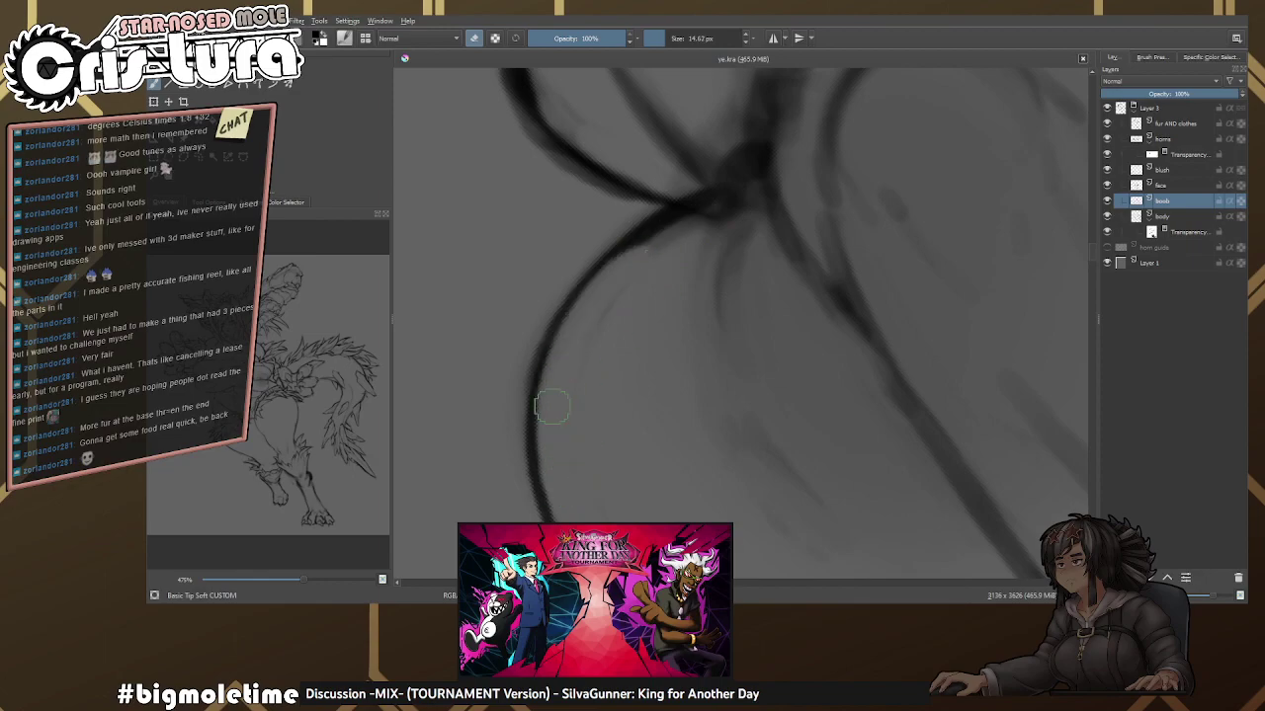
Rework the junction where the lower bulge meets the outer contour, thickening it and trimming it between about 8 and 15 px.
{"action": "mouse_move", "coordinate": [677, 234]}
{"action": "left_mouse_down"}
{"action": "mouse_move", "coordinate": [701, 282]}
{"action": "mouse_move", "coordinate": [616, 309]}
{"action": "left_mouse_up"}
{"action": "mouse_move", "coordinate": [685, 327]}
{"action": "left_mouse_down"}
{"action": "mouse_move", "coordinate": [635, 243]}
{"action": "mouse_move", "coordinate": [717, 316]}
{"action": "mouse_move", "coordinate": [627, 183]}
{"action": "left_mouse_up"}
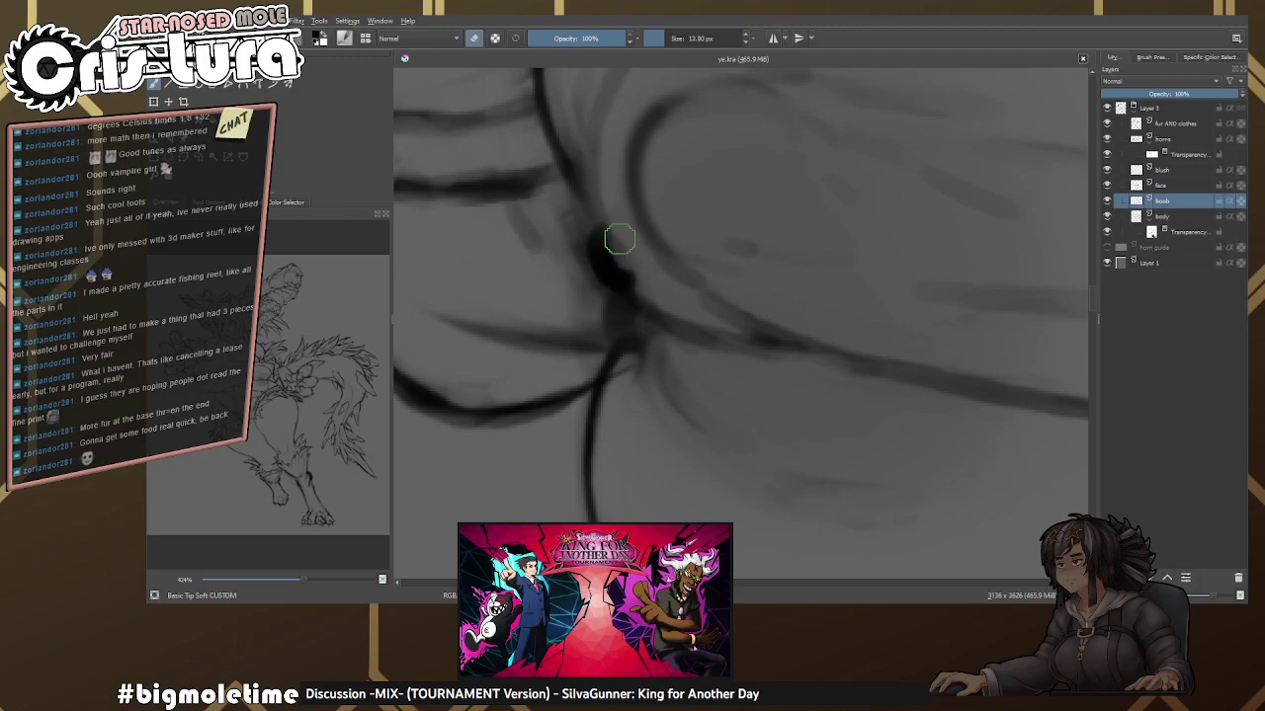
{"action": "left_click_drag", "start_coordinate": [664, 303], "coordinate": [622, 314]}
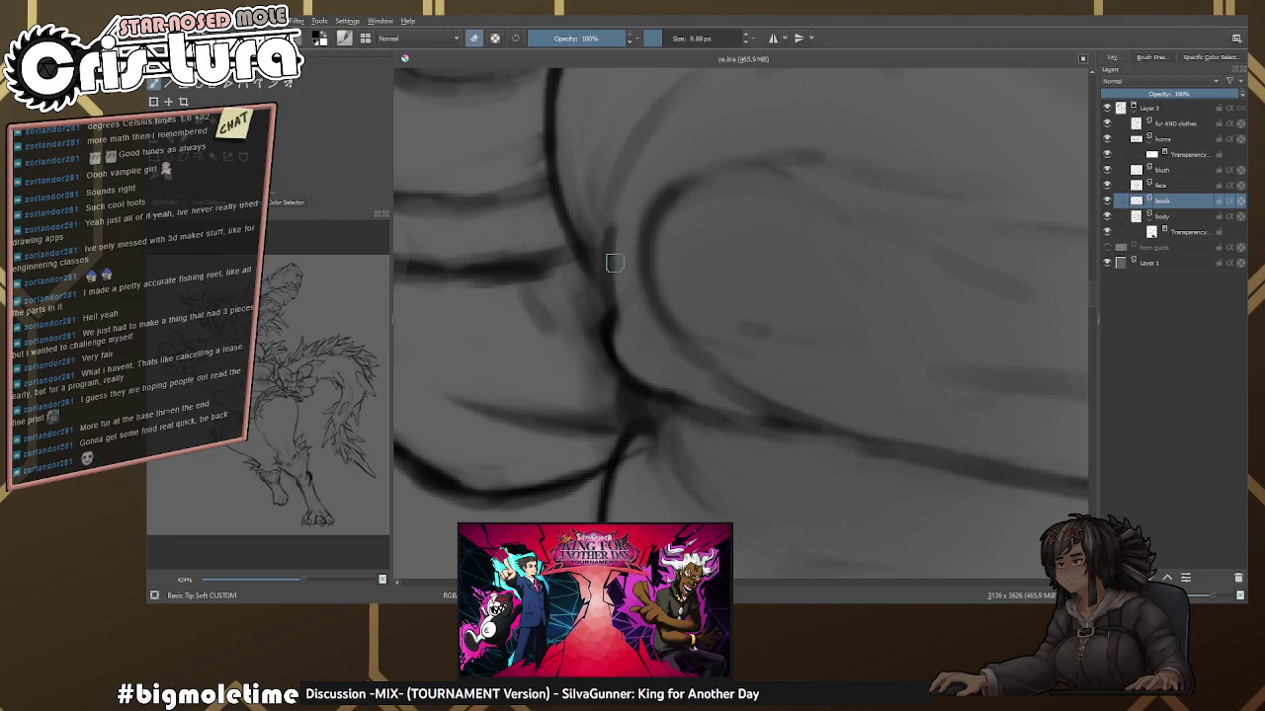
{"action": "mouse_move", "coordinate": [630, 198]}
{"action": "left_mouse_down"}
{"action": "mouse_move", "coordinate": [623, 325]}
{"action": "mouse_move", "coordinate": [635, 260]}
{"action": "mouse_move", "coordinate": [672, 290]}
{"action": "mouse_move", "coordinate": [641, 233]}
{"action": "mouse_move", "coordinate": [626, 246]}
{"action": "mouse_move", "coordinate": [672, 240]}
{"action": "mouse_move", "coordinate": [676, 260]}
{"action": "mouse_move", "coordinate": [616, 268]}
{"action": "mouse_move", "coordinate": [584, 242]}
{"action": "left_mouse_up"}
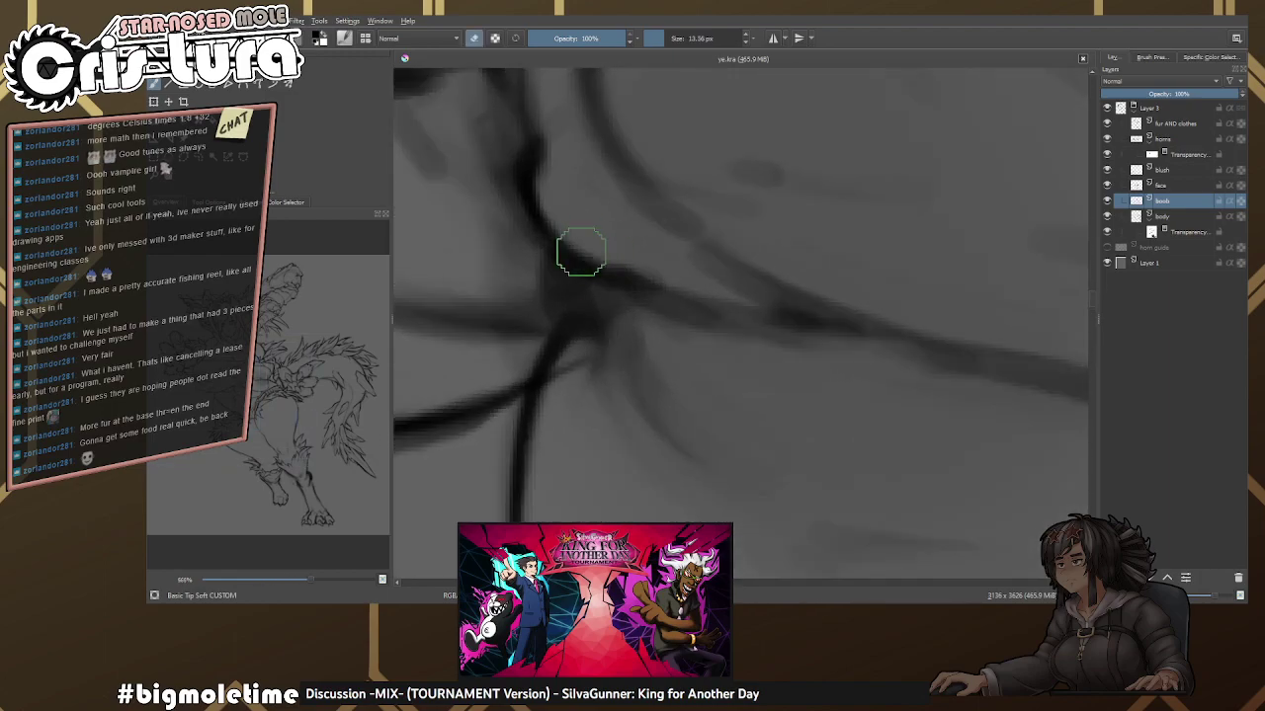
{"action": "left_click_drag", "start_coordinate": [672, 298], "coordinate": [652, 273]}
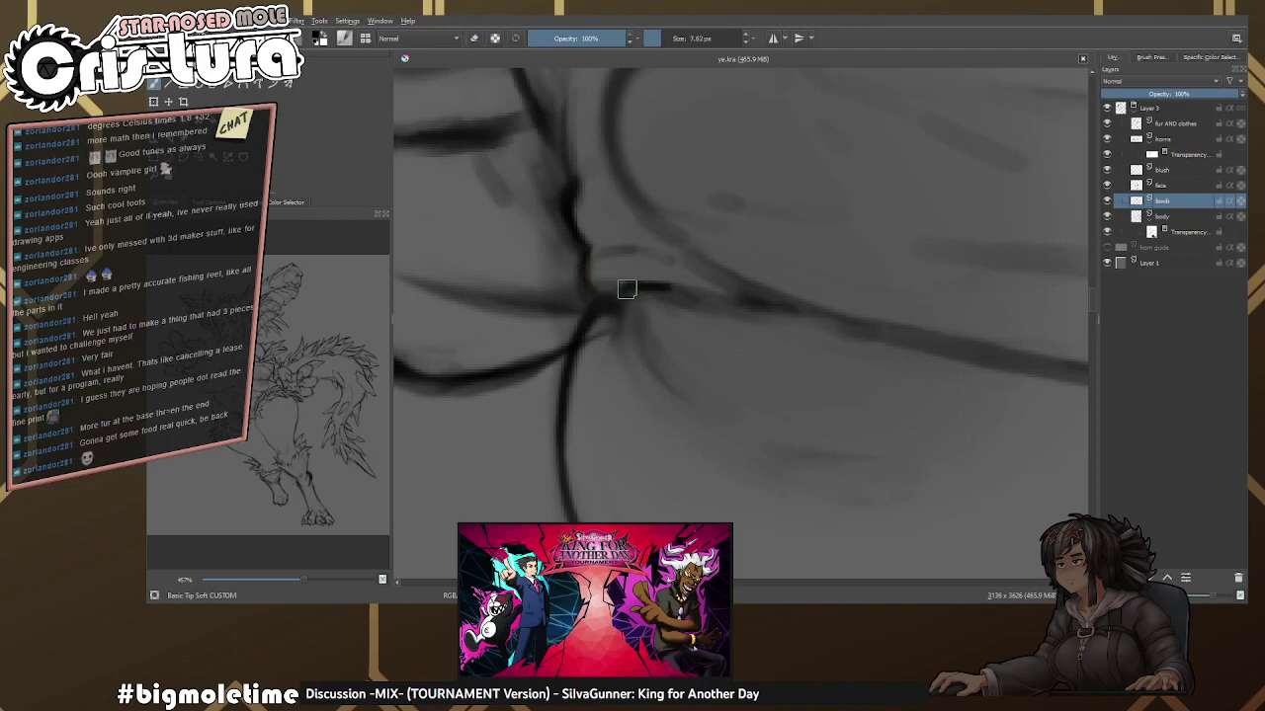
{"action": "scroll", "coordinate": [621, 304], "scroll_direction": "down", "scroll_amount": 1}
{"action": "key", "text": "e"}
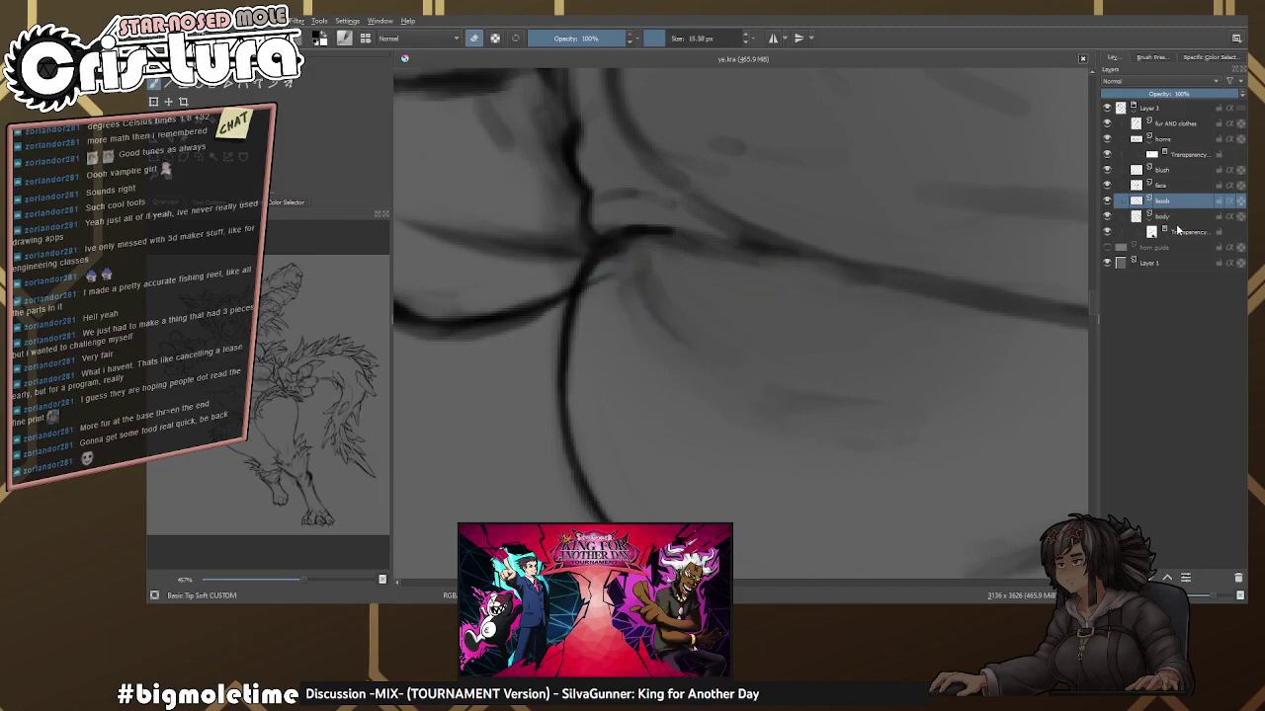
Clean up stray lines beside the junction on the body and fur AND clothes layers with a roughly 32 px eraser.
{"action": "left_click", "coordinate": [1167, 217]}
{"action": "key", "text": "minus"}
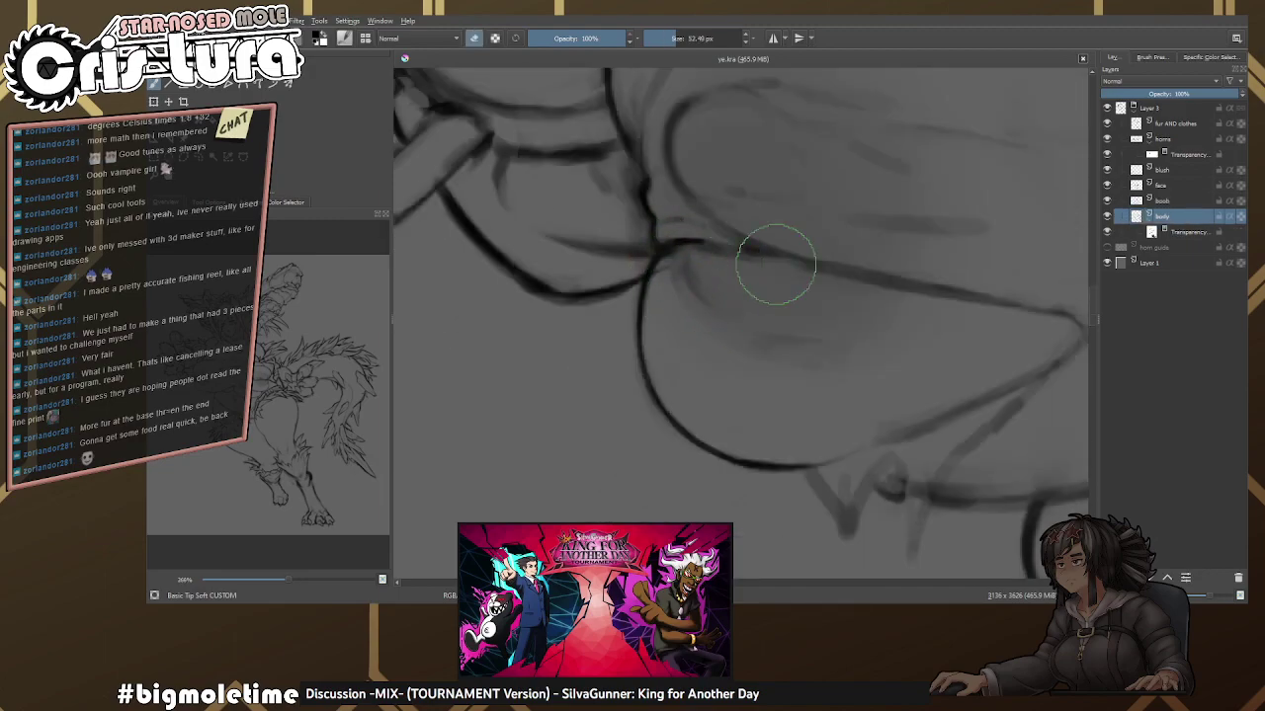
{"action": "left_click", "coordinate": [1177, 126]}
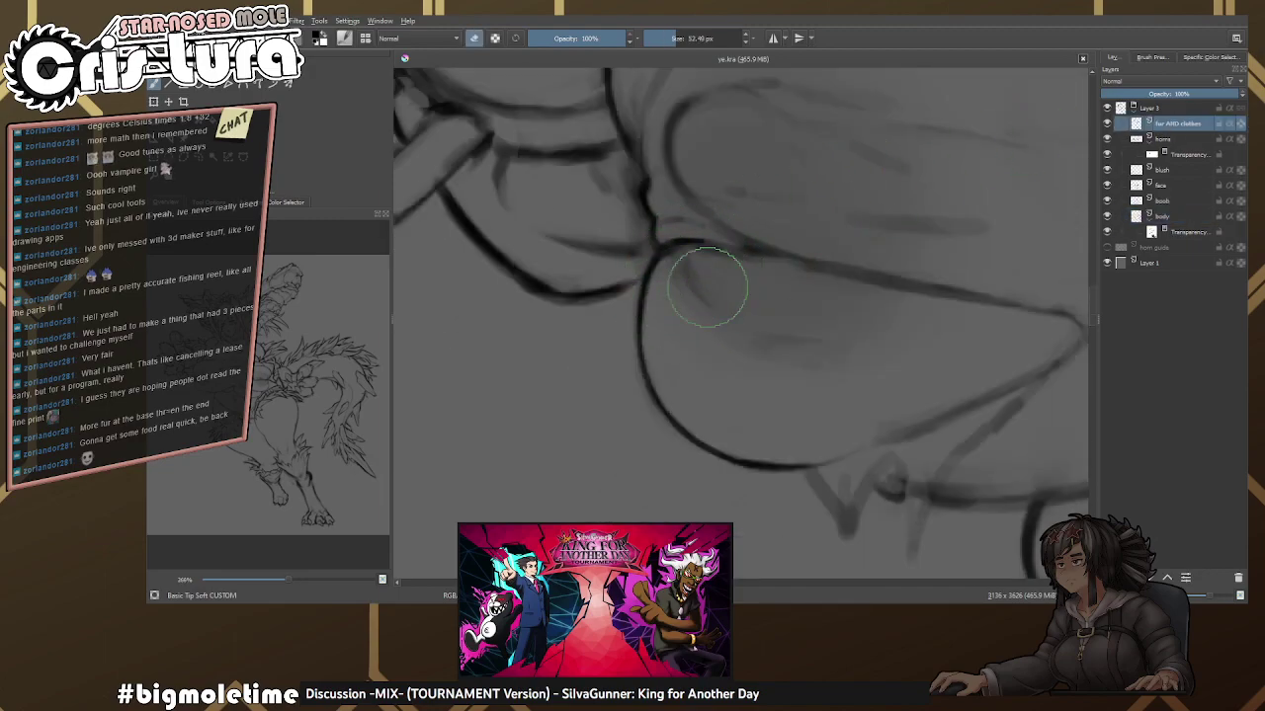
{"action": "left_click_drag", "start_coordinate": [840, 262], "coordinate": [766, 302]}
Nudge the lower bulge's shape on the boob layer with the Distort Move brush at over 100 px, checking it mirrored.
{"action": "left_click", "coordinate": [1171, 203]}
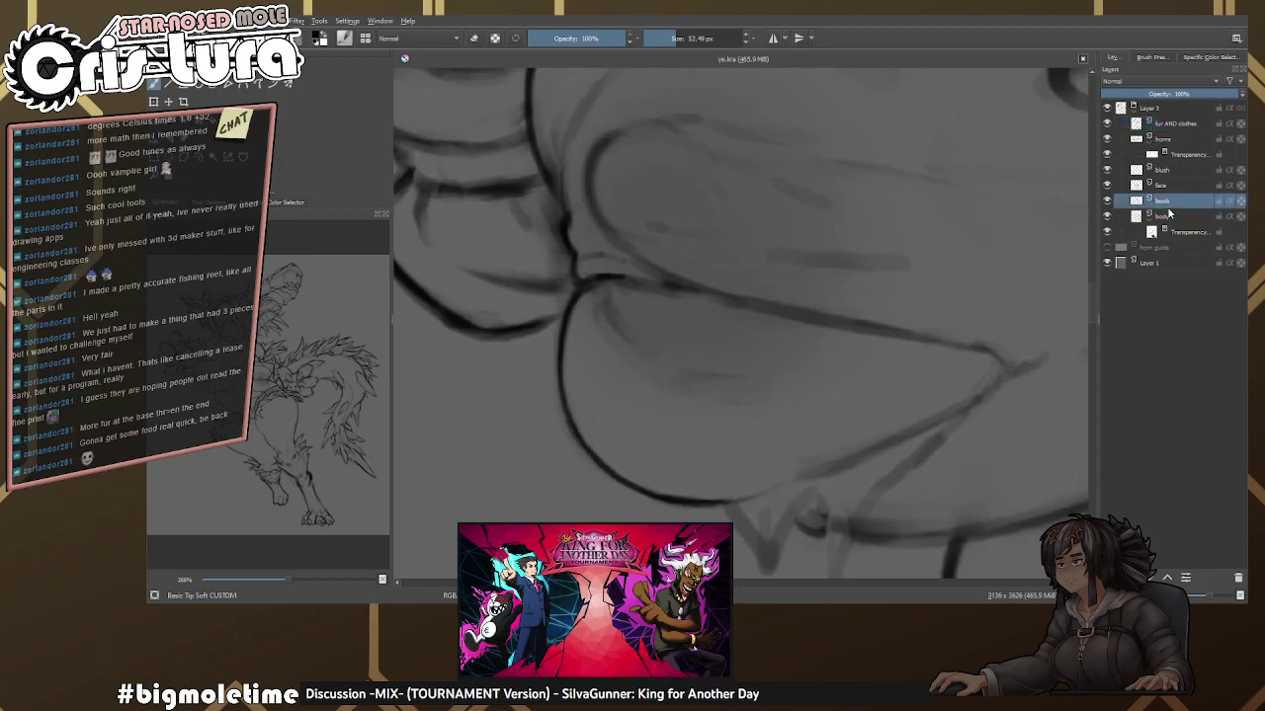
{"action": "key", "text": "plus"}
{"action": "key", "text": "plus"}
{"action": "right_click", "coordinate": [669, 289]}
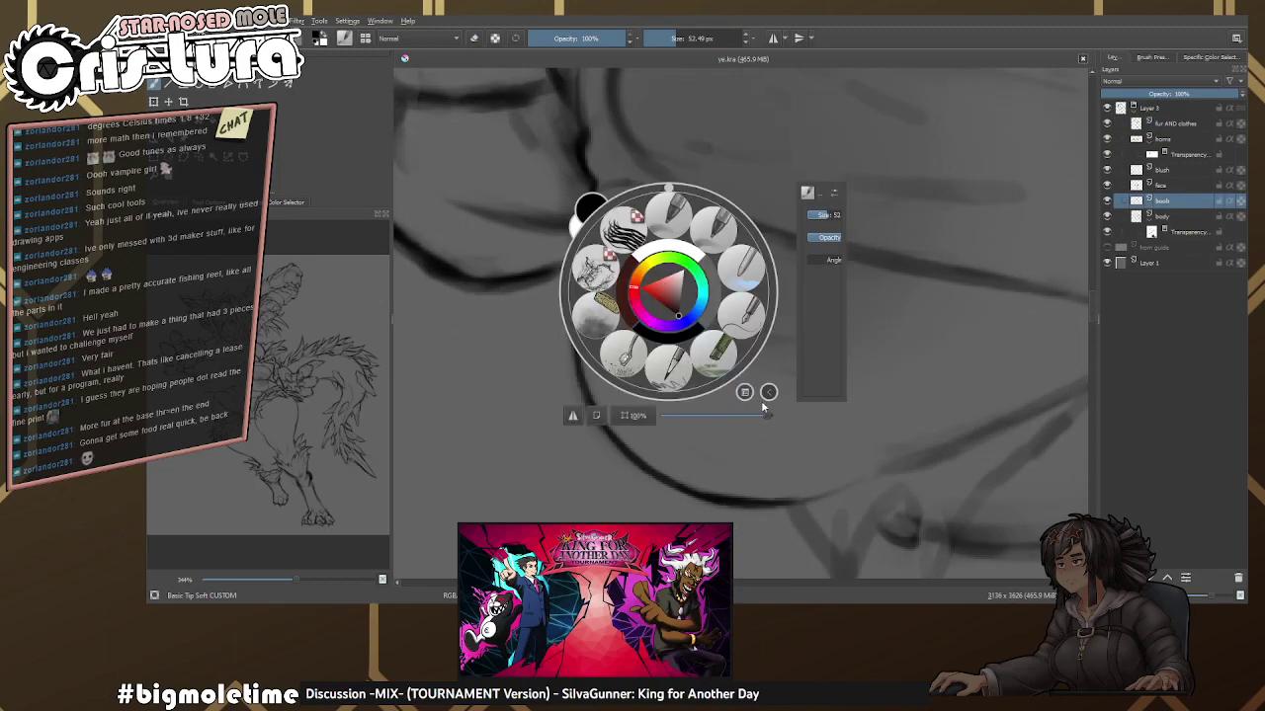
{"action": "left_click", "coordinate": [726, 345]}
{"action": "scroll", "coordinate": [660, 326], "scroll_direction": "up", "scroll_amount": 5}
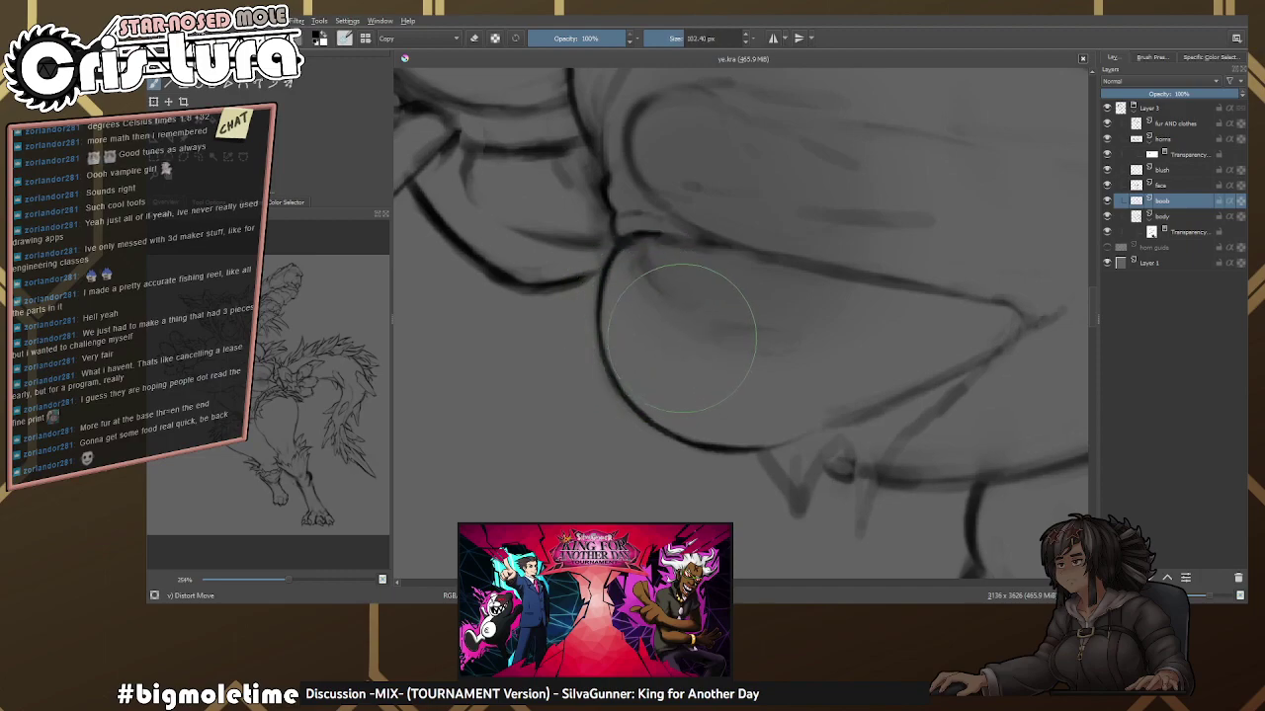
{"action": "mouse_move", "coordinate": [678, 310]}
{"action": "left_mouse_down"}
{"action": "mouse_move", "coordinate": [699, 337]}
{"action": "mouse_move", "coordinate": [670, 332]}
{"action": "left_mouse_up"}
{"action": "scroll", "coordinate": [670, 332], "scroll_direction": "down", "scroll_amount": 2}
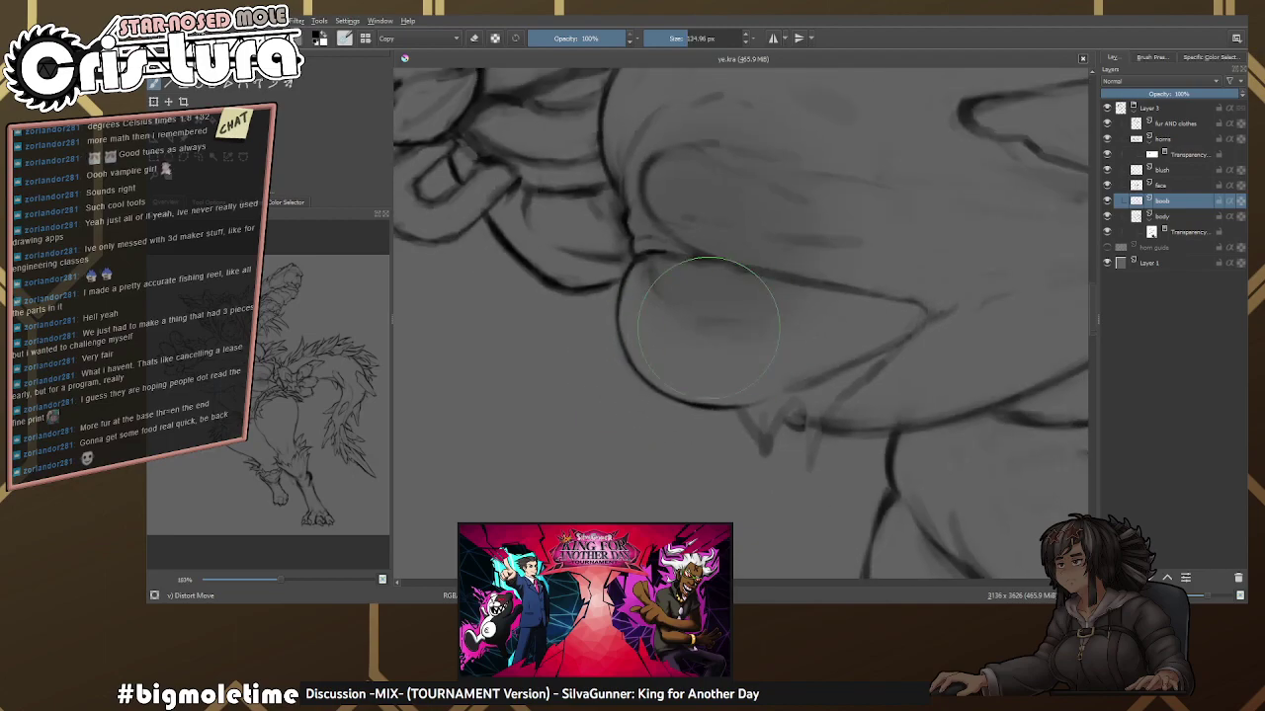
{"action": "scroll", "coordinate": [793, 324], "scroll_direction": "up", "scroll_amount": 4}
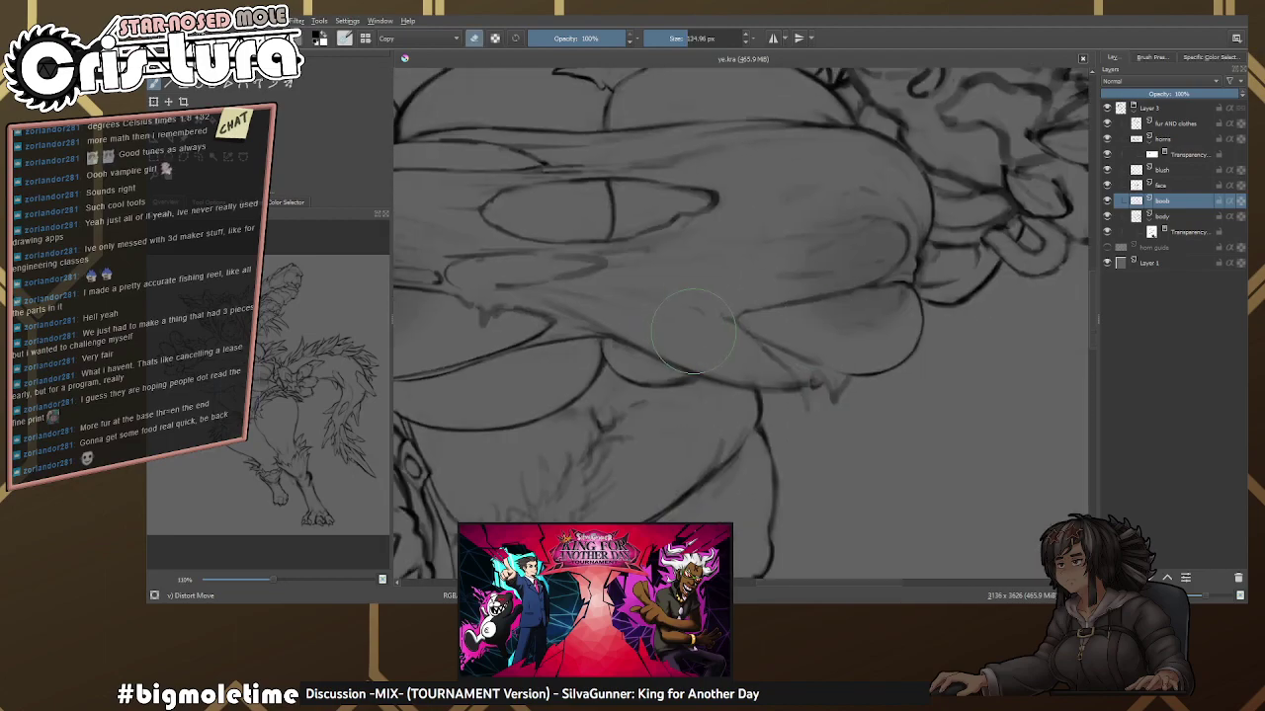
{"action": "scroll", "coordinate": [770, 326], "scroll_direction": "down", "scroll_amount": 4}
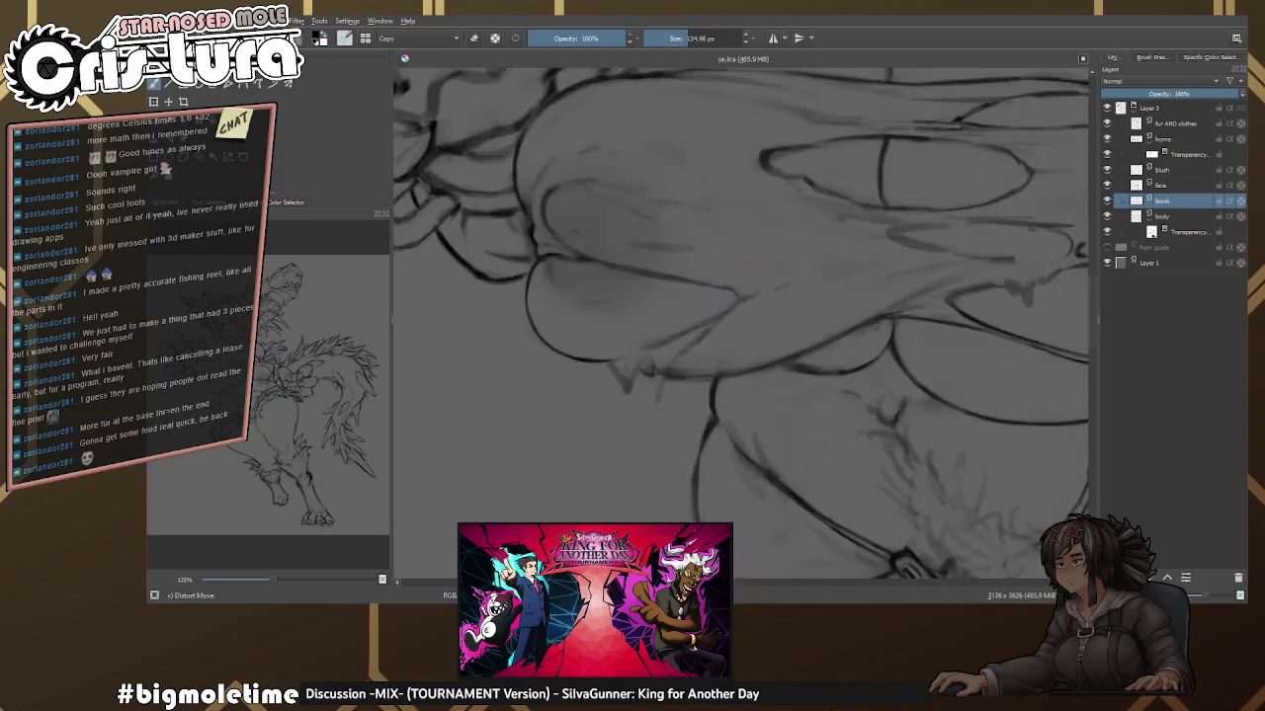
Return to the Basic Tip Soft brush at about 9 px and darken the torn cloth's edge along the bulge and hanging point.
{"action": "right_click", "coordinate": [683, 304]}
{"action": "left_click", "coordinate": [682, 227]}
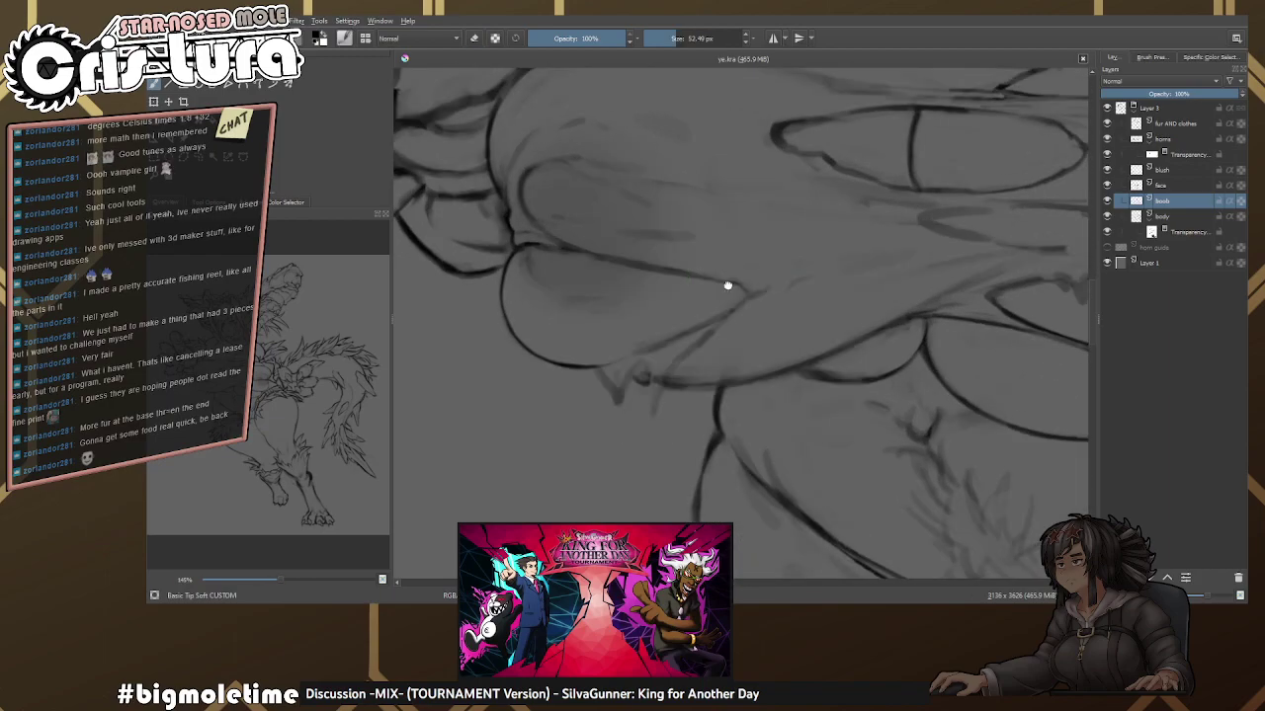
{"action": "scroll", "coordinate": [715, 297], "scroll_direction": "up", "scroll_amount": 2}
{"action": "scroll", "coordinate": [691, 296], "scroll_direction": "up", "scroll_amount": 2}
{"action": "key", "text": "bracketleft"}
{"action": "key", "text": "bracketleft"}
{"action": "key", "text": "bracketleft"}
{"action": "key", "text": "bracketleft"}
{"action": "key", "text": "bracketleft"}
{"action": "scroll", "coordinate": [691, 306], "scroll_direction": "up", "scroll_amount": 2}
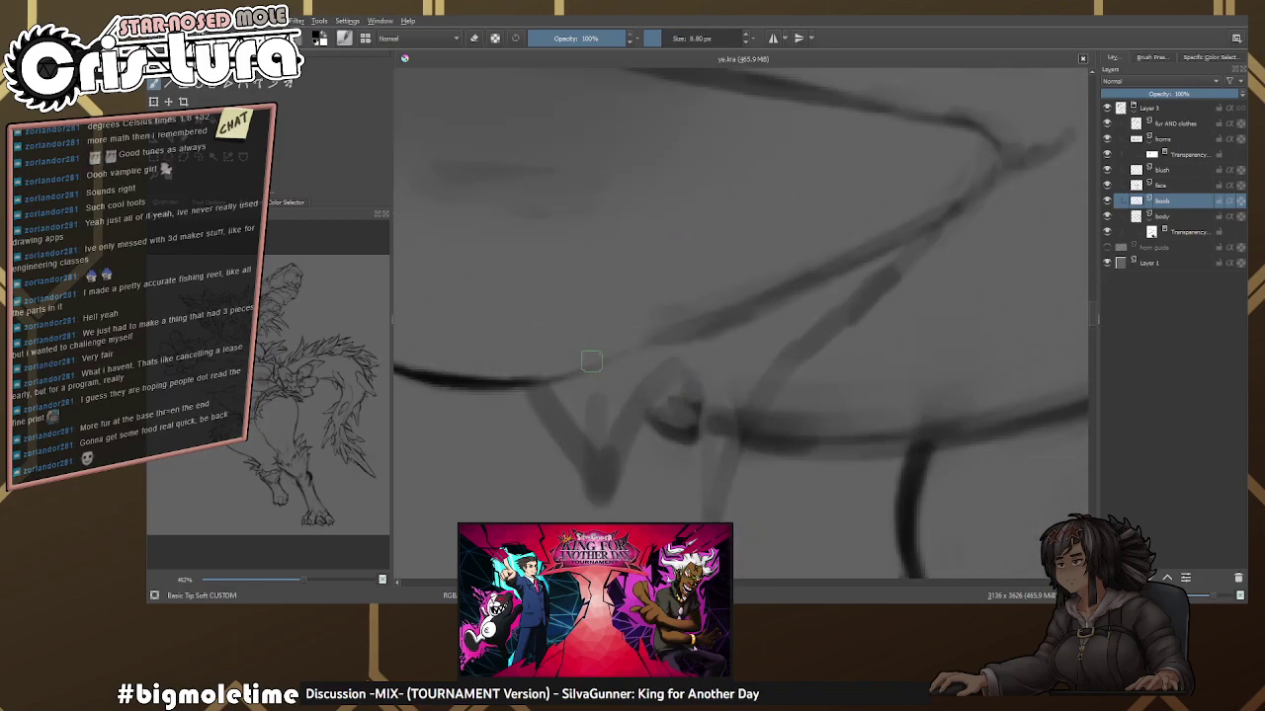
{"action": "mouse_move", "coordinate": [705, 321]}
{"action": "left_mouse_down"}
{"action": "mouse_move", "coordinate": [904, 225]}
{"action": "mouse_move", "coordinate": [753, 314]}
{"action": "mouse_move", "coordinate": [855, 256]}
{"action": "mouse_move", "coordinate": [729, 382]}
{"action": "mouse_move", "coordinate": [723, 339]}
{"action": "mouse_move", "coordinate": [676, 415]}
{"action": "mouse_move", "coordinate": [662, 499]}
{"action": "left_mouse_up"}
{"action": "key", "text": "bracketright"}
{"action": "scroll", "coordinate": [706, 291], "scroll_direction": "up", "scroll_amount": 1}
Outline the torn cloth's long hanging strip with a jagged dark edge, alternating the brush and a roughly 9 px eraser.
{"action": "key", "text": "e"}
{"action": "key", "text": "e"}
{"action": "key", "text": "bracketleft"}
{"action": "key", "text": "bracketleft"}
{"action": "key", "text": "e"}
{"action": "key", "text": "e"}
{"action": "key", "text": "e"}
{"action": "key", "text": "e"}
{"action": "key", "text": "bracketright"}
{"action": "key", "text": "e"}
{"action": "key", "text": "e"}
{"action": "mouse_move", "coordinate": [667, 464]}
{"action": "left_mouse_down"}
{"action": "mouse_move", "coordinate": [671, 370]}
{"action": "mouse_move", "coordinate": [701, 387]}
{"action": "mouse_move", "coordinate": [770, 297]}
{"action": "left_mouse_up"}
{"action": "key", "text": "e"}
{"action": "key", "text": "e"}
{"action": "key", "text": "e"}
{"action": "key", "text": "e"}
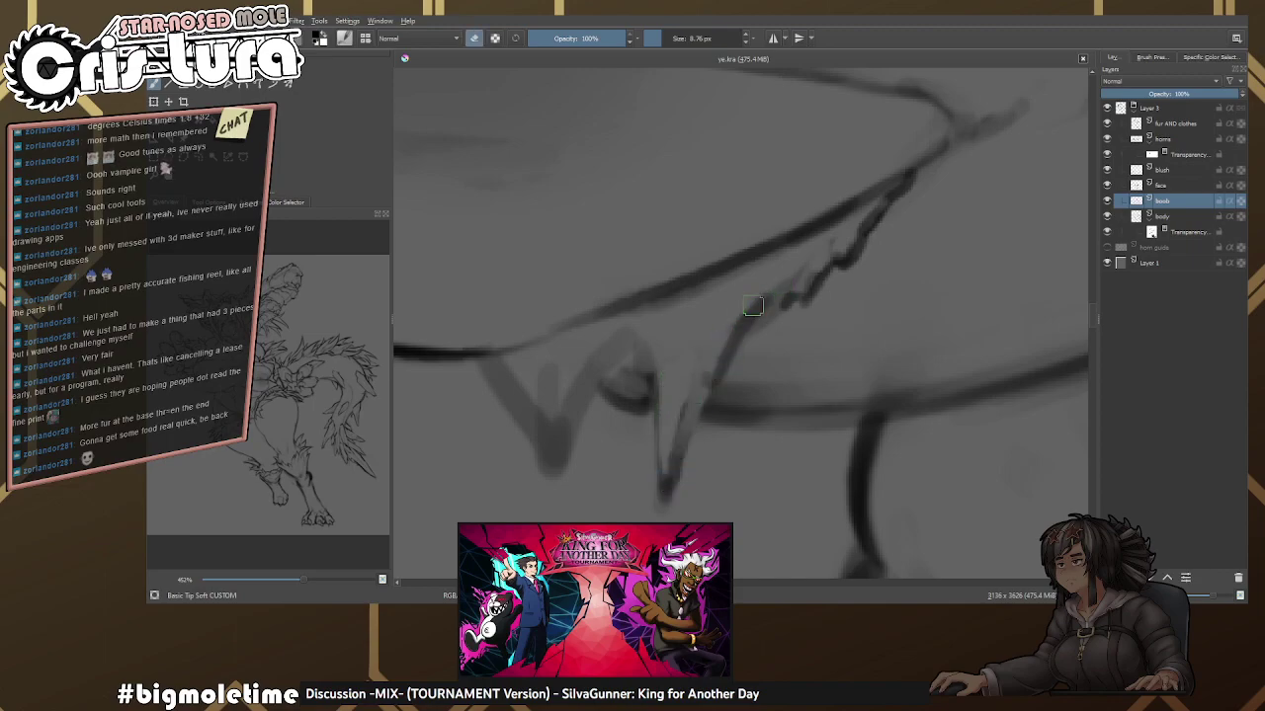
Refine the neighbouring torn points along the cloth's lower edge with a brush and eraser of about 9 px.
{"action": "left_click_drag", "start_coordinate": [583, 370], "coordinate": [662, 349]}
{"action": "key", "text": "e"}
{"action": "mouse_move", "coordinate": [578, 346]}
{"action": "left_mouse_down"}
{"action": "mouse_move", "coordinate": [597, 370]}
{"action": "mouse_move", "coordinate": [613, 355]}
{"action": "mouse_move", "coordinate": [608, 415]}
{"action": "mouse_move", "coordinate": [632, 376]}
{"action": "mouse_move", "coordinate": [638, 435]}
{"action": "mouse_move", "coordinate": [652, 356]}
{"action": "left_mouse_up"}
{"action": "key", "text": "e"}
{"action": "key", "text": "e"}
{"action": "key", "text": "e"}
{"action": "key", "text": "e"}
{"action": "key", "text": "e"}
{"action": "key", "text": "e"}
{"action": "key", "text": "e"}
{"action": "mouse_move", "coordinate": [652, 356]}
{"action": "left_mouse_down"}
{"action": "mouse_move", "coordinate": [678, 322]}
{"action": "mouse_move", "coordinate": [705, 316]}
{"action": "mouse_move", "coordinate": [690, 327]}
{"action": "mouse_move", "coordinate": [705, 296]}
{"action": "mouse_move", "coordinate": [697, 337]}
{"action": "mouse_move", "coordinate": [719, 298]}
{"action": "mouse_move", "coordinate": [723, 354]}
{"action": "mouse_move", "coordinate": [688, 347]}
{"action": "mouse_move", "coordinate": [683, 305]}
{"action": "mouse_move", "coordinate": [776, 352]}
{"action": "mouse_move", "coordinate": [757, 311]}
{"action": "mouse_move", "coordinate": [797, 410]}
{"action": "mouse_move", "coordinate": [773, 375]}
{"action": "mouse_move", "coordinate": [752, 369]}
{"action": "mouse_move", "coordinate": [803, 357]}
{"action": "mouse_move", "coordinate": [709, 325]}
{"action": "mouse_move", "coordinate": [668, 327]}
{"action": "left_mouse_up"}
{"action": "key", "text": "e"}
{"action": "key", "text": "e"}
{"action": "key", "text": "e"}
{"action": "key", "text": "e"}
{"action": "key", "text": "e"}
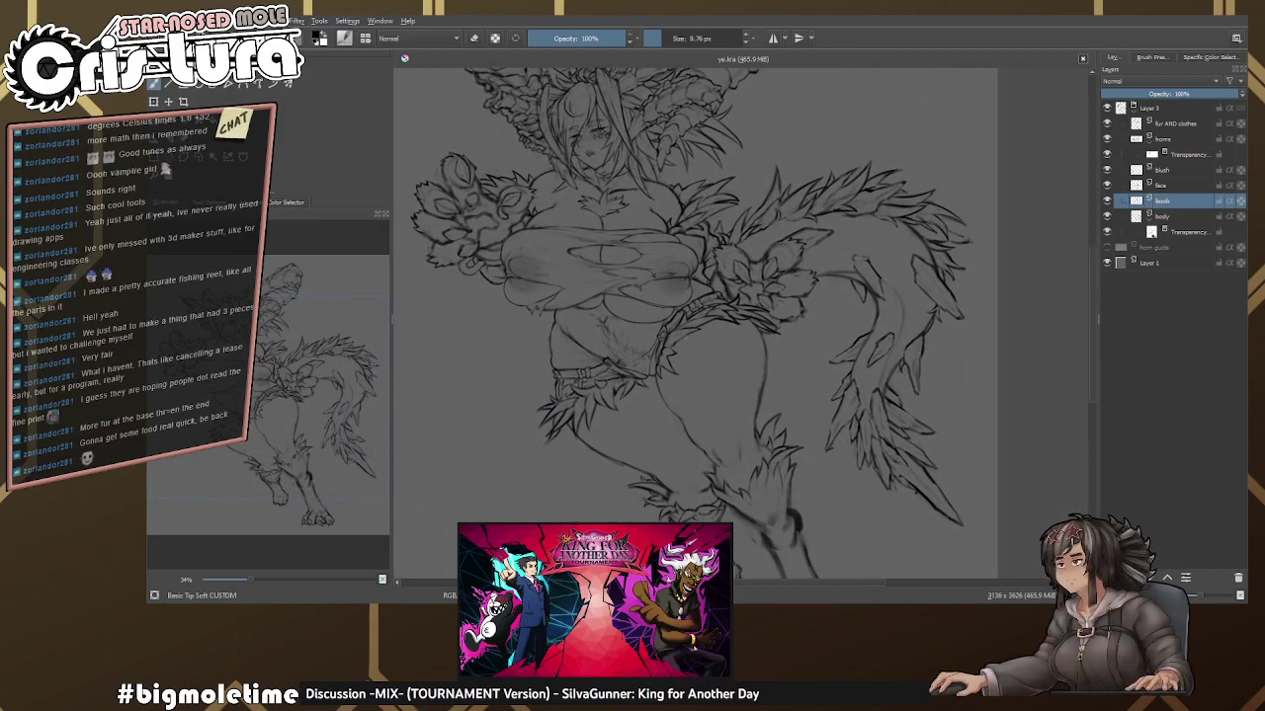
Tint the line art on the fur AND clothes layer dark red with low-opacity flood fills, locking its transparency.
{"action": "scroll", "coordinate": [704, 323], "scroll_direction": "up", "scroll_amount": 2}
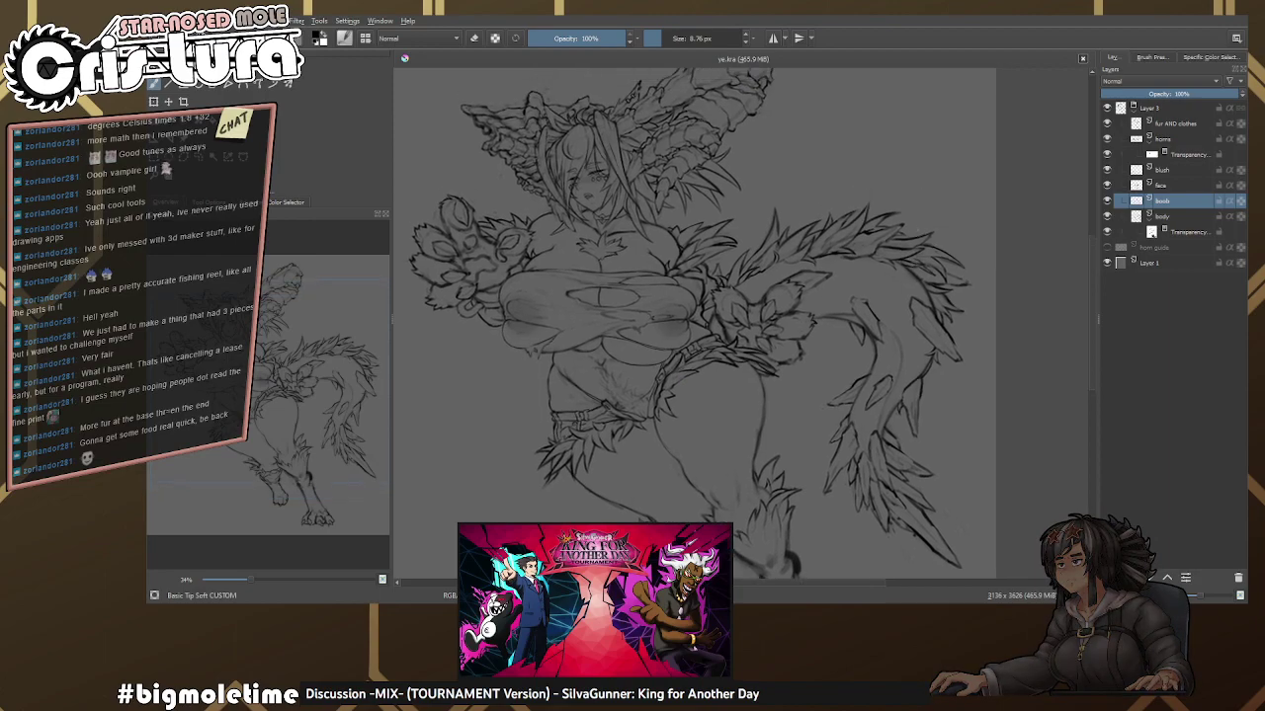
{"action": "left_click", "coordinate": [1193, 125]}
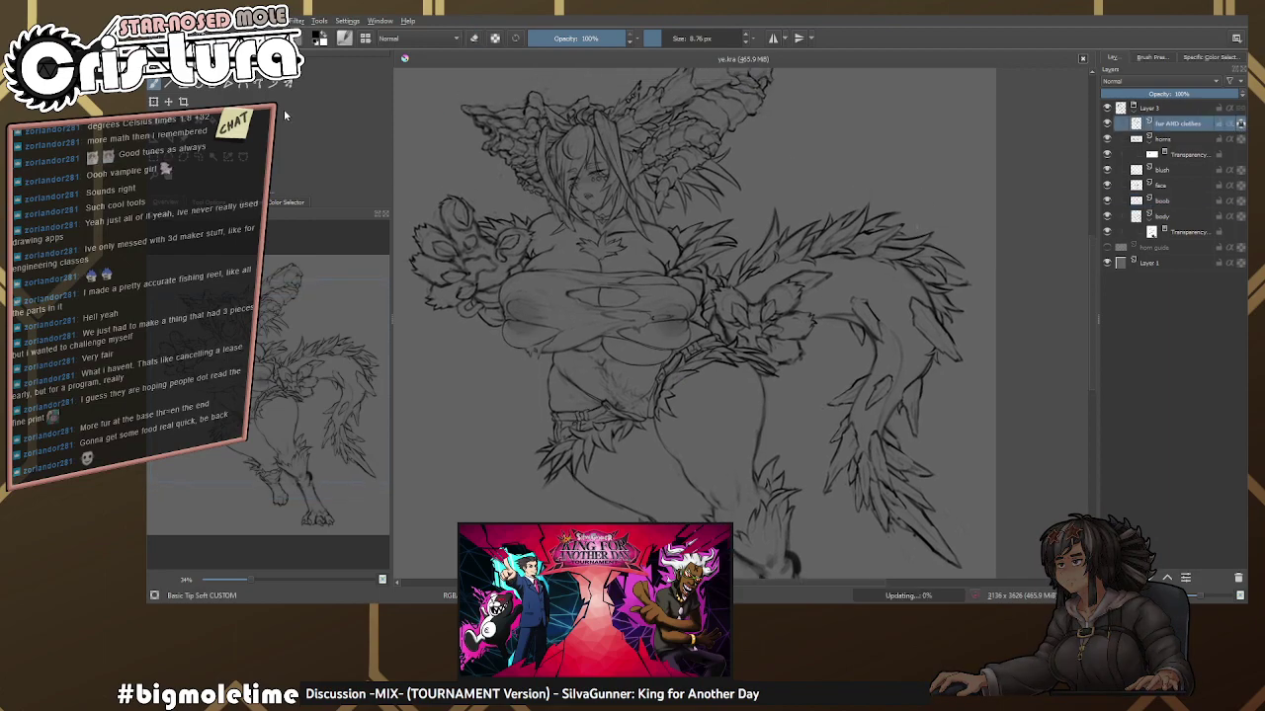
{"action": "right_click", "coordinate": [613, 188]}
{"action": "left_click", "coordinate": [571, 205]}
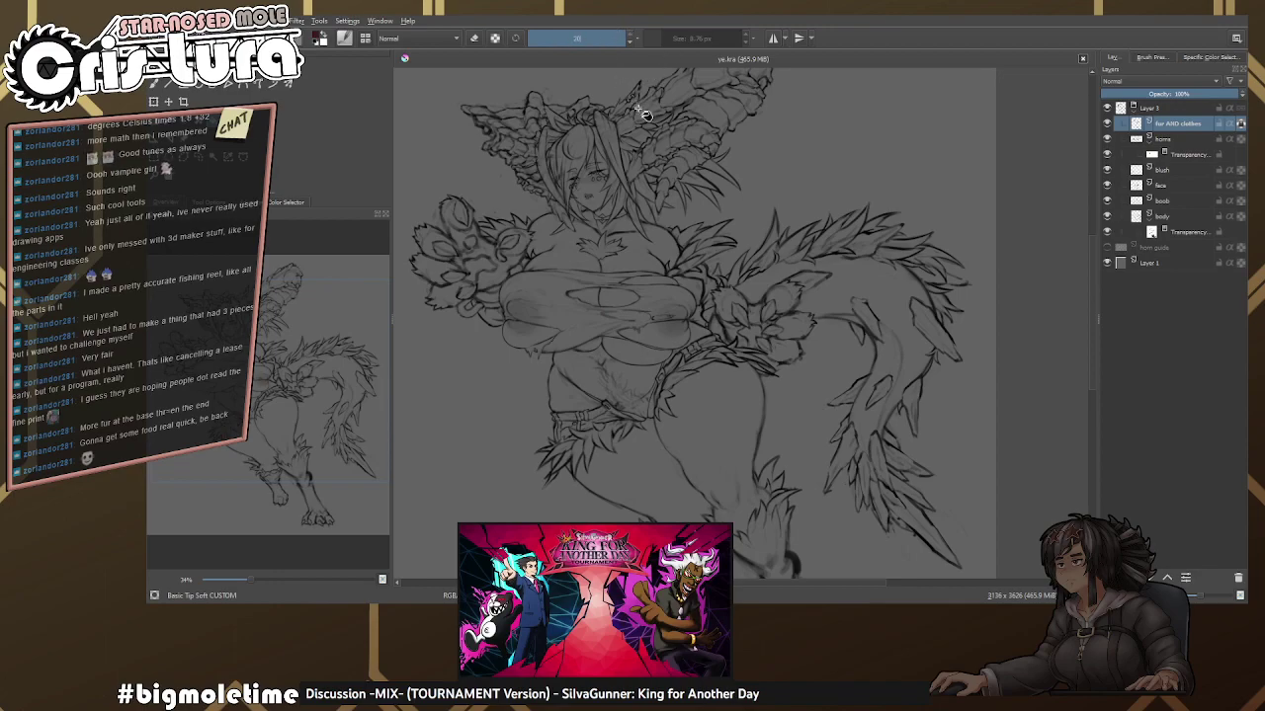
{"action": "left_click_drag", "start_coordinate": [642, 111], "coordinate": [650, 126]}
{"action": "scroll", "coordinate": [675, 217], "scroll_direction": "up", "scroll_amount": 5}
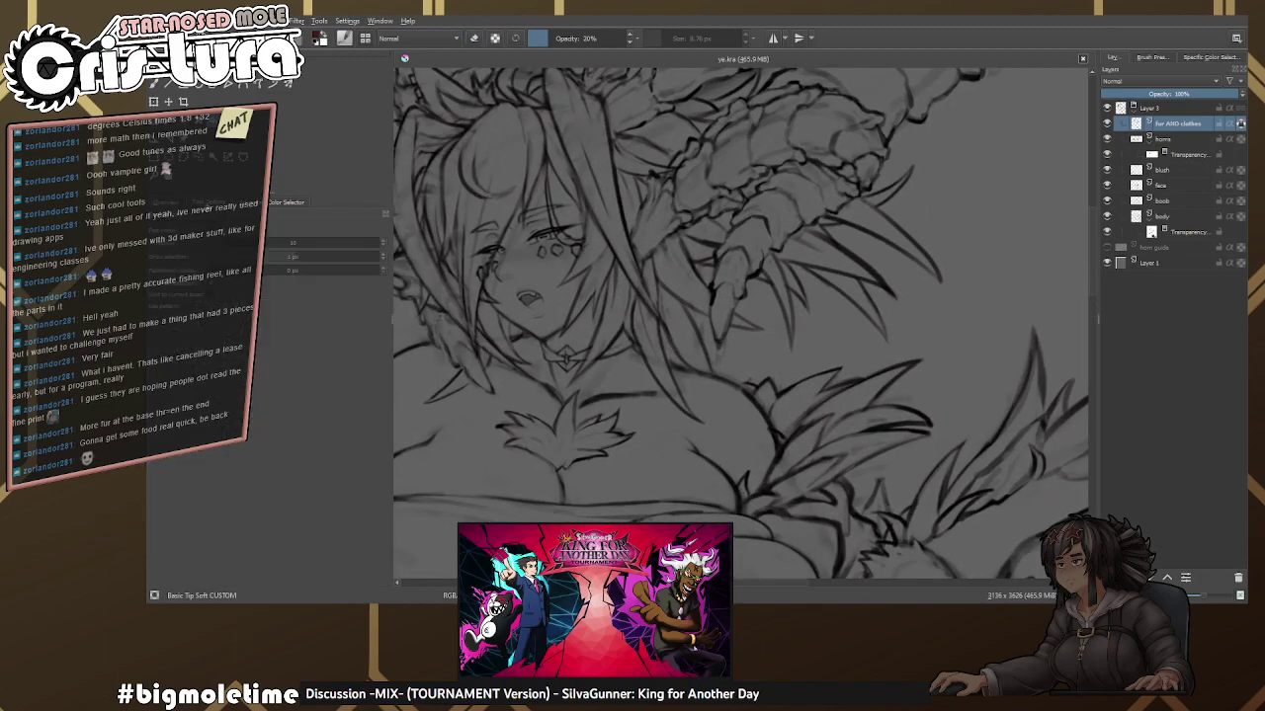
{"action": "scroll", "coordinate": [650, 240], "scroll_direction": "up", "scroll_amount": 3}
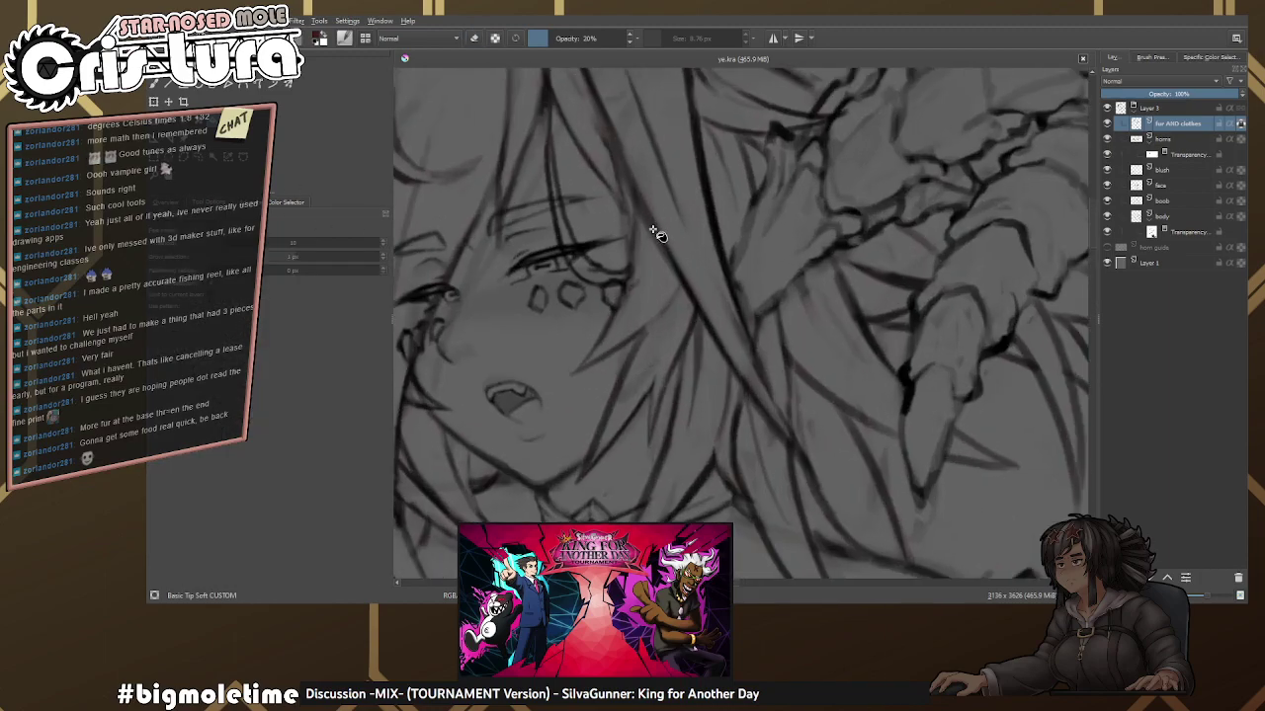
{"action": "scroll", "coordinate": [662, 213], "scroll_direction": "down", "scroll_amount": 3}
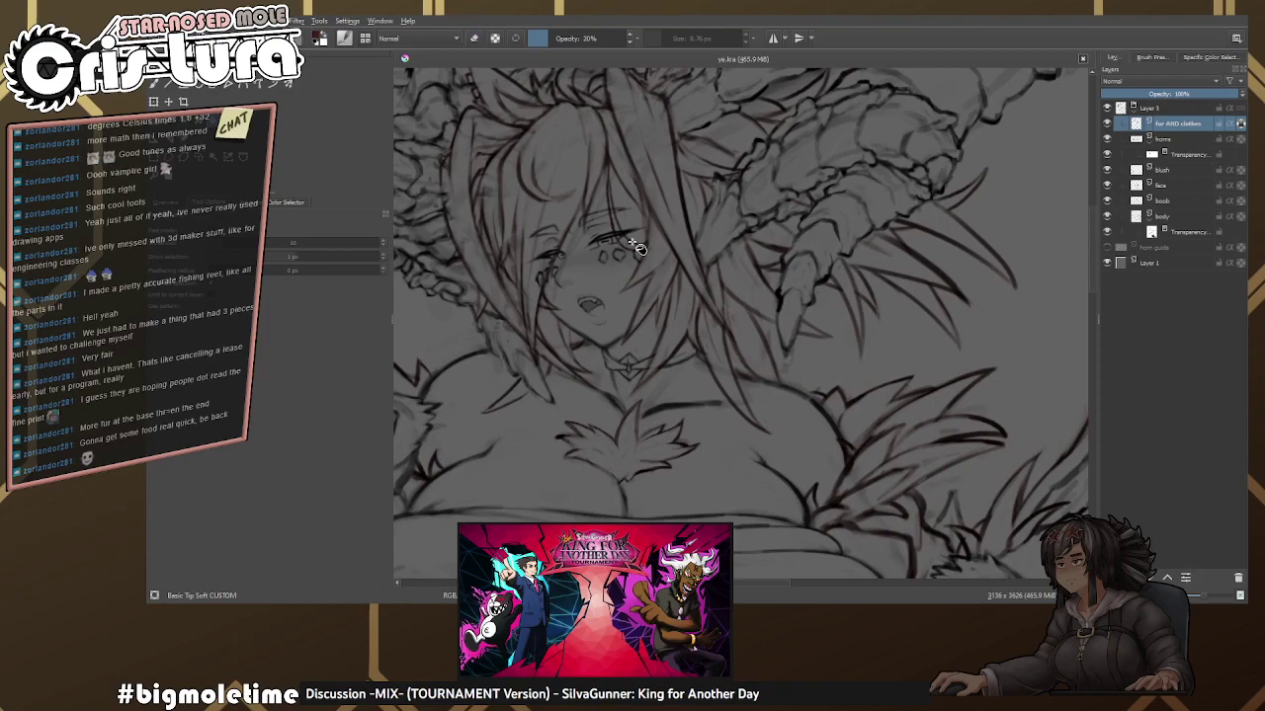
{"action": "left_click", "coordinate": [641, 251]}
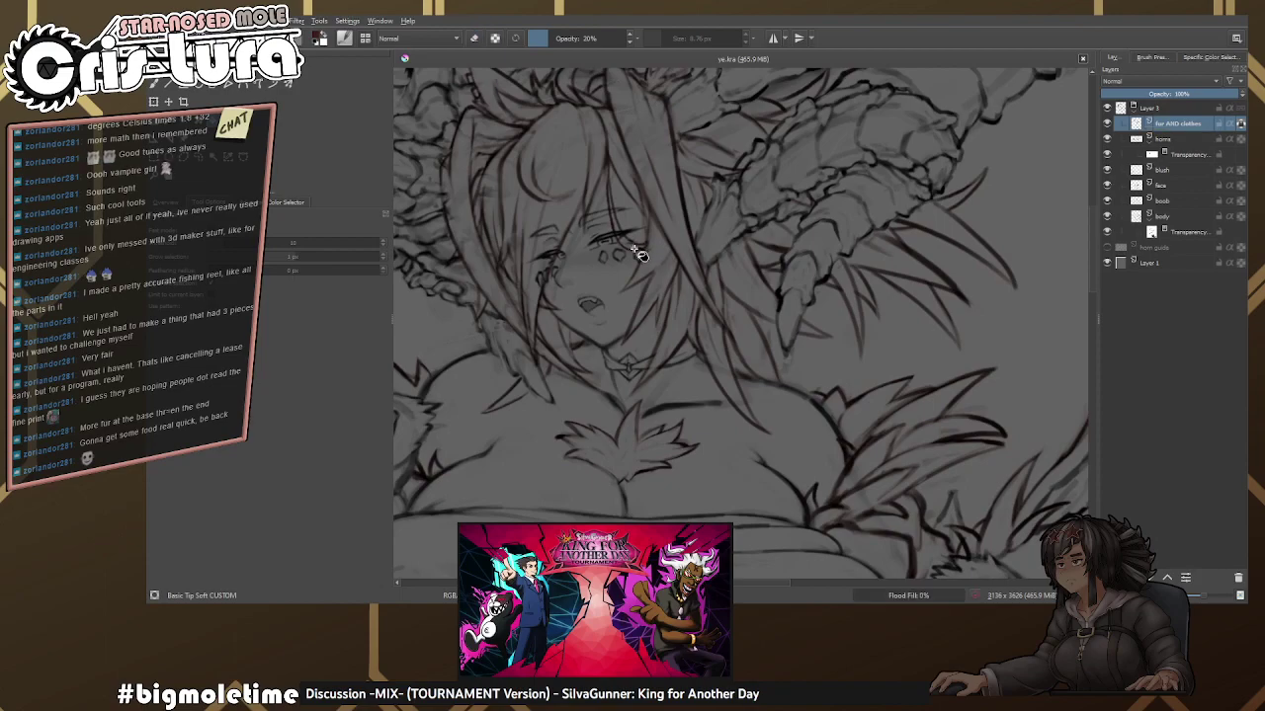
Examine the tinted line art across the whole figure and the fur lines on the lower legs.
{"action": "scroll", "coordinate": [640, 252], "scroll_direction": "down", "scroll_amount": 4}
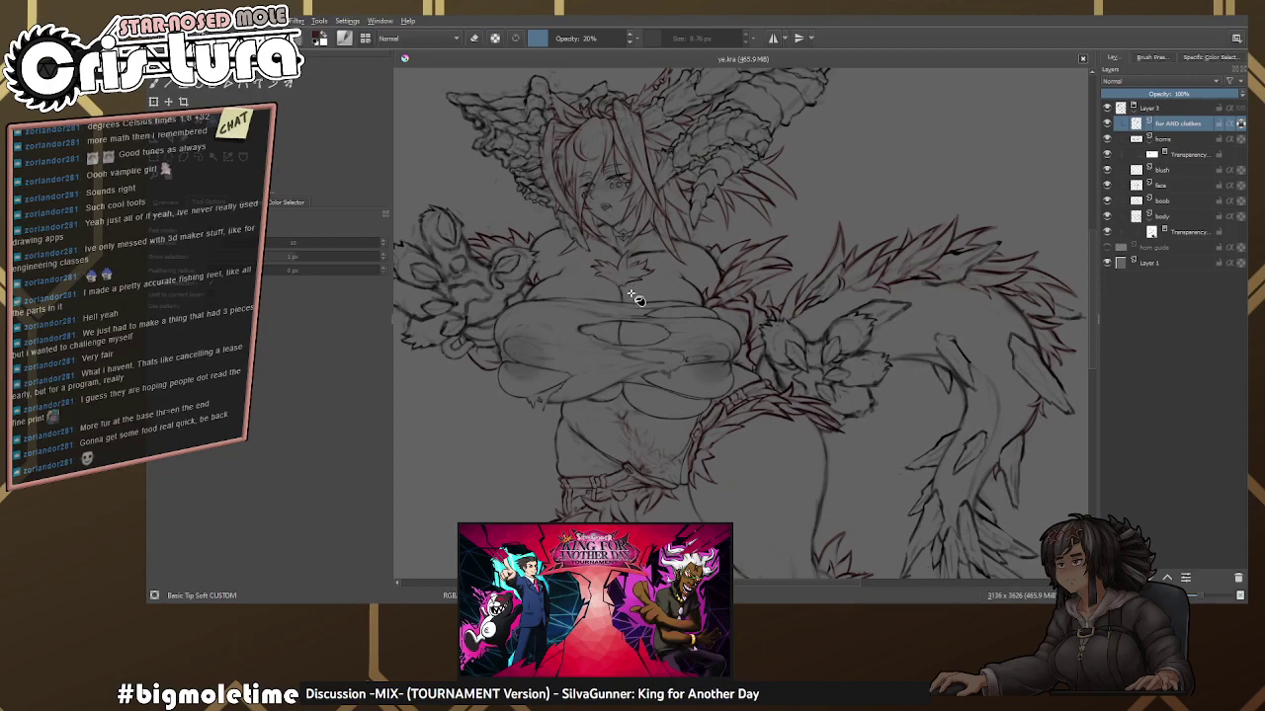
{"action": "scroll", "coordinate": [632, 288], "scroll_direction": "down", "scroll_amount": 1}
{"action": "scroll", "coordinate": [616, 254], "scroll_direction": "down", "scroll_amount": 2}
{"action": "scroll", "coordinate": [623, 252], "scroll_direction": "down", "scroll_amount": 3}
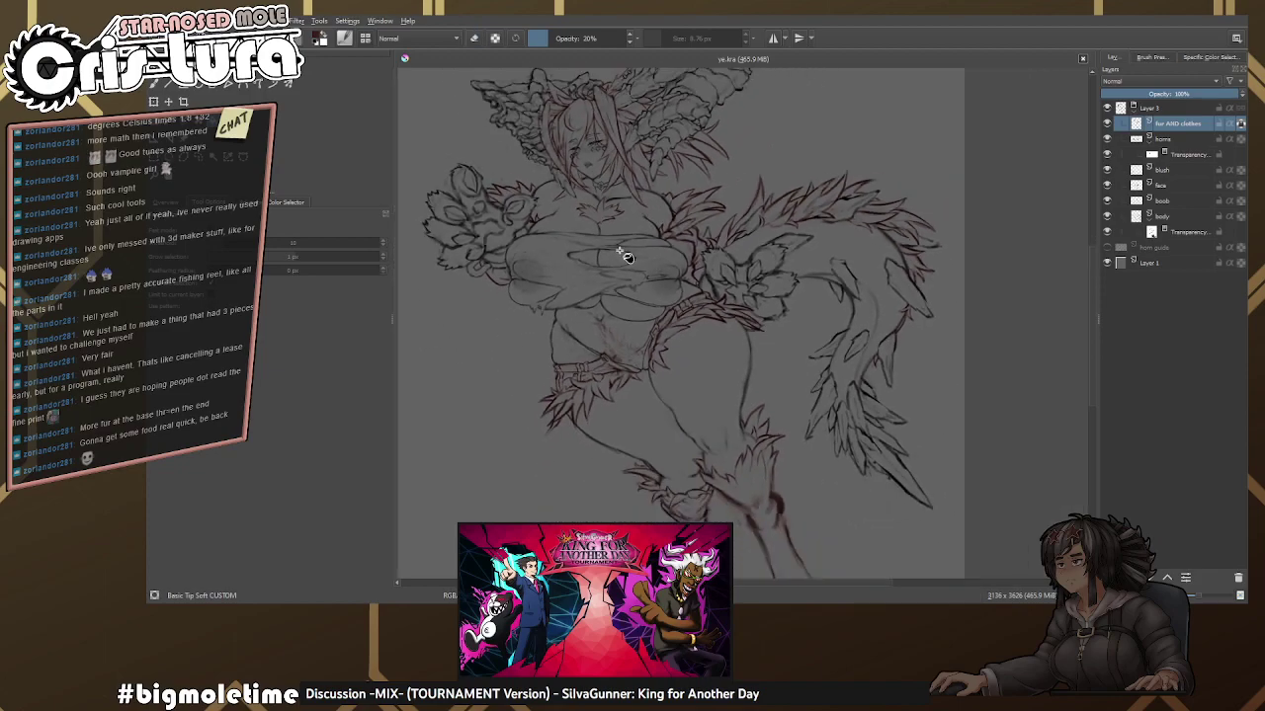
{"action": "left_click_drag", "start_coordinate": [627, 256], "coordinate": [629, 229]}
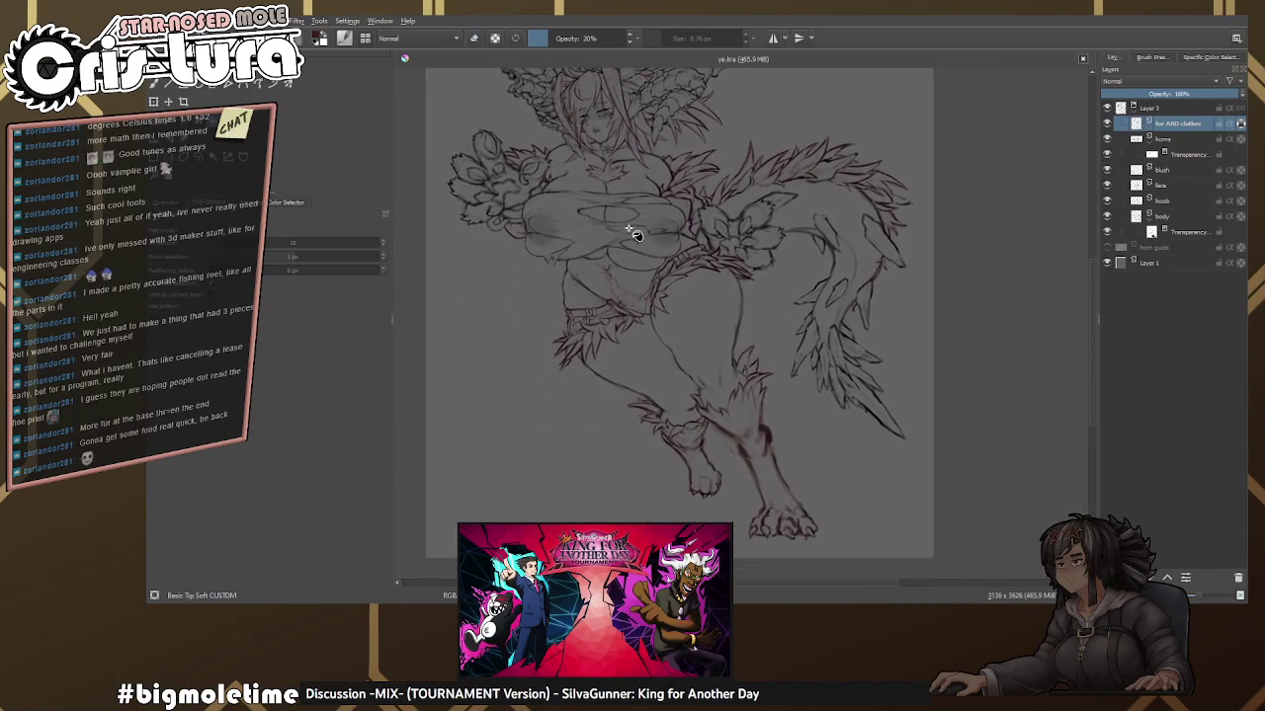
{"action": "scroll", "coordinate": [783, 358], "scroll_direction": "up", "scroll_amount": 3}
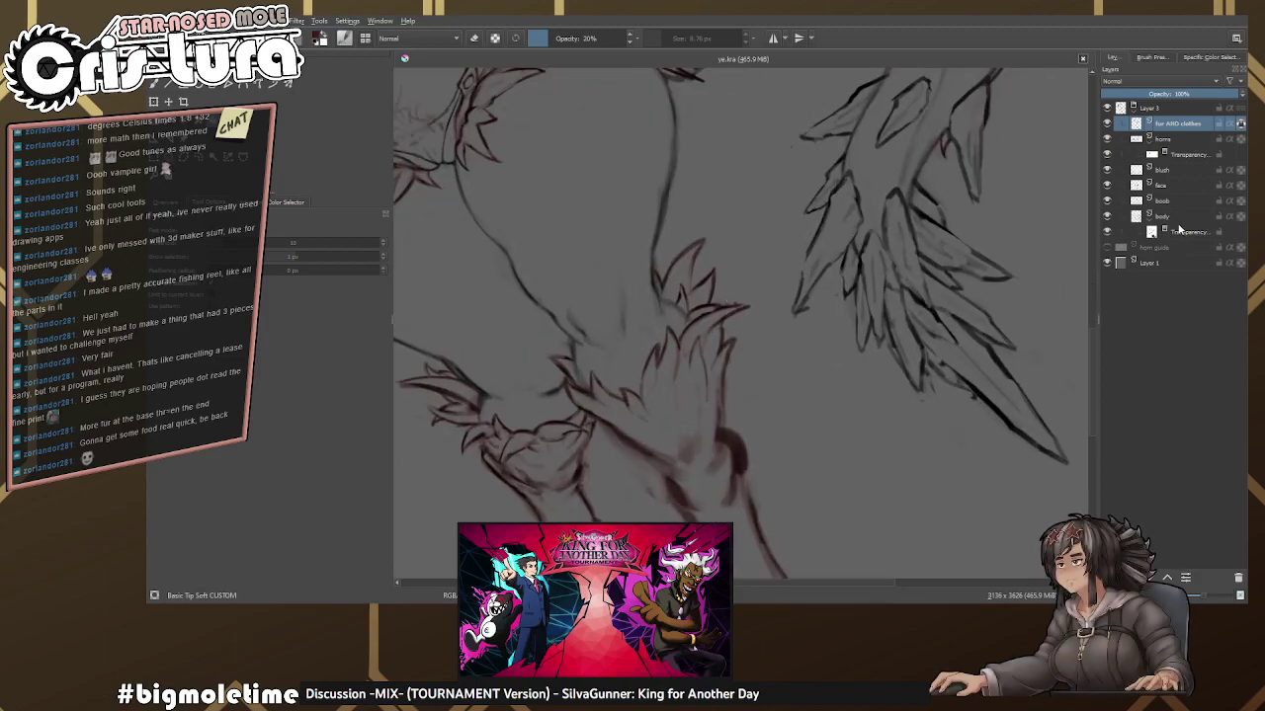
{"action": "key", "text": "b"}
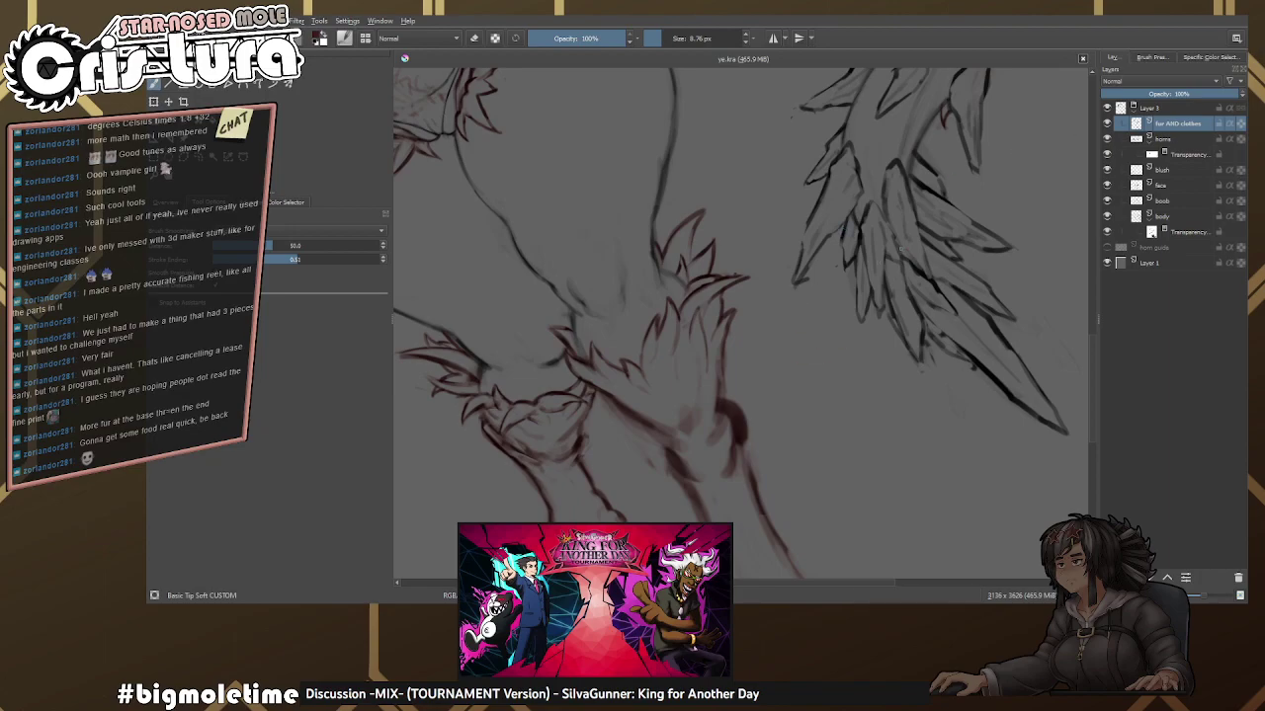
{"action": "scroll", "coordinate": [926, 376], "scroll_direction": "up", "scroll_amount": 5}
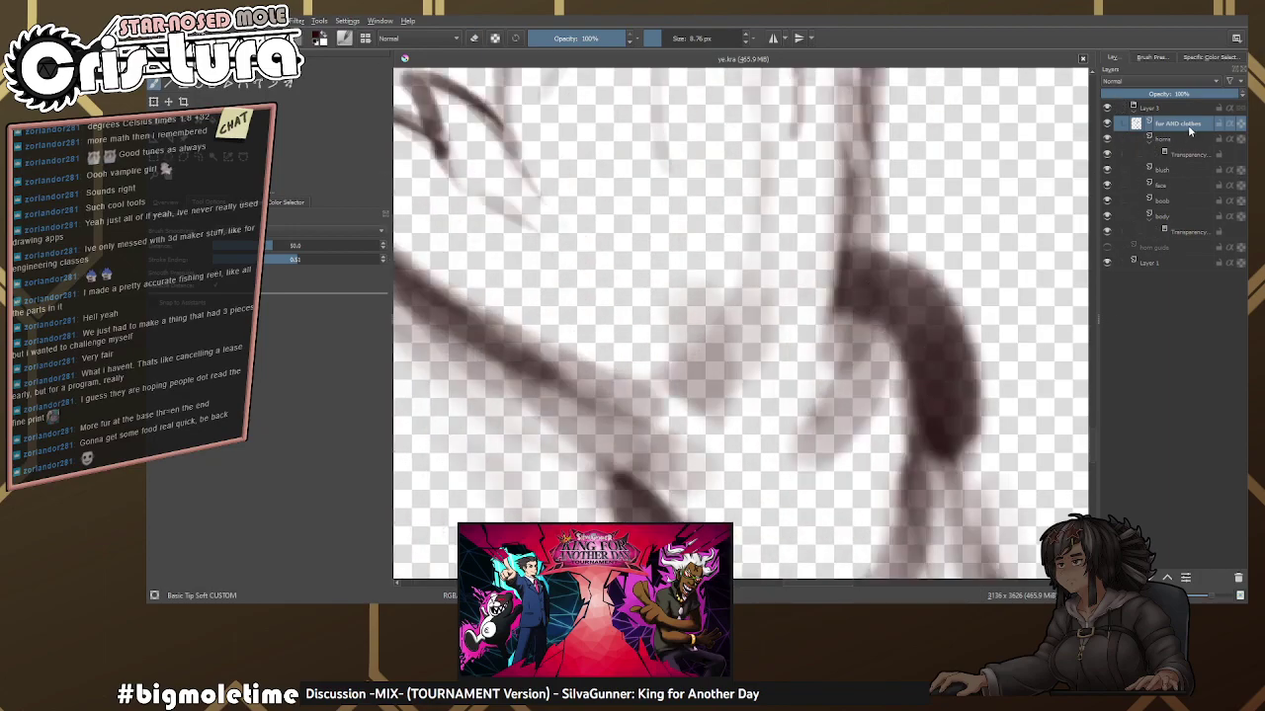
{"action": "scroll", "coordinate": [813, 367], "scroll_direction": "down", "scroll_amount": 5}
{"action": "scroll", "coordinate": [796, 290], "scroll_direction": "up", "scroll_amount": 2}
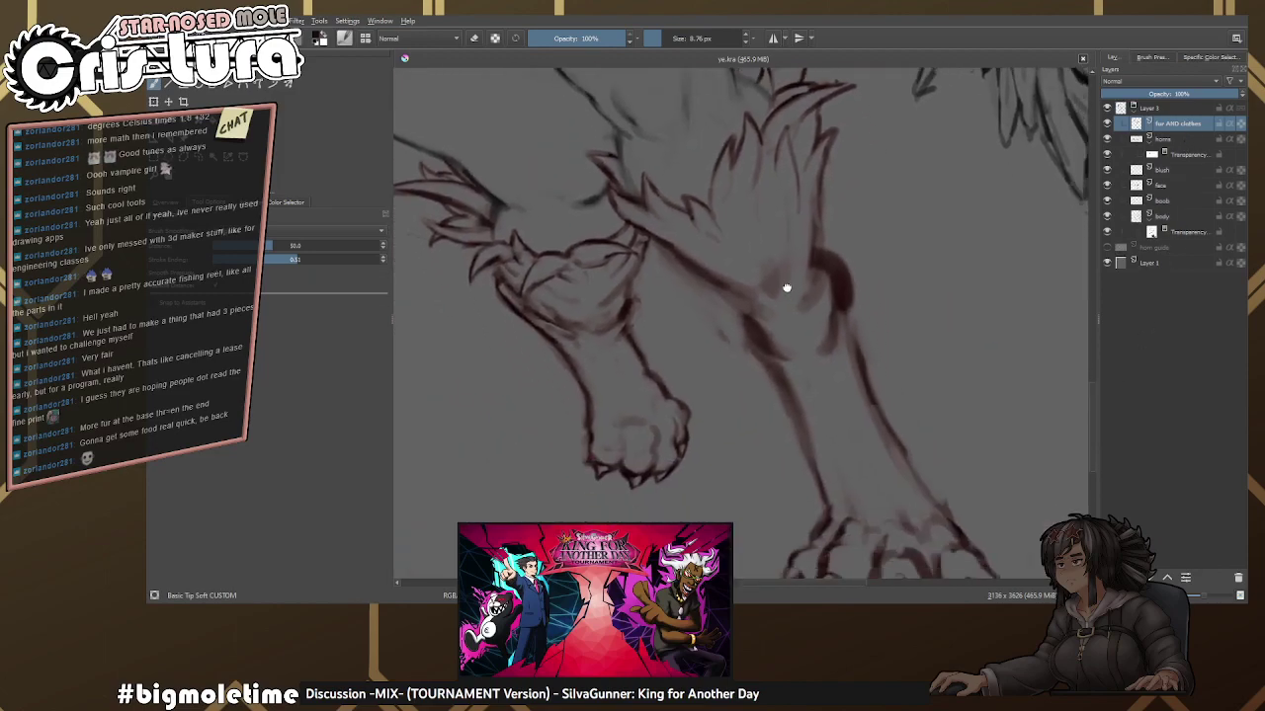
Break up the thick outline at the back of the larger leg's ankle into pointed fur tufts on the fur AND clothes layer.
{"action": "scroll", "coordinate": [672, 258], "scroll_direction": "up", "scroll_amount": 3}
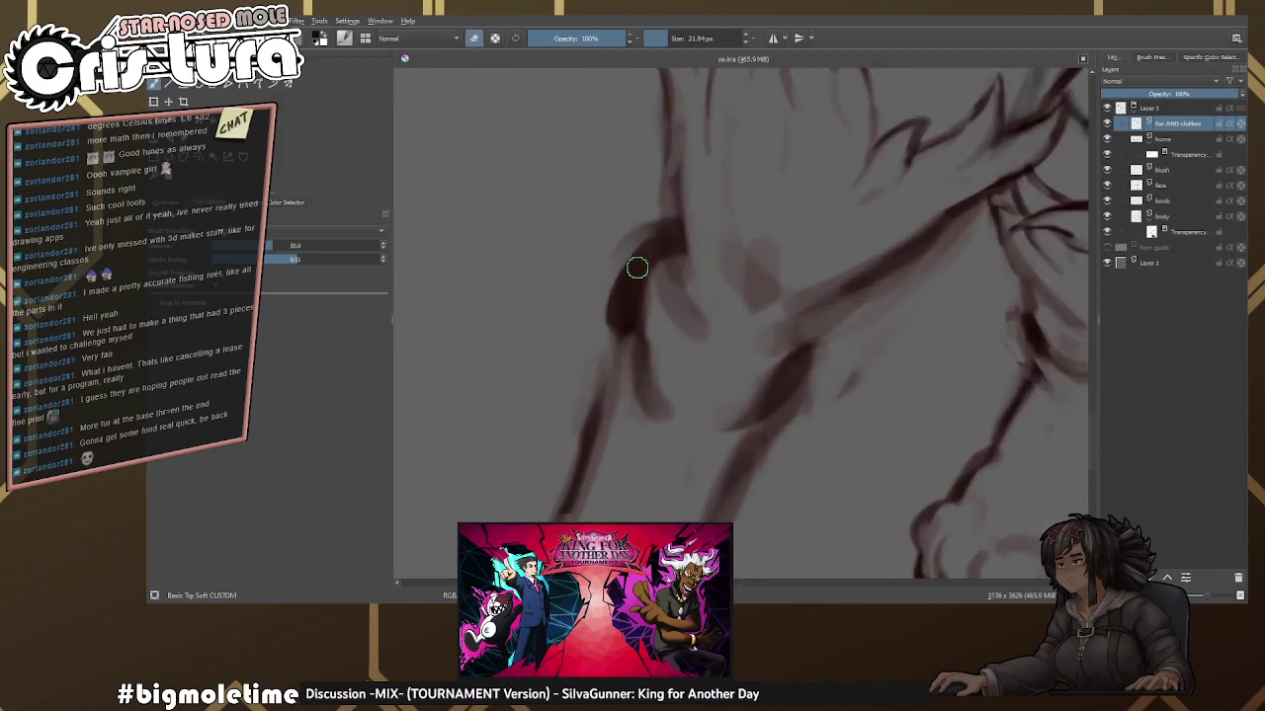
{"action": "left_click_drag", "start_coordinate": [627, 333], "coordinate": [611, 415]}
{"action": "mouse_move", "coordinate": [619, 345]}
{"action": "left_mouse_down"}
{"action": "mouse_move", "coordinate": [622, 277]}
{"action": "mouse_move", "coordinate": [640, 259]}
{"action": "left_mouse_up"}
{"action": "mouse_move", "coordinate": [642, 212]}
{"action": "left_mouse_down"}
{"action": "mouse_move", "coordinate": [650, 287]}
{"action": "mouse_move", "coordinate": [662, 269]}
{"action": "mouse_move", "coordinate": [658, 307]}
{"action": "left_mouse_up"}
{"action": "key", "text": "e"}
{"action": "key", "text": "e"}
{"action": "key", "text": "e"}
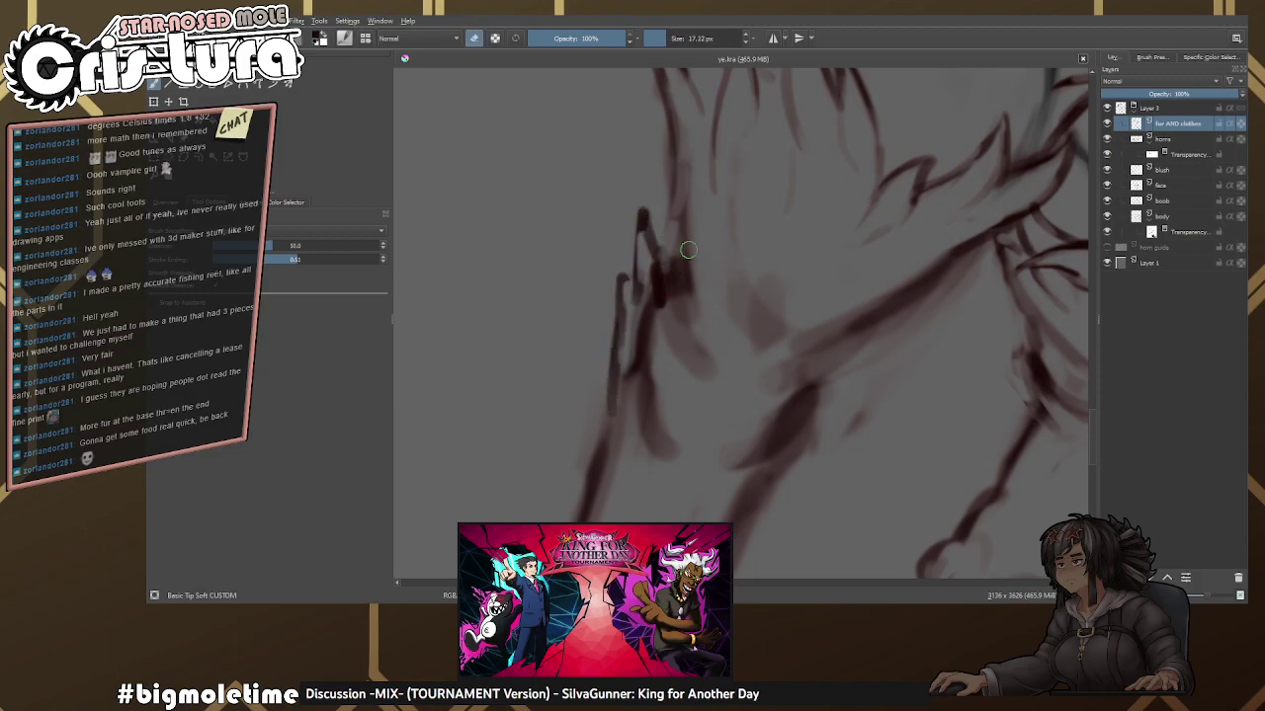
Extend and sharpen the ankle's fur tufts with inner spikes, cleaning them with a roughly 17 px eraser.
{"action": "scroll", "coordinate": [680, 254], "scroll_direction": "down", "scroll_amount": 2}
{"action": "scroll", "coordinate": [705, 221], "scroll_direction": "up", "scroll_amount": 2}
{"action": "key", "text": "e"}
{"action": "key", "text": "e"}
{"action": "key", "text": "e"}
{"action": "scroll", "coordinate": [717, 257], "scroll_direction": "down", "scroll_amount": 2}
{"action": "key", "text": "m"}
{"action": "scroll", "coordinate": [746, 249], "scroll_direction": "up", "scroll_amount": 2}
{"action": "key", "text": "e"}
{"action": "left_click_drag", "start_coordinate": [797, 237], "coordinate": [774, 175]}
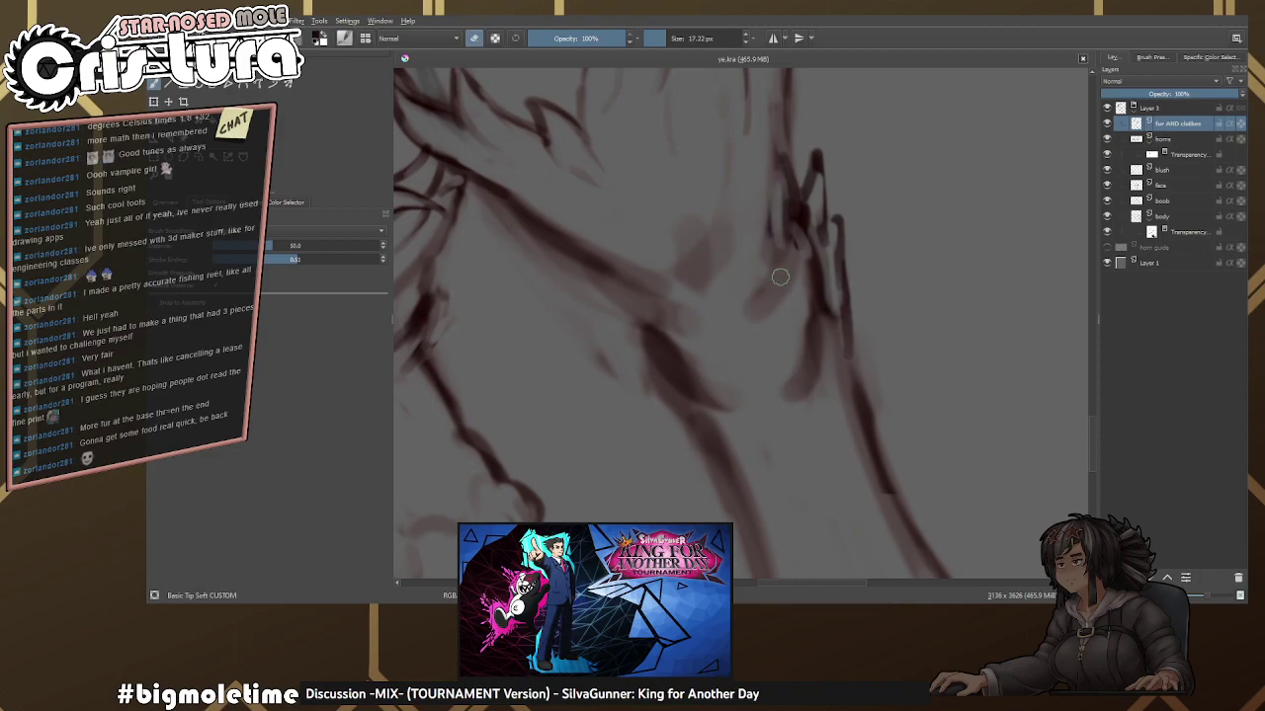
Reshape the opposite side of the same lower leg into overlapping fur tufts, trimming with a roughly 20 px eraser.
{"action": "scroll", "coordinate": [780, 273], "scroll_direction": "down", "scroll_amount": 3}
{"action": "key", "text": "e"}
{"action": "key", "text": "e"}
{"action": "mouse_move", "coordinate": [648, 306]}
{"action": "left_mouse_down"}
{"action": "mouse_move", "coordinate": [606, 241]}
{"action": "mouse_move", "coordinate": [625, 237]}
{"action": "mouse_move", "coordinate": [675, 305]}
{"action": "mouse_move", "coordinate": [681, 291]}
{"action": "left_mouse_up"}
{"action": "key", "text": "e"}
{"action": "key", "text": "e"}
{"action": "key", "text": "e"}
{"action": "key", "text": "e"}
{"action": "key", "text": "e"}
{"action": "key", "text": "e"}
{"action": "key", "text": "e"}
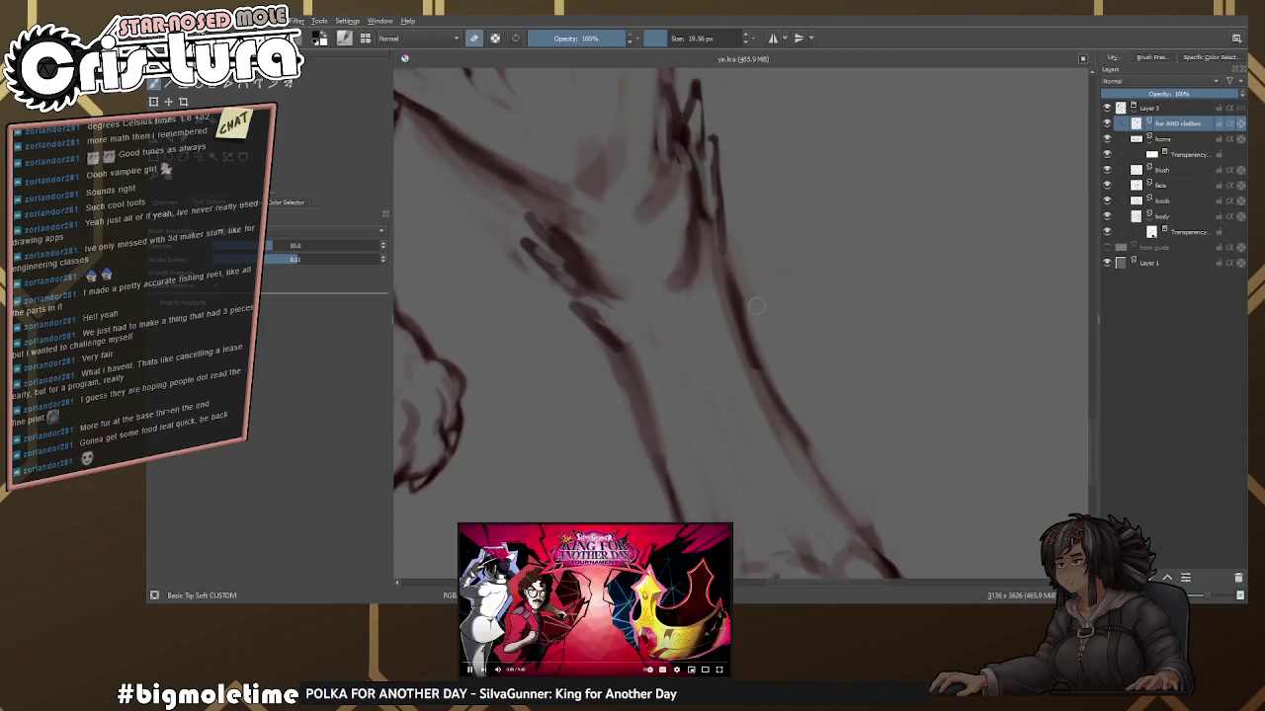
Add fur tufts along the larger leg's outer contour and the smaller leg's ankle at about 20 px.
{"action": "mouse_move", "coordinate": [761, 380]}
{"action": "left_mouse_down"}
{"action": "mouse_move", "coordinate": [806, 343]}
{"action": "mouse_move", "coordinate": [778, 340]}
{"action": "mouse_move", "coordinate": [768, 370]}
{"action": "left_mouse_up"}
{"action": "key", "text": "e"}
{"action": "mouse_move", "coordinate": [768, 415]}
{"action": "left_mouse_down"}
{"action": "mouse_move", "coordinate": [775, 454]}
{"action": "mouse_move", "coordinate": [621, 282]}
{"action": "mouse_move", "coordinate": [582, 297]}
{"action": "left_mouse_up"}
{"action": "scroll", "coordinate": [776, 454], "scroll_direction": "down", "scroll_amount": 3}
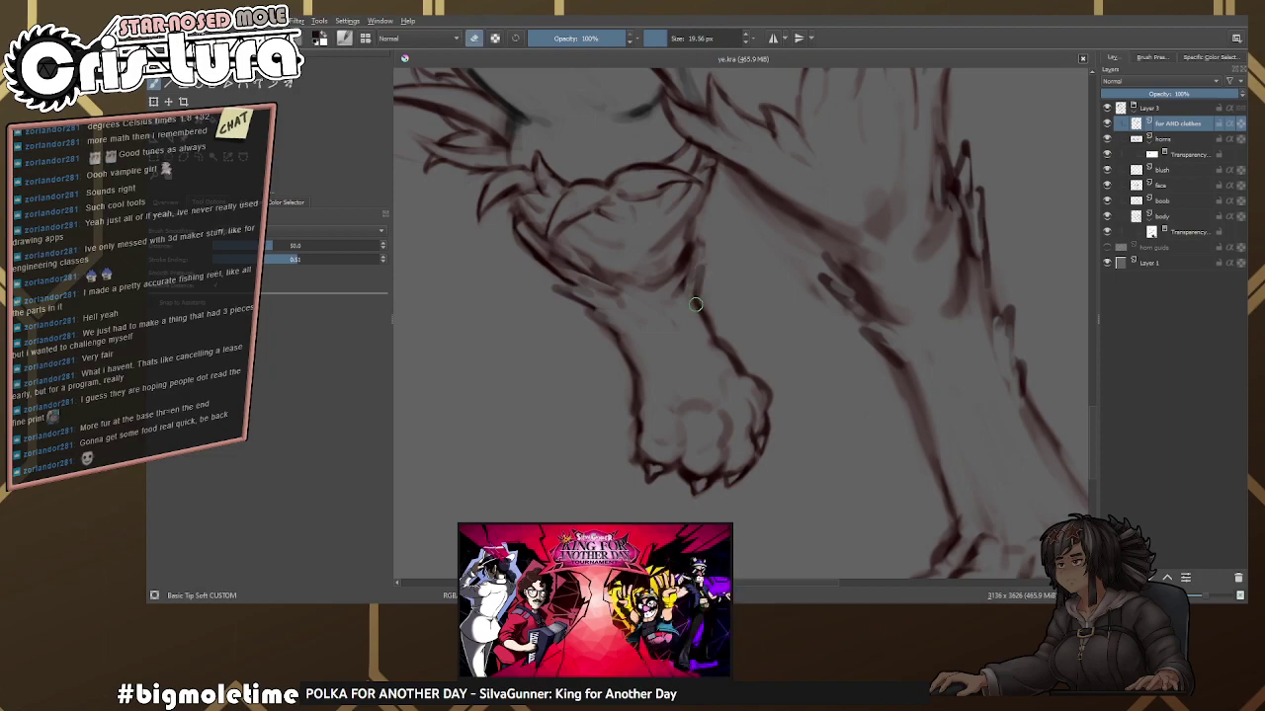
{"action": "scroll", "coordinate": [692, 279], "scroll_direction": "down", "scroll_amount": 3}
{"action": "left_click_drag", "start_coordinate": [748, 439], "coordinate": [748, 296]}
{"action": "left_click_drag", "start_coordinate": [727, 109], "coordinate": [767, 338]}
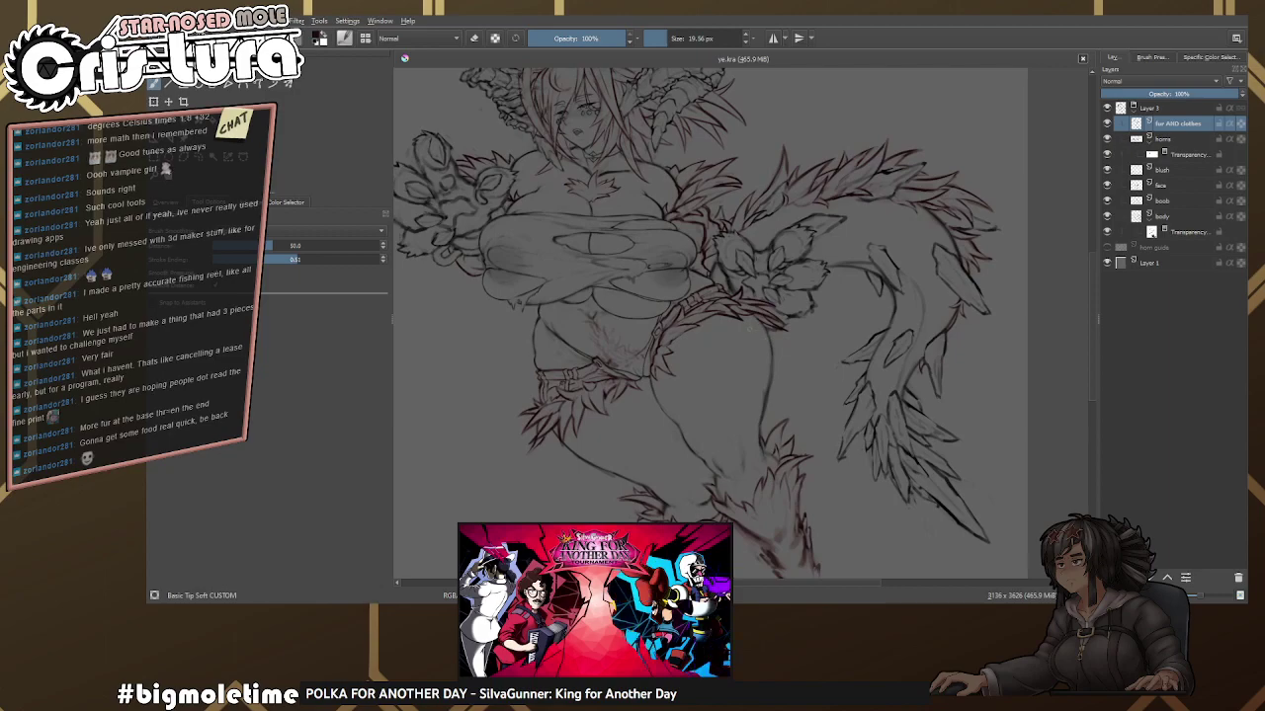
{"action": "scroll", "coordinate": [758, 346], "scroll_direction": "down", "scroll_amount": 2}
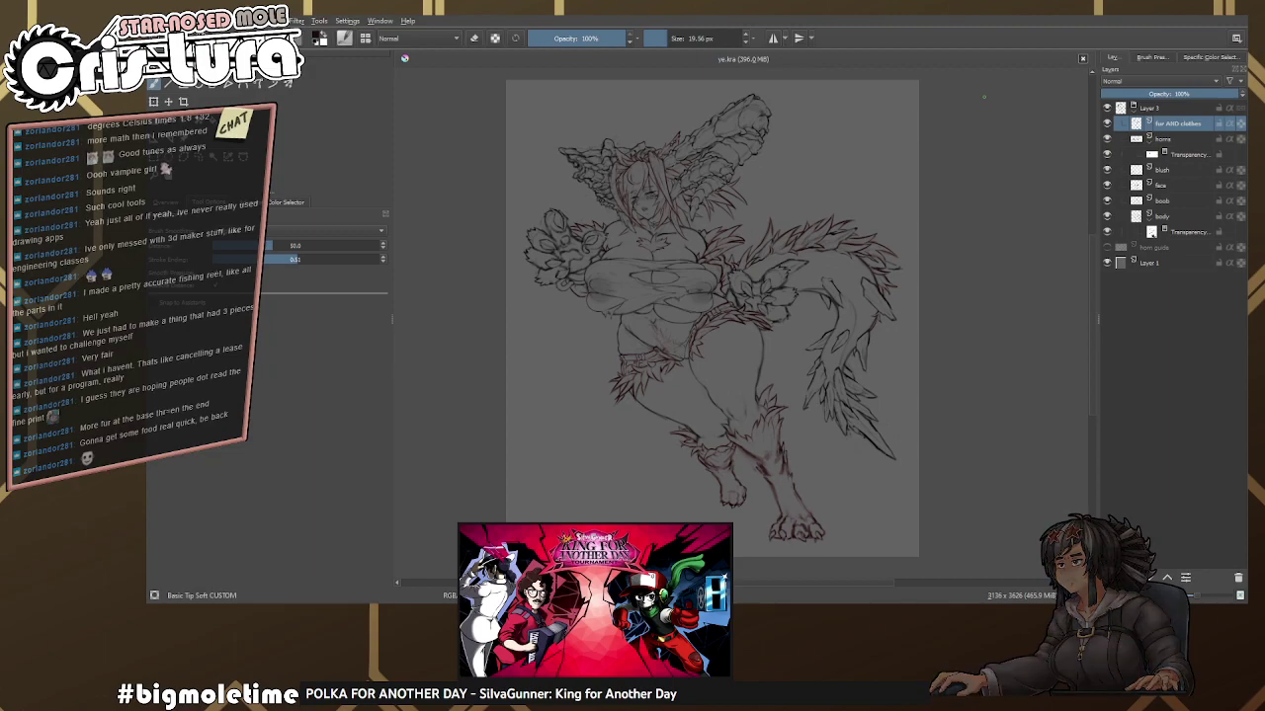
{"action": "scroll", "coordinate": [712, 316], "scroll_direction": "up", "scroll_amount": 3}
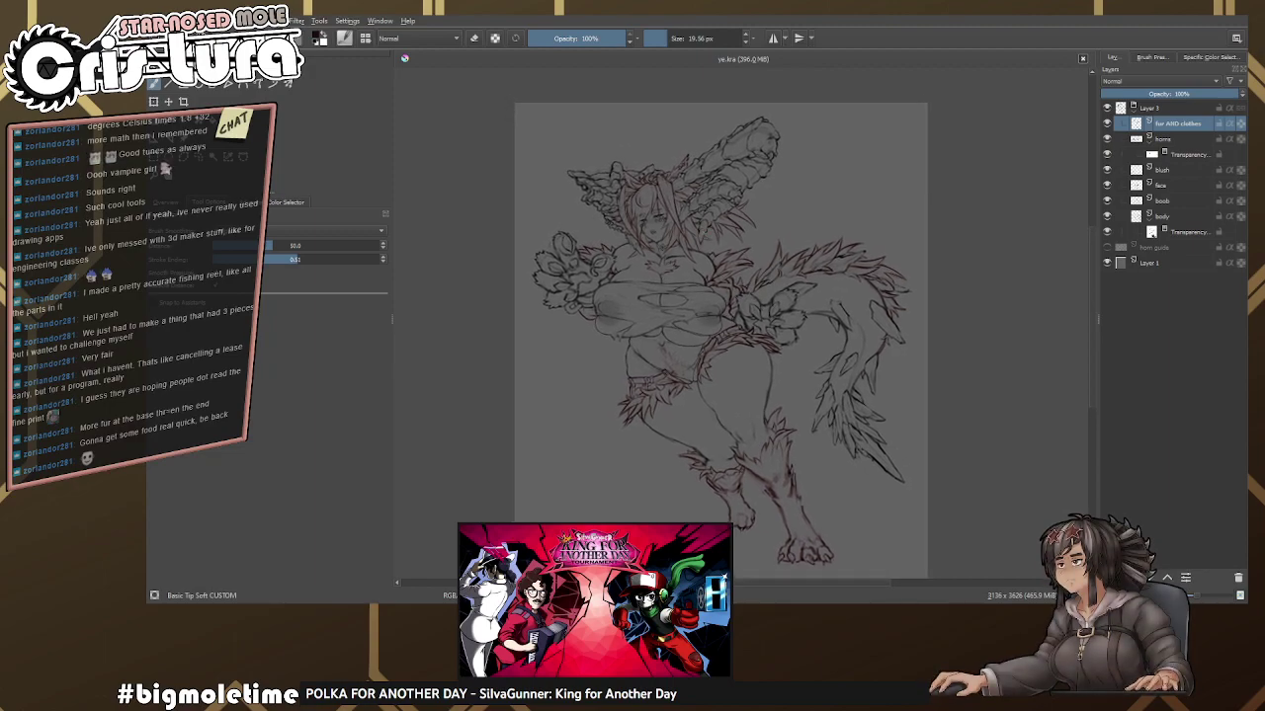